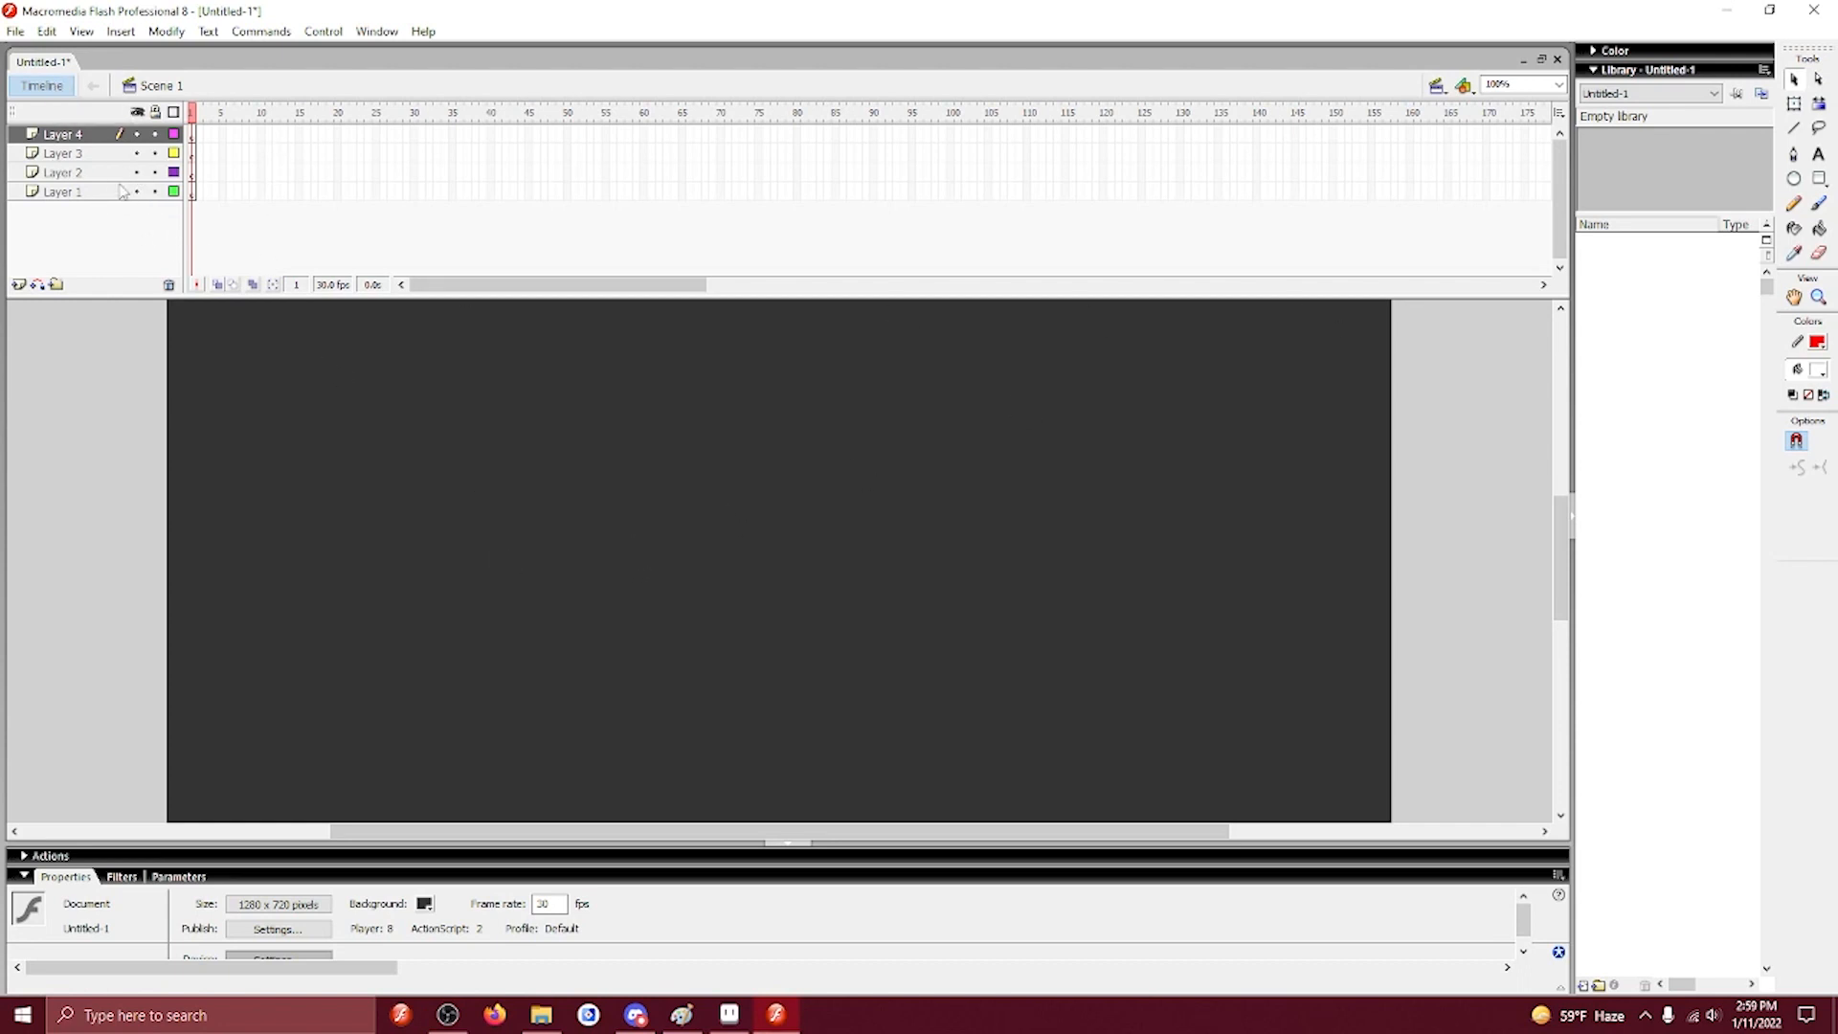
Rename the lowest layer in the timeline as Line.
left_click(99, 136)
left_click(96, 175)
left_click(83, 140)
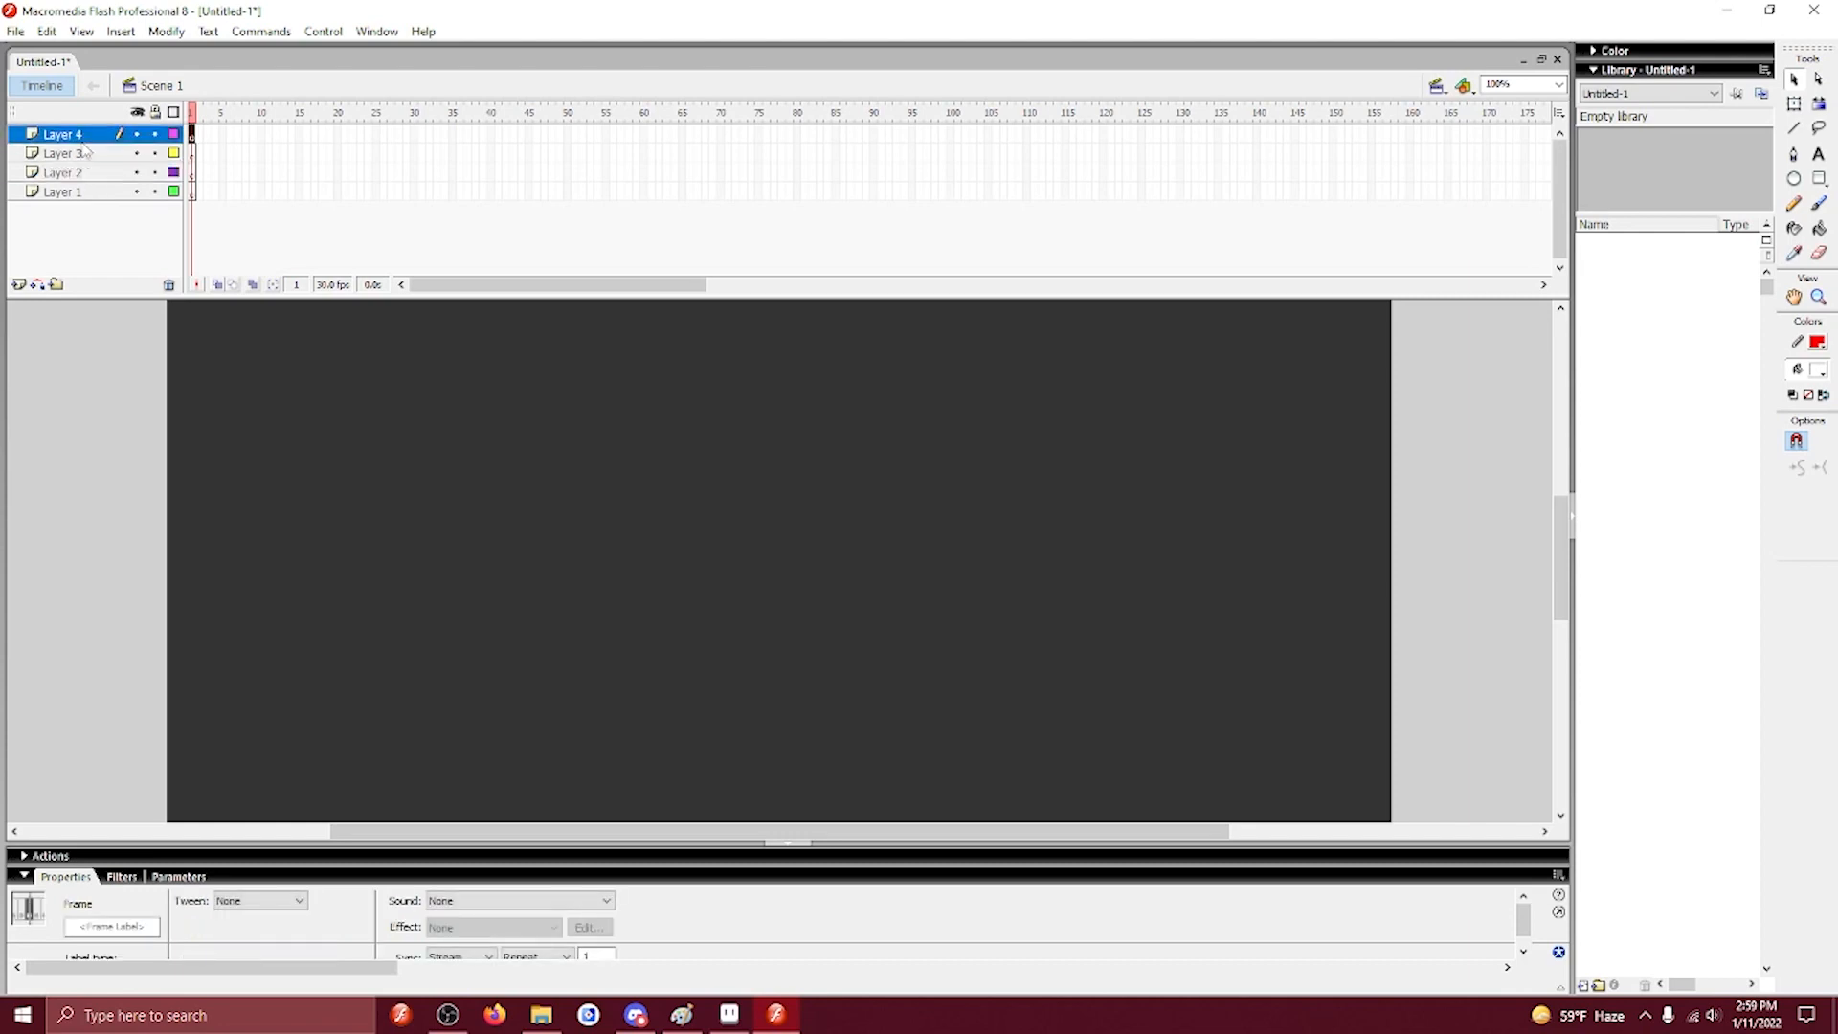
double_click(82, 194)
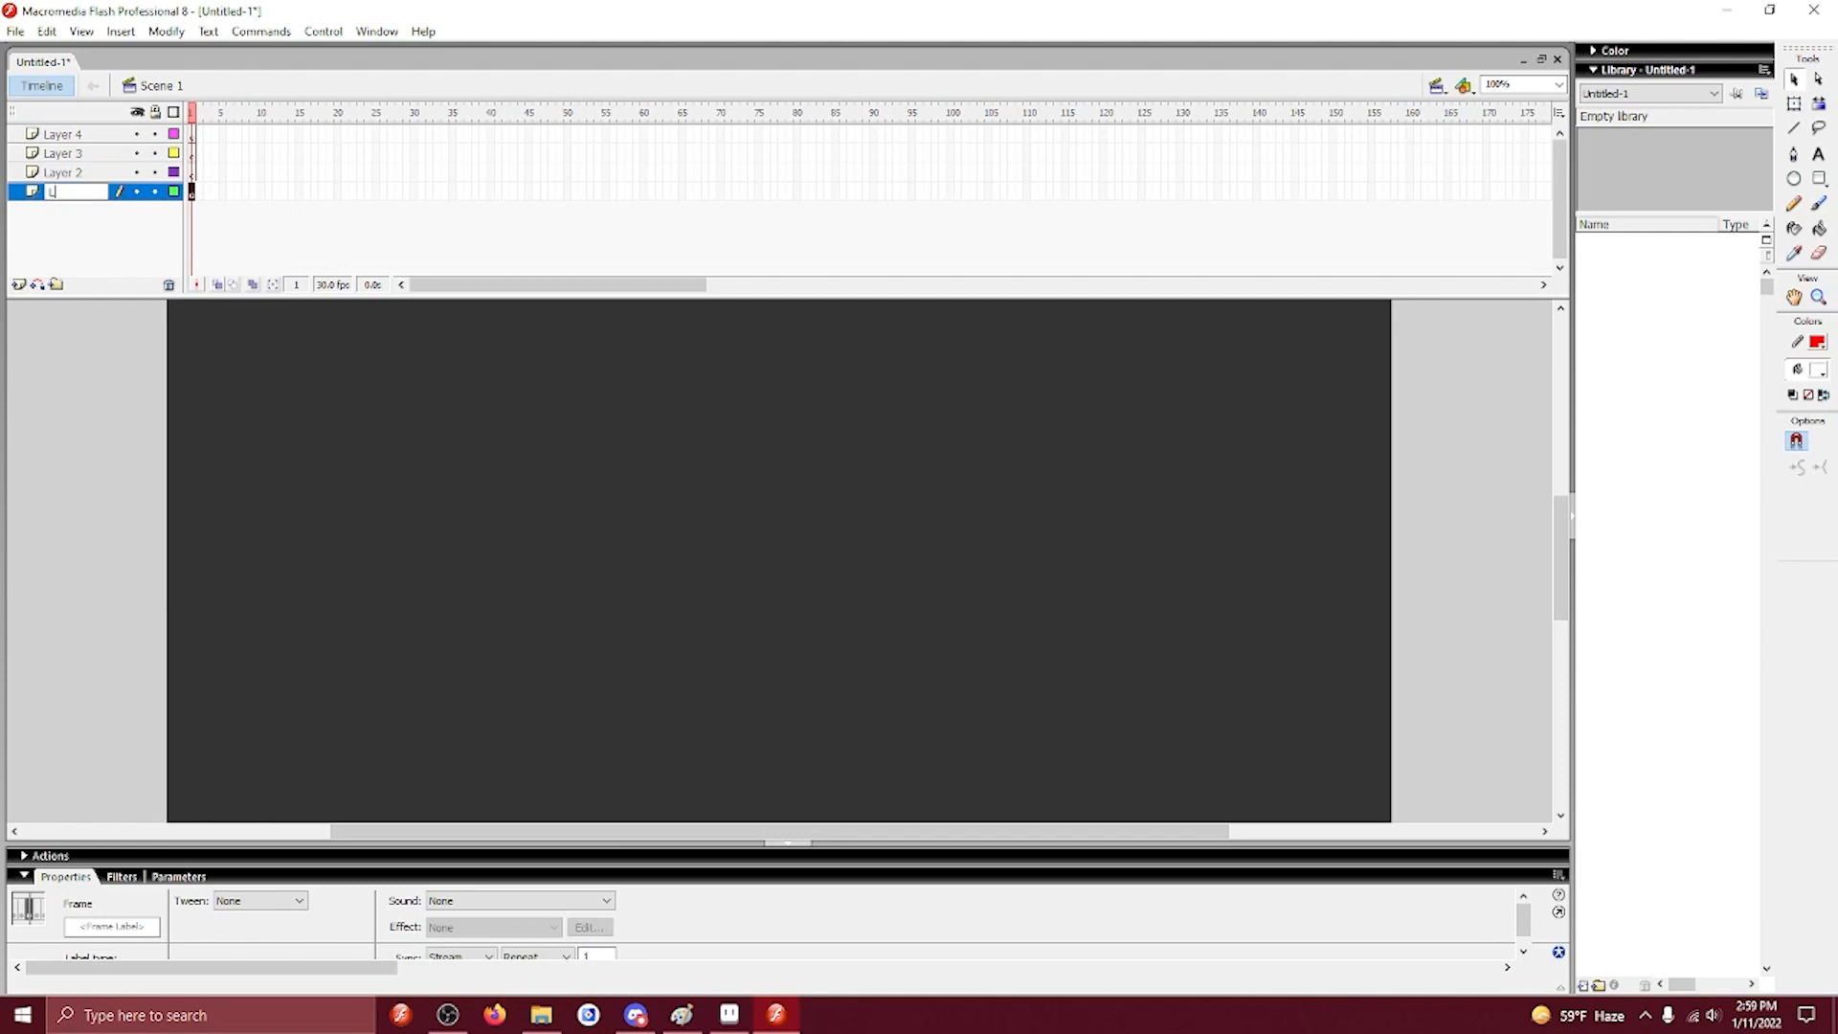
key("Return")
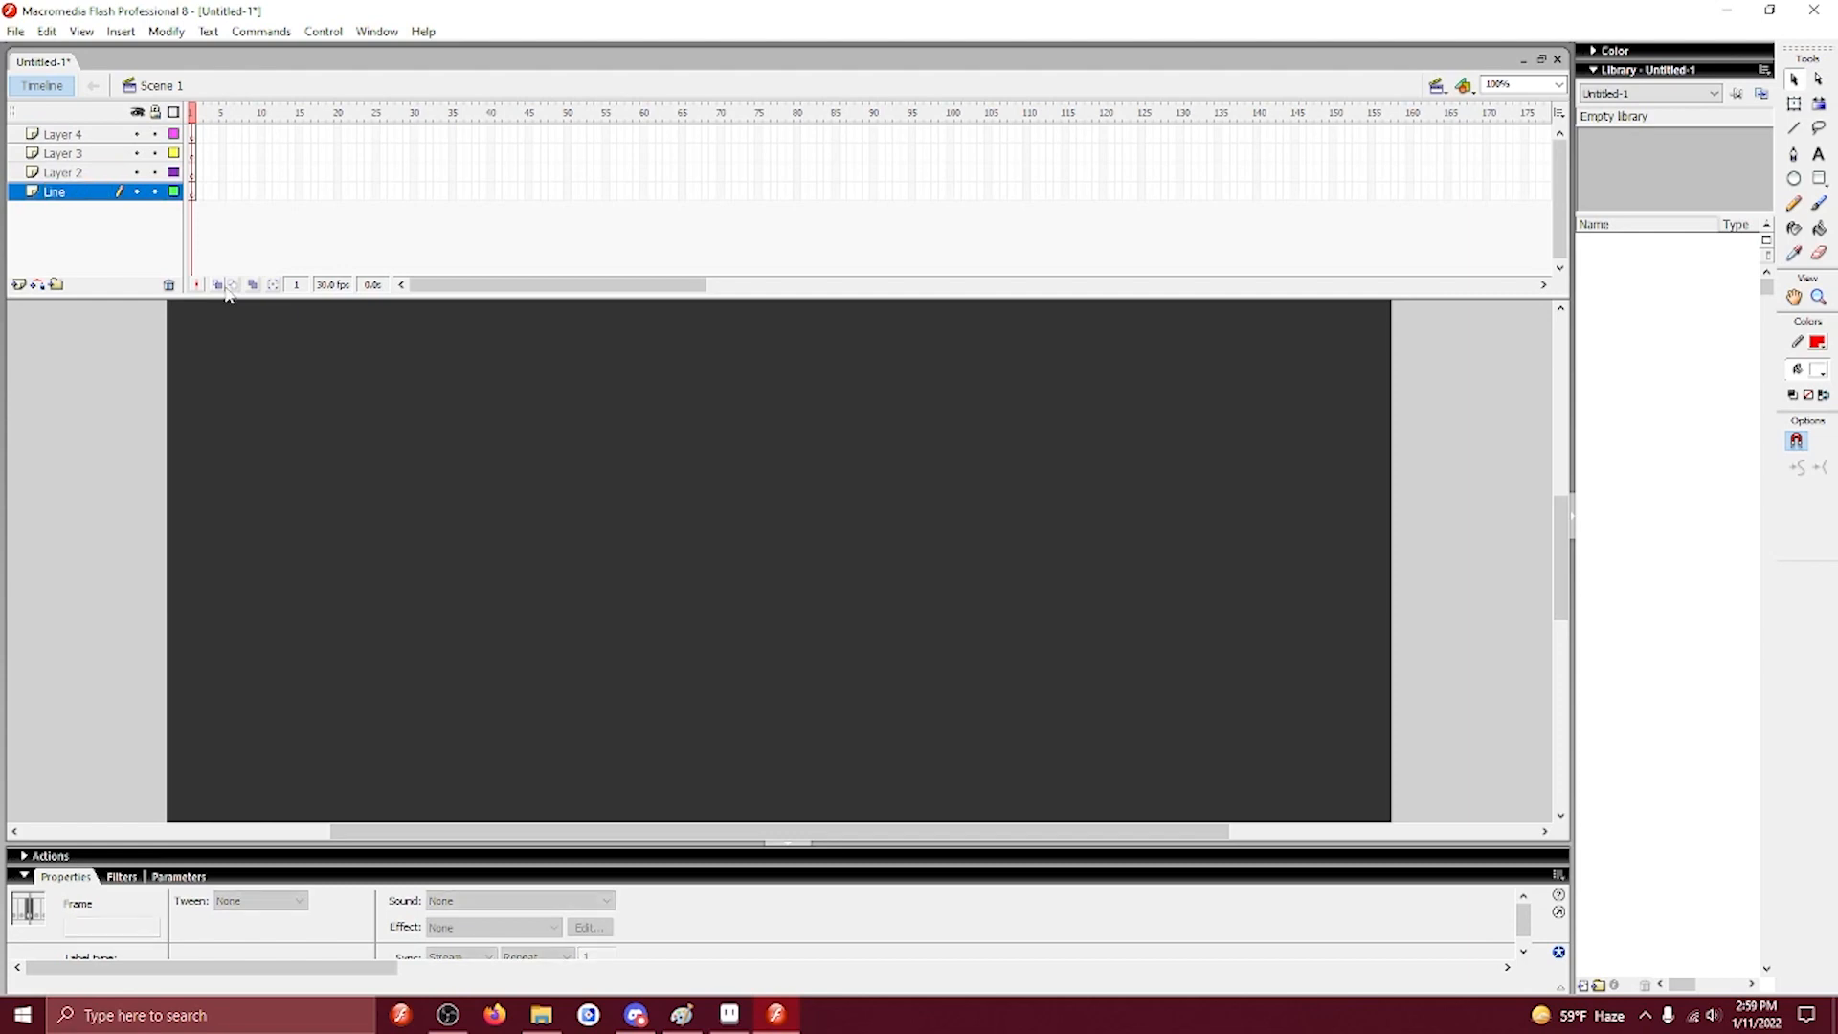
Draw a straight horizontal red line about 1386 px long across the lower stage, extending past both stage edges.
left_click(588, 569)
left_click(1795, 129)
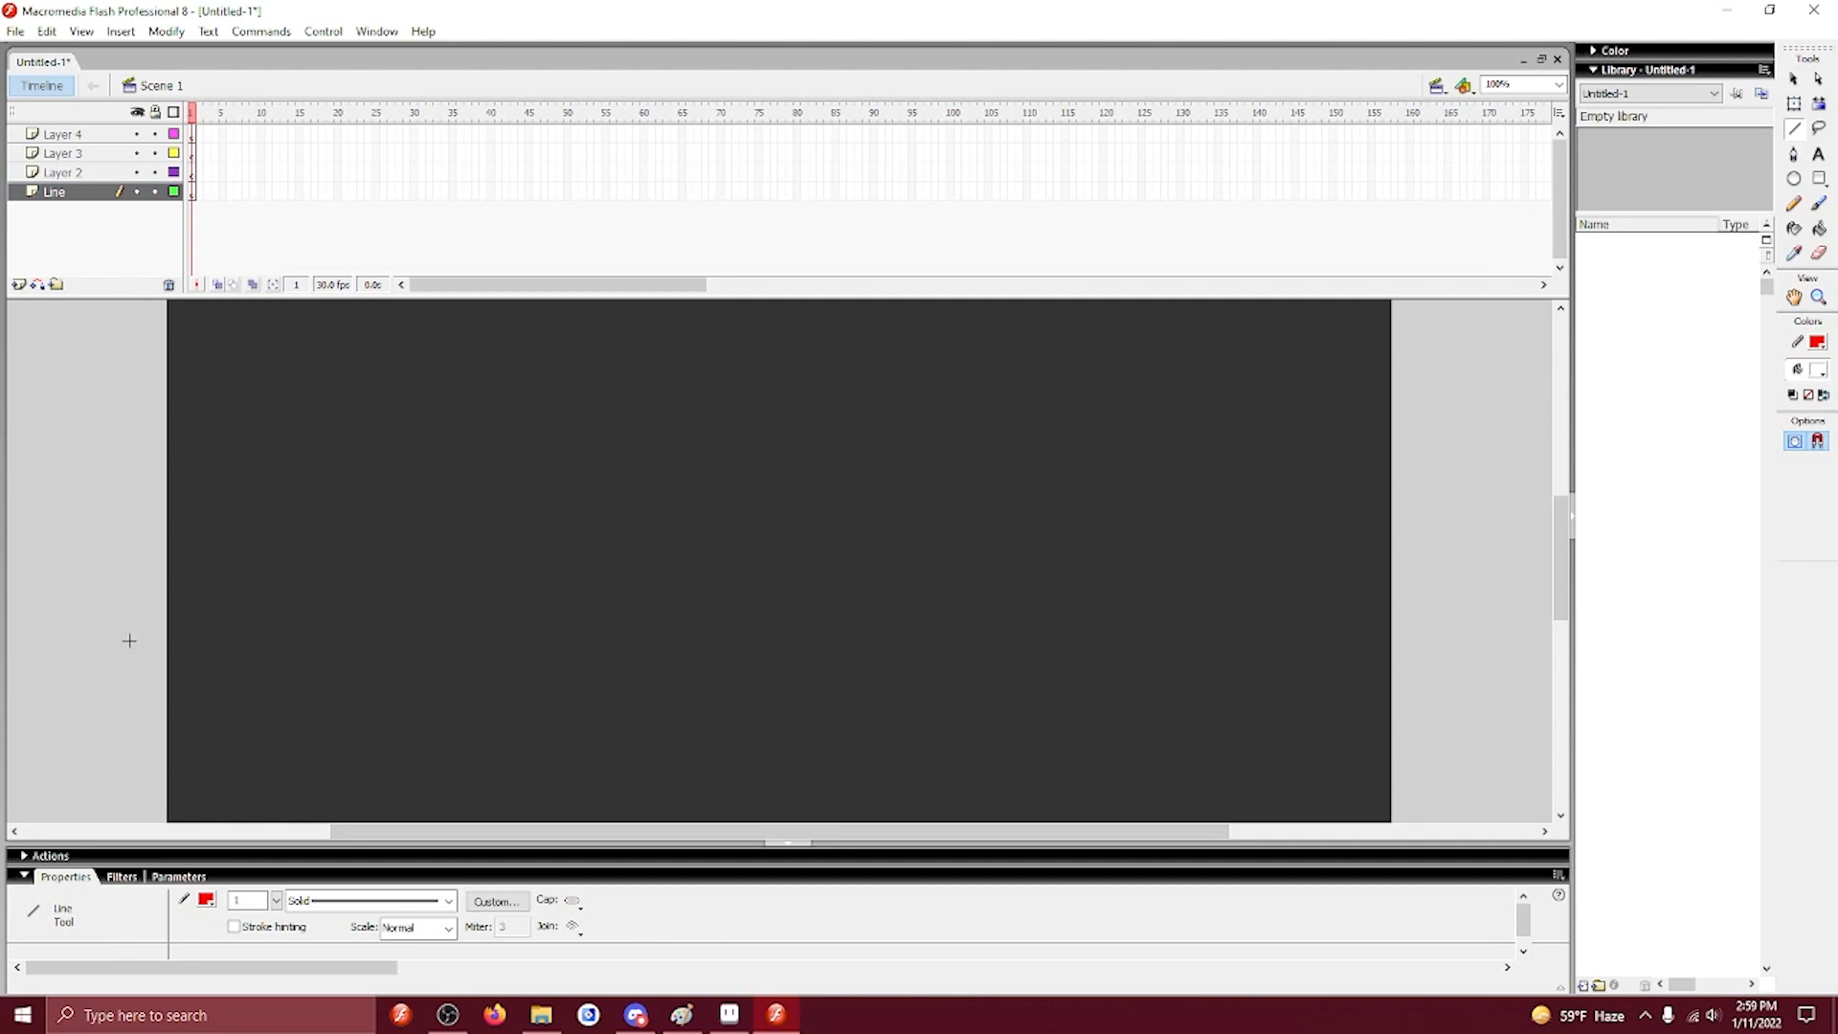
left_click_drag(185, 640, 1456, 641)
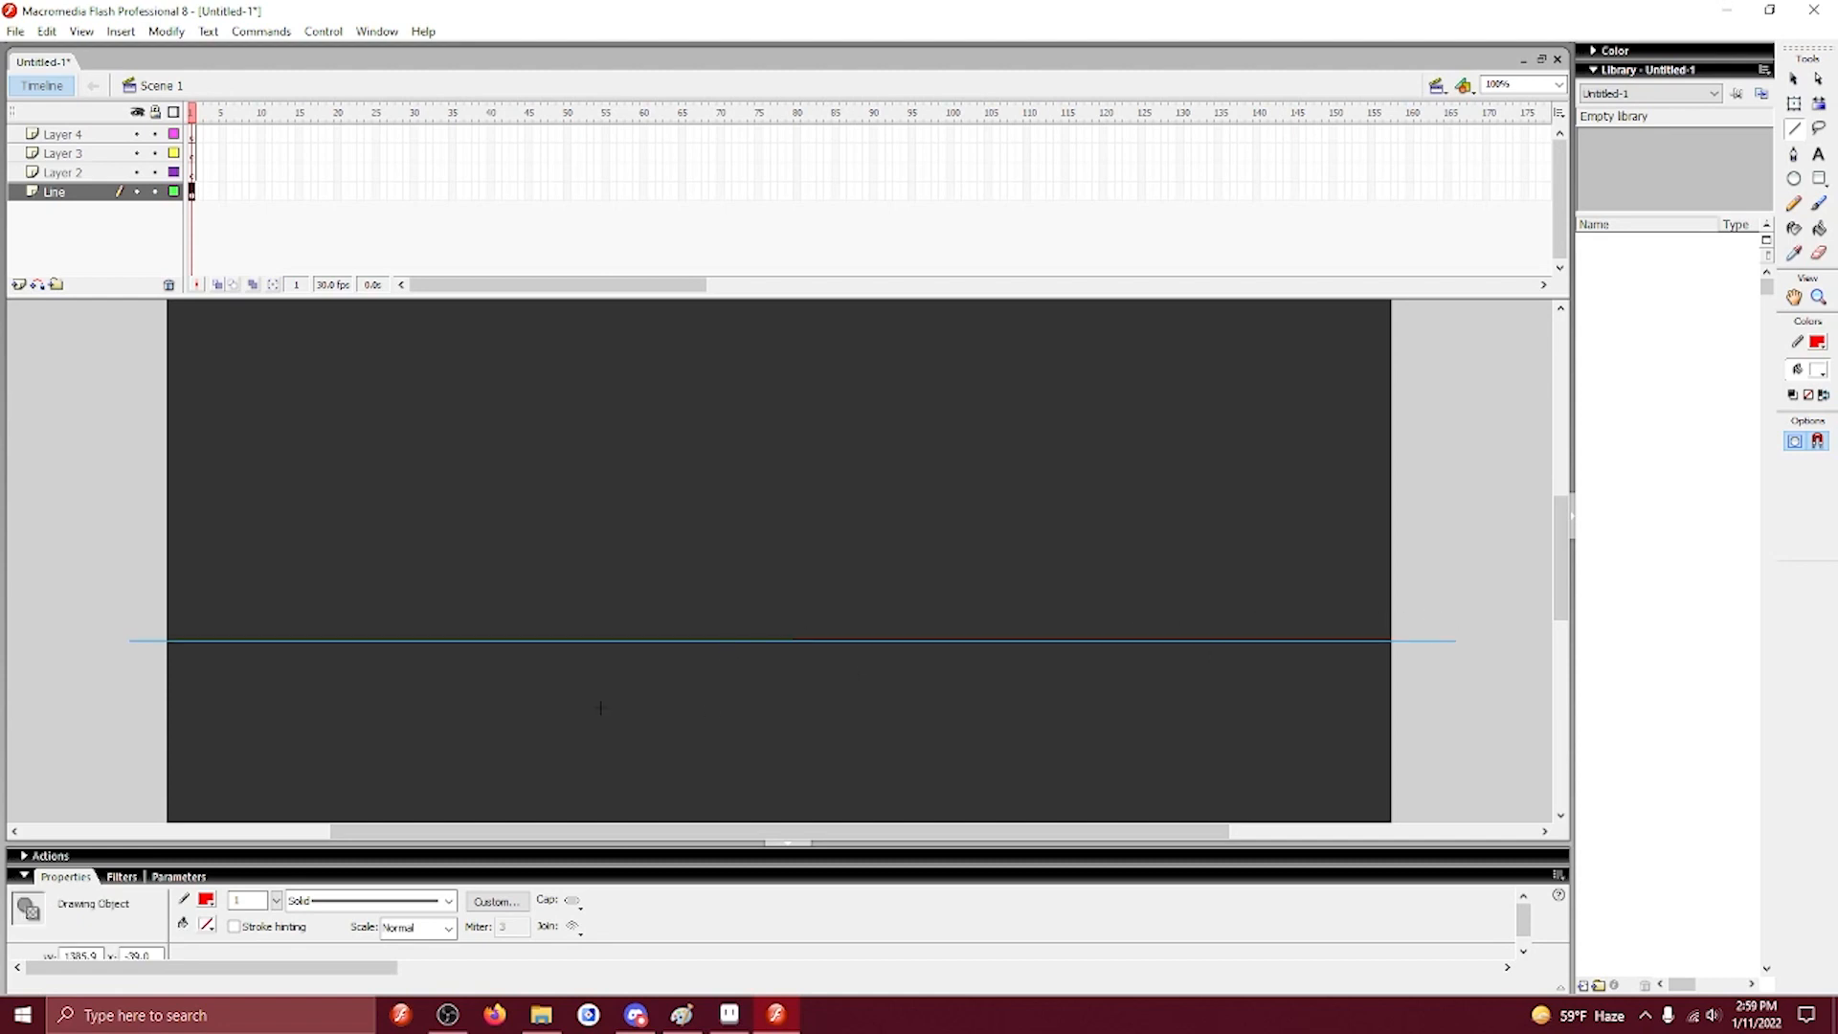
key("ctrl+equal")
key("ctrl+equal")
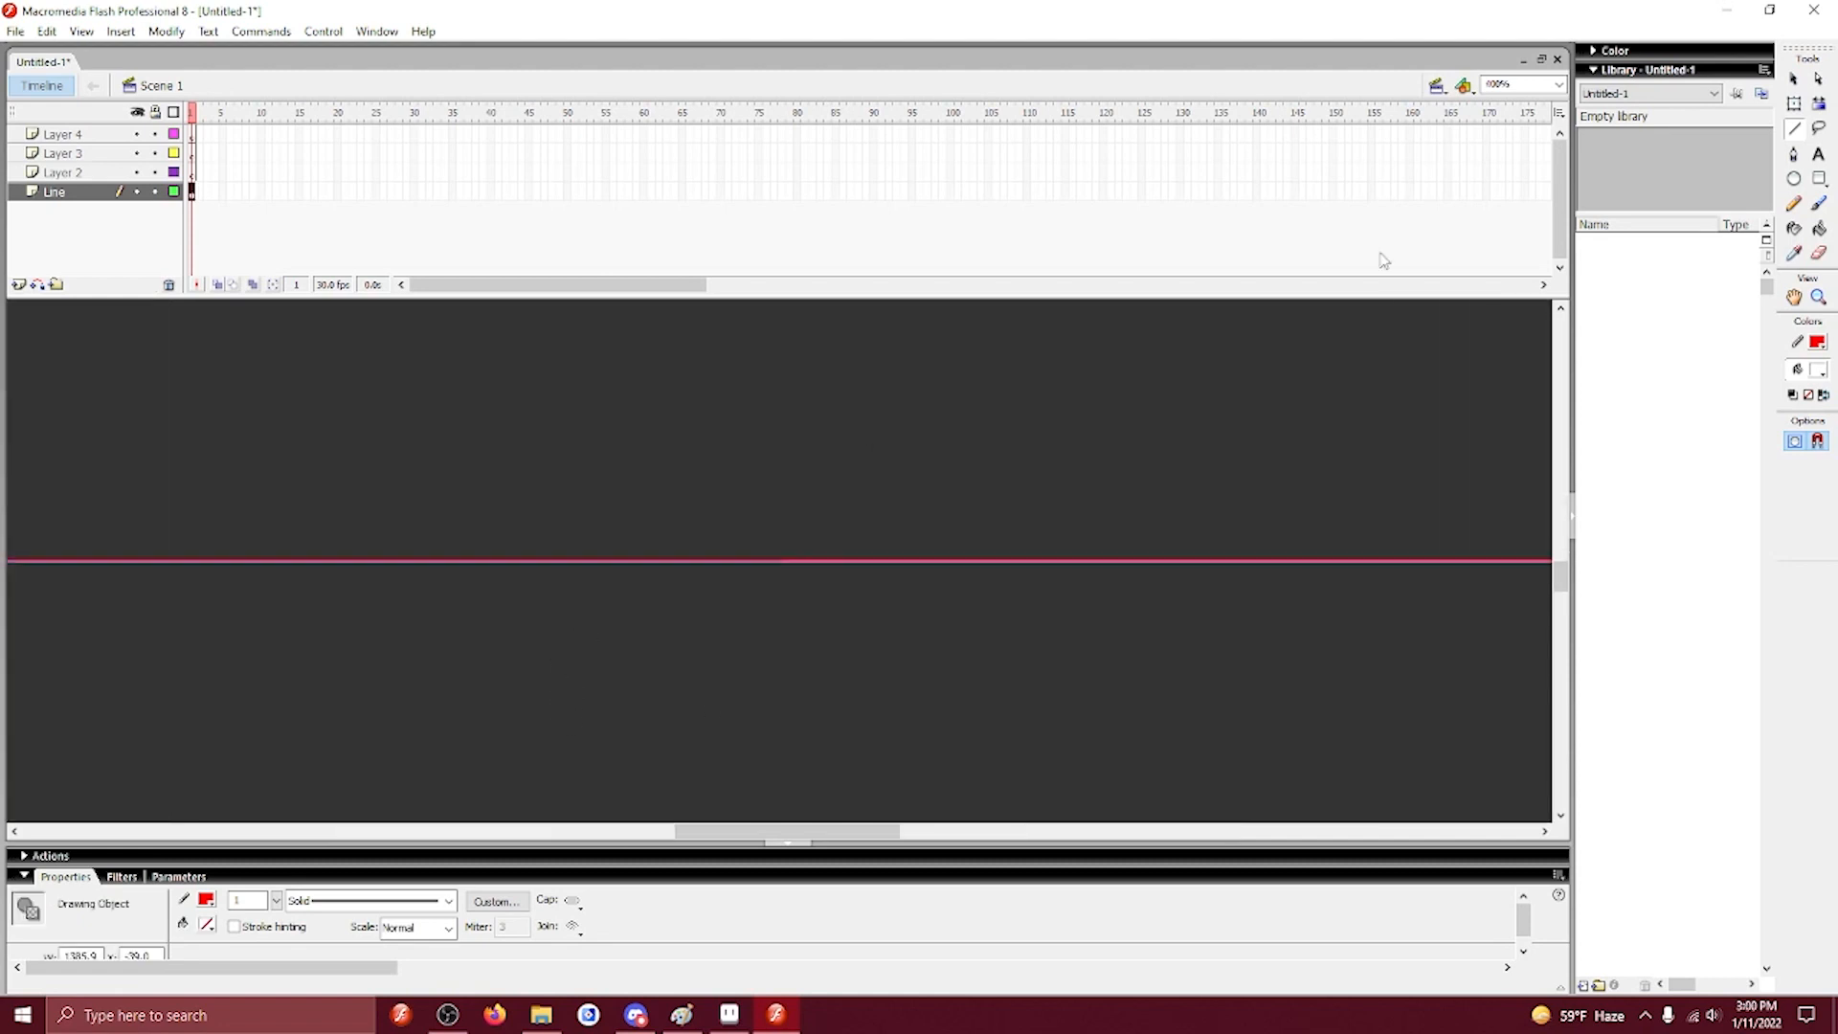
left_click(1794, 105)
left_click(1170, 389)
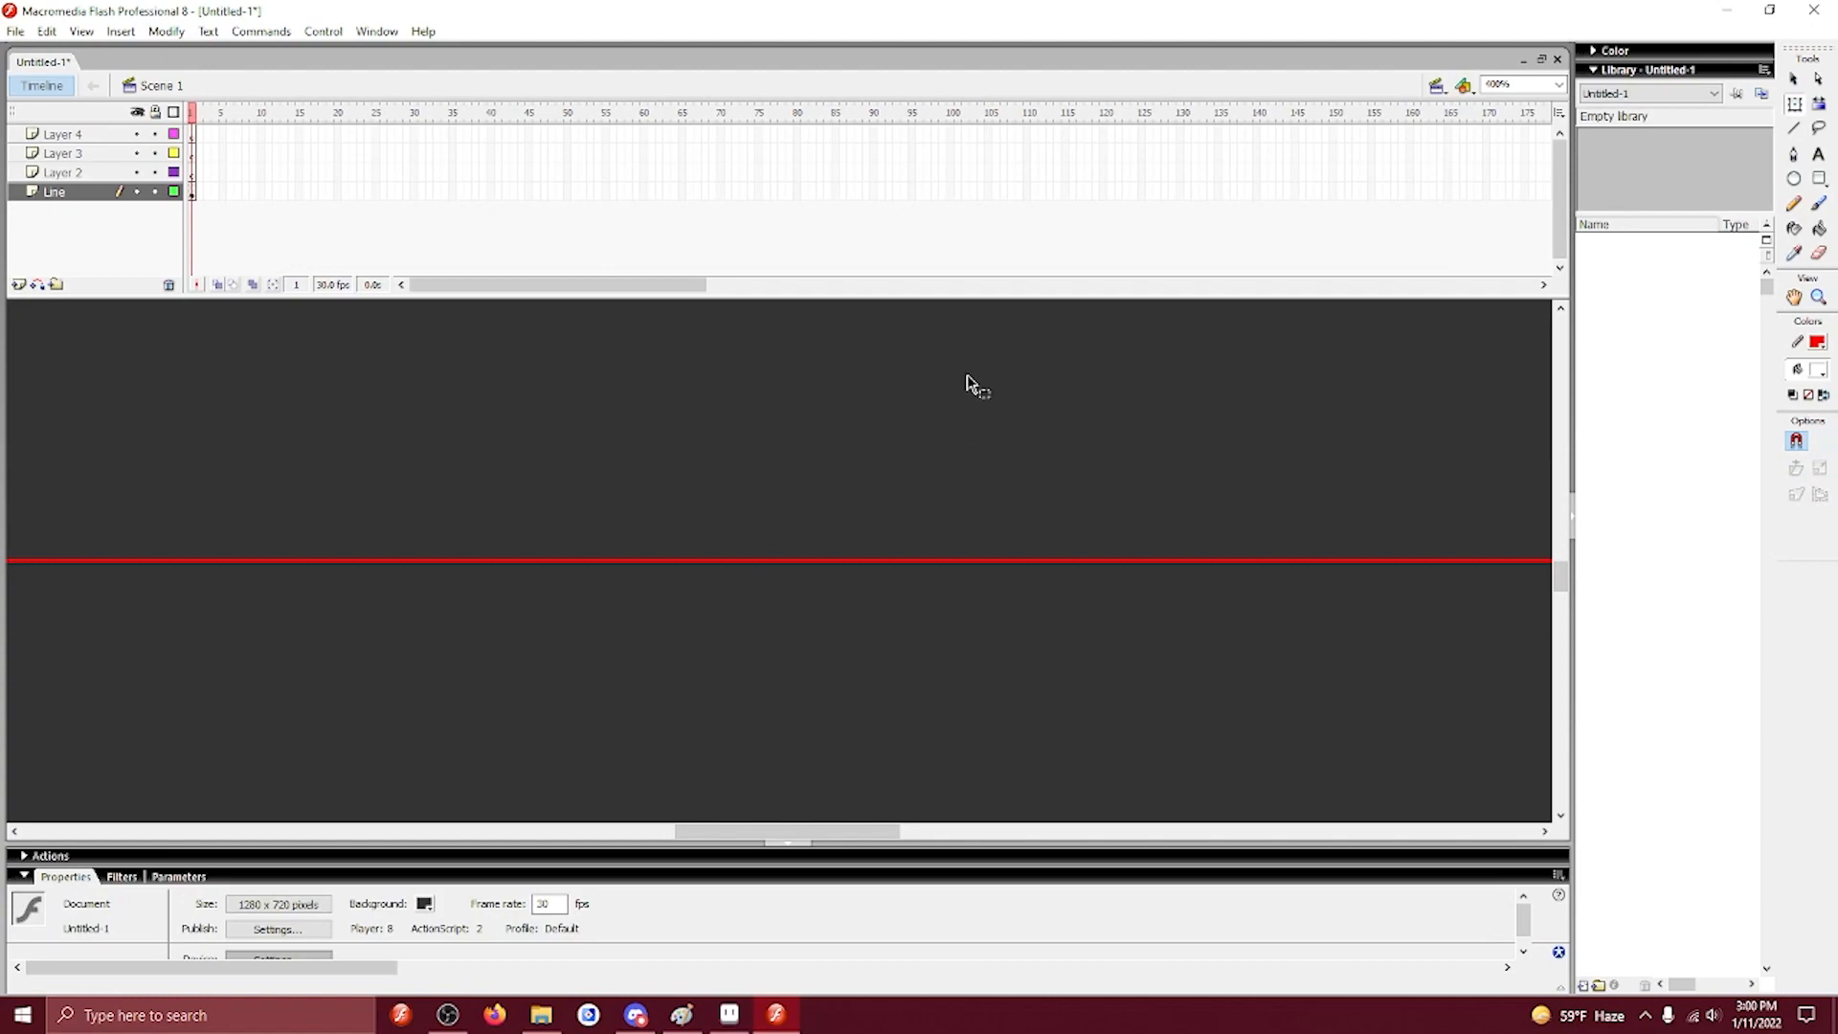
key("ctrl+minus")
left_click_drag(997, 455, 949, 579)
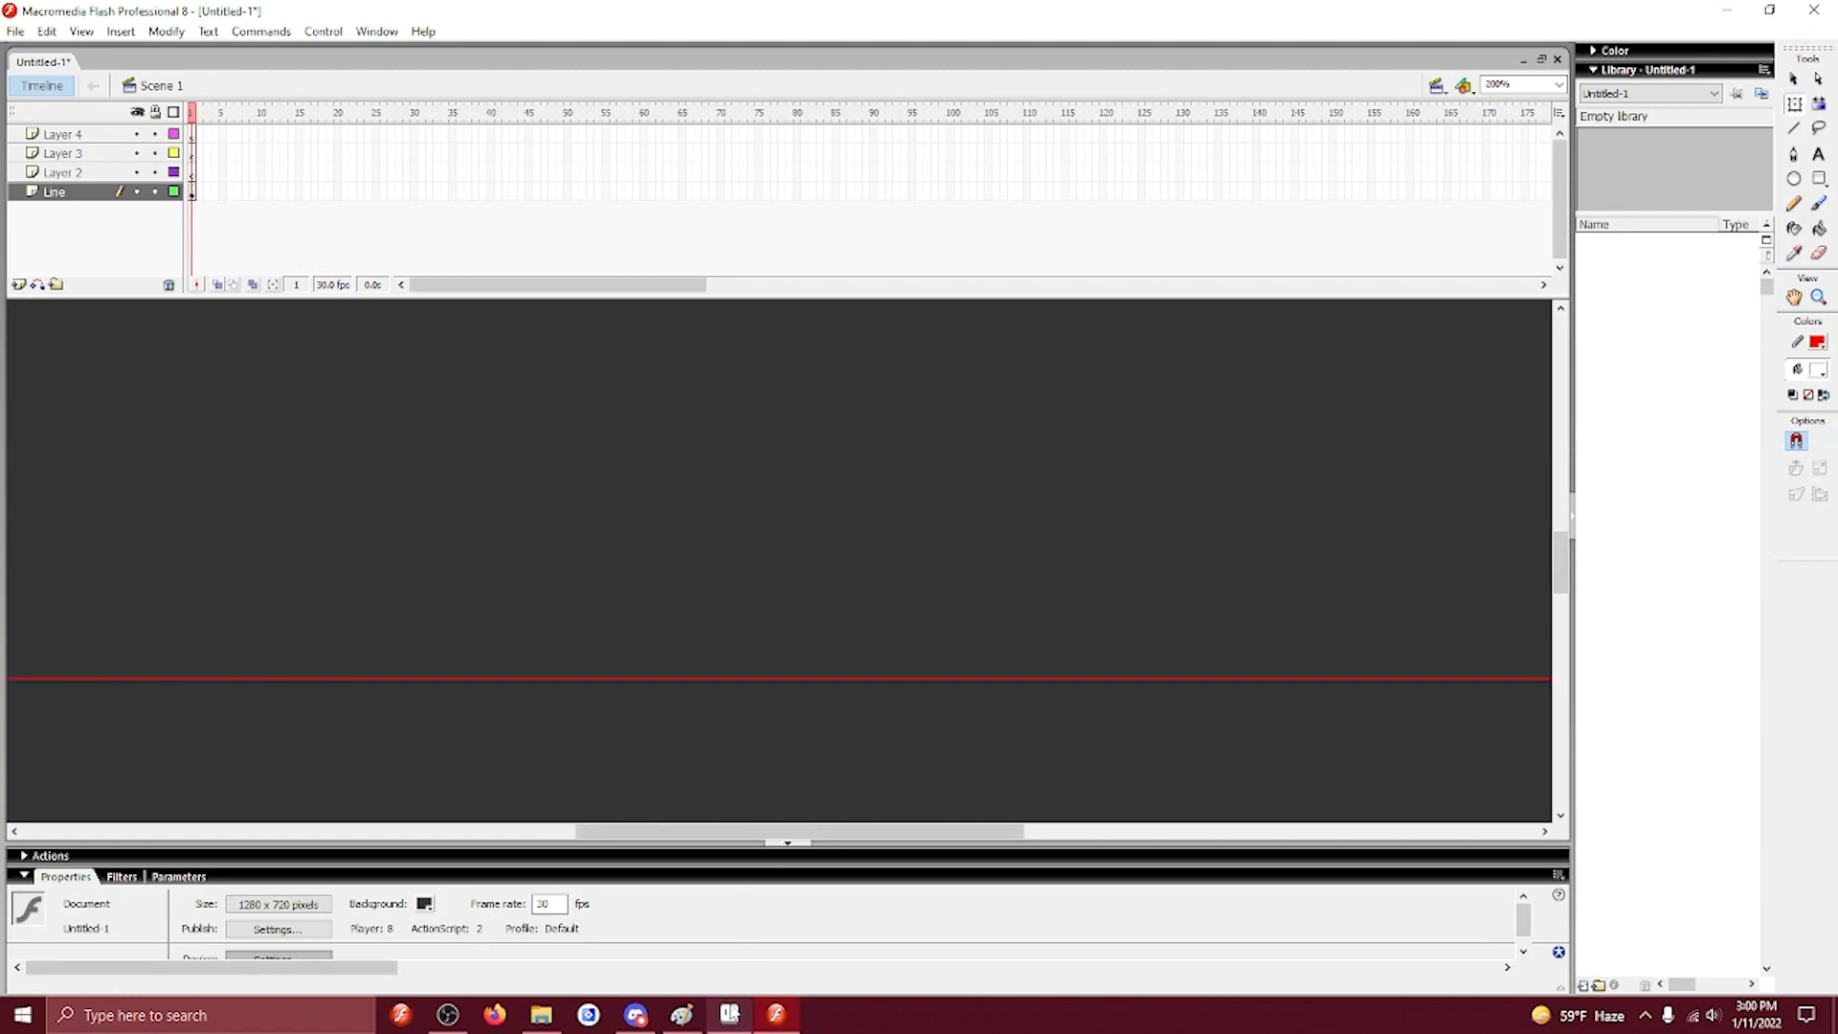
Switch to Aseprite and copy a single standing character sprite from the Aege Redux sheet.
left_click(730, 1015)
mouse_move(688, 494)
left_mouse_down()
mouse_move(698, 460)
mouse_move(979, 443)
mouse_move(1093, 518)
left_mouse_up()
left_click_drag(605, 440, 905, 445)
mouse_move(679, 455)
left_mouse_down()
mouse_move(692, 295)
mouse_move(722, 220)
left_mouse_up()
left_click_drag(753, 512, 730, 253)
left_click_drag(805, 634, 789, 213)
left_click_drag(873, 560, 816, 271)
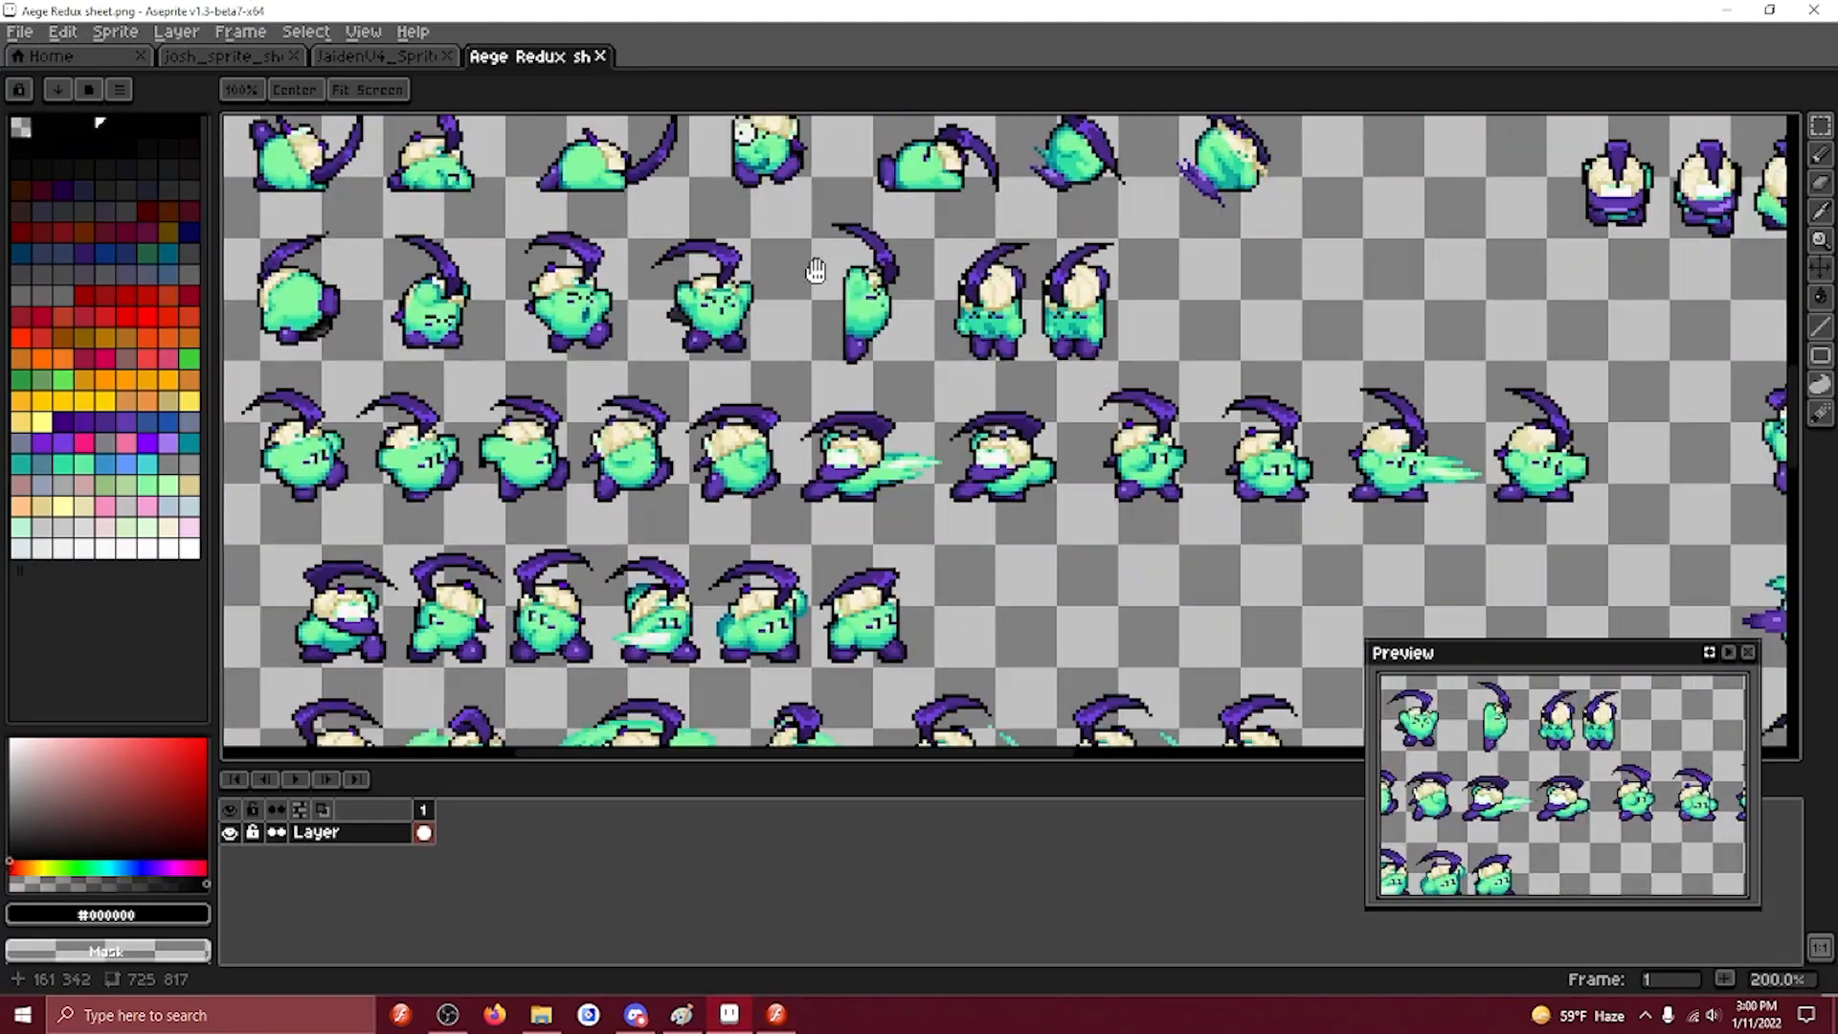
scroll(830, 393, "down", 1)
left_click_drag(967, 554, 892, 333)
mouse_move(902, 589)
left_mouse_down()
mouse_move(867, 377)
mouse_move(890, 769)
left_mouse_up()
left_click_drag(820, 136, 812, 726)
scroll(486, 264, "up", 1)
mouse_move(369, 194)
left_mouse_down()
mouse_move(469, 354)
mouse_move(500, 360)
left_mouse_up()
Switch back to Macromedia Flash and paste the copied character sprite onto the stage.
left_click(776, 1014)
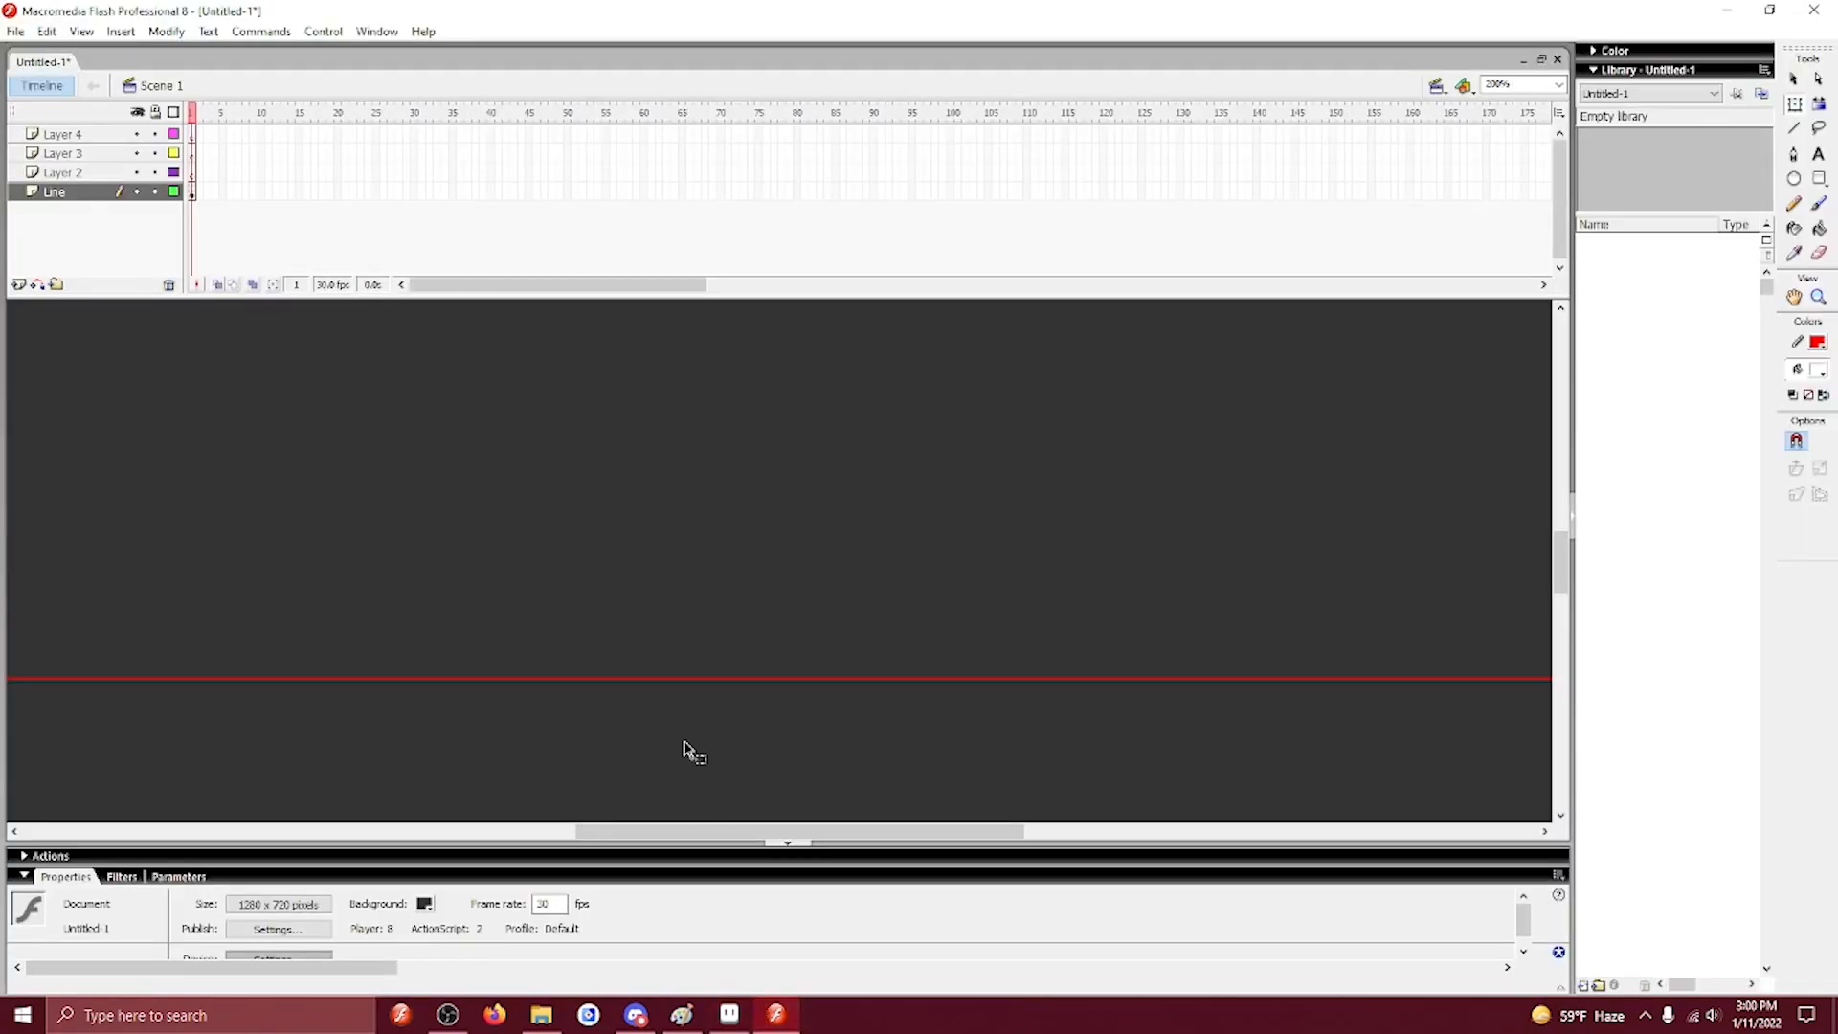
key("ctrl+v")
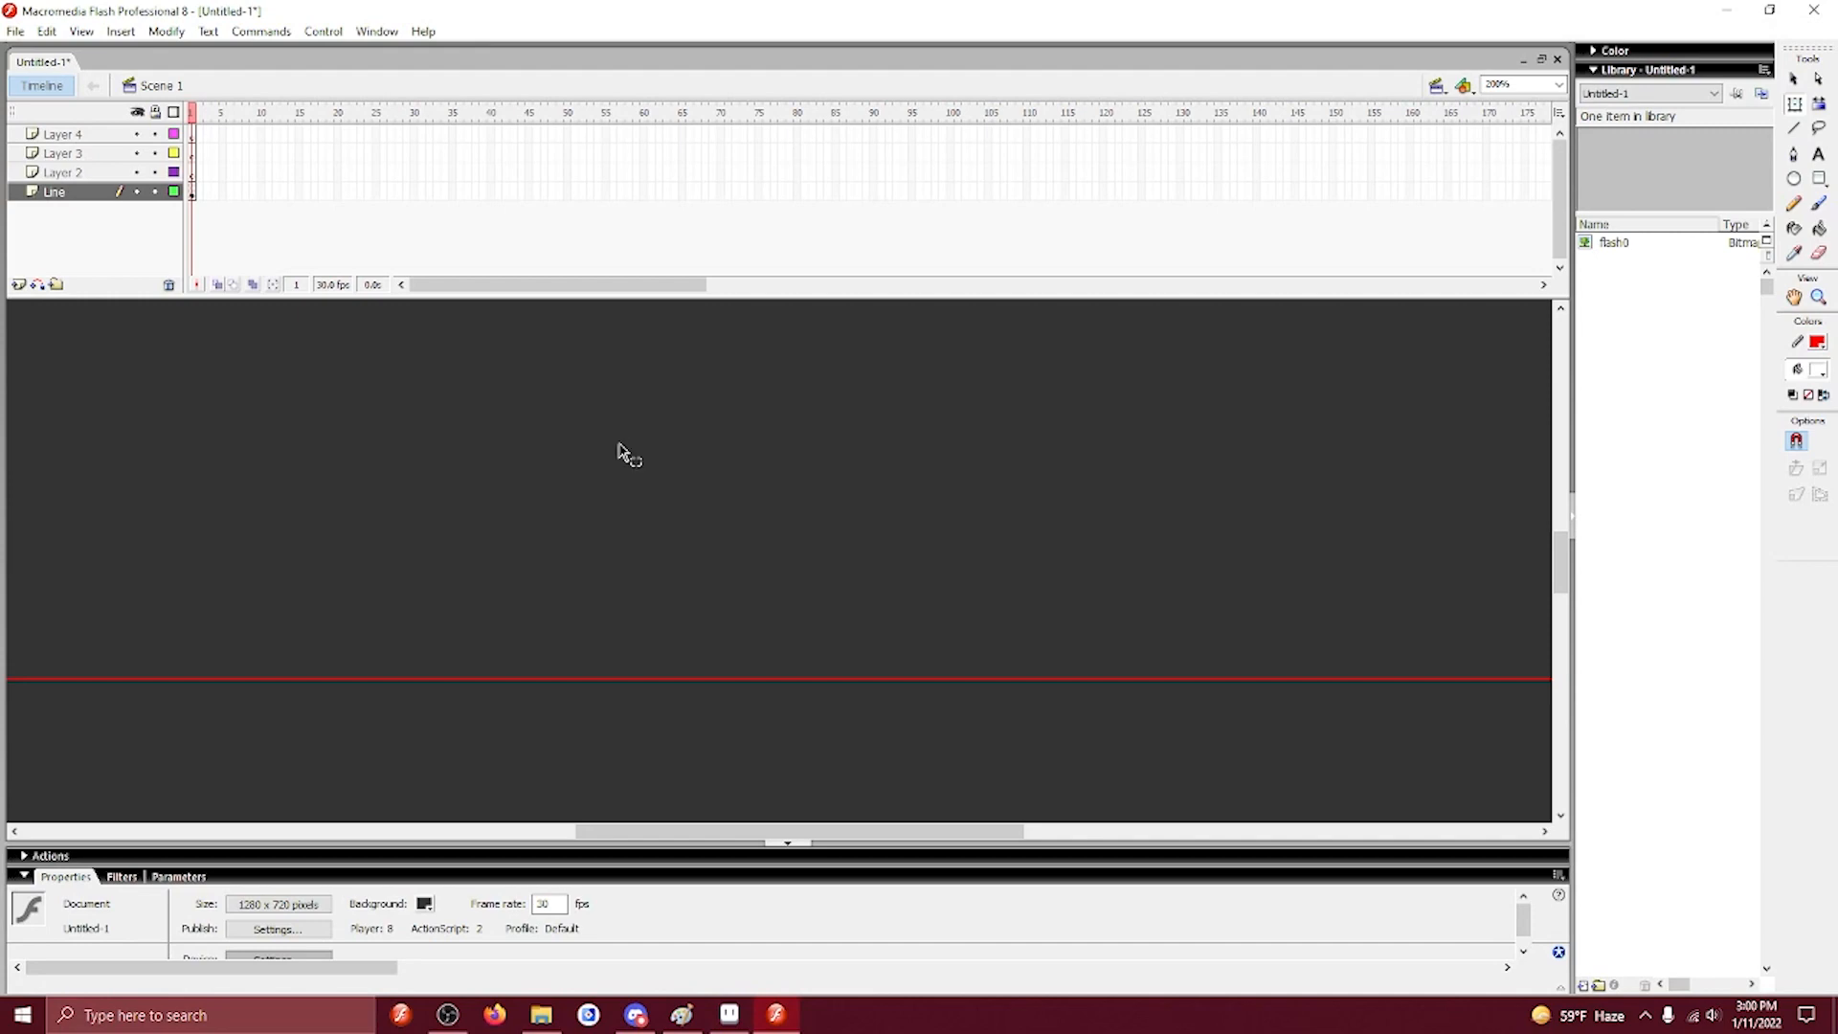
key("ctrl+1")
key("space")
left_click_drag(536, 431, 796, 685)
left_click_drag(451, 520, 520, 509)
key("ctrl+equal")
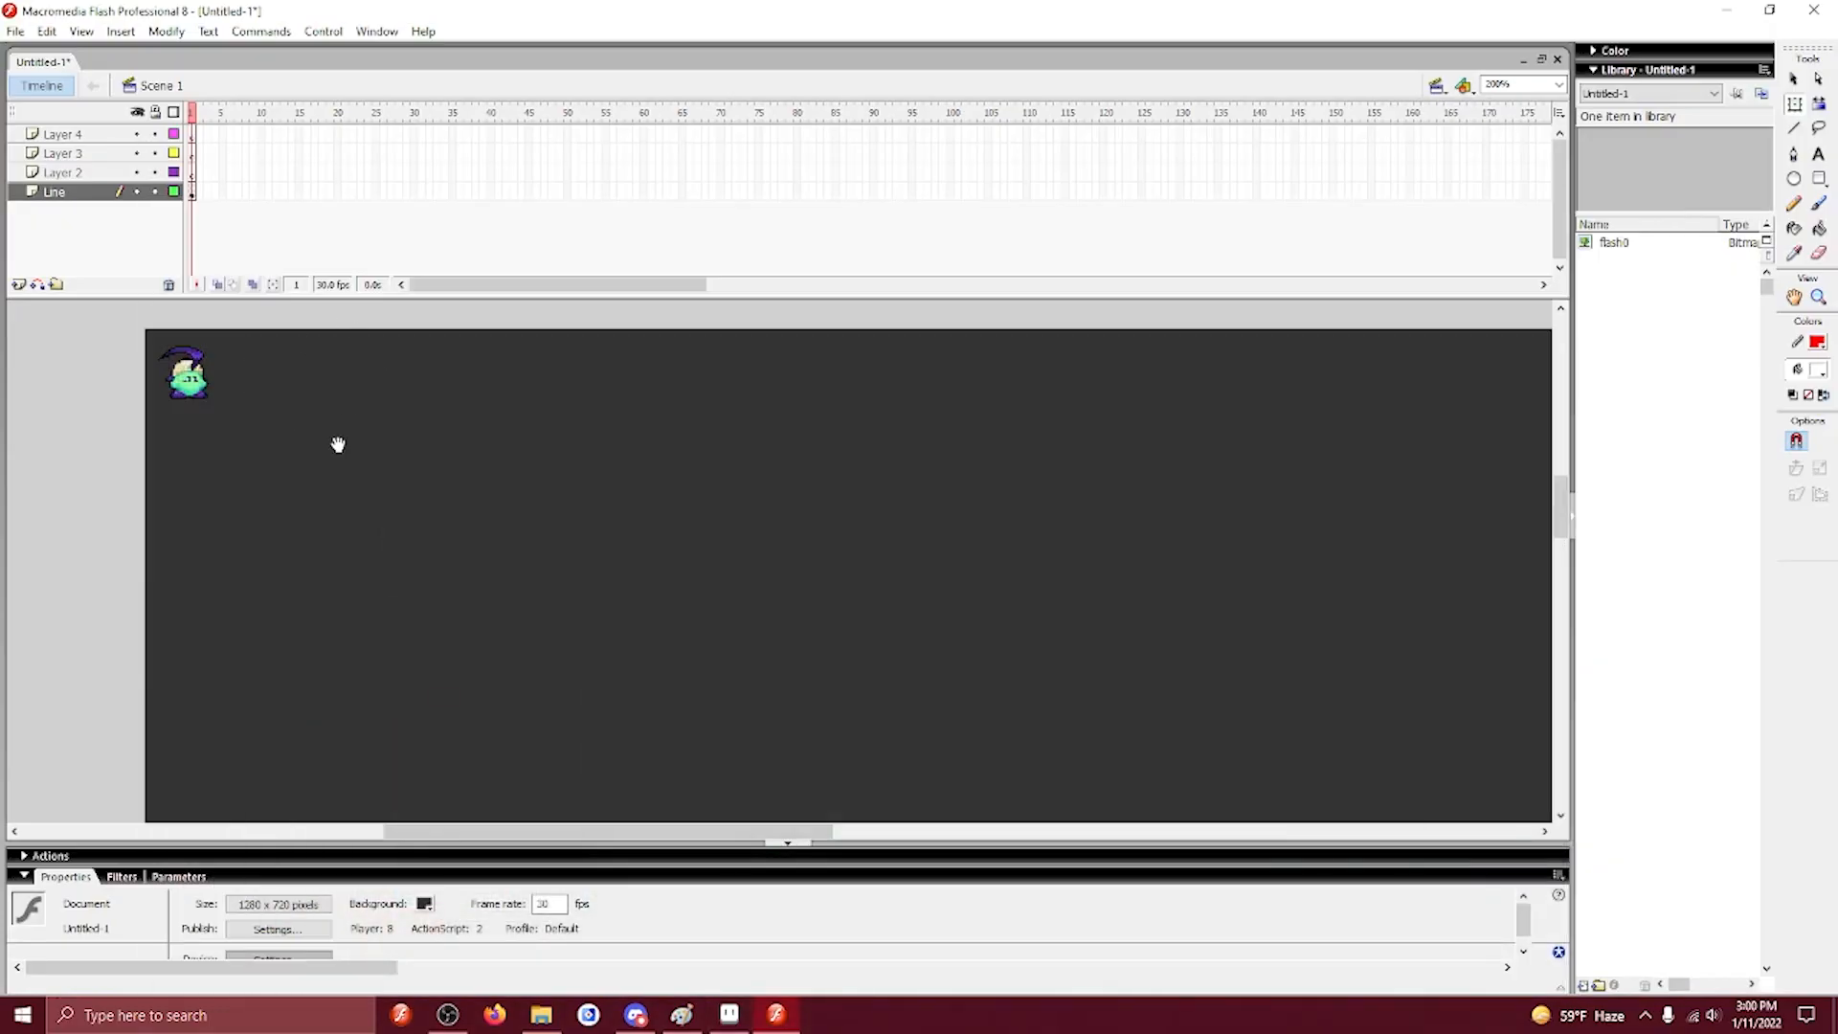
left_click_drag(338, 444, 579, 514)
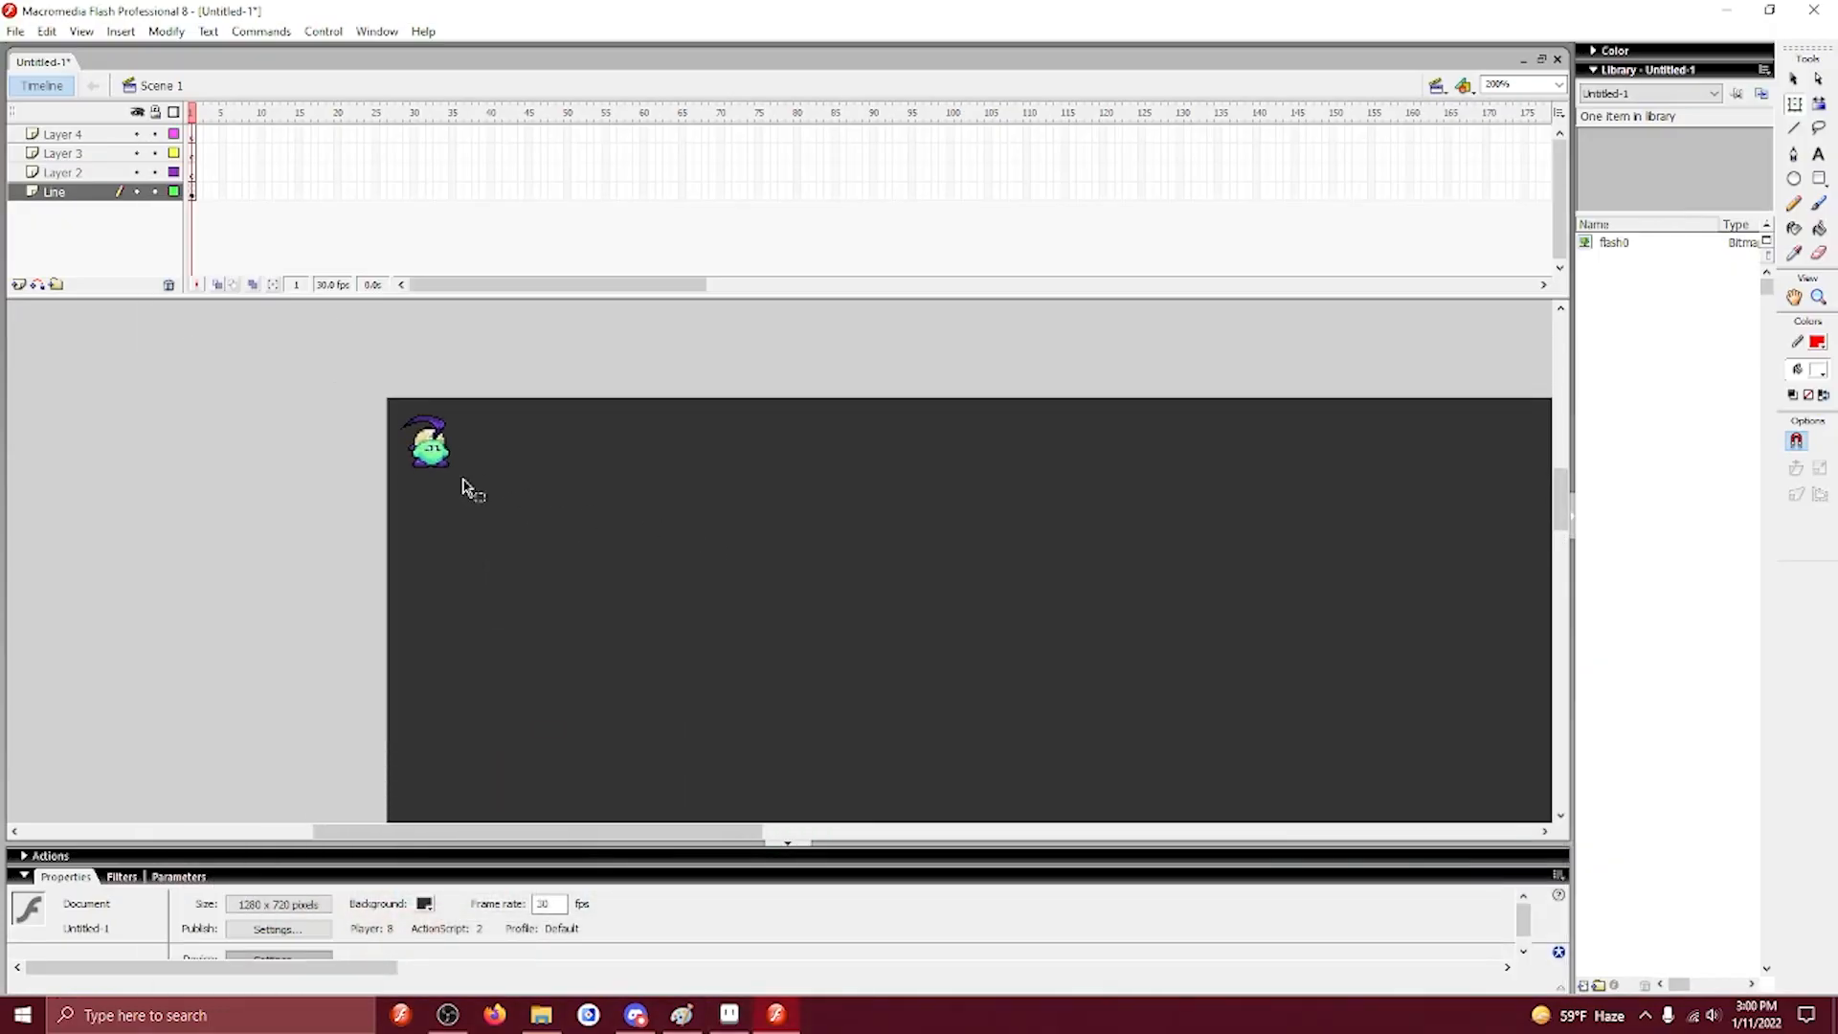
Convert the pasted sprite bitmap into a vector shape with Trace Bitmap.
left_click_drag(484, 396, 512, 404)
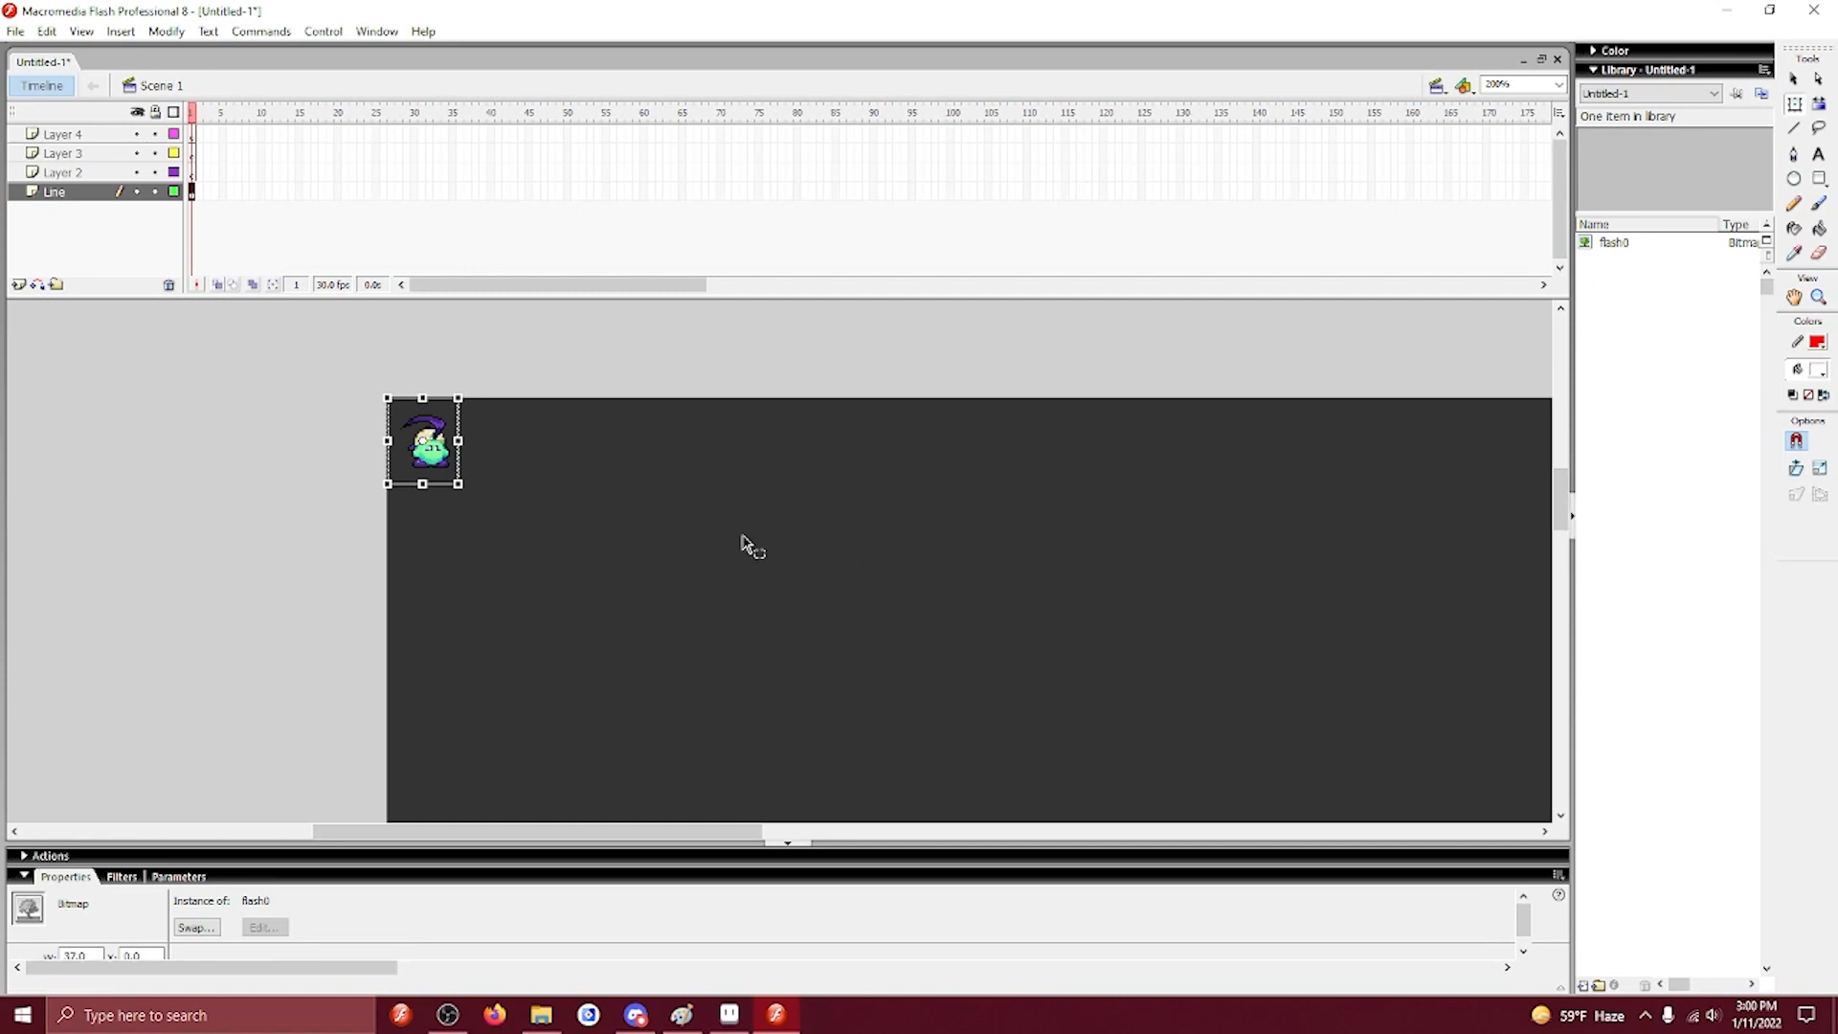
left_click(165, 30)
mouse_move(199, 132)
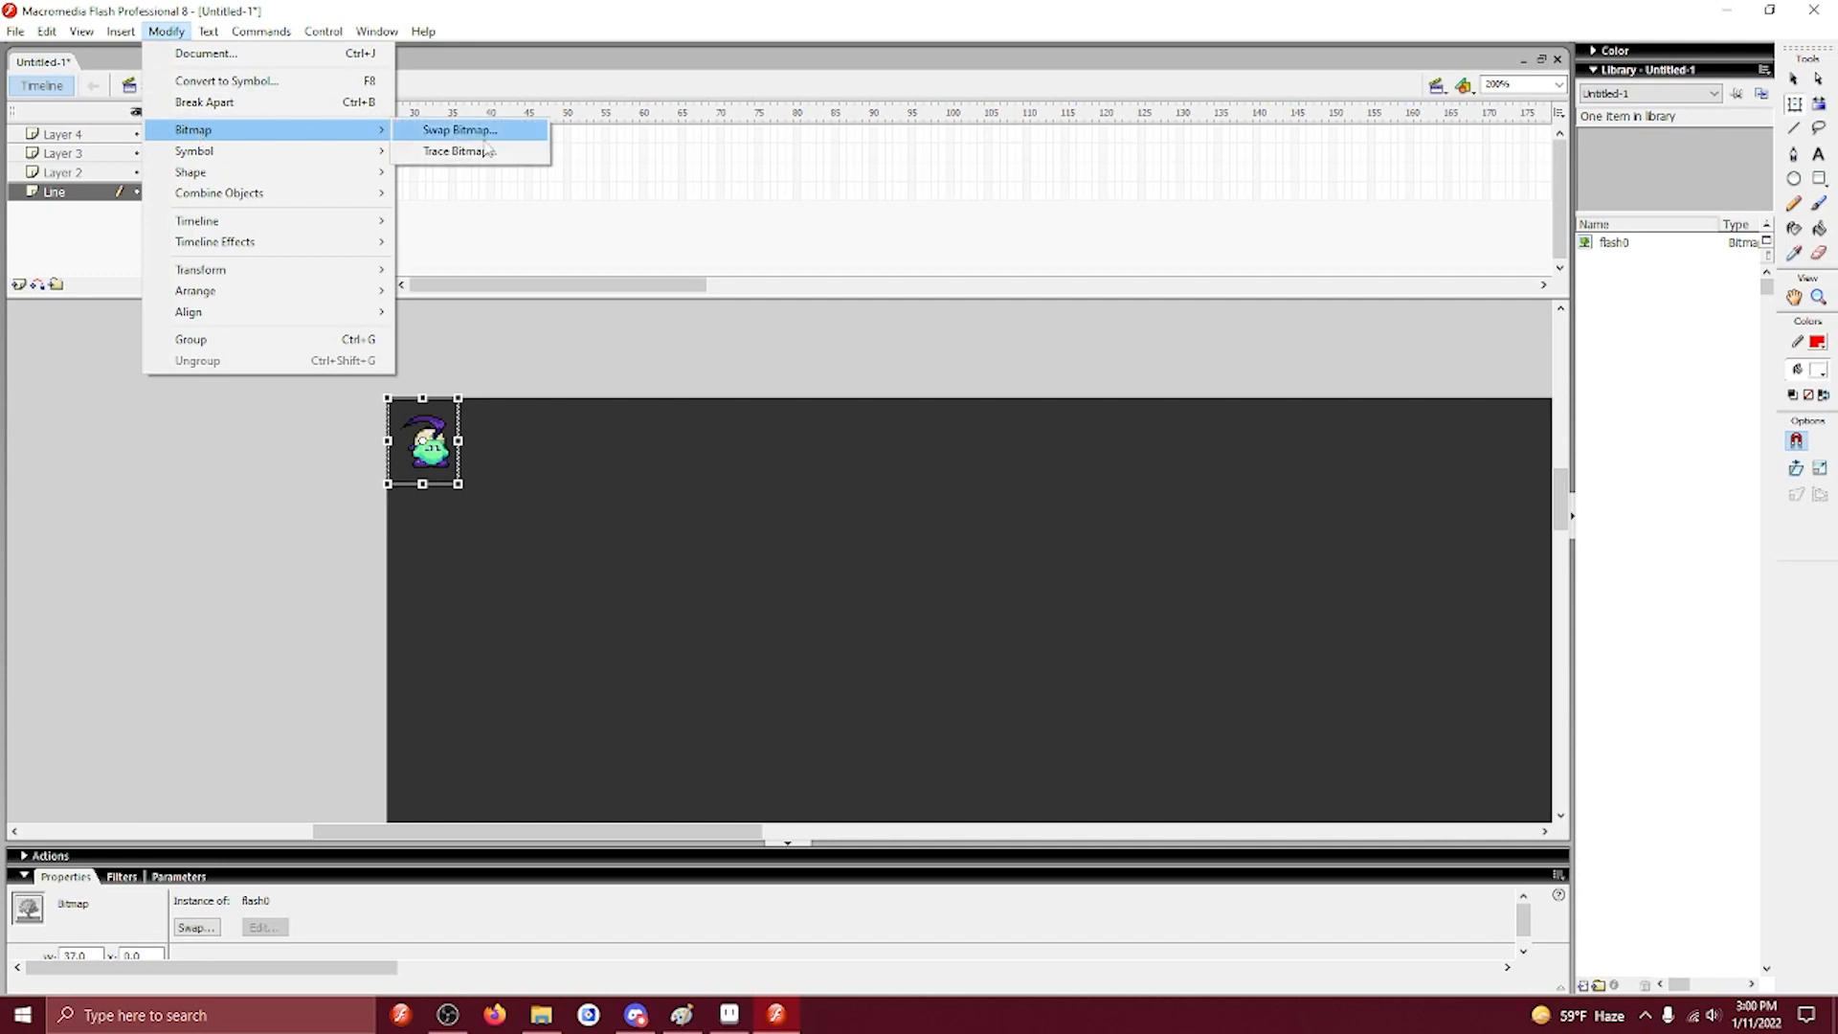
left_click(502, 153)
left_click(1025, 469)
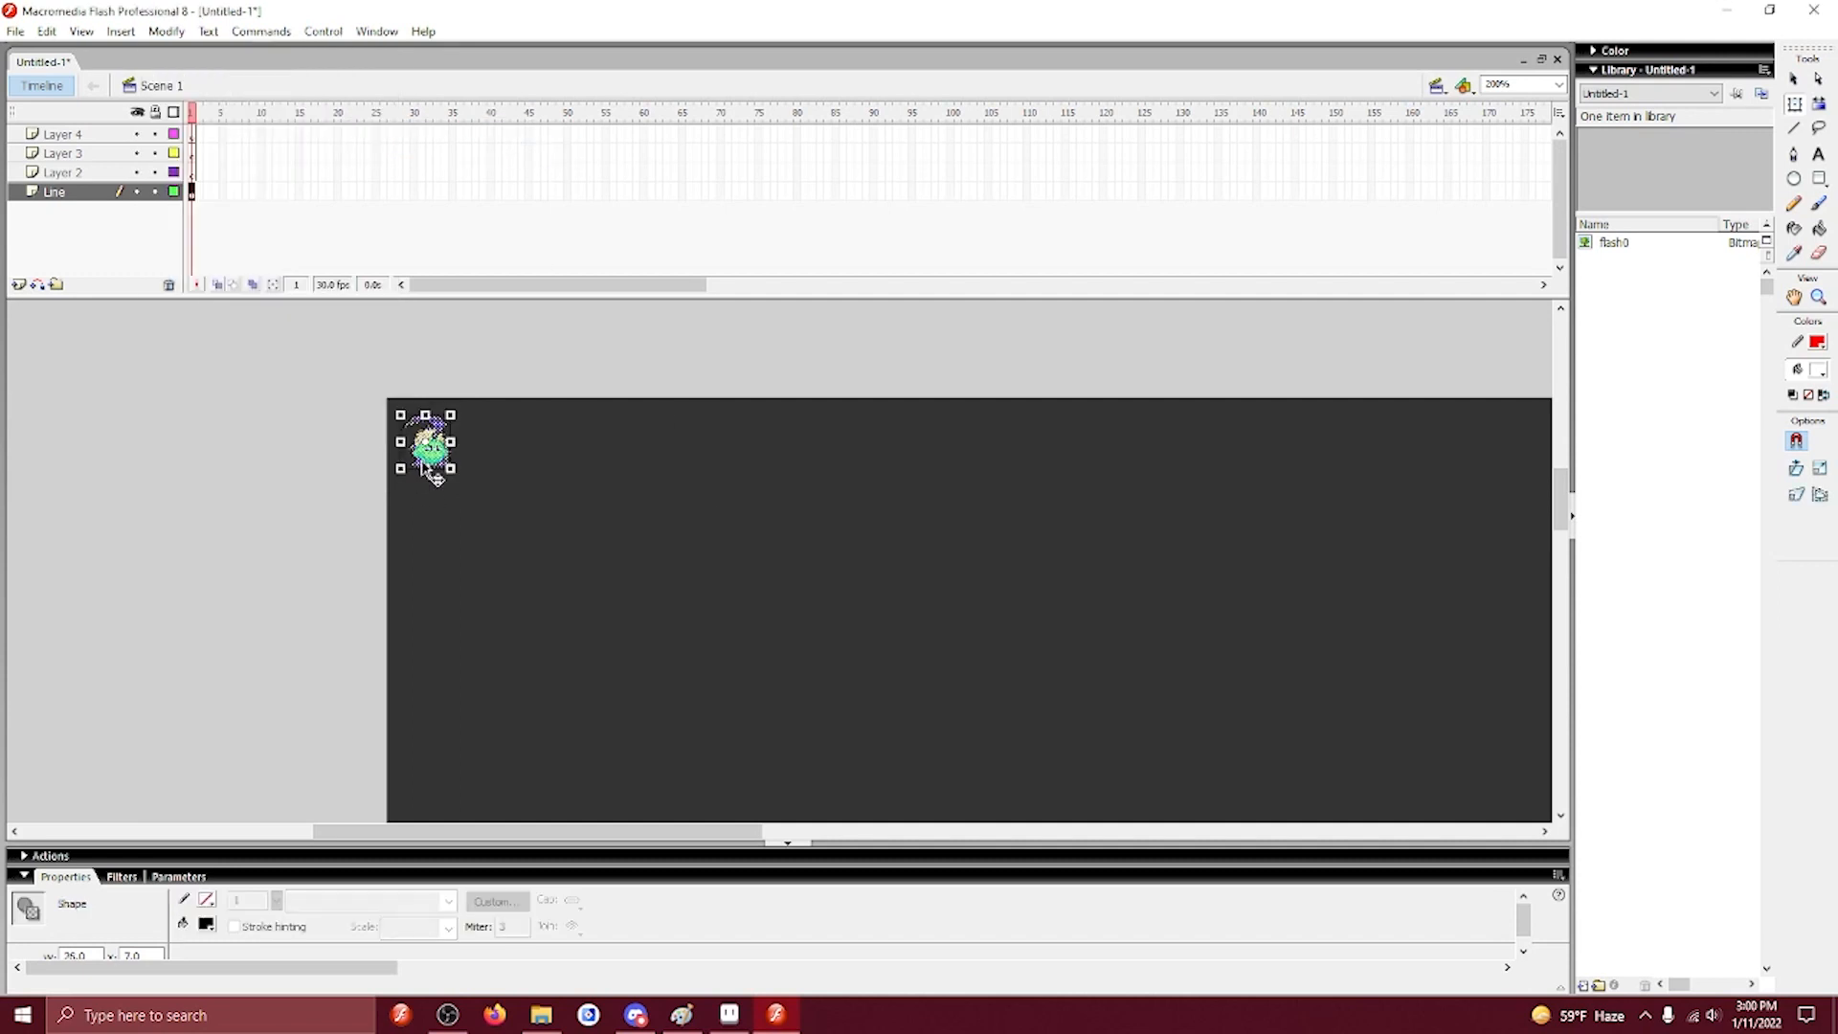
Convert the traced sprite into a movie clip symbol with the default name.
key("F8")
key("Return")
left_click(846, 558)
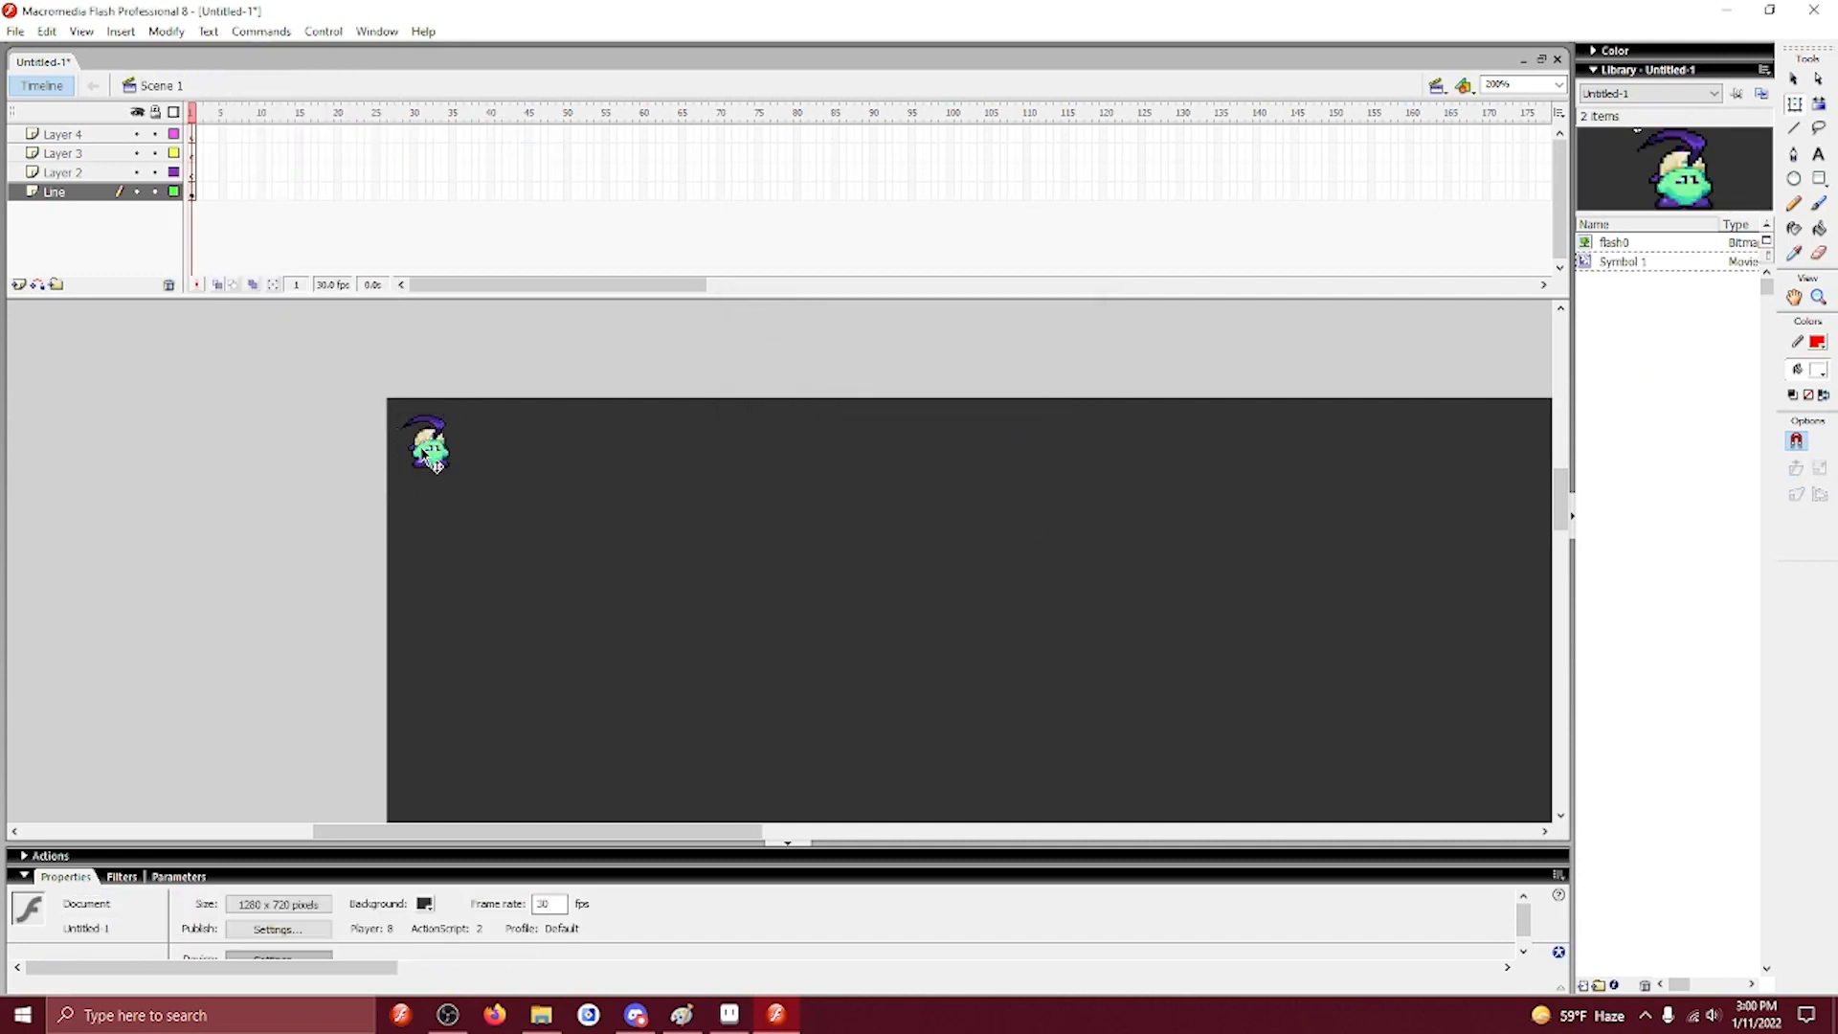
Double the sprite symbol's size with Scale and Rotate and move it so its feet stand on the red line.
key("ctrl+alt+s")
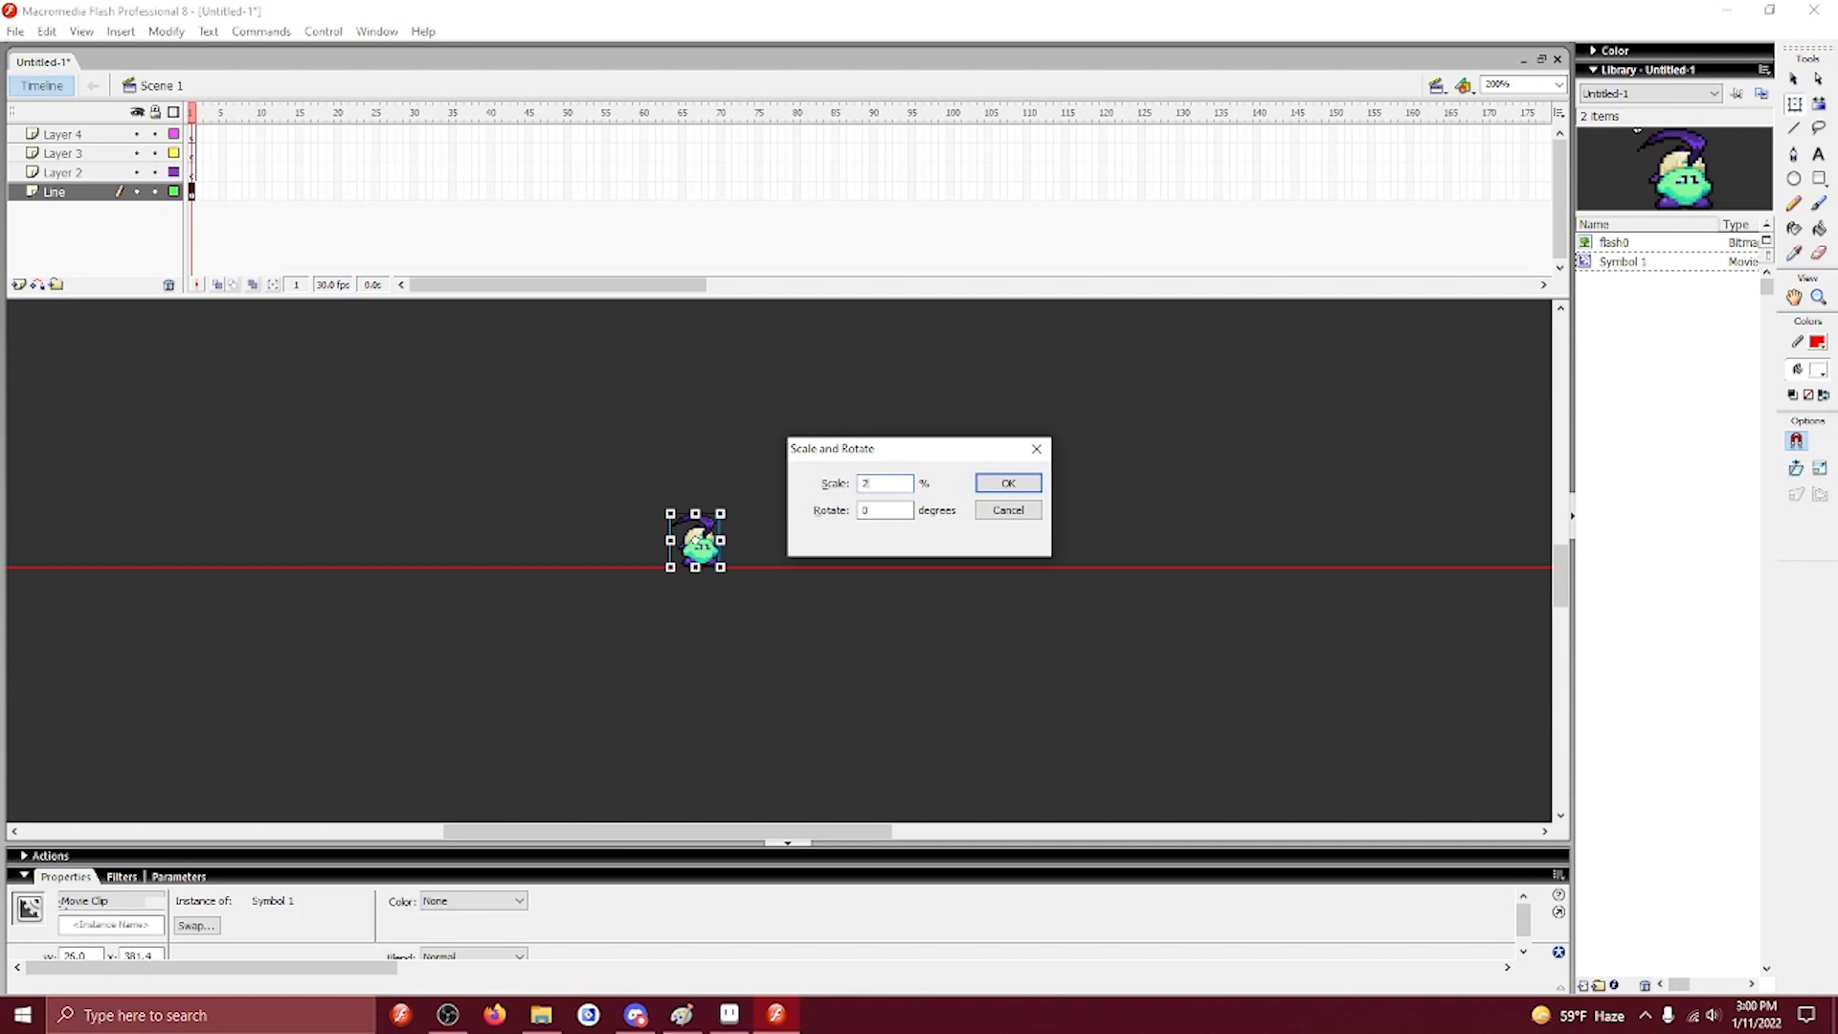
left_click(1008, 482)
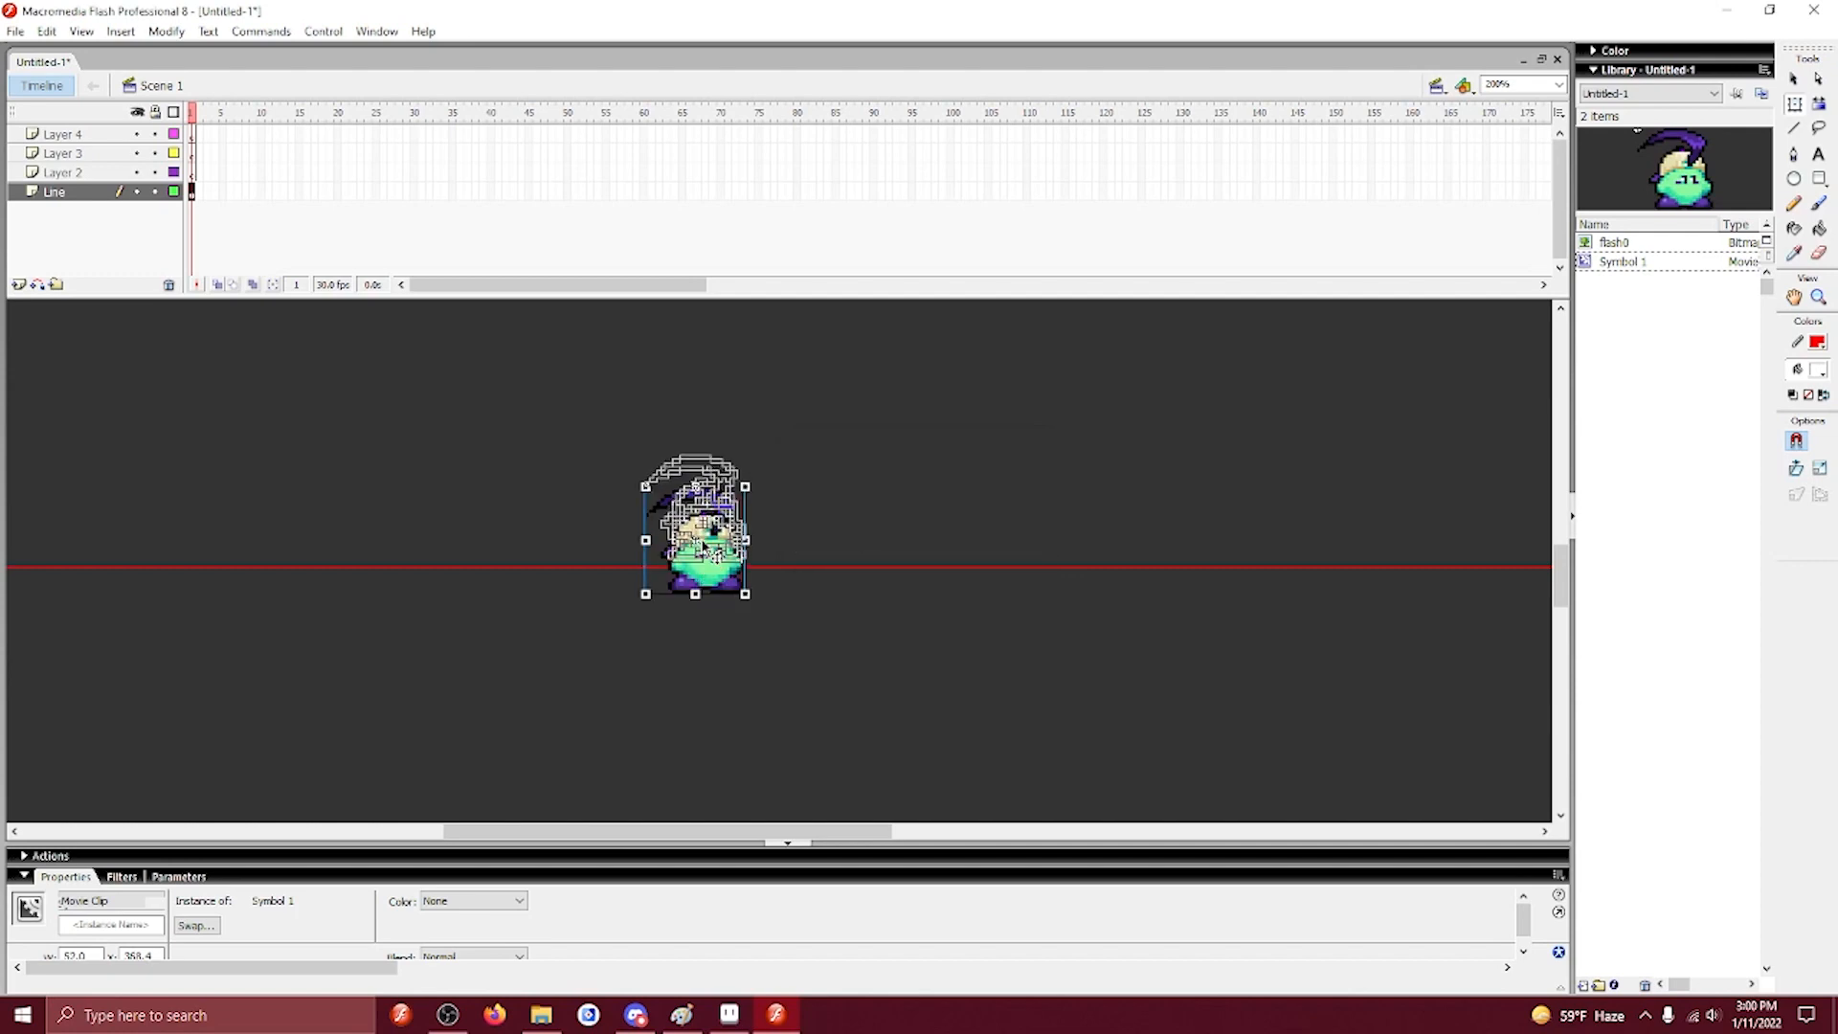
left_click_drag(704, 553, 704, 525)
left_click(924, 449)
left_click_drag(919, 447, 815, 546)
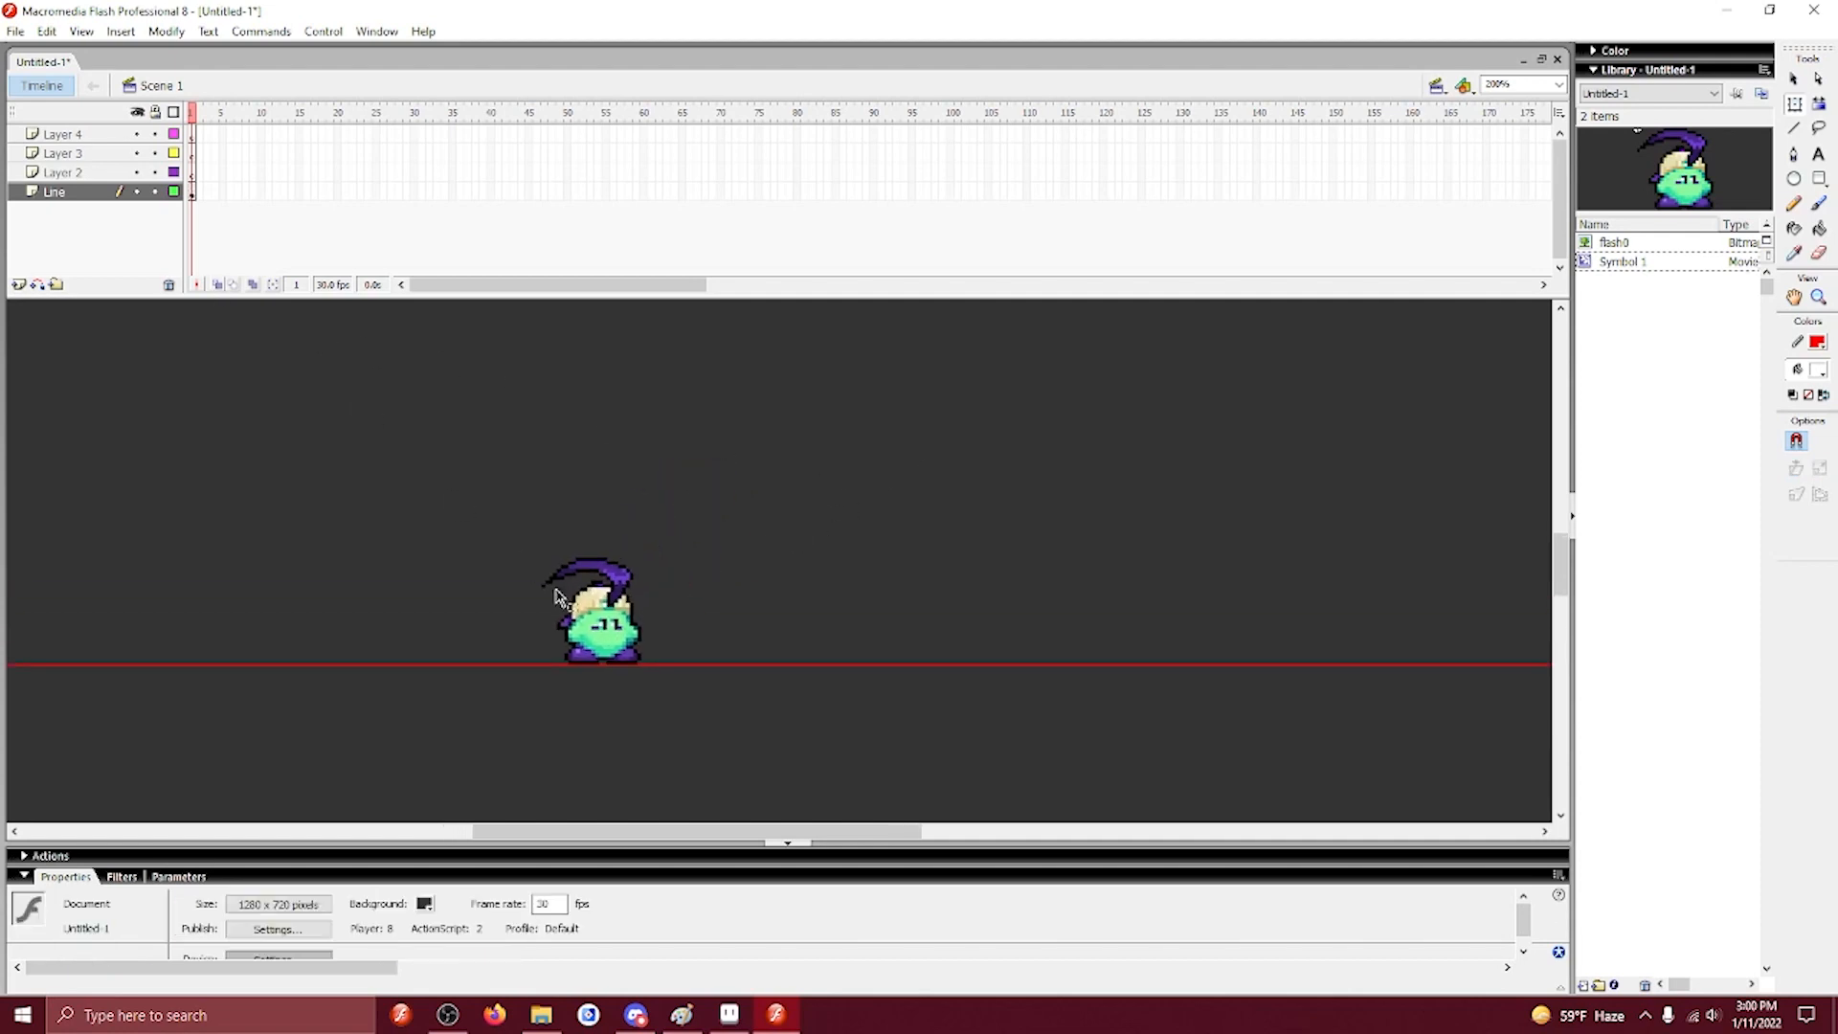
Cut the character symbol from the Line layer and paste it in place on Layer 3.
left_click(588, 622)
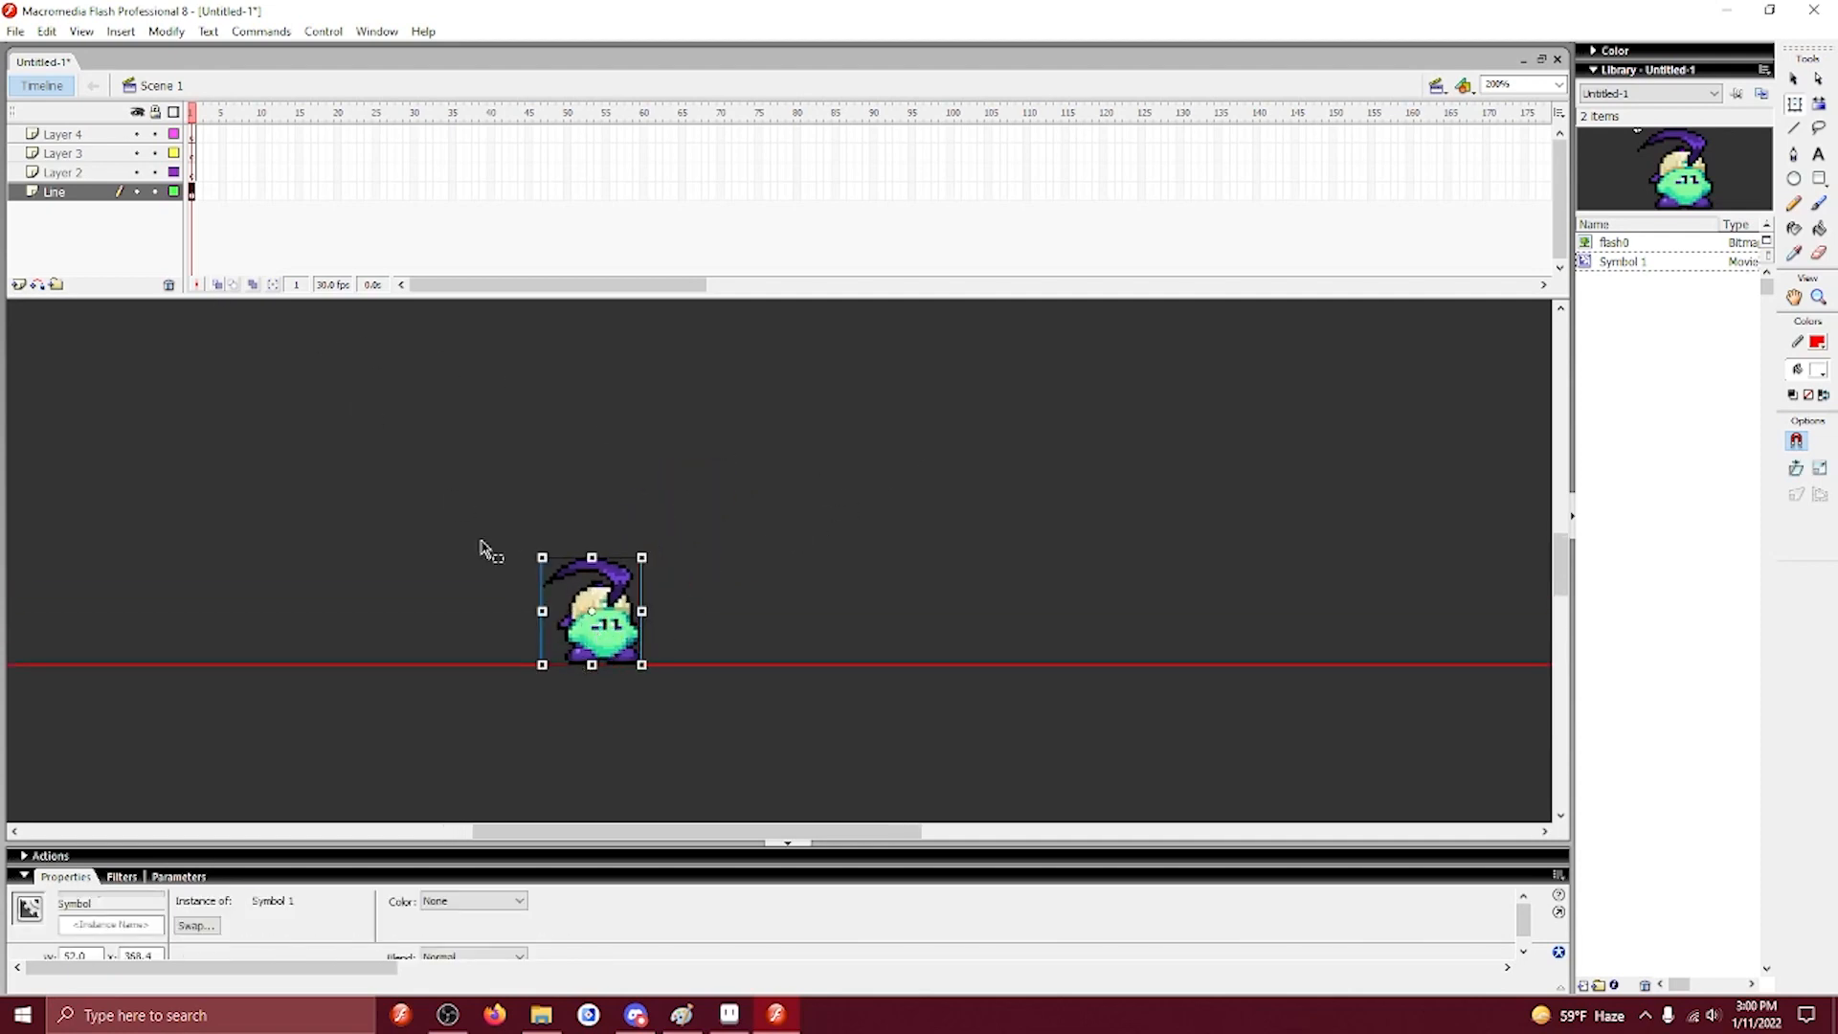
key("ctrl+x")
left_click(95, 172)
right_click(492, 500)
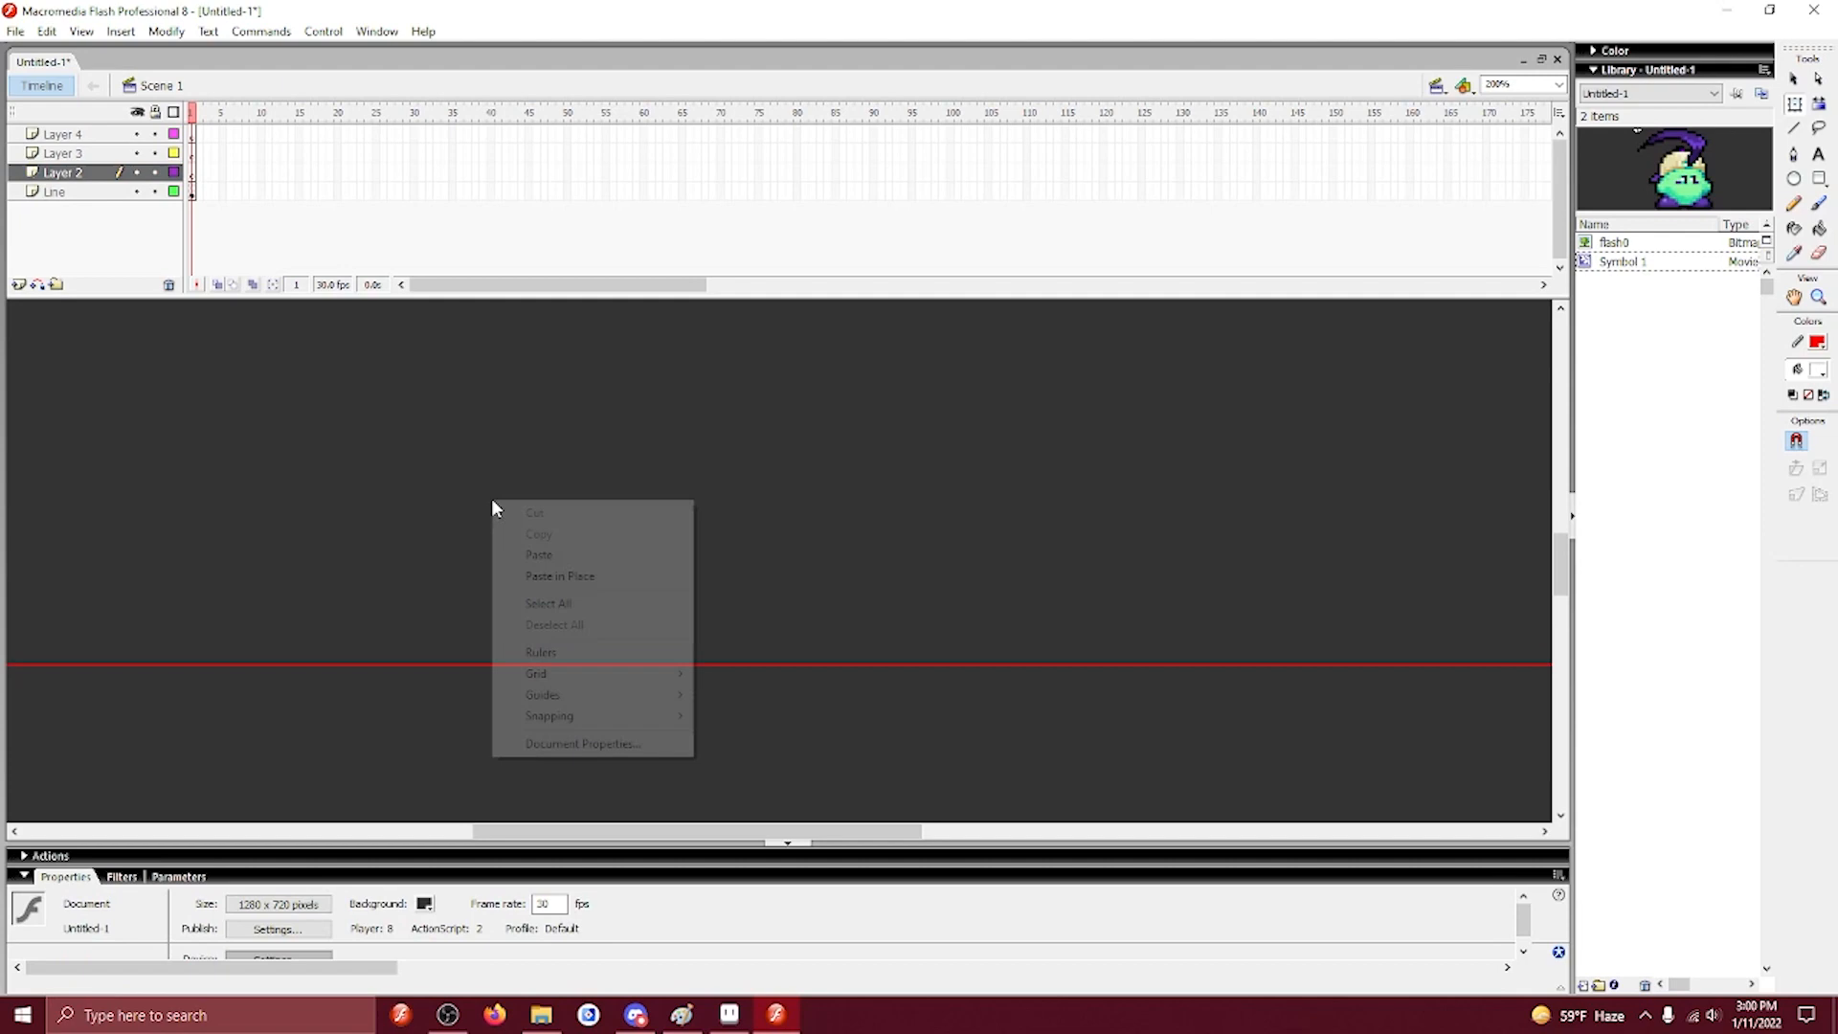
left_click(114, 153)
right_click(342, 562)
left_click(378, 634)
left_click(226, 456)
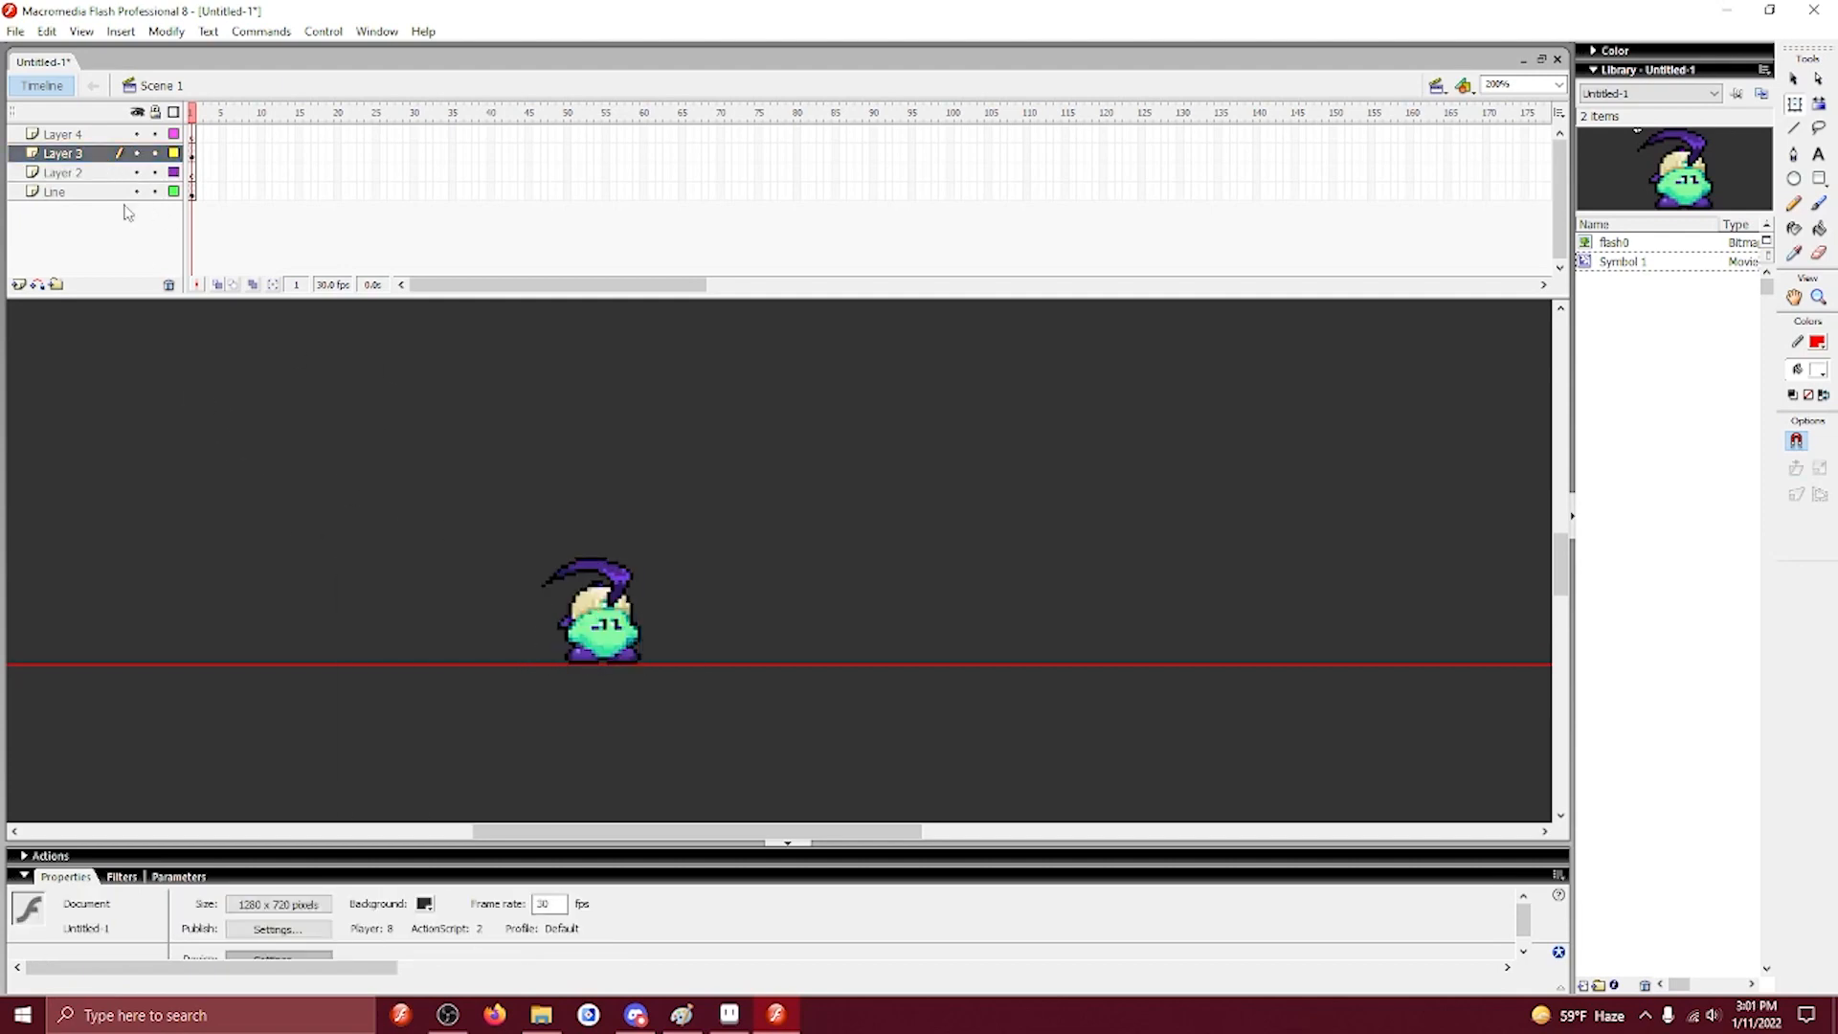
Rename the topmost layer, Layer 4, as vcam.
left_click(93, 193)
left_click(72, 134)
double_click(71, 134)
type("vcam")
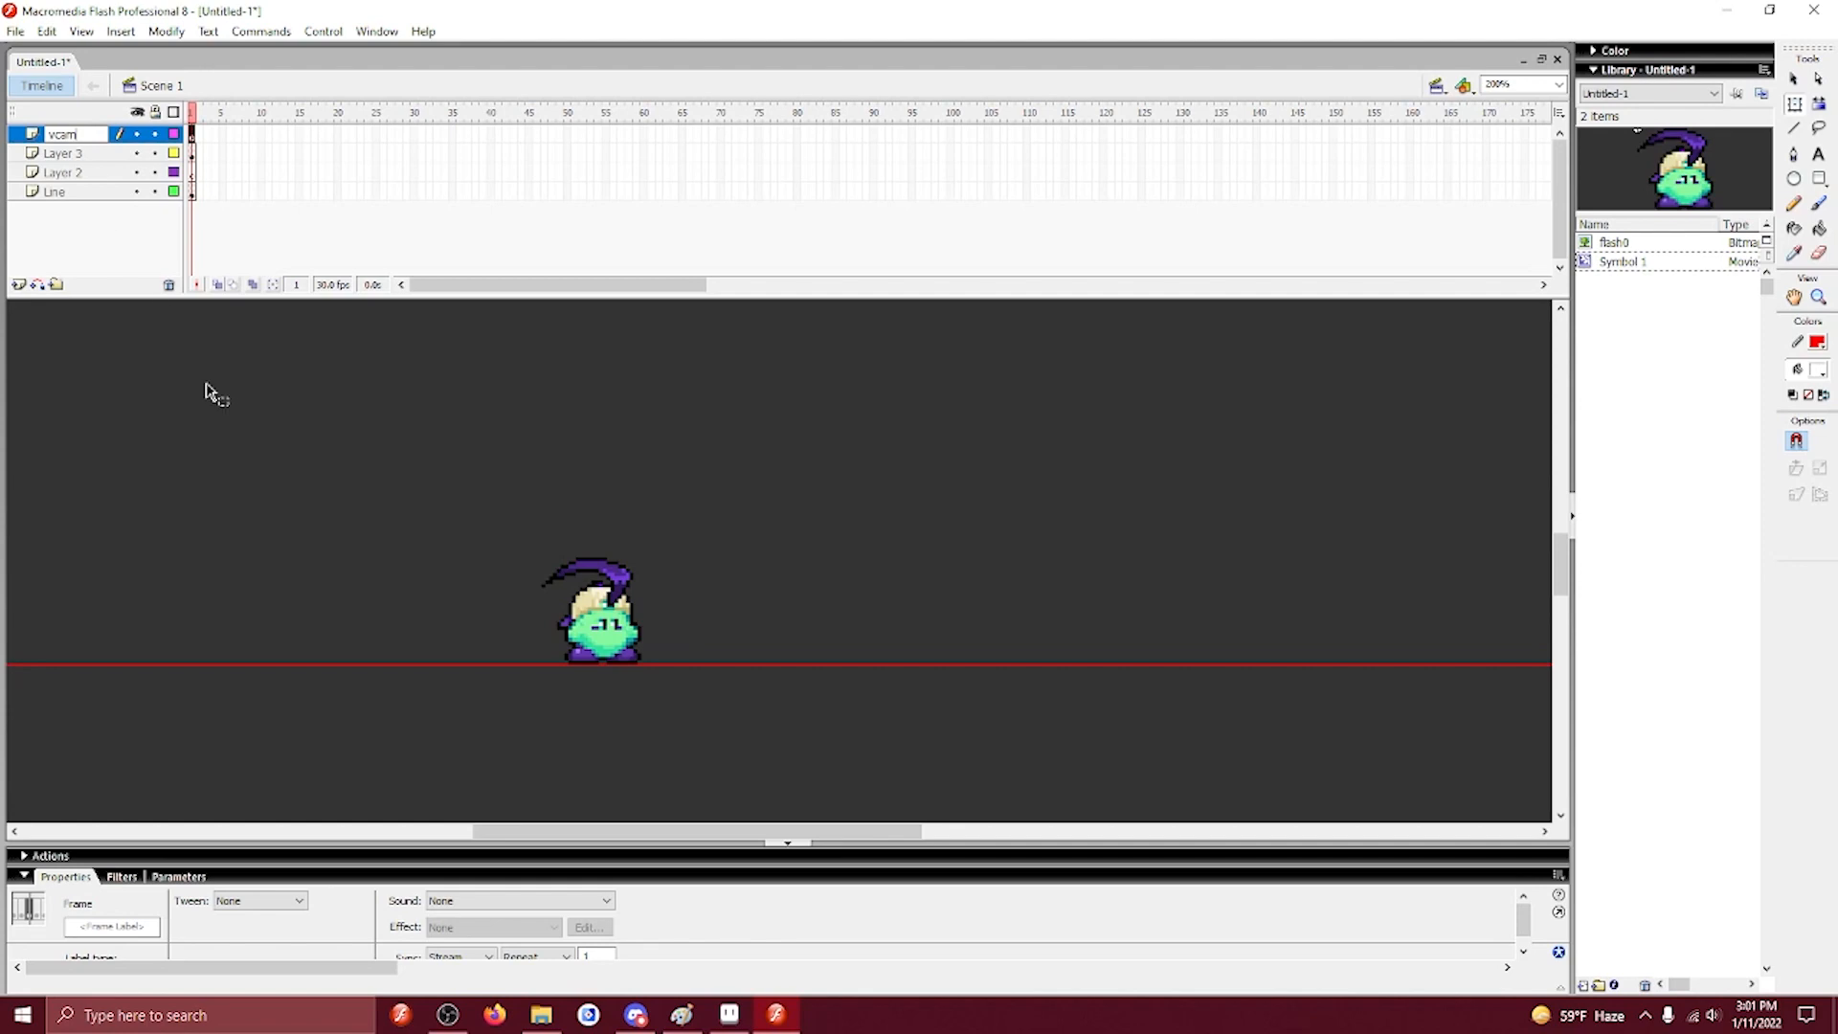
left_click(204, 393)
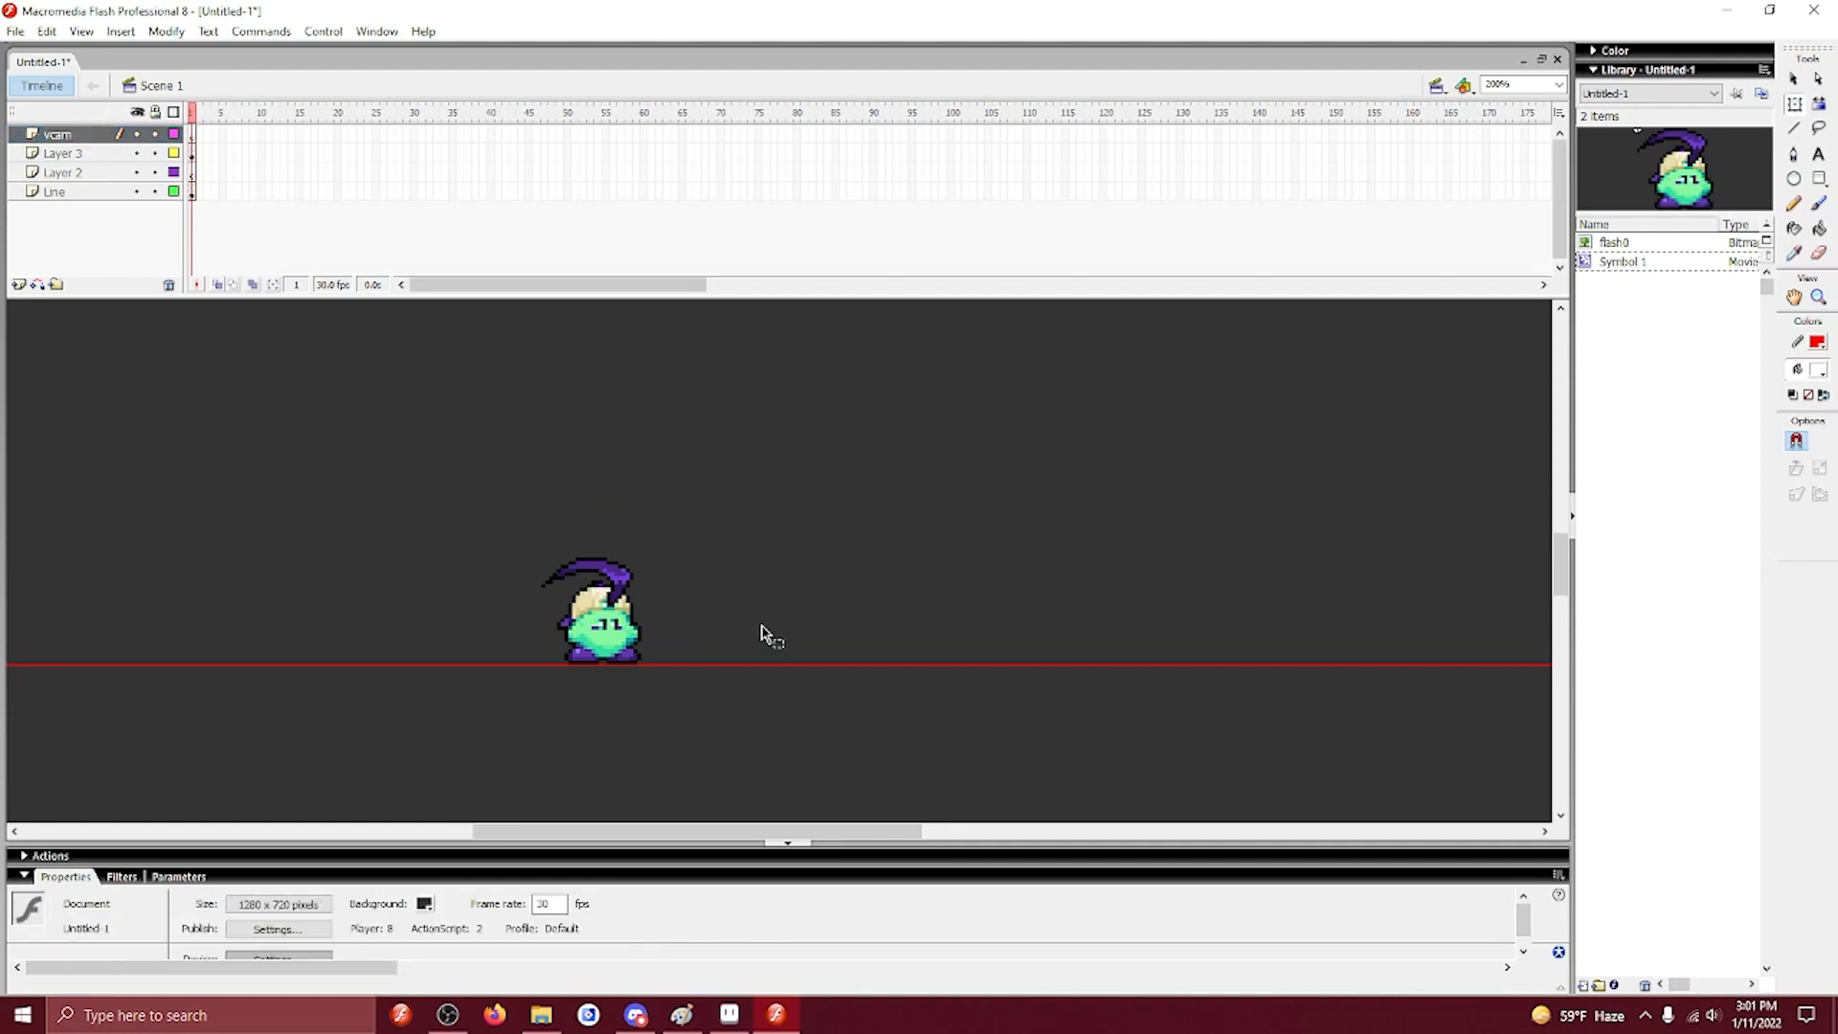
left_click_drag(761, 632, 788, 544)
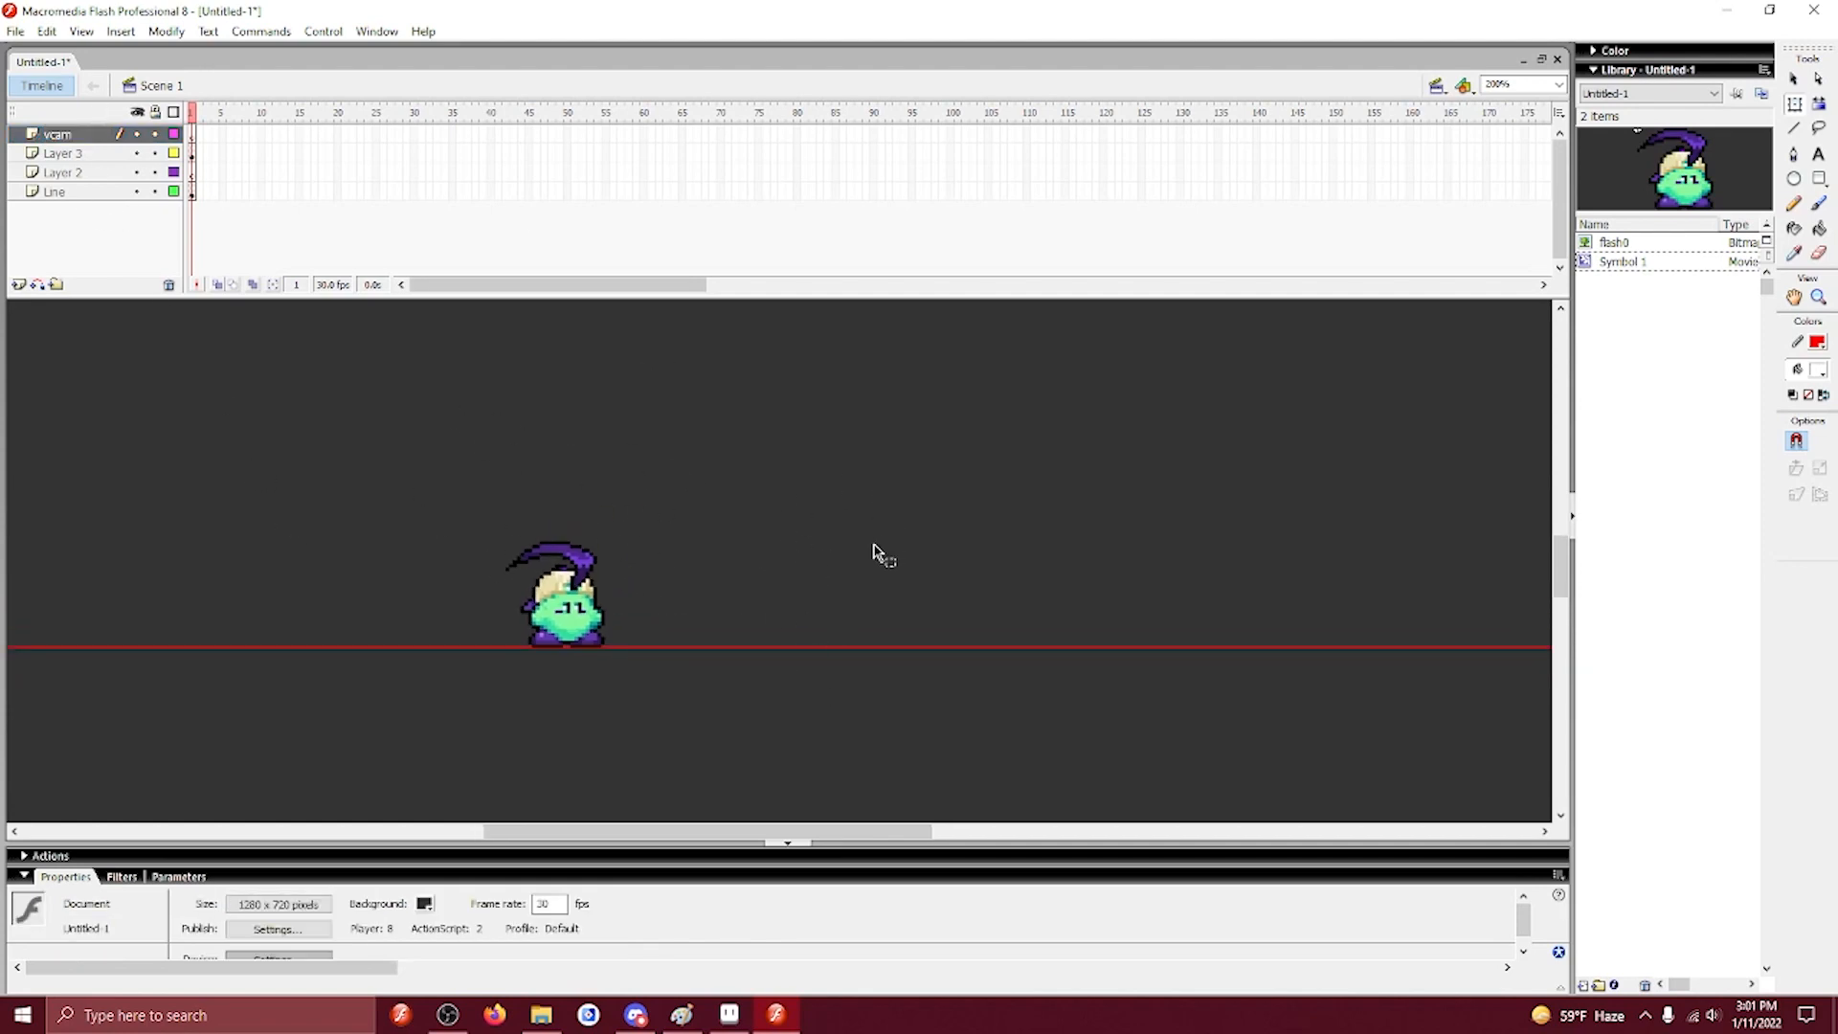
Switch to Aseprite and bring up the Sandbag sprite sheet.
left_click(732, 1012)
left_click(668, 57)
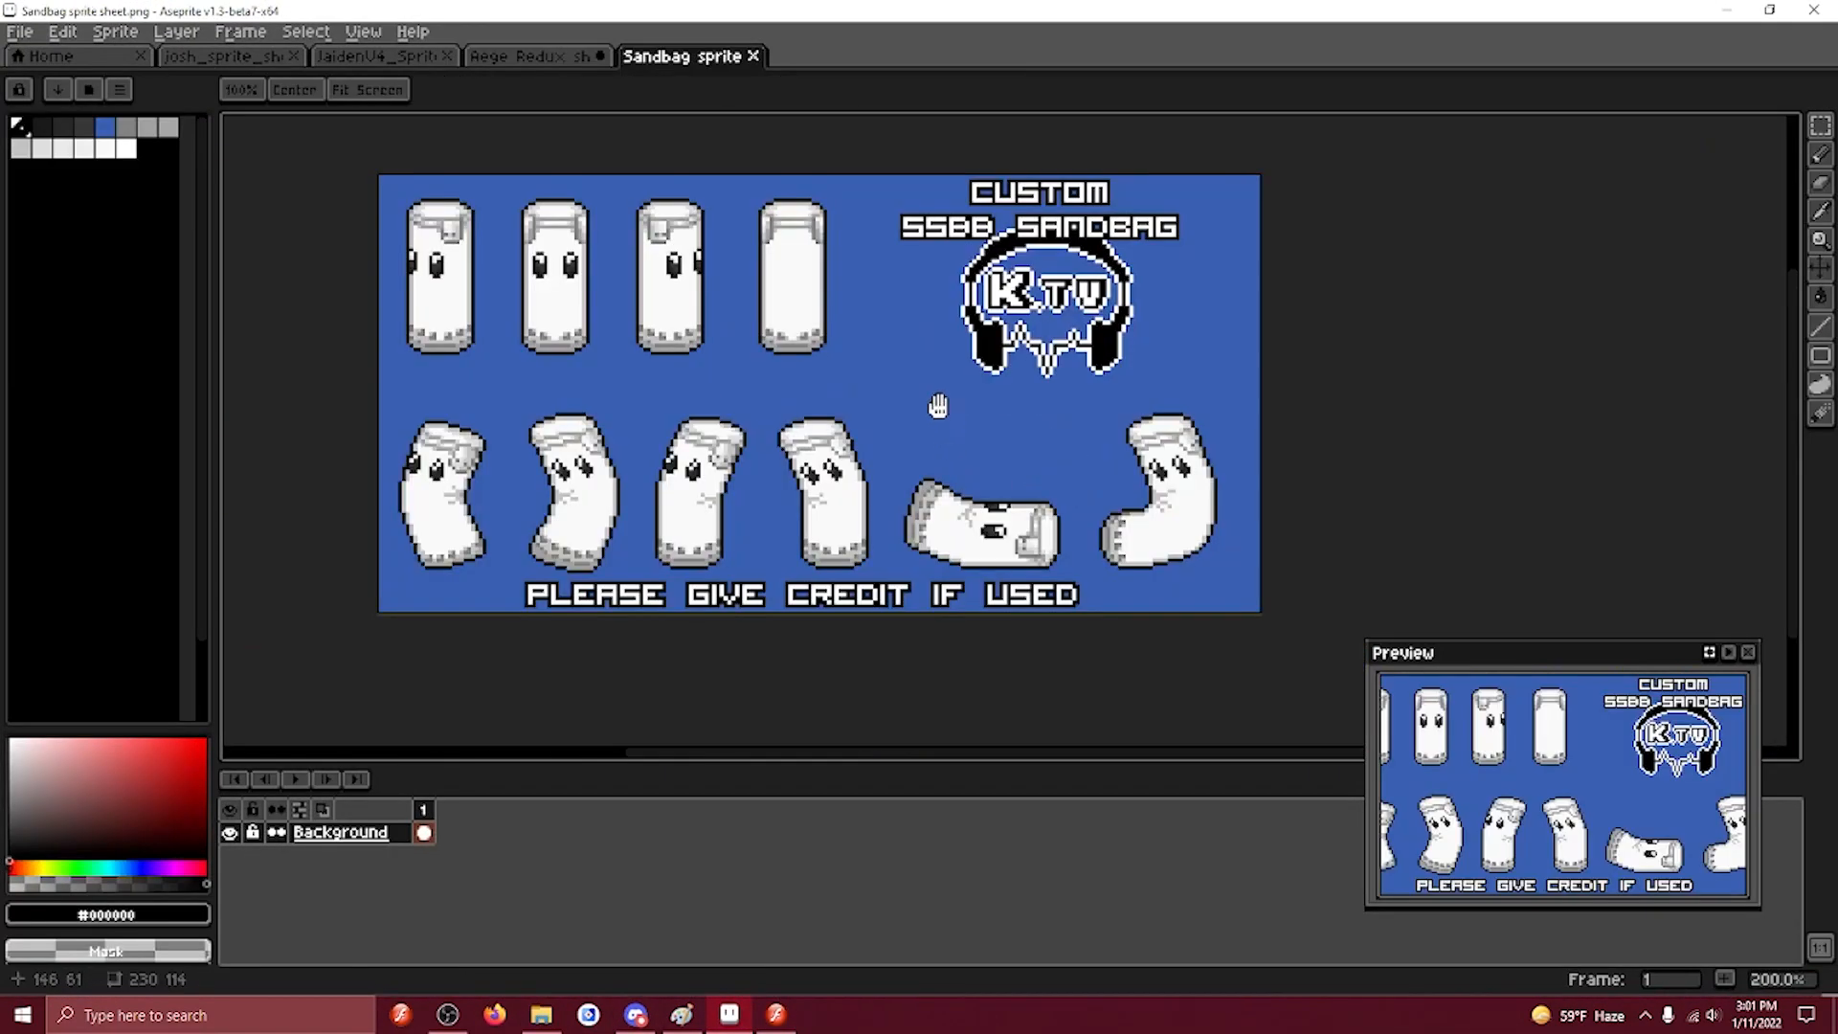
left_click_drag(938, 406, 942, 445)
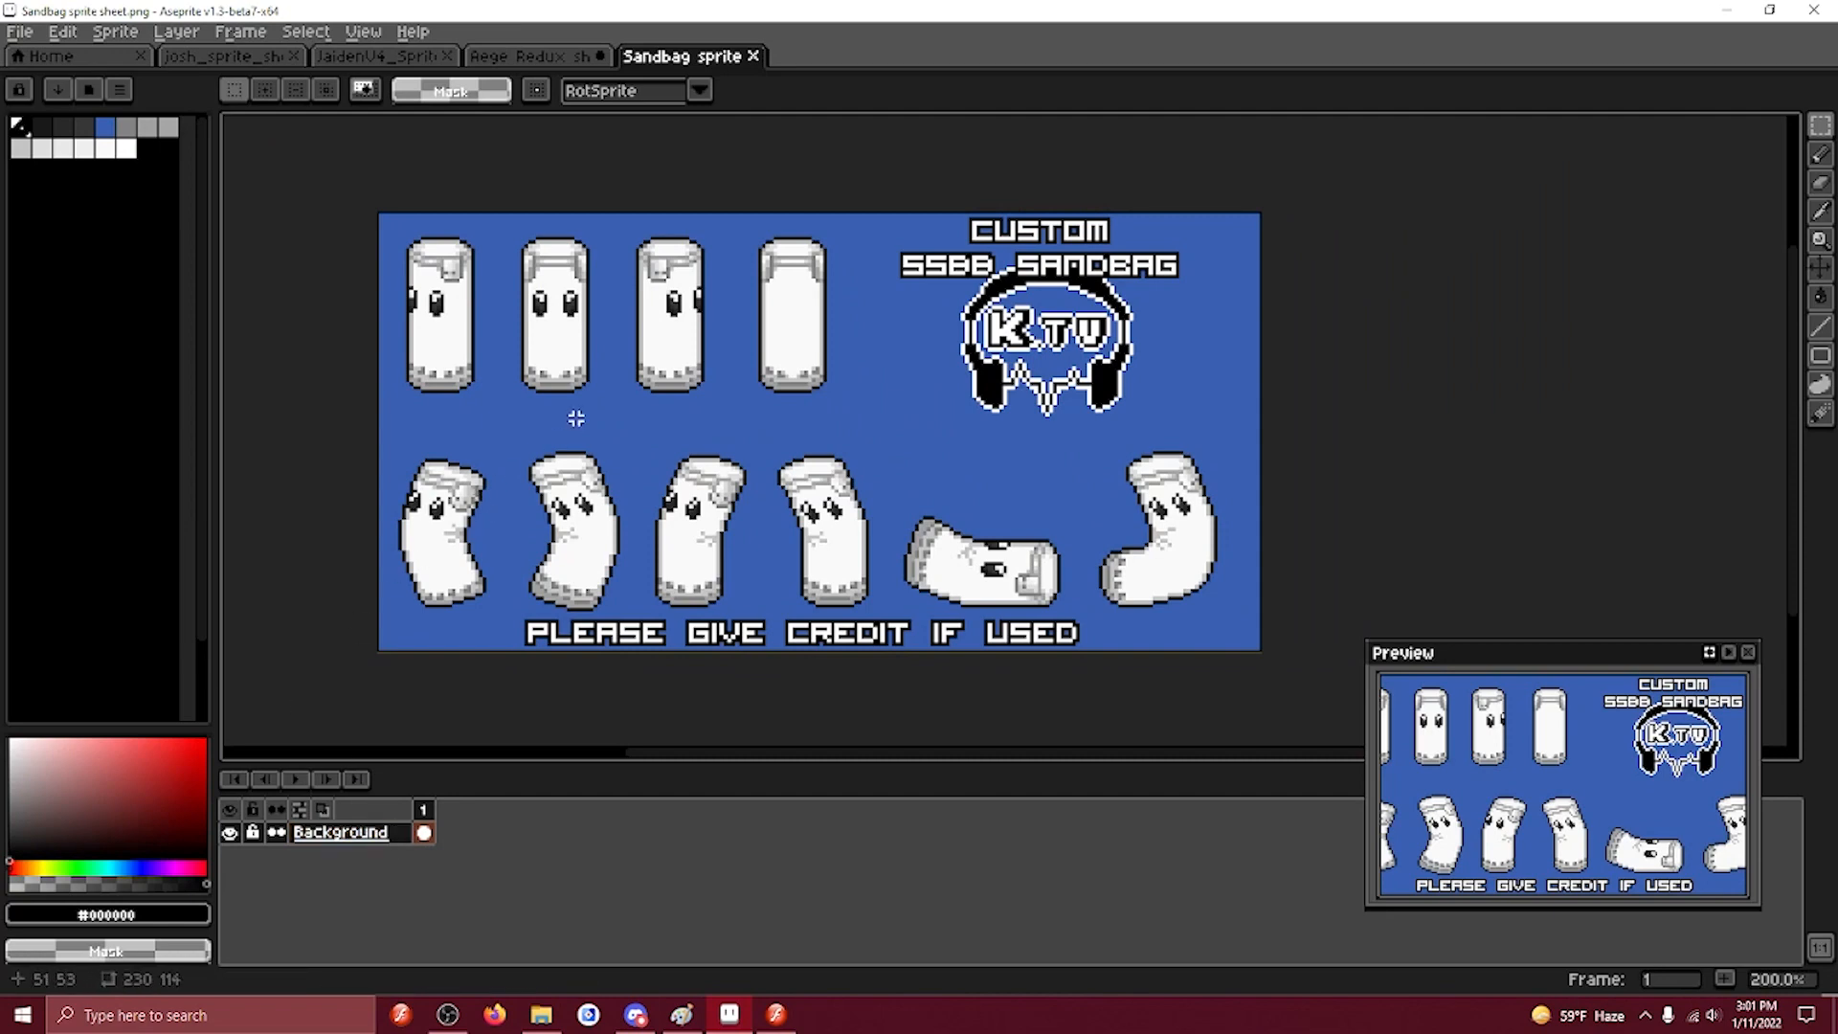
Try to fill the Sandbag sheet's blue background with black using the Paint Bucket.
key("g")
left_click(639, 417)
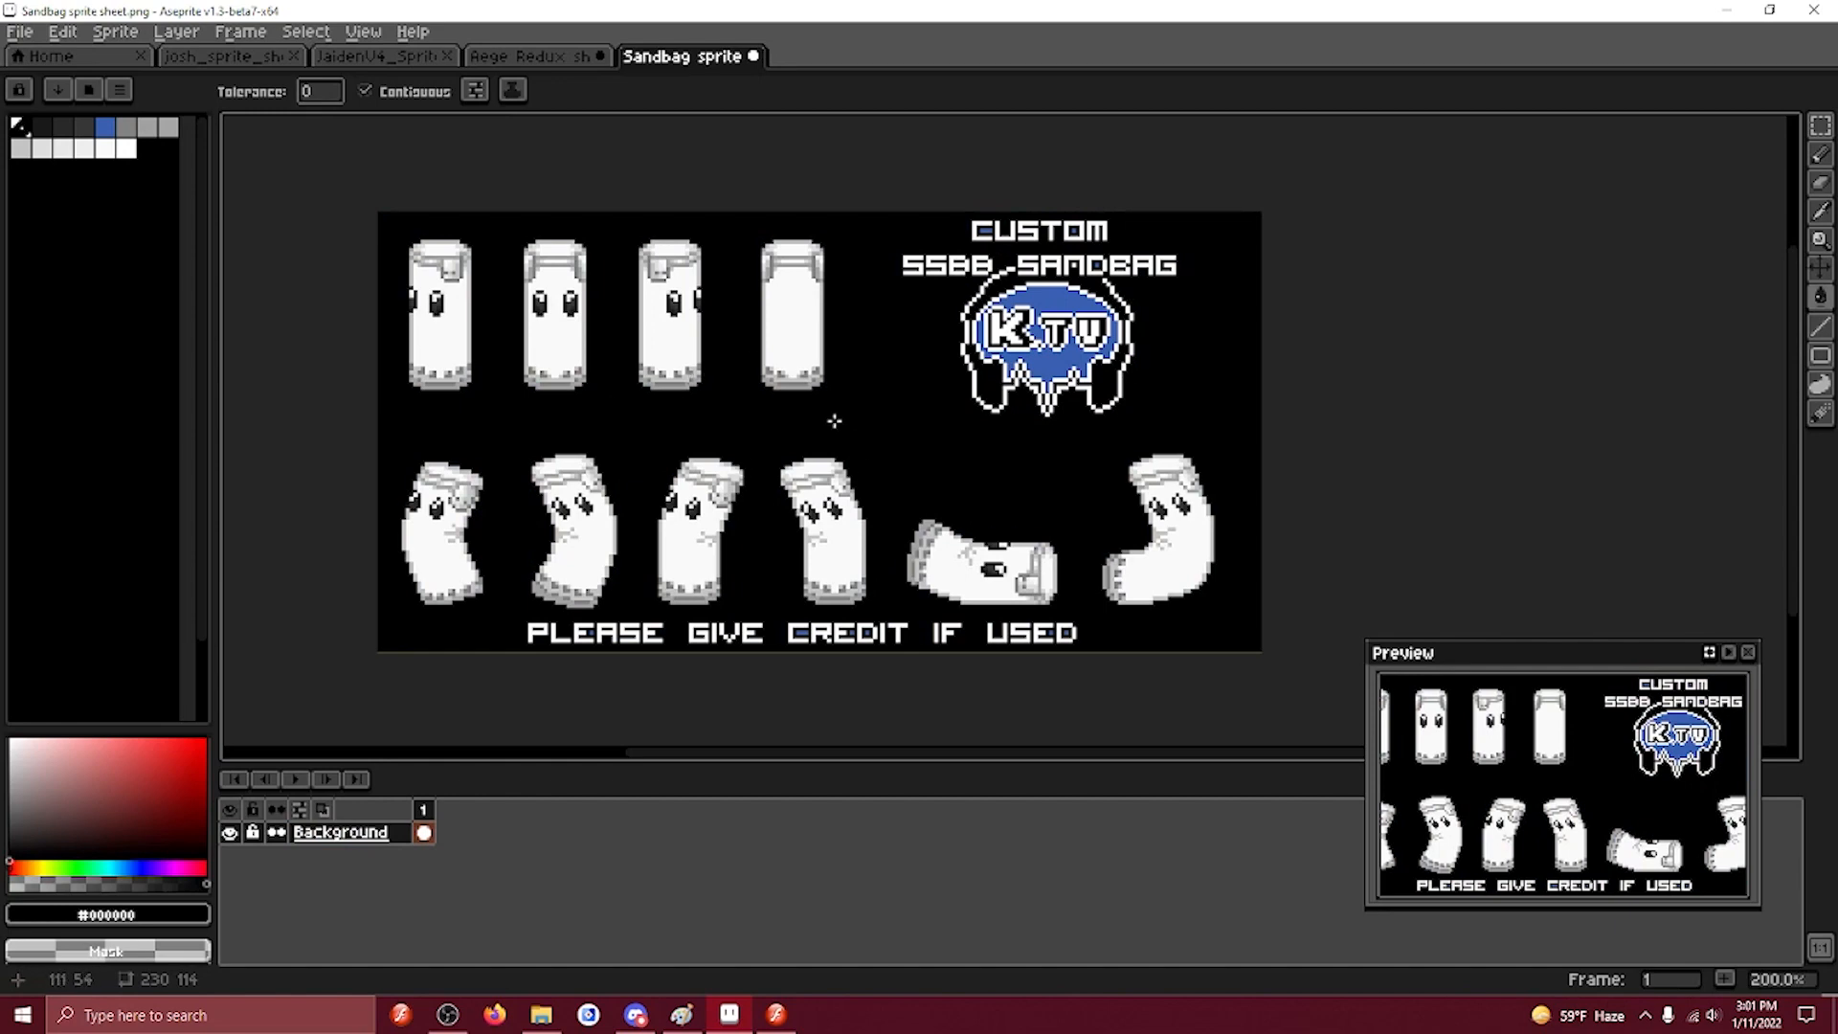
key("ctrl+z")
key("ctrl+y")
key("ctrl+z")
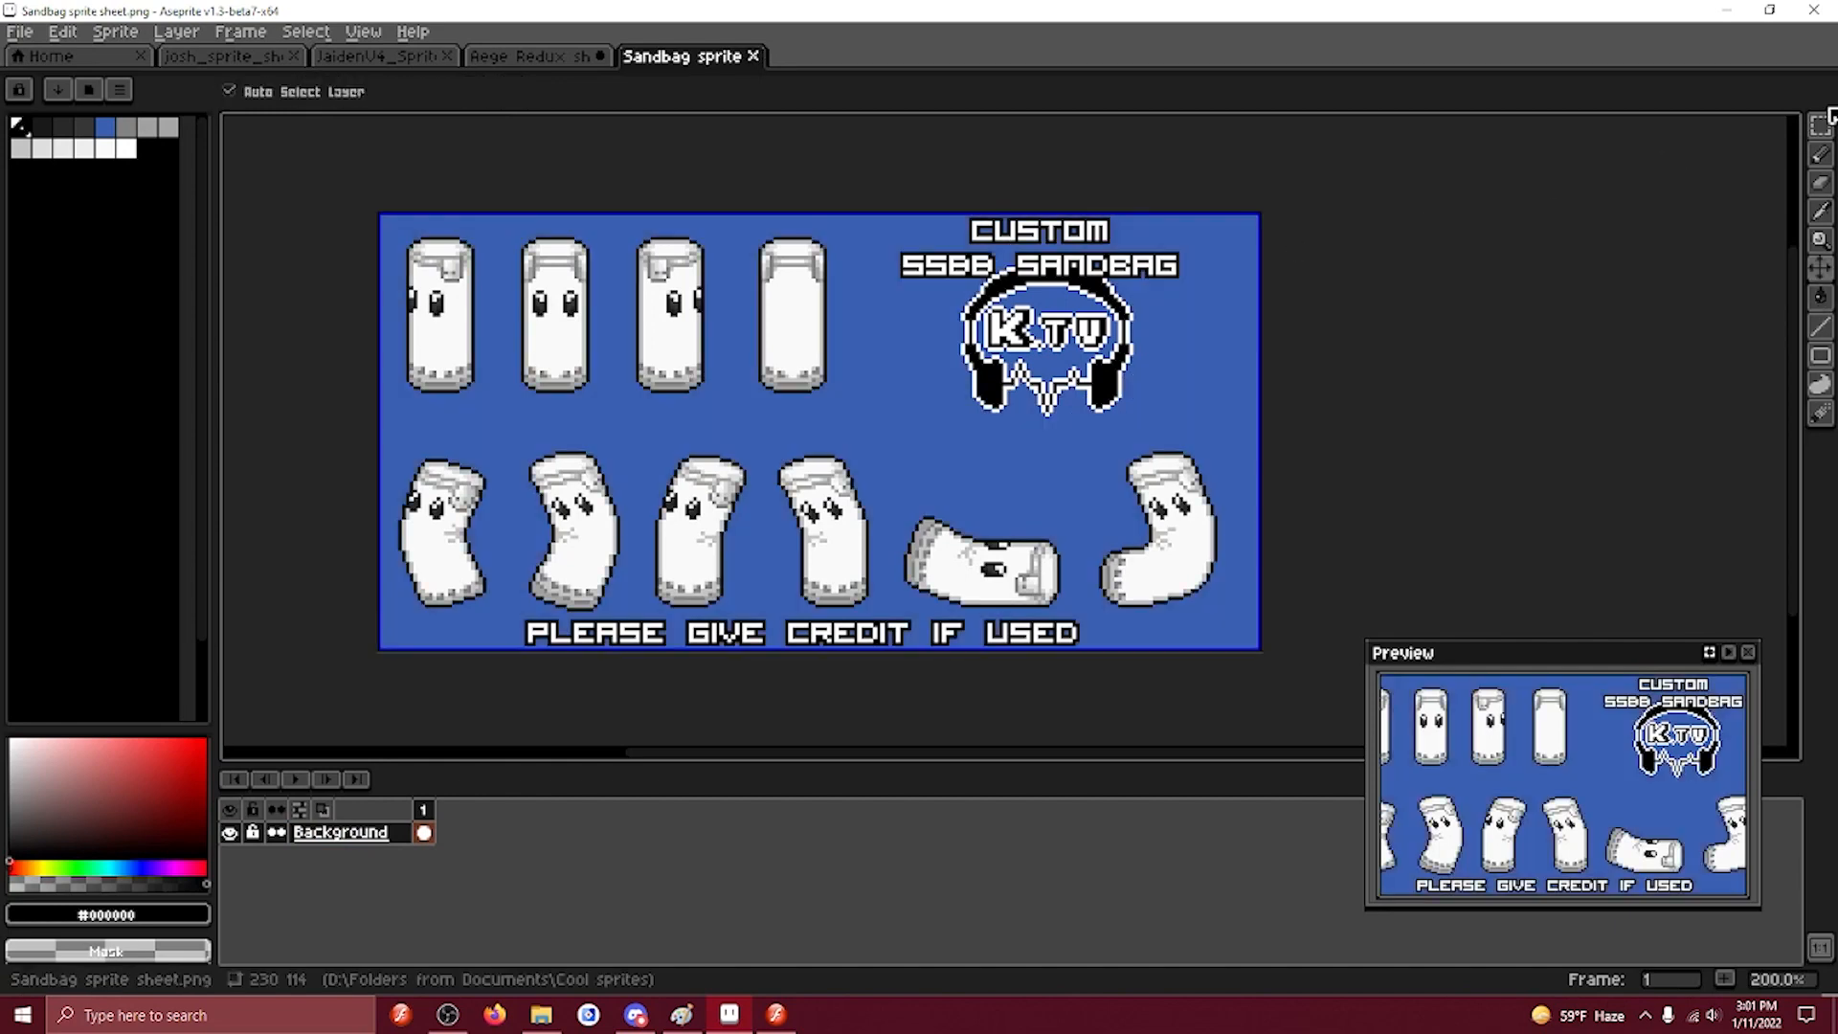
Copy the entire Sandbag sheet into a new layer and hide the Background layer.
left_click(1821, 124)
left_click_drag(310, 136, 1418, 739)
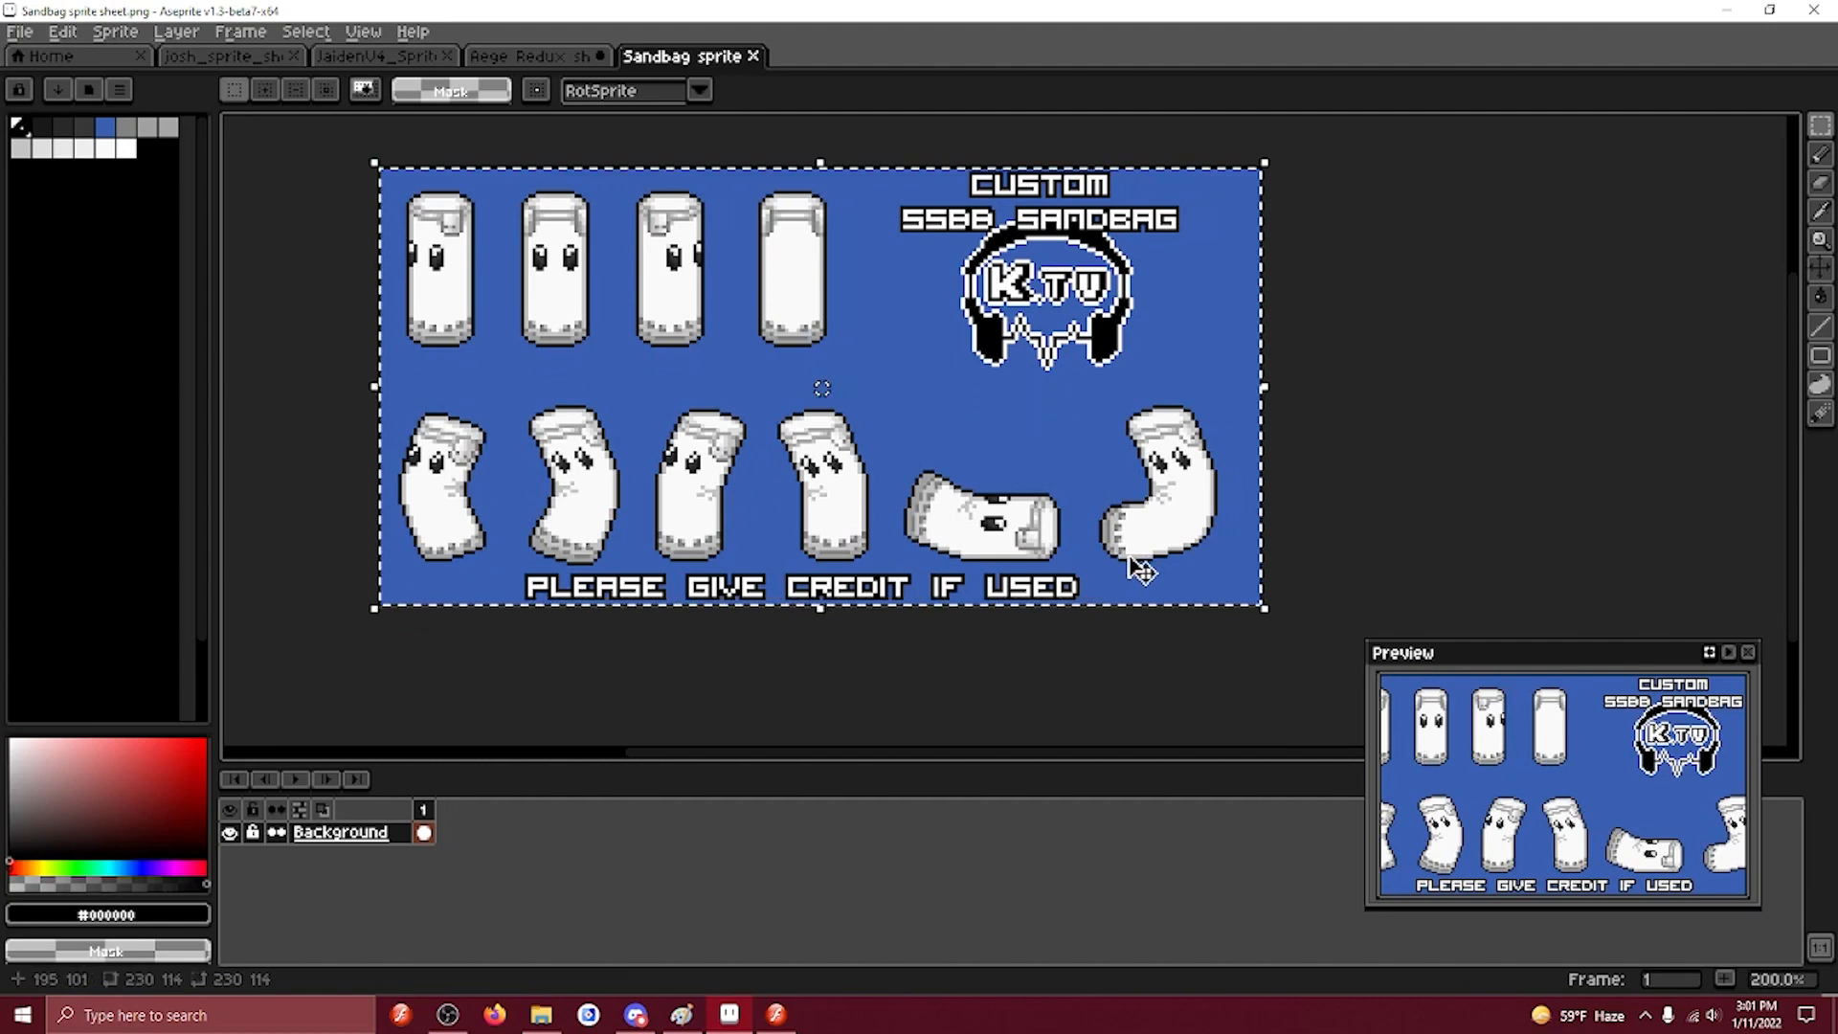
key("shift+n")
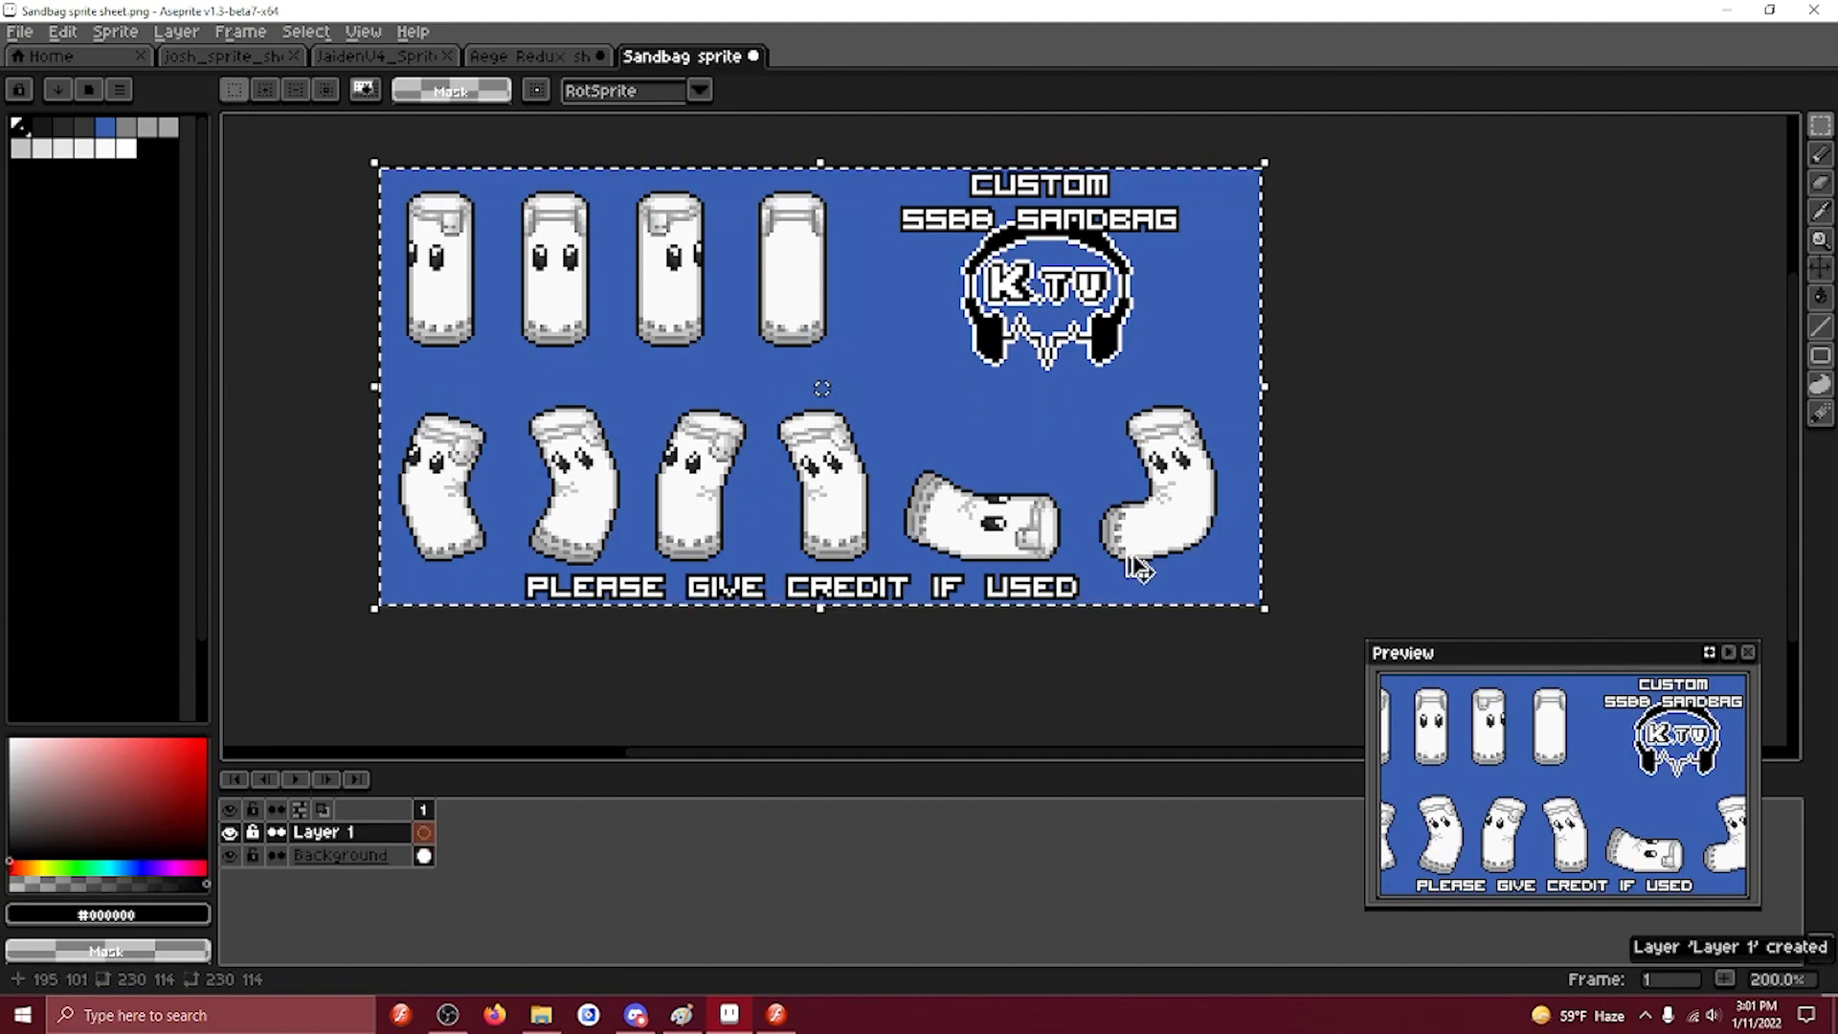
key("ctrl+v")
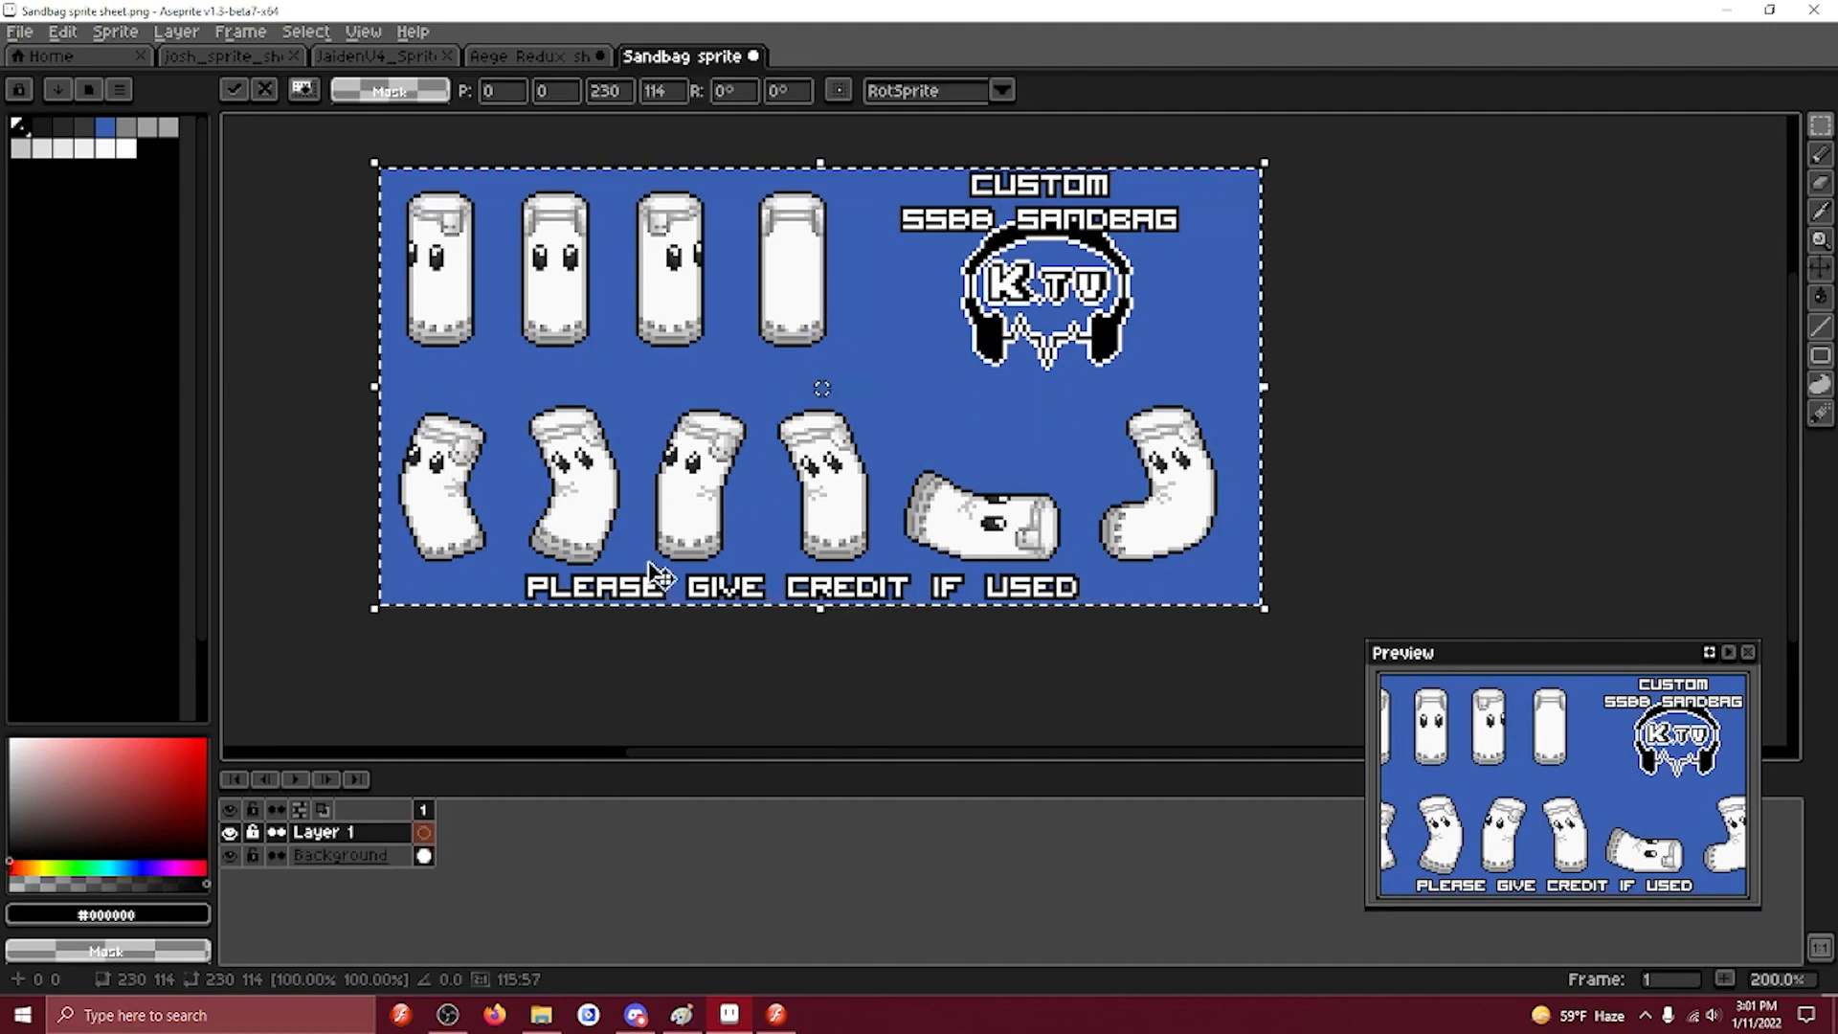
left_click(230, 855)
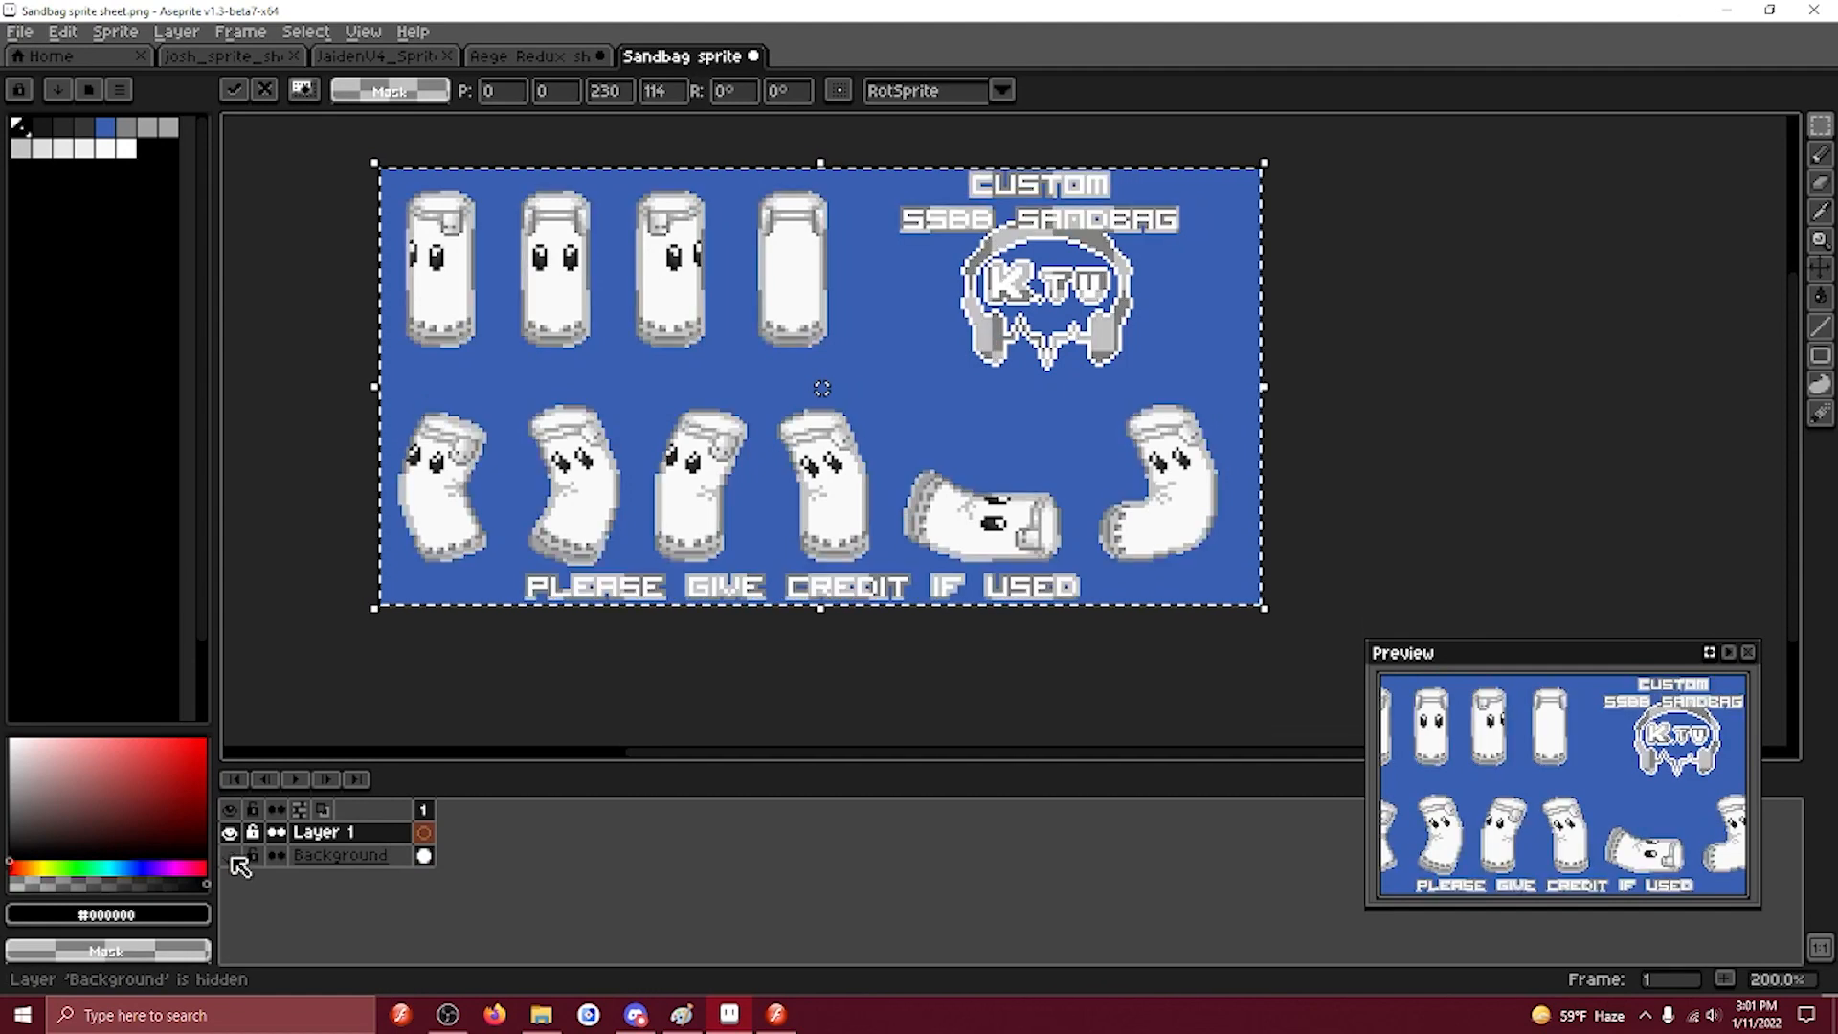
left_click(491, 640)
mouse_move(443, 690)
left_mouse_down()
mouse_move(447, 594)
mouse_move(490, 681)
left_mouse_up()
Fill the Sandbag sheet's grey sprite outlines with black and clear its blue background to transparent using non-contiguous Paint Bucket fills.
key("g")
scroll(452, 478, "up", 1)
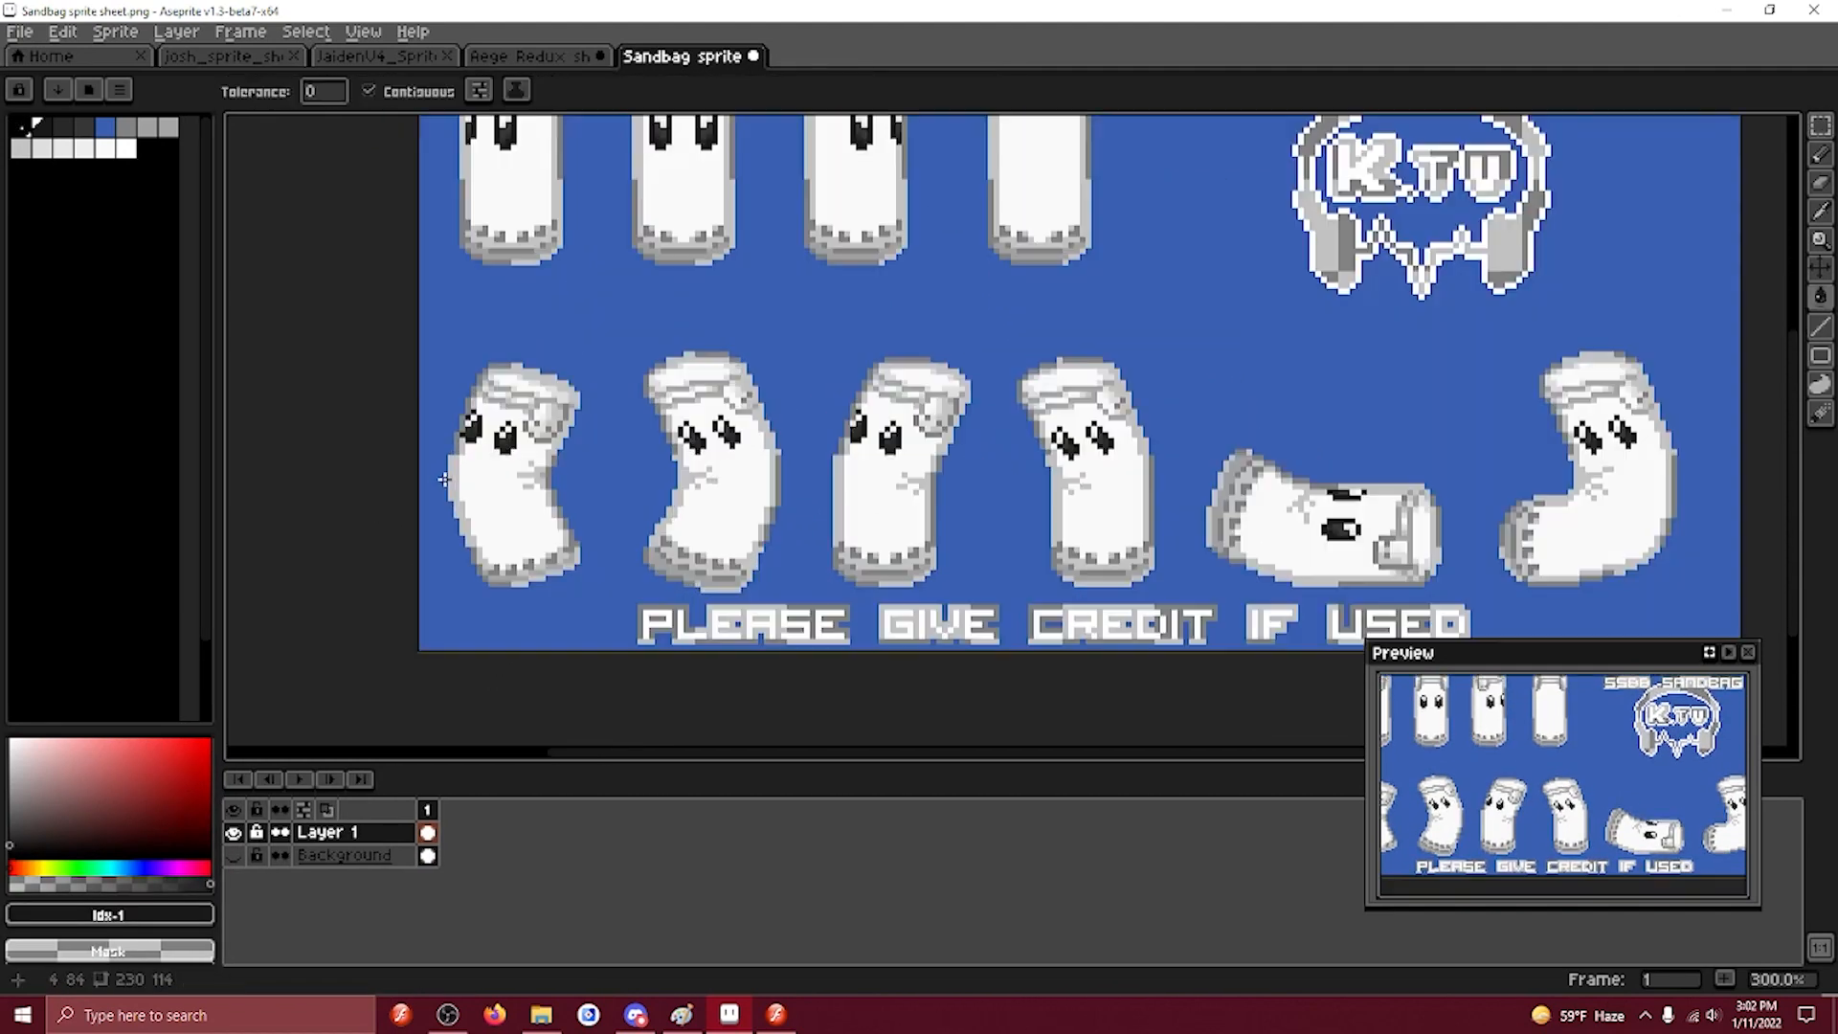
scroll(445, 478, "up", 1)
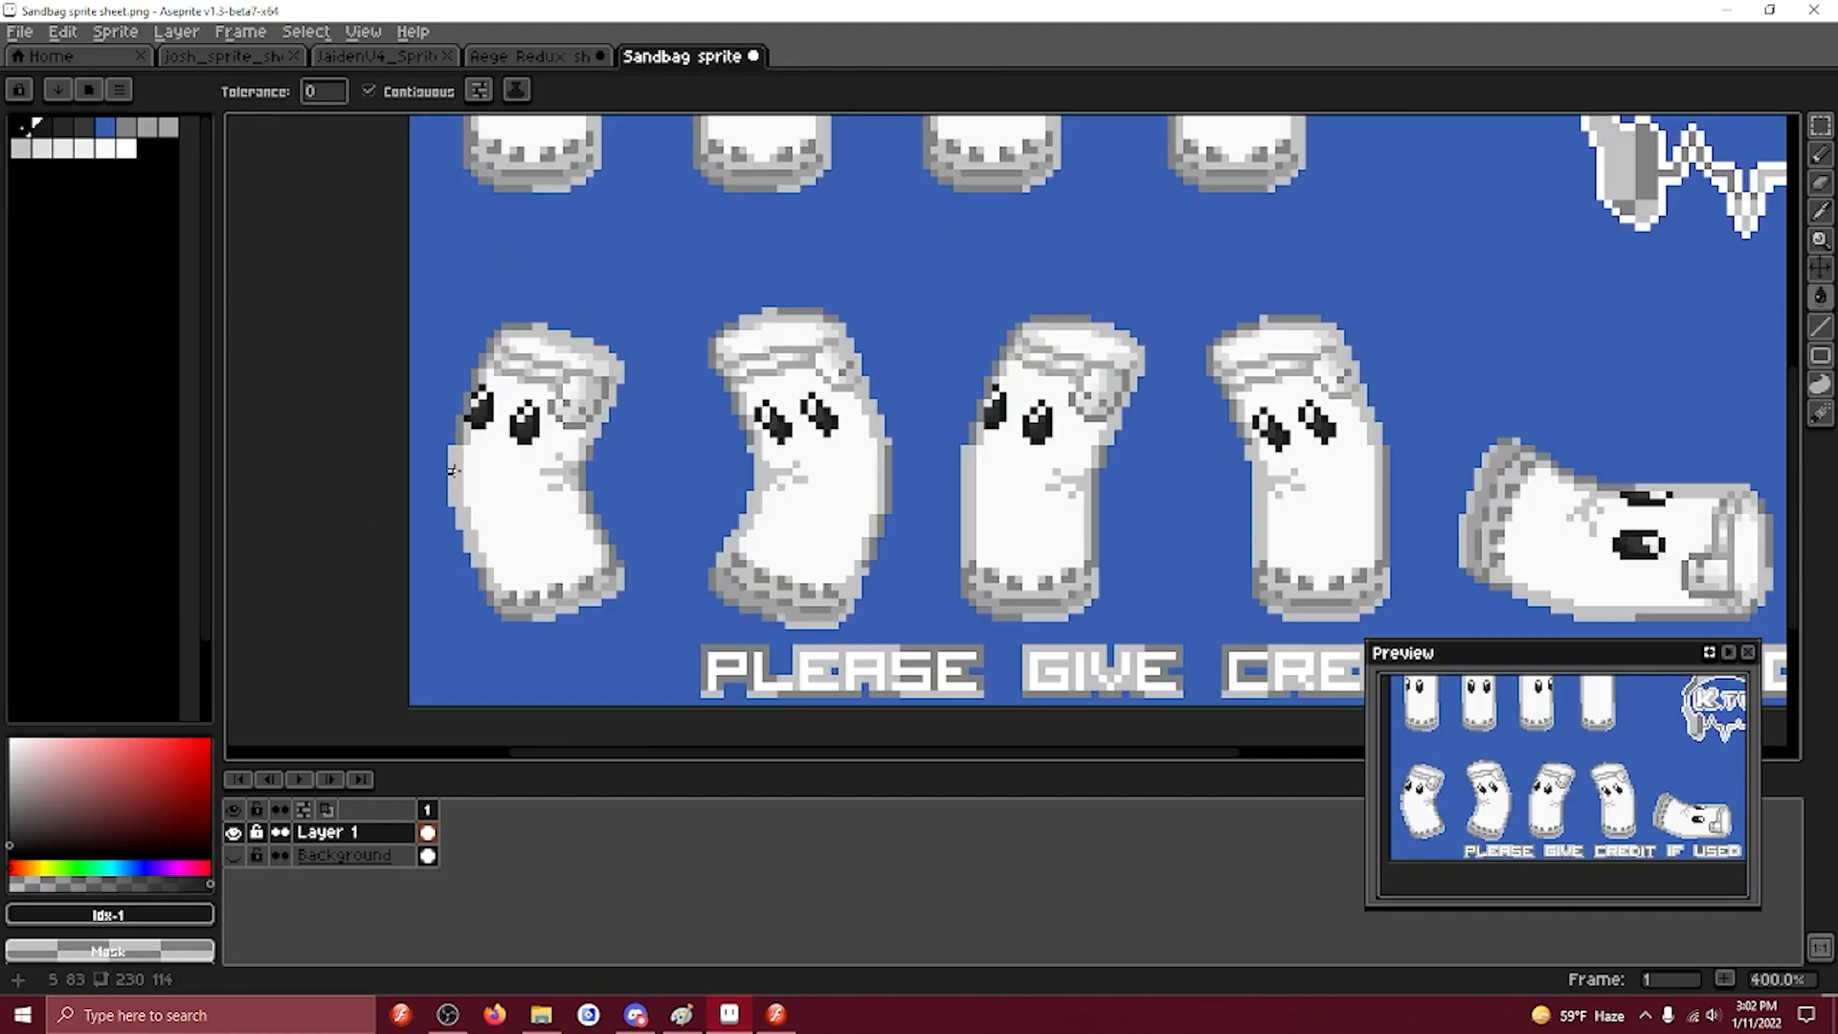
left_click(383, 96)
left_click(443, 477)
scroll(520, 512, "down", 1)
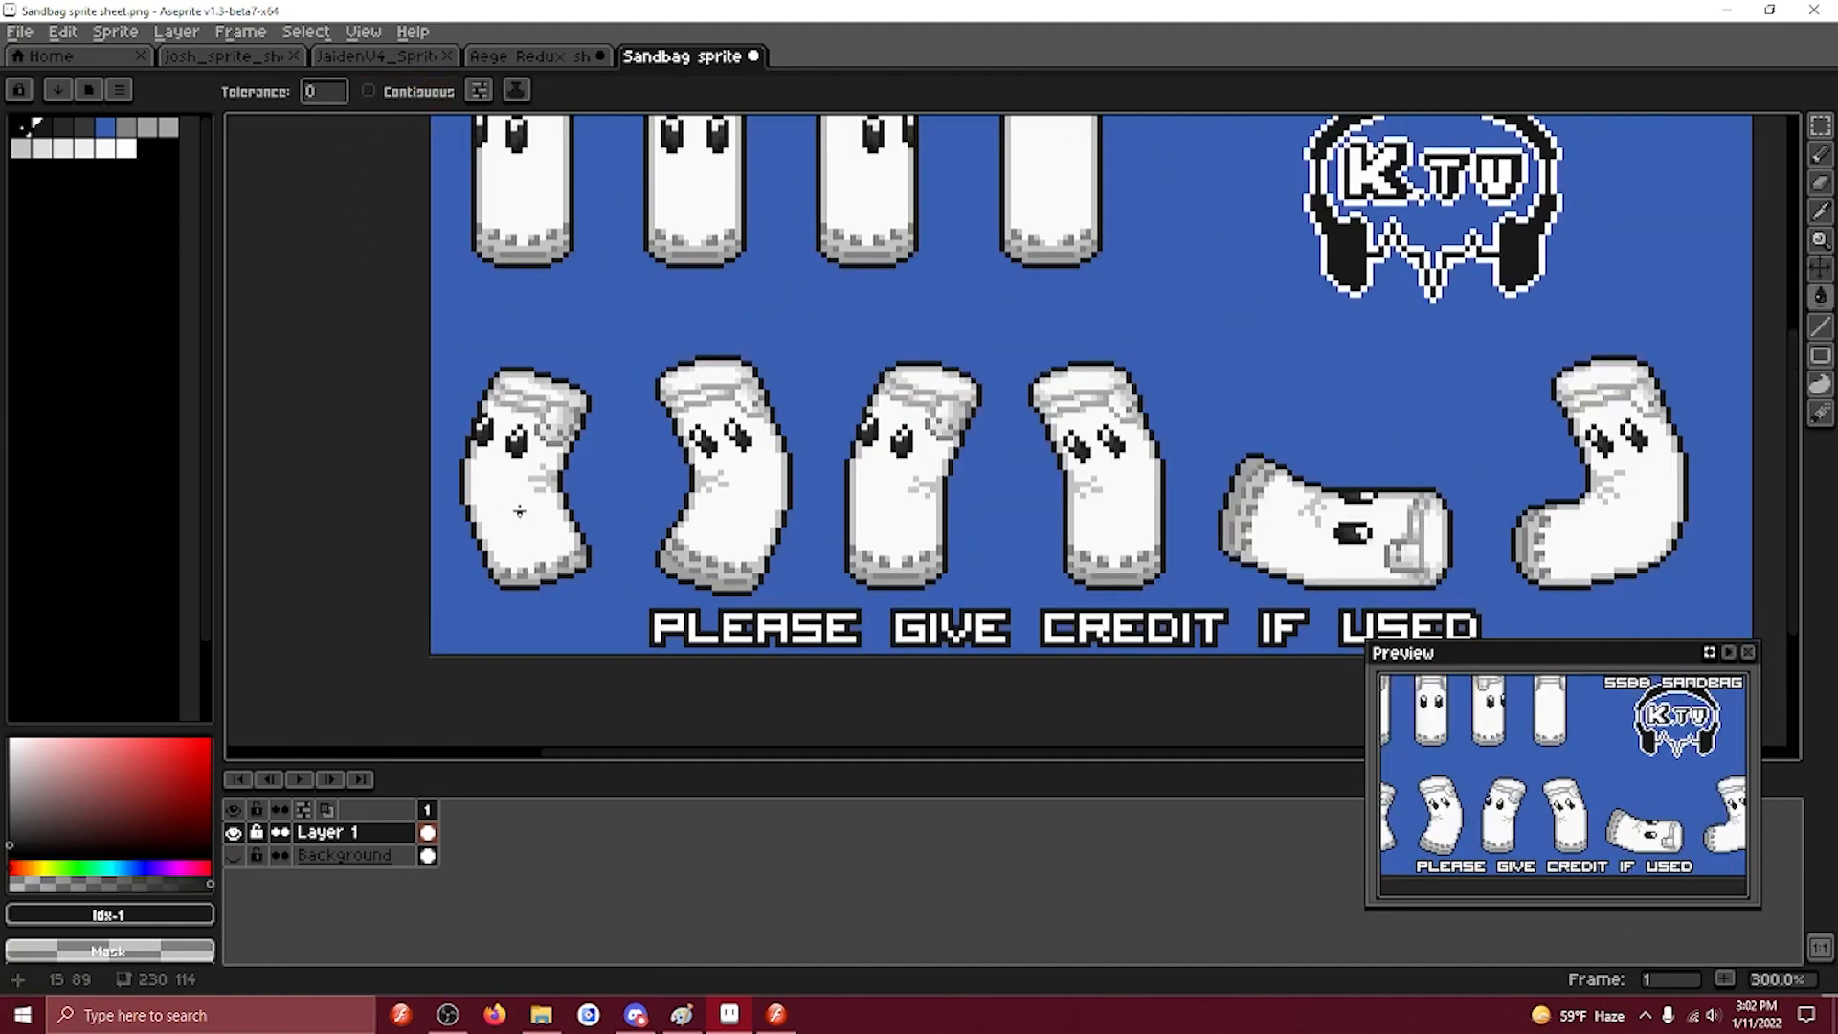
scroll(520, 512, "down", 1)
left_click(509, 368)
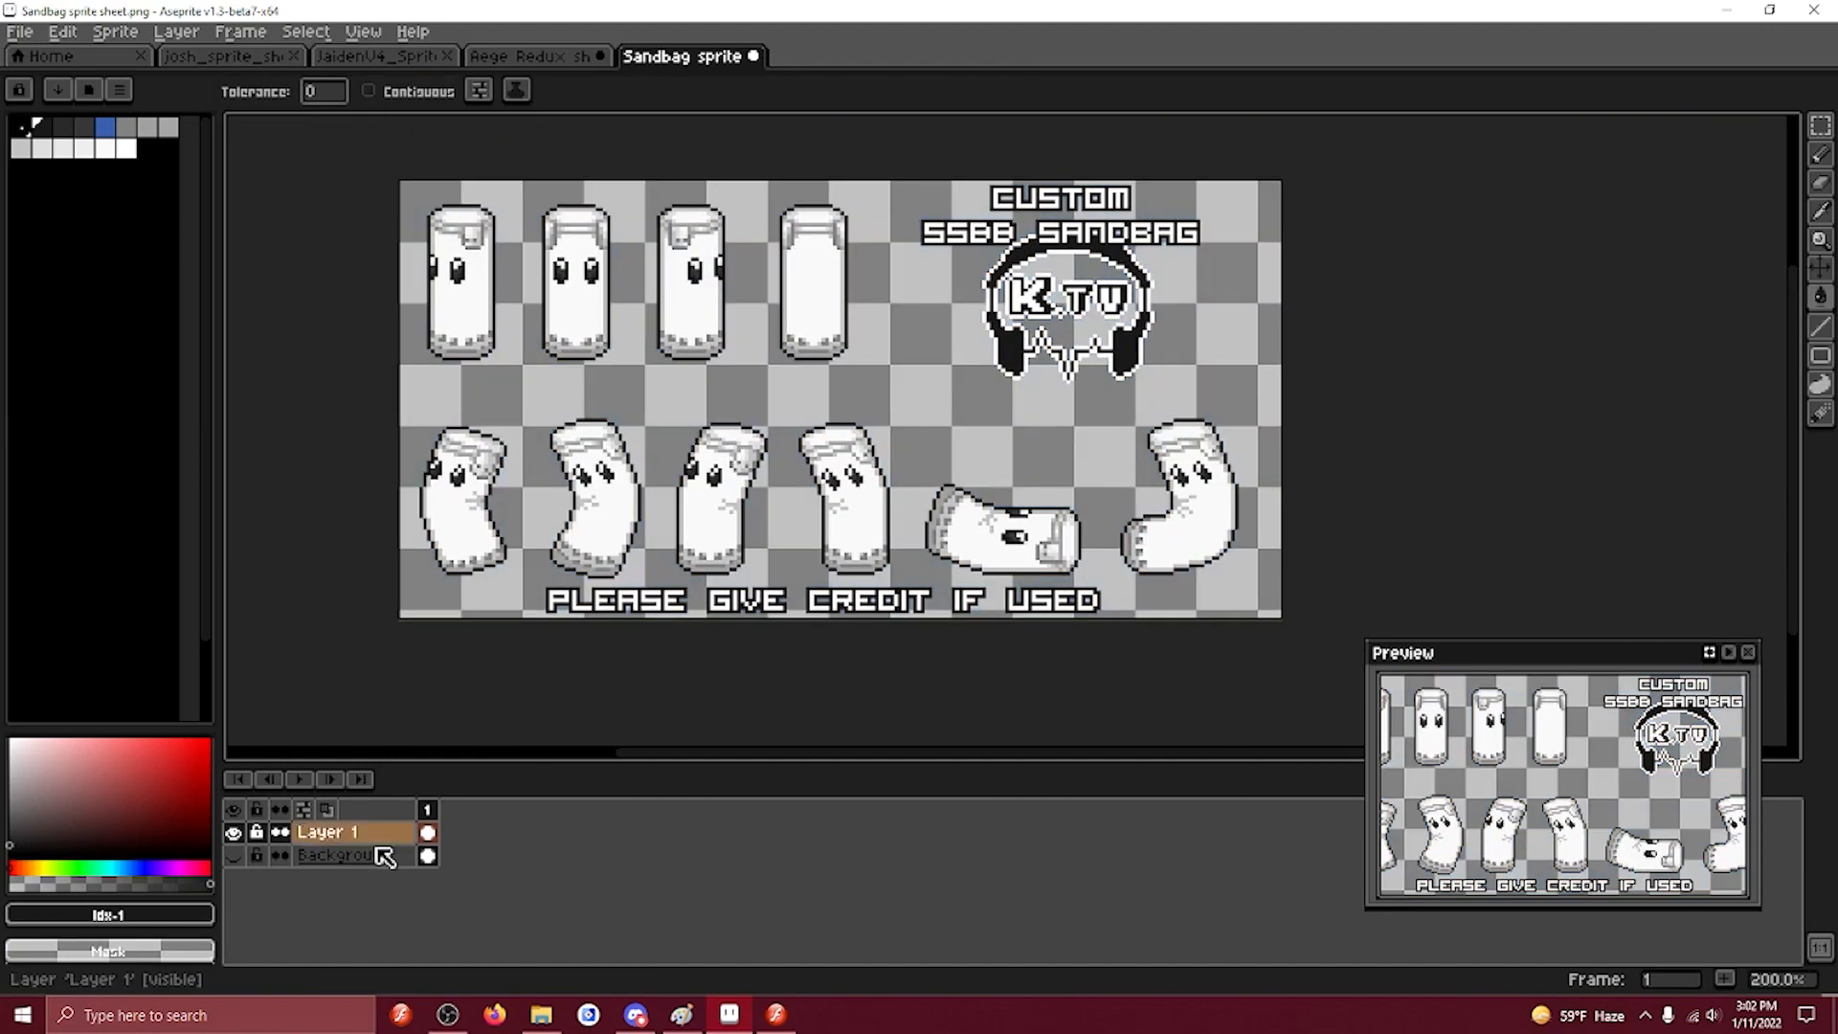
Try to copy the first upright sandbag sprite and paste it onto Layer 2 in Flash.
left_click(1828, 129)
left_click_drag(399, 178, 539, 391)
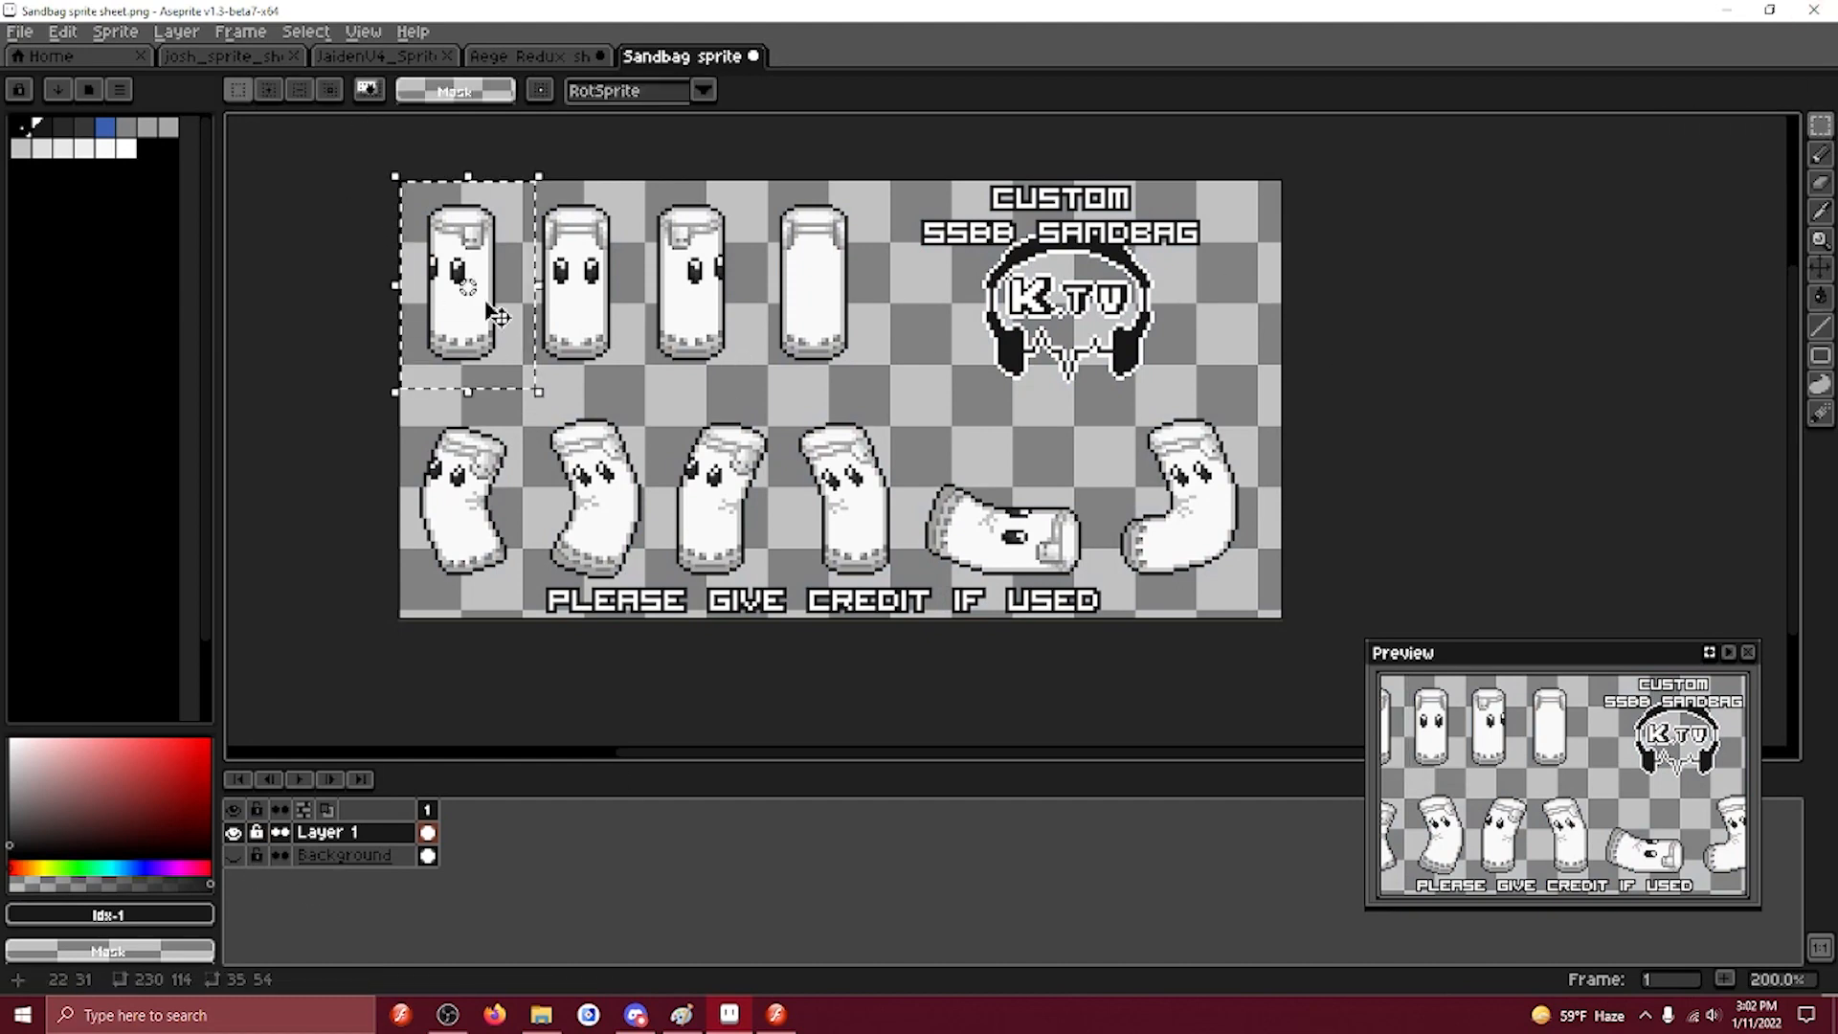
left_click(776, 1015)
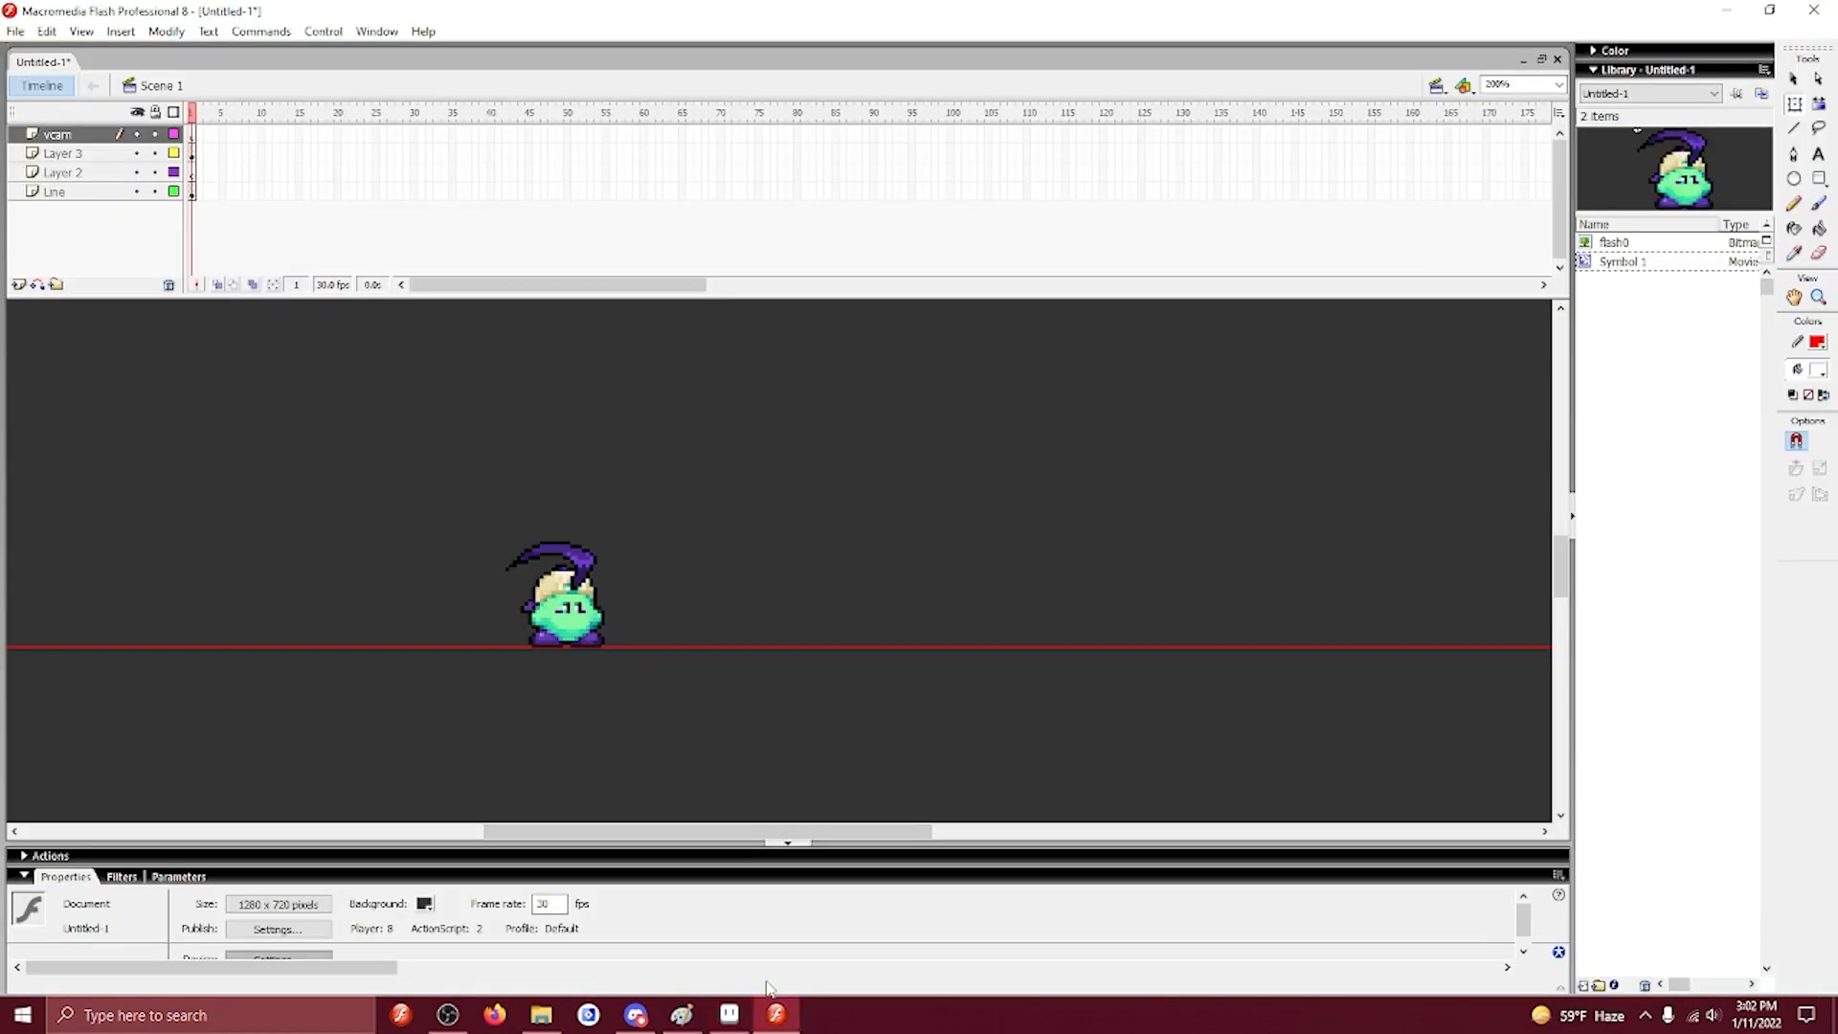
left_click(121, 174)
key("ctrl+v")
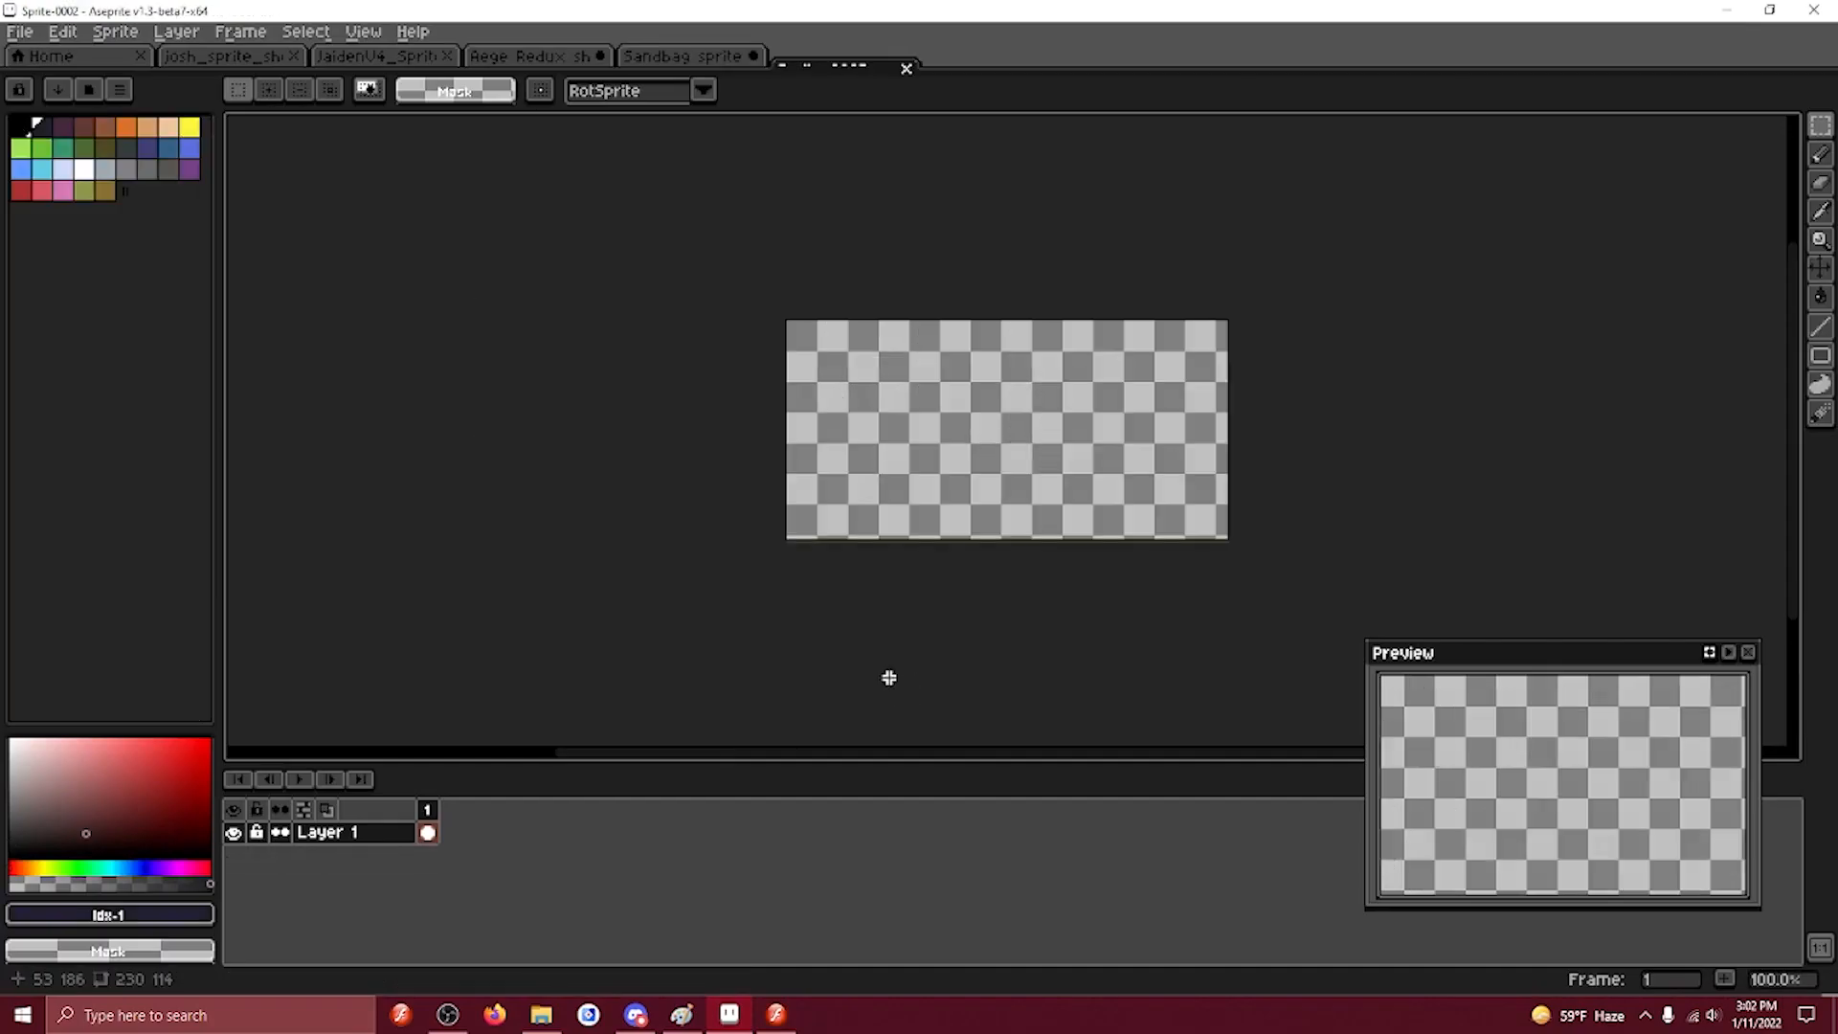
Paste the entire cleaned Sandbag sheet into the new blank 230 by 114 sprite in Aseprite.
key("ctrl+v")
left_click(734, 521)
left_click_drag(829, 390, 673, 407)
Copy the first upright sandbag sprite from the new sprite file and paste it onto Layer 2 in Flash.
scroll(628, 379, "up", 2)
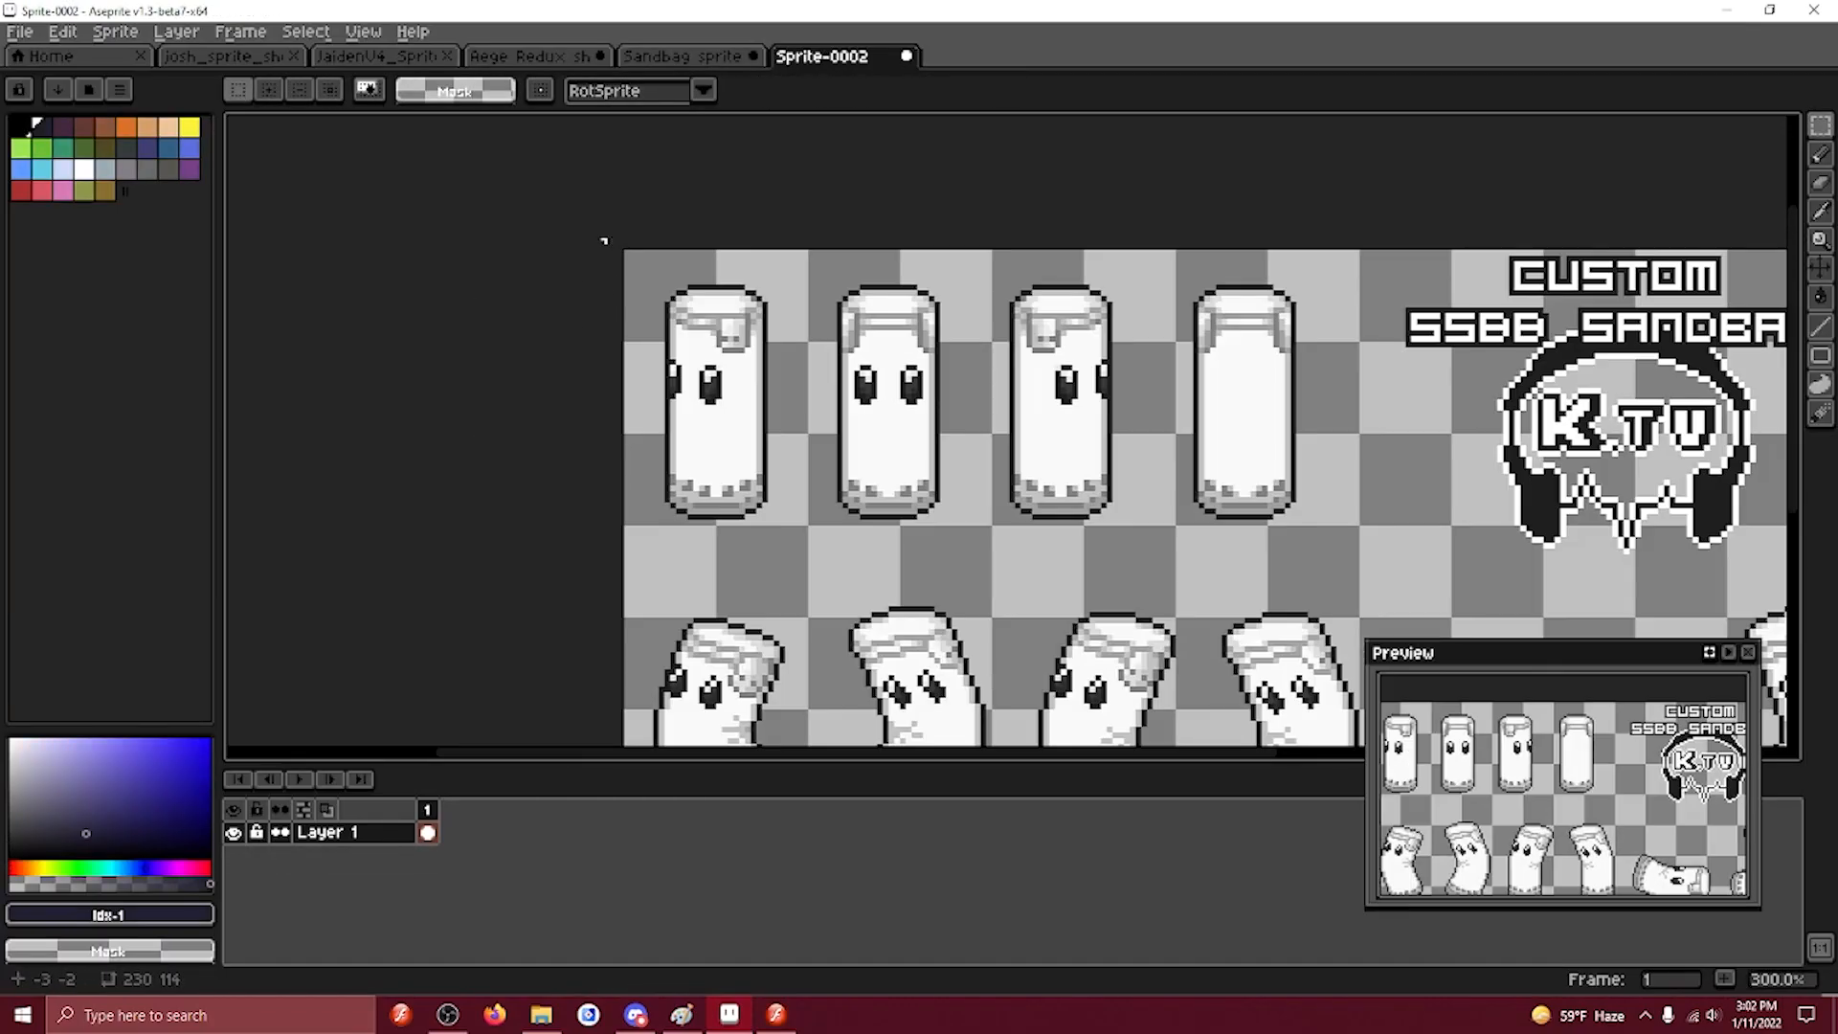
left_click_drag(604, 240, 823, 546)
key("ctrl+c")
left_click(777, 1015)
key("ctrl+v")
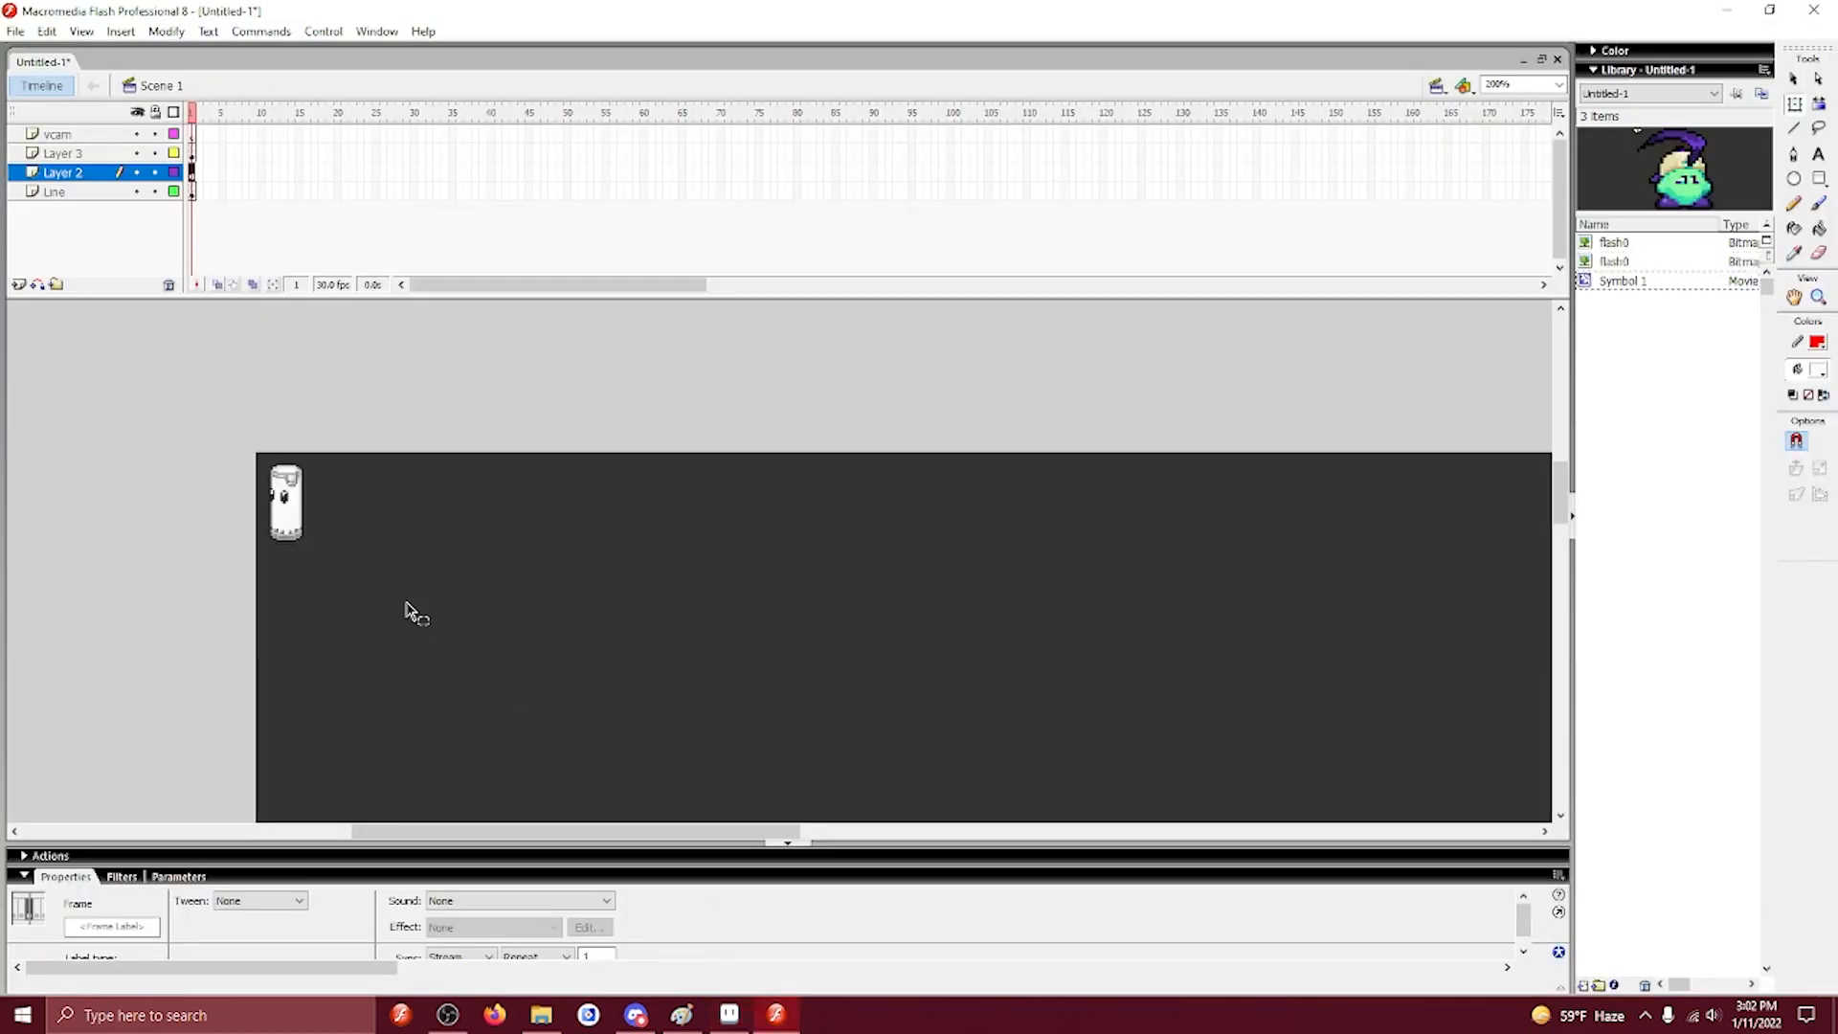
Move the pasted sandbag bitmap beside the character, facing it just above the red ground line.
left_click(308, 524)
left_click_drag(292, 541, 505, 653)
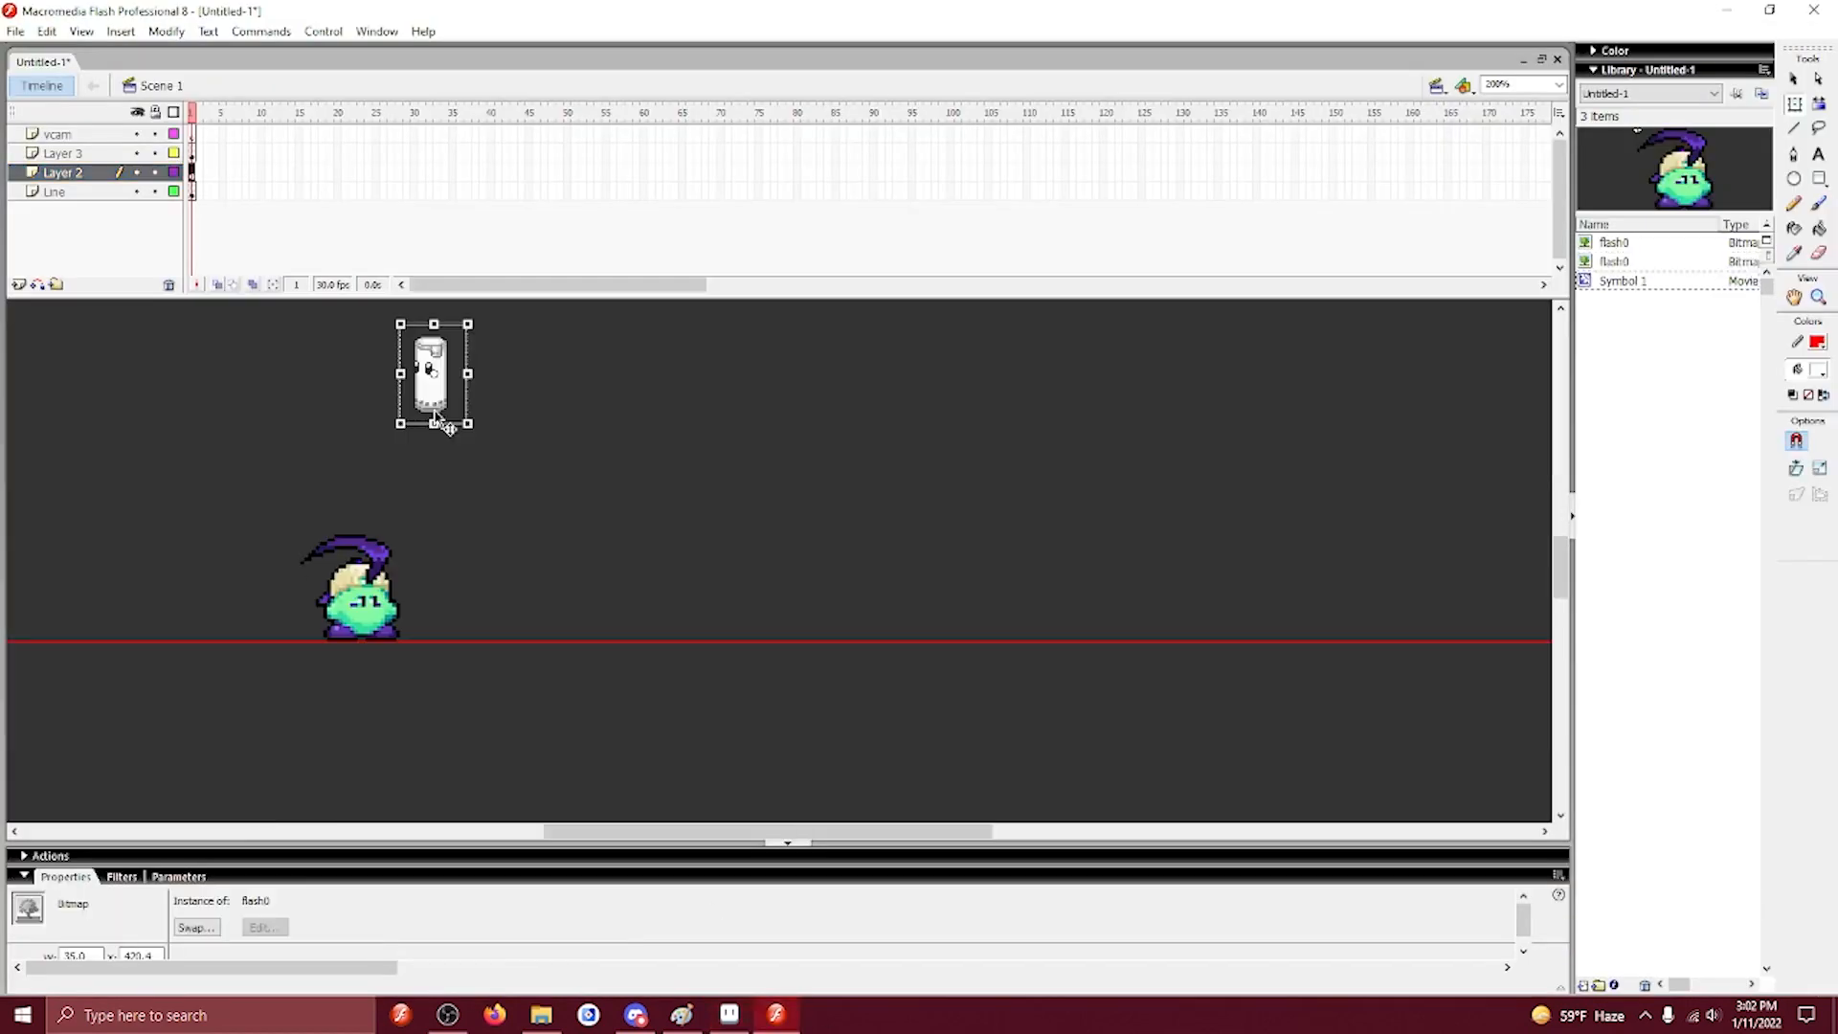
left_click_drag(436, 414, 624, 592)
Trace the sandbag bitmap into a vector shape, accepting the current trace settings.
left_click(165, 31)
mouse_move(192, 126)
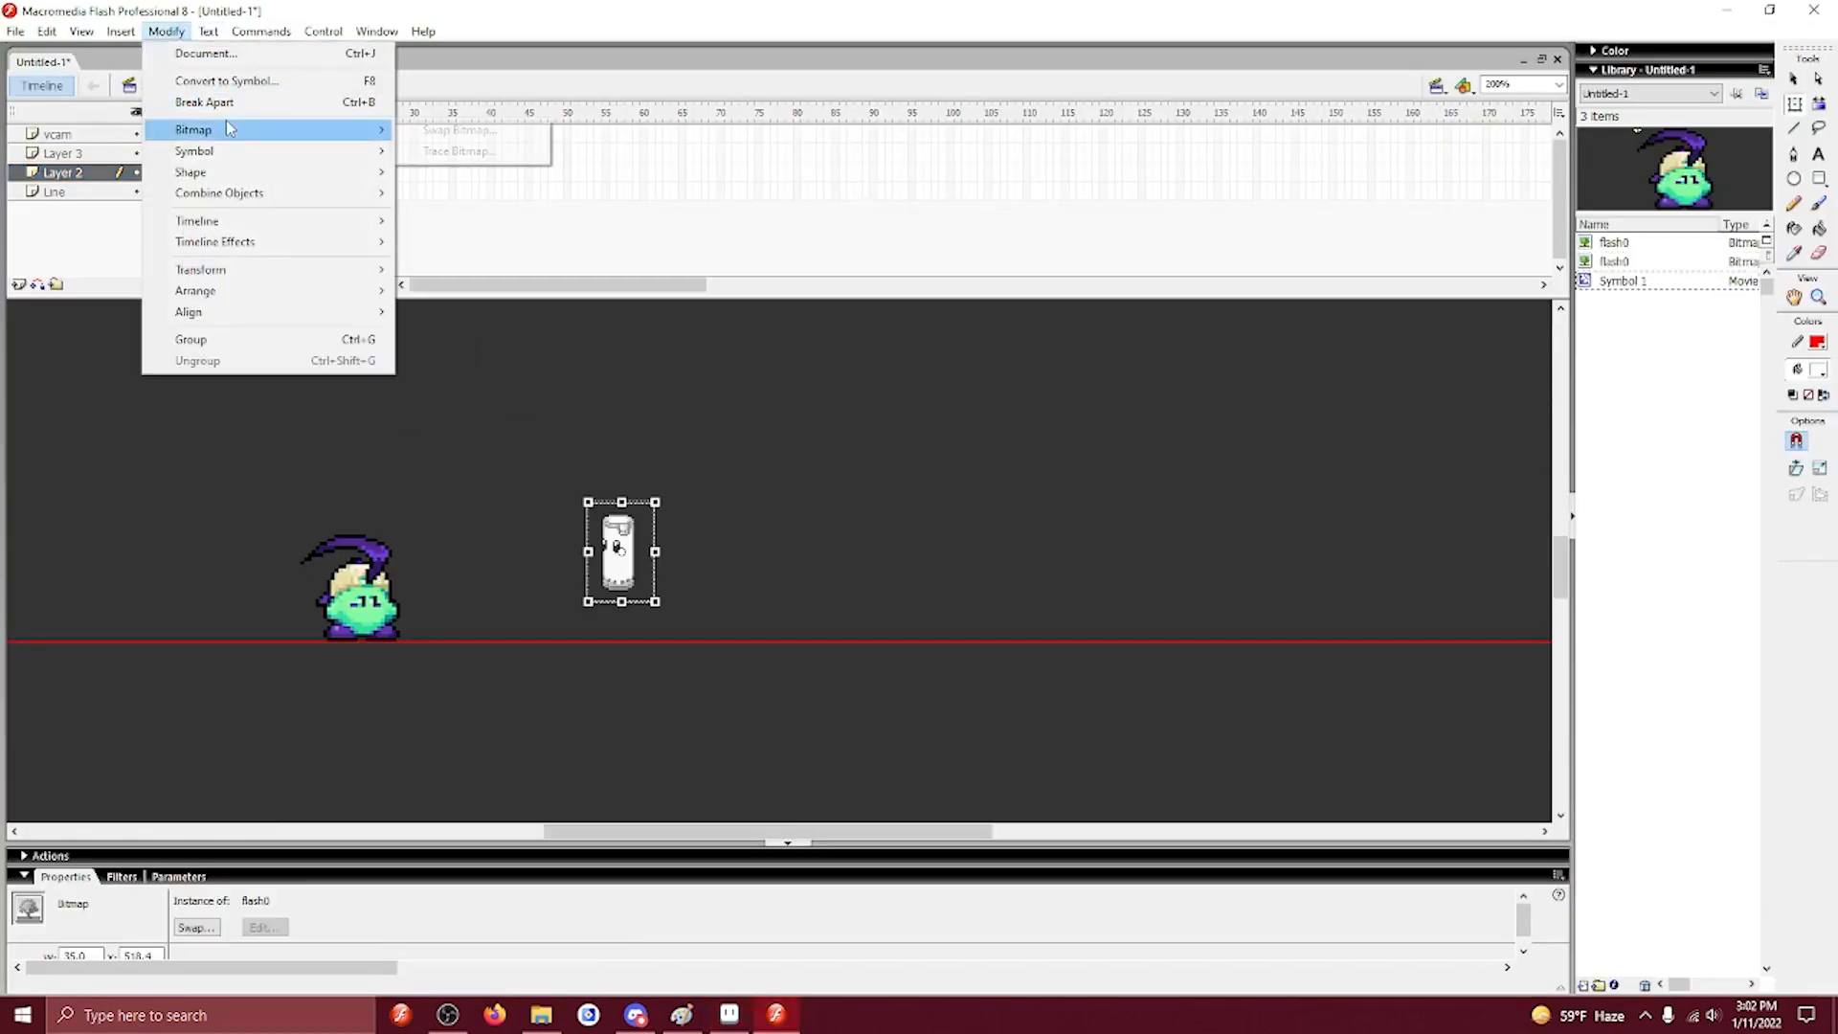
left_click(459, 152)
left_click(1028, 468)
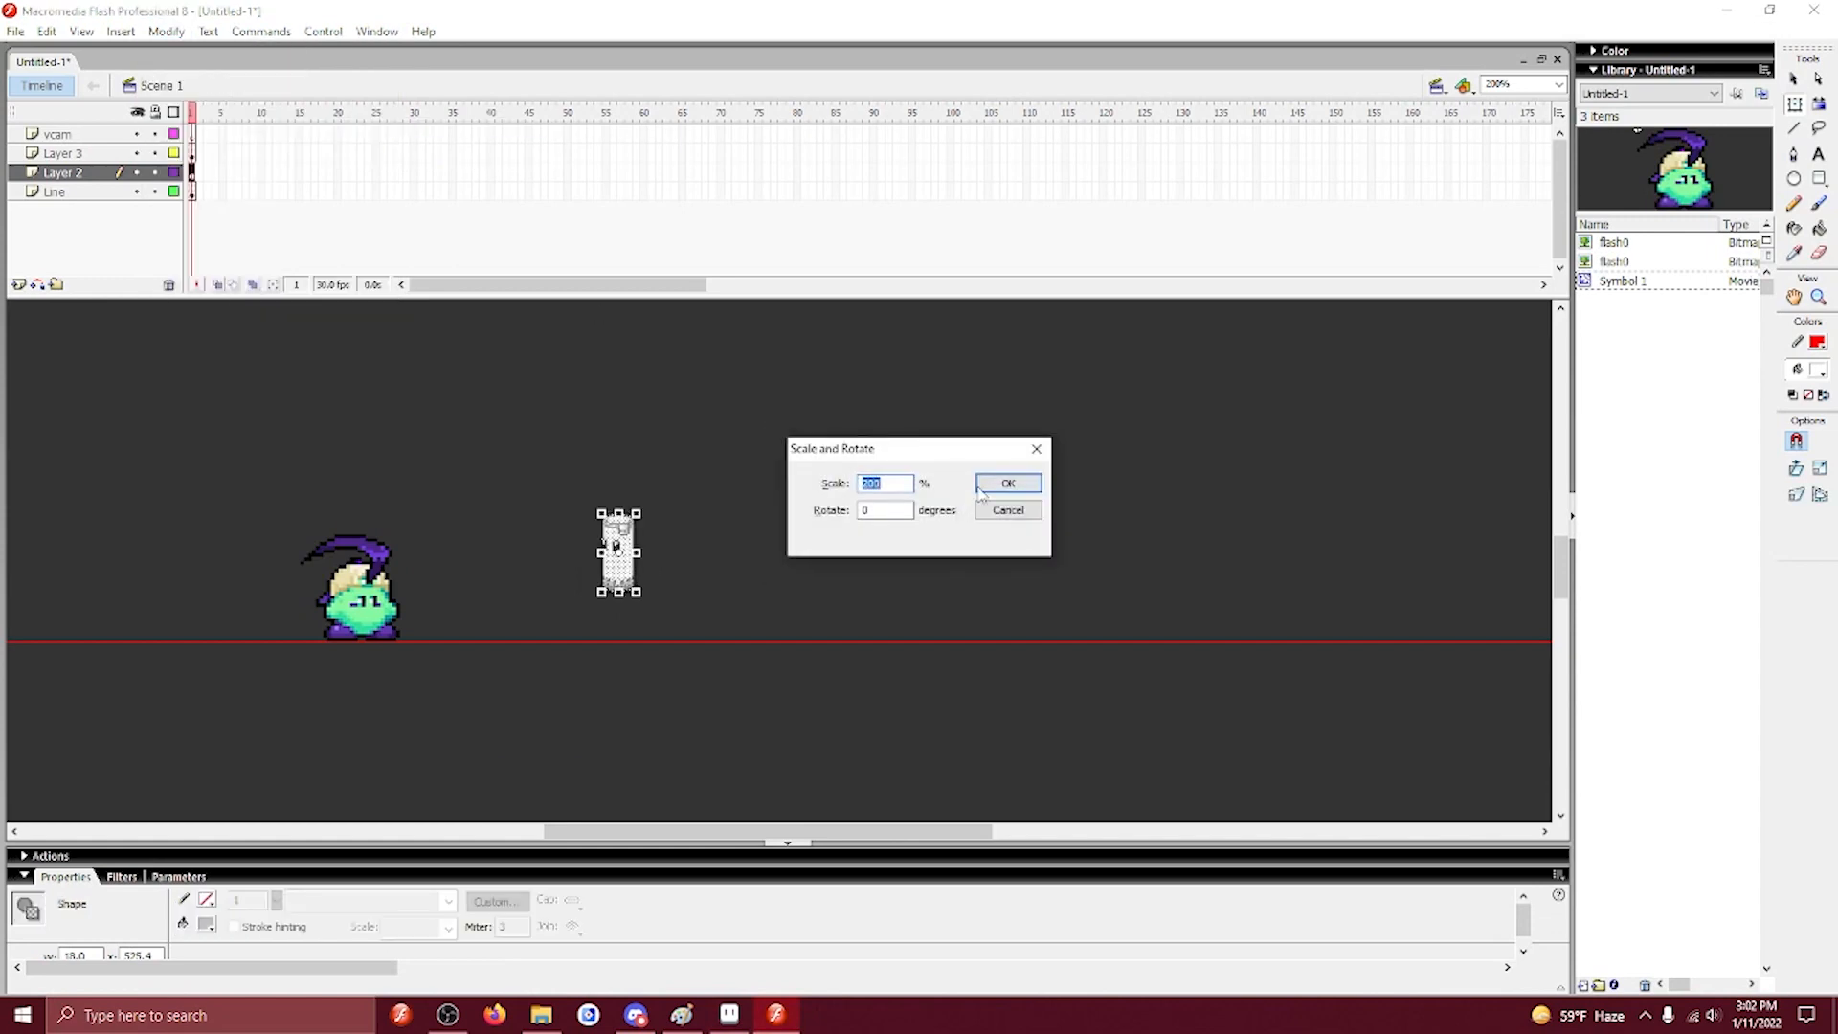
Scale the traced sandbag to 200% and stand it on the ground line beside the character.
mouse_move(608, 517)
left_mouse_down()
mouse_move(708, 522)
mouse_move(467, 531)
mouse_move(1511, 515)
mouse_move(1649, 458)
left_mouse_up()
left_click(643, 484)
key("space")
Convert the enlarged sandbag on Layer 2 into a movie clip symbol.
left_click(194, 176)
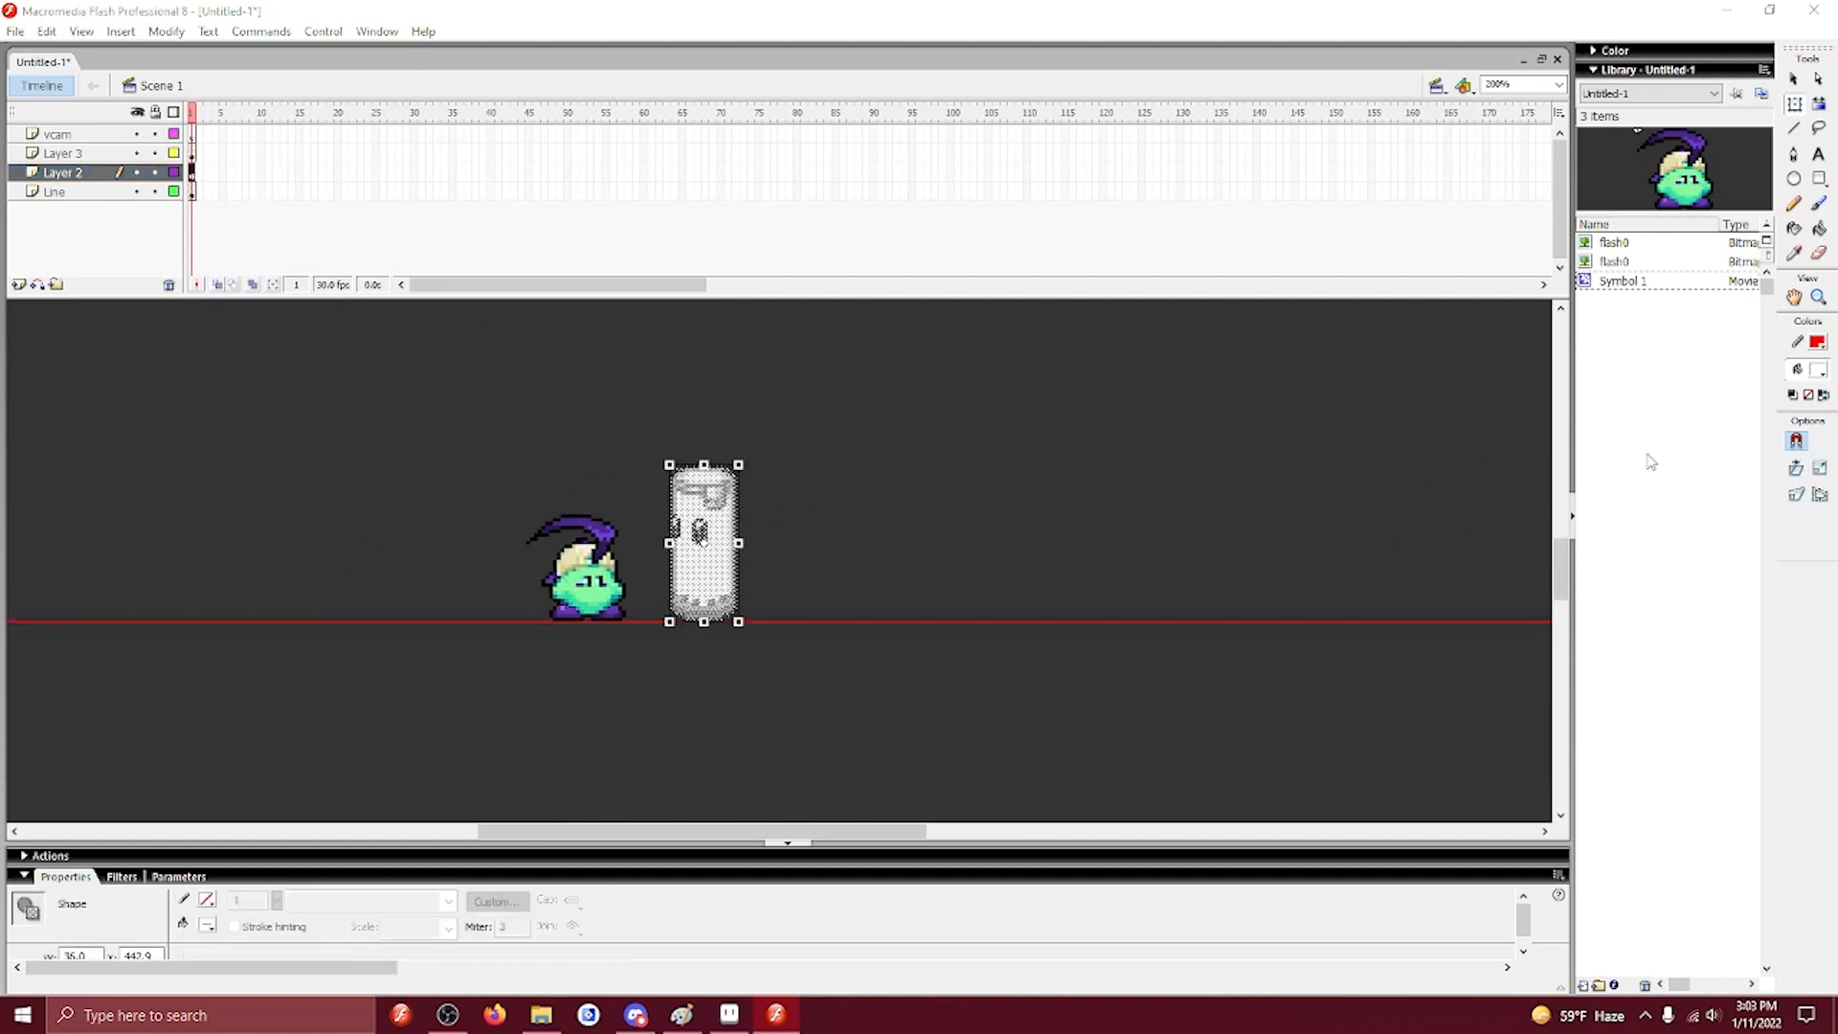
key("Return")
left_click(822, 517)
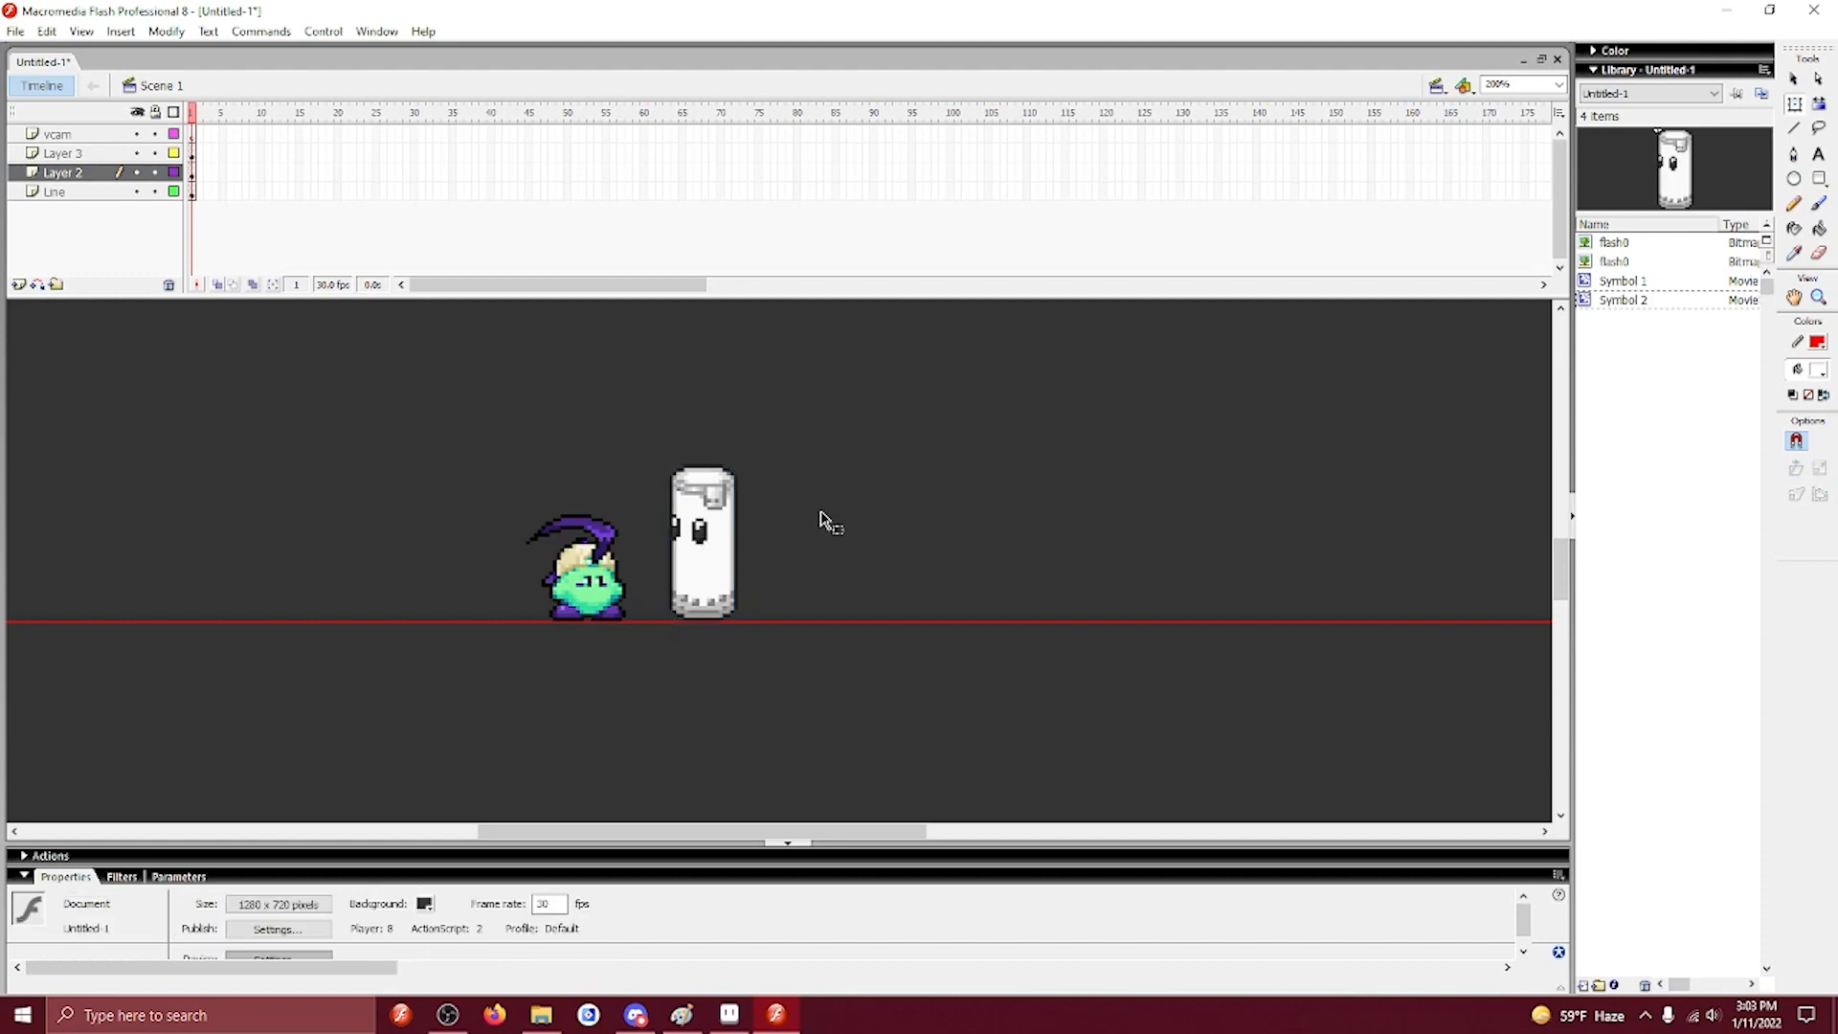
Extend Layer 3, Layer 2 and the Line layer to frame 8 and play the timeline.
left_click(603, 589)
left_click(482, 389)
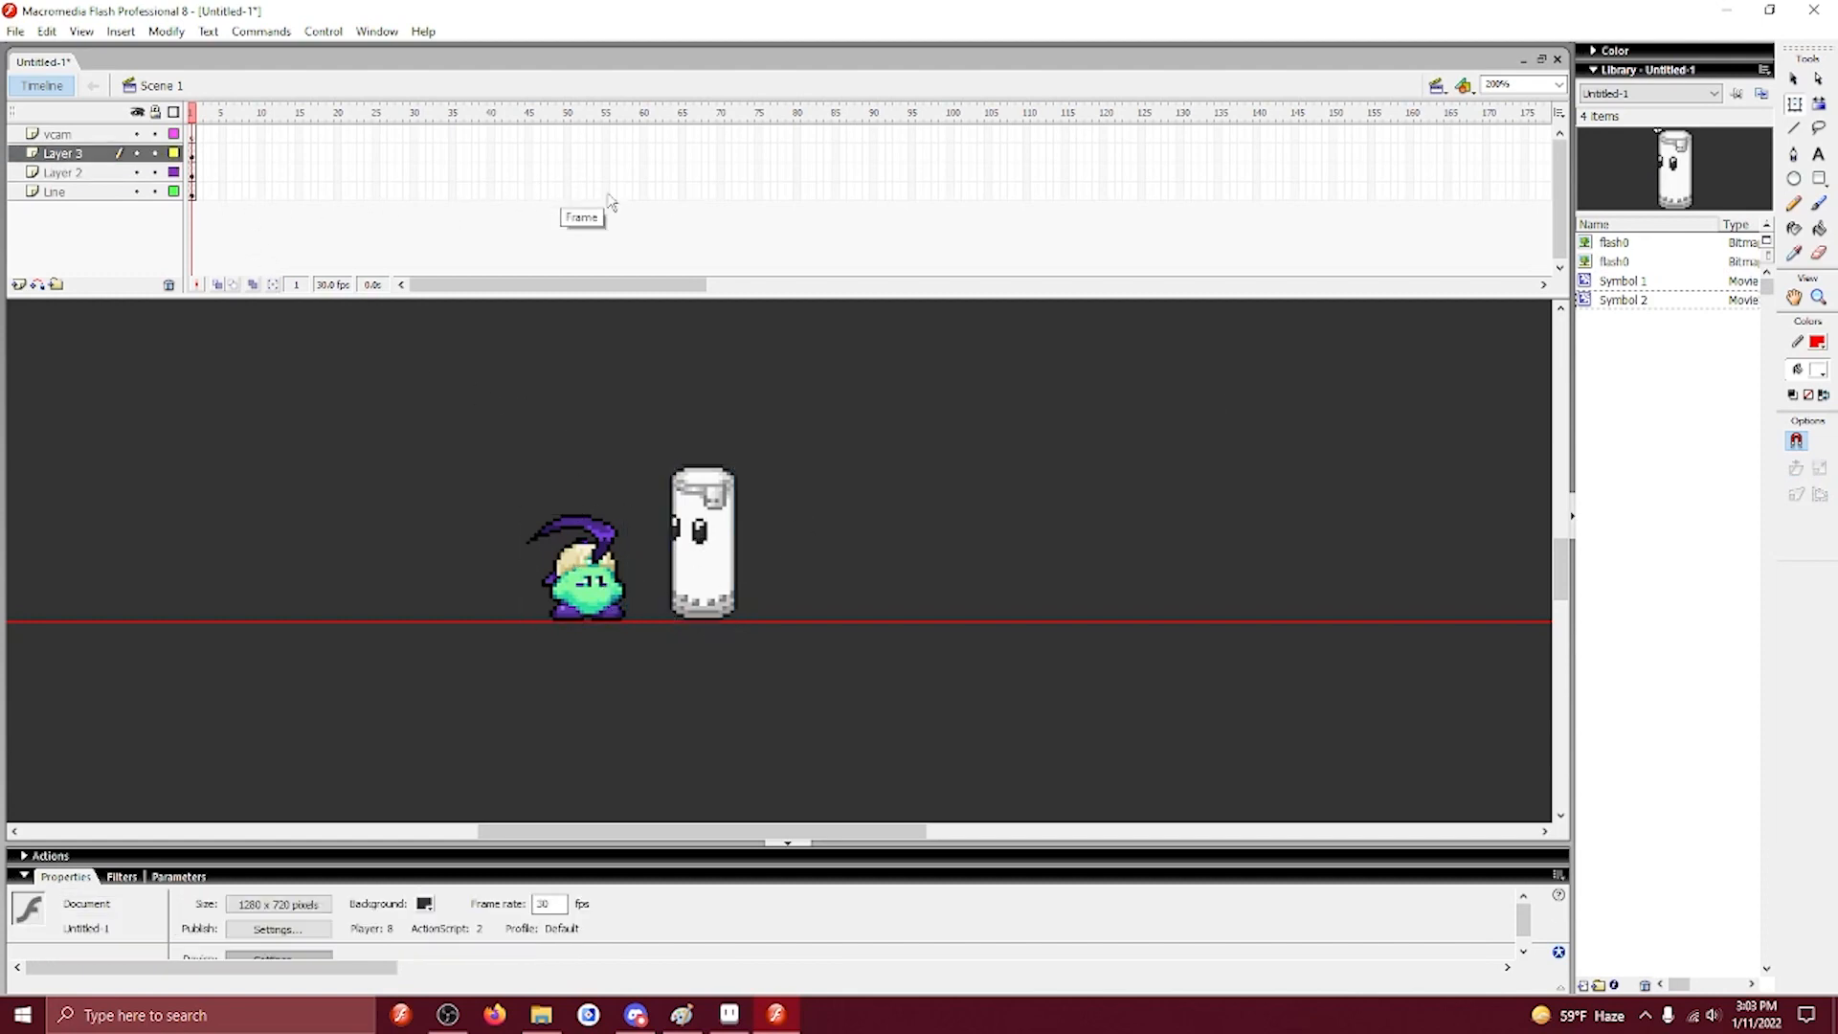
left_click_drag(246, 156, 202, 172)
key("F5")
left_click(268, 361)
key("Return")
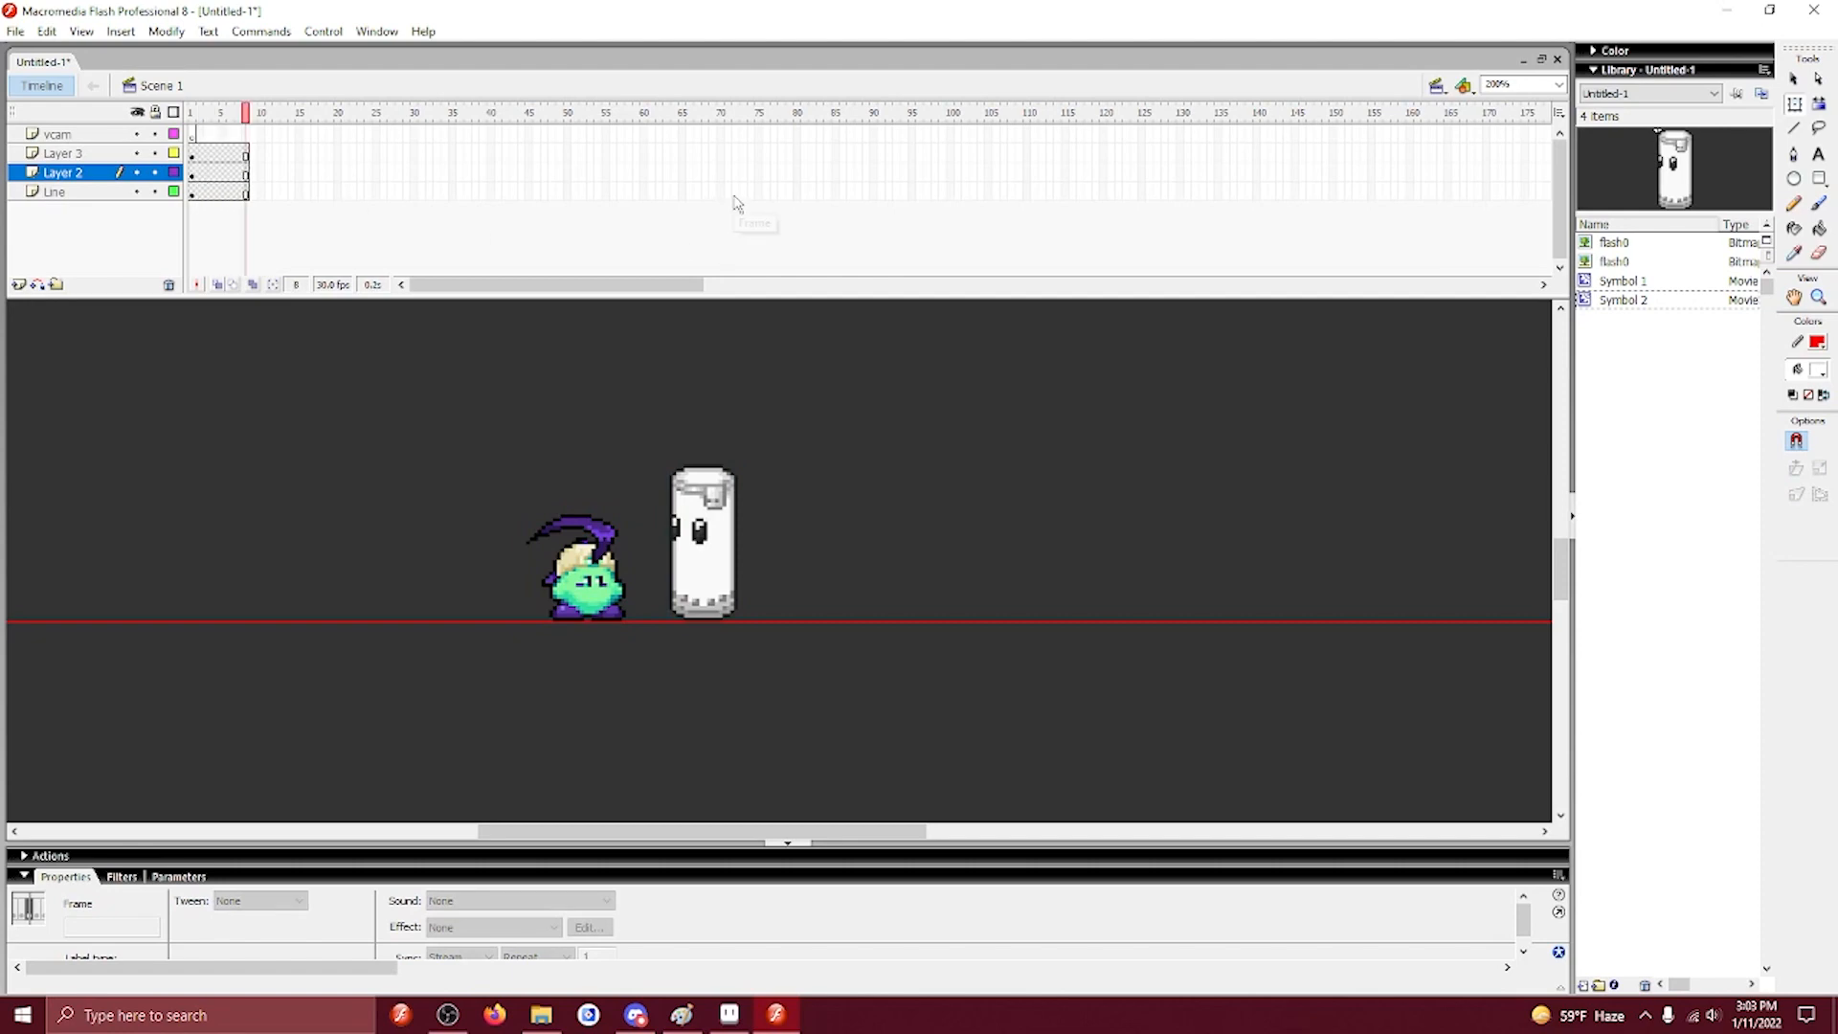
Play back the extended timeline from its early frames, and stop at frame 22.
left_click(221, 156)
key("Return")
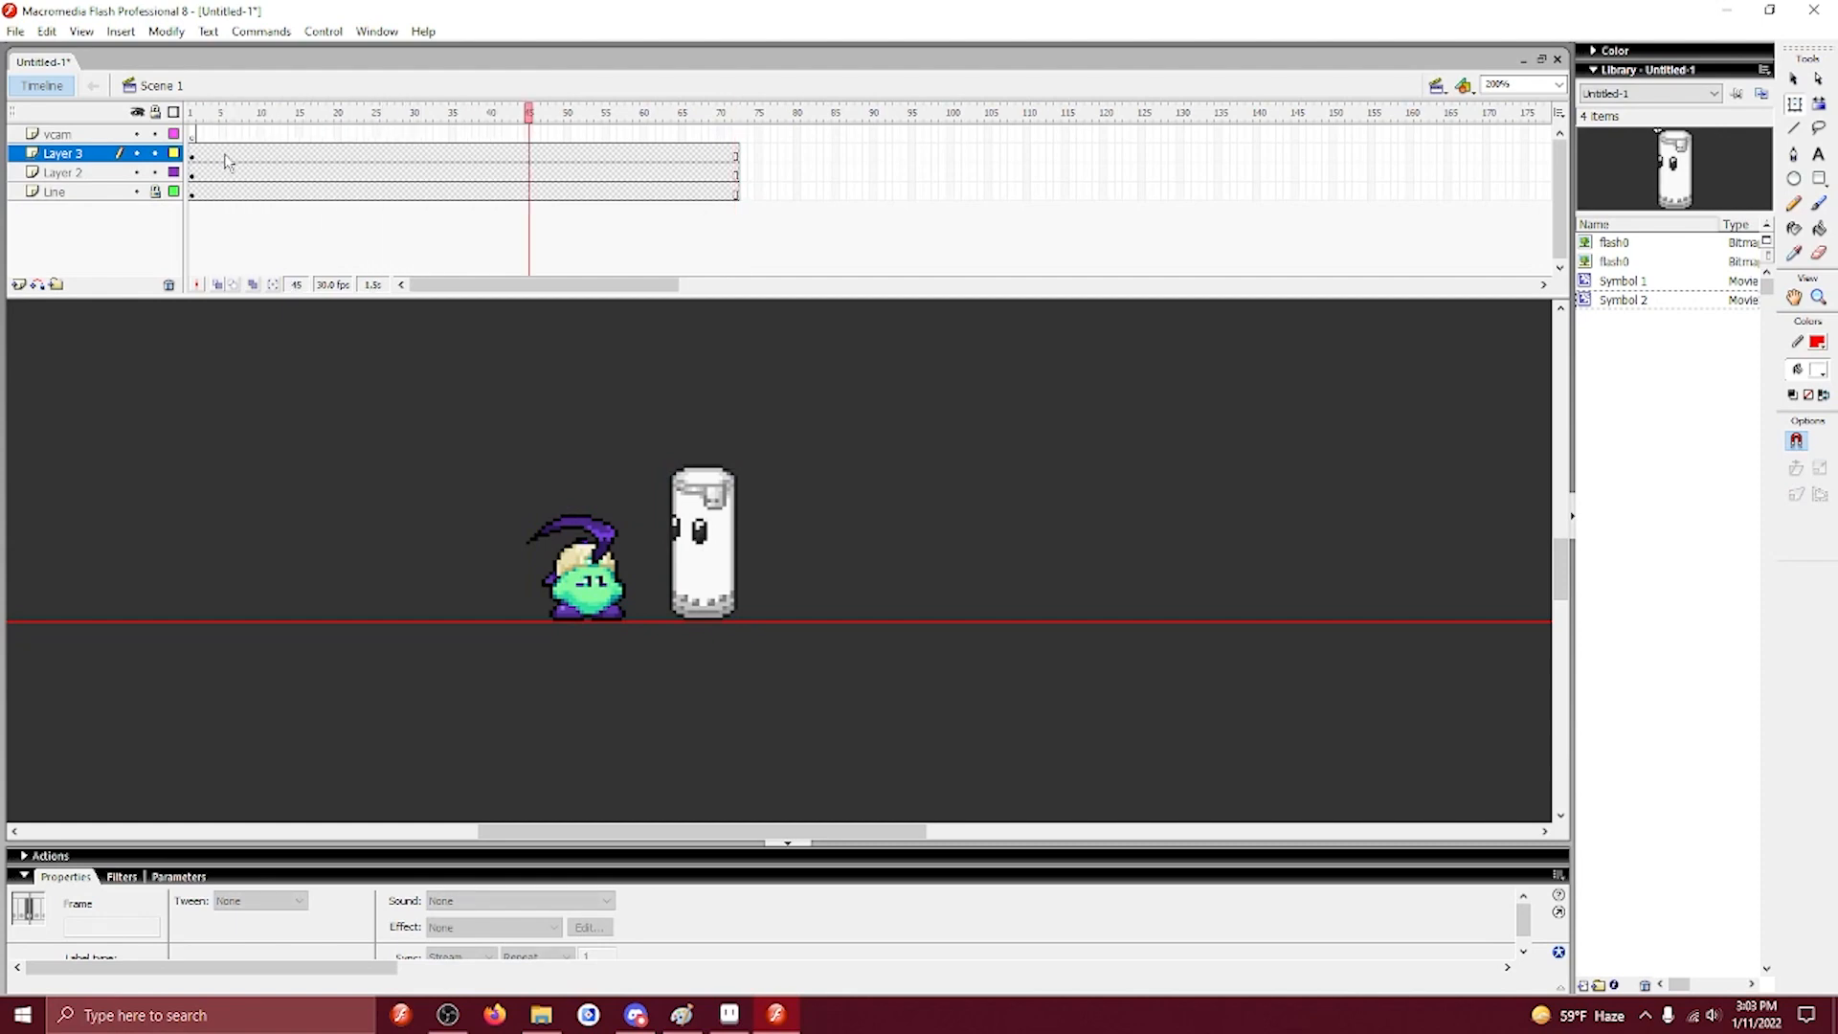
left_click_drag(194, 156, 262, 159)
left_click(238, 174)
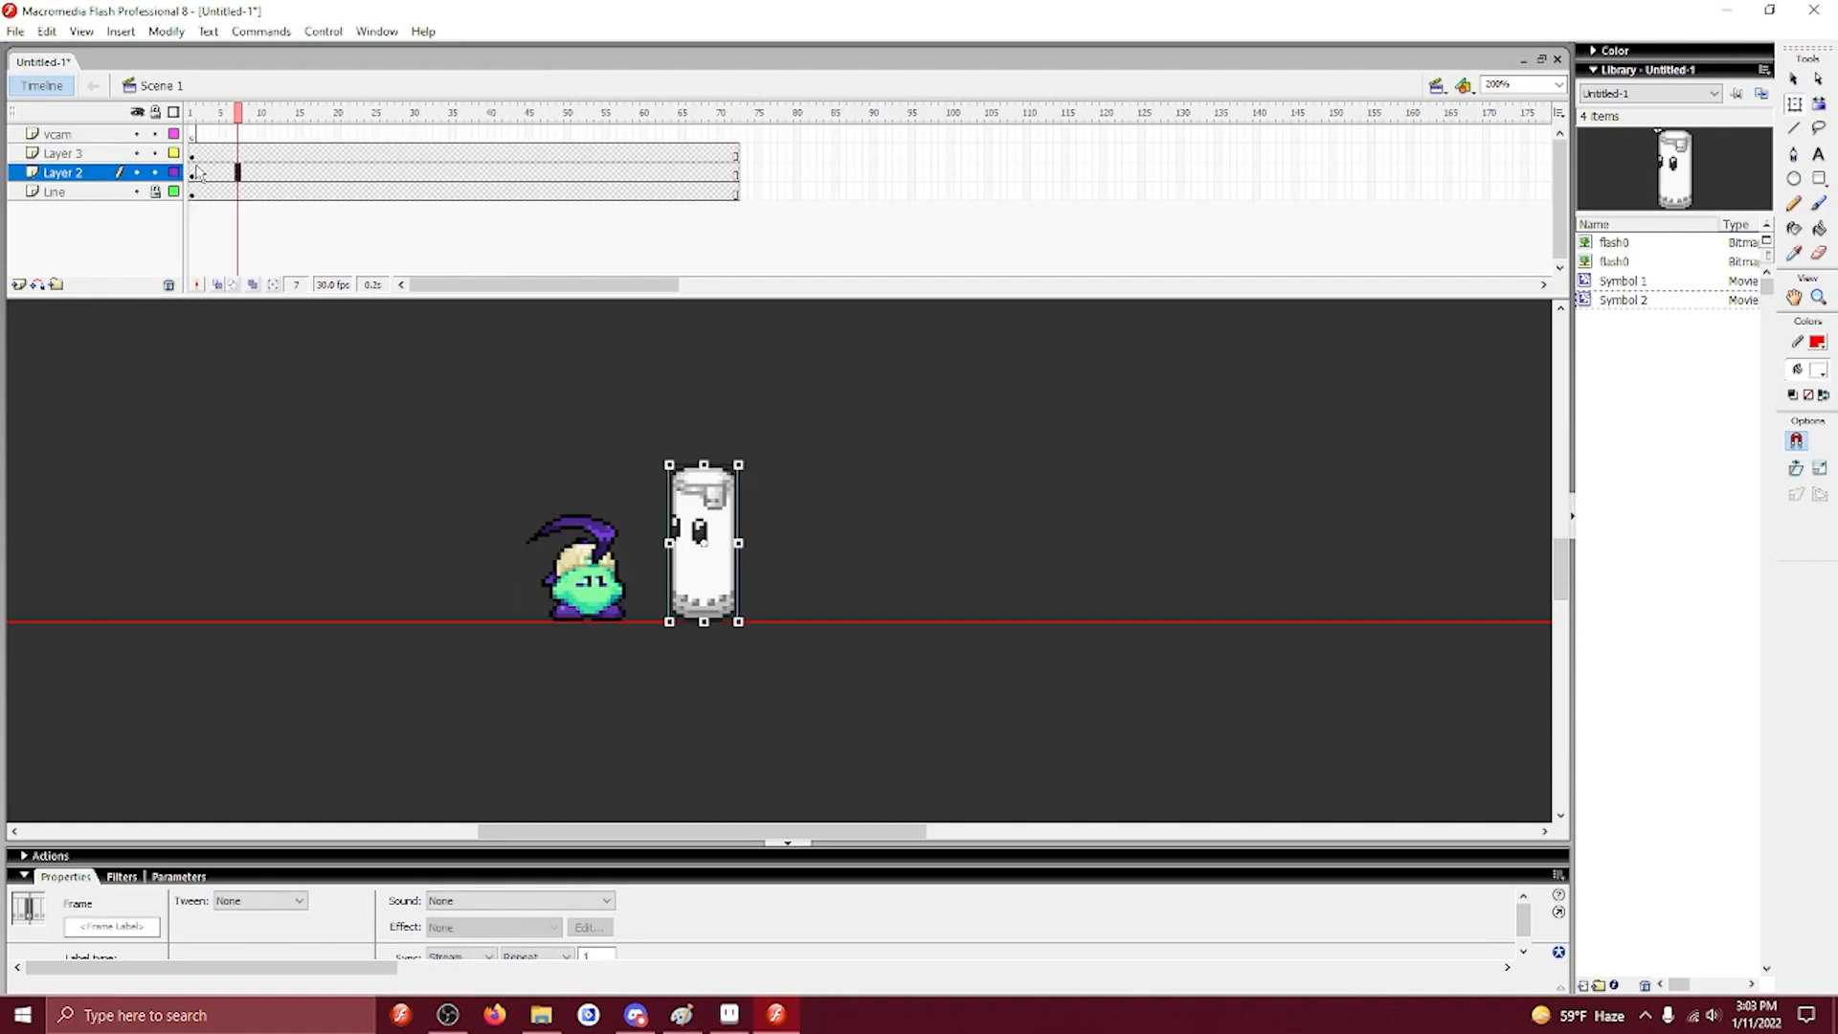
key("Return")
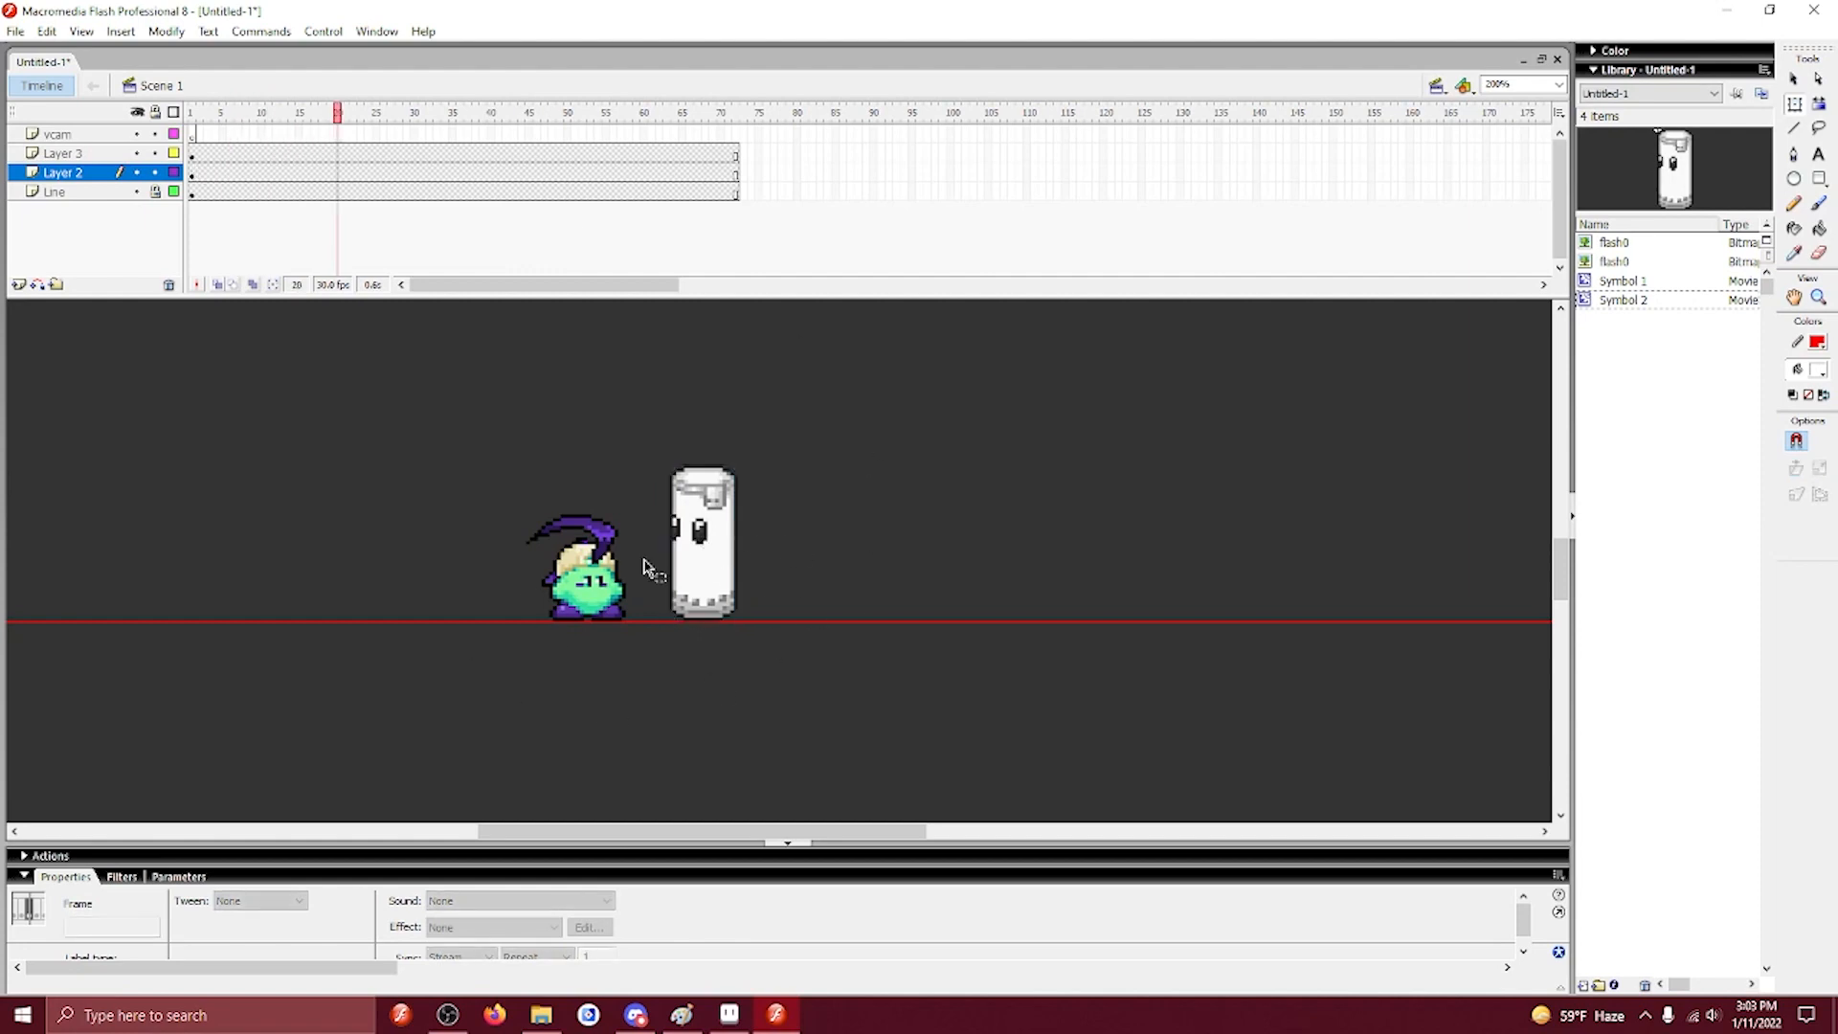
left_click(353, 173)
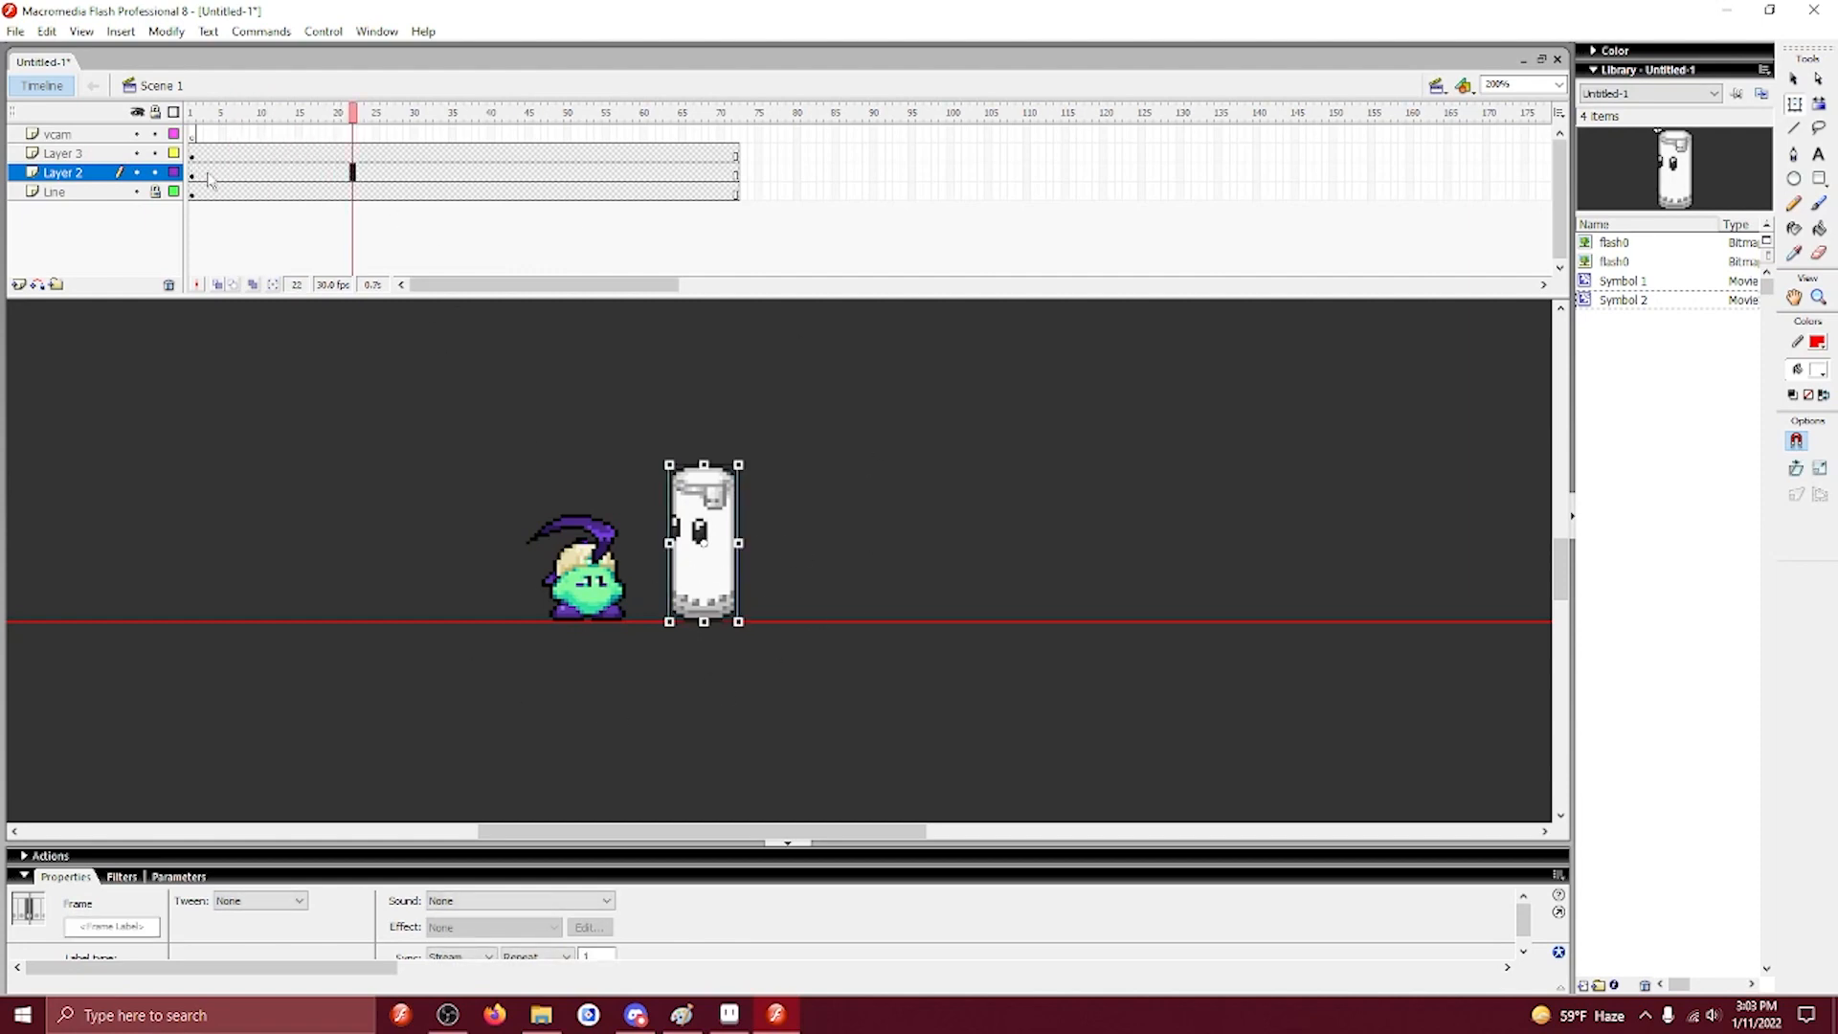
Select the character instance on Layer 3 at frame 22.
left_click(586, 573)
left_click(623, 460)
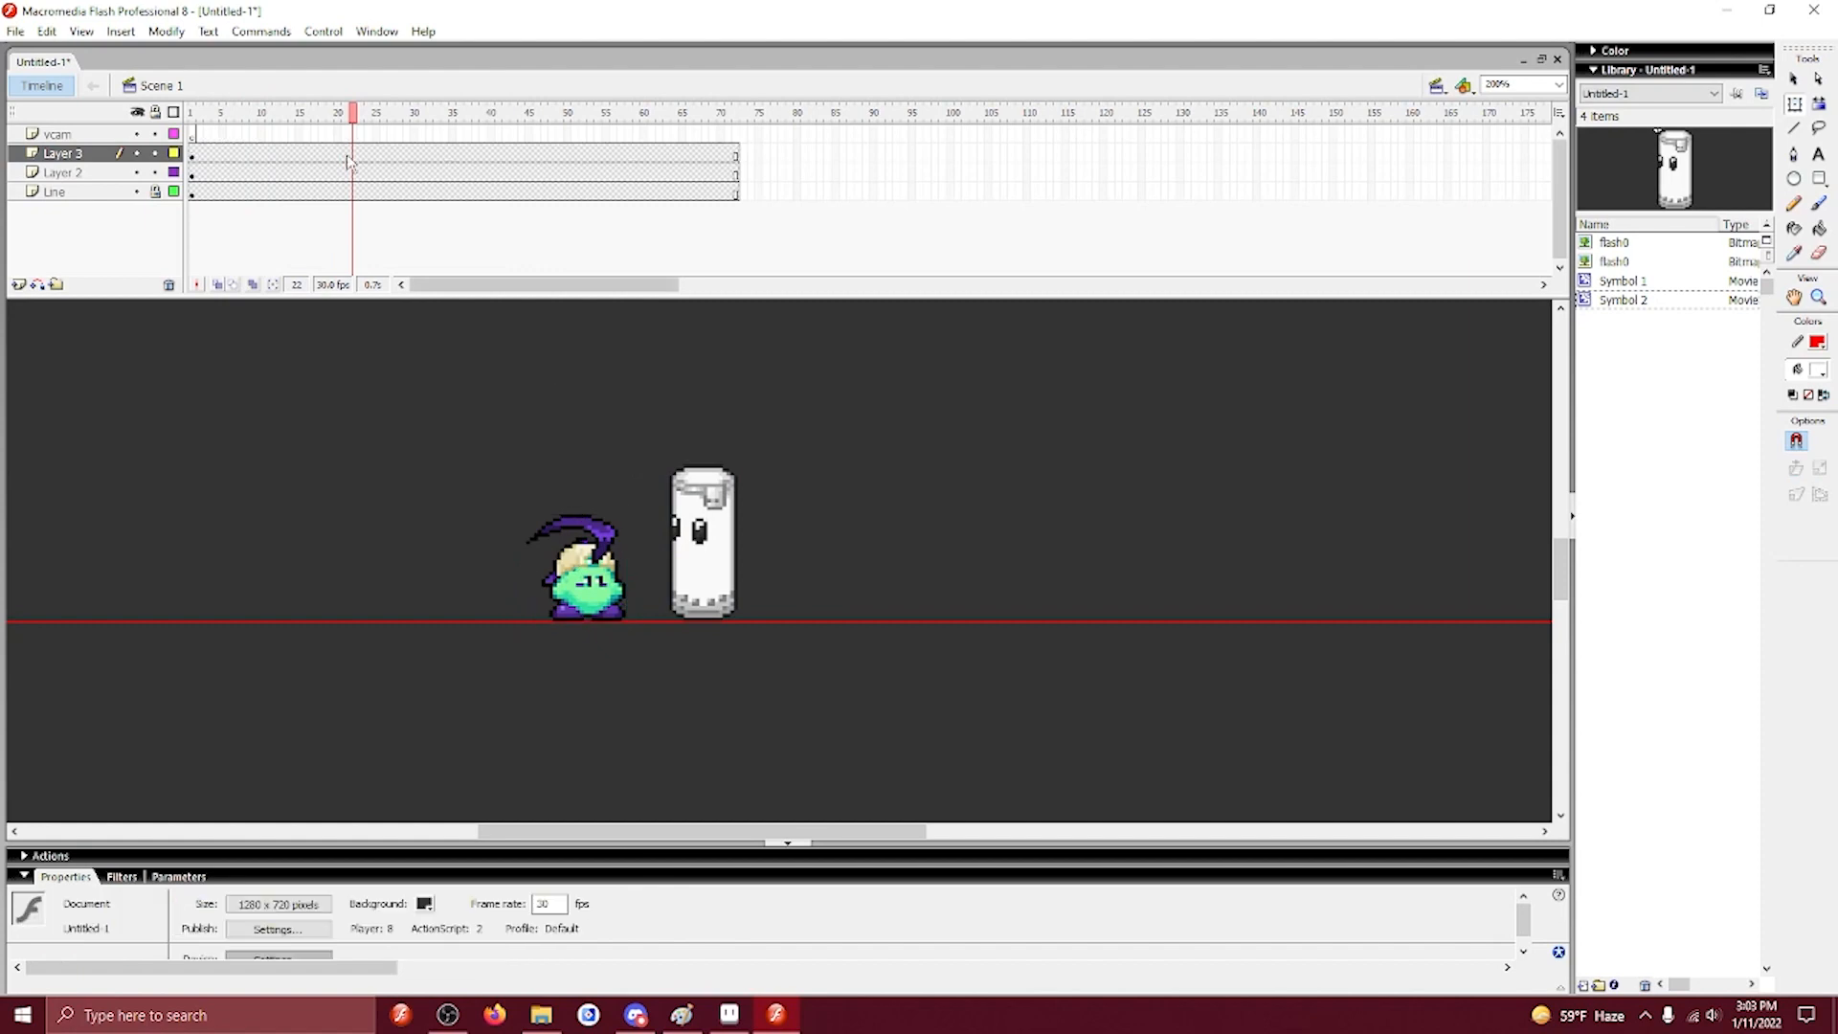
key("ctrl+equal")
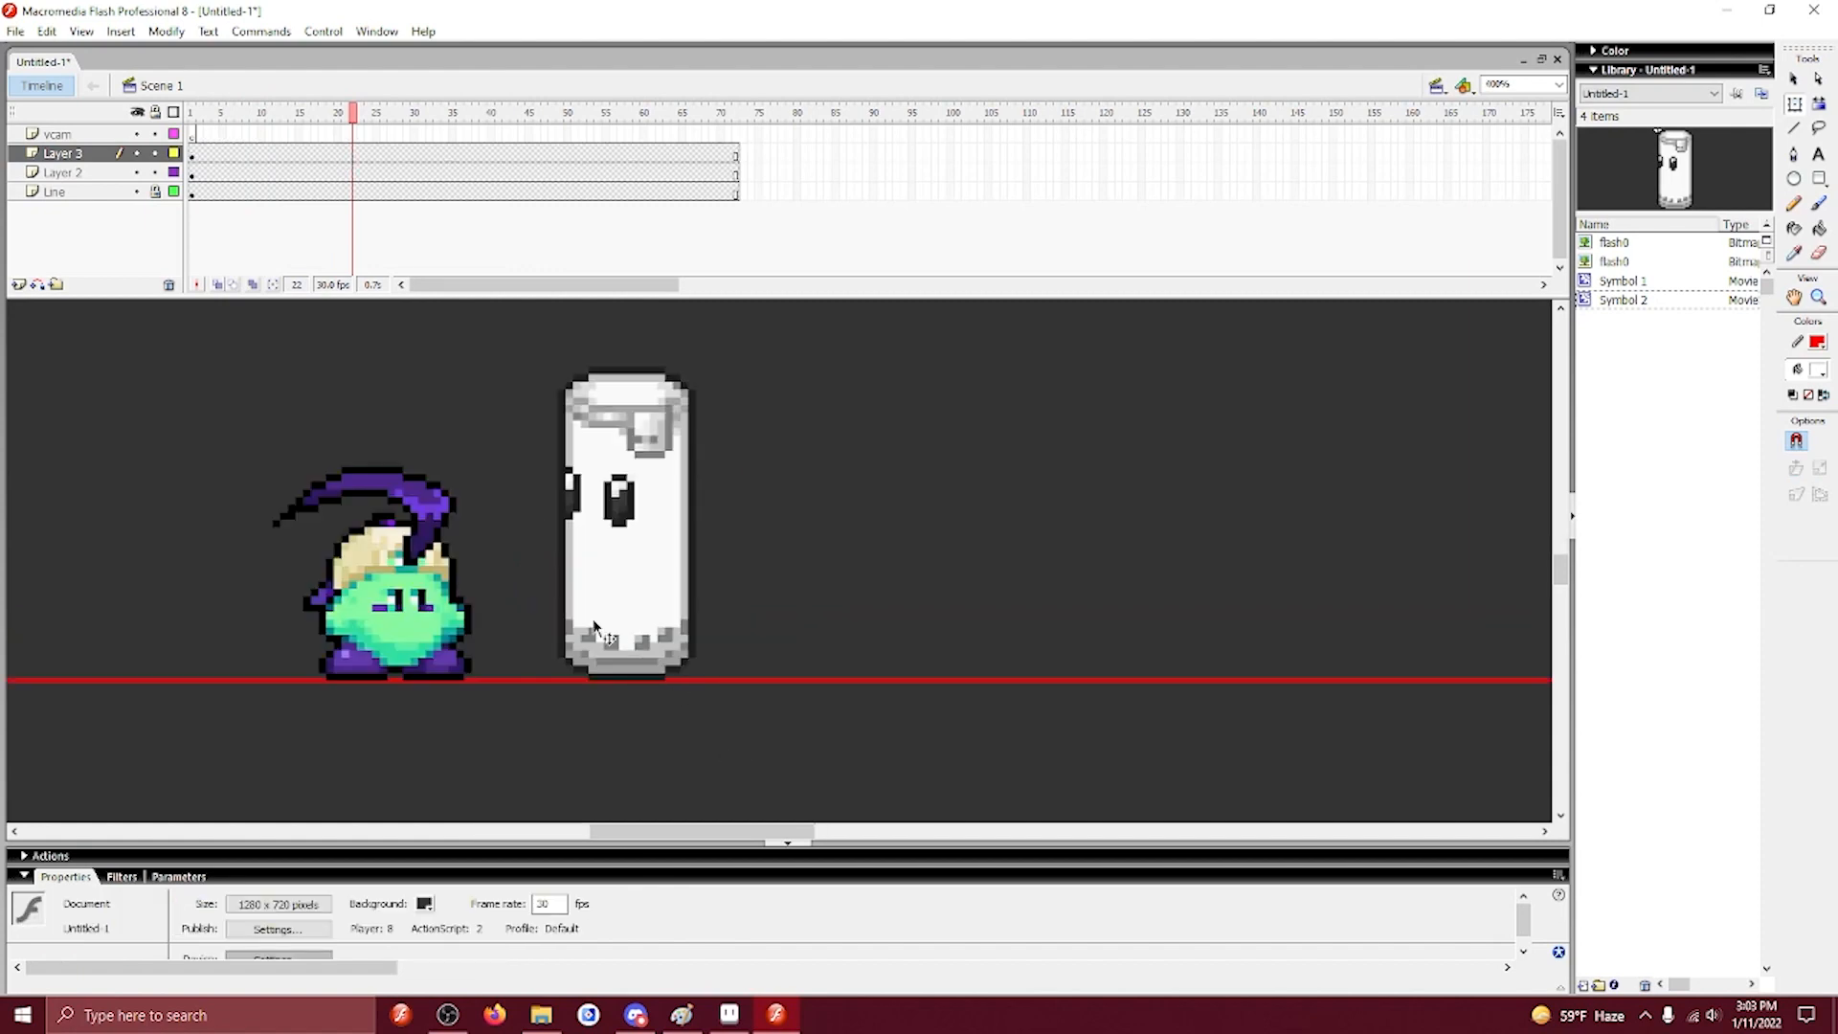
left_click_drag(798, 594, 981, 604)
left_click(603, 515)
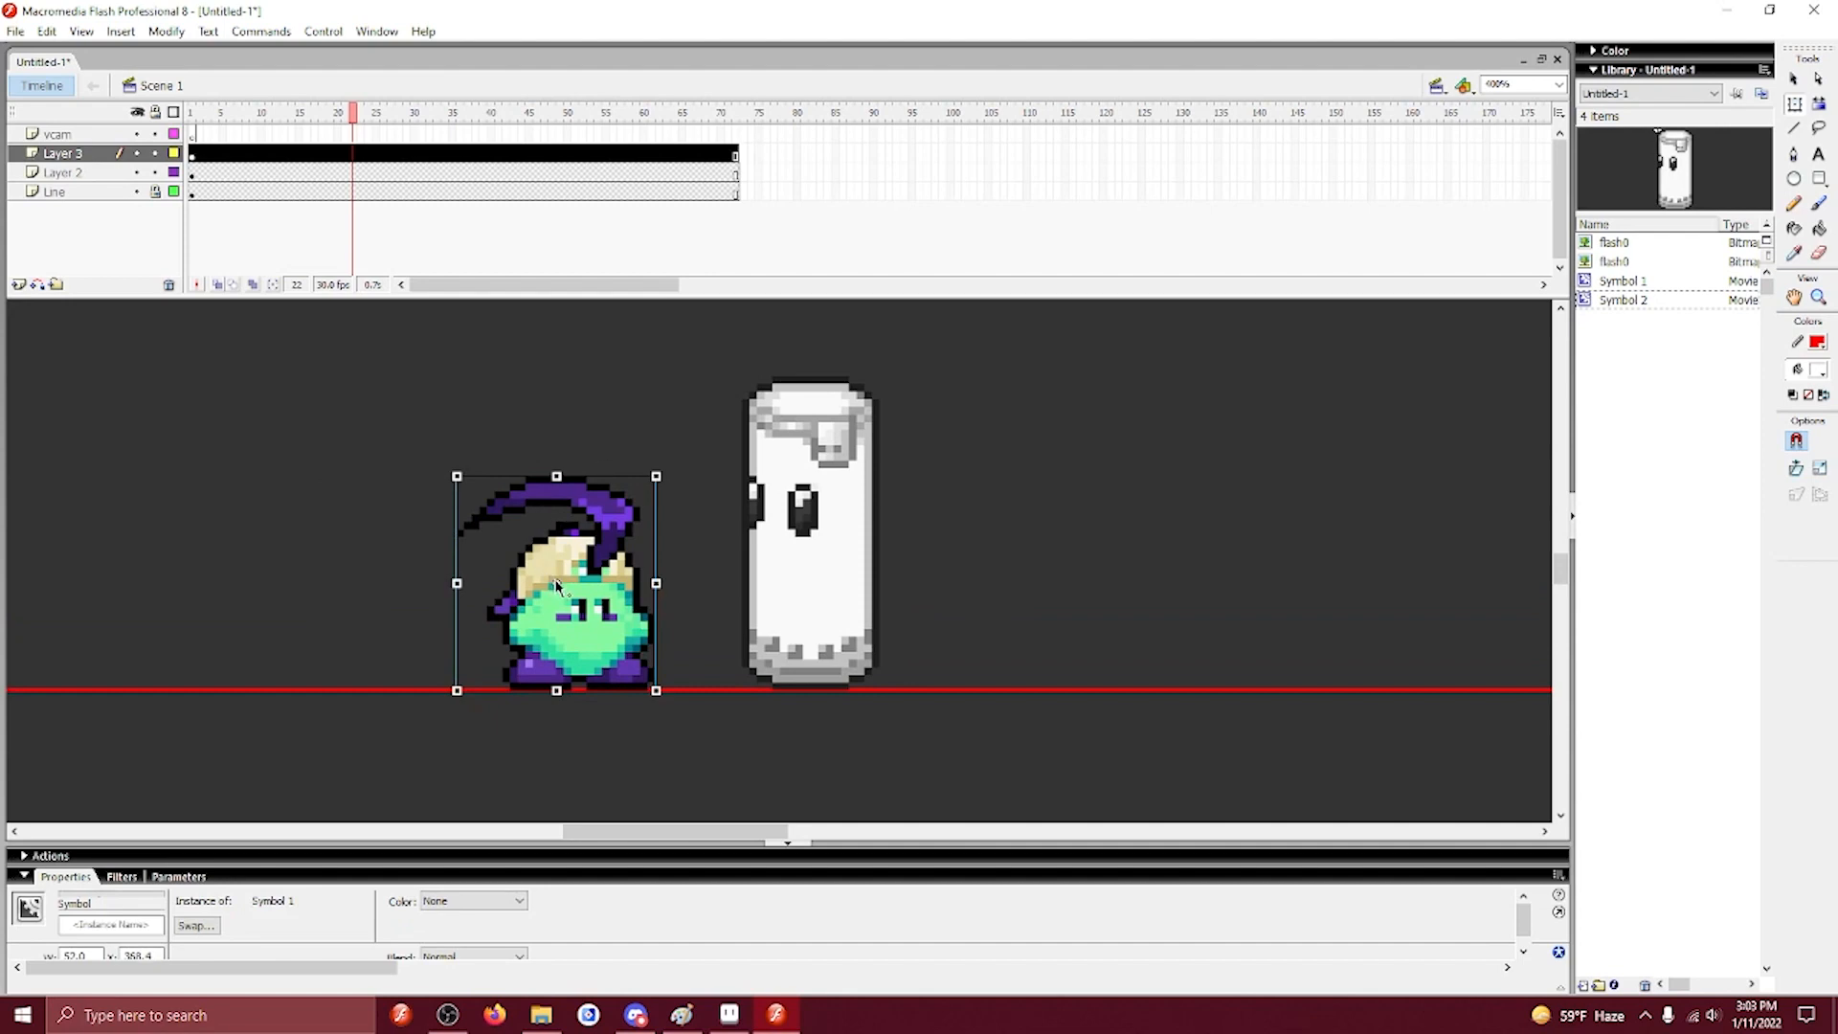
left_click(588, 465)
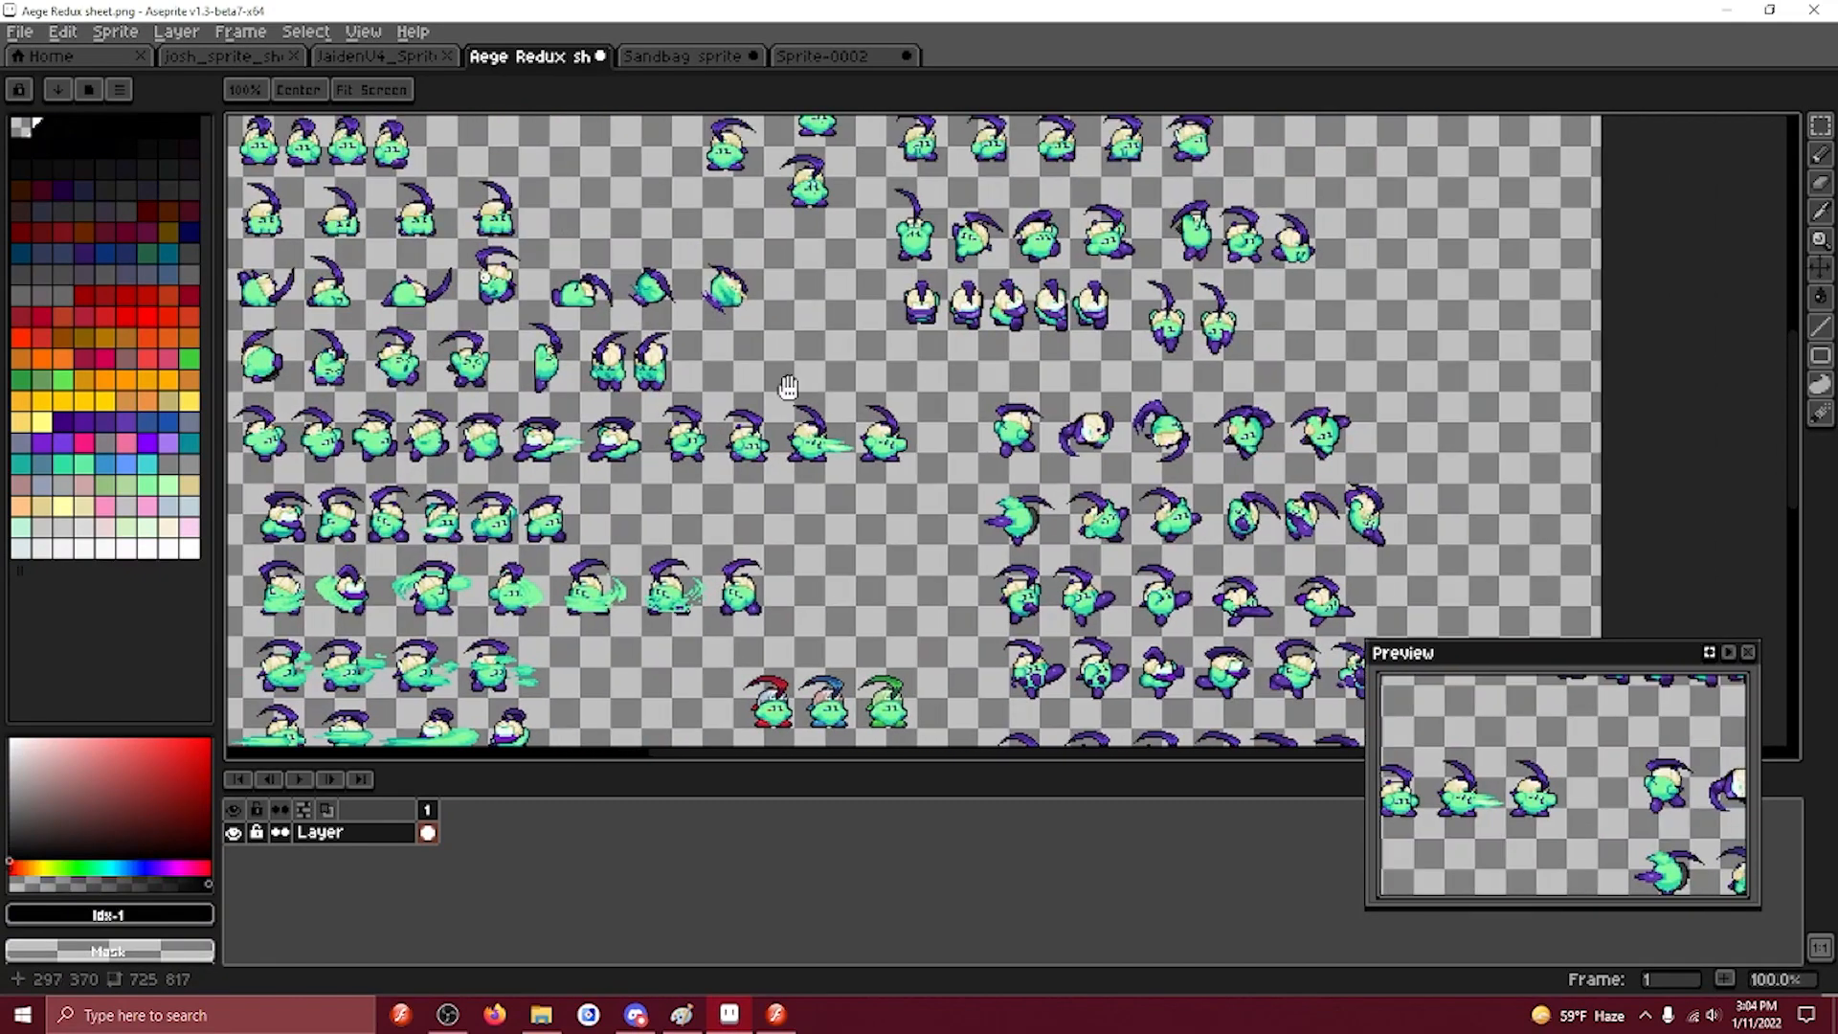
Select the character's crouched pose just before the second green slash on the Aege Redux sheet for copying.
scroll(854, 546, "up", 3)
left_click_drag(853, 545, 838, 442)
scroll(657, 449, "up", 1)
mouse_move(544, 308)
left_mouse_down()
mouse_move(694, 527)
mouse_move(766, 567)
left_mouse_up()
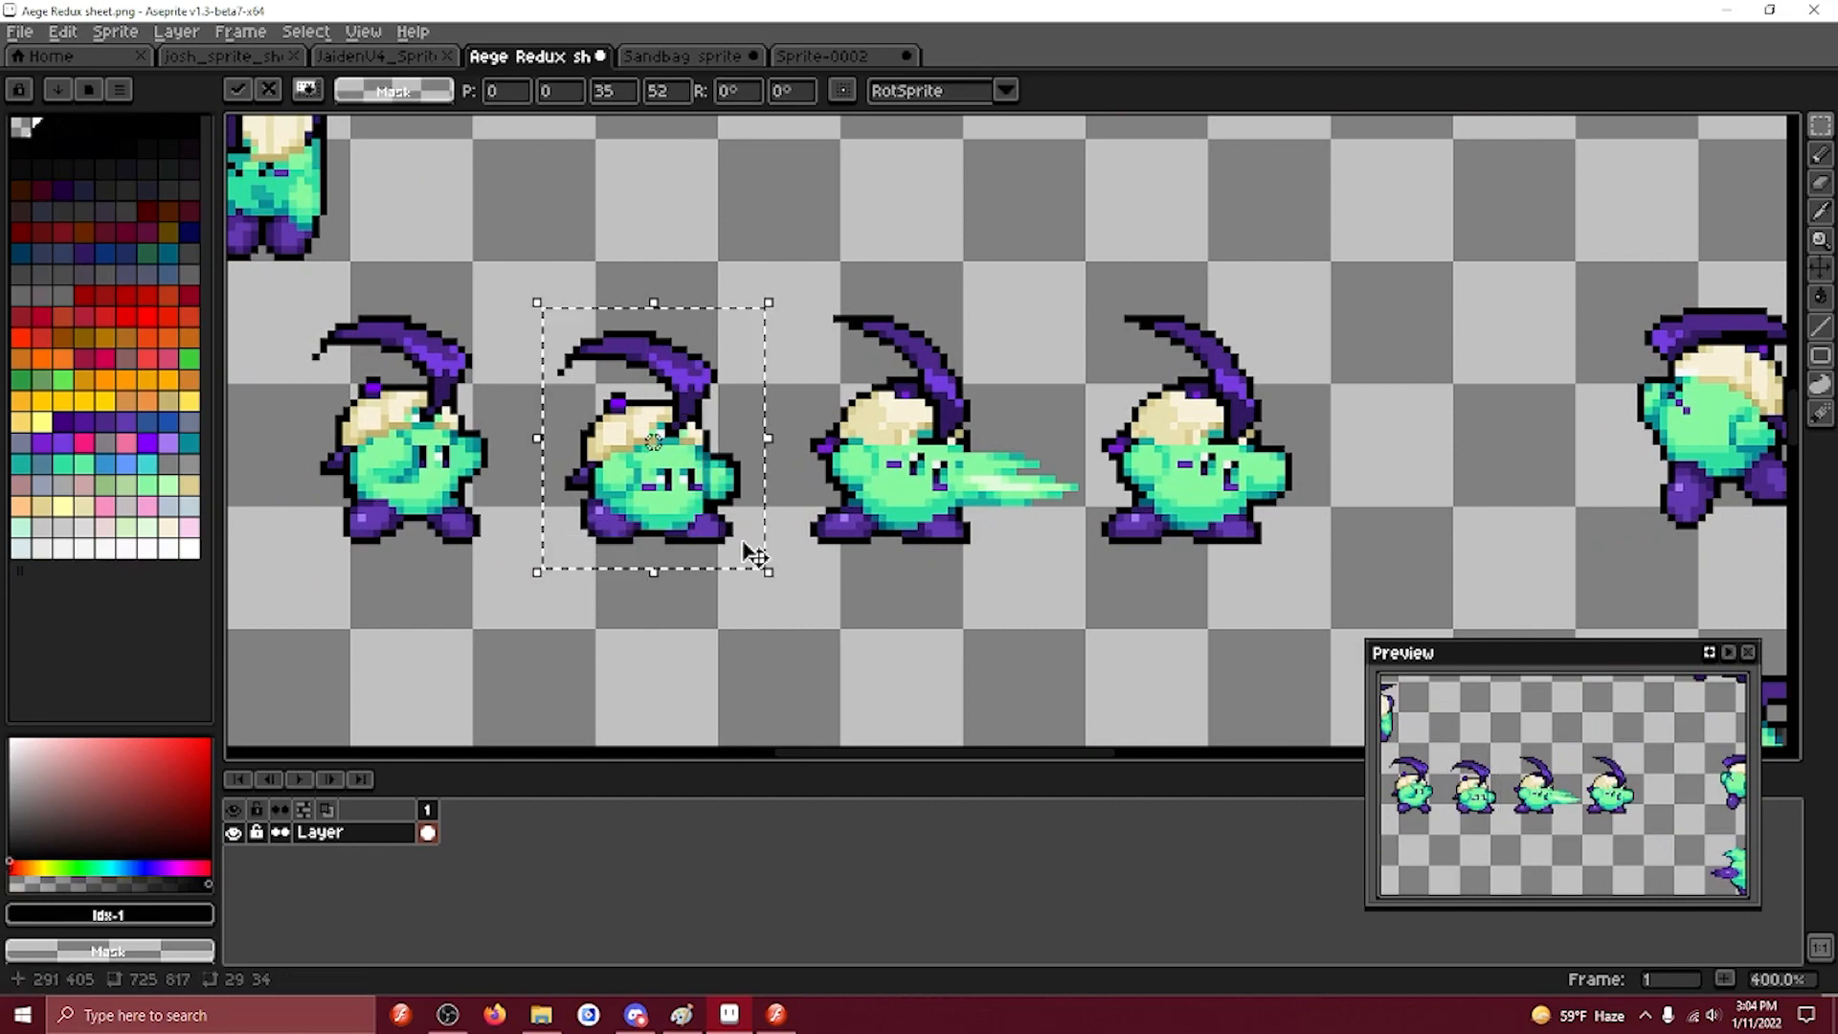
Switch to Flash and insert a blank keyframe at frame 26 of Layer 3.
left_click(777, 1014)
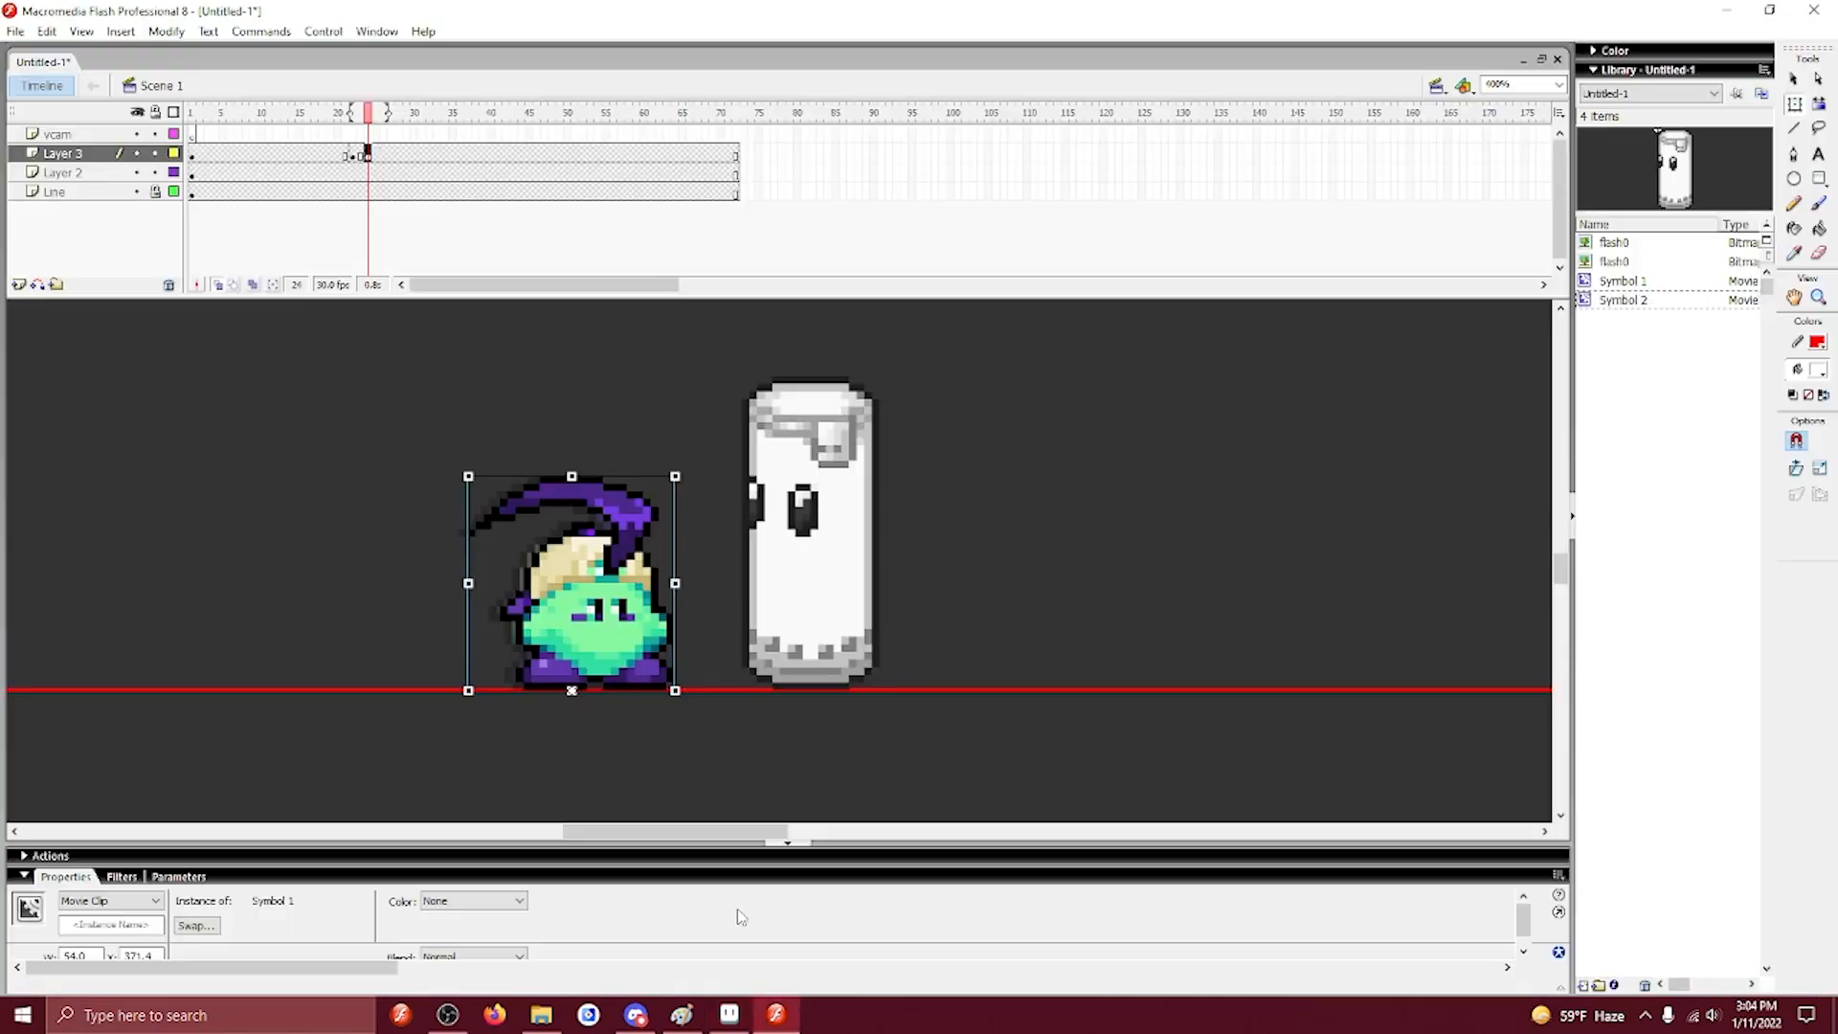
left_click(384, 156)
key("F7")
Try to paste the copied character pose into Layer 3's blank keyframe at frame 26.
right_click(430, 413)
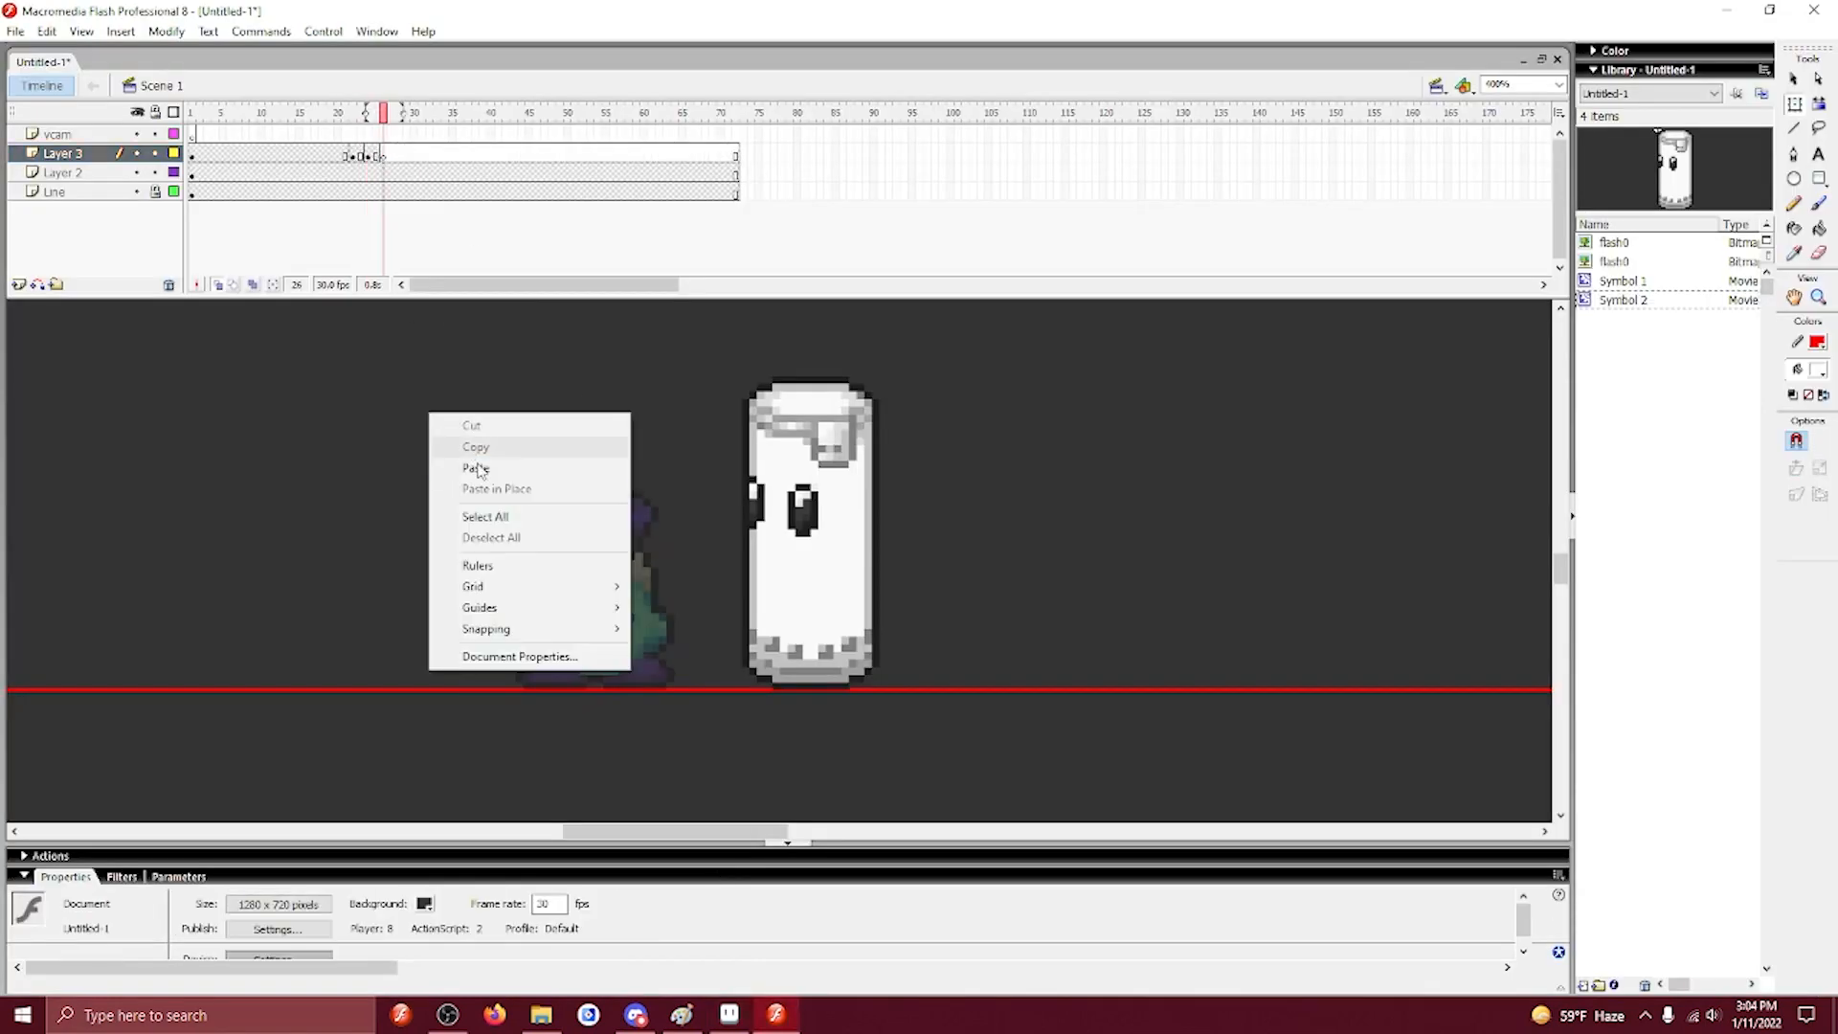
left_click(492, 470)
left_click(392, 154)
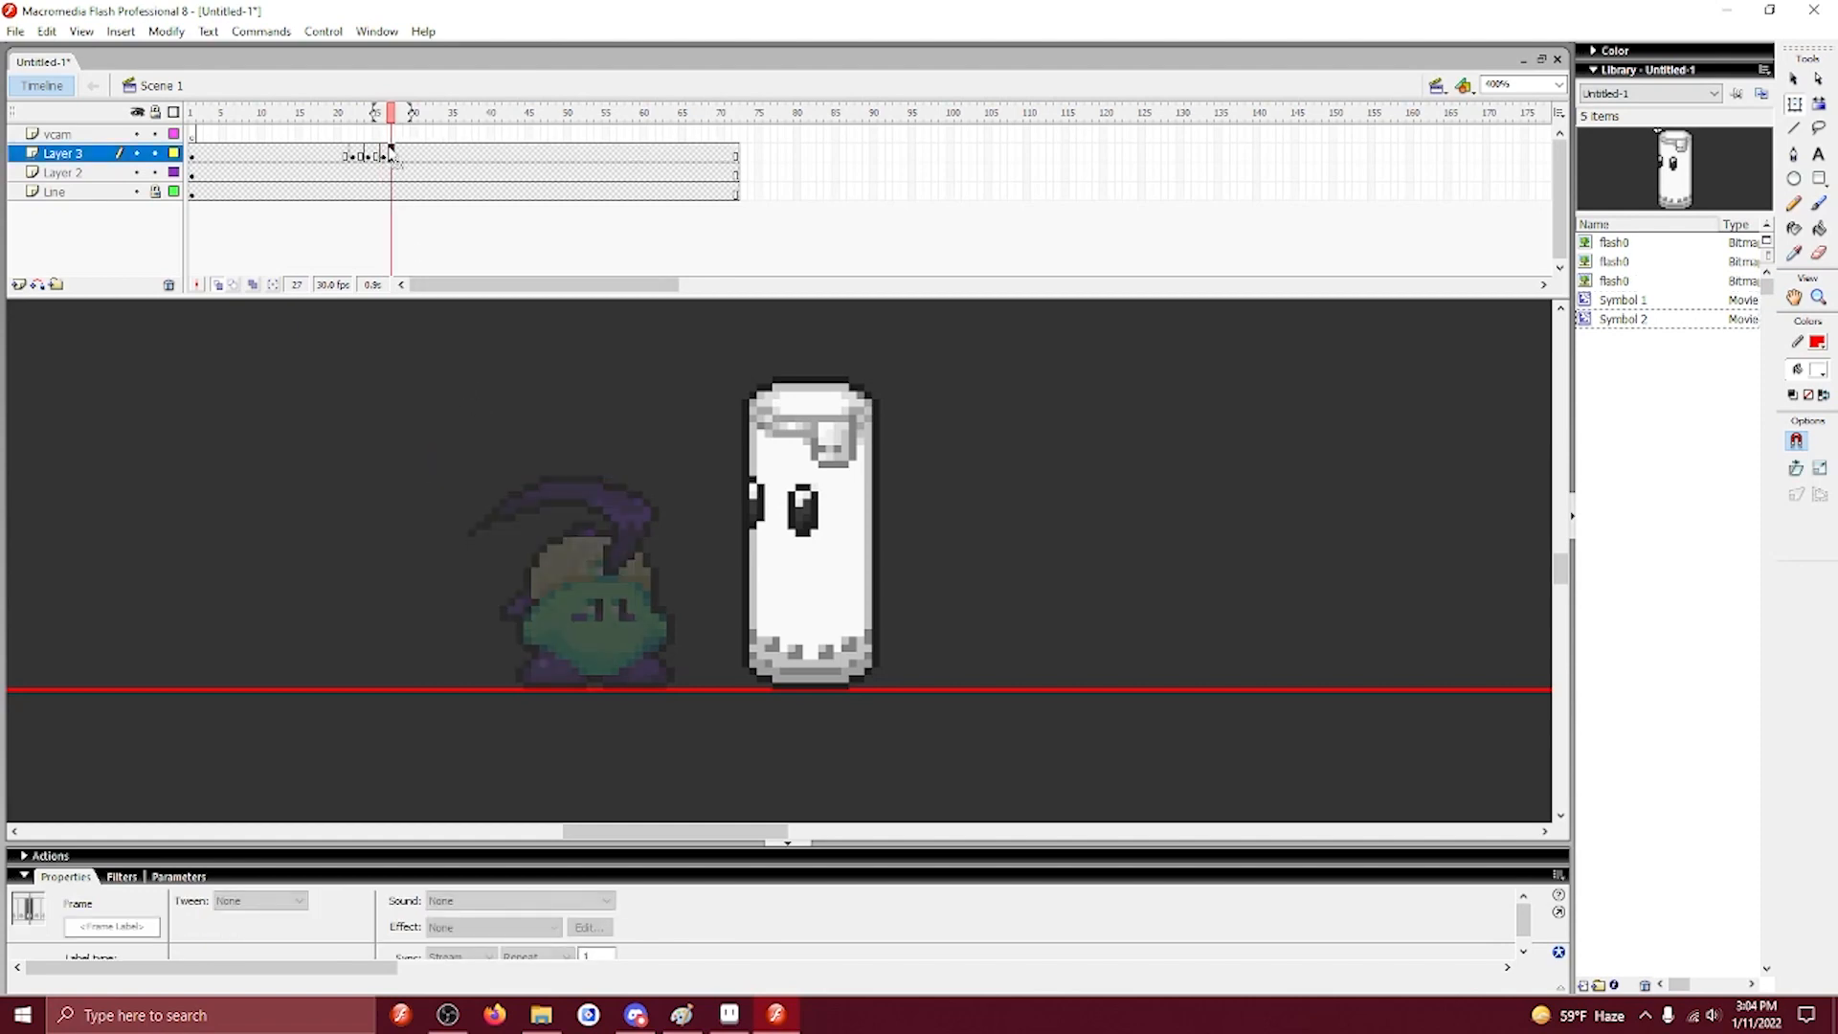
key("ctrl+z")
Place the new flash0 pose bitmap on Layer 3 next to the onion-skinned character, without replacing existing library items.
left_click(1614, 281)
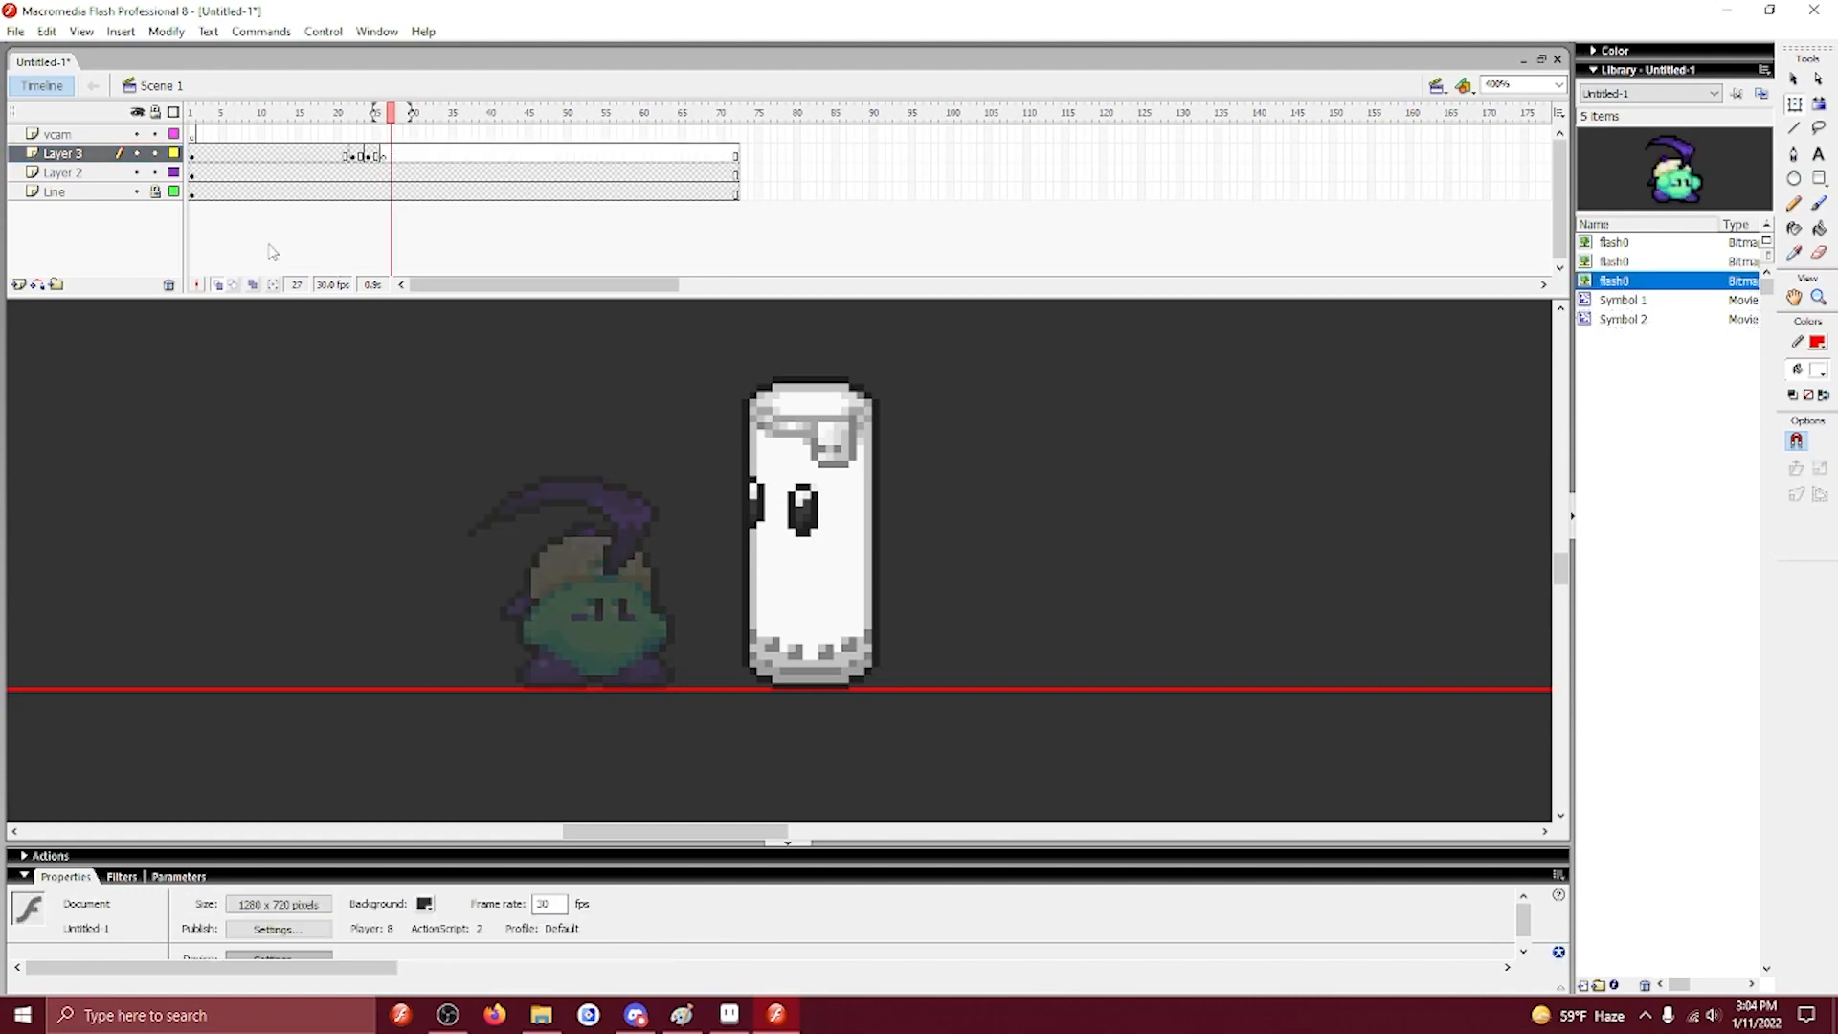
left_click_drag(412, 324, 480, 471)
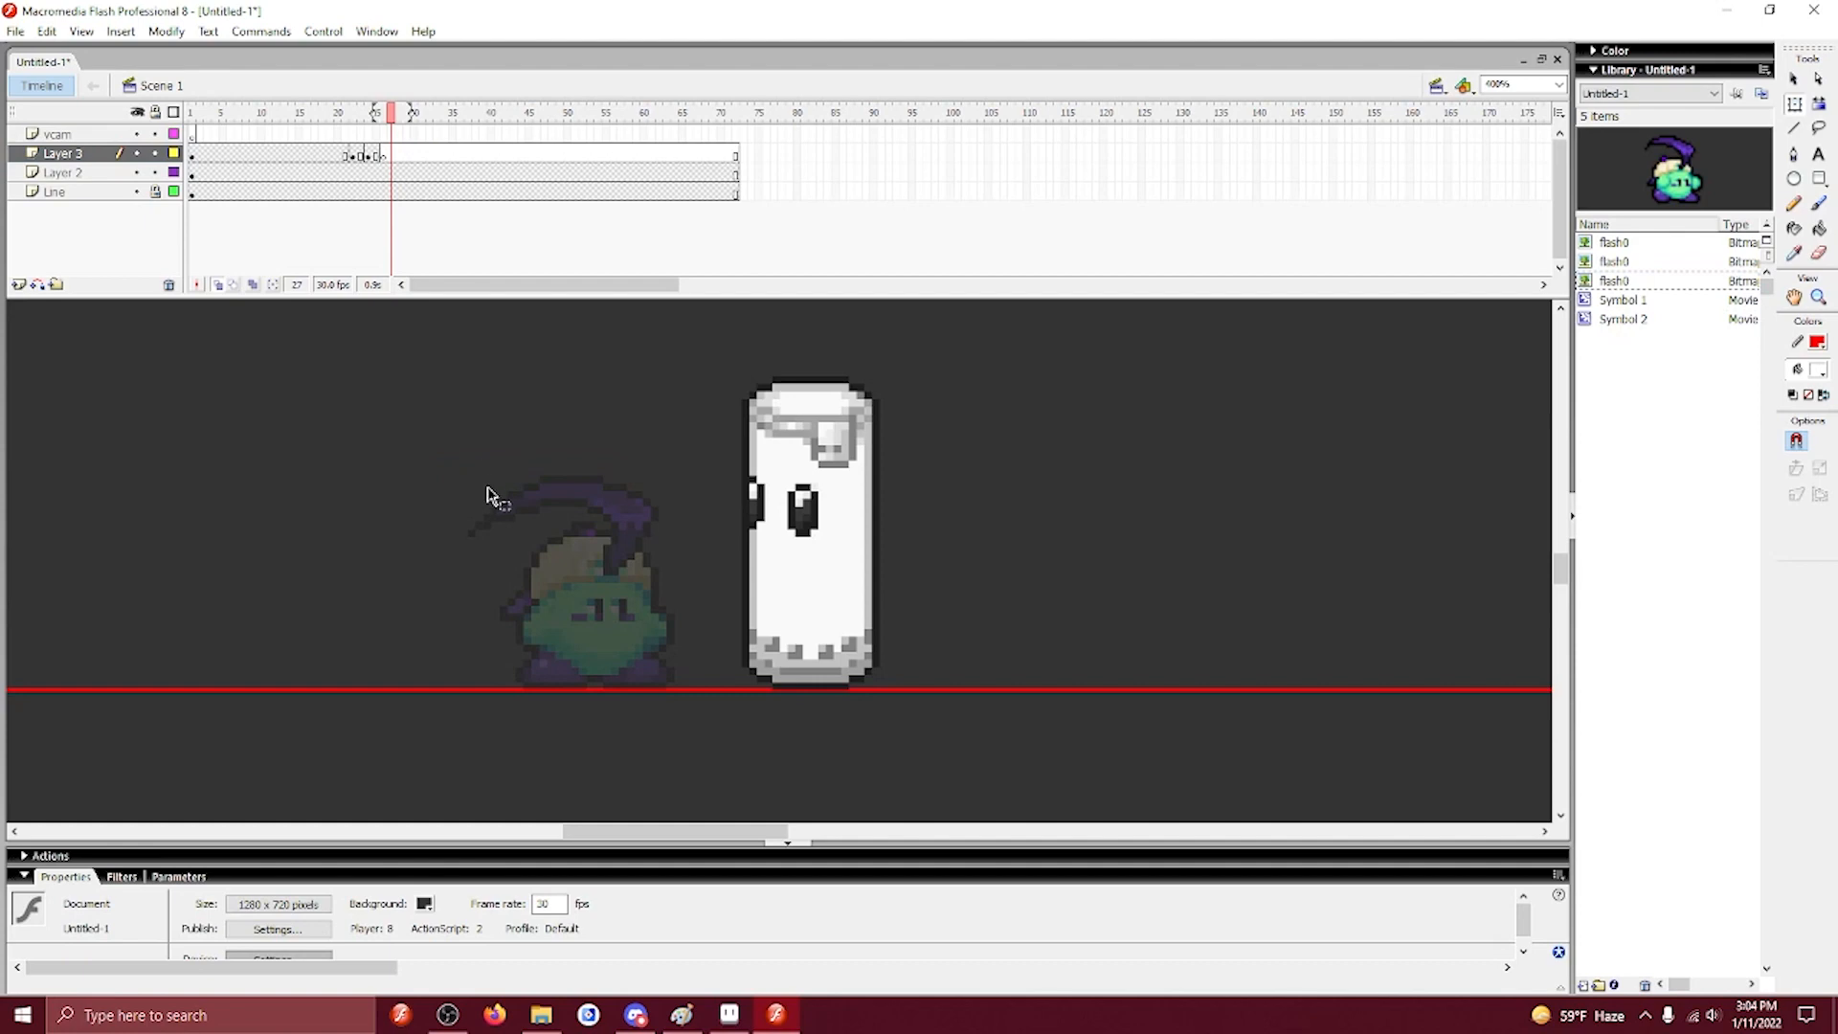
left_click(1632, 284)
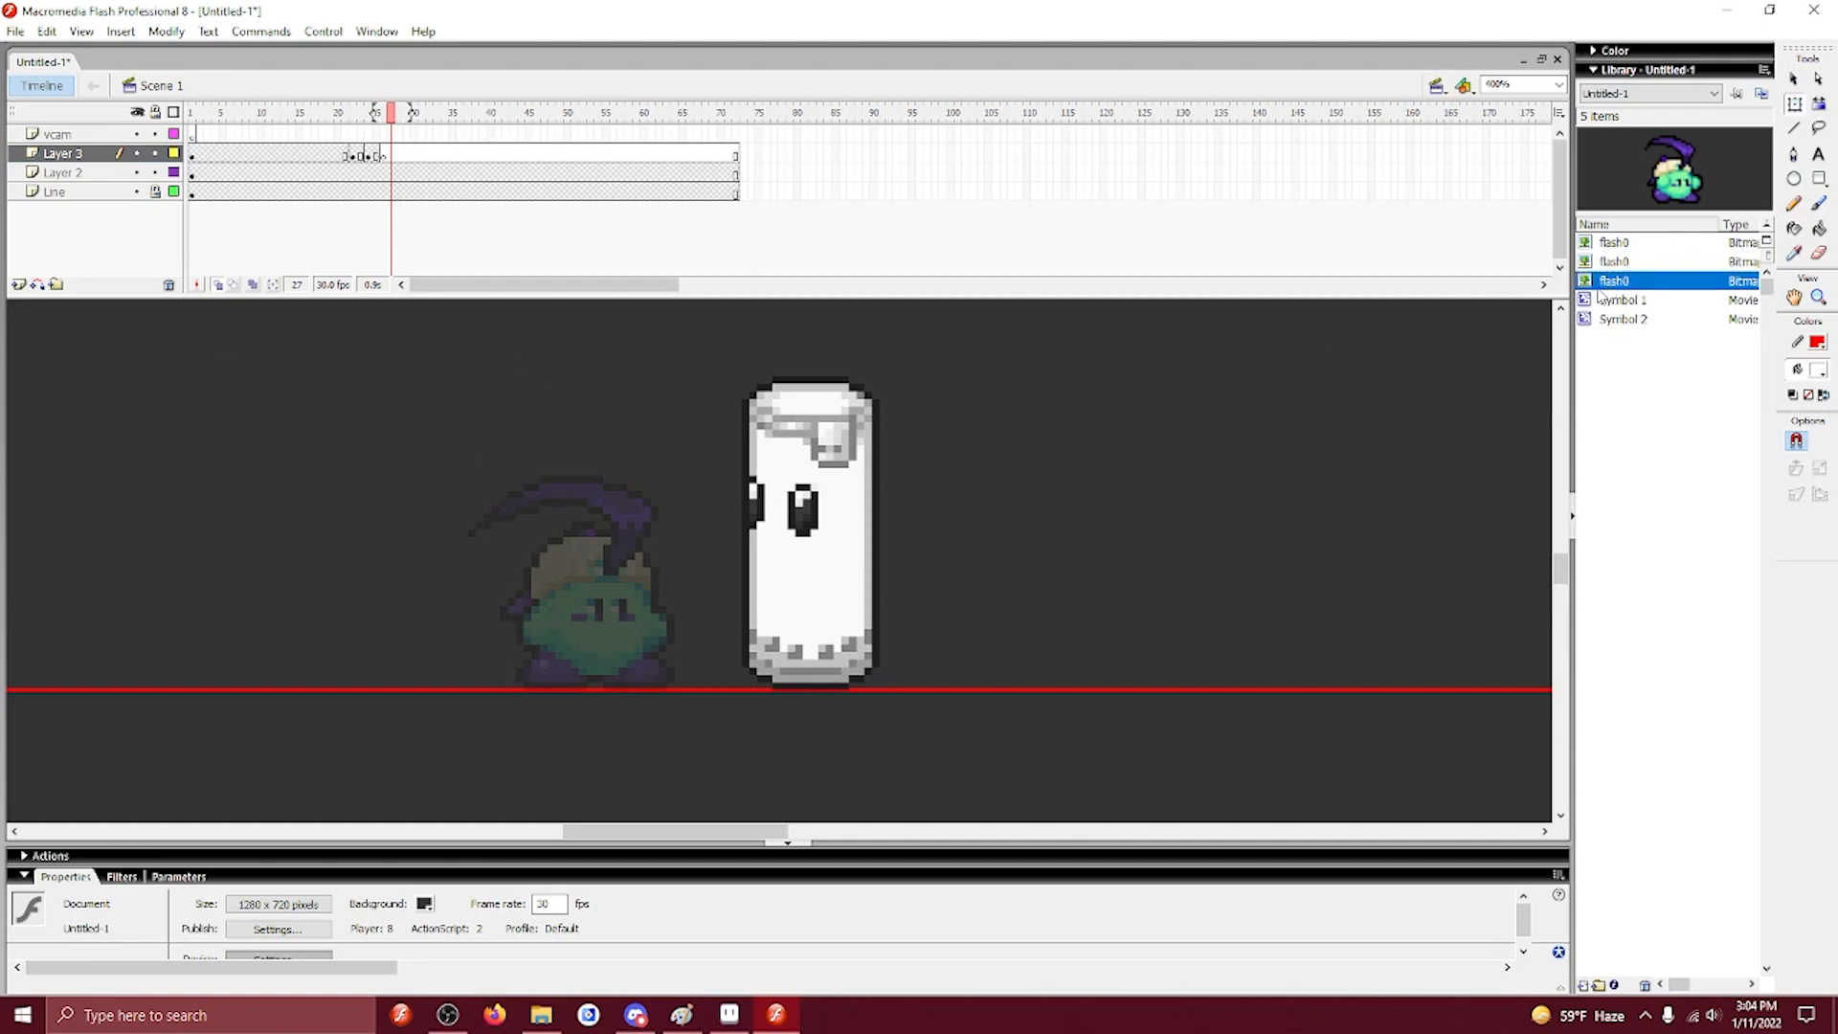
left_click_drag(1600, 296, 477, 342)
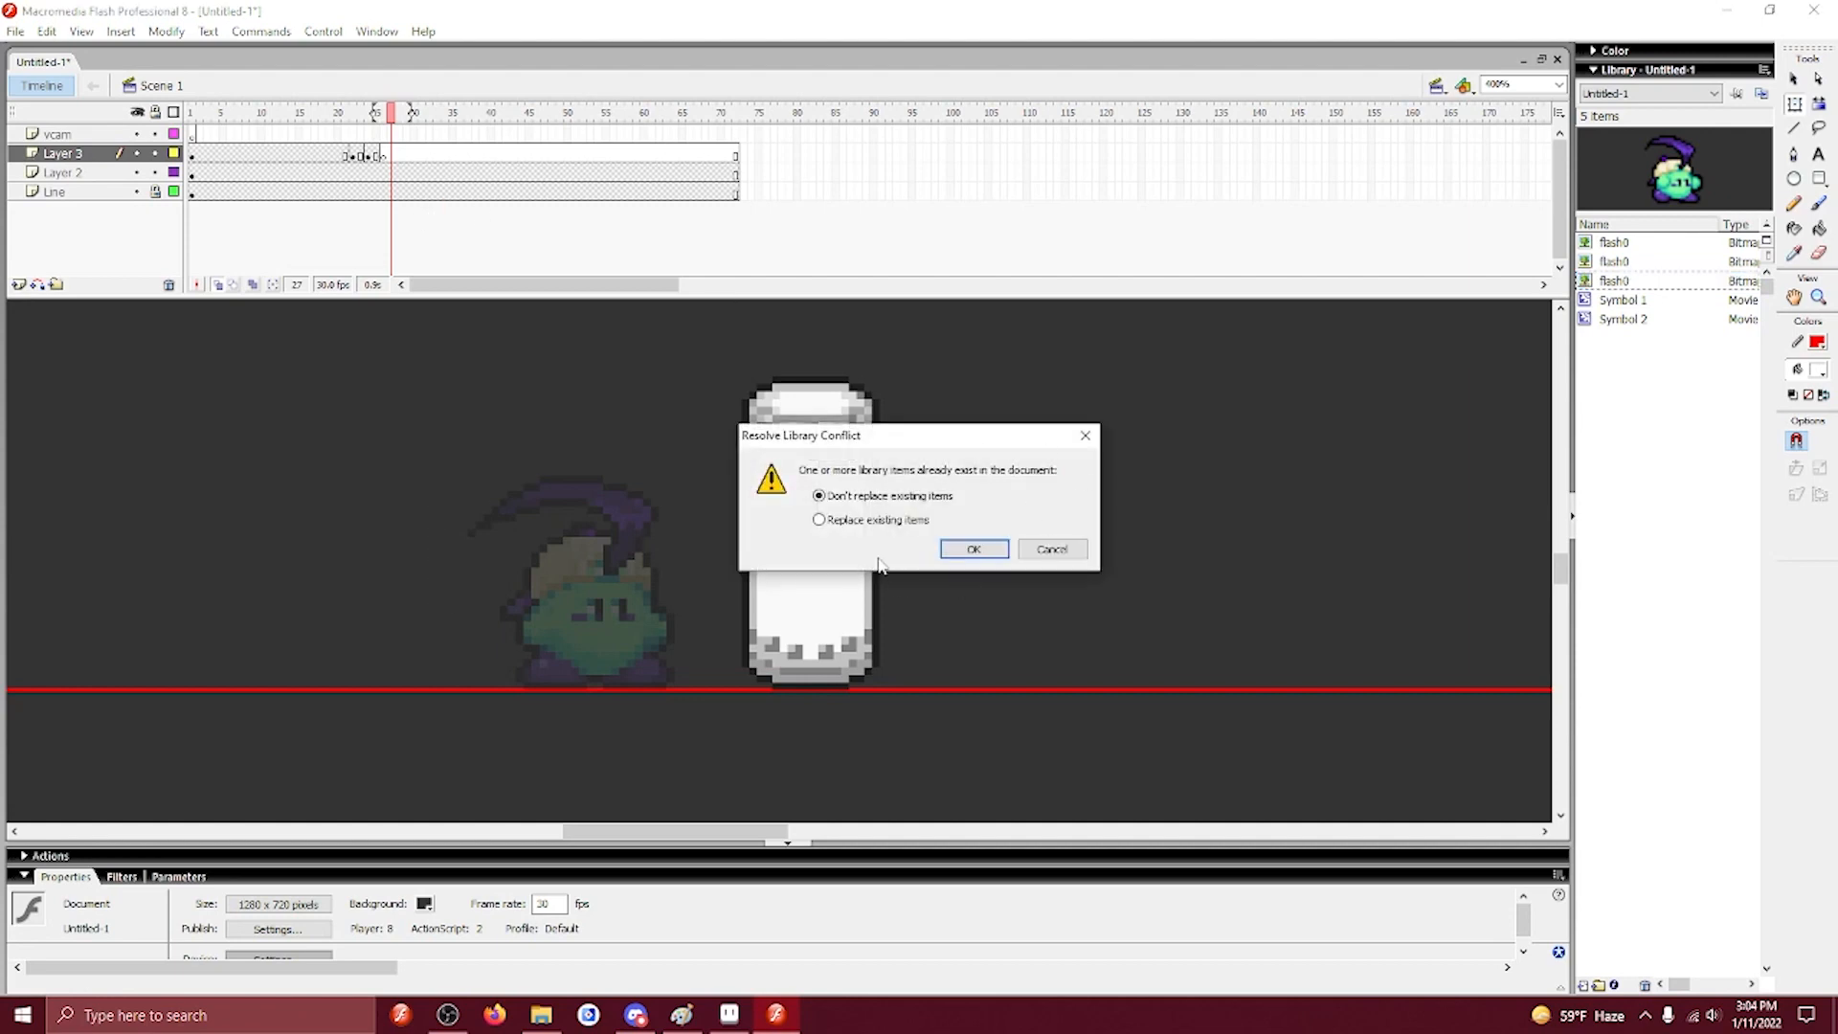
left_click(1001, 555)
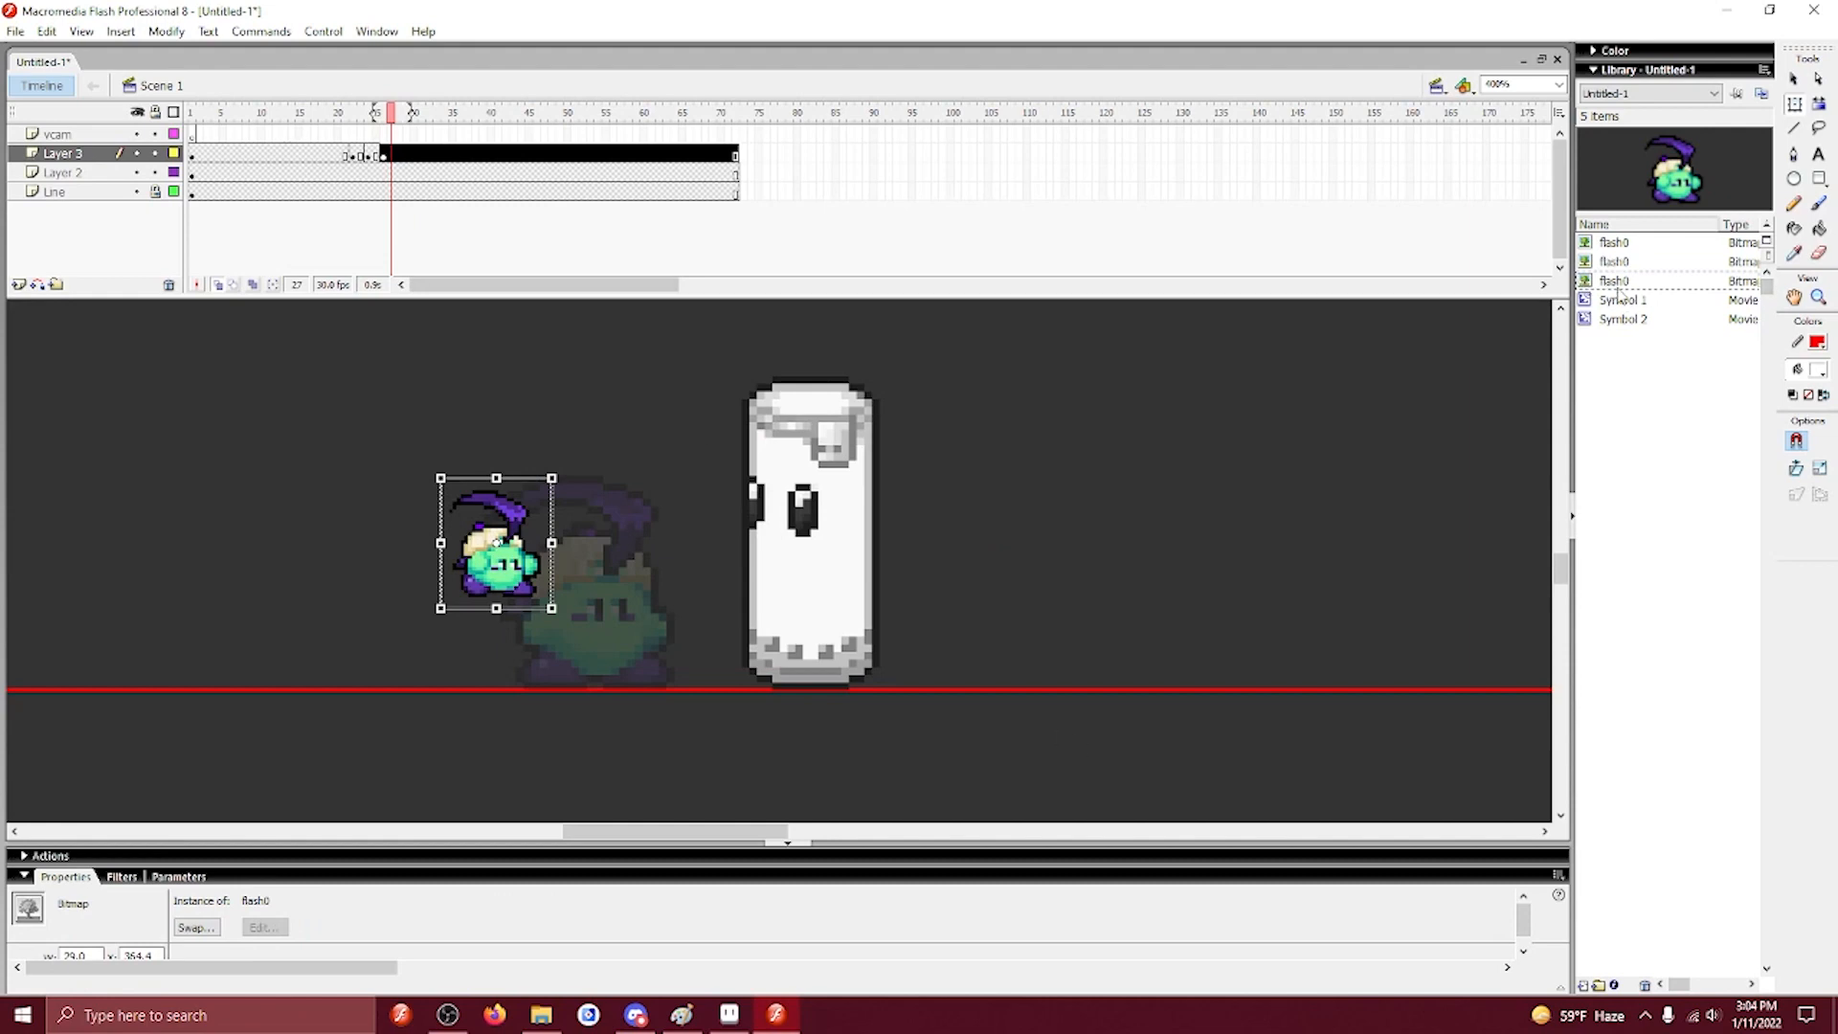
Trace the new character pose bitmap on Layer 3 into a vector shape, accepting the current trace settings.
left_click(166, 31)
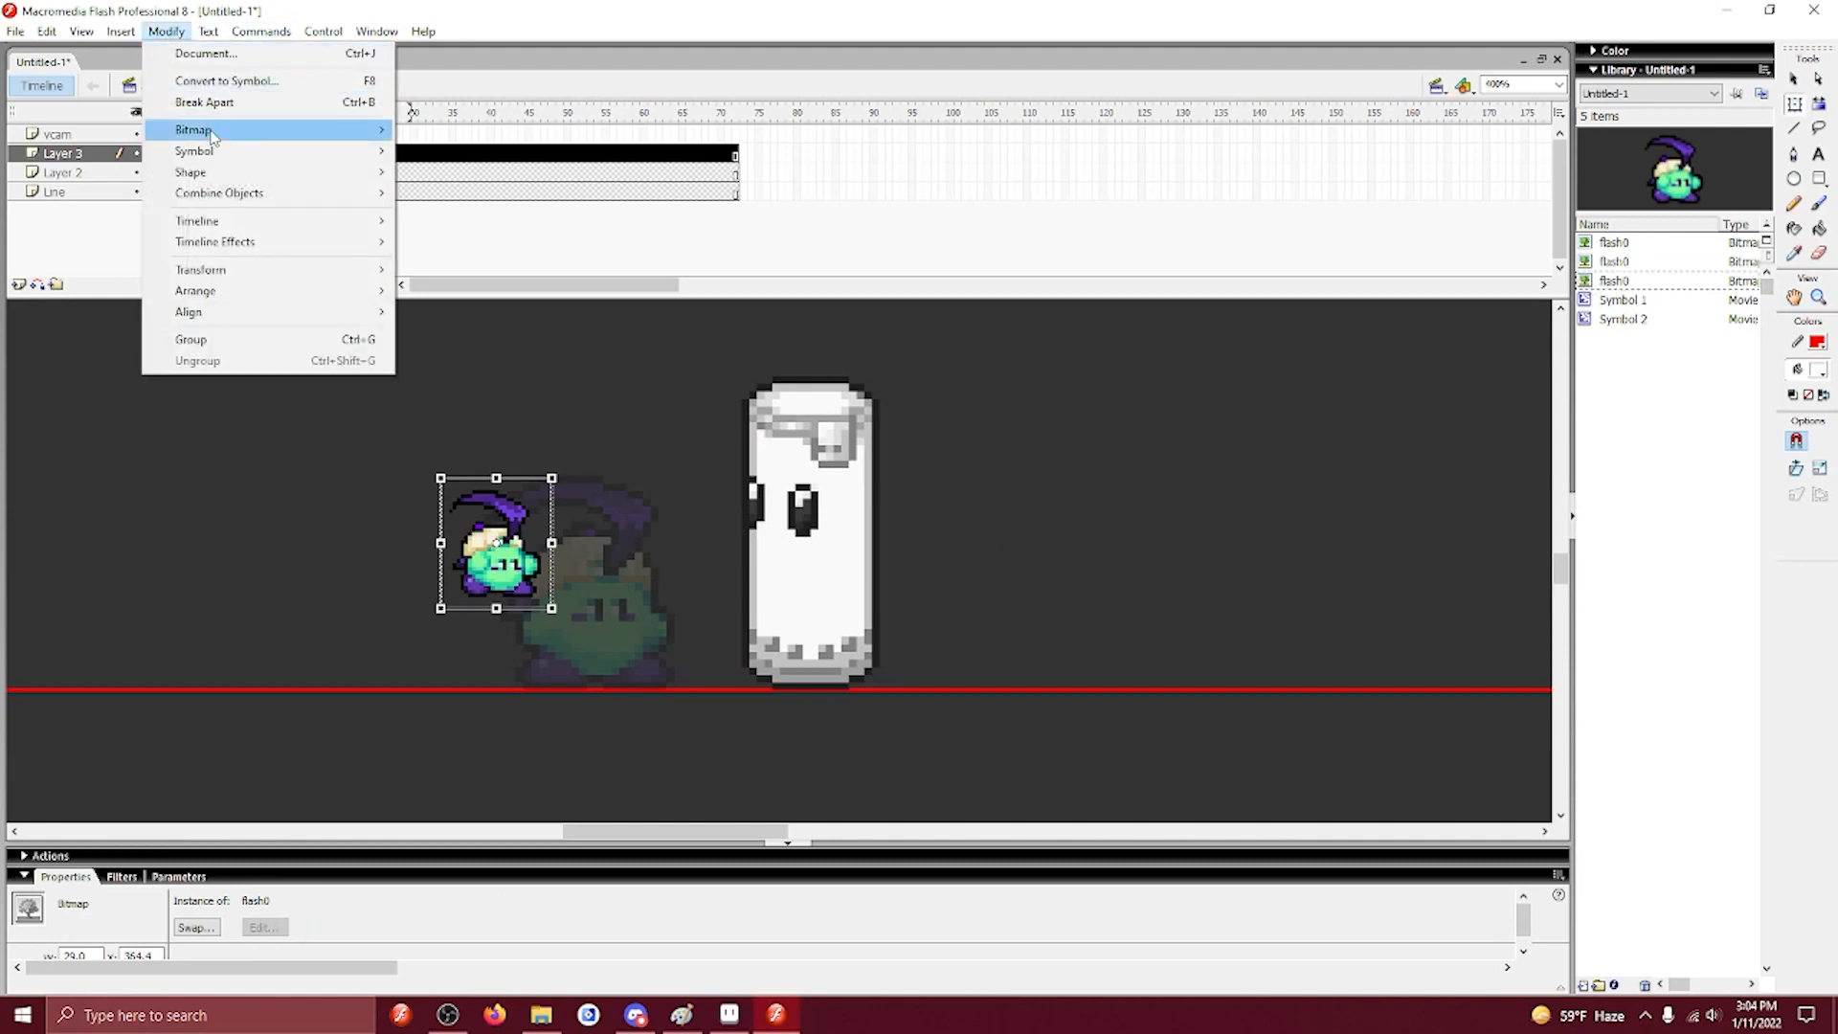
mouse_move(193, 127)
left_click(450, 150)
left_click(1027, 468)
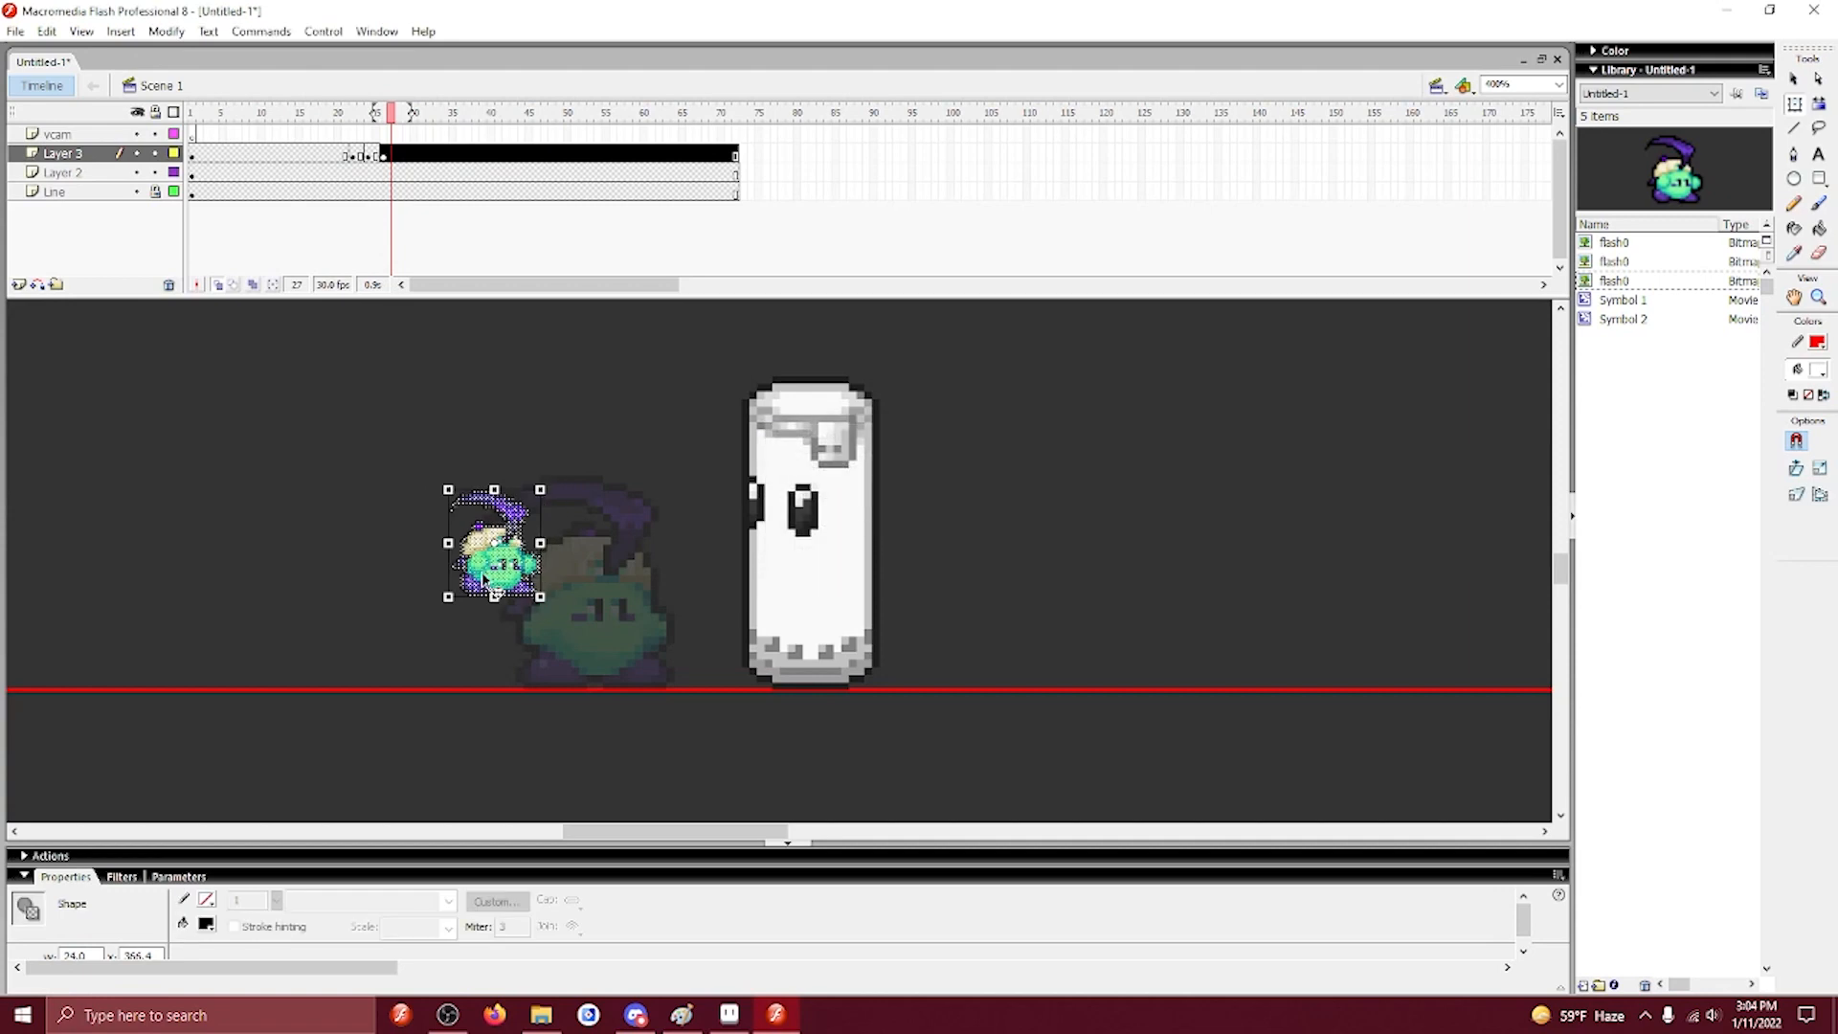
Convert the traced character pose on Layer 3 to a symbol and scale it to 200%.
key("F8")
key("Return")
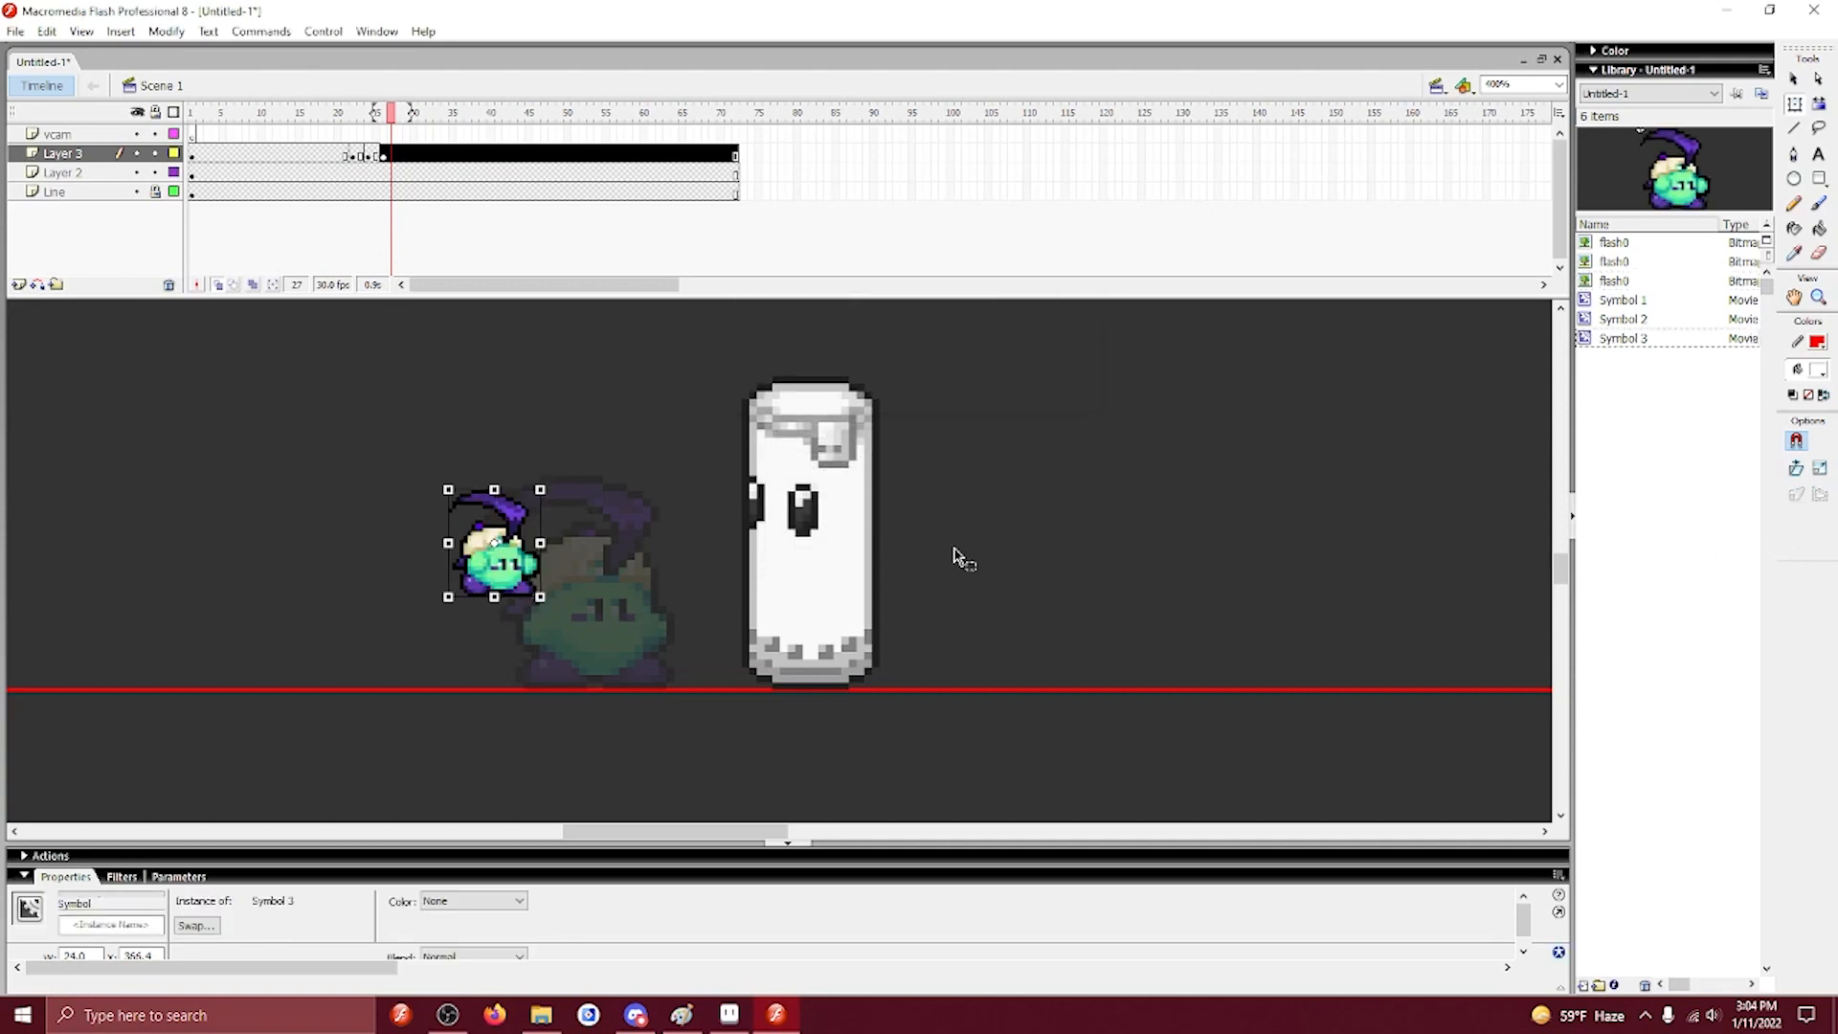
key("ctrl+alt+s")
type("200")
key("Return")
Stand the scaled pose on the red ground line over the onion-skinned character and nudge it slightly to the right.
left_click_drag(565, 588, 668, 629)
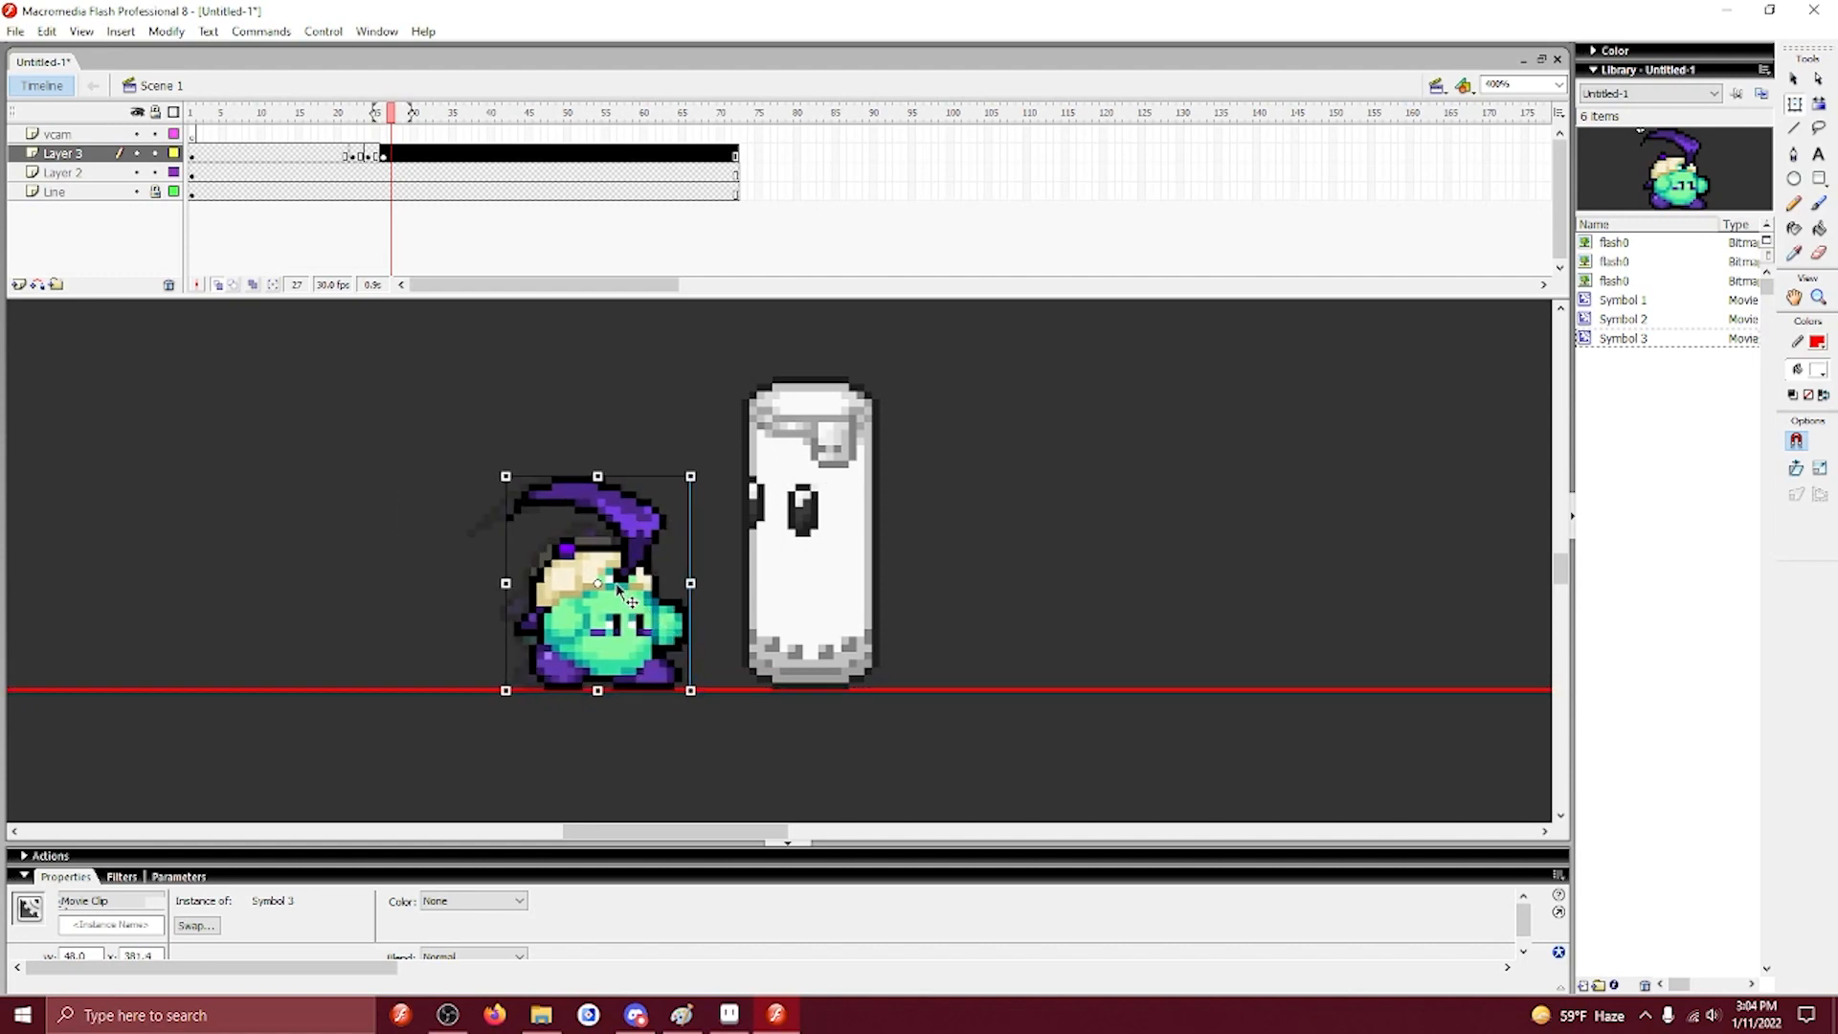
left_click(433, 646)
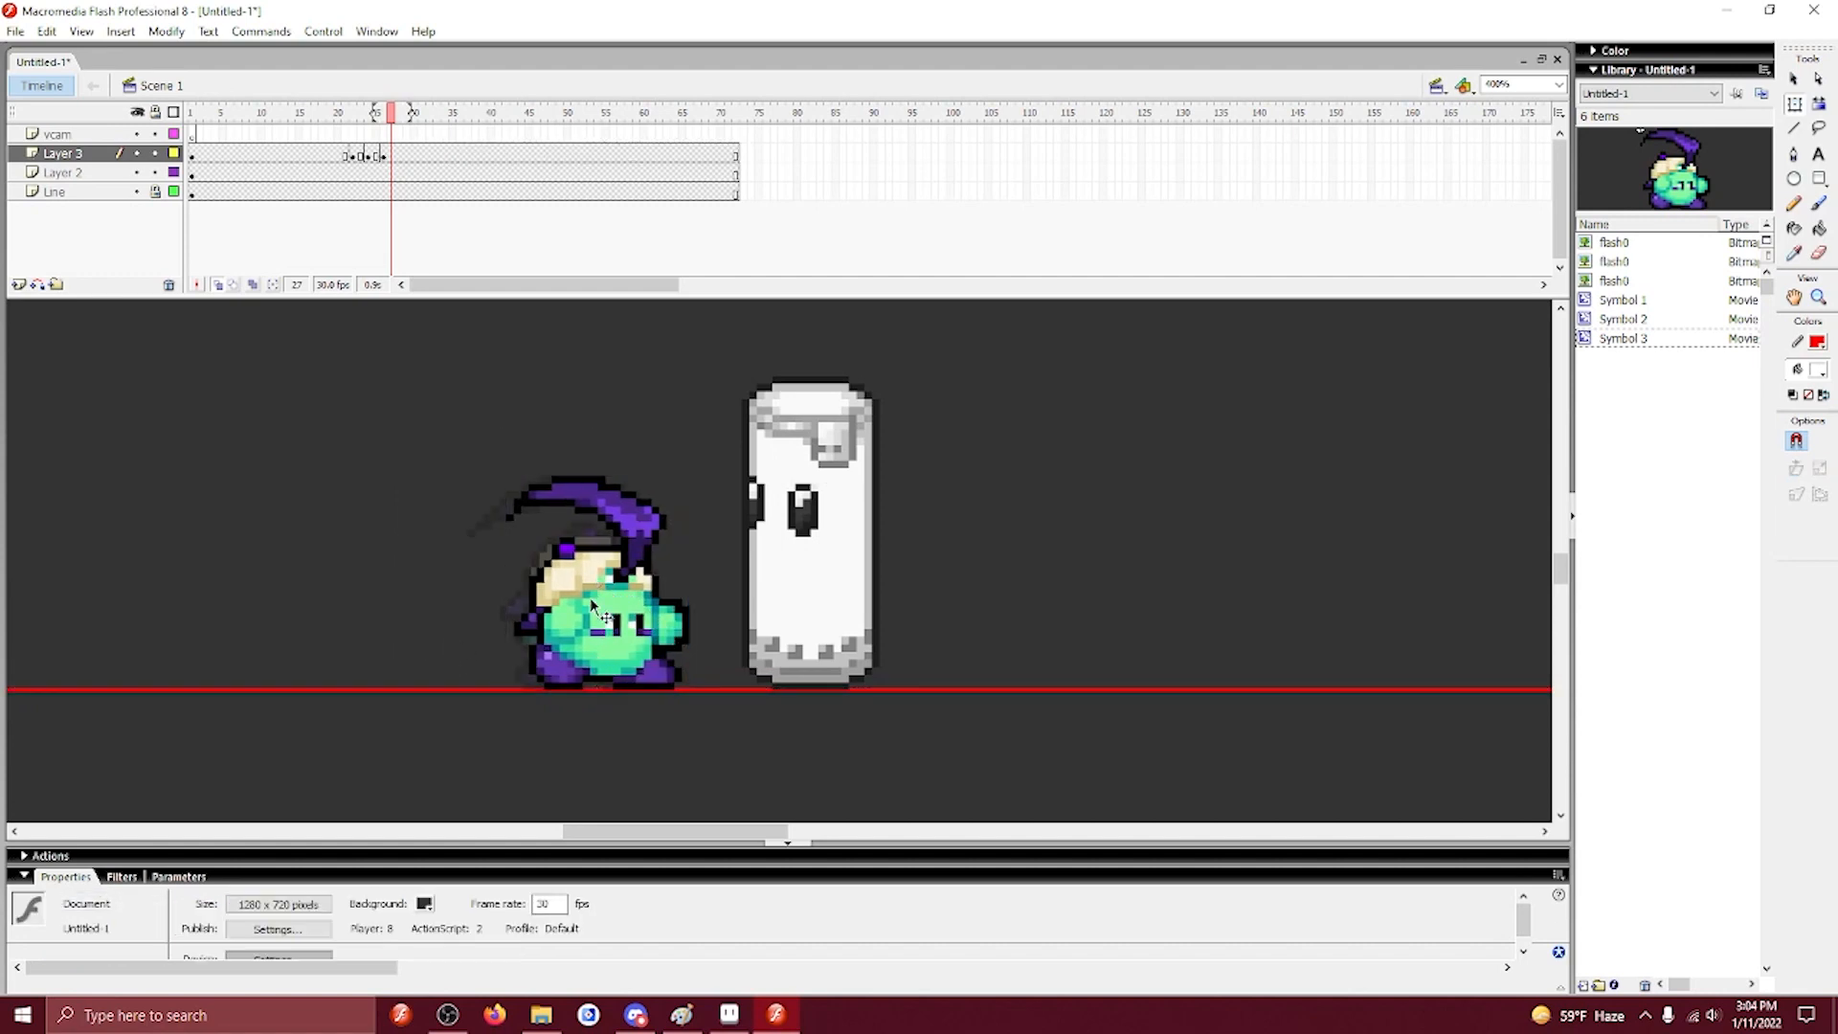
left_click(380, 155)
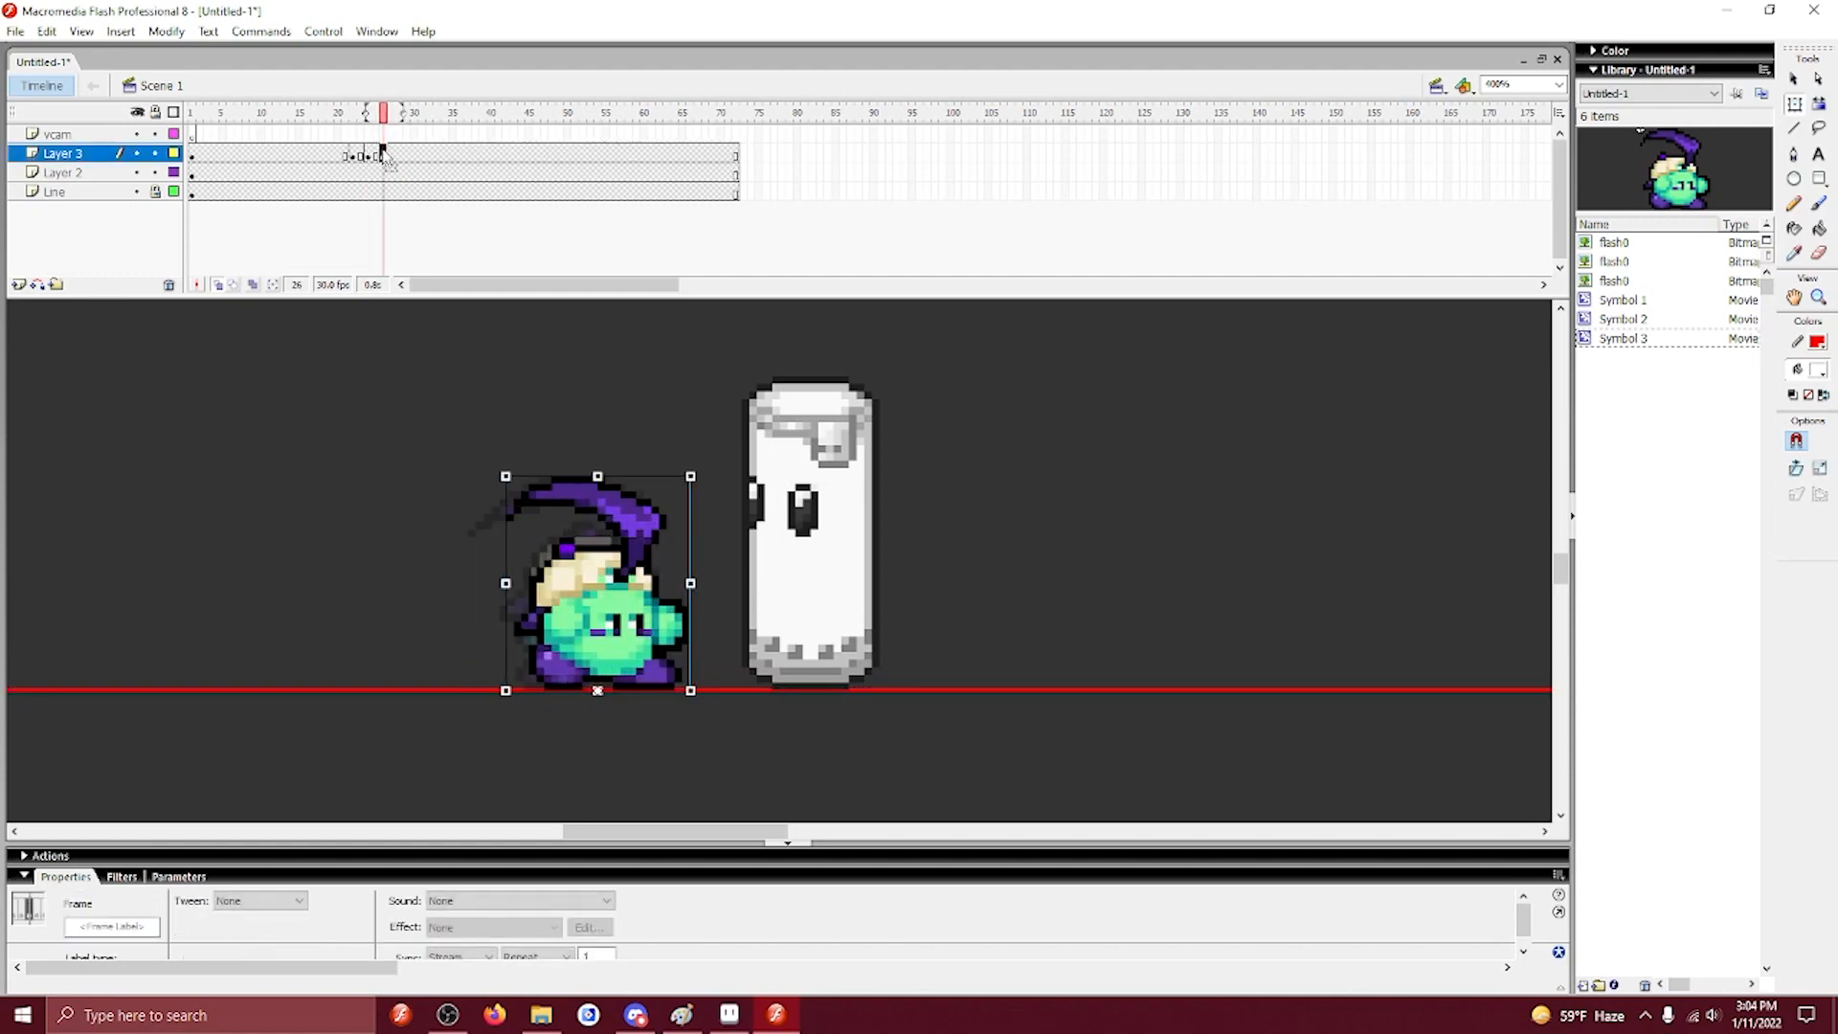
left_click(597, 475)
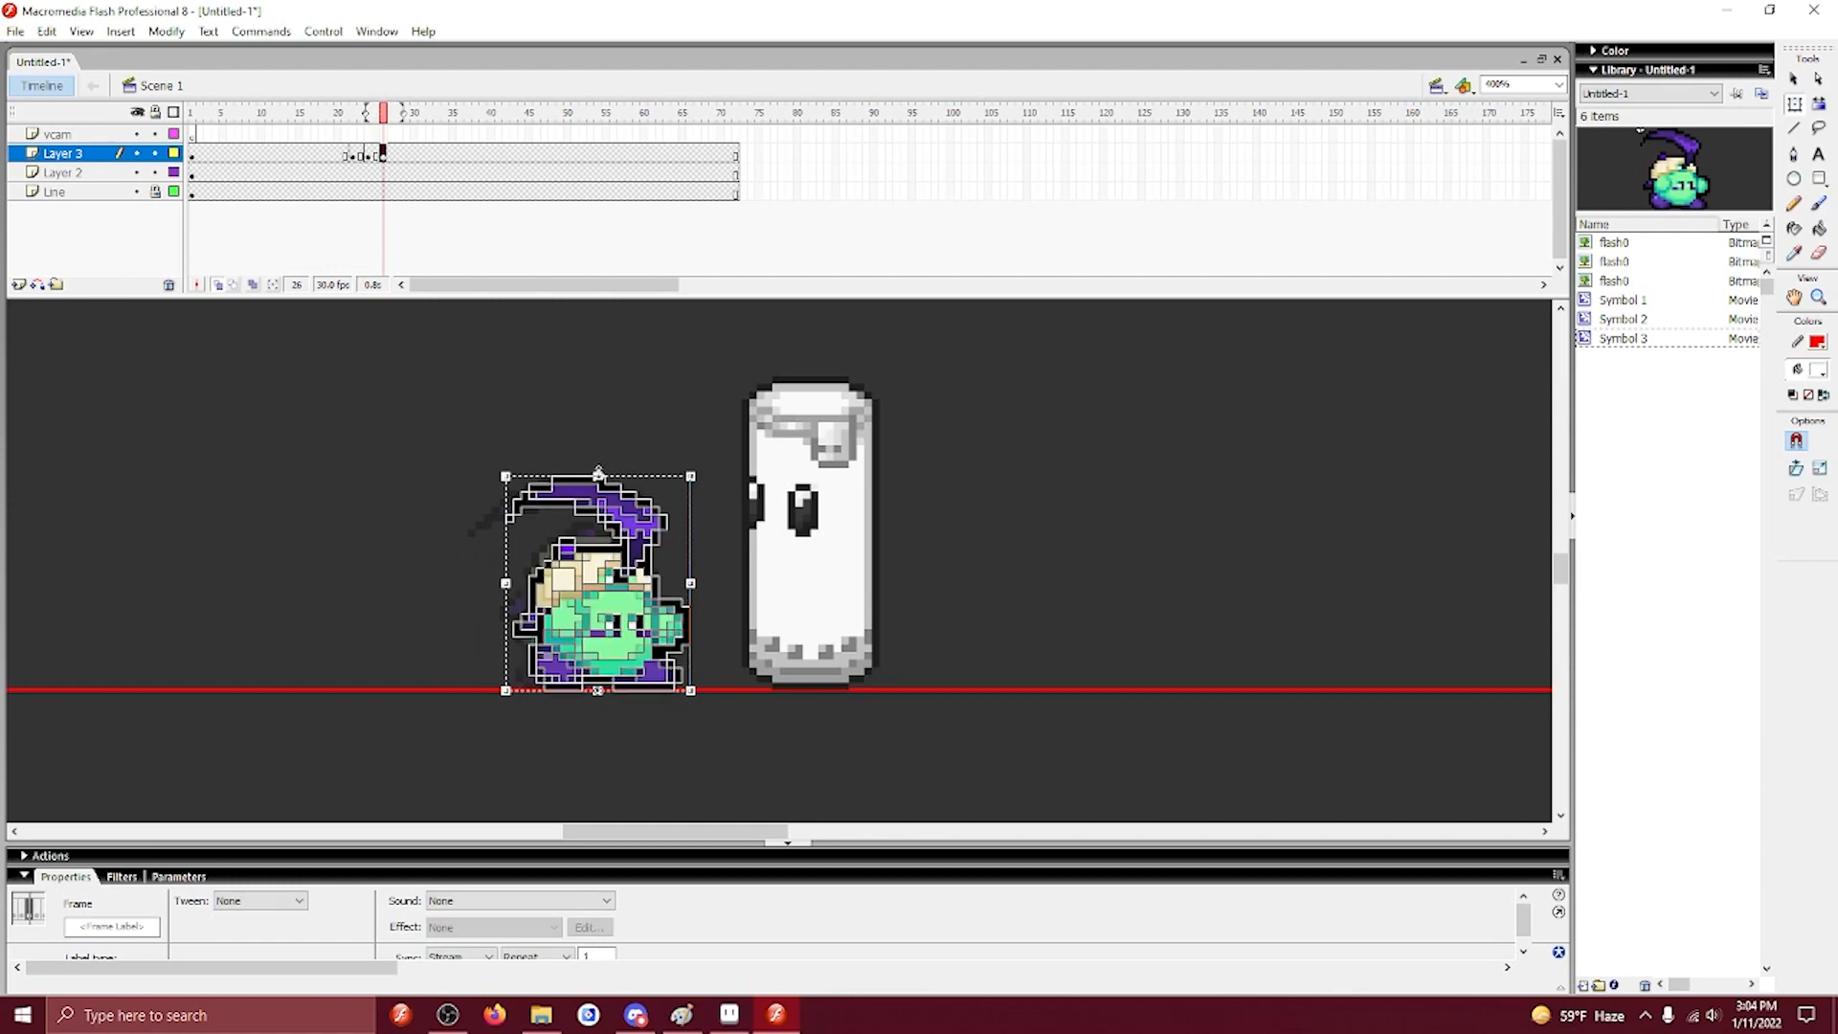
key("Right")
key("Right")
key("Right")
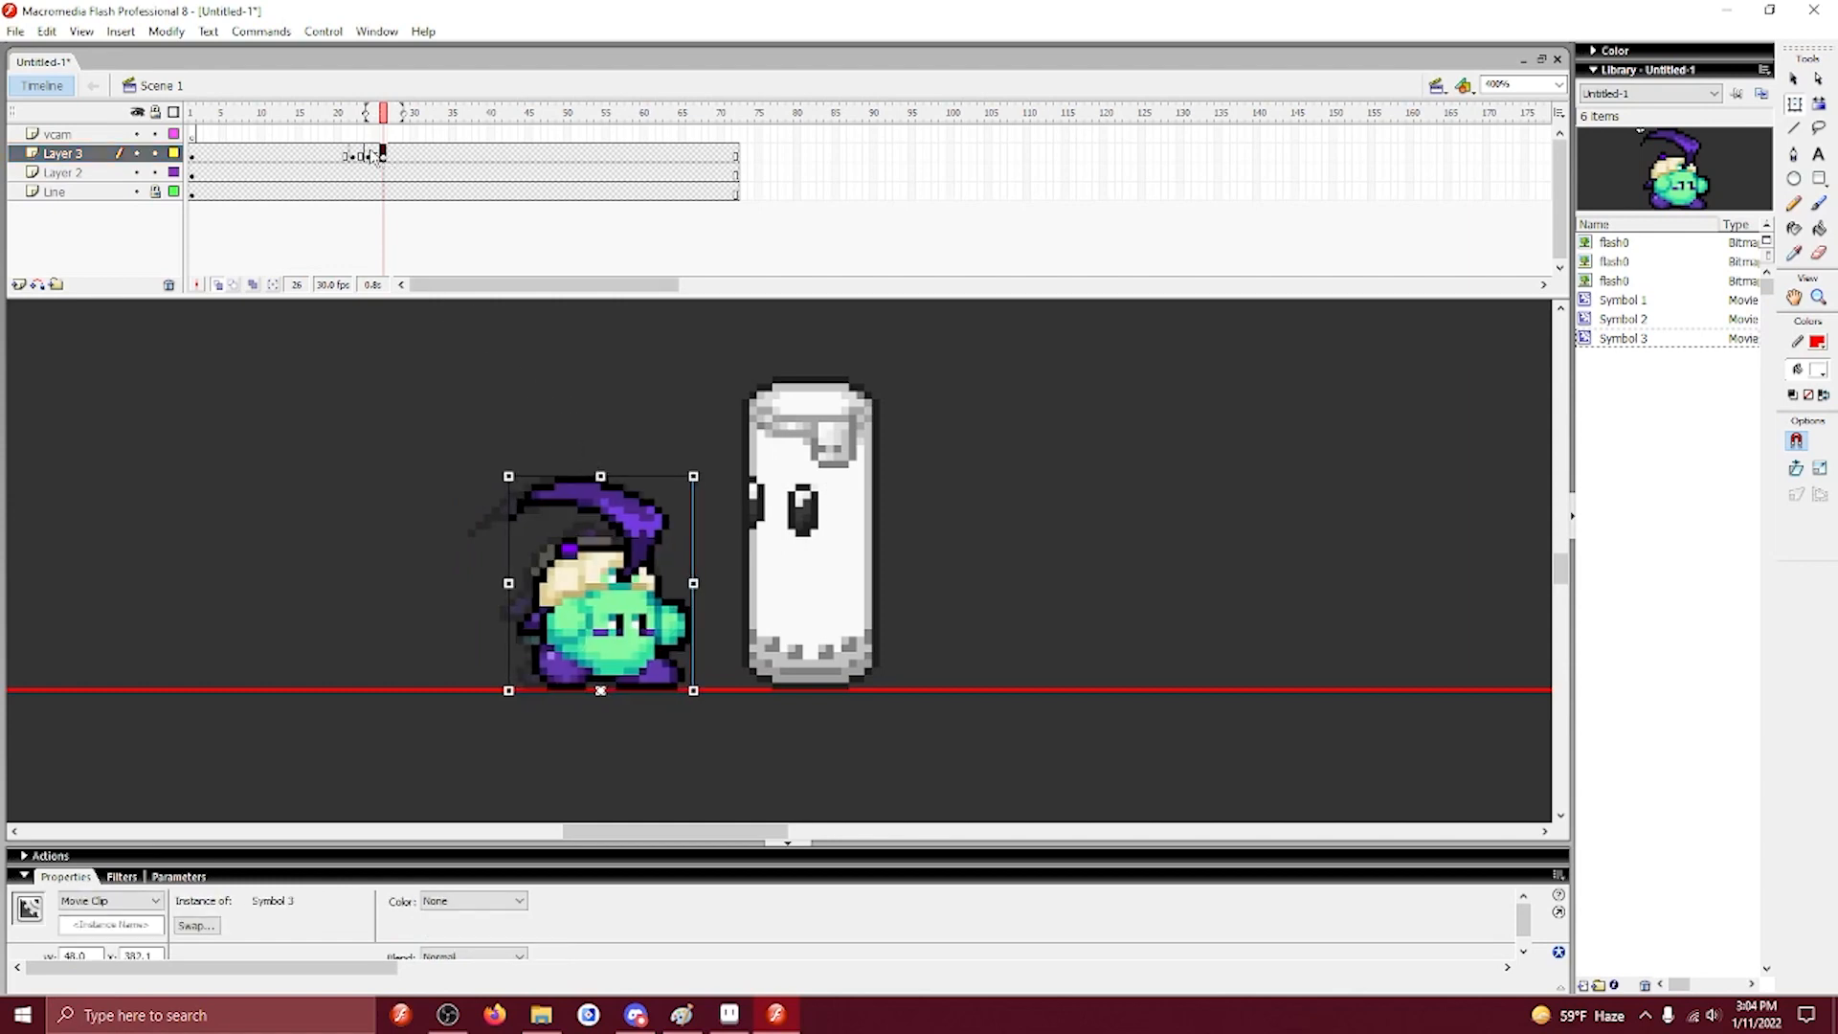
Insert a blank keyframe at frame 28 of Layer 3.
left_click(368, 155)
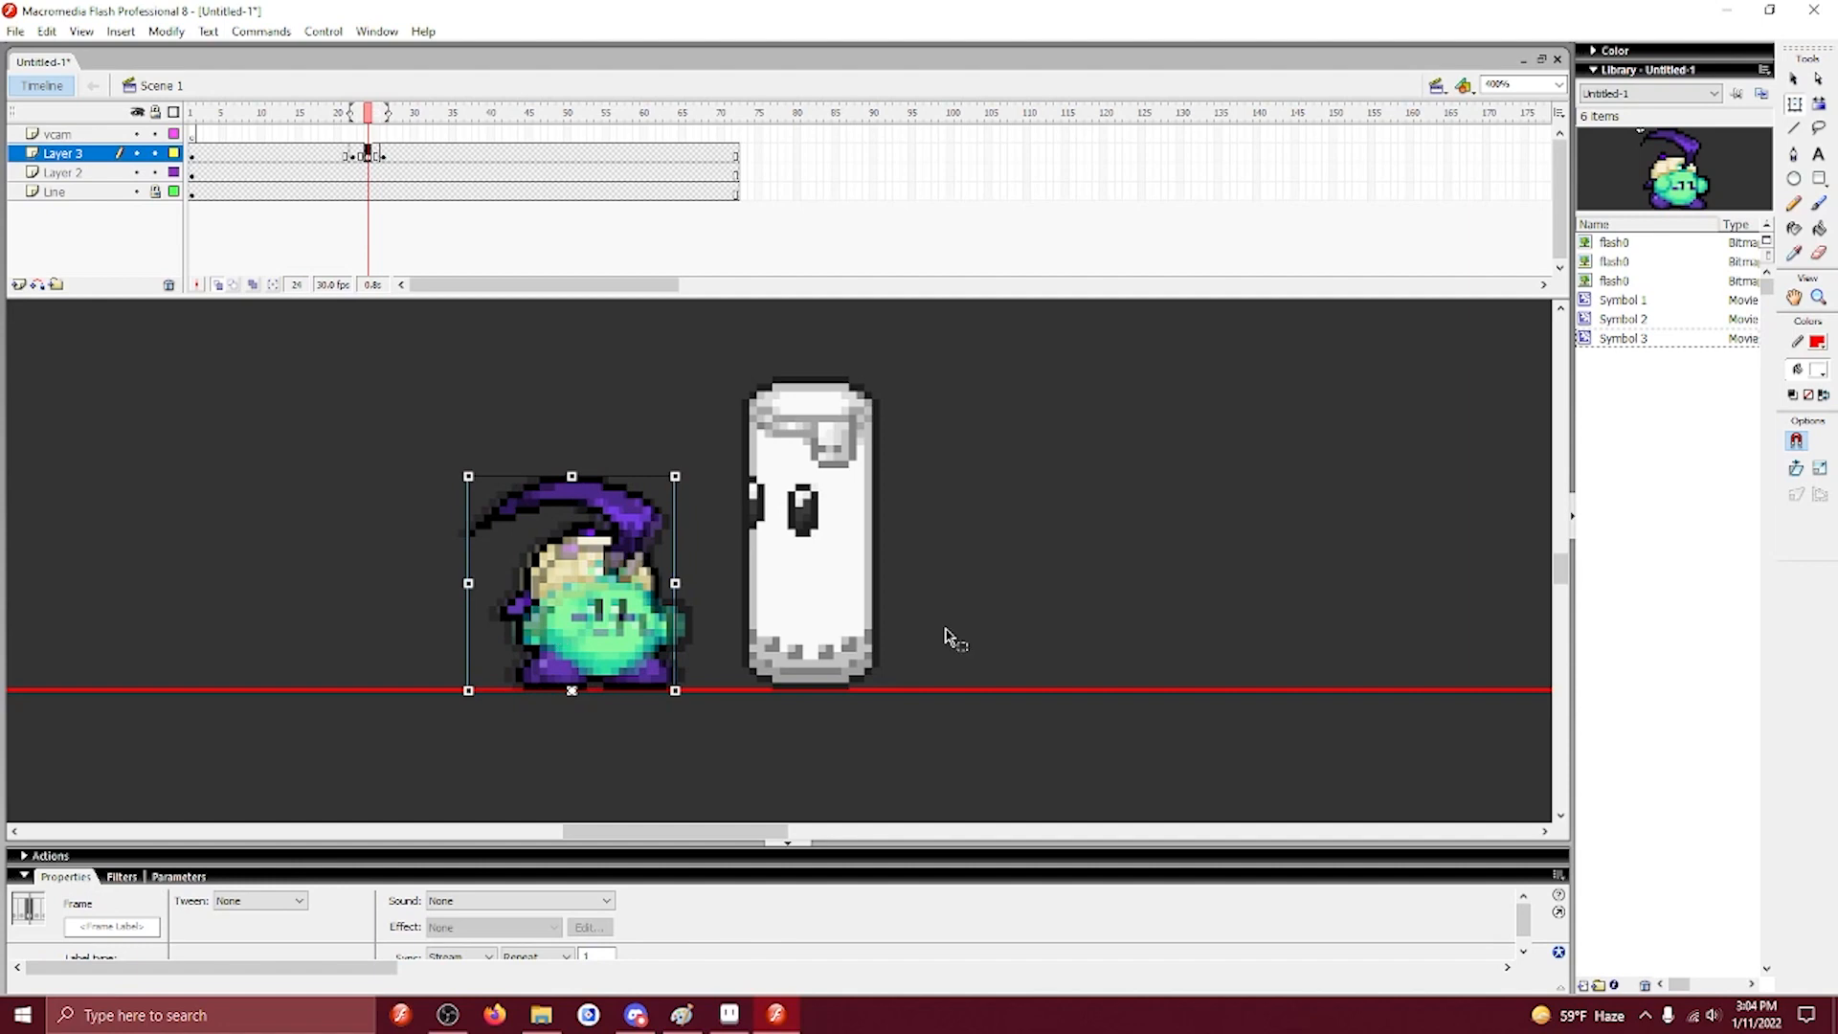
left_click(398, 155)
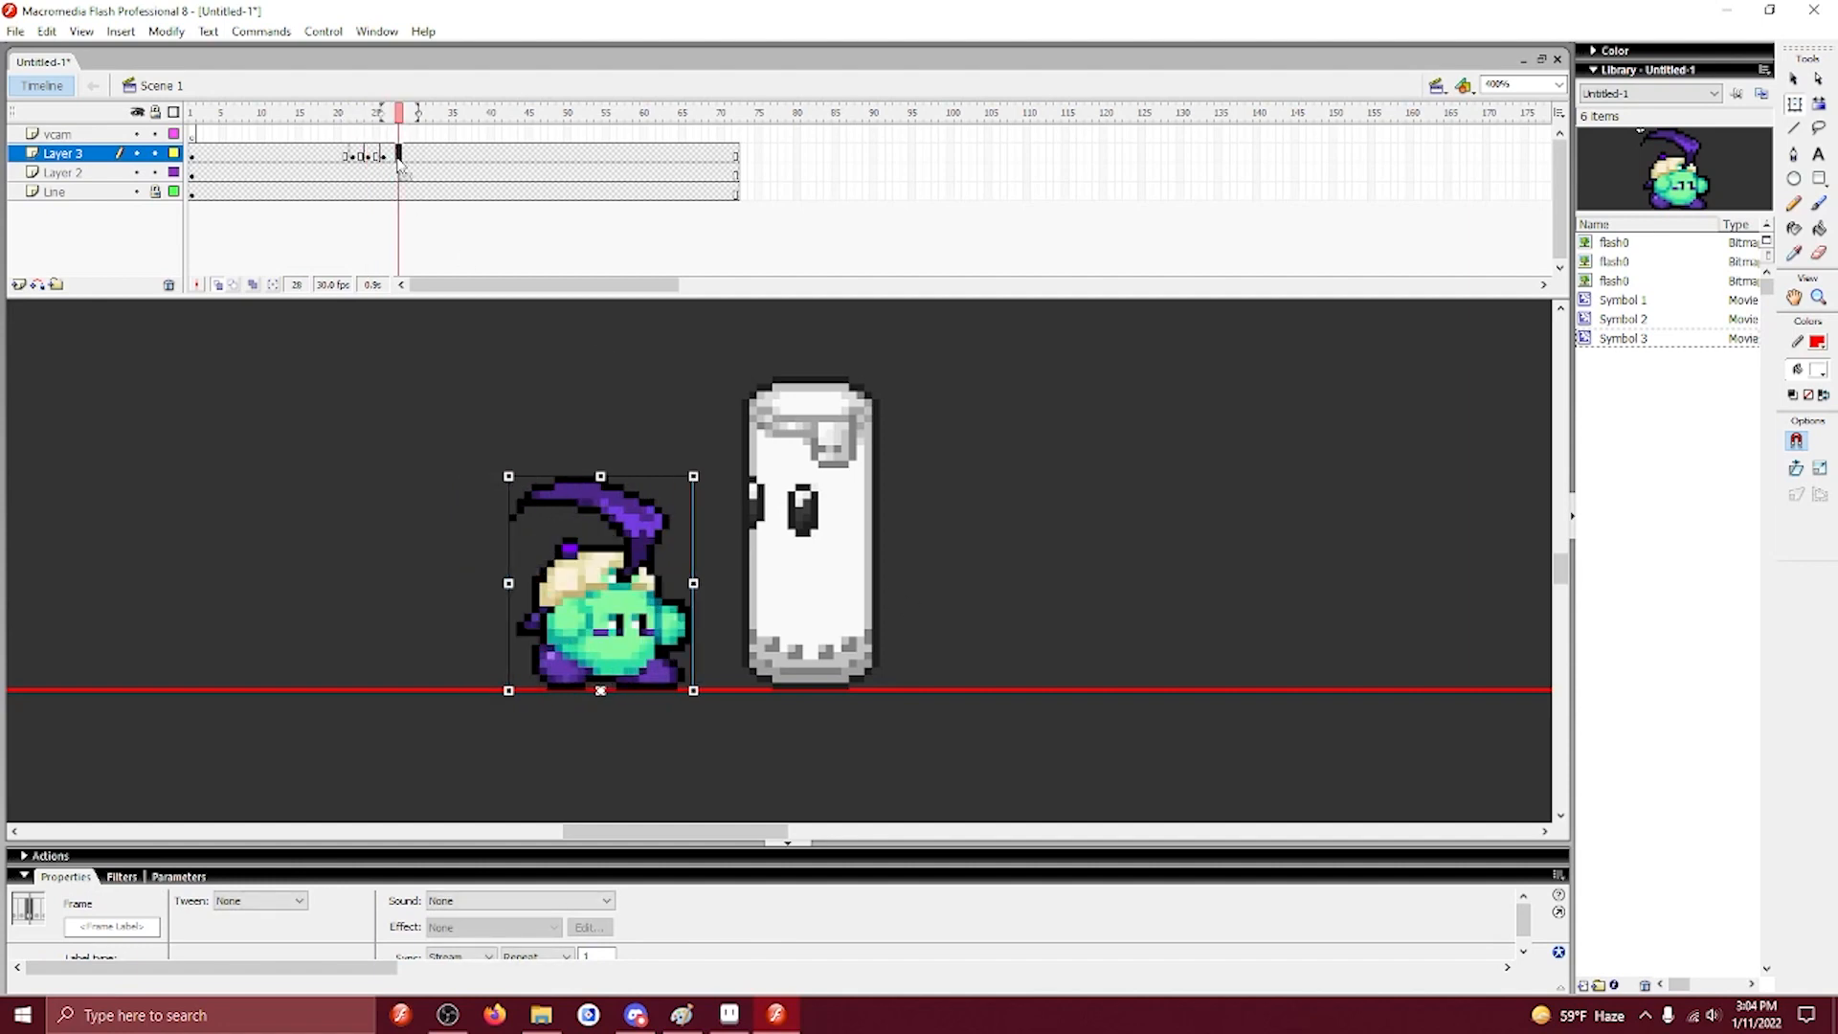
key("F7")
Try to bring only the slashing pose from the Aseprite sprite sheet into Flash's Layer 3, and undo the paste.
left_click(729, 1015)
key("ctrl+d")
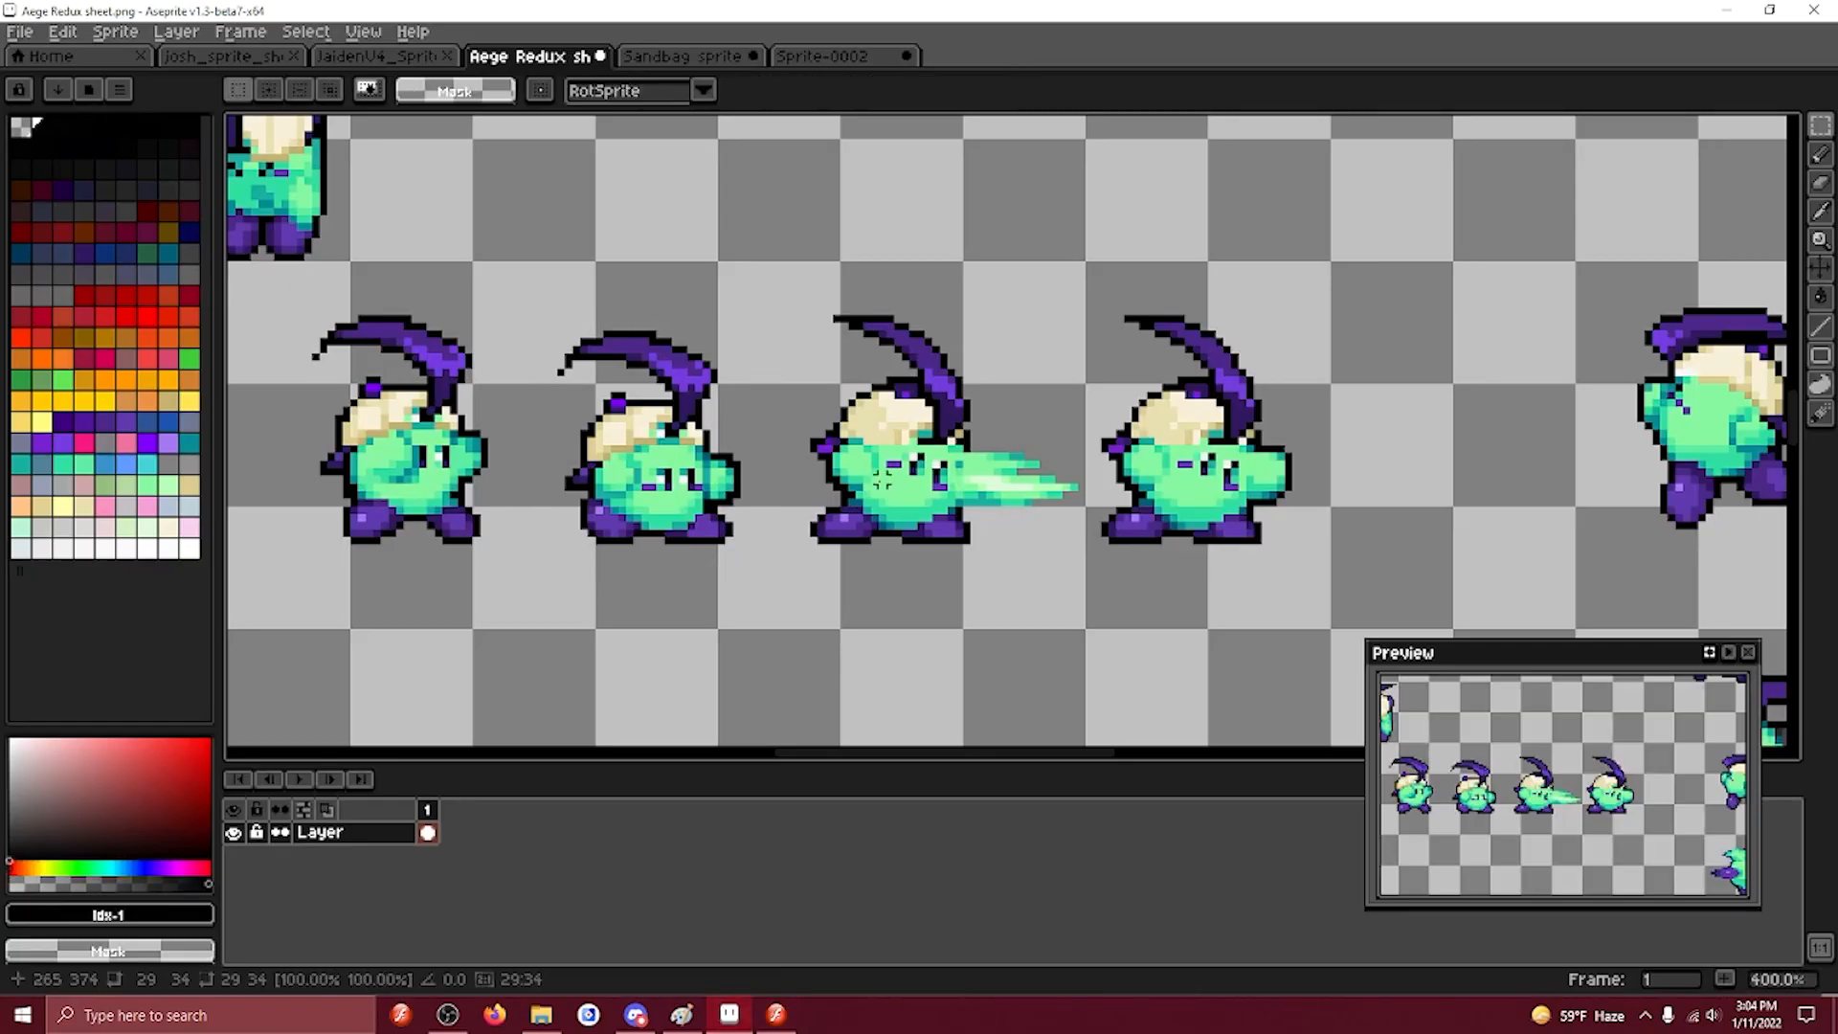
left_click_drag(777, 567, 926, 286)
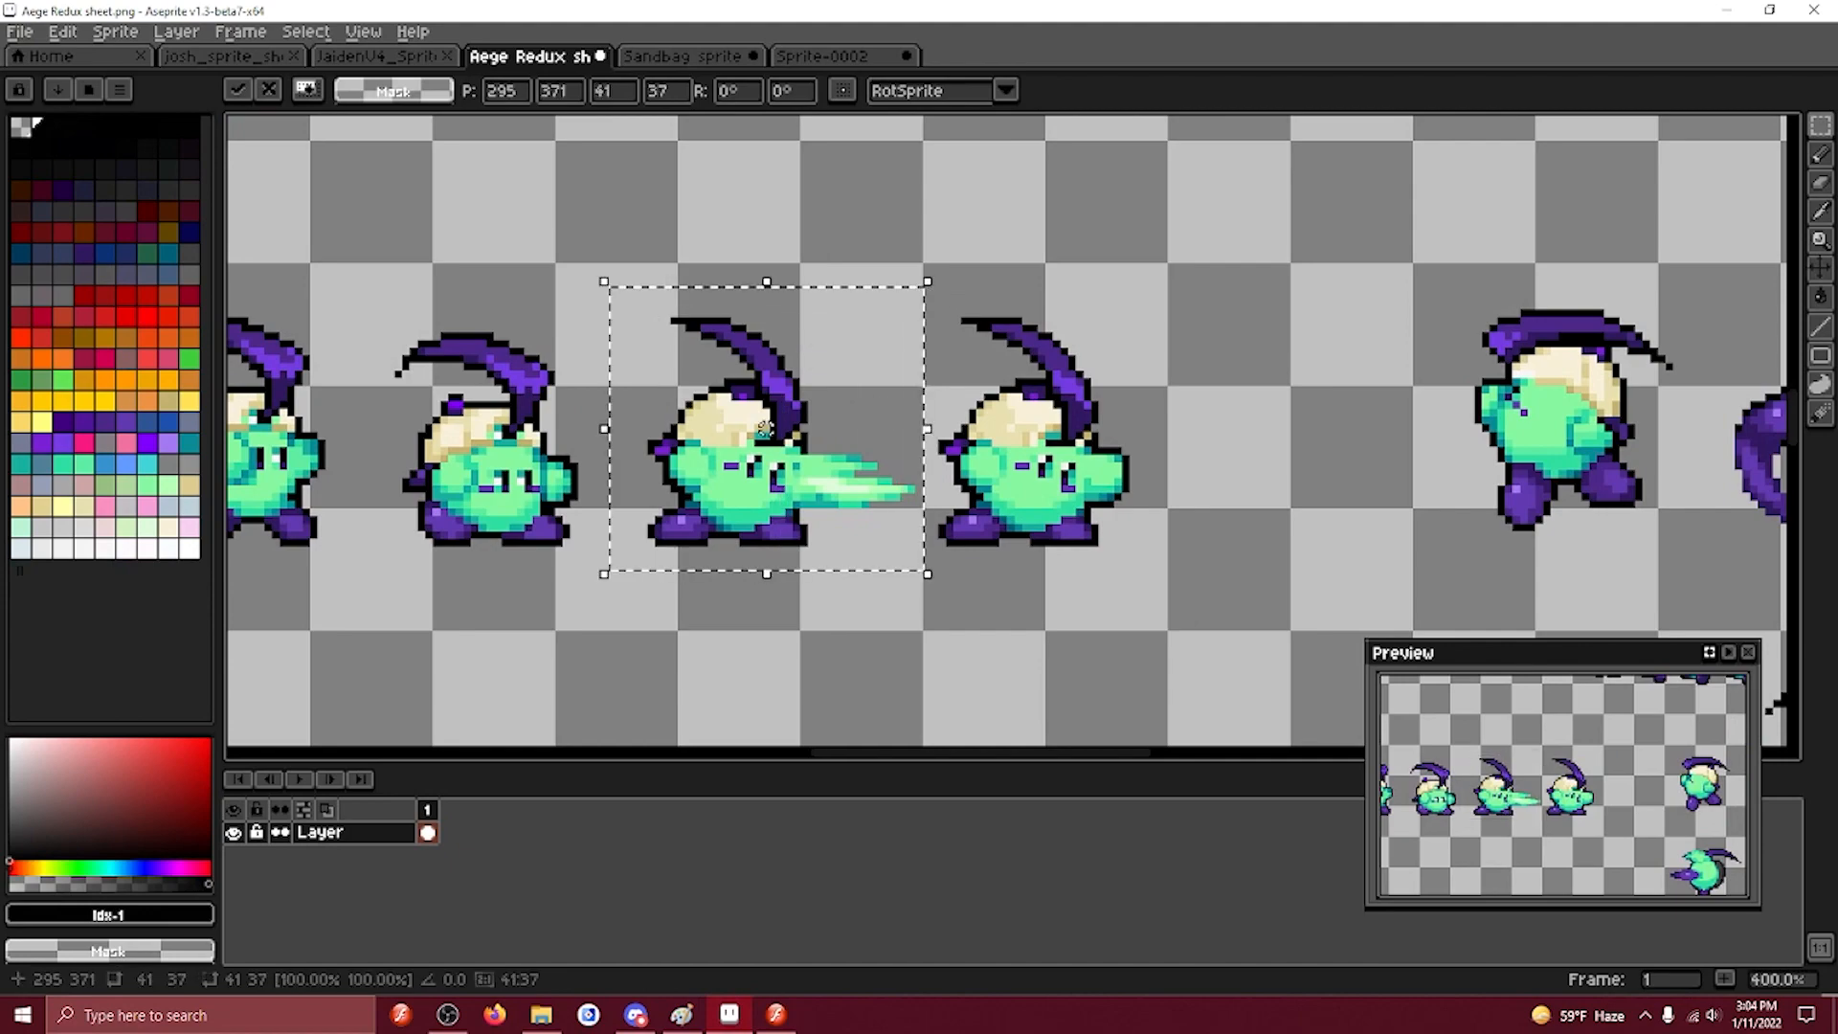
left_click(783, 1015)
key("ctrl+v")
key("ctrl+z")
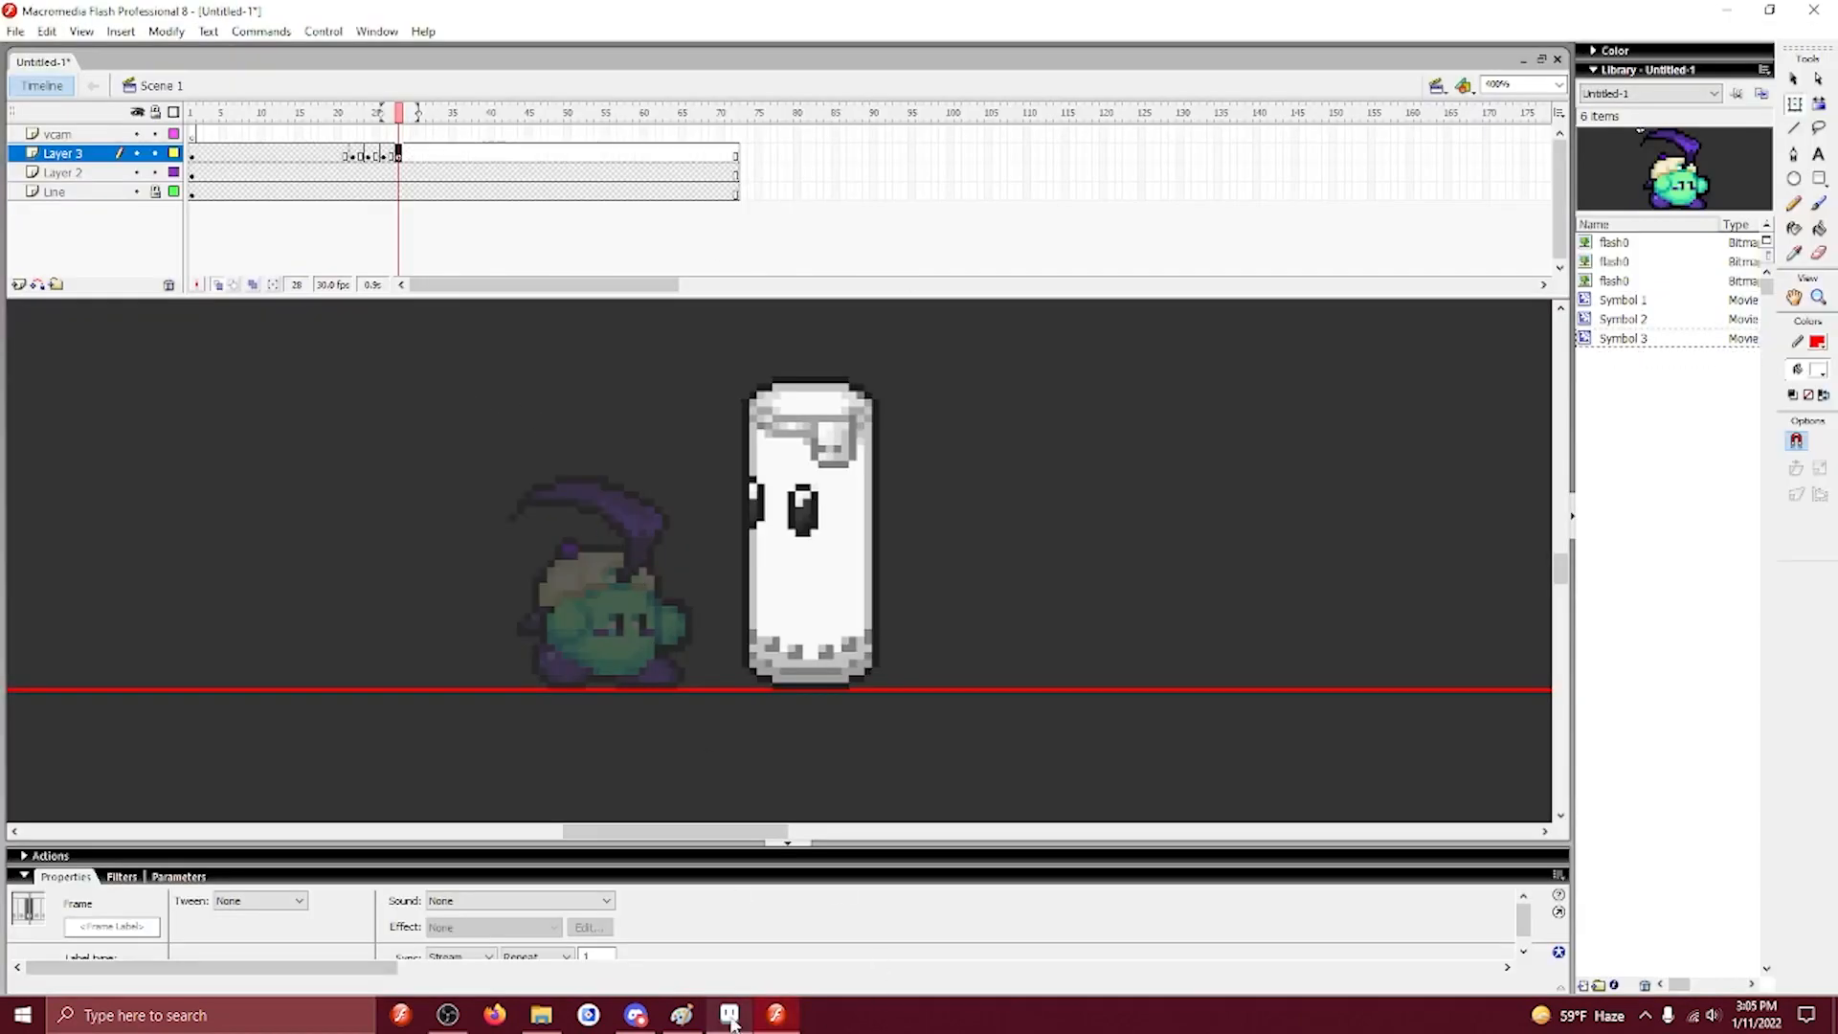
Switch to Aseprite and copy the slashing pose together with the follow-through pose beside it.
left_click(729, 1015)
left_click_drag(605, 252, 1190, 628)
key("ctrl+c")
Switch to Flash and paste the two-pose bitmap on Layer 3, placing it beside the onion-skinned character.
left_click(777, 1015)
key("ctrl+v")
left_click(406, 113)
left_click_drag(1601, 300, 390, 504)
left_click(969, 547)
Trace the pasted two-pose bitmap into vector shapes, accepting the current trace settings.
left_click(166, 32)
mouse_move(226, 130)
left_click(450, 151)
key("Return")
Convert the slashing pose and the follow-through pose to separate symbols, and cut the follow-through pose from the stage.
left_click_drag(172, 360, 424, 630)
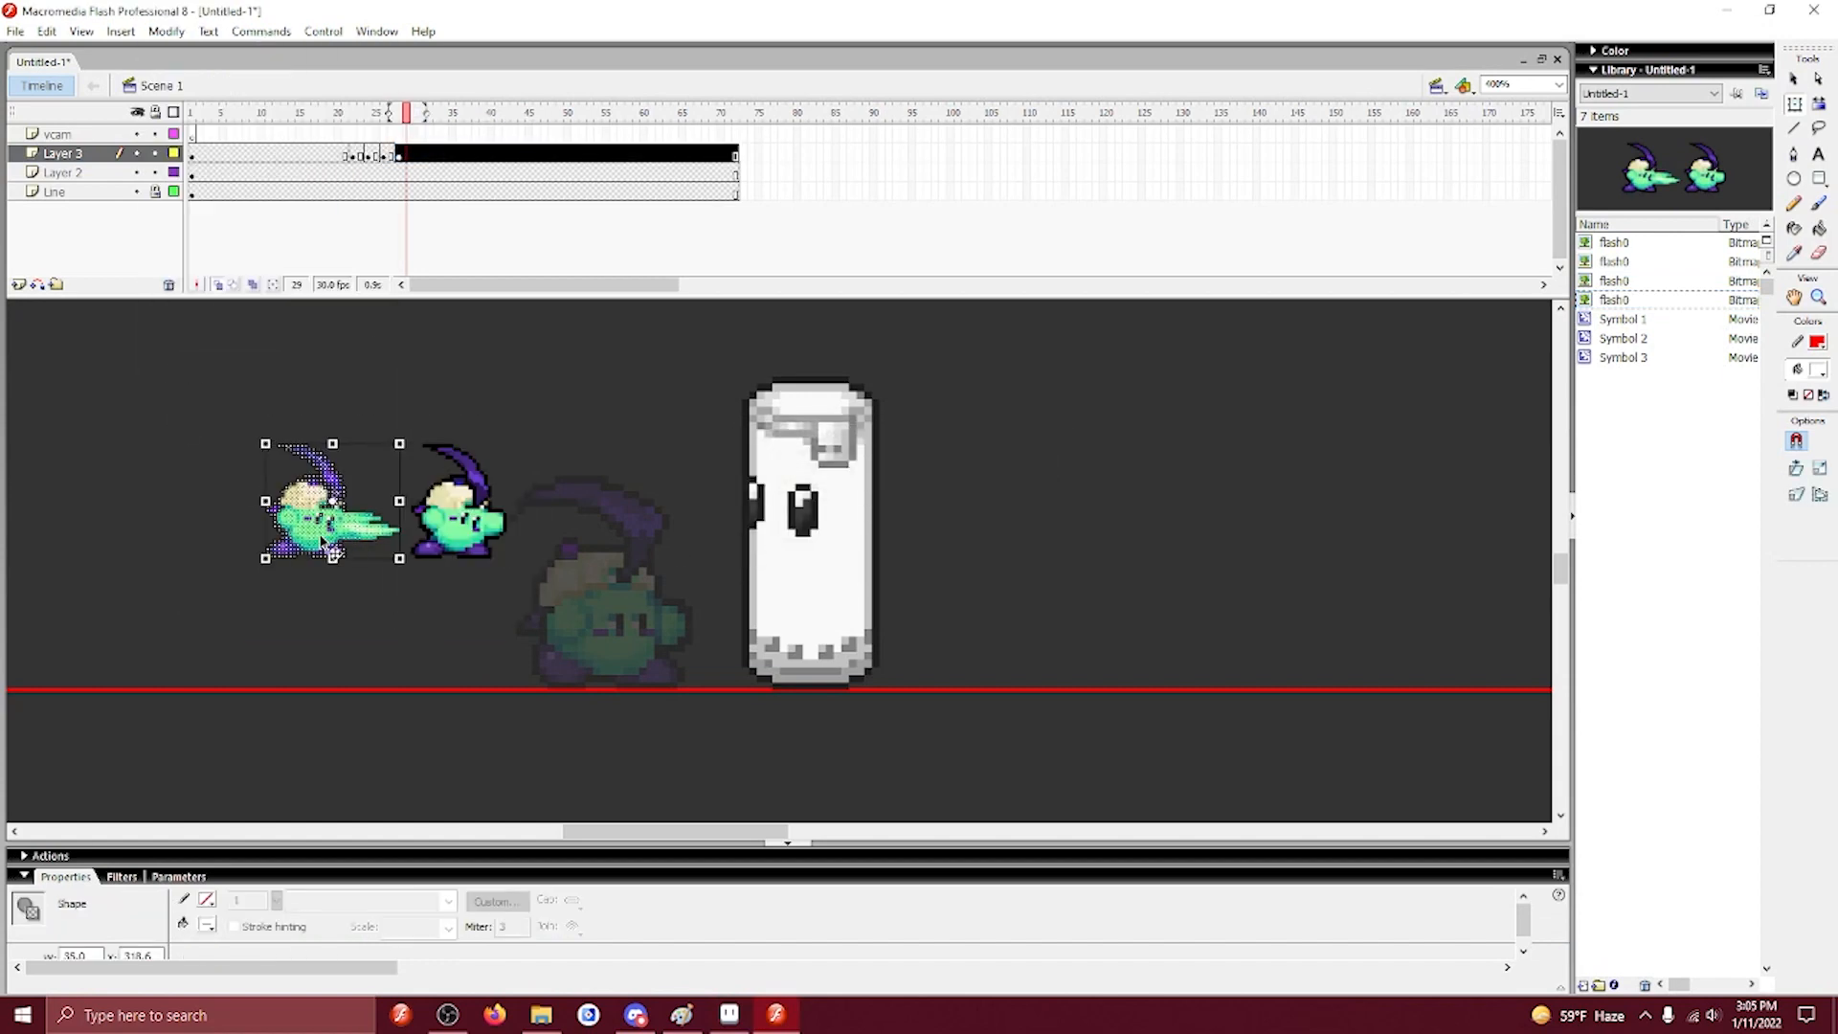
key("F8")
key("Return")
left_click_drag(567, 626, 399, 369)
key("F8")
key("Return")
key("ctrl+x")
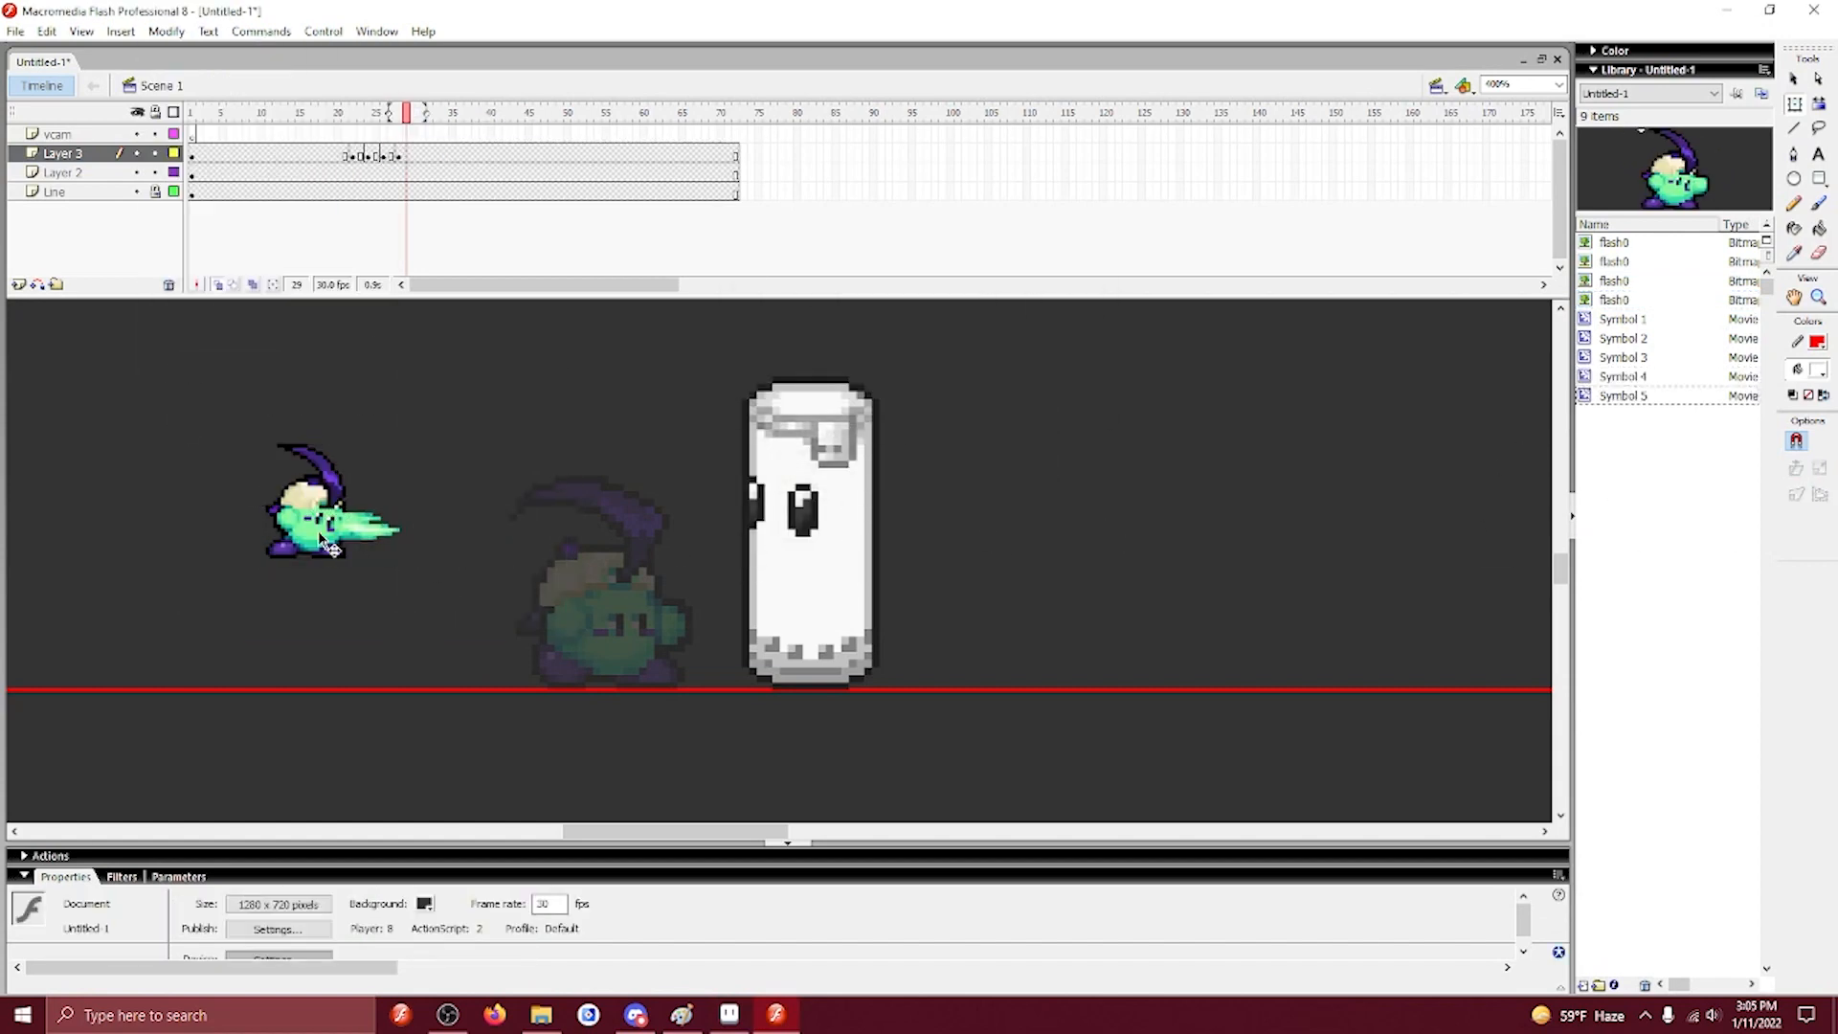
Scale the slashing pose to double size and stand it on the ground line over the onion-skinned character.
key("ctrl+alt+s")
left_click_drag(319, 533, 602, 568)
key("Return")
left_click_drag(602, 568, 607, 603)
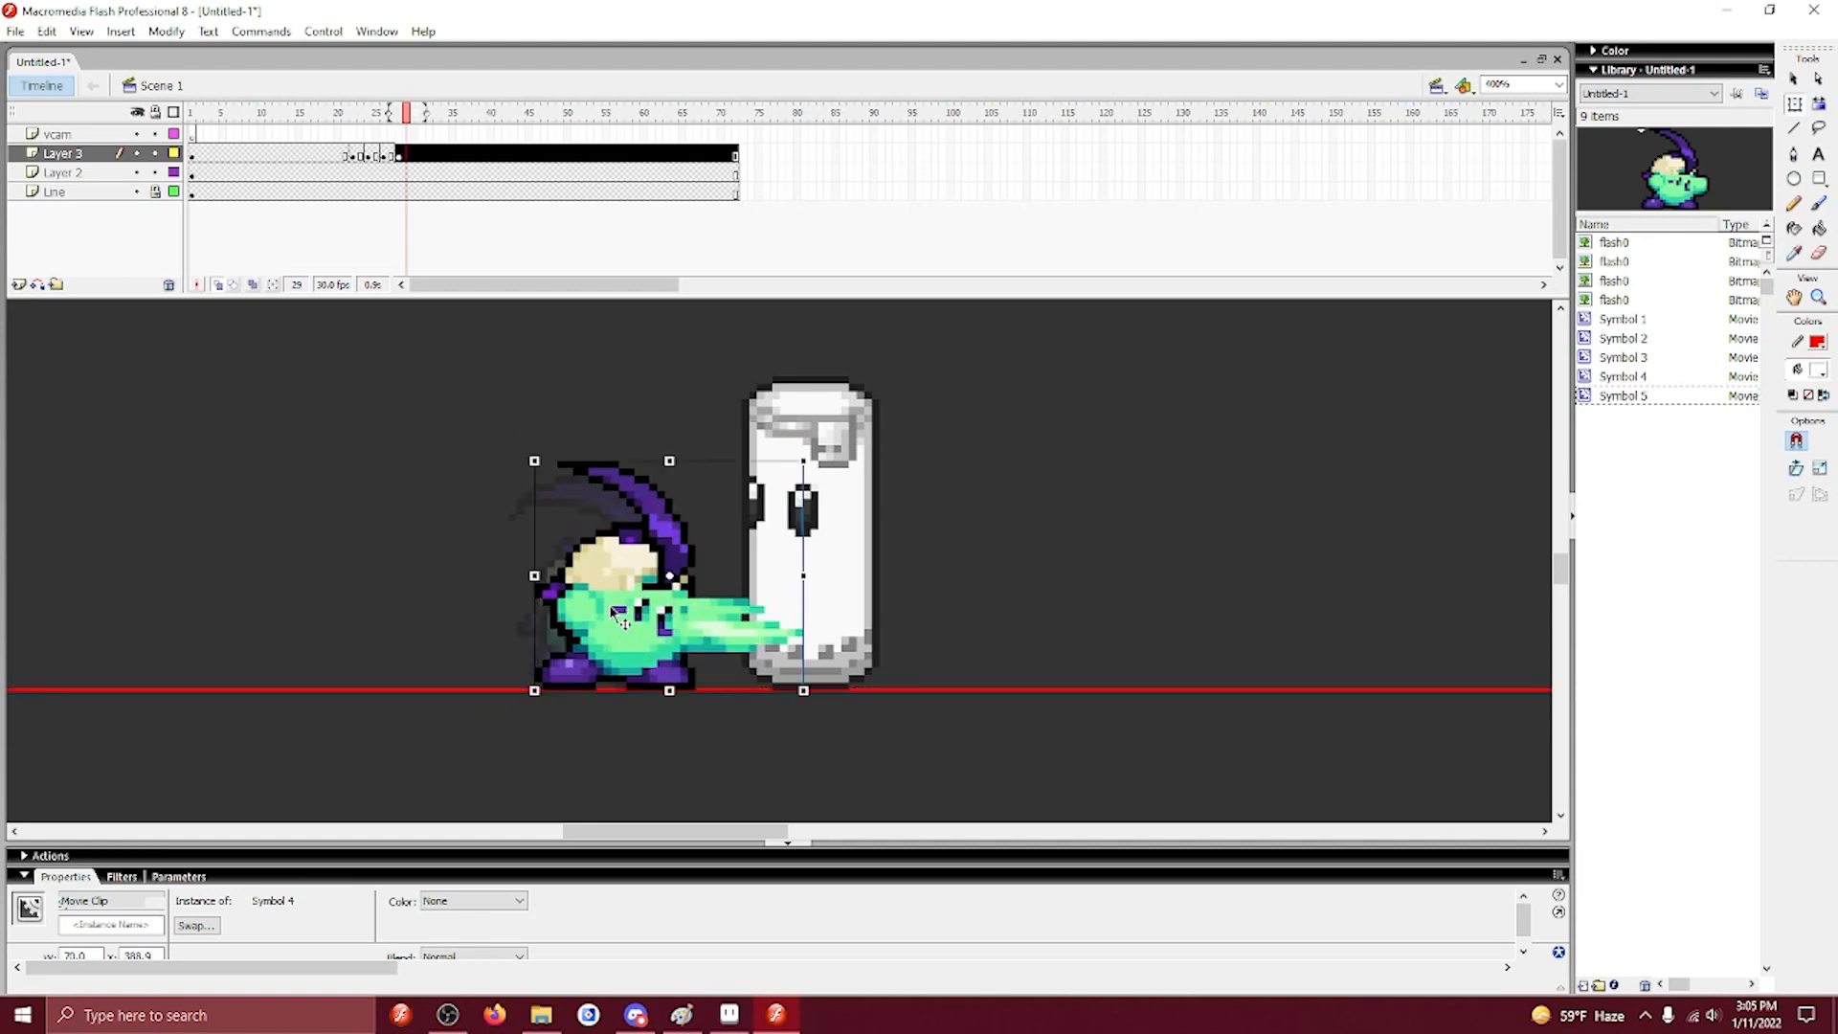
Nudge the slashing pose toward the sandbag so the green slash overlaps it, and deselect the pose.
key("Right")
key("Right")
key("Right")
key("Right")
key("Right")
key("Right")
key("Right")
key("Right")
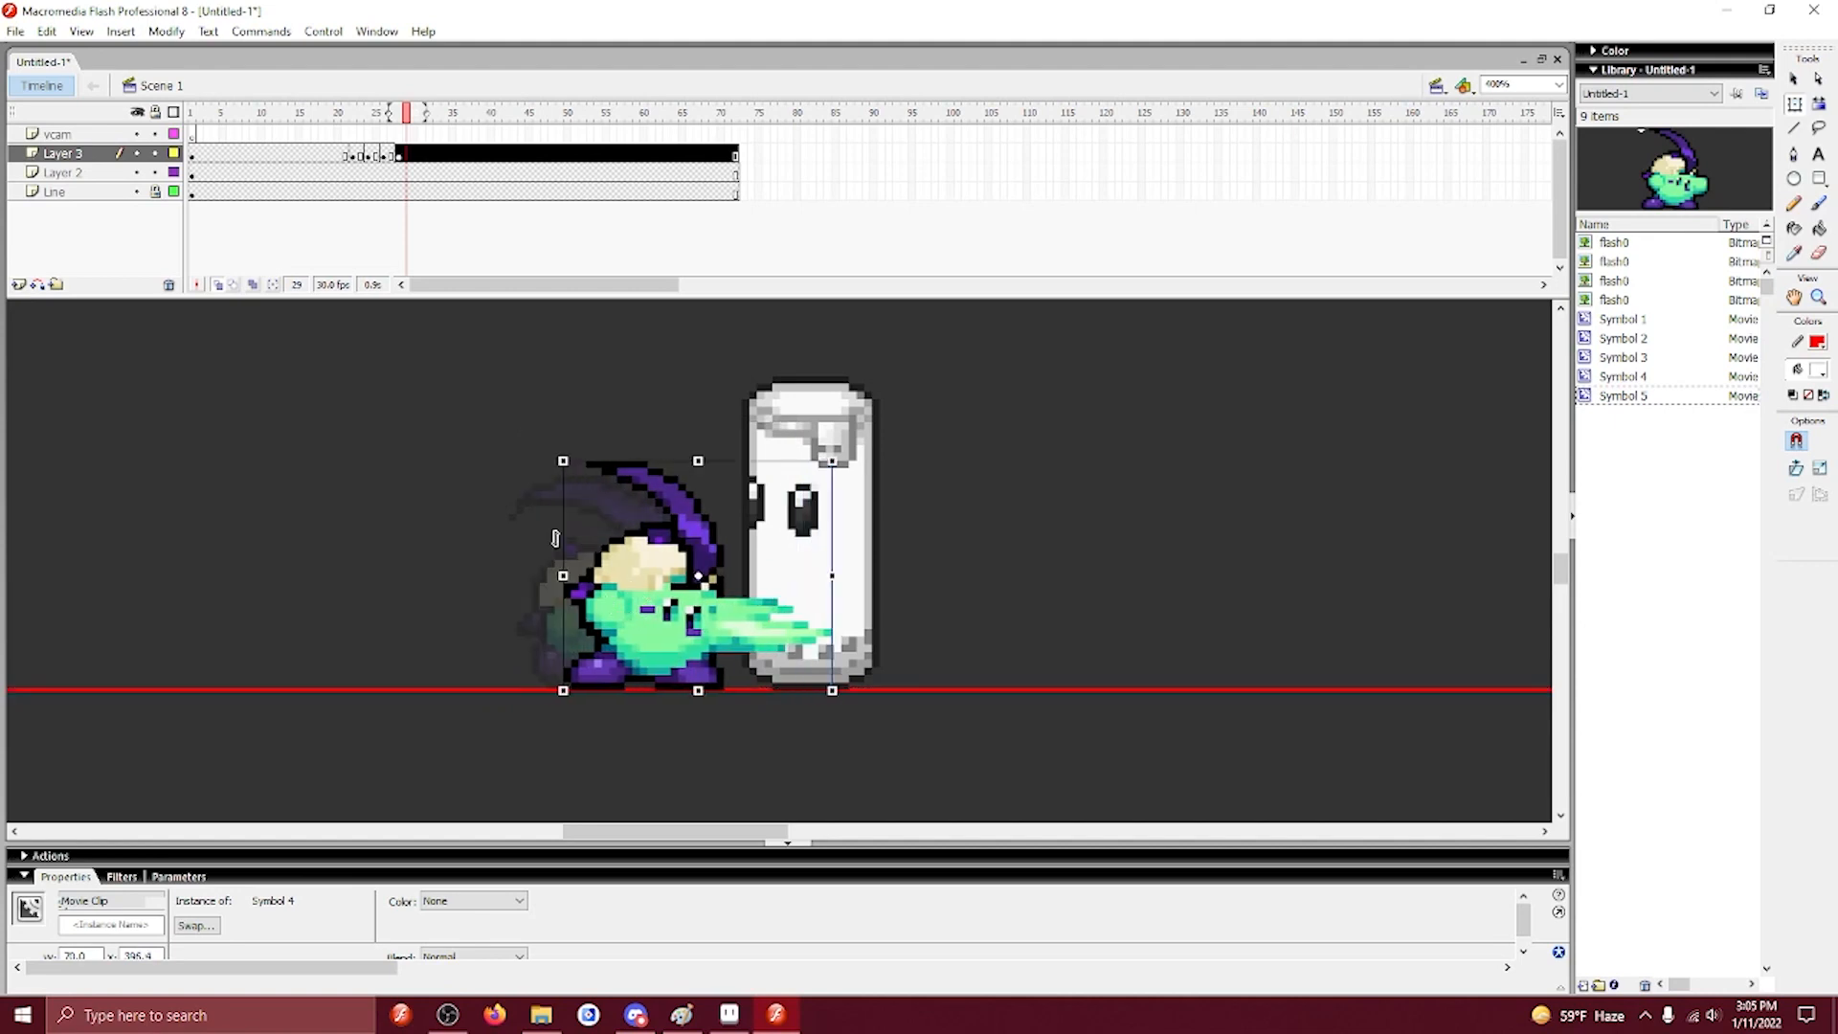
left_click(403, 367)
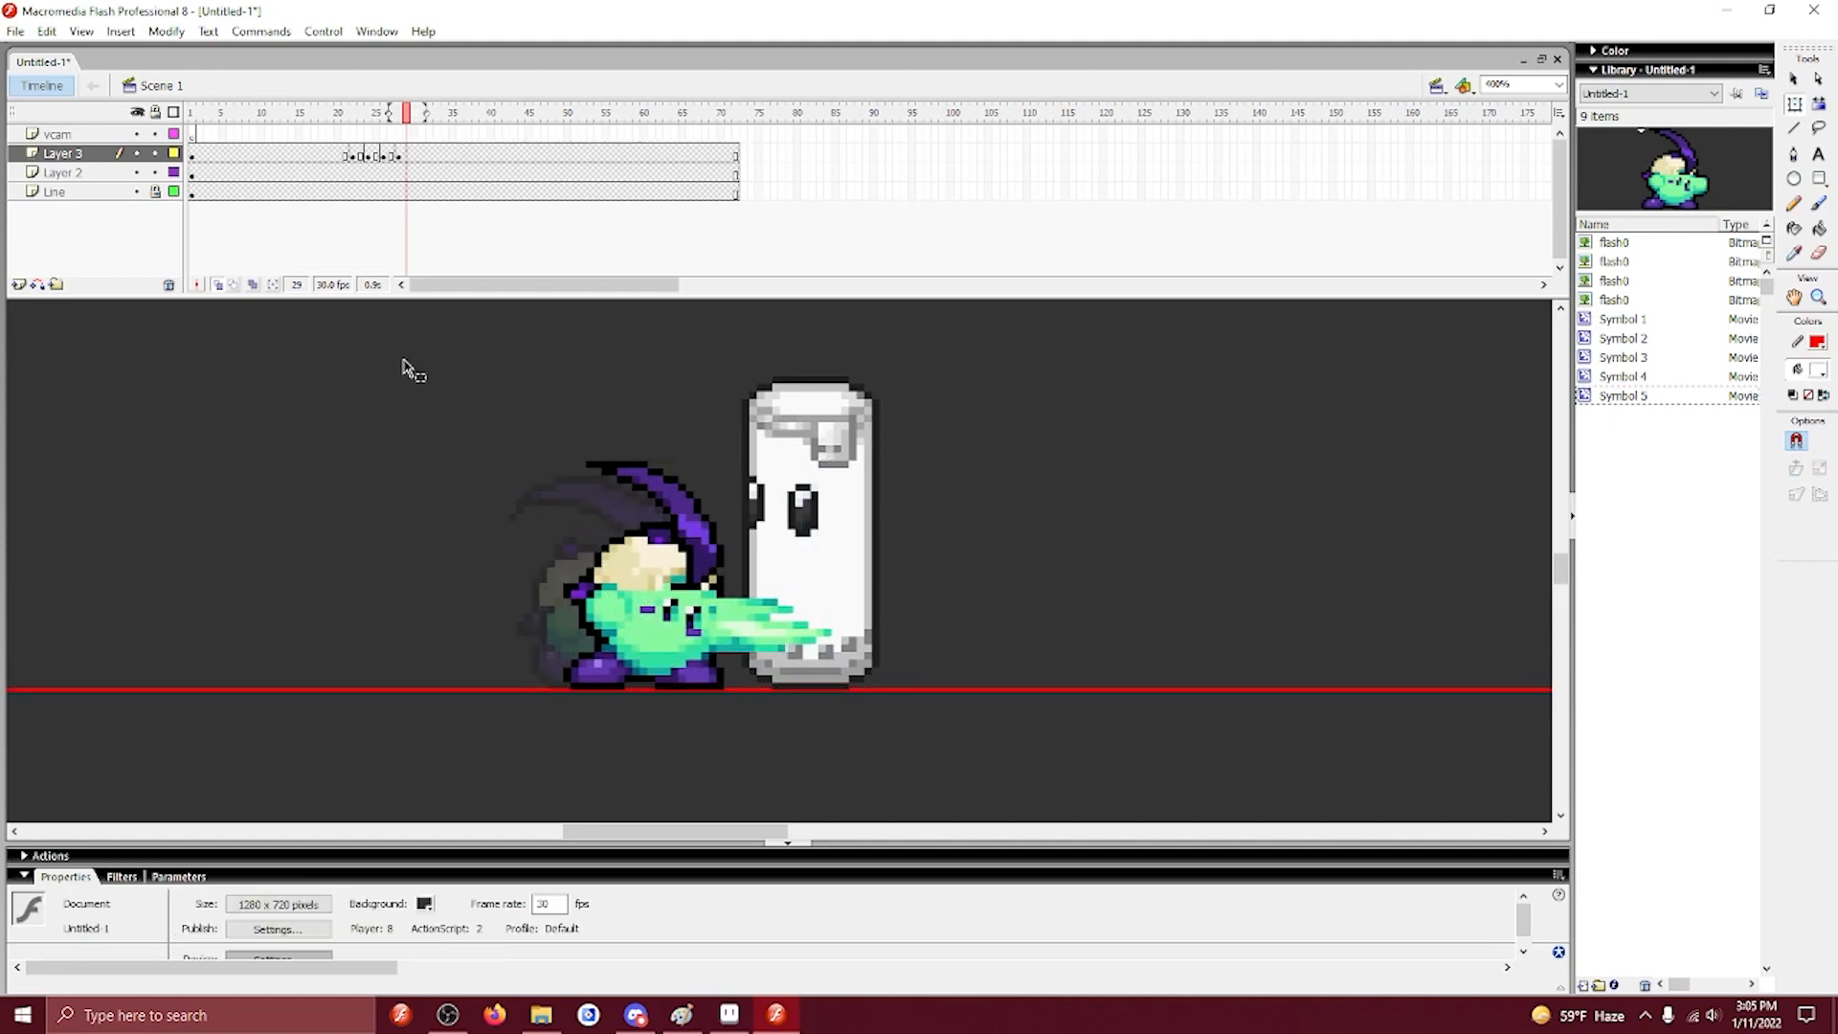
Play the animation twice from shortly before the attack to review the new slashing pose.
left_click(327, 154)
key("Return")
left_click(325, 153)
key("Return")
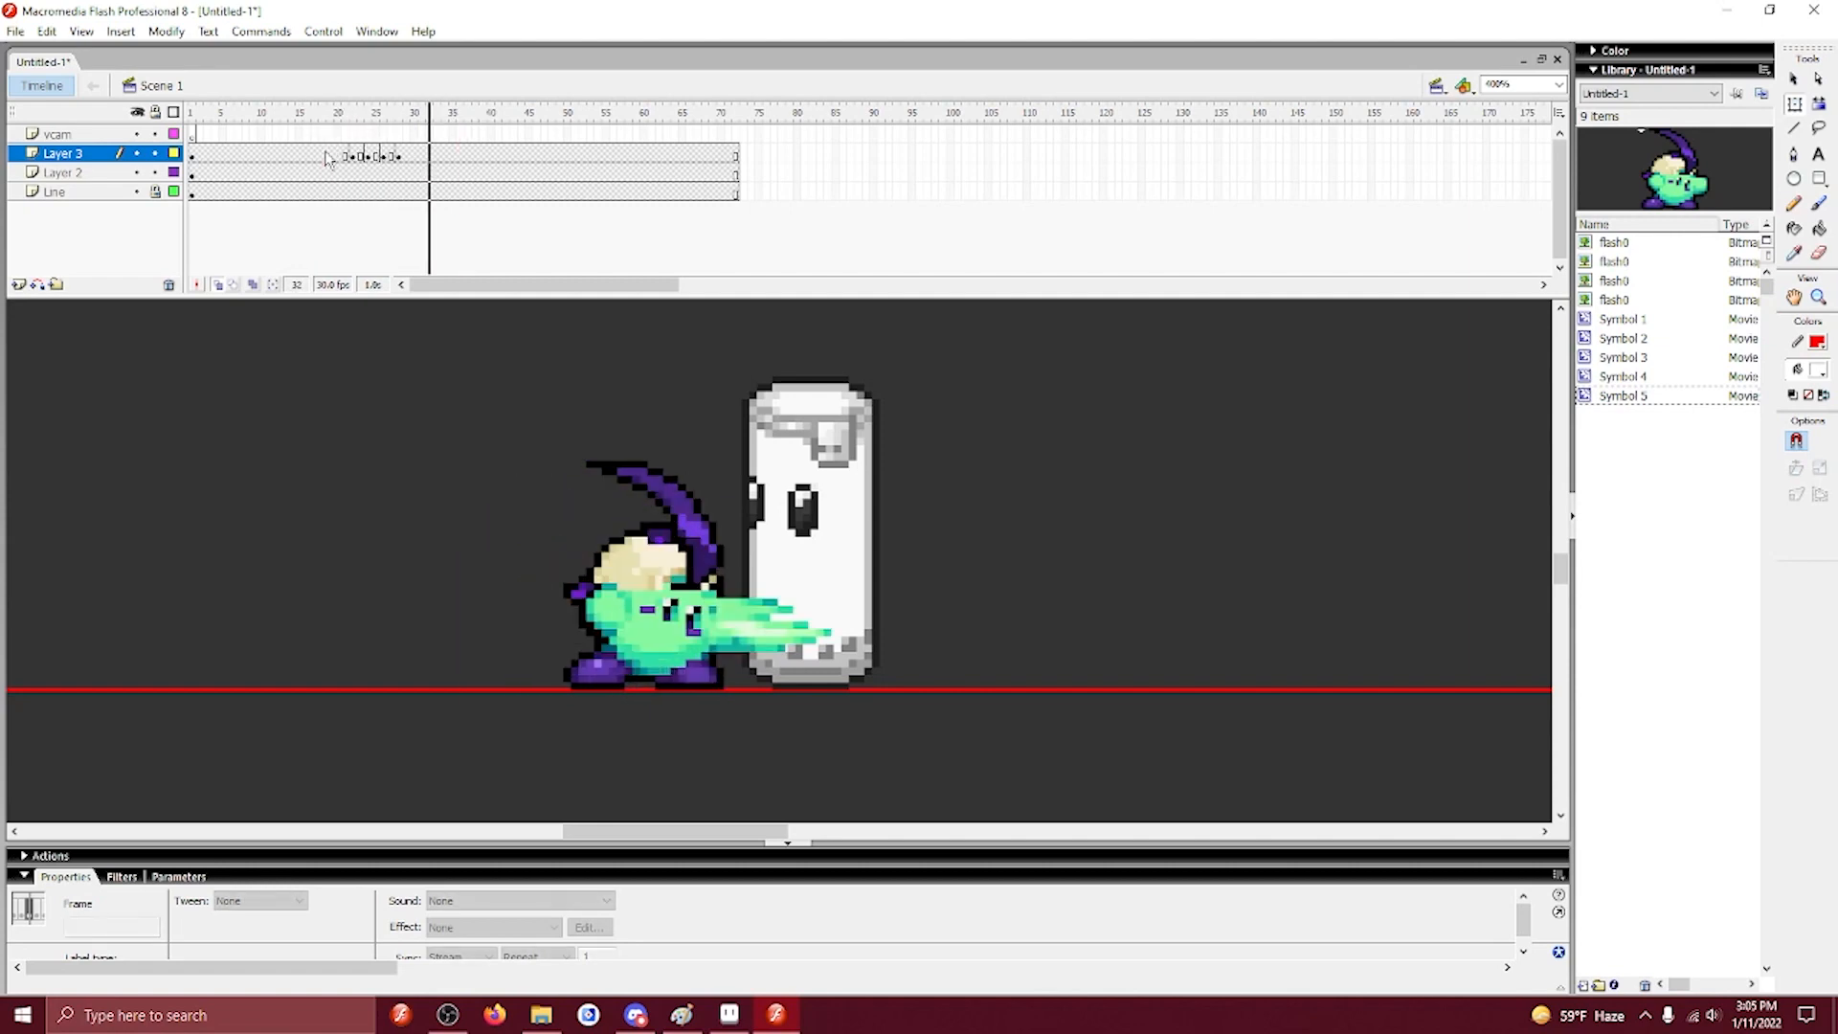
Remove frame 25 from Layer 3 and replay the attack to check its timing.
left_click(373, 156)
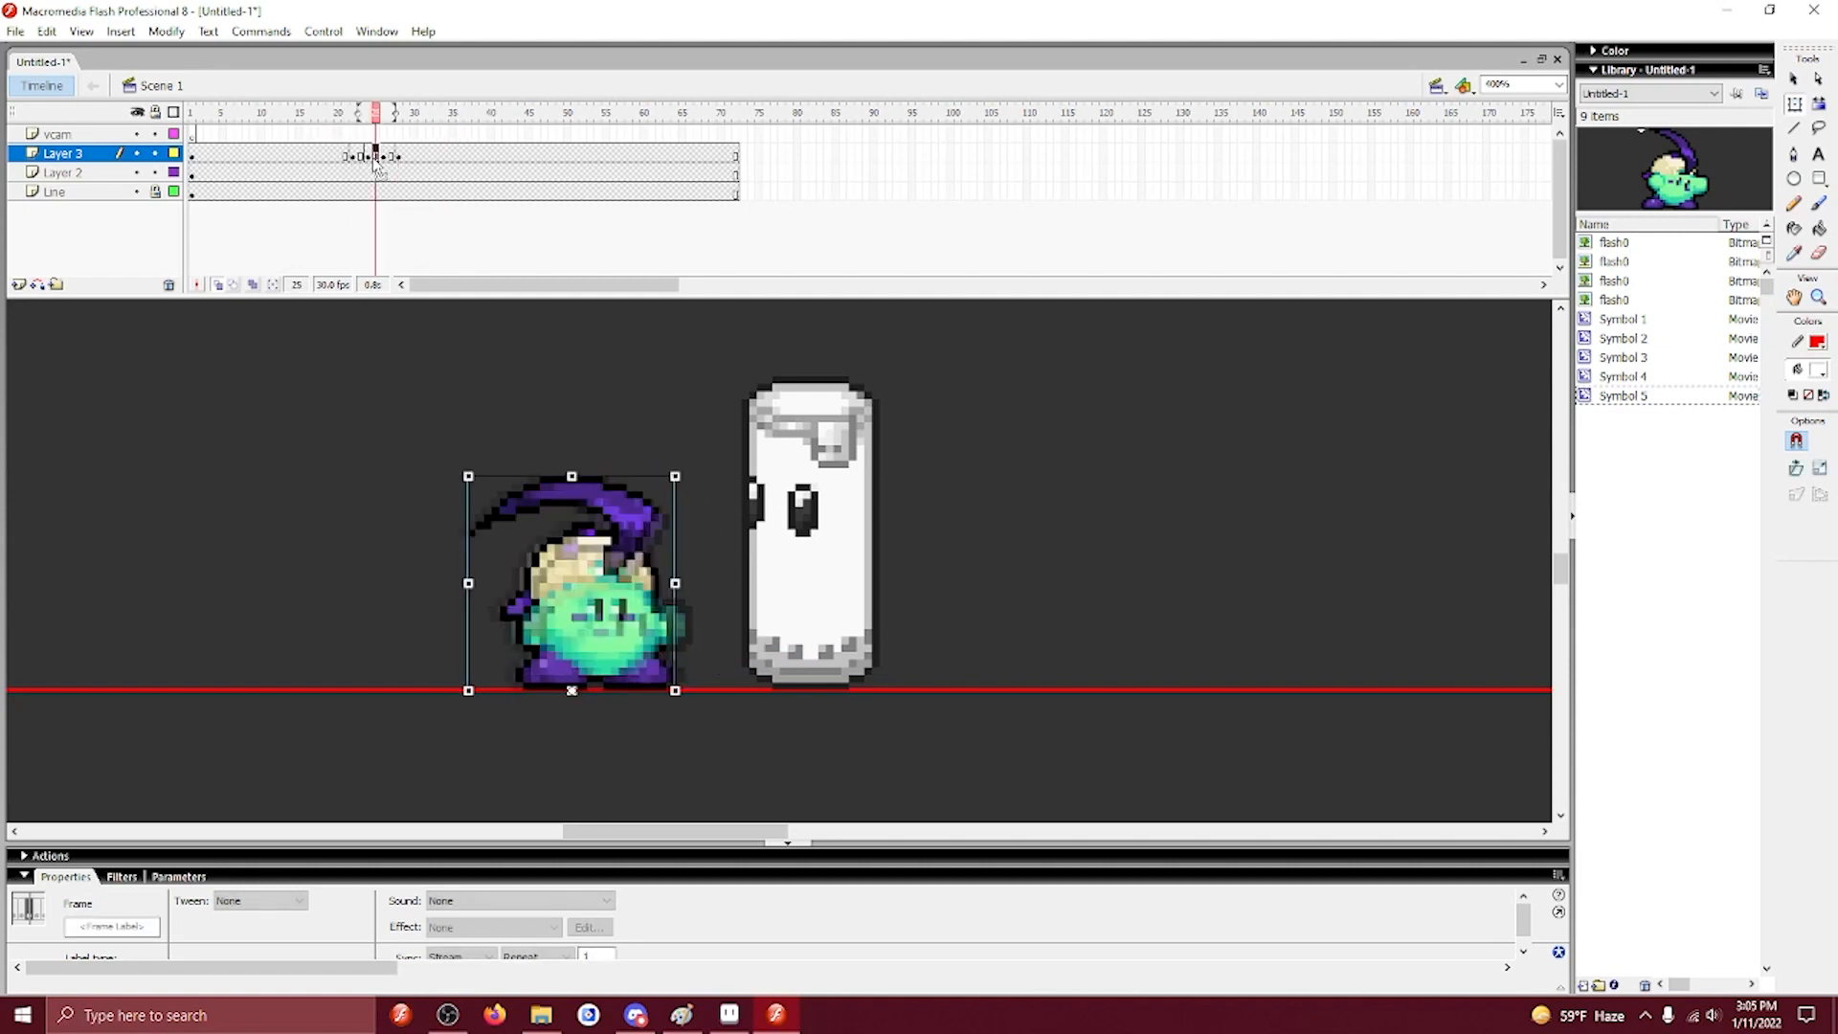
right_click(374, 157)
left_click(406, 221)
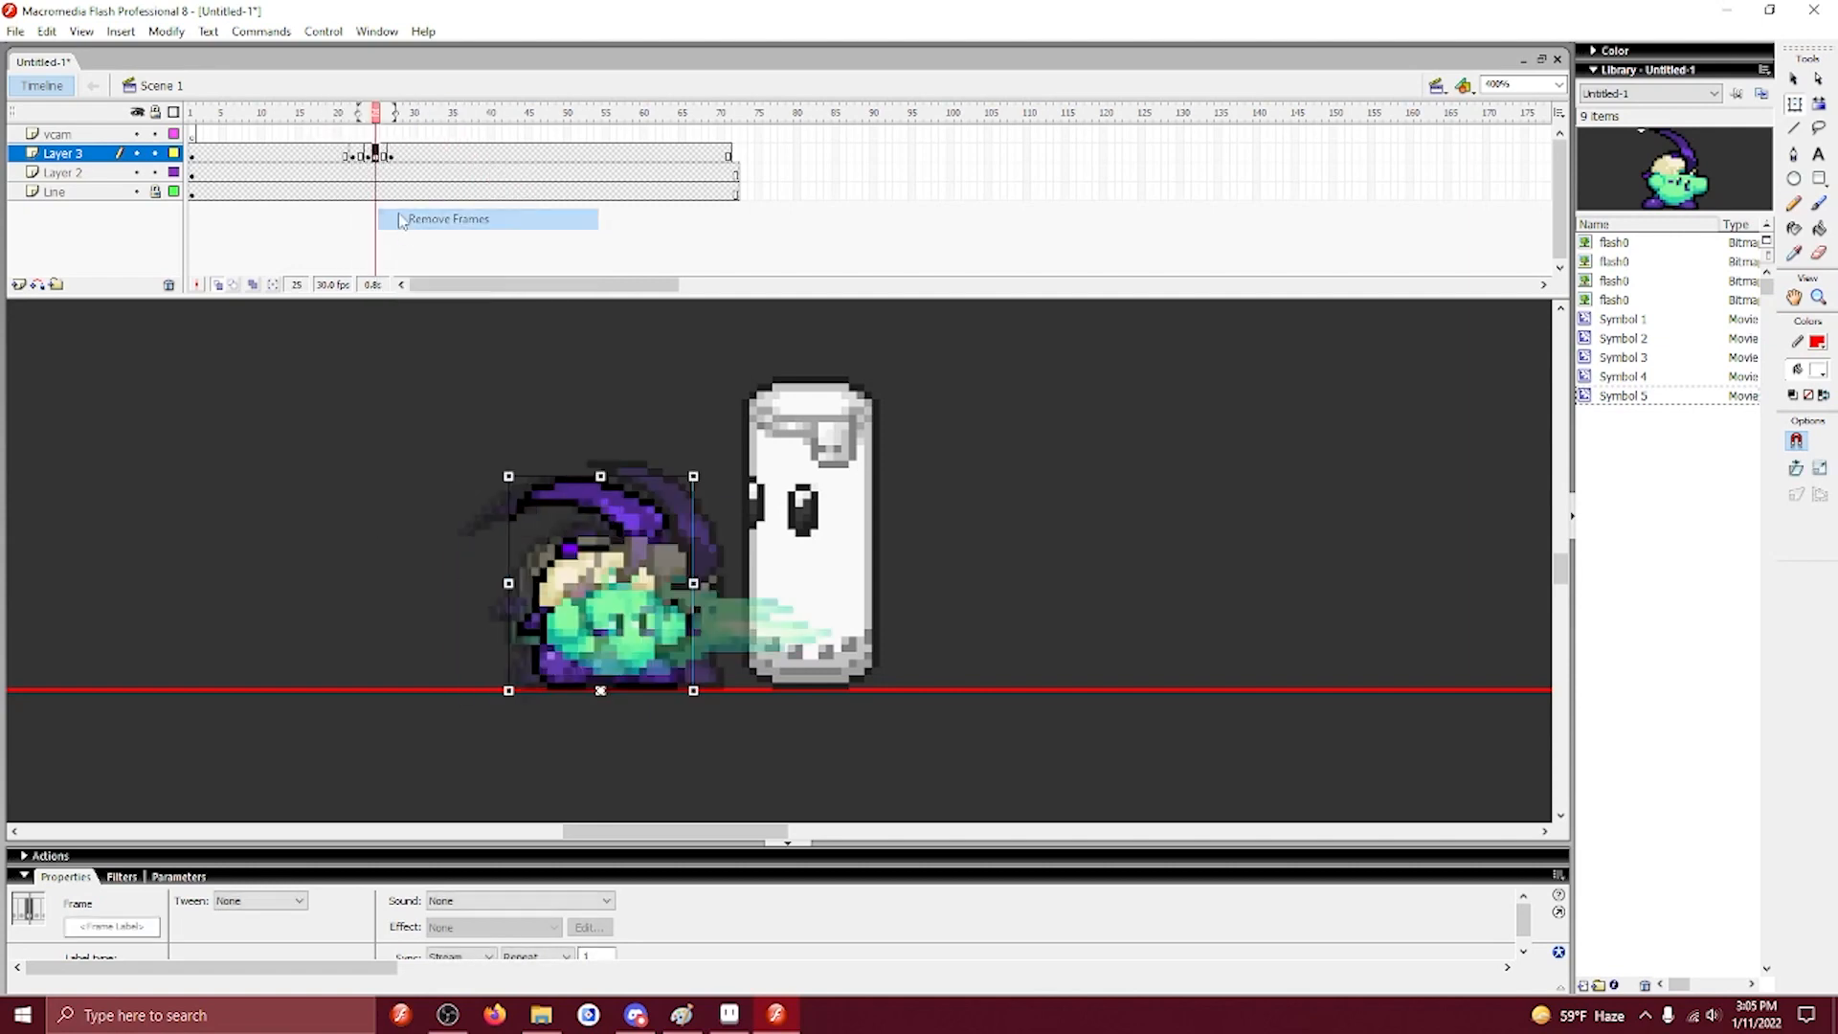
left_click(292, 153)
key("Return")
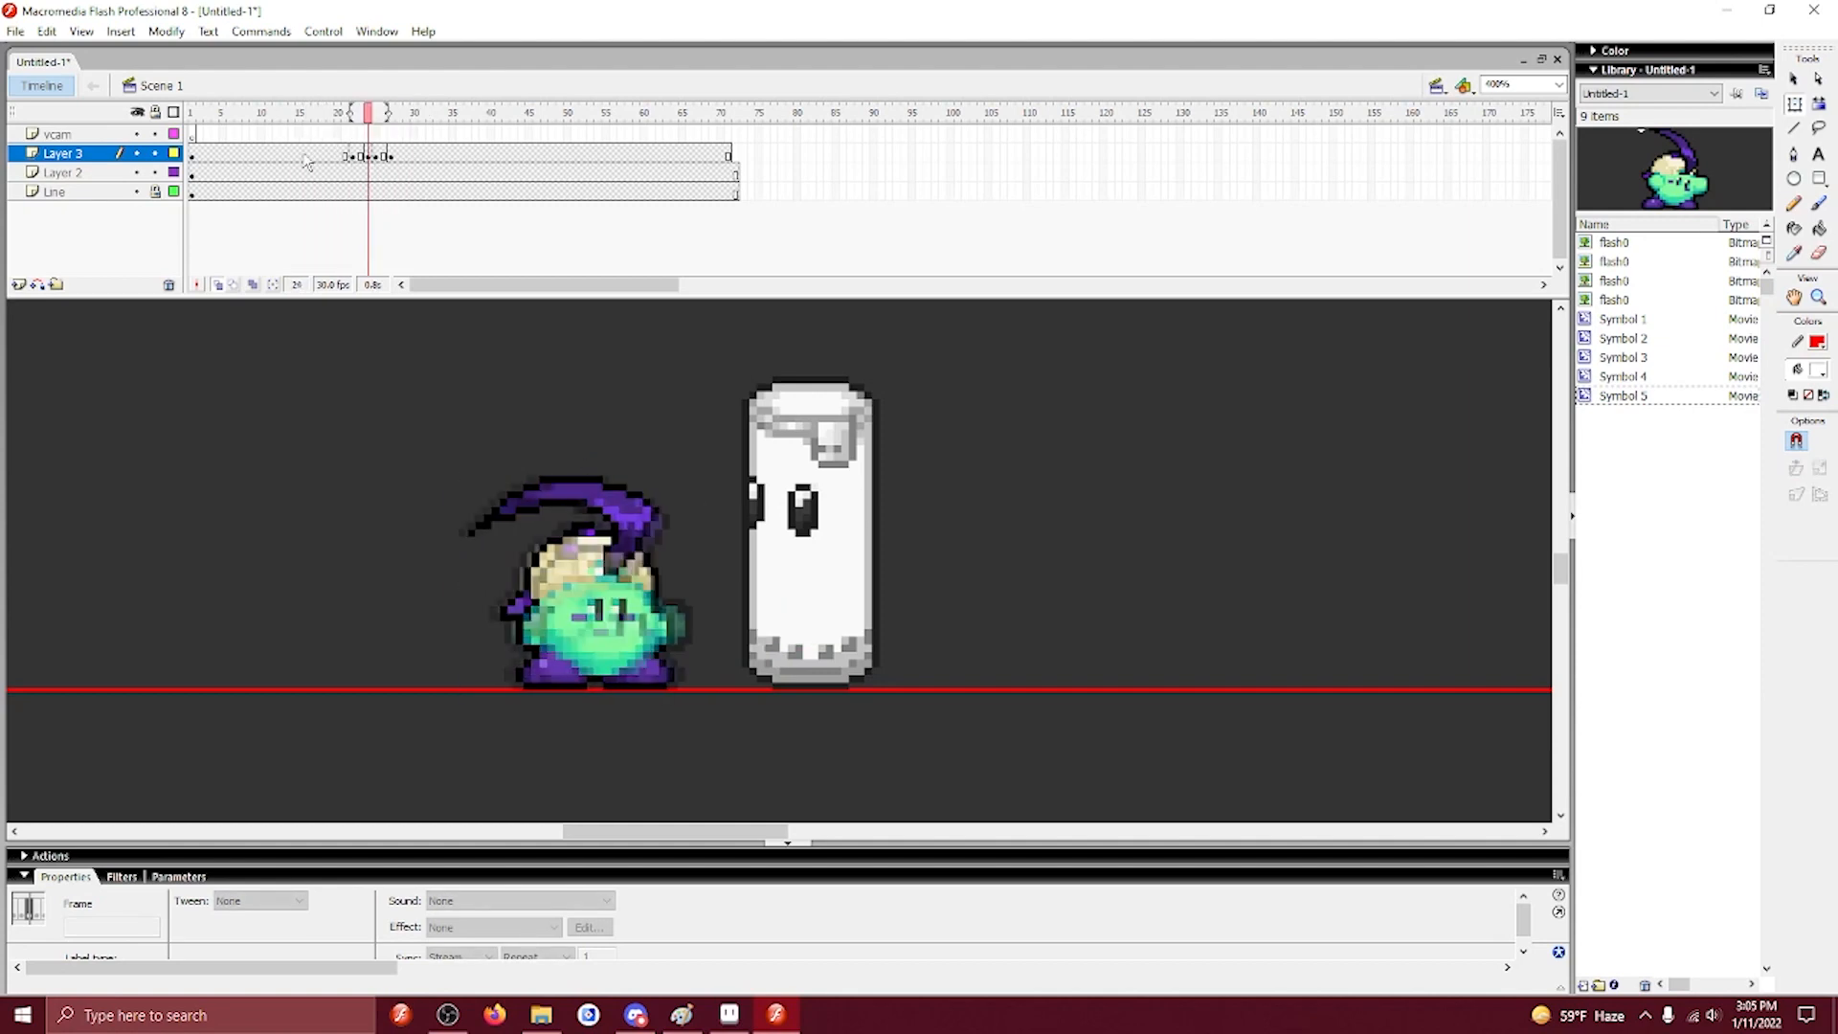
Skew the character pose at frame 22 of Layer 3 slightly toward the sandbag, keeping its feet on the ground line.
left_click(352, 155)
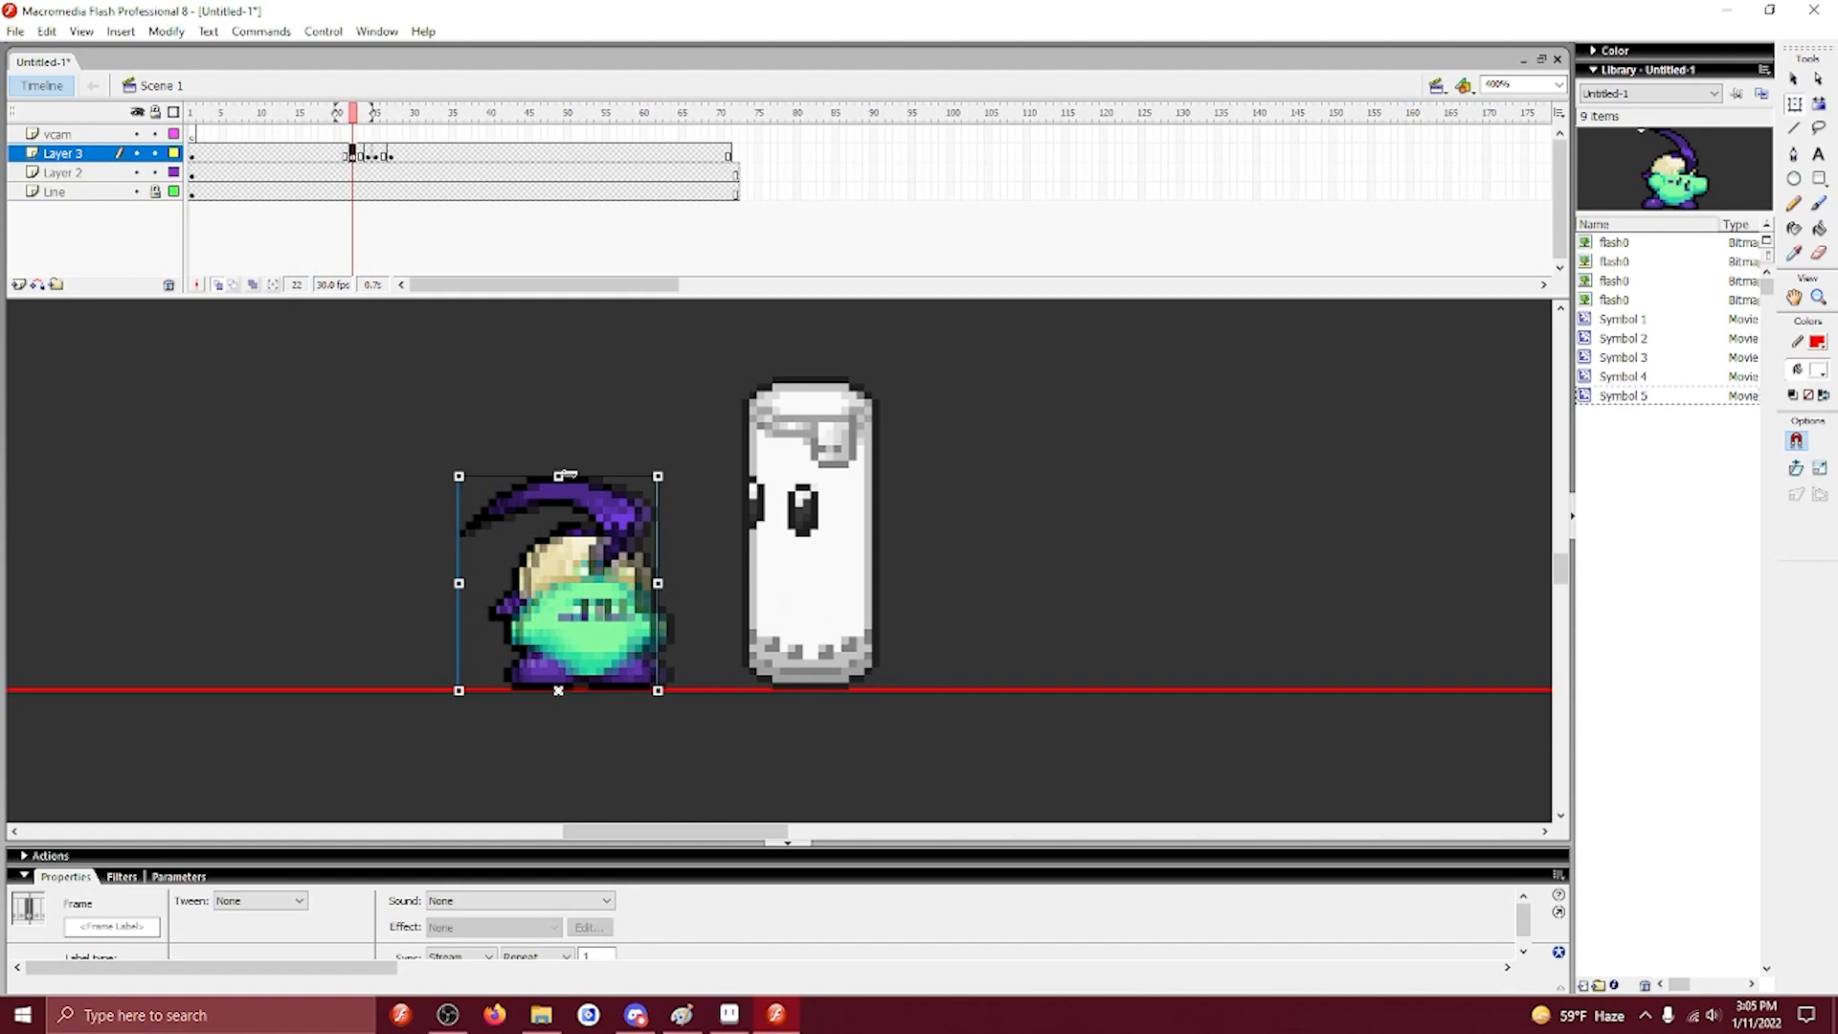
key("ctrl+b")
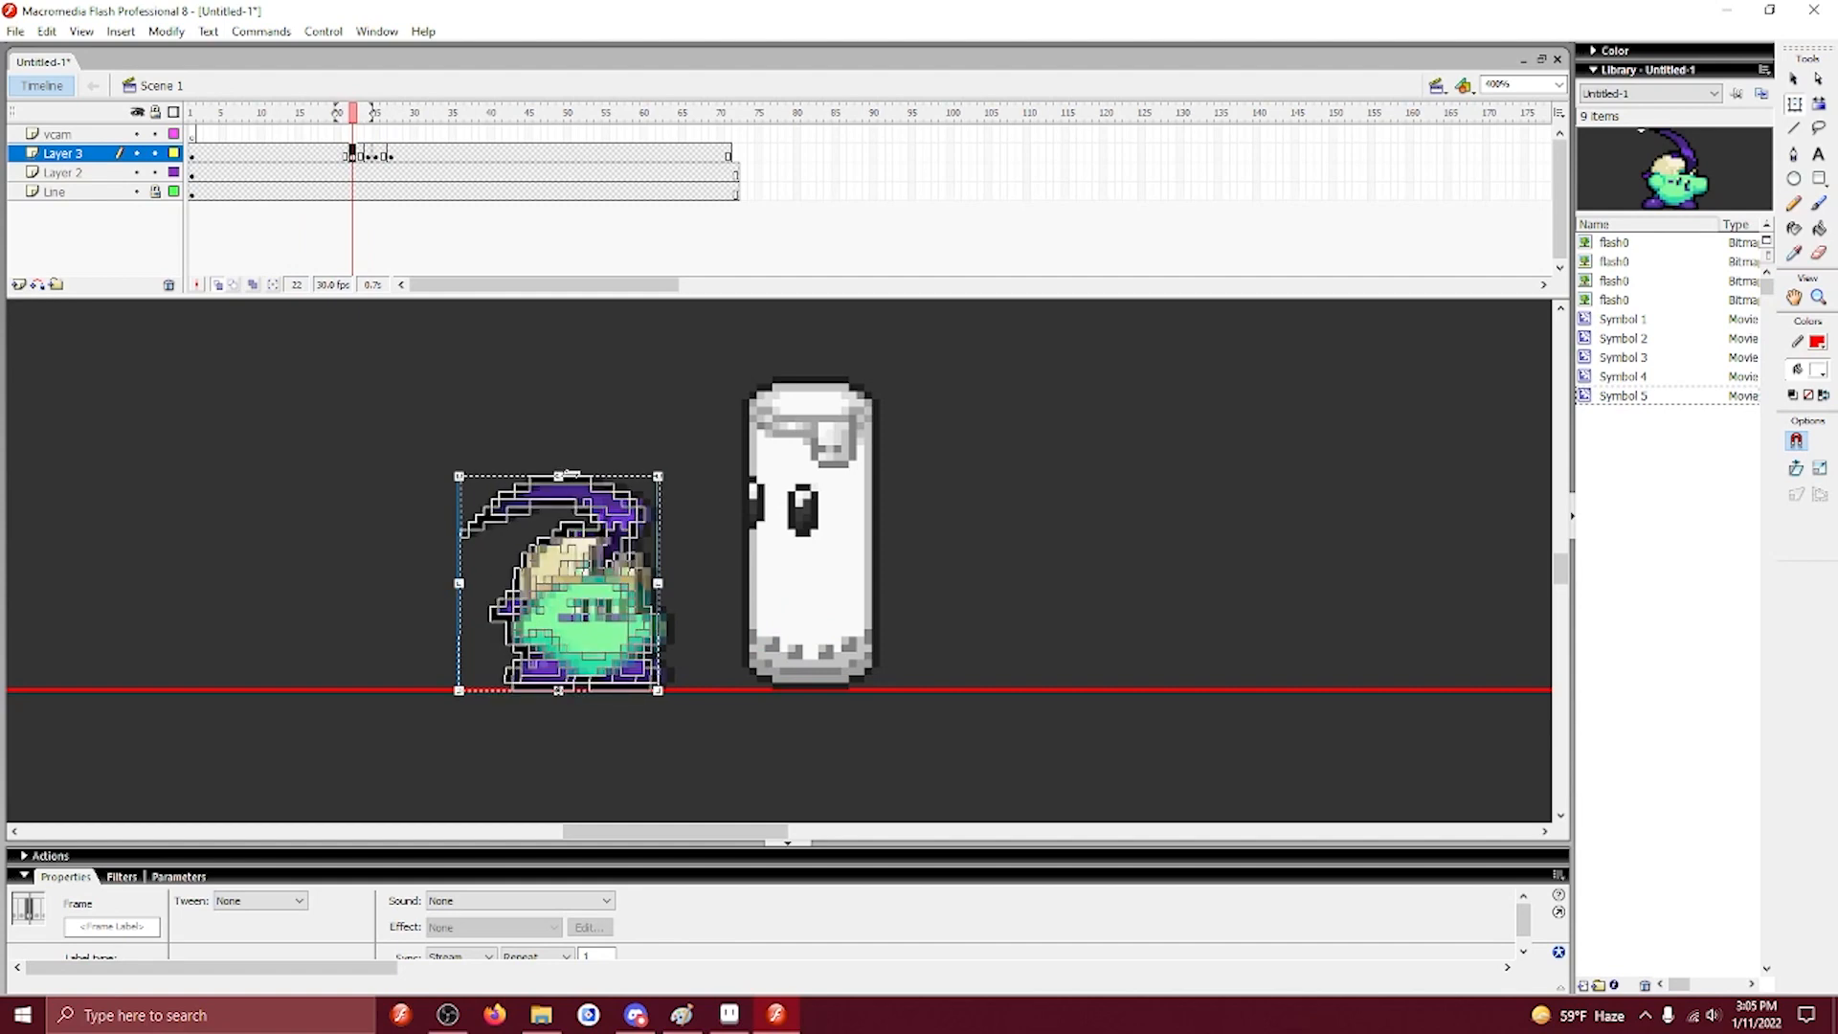
key("ctrl+z")
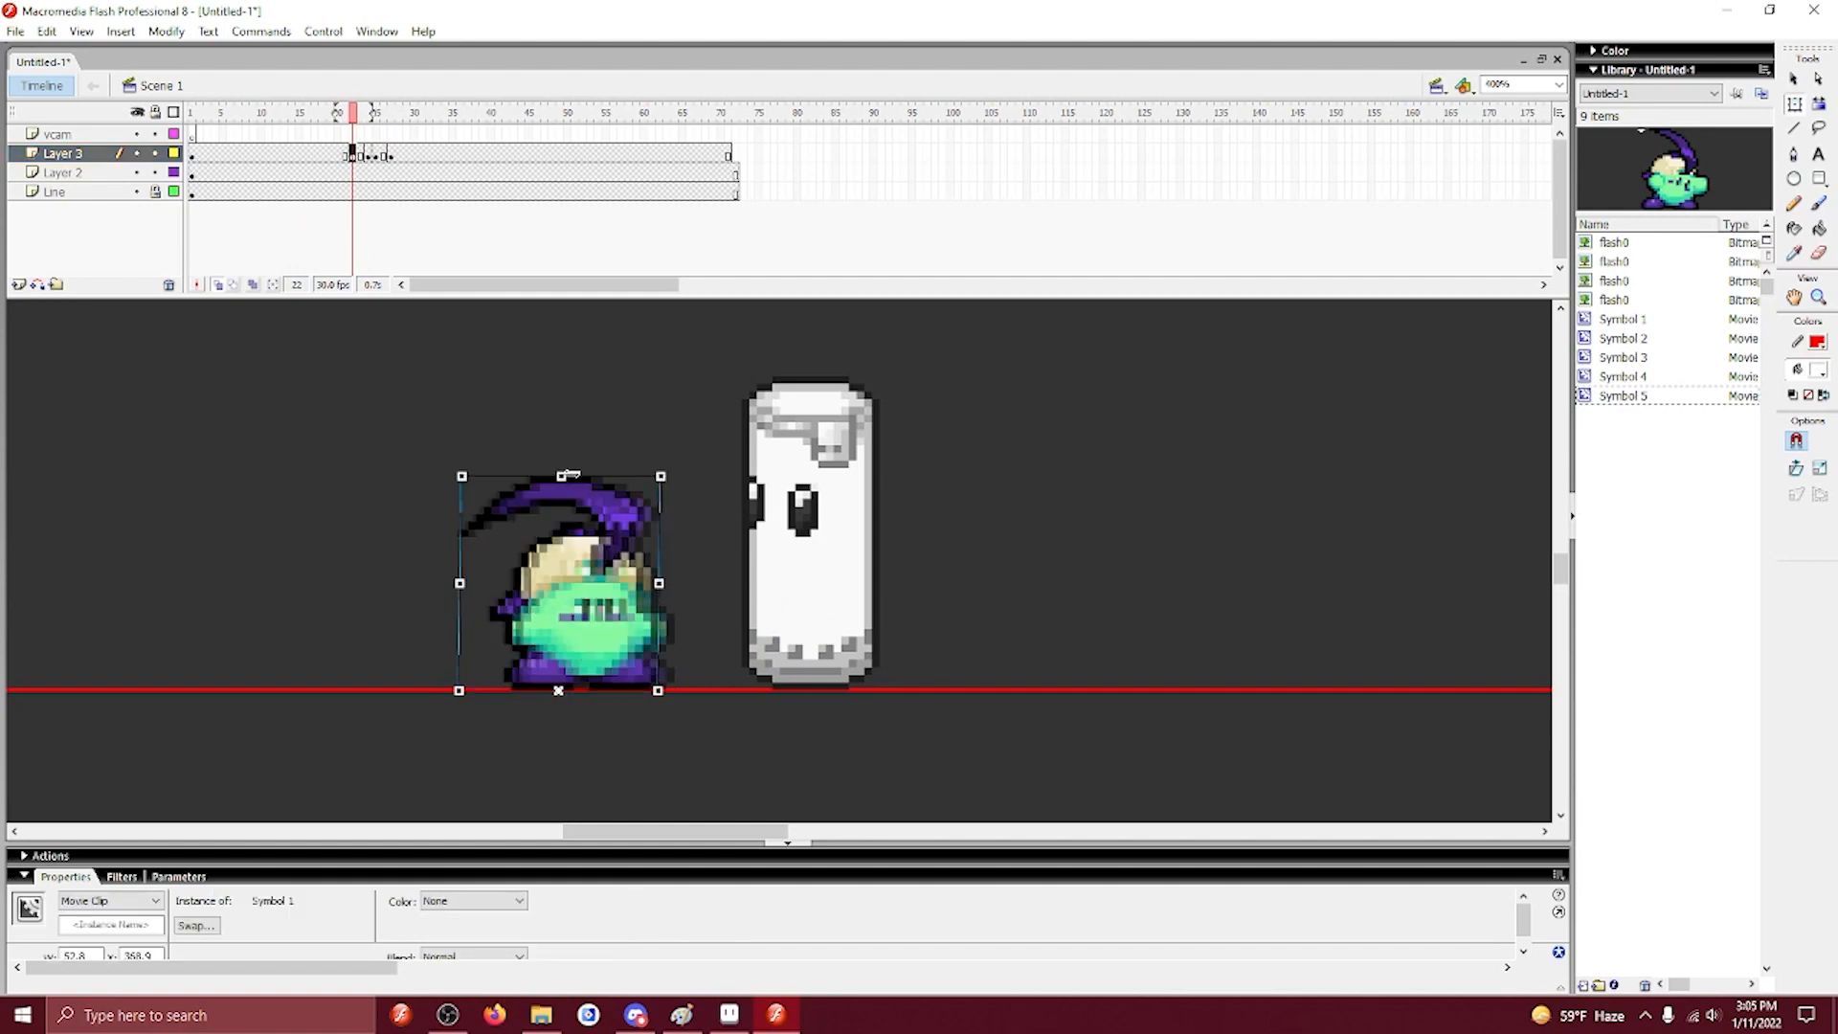
Skew the character pose at frame 24 slightly toward the sandbag and squash its height a little.
left_click(367, 155)
key("ctrl+b")
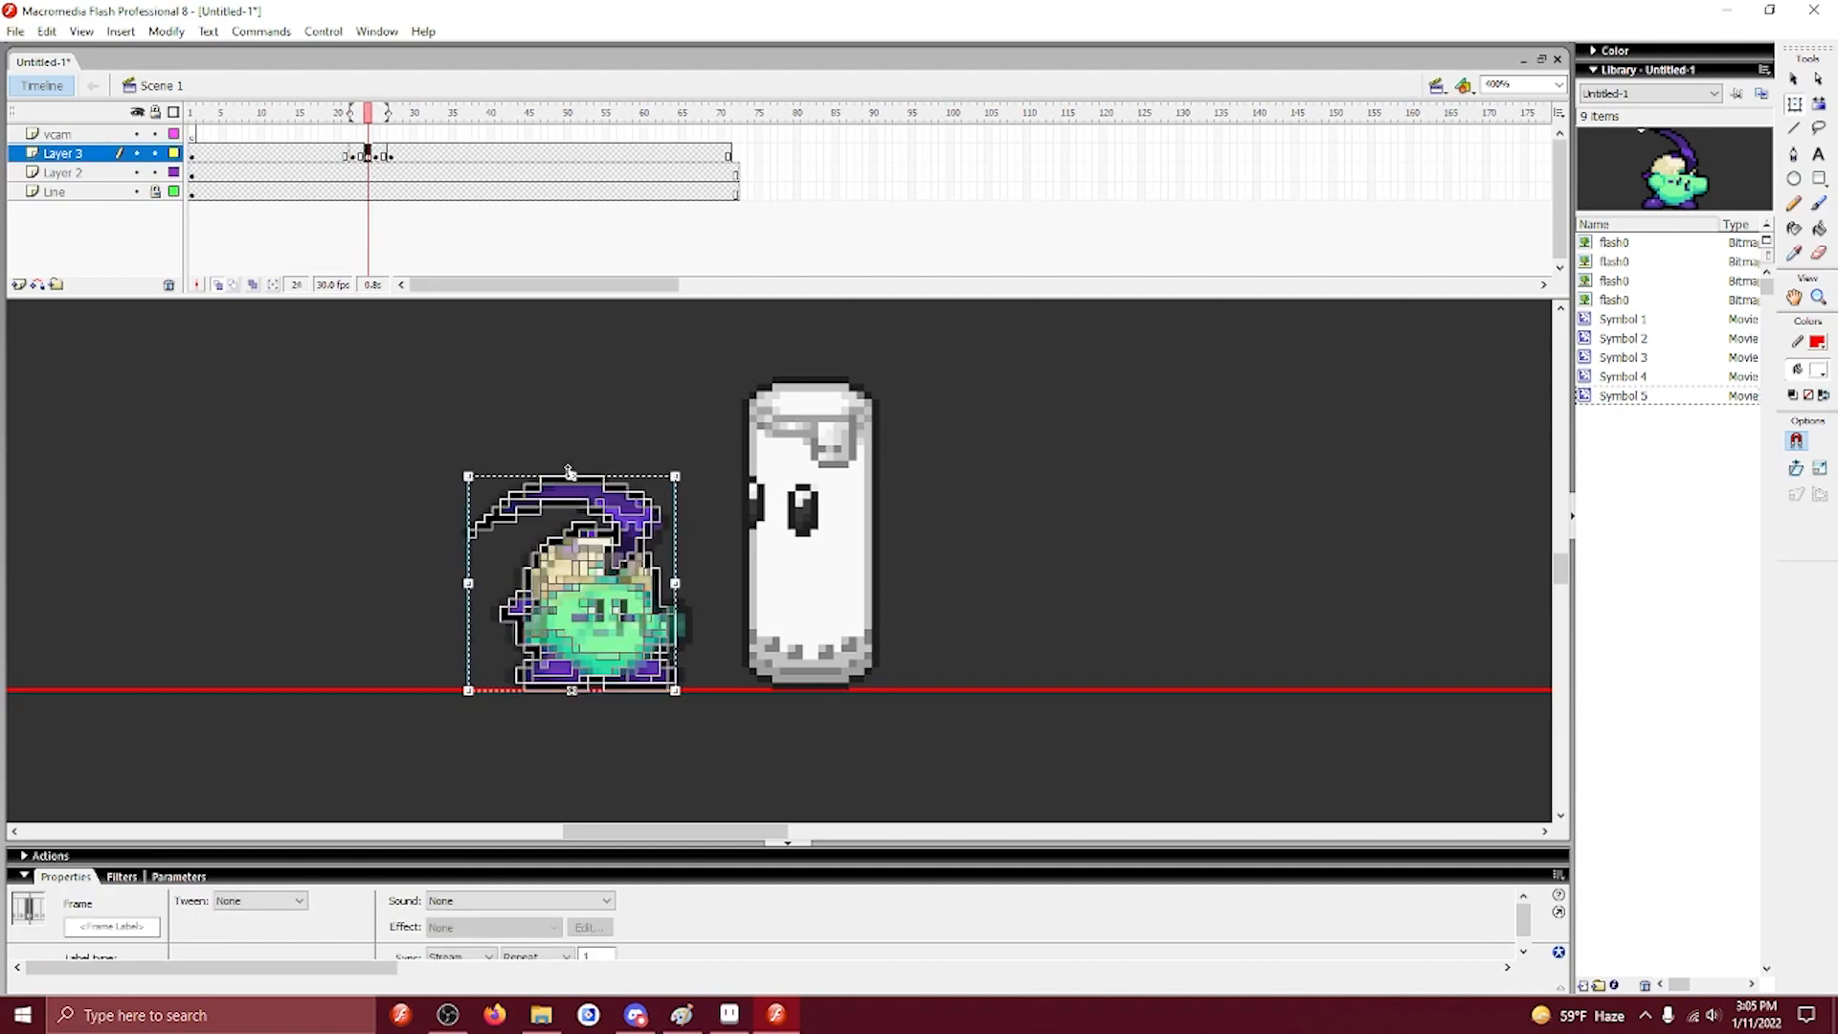
key("ctrl+z")
key("ctrl+y")
key("ctrl+z")
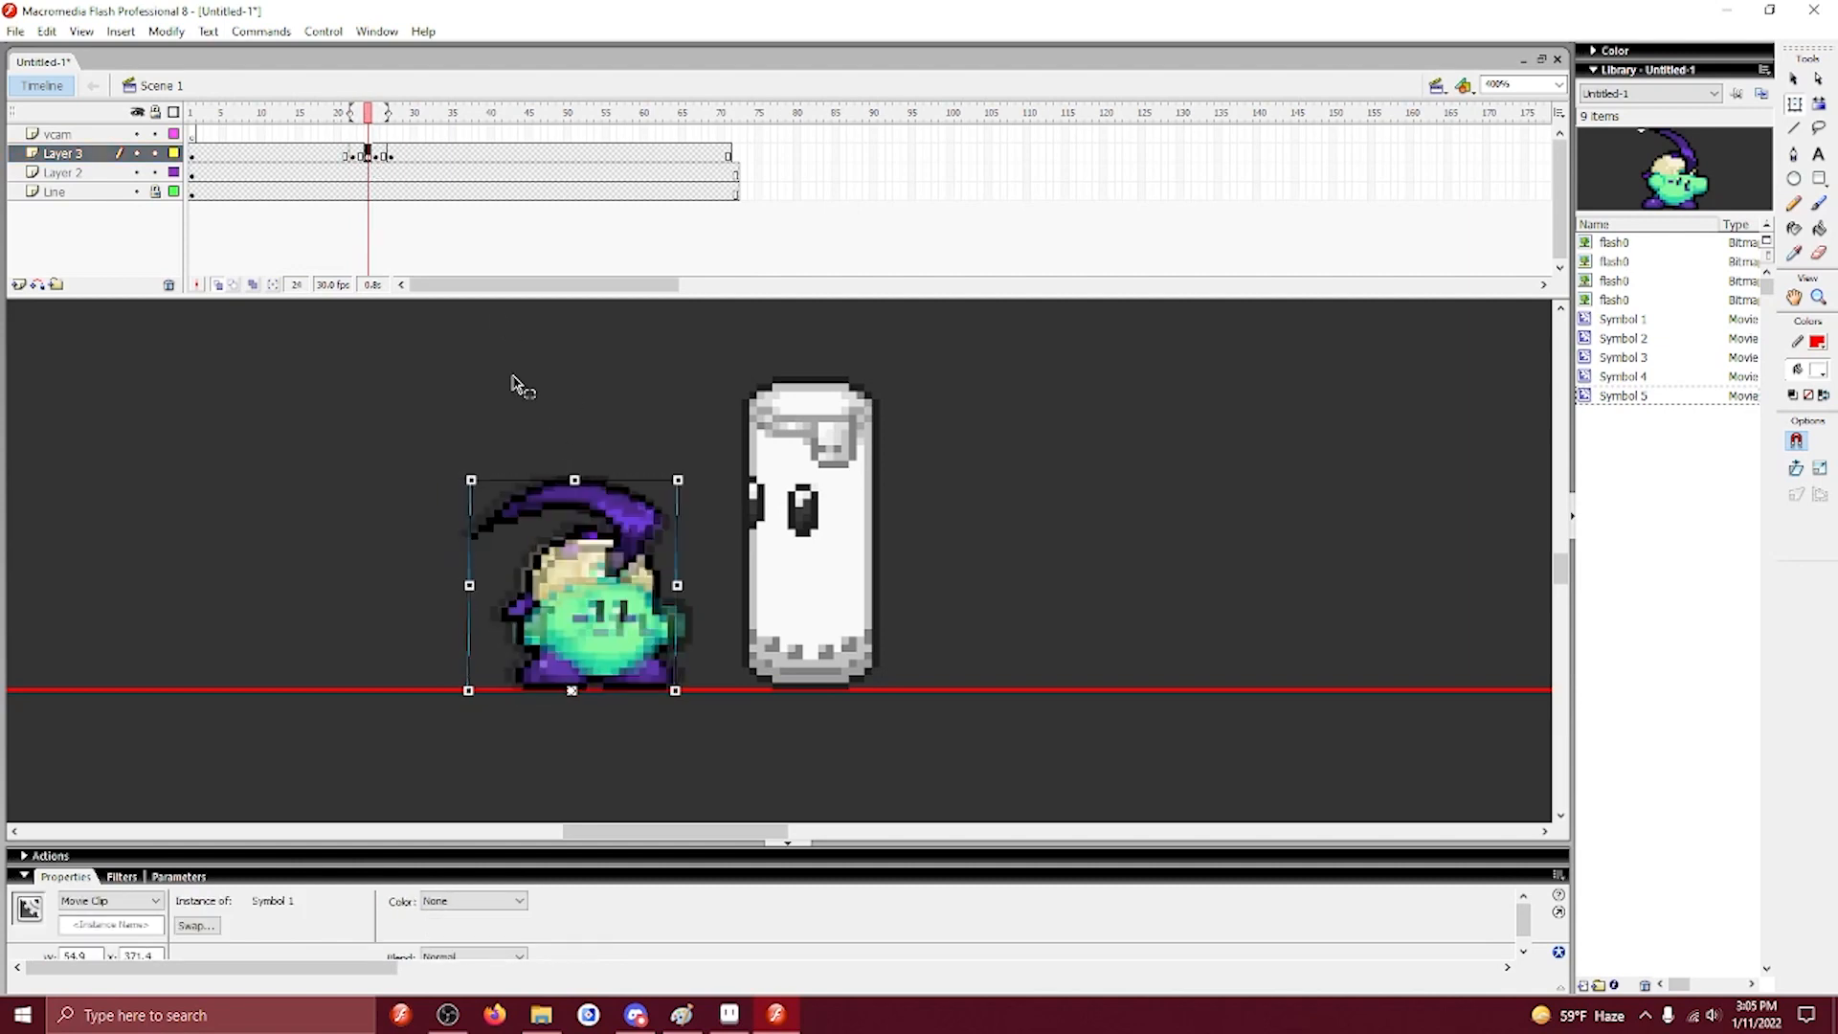
Step through the attack frames and replay the animation to review the adjusted poses.
left_click(375, 157)
left_click(398, 155)
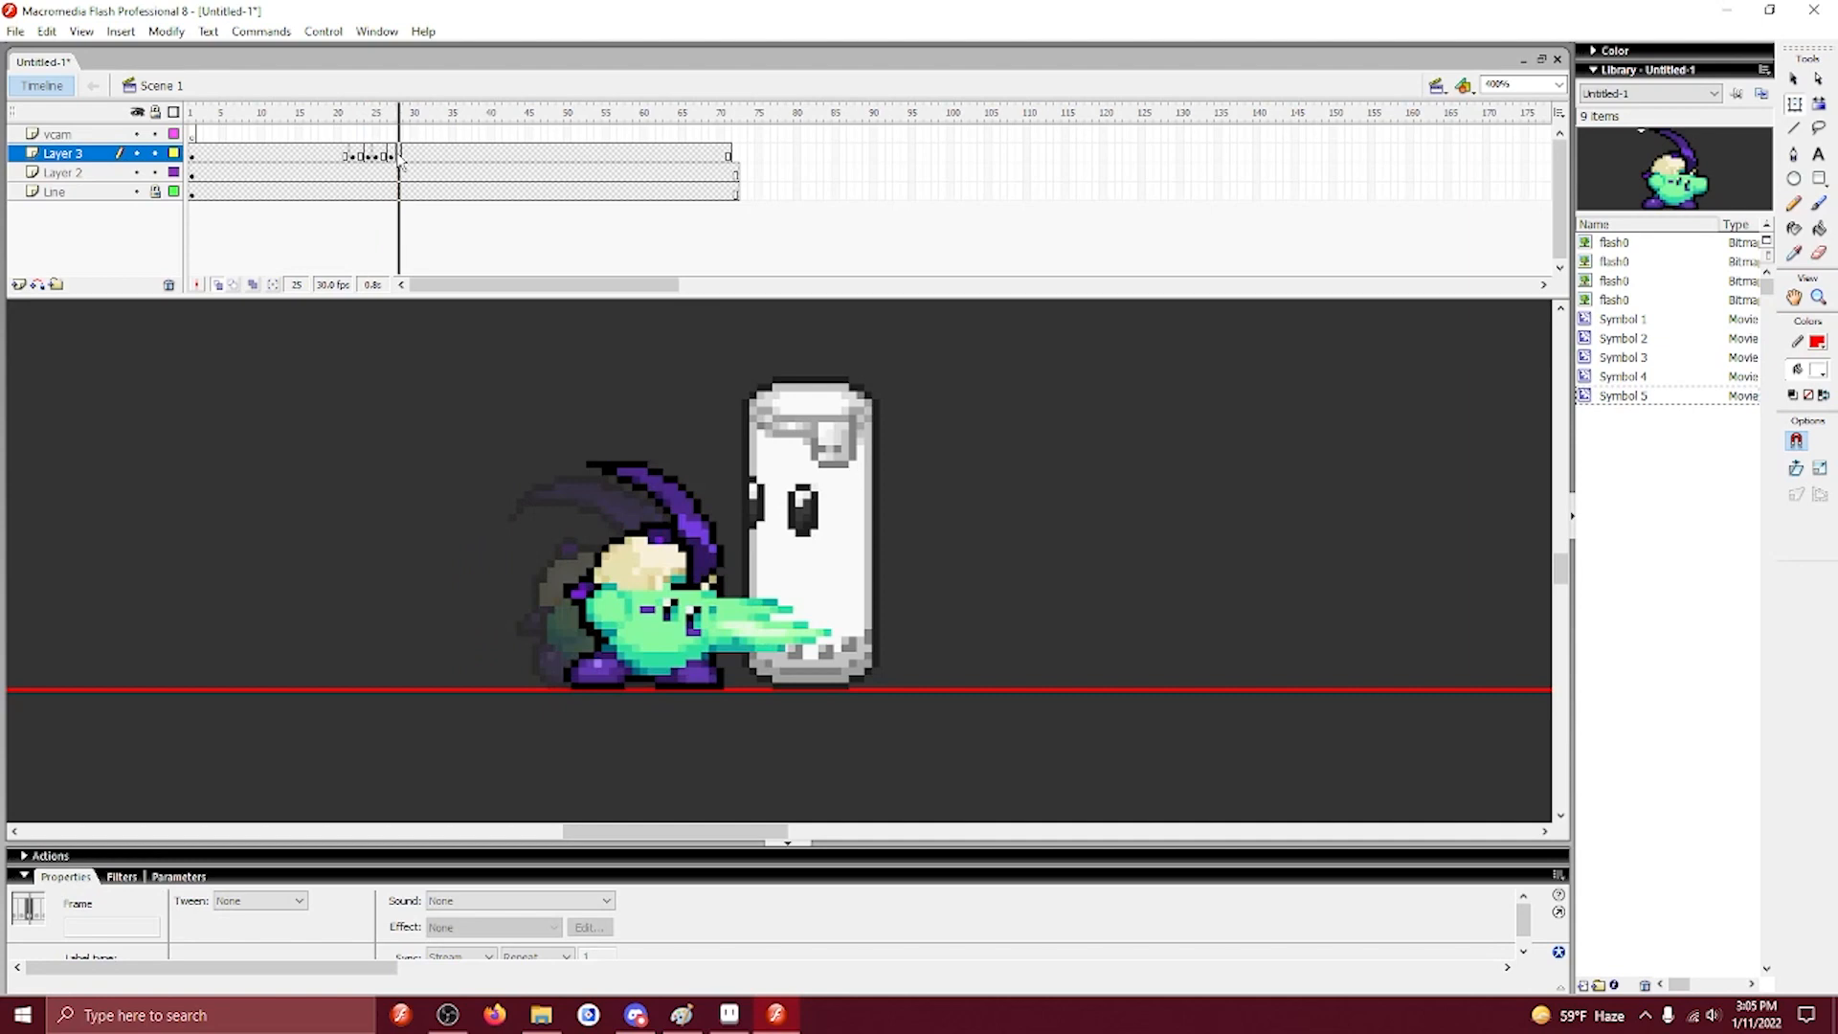
left_click(294, 154)
key("Return")
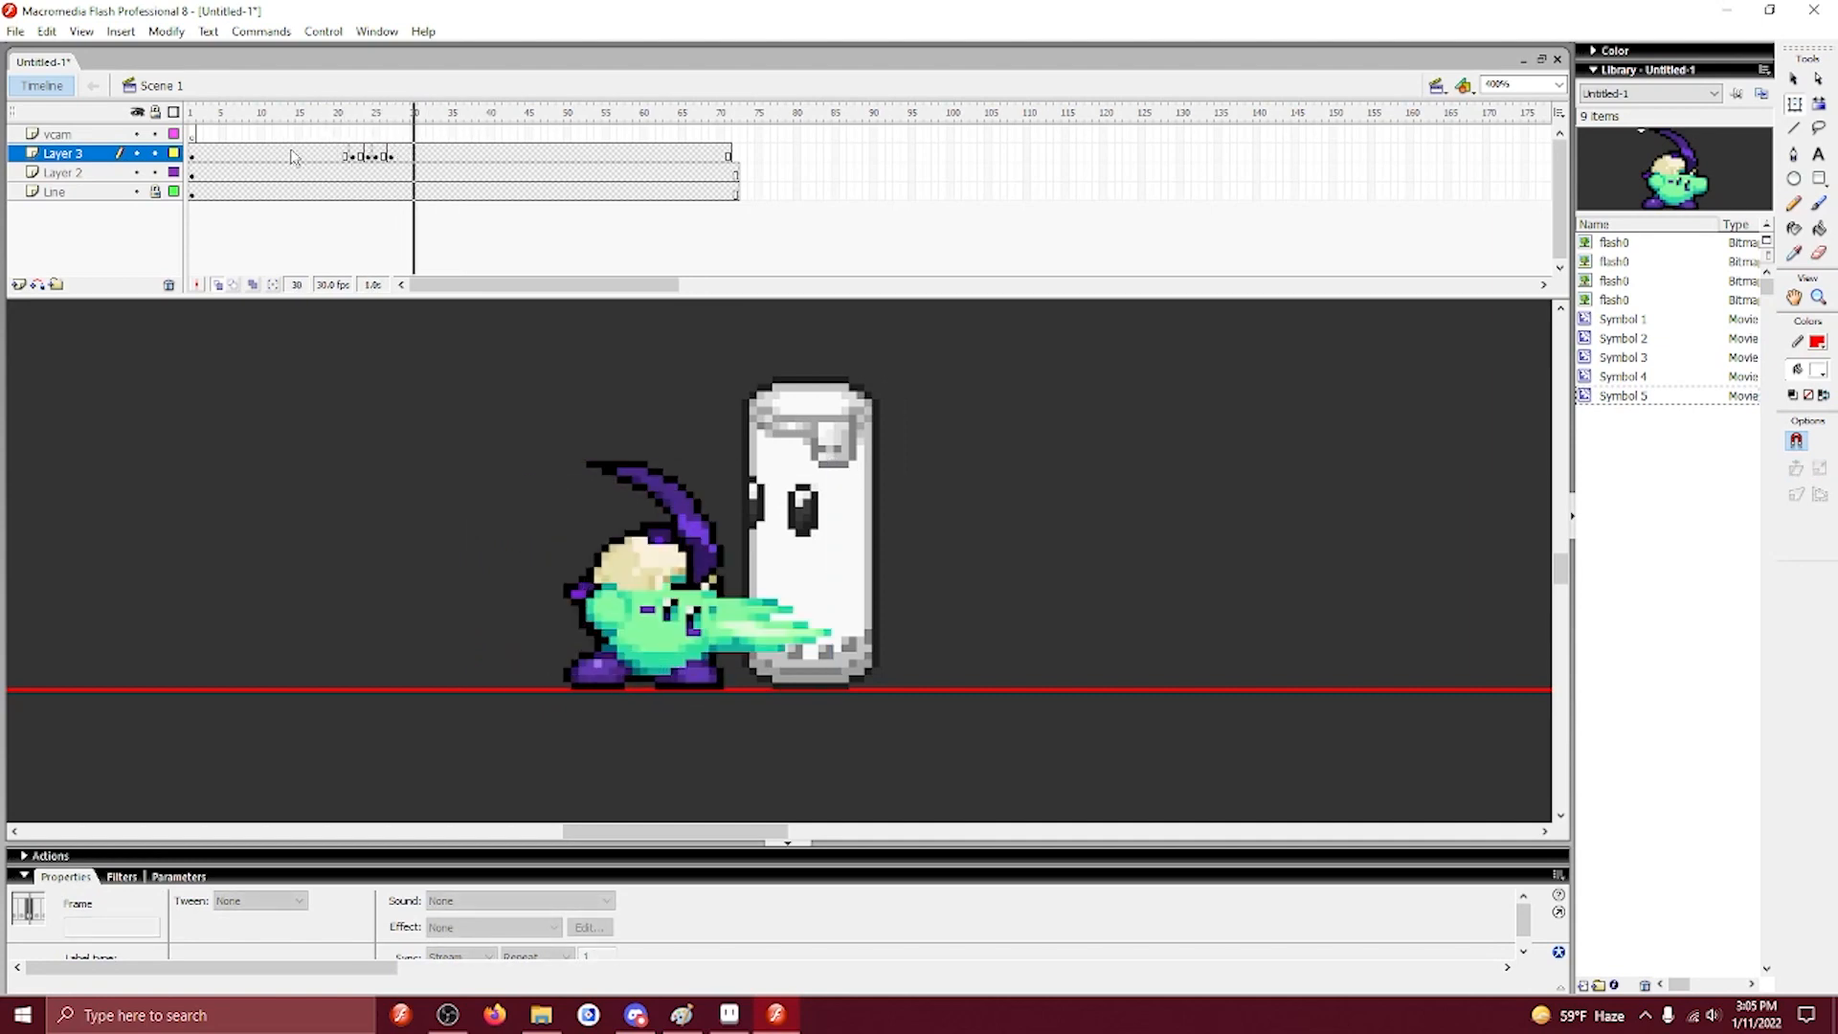
left_click(398, 155)
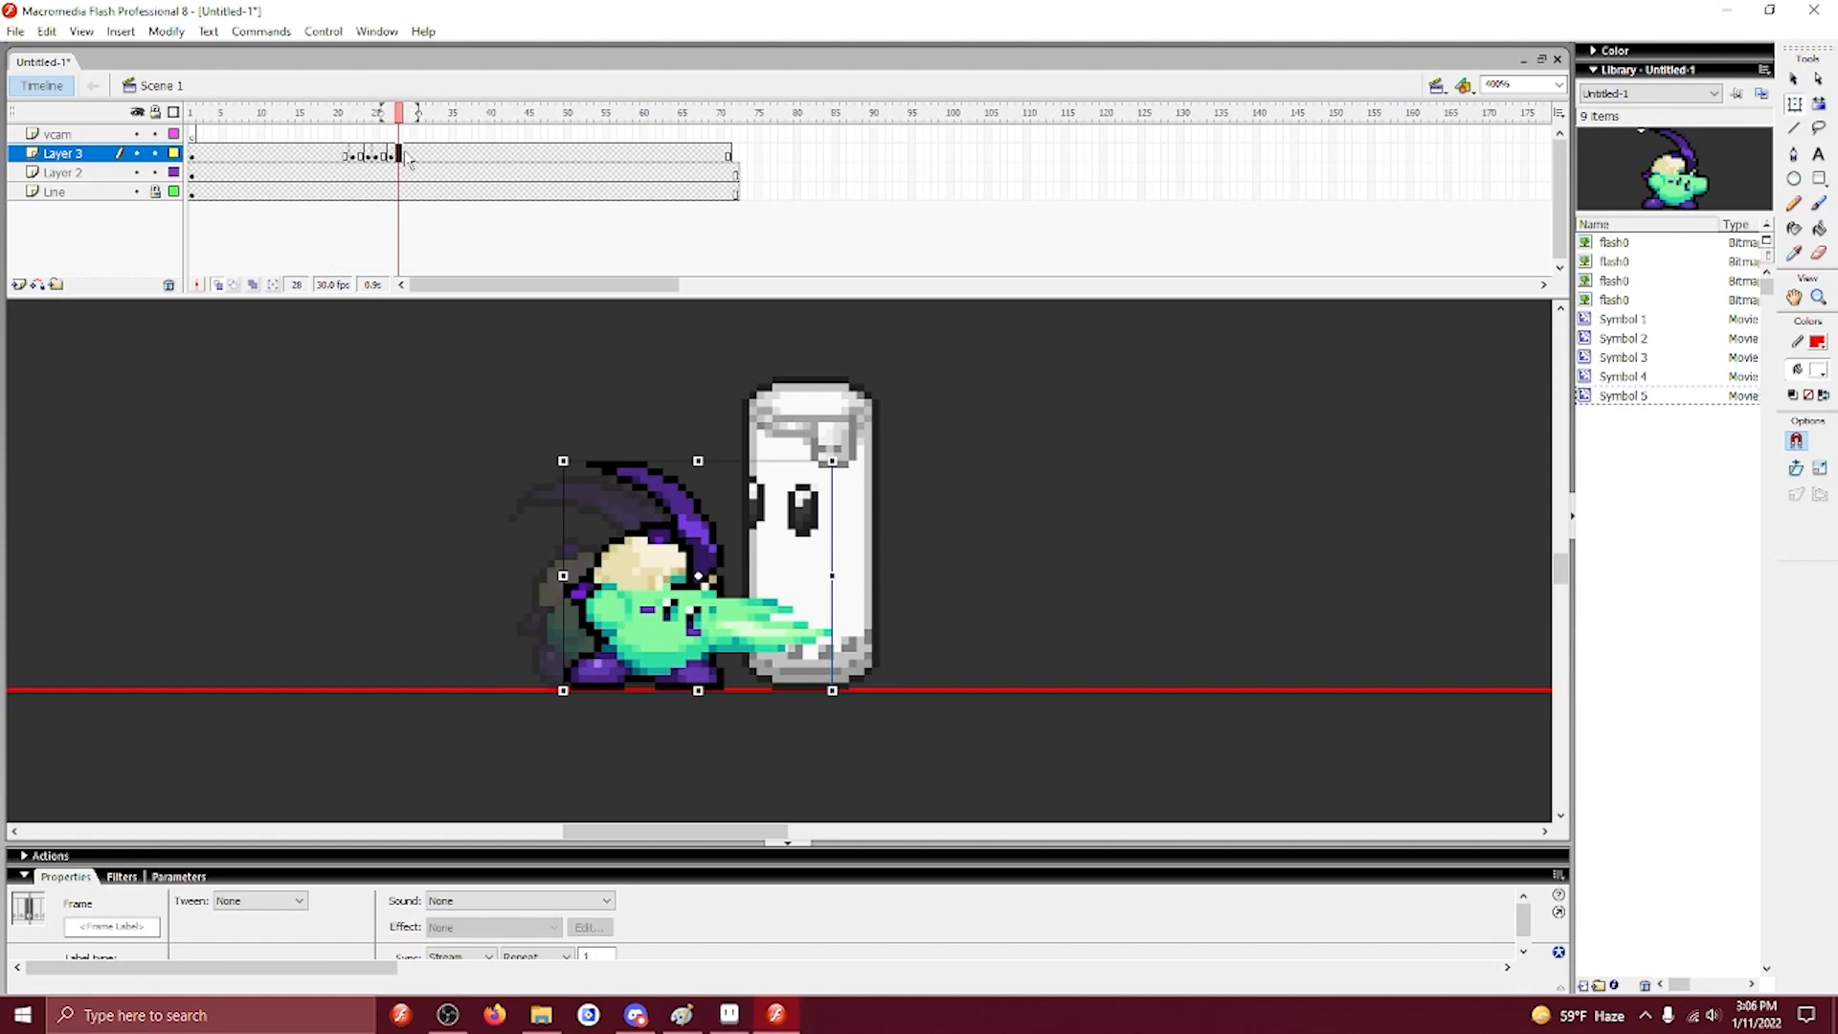
left_click(1006, 608)
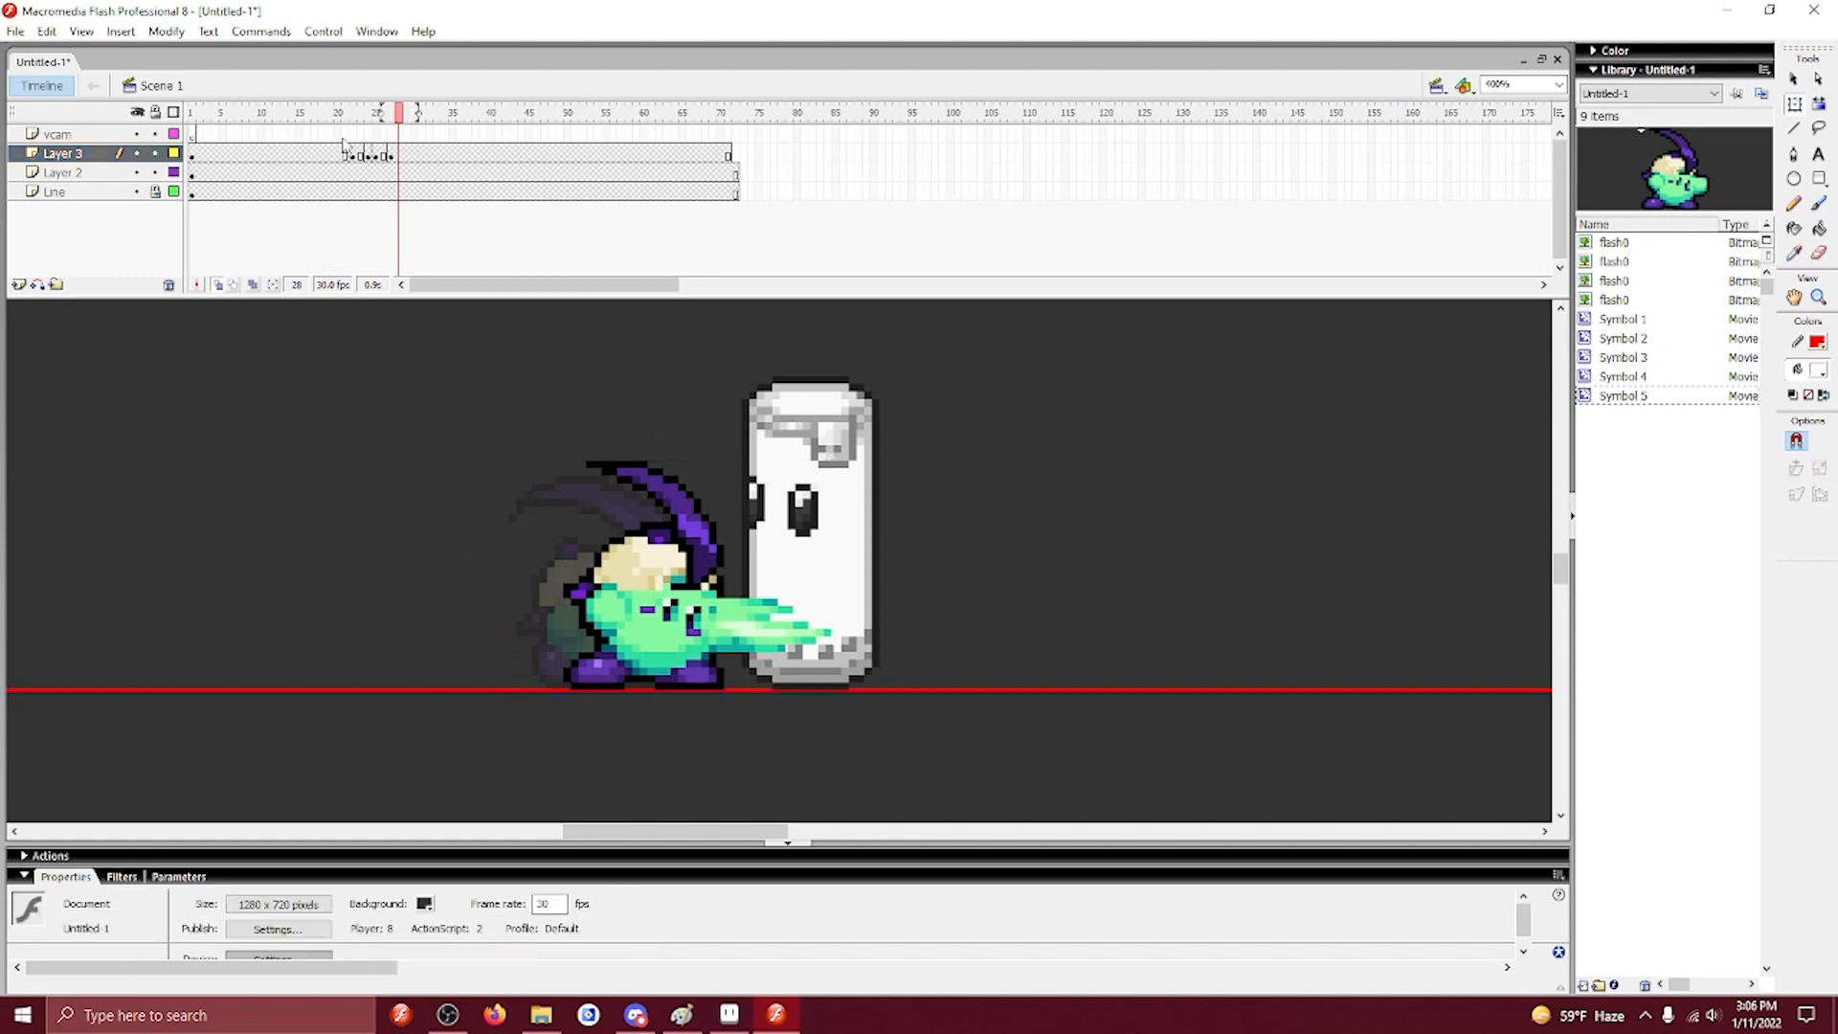
Add a keyframe at frame 29 of Layer 3 and swap its slashing pose for Symbol 5.
left_click(406, 156)
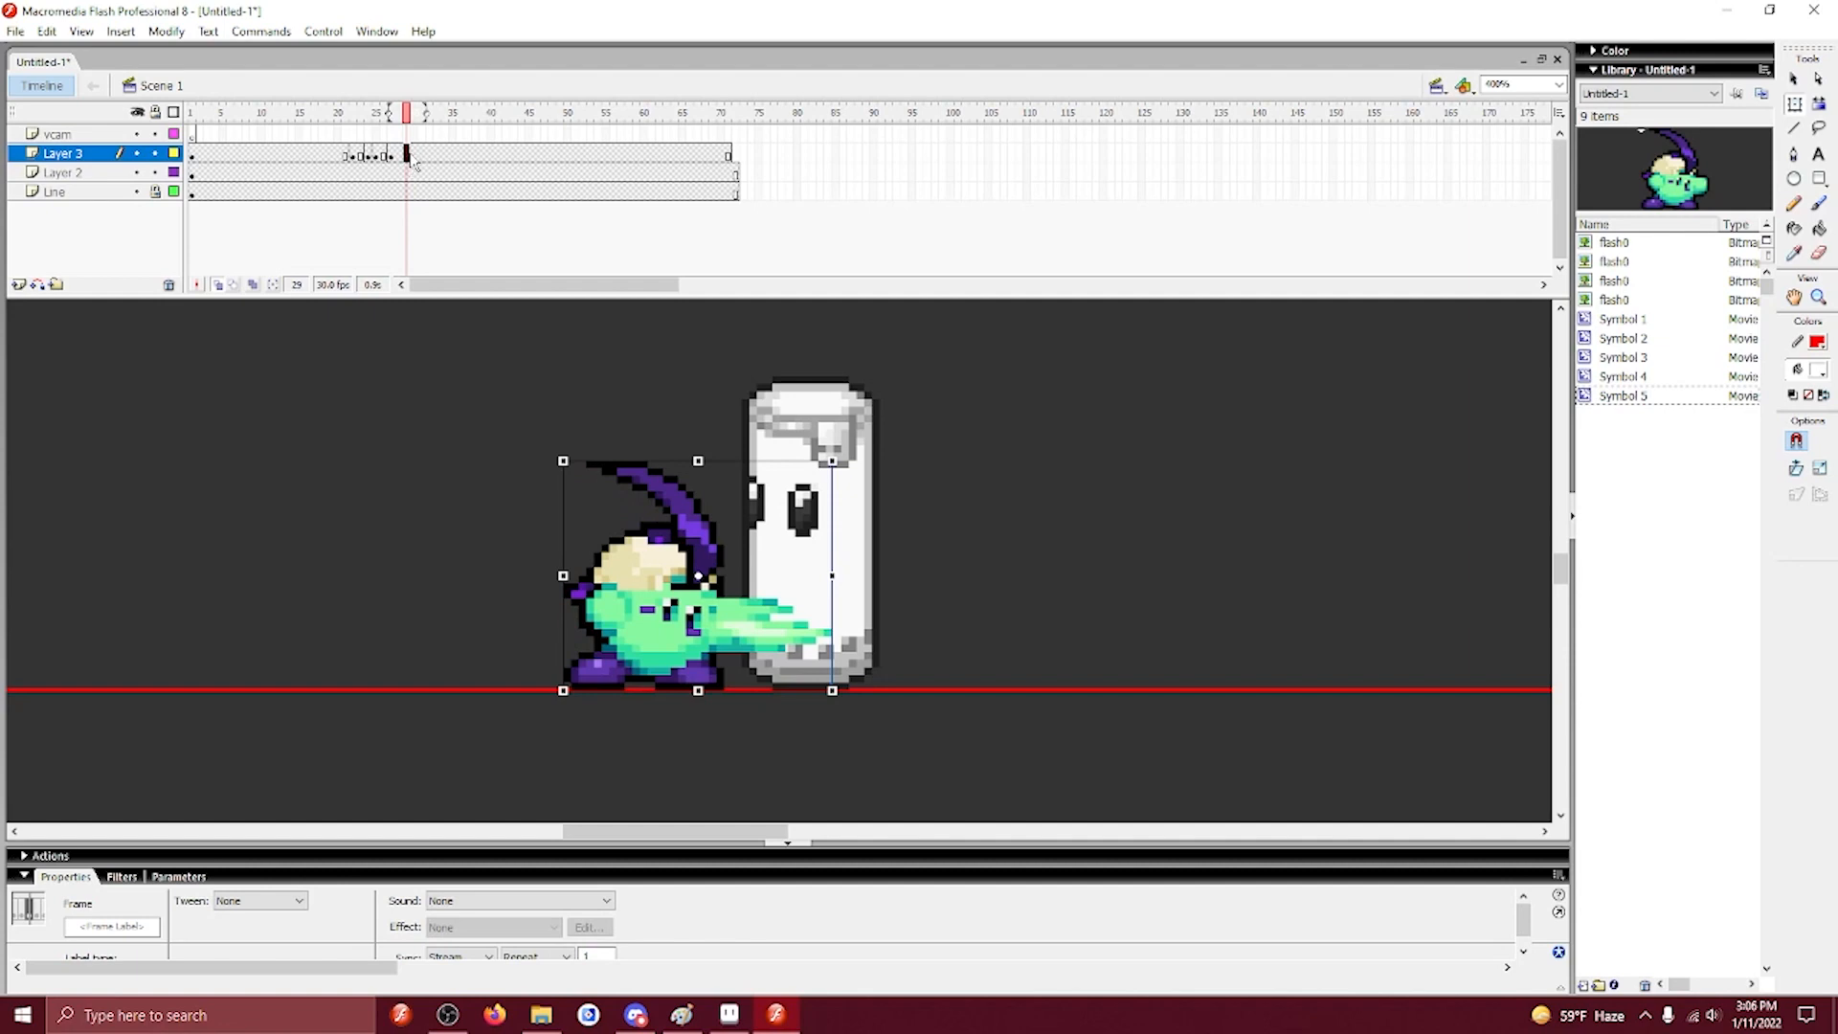
left_click(686, 618)
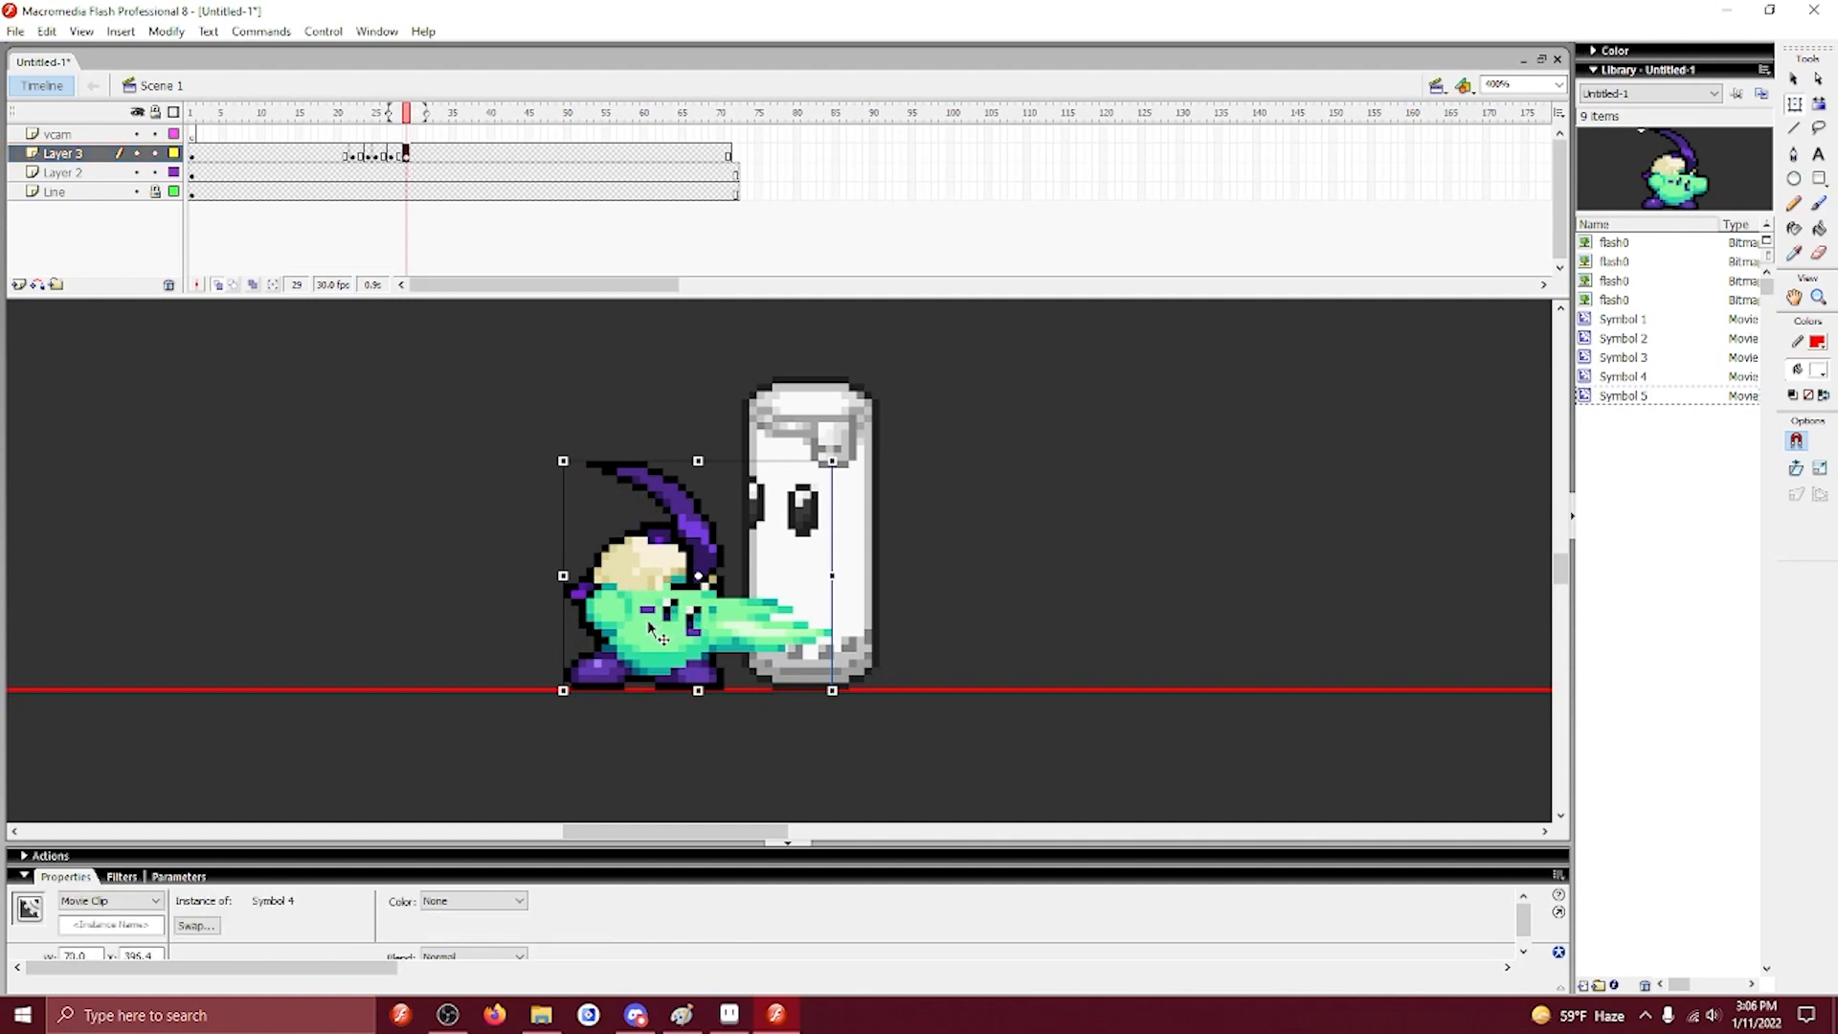
left_click(196, 925)
key("Down")
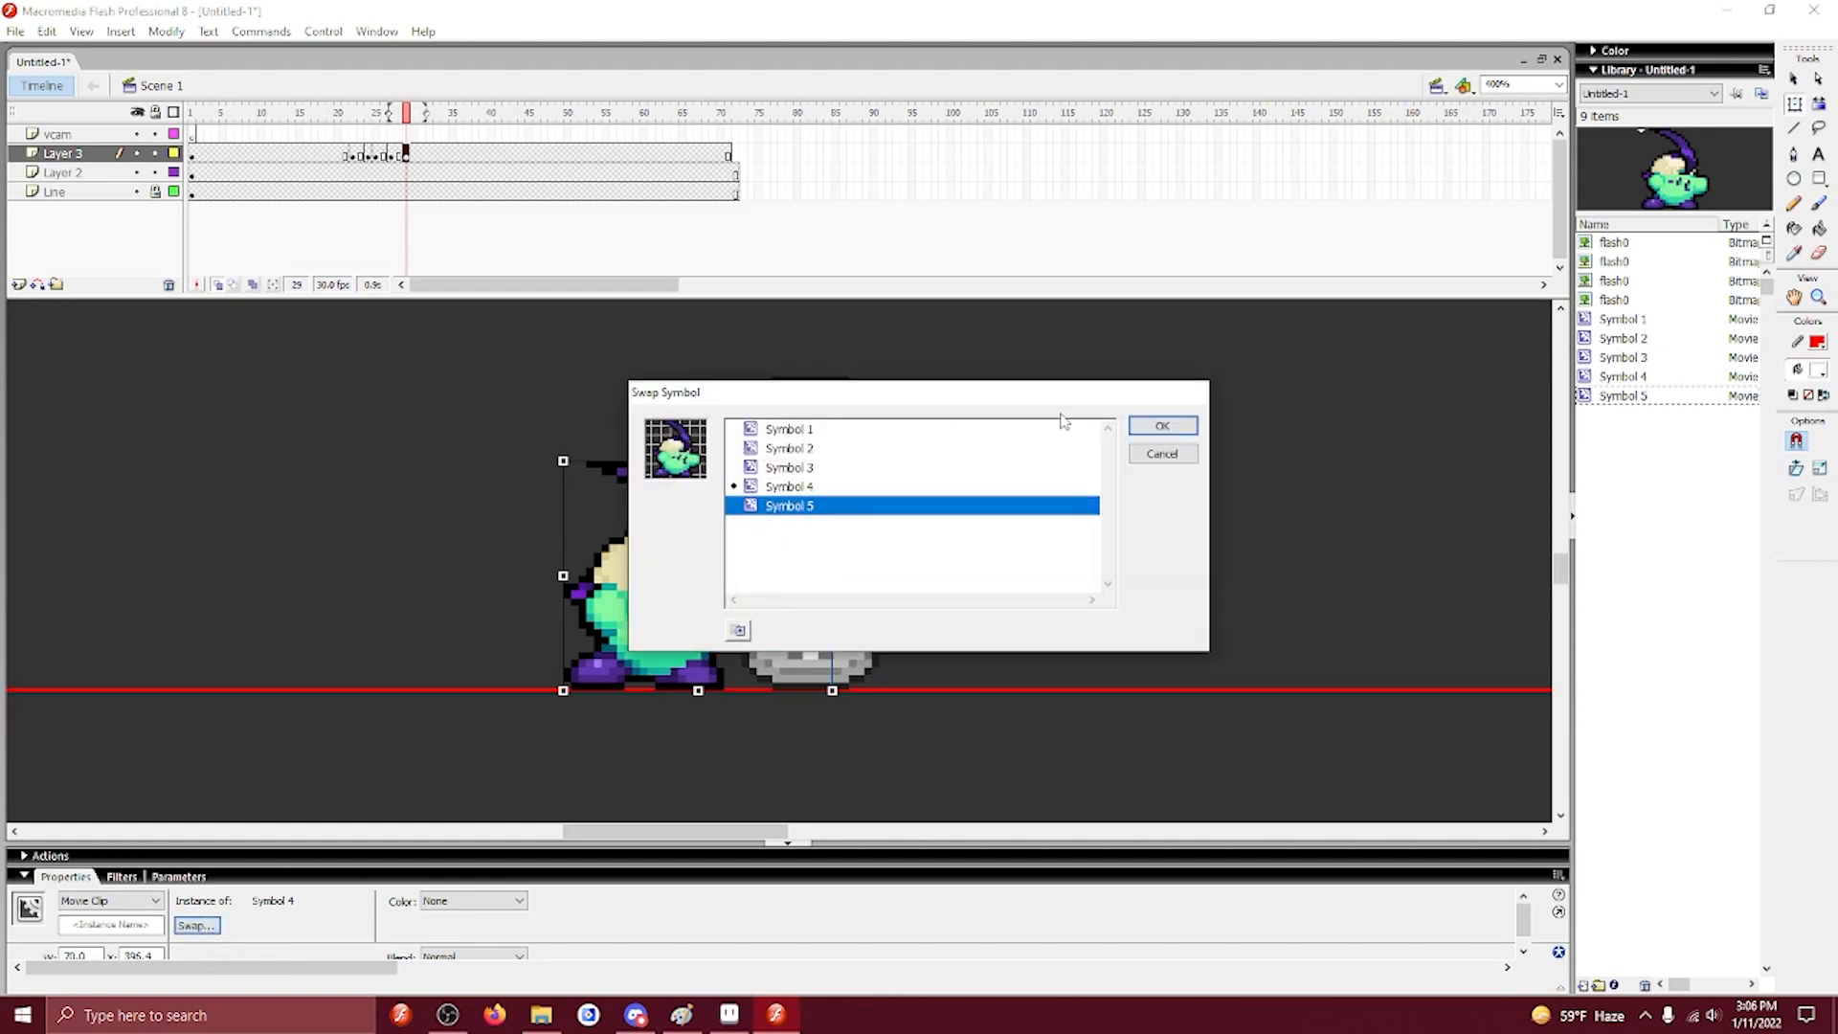
left_click(1162, 426)
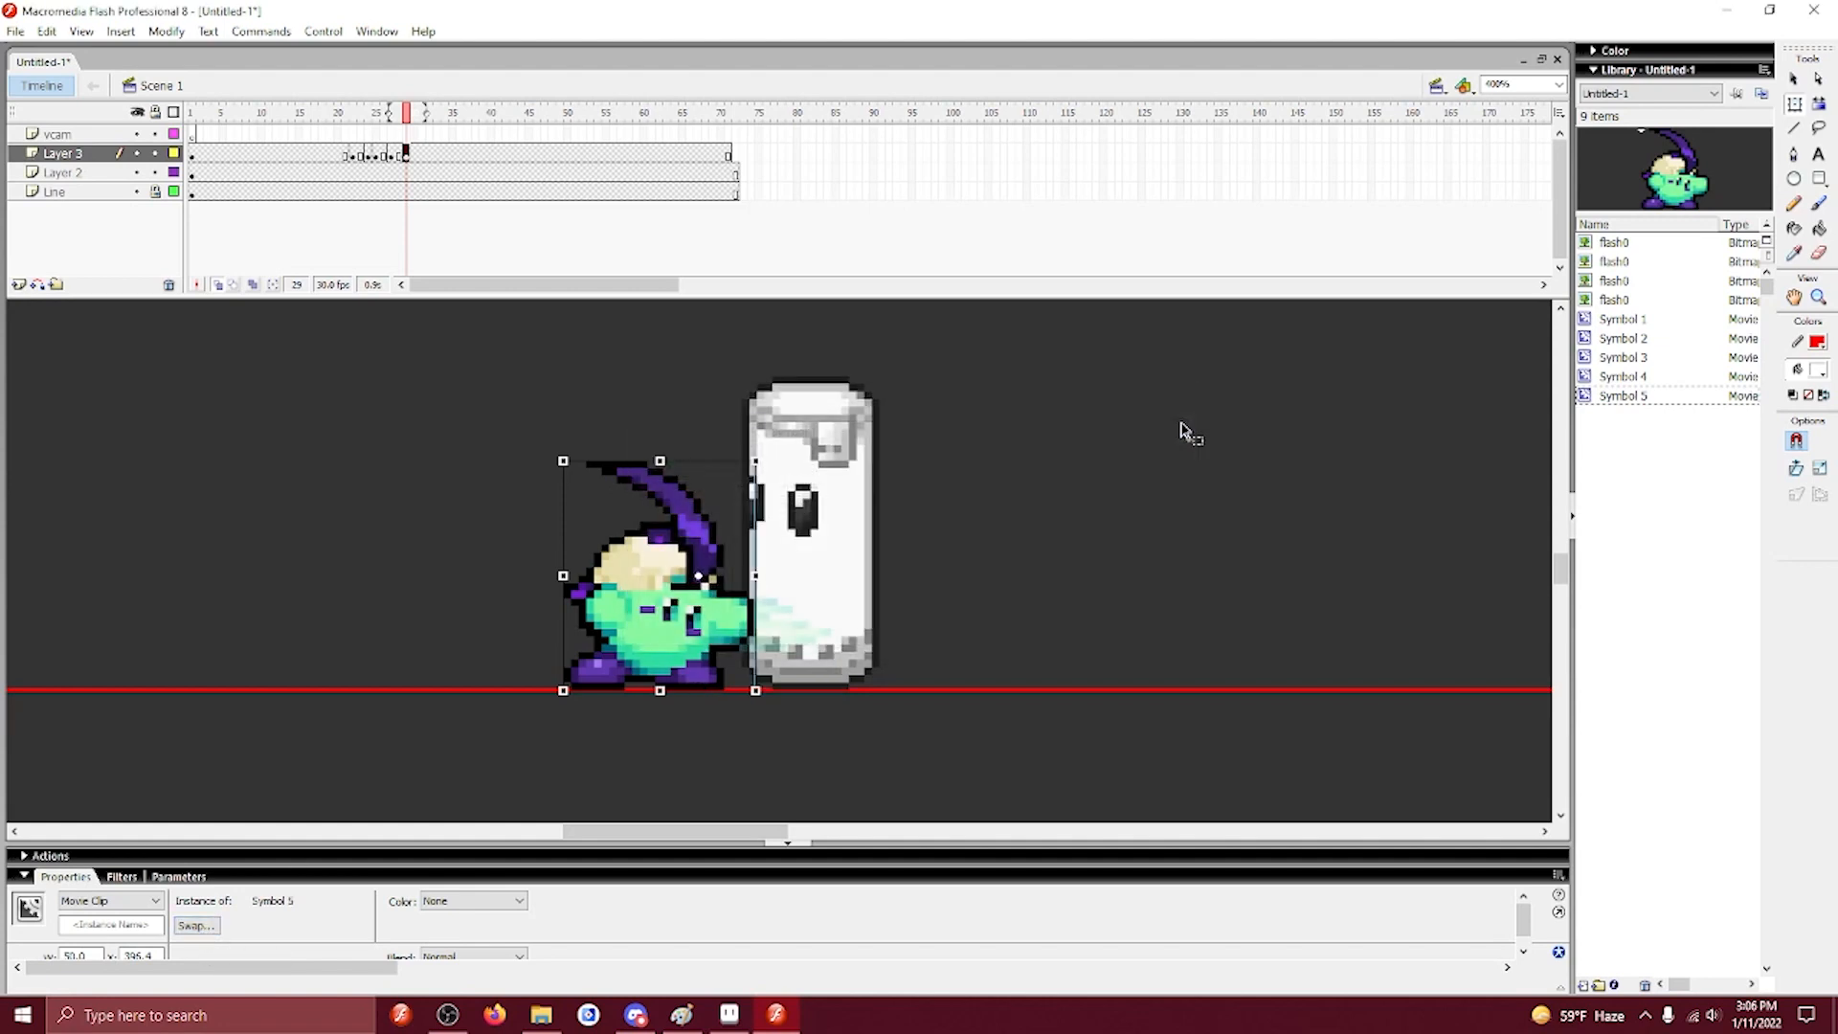
left_click(1175, 766)
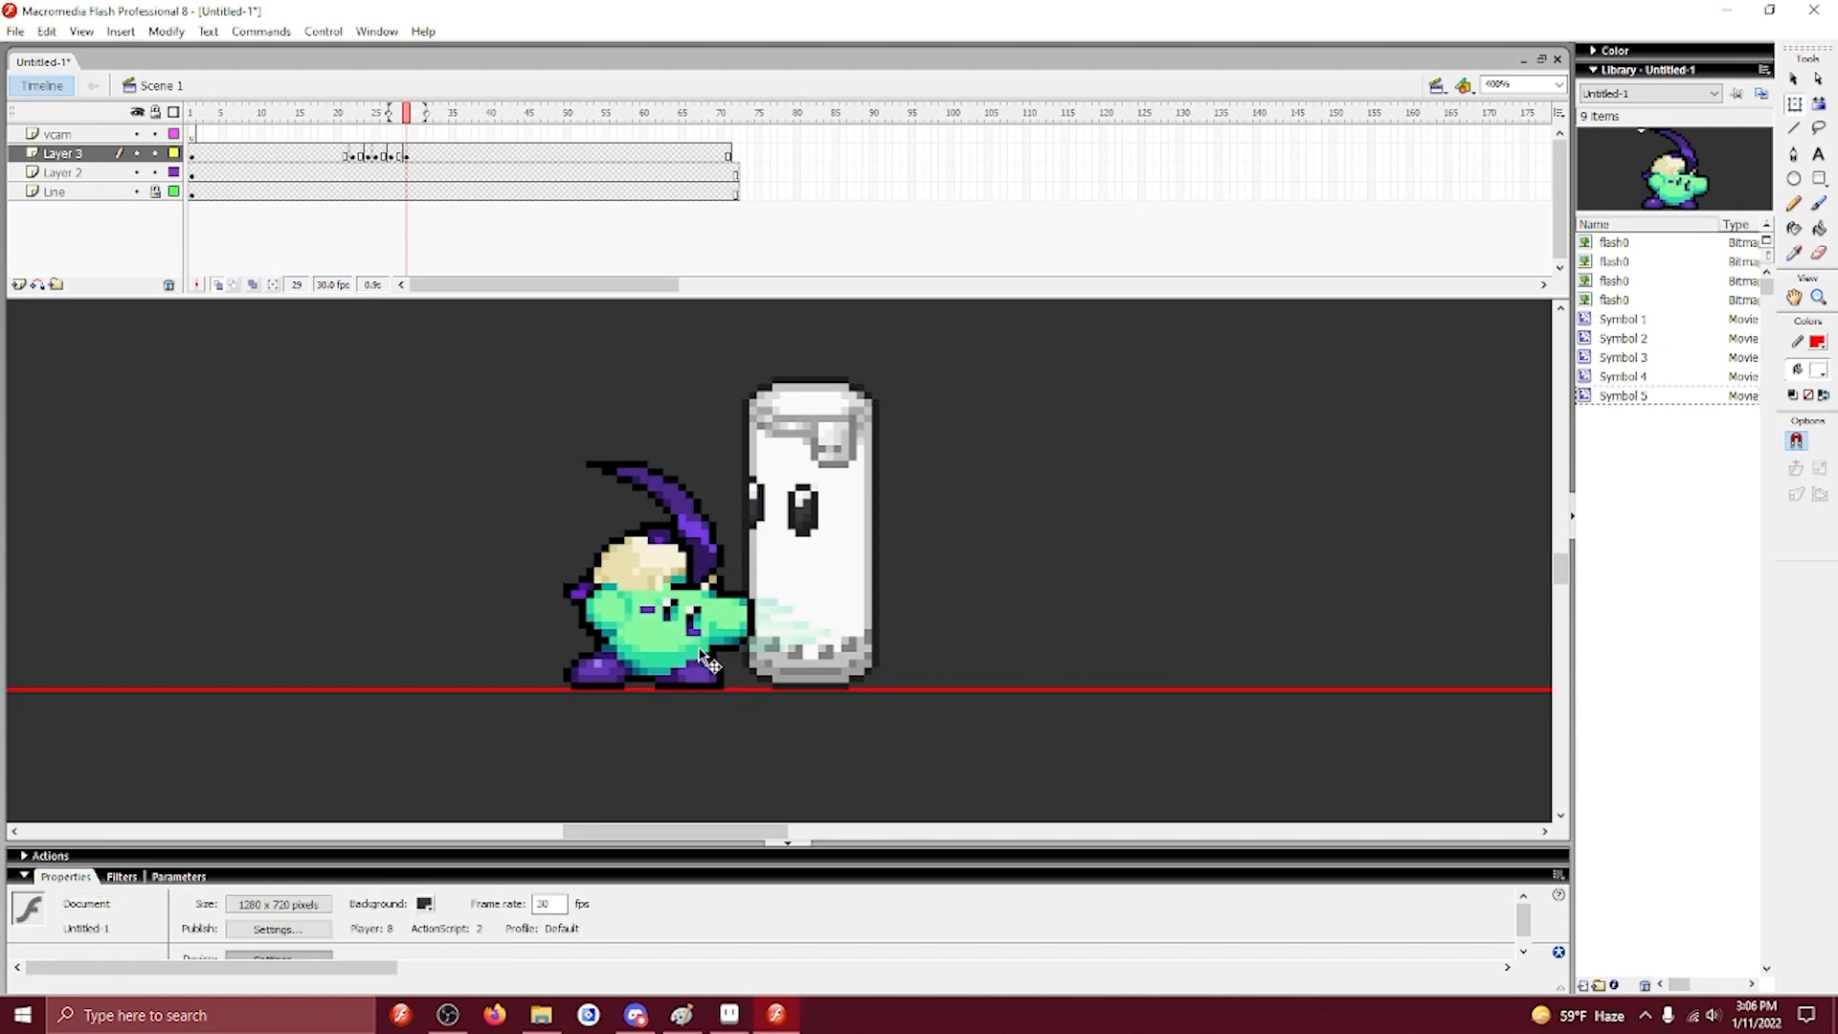
Add keyframes at frames 31 to 34 of Layer 3, centre the character's pivot at its base and nudge it slightly toward the sandbag.
left_click(422, 155)
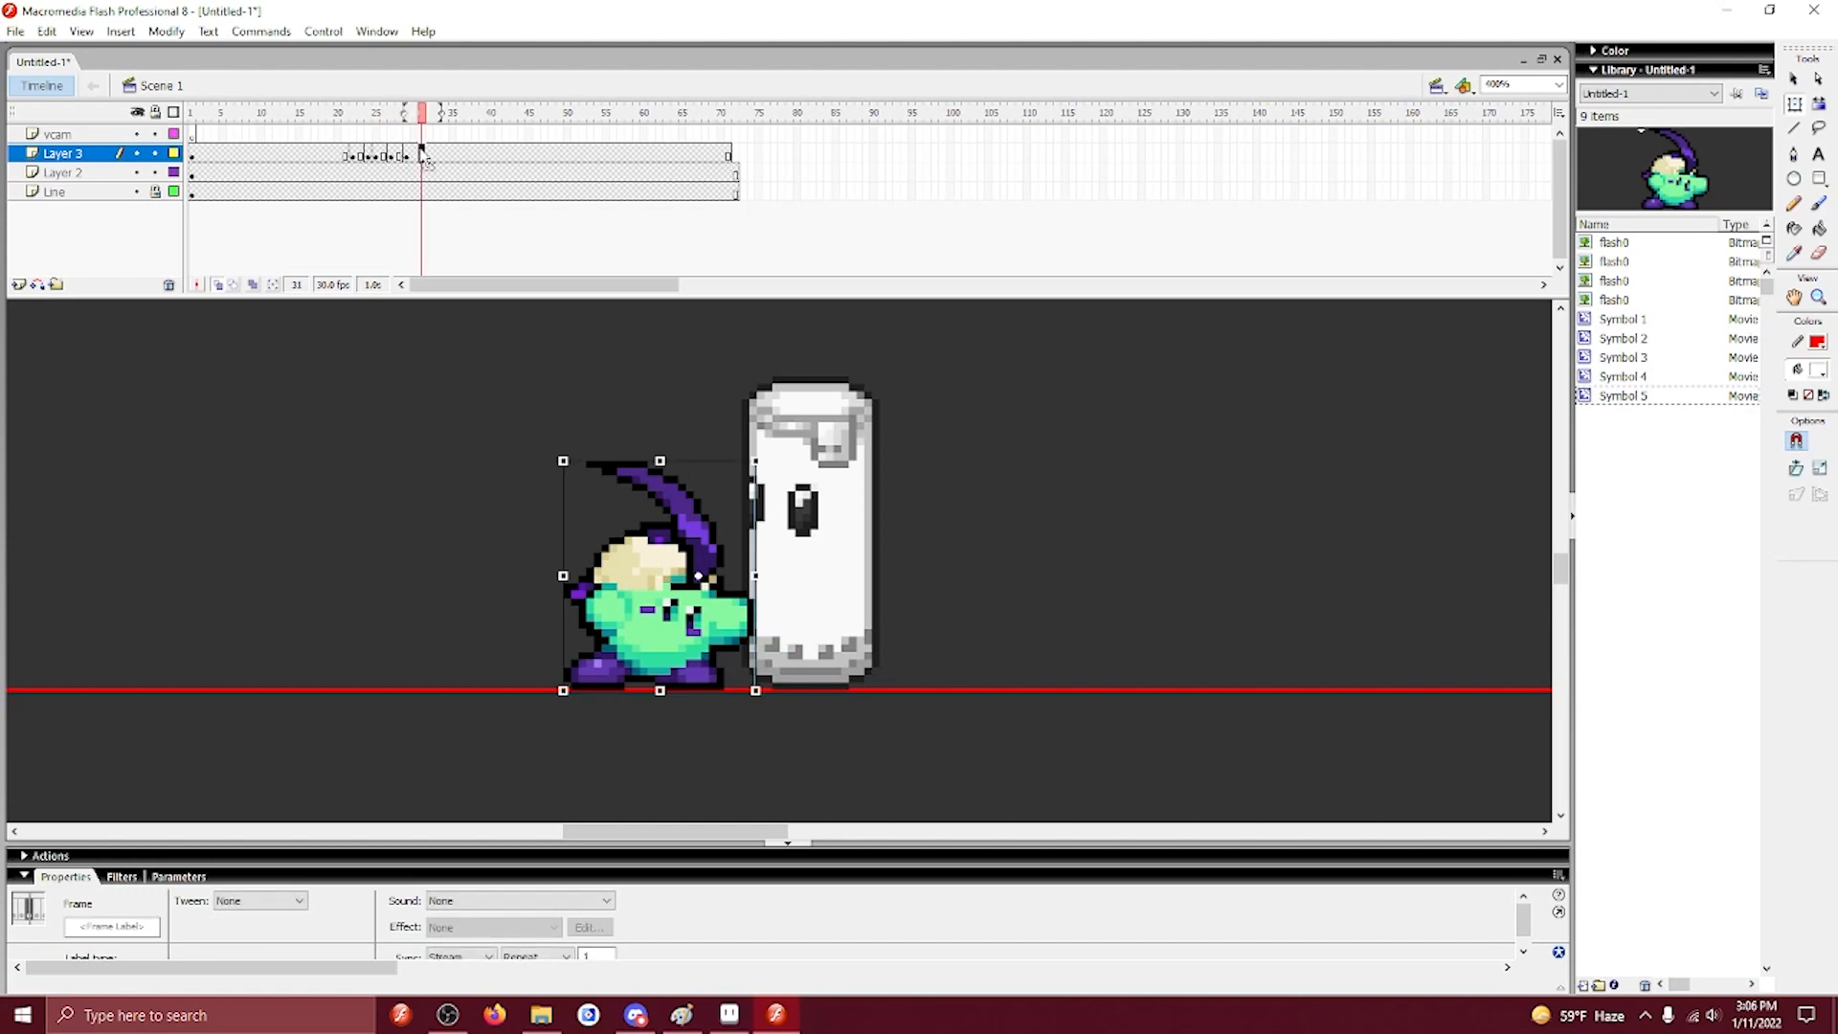
left_click(661, 693)
left_click(422, 155)
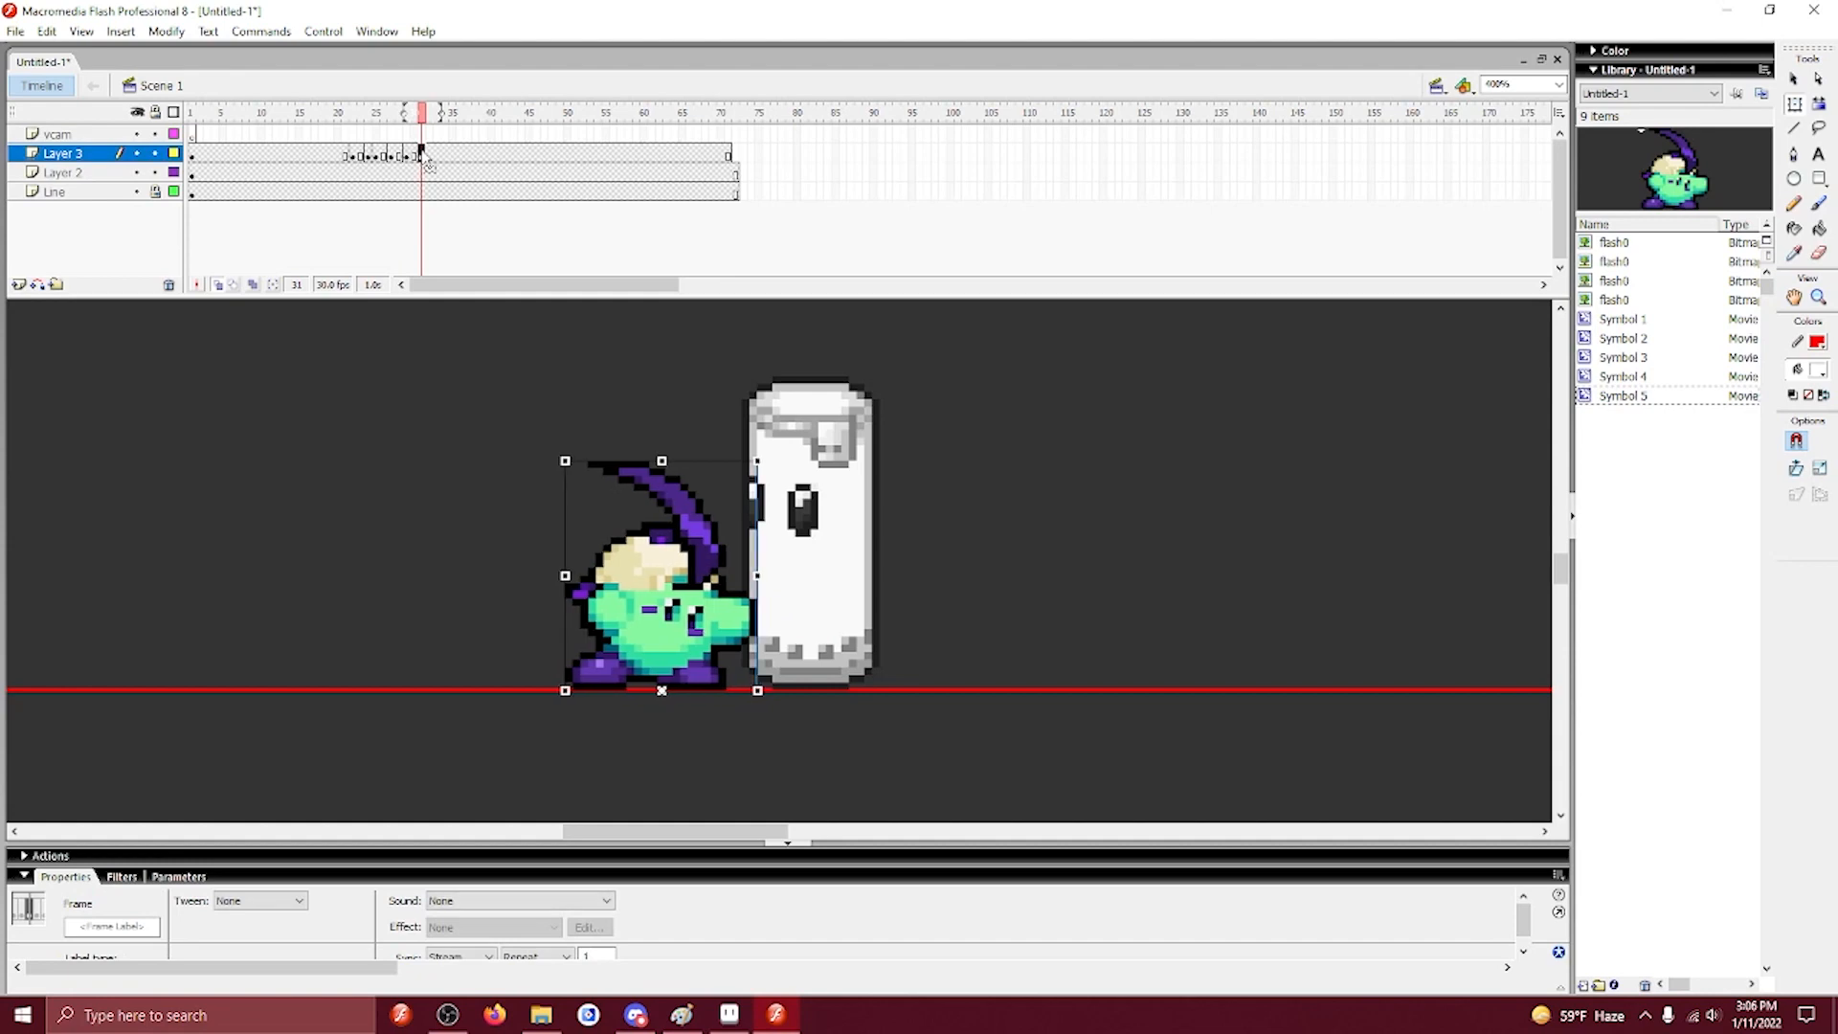
left_click(429, 156)
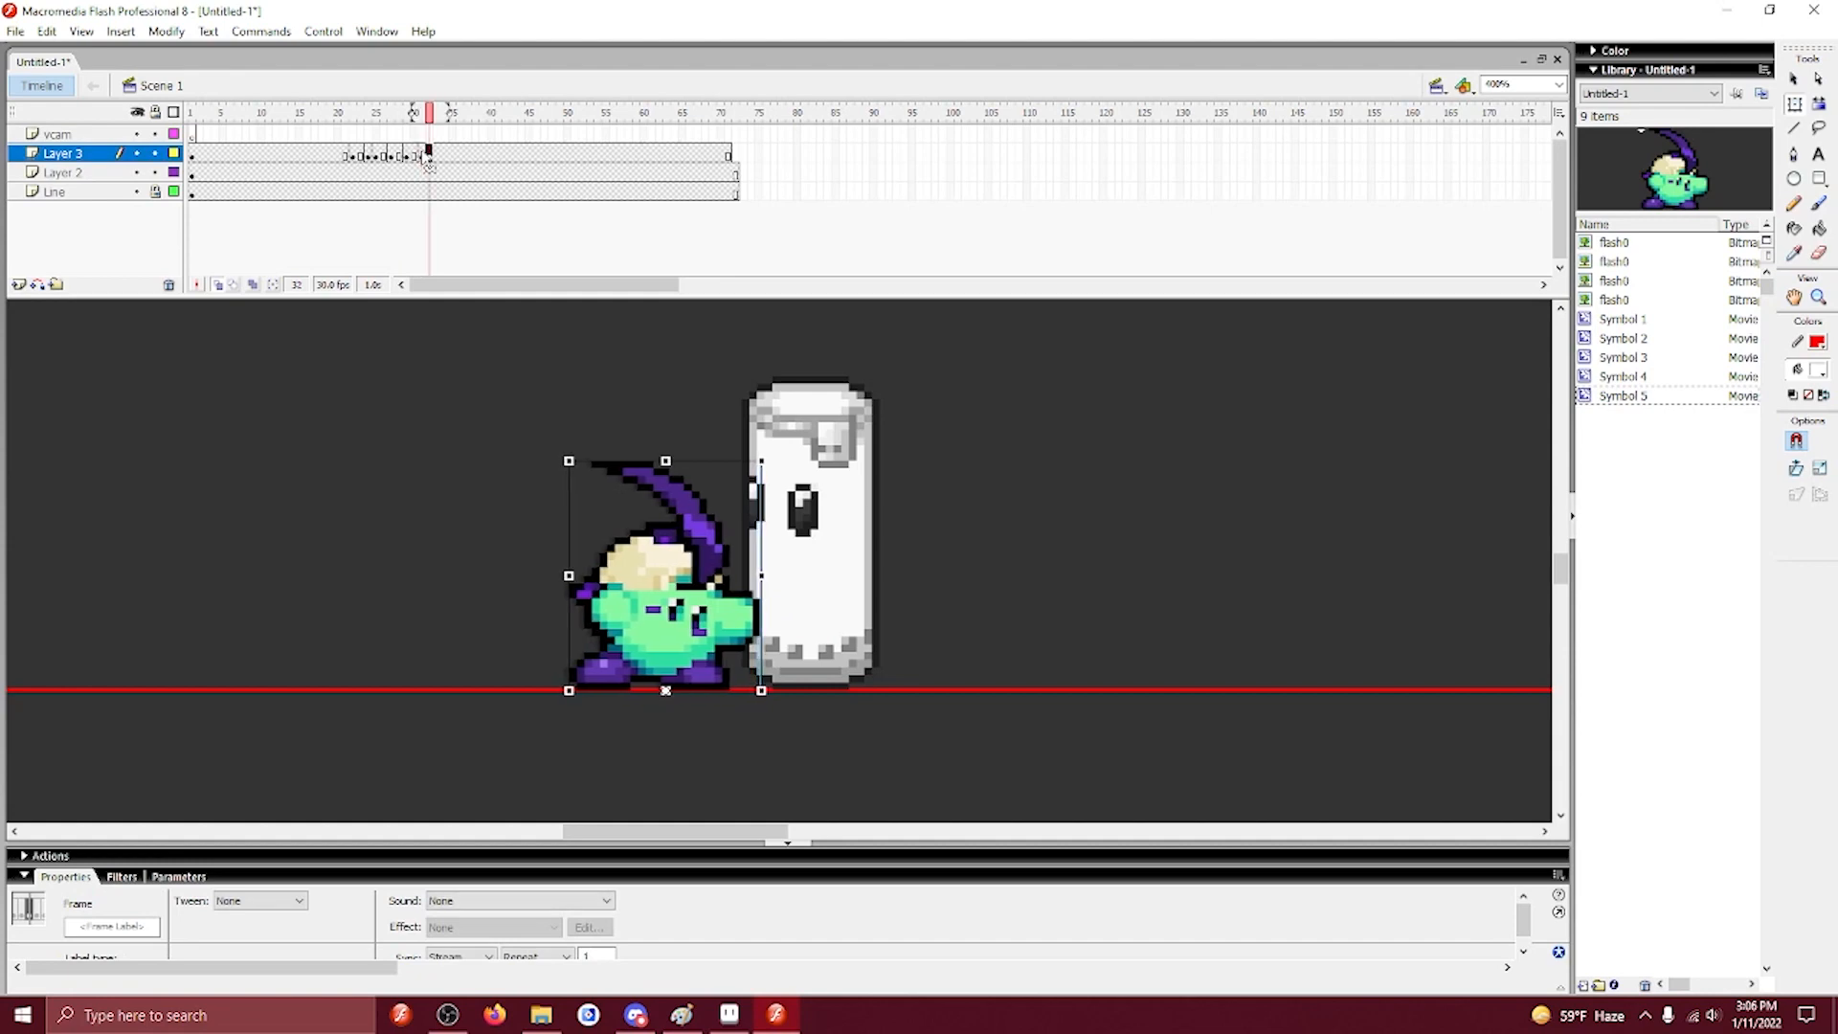
key("period")
key("period")
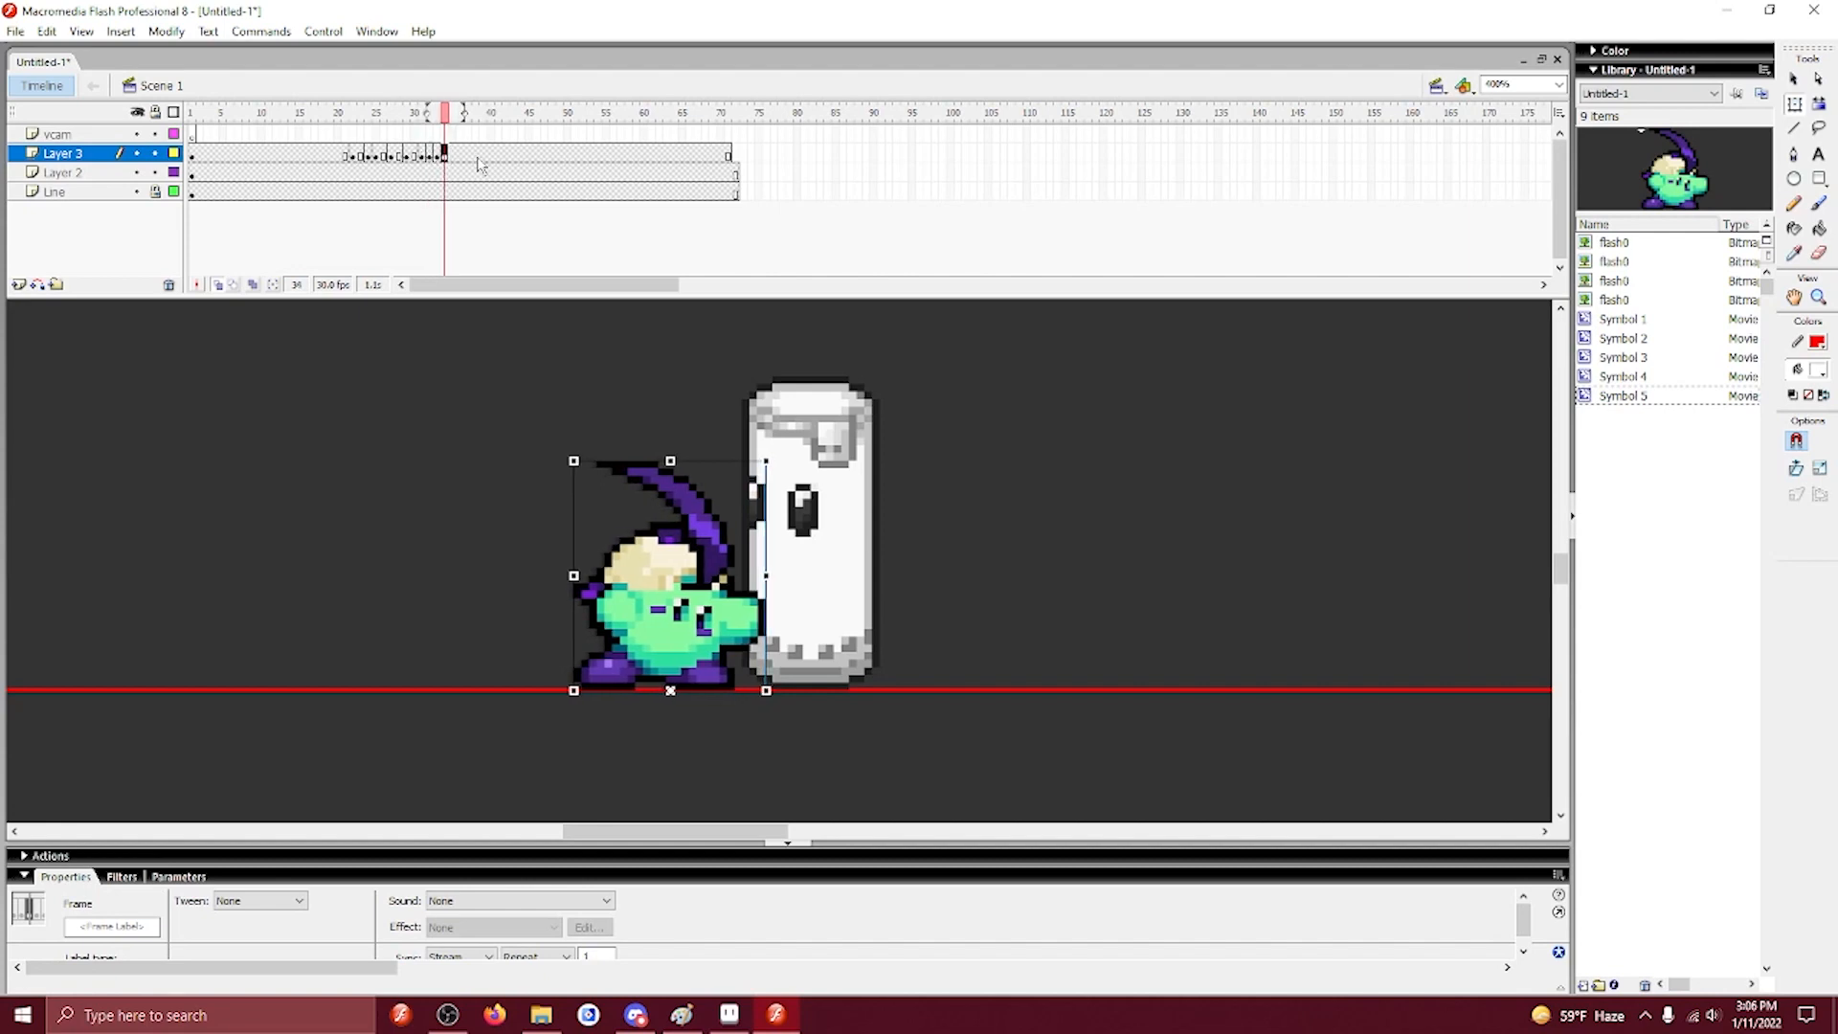
Replay the attack from before the slash several times to review the character's follow-through.
left_click(311, 155)
key("Return")
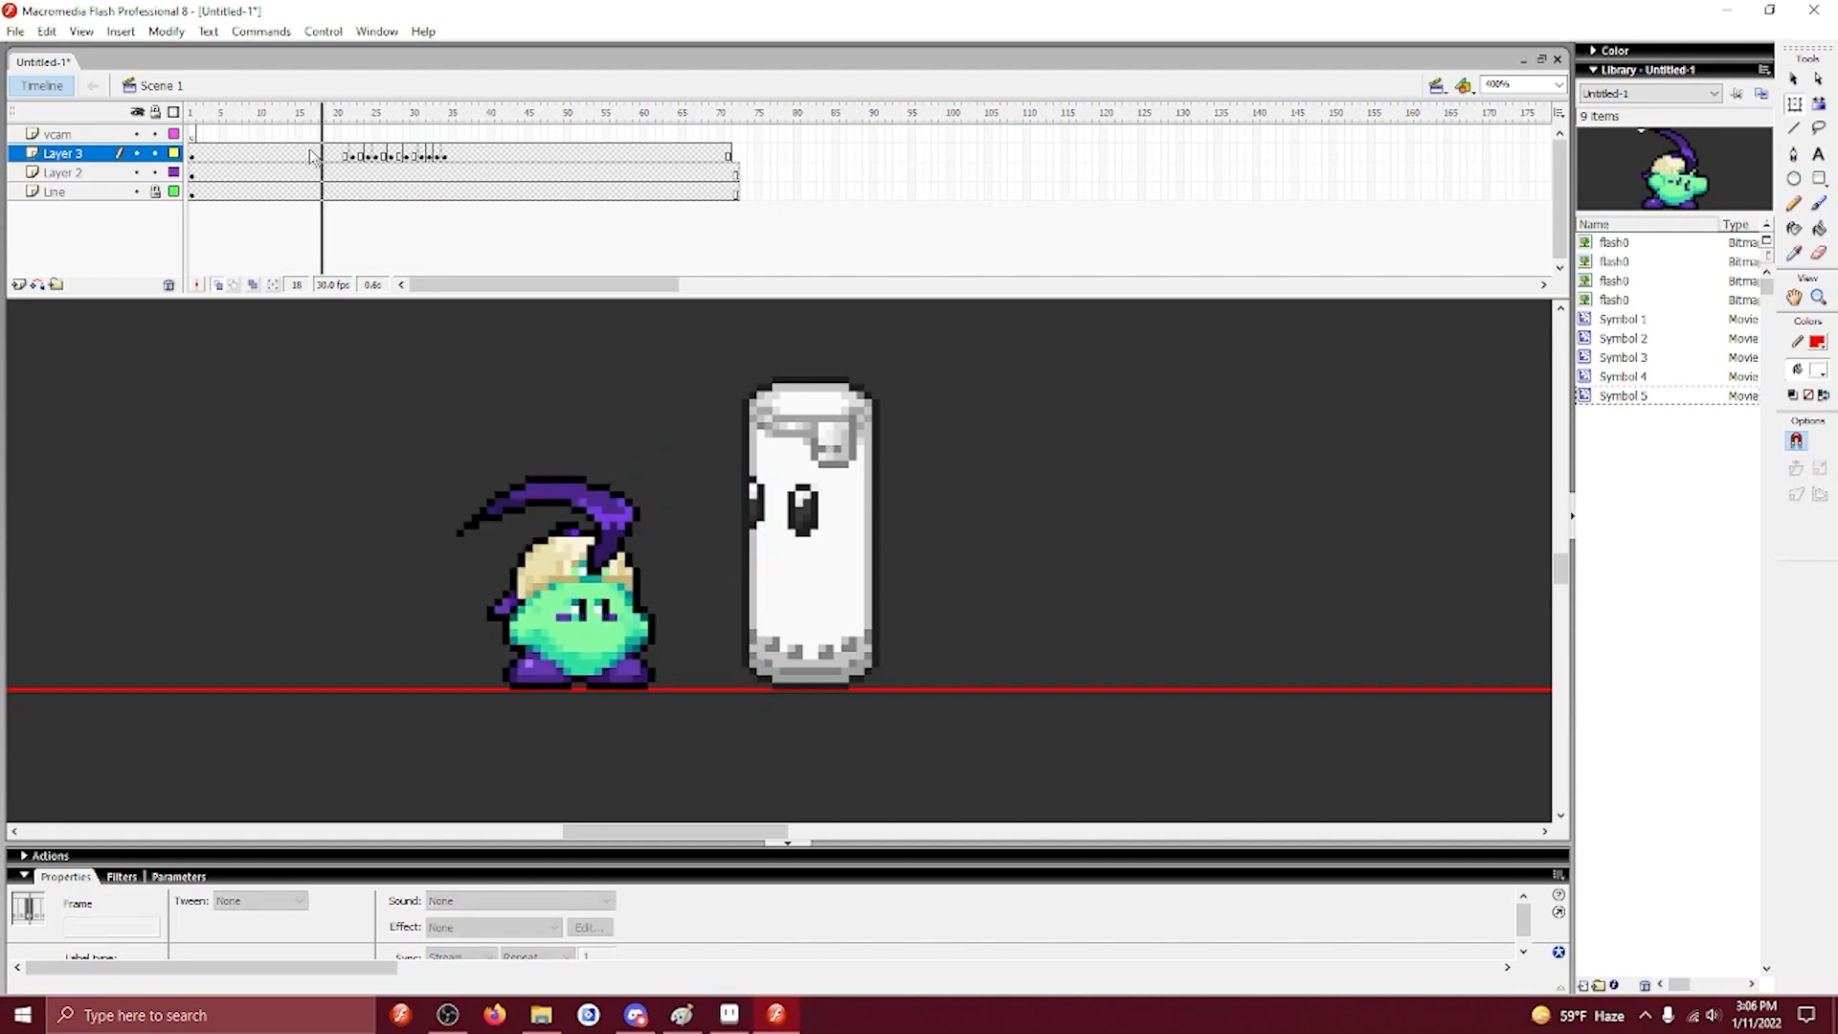
left_click(310, 155)
key("Return")
key("Return")
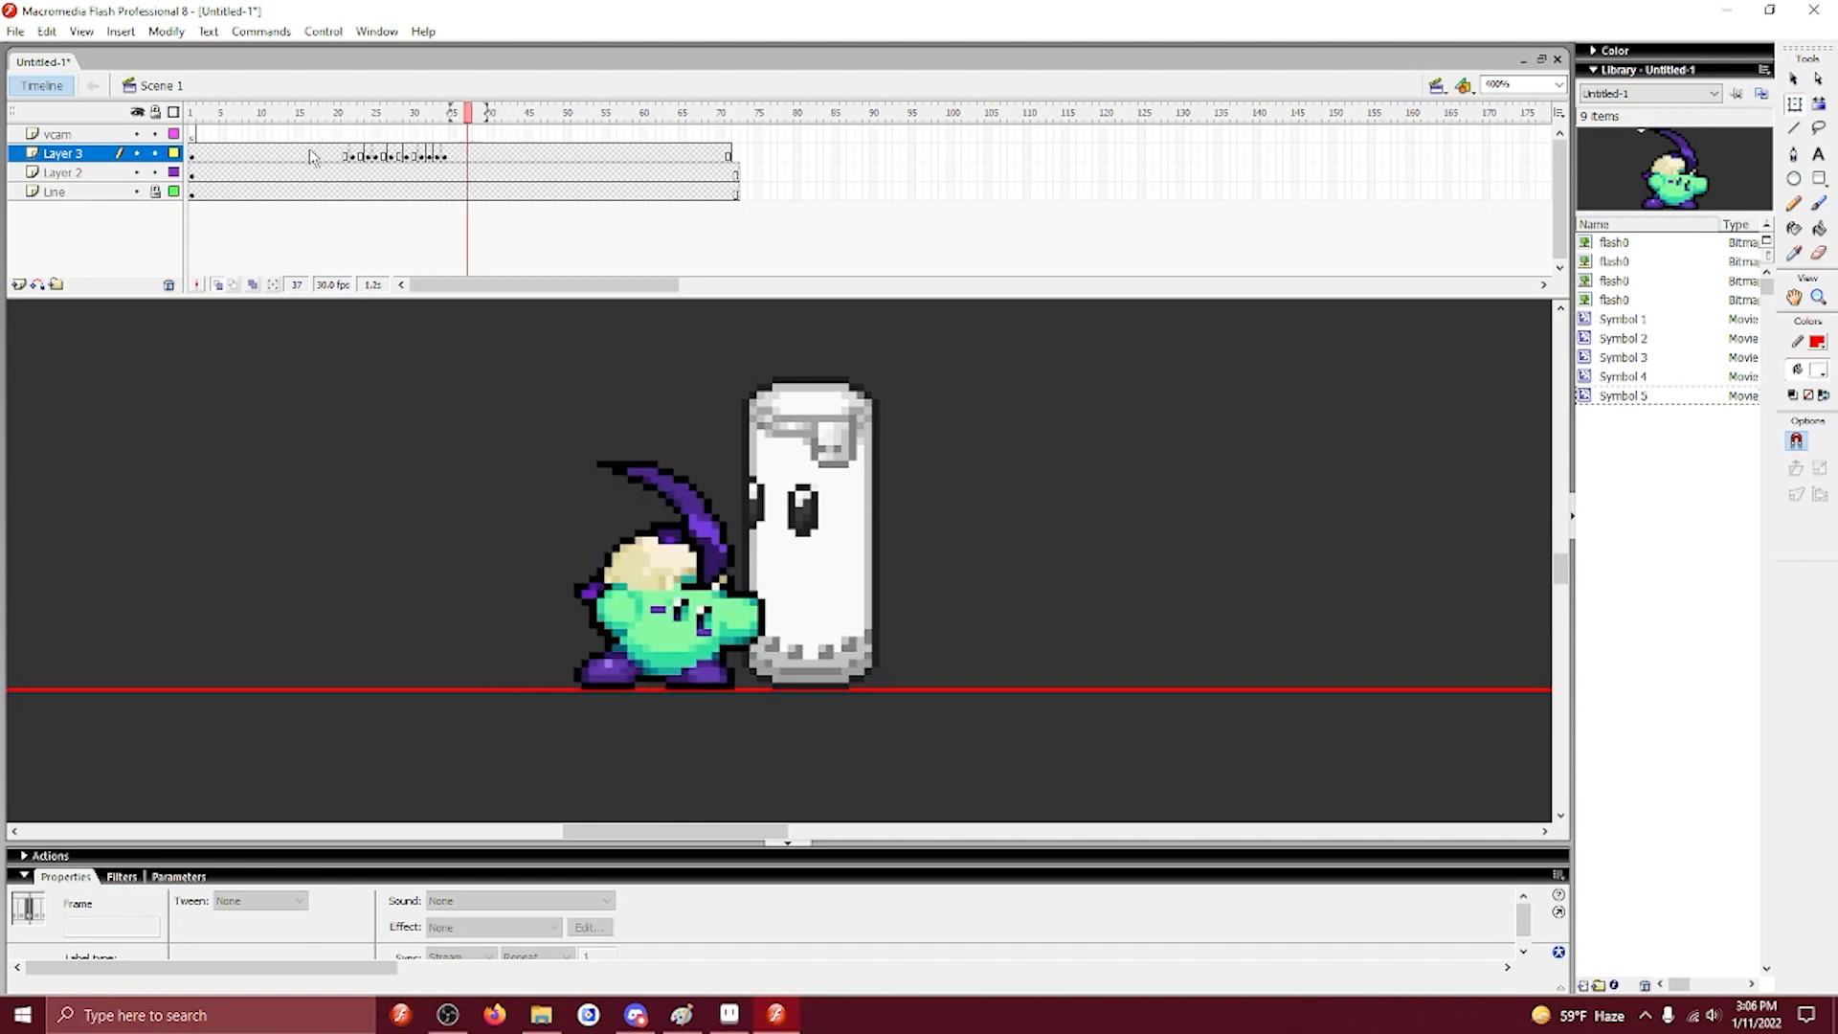
left_click_drag(399, 154, 391, 172)
left_click(256, 154)
key("Return")
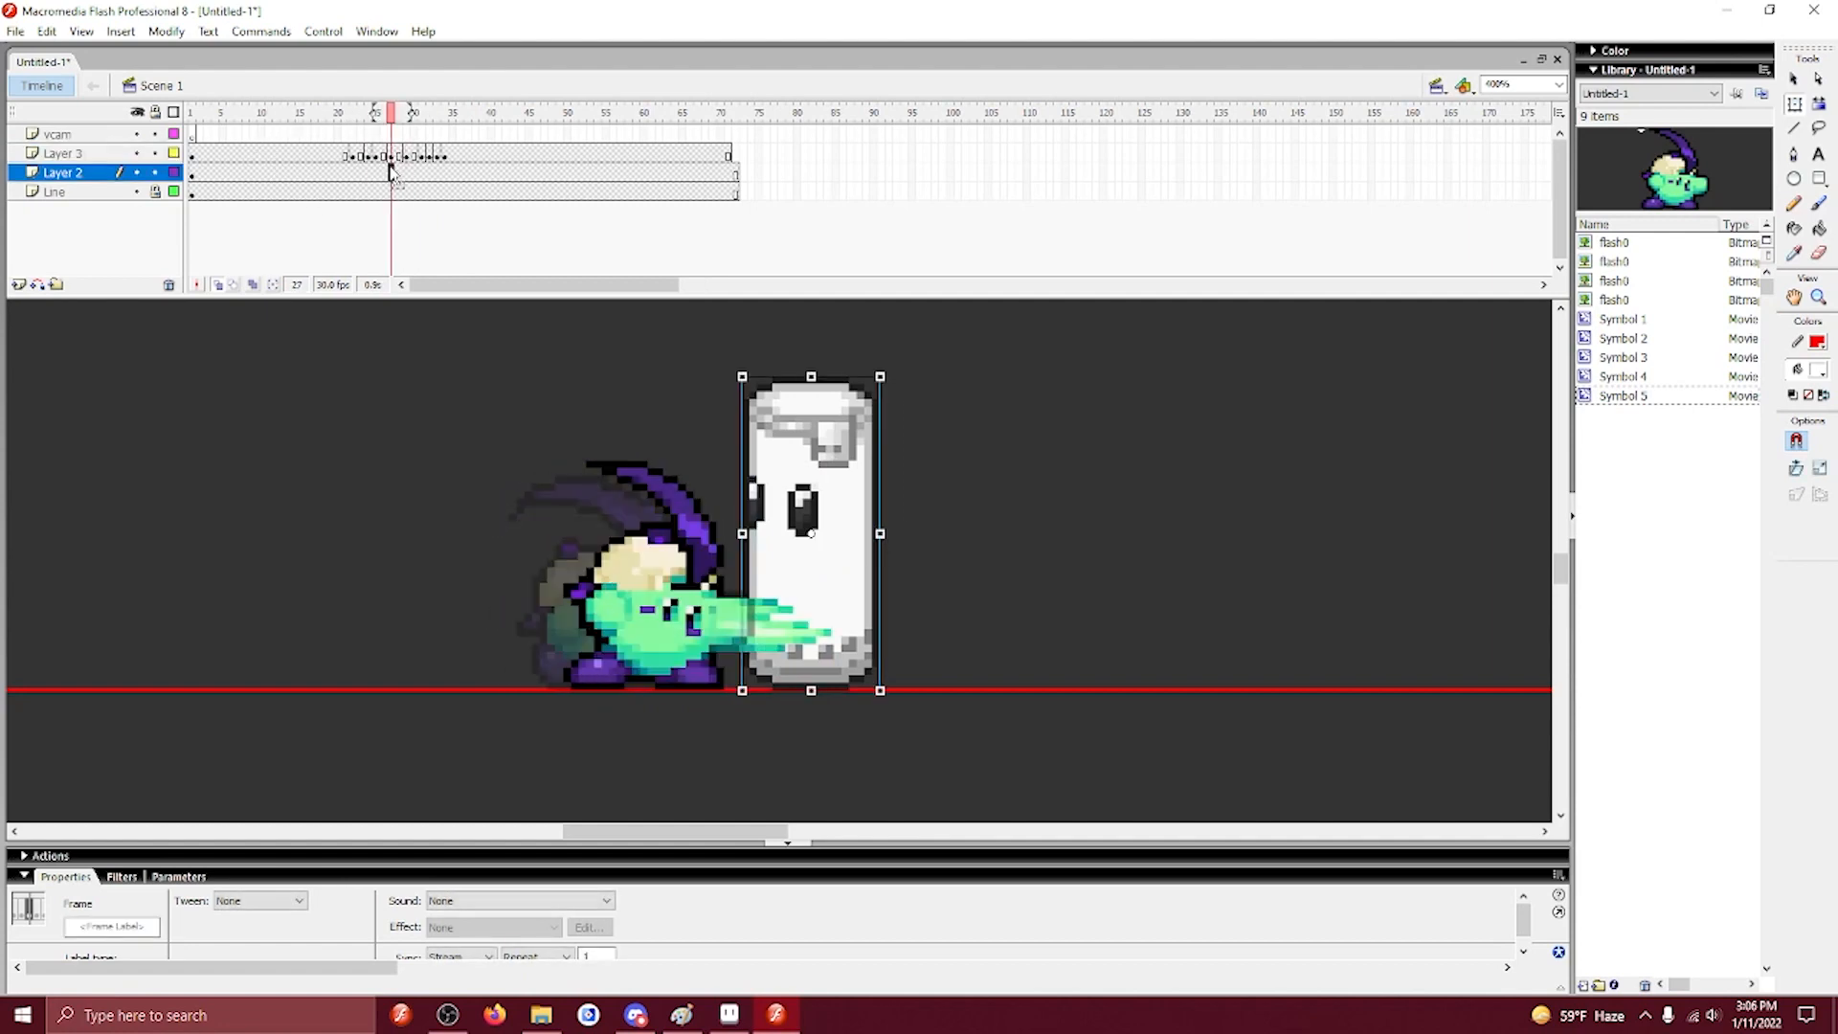
Insert a blank keyframe at frame 27 of Layer 2 and copy a bent sandbag pose from the Aseprite sheet into Flash.
key("F7")
left_click(737, 1016)
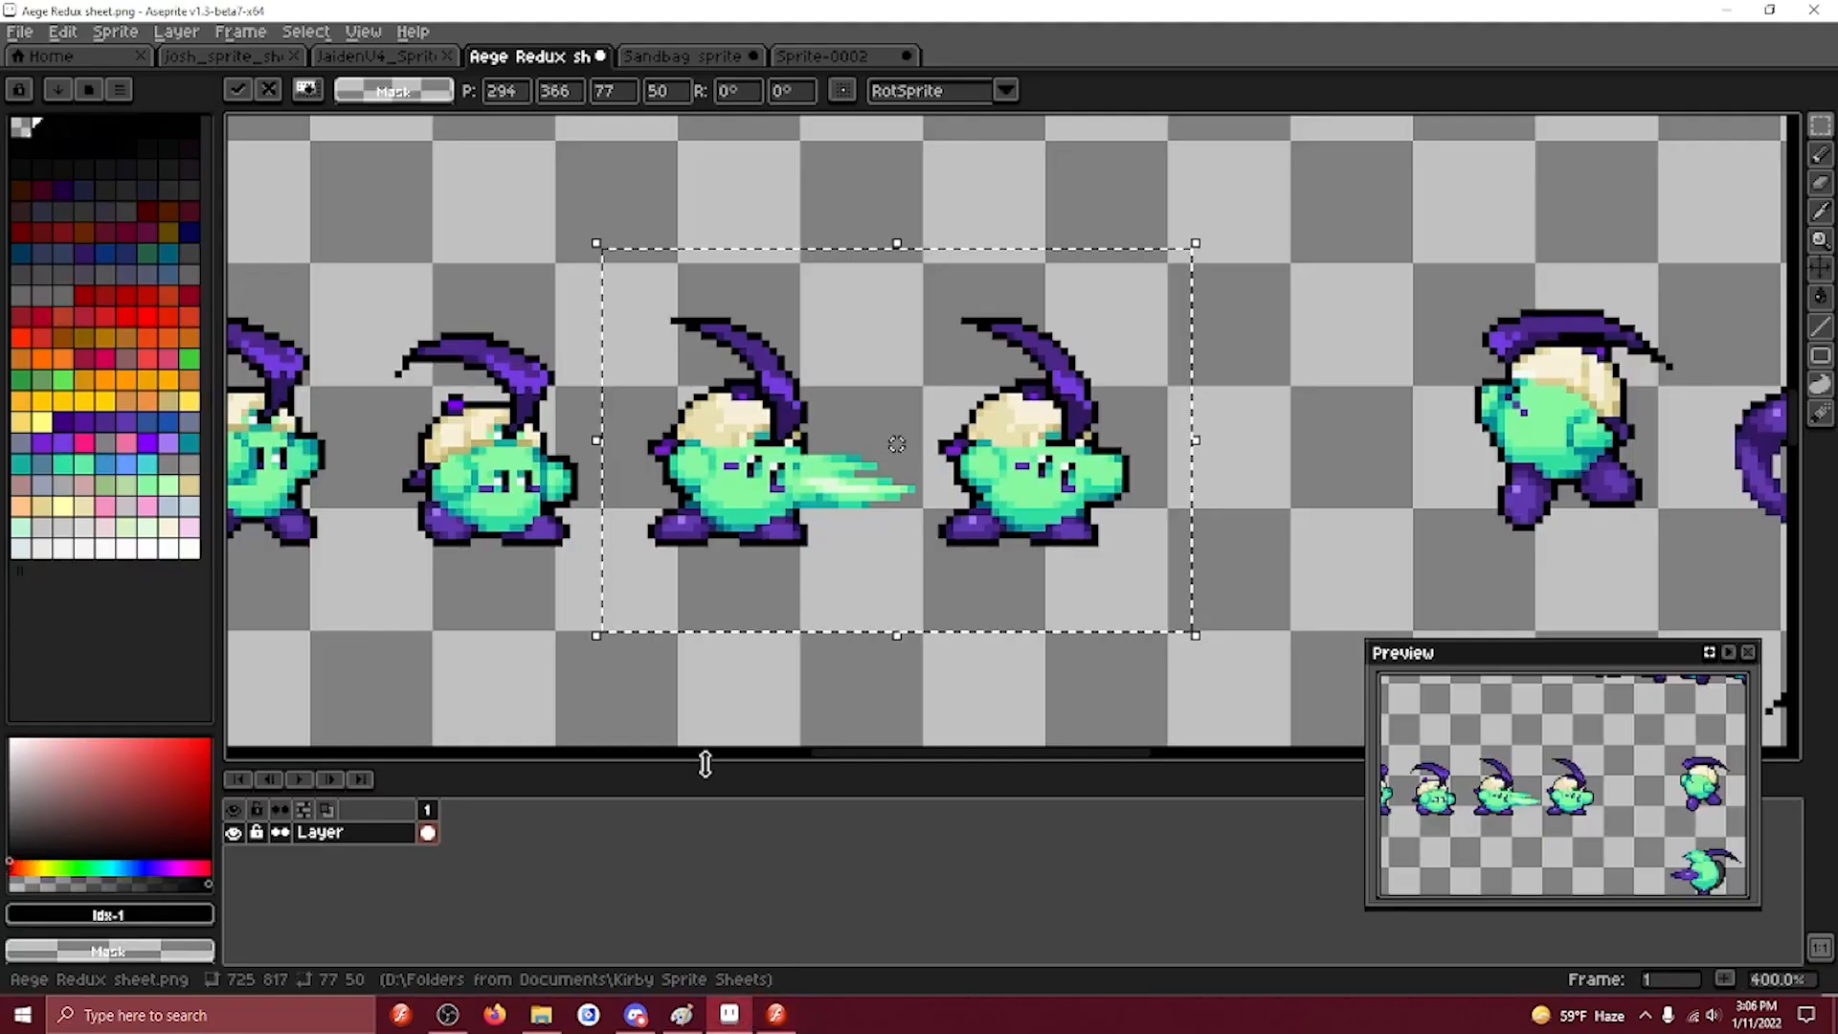
left_click(672, 58)
scroll(613, 297, "up", 1)
scroll(550, 450, "up", 1)
left_click_drag(855, 303, 1017, 554)
left_click(776, 1014)
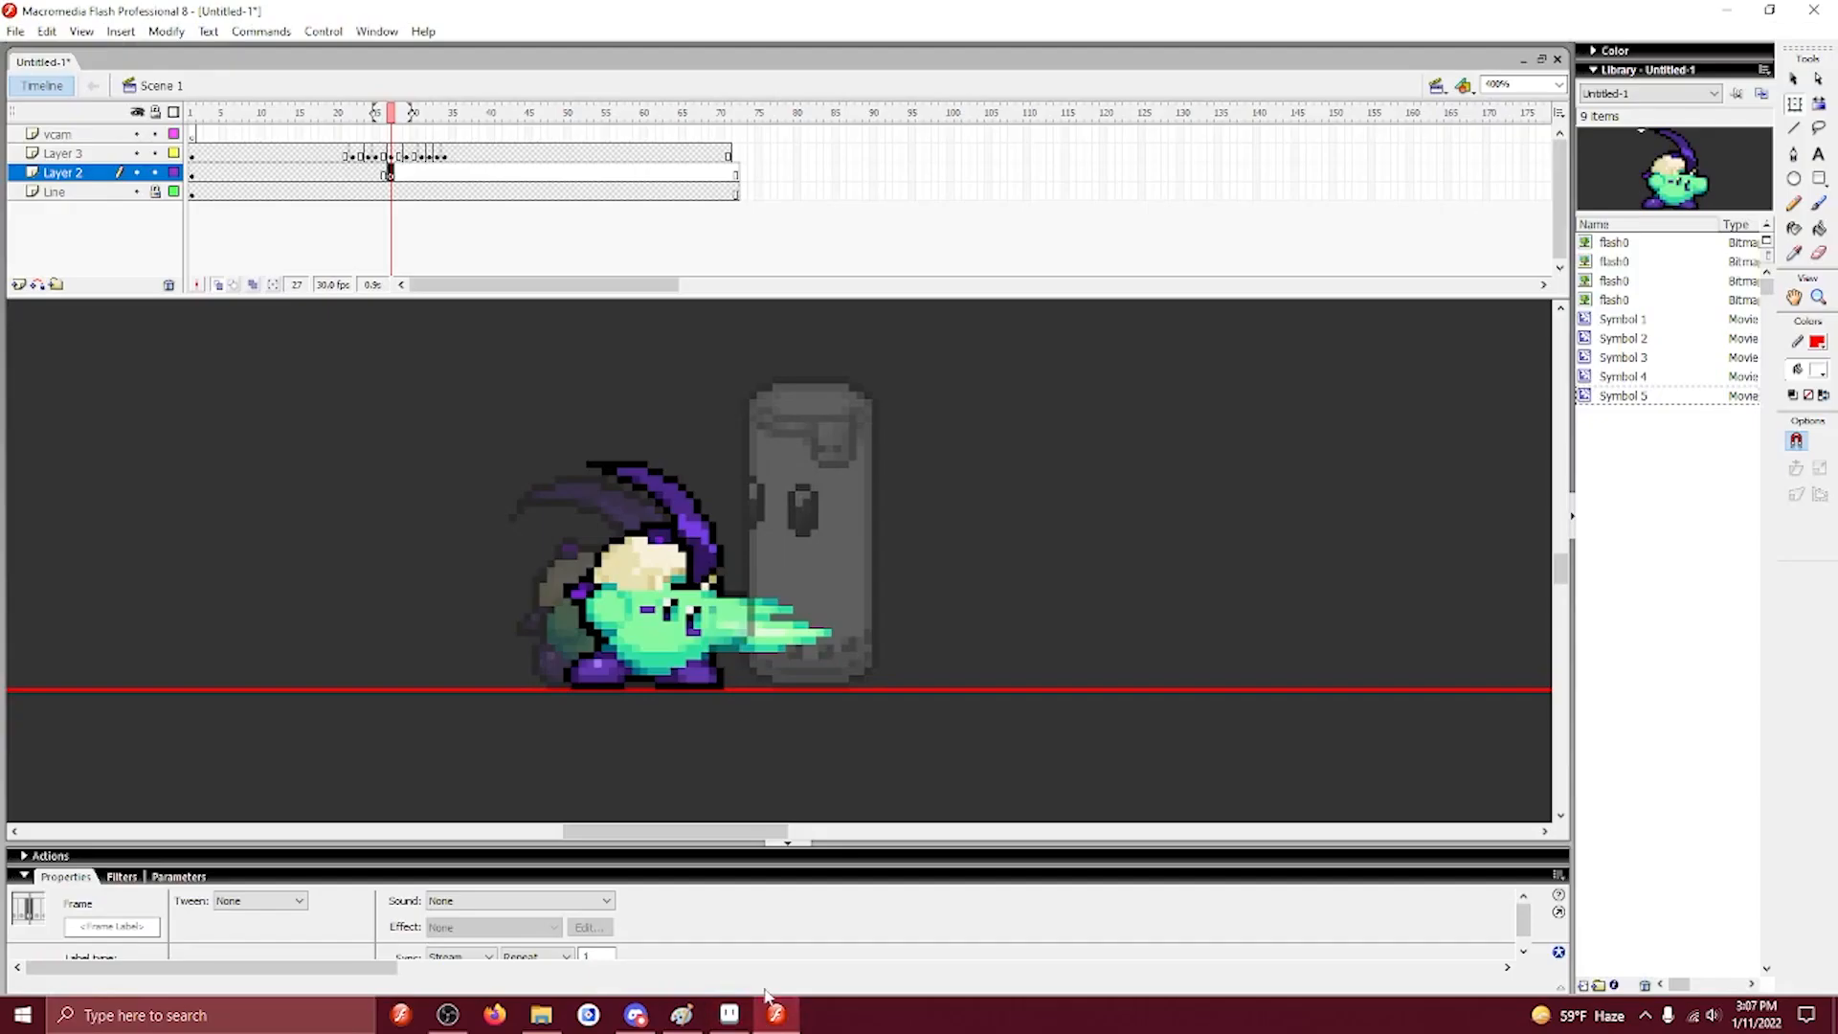
key("ctrl+v")
Delete the pasted sandbag bitmap, recopy the left-leaning pose from Sprite-0002 in Aseprite, and place it beside the character in Flash.
left_click(415, 176)
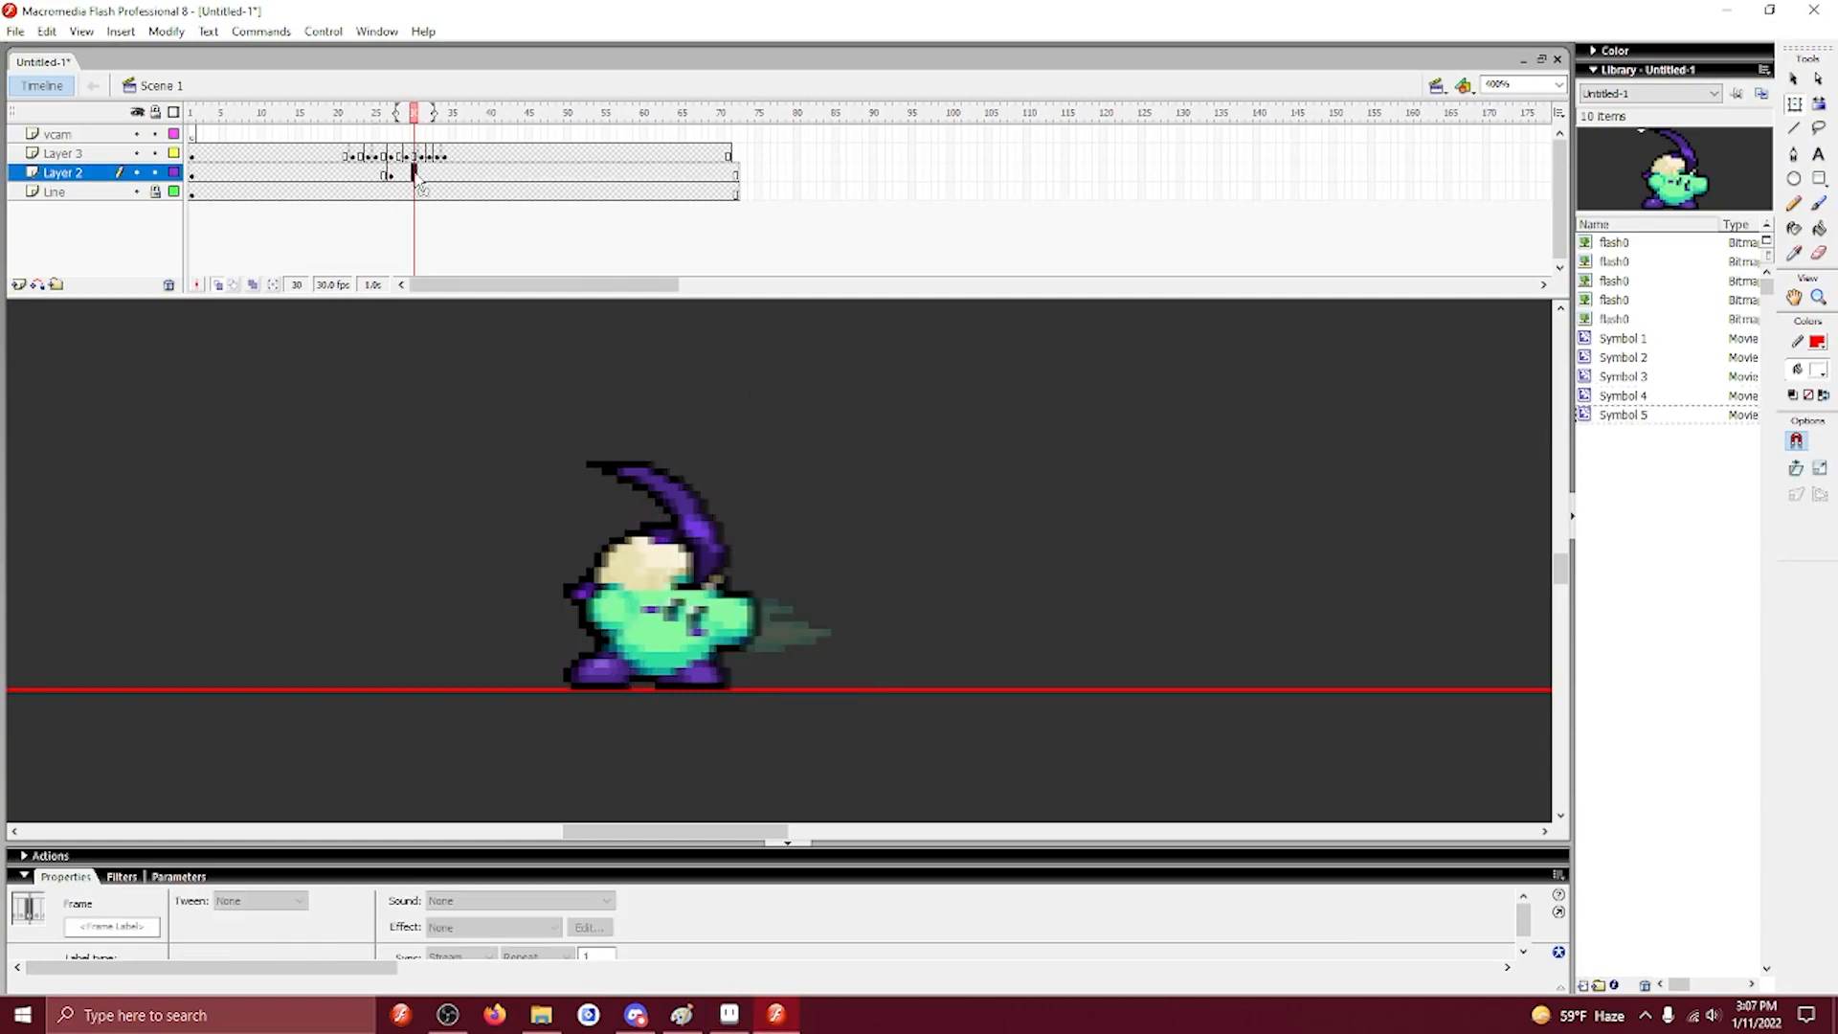
key("Delete")
left_click(1610, 320)
left_click(729, 1015)
left_click(752, 57)
left_click(917, 554)
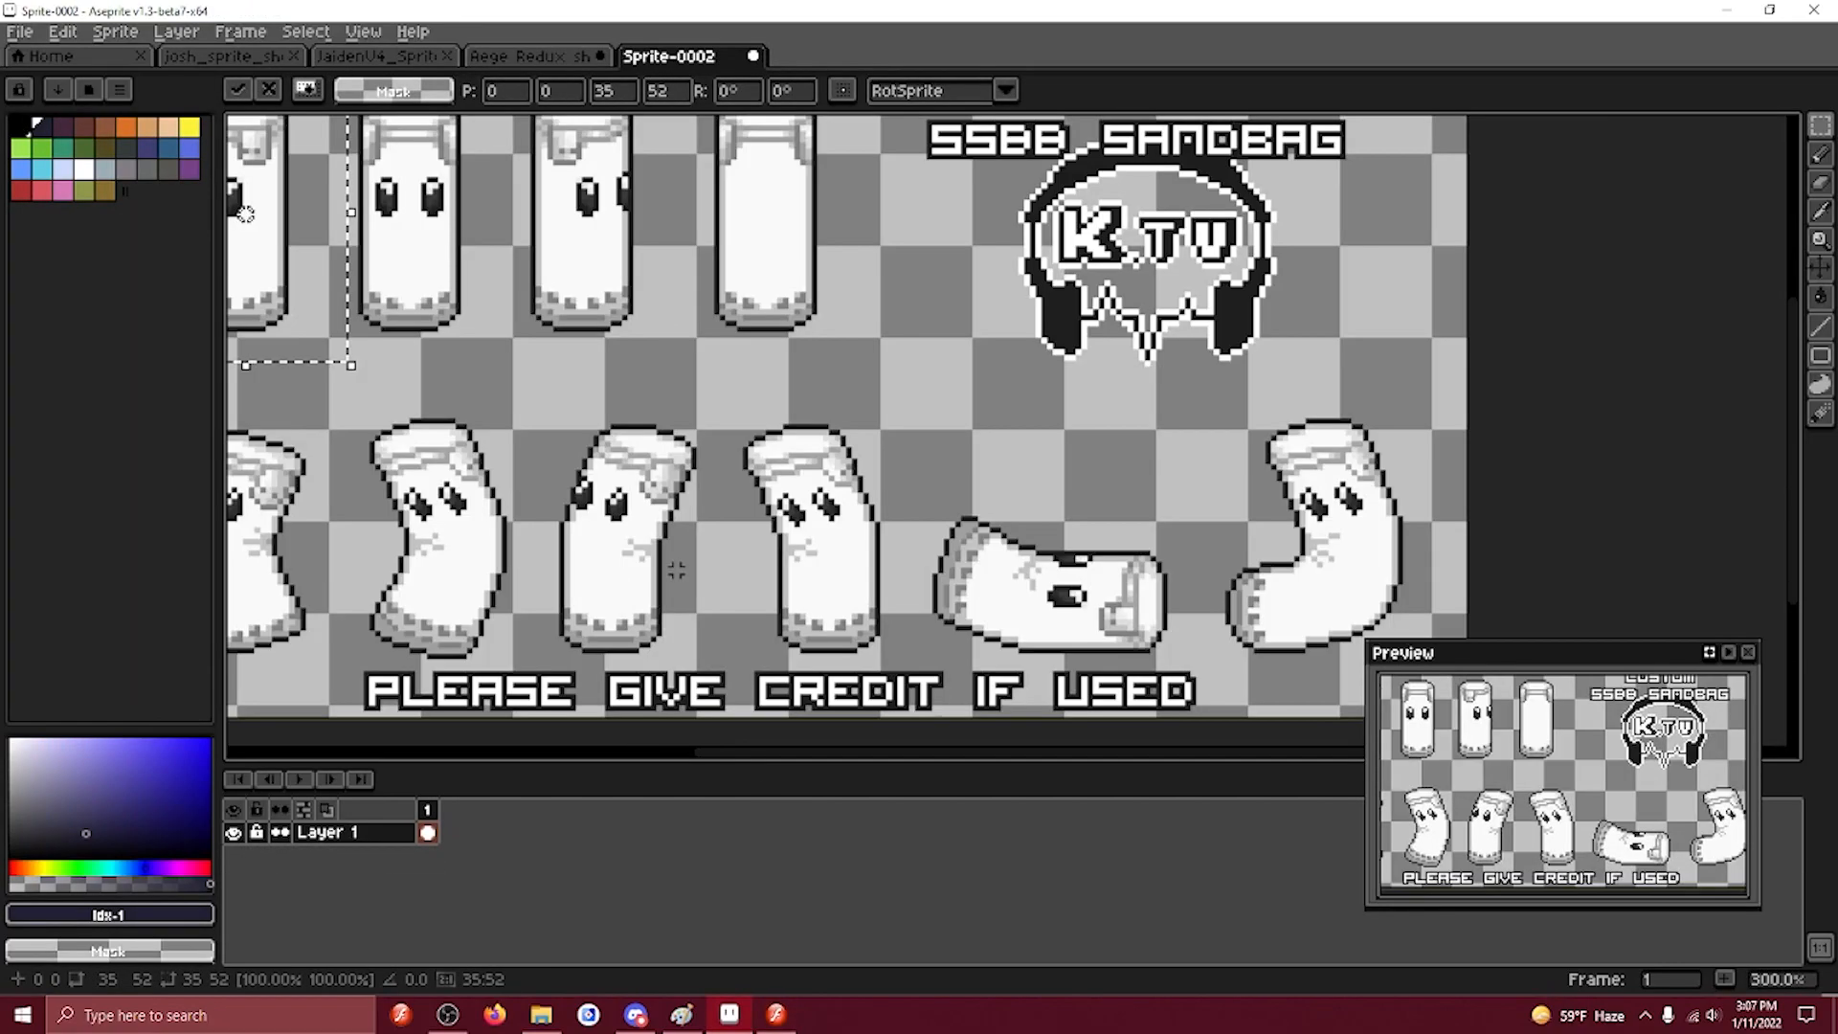
key("alt+Tab")
left_click(1613, 320)
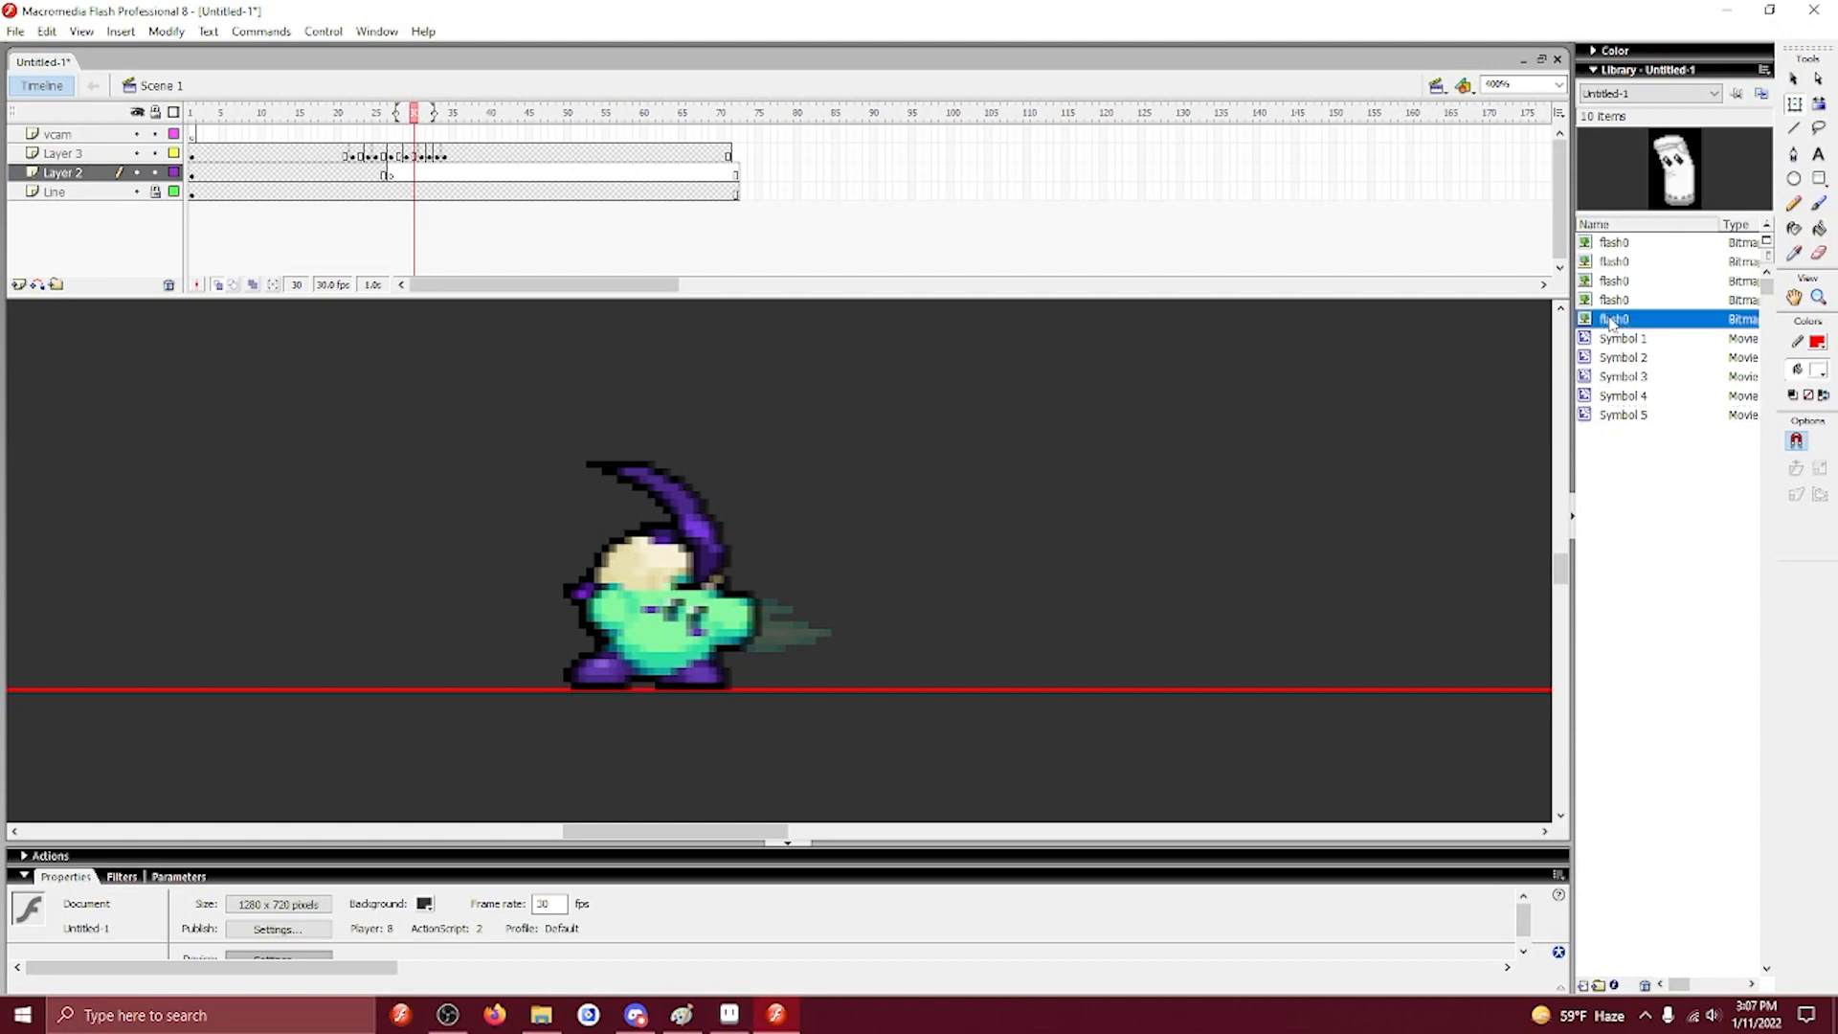
key("Delete")
right_click(1081, 501)
left_click(1126, 555)
left_click_drag(1612, 320, 878, 528)
Trace the leaning sandbag bitmap, convert it to a movie clip symbol and scale it up to the original sandbag's size.
left_click(167, 32)
left_click(433, 155)
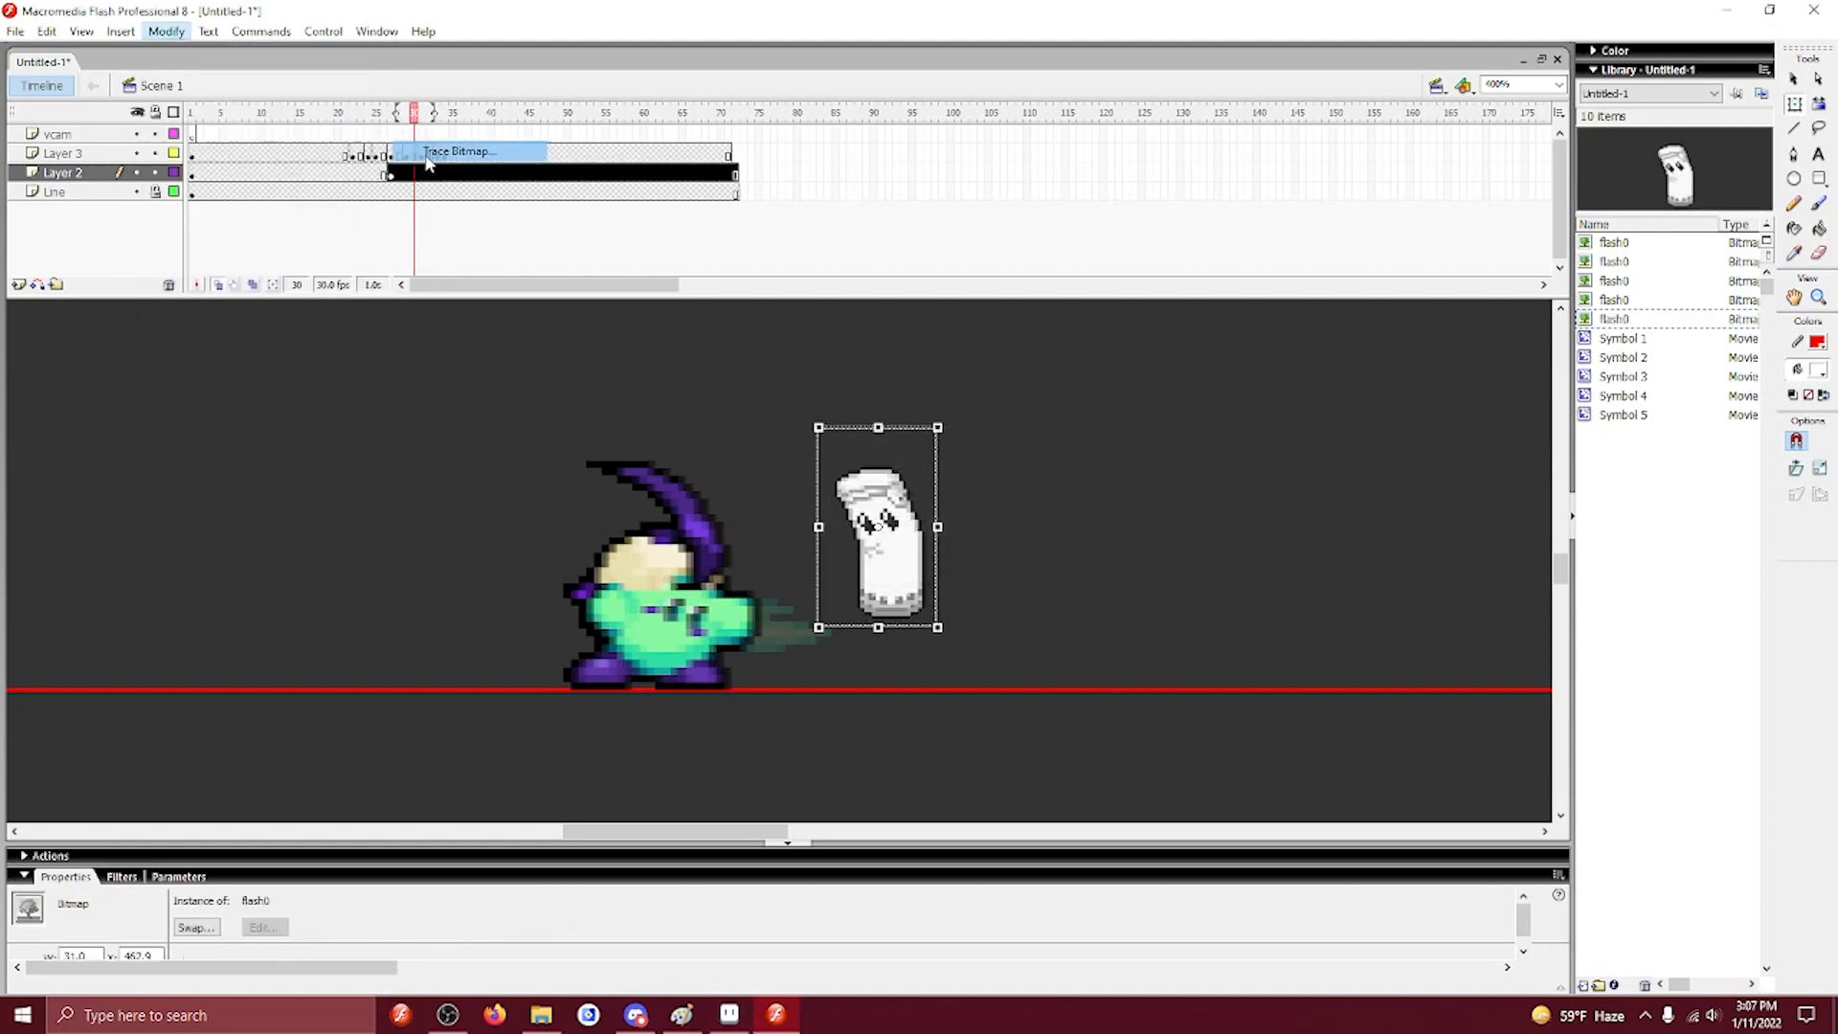
left_click(1032, 468)
key("ctrl+alt+s")
left_click(1008, 483)
key("F8")
left_click(1073, 327)
key("ctrl+alt+s")
key("Return")
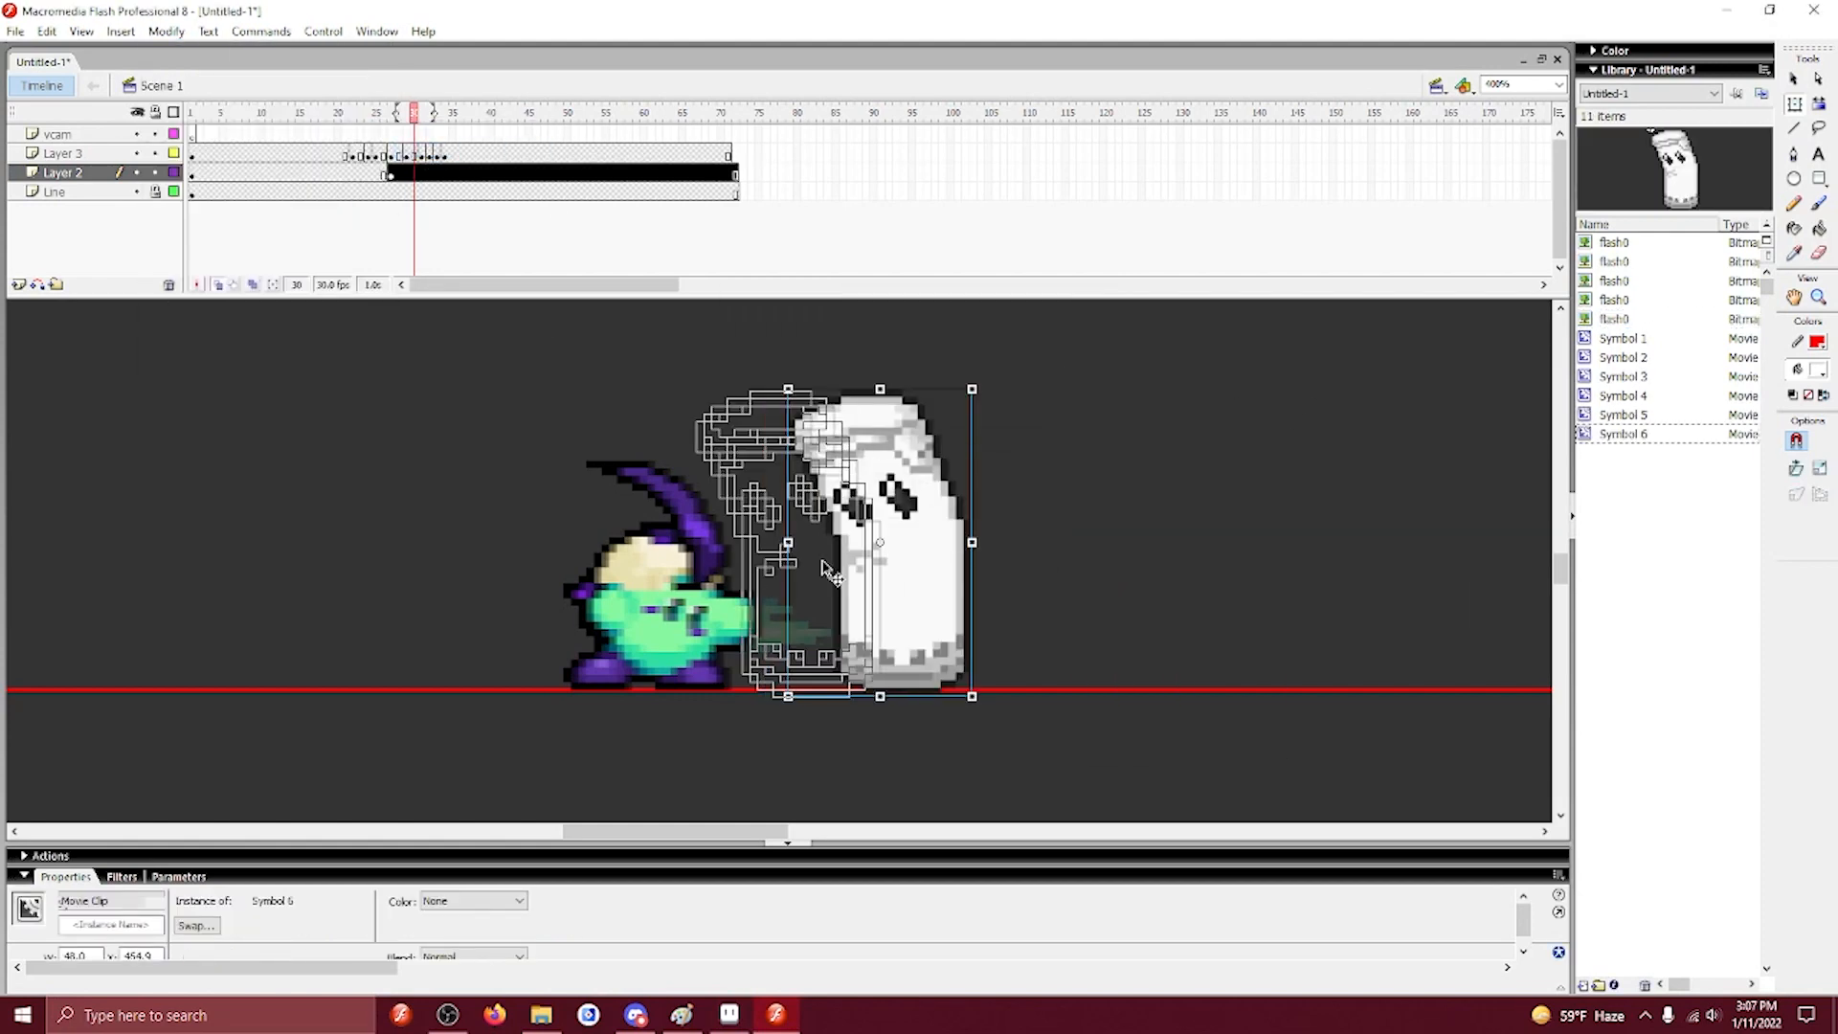
Position the leaning sandbag on the ground line over the previous frame's sandbag, and turn off onion skinning.
left_click(929, 498)
left_click(384, 176)
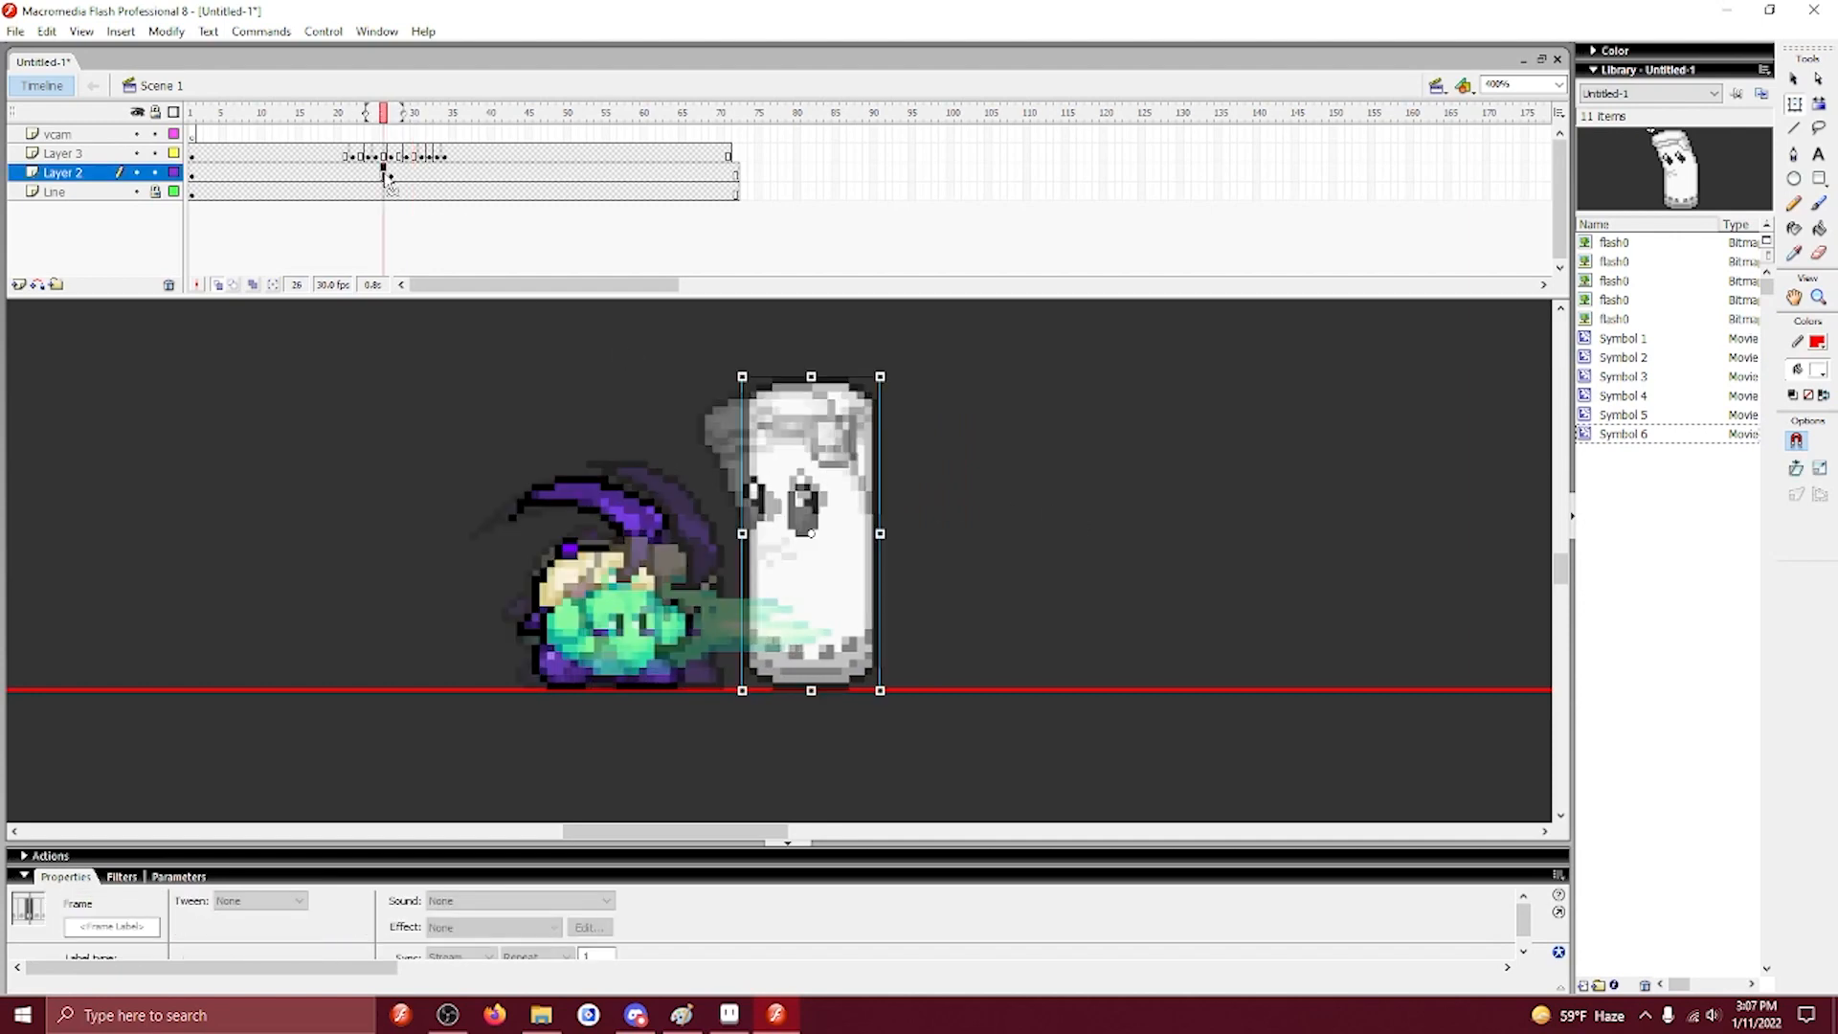
left_click(392, 177)
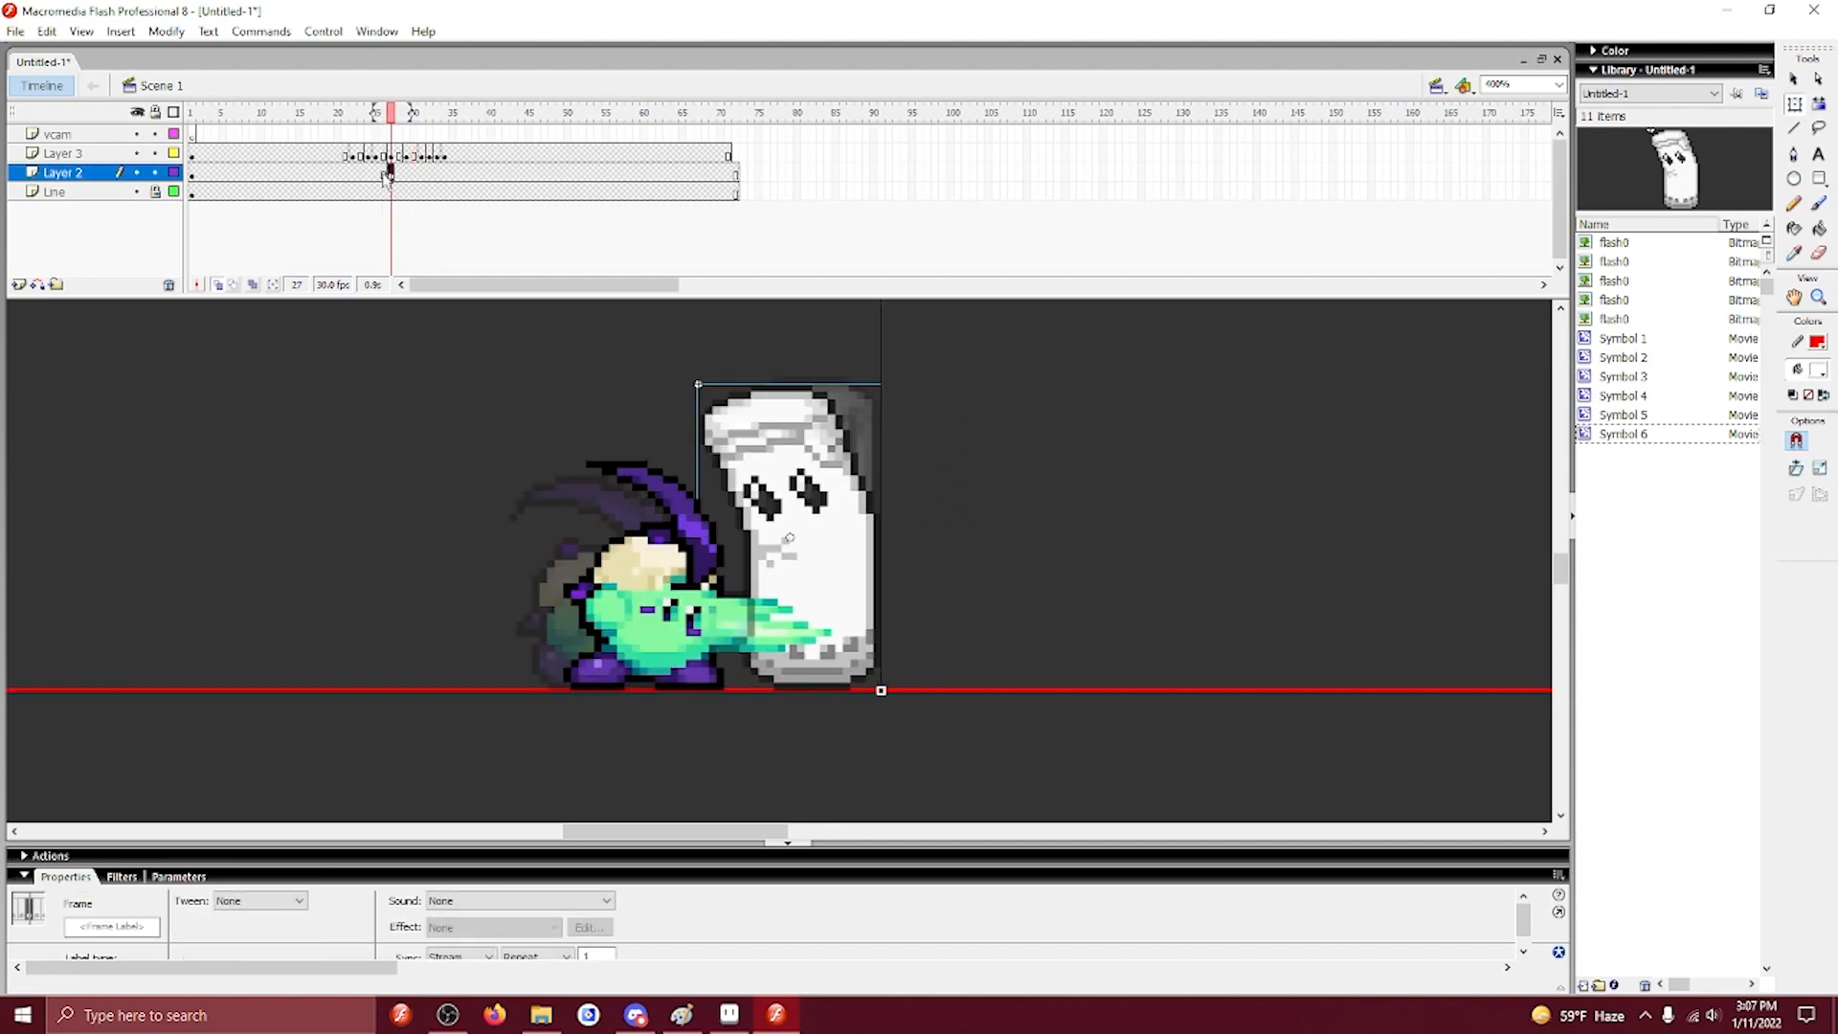
left_click(218, 285)
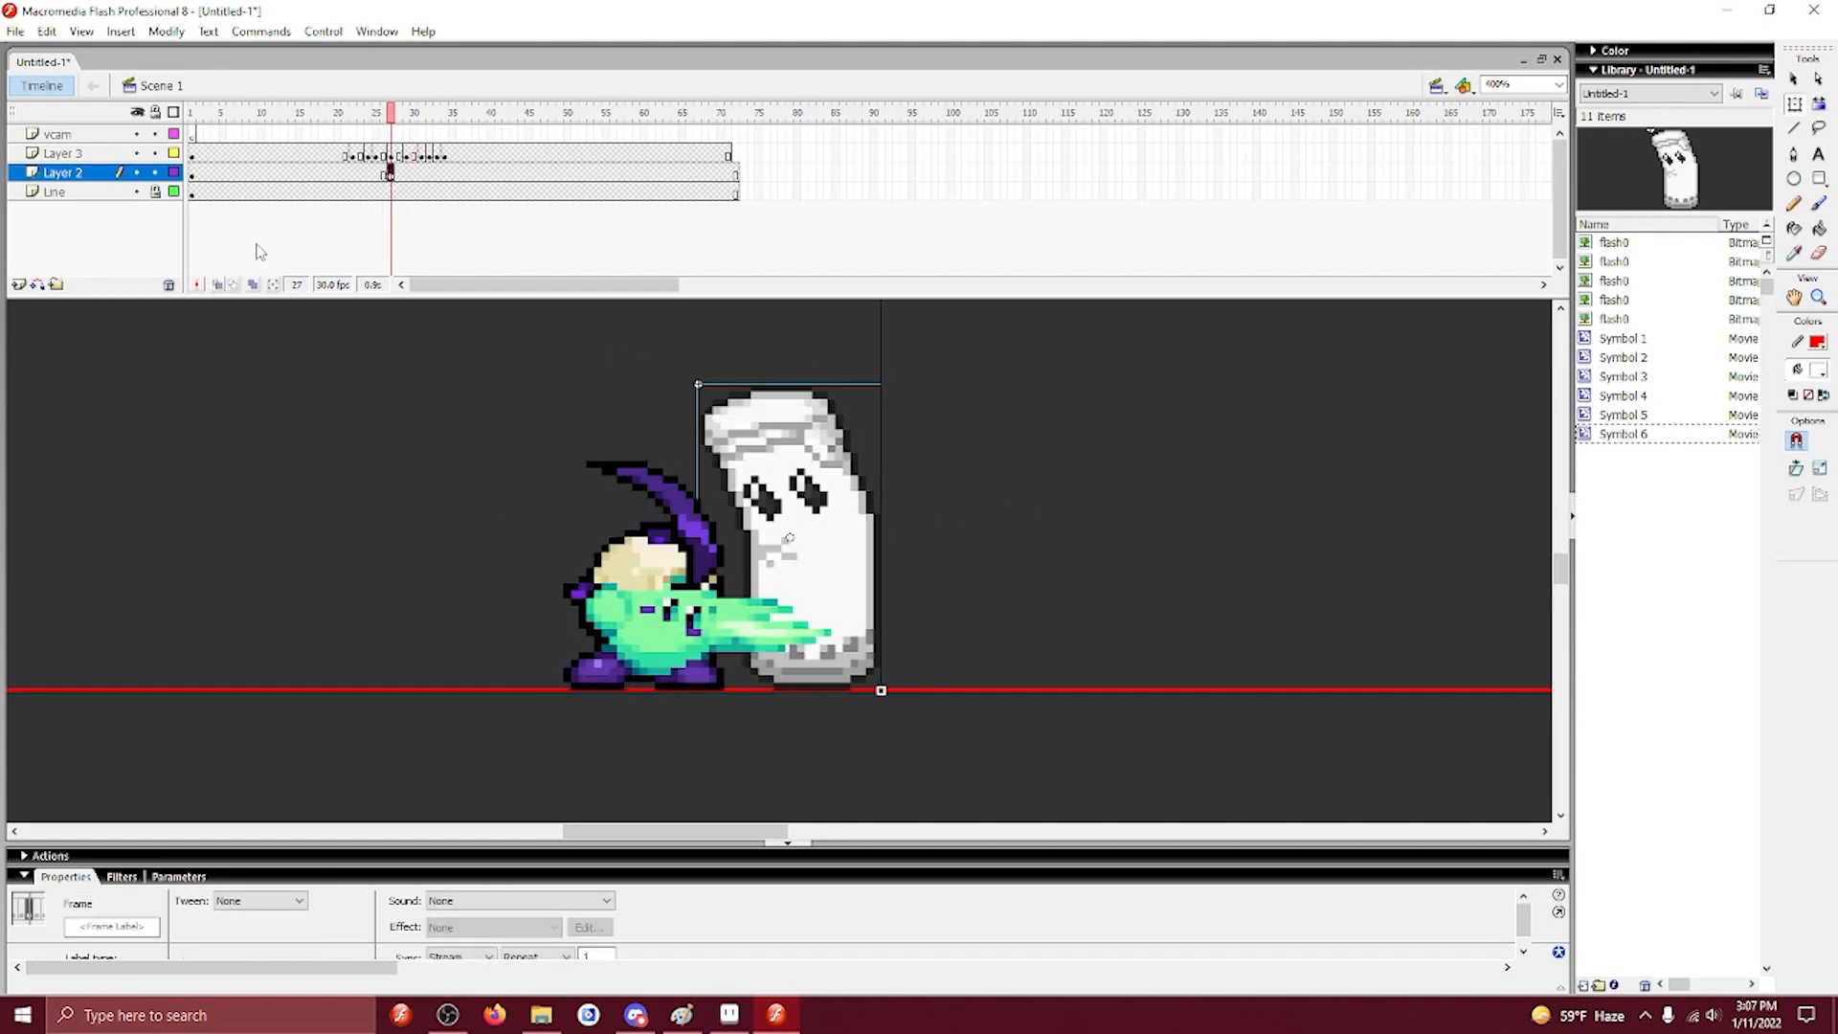
left_click(406, 175)
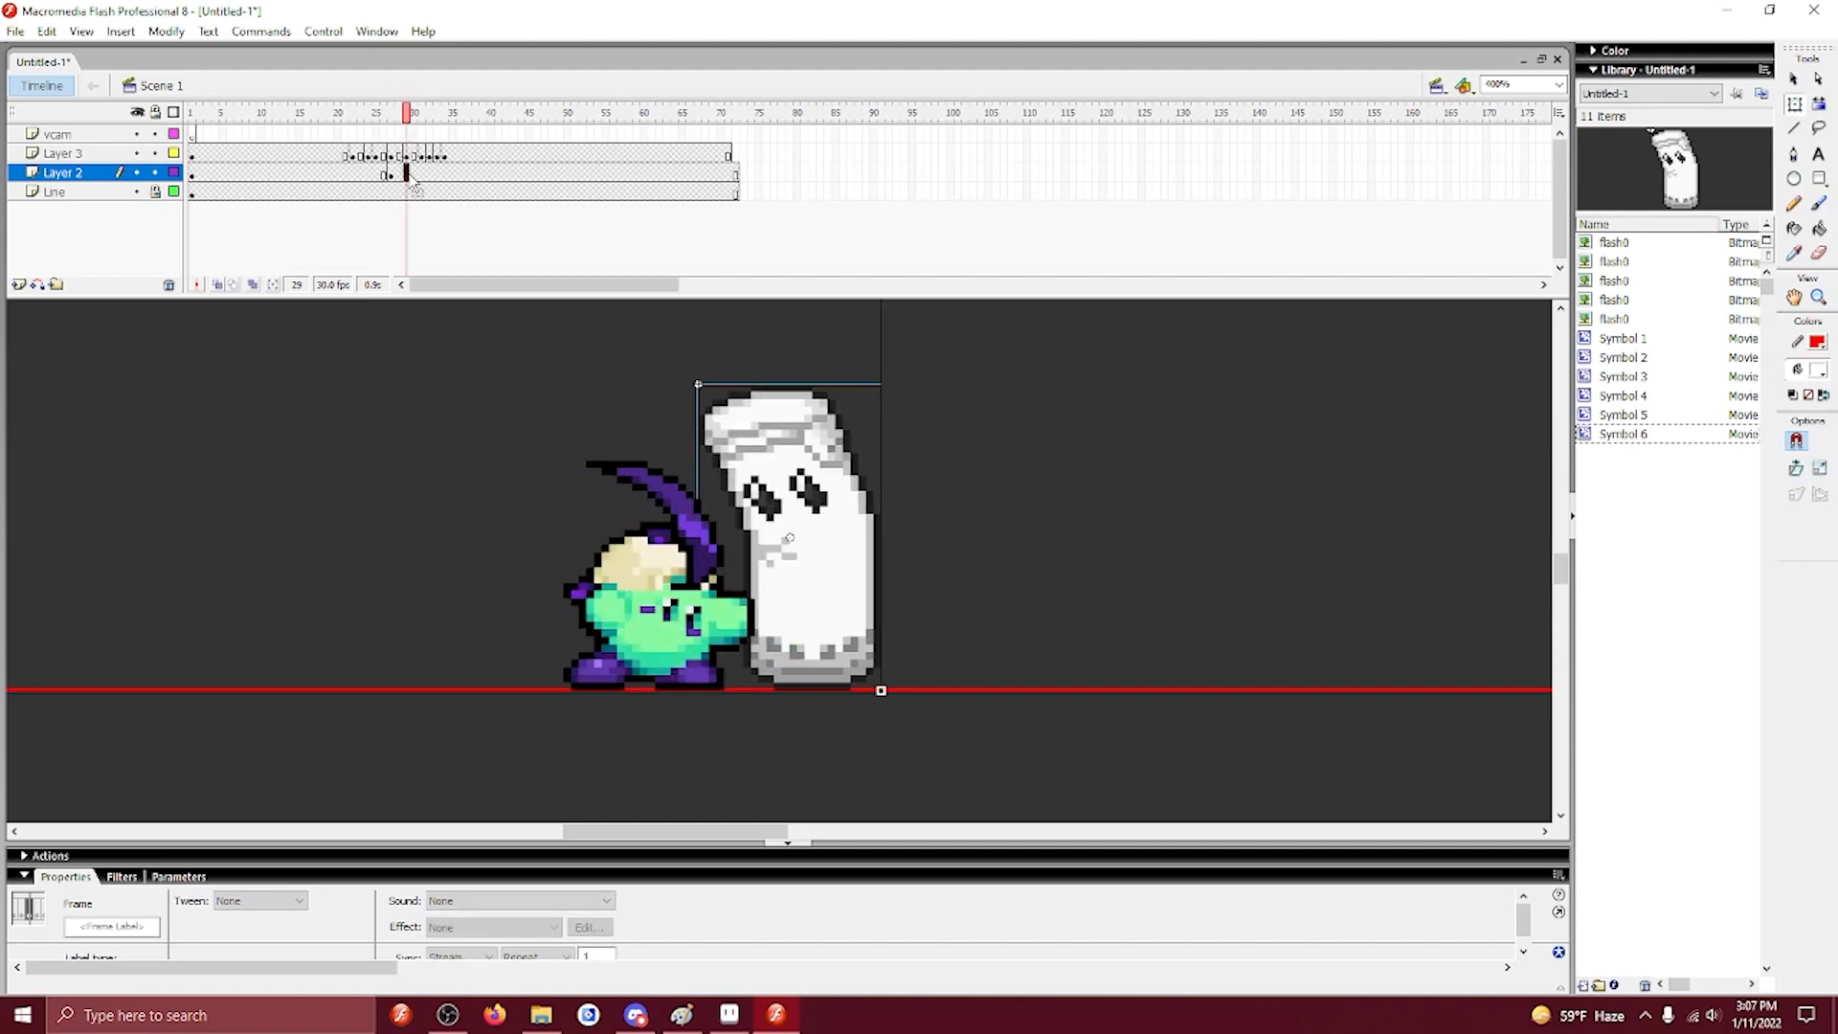
Compare the frames around the hit and nudge the leaning sandbag at frame 27 slightly away from the character.
left_click(392, 175)
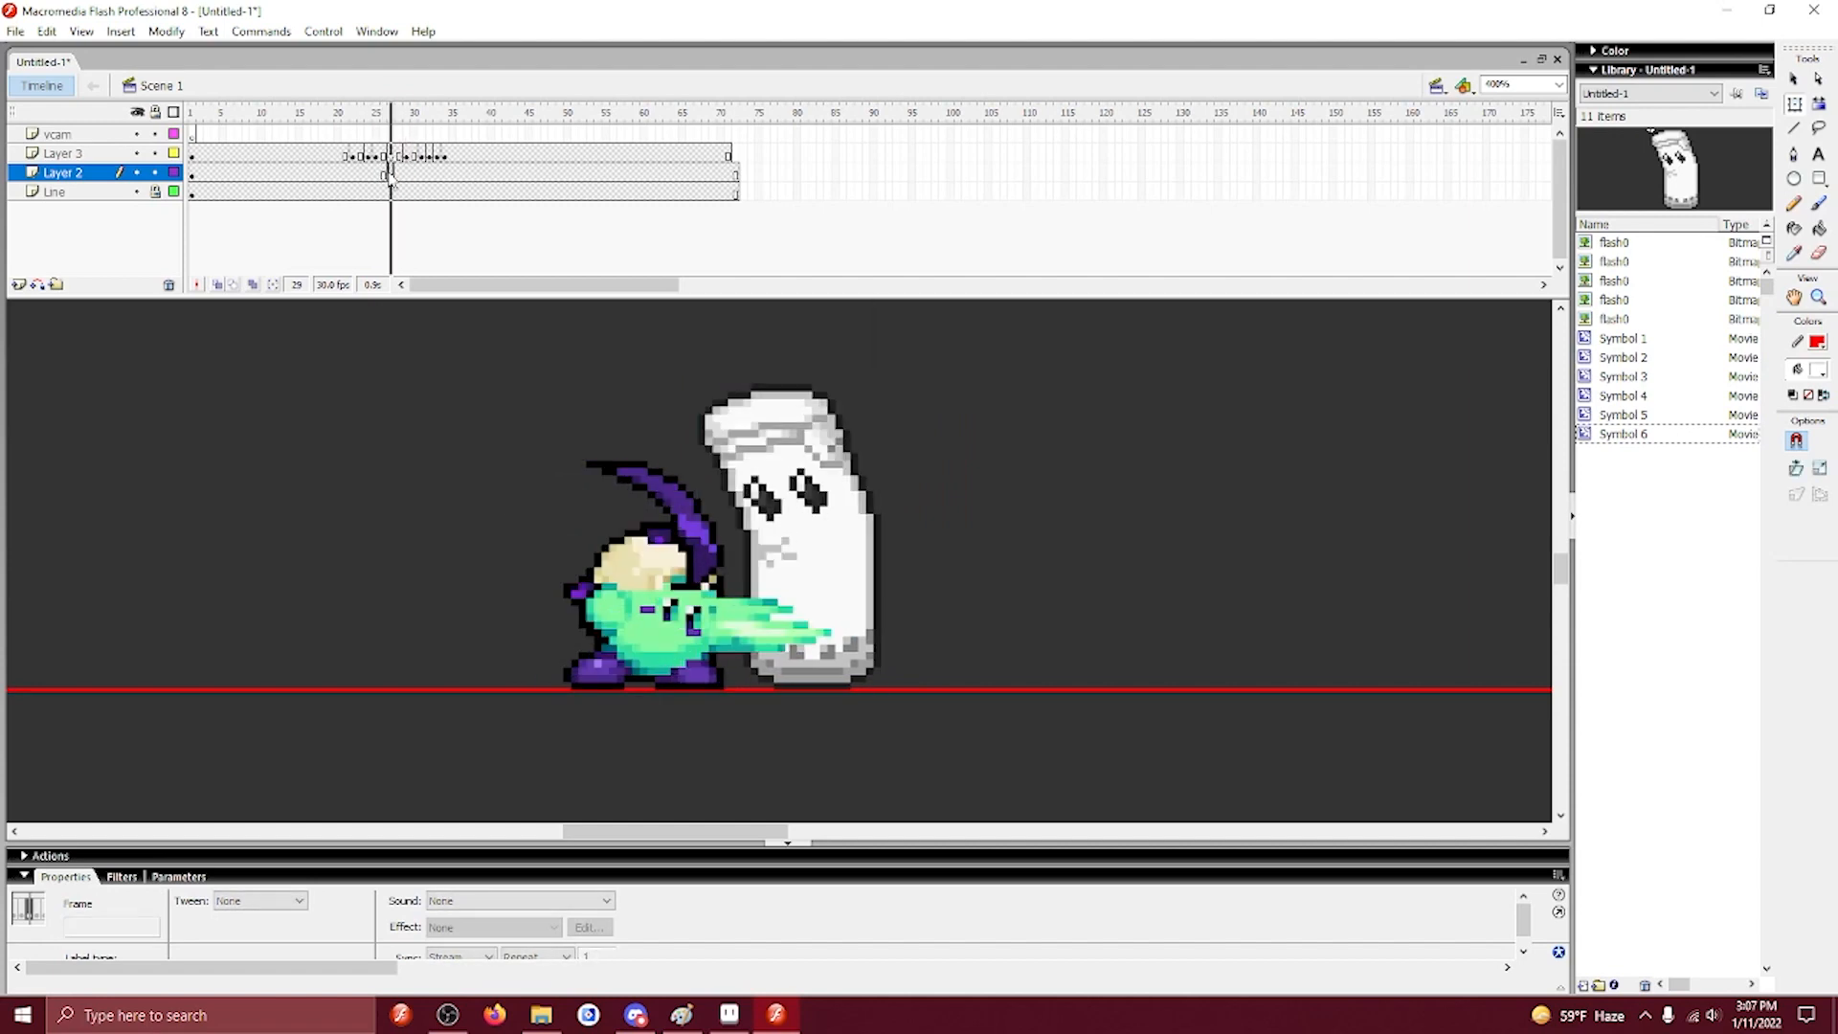
left_click(384, 176)
left_click(391, 175)
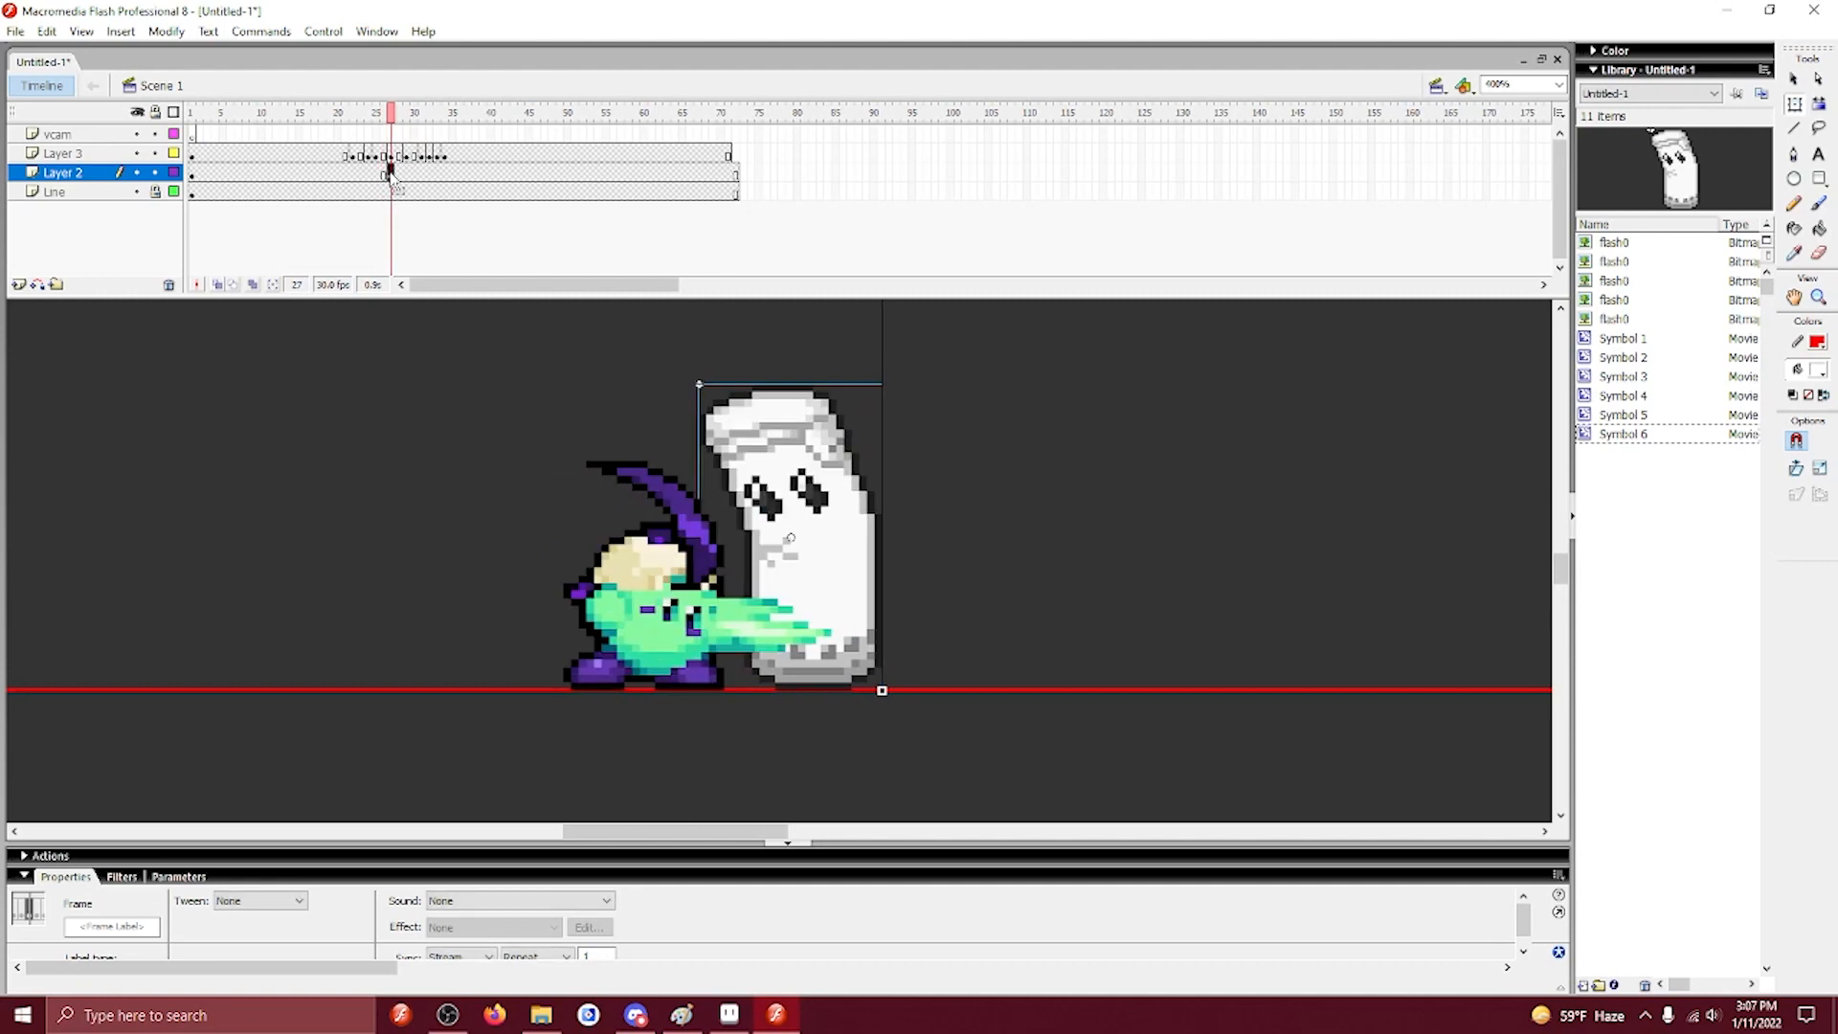
key("Right")
key("Right")
key("Right")
key("Right")
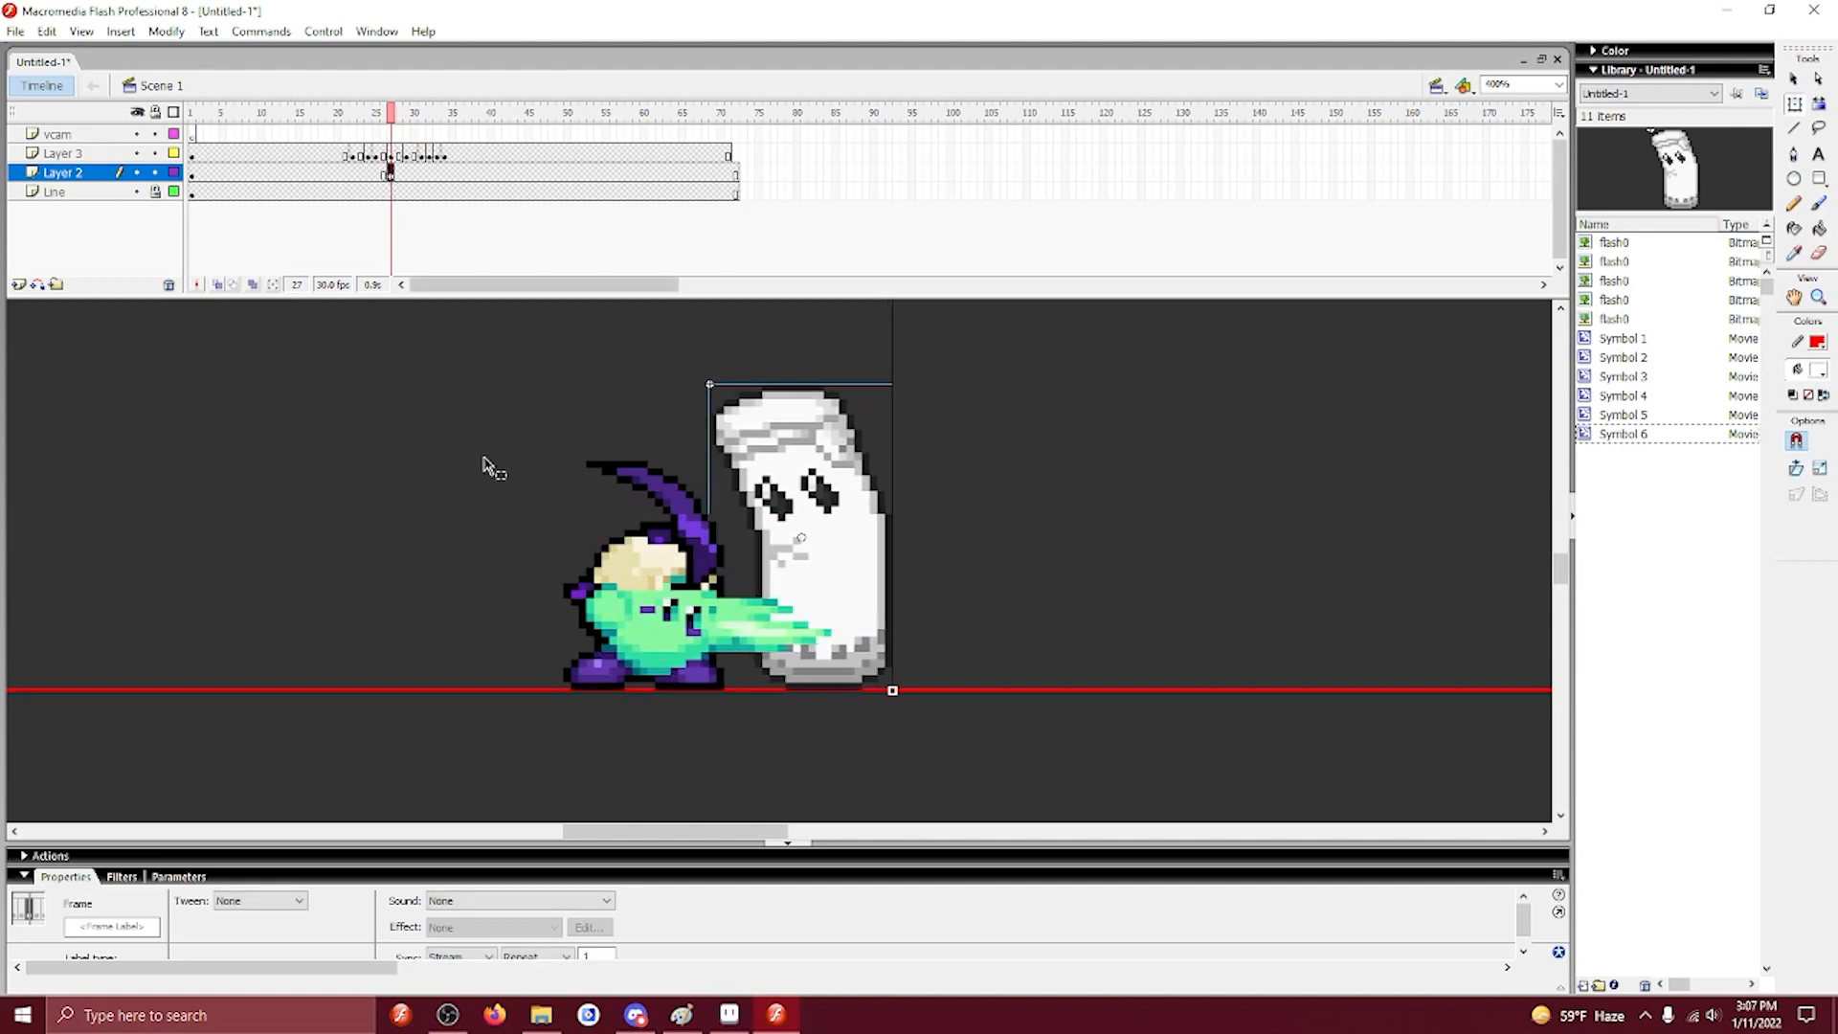
key("Right")
key("Right")
key("Right")
key("Right")
key("Right")
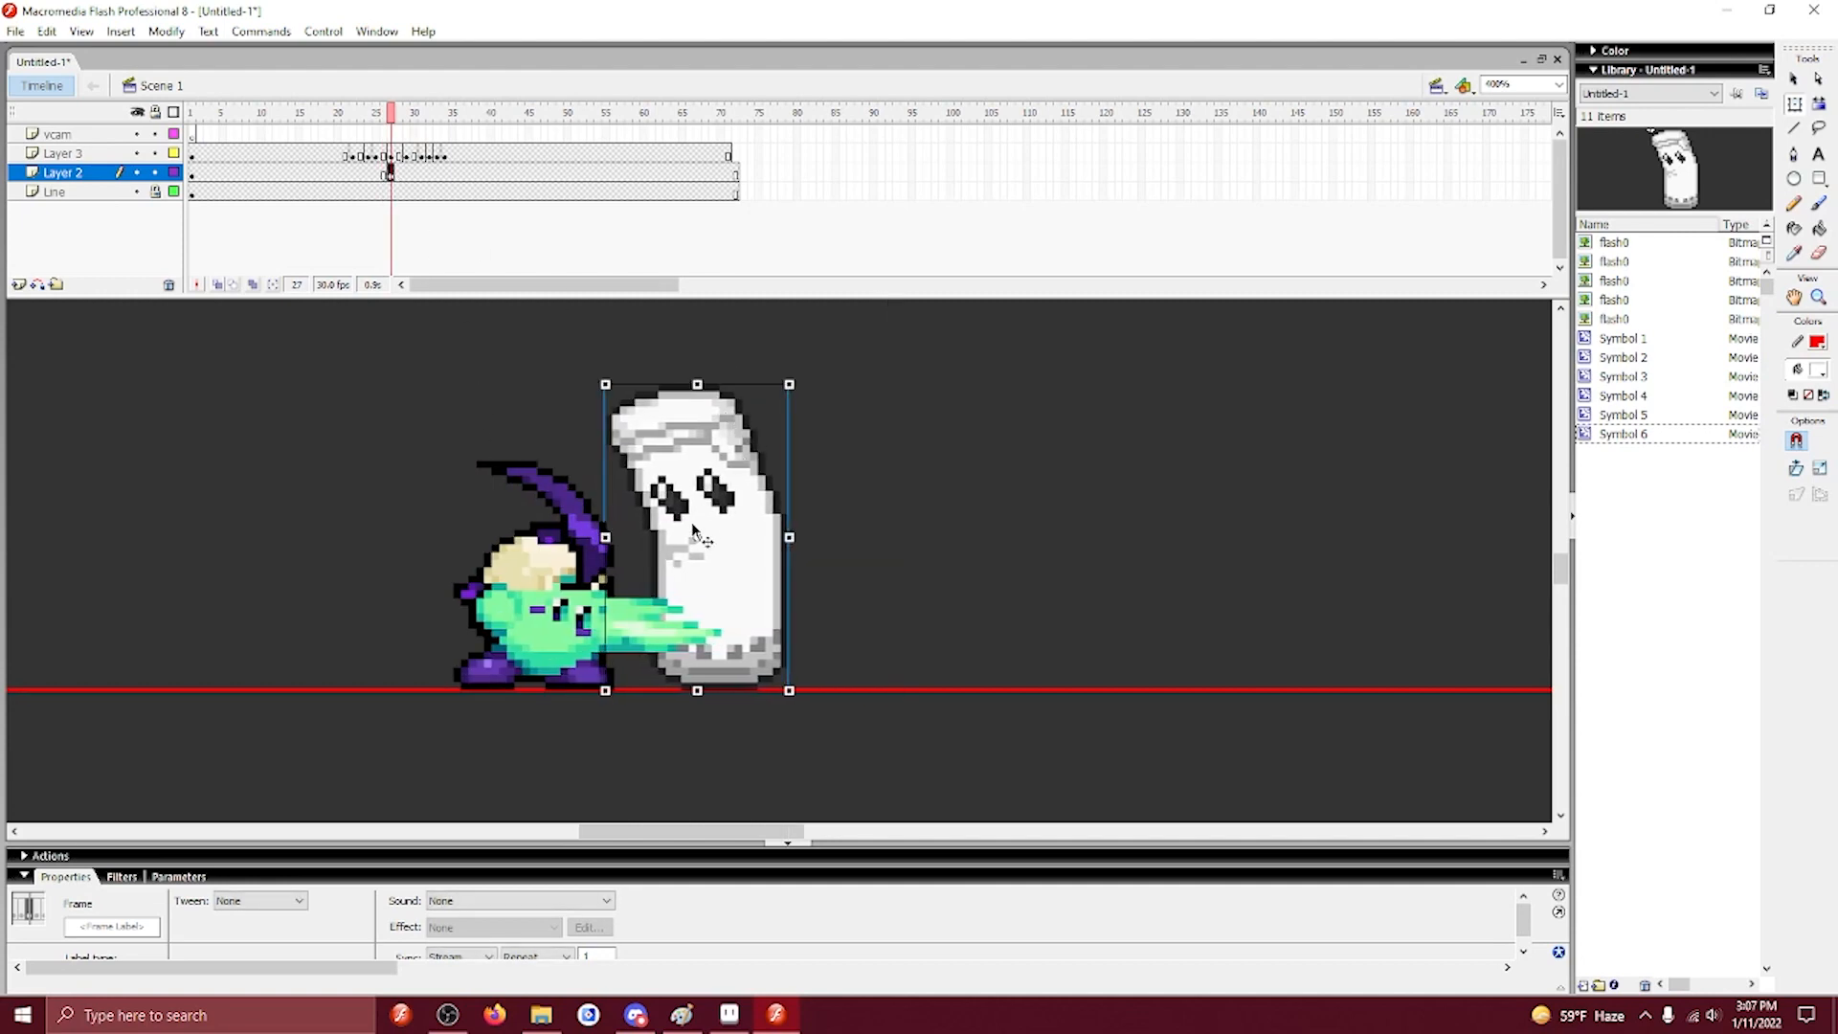
Move the leaning sandbag's pivot to its base and rotate it slightly toward the character at frame 27.
left_click_drag(691, 594, 697, 690)
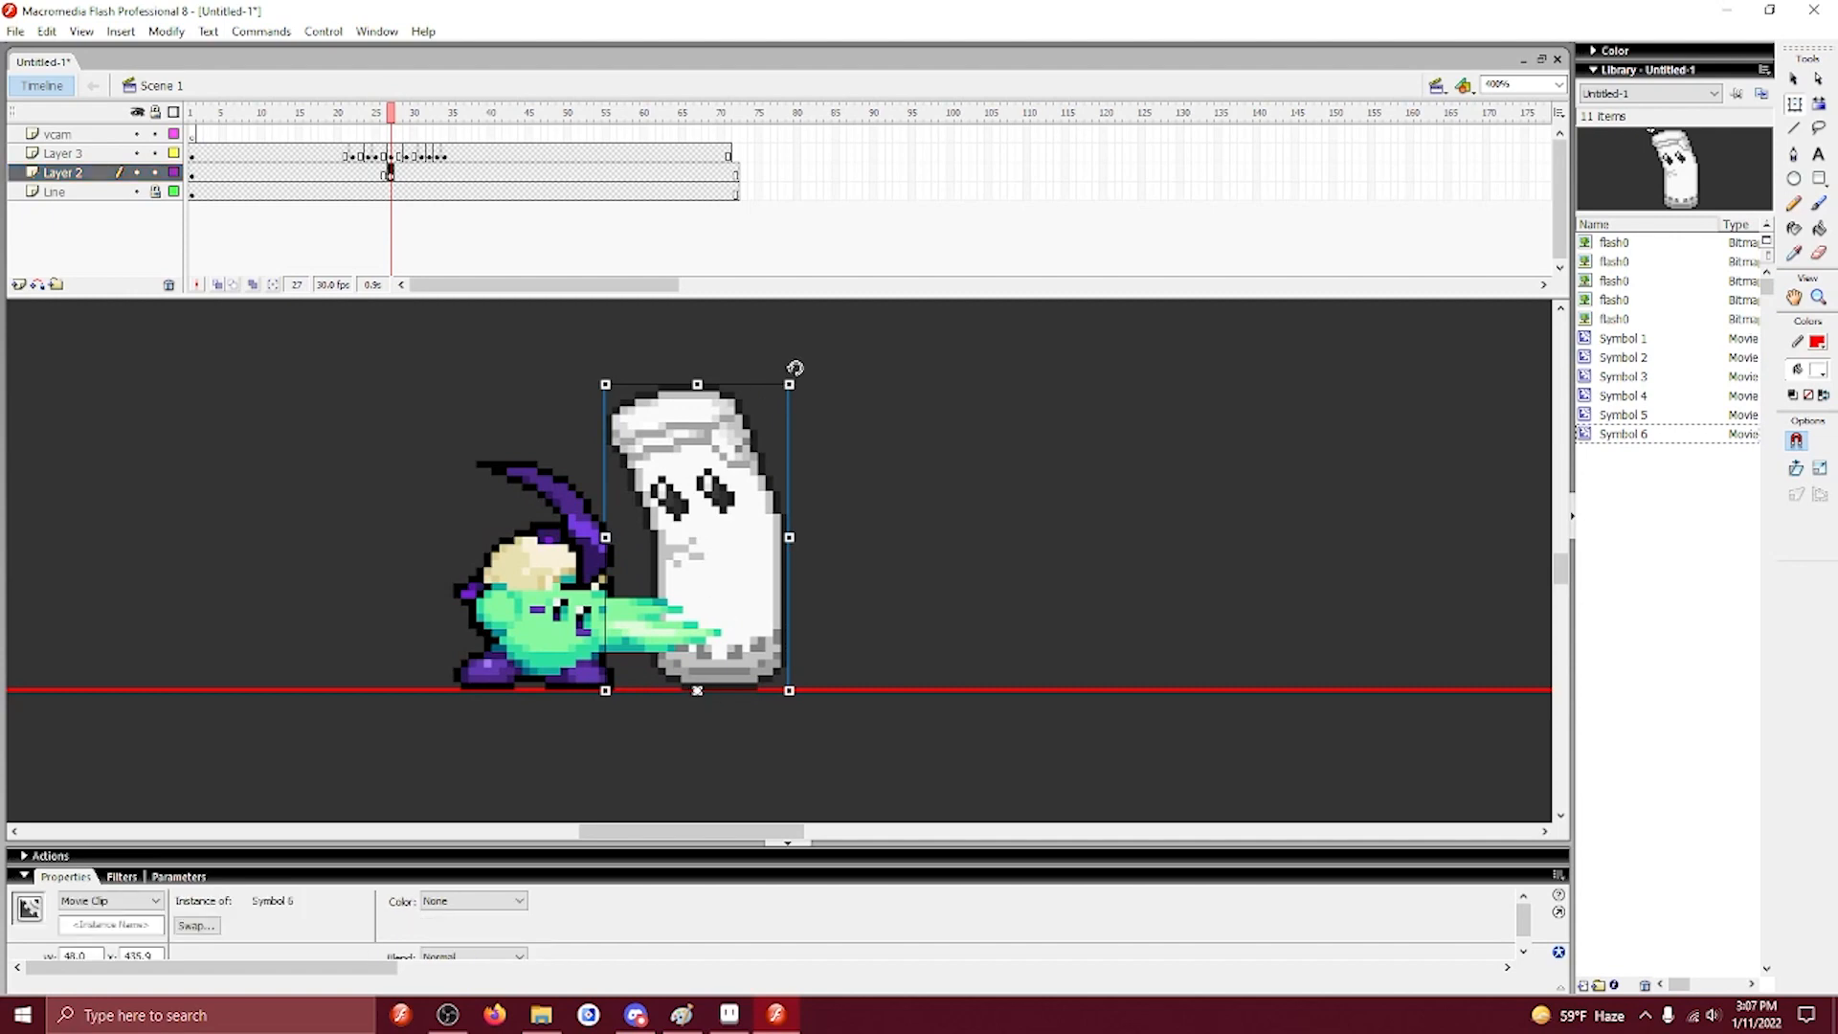
left_click_drag(795, 367, 780, 347)
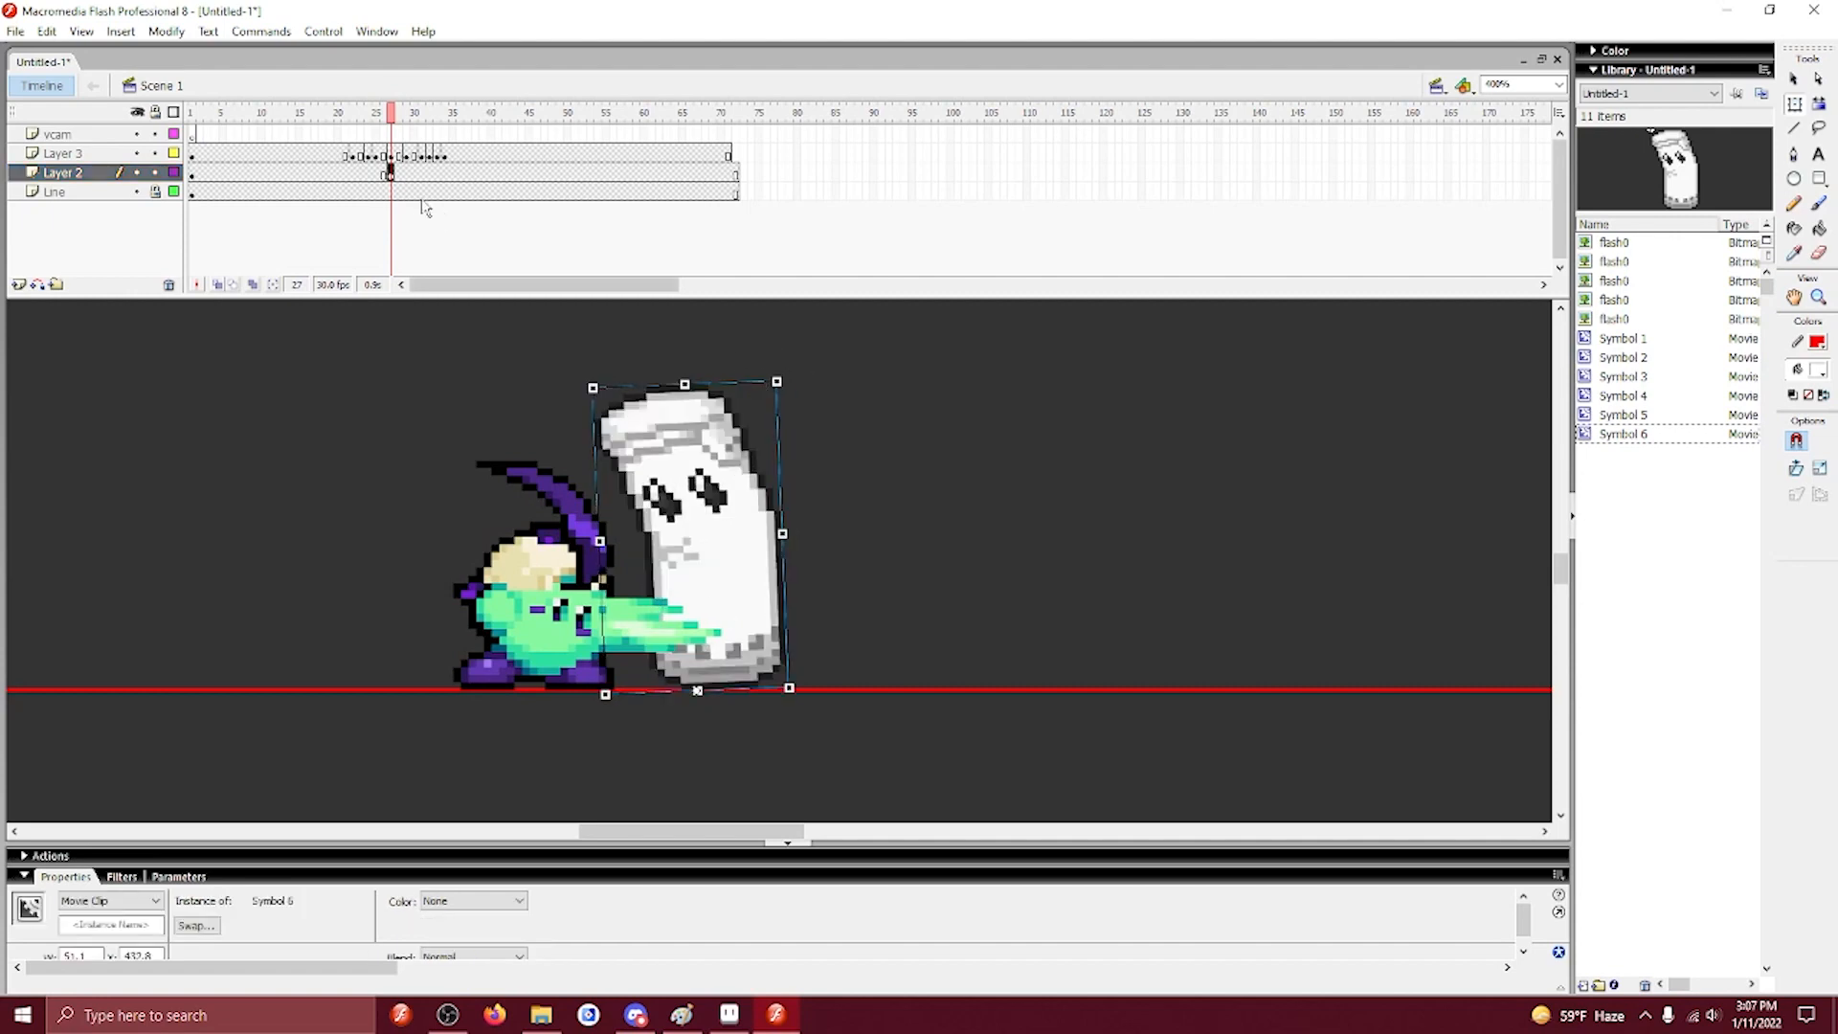
left_click(384, 176)
left_click(390, 176)
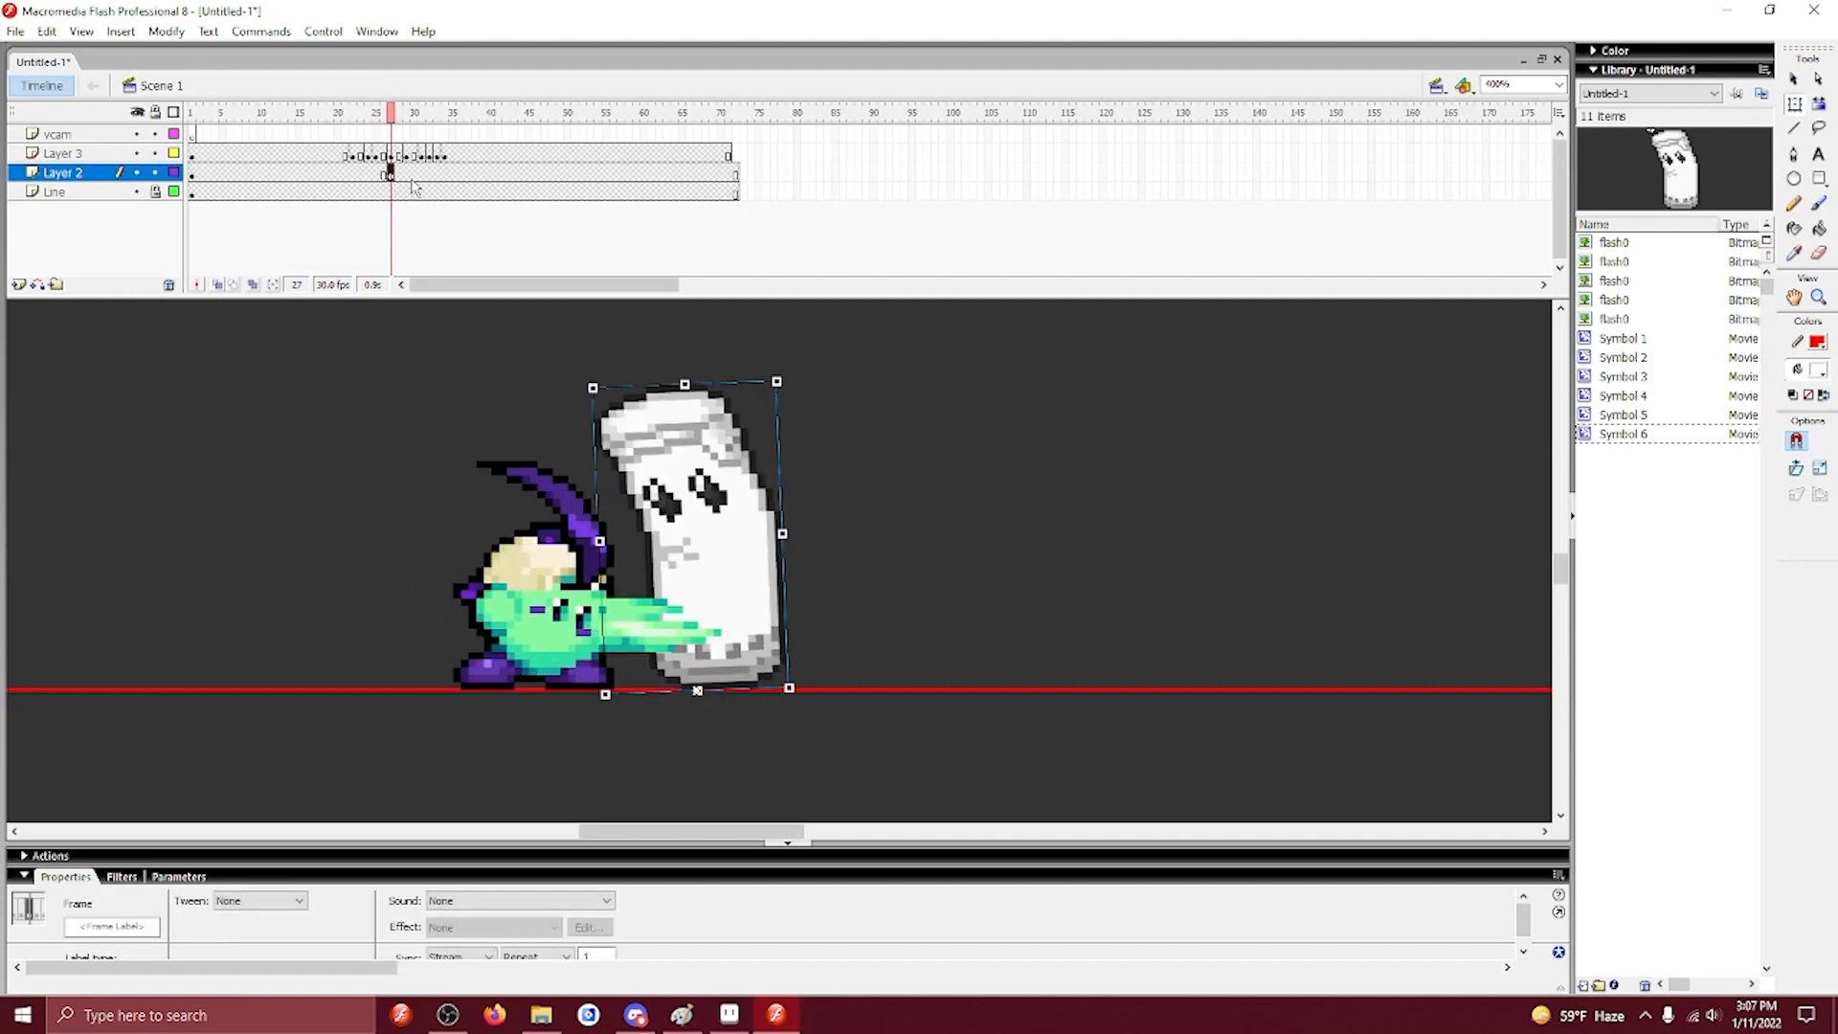
Add a keyframe at frame 30 of Layer 2 and rotate the sandbag slightly back away from the character.
left_click(399, 176)
left_click(414, 176)
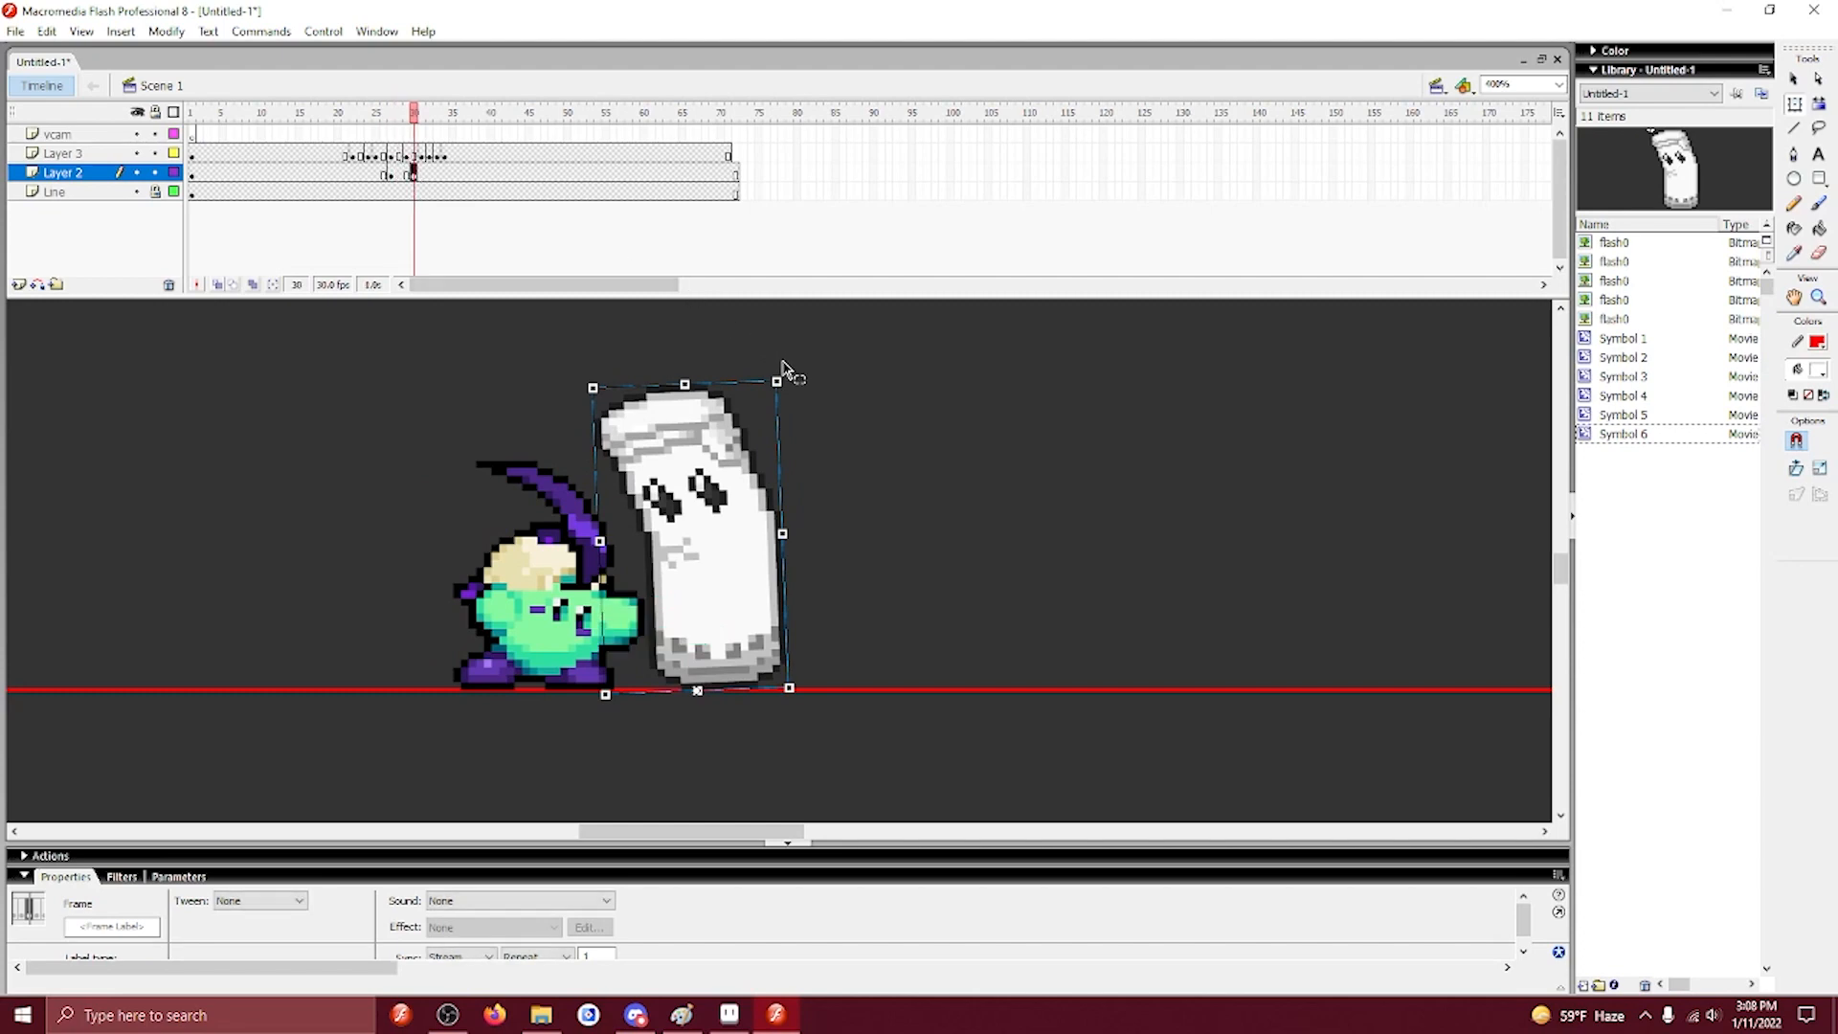
left_click_drag(790, 363, 813, 318)
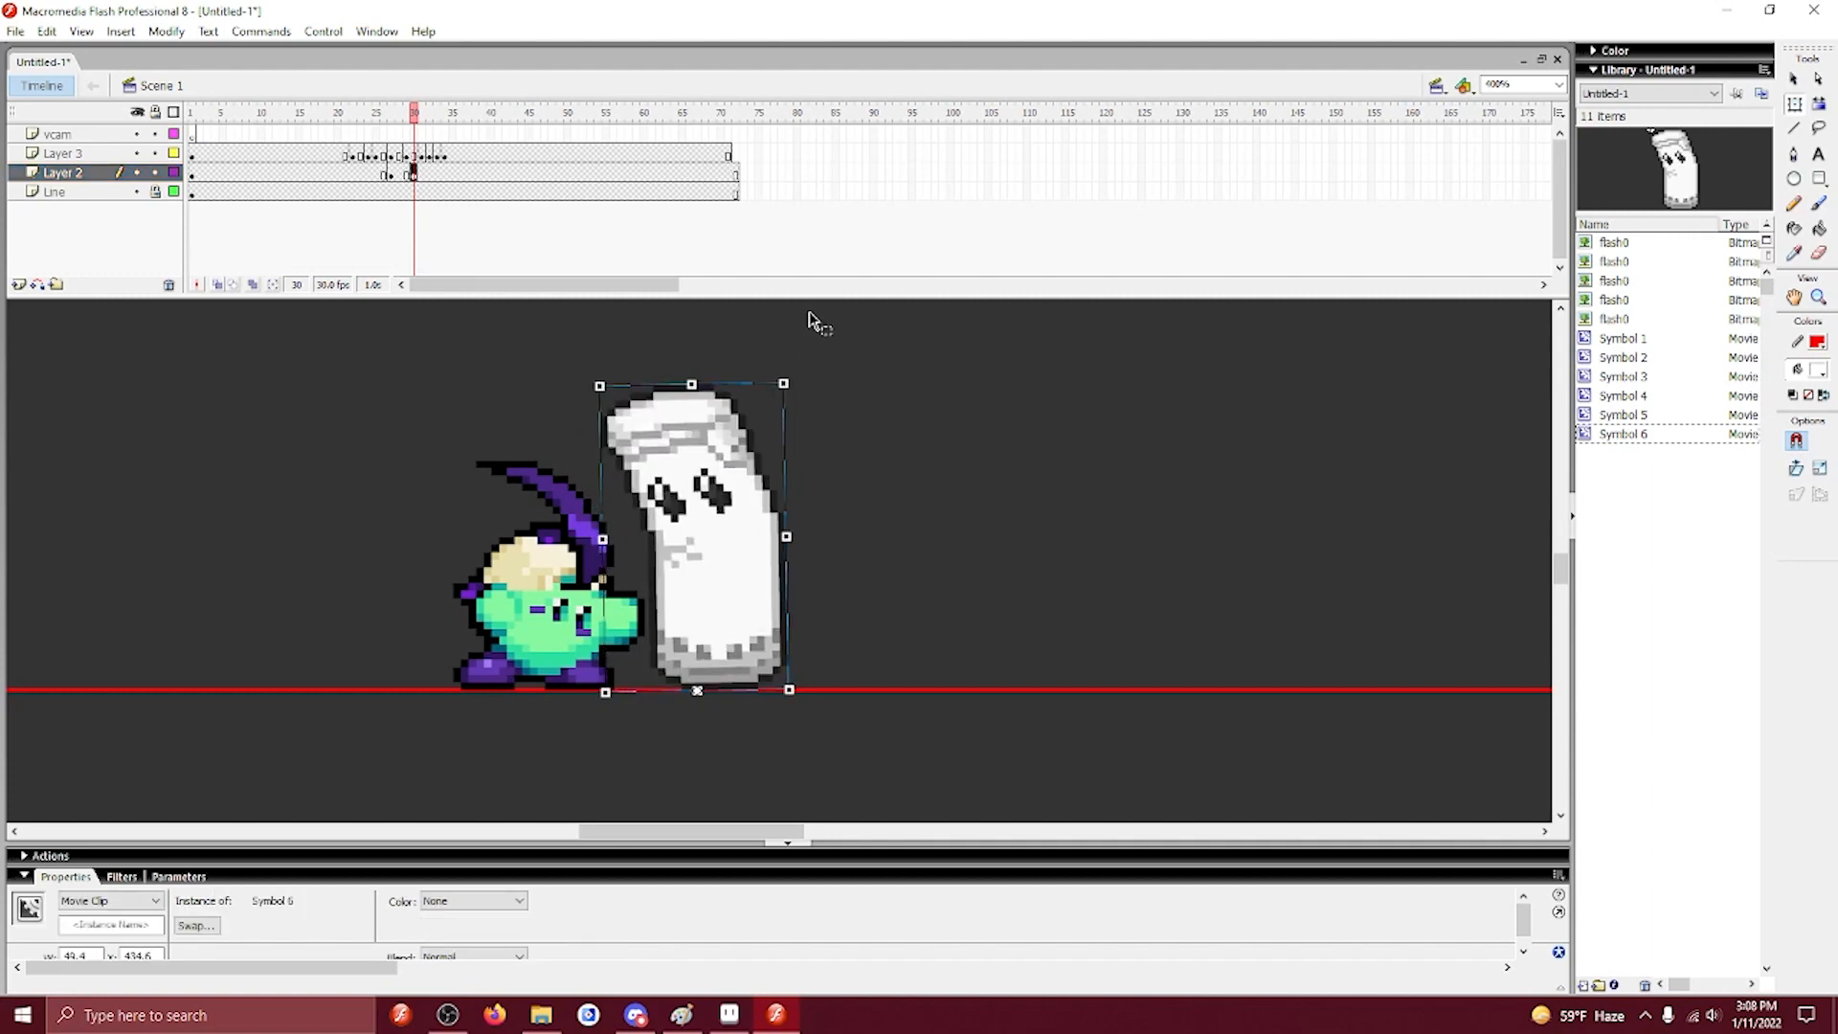
Add a keyframe at frame 31 of Layer 2, shift the sandbag away from the character and tilt it slightly backward.
left_click(422, 175)
key("shift+Right")
key("shift+Right")
key("shift+Right")
key("shift+Right")
key("shift+Right")
key("shift+Right")
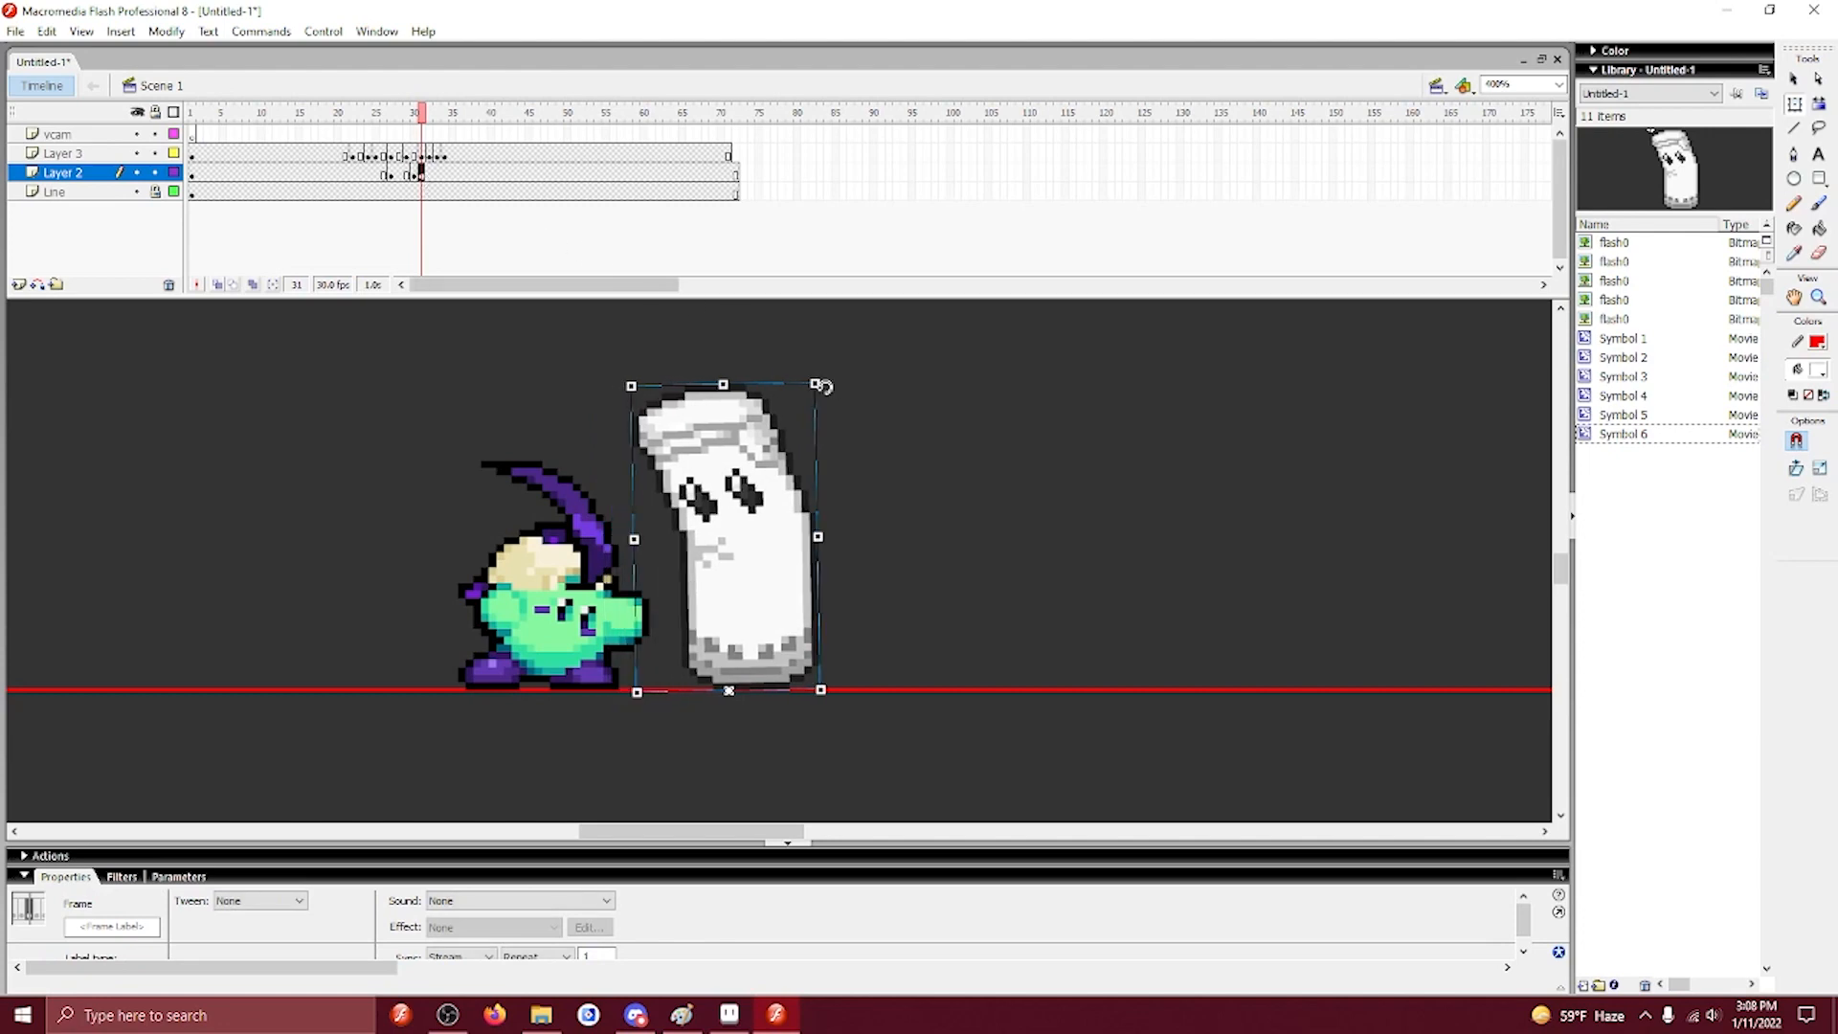
key("shift+Left")
mouse_move(848, 369)
left_mouse_down()
mouse_move(872, 337)
mouse_move(838, 342)
left_mouse_up()
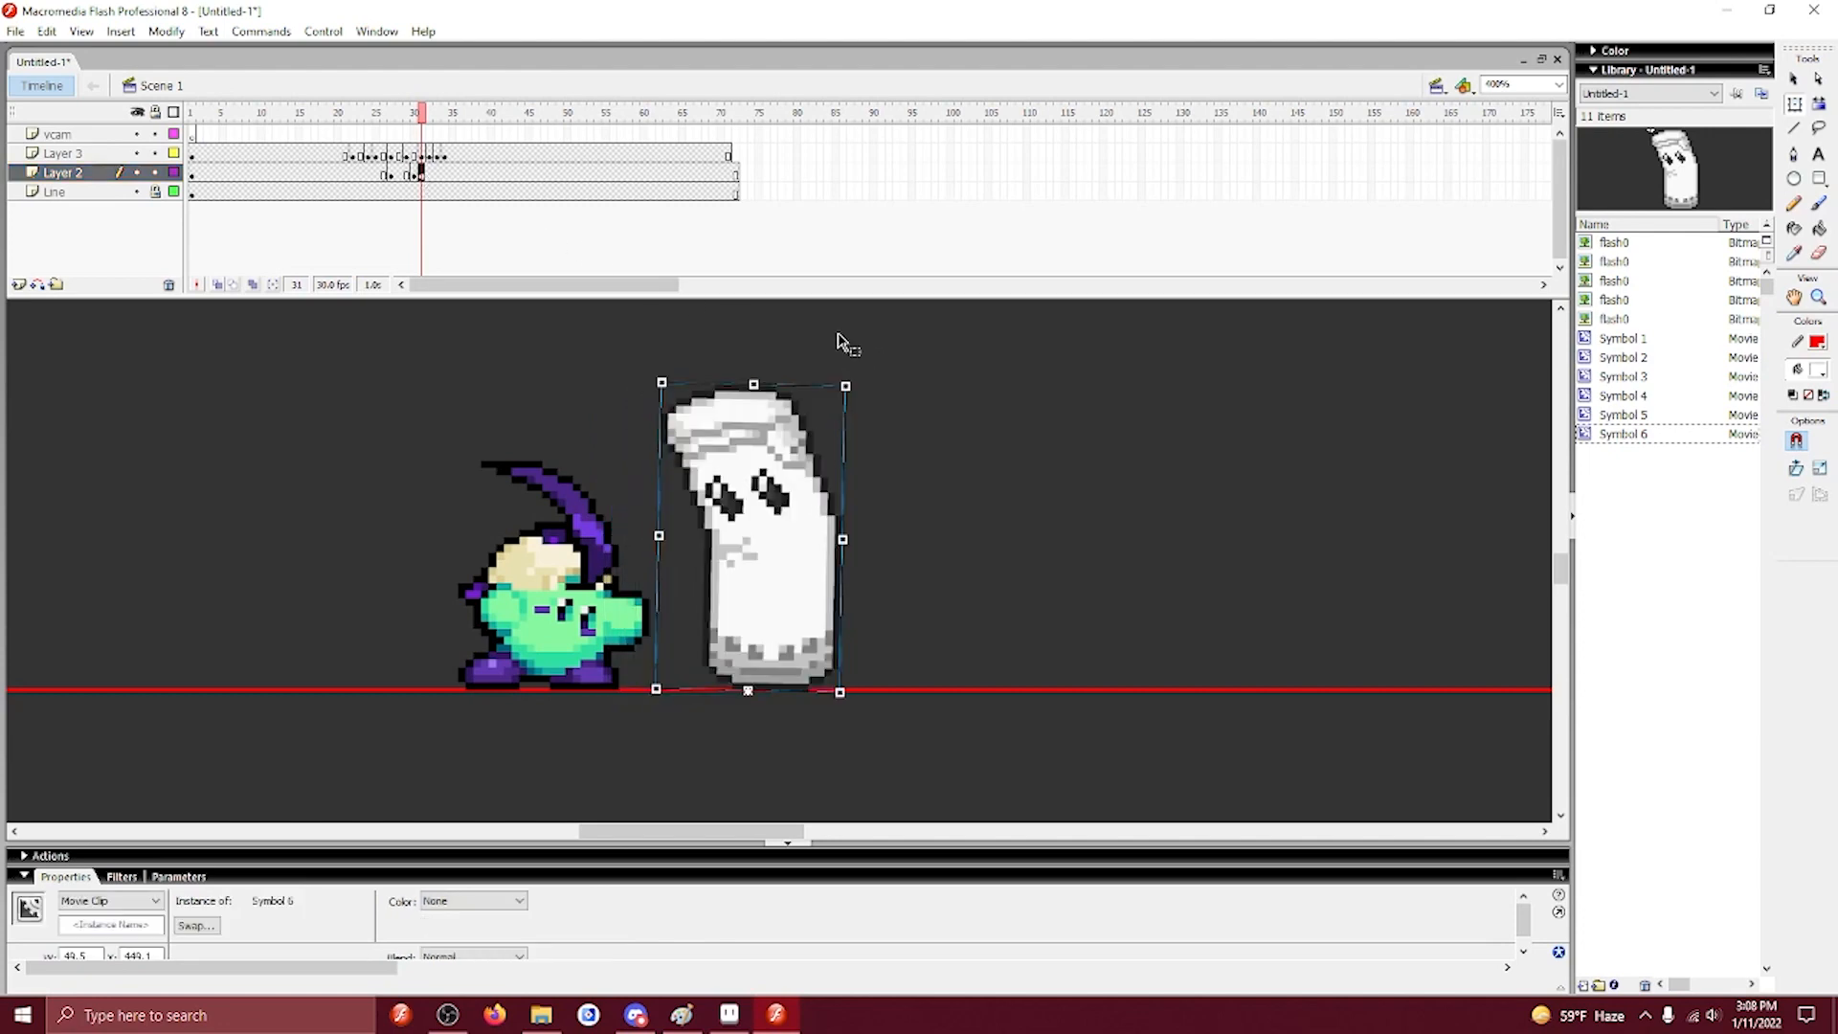
Extend the sandbag's backward slide and tilt with keyframes at frames 33 and 35, and swap the frame 36 pose for Symbol 2.
left_click(436, 176)
left_click(460, 174)
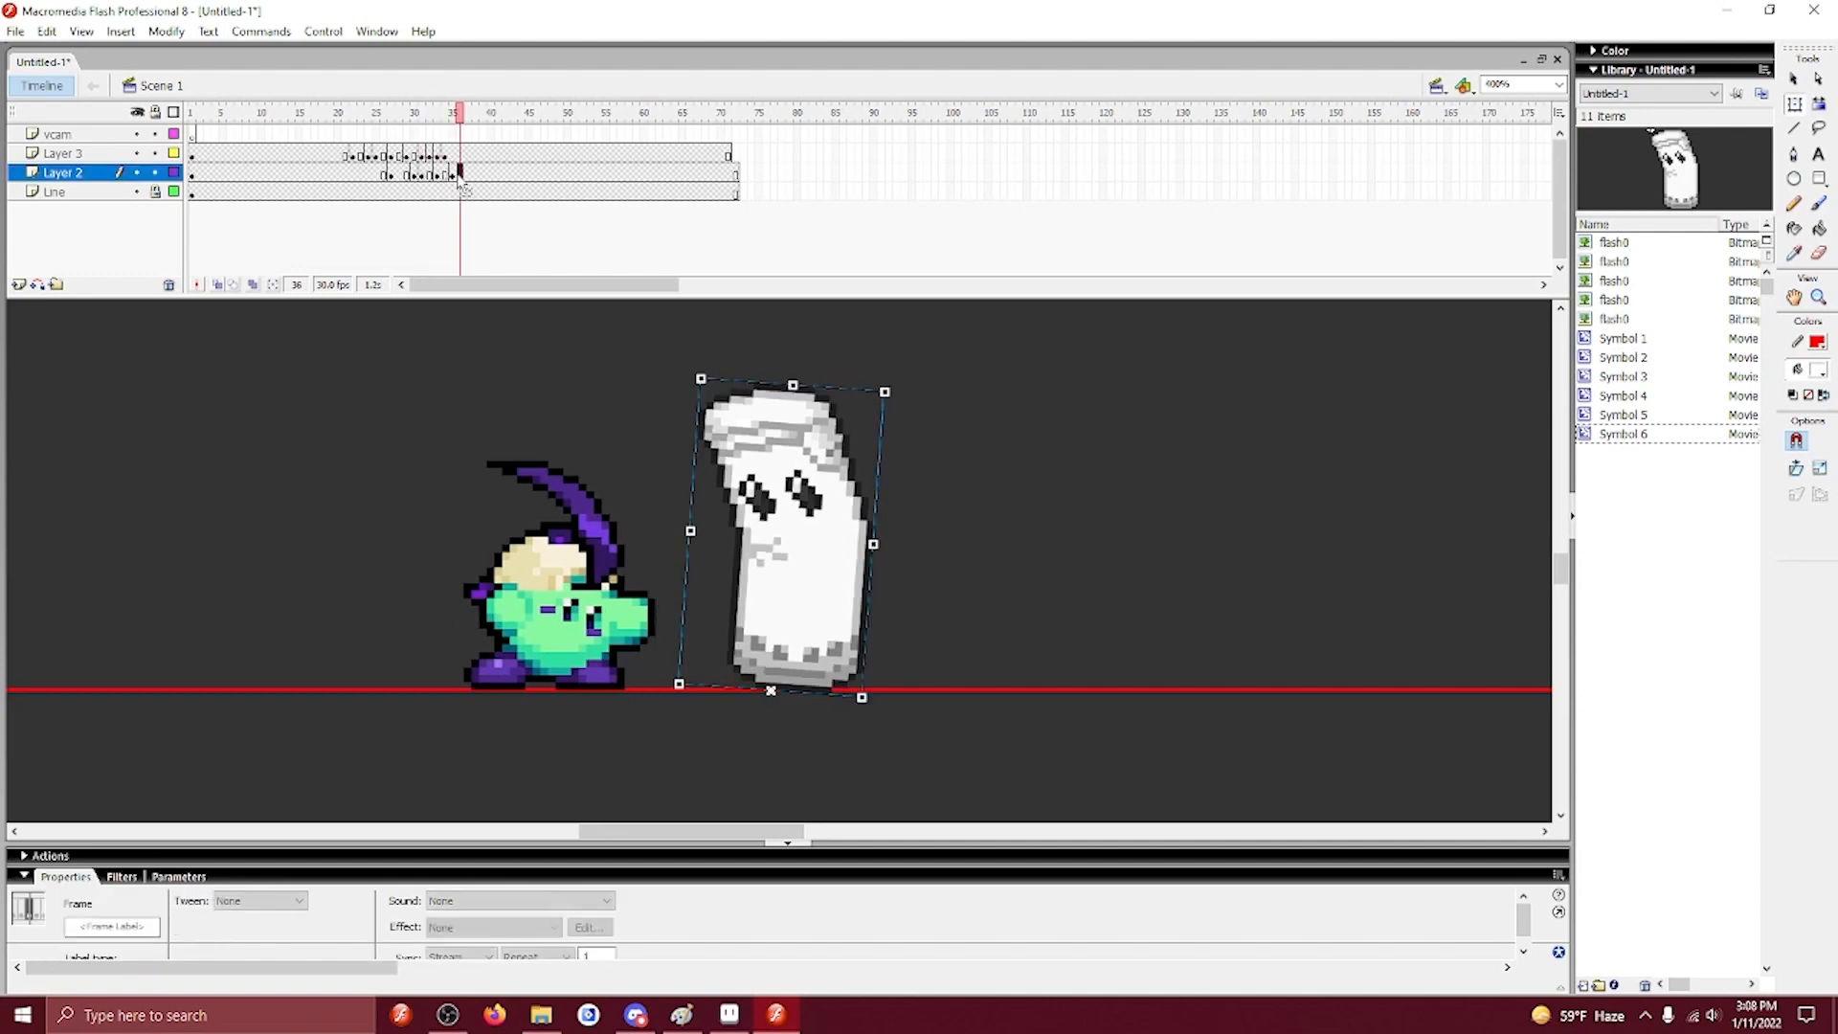
left_click(812, 522)
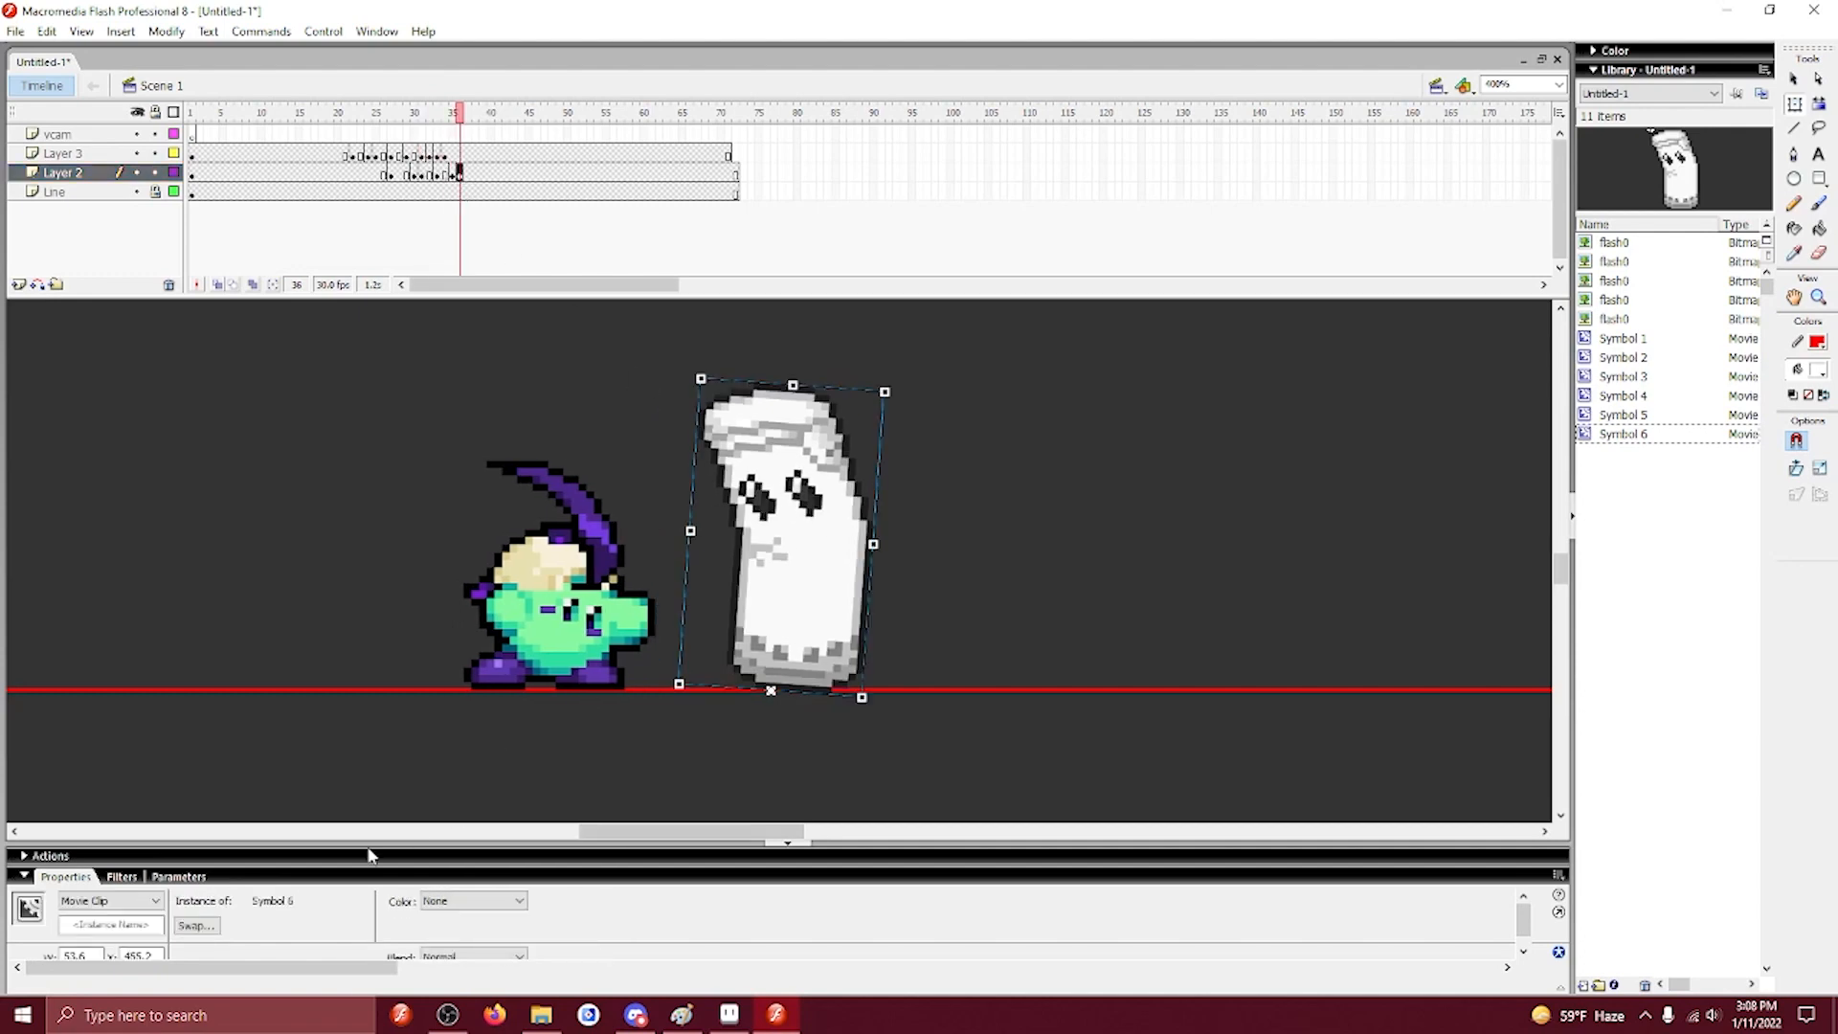
left_click(195, 926)
key("Up")
key("Up")
left_click(1165, 426)
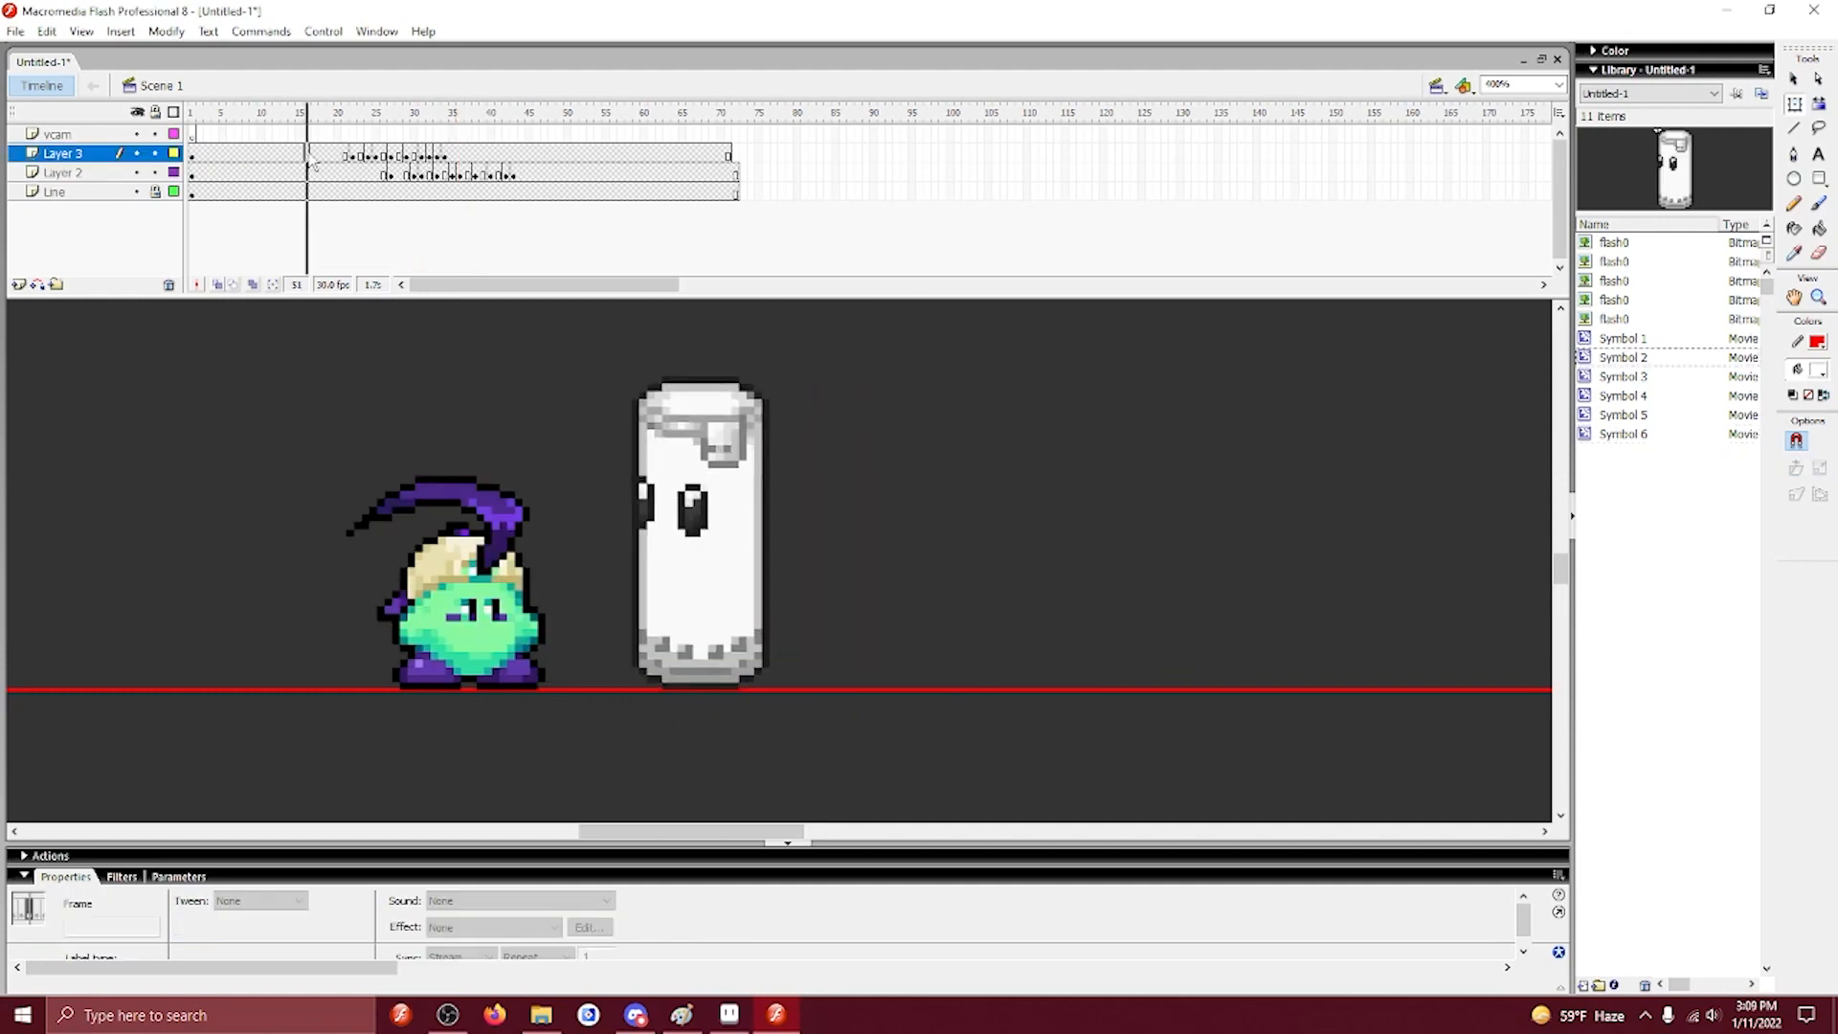
Replay the sandbag's hit reaction and remove one frame at frame 37 of Layer 2.
key("Return")
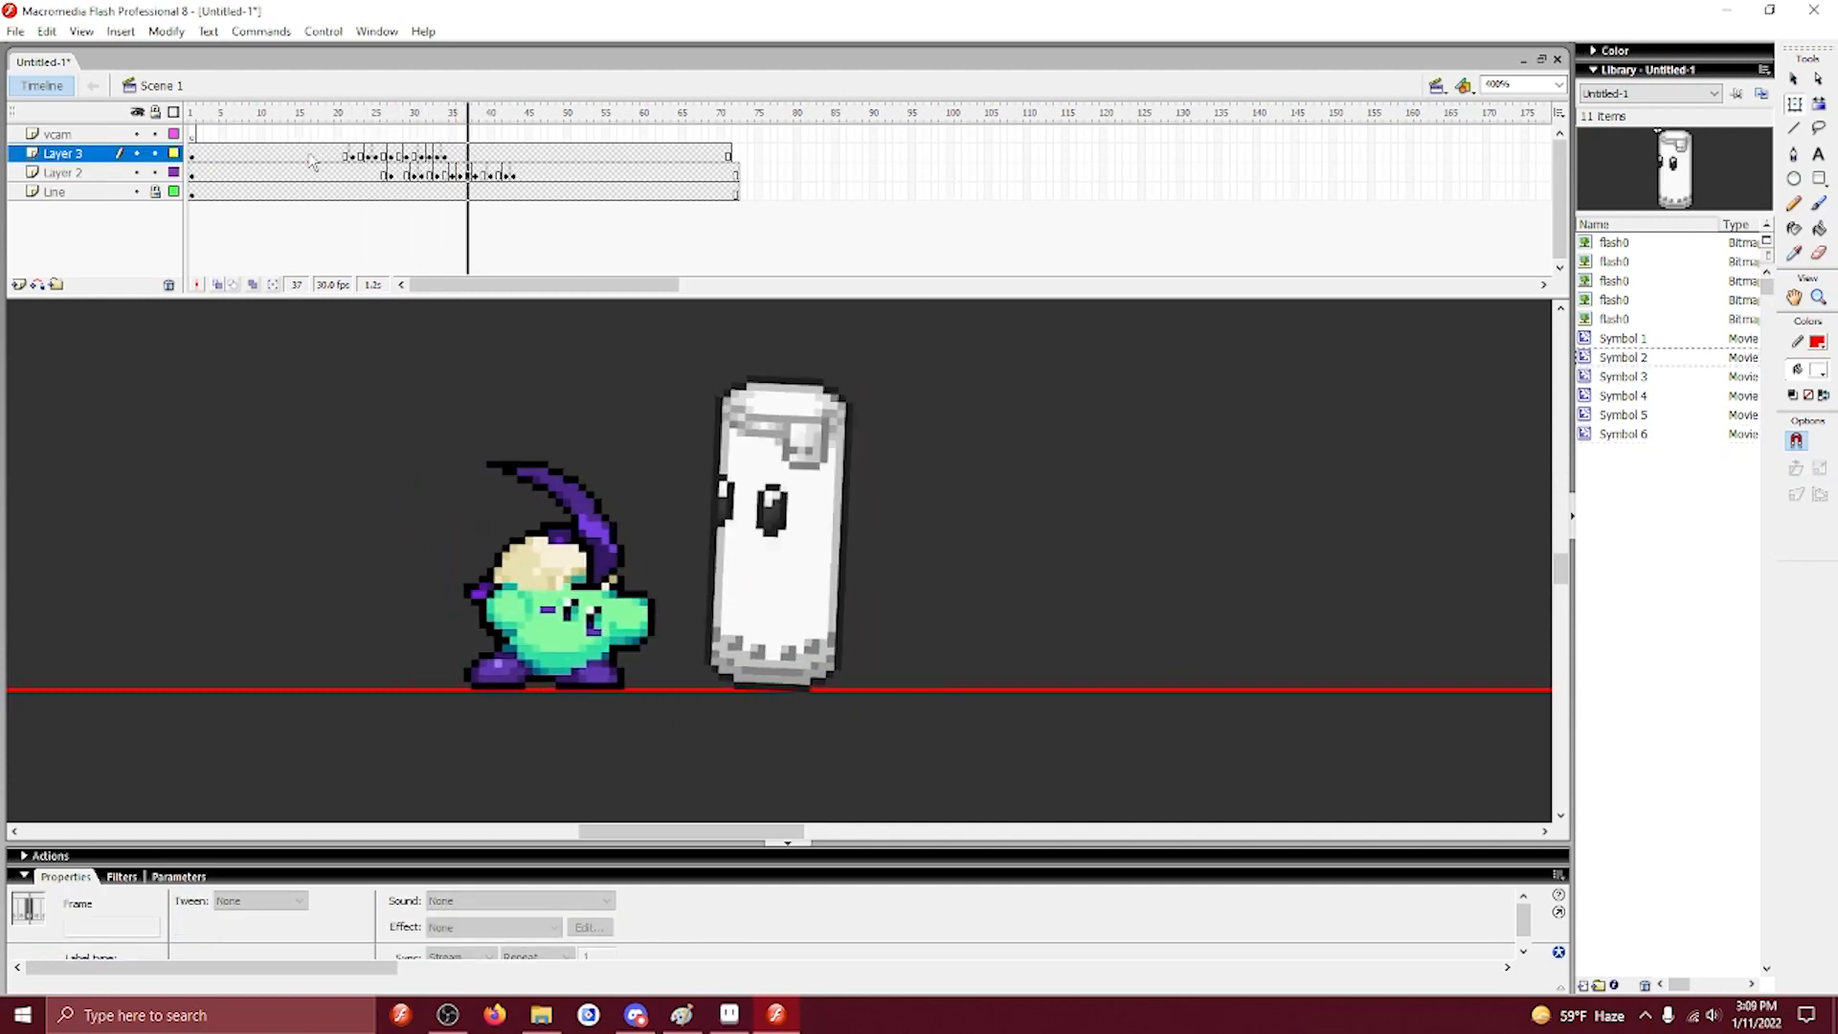
left_click(309, 157)
key("Return")
key("Return")
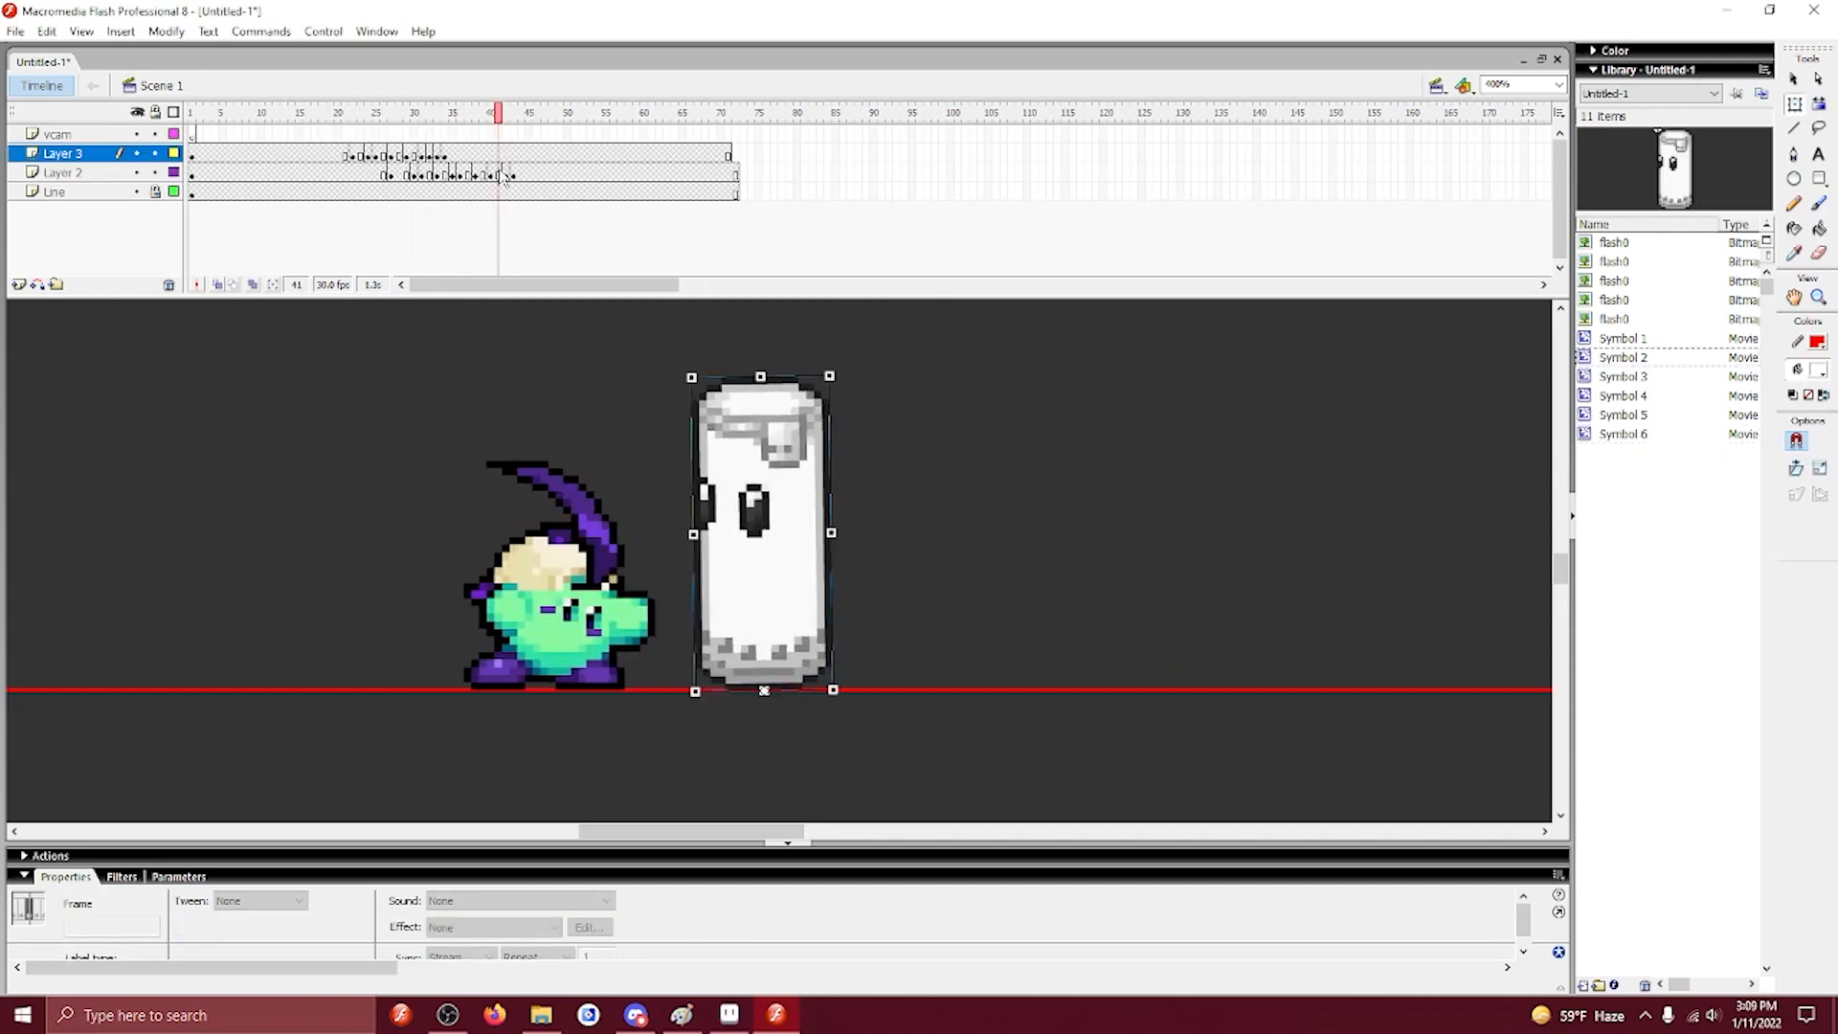
left_click(467, 174)
right_click(466, 174)
left_click(500, 231)
left_click(475, 175)
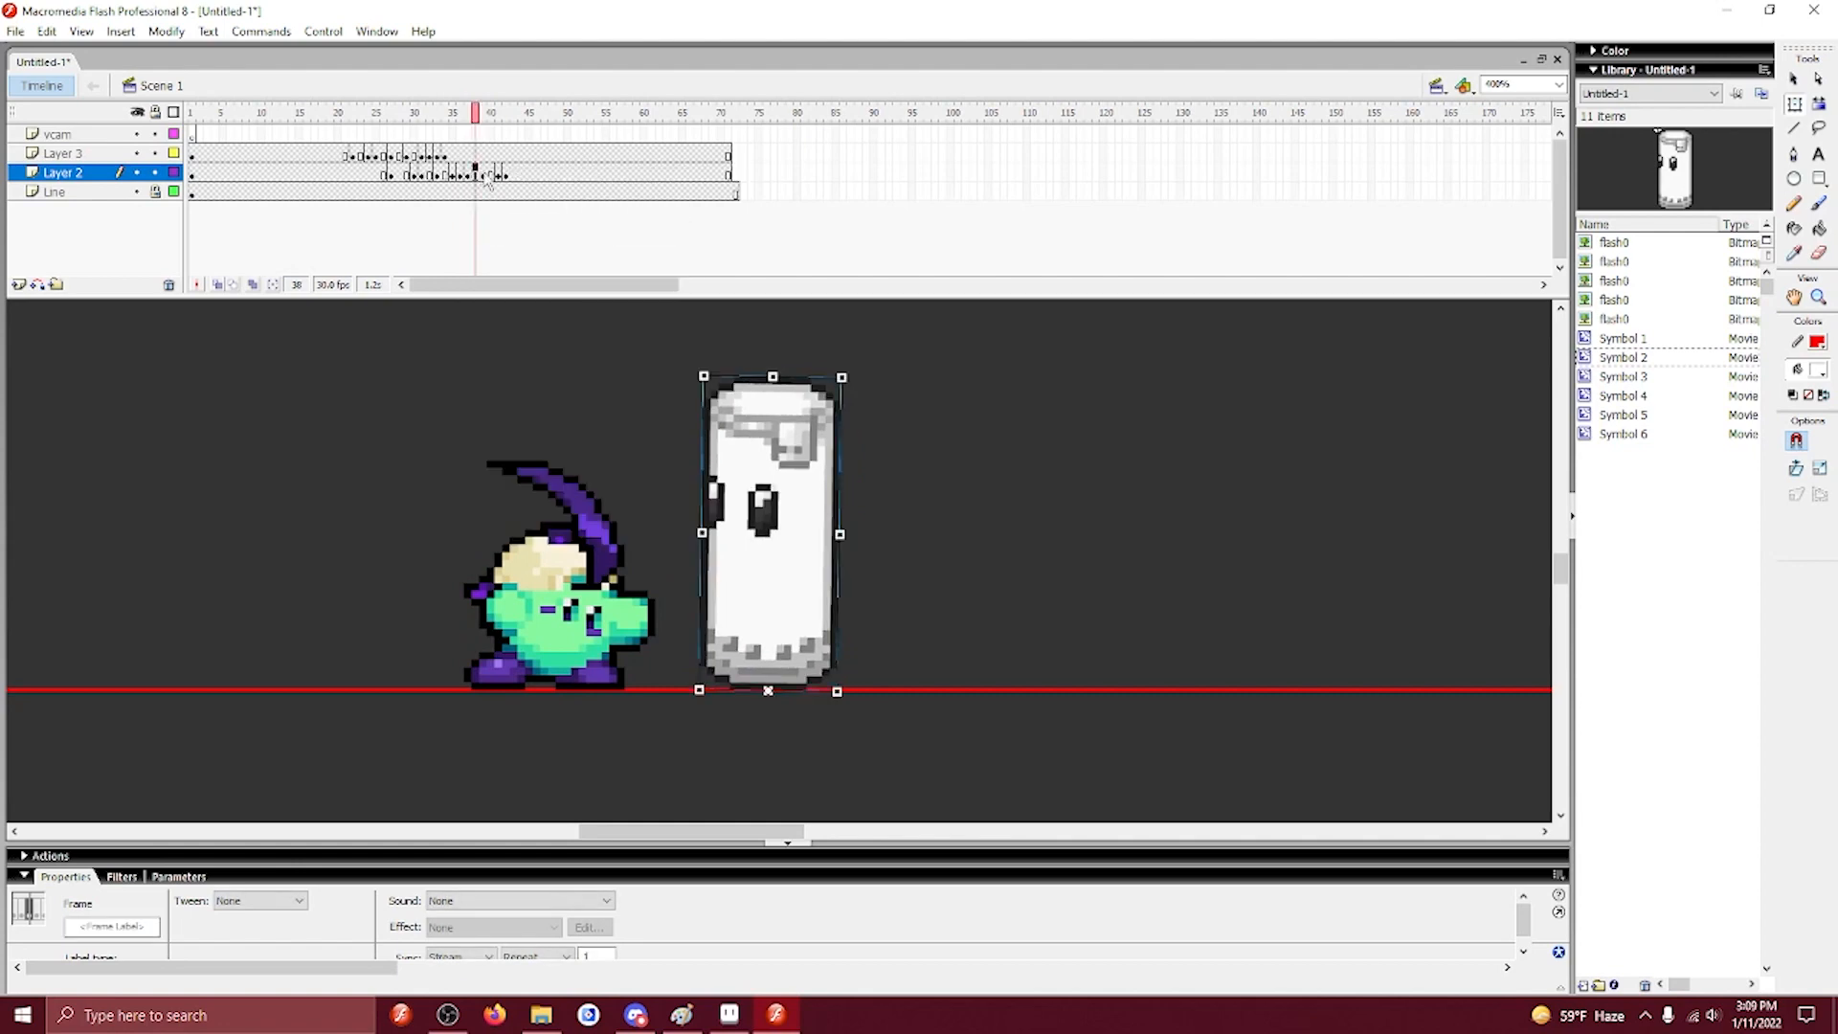
Remove two frames at frame 38 of Layer 2 and replay the sandbag's recovery.
right_click(469, 170)
left_click(469, 157)
left_click(468, 171)
right_click(468, 172)
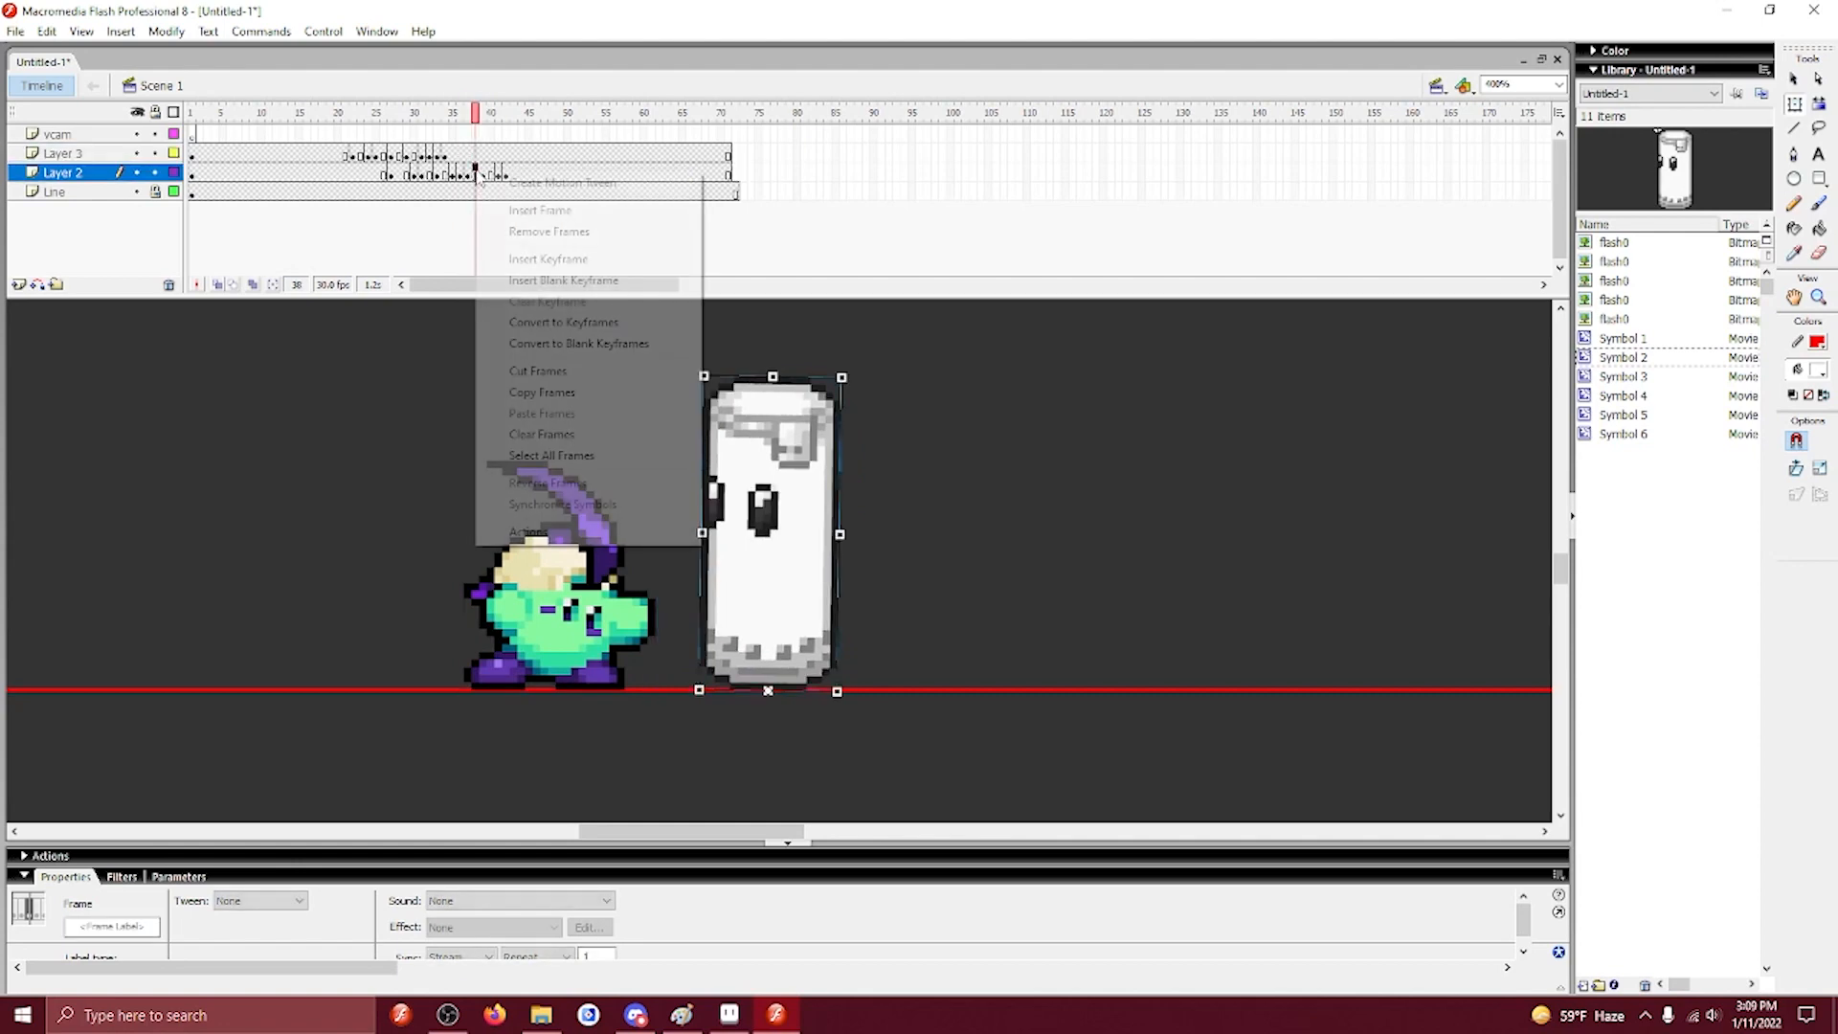
left_click(517, 258)
right_click(476, 171)
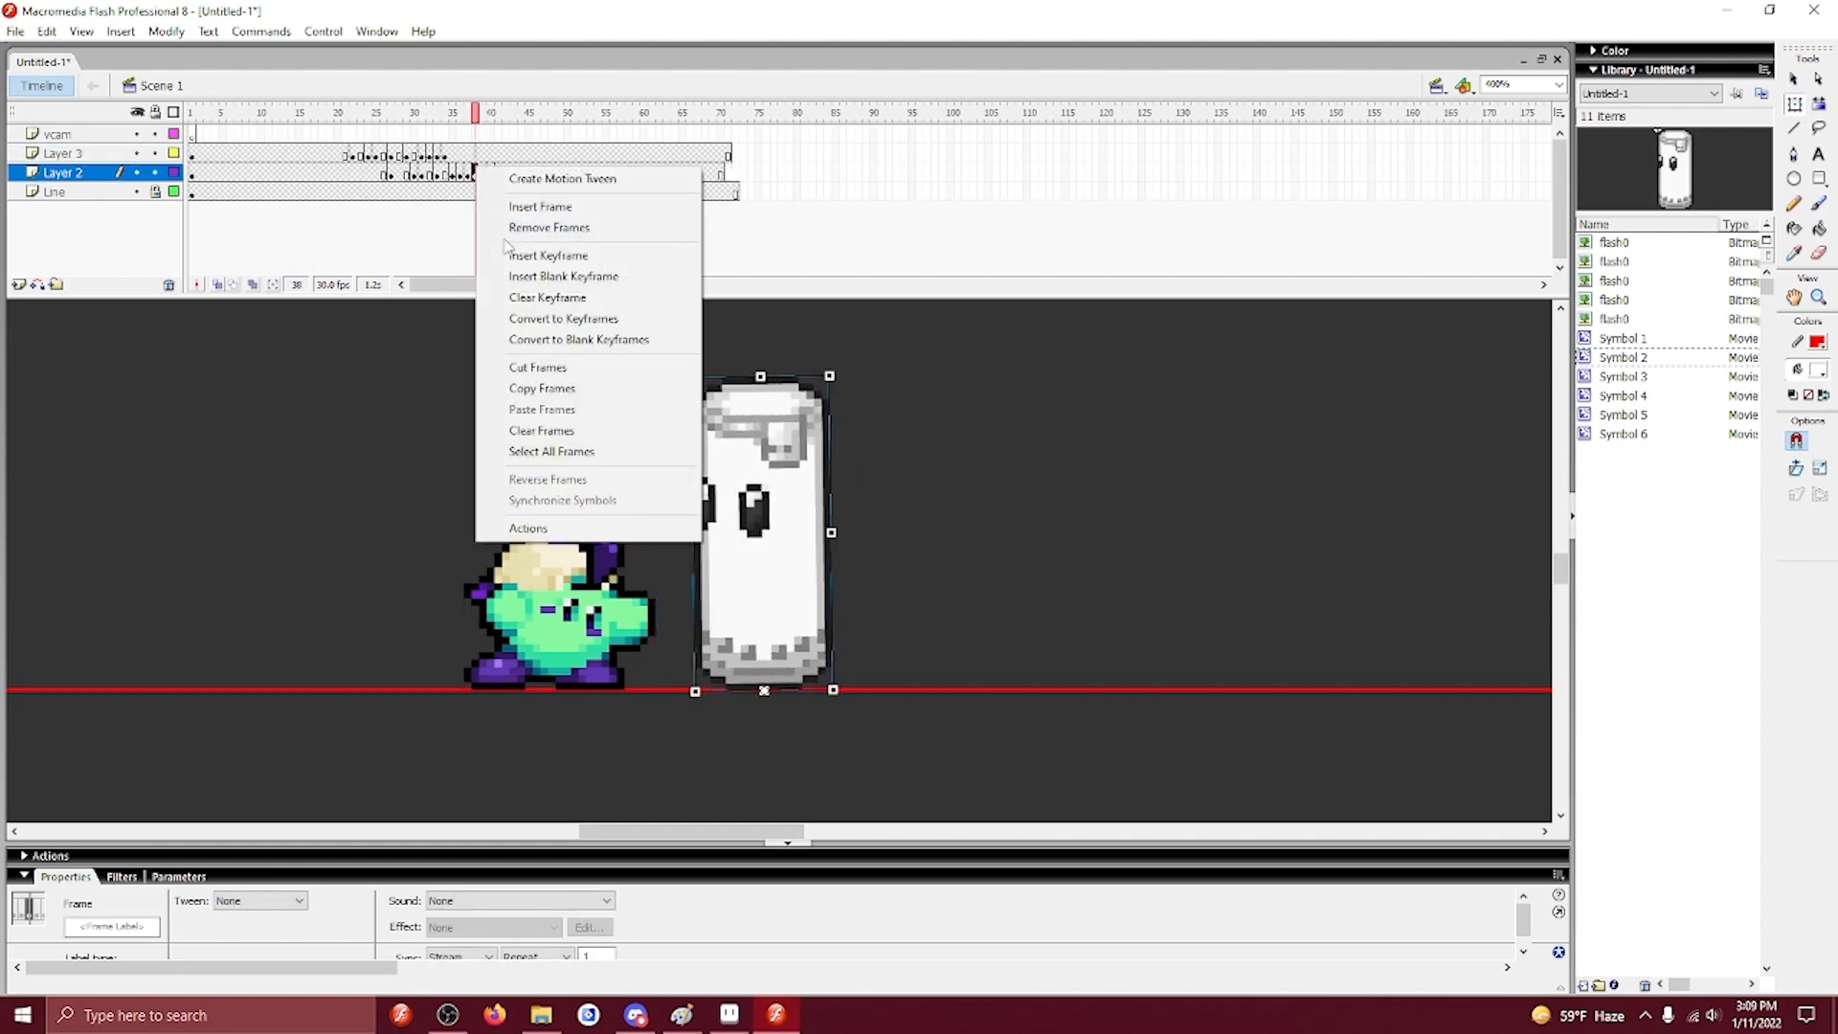
left_click(507, 229)
left_click(308, 152)
key("Return")
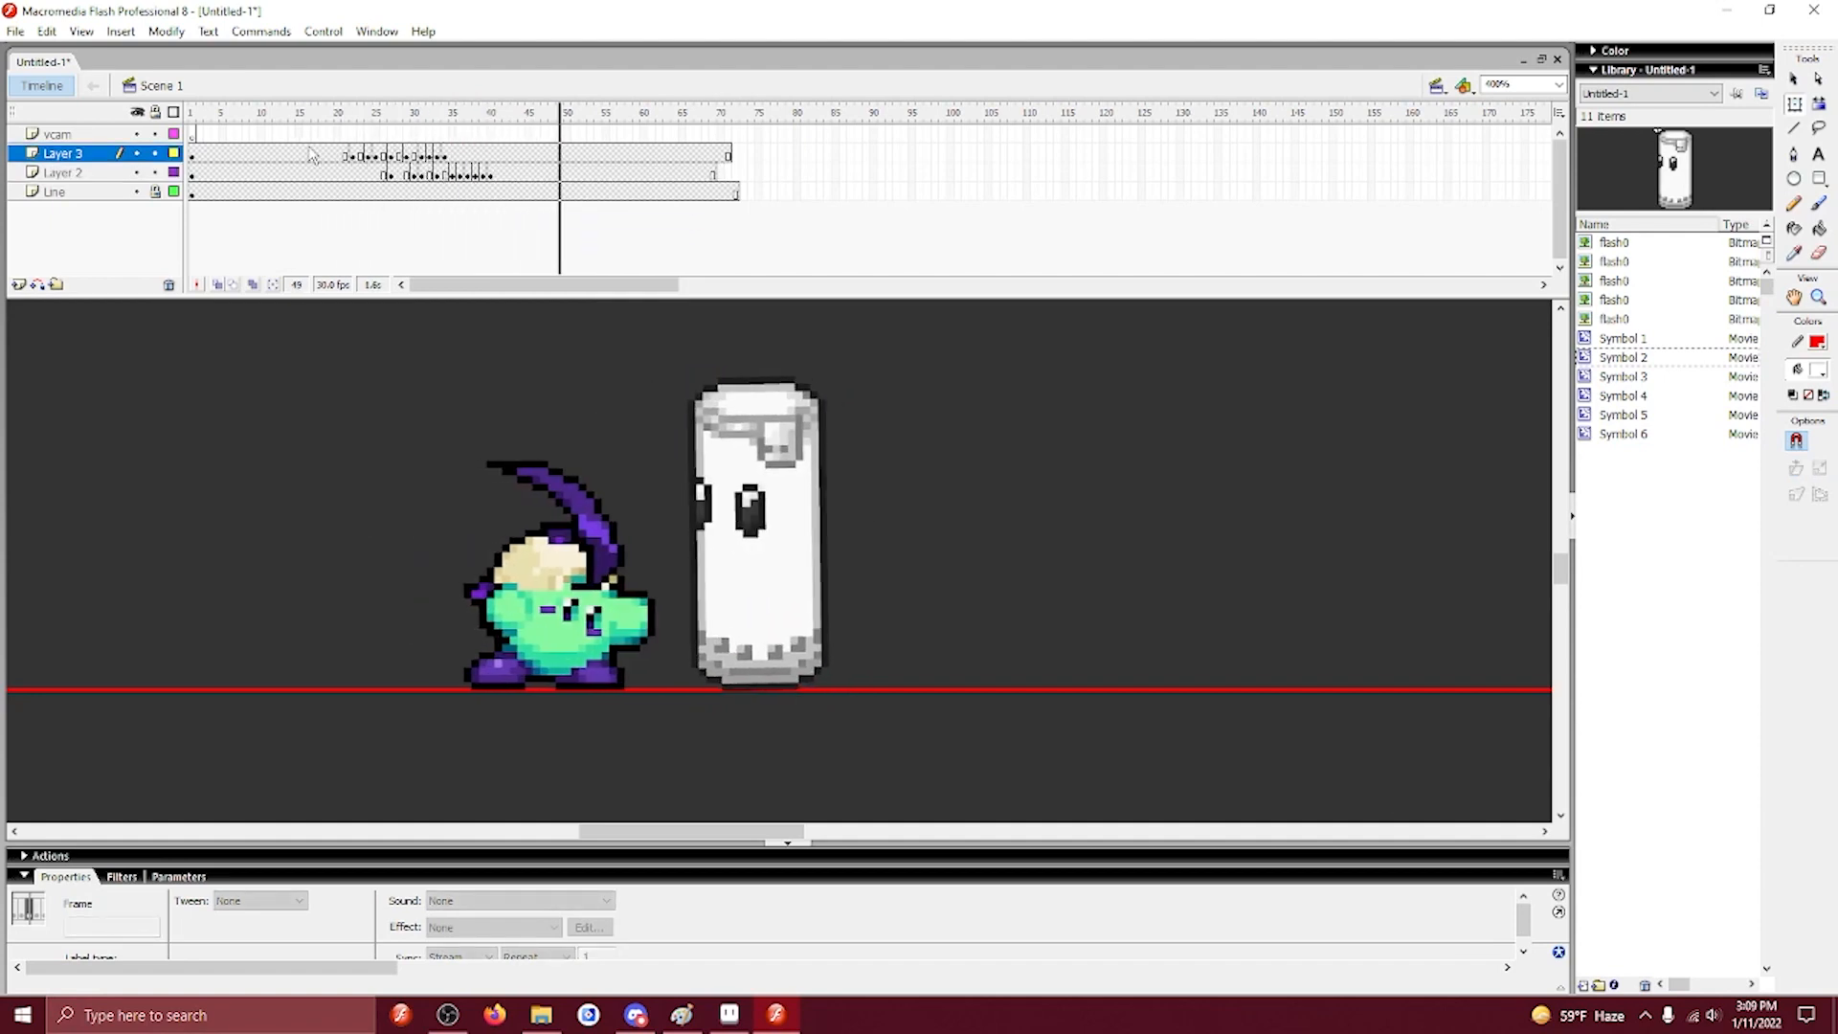
Lengthen the sandbag's recovery poses from frame 36 of Layer 2 by two frames and replay them.
left_click(488, 154)
key("comma")
key("comma")
key("comma")
key("comma")
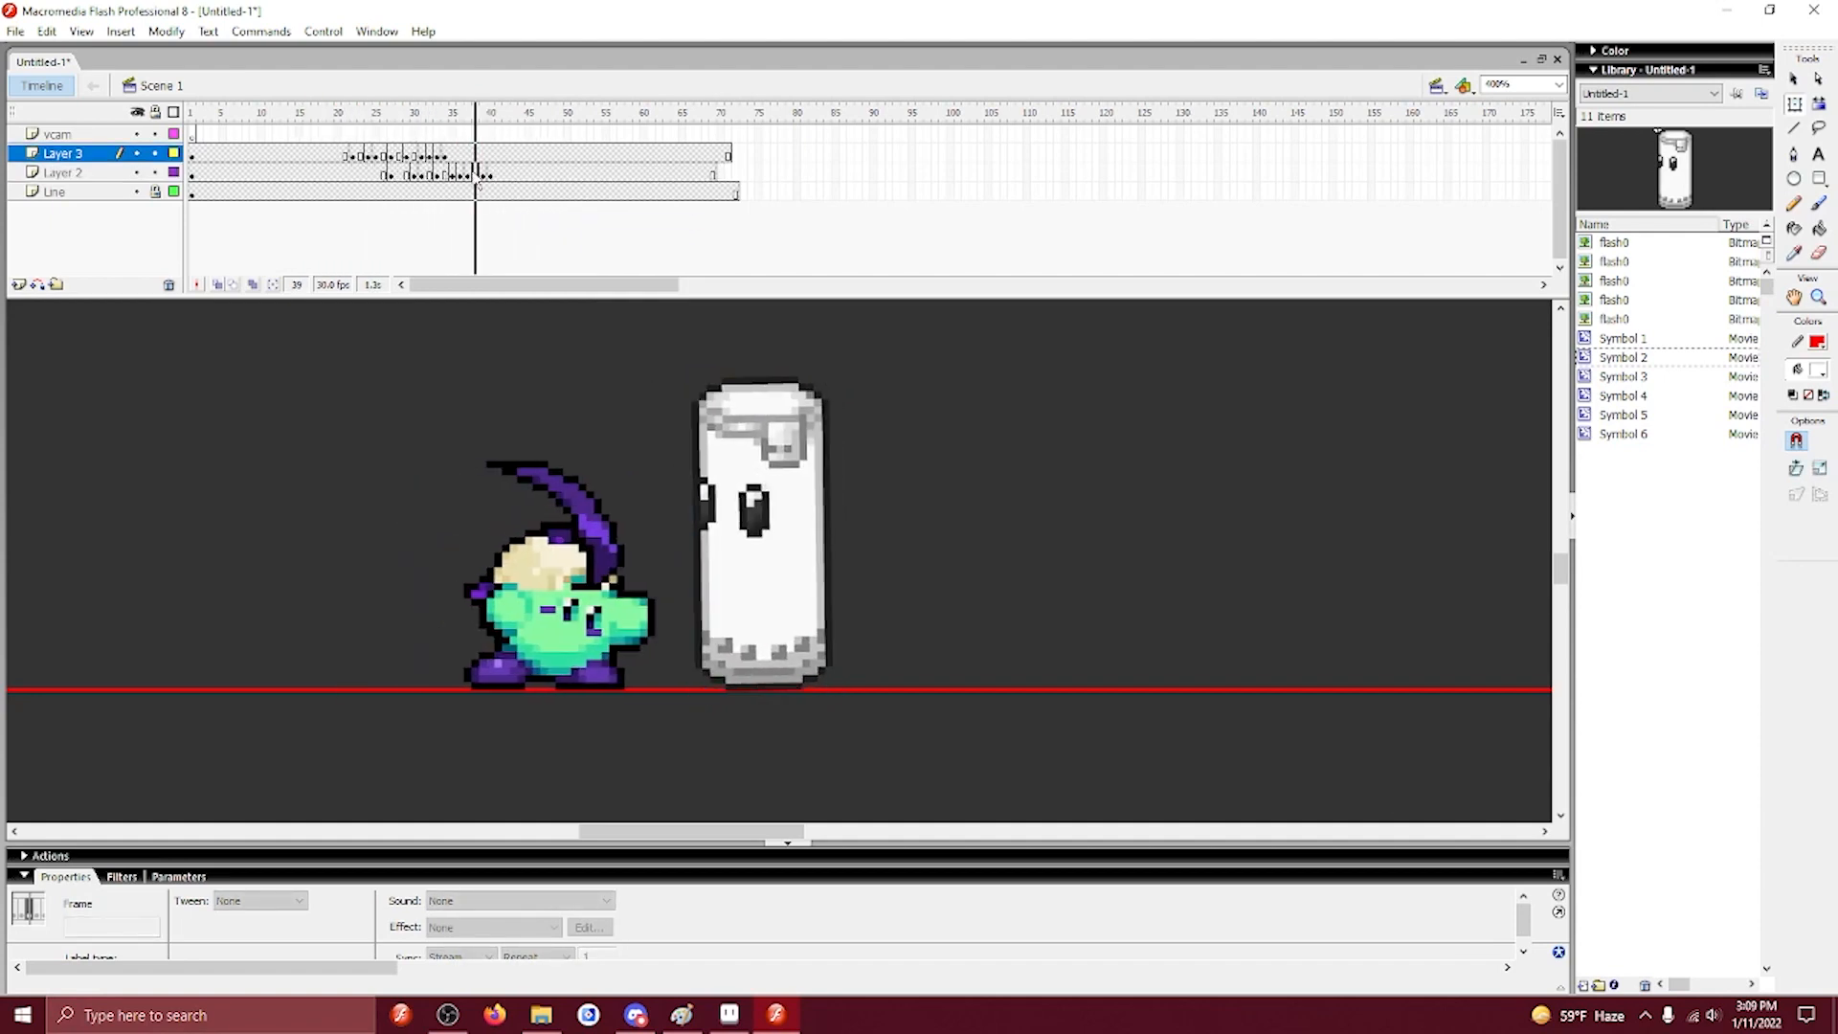
key("period")
left_click(462, 177)
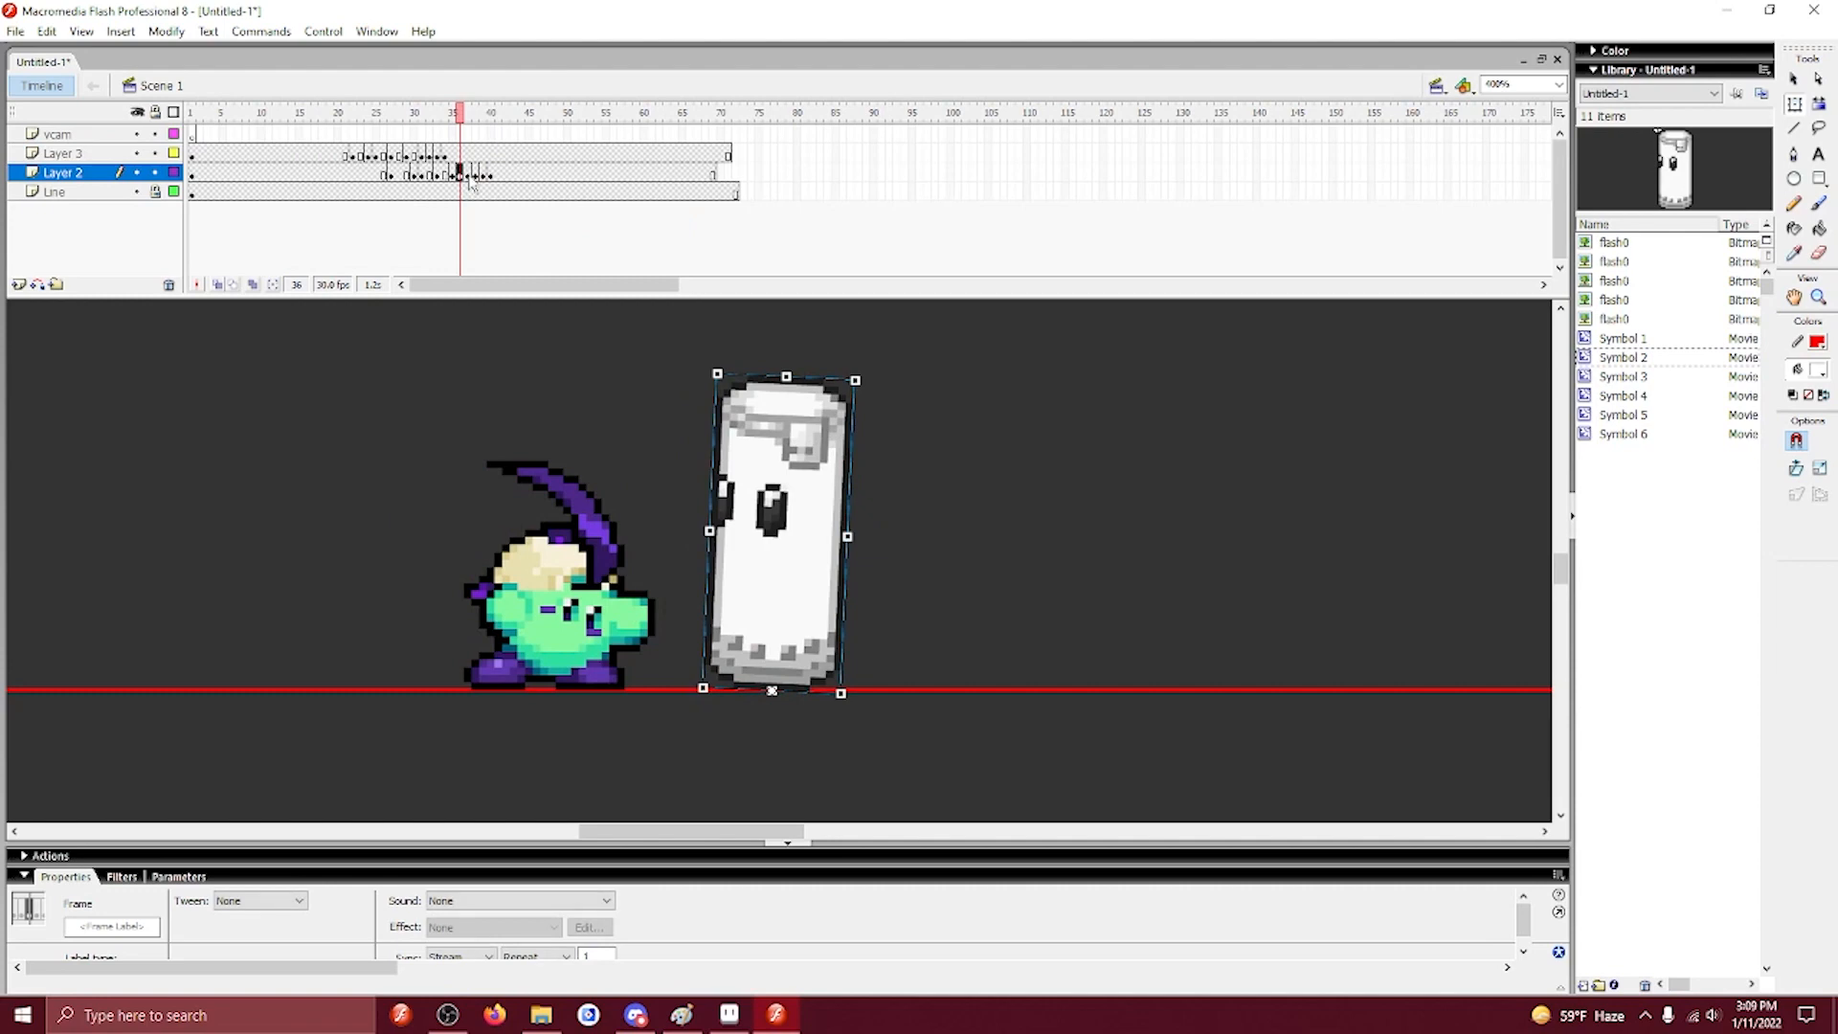
key("period")
key("period")
key("Return")
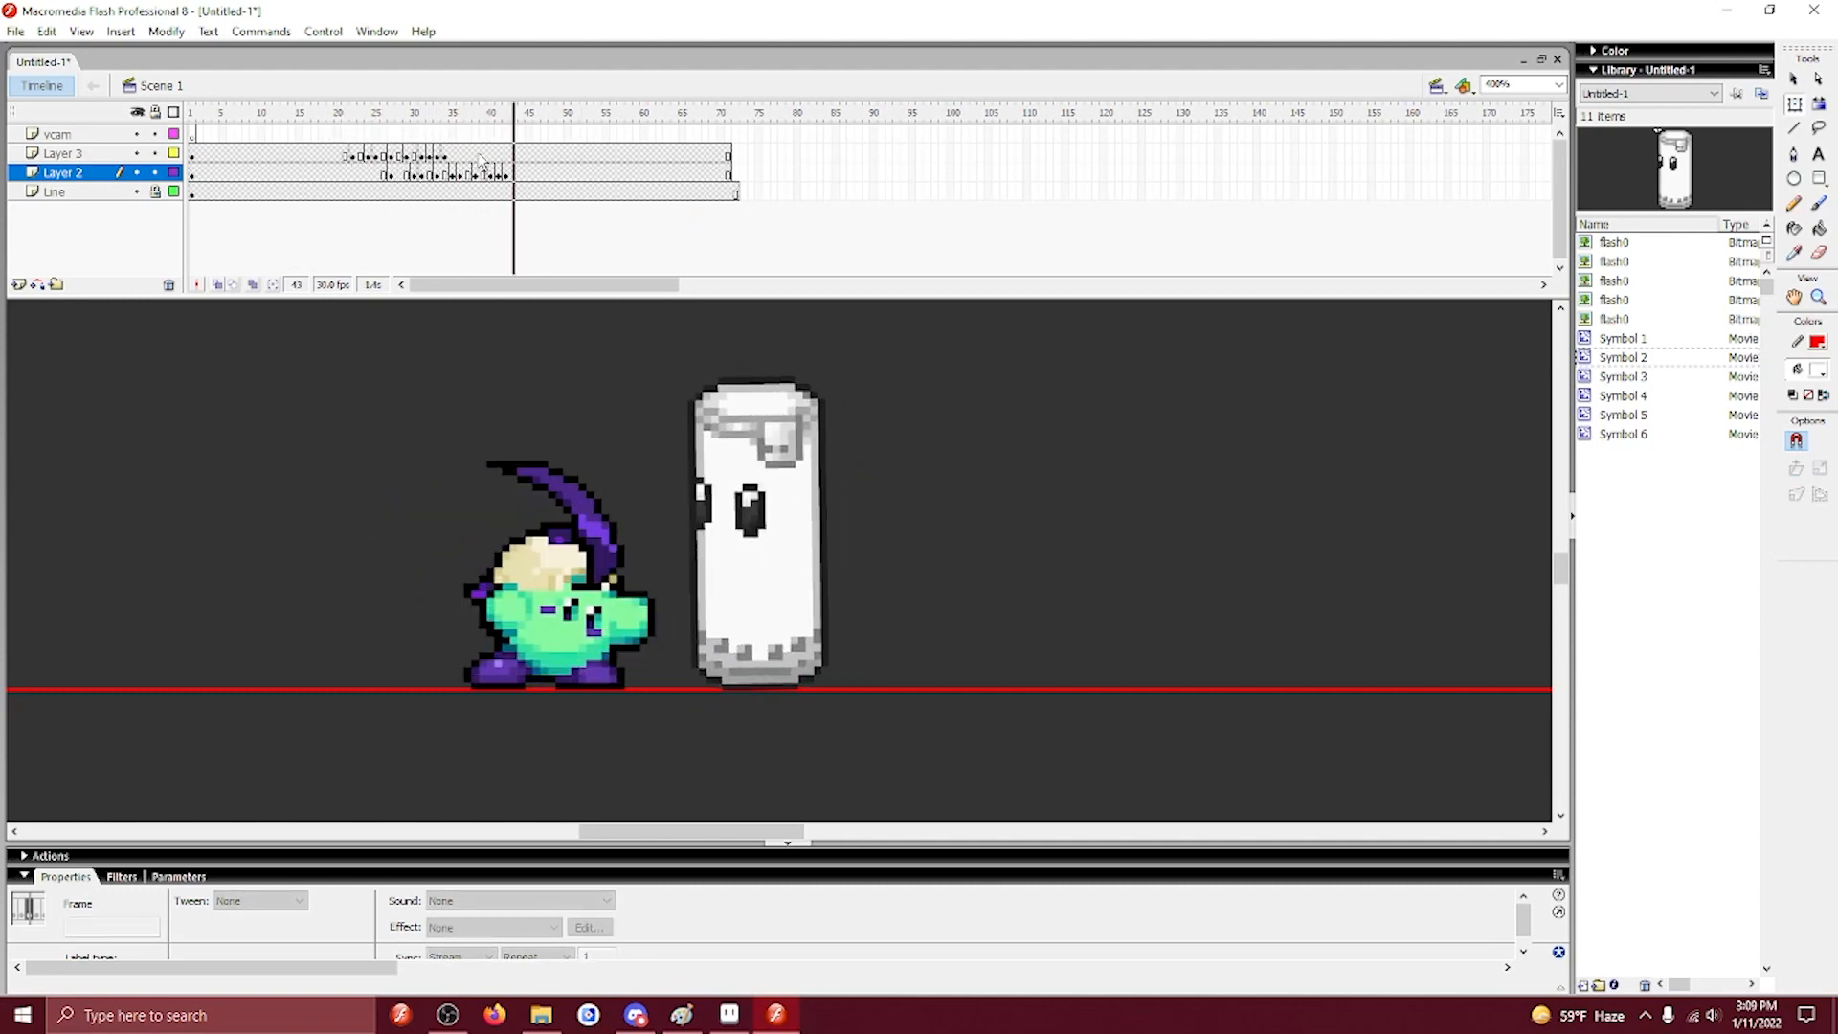
Add keyframes at frames 43 and 44 of Layer 2, easing the sandbag slightly toward the character, and replay the slash.
left_click(510, 170)
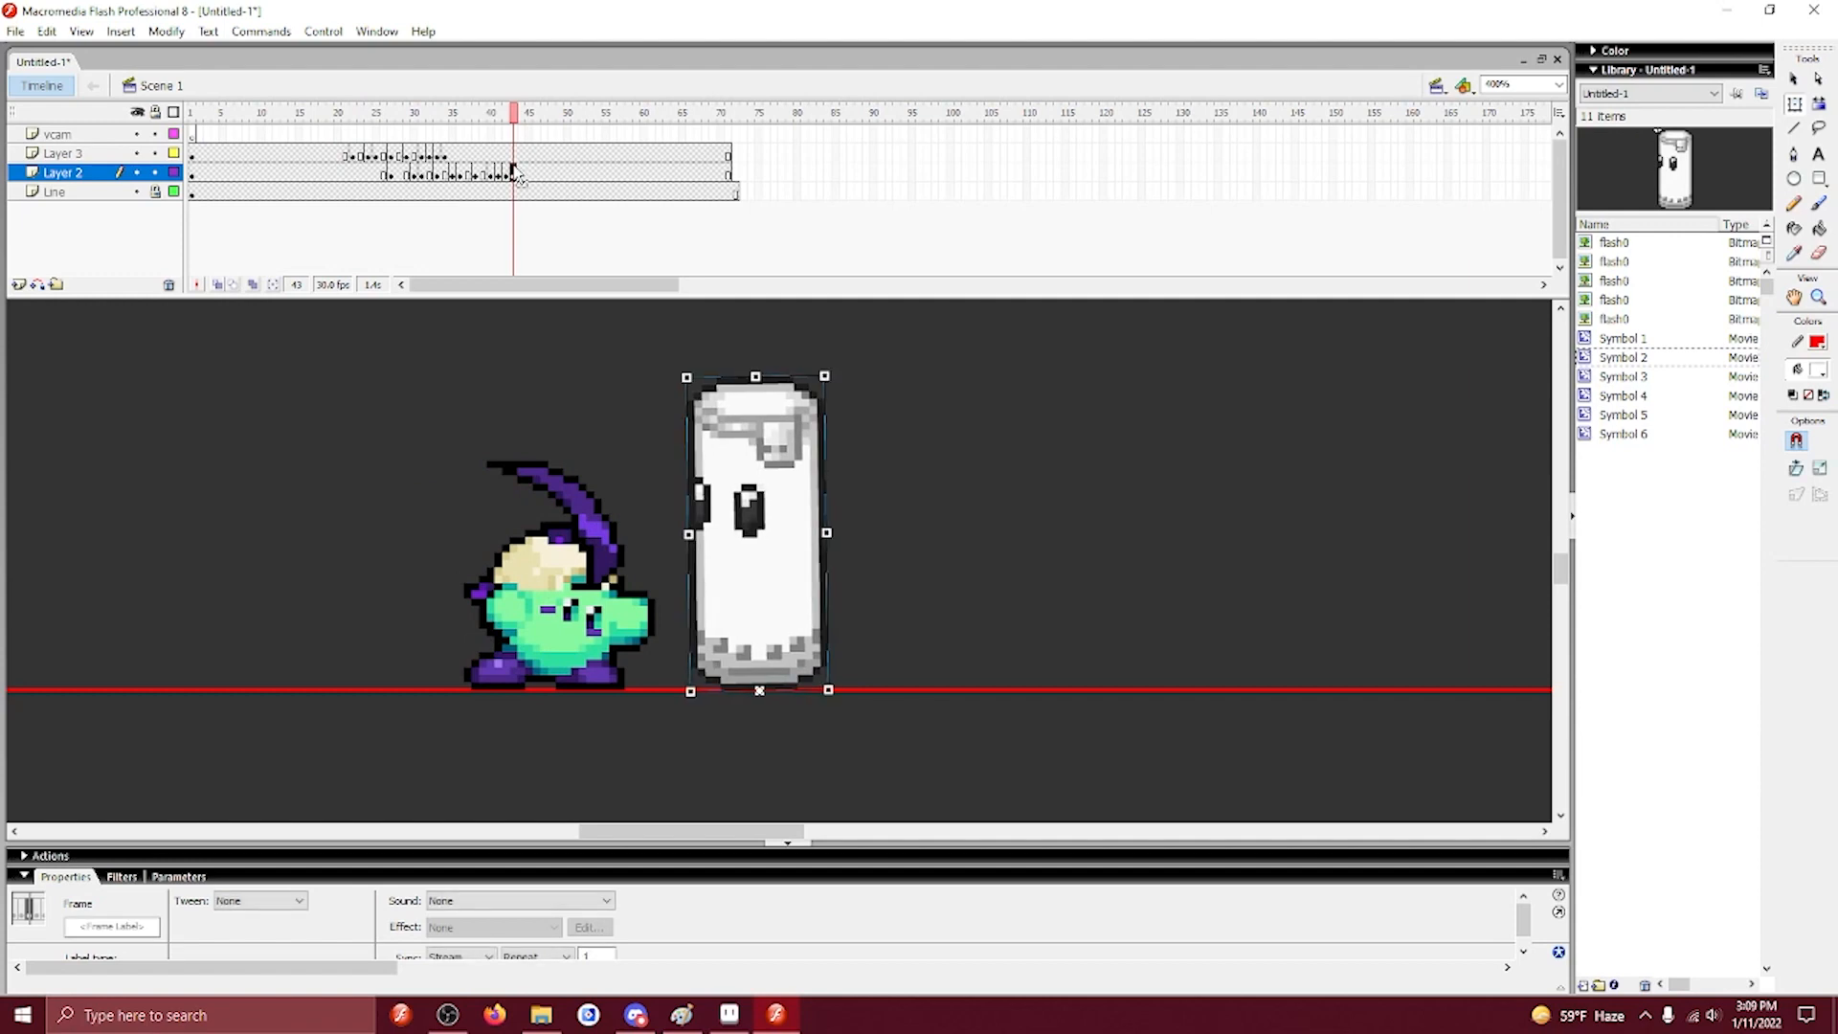
left_click(523, 174)
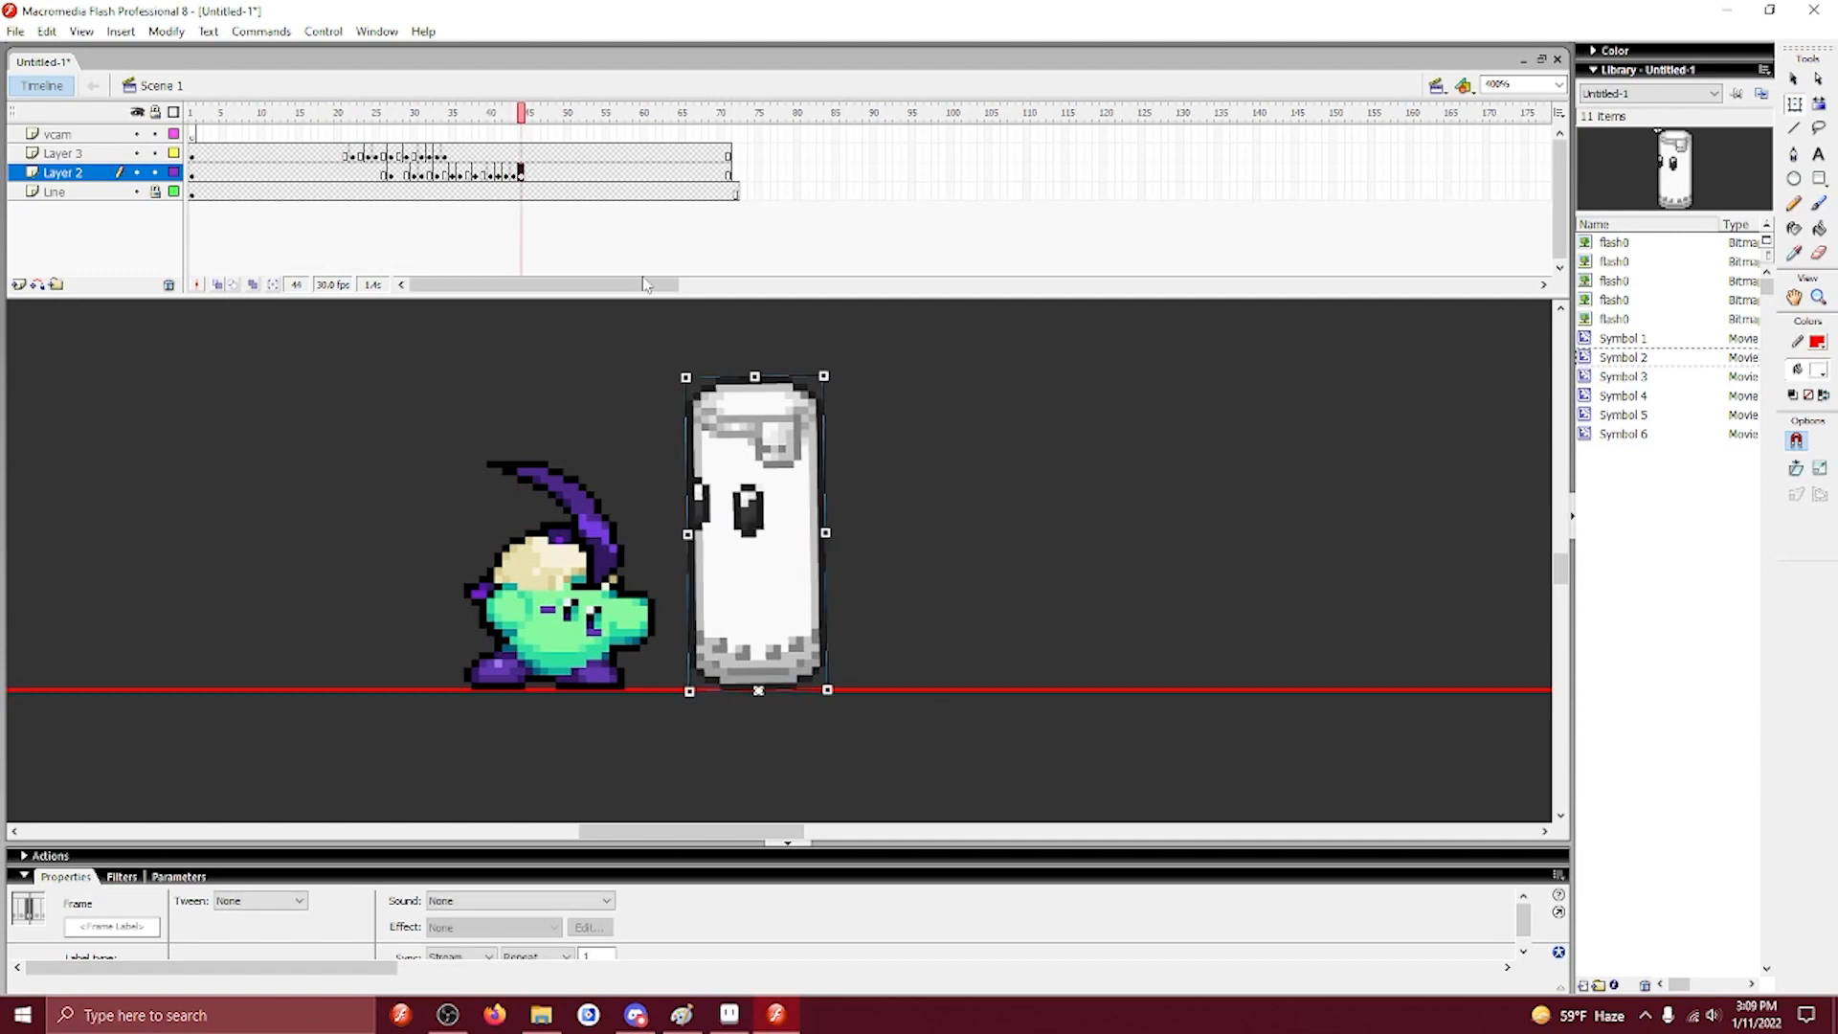
left_click(364, 160)
key("Return")
left_click(323, 160)
key("Return")
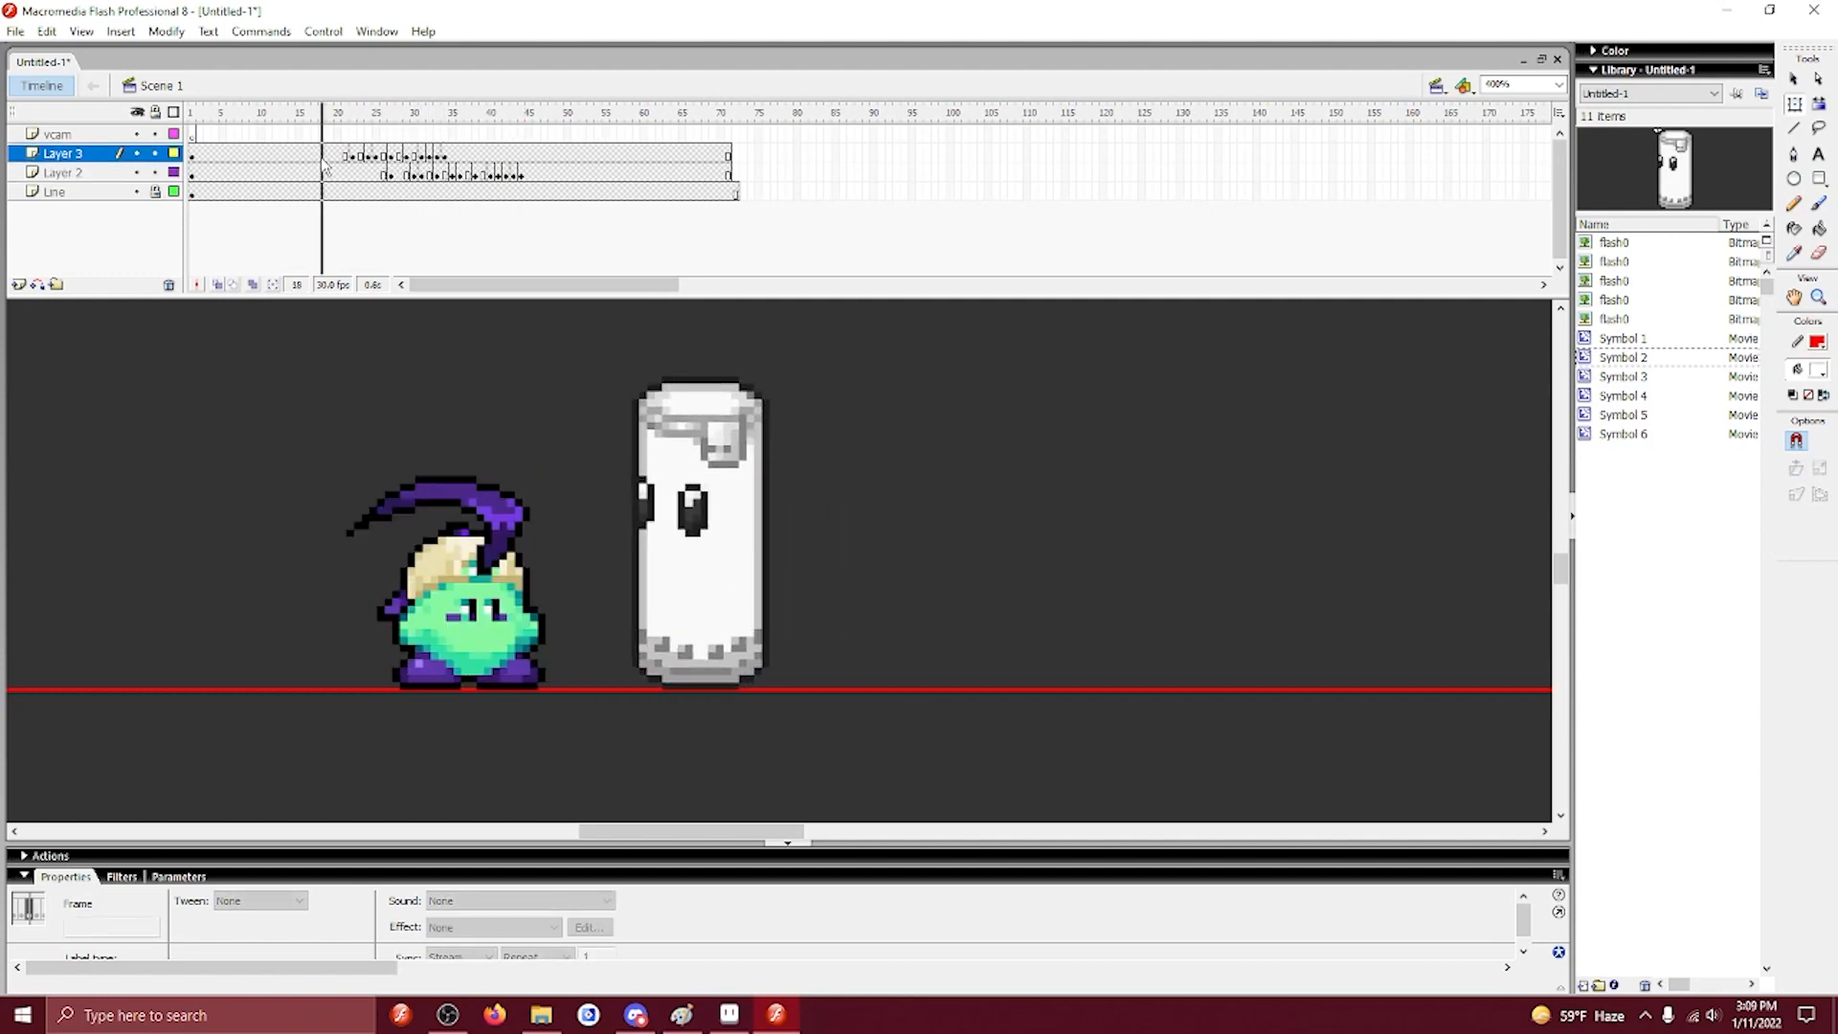
left_click(279, 164)
key("Return")
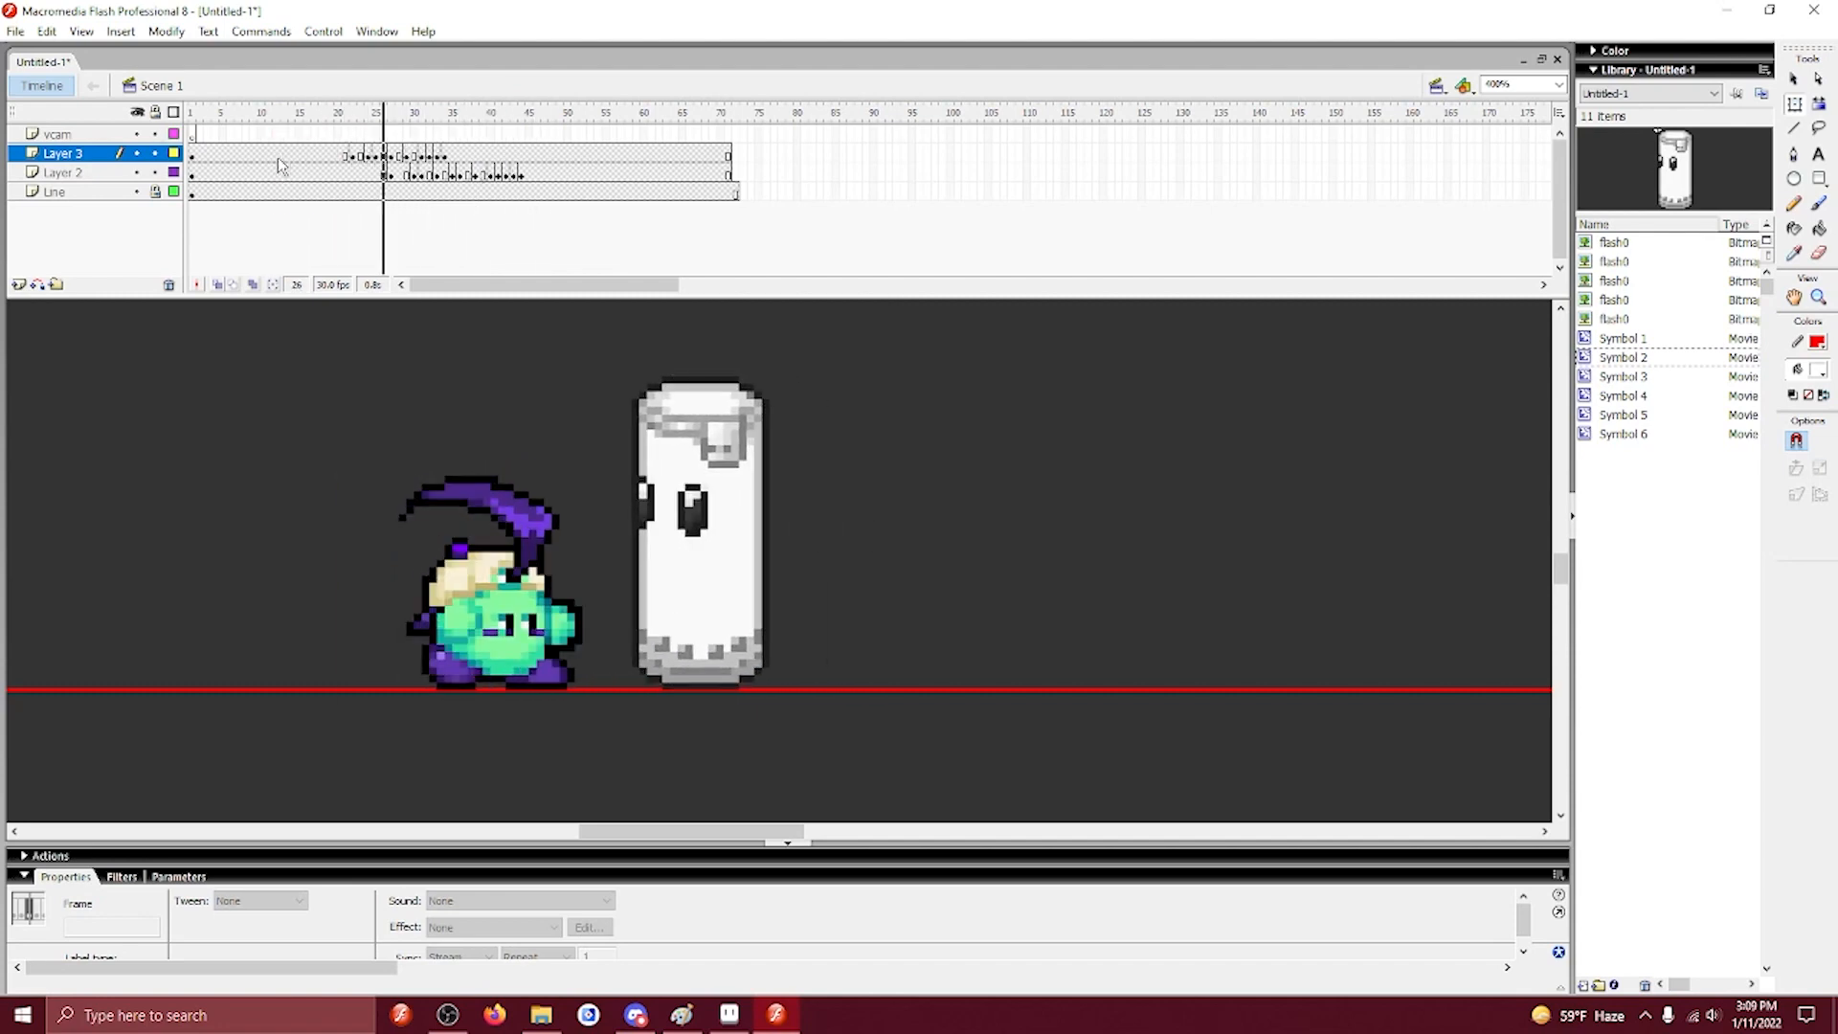
left_click(279, 162)
key("Return")
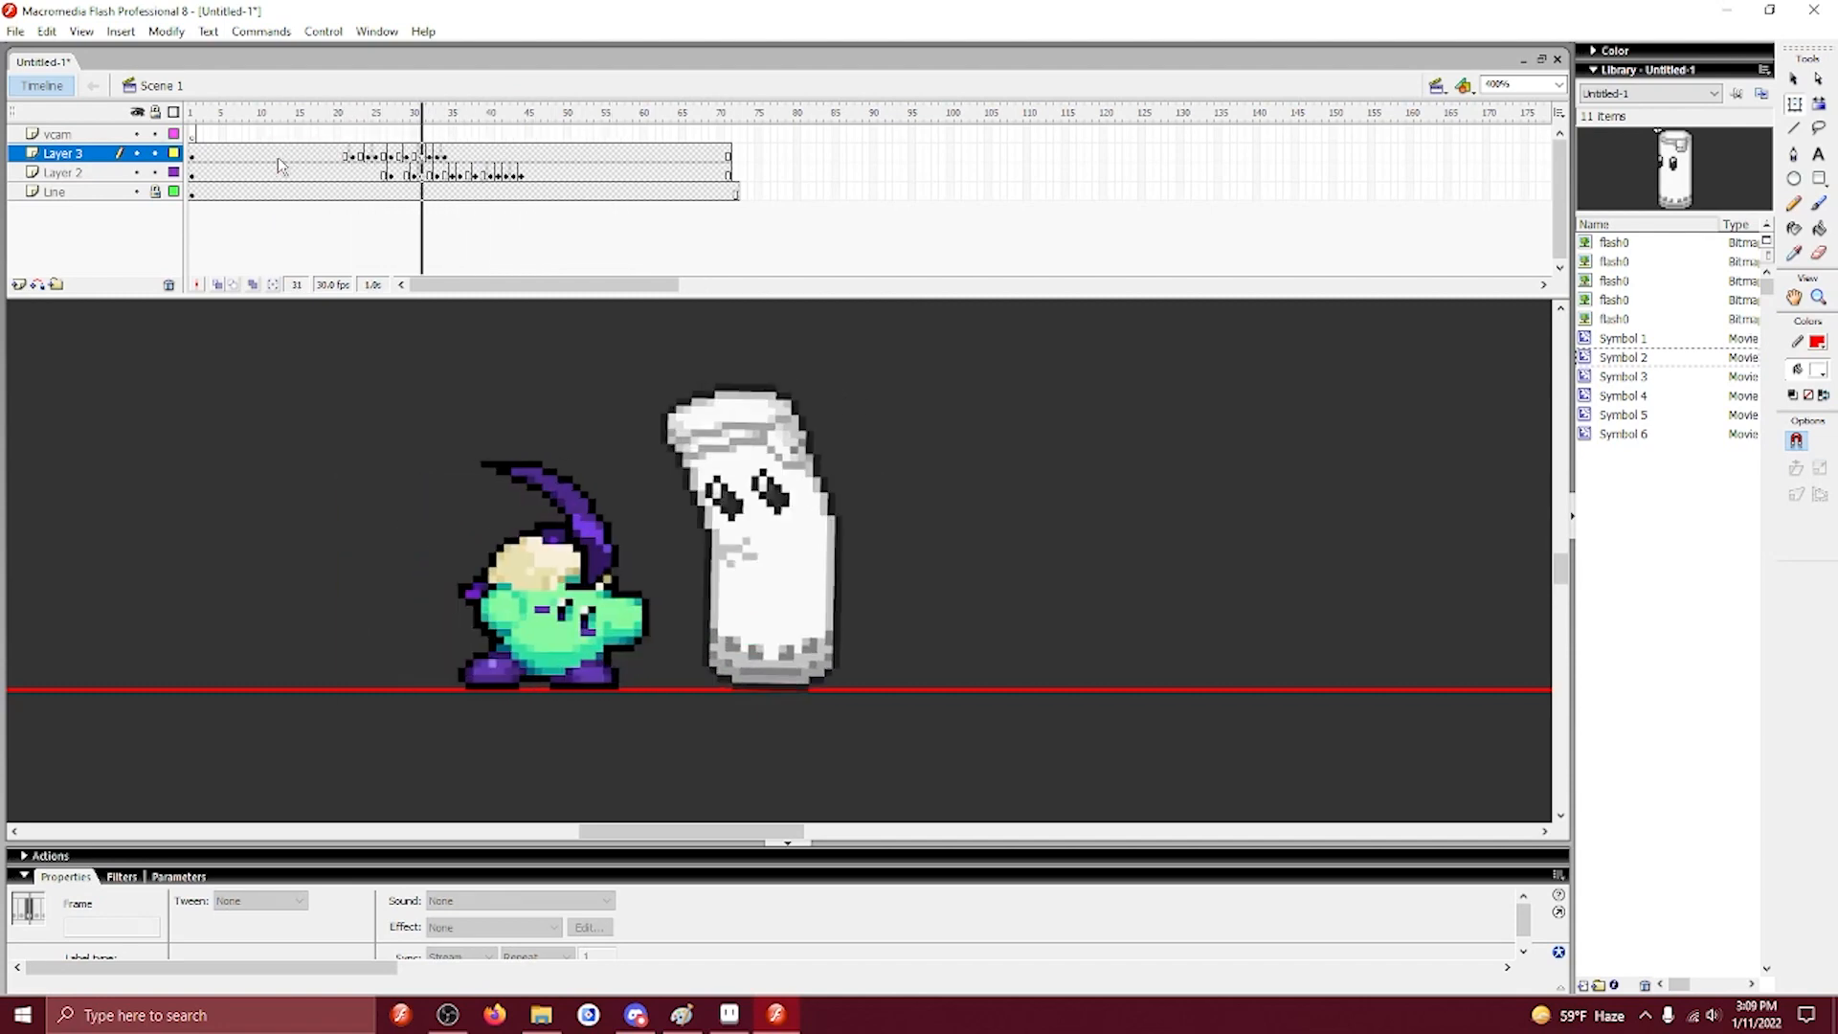
Add a keyframe at frame 37 of Layer 2 and nudge the frame 36 sandbag slightly away from the character.
left_click_drag(353, 155, 432, 153)
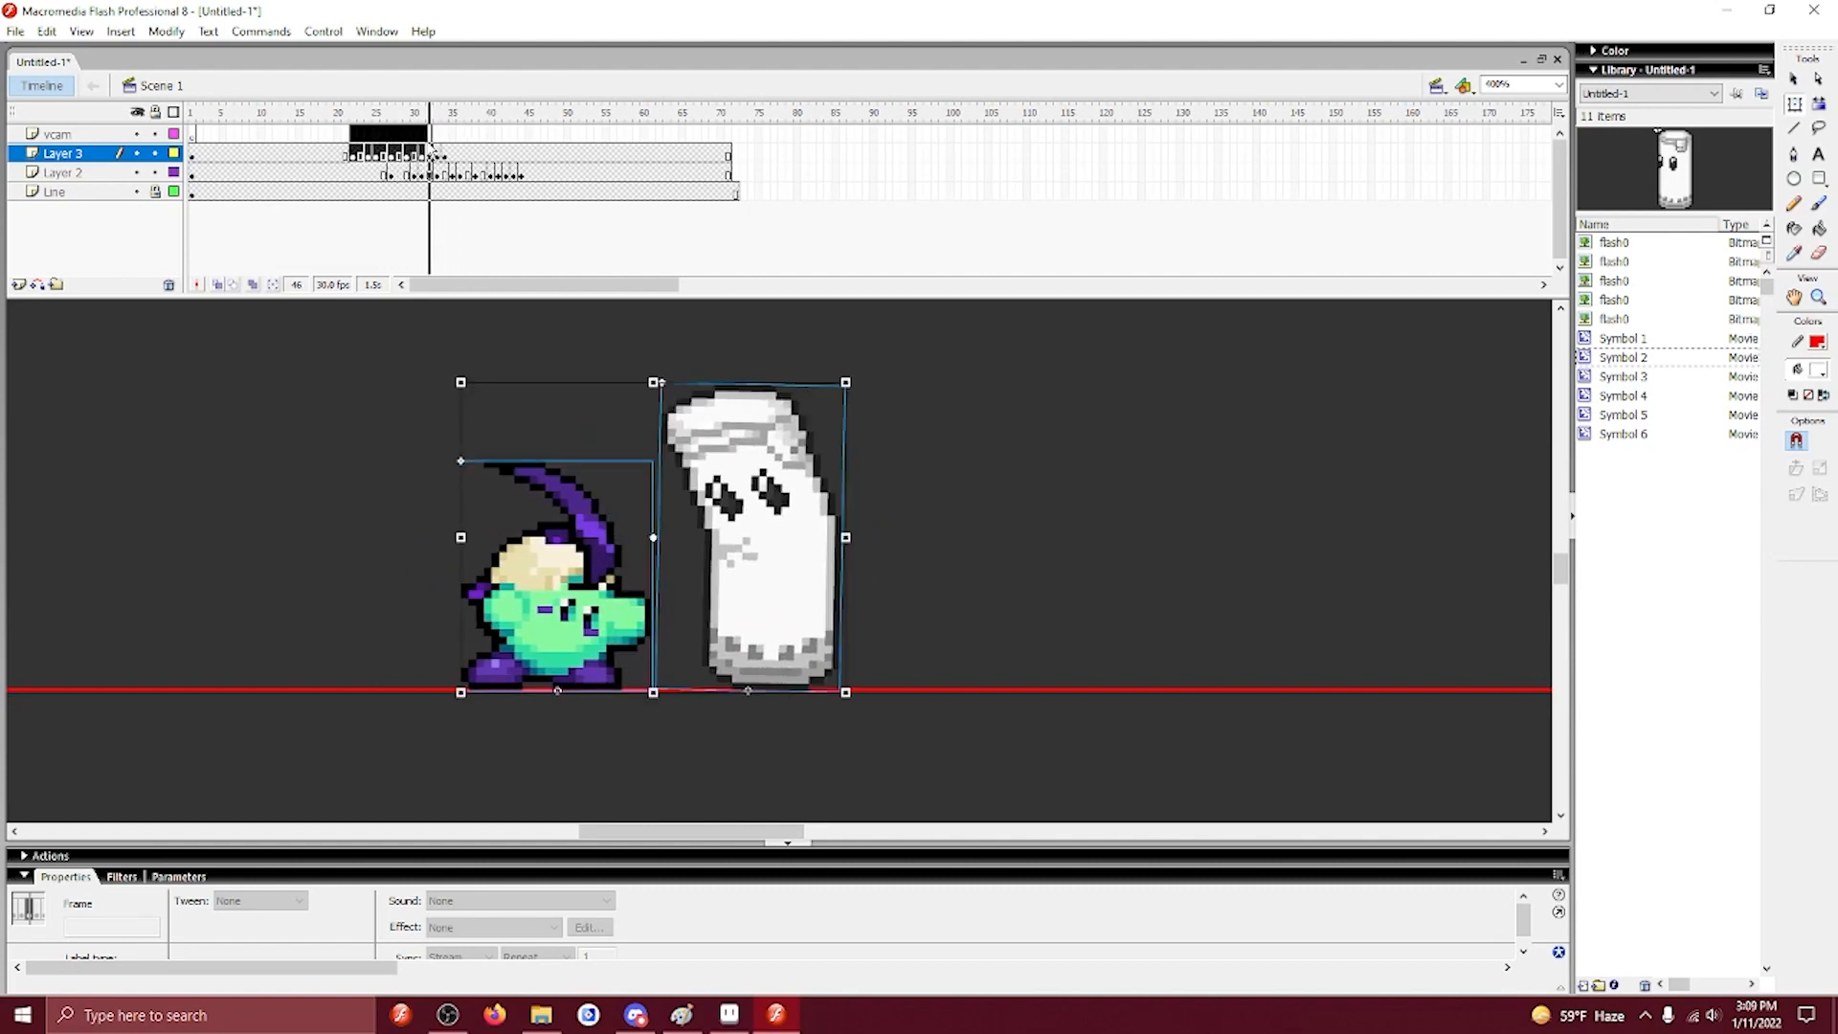
left_click(466, 174)
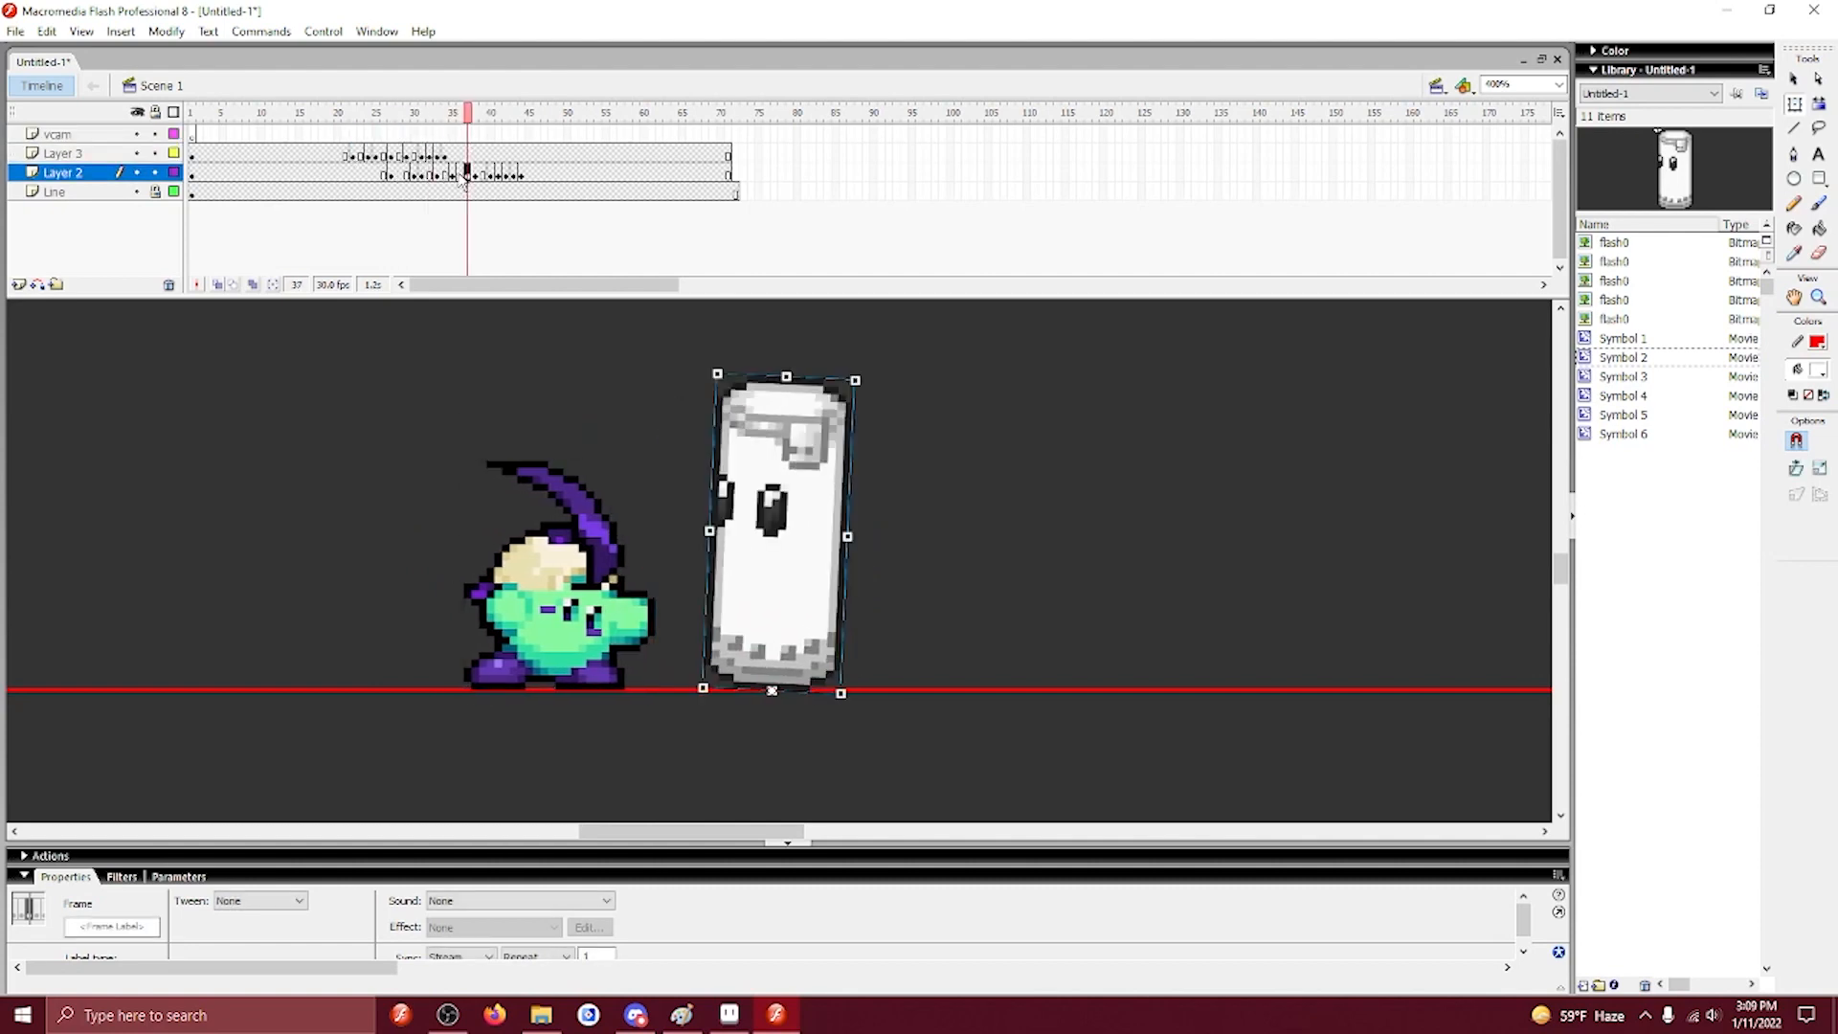
left_click(459, 174)
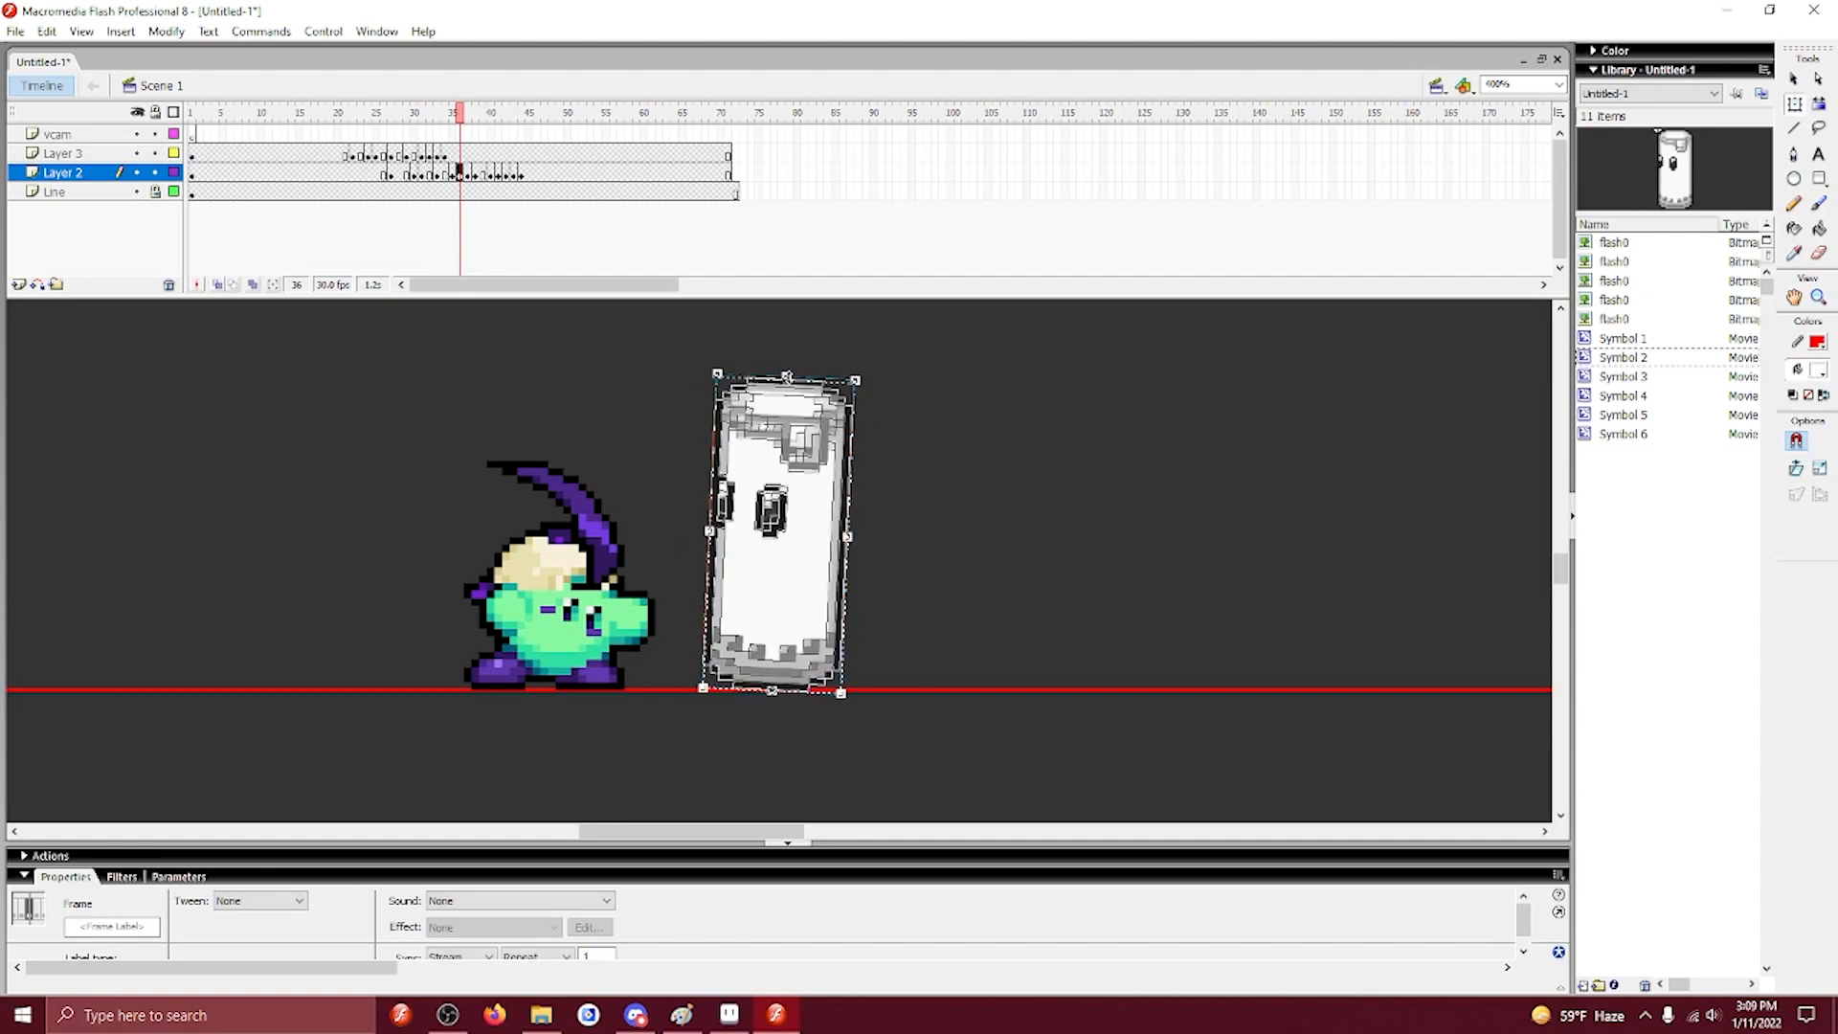
left_click(471, 176)
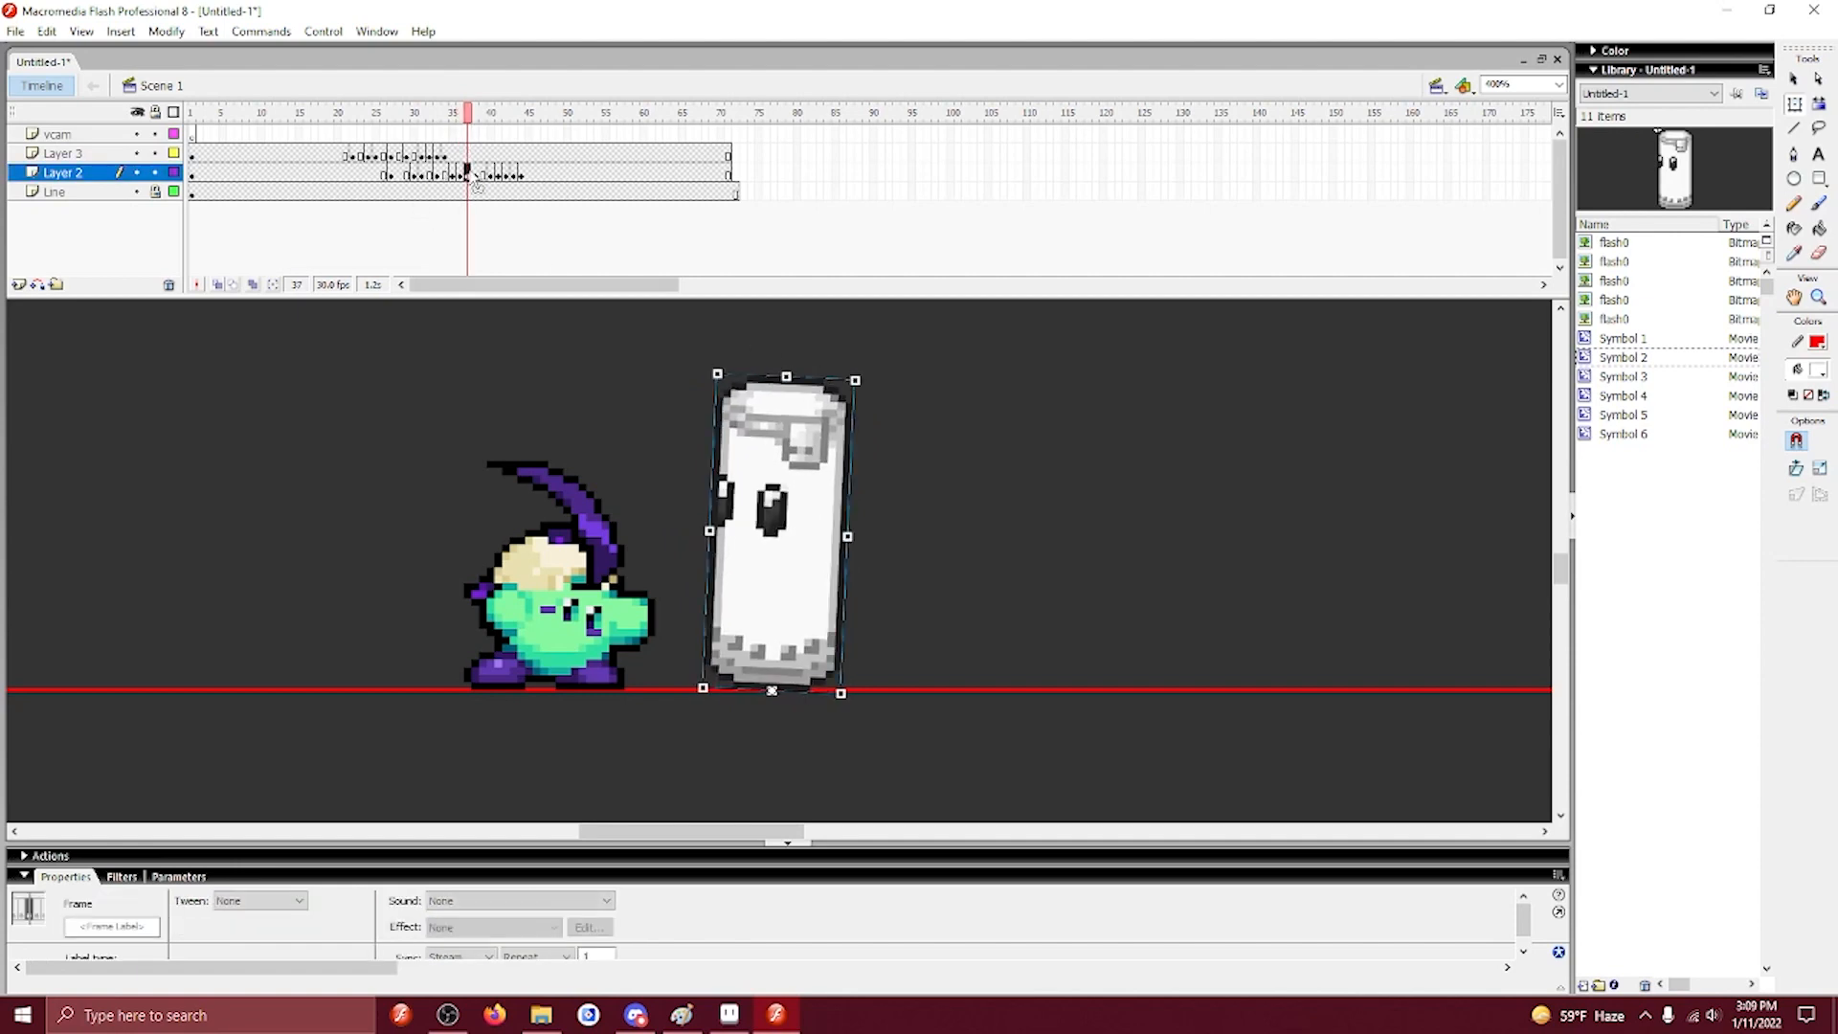
left_click(475, 174)
Replay the slash several times from just before the hit to check the sandbag's recoil and recovery timing.
left_click(353, 170)
key("Return")
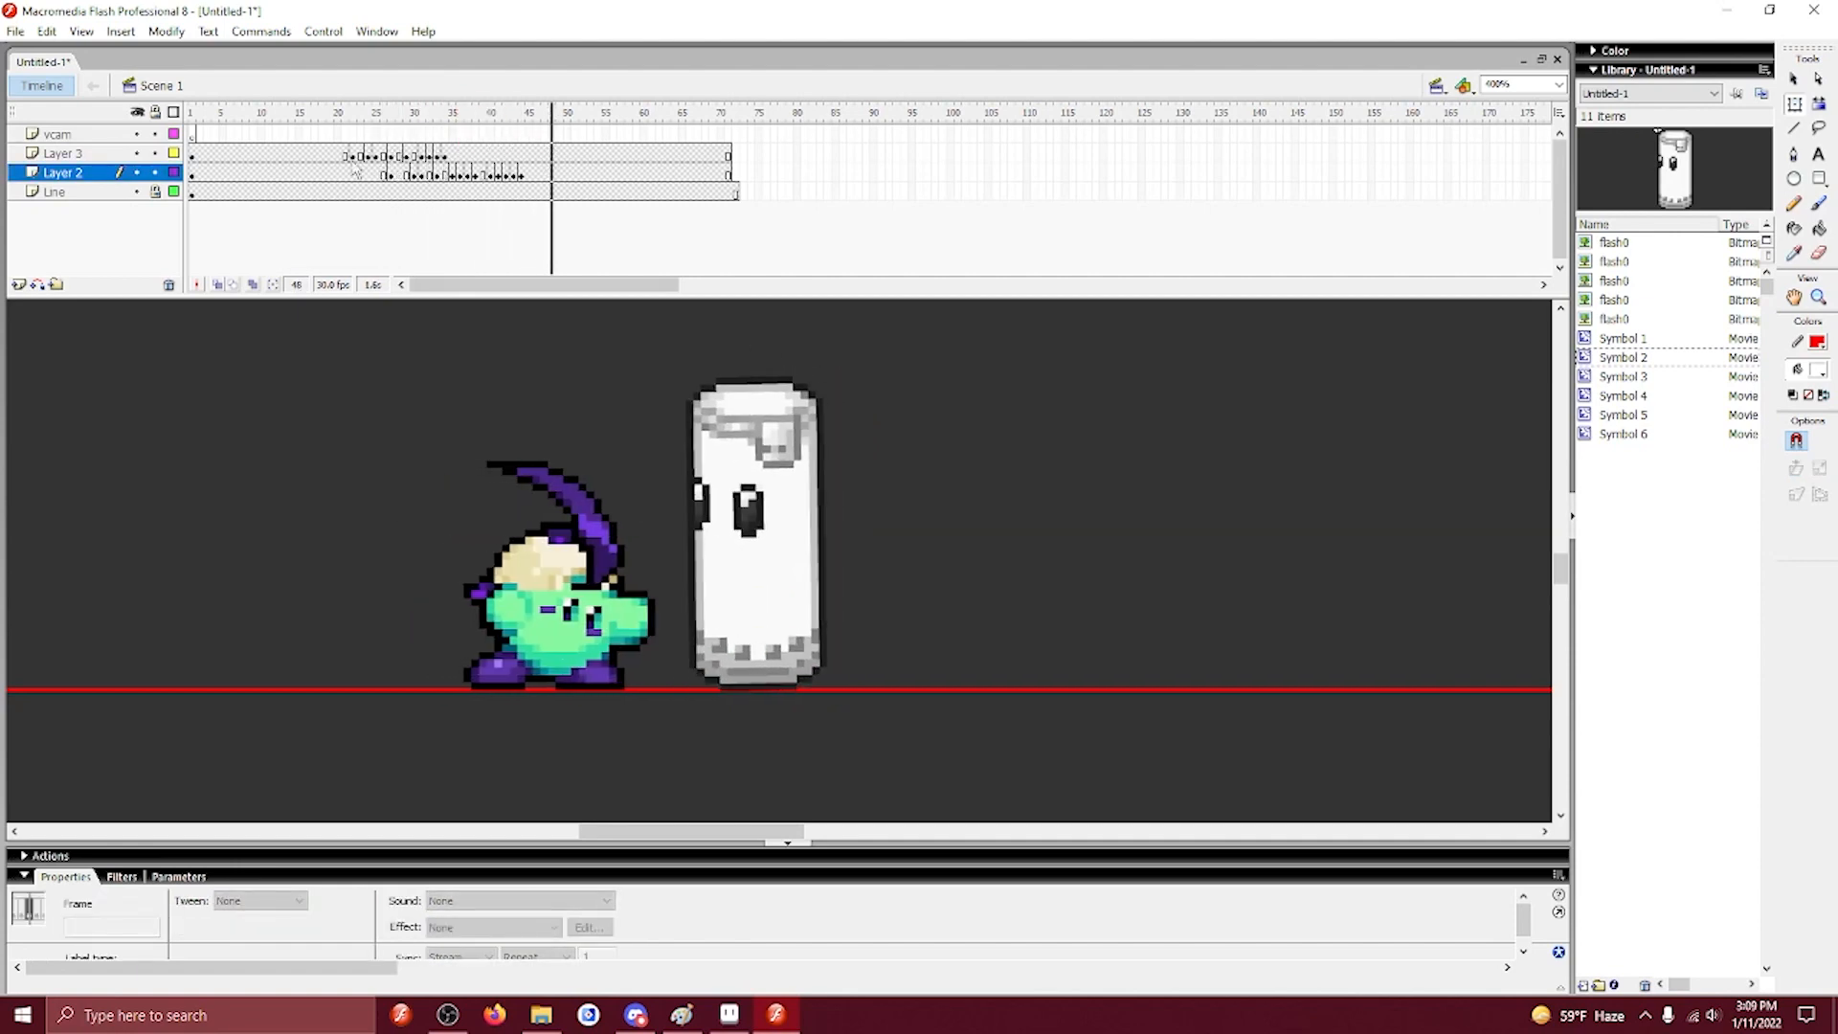
left_click(351, 155)
key("Return")
left_click(345, 154)
key("Return")
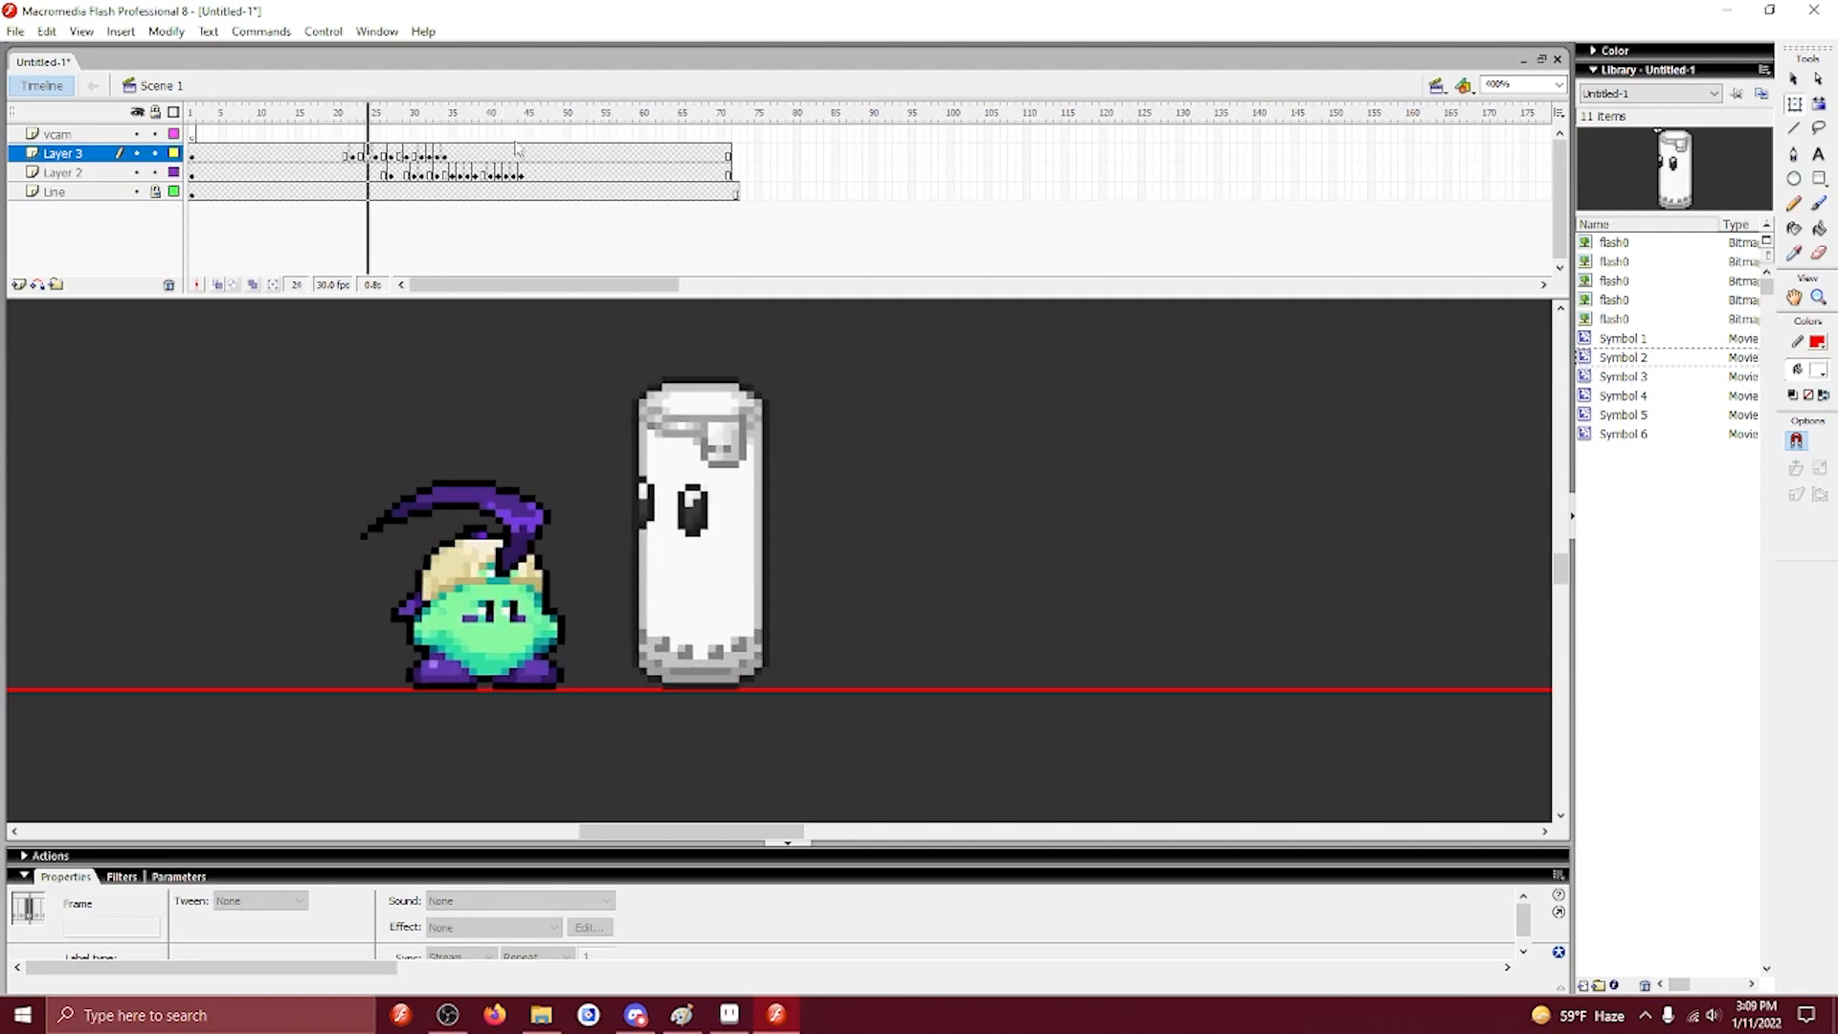
left_click(343, 158)
key("Return")
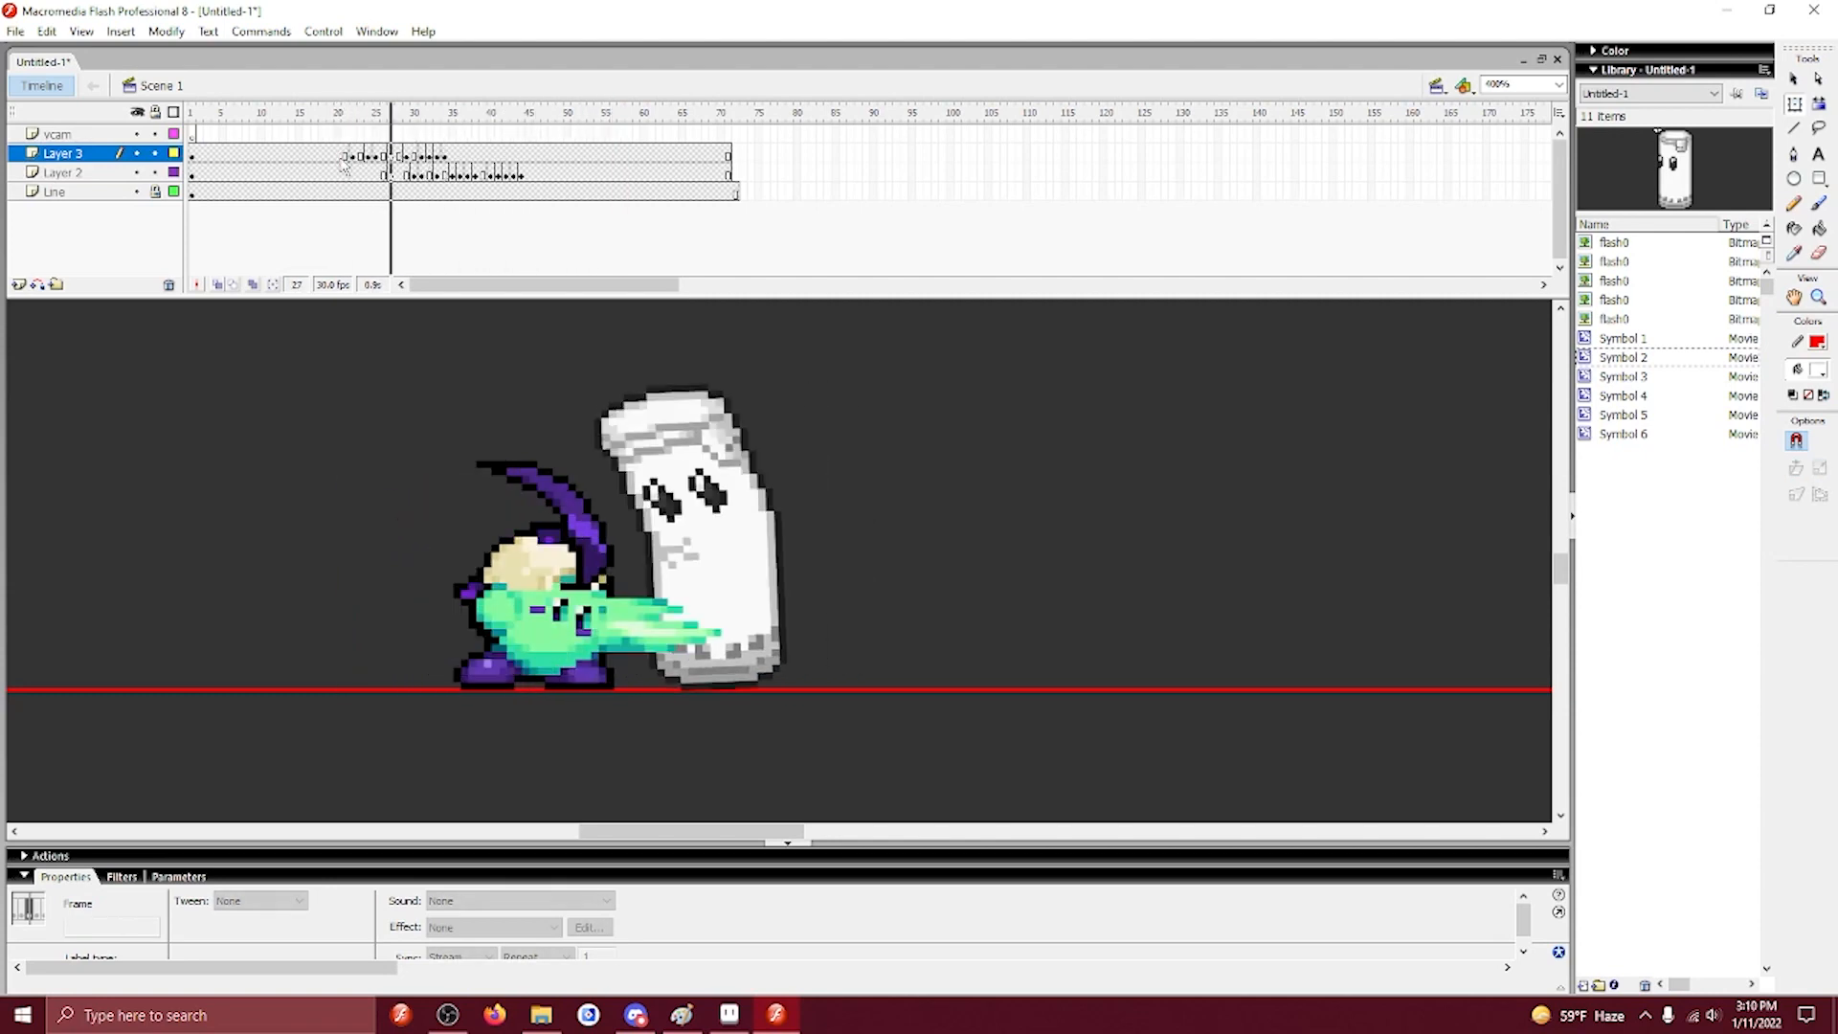
left_click(456, 392)
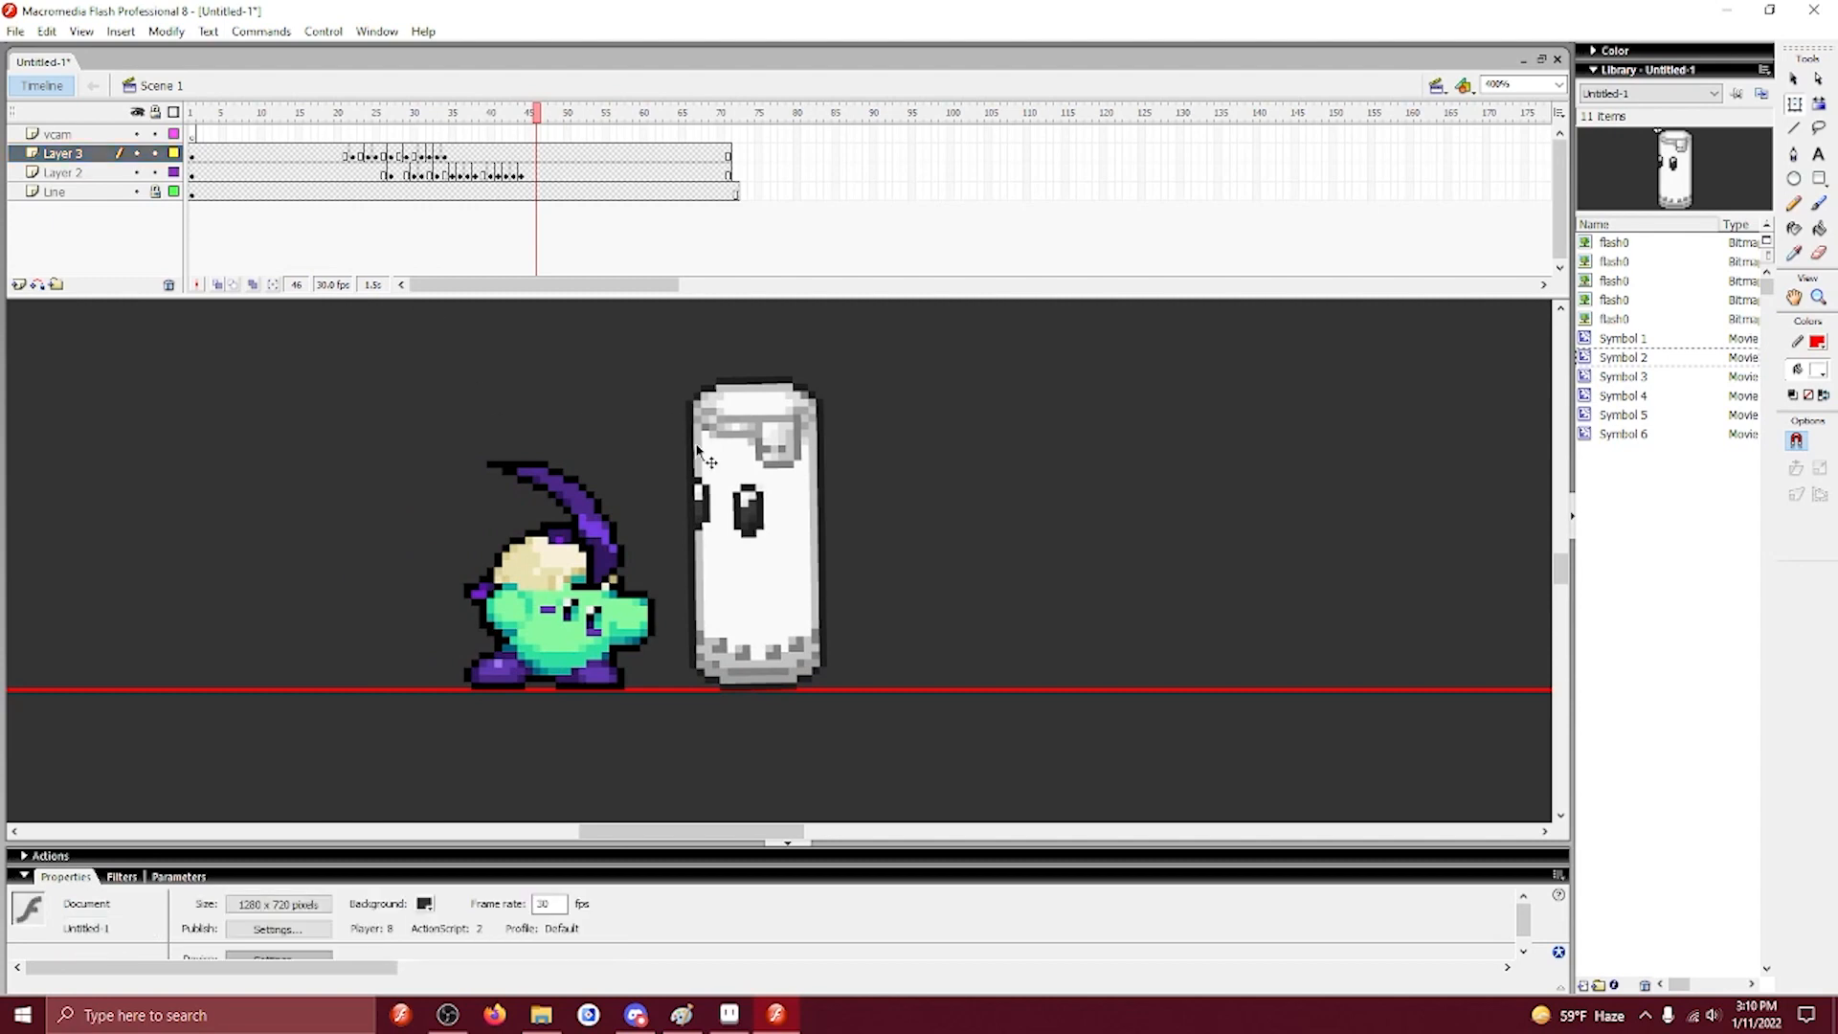
left_click(291, 135)
key("Return")
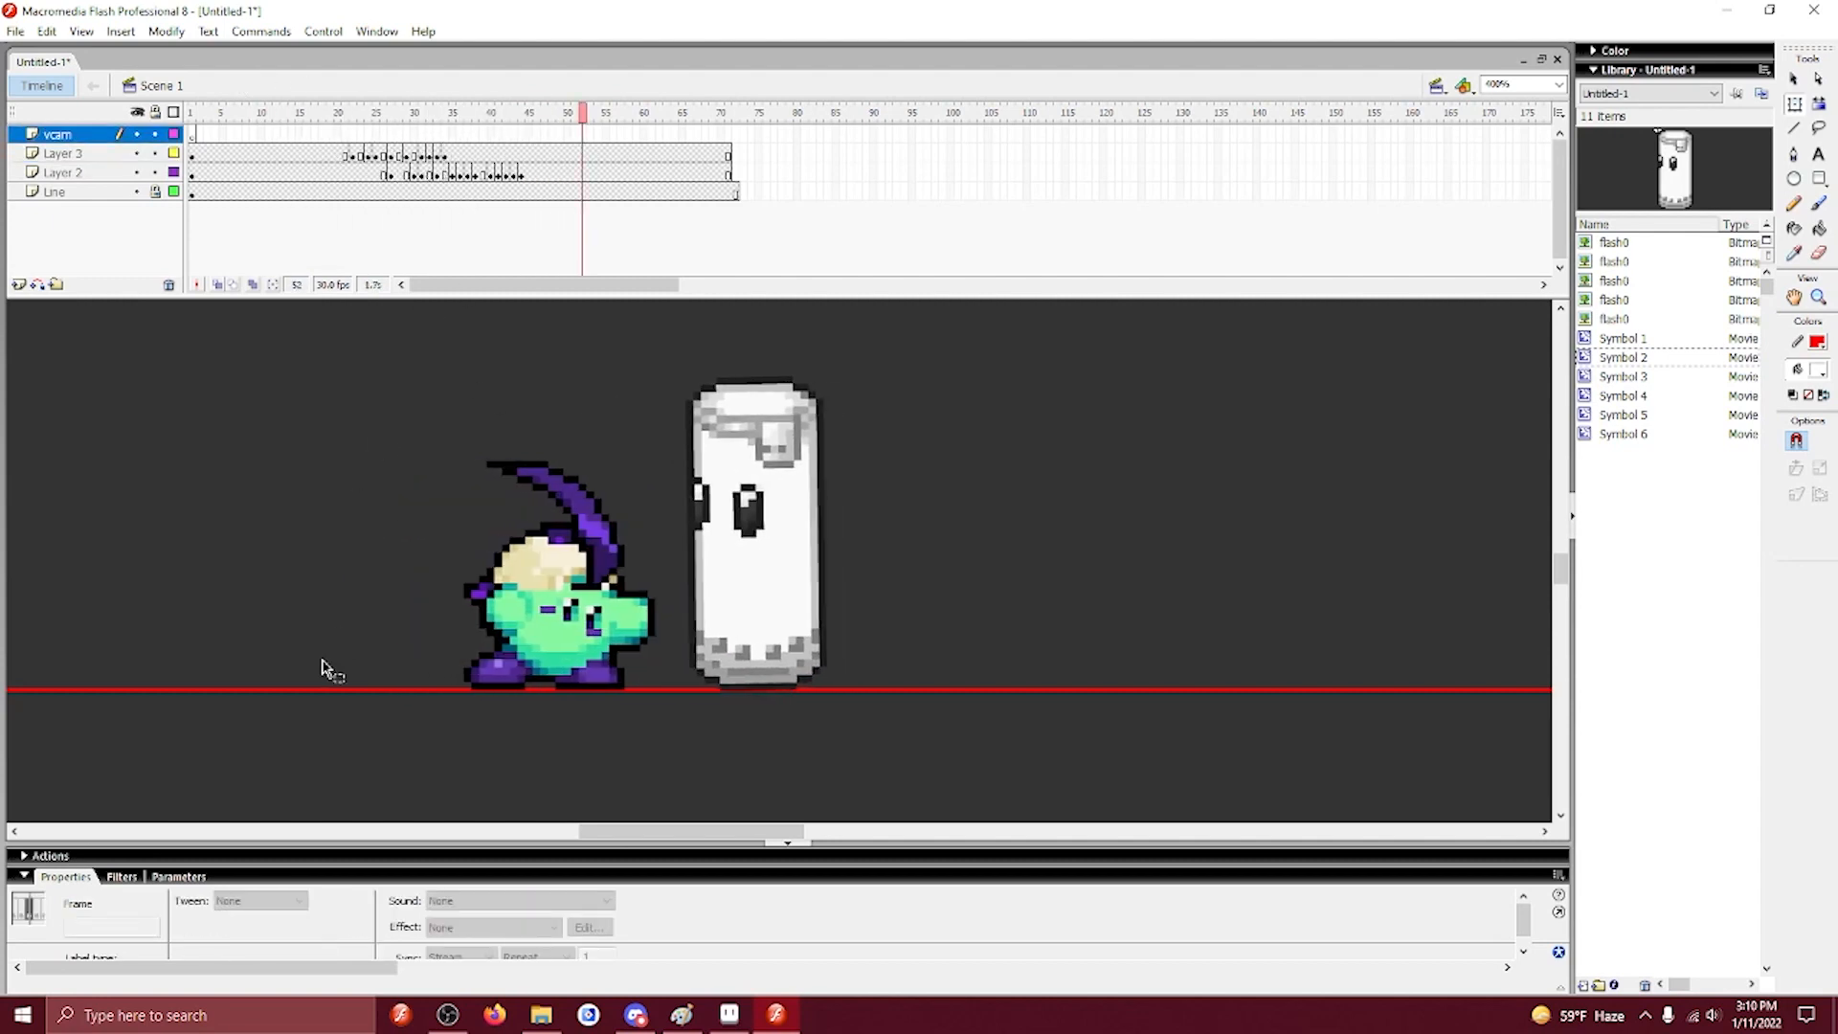
Open the Public Resources Flash file and copy the Hit effect 39 symbol from its library.
key("alt+Tab")
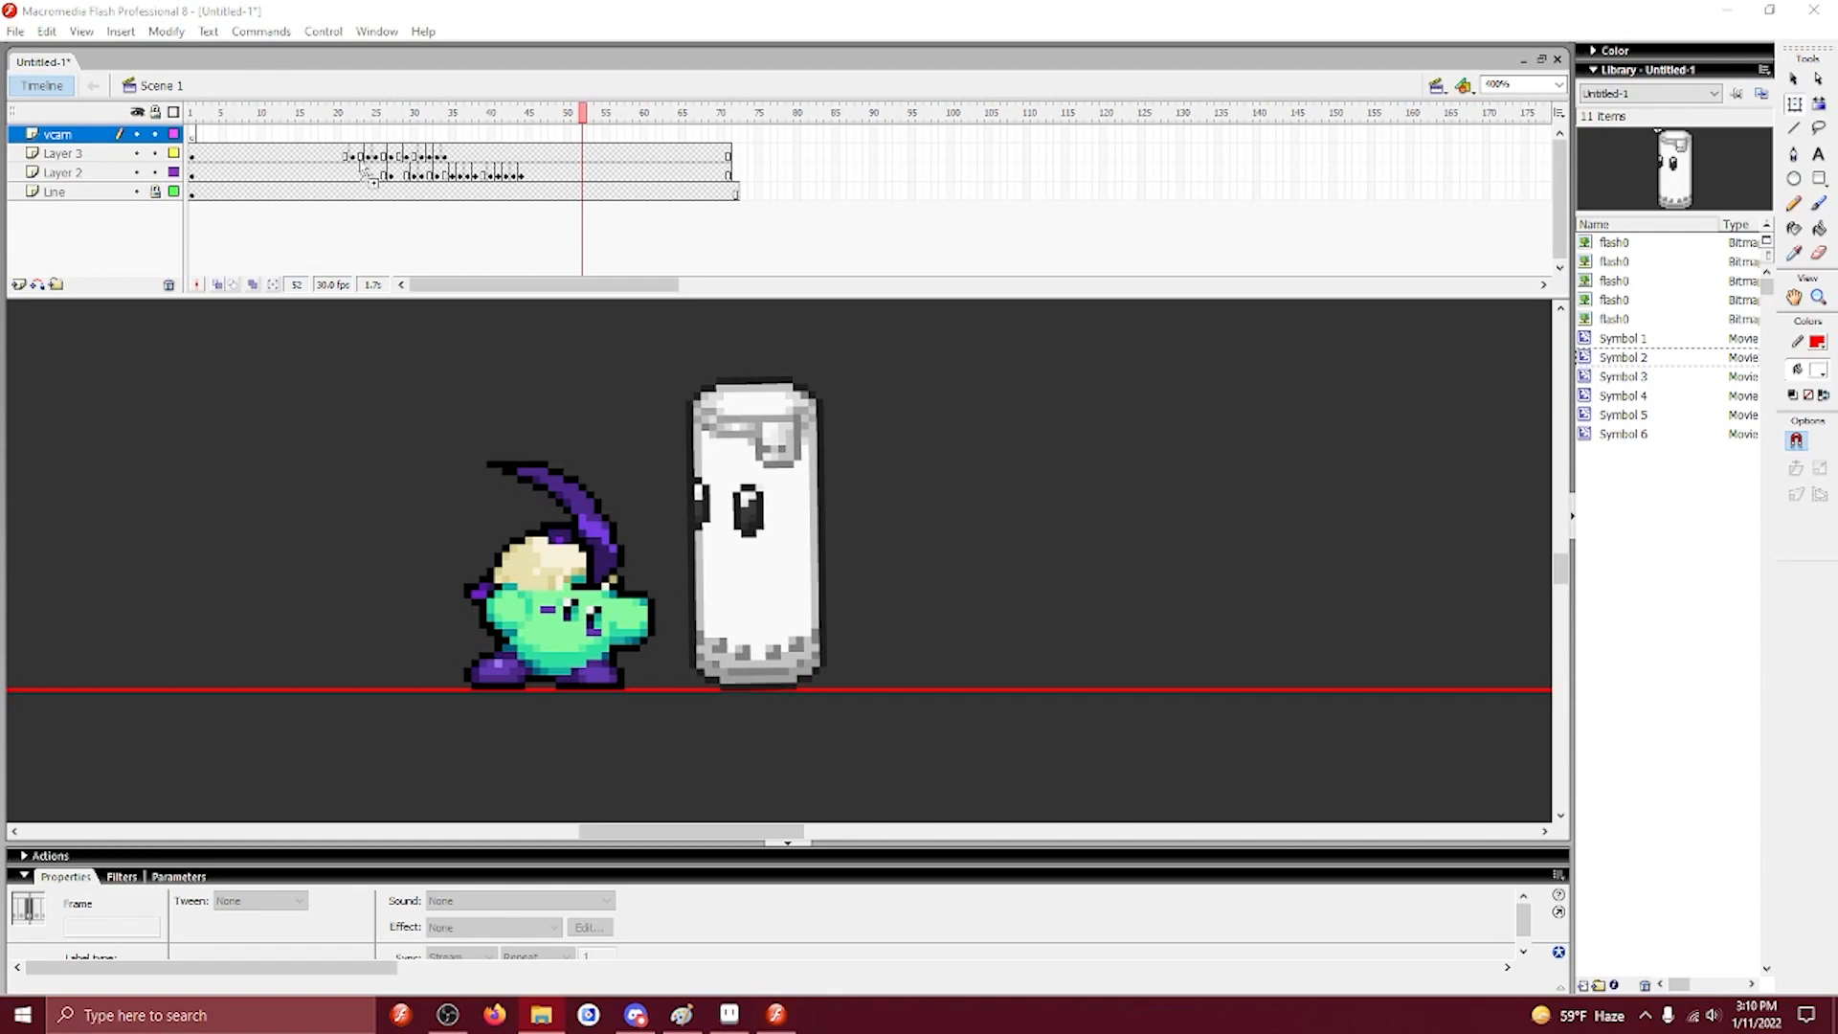
left_click_drag(472, 38, 460, 48)
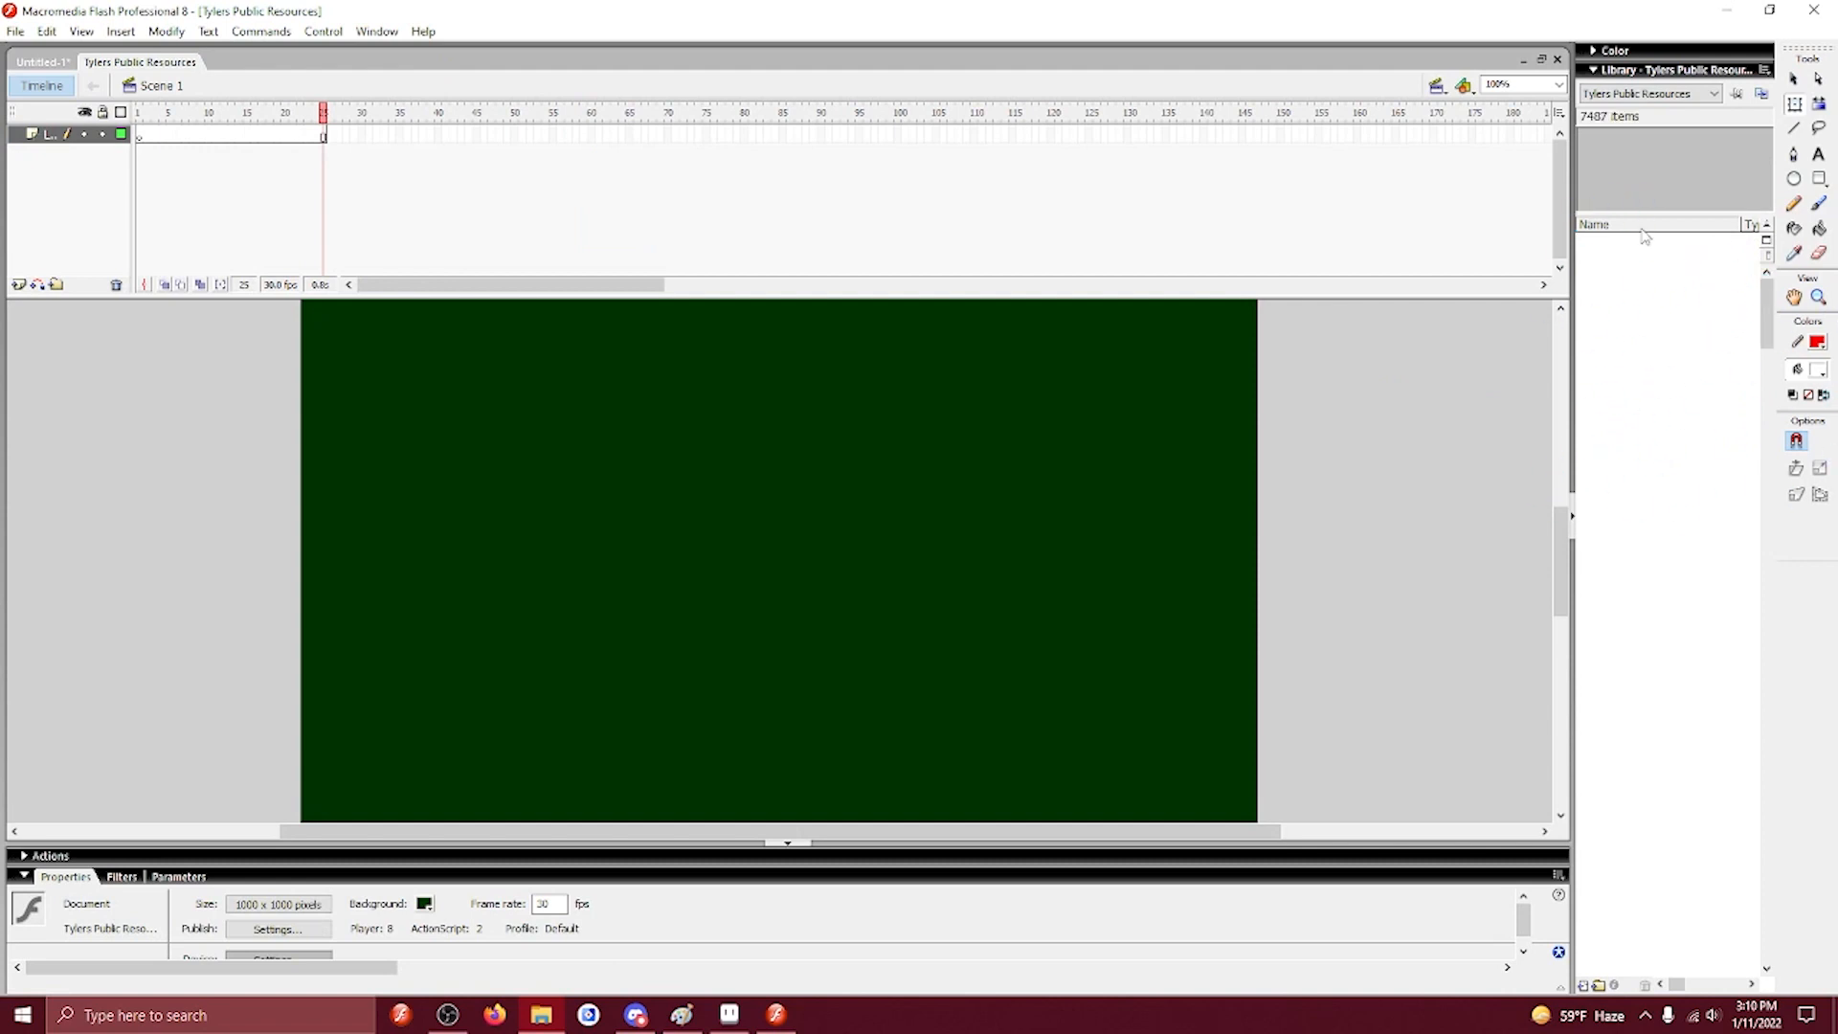
left_click_drag(1768, 316, 1769, 650)
left_click(1701, 802)
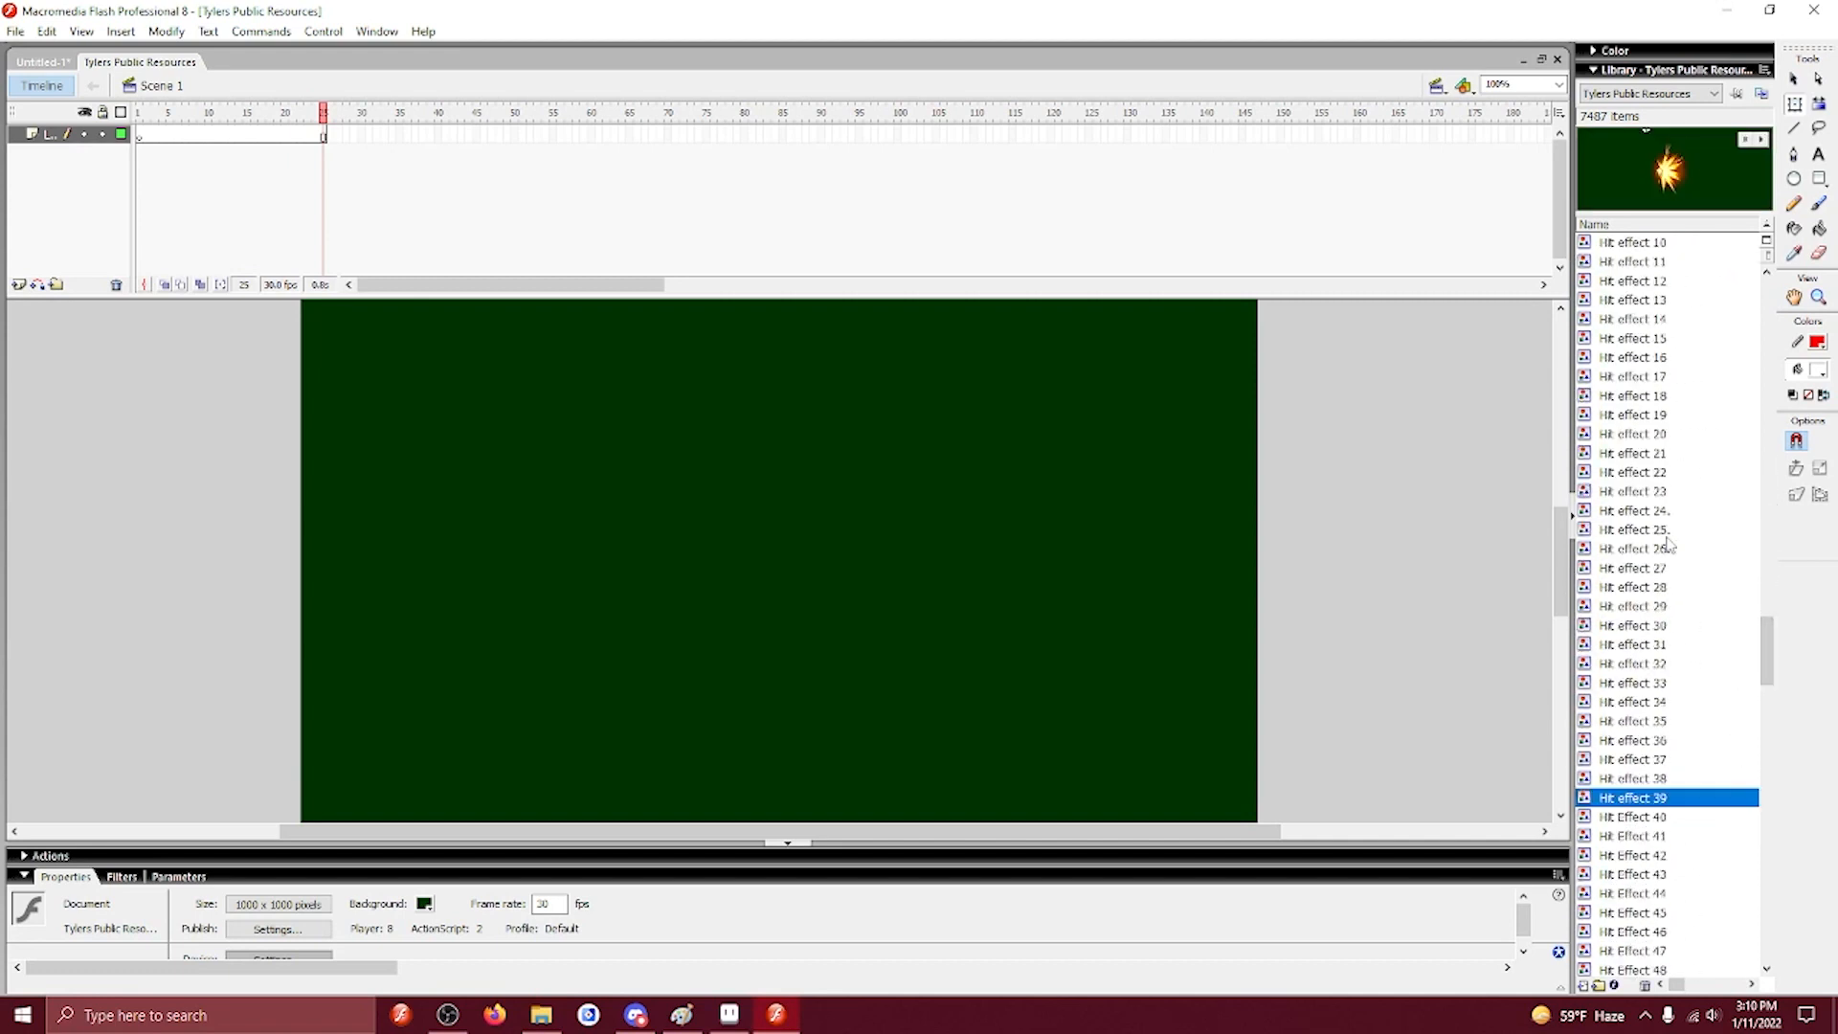
right_click(1632, 800)
left_click(1664, 423)
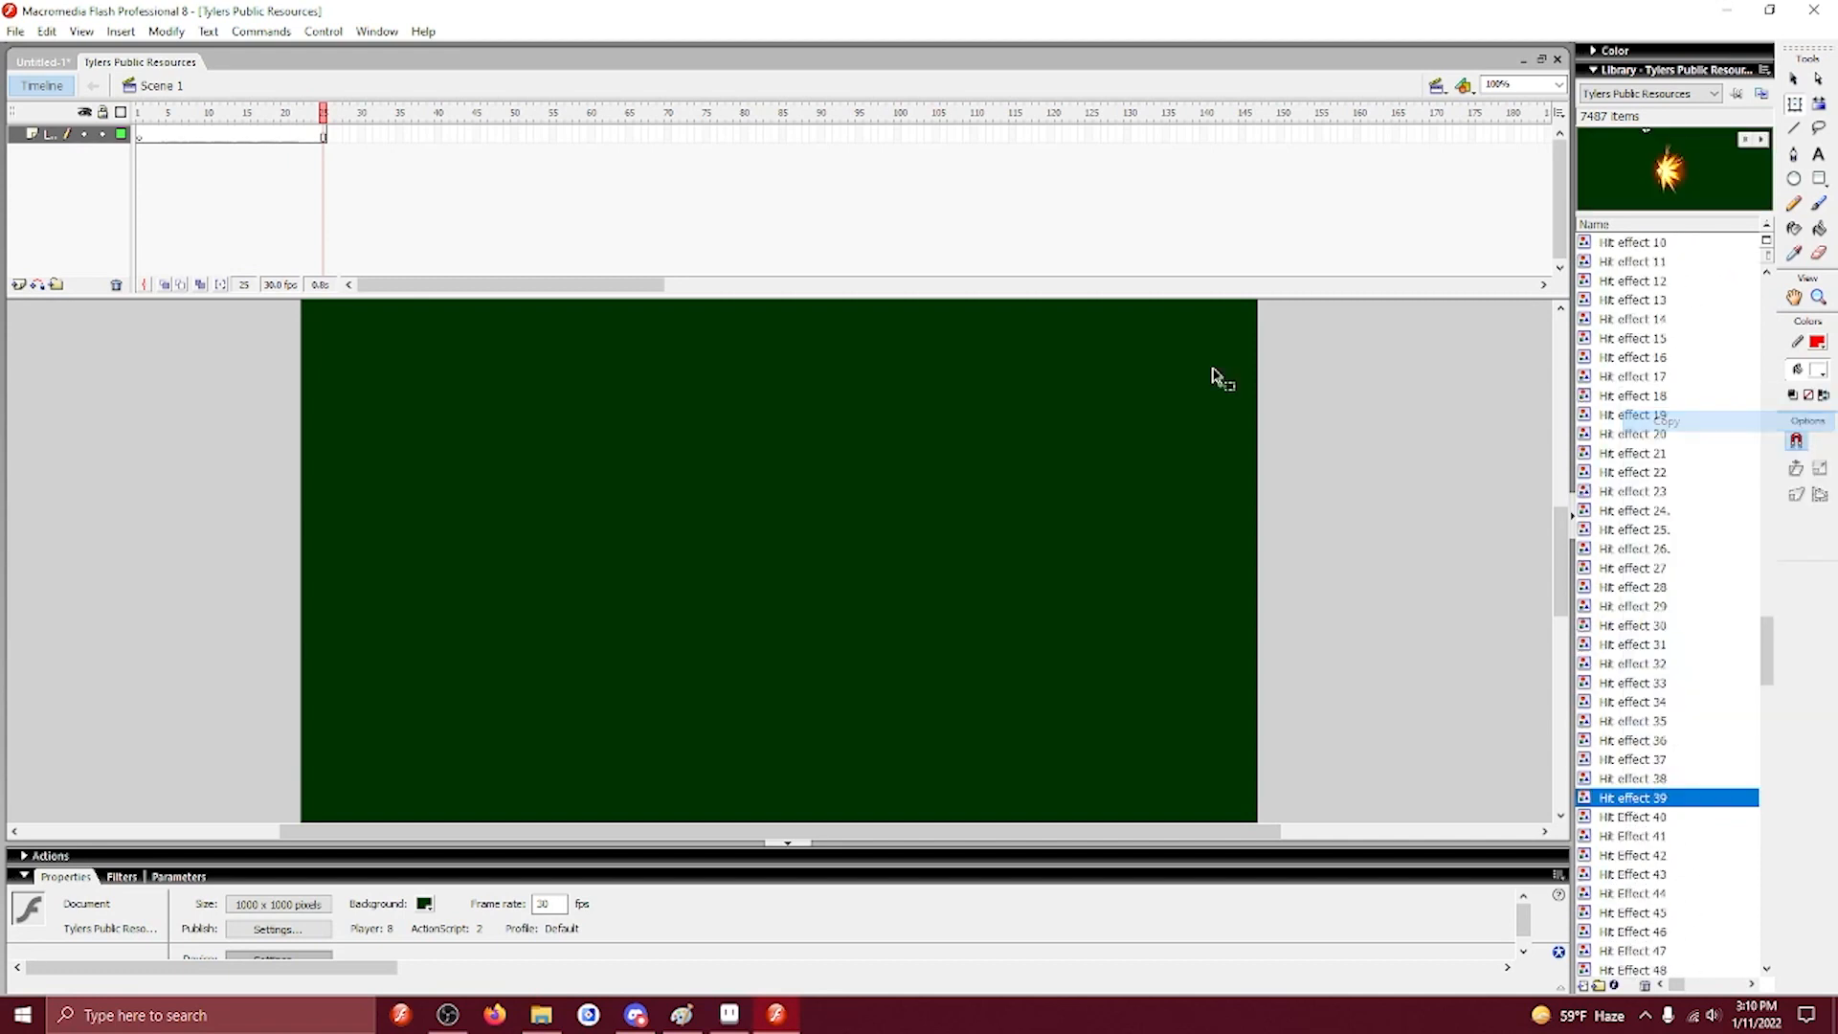
Return to Untitled-1, create a new library folder and paste the copied hit effect into it.
left_click(44, 62)
left_click(1635, 550)
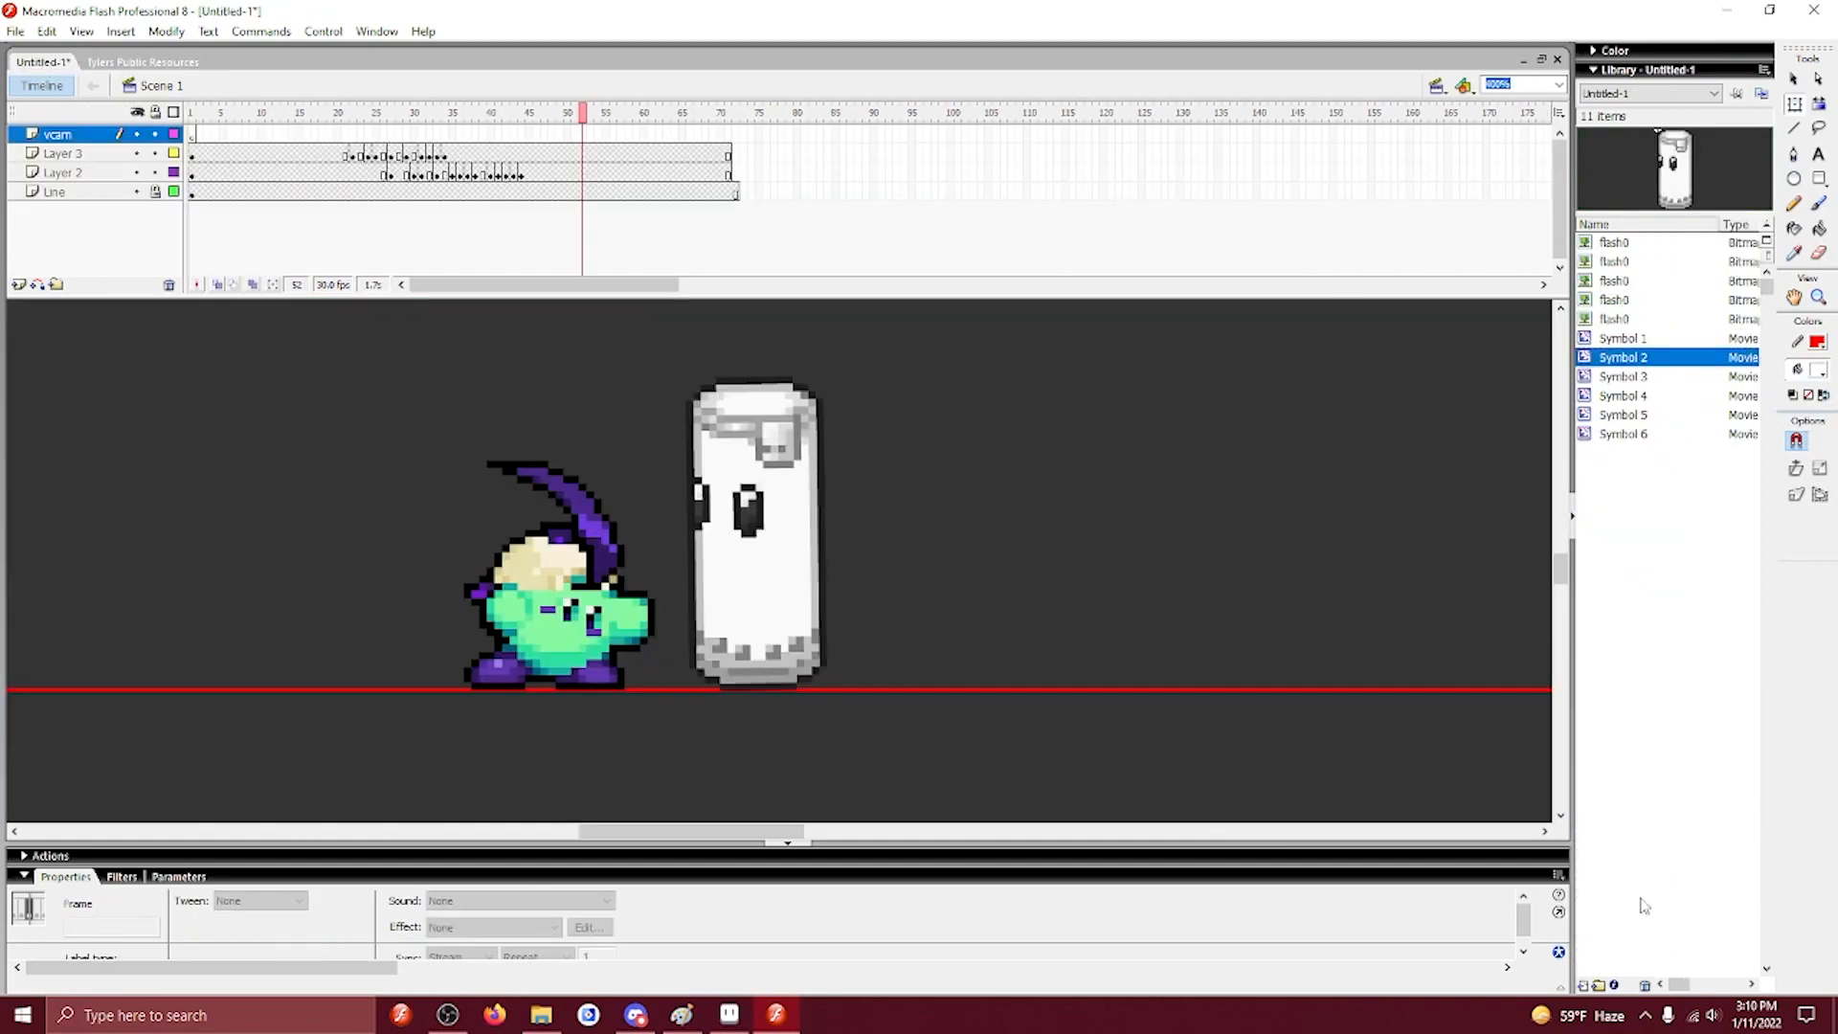
left_click(1598, 986)
left_click(1656, 461)
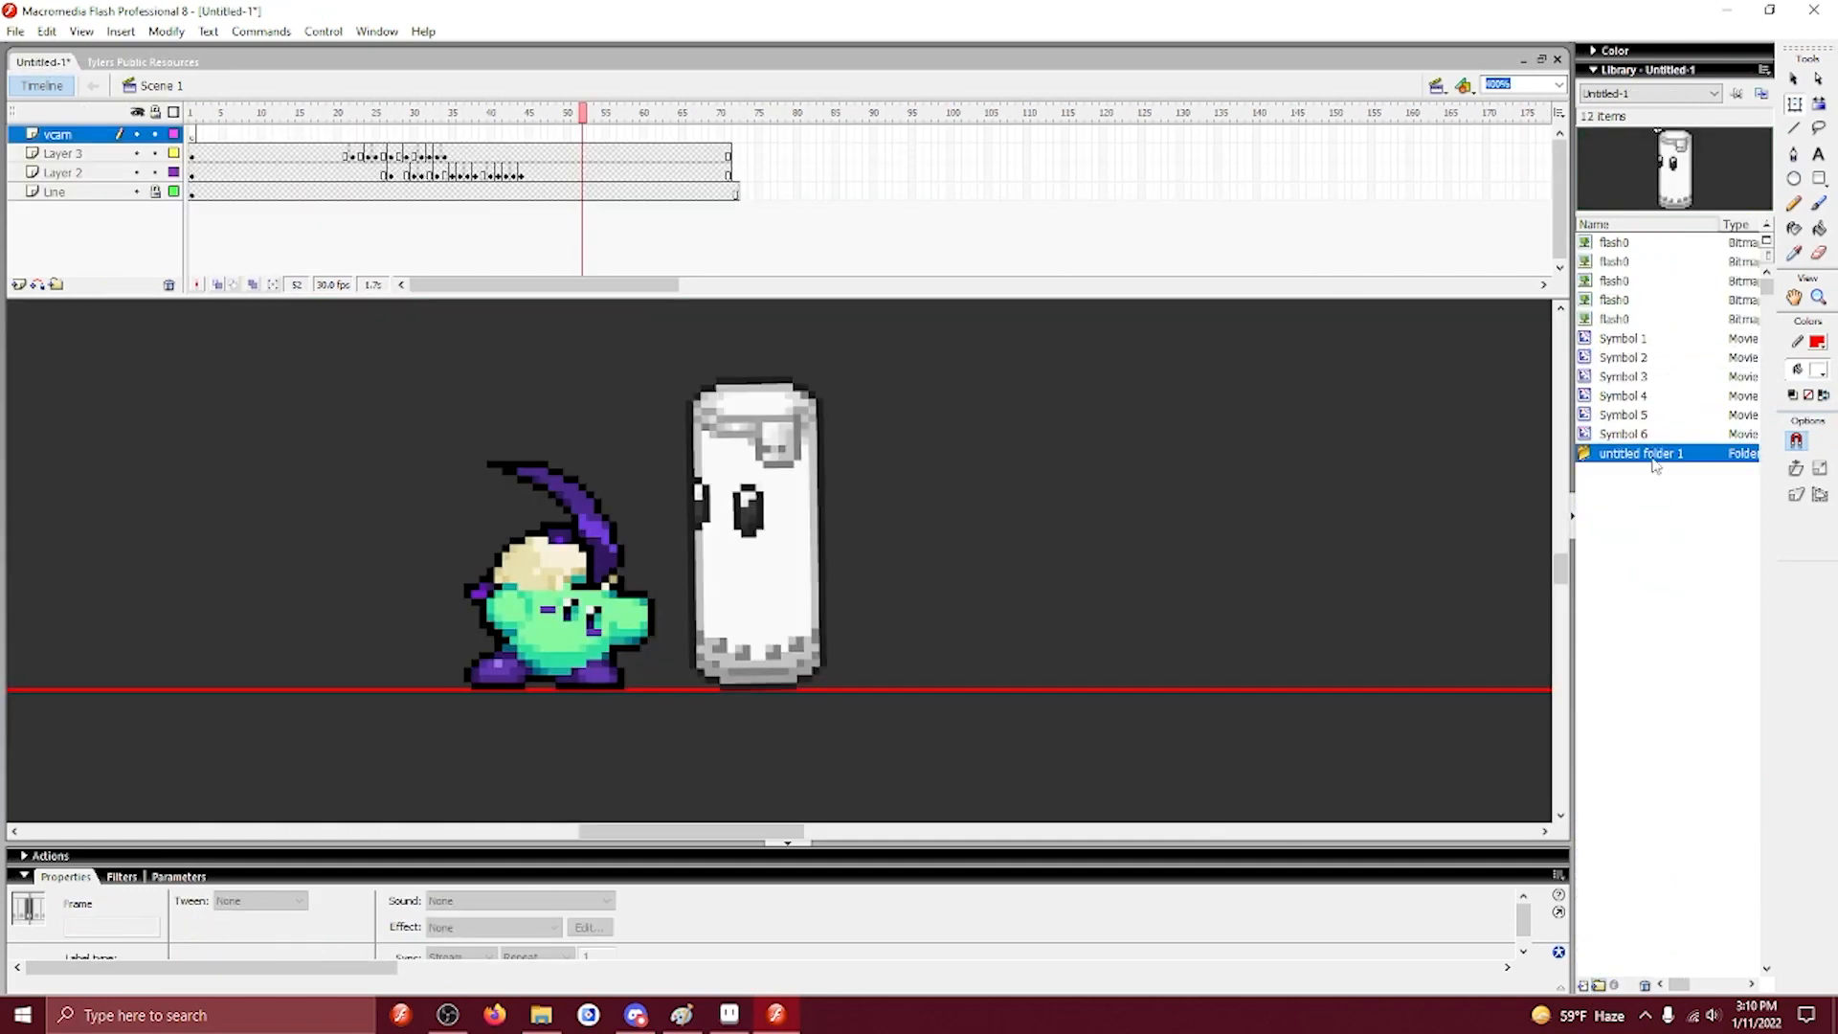
right_click(1656, 462)
left_click(1670, 510)
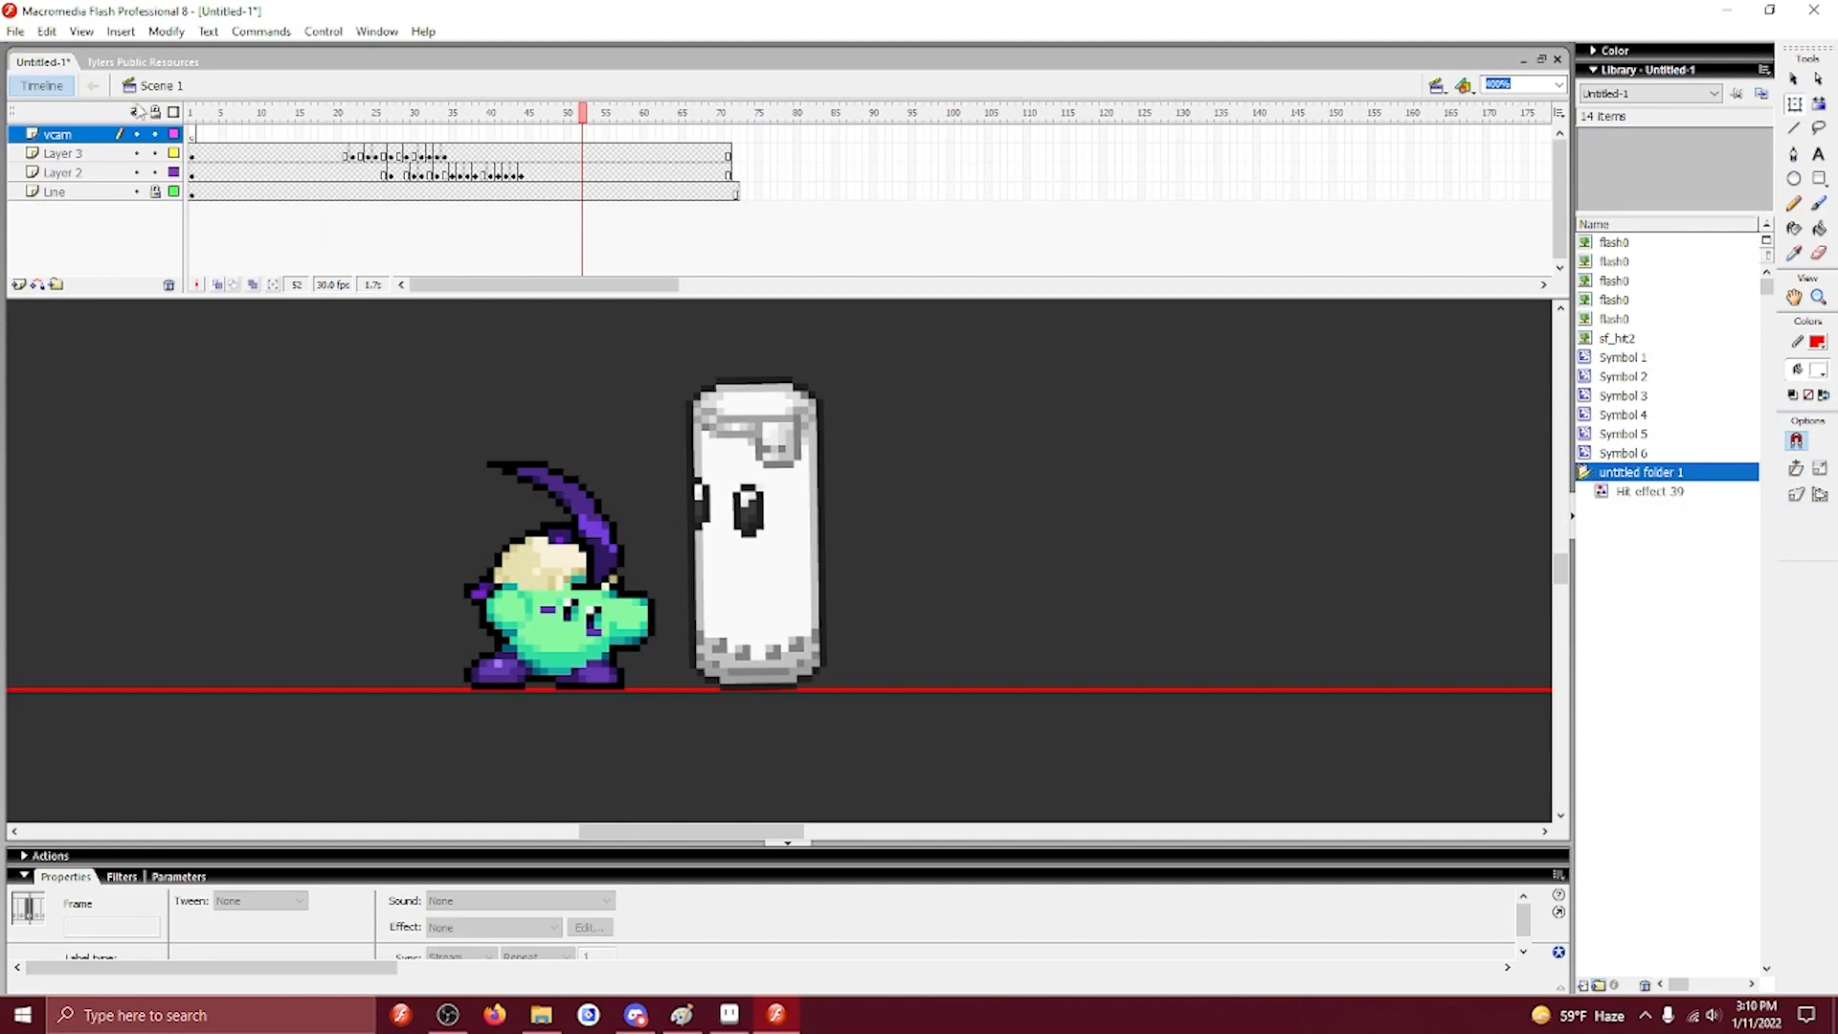
Add a new layer above Layer 3 and insert a blank keyframe at frame 27 on it.
left_click(58, 155)
left_click(18, 284)
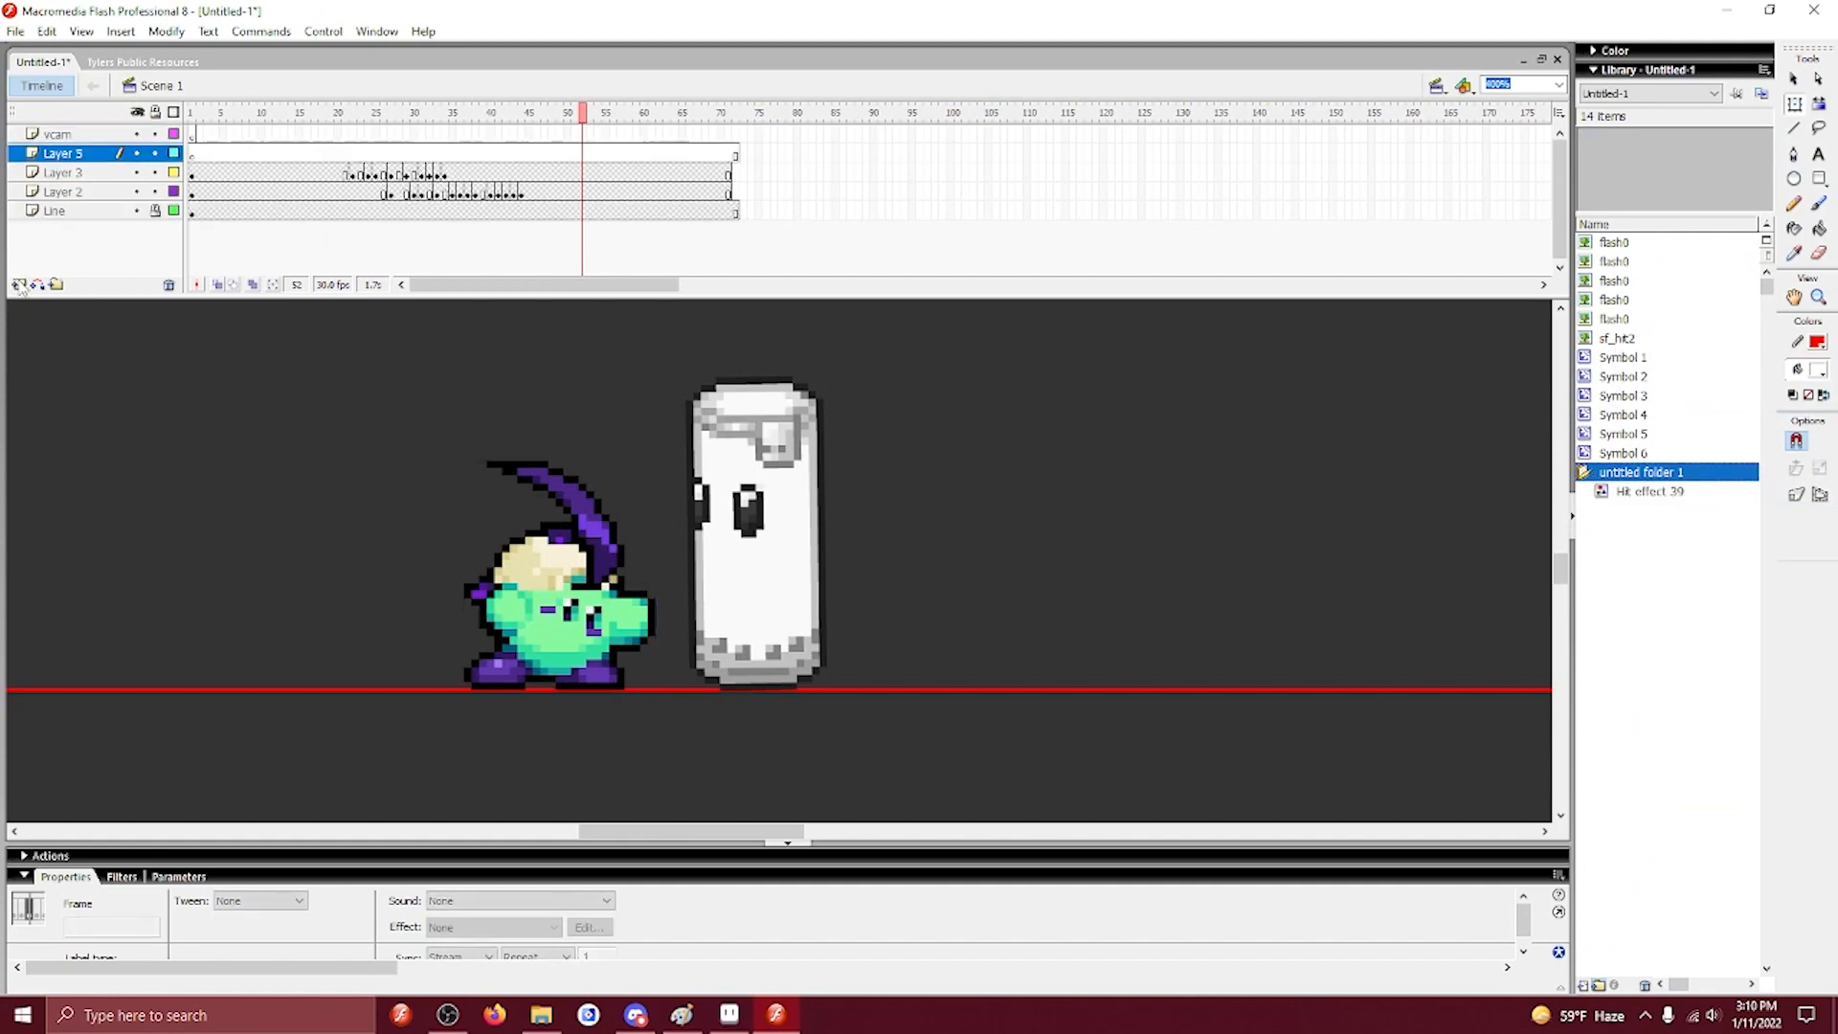
mouse_move(377, 155)
left_mouse_down()
mouse_move(406, 159)
mouse_move(391, 159)
left_mouse_up()
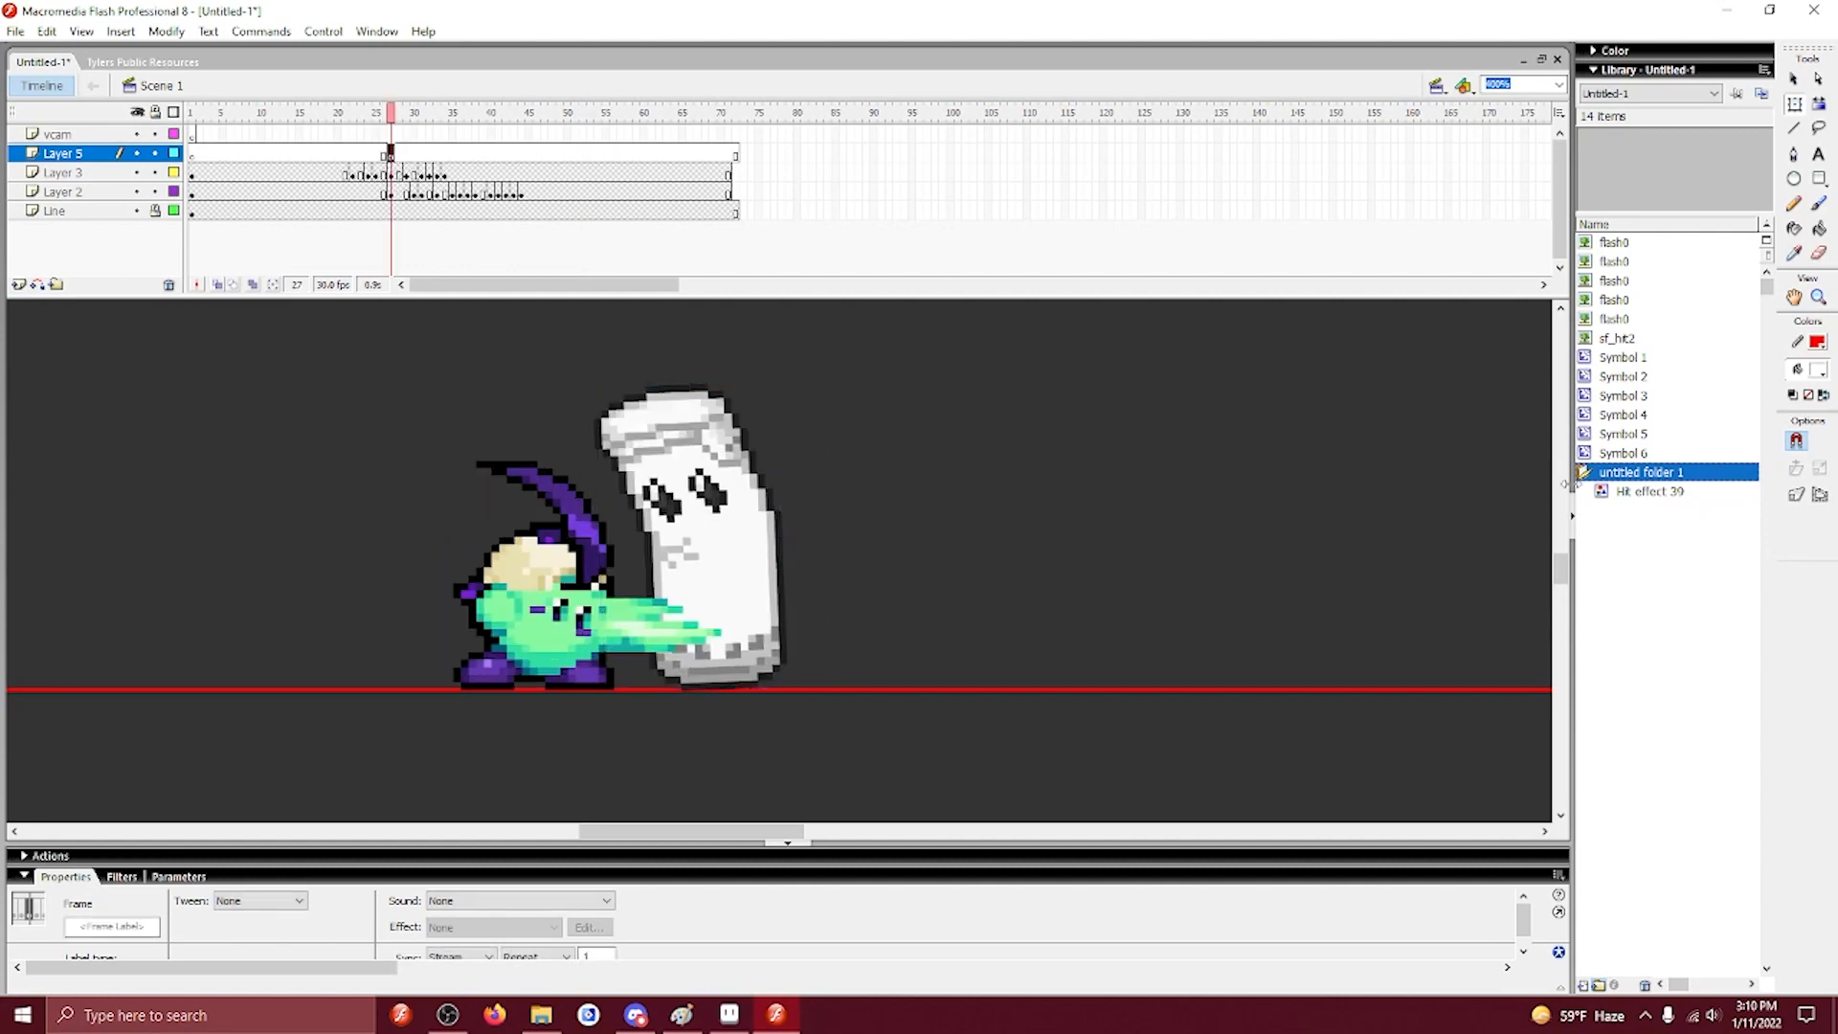
Place Hit effect 39 on the stage at frame 27 and move it to where the slash meets the sandbag.
left_click(1649, 491)
left_click_drag(1650, 492, 729, 667)
left_click_drag(935, 364, 831, 408)
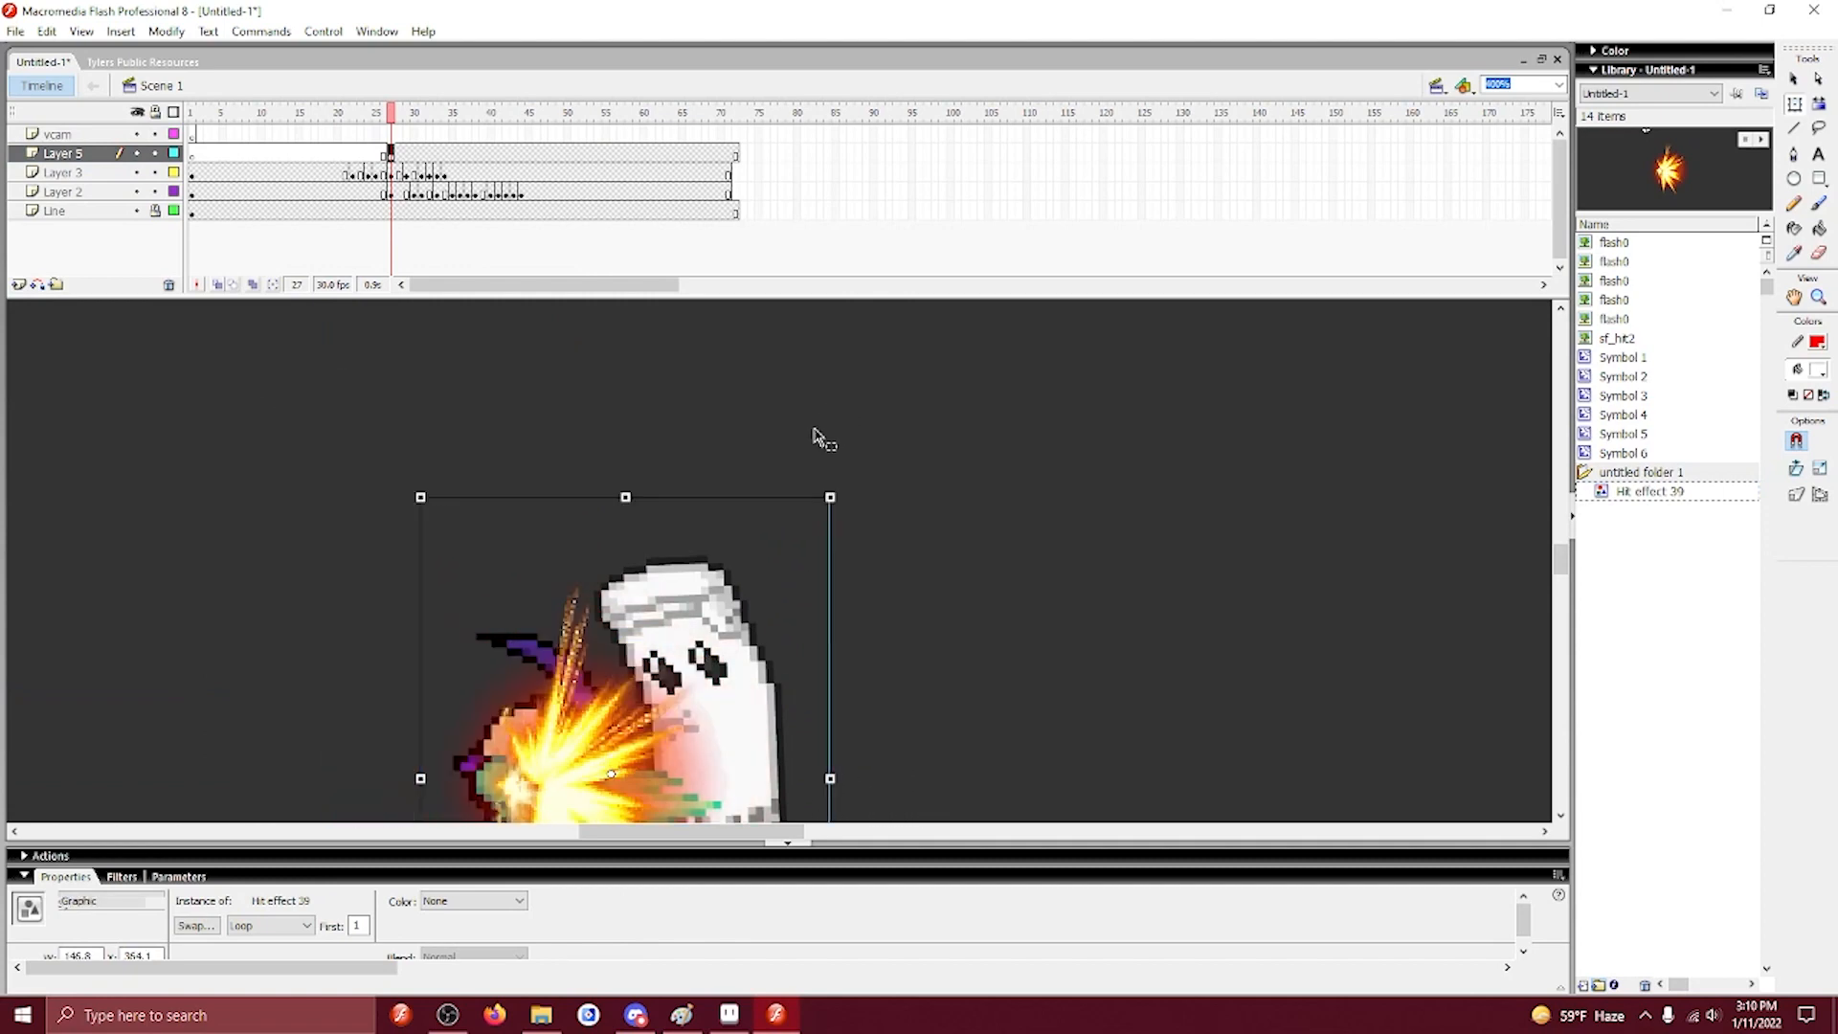
scroll(543, 742, "down", 3)
left_click_drag(572, 632, 742, 629)
End the hit effect with a blank keyframe at frame 32 of Layer 5 and replay the slash.
left_click(422, 154)
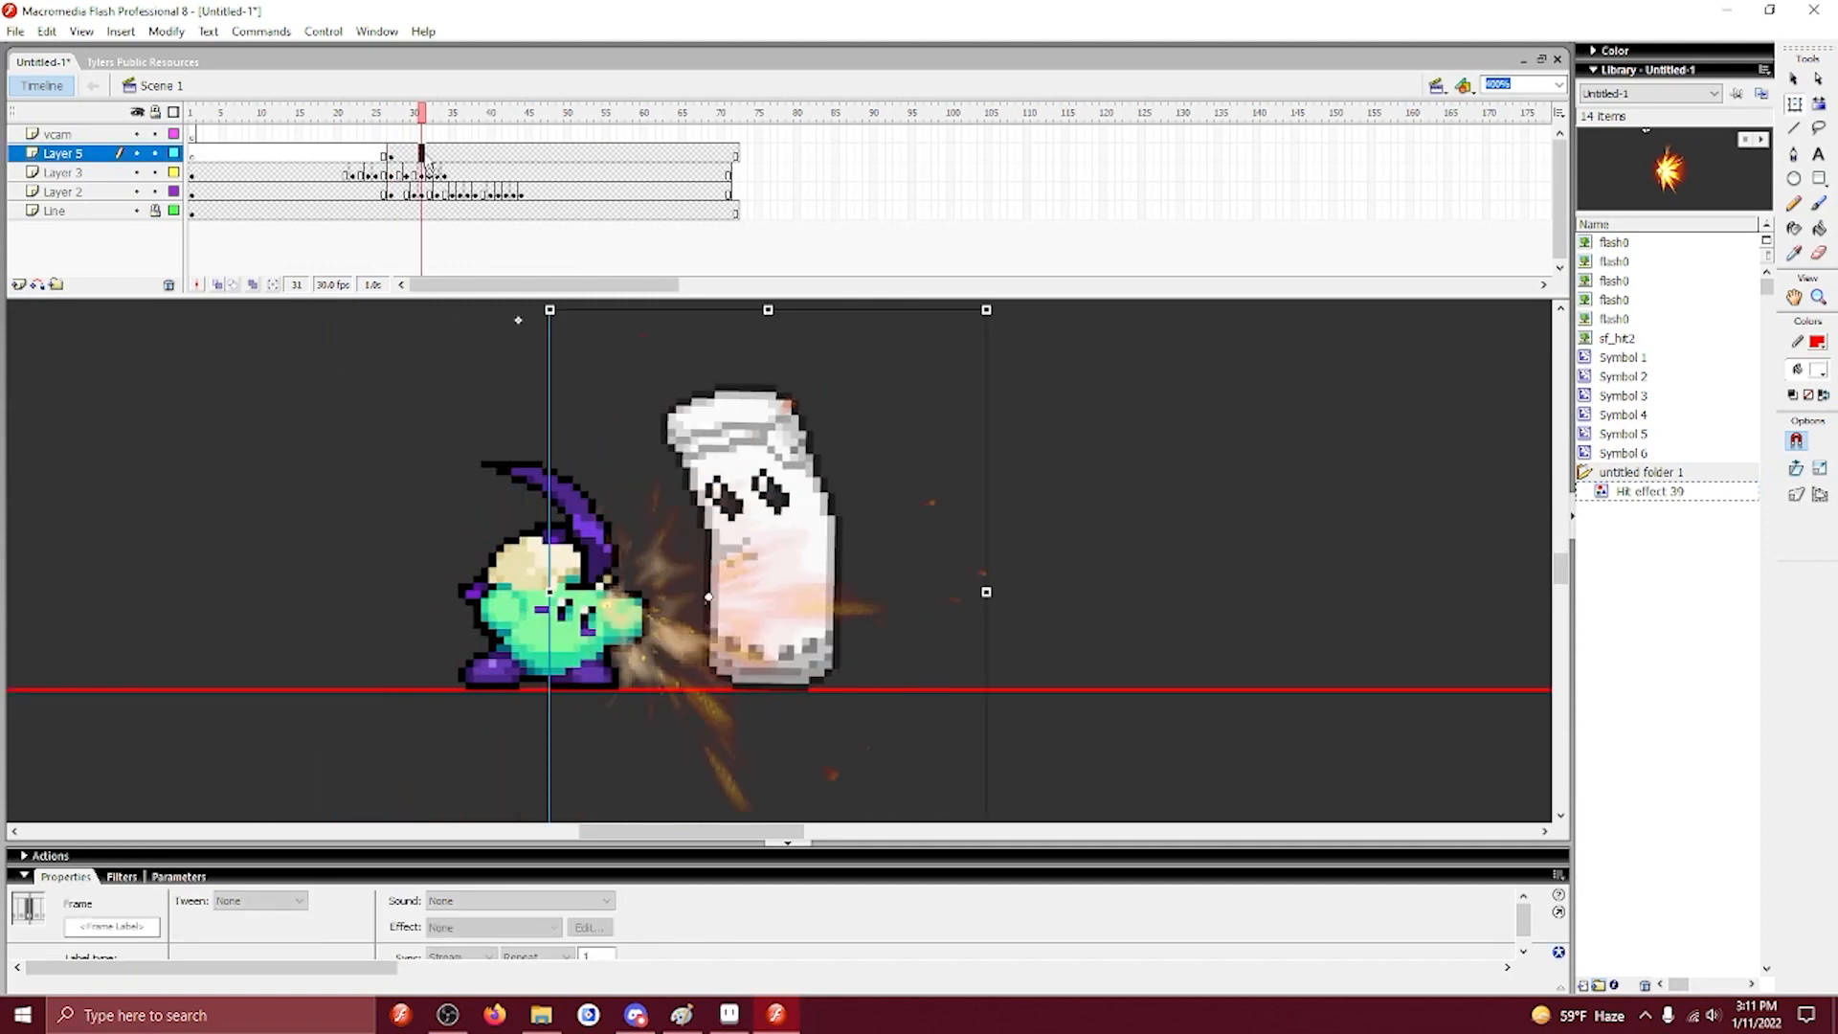
left_click(430, 155)
key("F7")
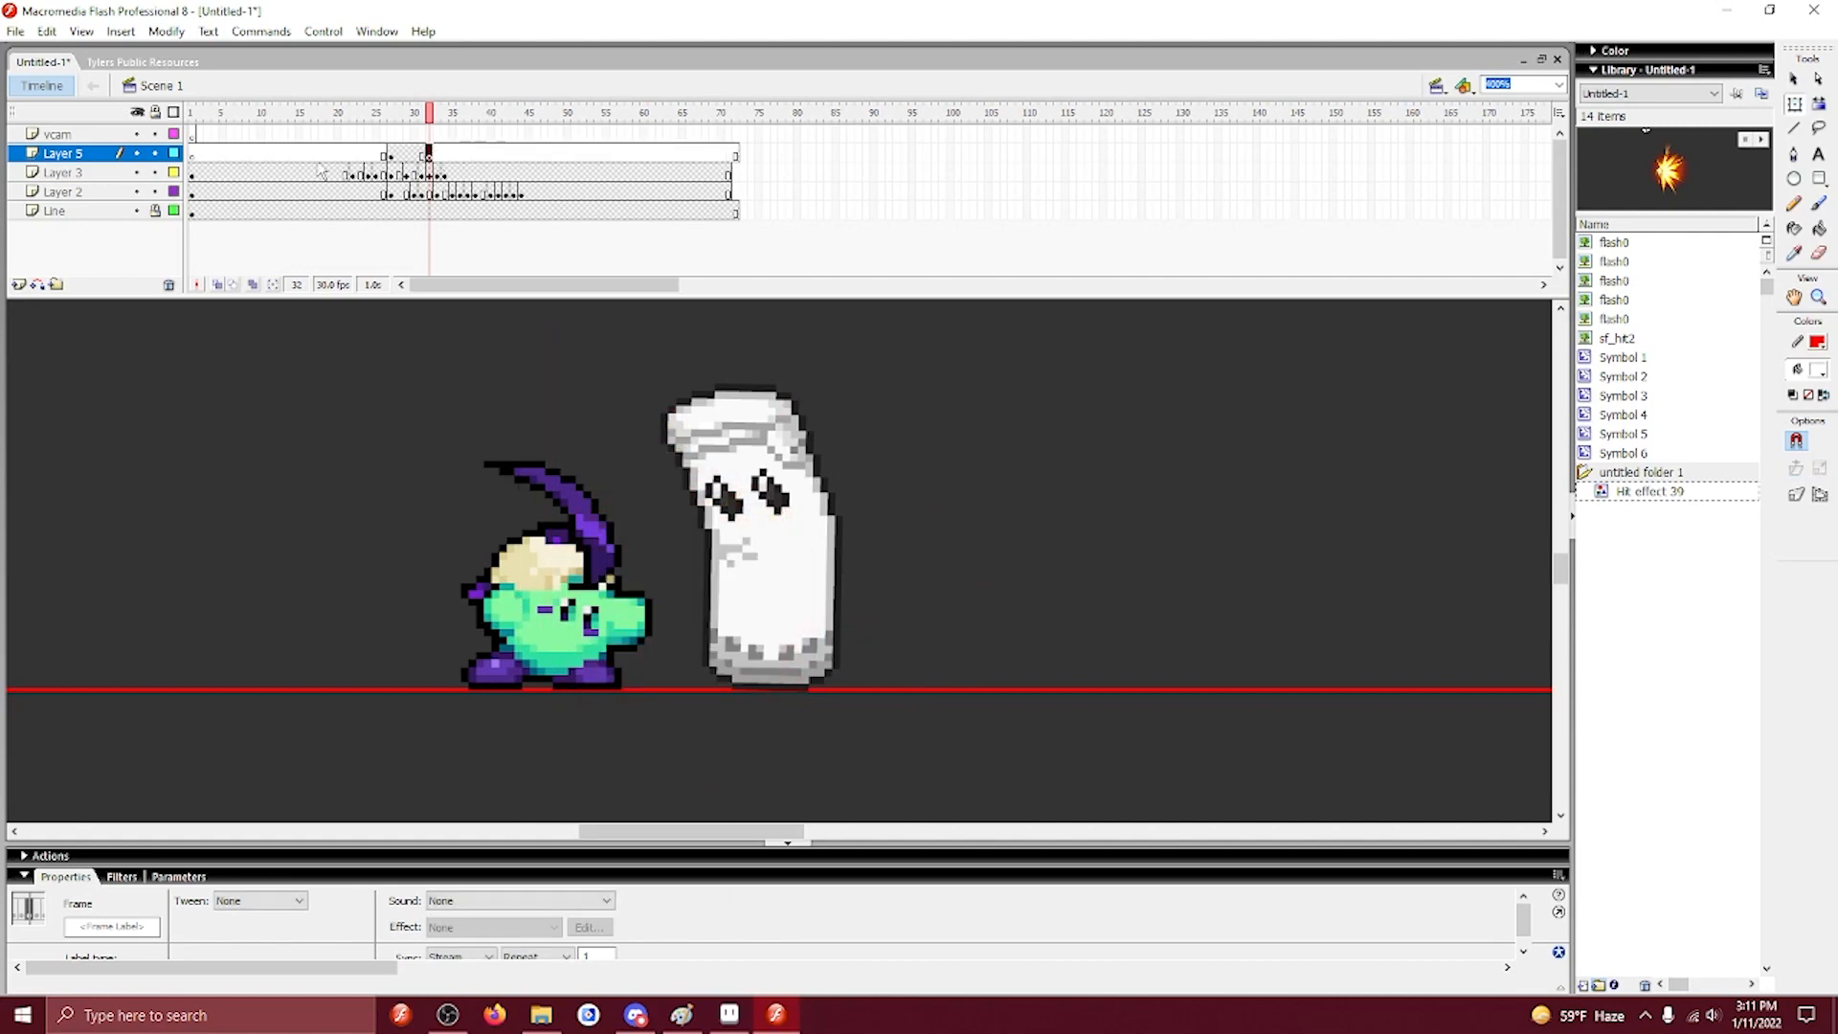
left_click(316, 162)
key("Return")
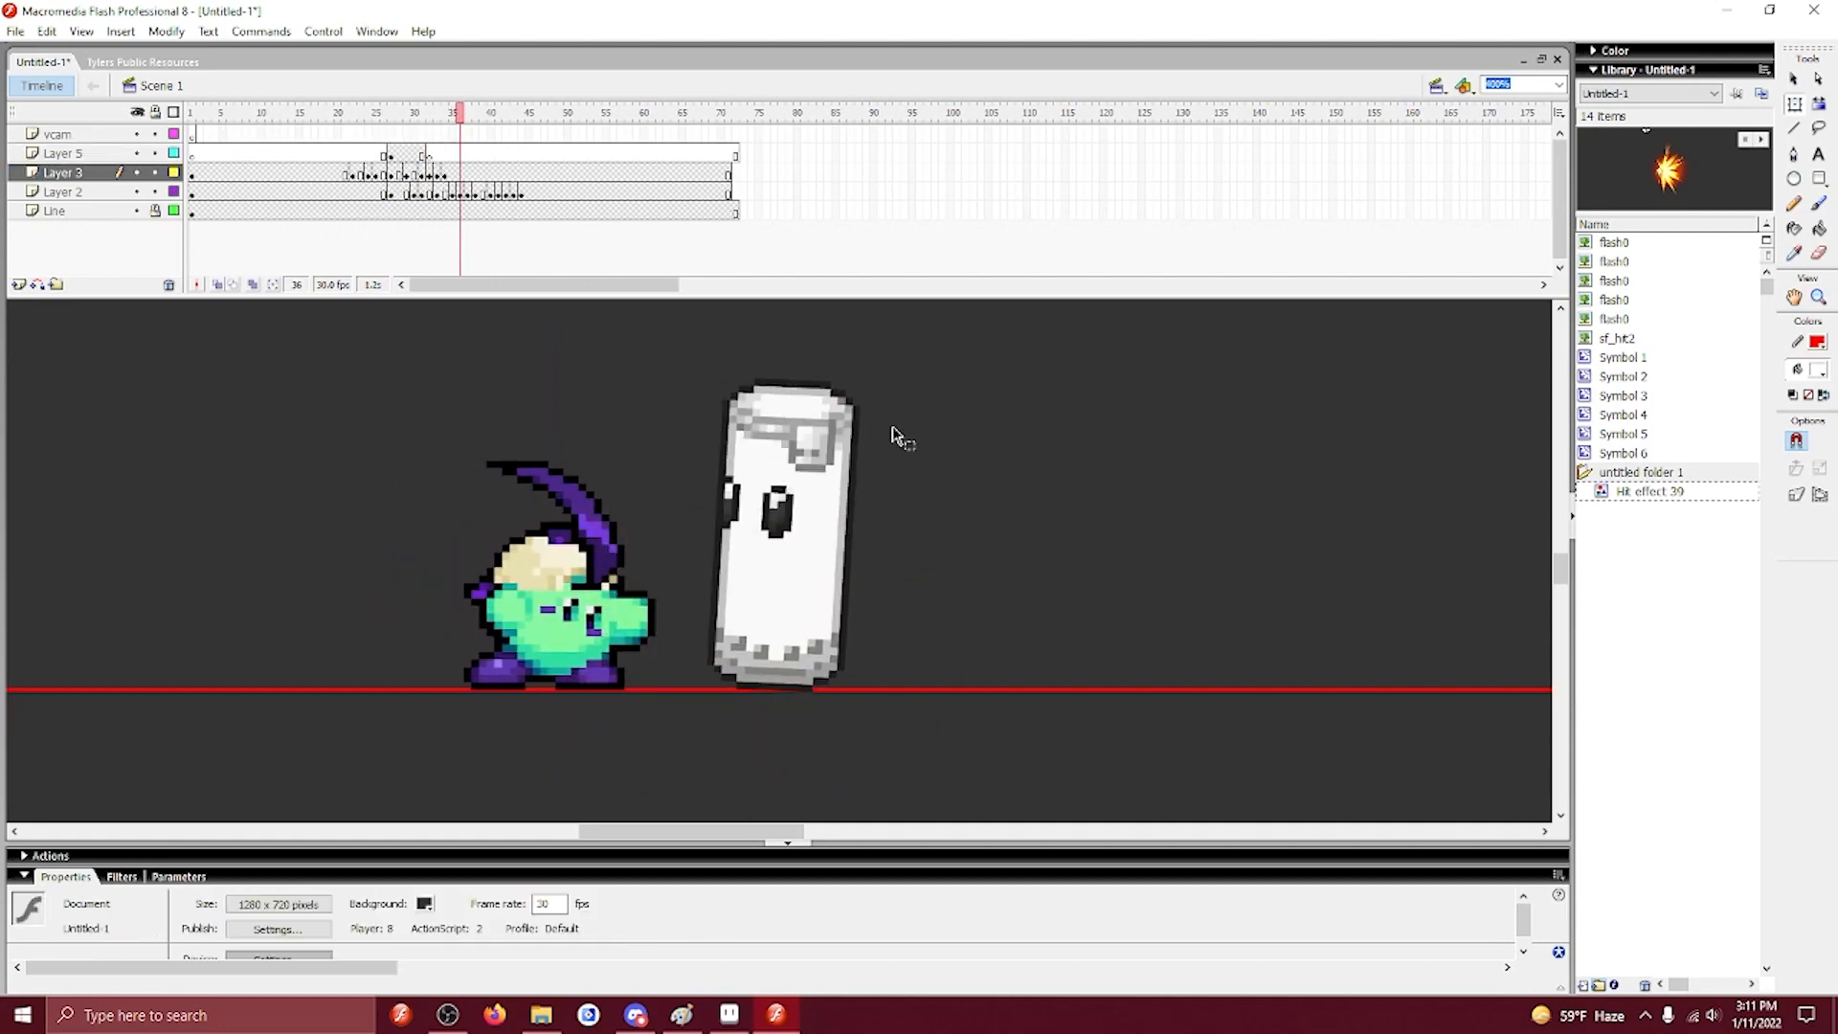
Add keyframes at frame 52 of Layers 3 and 2 that return the character and the sandbag to their starting poses.
left_click(289, 140)
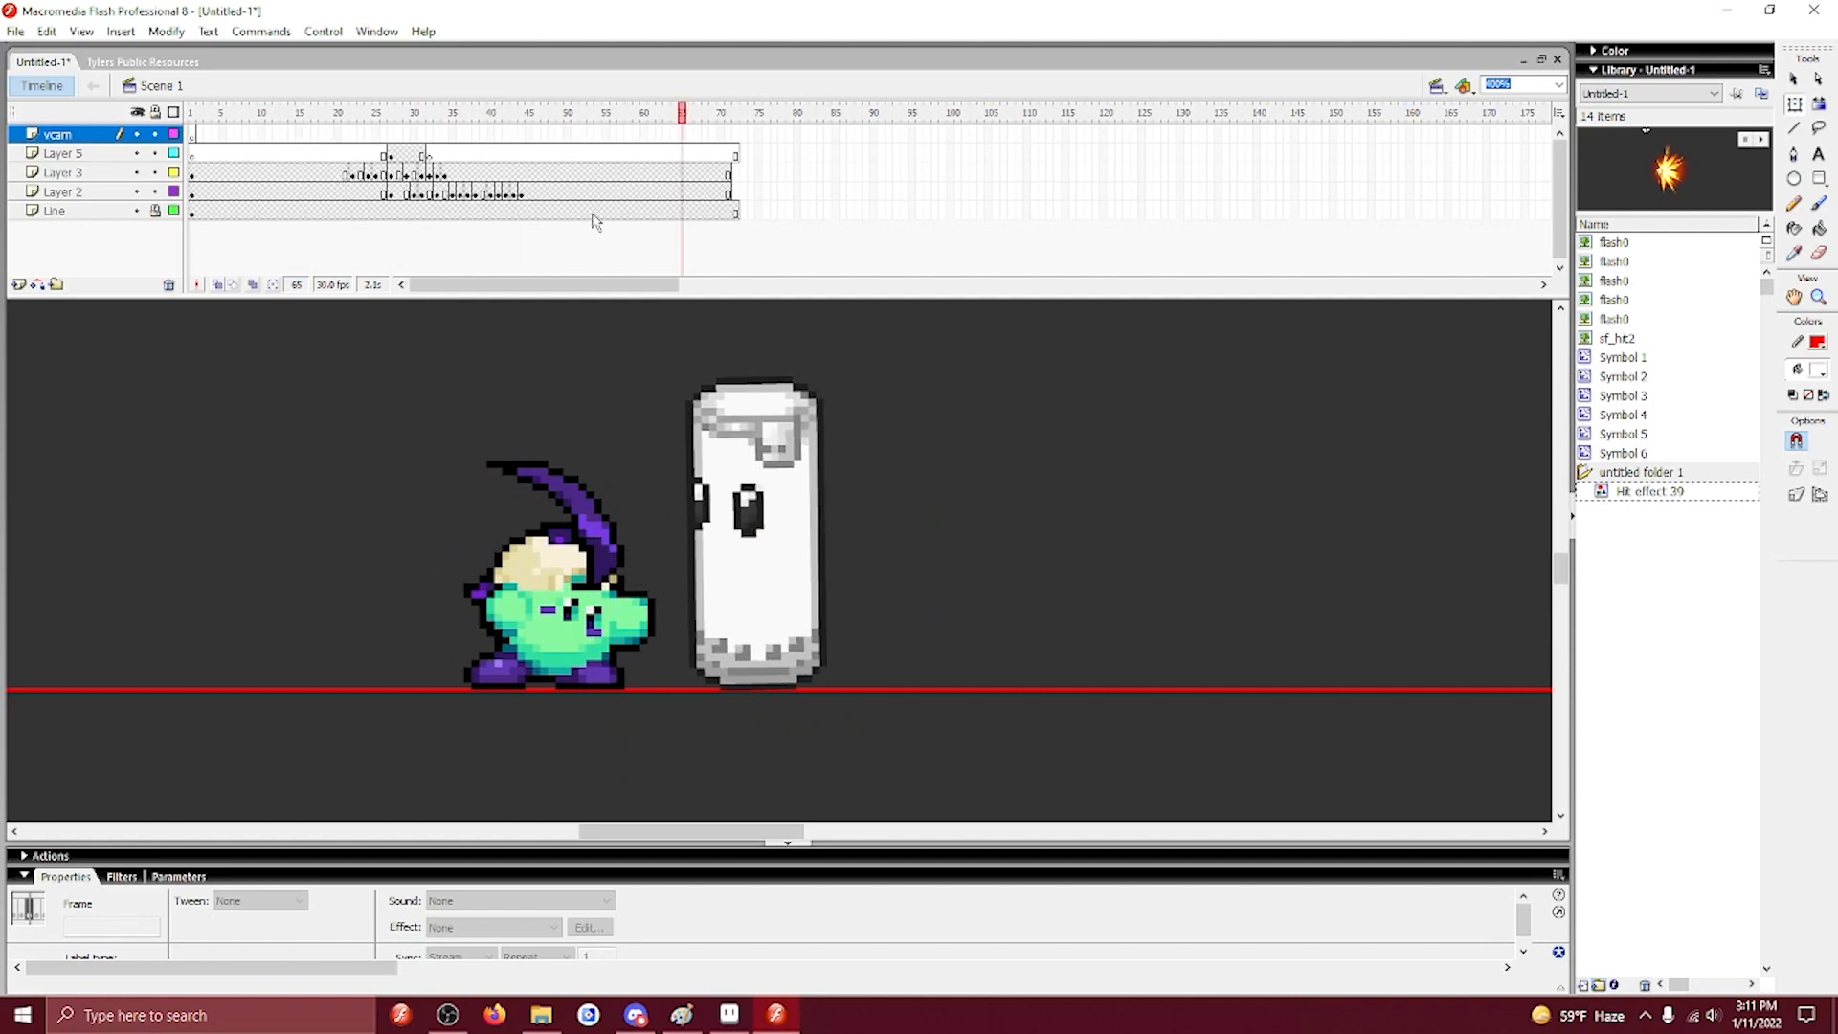
left_click(581, 178)
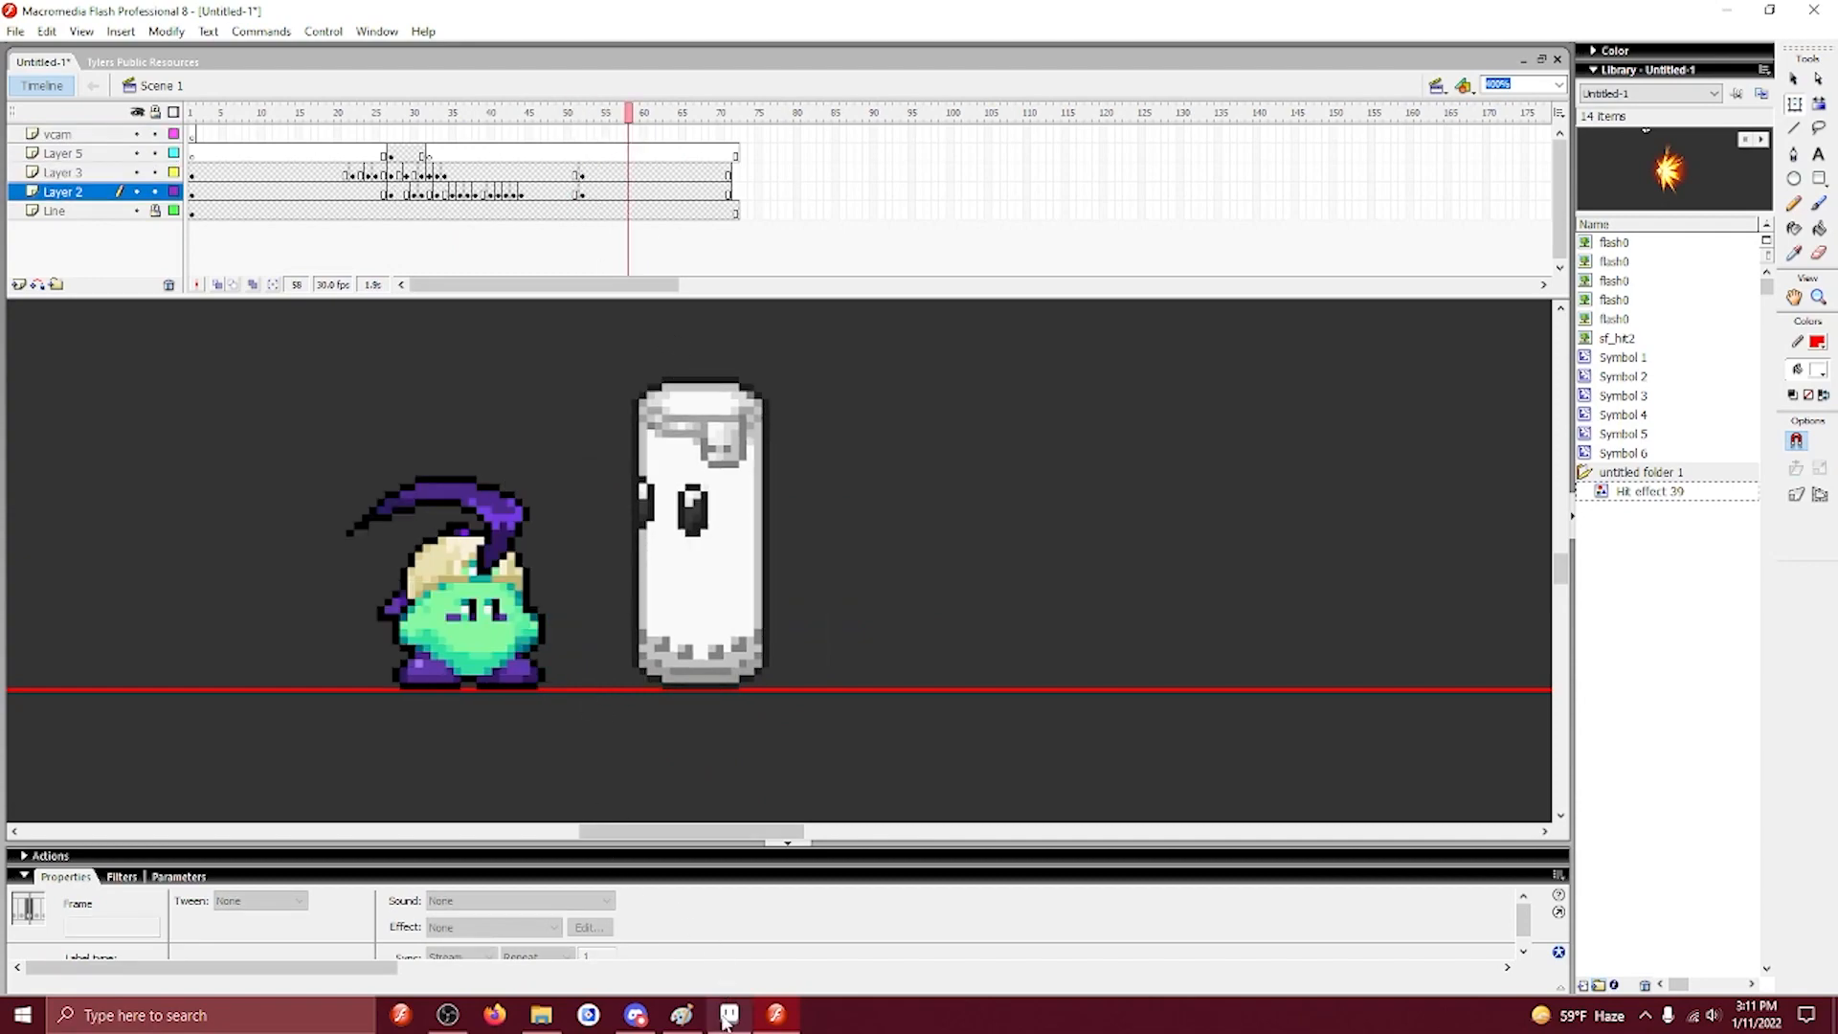
Switch to the Aege Redux sheet in Aseprite and select the first sprite of the lunging slash row for copying.
left_click(728, 1017)
left_click(531, 55)
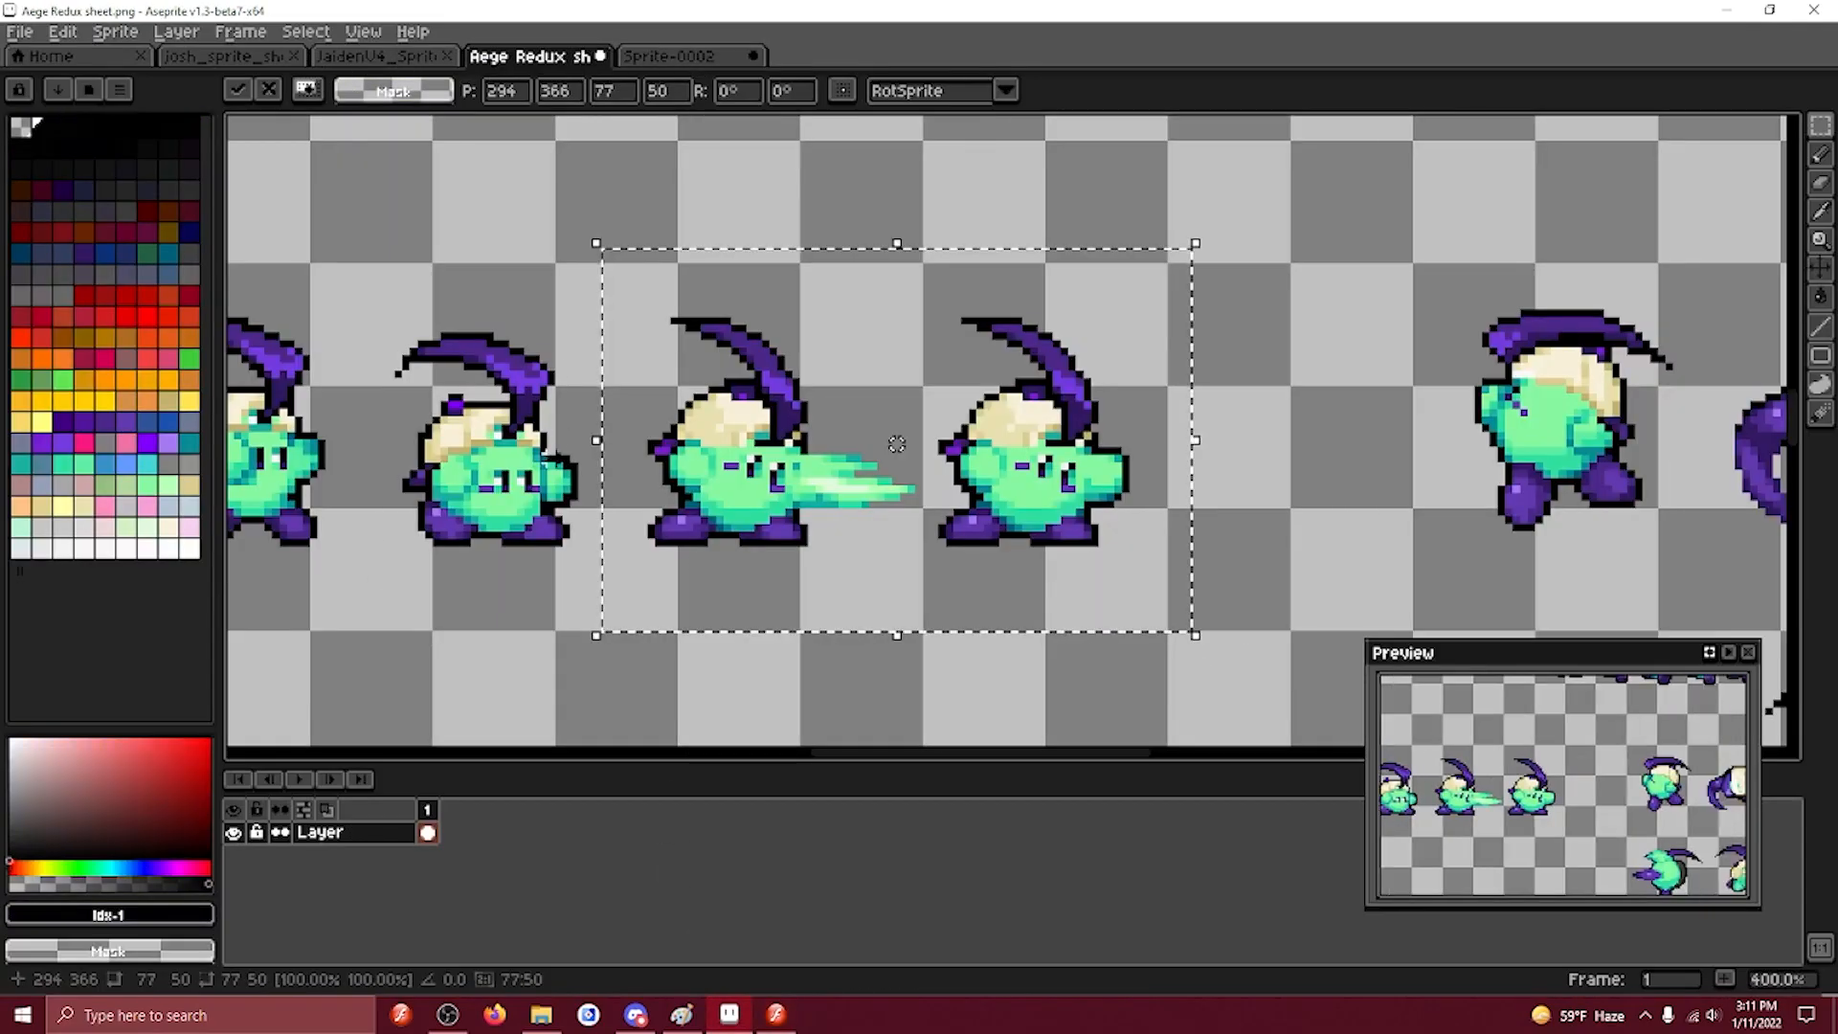
scroll(551, 457, "down", 2)
left_click(480, 462)
left_click_drag(477, 461, 1011, 331)
left_click_drag(645, 422, 793, 600)
left_click_drag(515, 544, 594, 394)
scroll(455, 443, "up", 1)
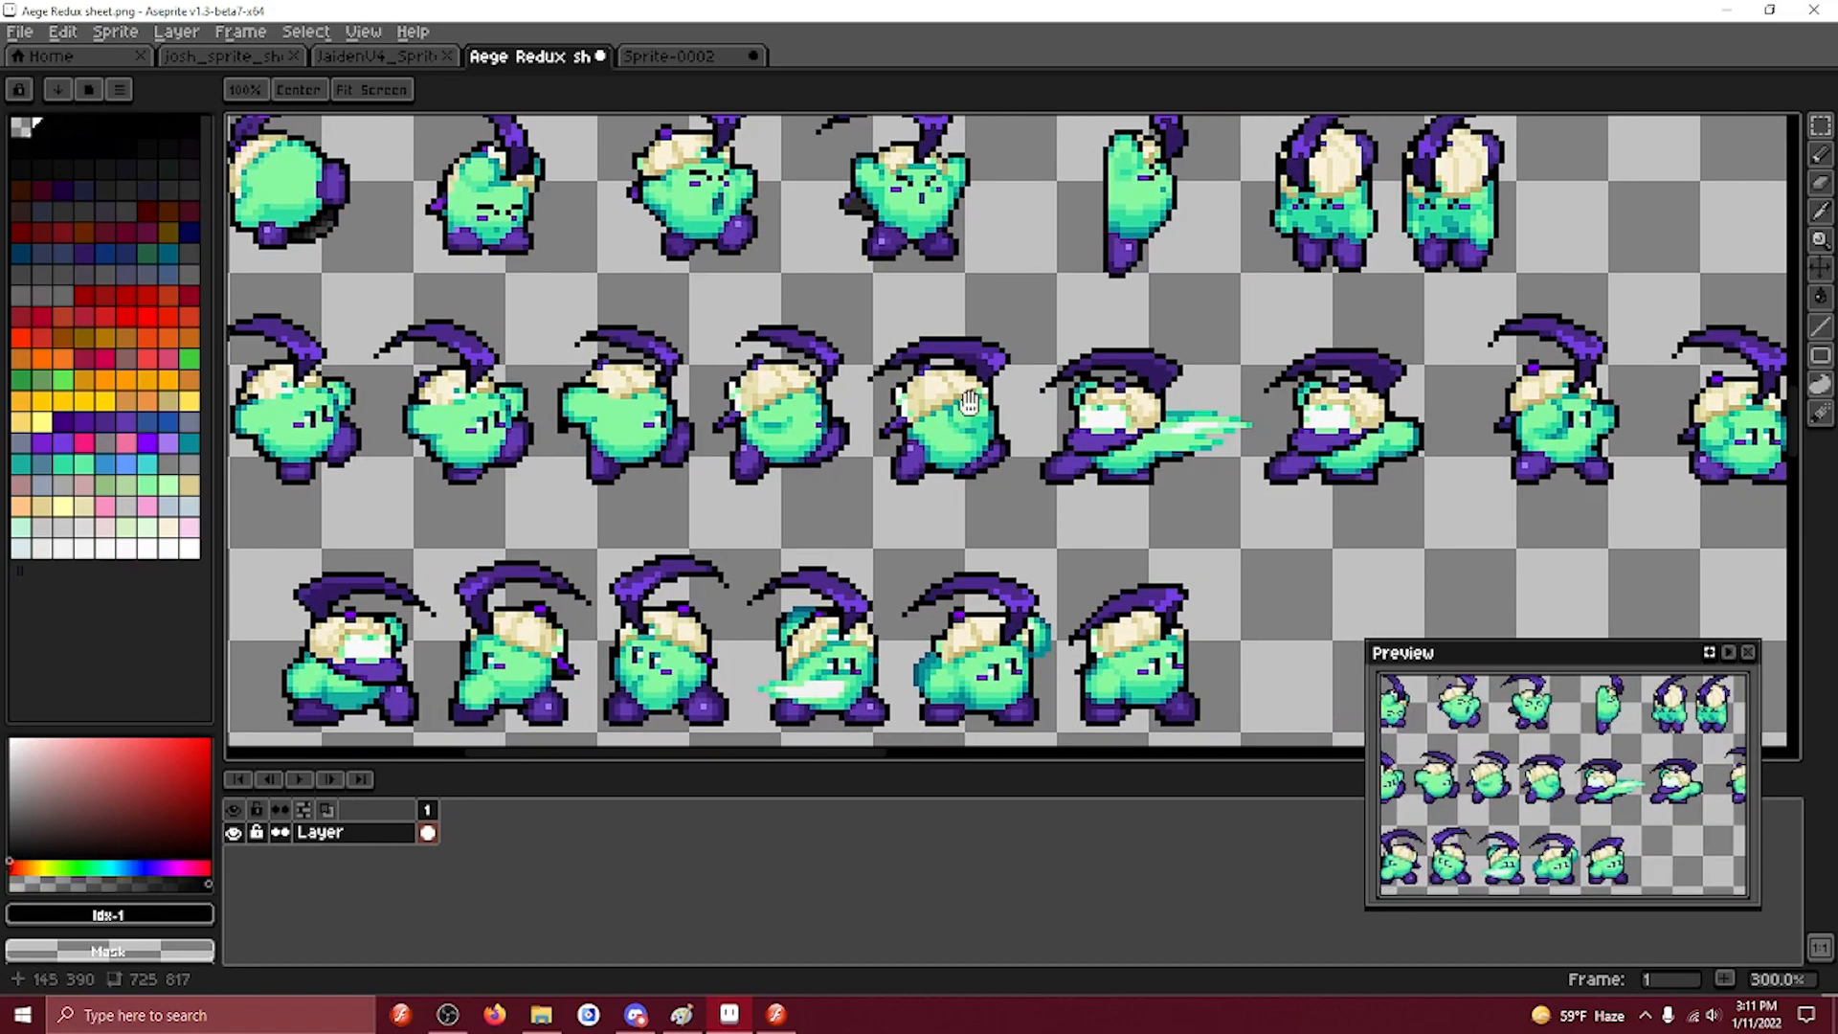
left_click_drag(968, 402, 1032, 383)
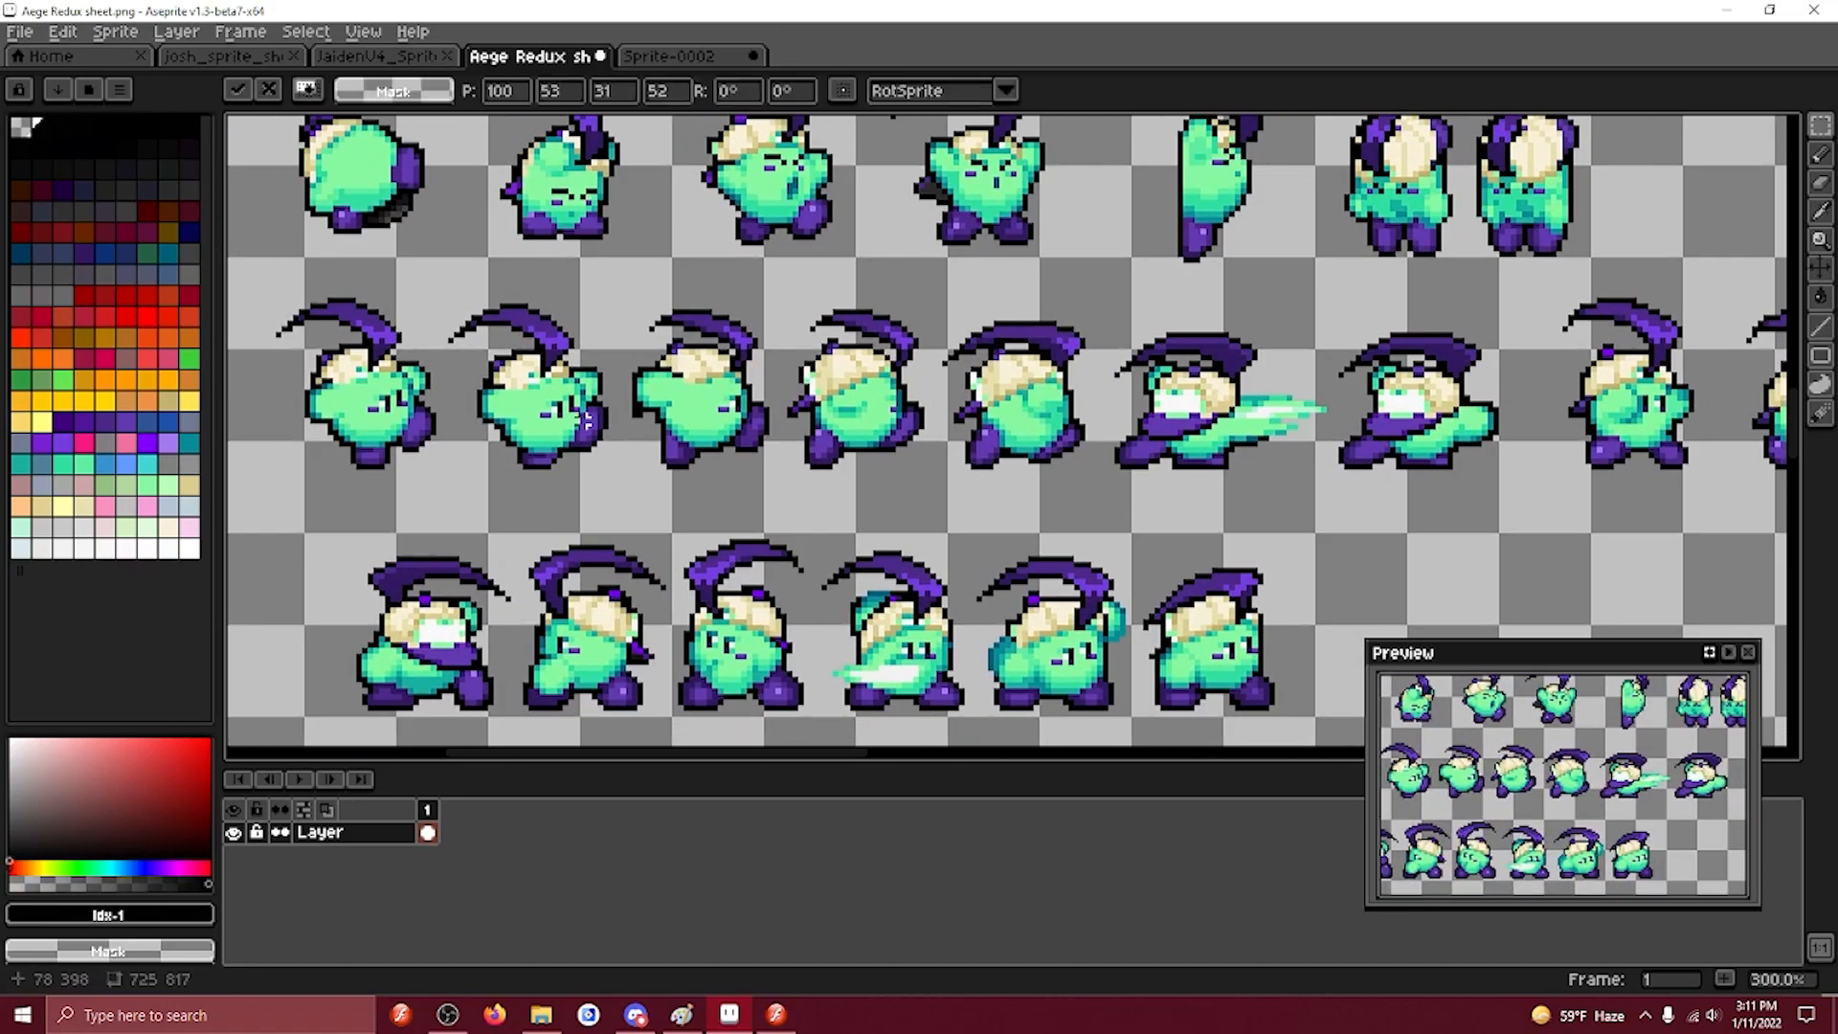
left_click_drag(267, 479, 398, 279)
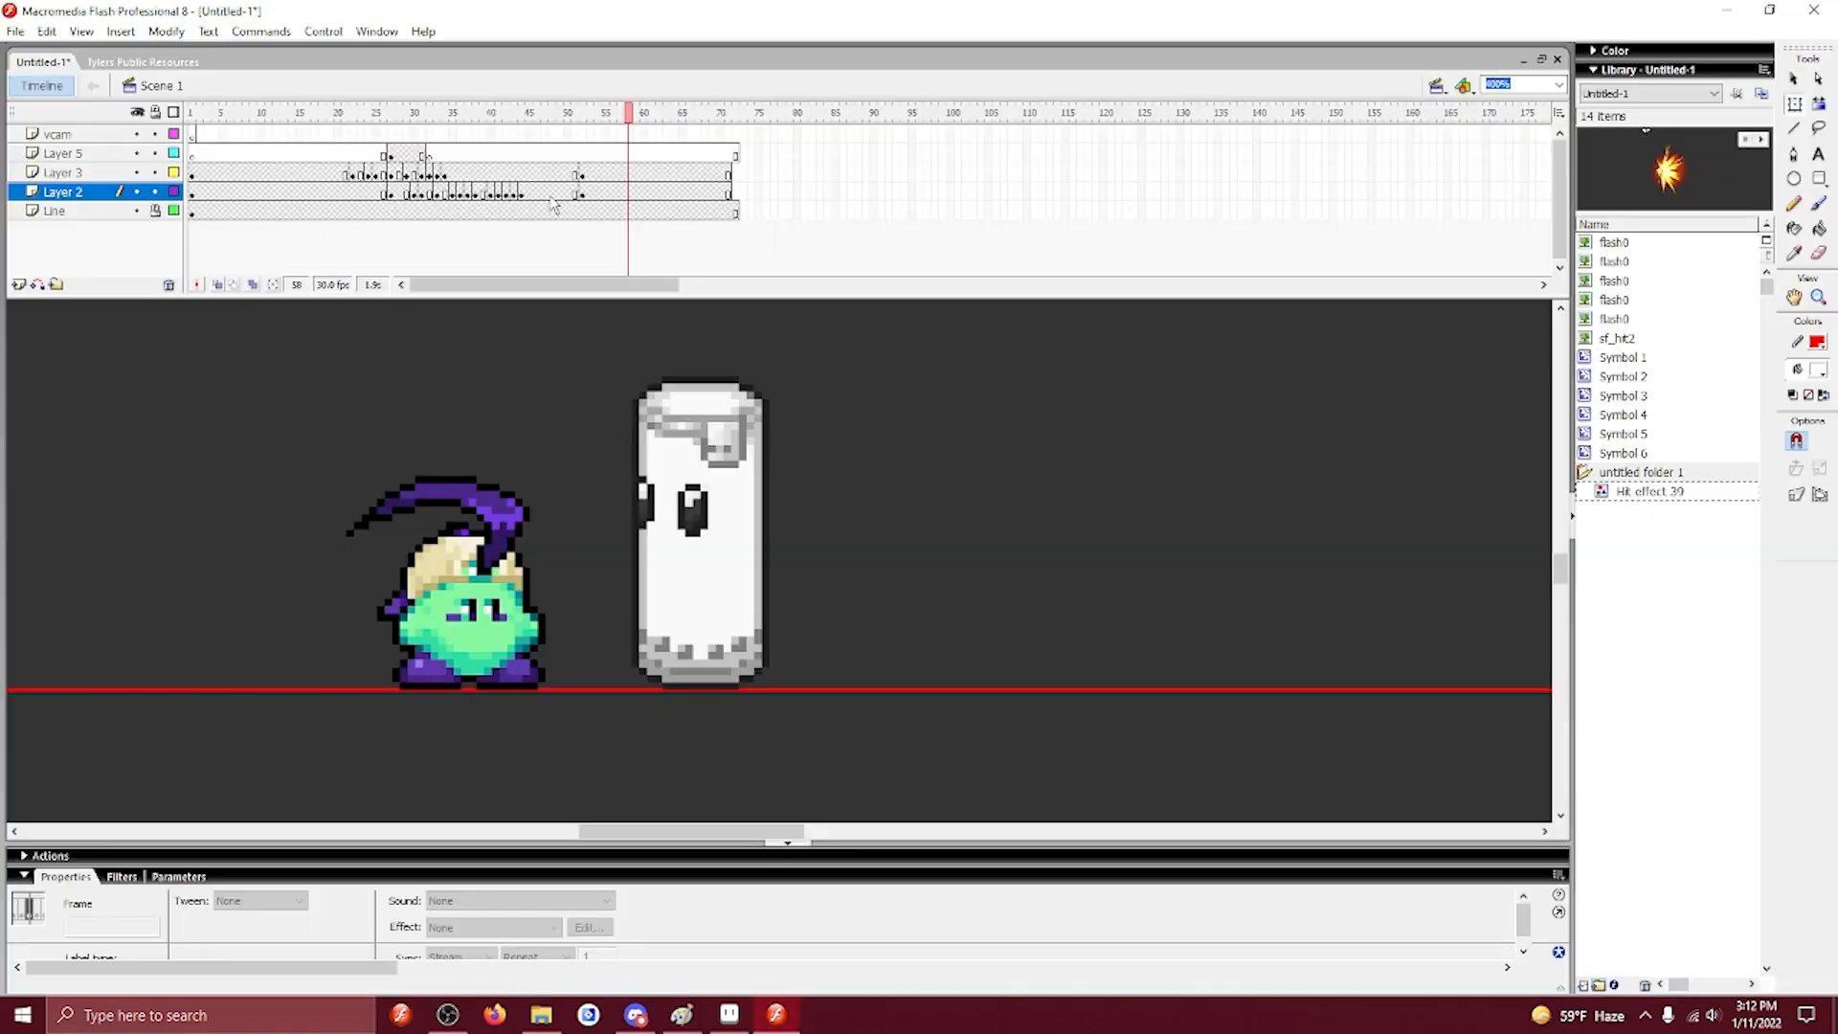
Switch back to Flash and slightly squash the character at frame 54 of Layer 3, nudging it a little left.
left_click(586, 192)
left_click(591, 194)
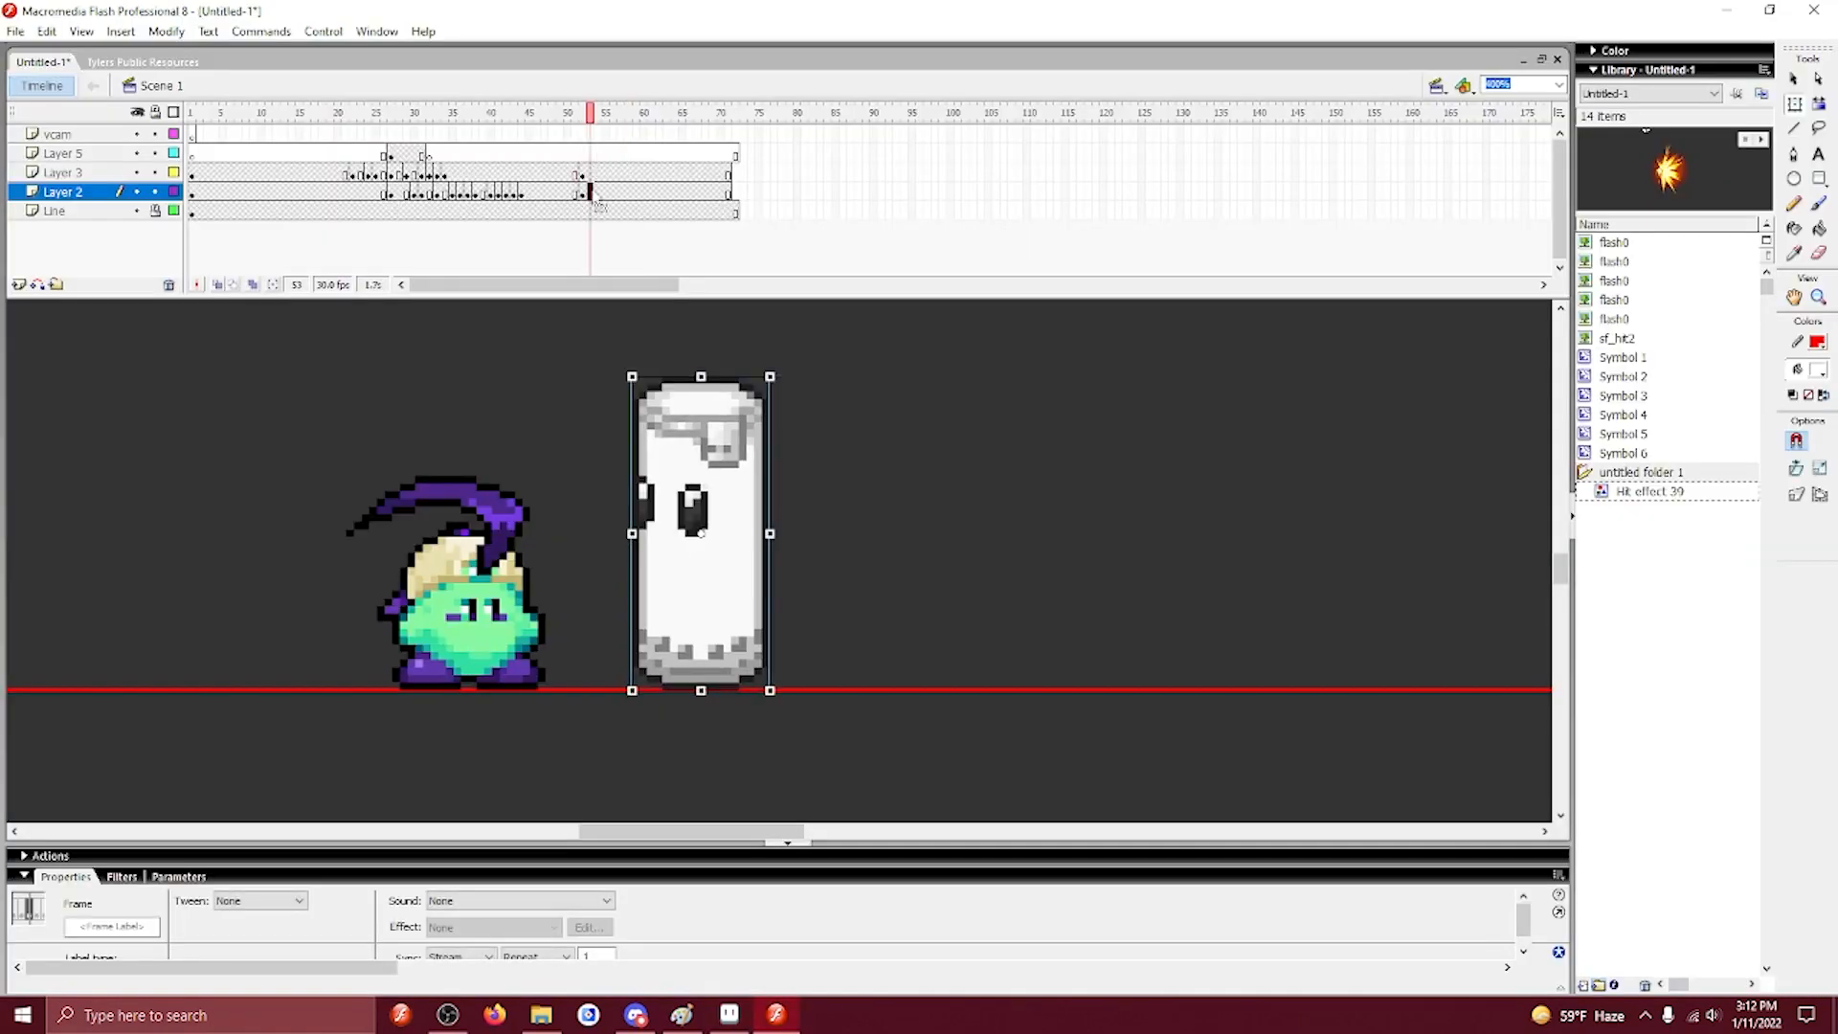
left_click(598, 173)
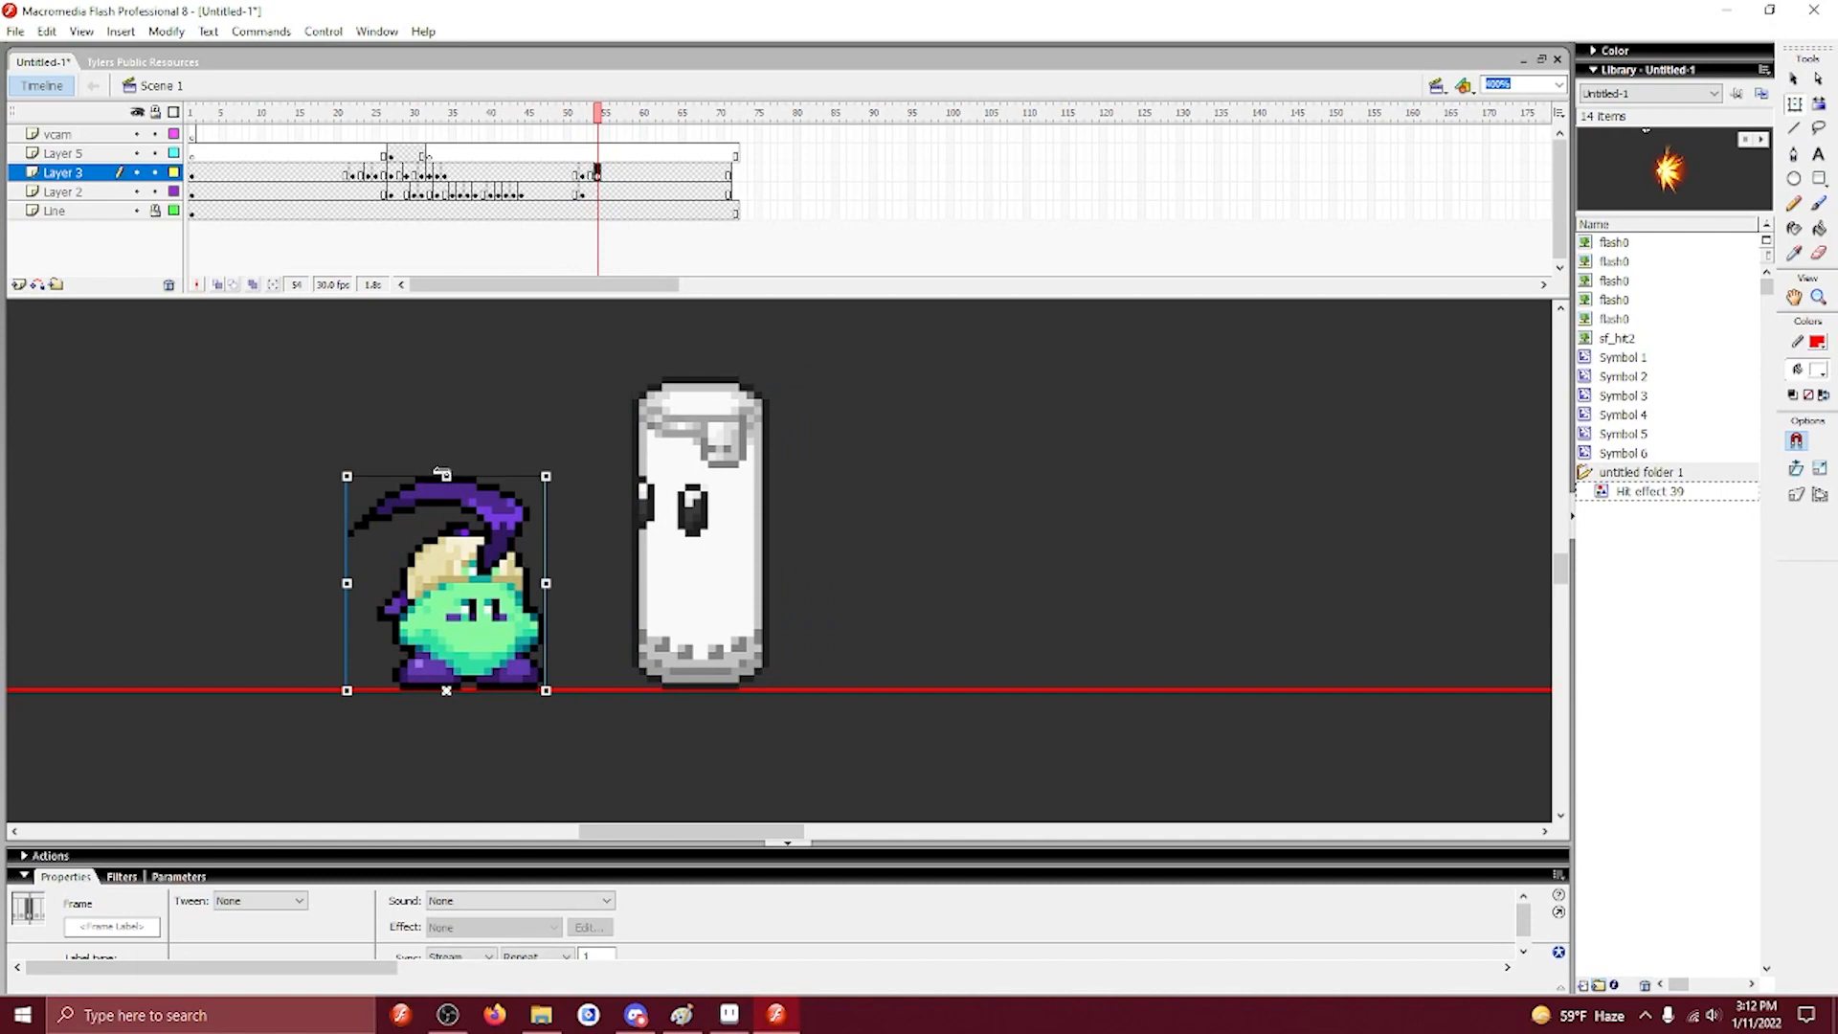
left_click_drag(441, 474, 458, 479)
key("Left")
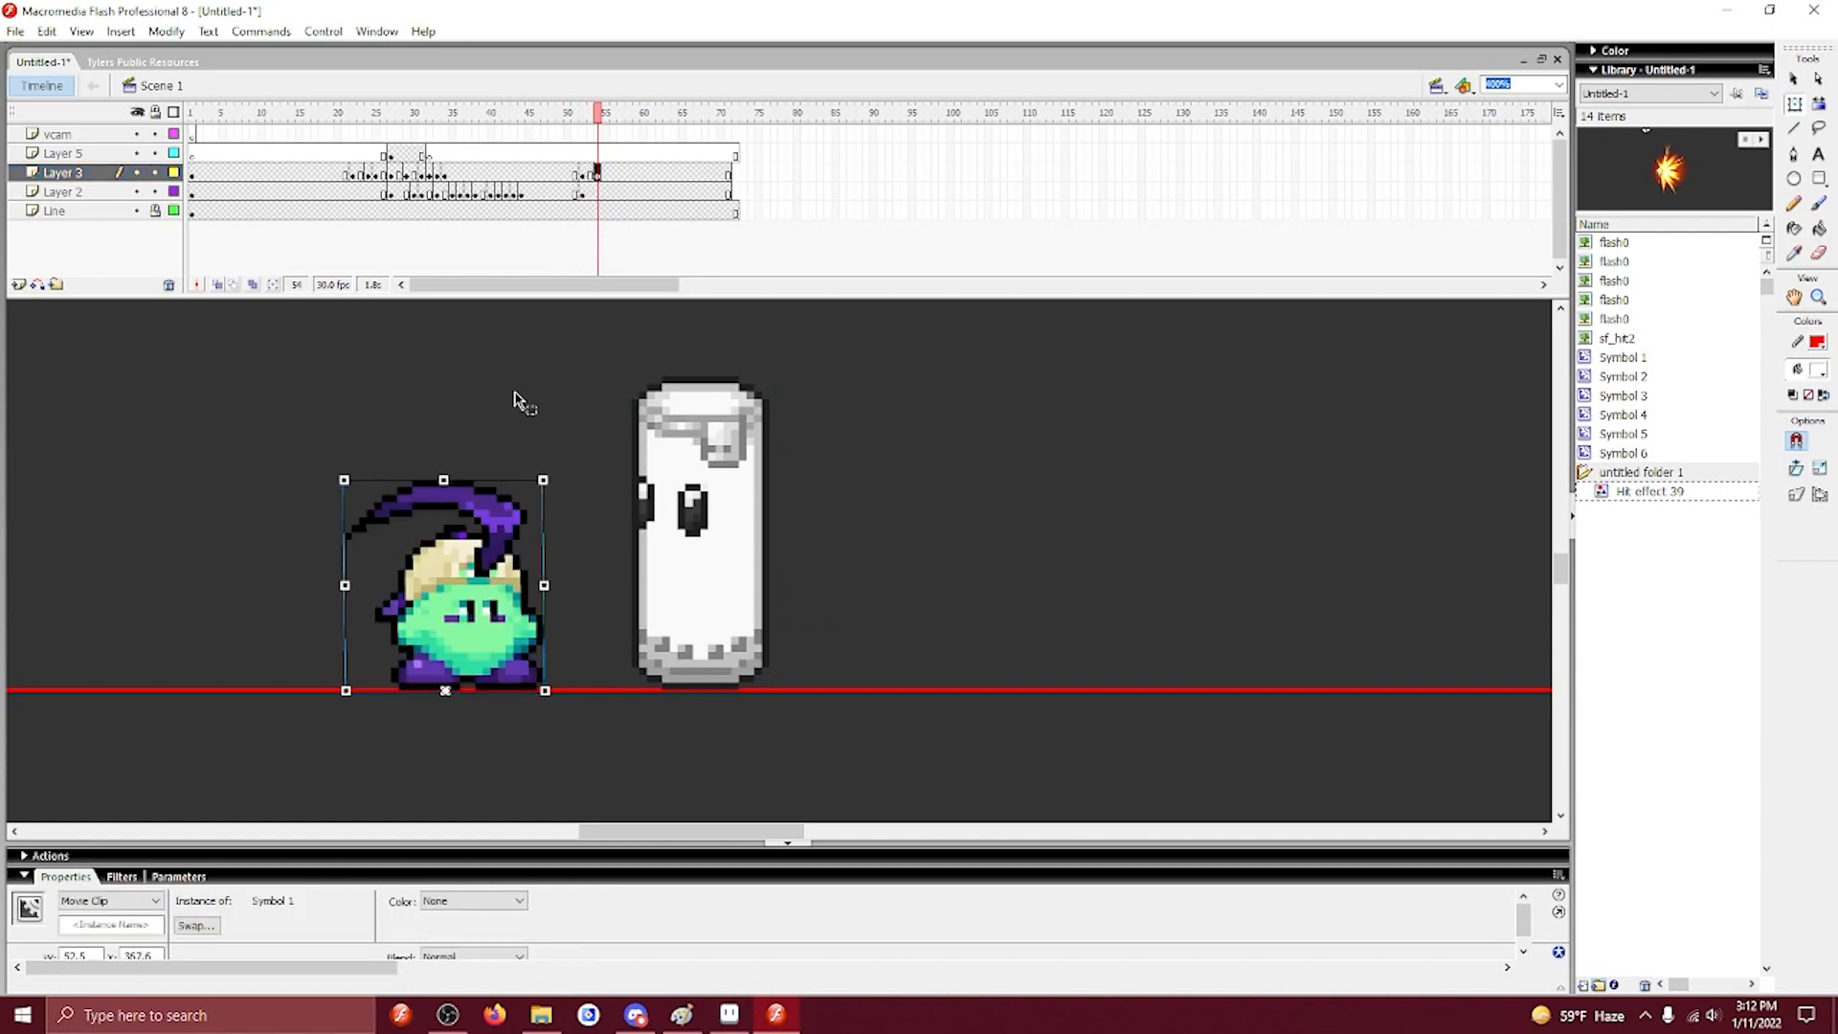
Clear the character from a new keyframe at frame 56 of Layer 3 and paste the copied sprite there, dismissing the library conflict.
left_click(607, 174)
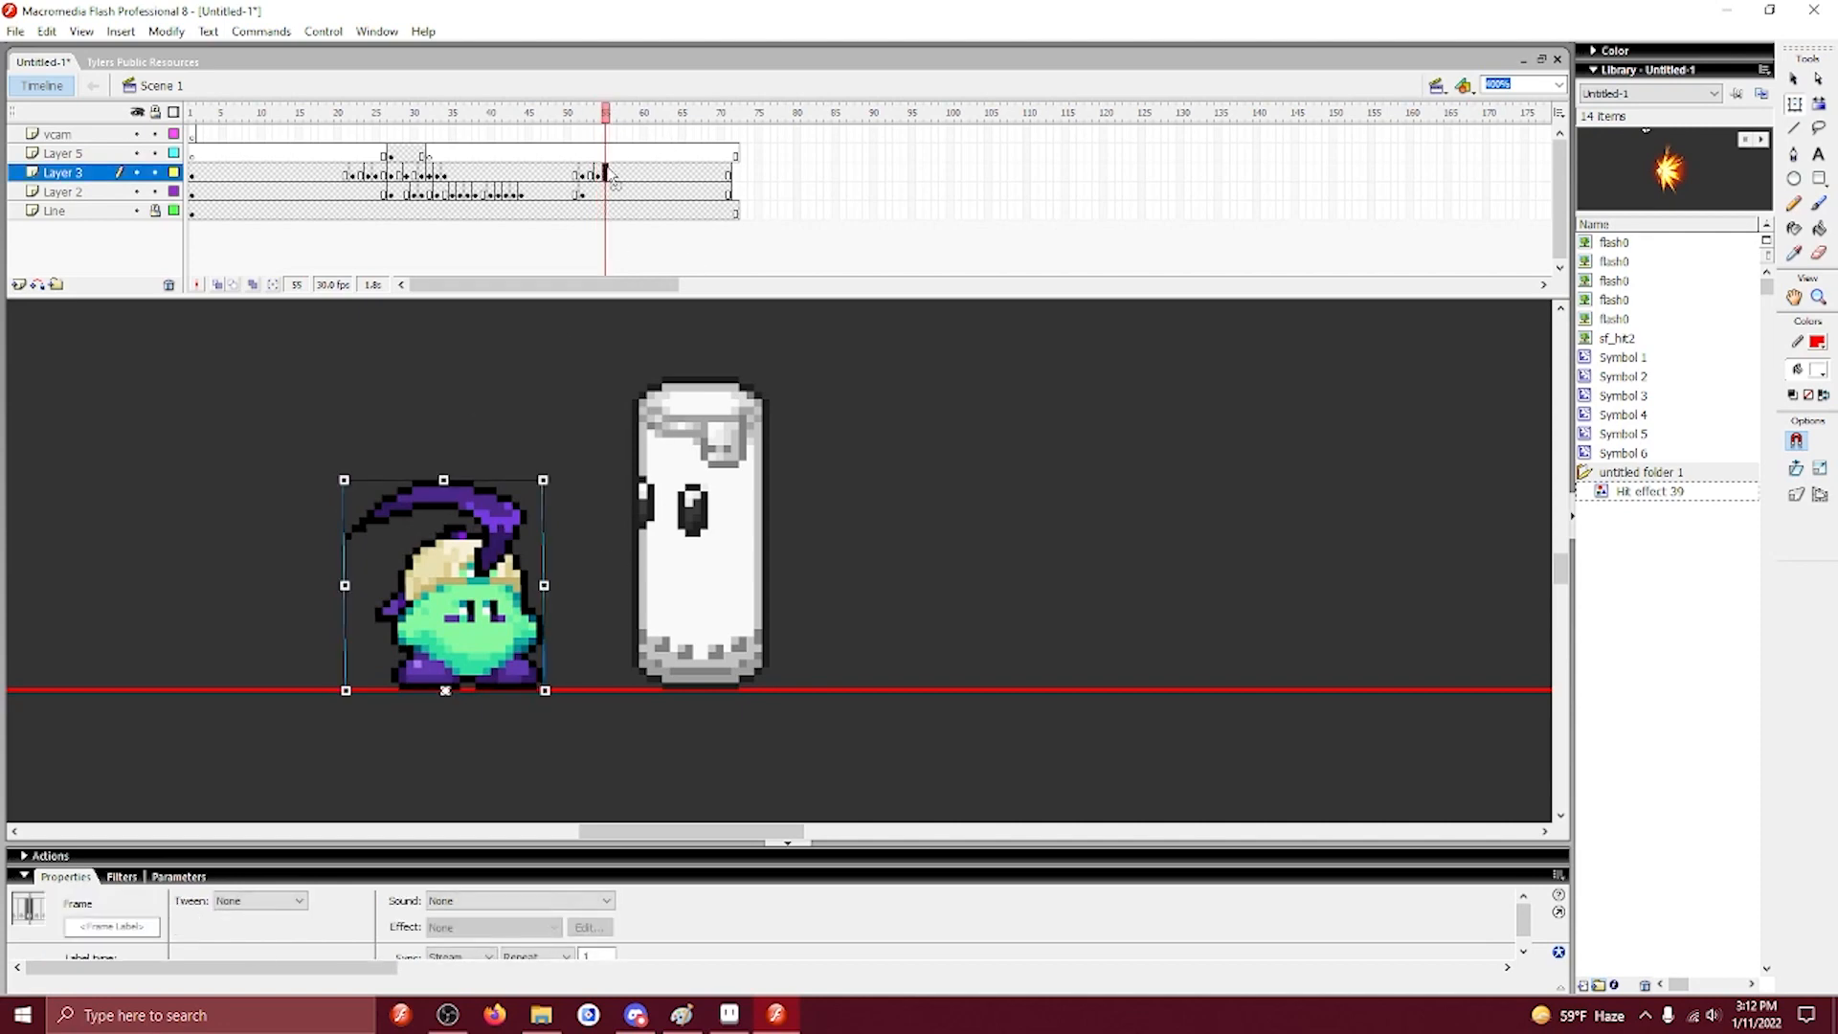
key("F6")
key("Delete")
right_click(491, 375)
left_click(524, 432)
left_click_drag(1626, 339, 378, 459)
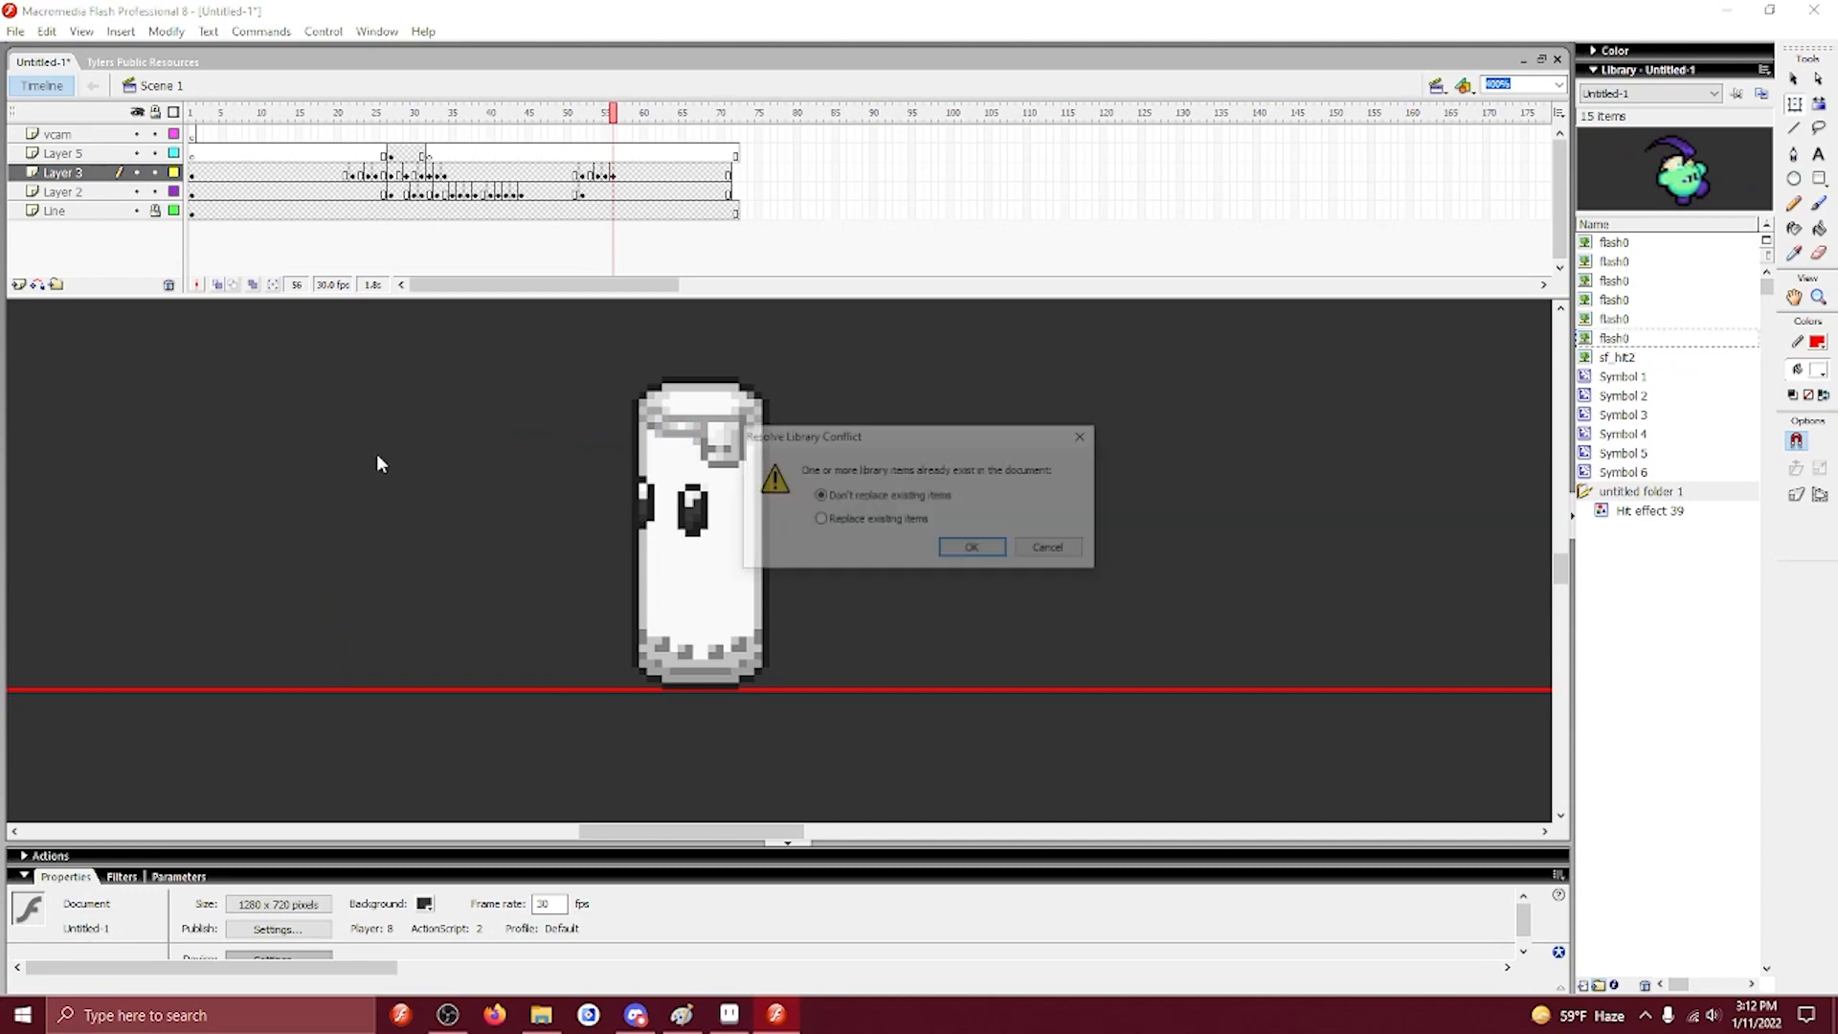
left_click(1036, 543)
Trace the pasted bitmap, convert it to a movie clip symbol and scale it up to the character's size.
mouse_move(1625, 339)
left_mouse_down()
mouse_move(485, 520)
mouse_move(1614, 456)
left_mouse_up()
left_click(165, 31)
mouse_move(191, 138)
left_click(450, 160)
left_click(1024, 469)
key("ctrl+alt+s")
left_click(1011, 510)
key("Return")
key("ctrl+alt+s")
left_click(1009, 484)
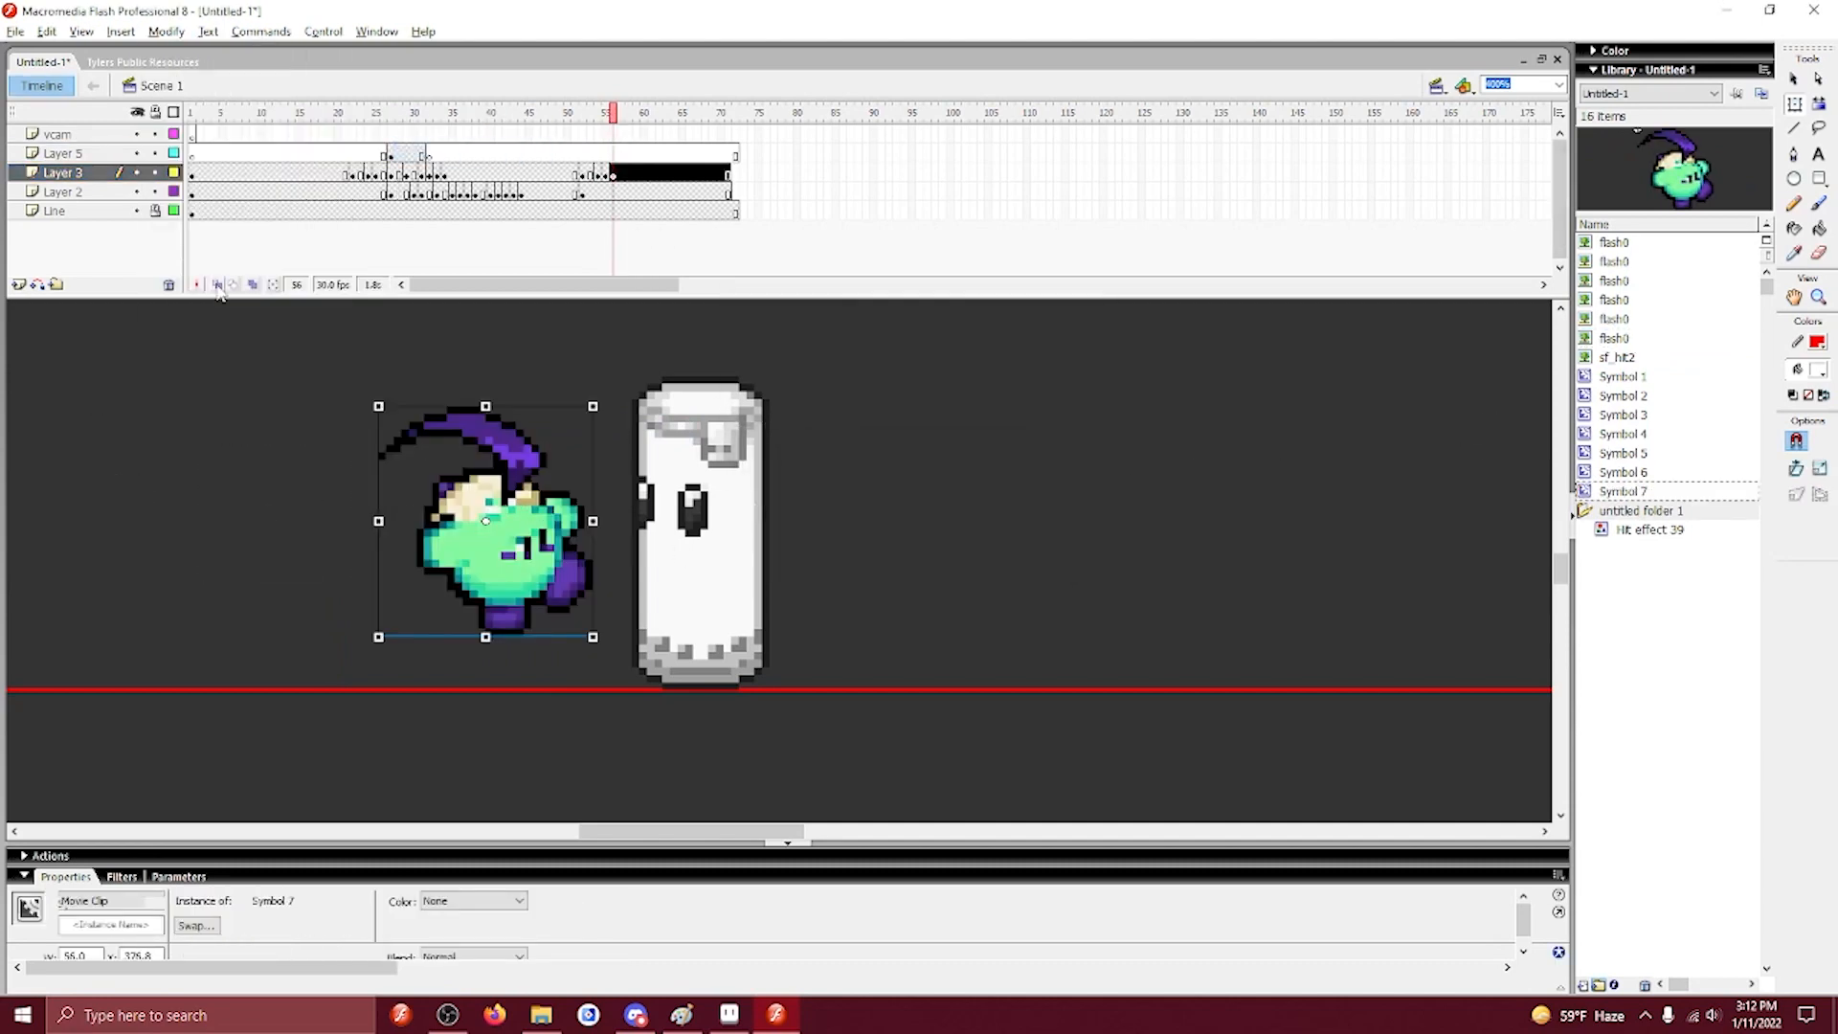
Turn on onion skinning, set the new pose onto the red line over the previous pose and tilt it slightly backward.
left_click(218, 285)
left_click_drag(578, 534, 522, 589)
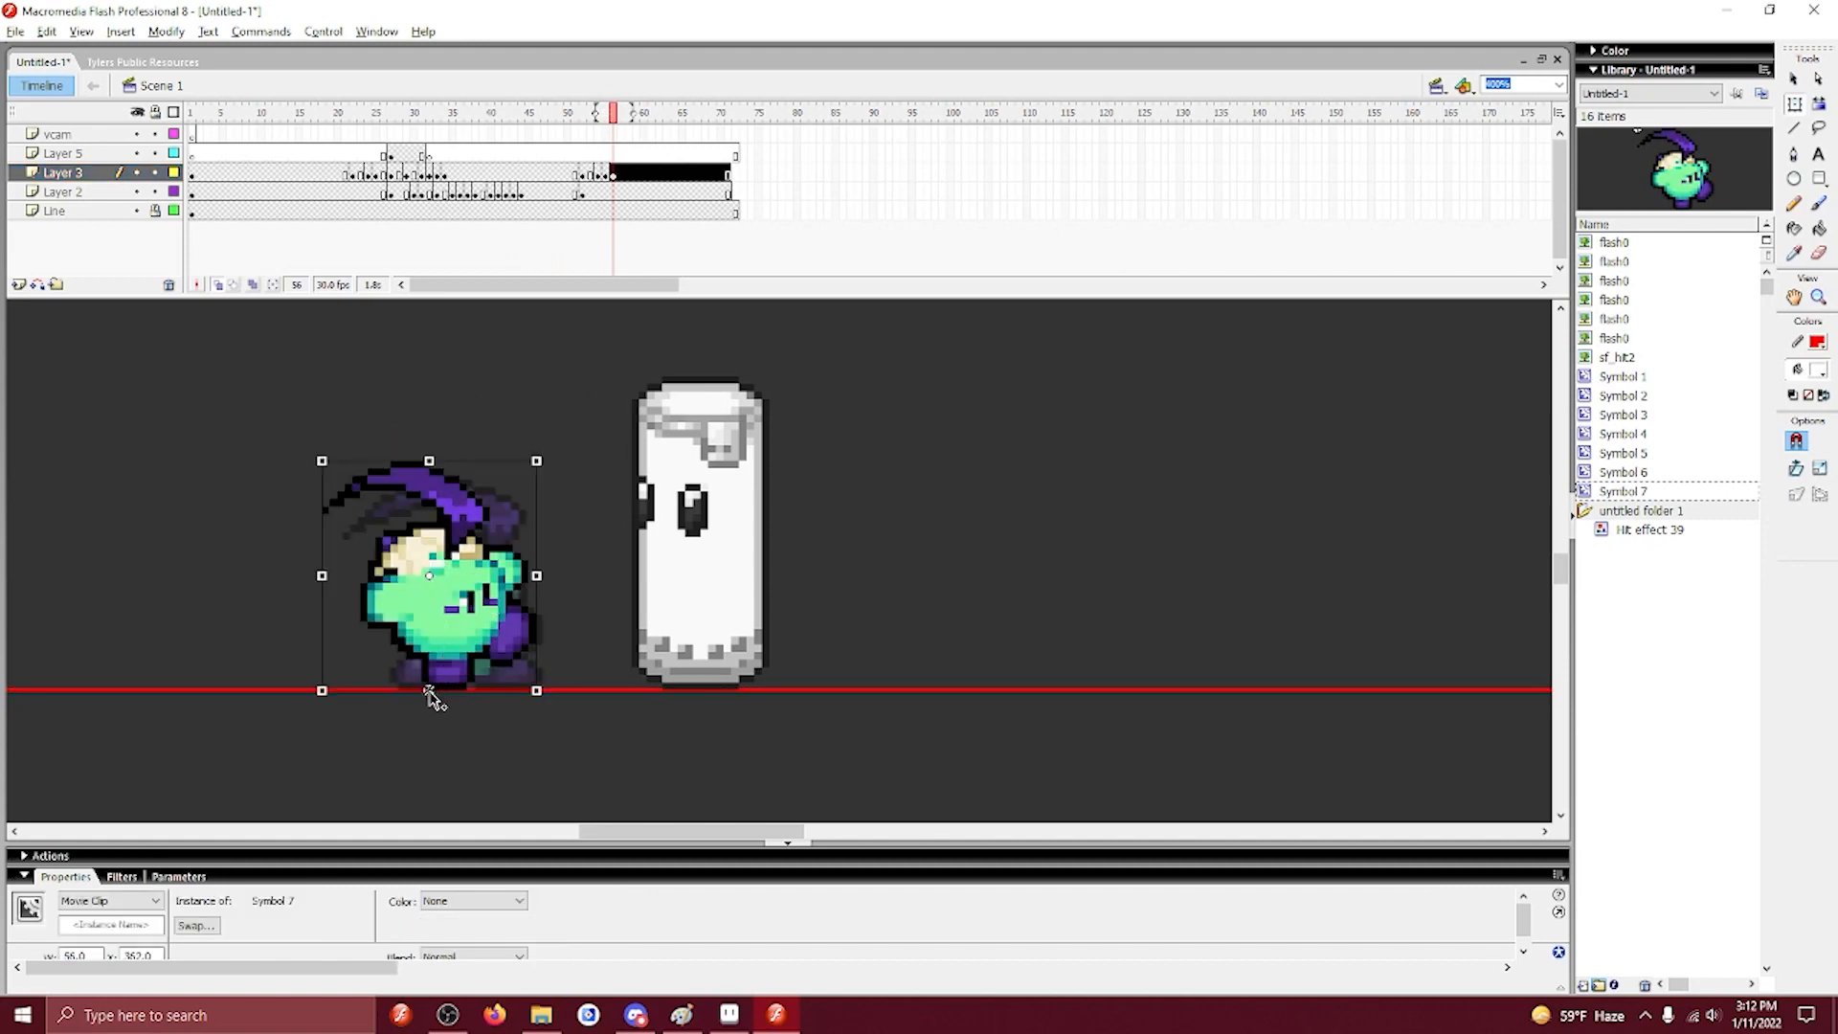
left_click_drag(551, 442, 553, 405)
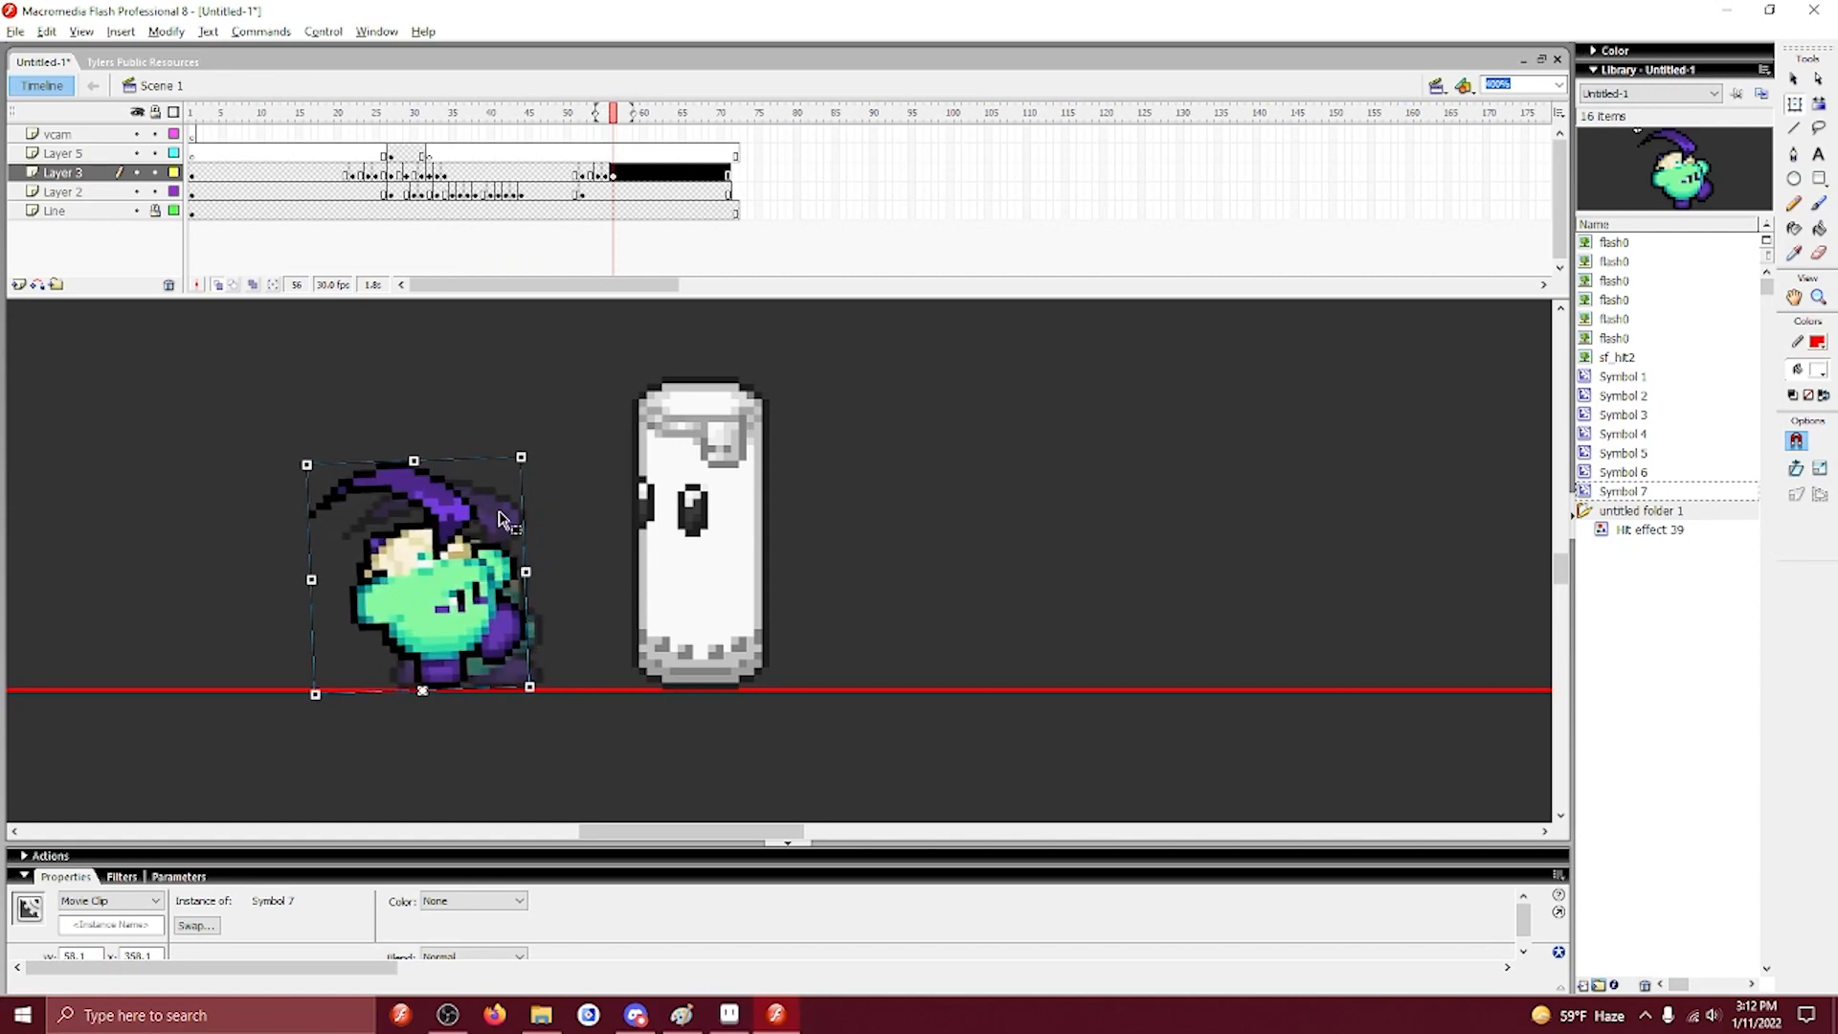
Add keyframes on Layer 3 from frame 58 to frame 62 that lean the character progressively further back.
left_click(605, 173)
left_click(614, 177)
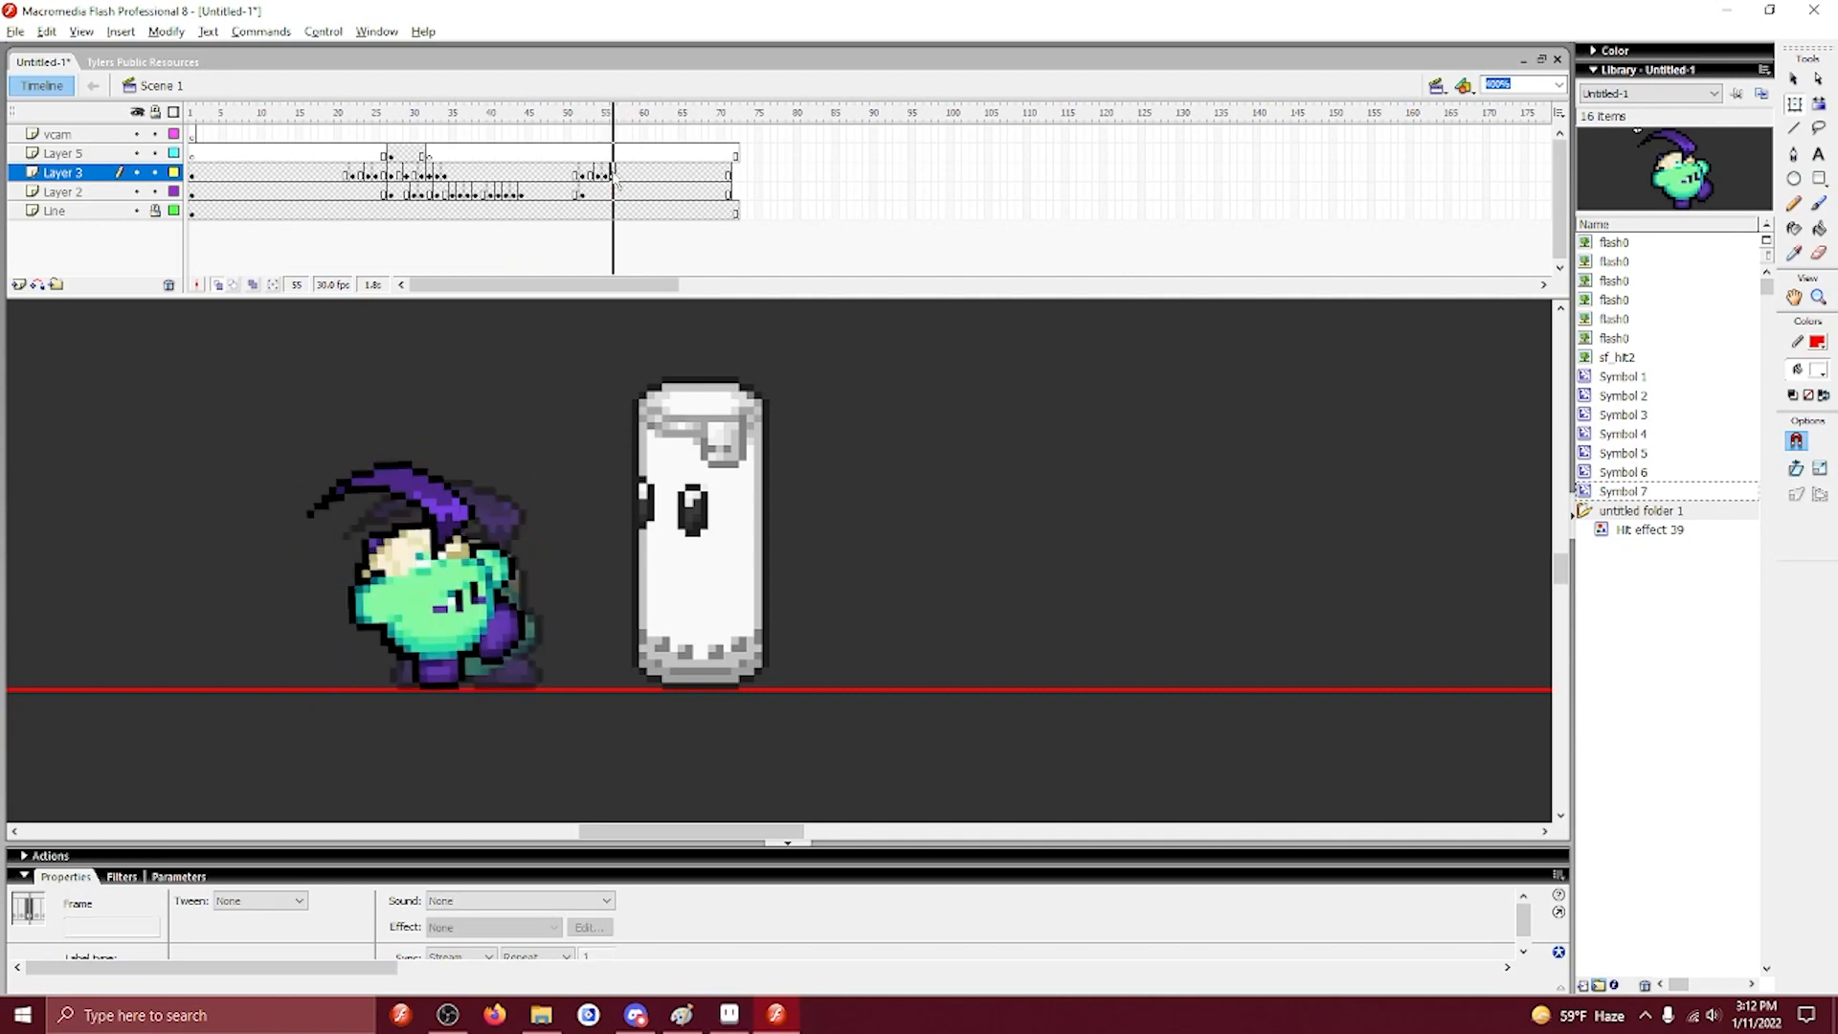
left_click(629, 174)
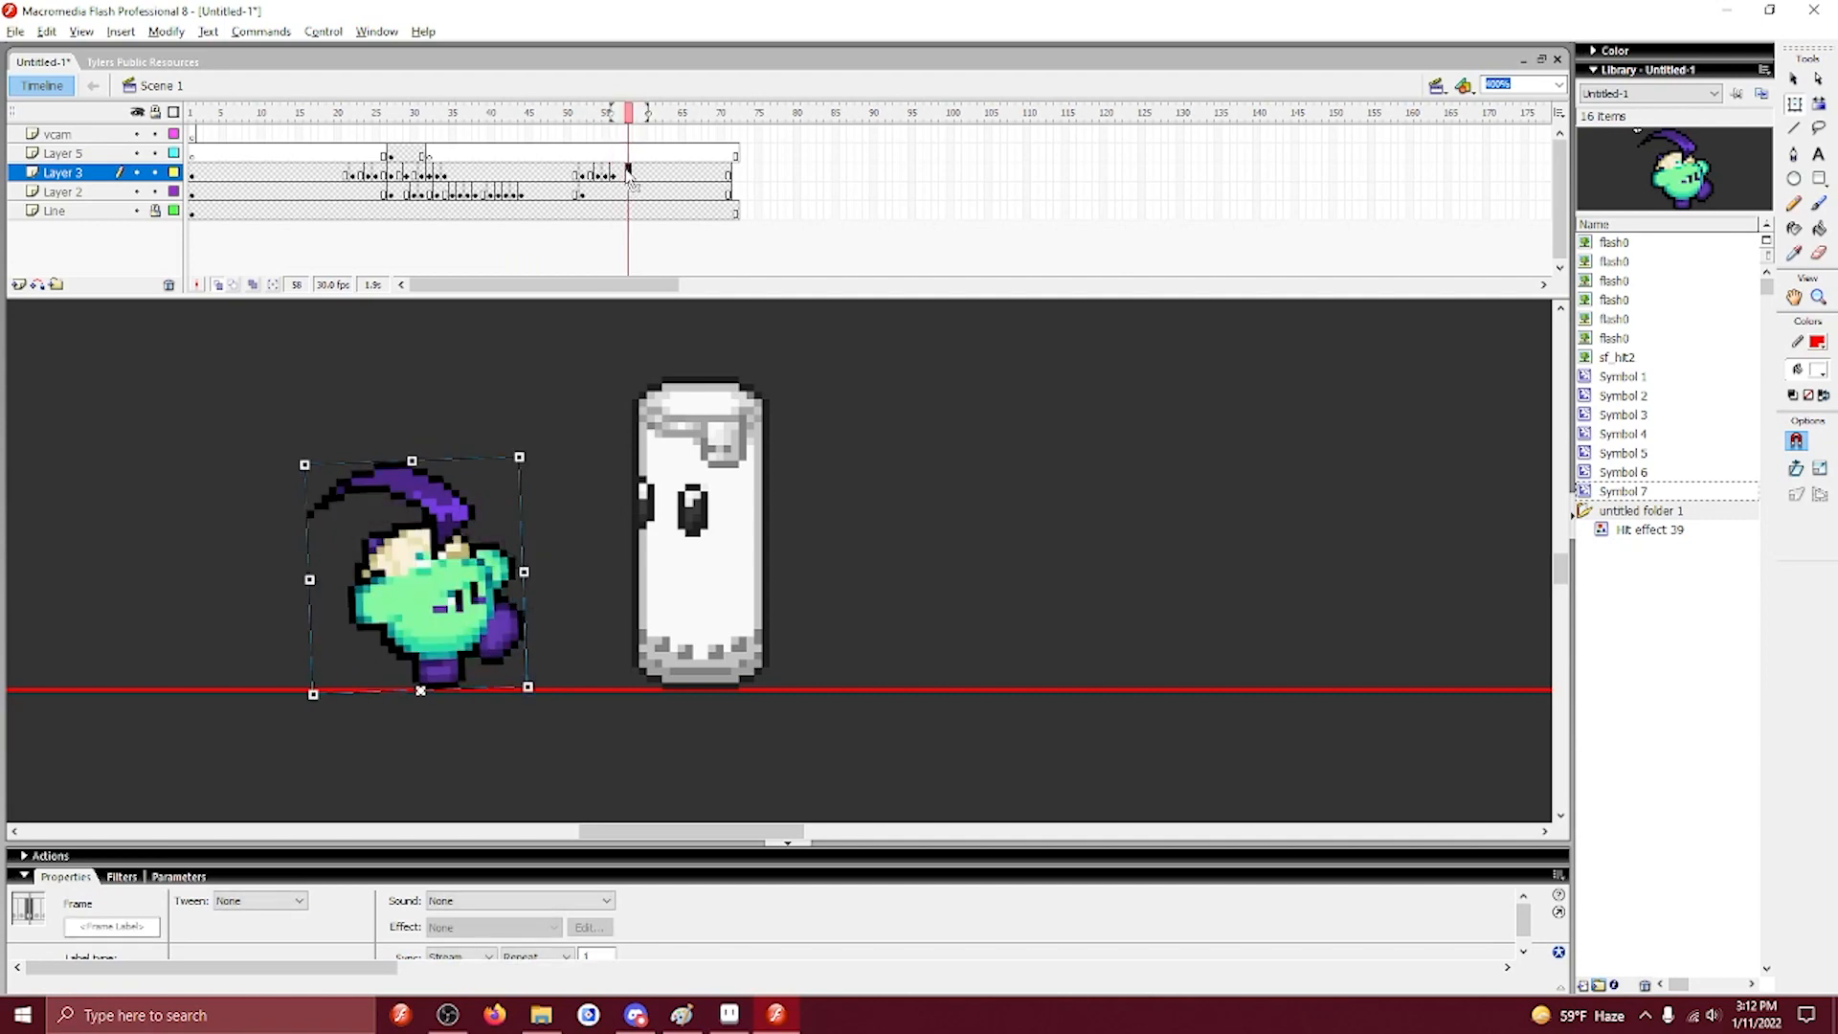
left_click_drag(532, 448, 558, 347)
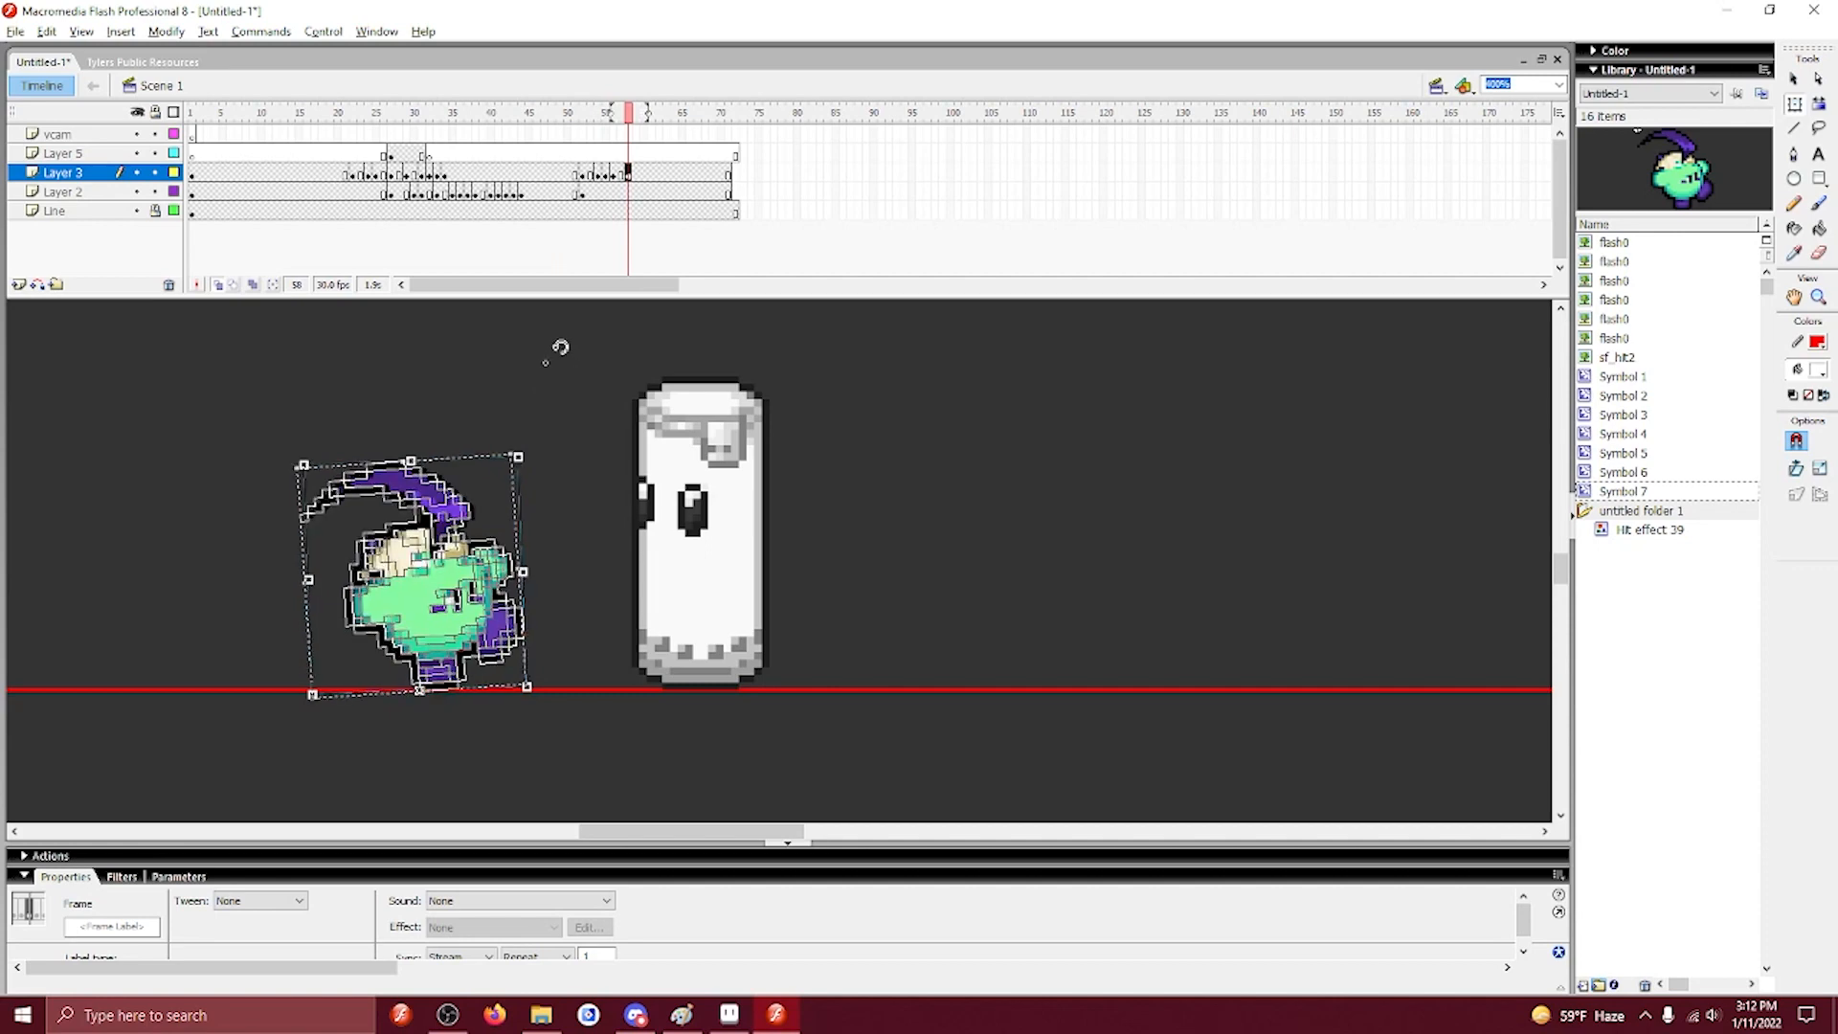
left_click(628, 174)
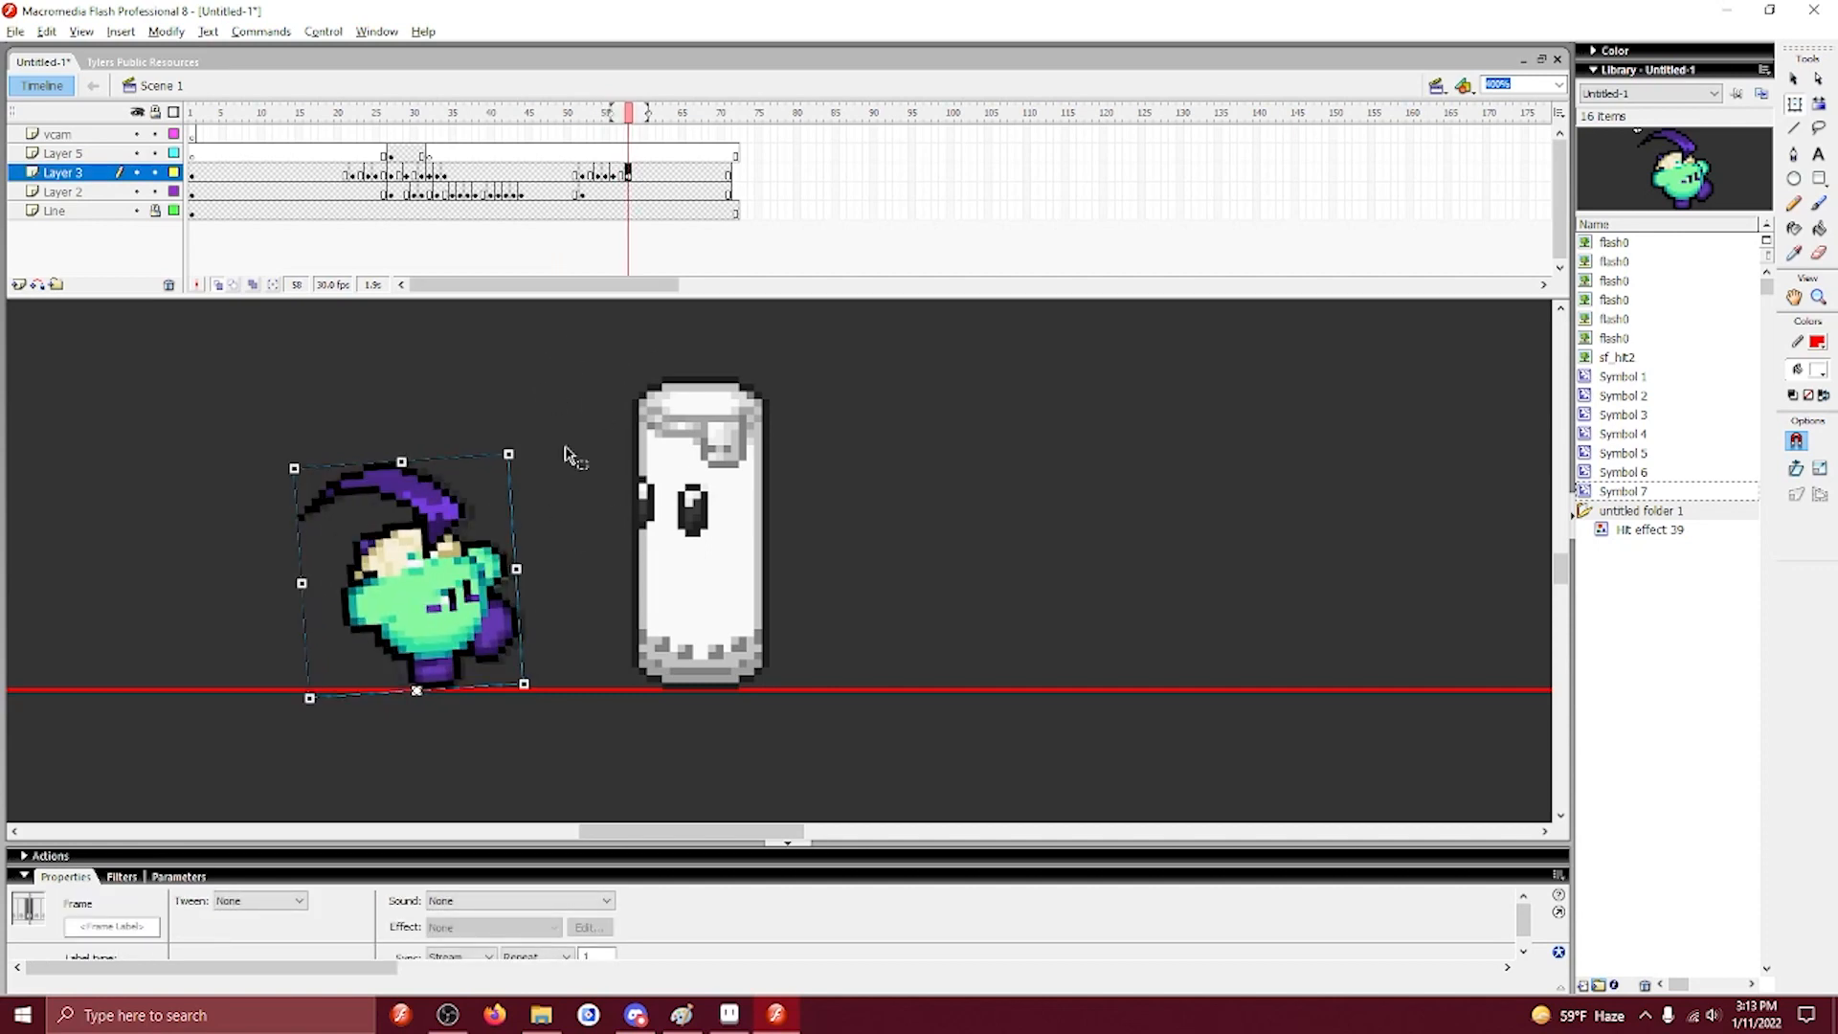
left_click(603, 421)
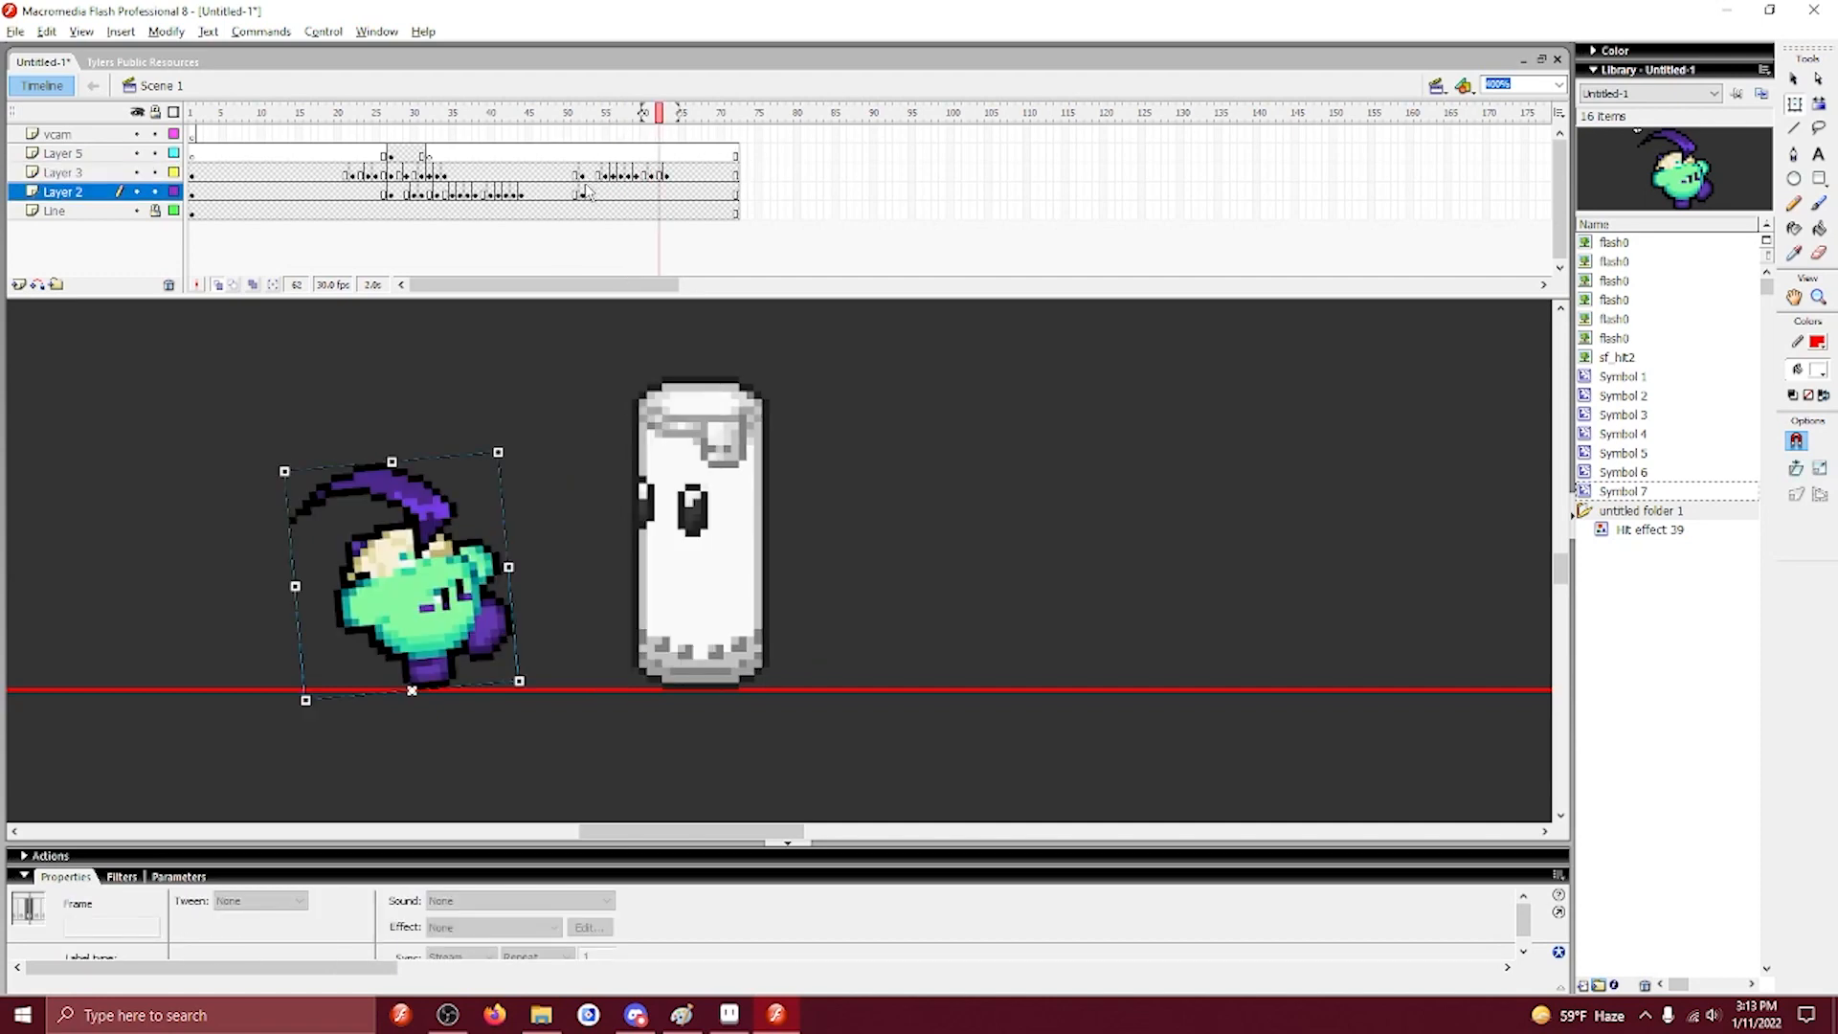
Squash the character slightly at frames 57 and 58 of Layer 3.
left_click_drag(622, 178, 619, 179)
left_click(621, 174)
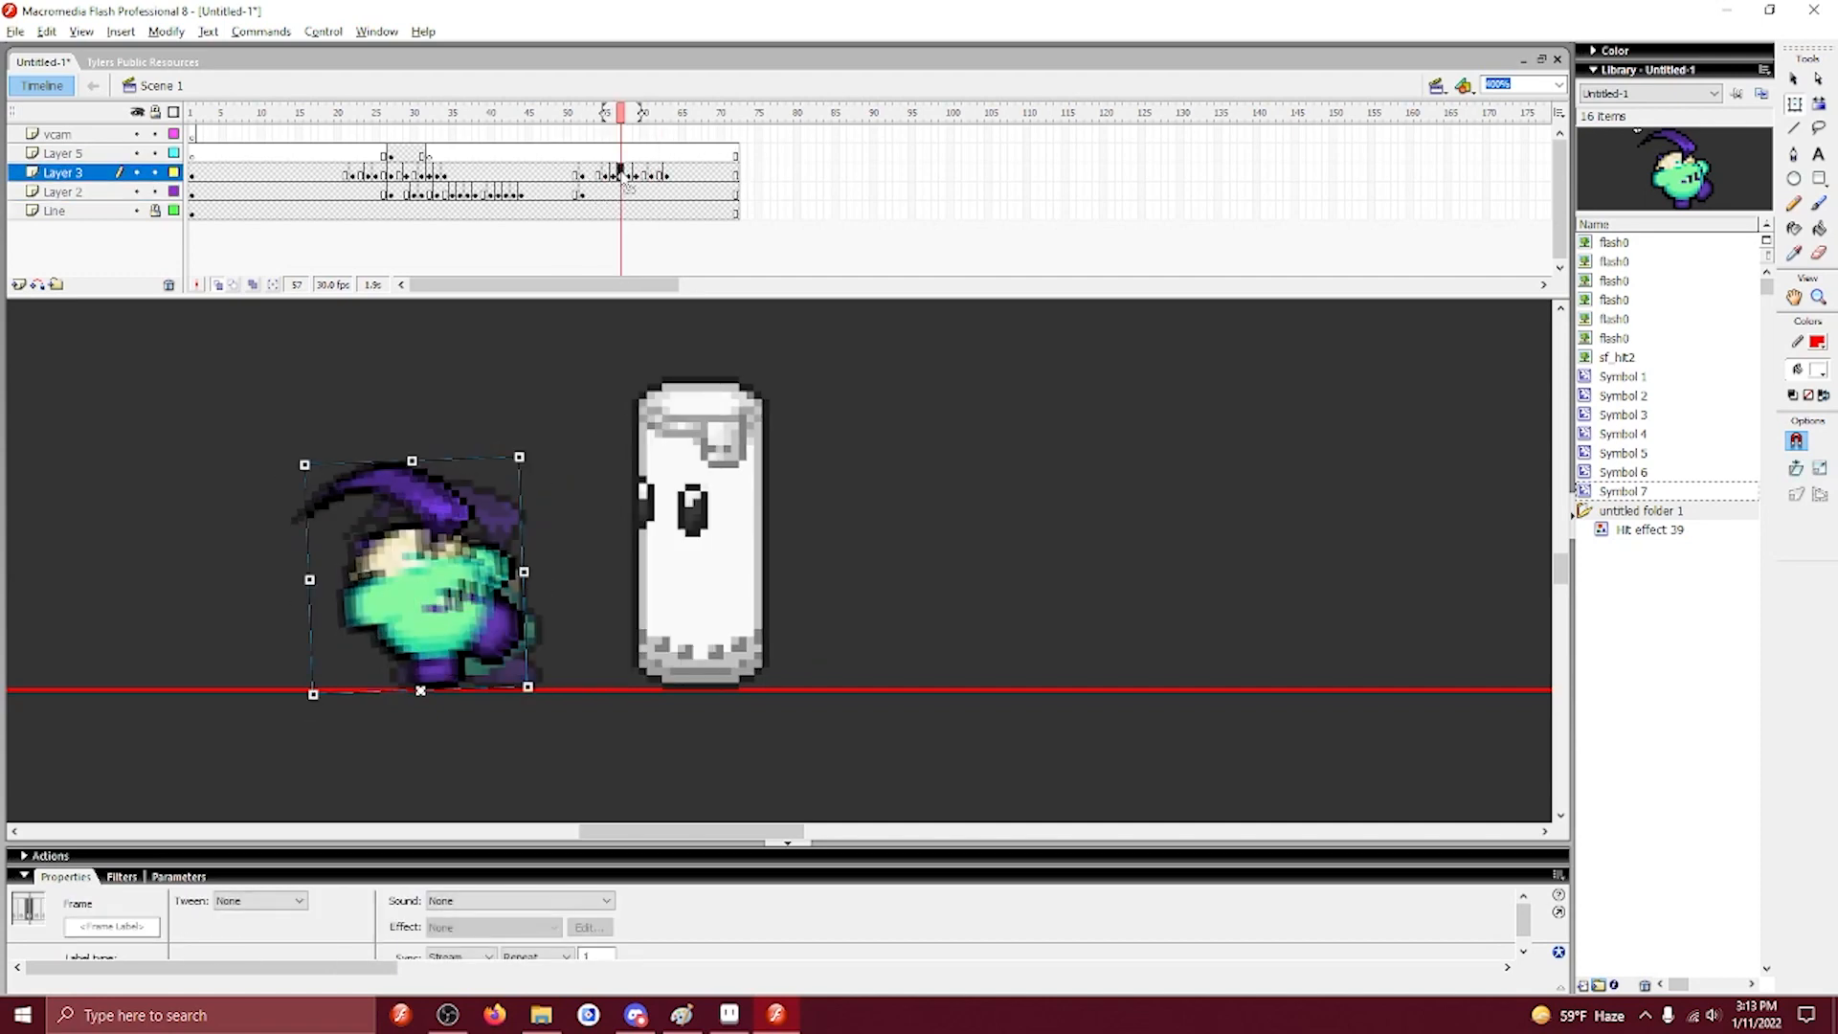
left_click_drag(412, 461, 426, 466)
left_click(628, 174)
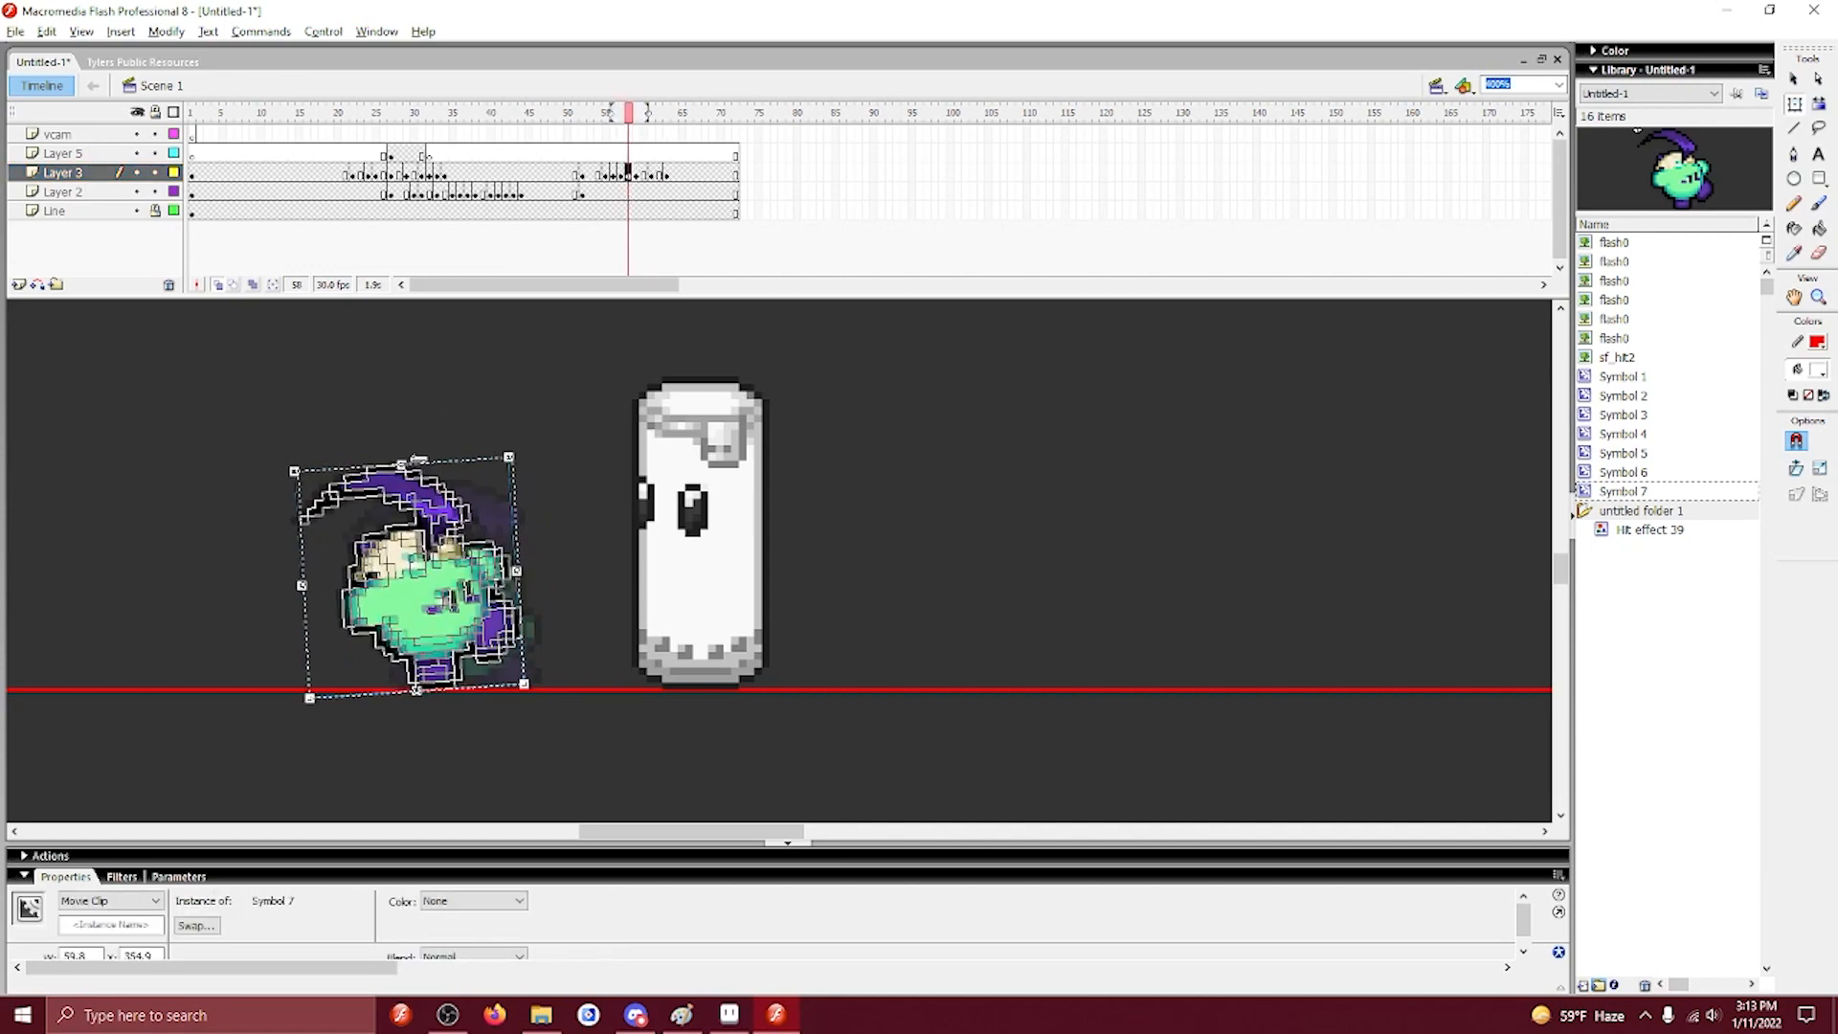
Replay the wind-up from around frame 50 and lengthen the lean-back on Layer 3 near frame 58 by one frame.
left_click(570, 154)
key("Return")
left_click(567, 153)
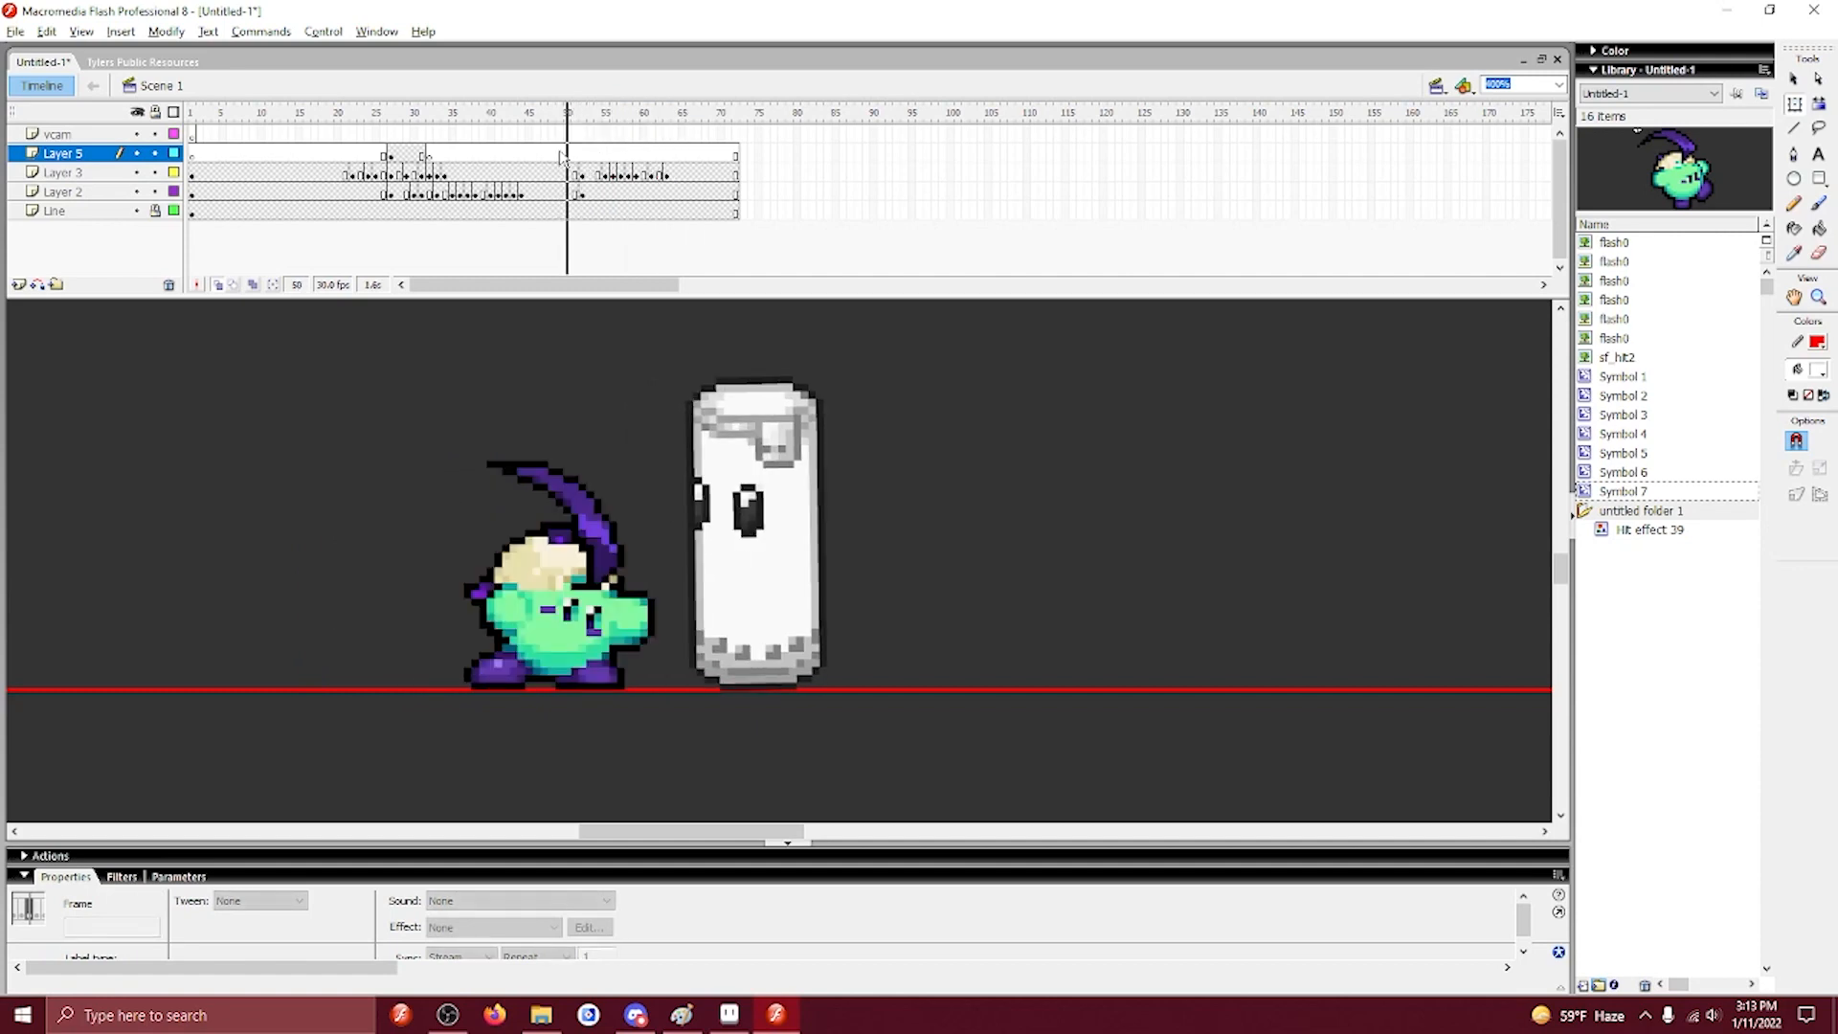
key("Return")
key("Return")
left_click(628, 175)
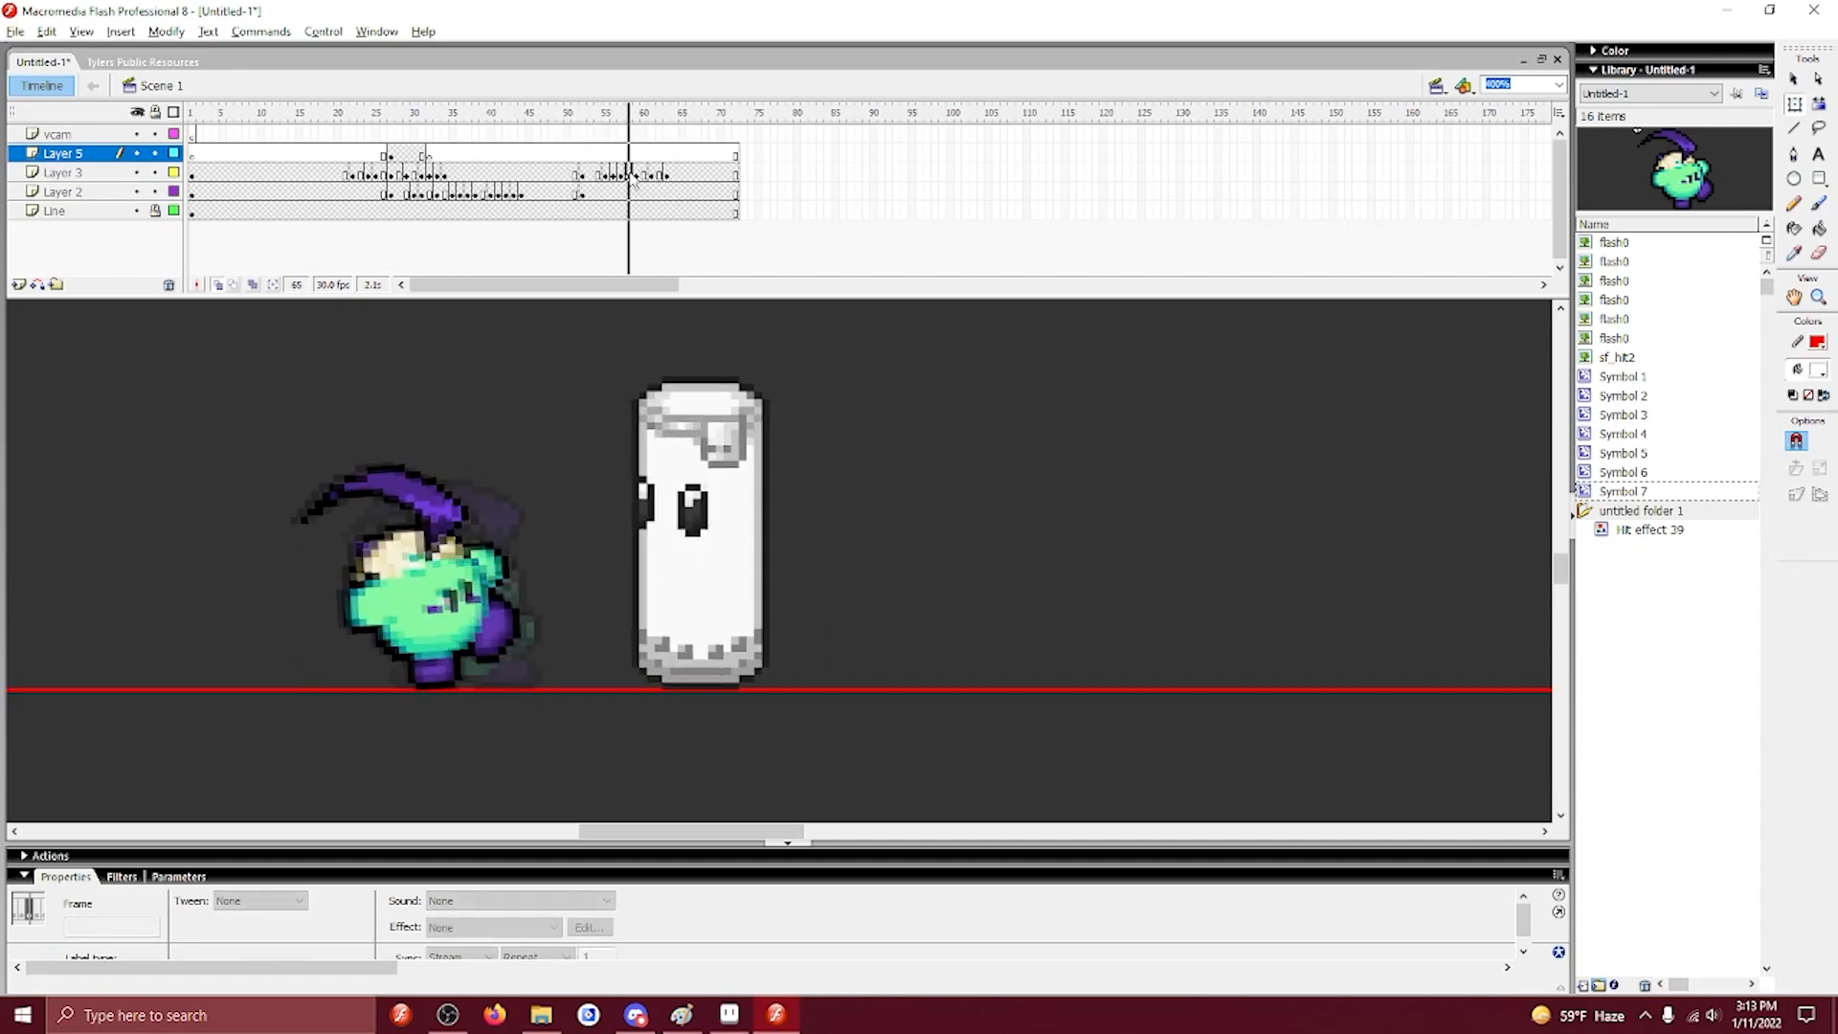
key("Return")
left_click(551, 177)
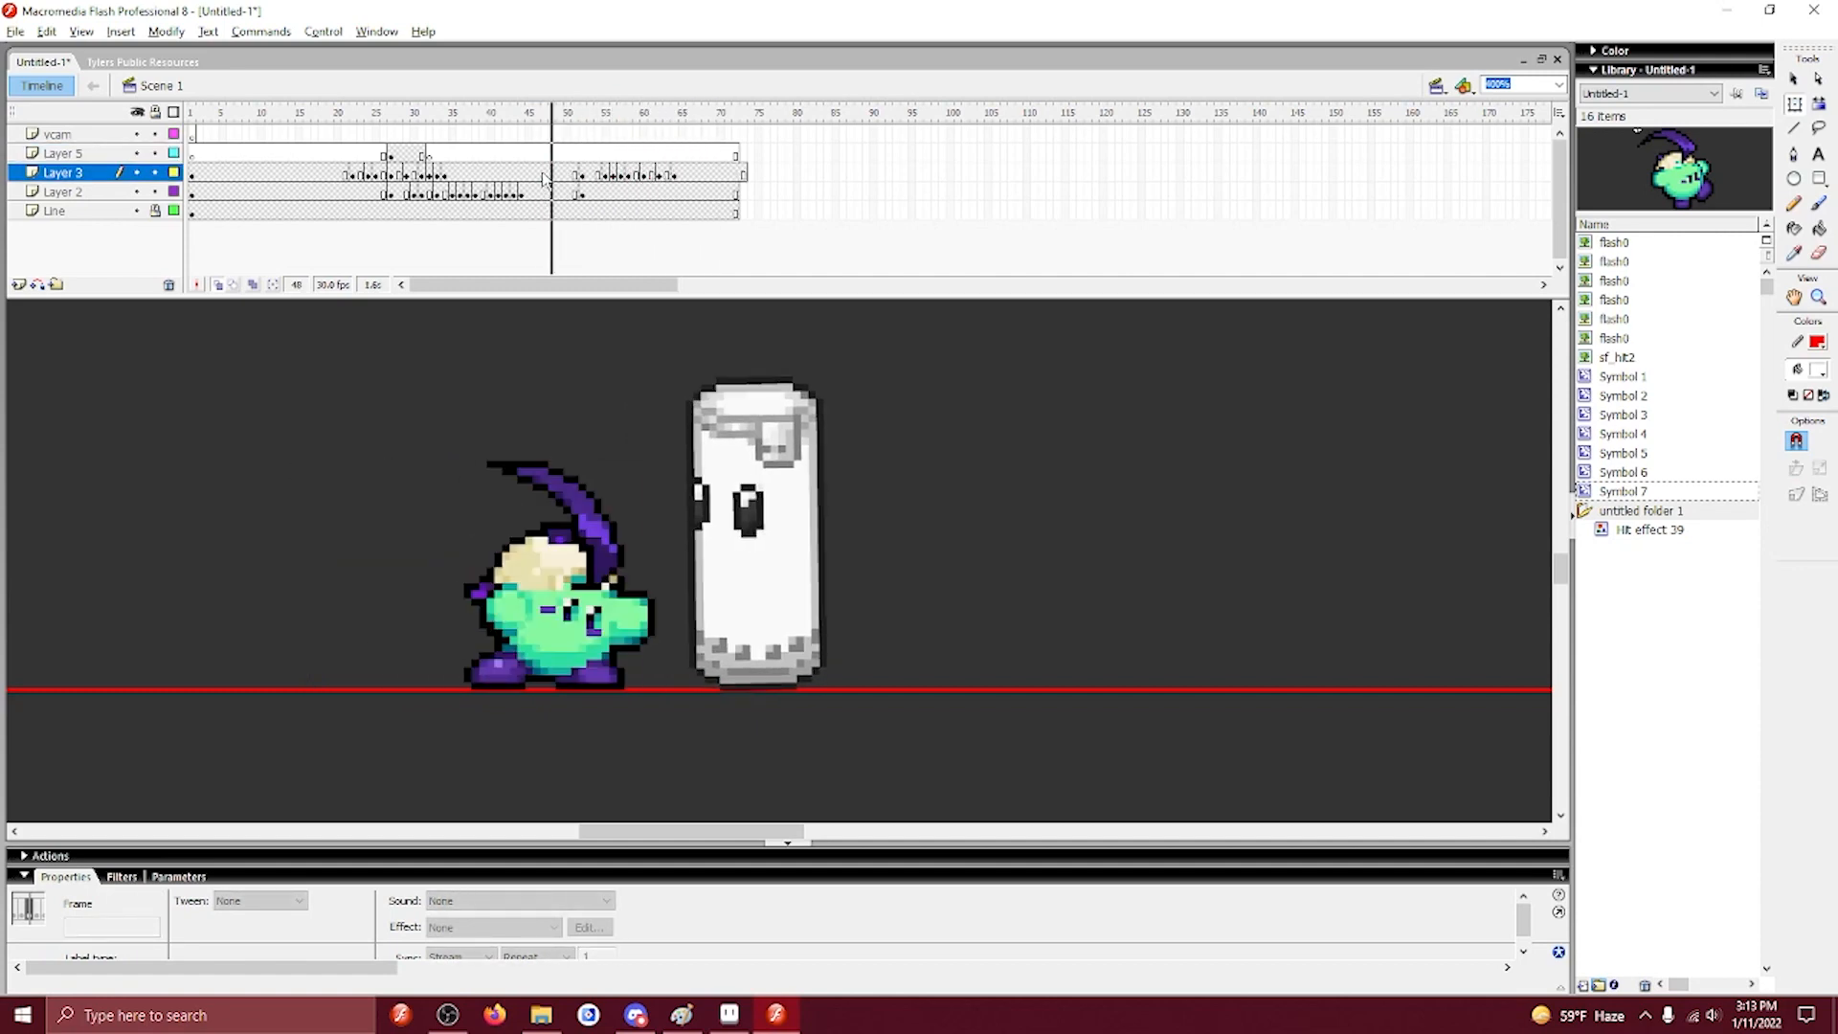
key("Return")
left_click(544, 178)
key("Return")
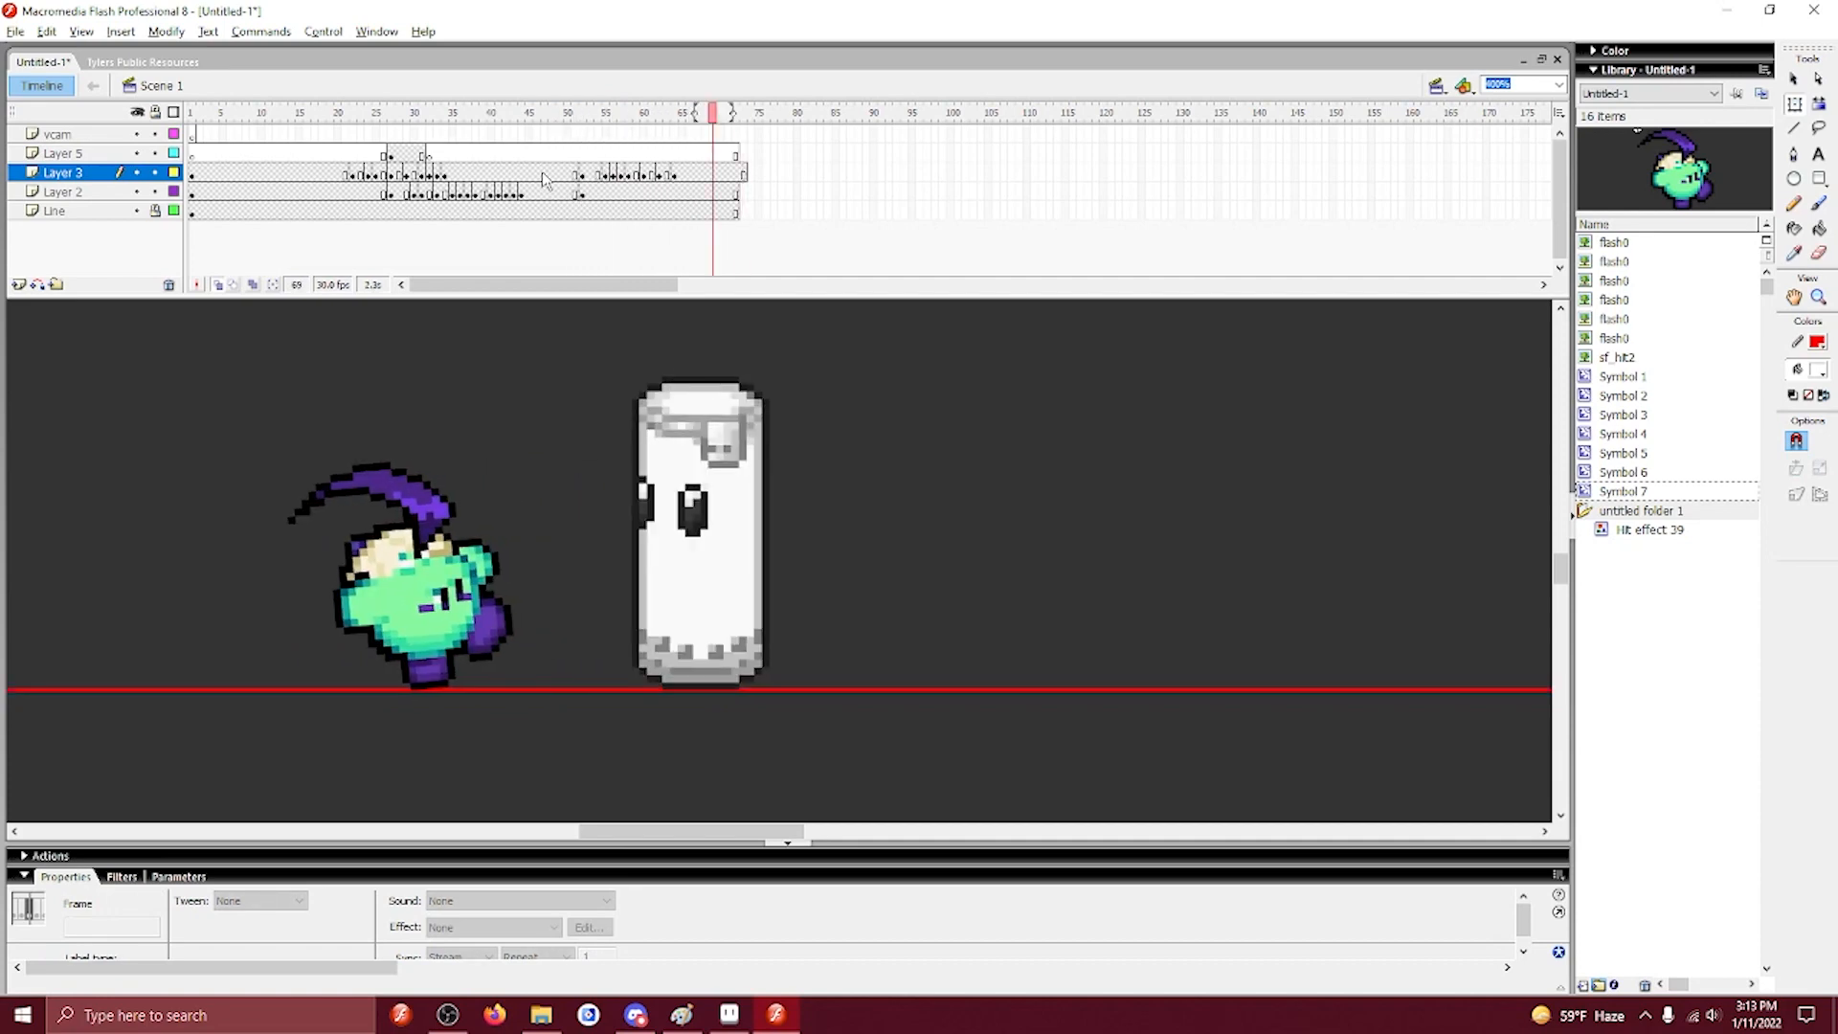
Extend Layer 2 and the Line layer to frame 112 and replay the wind-up.
left_click(1042, 192)
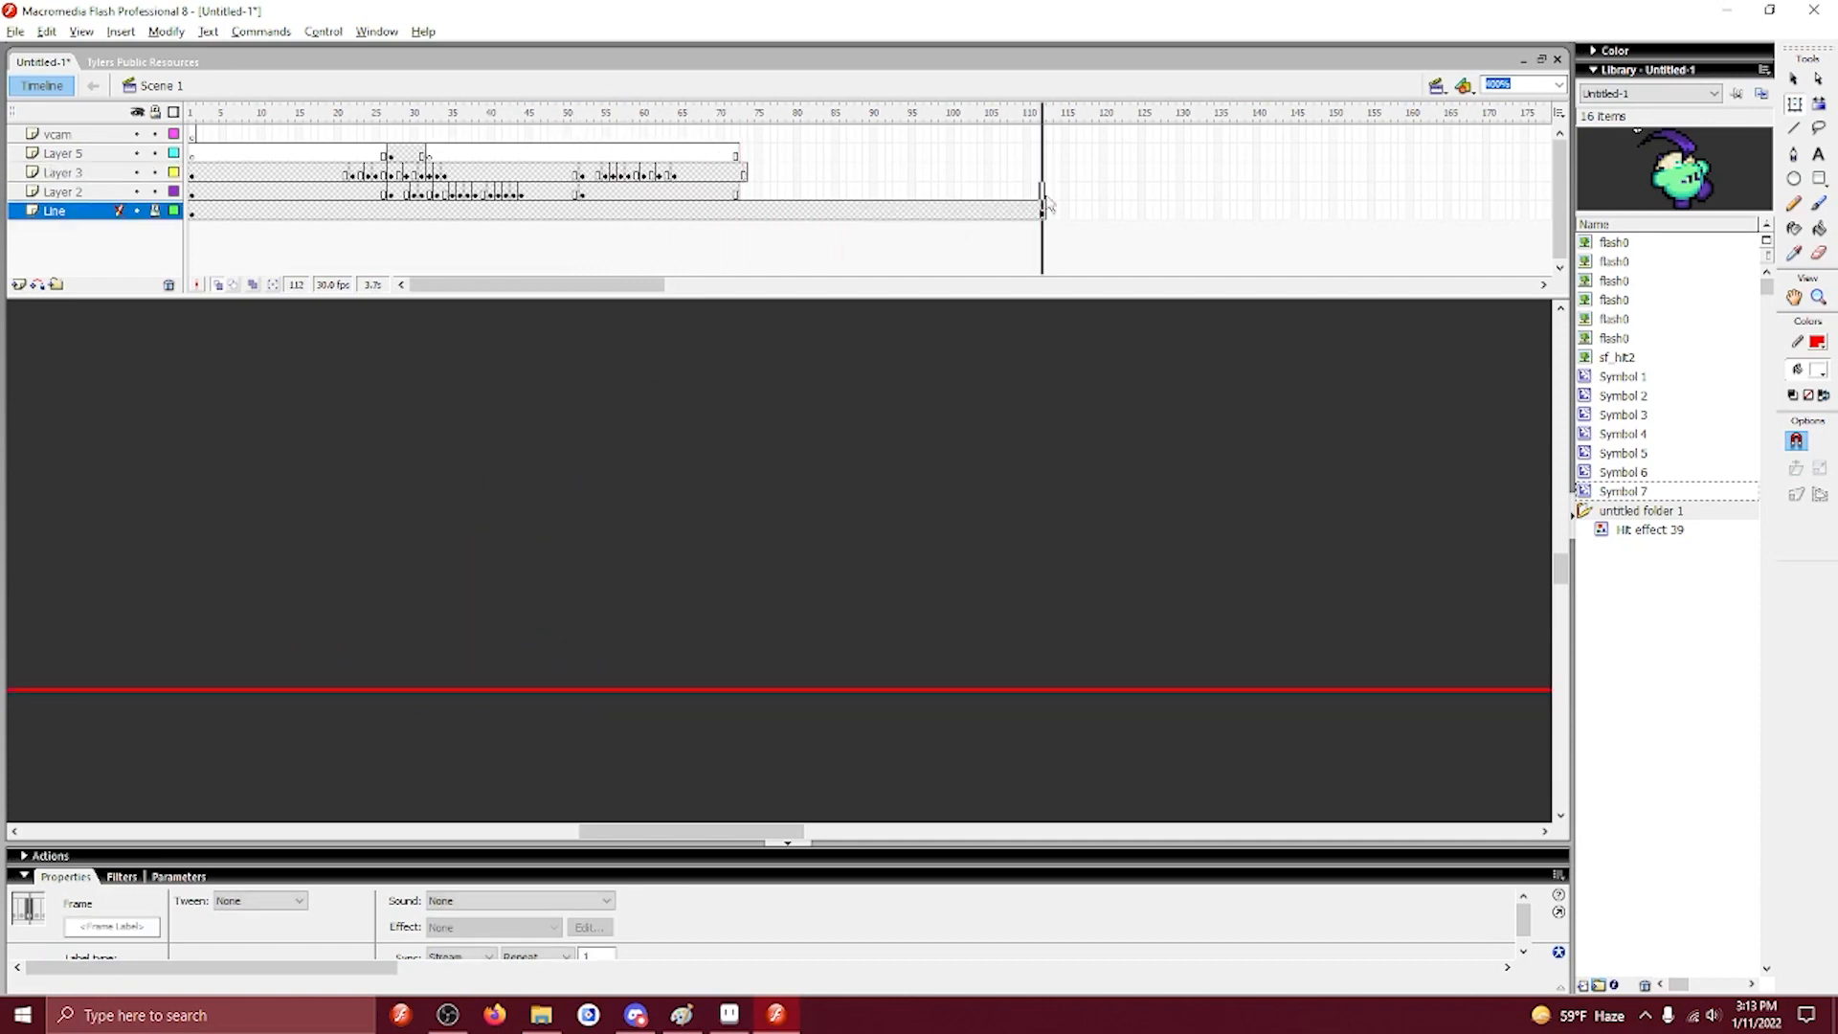
key("F5")
left_click(551, 193)
key("Return")
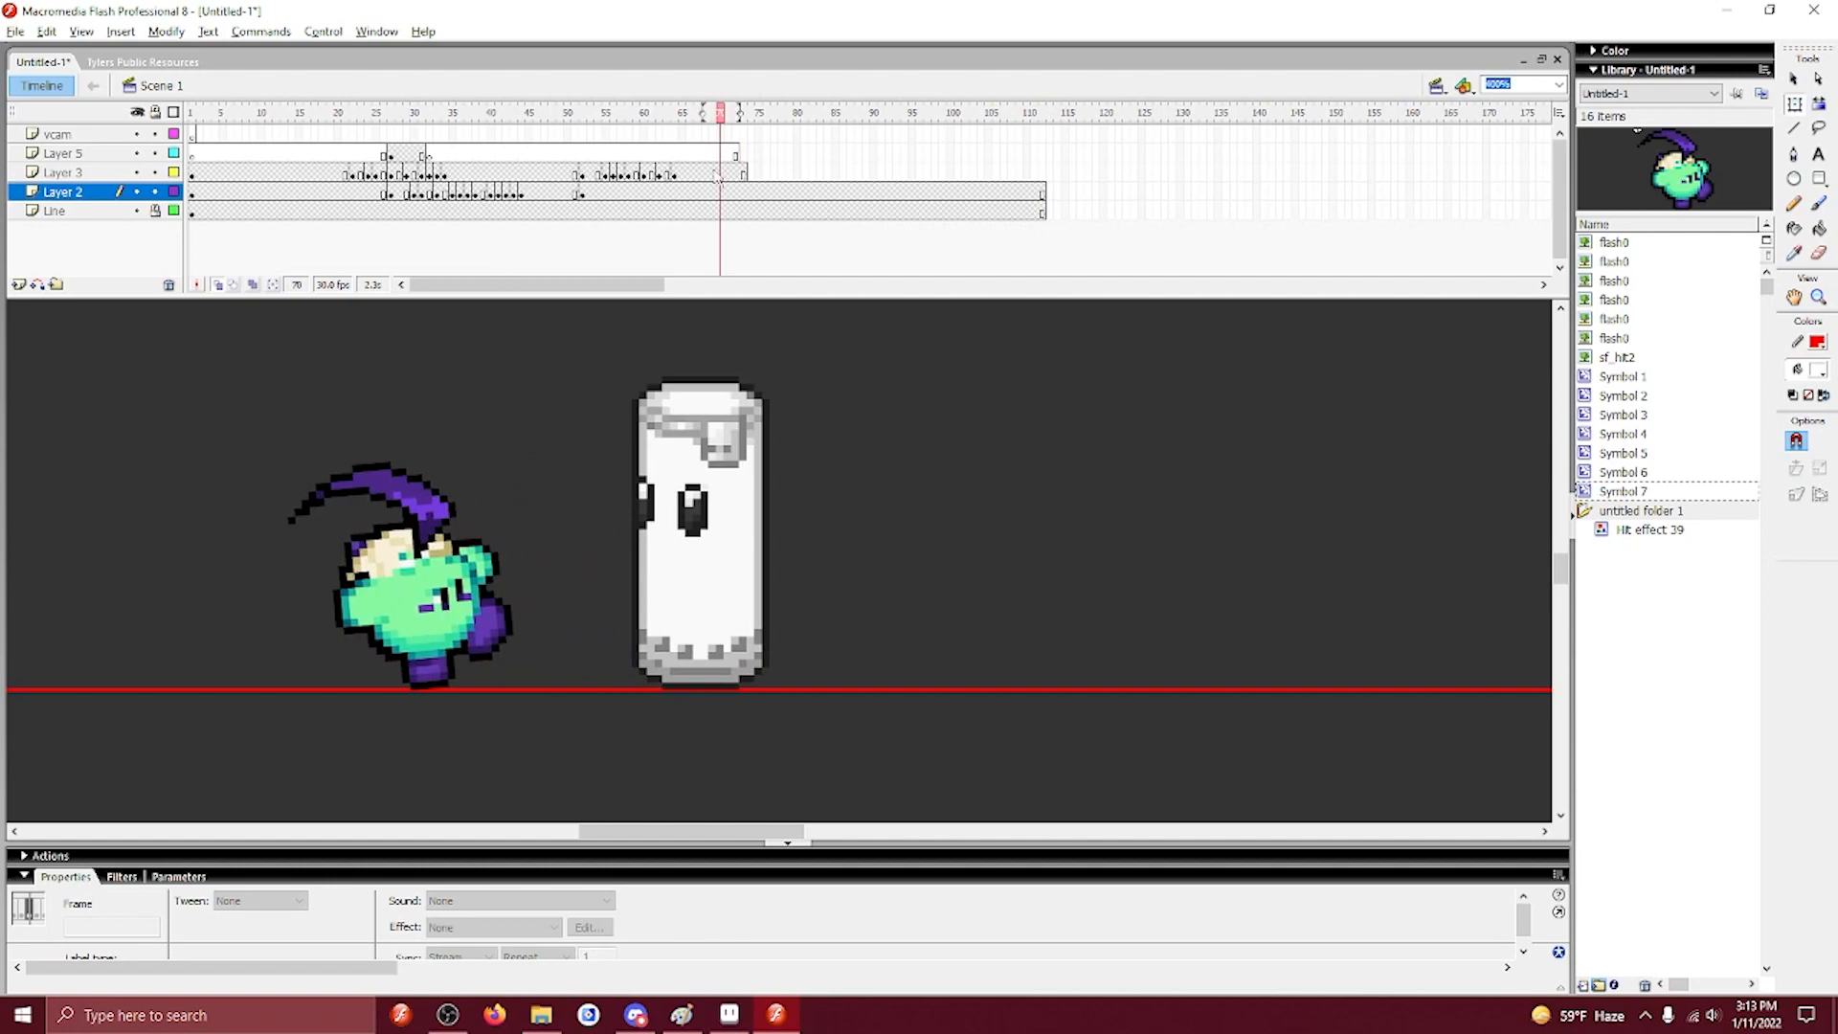
Rotate the character slightly forward at frame 70 of Layer 3 to reduce its backward lean.
left_click(723, 173)
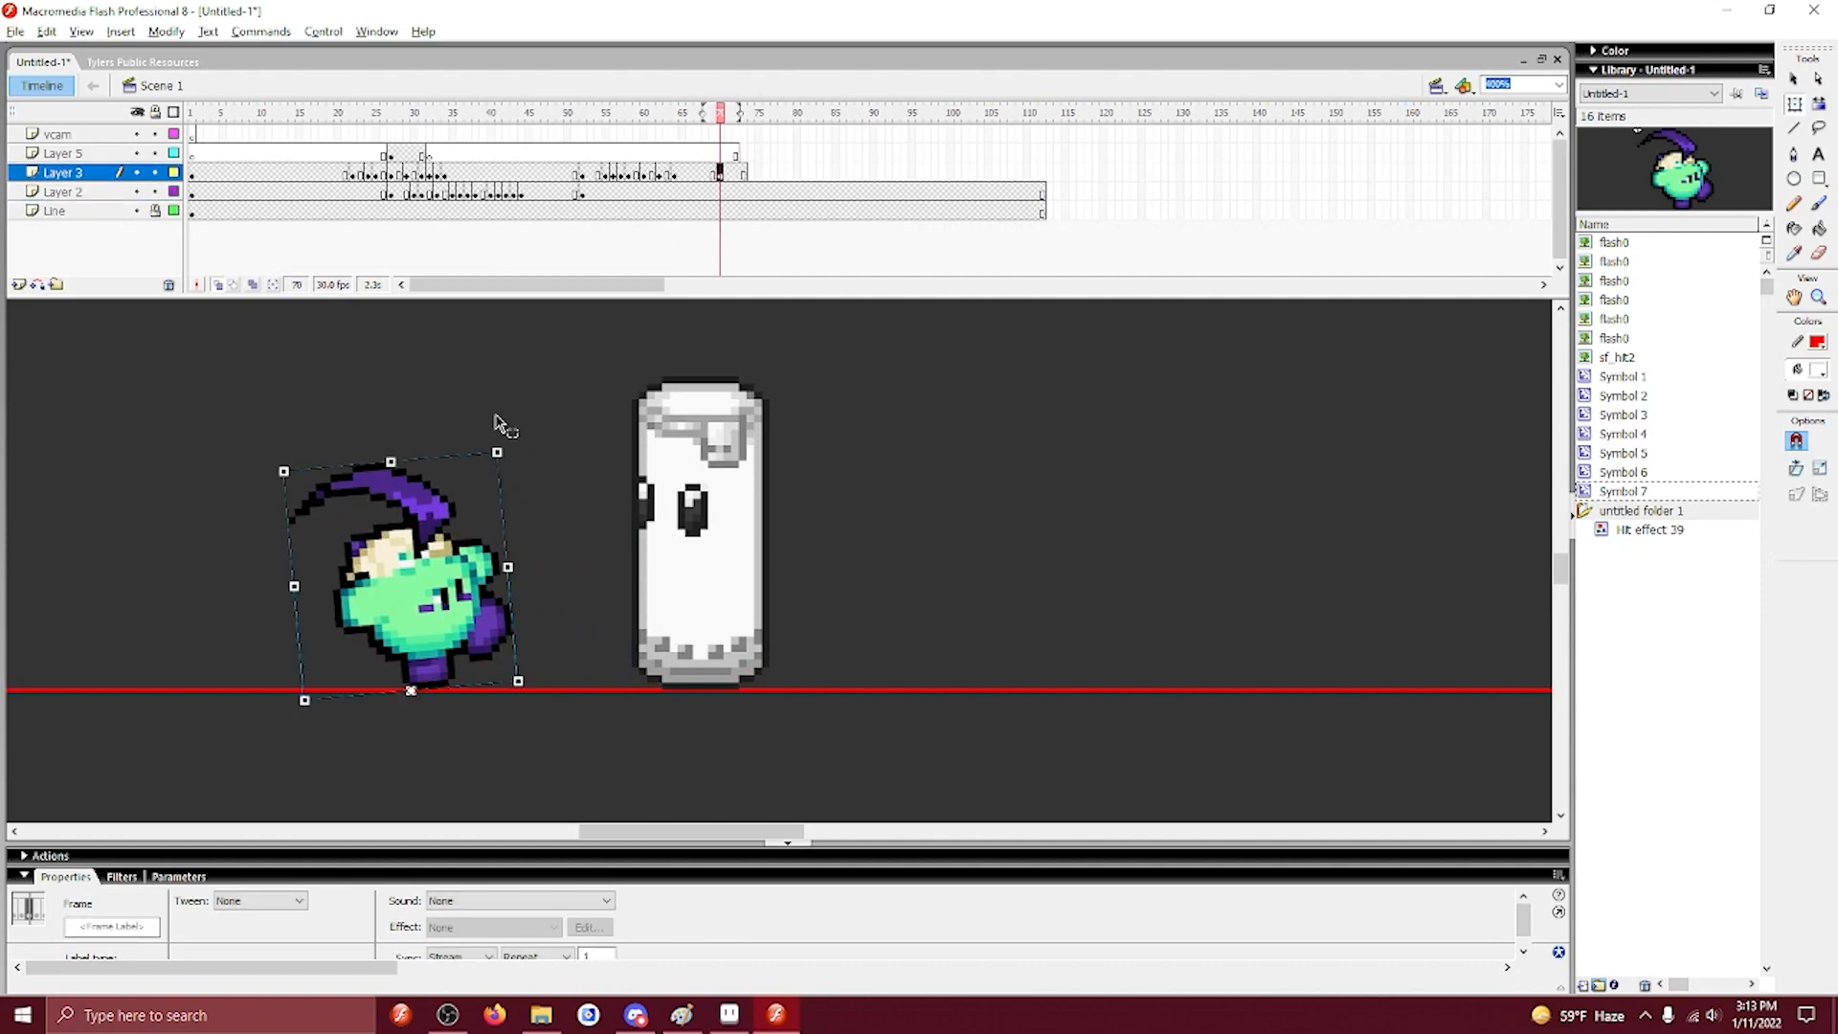
left_click_drag(500, 439, 525, 411)
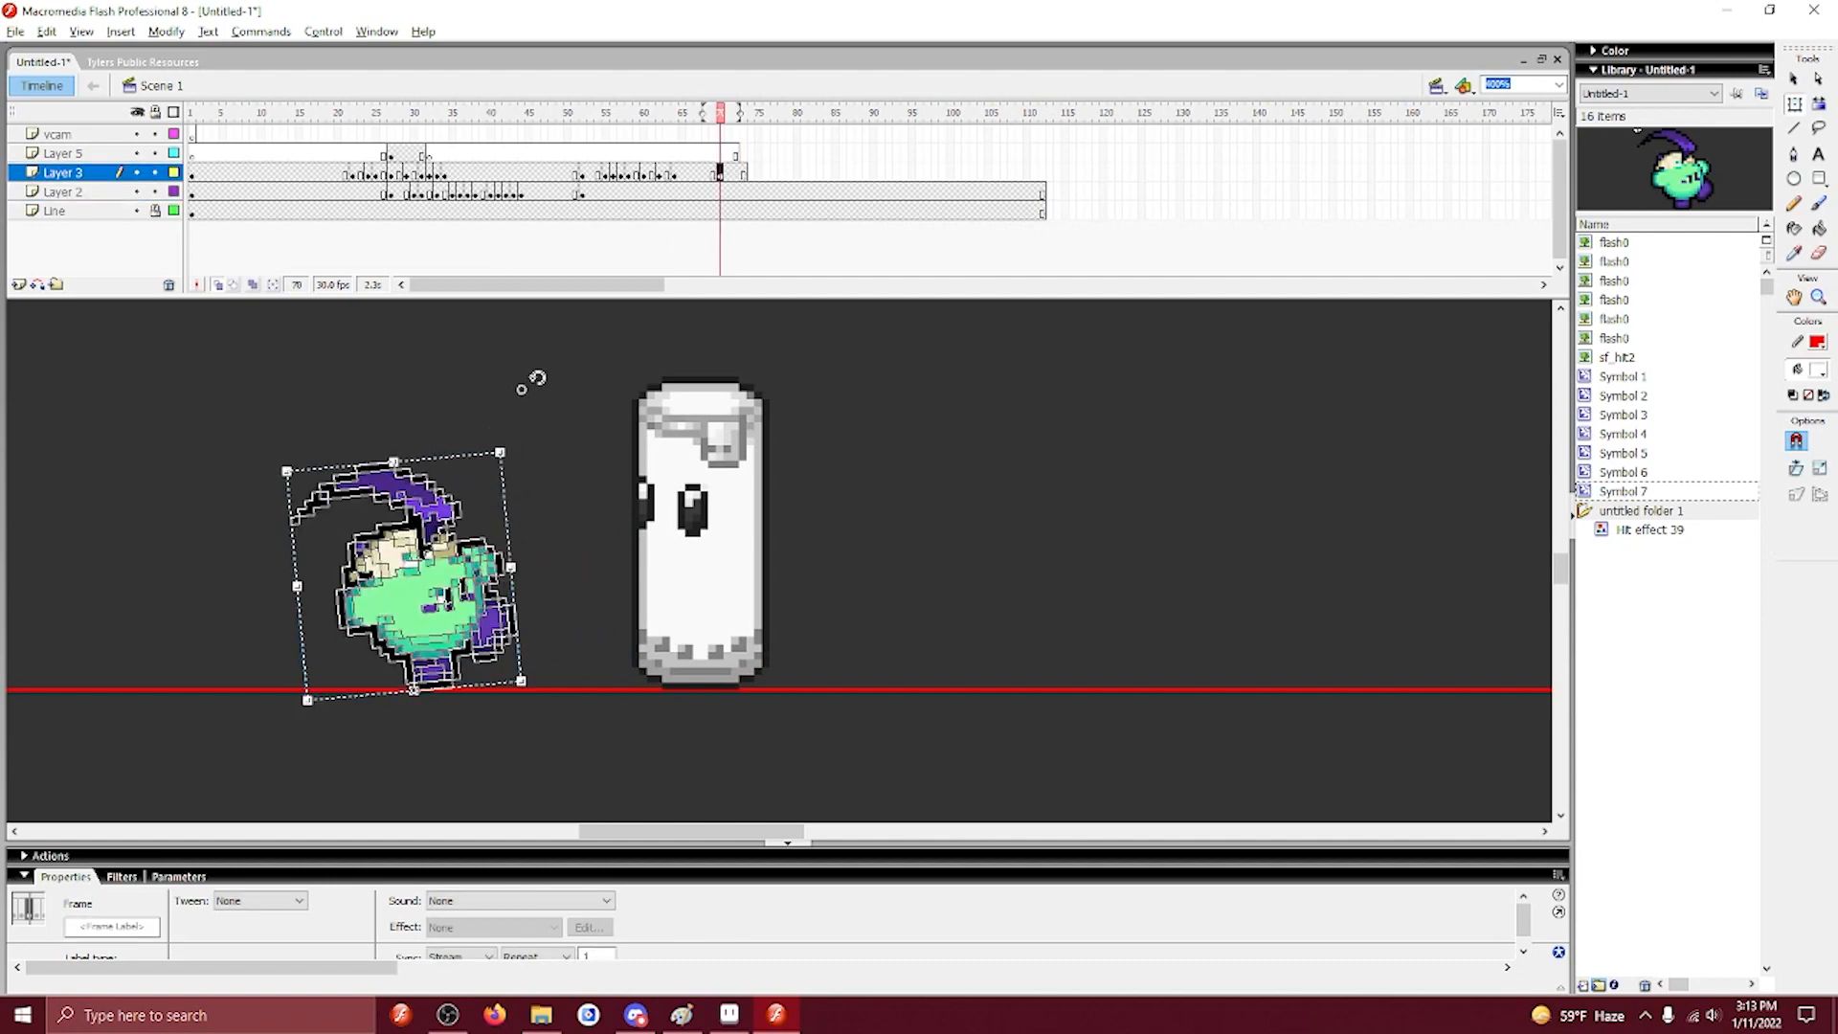
left_click_drag(556, 336, 554, 337)
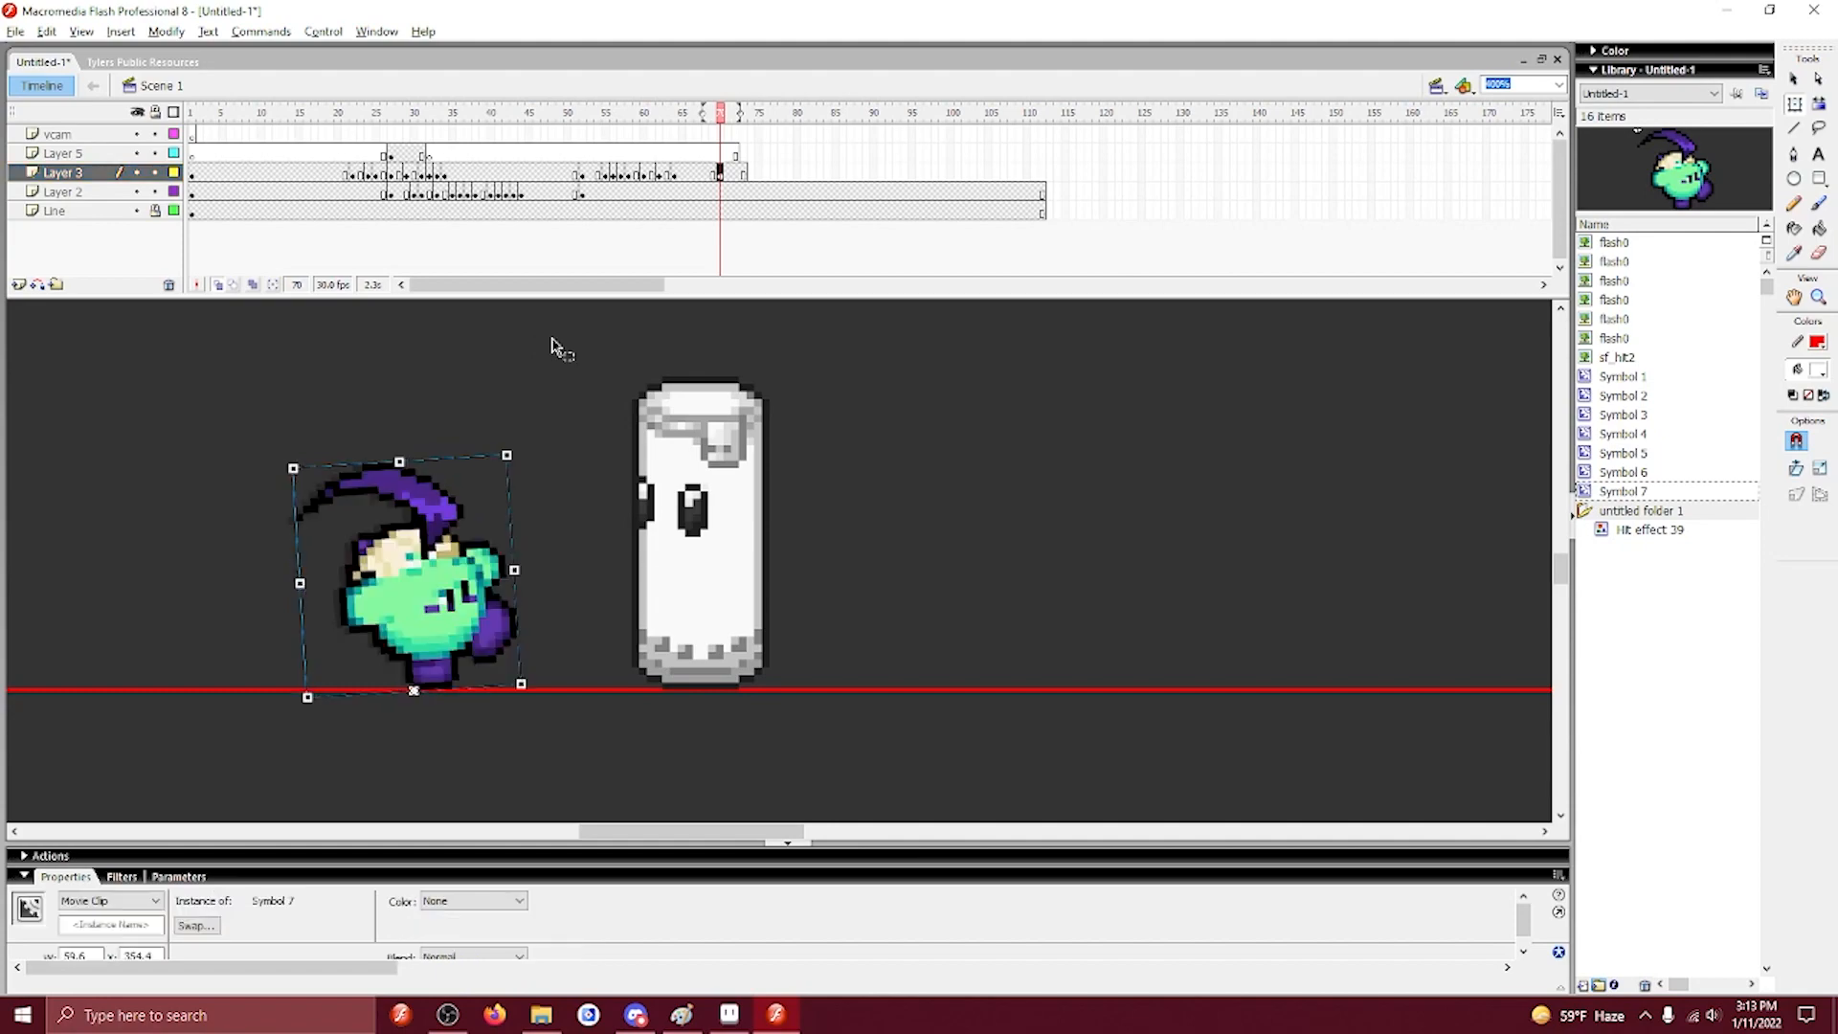
Insert a blank keyframe at frame 72 of Layer 3 and copy the second lunging slash sprite from the Aseprite sheet.
left_click(736, 174)
key("F7")
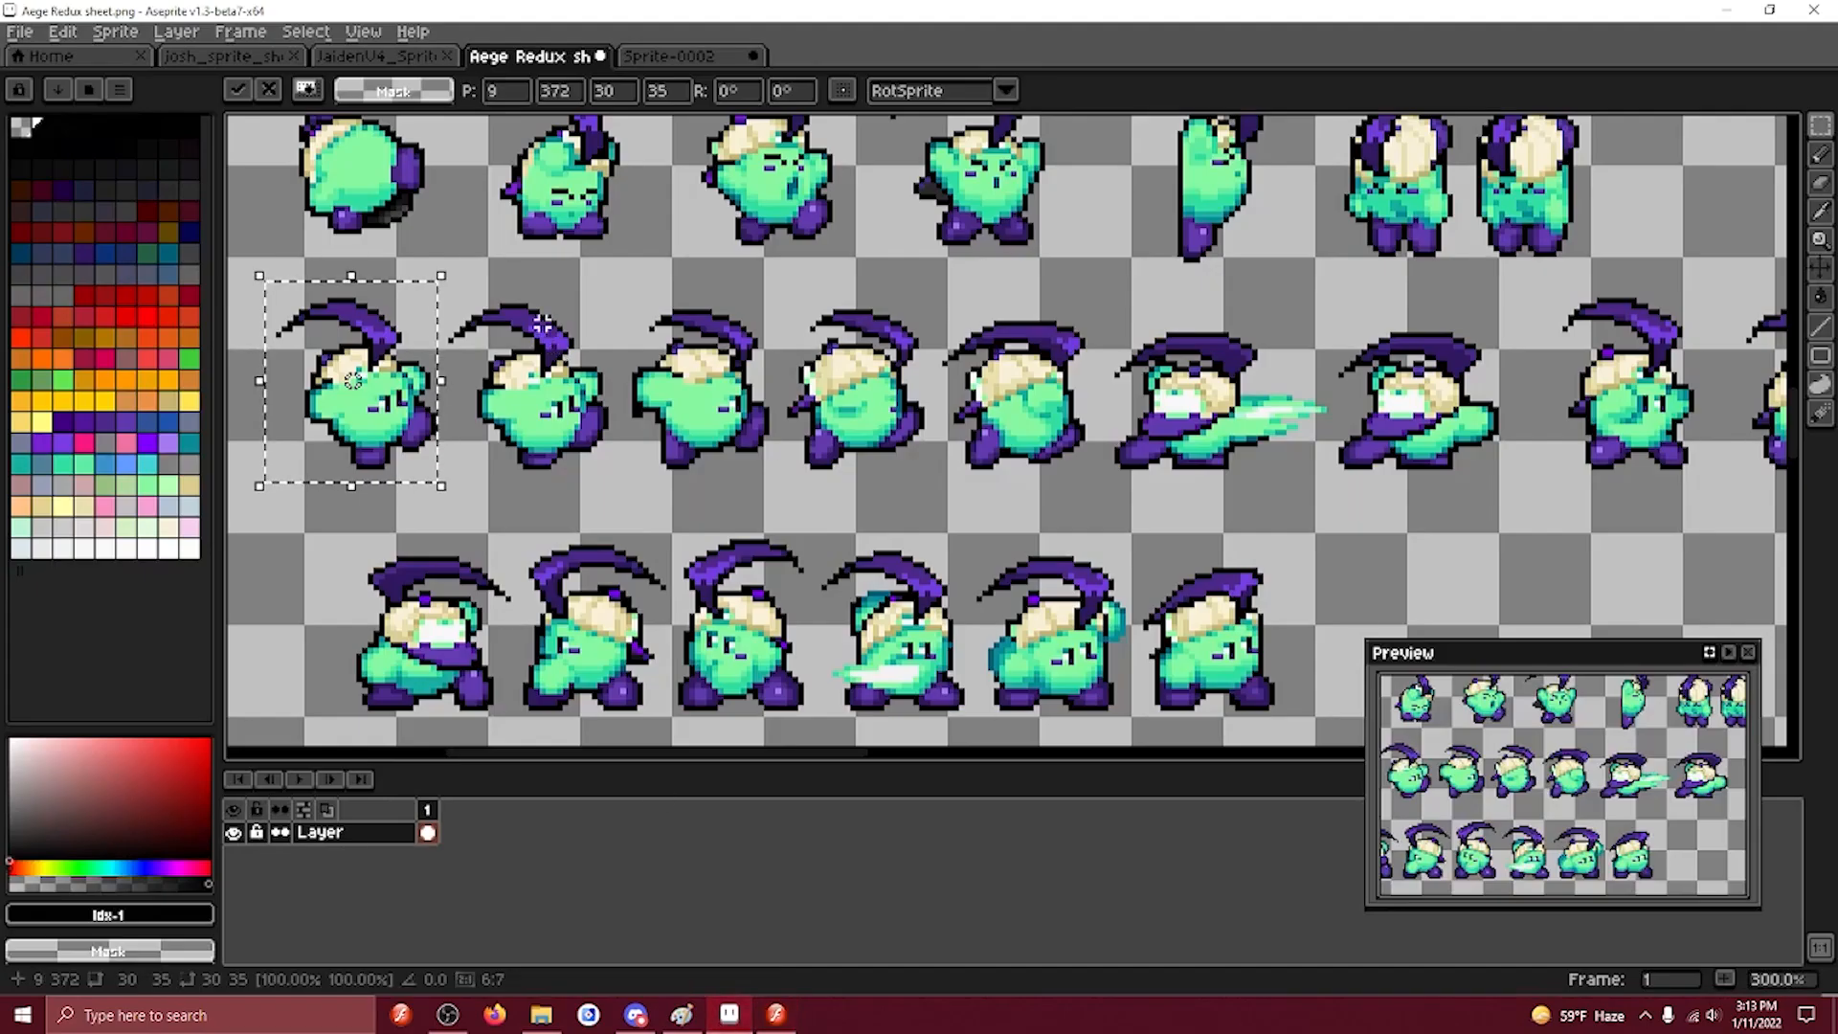
scroll(509, 305, "up", 1)
left_click(458, 288)
mouse_move(428, 270)
left_mouse_down()
mouse_move(614, 546)
mouse_move(654, 567)
left_mouse_up()
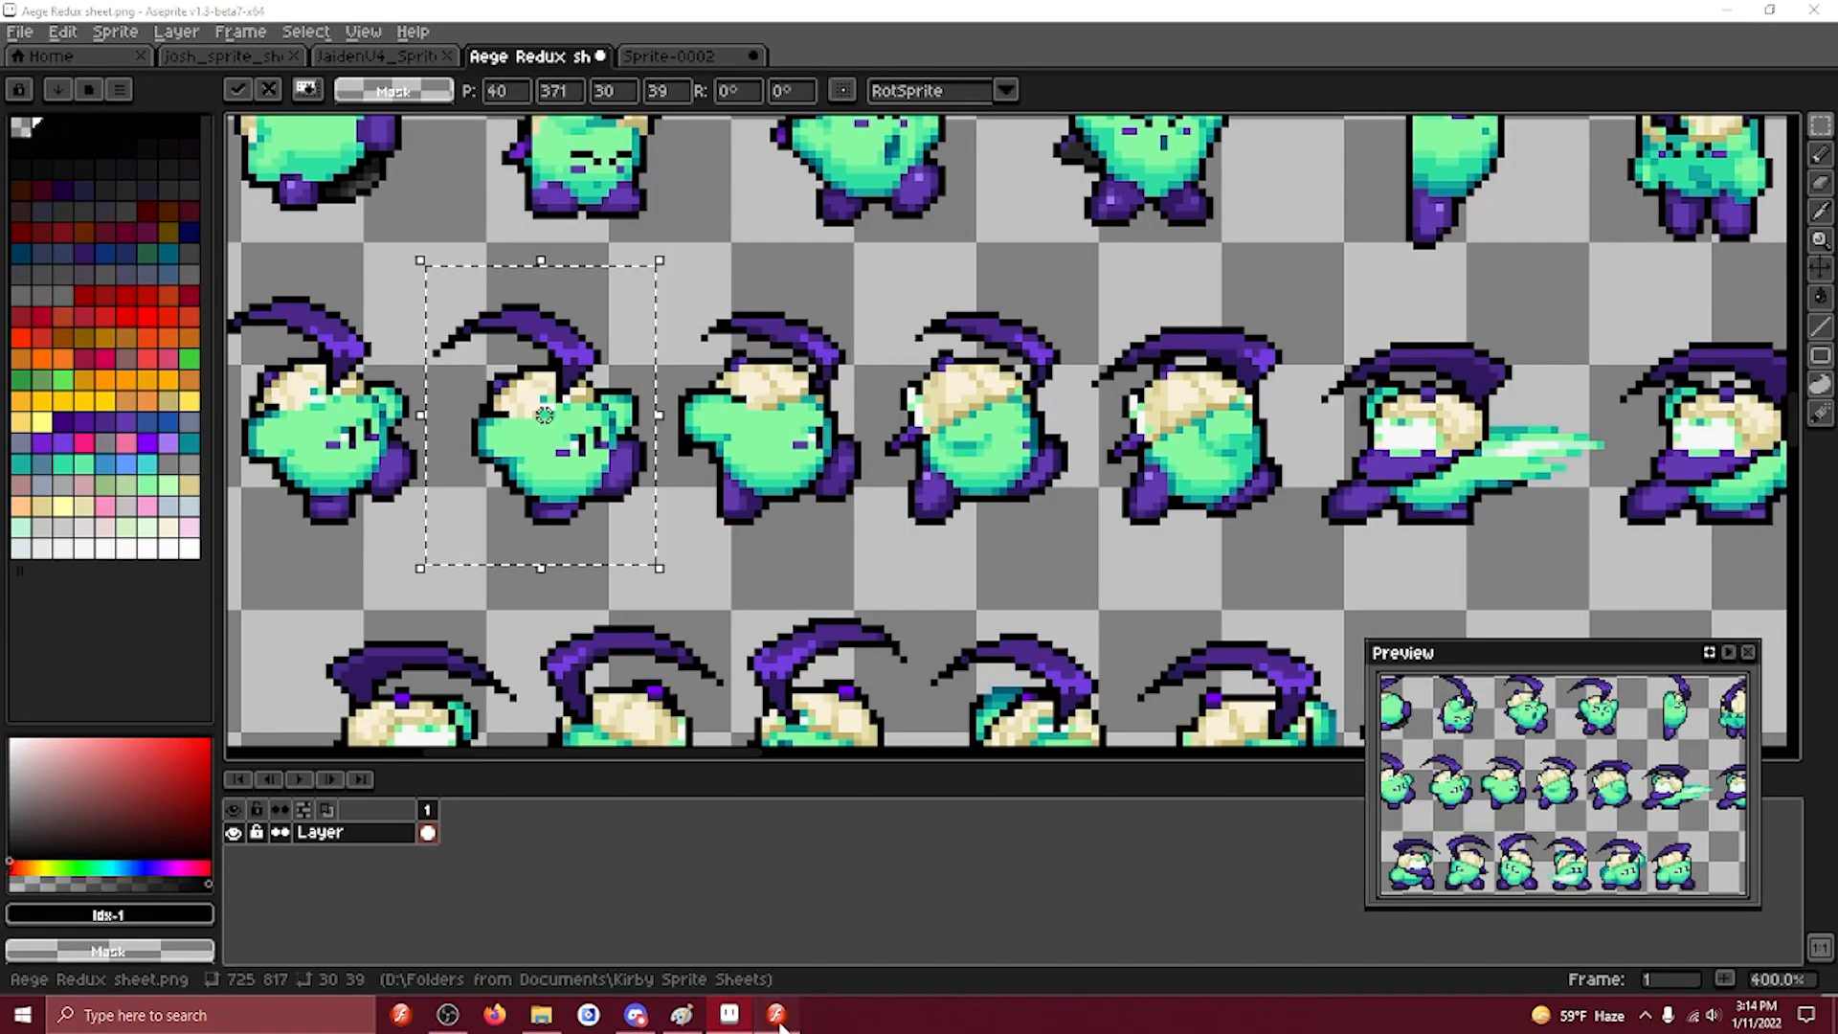
key("ctrl+c")
key("alt+Tab")
Paste the second sprite, trace it, convert it to a symbol, scale it up, and set it on the red line with a slight tilt.
key("F7")
key("ctrl+v")
left_click(165, 31)
left_click(484, 152)
key("F8")
key("ctrl+alt+s")
key("Return")
left_click_drag(384, 503, 437, 690)
left_click_drag(552, 458, 562, 414)
Insert a blank keyframe at frame 73 of Layer 3 and copy the third lunging slash sprite from the Aseprite sheet.
left_click(744, 174)
key("F7")
key("alt+Tab")
left_click_drag(672, 271, 864, 548)
key("ctrl+c")
key("alt+Tab")
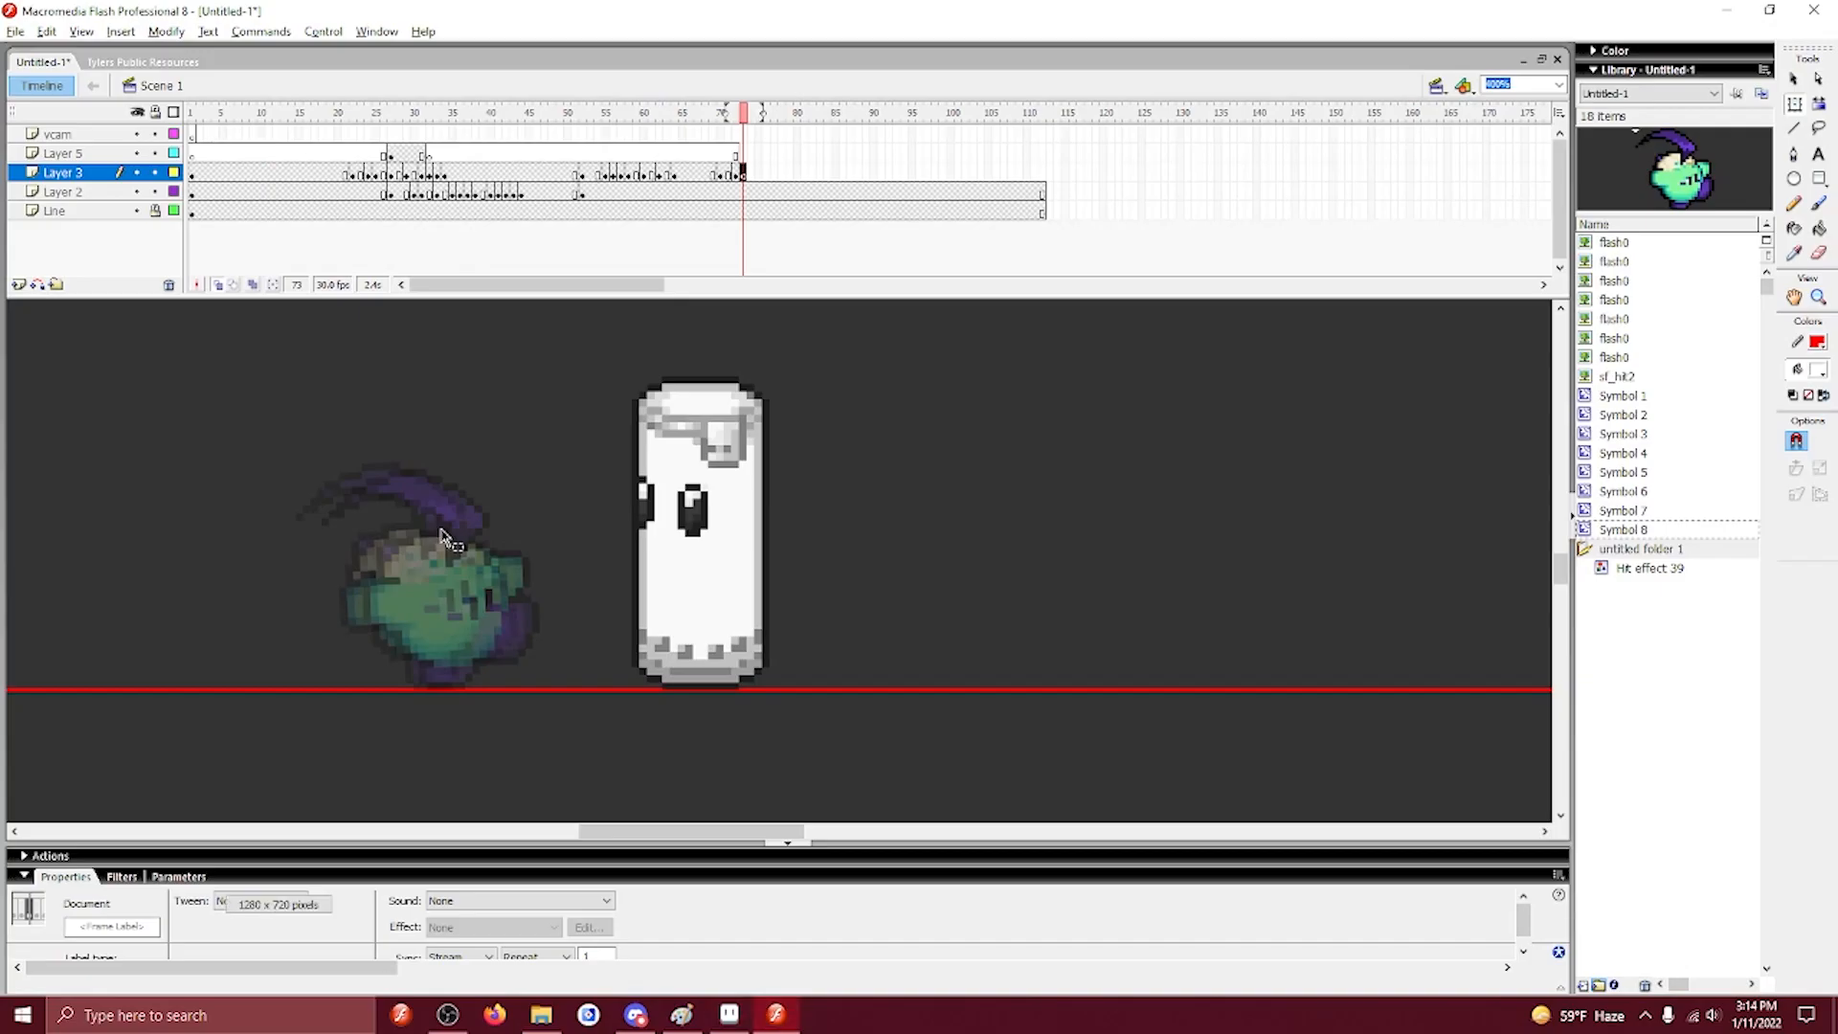
Paste the third sprite, trace it, convert it to a symbol, scale it up and place it on the red line at frame 73.
key("ctrl+v")
left_click(973, 547)
left_click(166, 32)
left_click(484, 151)
left_click(1031, 471)
key("F8")
left_click(1154, 477)
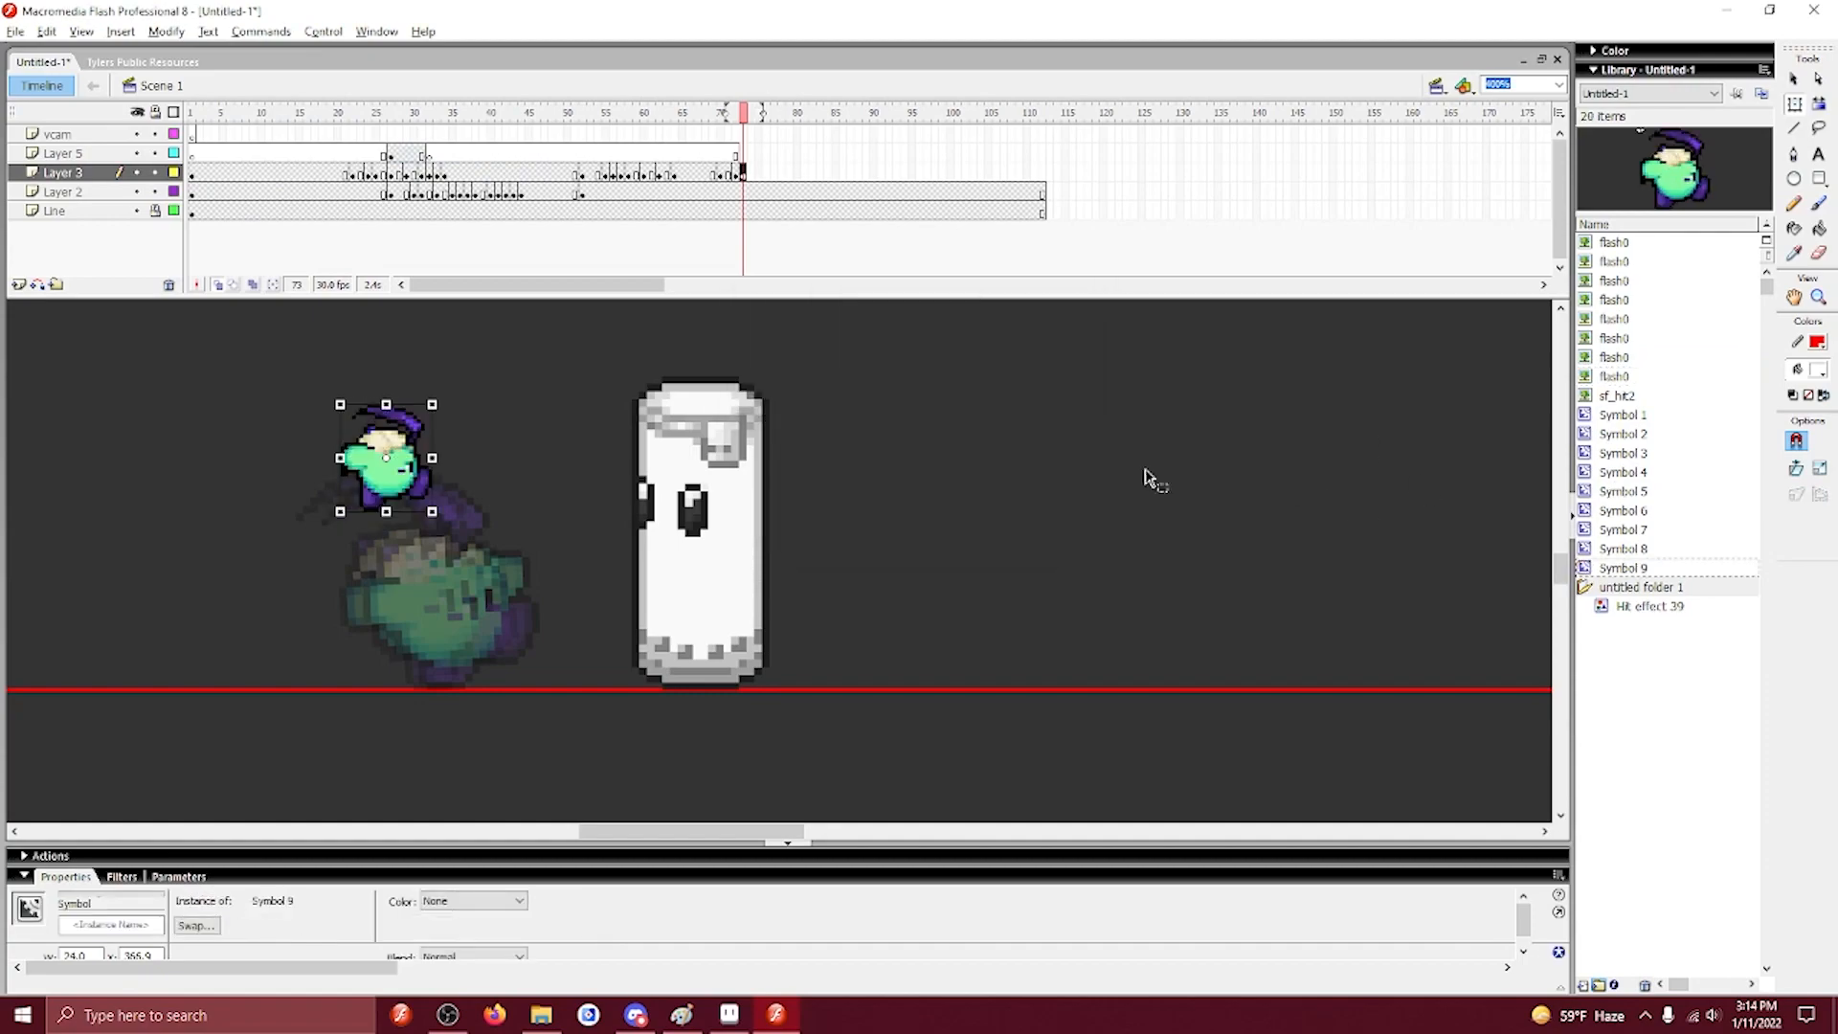
key("ctrl+alt+s")
key("Return")
left_click_drag(412, 474, 509, 602)
Insert a blank keyframe at frame 75 of Layer 3 and copy the fourth and fifth lunging slash sprites together from the Aseprite sheet.
left_click(759, 173)
key("F7")
key("alt+Tab")
left_click_drag(625, 300, 1072, 562)
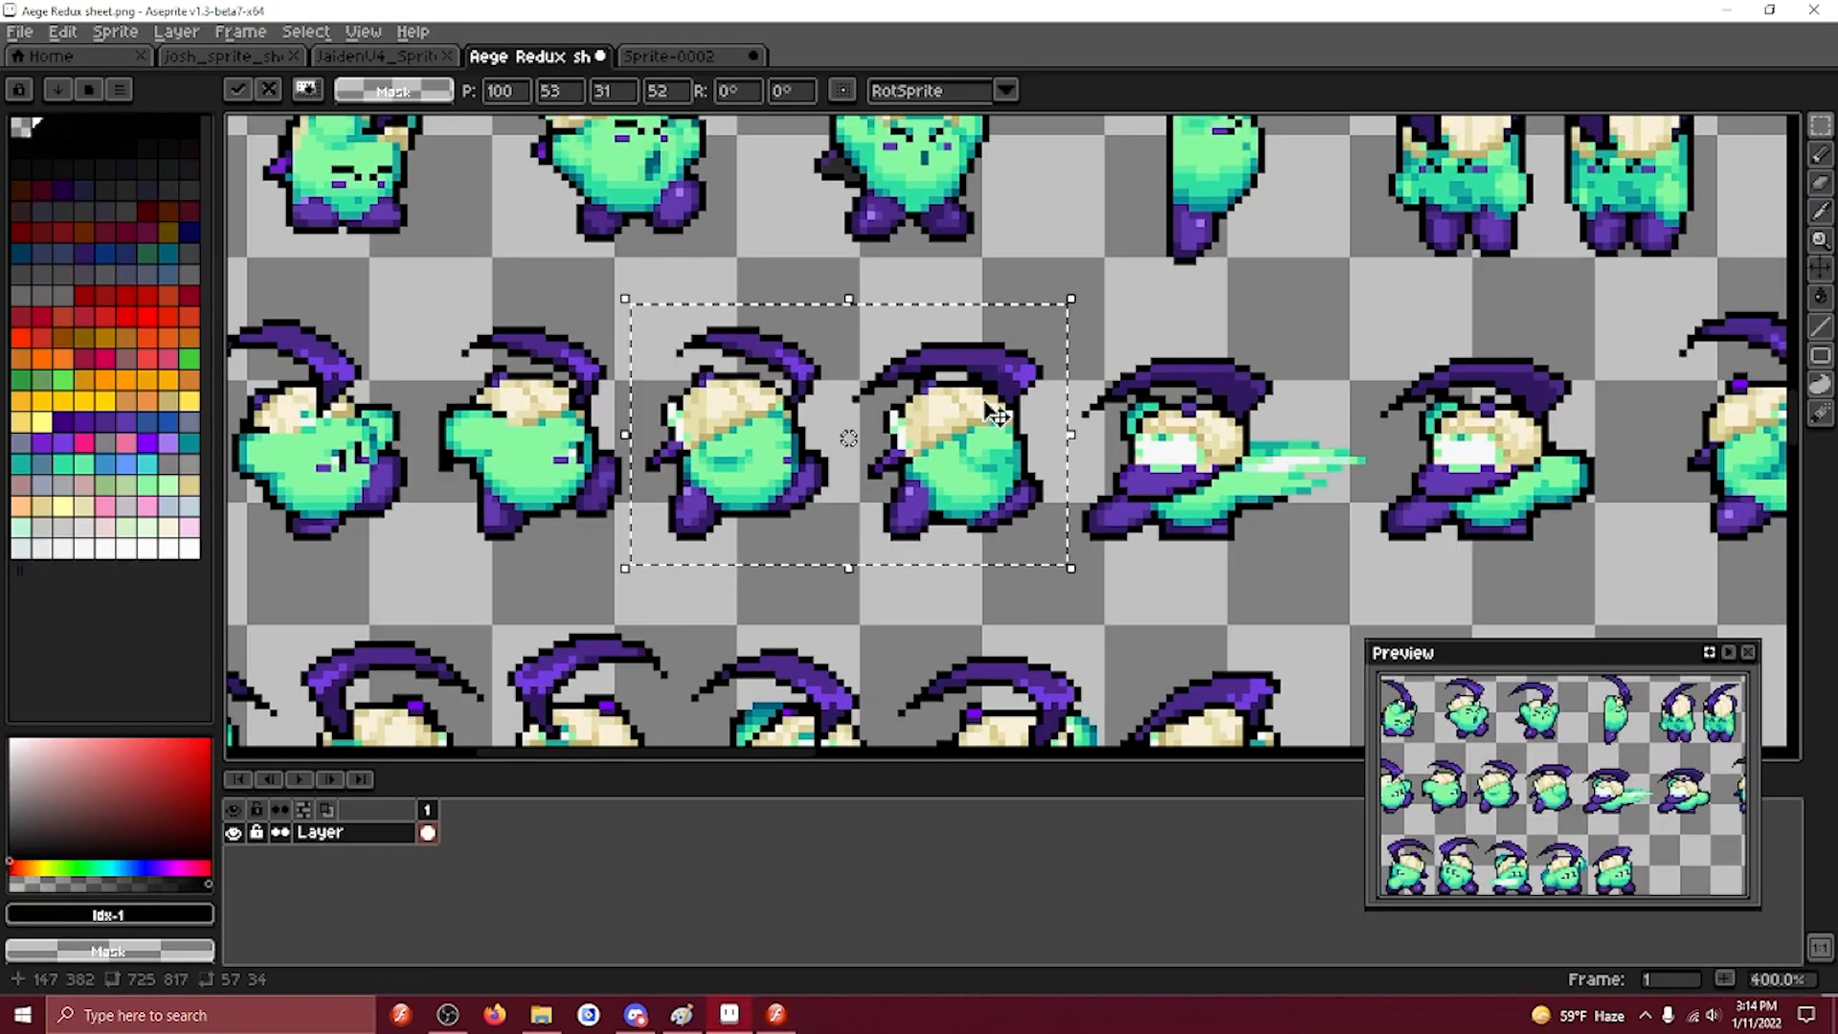
key("ctrl+c")
Paste the two sprites at frame 75, trace the bitmap and separate them into individual symbols.
key("alt+Tab")
key("ctrl+v")
left_click(166, 32)
left_click(484, 152)
left_click(1031, 471)
left_click_drag(832, 336, 1037, 544)
key("F8")
left_click(1155, 478)
left_click_drag(1244, 554, 1044, 376)
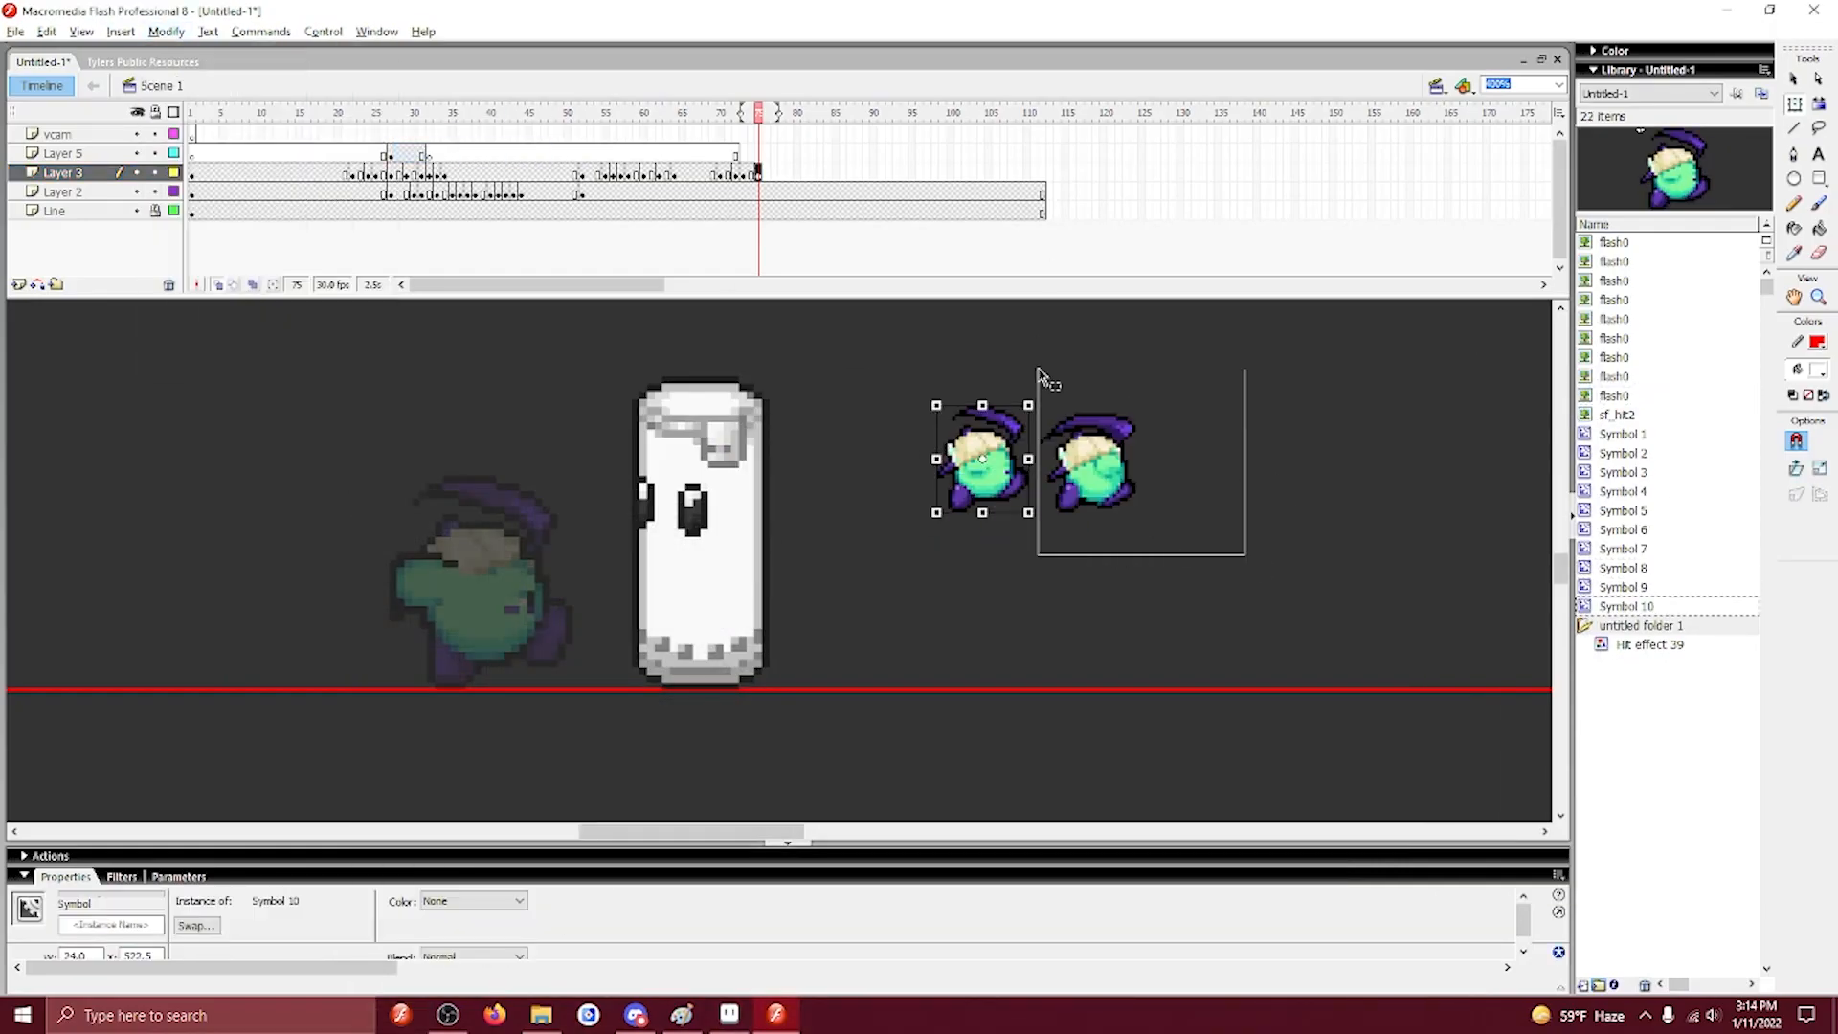
Move the fourth pose forward toward the sandbag at frame 75 and insert a blank keyframe at frame 77 of Layer 3.
left_click_drag(450, 594, 530, 591)
left_click(774, 173)
key("F7")
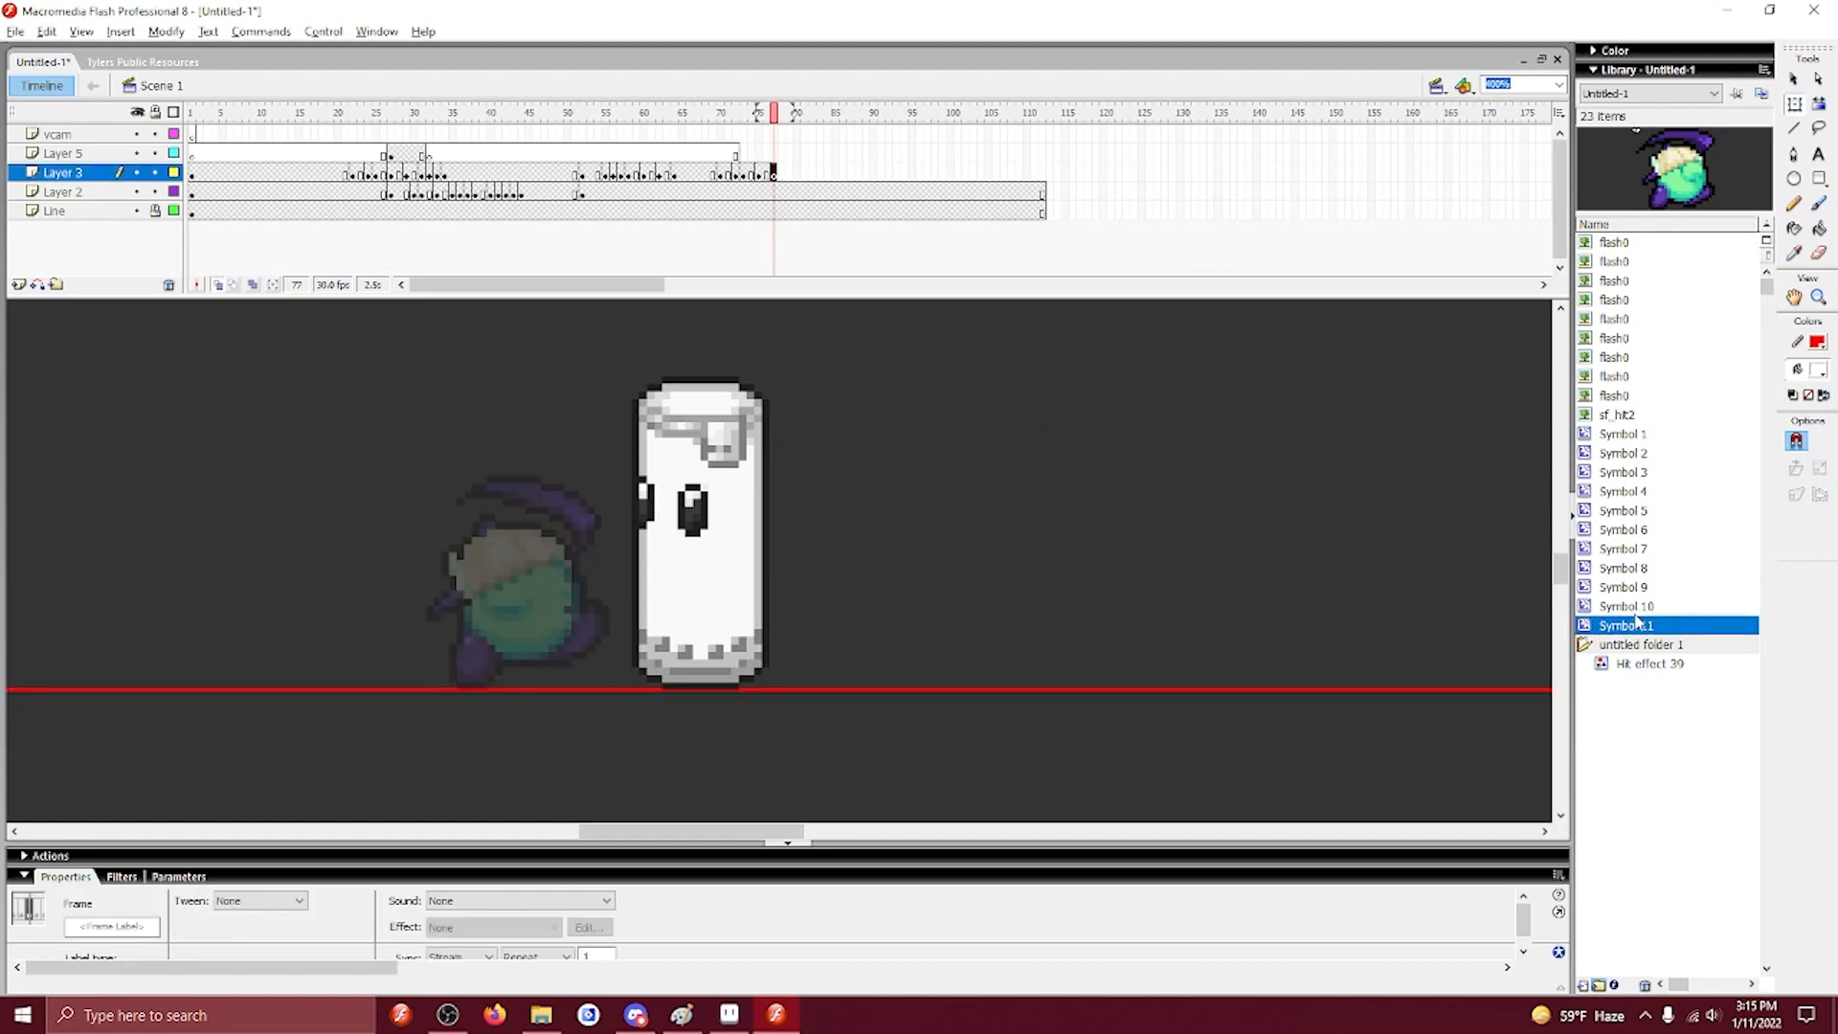
Place the fifth lunging pose from the library on the red line at frame 77 of Layer 3, scaled up like the earlier poses.
key("ctrl+alt+s")
key("Return")
left_click_drag(1637, 624, 536, 593)
Insert a blank keyframe at frame 78 of Layer 3 and copy the two low slash sprites together from the Aseprite sheet.
left_click(781, 173)
key("F7")
key("alt+Tab")
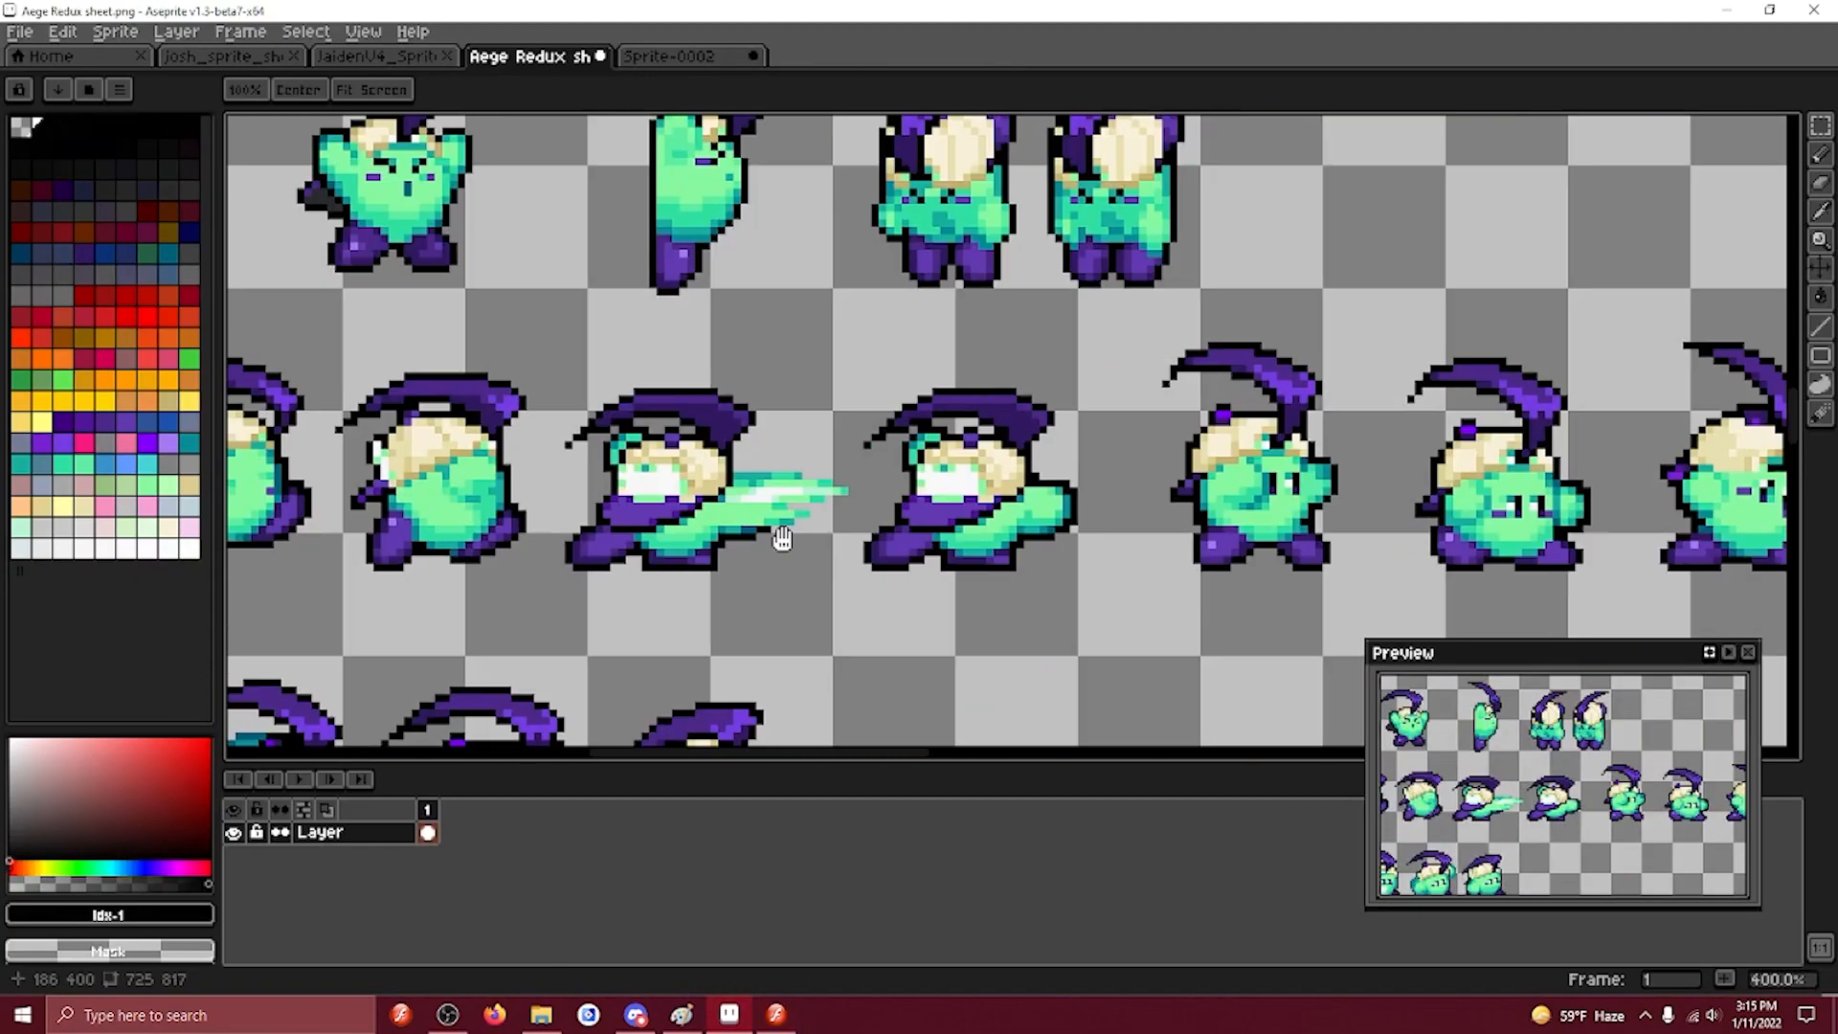
left_click_drag(563, 375, 1080, 567)
key("ctrl+c")
Paste the two slash sprites beside the sandbag at frame 78, trace the bitmap and convert each sprite to its own symbol.
key("alt+Tab")
key("ctrl+v")
left_click(1601, 419)
left_click_drag(1601, 420, 991, 543)
left_click(166, 32)
left_click(470, 151)
left_click_drag(820, 458, 1008, 603)
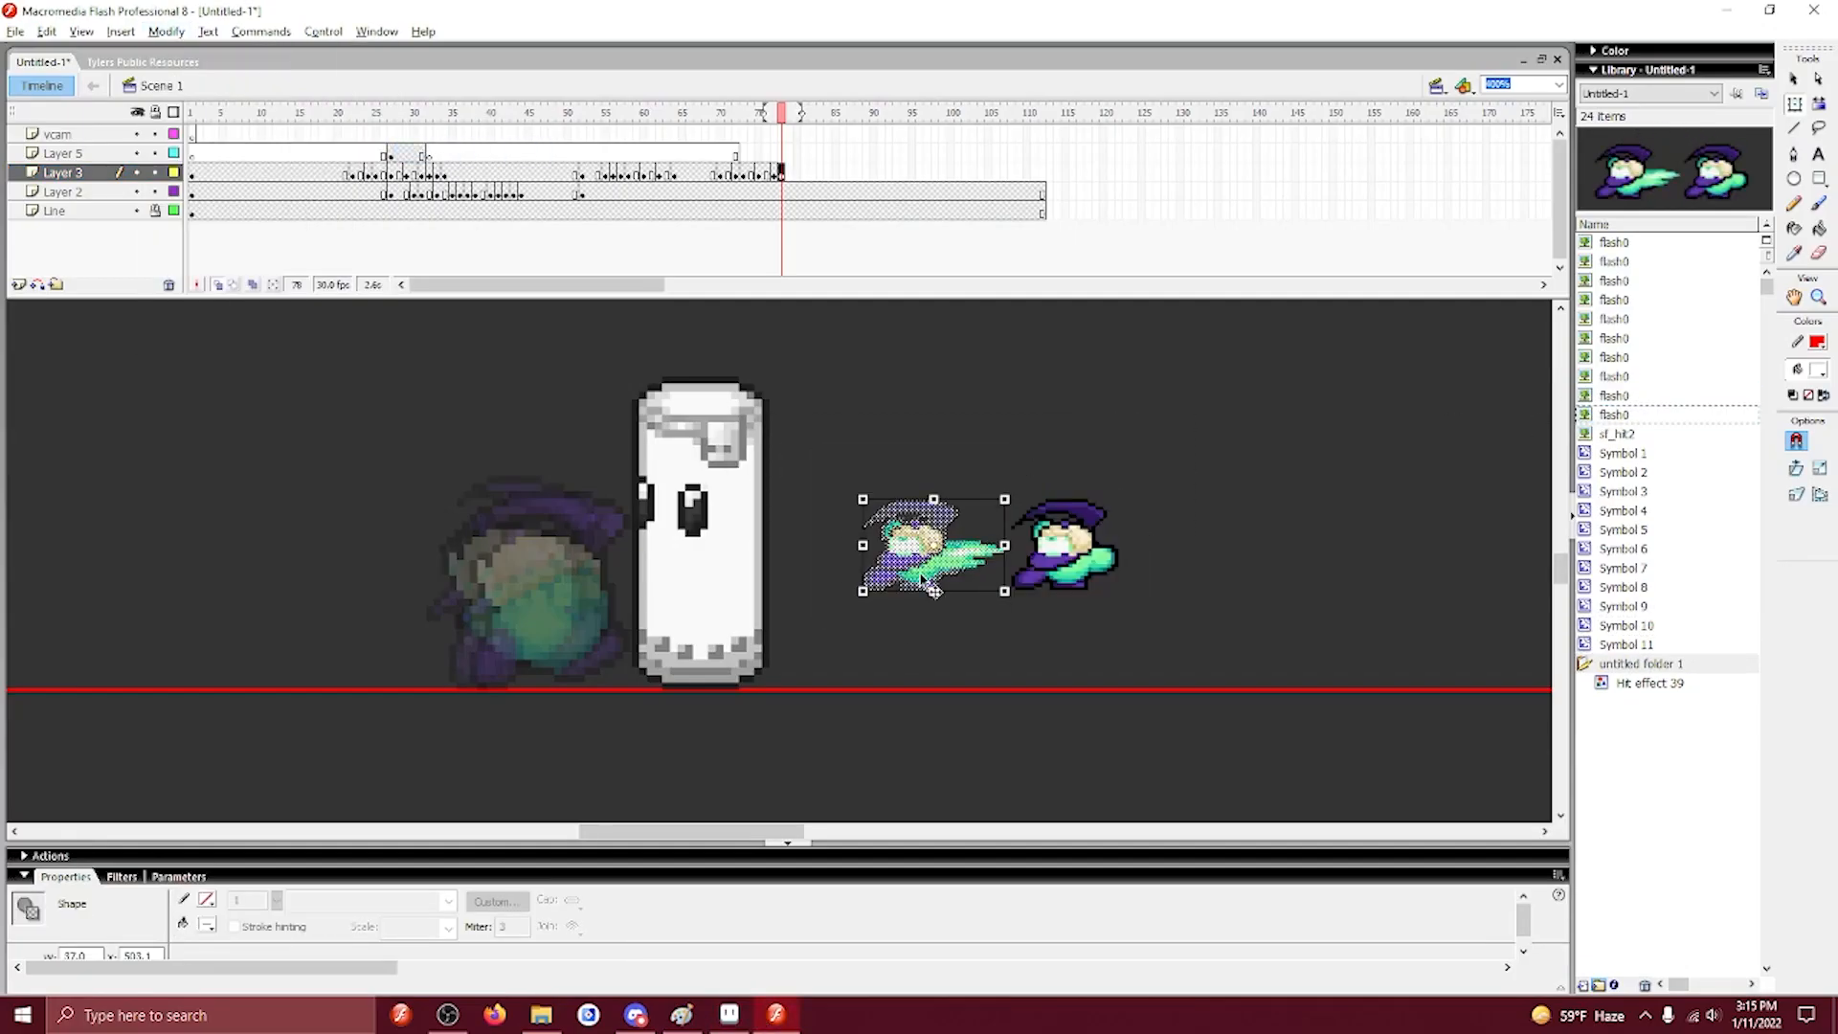
key("F8")
key("Return")
left_click_drag(1191, 642, 1008, 415)
key("F8")
key("Return")
Delete the second slash pose from the stage, scale up the glowing slash pose and place it on the red line against the sandbag.
key("Delete")
key("ctrl+alt+s")
left_click_drag(914, 545, 574, 634)
key("Return")
Step frame by frame through the character's lunge from frame 69 to the slash at frame 78.
left_click(714, 173)
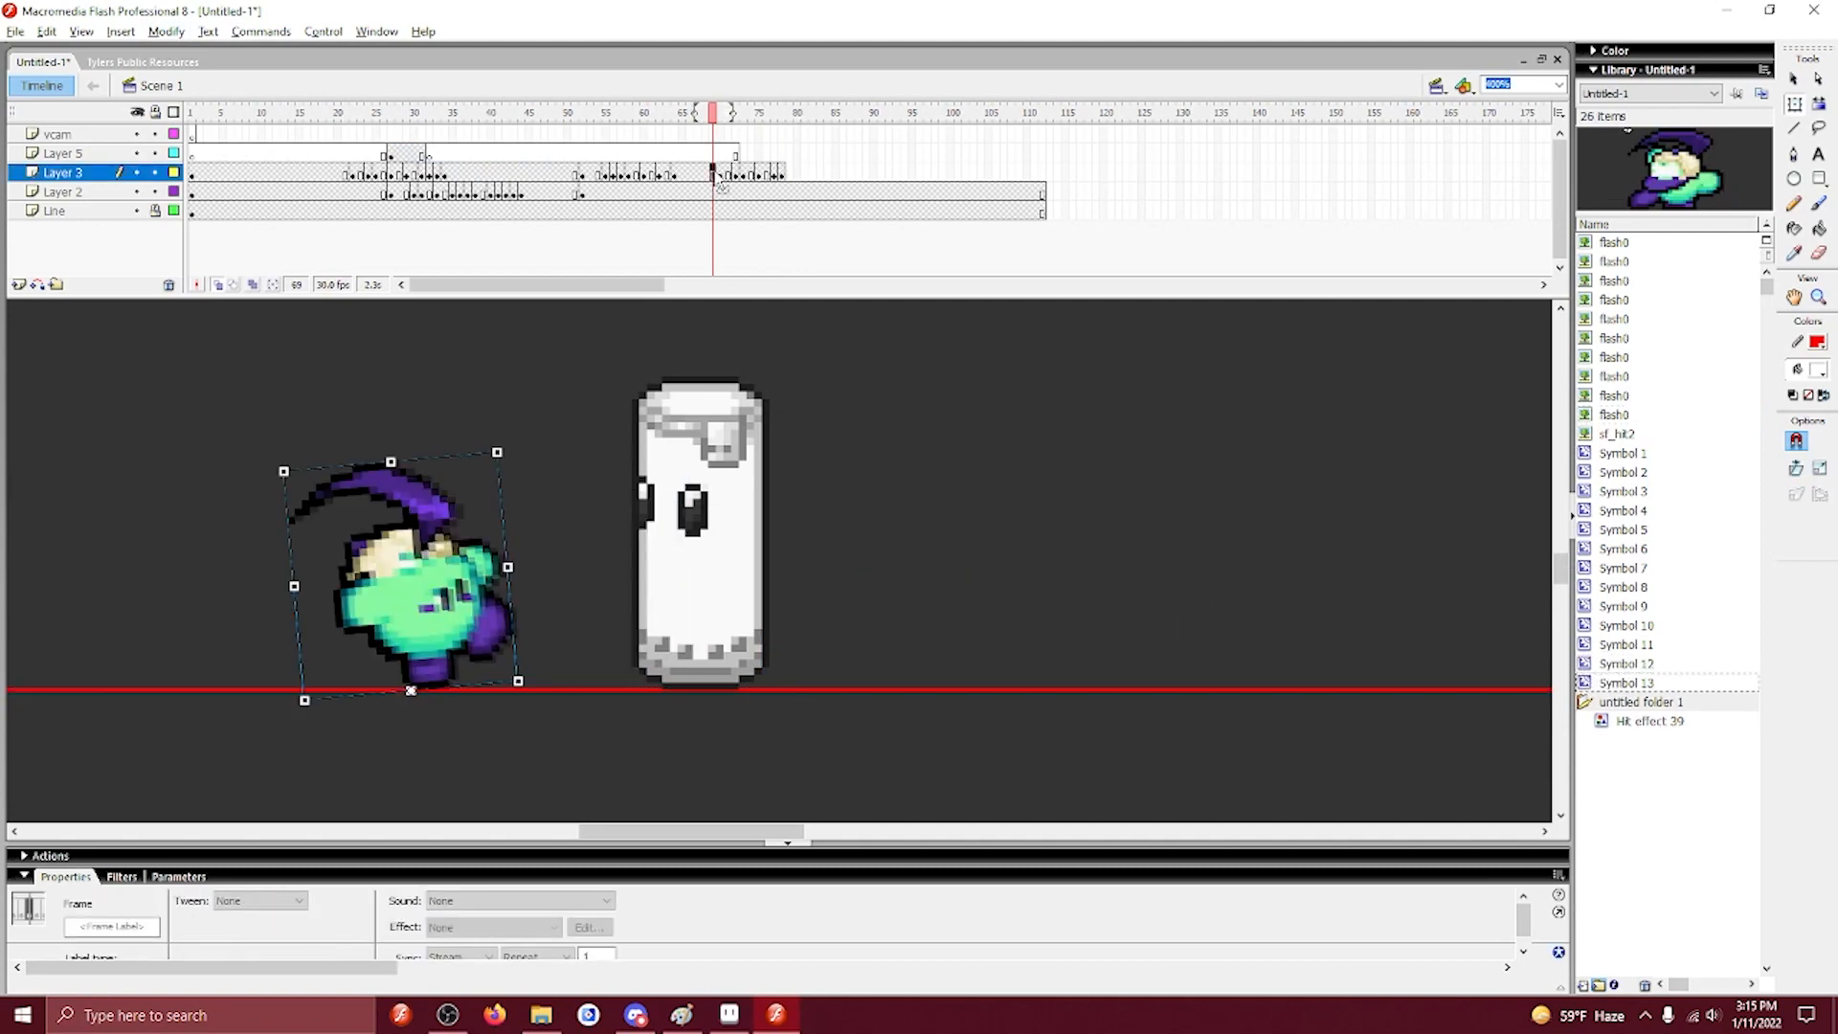
key("period")
key("period")
key("period")
key("period")
key("period")
key("period")
key("period")
key("period")
key("period")
Hold the slash pose up to frame 80 of Layer 3 and remove two frames from the wind-up hold at frame 67.
left_click(799, 178)
key("F6")
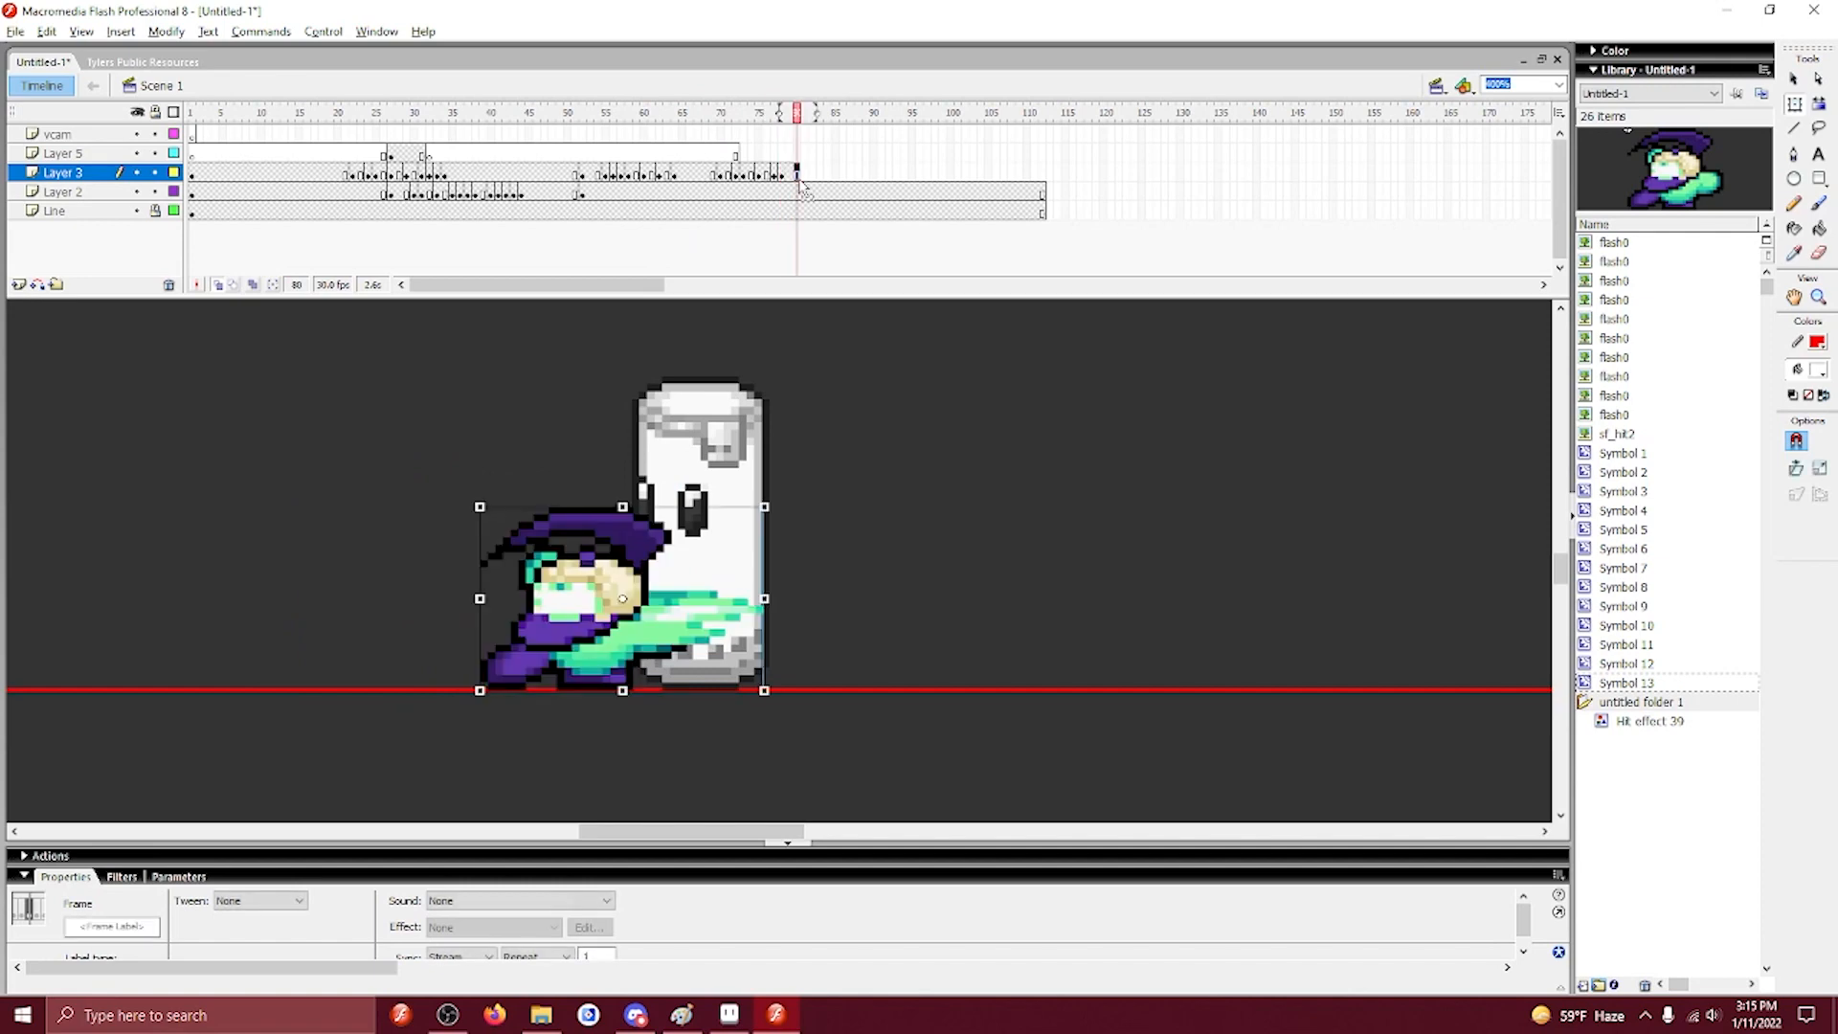
key("Return")
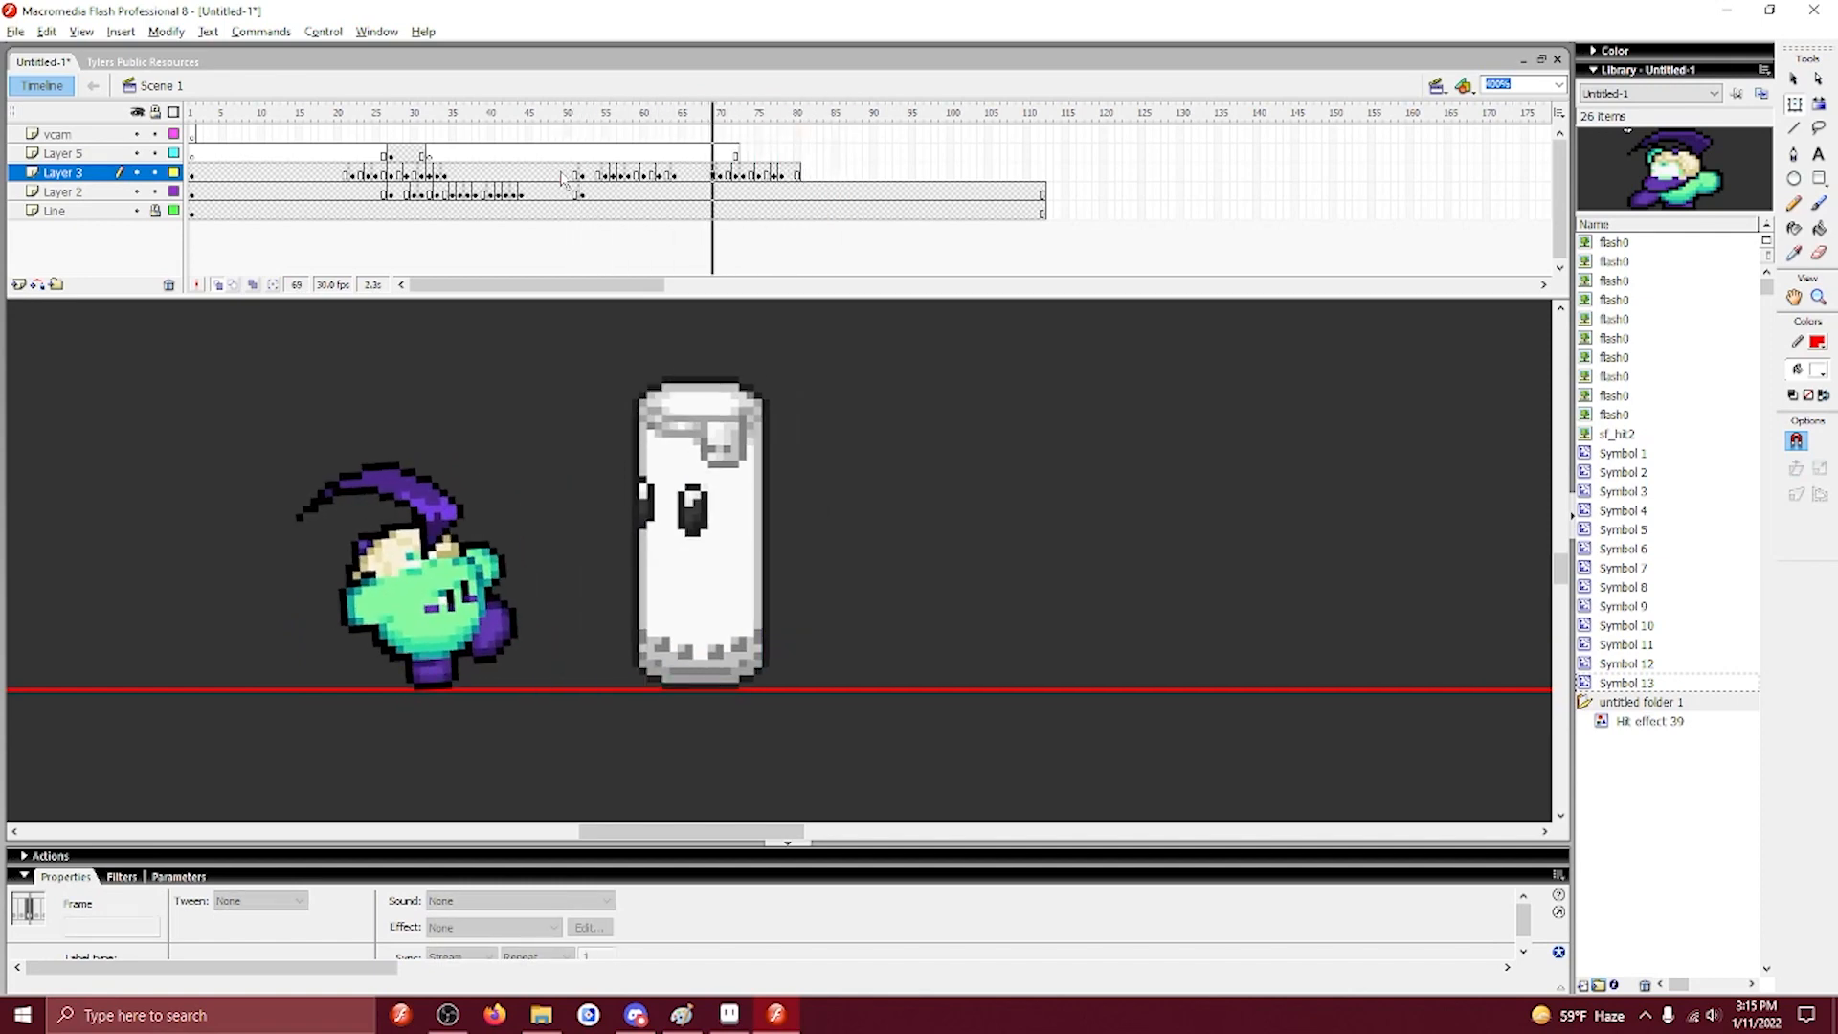
right_click(696, 171)
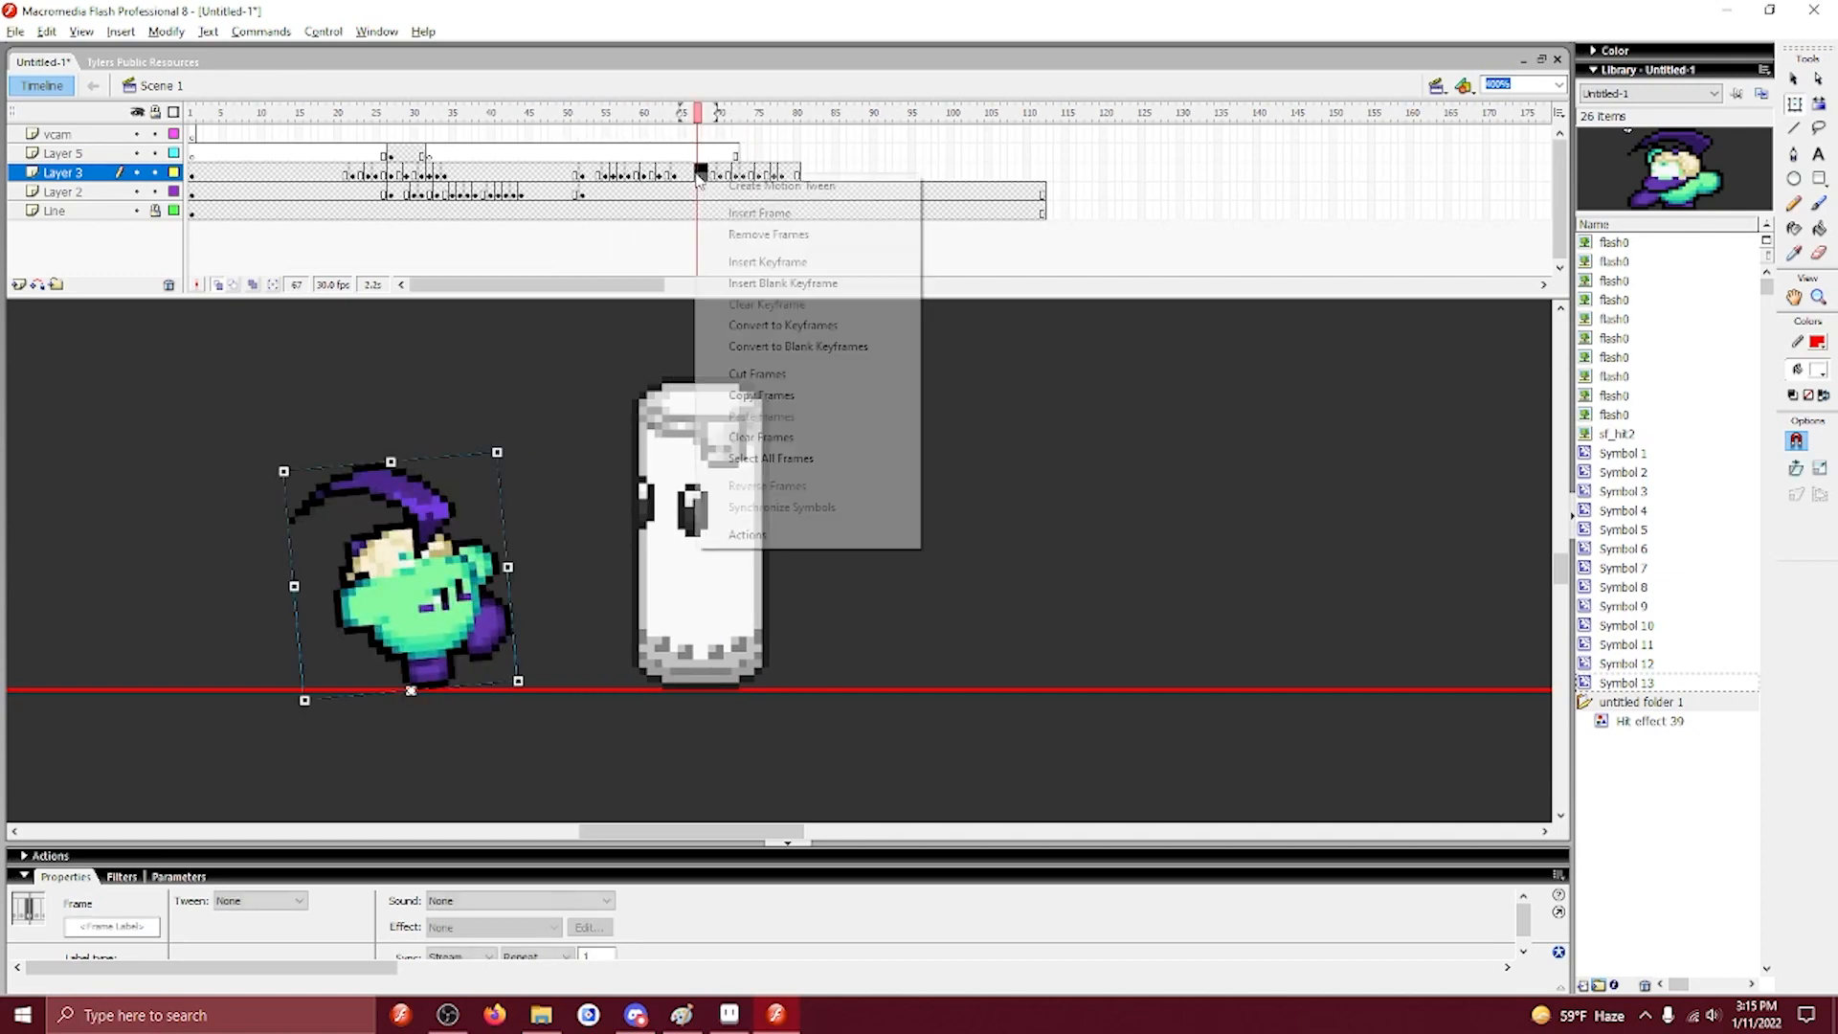
left_click(718, 234)
Play back the shortened lunge, replaying the animation from frame 21 to check its timing.
key("Return")
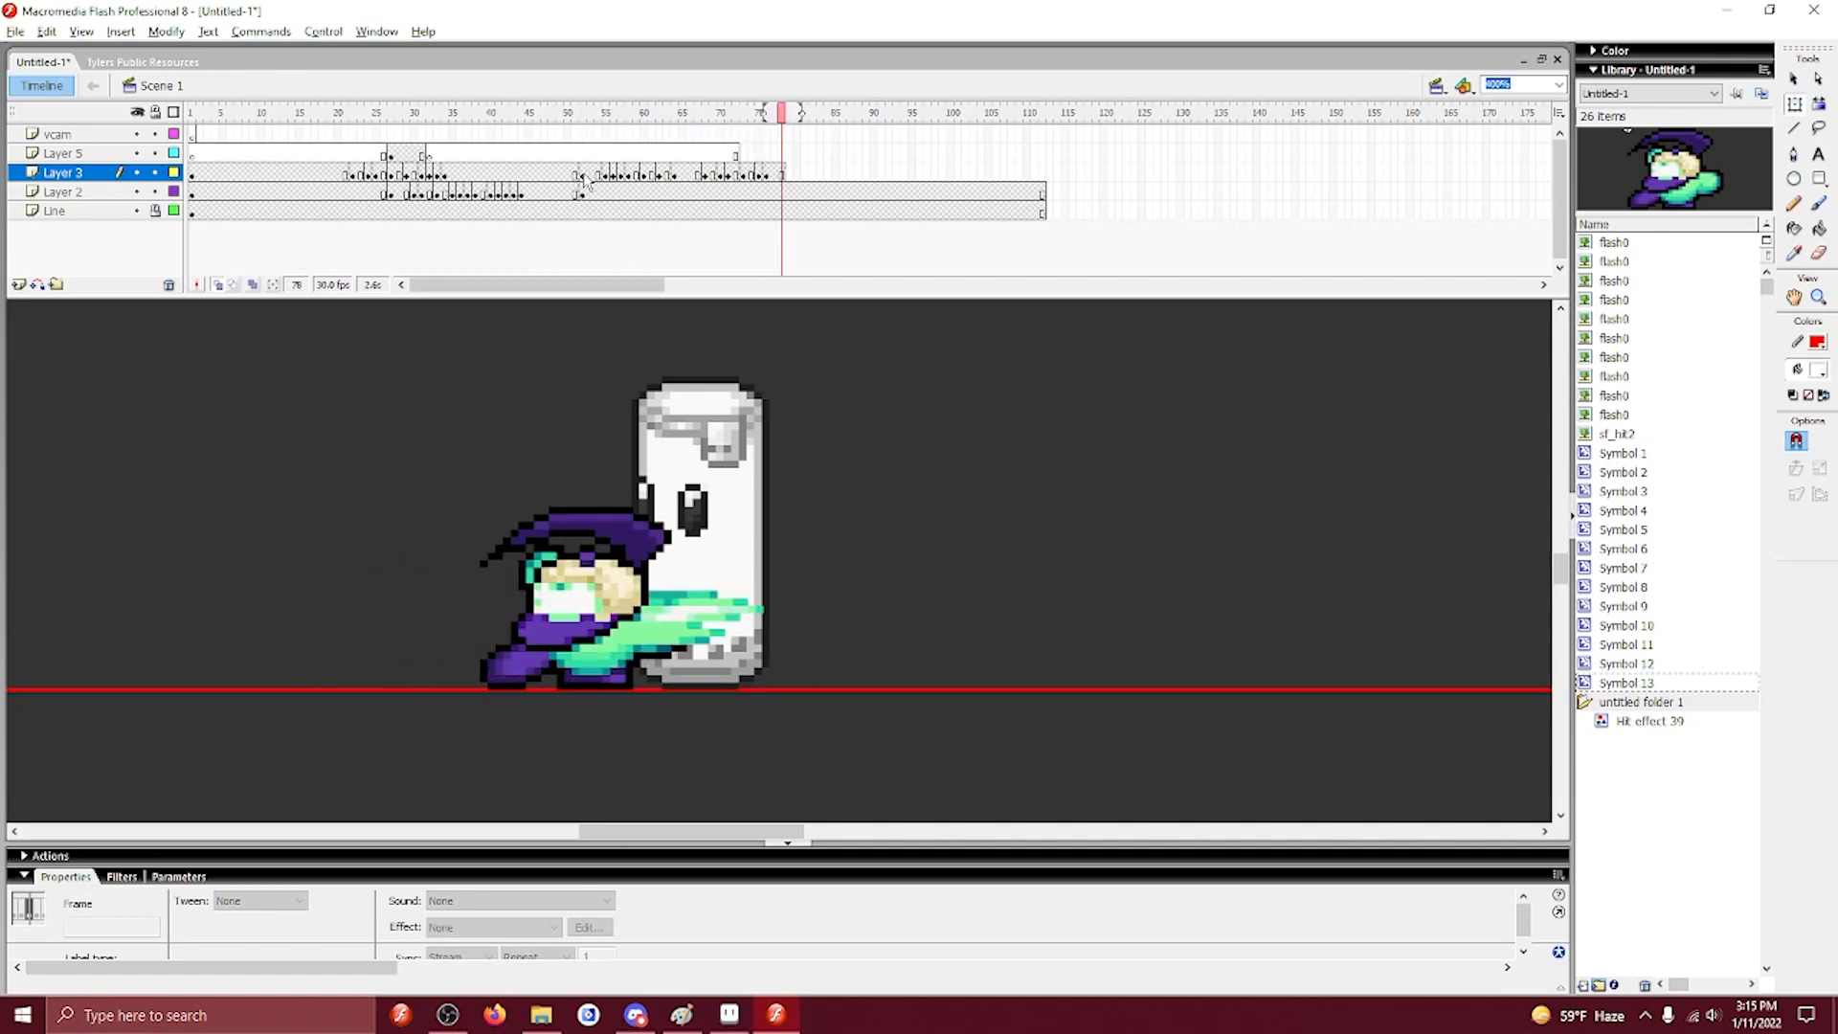
left_click(605, 172)
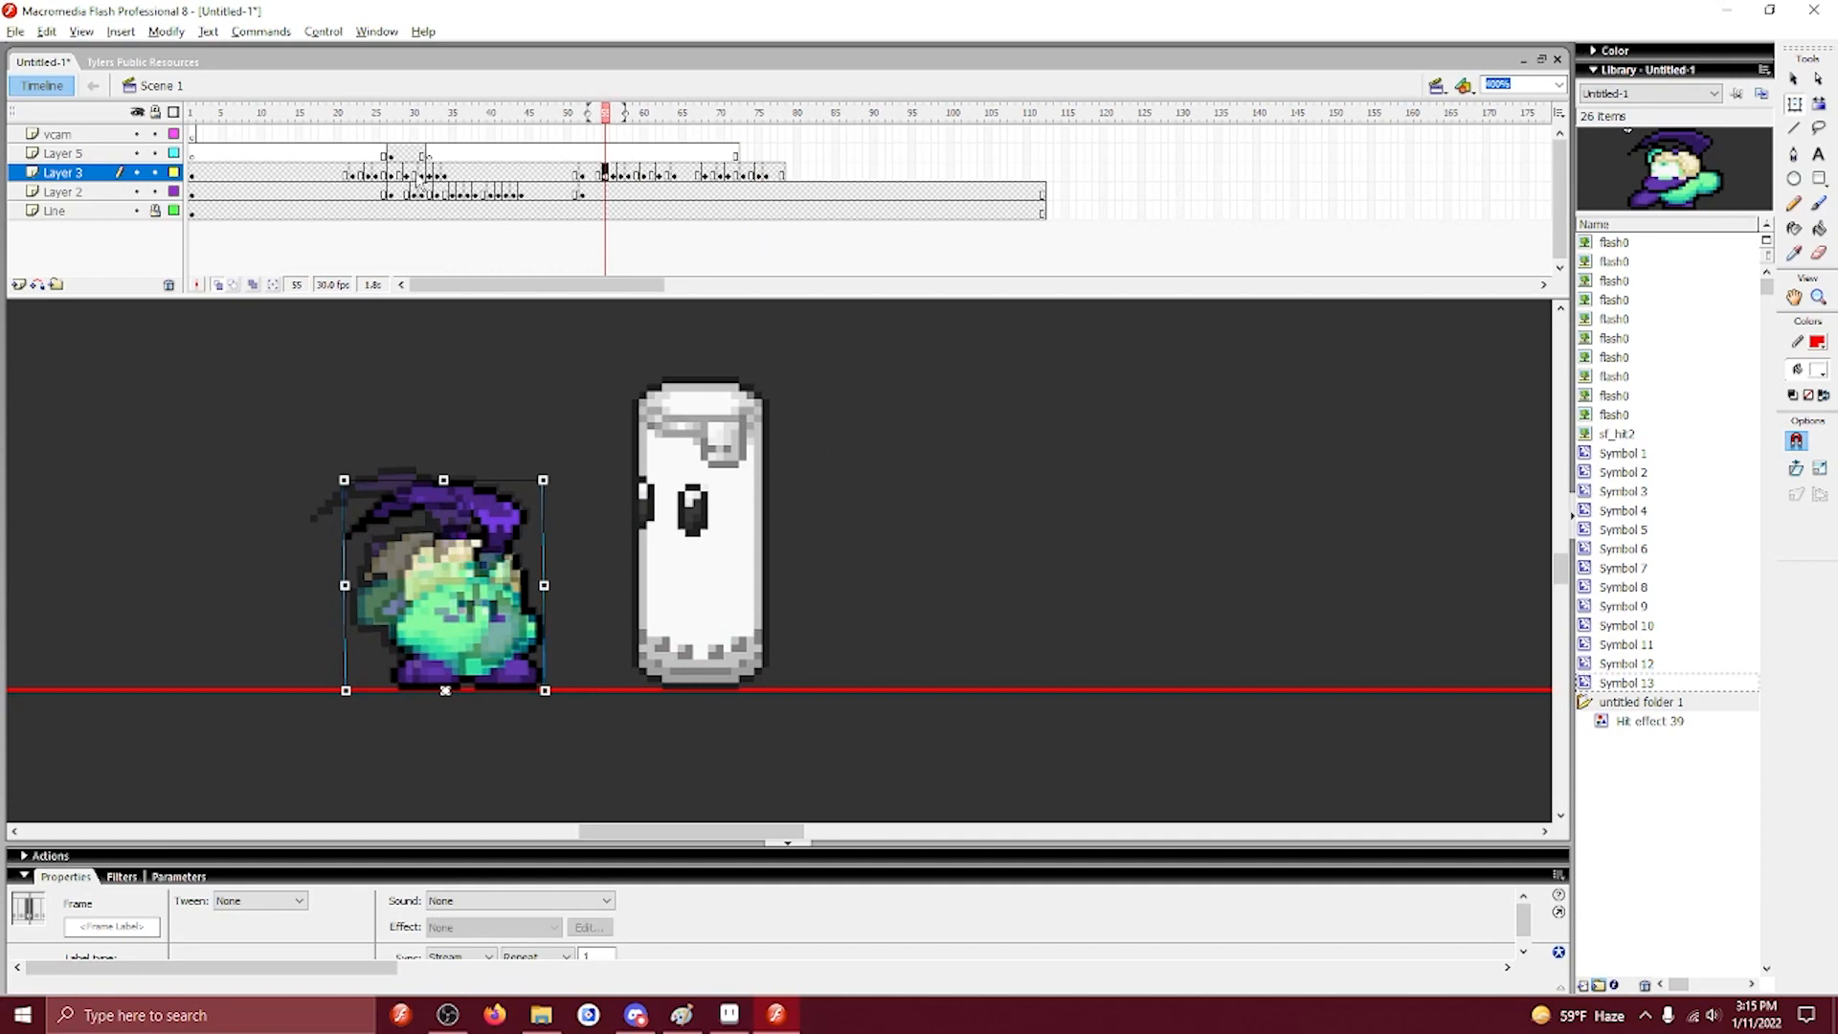
left_click(345, 175)
key("Return")
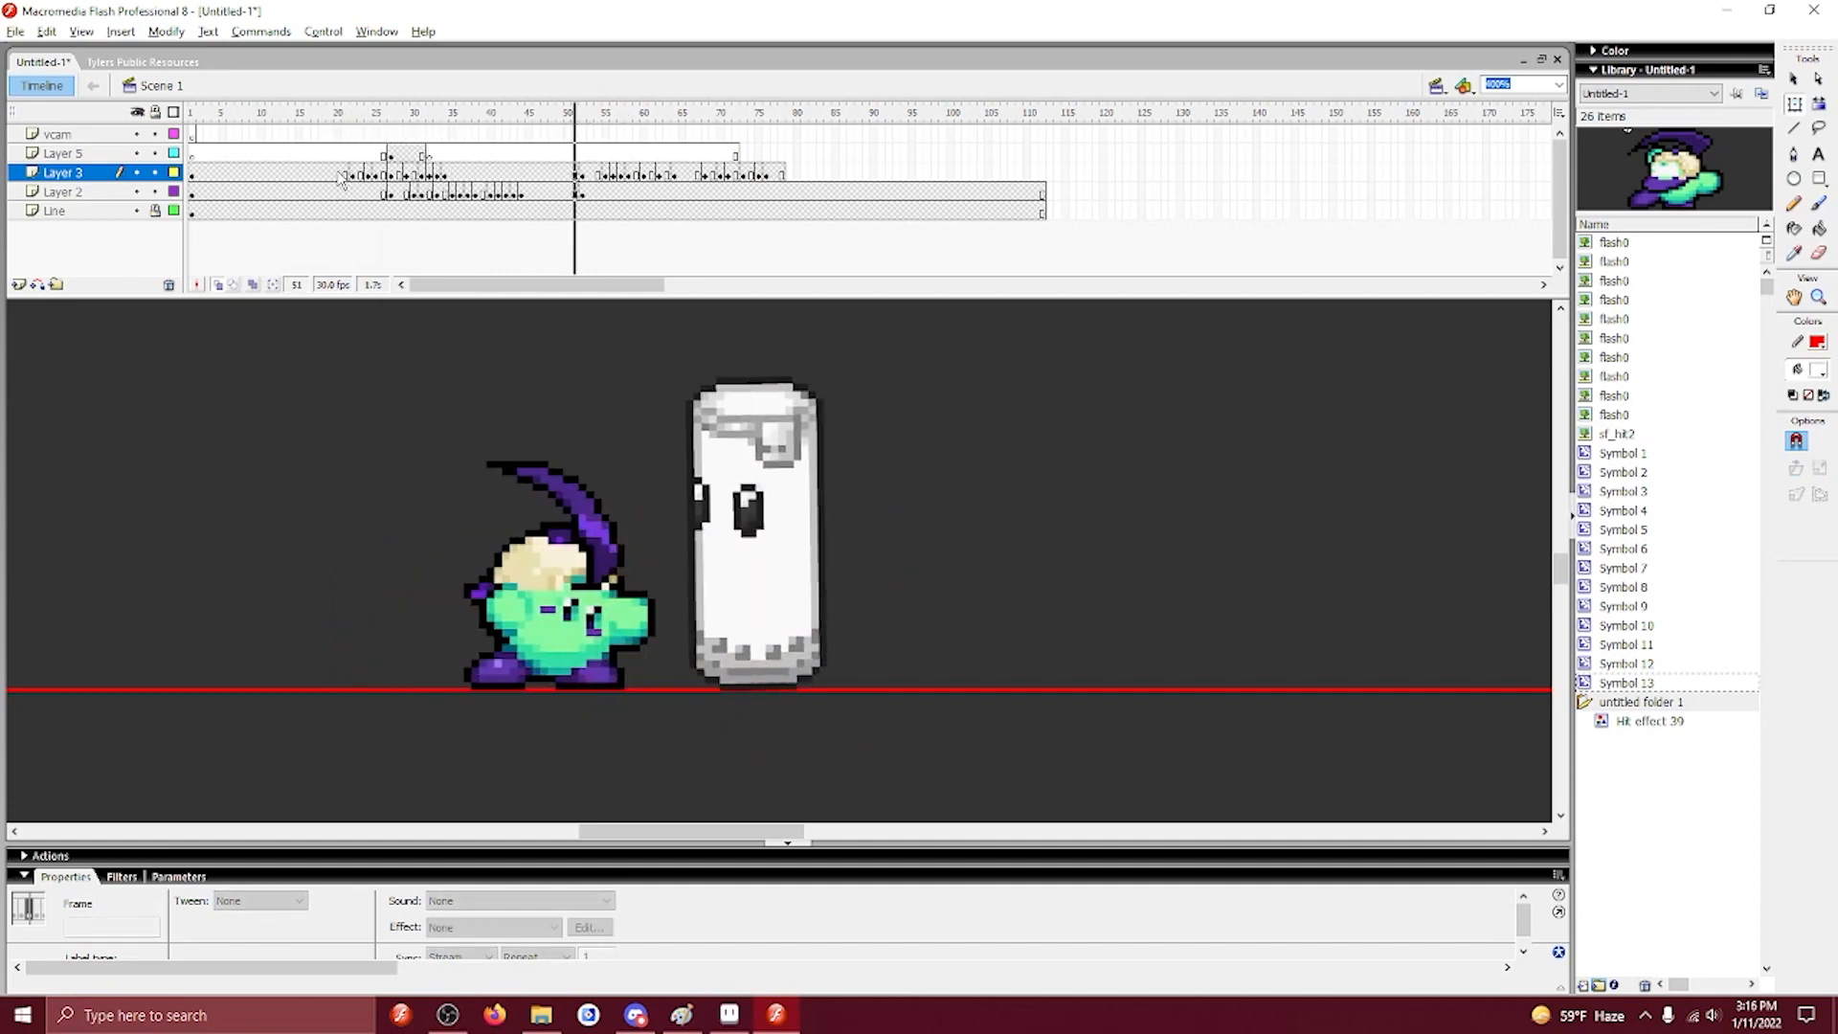
Insert a blank keyframe at frame 76 of the sandbag's Layer 2 and extend the slash pose on Layer 3 to frame 79.
left_click(767, 195)
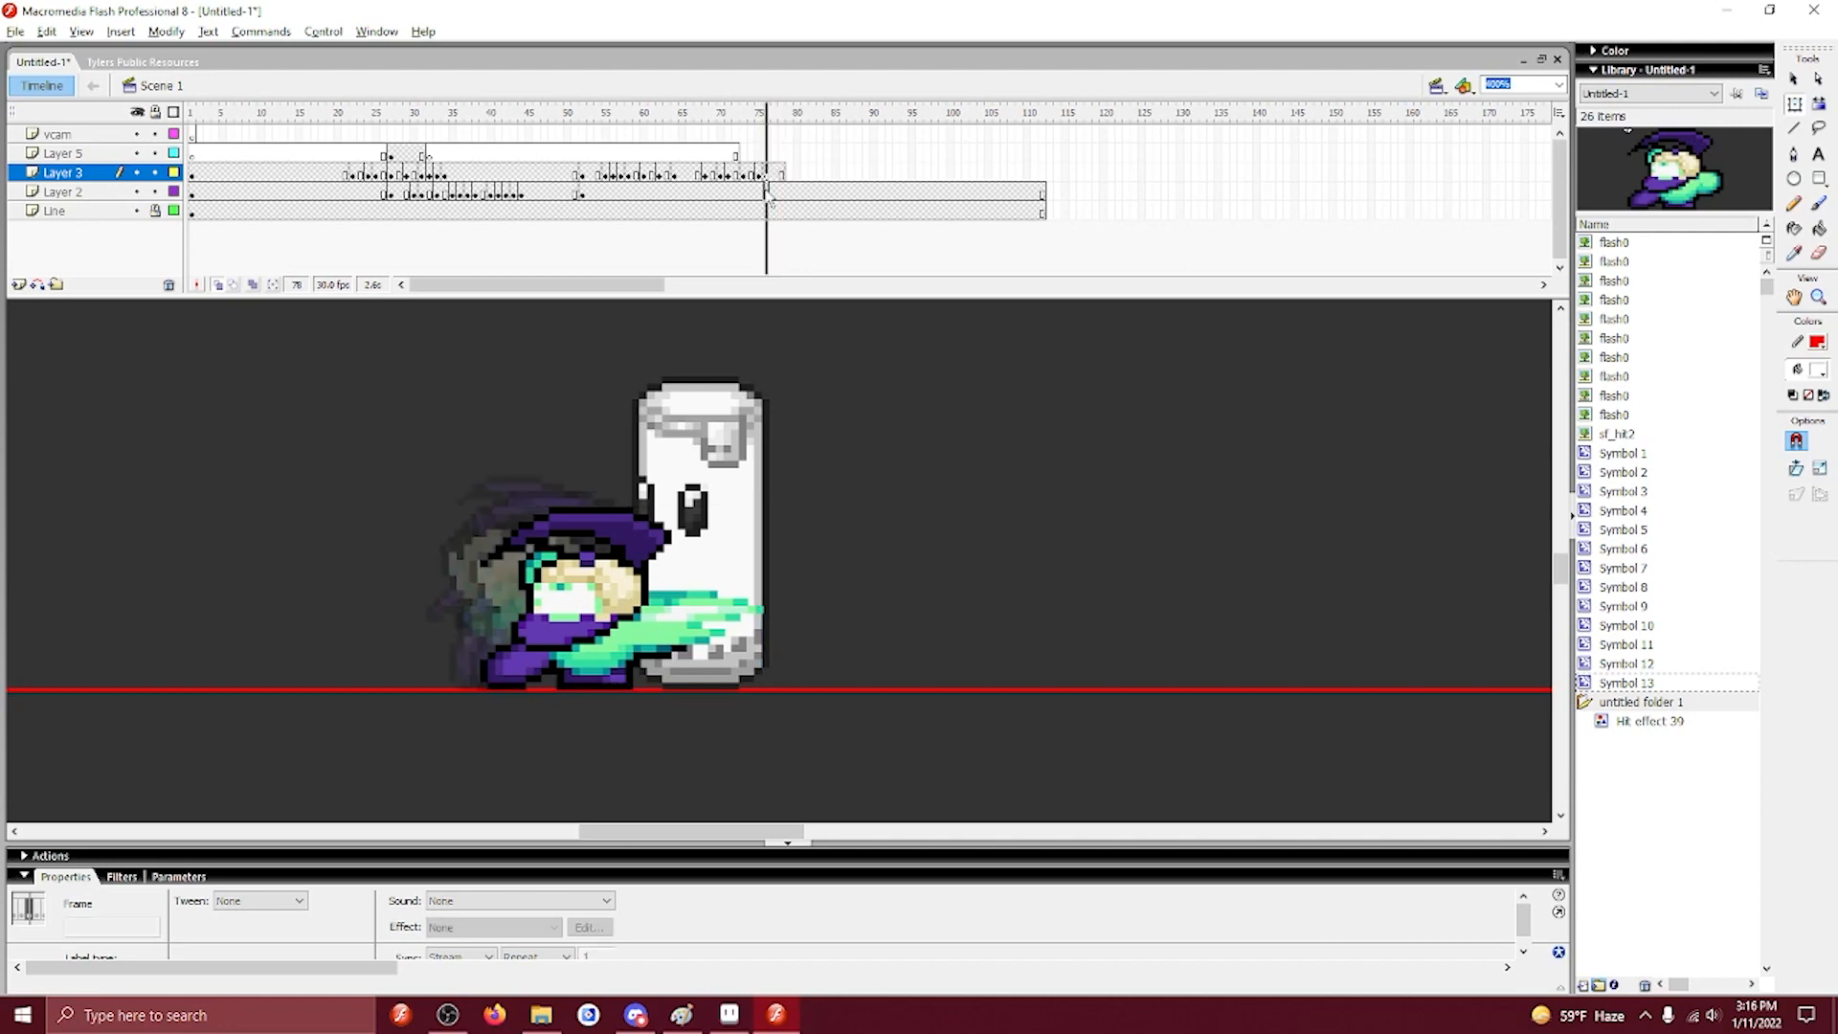
key("F7")
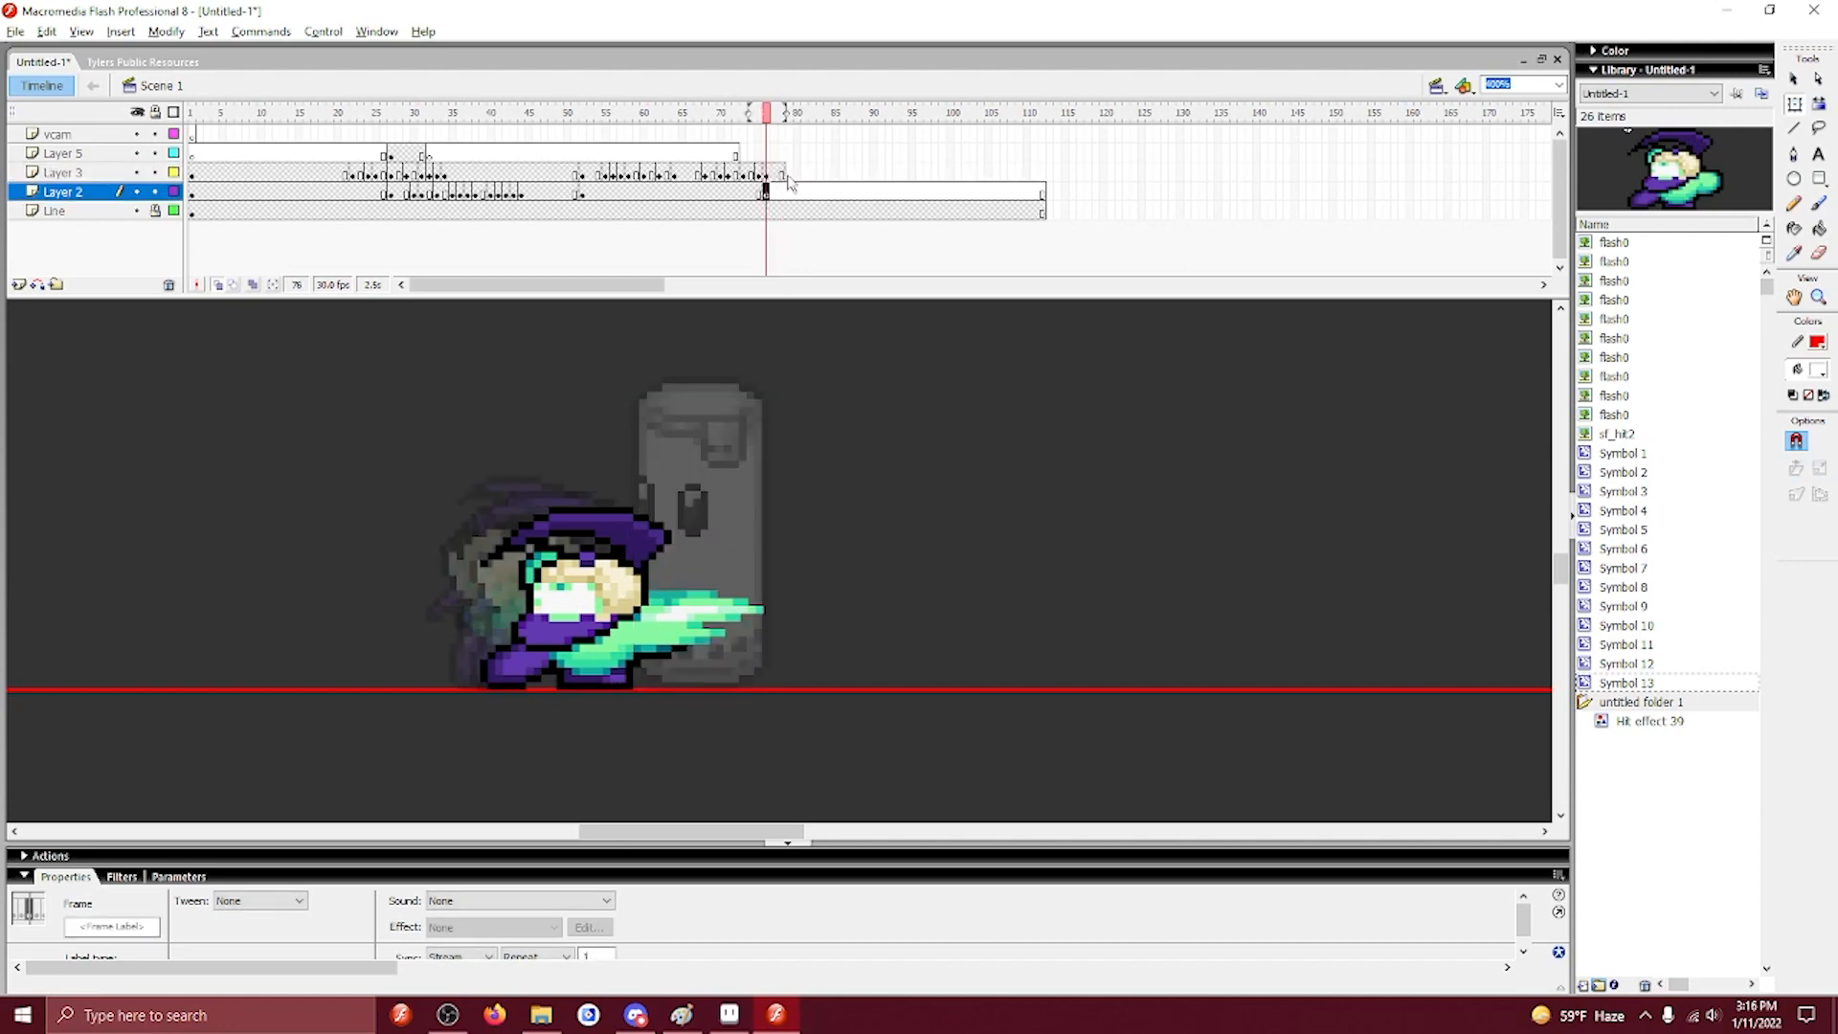
left_click(789, 174)
left_click(764, 194)
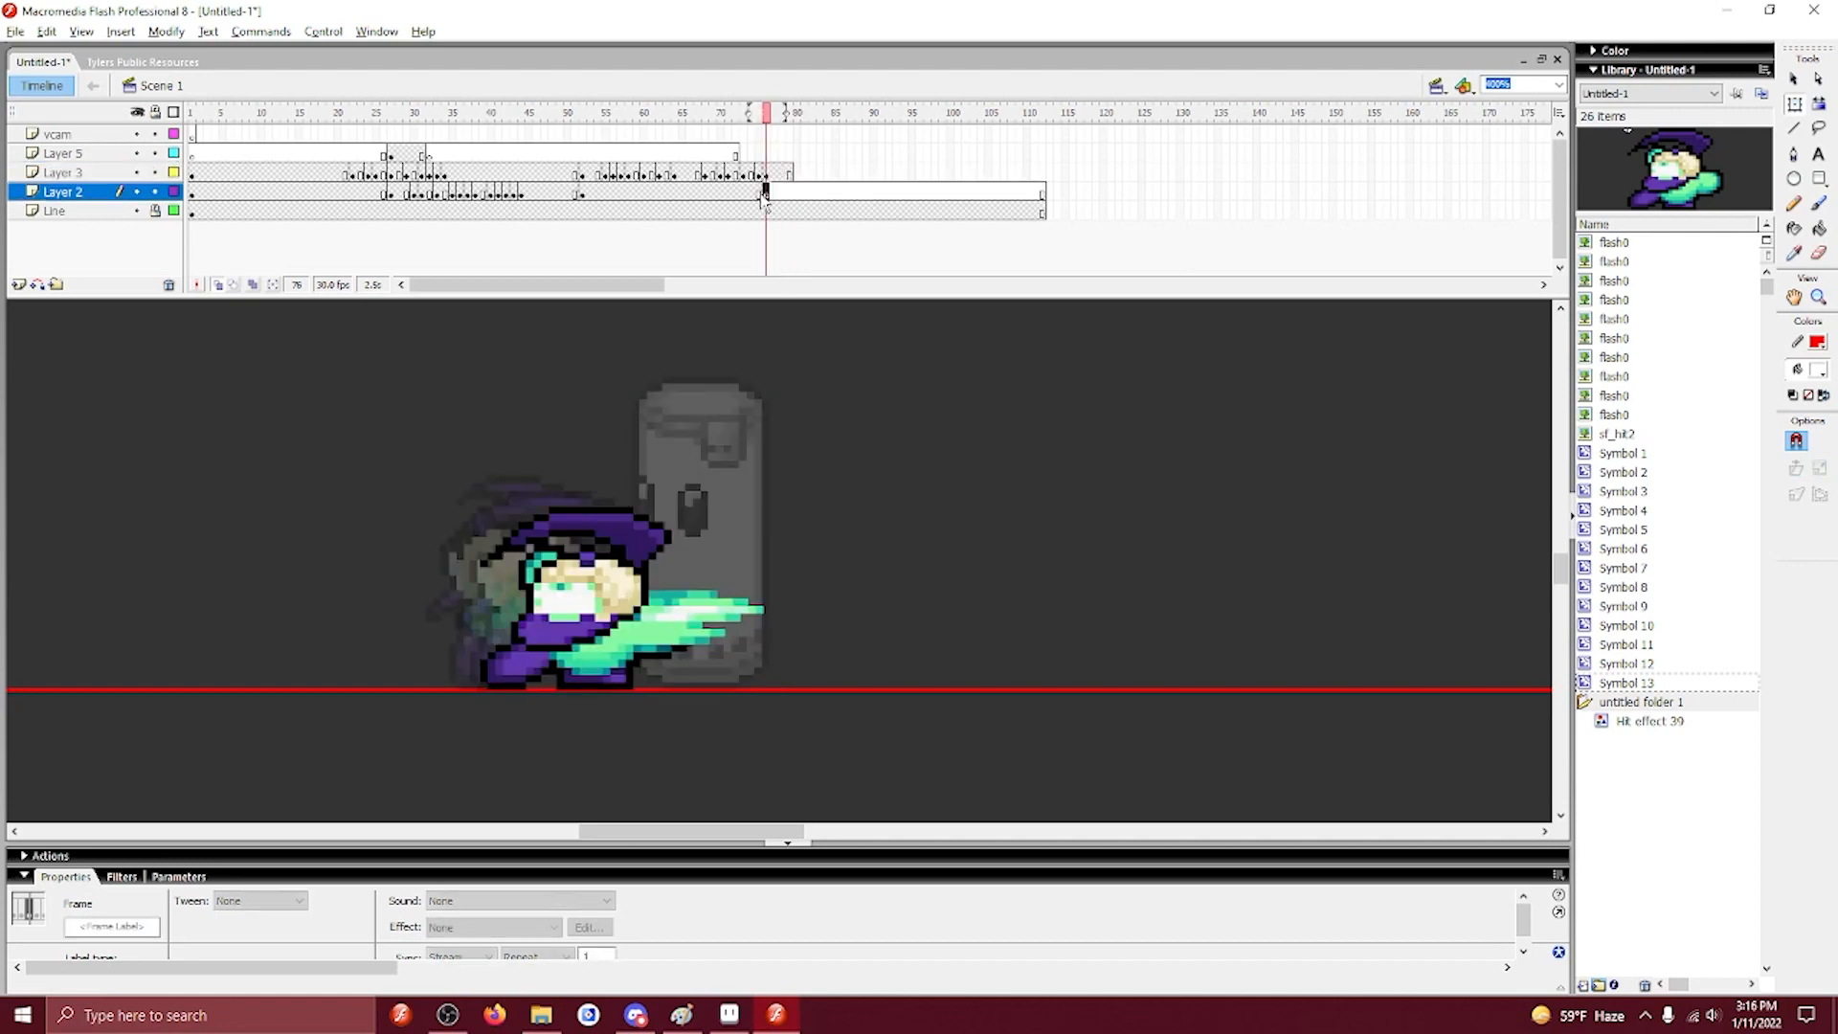
Copy the hit sandbag pose from frame 27 of Layer 2, paste it in place at frame 76 and nudge it right.
left_click(552, 193)
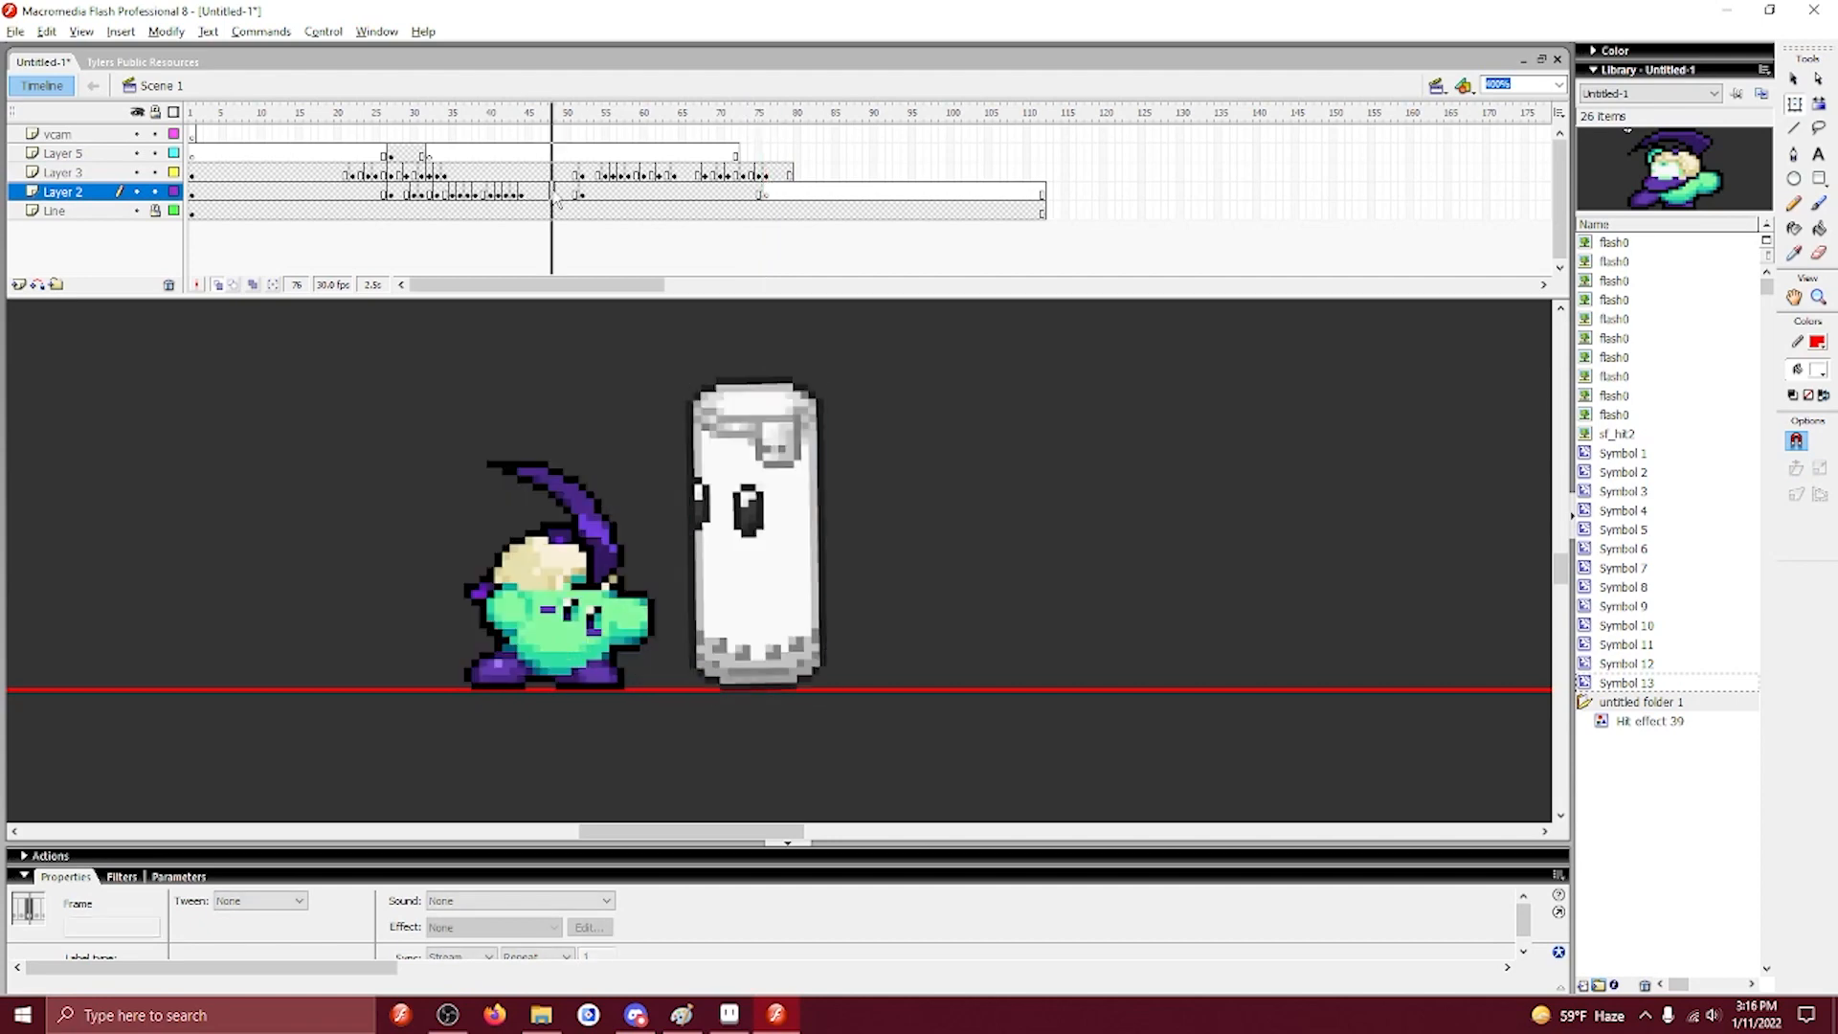
left_click(392, 194)
left_click(765, 194)
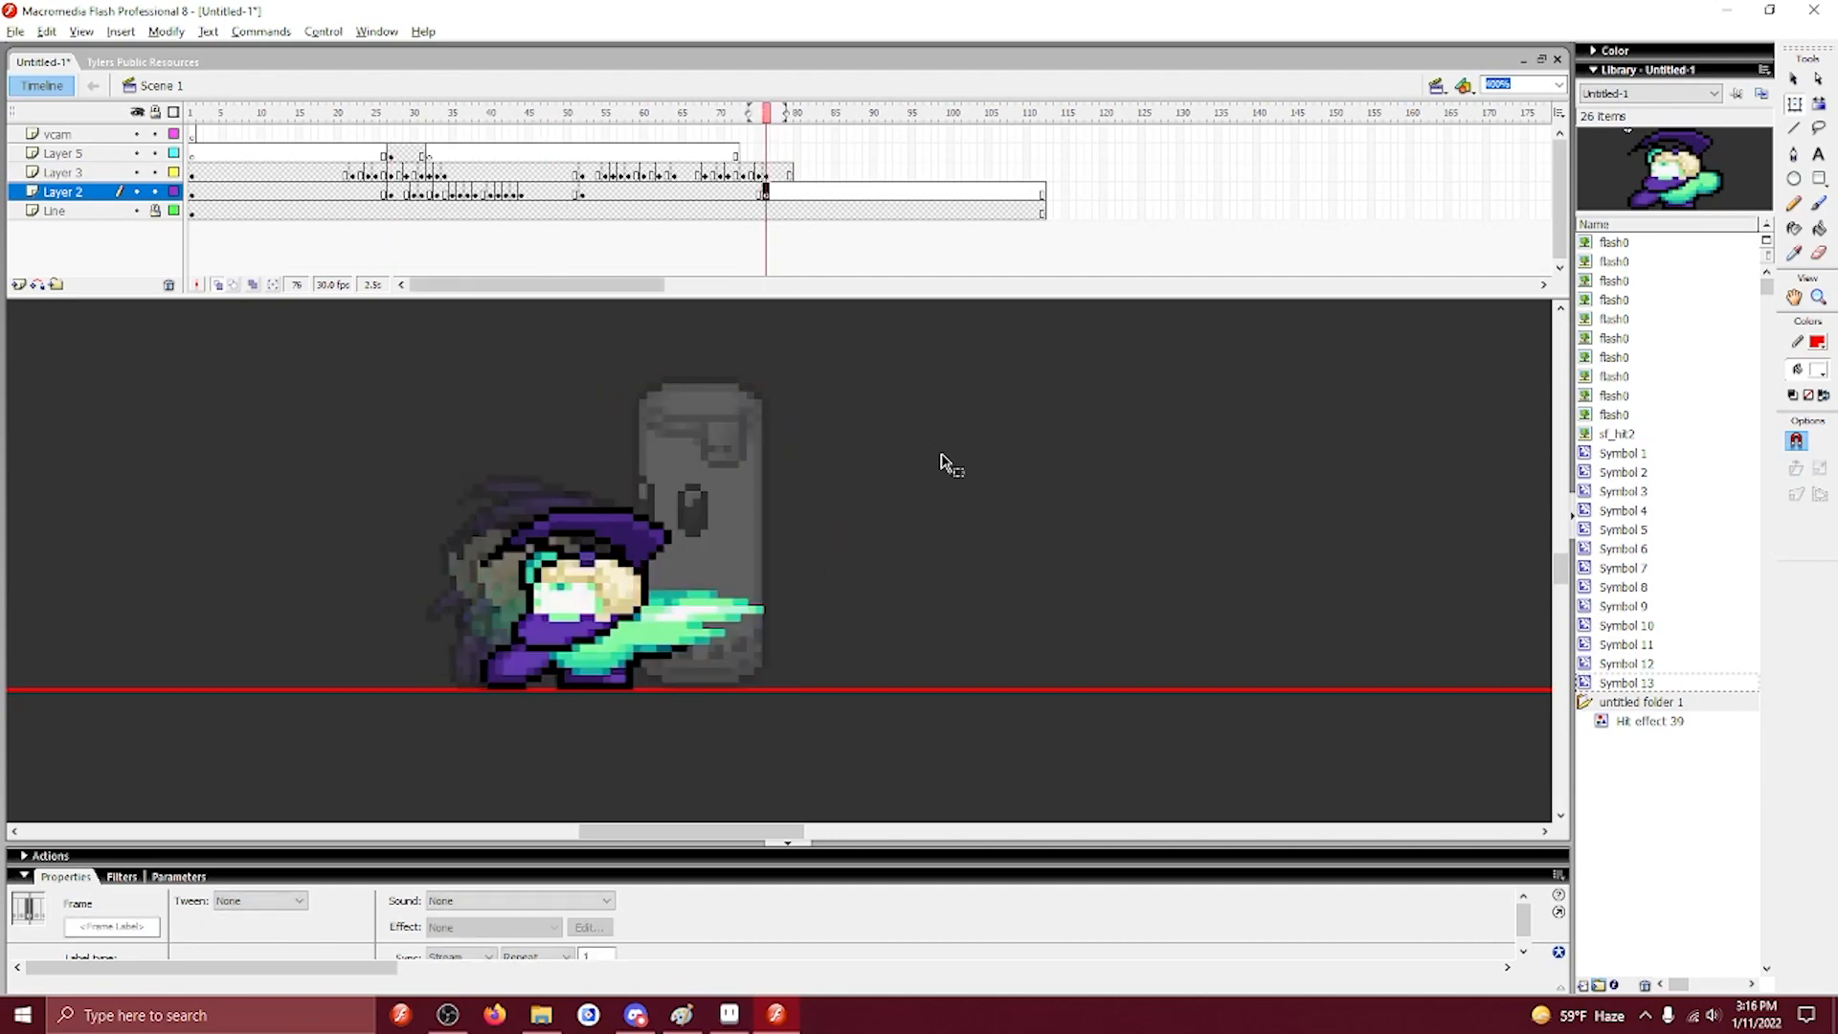
right_click(945, 460)
left_click(990, 530)
key("Right")
key("Right")
key("Right")
key("Right")
key("Right")
key("Right")
key("Right")
key("Right")
key("Right")
key("Right")
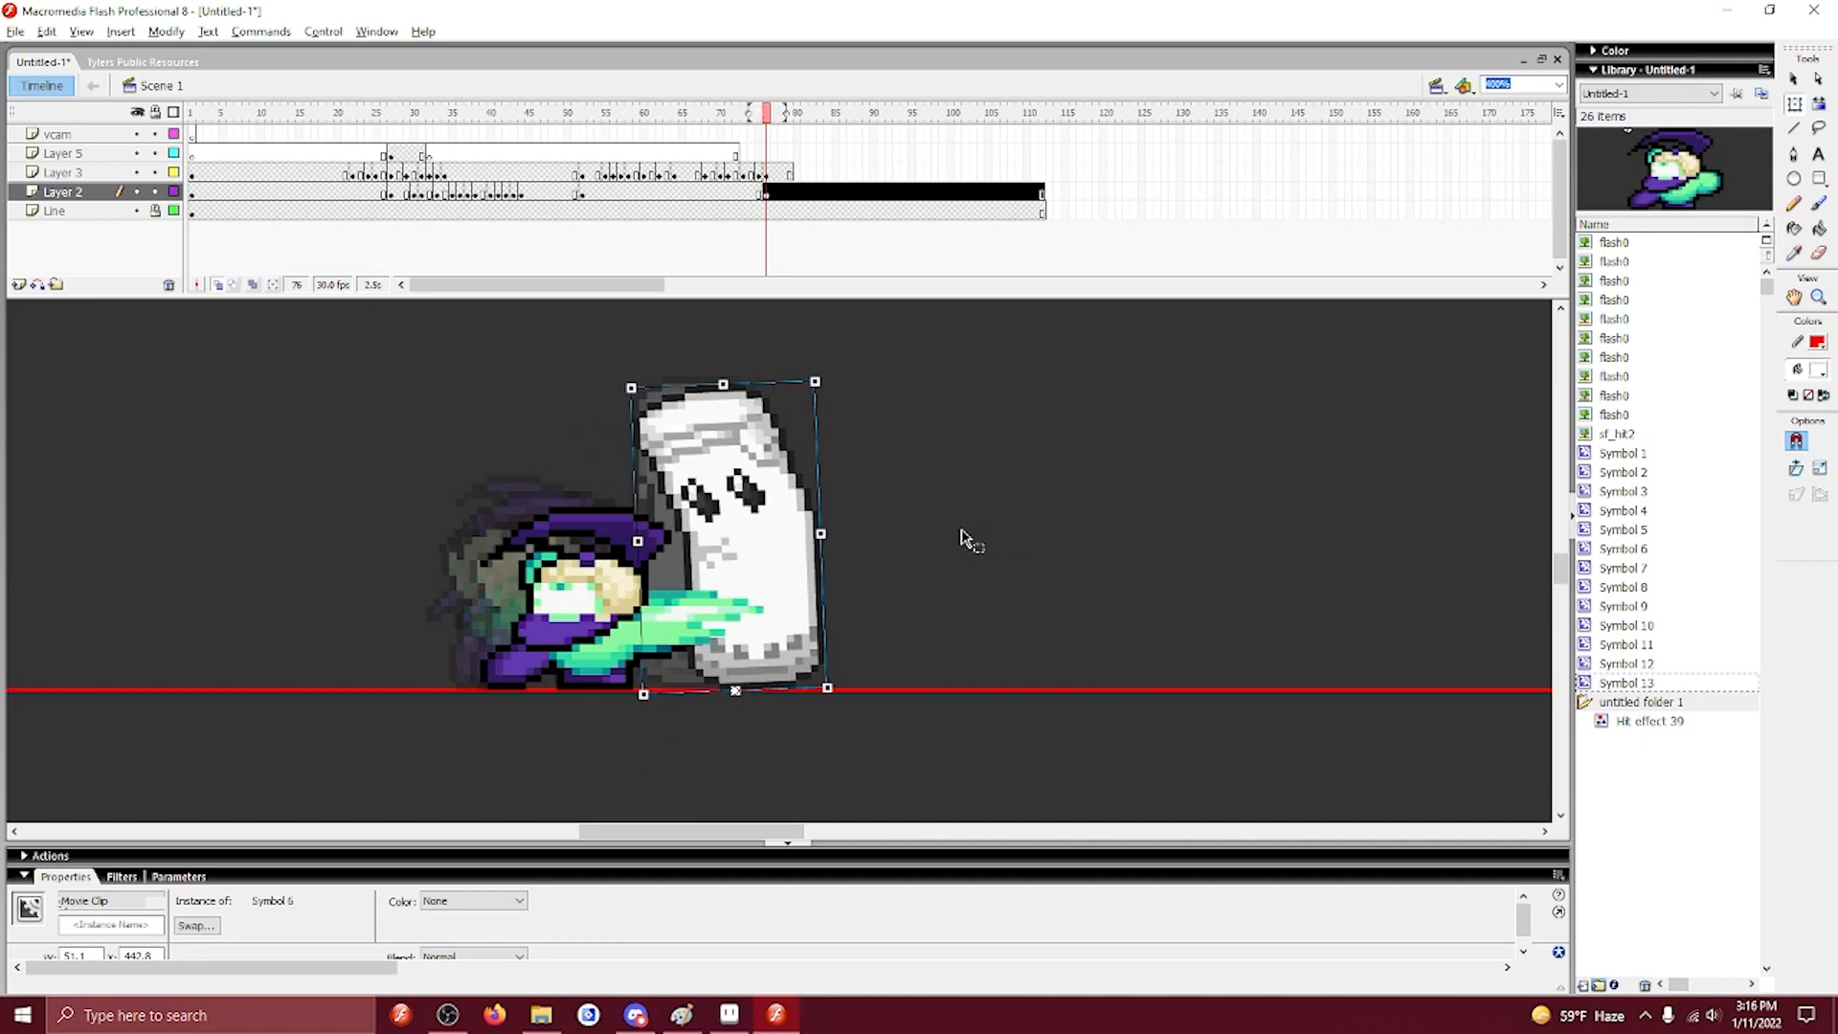
Keyframe the sandbag at frame 80 of Layer 2, tilt it slightly clockwise and shift it right, away from the slash.
left_click(796, 193)
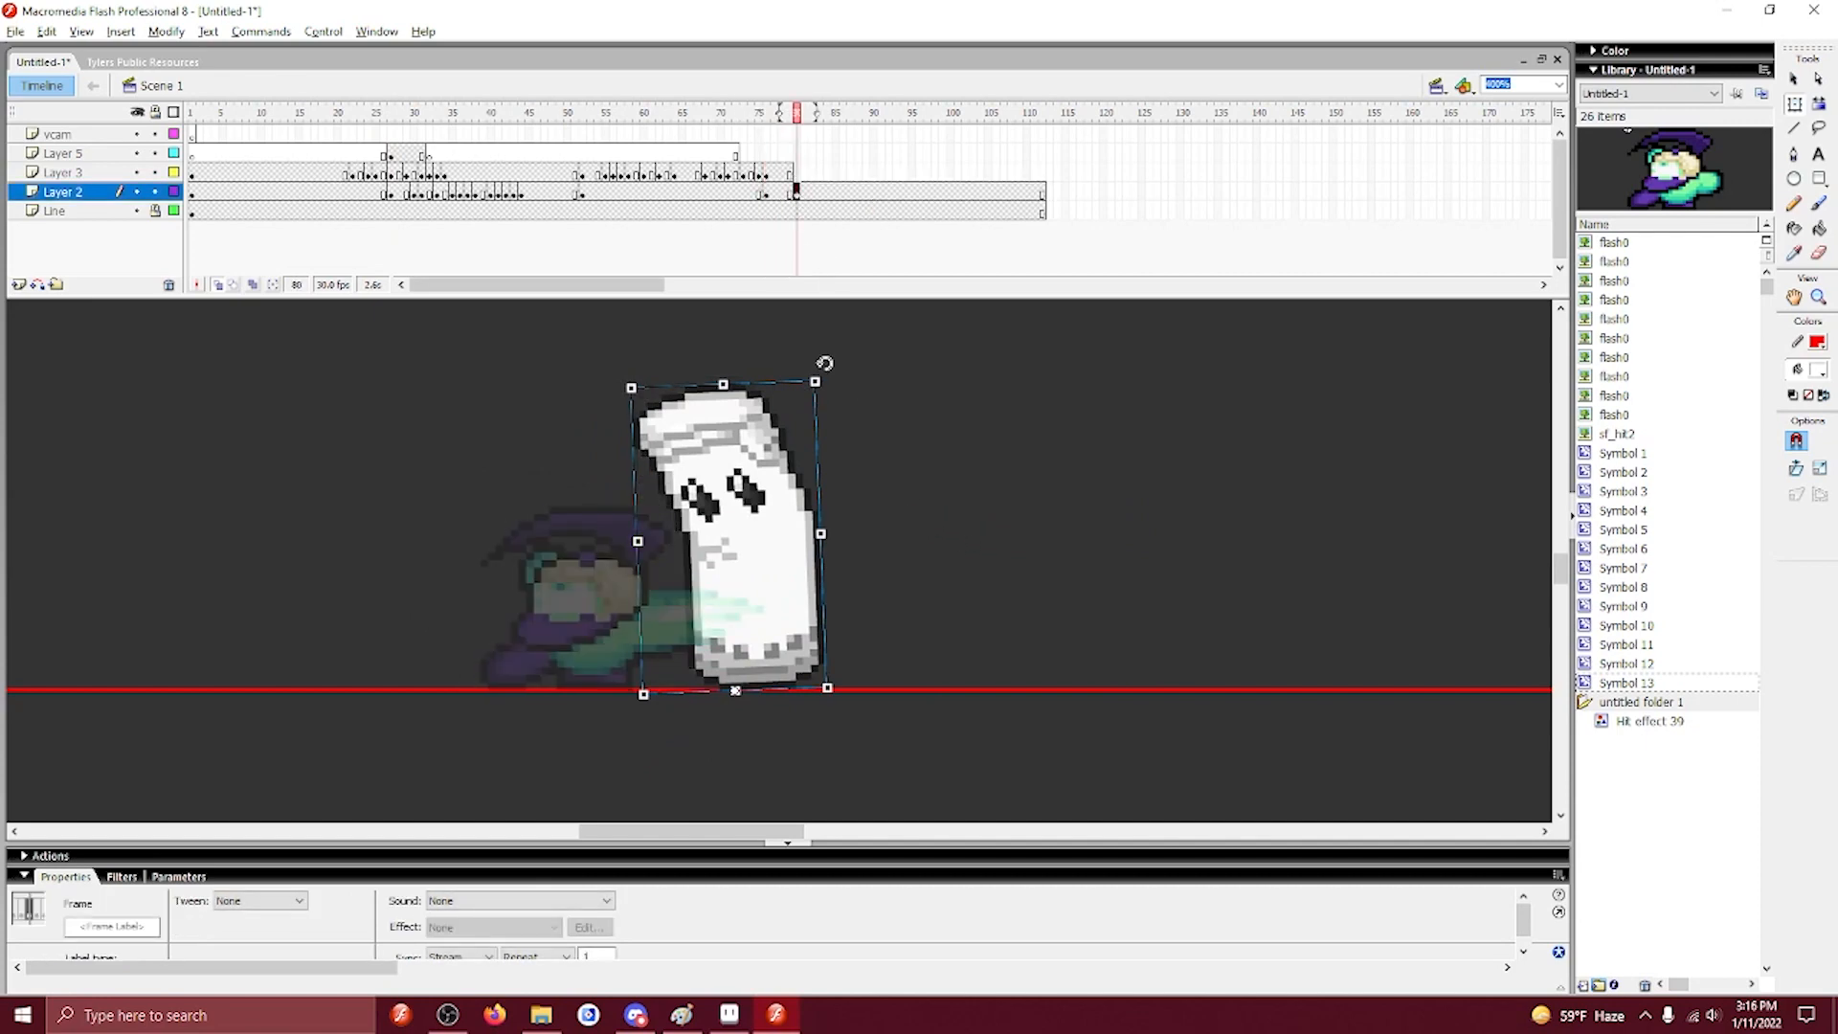
left_click_drag(825, 362, 849, 357)
key("Right")
key("Right")
key("Right")
key("Right")
key("Right")
key("Right")
key("Right")
key("Right")
key("Right")
key("Right")
key("Right")
key("Right")
key("Right")
key("Right")
key("Right")
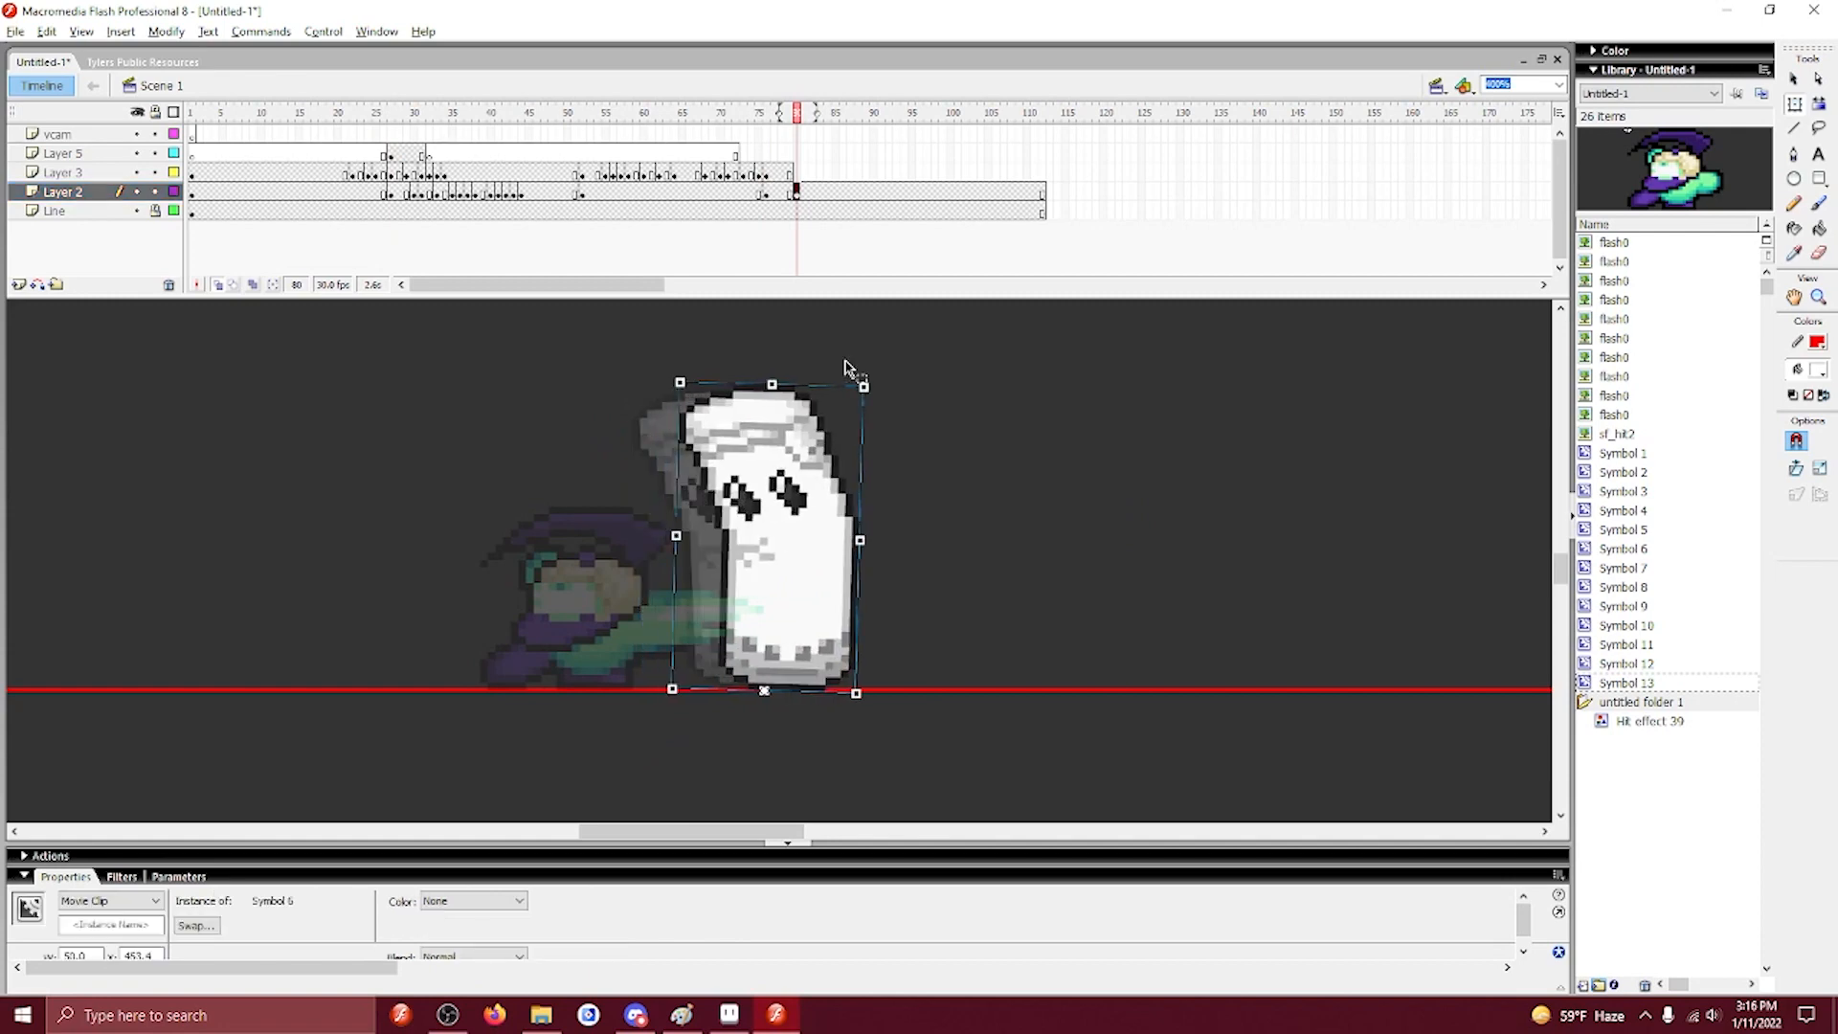
key("Right")
key("Right")
key("Right")
key("Right")
key("Right")
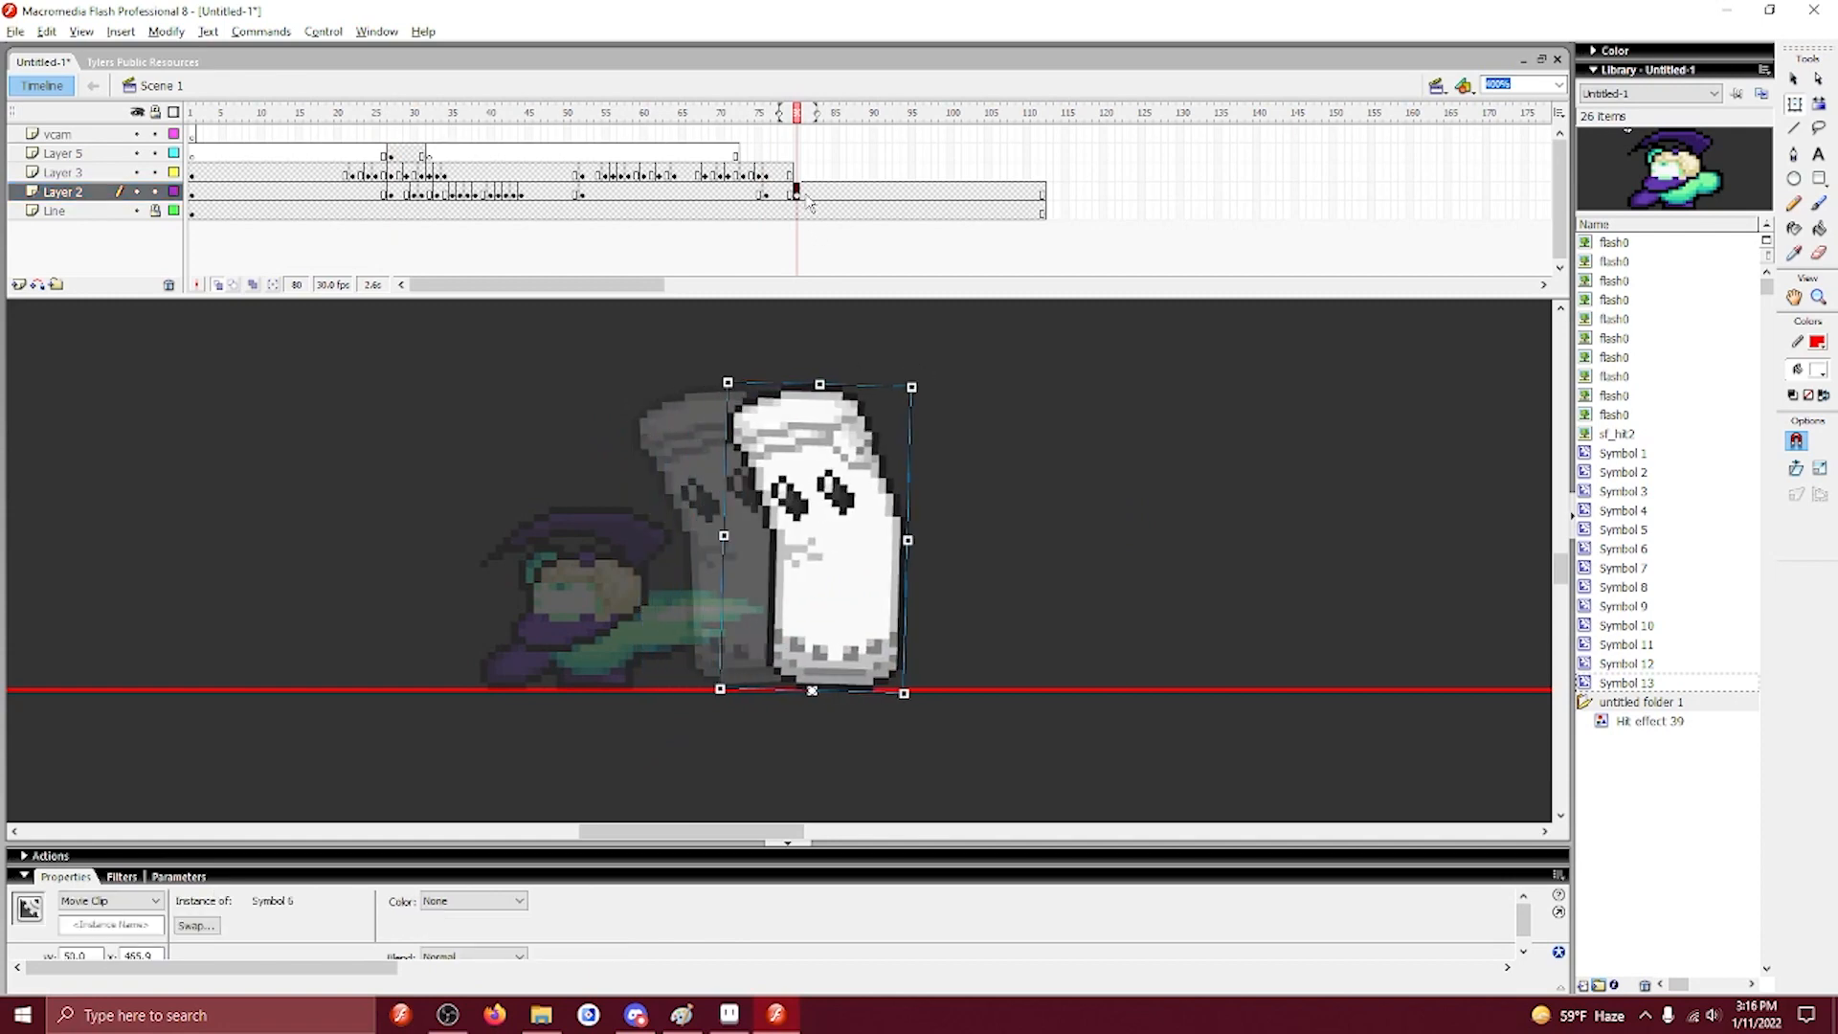
Add a keyframe at frame 81 of Layer 2, push the sandbag further right and tilt it more clockwise.
key("F6")
key("Right")
key("Right")
key("Right")
key("Right")
key("Right")
key("Right")
key("Right")
key("Right")
key("Right")
key("Right")
key("Right")
key("Right")
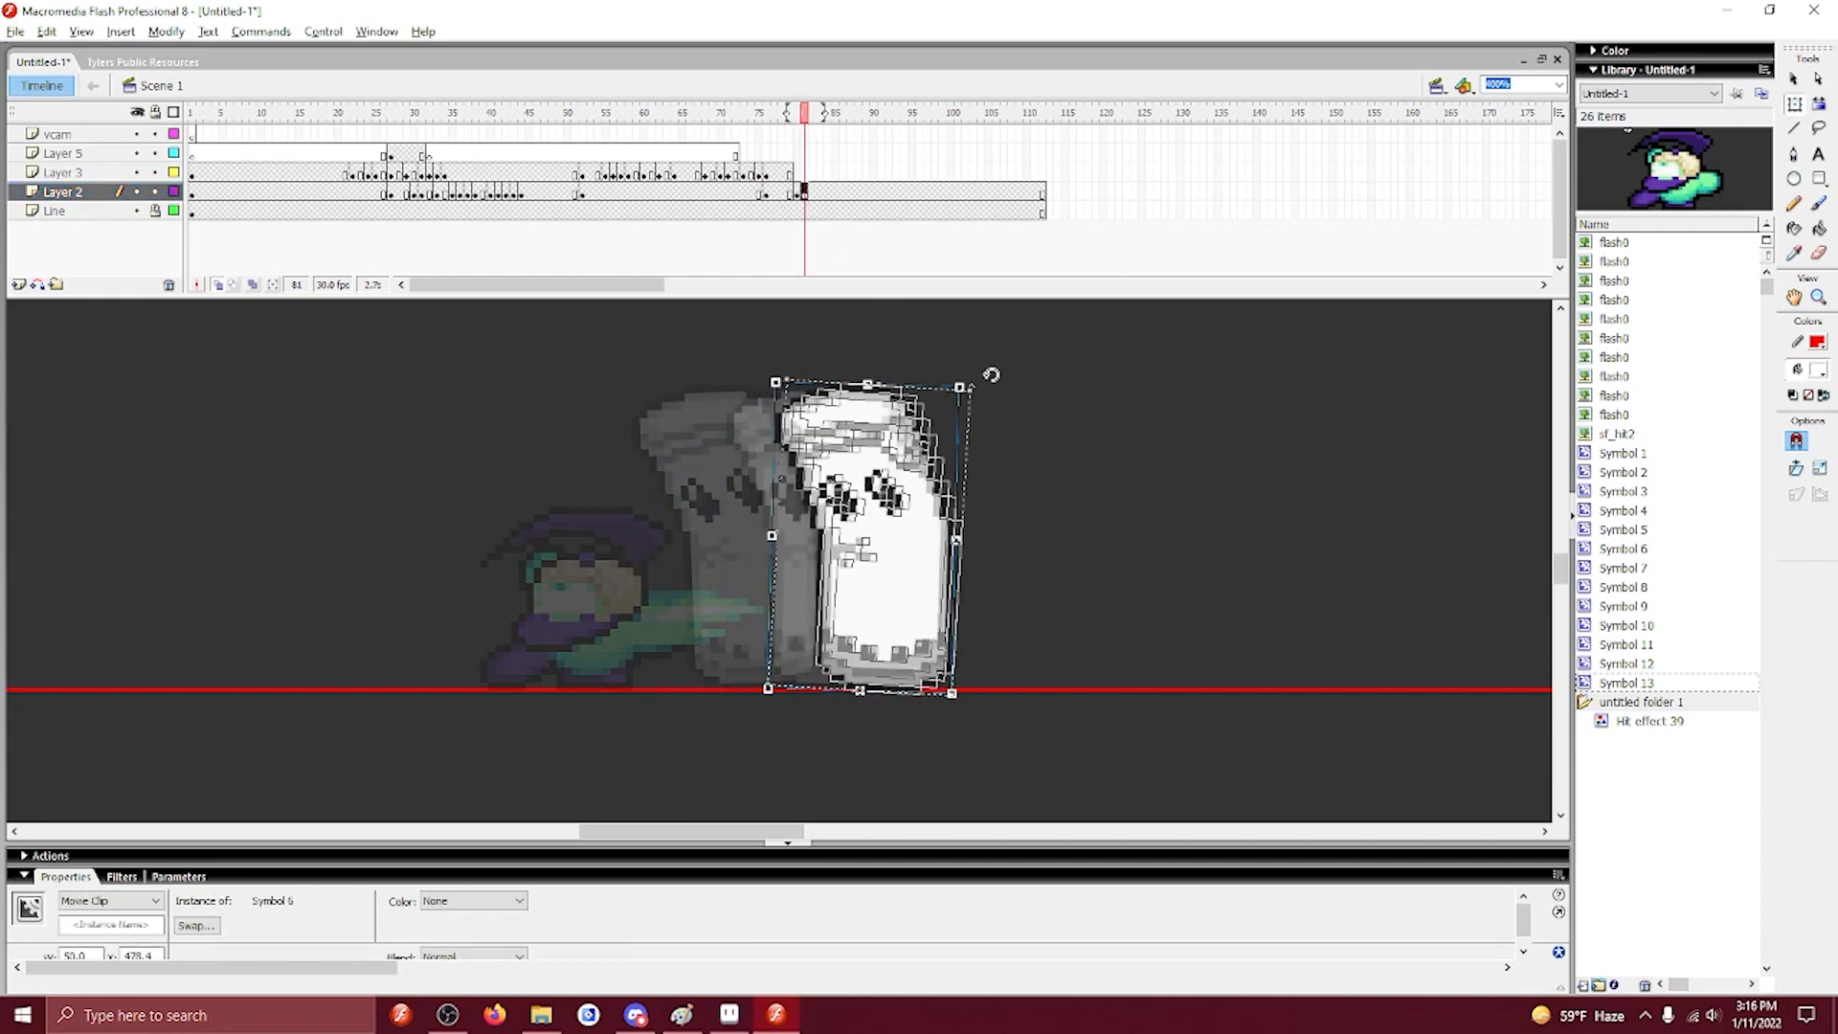
key("Right")
key("Right")
key("Right")
key("Right")
key("Right")
key("Right")
key("Right")
key("Right")
left_click_drag(991, 374, 1047, 379)
Add consecutive keyframes from frame 82 of Layer 2, sliding the sandbag right by smaller amounts so the recoil slows down.
key("F6")
key("Right")
key("Right")
key("Right")
key("Right")
key("Right")
key("F6")
key("F6")
key("Right")
key("Right")
Add keyframes for the sandbag's settling motion between frames 86 and 92 of Layer 2 and play back the hit.
left_click(844, 193)
key("F6")
key("Right")
key("Right")
left_click(860, 193)
left_click(867, 192)
key("F6")
left_click(889, 192)
key("F6")
left_click(753, 192)
key("Return")
Keyframe Layer 2 at frame 95 and replace the hit pose with the normal sandbag from frame 21, positioned over the recoiled sandbag.
left_click(911, 192)
key("F6")
left_click(345, 193)
key("ctrl+c")
left_click(911, 193)
key("Delete")
key("ctrl+v")
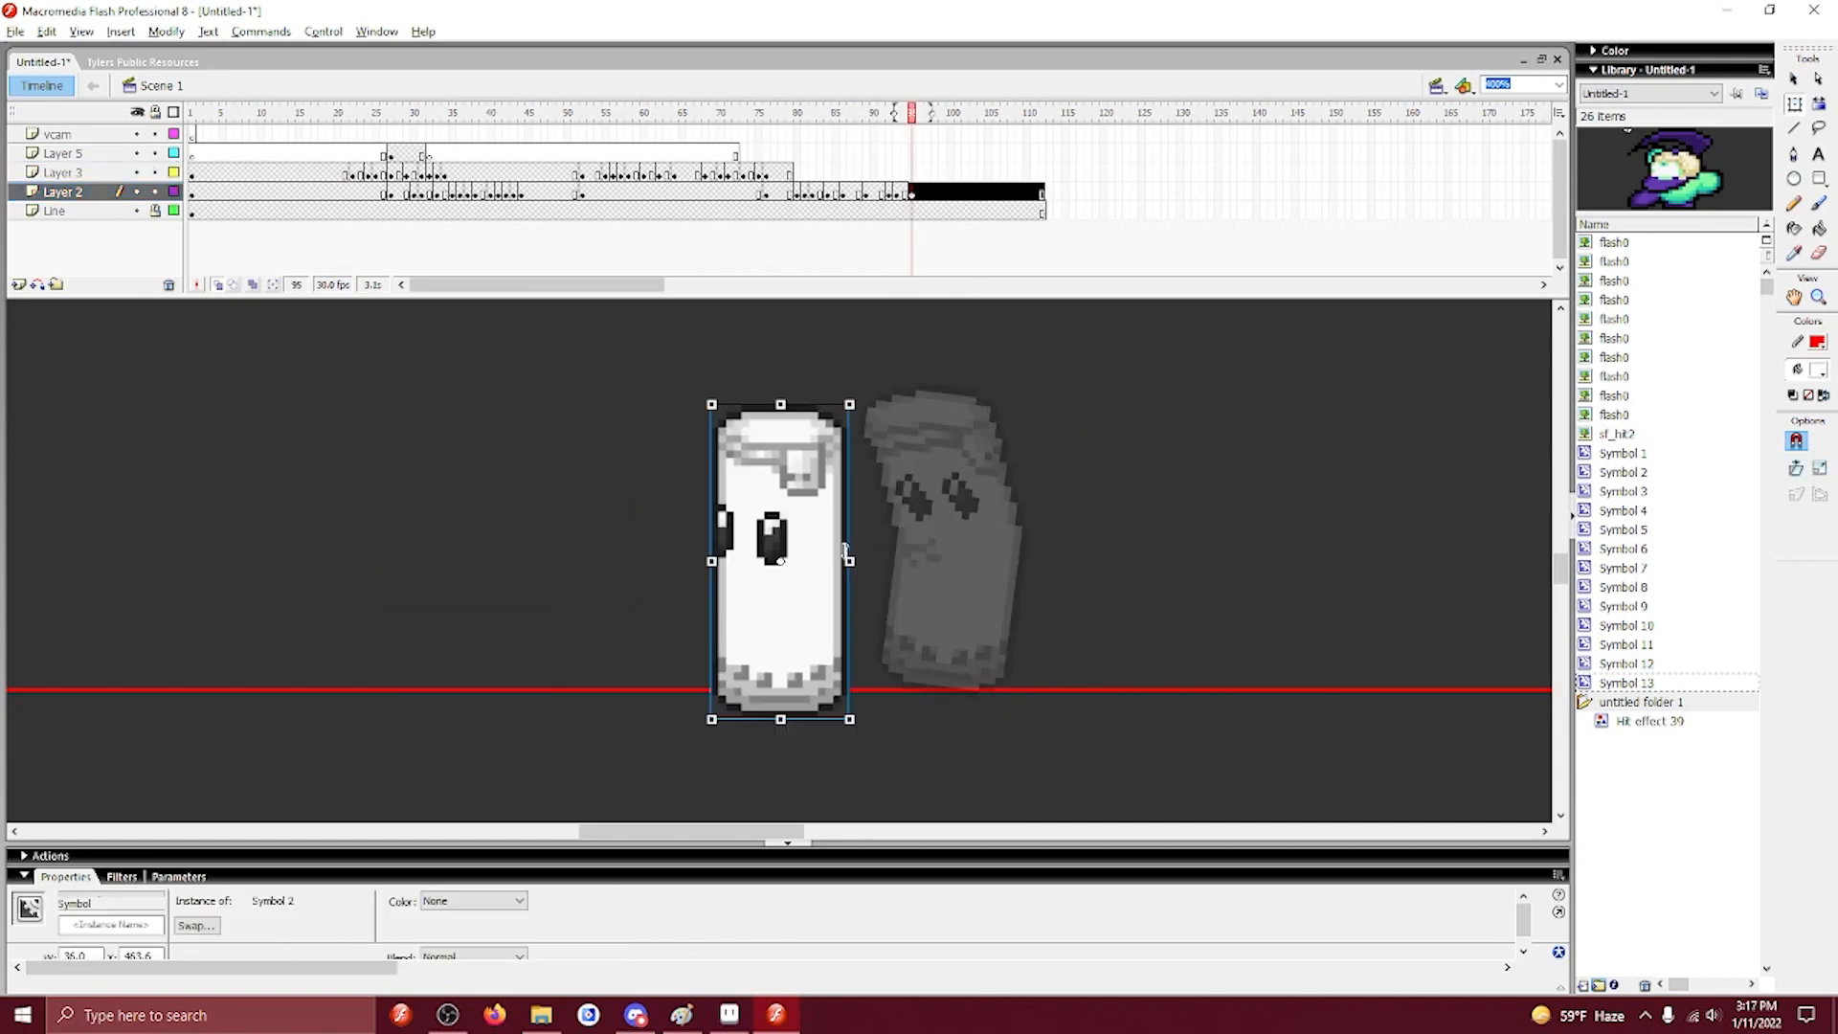
left_click_drag(791, 536, 936, 509)
Nudge the normal sandbag left, add a keyframe at frame 96 and rotate the sandbag upright there.
key("Left")
key("Left")
key("Left")
key("F6")
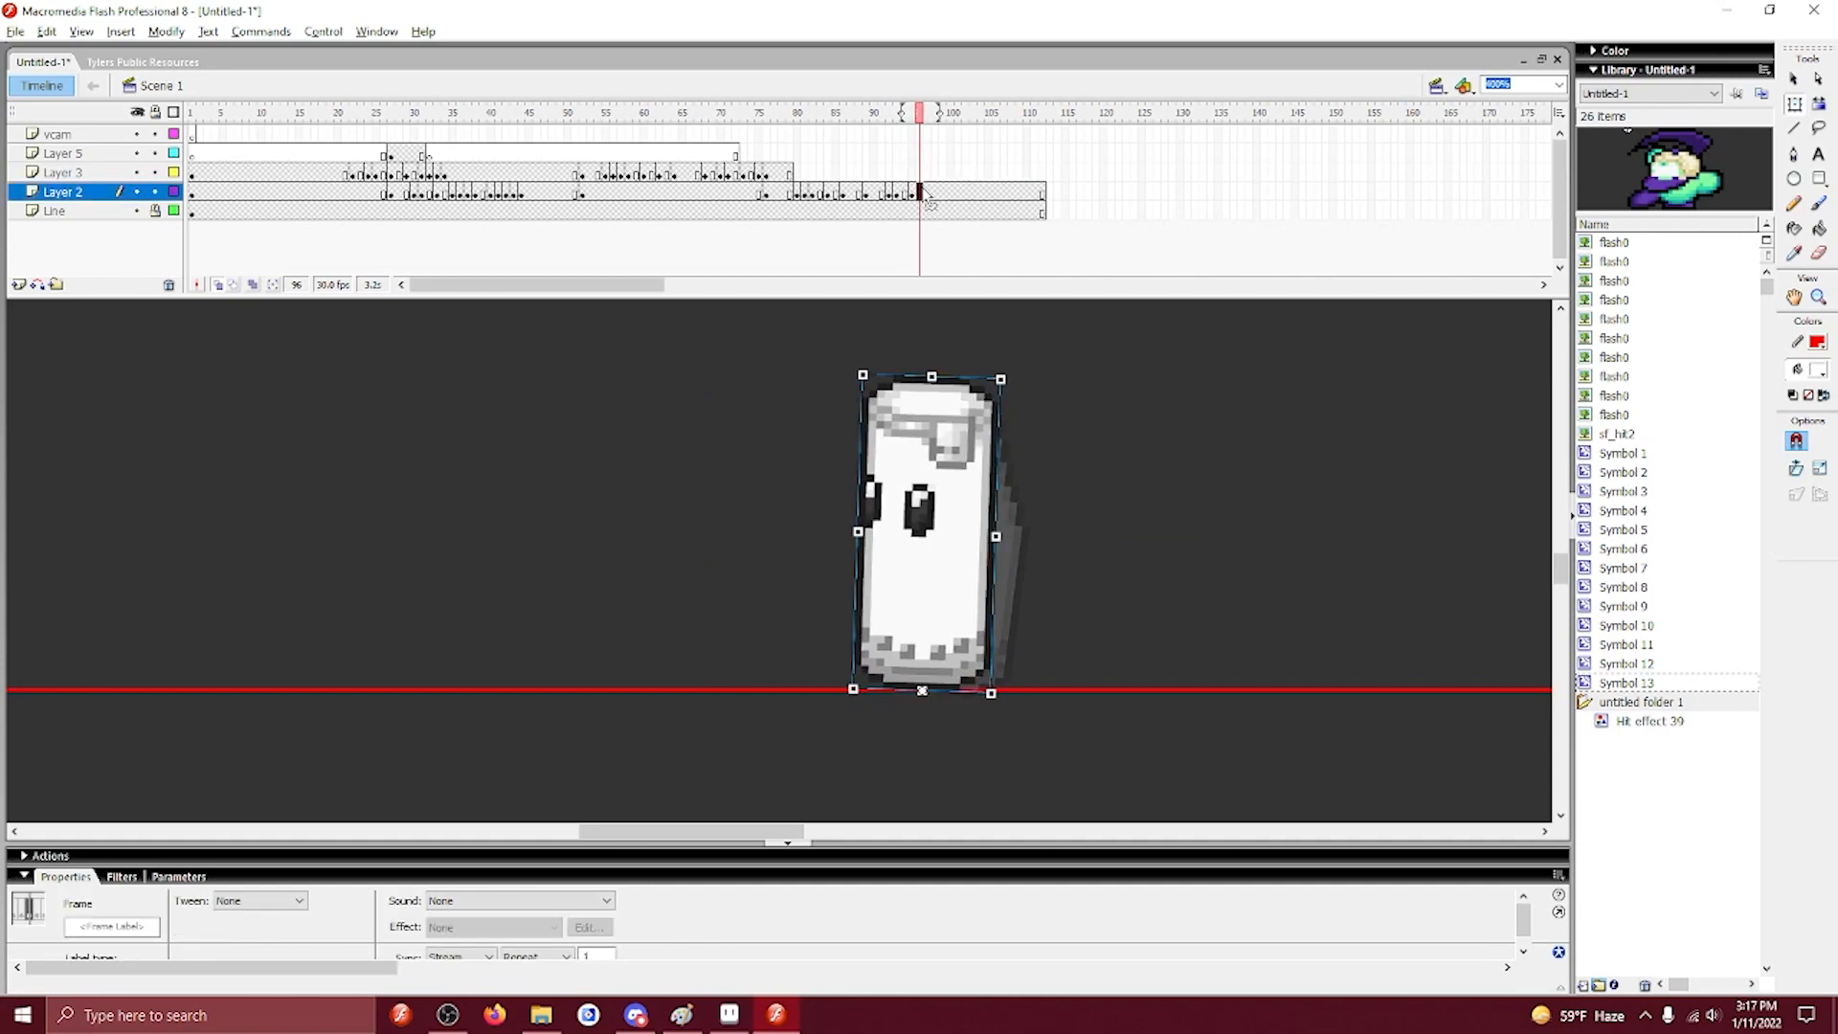
key("comma")
key("period")
left_click_drag(1015, 369, 1006, 341)
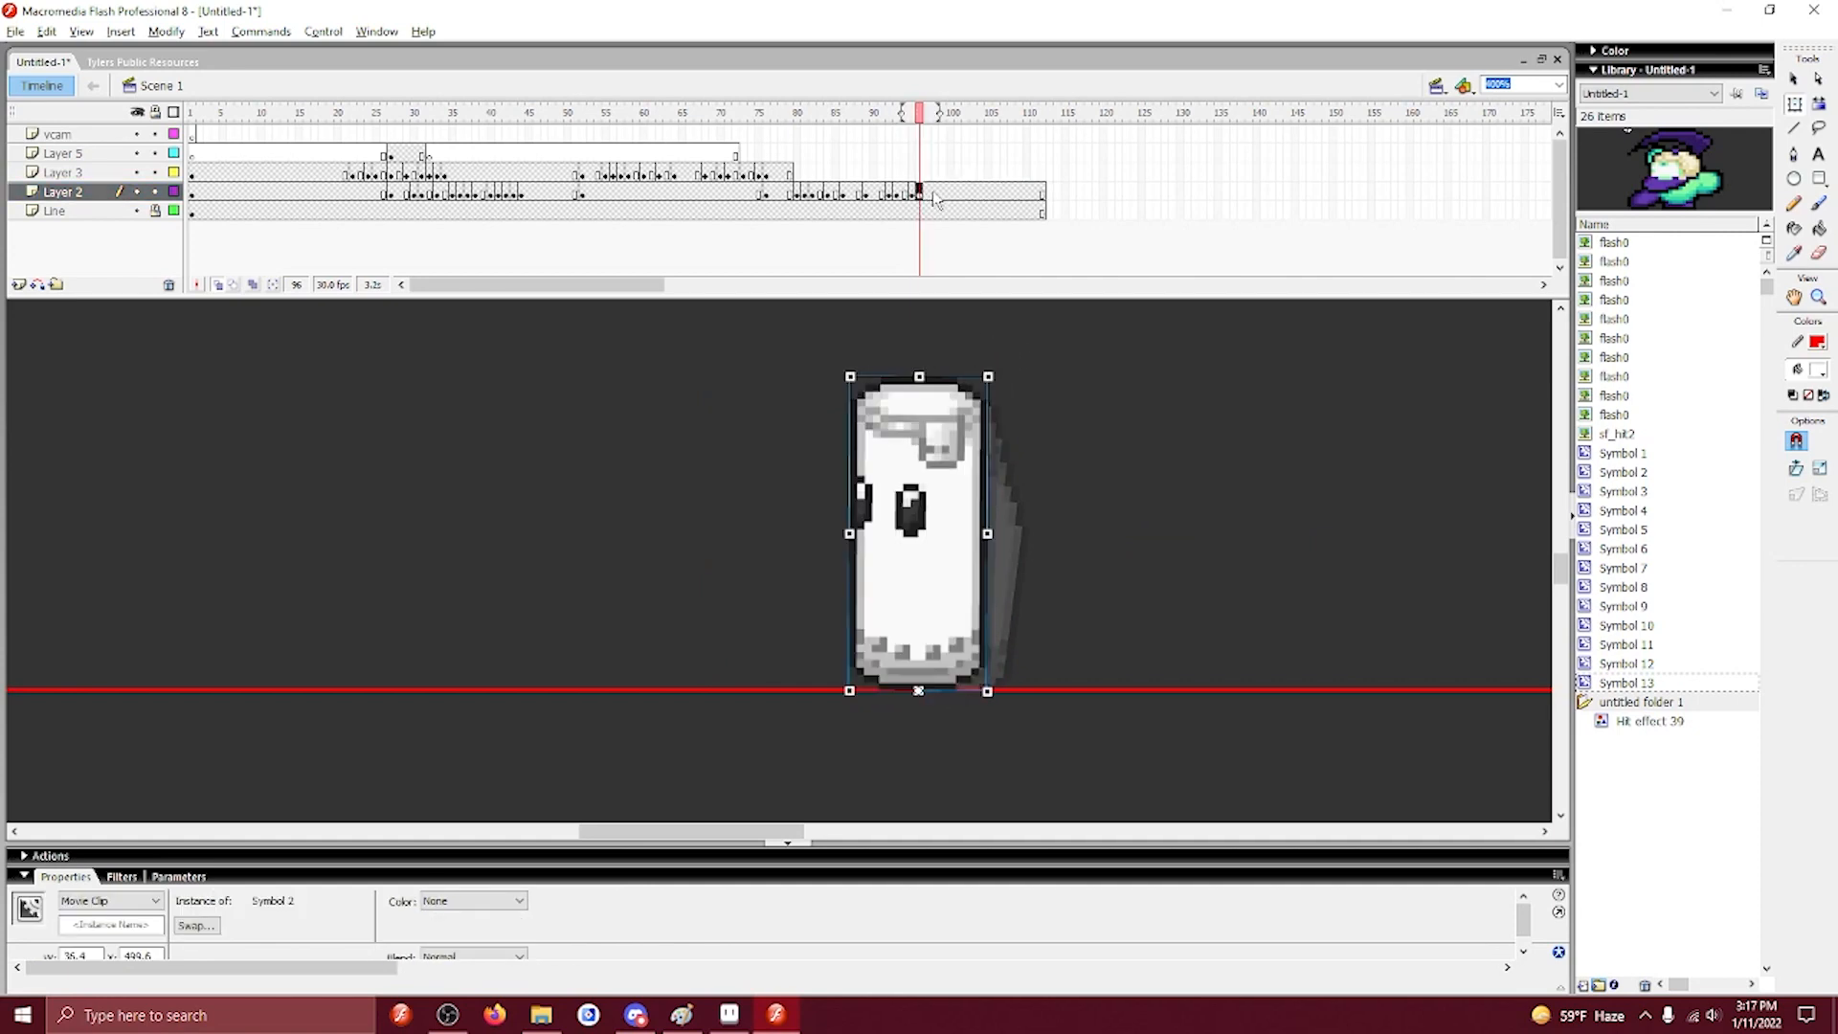
Add consecutive keyframes after frame 96 of Layer 2, nudging the upright sandbag slightly left on each one.
key("F6")
key("Left")
key("F6")
key("Left")
key("F6")
key("Left")
key("F6")
key("Left")
key("F6")
key("Left")
key("F6")
Play back the lunging slash and the sandbag's recoil and recovery several times.
left_click(707, 178)
key("Return")
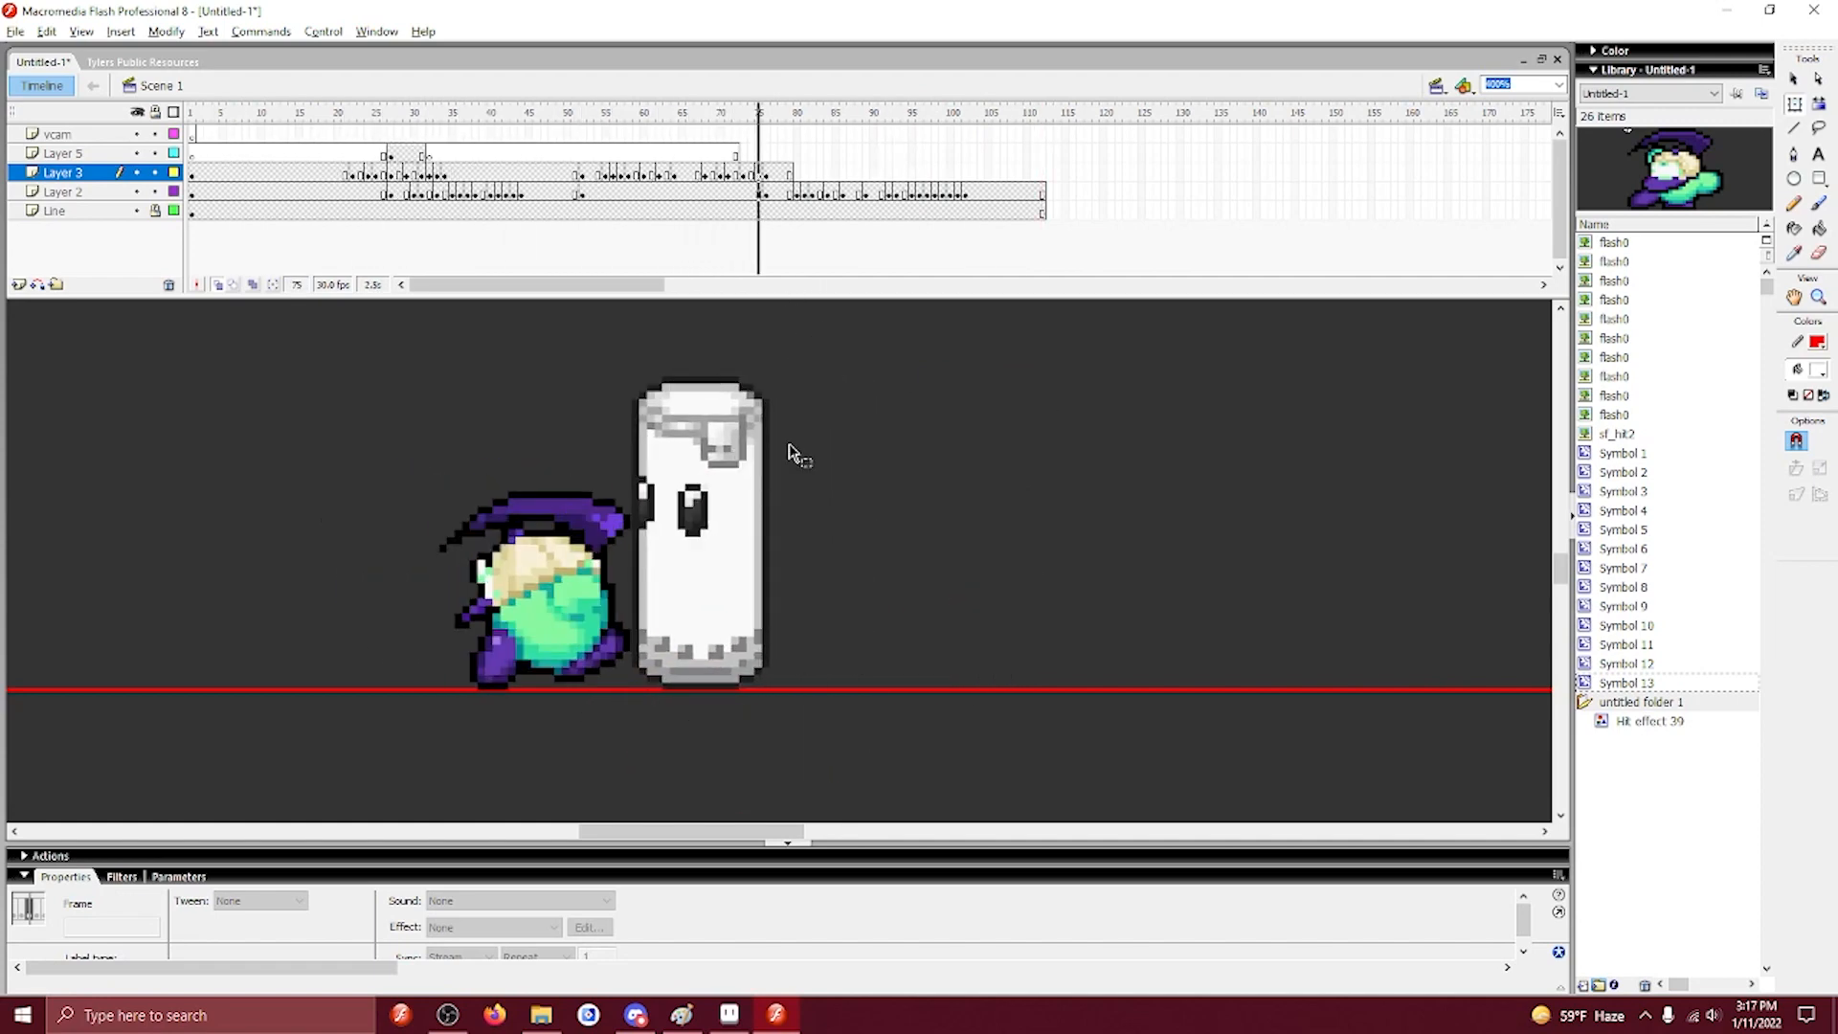
key("Return")
left_click(613, 632)
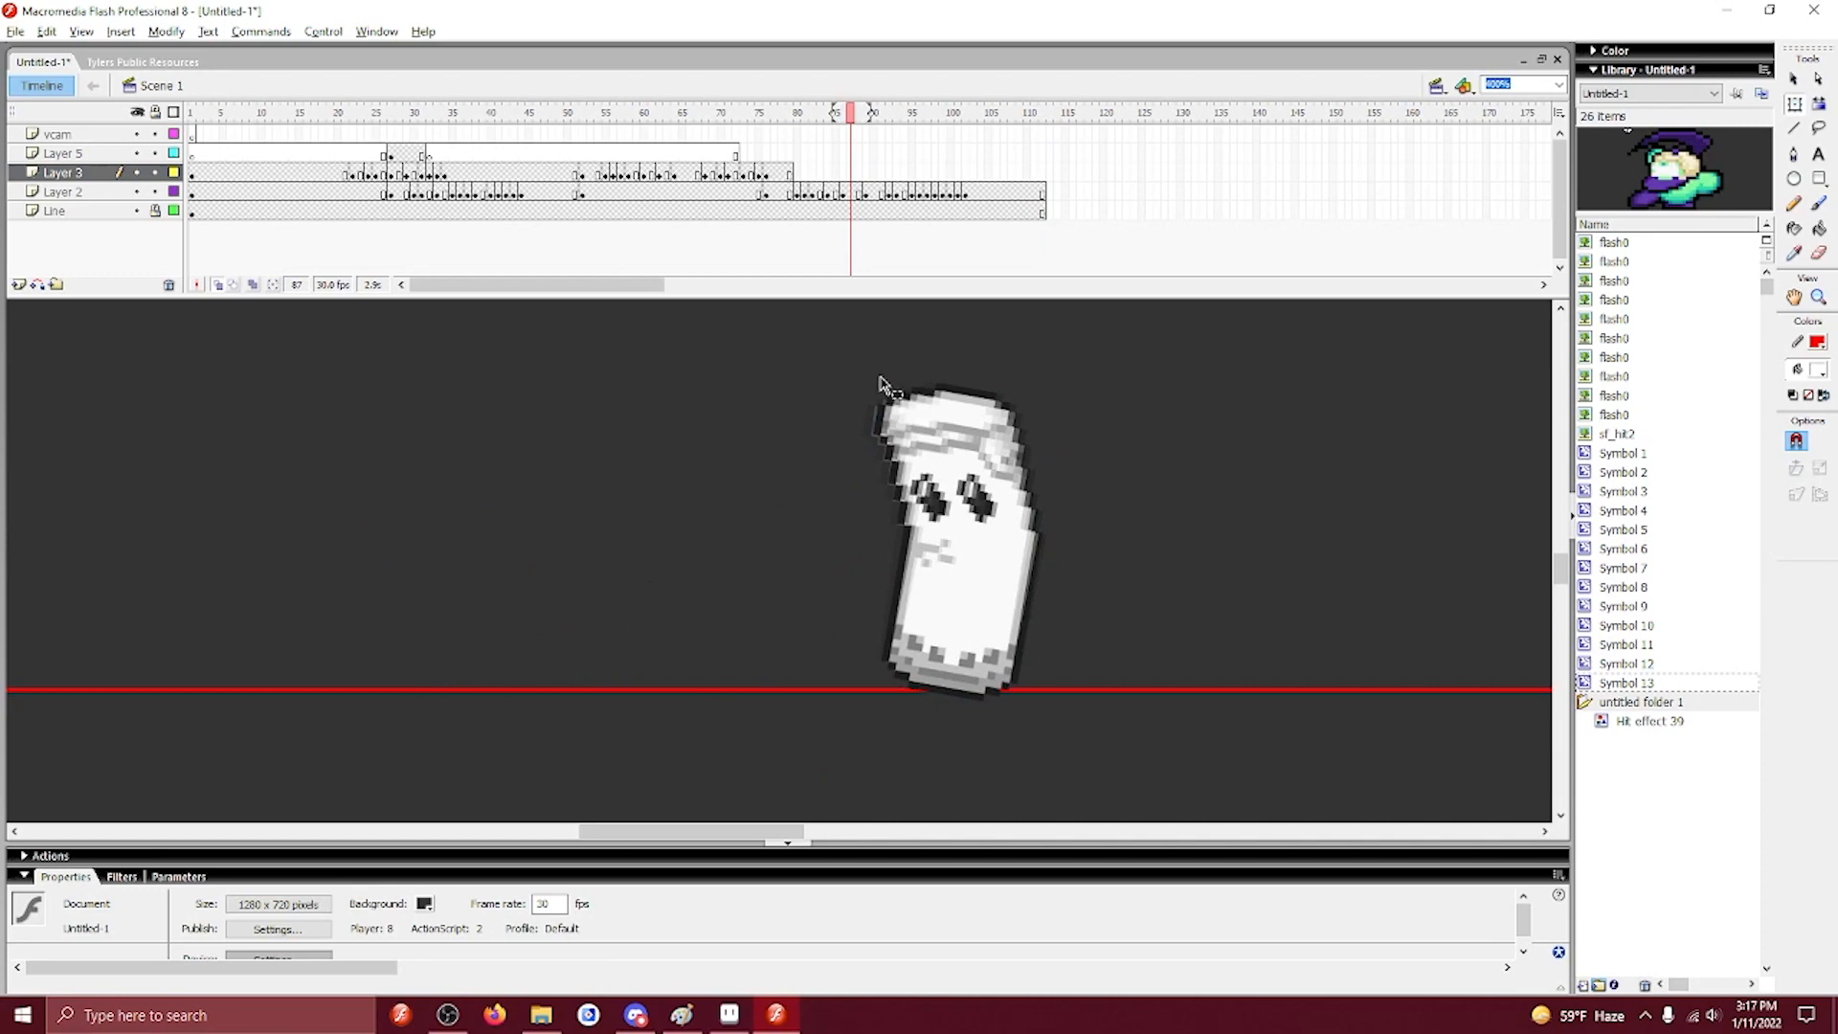
left_click(759, 194)
key("Return")
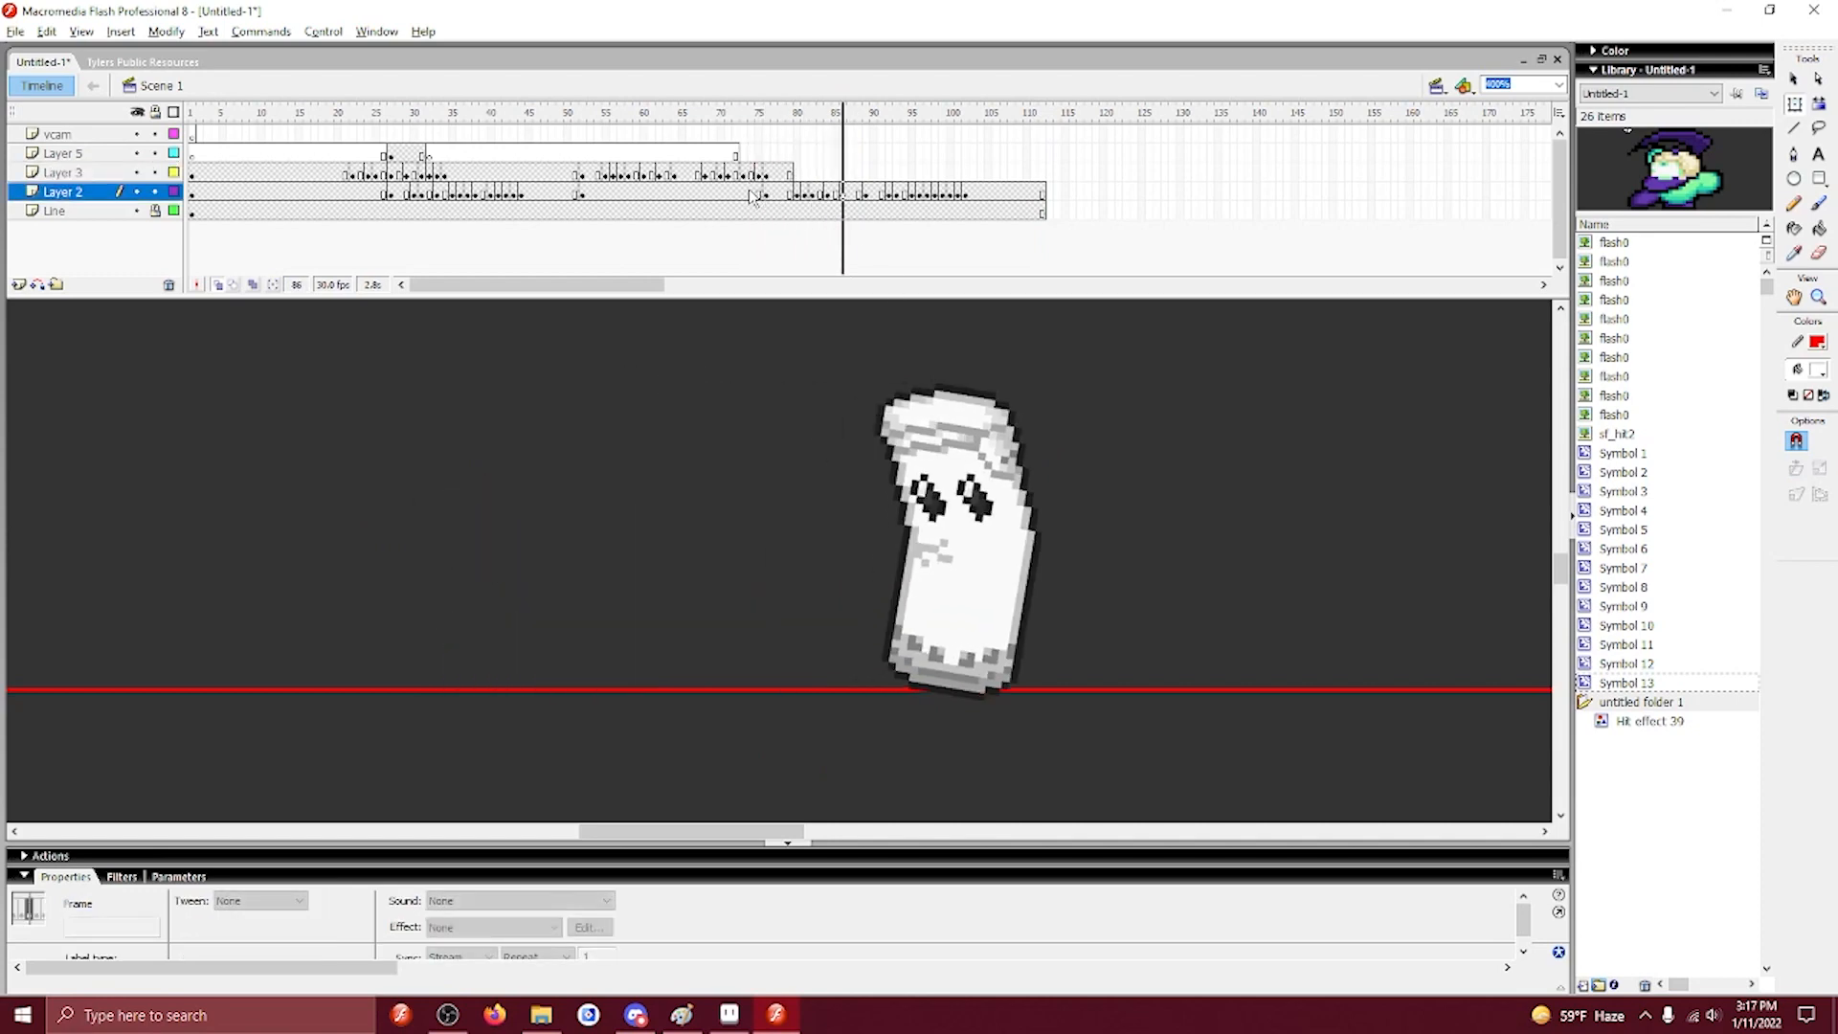
Replay the second slash from several starting frames and examine the character's lunge at frame 77 of Layer 3.
key("Return")
left_click(393, 195)
key("Return")
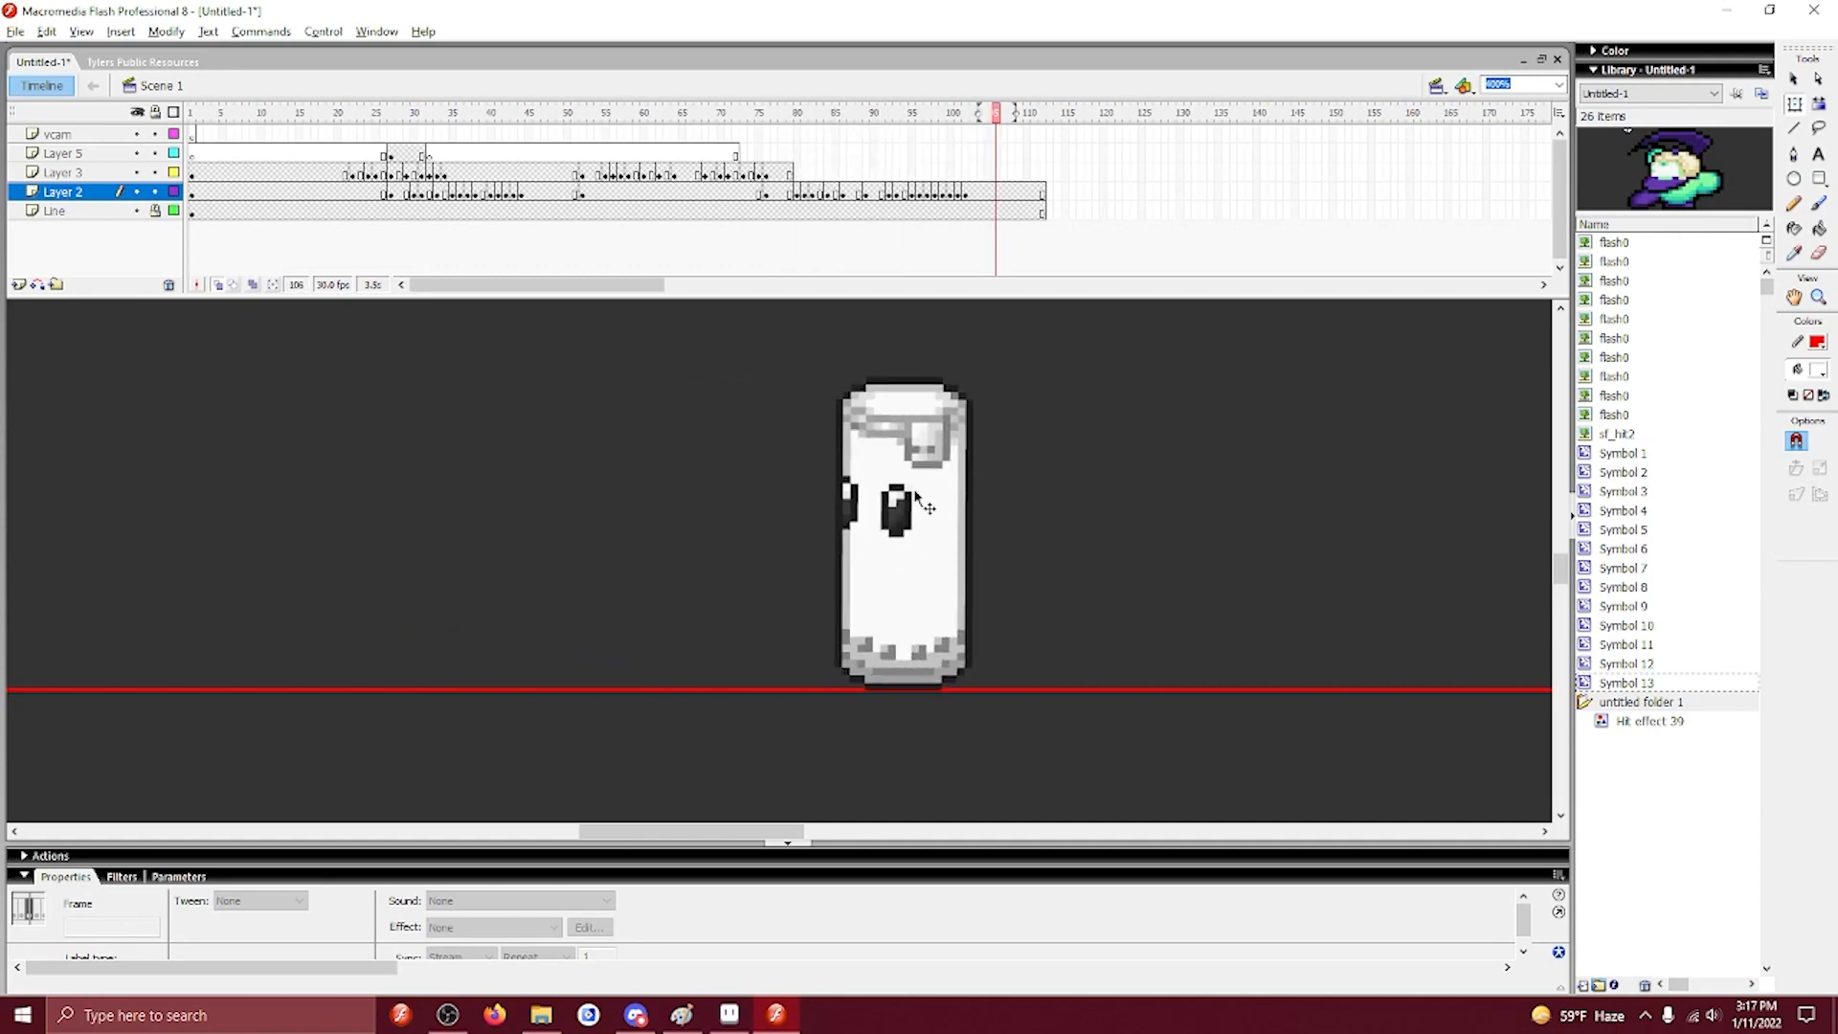
left_click(752, 154)
key("Return")
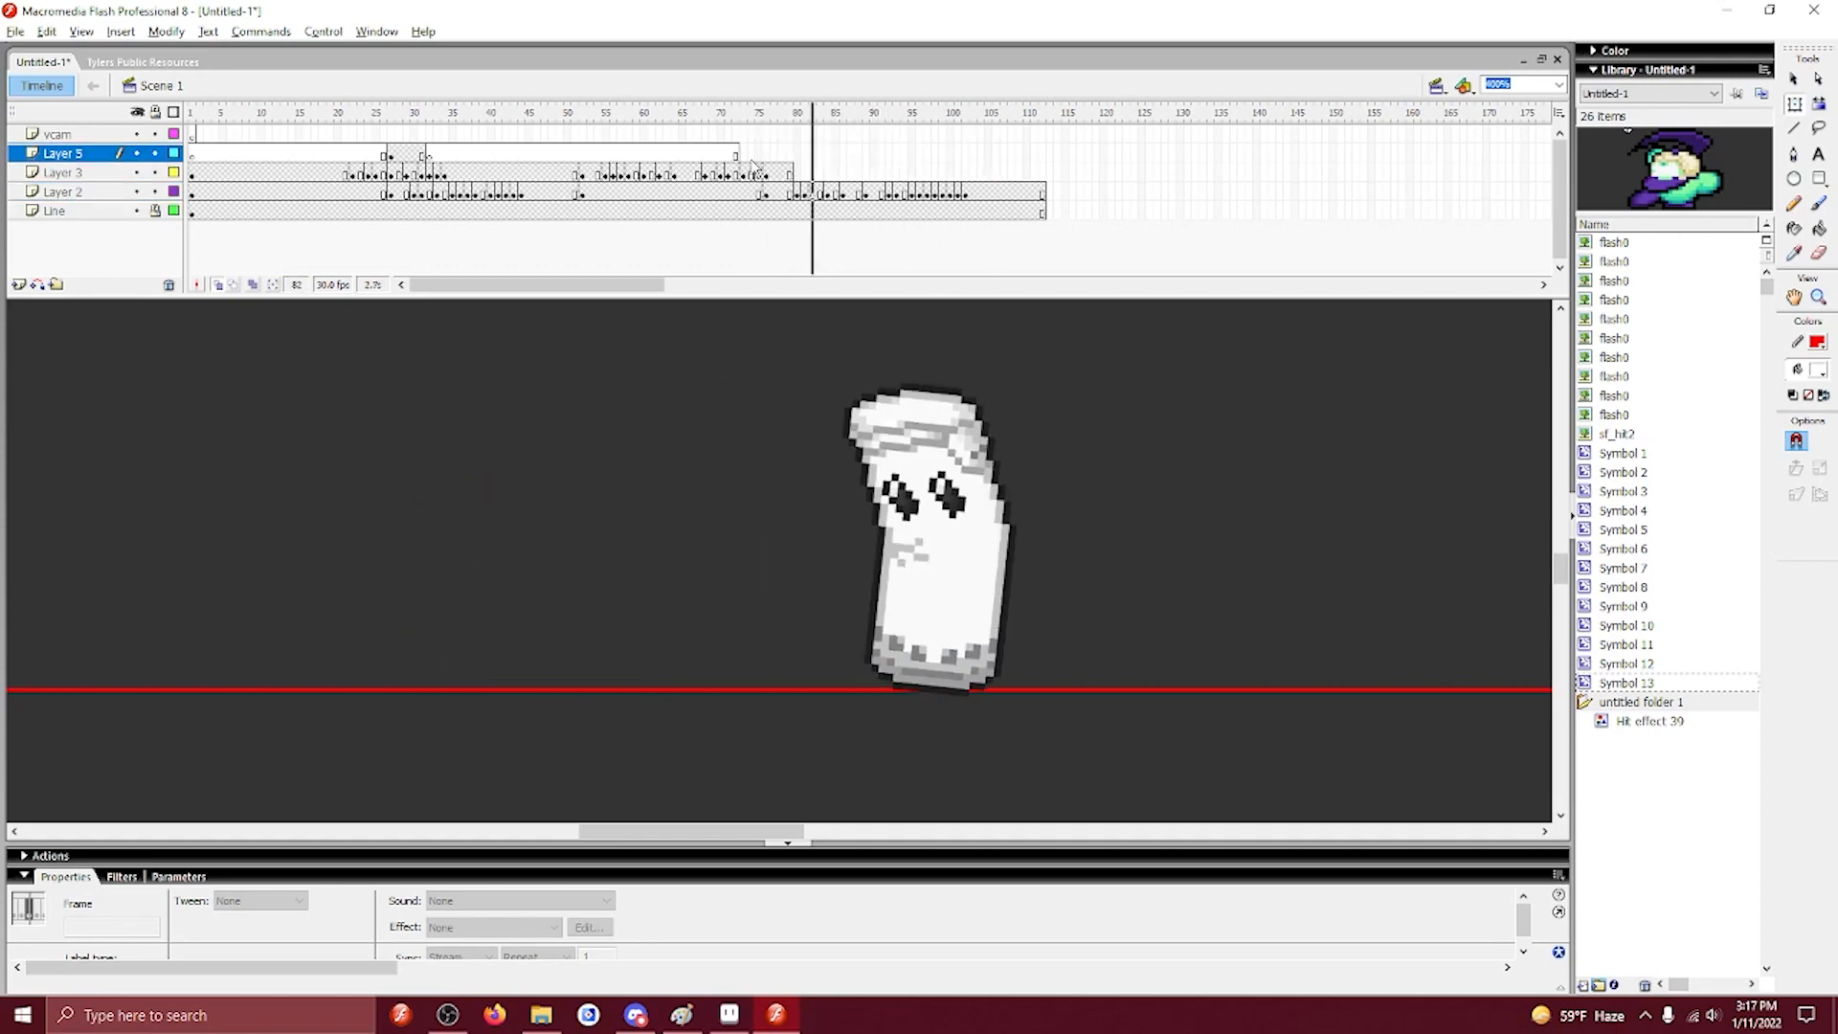
key("Return")
left_click(776, 170)
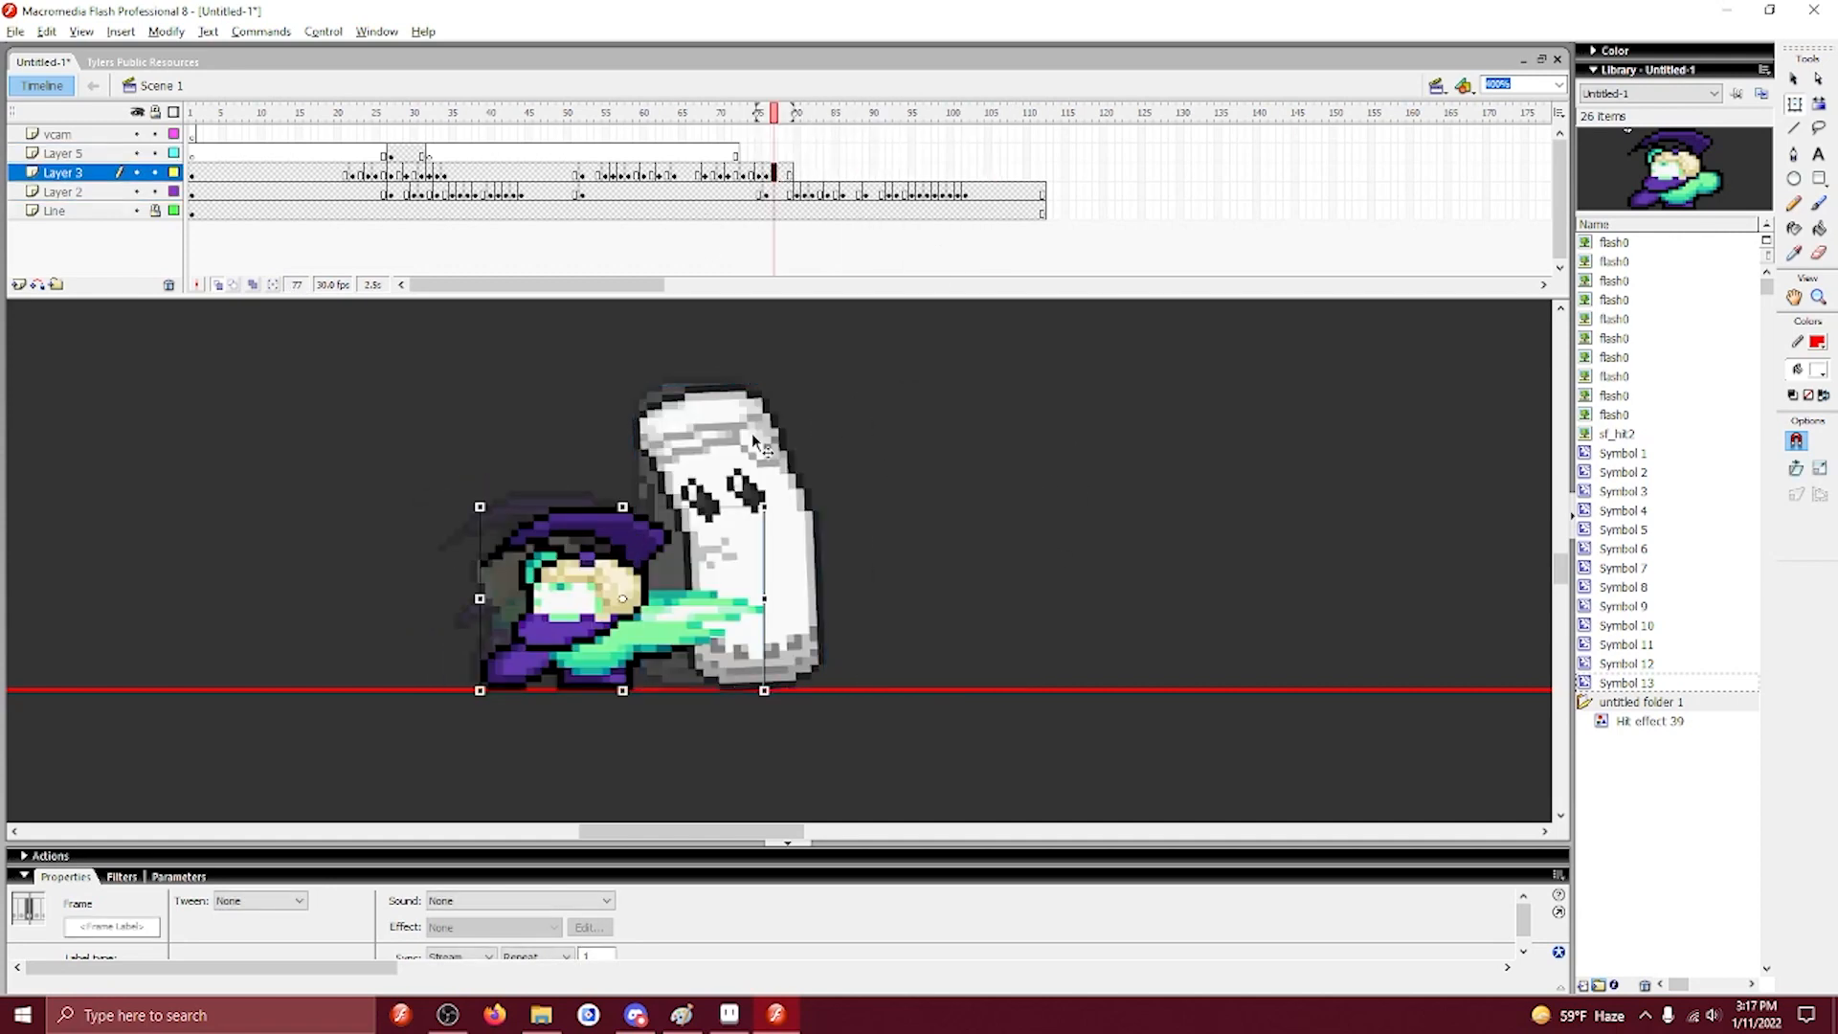
left_click(975, 508)
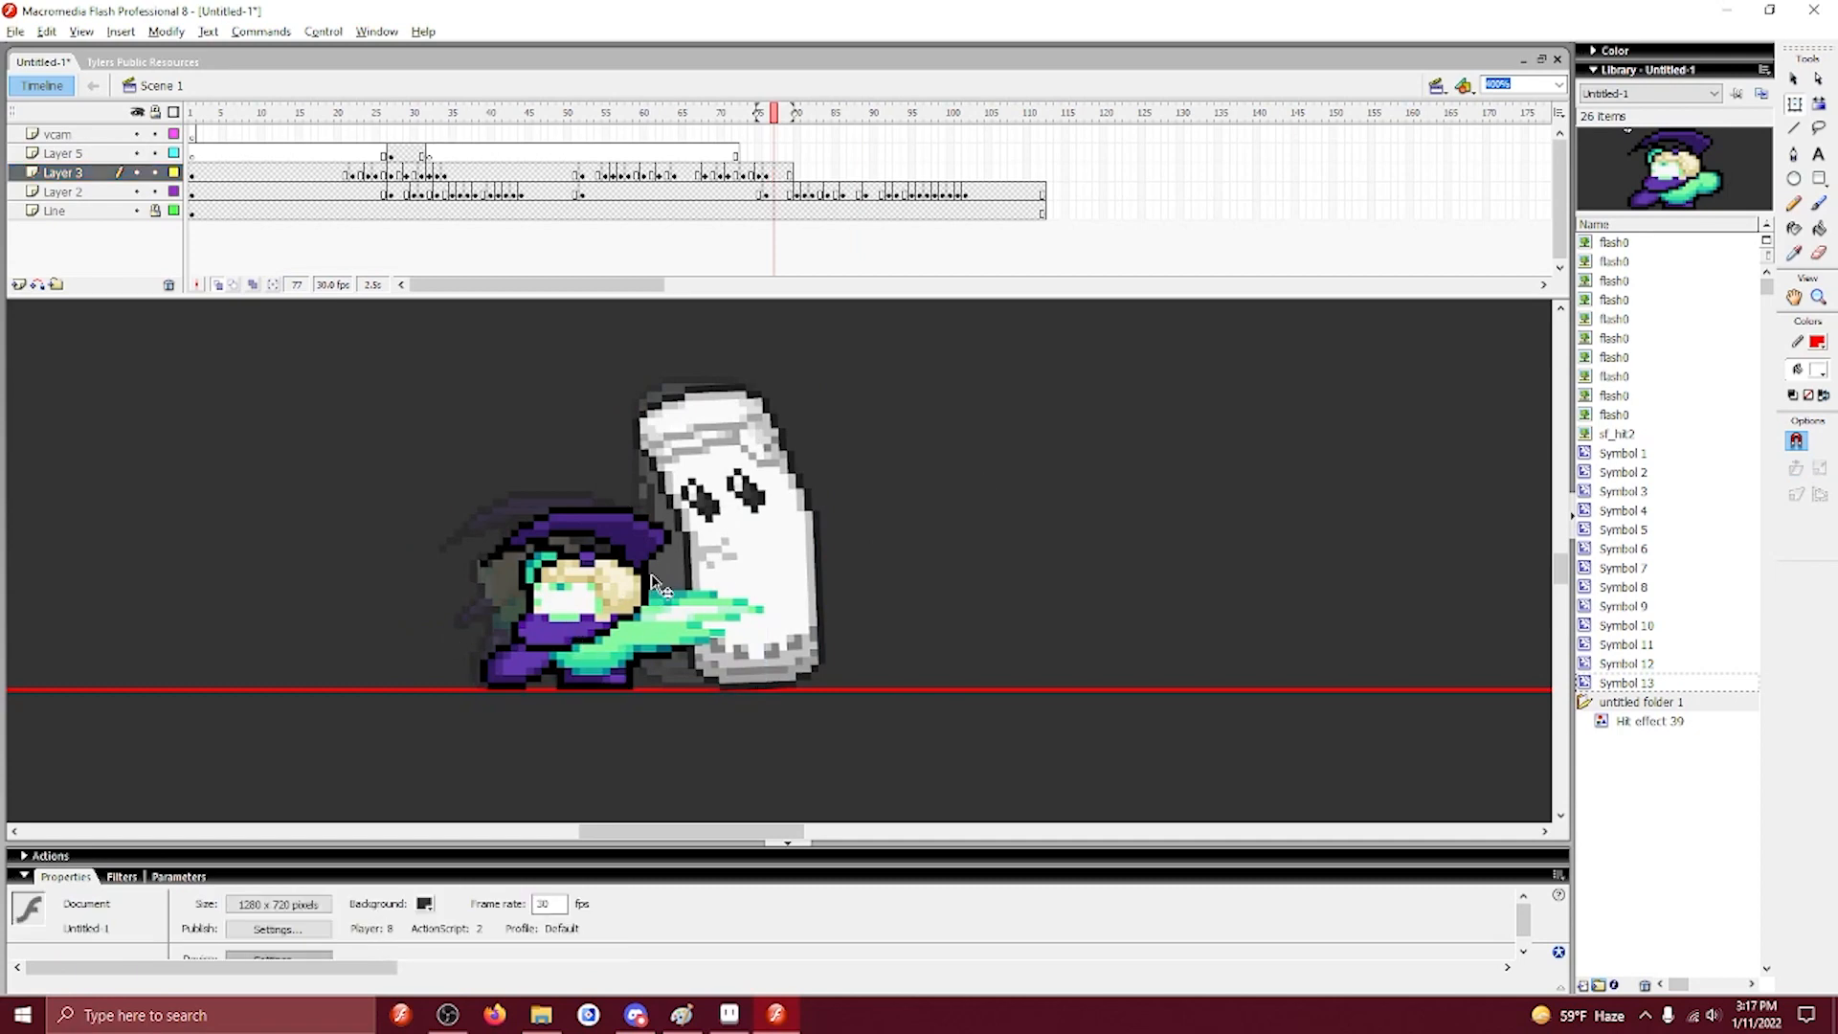
left_click(651, 155)
key("Return")
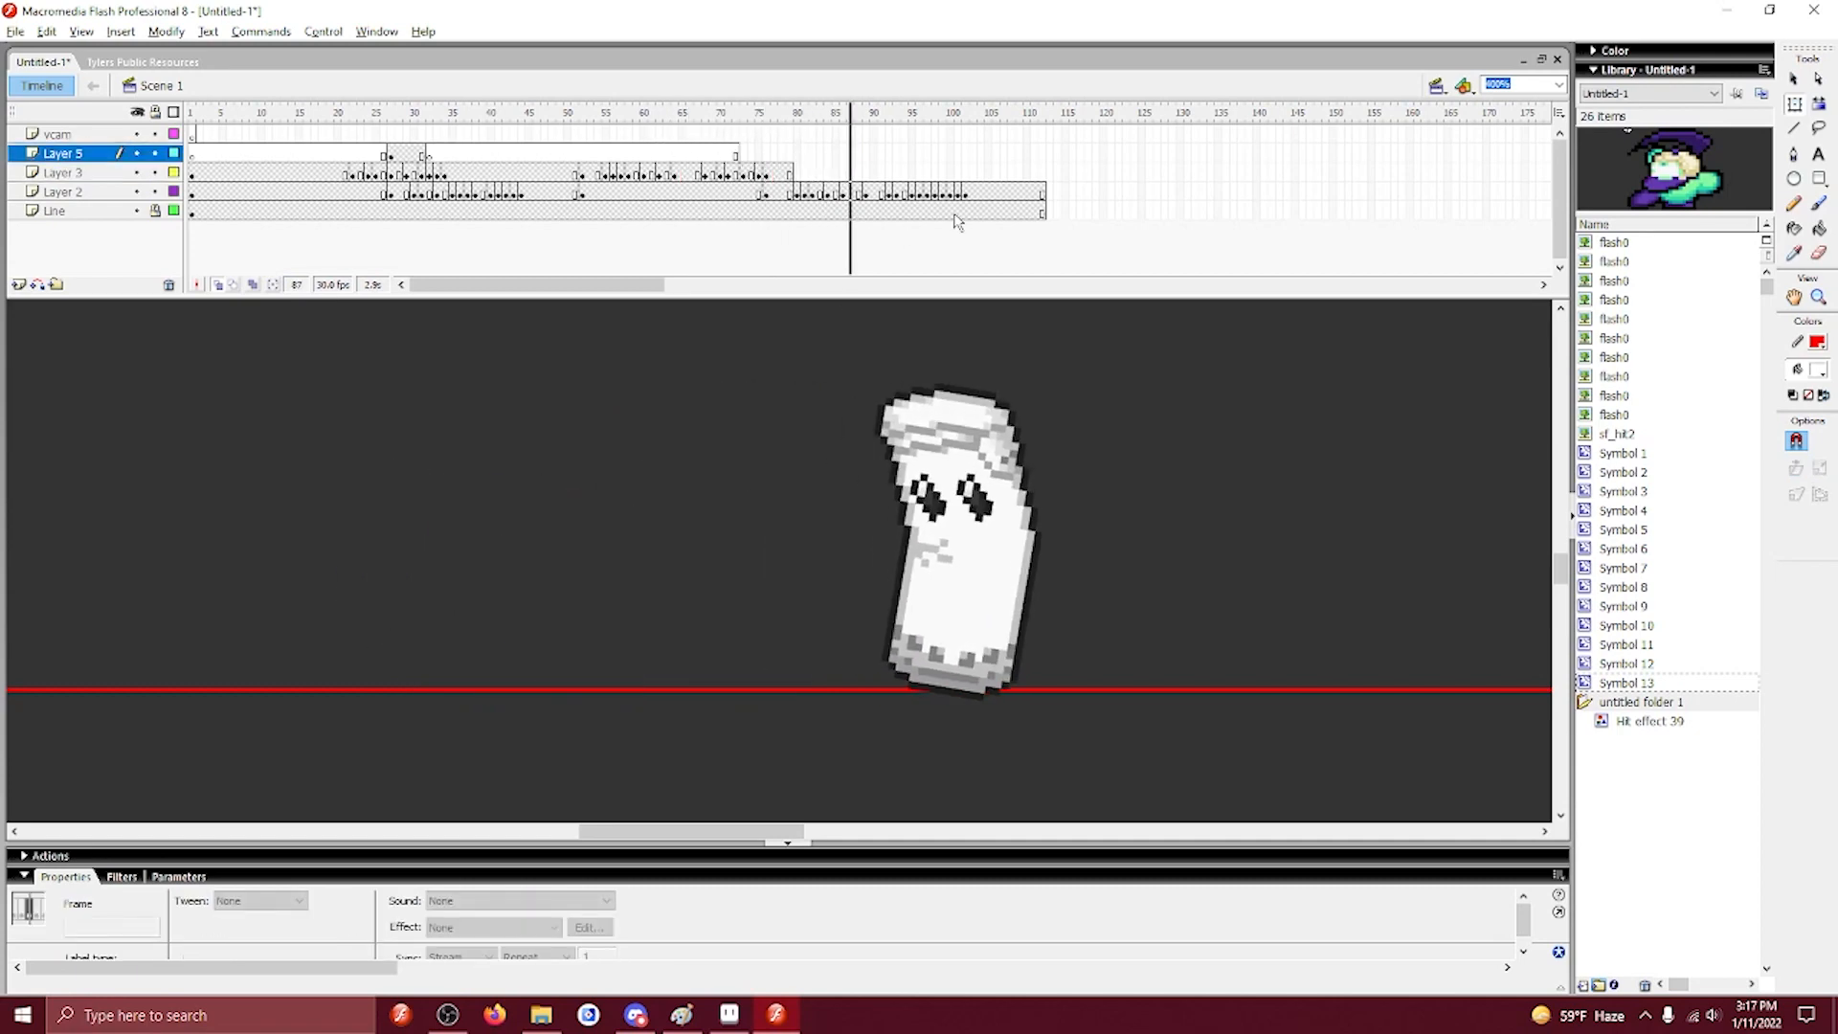
key("Return")
Keyframe Layer 3 from frame 79 to 81 and replace the extended slash with the crouched follow-through pose, slightly farther right.
left_click(789, 172)
left_click(654, 589)
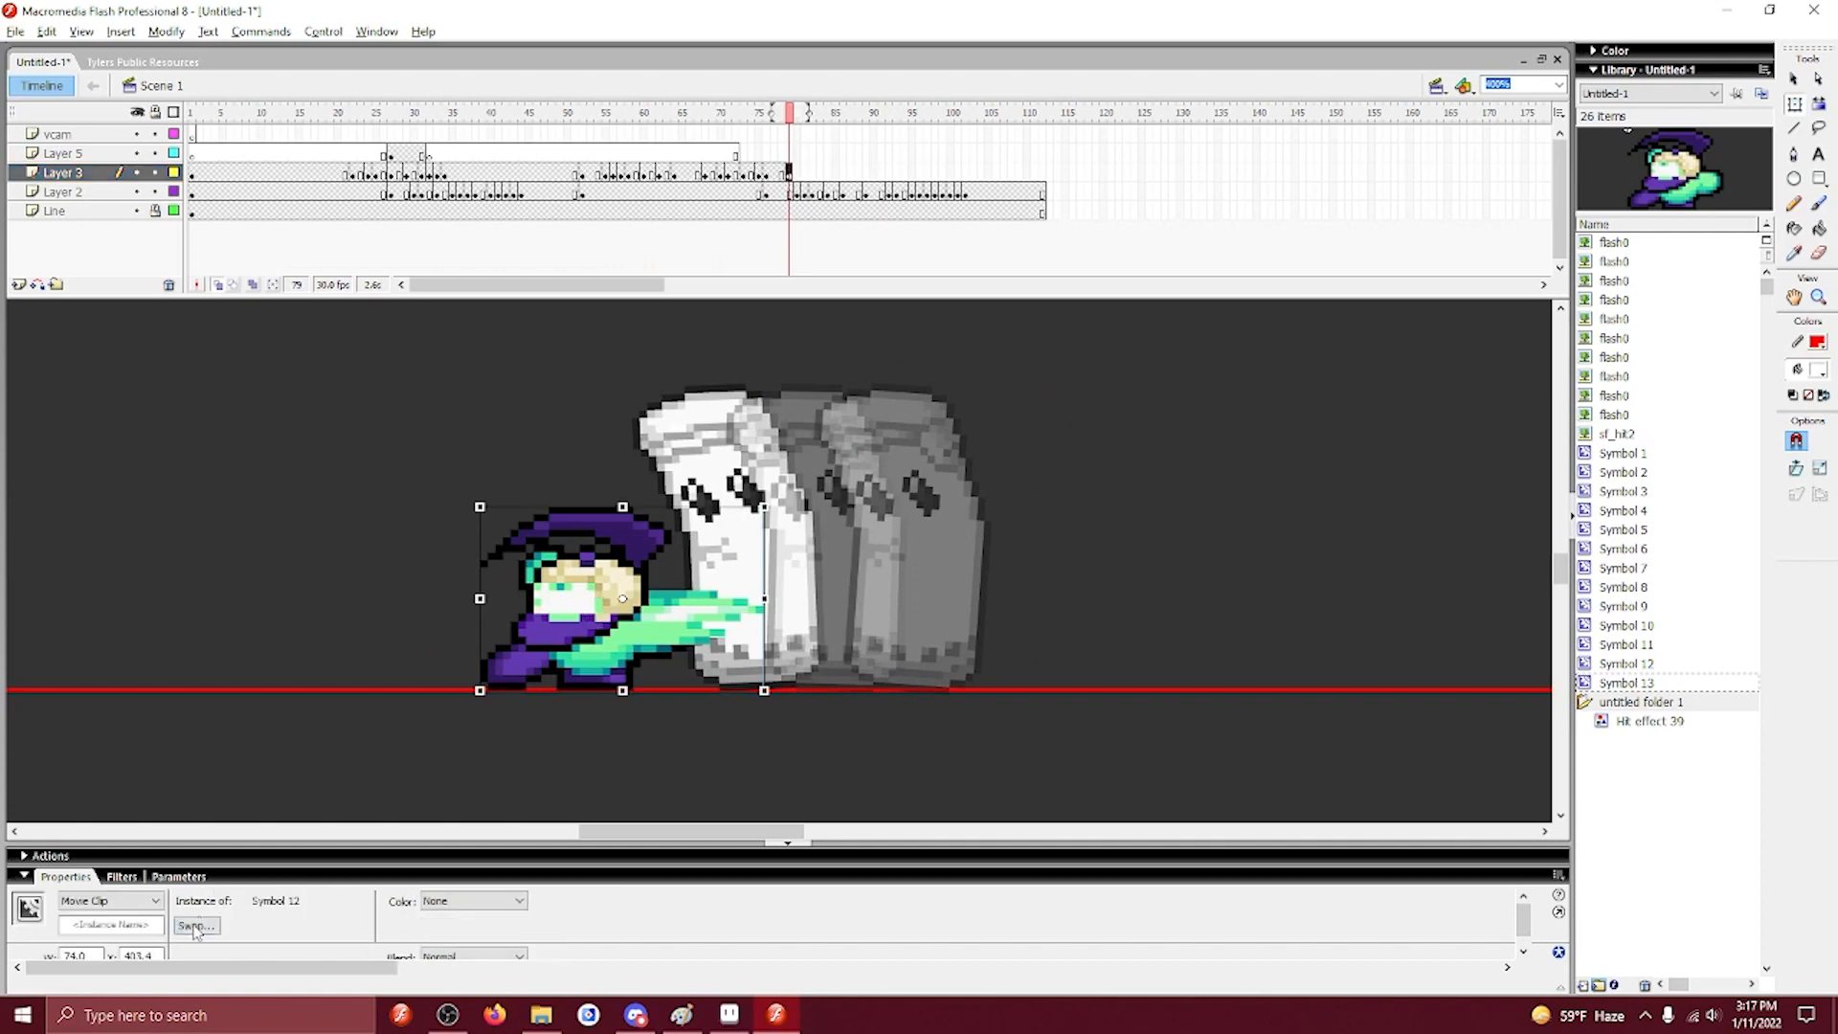
left_click(796, 173)
left_click(804, 173)
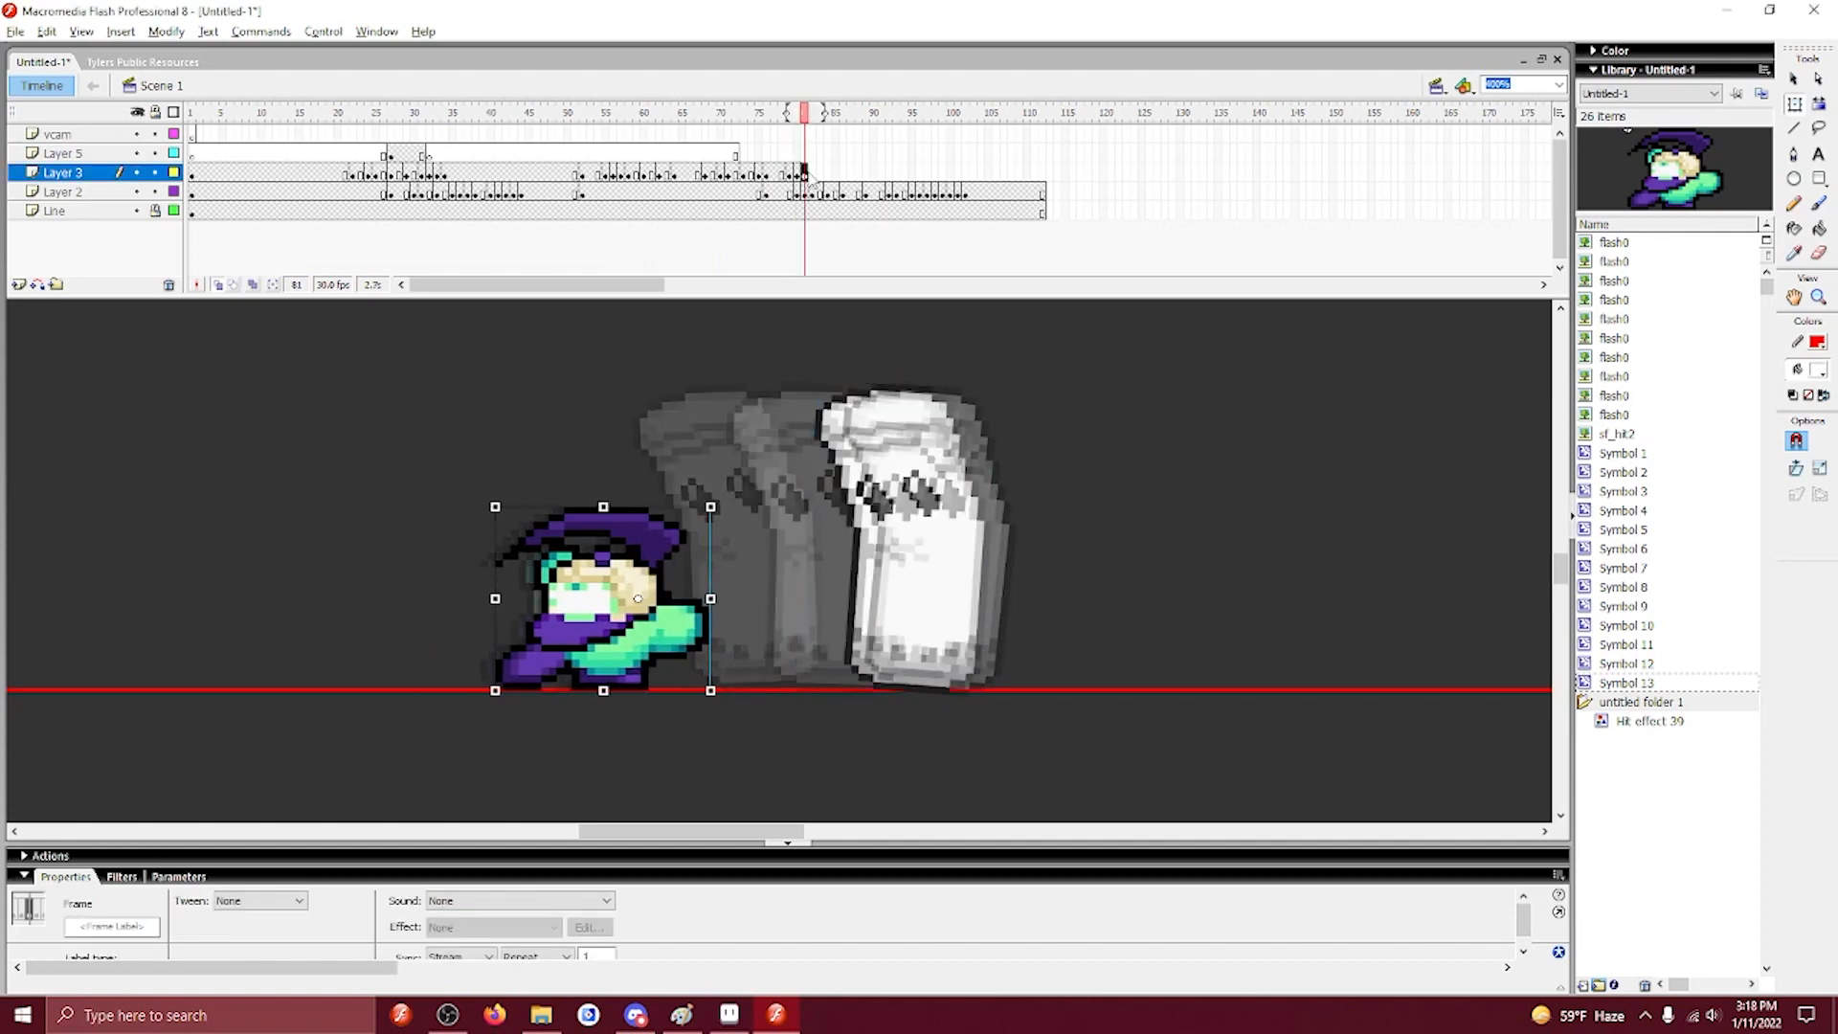
Add consecutive keyframes from frame 82 of Layer 3, nudging the crouched character right on each, and extend the layer to frame 94.
left_click(812, 174)
key("F6")
key("Right")
key("F6")
key("Right")
left_click(903, 175)
key("F5")
Play back the lunge with the character's new follow-through slide.
left_click(673, 153)
key("Return")
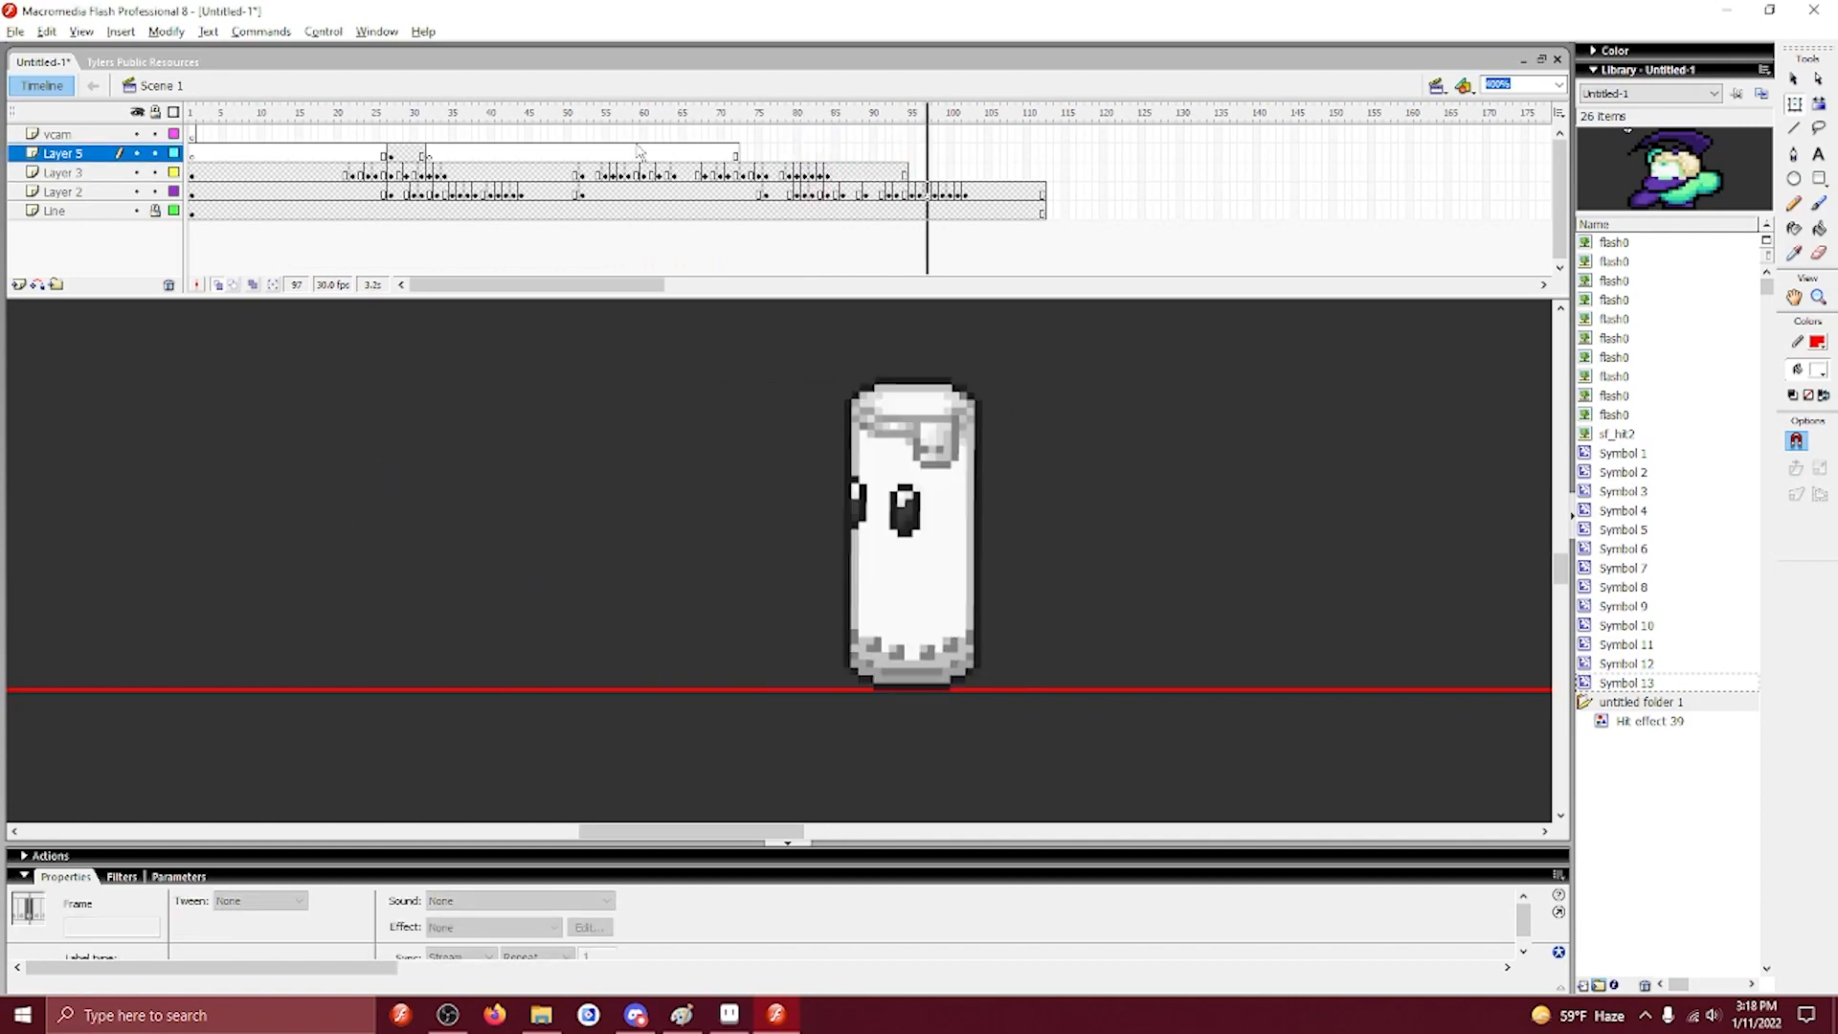
left_click(636, 141)
key("Return")
left_click(586, 148)
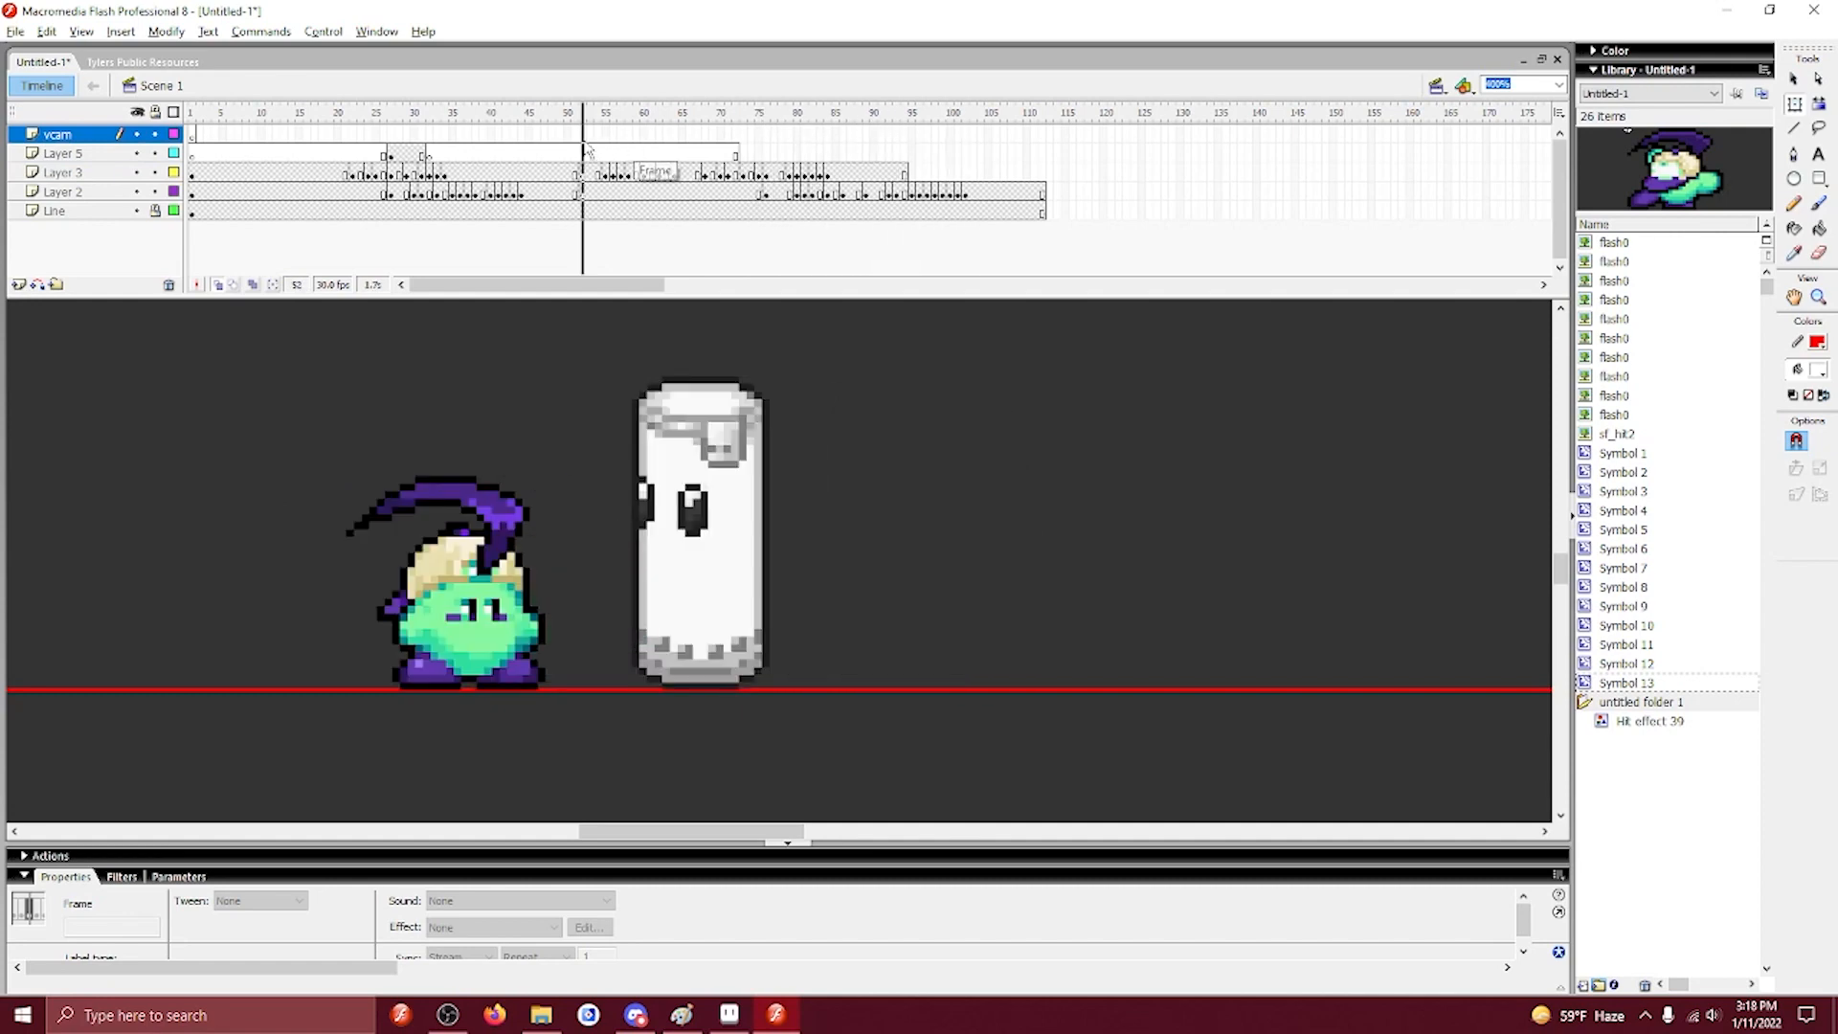
key("Return")
key("Return")
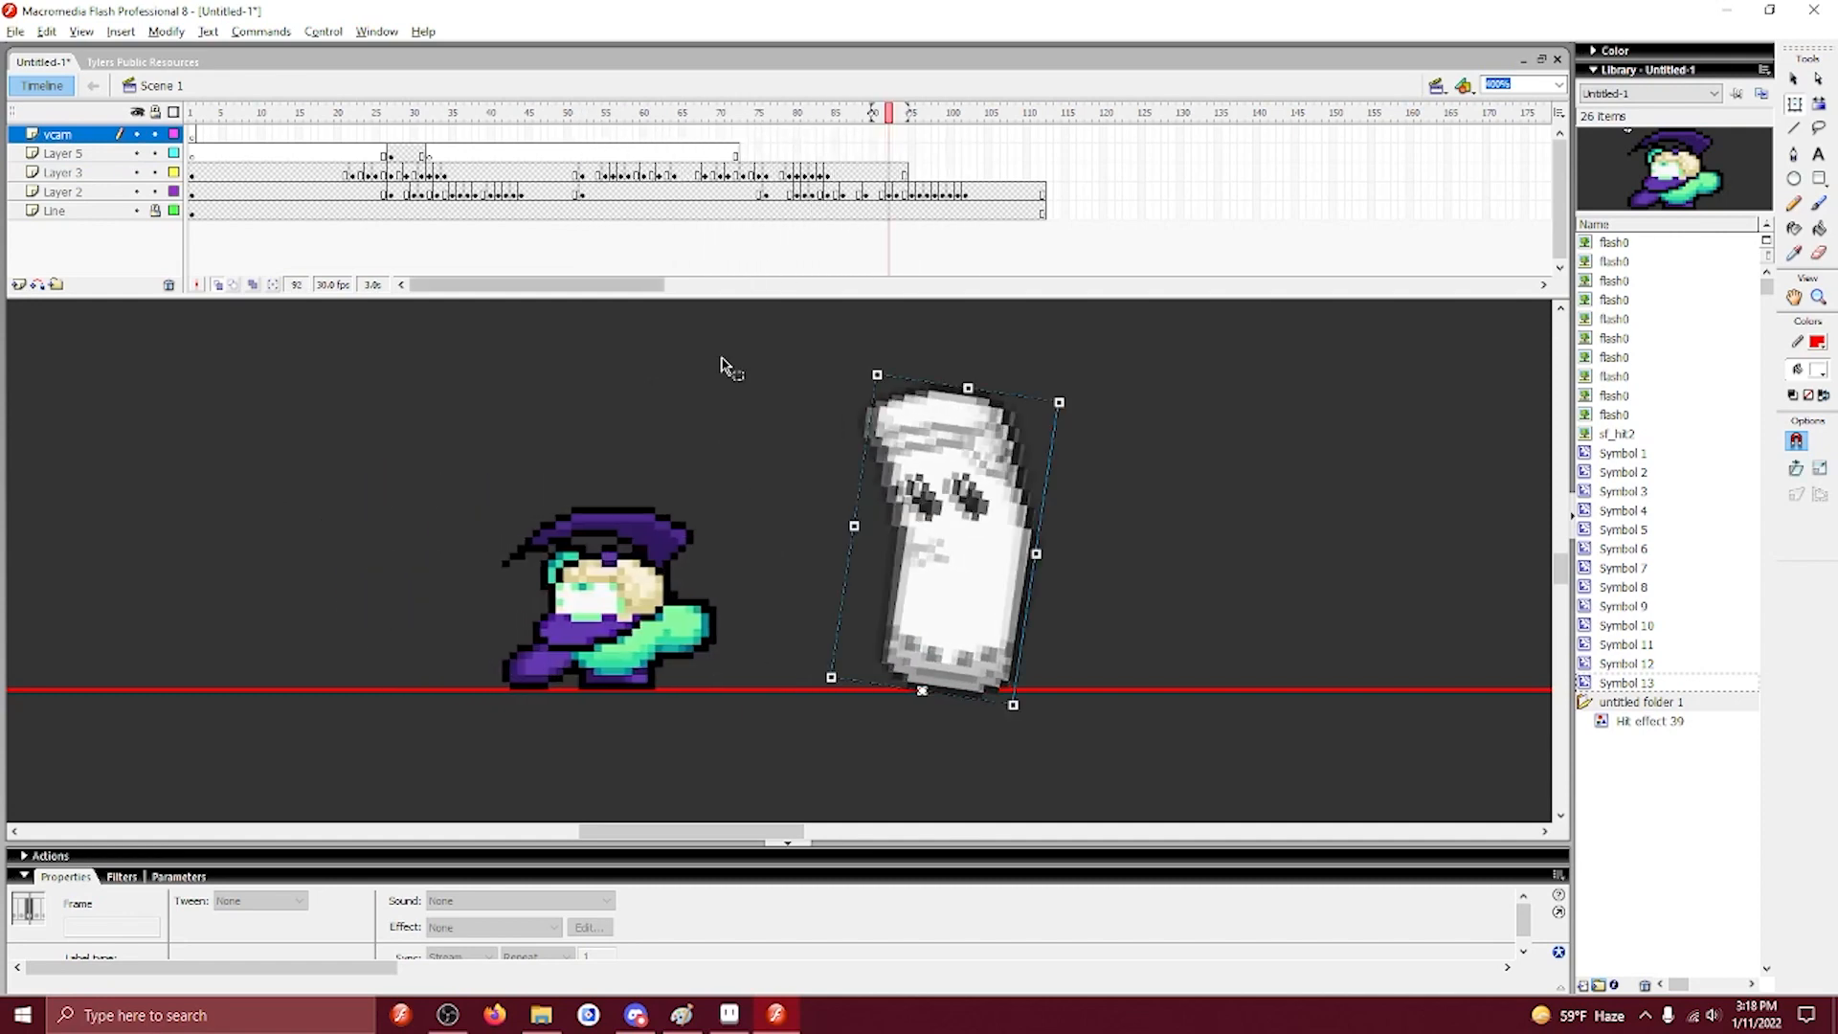
left_click(725, 394)
Copy the hit effect from frame 30 of Layer 5 and paste it in place at frame 76 of the same layer.
left_click(414, 154)
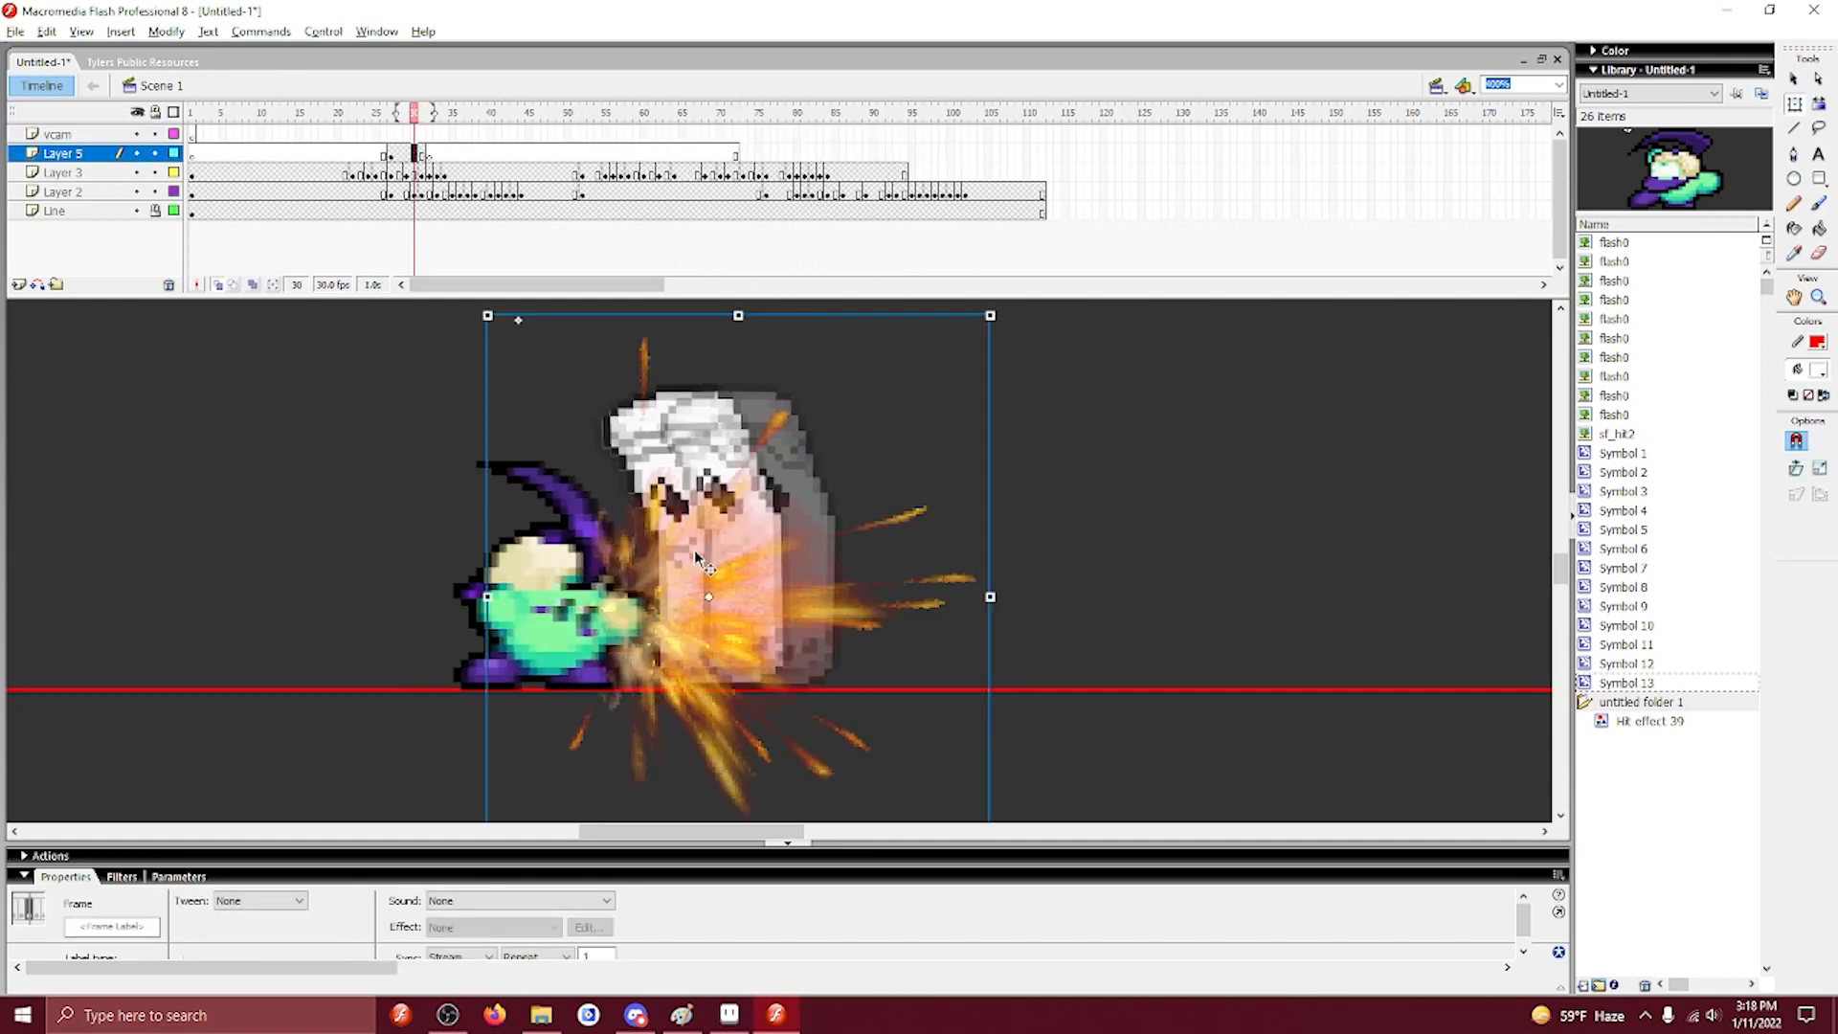
right_click(678, 582)
left_click(710, 607)
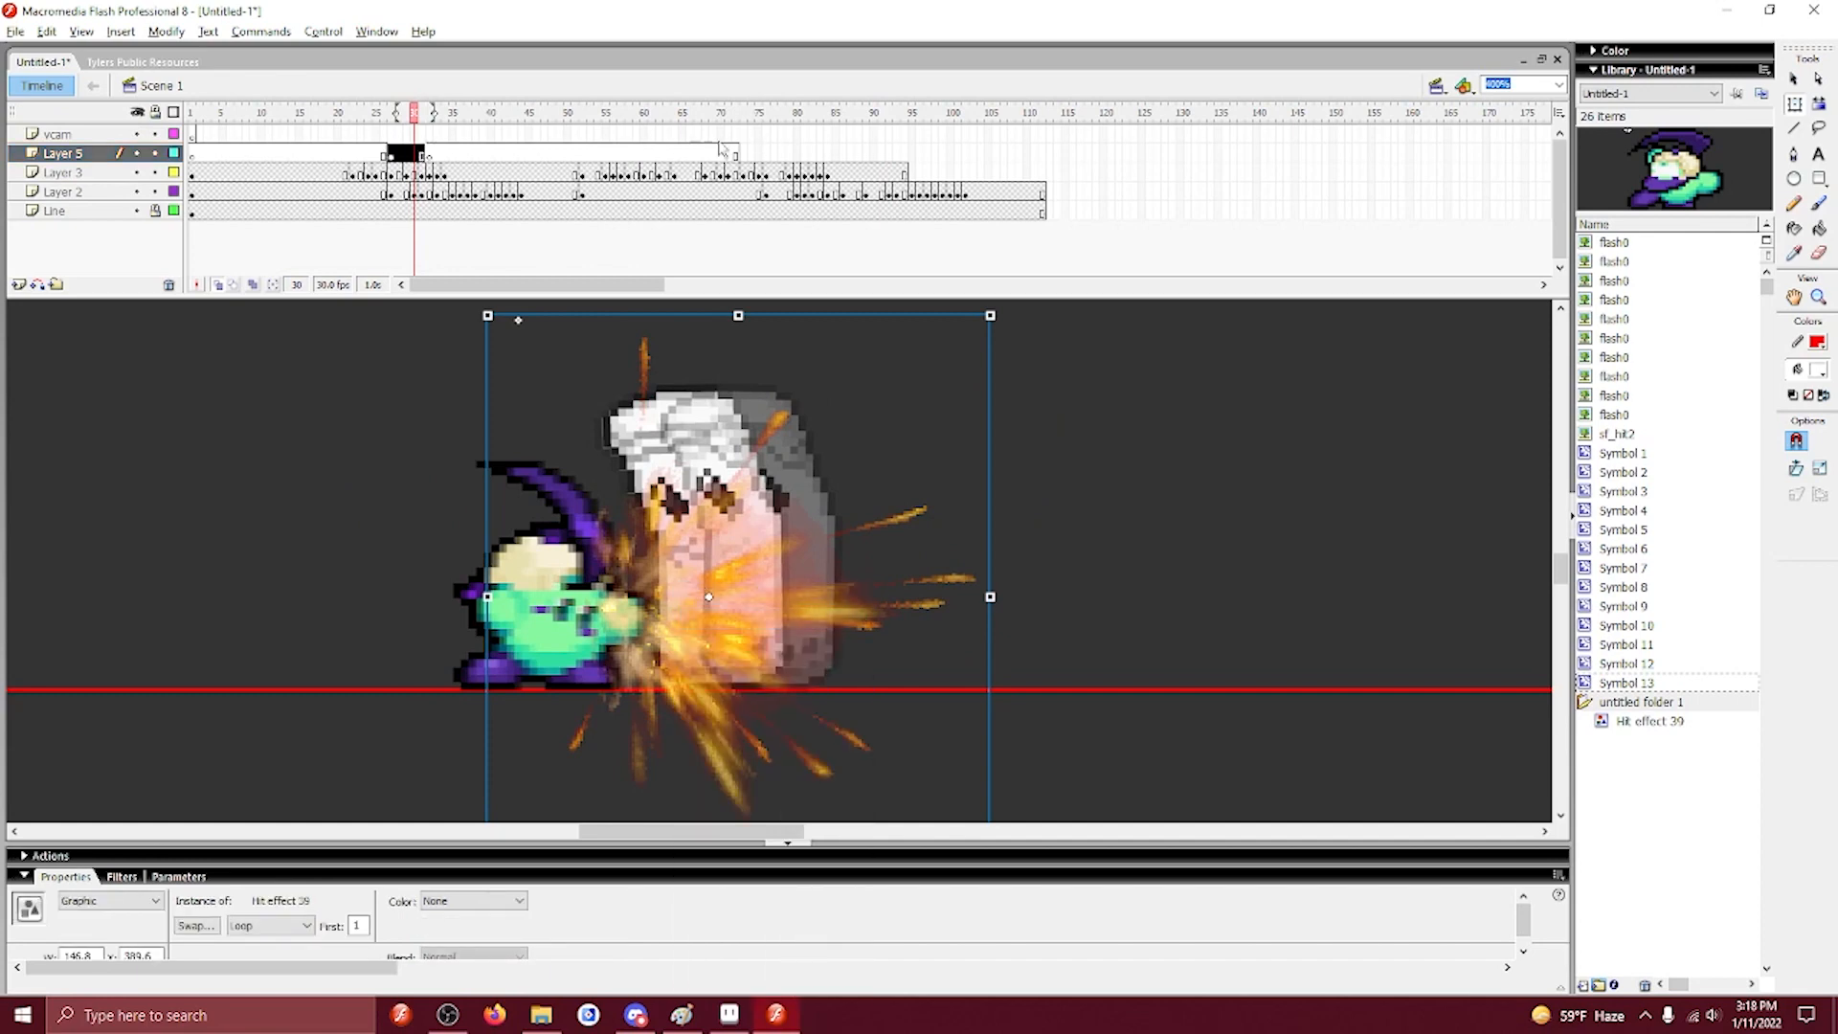
left_click(767, 153)
left_click_drag(752, 155, 766, 158)
right_click(1017, 444)
left_click(1070, 523)
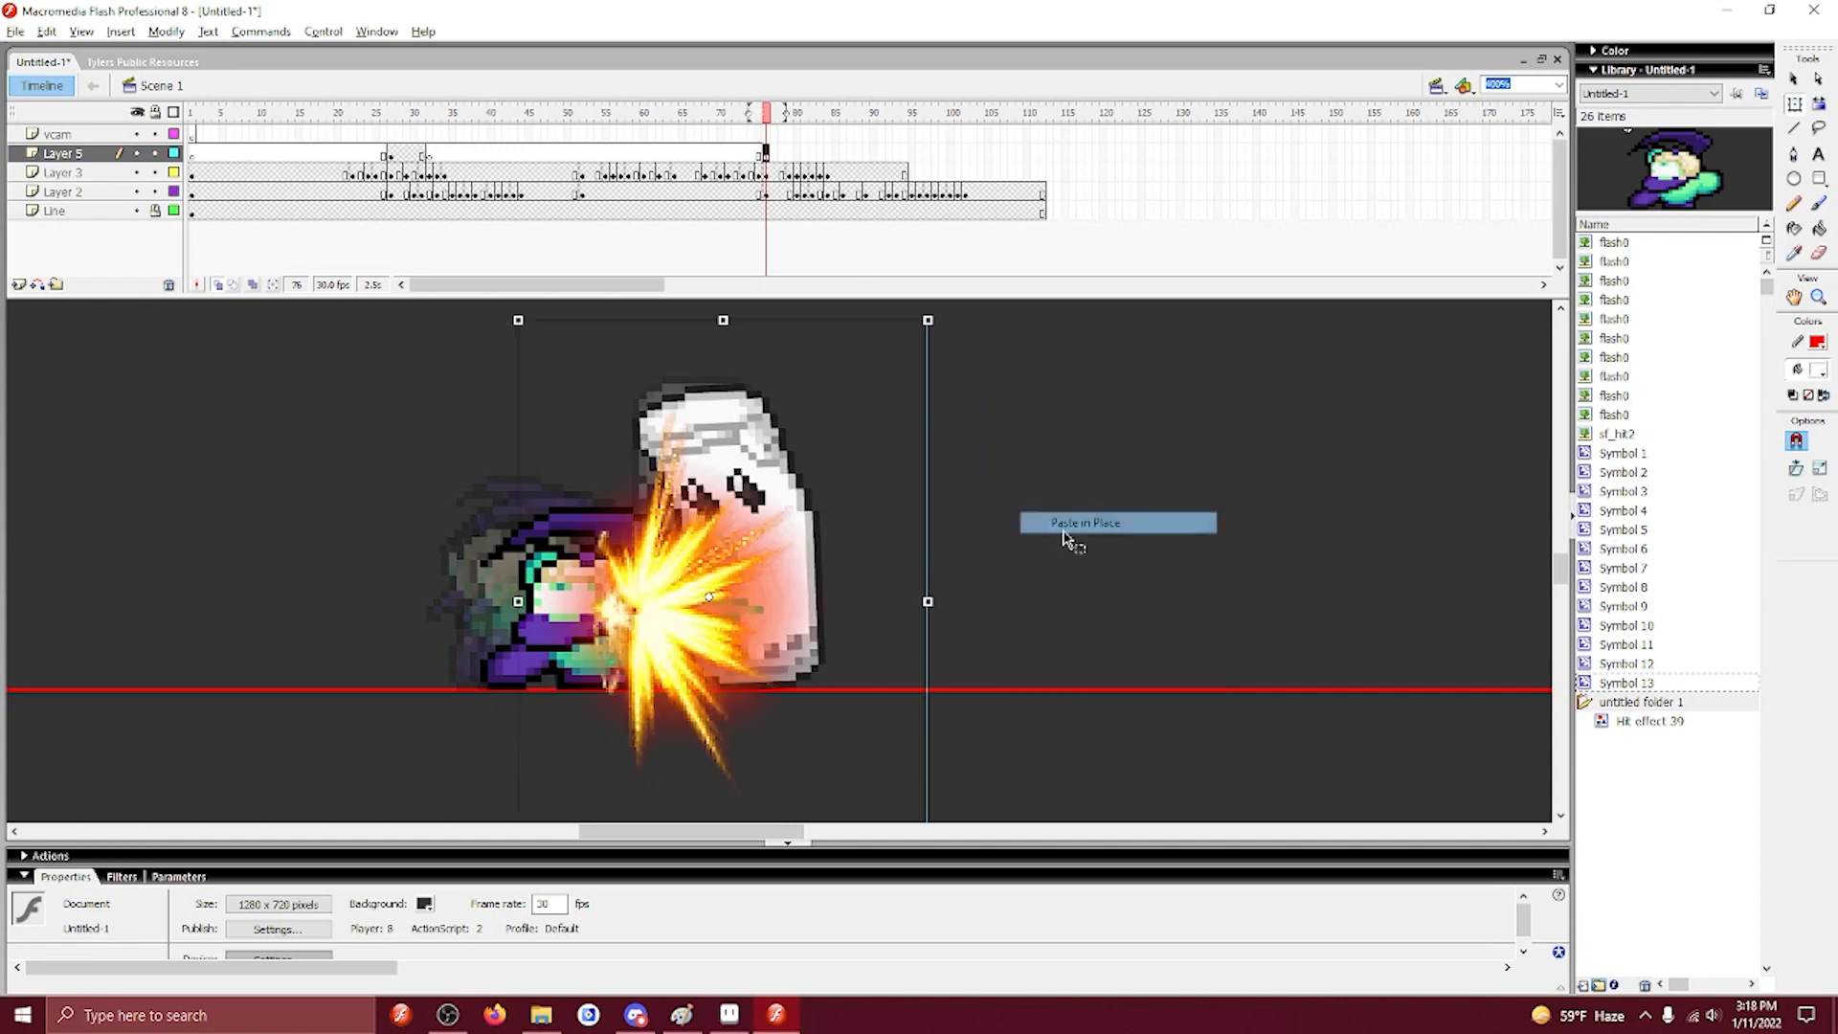
Move the pasted hit effect right onto the sandbag, hold it through frame 80 and end it with a blank keyframe at frame 81.
left_click_drag(703, 608, 702, 609)
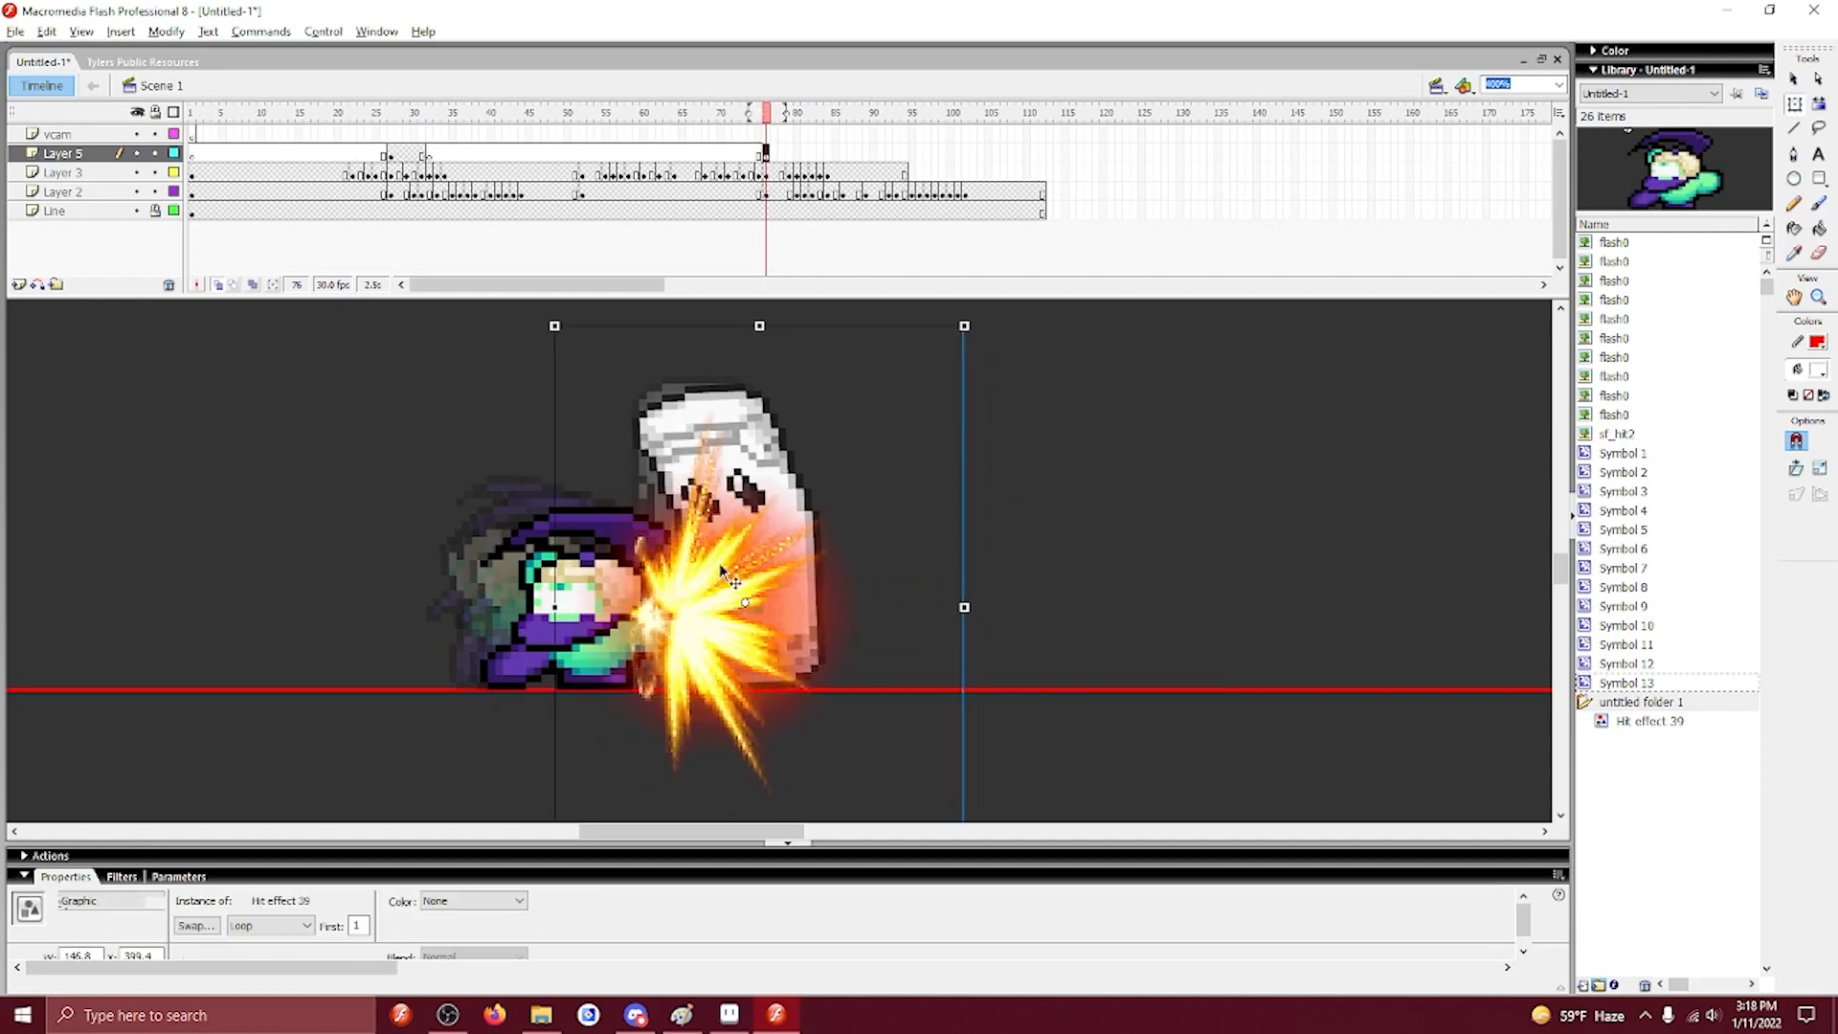
left_click(796, 156)
key("F5")
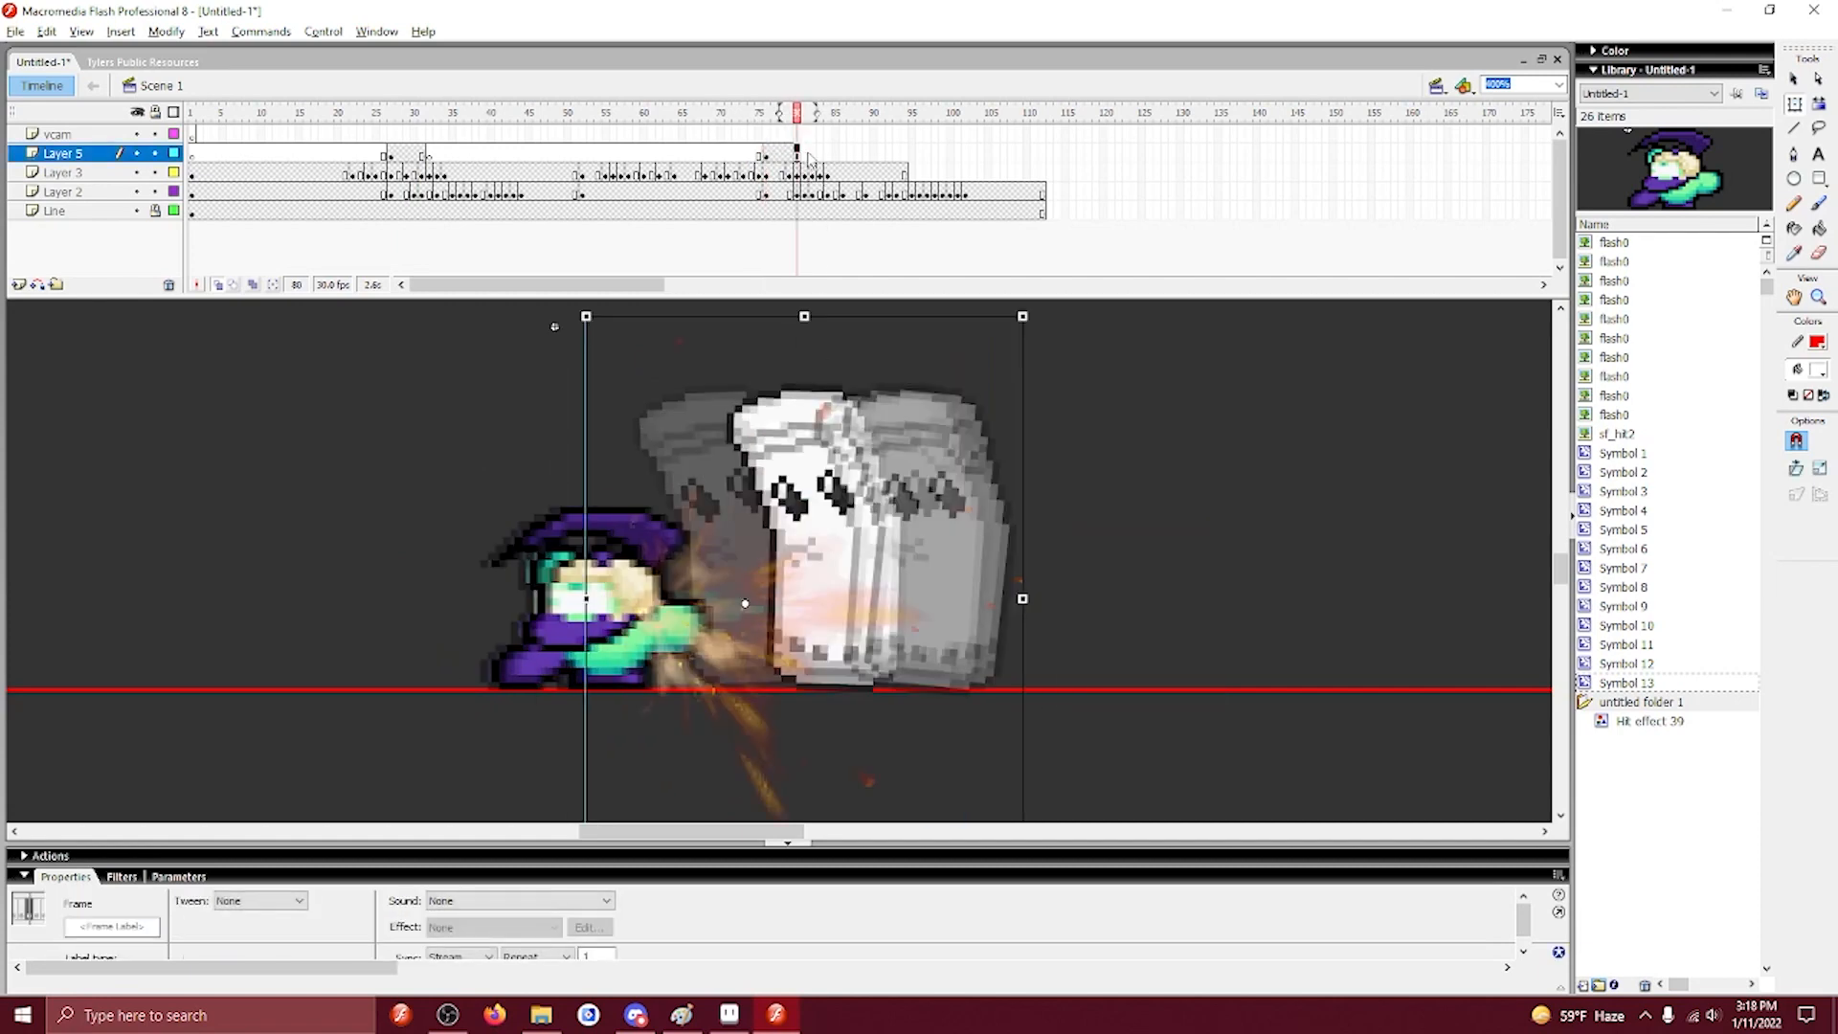
left_click(804, 156)
key("F7")
Play back both slashes with their hit effects and advance frame by frame through the sandbag's recovery.
left_click(673, 176)
key("Return")
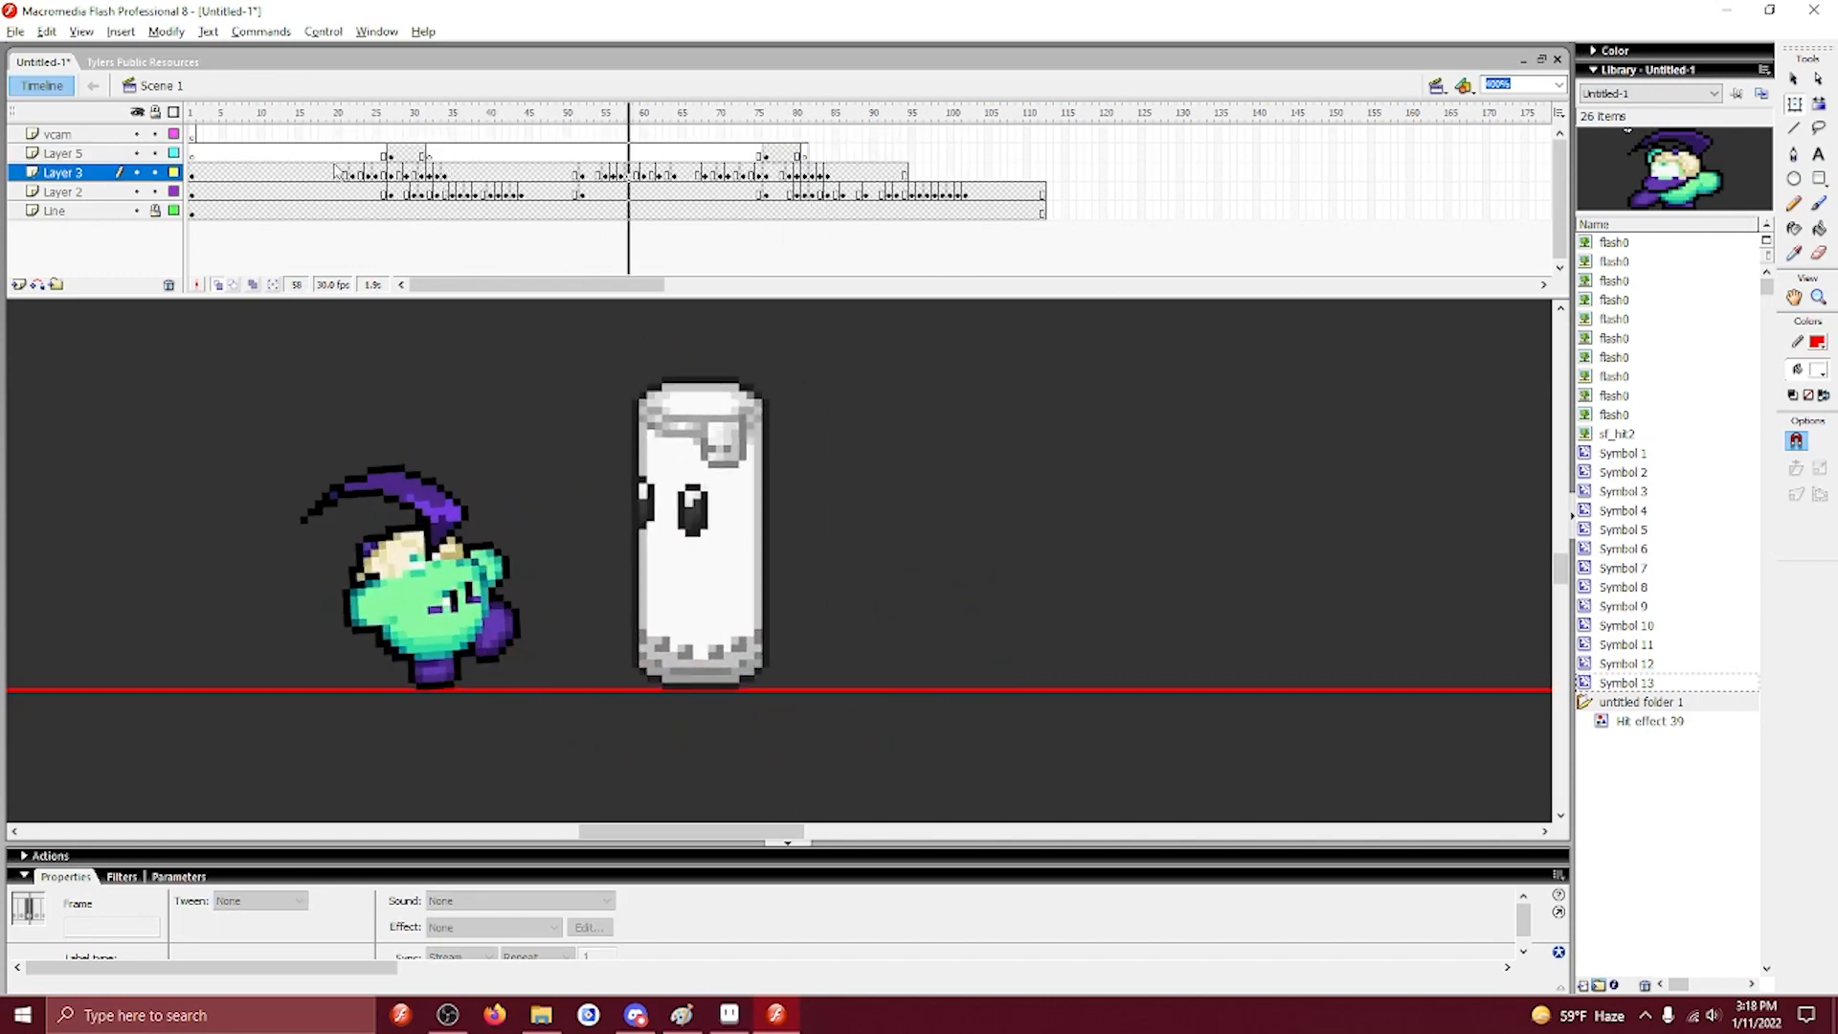
left_click(229, 154)
key("Return")
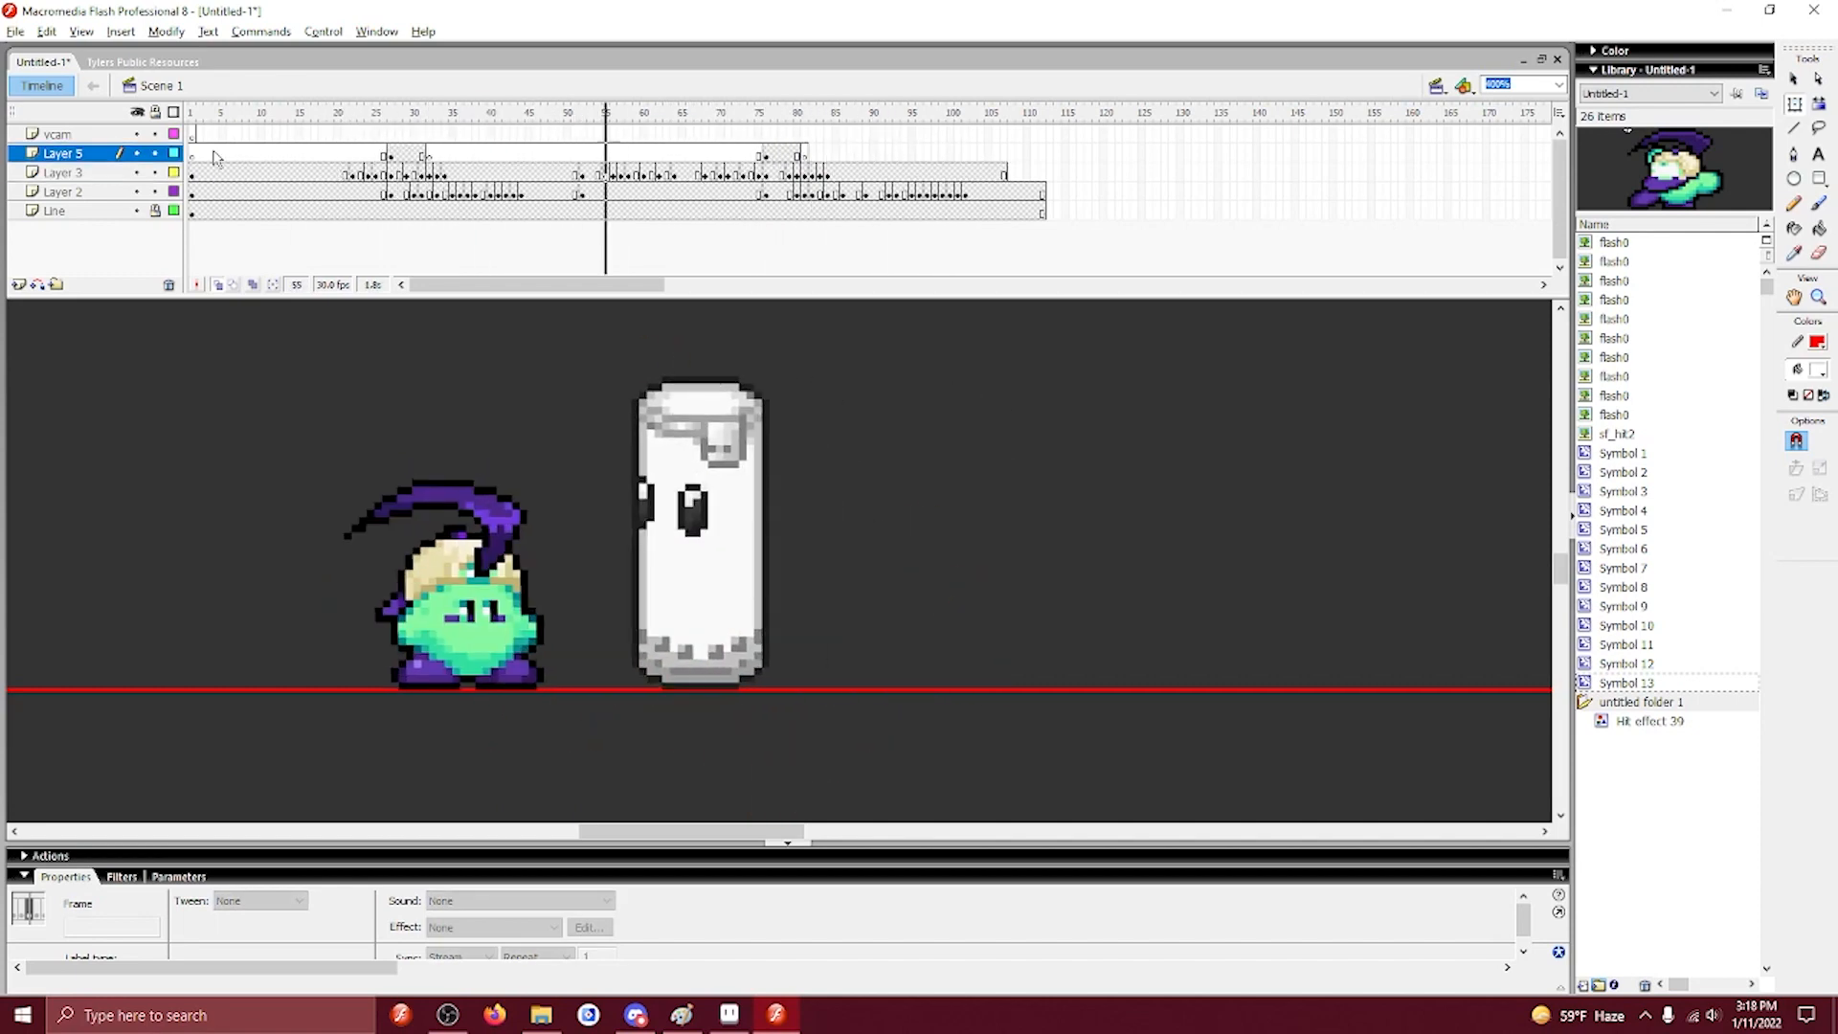
key("Return")
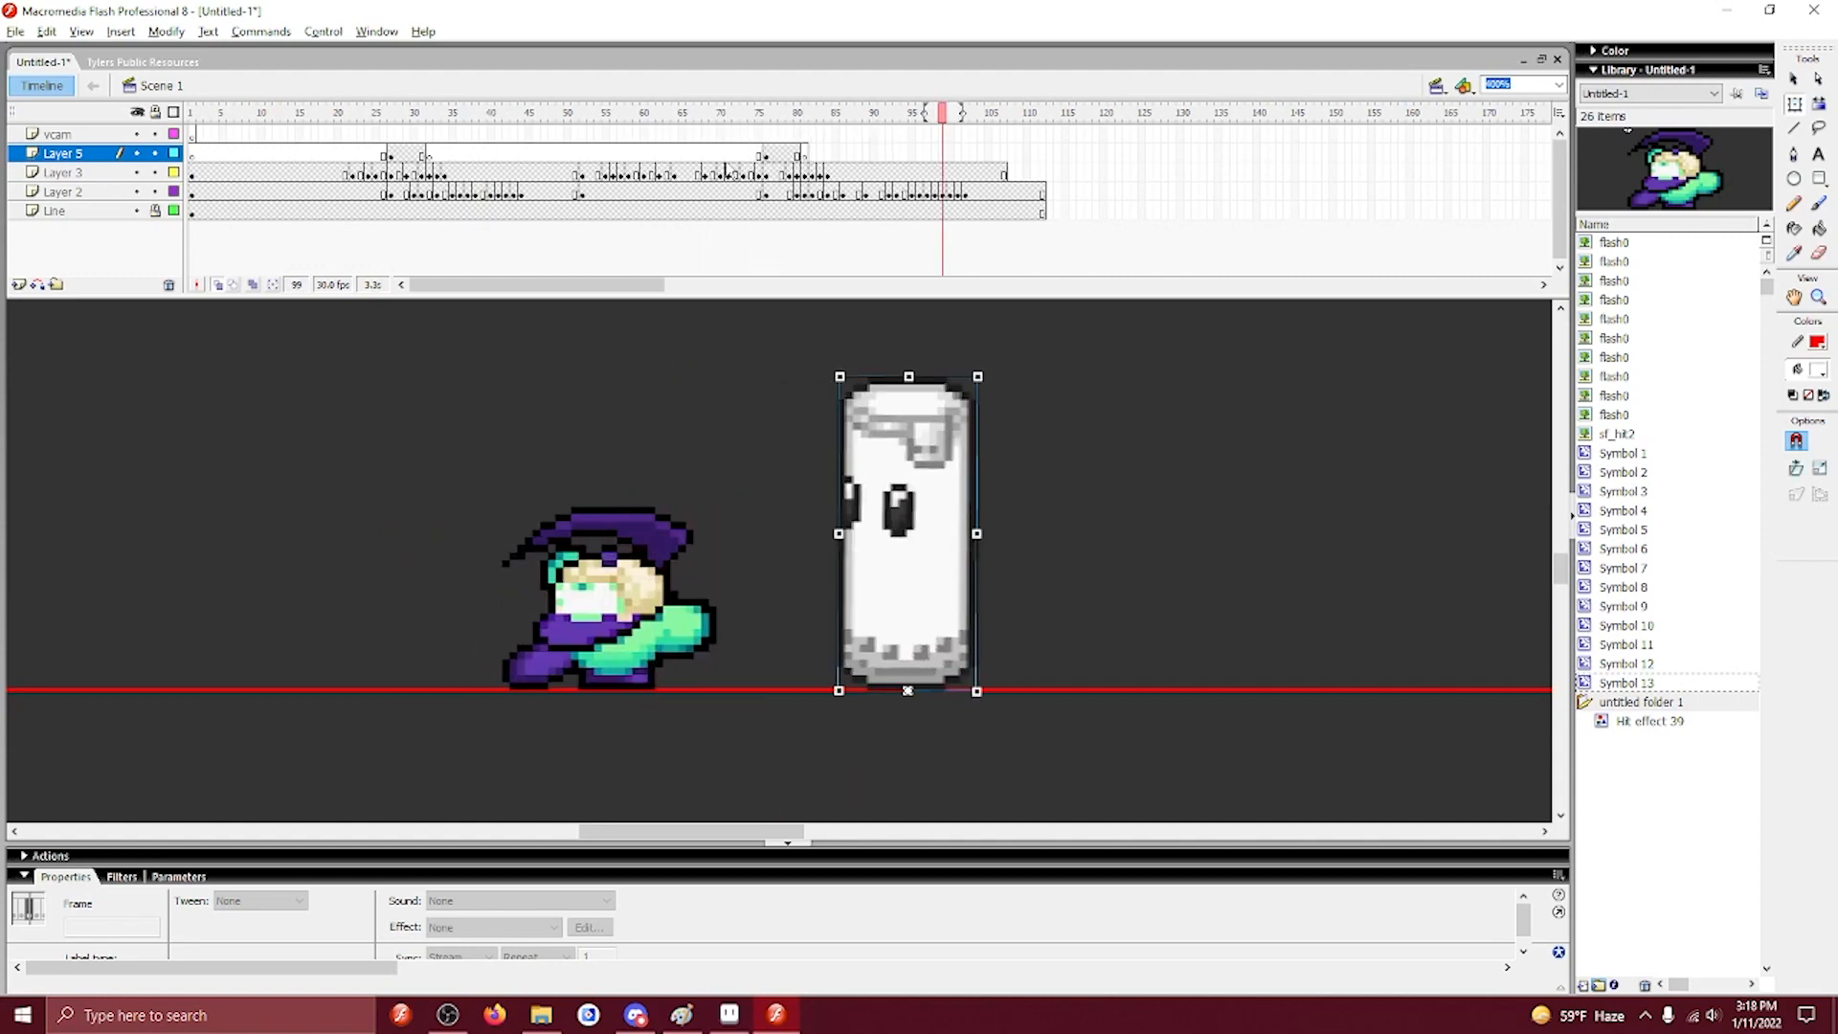
key("period")
key("period")
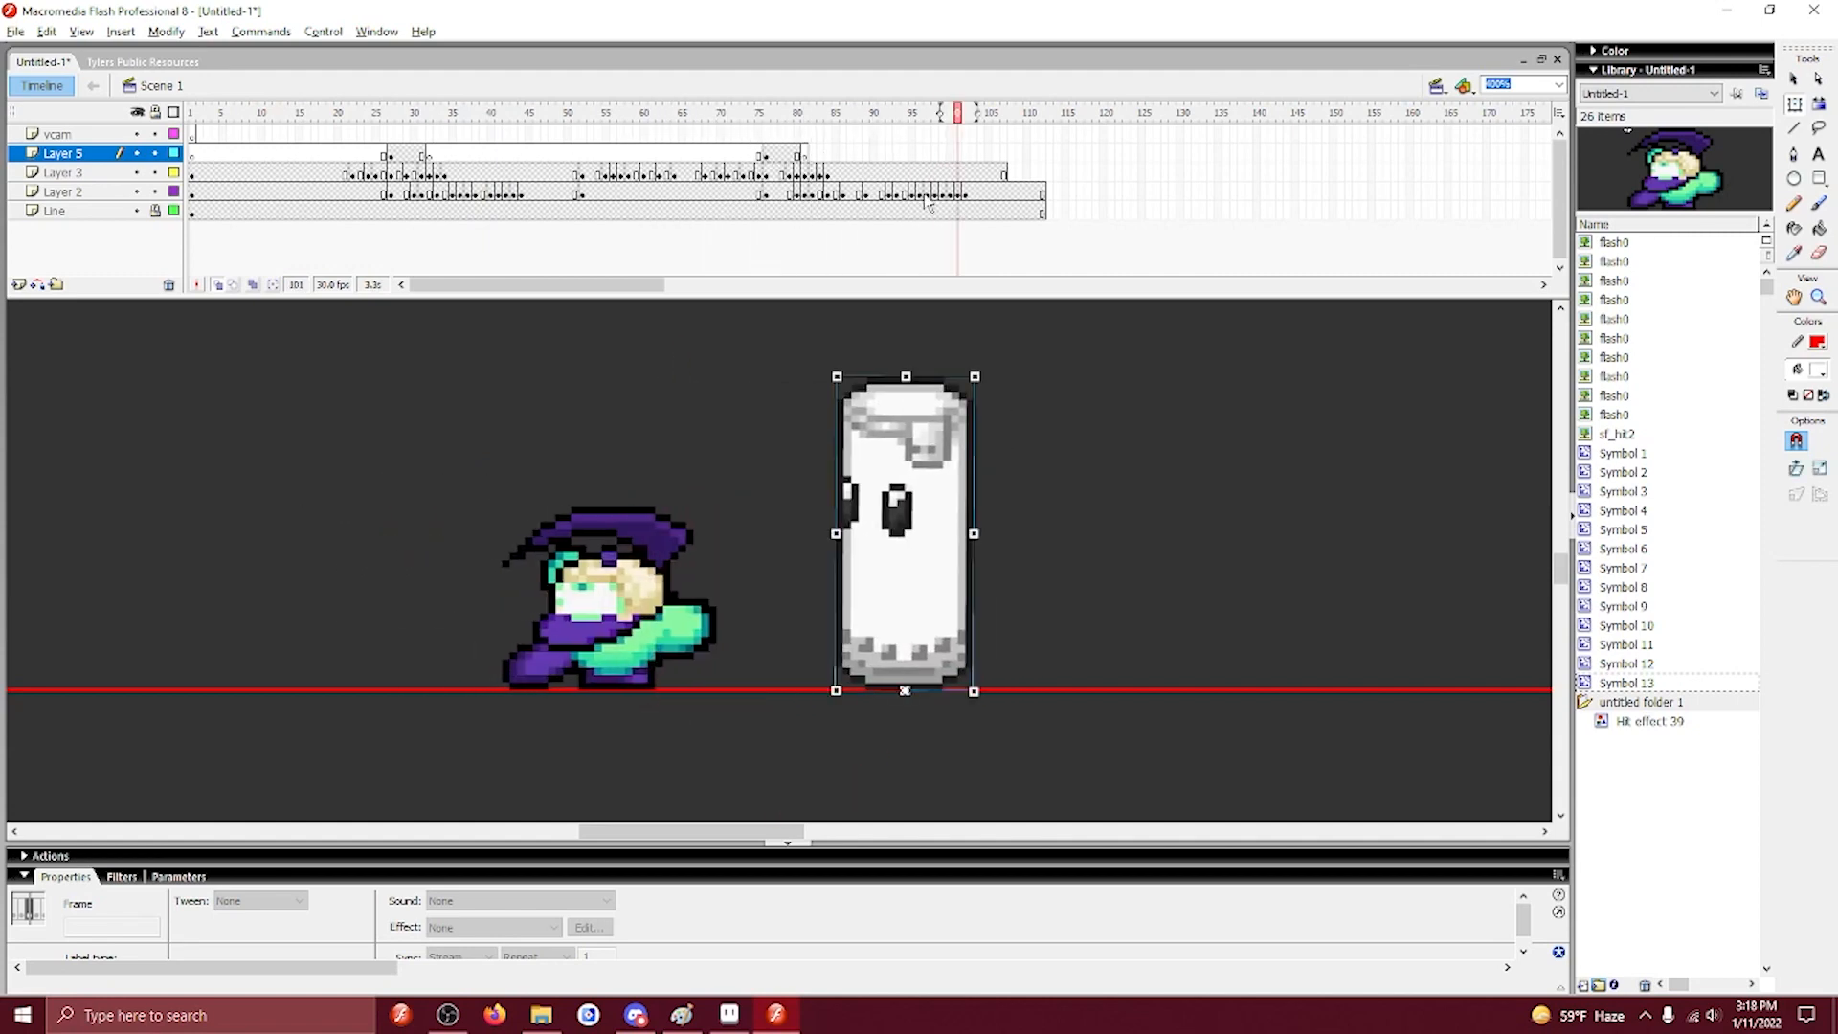
Extend the Line layer to frame 174.
left_click_drag(510, 285, 556, 286)
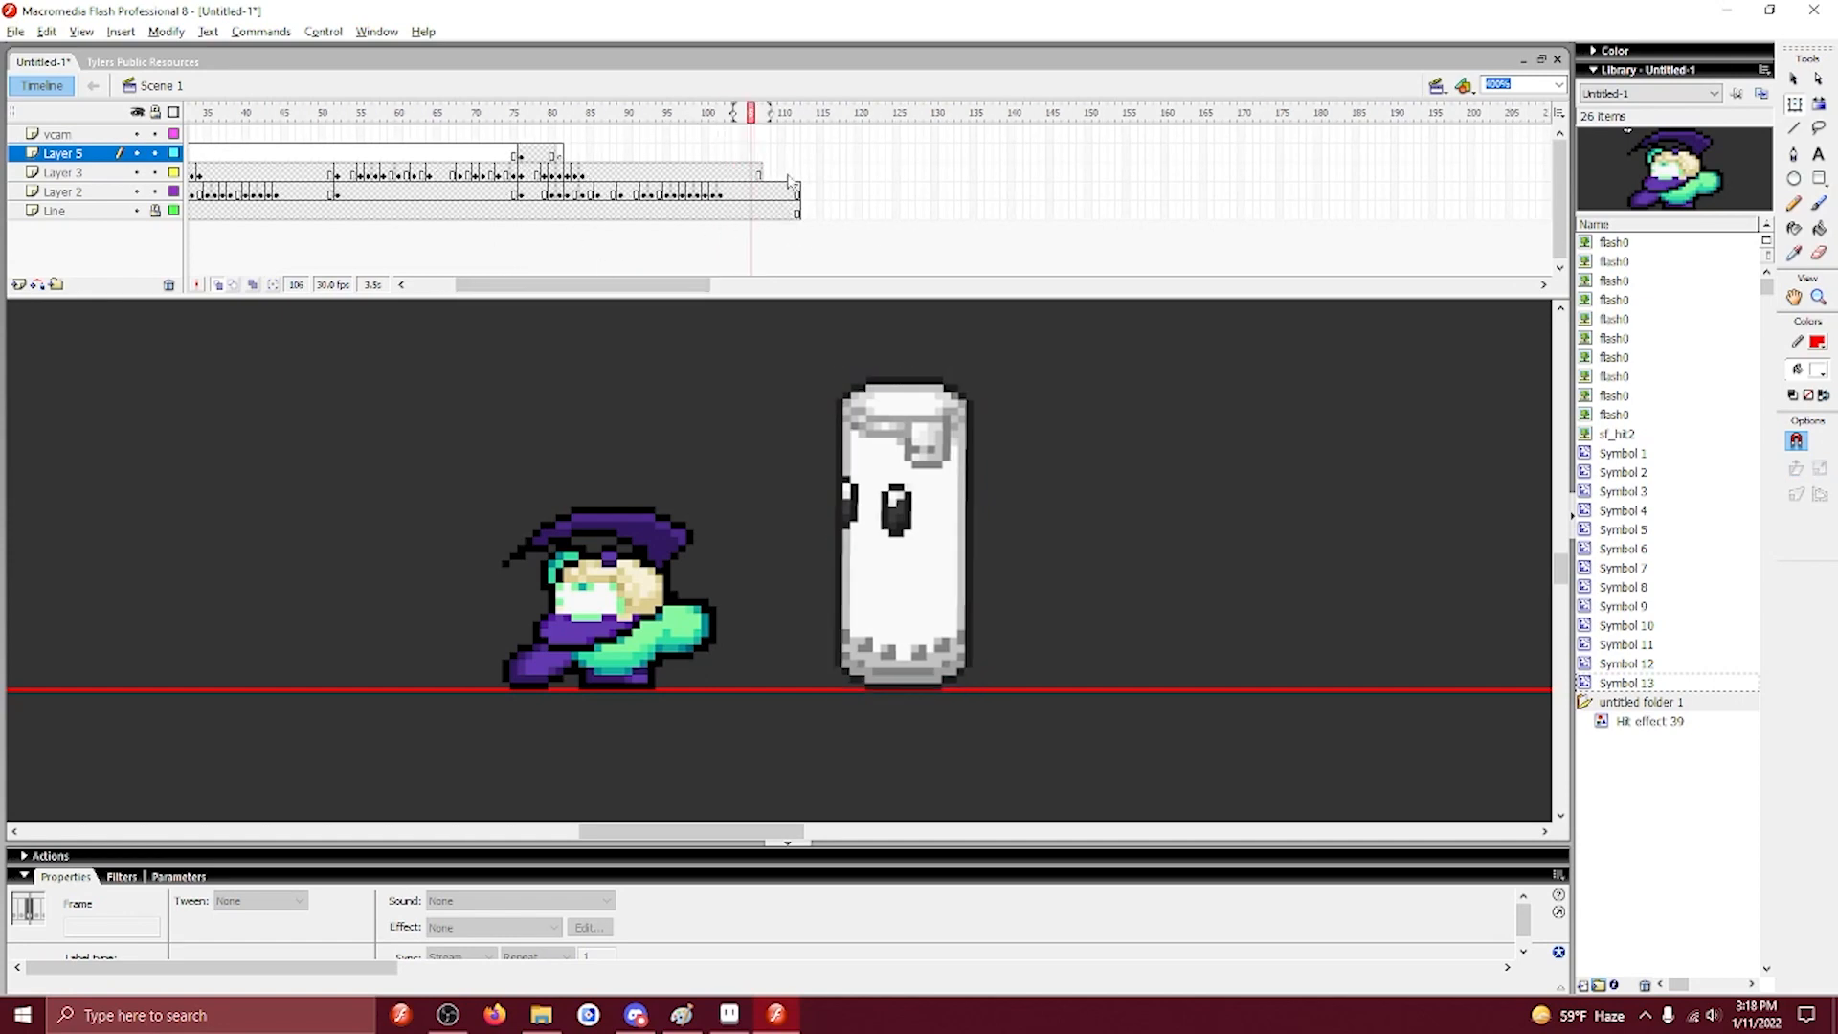
left_click(690, 364)
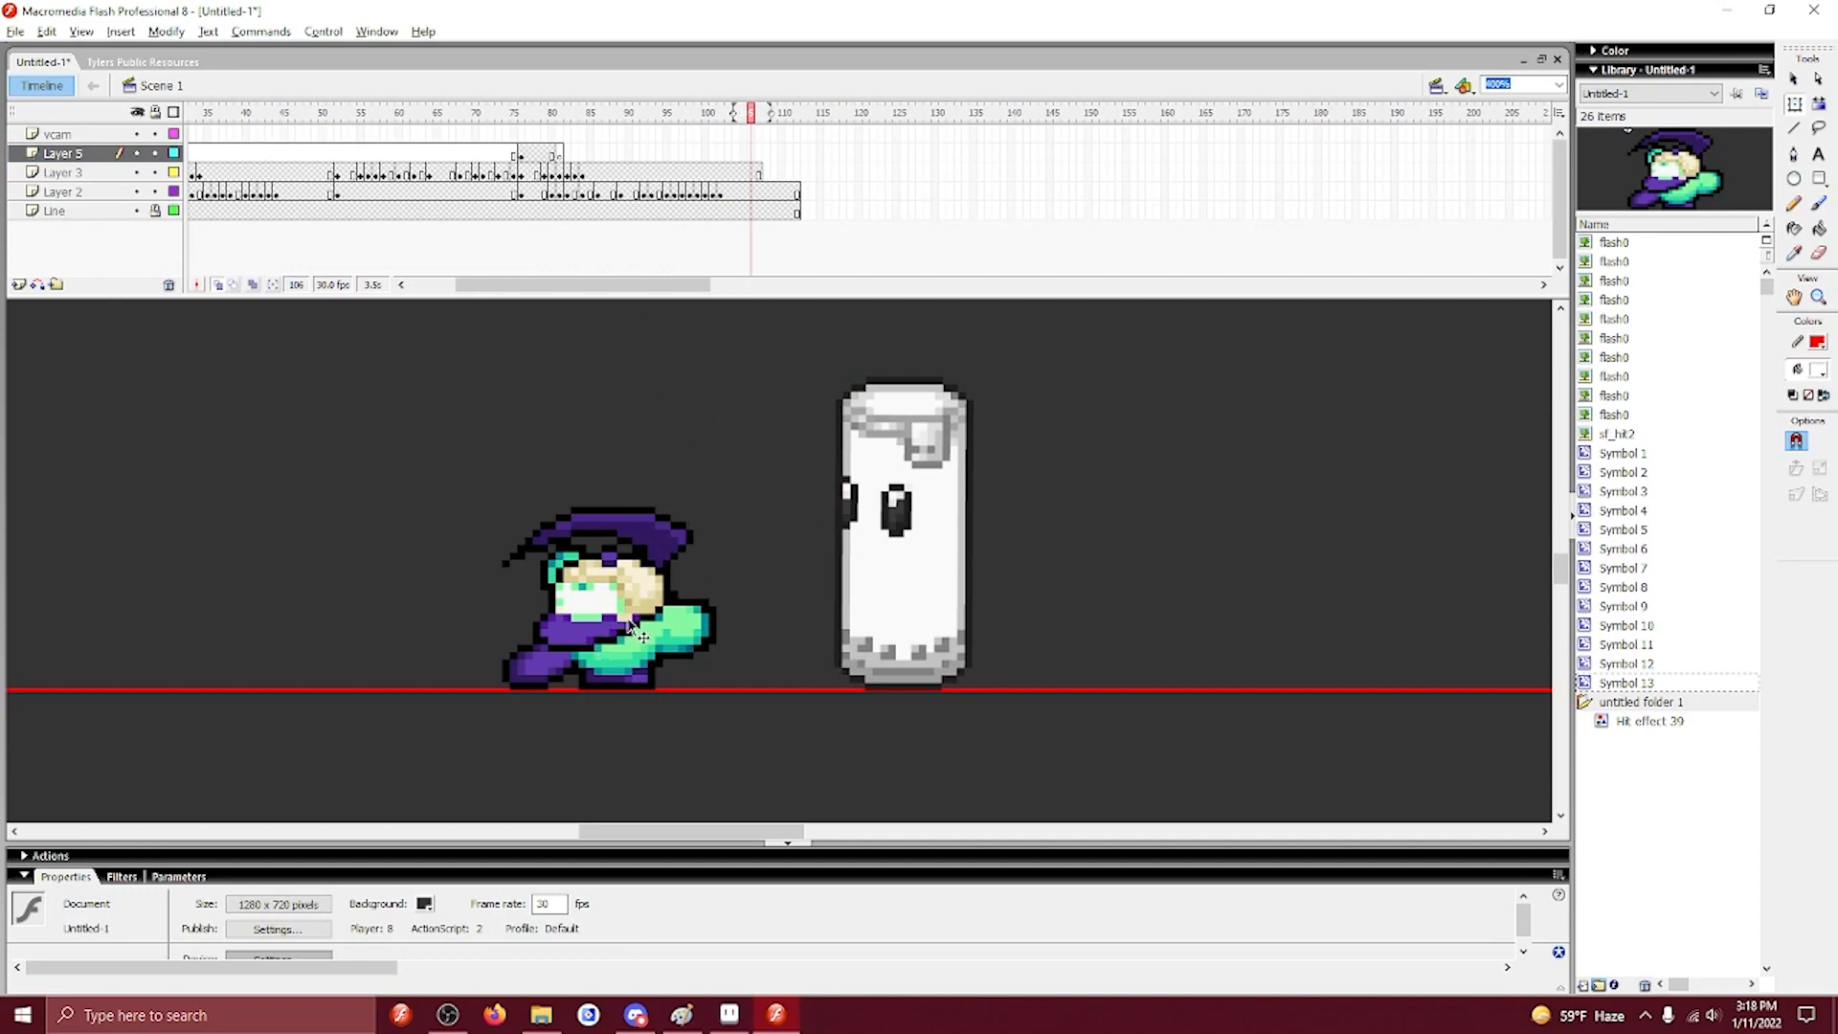
left_click(753, 194)
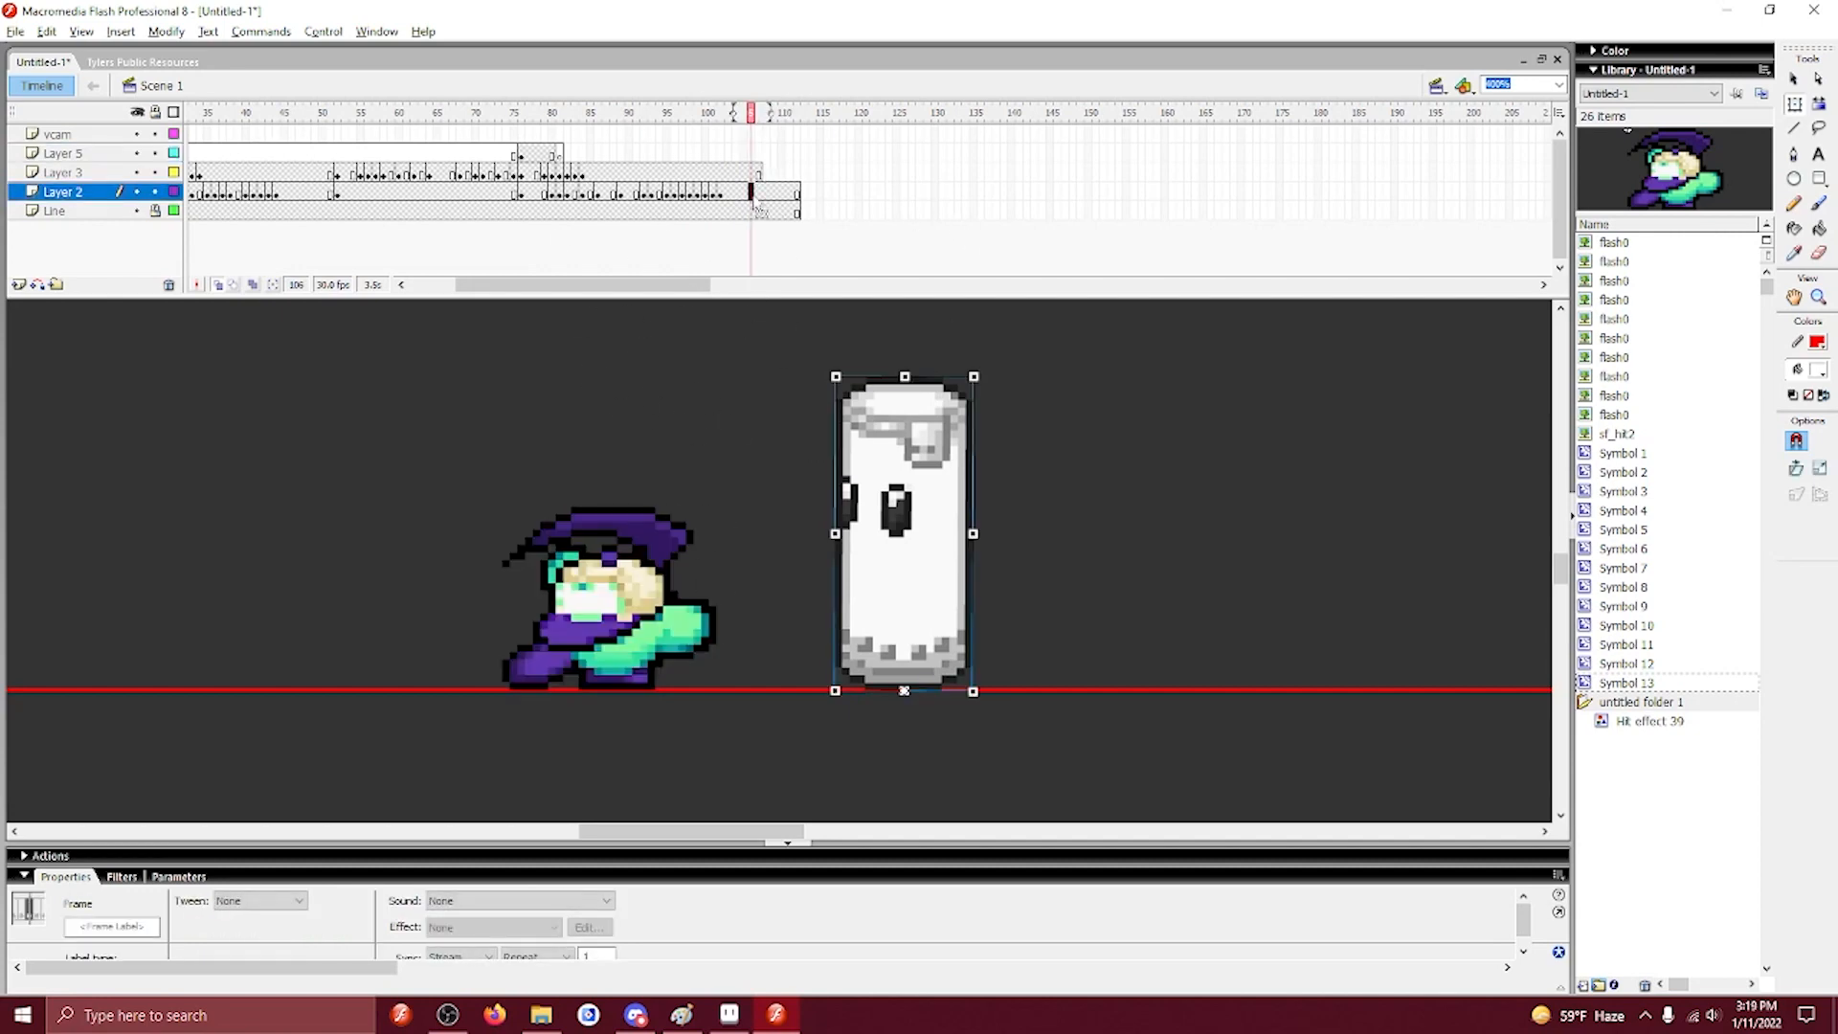
left_click(1271, 210)
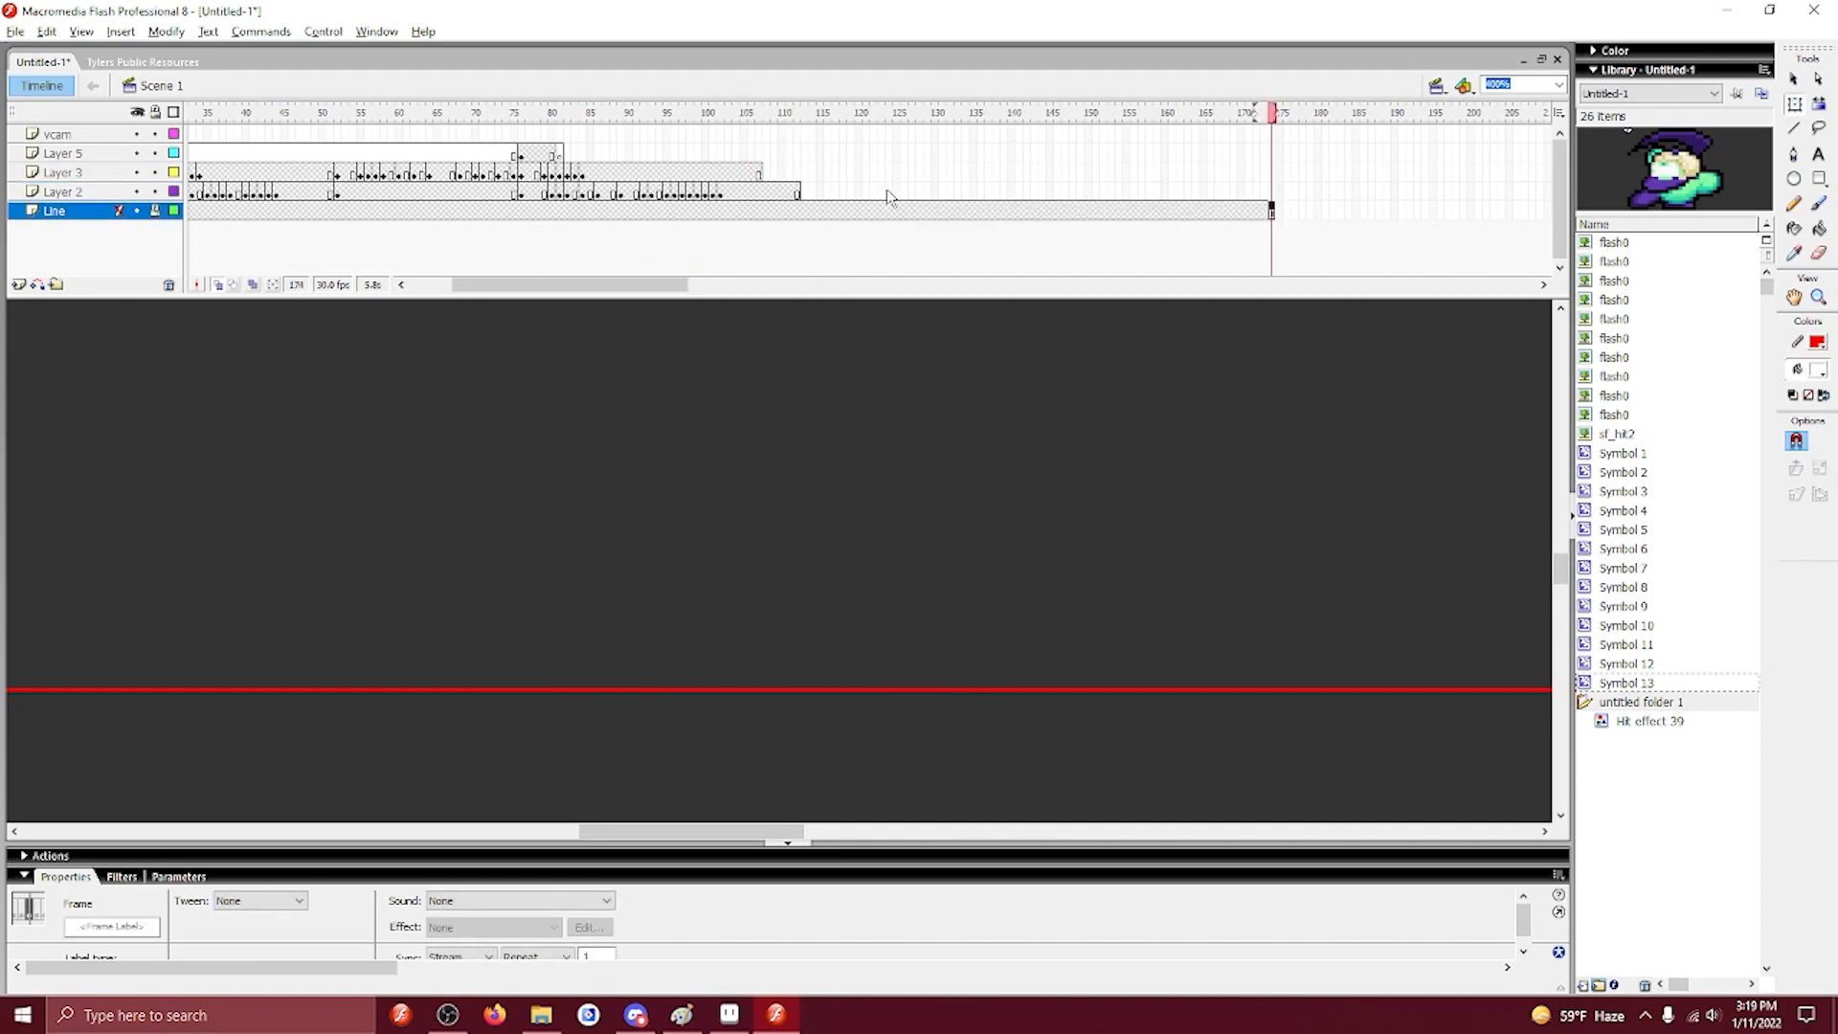
Stand the character up on Layer 3 from frame 105, place Symbol 1 as a scaled idle pose at frame 110 and hold it to frame 130.
left_click(730, 174)
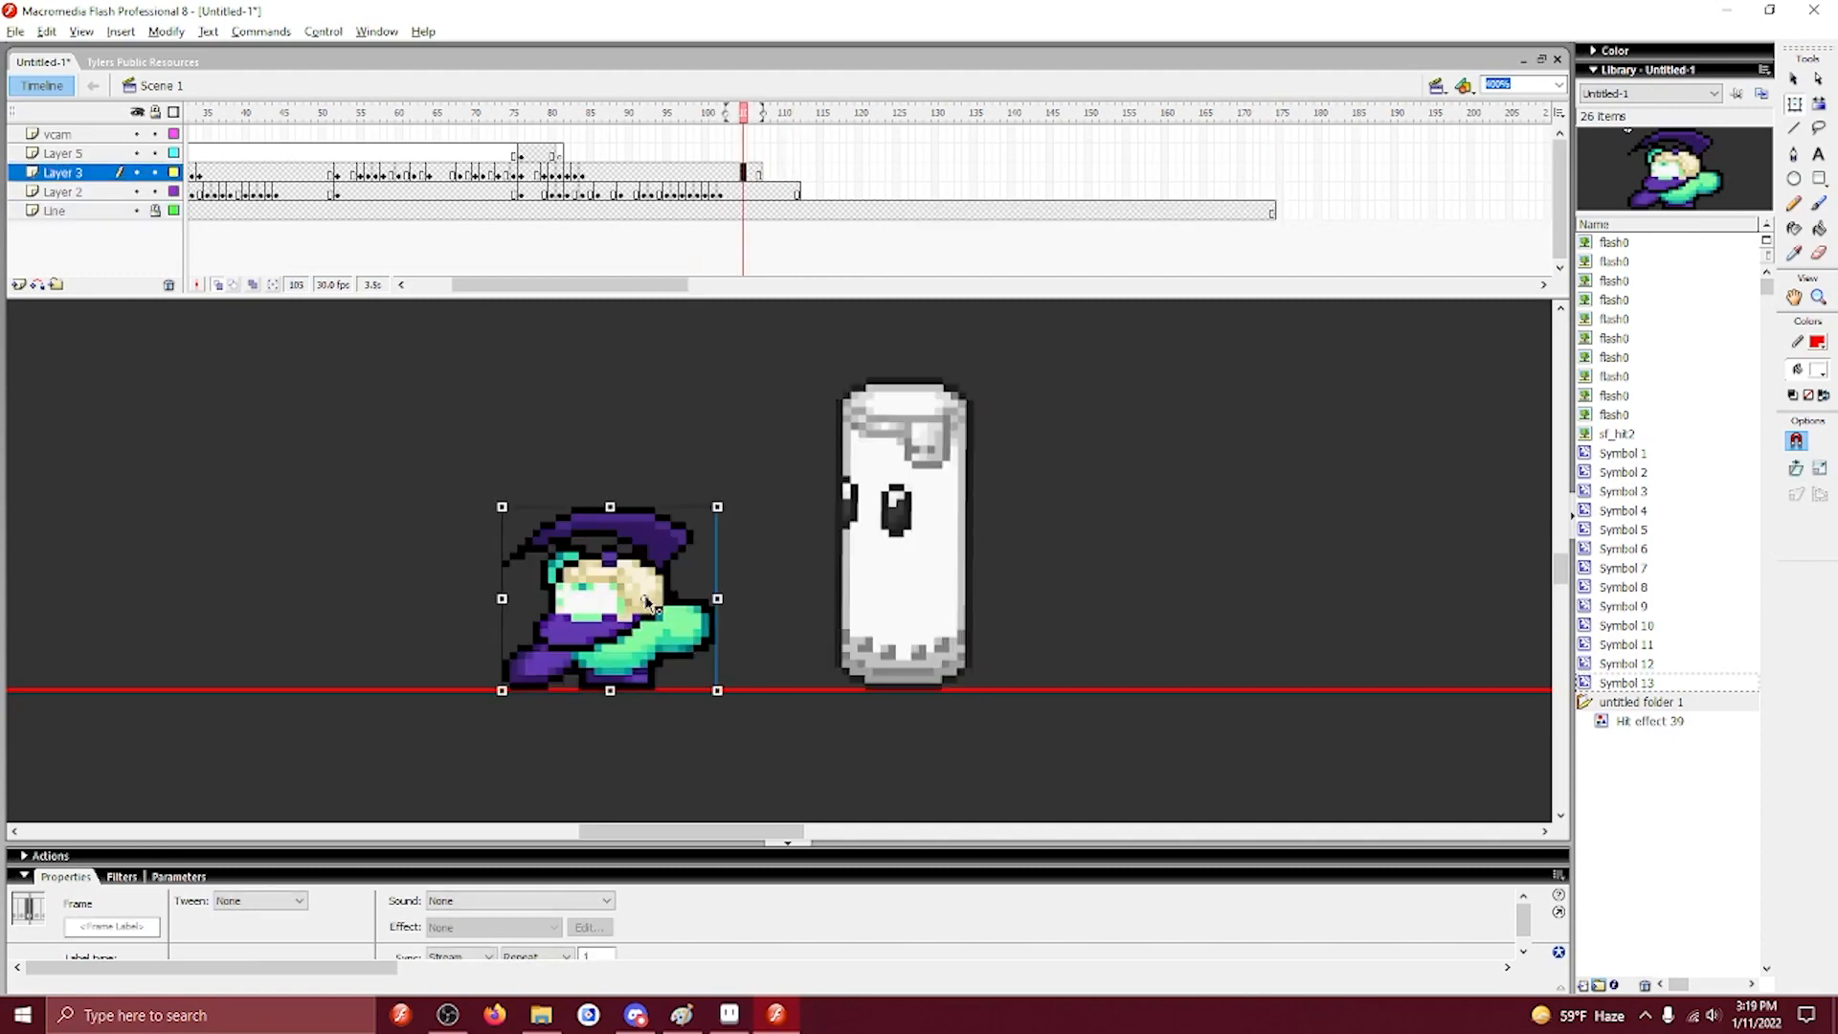
left_click(605, 681)
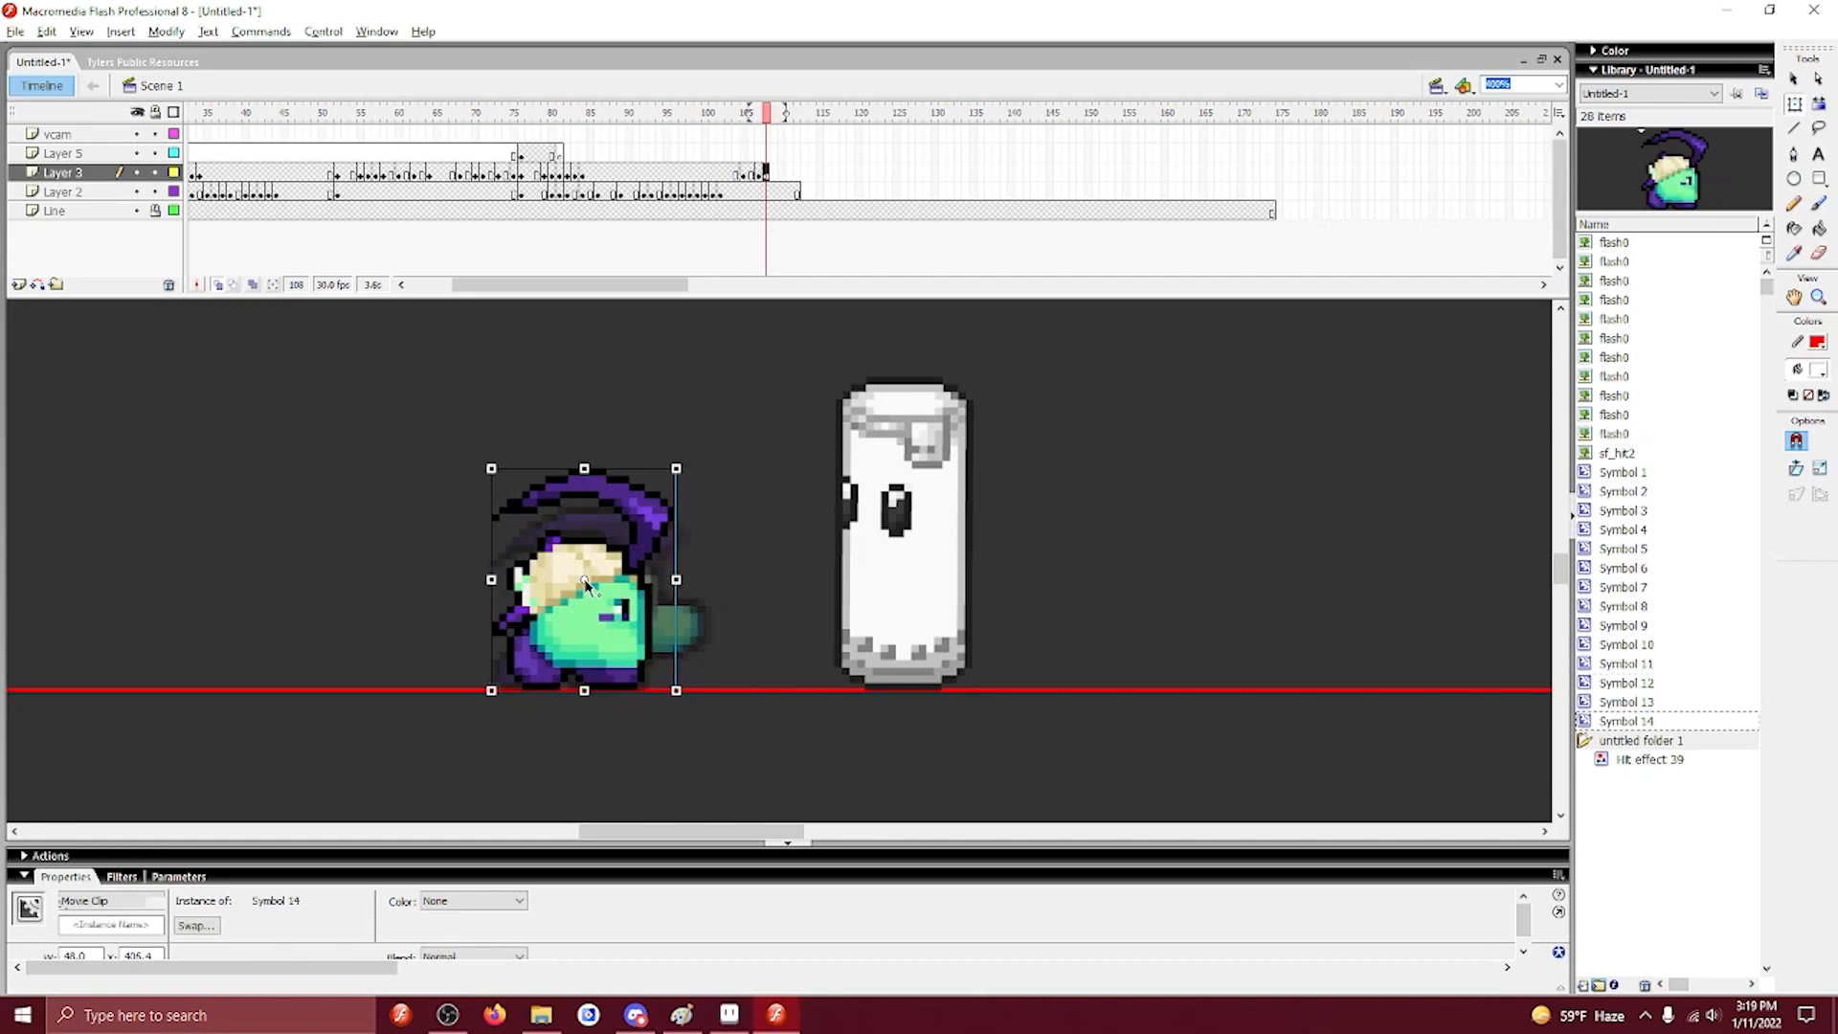
left_click(782, 173)
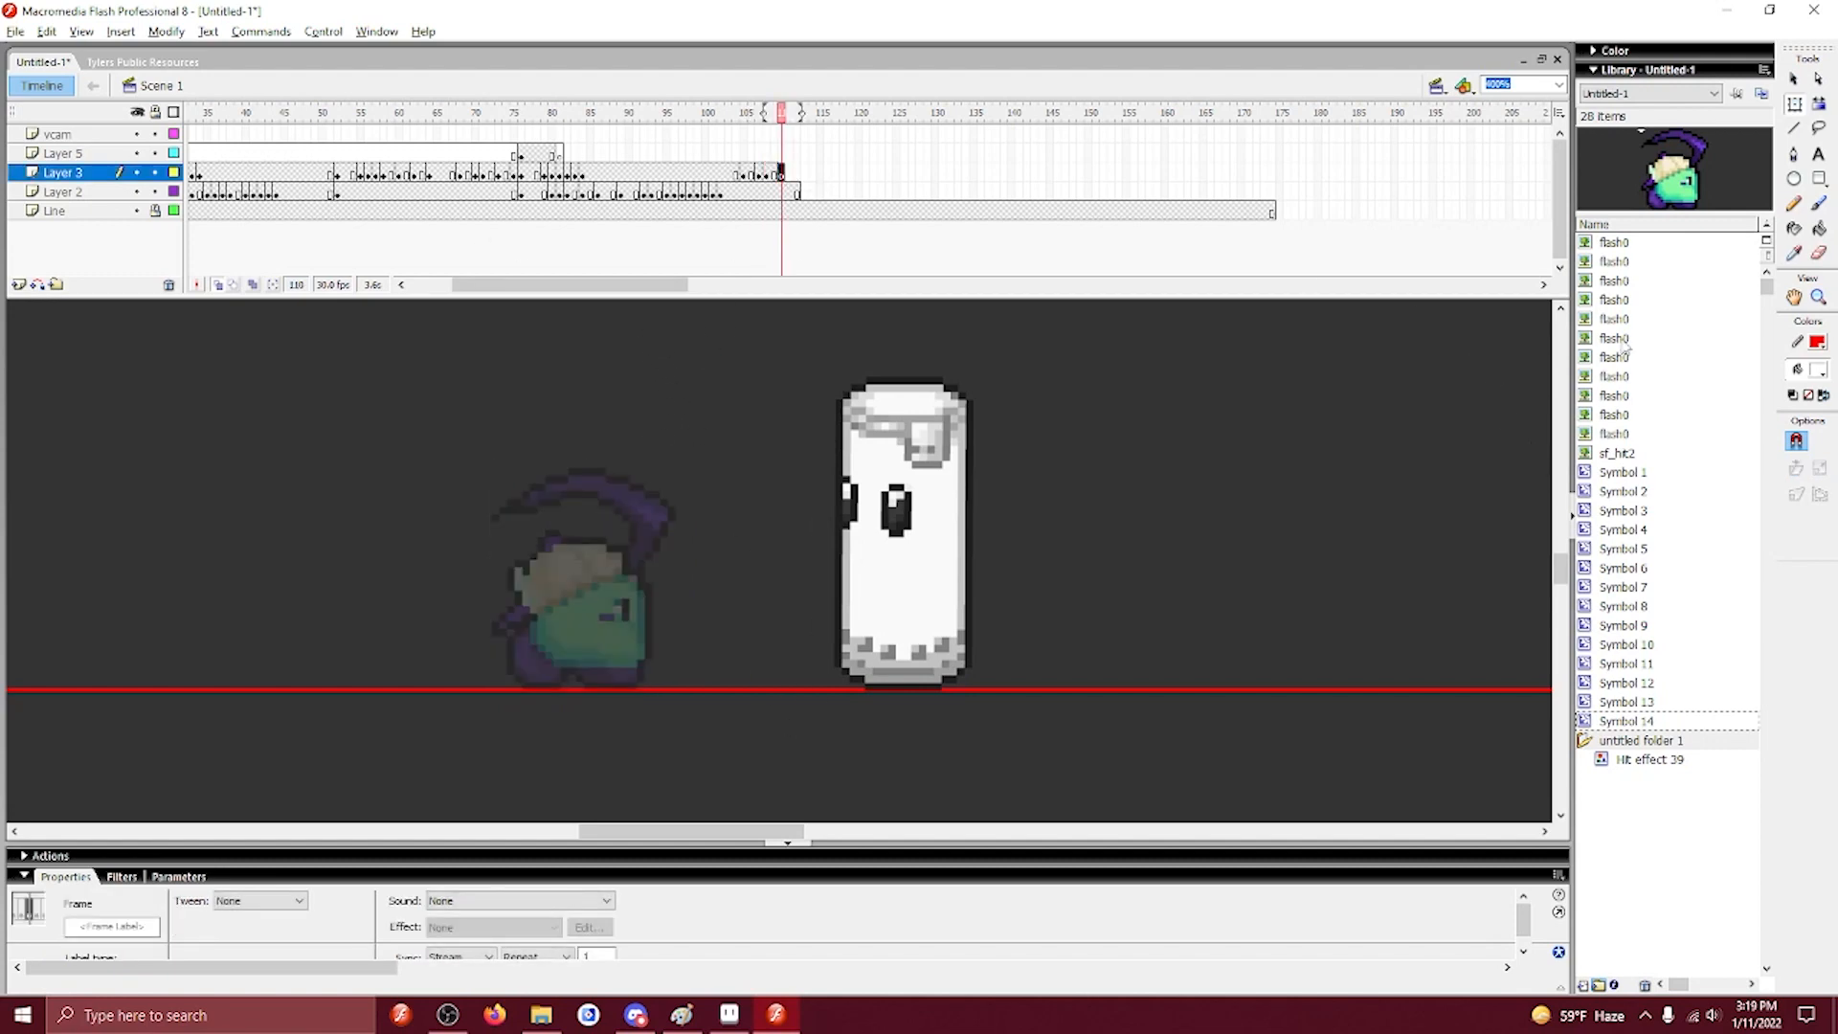
left_click_drag(1649, 476, 476, 463)
key("ctrl+alt+s")
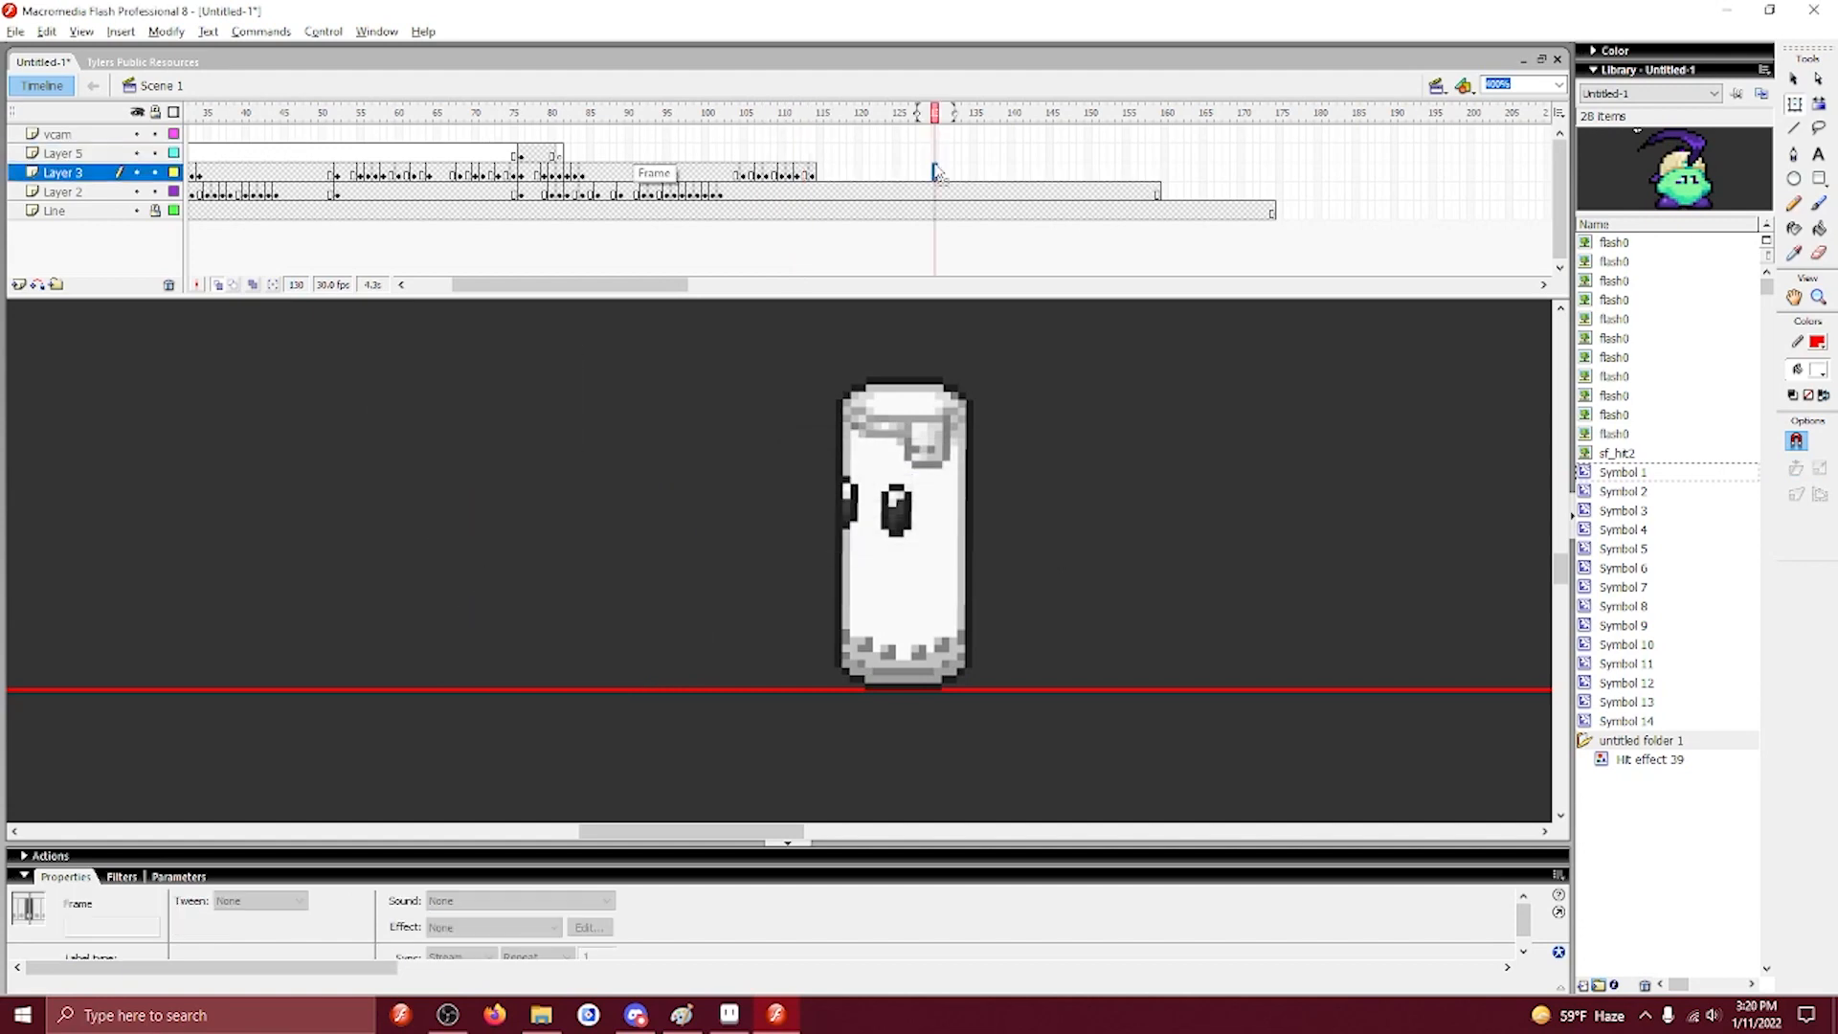
key("F5")
Play back the character's rise from the crouch to the idle pose.
left_click(701, 173)
key("Return")
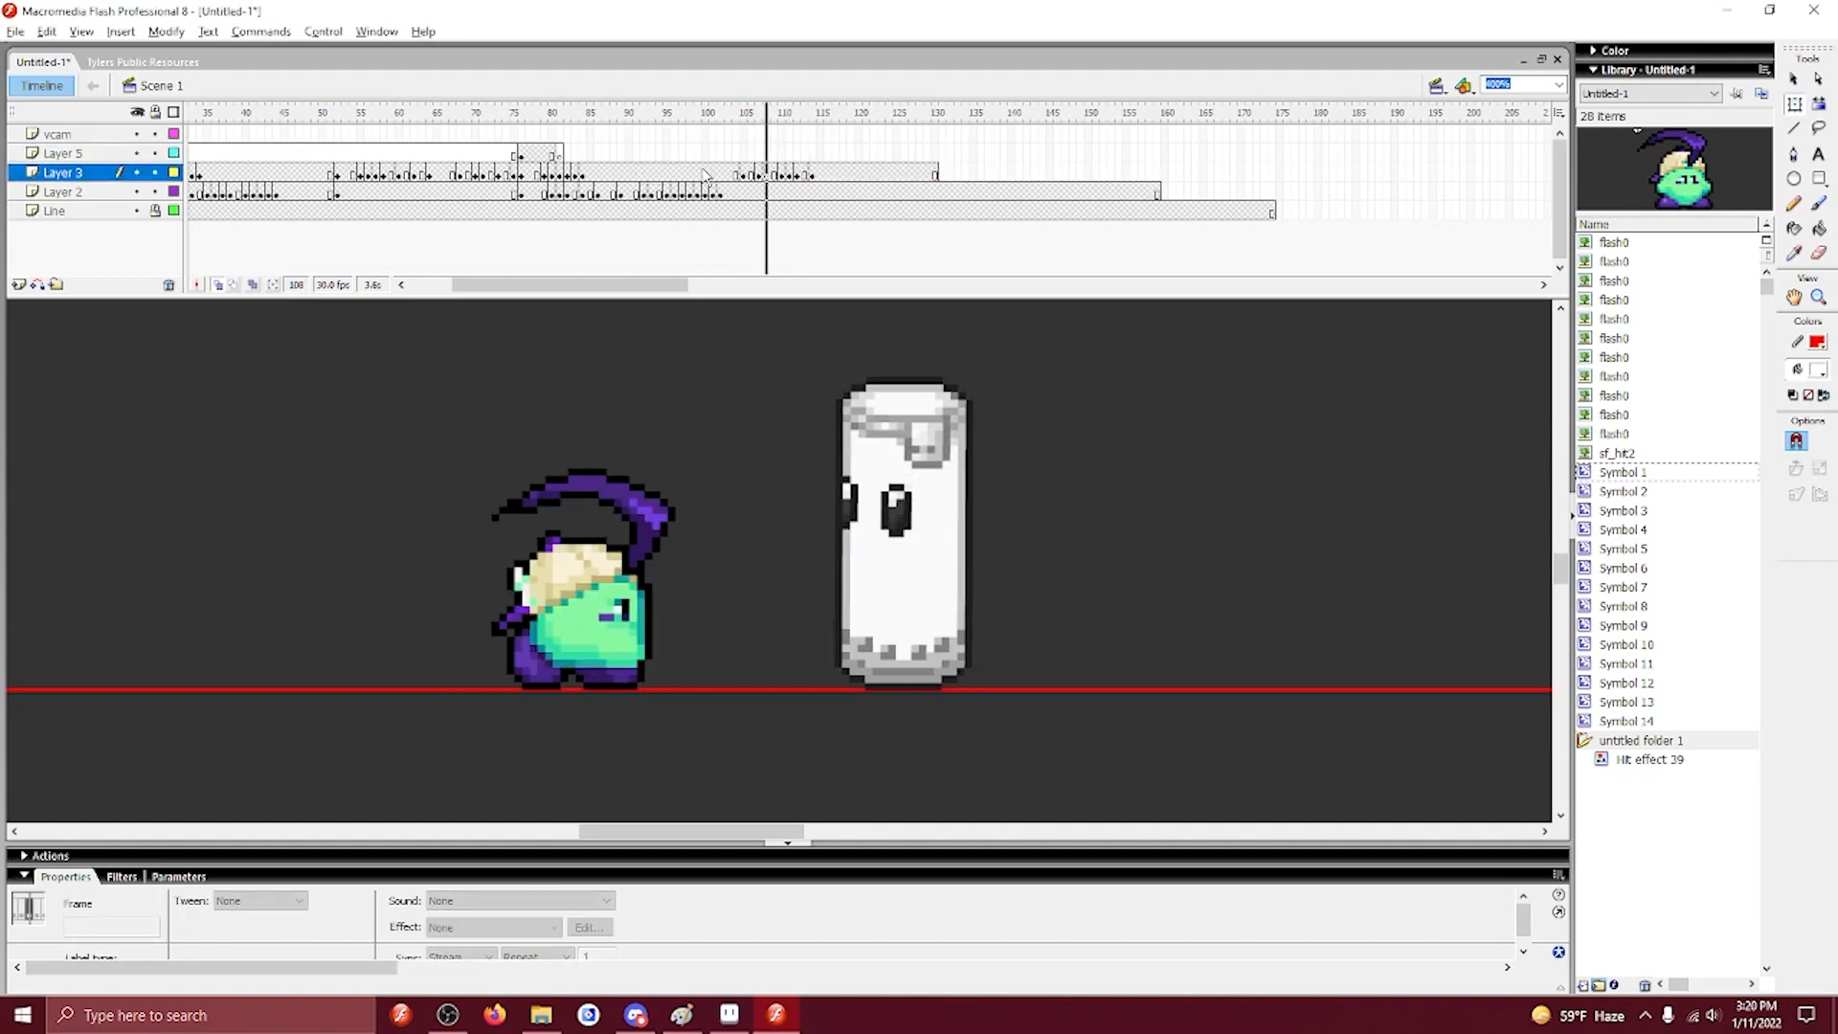
left_click(643, 173)
key("Return")
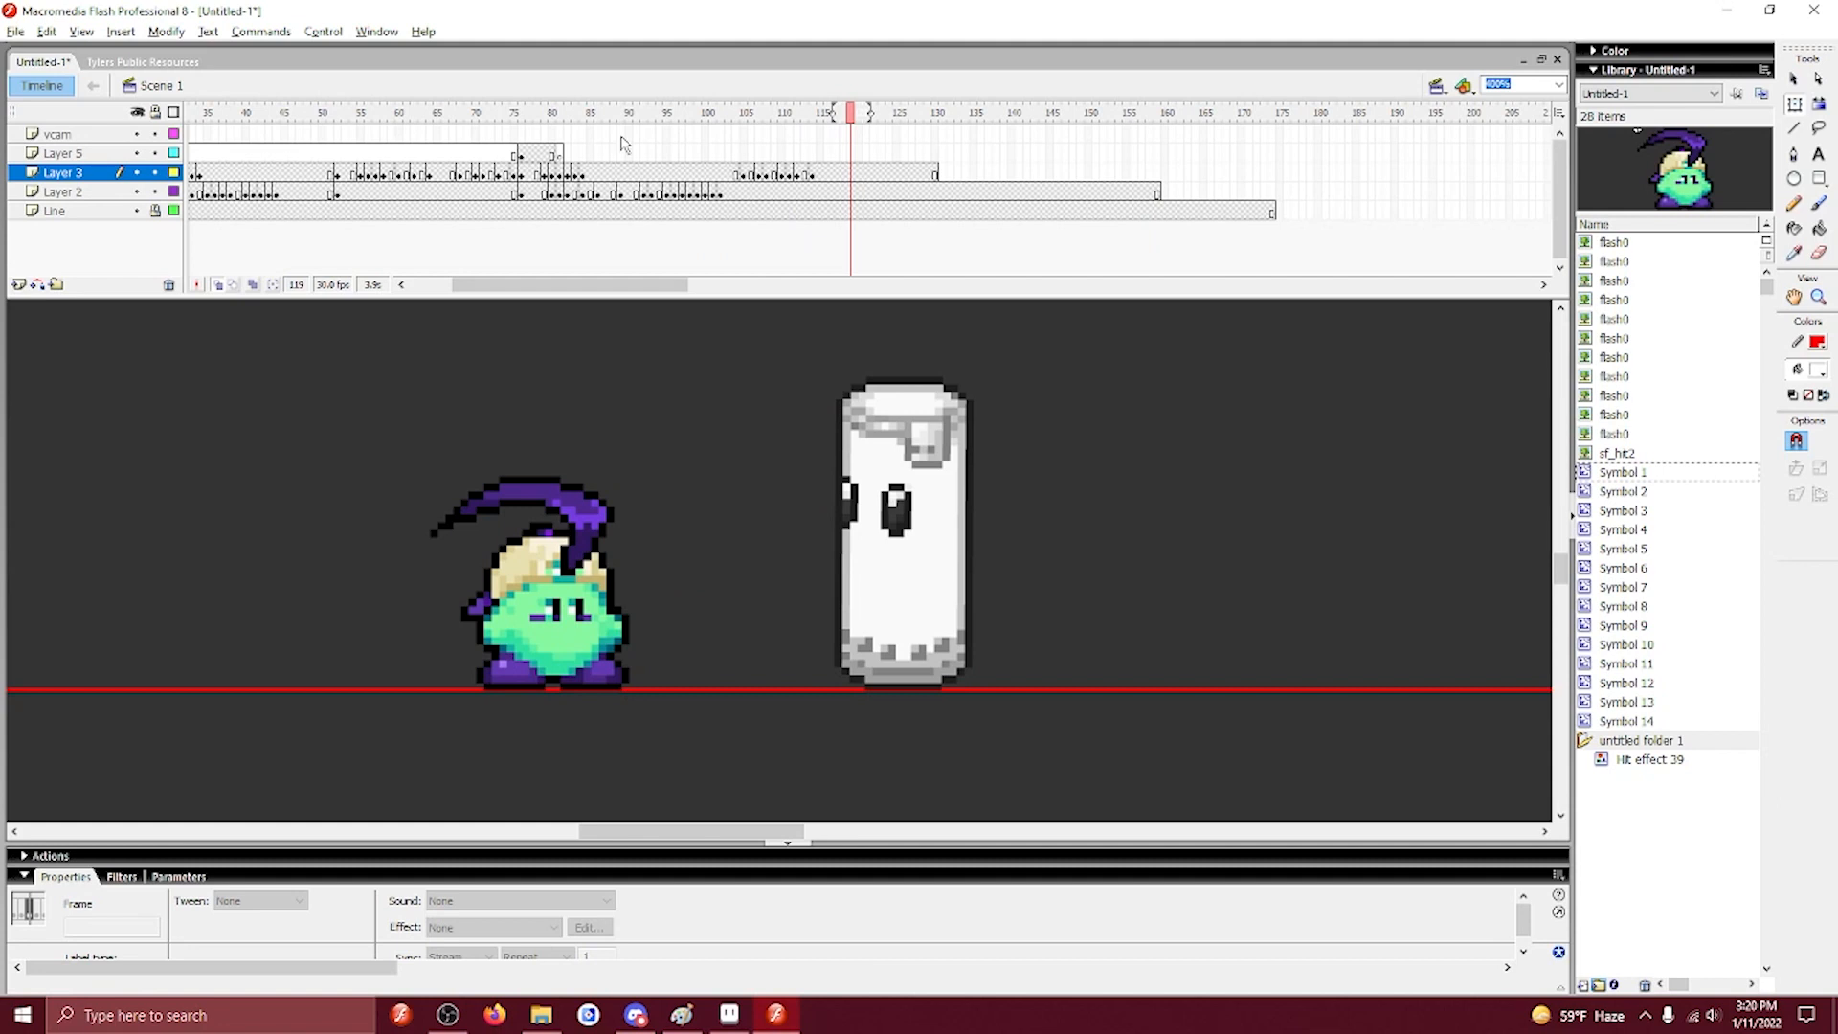
left_click(538, 318)
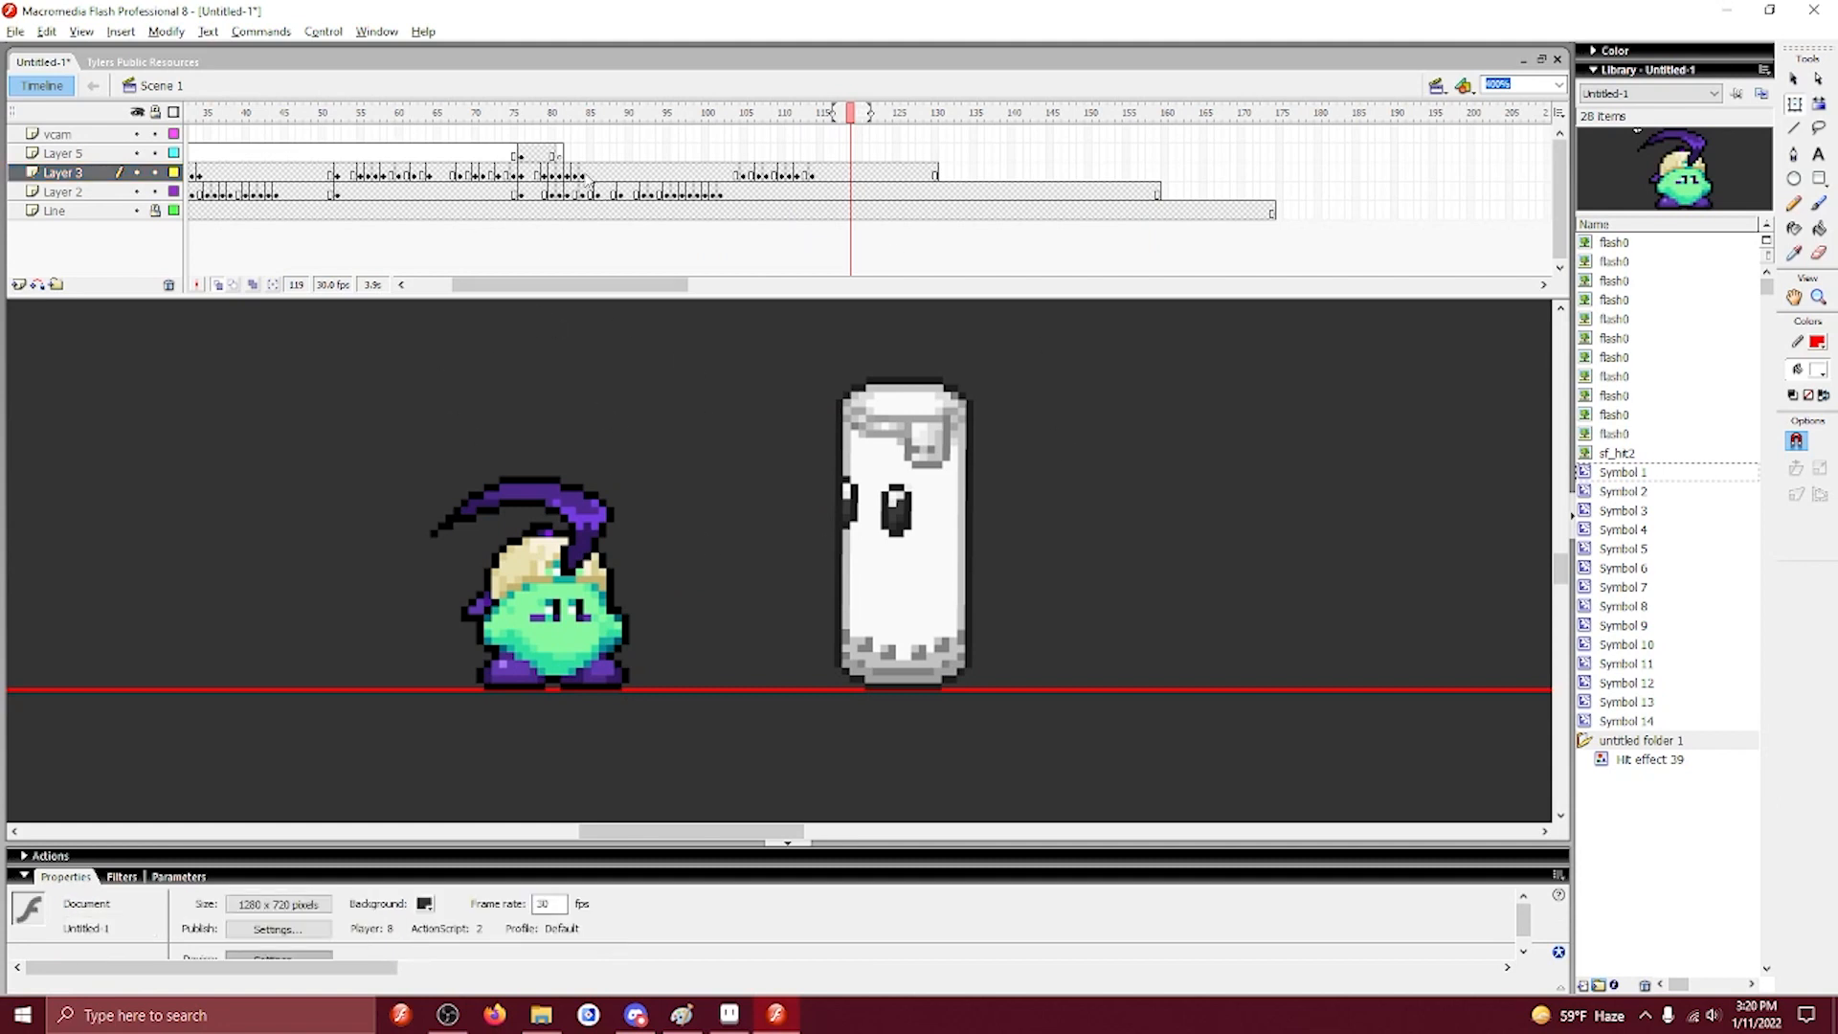
Switch to Aseprite and look over the attack rows, colour variants and top idle row of the Aege Redux sheet.
left_click(774, 173)
left_click(728, 1013)
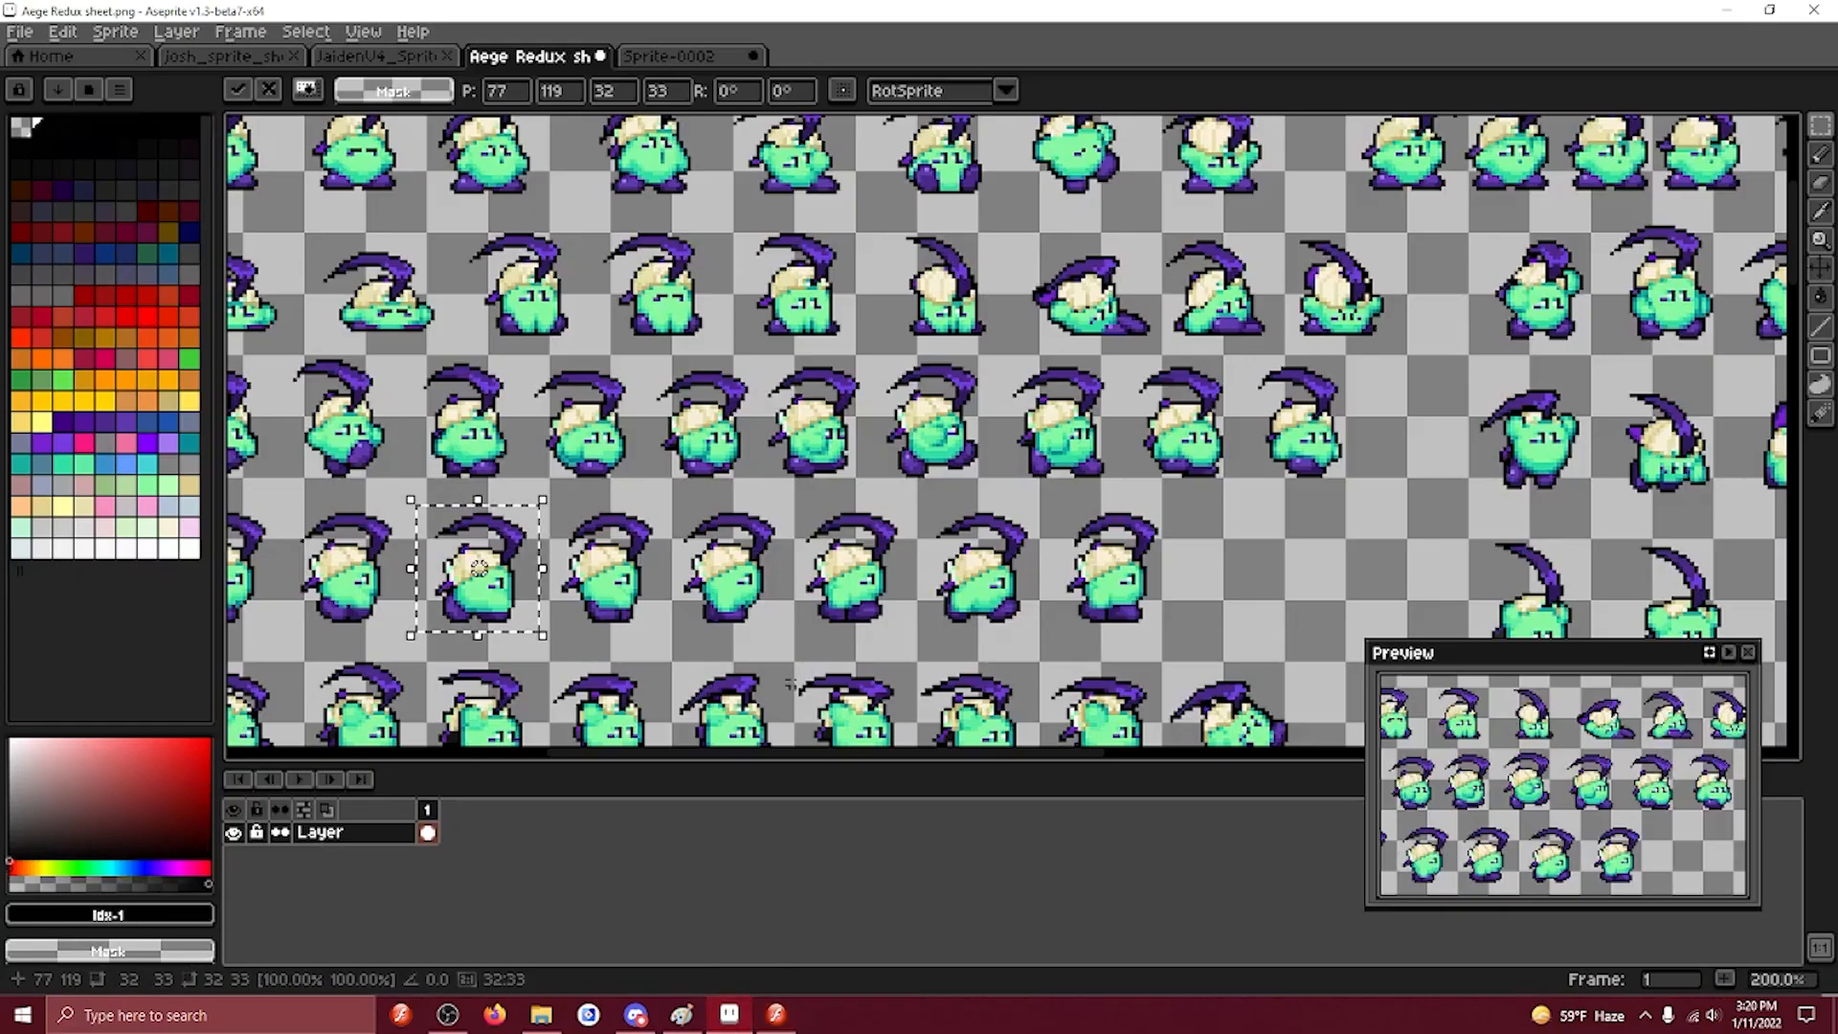
scroll(779, 606, "down", 1)
left_click(779, 607)
left_click_drag(794, 661, 647, 210)
left_click_drag(813, 718, 857, 306)
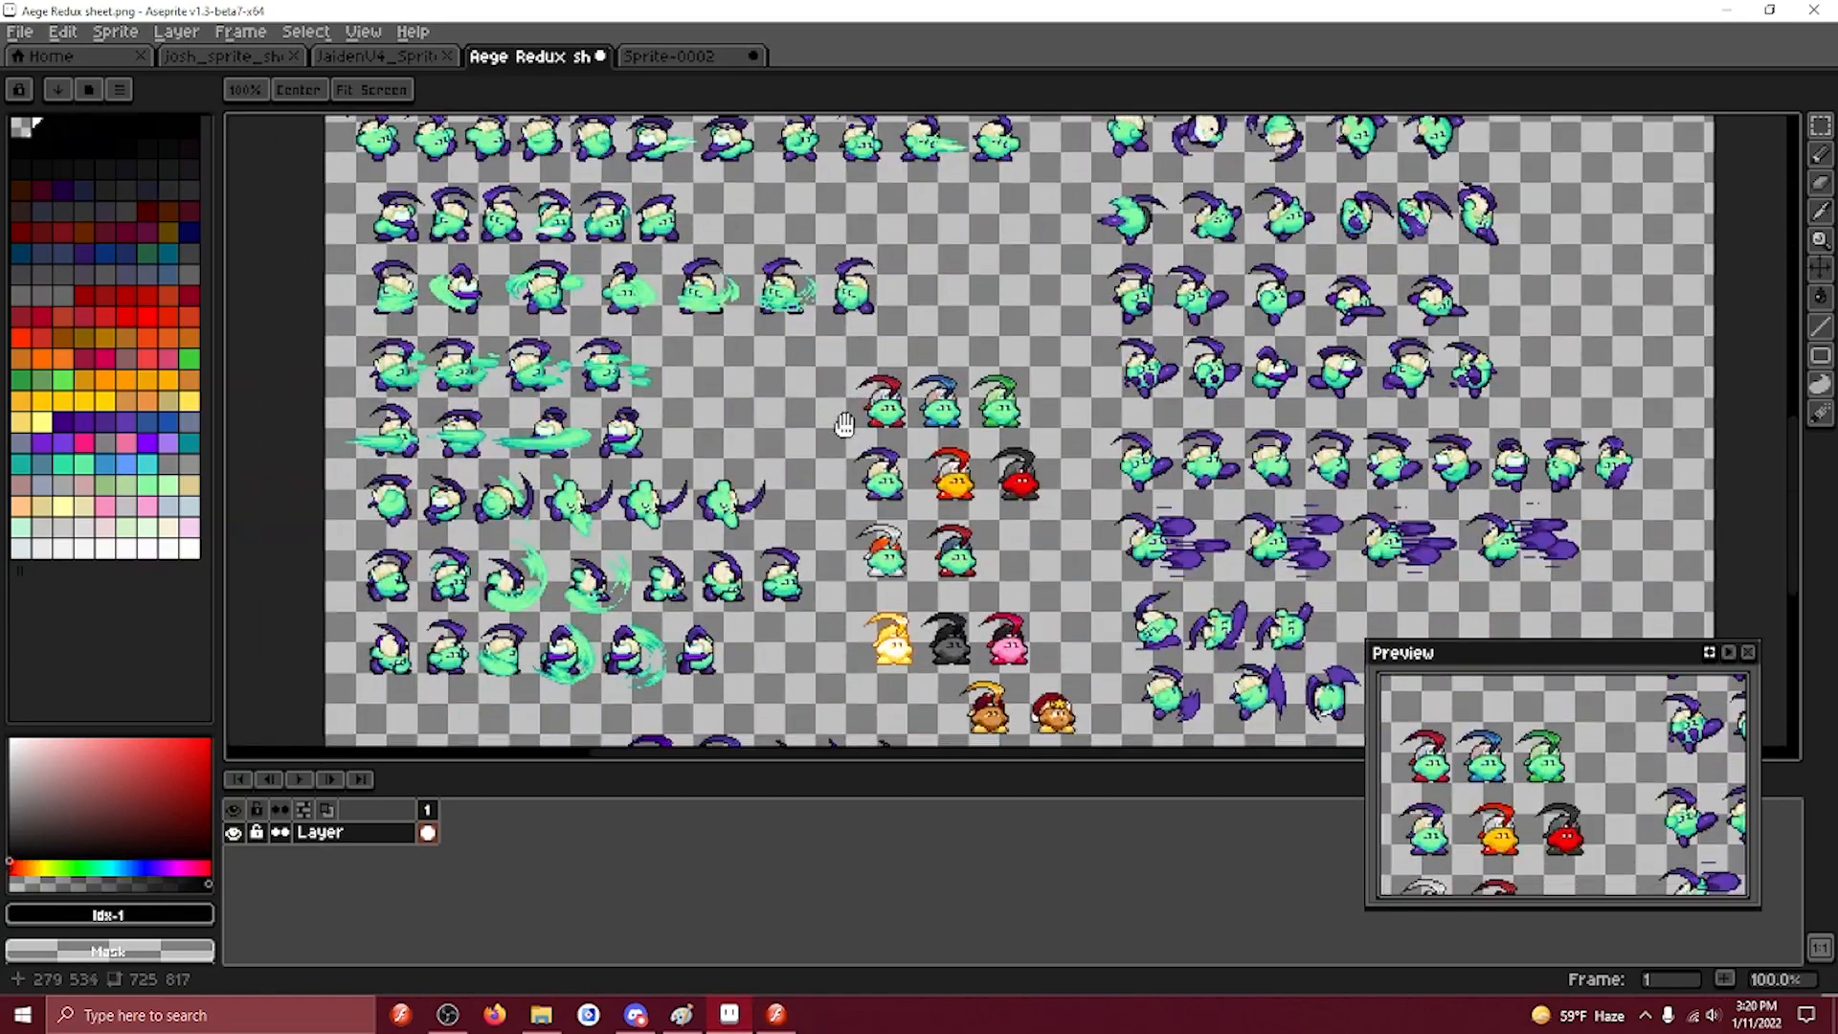
left_click_drag(1137, 607, 796, 633)
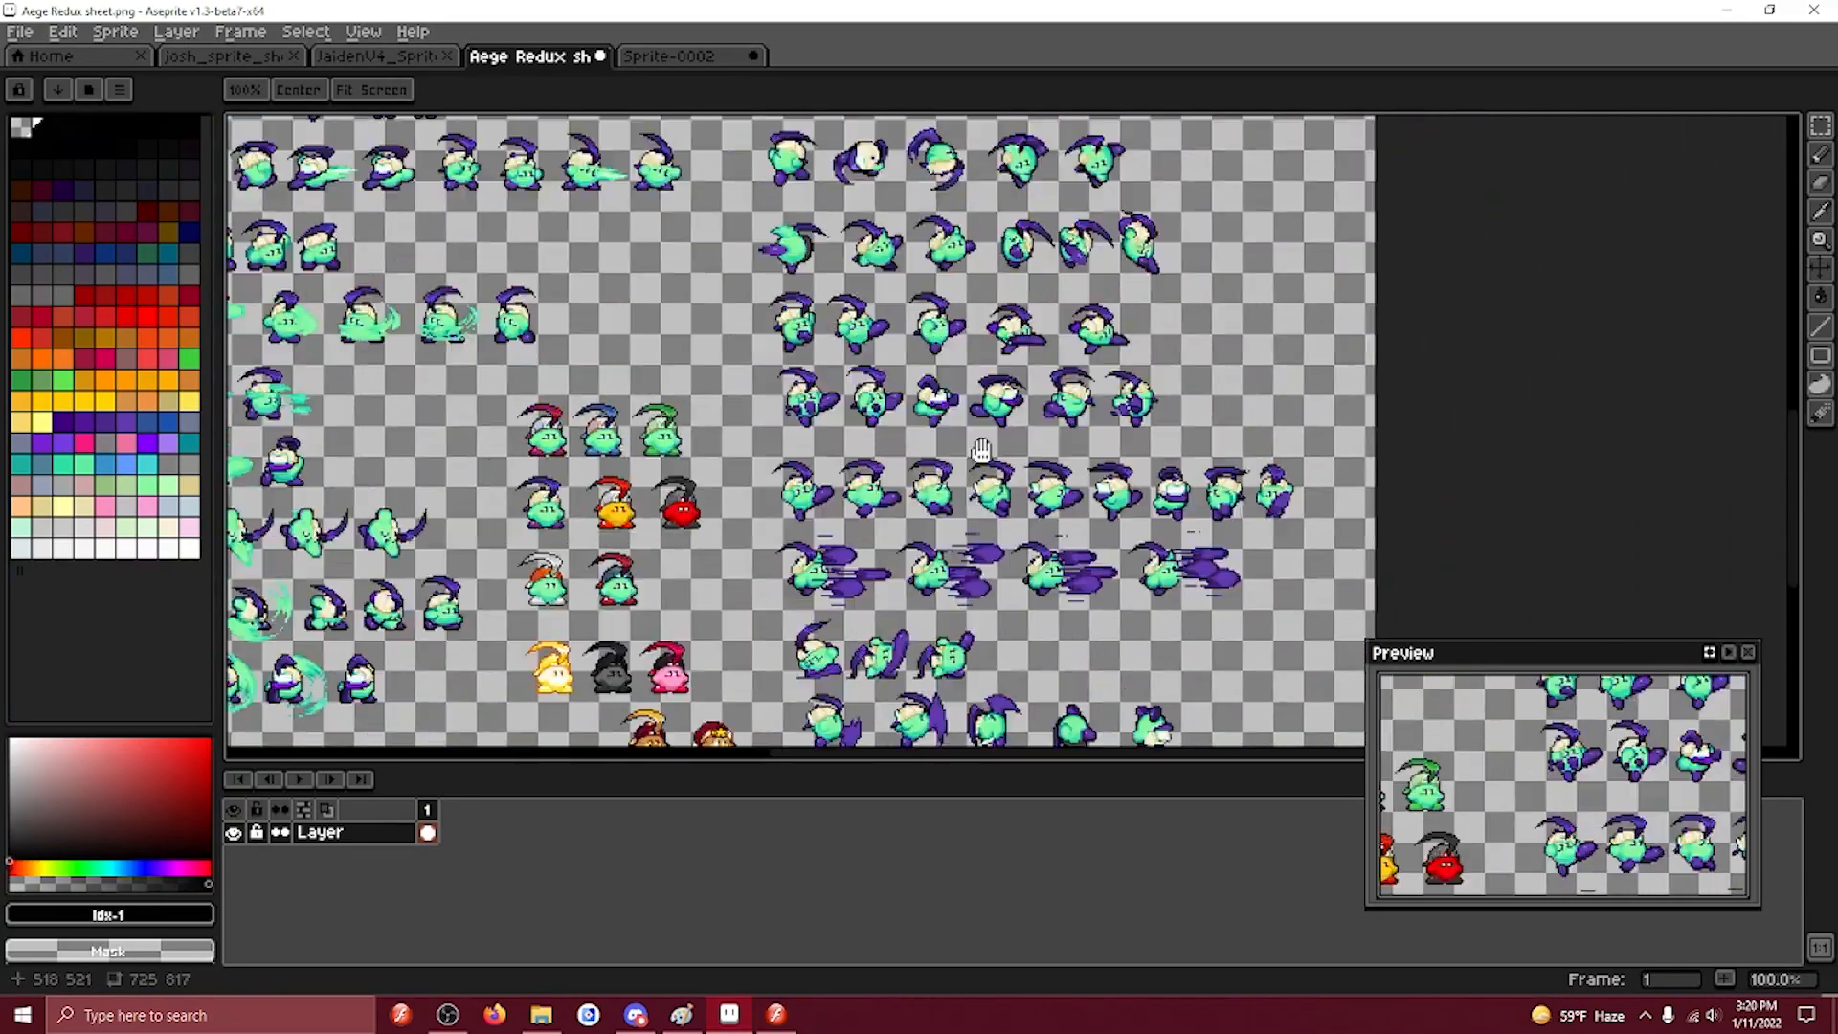
left_click_drag(865, 158, 947, 513)
left_click_drag(536, 259, 757, 509)
left_click_drag(386, 119, 620, 388)
scroll(620, 387, "up", 3)
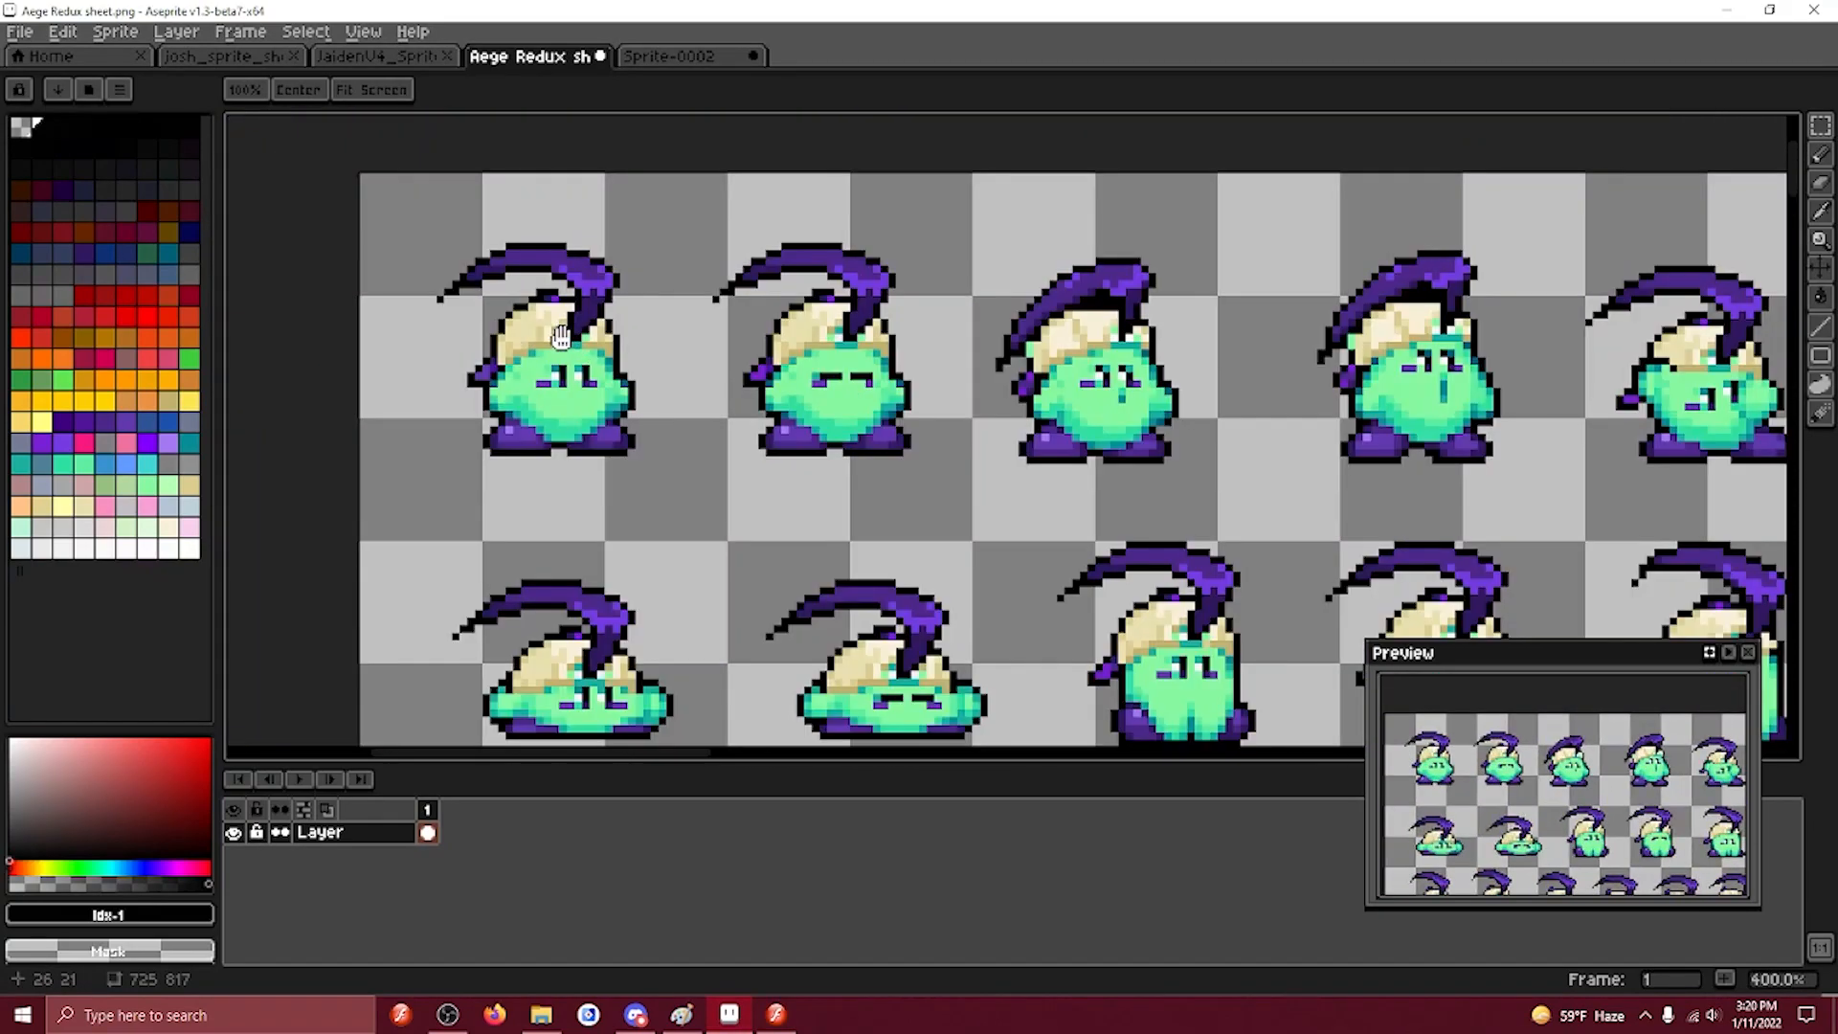
Marquee the first idle sprite, then examine and marquee the two lunging slash poses further down the sheet.
key("ctrl+v")
scroll(1005, 663, "down", 2)
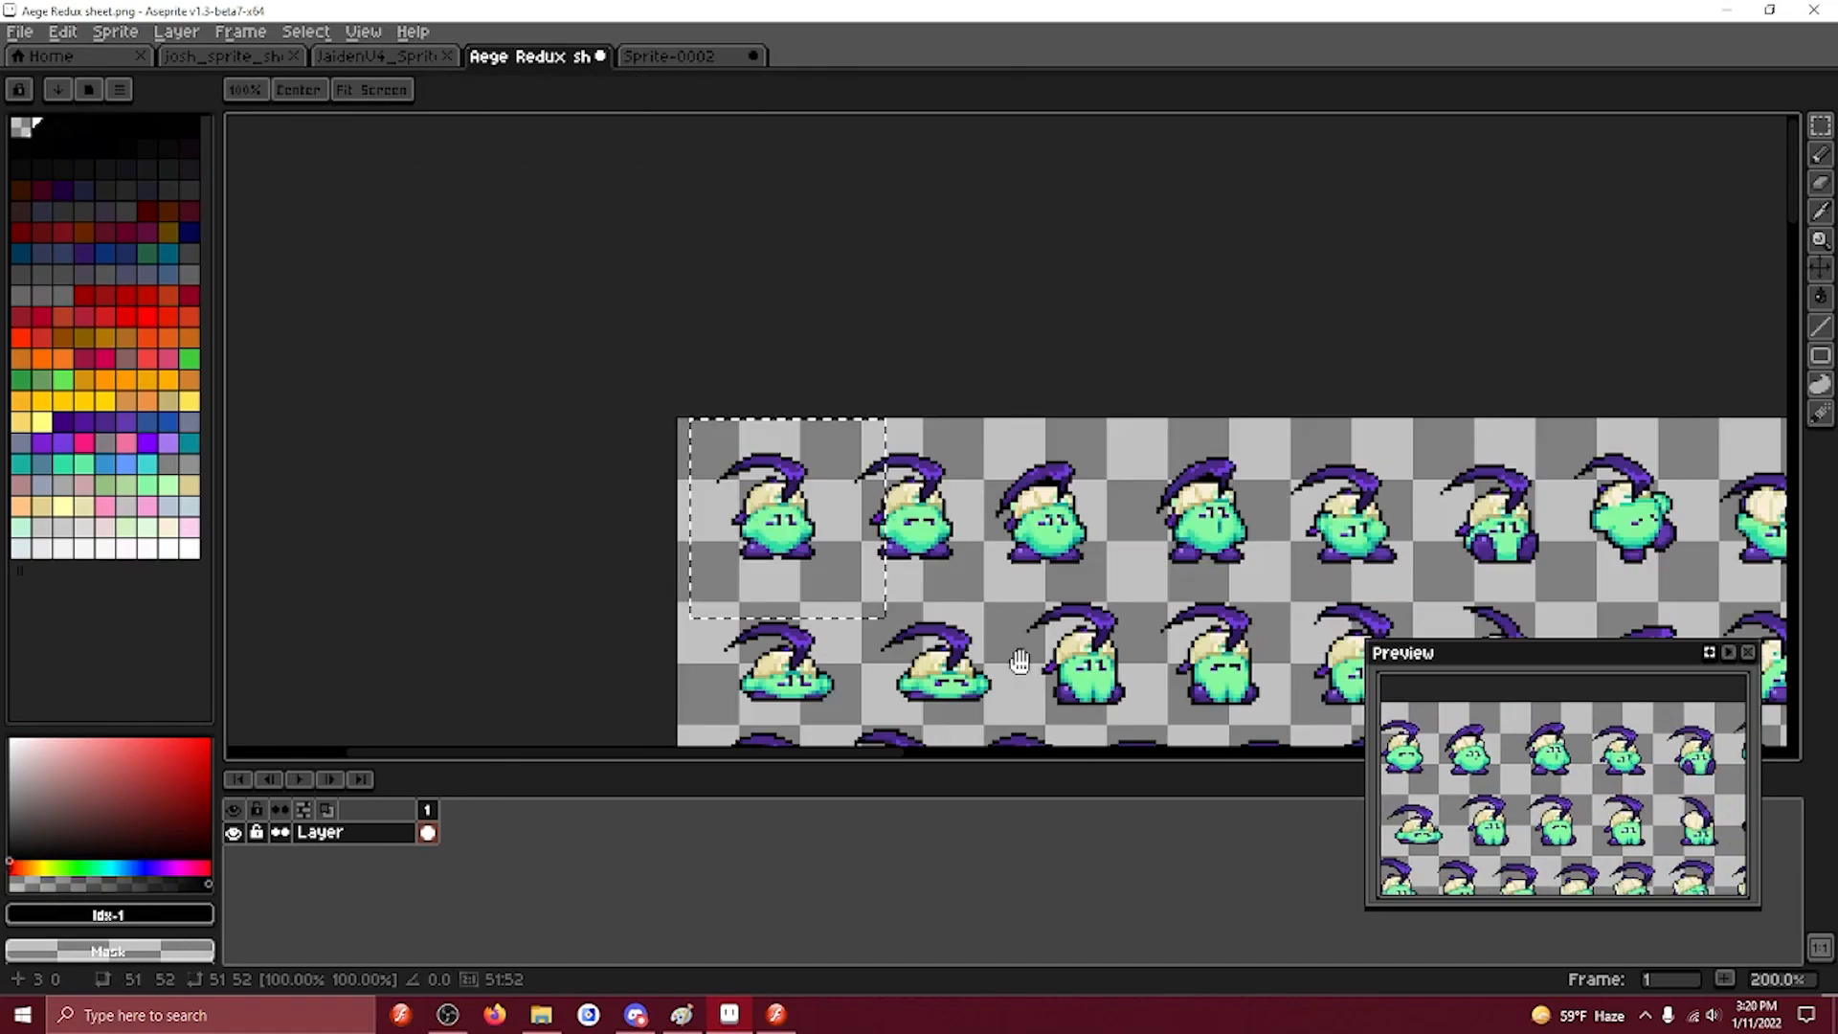
left_click_drag(1019, 664, 629, 120)
left_click_drag(986, 506, 655, 146)
left_click_drag(924, 648, 943, 72)
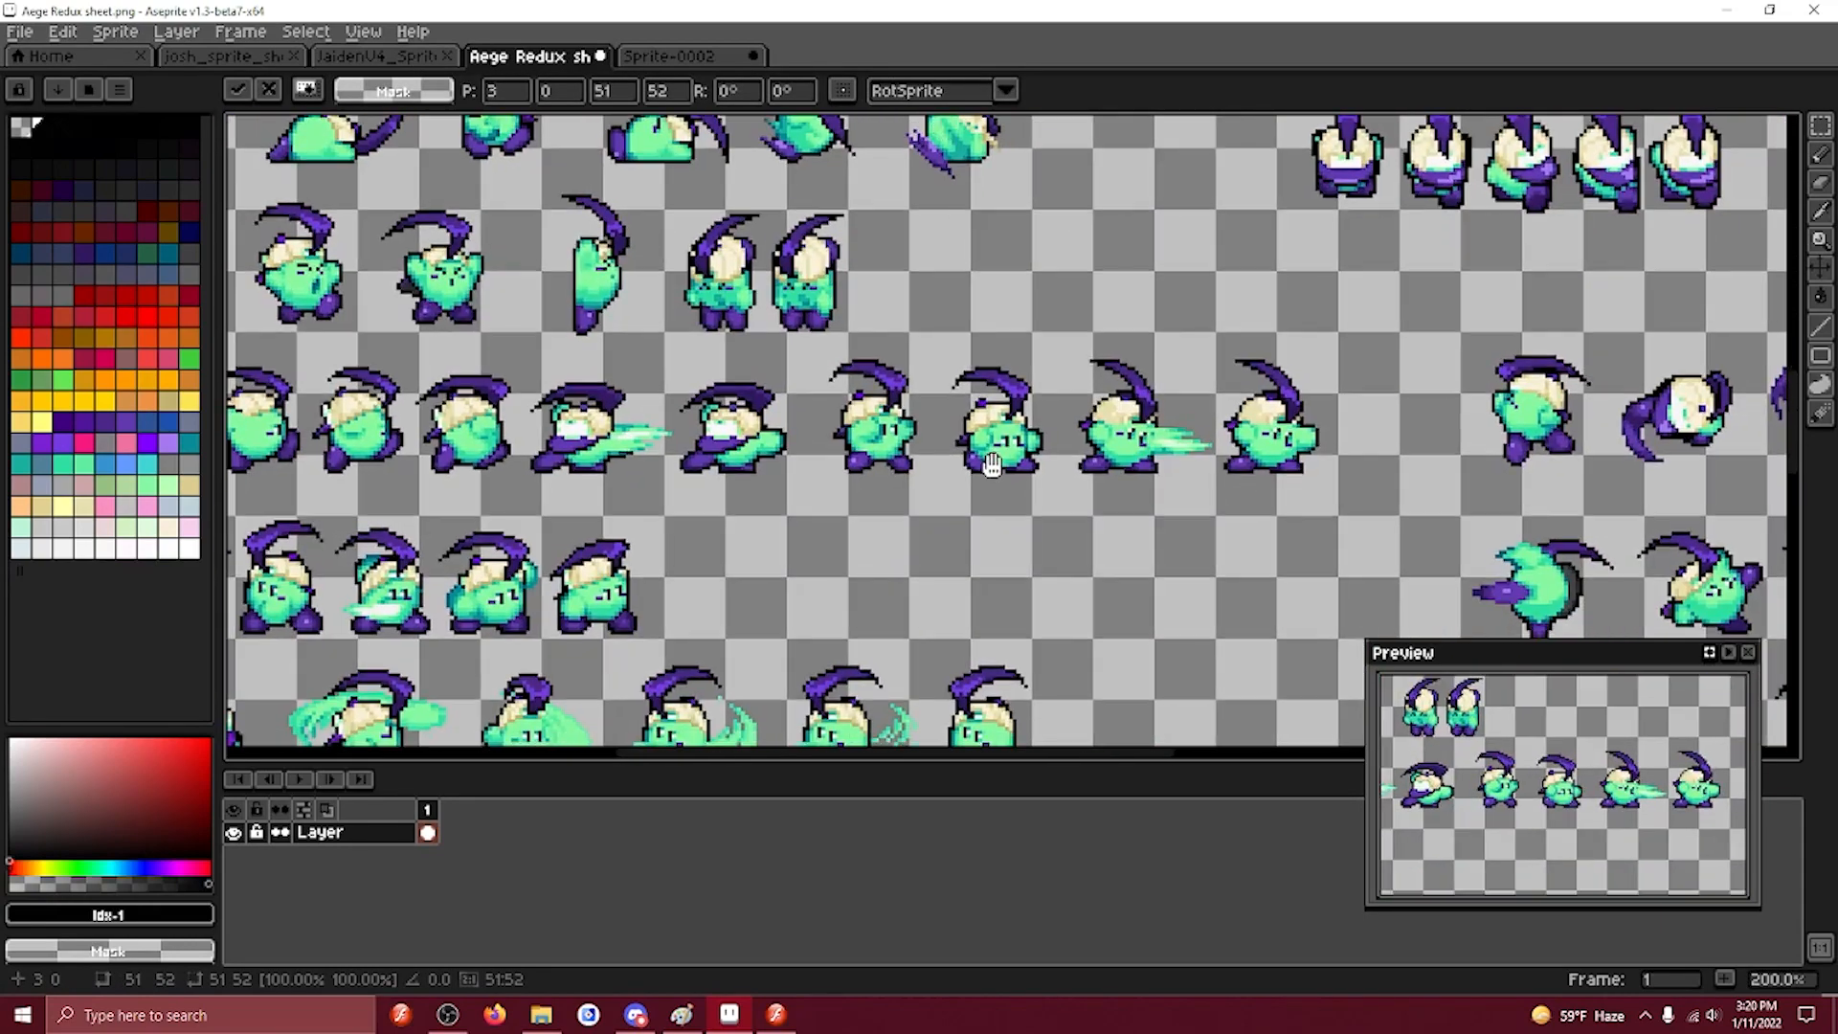
left_click_drag(1131, 423, 942, 404)
scroll(942, 404, "up", 3)
left_click_drag(743, 431, 1091, 431)
mouse_move(426, 517)
left_mouse_down()
mouse_move(752, 511)
mouse_move(1155, 543)
left_mouse_up()
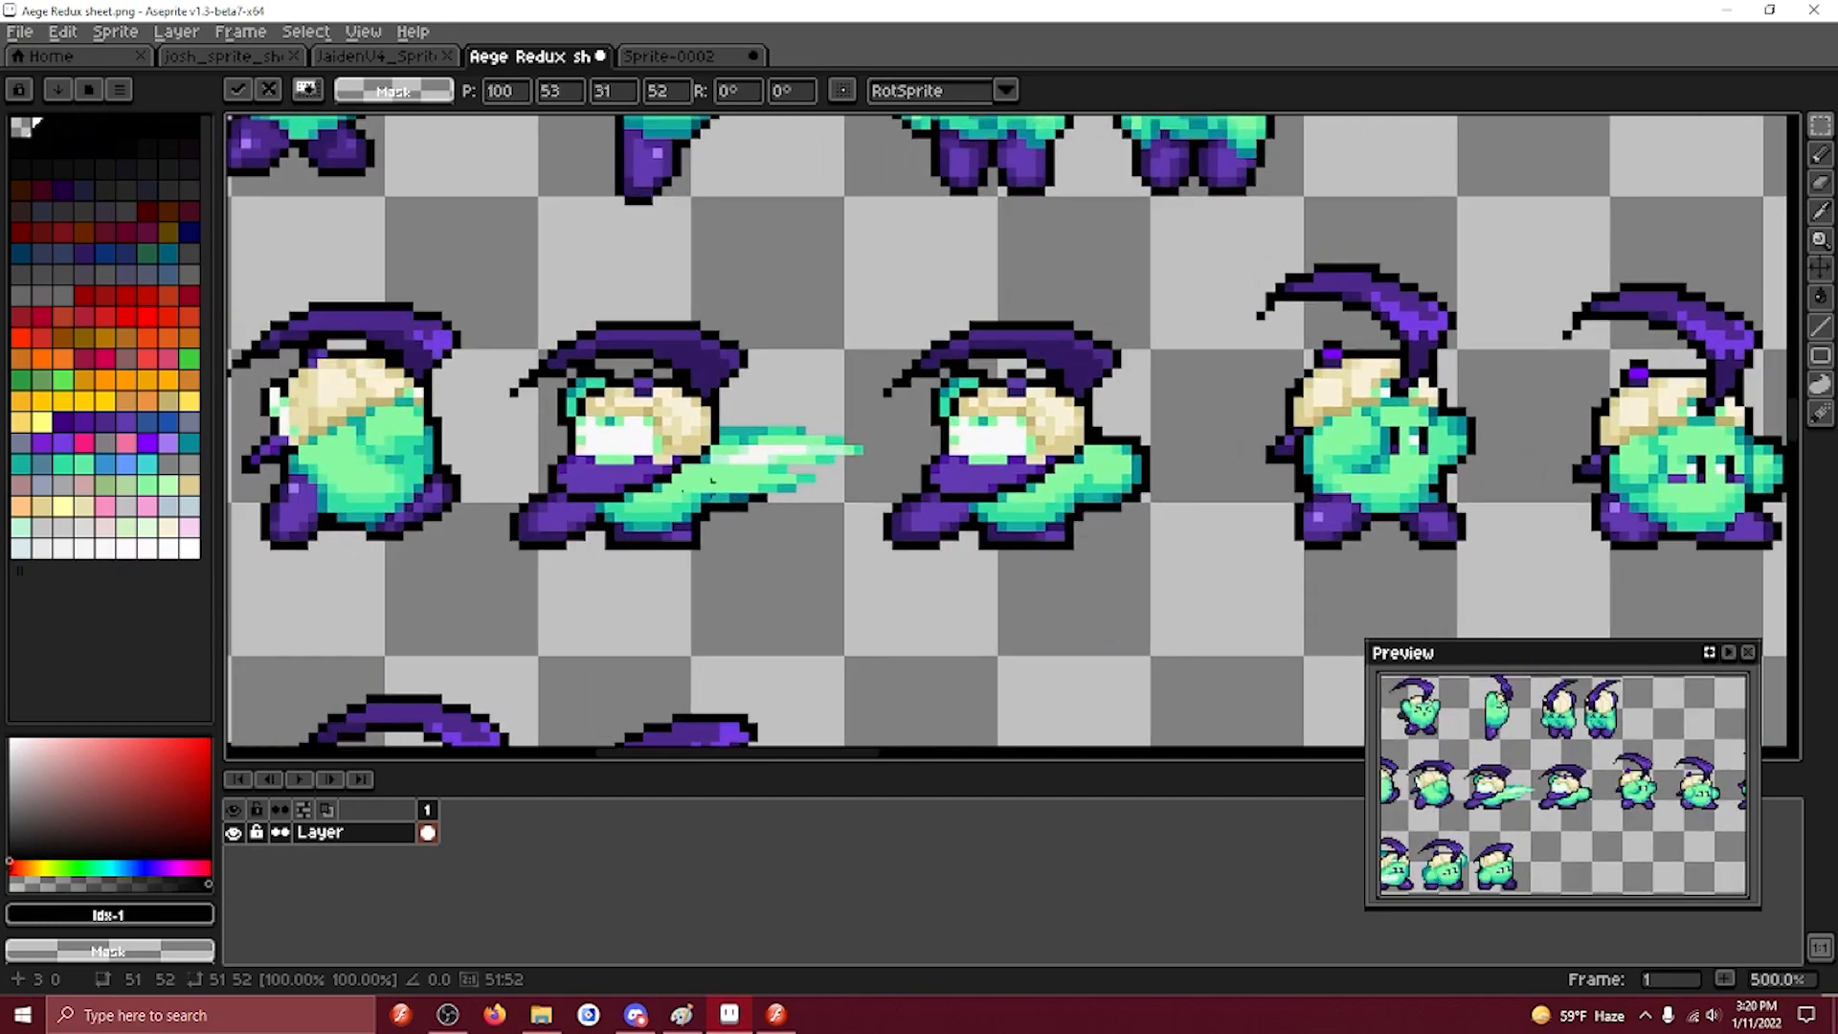
left_click_drag(447, 553, 527, 455)
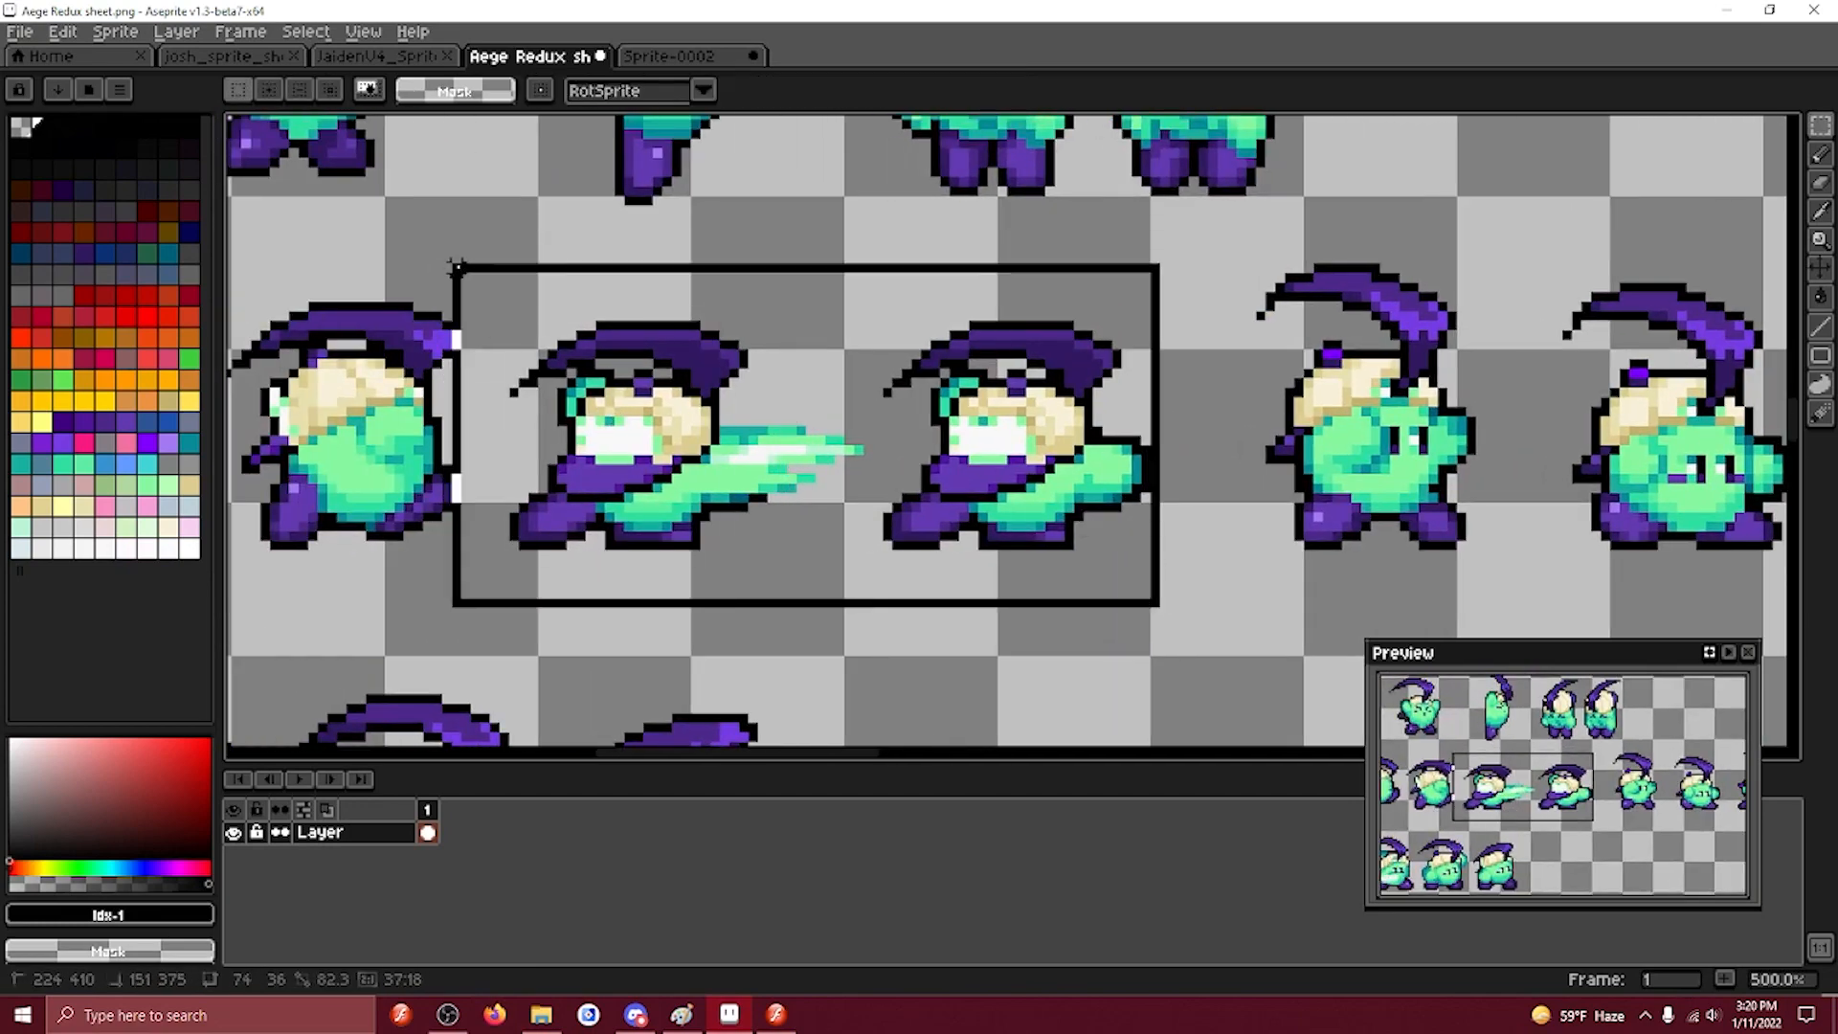
Survey the whole sprite sheet again, then return to Flash at frame 130 of Layer 3.
scroll(485, 556, "down", 6)
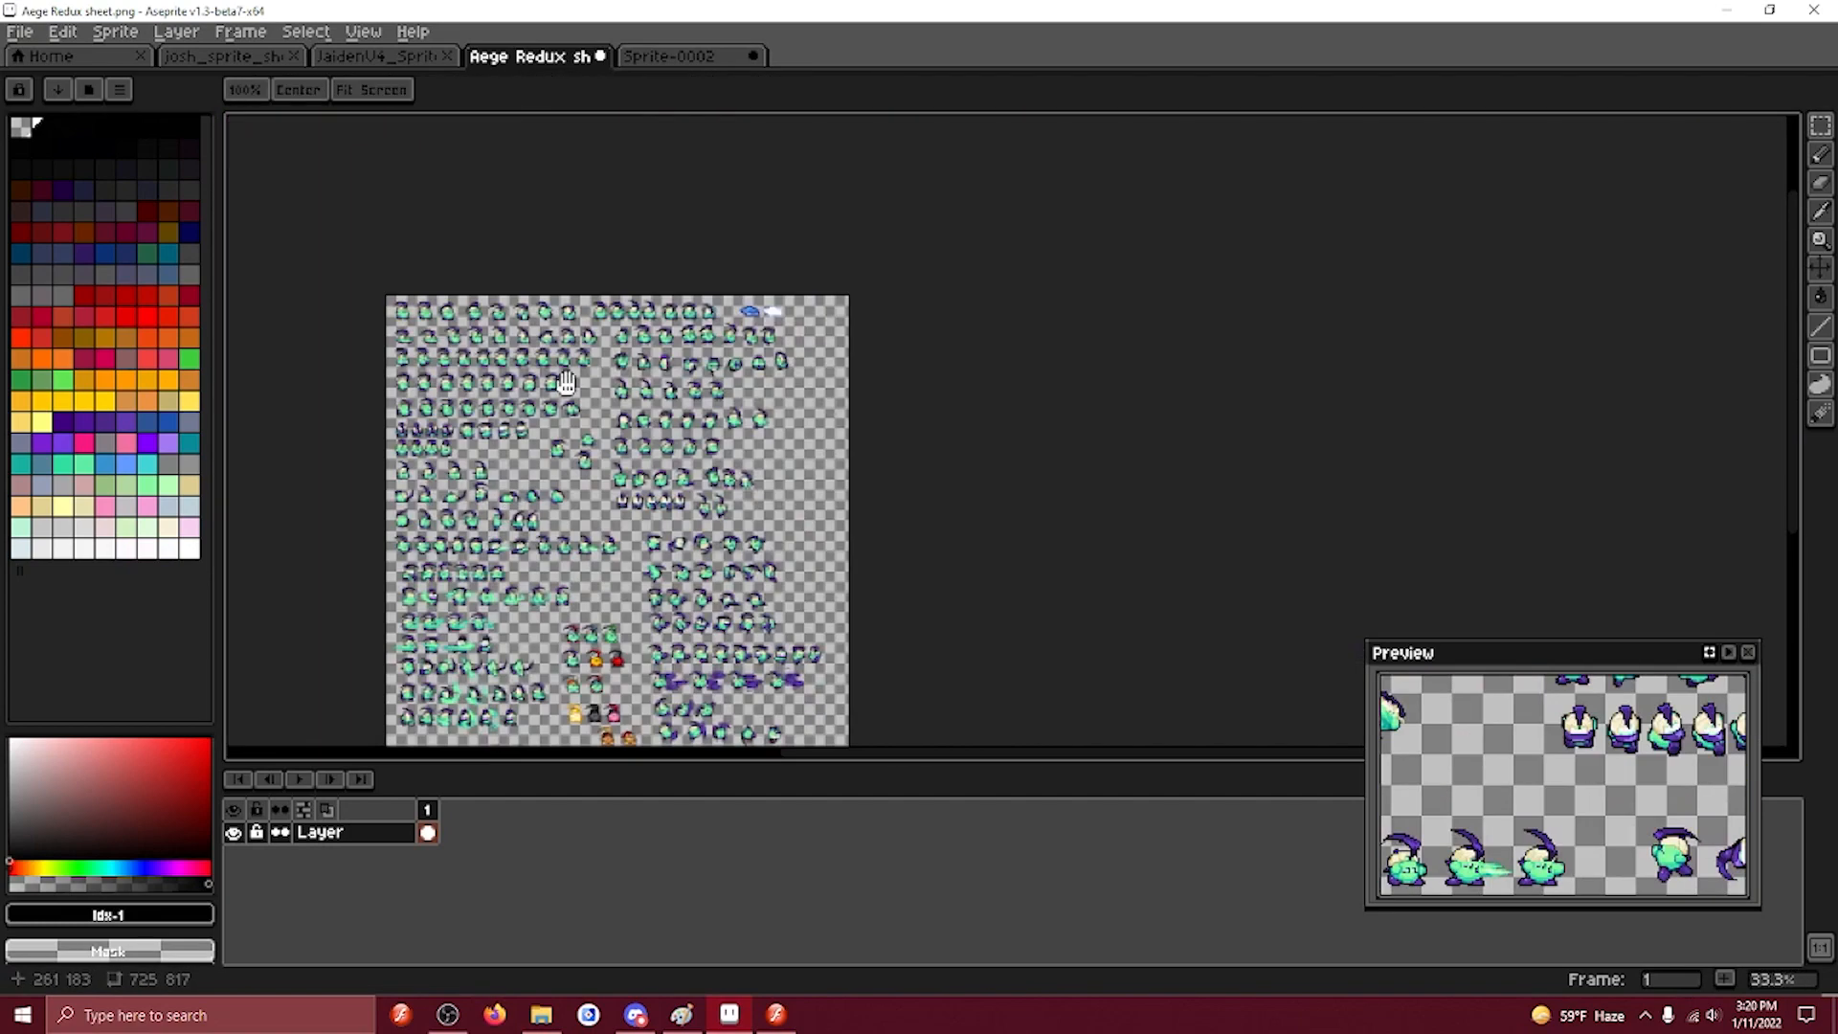
scroll(484, 301, "up", 2)
left_click_drag(481, 298, 763, 272)
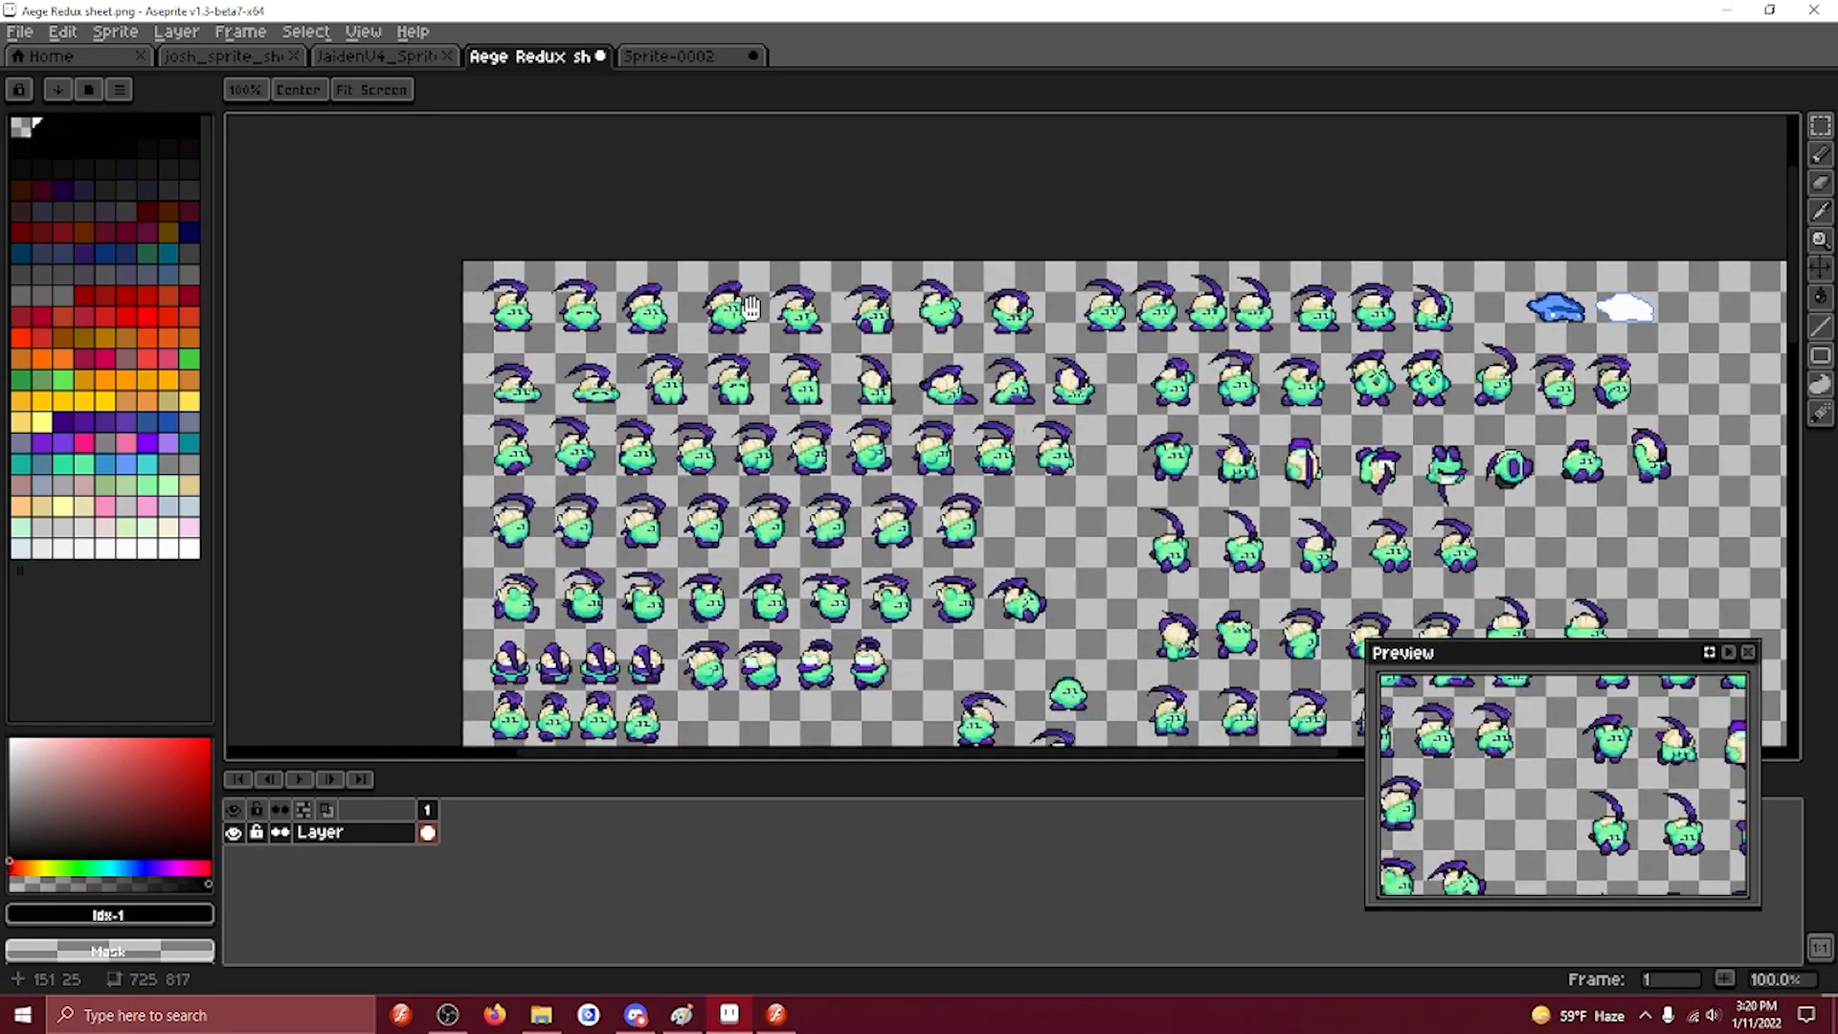
scroll(825, 488, "down", 2)
left_click_drag(824, 508, 692, 121)
scroll(695, 291, "up", 1)
left_click_drag(694, 291, 700, 574)
scroll(666, 180, "up", 2)
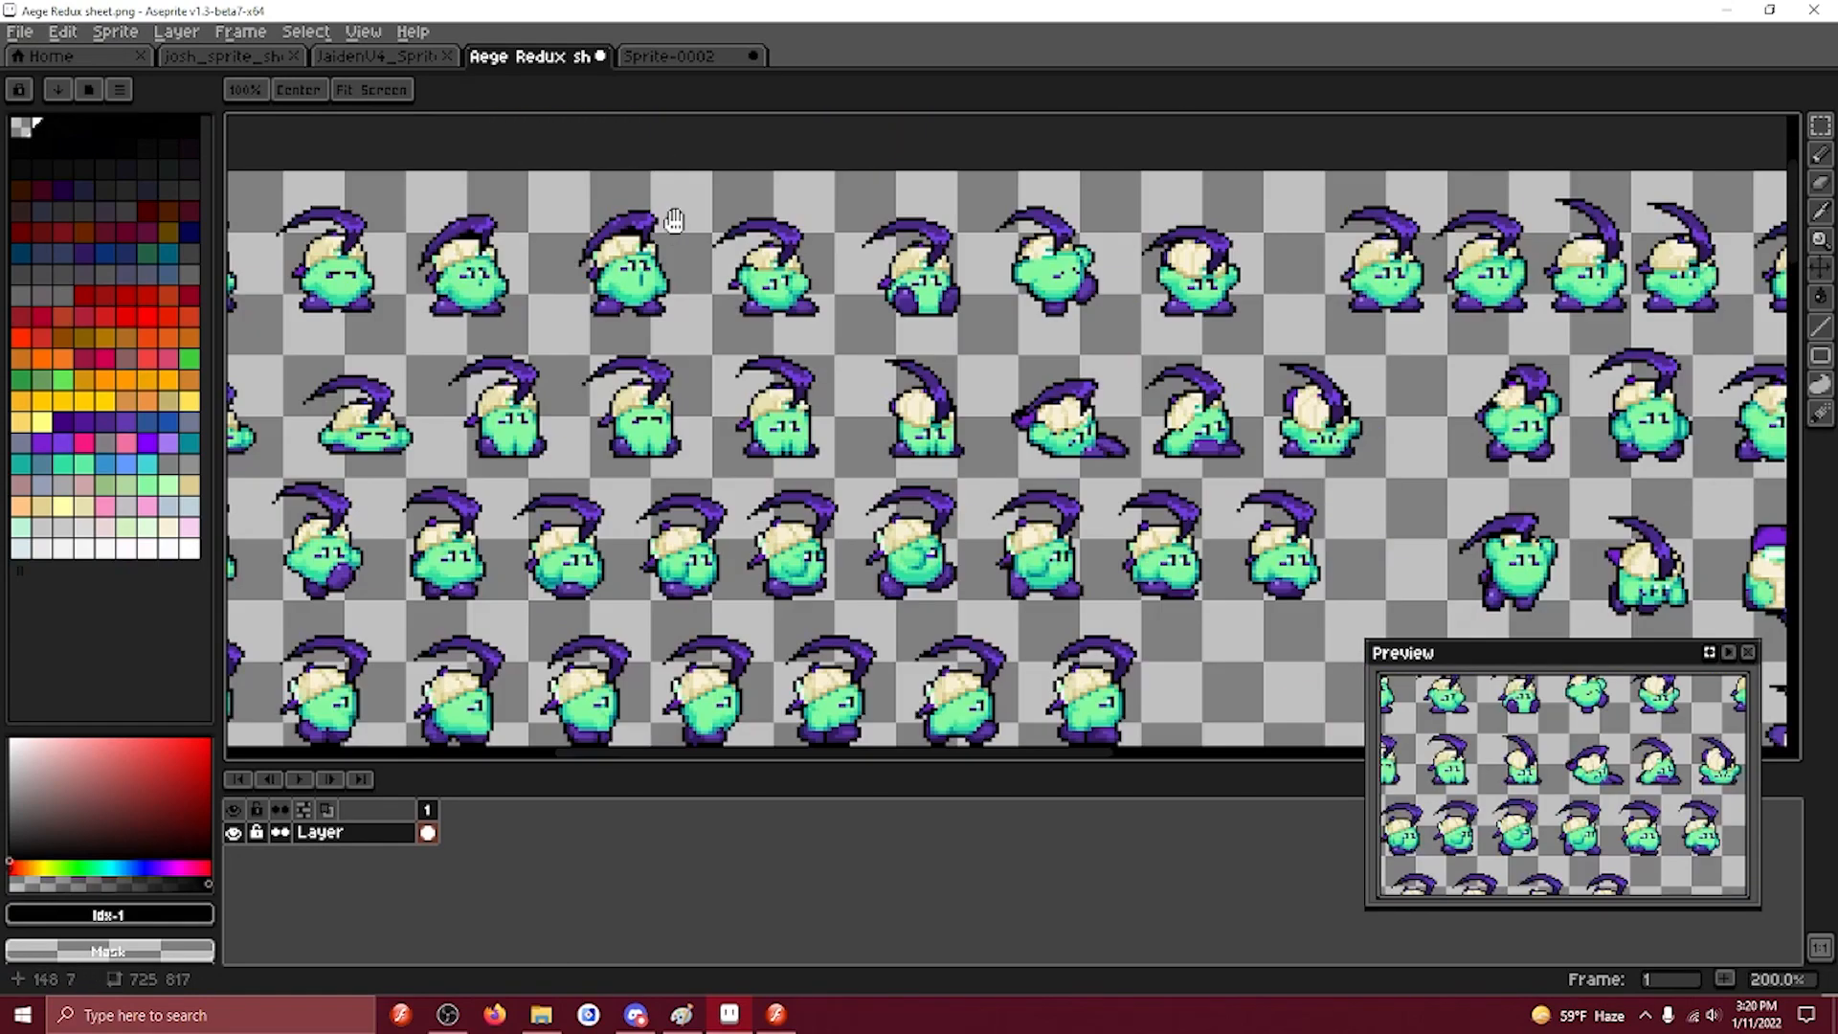
left_click_drag(667, 240, 858, 403)
scroll(395, 372, "up", 2)
left_click_drag(395, 371, 679, 402)
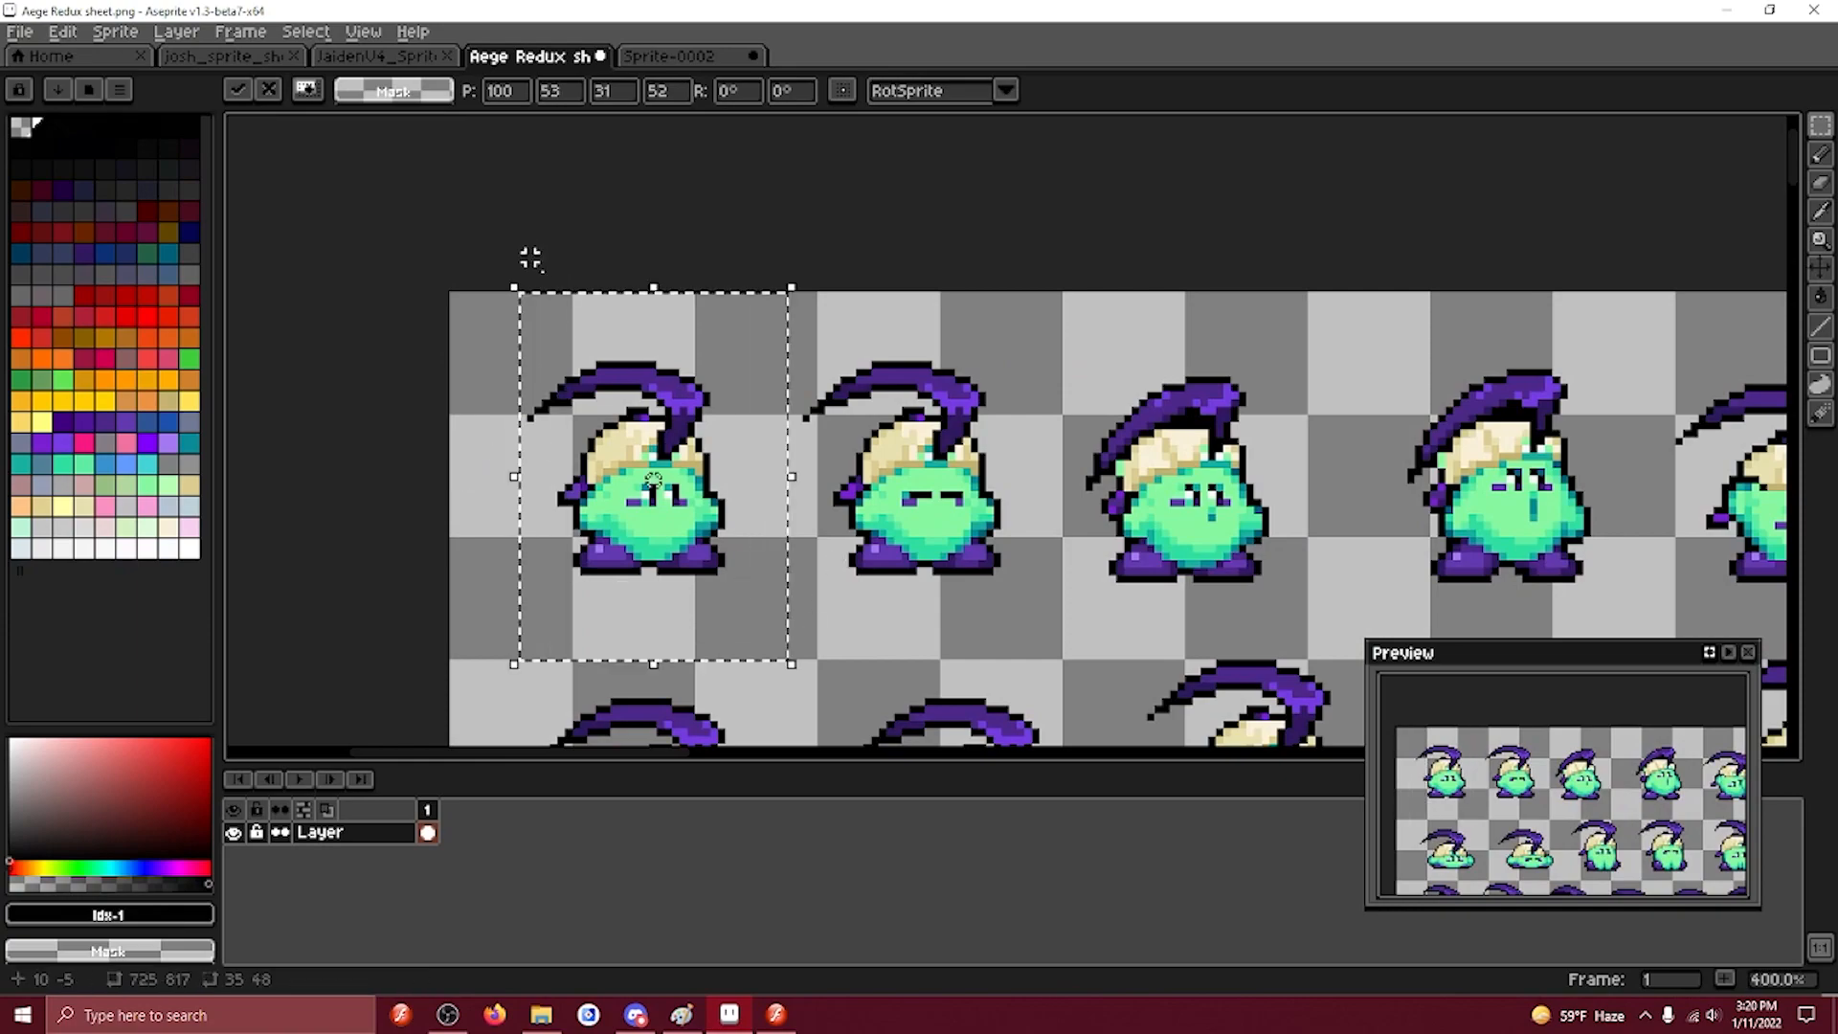
scroll(887, 594, "down", 3)
left_click_drag(1107, 477, 768, 312)
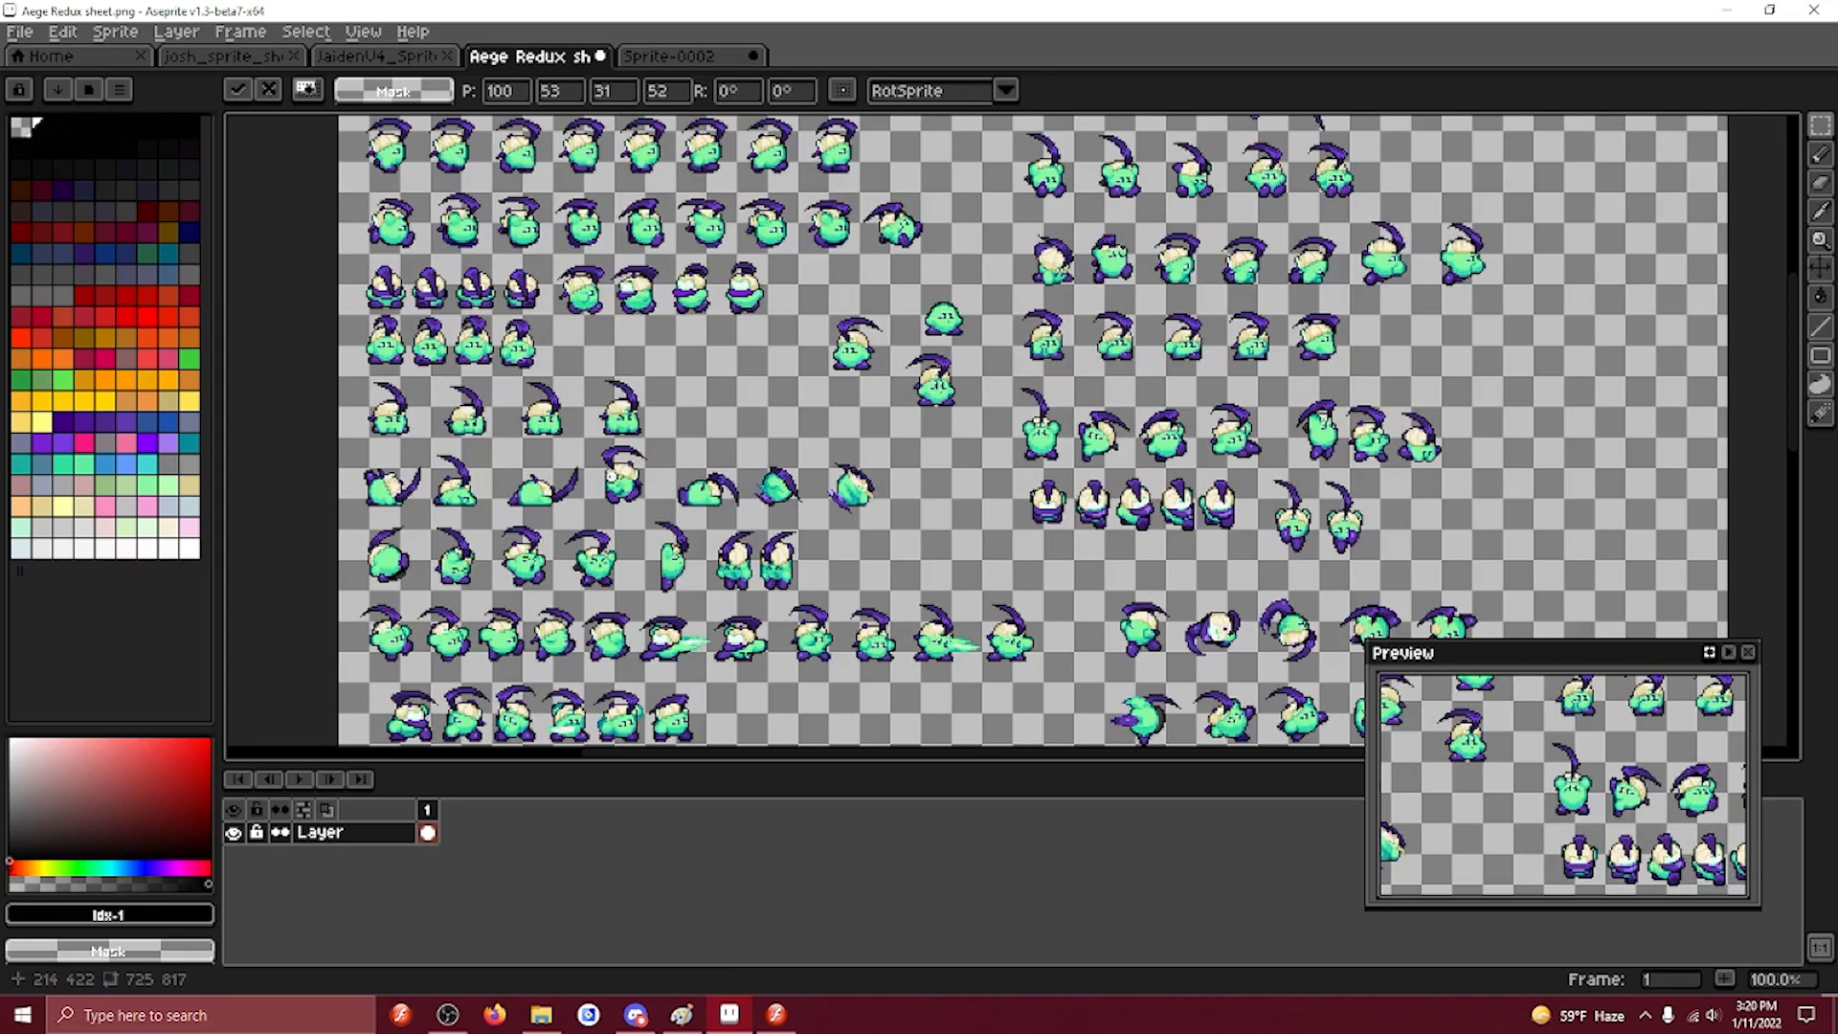
left_click(775, 1014)
left_click(934, 173)
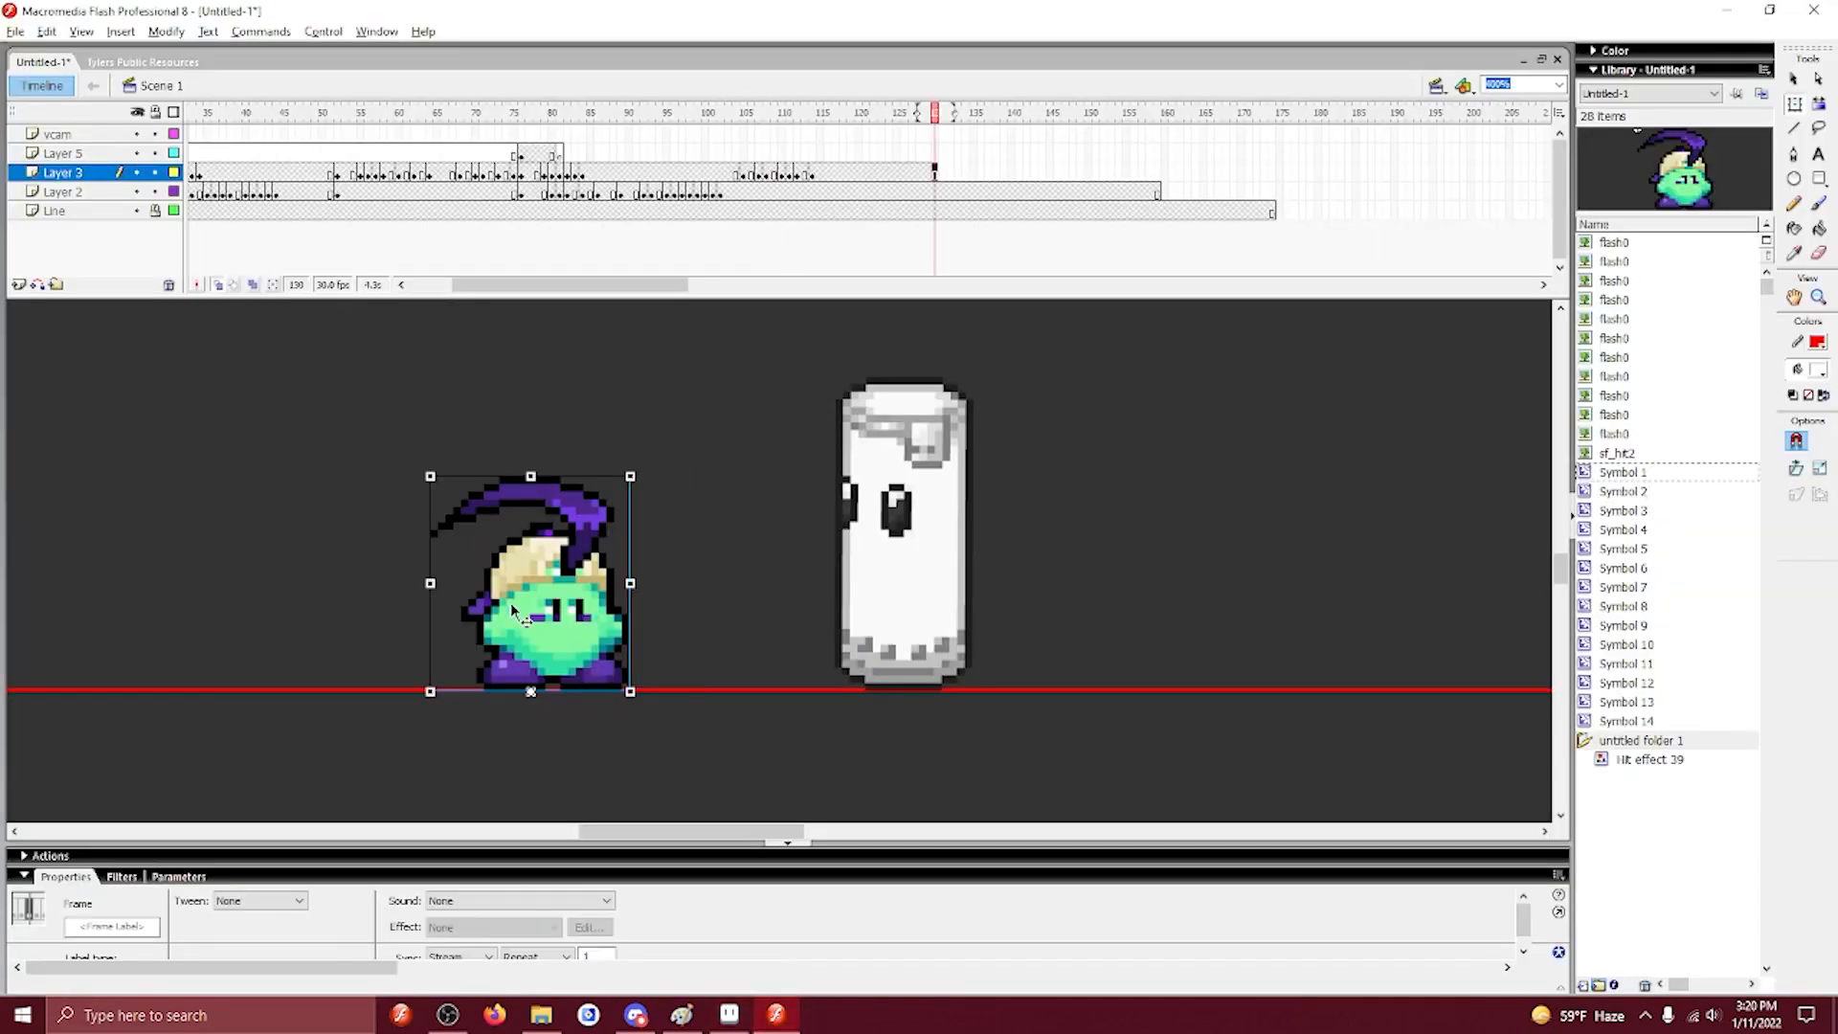
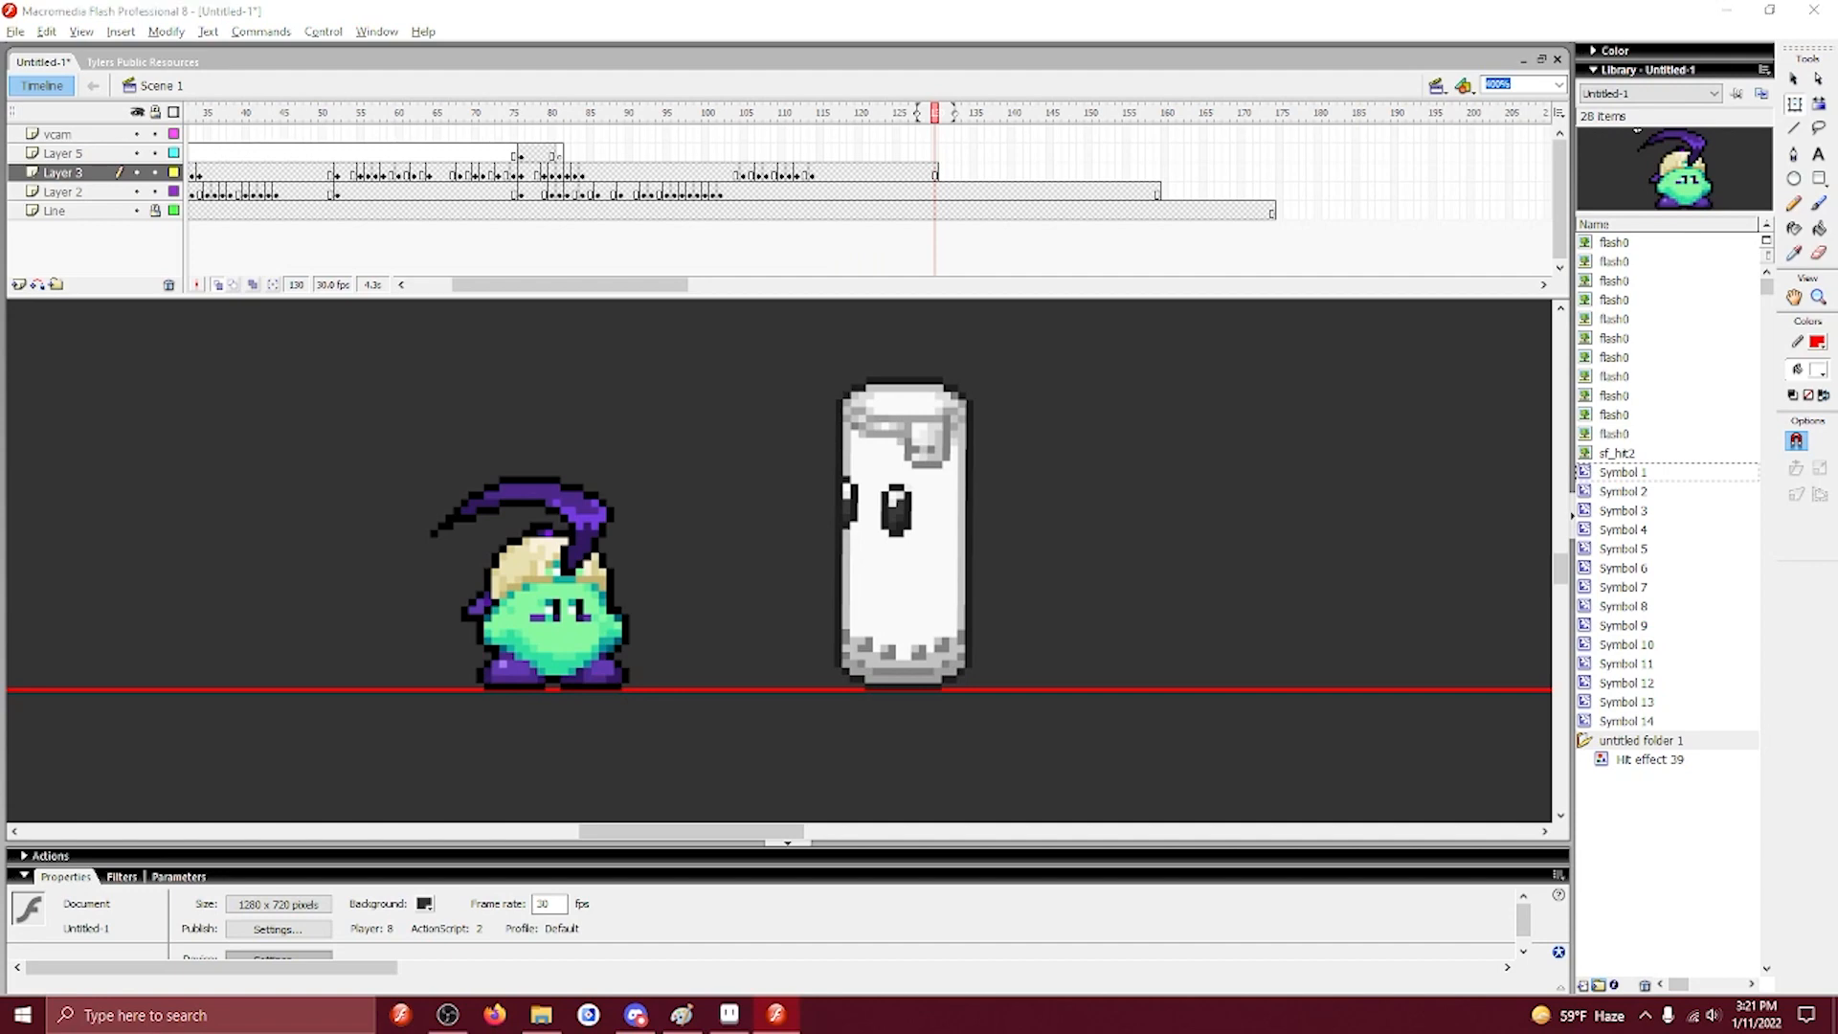
Open the Aege effect showing file and play back its clock and arrow effect.
left_click(265, 194)
key("Return")
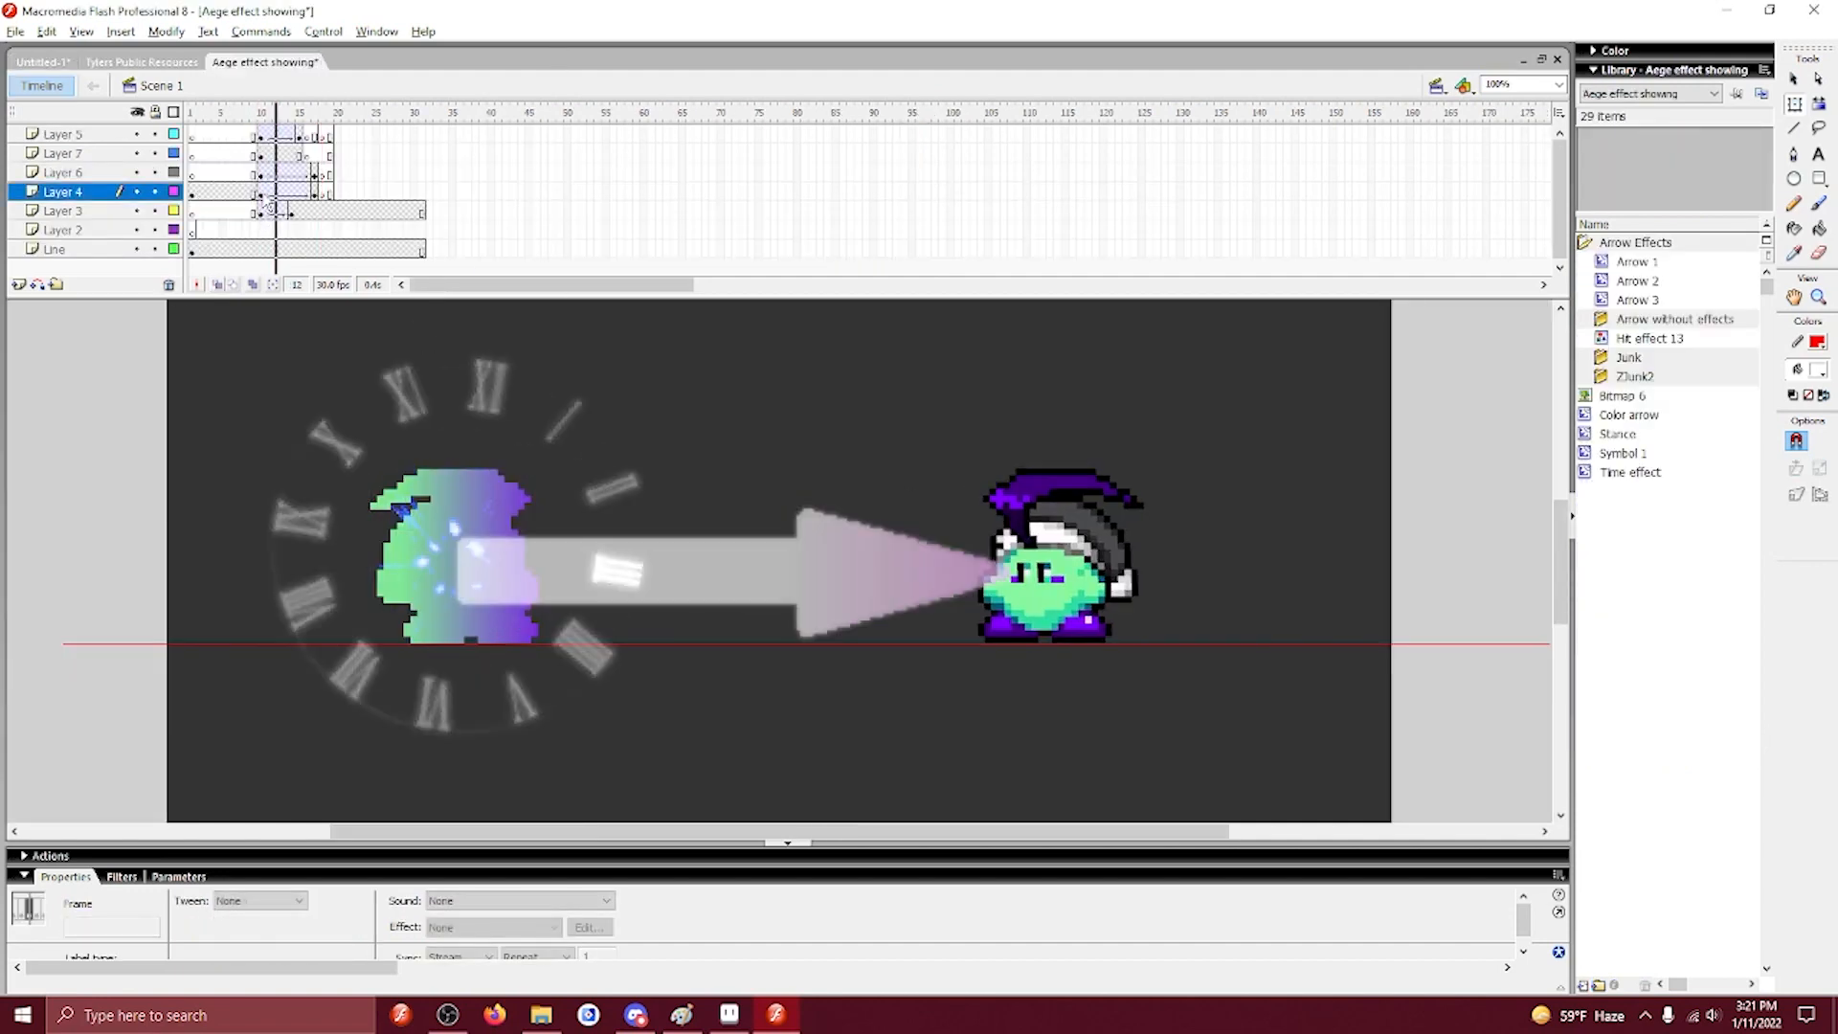
left_click(218, 196)
key("Return")
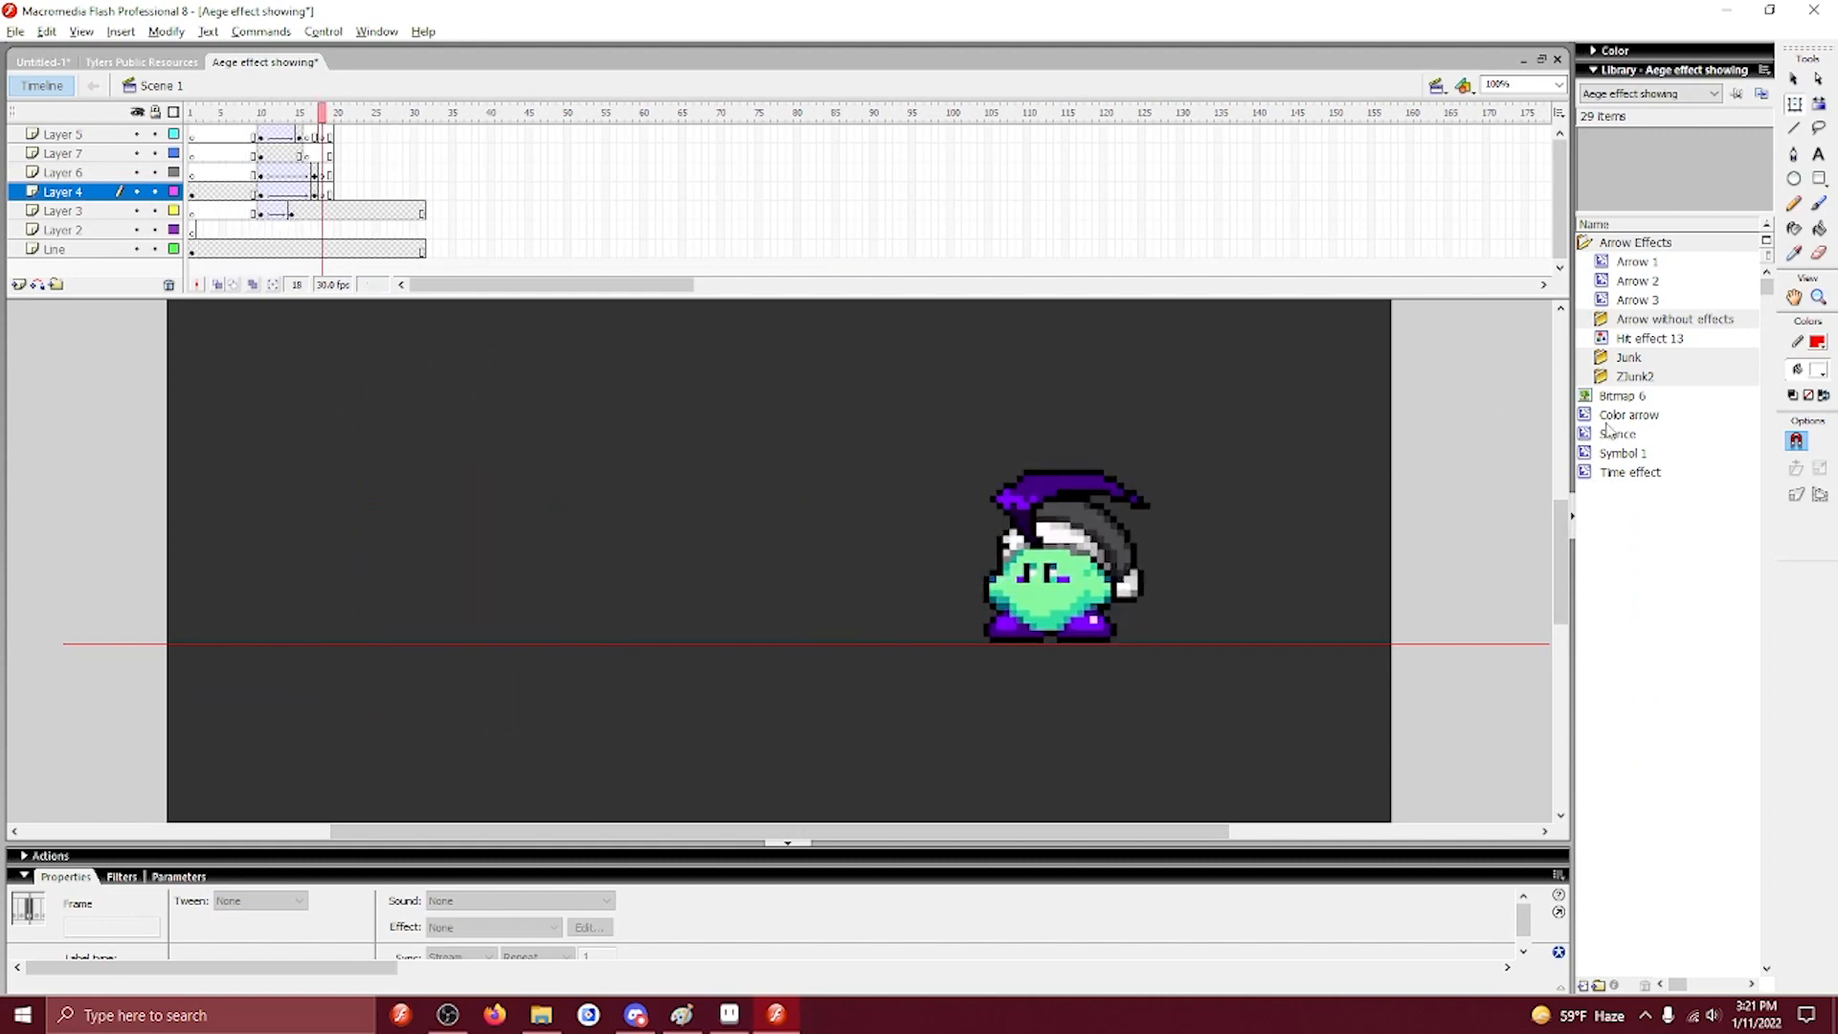
Preview the Aege effect showing library items between Bitmap 6 and Time effect.
key("Down")
key("Down")
key("Down")
key("Down")
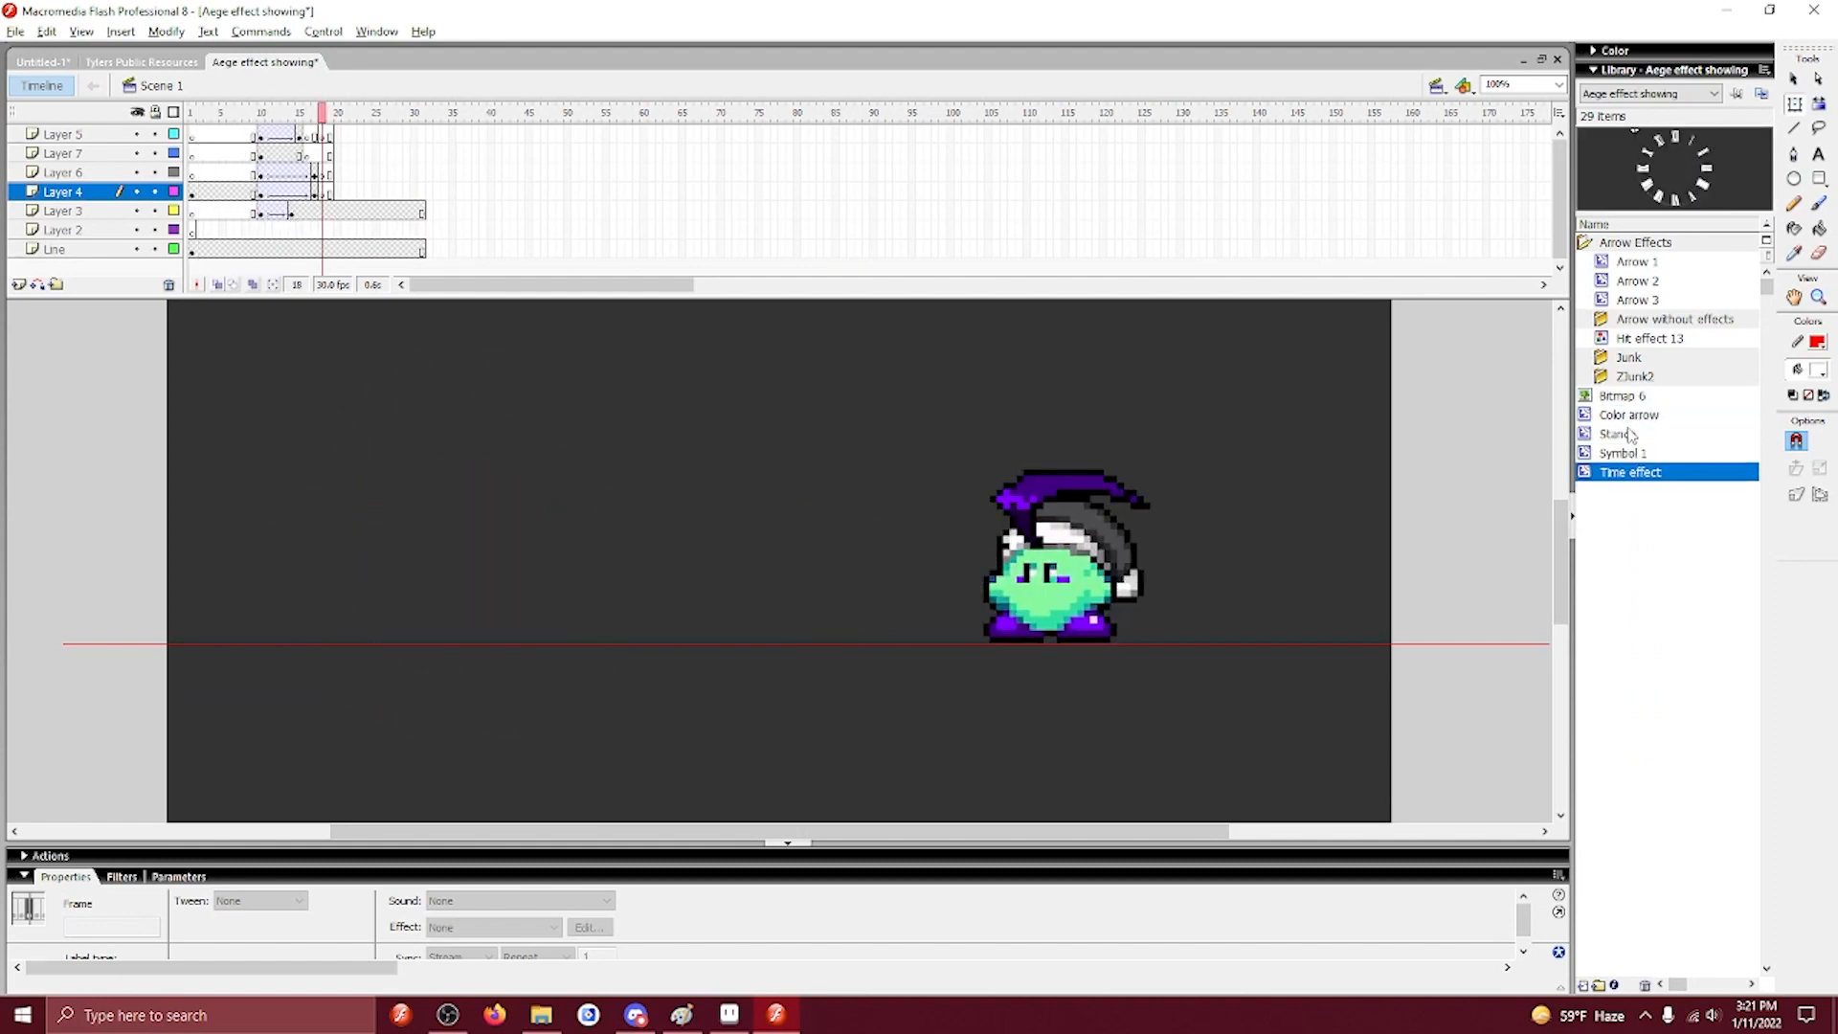
key("Up")
key("Up")
key("Up")
key("Up")
left_click(813, 427)
scroll(364, 311, "up", 1)
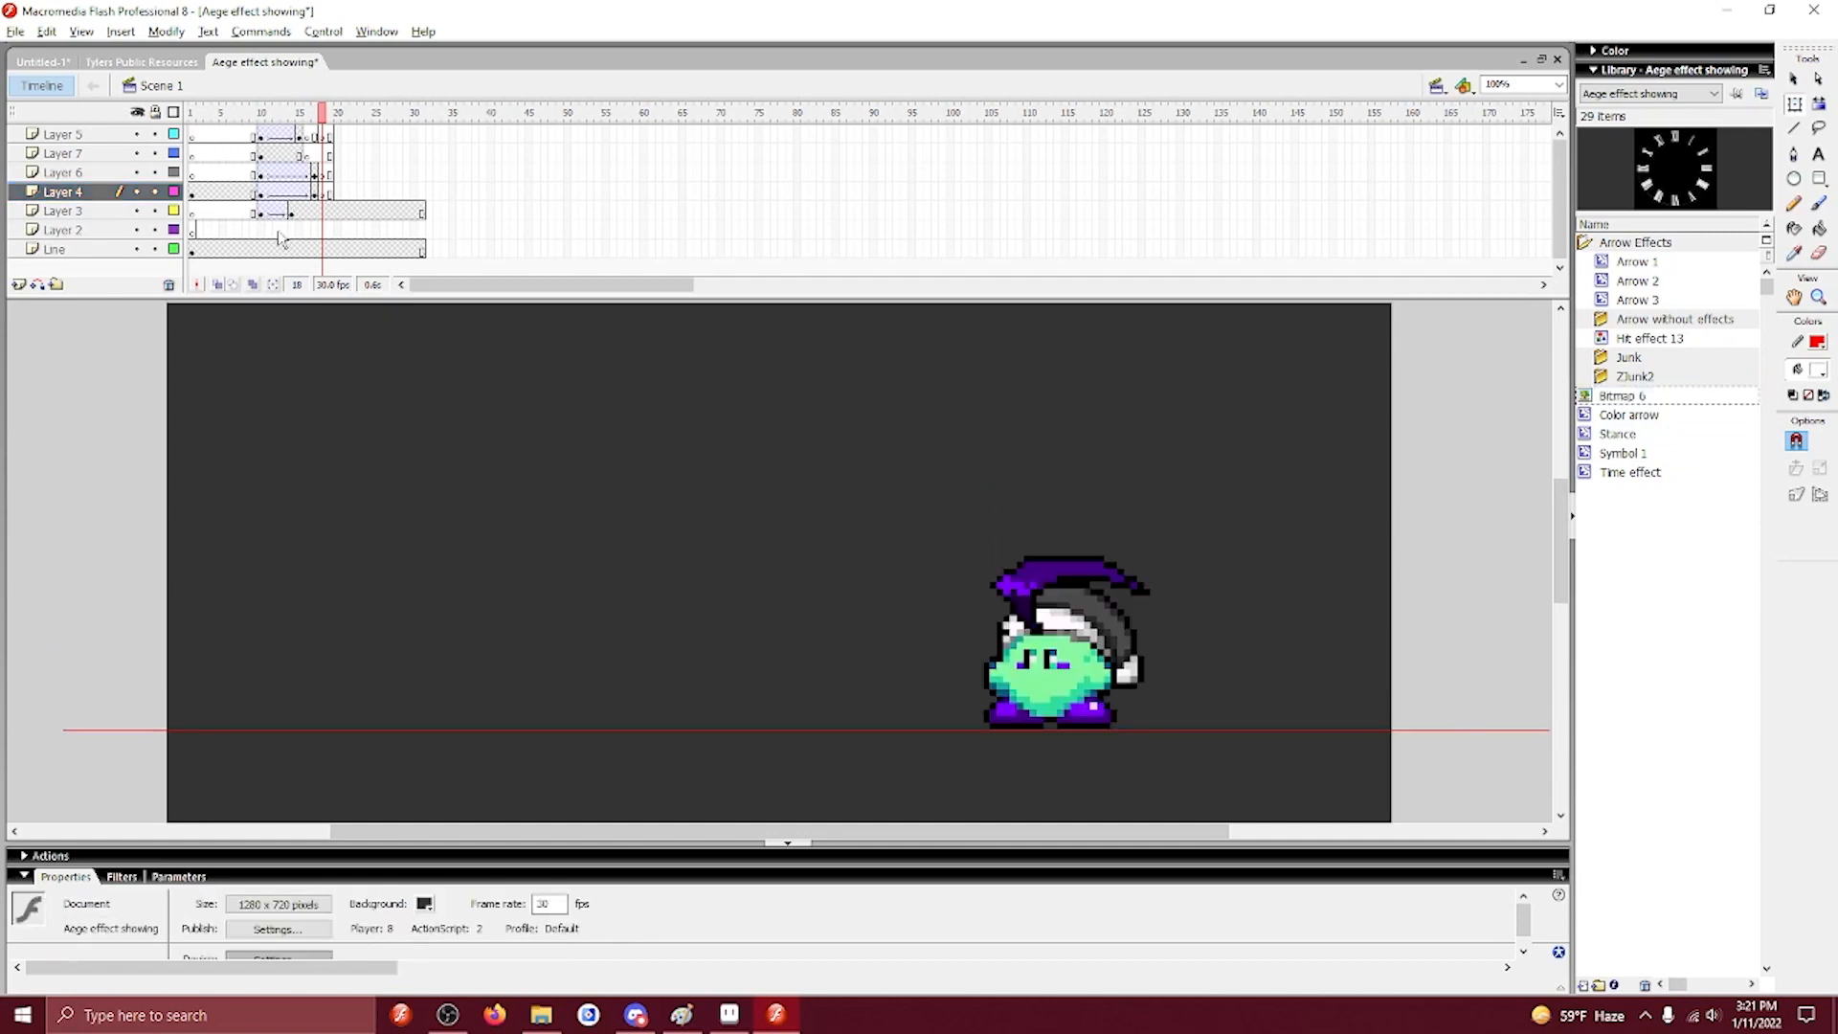
Open the Aege effect spam file, preview its library symbols and select the clock-and-arrow effect on Layer 4 at frame 12.
left_click(218, 160)
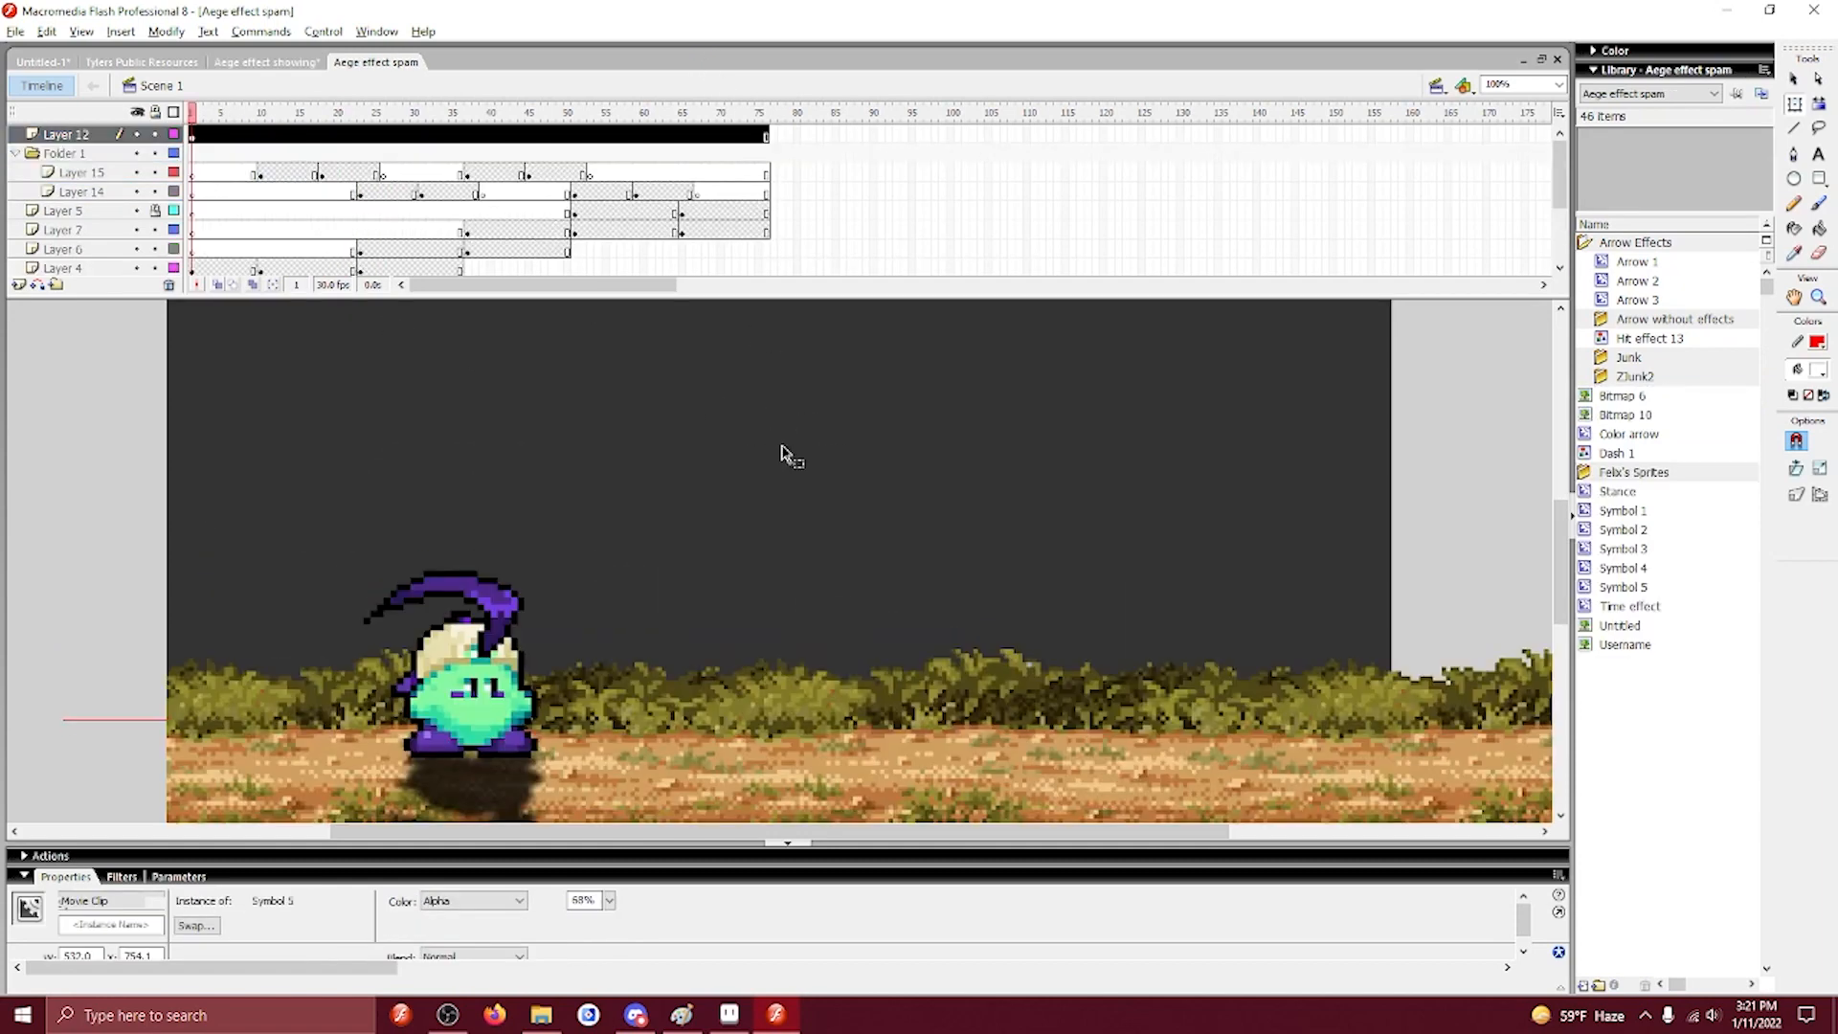
left_click(782, 447)
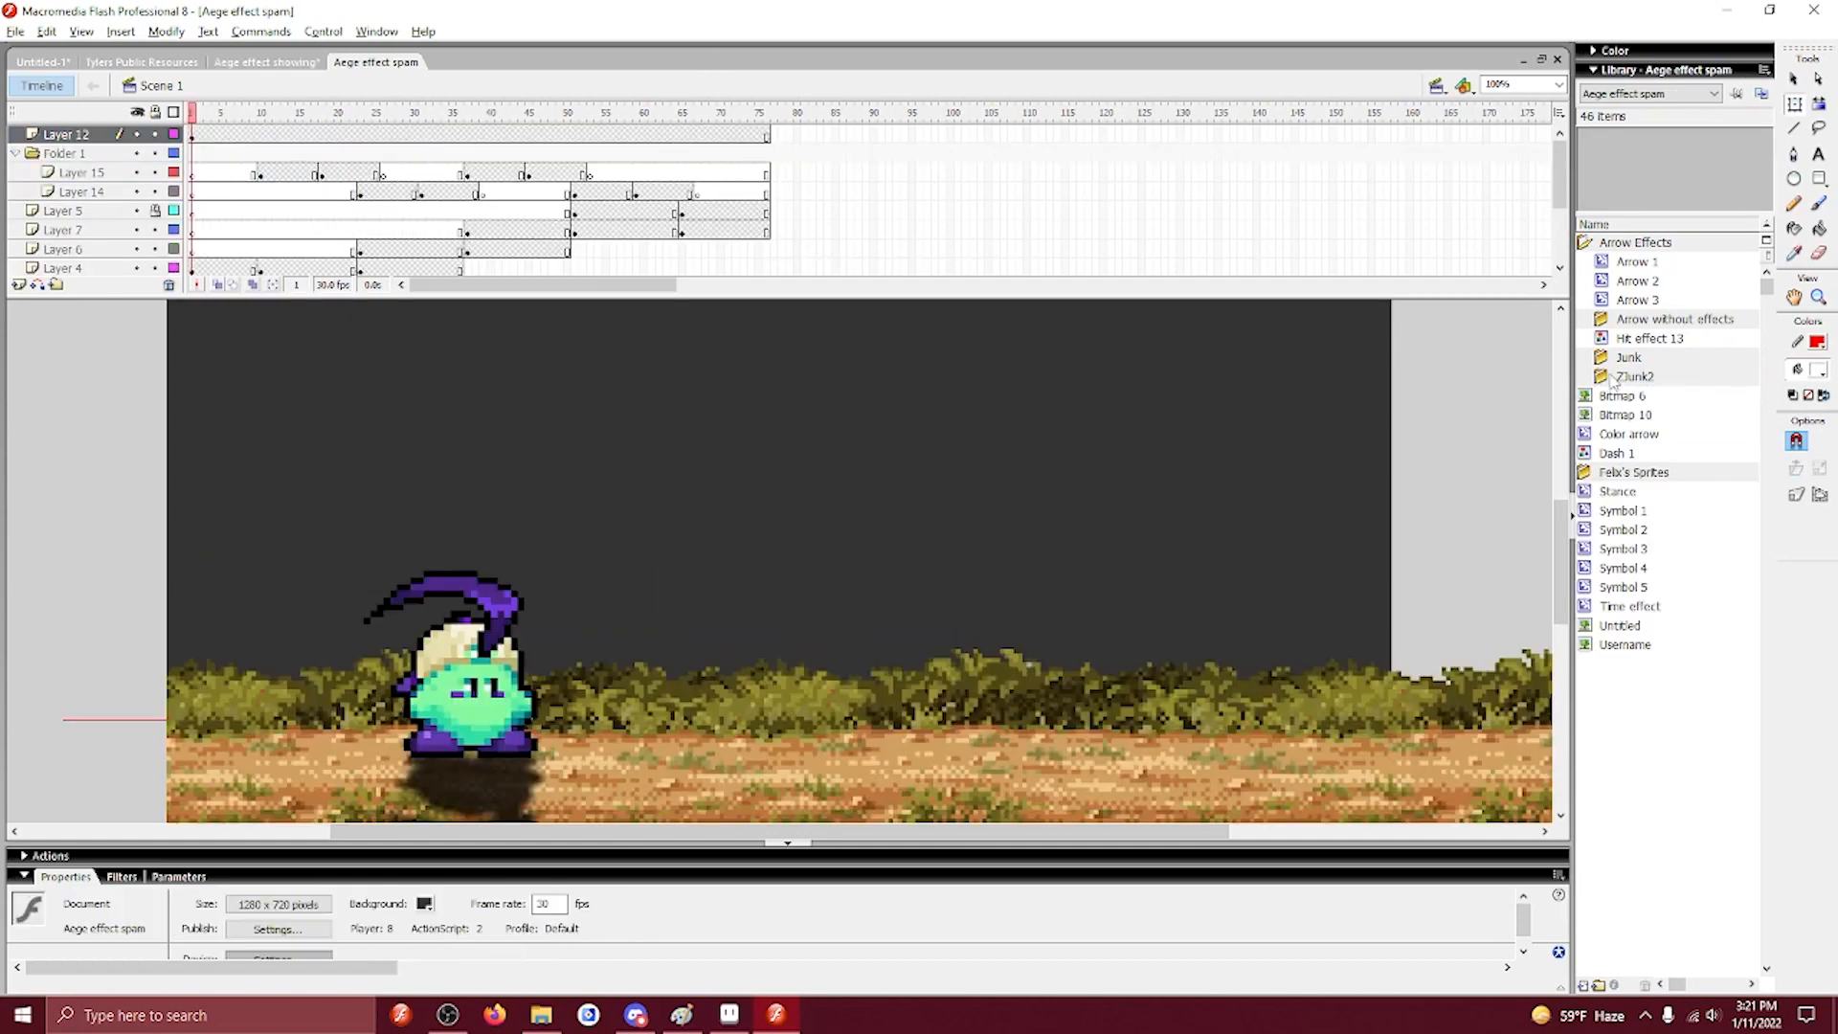
left_click(1644, 490)
key("Down")
key("Down")
key("Down")
key("Down")
left_click(307, 174)
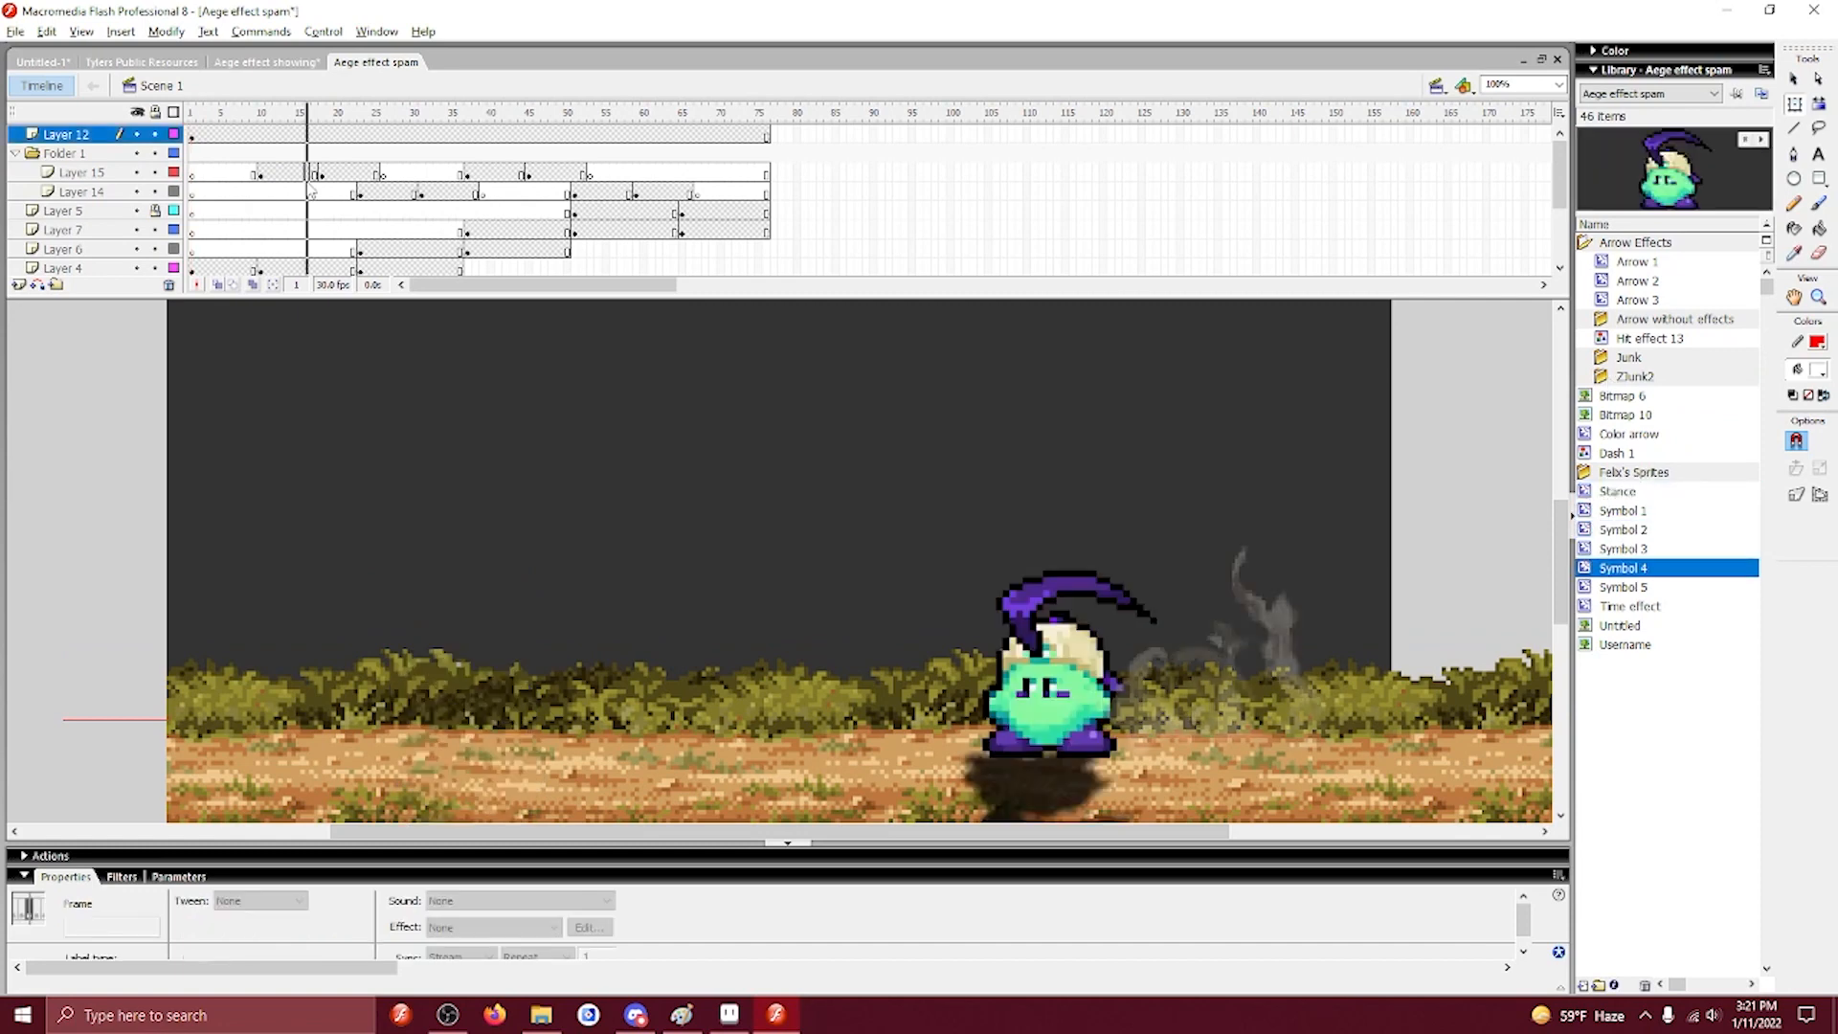
left_click(275, 170)
left_click(388, 471)
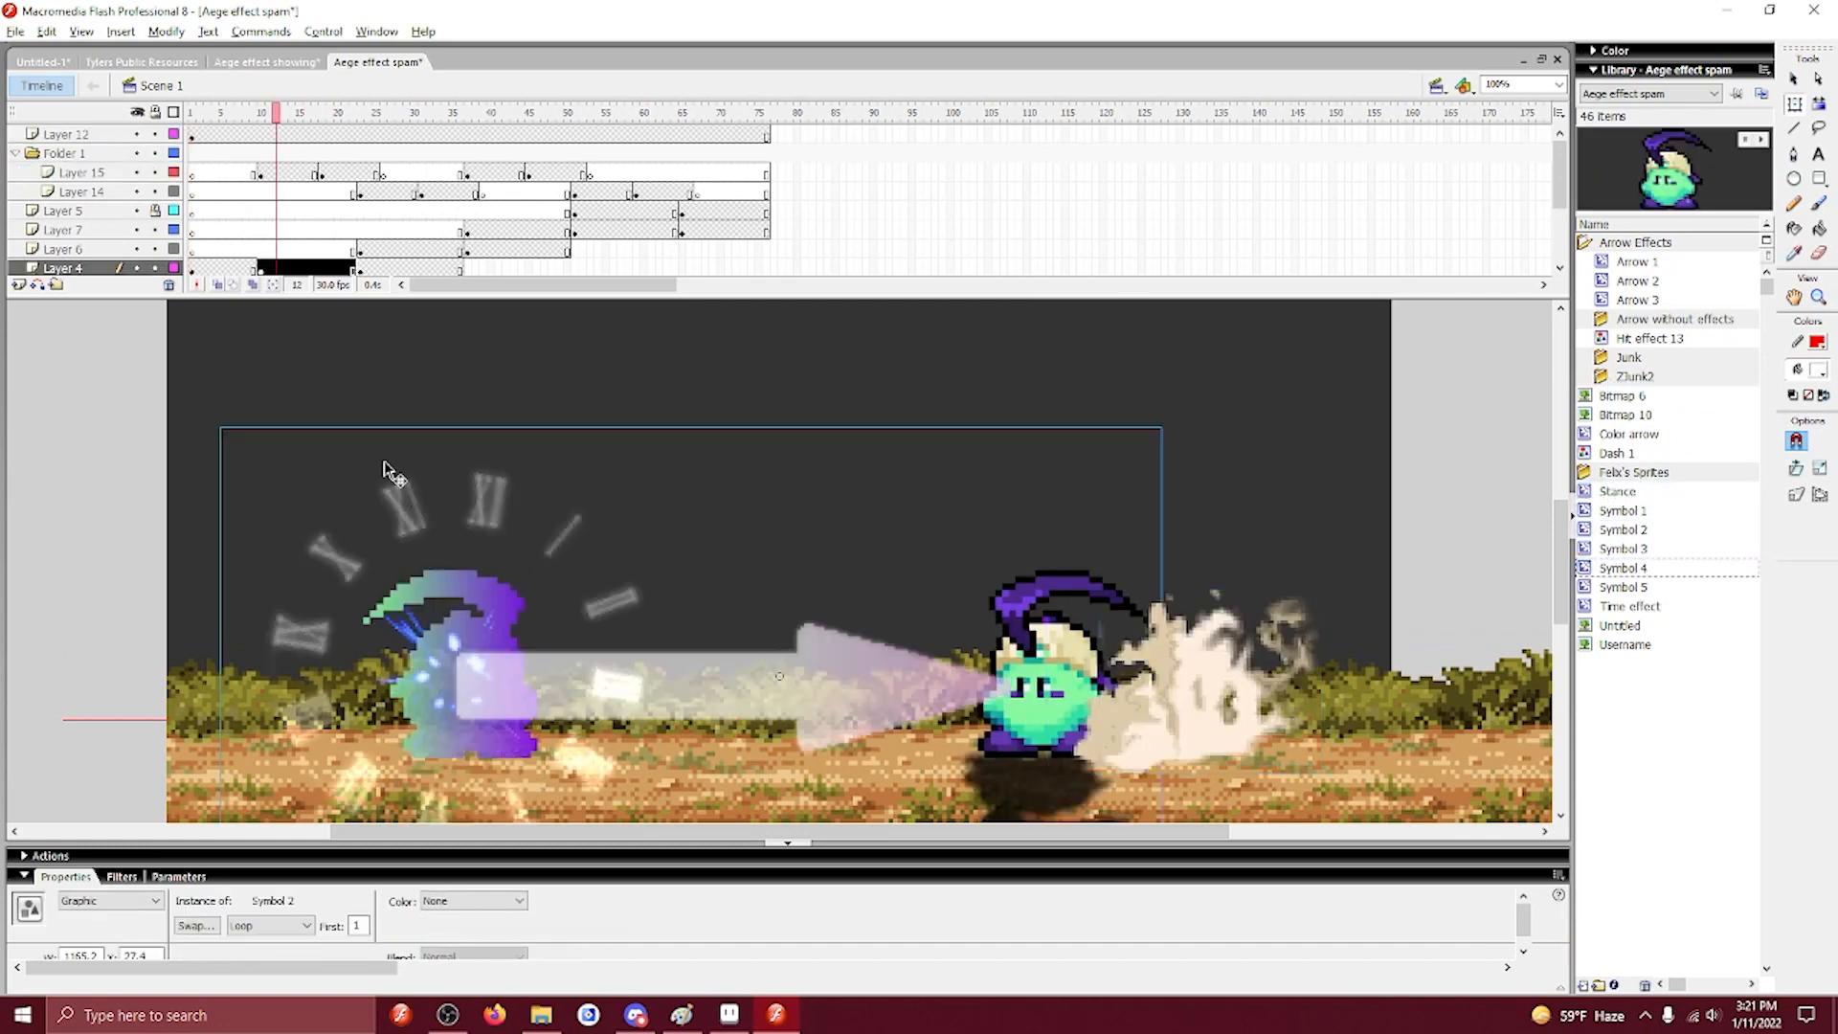
Look through the library of Aege effect spam for the symbols that make up the arrow effect.
left_click(1644, 321)
key("Down")
key("Down")
key("Down")
key("Down")
key("Down")
key("Down")
key("Down")
key("Down")
key("Down")
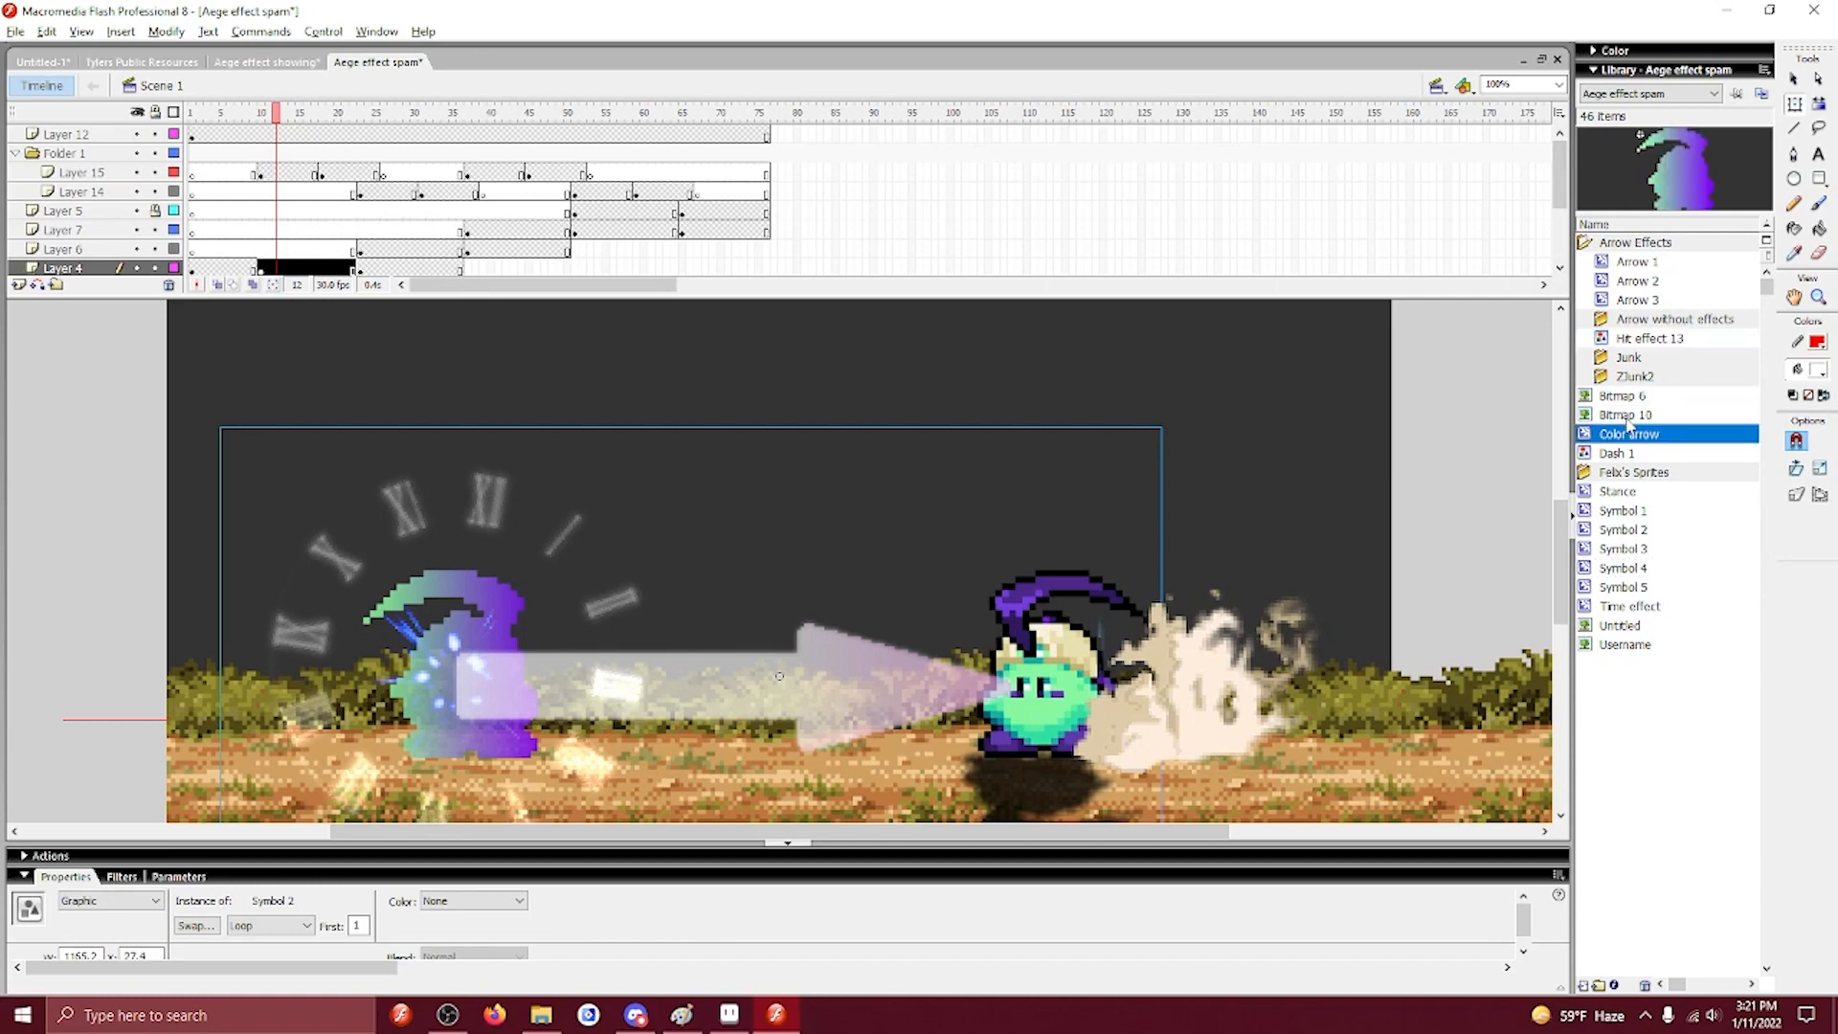
Open the Symbol 2 effect for editing and examine its layers across the first nine frames.
double_click(457, 629)
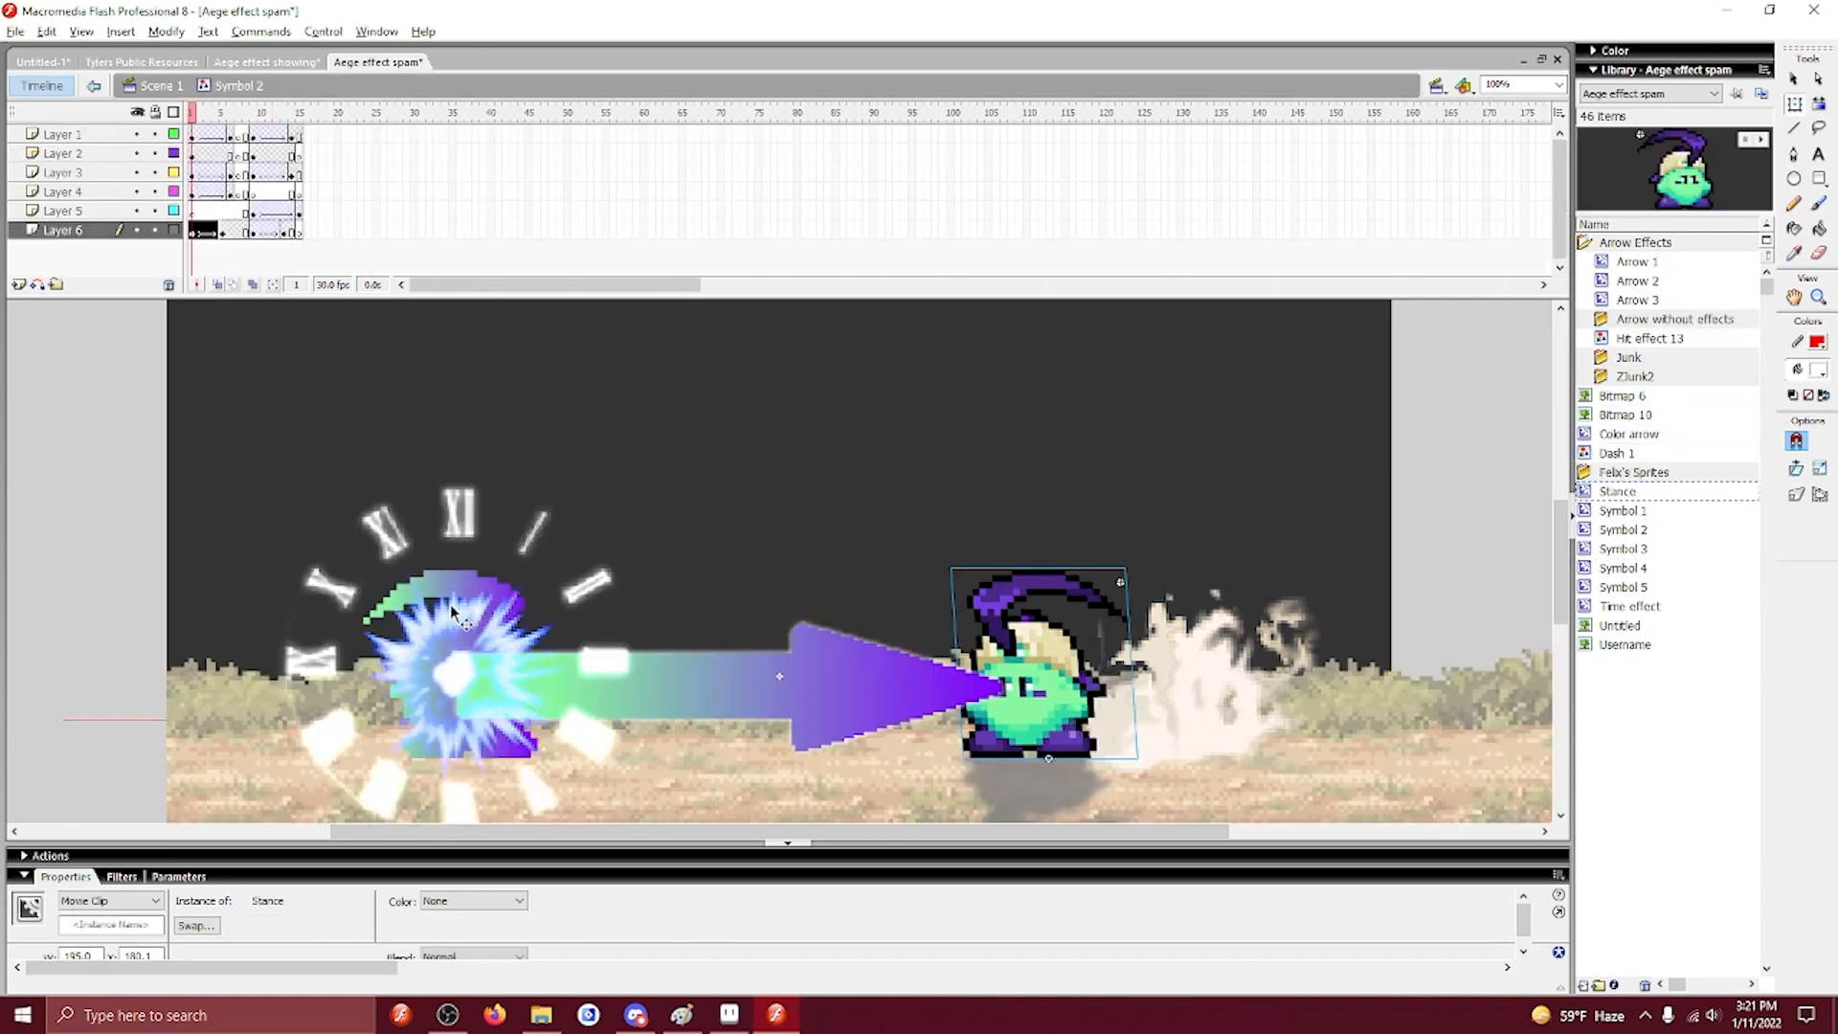
left_click(214, 192)
left_click_drag(215, 194, 250, 236)
left_click(248, 175)
left_click(248, 233)
left_click(254, 233)
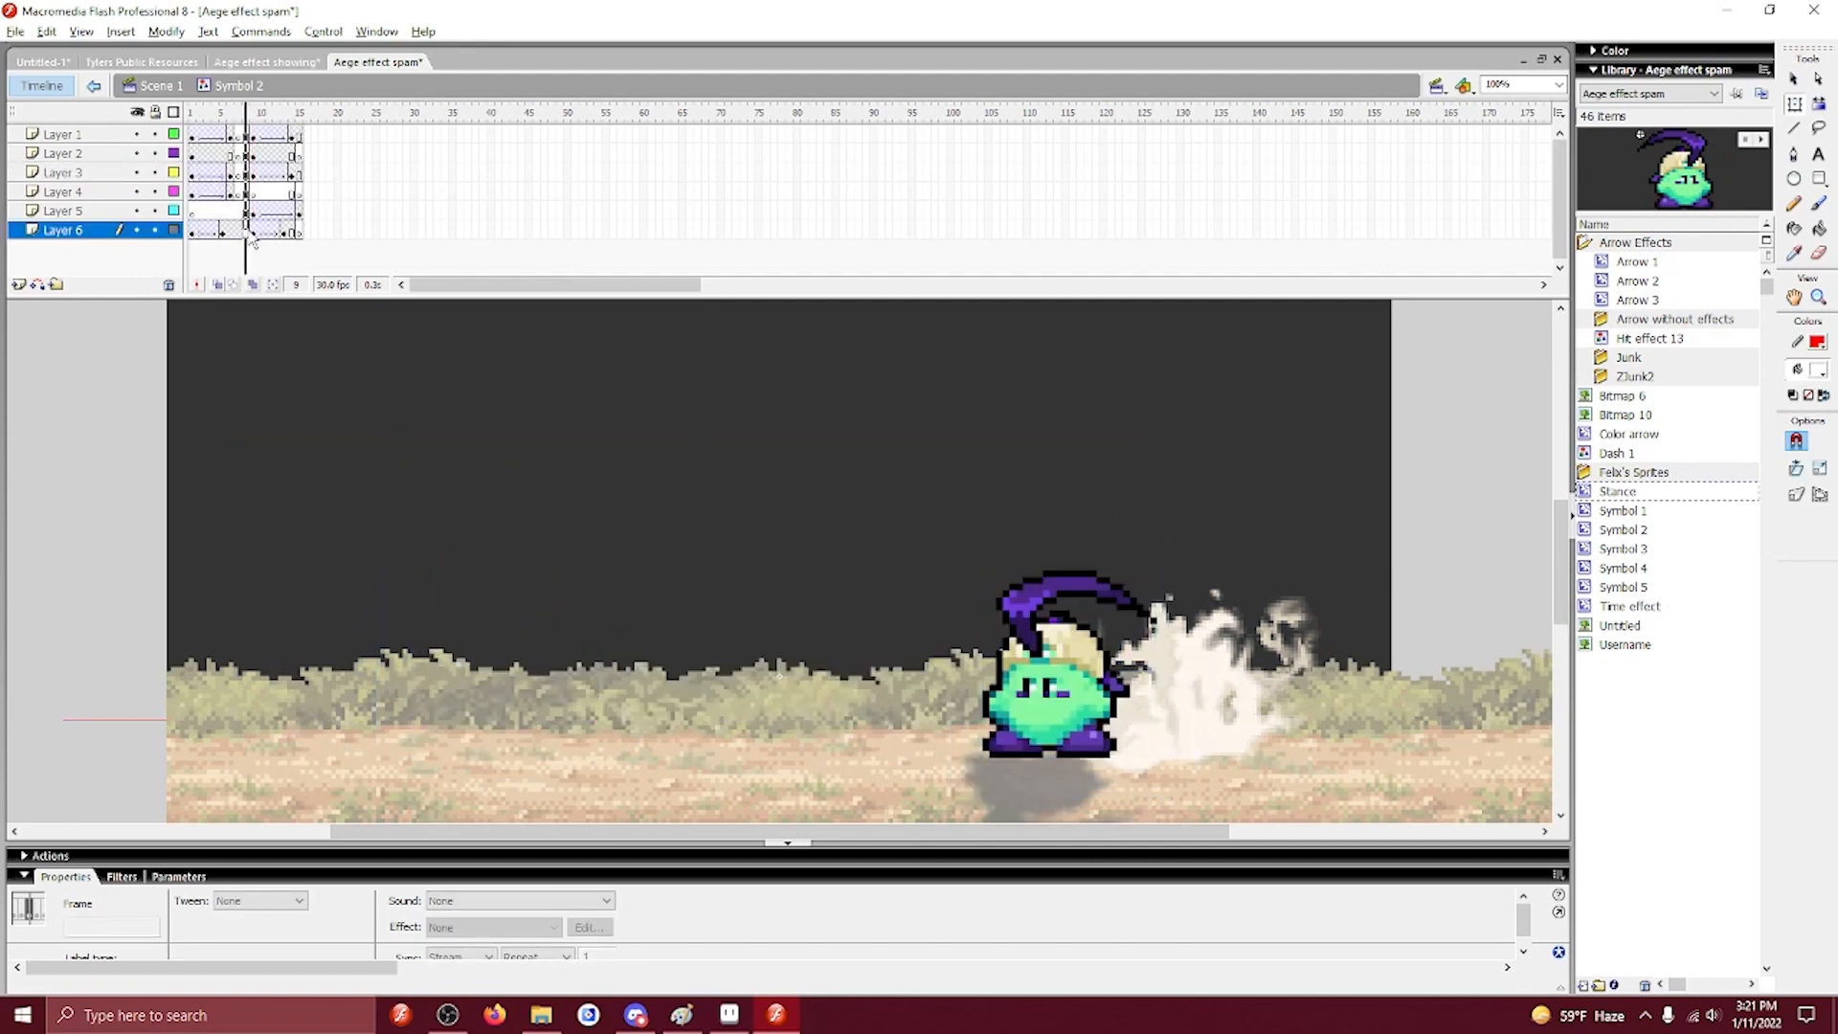
left_click(215, 231)
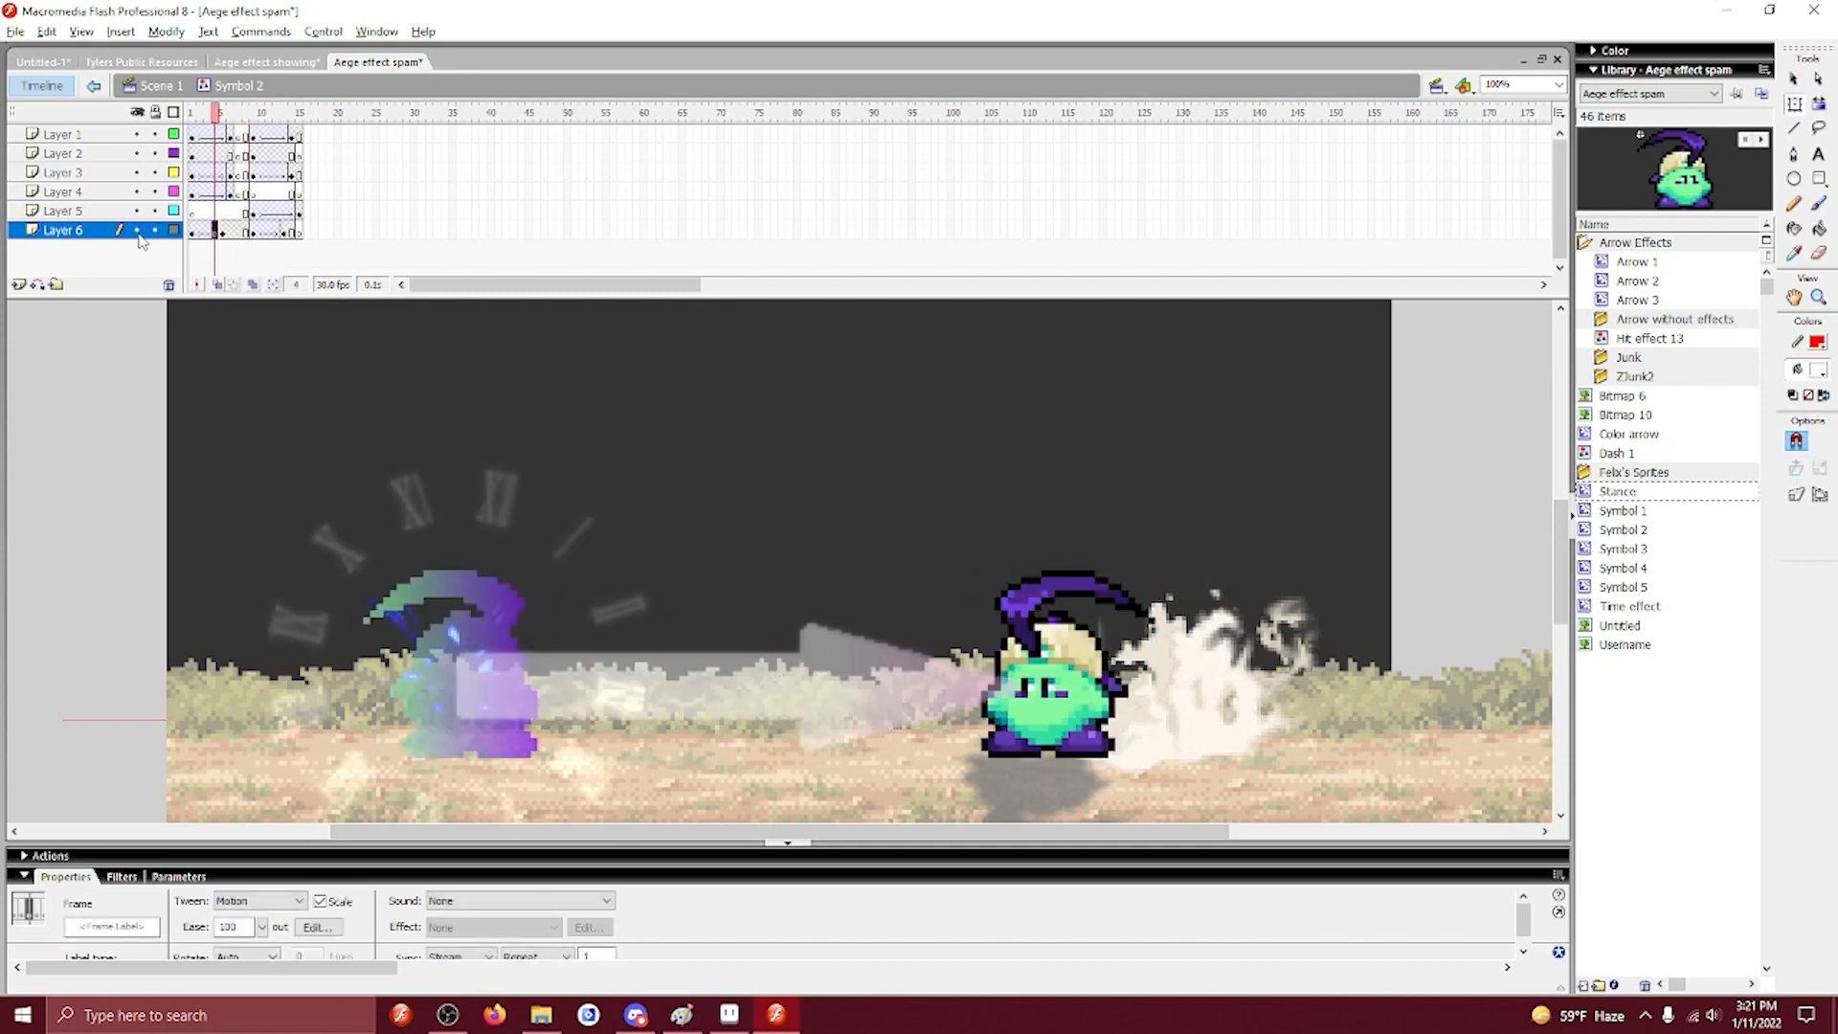
left_click(199, 235)
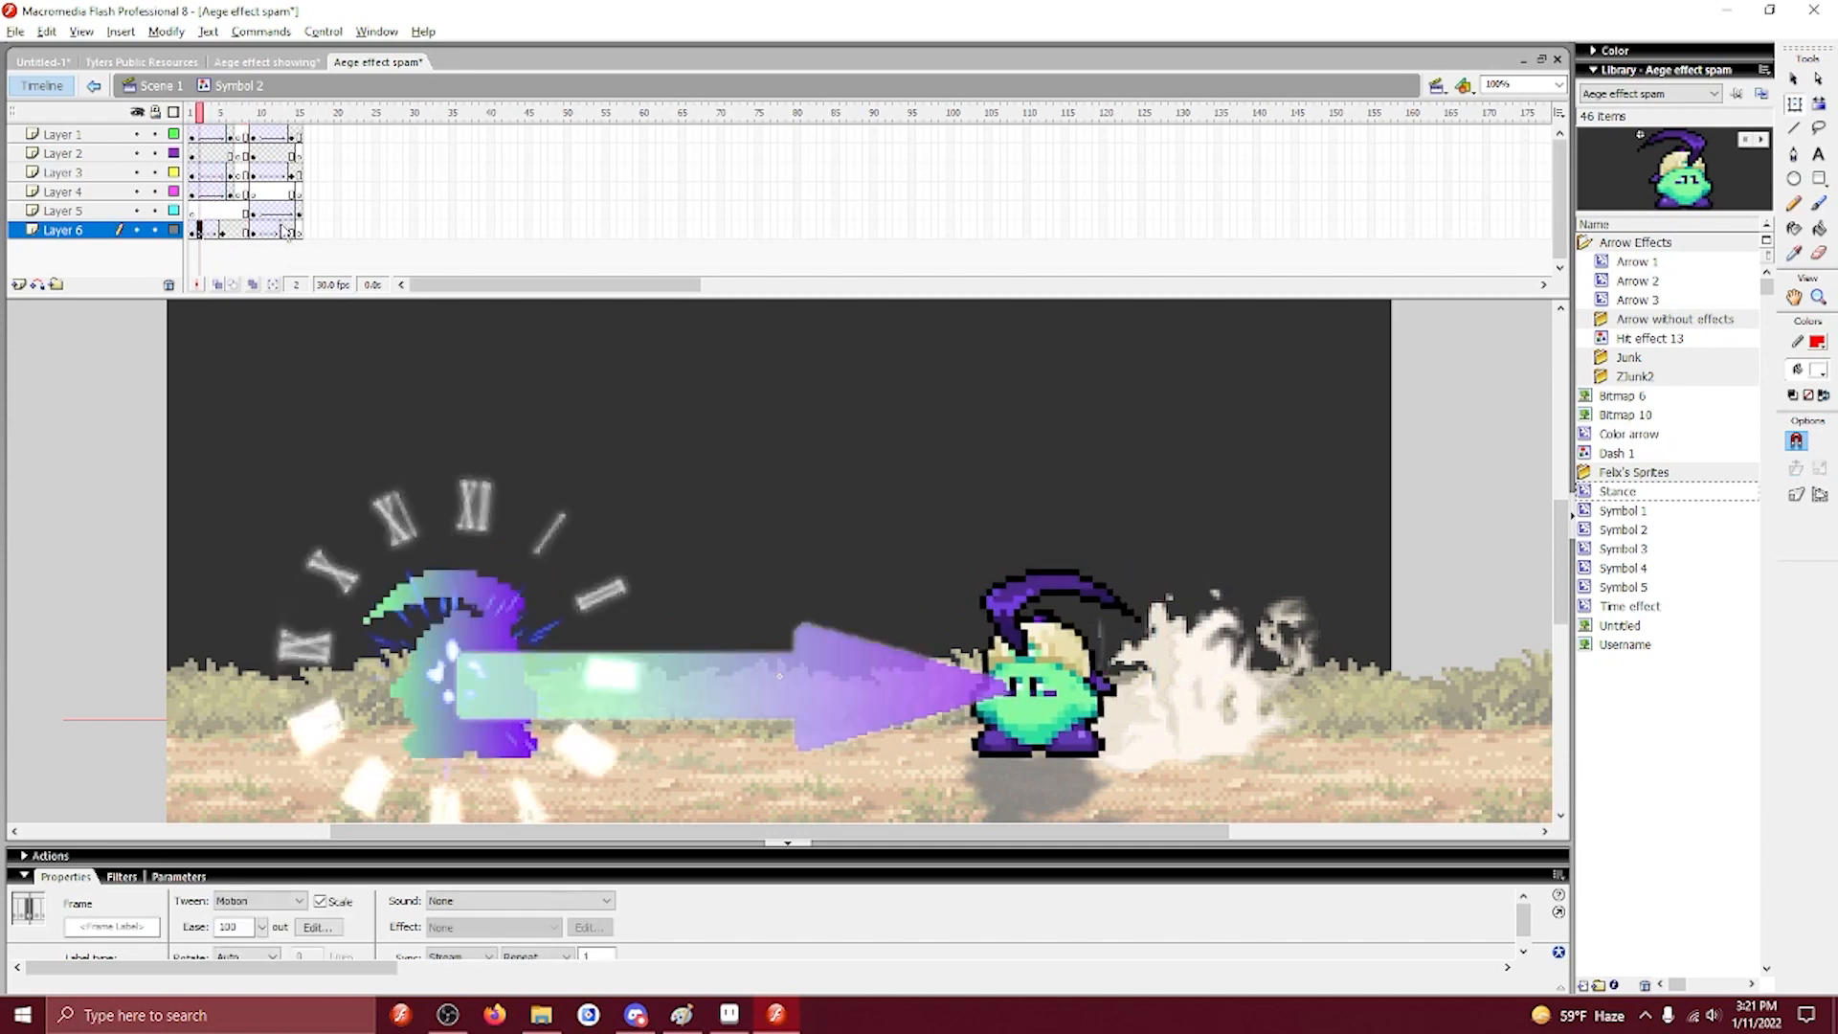
Remove all of Layer 6's frames in Symbol 2 and clear frames 9 to 15 on Layers 1 to 5.
left_click_drag(307, 232, 208, 237)
right_click(192, 229)
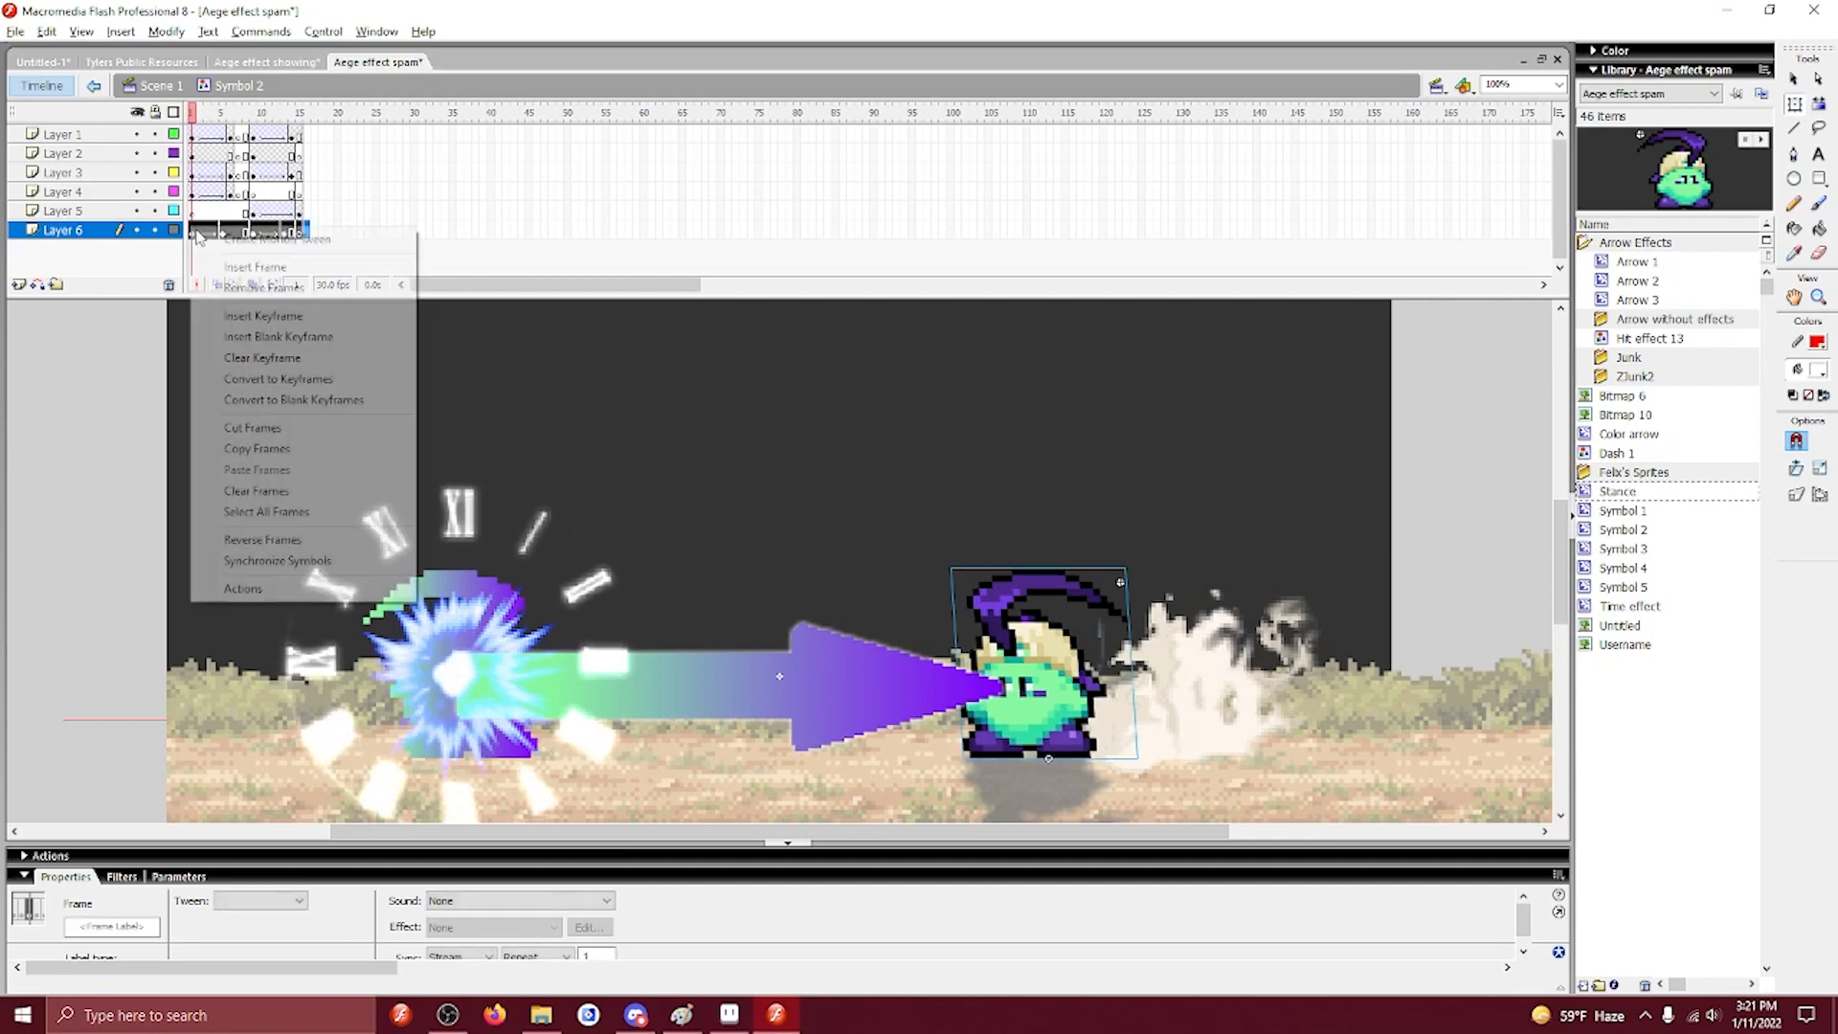
left_click(272, 290)
left_click_drag(254, 212, 301, 144)
right_click(303, 159)
left_click(363, 278)
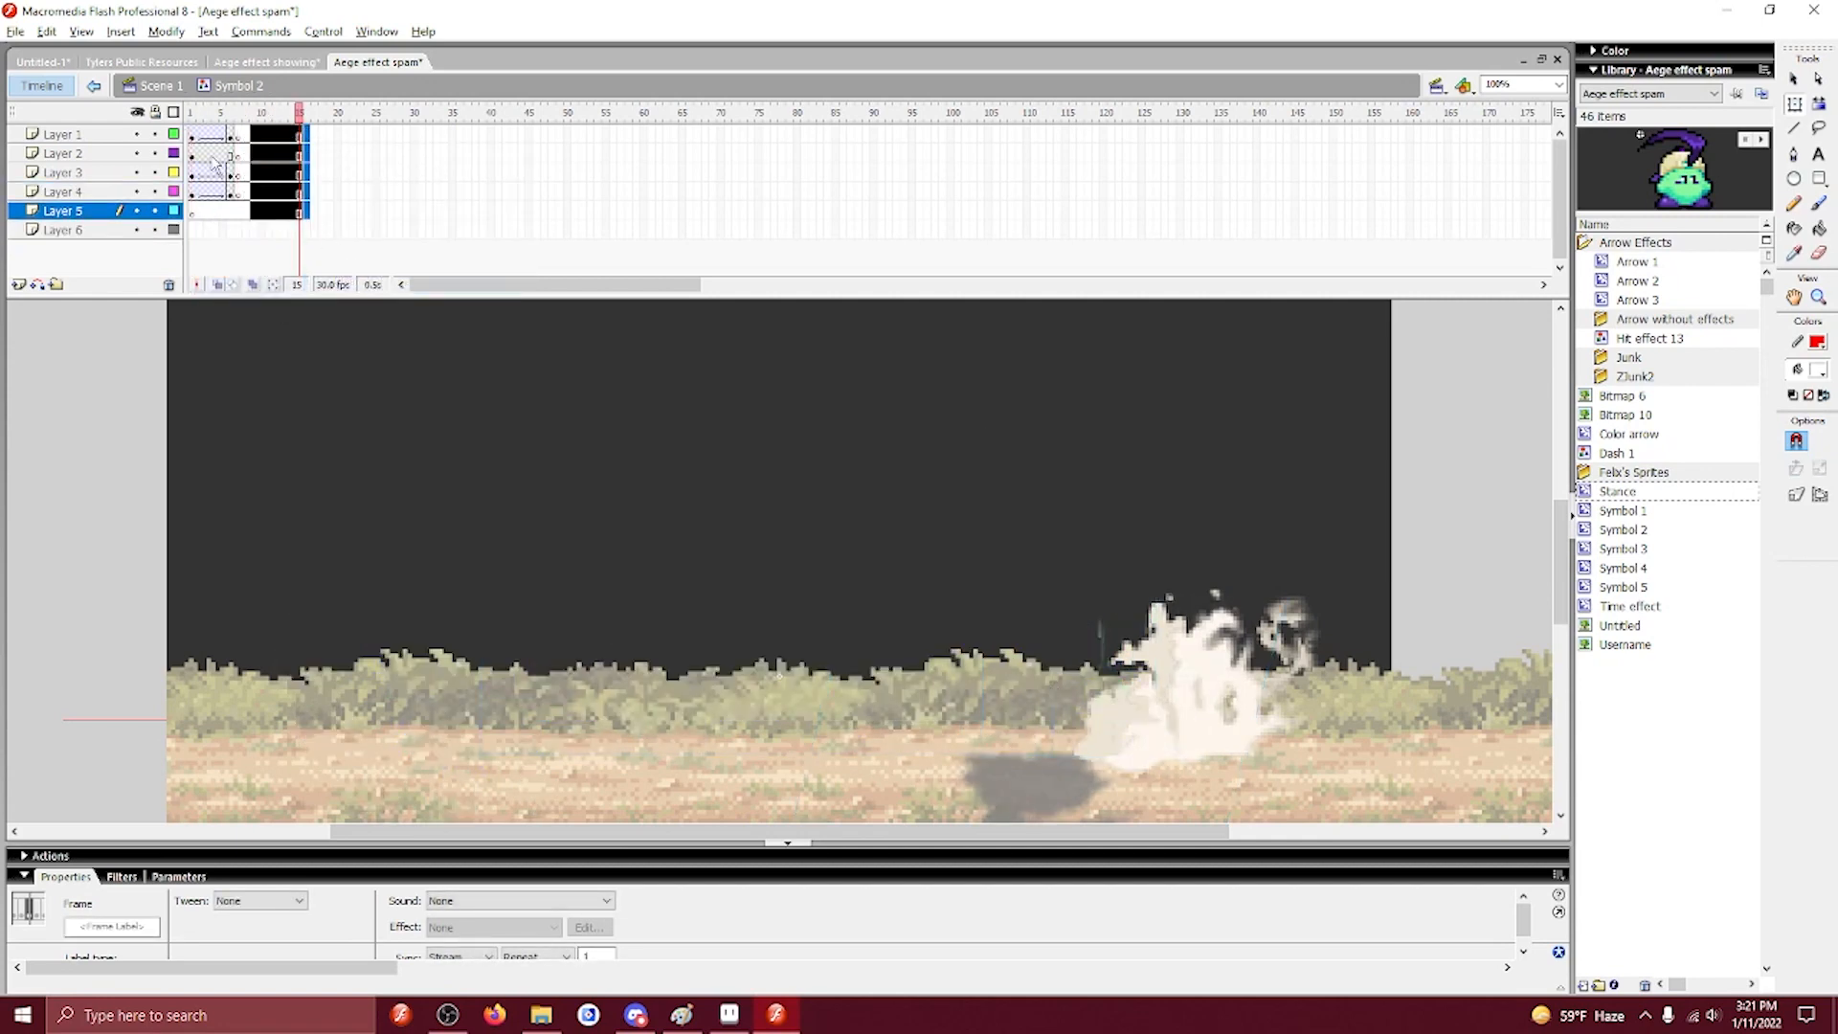
Play back the trimmed Symbol 2 effect without the character.
left_click(209, 154)
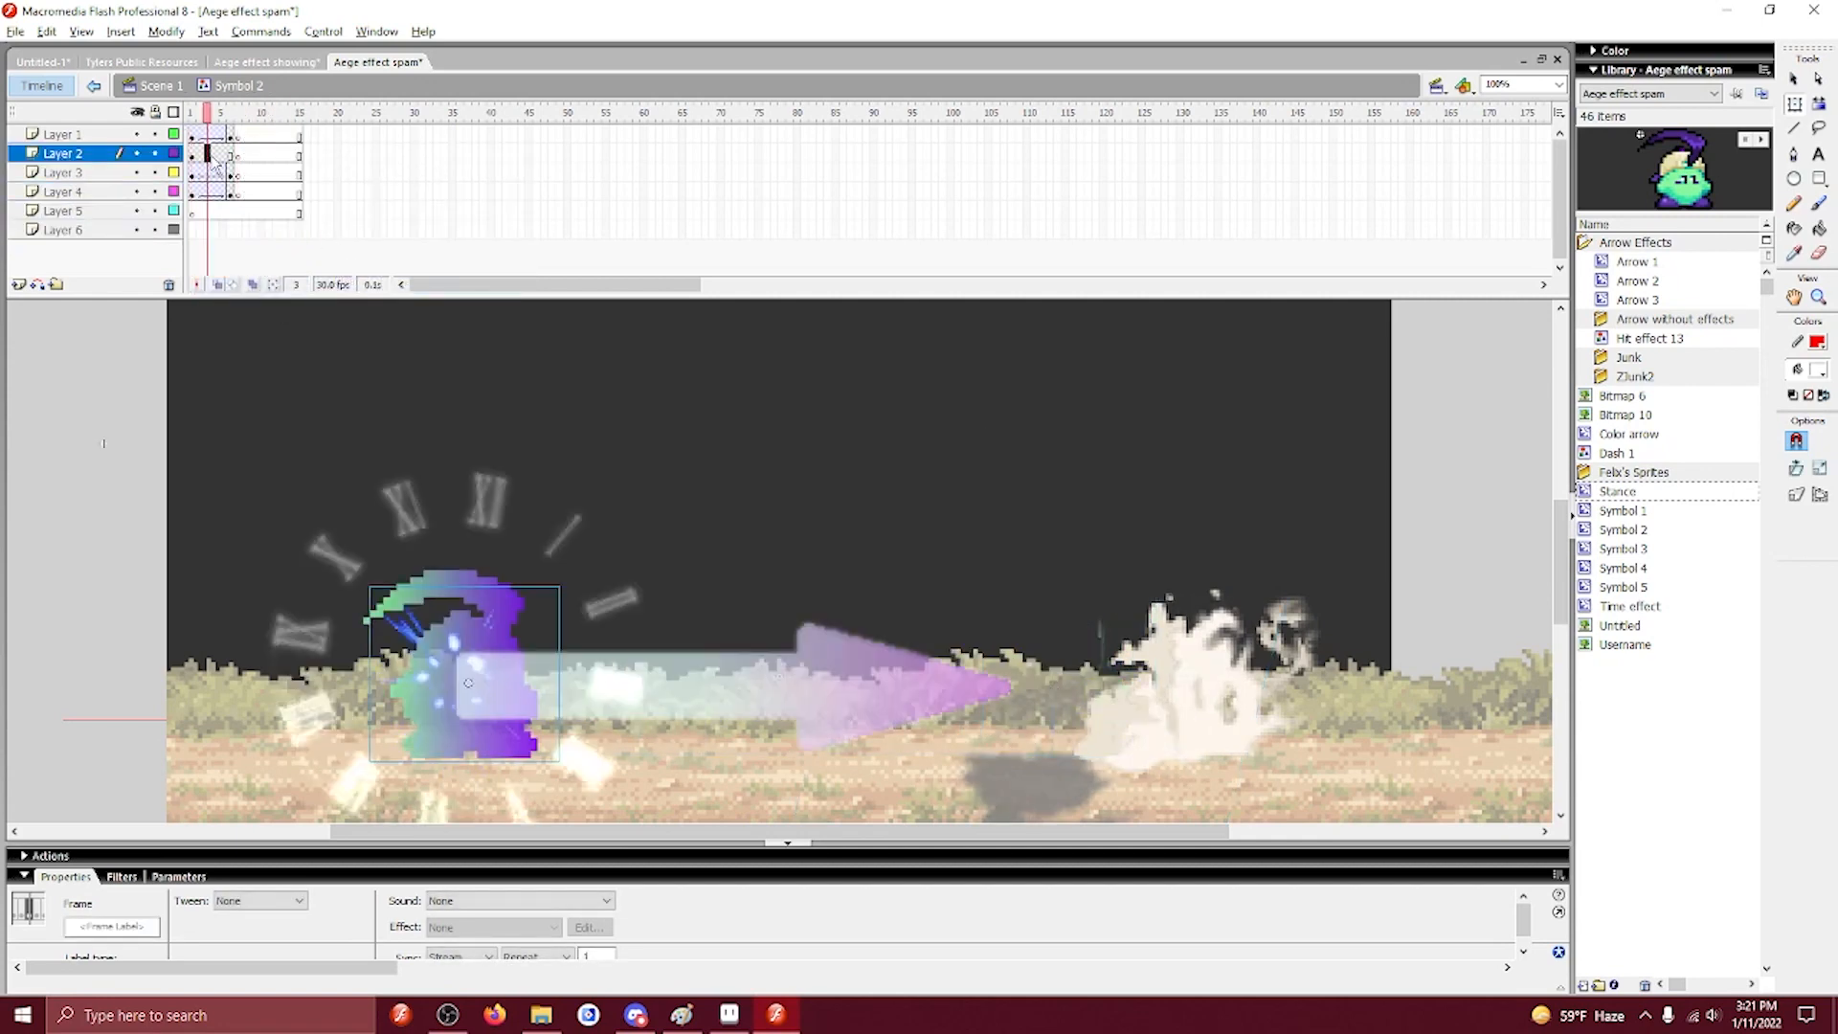
left_click(215, 194)
key("Return")
left_click(194, 191)
left_click(213, 189)
key("Return")
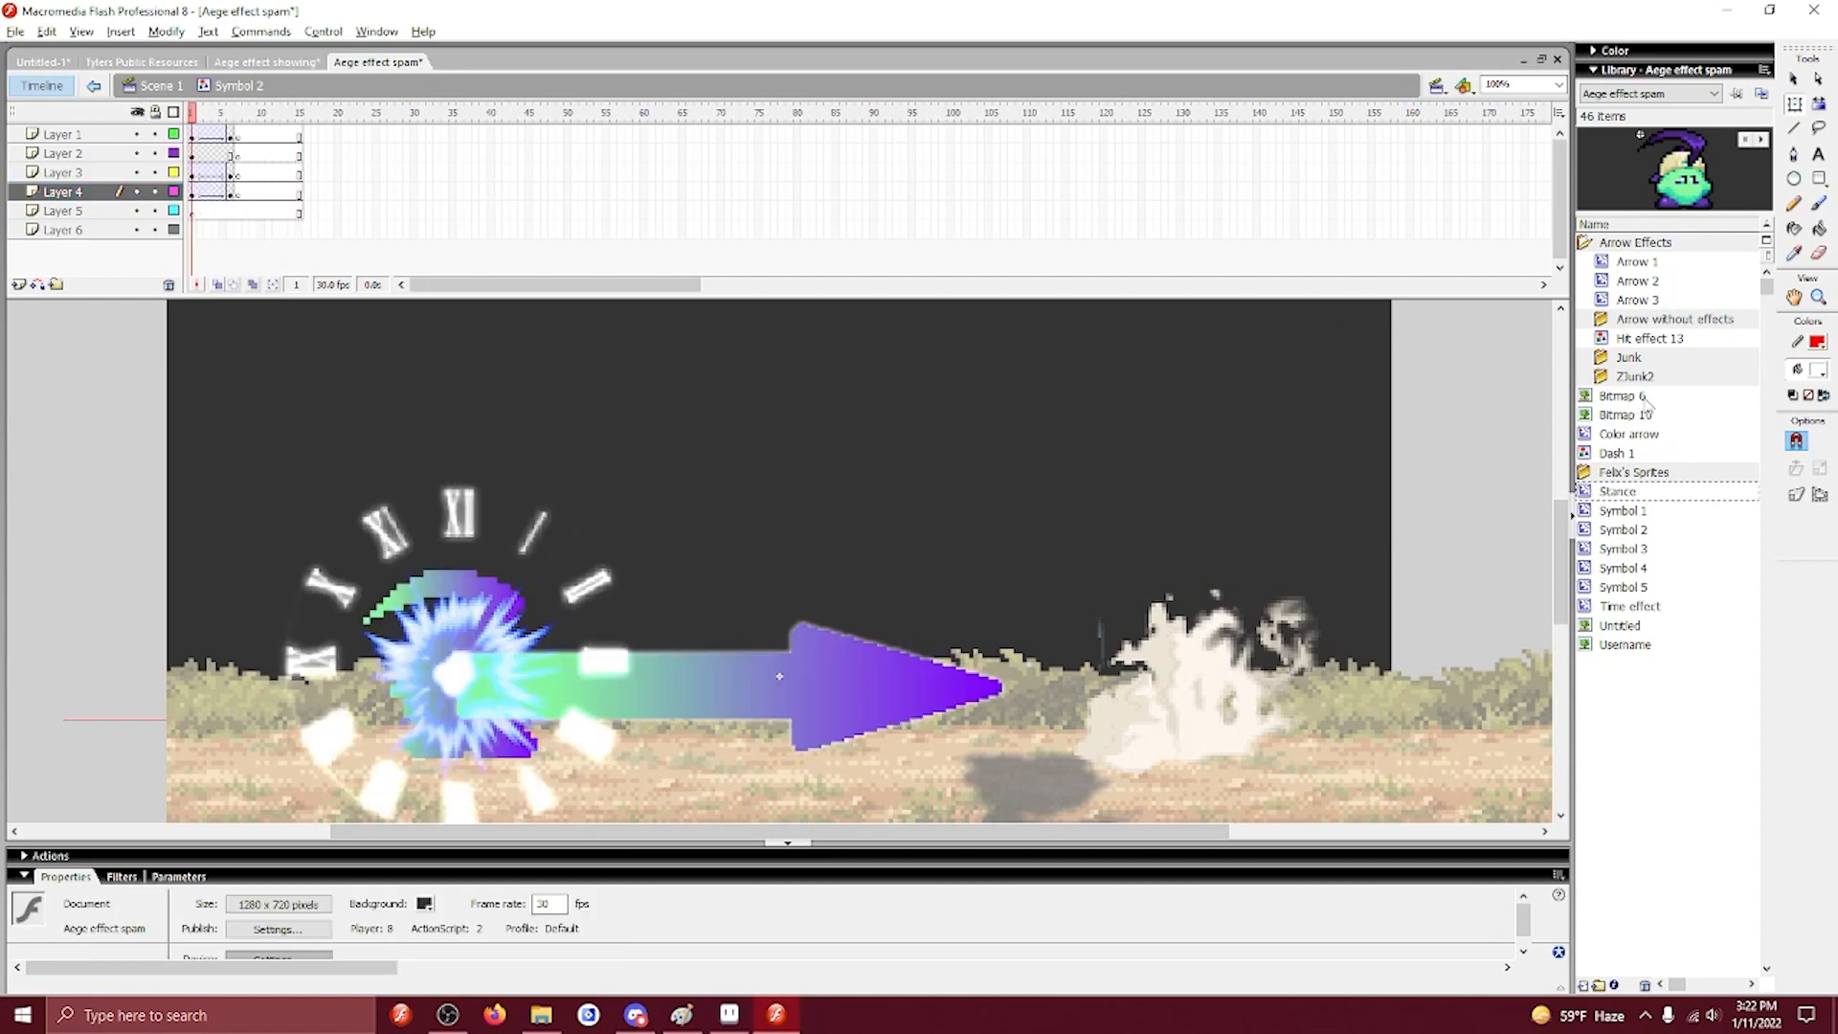
Paste the Symbol 2 effect with its component items into untitled folder 1 of the Untitled-1 library and preview it.
left_click(1583, 473)
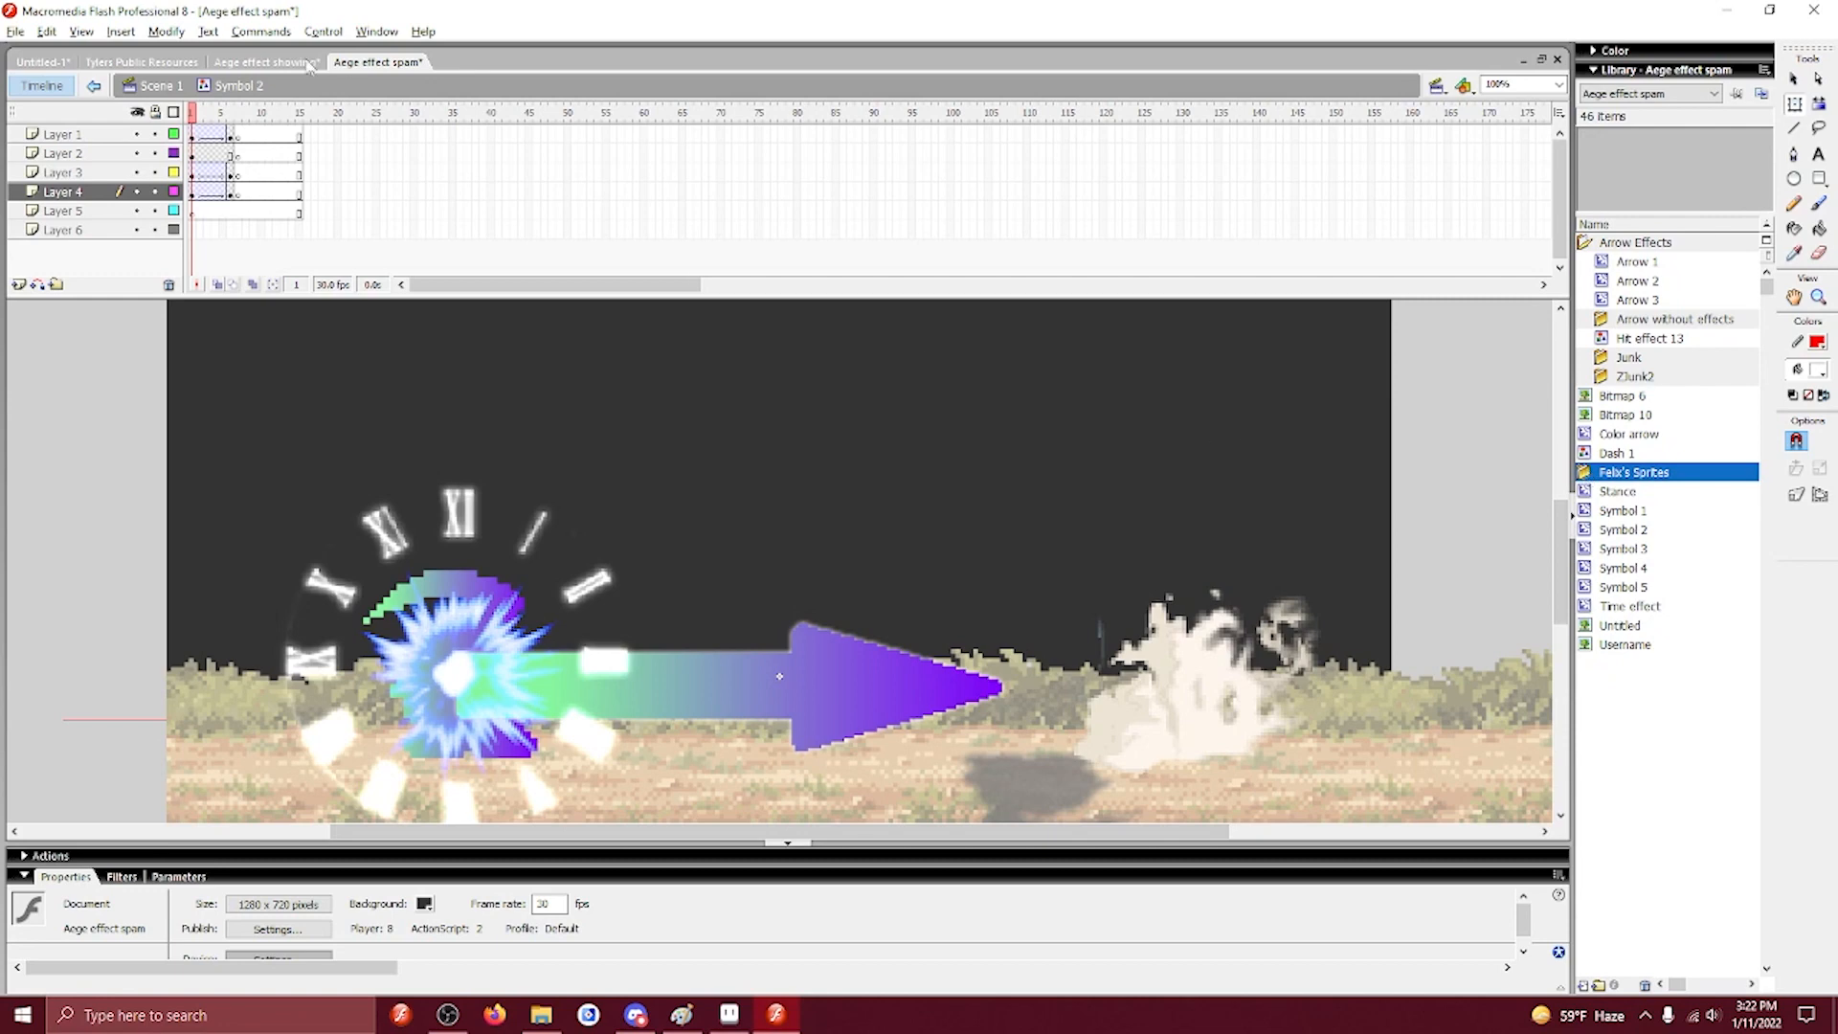
left_click(44, 63)
left_click(1602, 758)
key("ctrl+v")
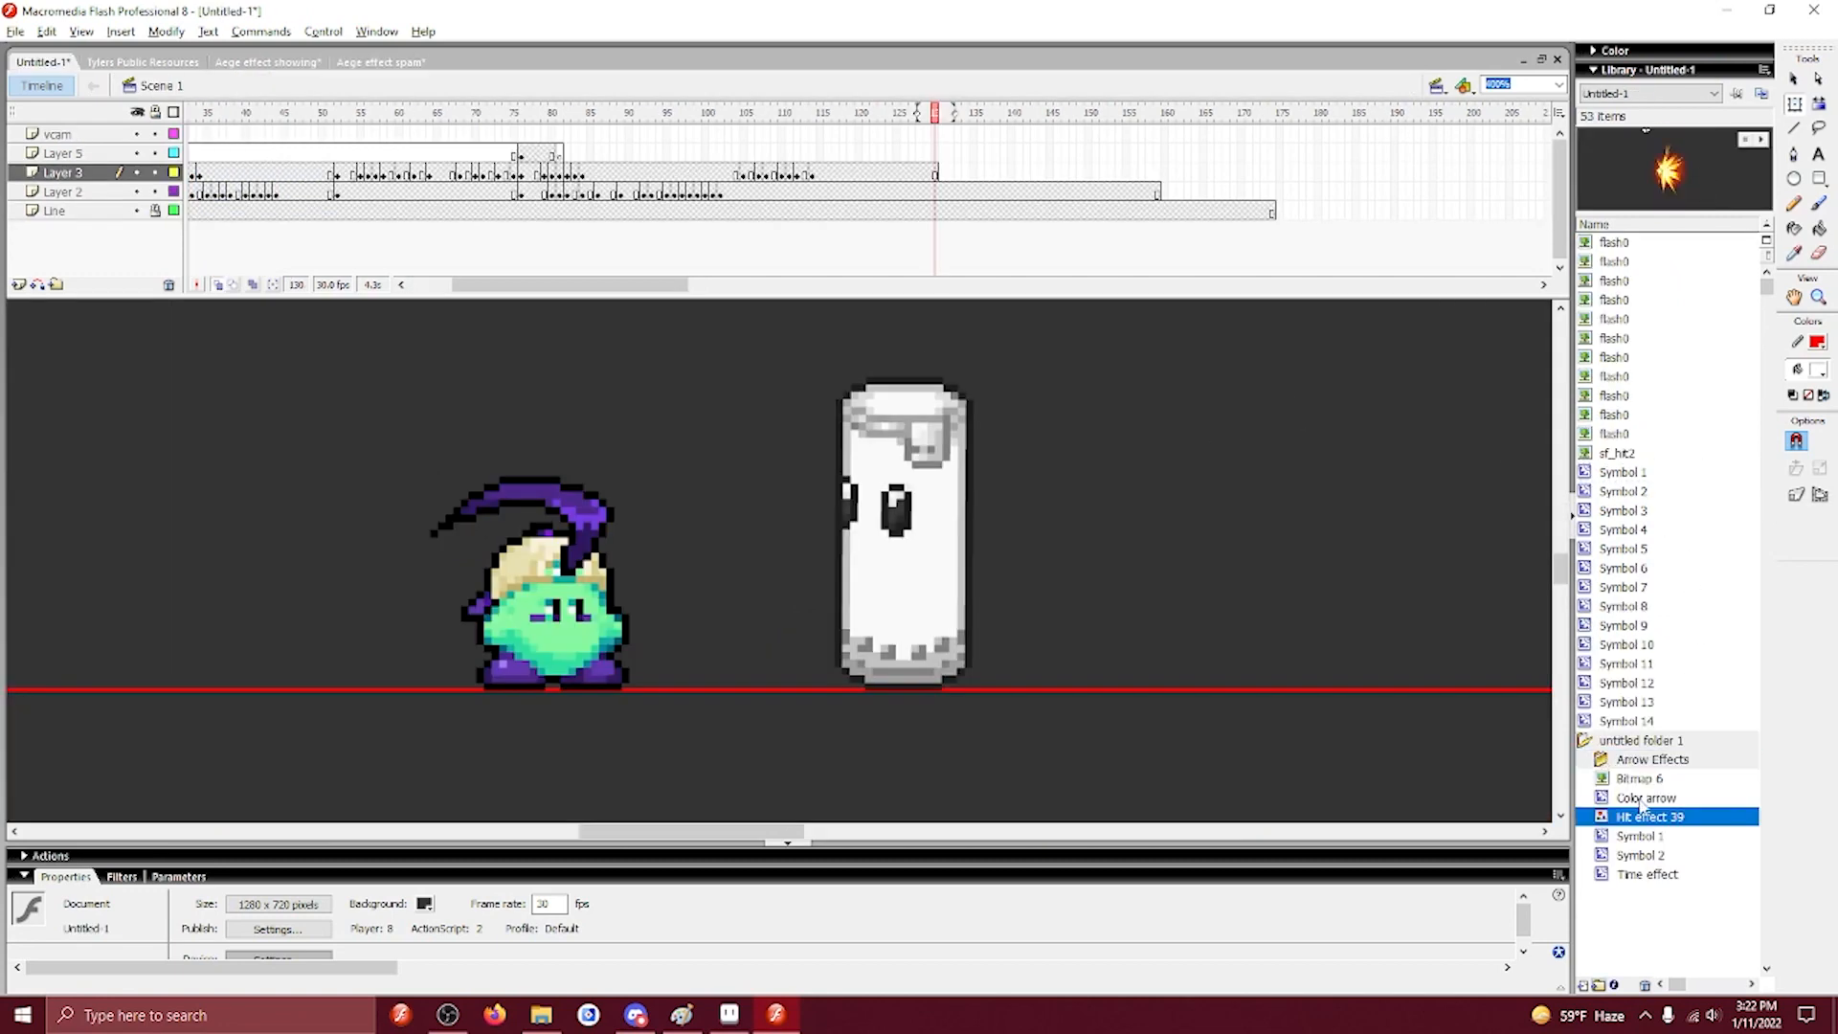
left_click(1639, 855)
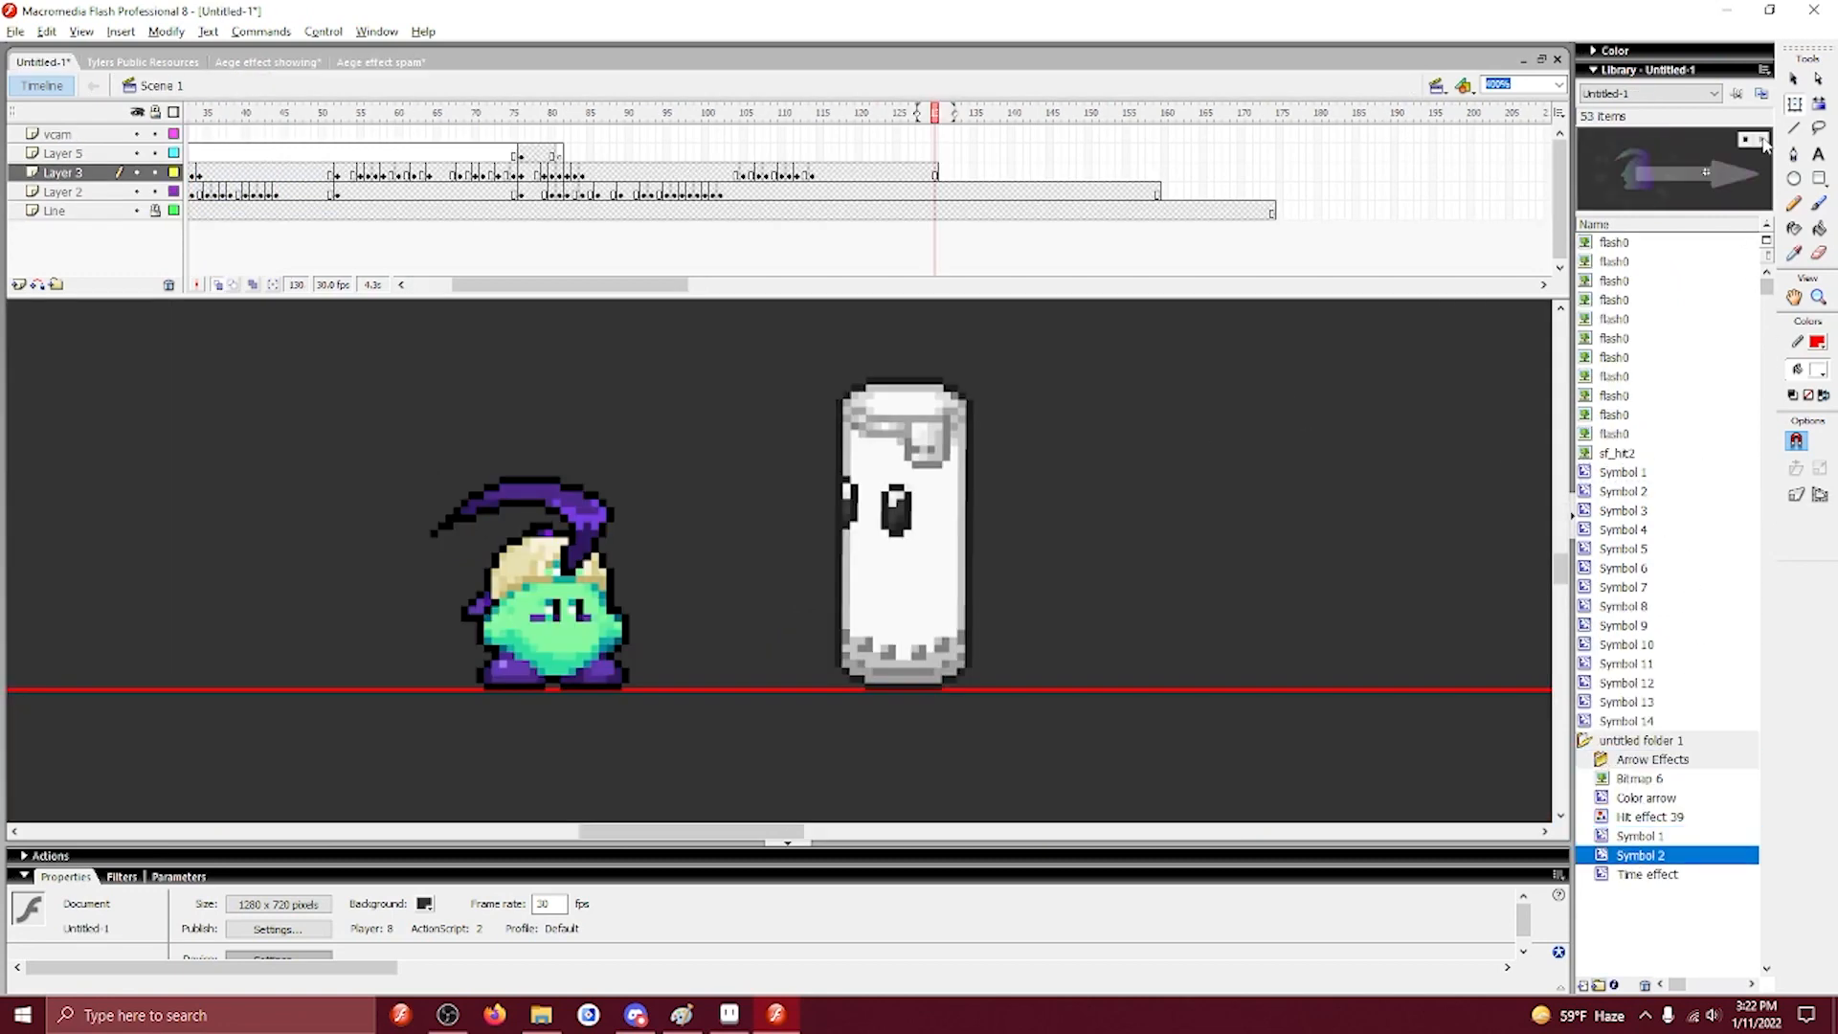
Change the type of the imported Symbol 2 in untitled folder 1 of the library to Graphic.
right_click(1648, 856)
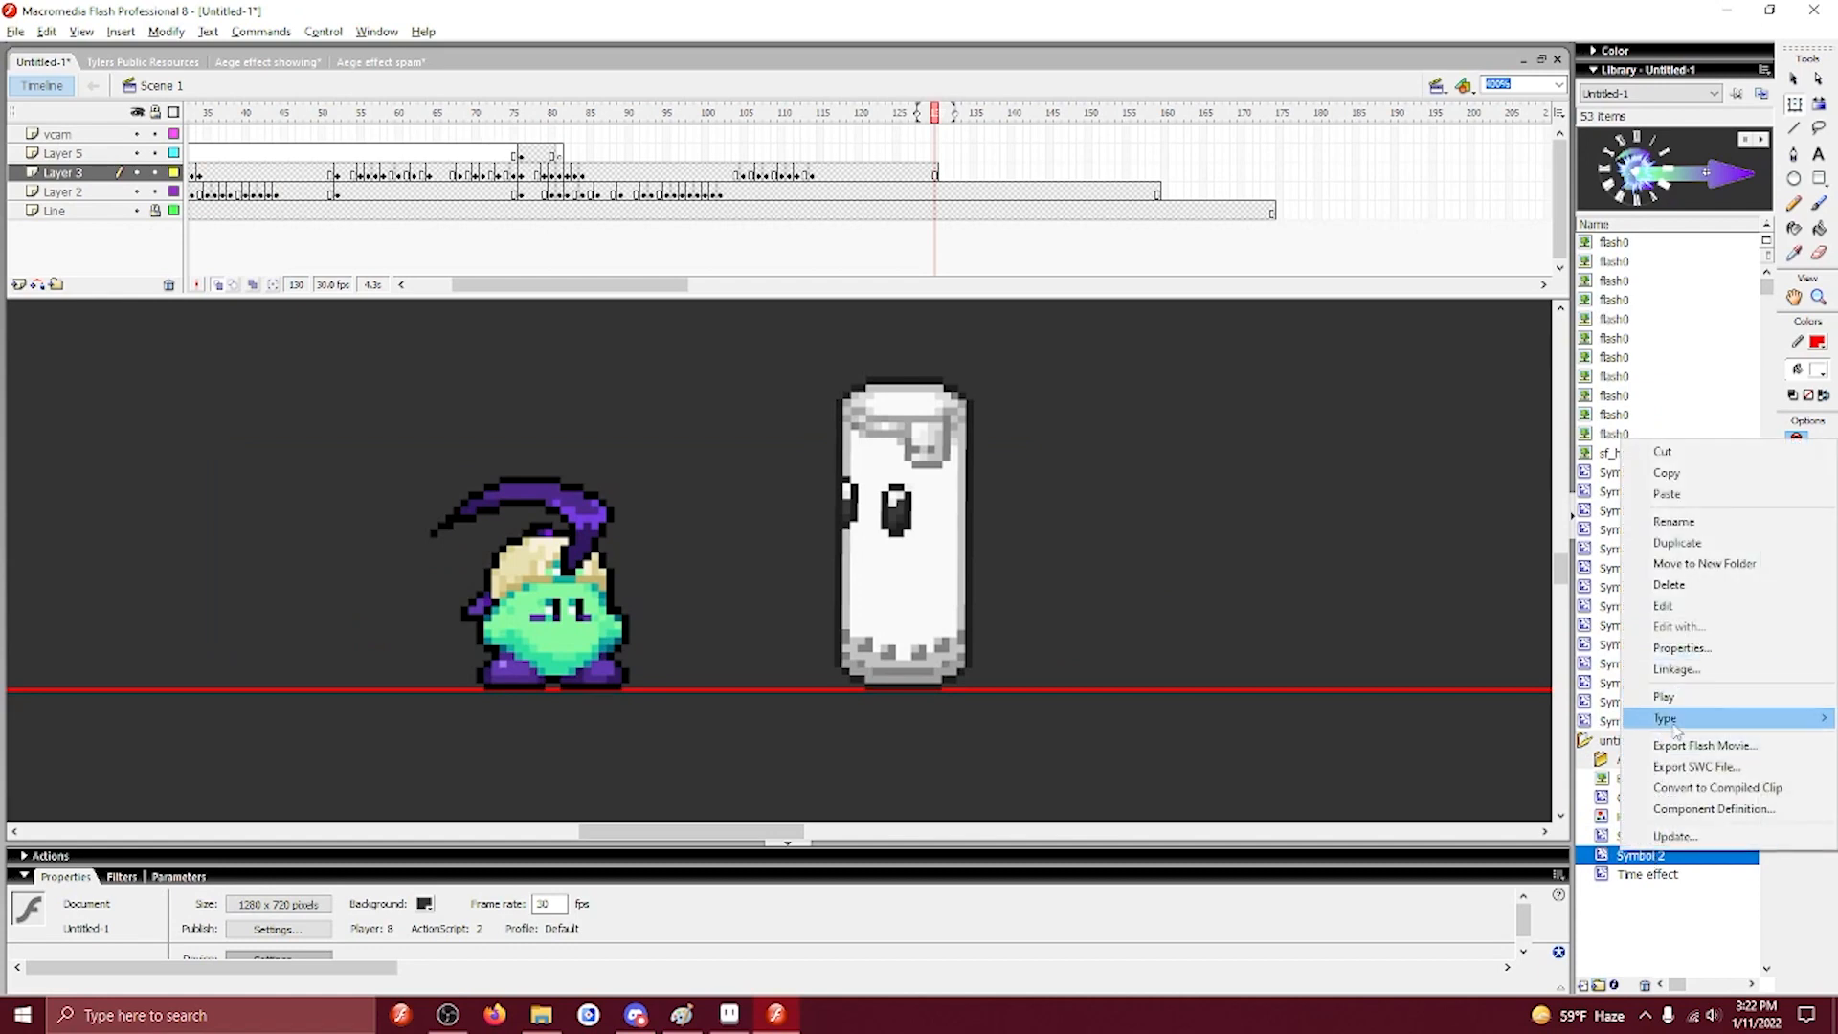
mouse_move(1666, 723)
left_click(1535, 758)
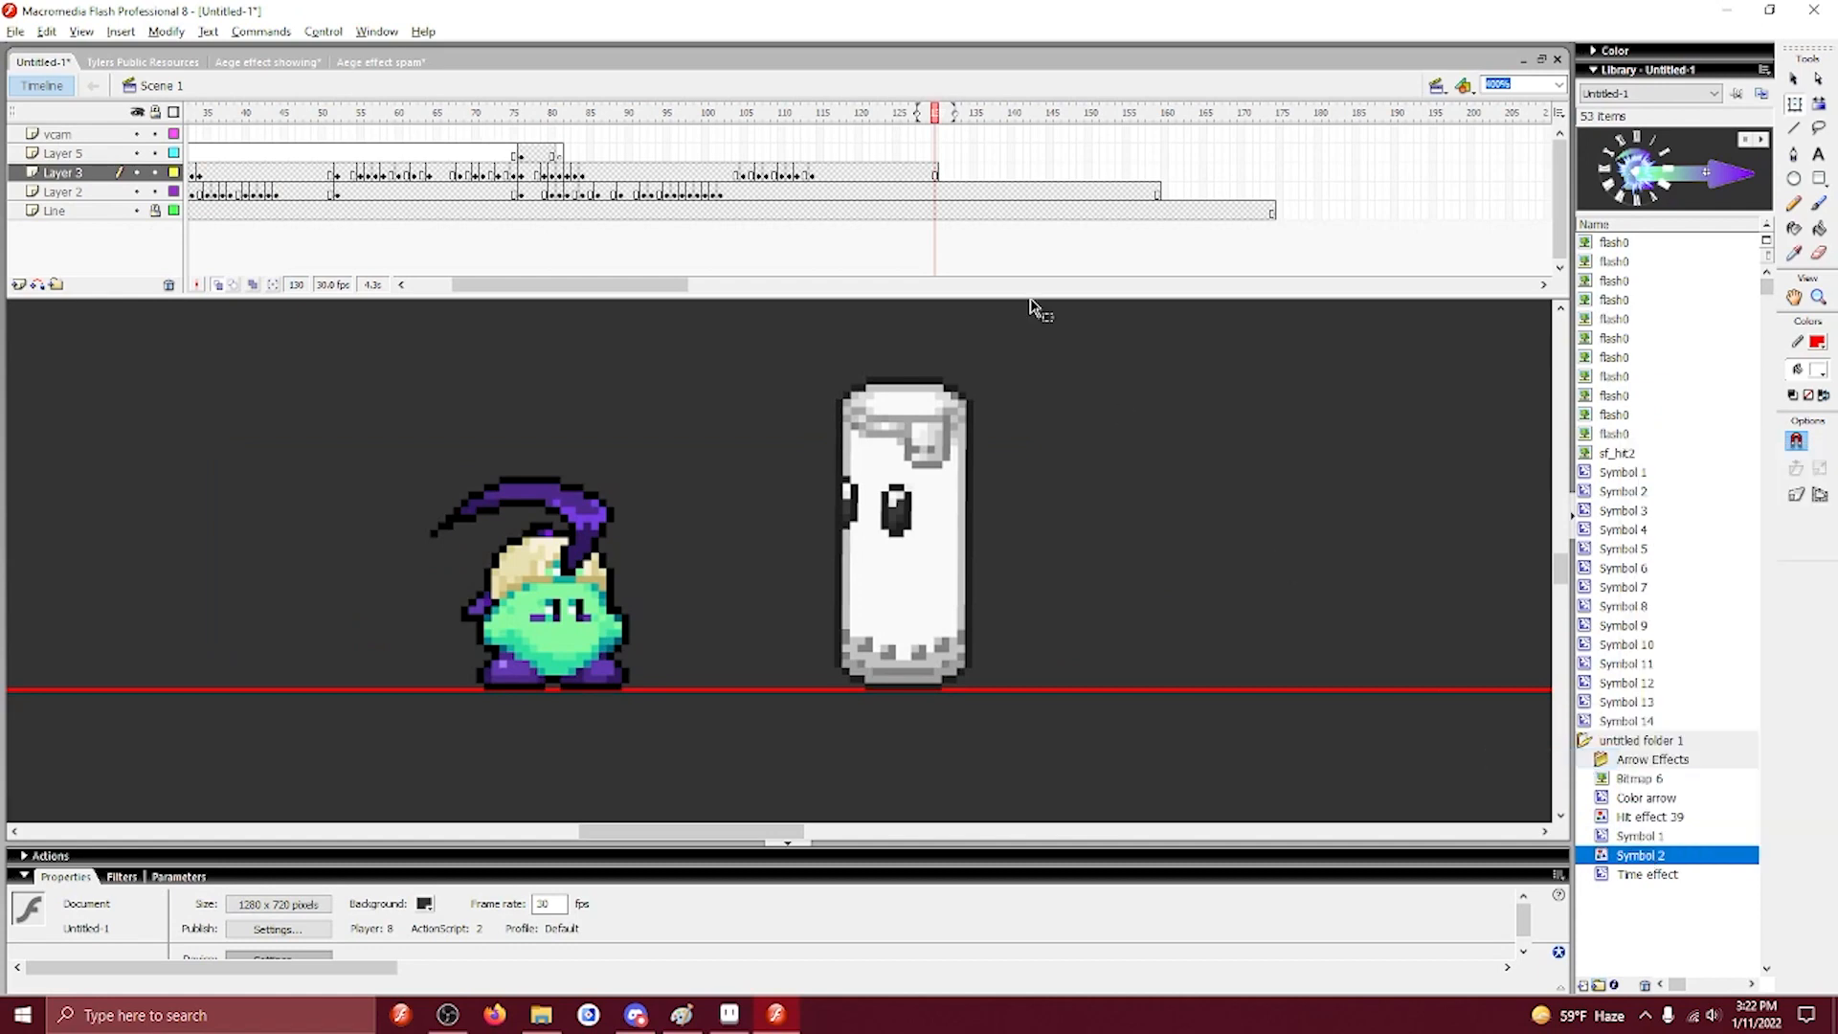
Insert a blank keyframe at frame 122 on Layer 5 and place Symbol 2 from the library over the character.
mouse_move(820, 152)
left_mouse_down()
mouse_move(894, 152)
mouse_move(850, 152)
left_mouse_up()
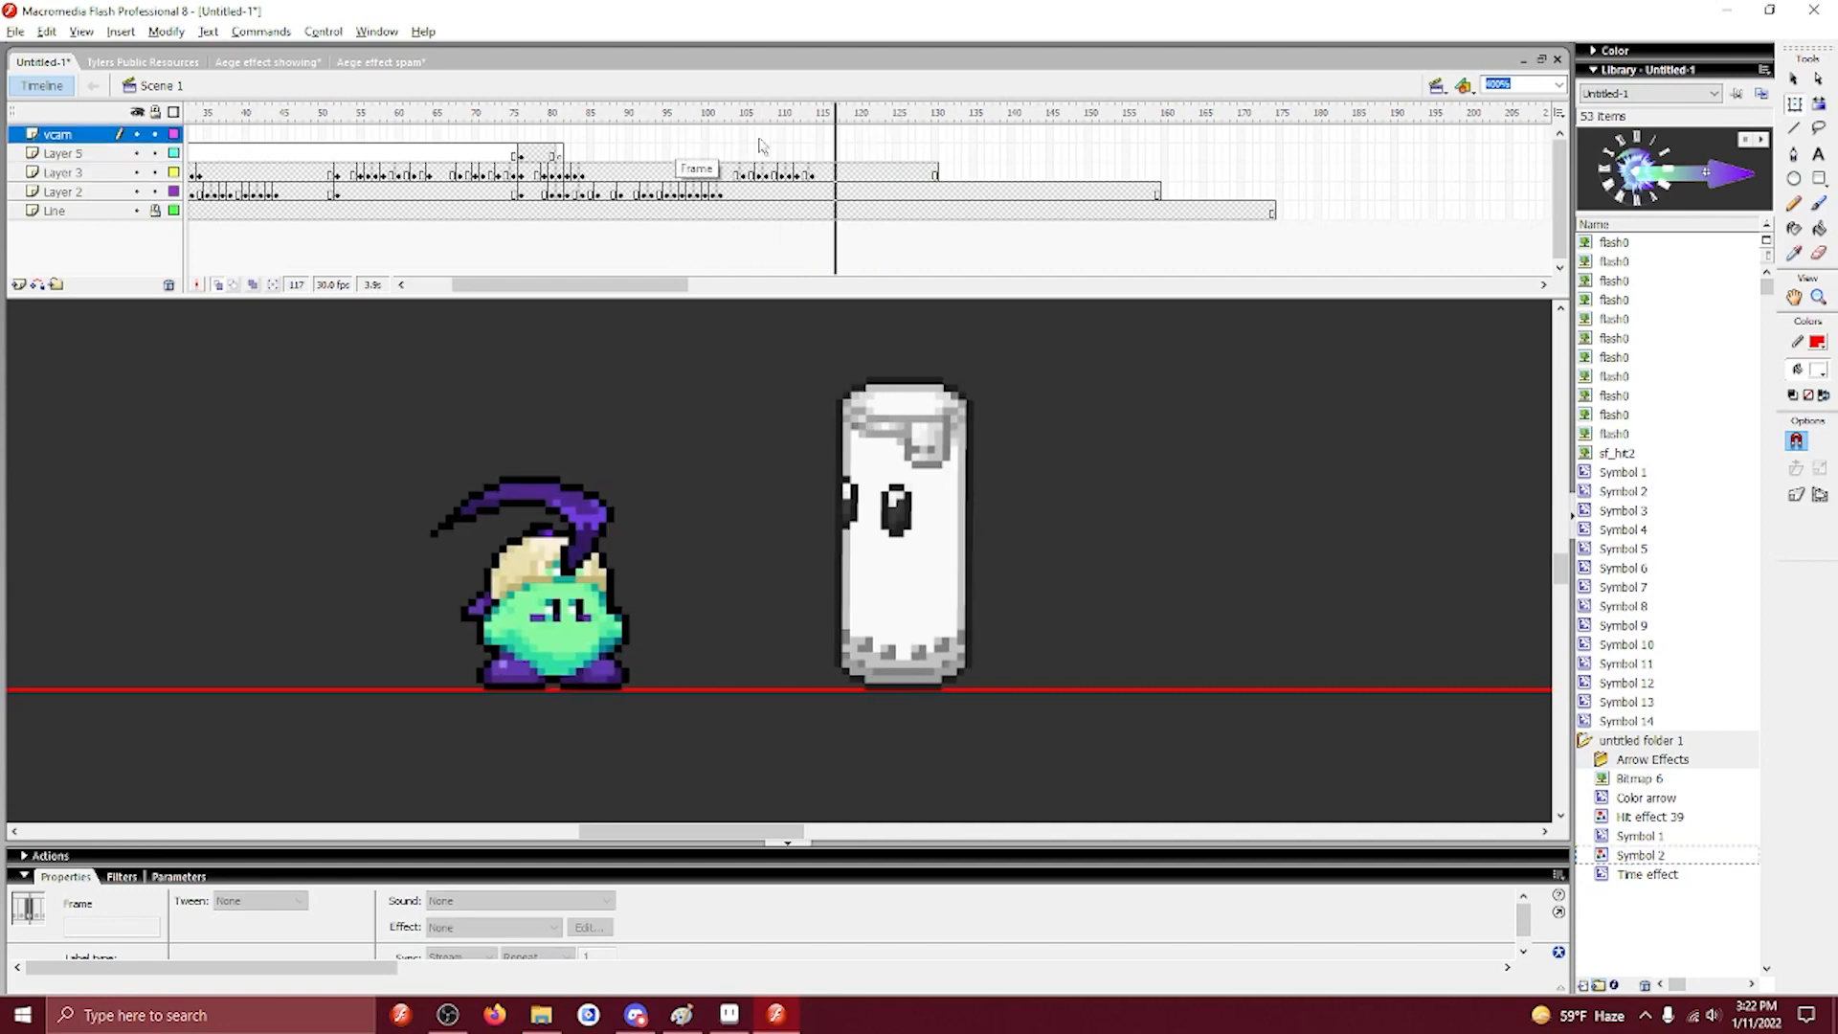
left_click(873, 152)
key("F7")
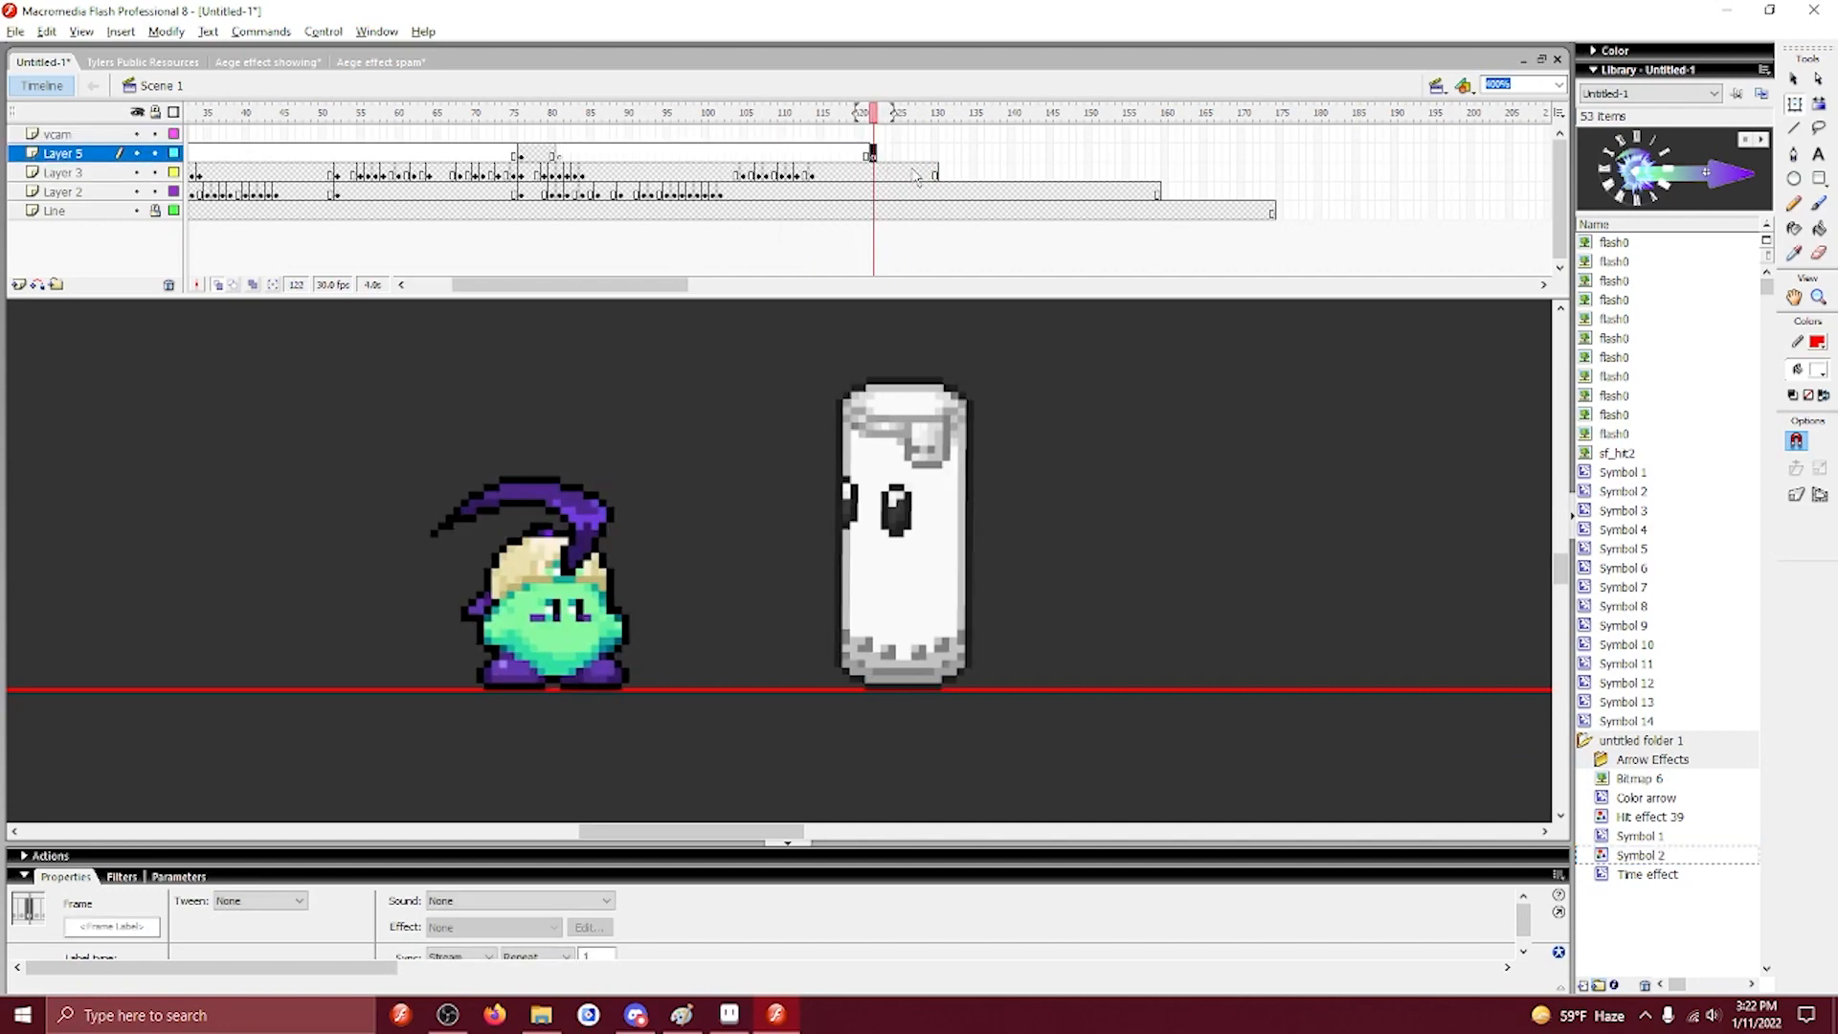
left_click_drag(1628, 862, 514, 458)
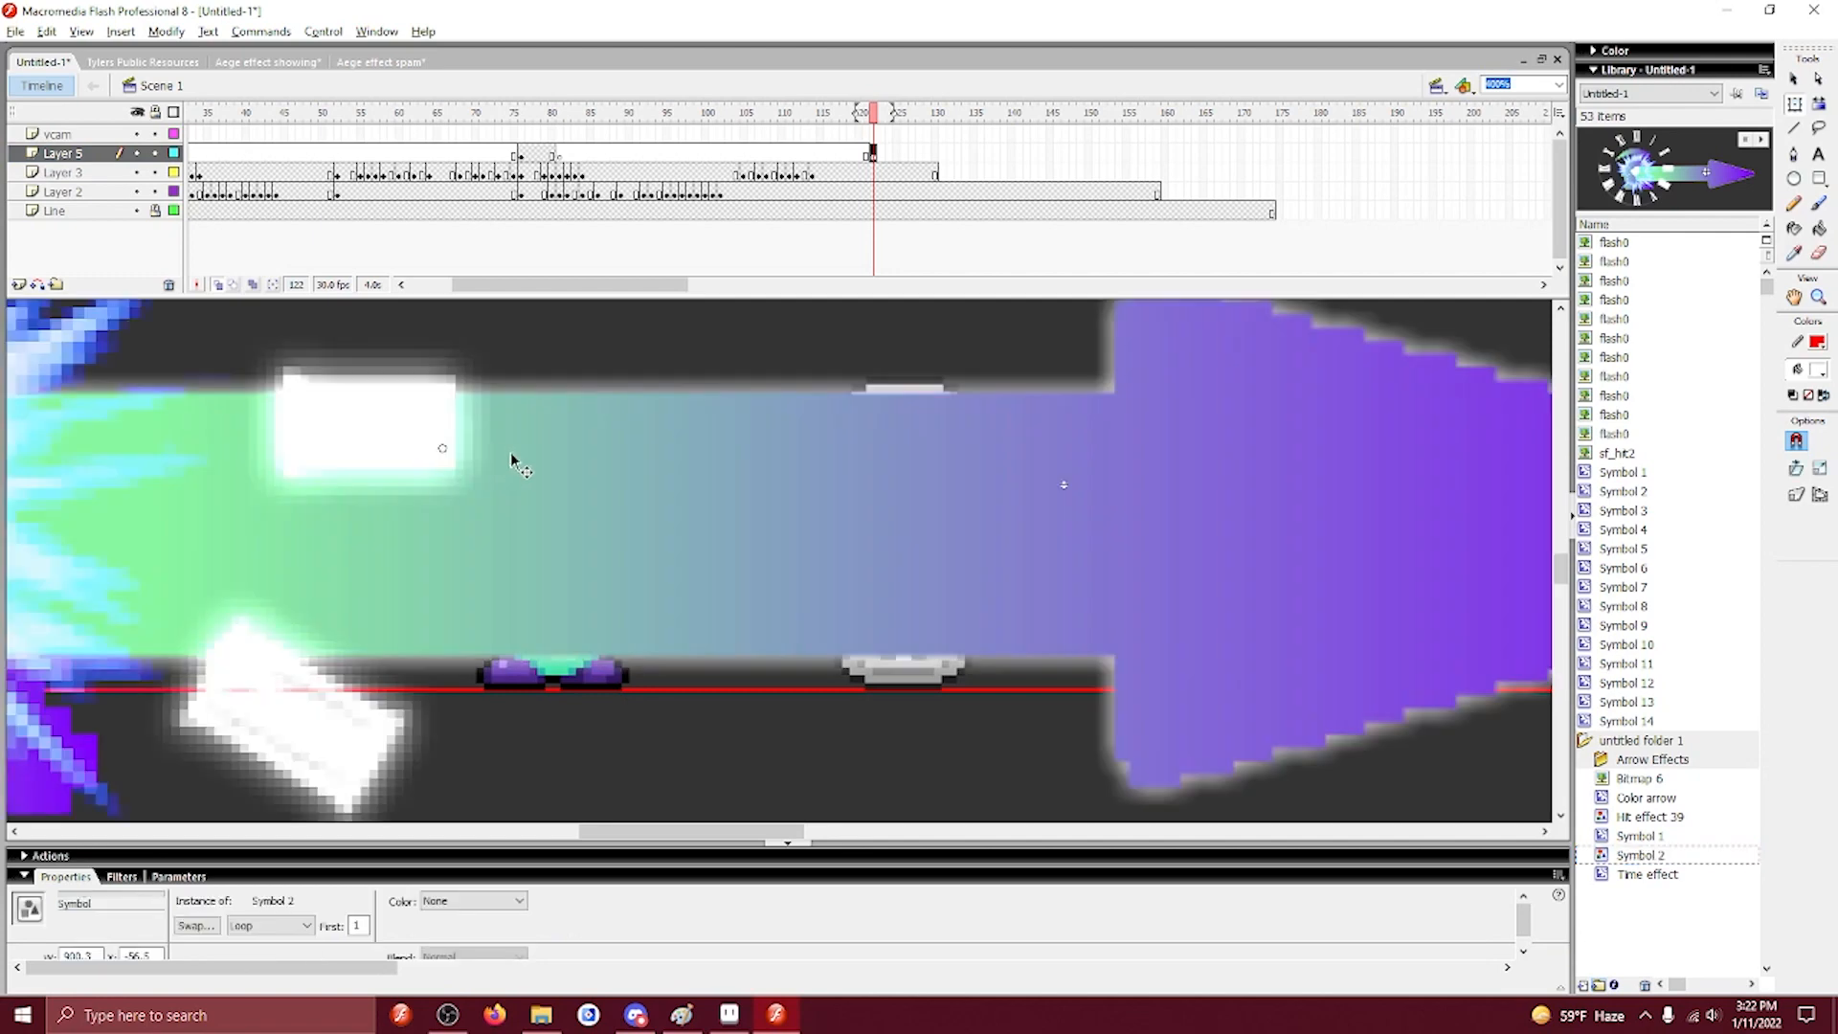
Scale the clock-and-arrow effect down to roughly a third of its size and move it behind the character, away from the sandbag.
key("ctrl+minus")
key("ctrl+minus")
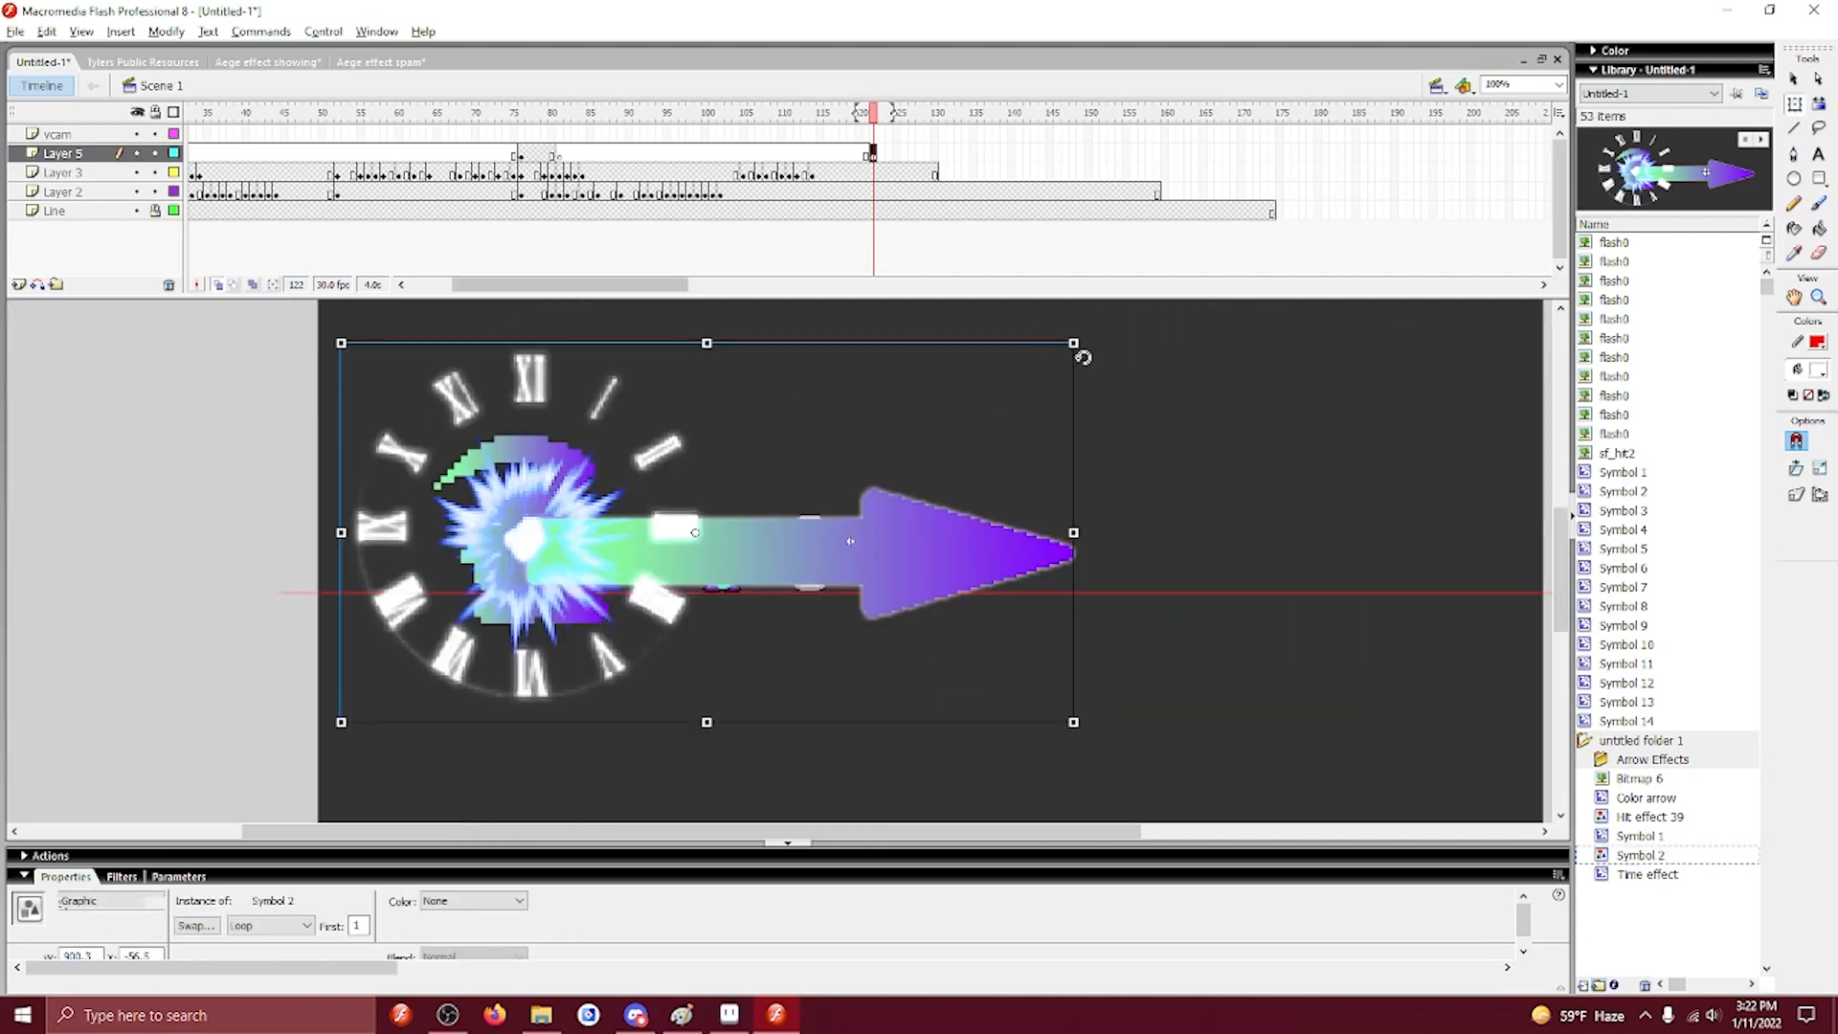
left_click_drag(1074, 344, 815, 400)
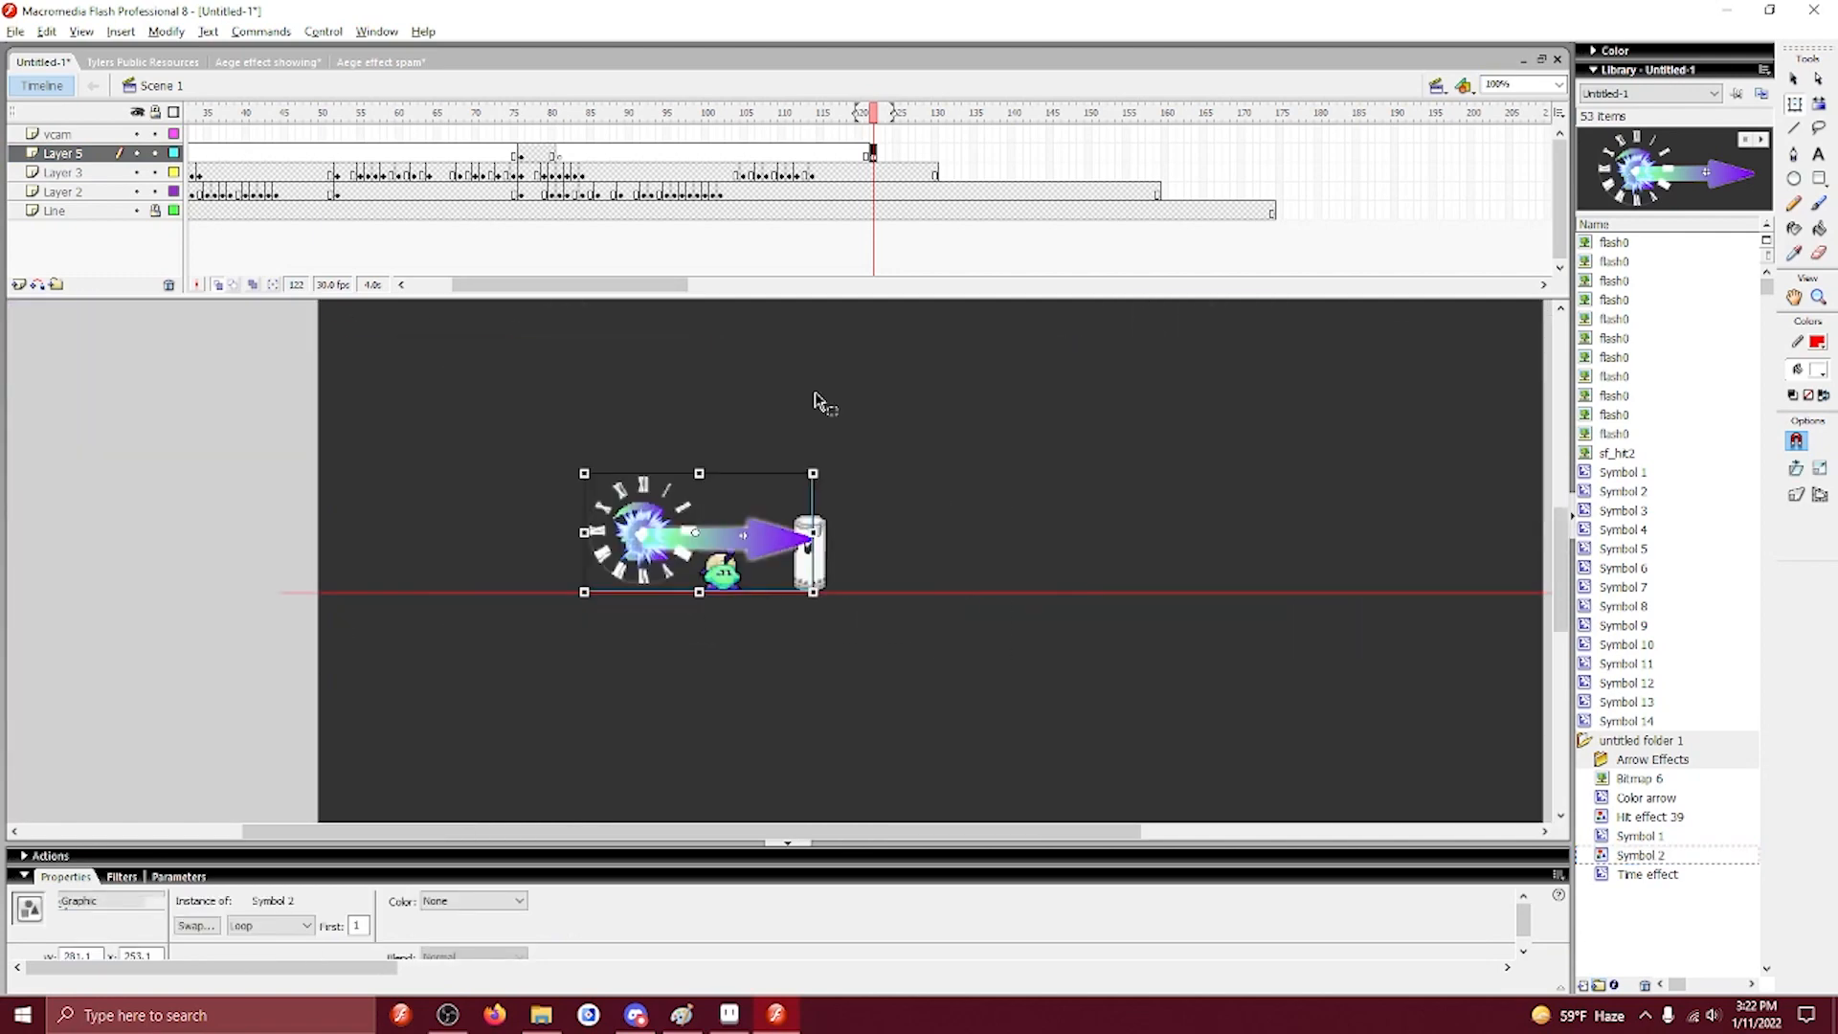
key("ctrl+equal")
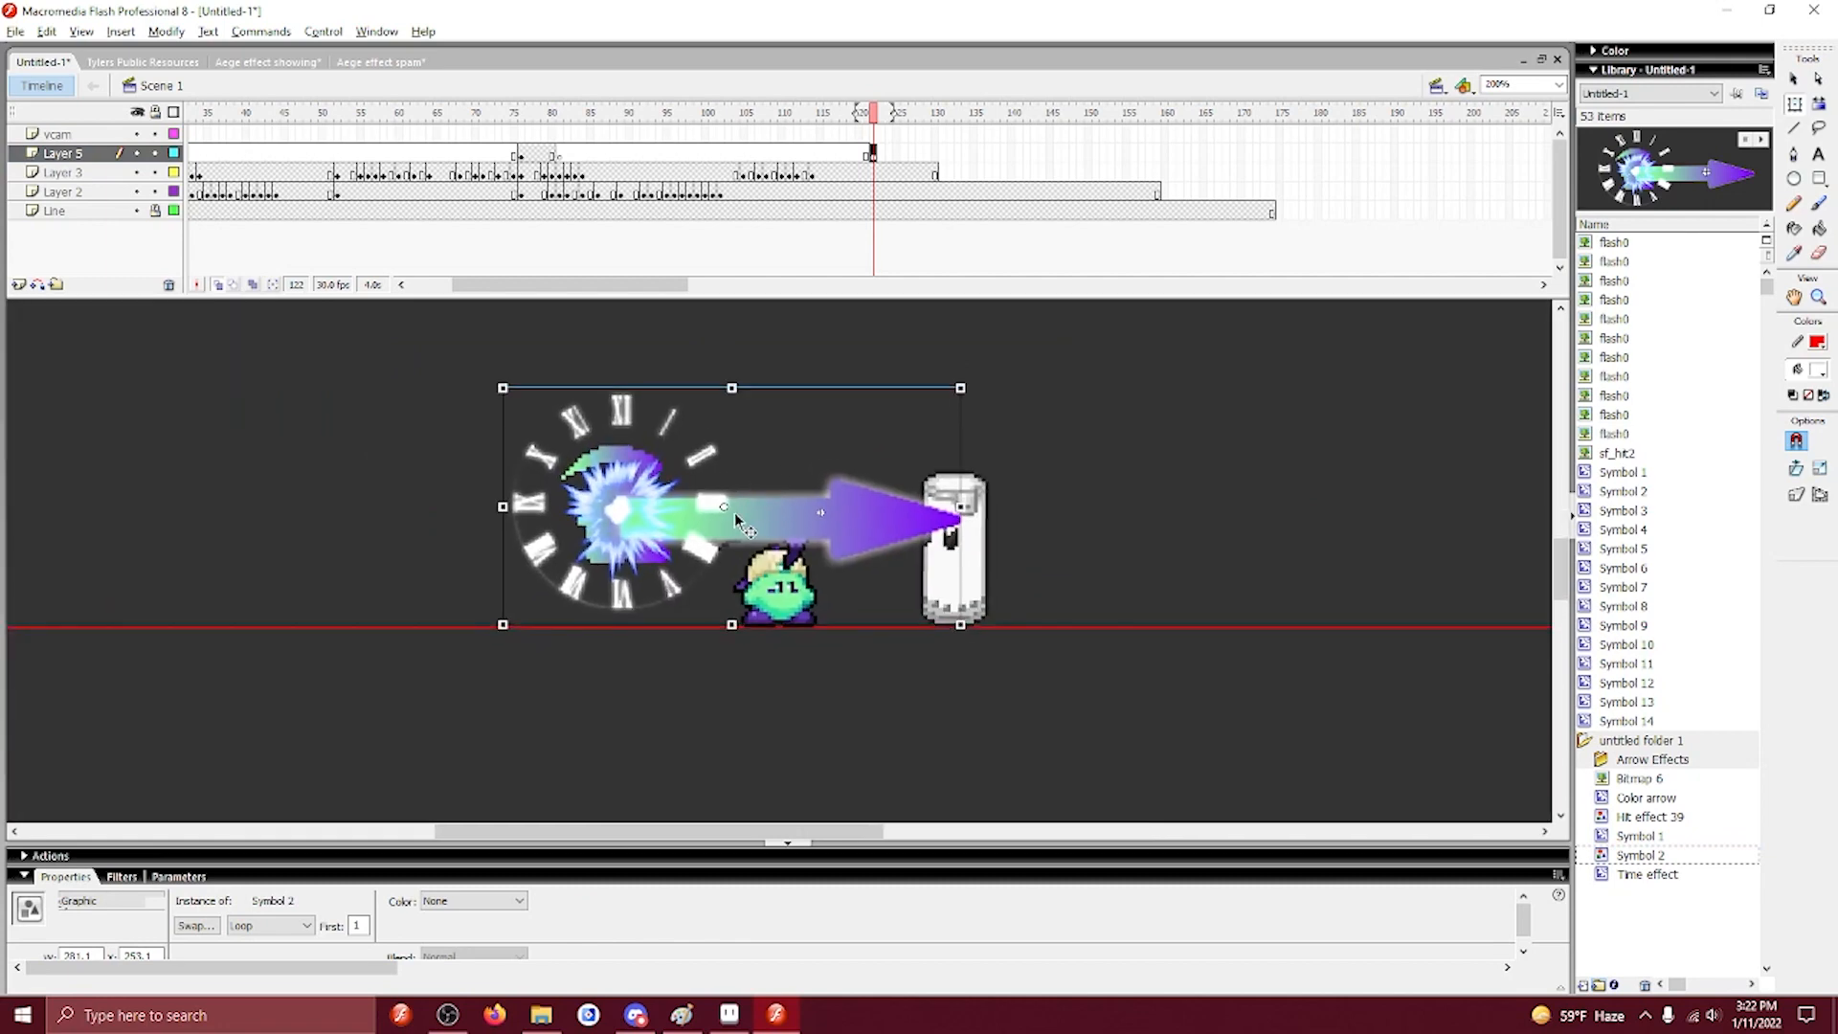
left_click_drag(737, 520, 507, 517)
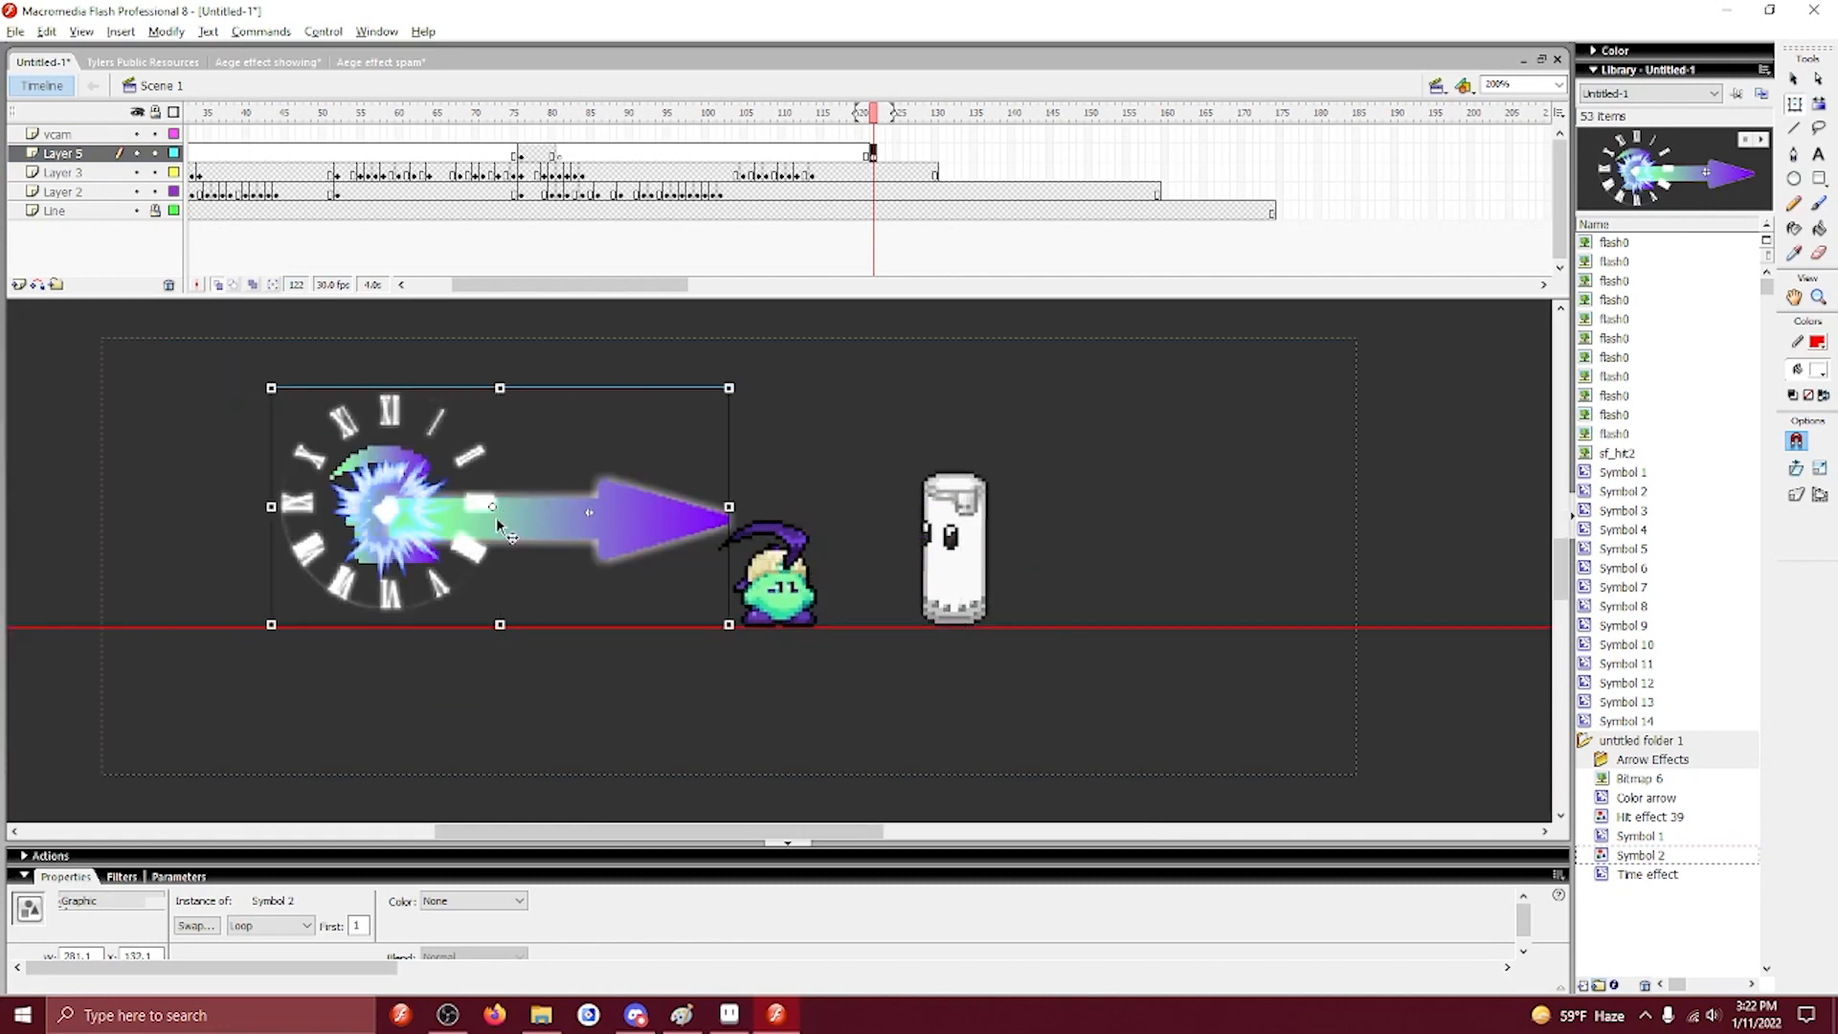
Open the placed Symbol 2 effect for editing in place and select Layer 4's silhouette frames.
double_click(498, 524)
left_click(216, 287)
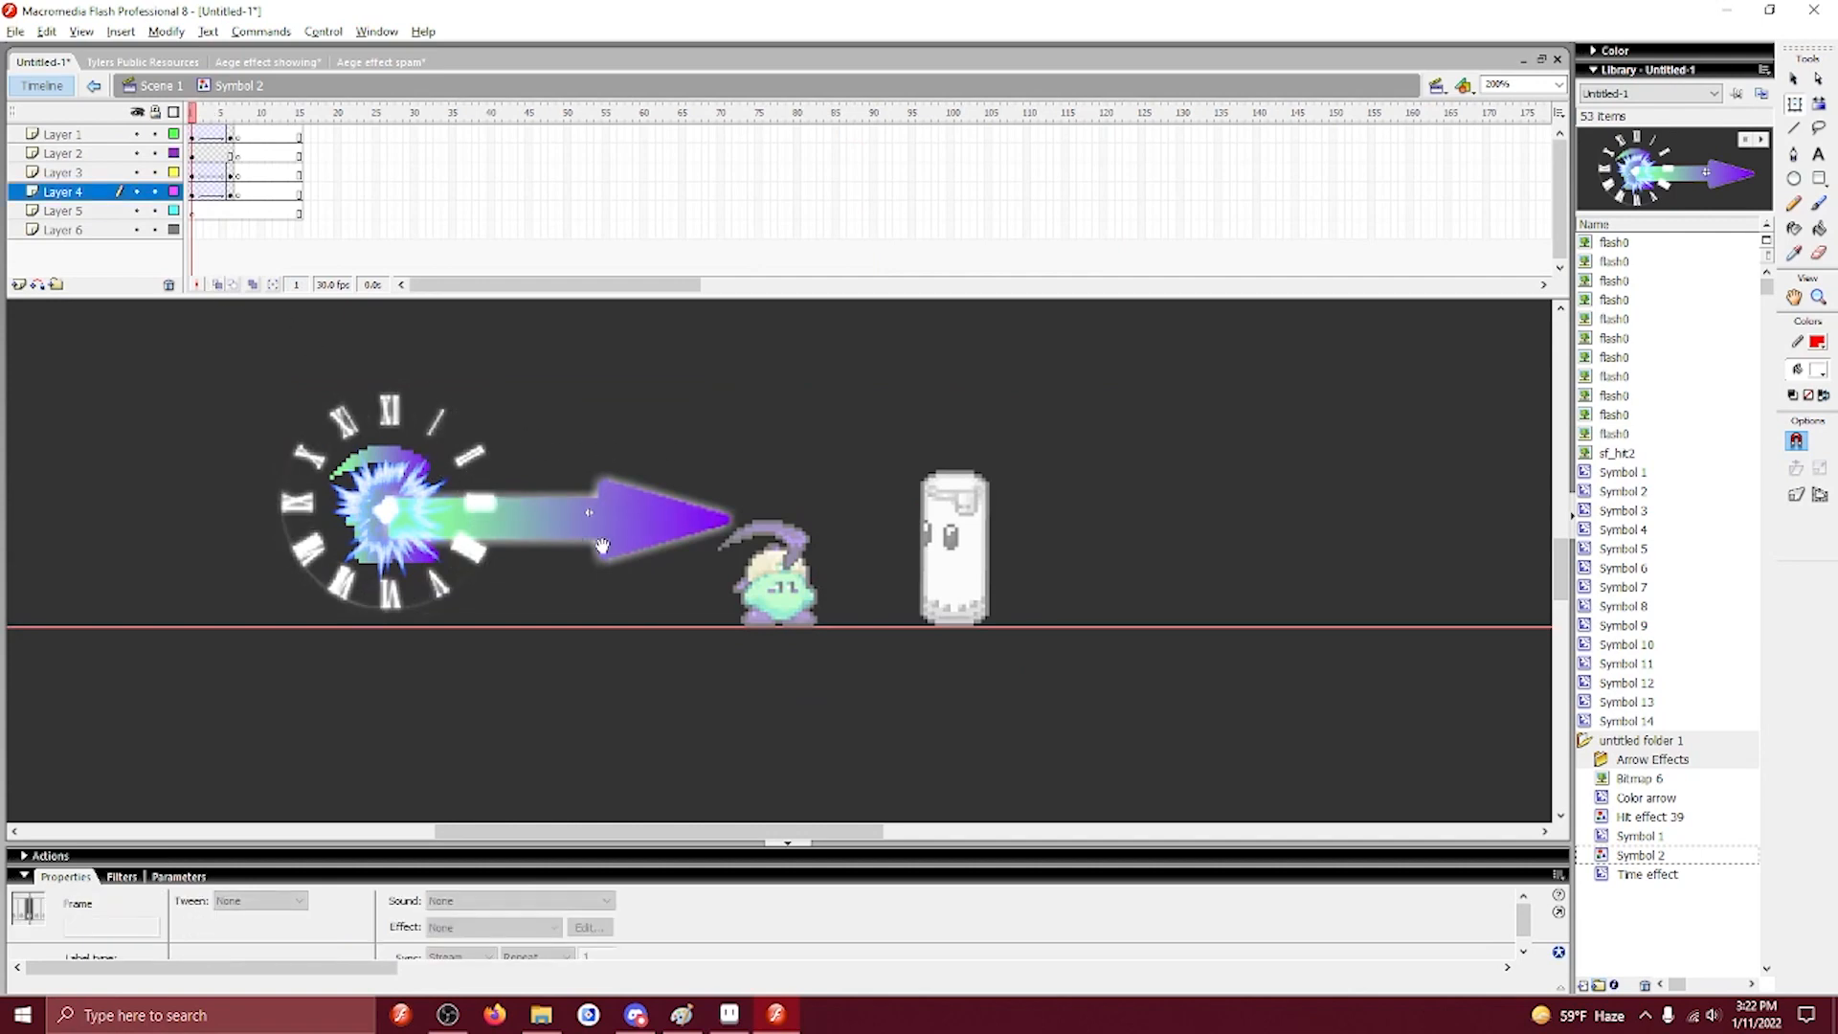
left_click_drag(603, 546, 803, 541)
left_click(485, 368)
left_click_drag(231, 194, 191, 194)
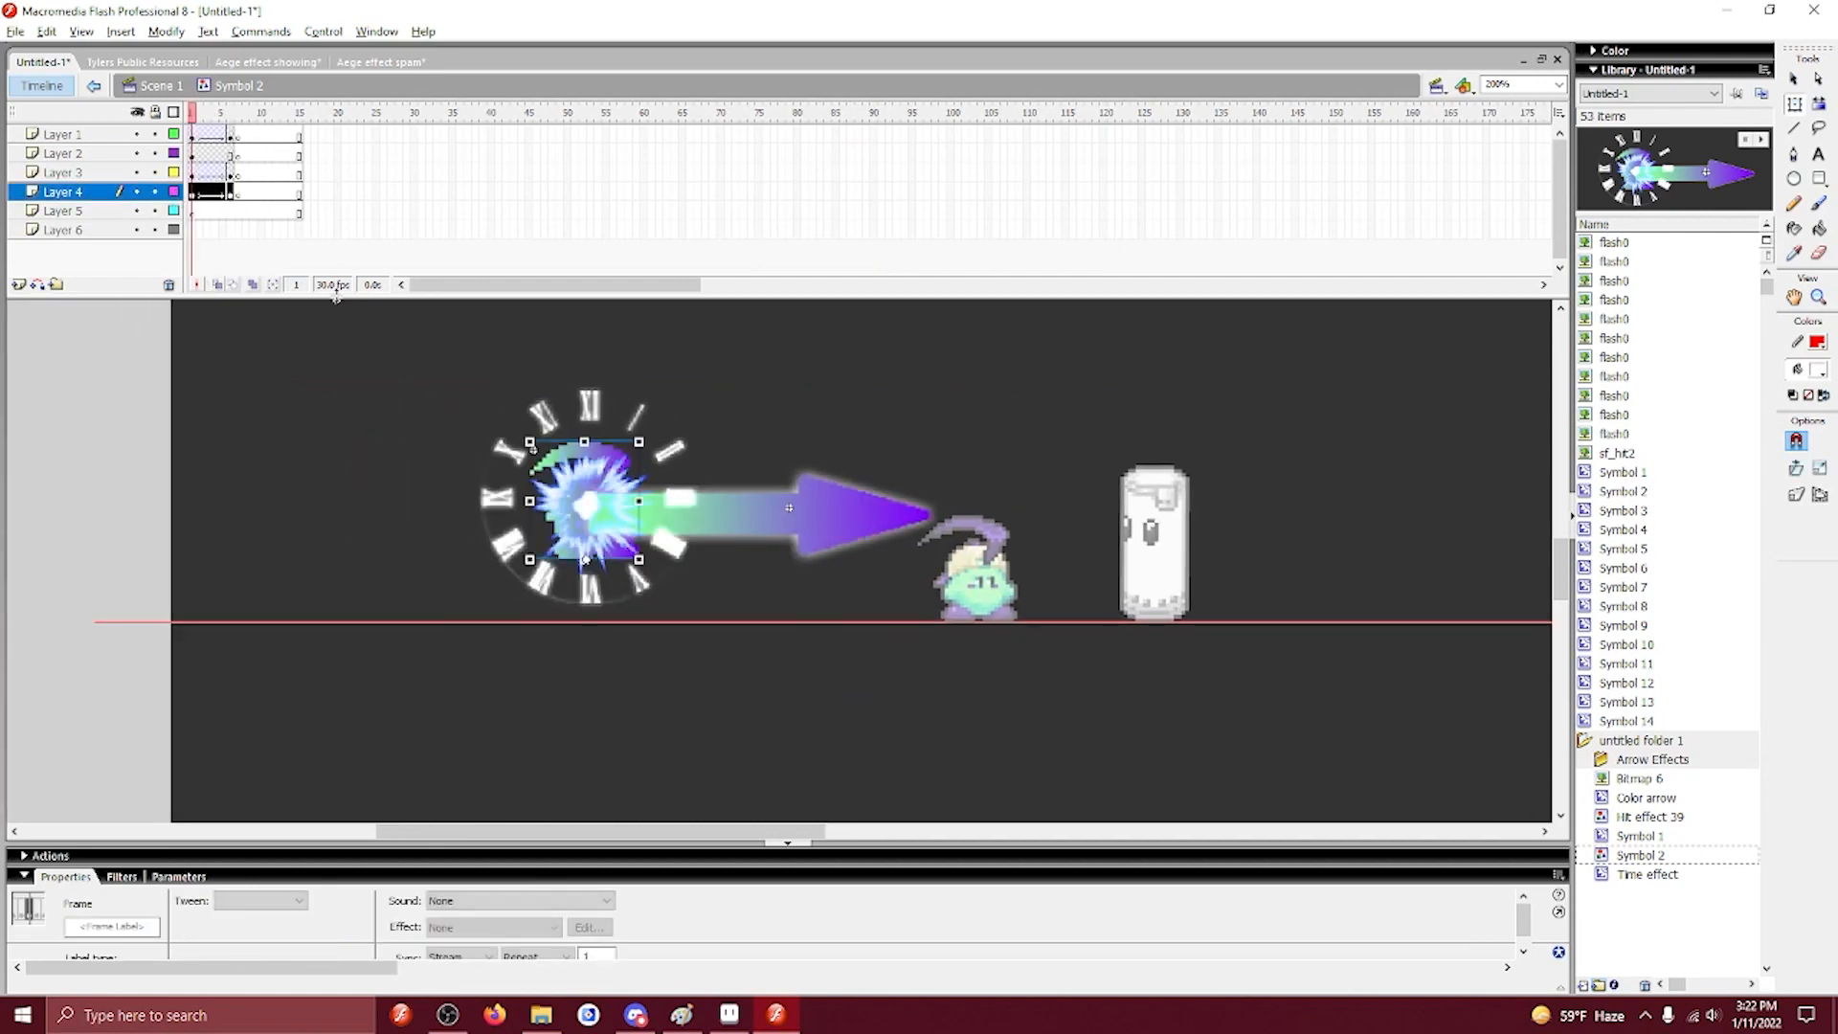
Flip the Layer 3 arrow horizontally across its tweened frames so that it points away from the sandbag.
left_click(861, 529)
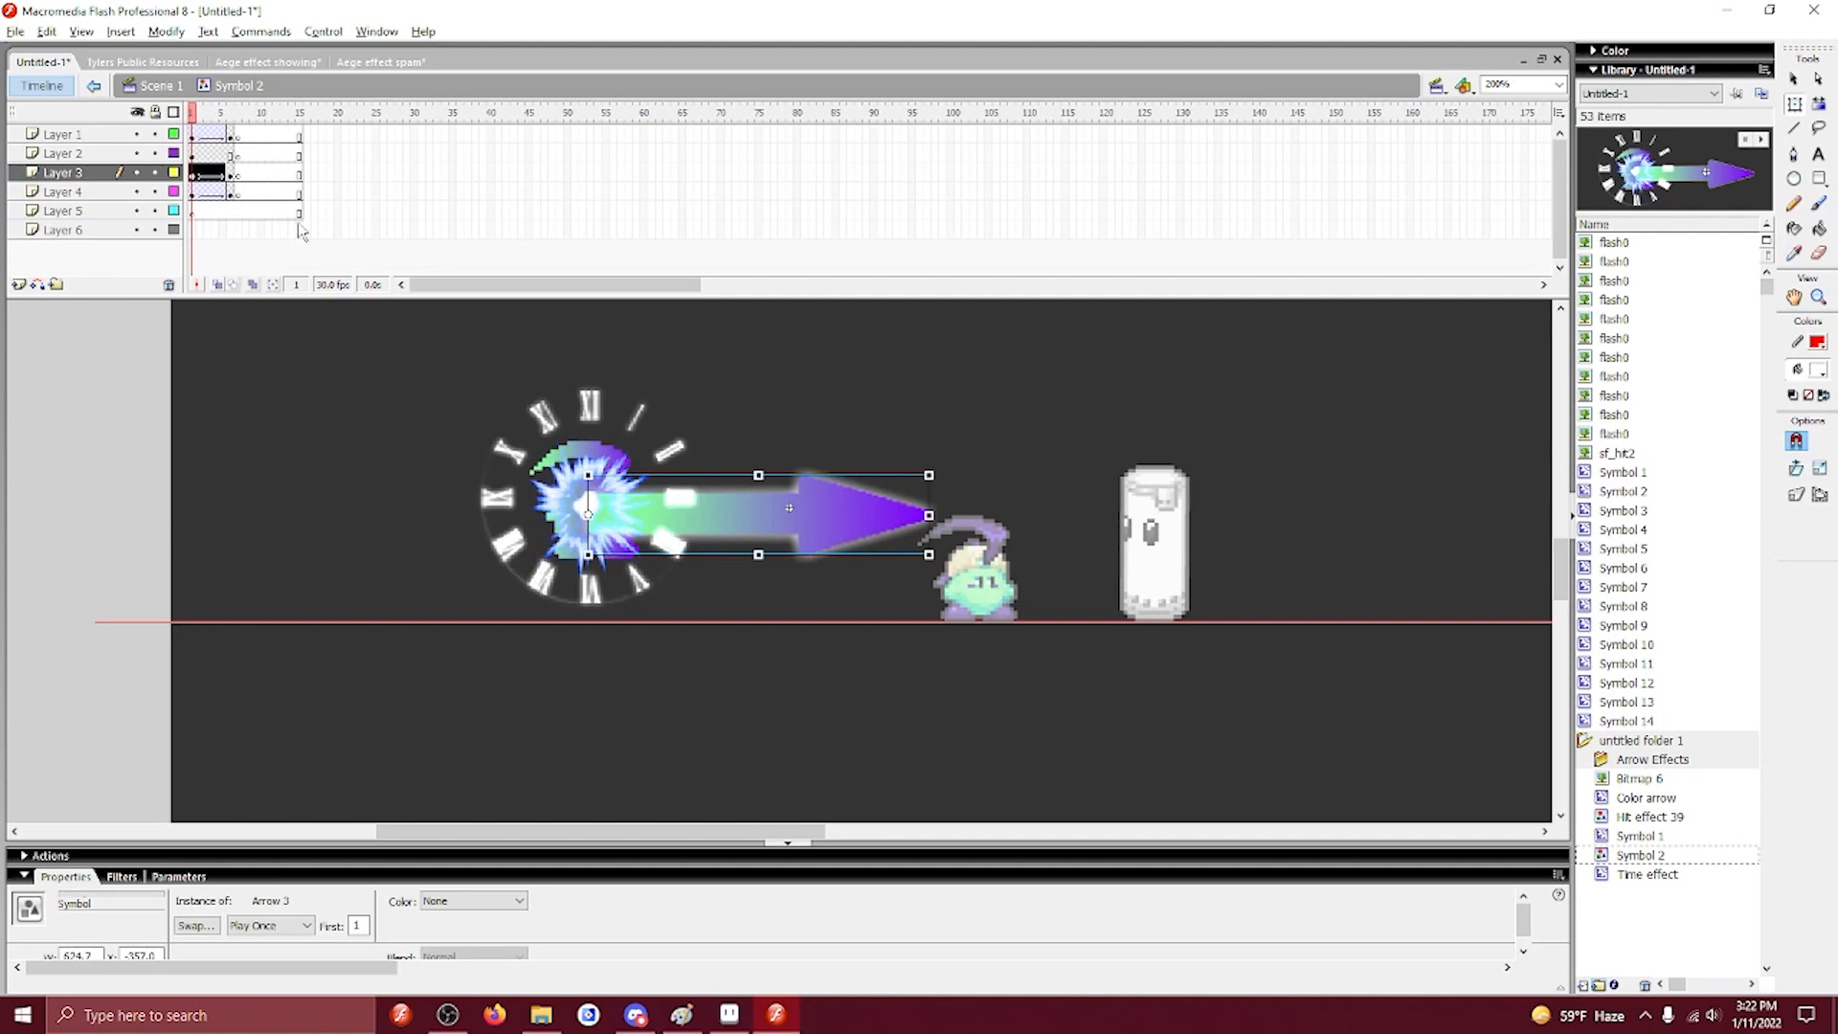
left_click(223, 173)
key("a")
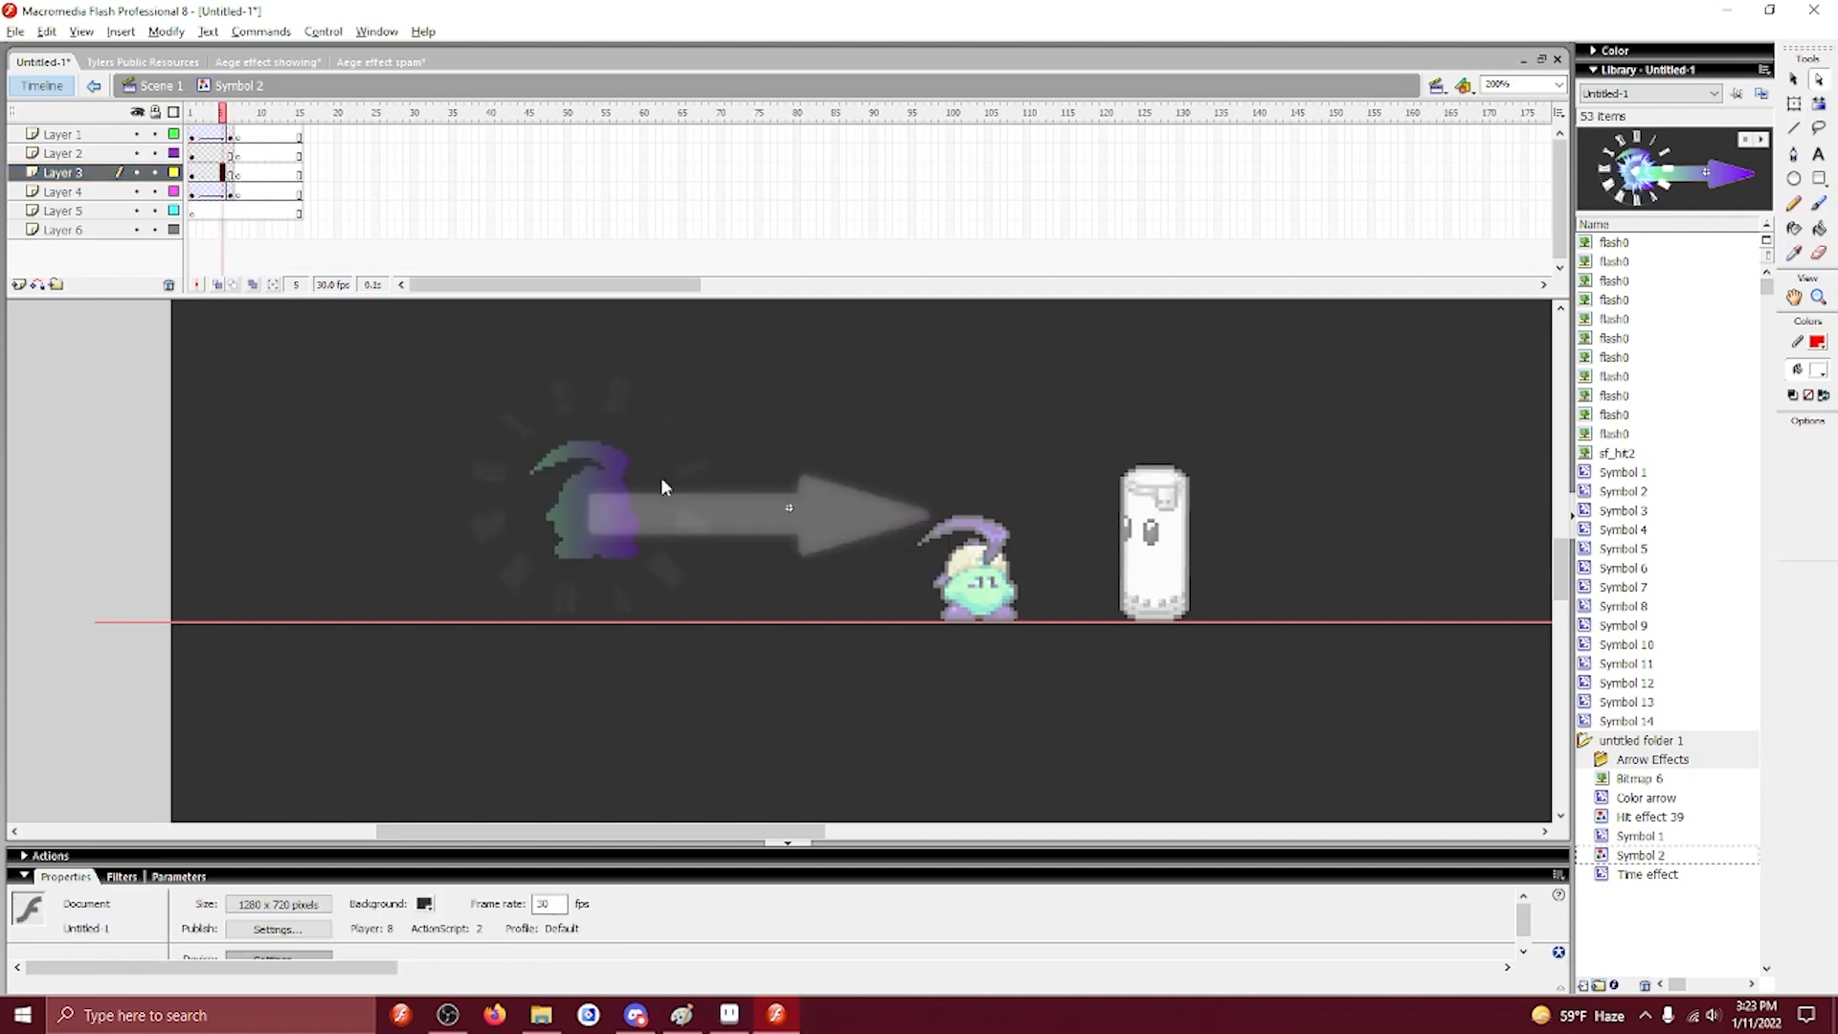
left_click(688, 508)
left_click(1793, 105)
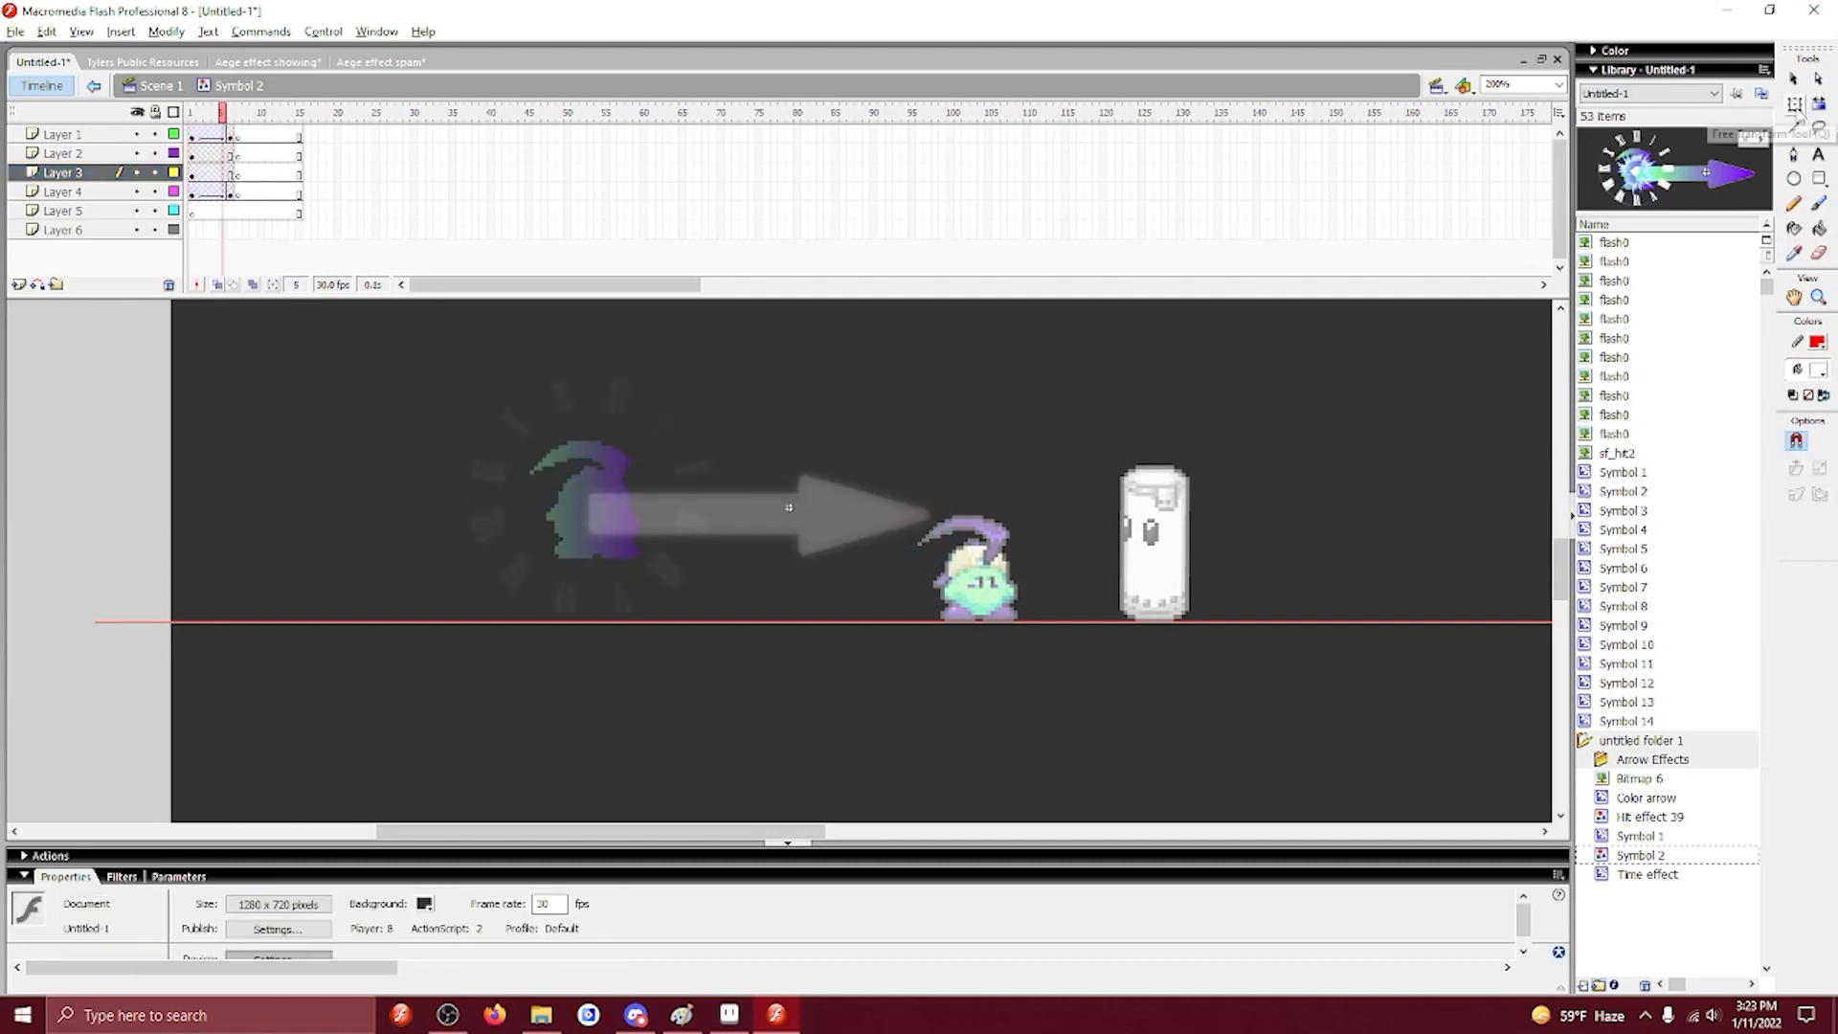
left_click(737, 507)
key("alt+m")
key("t")
key("h")
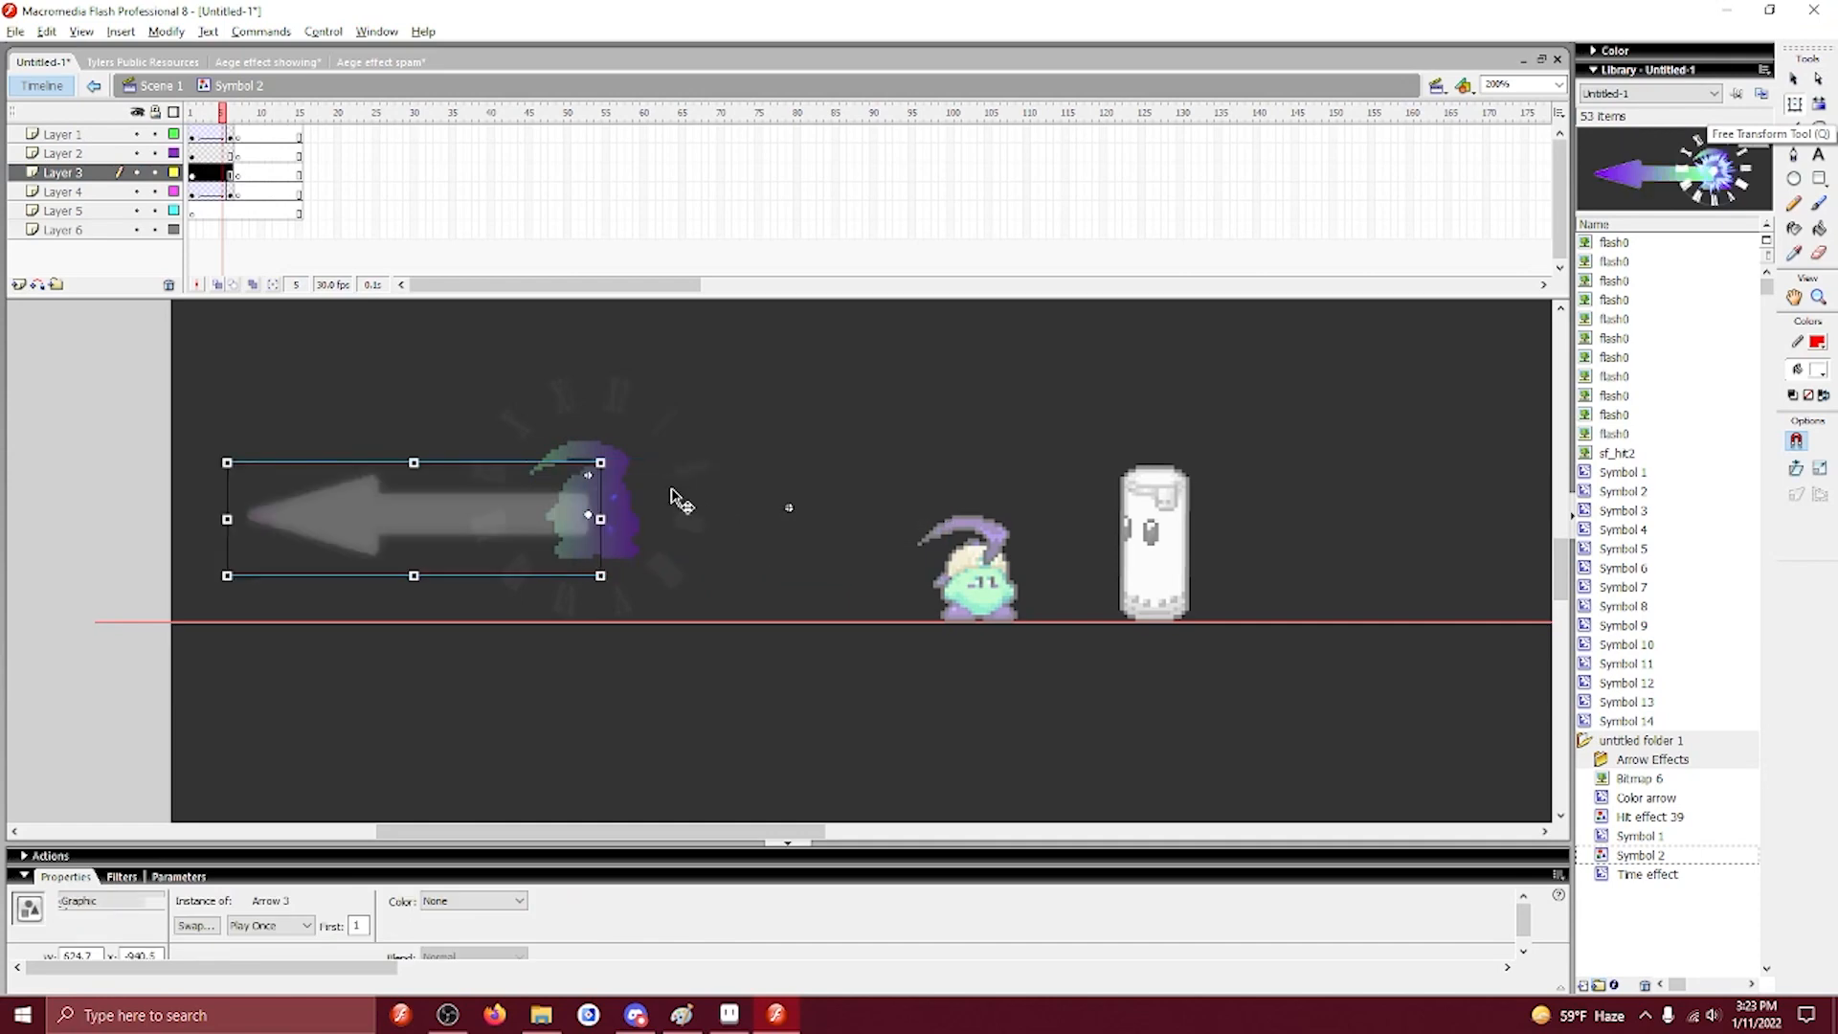
Preview the flipped arrow from frame 1 and stretch its tip slightly farther from the clock at frame 6 on Layer 3.
left_click(467, 343)
left_click(173, 153)
mouse_move(191, 156)
left_mouse_down()
mouse_move(217, 167)
mouse_move(193, 172)
left_mouse_up()
left_click(362, 367)
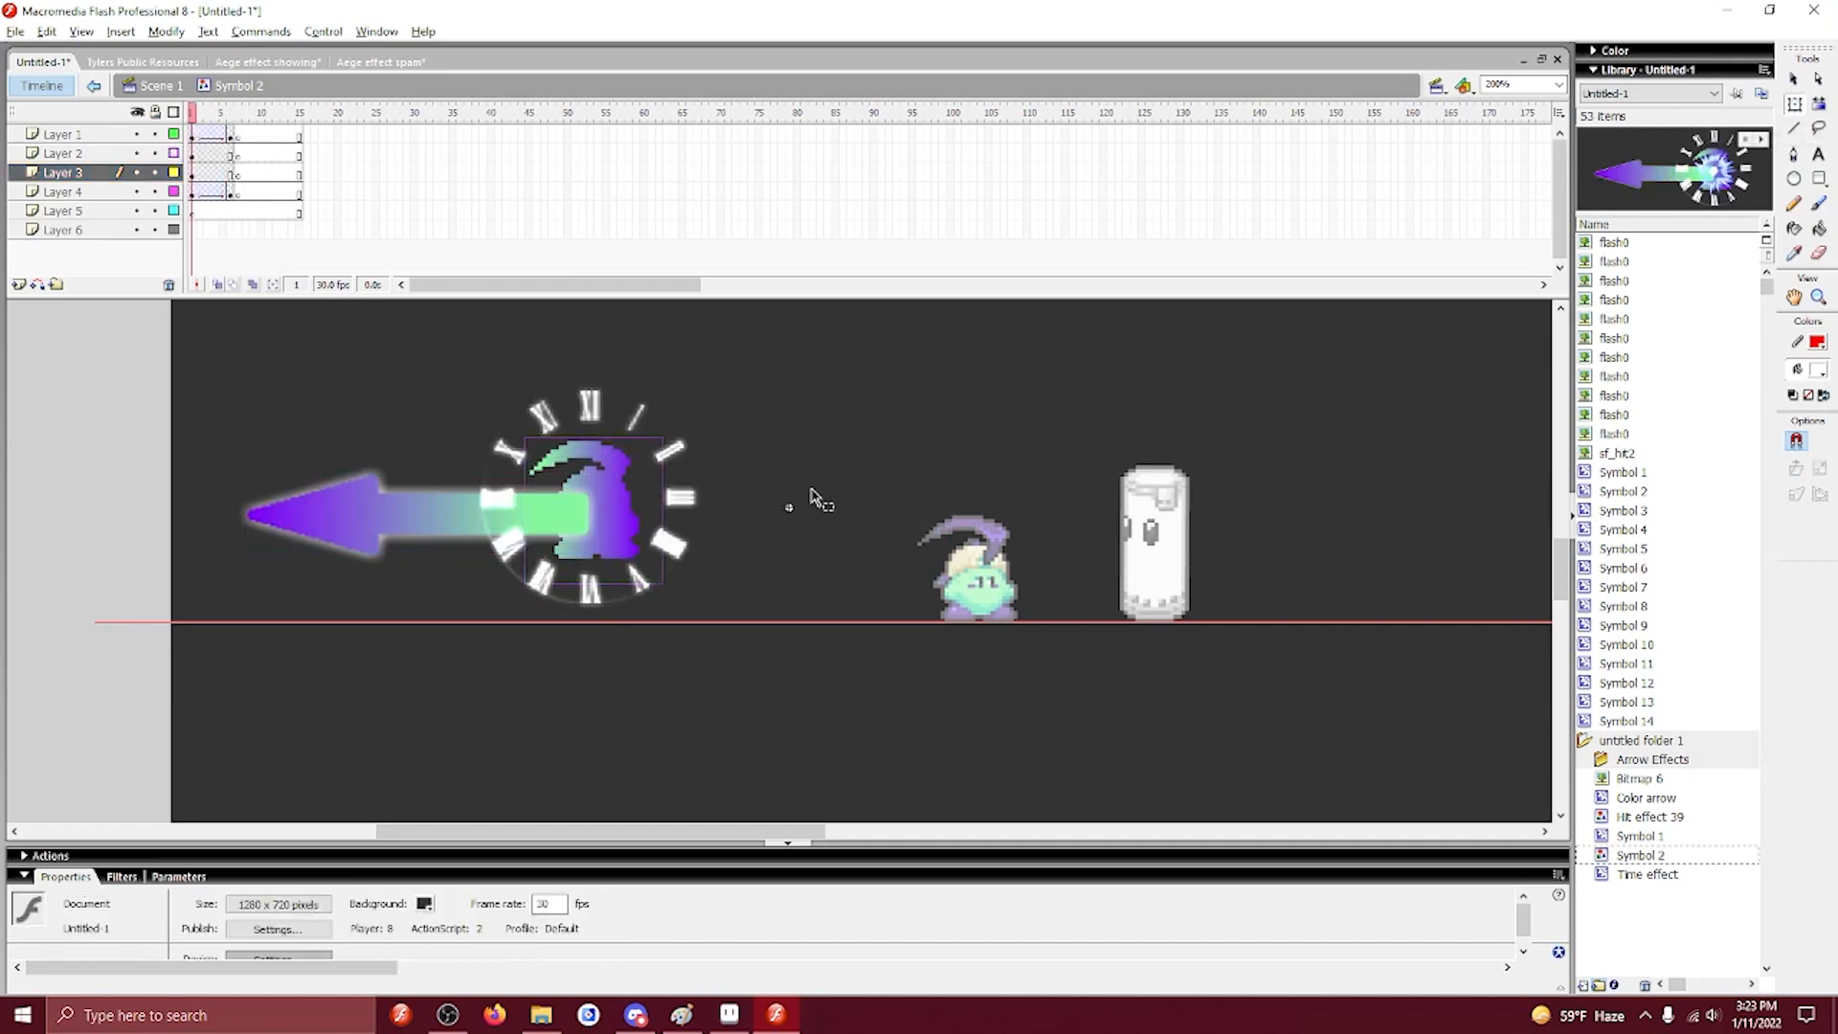
left_click(230, 174)
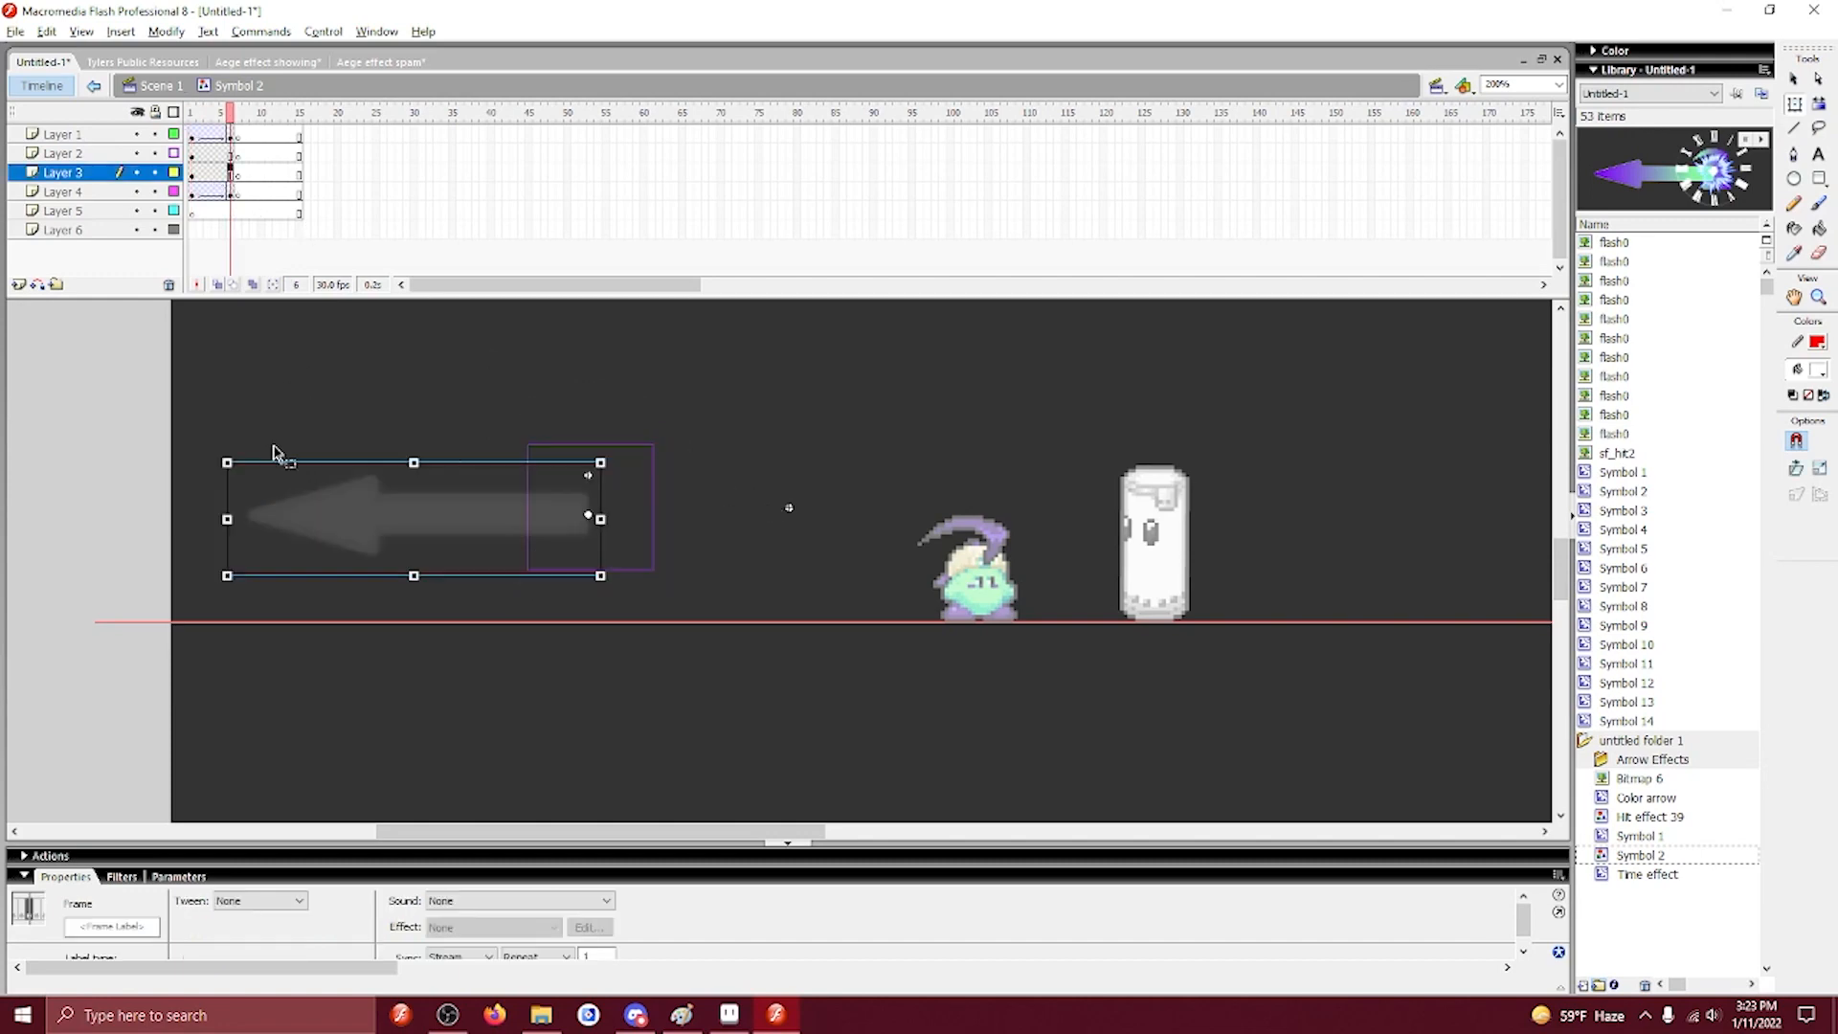
left_click_drag(233, 518, 213, 518)
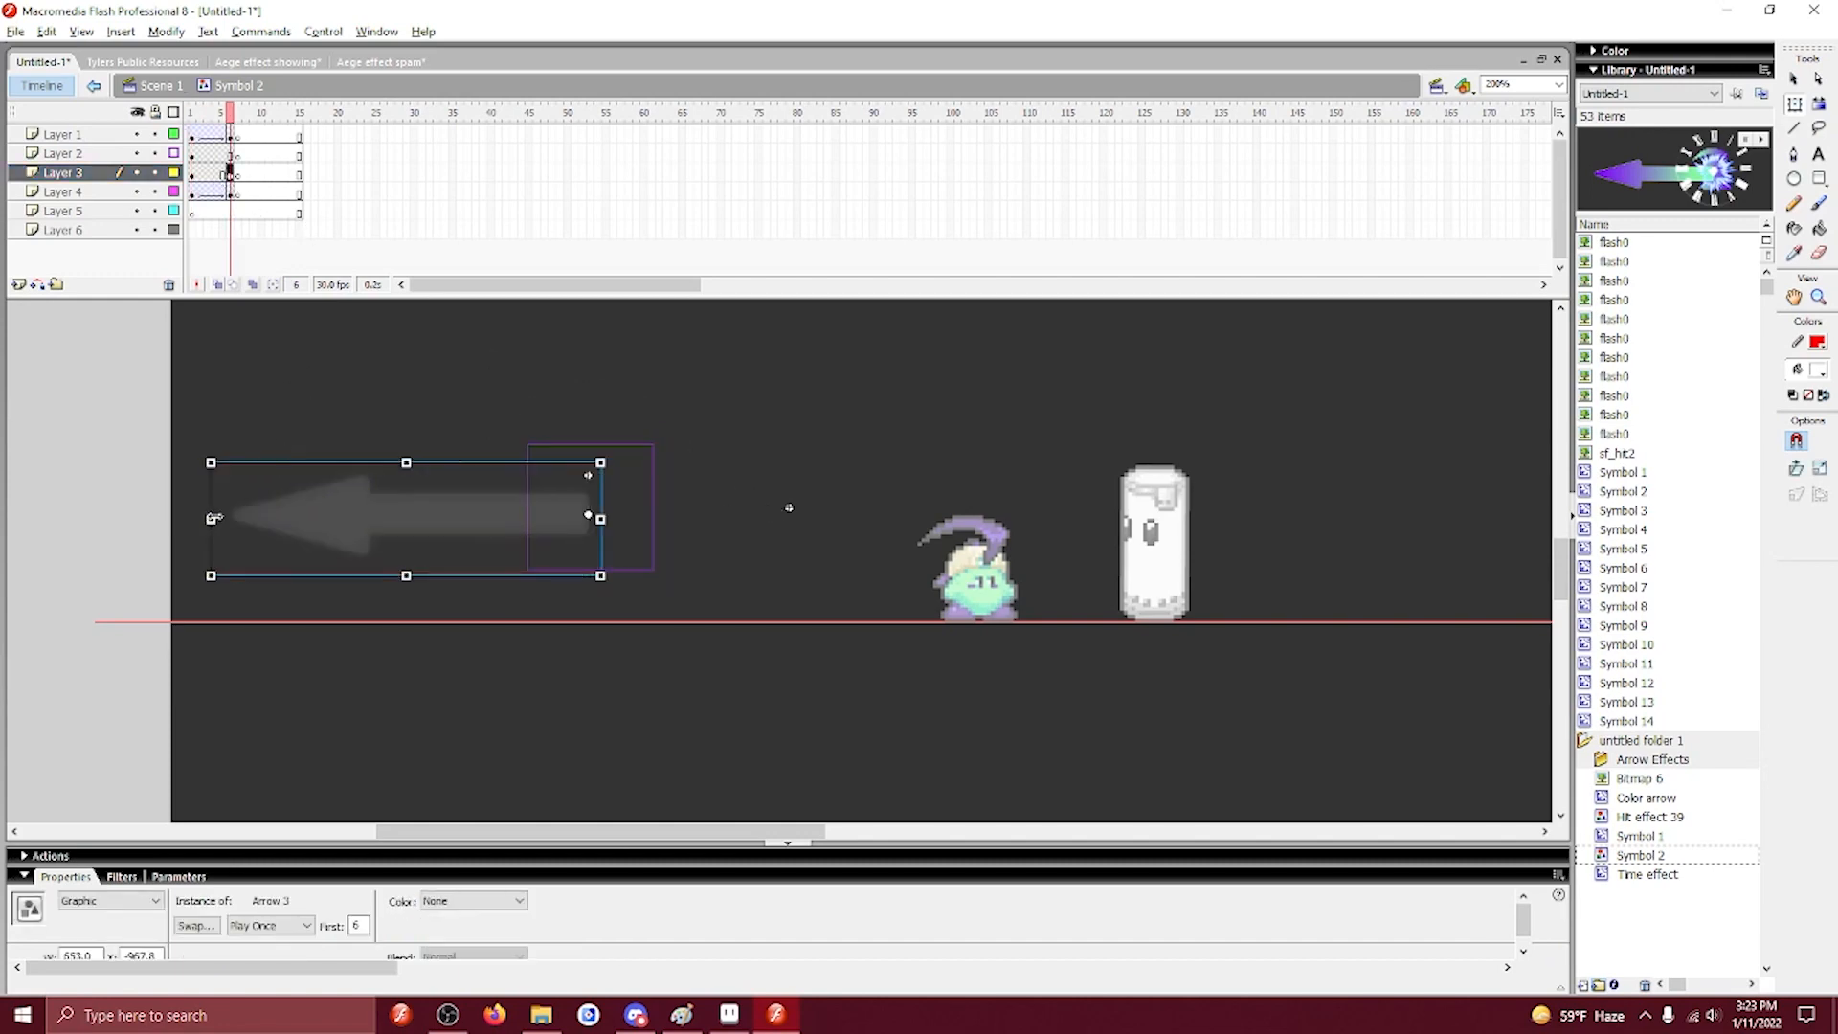
Open the nested Arrow 3 symbol and play back its animation.
double_click(292, 510)
left_click(203, 141)
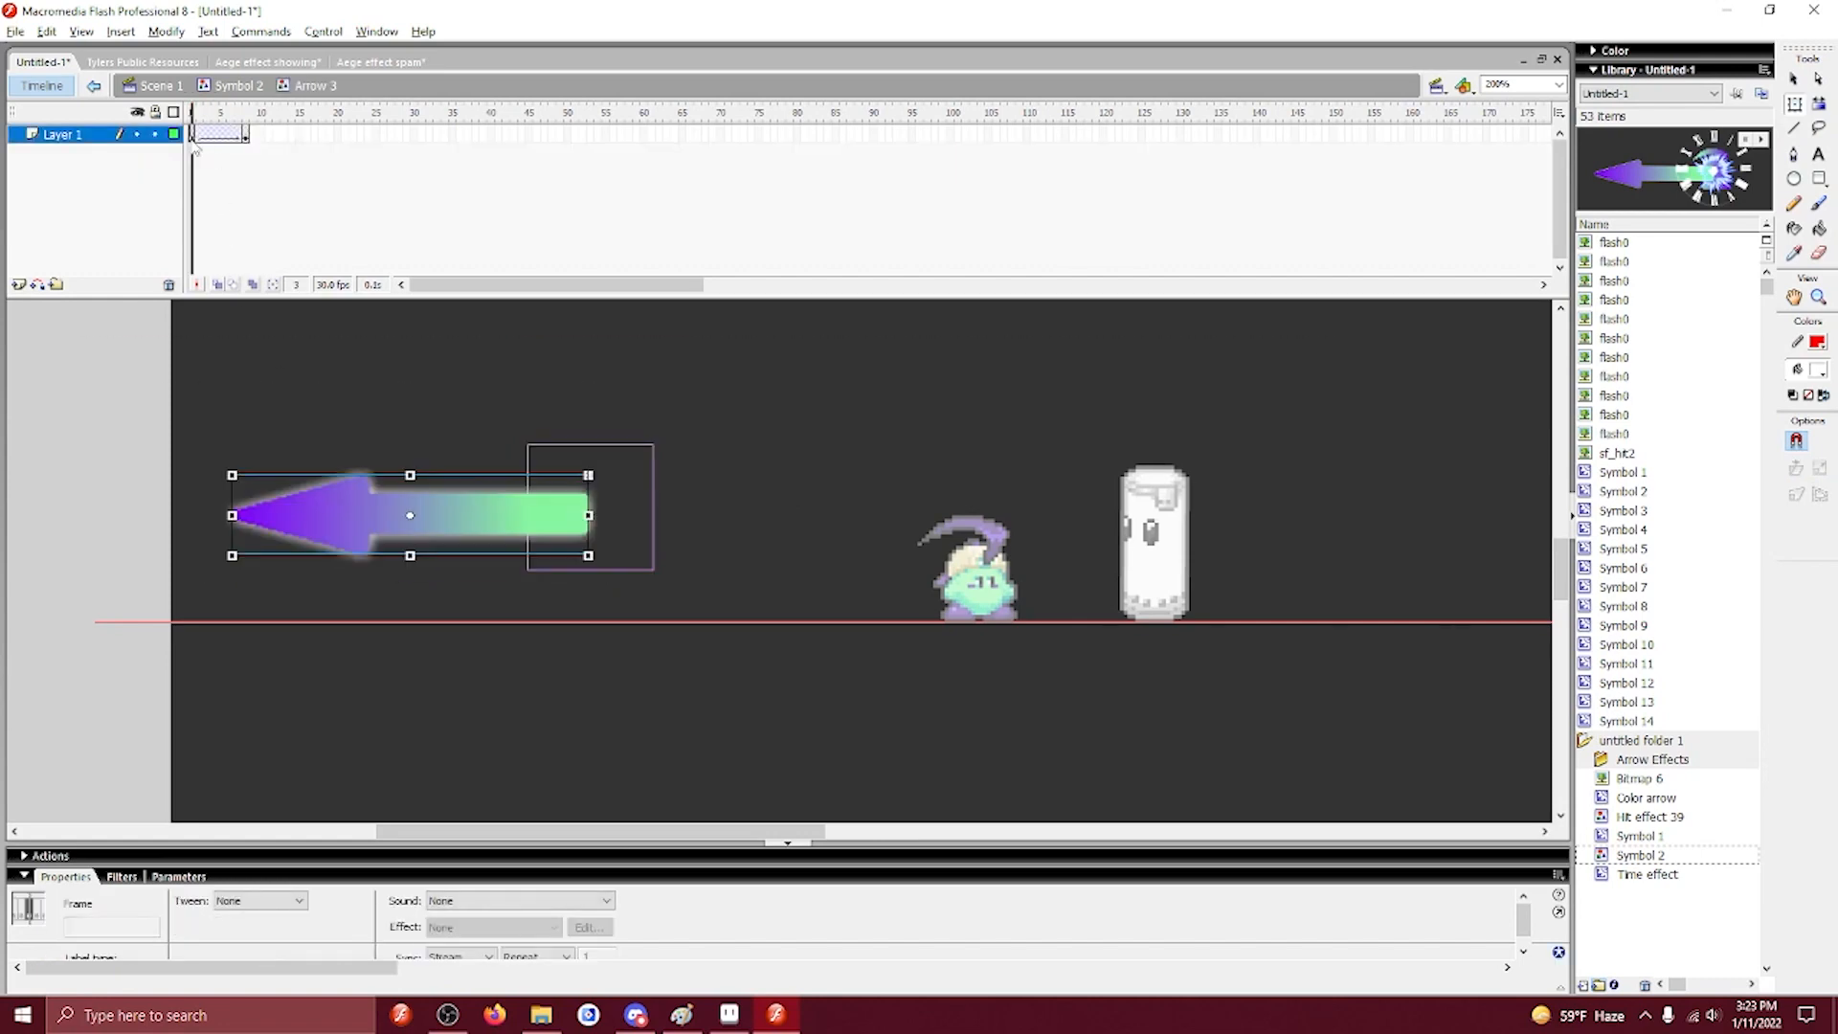
key("Return")
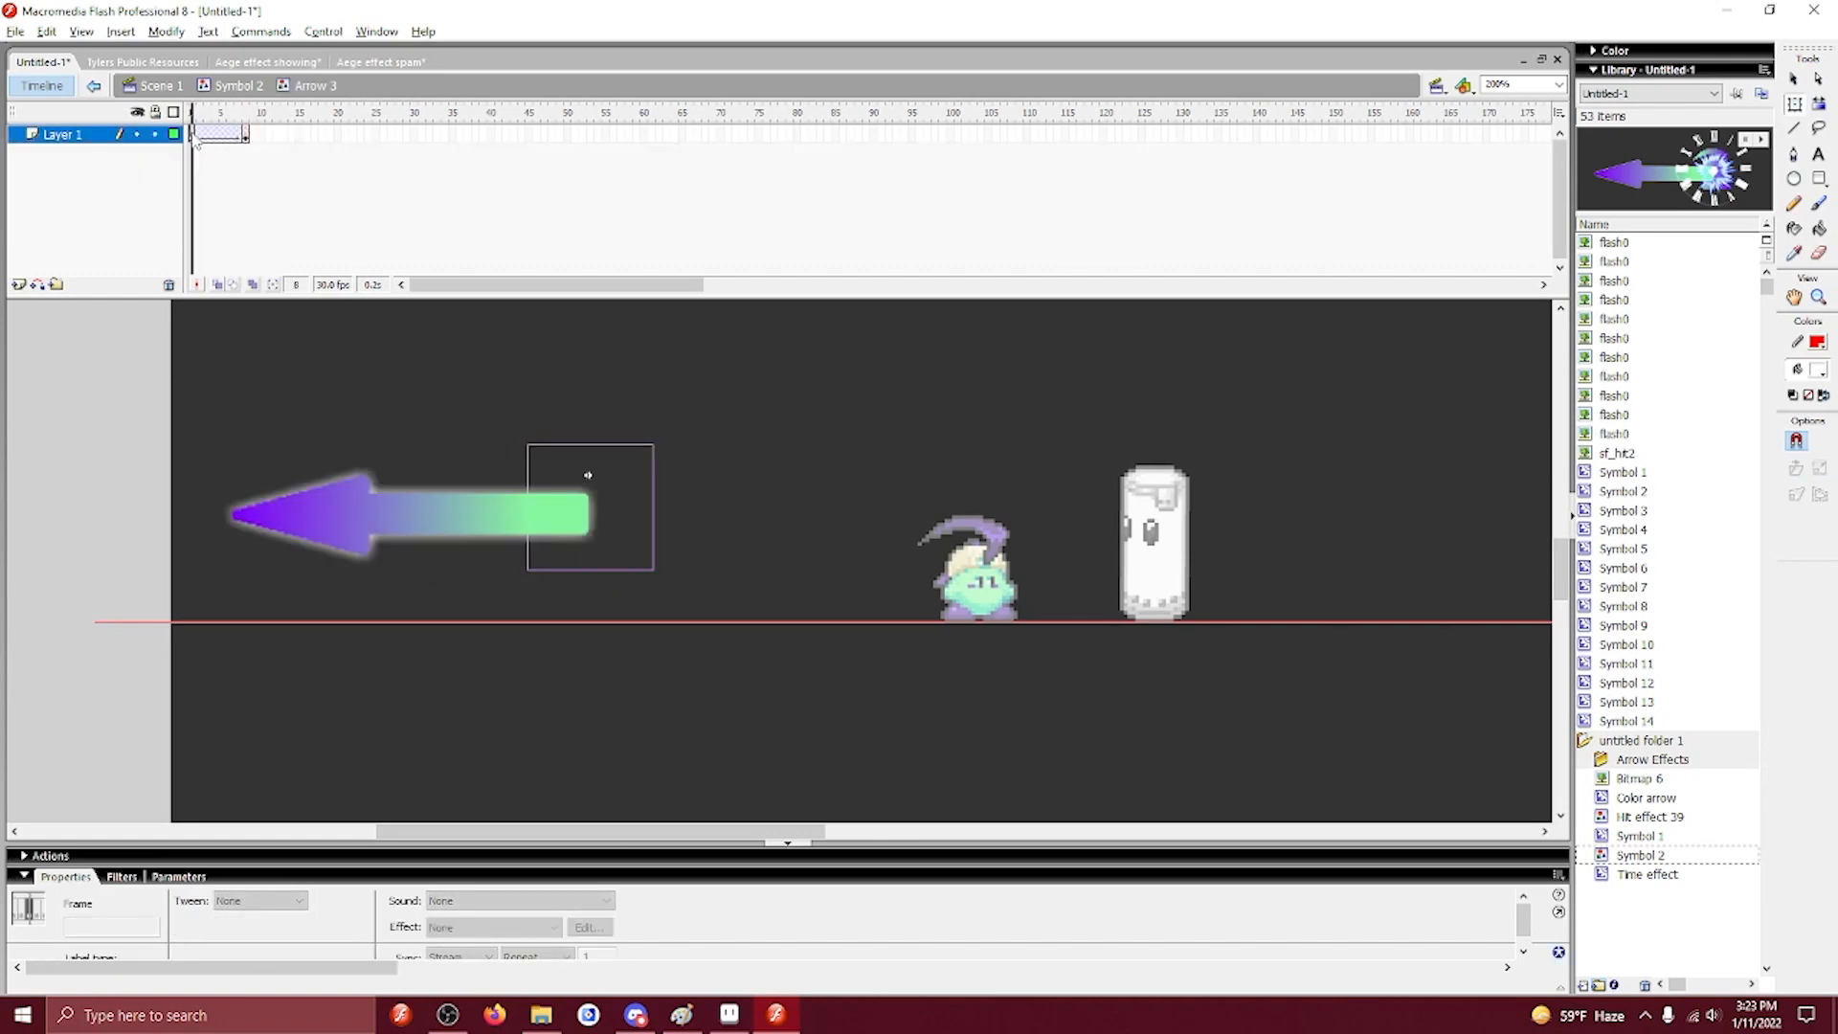
Examine the arrow's Glow filter and its fade between the first and last keyframes of Arrow 3, and return to Symbol 2.
left_click(308, 532)
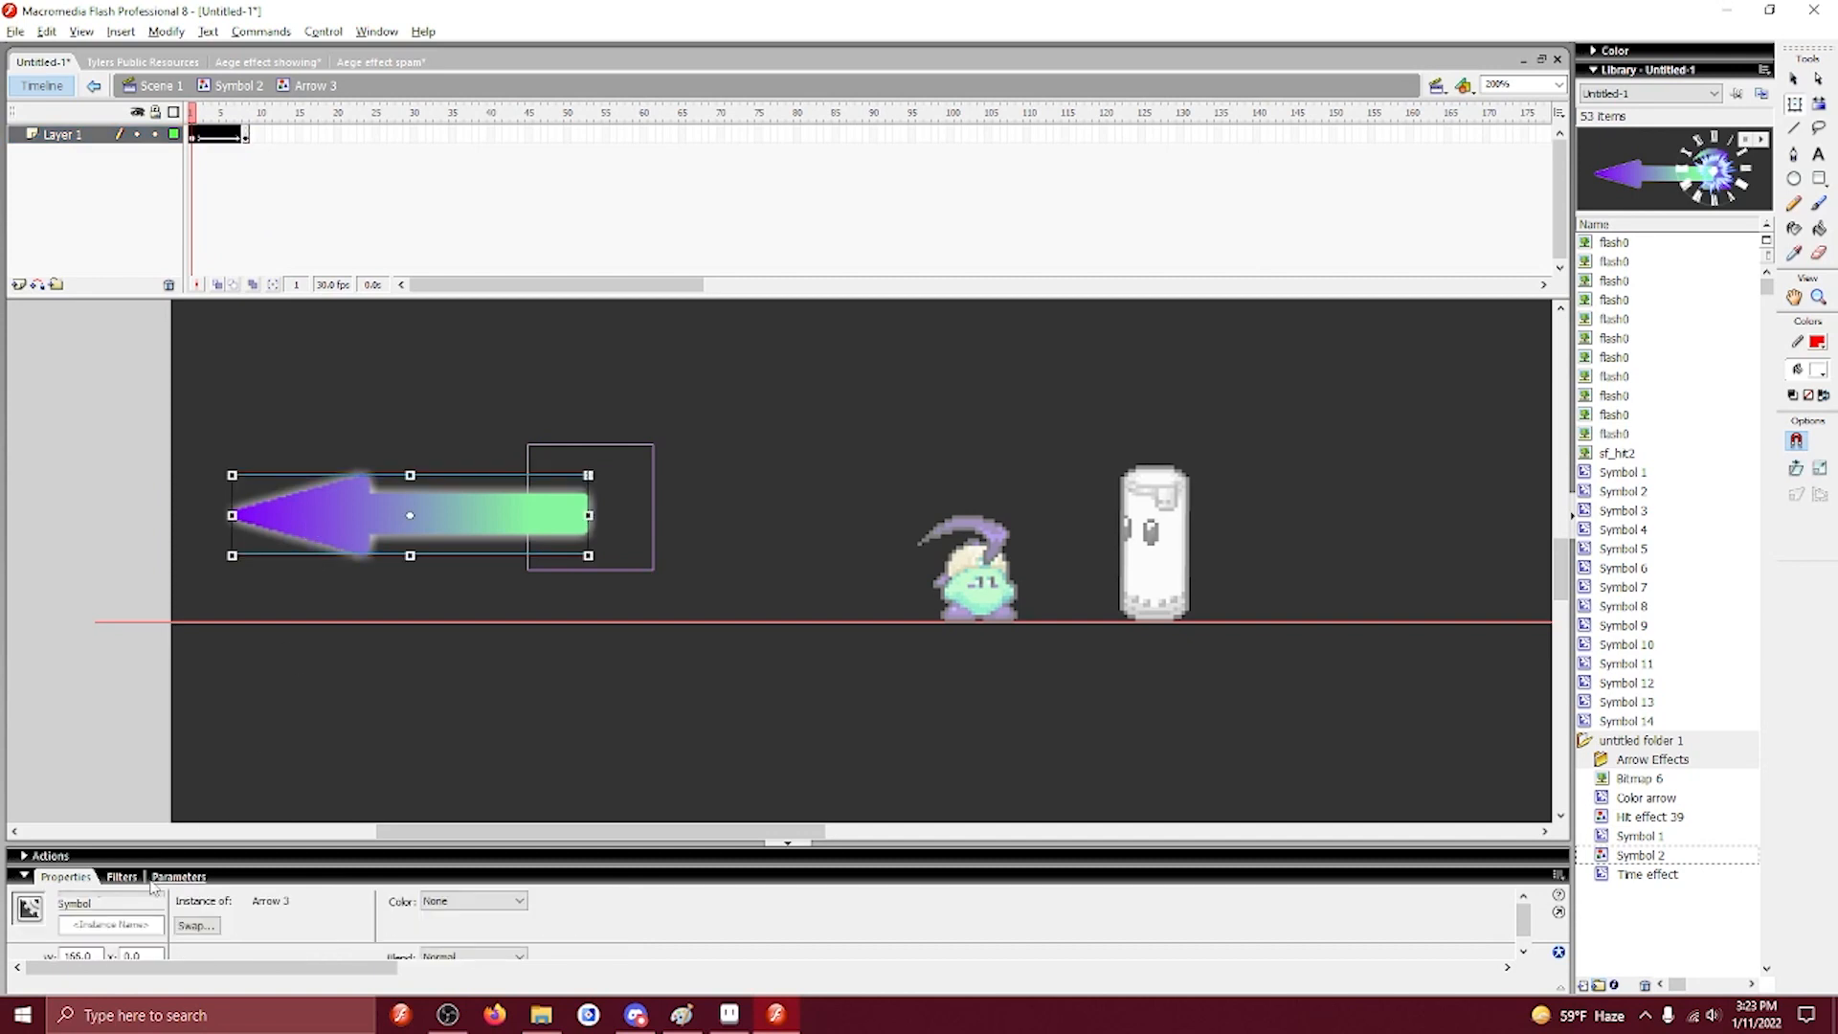
left_click(117, 880)
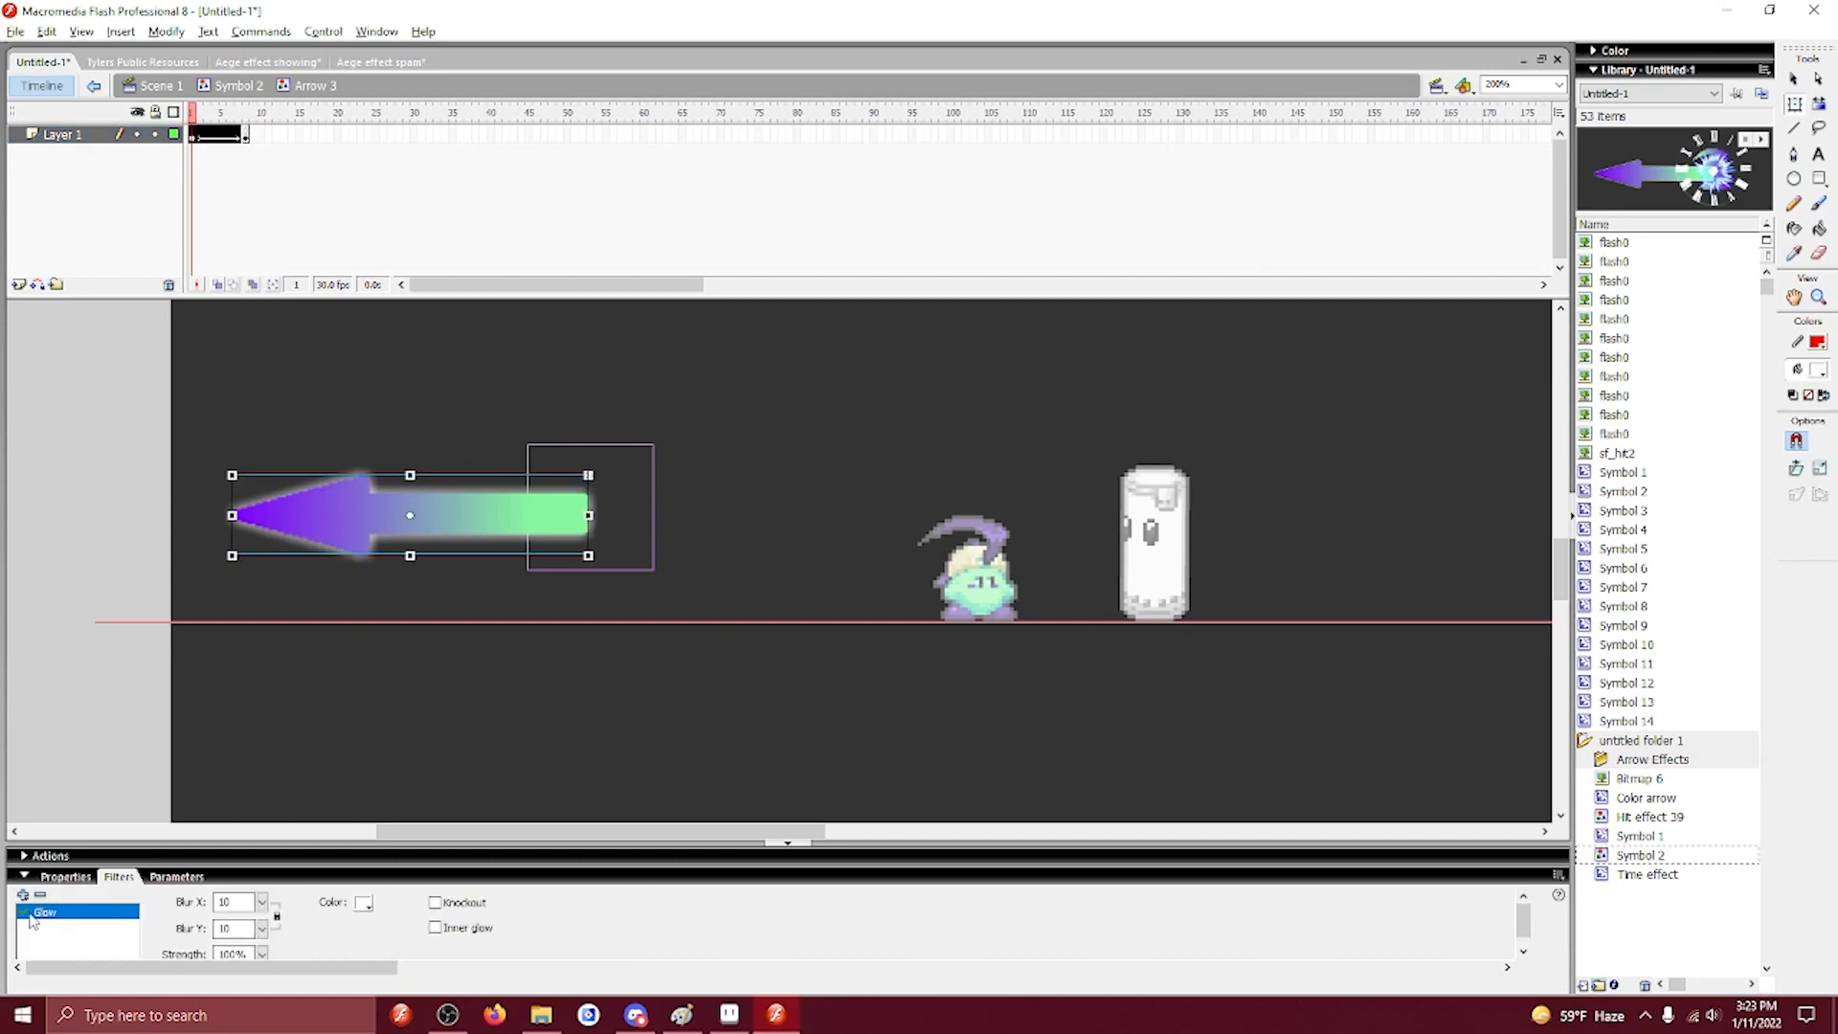
left_click(245, 135)
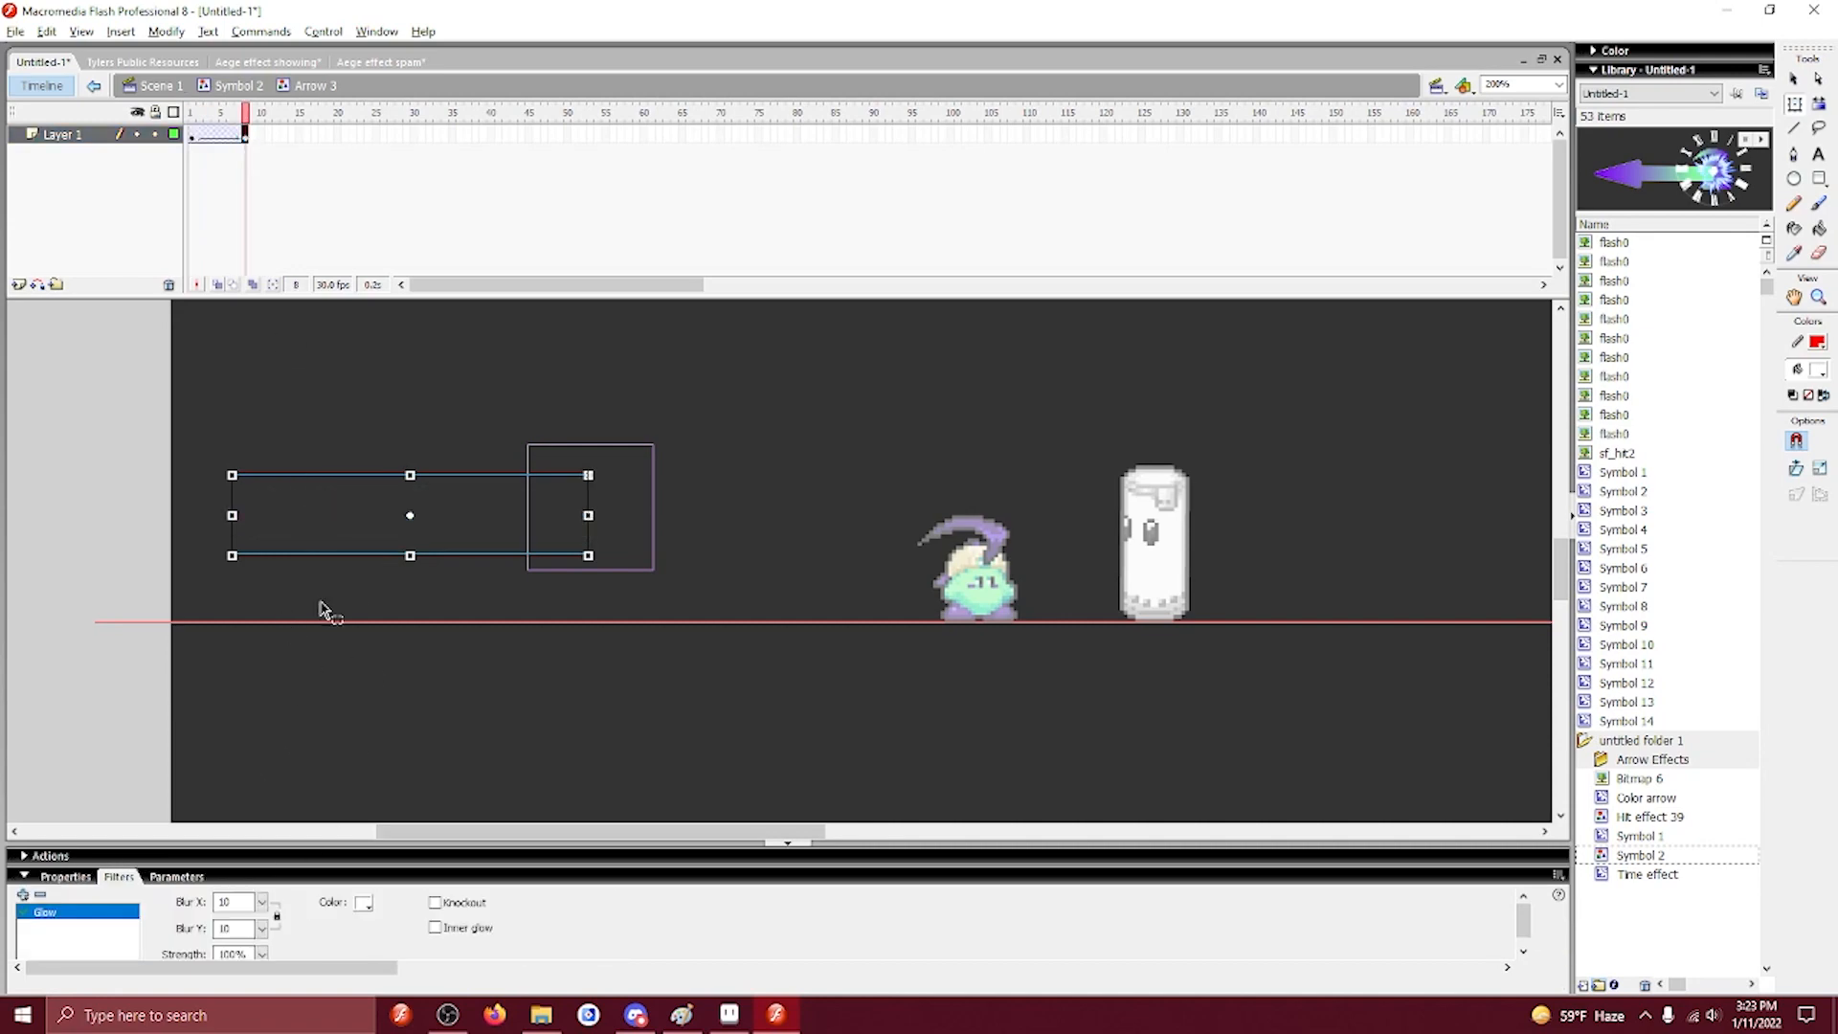
left_click_drag(197, 140, 217, 142)
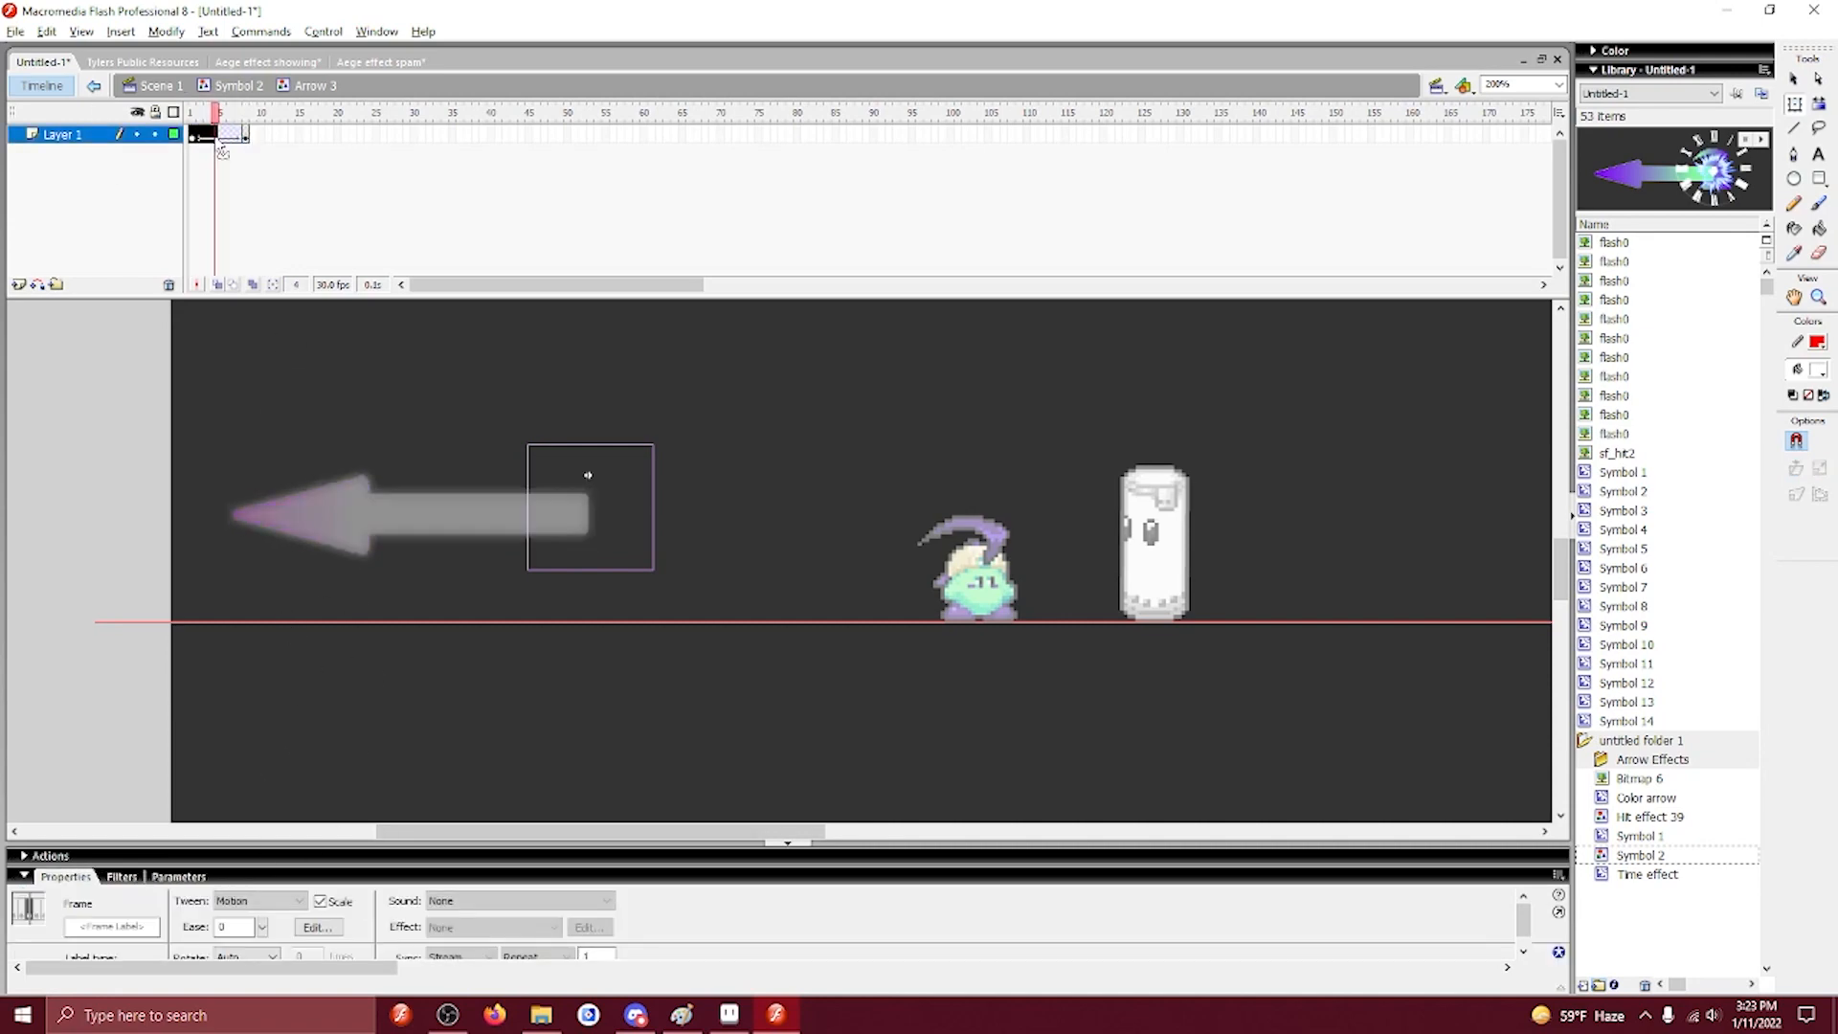
left_click(246, 140)
left_click(381, 468)
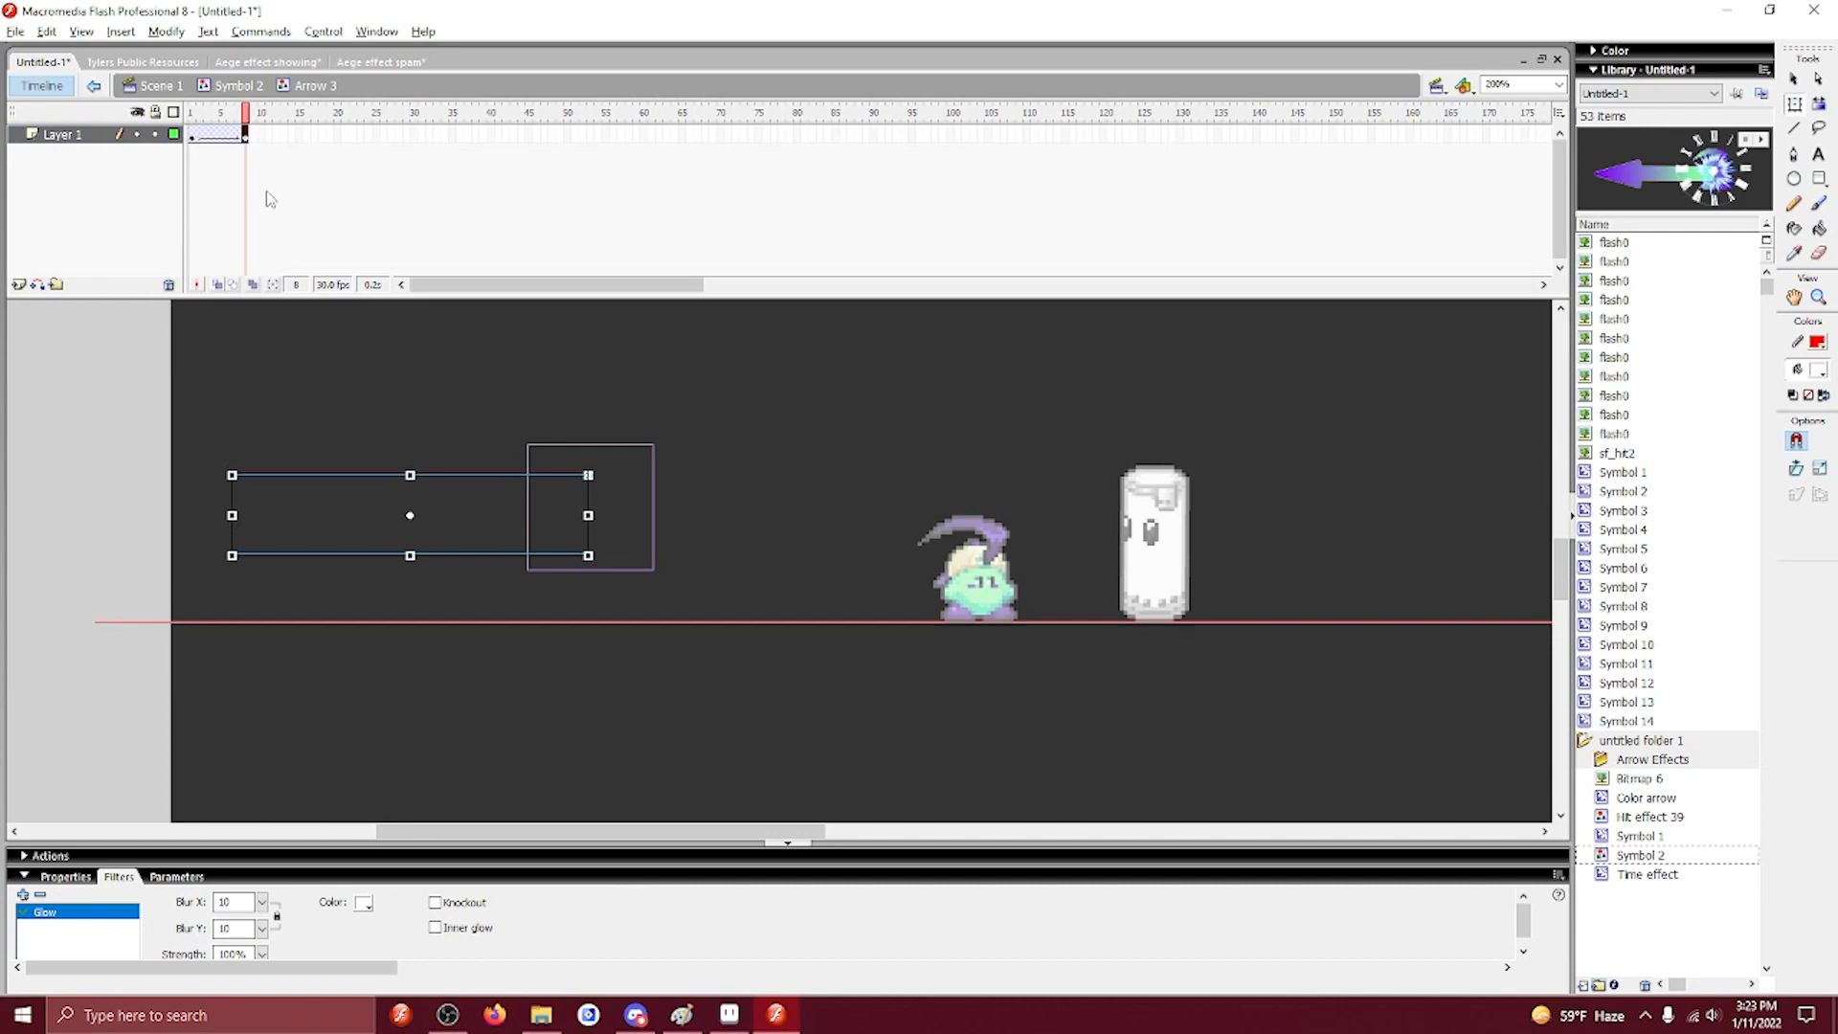
left_click(192, 135)
double_click(500, 396)
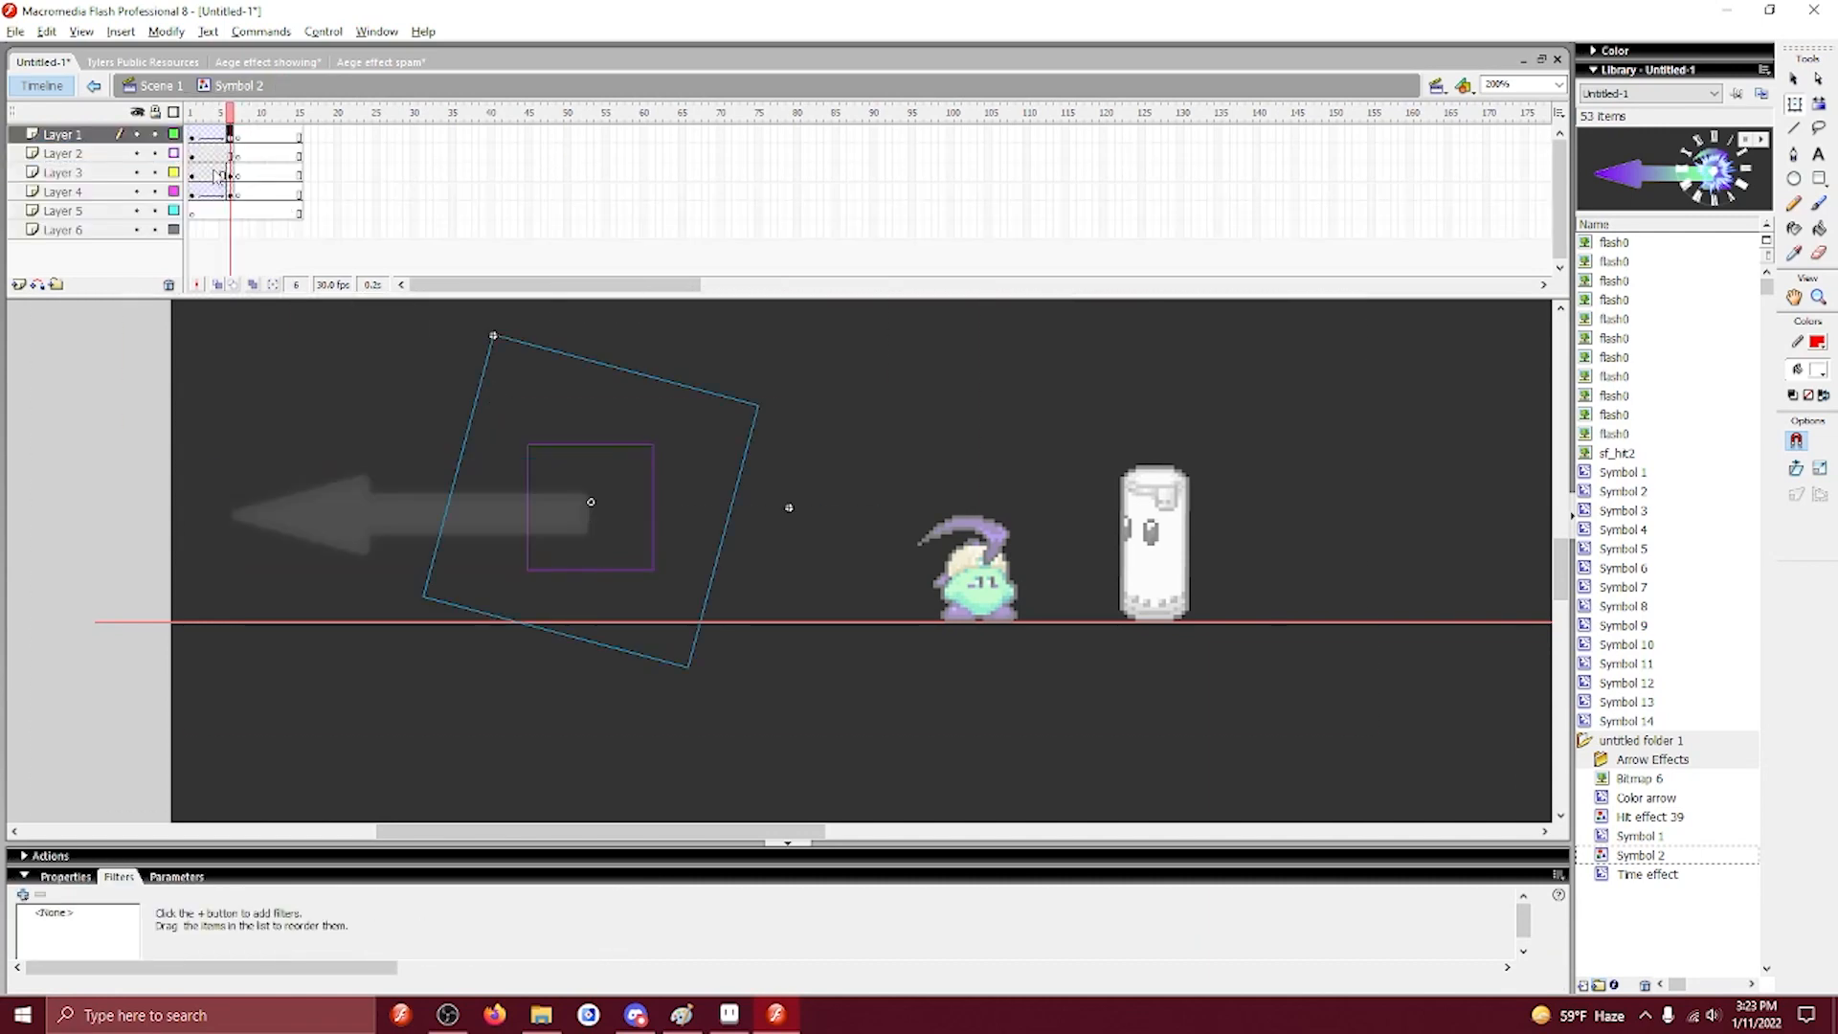
Play back the combined arrow, clock and hit effect in Symbol 2, and return to Scene 1.
mouse_move(215, 175)
left_mouse_down()
mouse_move(234, 175)
mouse_move(210, 176)
left_mouse_up()
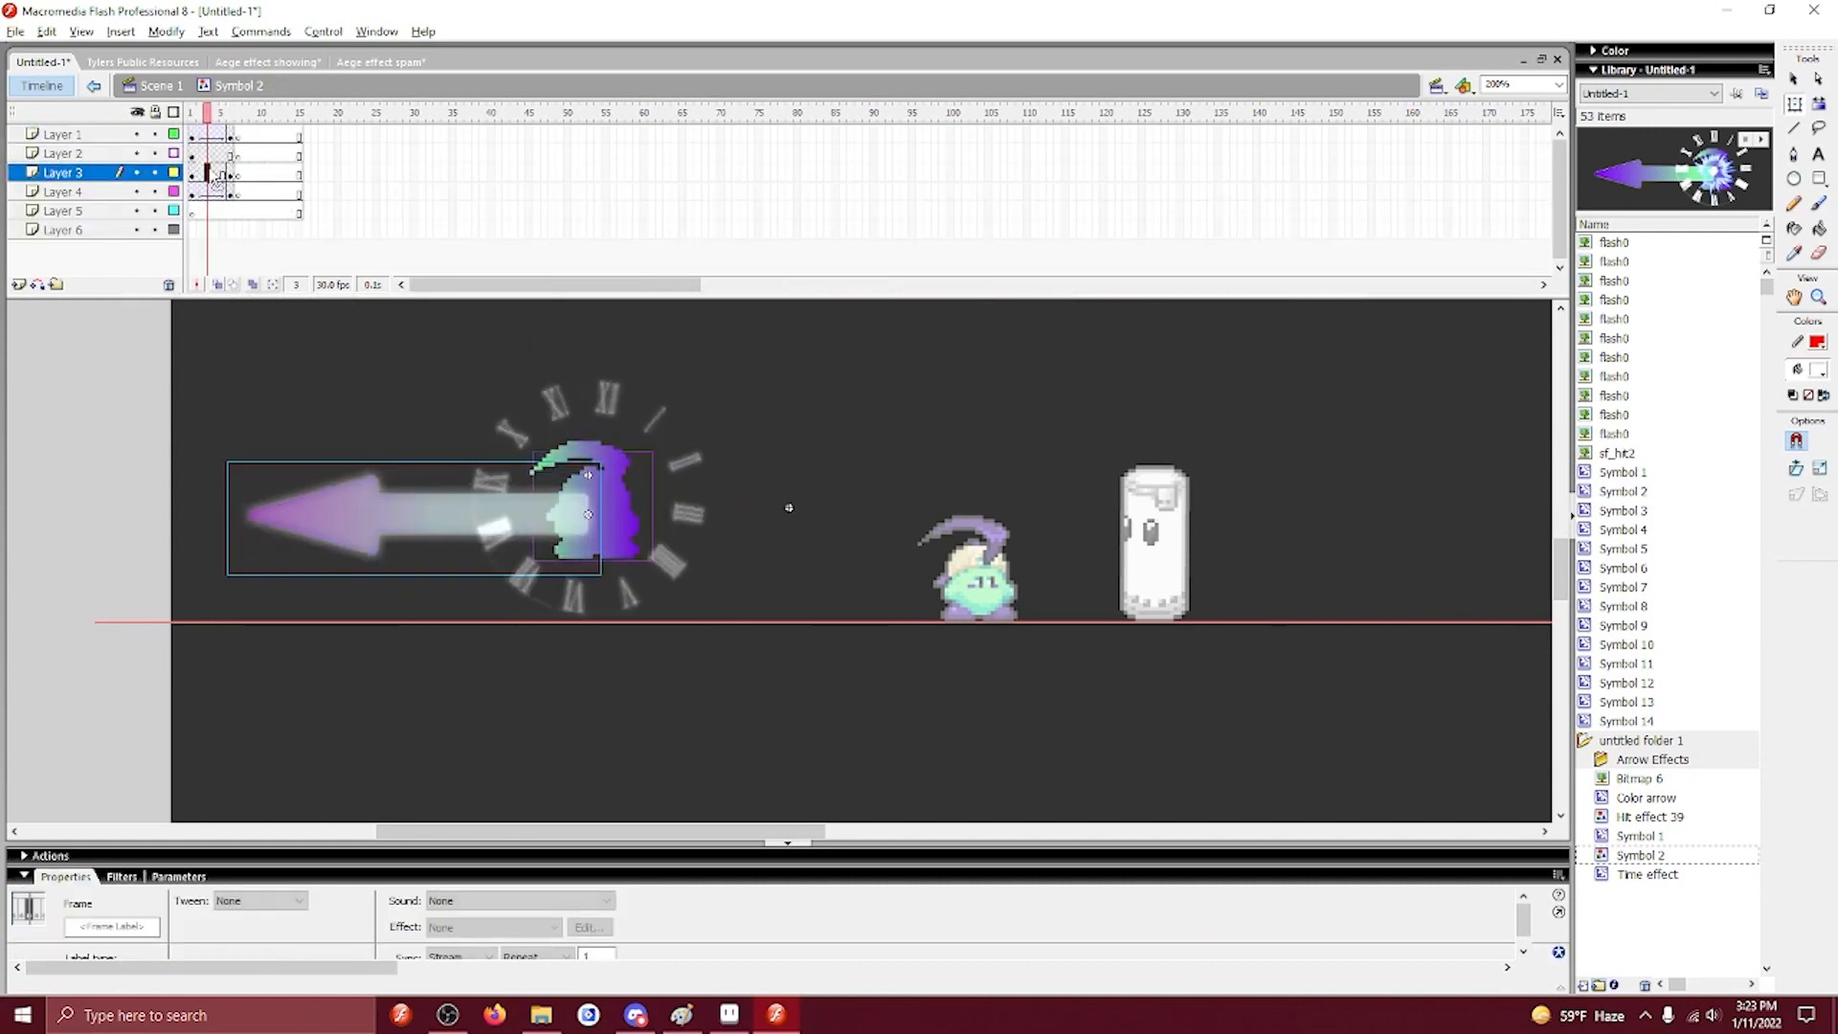
left_click(195, 194)
key("Return")
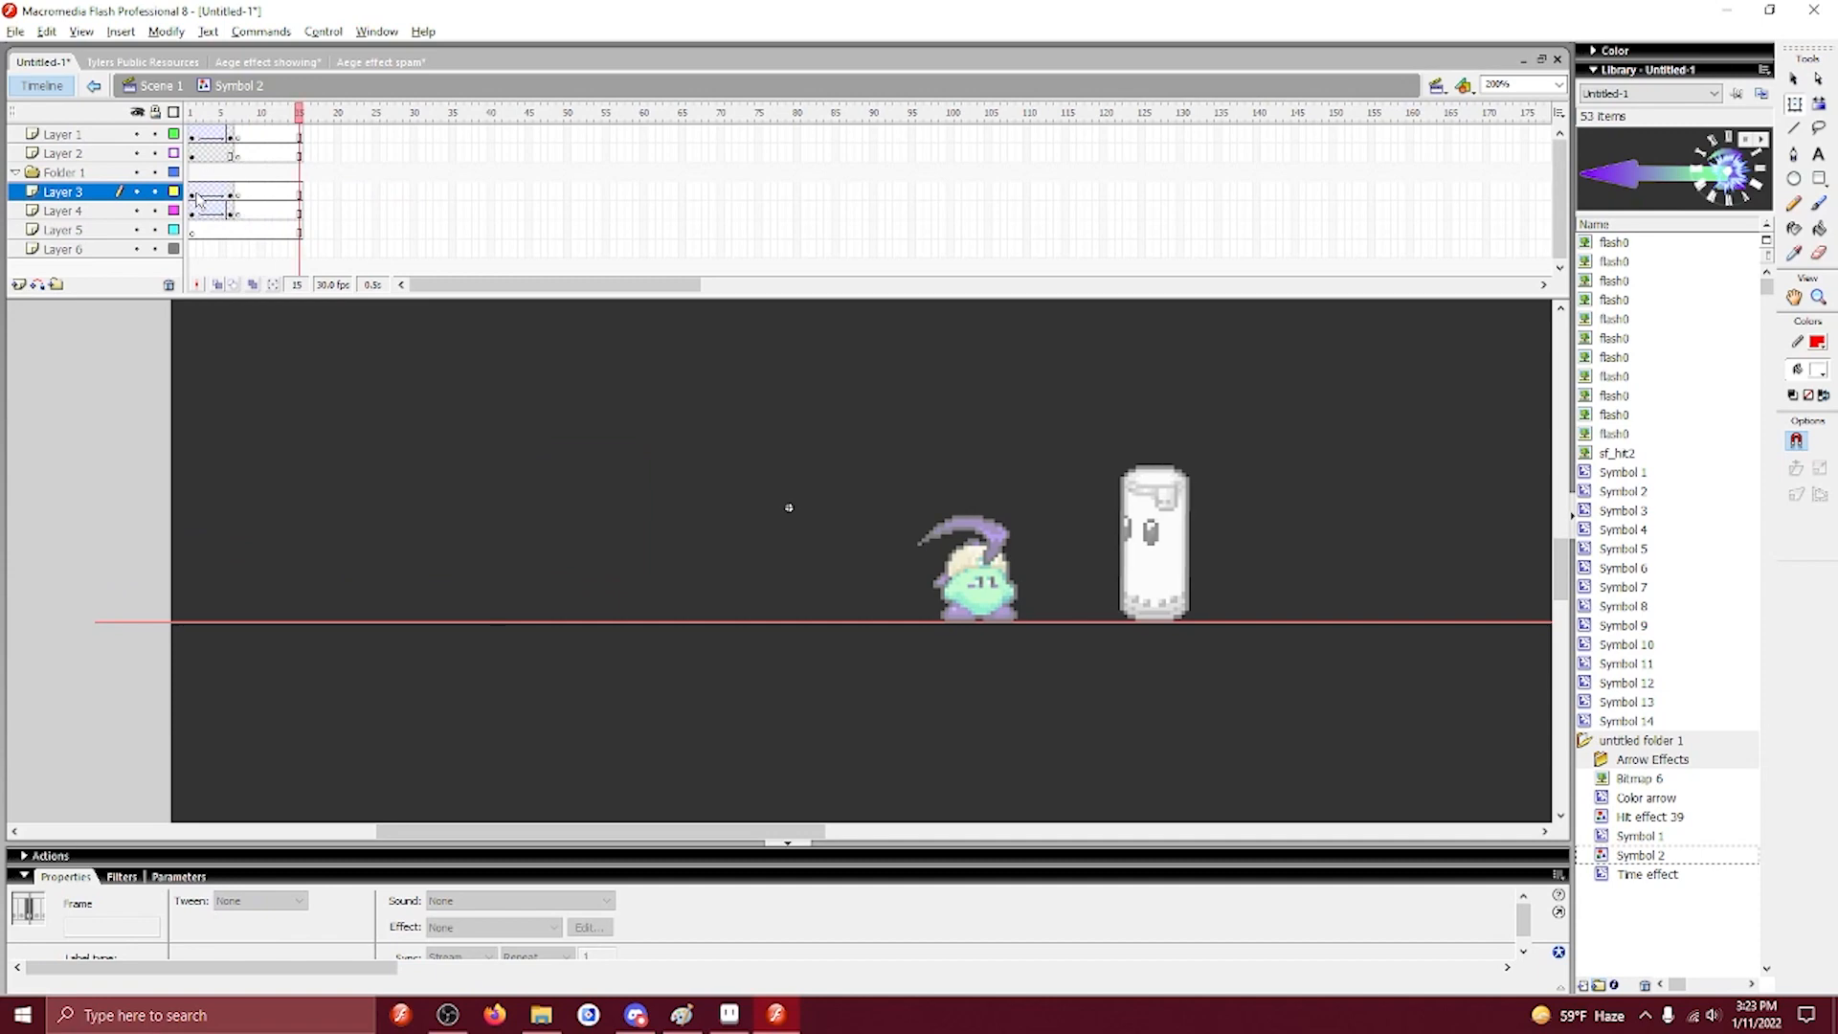
key("Return")
left_click(159, 86)
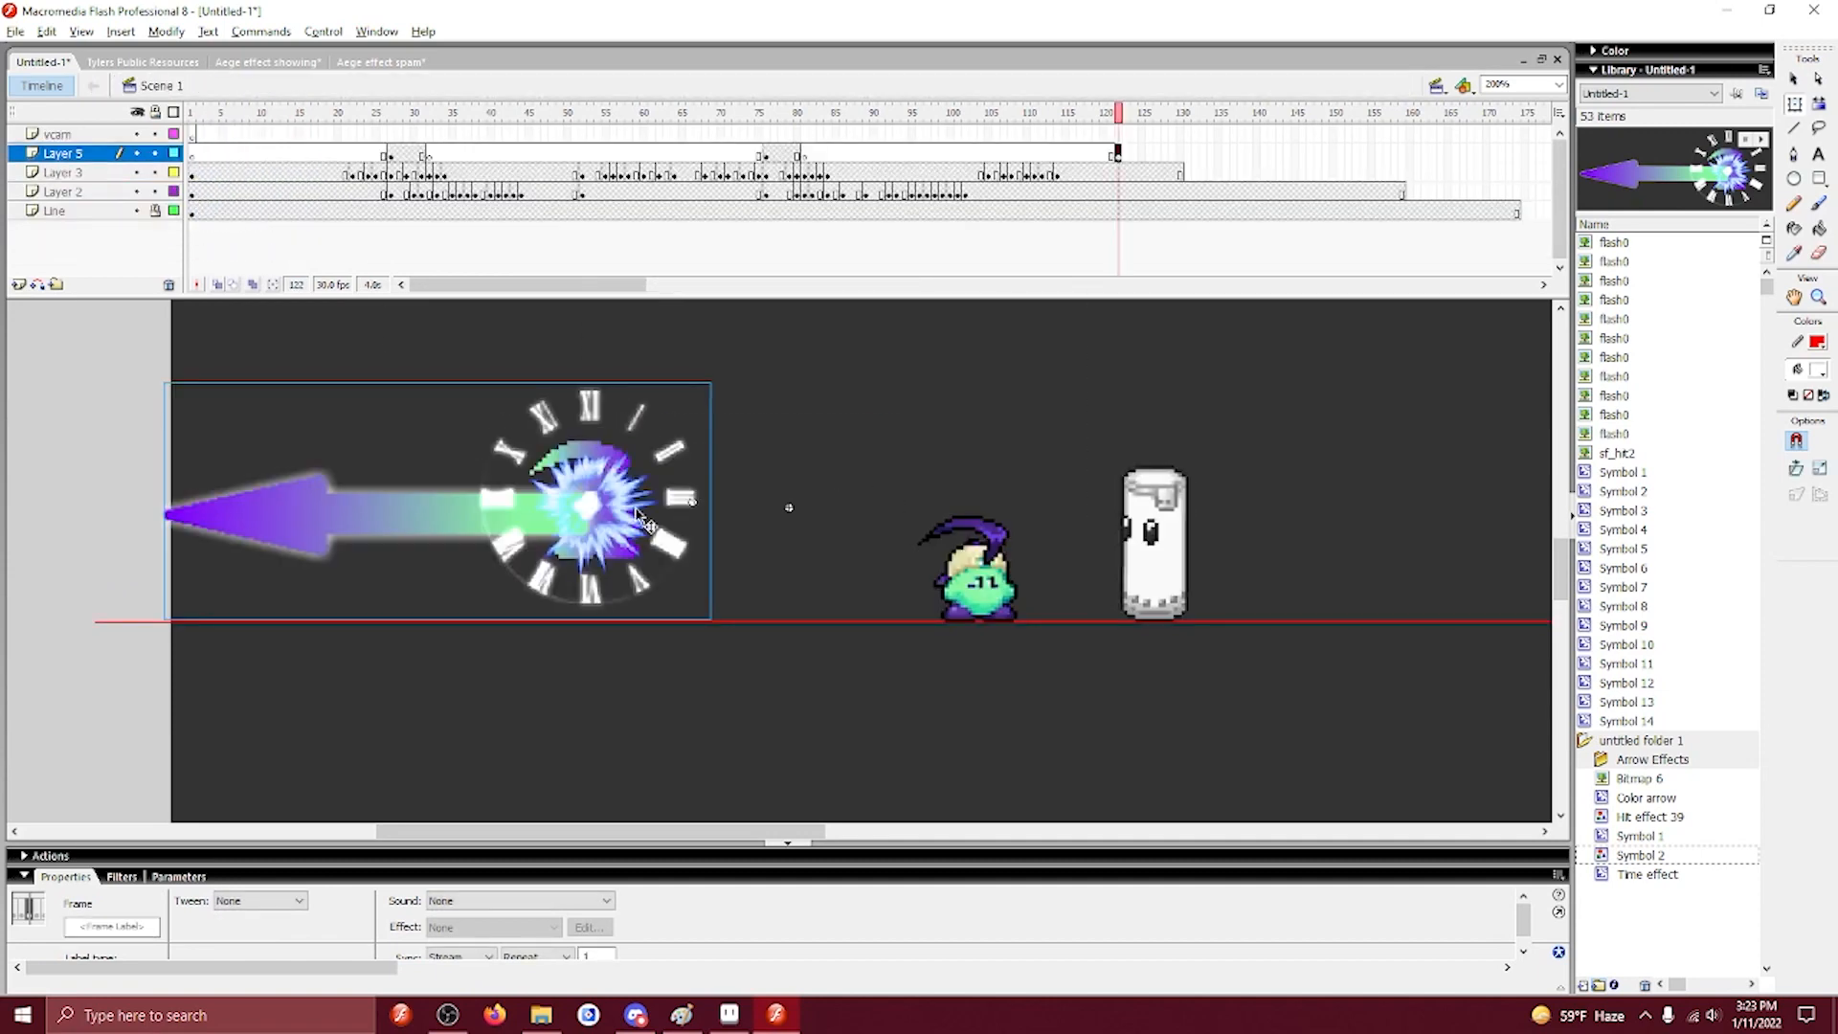
Move the Symbol 2 effect onto the green character at frame 122 and scale it down slightly.
left_click_drag(989, 557, 1004, 565)
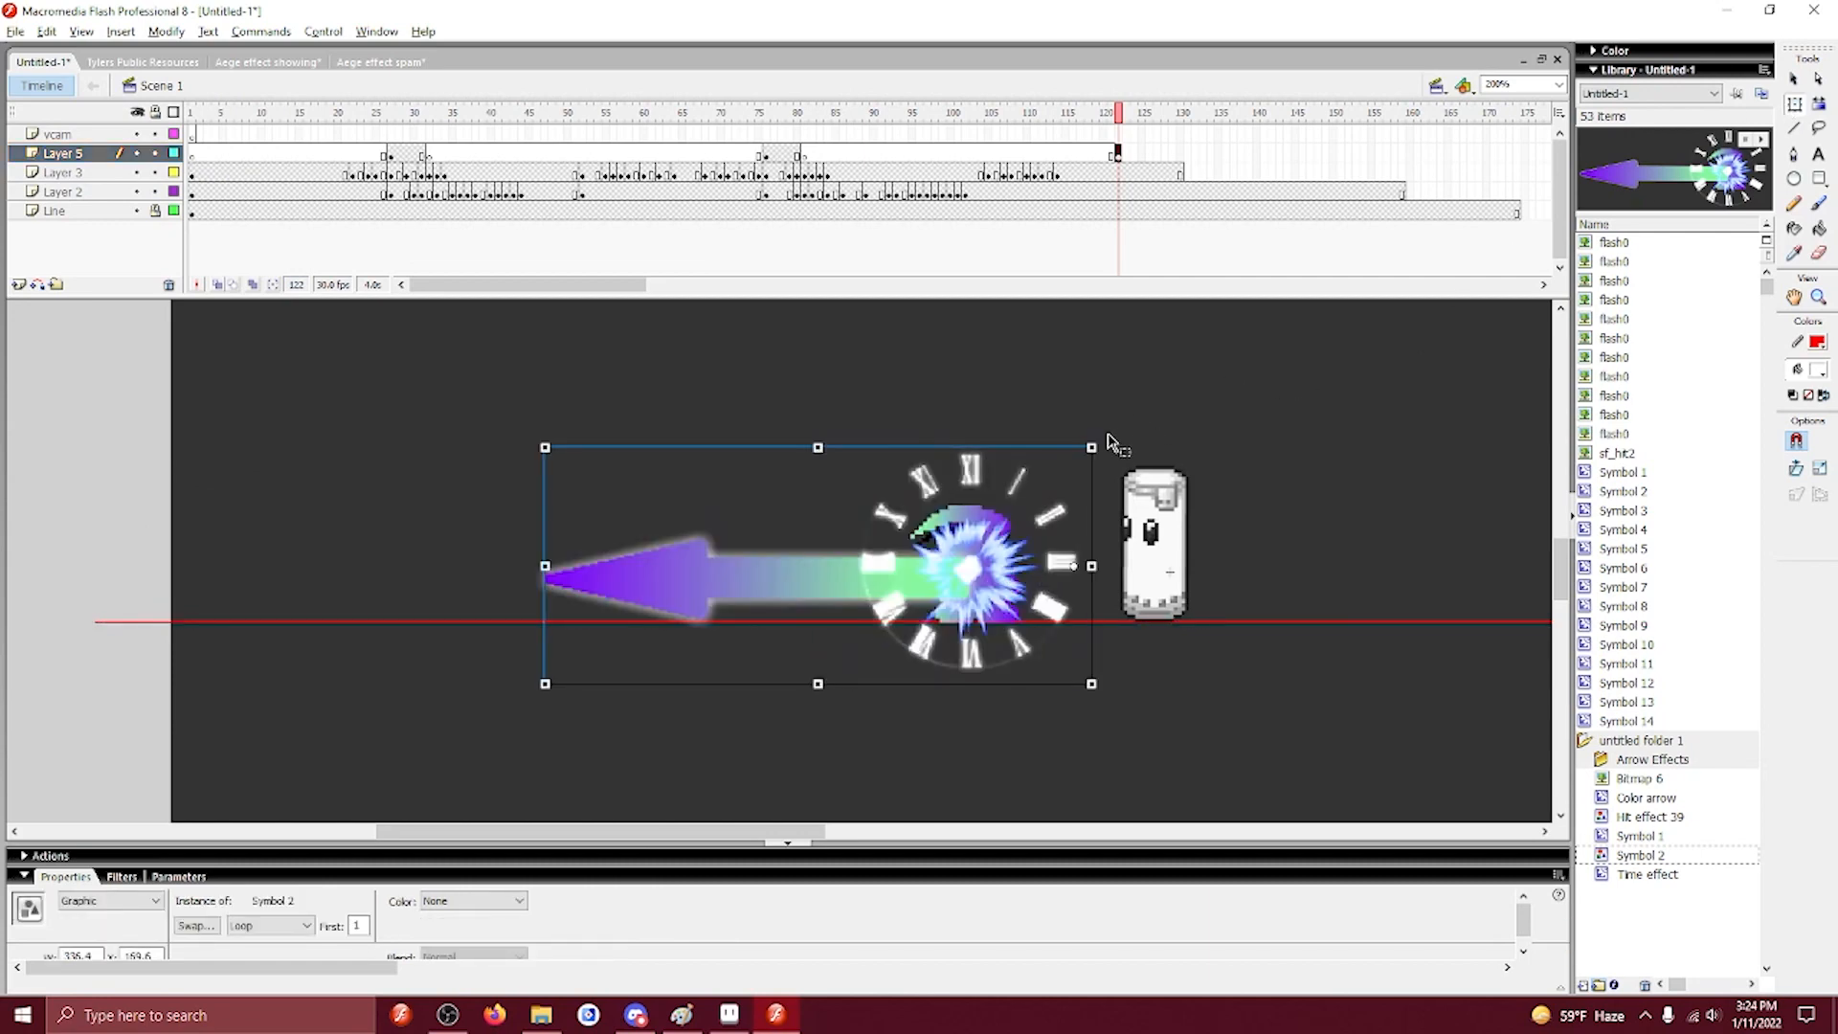
mouse_move(1094, 444)
left_mouse_down()
mouse_move(1089, 465)
mouse_move(1092, 447)
left_mouse_up()
left_click_drag(546, 446, 569, 456)
key("shift+Up")
key("shift+Right")
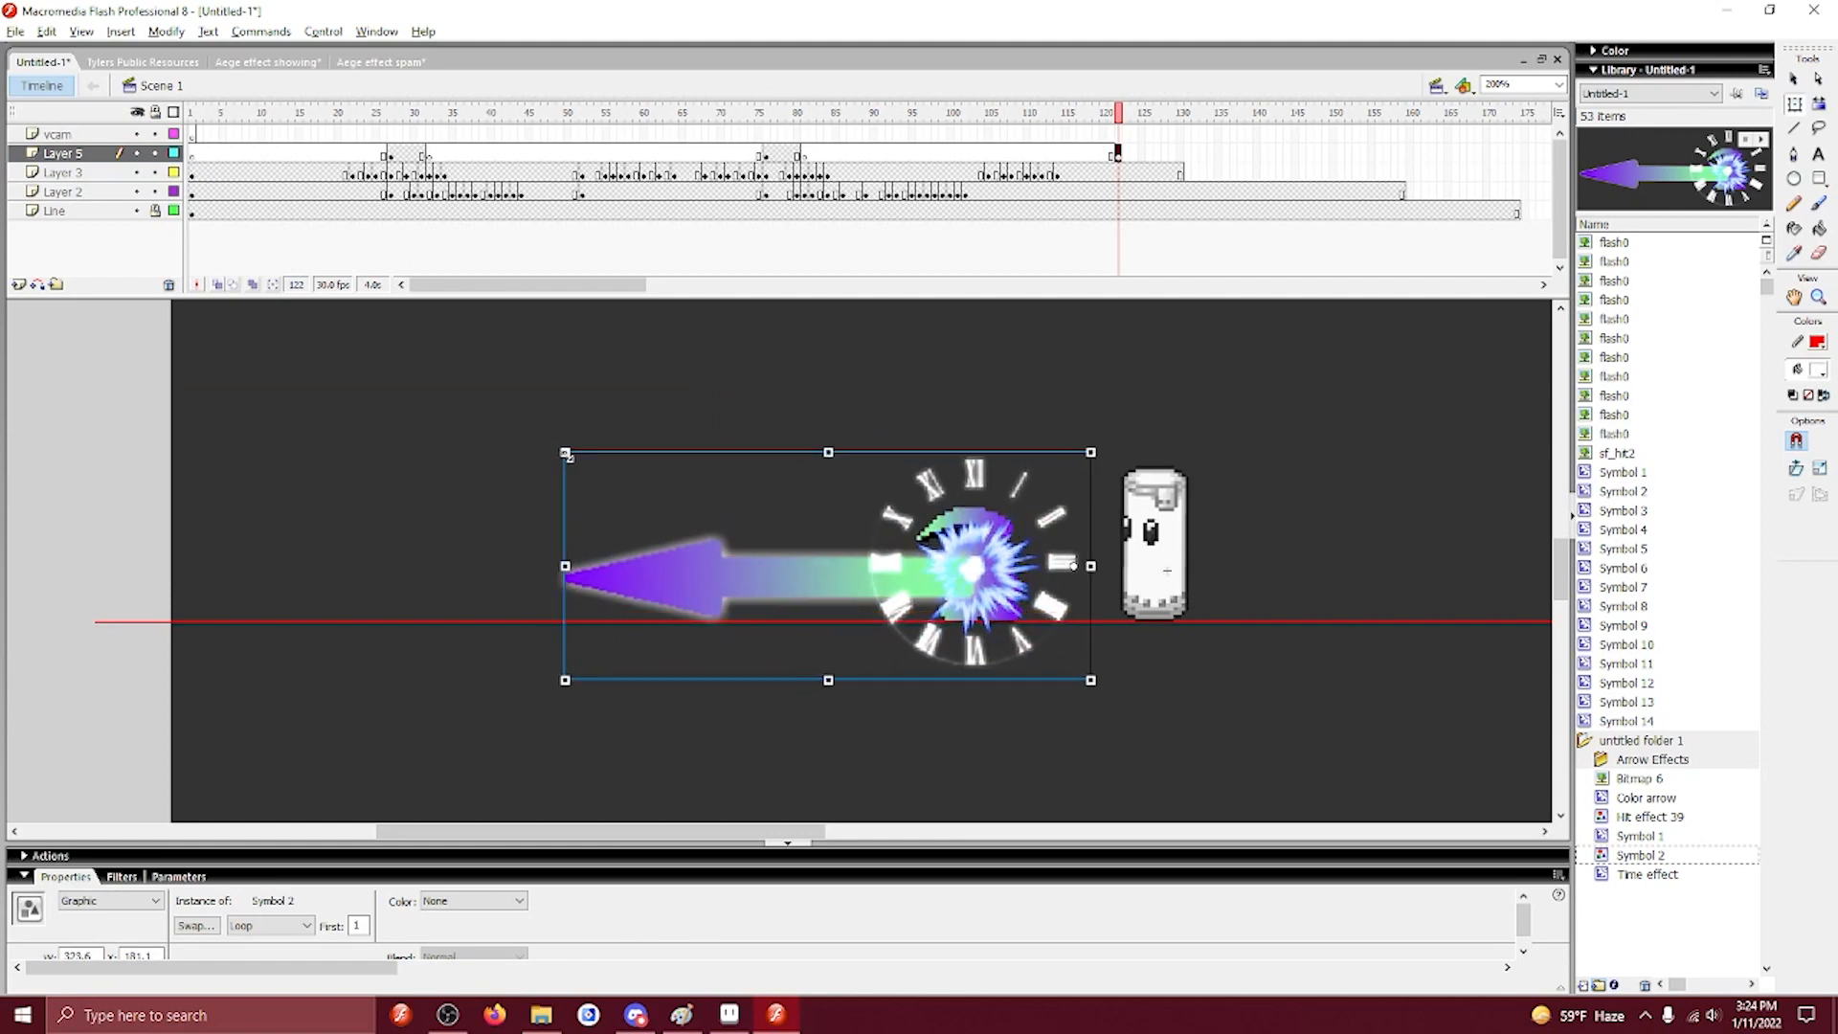
Extend the effect on Layer 5 to frame 128, end it with a blank keyframe at 129, and preview it.
left_click(1141, 155)
left_click_drag(1117, 157, 1141, 157)
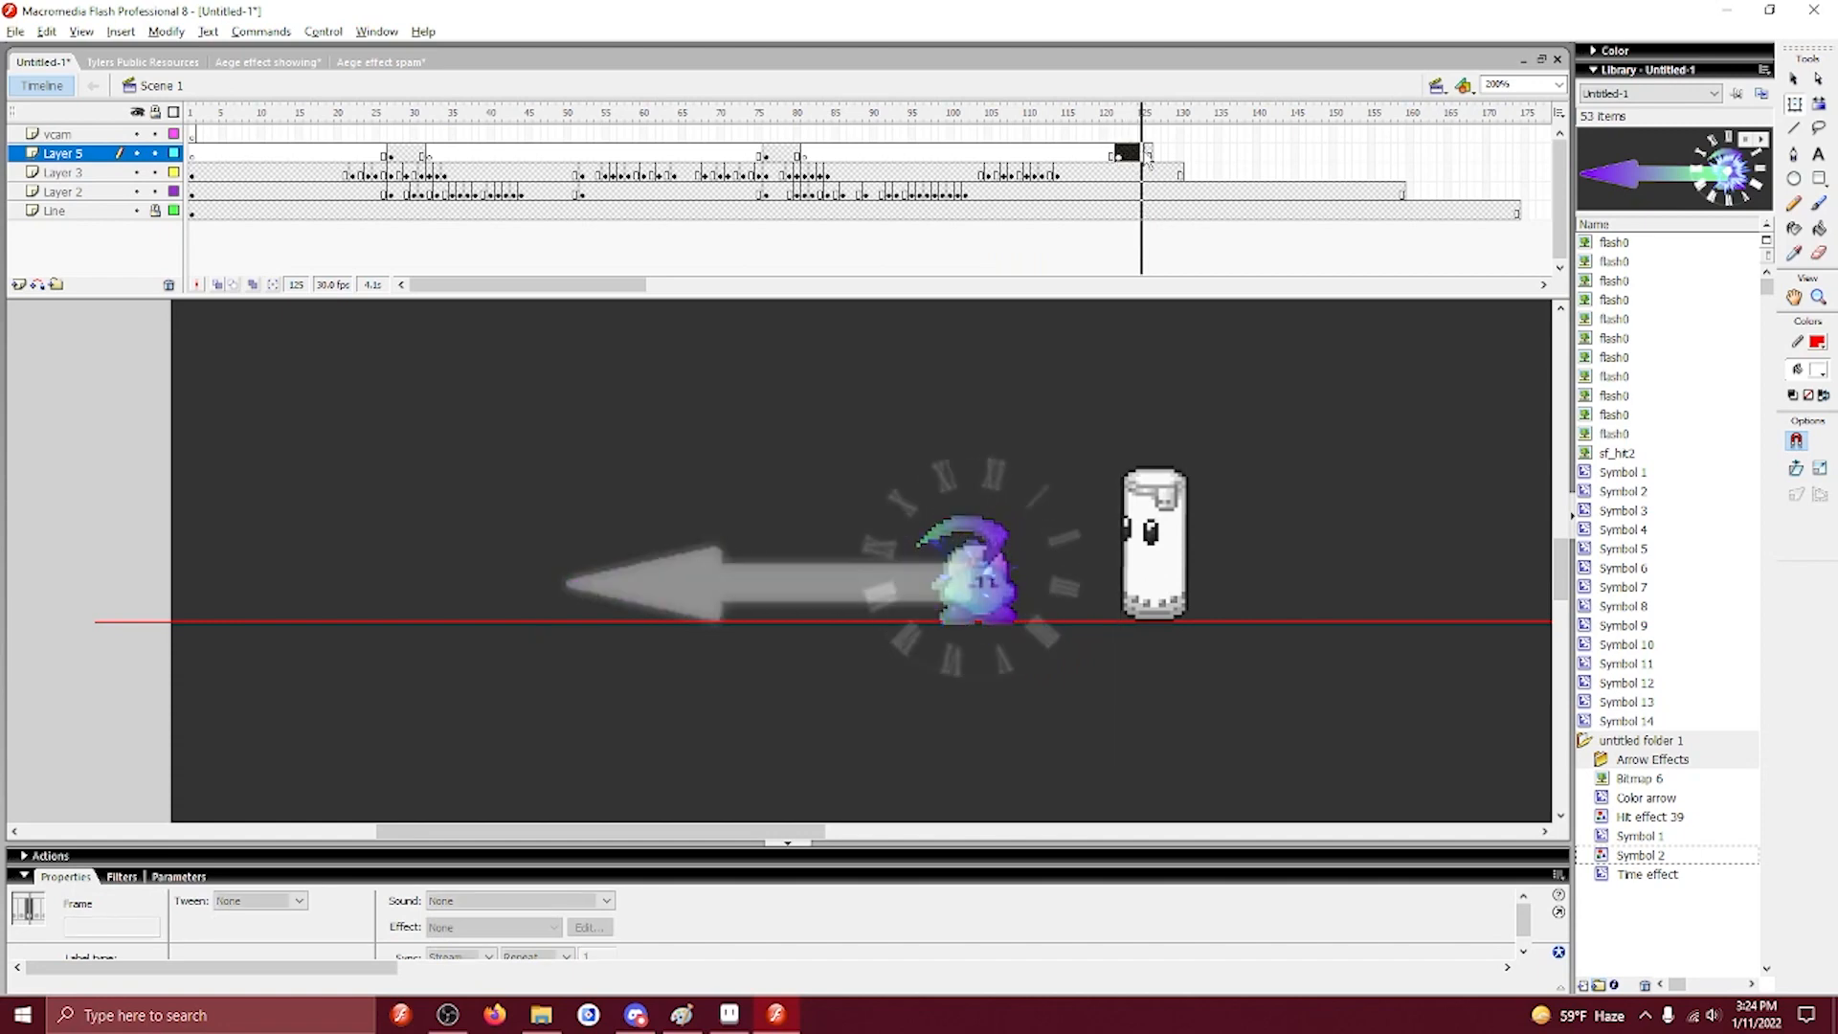
left_click(1142, 157)
left_click(1151, 157)
key("F5")
left_click(1157, 155)
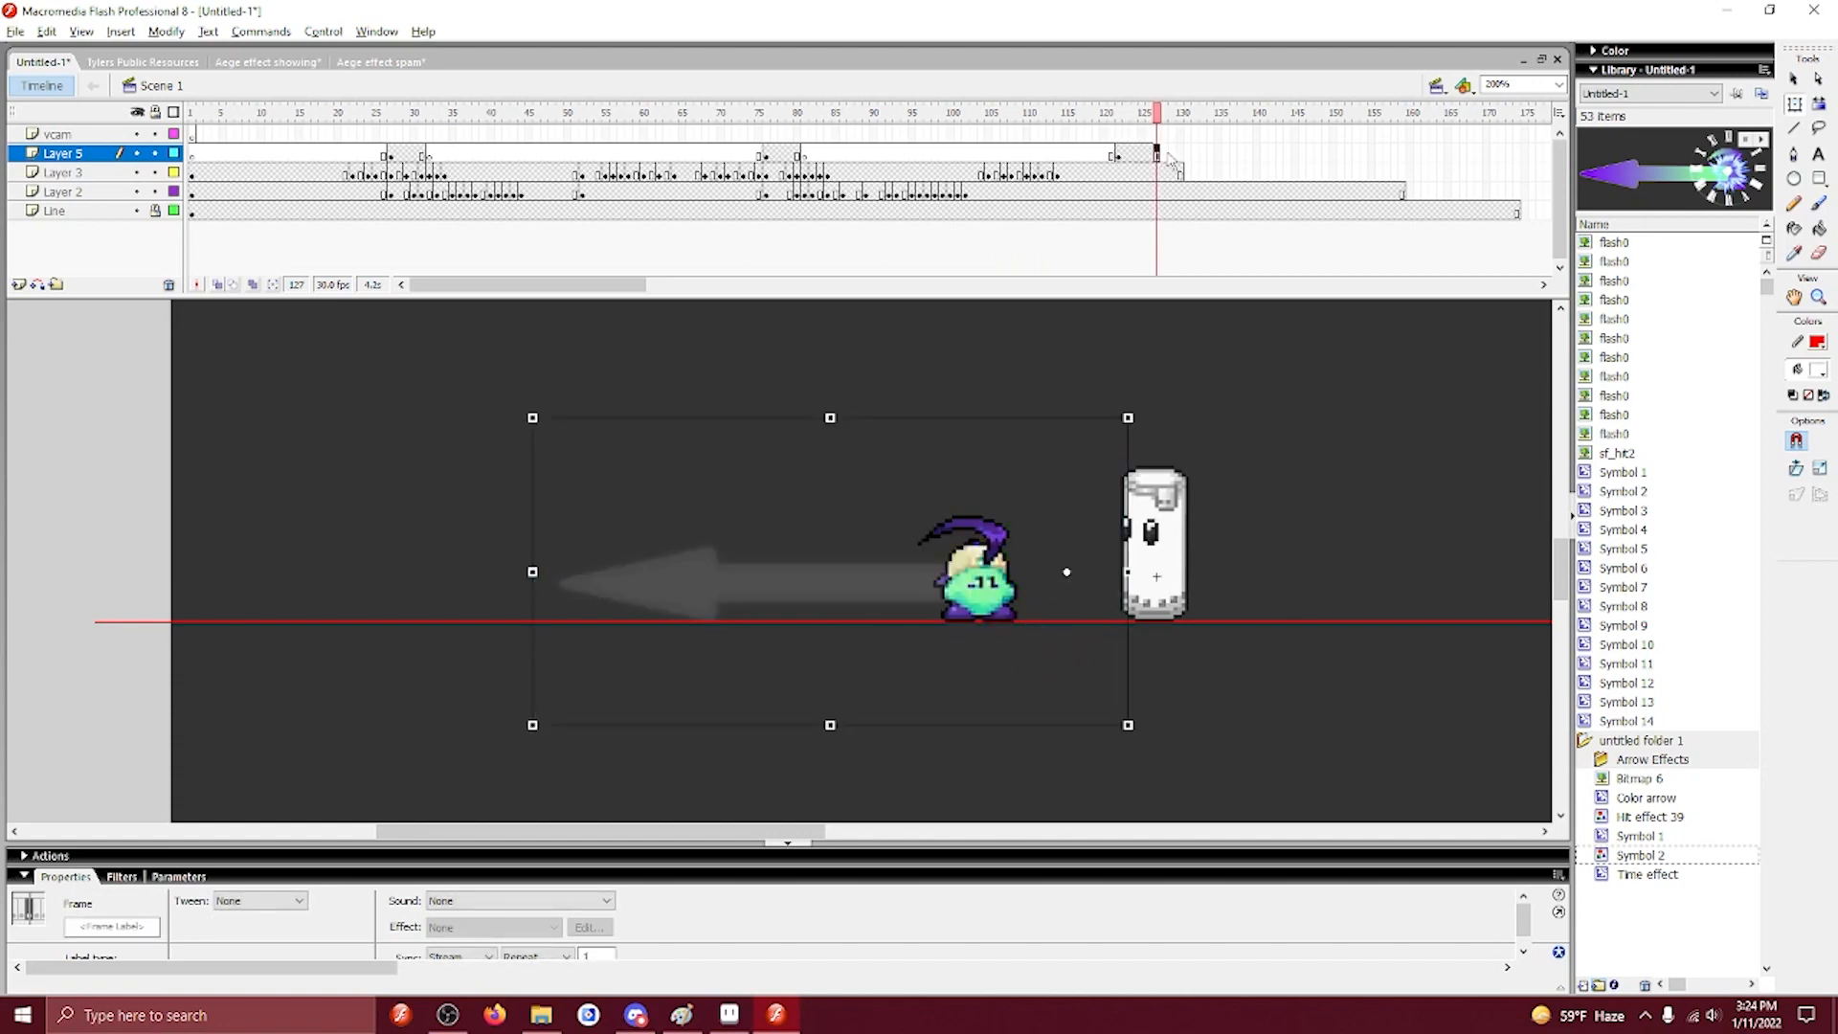
left_click(264, 584)
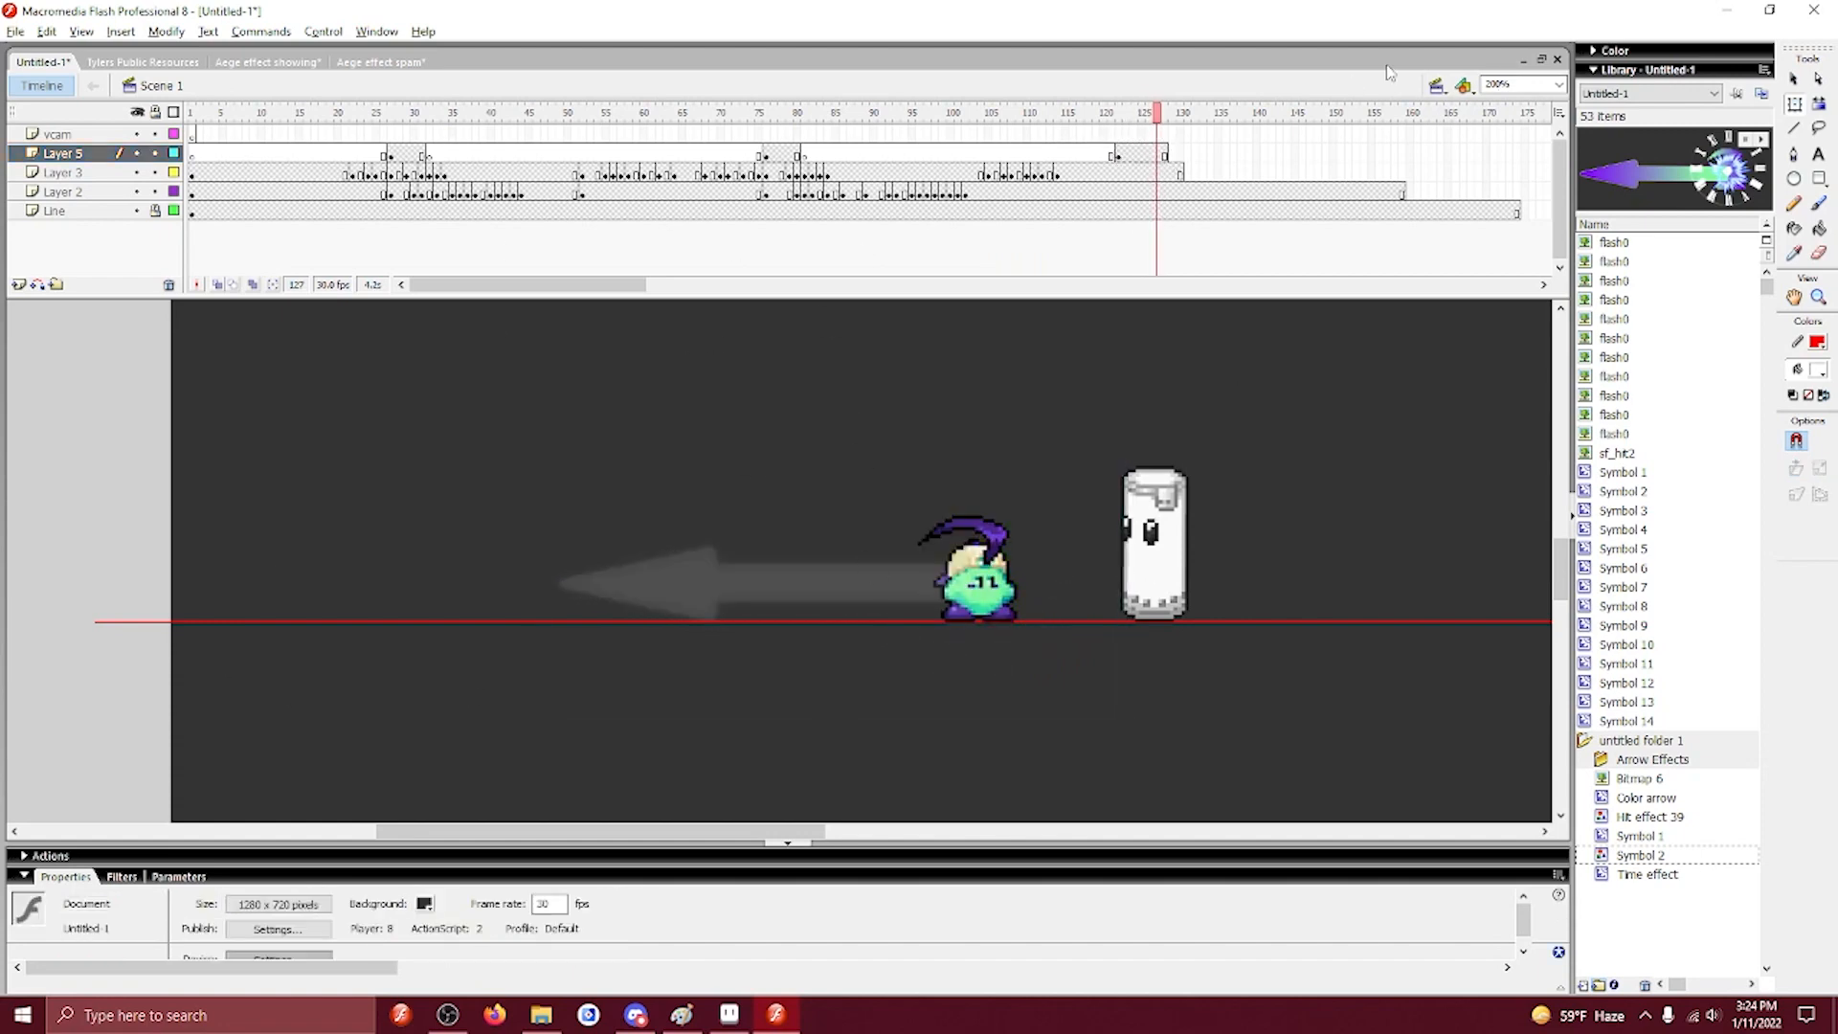
left_click(1170, 155)
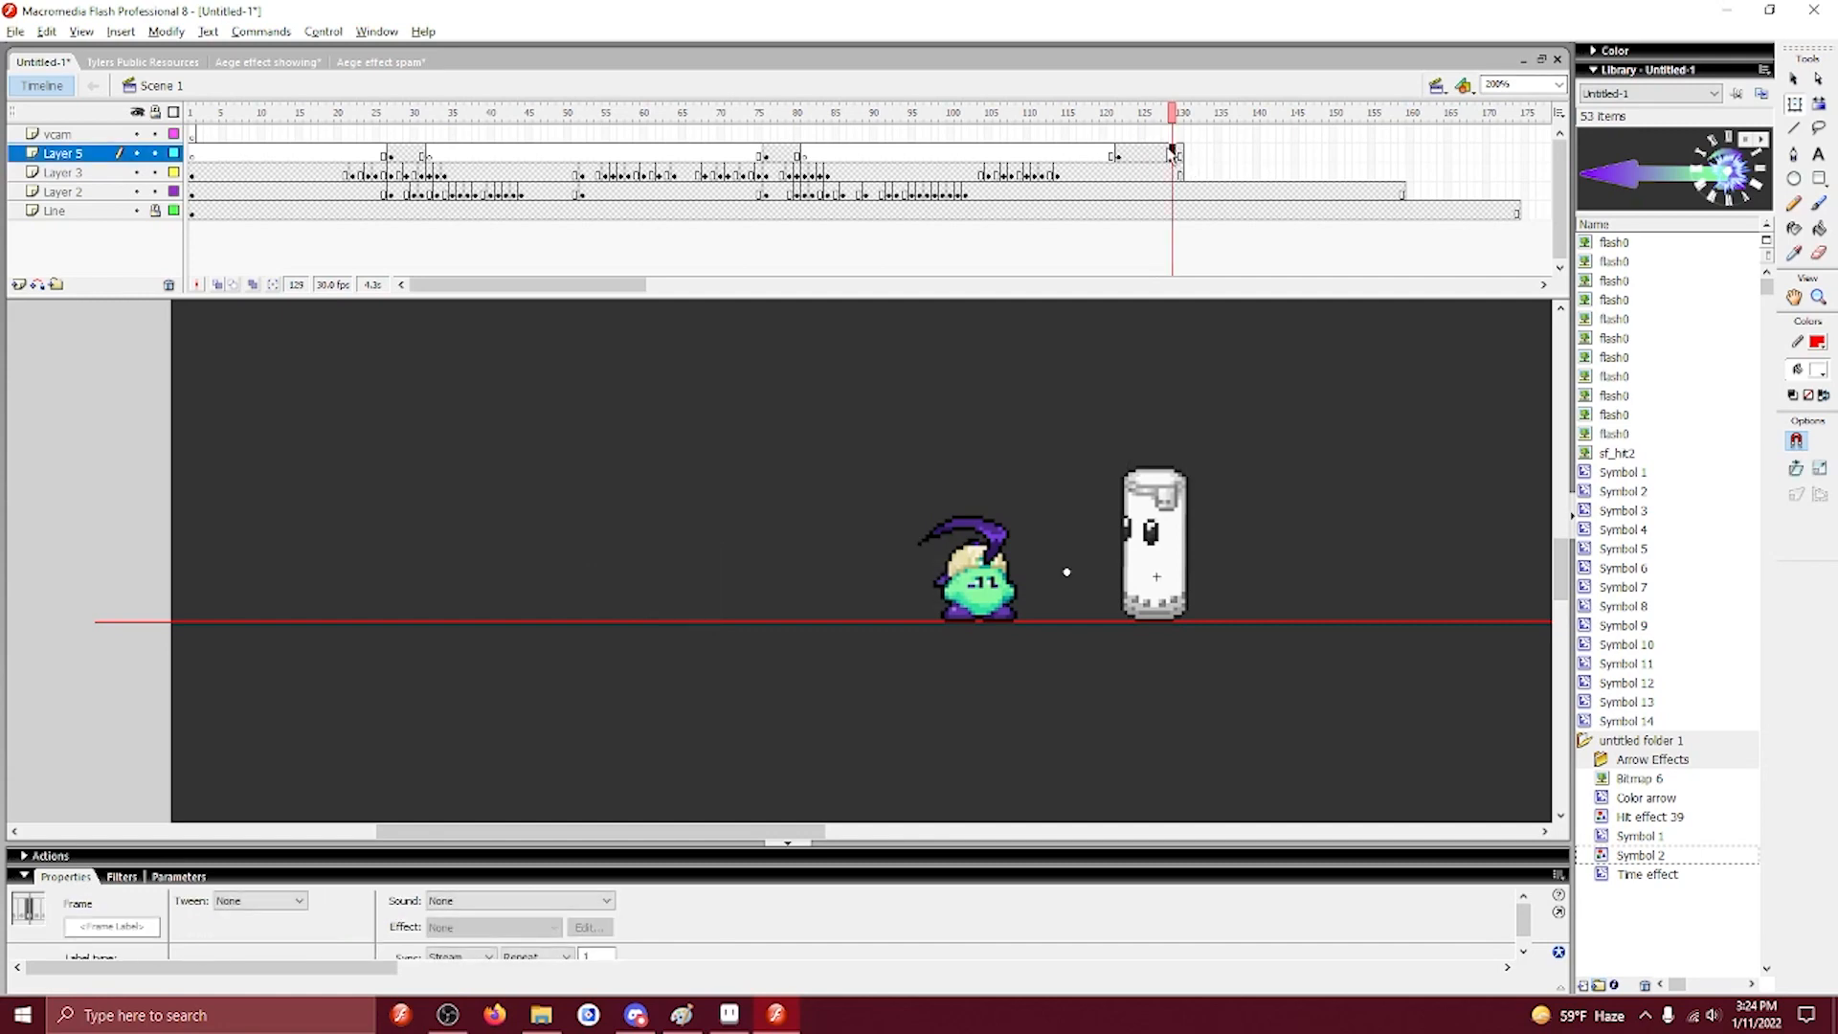
left_click(1069, 156)
key("Return")
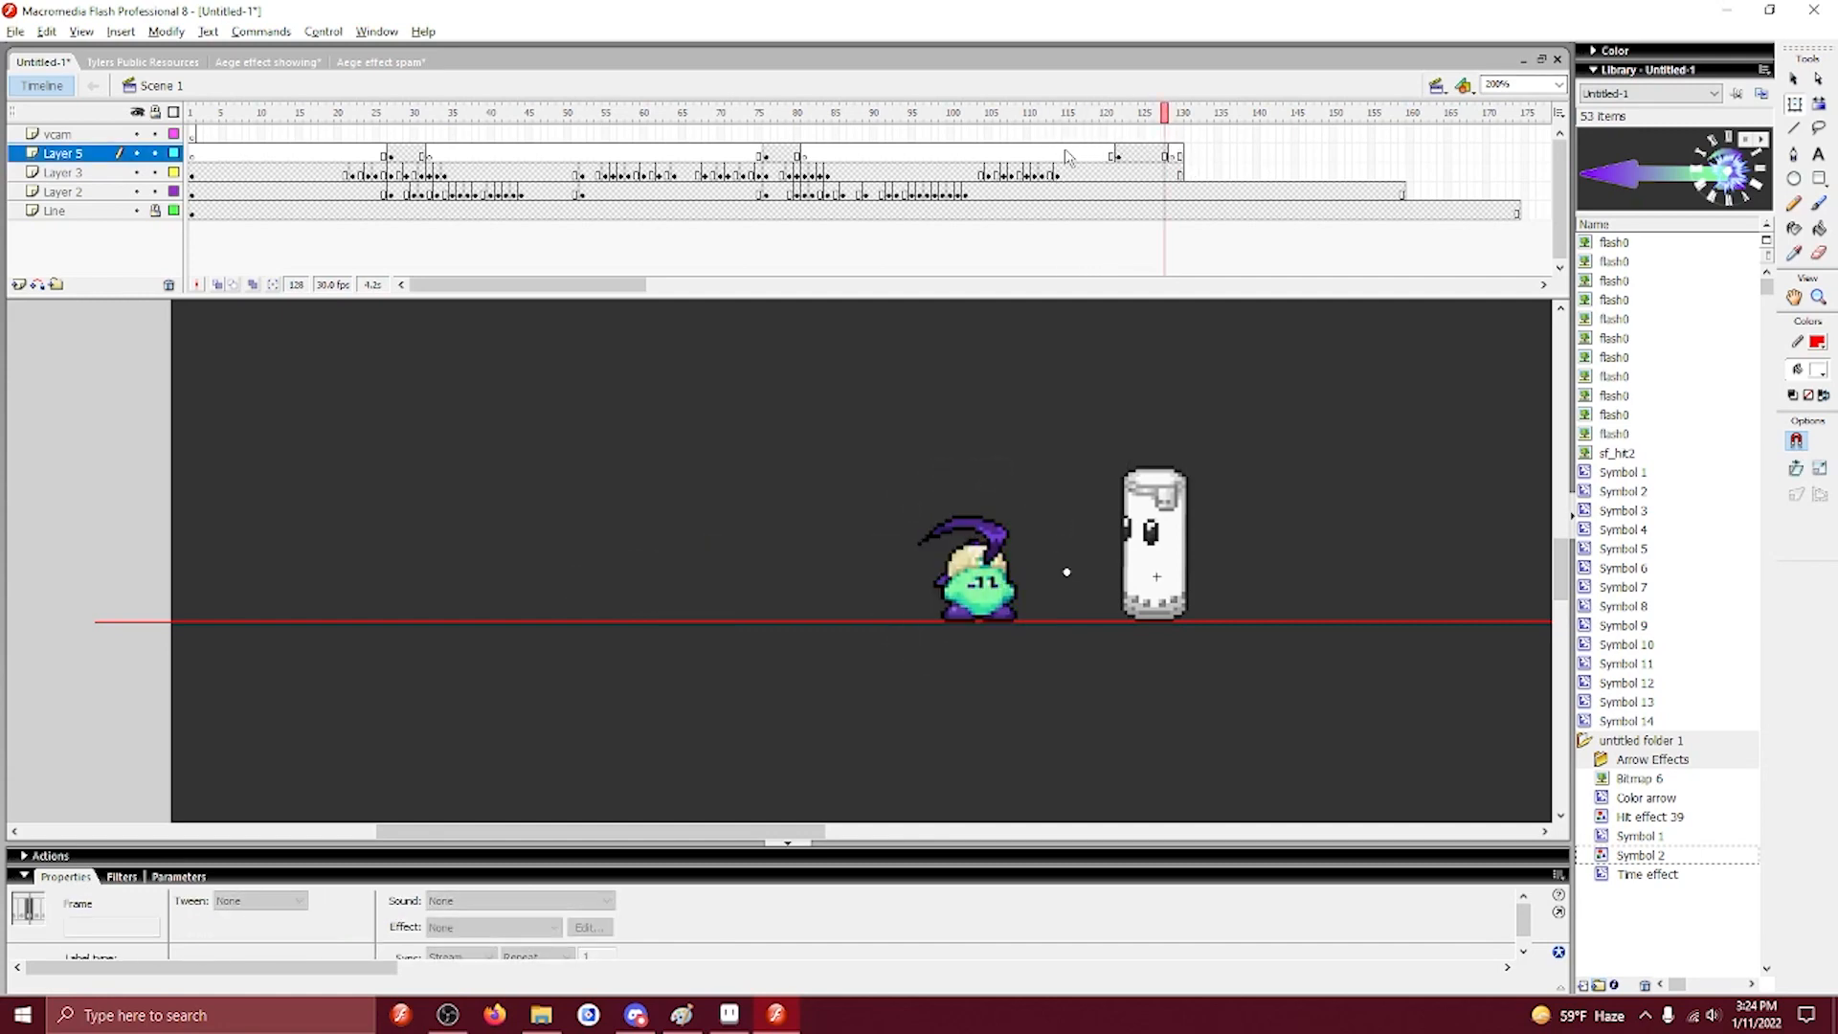
Insert a blank keyframe on Layer 3 at frame 122 to hide the green character, and preview the disappearance.
left_click(1131, 193)
left_click(1141, 174)
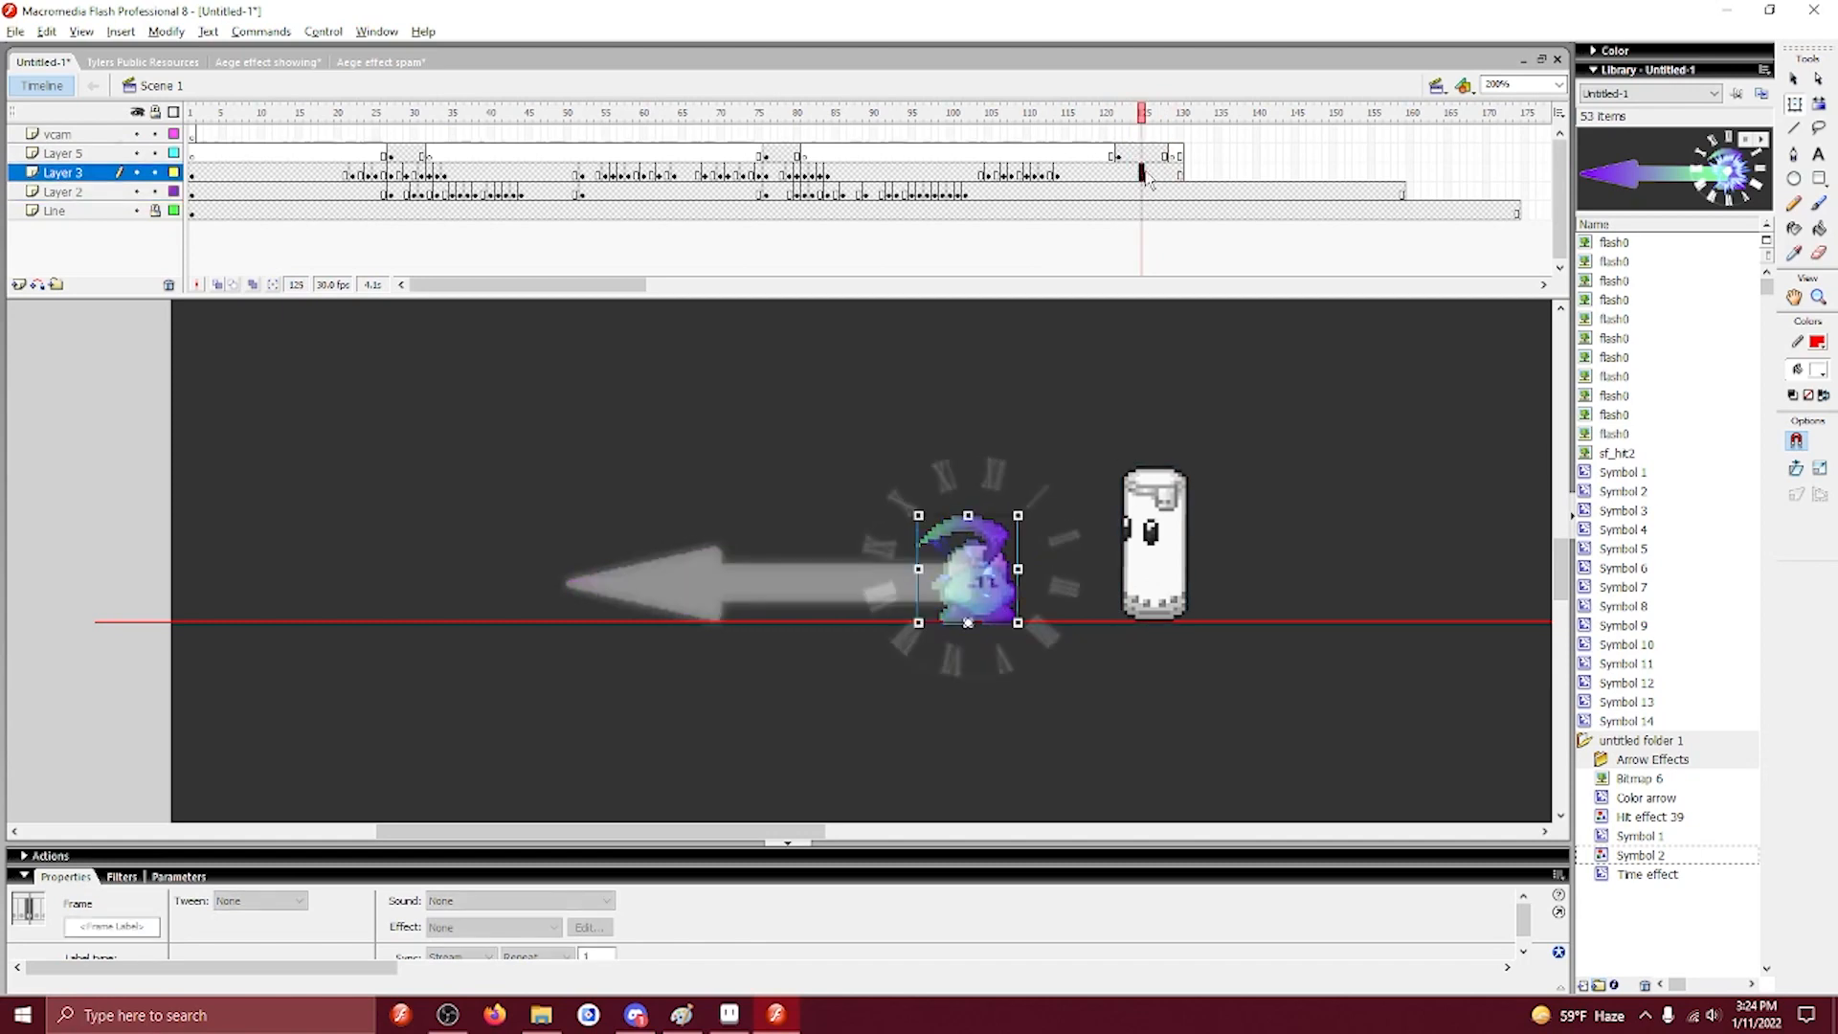
left_click(1120, 174)
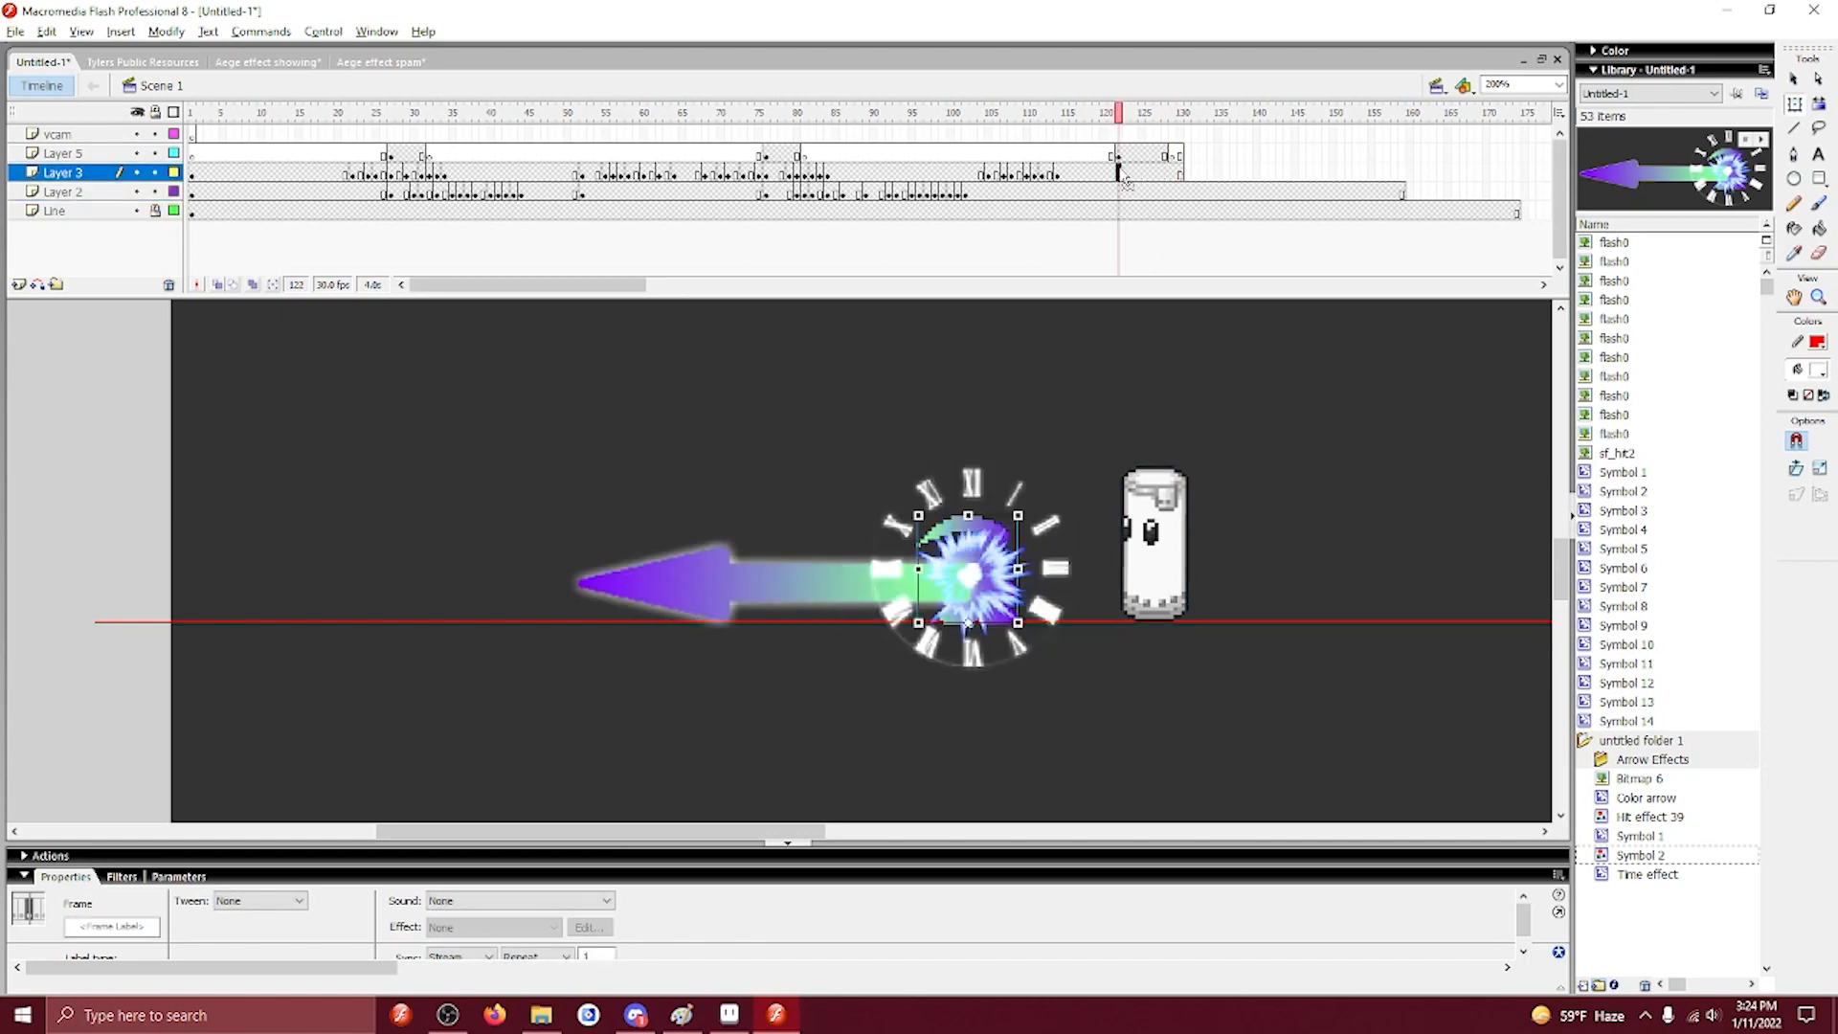
key("F7")
left_click(1126, 157)
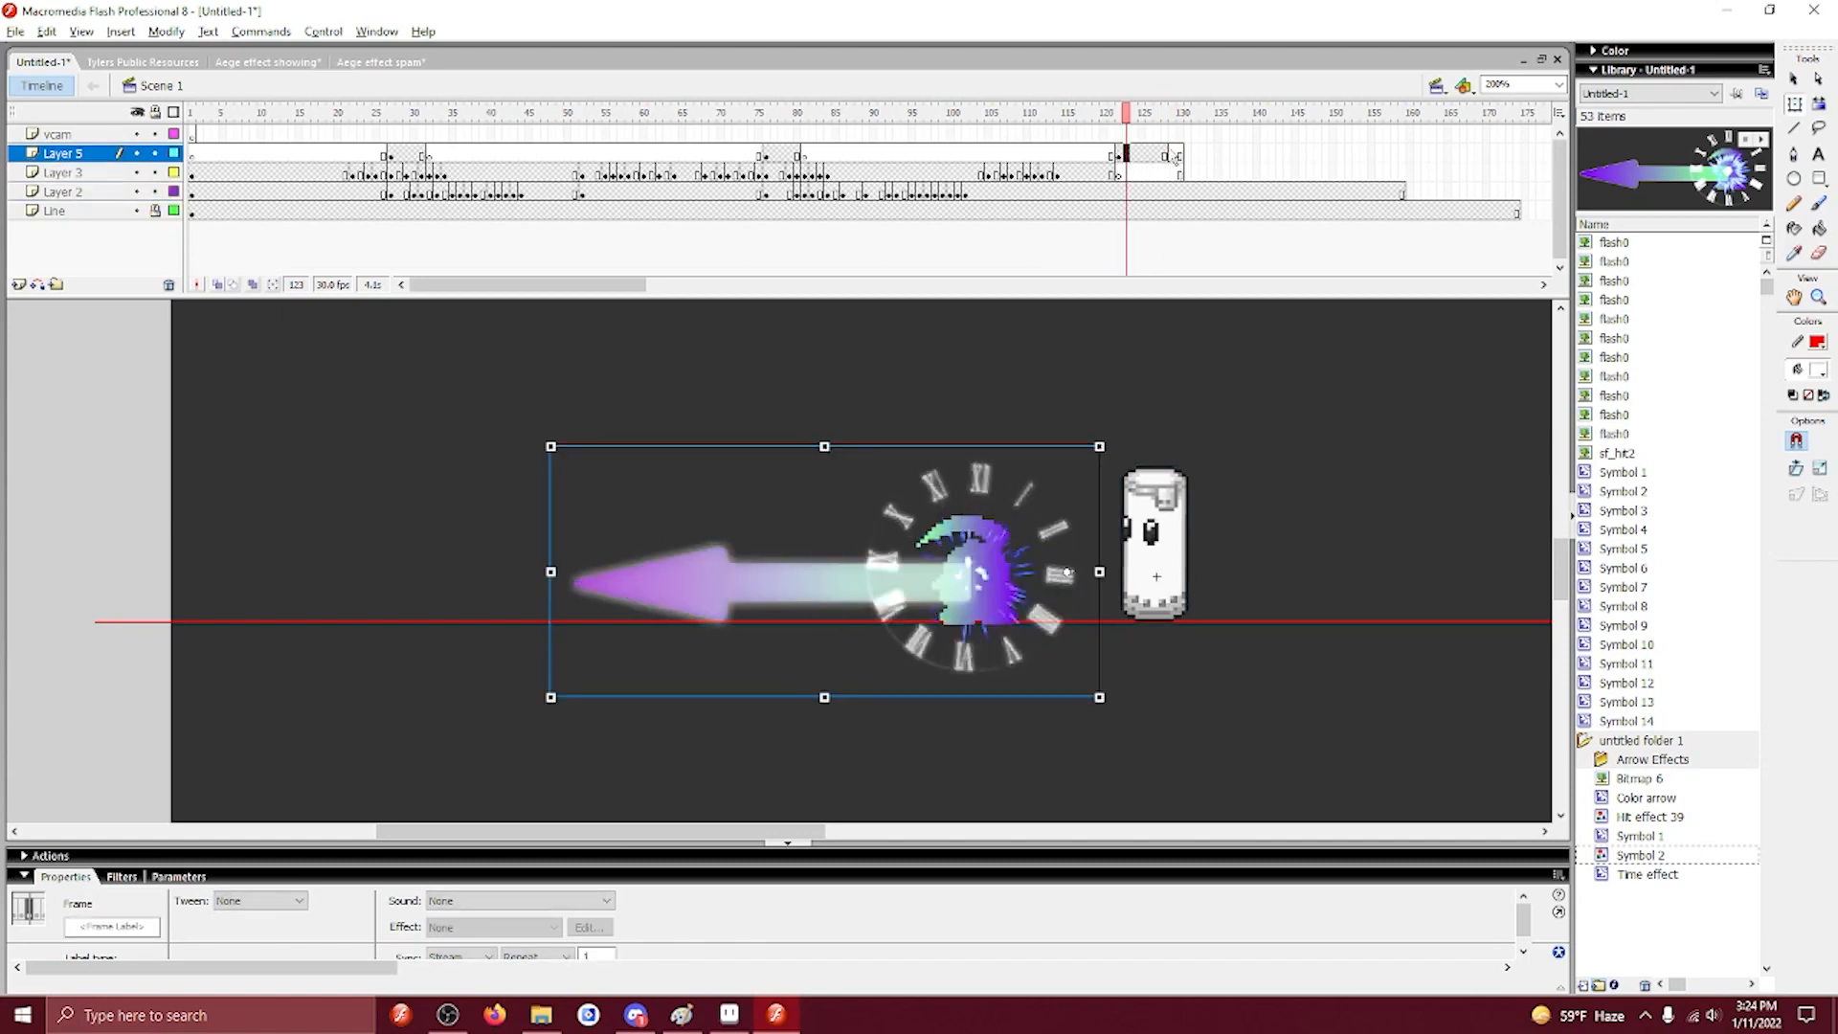
left_click(1029, 156)
key("Return")
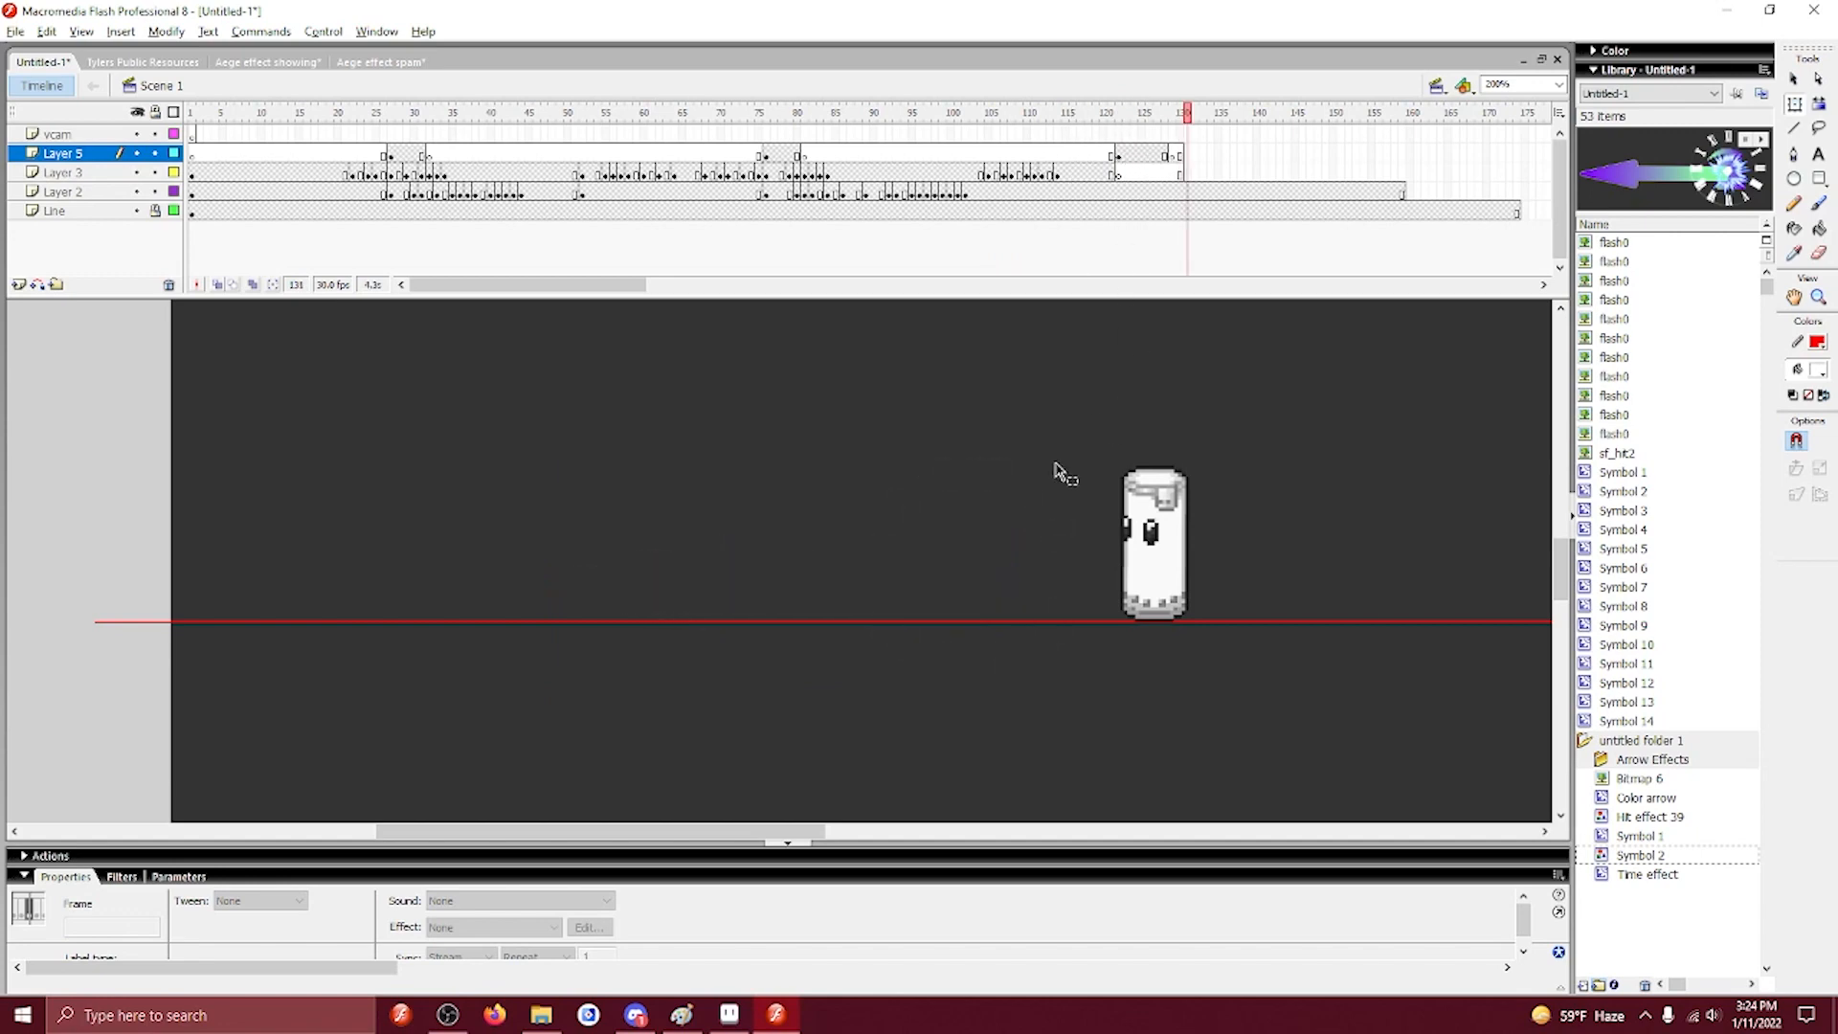
Extend Layer 5 beyond the vanishing effect and add a blank keyframe at frame 136.
left_click(1043, 468)
left_click_drag(1133, 542, 841, 551)
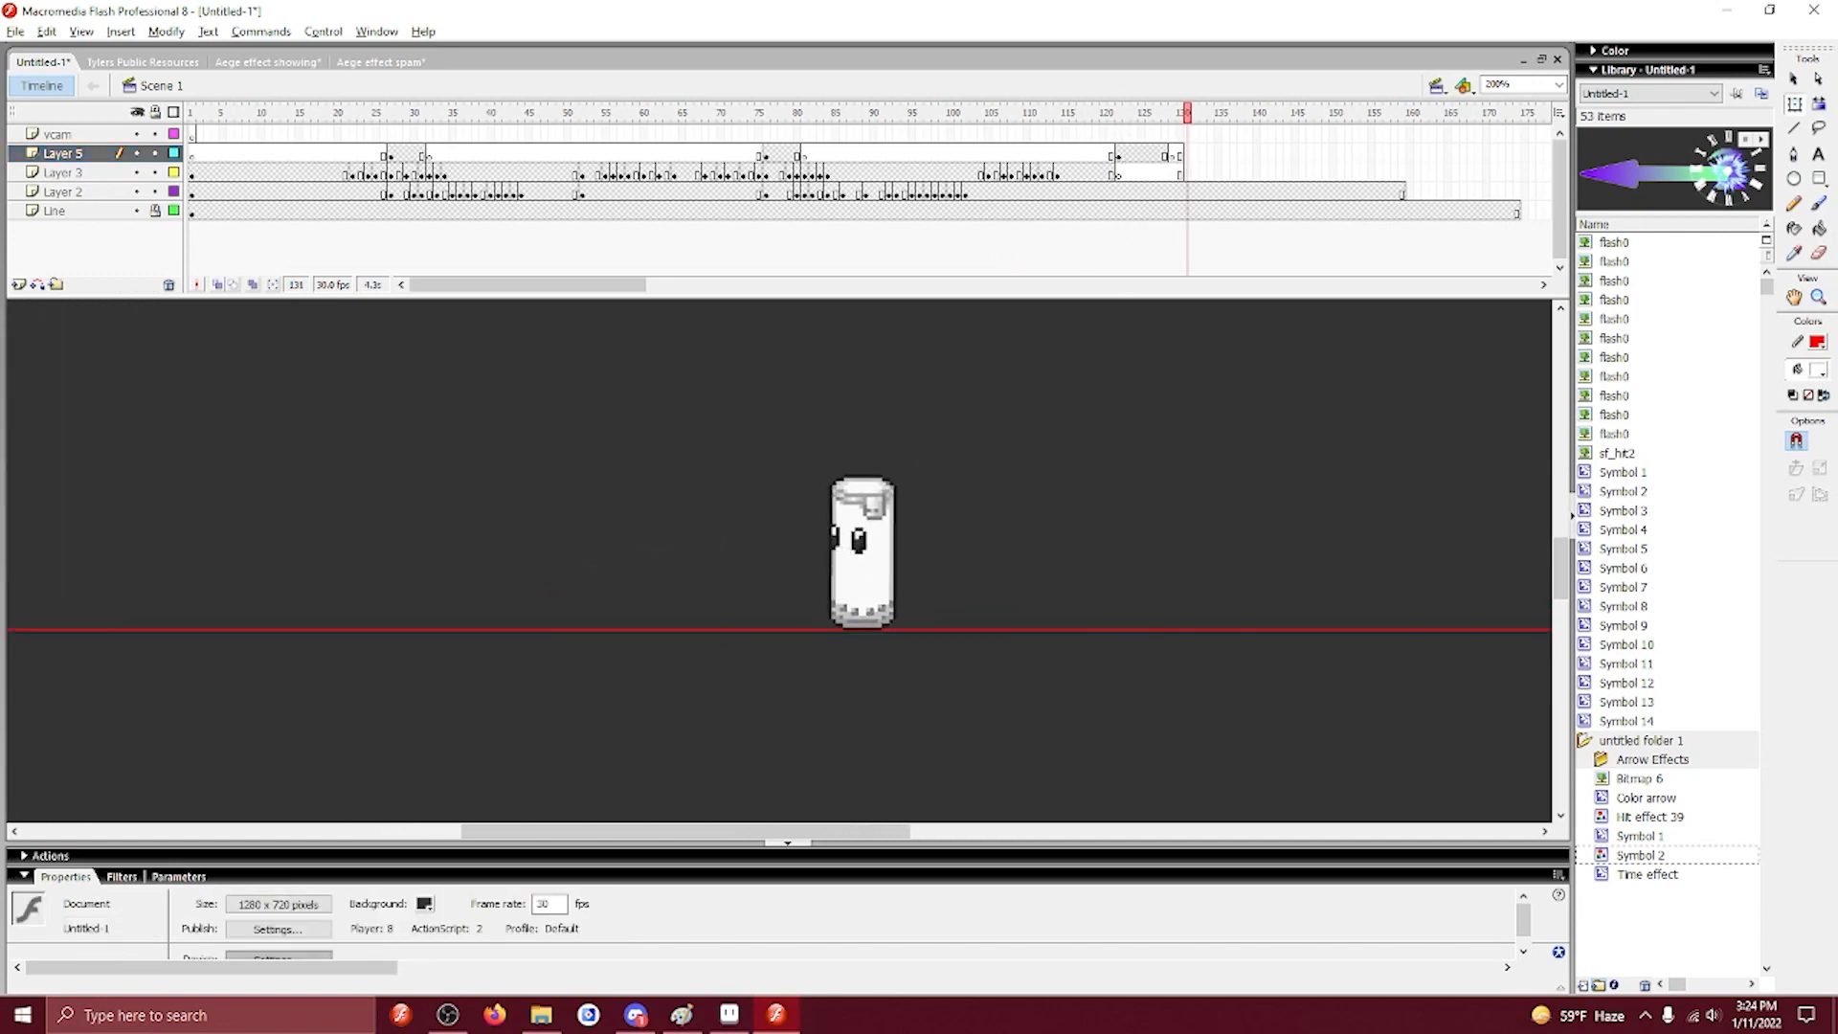
left_click(1181, 156)
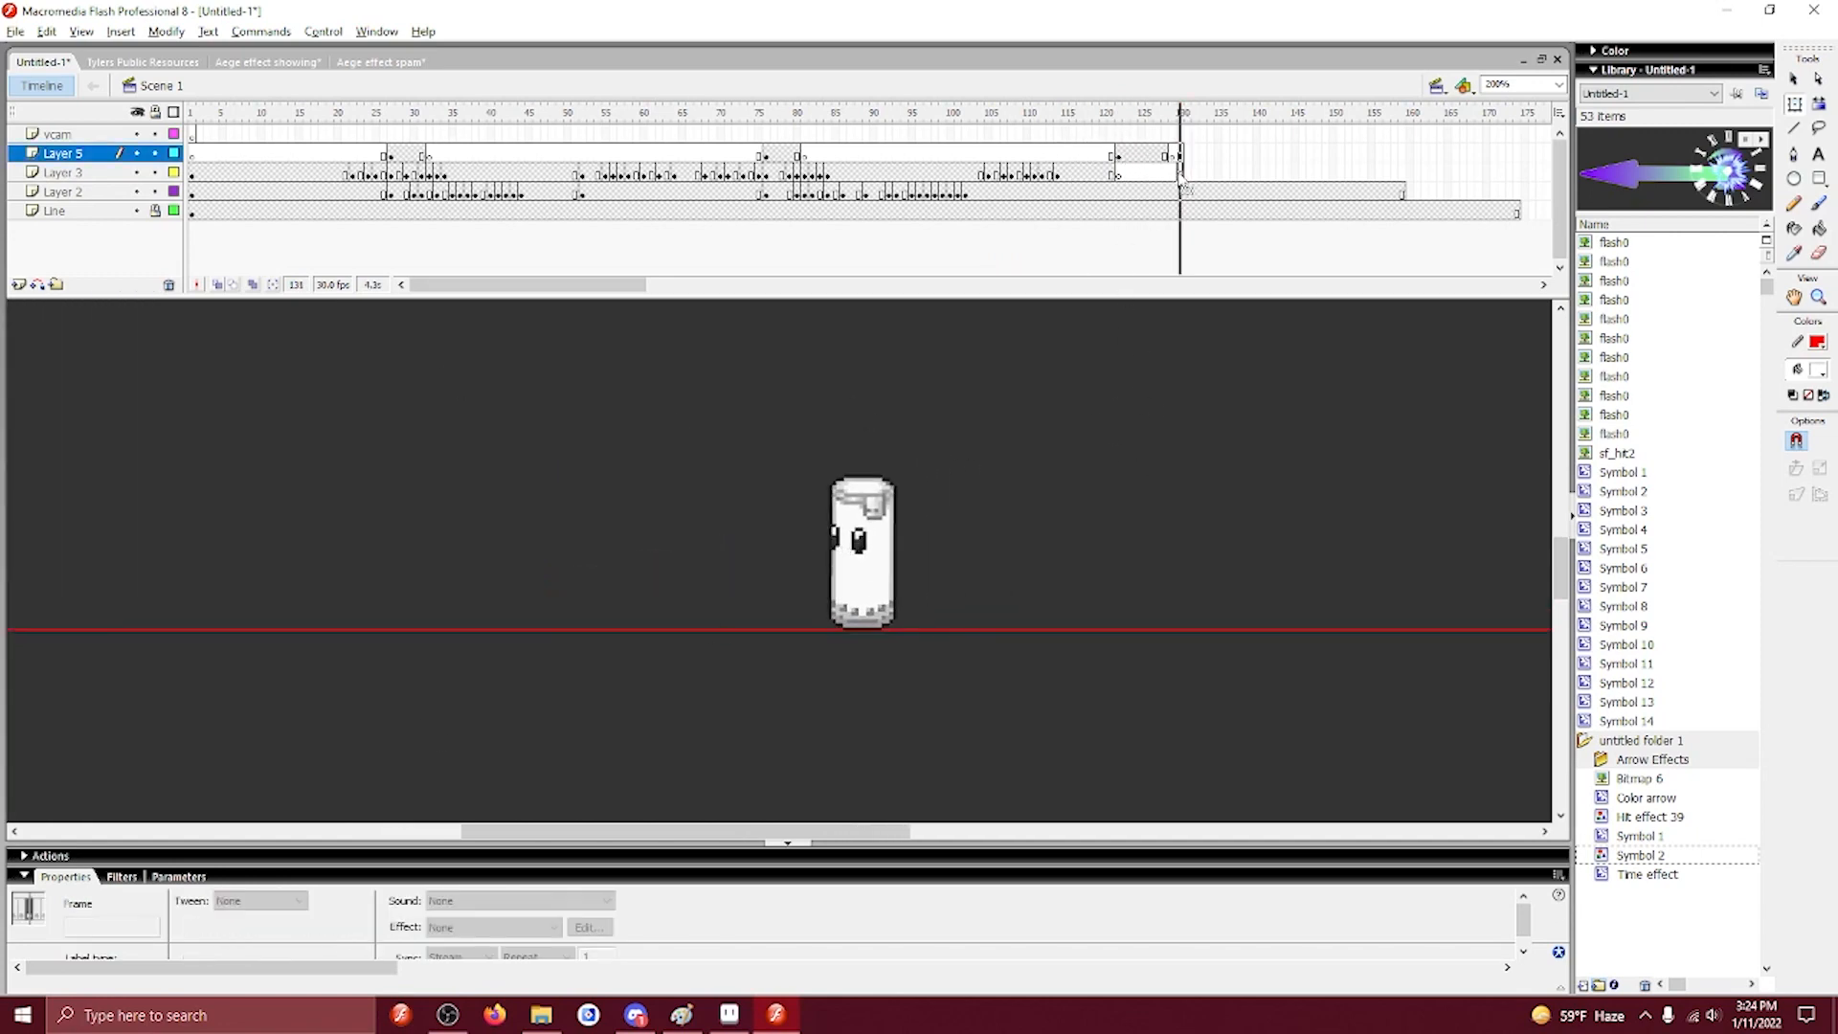
left_click(1188, 174)
left_click(1226, 153)
key("F5")
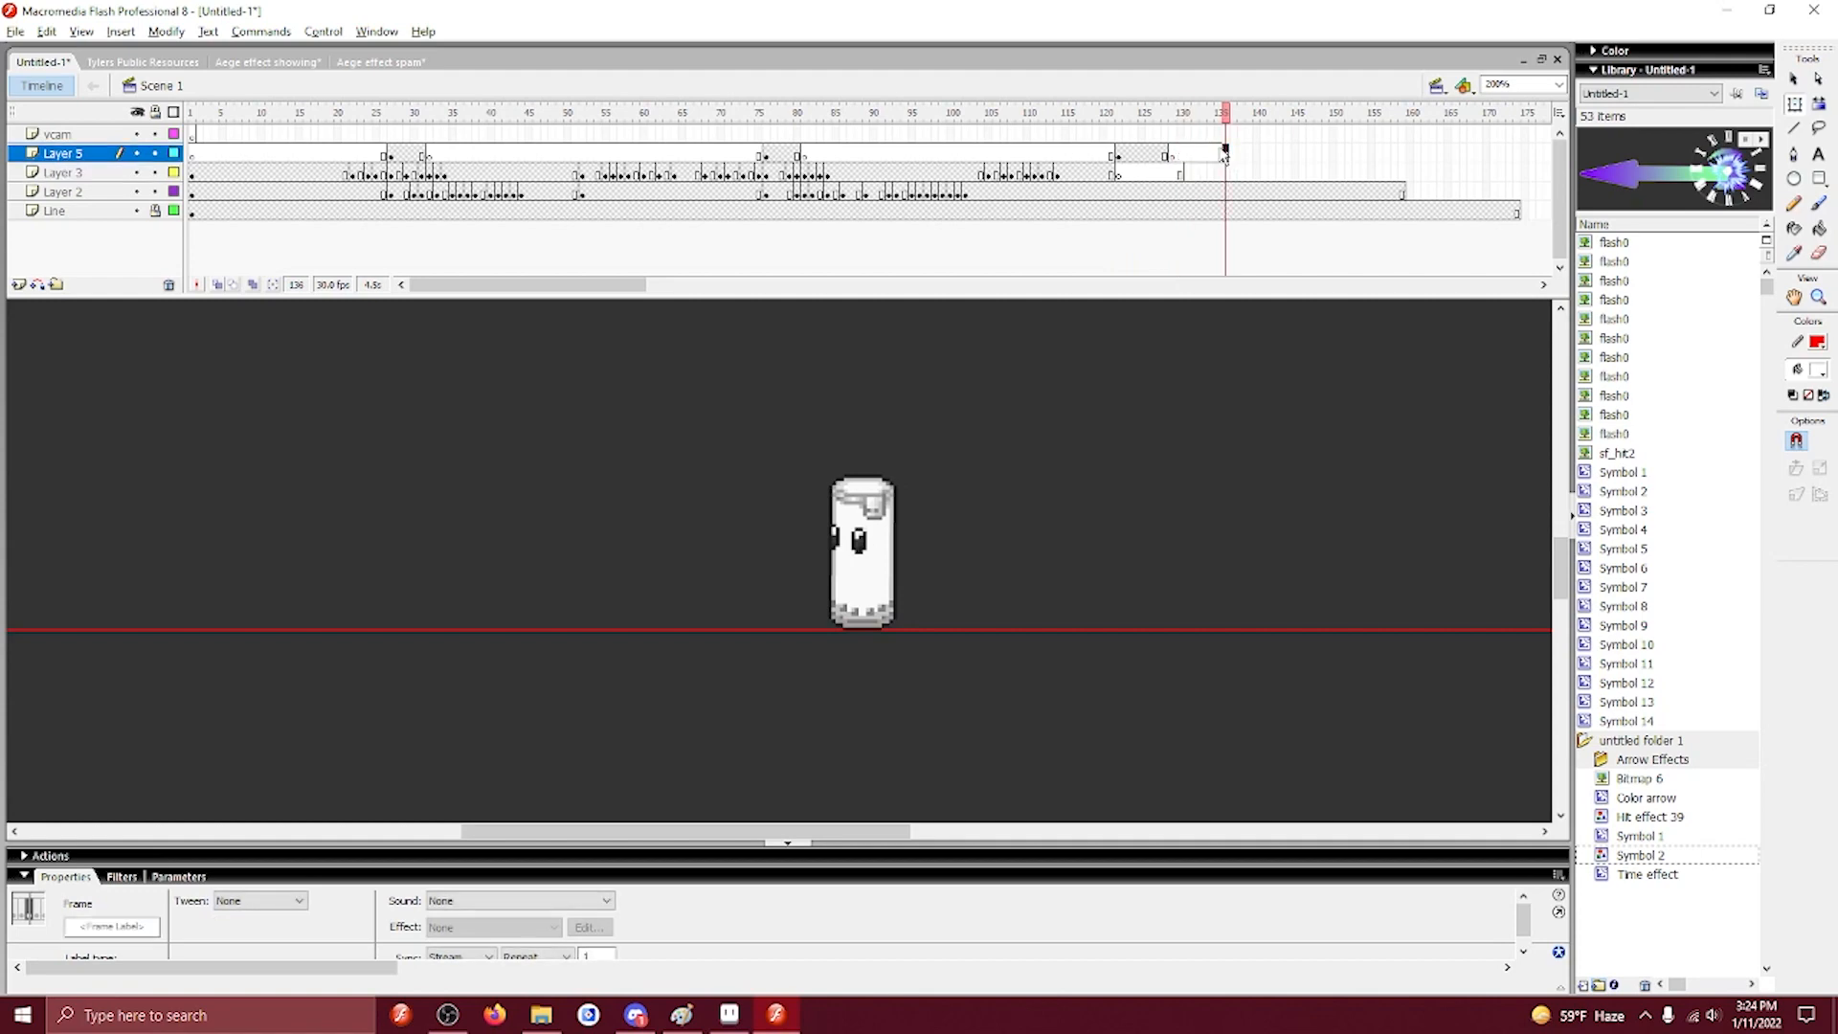
Place Arrow 3 from the library's Arrow Effects folder on Layer 5 at frame 136, near the white character.
left_click(1652, 855)
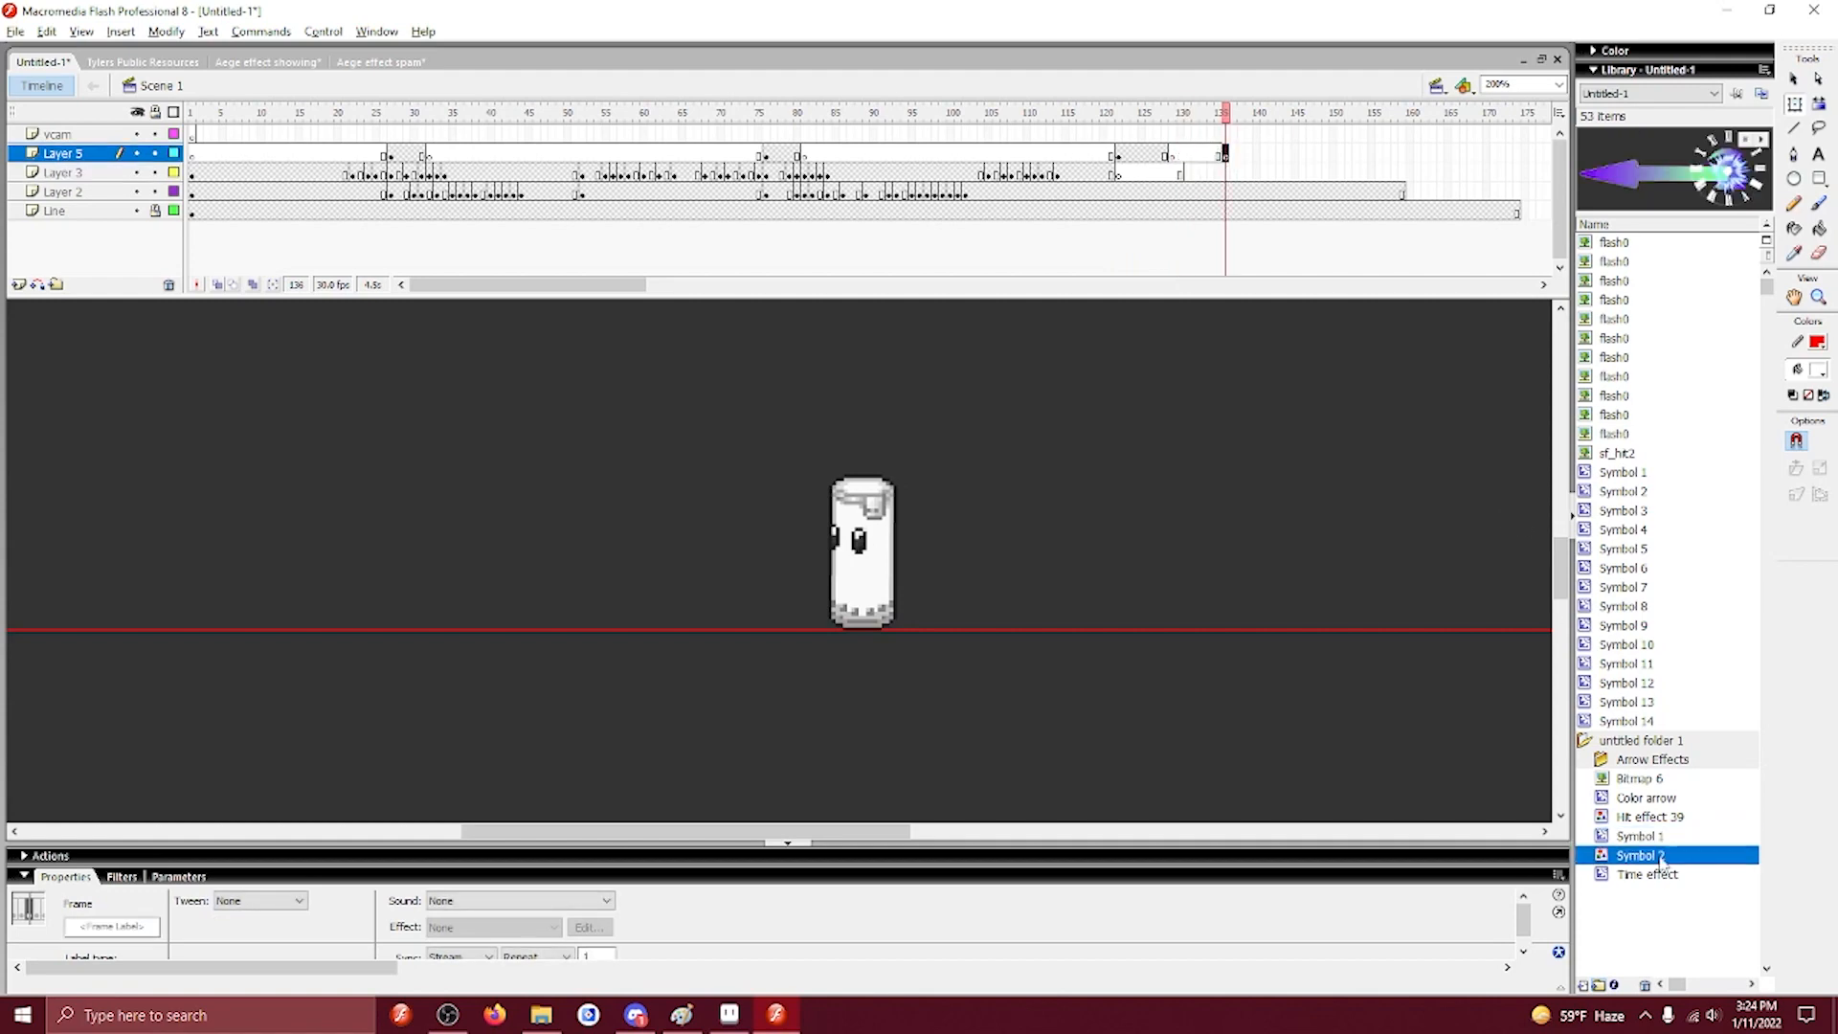
left_click(1666, 873)
left_click(1662, 800)
key("Down")
key("Down")
key("Down")
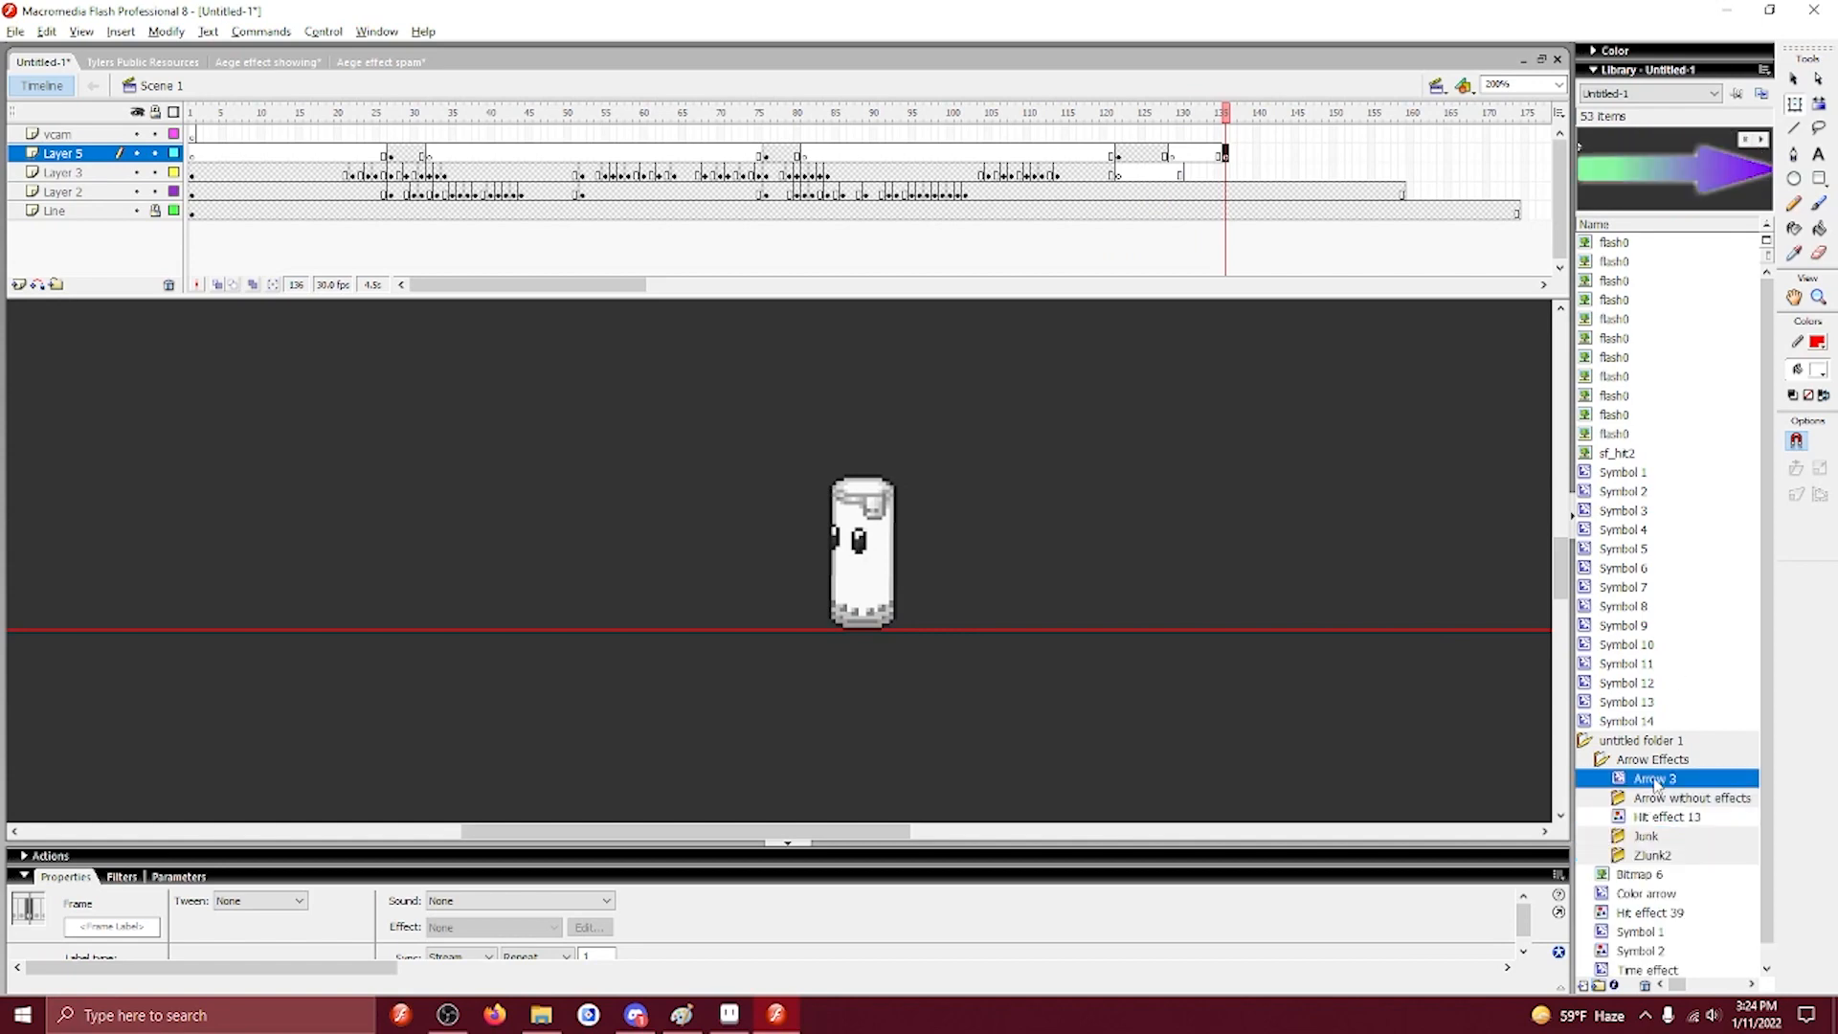
left_click_drag(1656, 783, 630, 561)
left_click_drag(773, 570, 1004, 566)
Nudge the arrow left and slightly up until its tip overlaps the white character.
key("shift+Left")
key("shift+Left")
key("shift+Left")
key("shift+Left")
key("shift+Left")
key("shift+Left")
key("shift+Left")
key("shift+Left")
key("shift+Left")
key("shift+Left")
key("shift+Left")
key("shift+Left")
key("shift+Left")
key("shift+Left")
key("shift+Up")
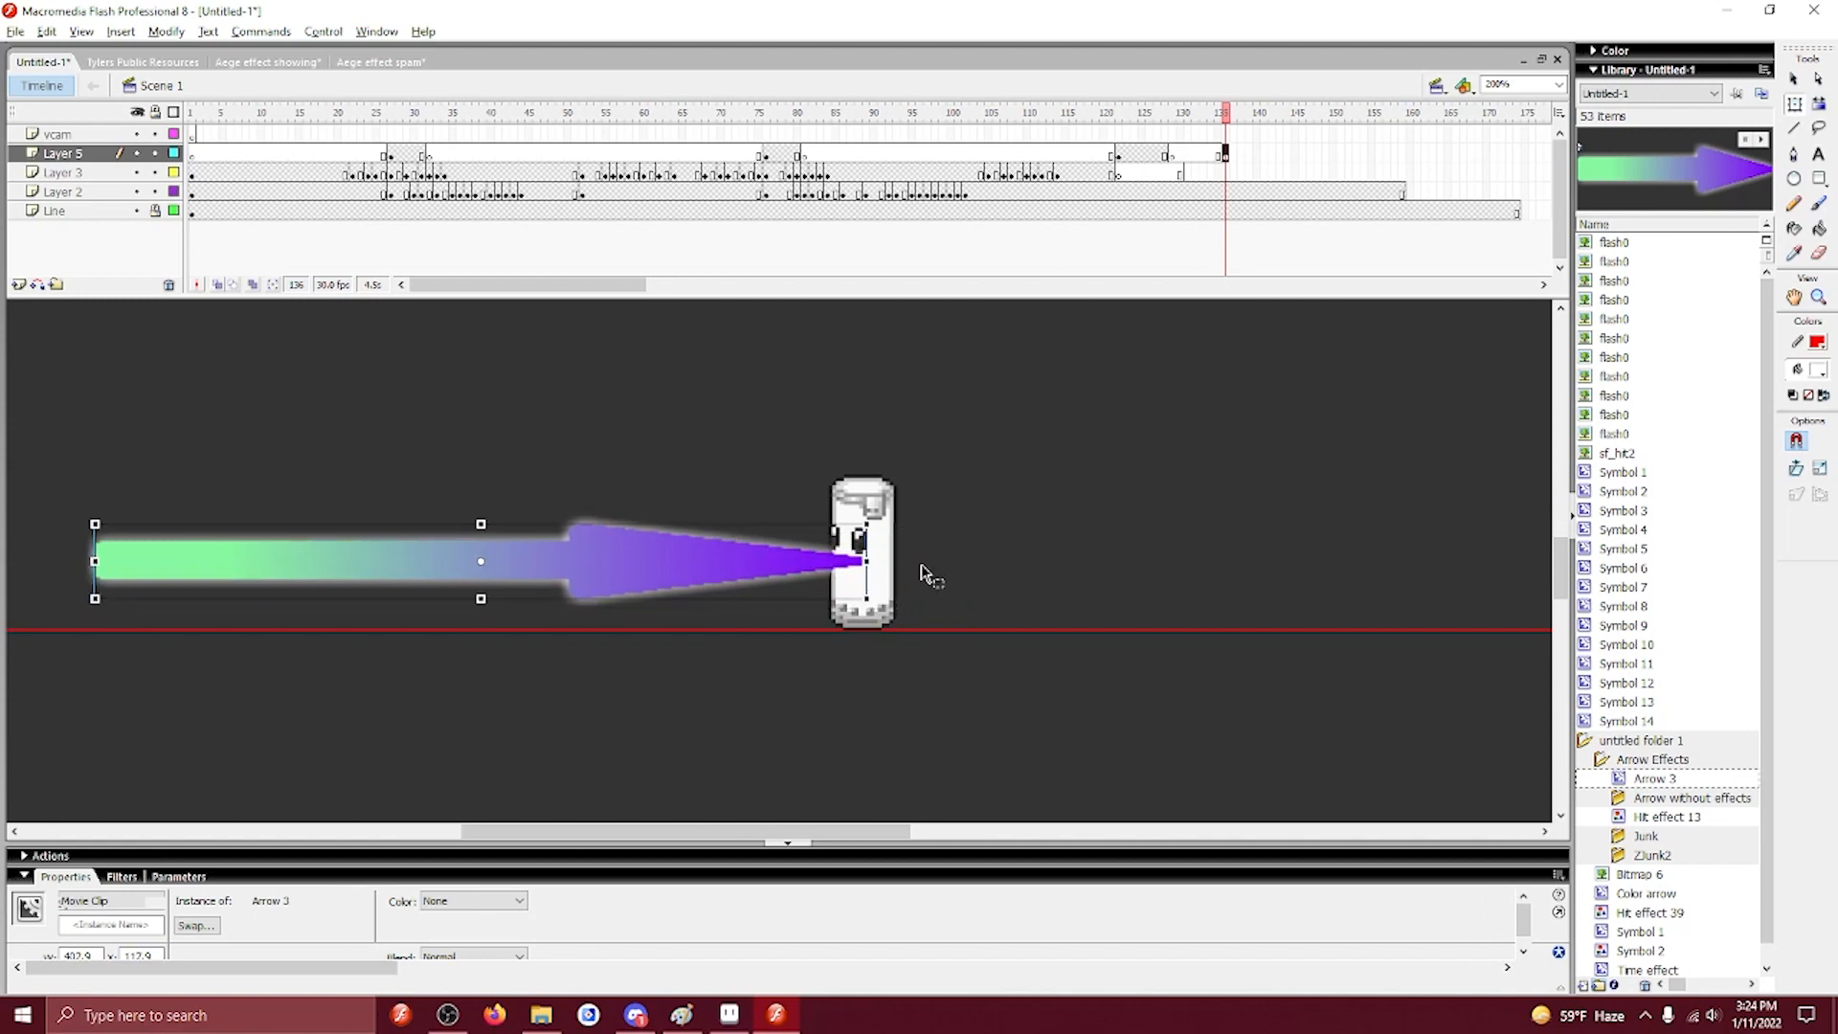
key("shift+Left")
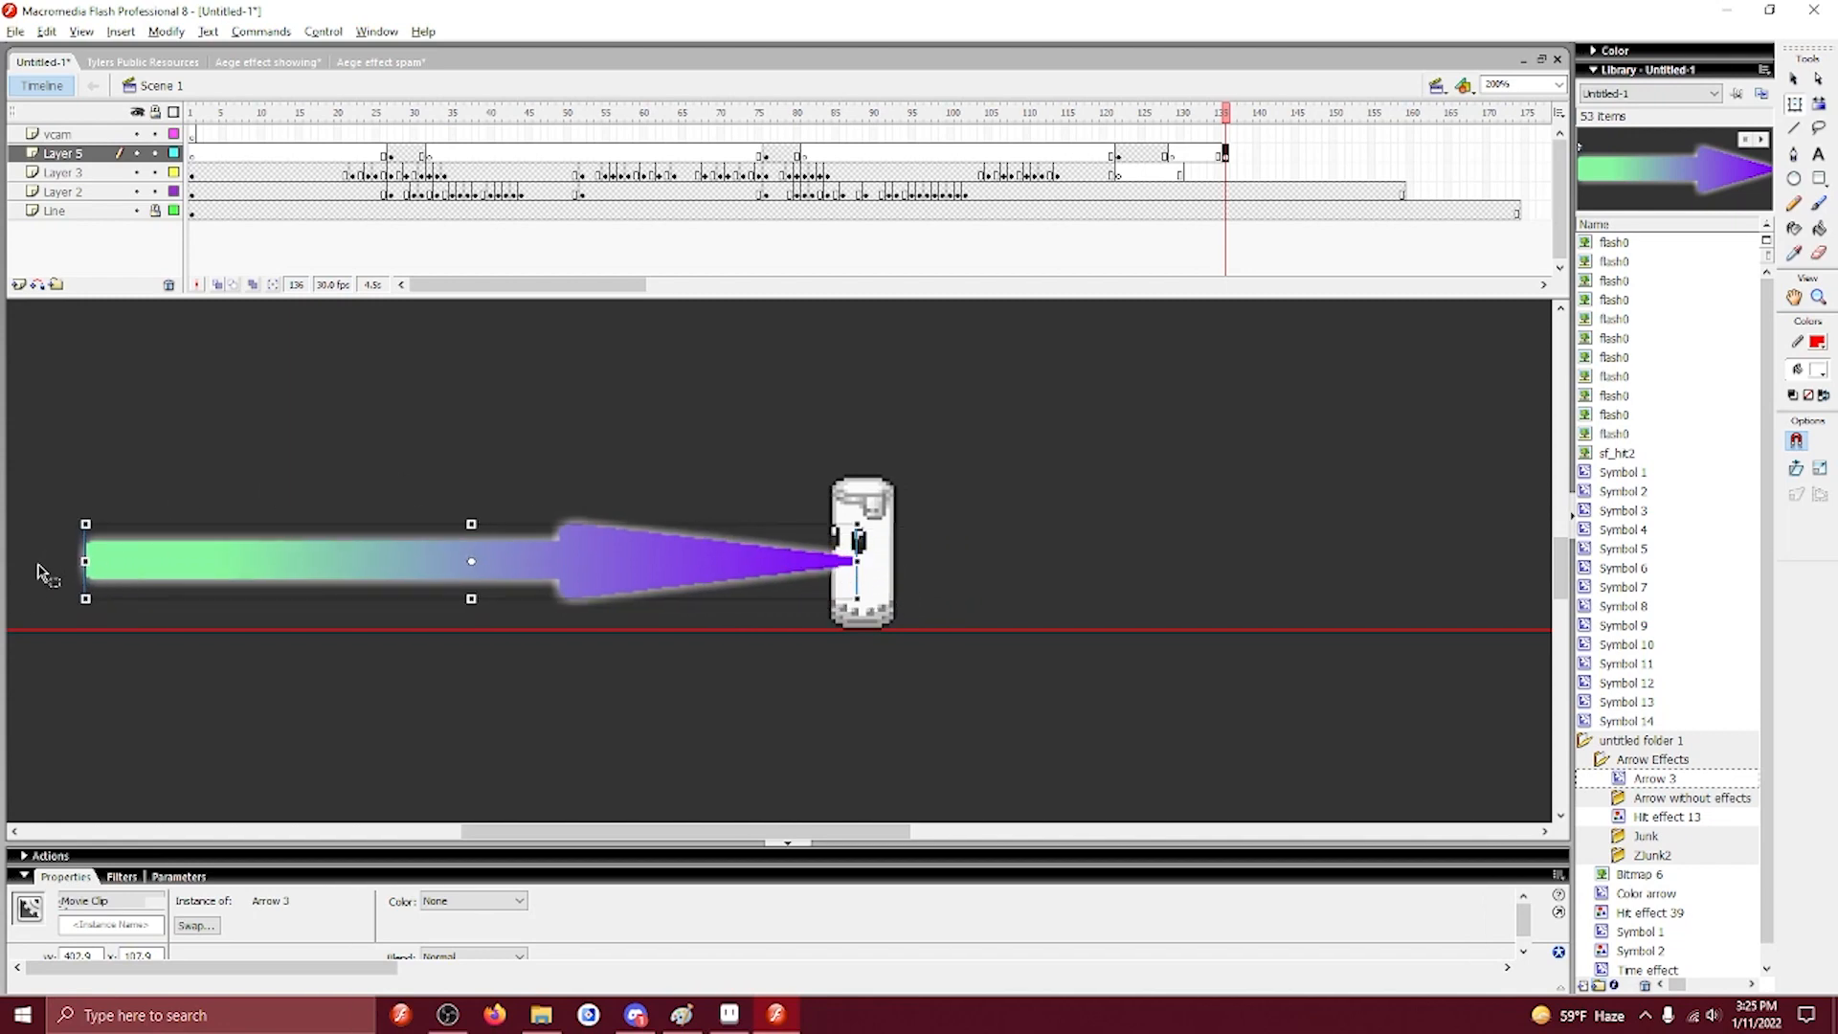
left_click(398, 450)
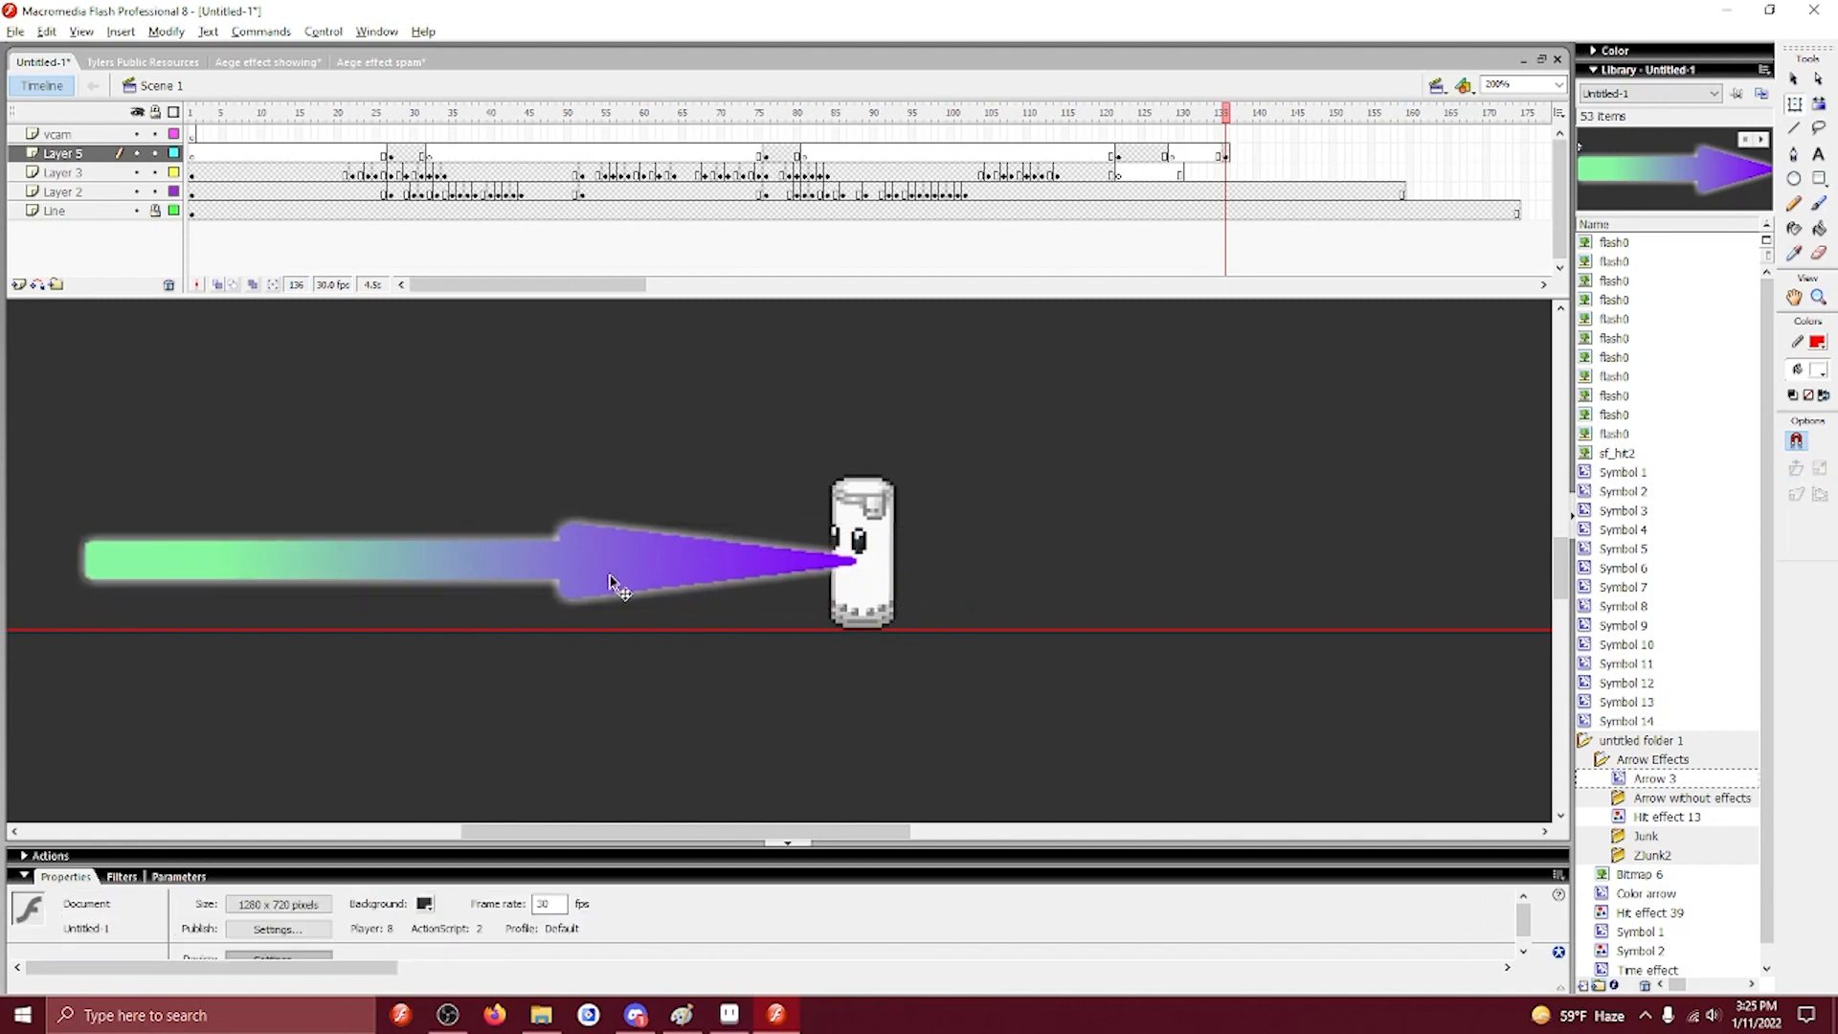
Shift the arrow left, clear of the white character, and shorten it to about 363 px wide.
left_click(610, 582)
key("shift+Left")
key("shift+Left")
key("shift+Left")
key("shift+Left")
key("shift+Left")
key("shift+Left")
key("shift+Left")
key("shift+Left")
key("shift+Left")
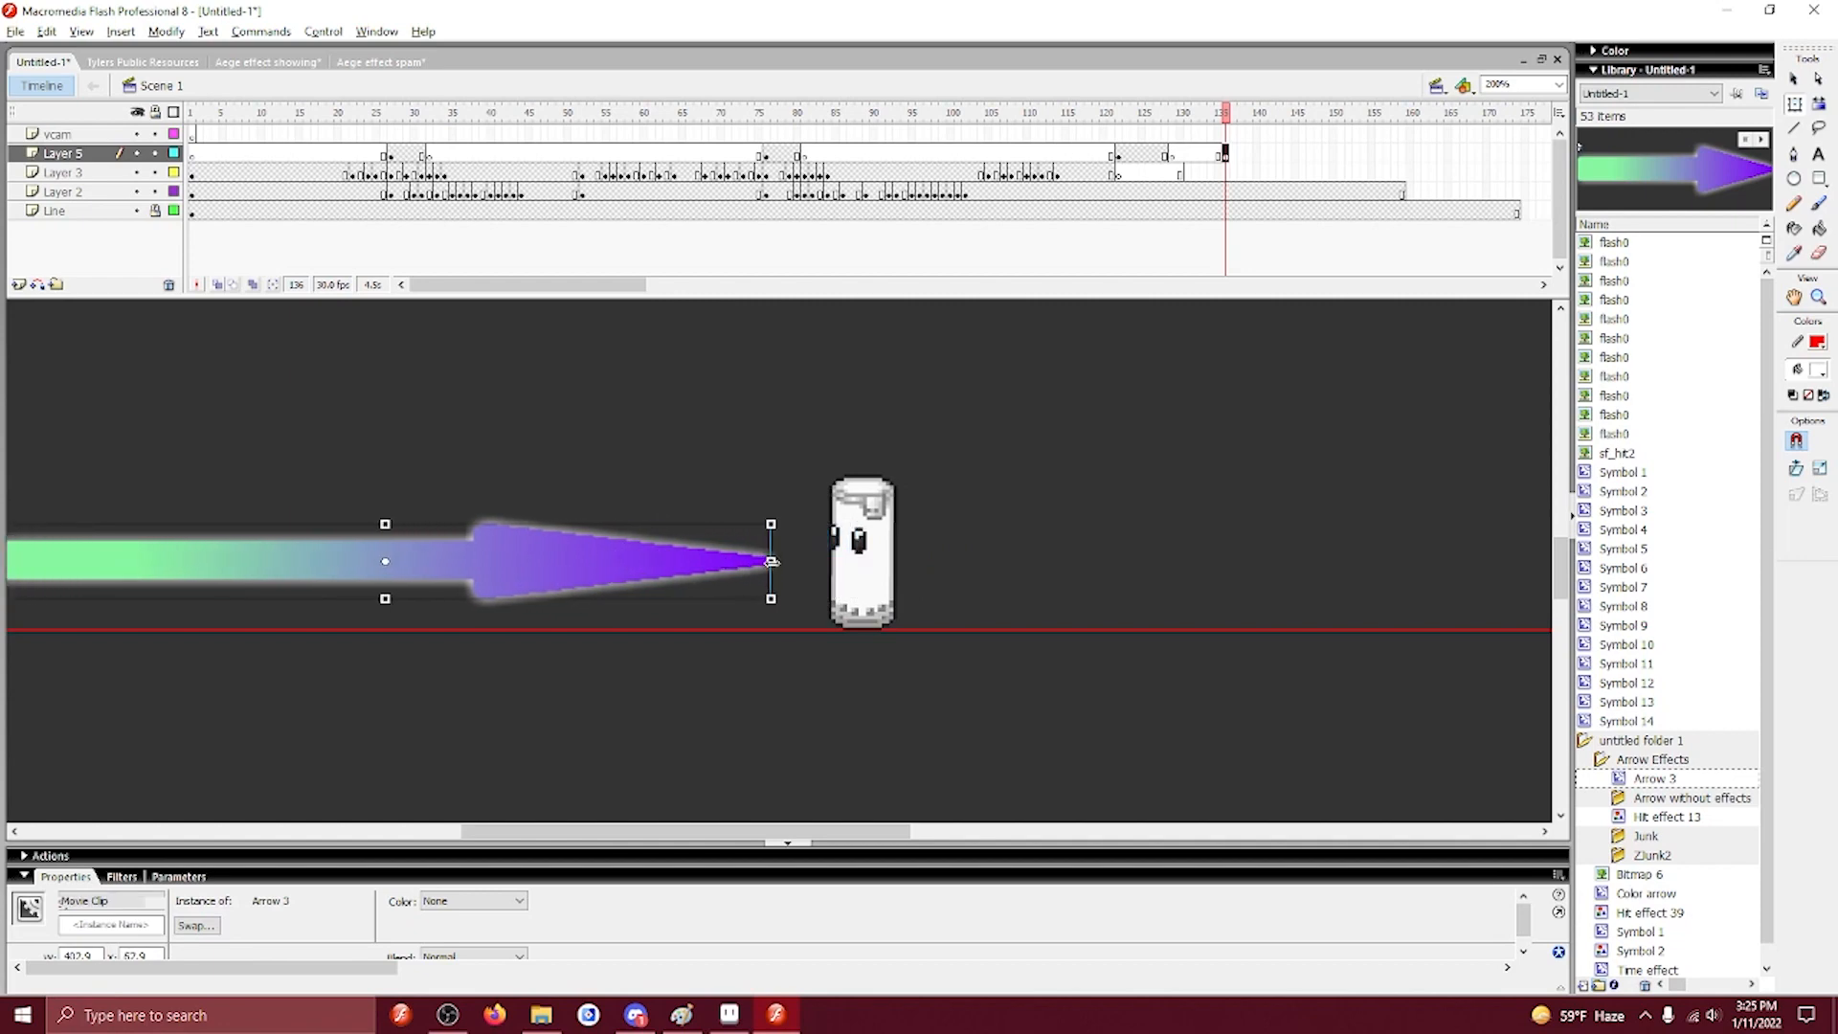
left_click_drag(772, 562, 737, 557)
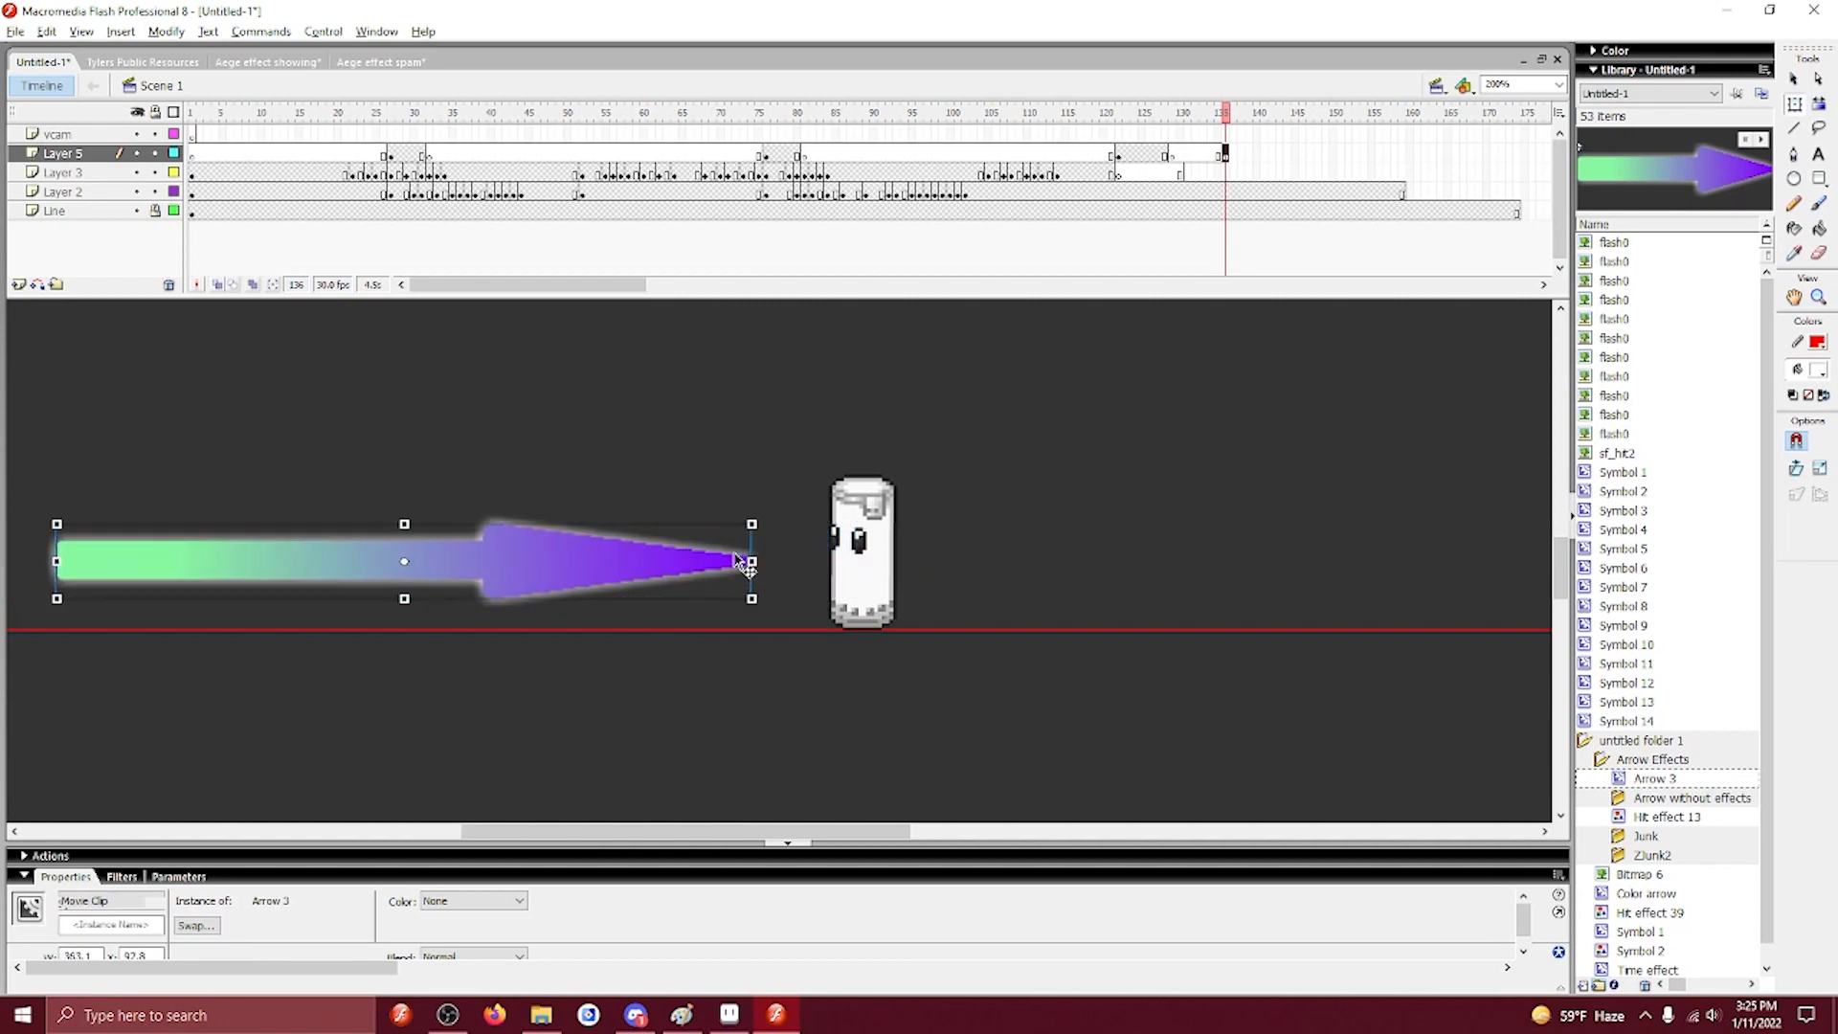
key("shift+Right")
key("shift+Right")
key("shift+Left")
left_click(1146, 479)
Extend the arrow's frames on Layer 5 to frame 140.
left_click(1248, 156)
key("F5")
key("F5")
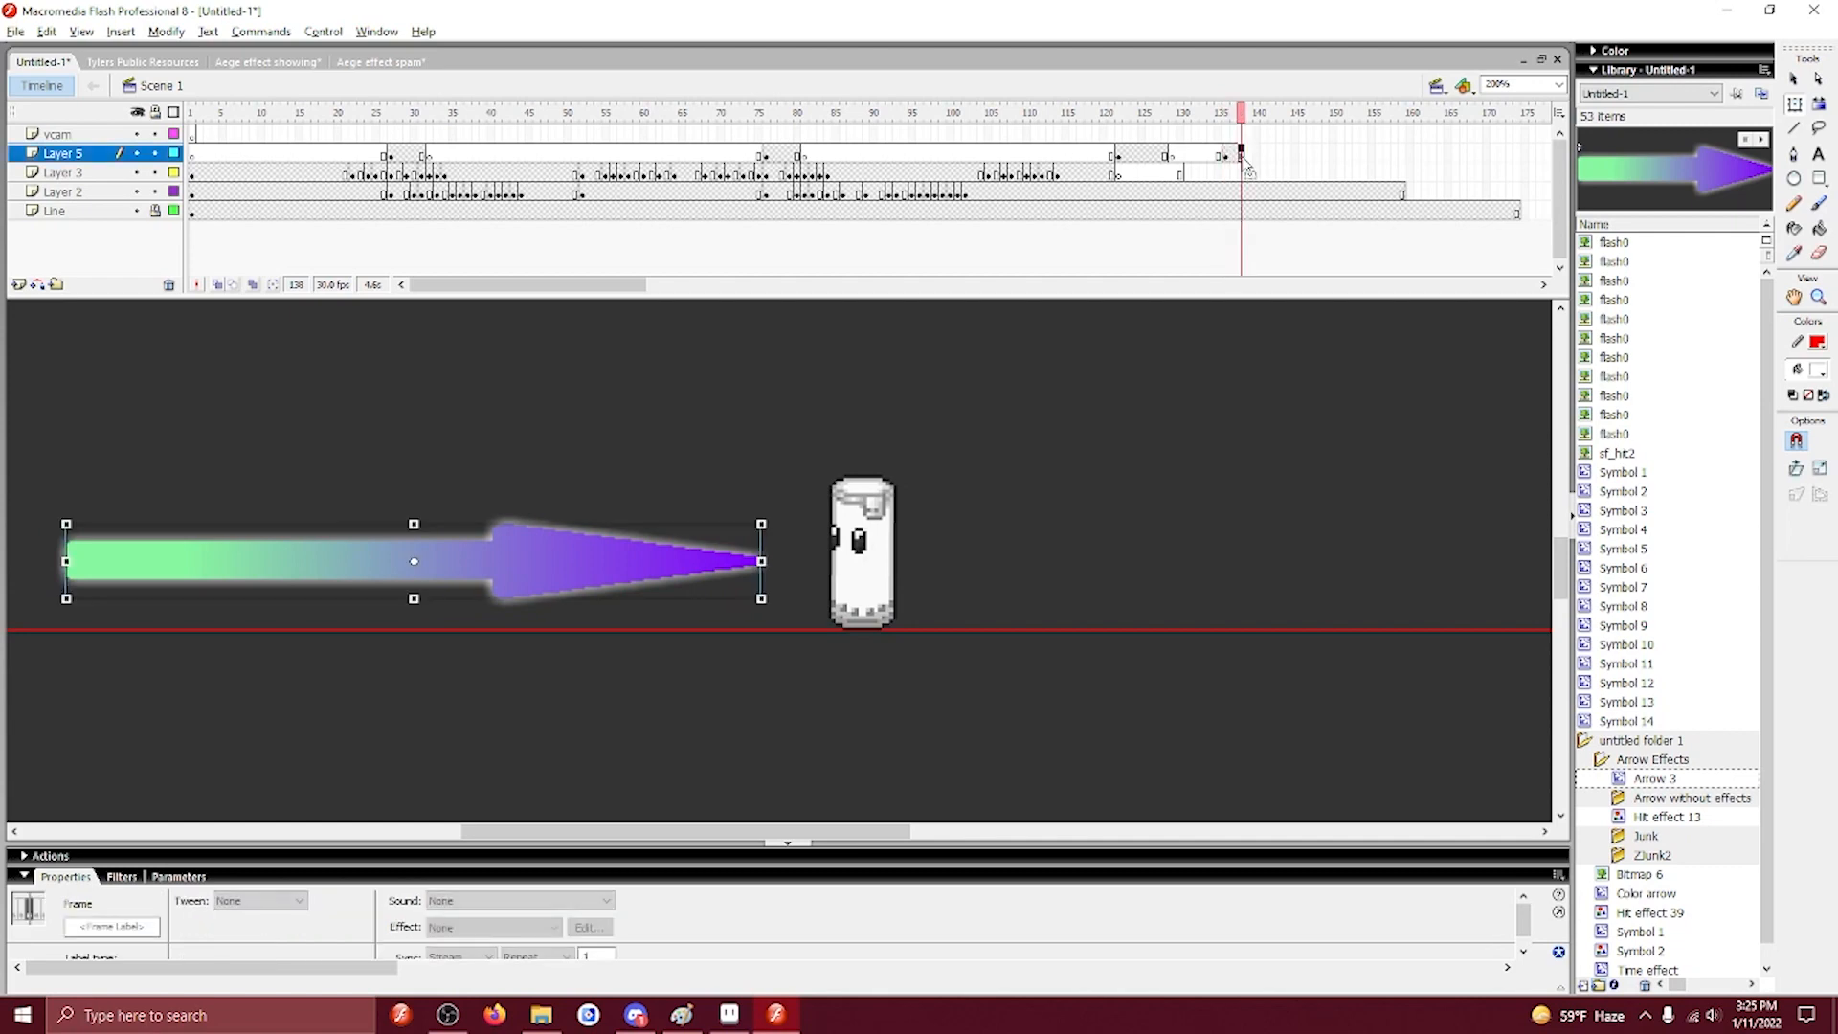
Change the arrow instance's behavior from Movie Clip to Graphic with Loop playback.
left_click(546, 567)
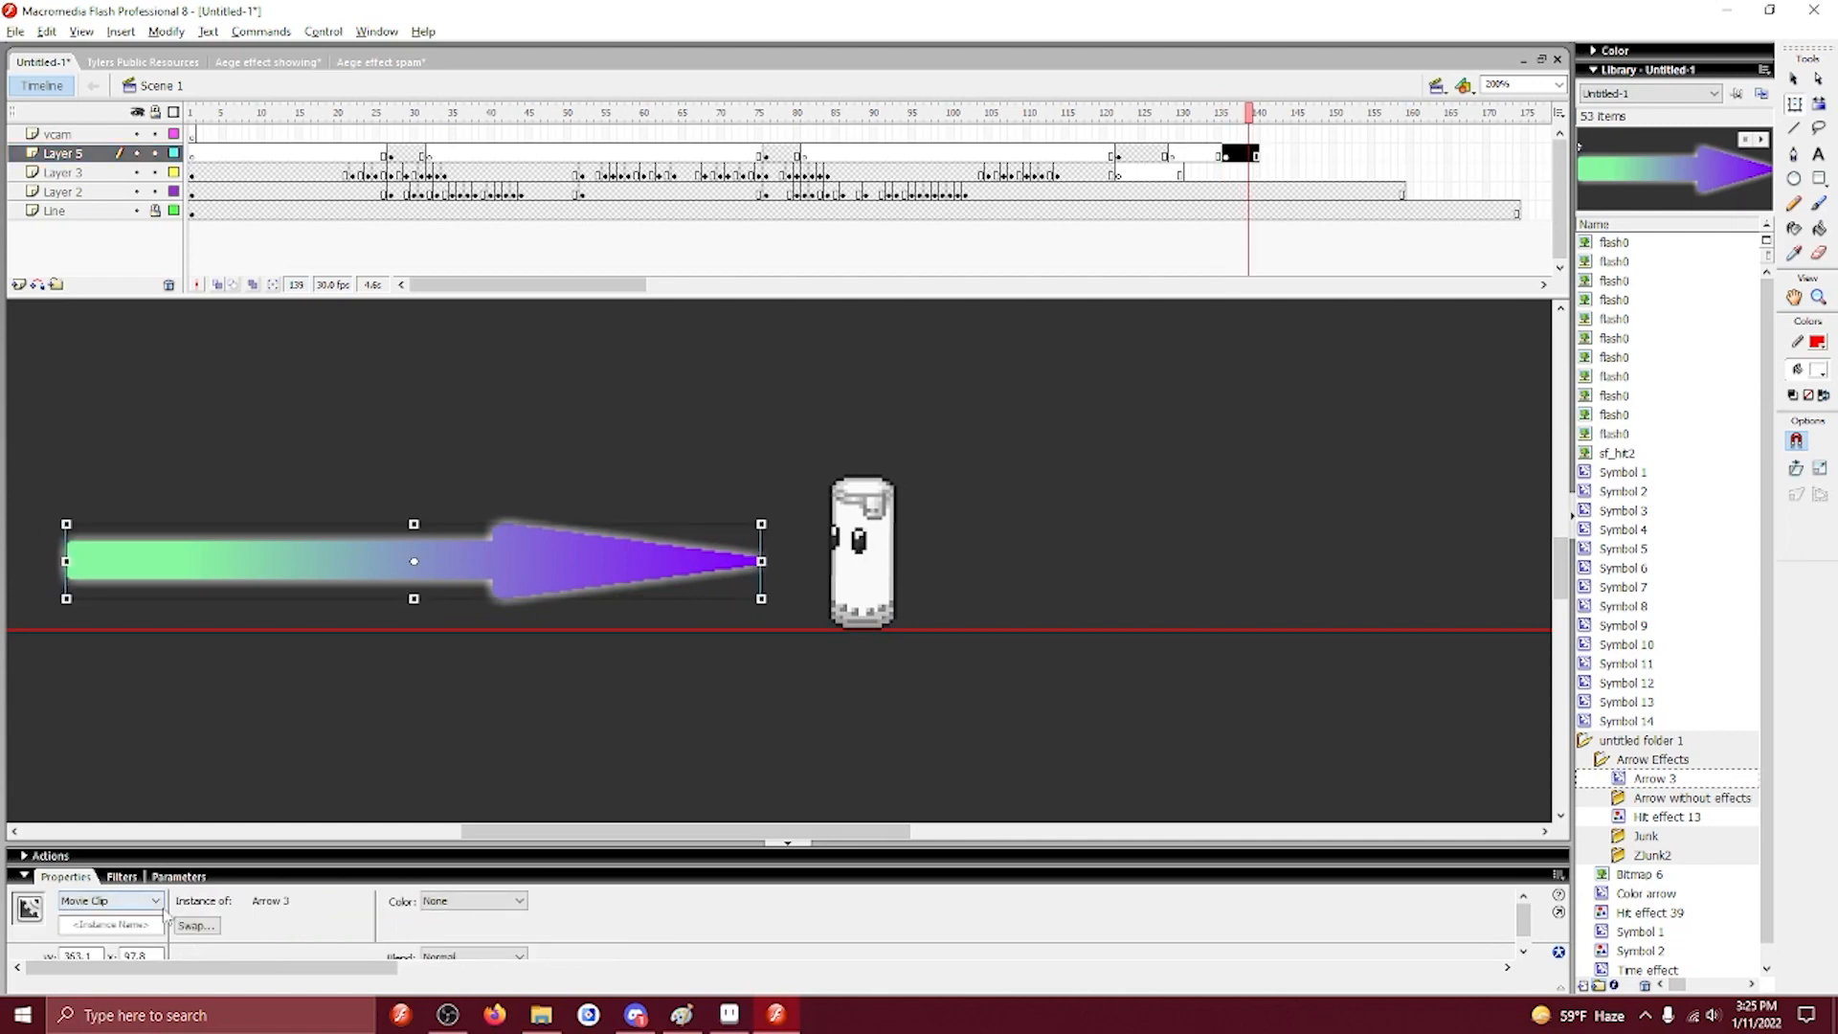
left_click(122, 903)
left_click(86, 945)
left_click(270, 925)
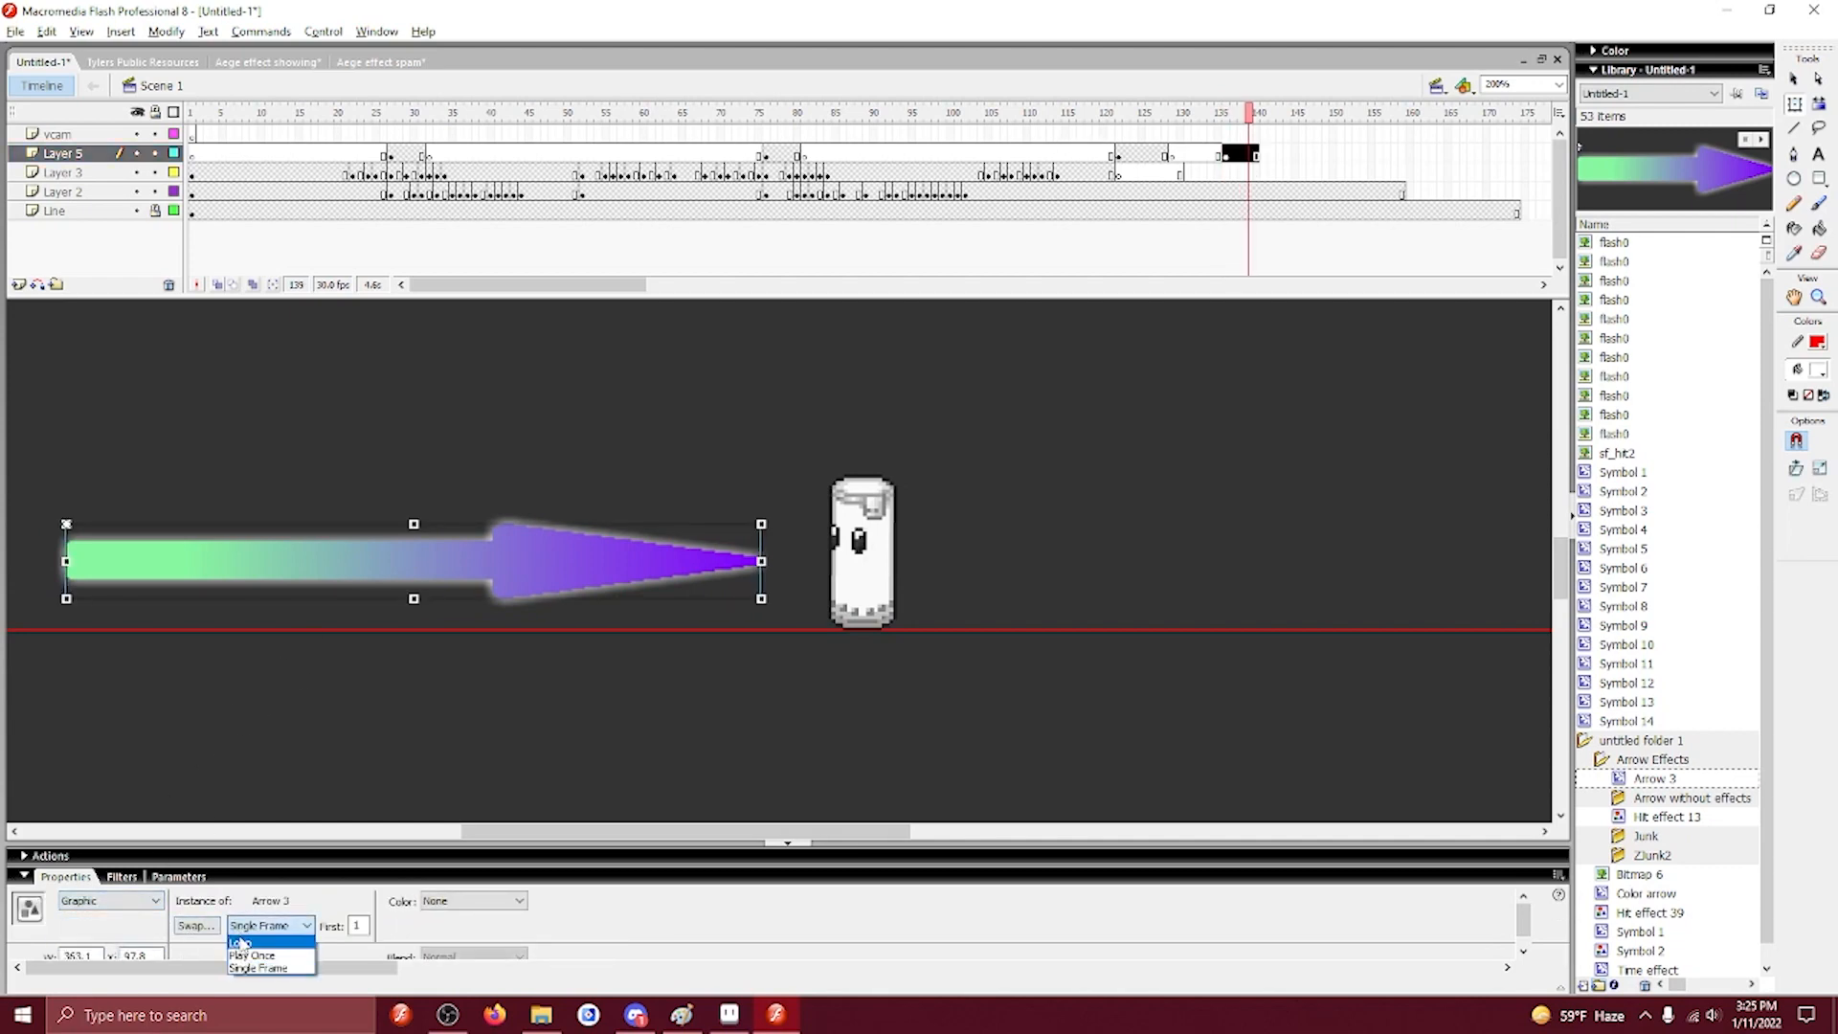
left_click(259, 943)
left_click(627, 485)
Extend the arrow on Layer 5 to frame 143 and end it with a blank keyframe at frame 144.
left_click(1257, 154)
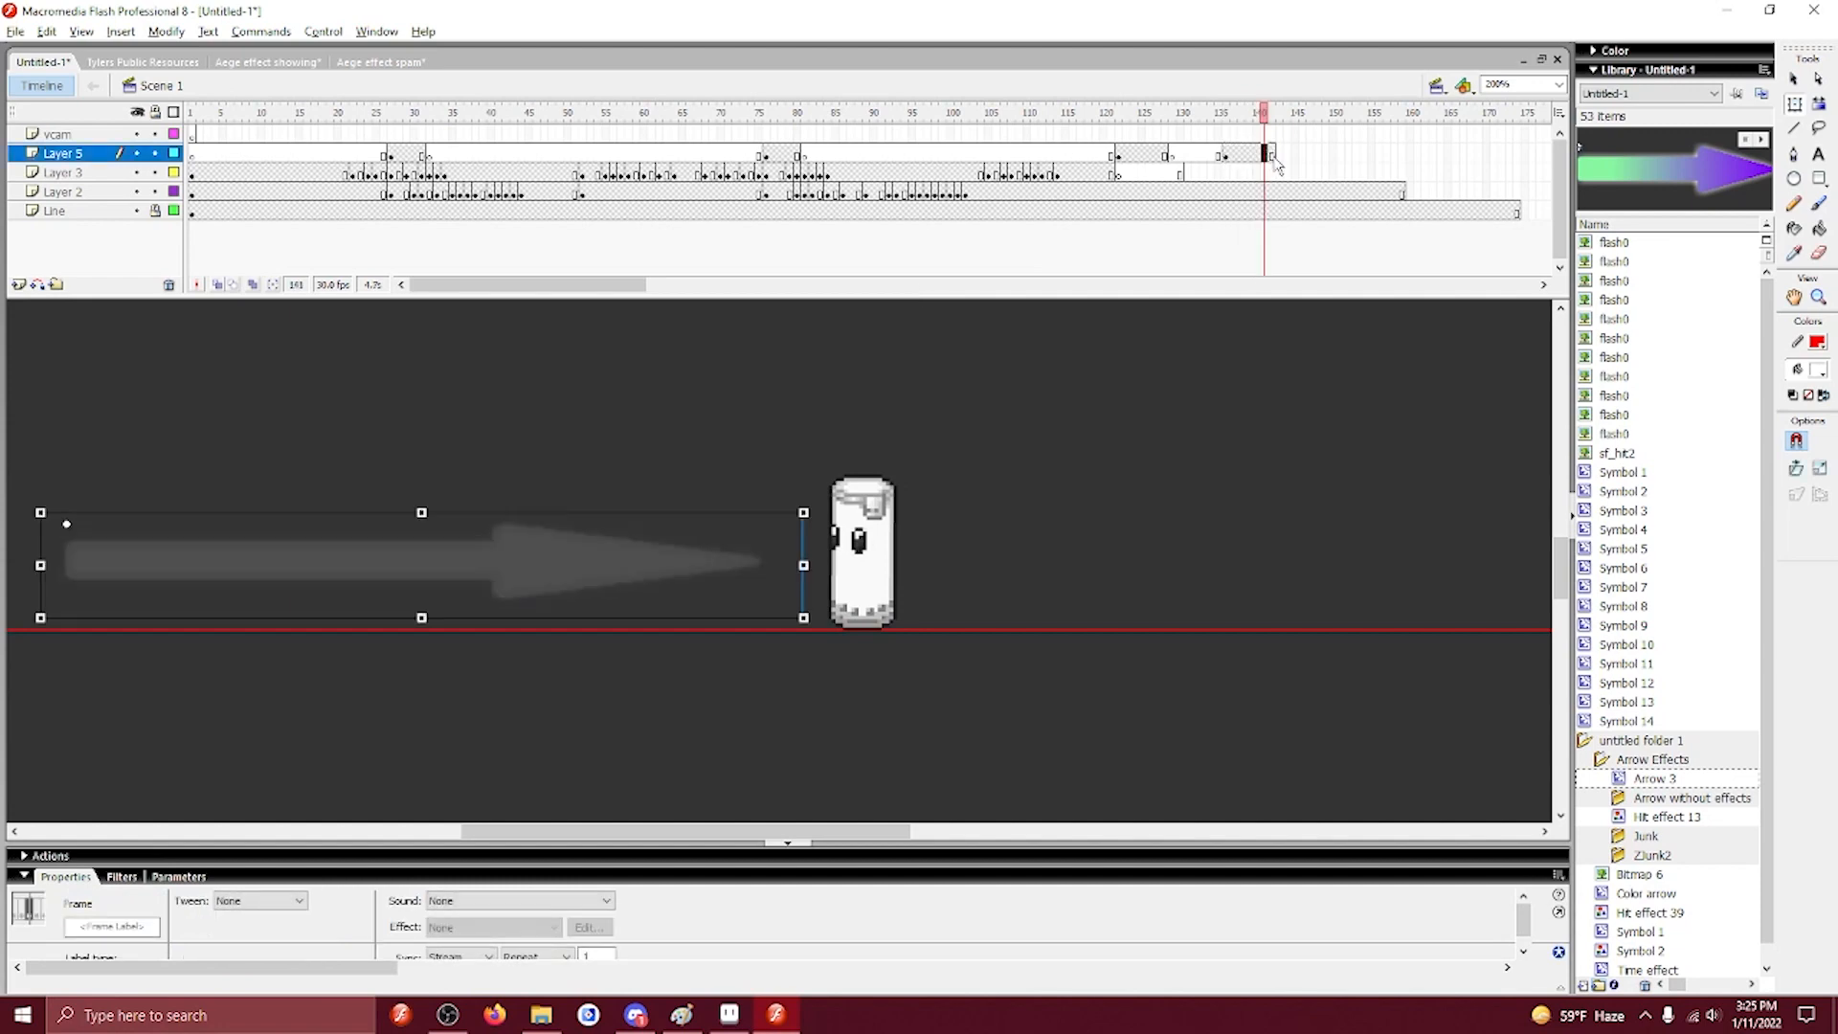
left_click(1285, 157)
key("F7")
key("comma")
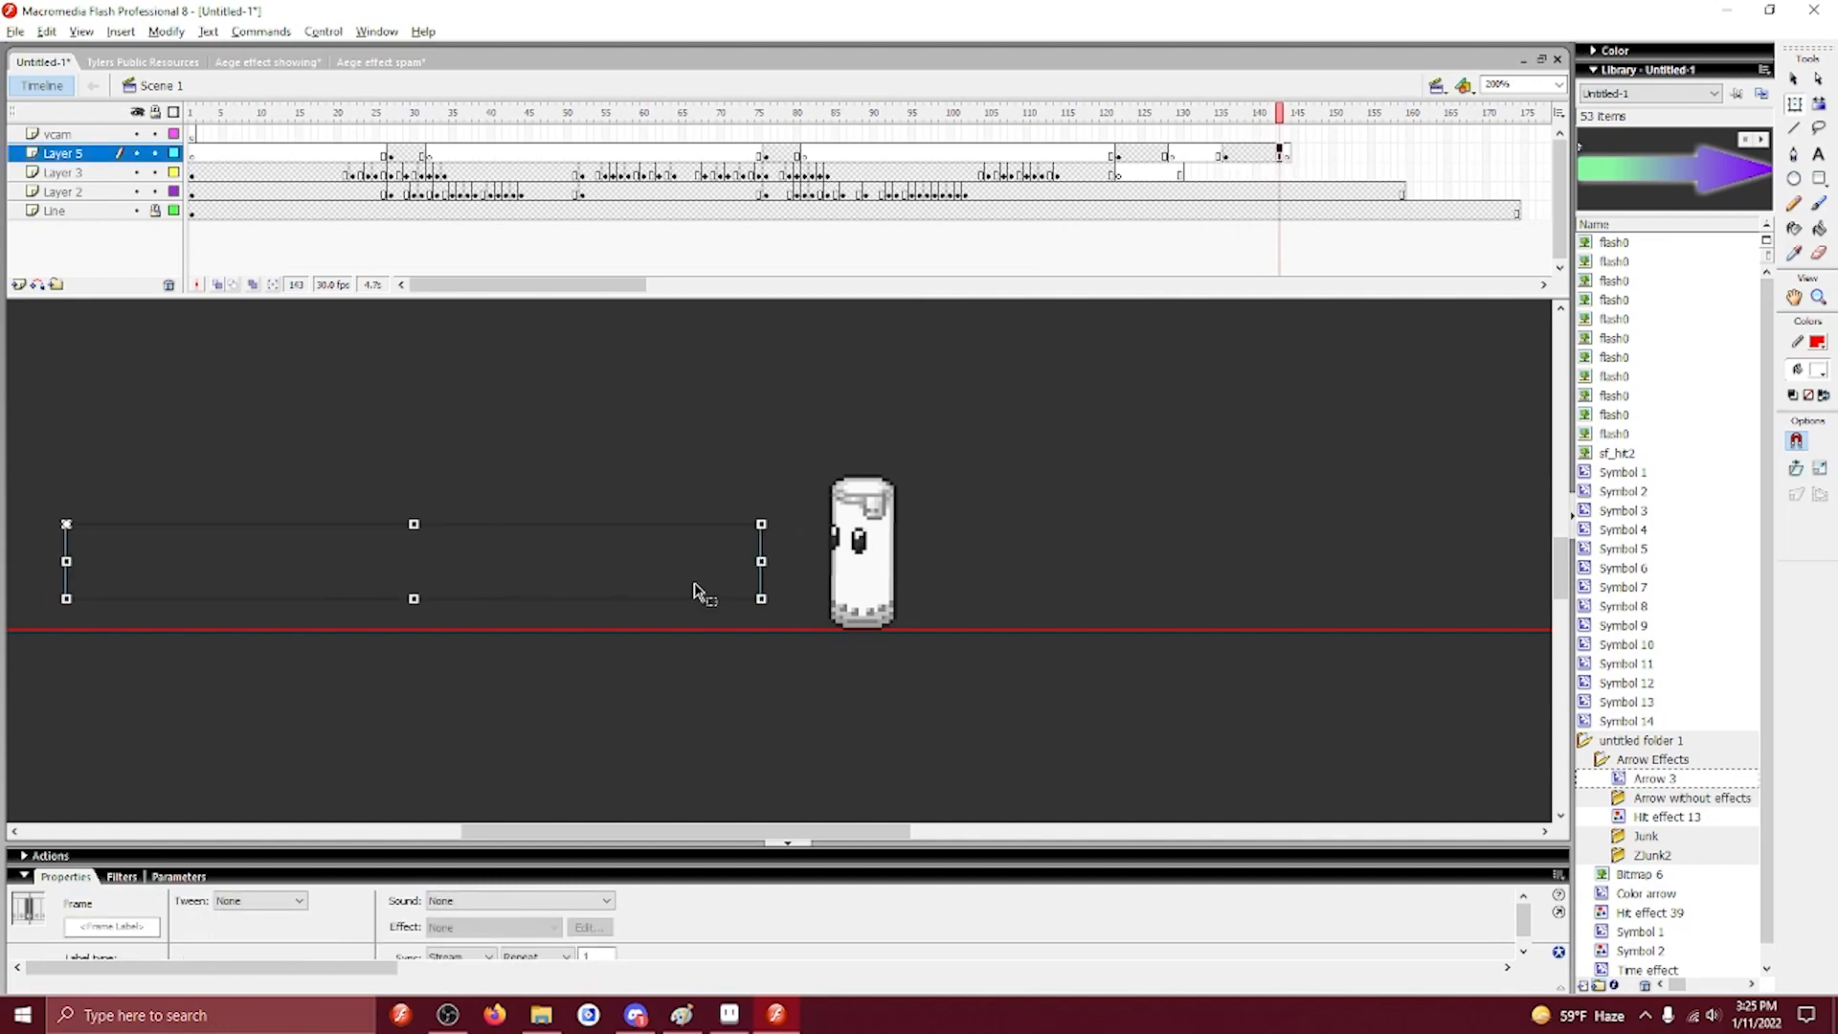
Widen the arrow slightly at frame 143 on Layer 5 and apply a motion tween from frame 136 to it.
left_click_drag(763, 561, 802, 562)
left_click(1243, 157)
right_click(1242, 157)
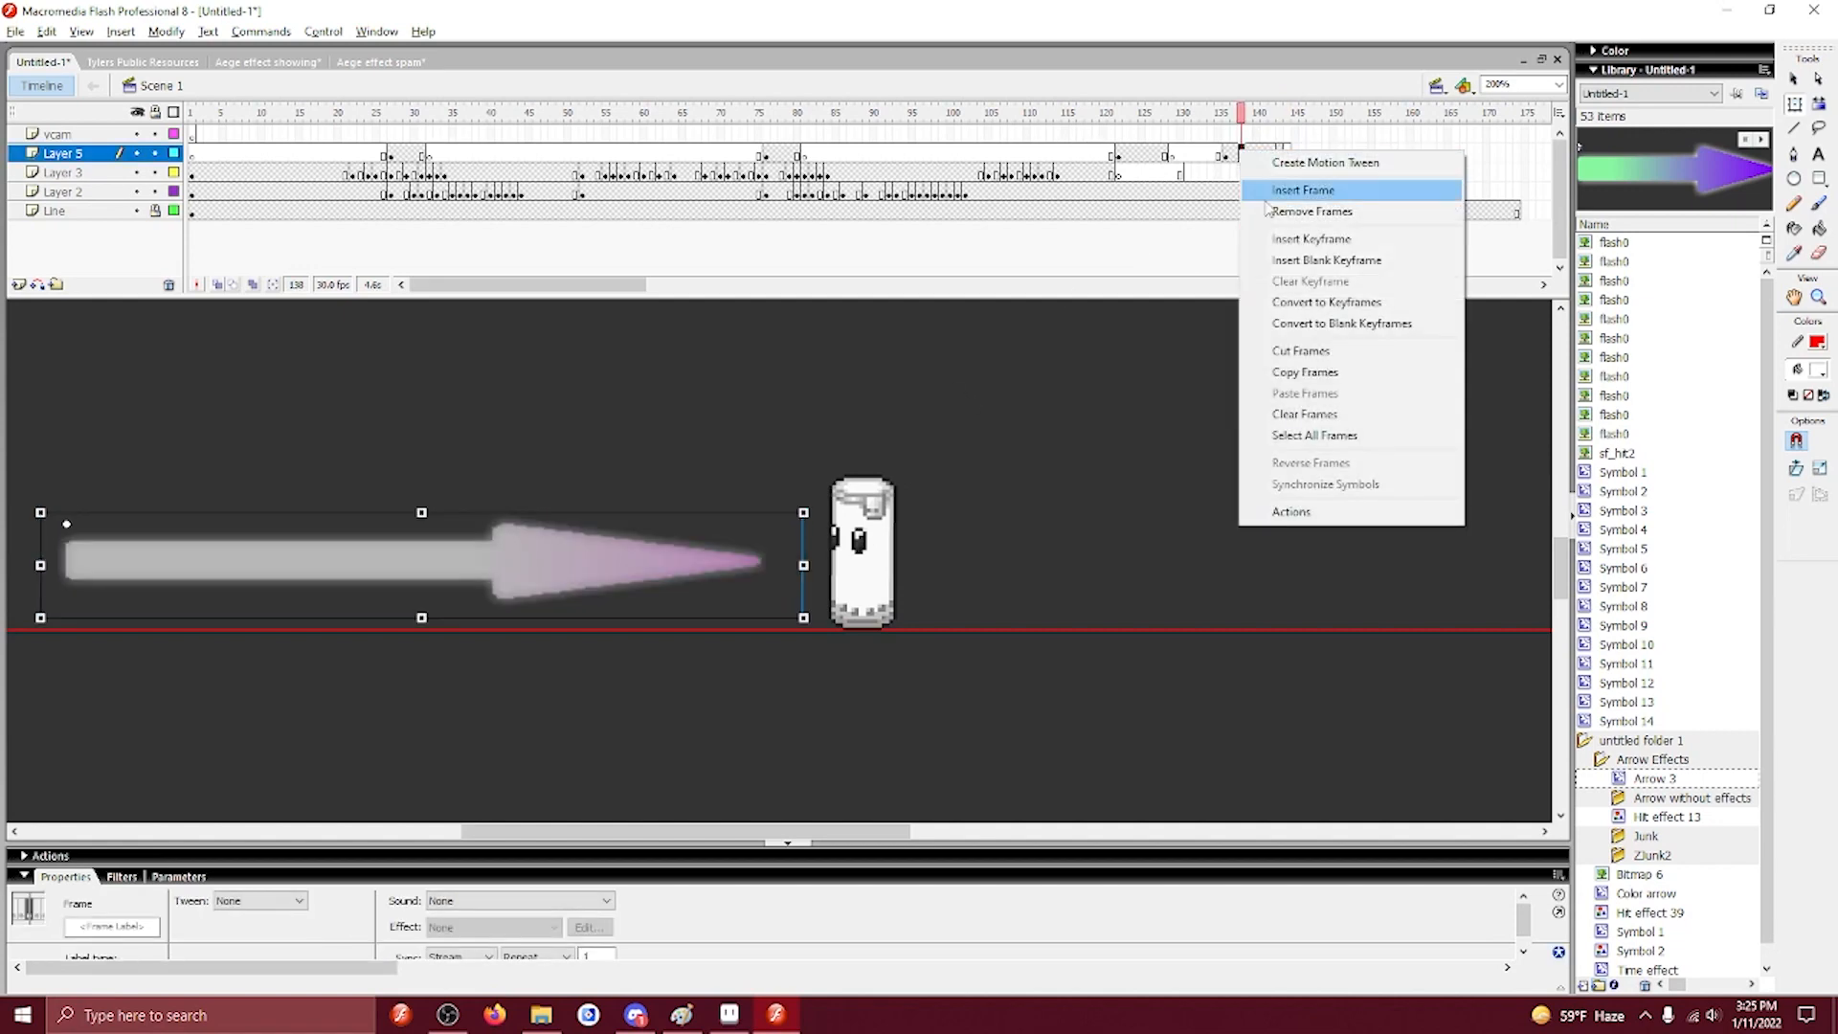
left_click(1301, 158)
left_click(1180, 159)
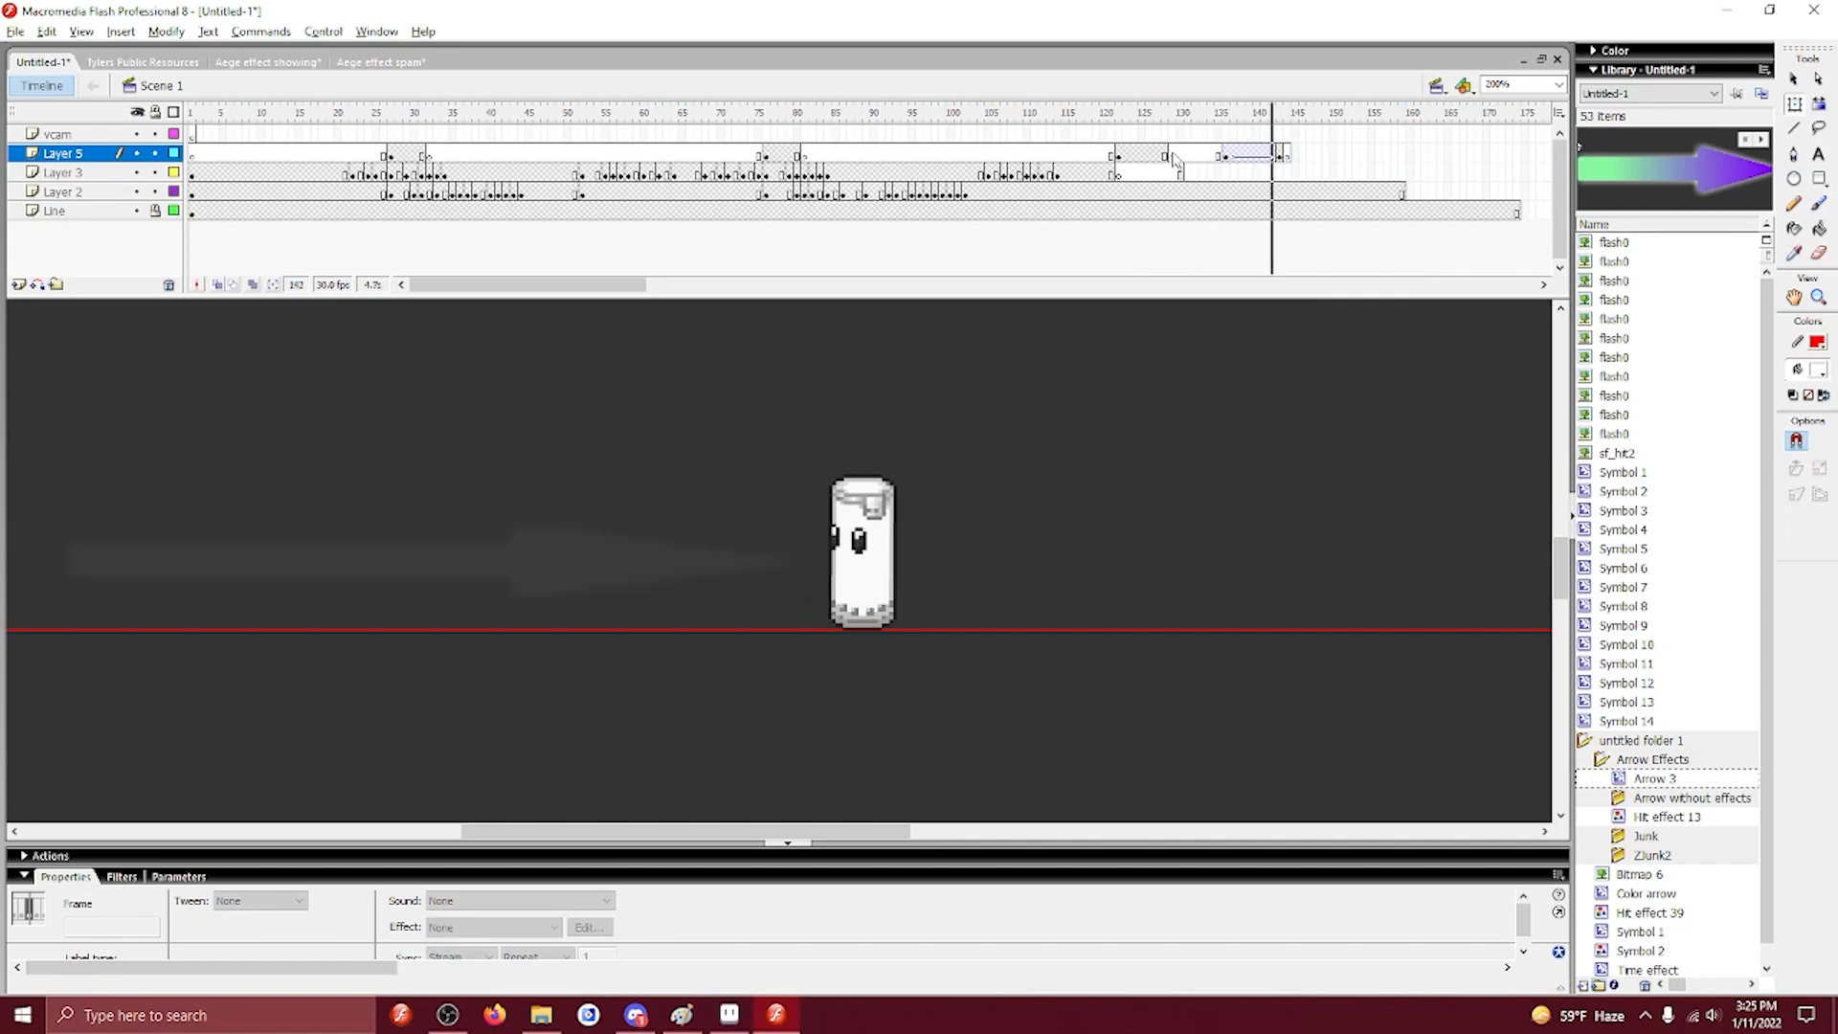
Add a blank keyframe at frame 136 on Layer 3, and copy the green character's 33 × 39 px kick sprite from Aseprite's Aege Redux sheet.
left_click_drag(1219, 173, 1226, 174)
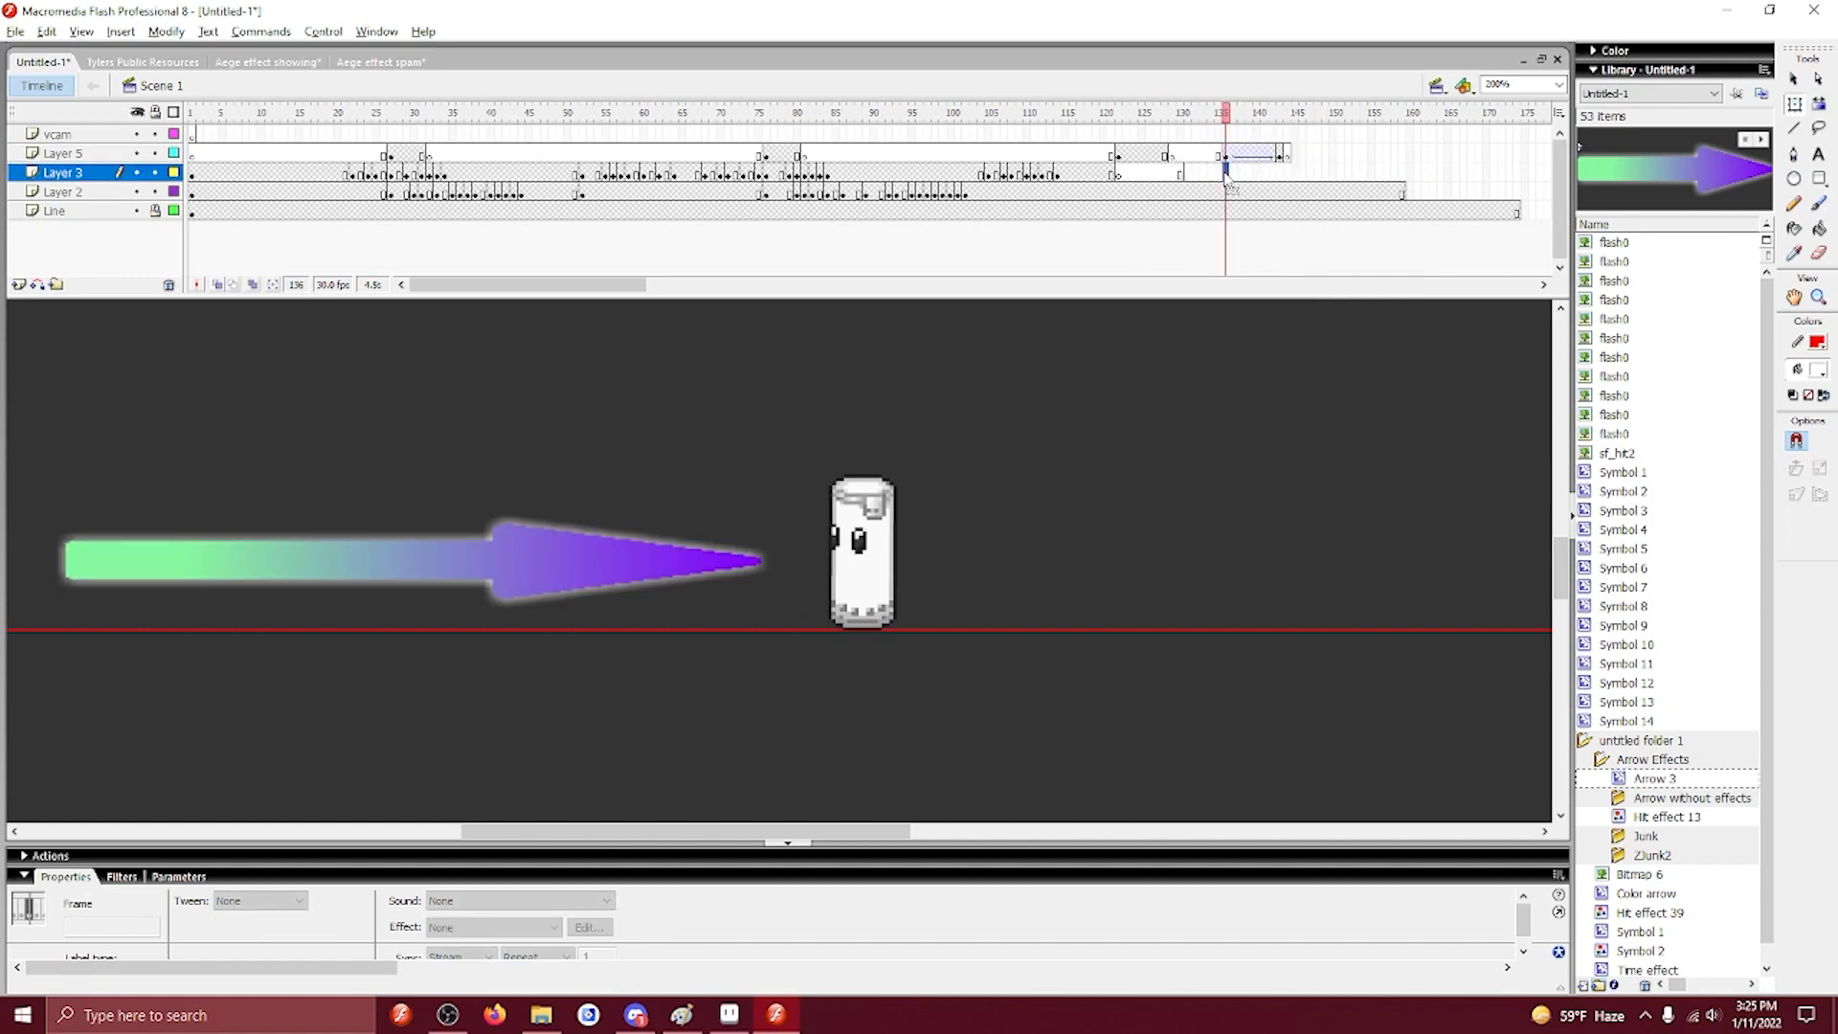
double_click(1584, 743)
left_click(731, 1016)
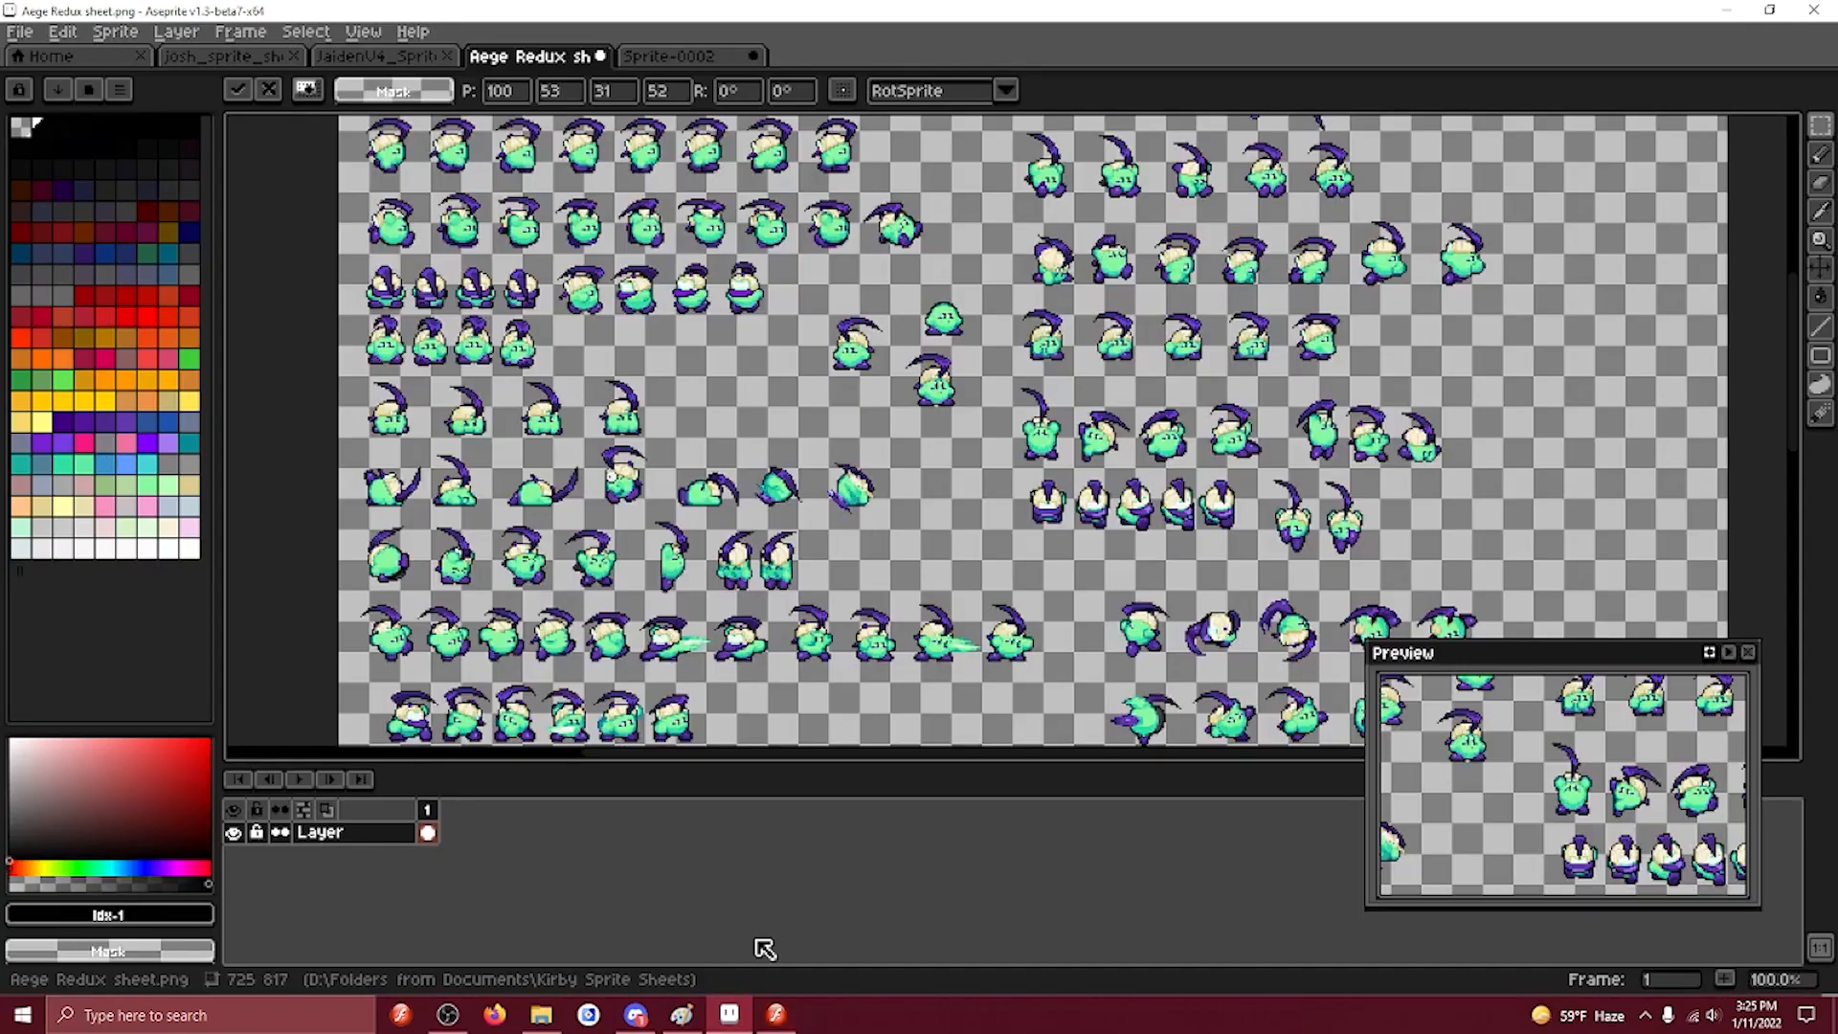
left_click_drag(793, 591, 810, 247)
left_click_drag(837, 430, 828, 192)
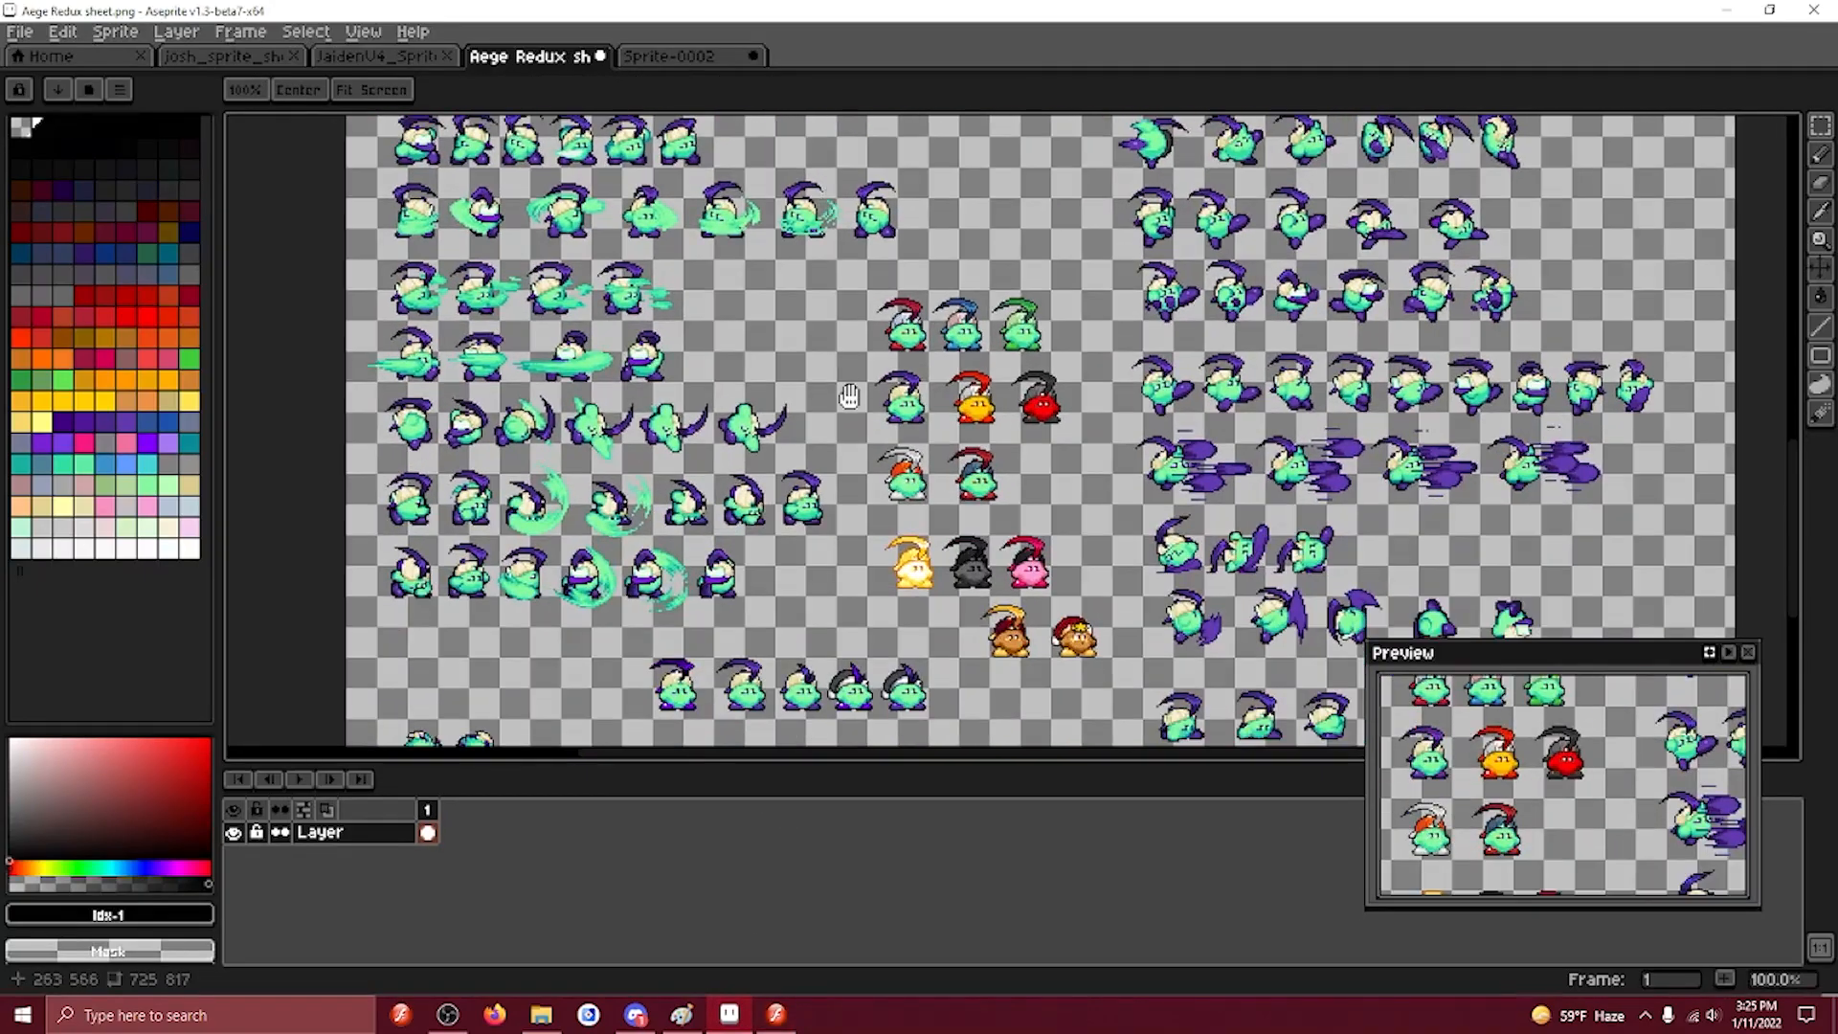
left_click_drag(931, 523, 749, 523)
left_click_drag(872, 334, 724, 404)
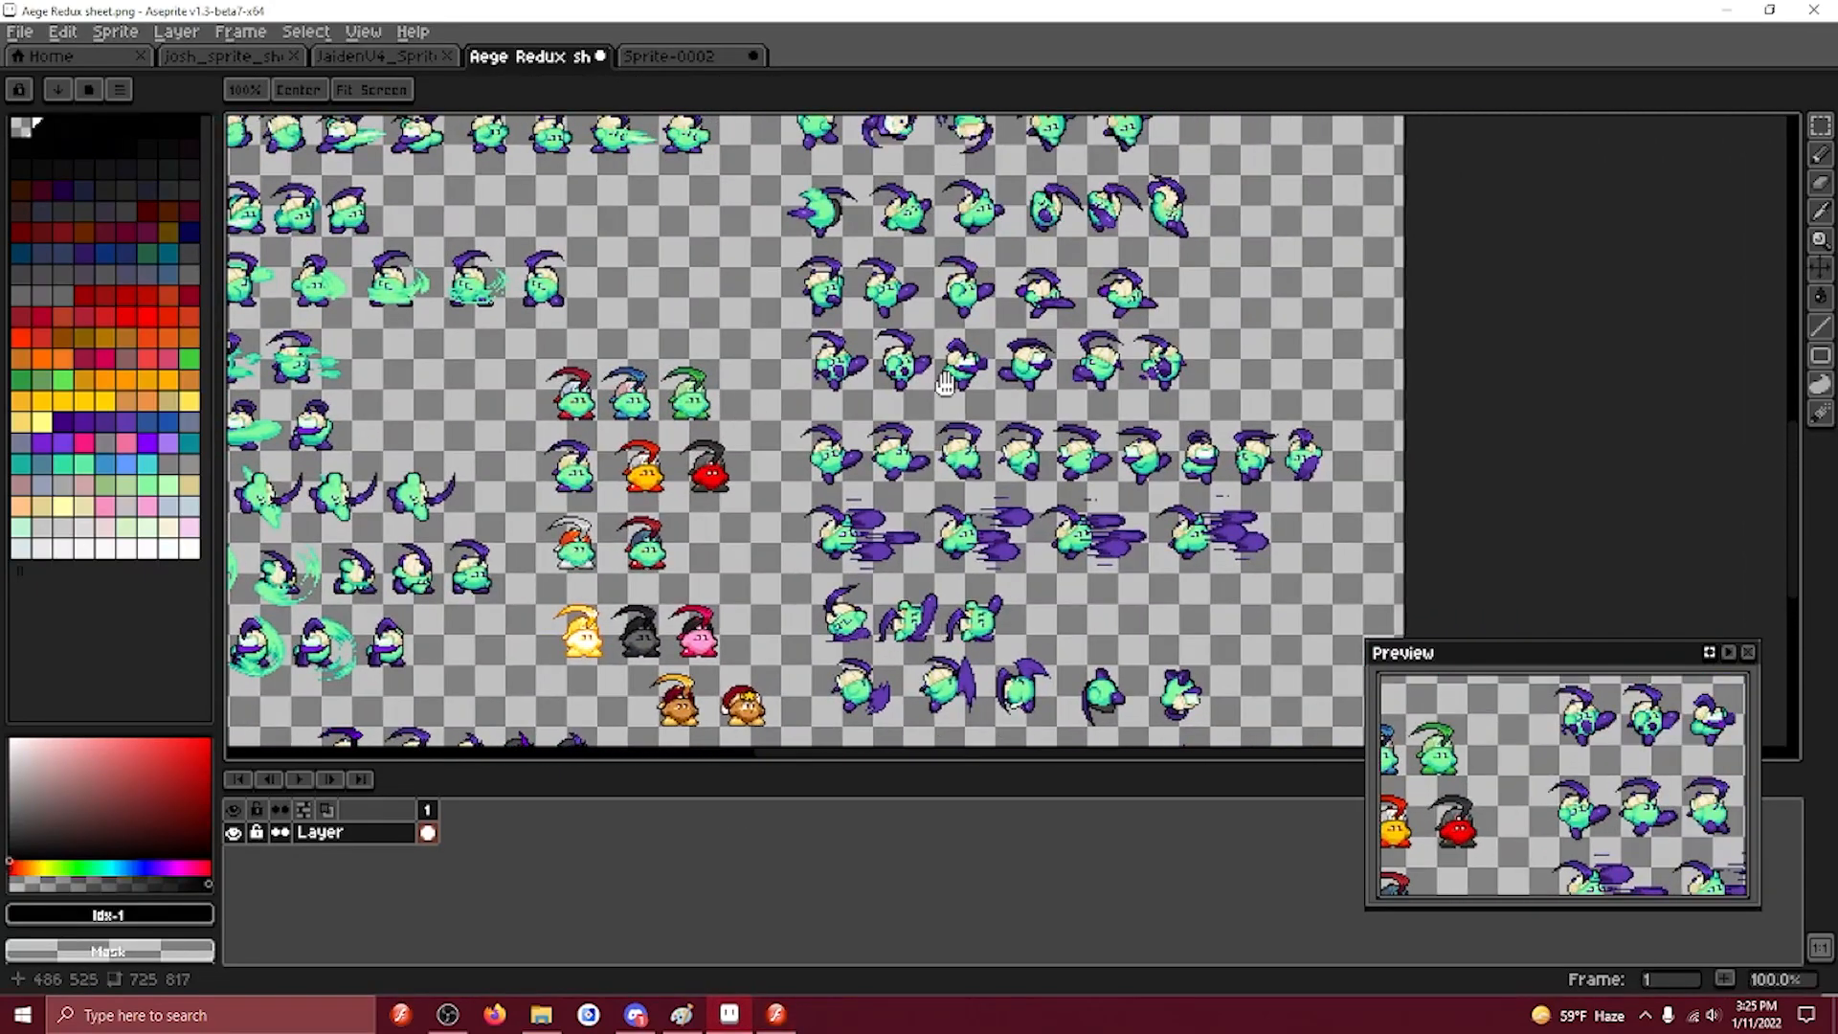
mouse_move(945, 385)
left_mouse_down()
mouse_move(890, 480)
mouse_move(936, 434)
mouse_move(913, 471)
left_mouse_up()
scroll(946, 383, "up", 1)
left_click_drag(808, 394, 923, 542)
key("ctrl+c")
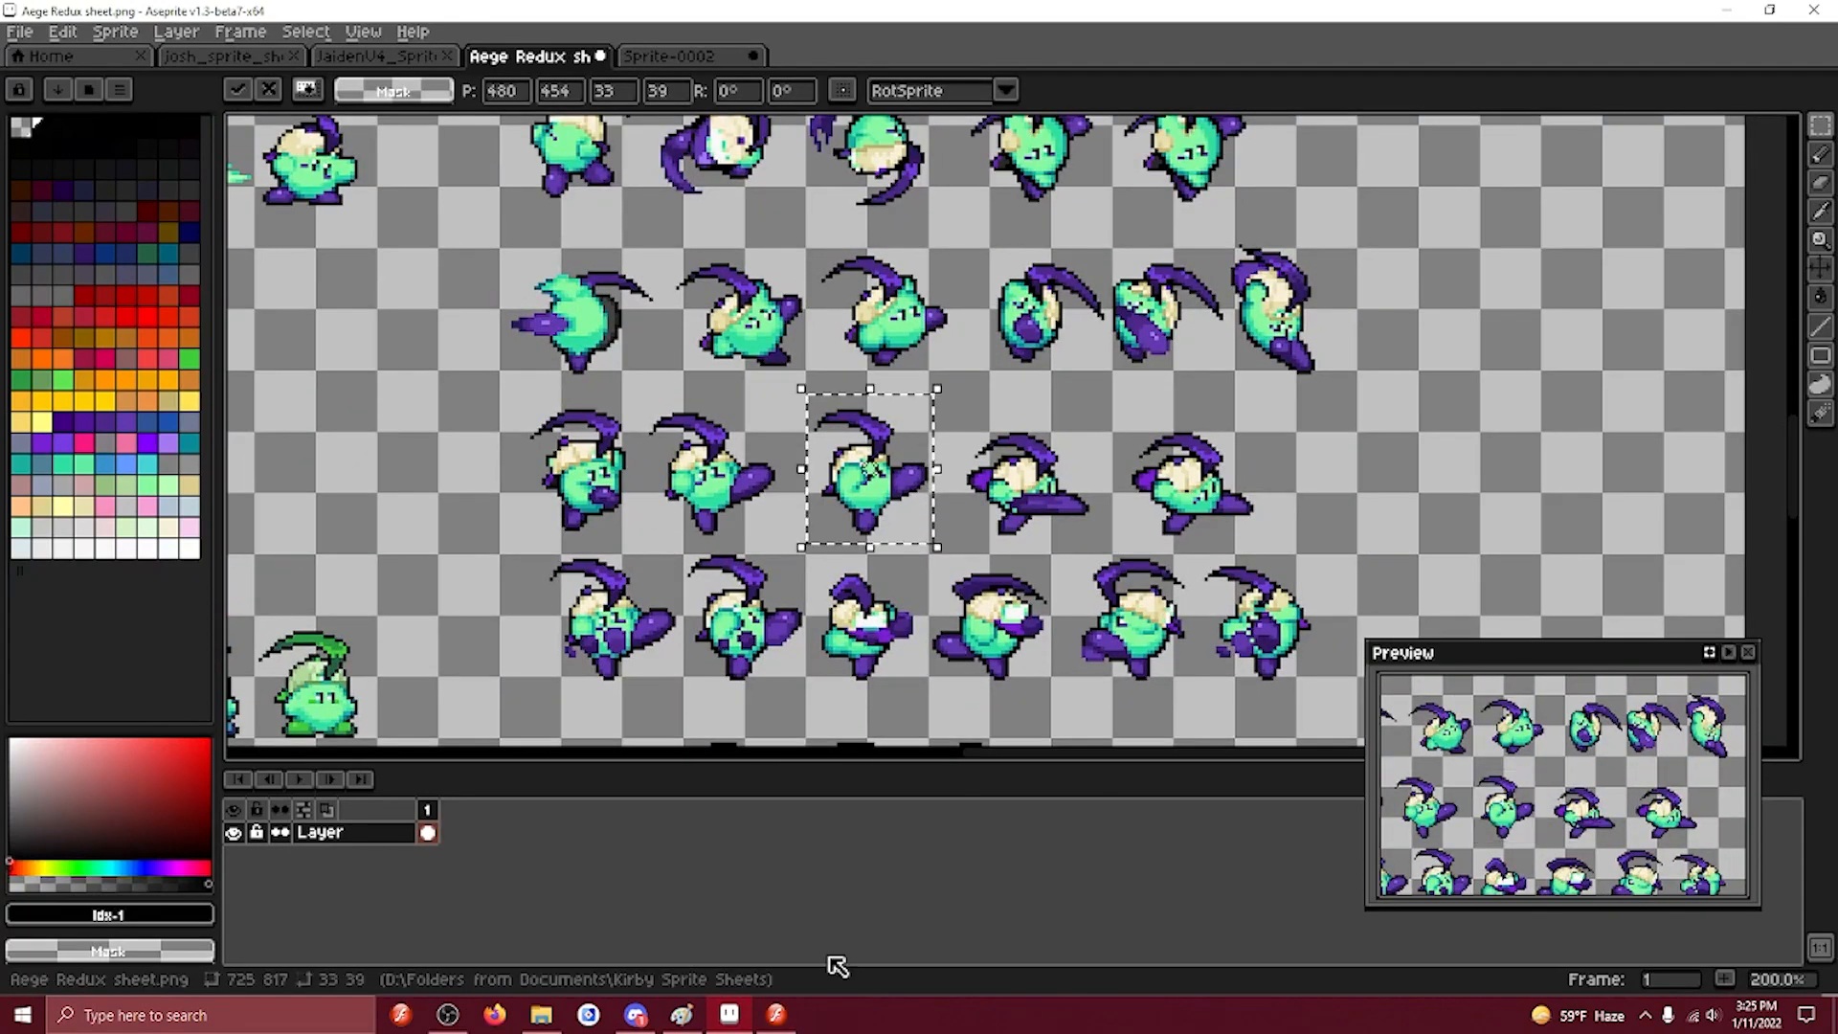
Switch to Flash, paste the kick sprite at the arrow's tip beside the white character, and trace the bitmap.
key("alt+Tab")
key("ctrl+v")
left_click_drag(604, 333, 569, 386)
left_click_drag(611, 396, 768, 713)
left_click(166, 32)
mouse_move(215, 129)
left_click(455, 153)
left_click(1027, 467)
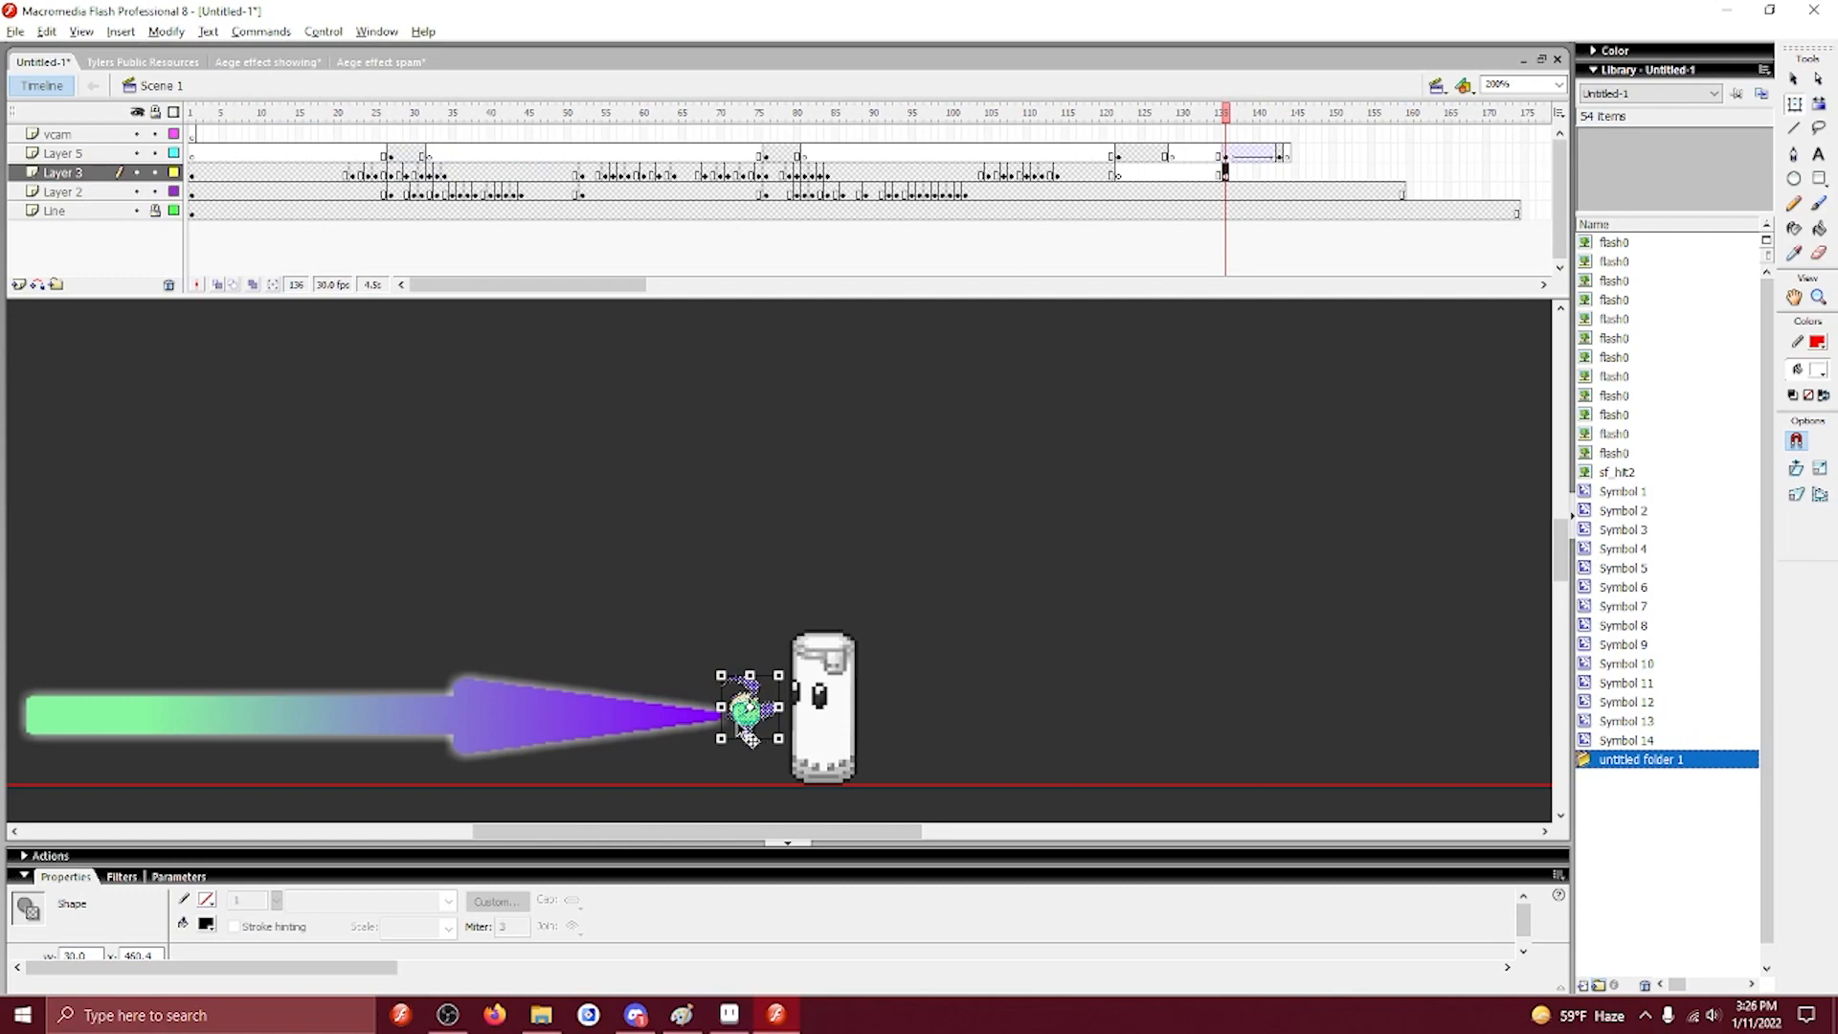
Convert the traced kick sprite to a movie clip symbol and scale it up so the foot reaches the white character.
key("F8")
key("Return")
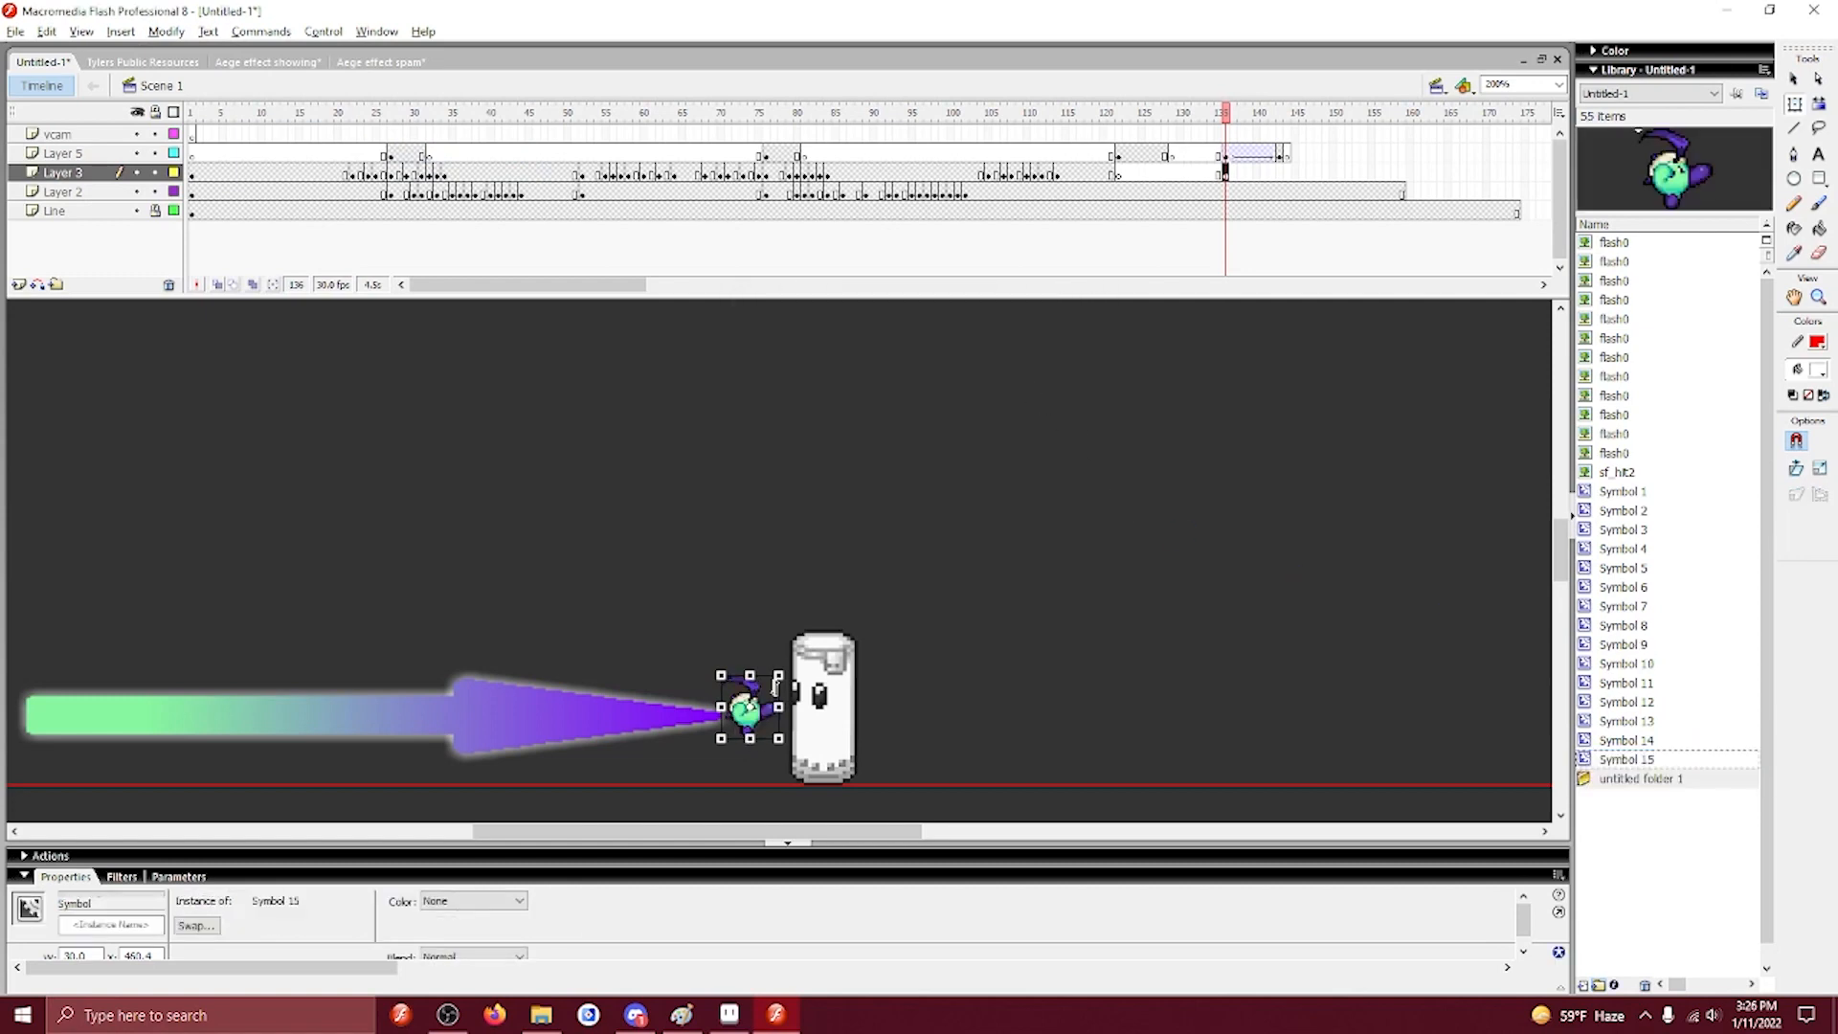
key("ctrl+alt+s")
left_click(1008, 483)
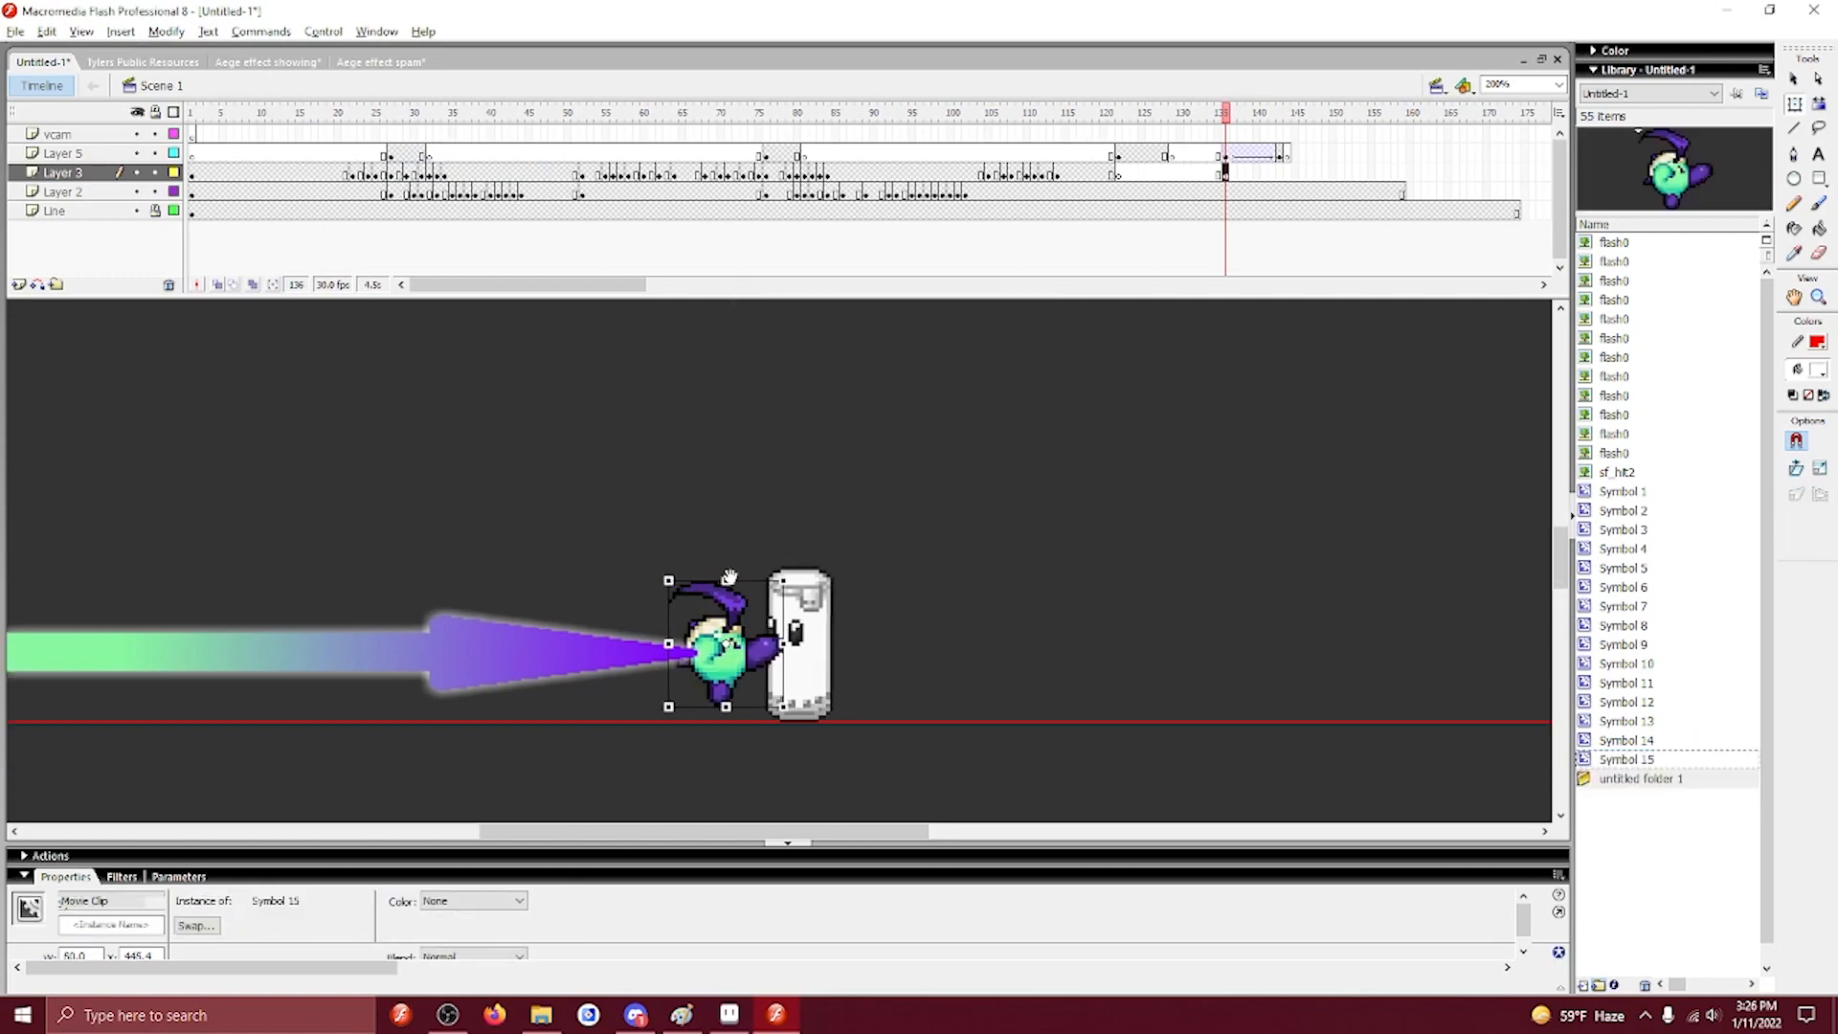
left_click(864, 782)
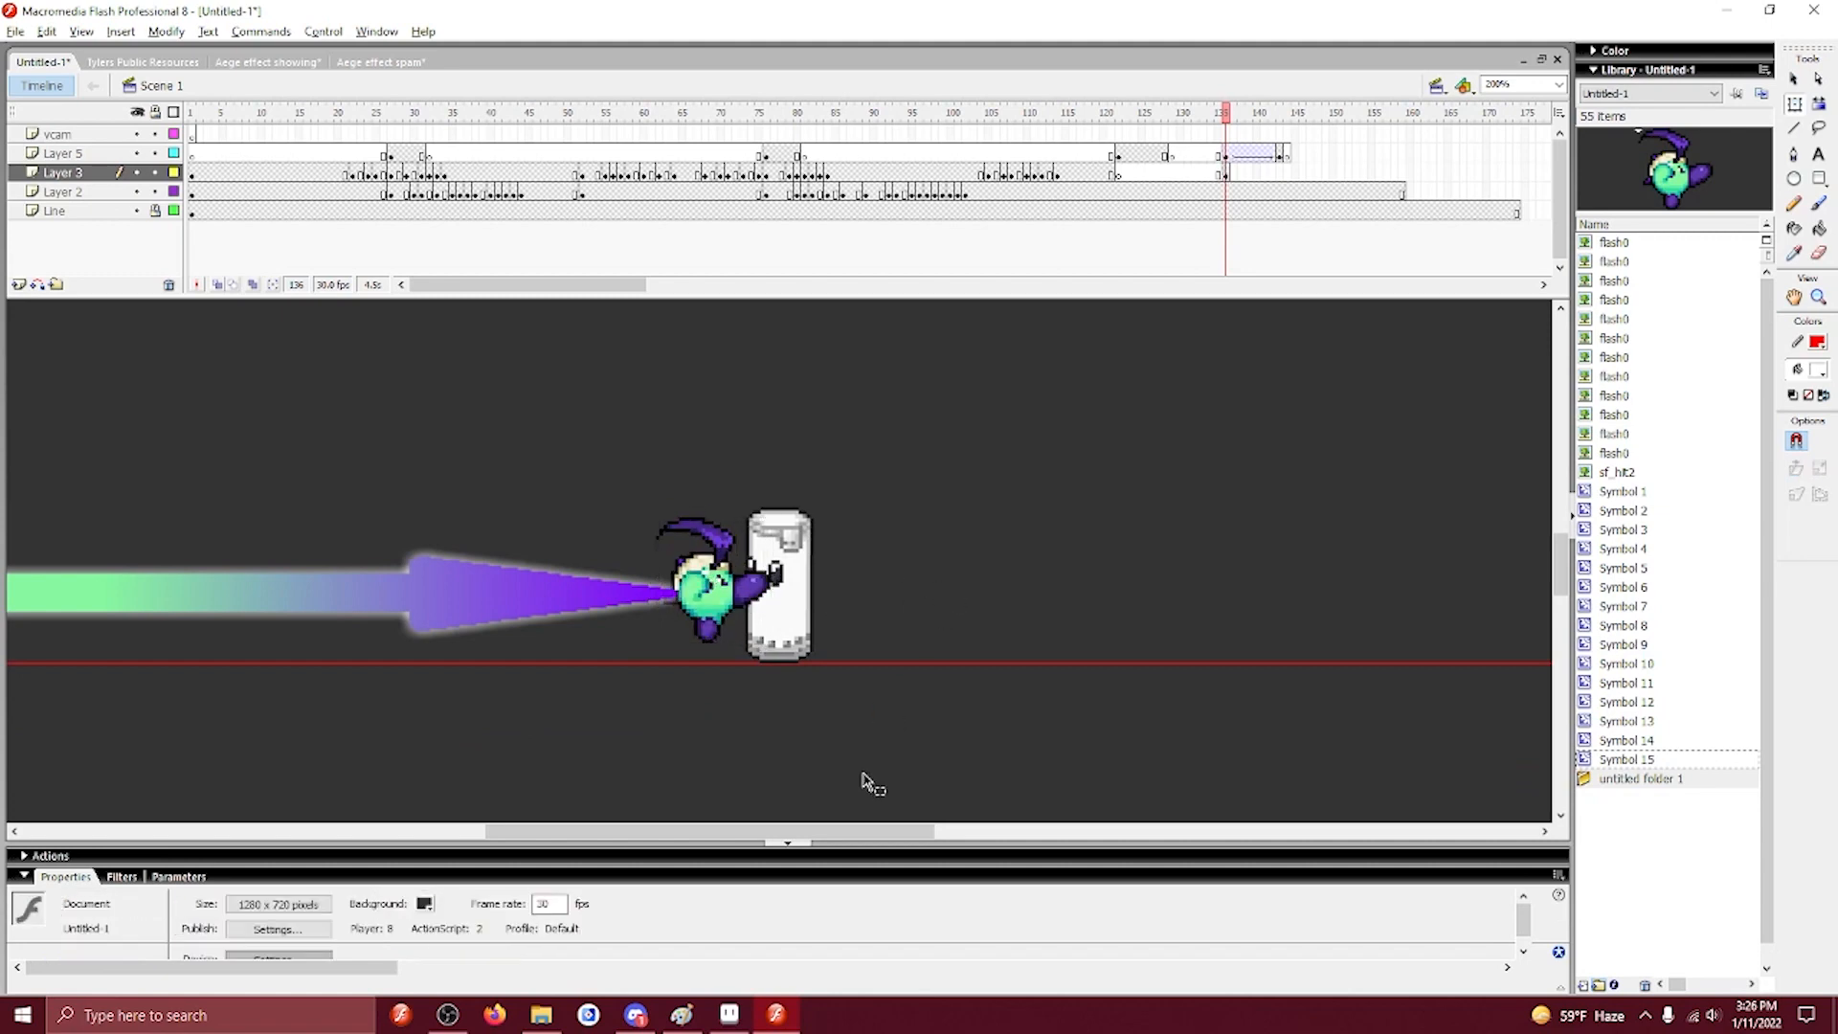
Copy the 30 × 45 px bent sandbag pose from Sprite-0002 in Aseprite and return to Flash.
left_click(730, 1015)
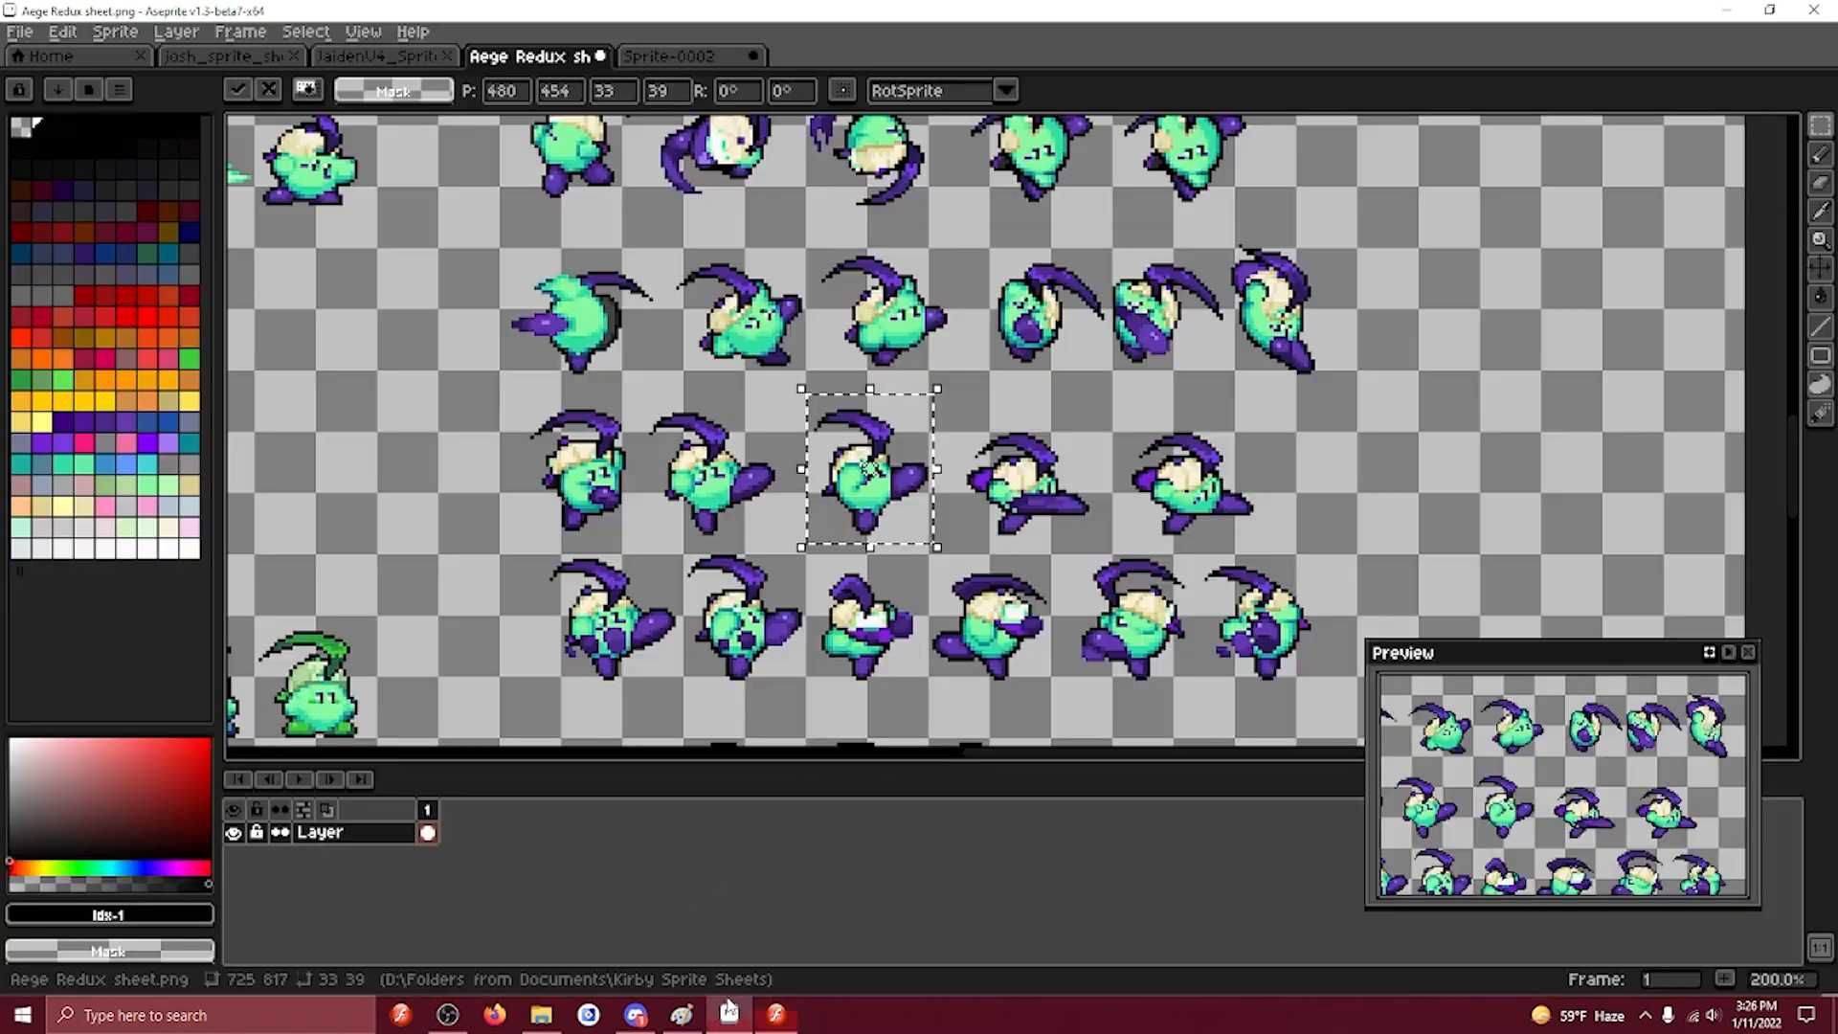
left_click(733, 55)
left_click(1099, 460)
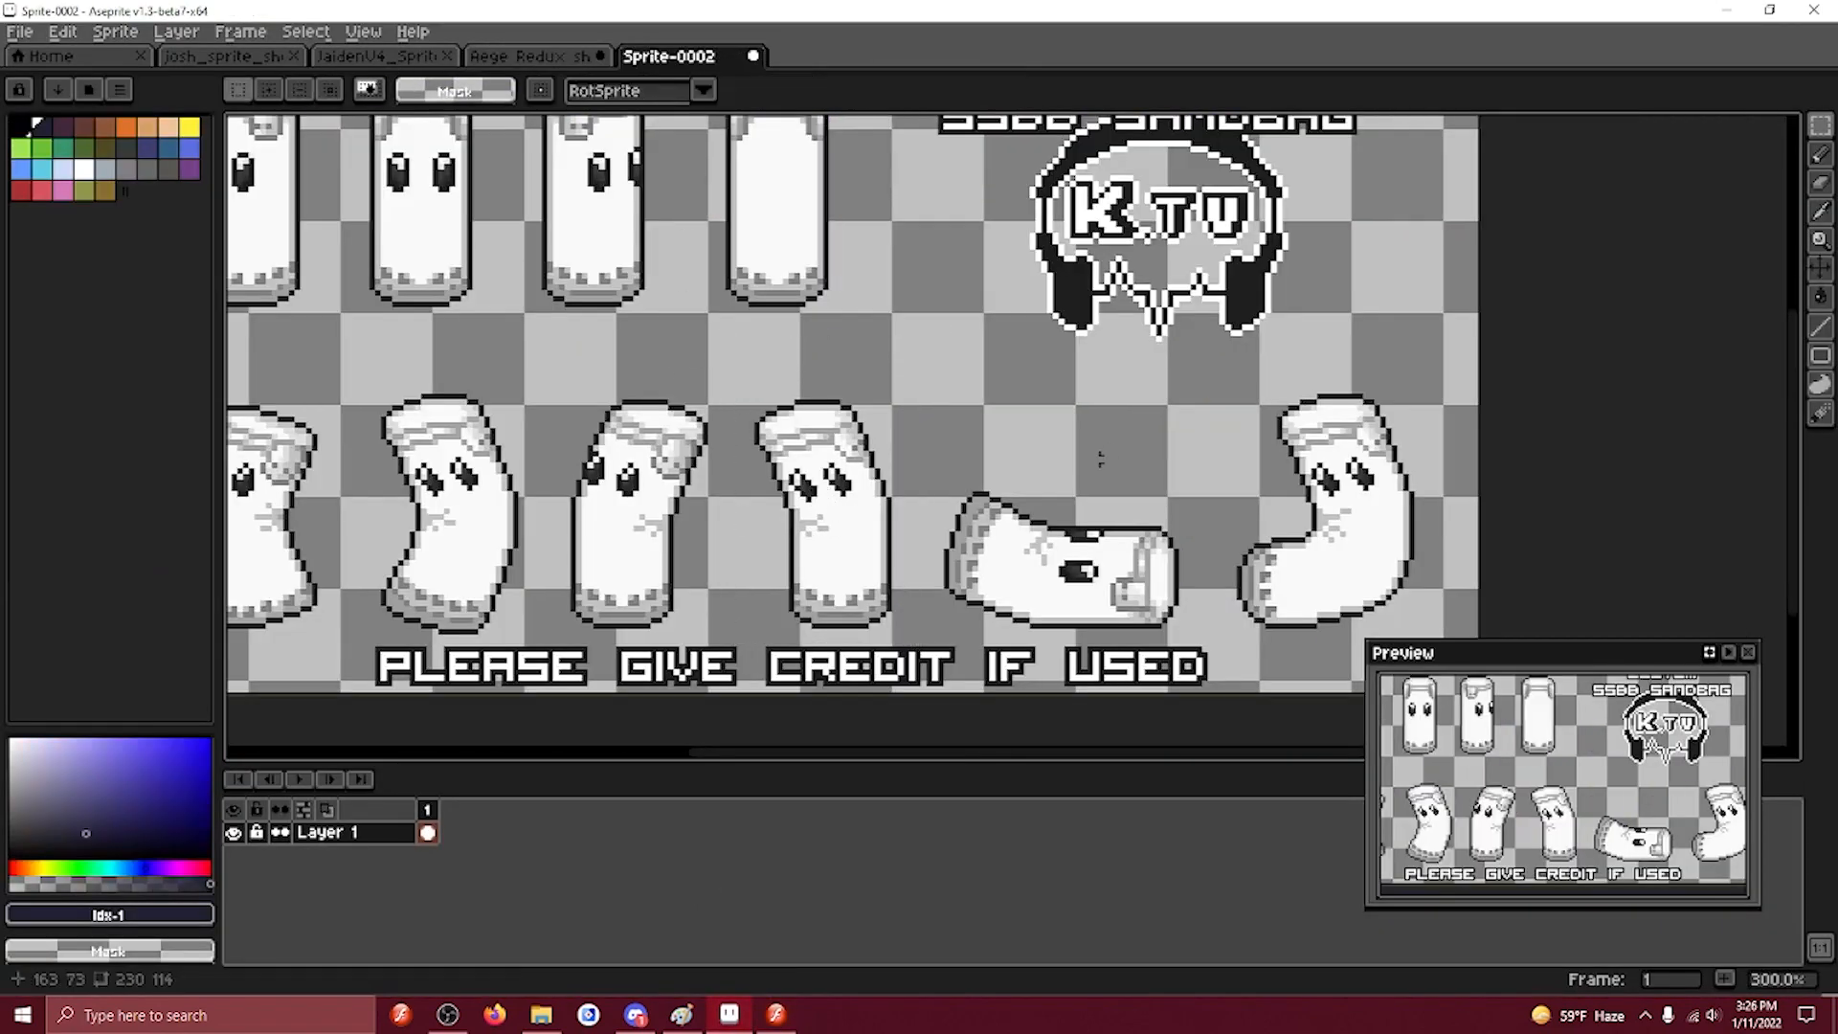
key("space")
left_click_drag(525, 489, 806, 461)
left_click_drag(641, 356, 815, 612)
scroll(709, 527, "up", 1)
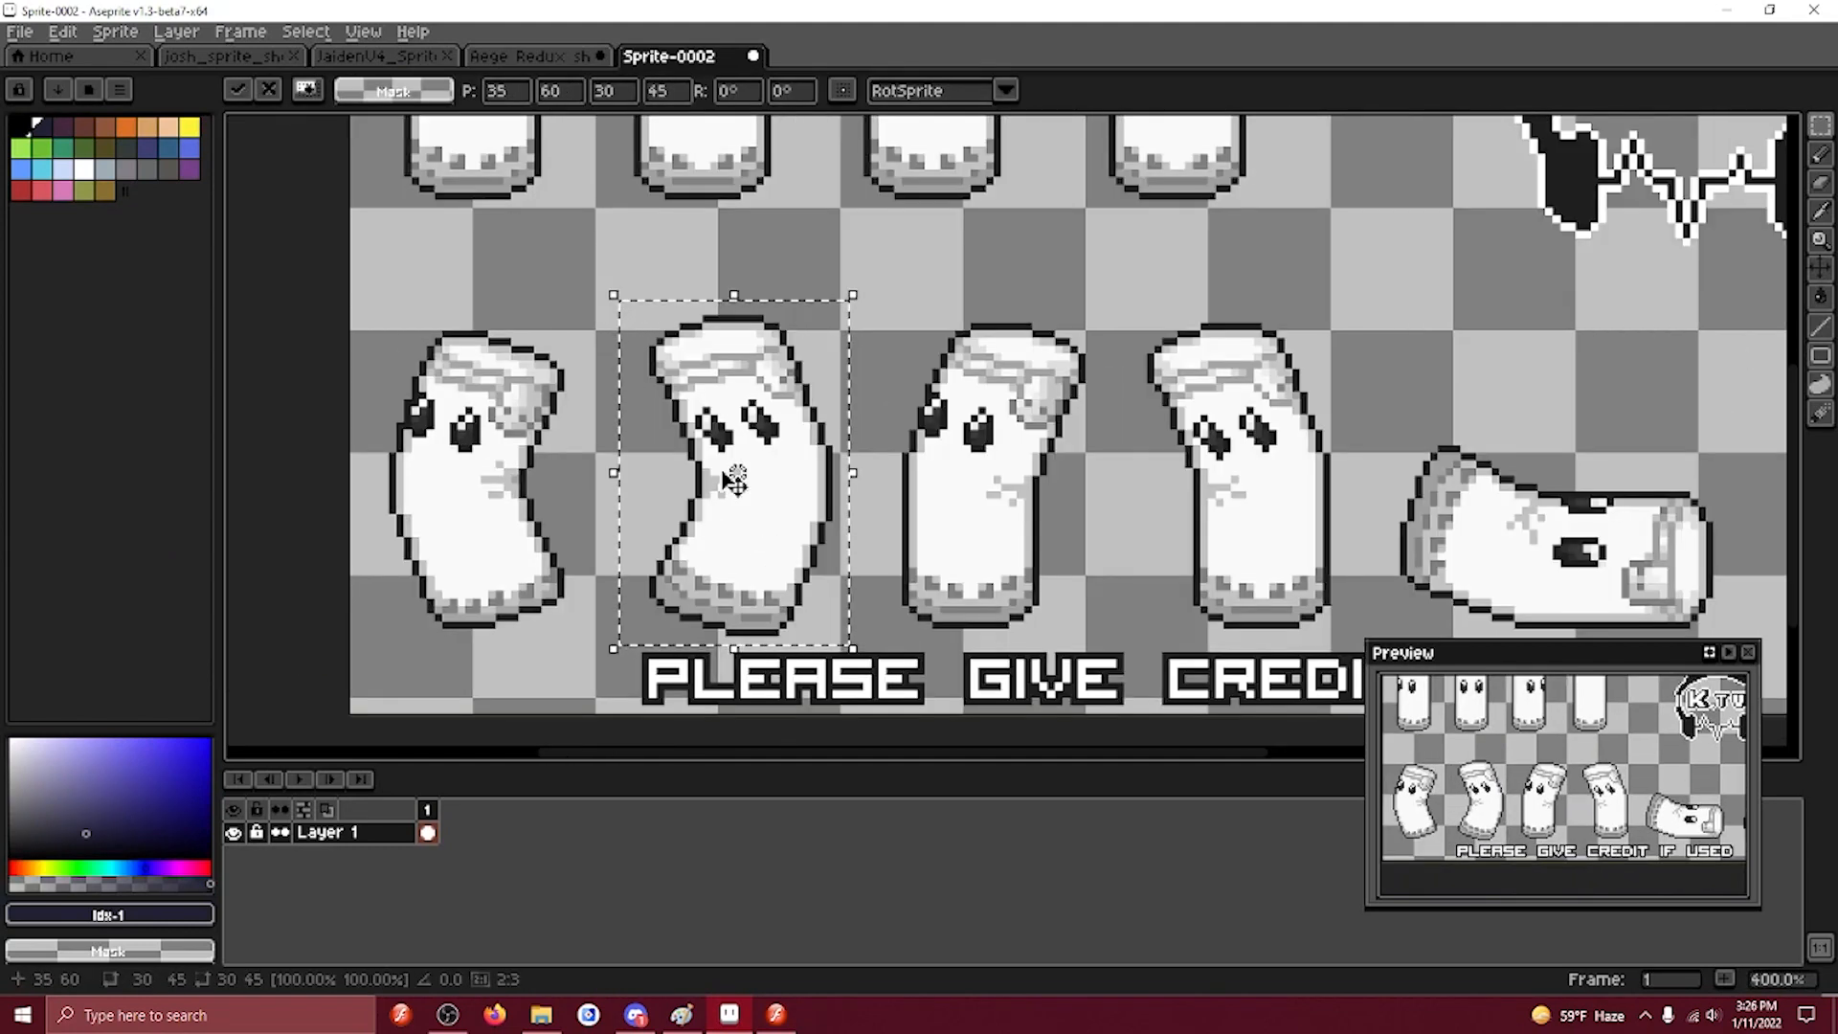
scroll(735, 479, "up", 1)
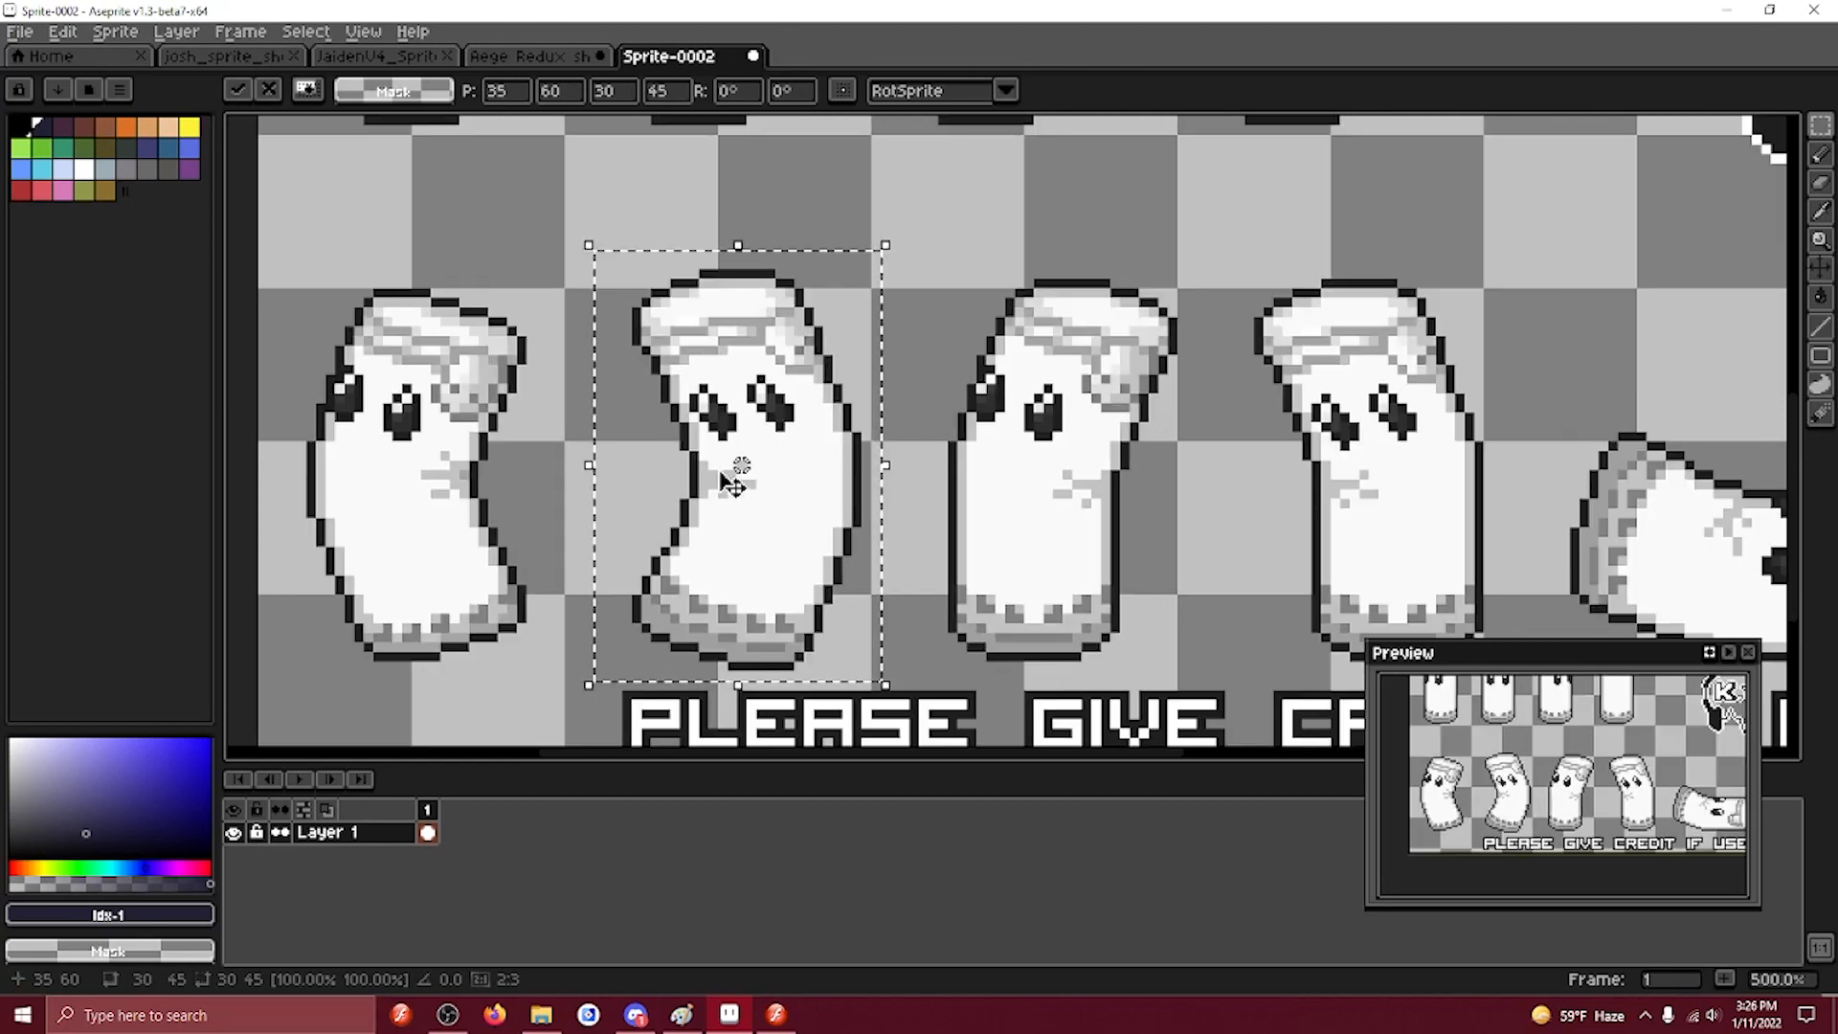
scroll(712, 498, "down", 1)
left_click(783, 1012)
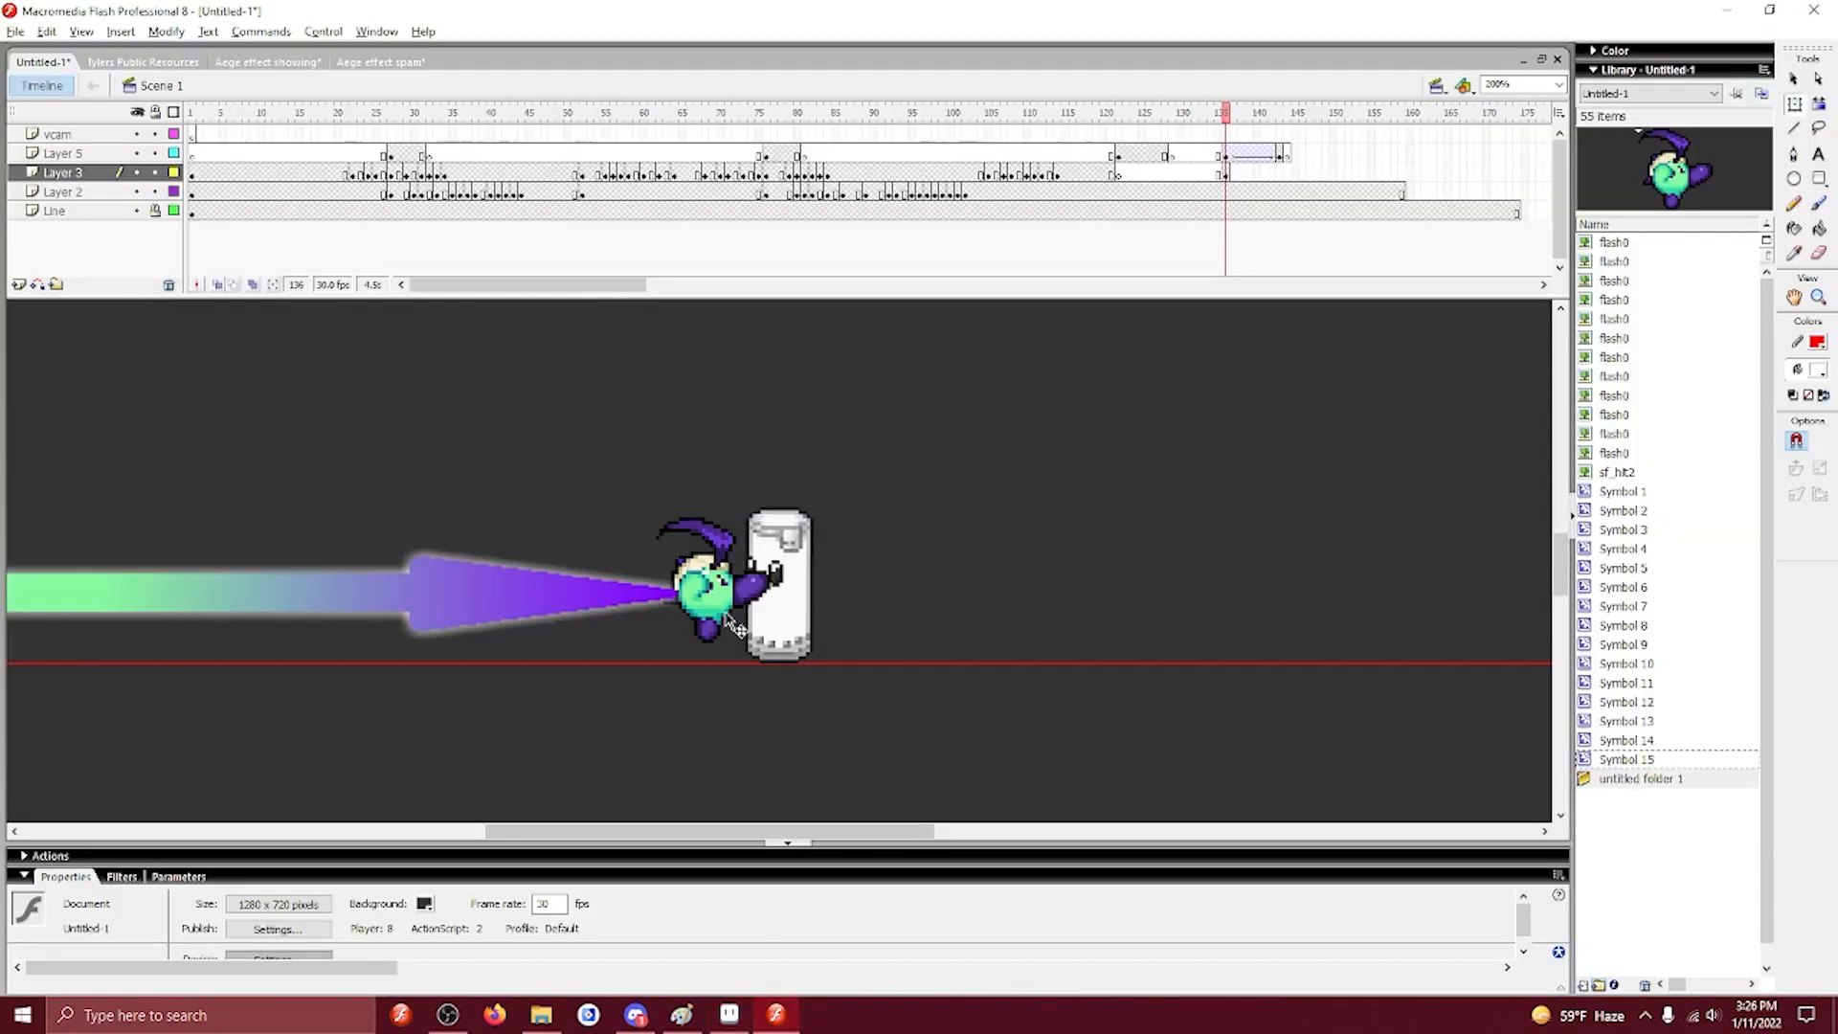
Replace the upright white character at frame 136 on Layer 2 with the bent pose bitmap, keeping existing library items, and scale it up.
left_click(1226, 194)
key("Delete")
right_click(1021, 490)
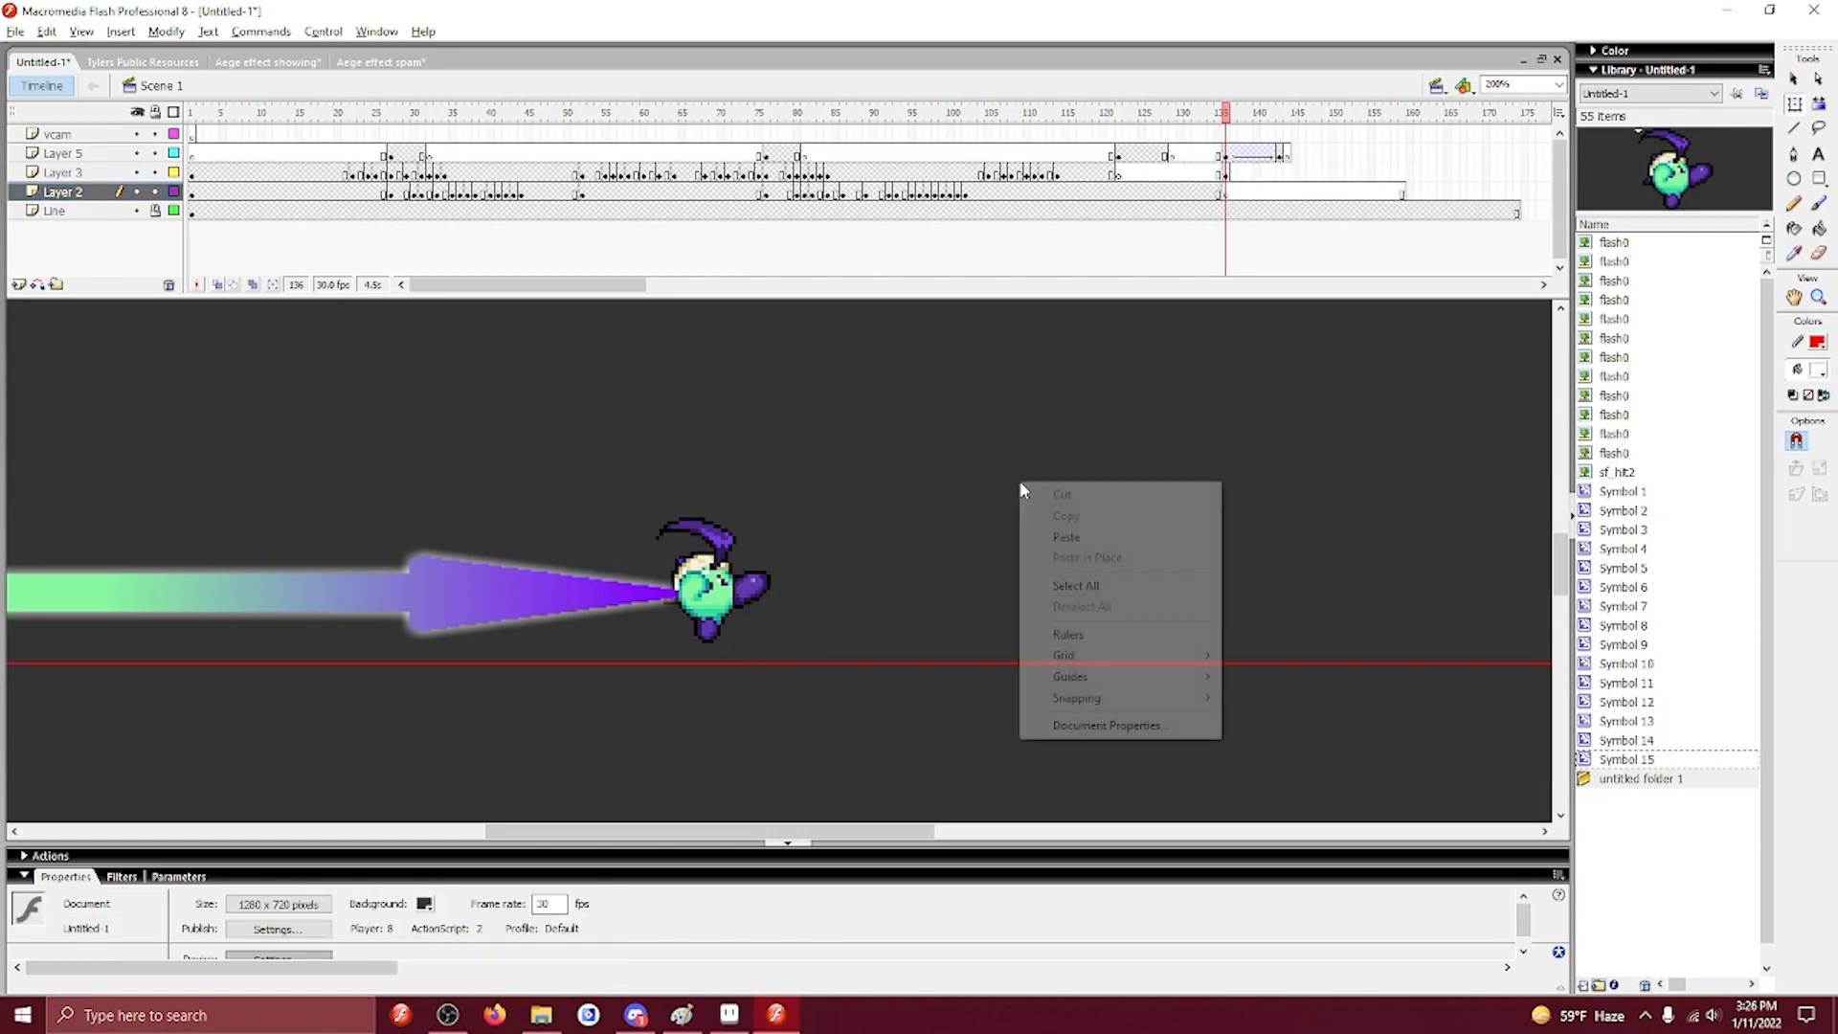
left_click(1066, 537)
left_click(1248, 193)
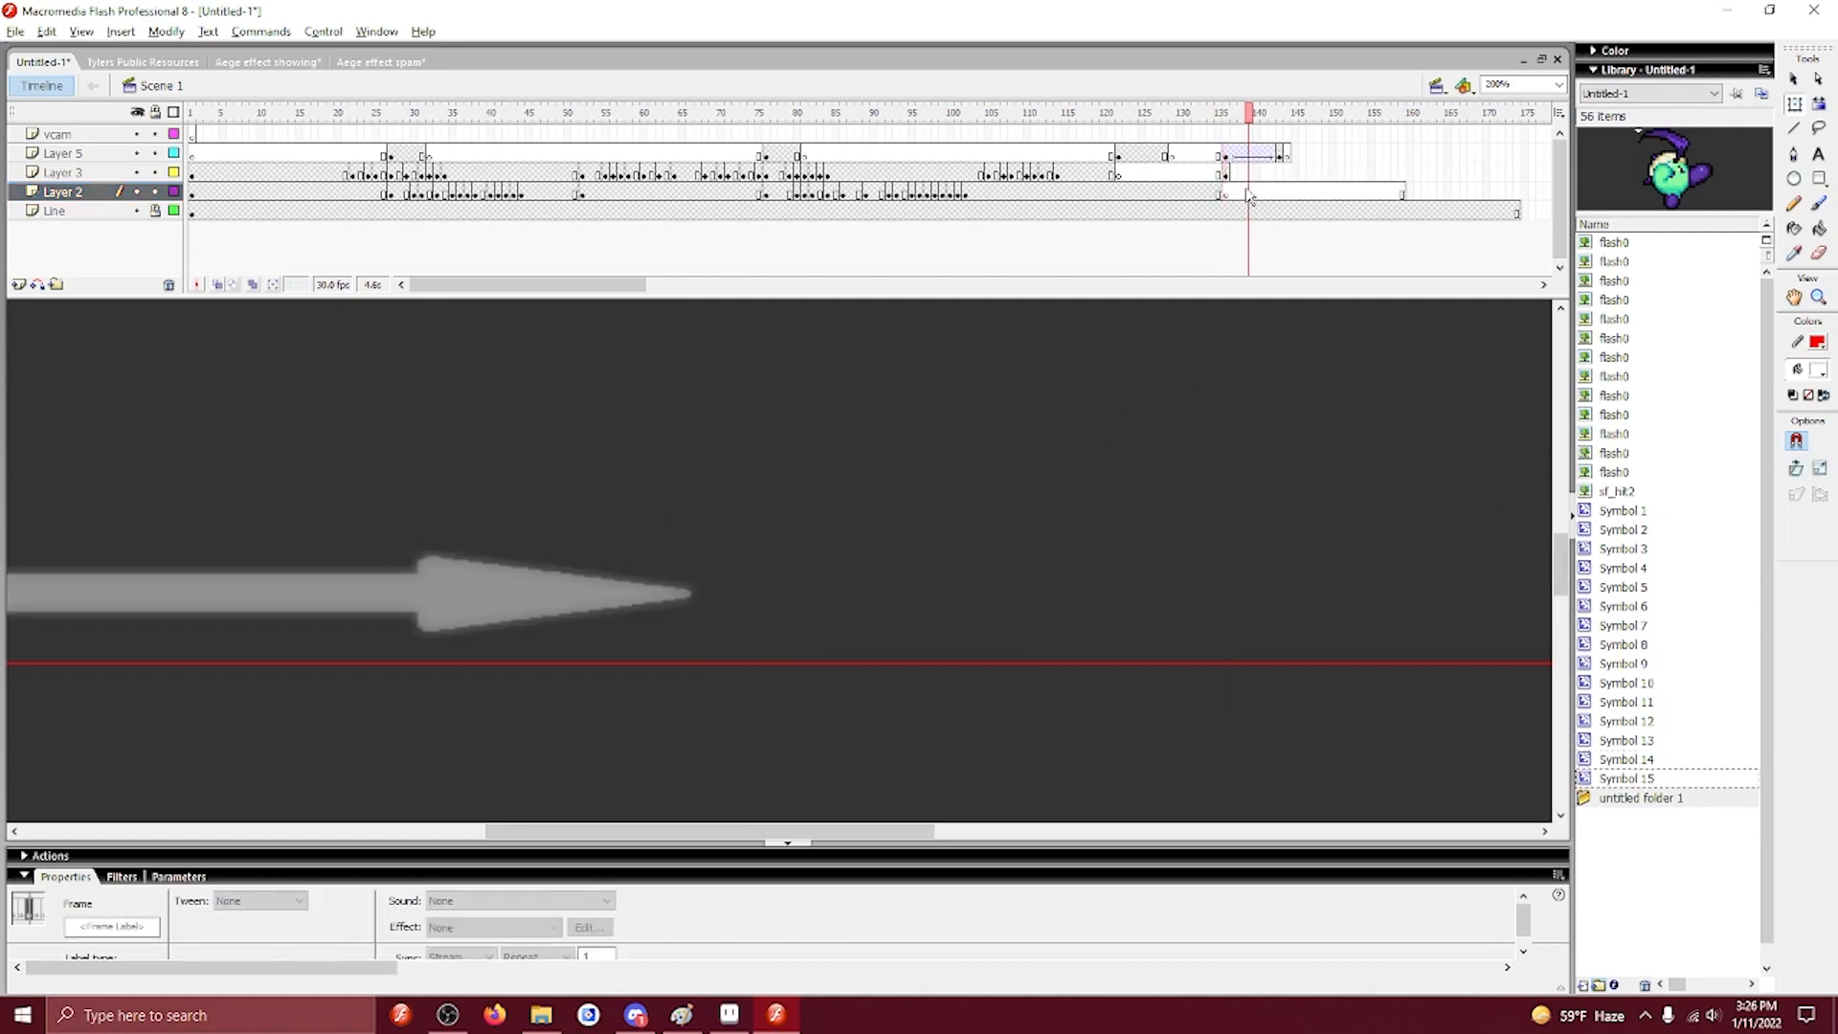
left_click(1614, 472)
left_click_drag(918, 531, 918, 531)
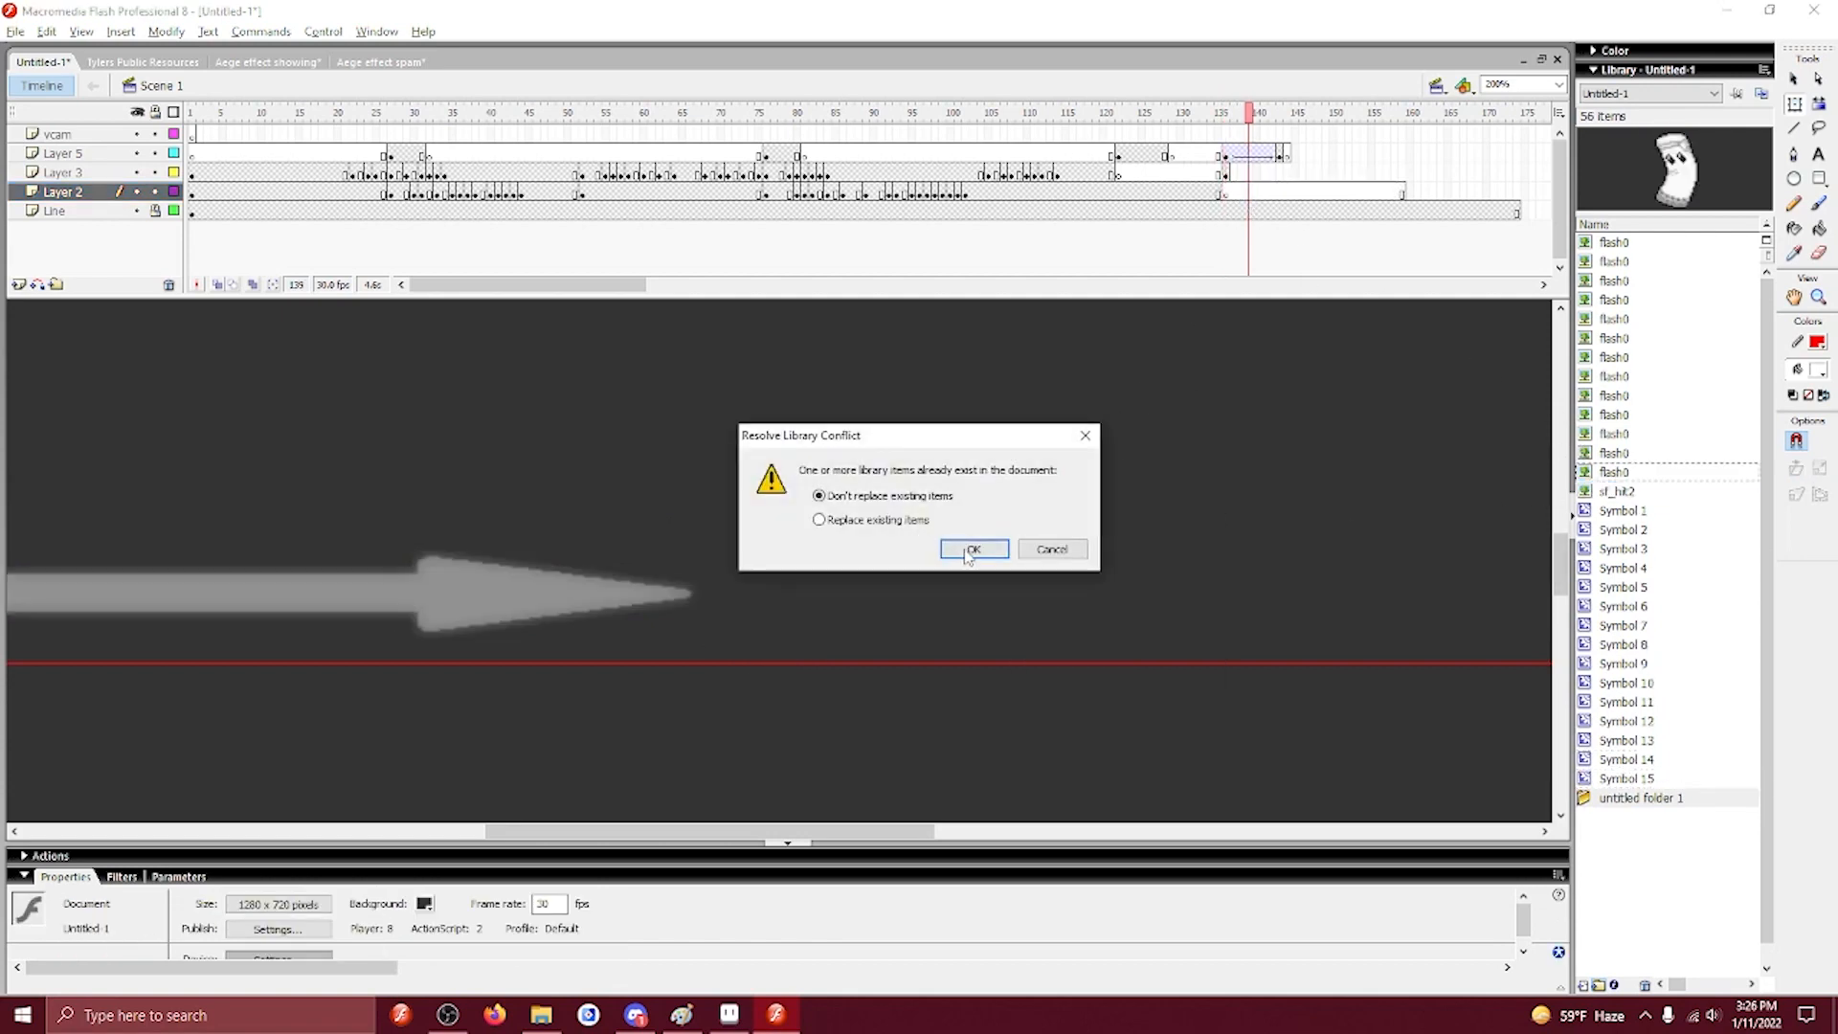
left_click(973, 548)
key("ctrl+alt+s")
left_click(1007, 482)
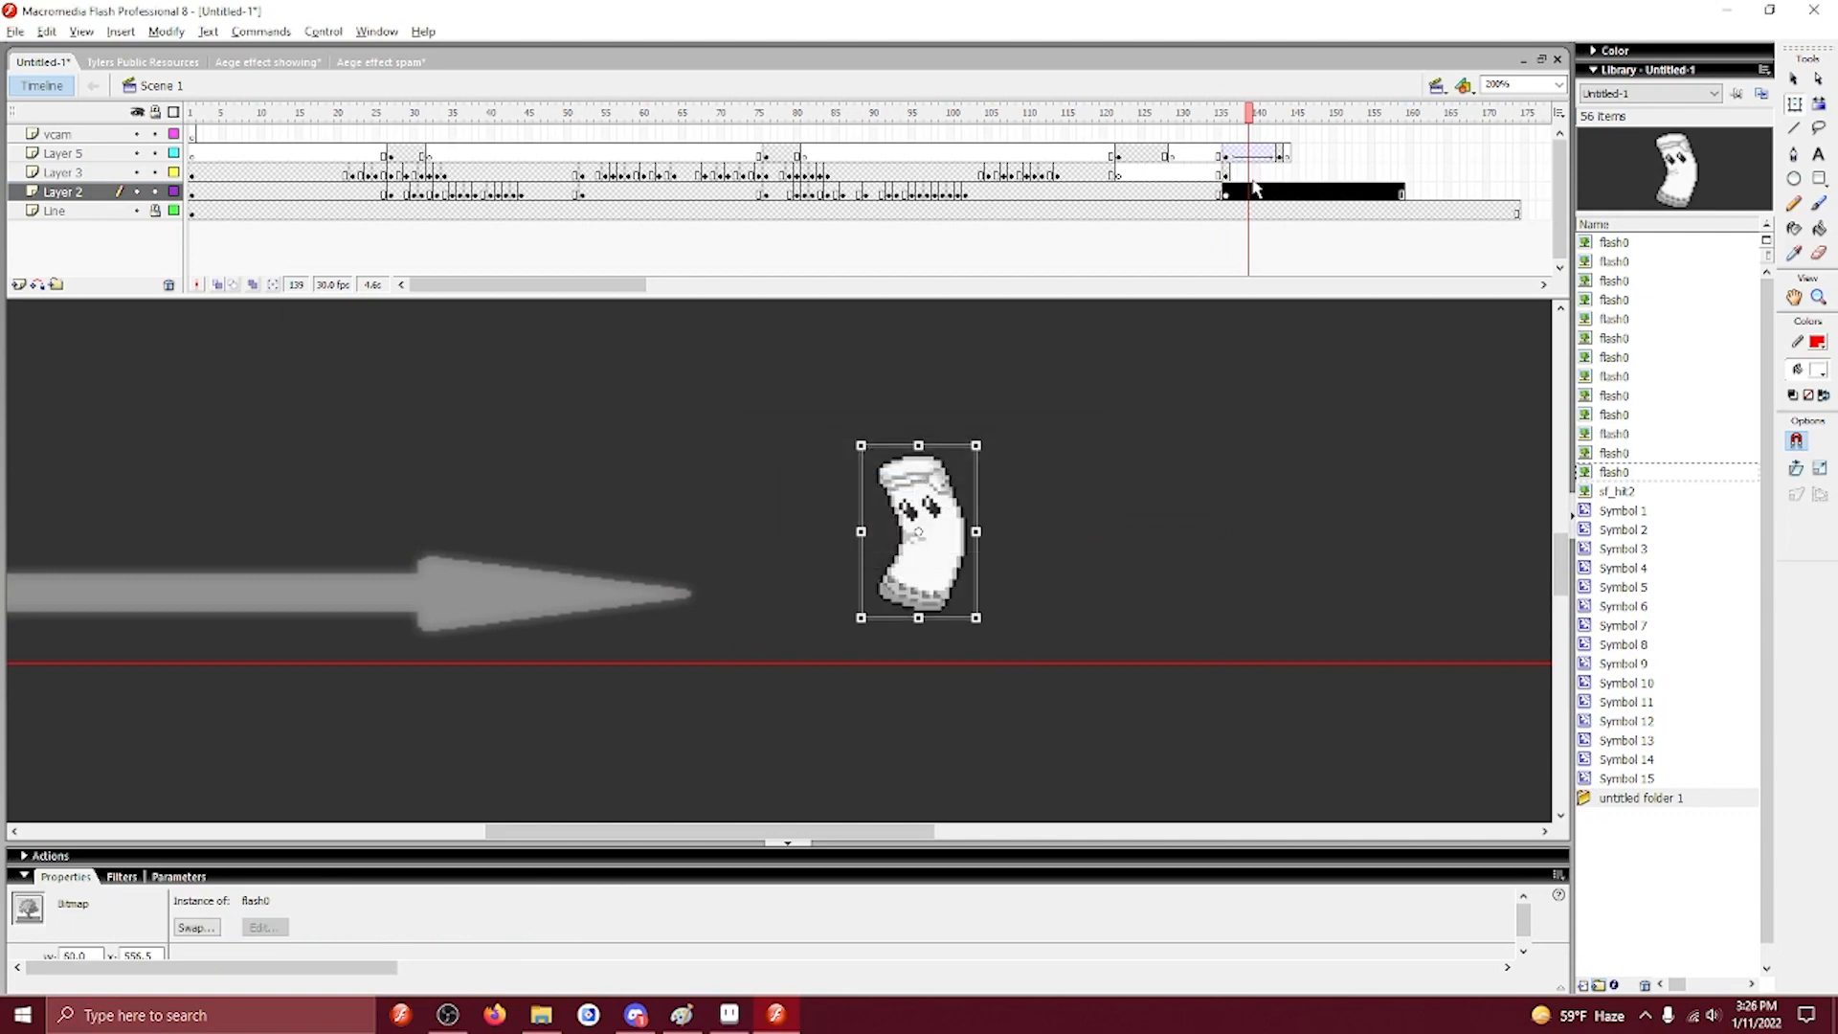
Extend the kicking character's frames on Layer 3 to frame 140.
left_click(1251, 174)
left_click(1256, 174)
key("F5")
Convert the bent white bitmap to a shape and then a symbol, and stand it on the ground line against the kicking foot.
left_click(1241, 192)
key("ctrl+b")
left_click_drag(927, 551, 1293, 566)
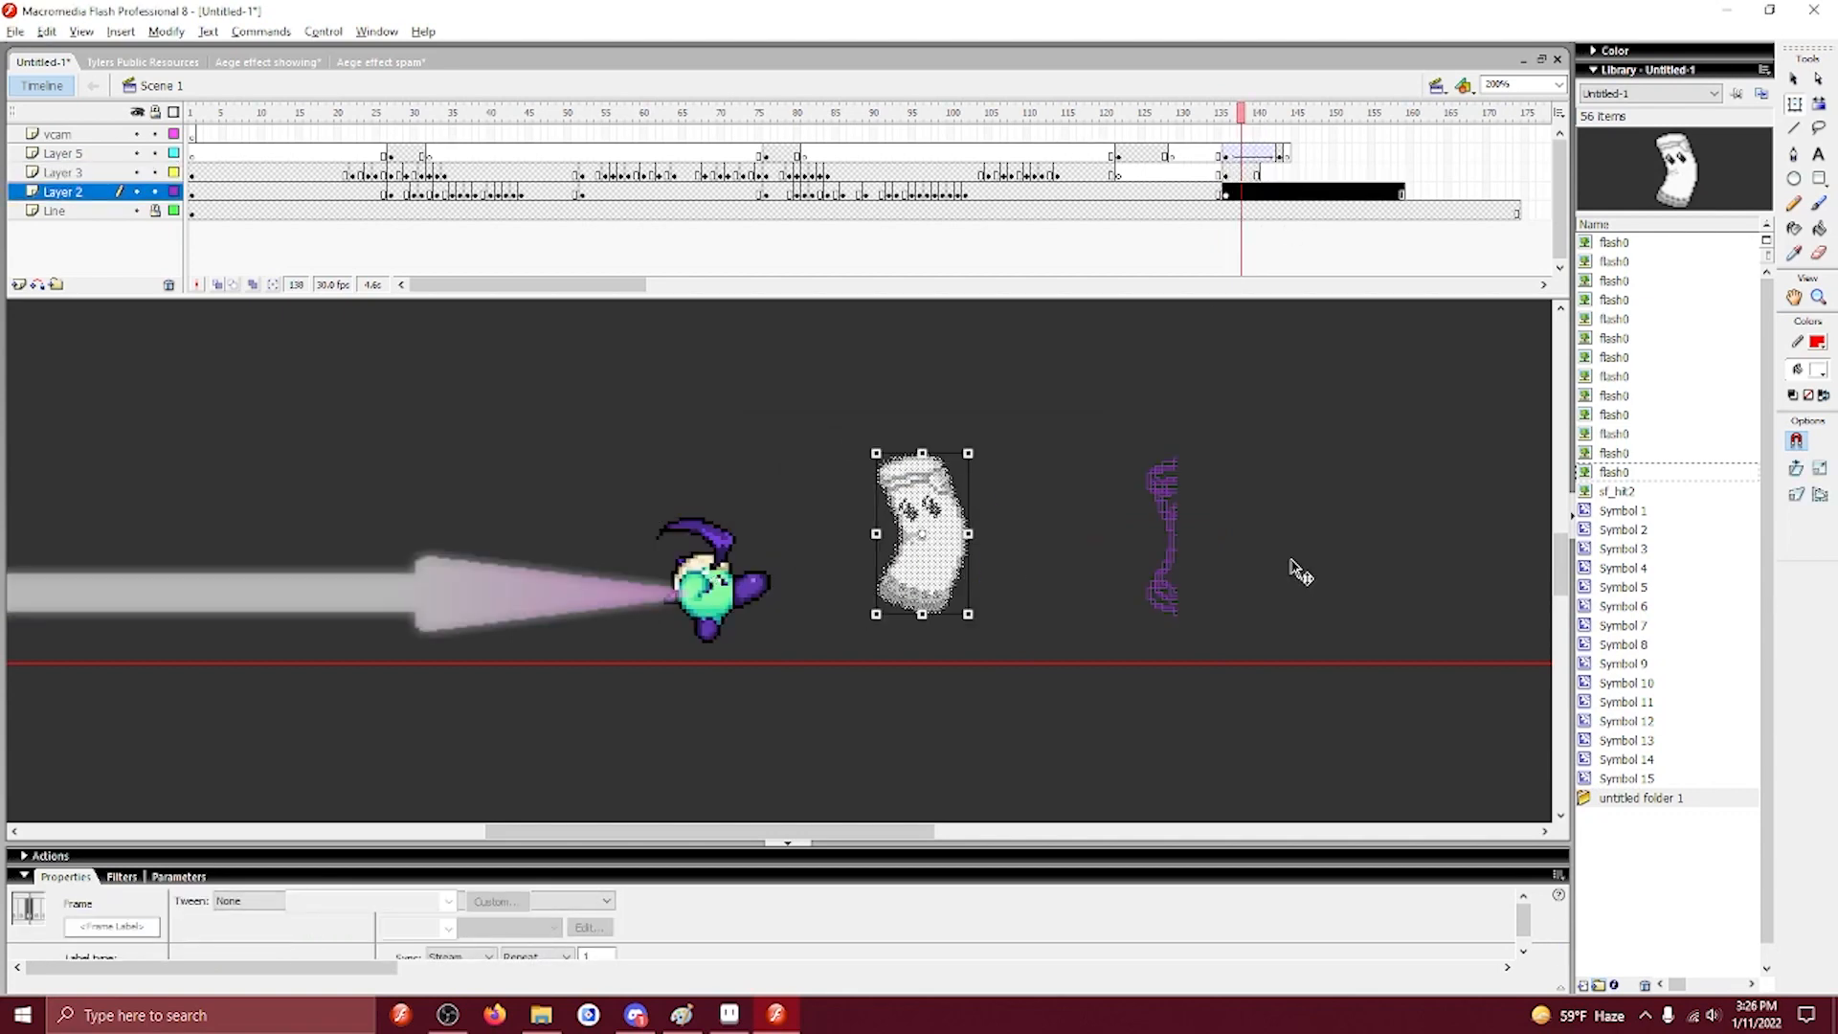
key("F8")
key("Return")
left_click_drag(927, 562, 789, 618)
left_click(960, 588)
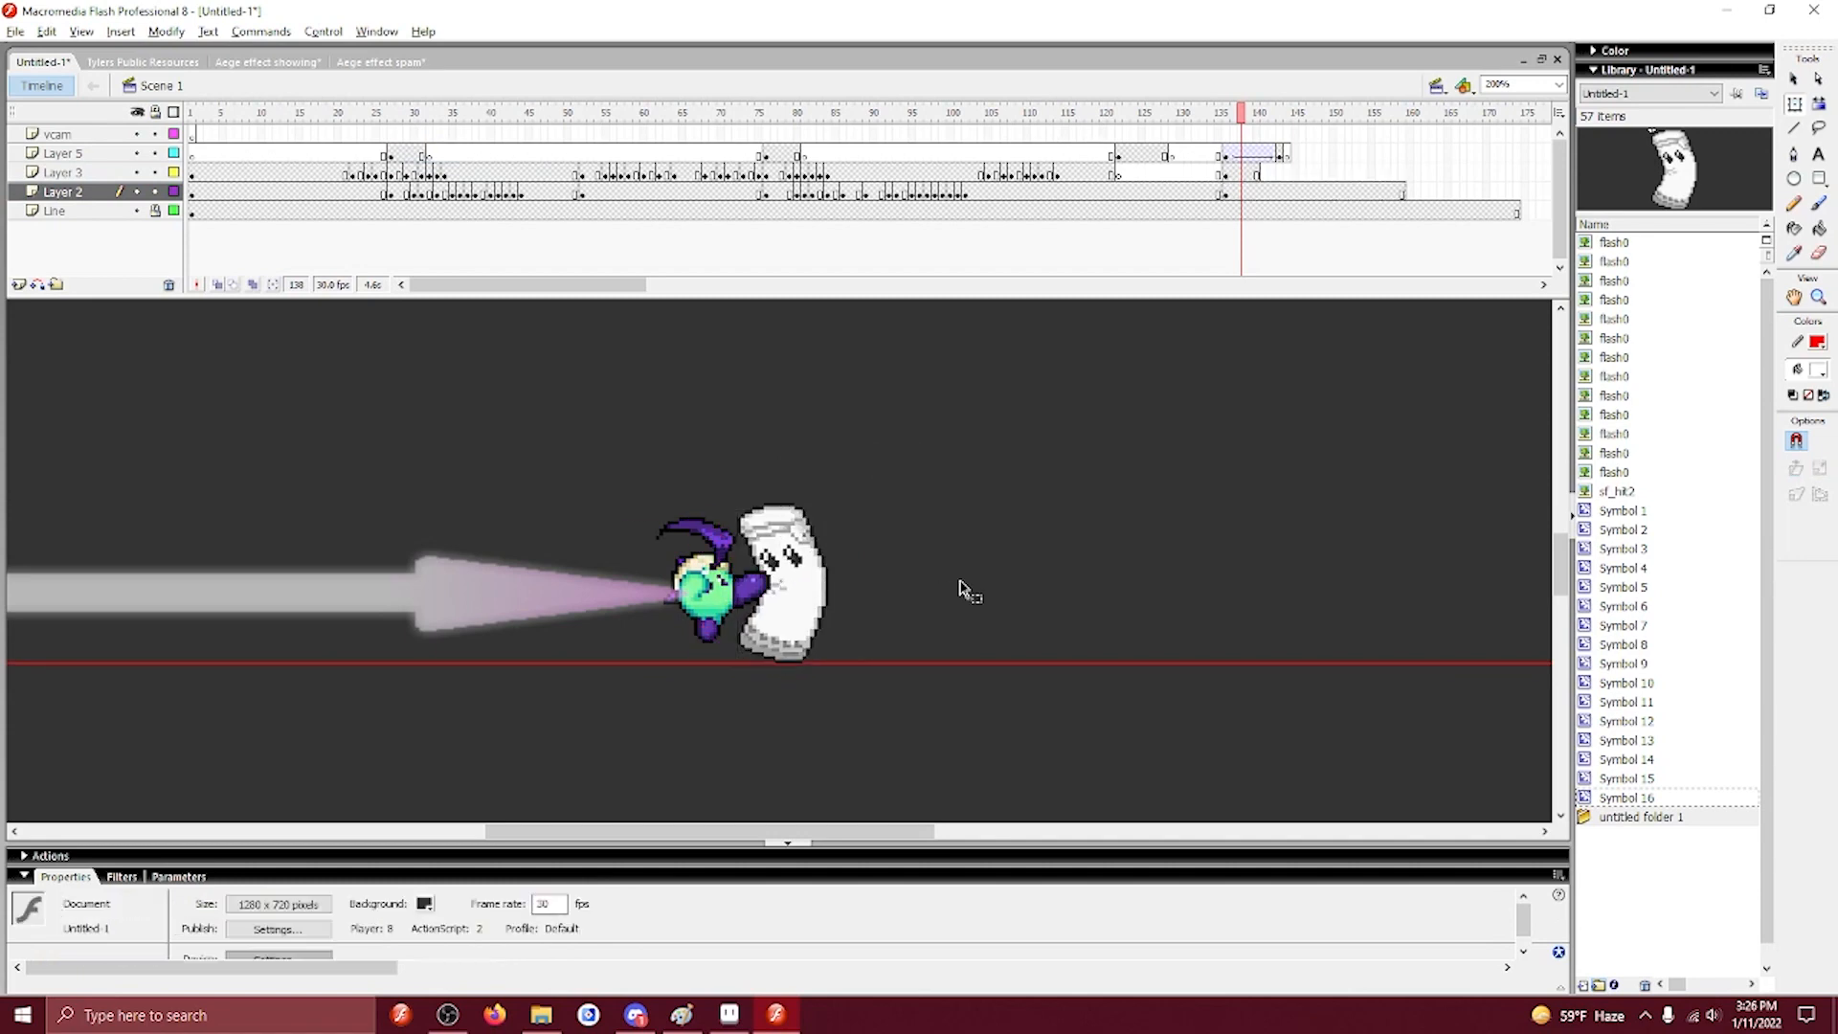
Review the timing of the kick and arrow across the frames from 130 to 143.
left_click(1227, 193)
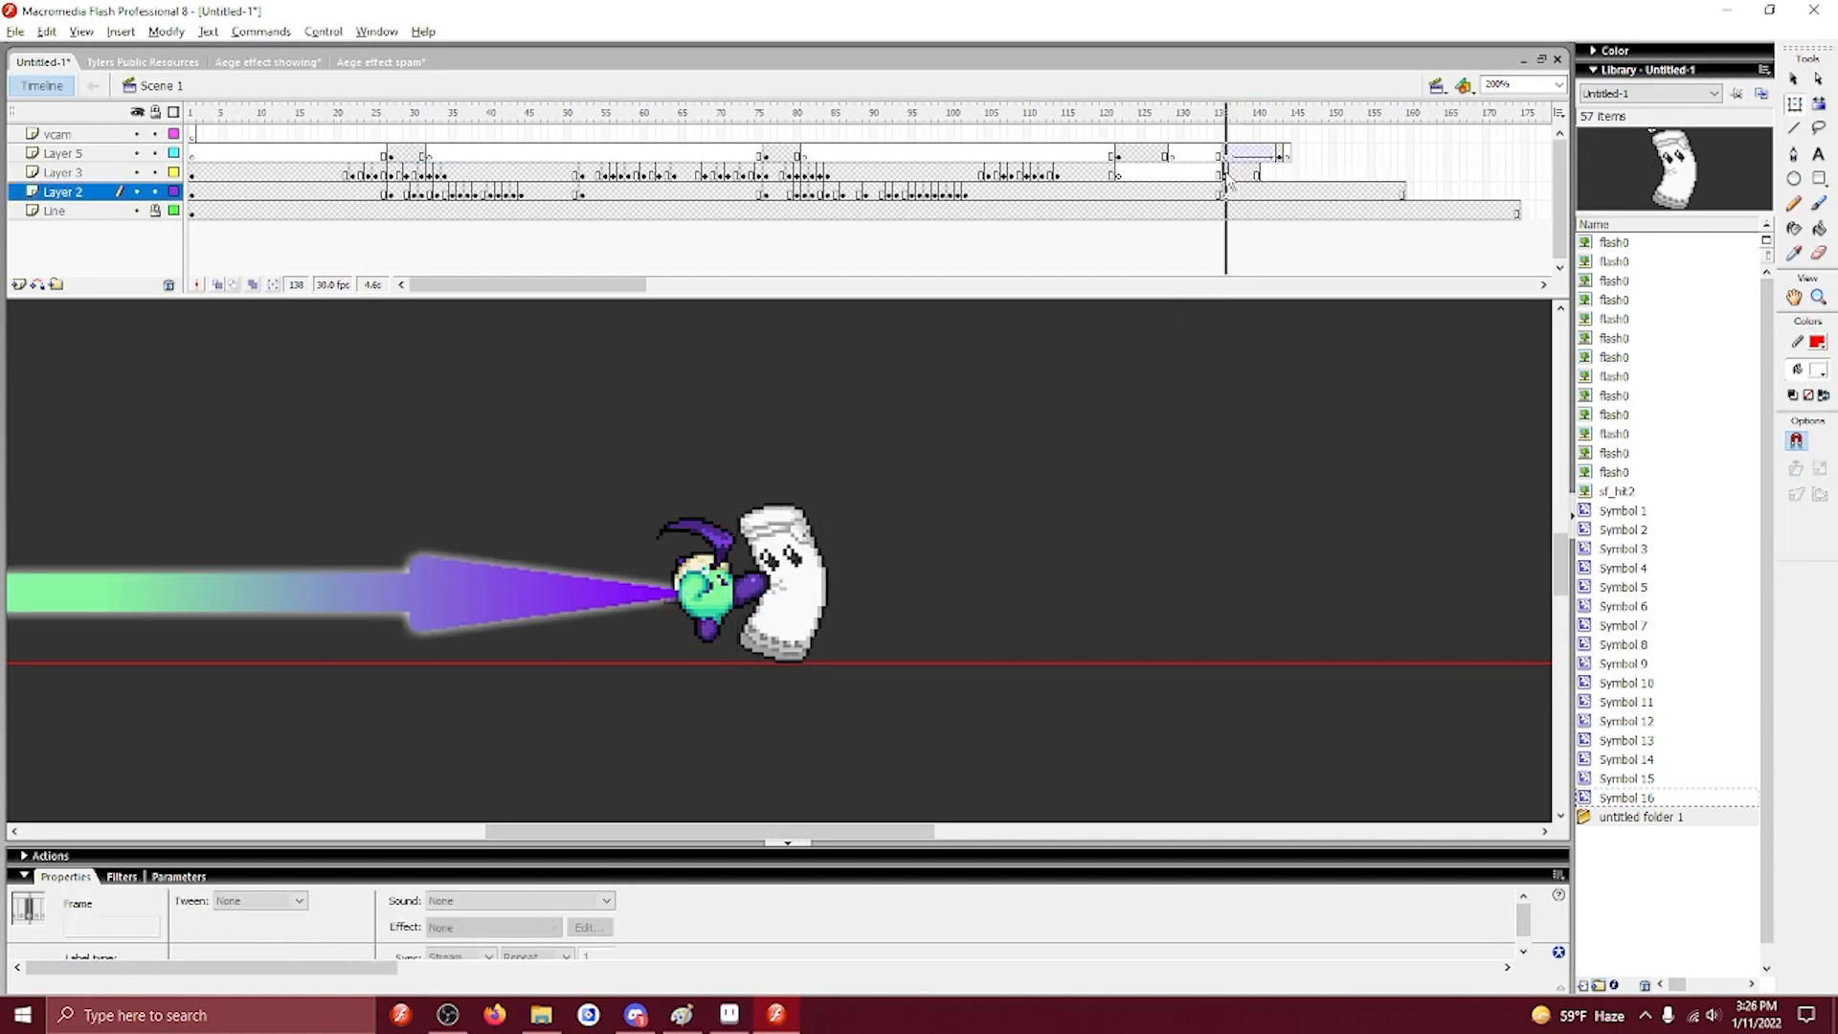
left_click(1227, 176)
left_click_drag(1234, 175, 1283, 137)
left_click(1249, 176)
left_click(1227, 175)
left_click(1258, 176)
left_click(1265, 178)
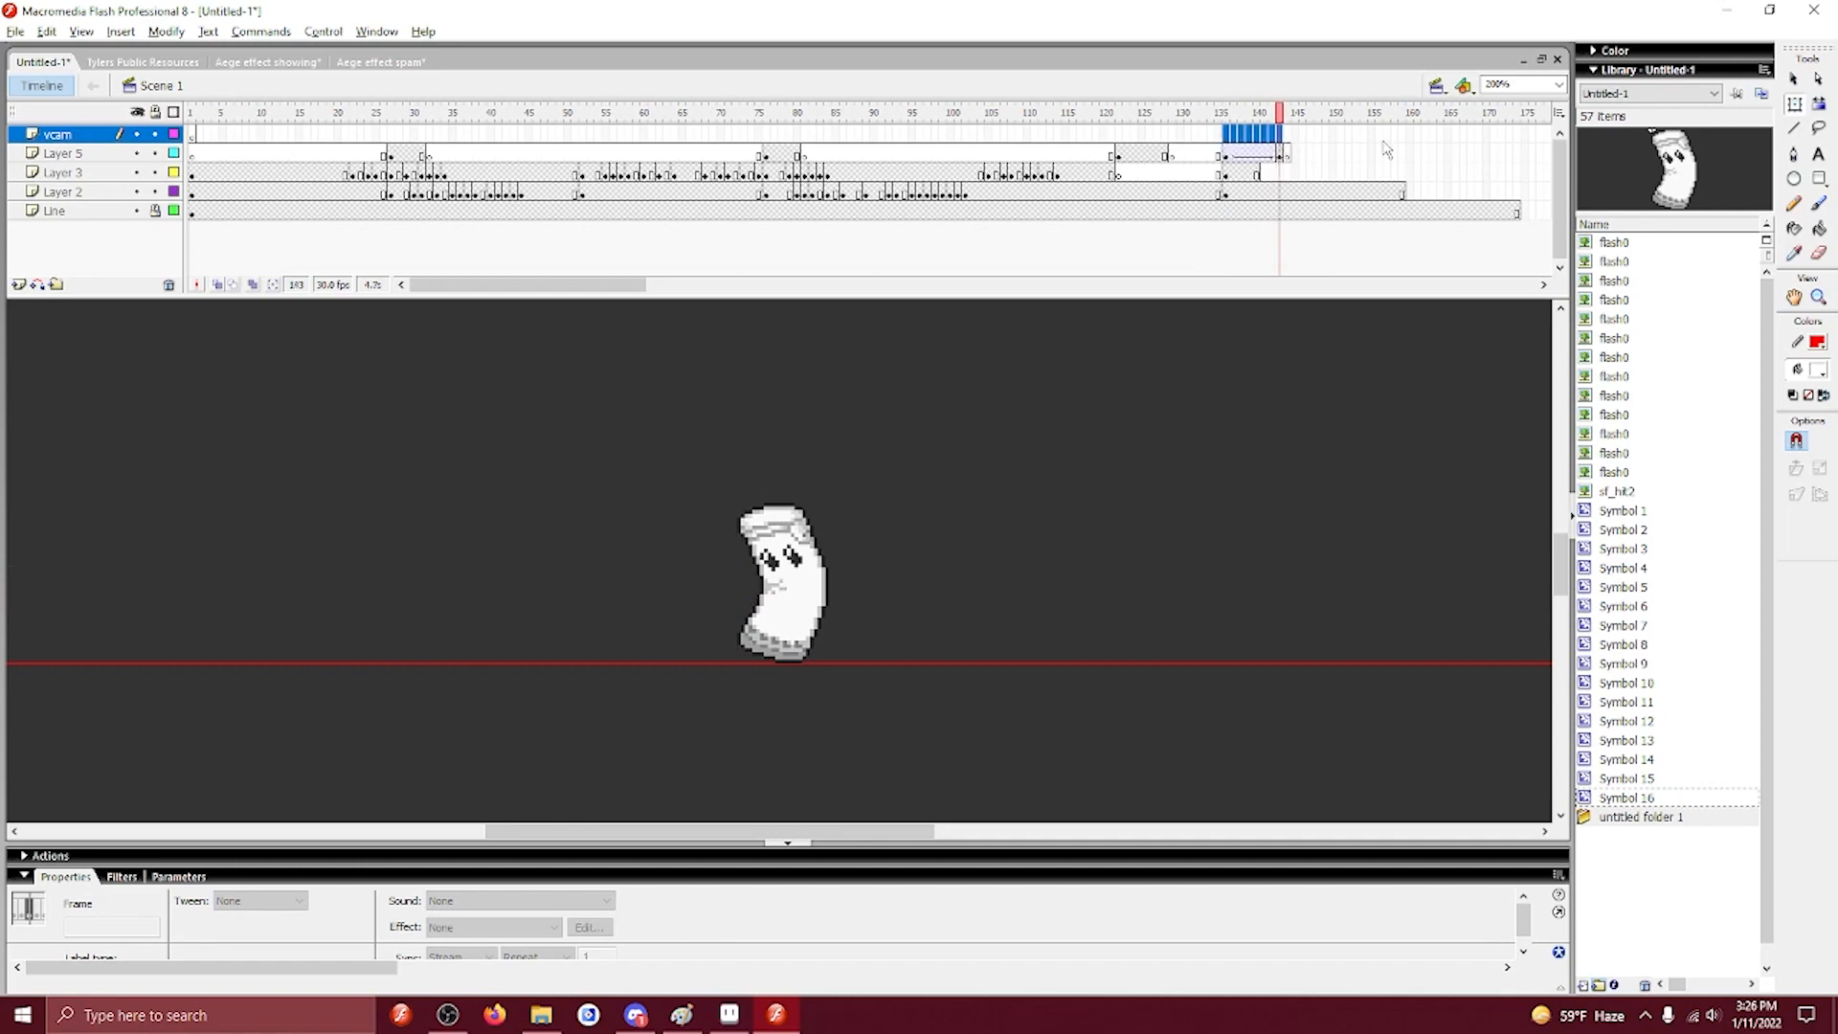
left_click(1418, 153)
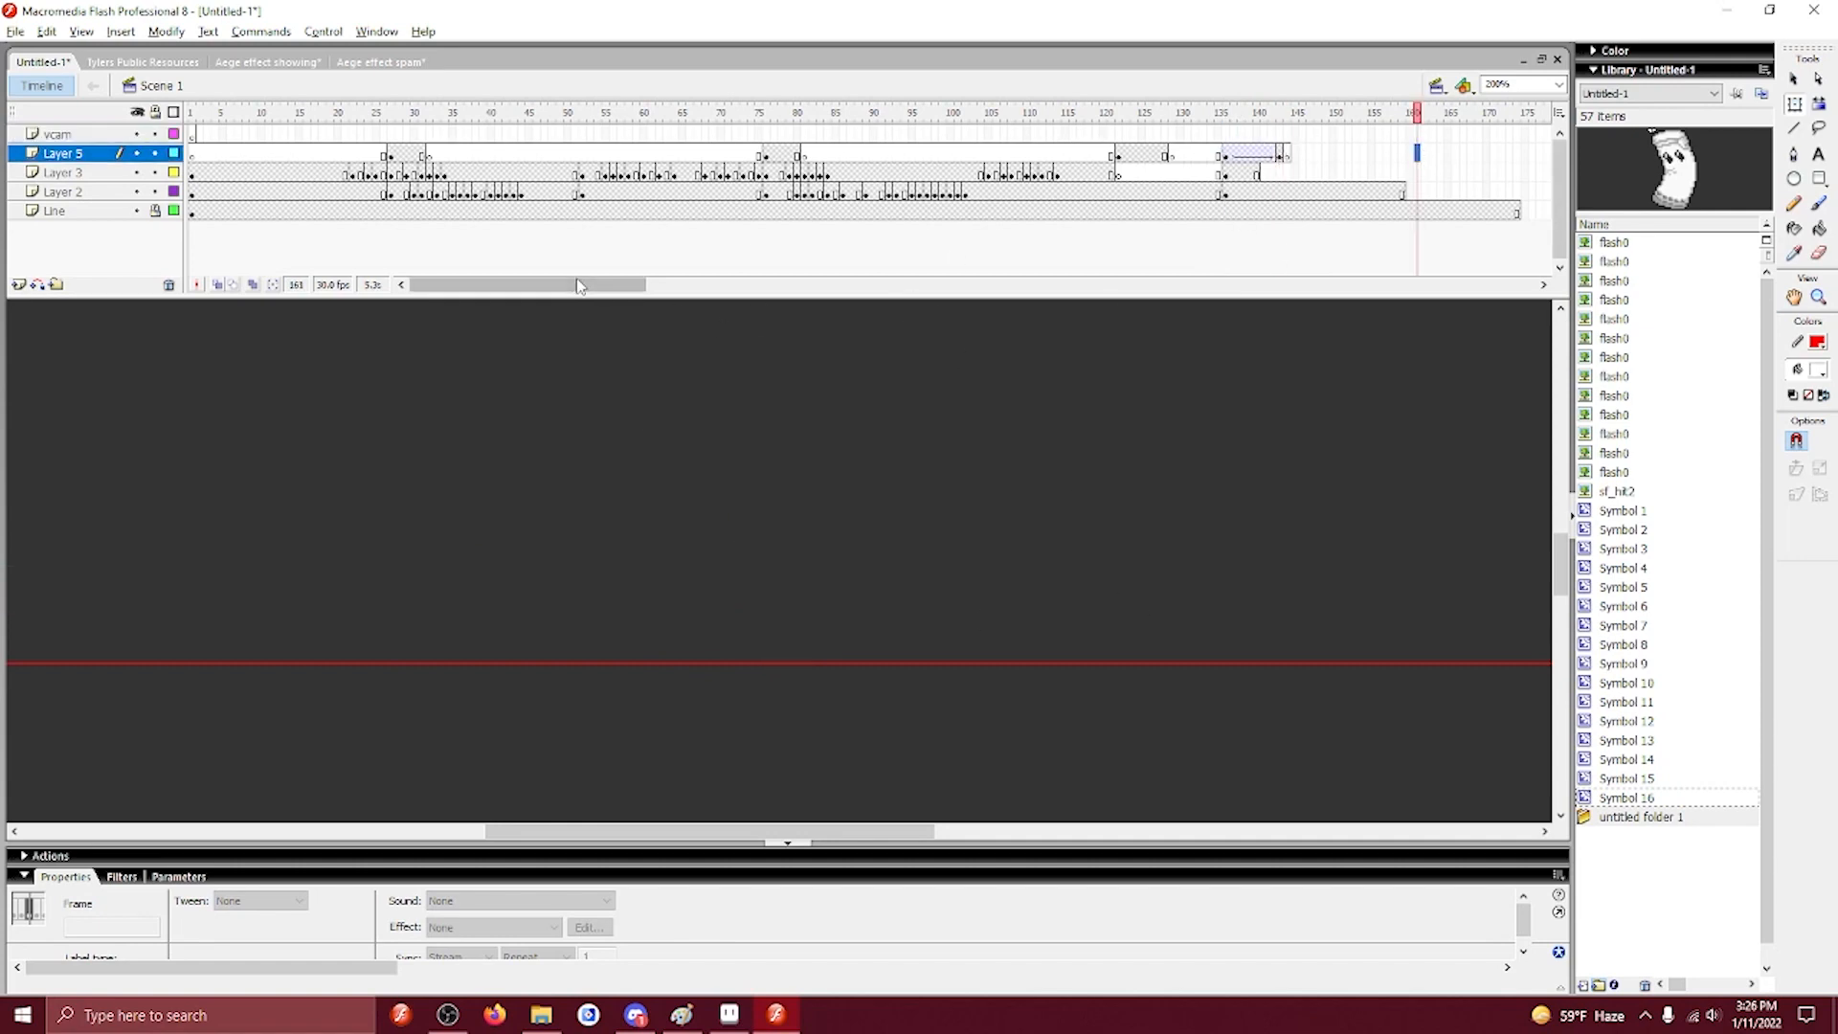
left_click(1179, 174)
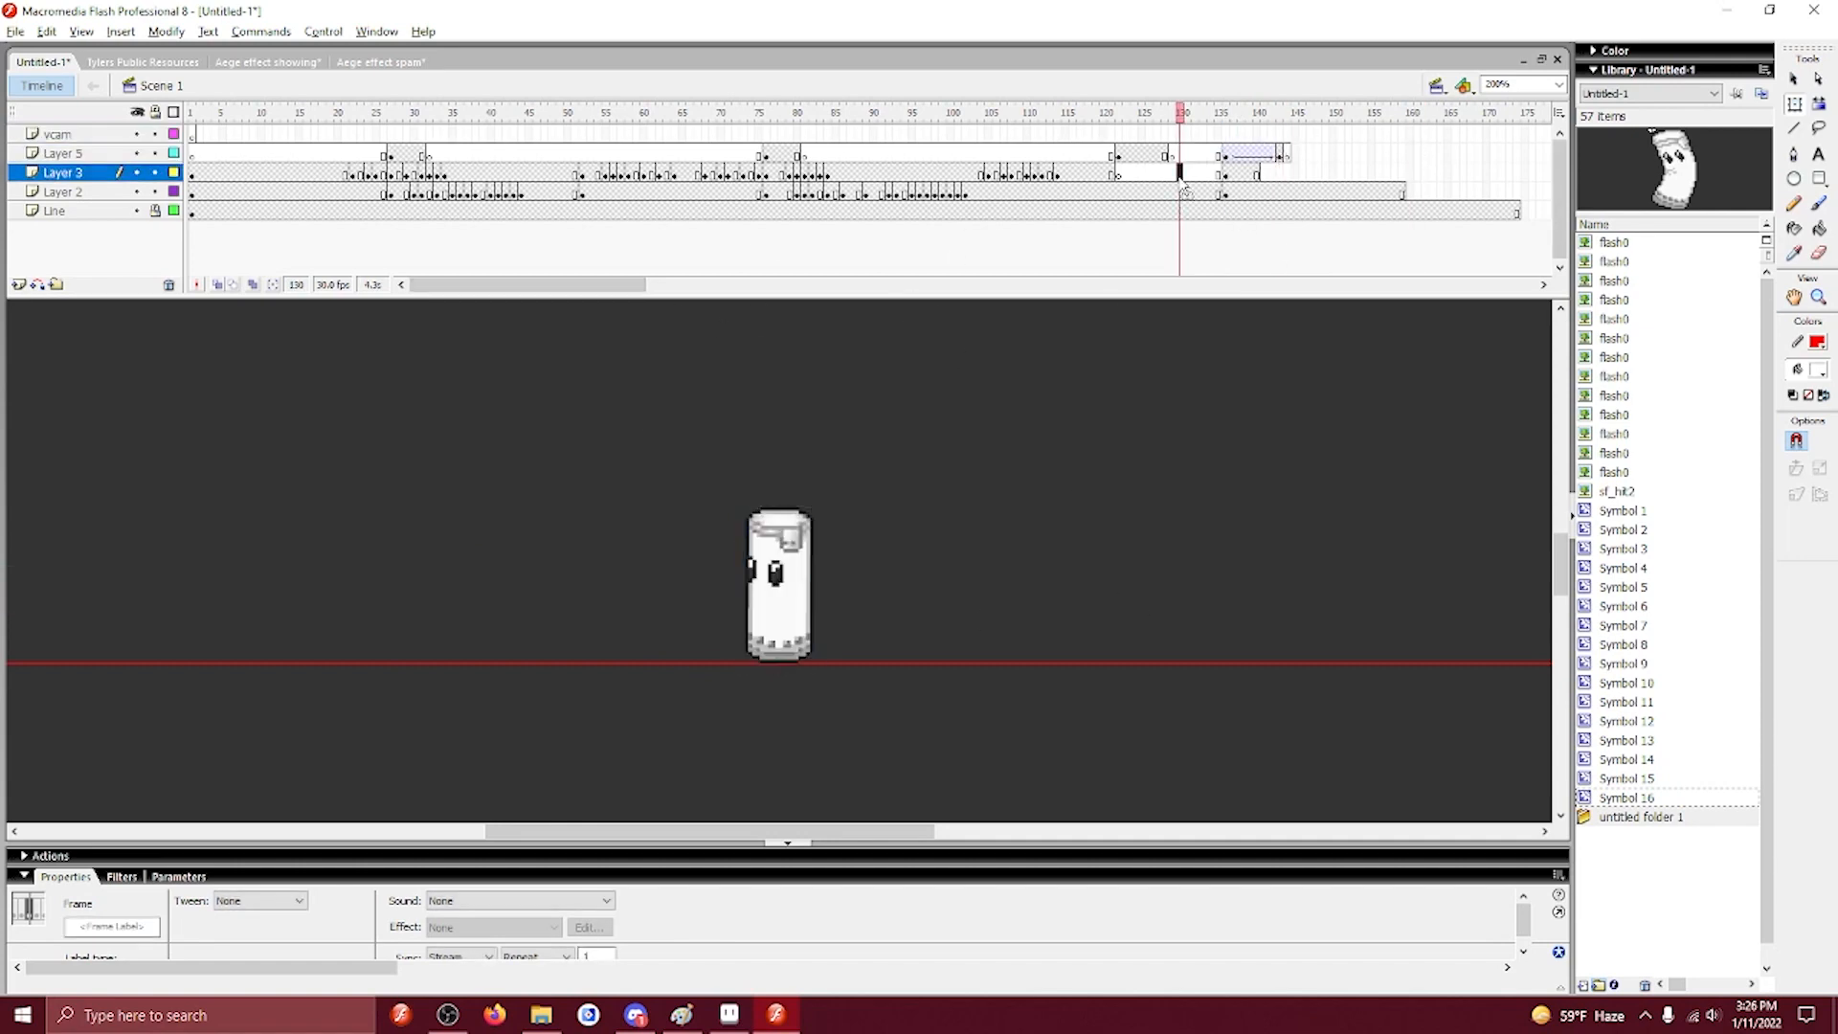
key("Return")
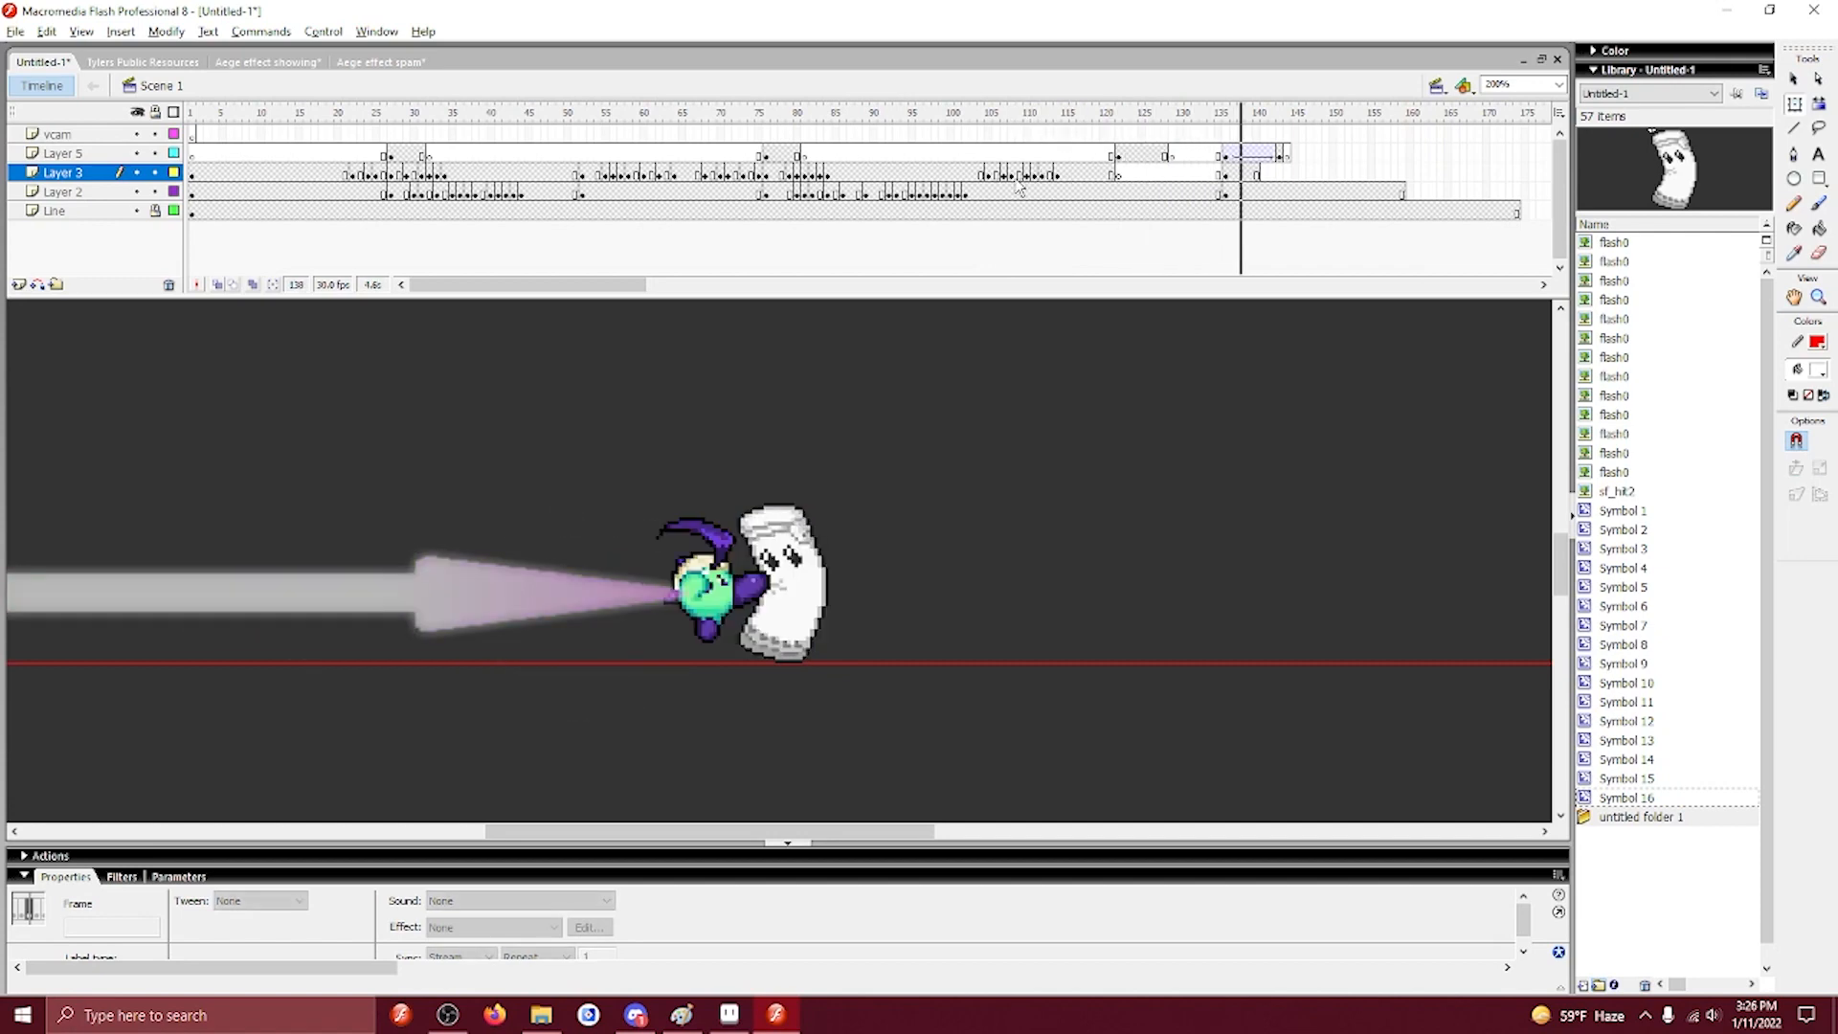
Insert six frames before the kick across Layers 5, 3 and 2 so it starts at frame 142, and play back the timing.
left_click(1209, 166)
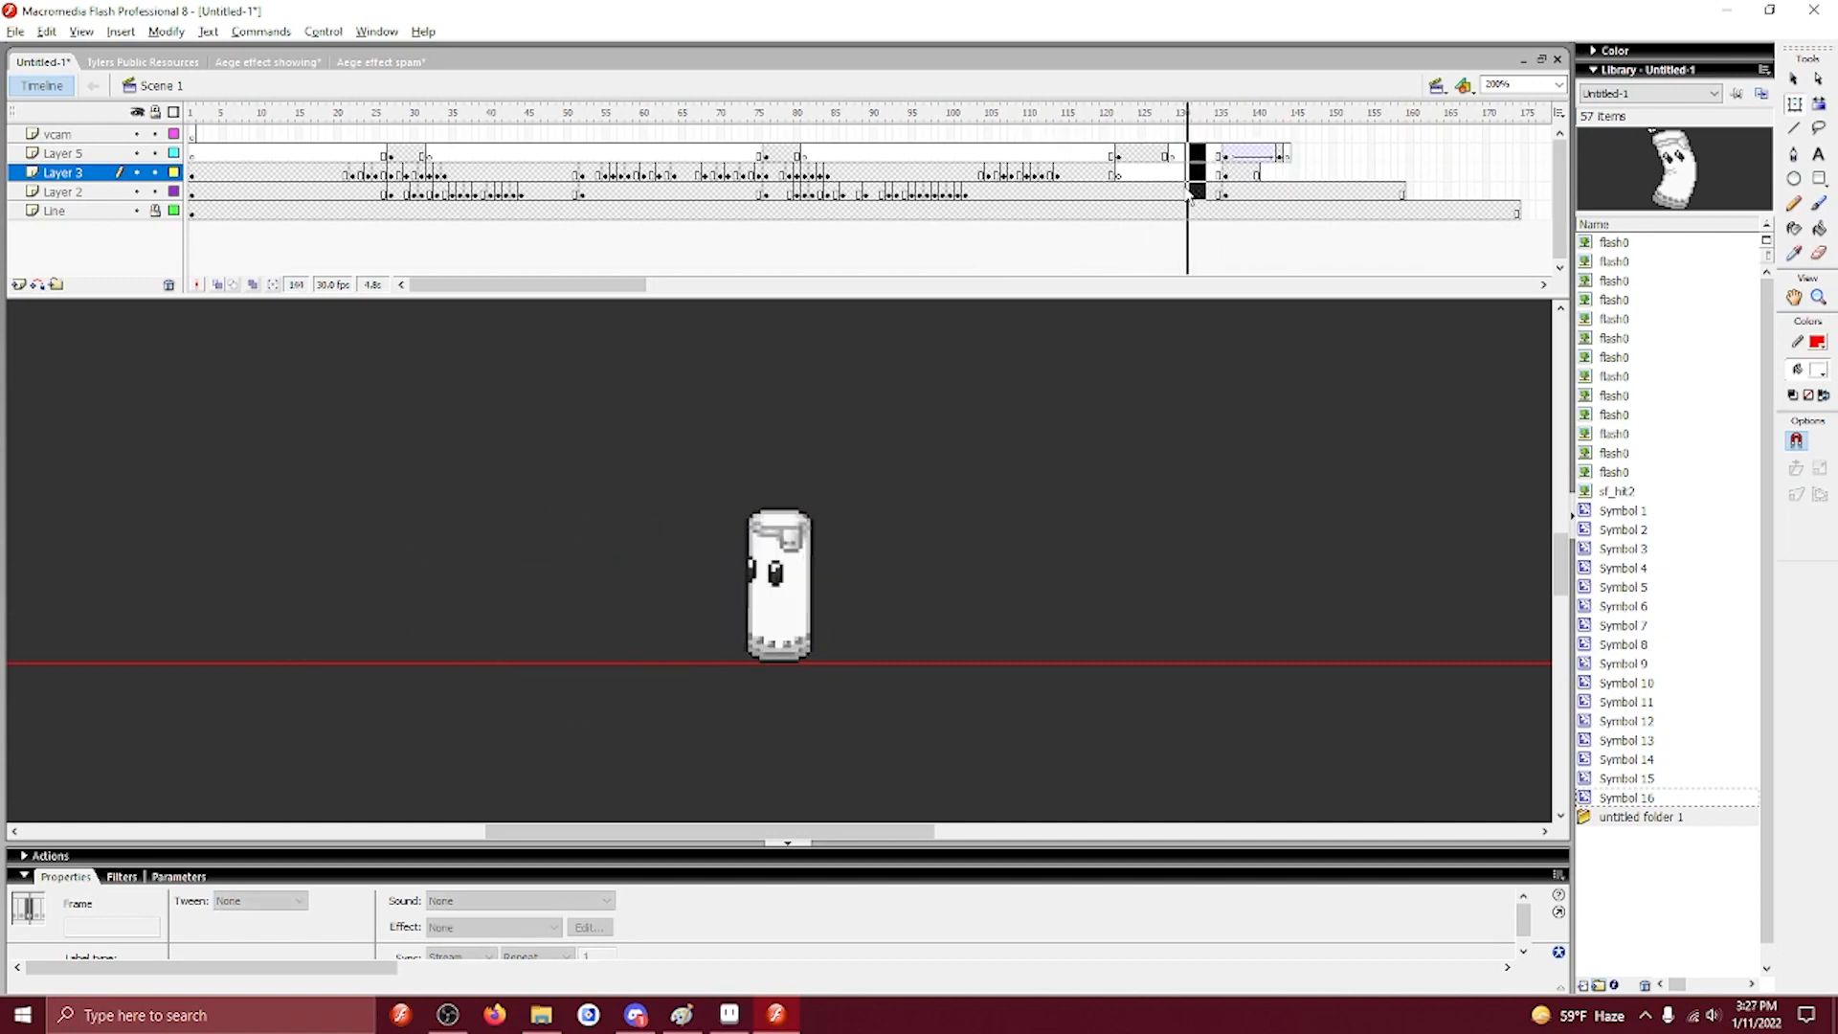
key("F5")
key("F5")
left_click(1080, 174)
key("Return")
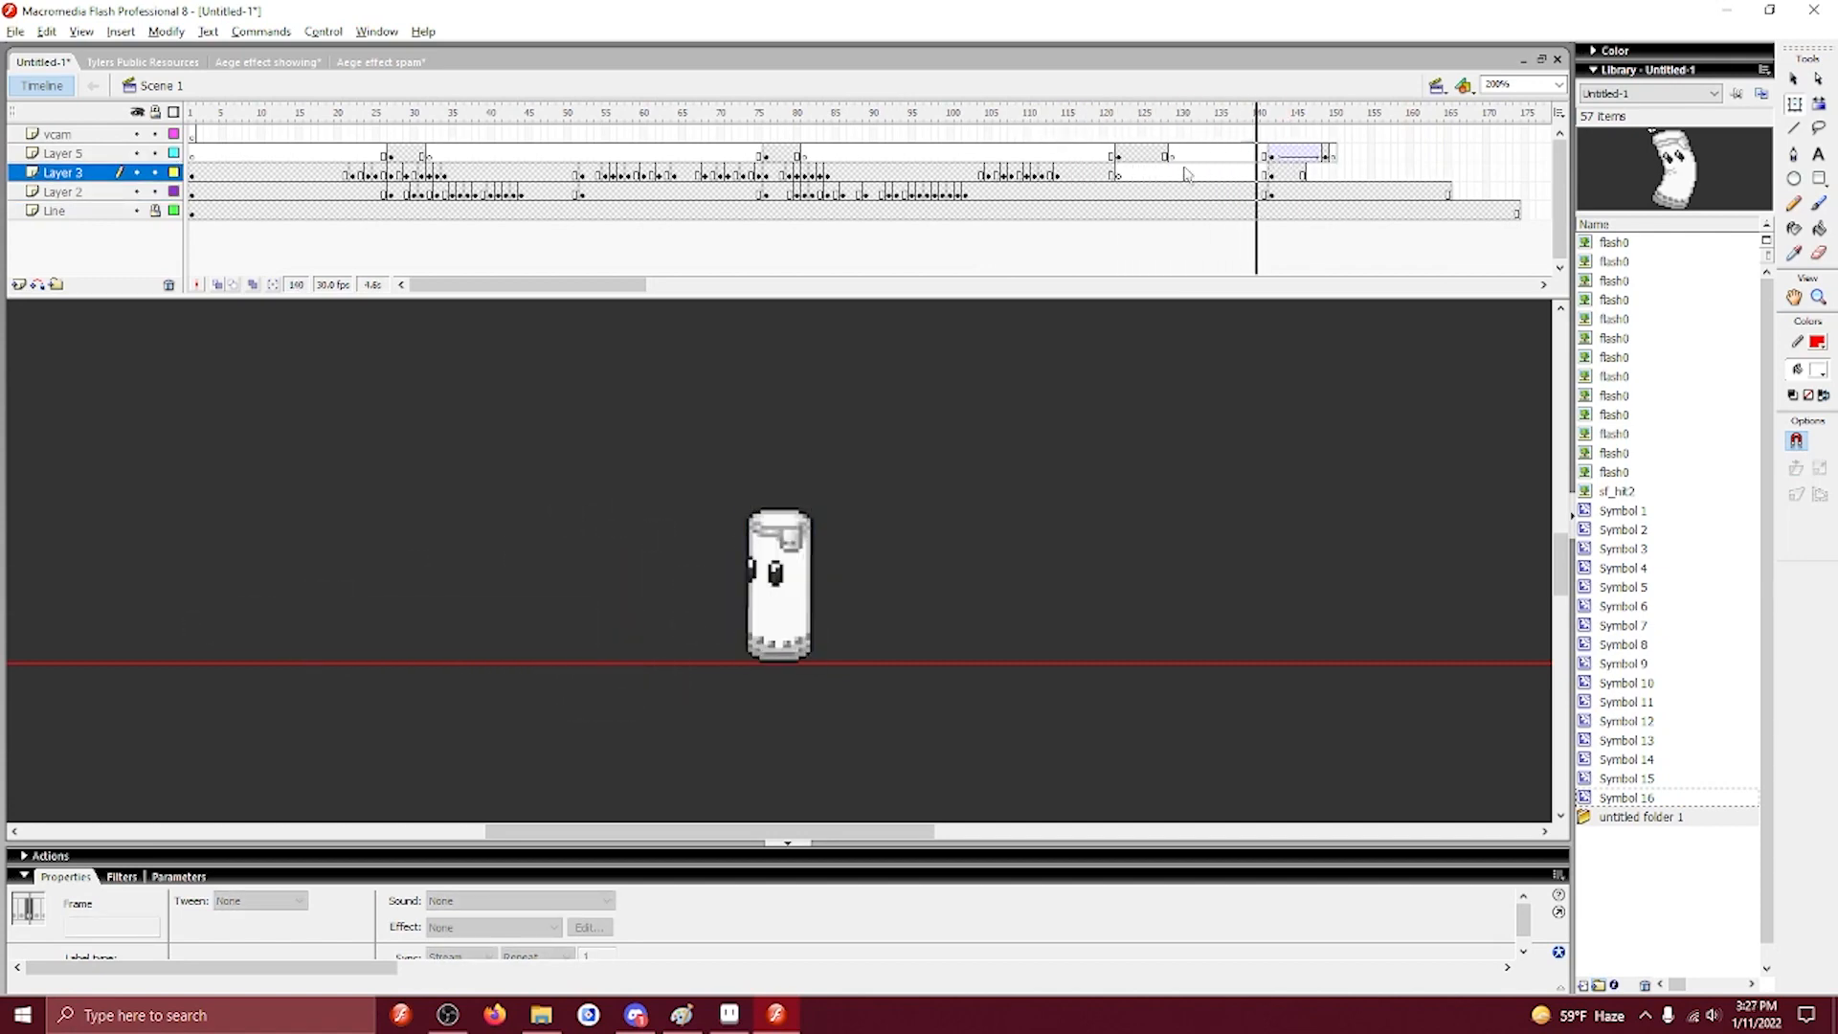
left_click(1270, 172)
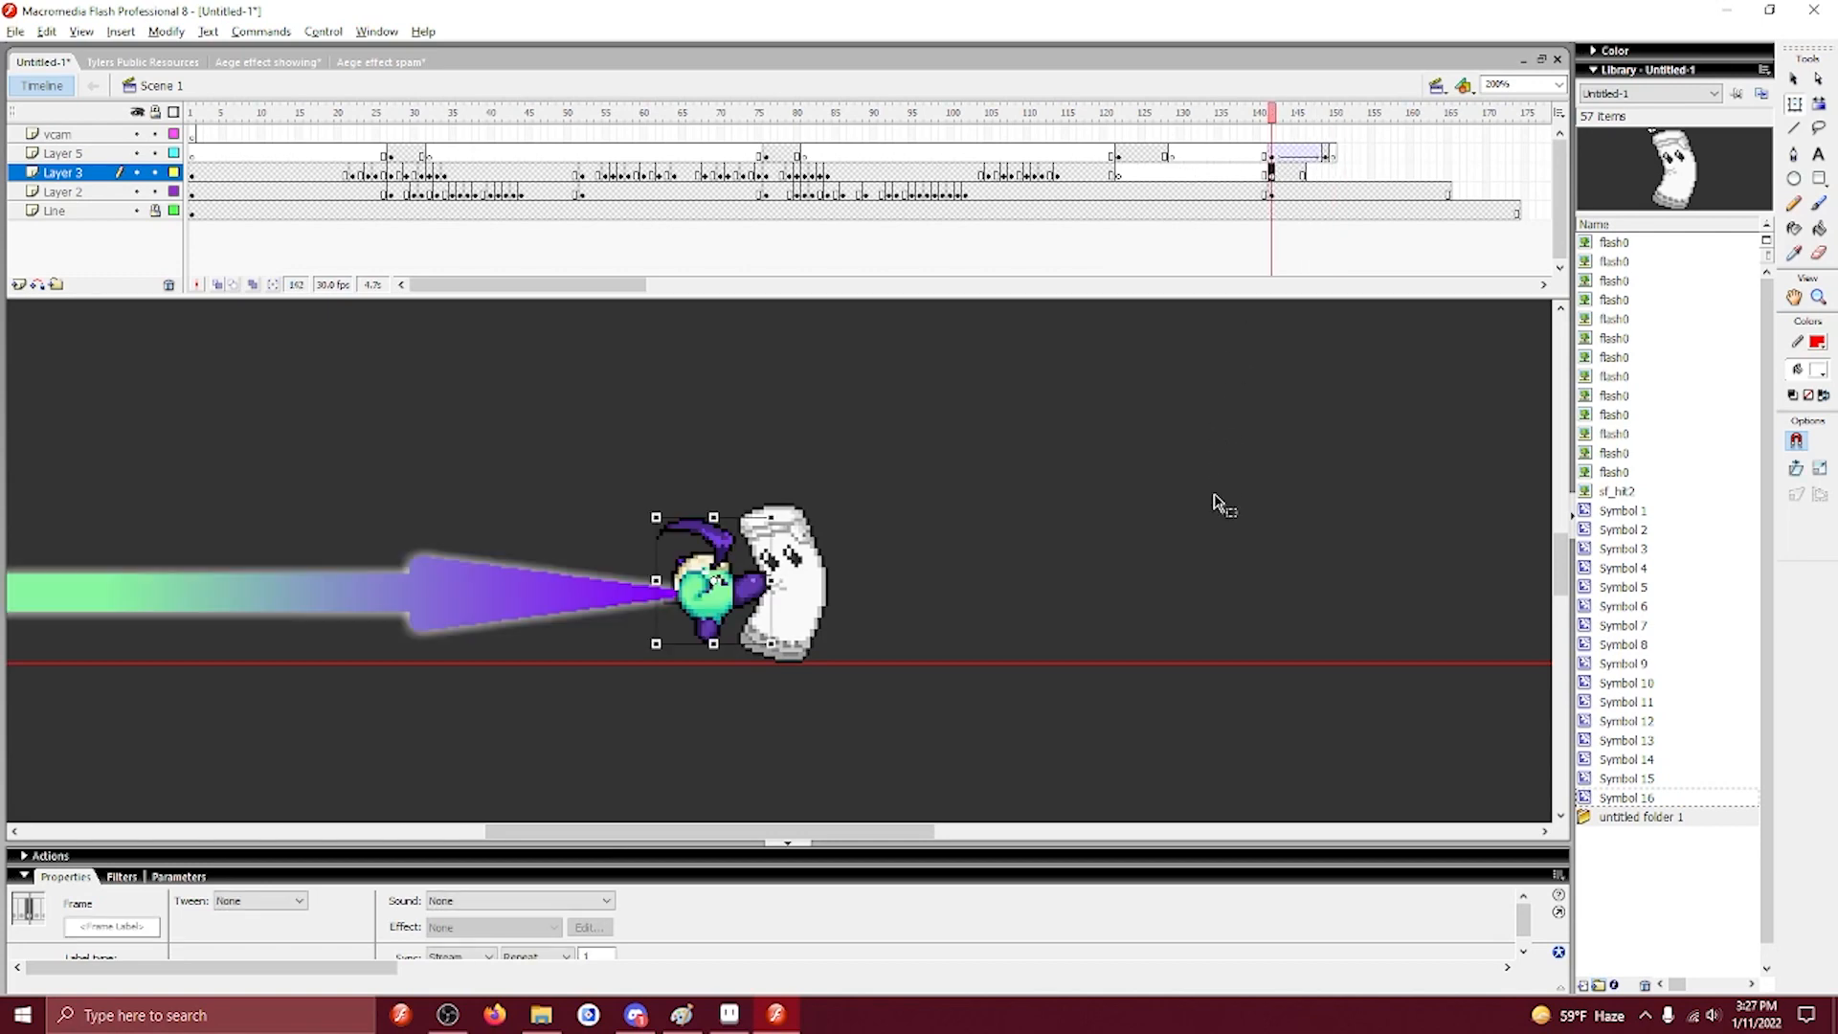
left_click_drag(966, 543, 877, 517)
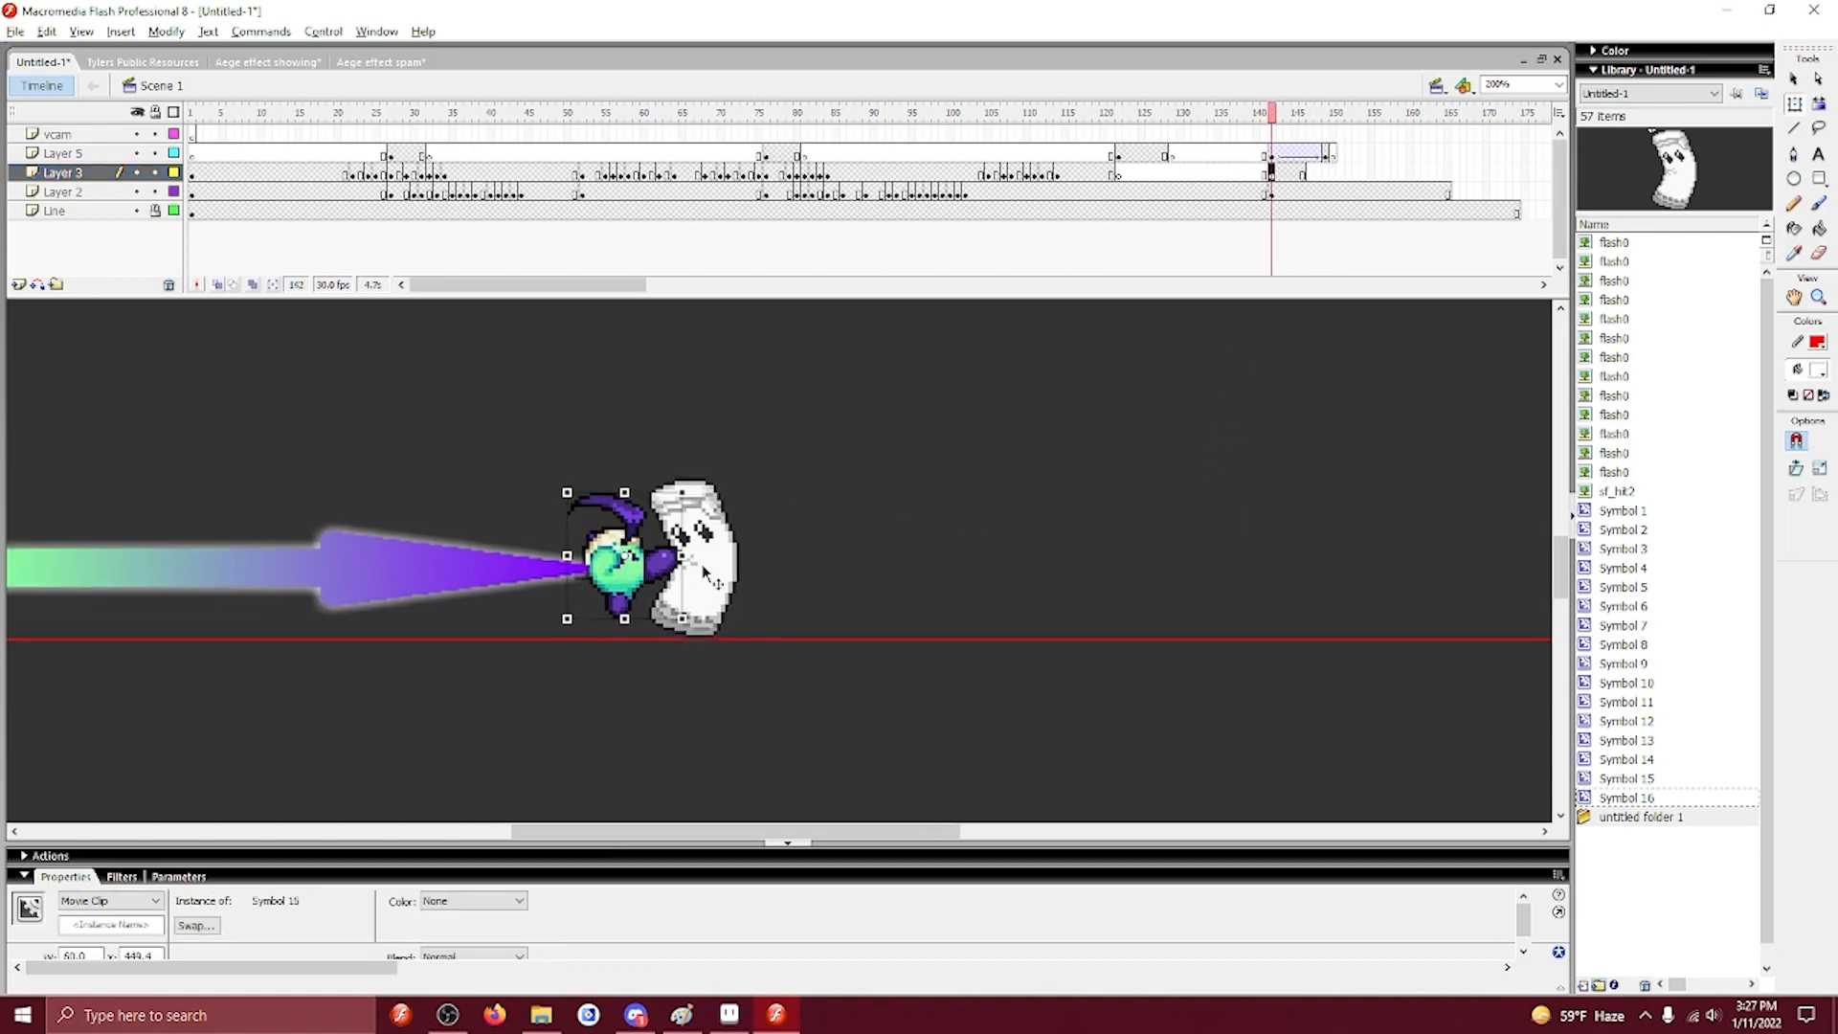
left_click(1209, 187)
key("Return")
key("Return")
left_click_drag(1248, 175, 1271, 178)
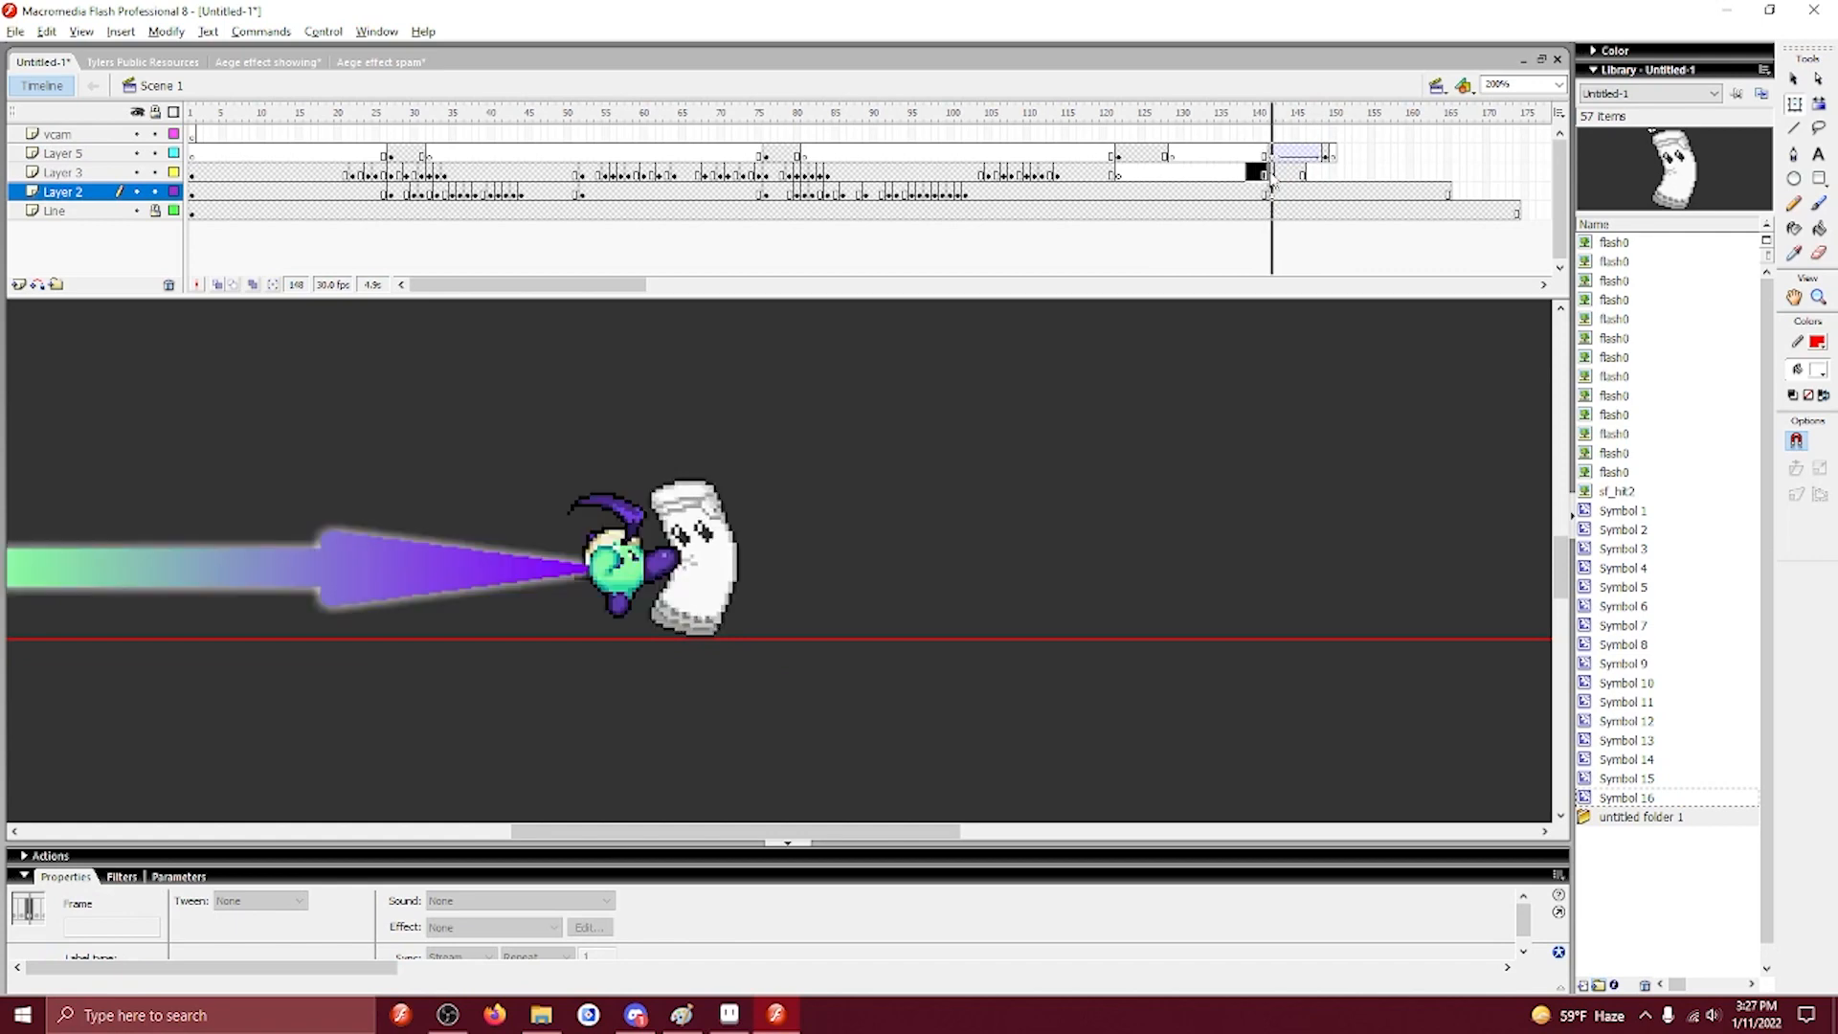
Add a Blur filter to the kicking character at frame 142 on Layer 3, with Blur X 12 and Blur Y 0.
left_click(1272, 176)
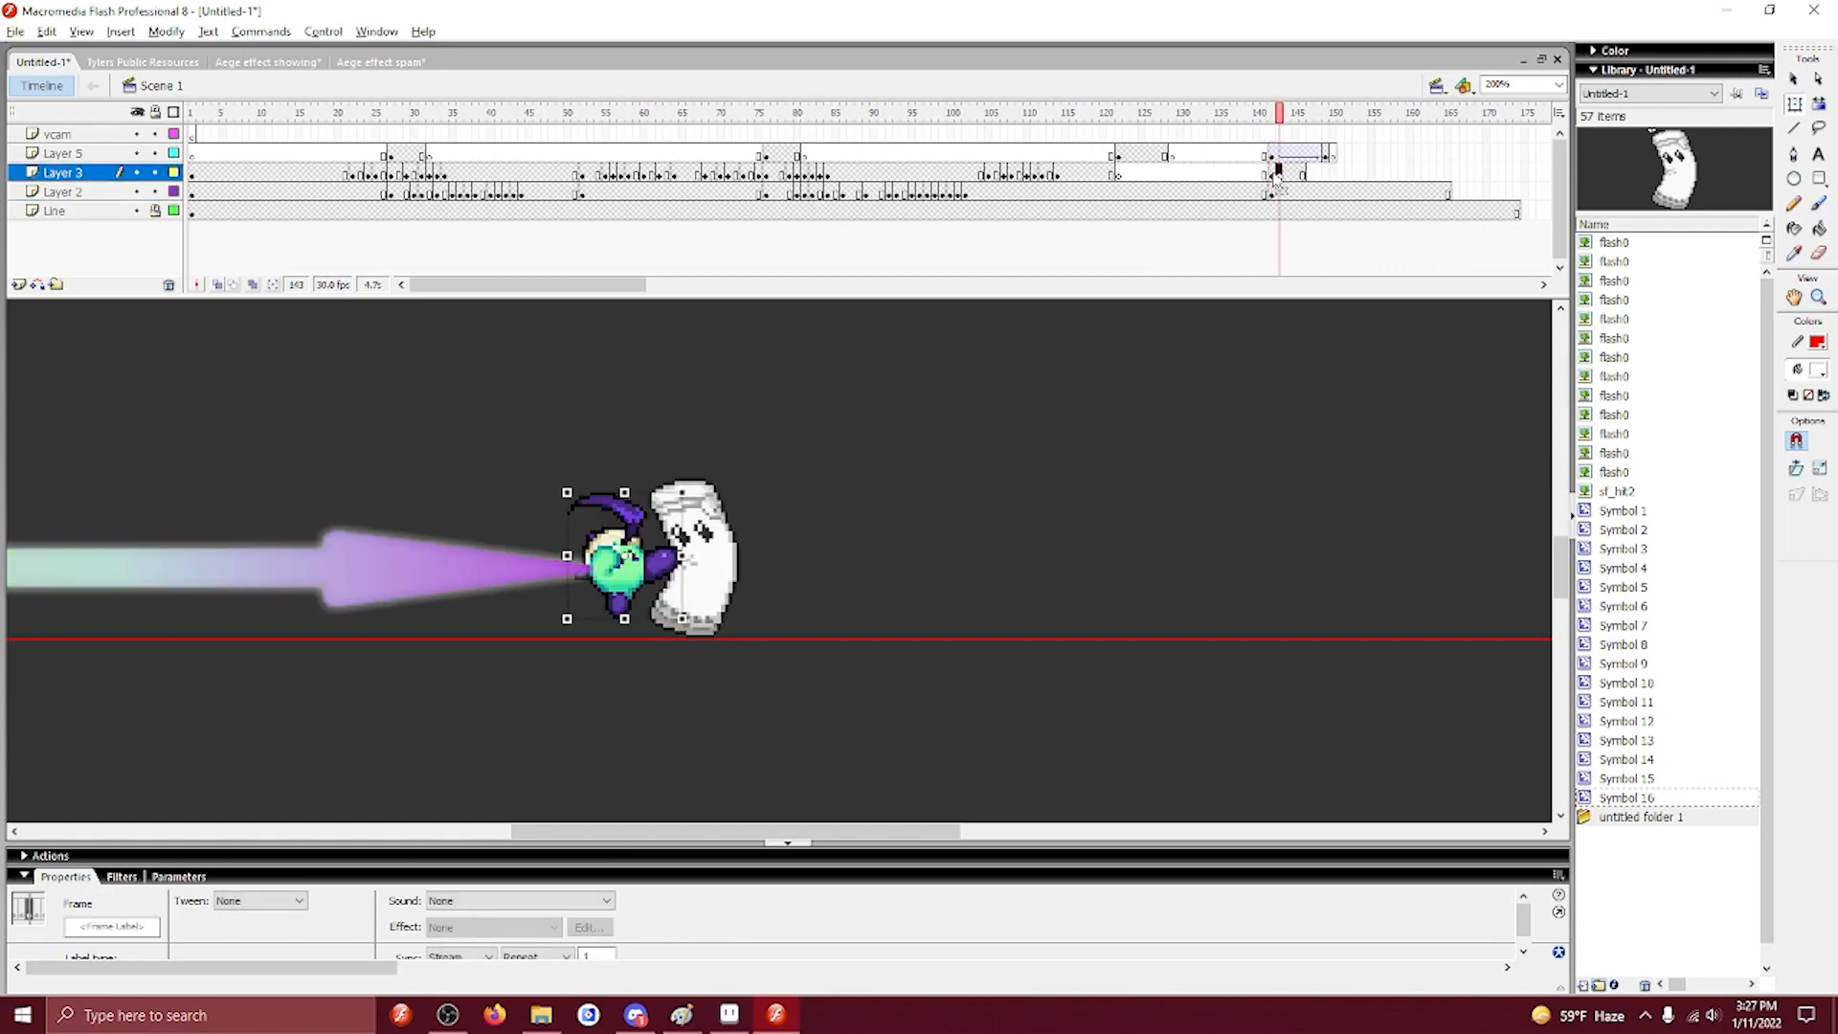
left_click(983, 548)
left_click(634, 567)
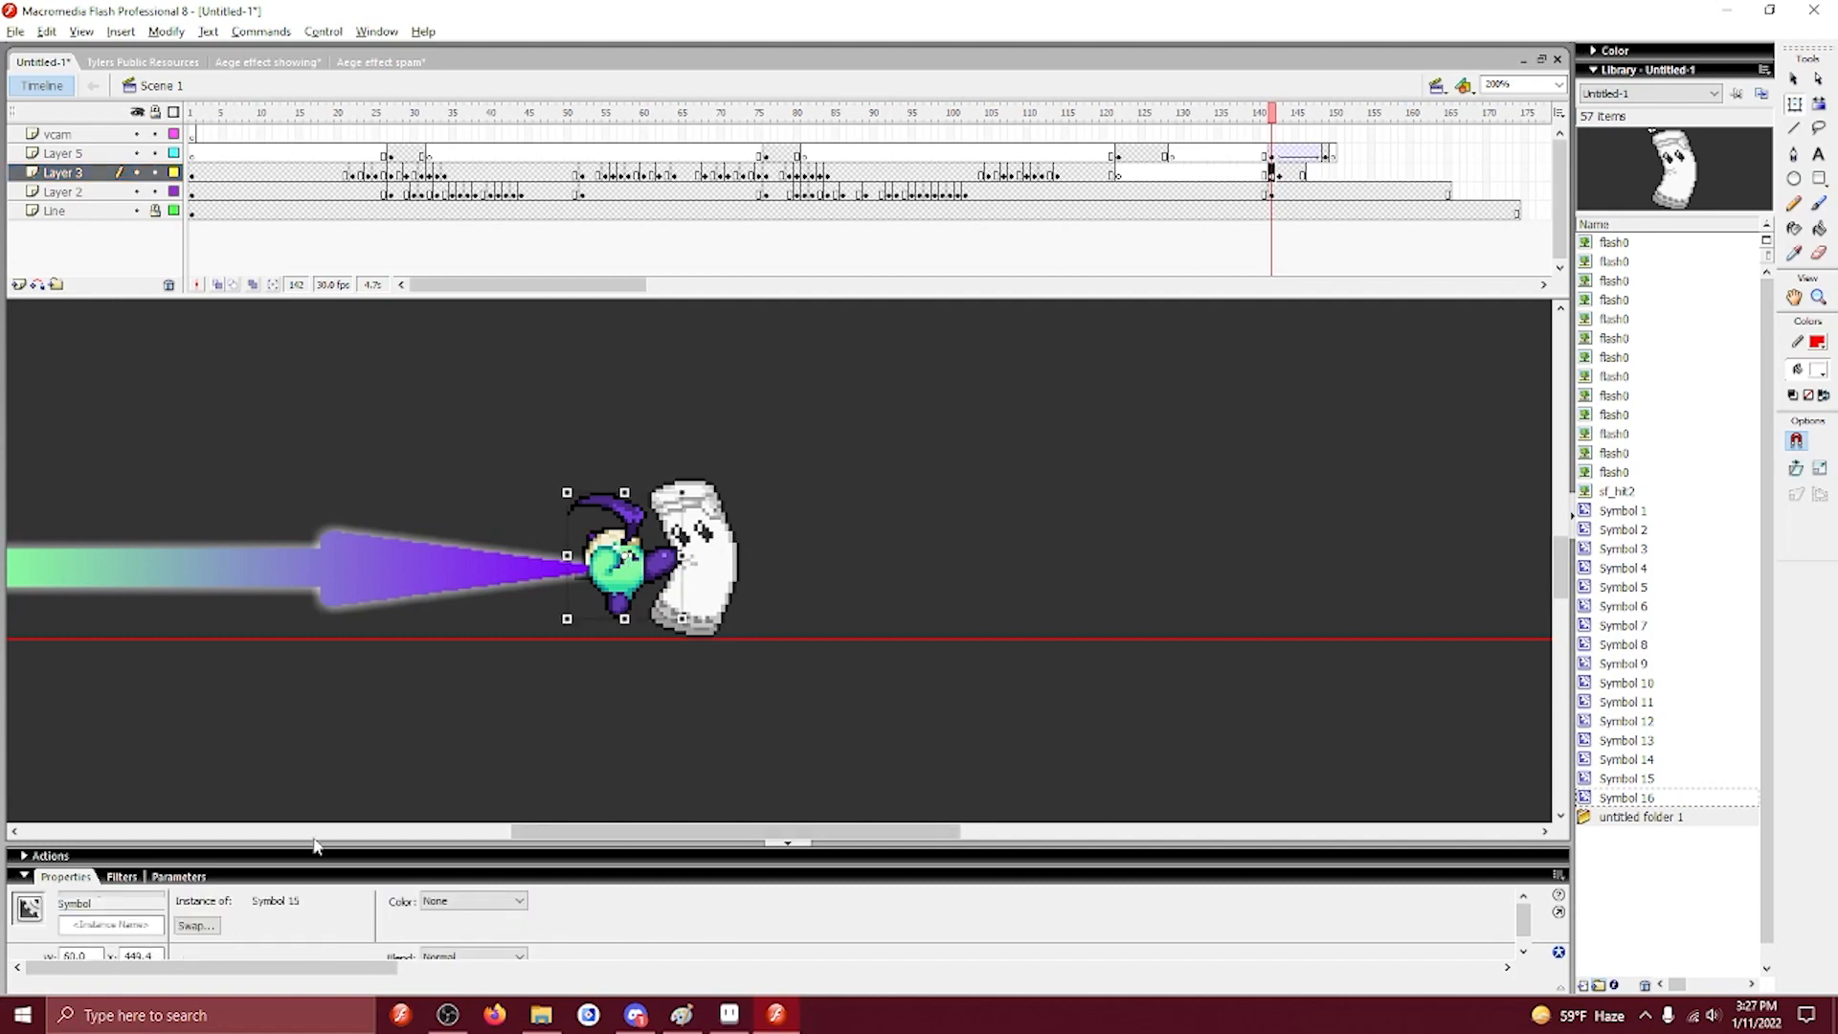
left_click(122, 877)
left_click(23, 895)
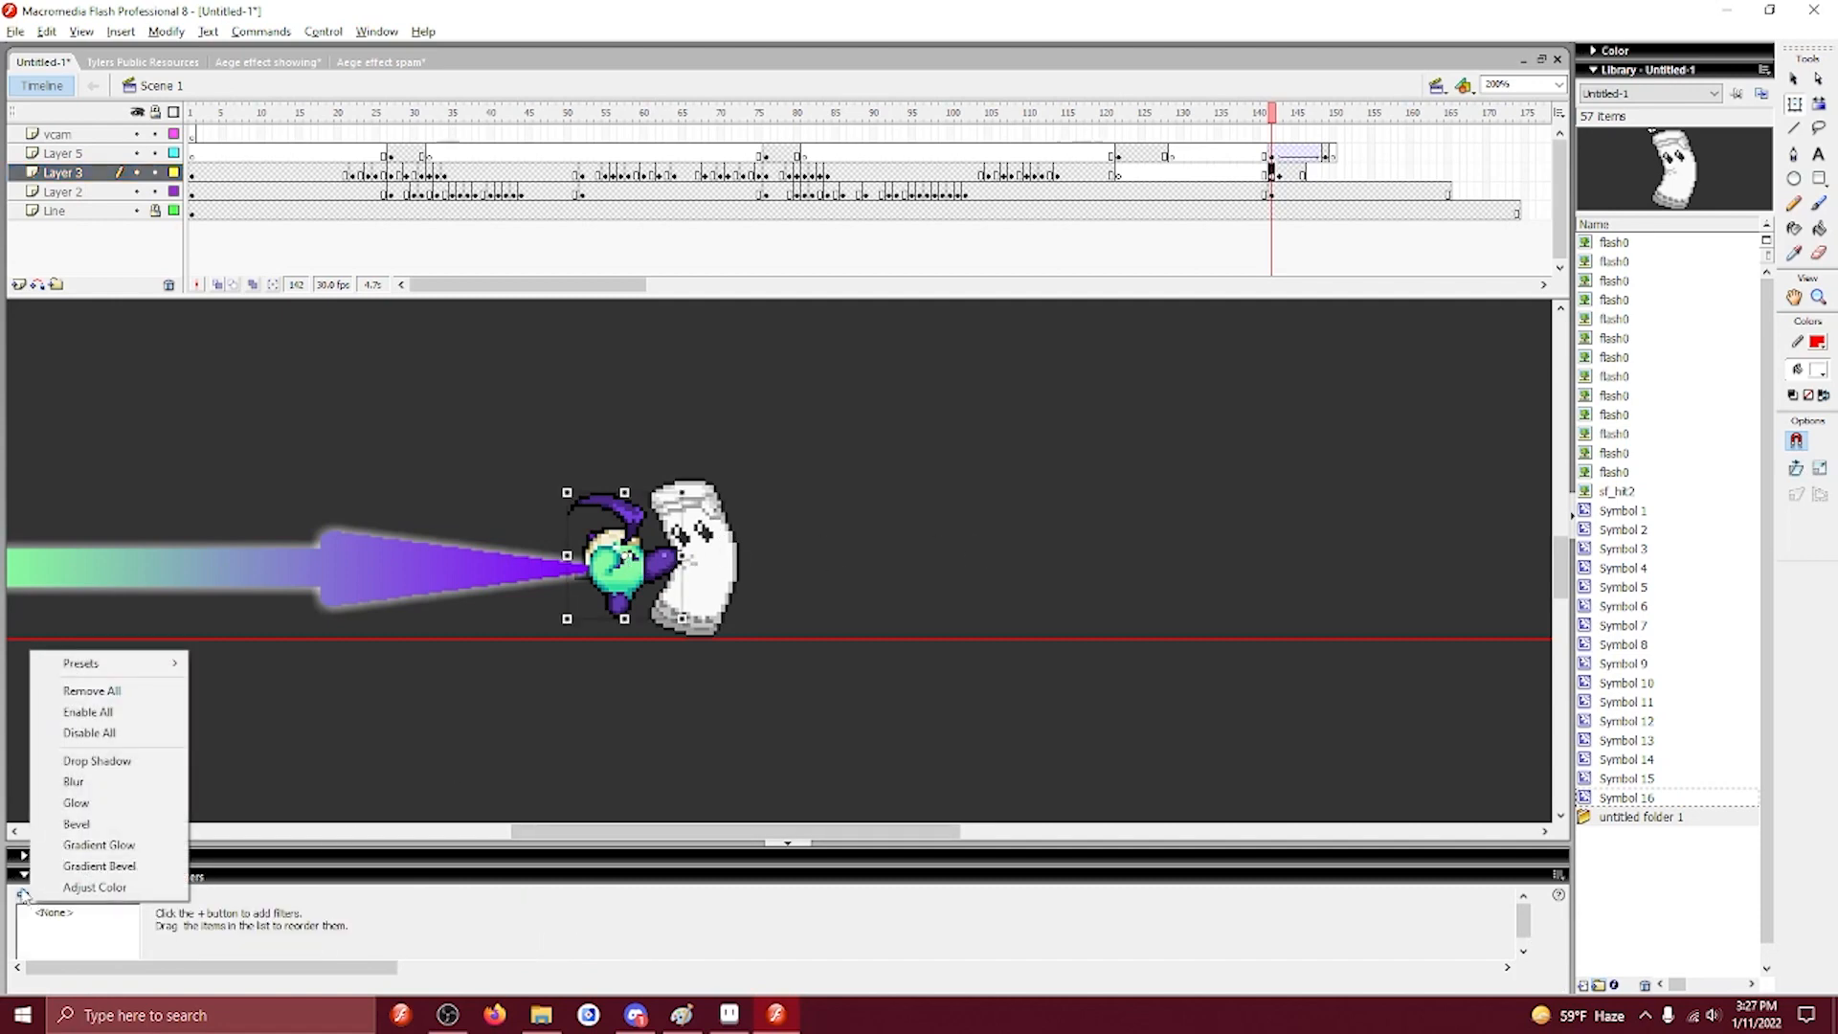
left_click(71, 783)
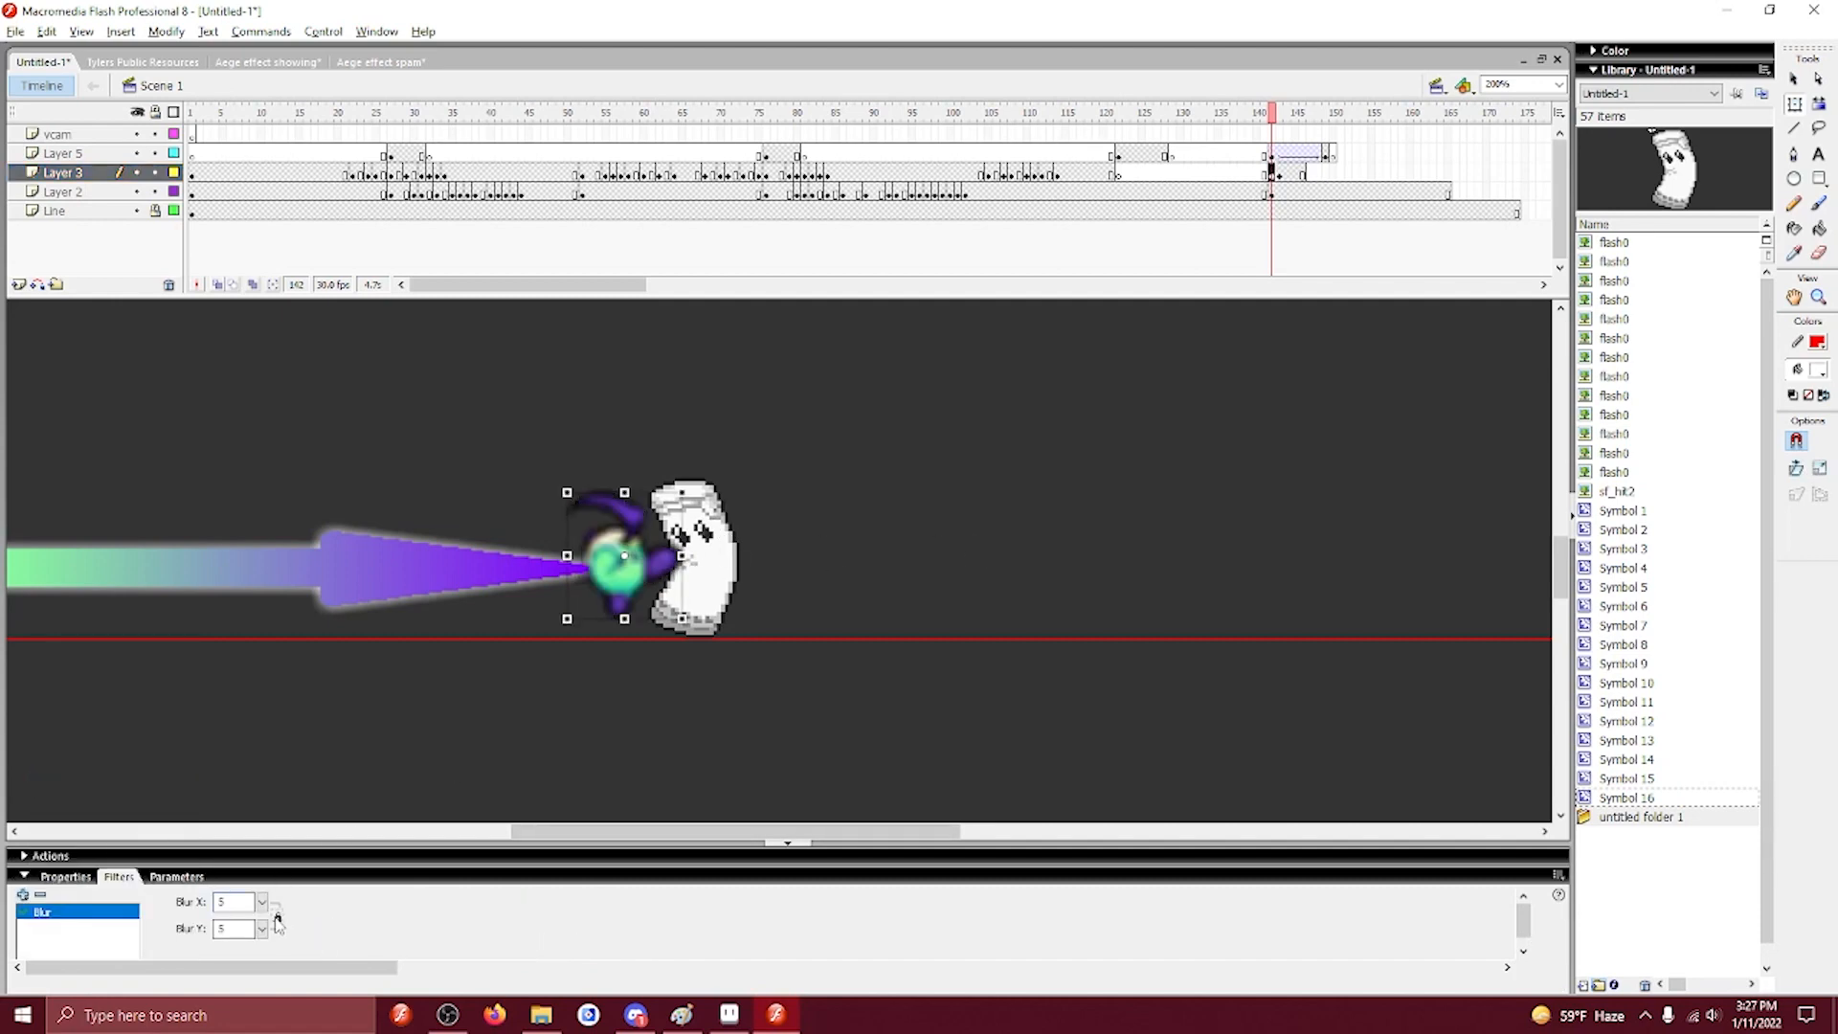
left_click_drag(263, 932, 262, 950)
left_click(261, 904)
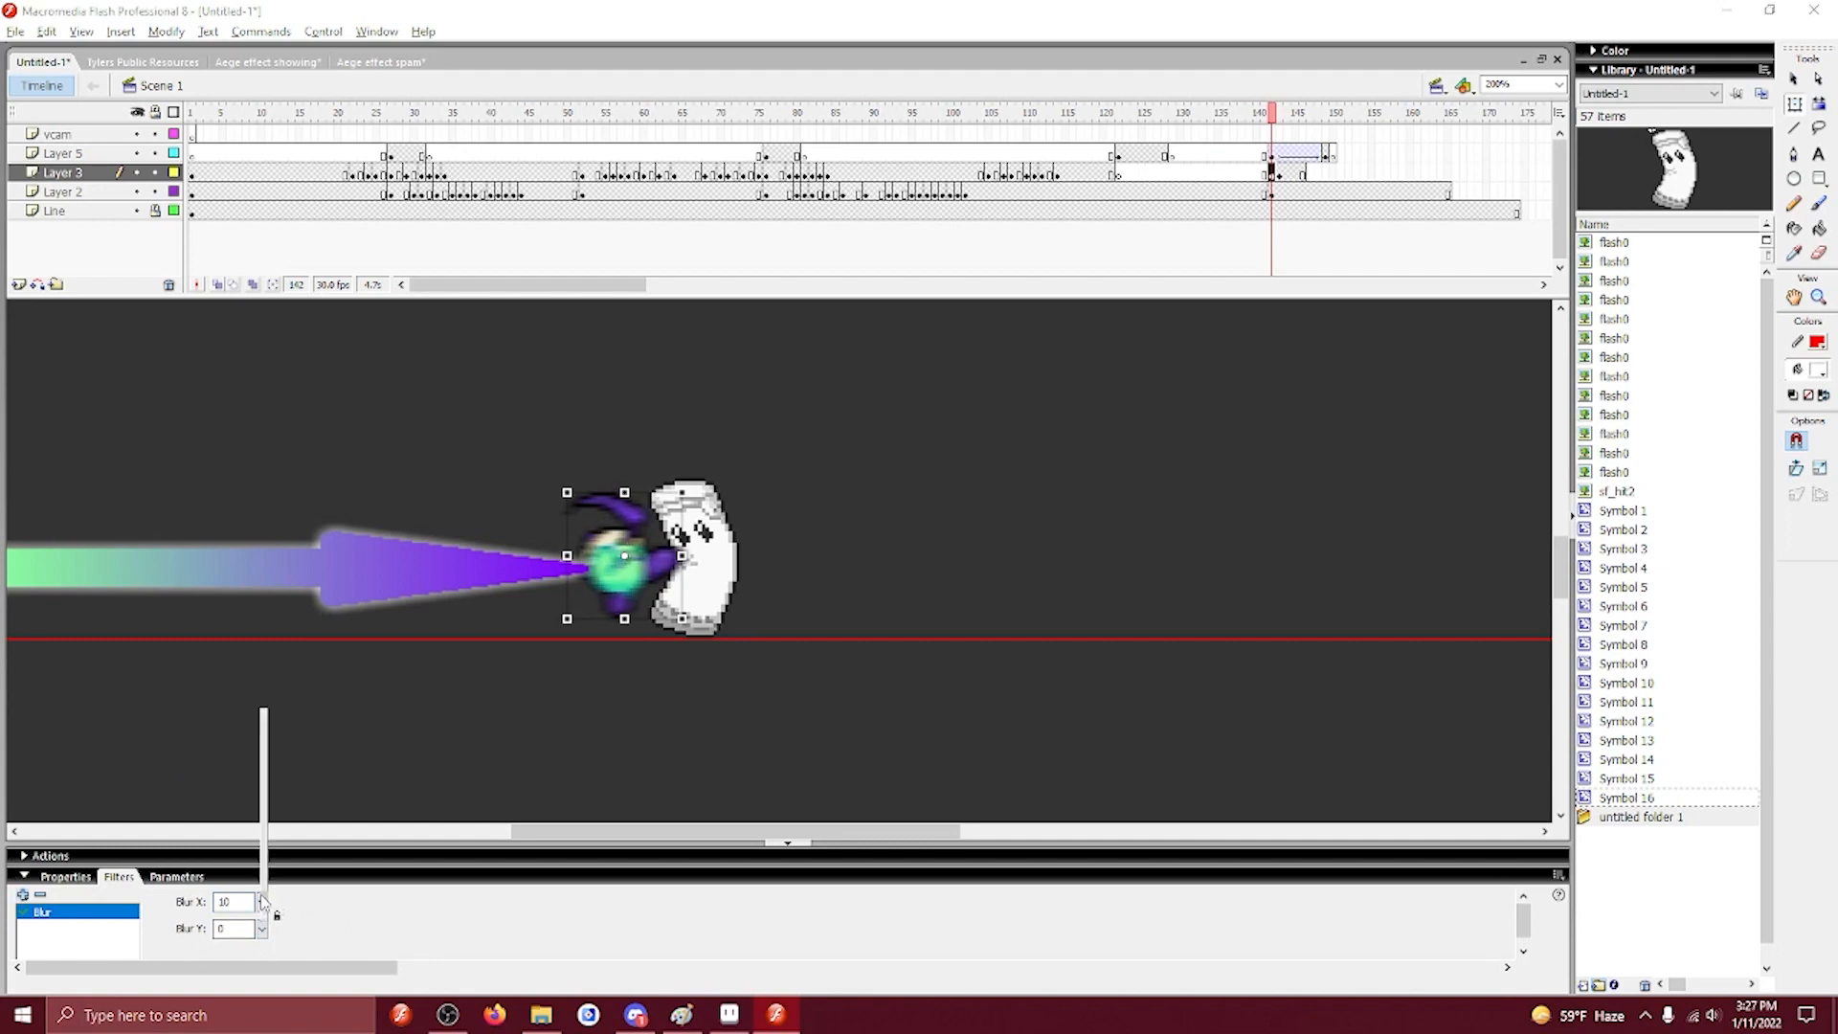
left_click(266, 897)
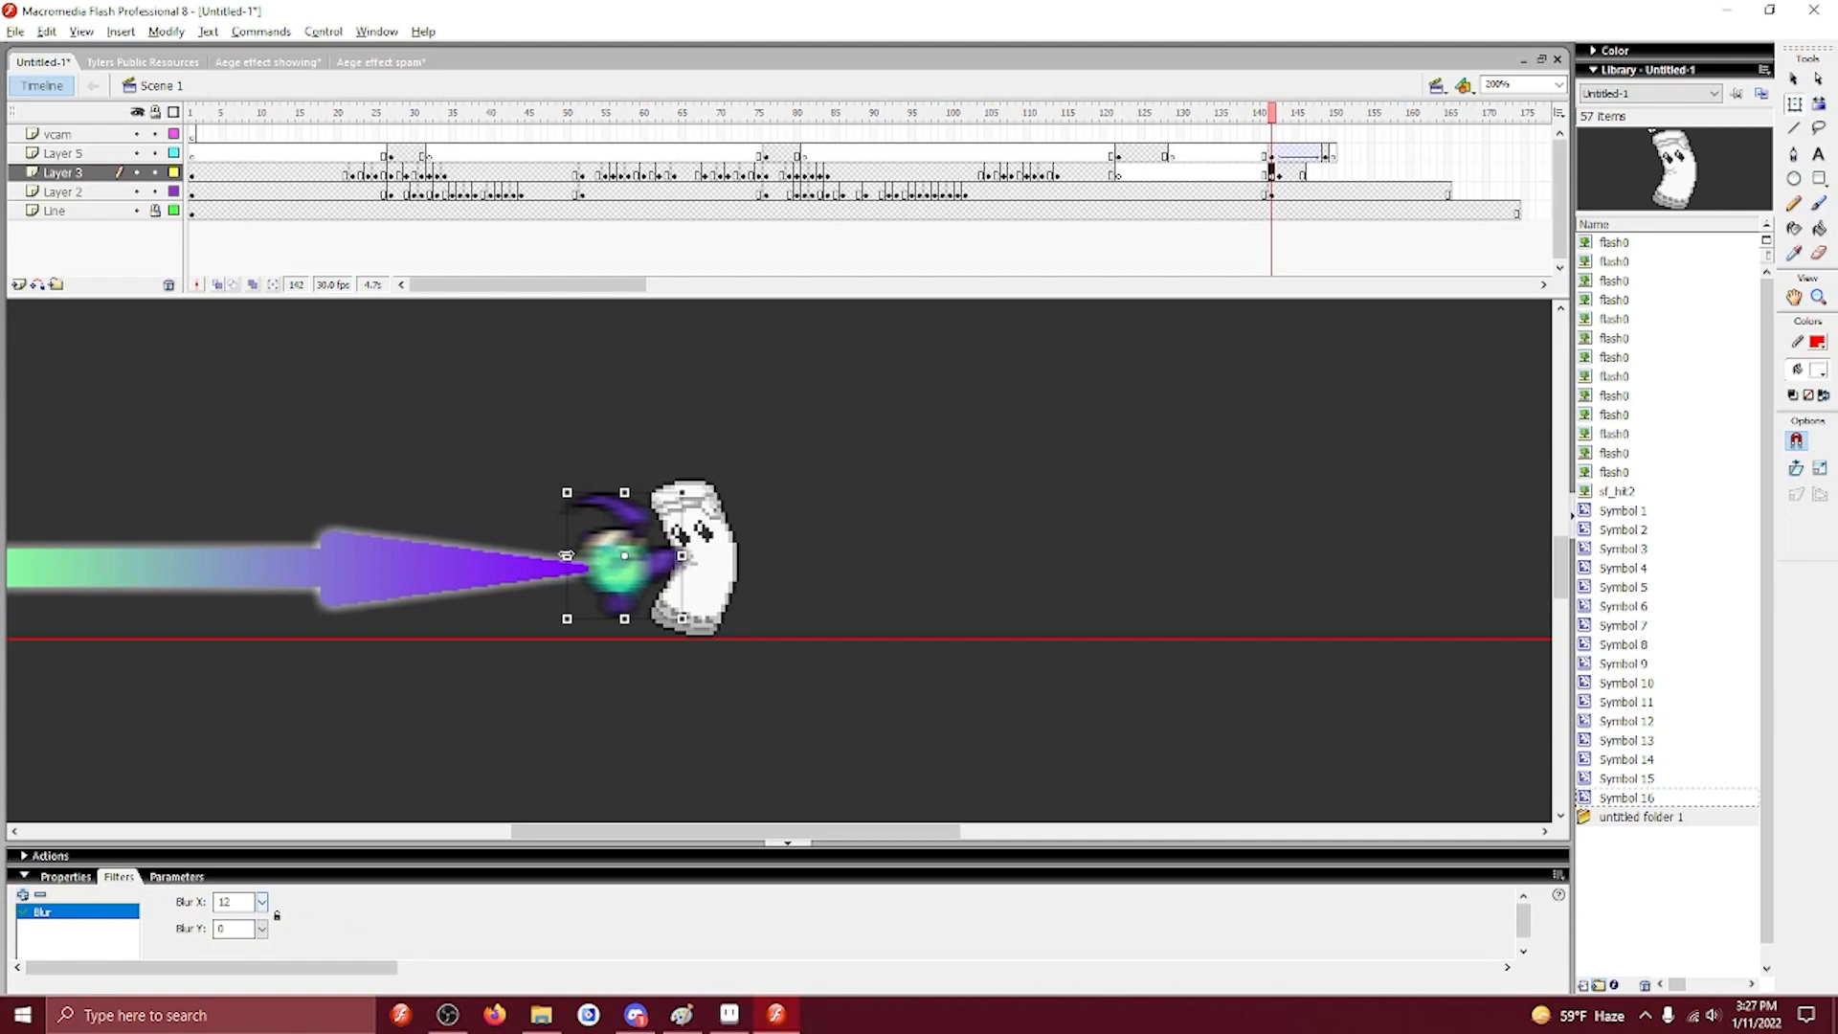
Stretch the blurred kicking character slightly wider and nudge it back a little from the white character.
left_click_drag(566, 555, 560, 555)
key("Left")
key("Left")
key("Left")
key("Left")
key("Left")
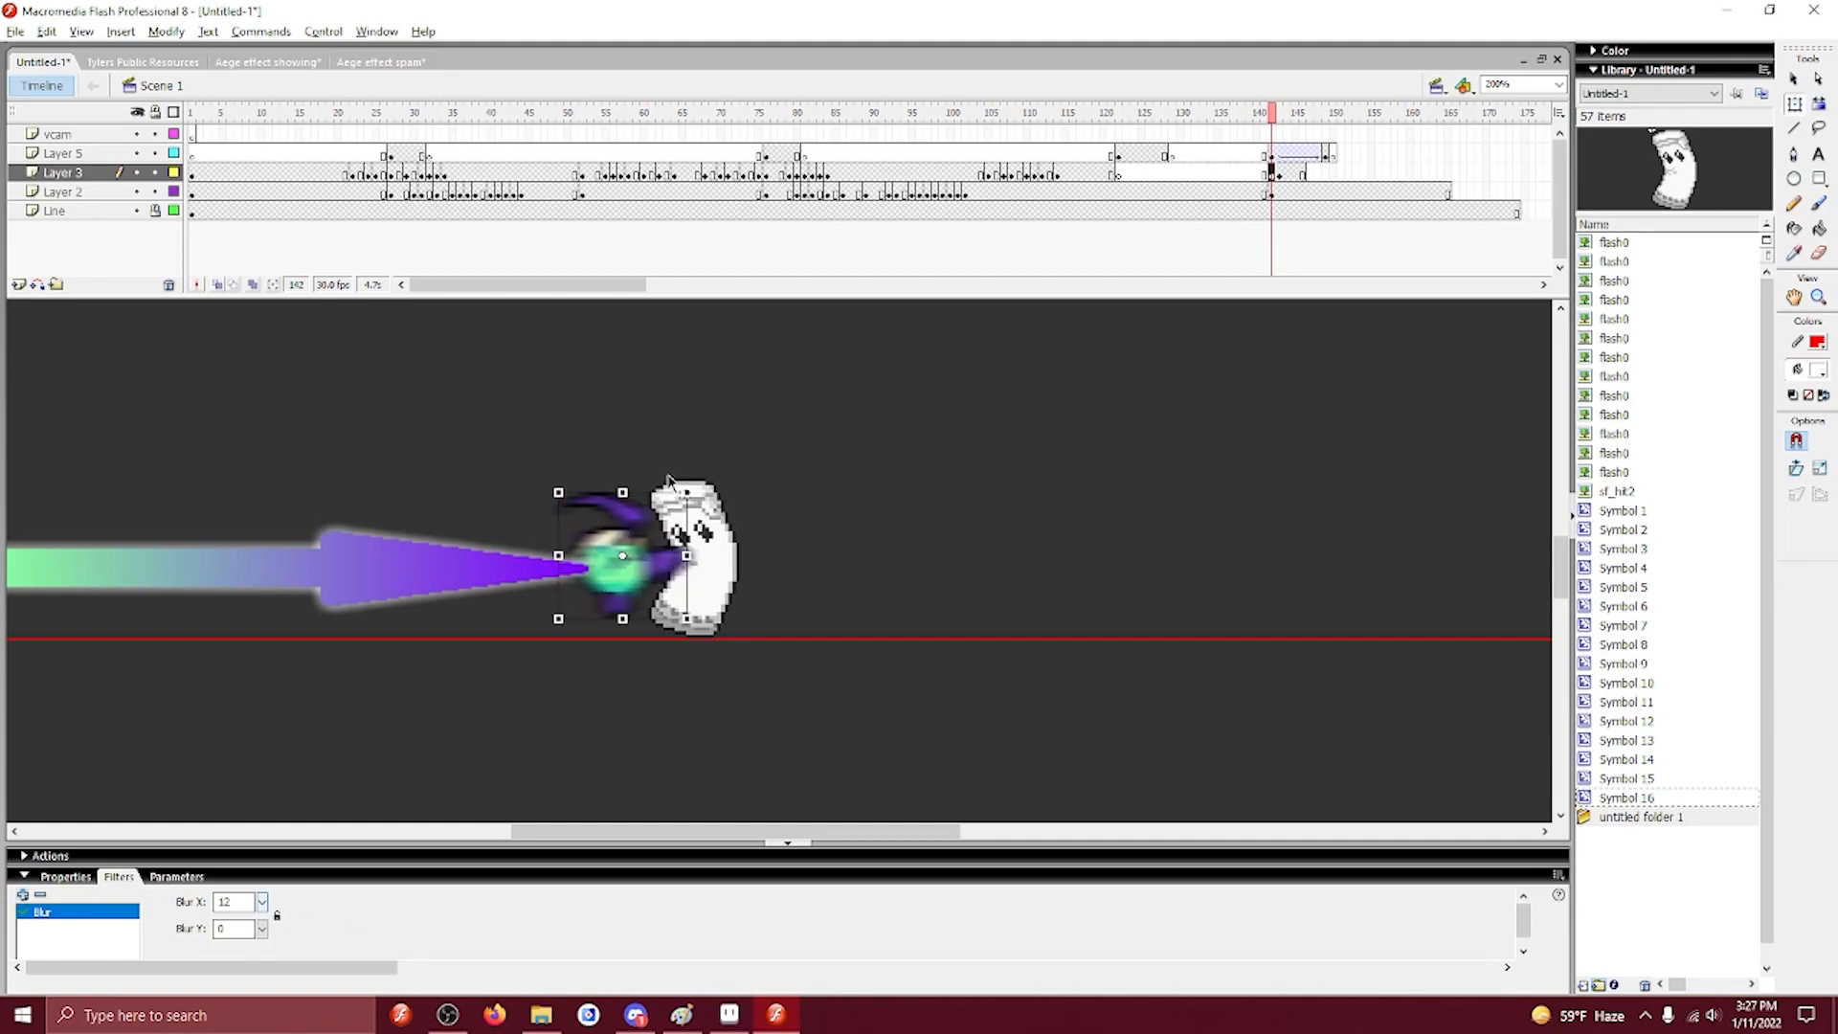
Play back the blurred kick and extend the kicking character's frames on Layer 3 to frame 147.
left_click(1280, 175)
left_click(1204, 176)
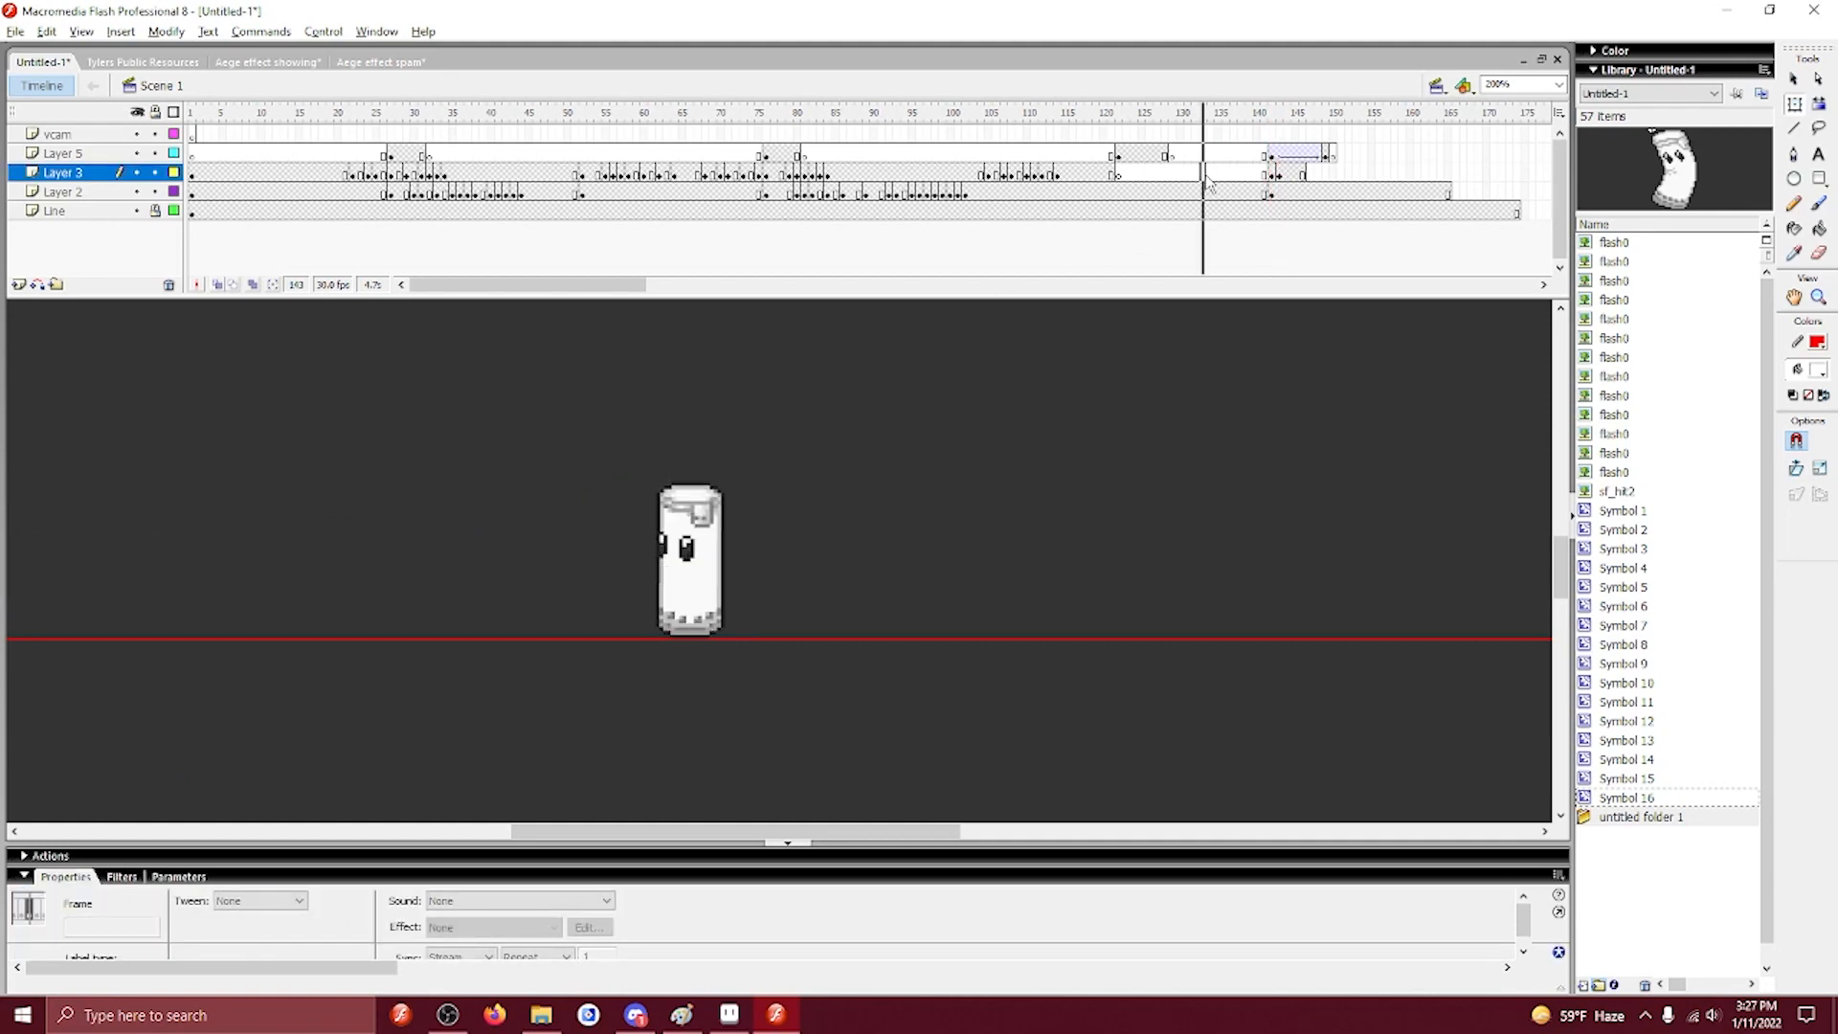
key("Return")
left_click_drag(1288, 177, 1276, 177)
left_click(1281, 175)
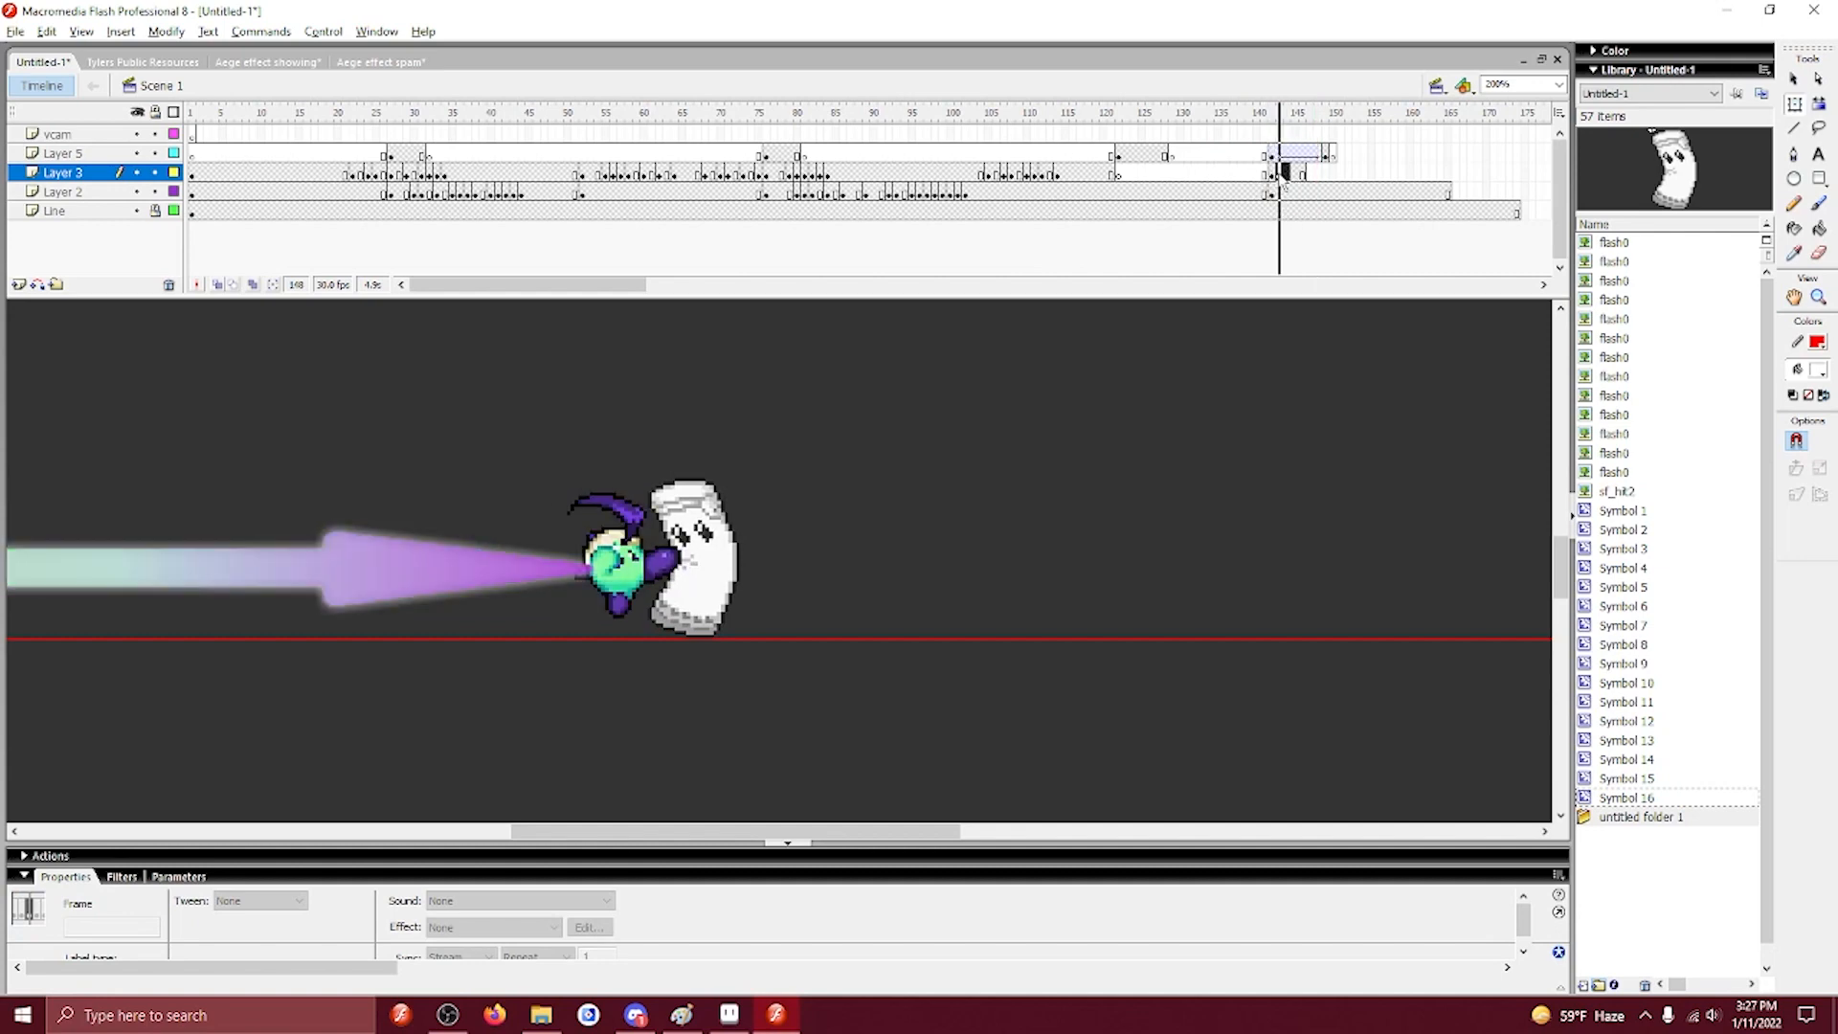
left_click(1309, 173)
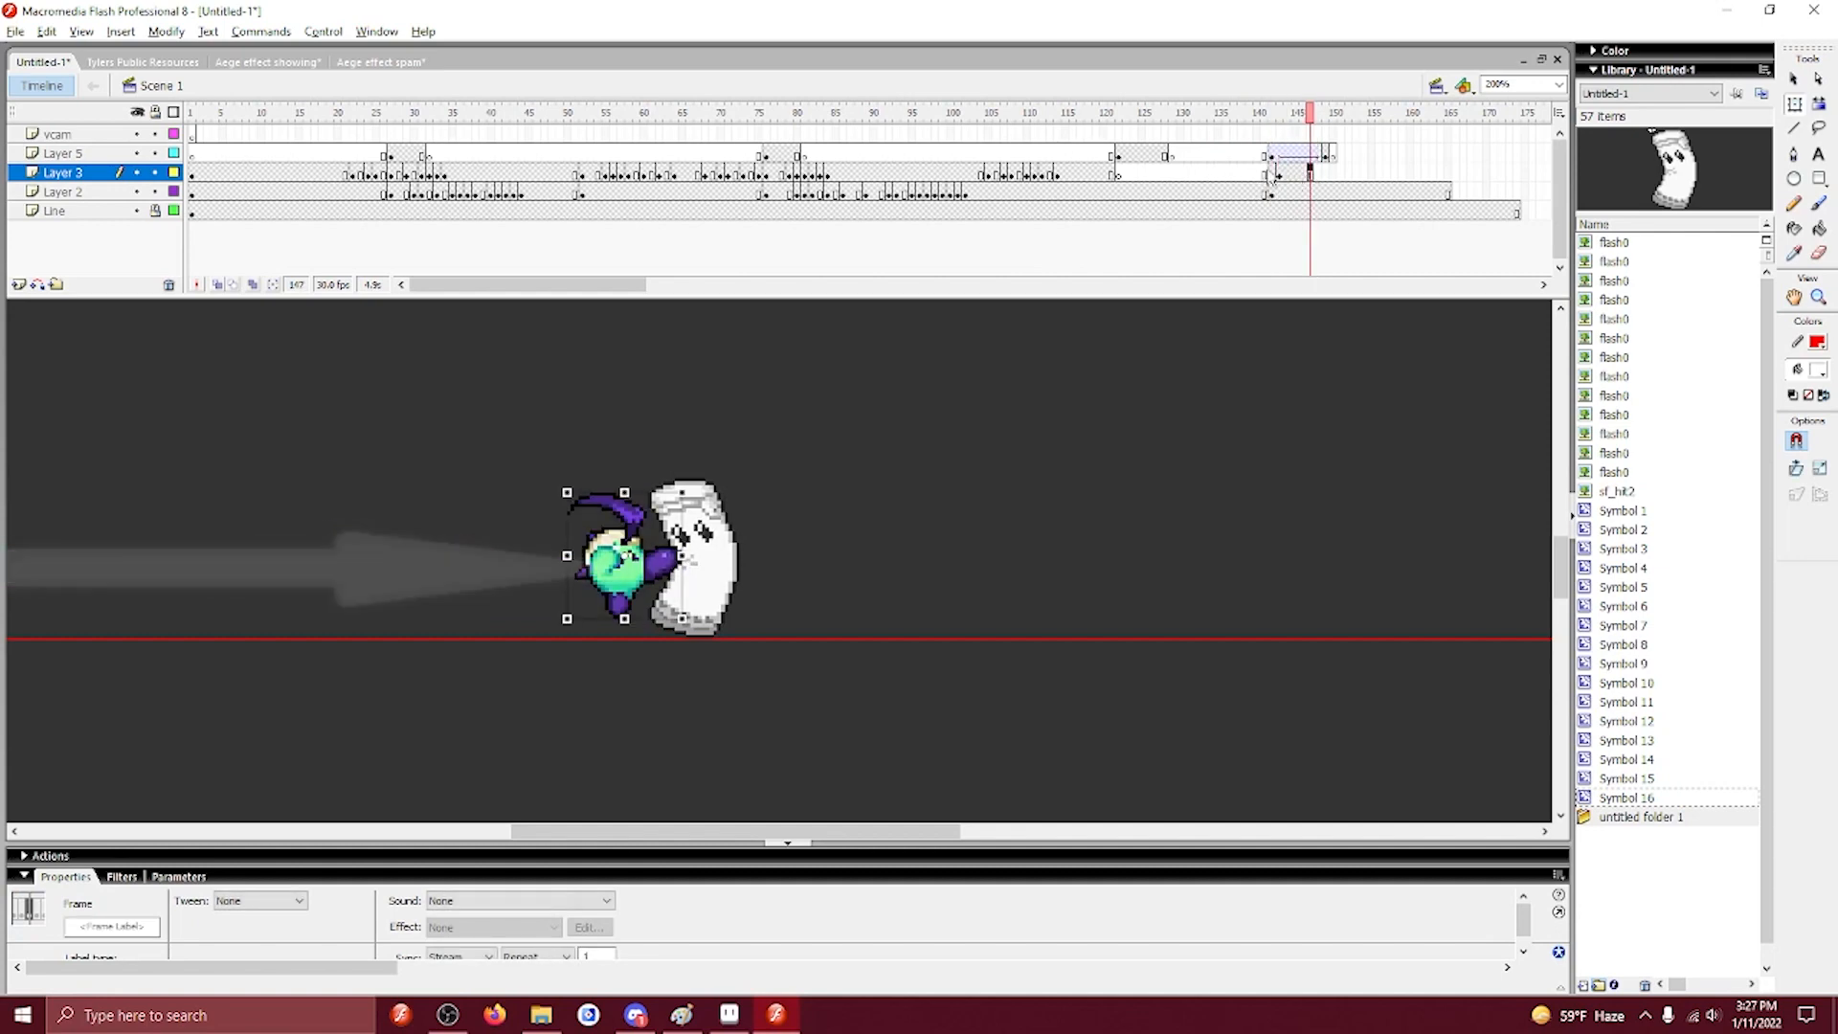
left_click_drag(1270, 176, 1312, 180)
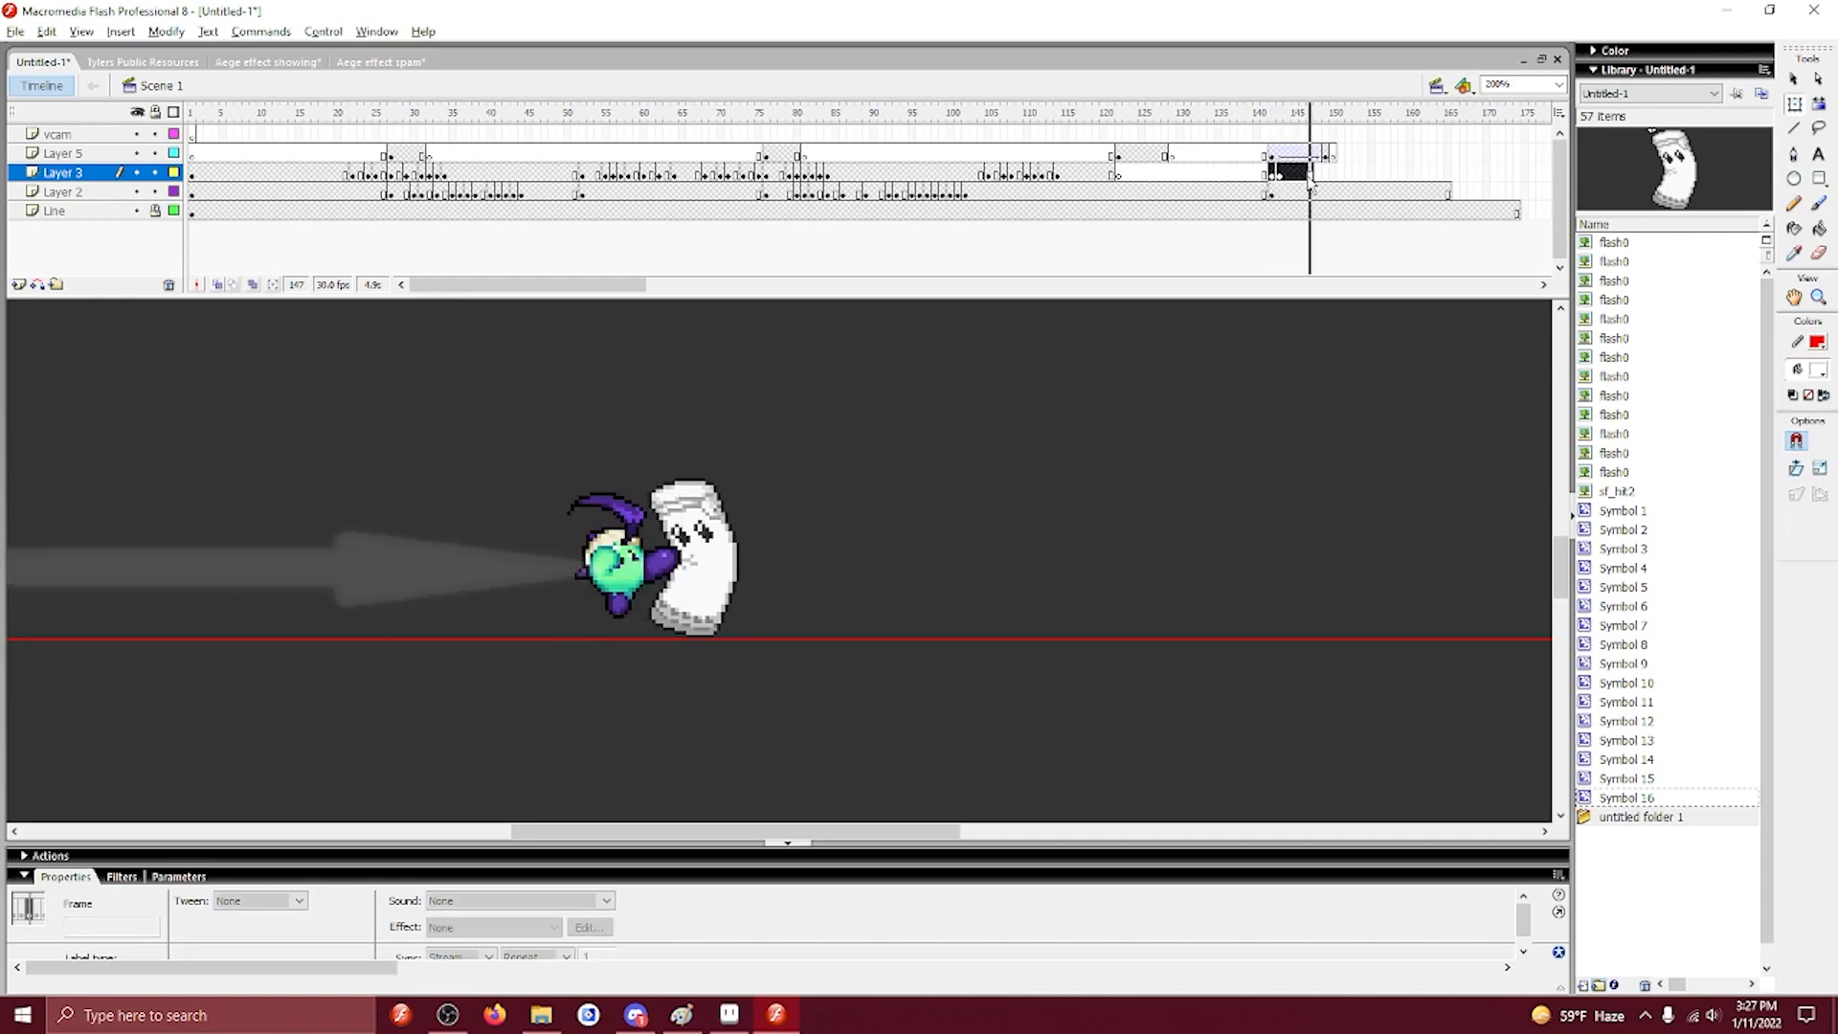
left_click(1310, 176)
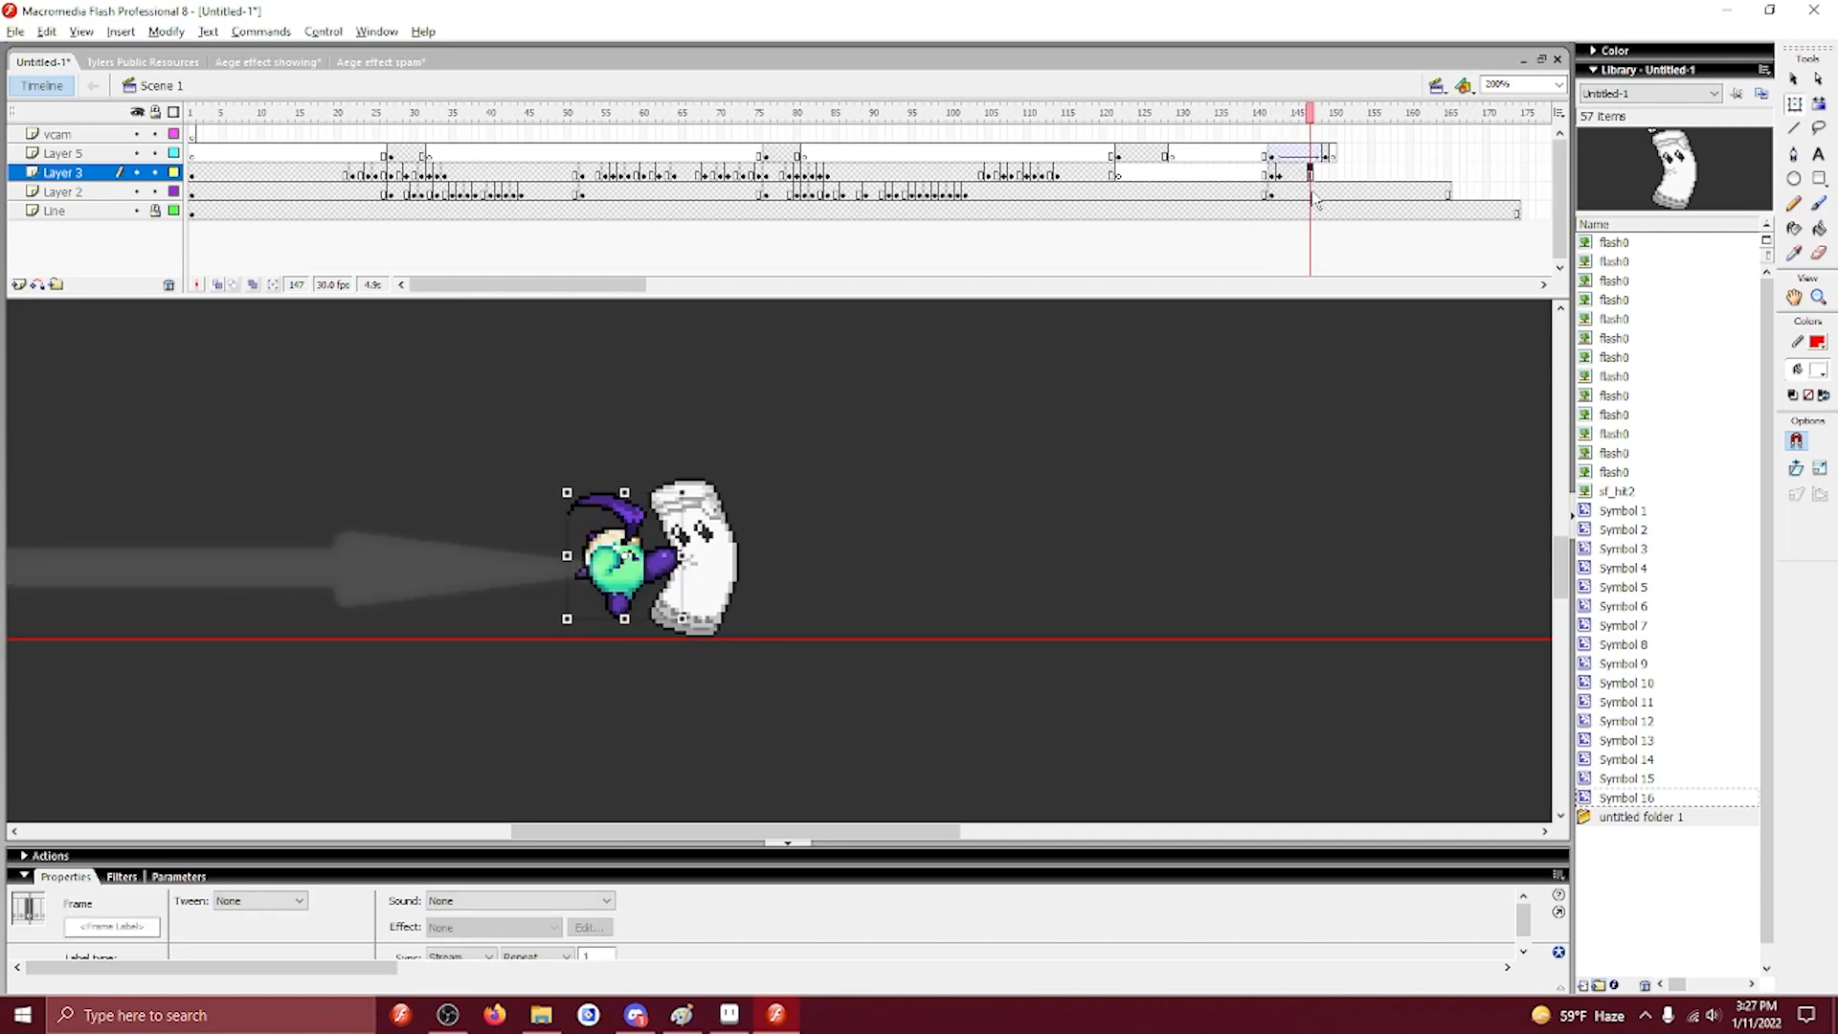
Add a keyframe at frame 148 on Layer 2 and tilt the bent white character slightly clockwise about its base.
left_click(1312, 192)
left_click(1317, 192)
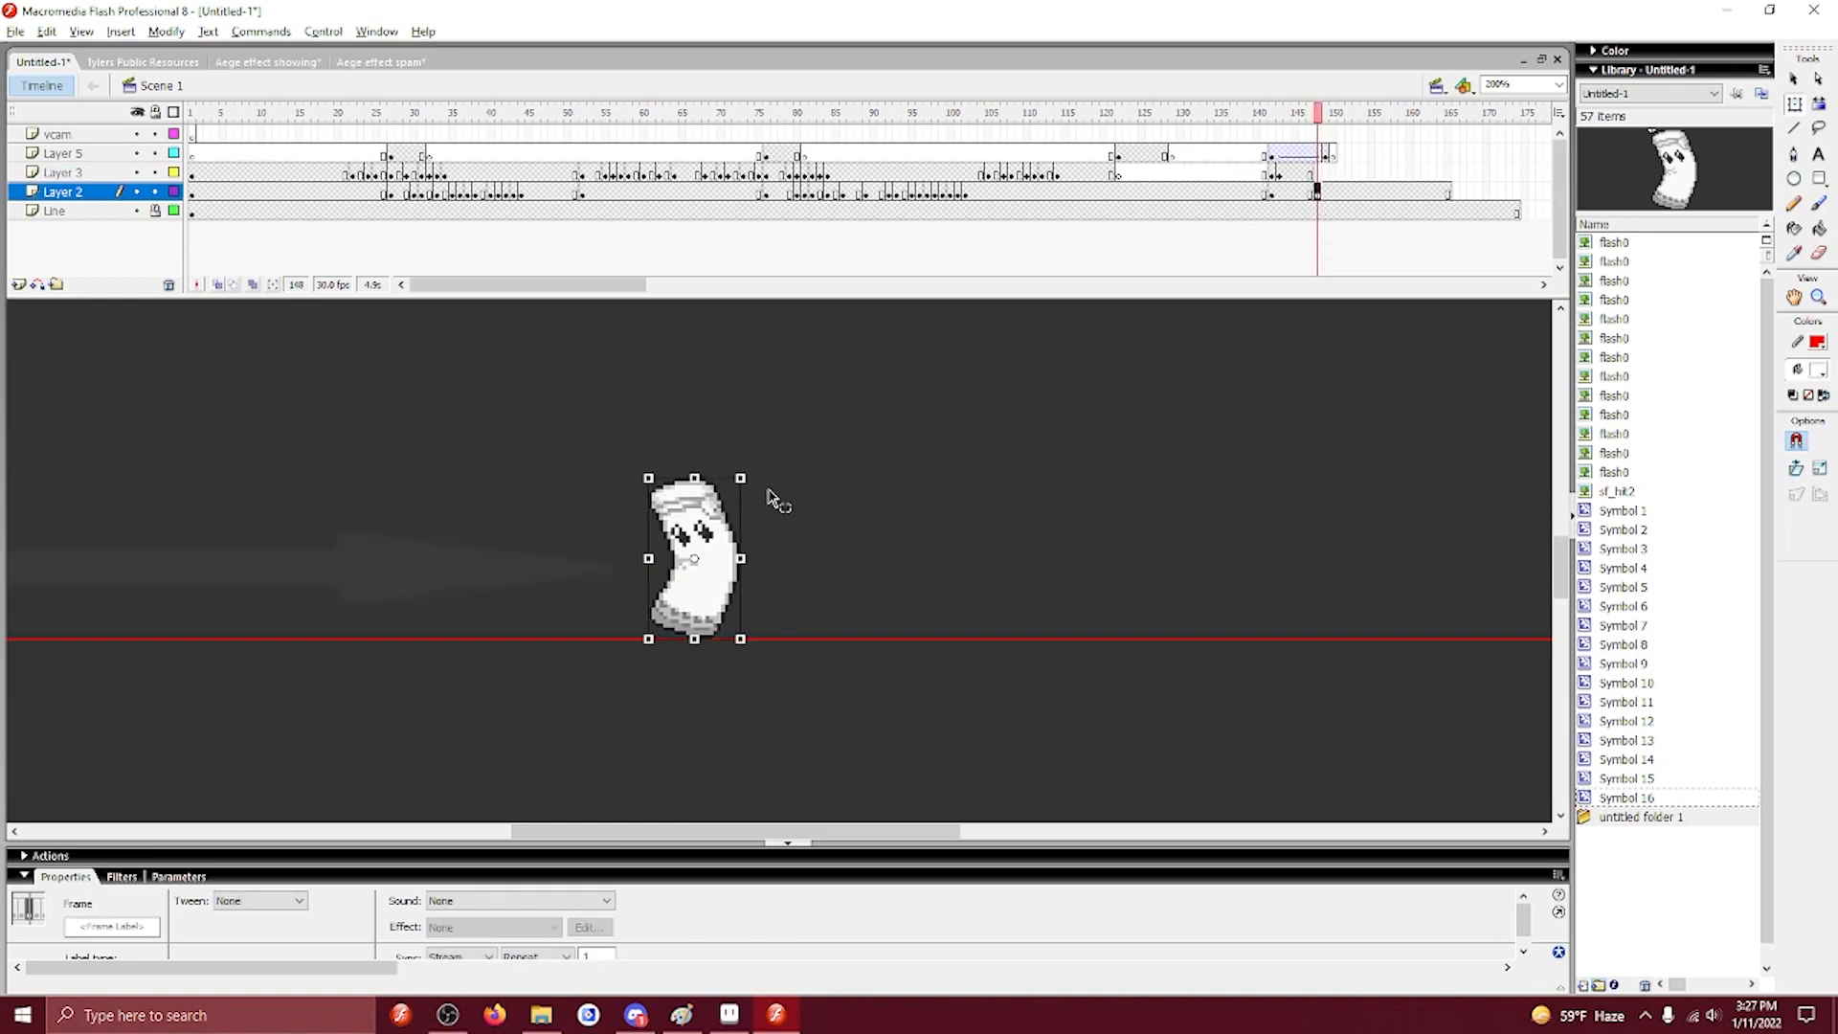
left_click(680, 620)
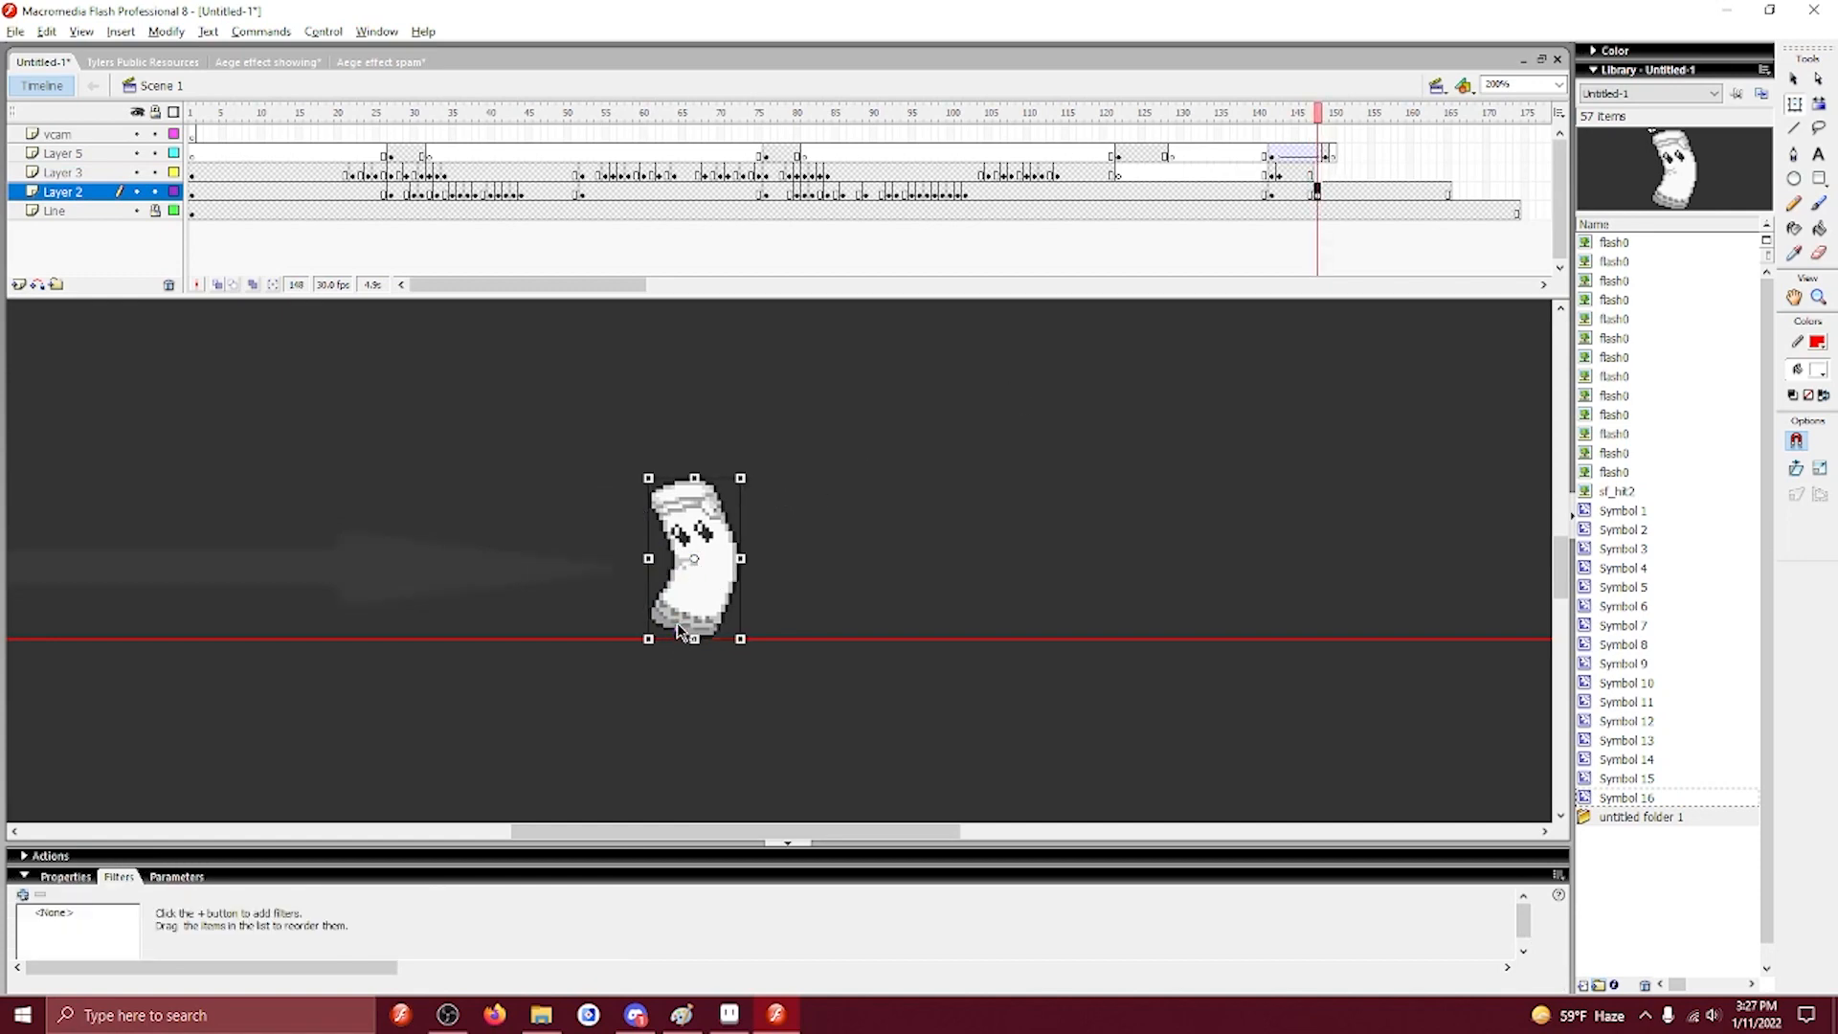
left_click_drag(677, 624, 678, 627)
left_click_drag(750, 467, 770, 478)
Turn on onion skinning and slide the tilted white character along the ground line, away from the kicker.
key("shift+Right")
key("shift+Right")
key("shift+Right")
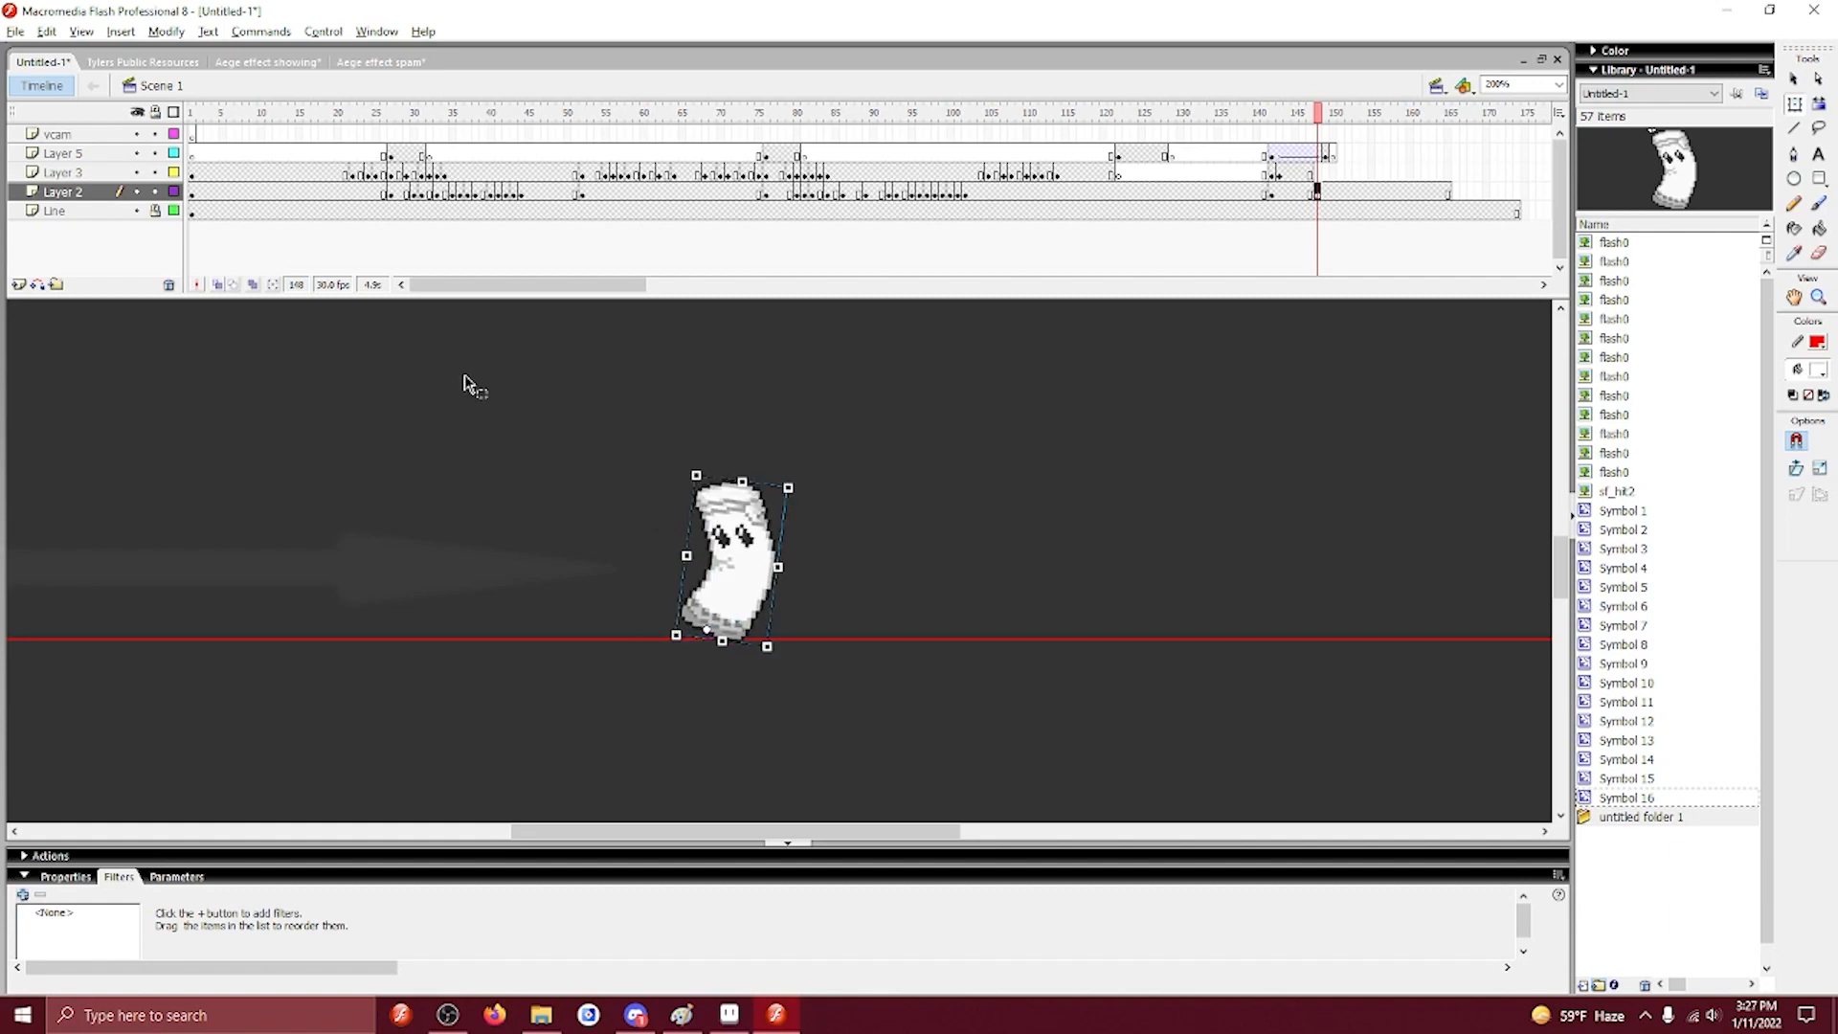
key("shift+Right")
key("shift+Right")
key("shift+Right")
key("shift+Right")
key("shift+Right")
key("shift+Right")
key("shift+Right")
key("shift+Right")
key("shift+Right")
left_click(217, 286)
left_click(812, 557)
key("shift+Right")
key("shift+Right")
key("shift+Right")
key("shift+Right")
key("shift+Right")
key("shift+Right")
key("shift+Right")
key("shift+Right")
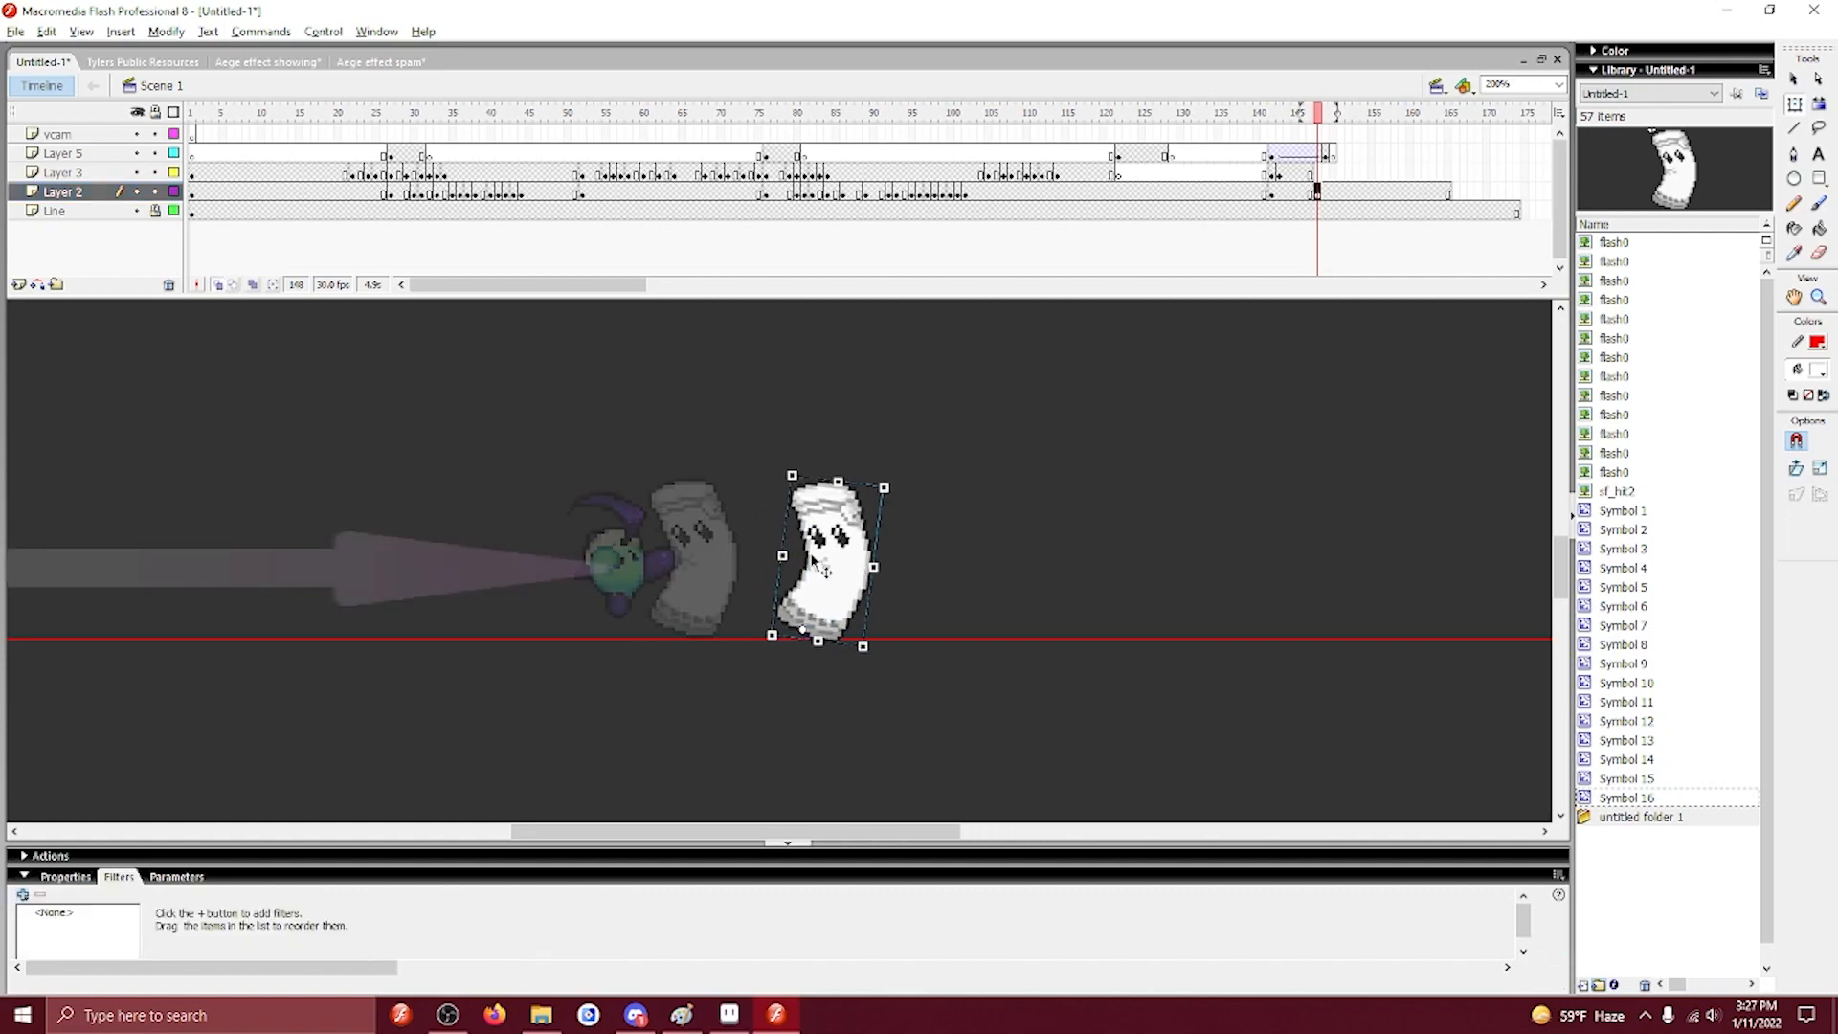
key("shift+Left")
key("shift+Left")
key("shift+Left")
key("shift+Left")
key("shift+Left")
key("shift+Left")
key("shift+Left")
key("shift+Left")
key("shift+Left")
key("shift+Left")
key("shift+Left")
key("shift+Left")
key("shift+Left")
key("shift+Left")
key("shift+Left")
key("shift+Left")
key("shift+Left")
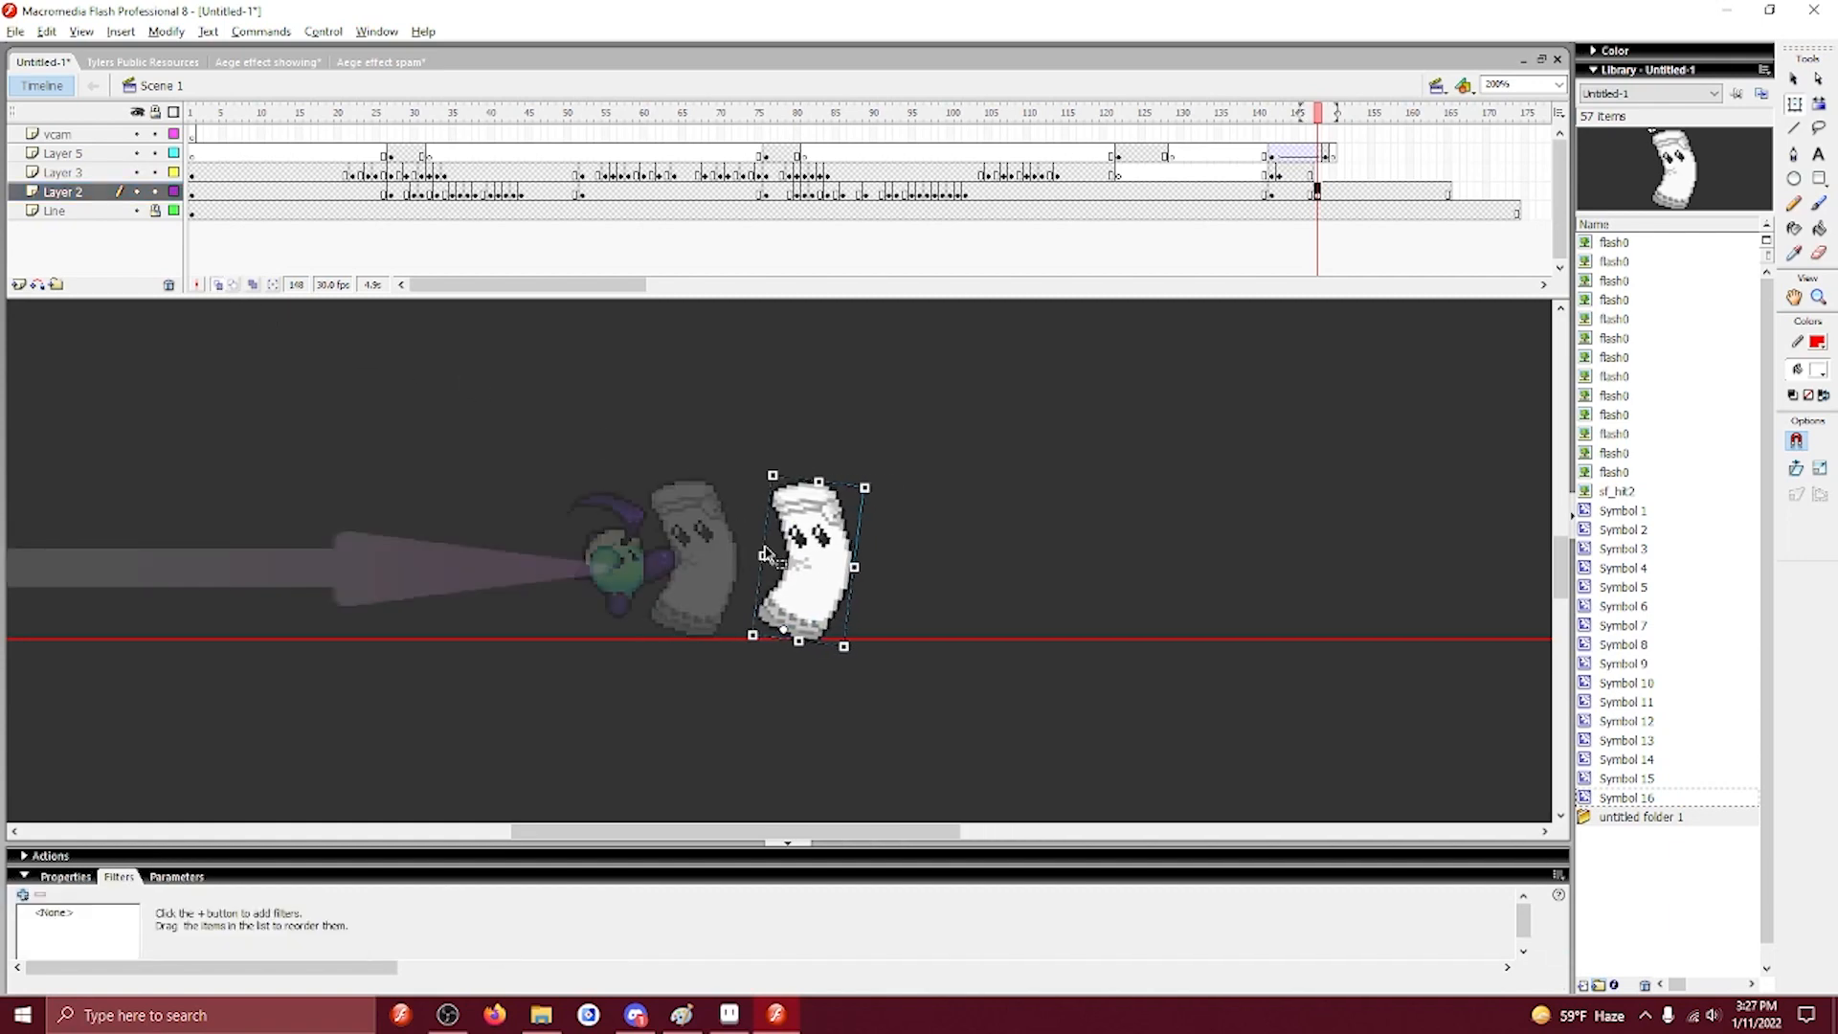
key("shift+Right")
key("shift+Right")
key("shift+Right")
key("shift+Right")
key("shift+Right")
key("shift+Right")
key("shift+Right")
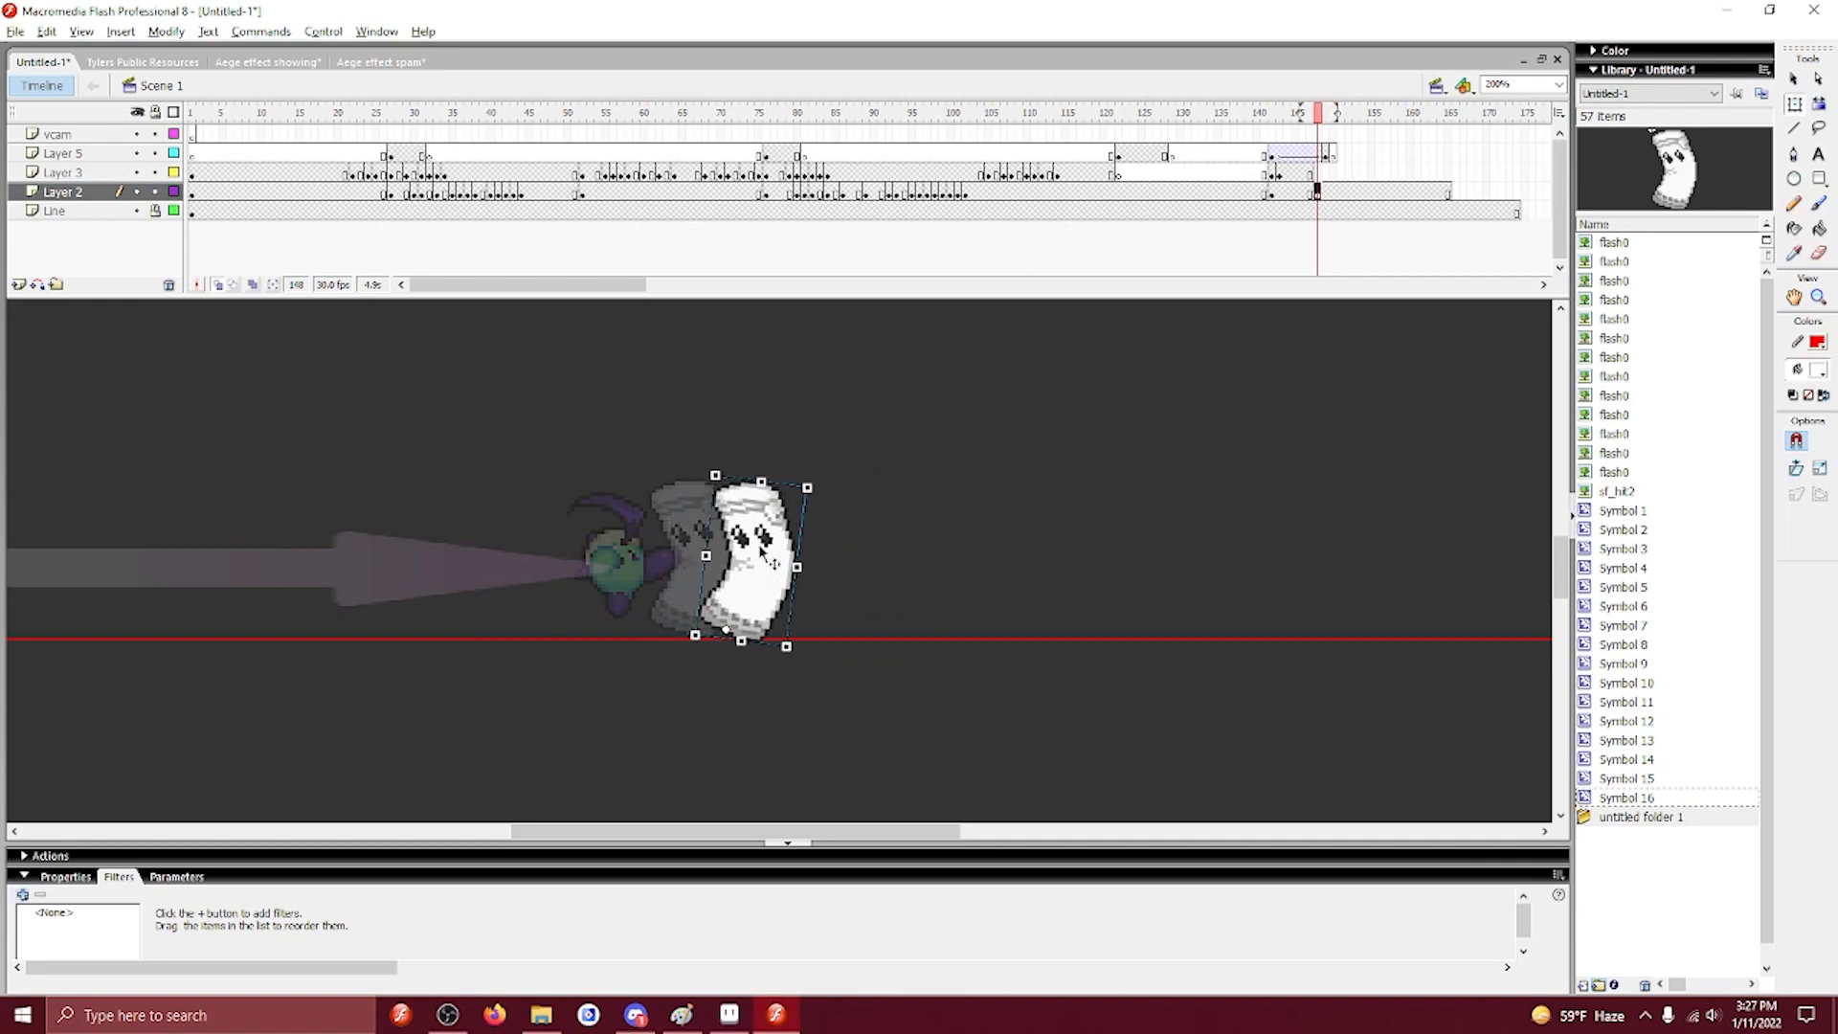
key("shift+Right")
key("shift+Right")
key("shift+Right")
key("shift+Right")
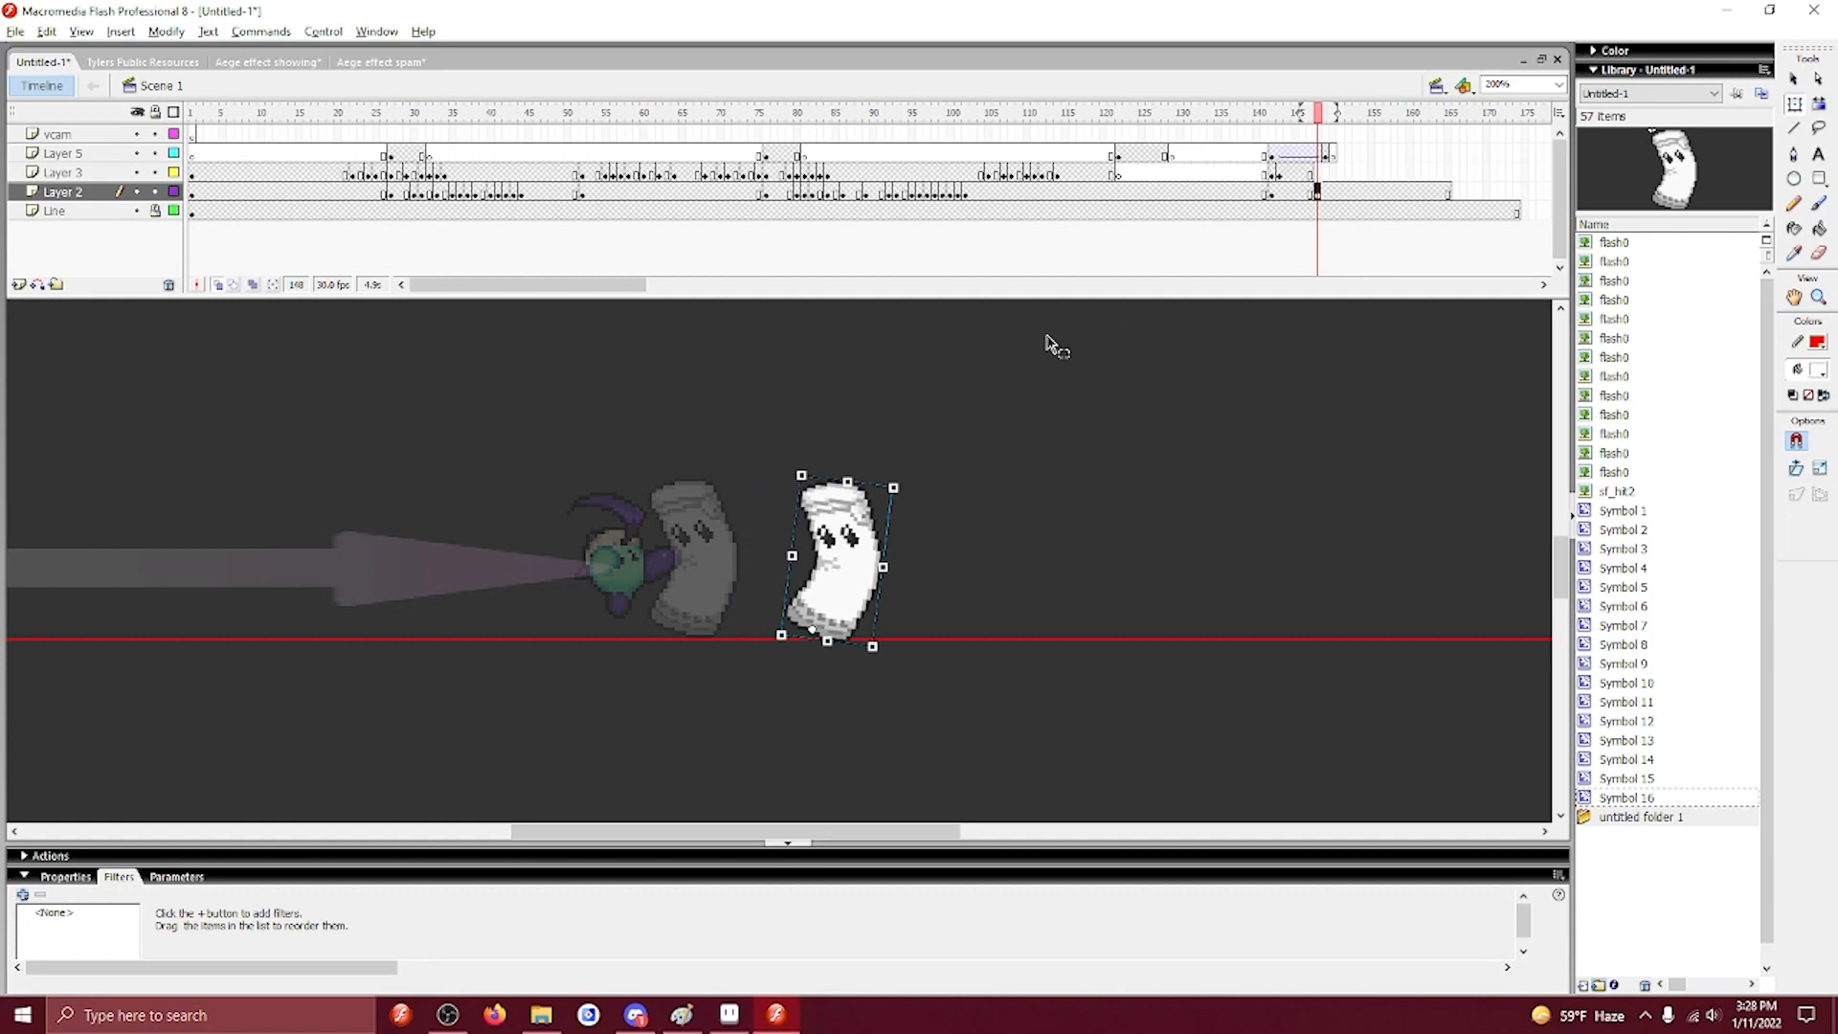
Try a motion tween on Layer 2 between the white character's keyframes at frames 142 and 148.
right_click(1303, 198)
left_click(1350, 198)
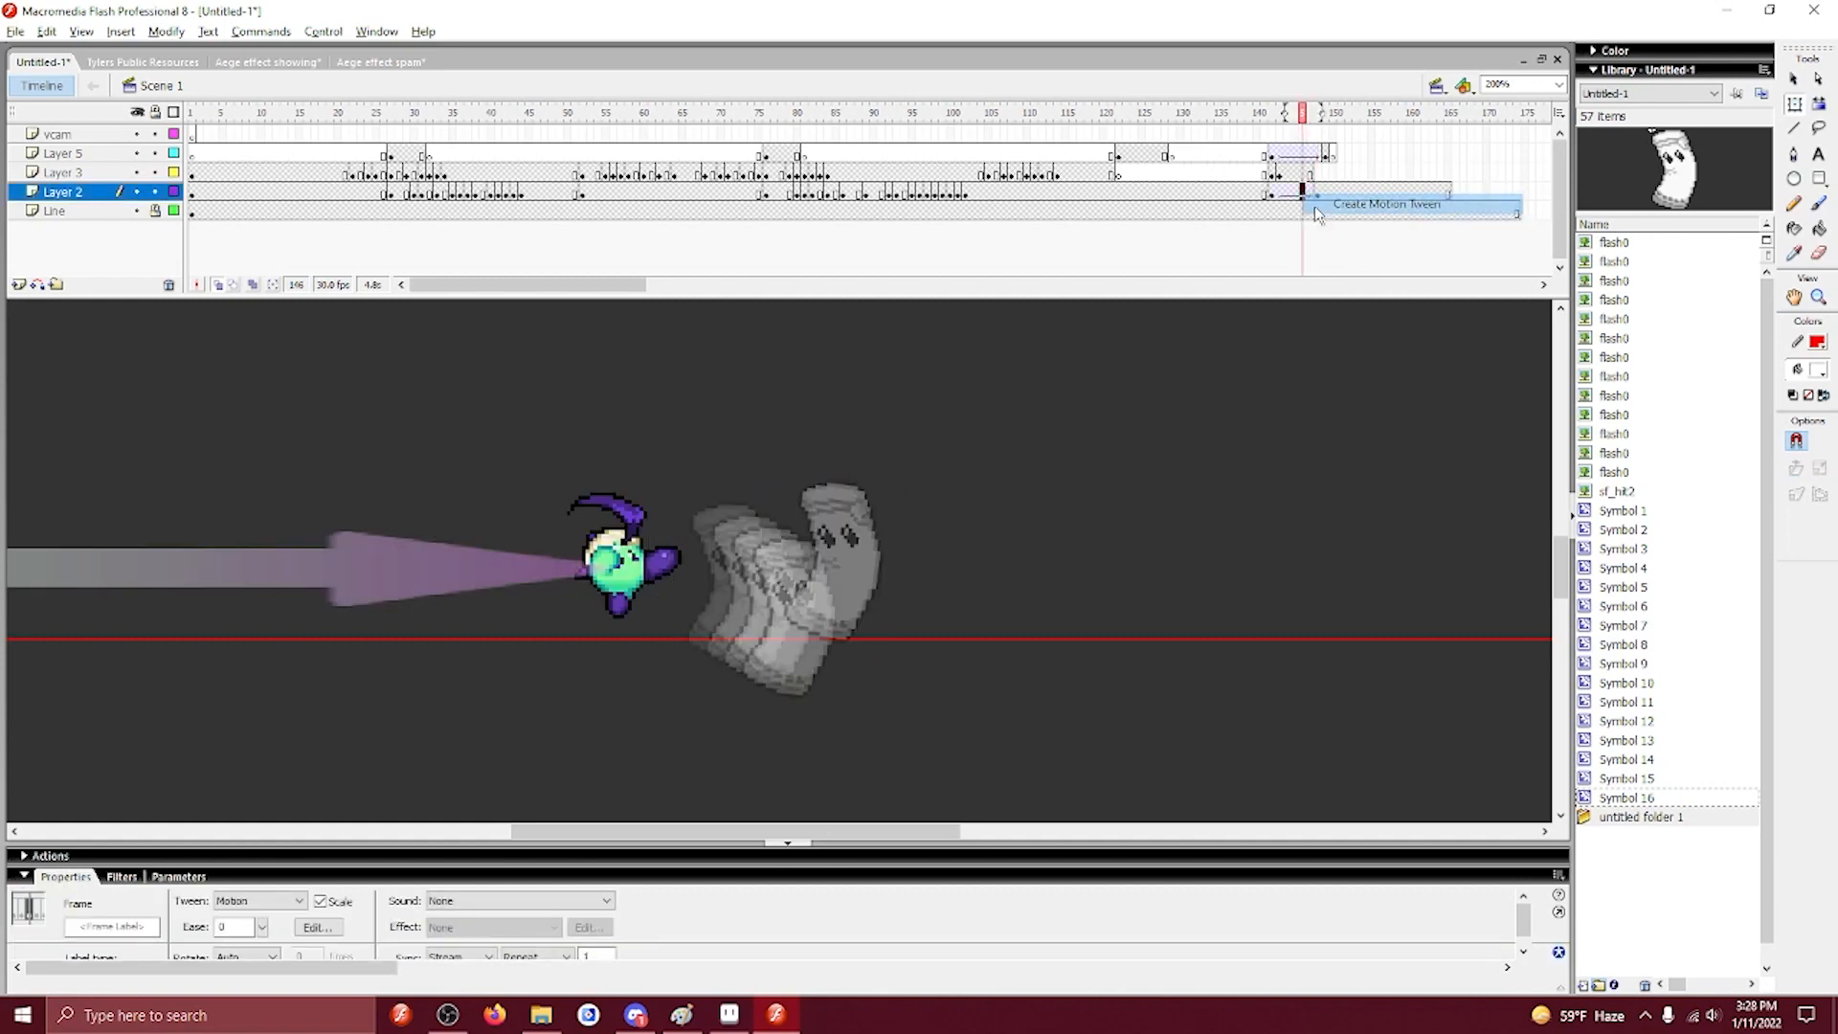
left_click(1248, 191)
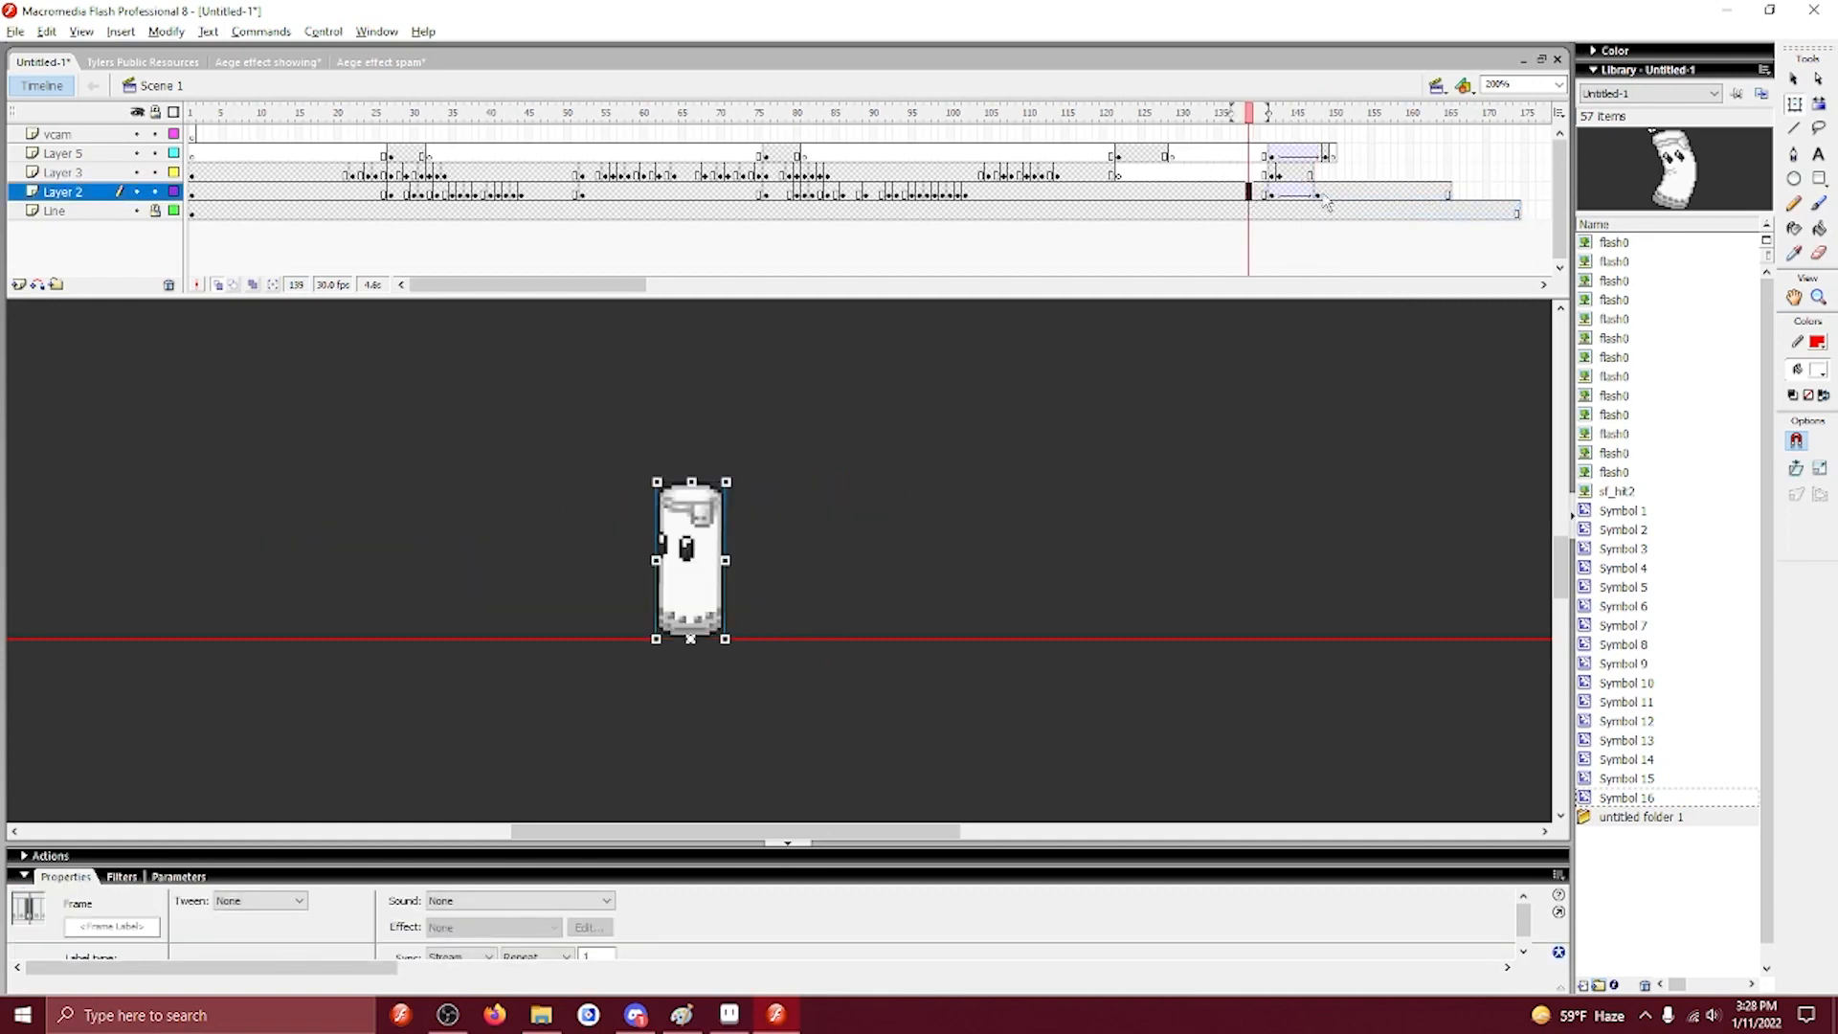
Move the tilted white character's keyframe to frame 142 on Layer 2 and place it against the kicking foot.
left_click(1318, 193)
left_click_drag(1273, 193, 1273, 193)
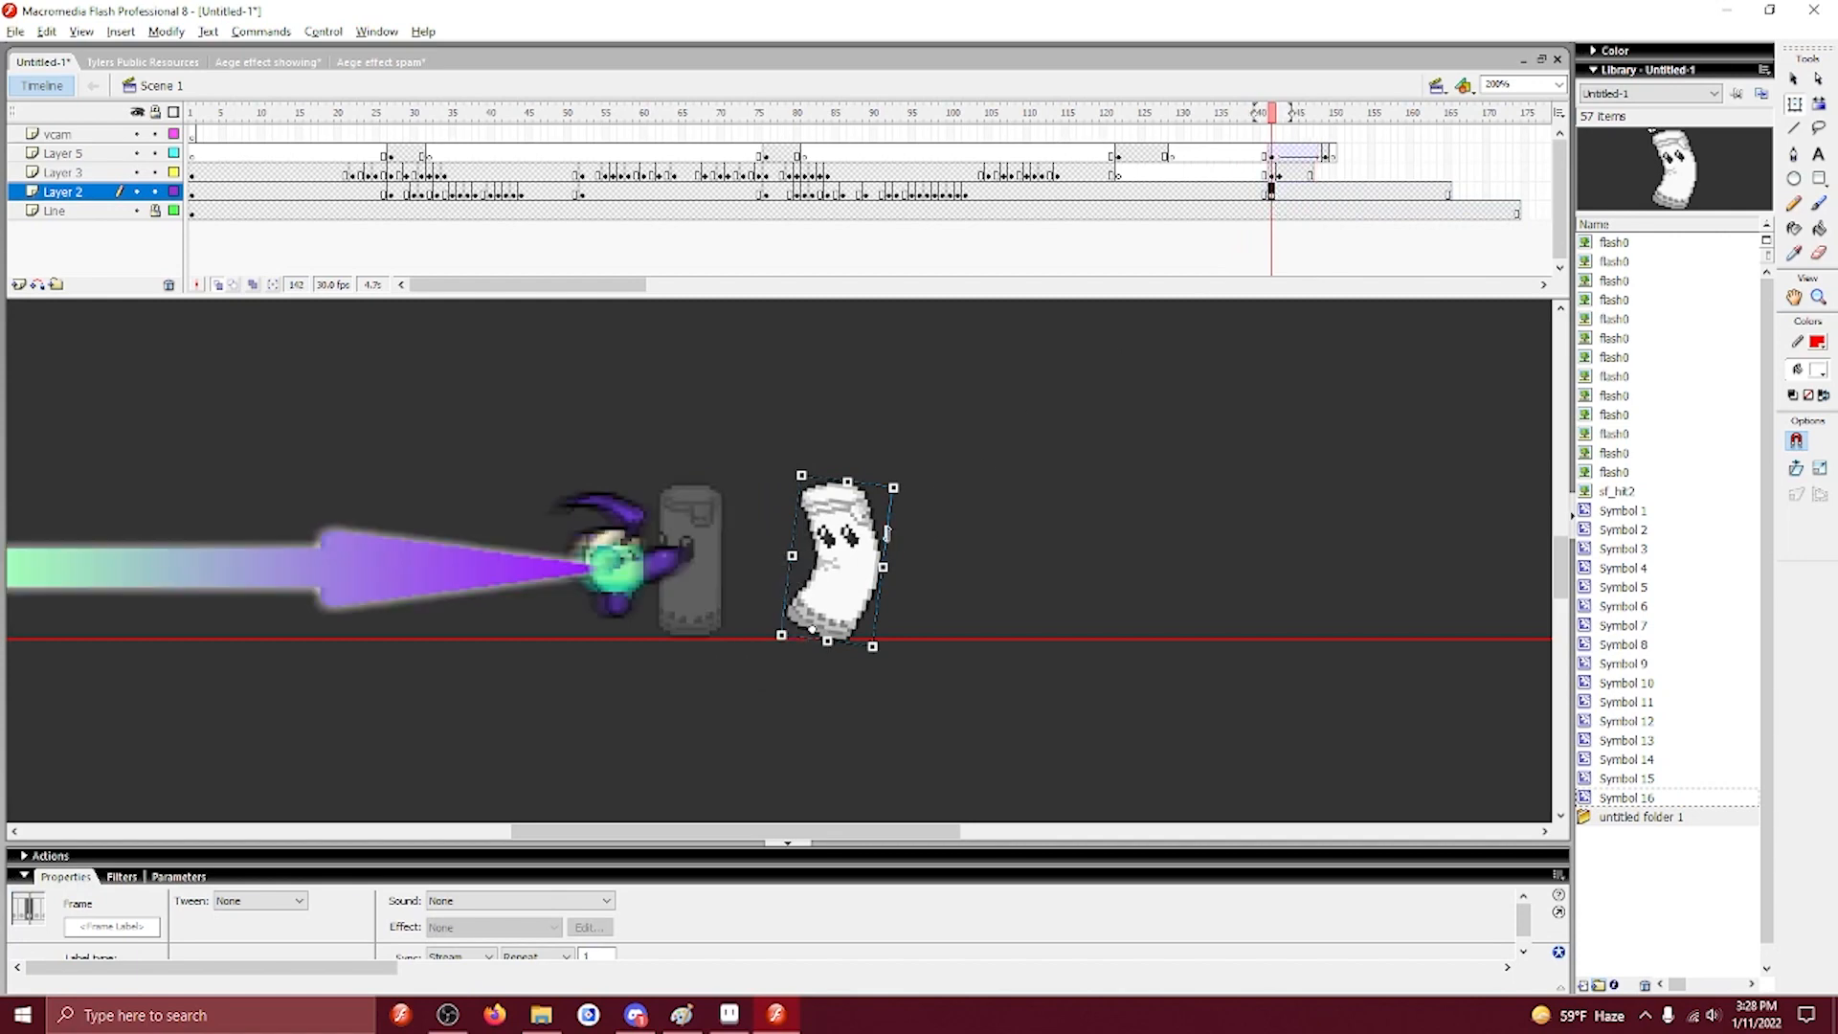
left_click_drag(871, 536, 727, 536)
Try sending the white character far right with a keyframe at frame 149 and a motion tween, and play it back.
left_click(1412, 193)
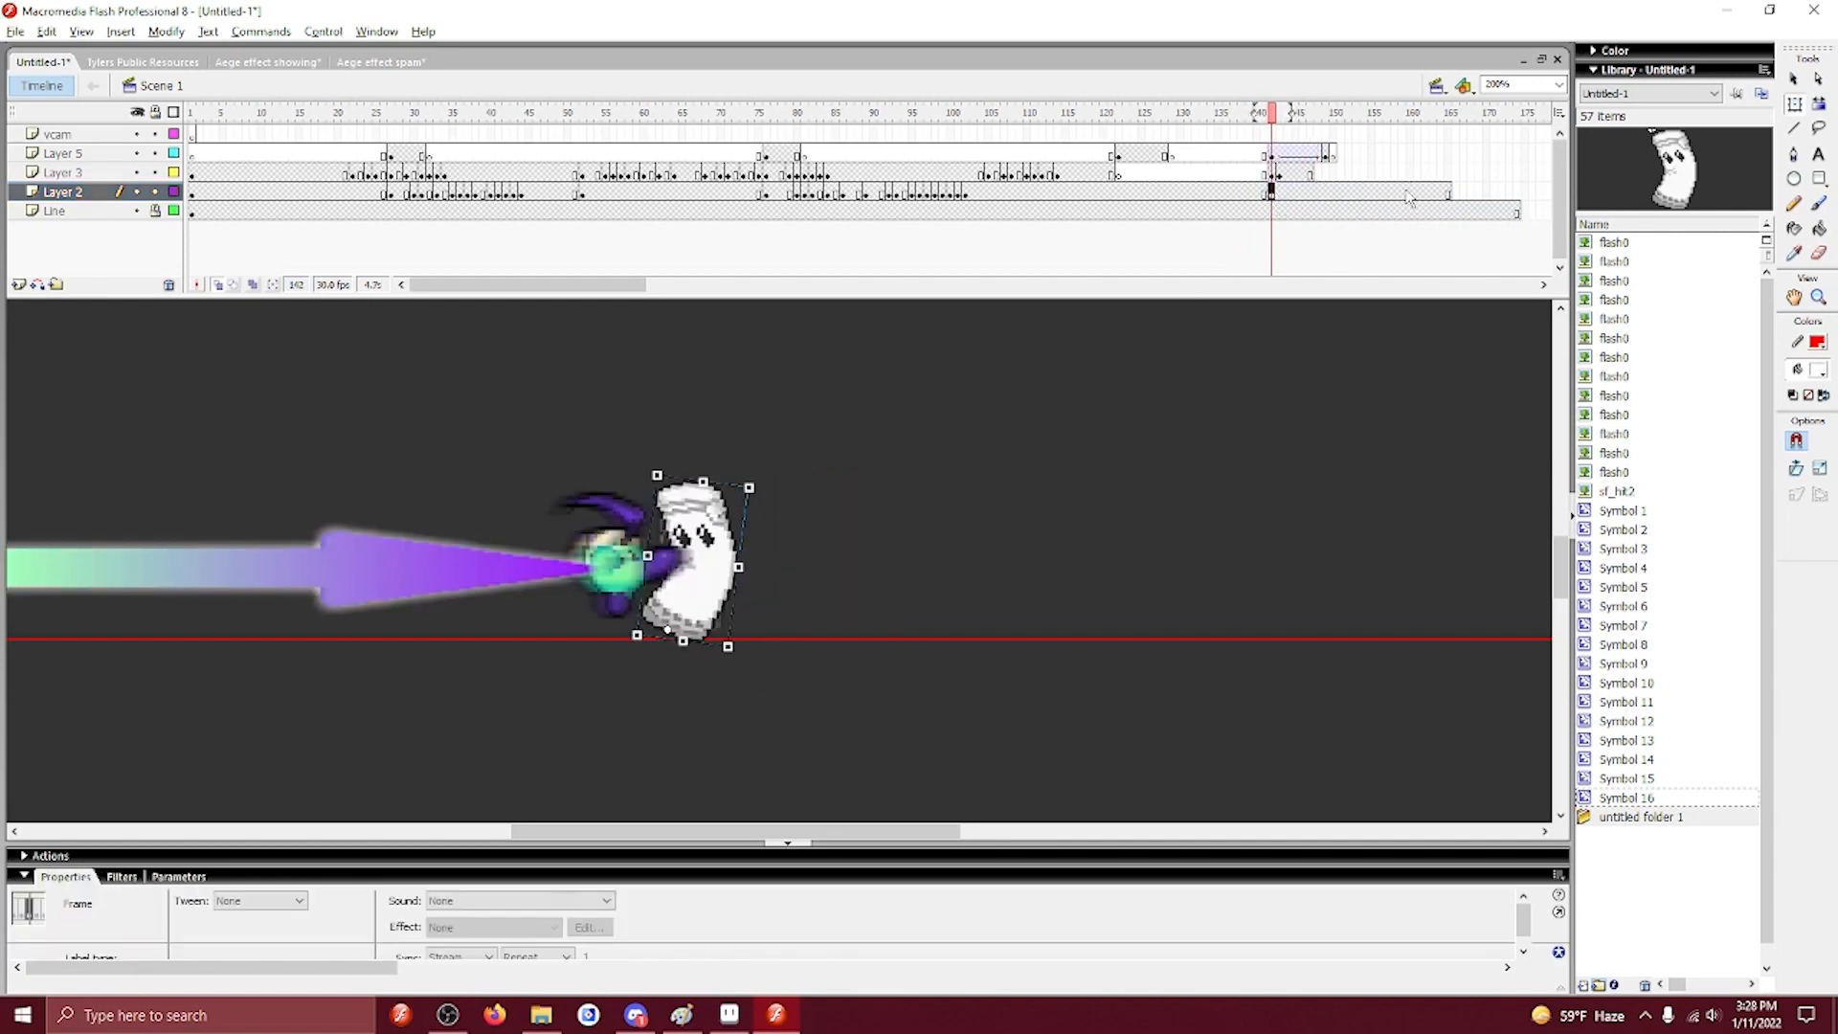
left_click(1370, 192)
left_click(1326, 193)
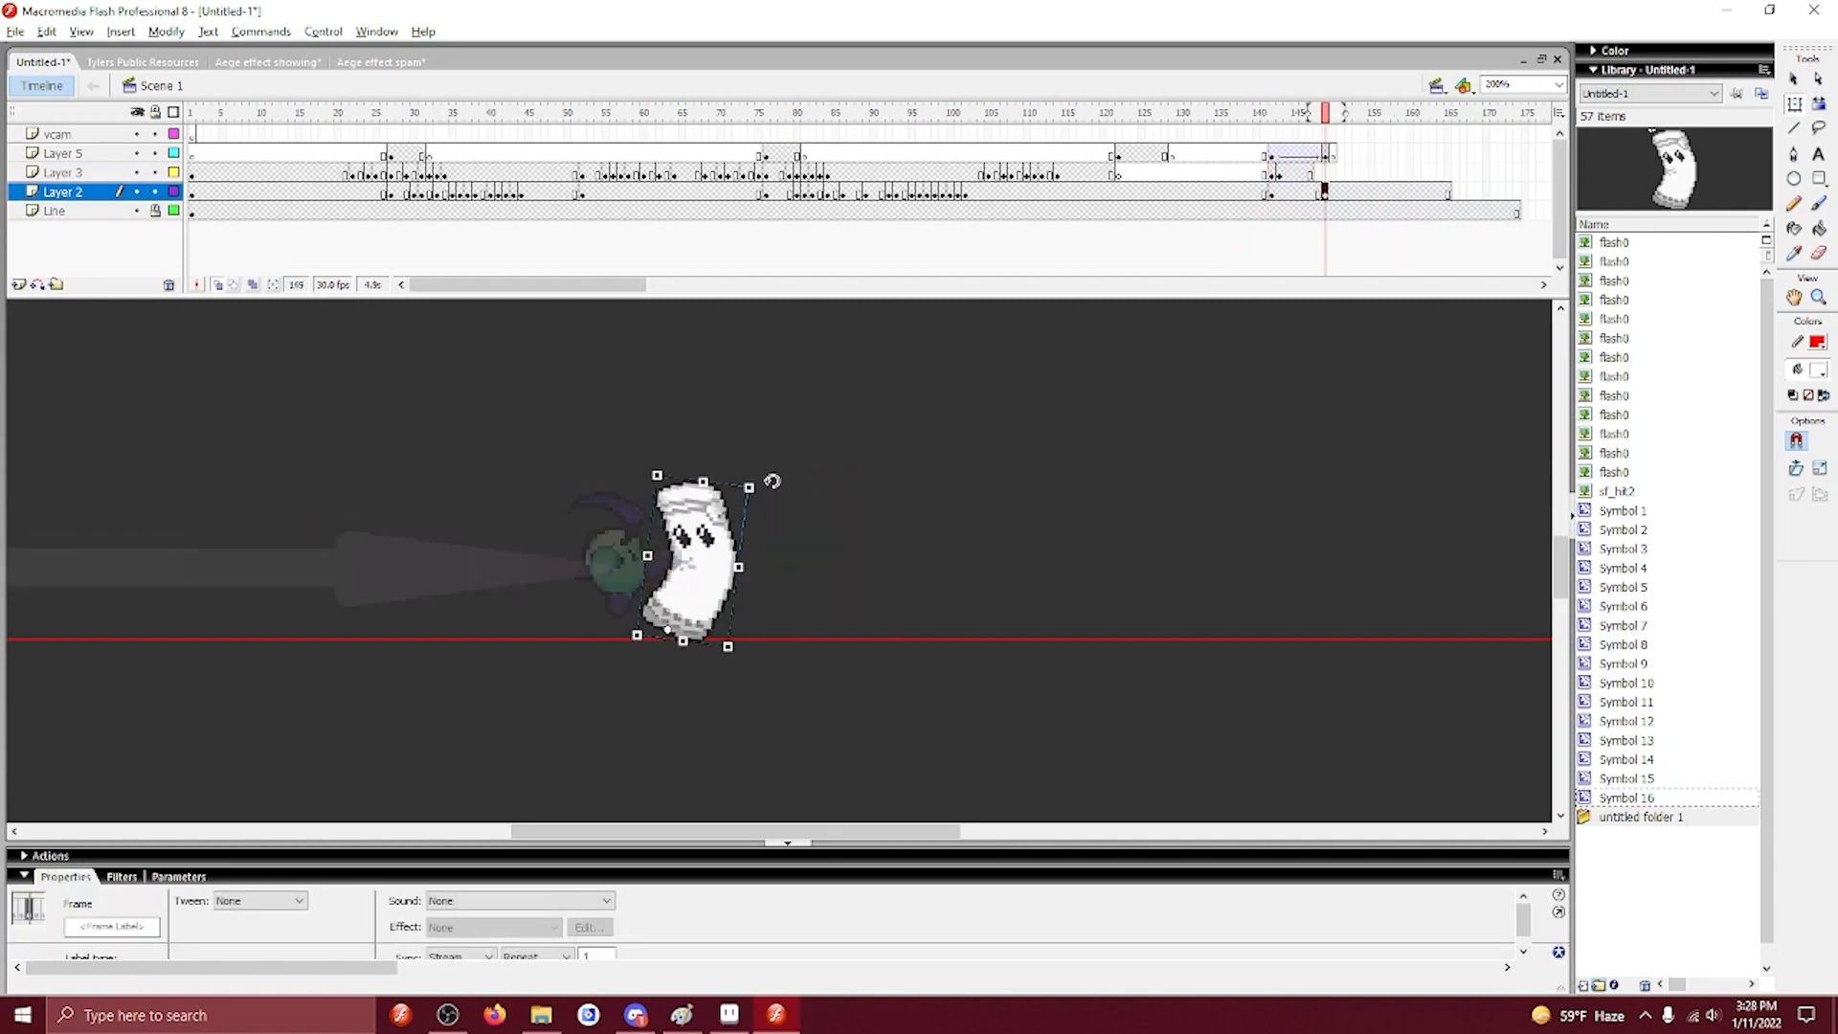
left_click_drag(725, 536, 1110, 532)
right_click(1289, 193)
left_click(1321, 207)
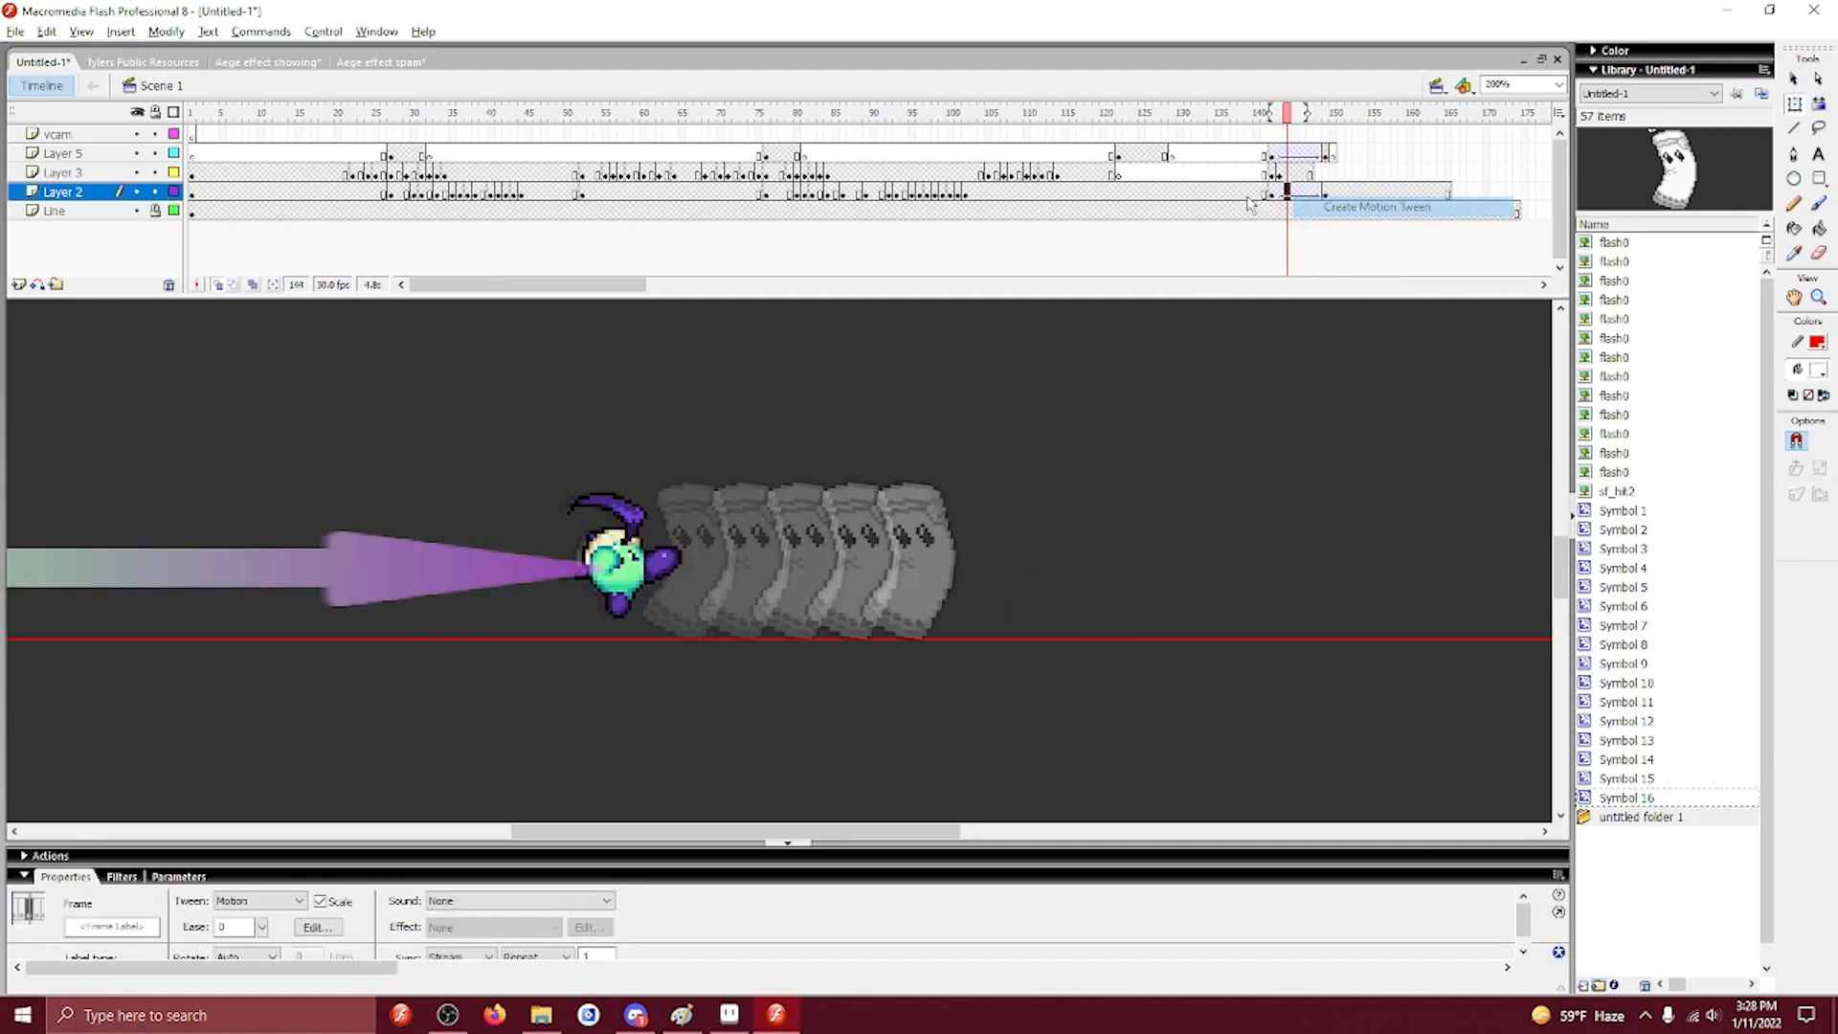
left_click(1222, 194)
key("Return")
key("Return")
Remove the motion tween and clear the frame 149 keyframe from Layer 2.
left_click_drag(1221, 194, 1272, 182)
left_click(1273, 179)
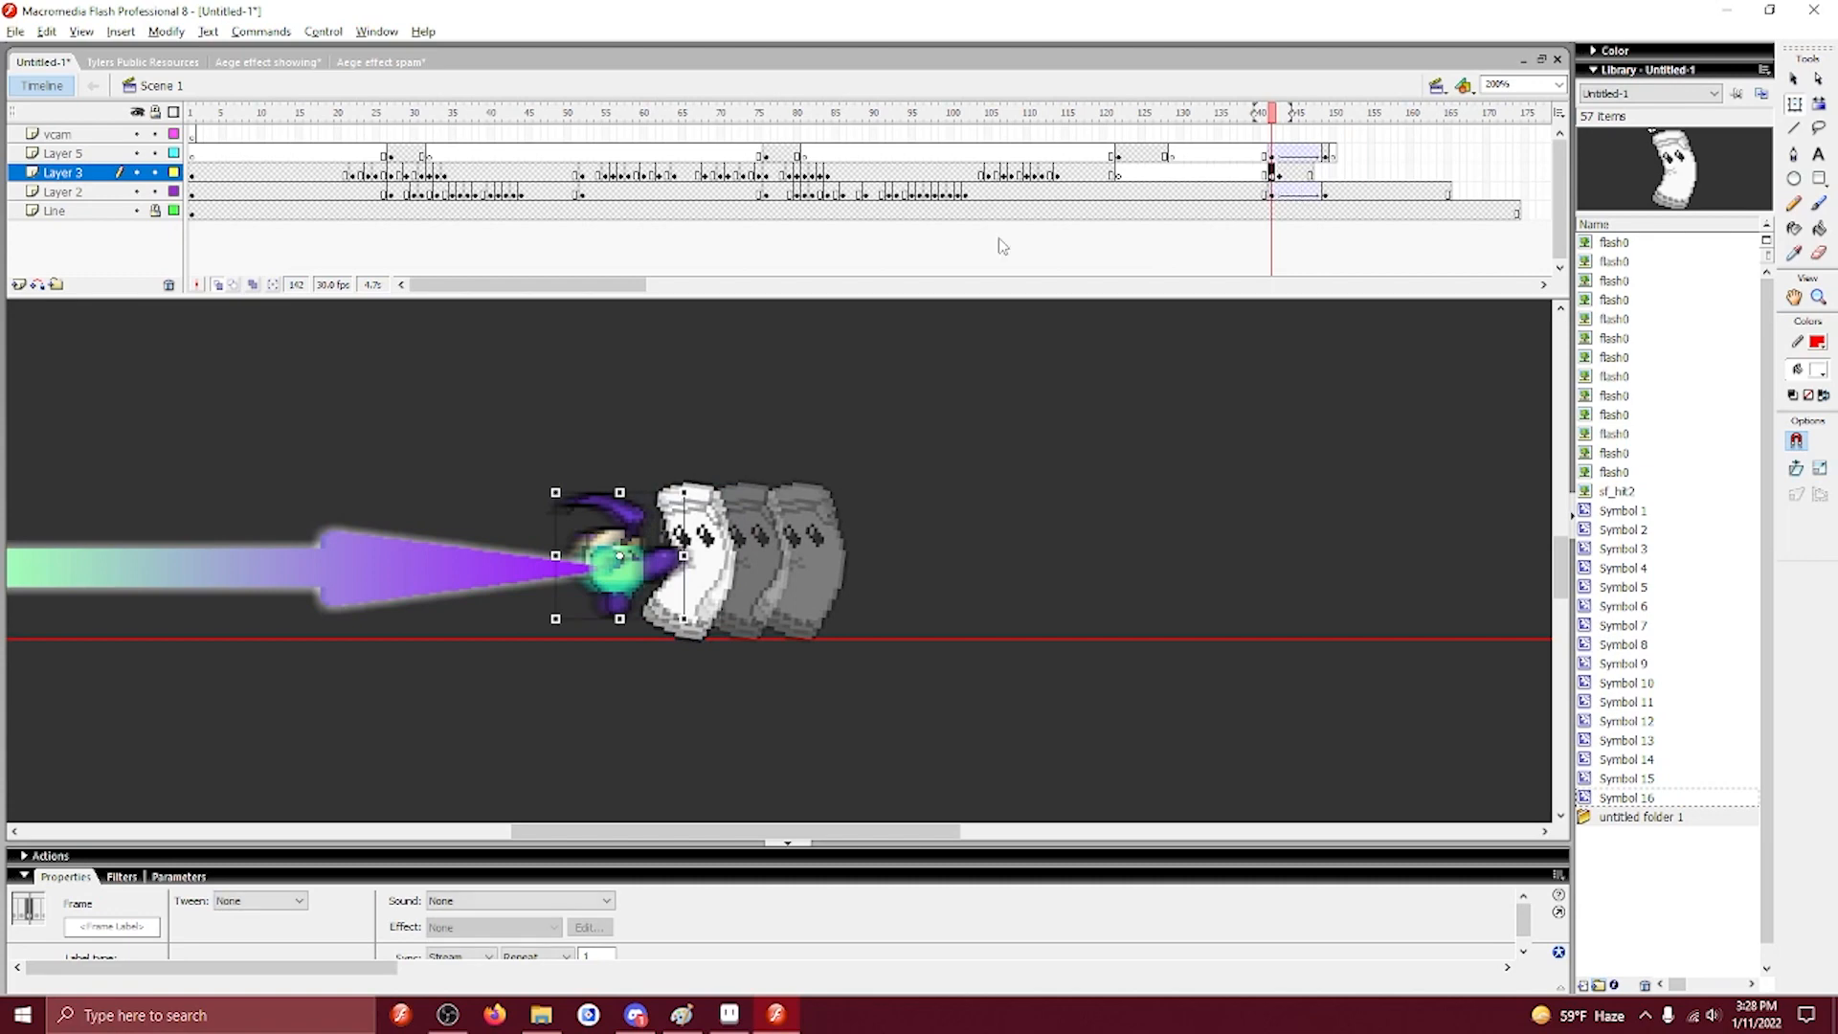
mouse_move(1280, 177)
left_mouse_down()
mouse_move(1303, 175)
mouse_move(1250, 175)
mouse_move(1313, 169)
mouse_move(1257, 194)
mouse_move(1272, 190)
left_mouse_up()
left_click(1311, 172)
right_click(1272, 190)
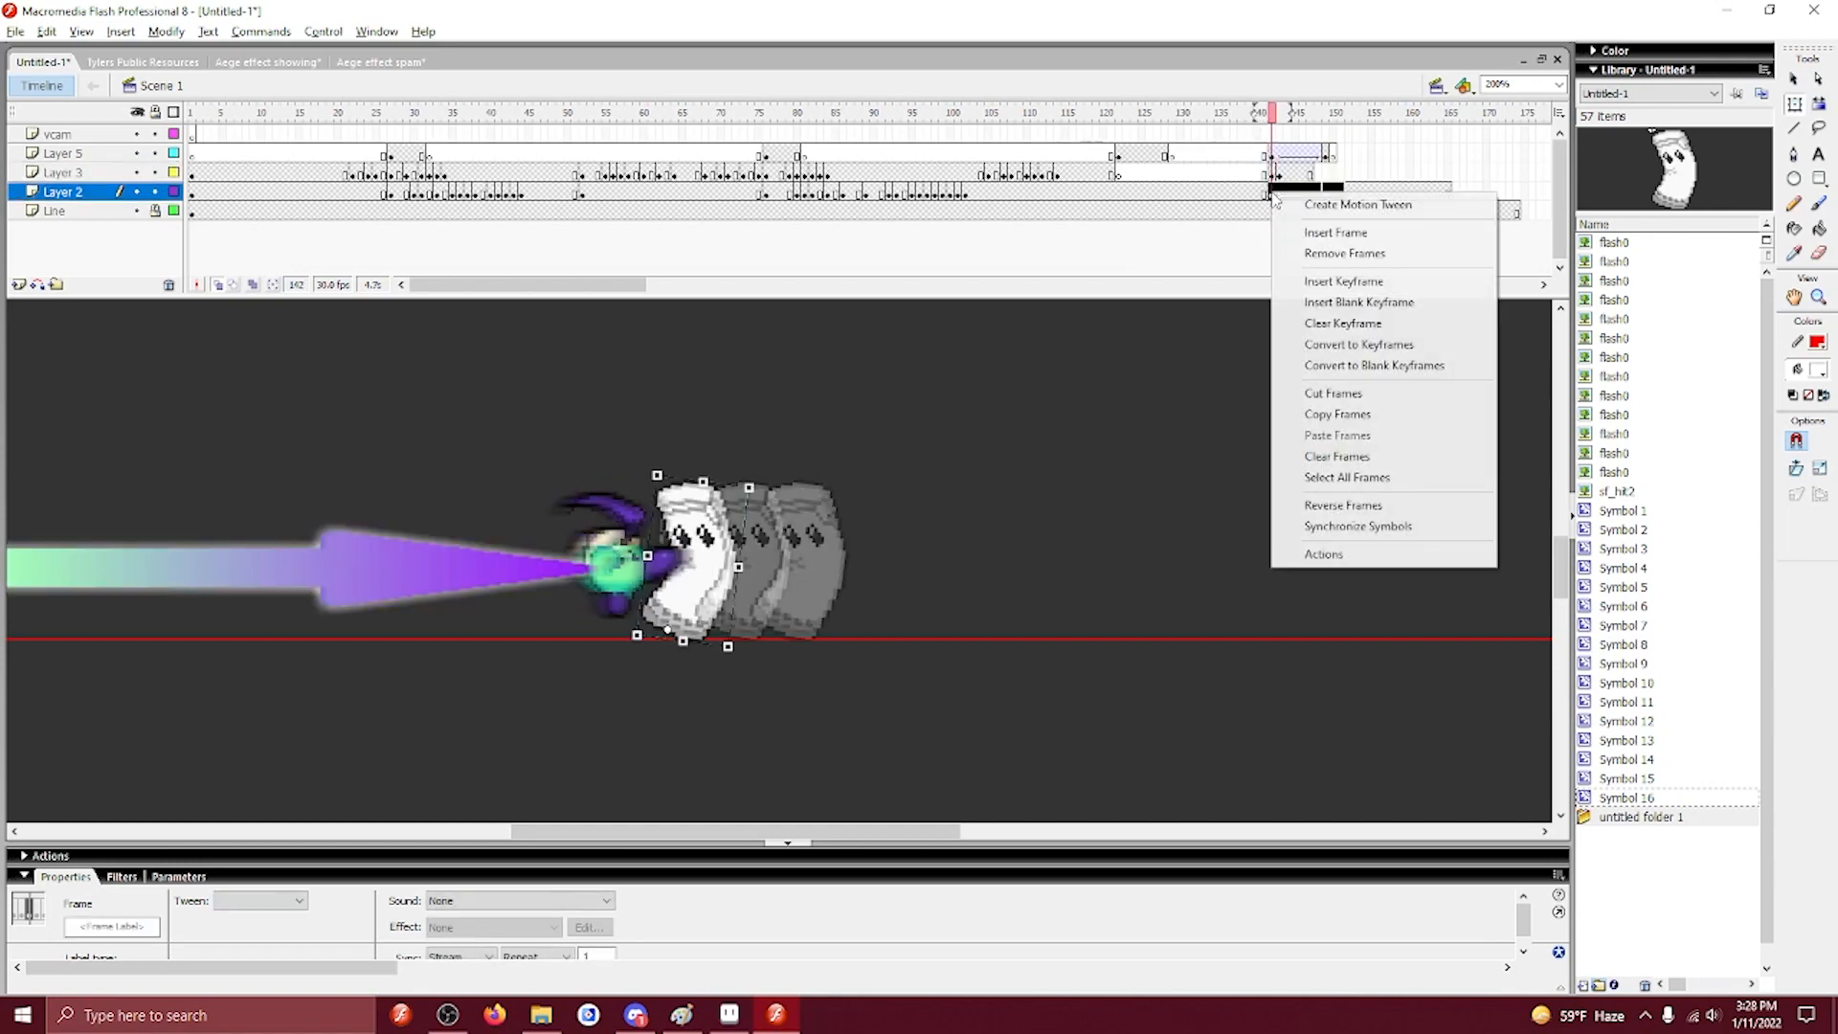
left_click(1265, 192)
right_click(1273, 195)
left_click(1309, 199)
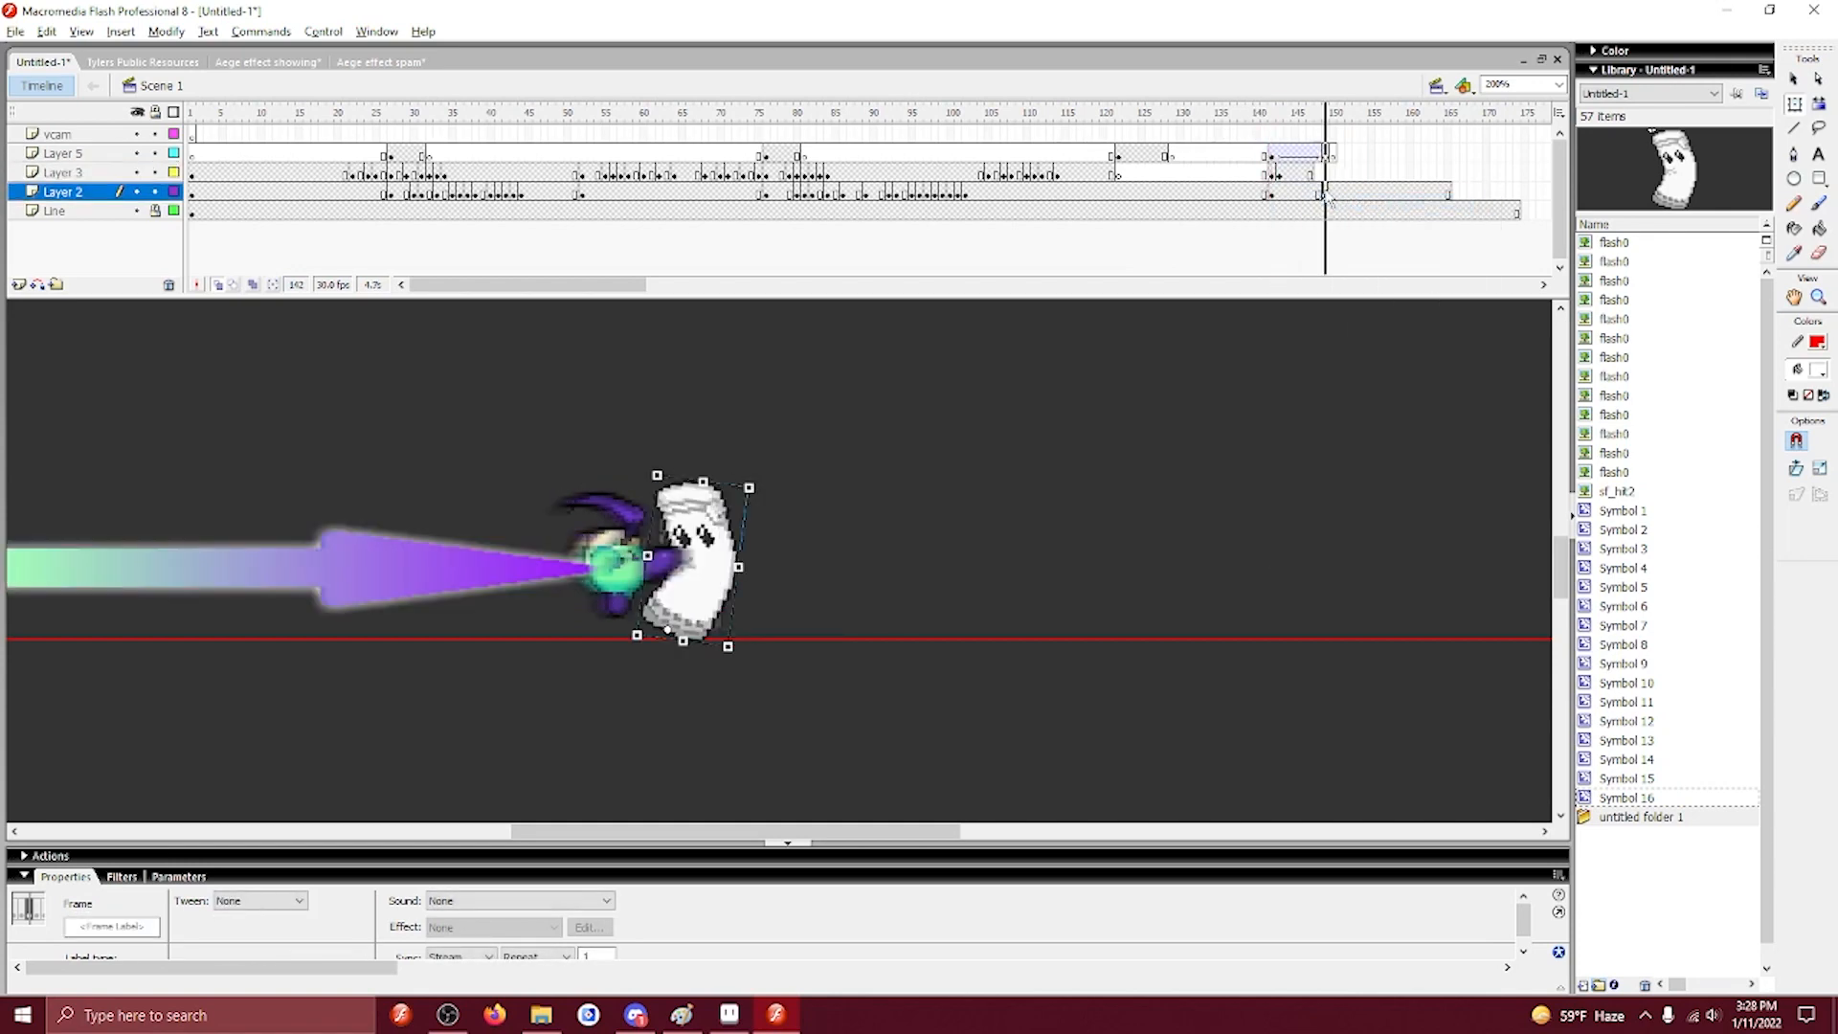
left_click(1326, 194)
right_click(1335, 195)
left_click(1378, 324)
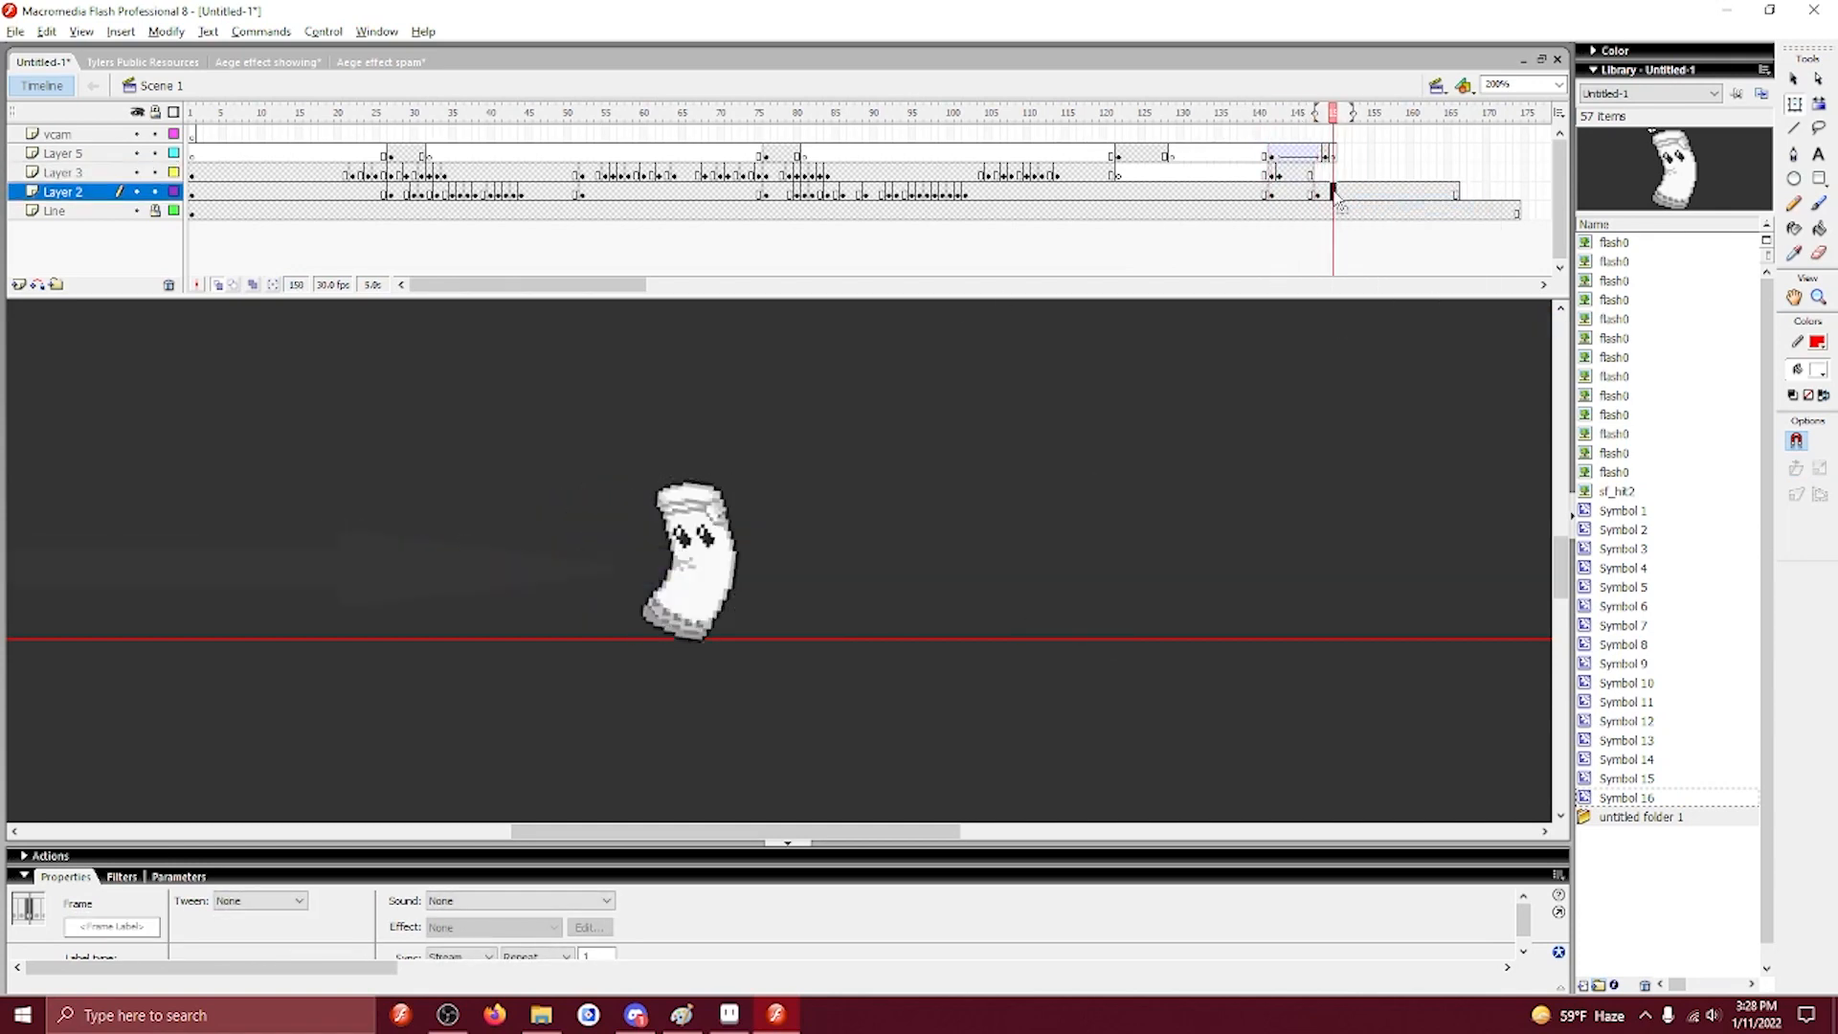
Add successive keyframes on Layer 2 up to frame 153, moving the white character farther right and tilting it more.
left_click(1318, 193)
left_click(1335, 193)
left_click(1321, 193)
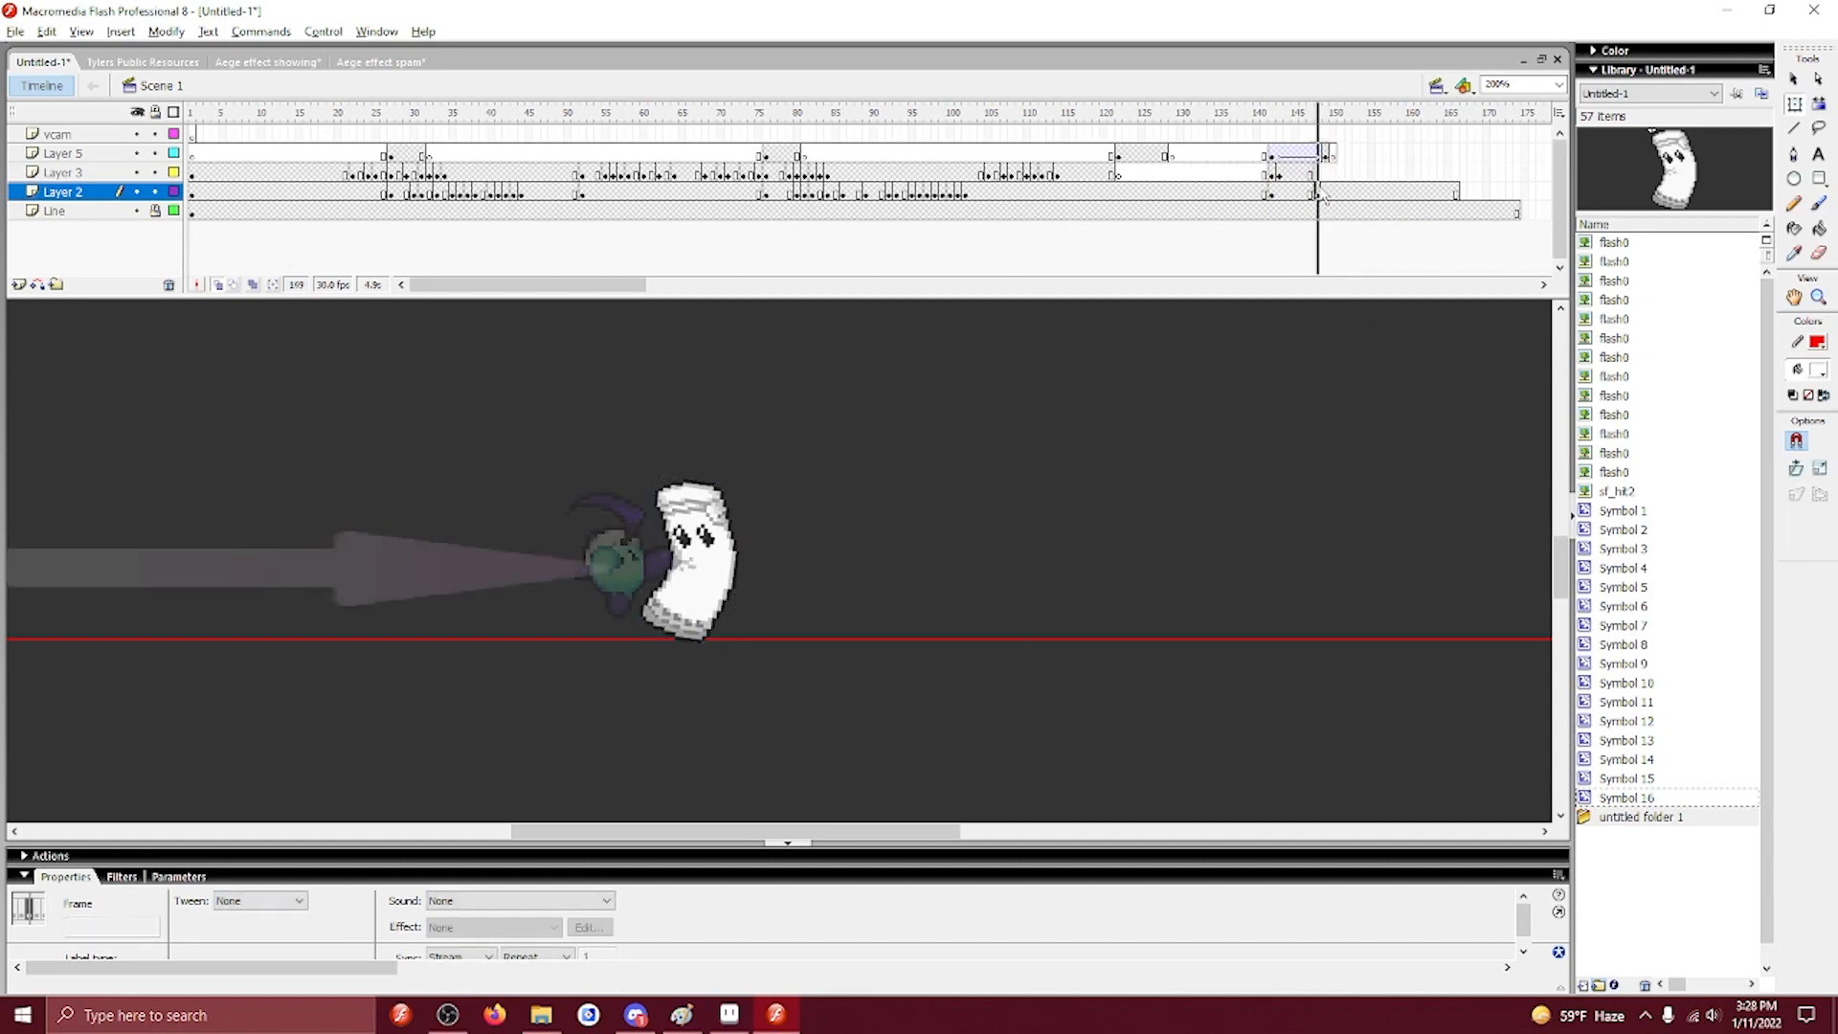
left_click_drag(727, 483, 1306, 526)
key("period")
key("period")
key("F6")
key("shift+Left")
key("shift+Left")
key("shift+Left")
key("shift+Left")
key("shift+Left")
key("shift+Left")
key("shift+Left")
left_click_drag(1457, 484, 1487, 483)
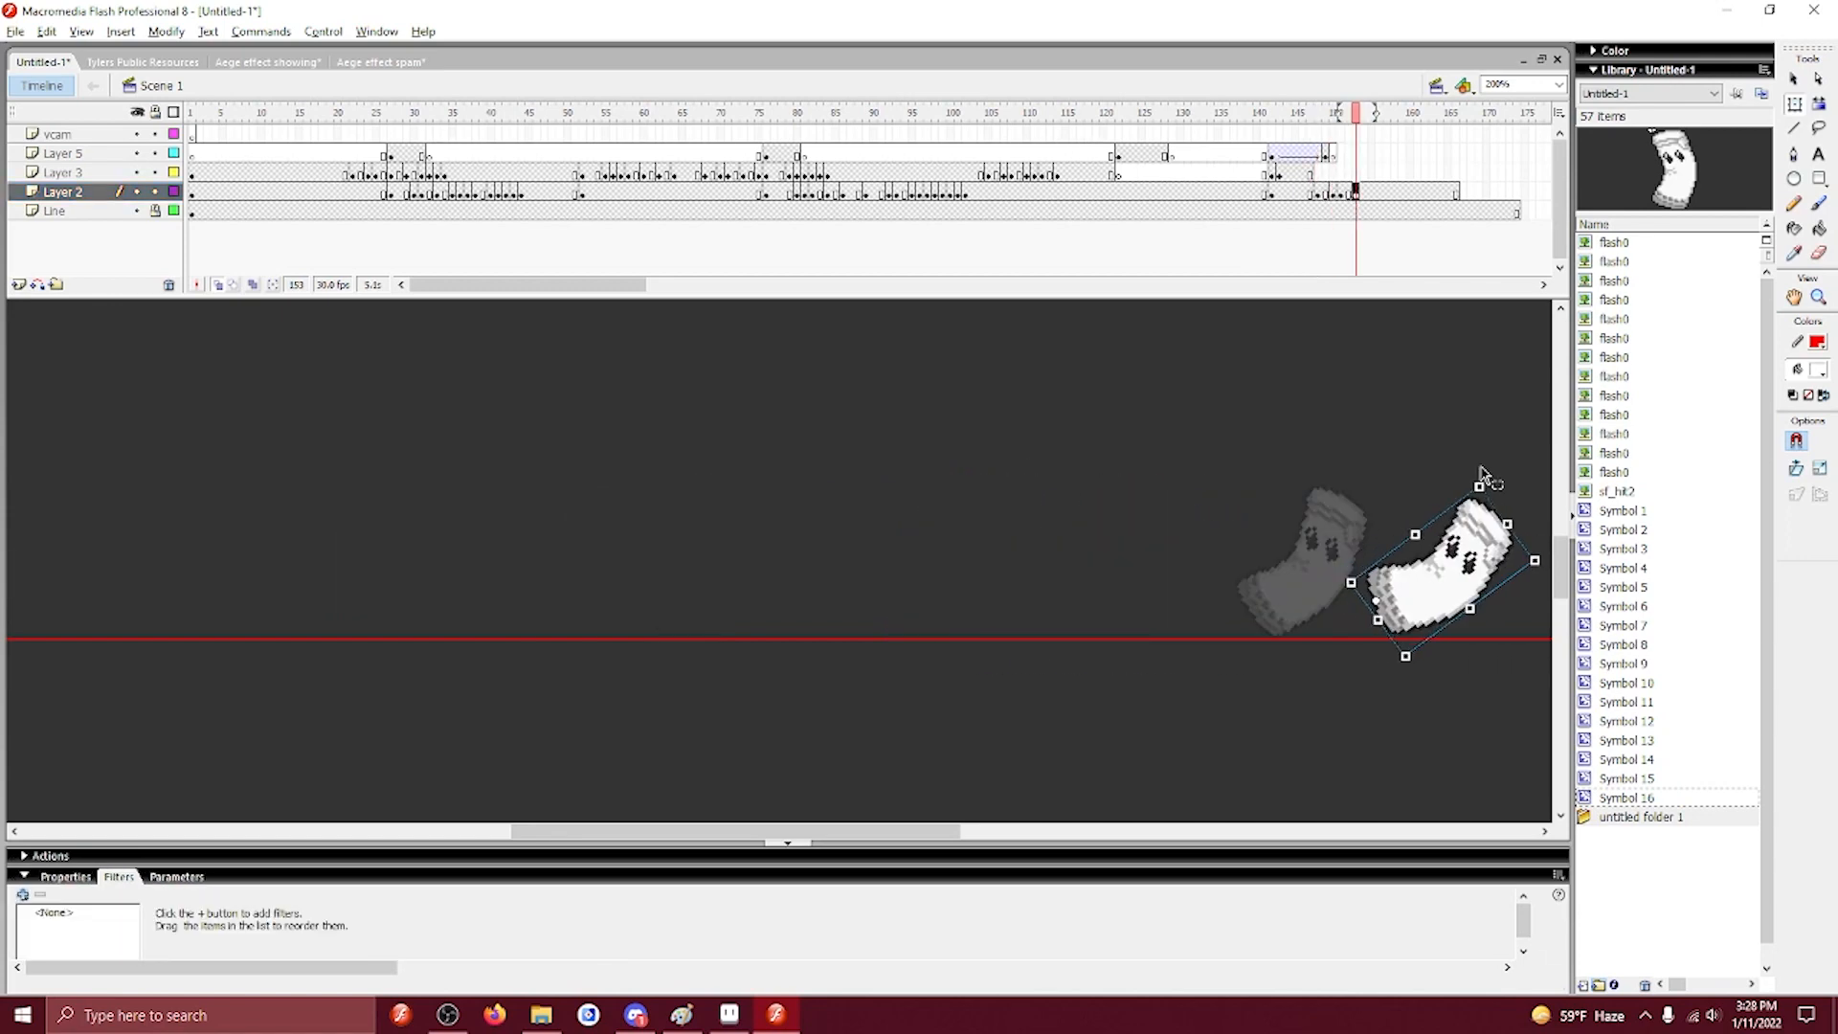
key("shift+Right")
key("shift+Right")
Insert a blank keyframe at frame 154 on Layer 2 and play back the knockback from frames 140 and 127.
left_click(1362, 191)
key("F7")
left_click(1256, 192)
key("Return")
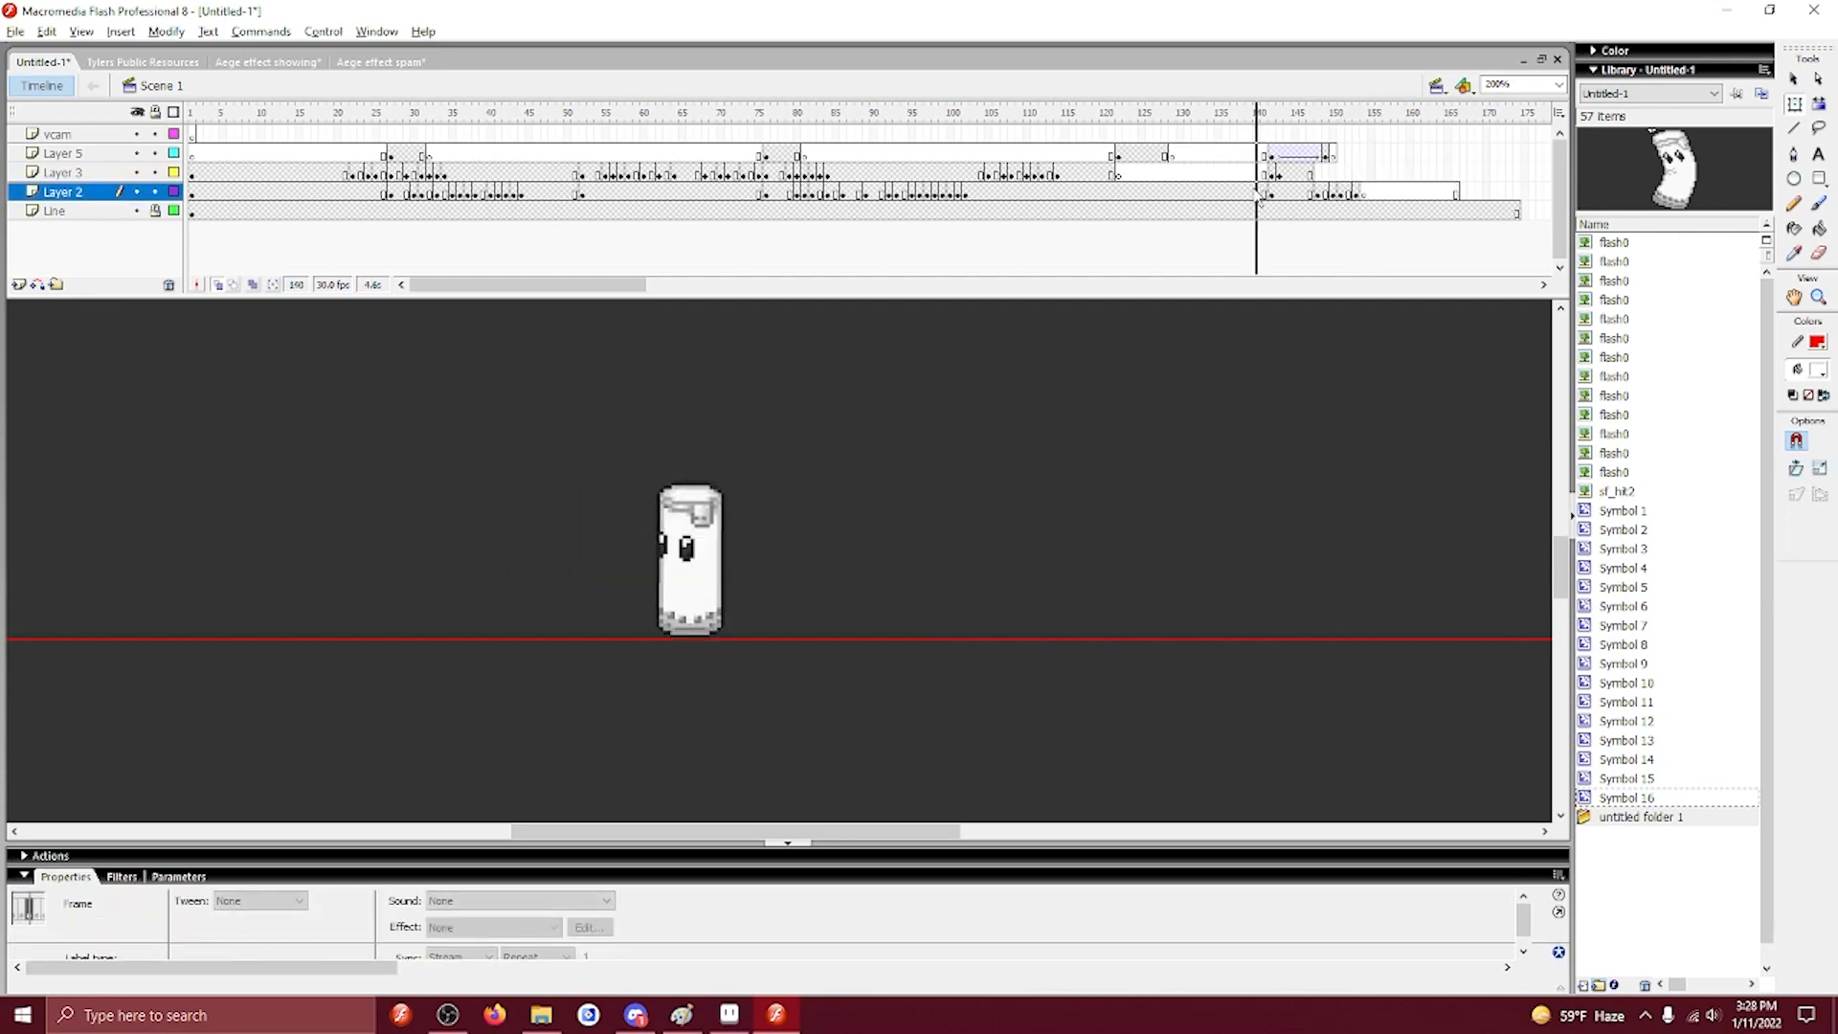
left_click(1159, 179)
key("Return")
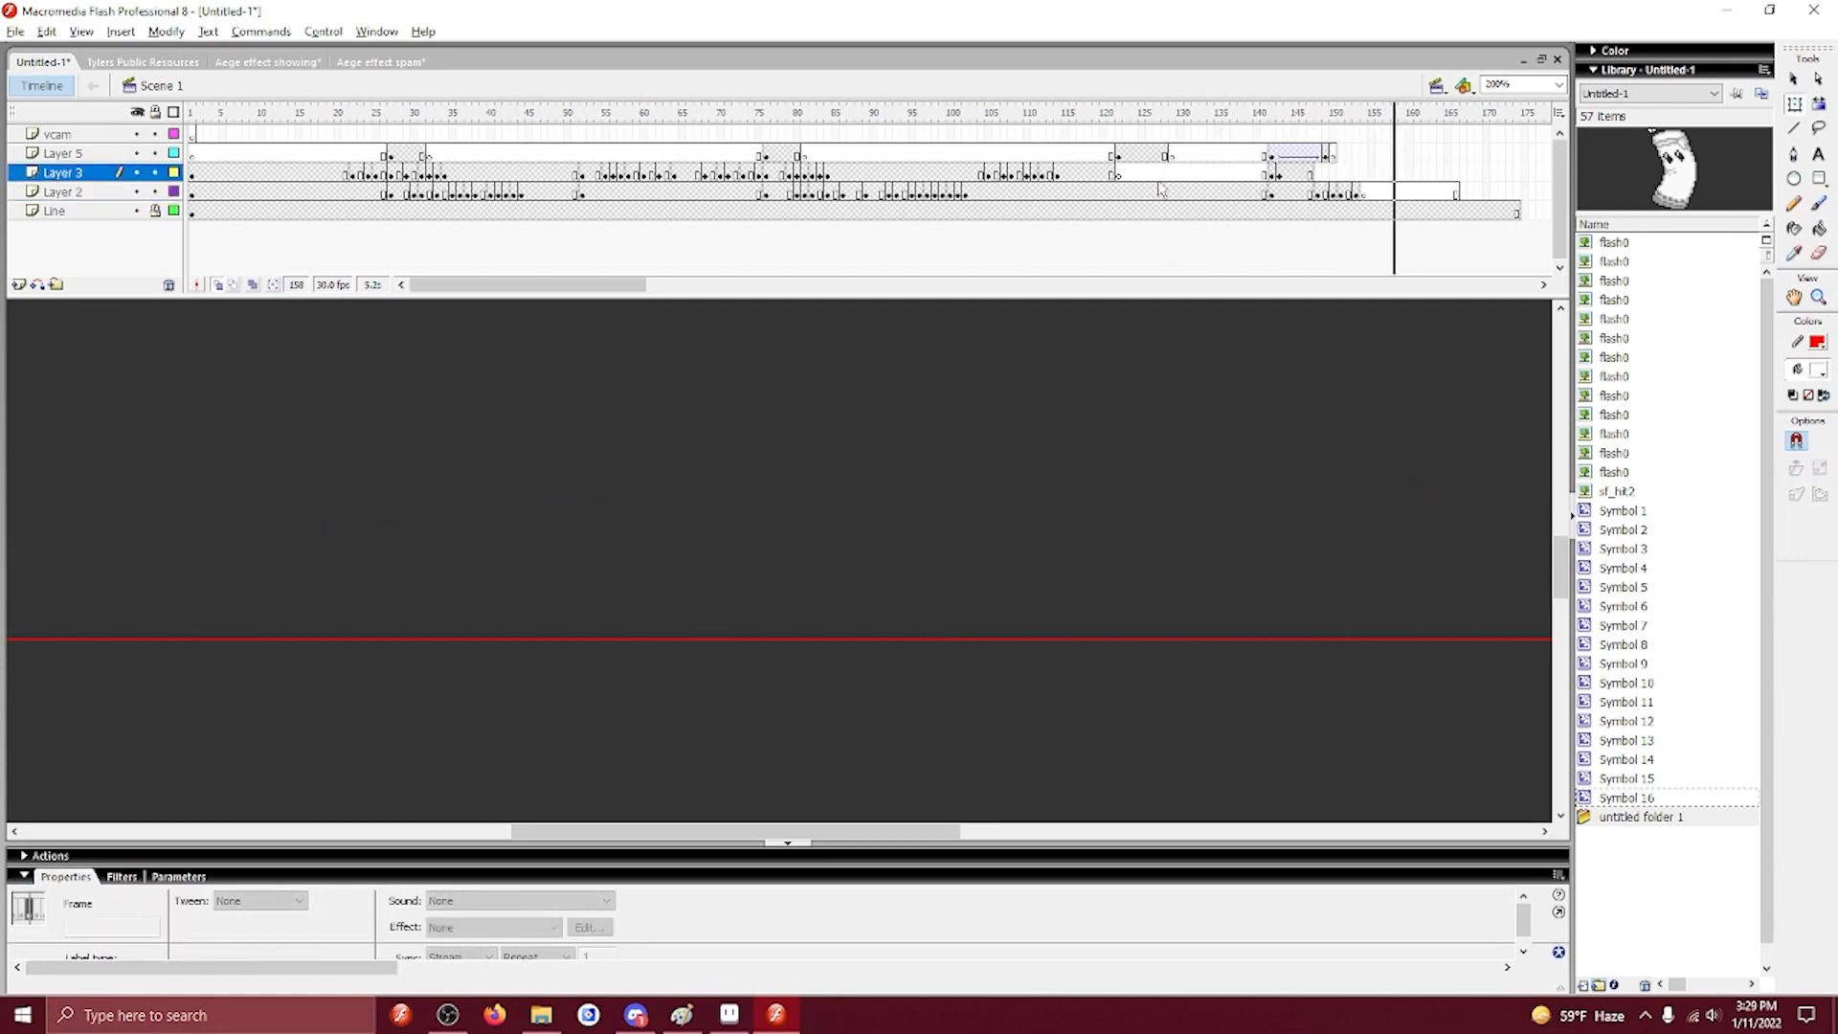
left_click(1158, 182)
key("Return")
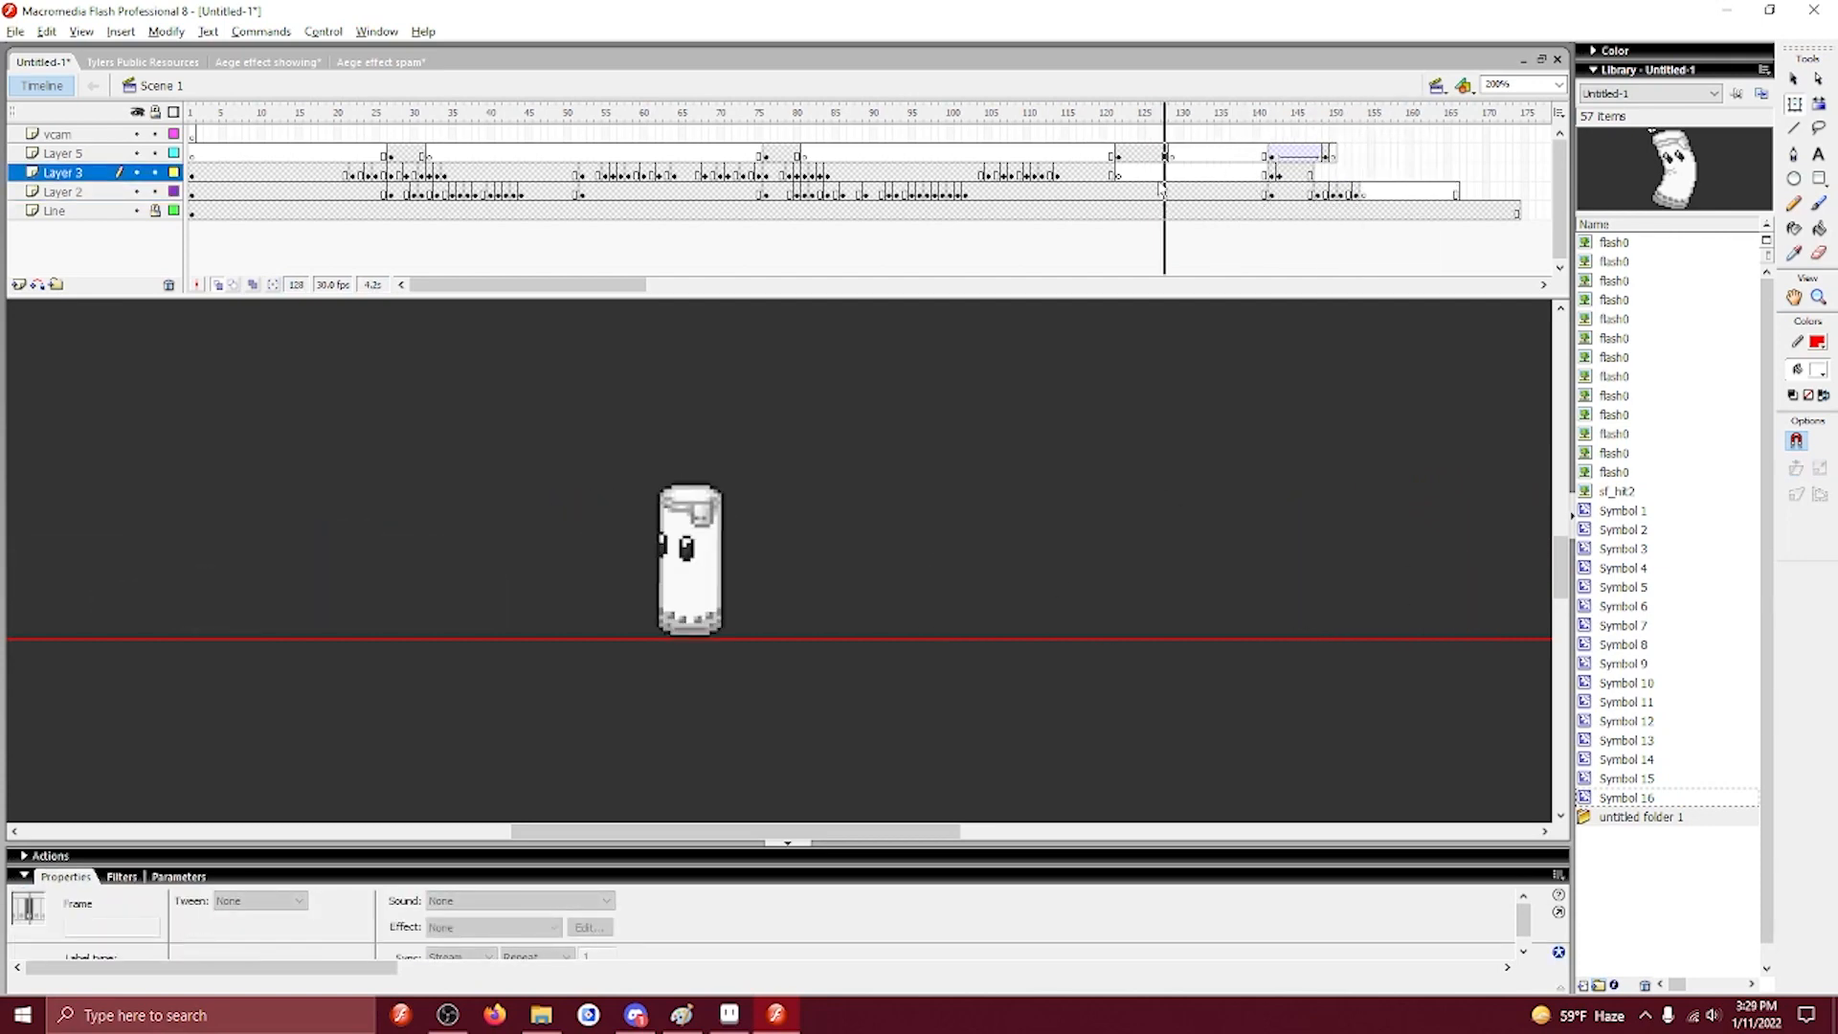
Add a Blur filter to the white character at frame 148 on Layer 2, with Blur X 10 and Blur Y 0.
left_click(1344, 195)
left_click(1302, 191)
left_click(1310, 193)
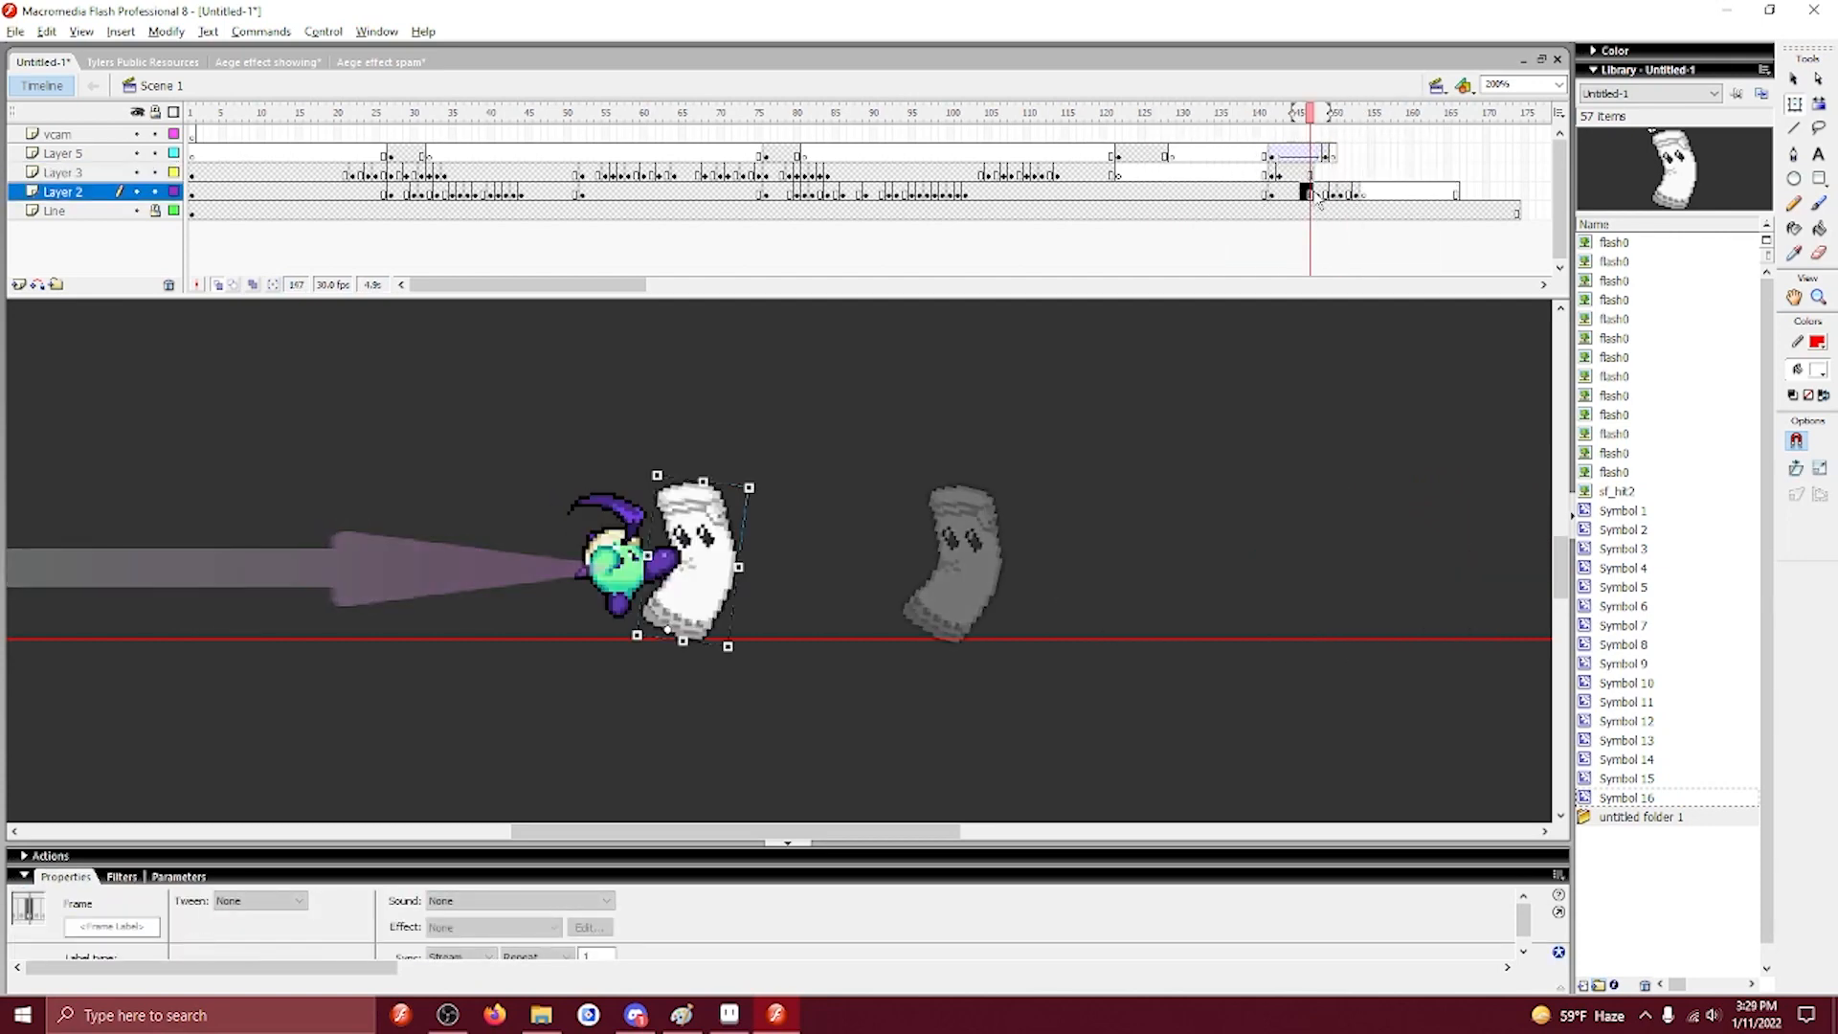
left_click(1318, 191)
left_click(1005, 531)
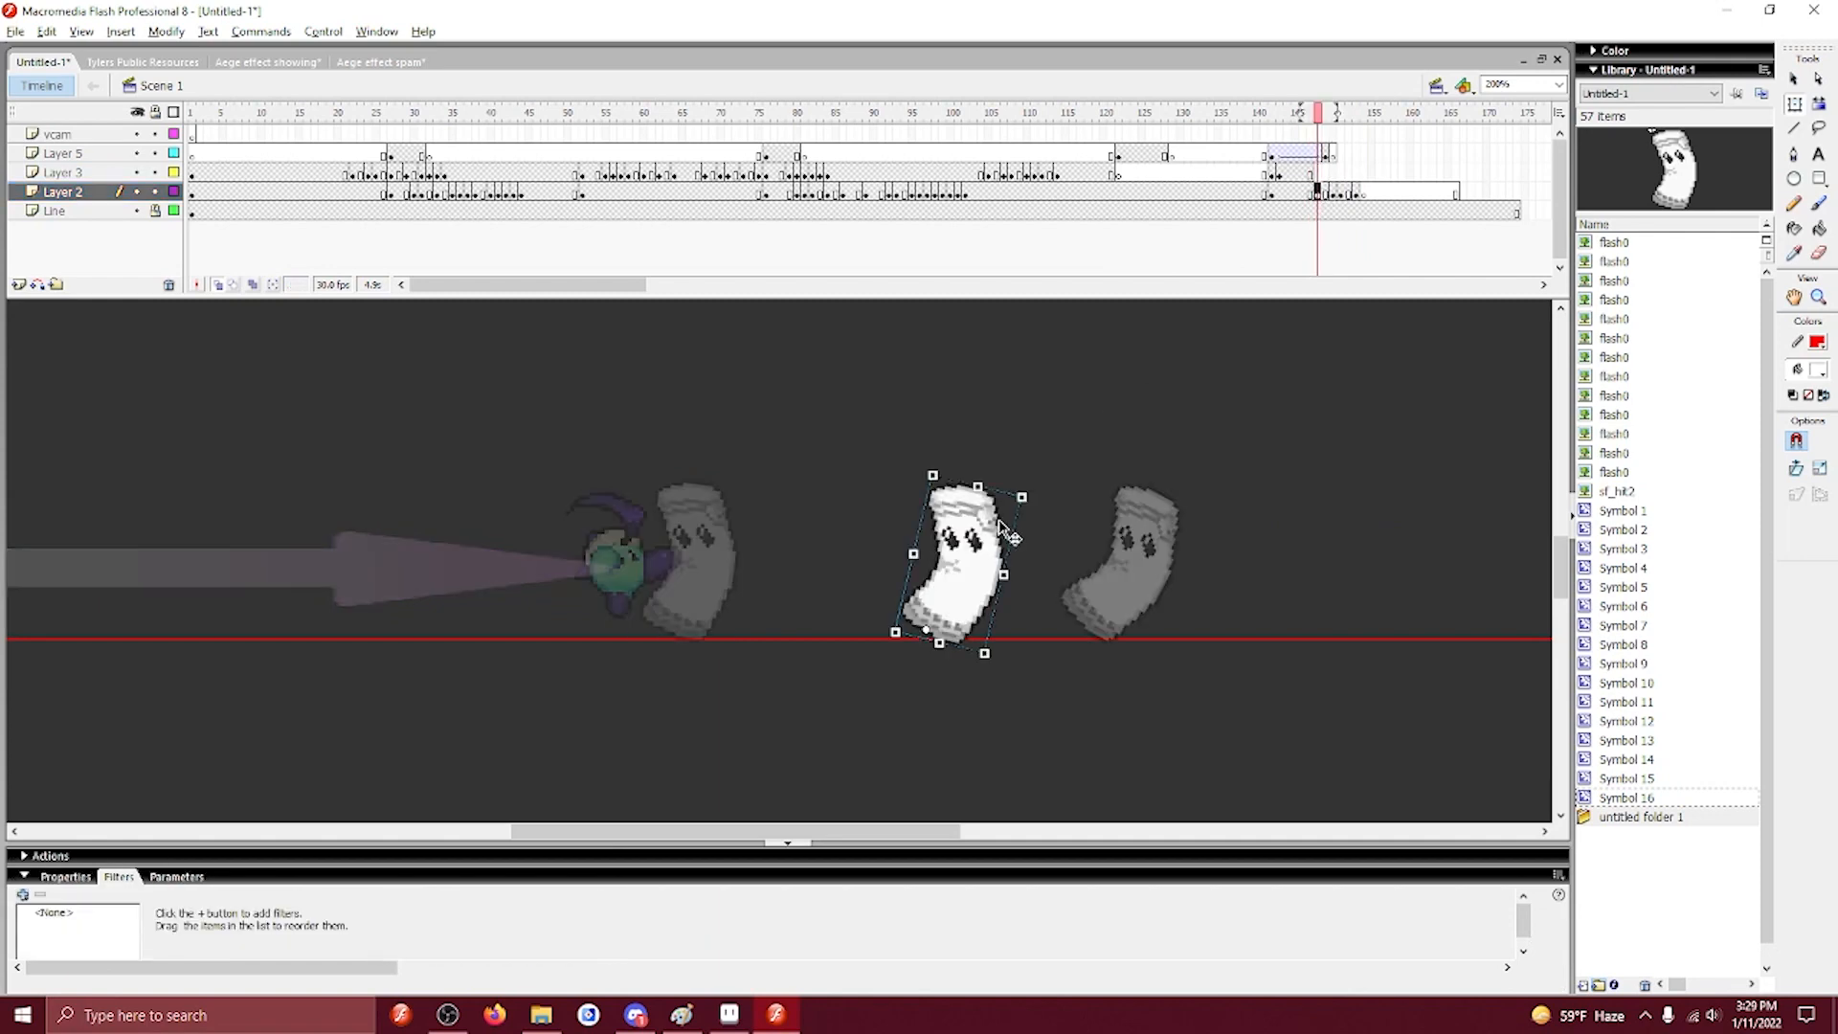
left_click(23, 895)
left_click(81, 783)
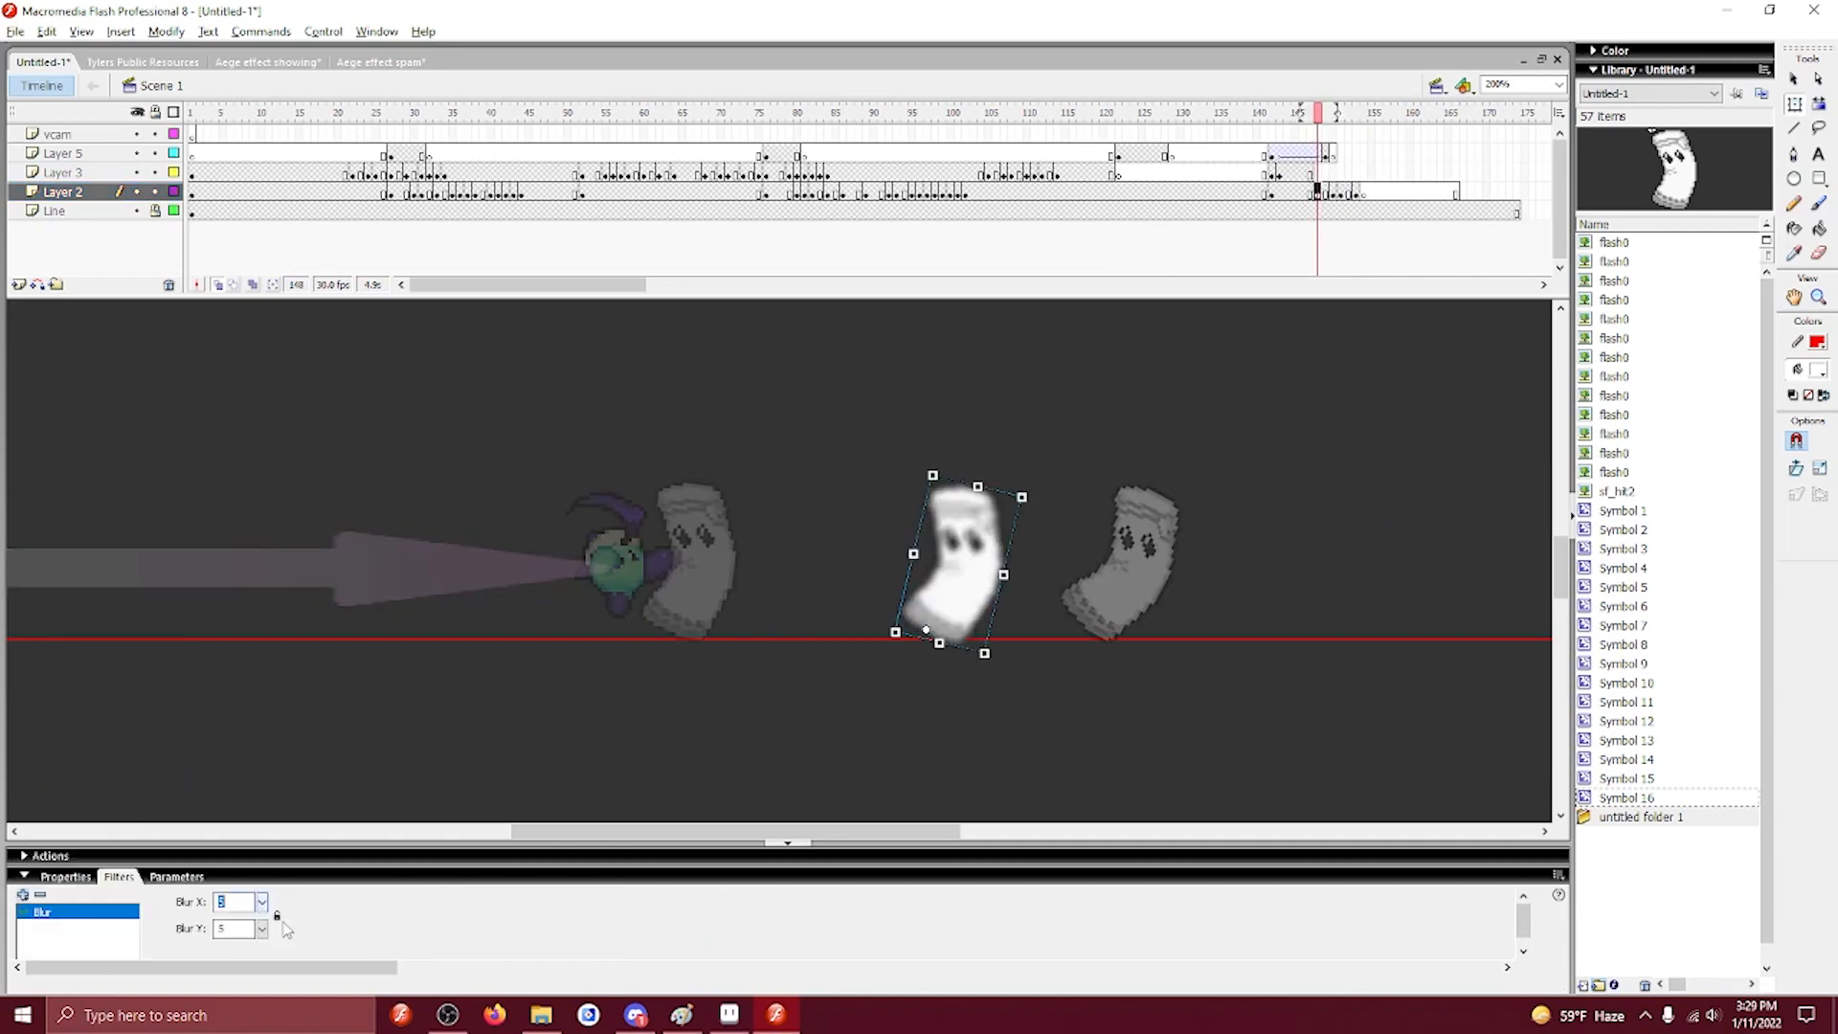
left_click(259, 928)
left_click_drag(262, 902, 262, 891)
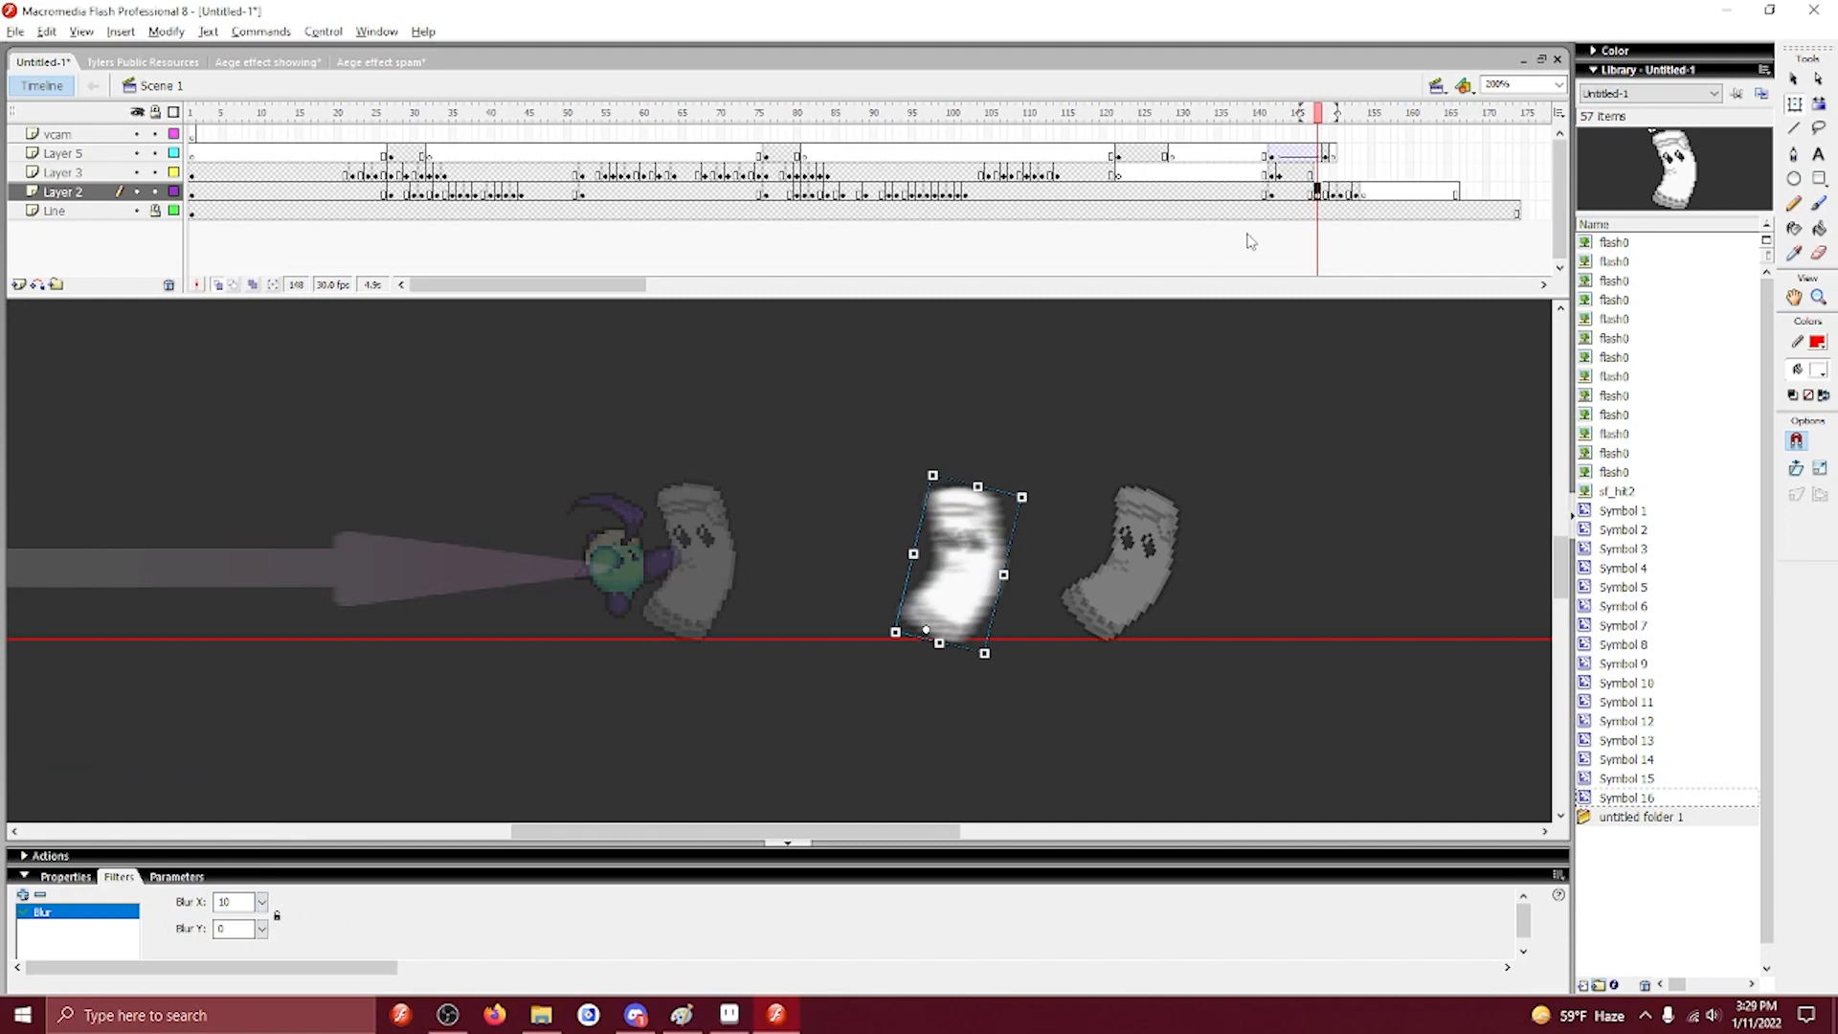
Add a horizontal-only Blur filter to the white character at frame 150 on Layer 2.
left_click(1332, 192)
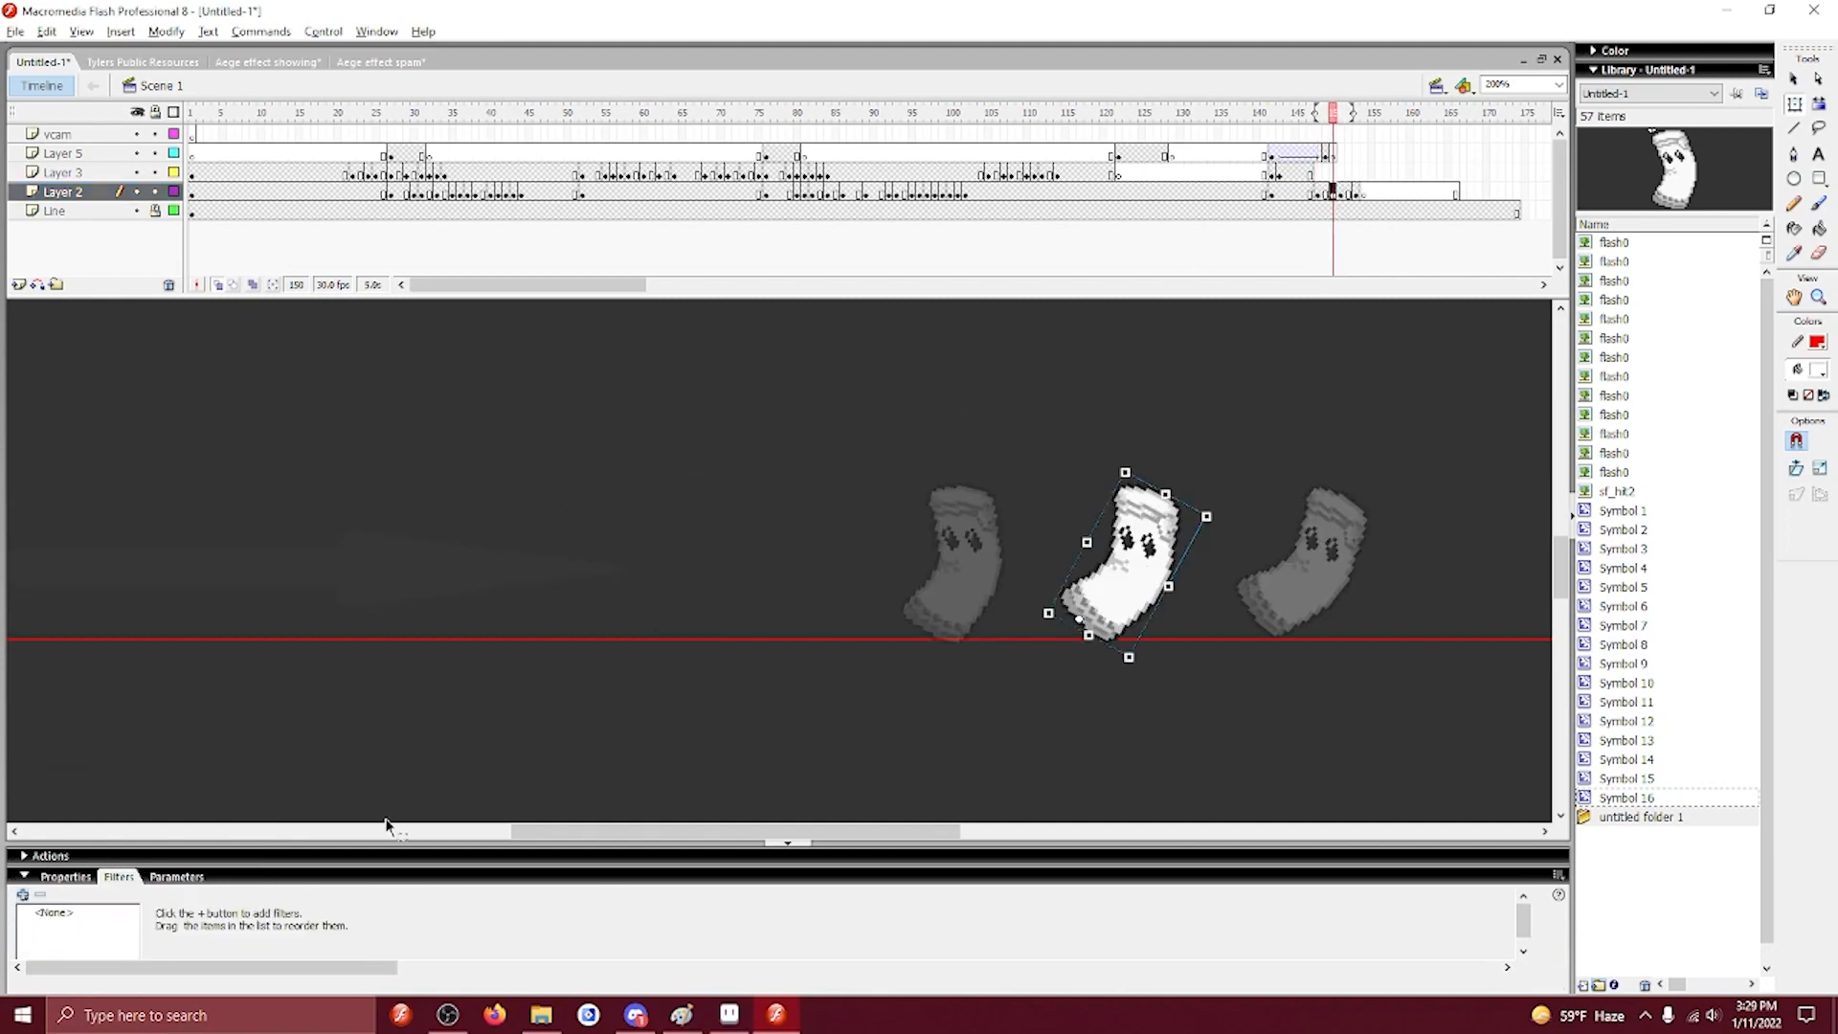
left_click(23, 895)
left_click(80, 783)
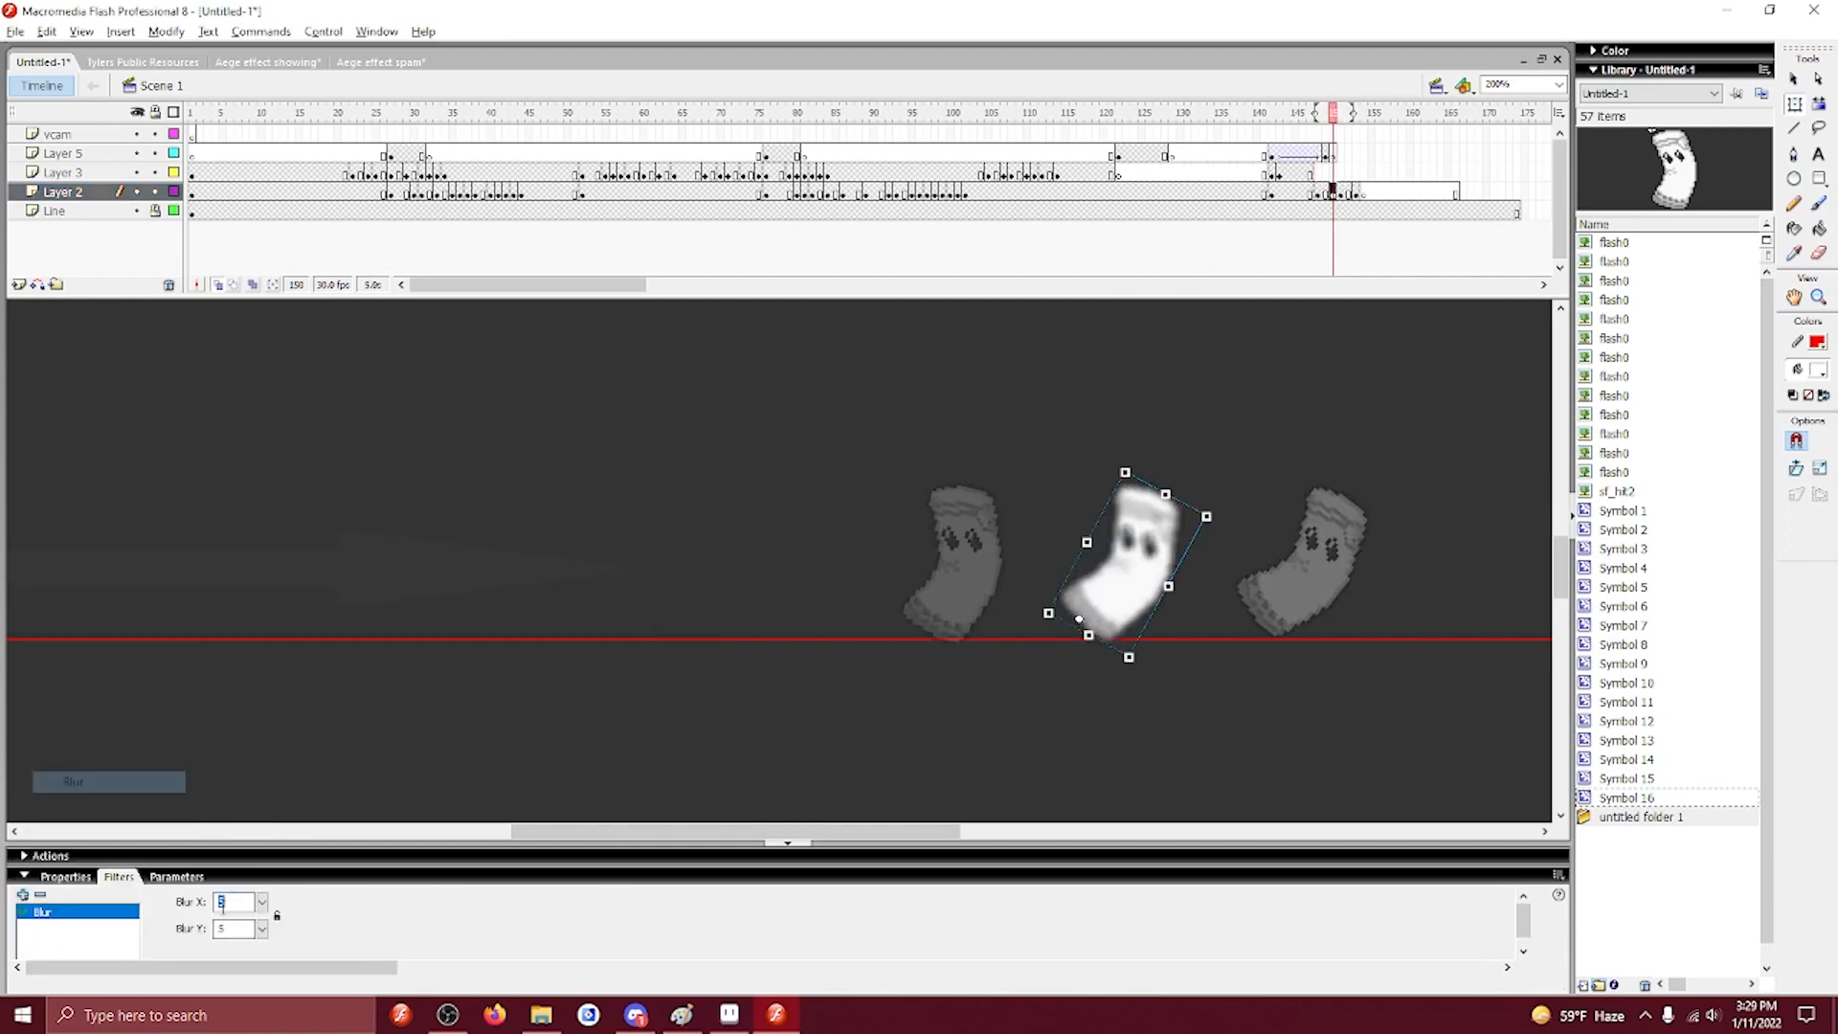
left_click_drag(261, 902, 266, 856)
left_click(1407, 318)
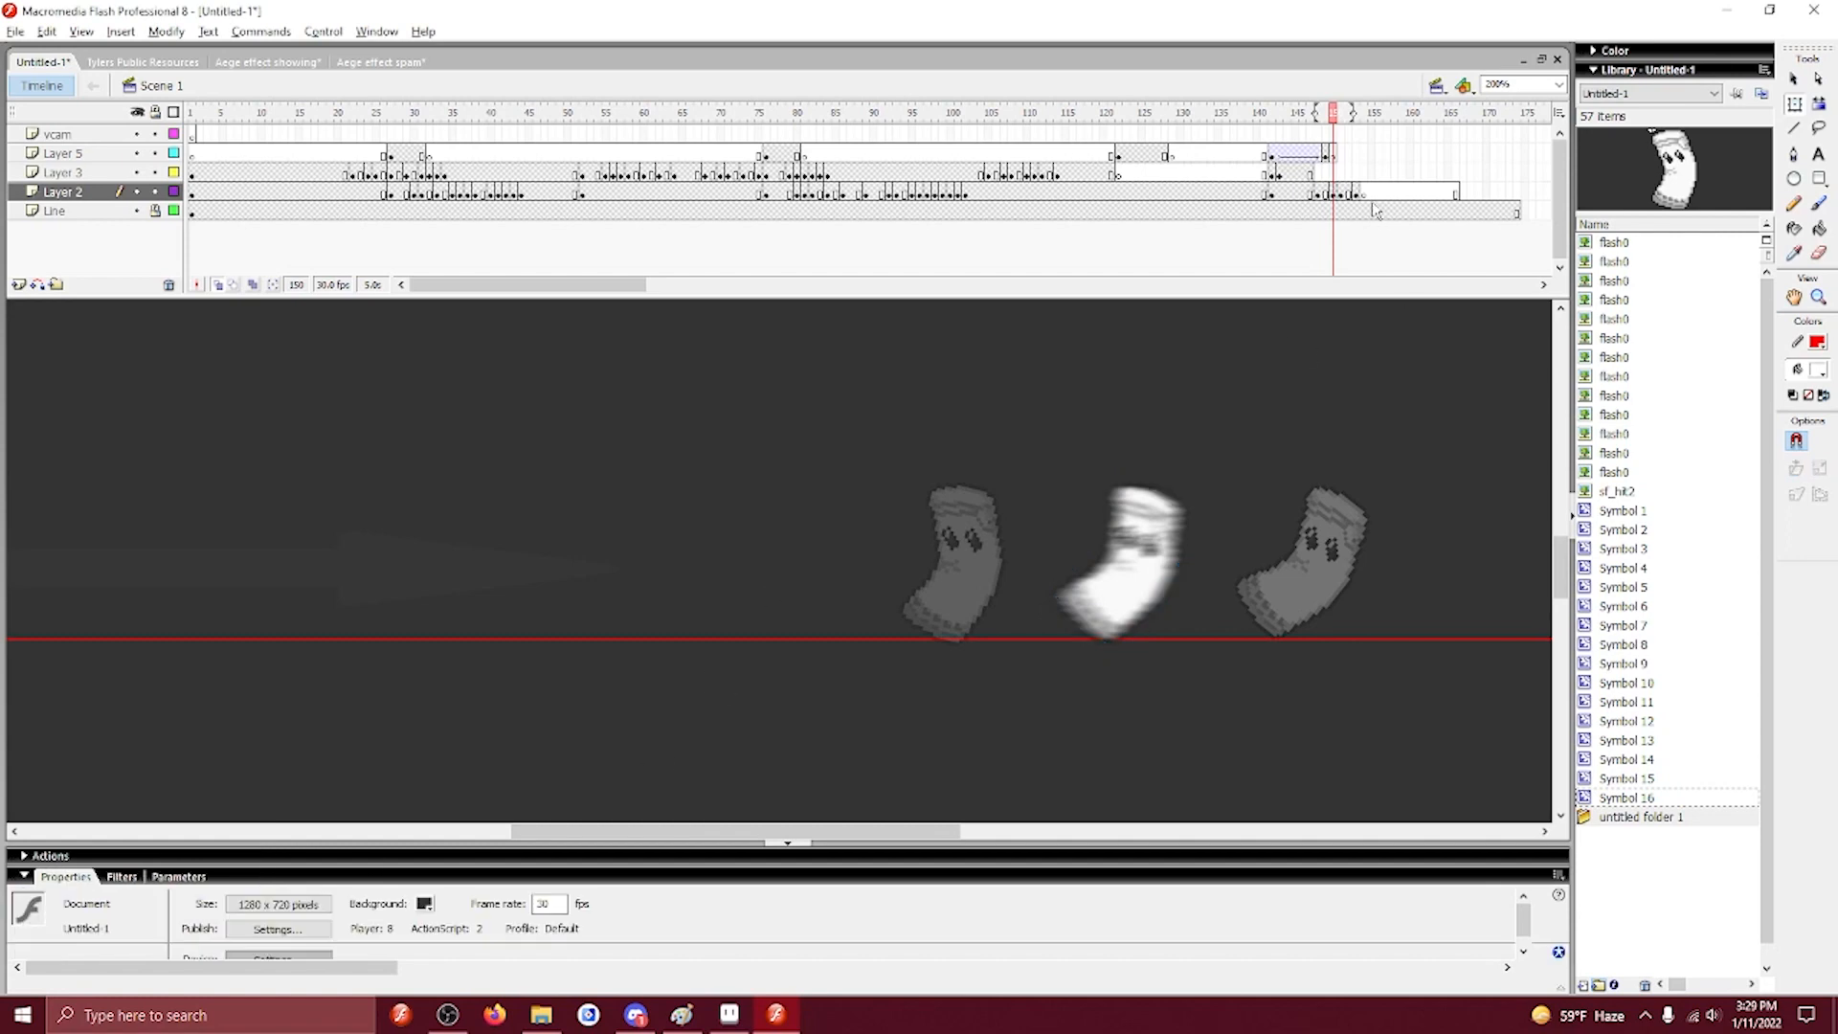
Add a Blur filter to the white character at frame 152 on Layer 2, with Blur X 10 and Blur Y 0.
left_click(1344, 192)
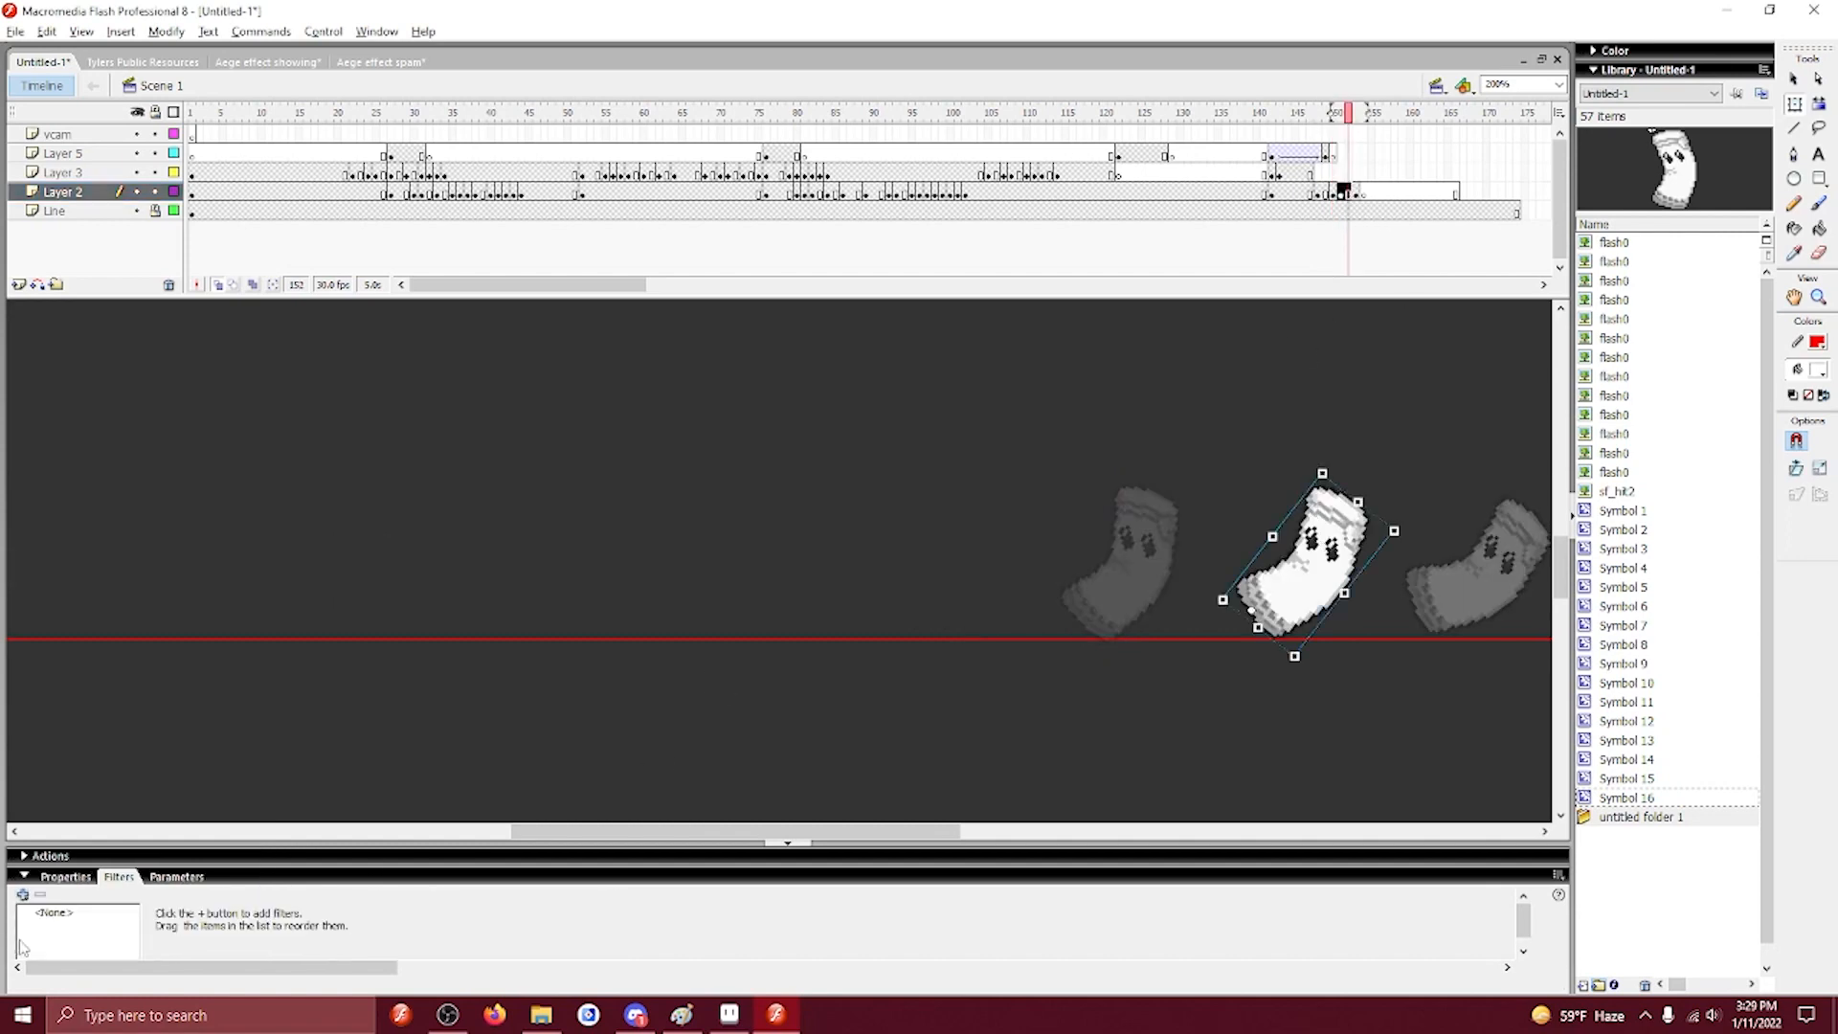
left_click(23, 895)
left_click(81, 784)
left_click_drag(259, 928, 264, 890)
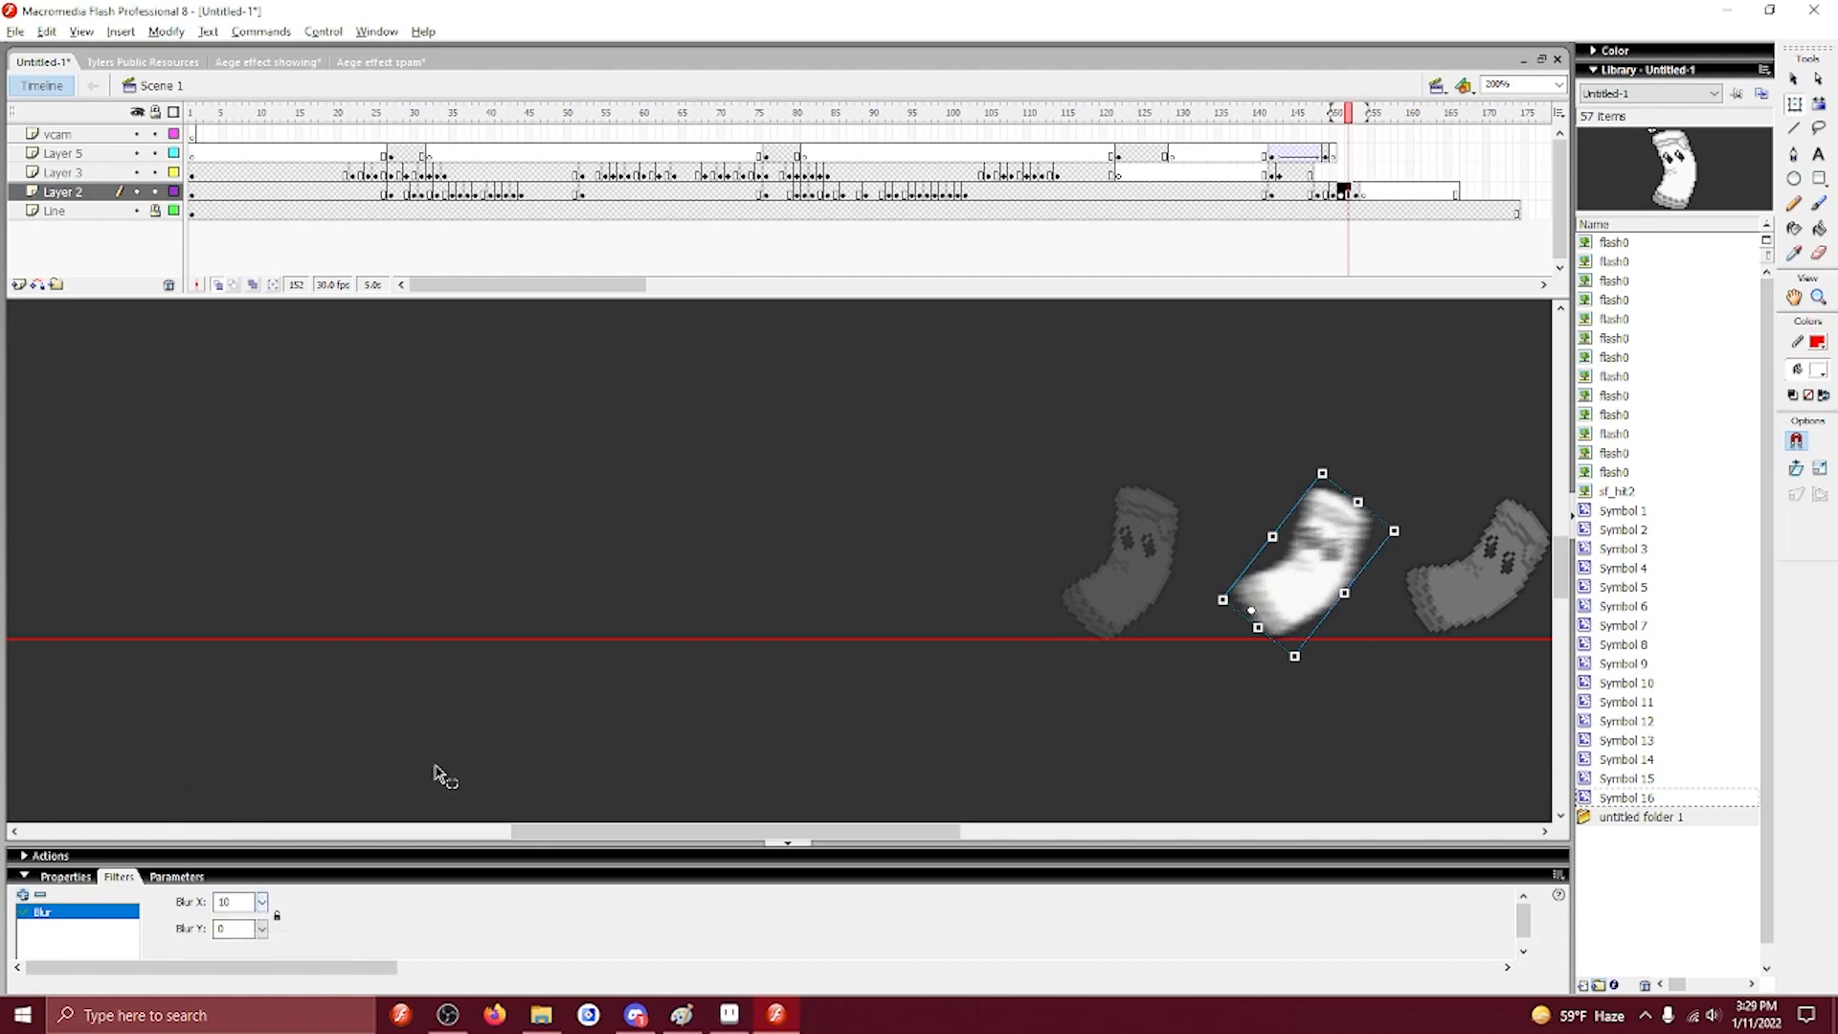
Add a Blur filter to the white character at frame 153 on Layer 2 and play back the attack from frame 121.
left_click(1358, 193)
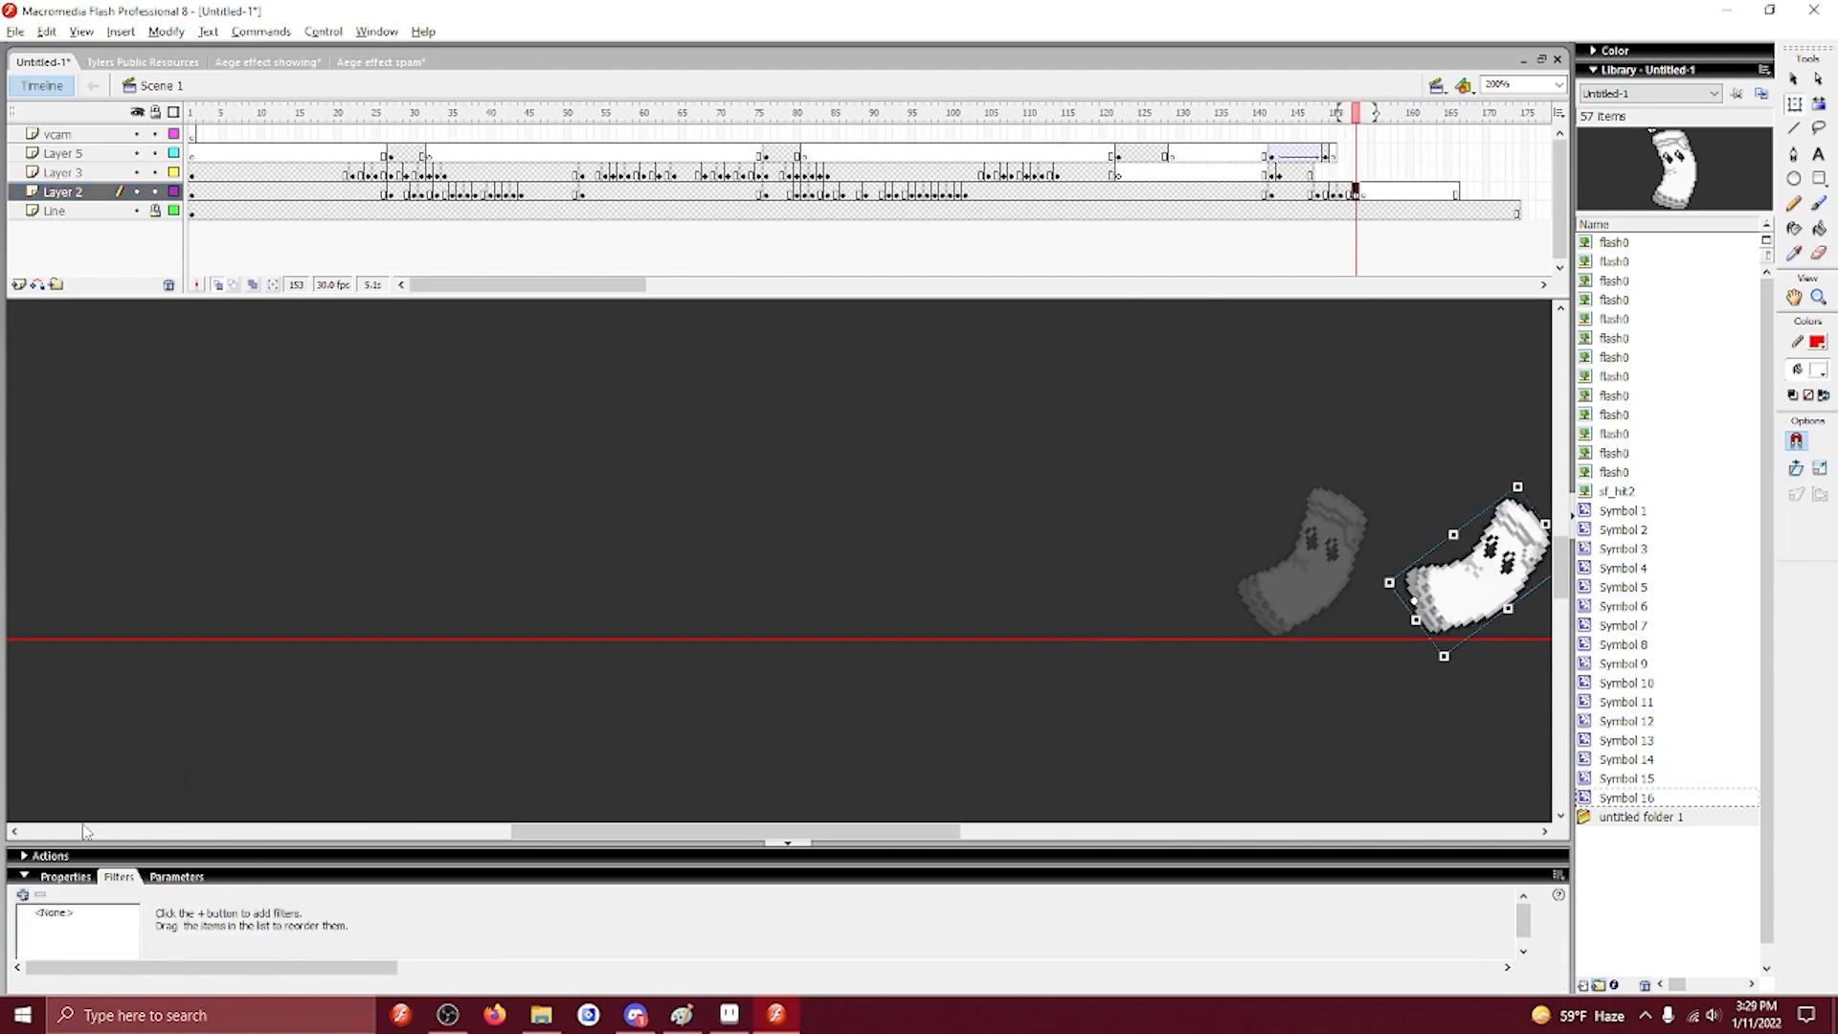
left_click(23, 895)
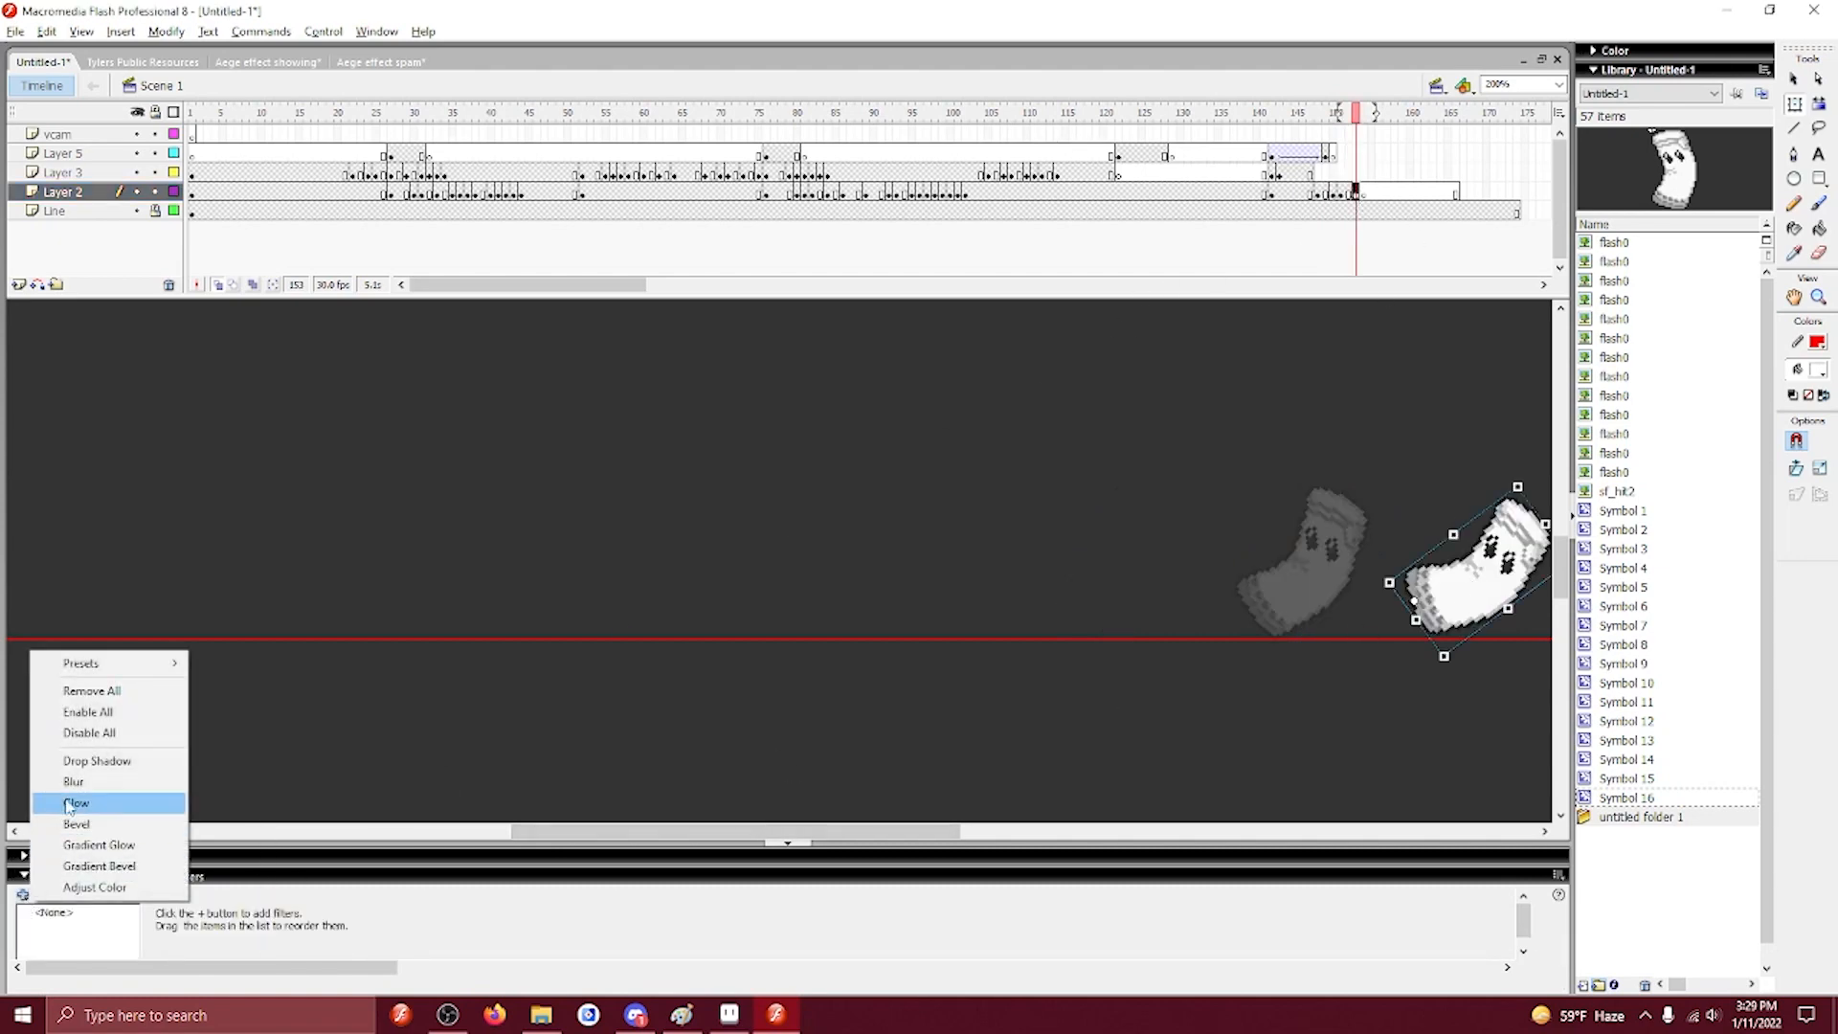
left_click(1119, 157)
key("Return")
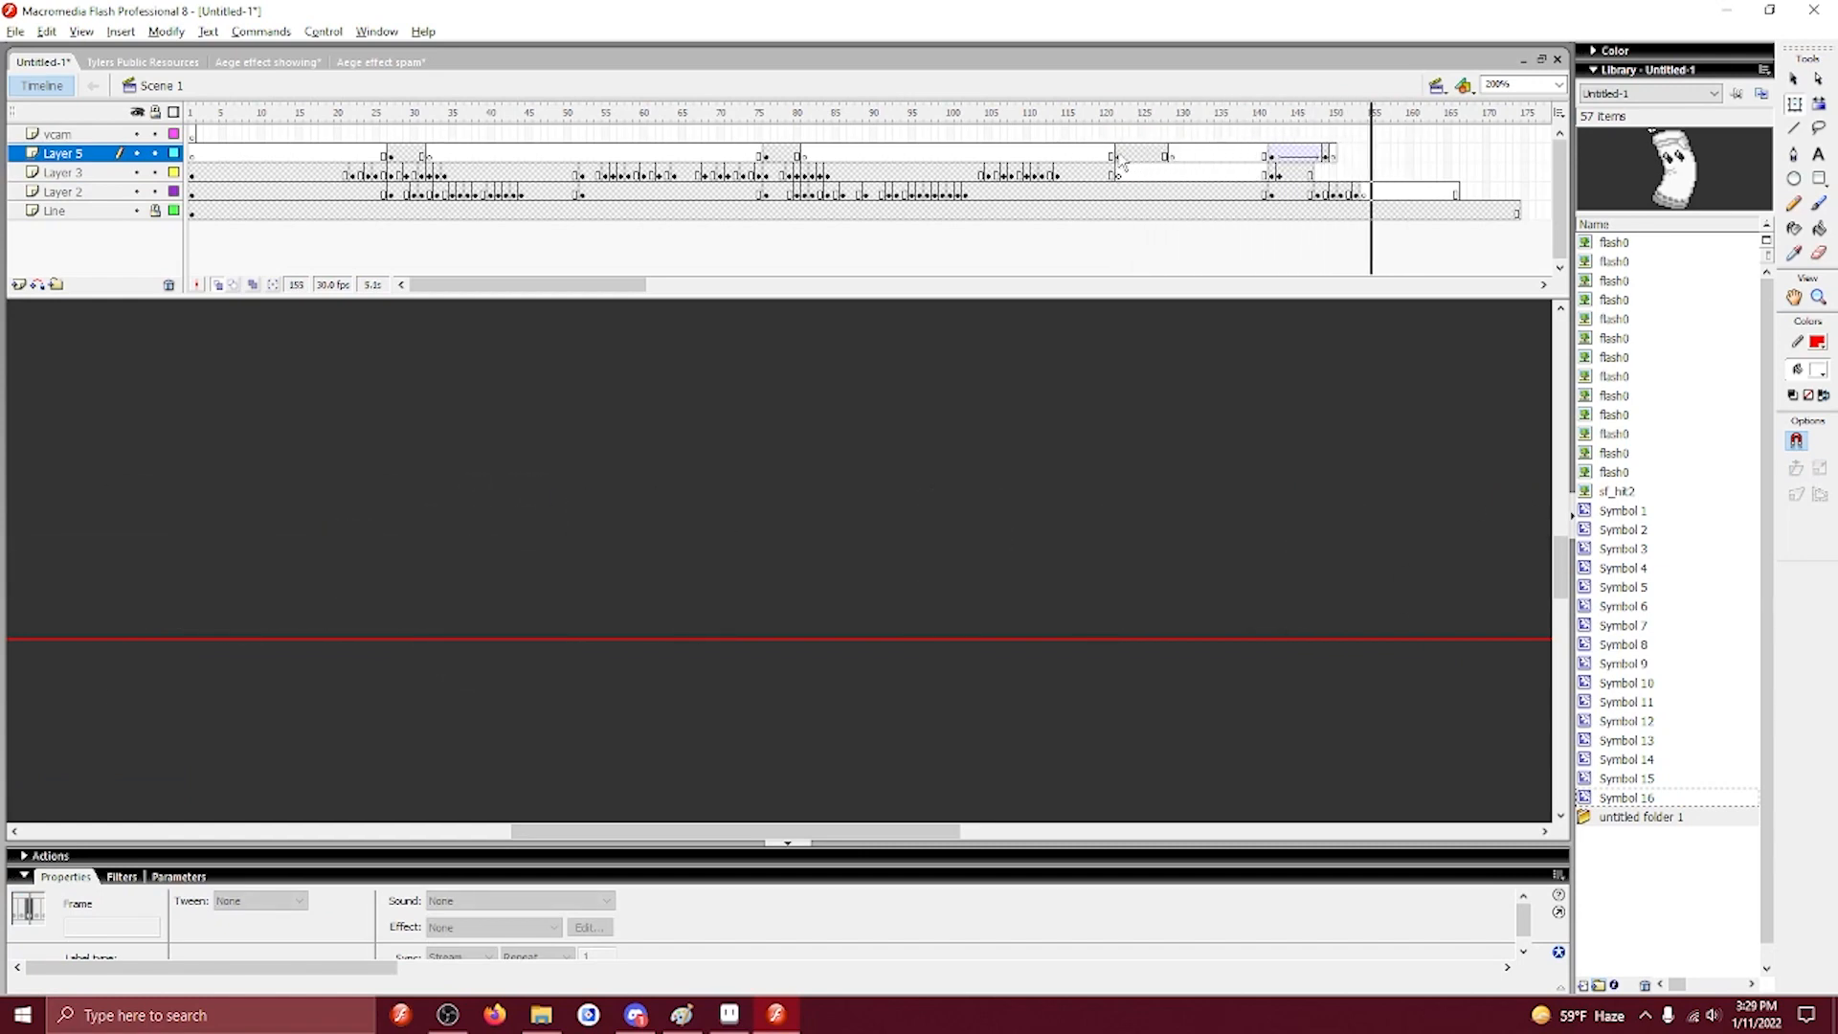
Insert a blank keyframe at frame 148 on Layer 3, right after the green character's kick pose.
left_click(1317, 173)
left_click(1309, 173)
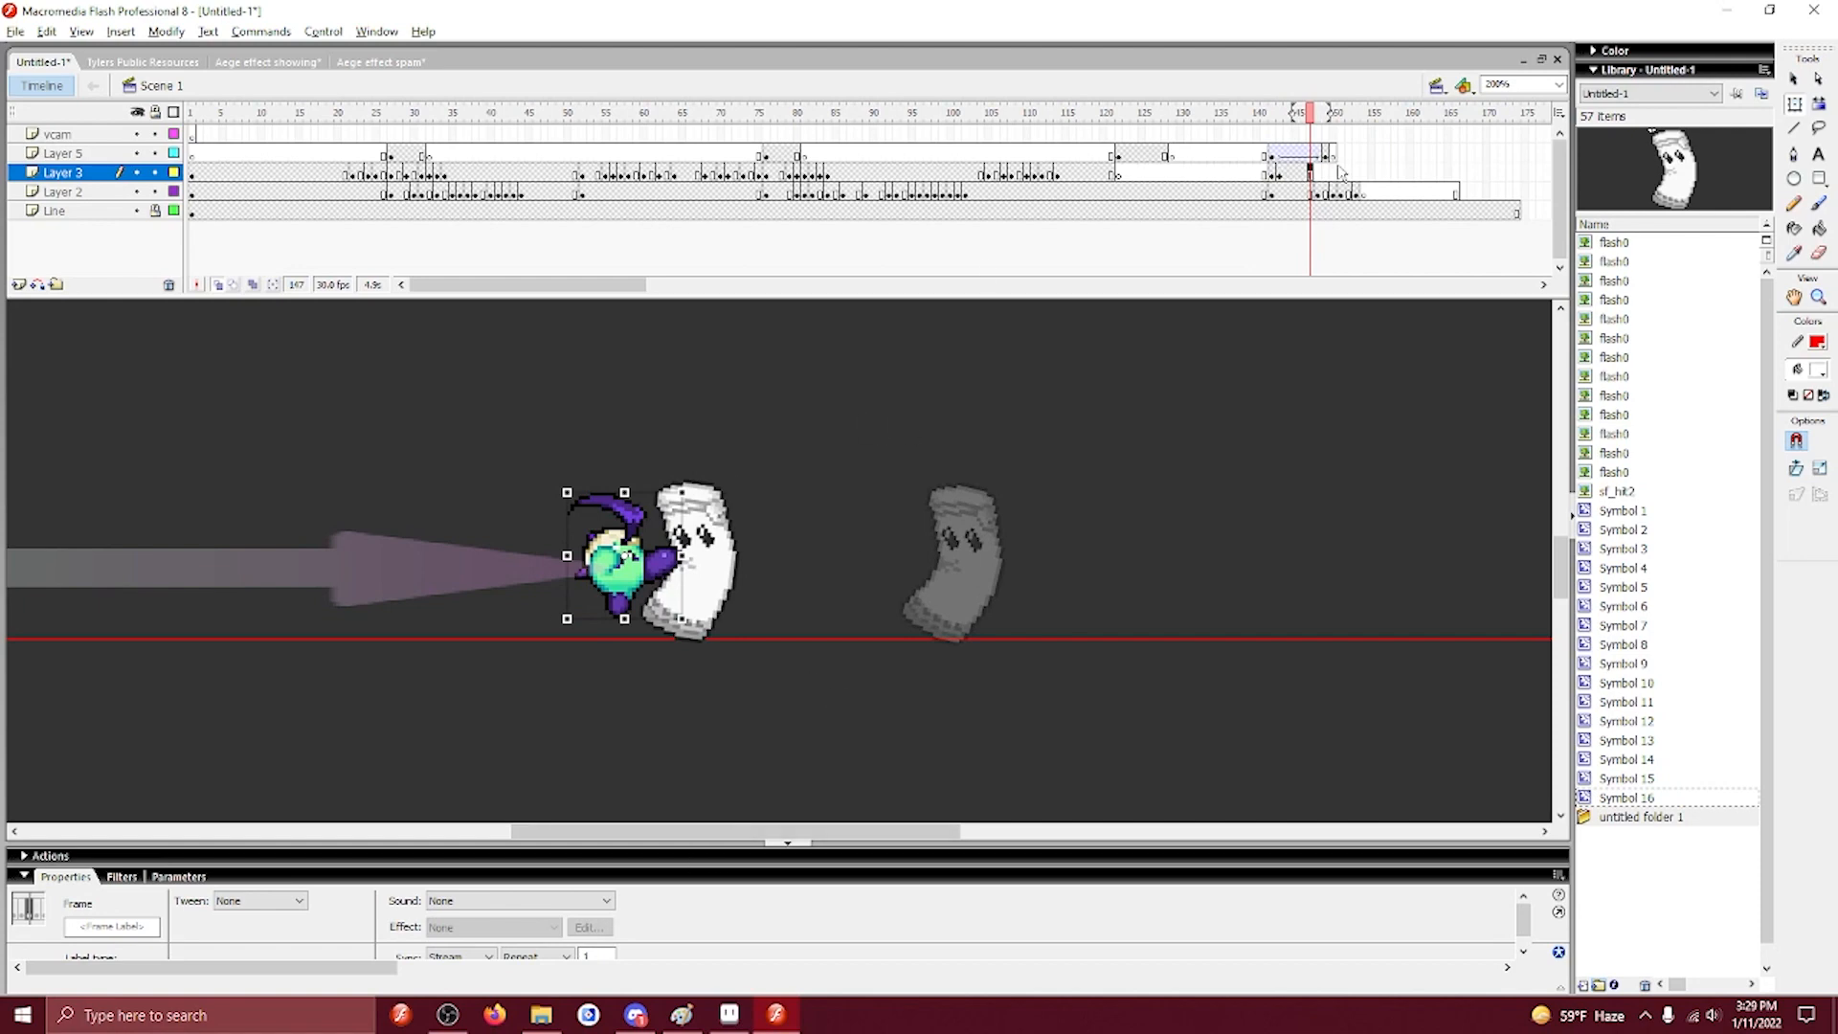
left_click(1318, 173)
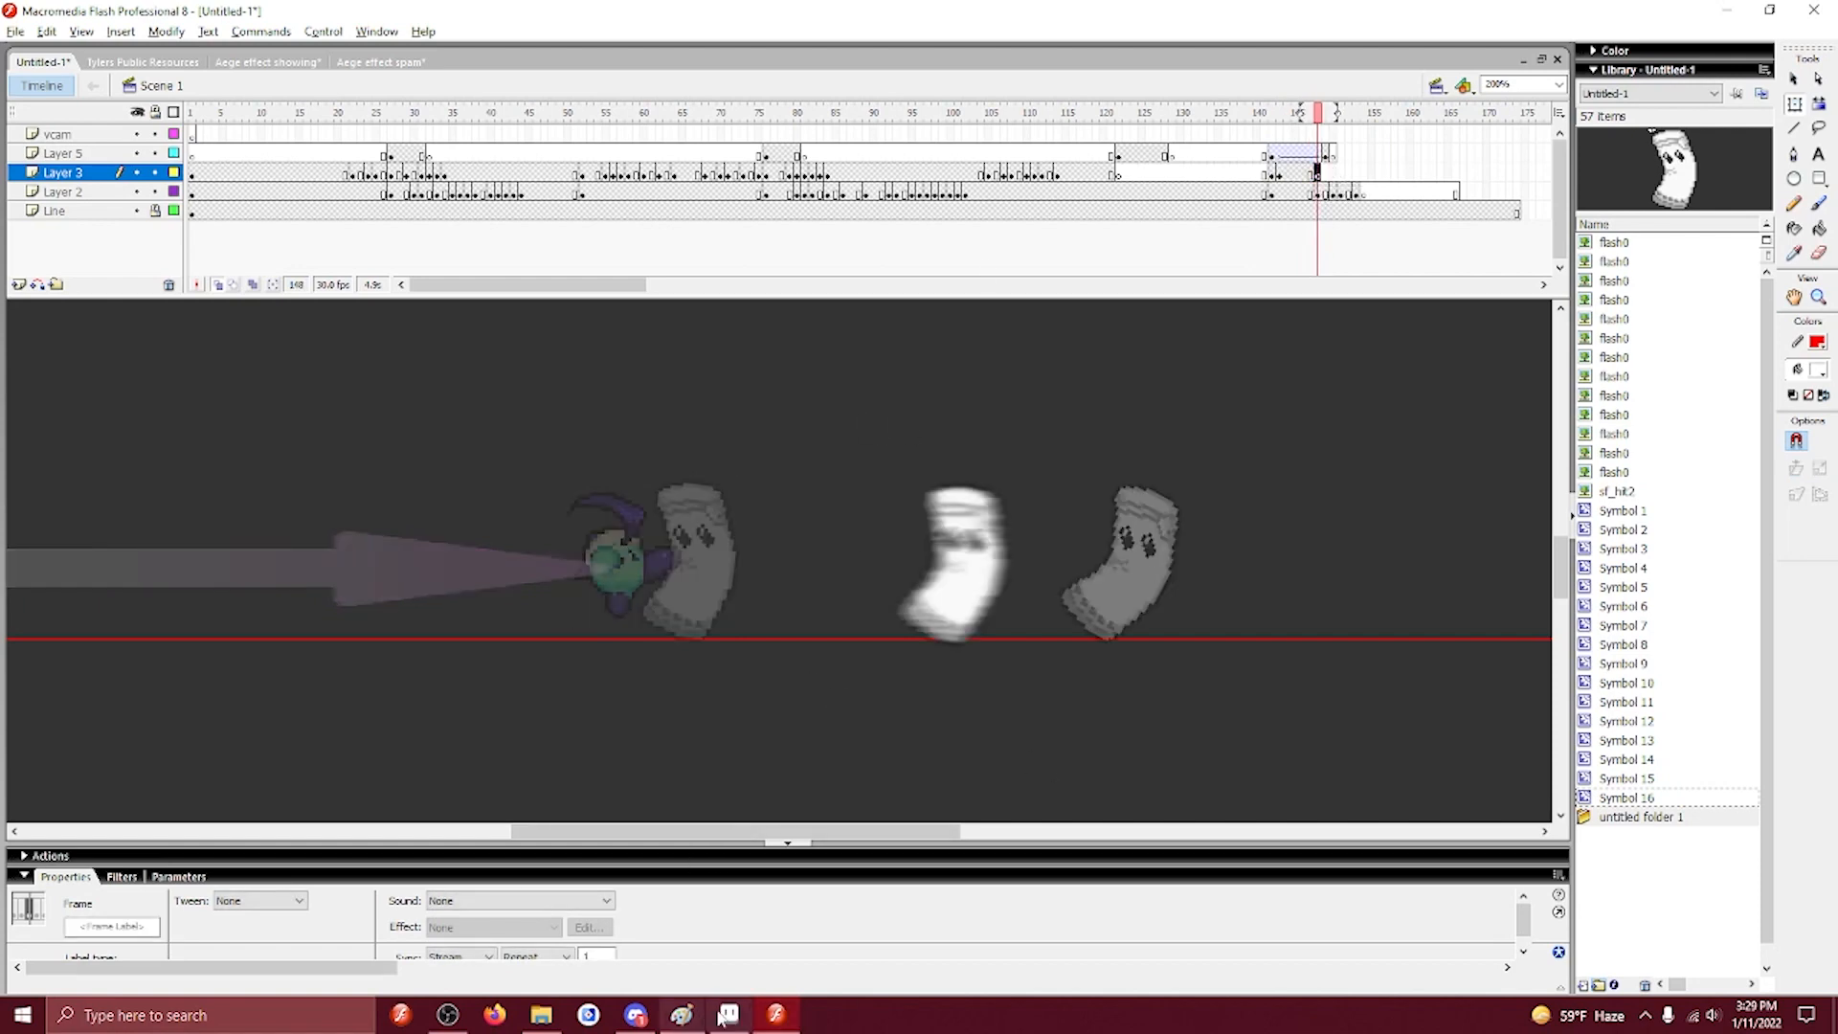
Switch to Aseprite and, in the Aege Redux sheet, move the first two sprites of the six-sprite kick row to its end.
left_click(726, 1014)
left_click(529, 55)
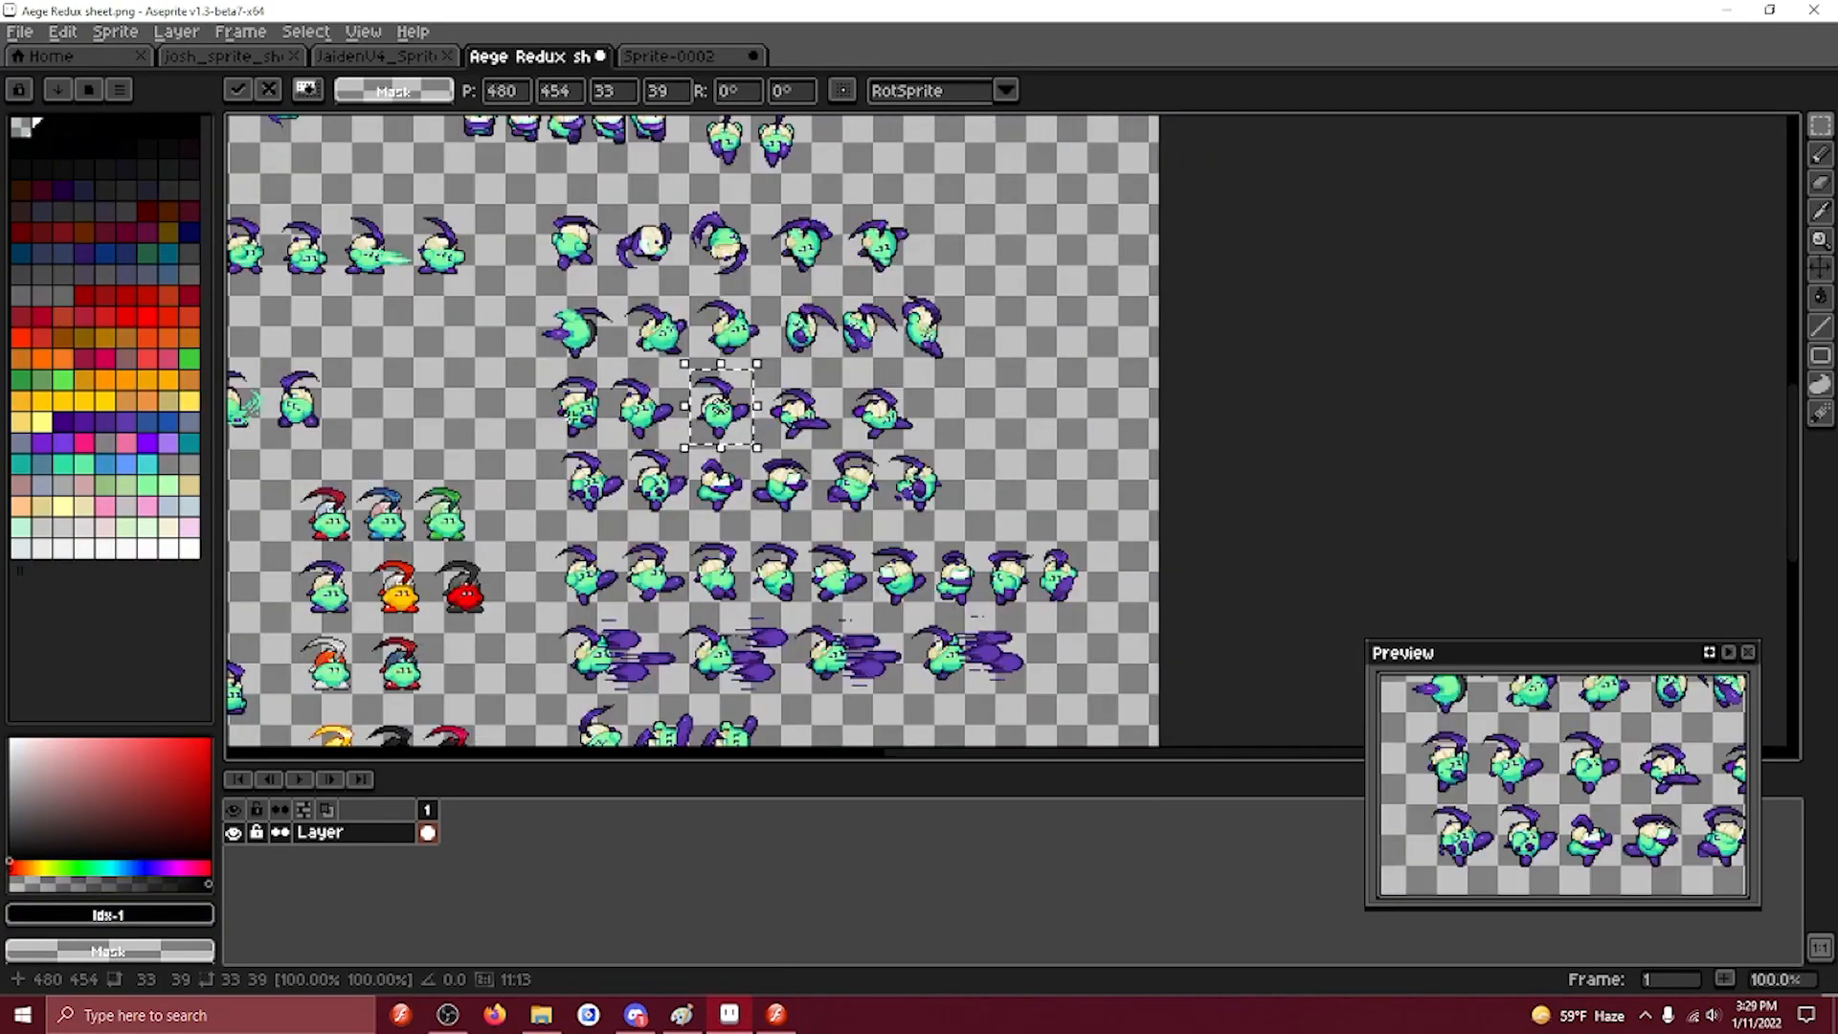
key("space")
left_click_drag(705, 389, 844, 416)
scroll(885, 417, "up", 1)
scroll(884, 417, "down", 1)
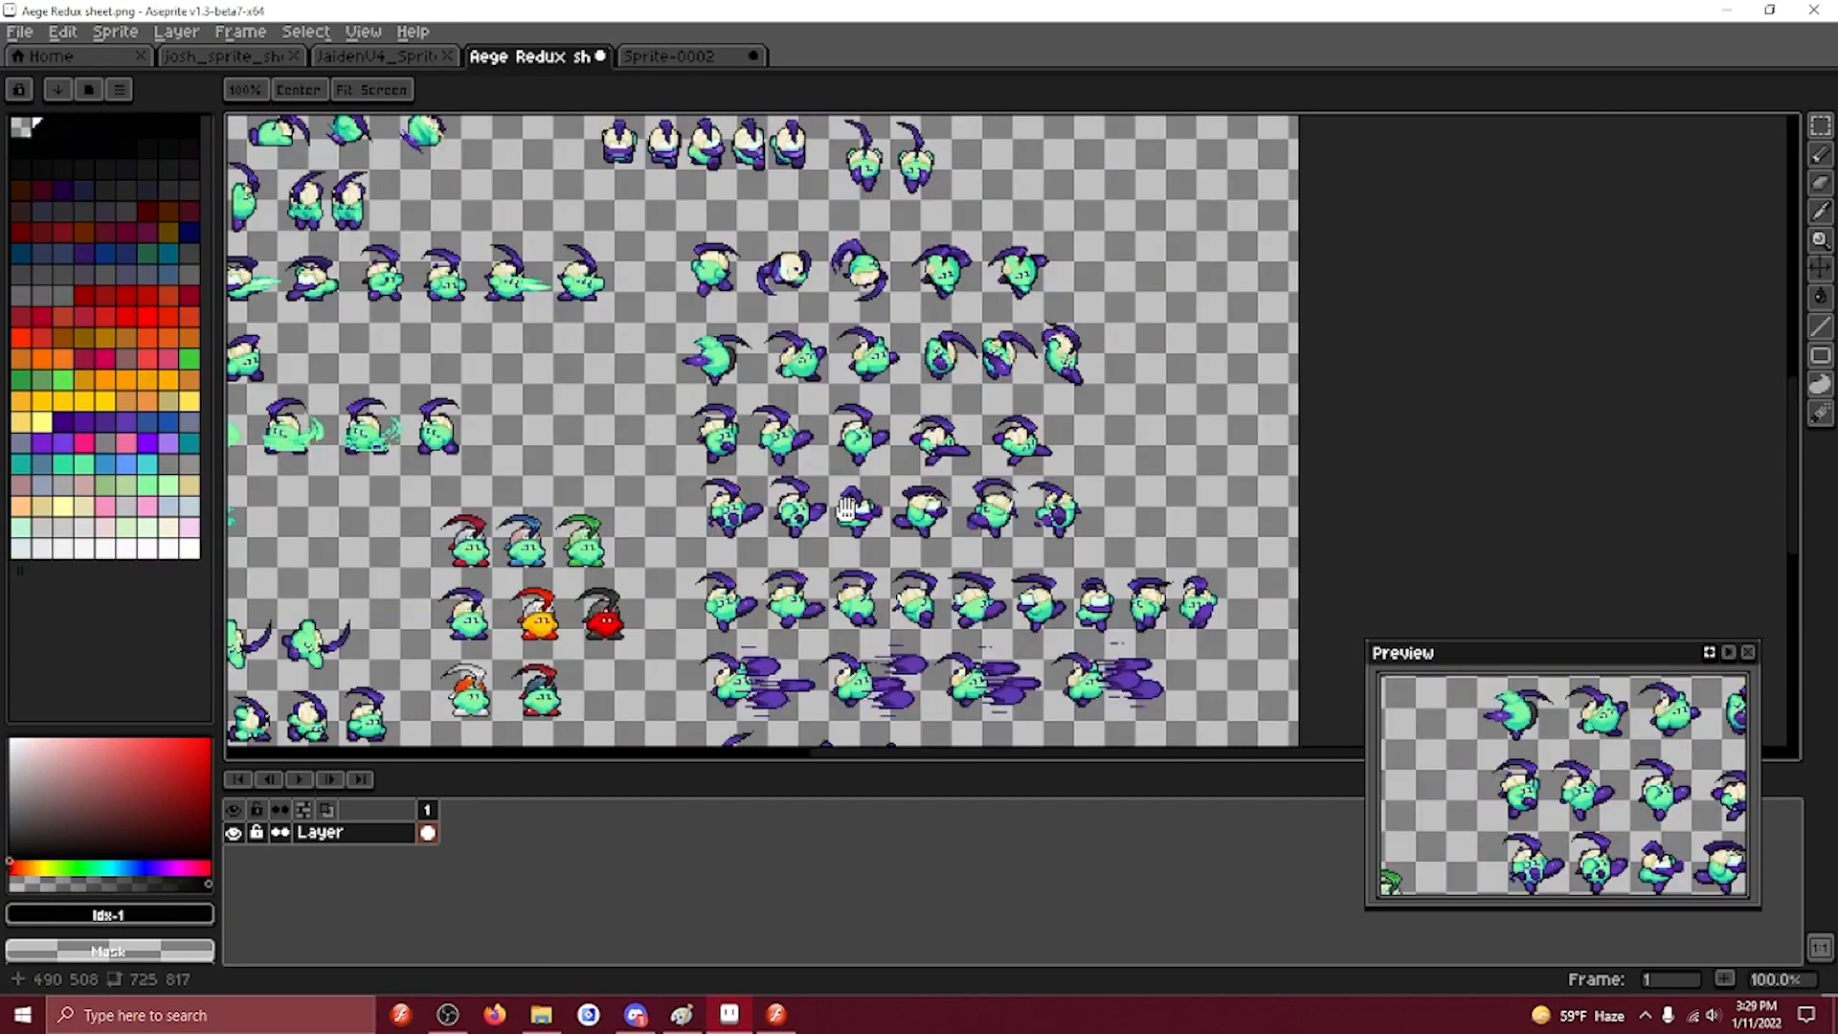
scroll(847, 509, "up", 2)
left_click_drag(275, 373, 681, 588)
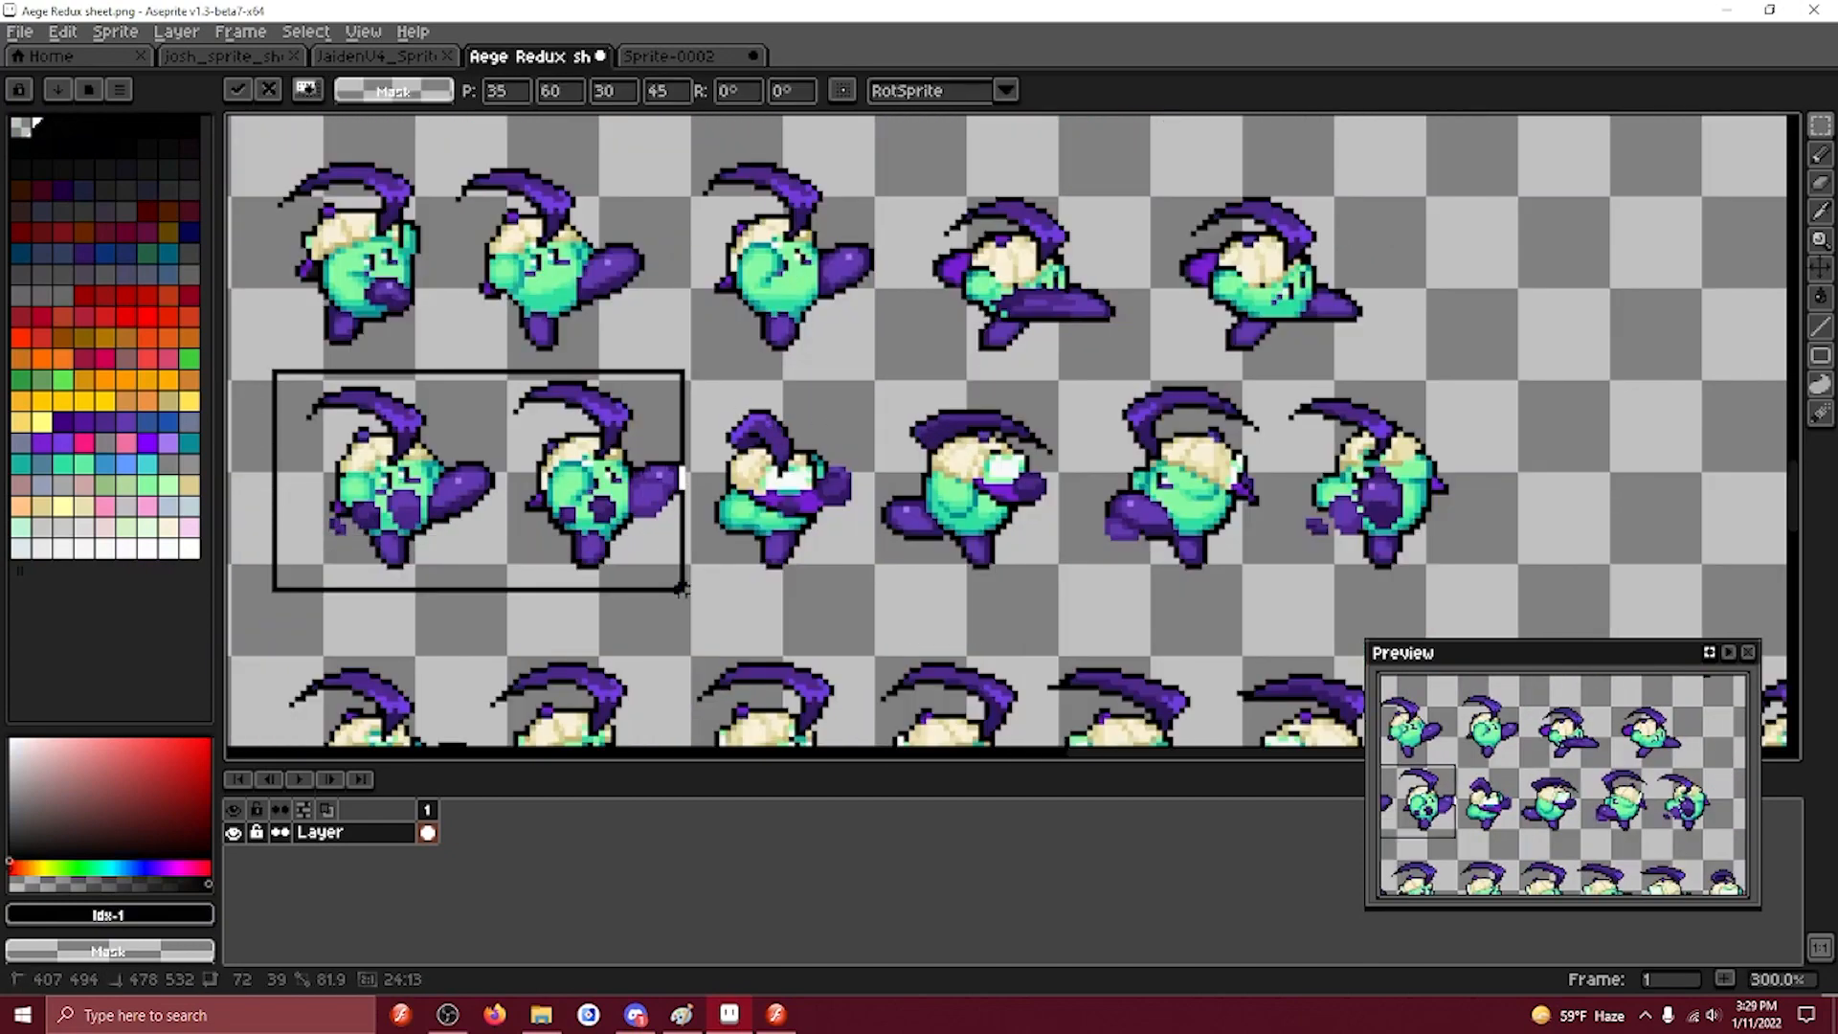
left_click_drag(623, 521, 1329, 521)
left_click_drag(331, 587, 1539, 358)
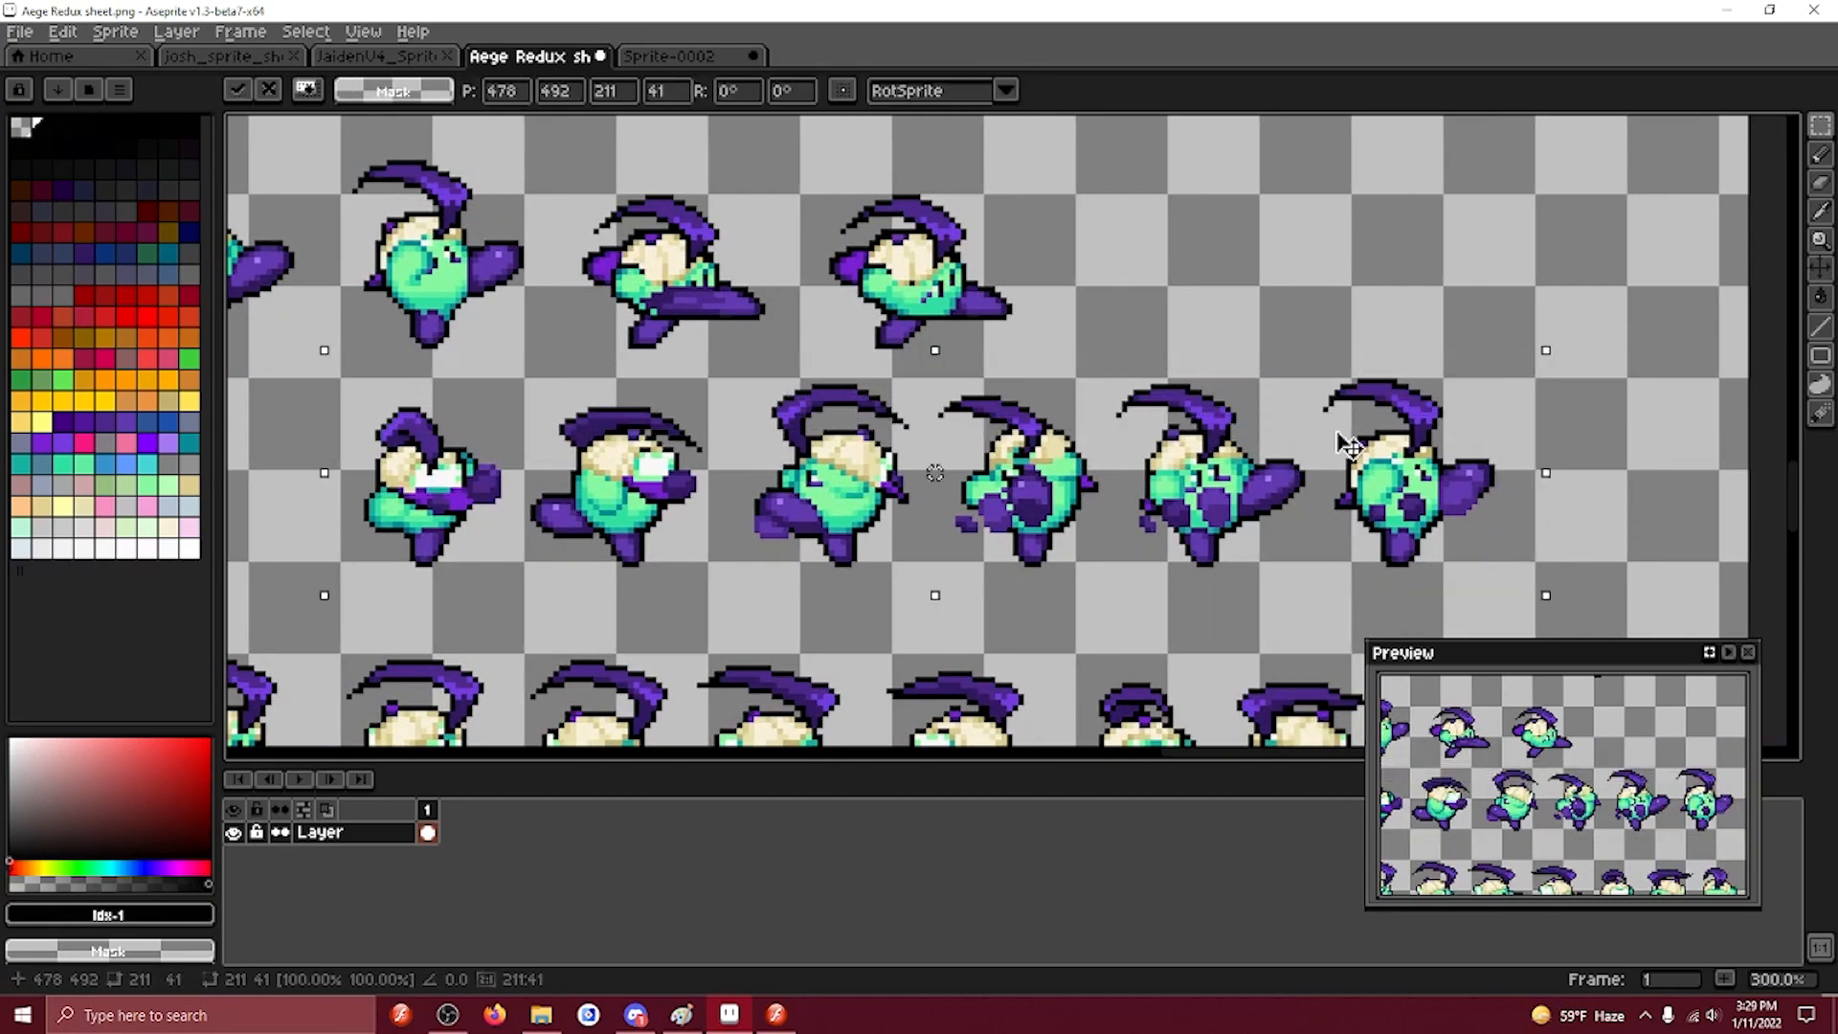
left_click(274, 444)
Copy the rearranged row of six kick sprites, switch to Flash and paste it at frame 148 on Layer 3.
left_click_drag(513, 334, 891, 400)
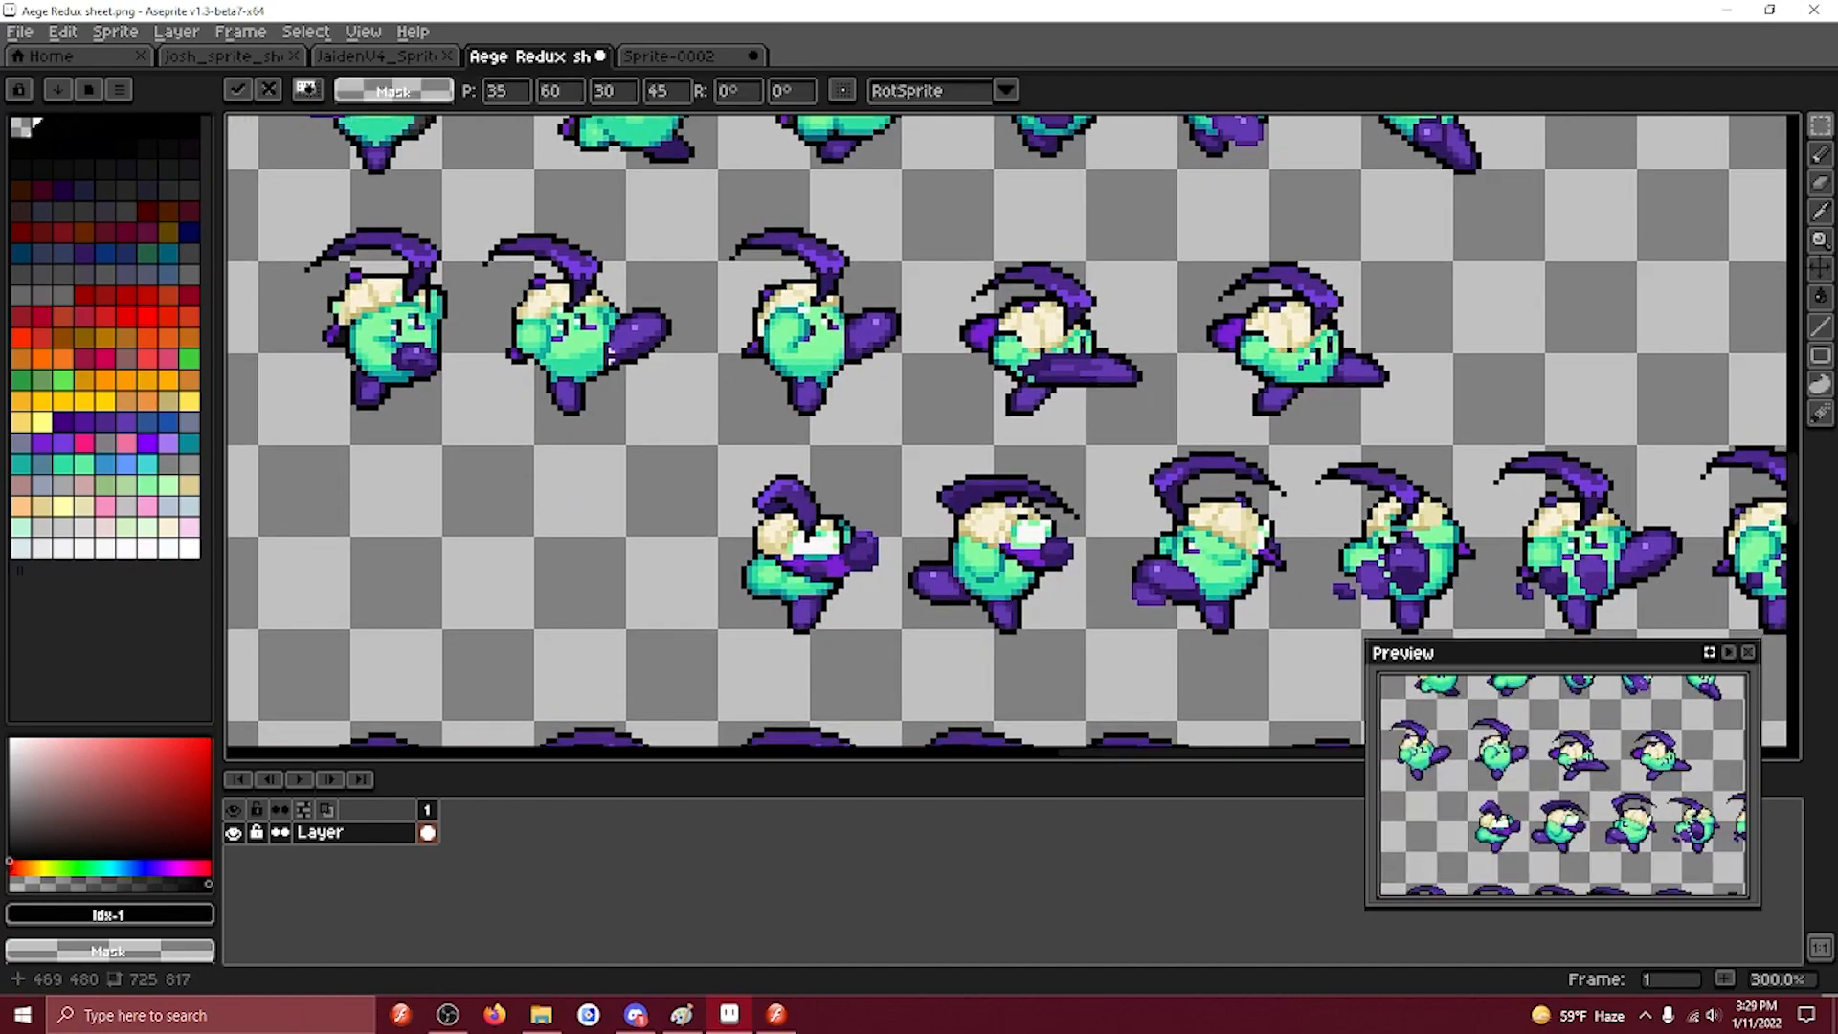
left_click_drag(960, 586, 664, 443)
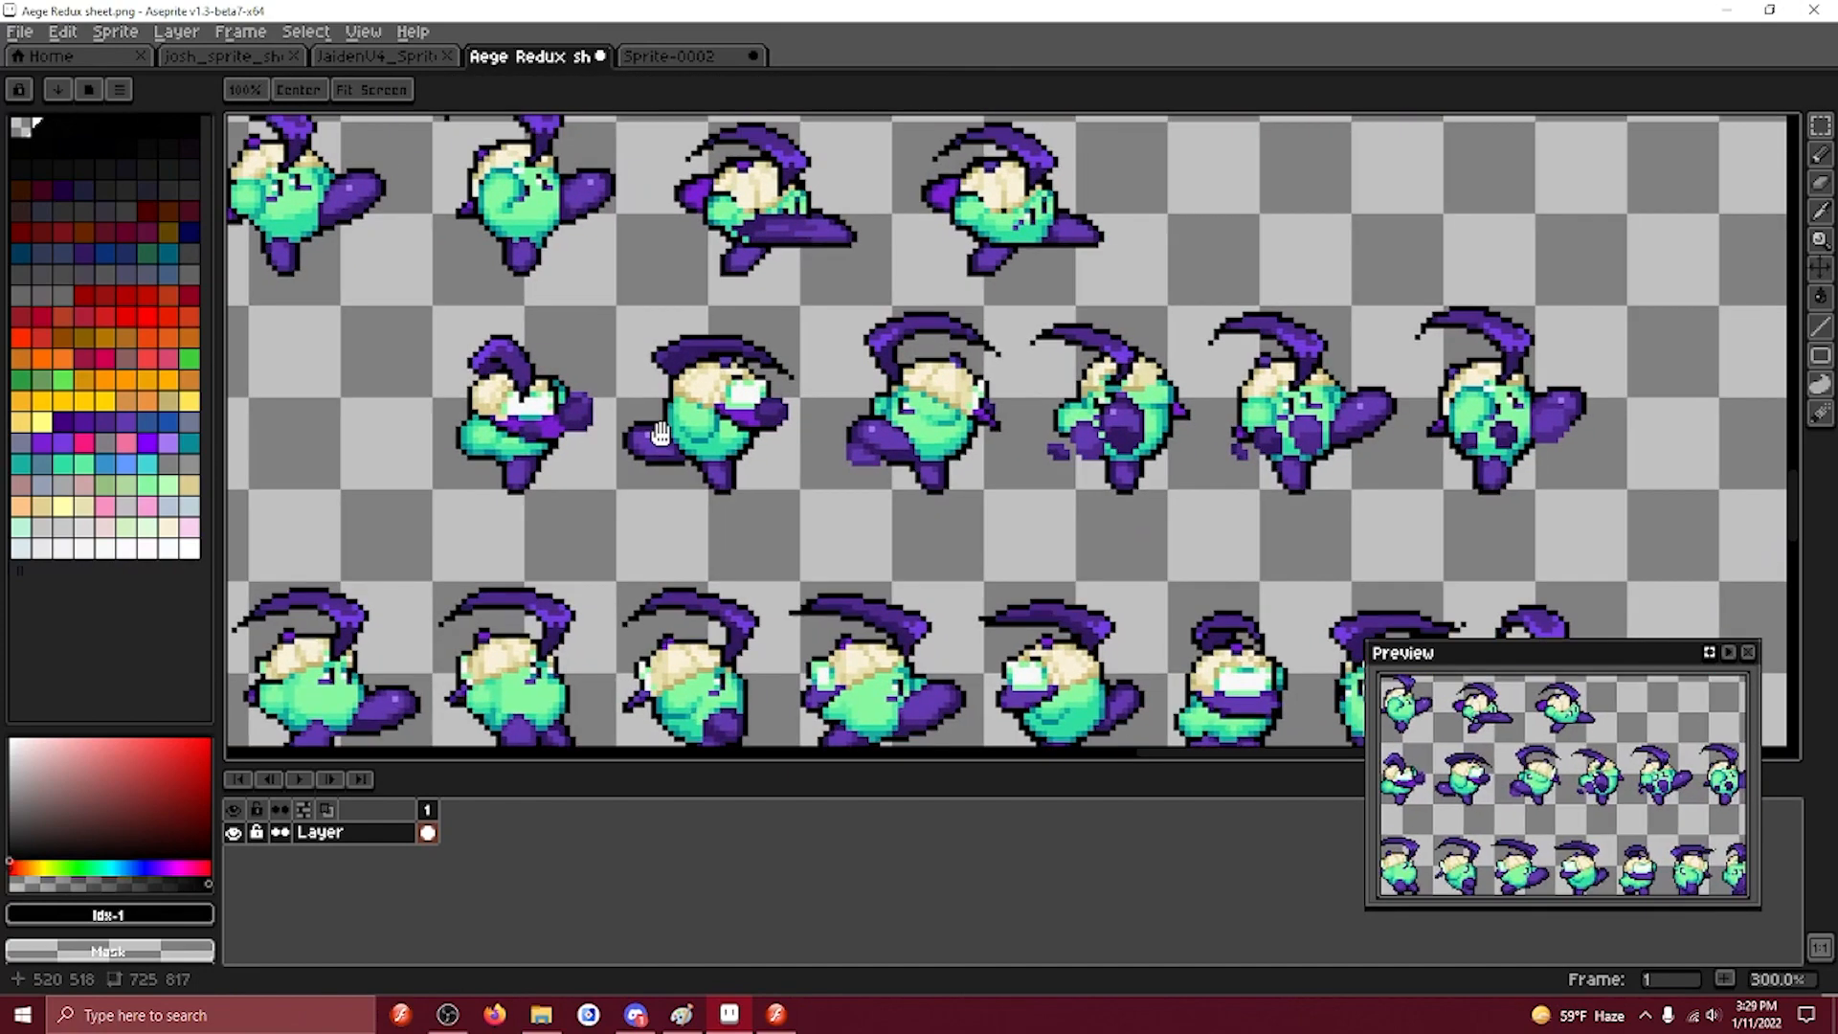
left_click_drag(384, 486, 1609, 290)
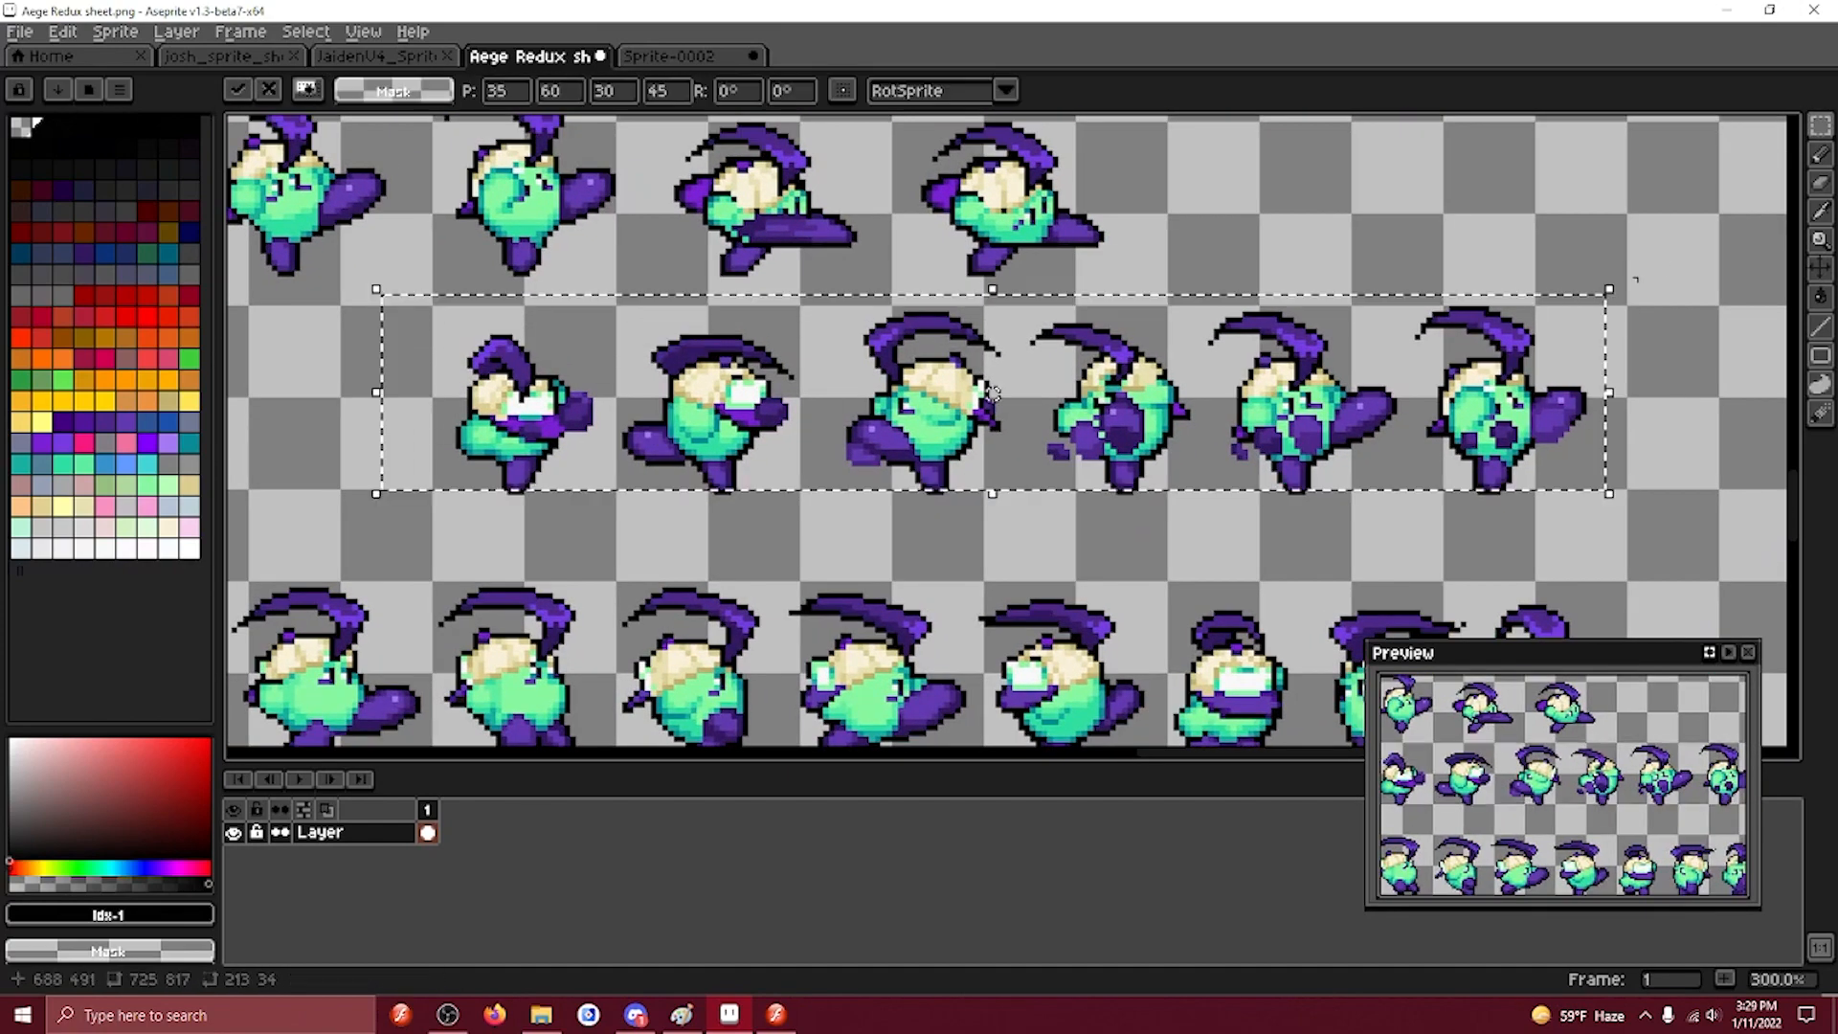
left_click(1639, 280)
left_click(776, 1013)
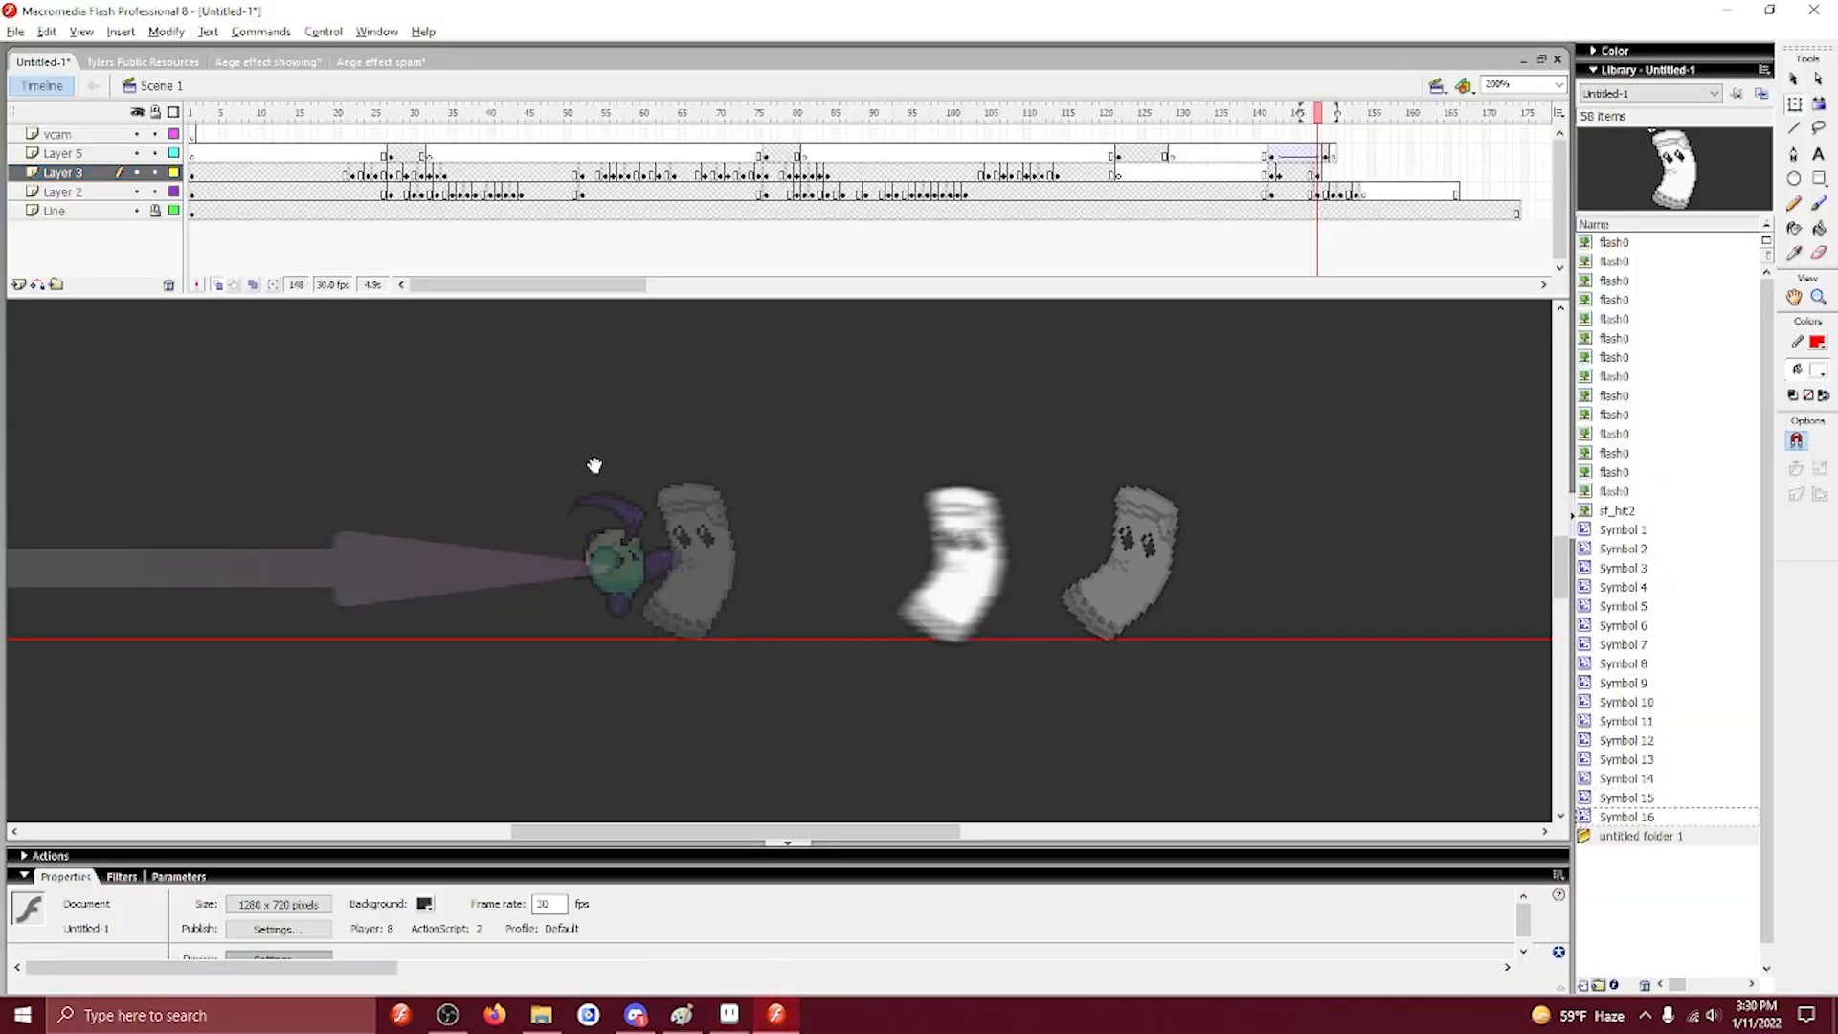
left_click_drag(594, 463, 548, 704)
left_click(497, 517)
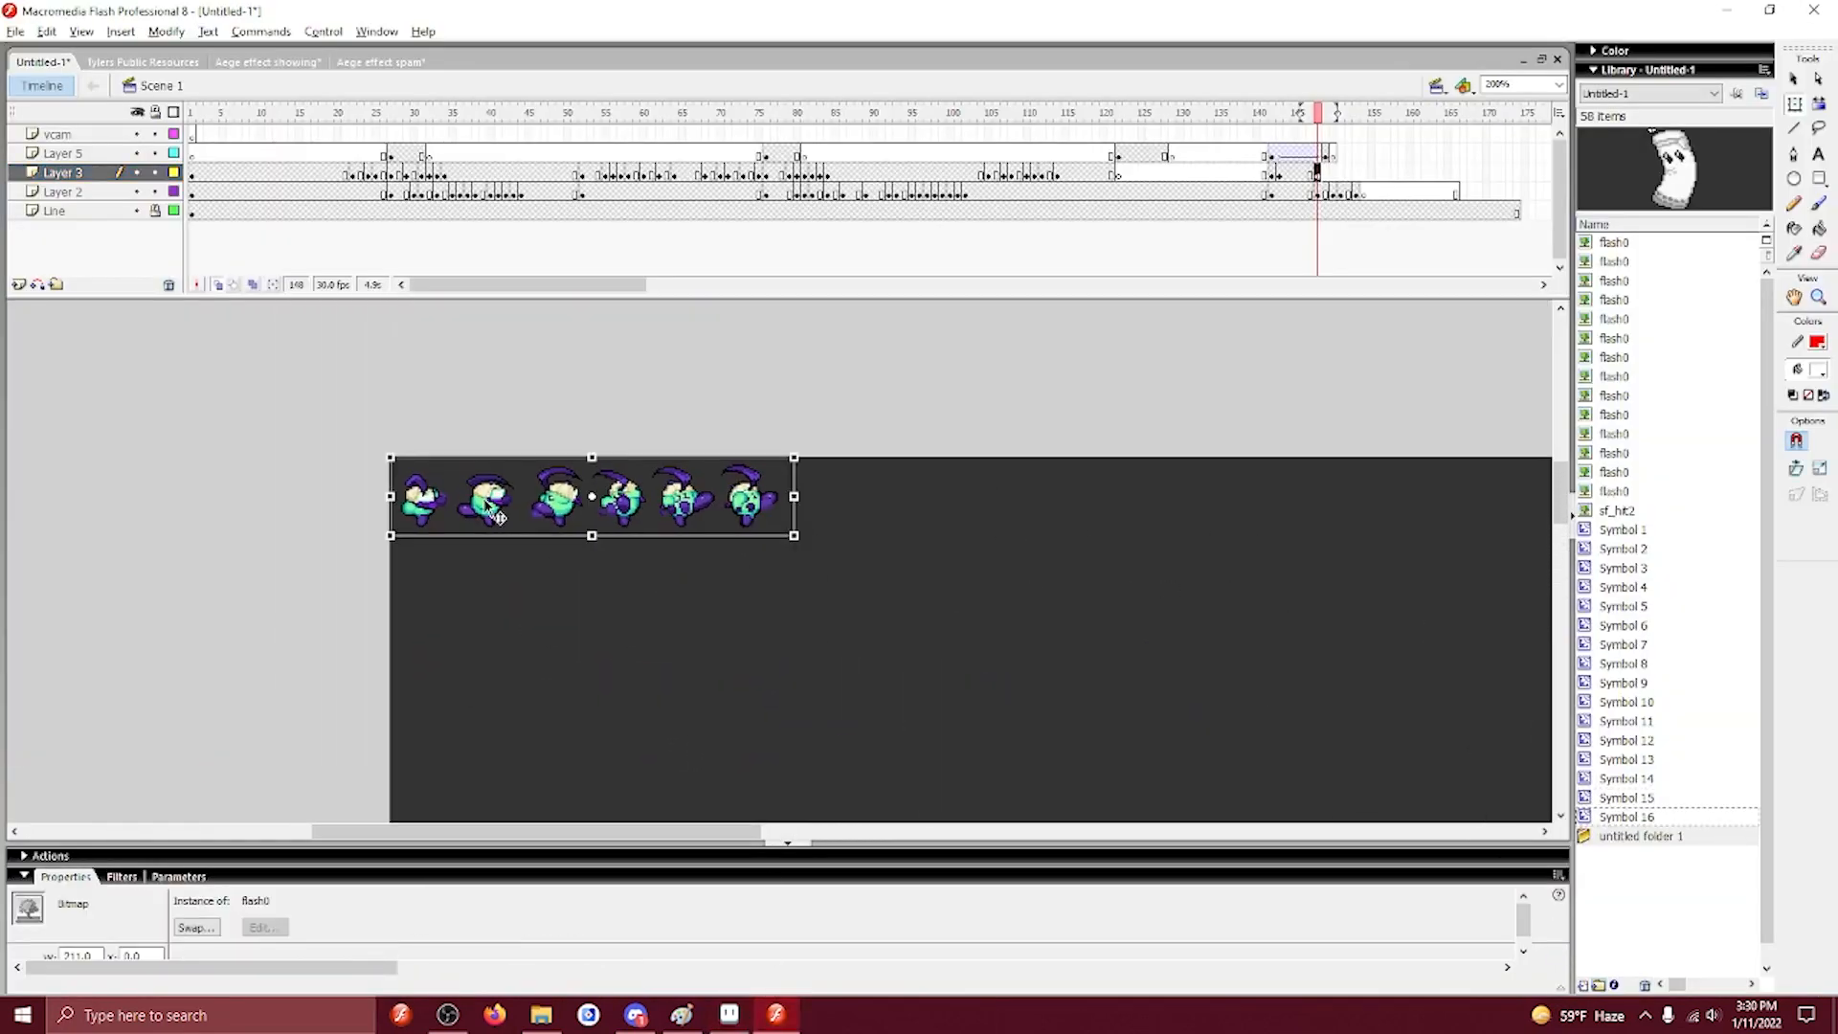
key("ctrl+equal")
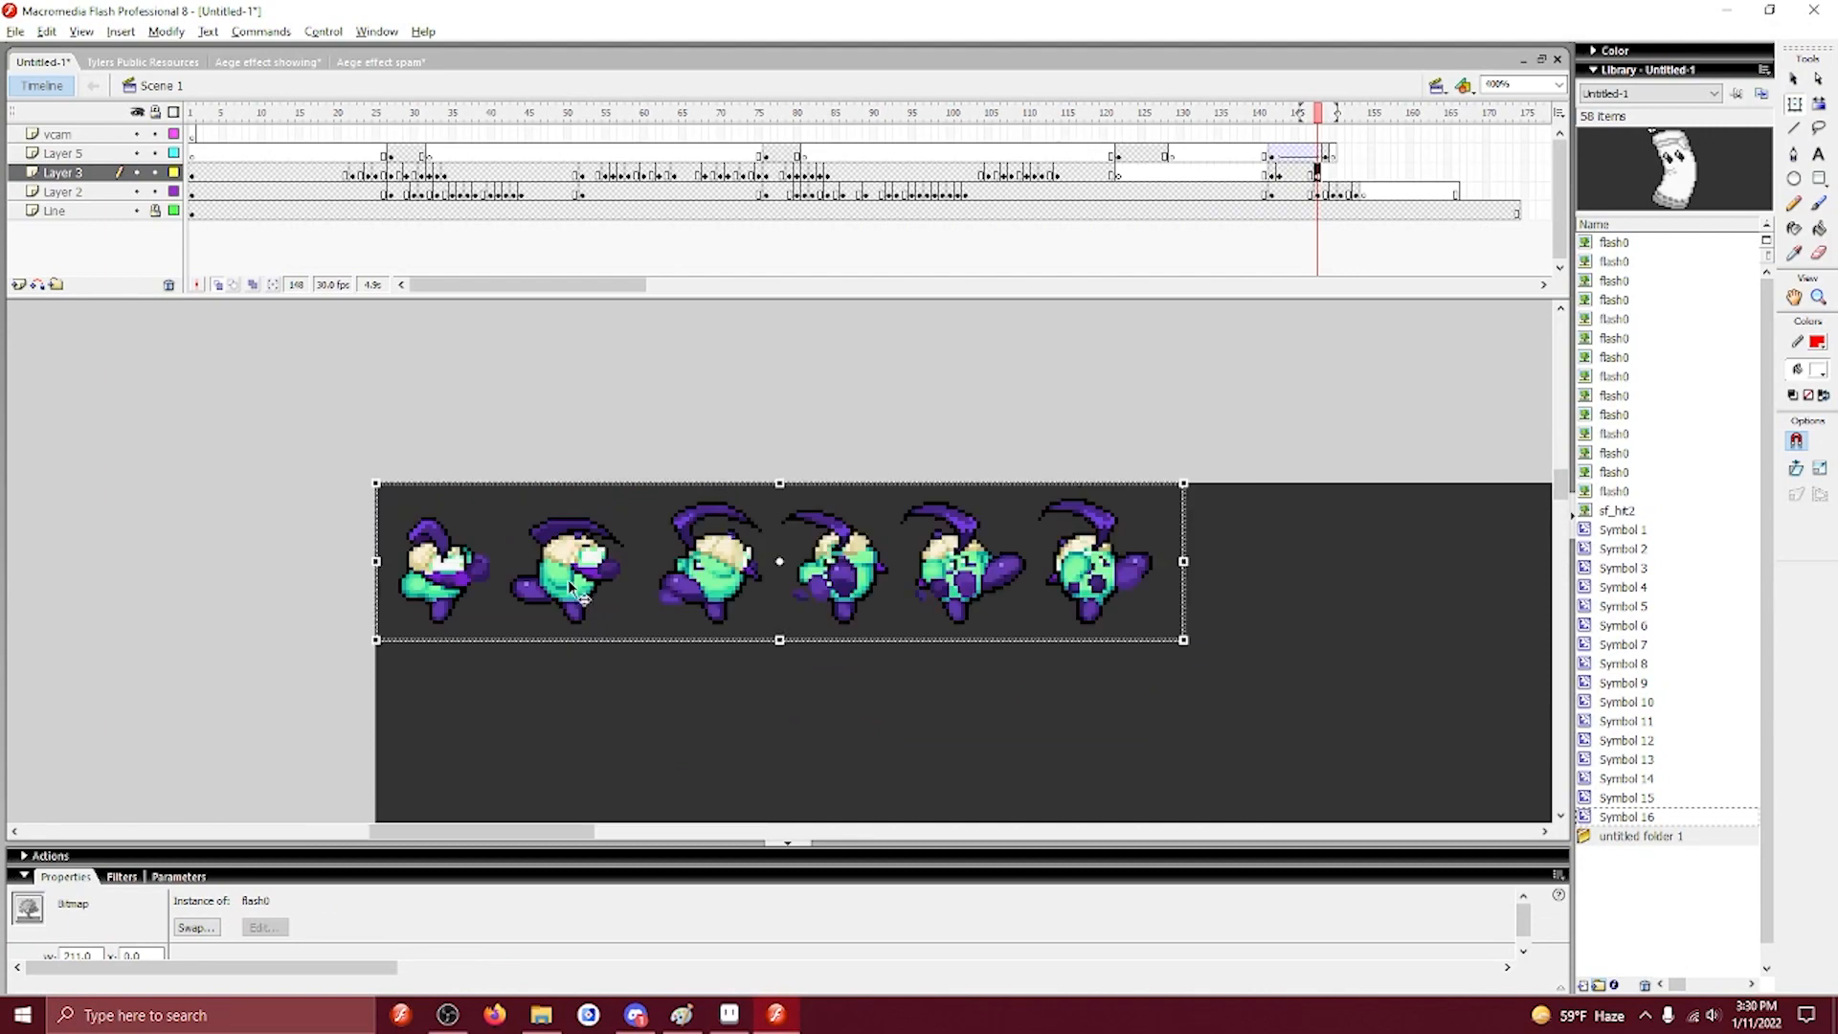
Trace the pasted bitmap, convert the traced sprite row to a symbol and open that symbol for editing.
left_click(166, 30)
mouse_move(192, 128)
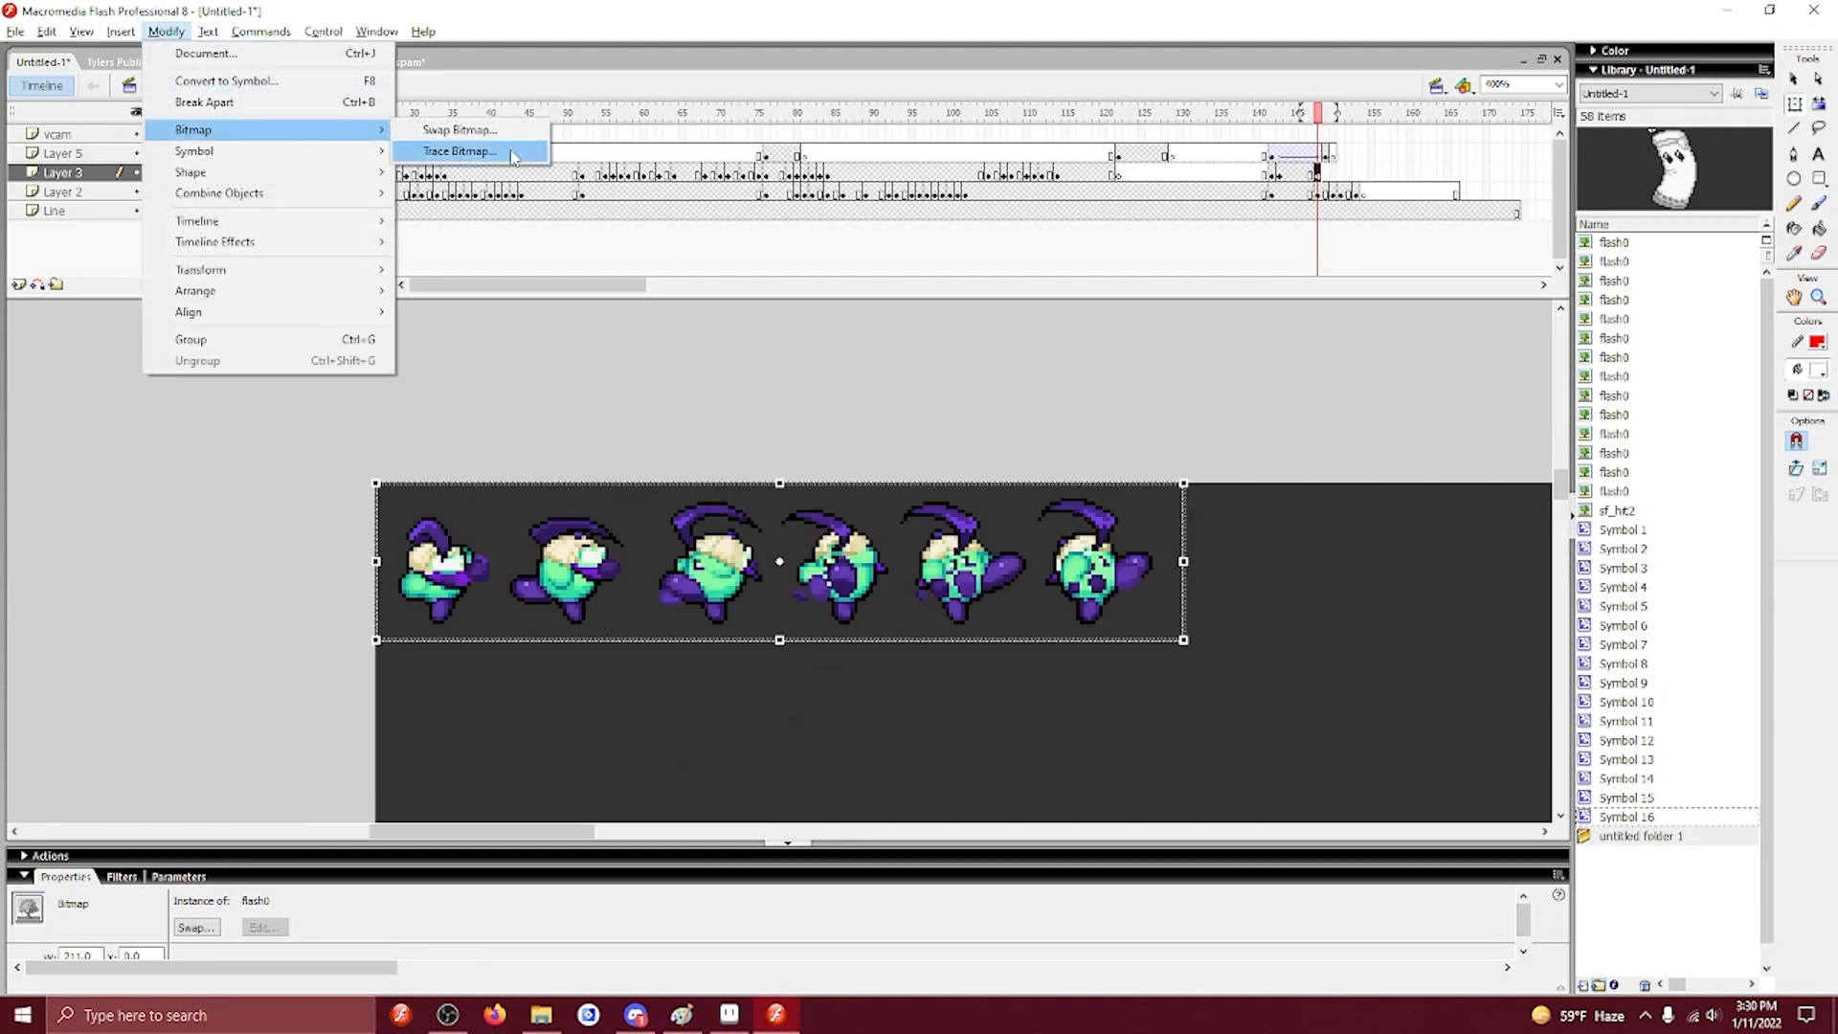
left_click(469, 151)
key("Return")
mouse_move(587, 567)
left_mouse_down()
mouse_move(1511, 585)
mouse_move(1707, 641)
left_mouse_up()
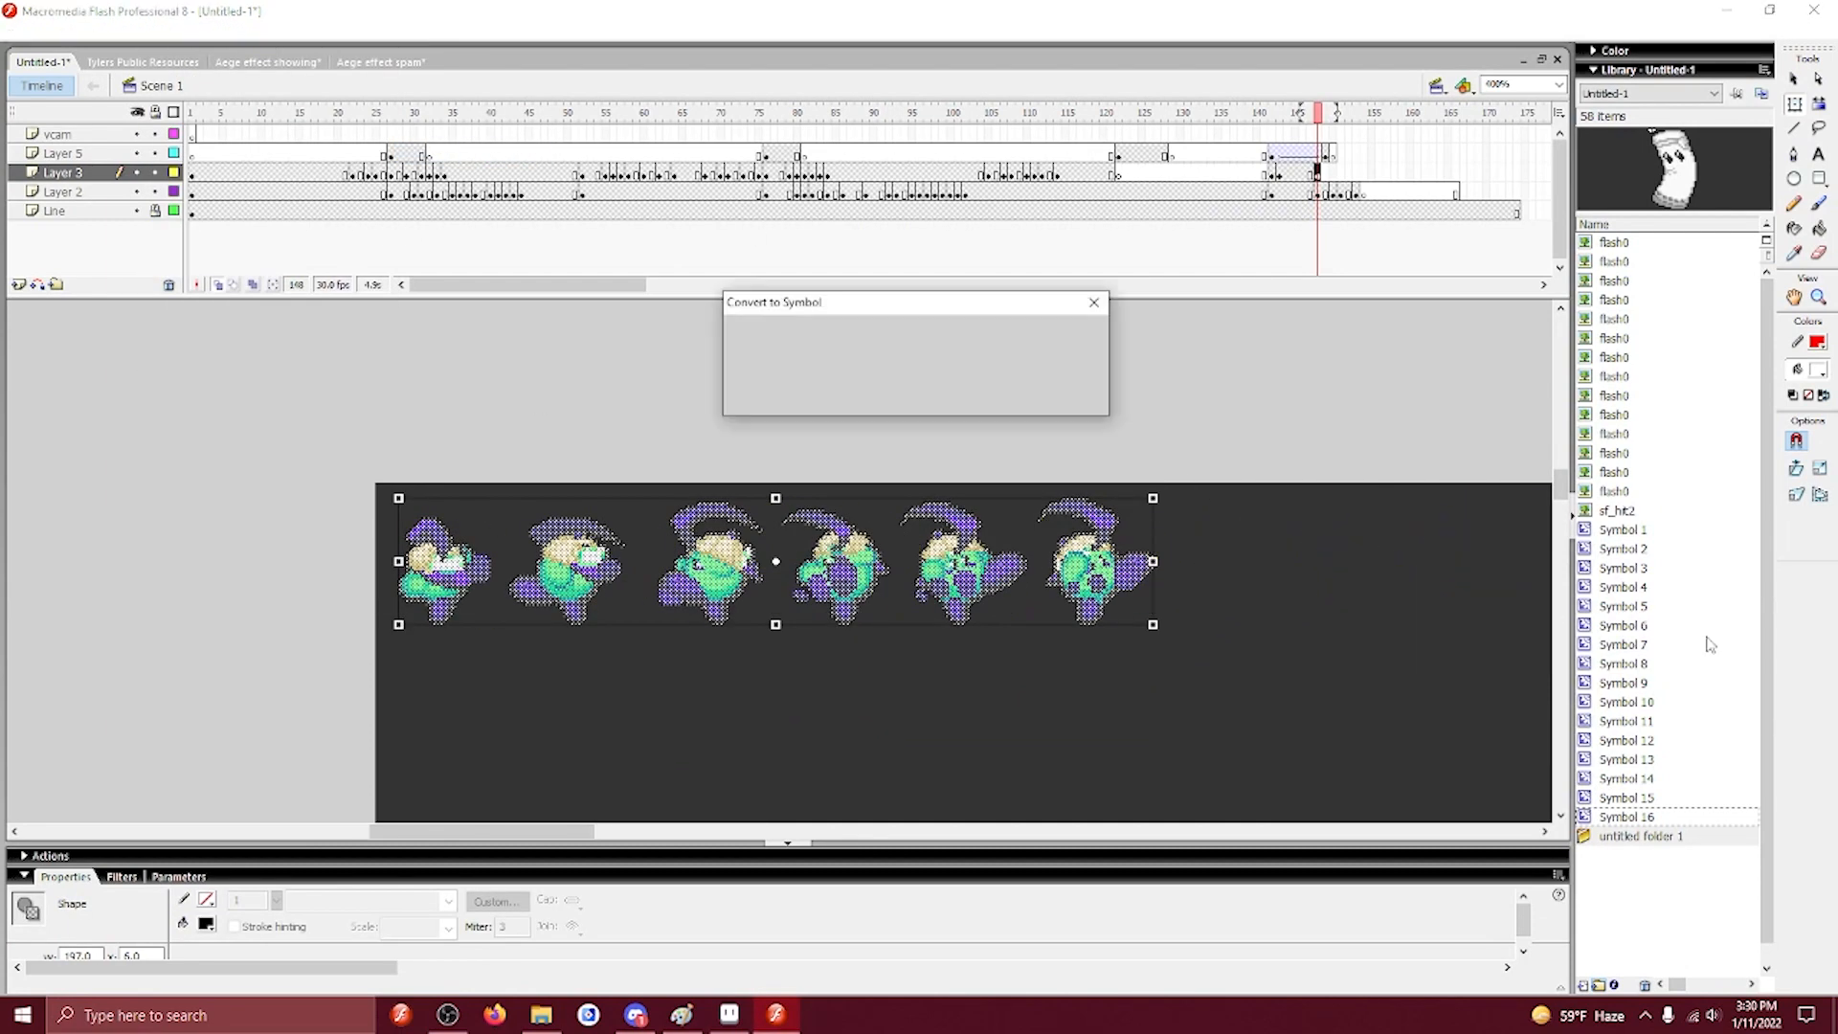
key("Return")
double_click(713, 577)
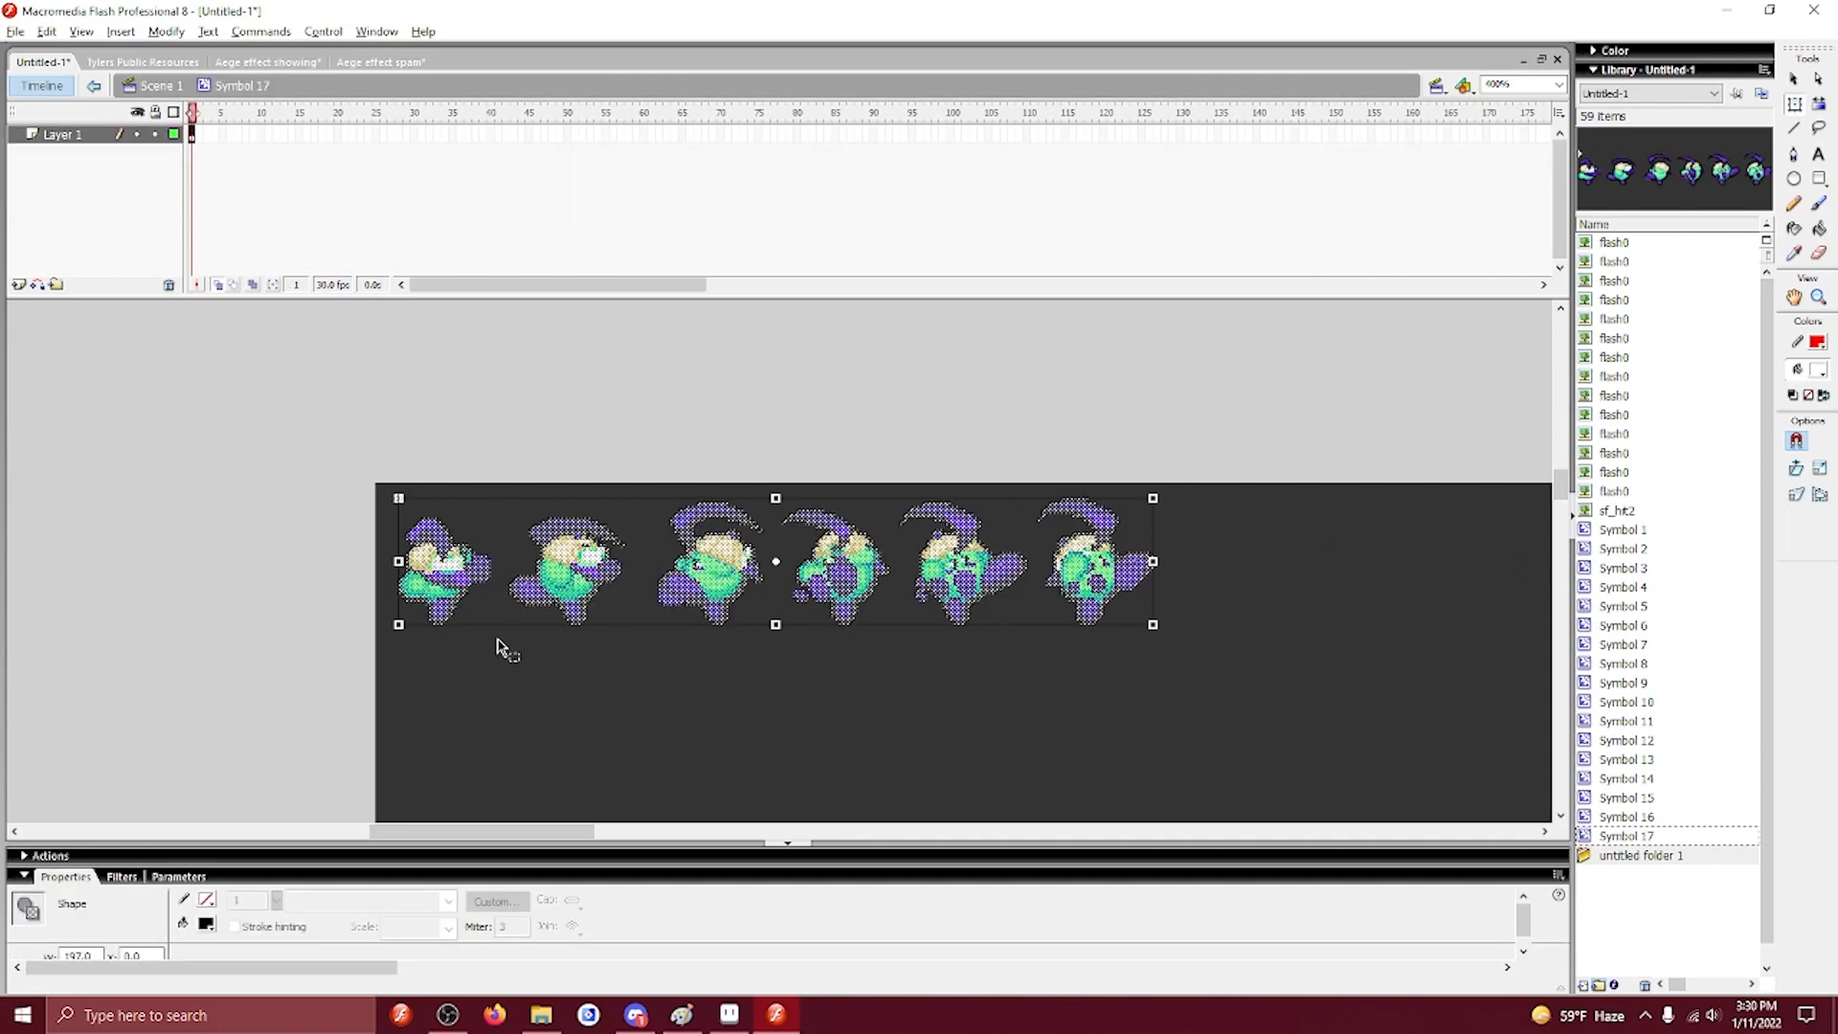
Cut the second sprite, paste it in place on a blank keyframe at frame 3 and align it over the first sprite.
key("ctrl+x")
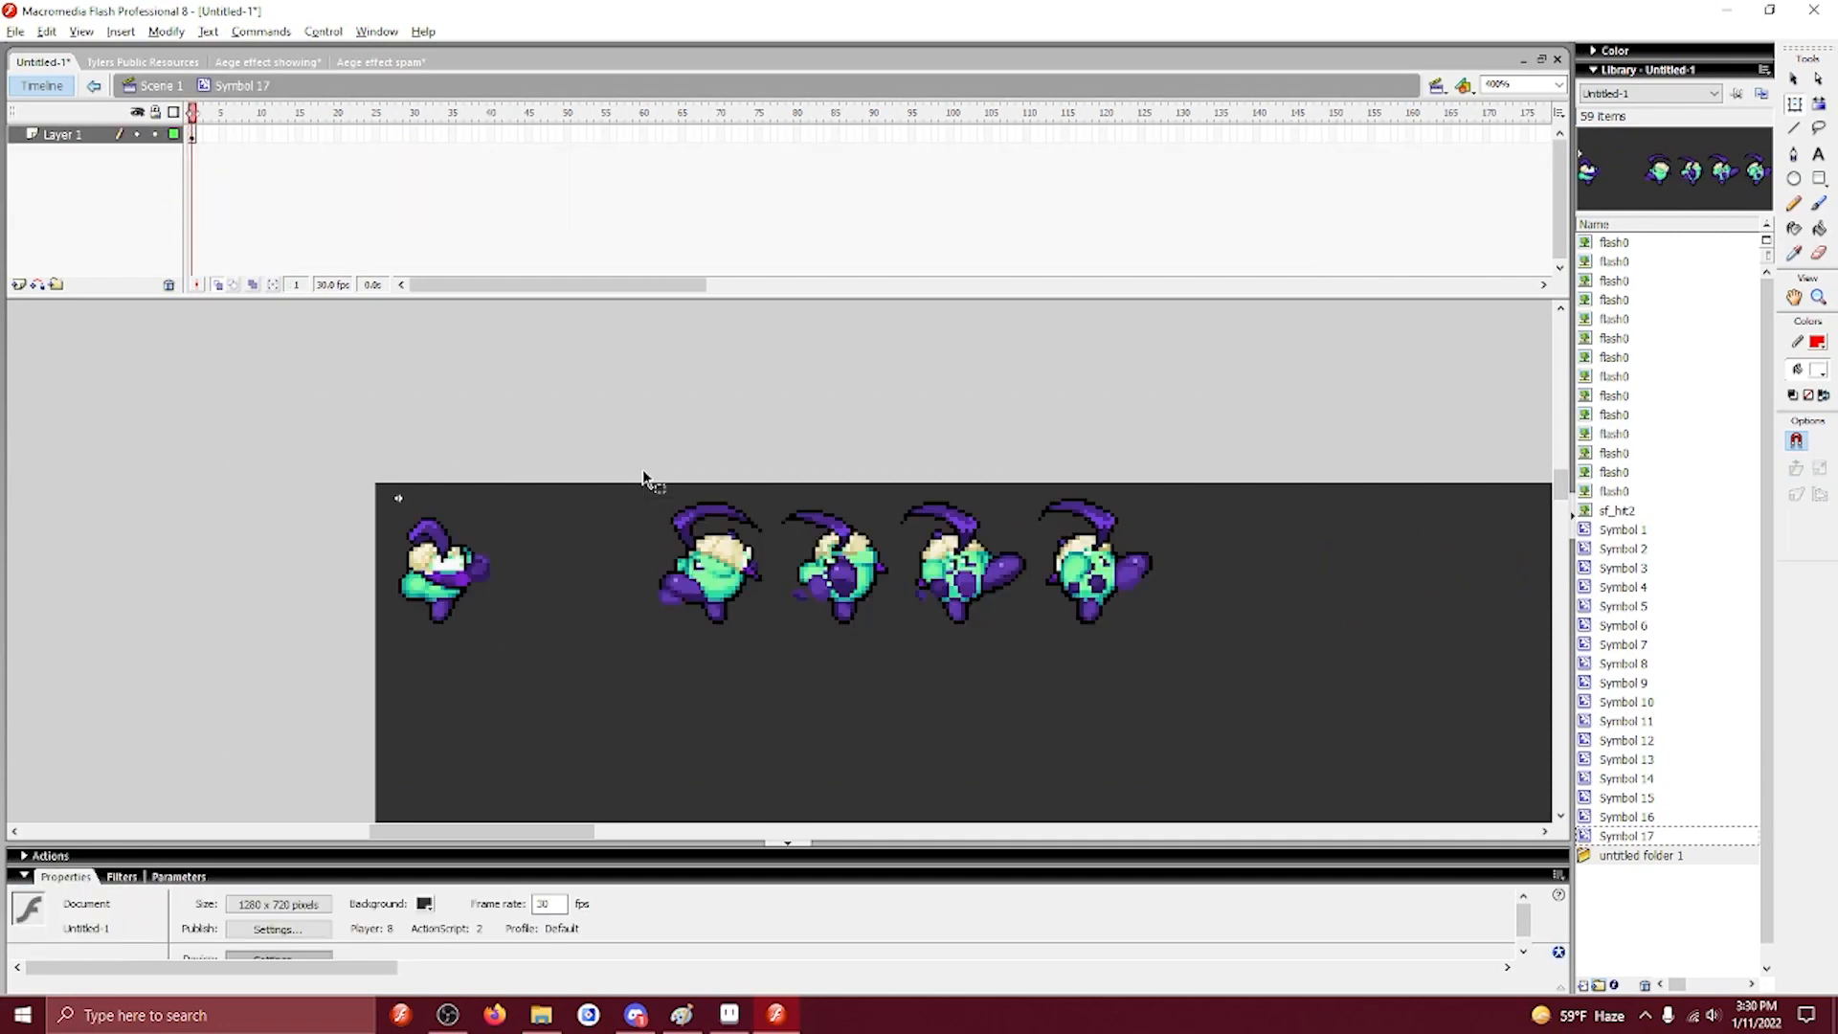
left_click(208, 134)
key("F7")
right_click(647, 563)
left_click(737, 641)
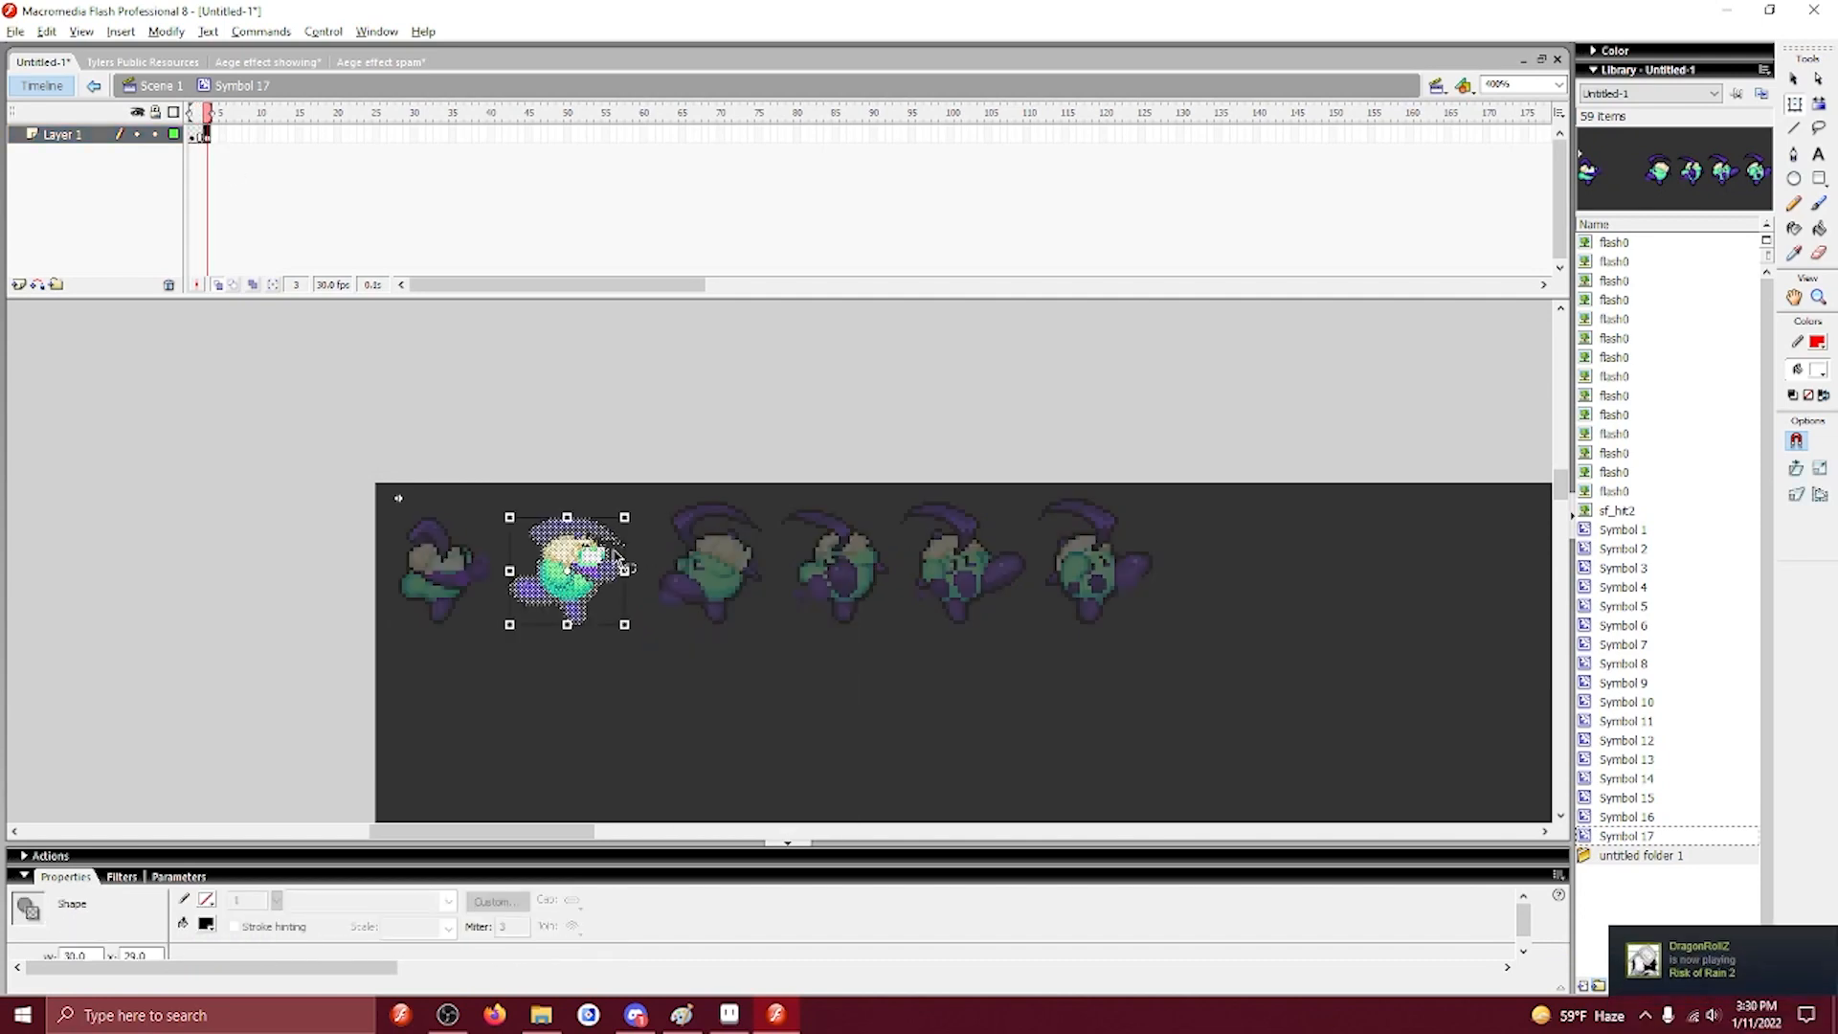
left_click_drag(614, 552, 456, 554)
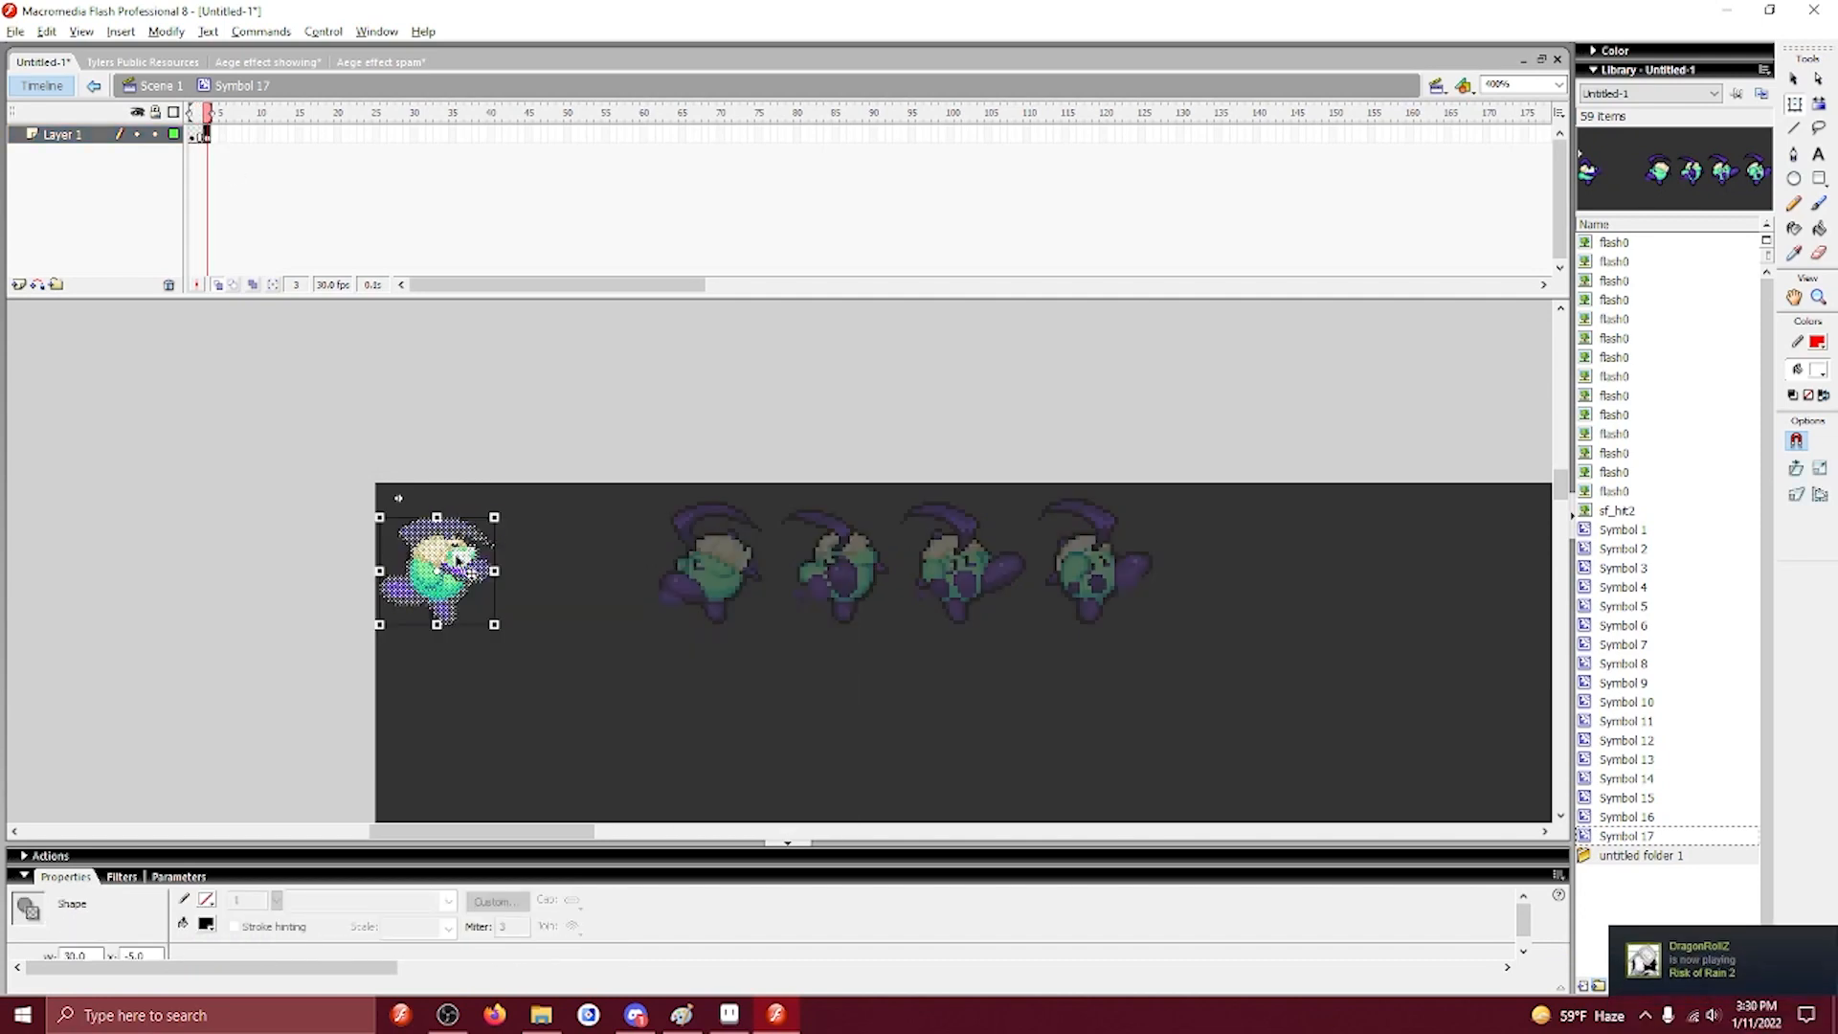
Cut the third sprite, paste it in place on a blank keyframe at frame 4 and align it over the previous pose.
left_click(199, 134)
left_click_drag(583, 454, 777, 672)
key("ctrl+x")
left_click(215, 134)
key("F7")
right_click(490, 461)
left_click(577, 539)
left_click_drag(722, 564, 446, 565)
Cut the fourth sprite, paste it in place on a blank keyframe at frame 5 and align it over the previous pose.
left_click(198, 135)
left_click_drag(720, 475, 900, 653)
key("ctrl+x")
left_click(223, 135)
key("F7")
right_click(718, 551)
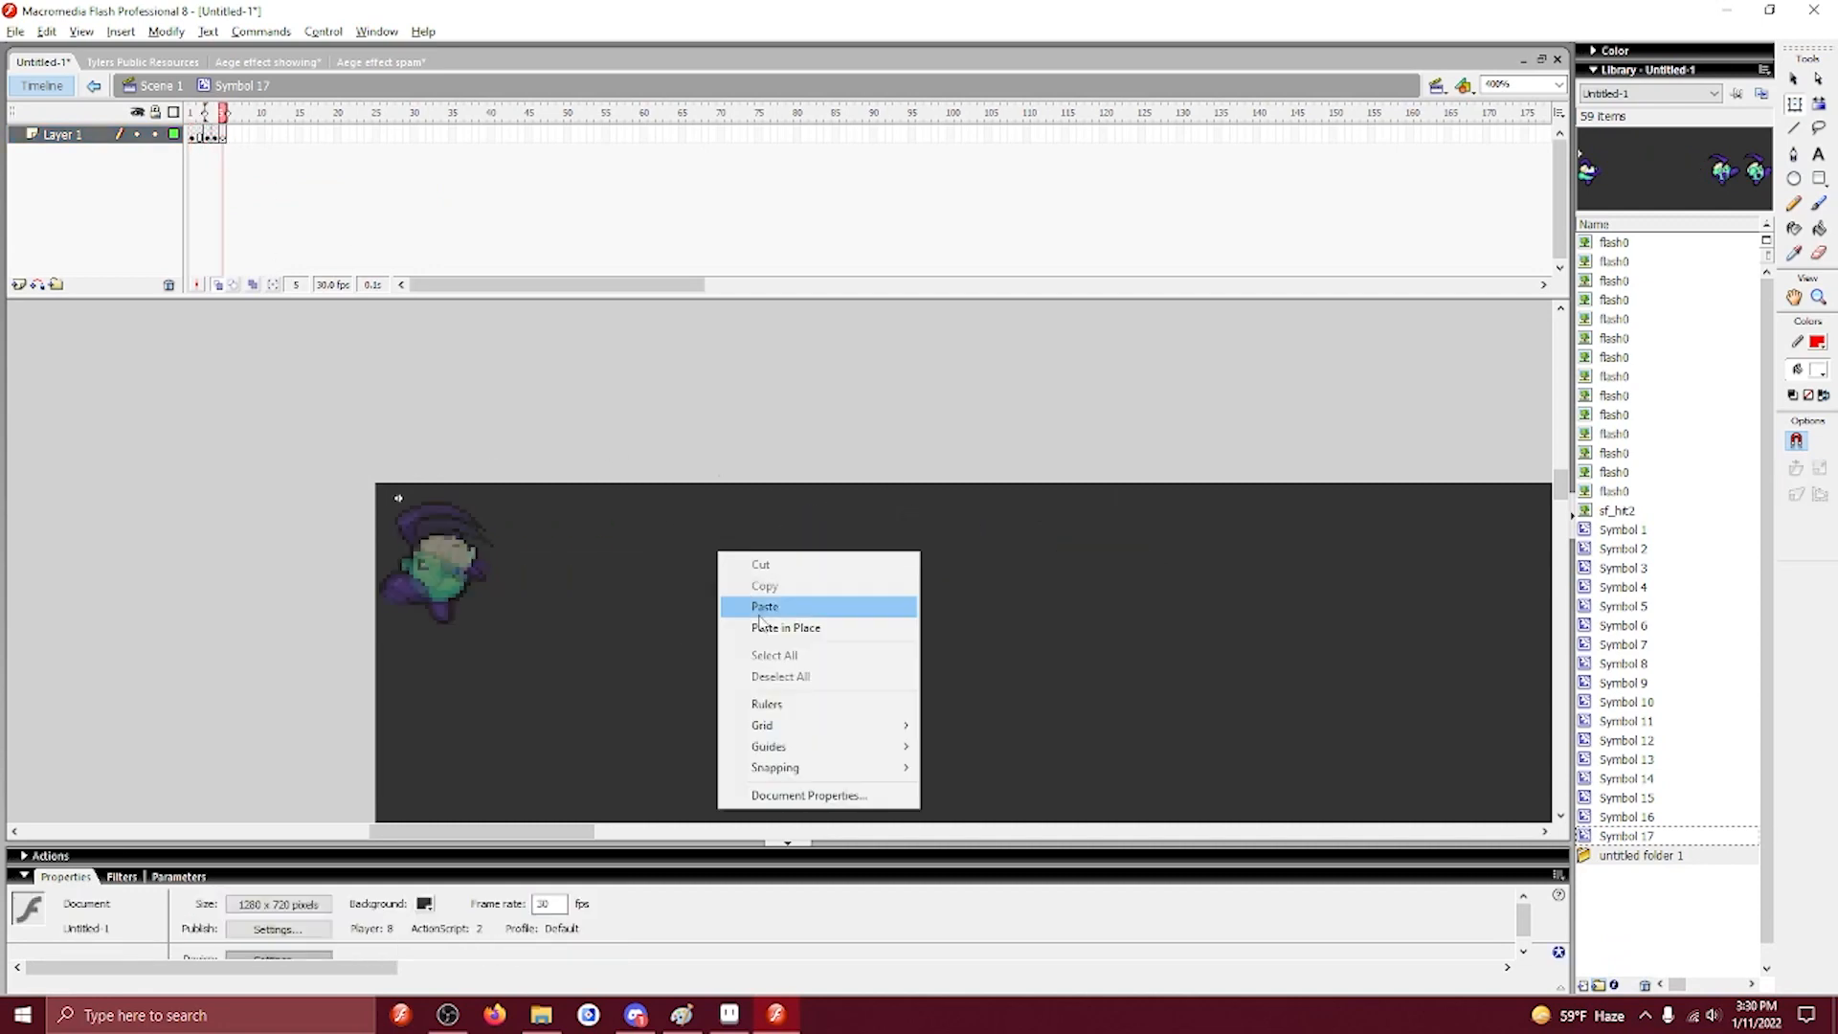
left_click(763, 627)
left_click_drag(833, 566, 431, 566)
Cut the fifth sprite, paste it in place on a blank keyframe at frame 6 and align it over the previous pose.
left_click(193, 135)
left_click_drag(777, 398, 1040, 698)
key("ctrl+x")
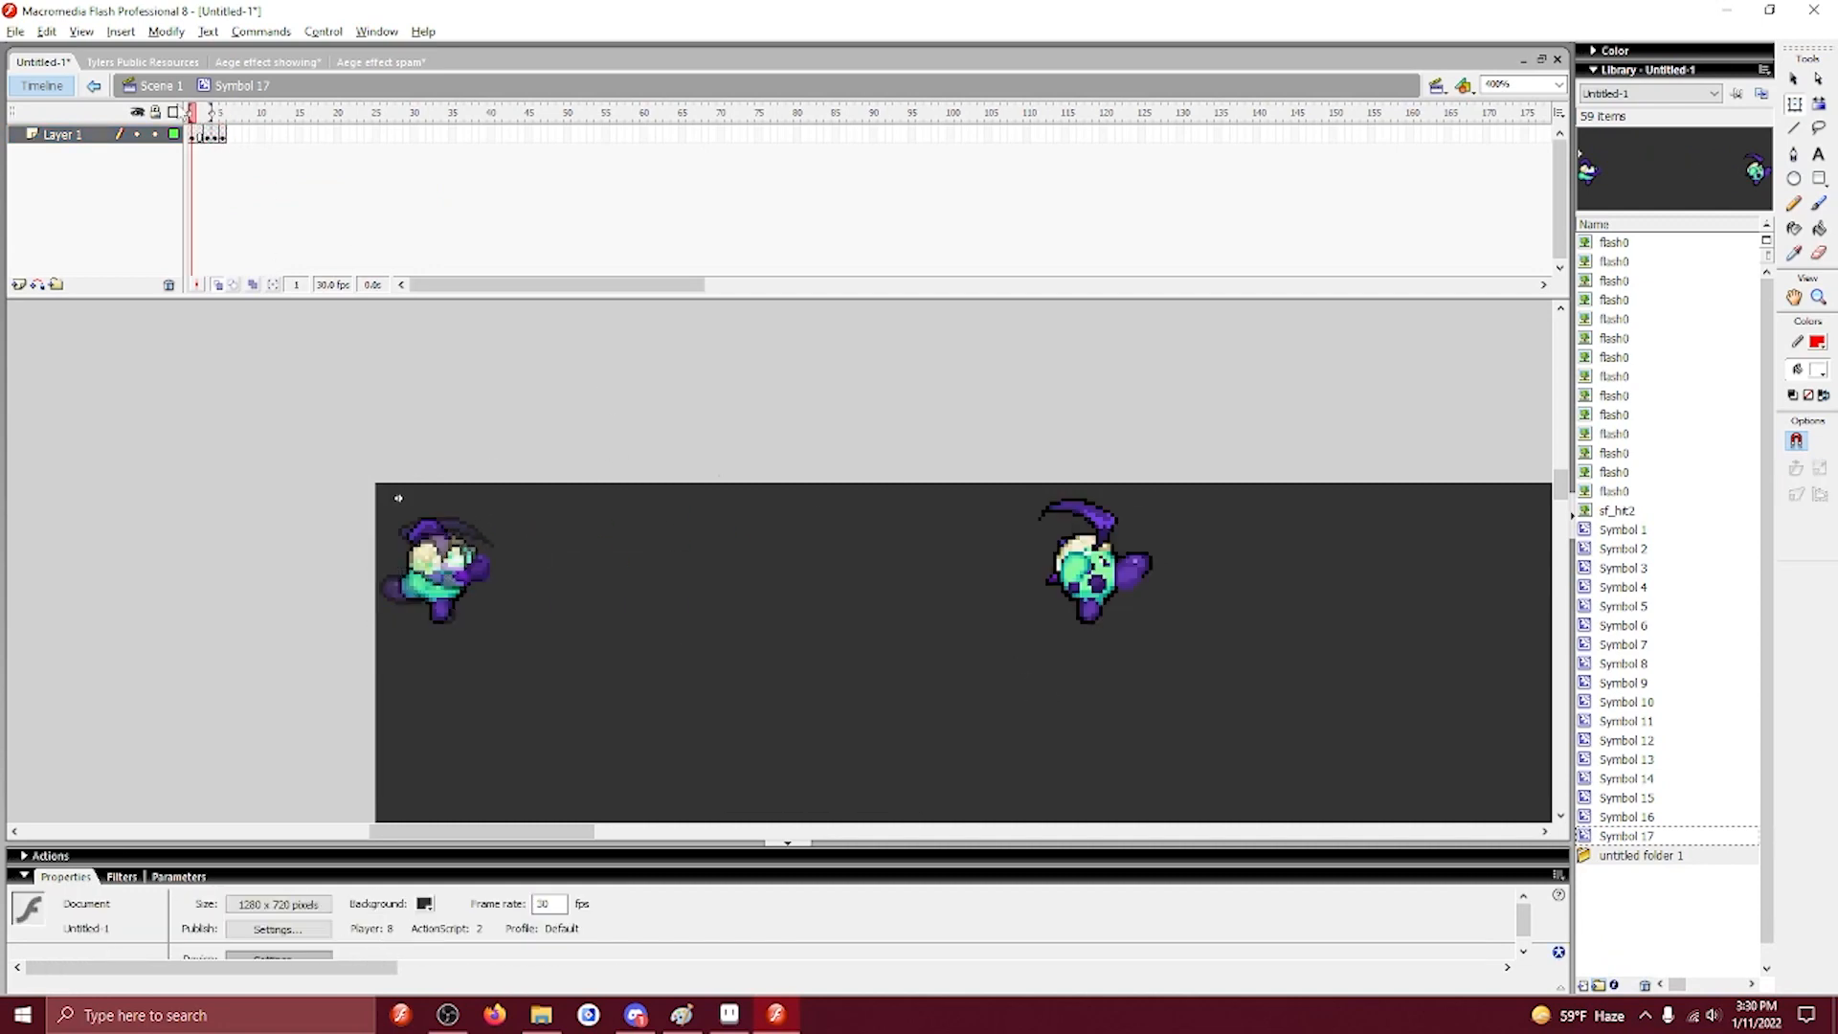
left_click(231, 135)
key("F7")
right_click(958, 499)
left_click(1003, 574)
left_click_drag(1004, 574, 490, 574)
Move the sixth sprite to a blank keyframe at frame 7, aligned over the previous pose, and play back the symbol's animation.
left_click(199, 135)
left_click_drag(977, 431, 1213, 686)
key("ctrl+x")
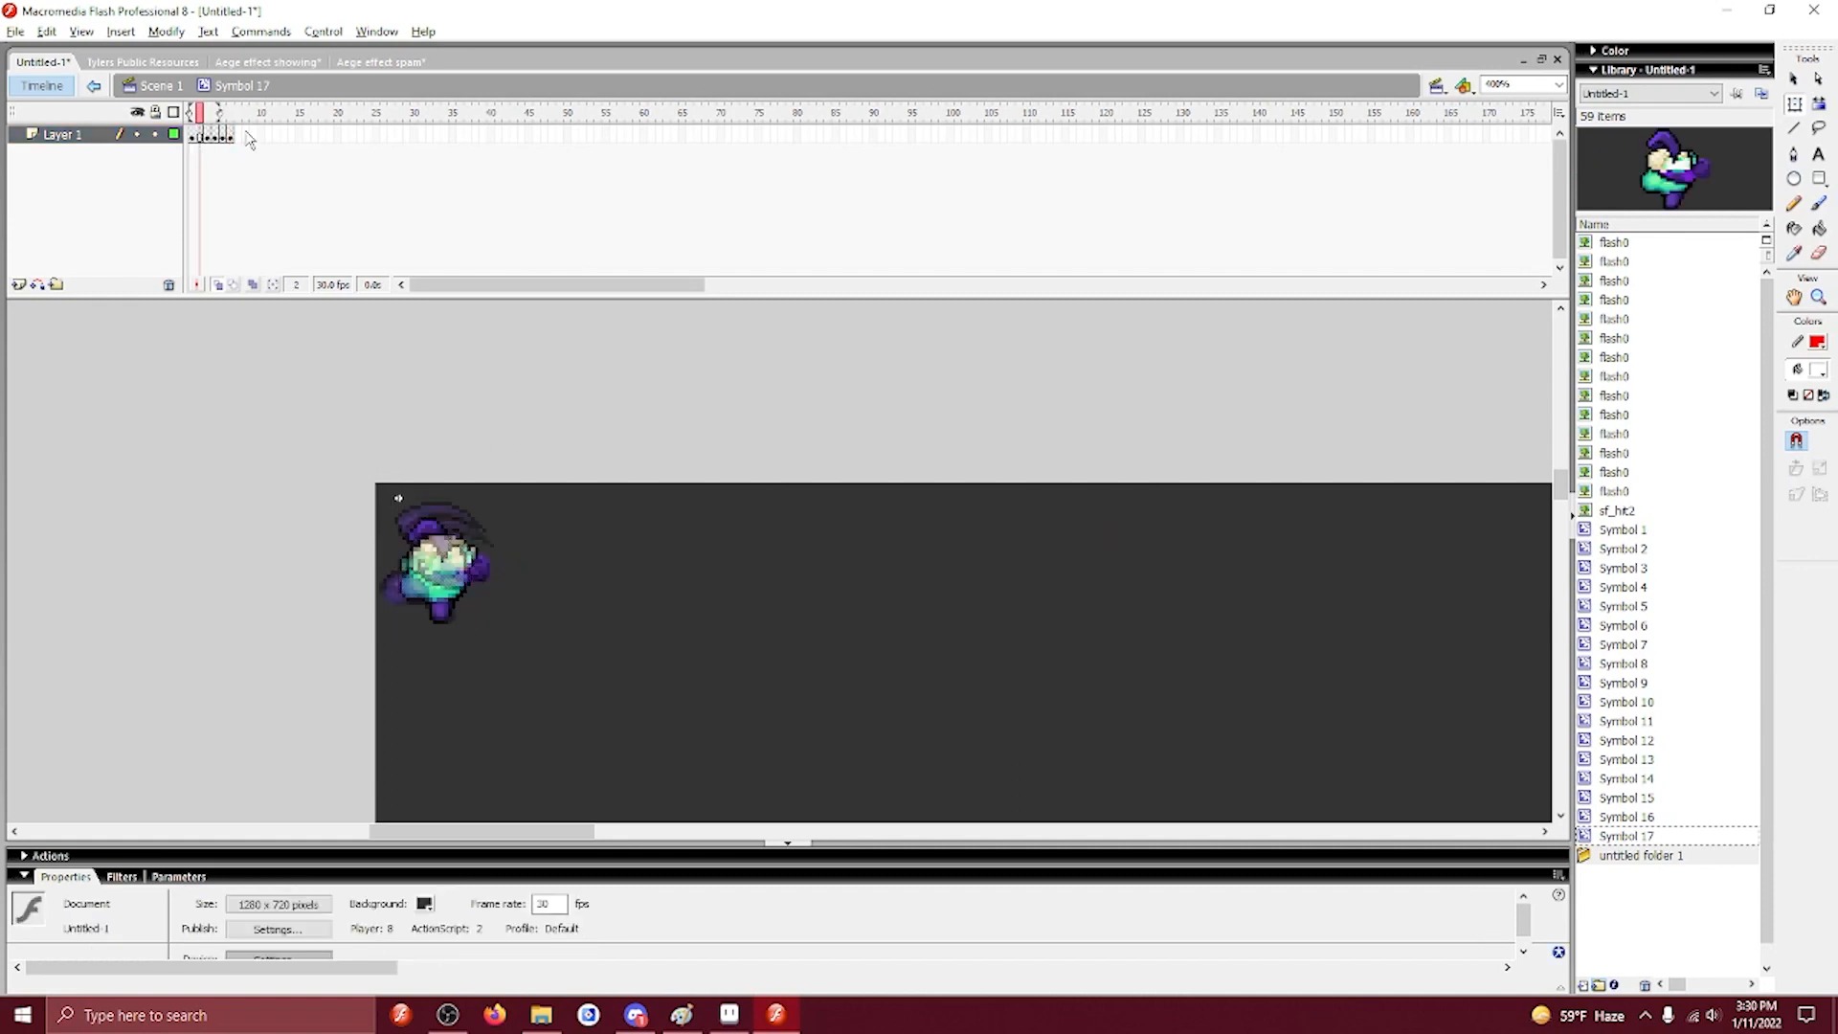
left_click(237, 135)
key("F7")
right_click(657, 475)
left_click(703, 552)
left_click_drag(1101, 586, 454, 586)
key("Return")
key("Return")
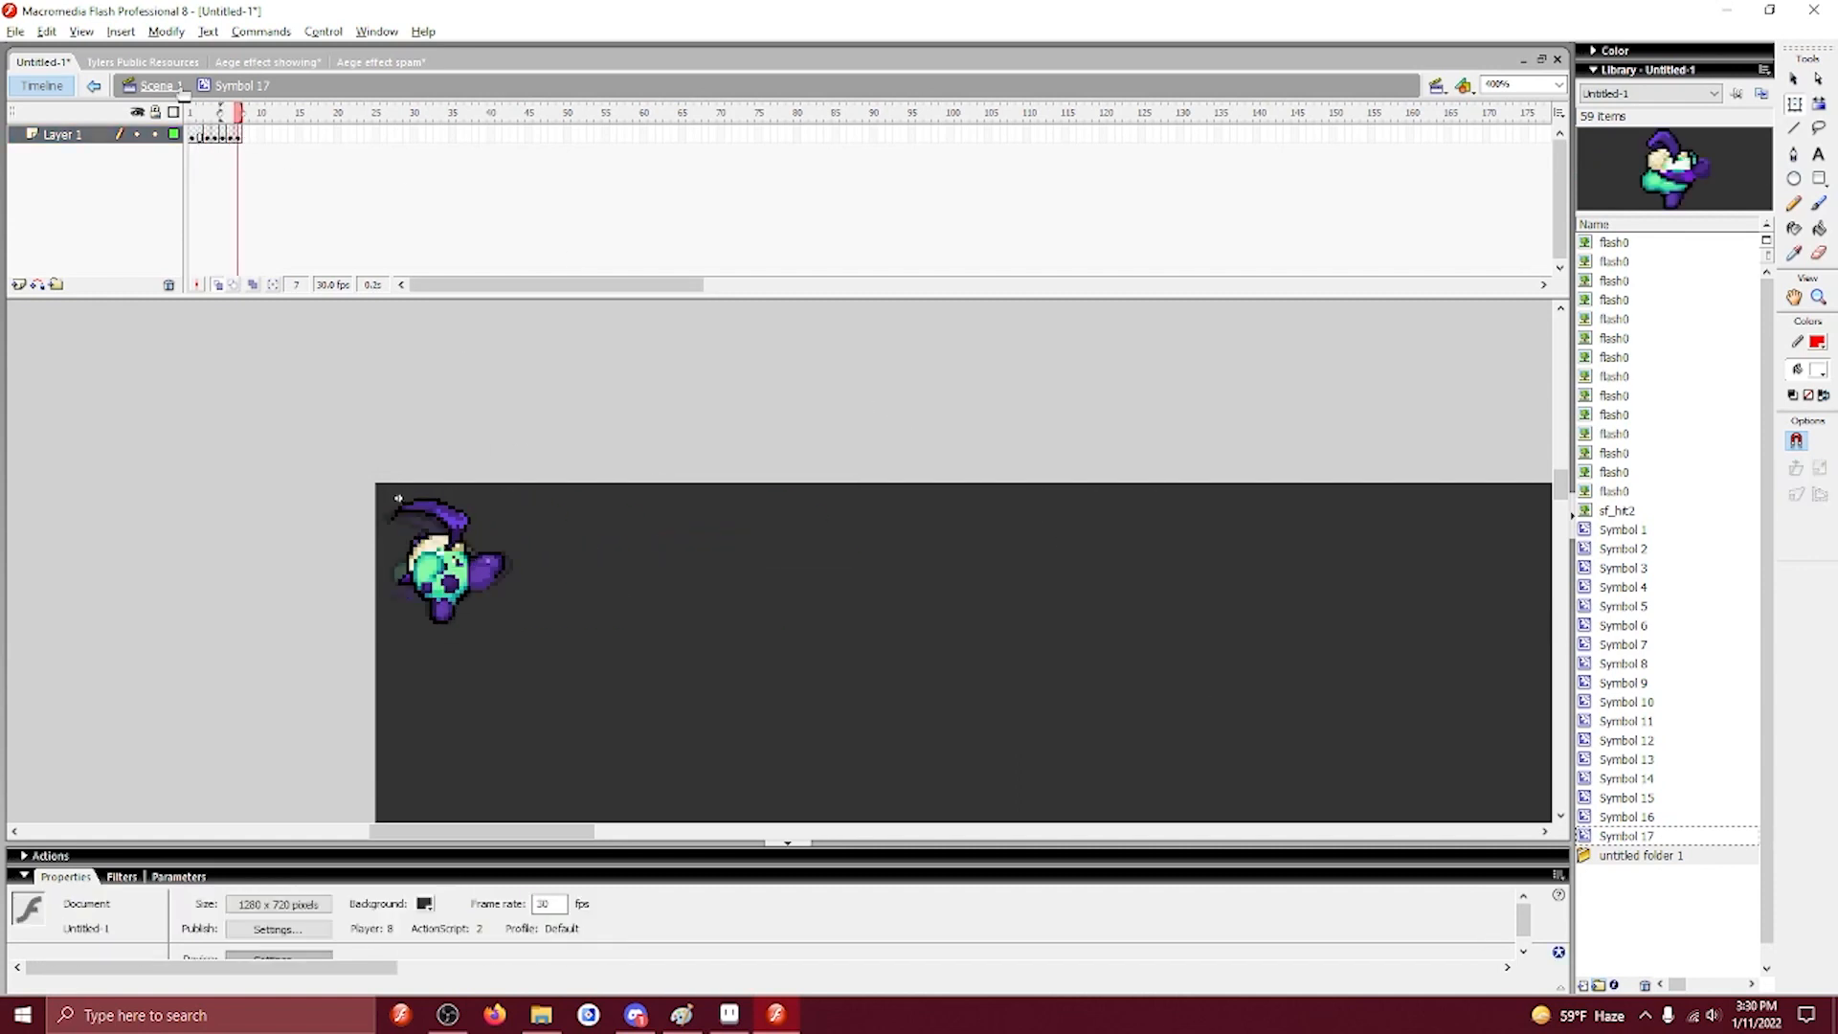
Return to the main scene and cut the old sprite from Layer 3 at the kick frame.
left_click(179, 89)
left_click(578, 527)
left_click(447, 576)
key("ctrl+x")
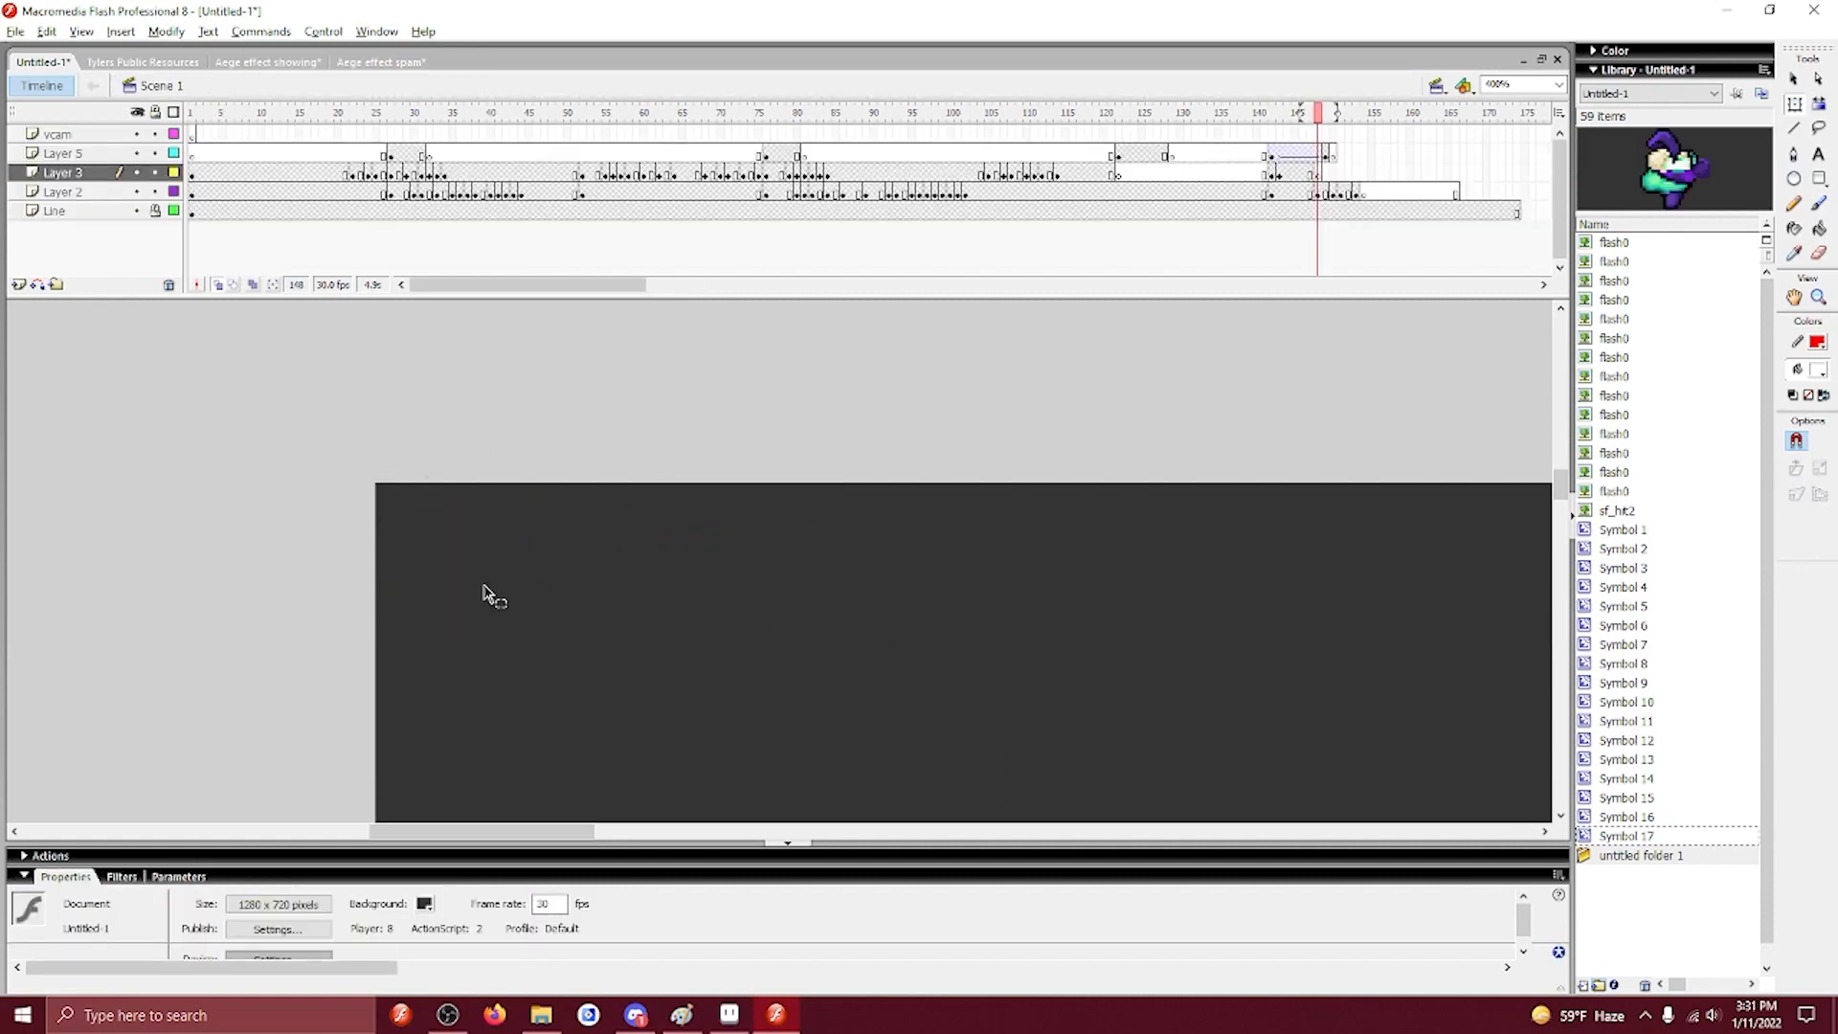
left_click_drag(962, 757, 363, 383)
left_click_drag(1081, 751, 507, 335)
left_click_drag(986, 603, 791, 437)
left_click_drag(1055, 754, 582, 365)
key("ctrl+minus")
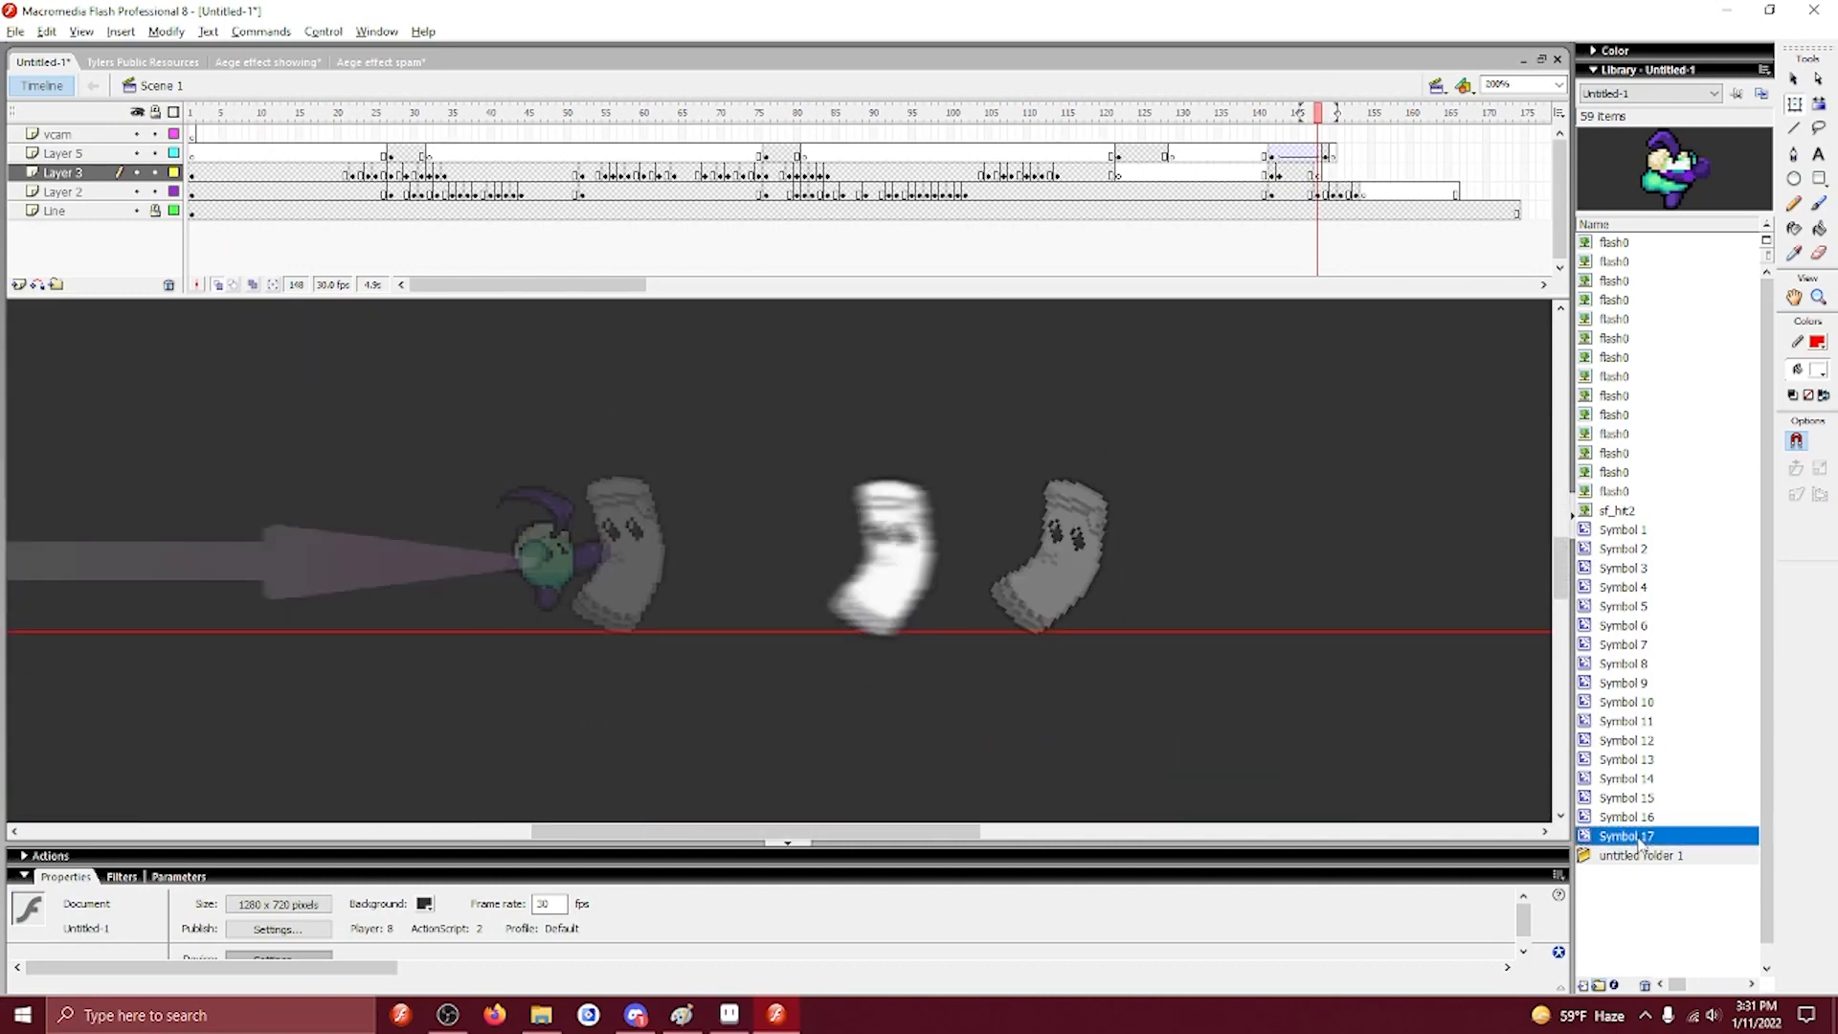
Change Symbol 17 in the library to Graphic and place an instance over the green character's kick pose at frame 148 of Layer 3.
right_click(1640, 838)
mouse_move(1647, 696)
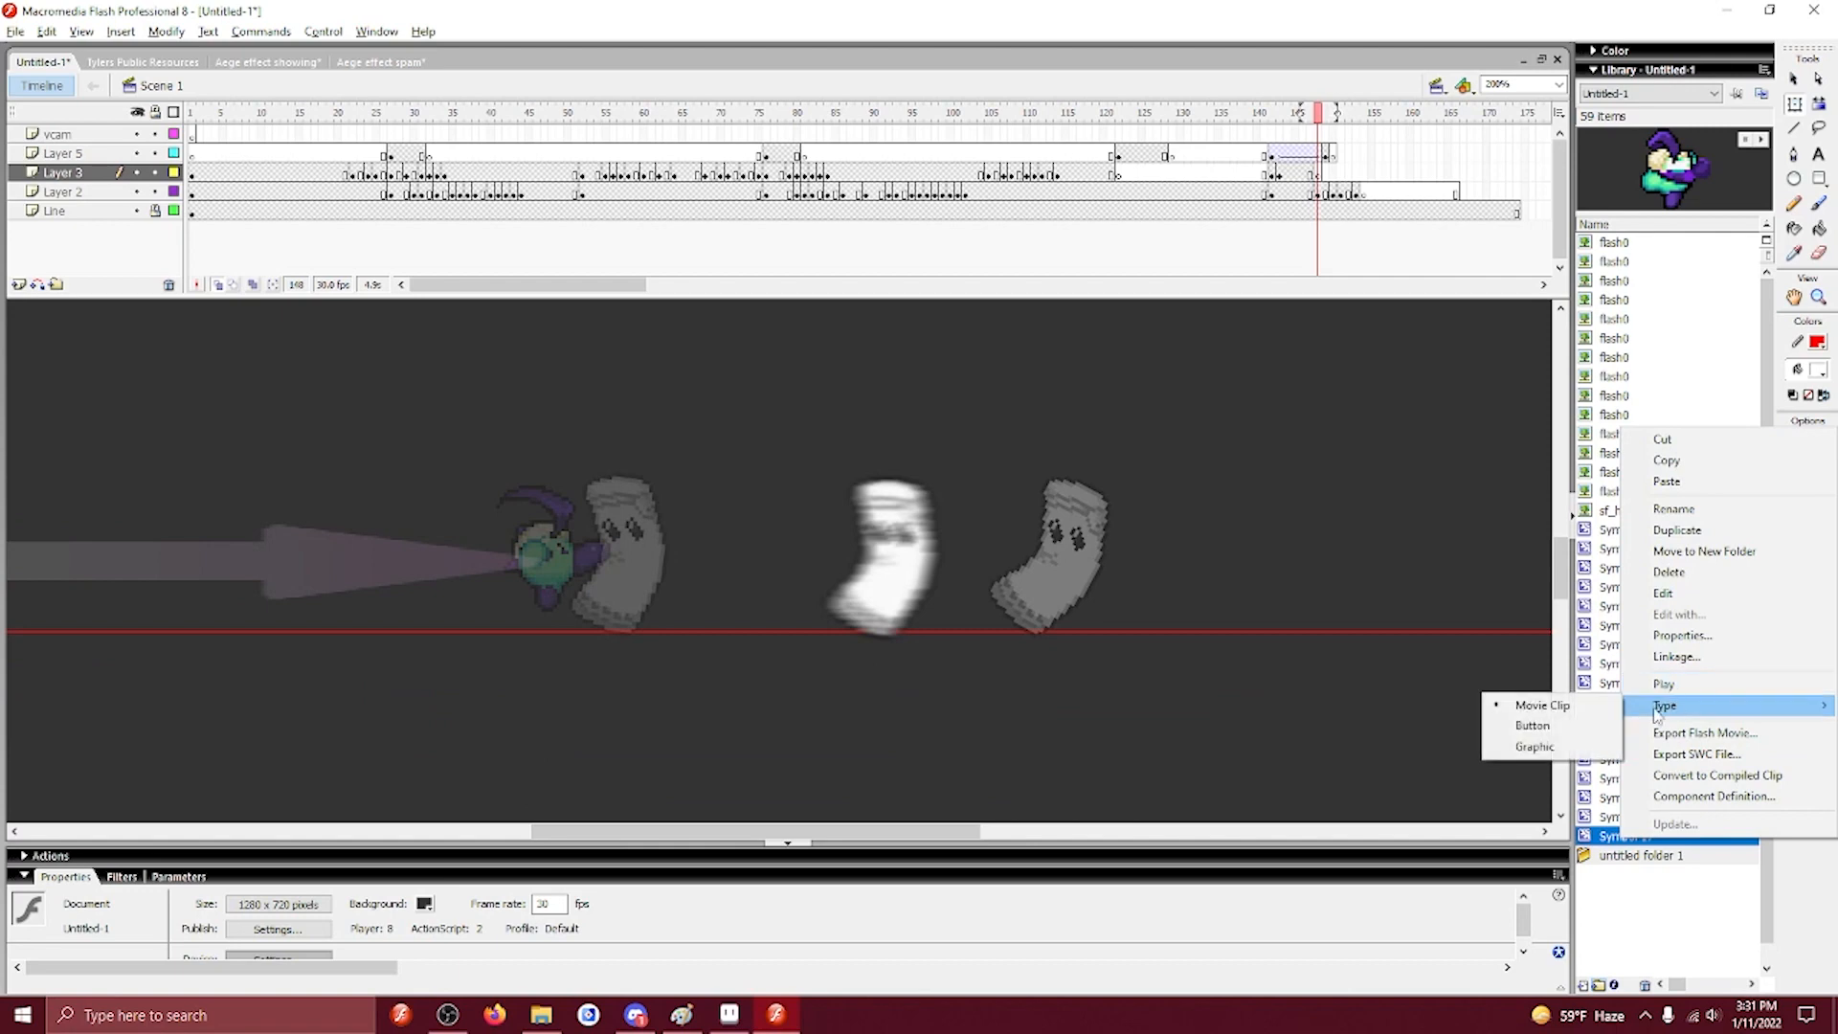
left_click(1551, 747)
left_click_drag(668, 515, 561, 557)
key("ctrl+alt+s")
left_click(1010, 486)
left_click(759, 485)
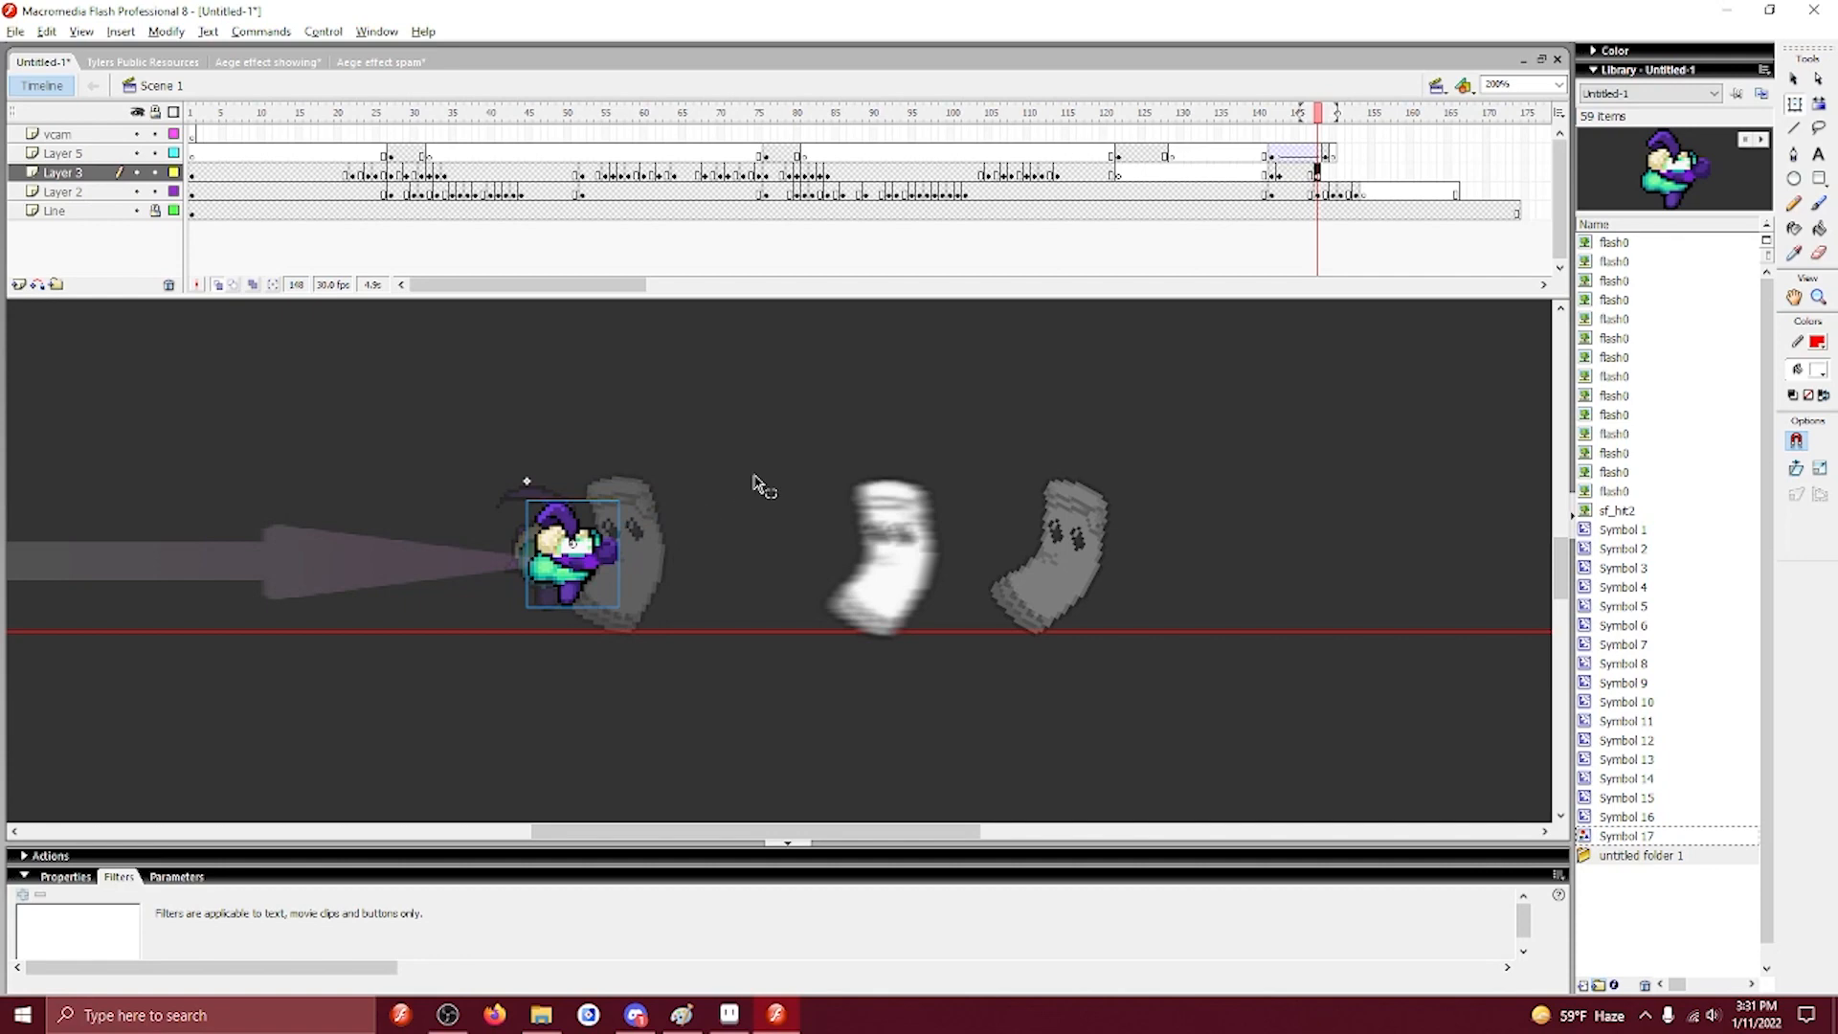
Convert the placed green sprite into a new symbol and open that symbol for editing.
left_click(578, 563)
left_click_drag(586, 570, 933, 506)
key("F8")
key("Return")
double_click(596, 577)
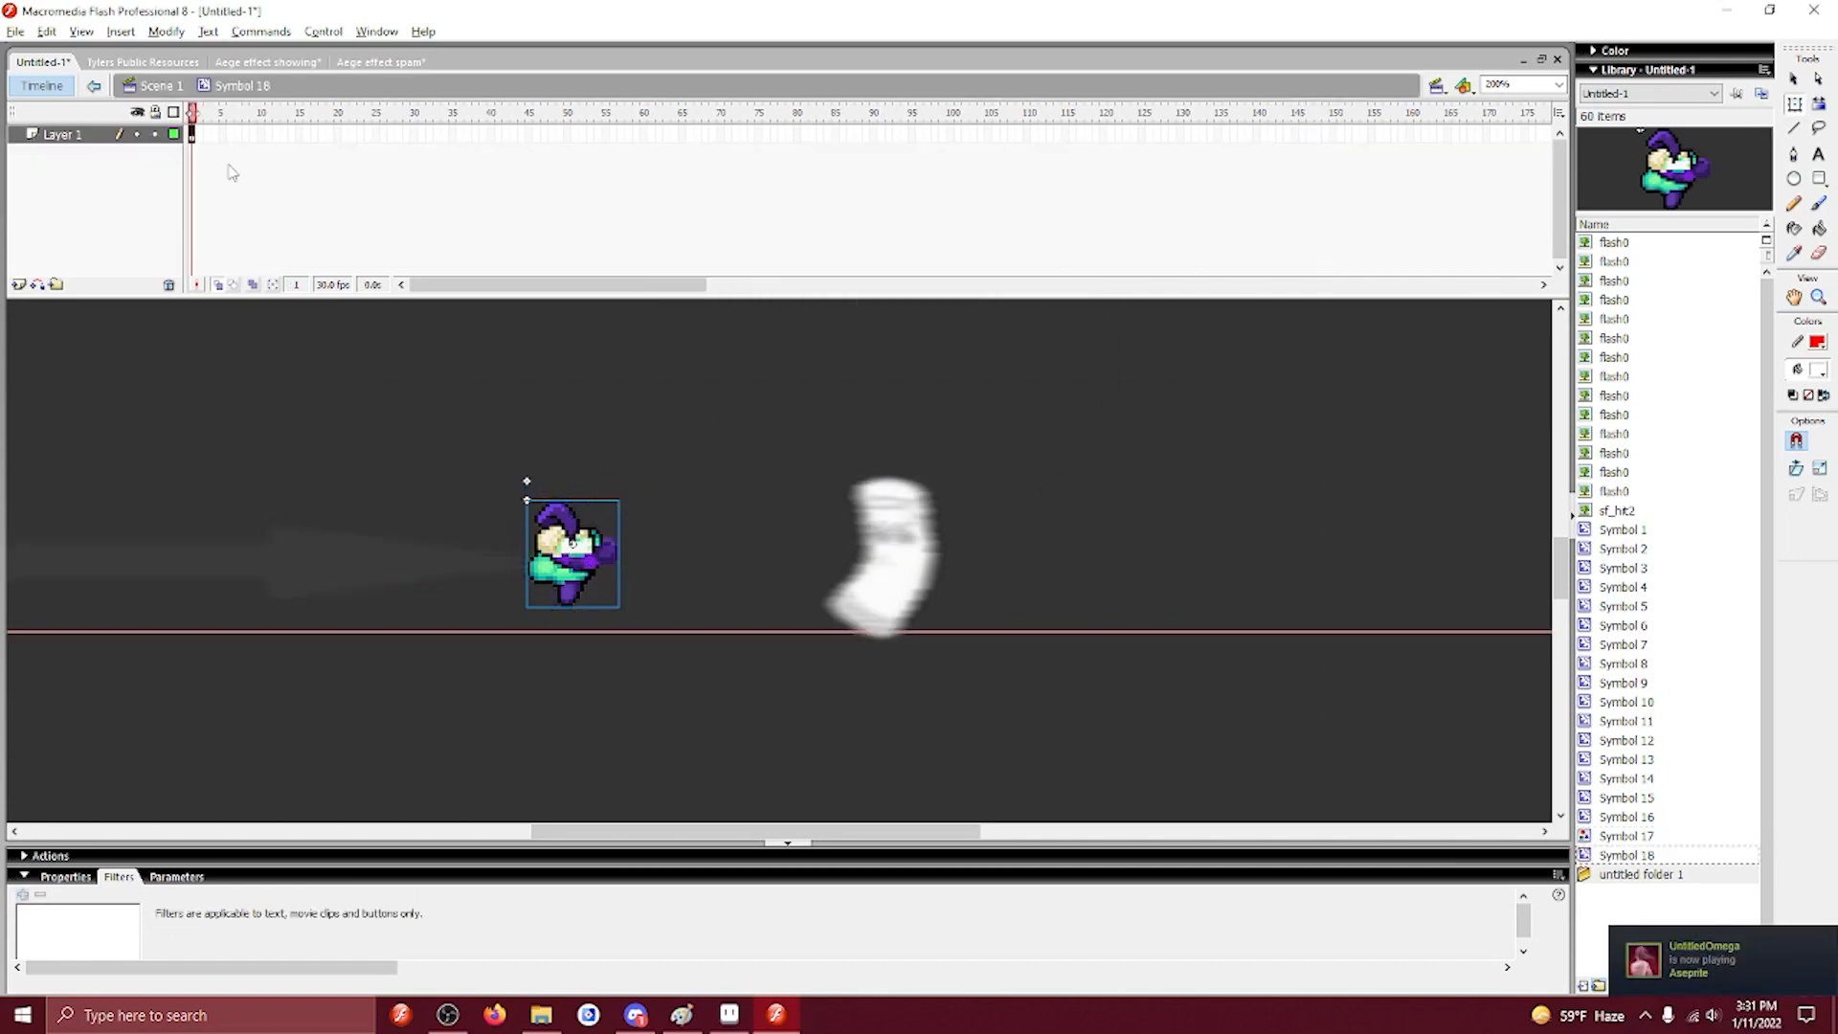
Extend the new symbol's Layer 1 to frame 30 and scrub through the spinning poses.
left_click(260, 136)
key("F5")
key("F5")
left_click(299, 136)
key("F5")
key("F5")
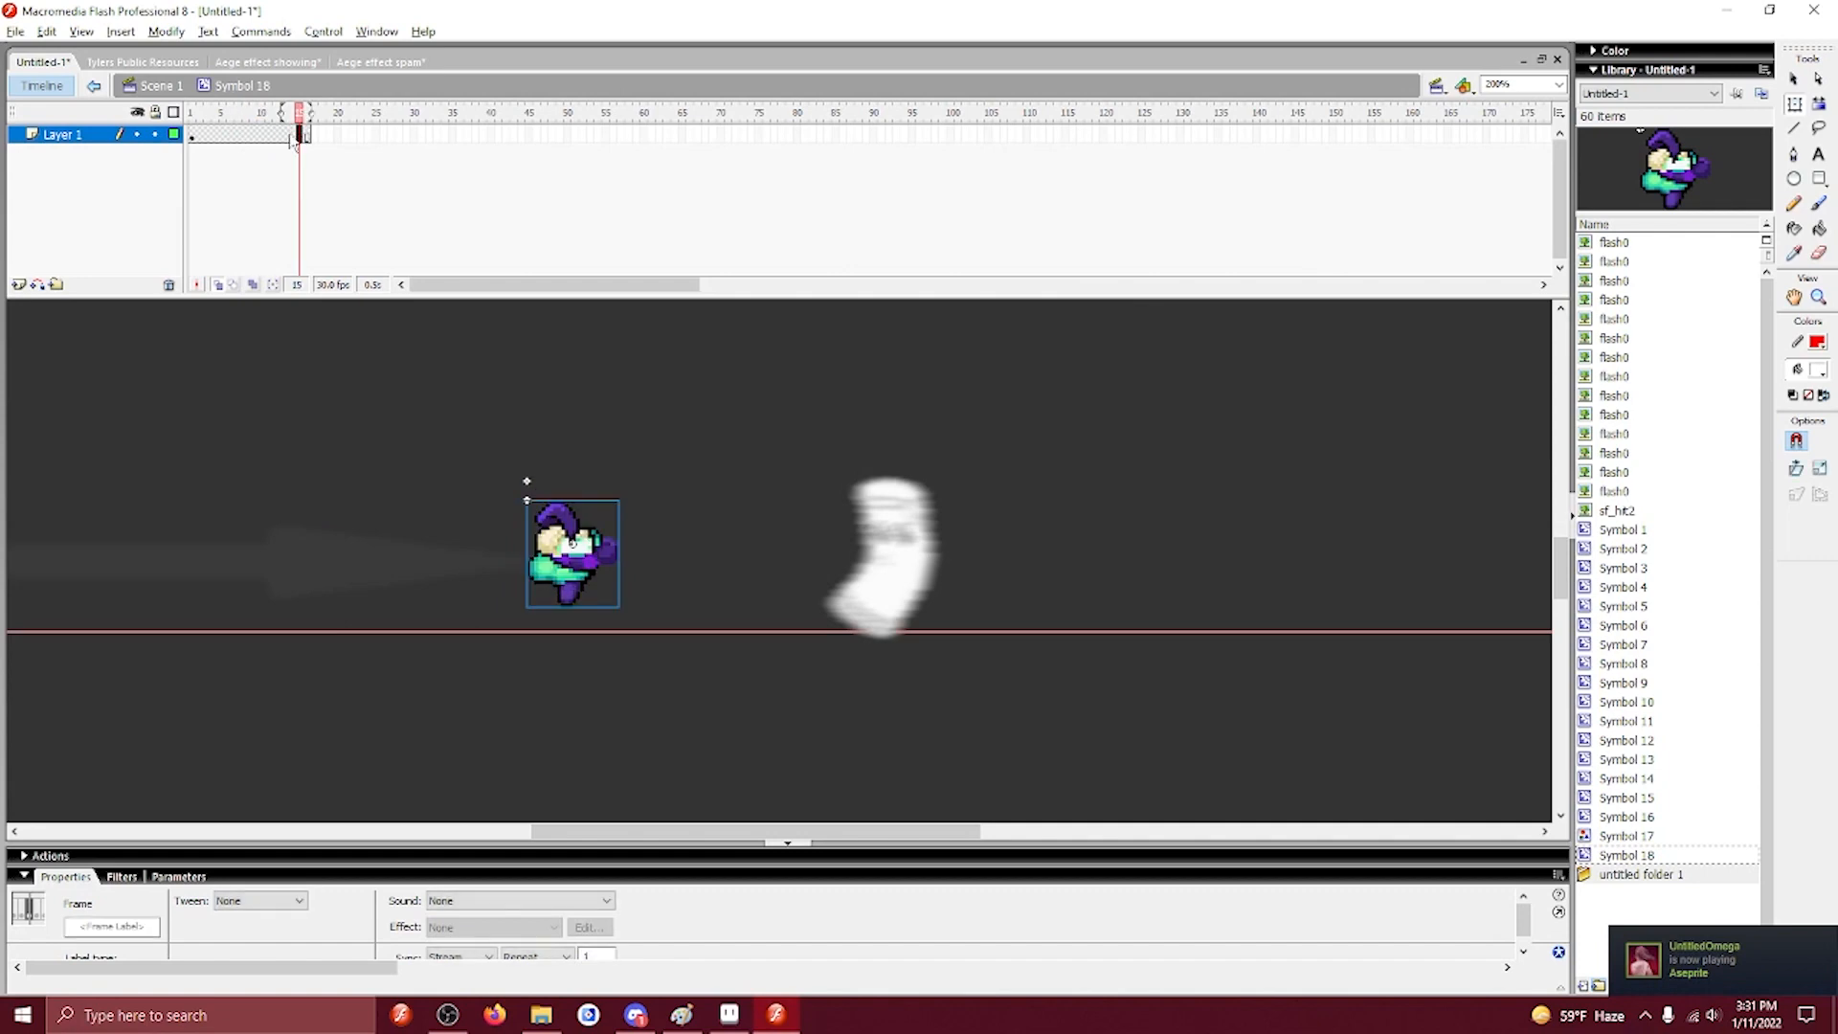
left_click(417, 135)
key("F5")
left_click_drag(194, 138, 379, 139)
left_click(379, 139)
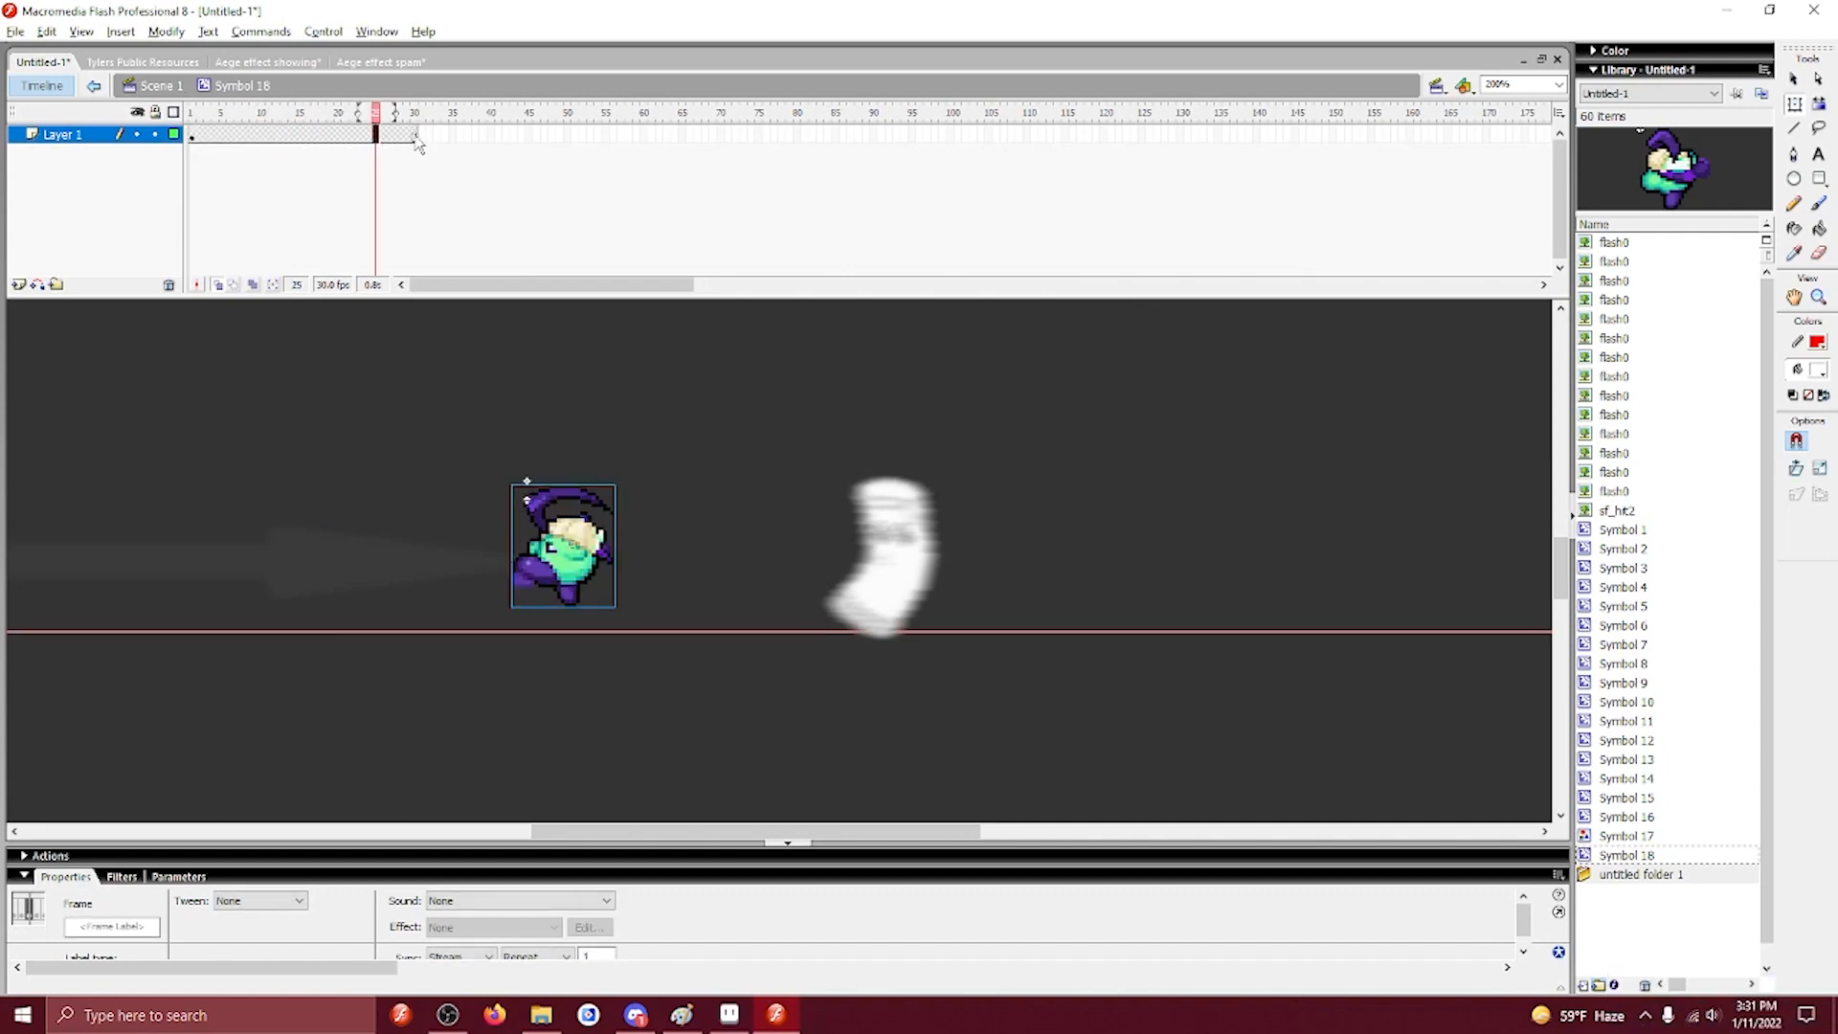
Raise the sprite straight up on a keyframe at frame 13 and lower it to its starting height on a keyframe at frame 30.
left_click(285, 135)
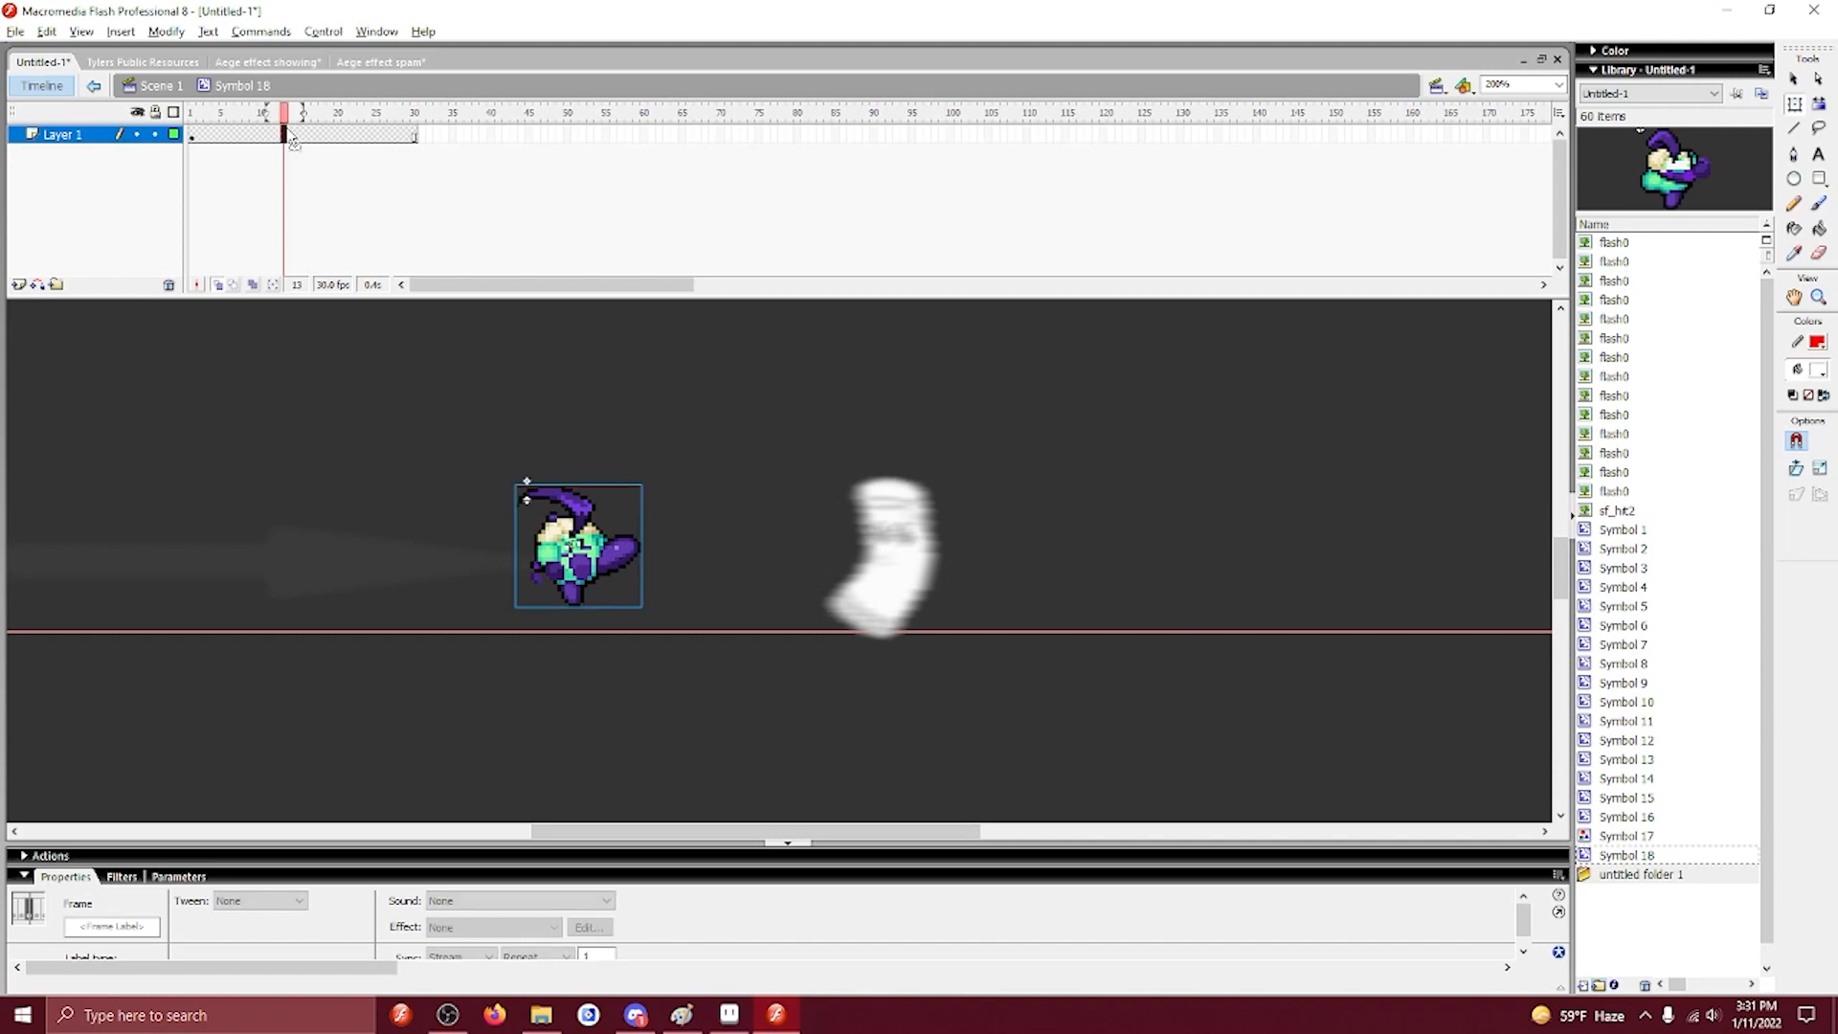
left_click(483, 356)
scroll(484, 357, "up", 2)
left_click(609, 651)
left_click_drag(609, 651, 607, 496)
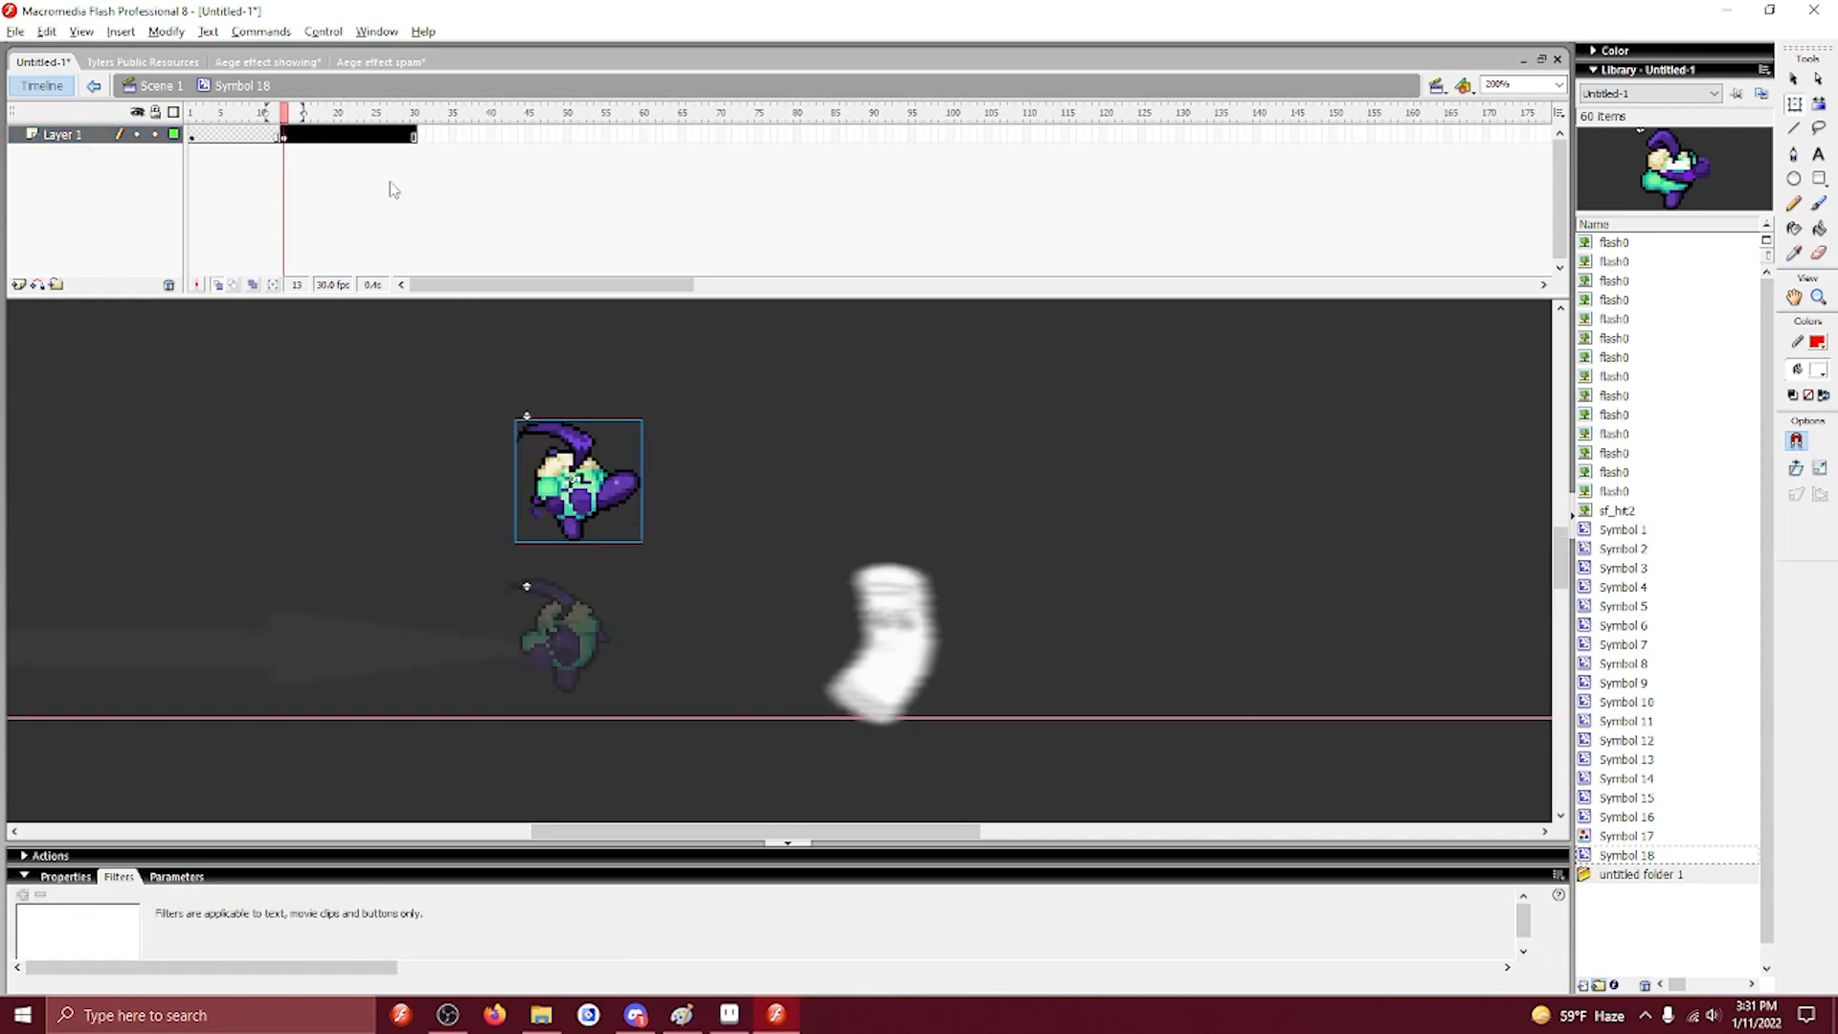
left_click(418, 142)
left_click_drag(617, 478, 618, 653)
Create a motion tween for the rise between frames 1 and 13 with an ease of 100 out.
right_click(227, 144)
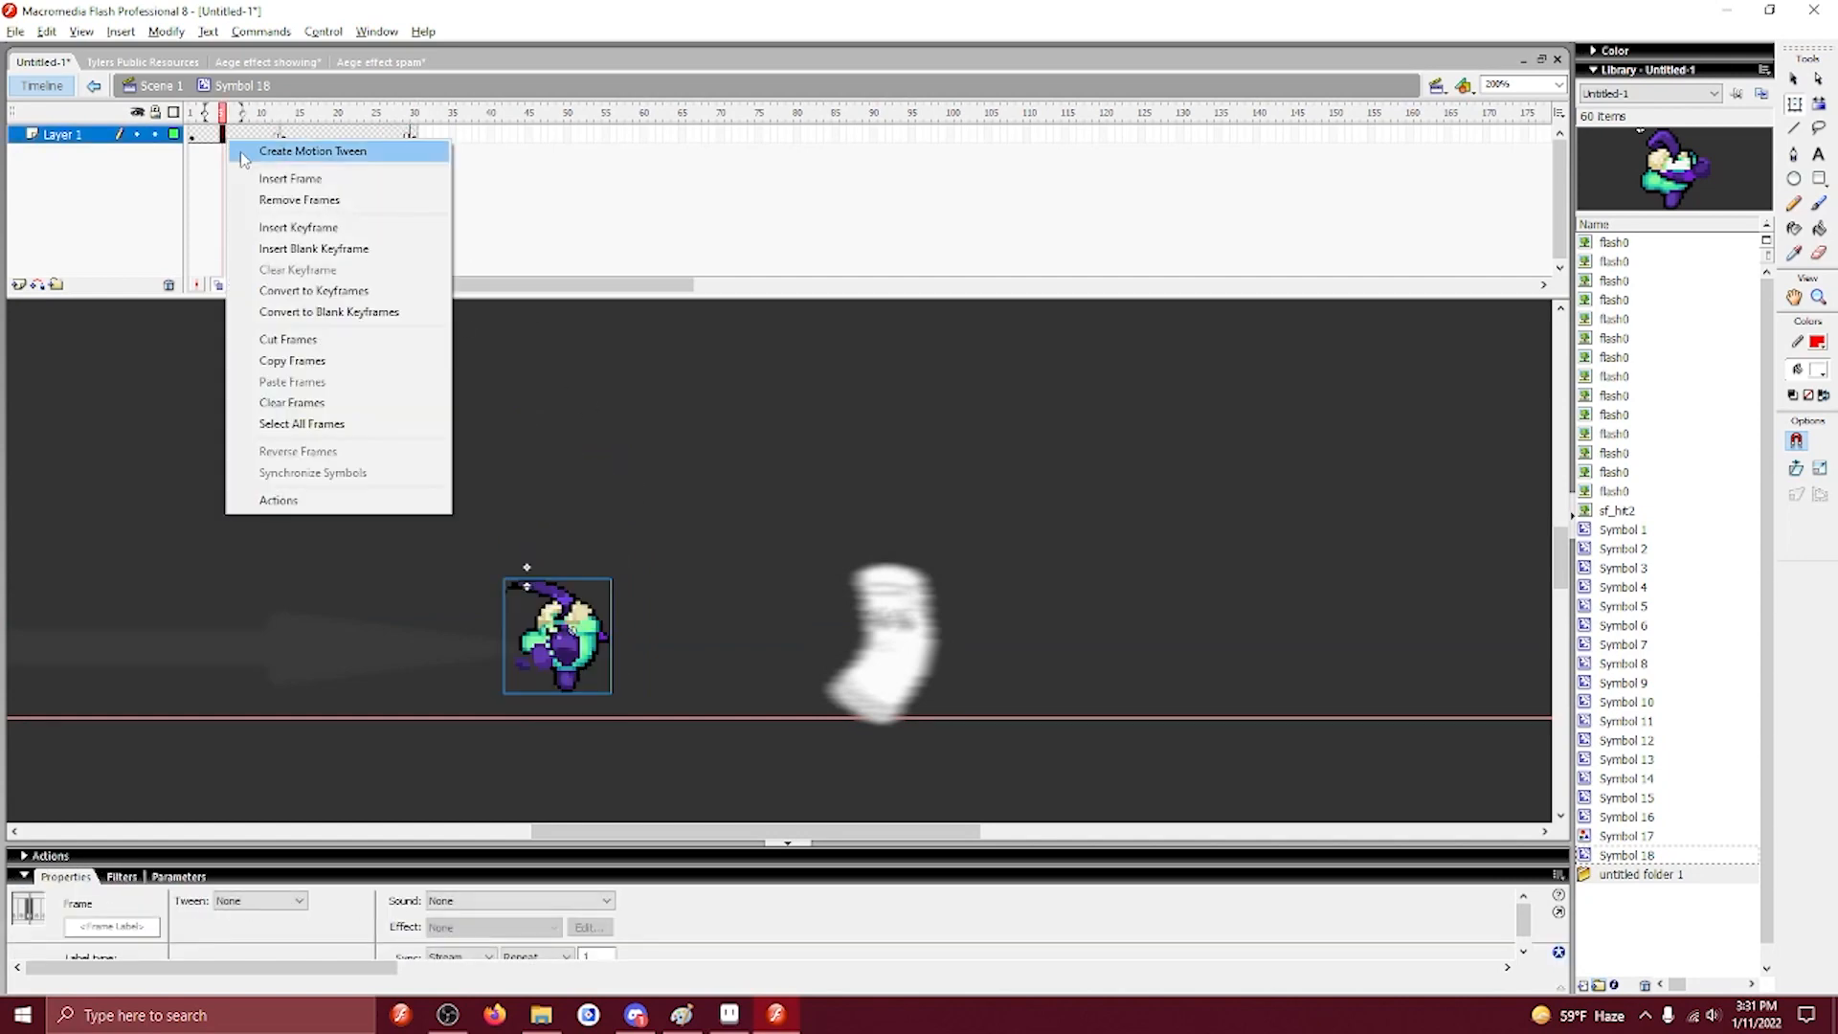
left_click(245, 148)
left_click_drag(266, 934, 287, 517)
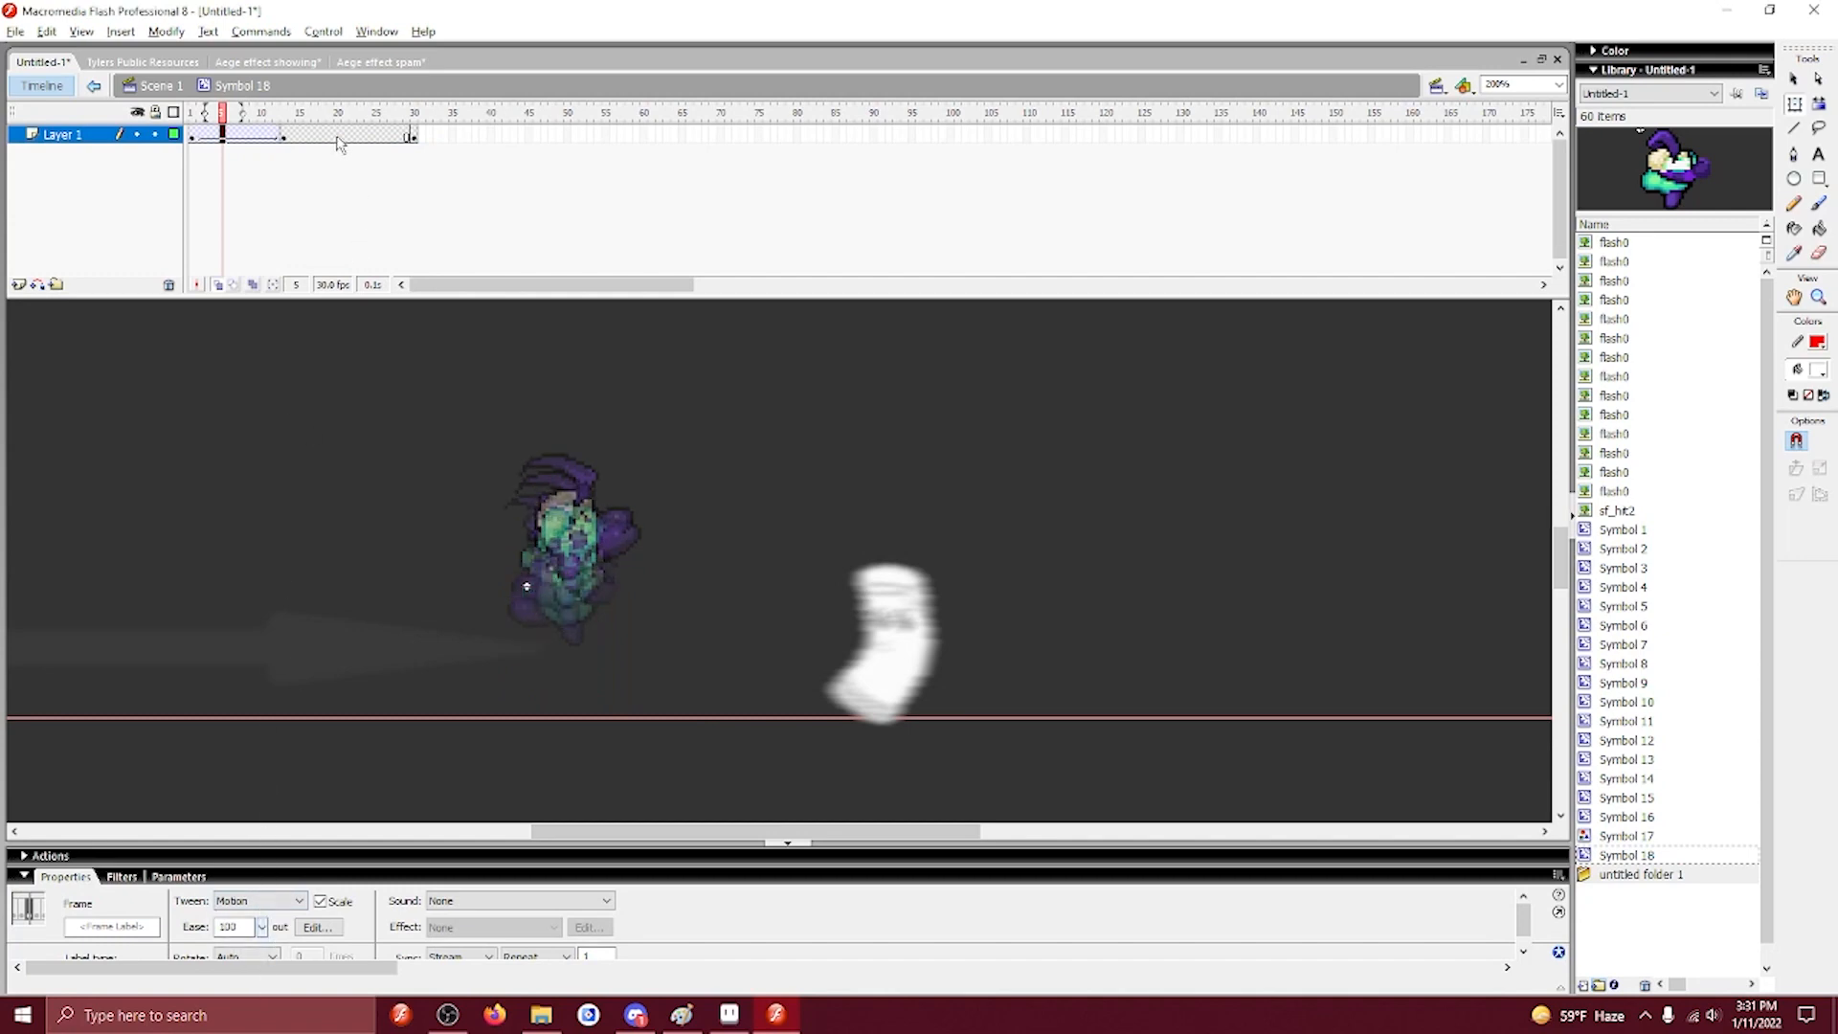
left_click_drag(193, 138, 278, 146)
left_click(279, 147)
Create a motion tween for the fall between frames 13 and 30 with an ease of -100 in, and play it back.
left_click(314, 135)
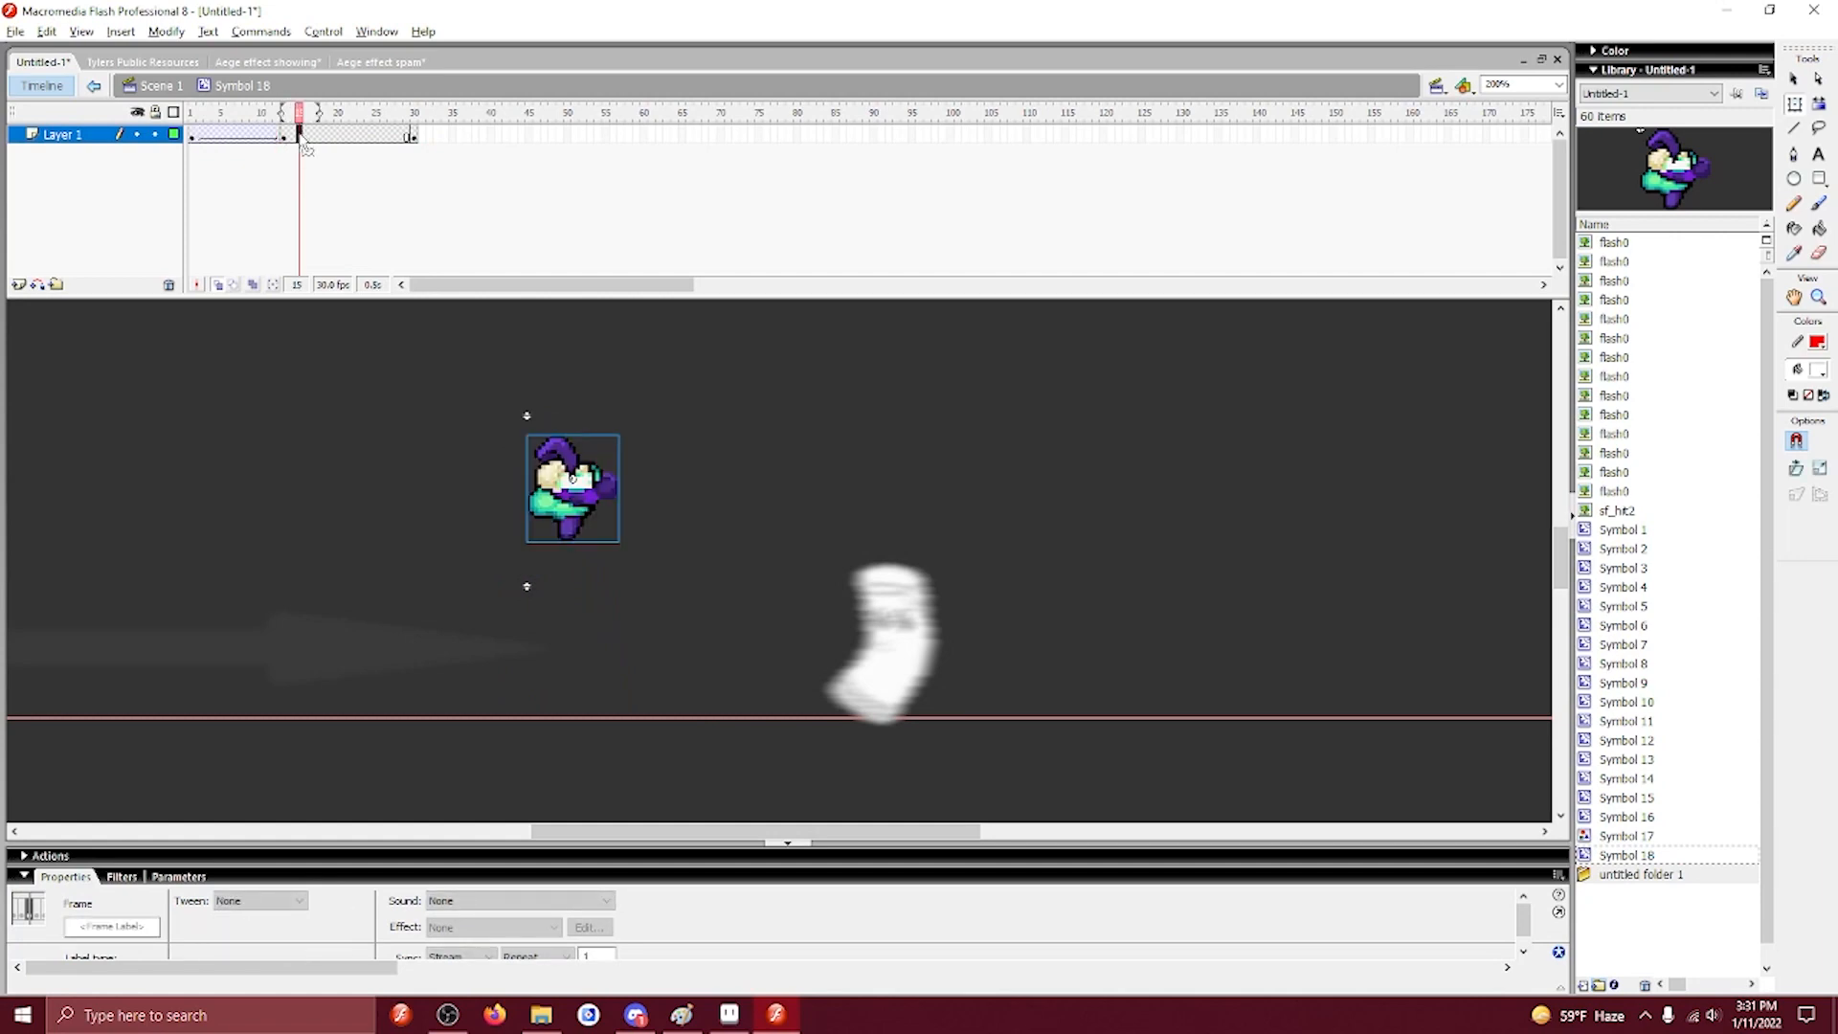
right_click(313, 136)
left_click(363, 145)
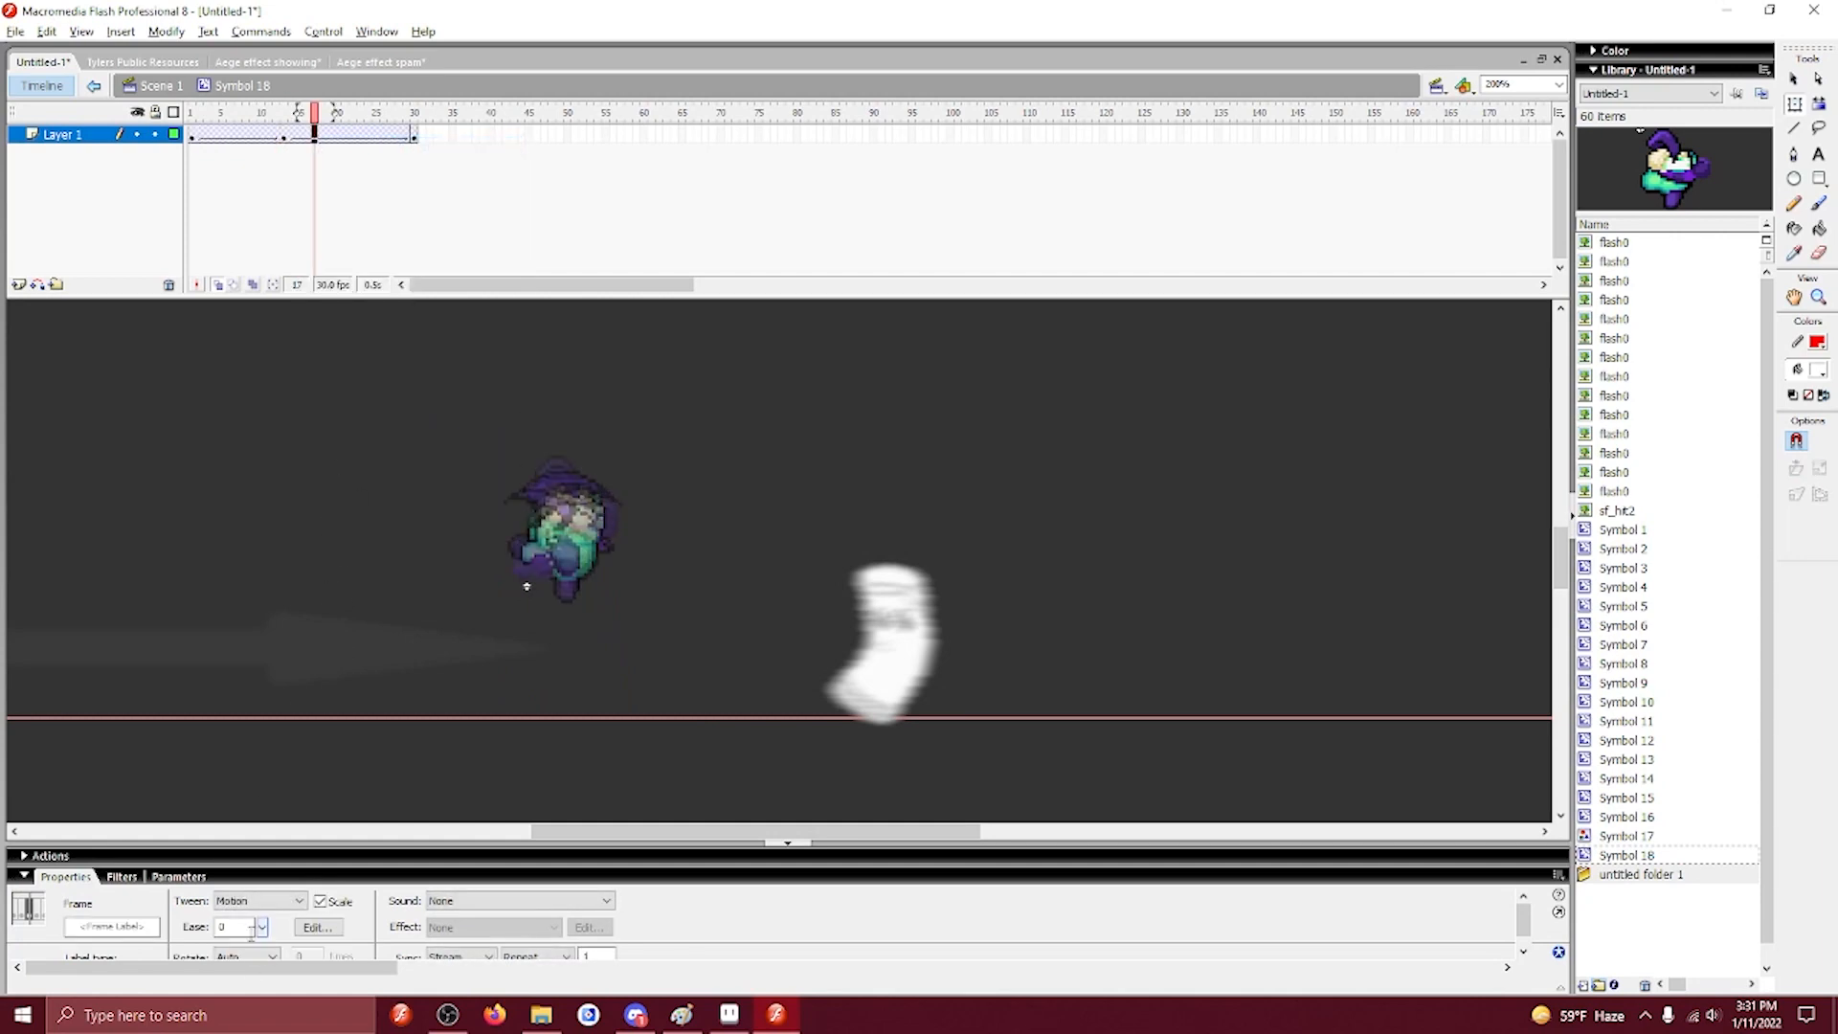
left_click_drag(261, 927, 260, 1029)
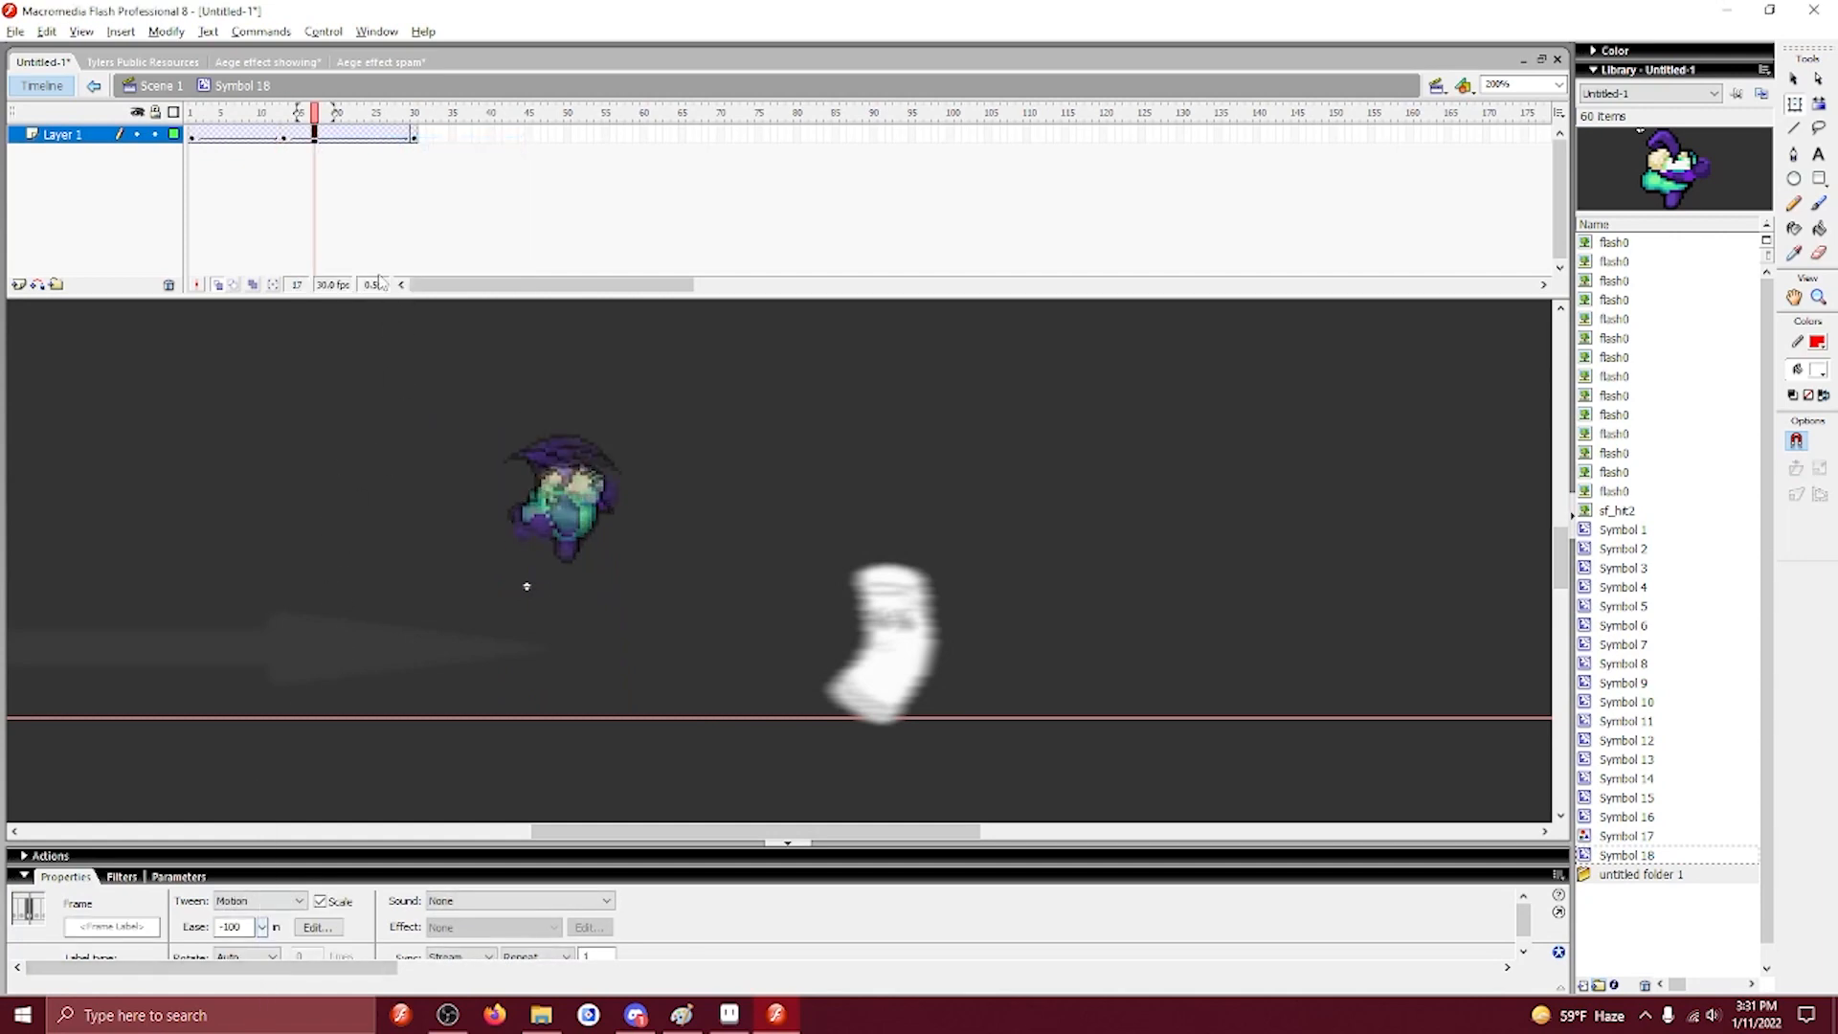
key("Return")
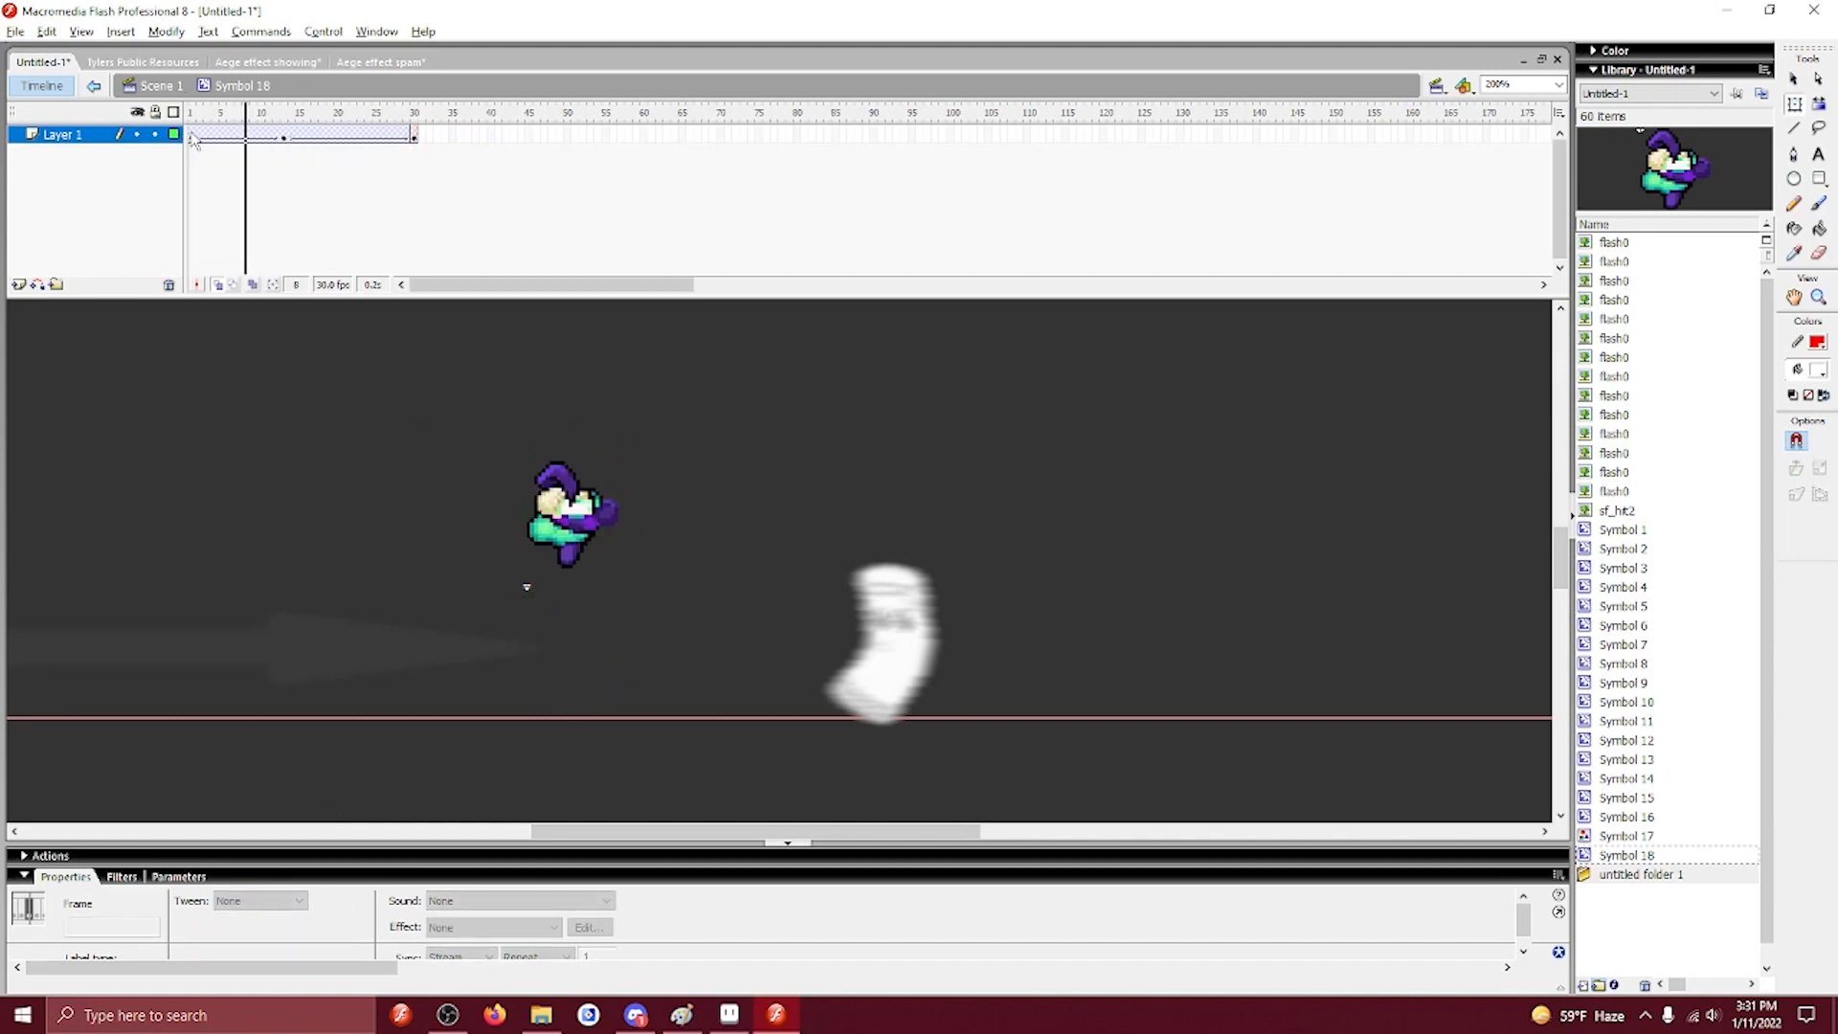
Return to the main scene, extend Layer 3 to about frame 159 and play back the kick.
double_click(744, 532)
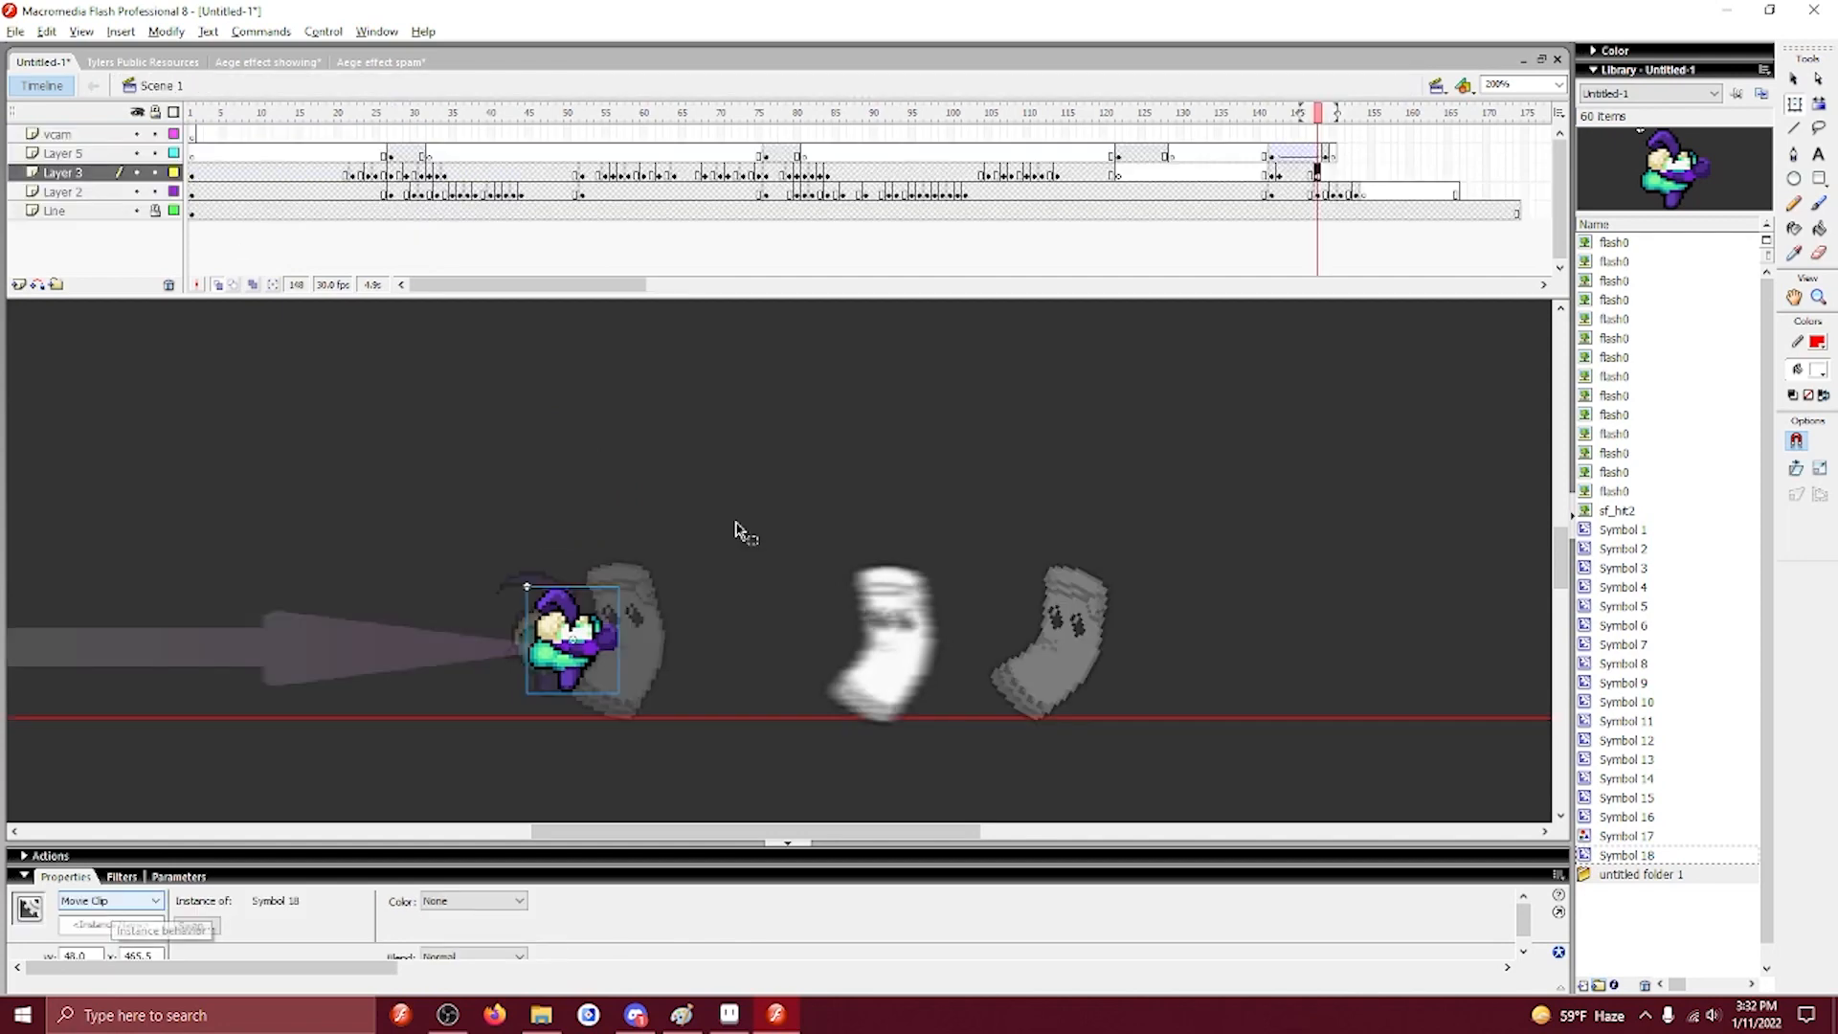
left_click(1404, 176)
key("F5")
left_click(1306, 160)
key("Return")
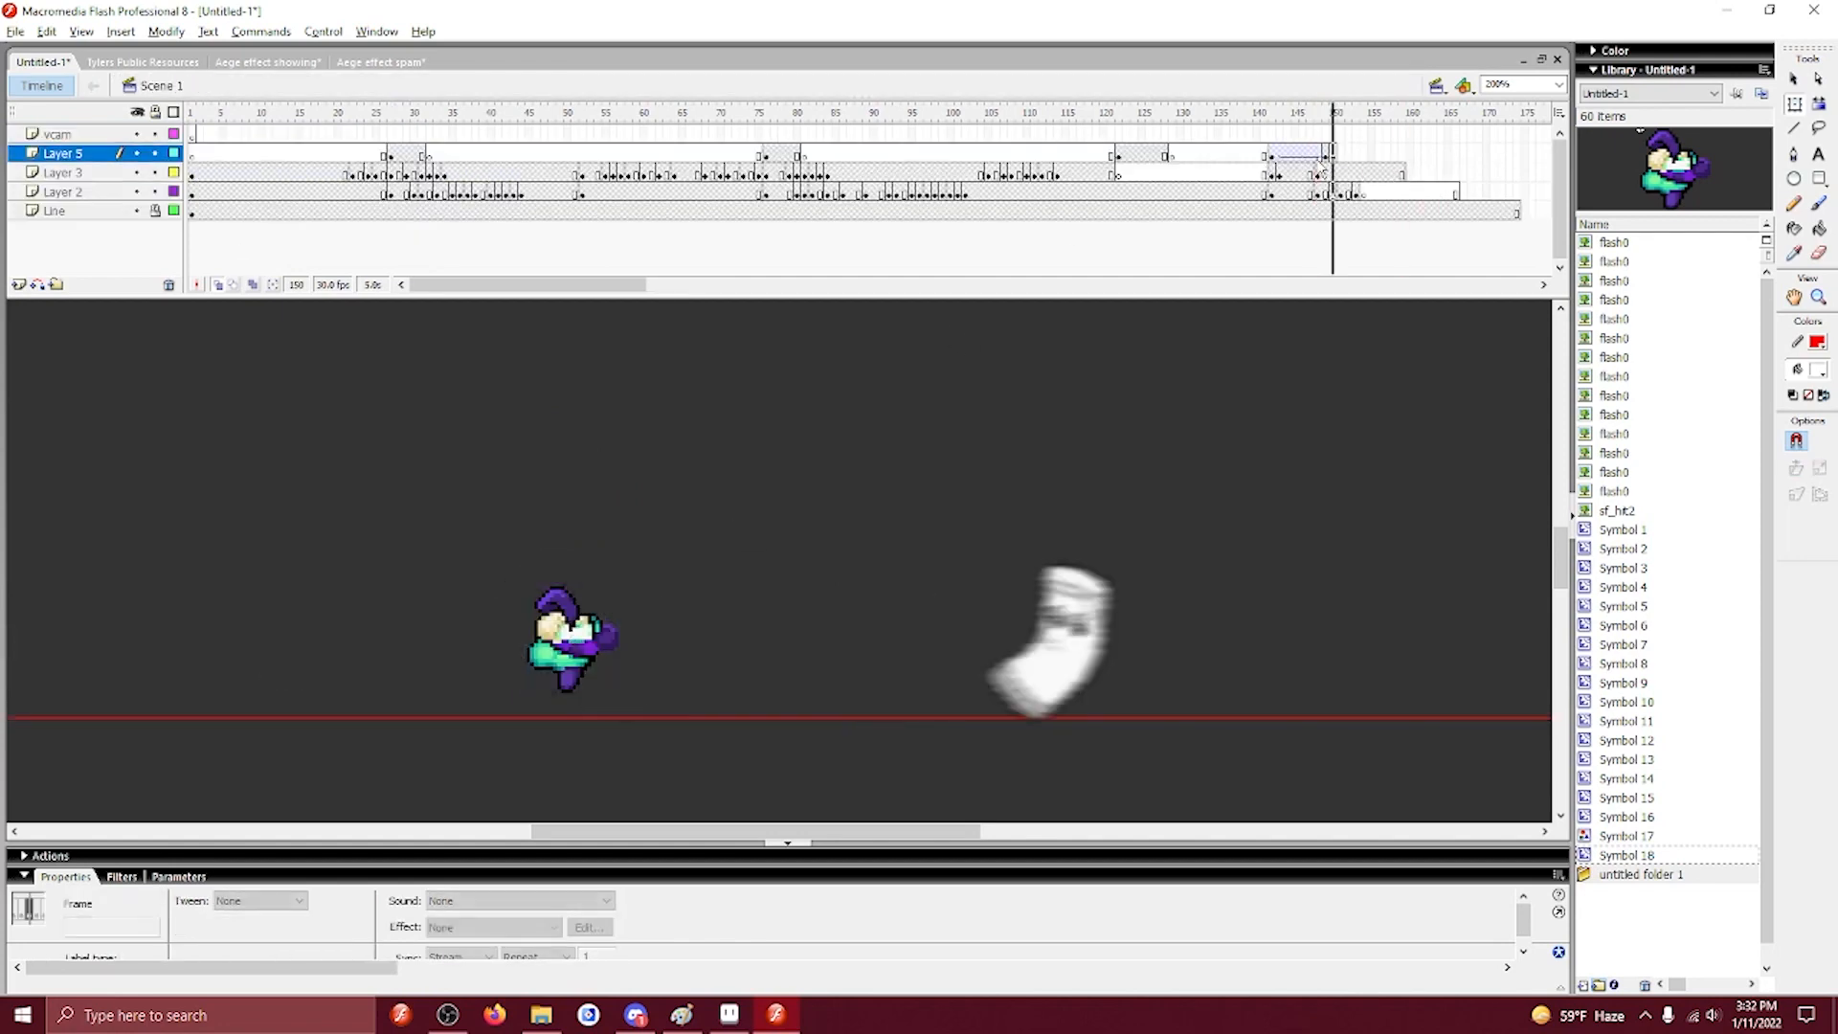
key("Return")
Set the jumping sprite instance at frame 148 to Graphic behavior and scrub through its frames on Layer 3.
left_click(1290, 156)
left_click(1318, 173)
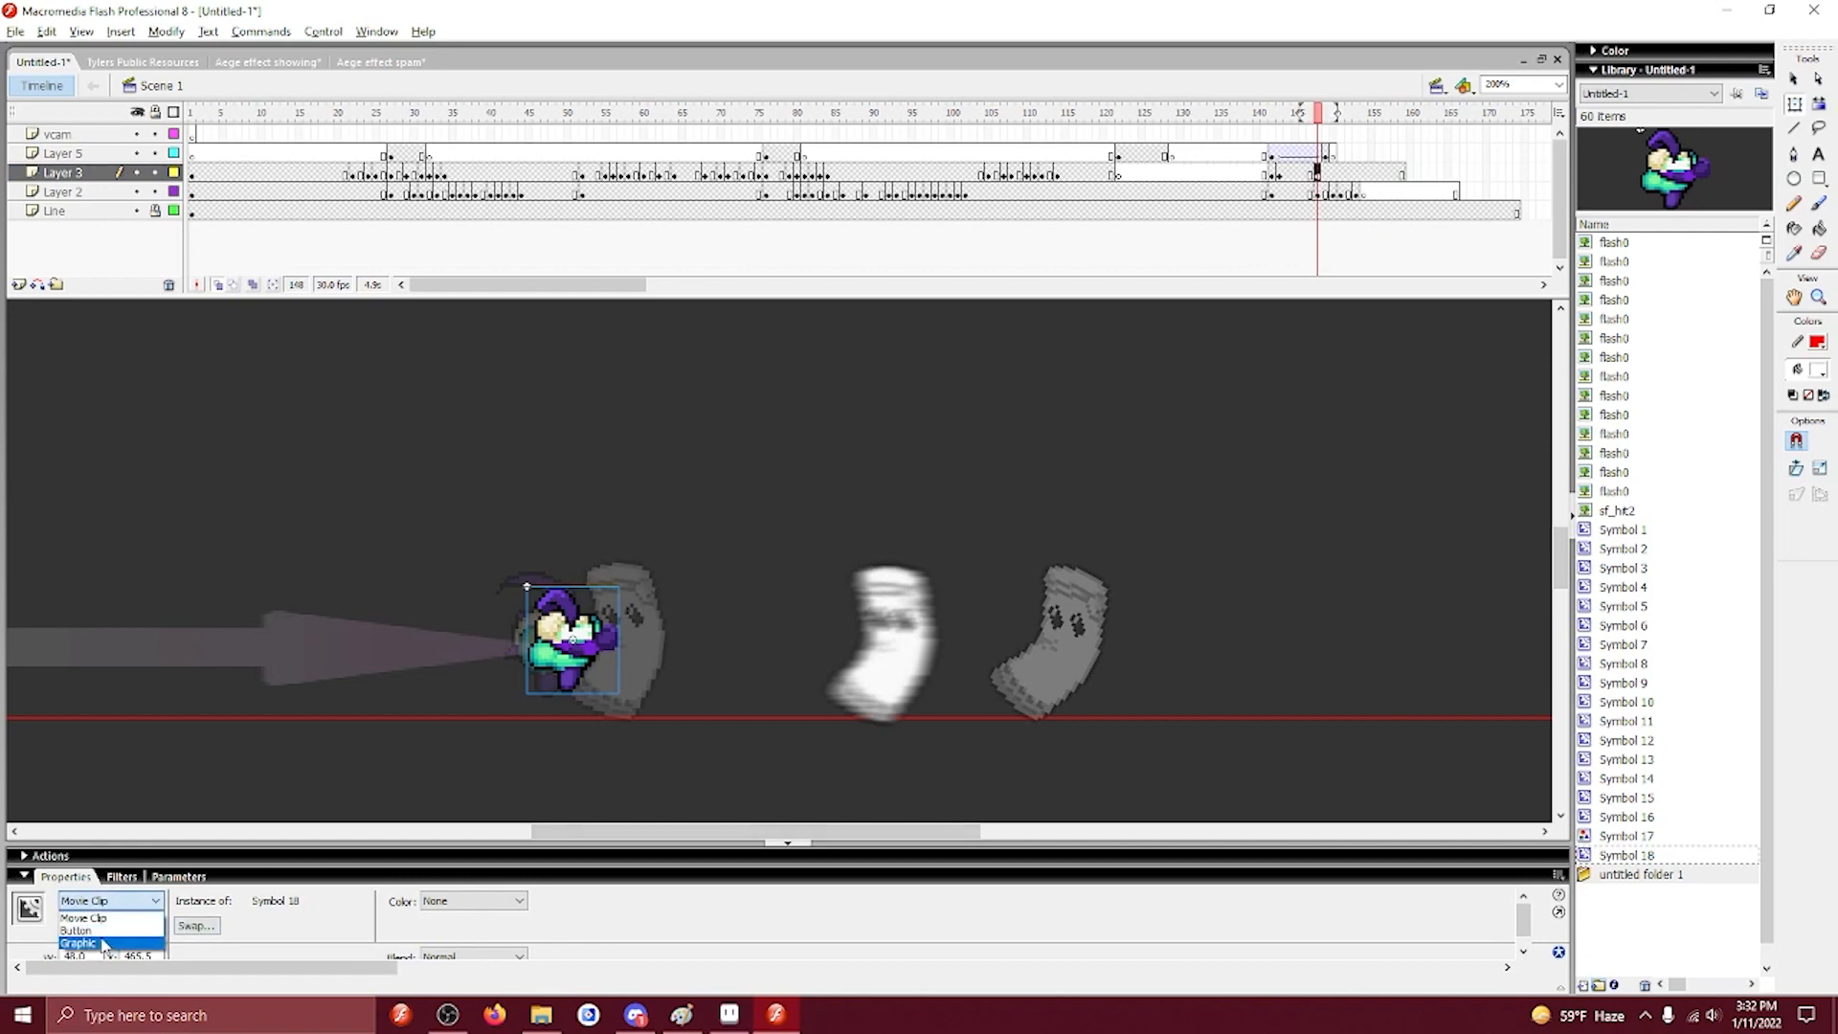
left_click(141, 942)
left_click(277, 938)
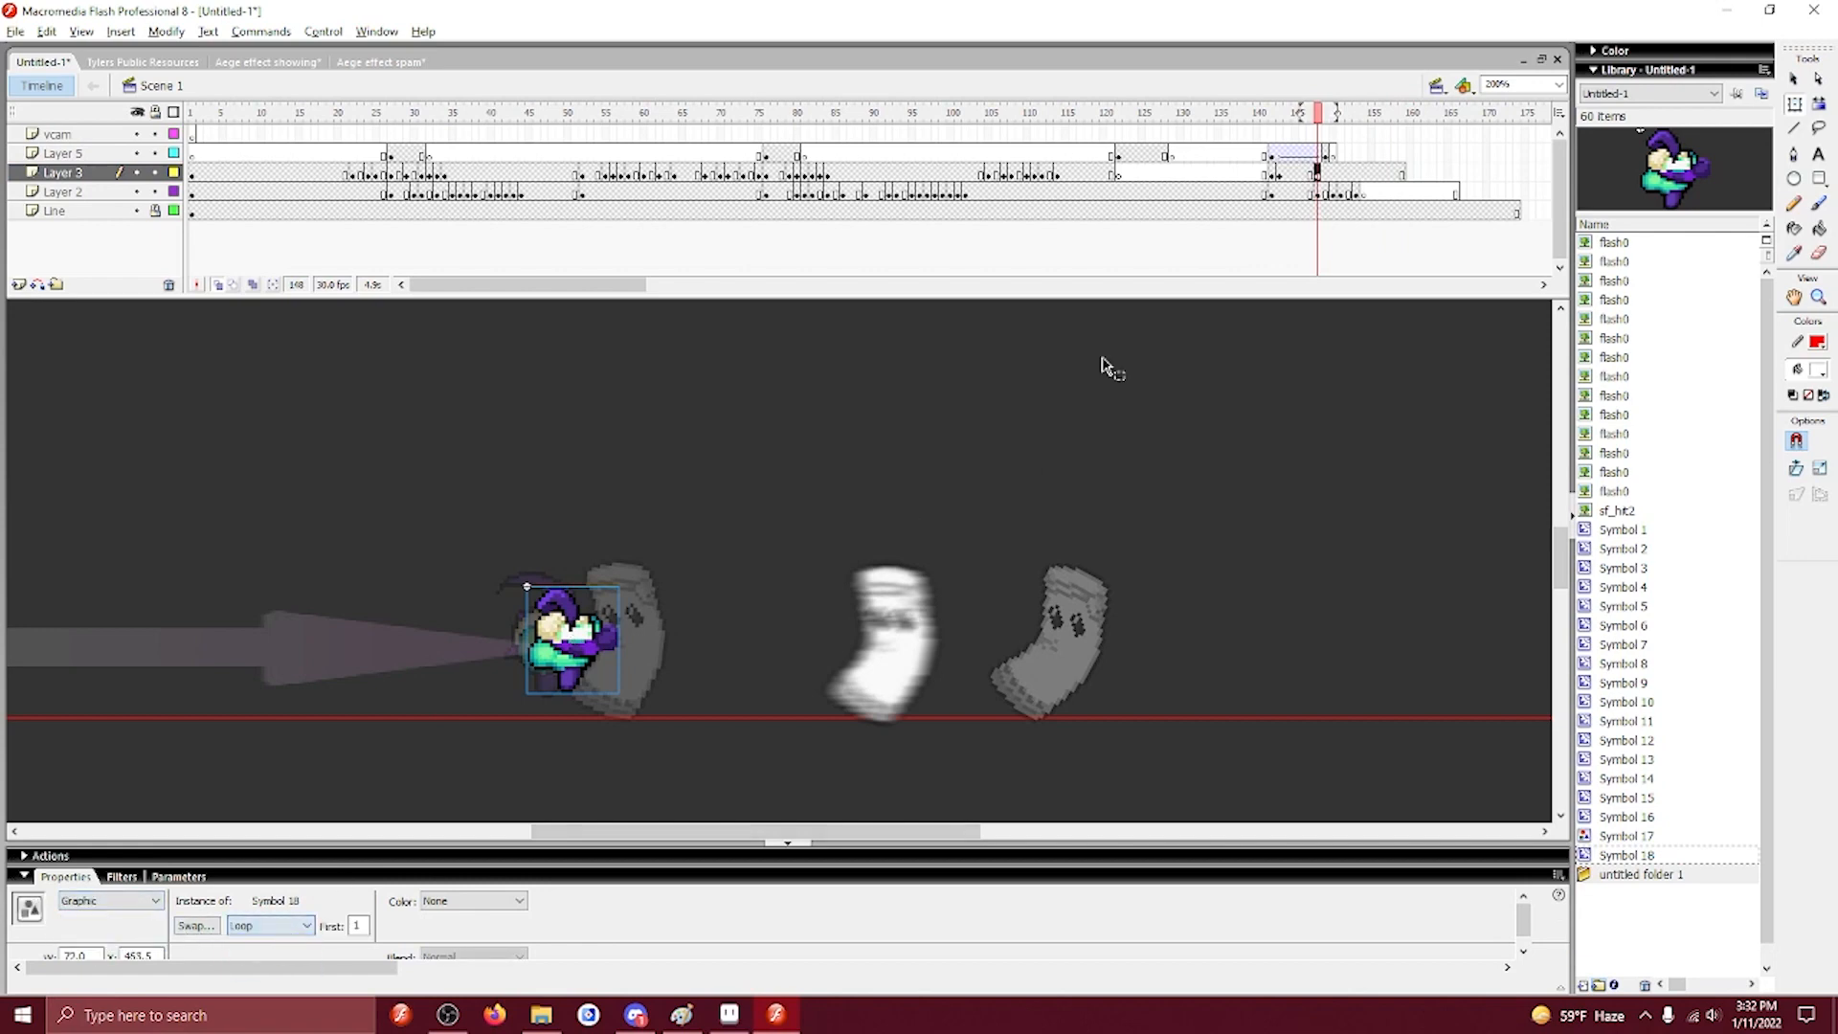
left_click_drag(1328, 174, 1387, 174)
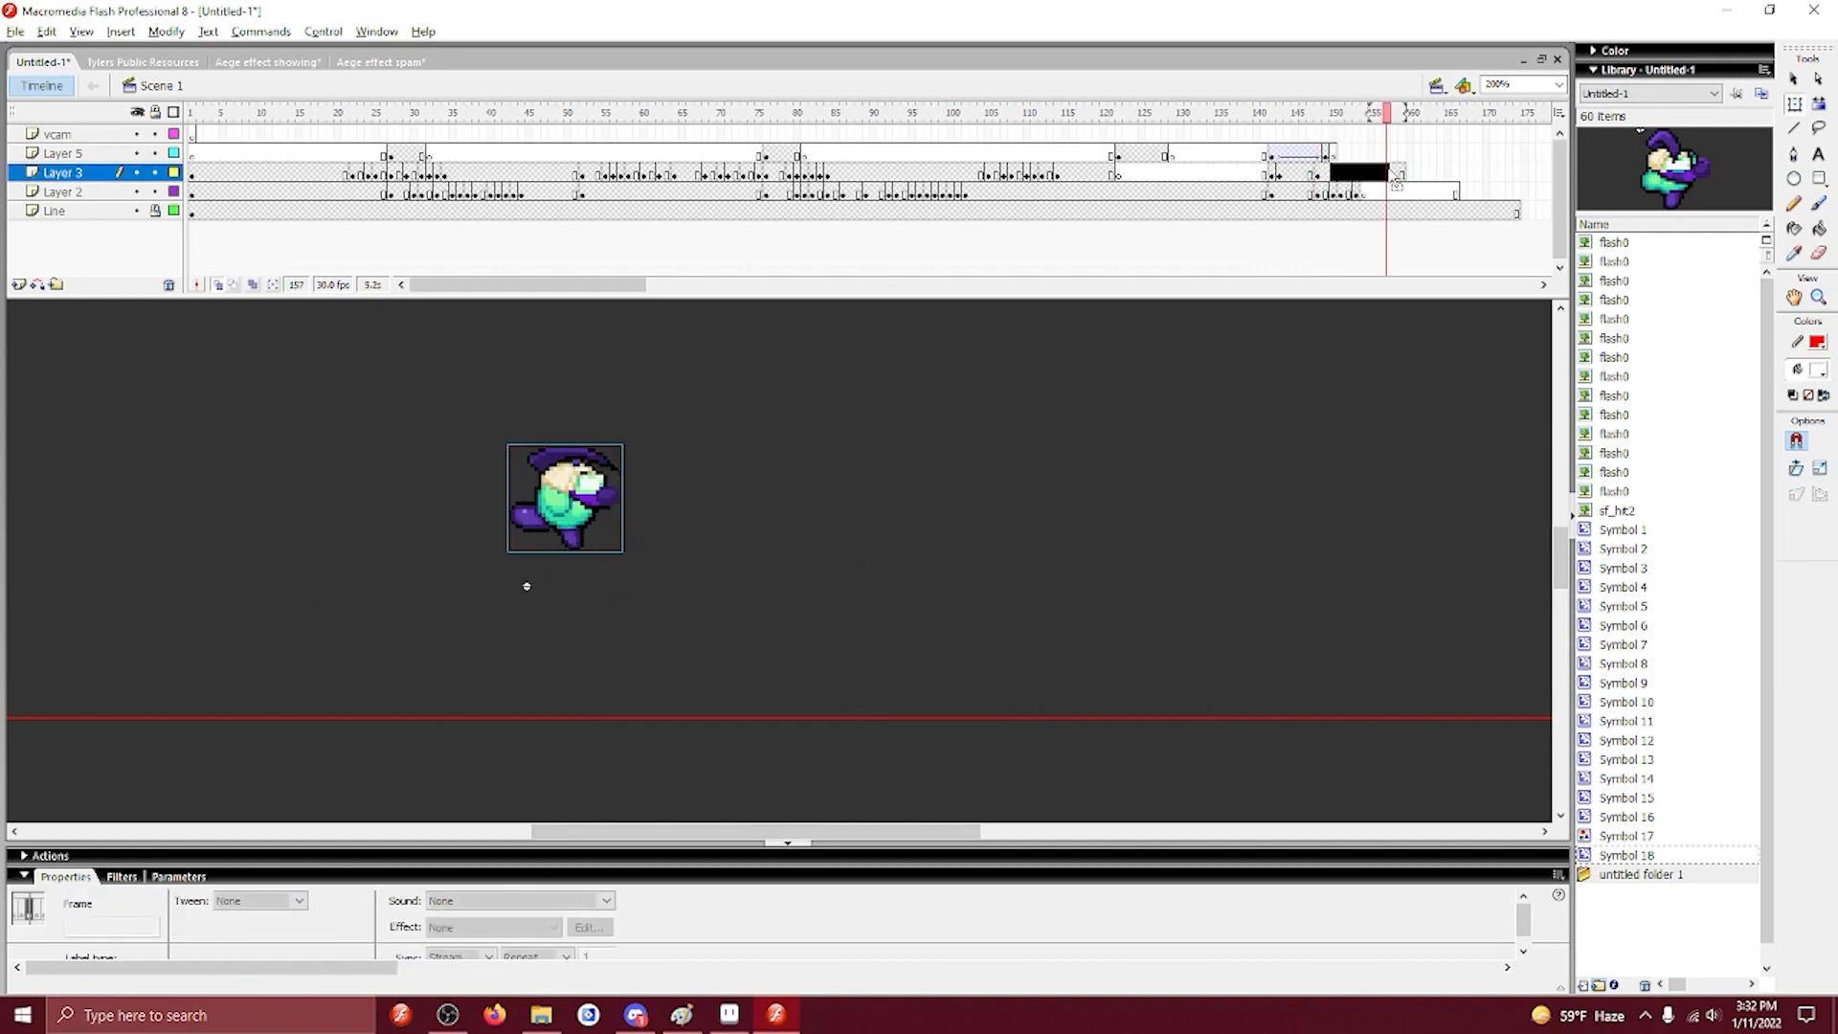
left_click(1388, 174)
Extend the ground line's layer to about frame 210.
left_click_drag(536, 284, 682, 284)
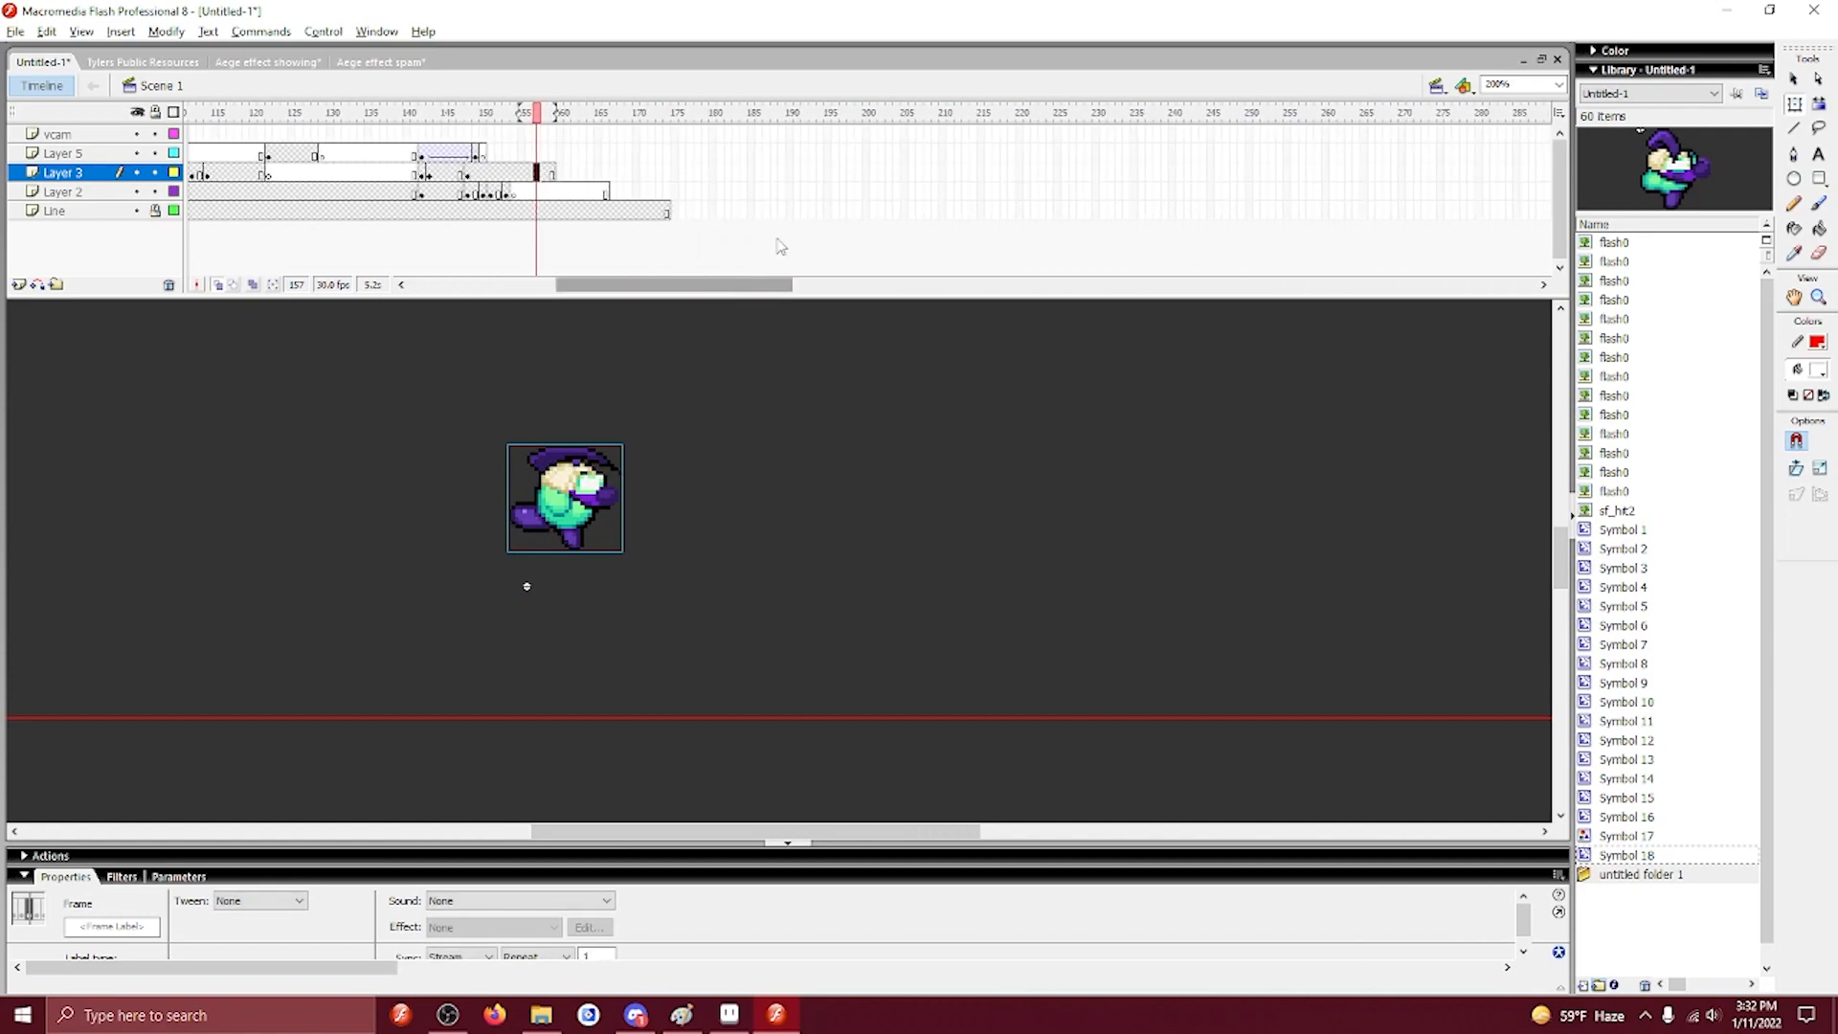
left_click(951, 212)
key("F5")
Try a keyframe at frame 149 of Layer 3 and compare the poses around frames 147 to 149.
left_click(462, 174)
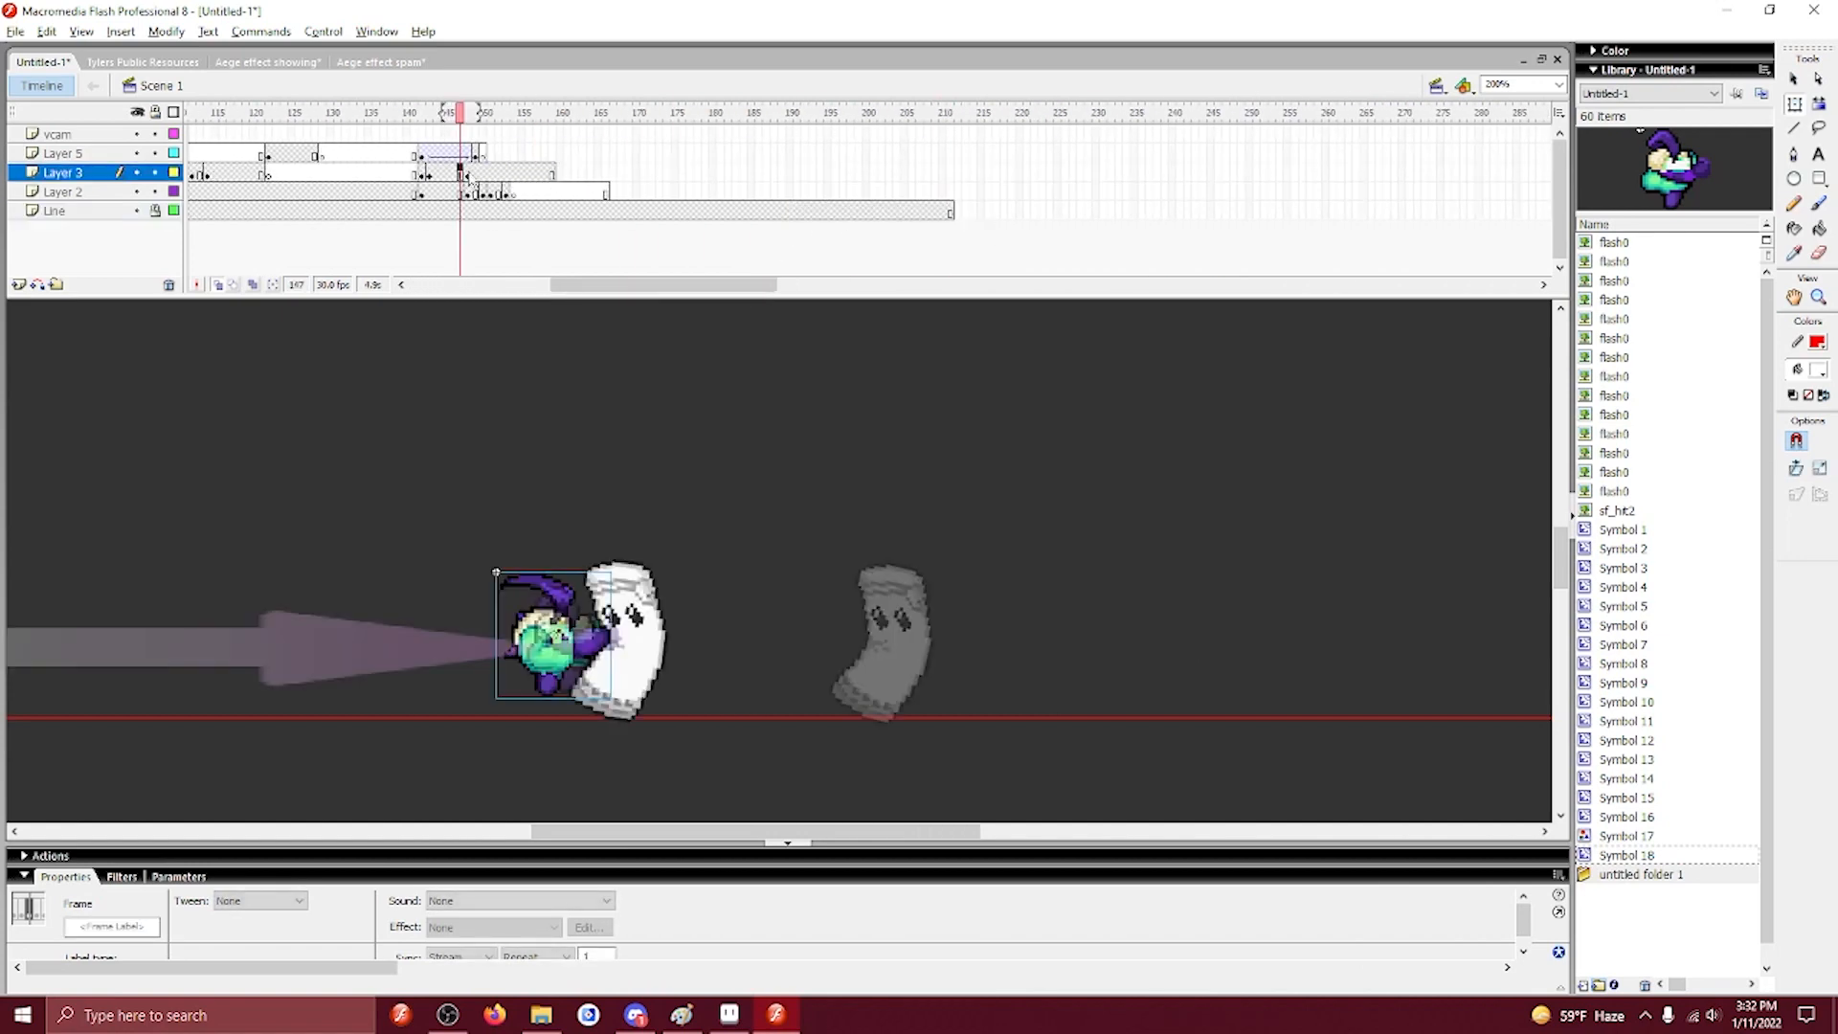
left_click(475, 175)
left_click(469, 174)
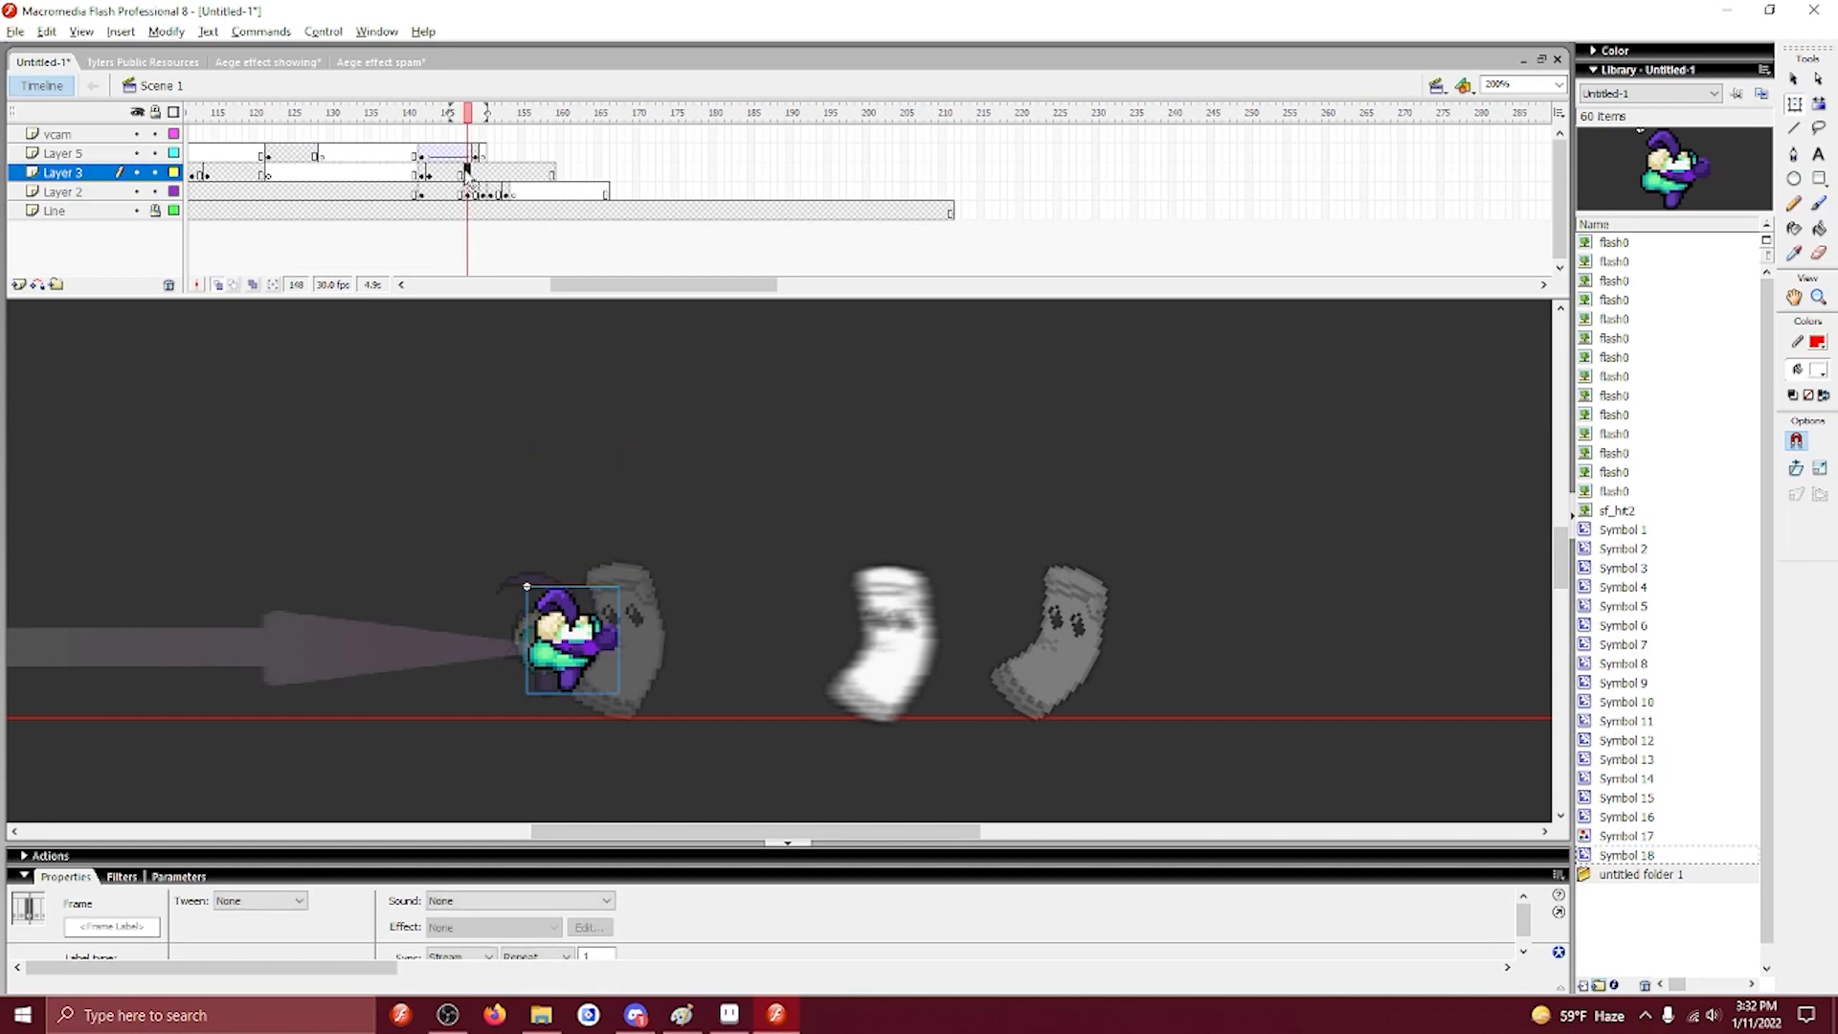
left_click(462, 174)
left_click(469, 174)
left_click(476, 174)
key("F6")
left_click(469, 175)
left_click(461, 176)
left_click(469, 175)
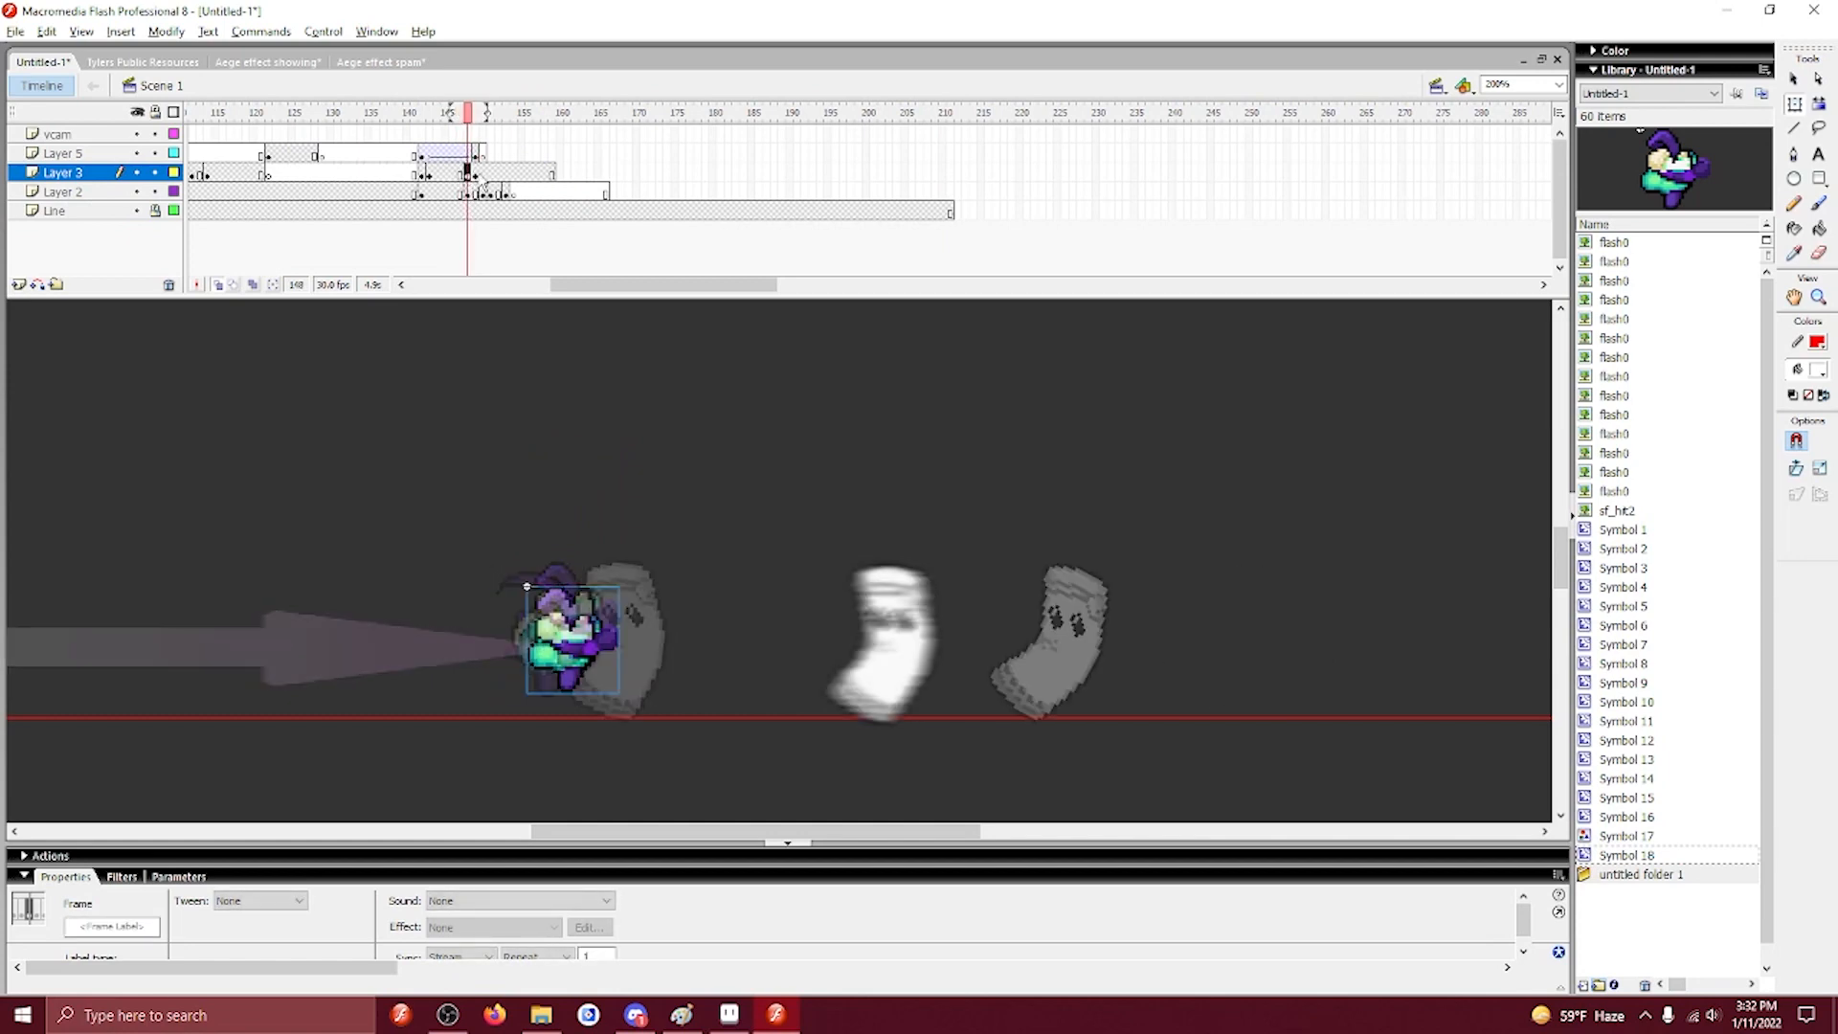
left_click(476, 175)
left_click(469, 175)
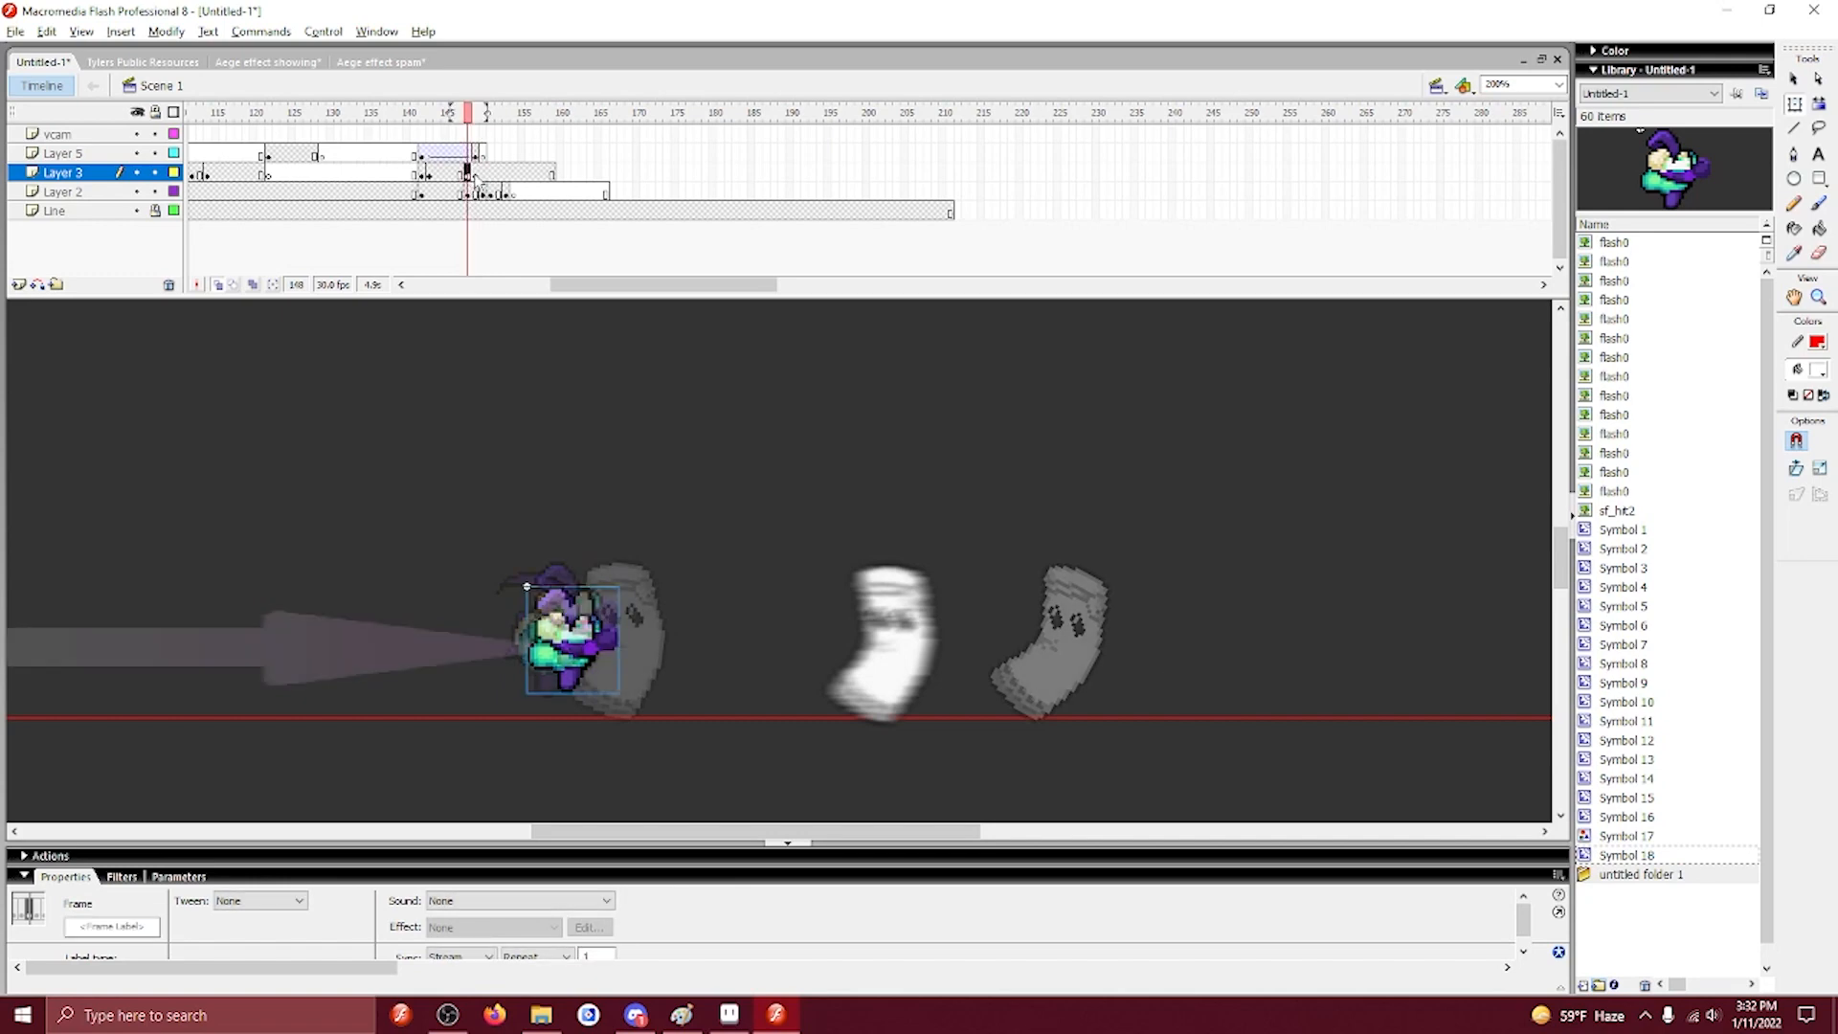
left_click(476, 174)
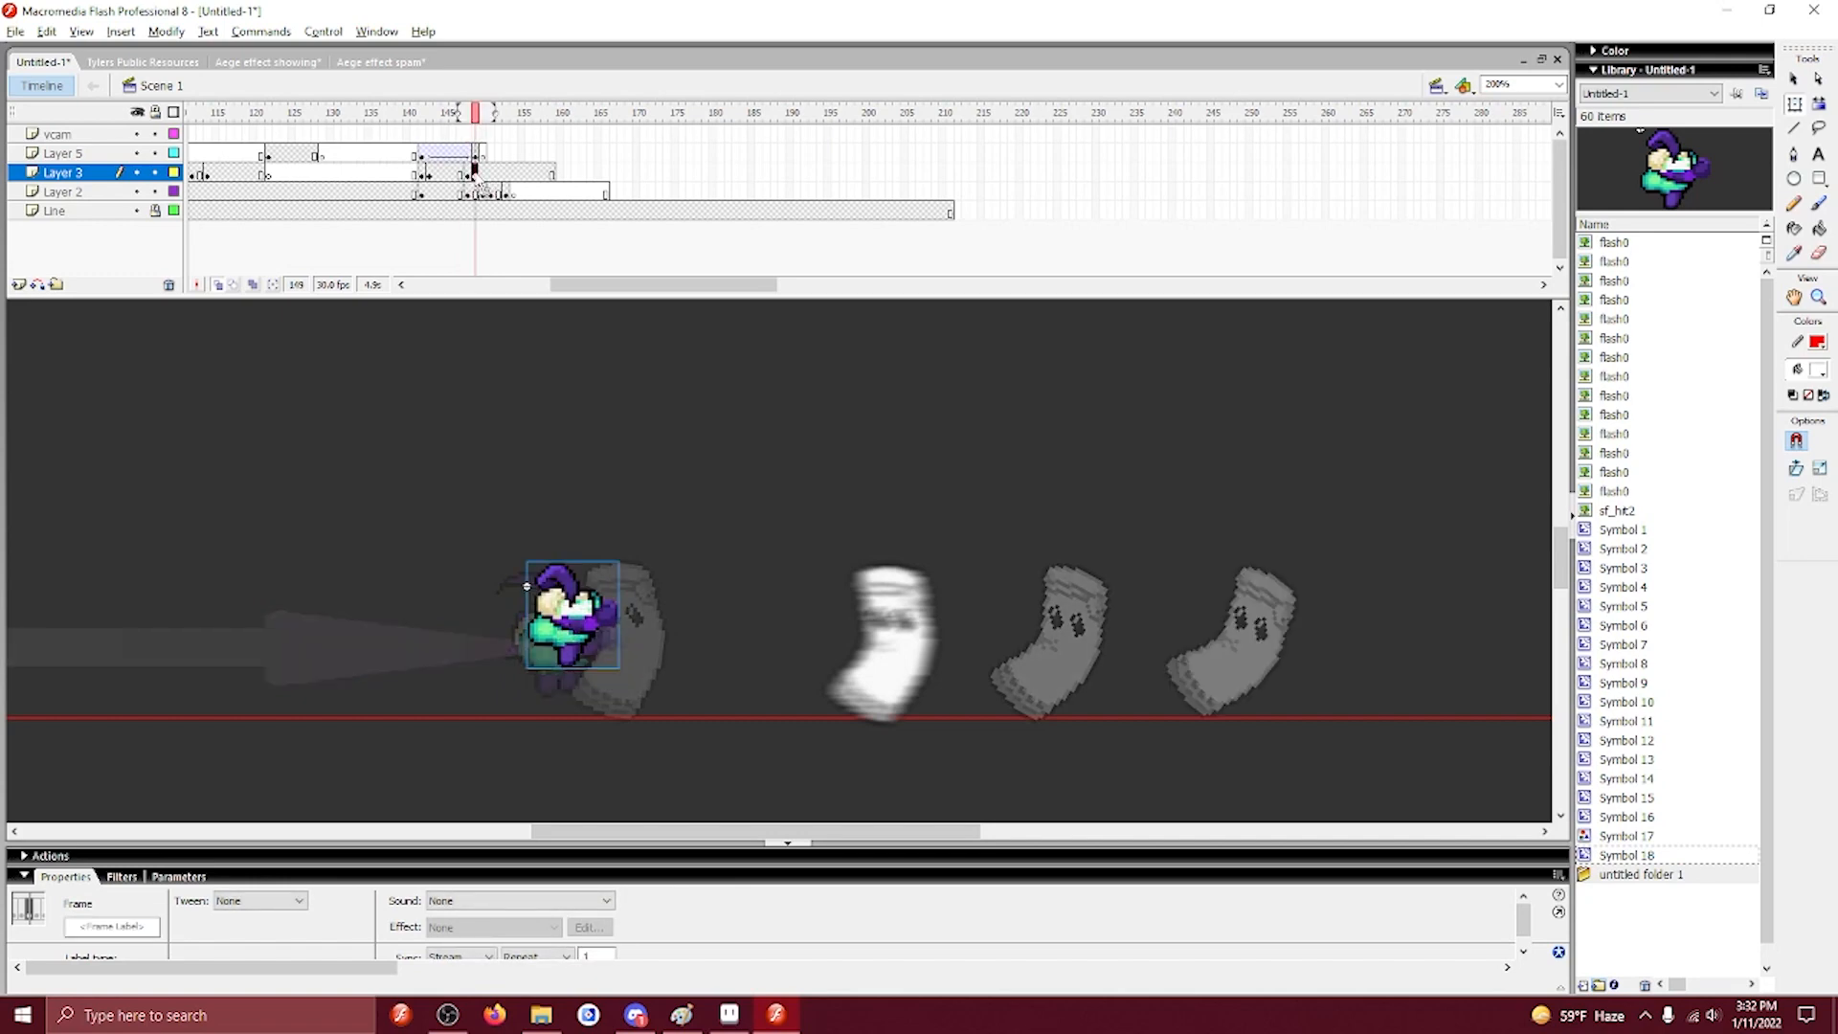
Extend Layer 3 to about frame 179 and insert a blank keyframe at frame 177 where the jump ends.
left_click(546, 174)
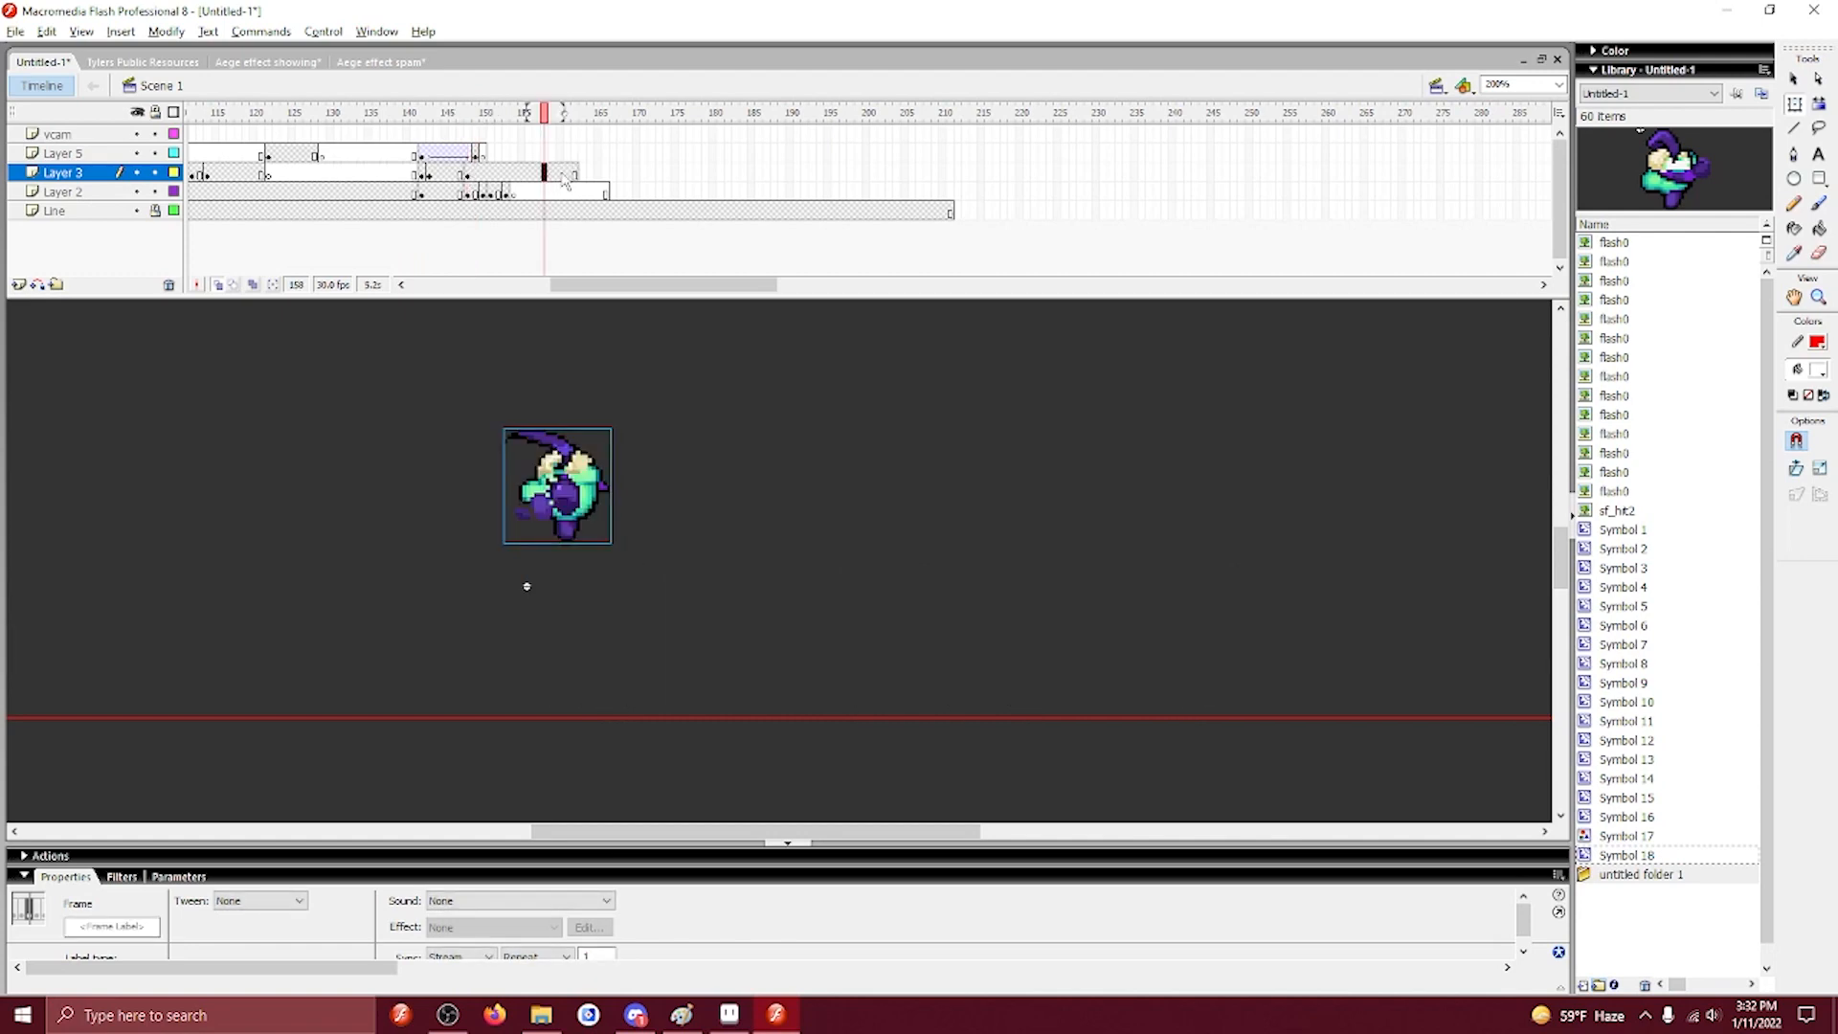
left_click_drag(563, 174, 684, 196)
left_click(683, 194)
left_click(690, 176)
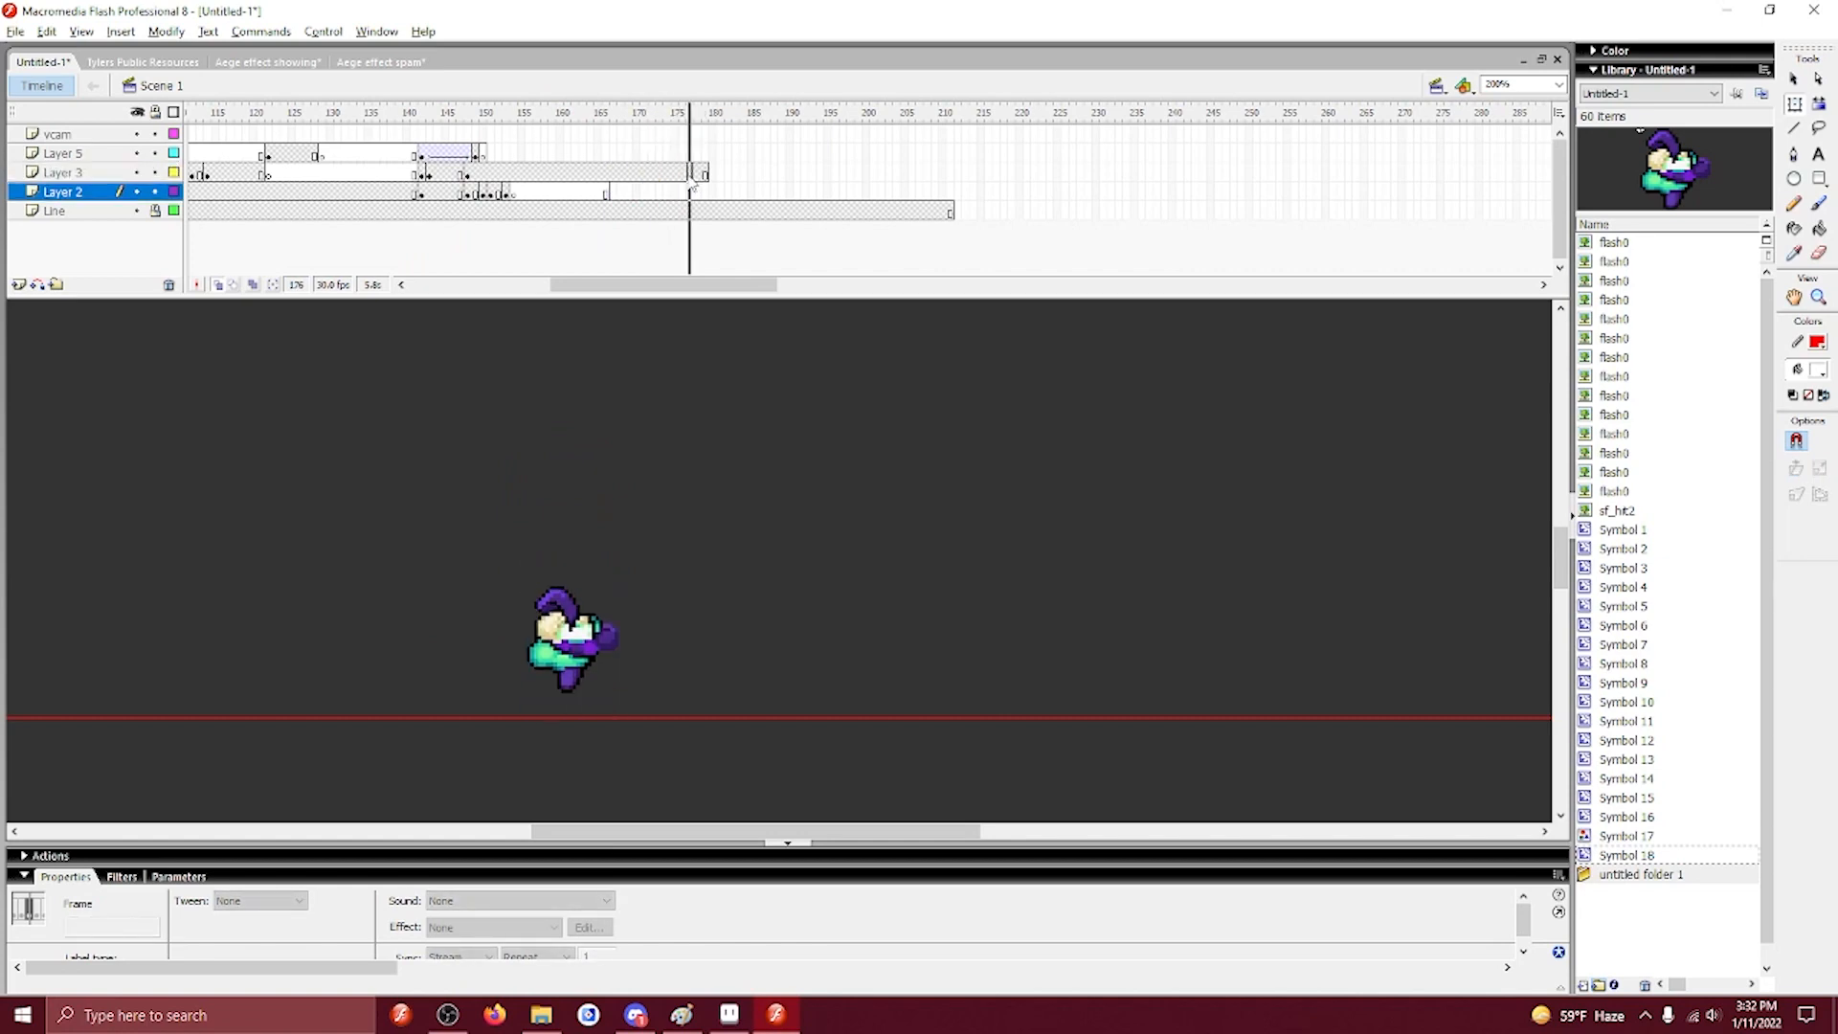
key("F7")
Move the landing sprite forward along the ground on a keyframe at frame 176 and motion-tween the jump from frame 148.
left_click(680, 176)
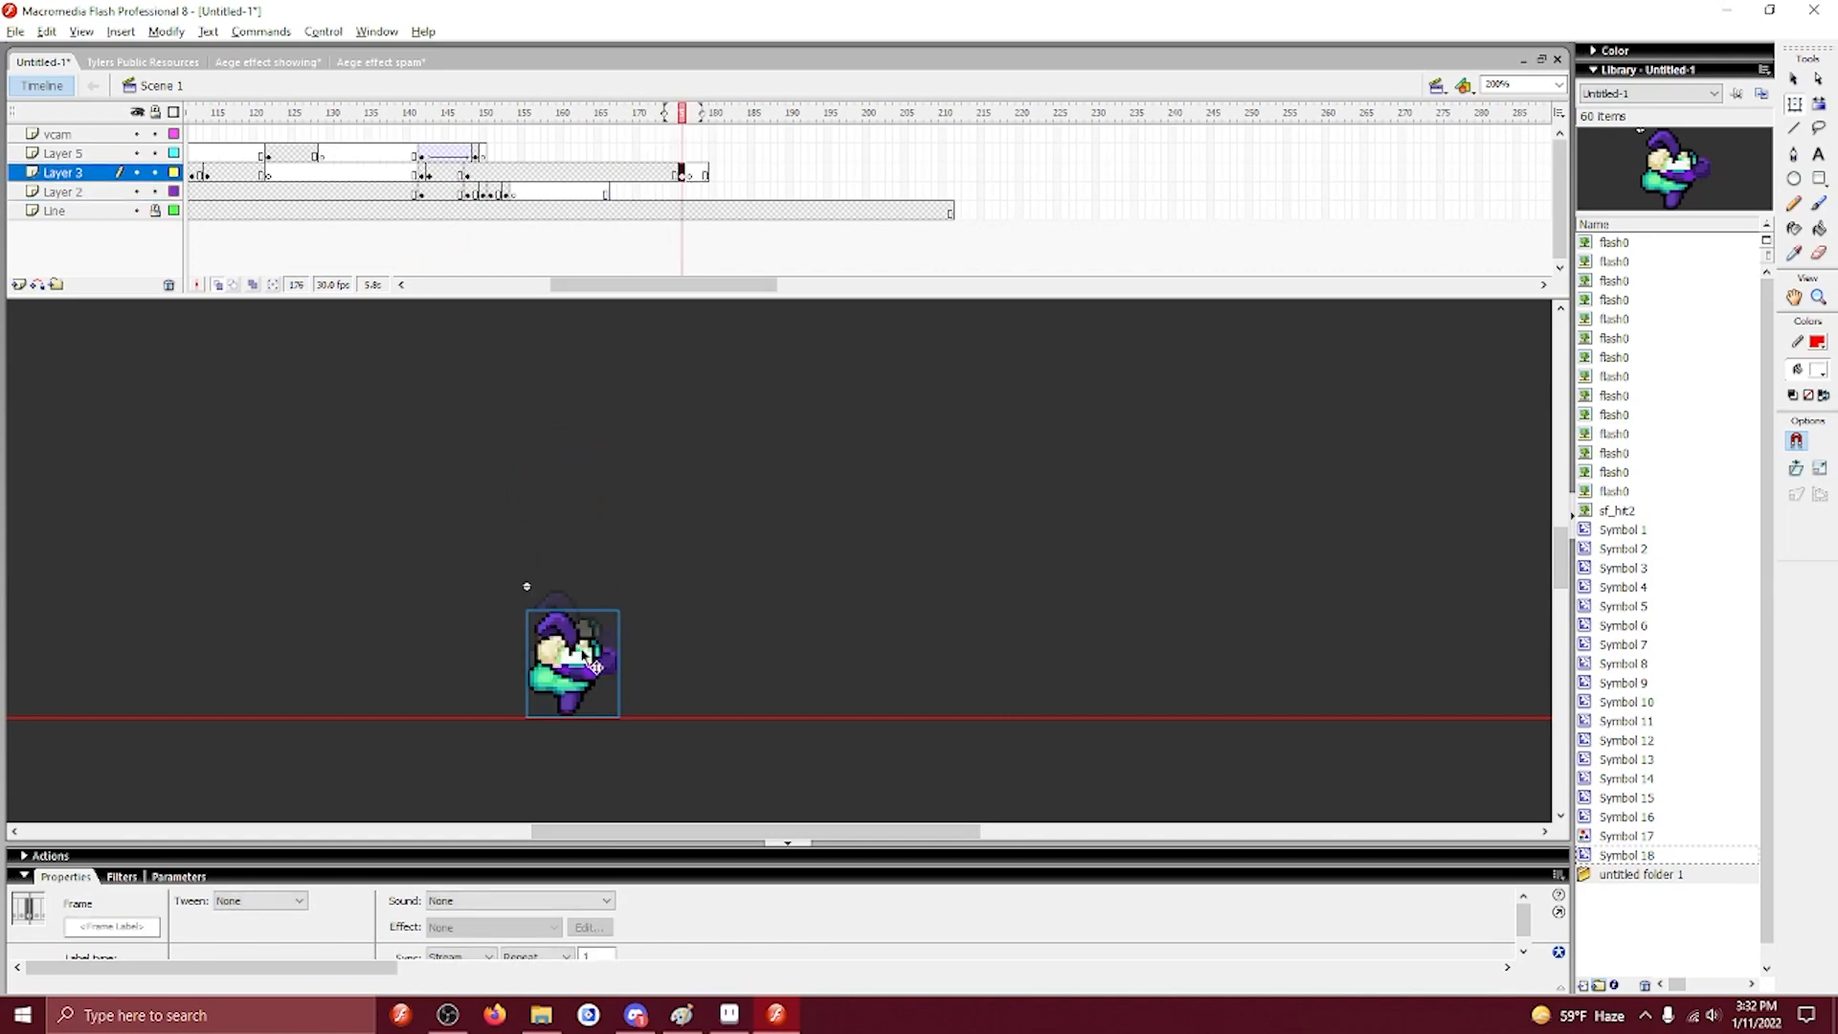
left_click_drag(584, 656, 832, 657)
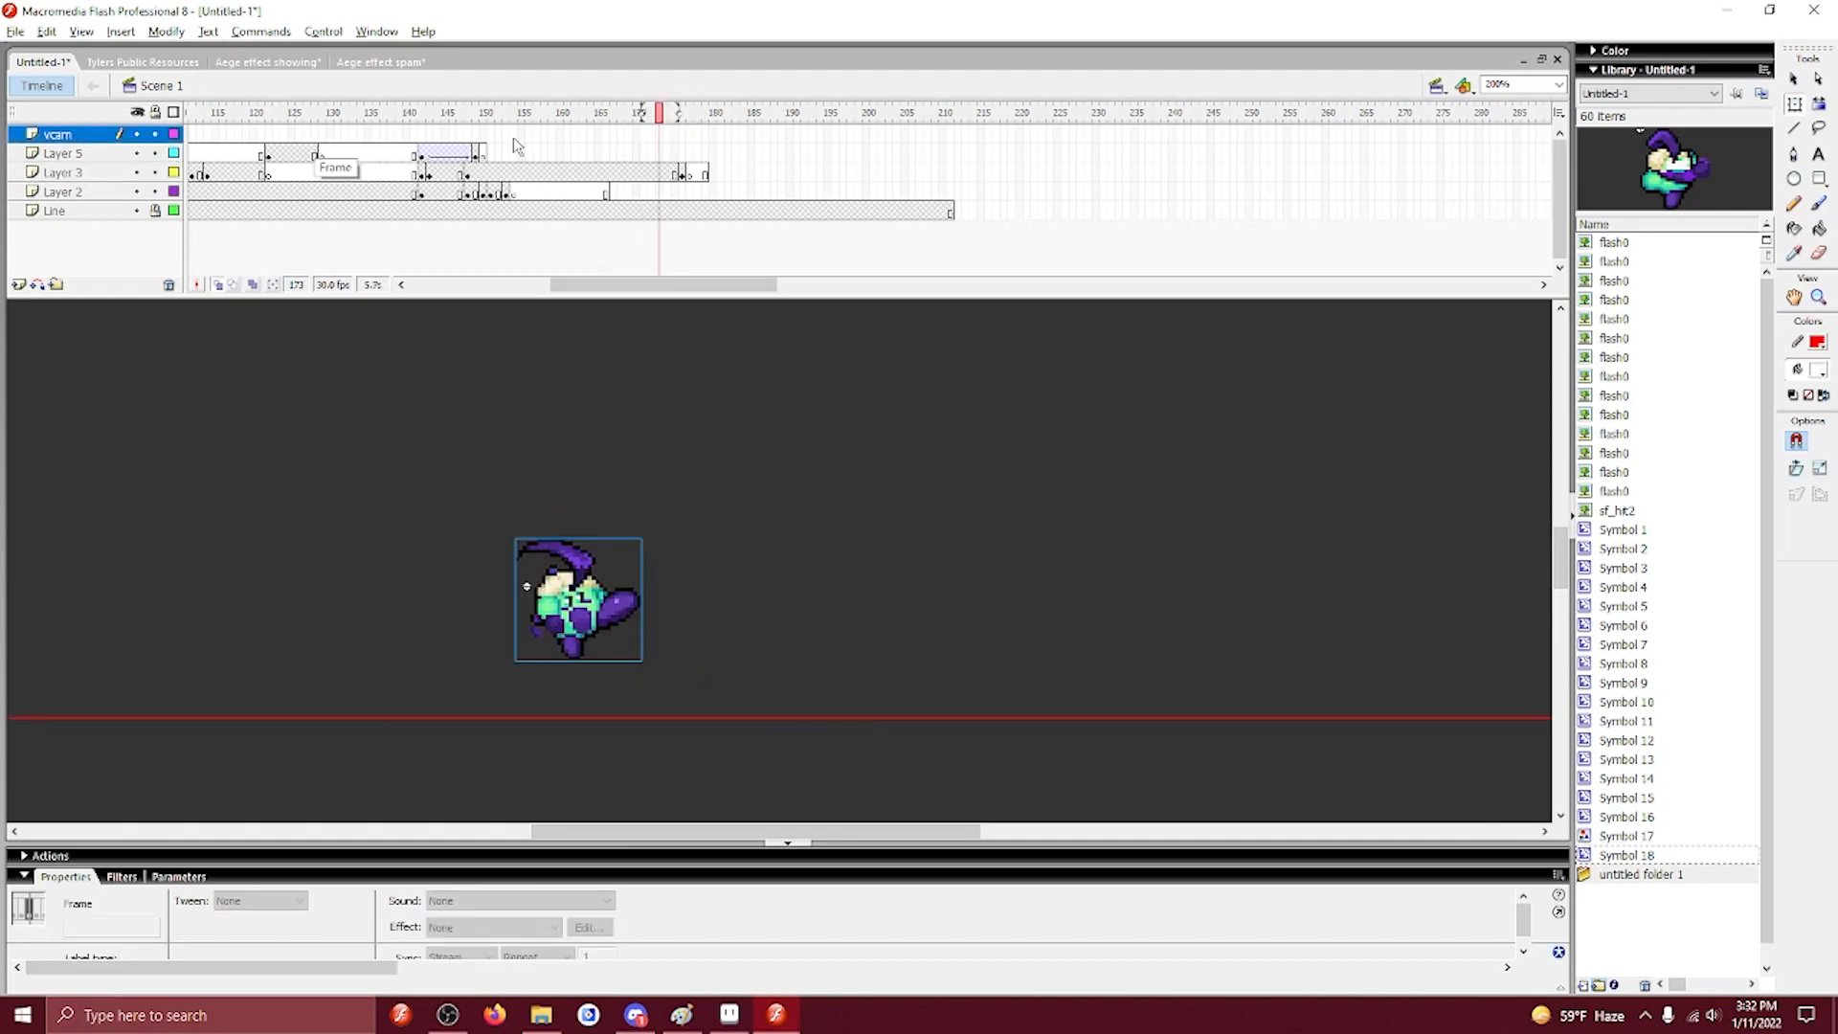
right_click(565, 174)
left_click(592, 186)
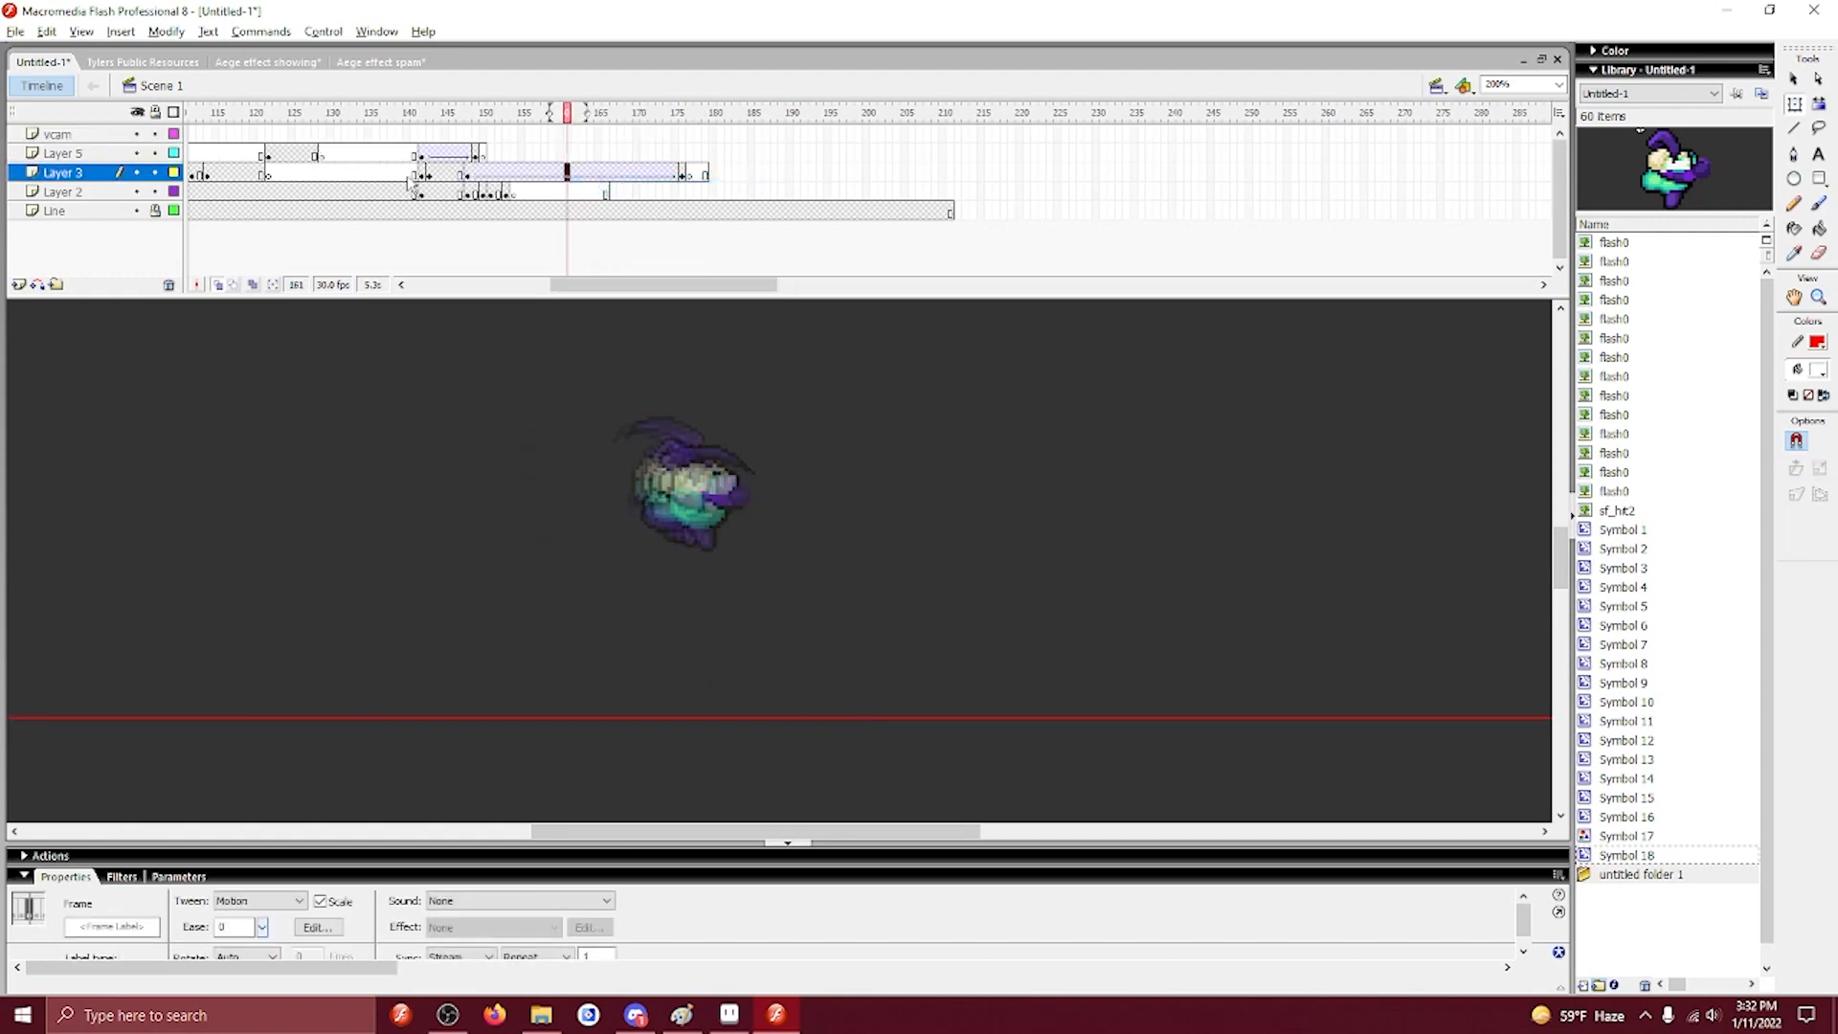
Play back the kick and forward jump from several earlier frames to check the timing.
left_click(409, 178)
key("Return")
left_click(370, 177)
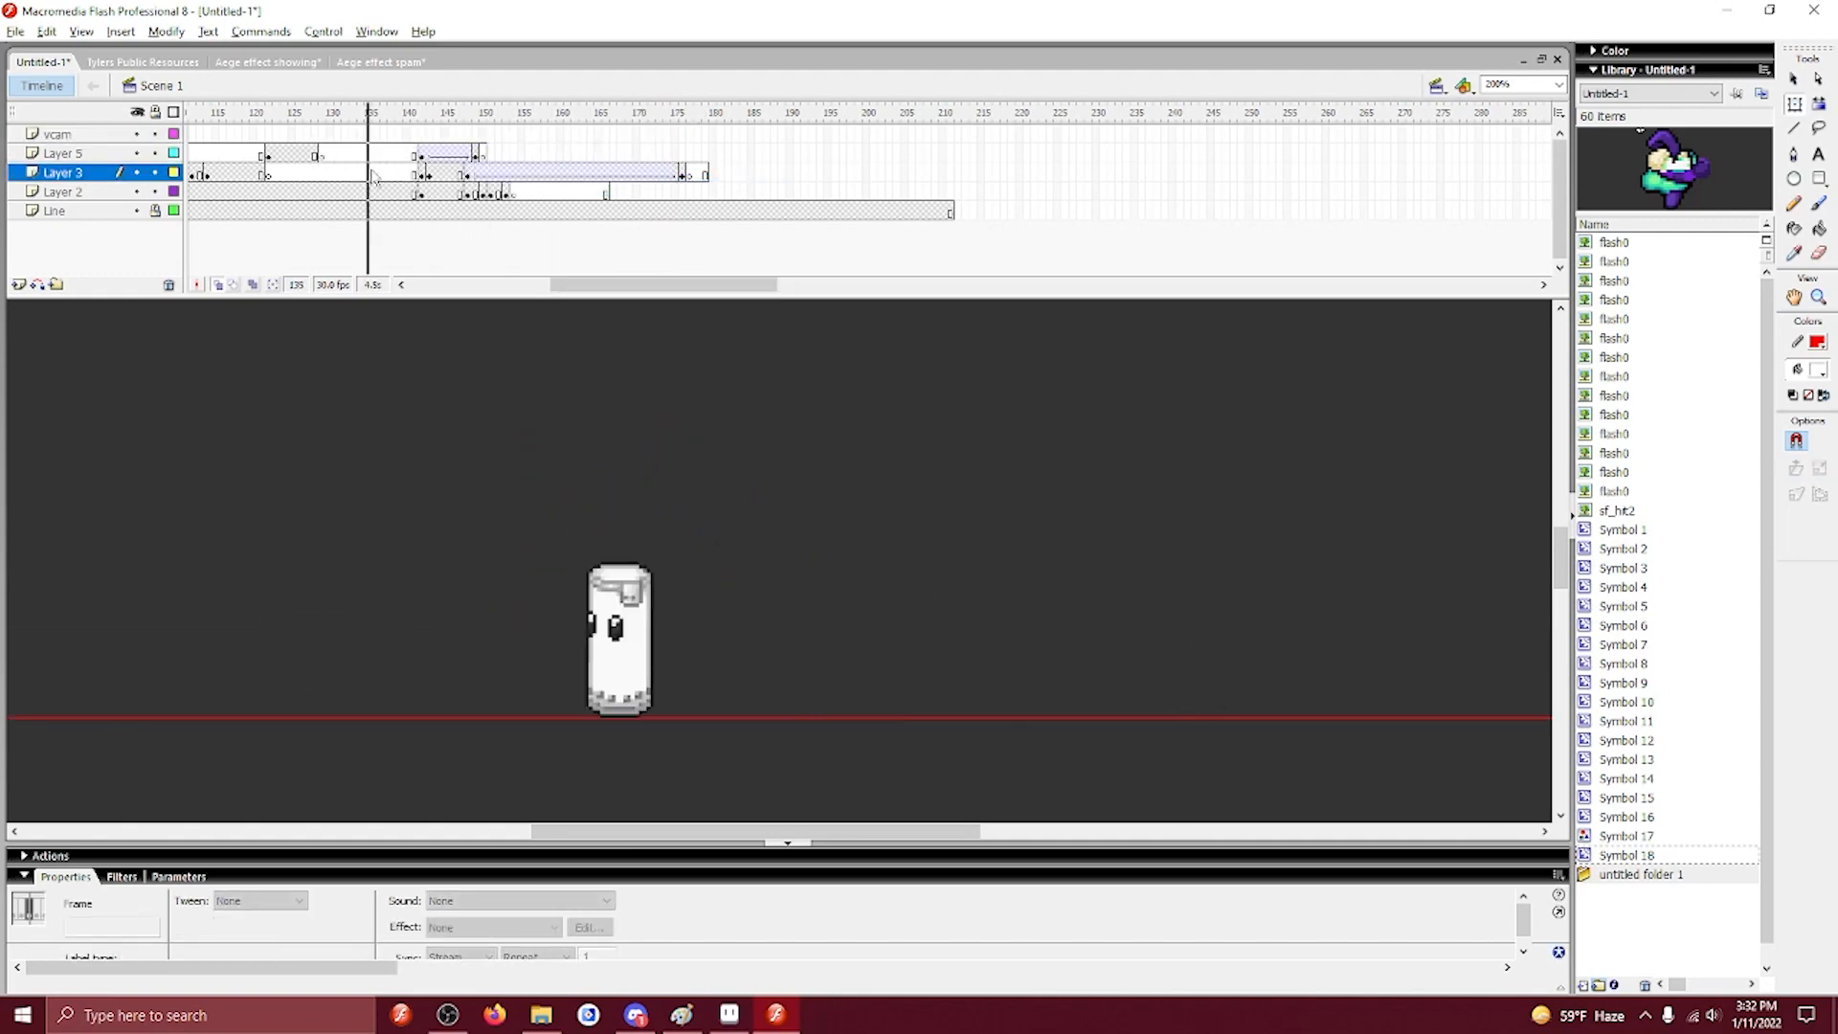
key("Return")
left_click(274, 158)
key("Return")
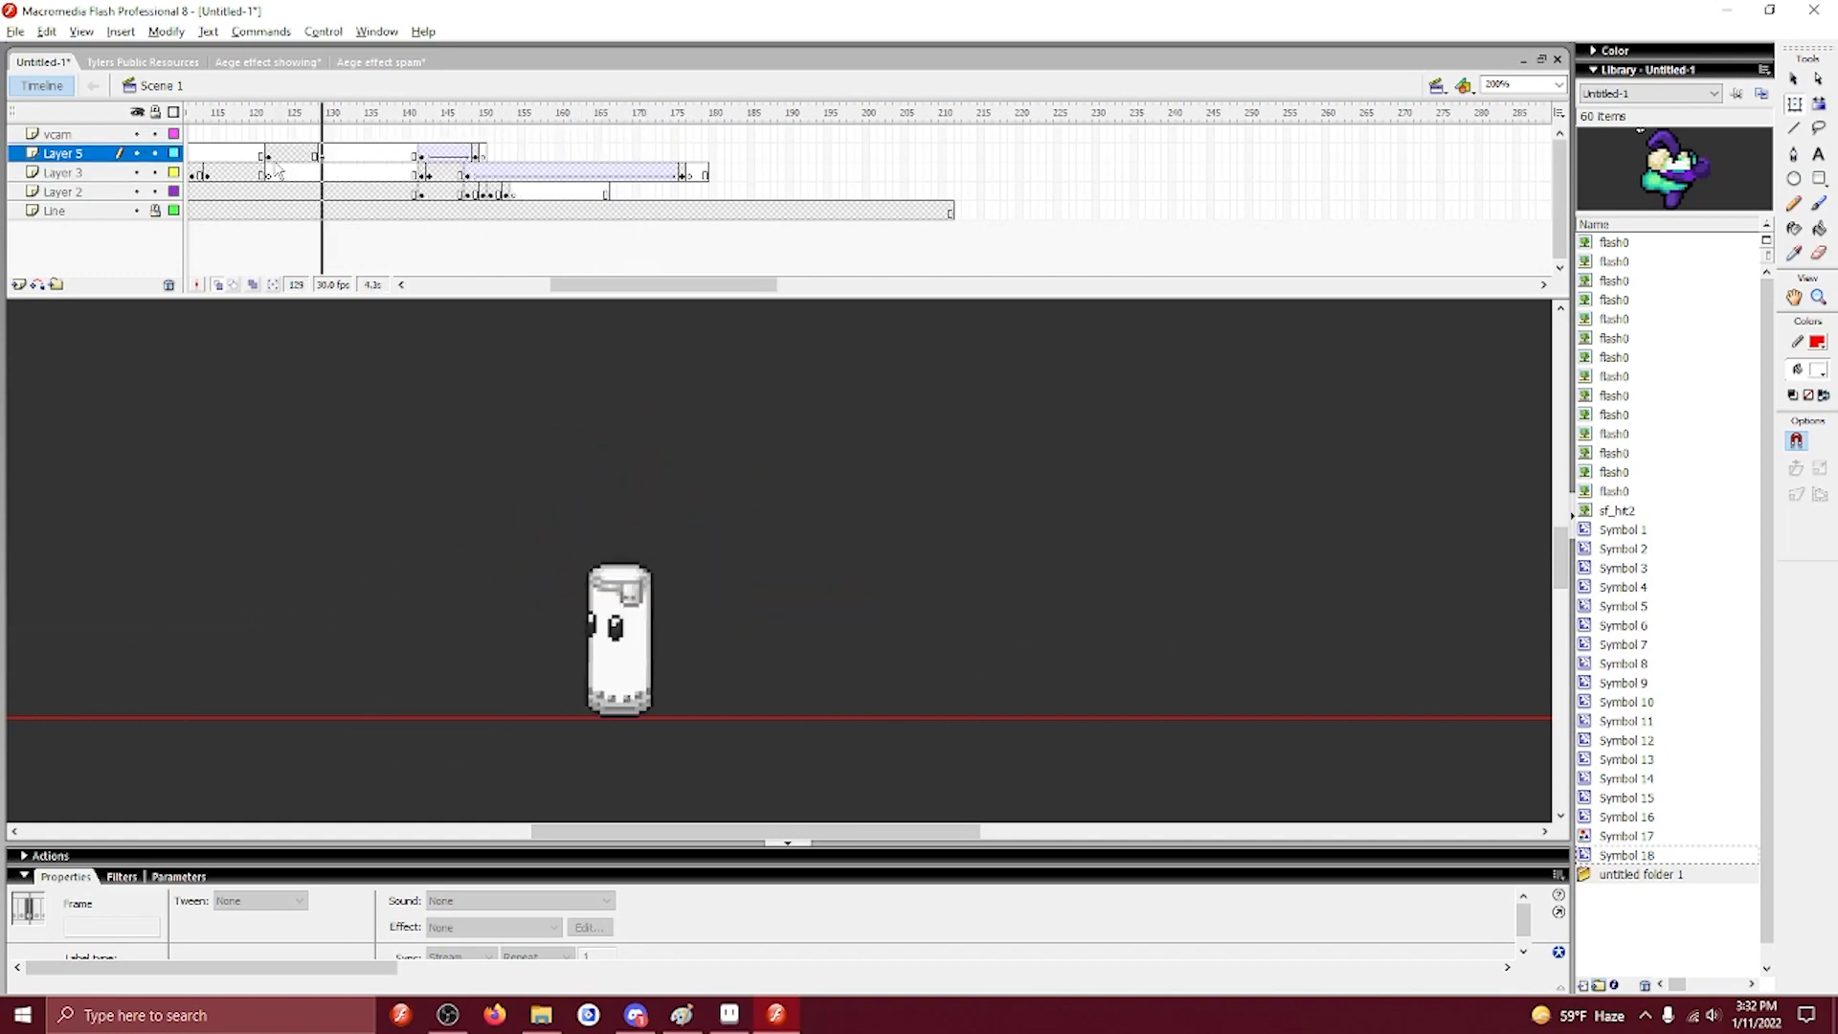
left_click_drag(415, 155, 667, 170)
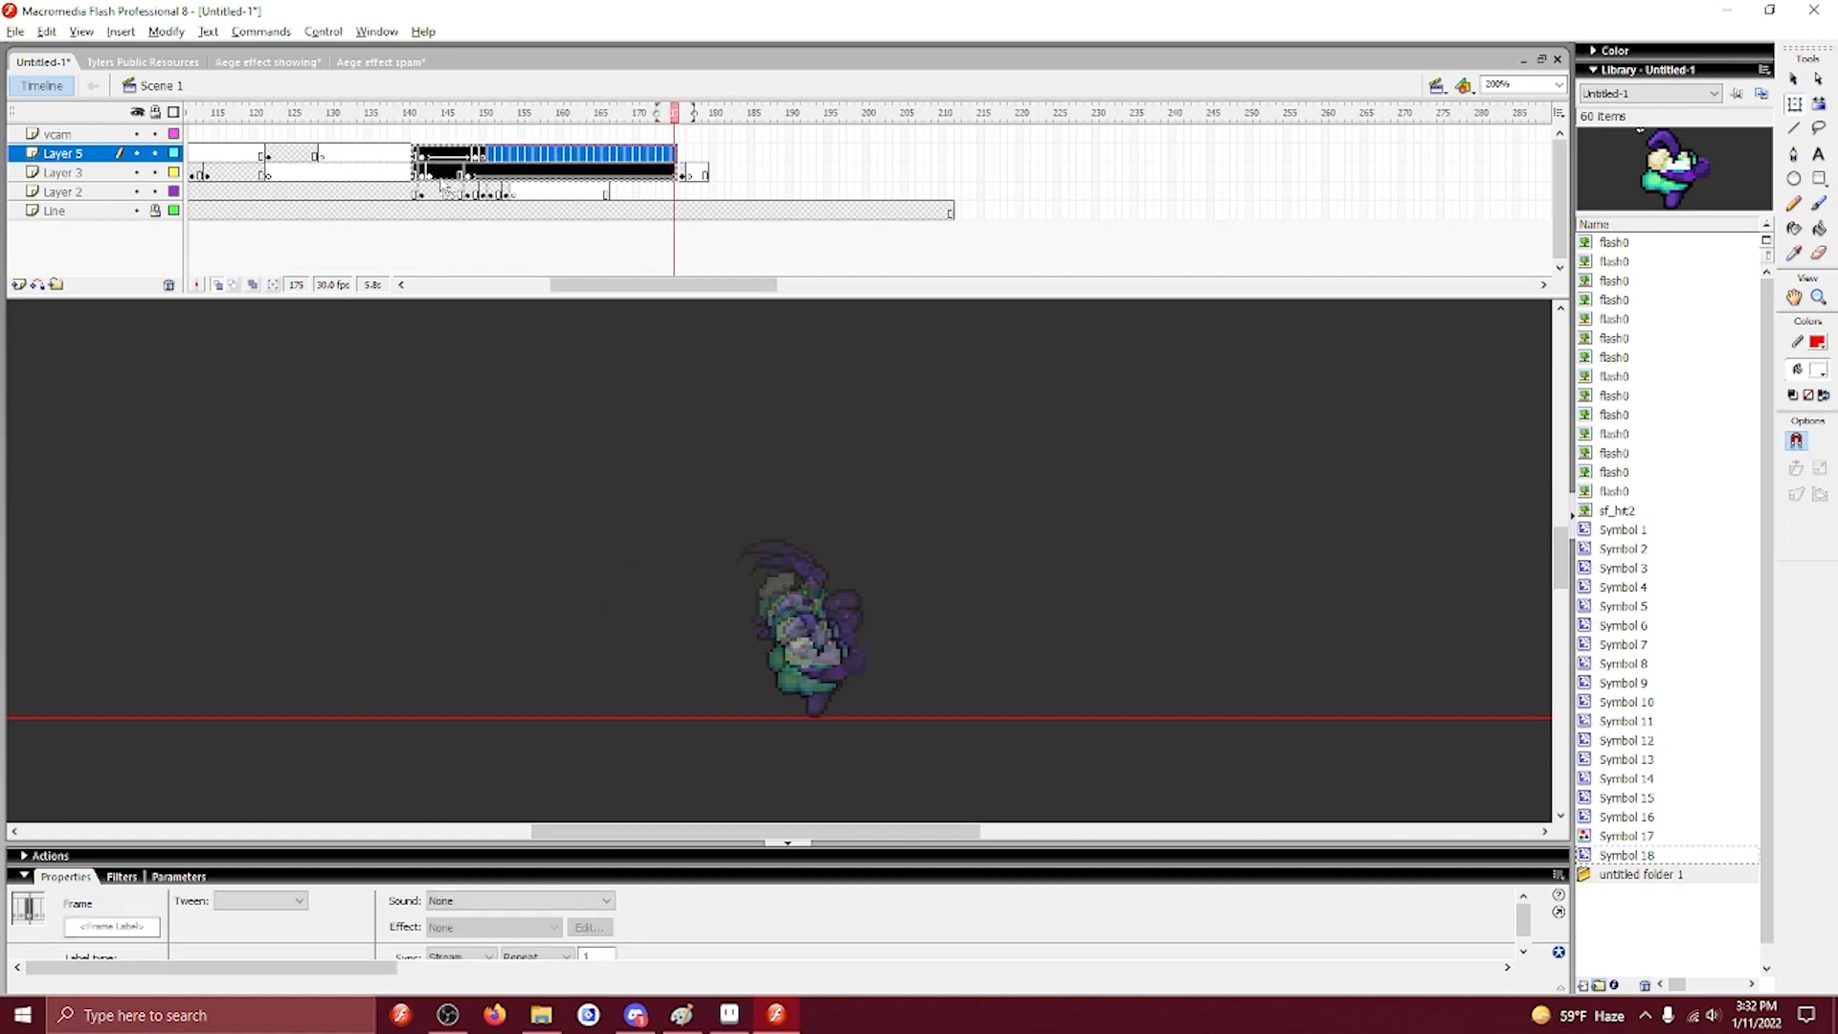
left_click(360, 176)
key("Return")
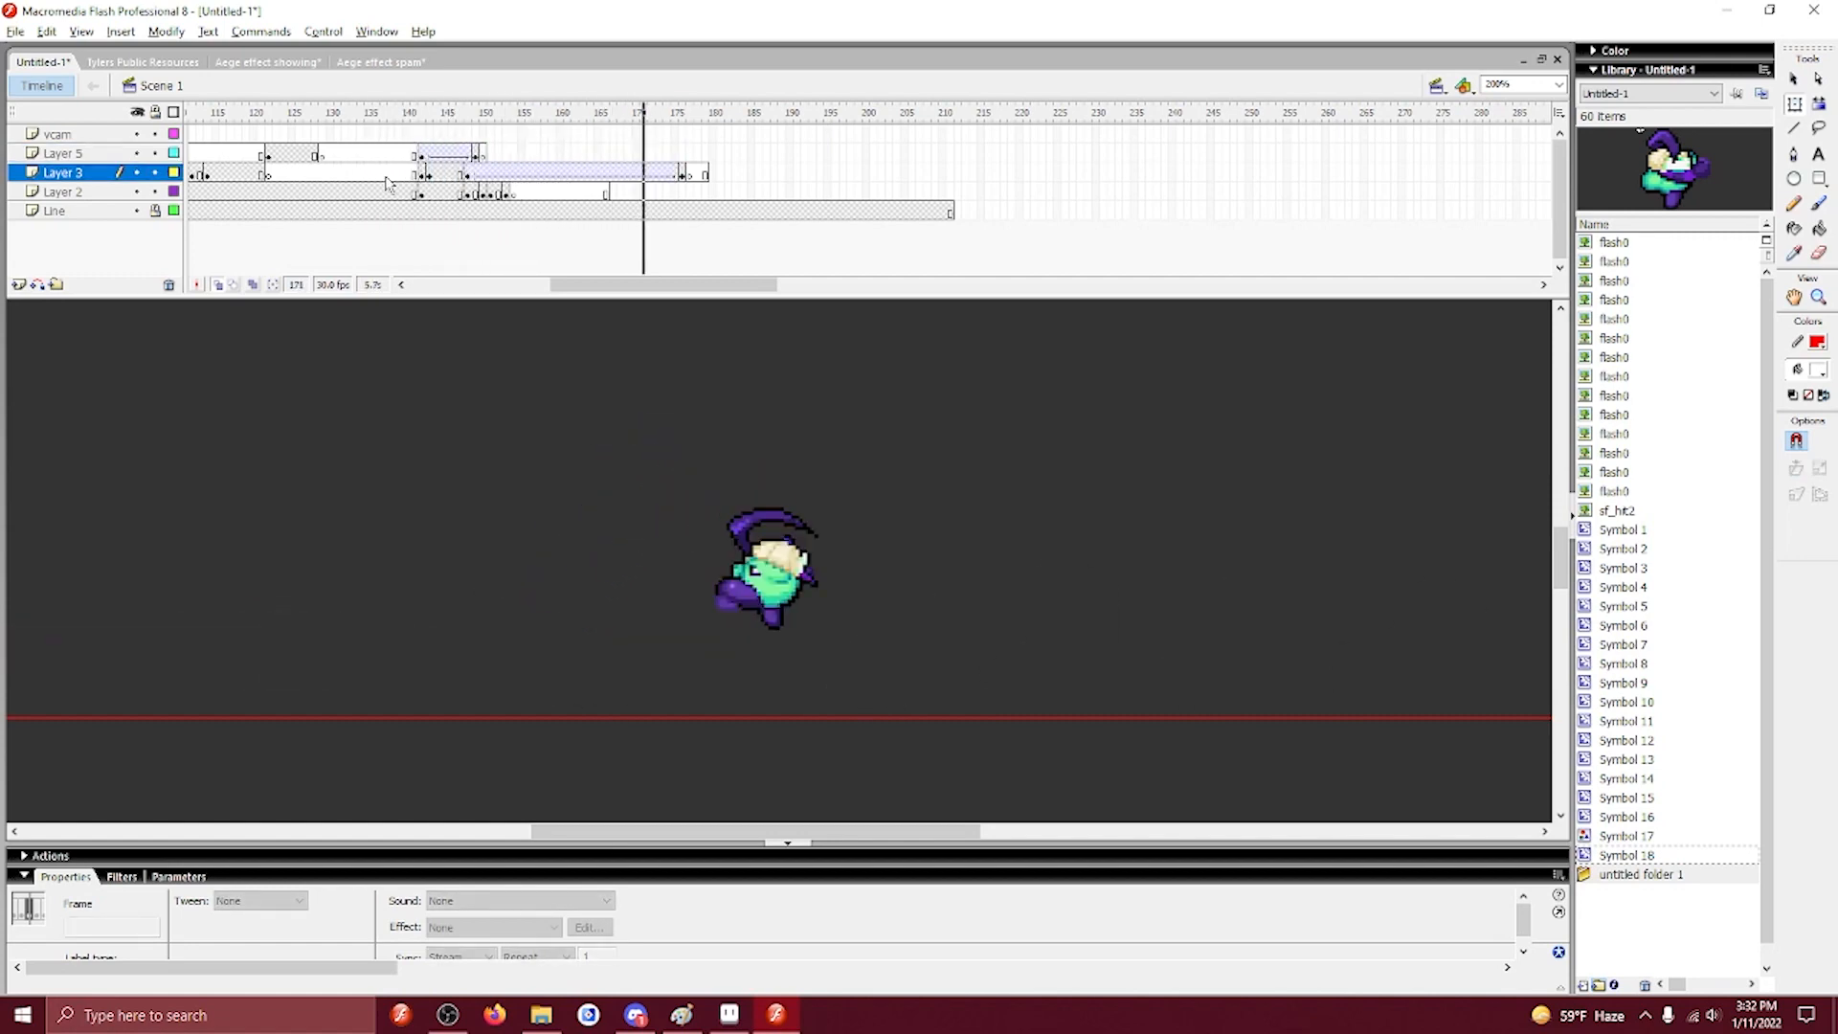
Replay the jump, and copy the crouched landing sprite from the Aege Redux sheet in Aseprite.
left_click(421, 176)
key("Return")
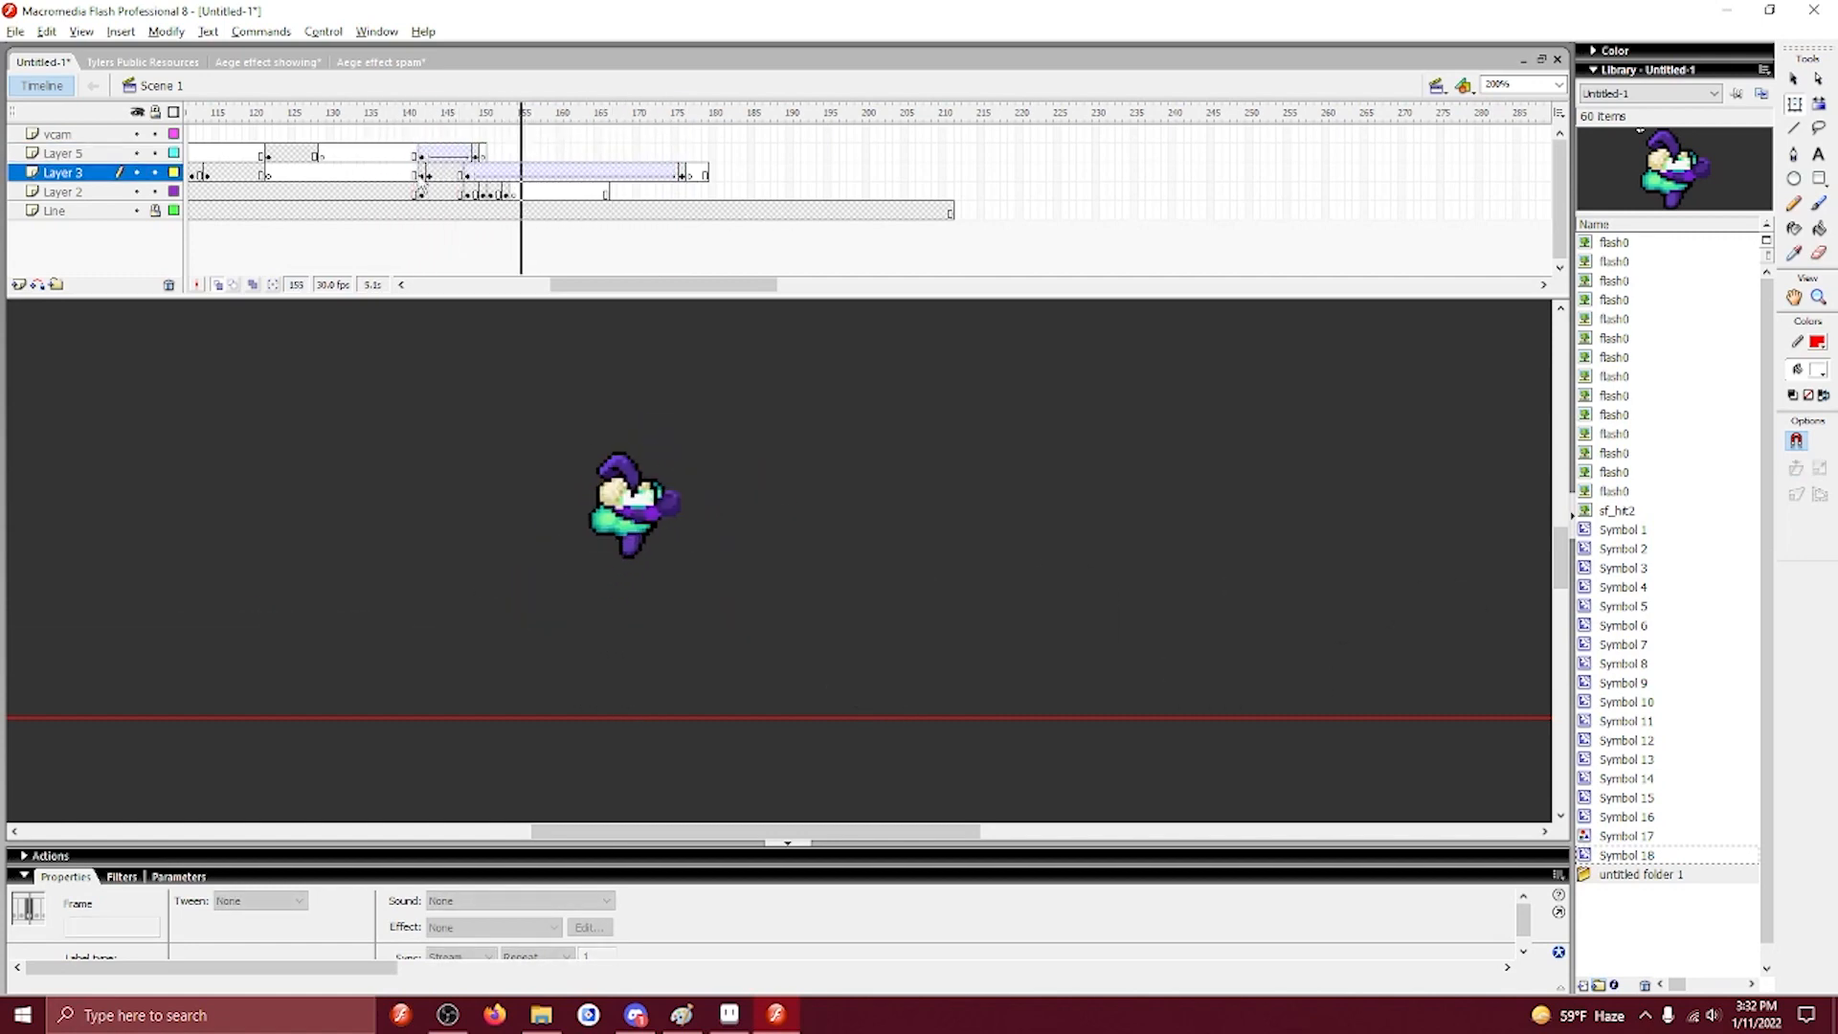
left_click(743, 1017)
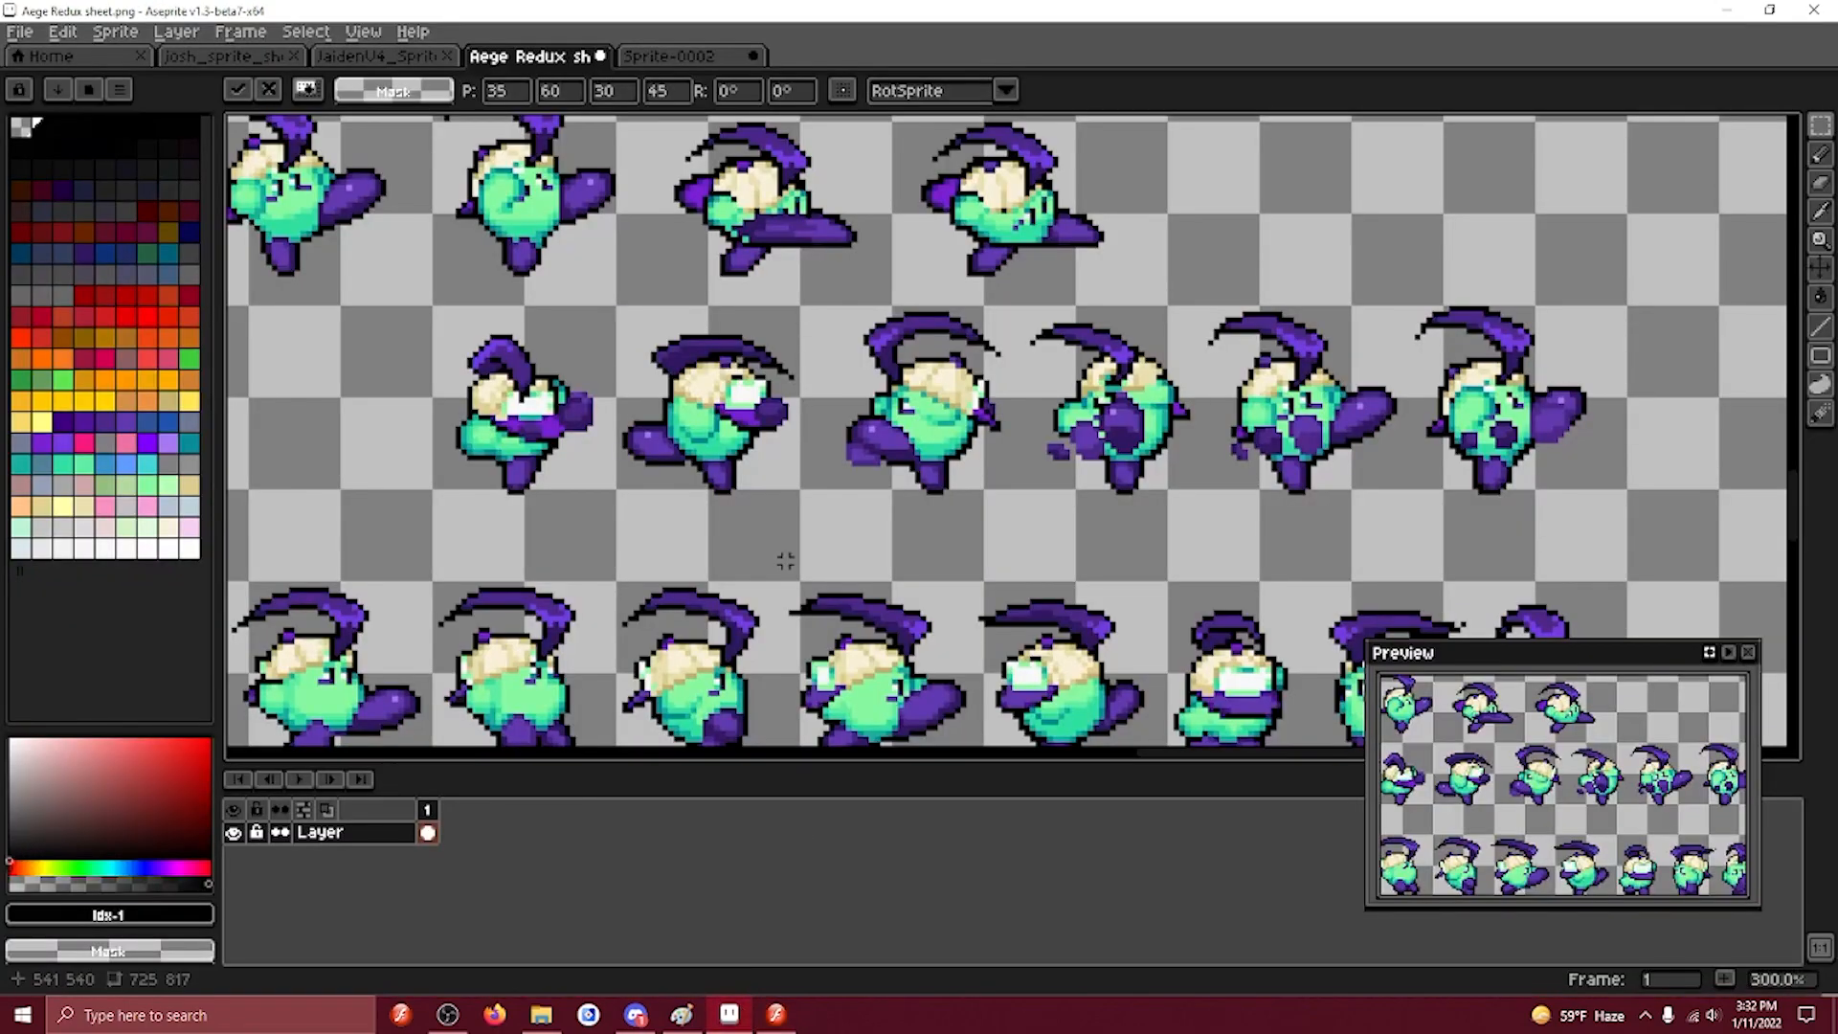
scroll(785, 565, "down", 2)
left_click_drag(306, 326, 780, 742)
left_click_drag(762, 134, 903, 464)
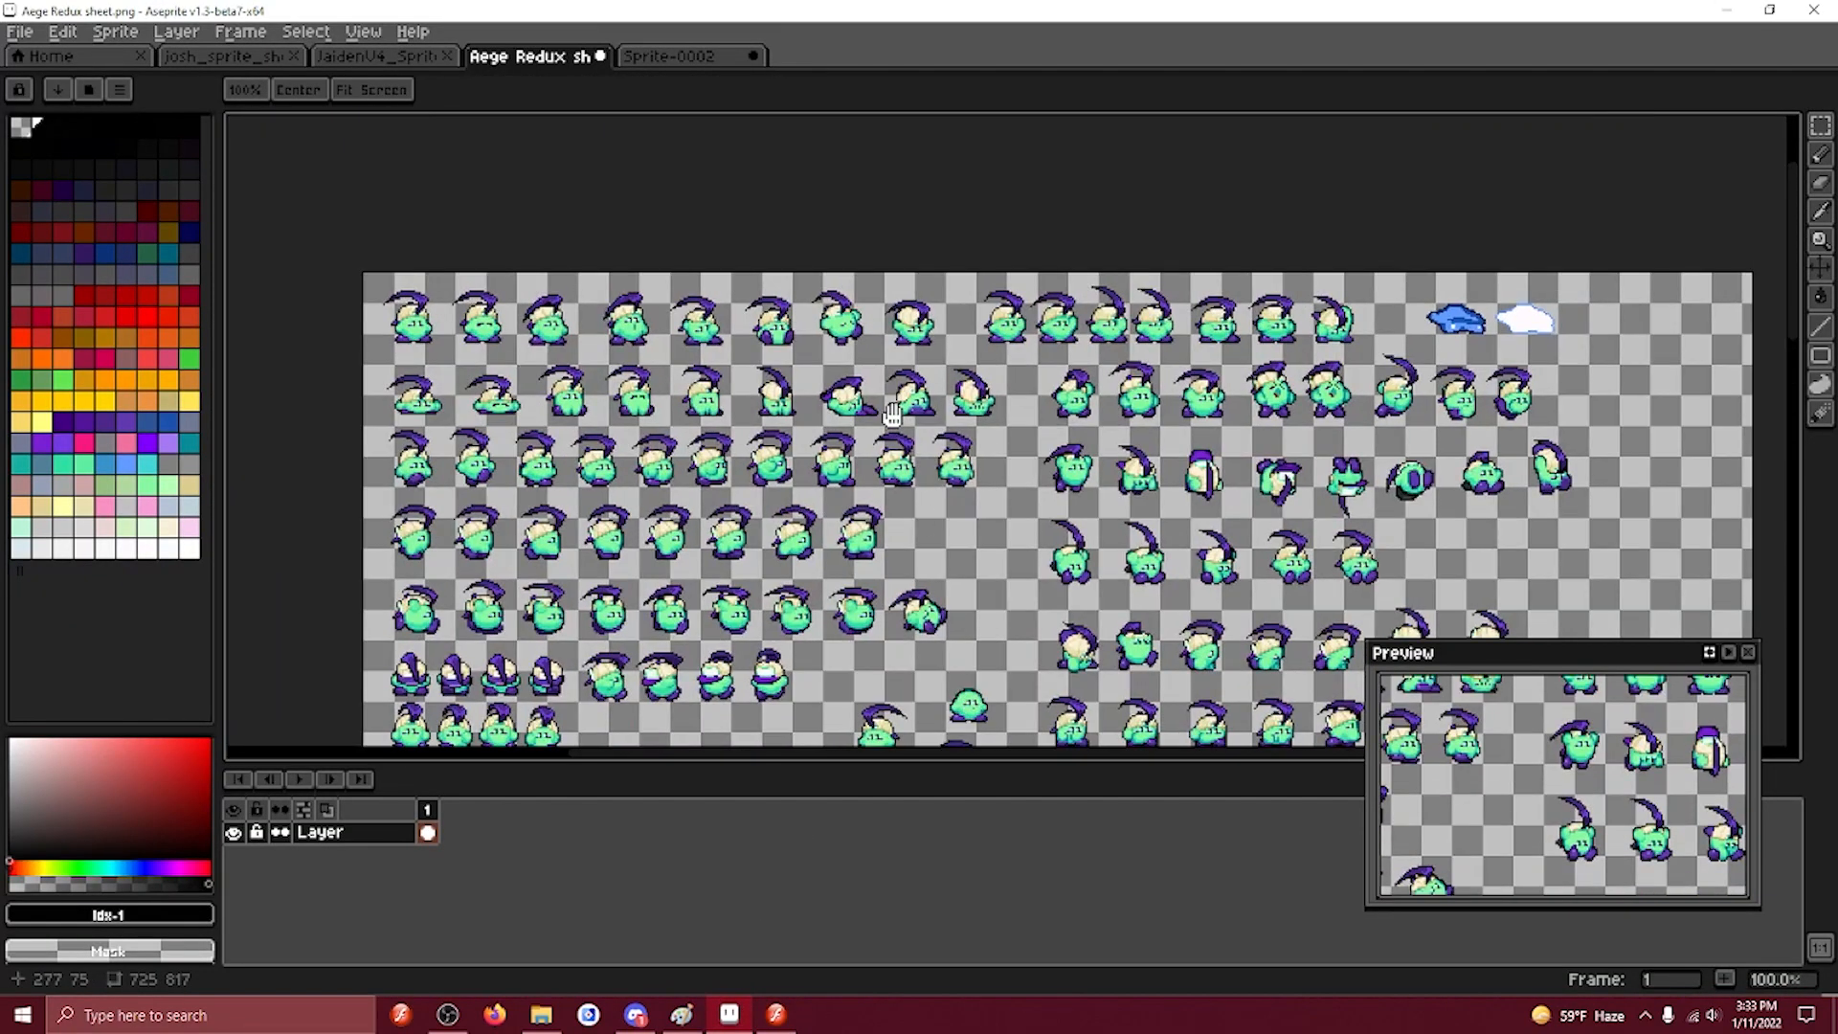
left_click_drag(1126, 347, 936, 259)
scroll(1124, 236, "up", 1)
left_click_drag(1067, 425, 1024, 266)
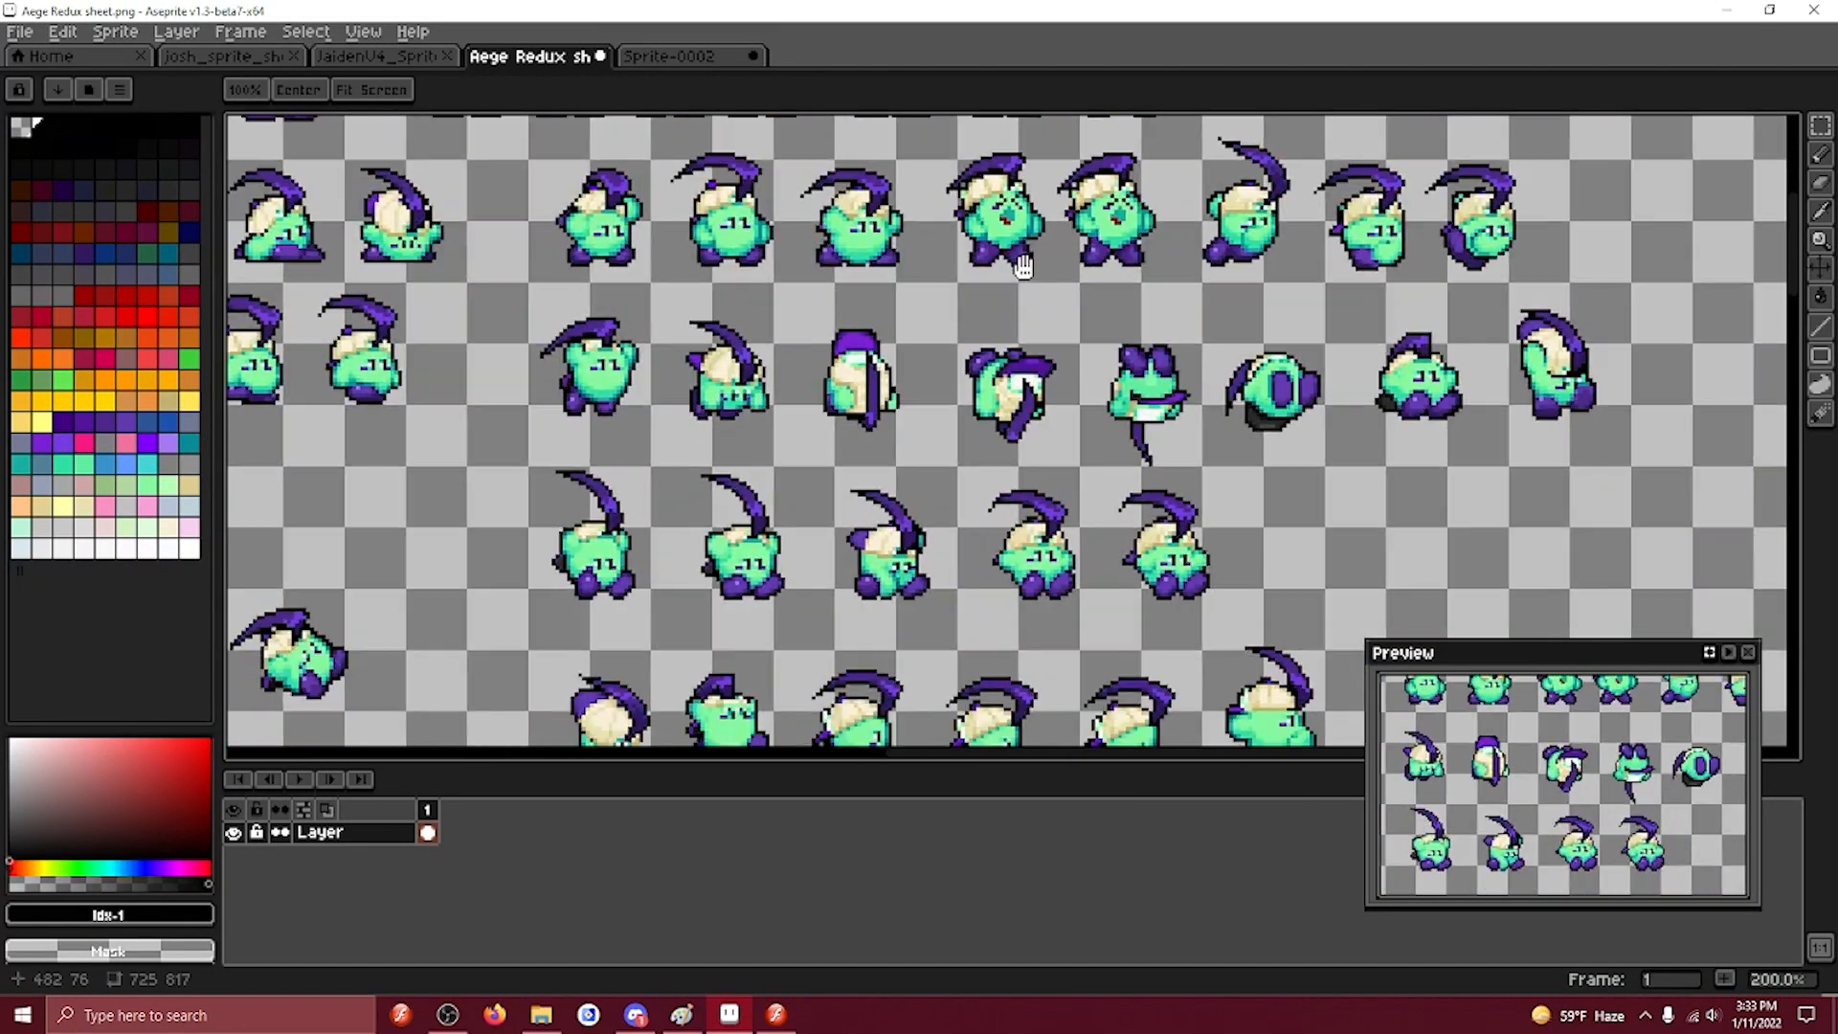
scroll(791, 394, "down", 2)
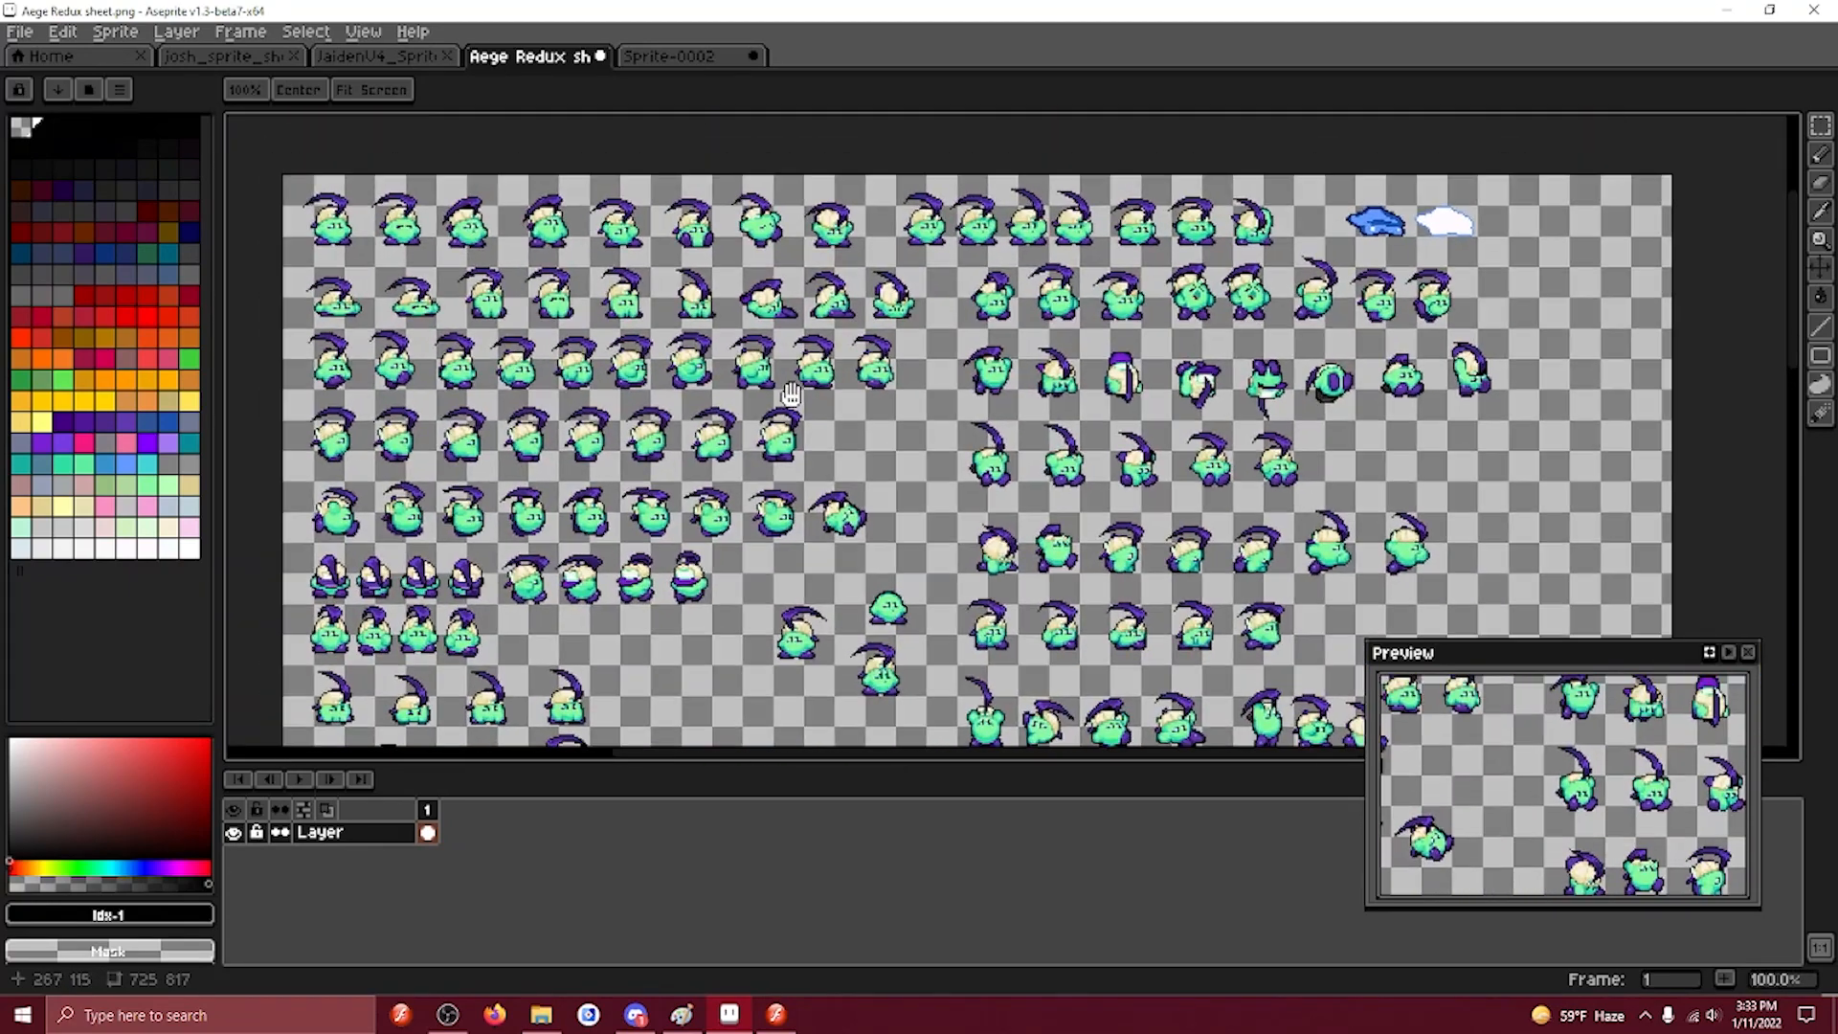
scroll(959, 518, "up", 4)
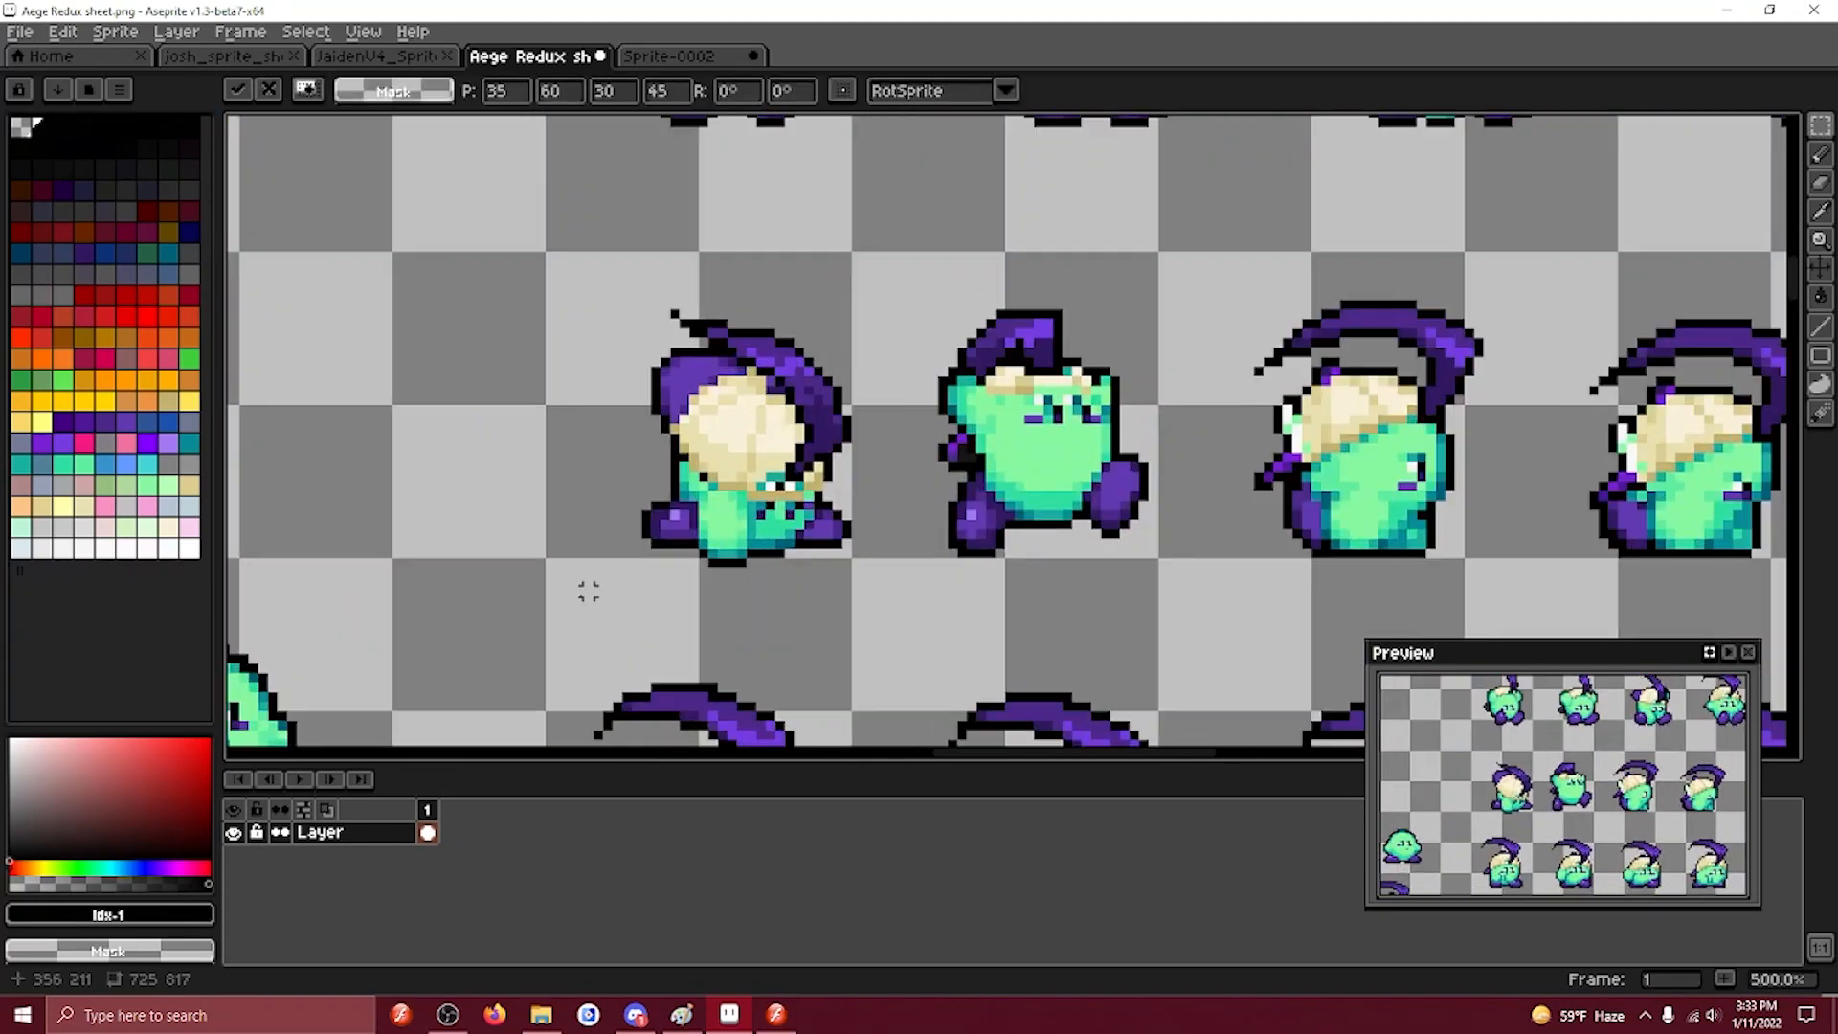
left_click_drag(571, 609, 894, 258)
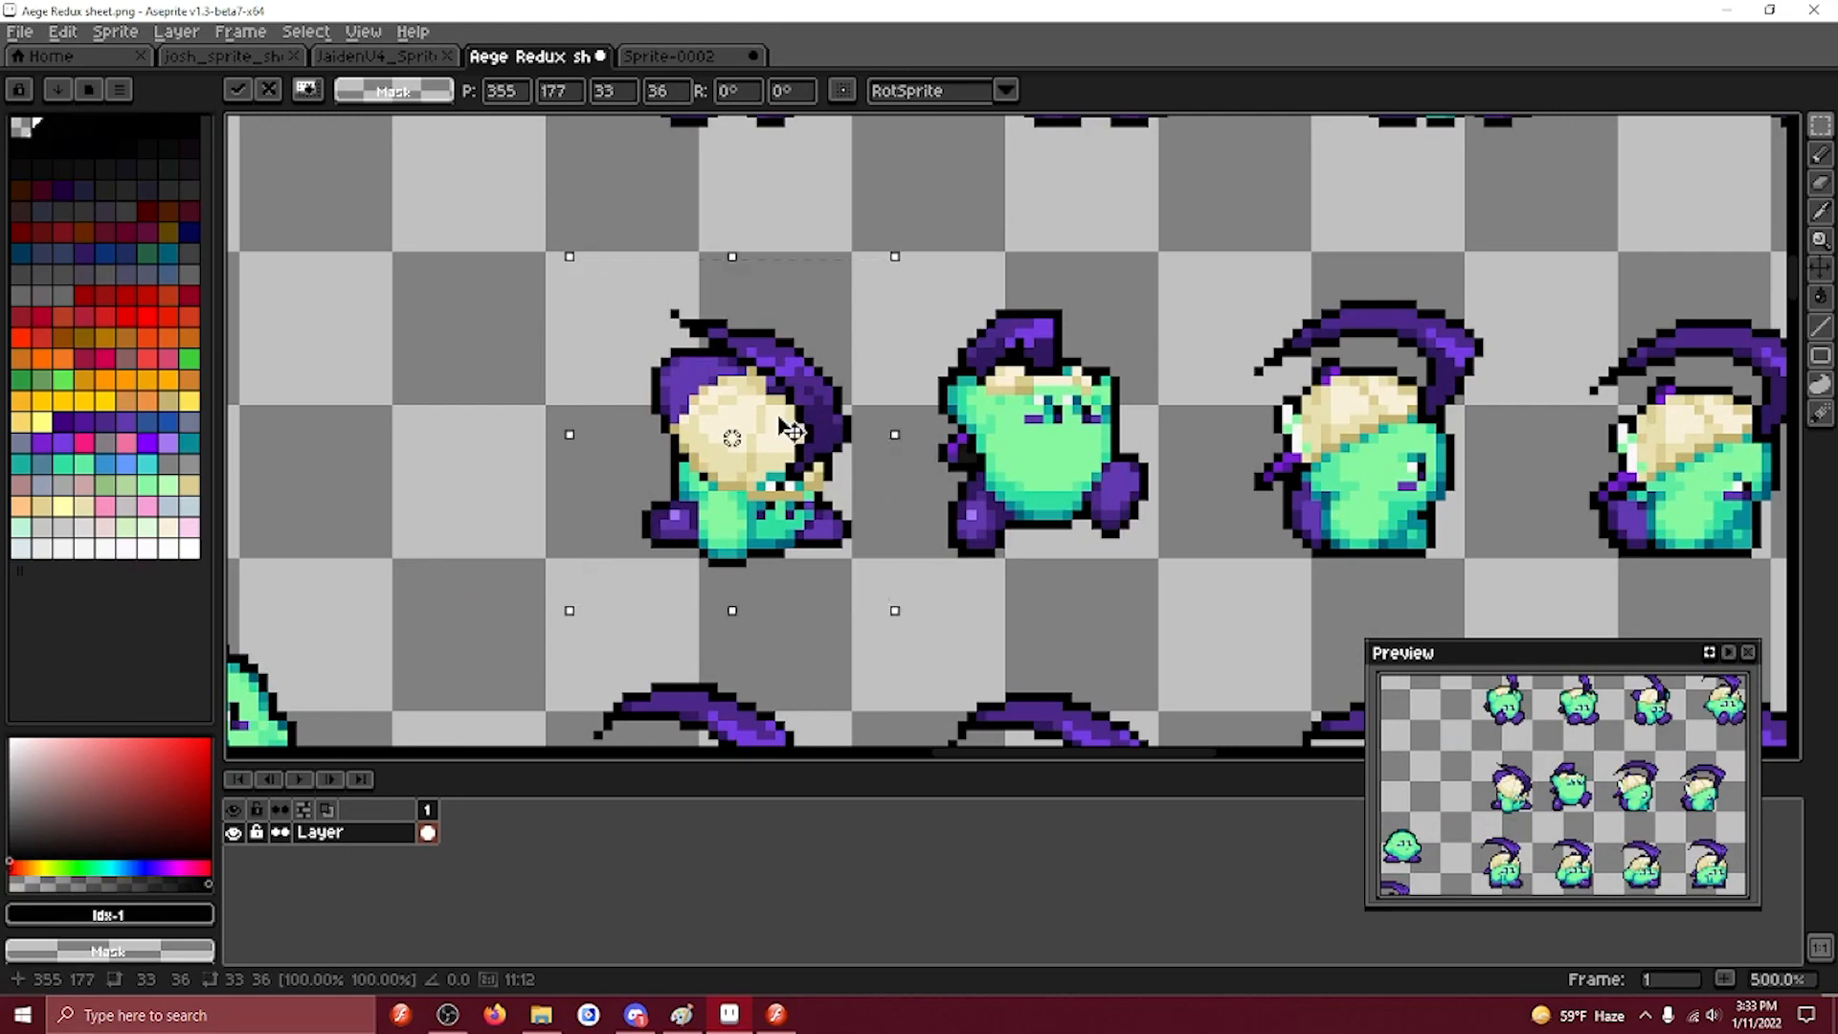
Switch back to Flash, paste in the crouched sprite and place its bitmap on frame 177 of Layer 3.
left_click(776, 1014)
left_click(774, 546)
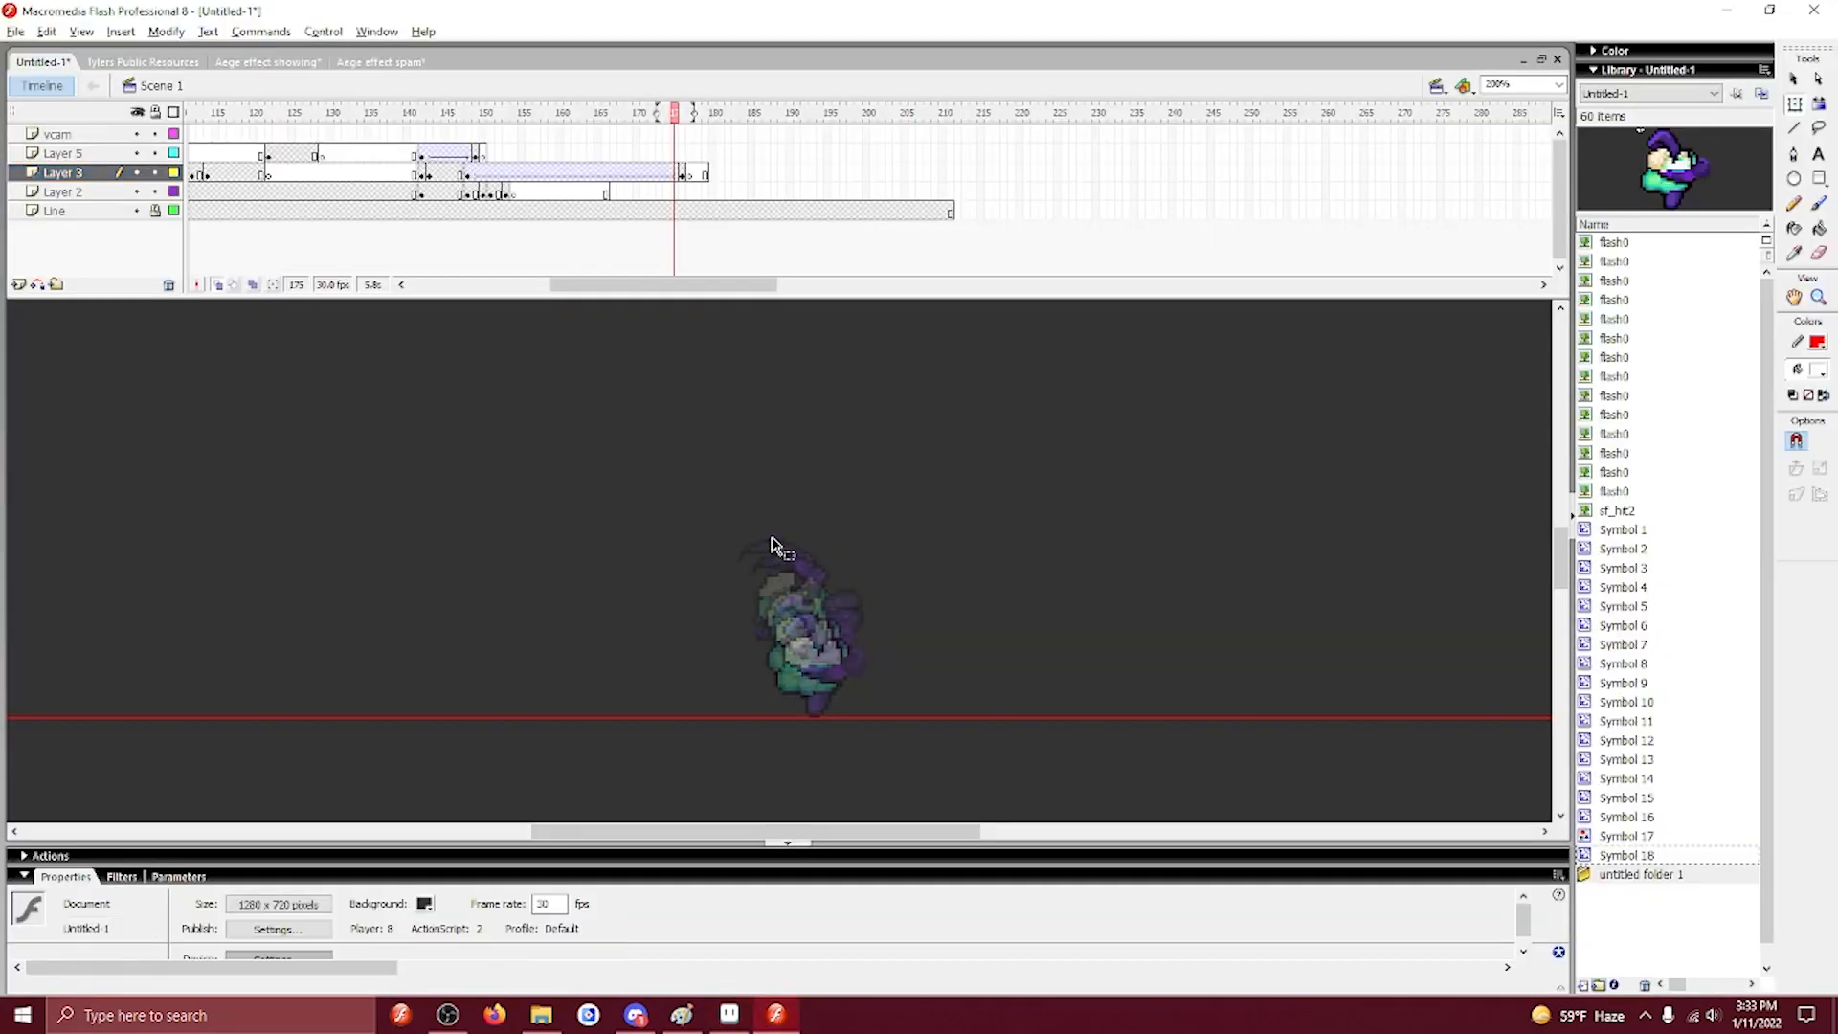
left_click(698, 173)
key("ctrl+v")
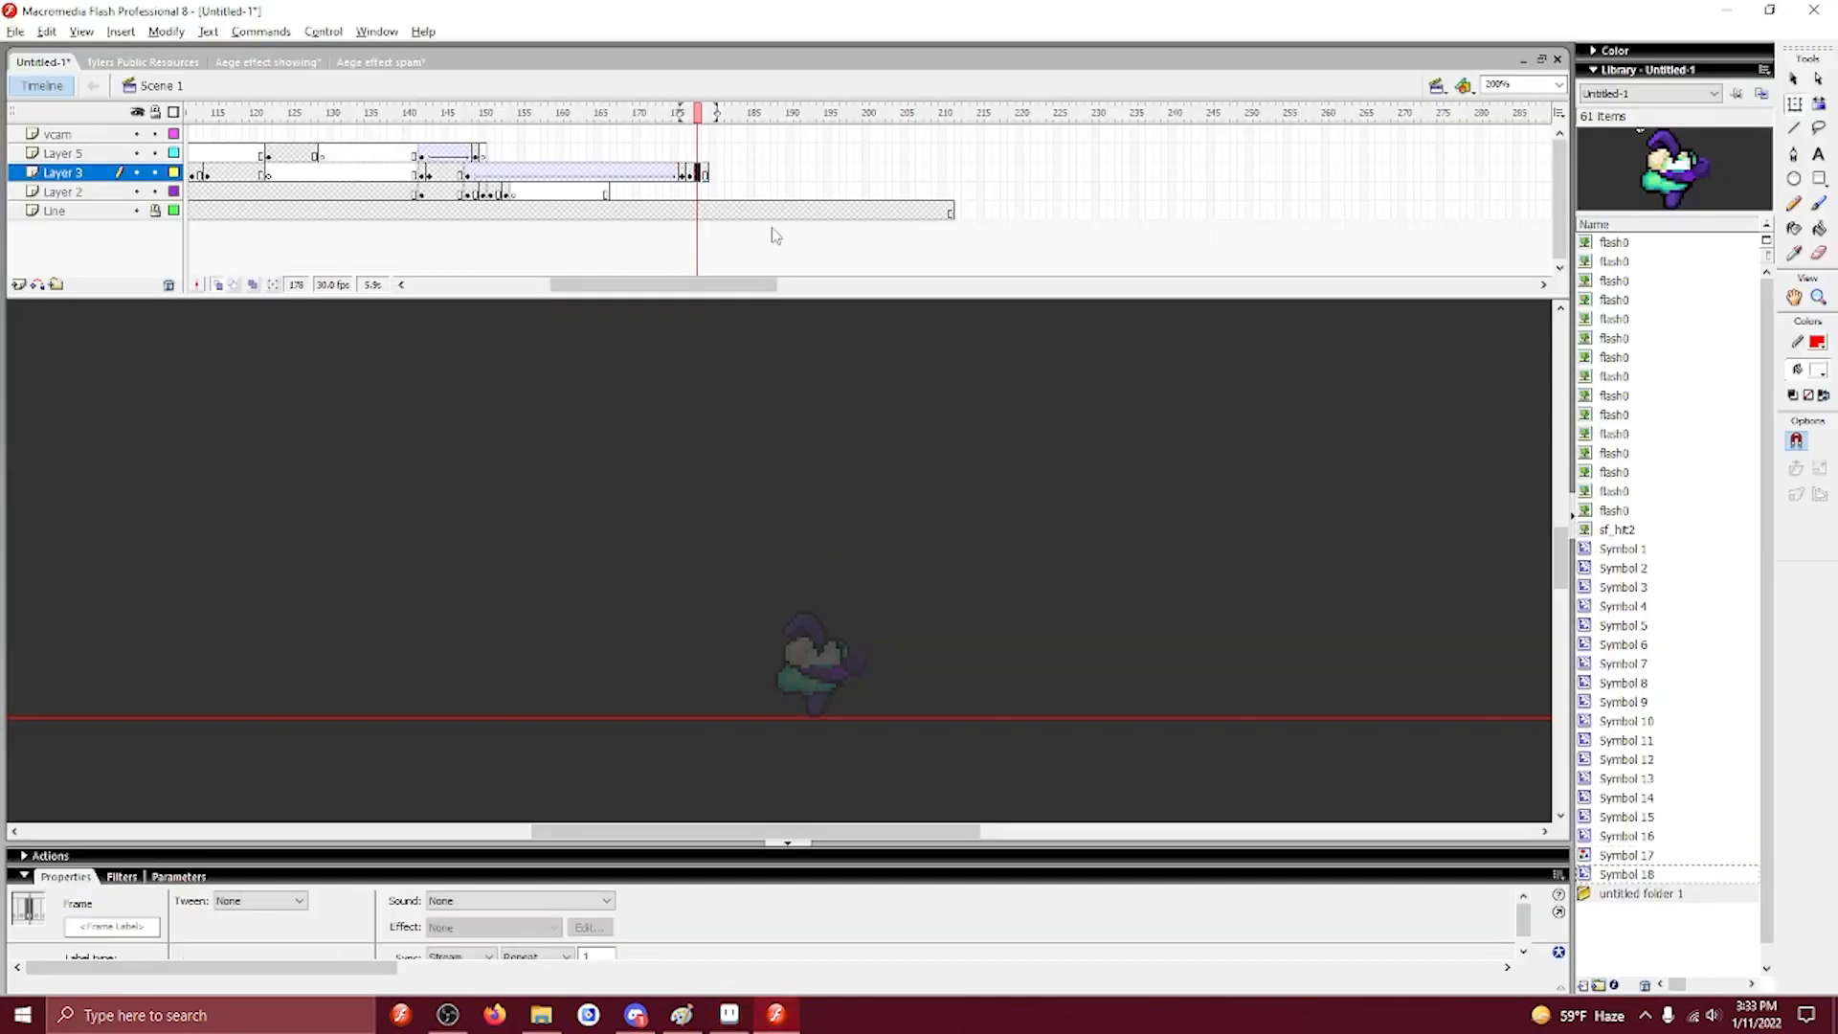
left_click(690, 176)
left_click(1206, 383)
left_click_drag(1615, 510, 962, 496)
Trace the crouched sprite's bitmap into vector shapes.
left_click(173, 34)
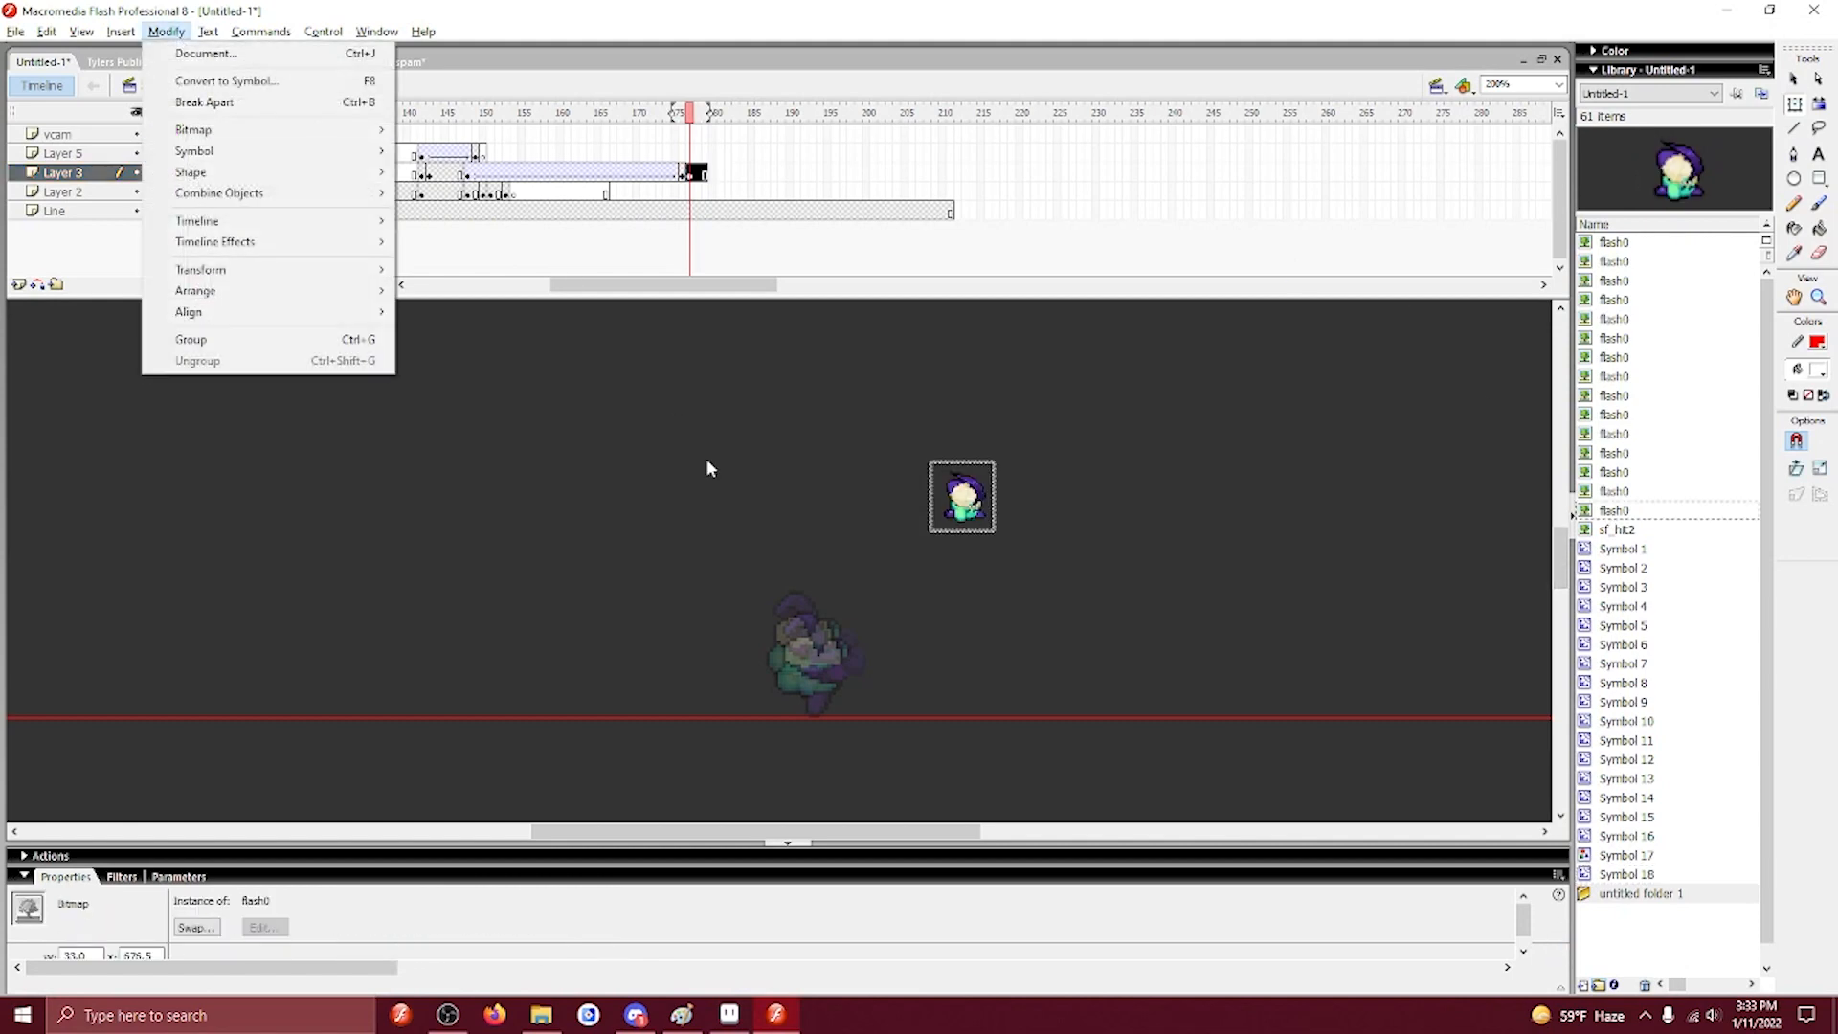
left_click(760, 536)
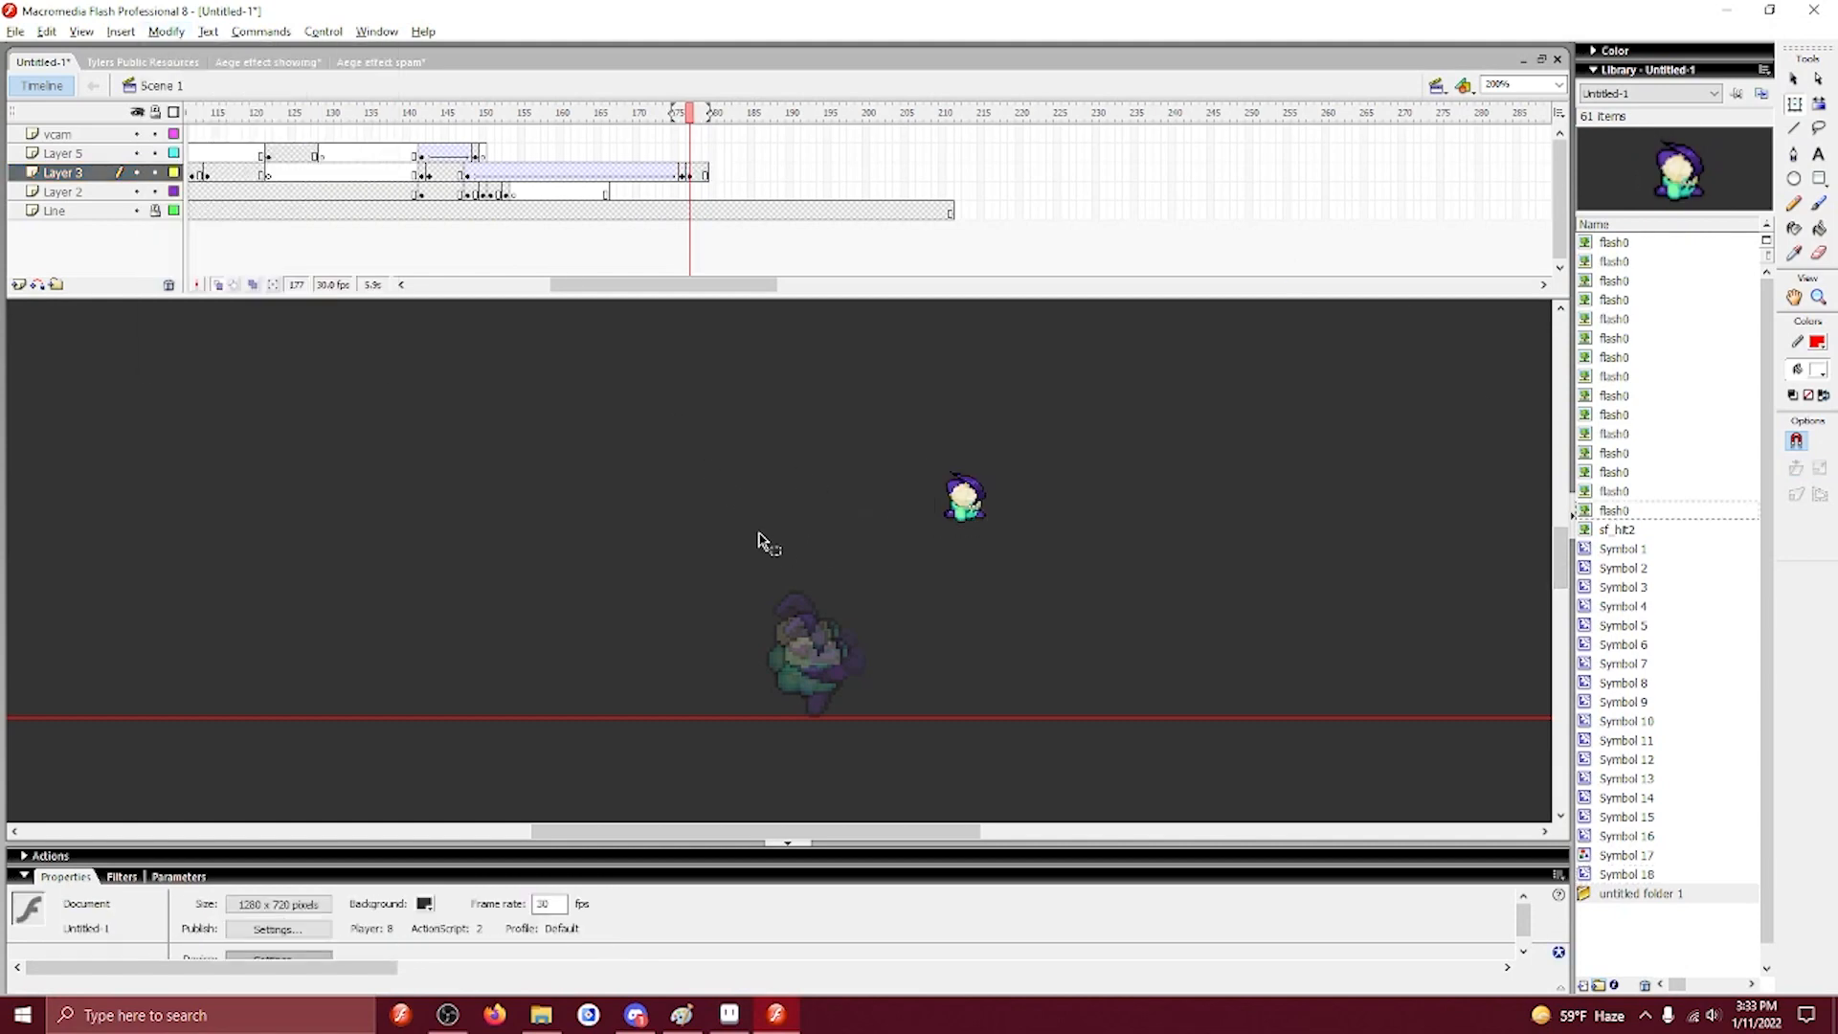
left_click(978, 523)
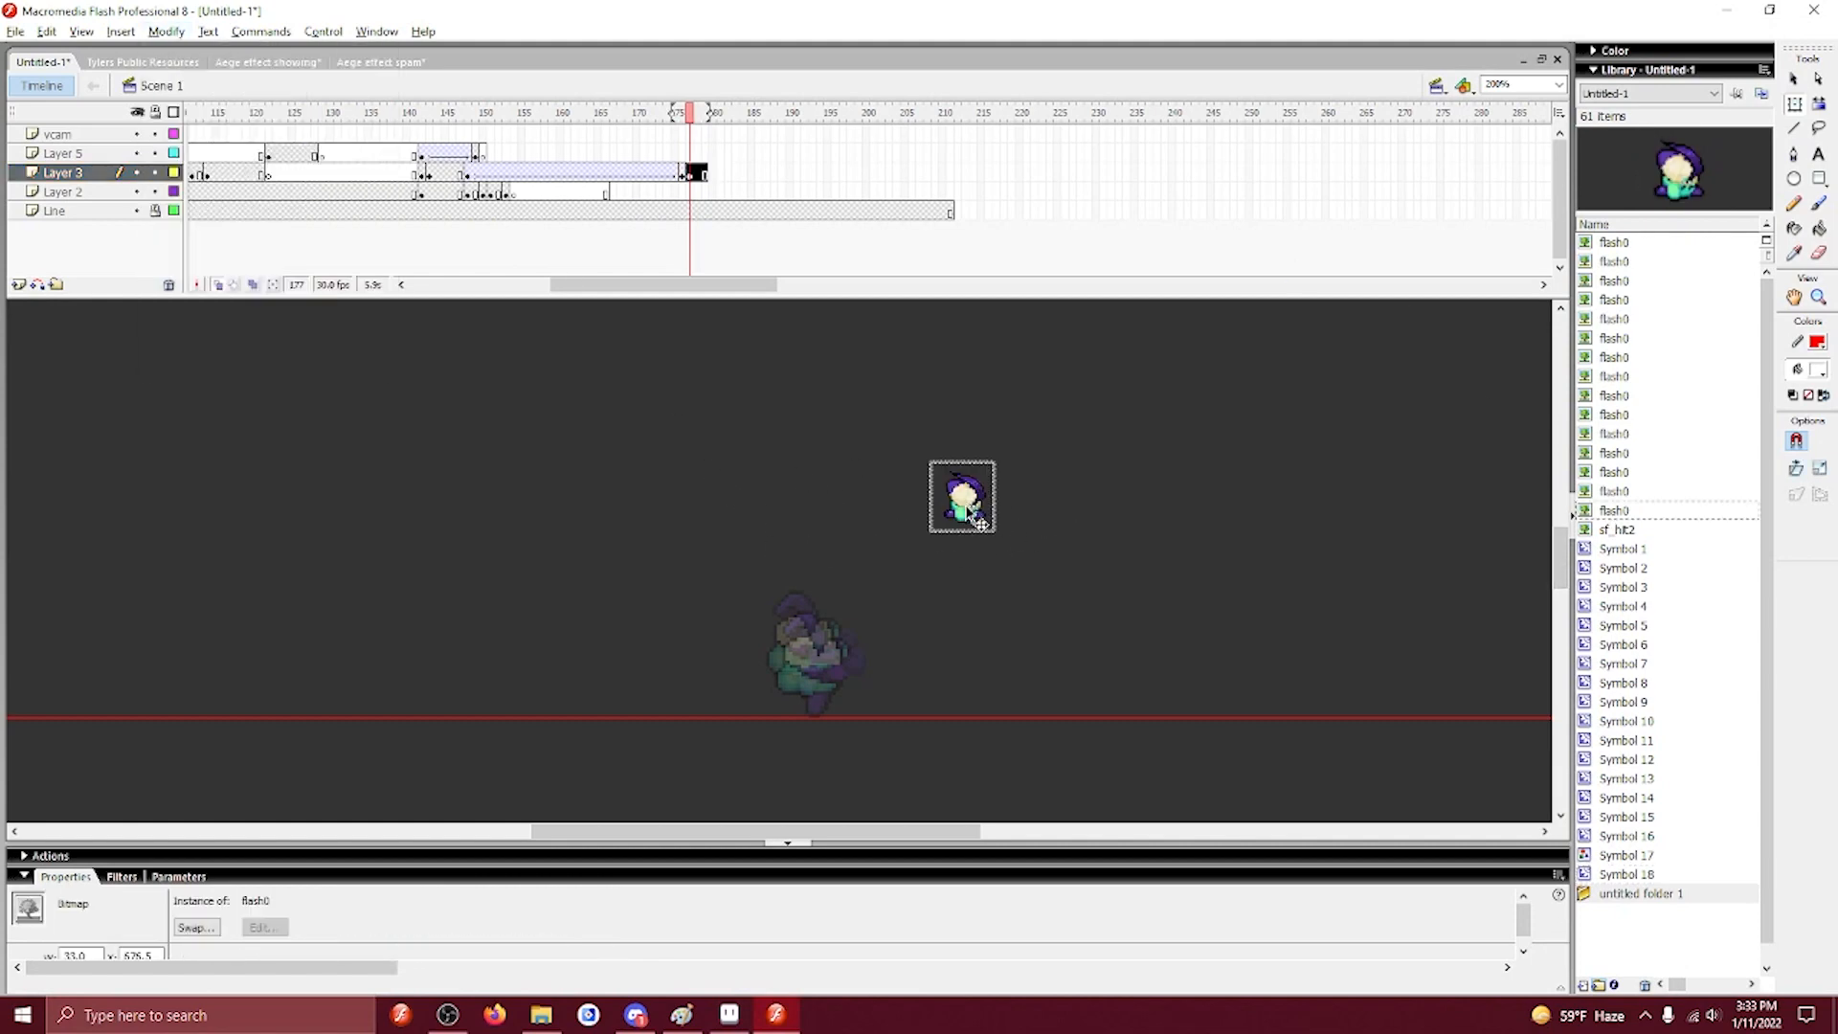
left_click(156, 35)
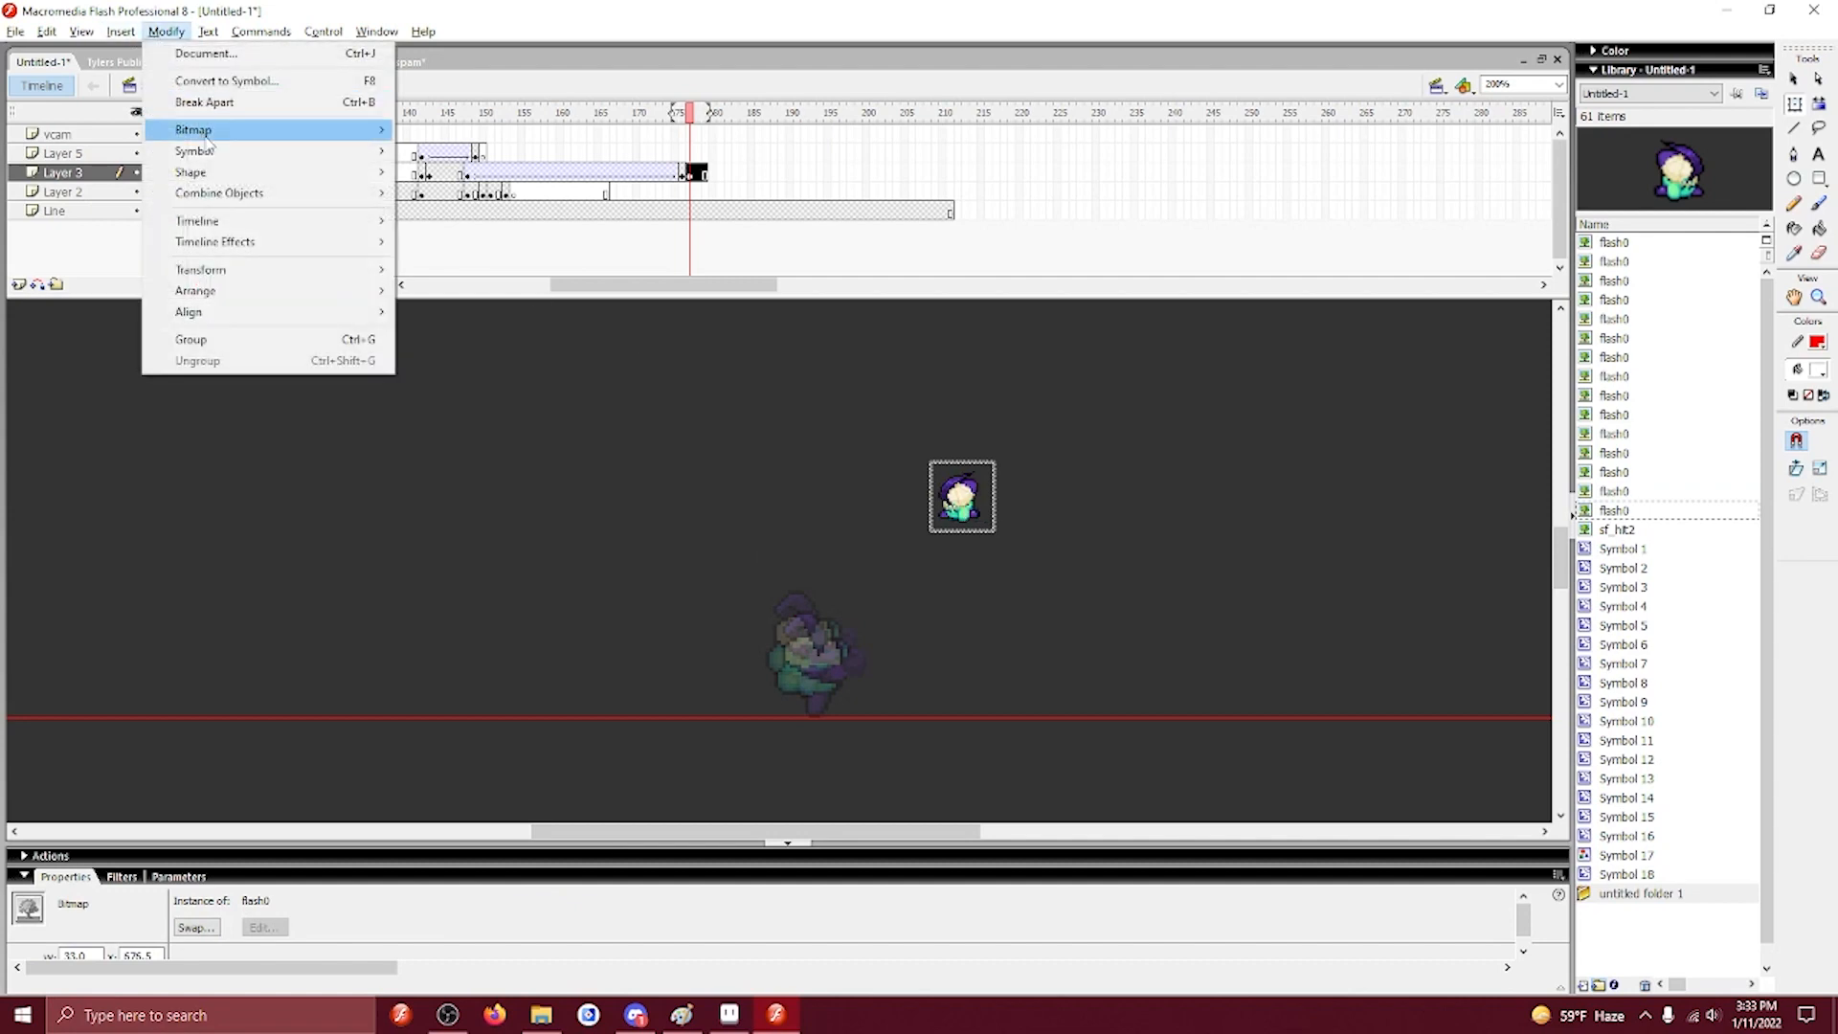
mouse_move(388, 132)
left_click(458, 151)
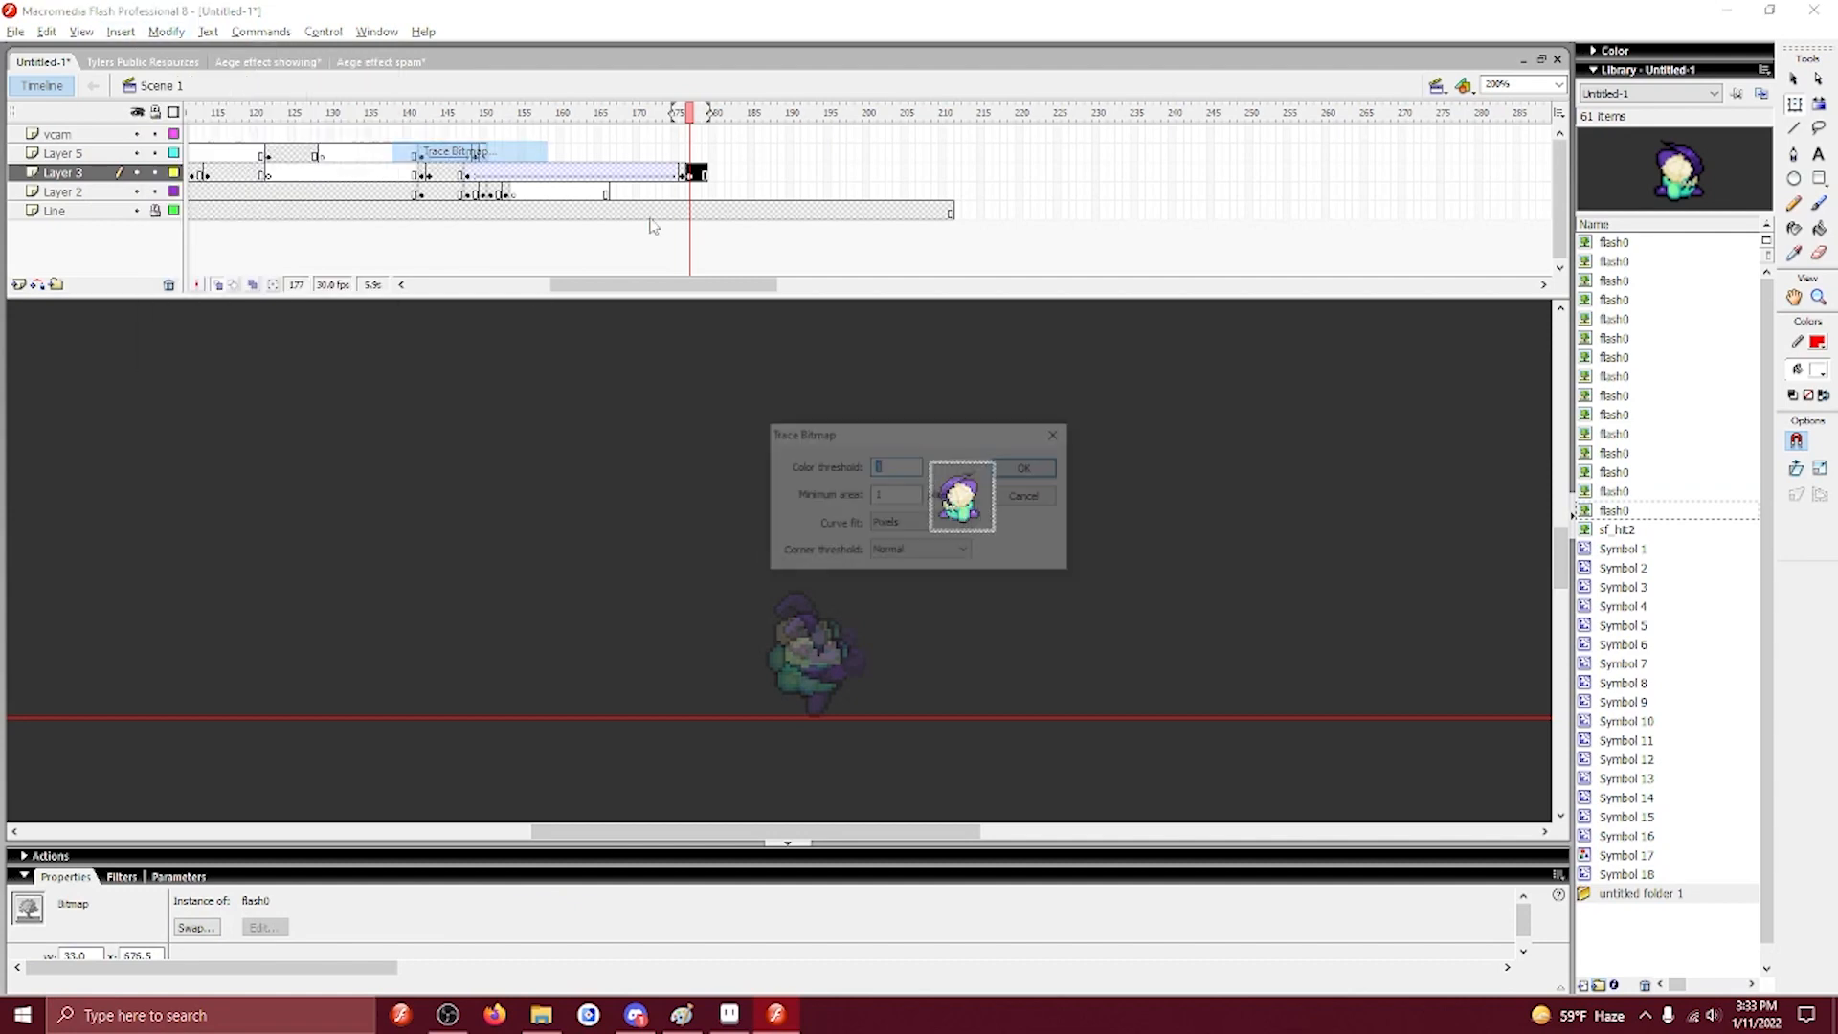
left_click(1025, 469)
Make the traced sprite a movie clip on the ground line at frame 177 and nudge it forward about 5 pixels.
left_click(988, 546)
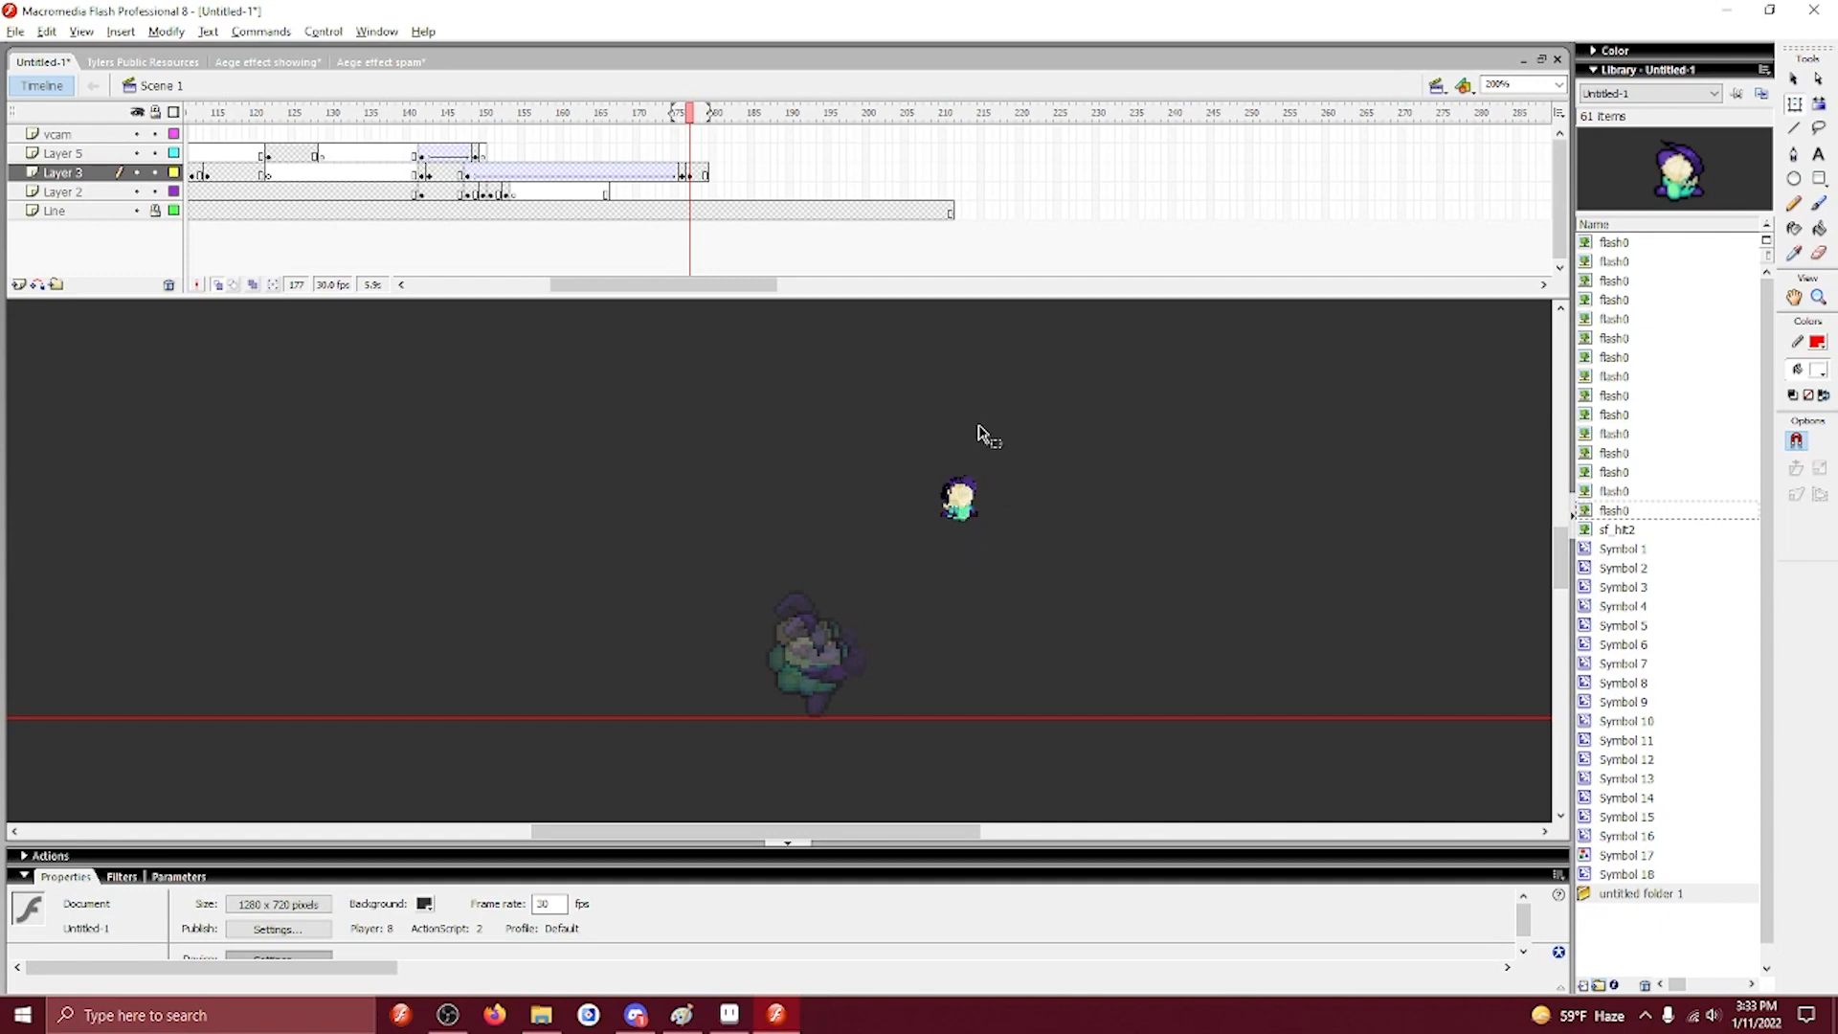
key("ctrl+=")
key("ctrl+=")
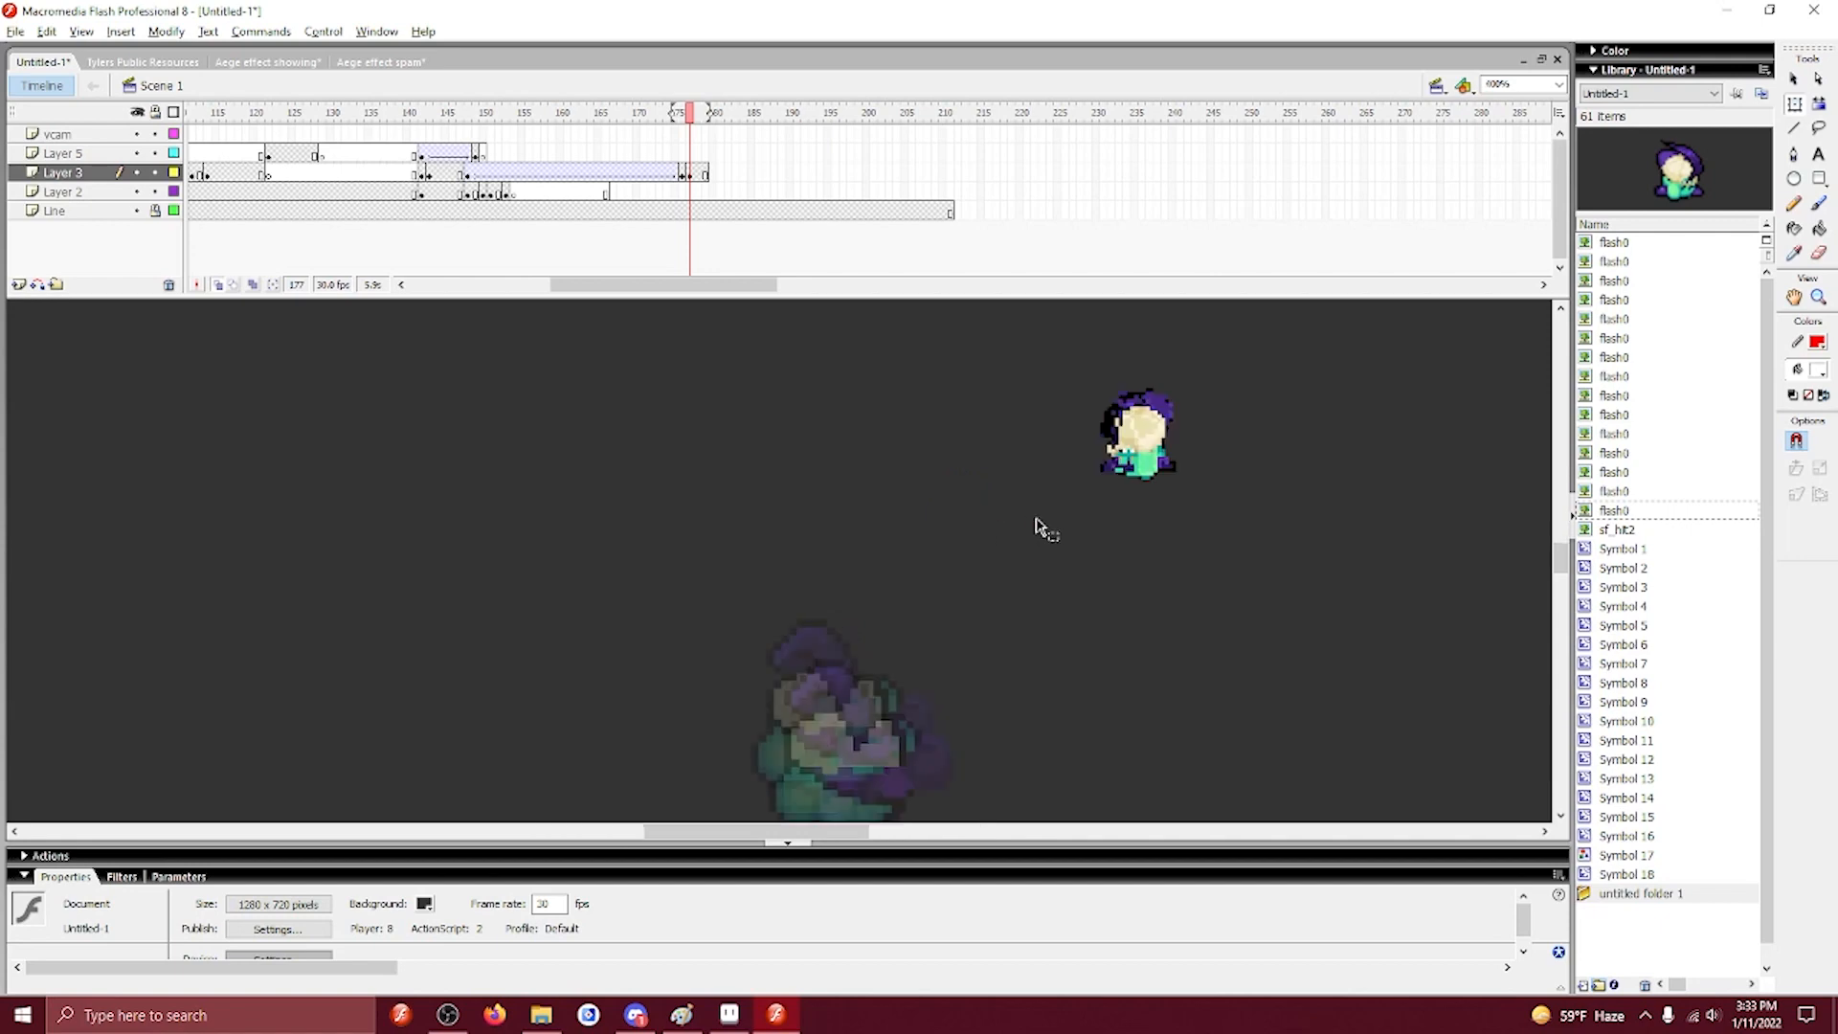
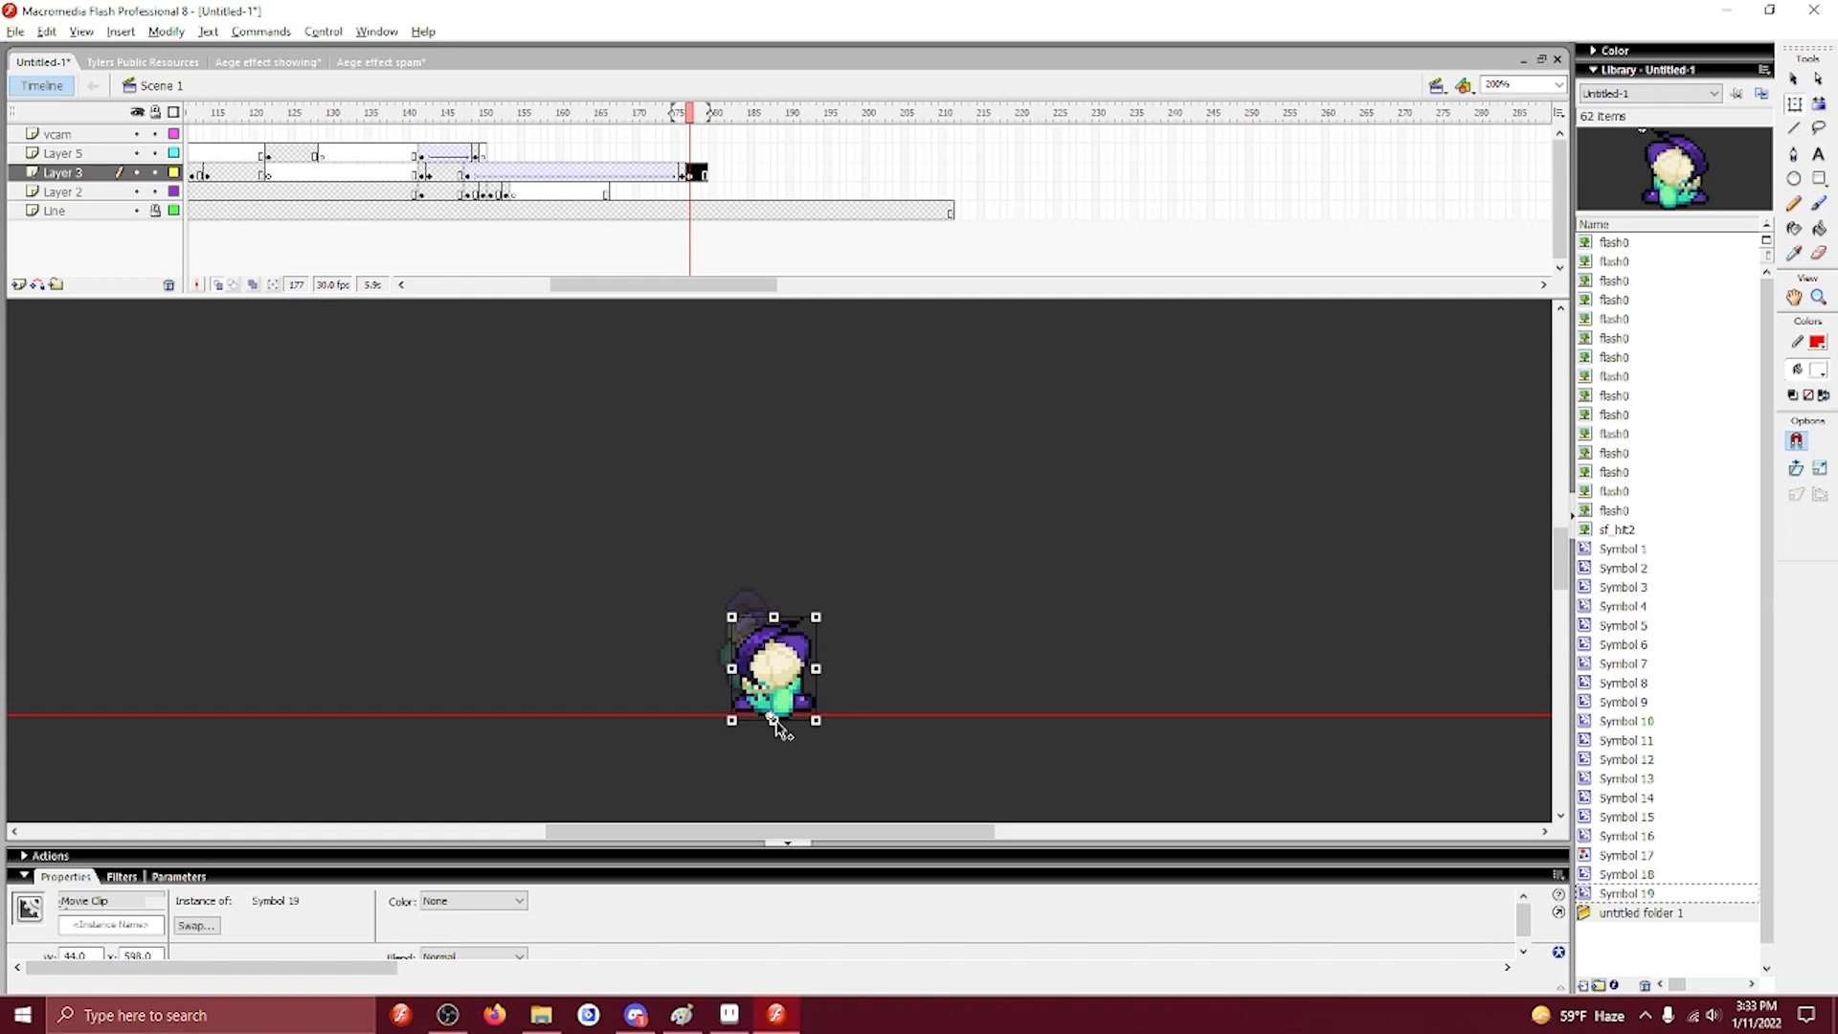
key("Right")
key("Right")
key("Right")
key("Right")
key("Right")
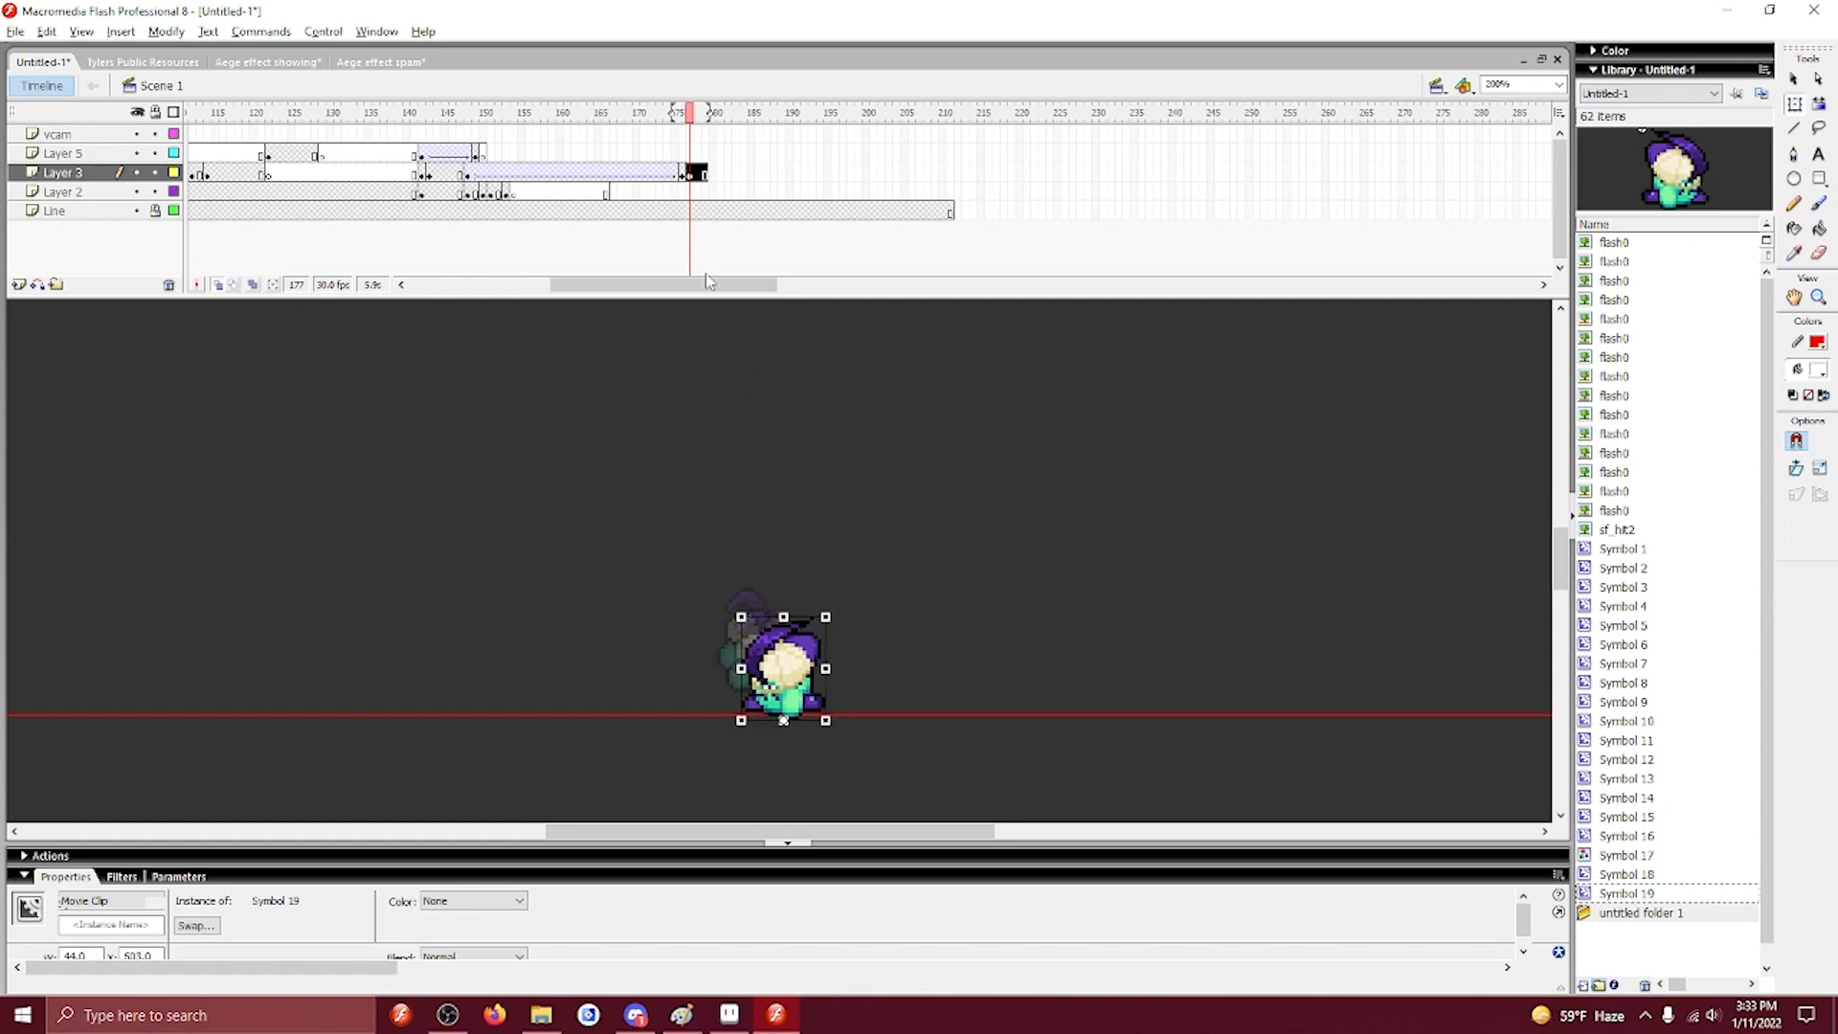
left_click(690, 174)
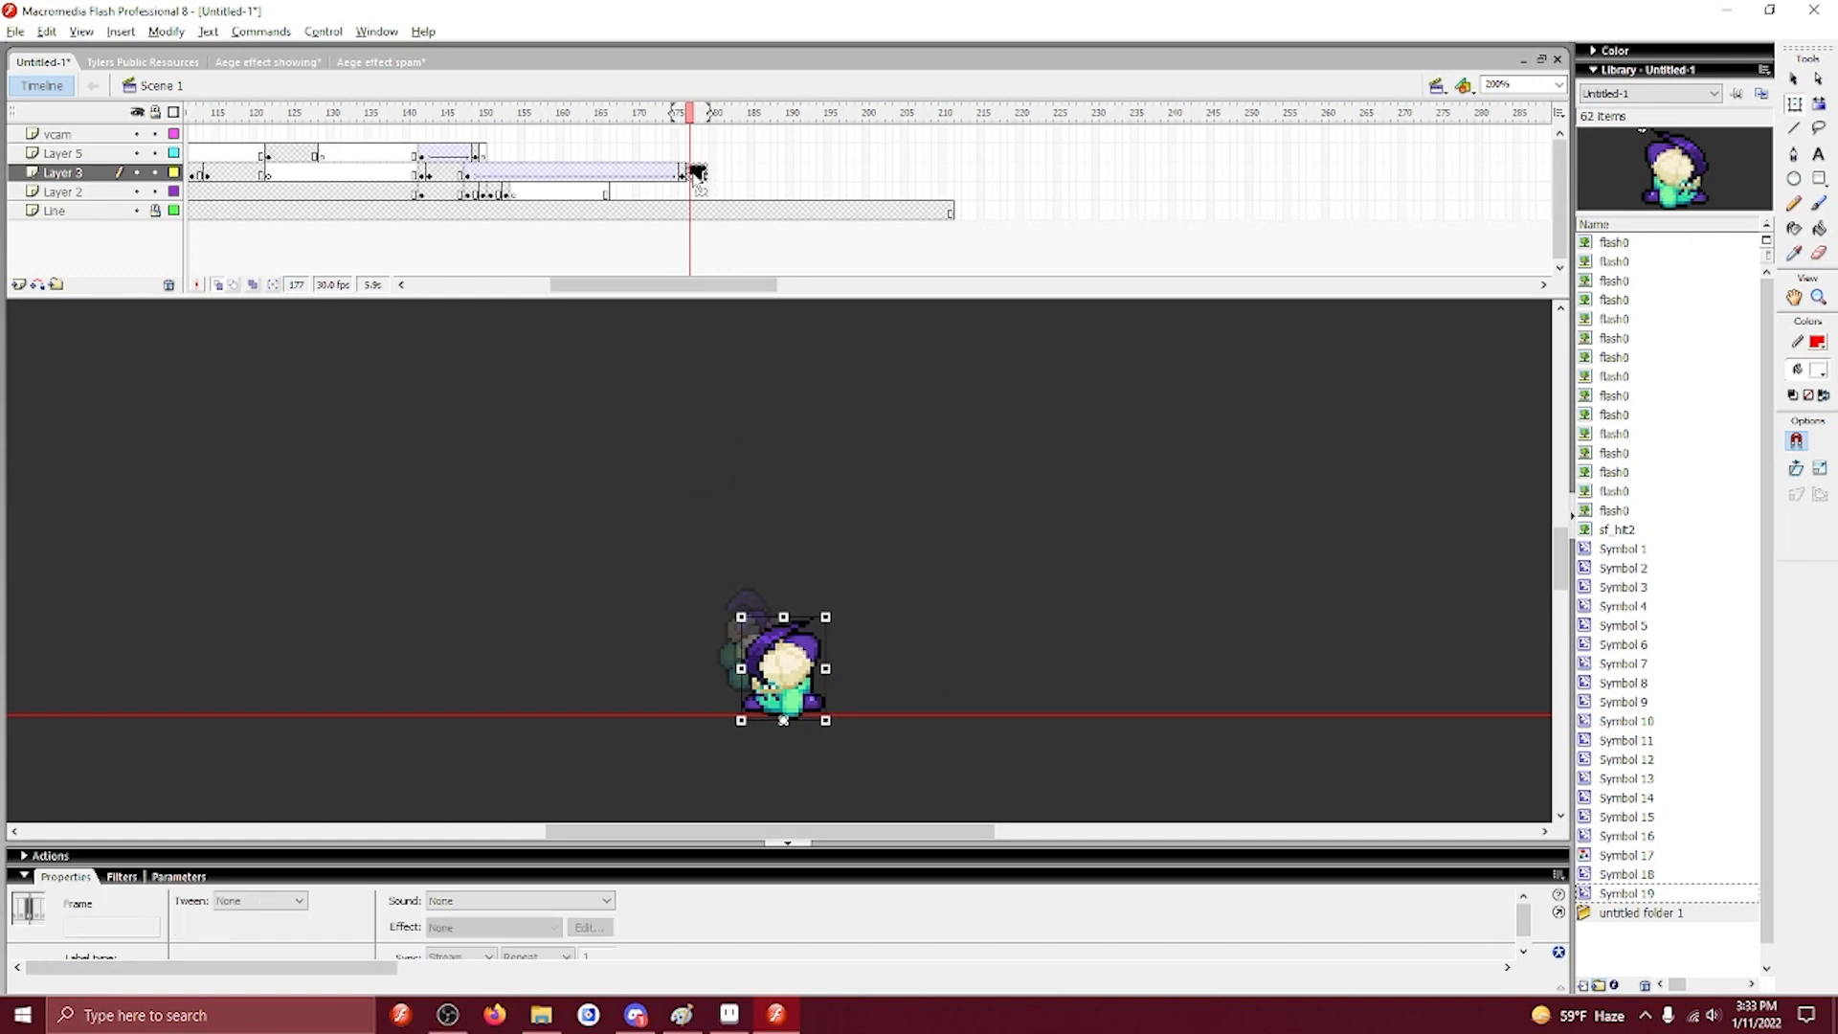
left_click(791, 582)
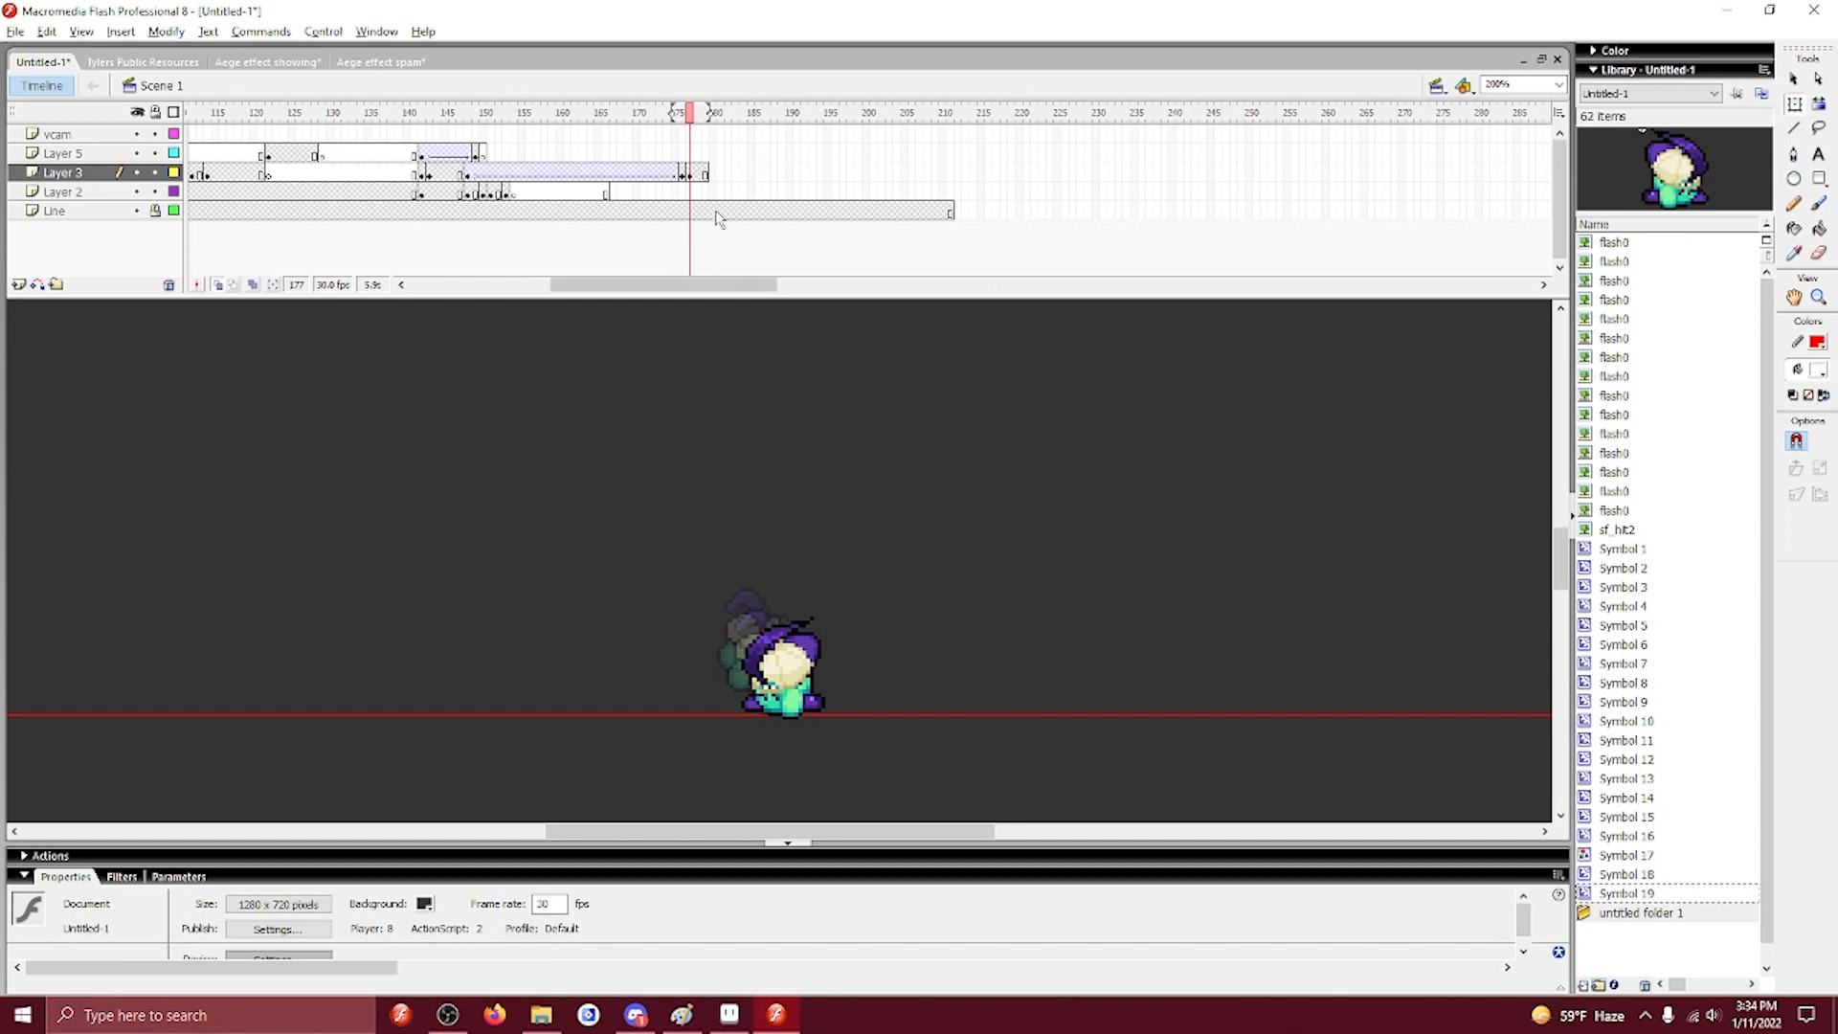
Insert a keyframe at frame 178, try breaking apart the landing sprite on frame 177 and undo the break.
left_click(697, 176)
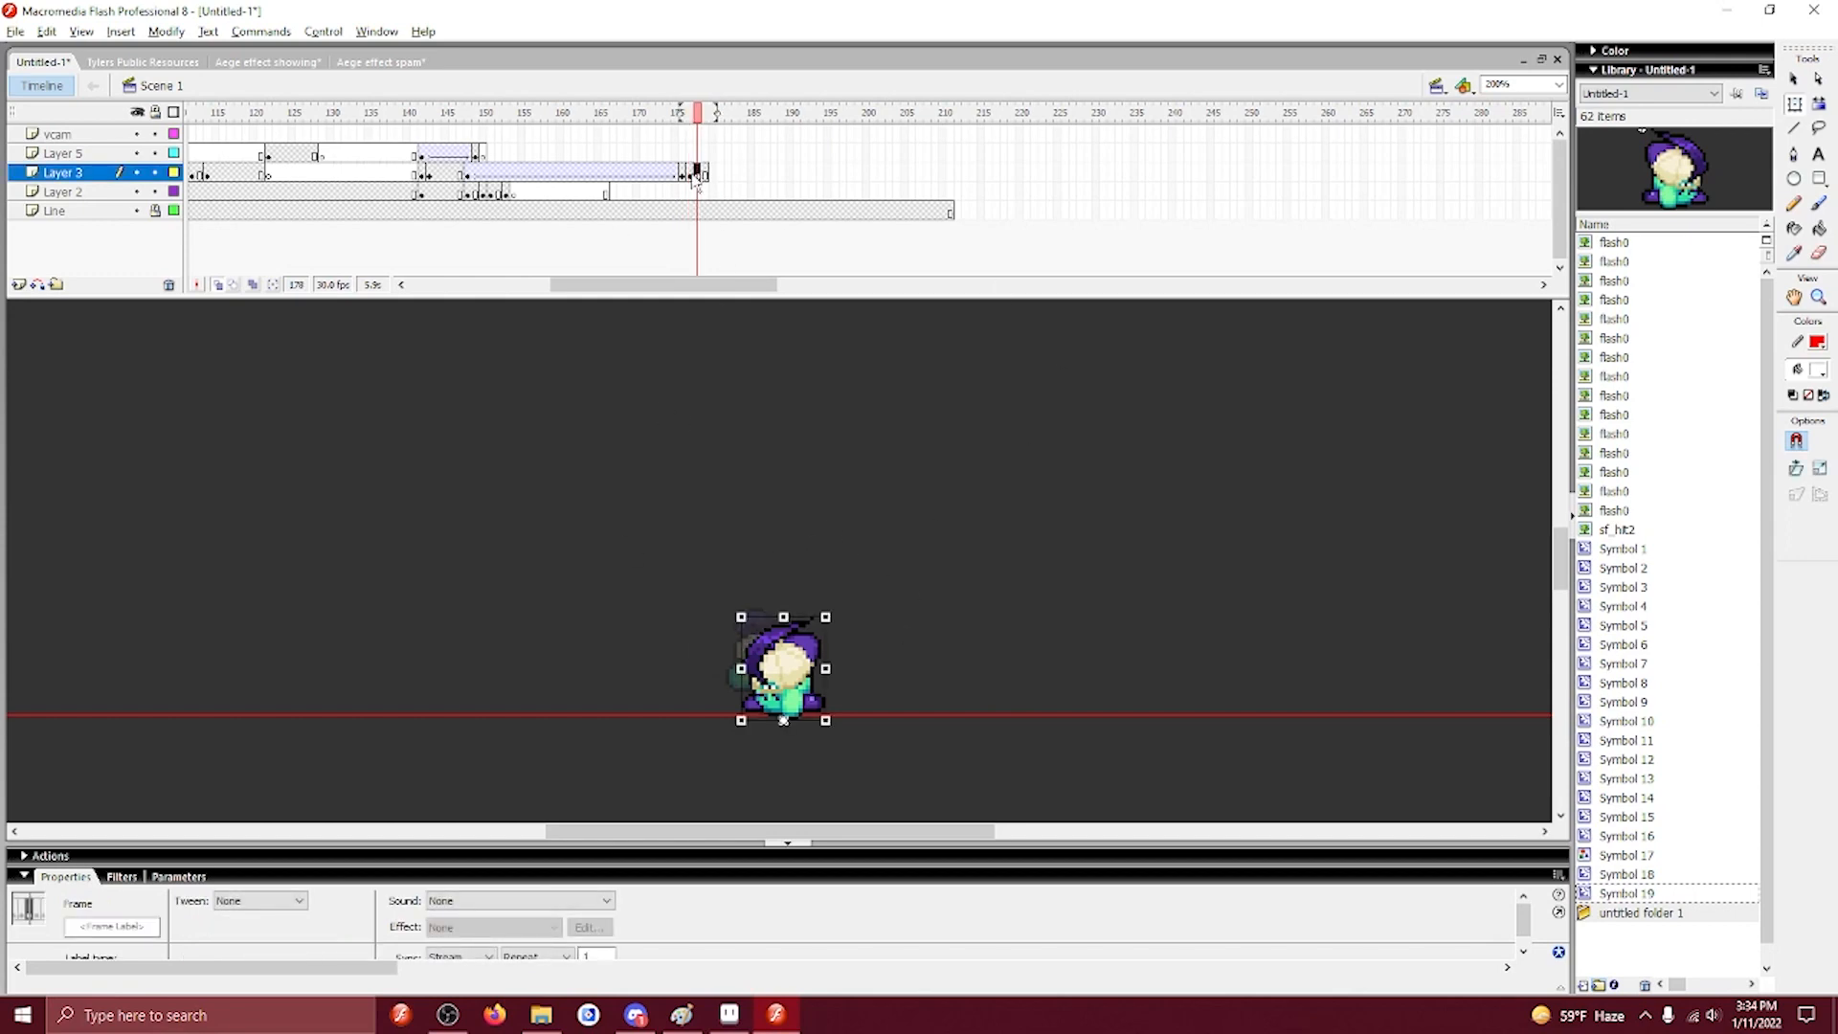
left_click(689, 175)
key("ctrl+b")
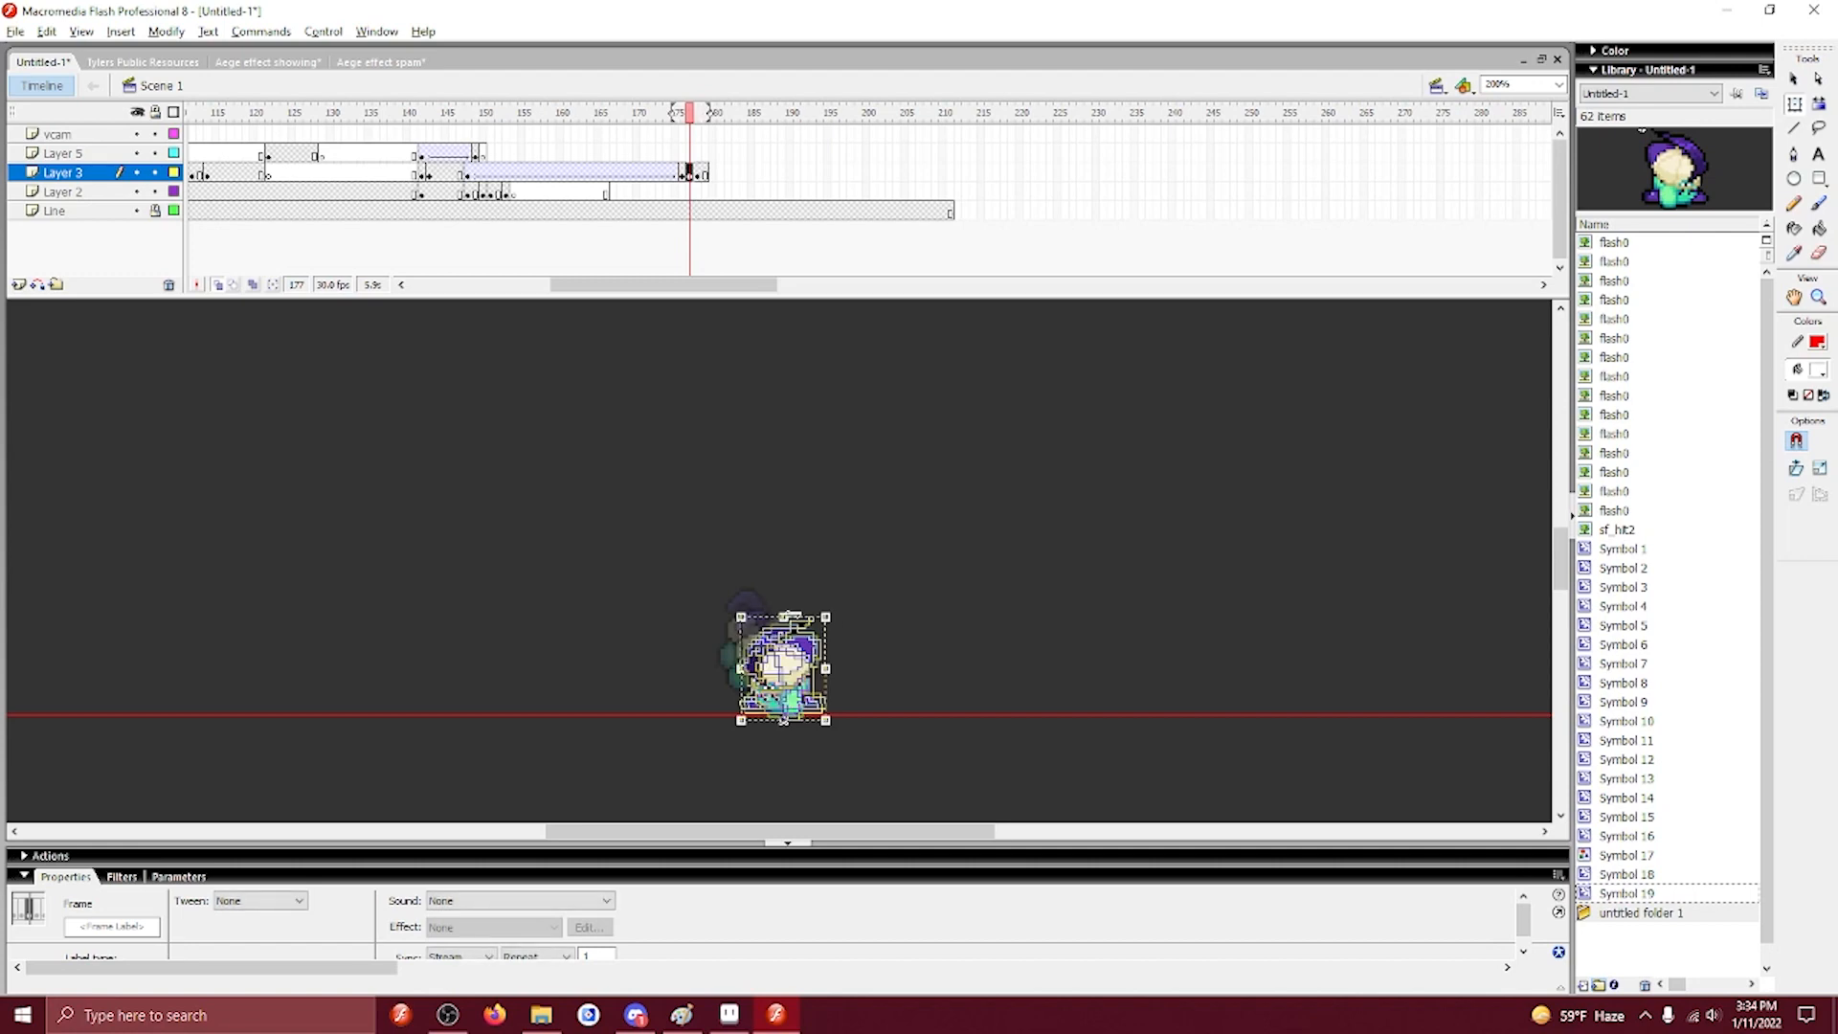
key("ctrl+z")
left_click_drag(784, 613, 783, 616)
Slide the landing sprite forward along the ground about 10 pixels each on keyframes 178 and 179.
left_click(698, 173)
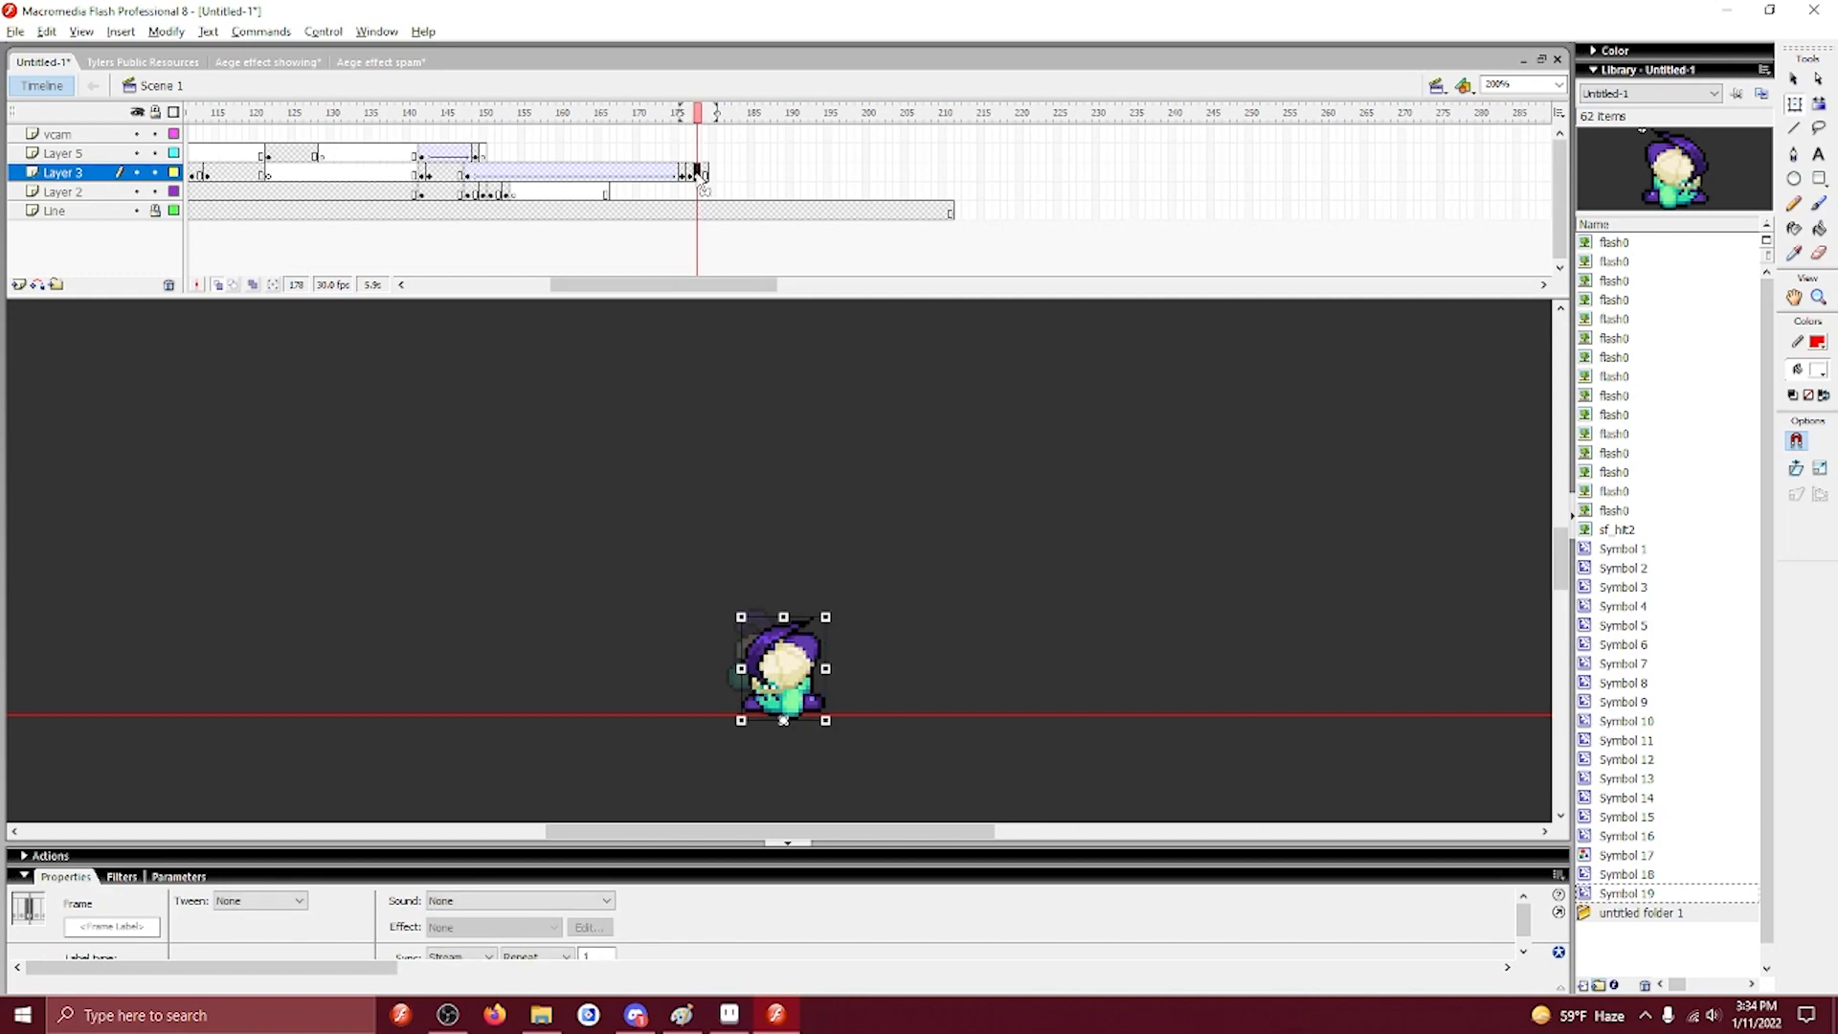
key("Right")
key("Right")
key("Right")
key("Right")
key("Right")
key("Right")
key("Right")
key("Right")
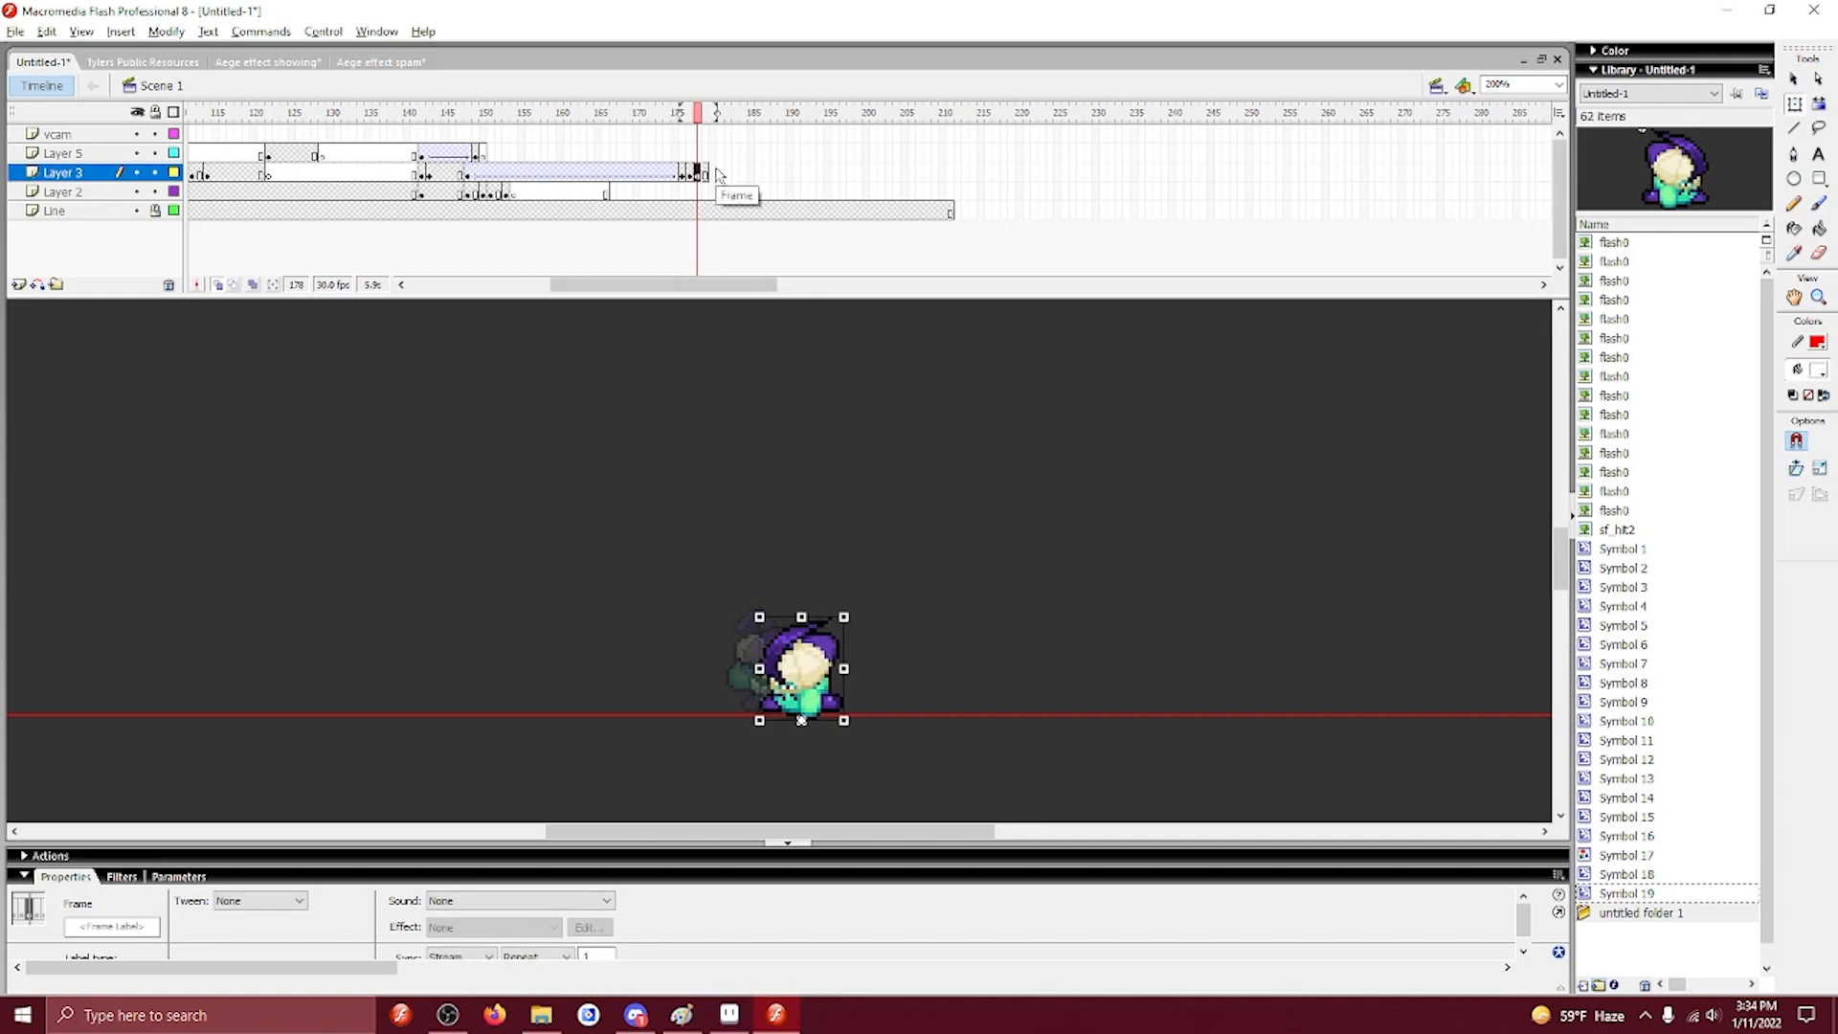
key("Right")
key("Right")
key("Right")
key("Right")
key("Right")
key("Right")
key("Right")
key("Right")
key("Right")
key("Right")
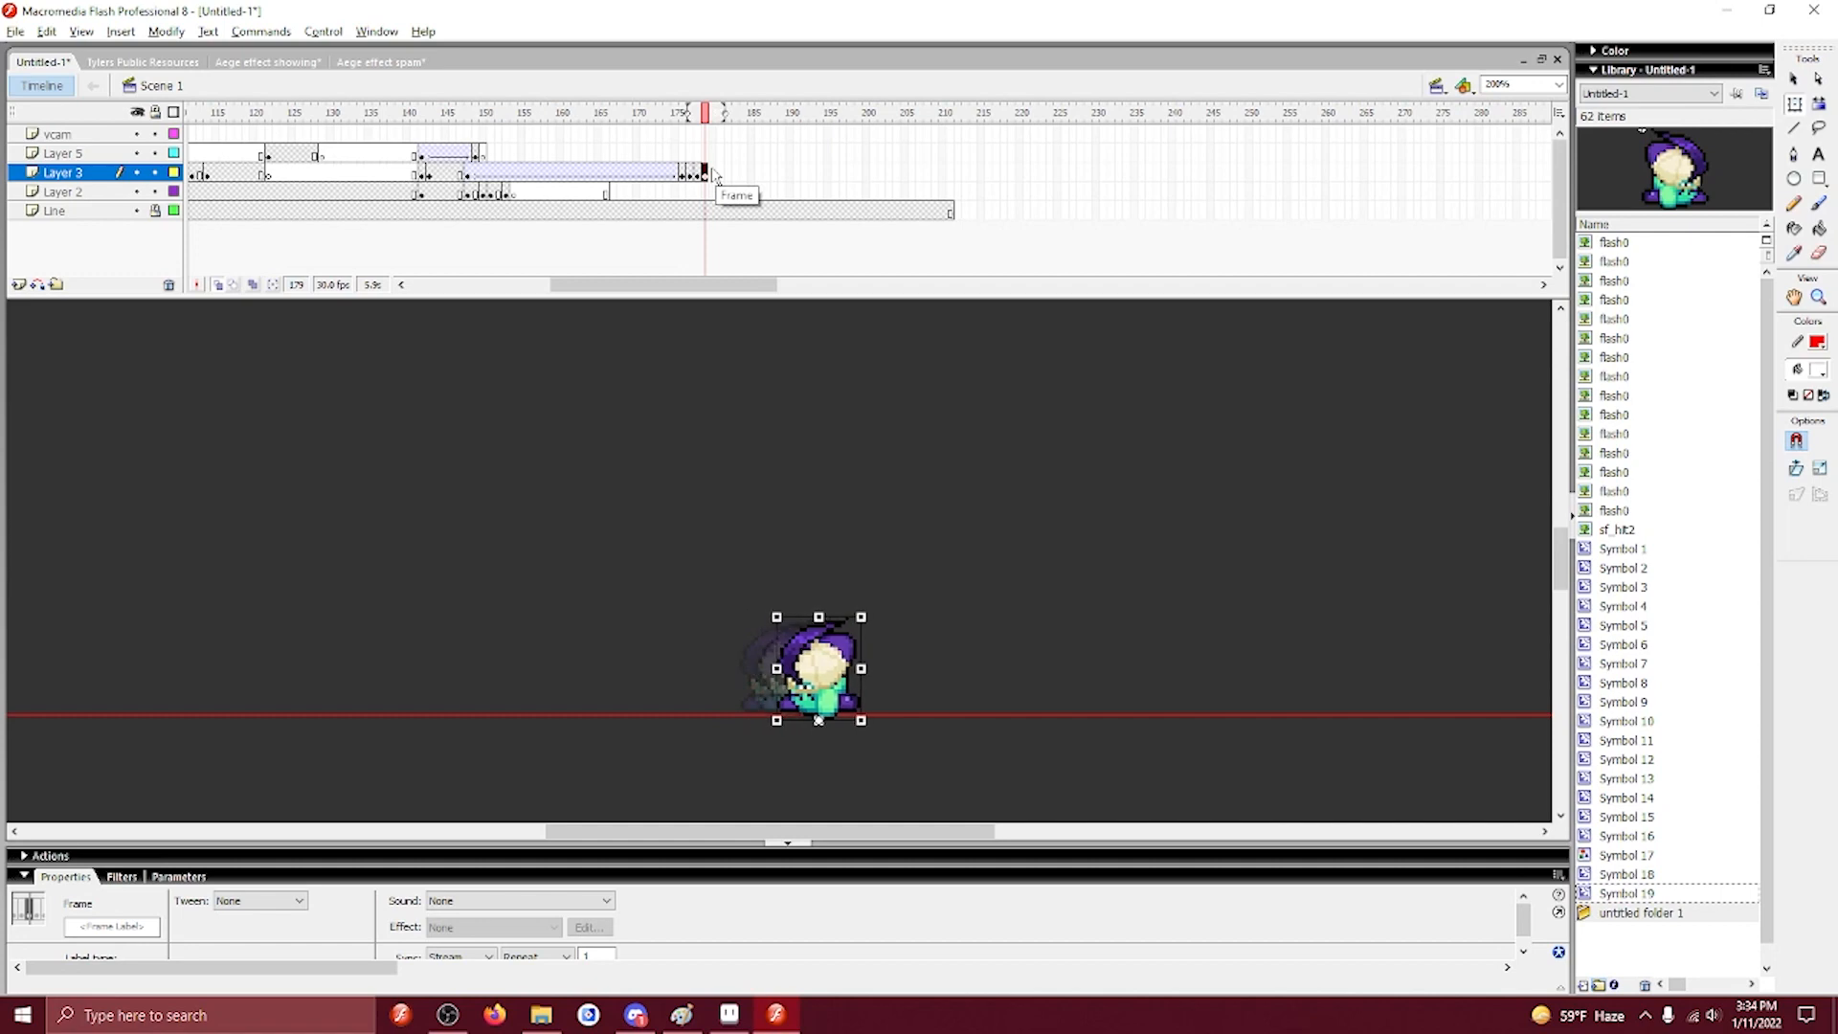
key("Right")
Add keyframes at frames 180 to 182 and nudge the landing sprite forward 5 pixels on each.
key("F6")
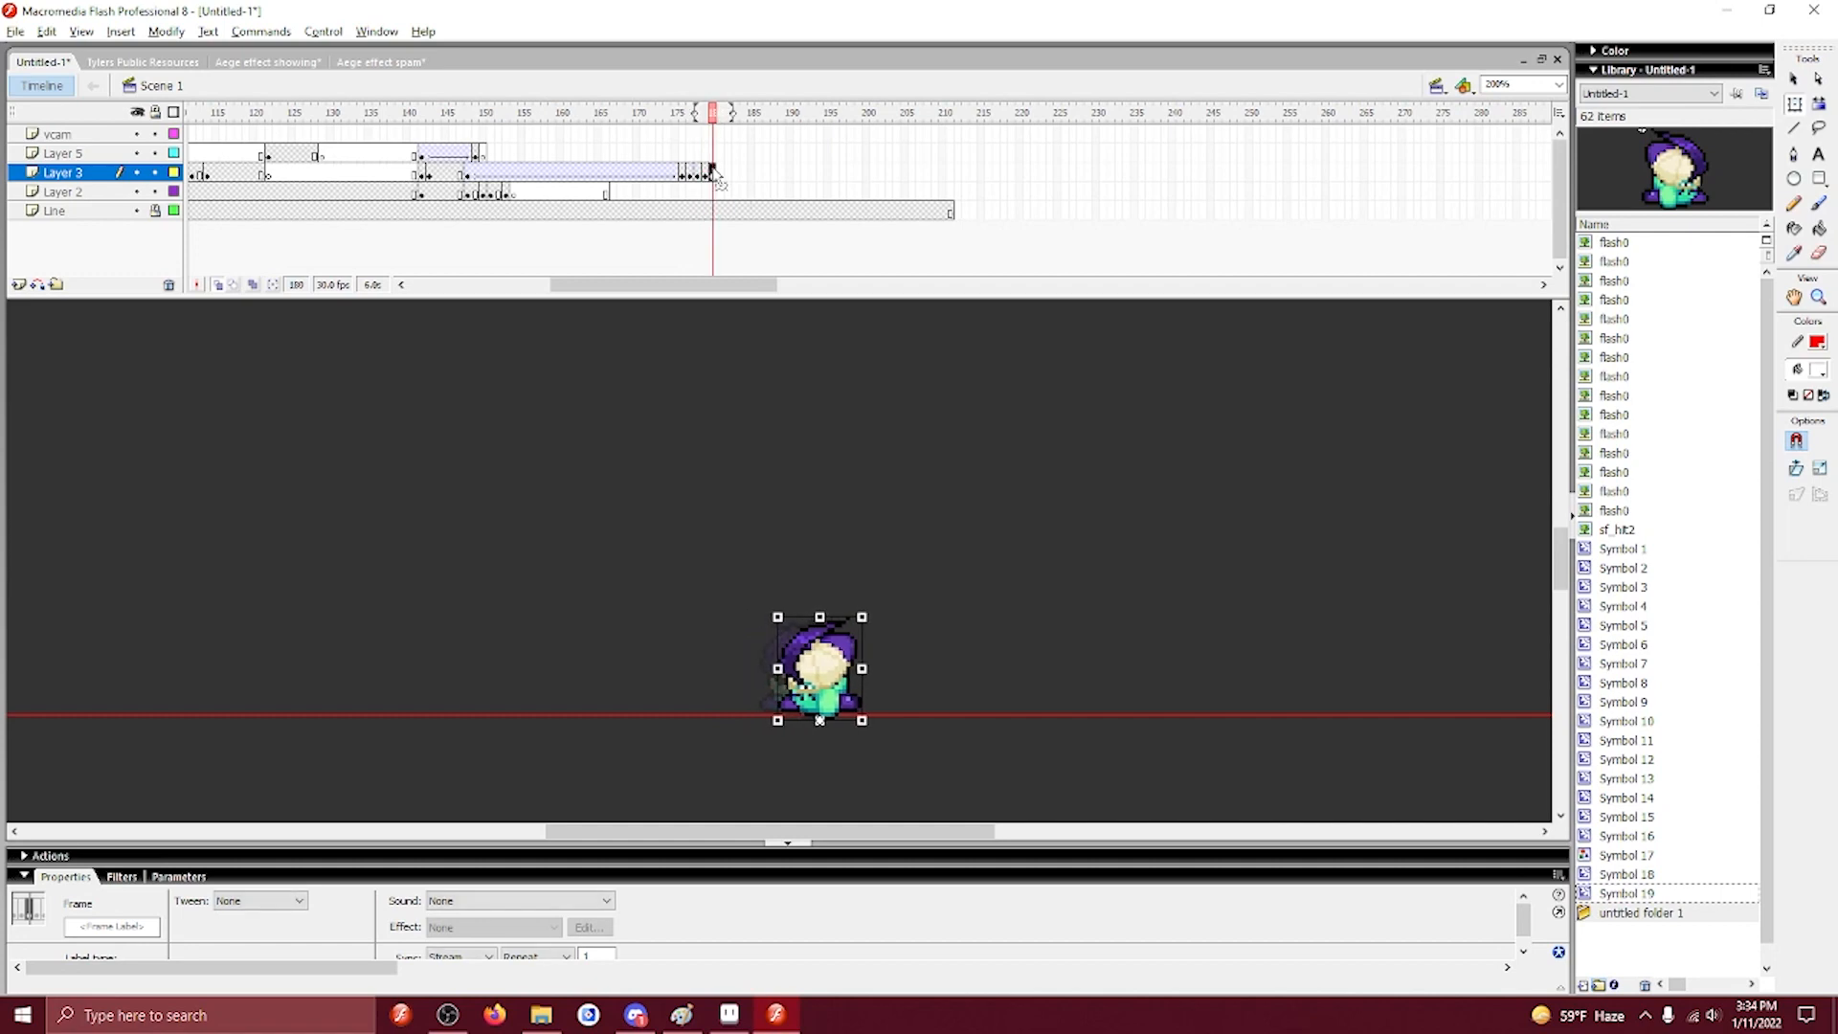
key("Right")
key("Right")
key("Right")
key("Right")
key("Right")
key("F7")
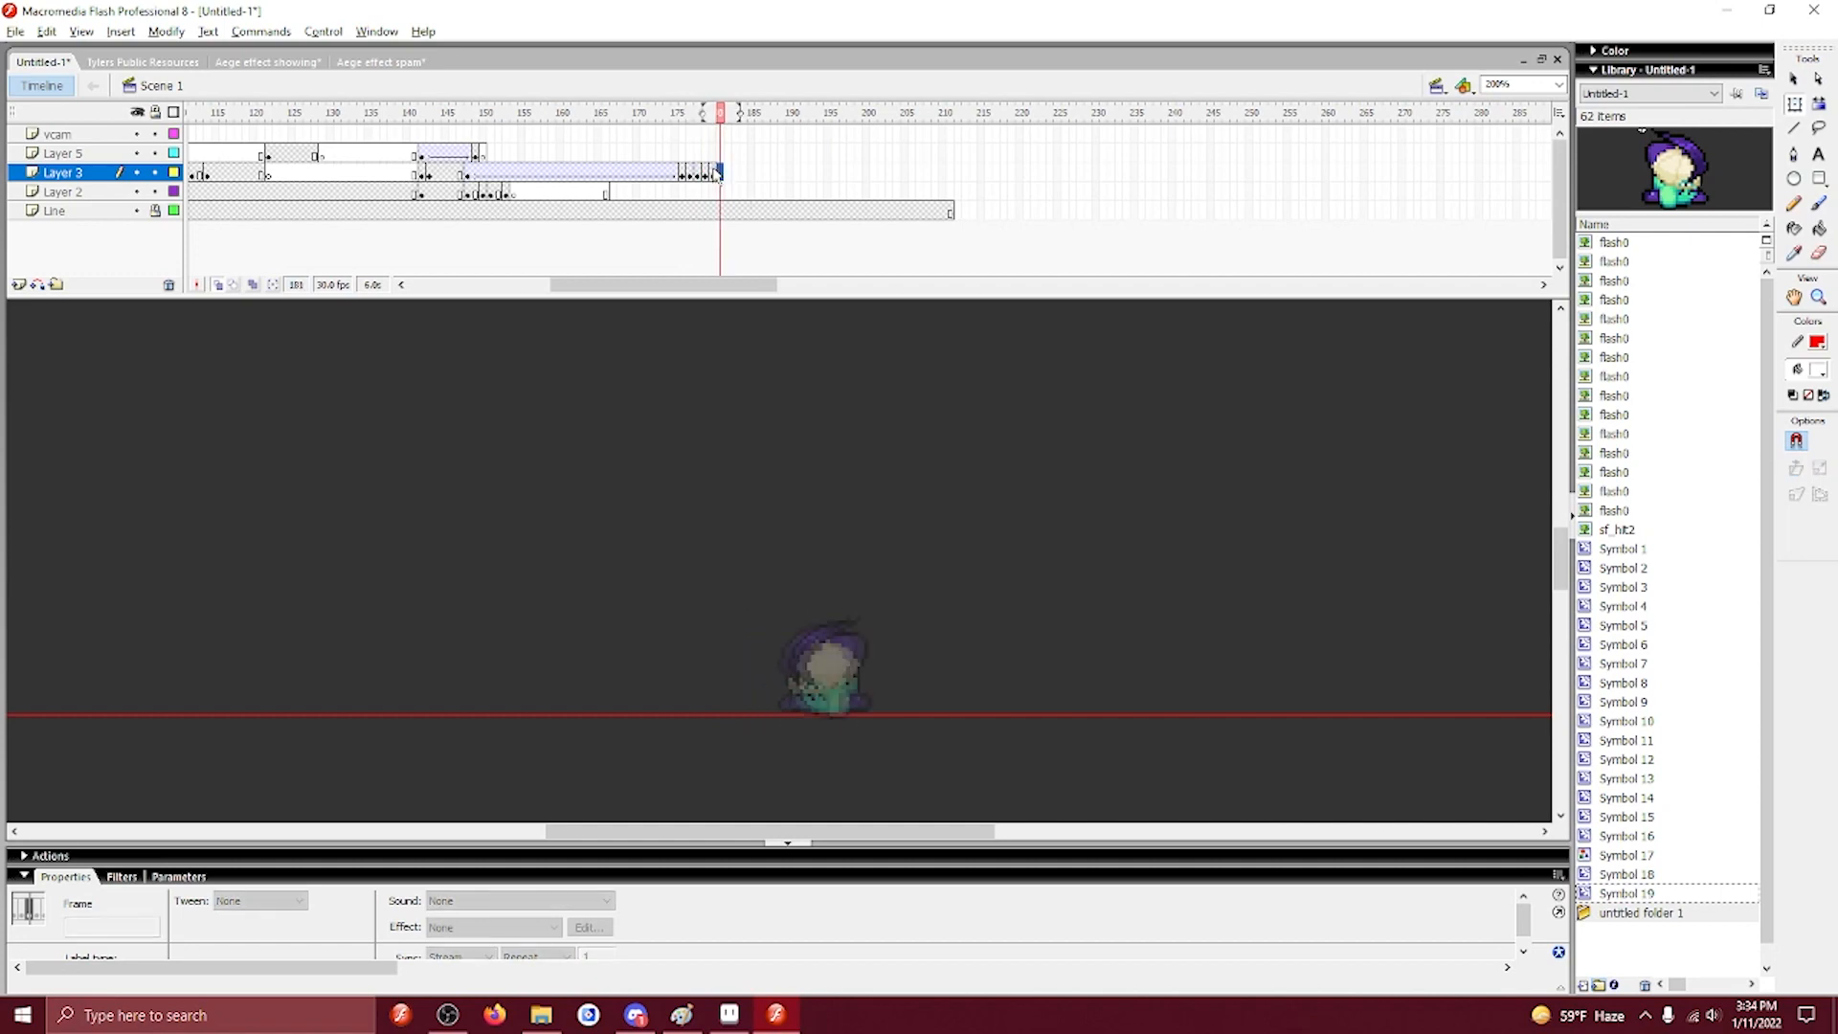
key("F6")
key("Right")
key("Right")
key("Right")
key("Right")
key("Right")
key("F6")
key("Right")
key("Right")
key("Right")
key("Right")
key("Right")
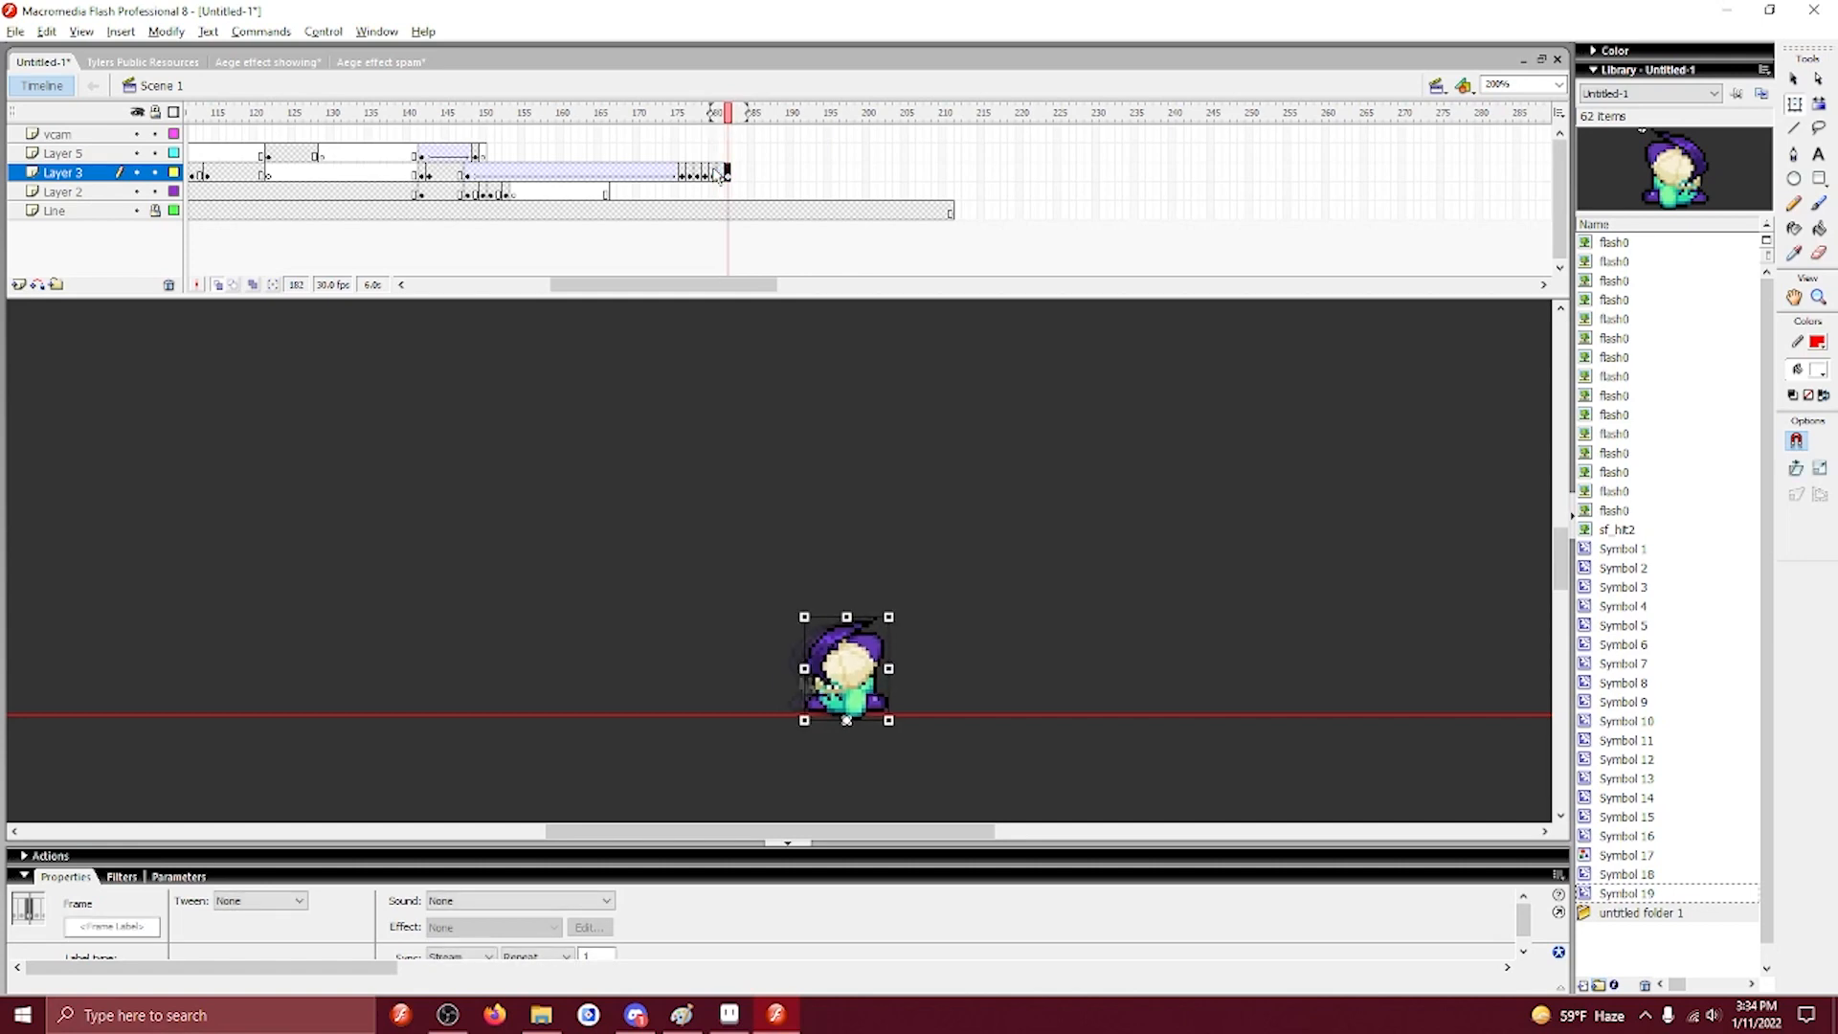
Slow the slide with keyframes at frames 183 to 185, moving the sprite 2 pixels each, and end it with a keyframe at 186.
key("F6")
key("Right")
key("Right")
key("F6")
key("Right")
key("Right")
key("F6")
key("Right")
key("Right")
key("F6")
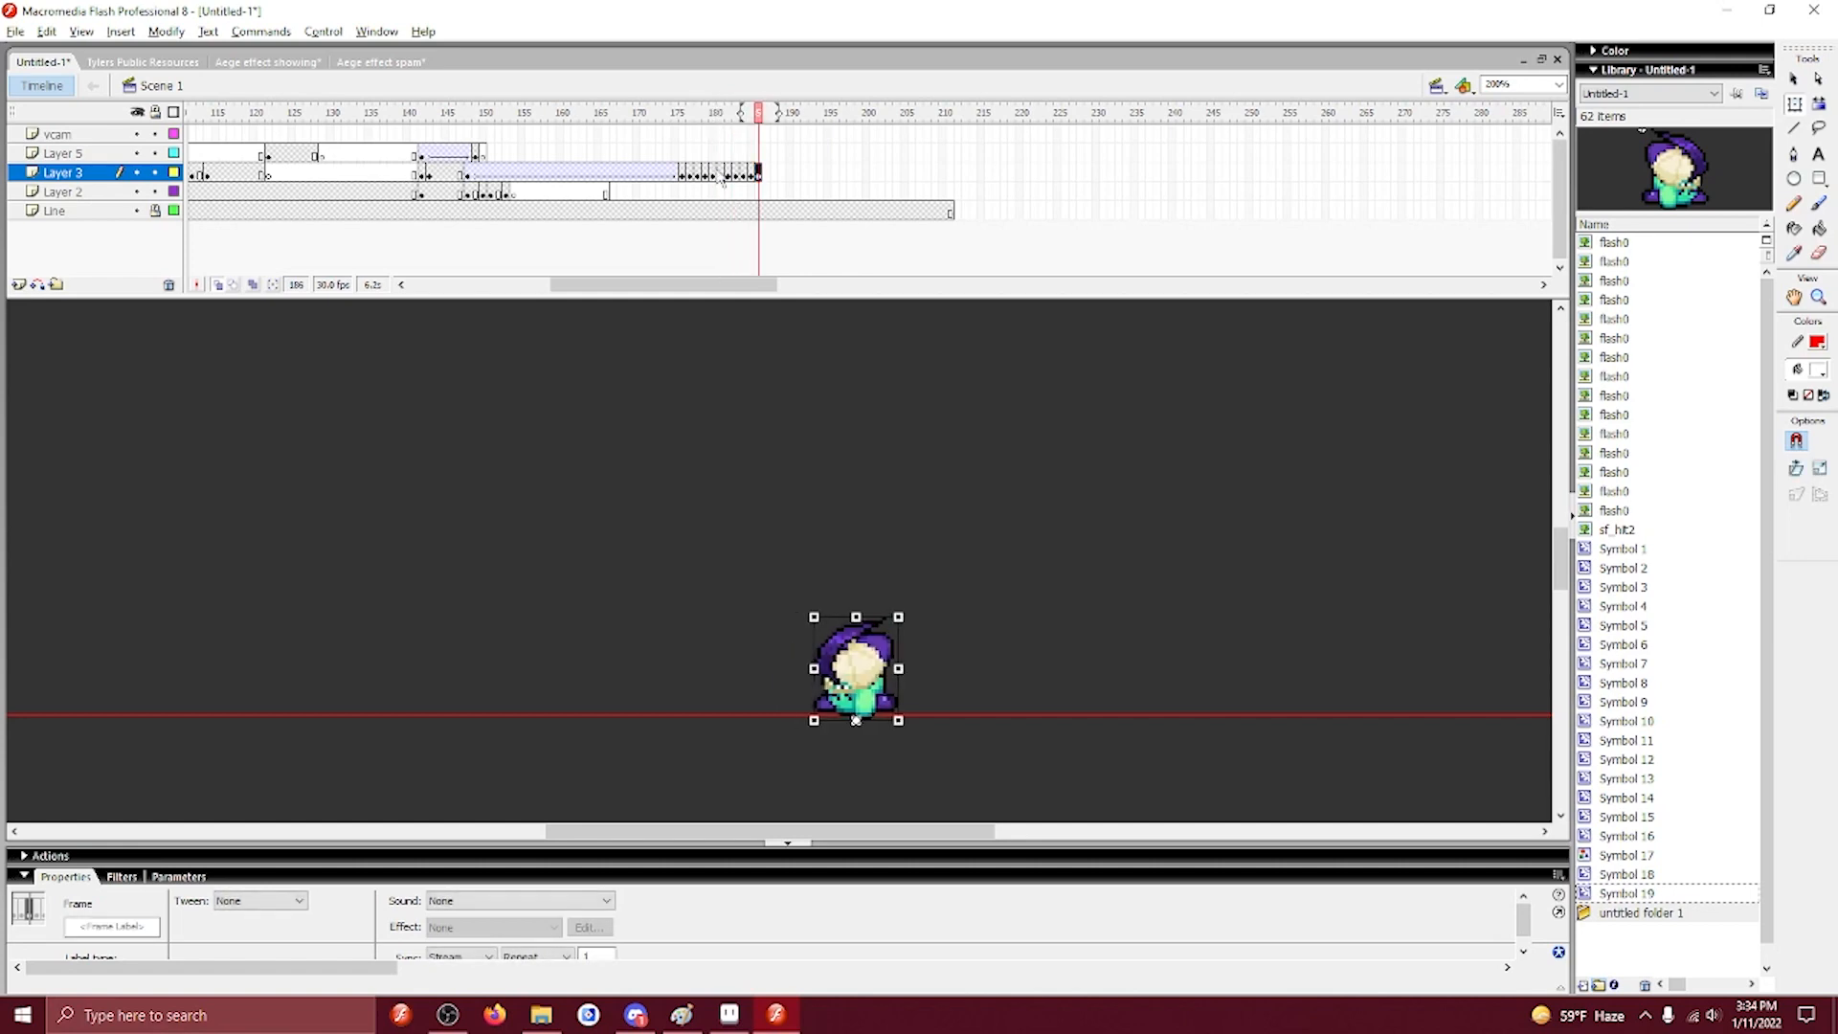
Extend Layer 3 to about frame 196 and play back the jump and landing slide.
left_click(836, 176)
key("F5")
left_click_drag(837, 176, 632, 170)
key("Return")
left_click(530, 142)
key("Return")
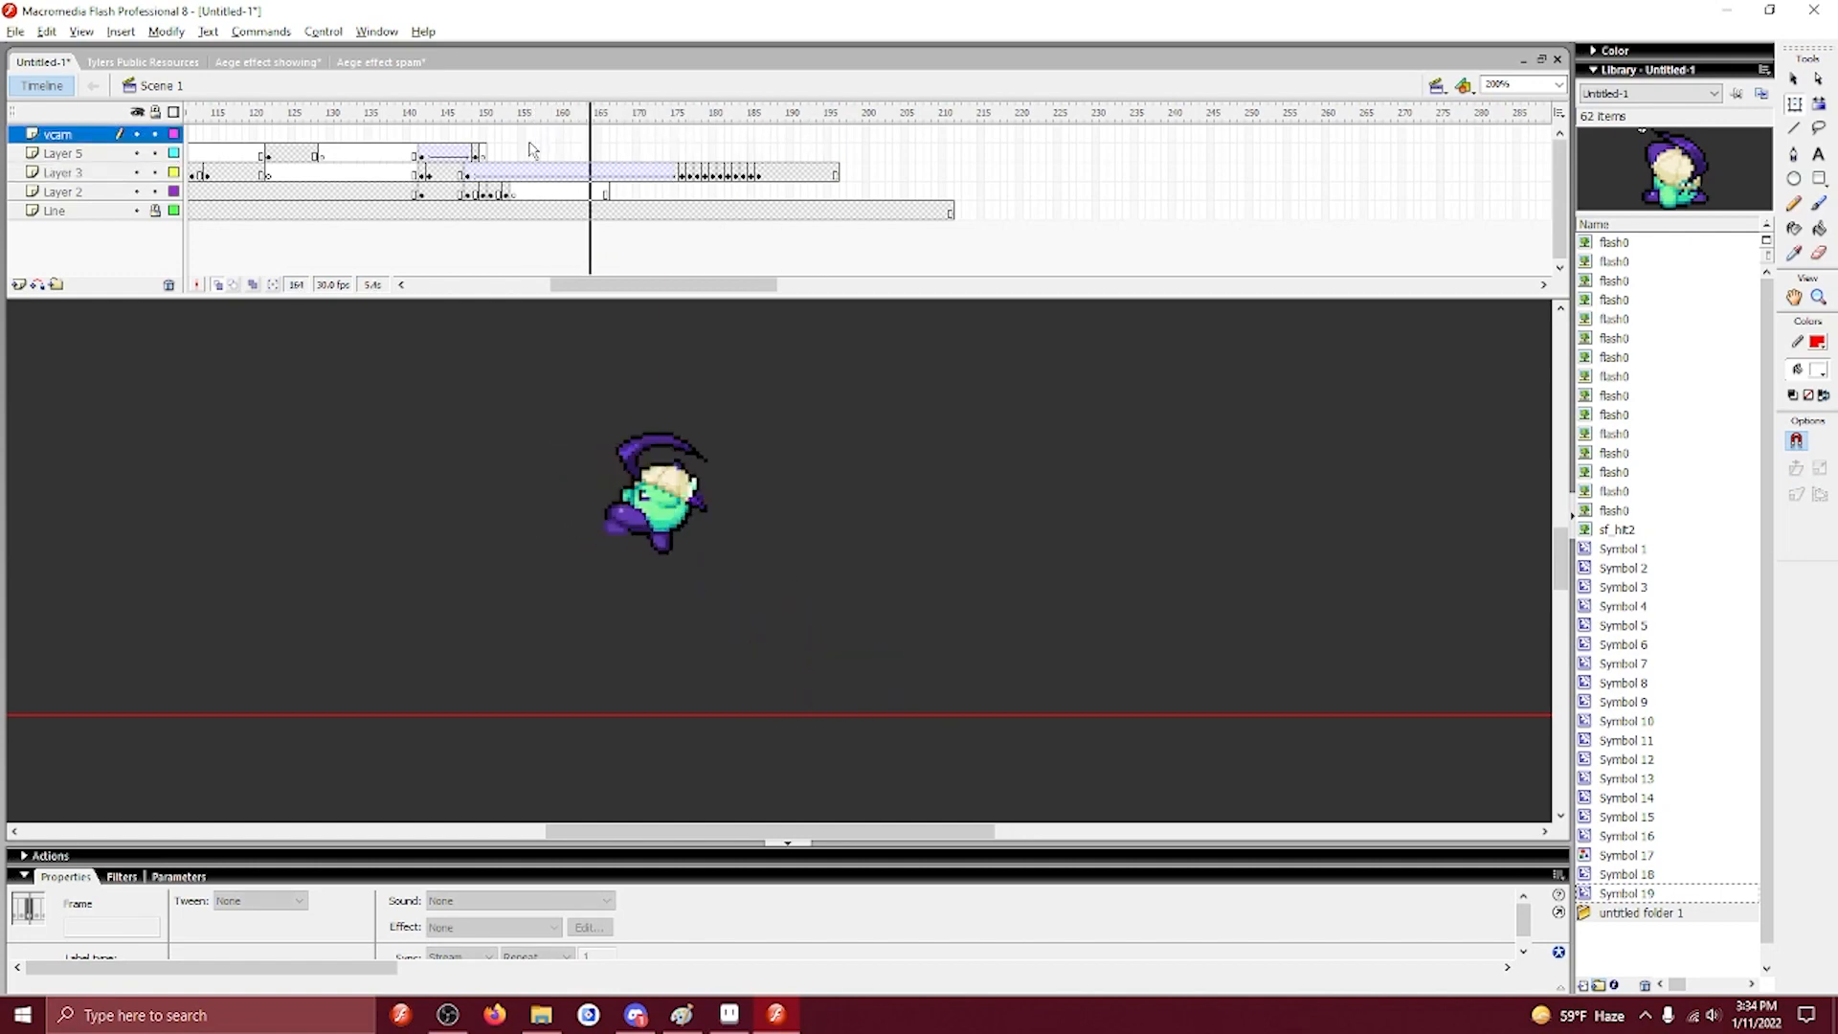
left_click(532, 144)
key("Return")
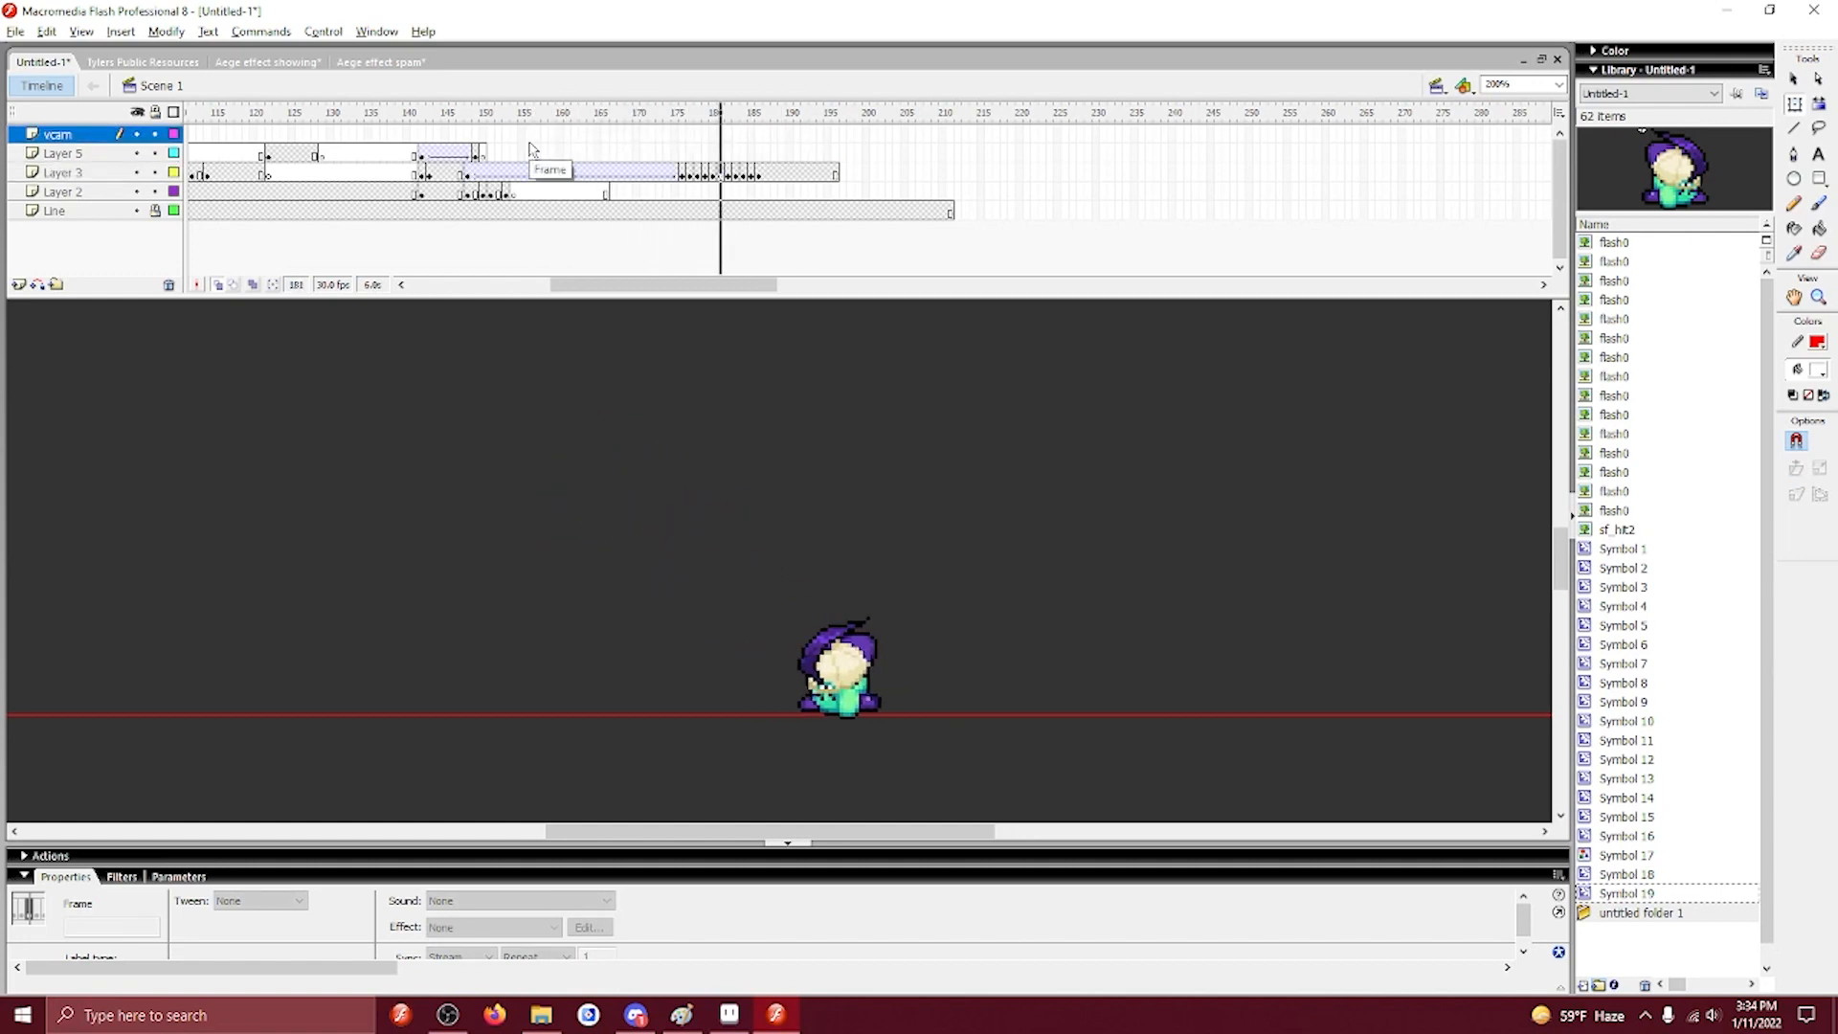
Clear the landing slide's keyframes on Layer 3 from frame 178 onward.
left_click_drag(777, 177, 697, 178)
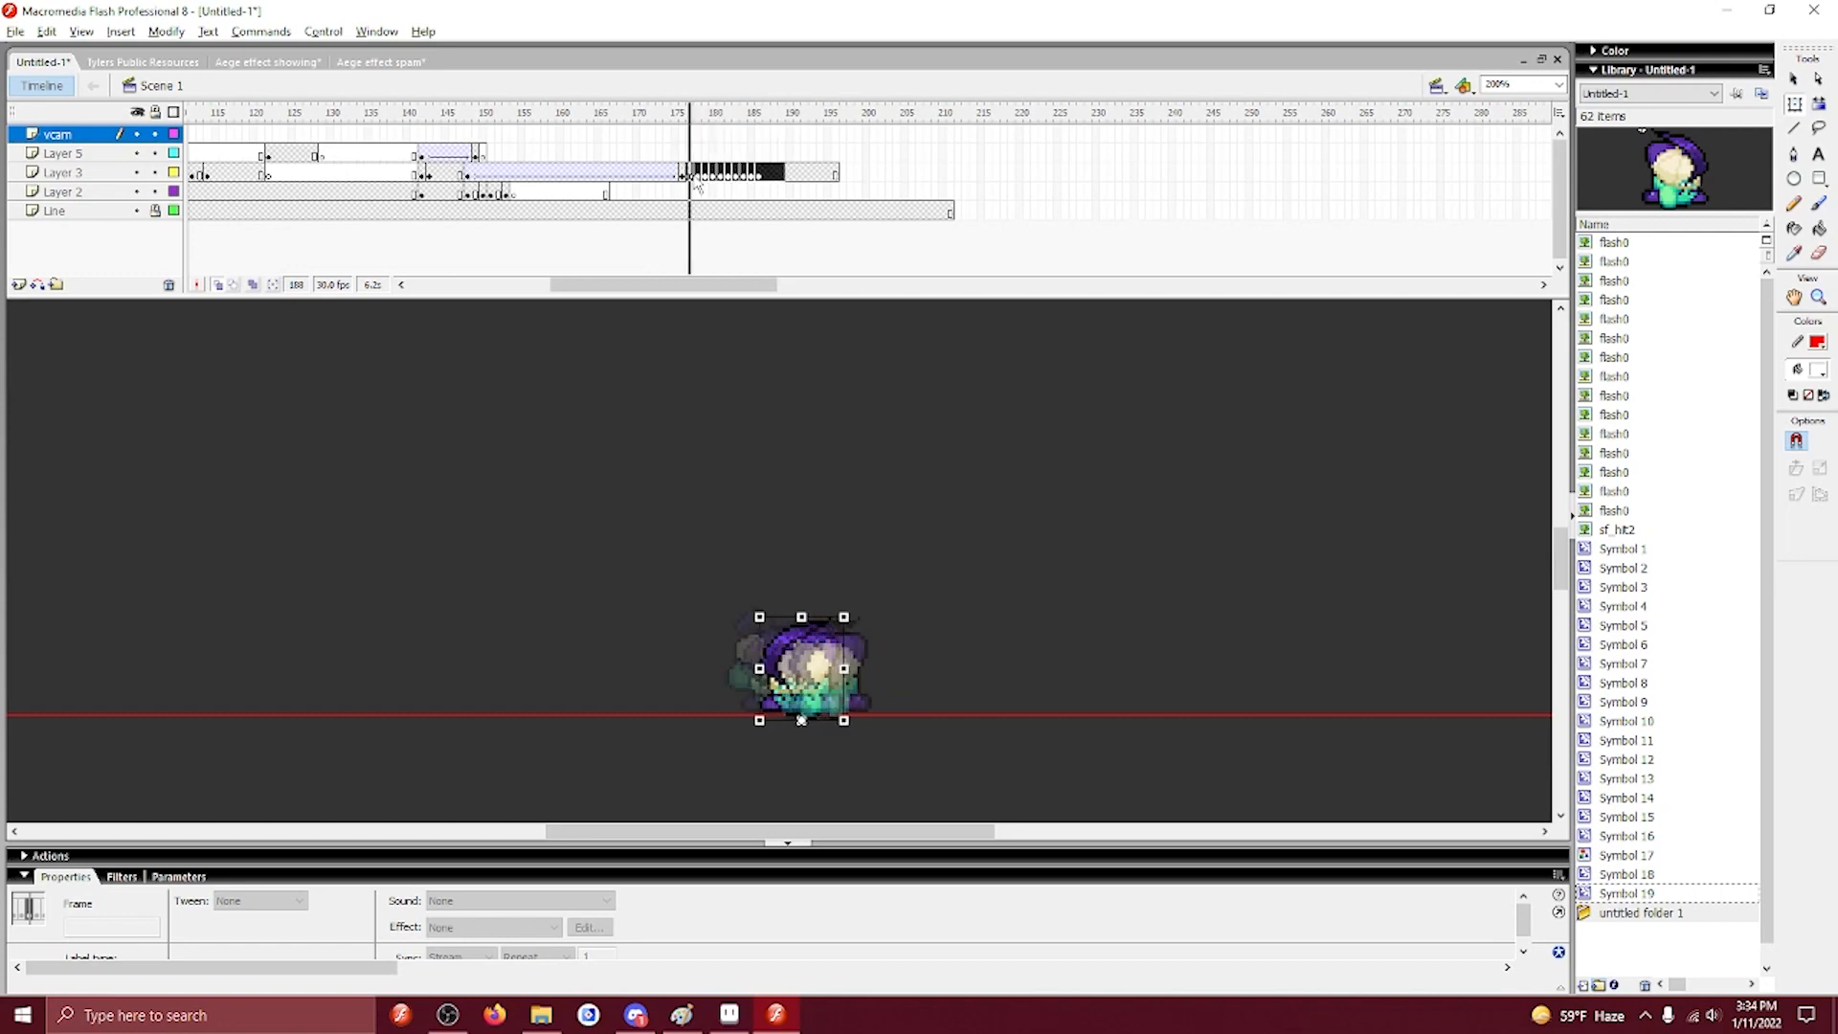
right_click(703, 182)
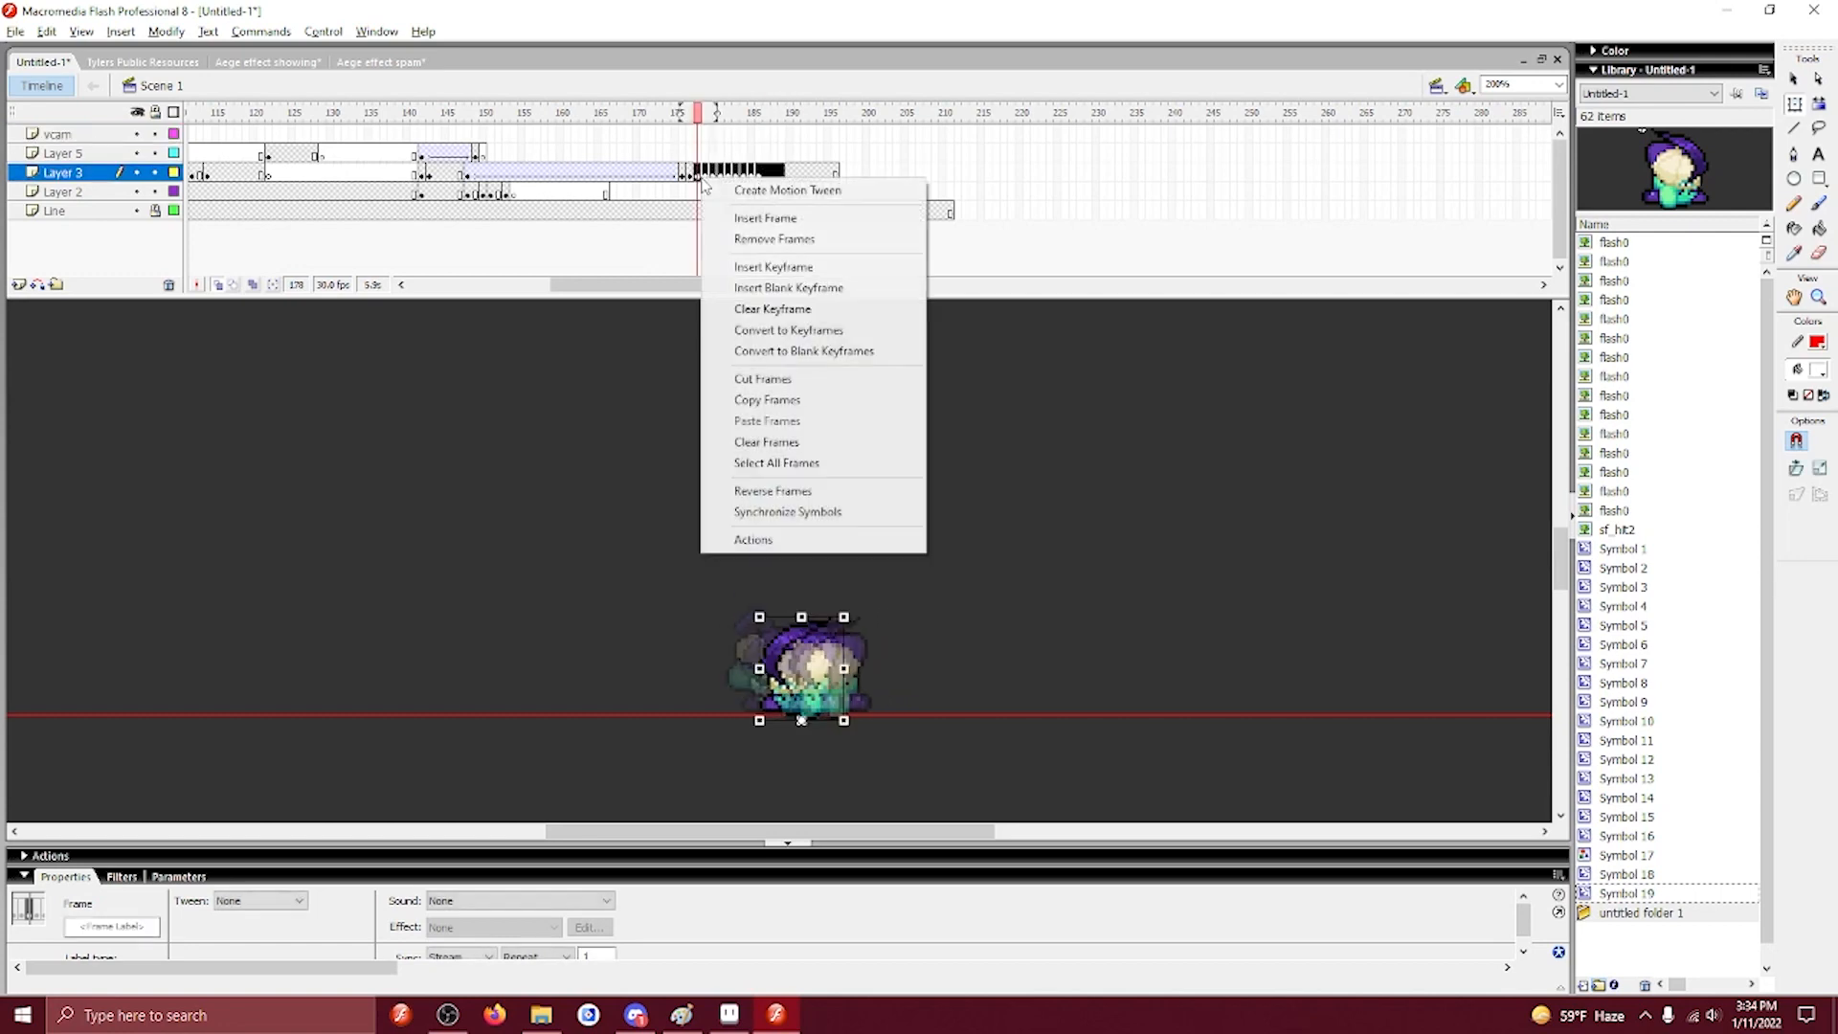
left_click(756, 311)
Rebuild the landing slide on Layer 3 with keyframes on frames 178 to 186, nudging the crouched sprite slightly forward along the slide.
left_click(691, 172)
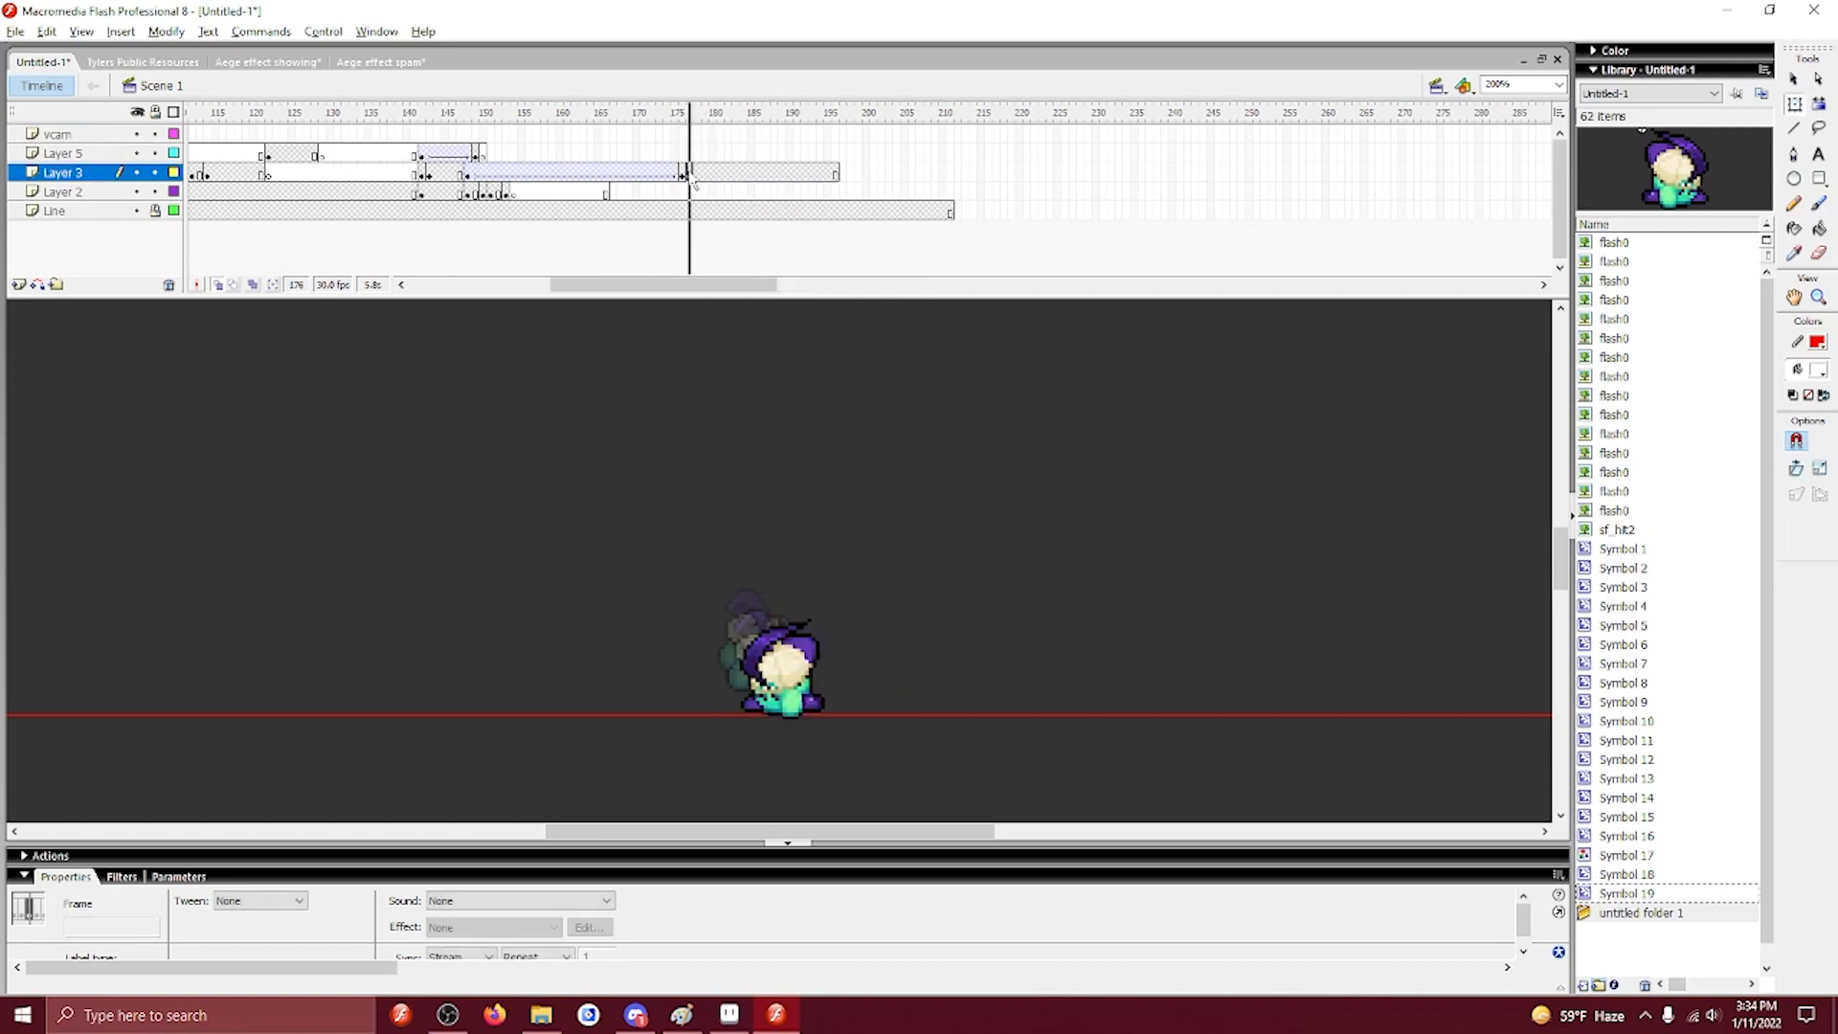
key("shift+Right")
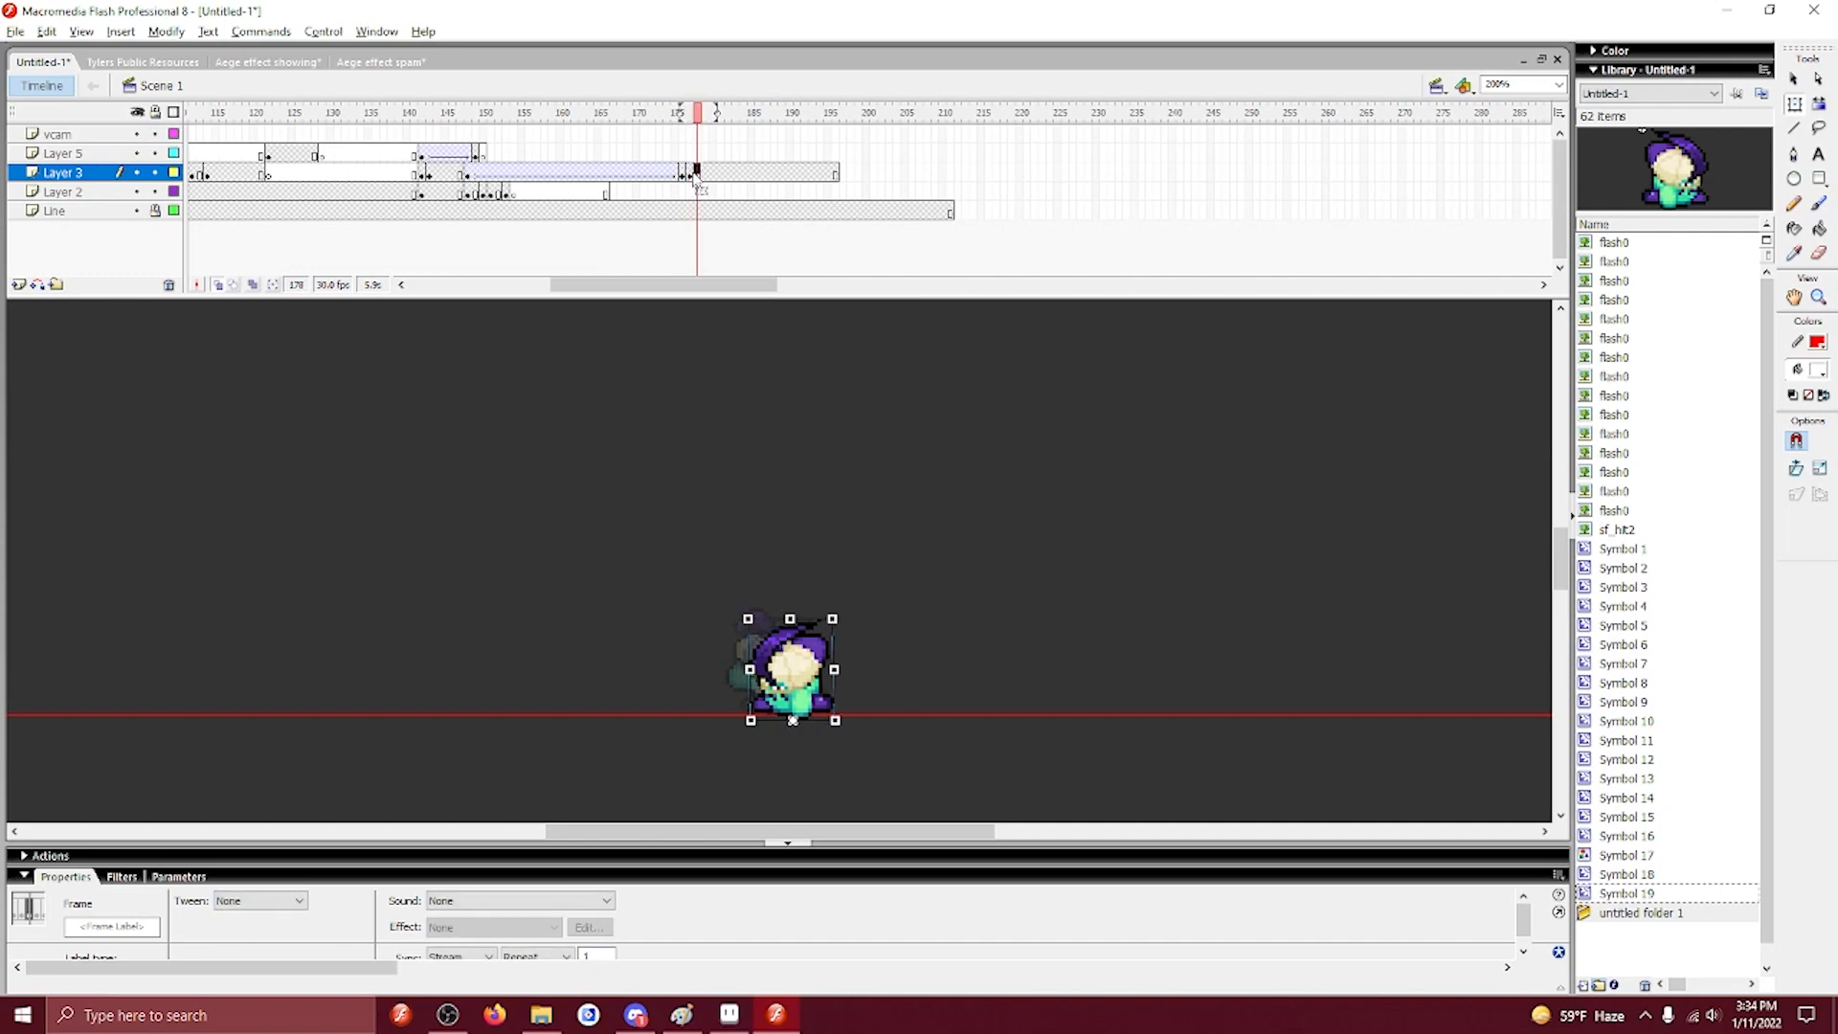
key("Right")
key("Right")
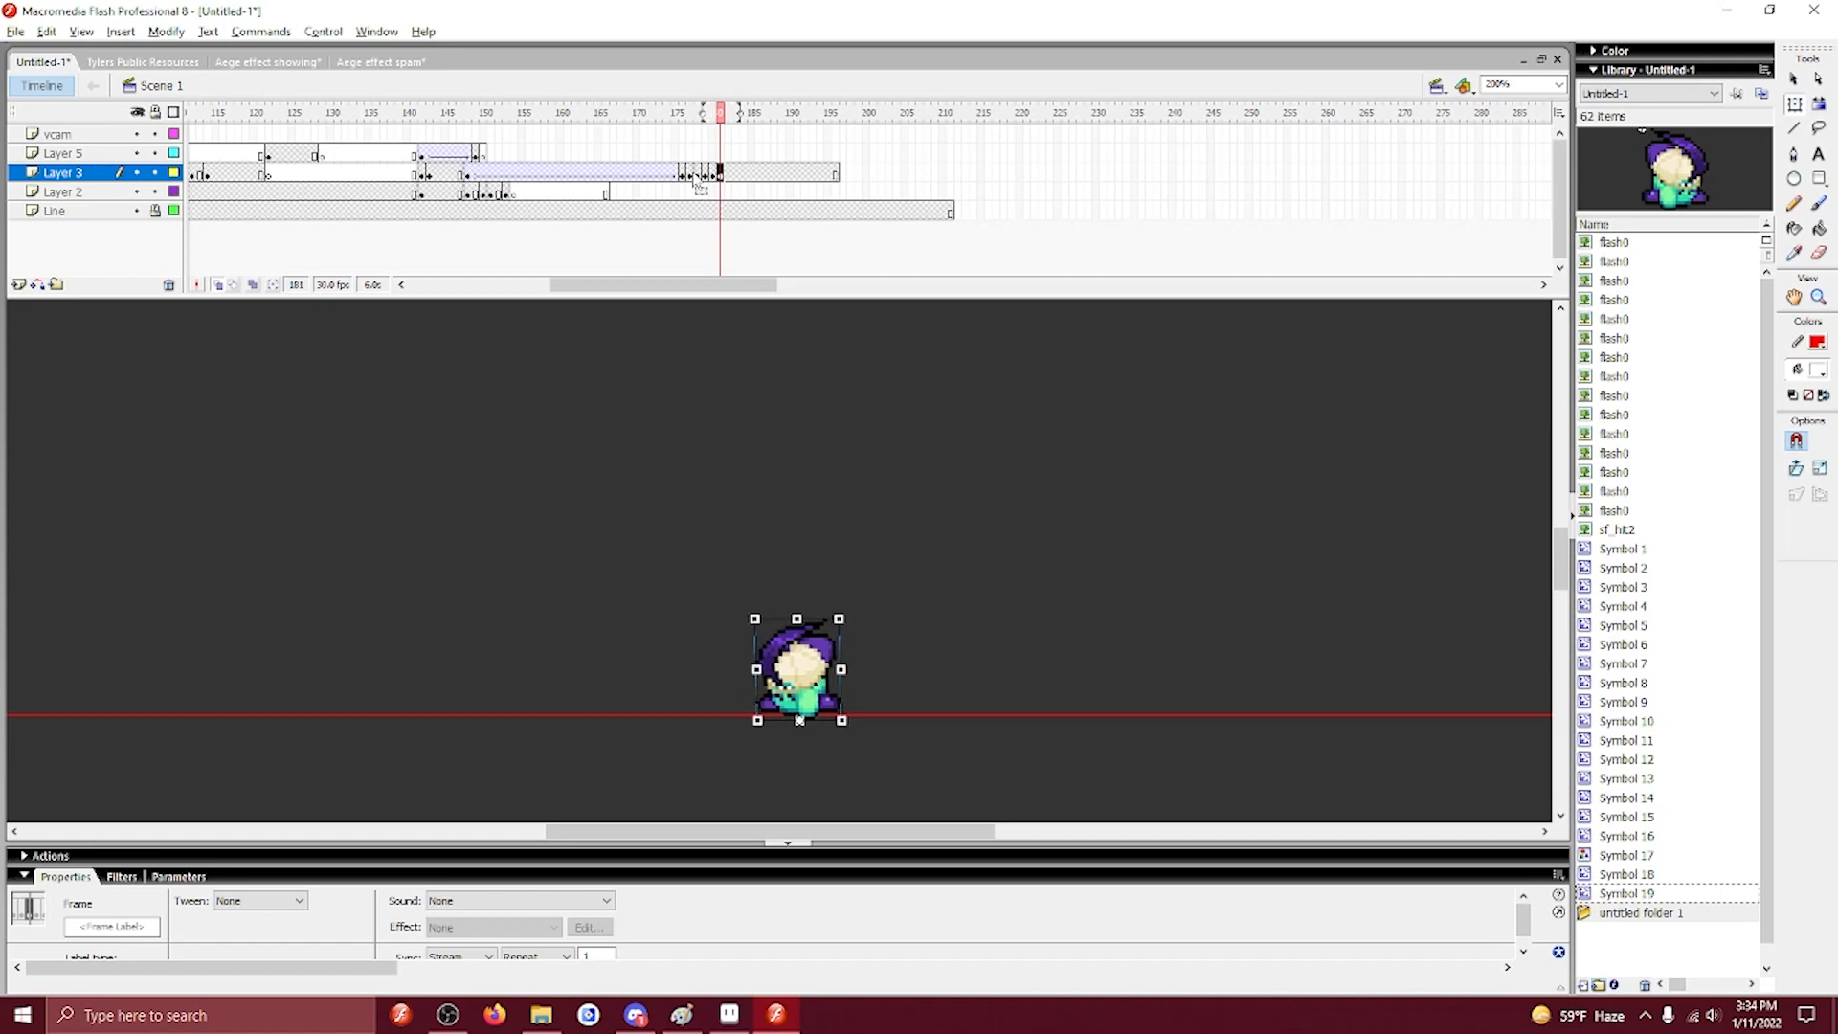
key("F6")
key("F6")
key("F6")
key("F6")
Play back the spinning jump and the landing slide several times to check the motion.
left_click(633, 155)
key("Return")
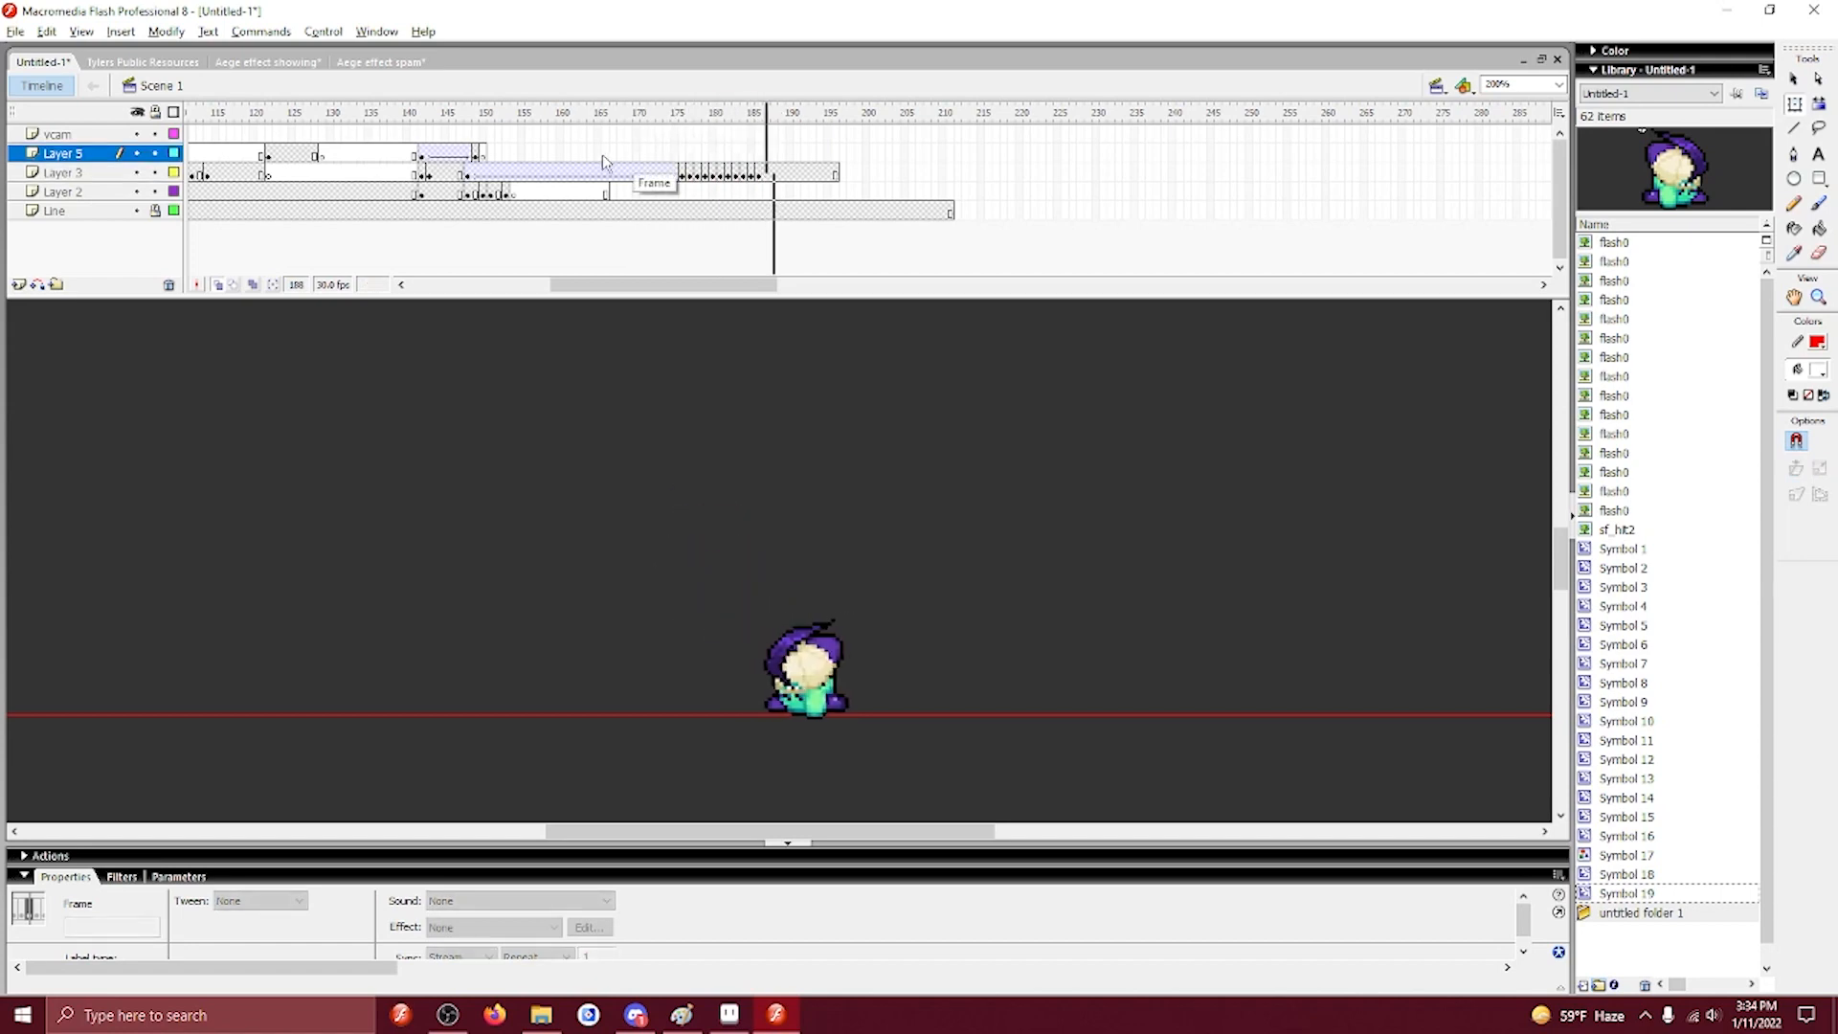
left_click(600, 155)
key("Return")
left_click(476, 156)
key("Return")
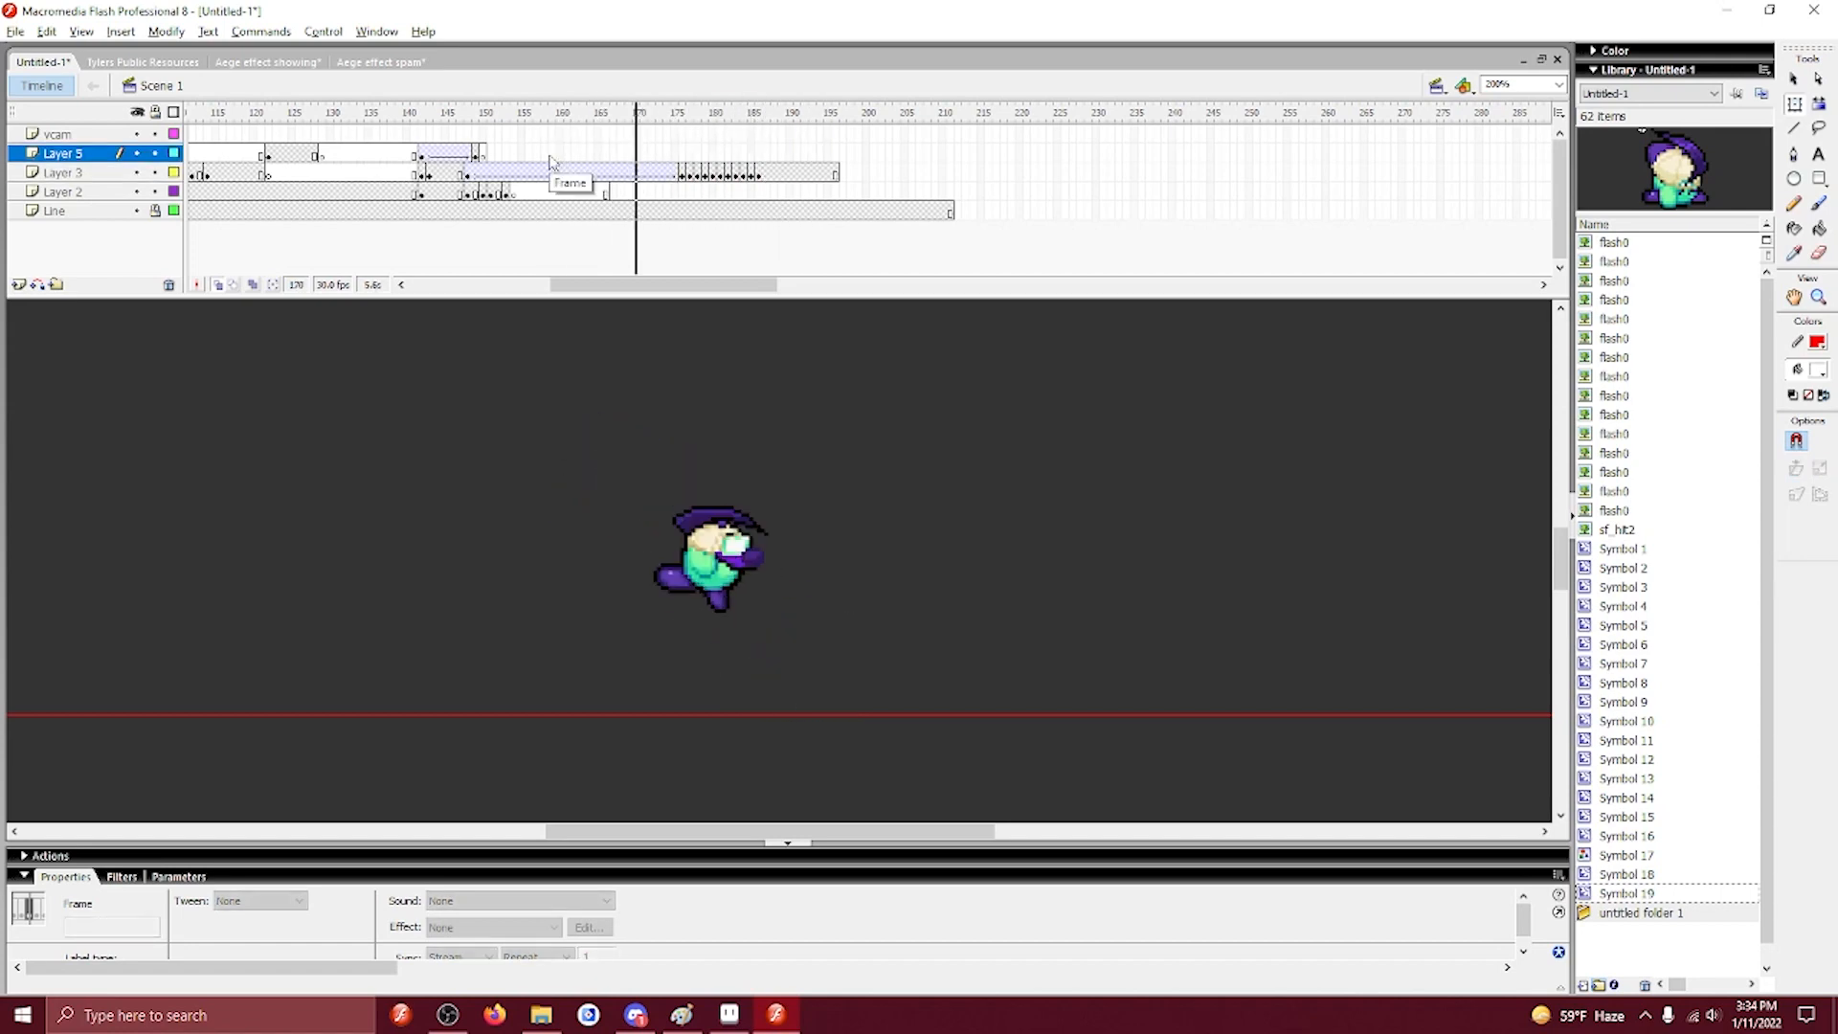
left_click(476, 156)
key("Return")
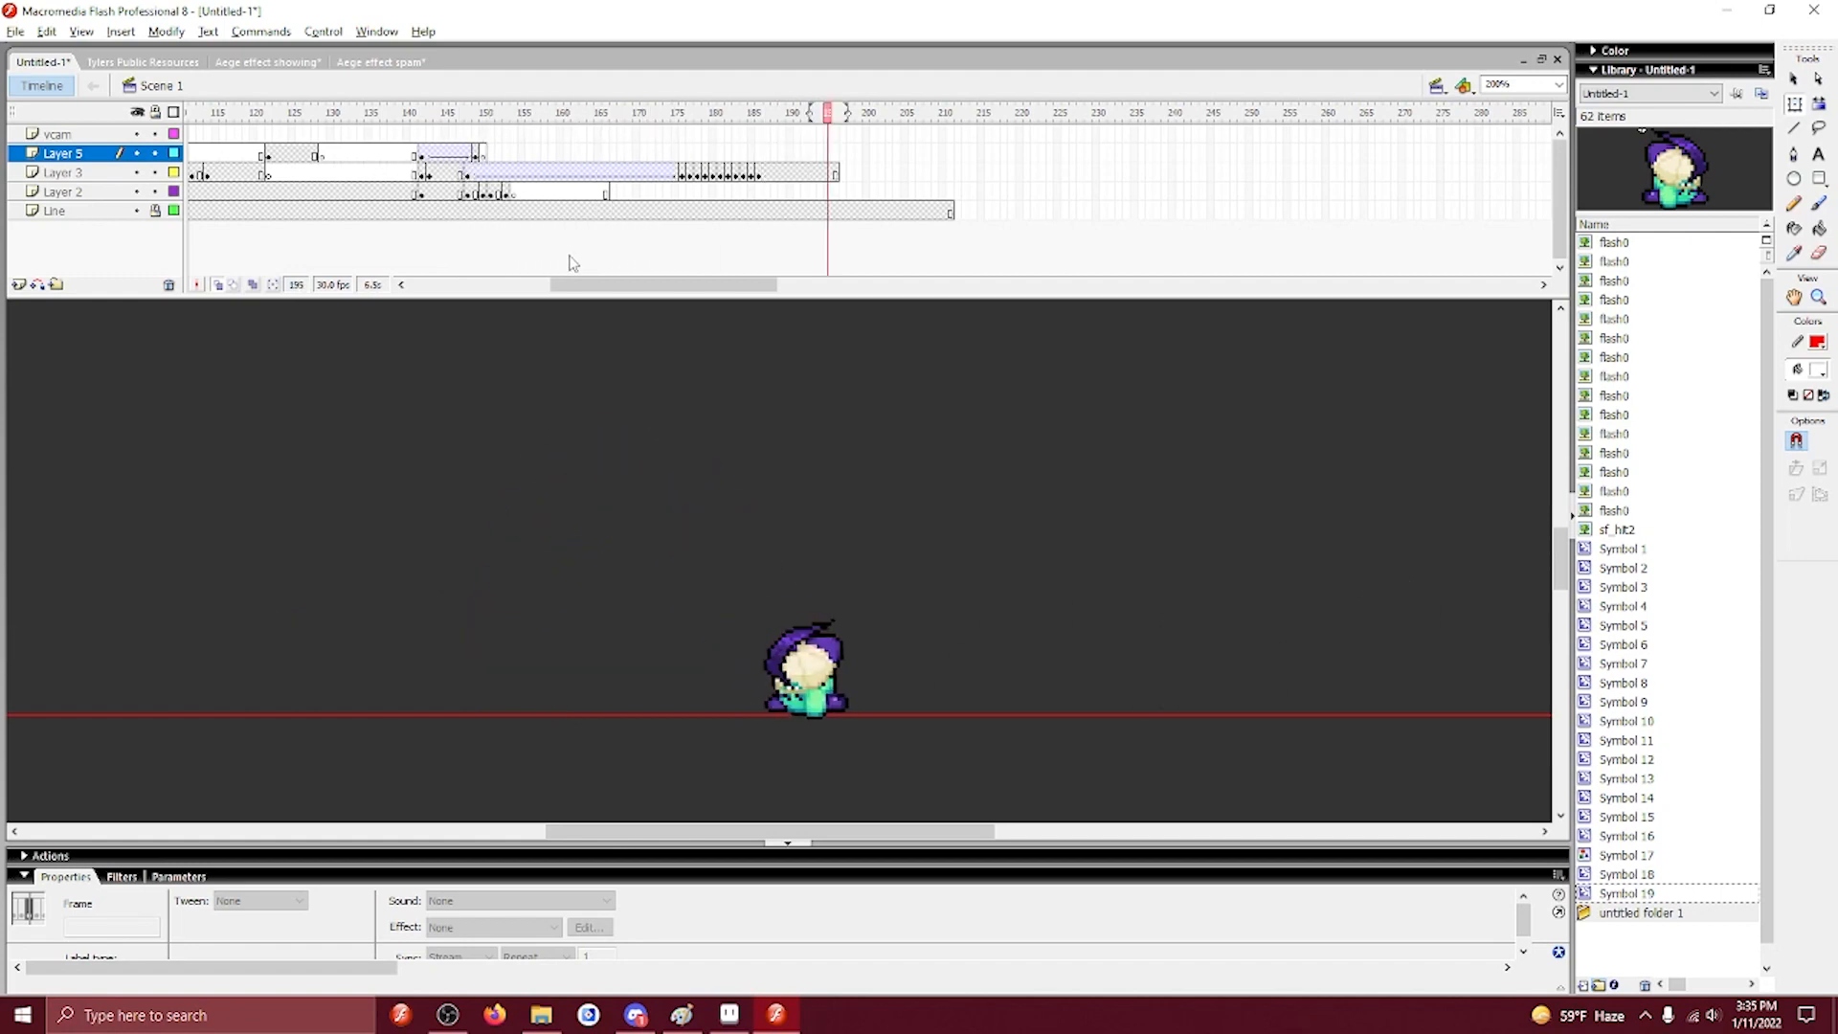
Inspect the hit effect used on Layer 5 at frame 76.
left_click_drag(575, 284, 490, 285)
left_click_drag(588, 155, 753, 170)
left_click(361, 154)
left_click(421, 154)
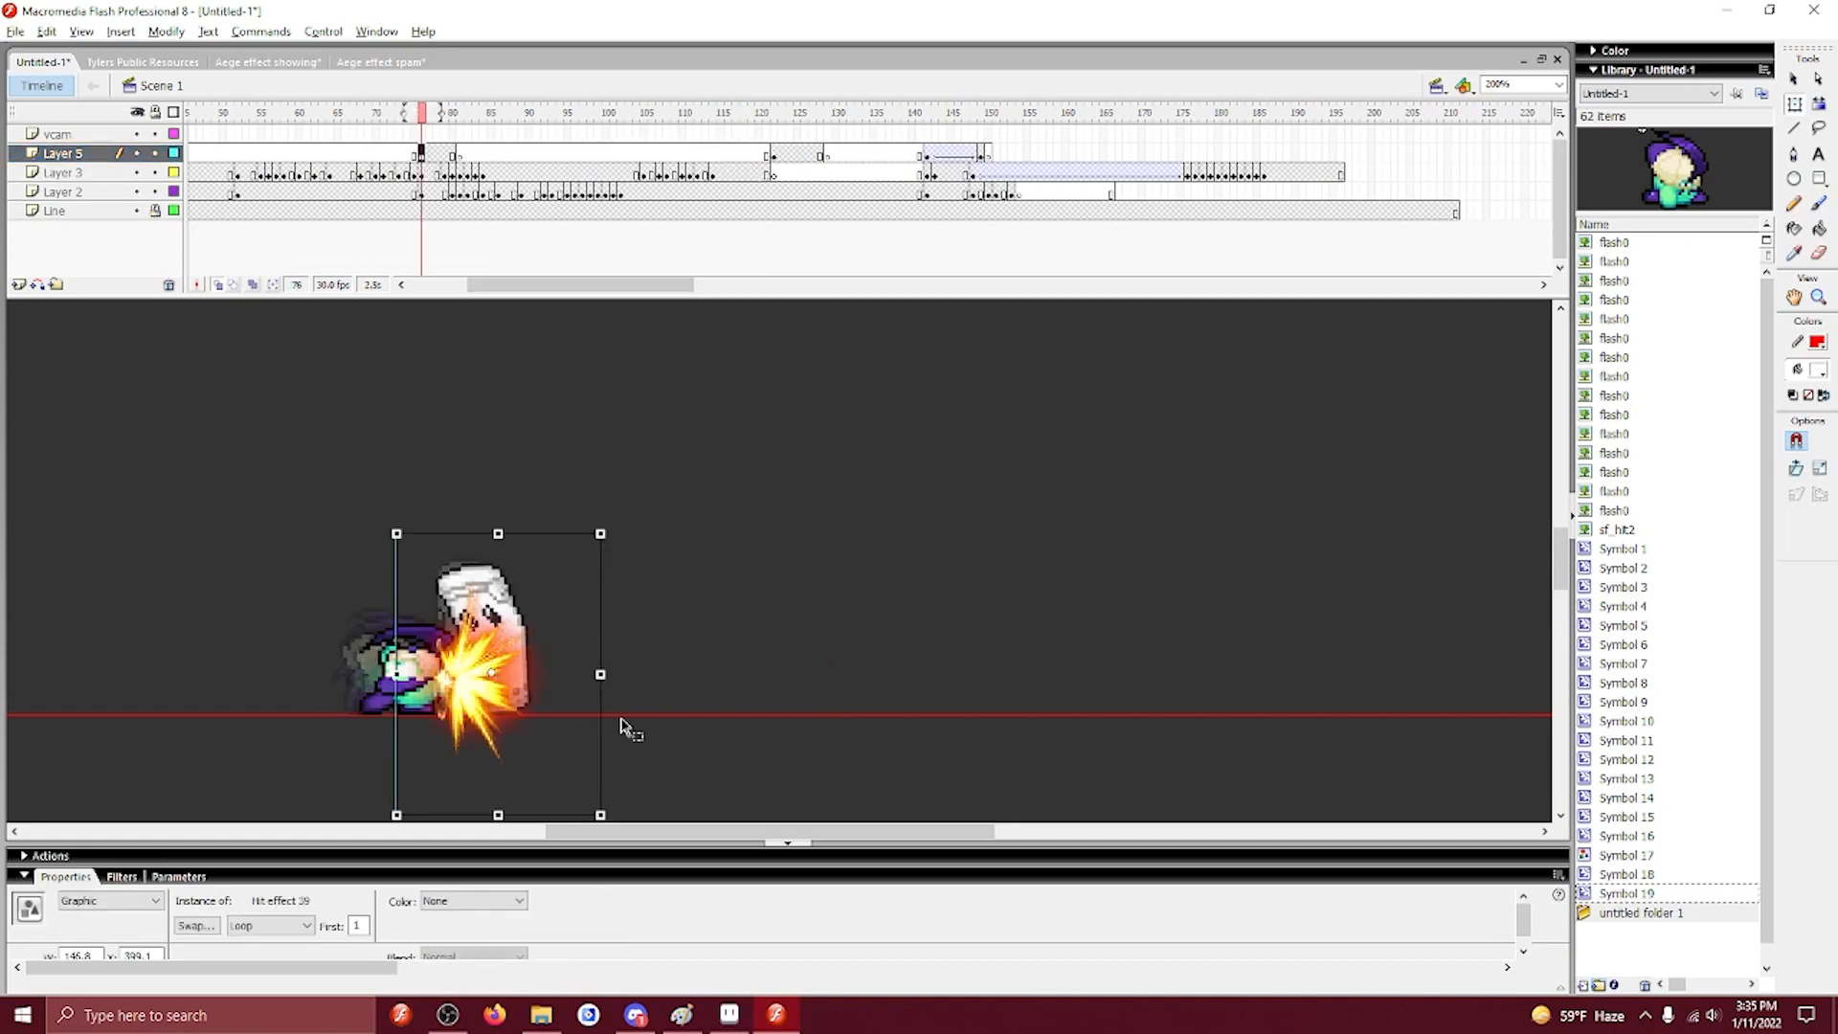
left_click(574, 729)
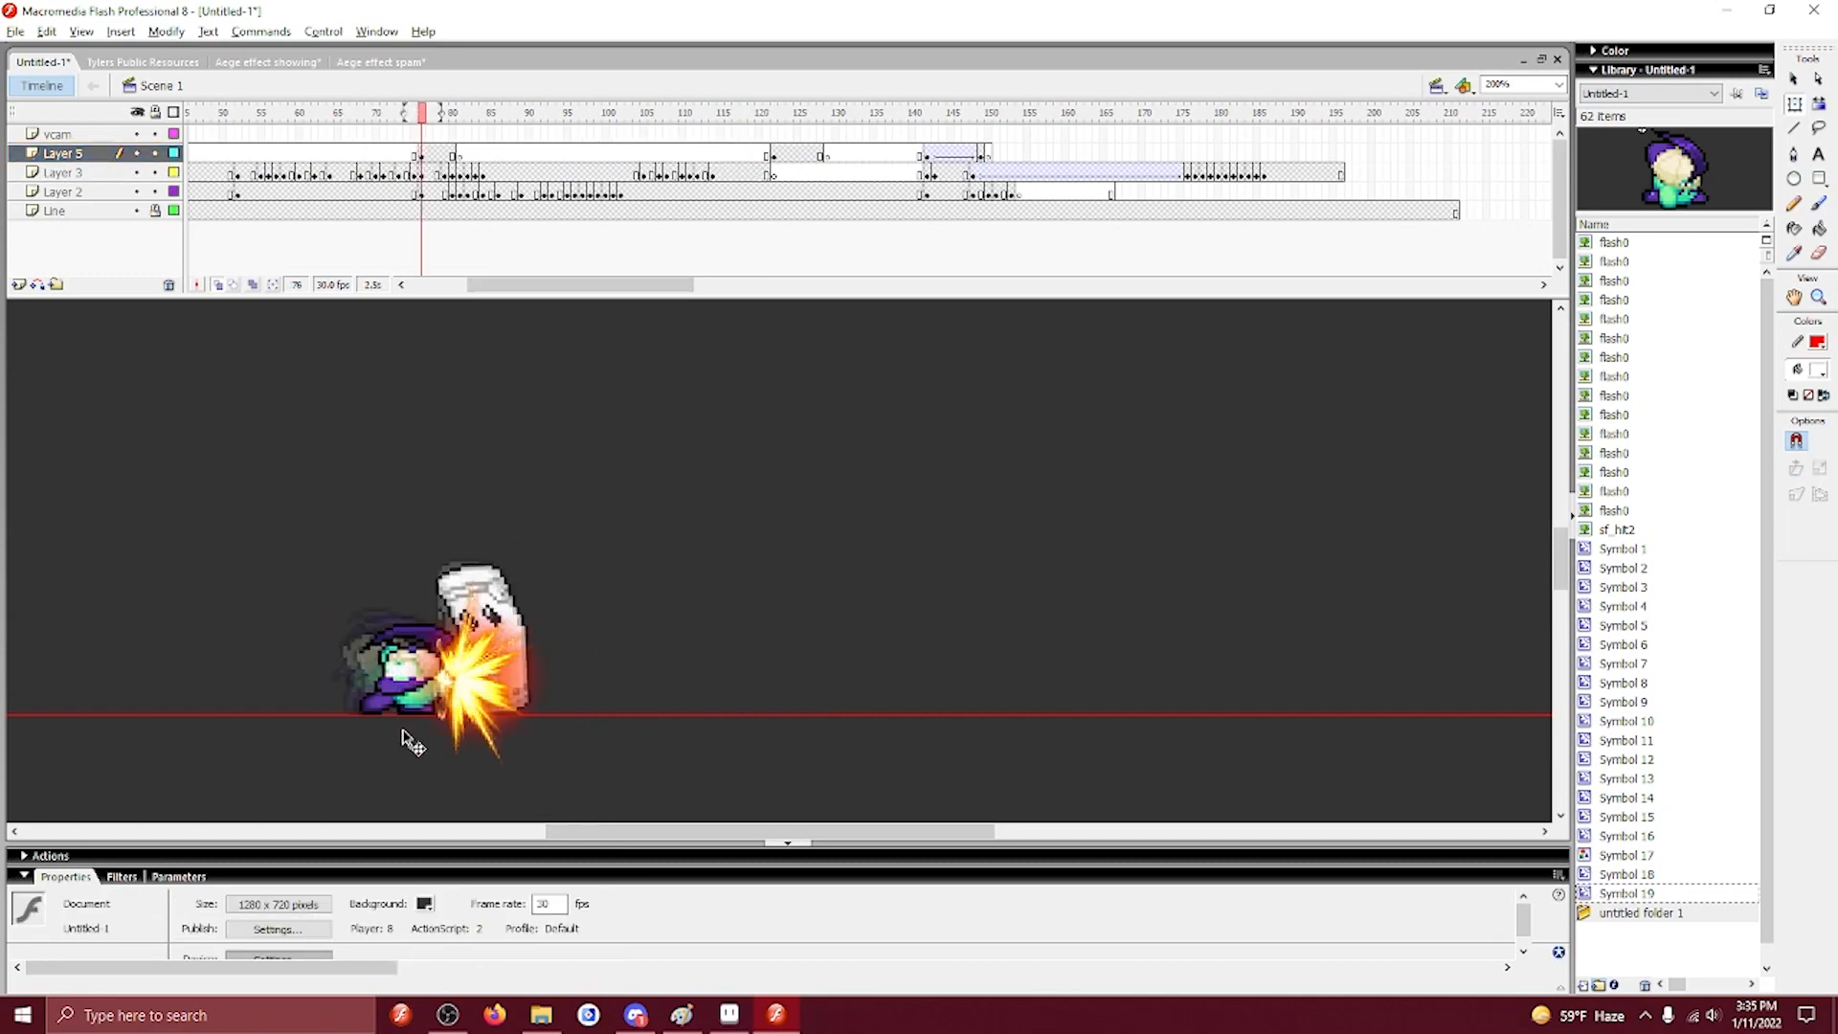
Switch to the Tylers Public Resources document, preview the last hit effects in its library and copy Hit Effect 48.
left_click(368, 65)
left_click(271, 63)
left_click(153, 63)
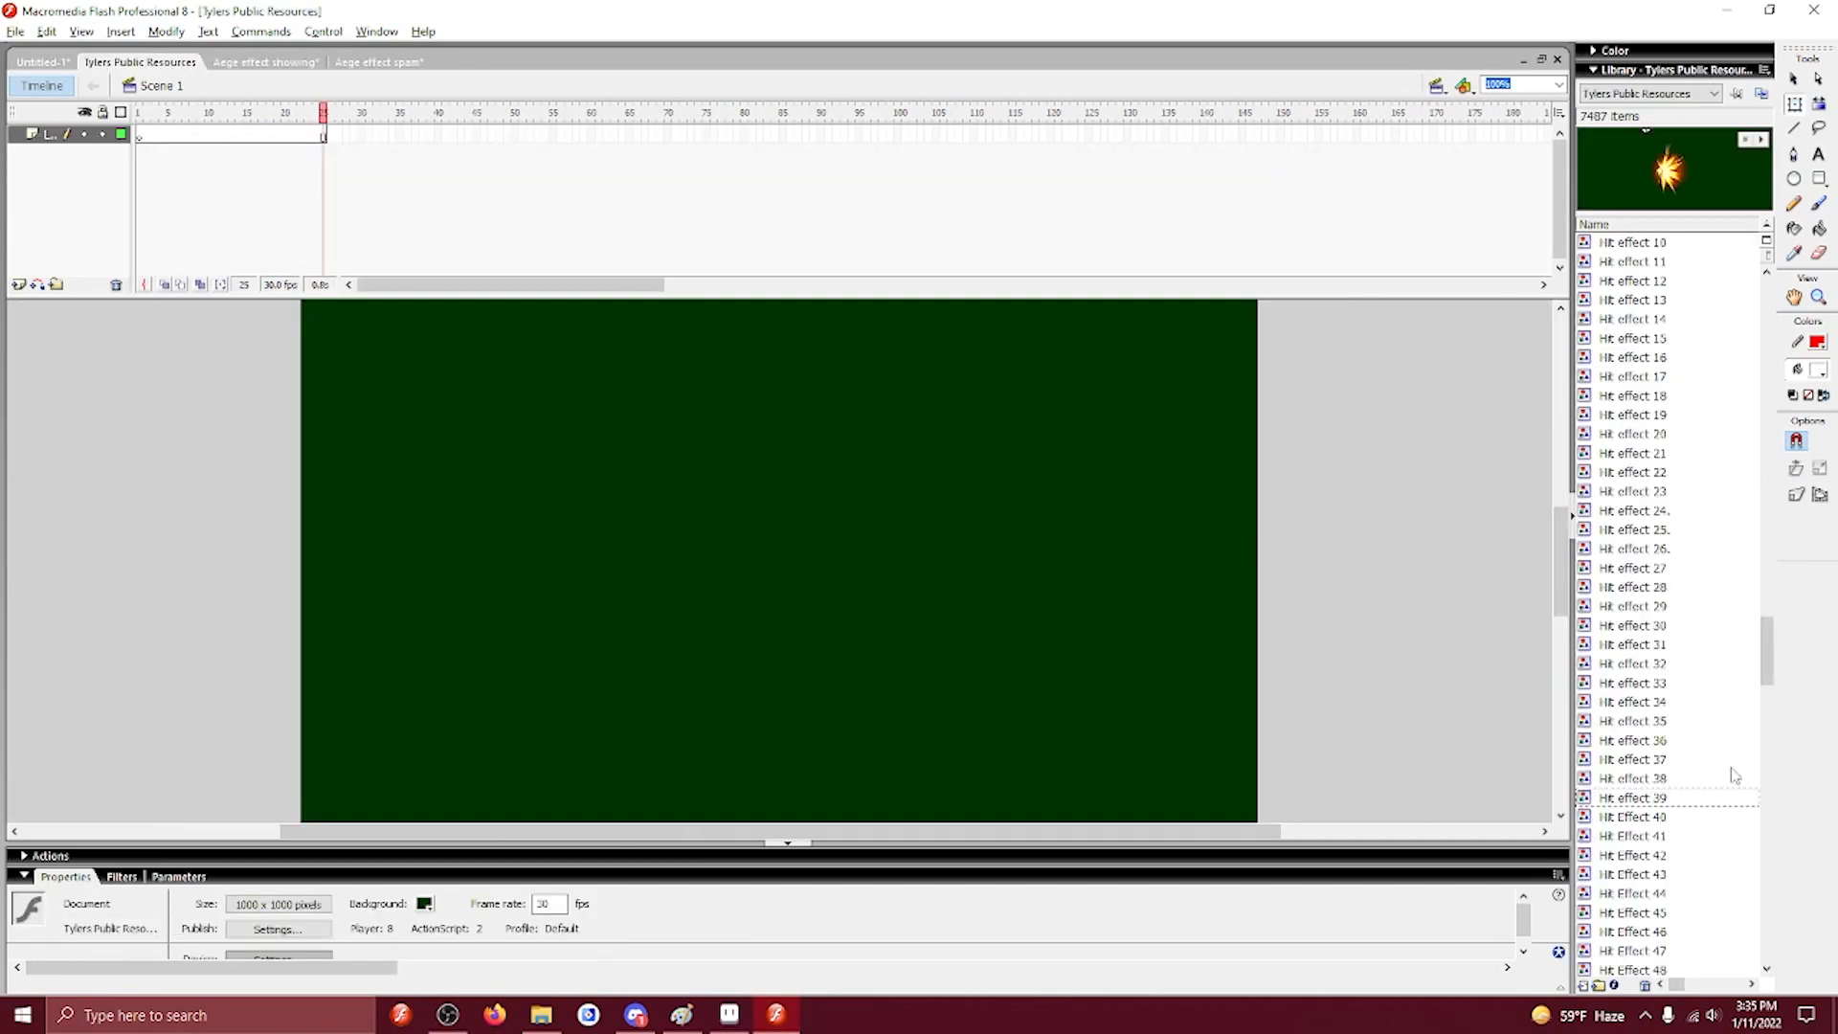
scroll(1734, 775, "down", 3)
left_click(1655, 782)
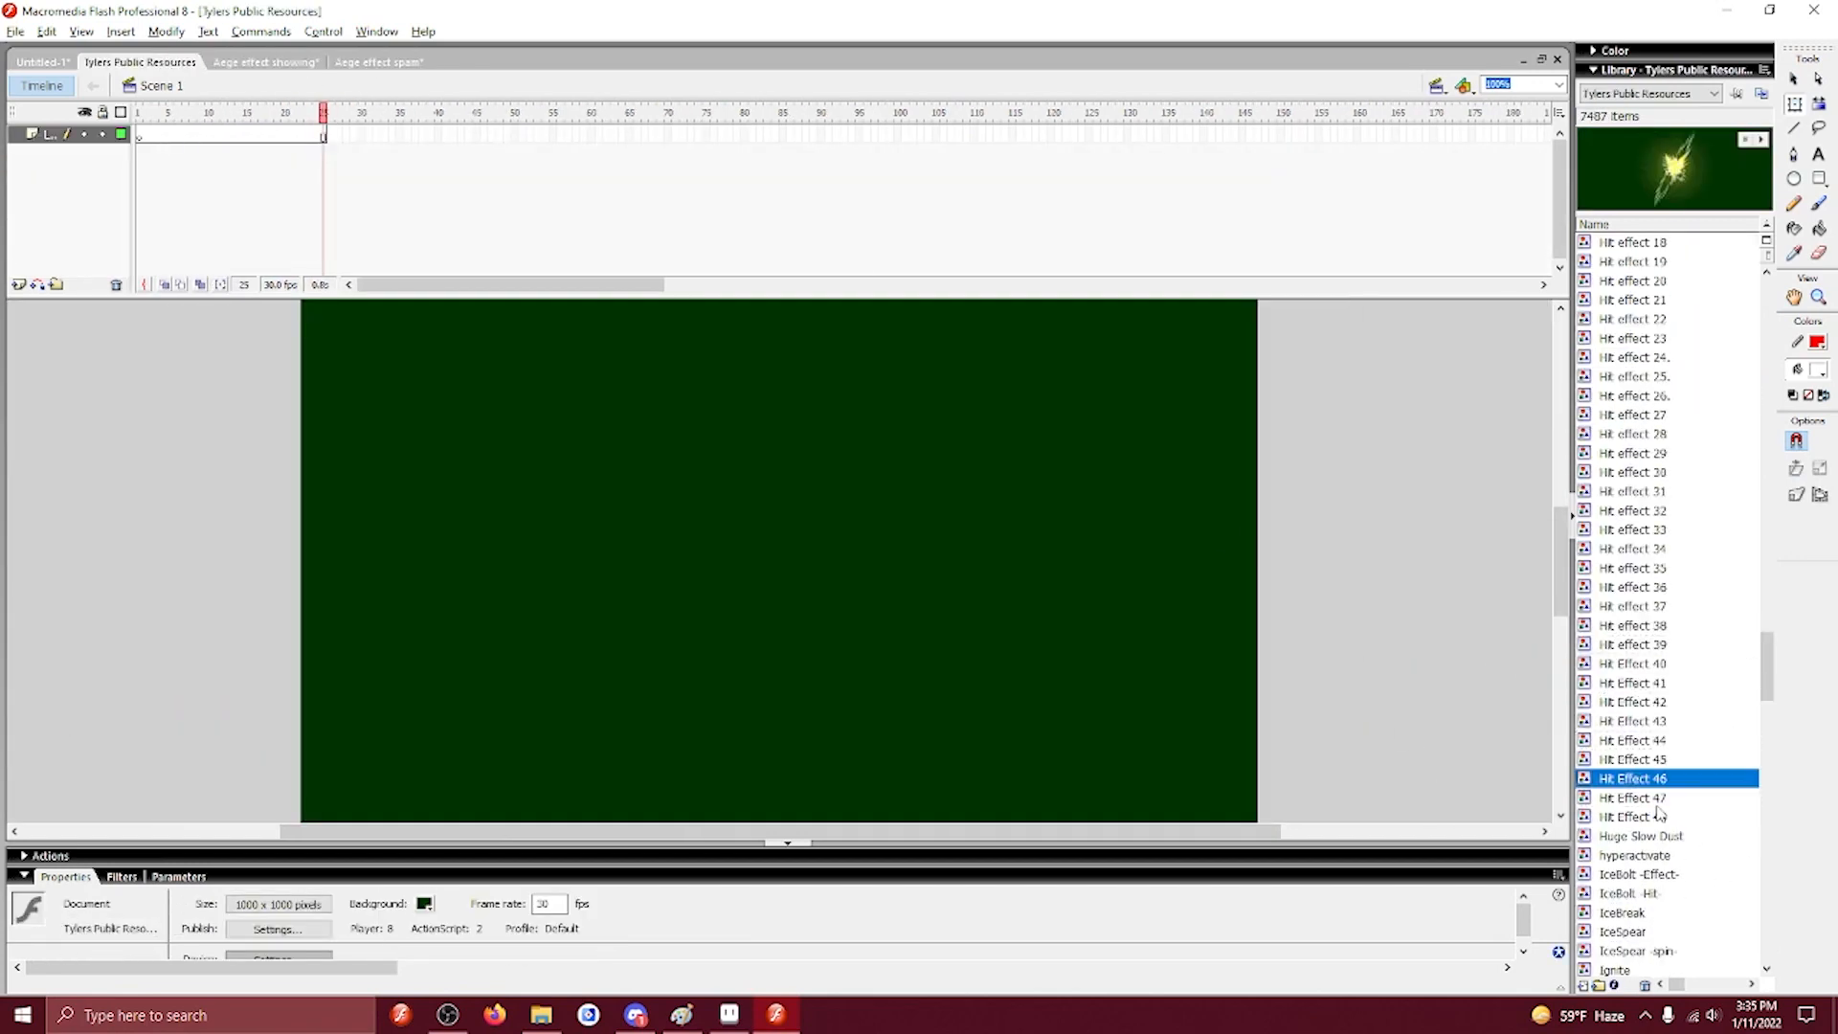
key("Down")
key("Down")
key("Up")
key("Down")
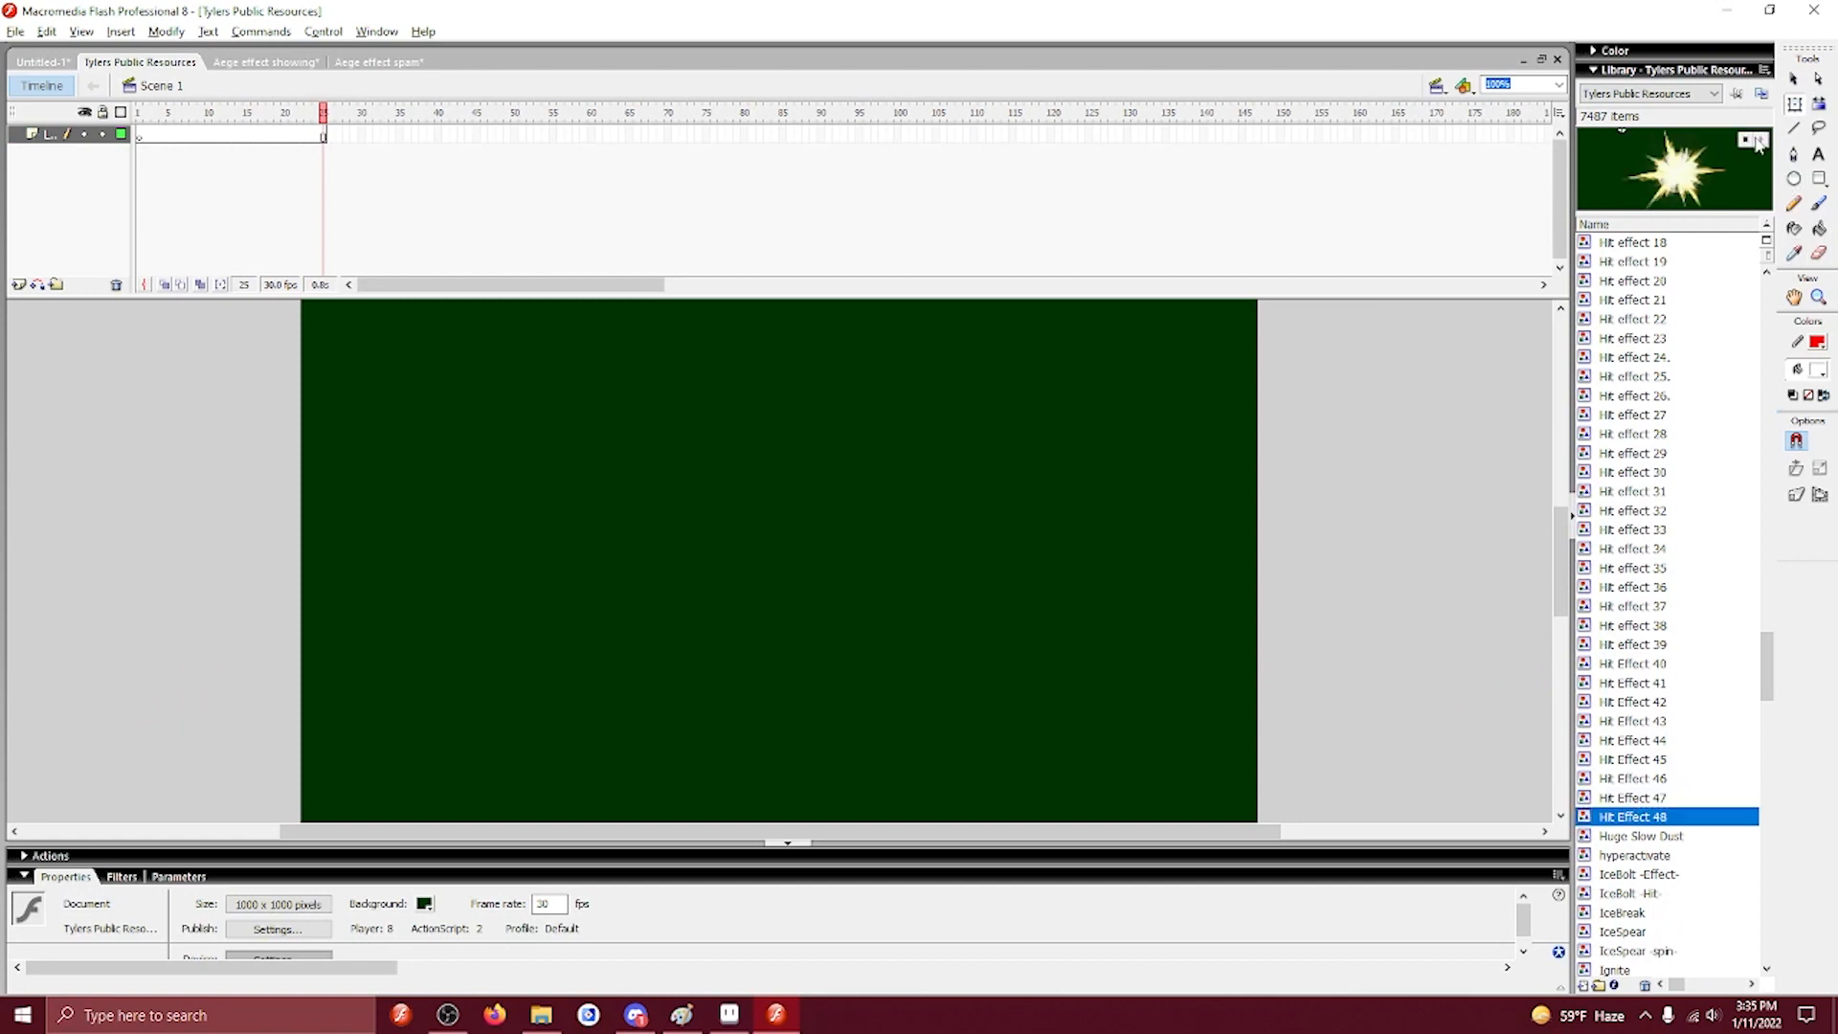
right_click(1607, 821)
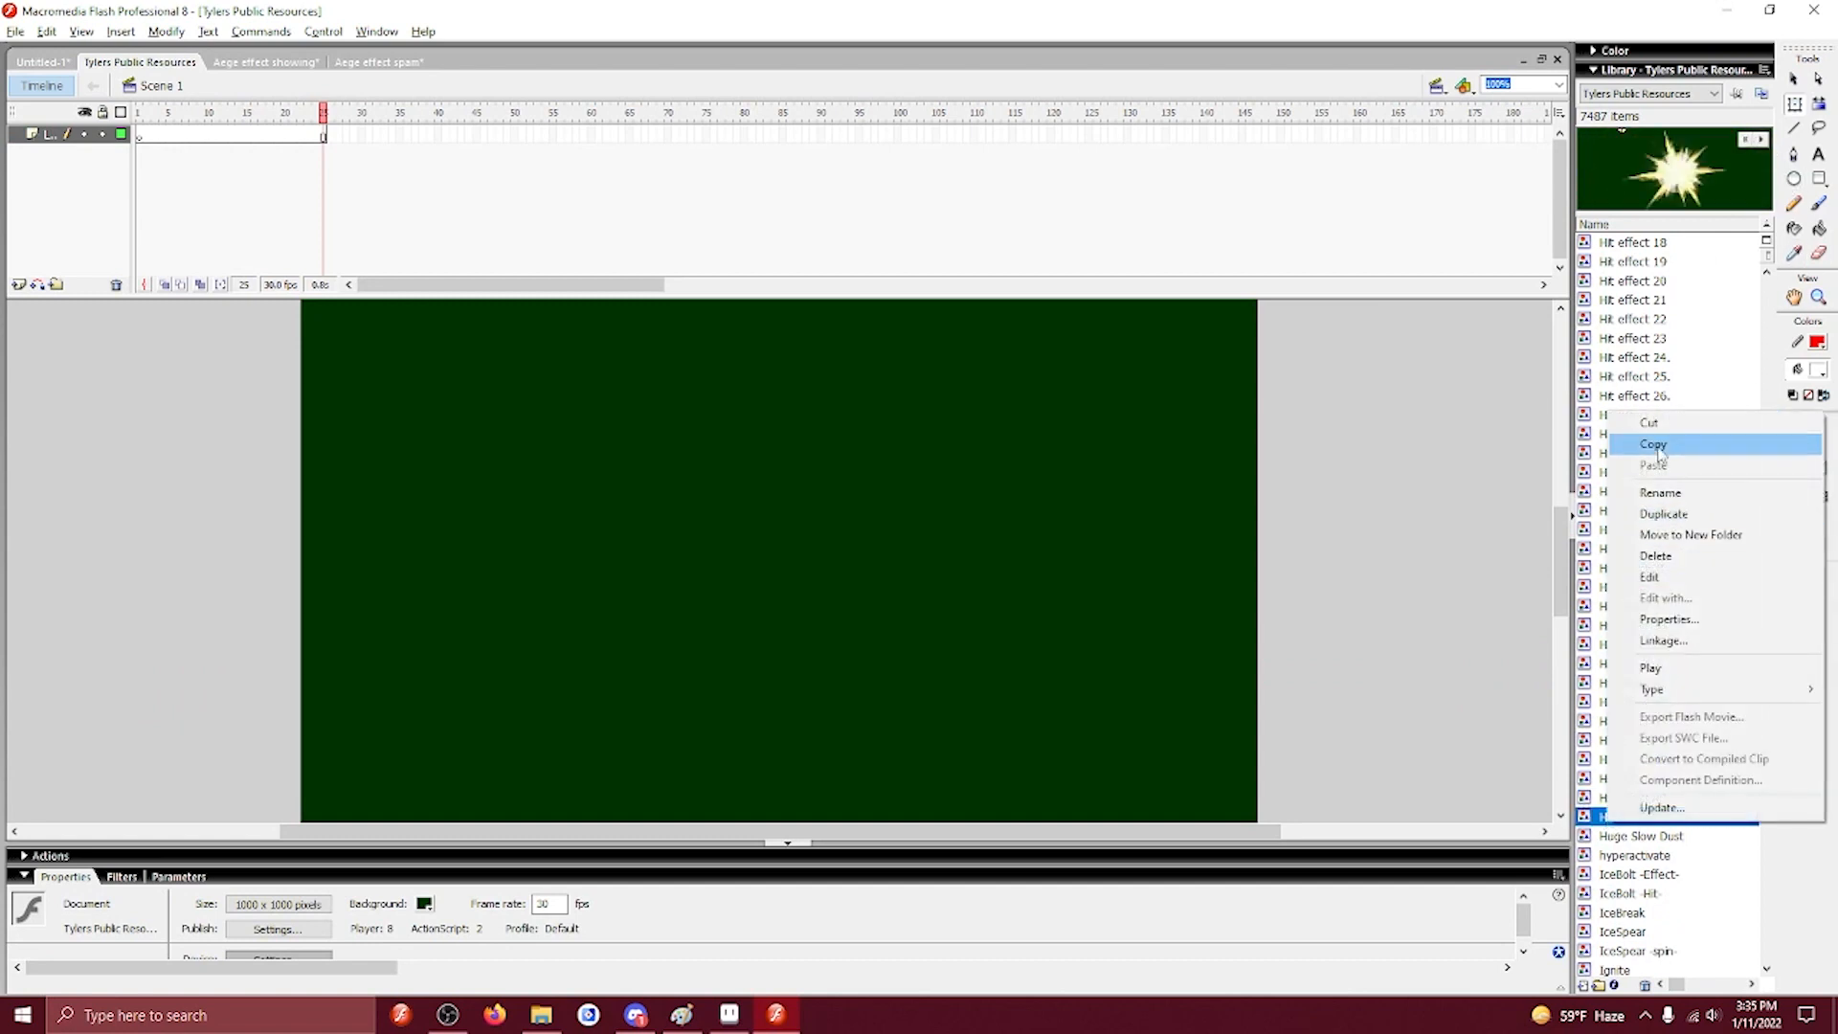
left_click(1637, 450)
Paste Hit Effect 48 into untitled folder 1 in the library of the Untitled-1 document.
left_click(59, 61)
right_click(1695, 644)
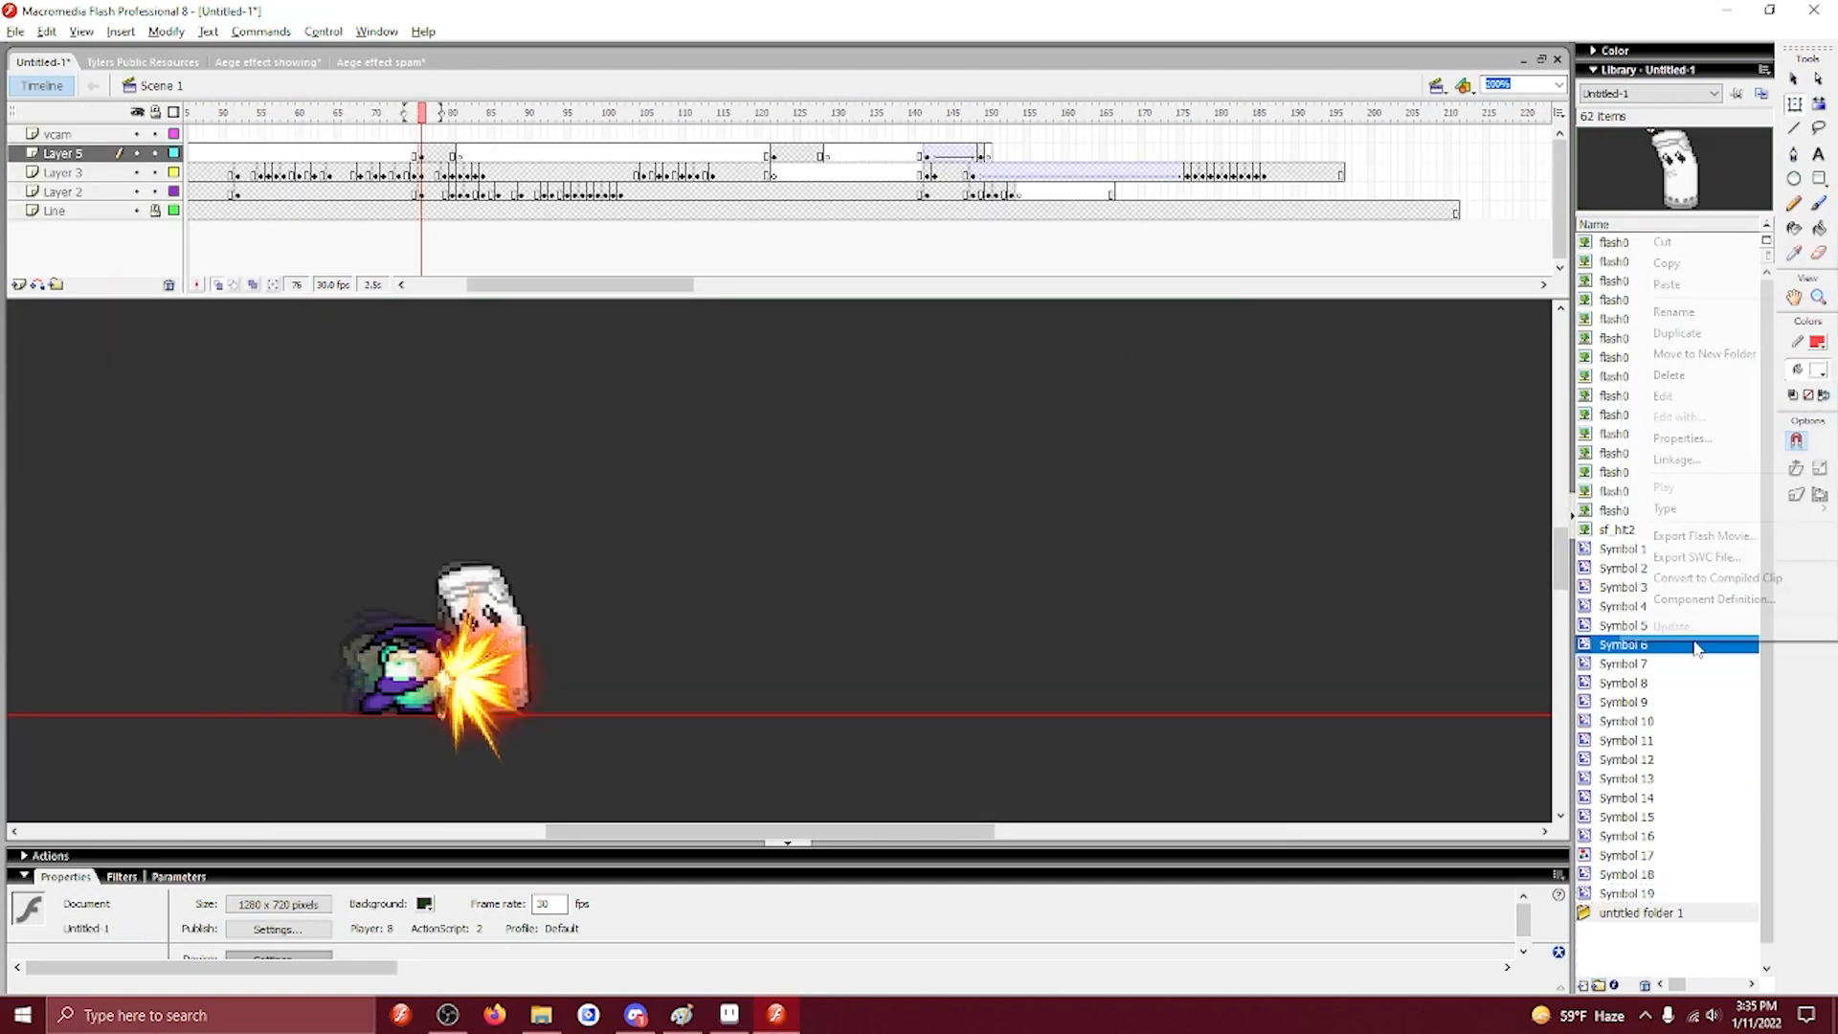
left_click(1661, 900)
right_click(1659, 916)
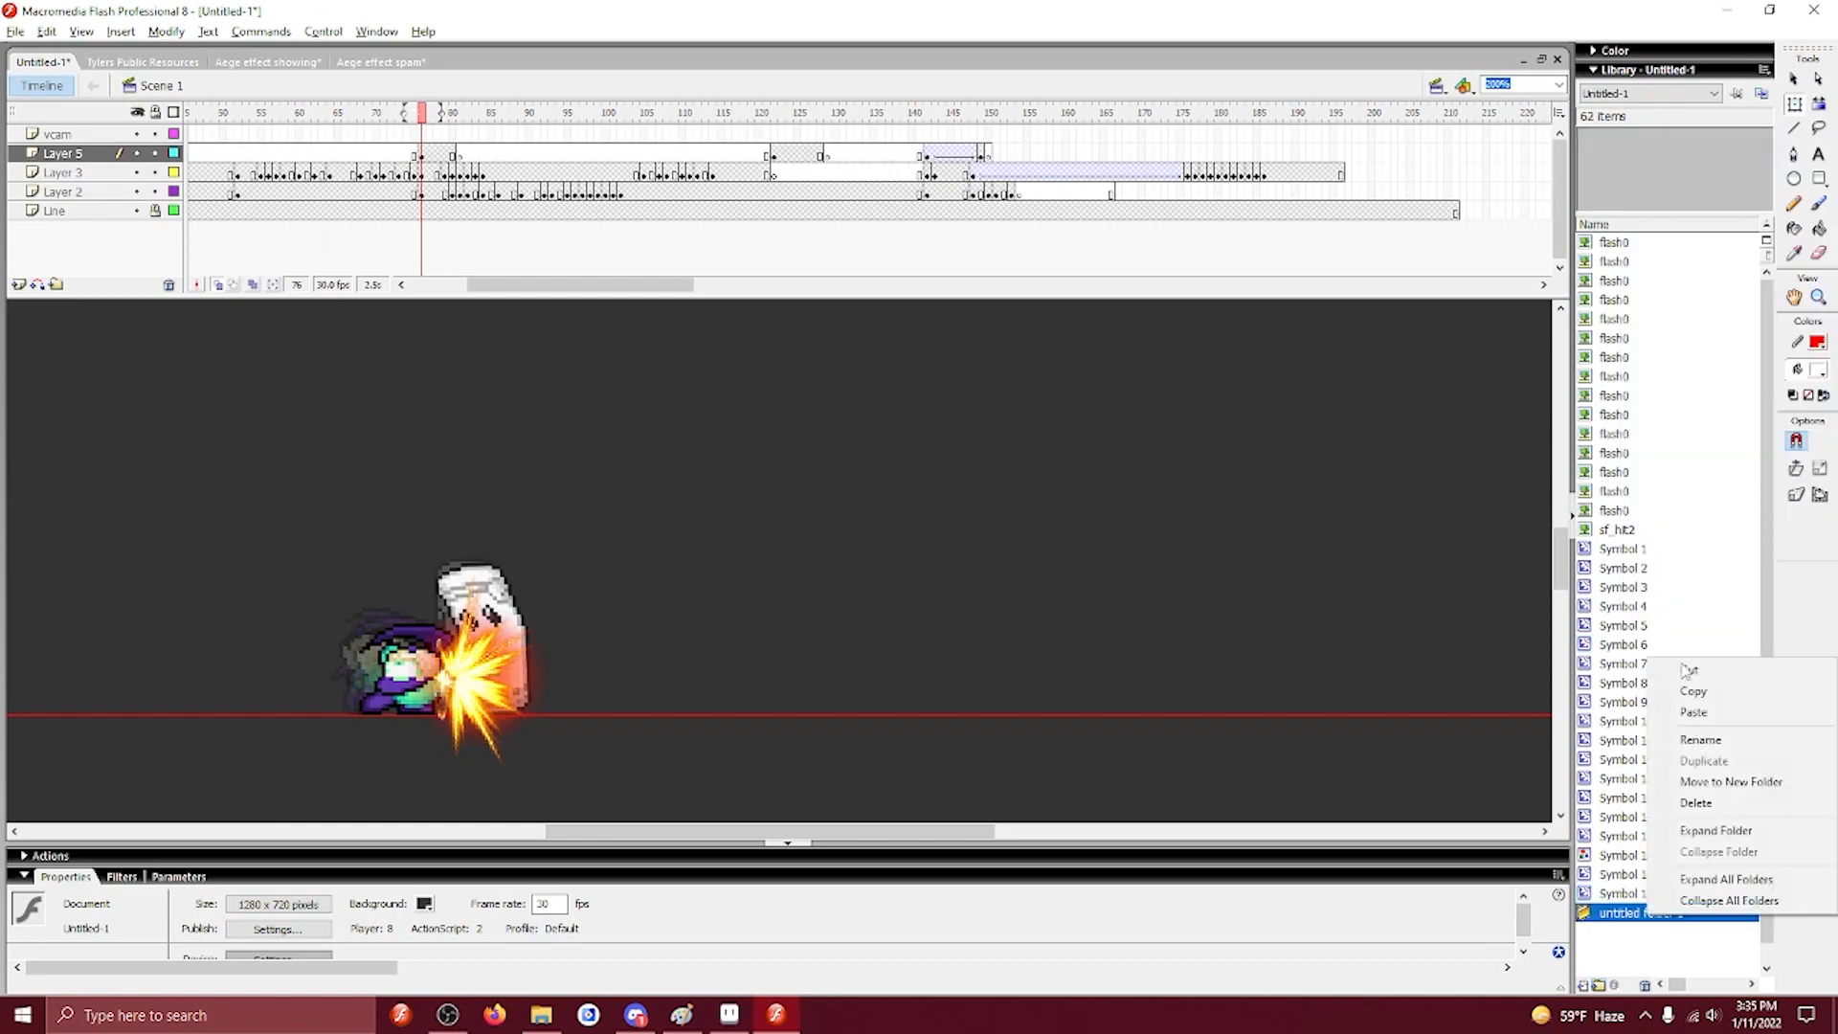
left_click(1687, 713)
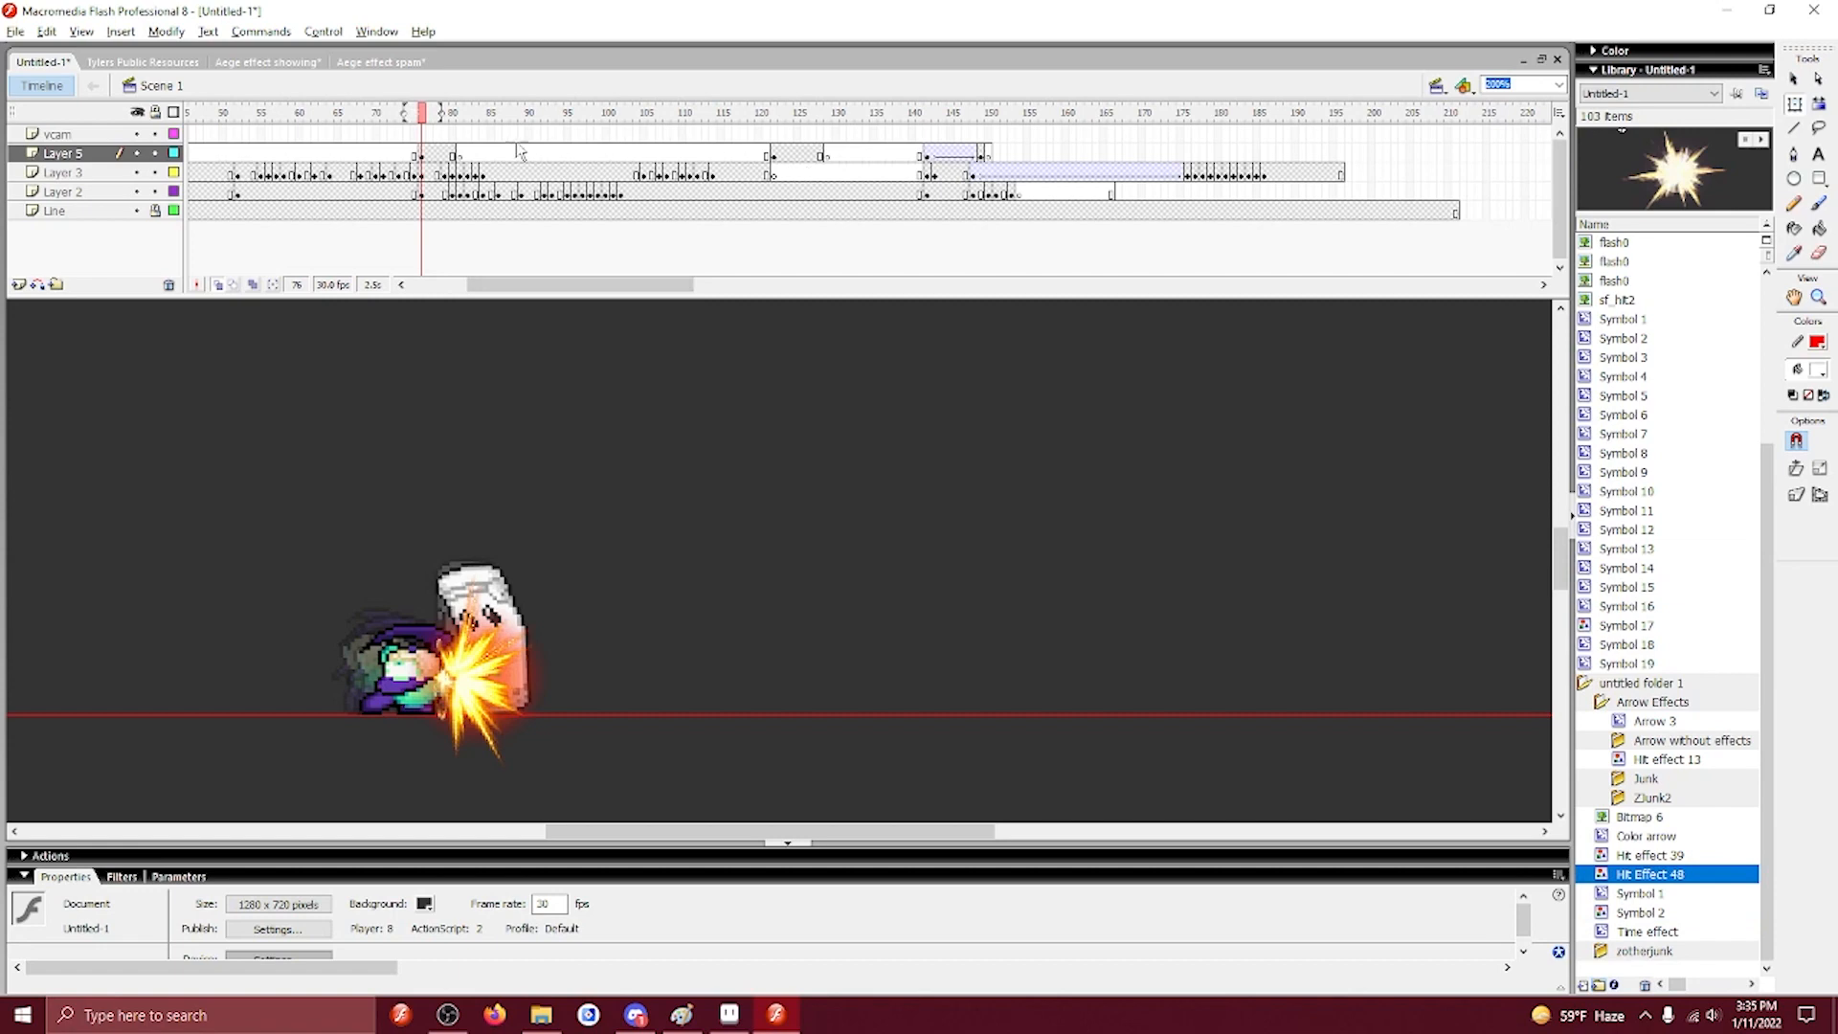
Add a layer above Layer 5, place Hit Effect 48 over the kick at frame 142 and end it with a blank keyframe at 161.
left_click(18, 284)
left_click_drag(537, 153, 926, 170)
left_click(444, 173)
left_click(926, 153)
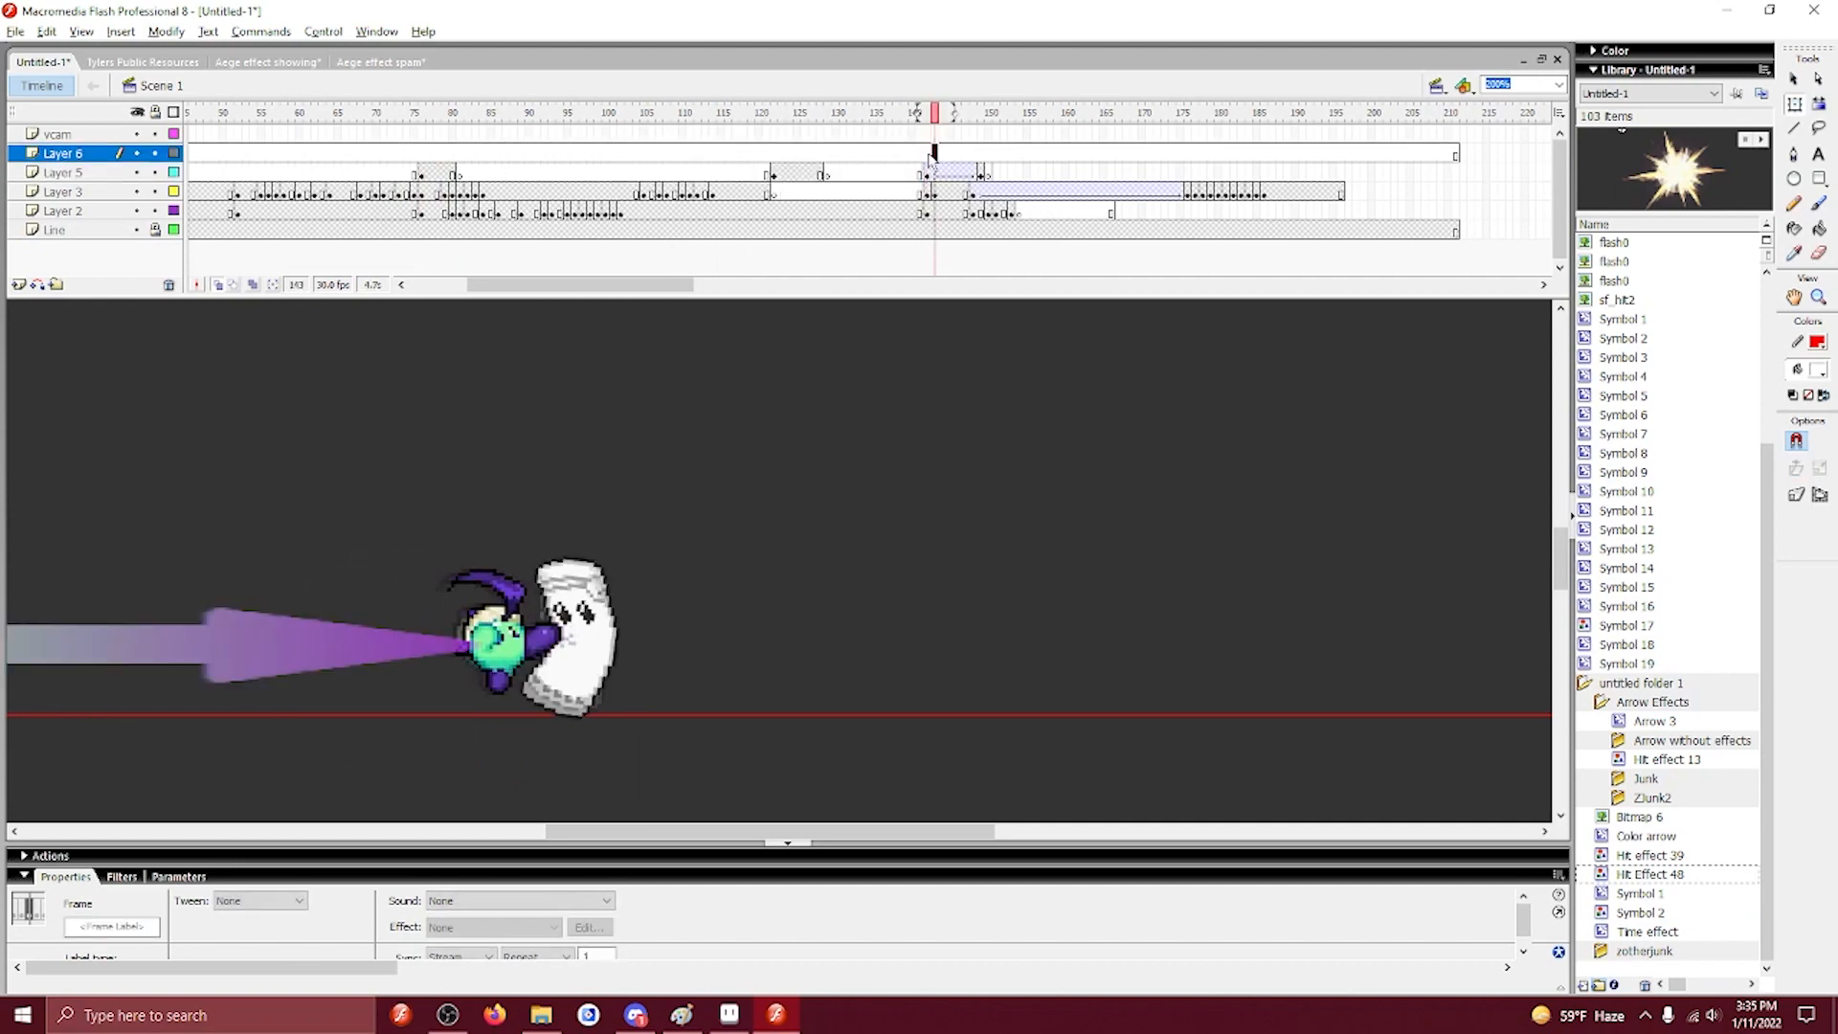
left_click_drag(1663, 879, 600, 595)
left_click_drag(940, 155, 1078, 168)
key("F7")
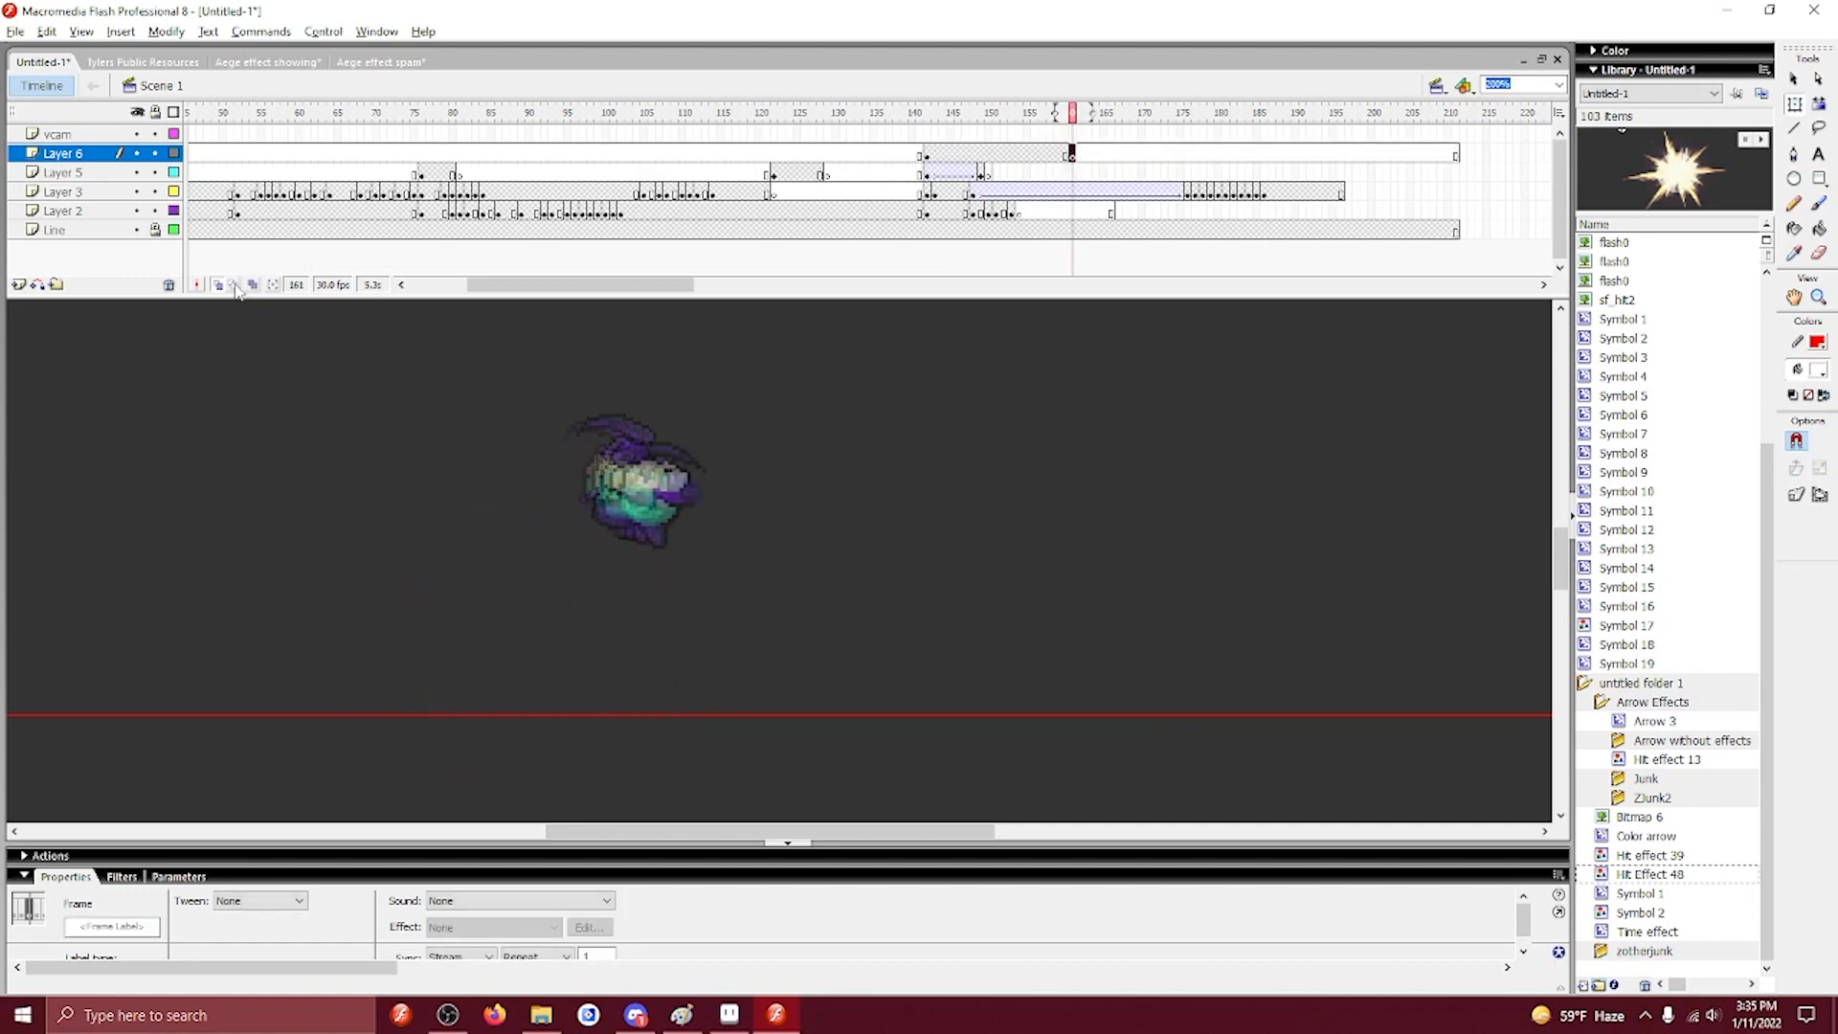
Play back the kick to check the hit effect on Layer 6.
left_click(817, 158)
key("Return")
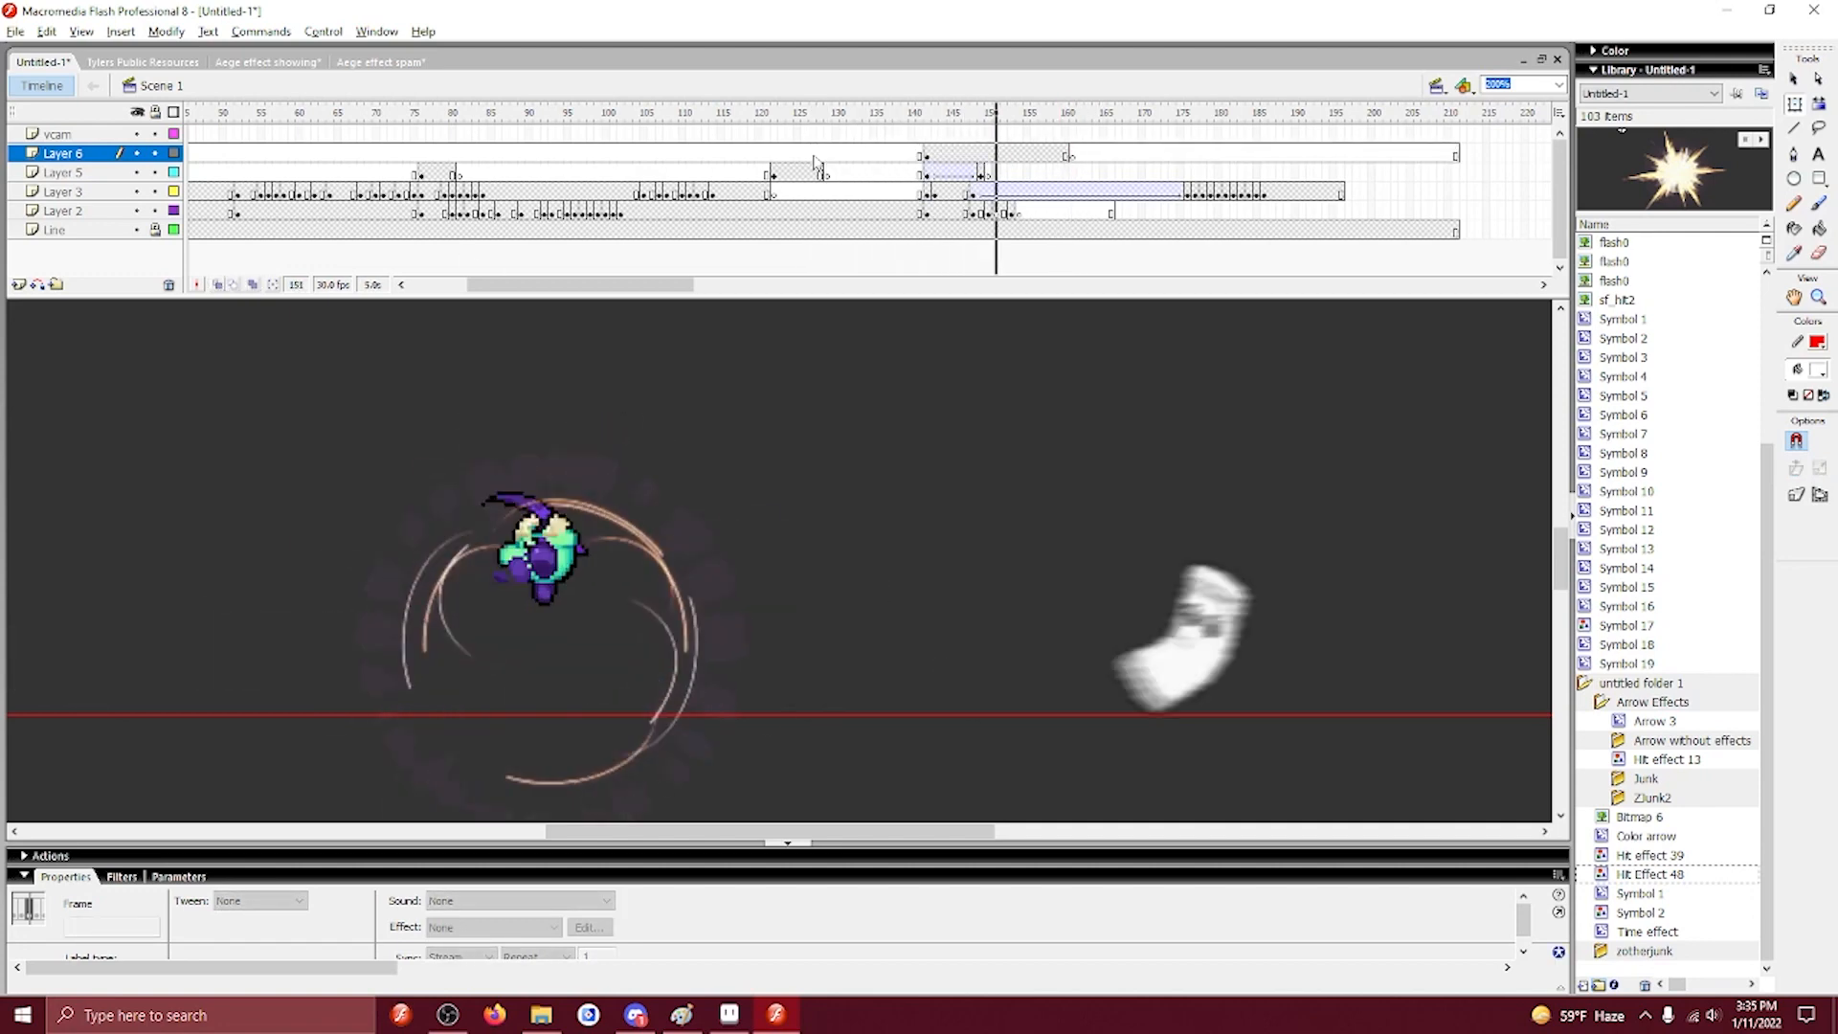
left_click(763, 160)
key("Return")
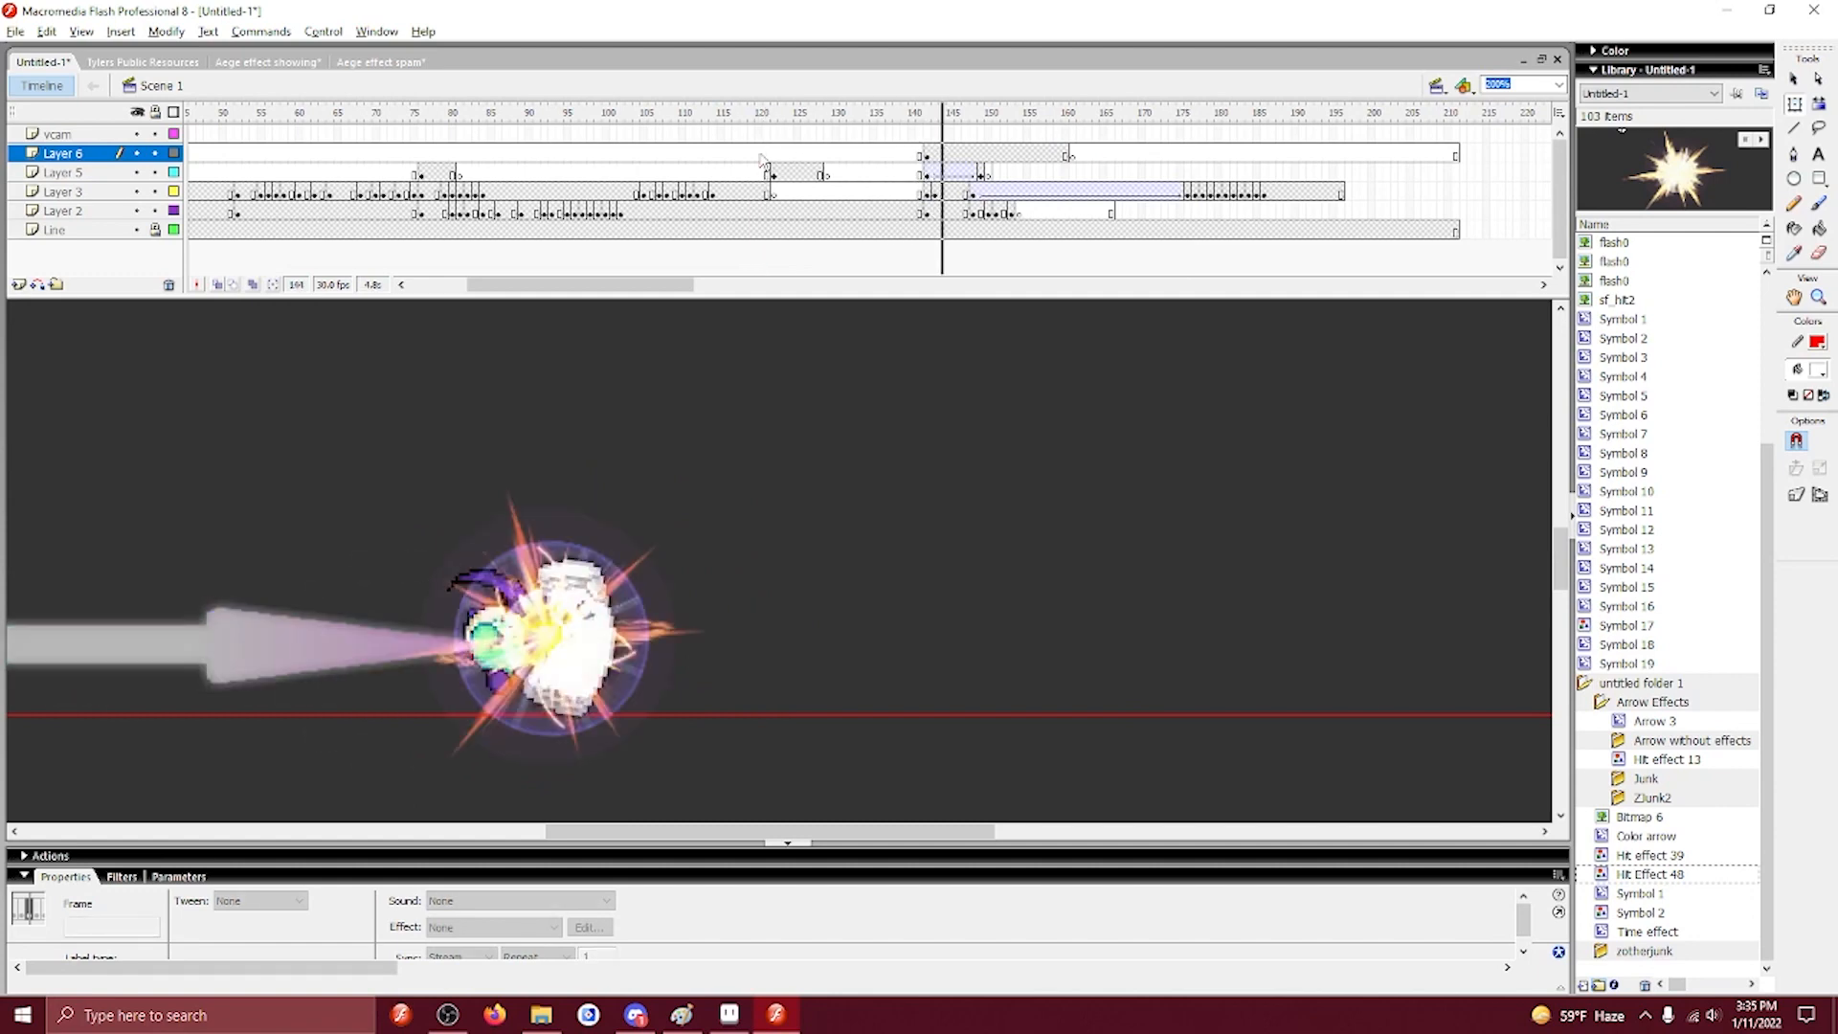
Copy the SoundWave. symbol from the Tylers Public Resources library into untitled folder 1 of the Untitled-1 library.
left_click(142, 63)
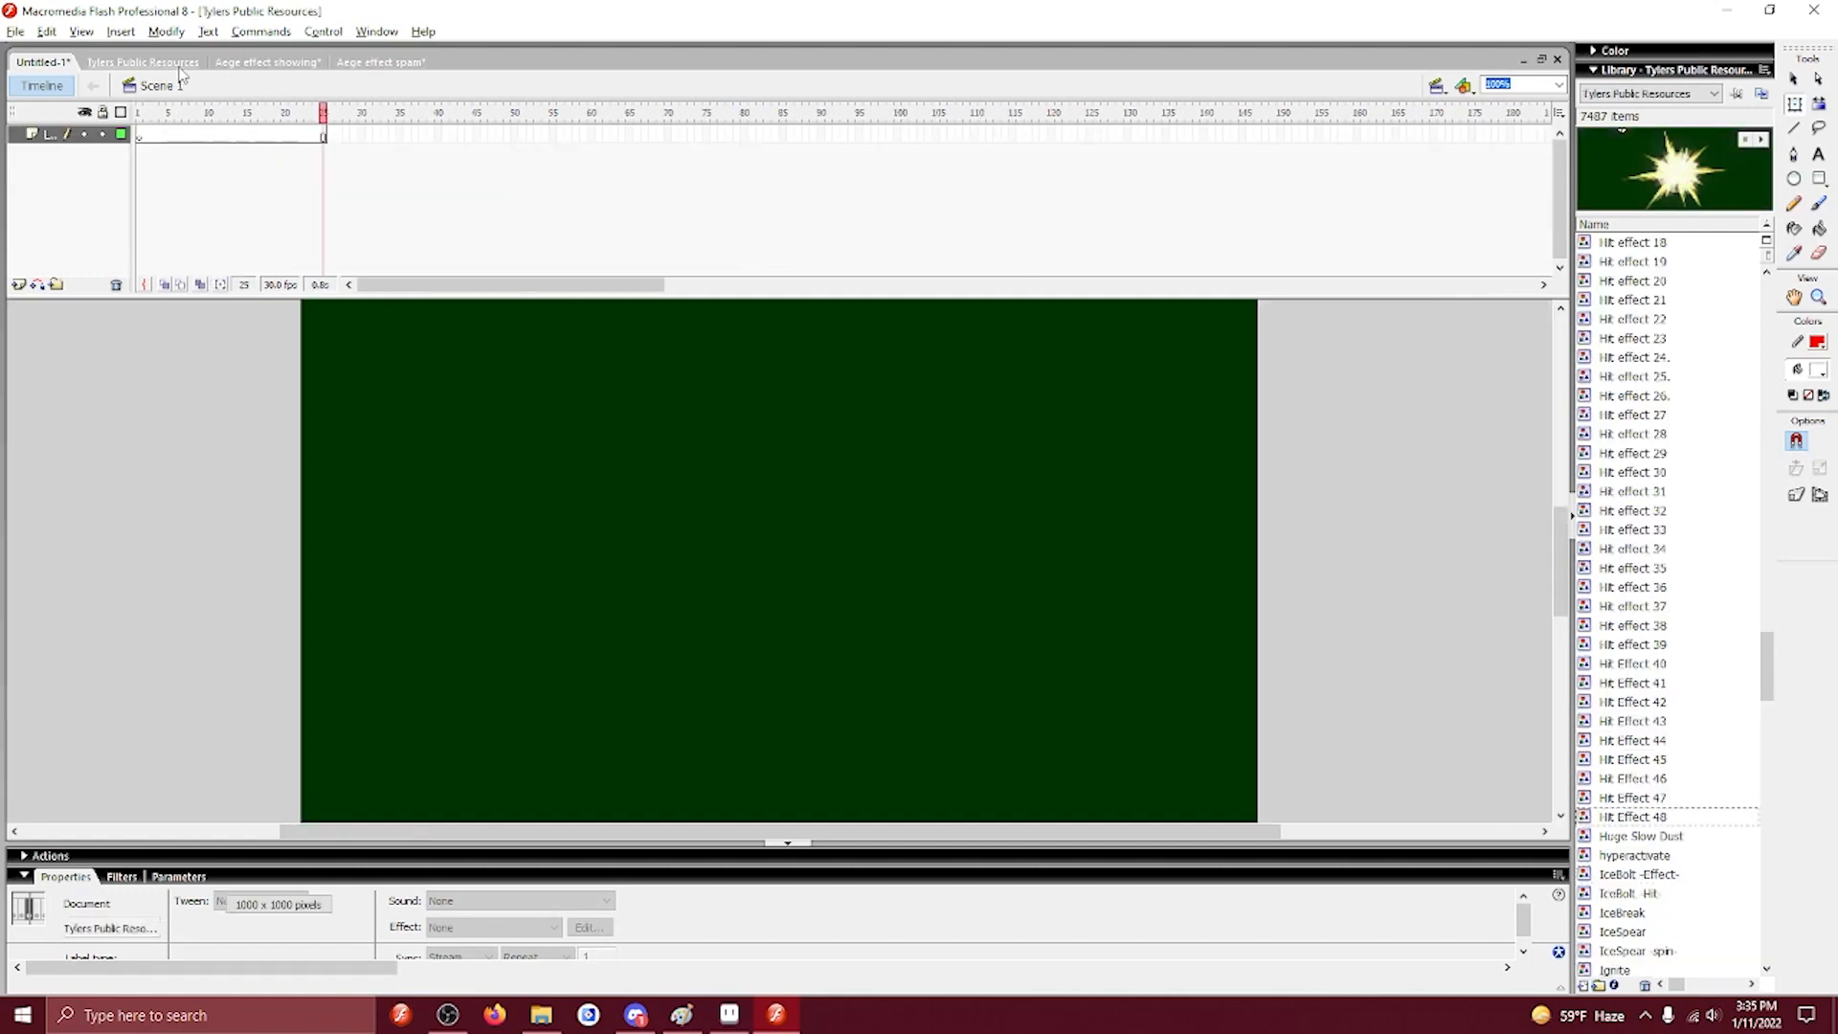
left_click(1607, 644)
scroll(1709, 773, "down", 20)
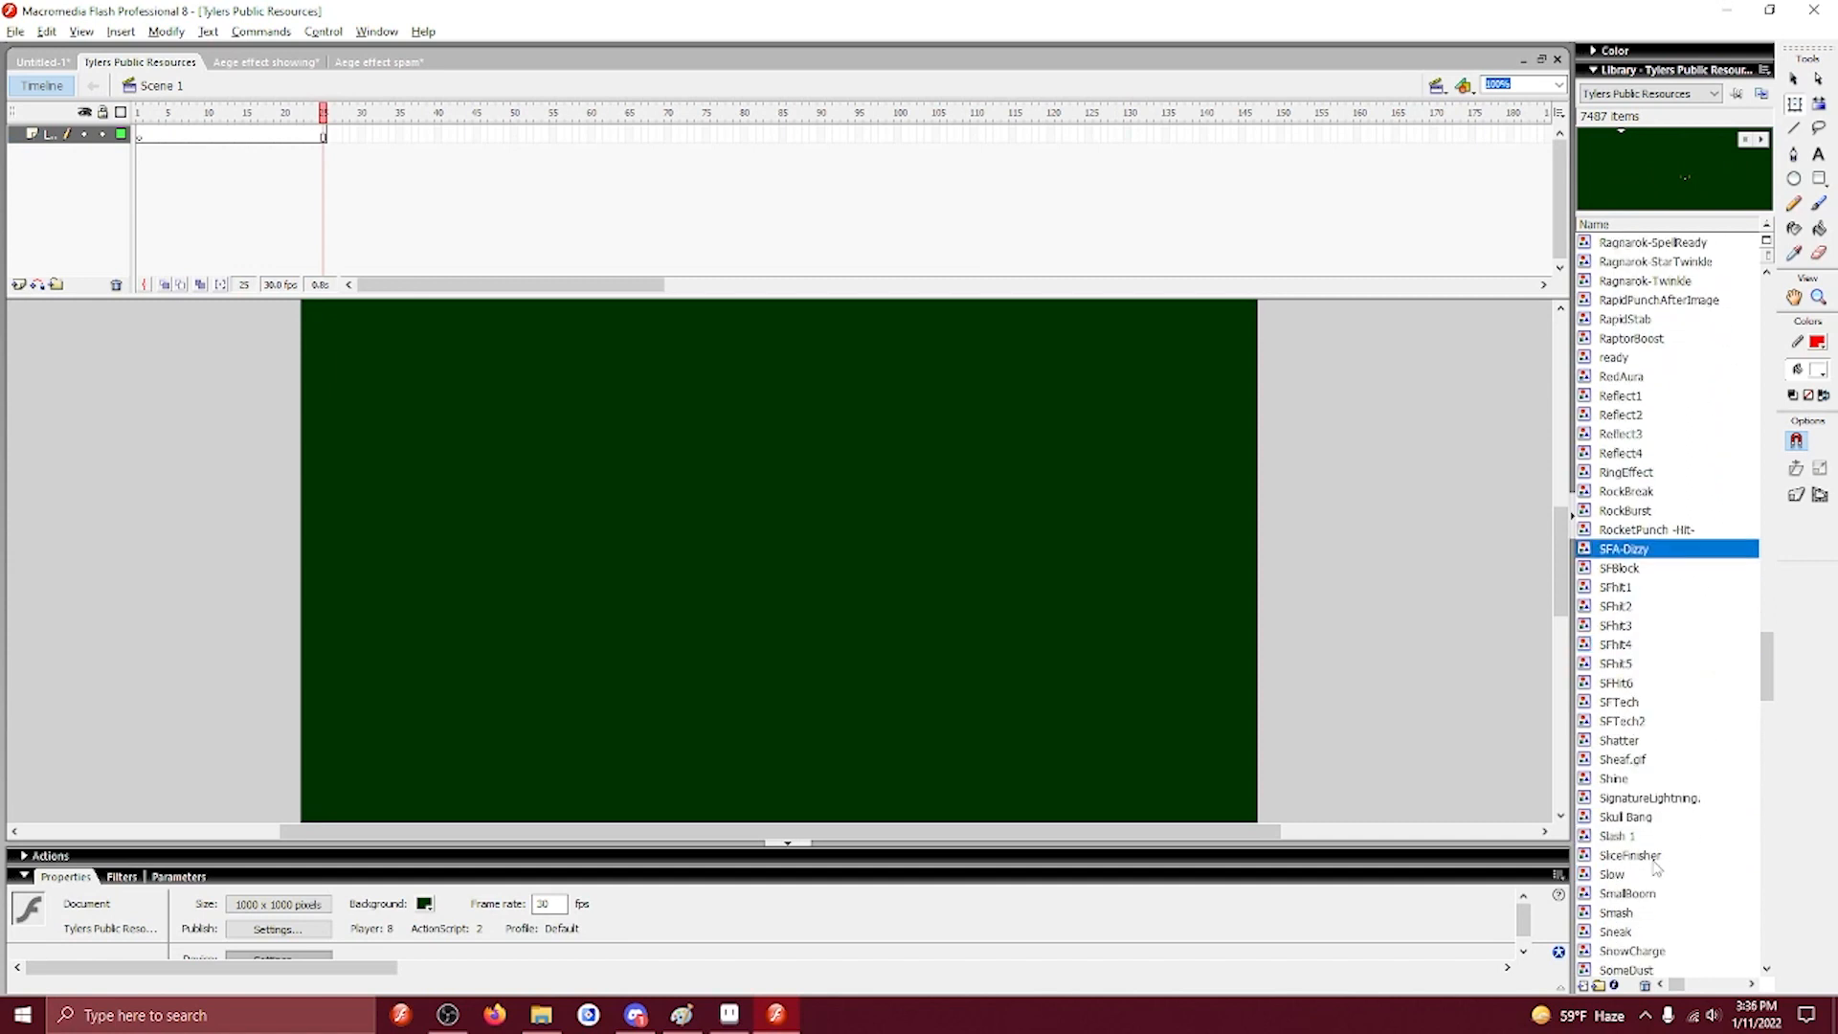
scroll(1656, 868, "down", 7)
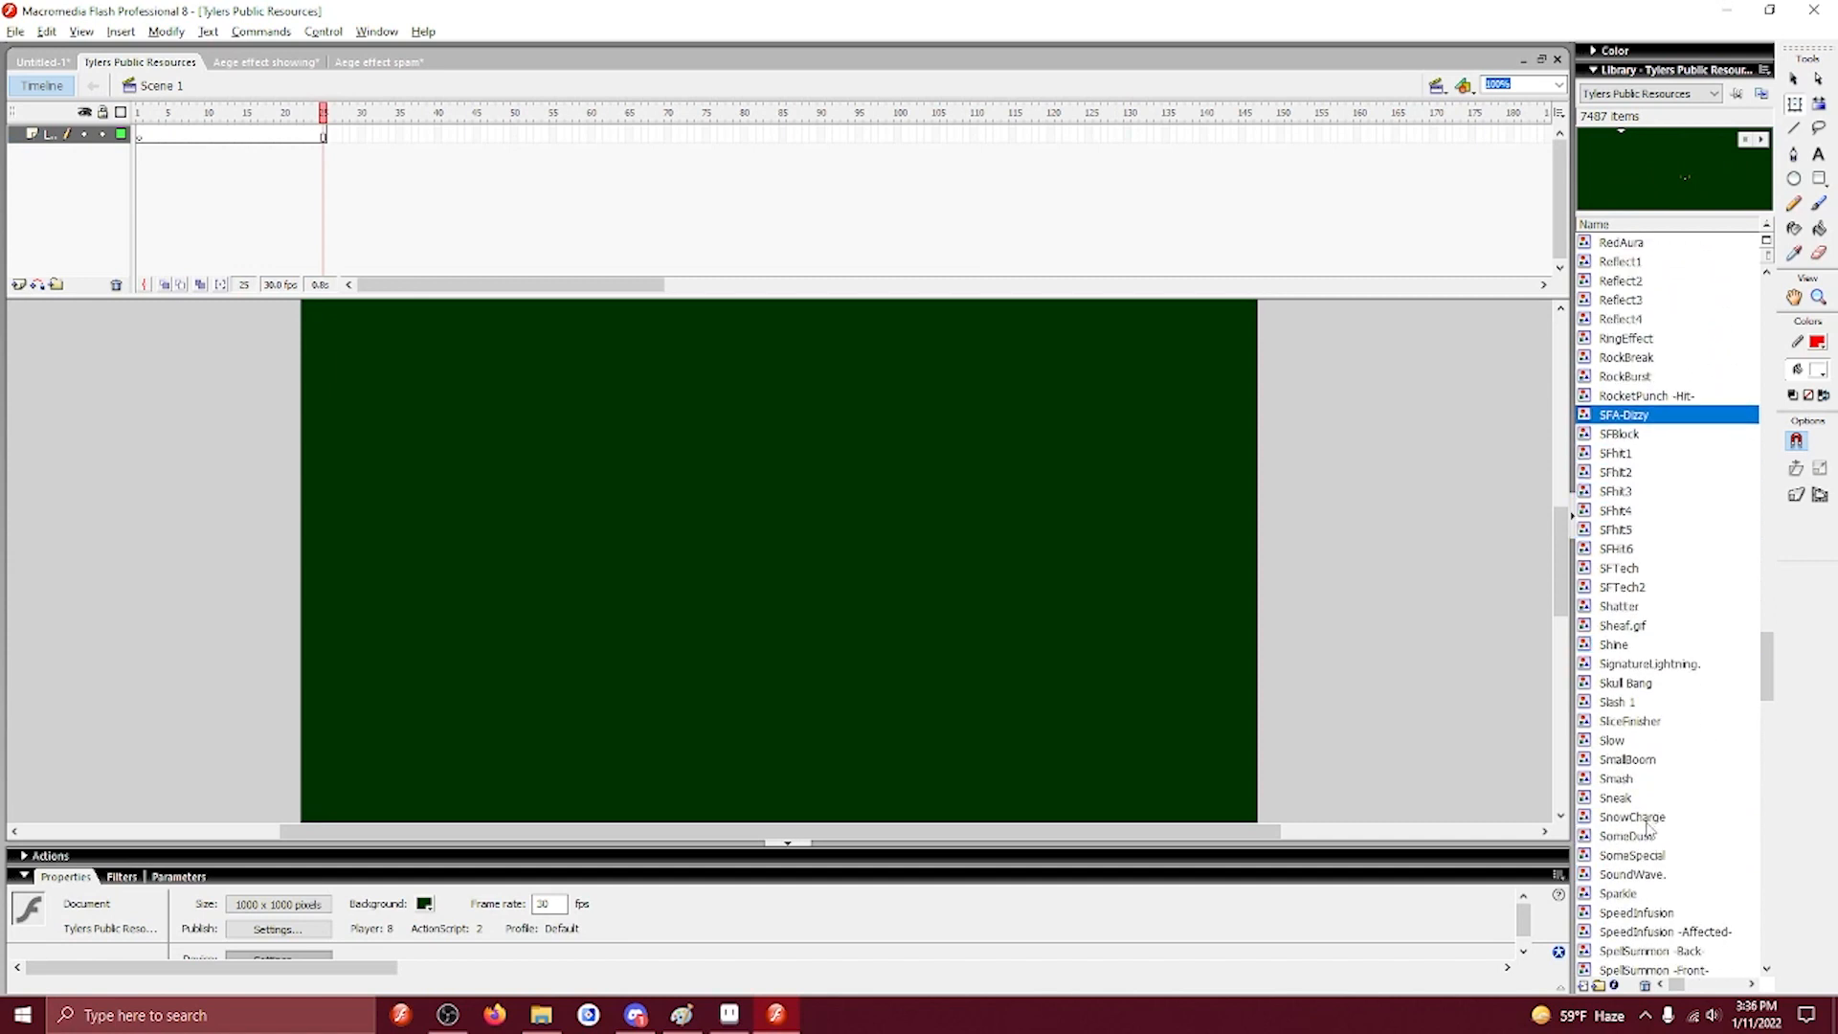
left_click(1647, 821)
key("Down")
key("Down")
key("Down")
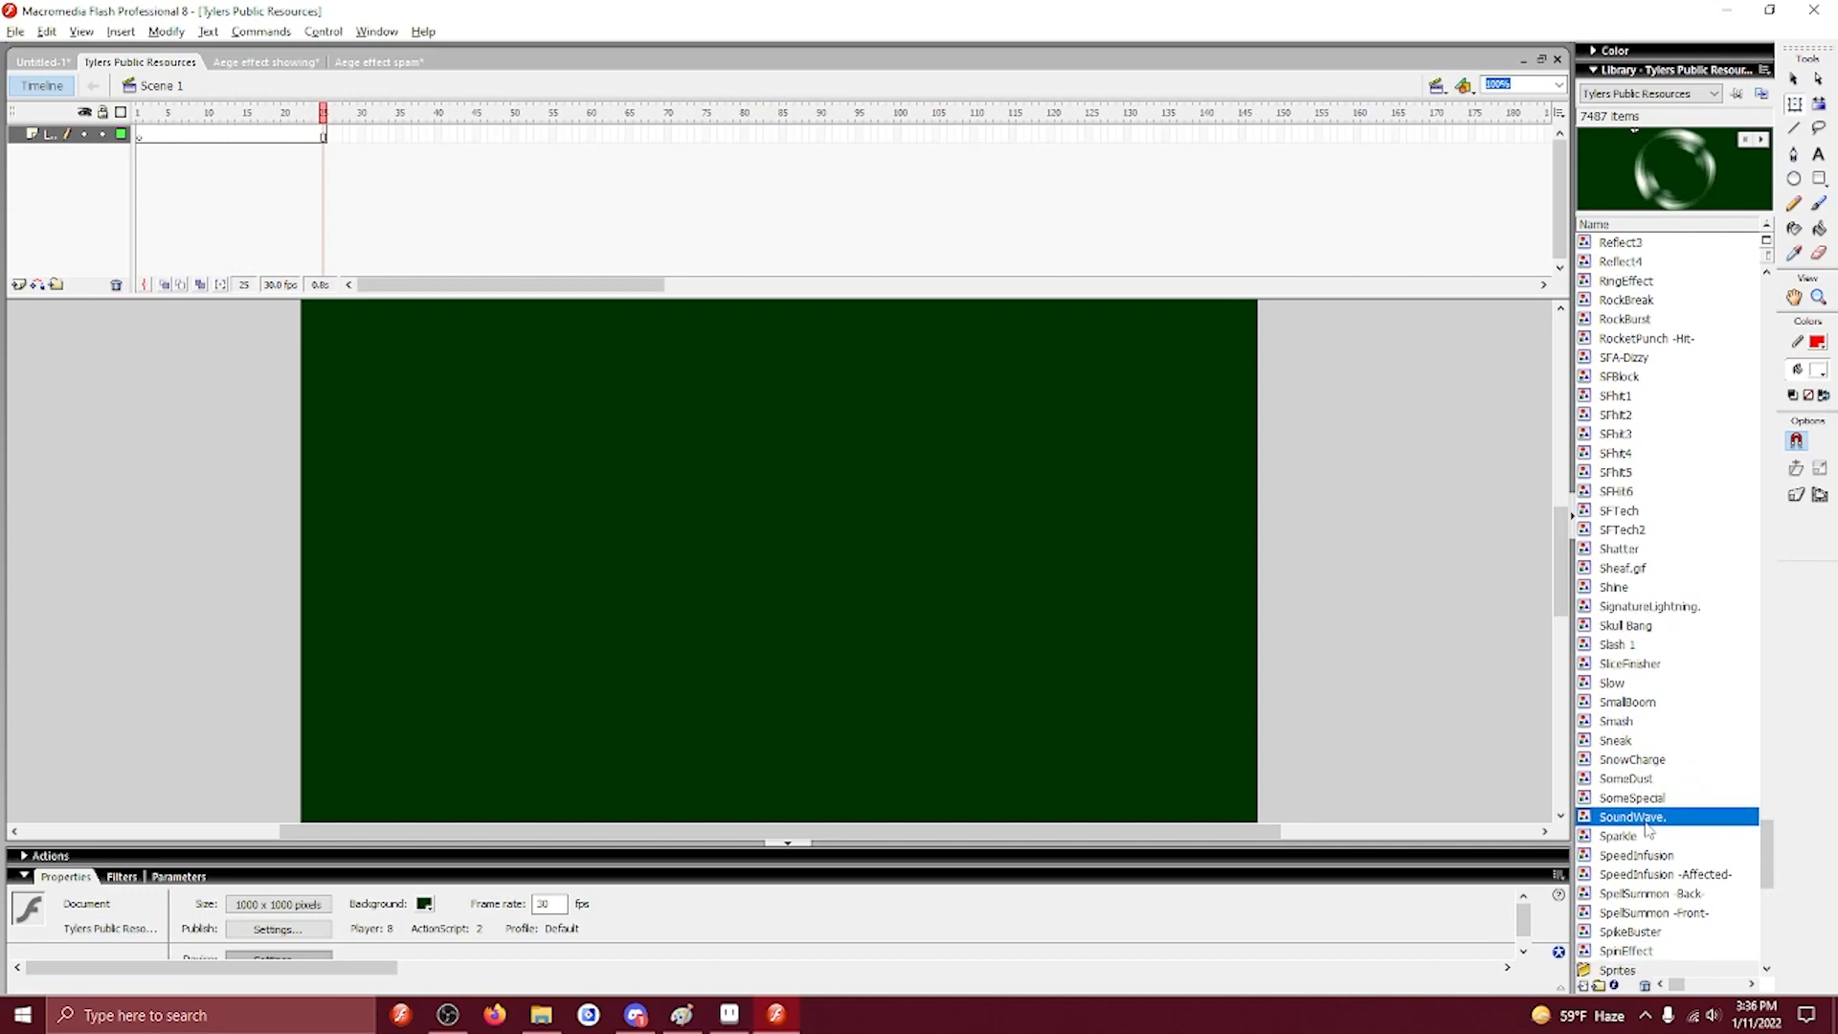
right_click(1644, 818)
left_click(1665, 437)
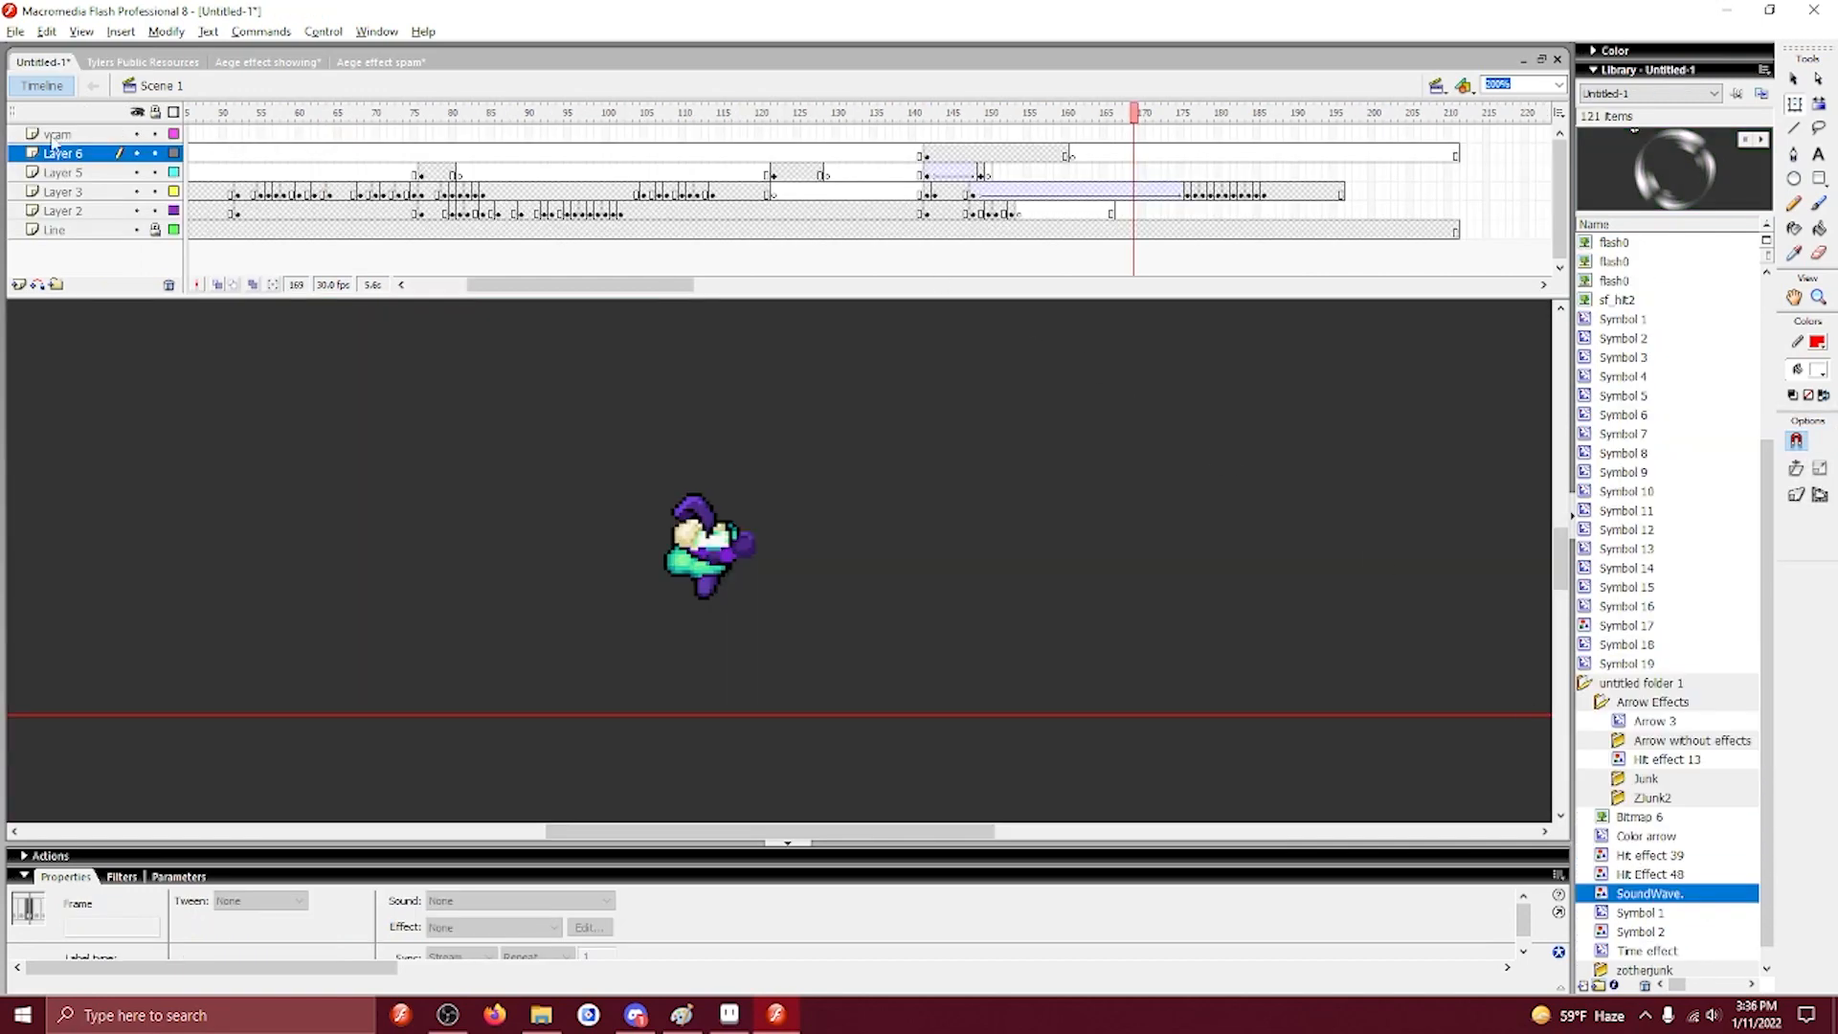
Add a layer above Layer 6, place SoundWave. around the kick at frame 142 and end it at about frame 149.
left_click(19, 285)
left_click(925, 154)
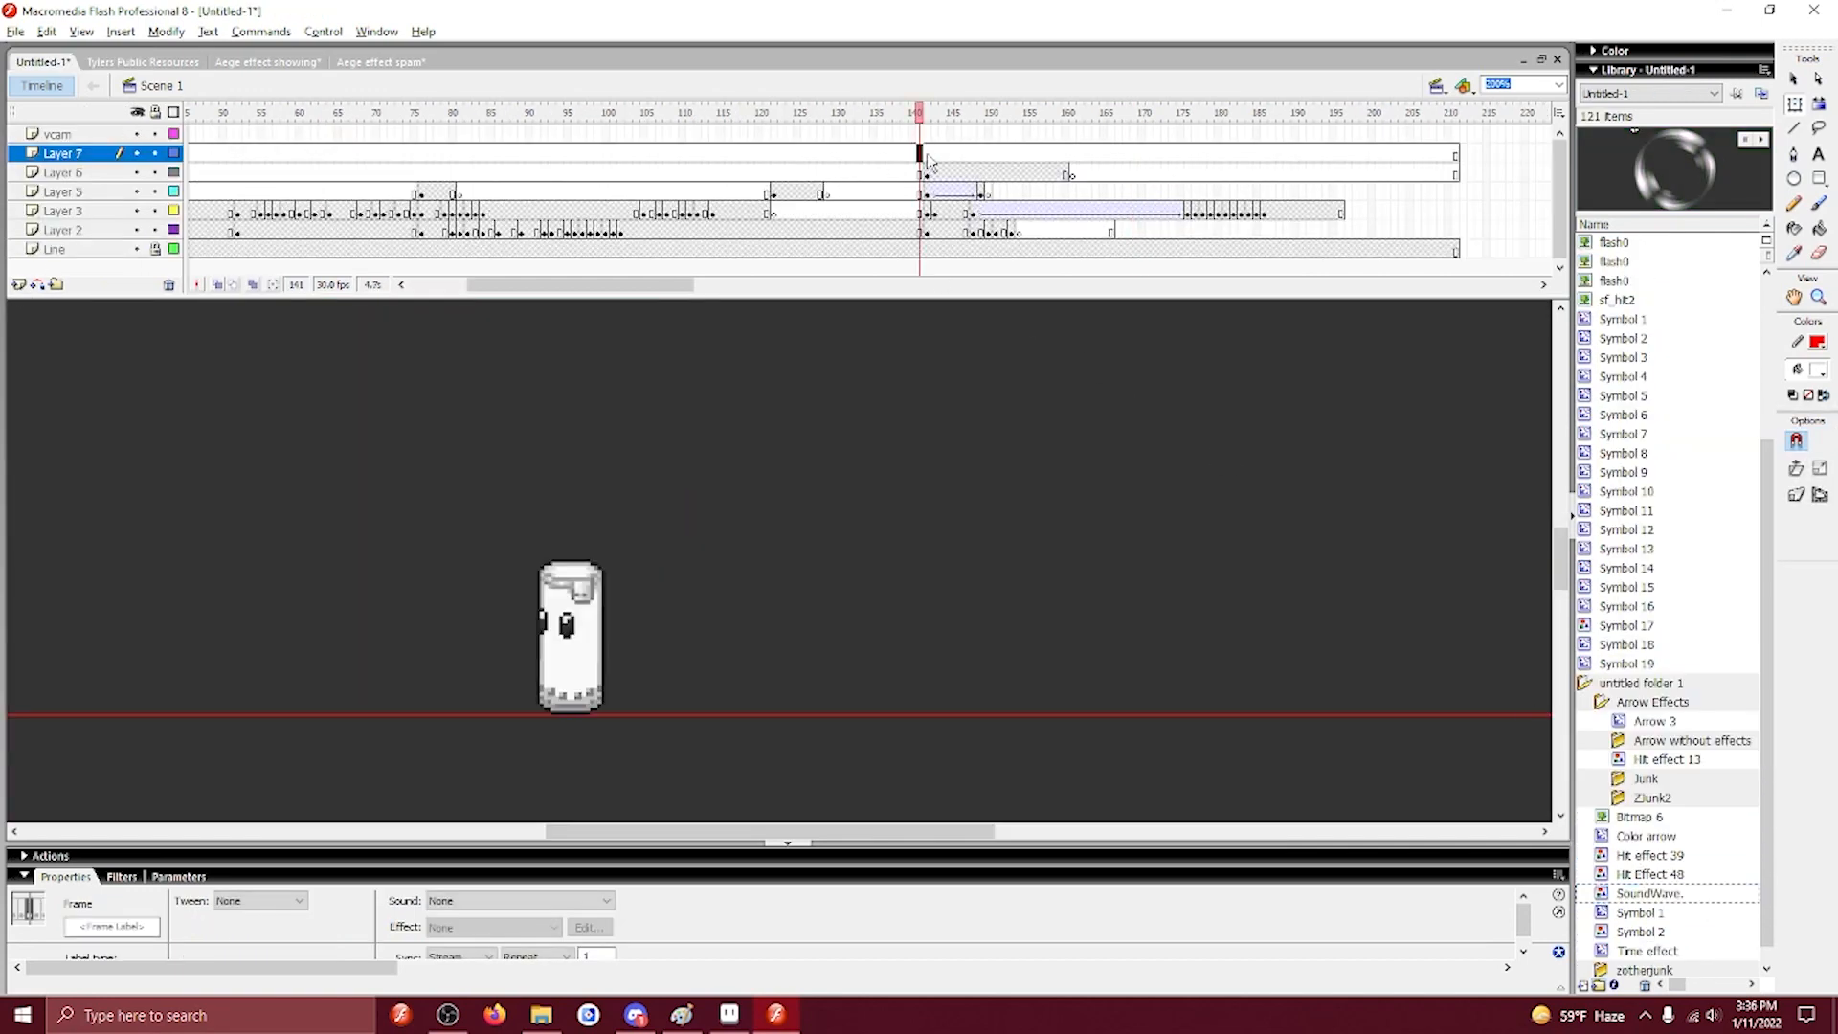
left_click_drag(1633, 893, 720, 455)
left_click_drag(941, 153, 982, 169)
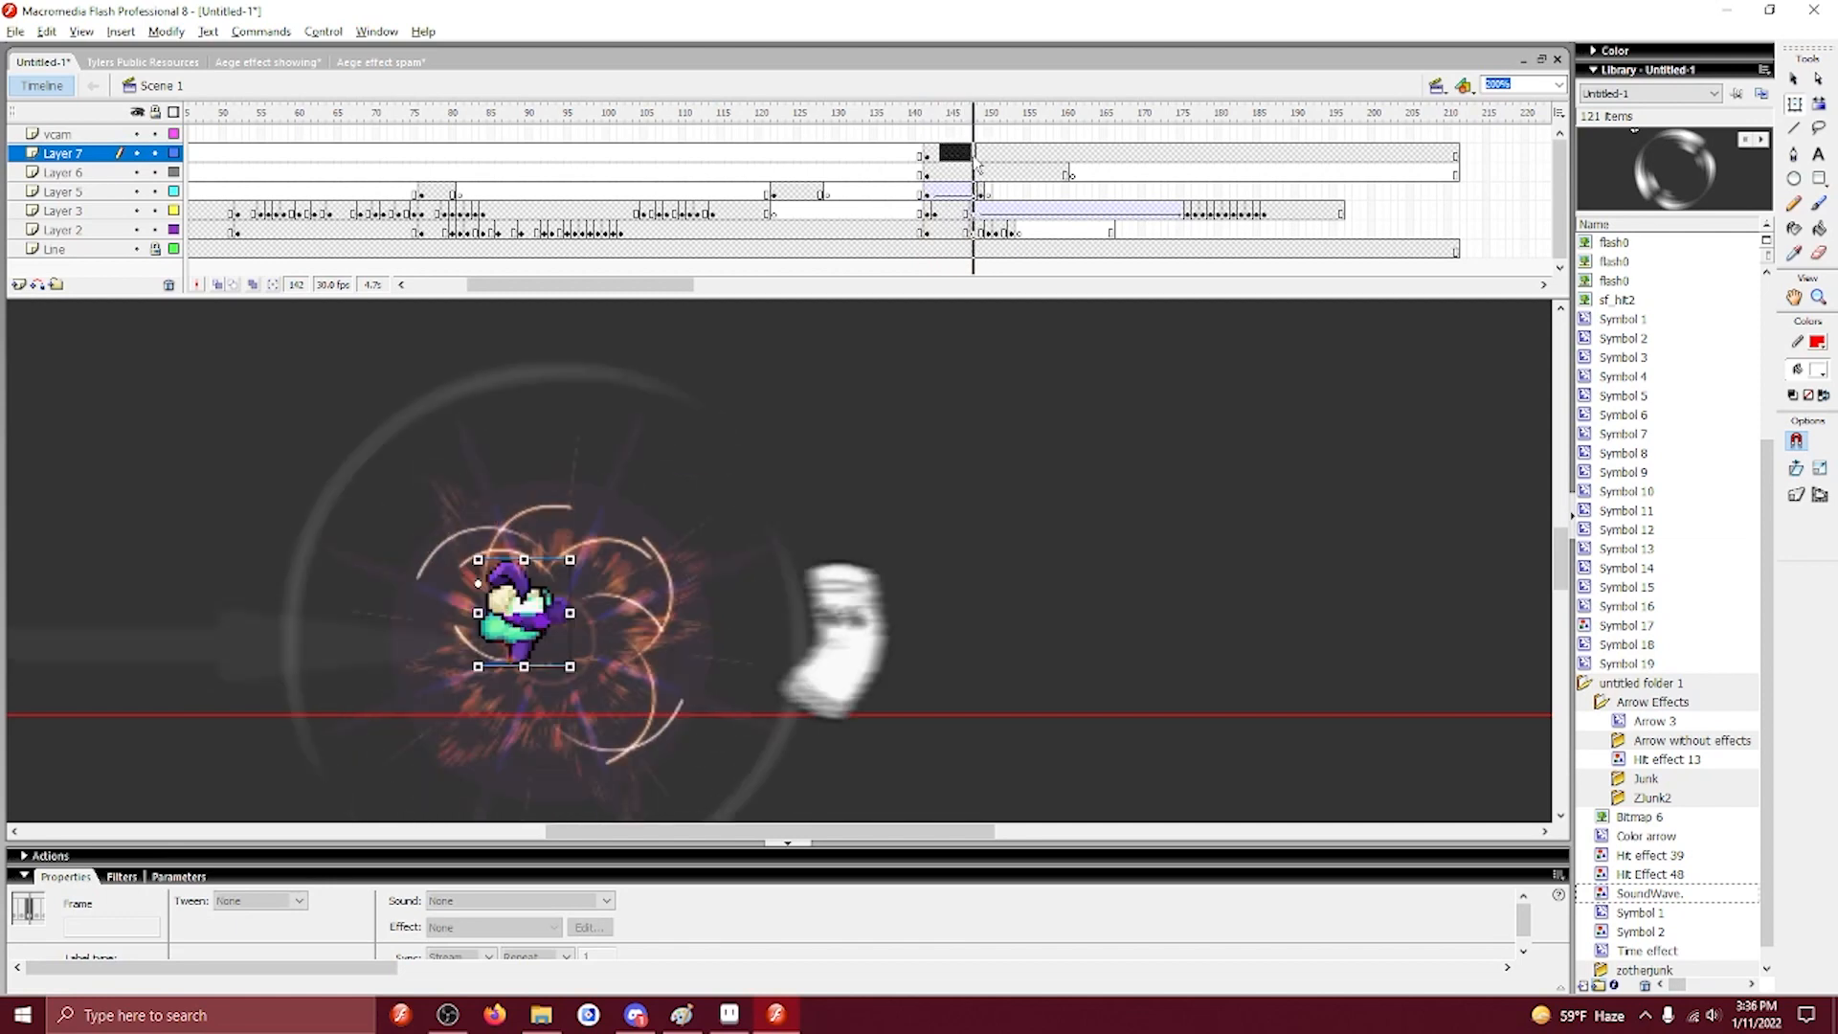
left_click(980, 155)
Play back the kick with both effects and examine the impact around frame 144.
left_click(774, 155)
key("Return")
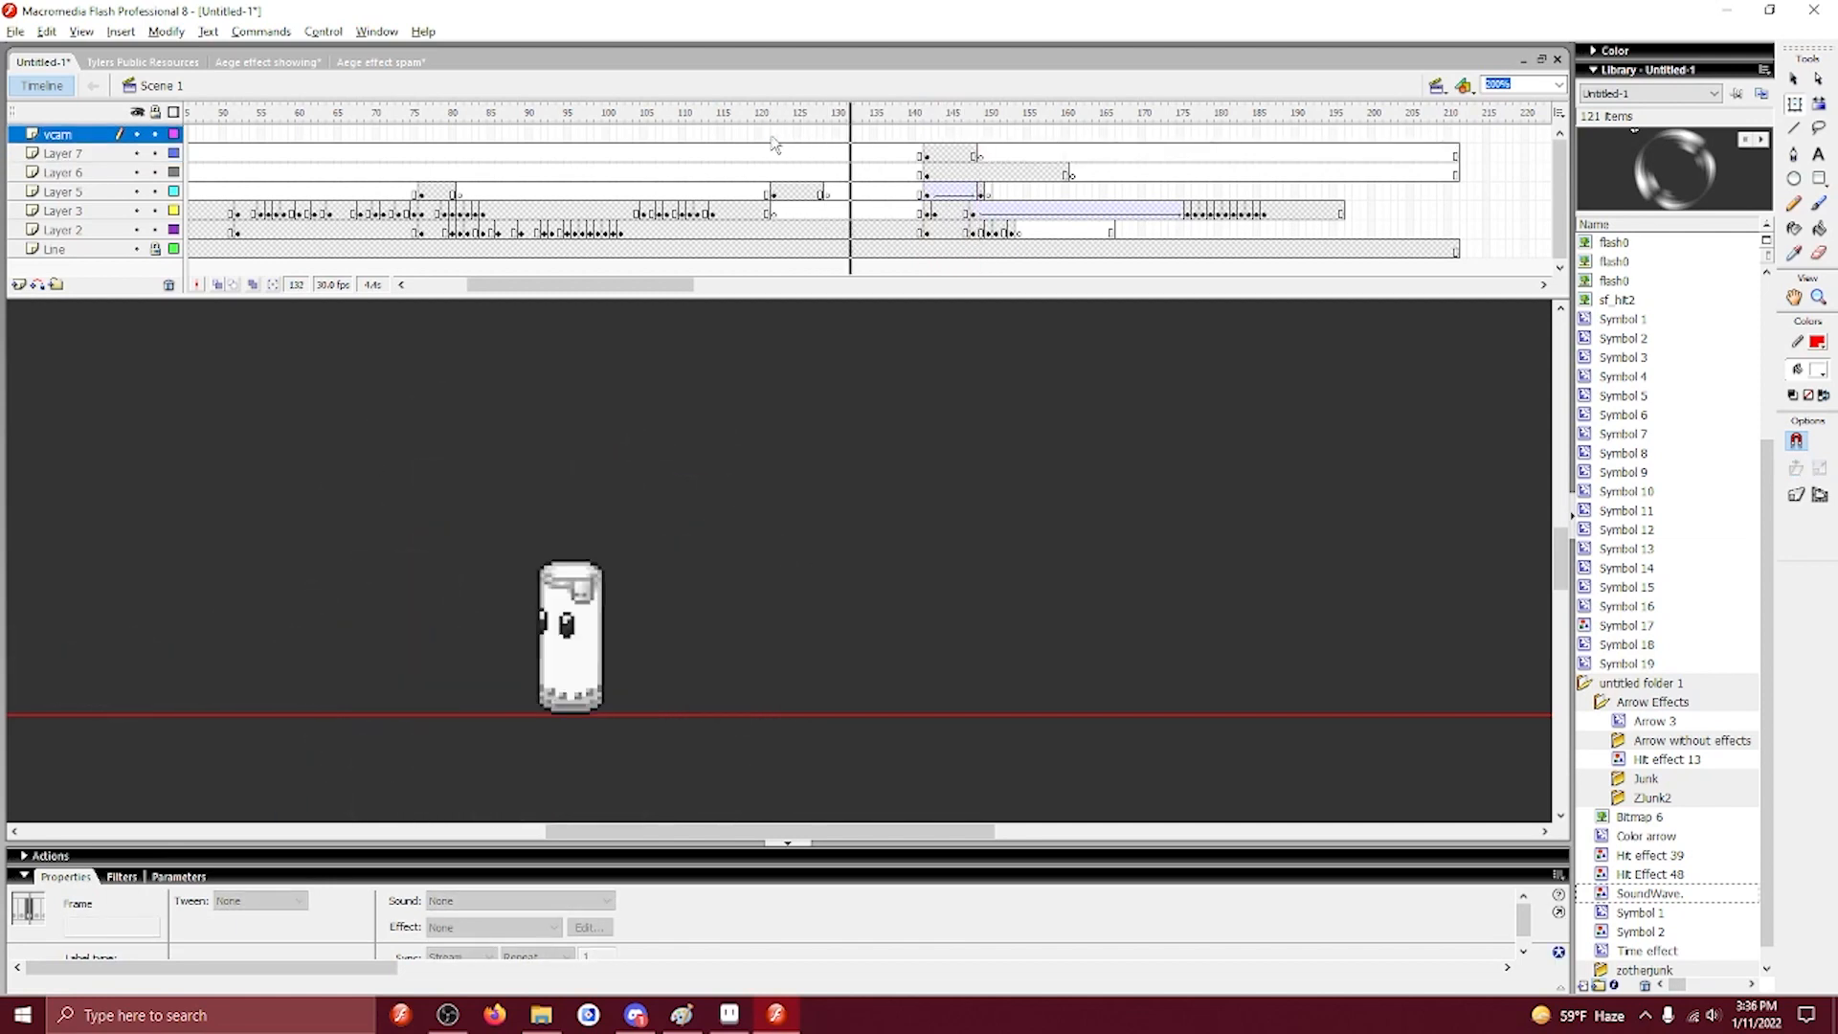
key("Return")
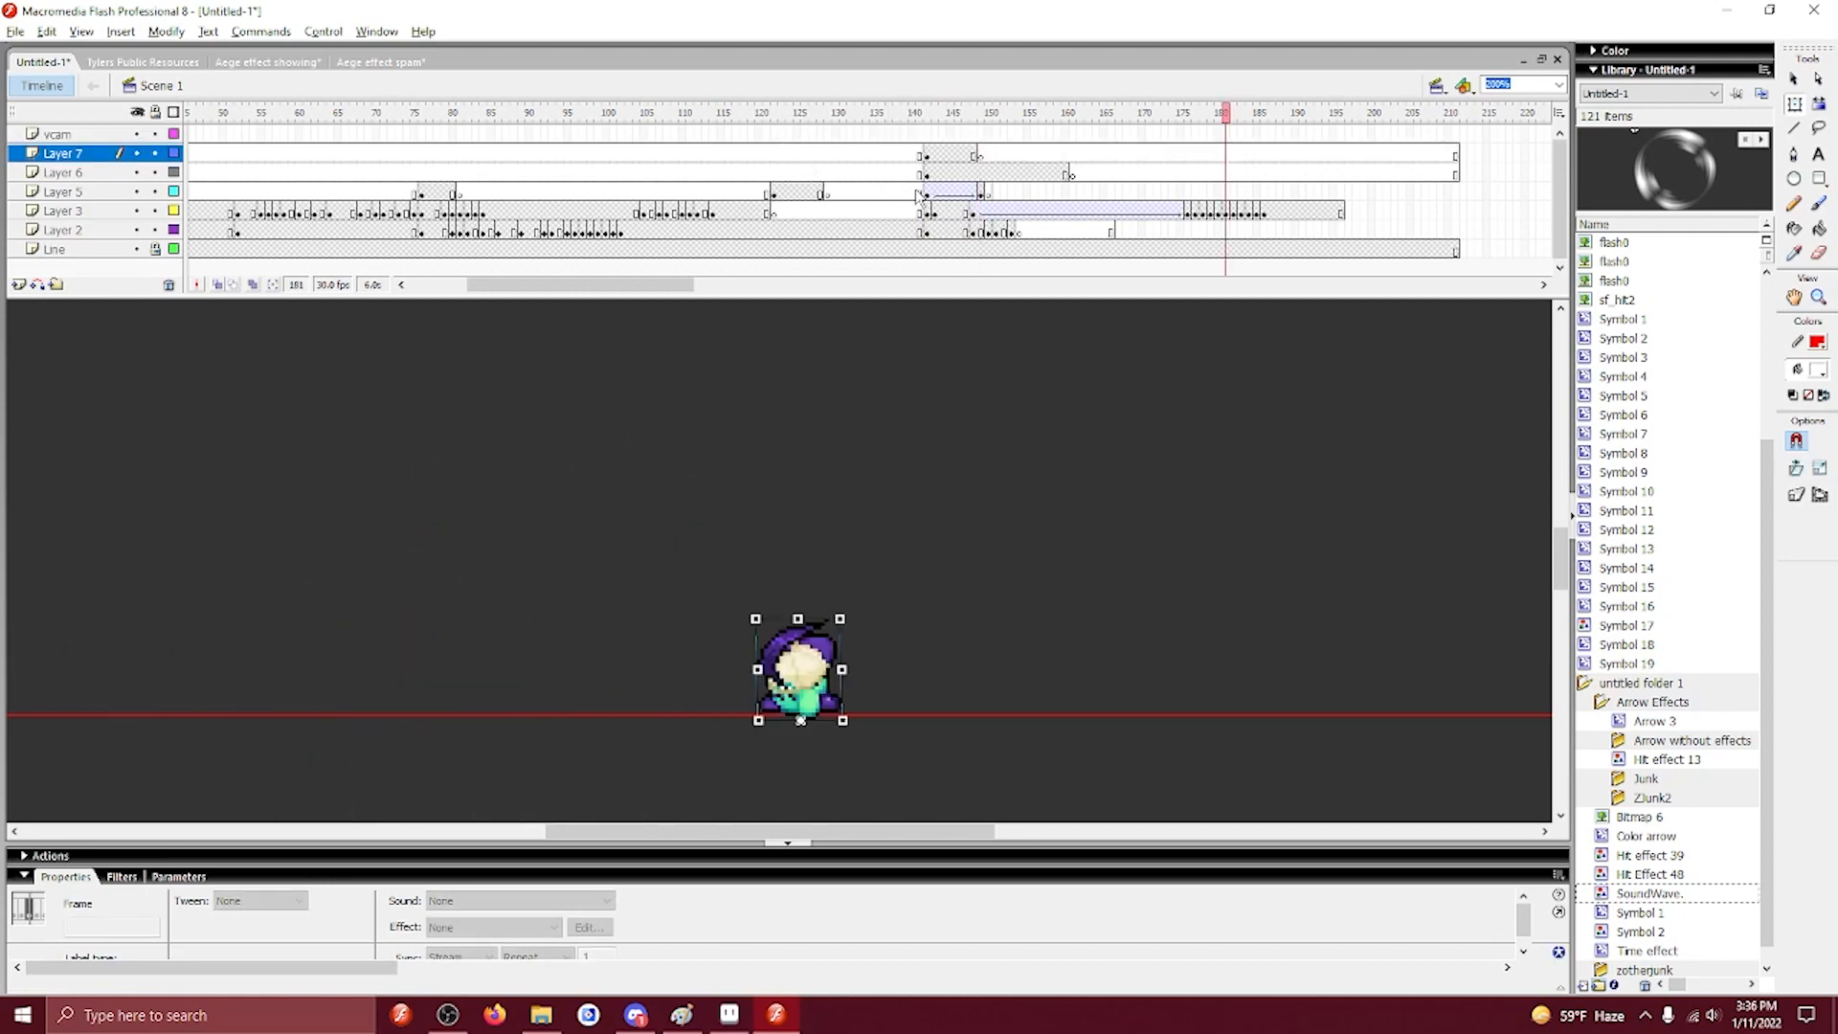
left_click(942, 211)
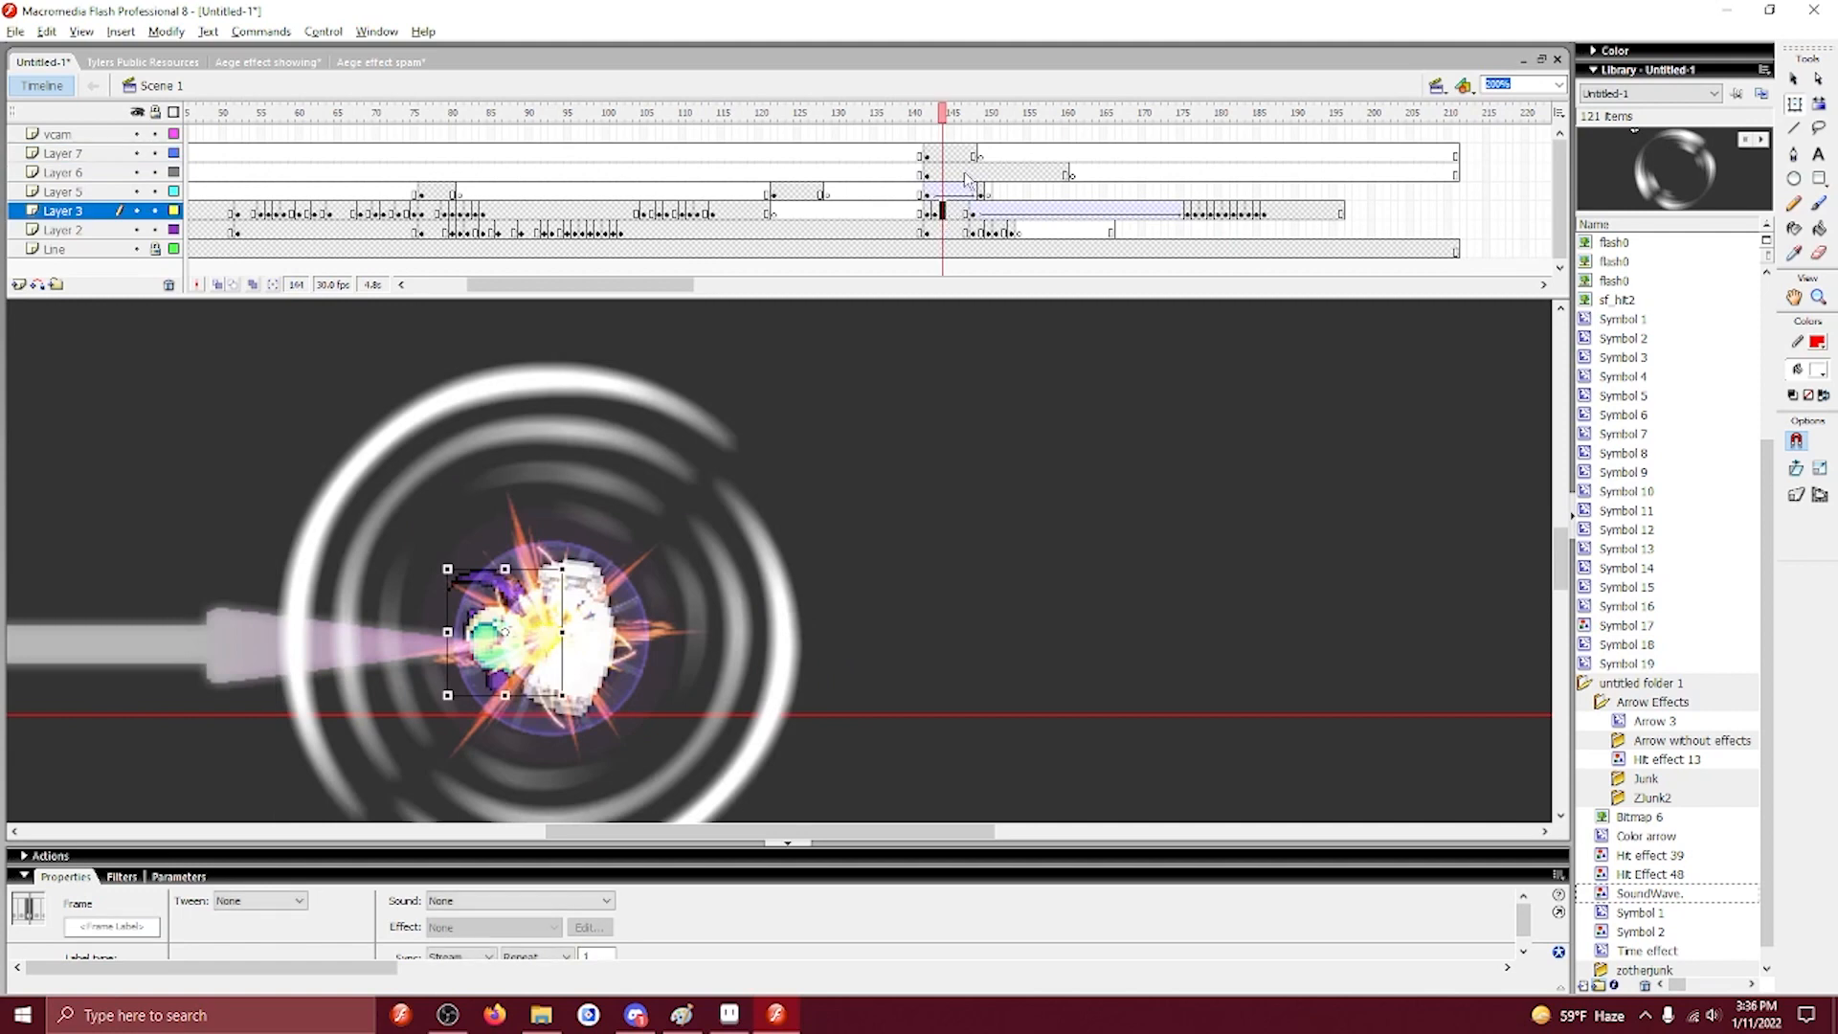
mouse_move(928, 199)
left_mouse_down()
mouse_move(973, 204)
mouse_move(928, 199)
left_mouse_up()
left_click(826, 198)
key("Return")
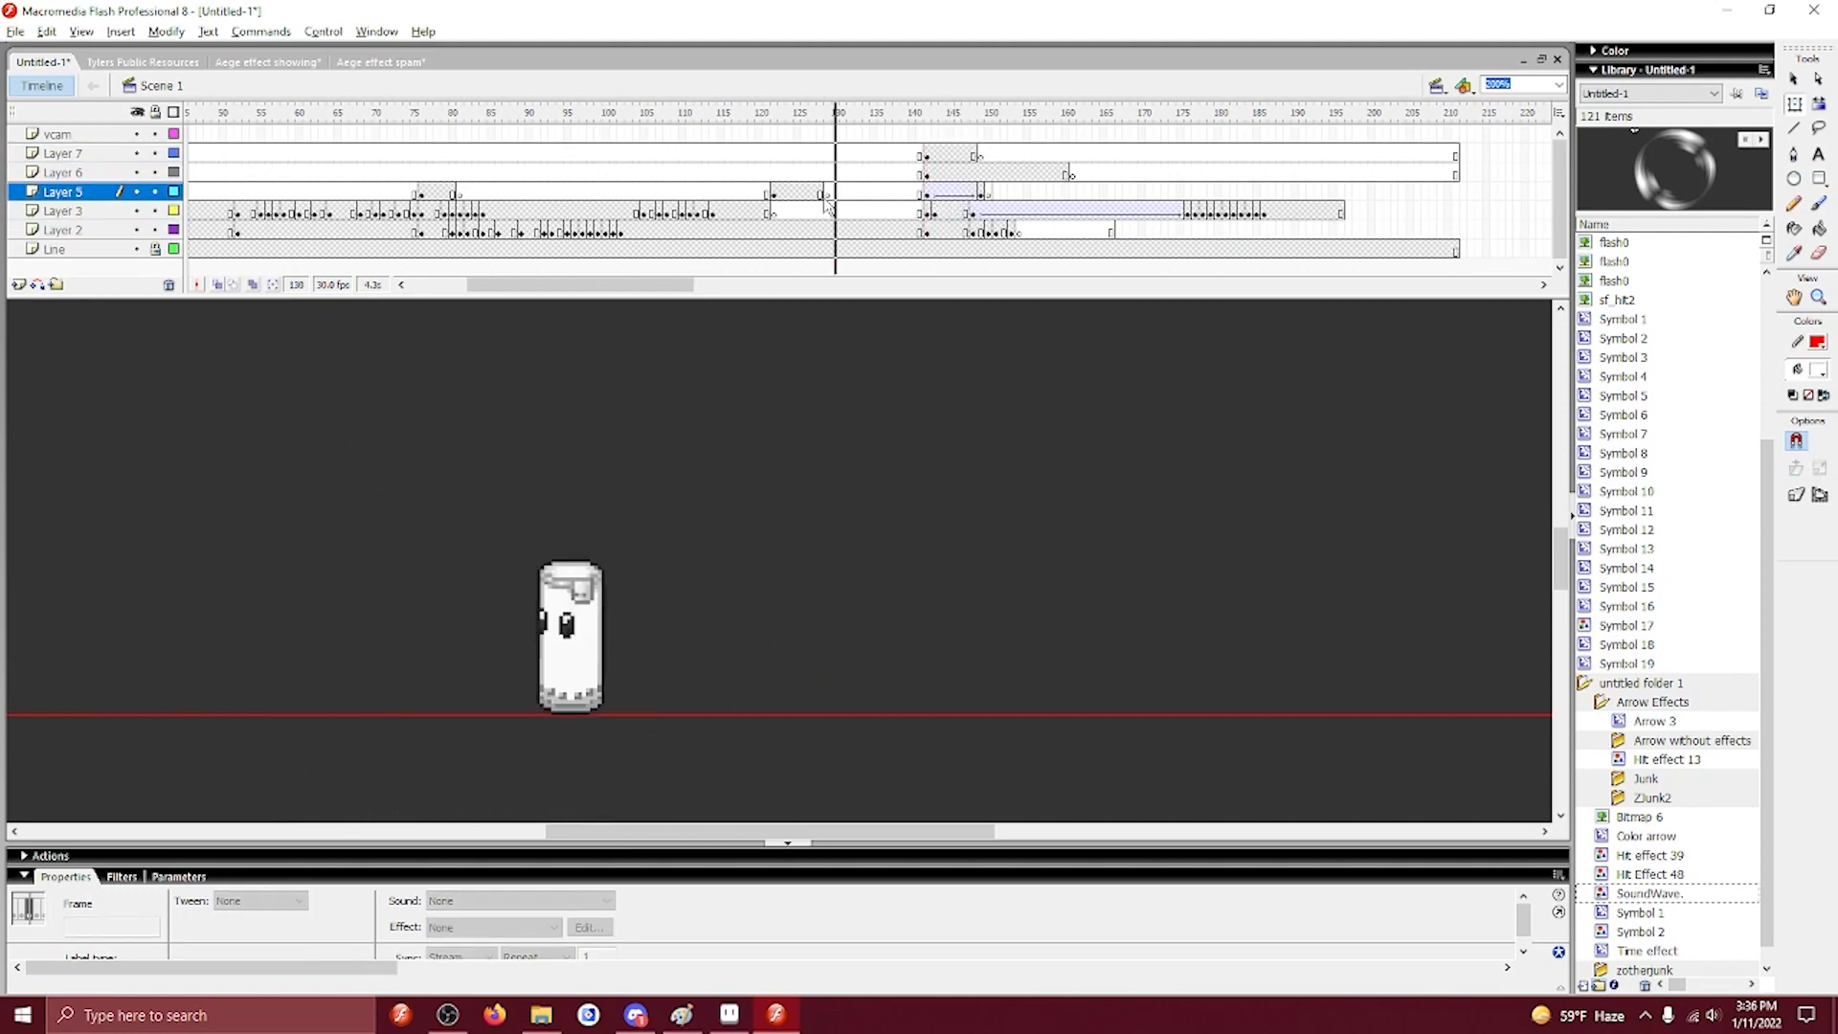
left_click(592, 192)
key("Return")
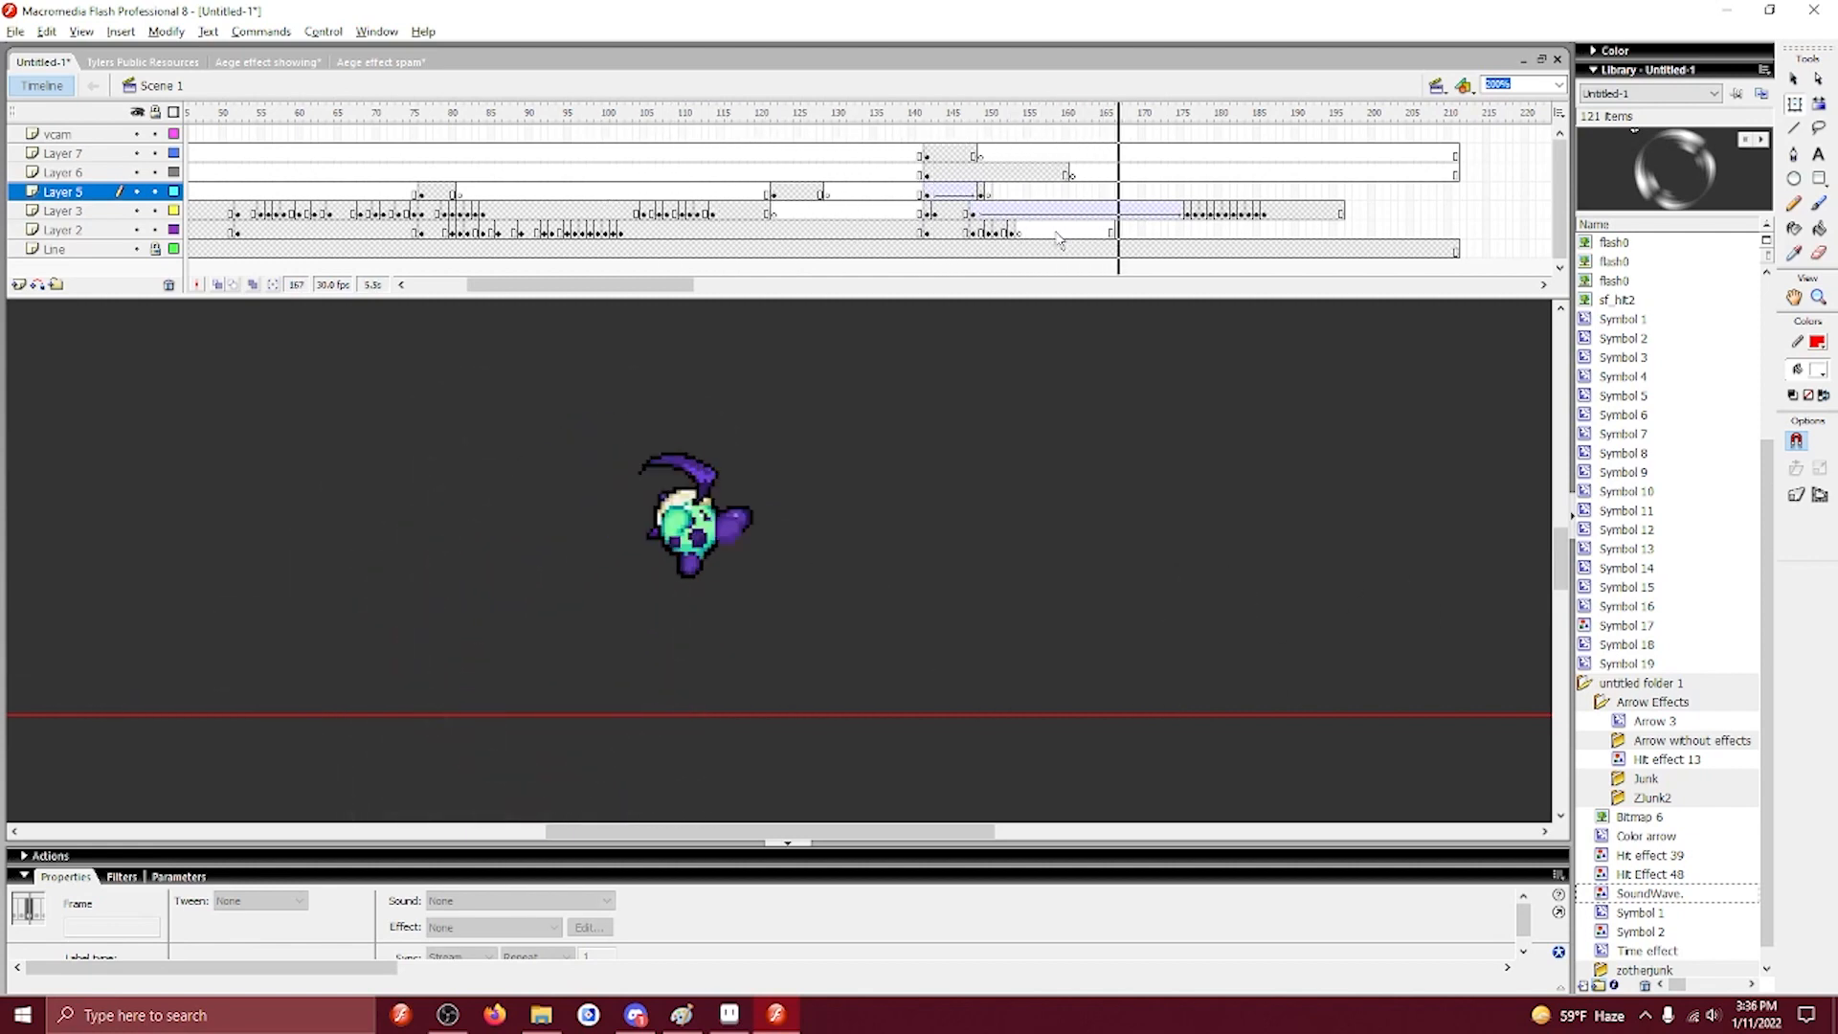
Lengthen the kick impact by inserting two frames around frame 144 on both Layer 3 and Layer 2.
left_click(947, 230)
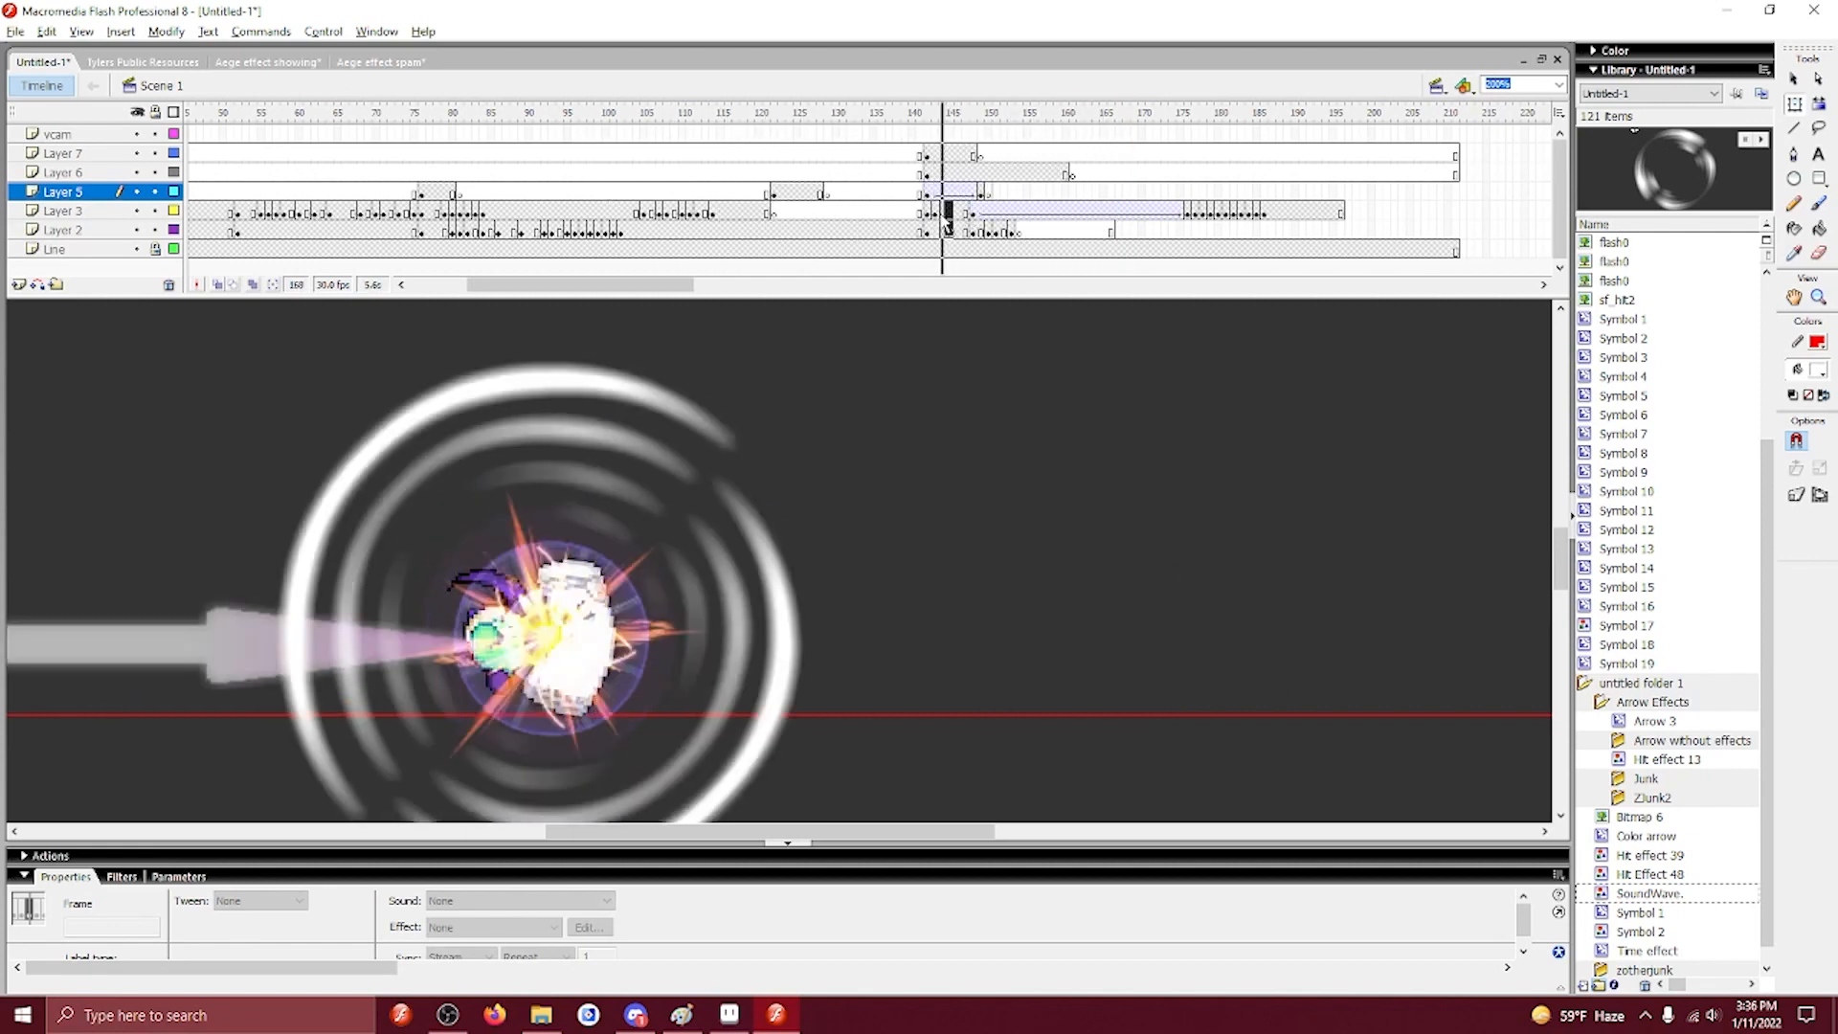
left_click(946, 213)
left_click(945, 230)
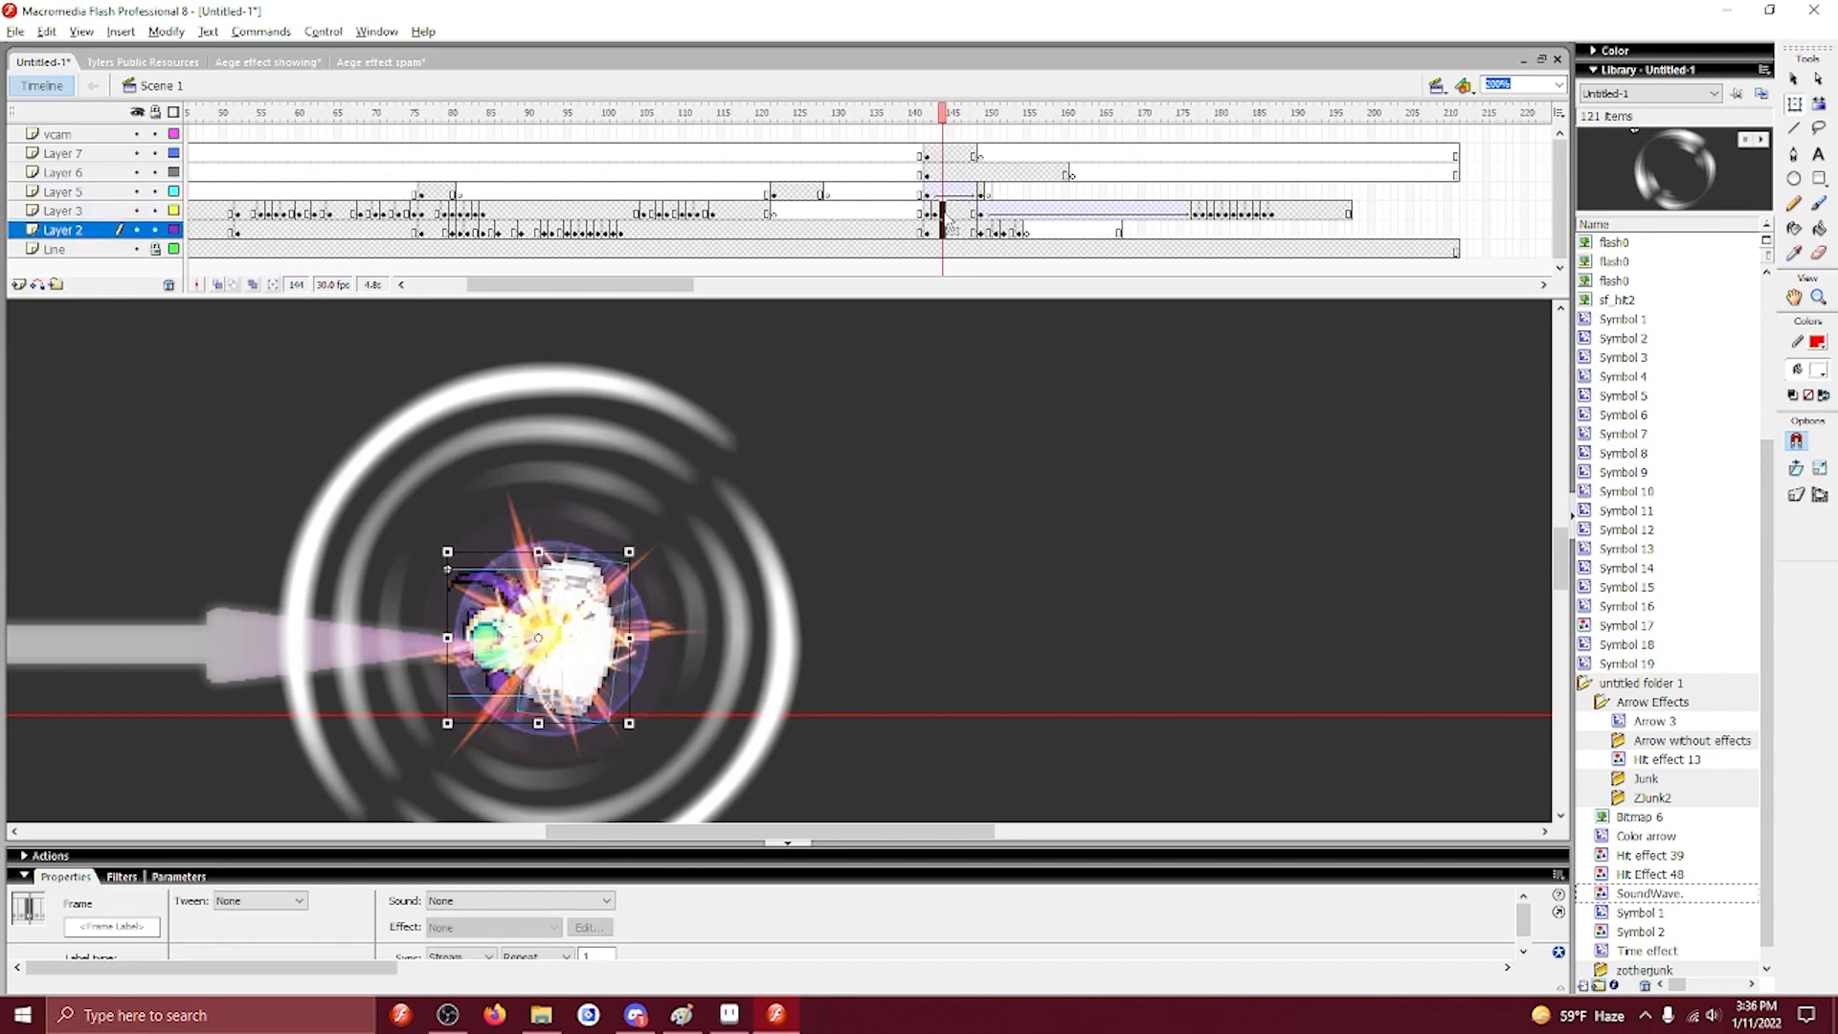
Play back the attack to check the timing of the lengthened kick impact.
left_click(856, 208)
key("Return")
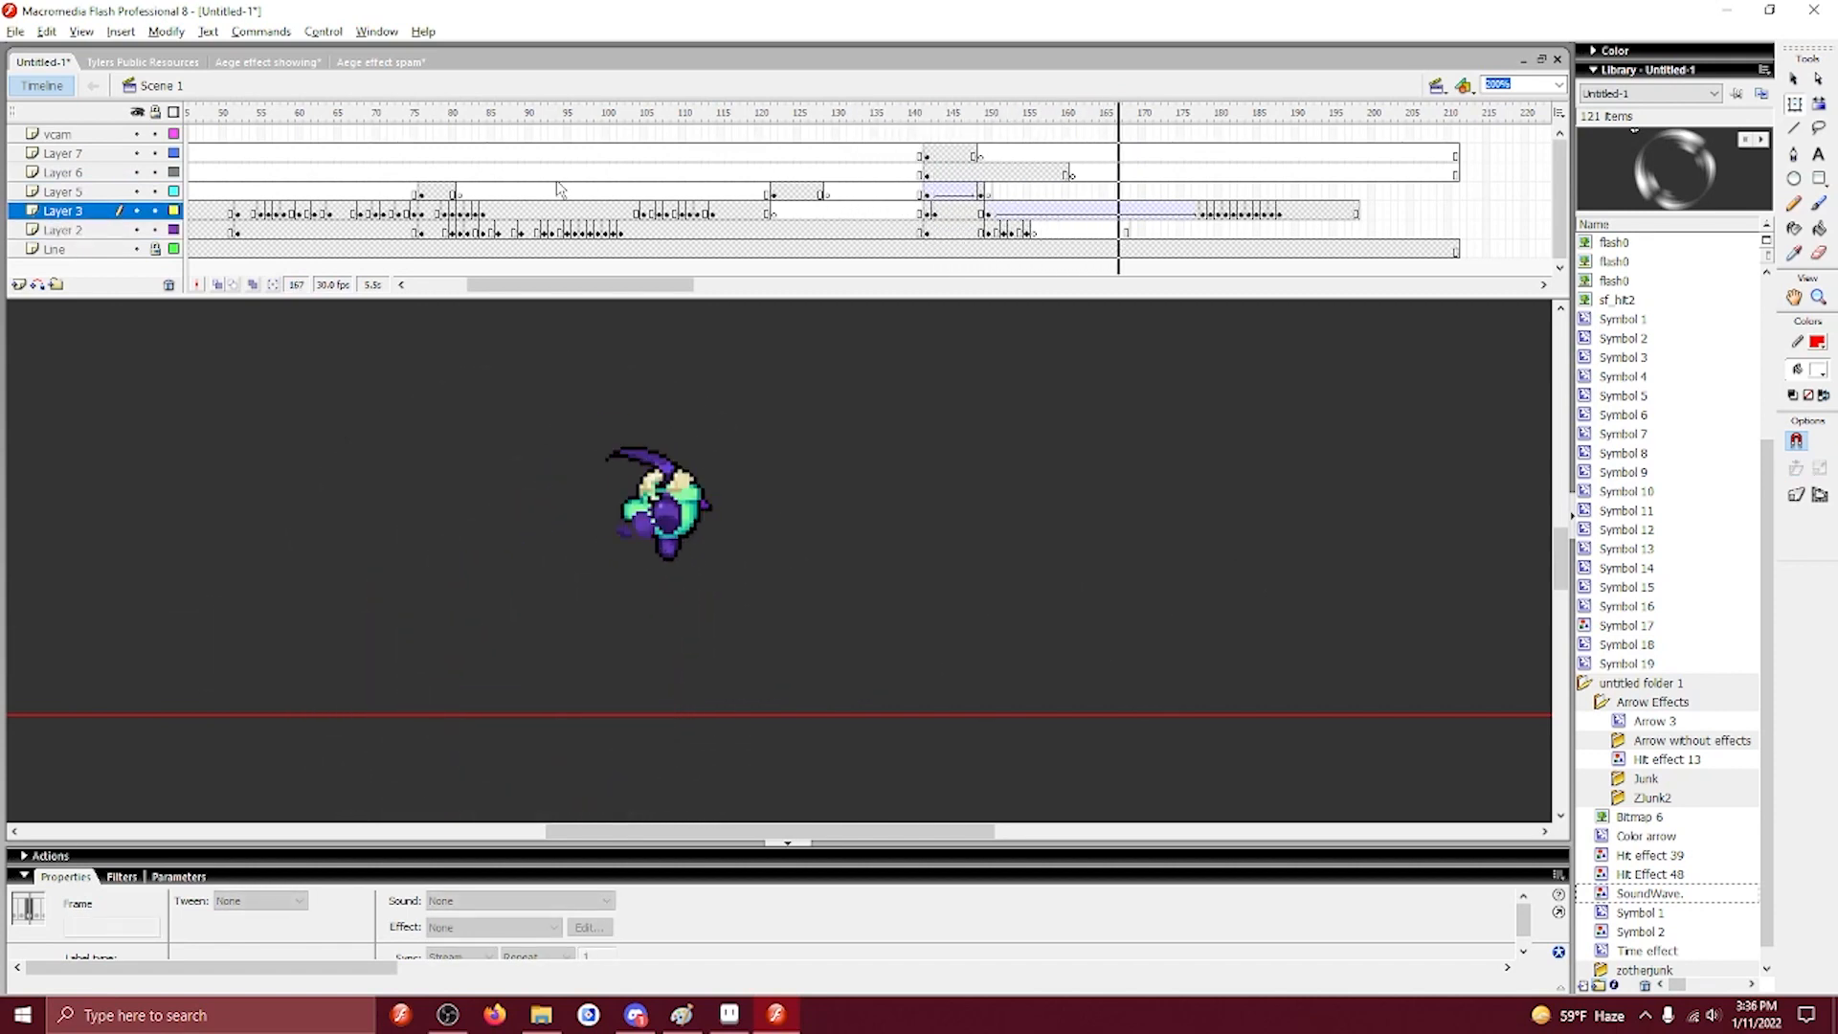
left_click(553, 182)
key("Return")
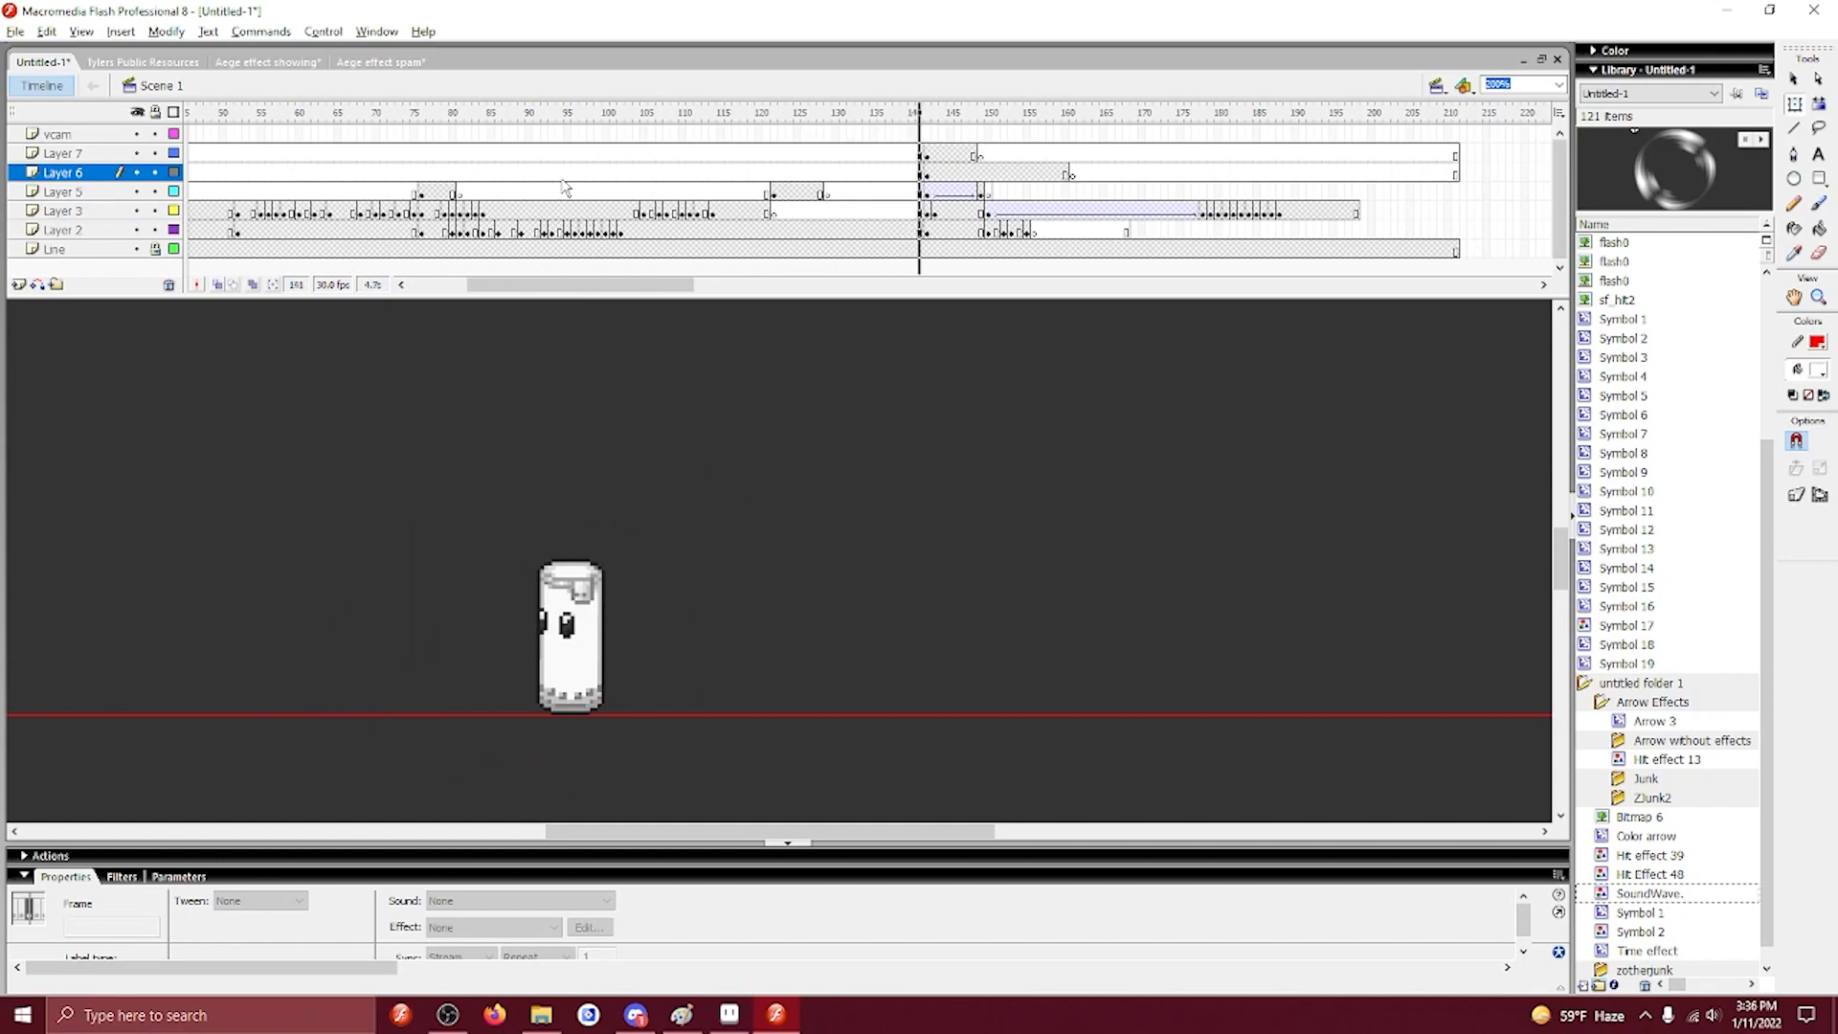
Scrub through the kick impact around frame 144, and replay the attack to review its pacing.
mouse_move(934, 136)
left_mouse_down()
mouse_move(957, 136)
mouse_move(939, 136)
left_mouse_up()
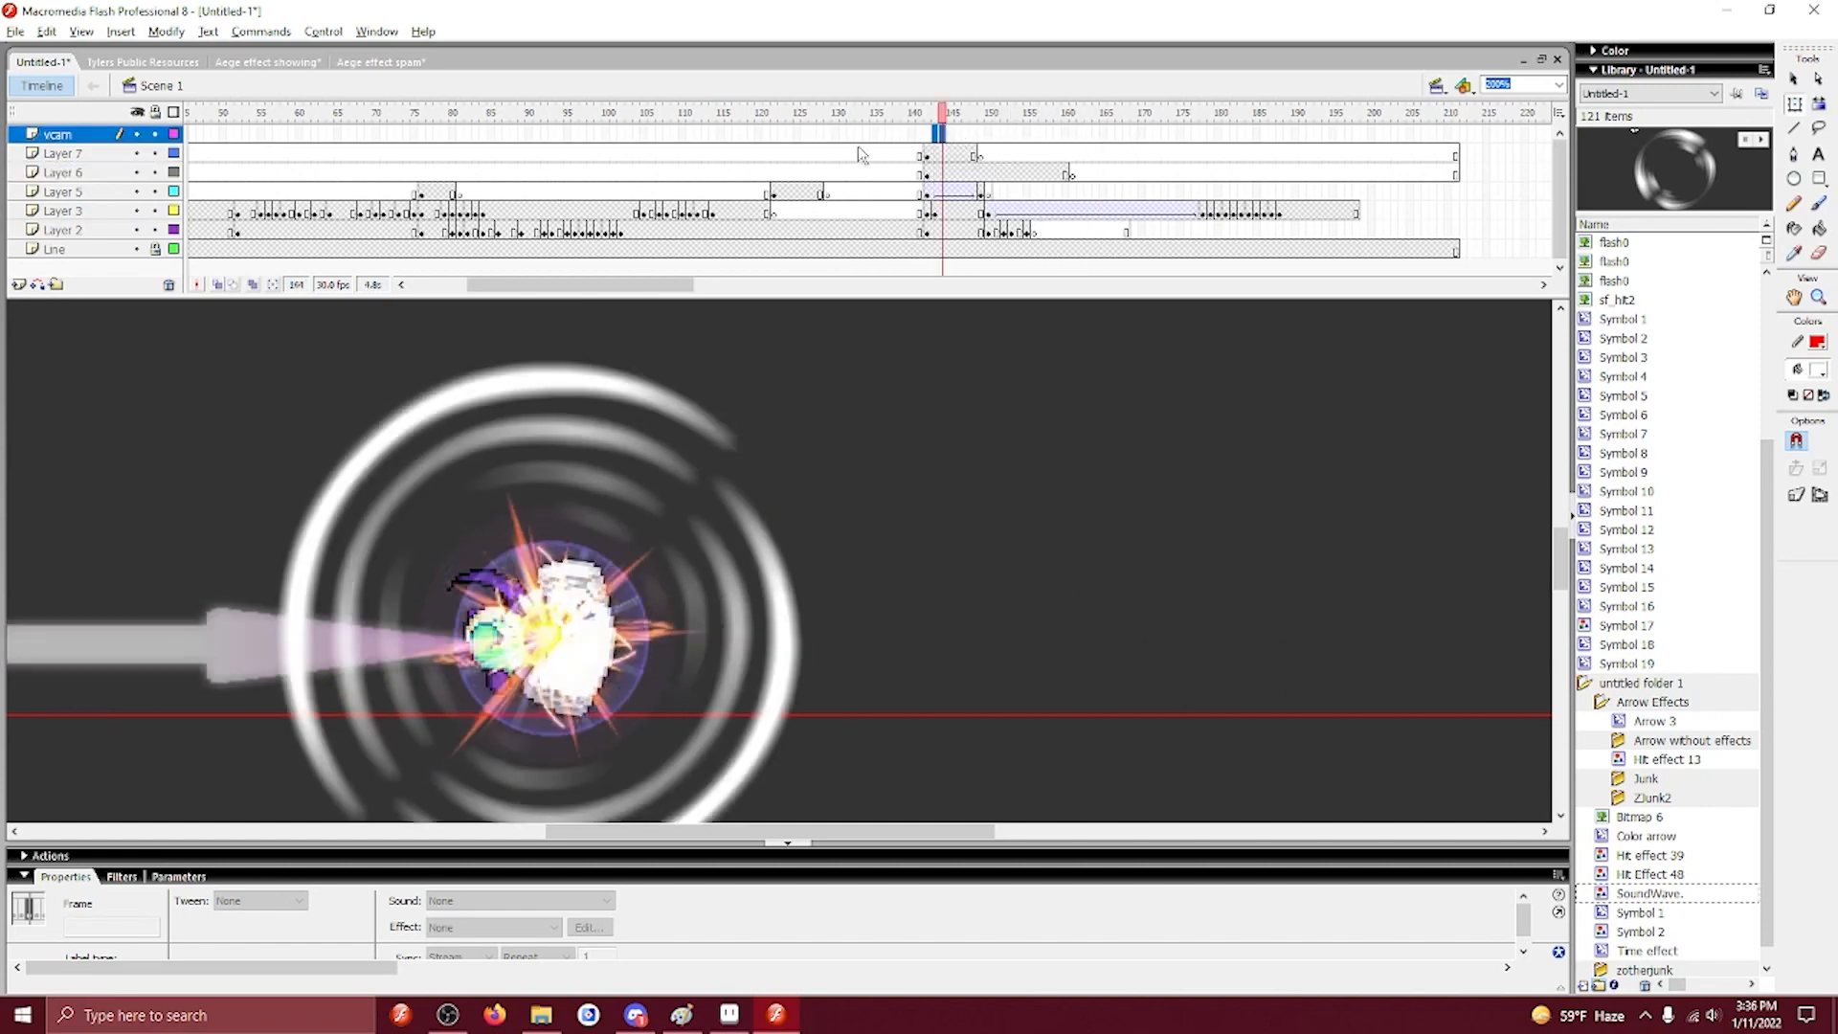
left_click(707, 197)
key("Return")
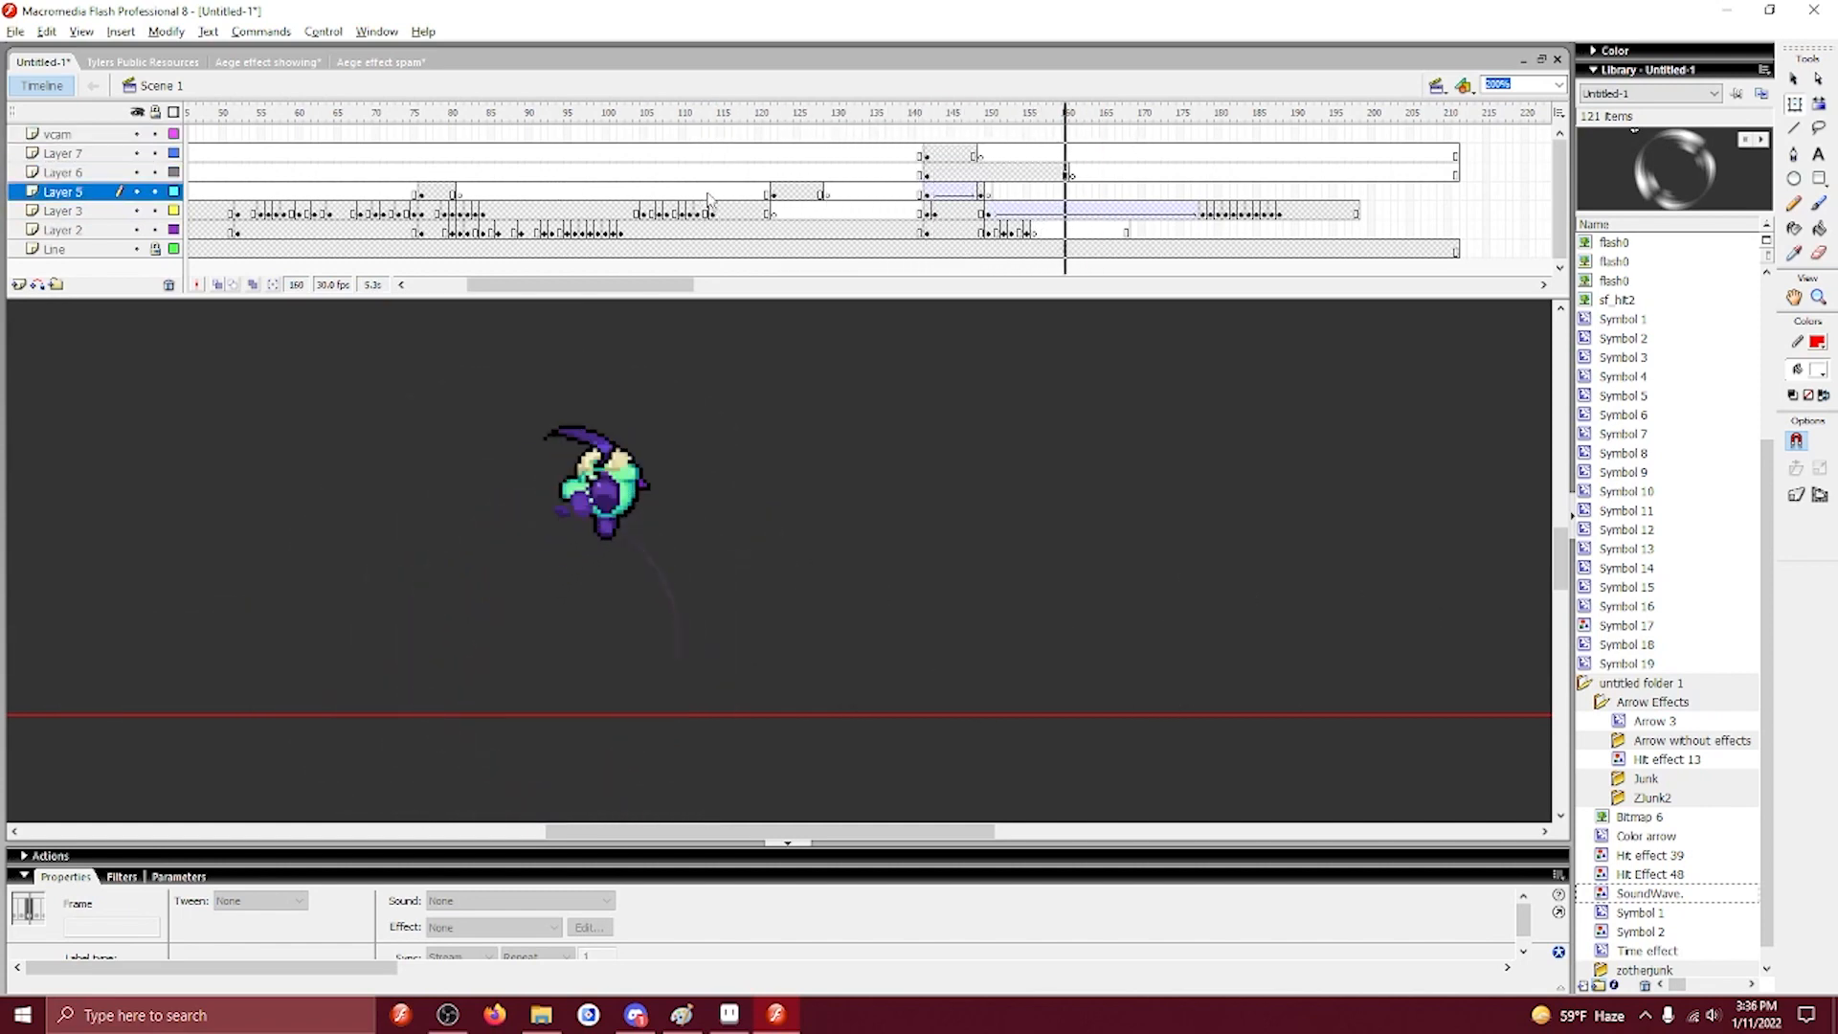
left_click(299, 213)
key("Return")
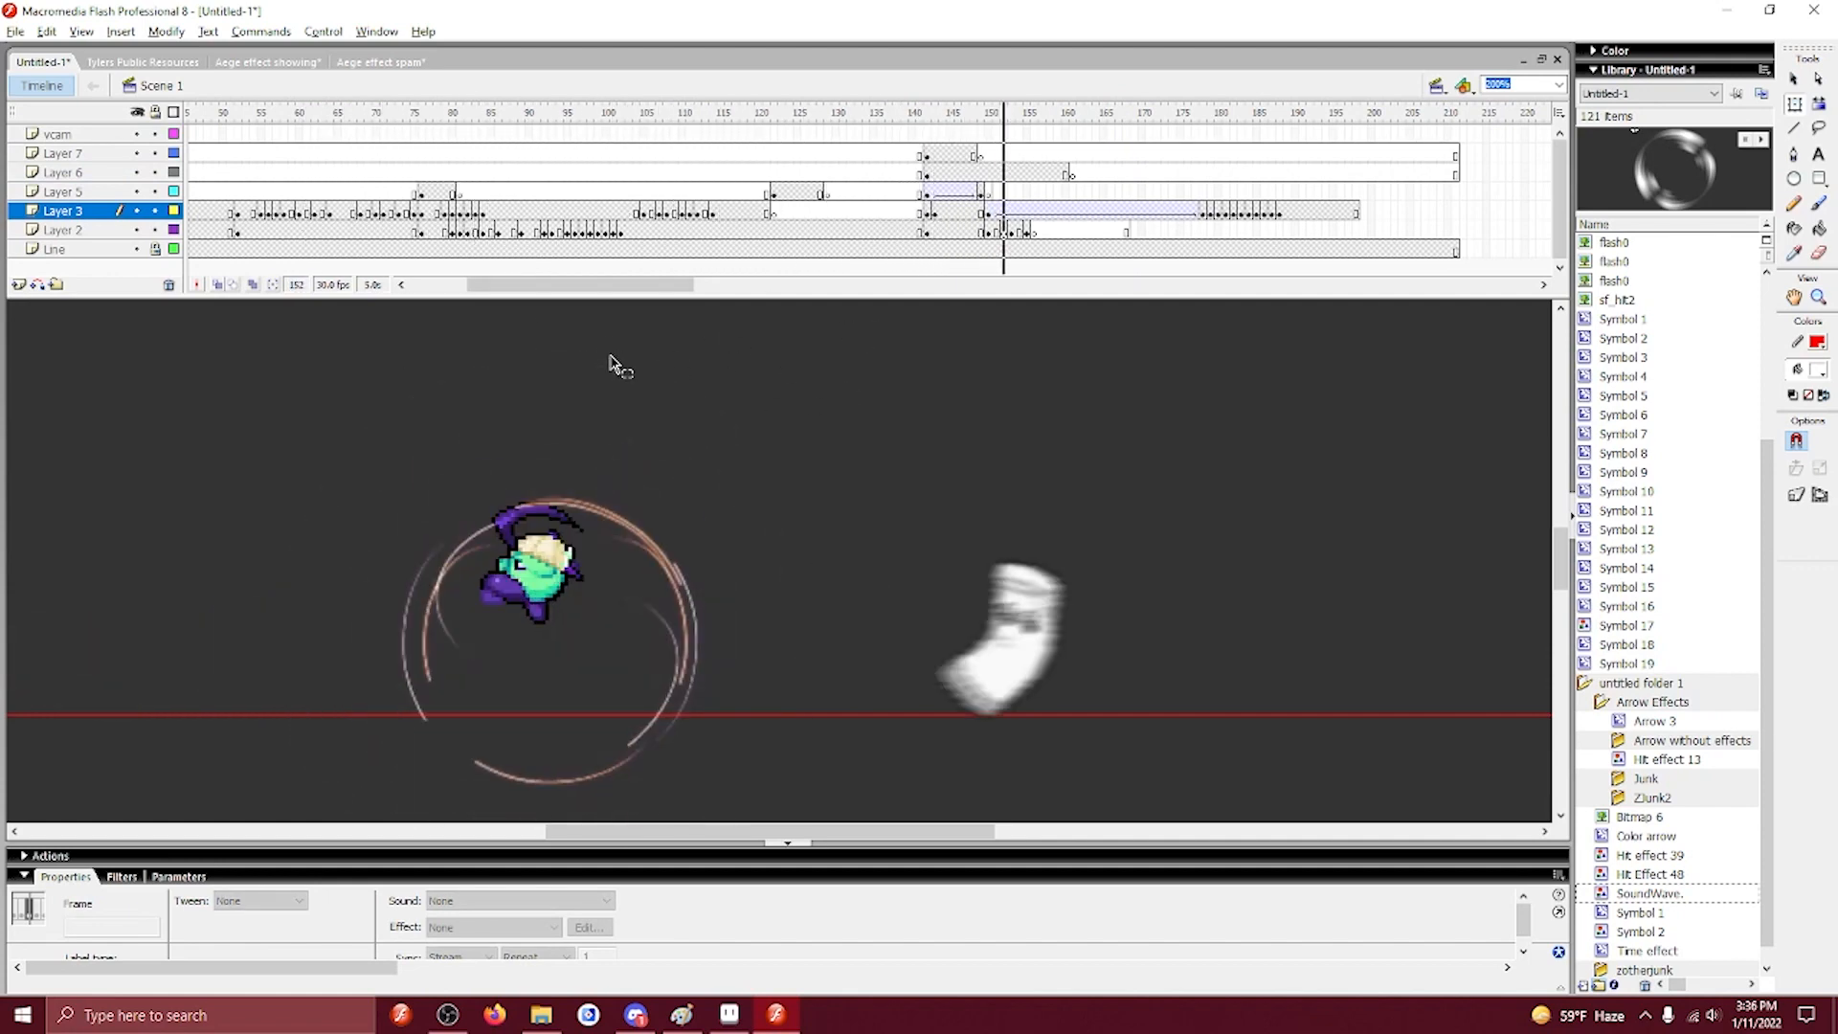
Play back the animation from around frame 14 and examine the earlier hits up to about frame 83.
left_click_drag(601, 286, 530, 287)
left_click(291, 217)
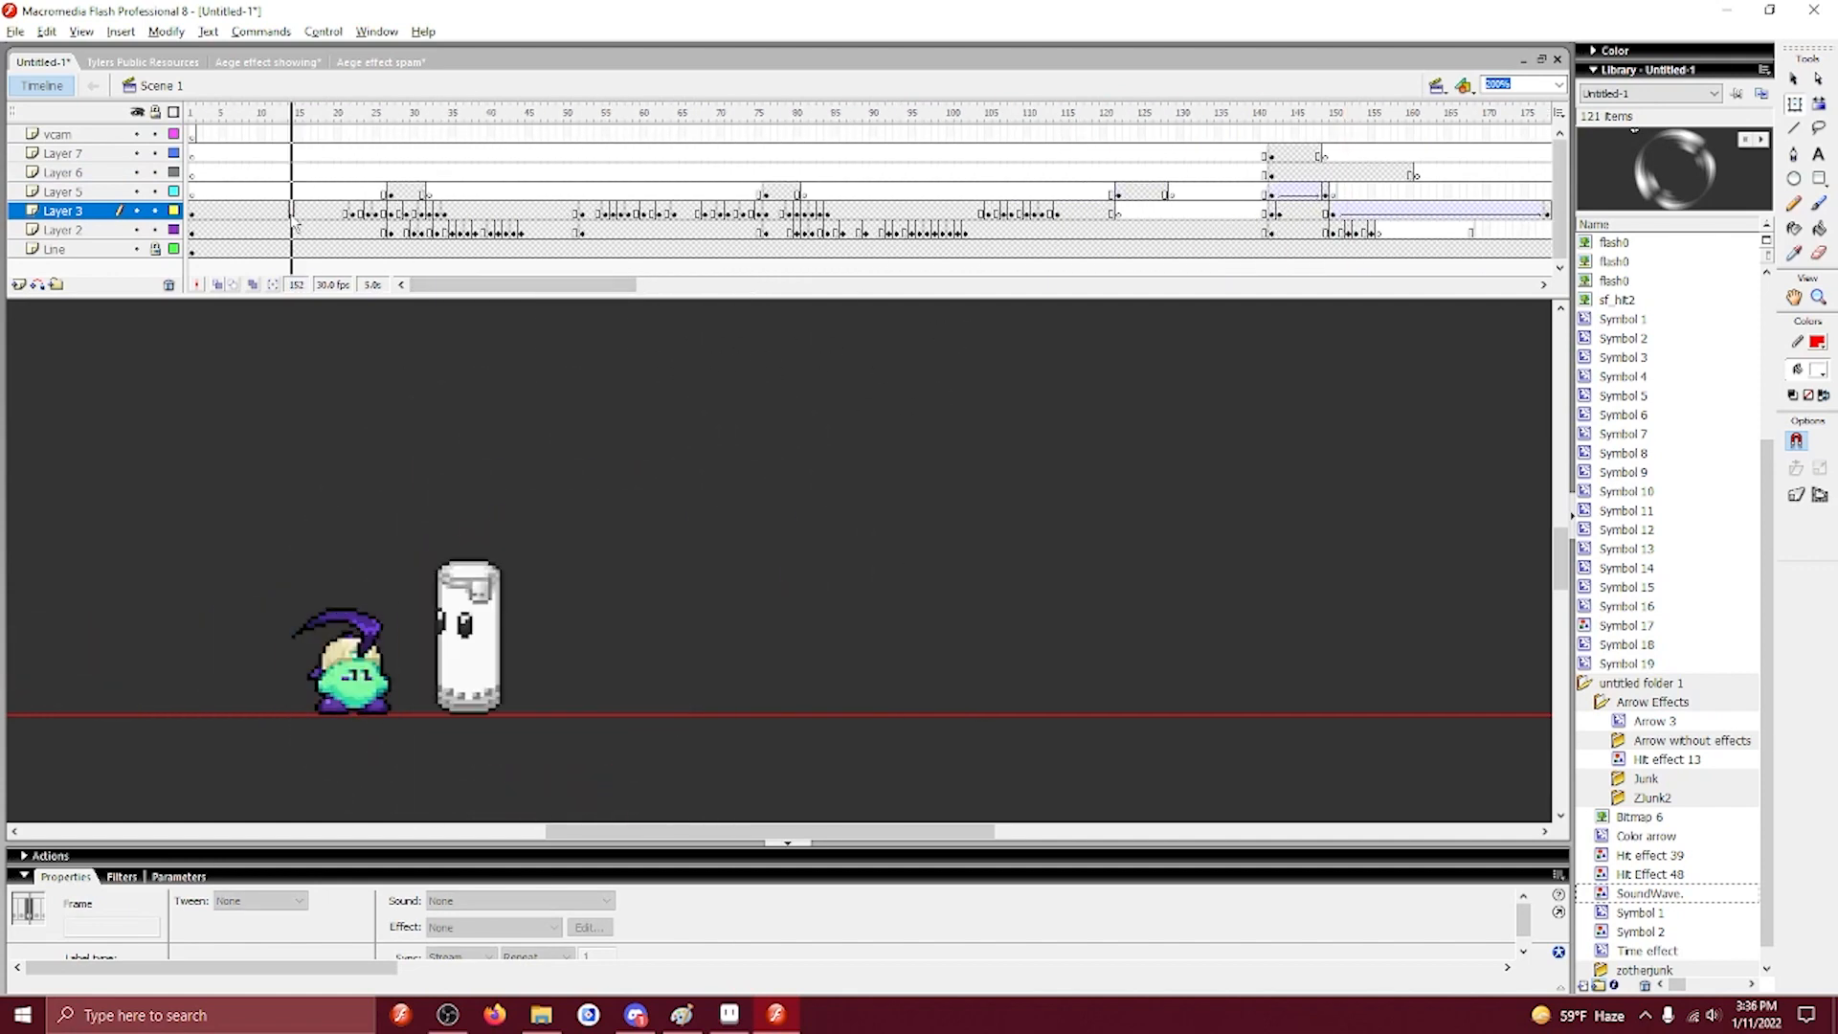
key("Return")
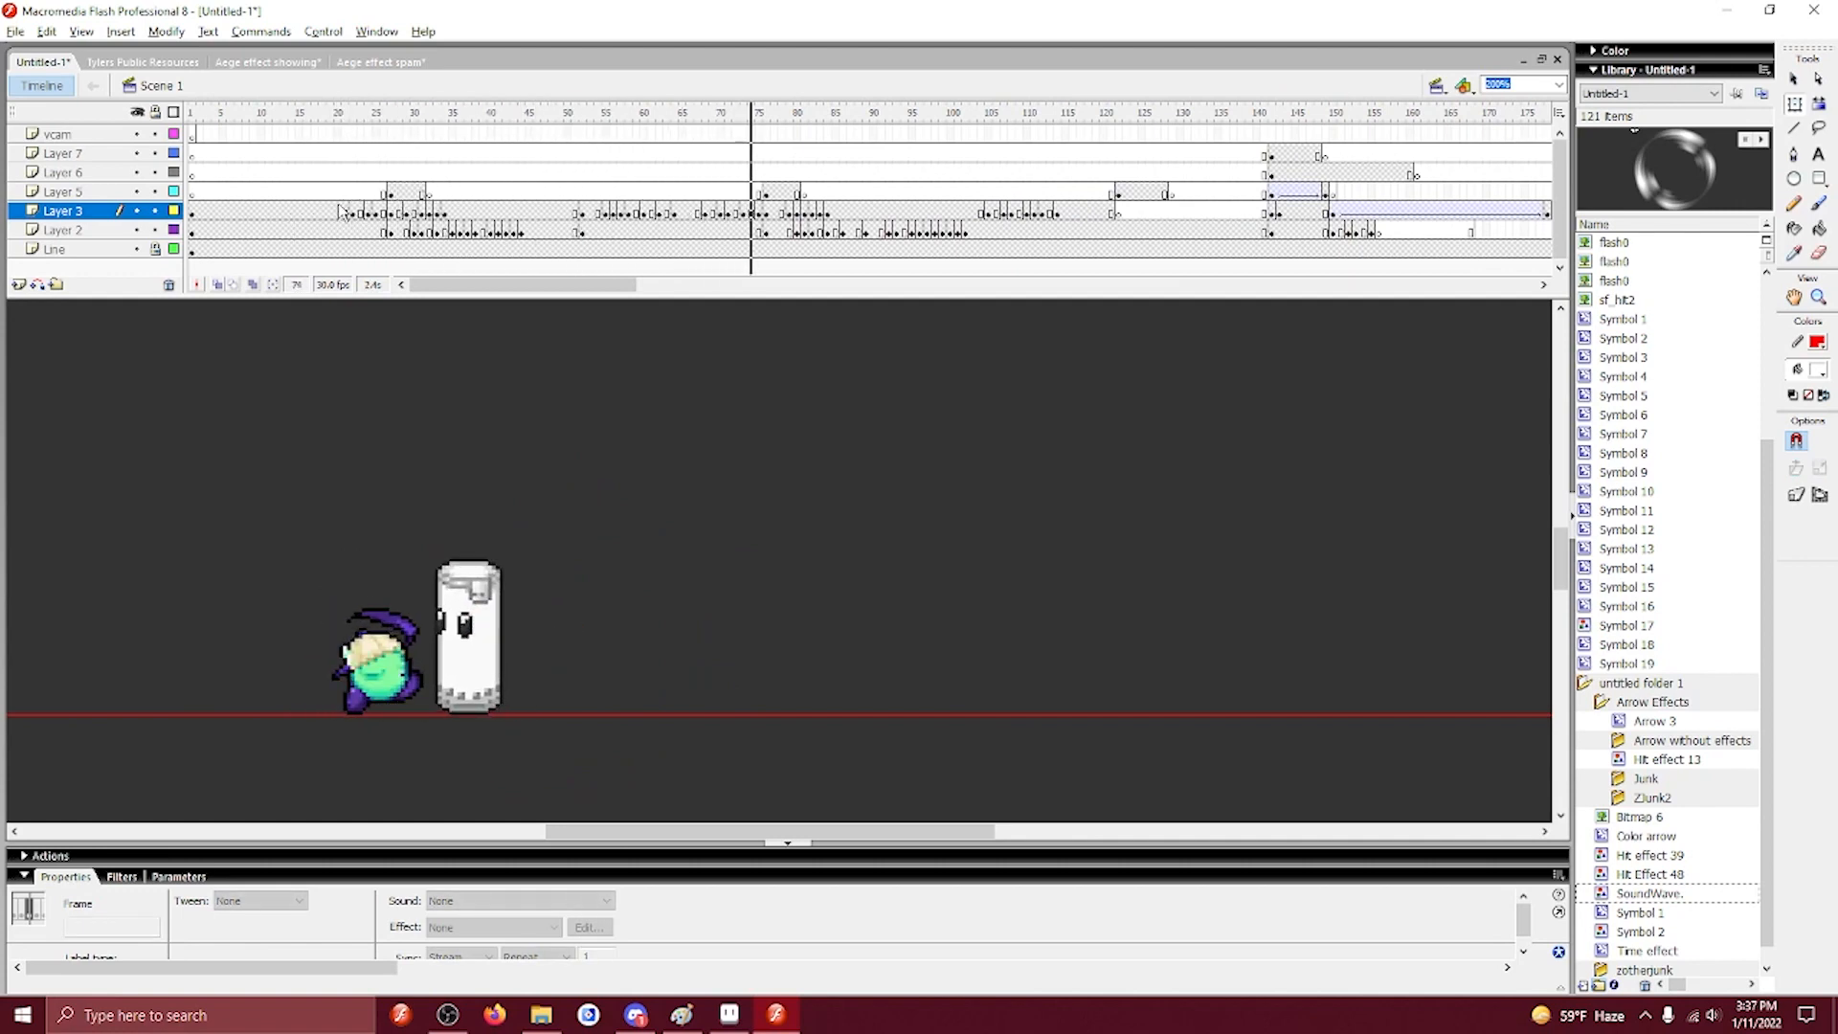
left_click(302, 220)
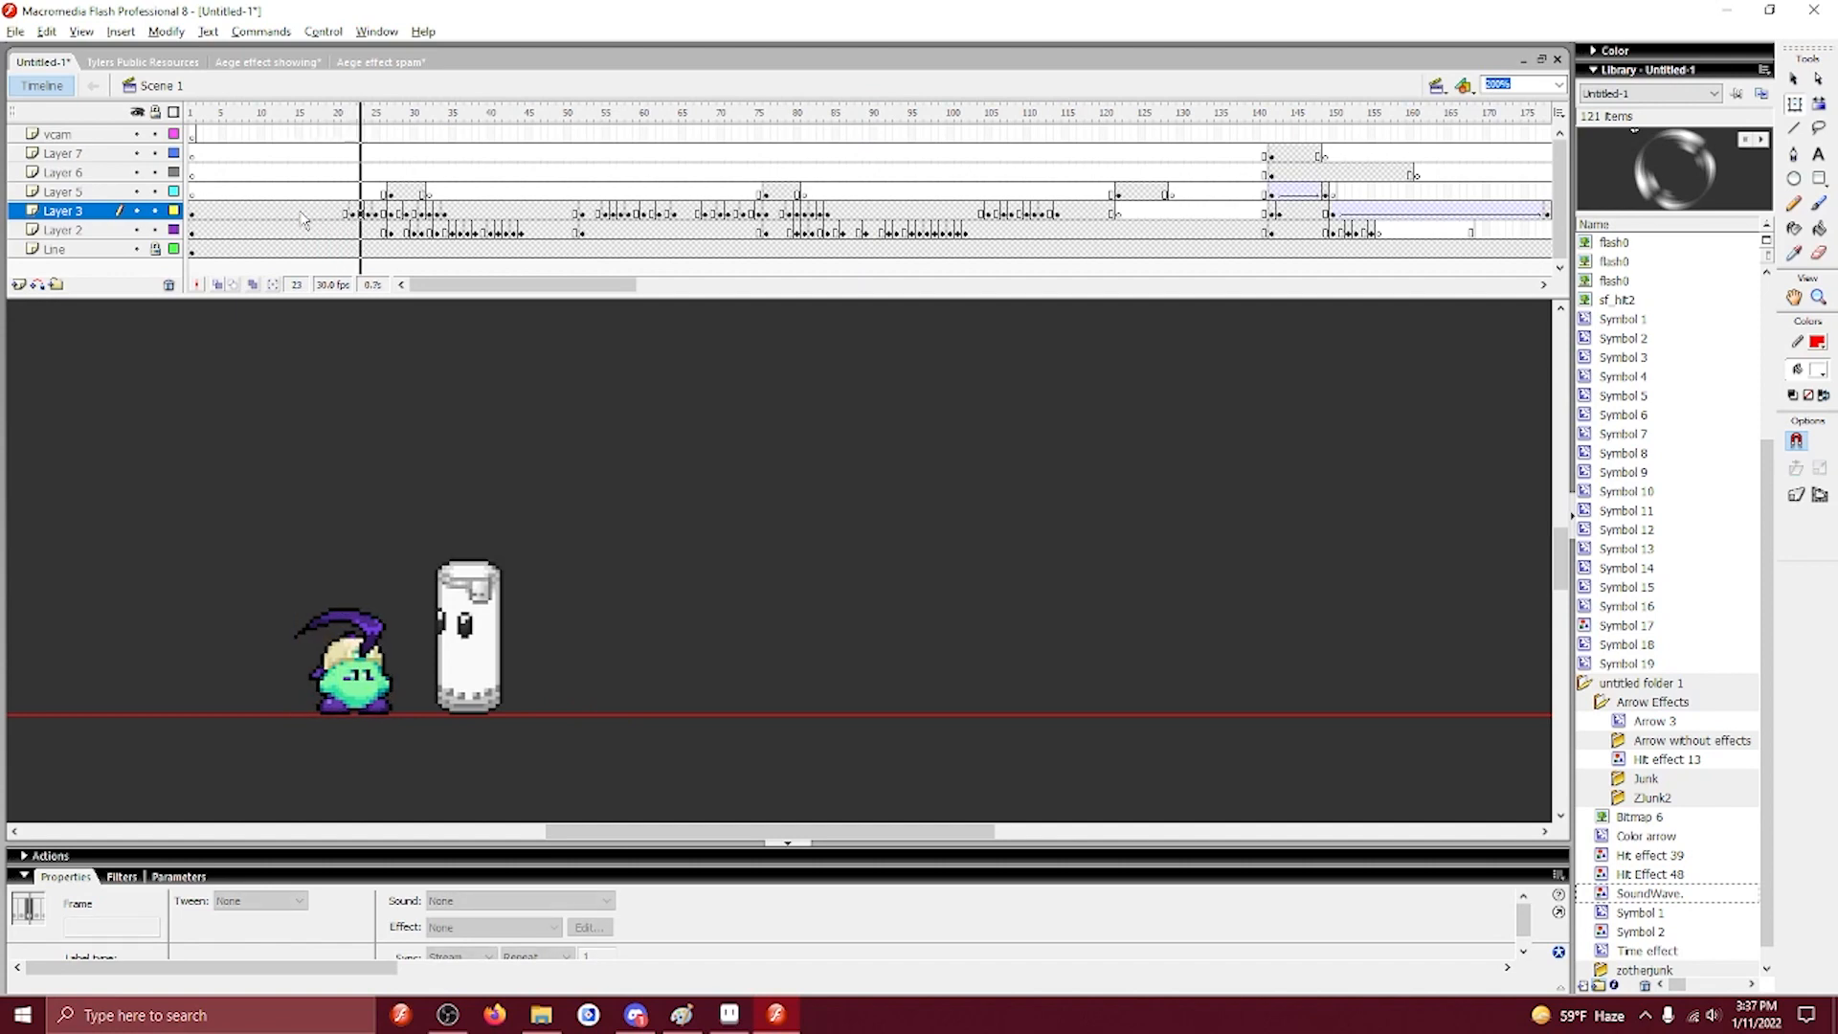
left_click_drag(589, 211, 816, 201)
left_click(820, 191)
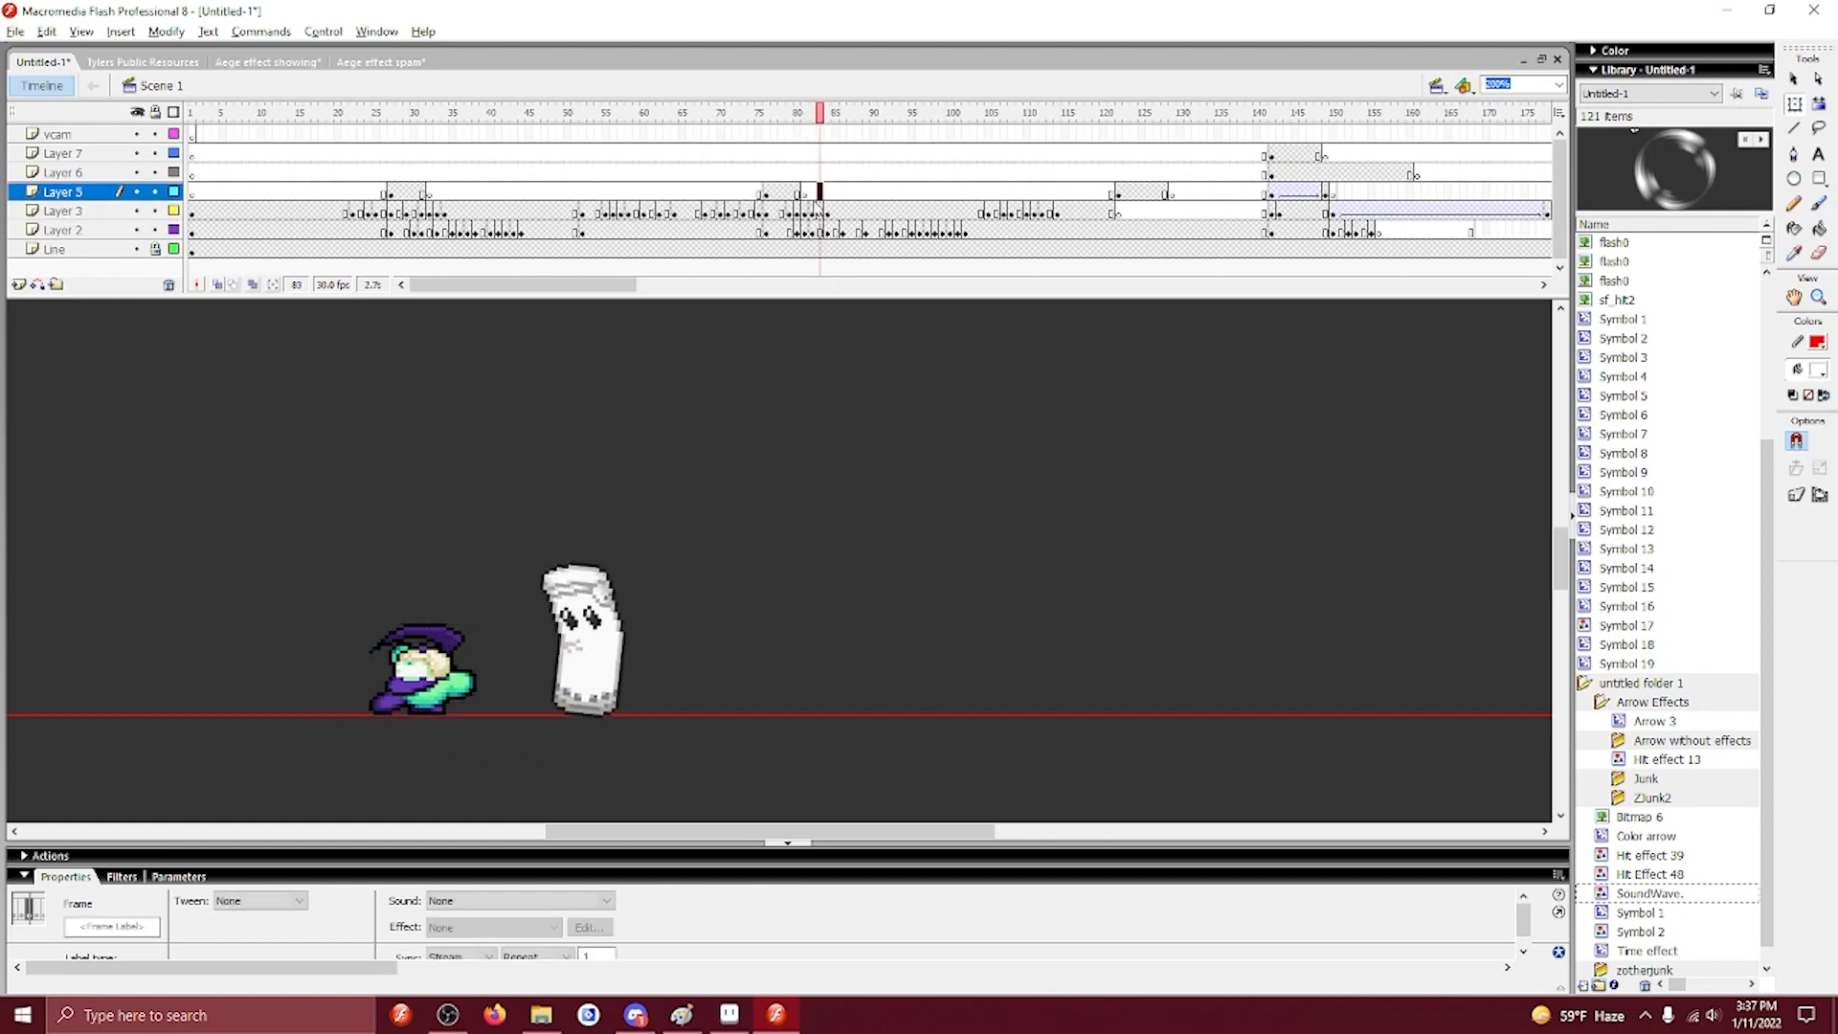
left_click(414, 230)
left_click(468, 229)
Review the end of the slide and extend Layer 3 to frame 206 so the green character stays on stage longer.
left_click_drag(315, 211, 406, 233)
left_click(391, 234)
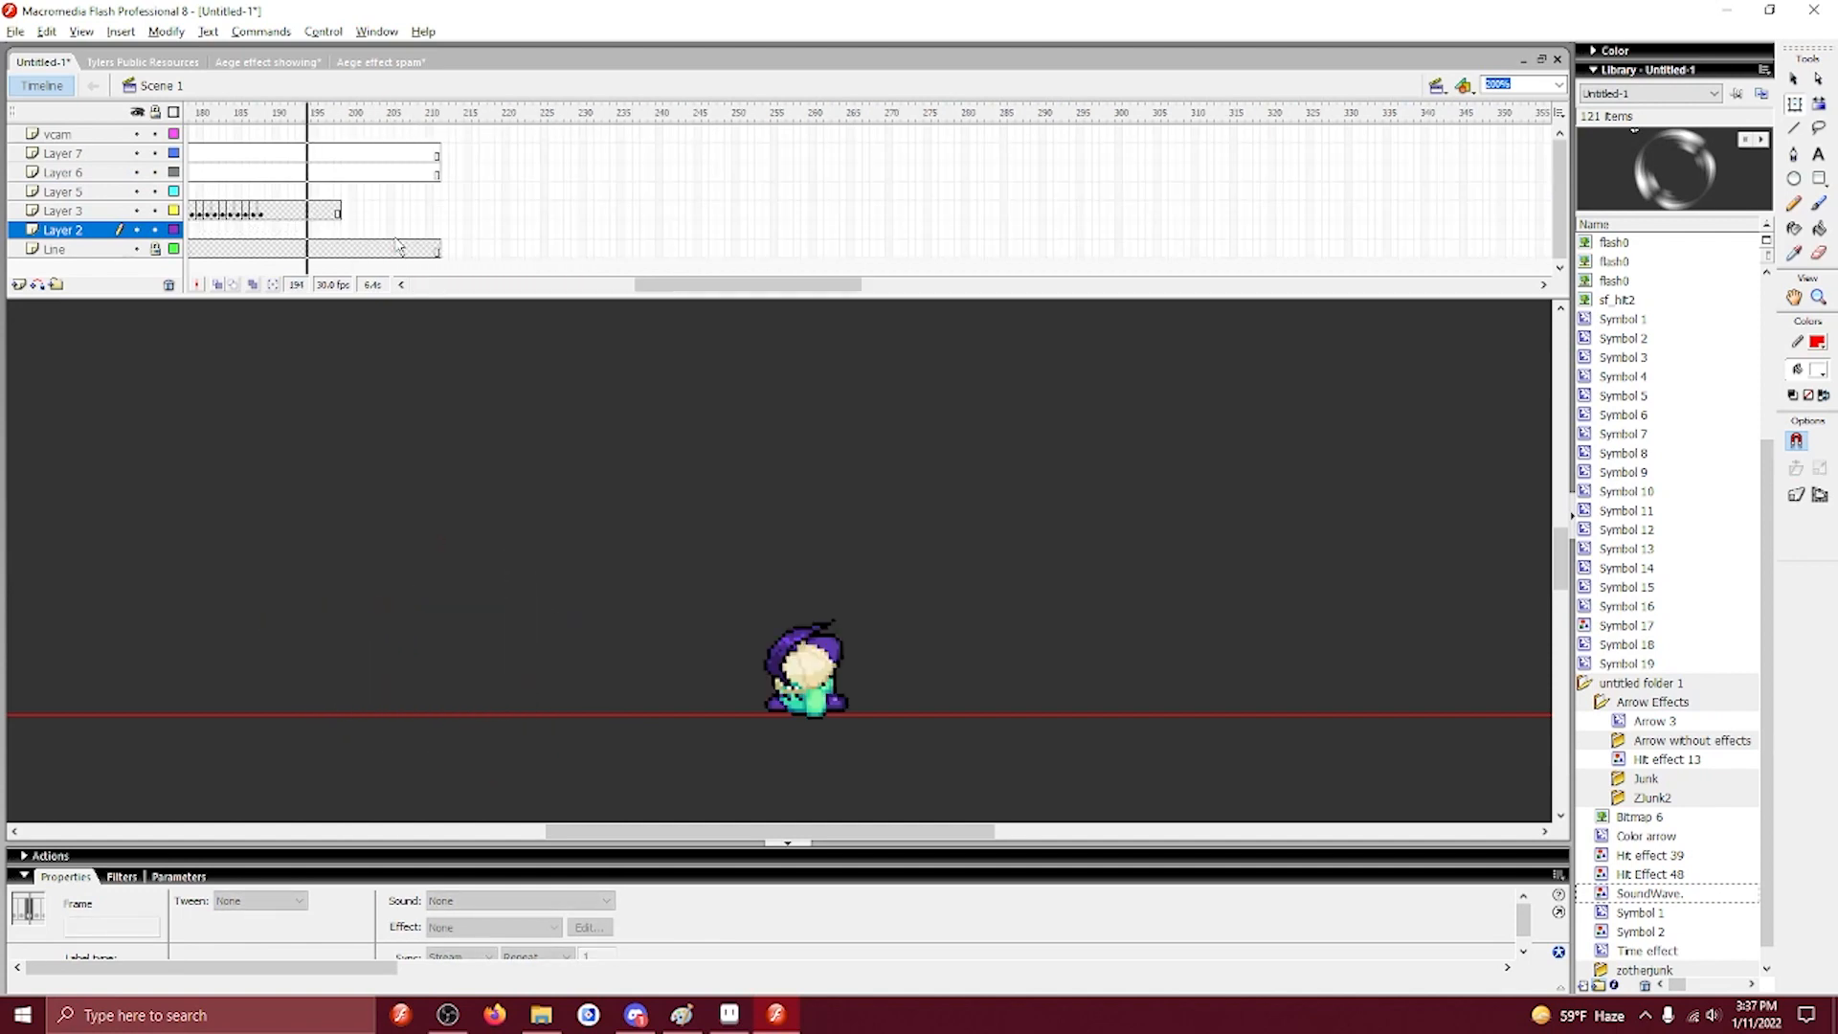
key("Return")
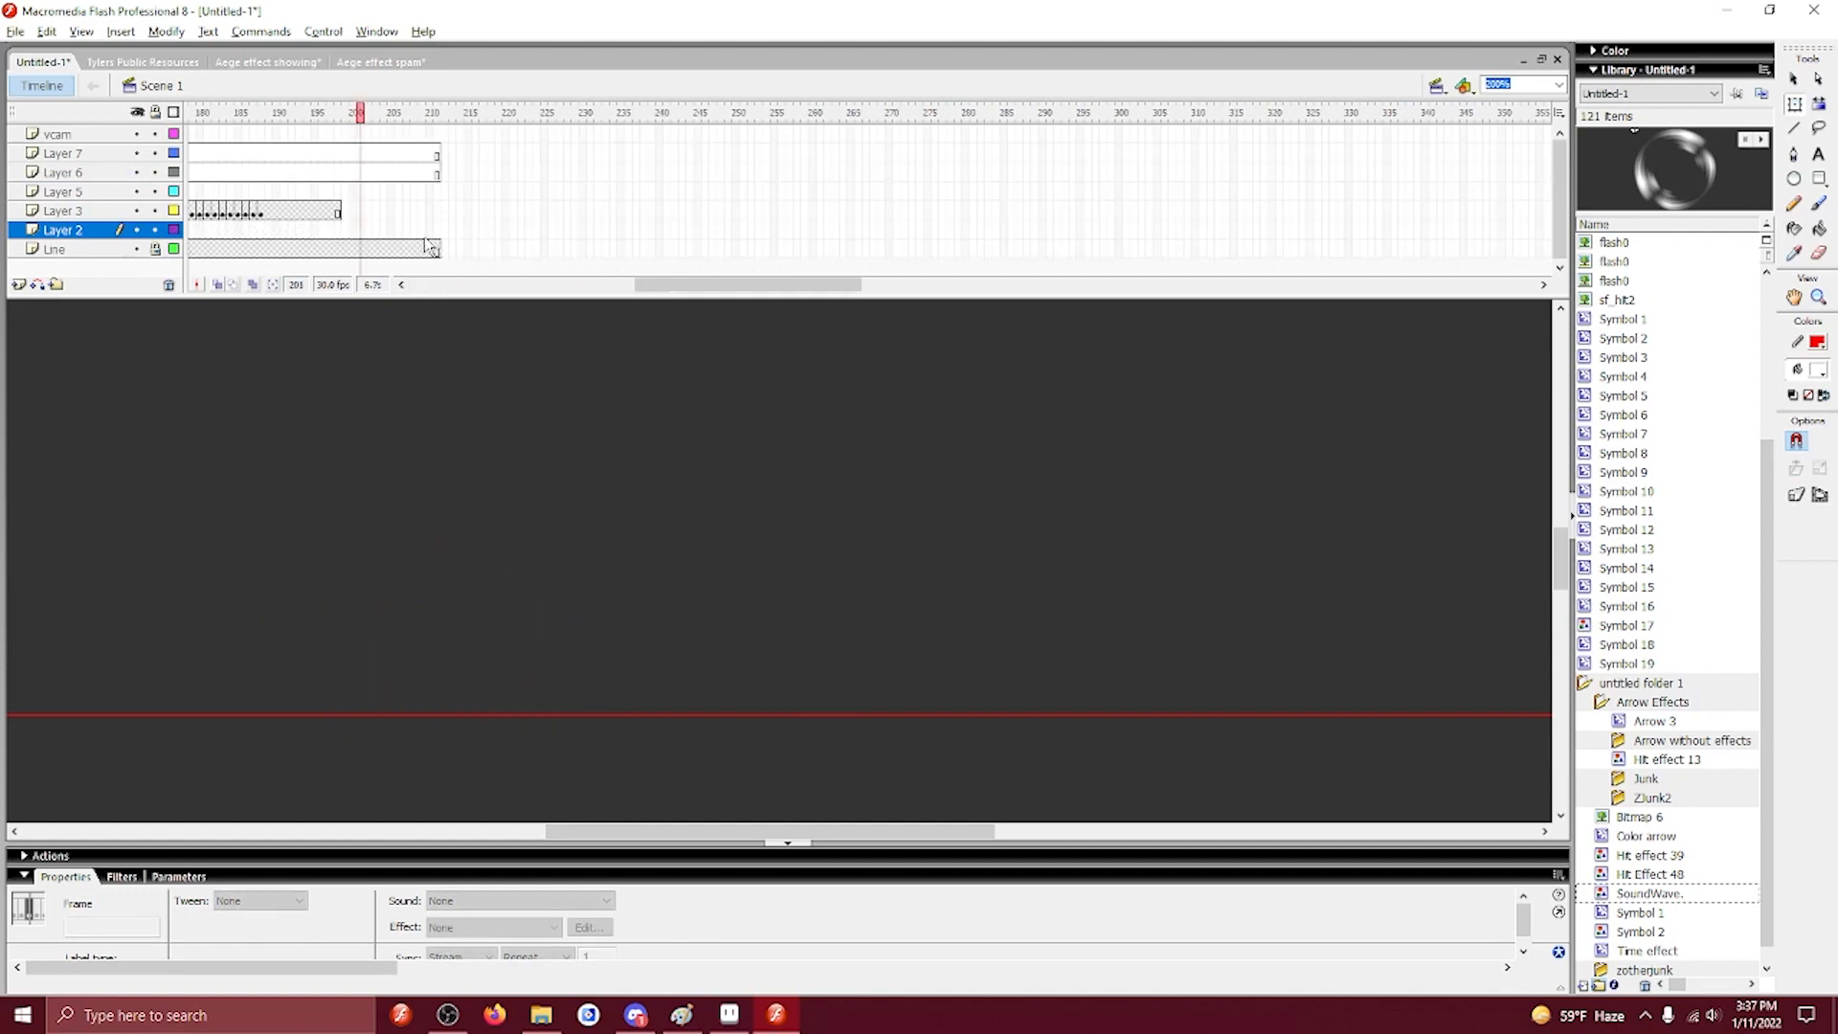
left_click(400, 212)
left_click(400, 284)
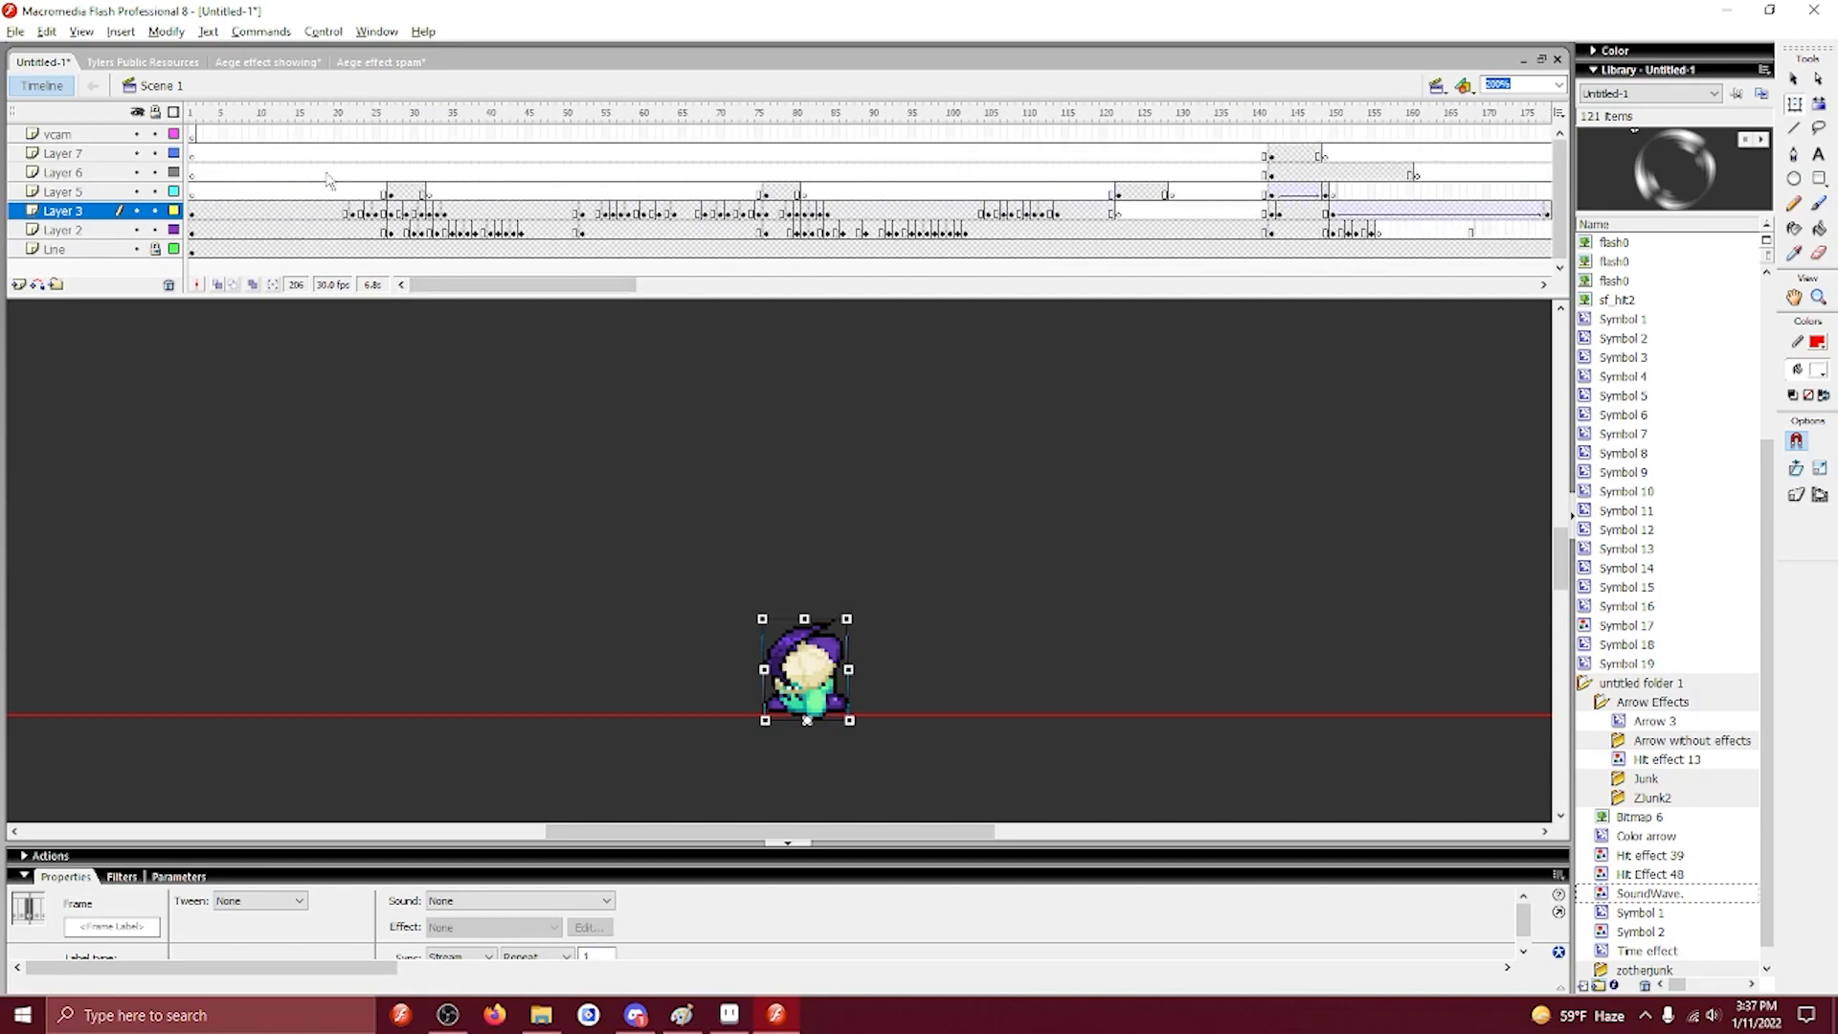
Open the vcam file and copy its Basic Camera symbol into the Untitled-1 document's library.
left_click_drag(433, 288, 363, 271)
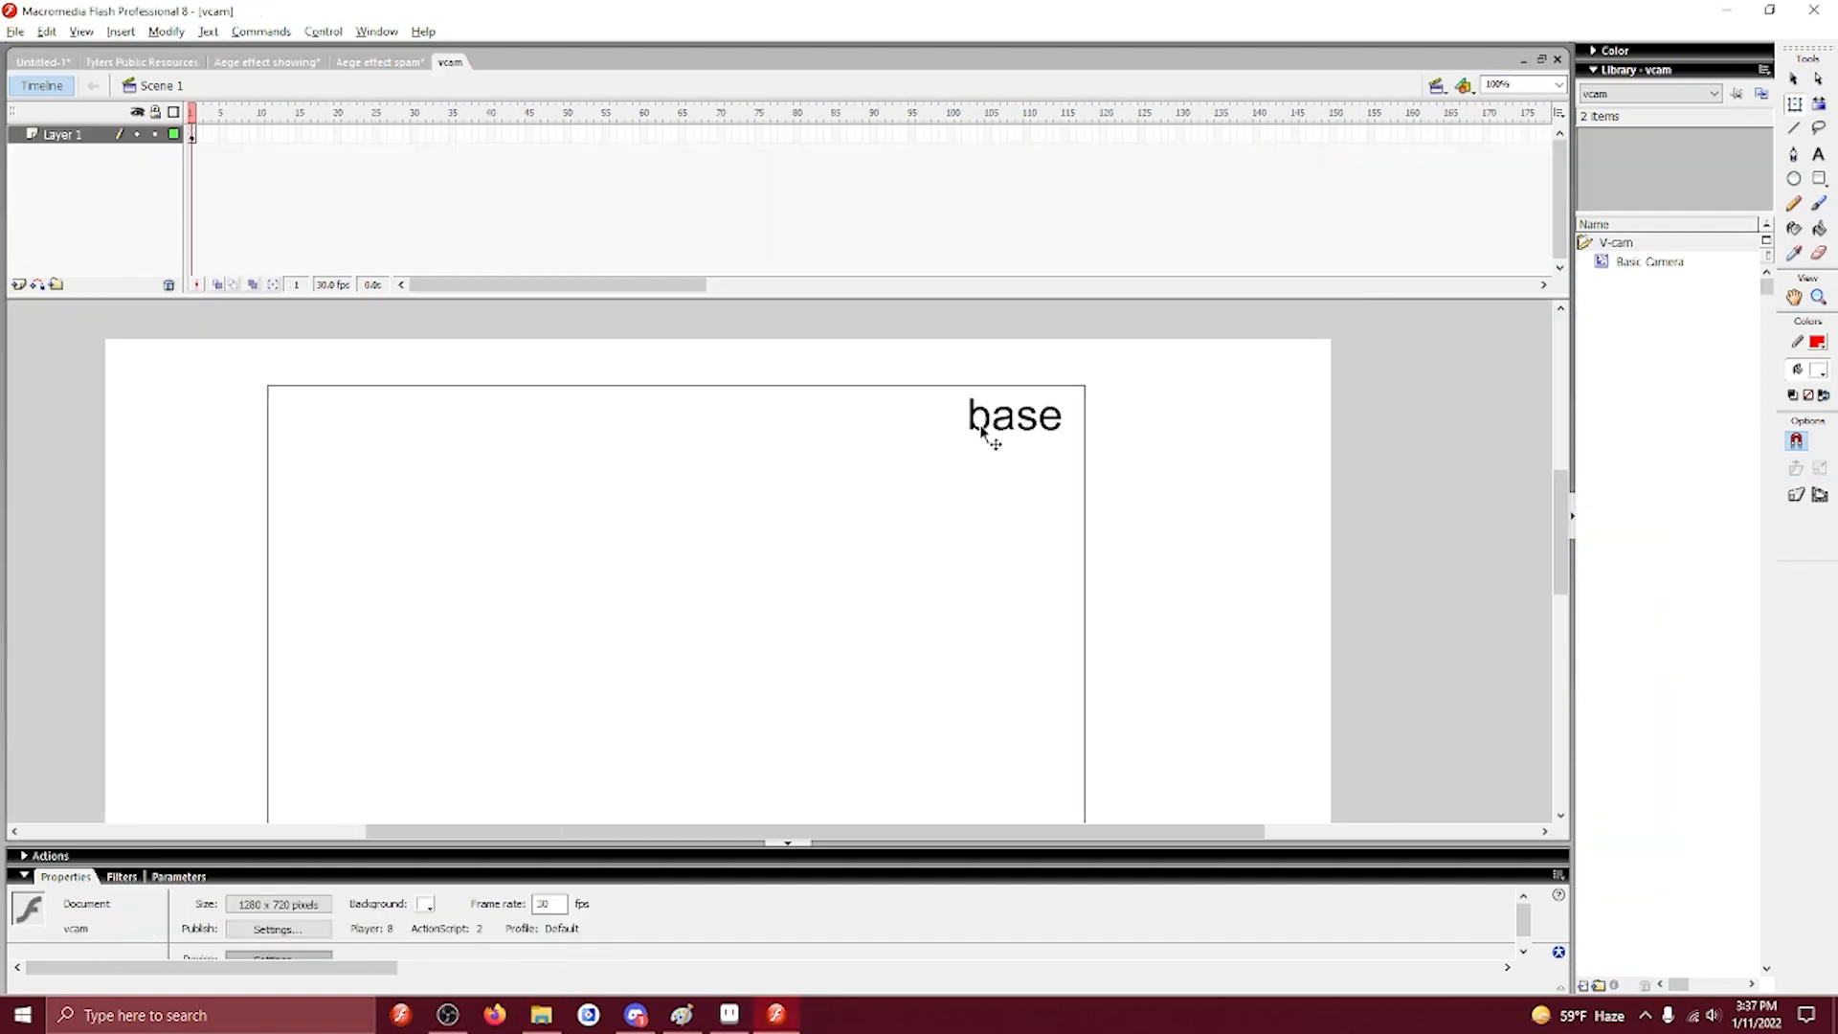
left_click(992, 429)
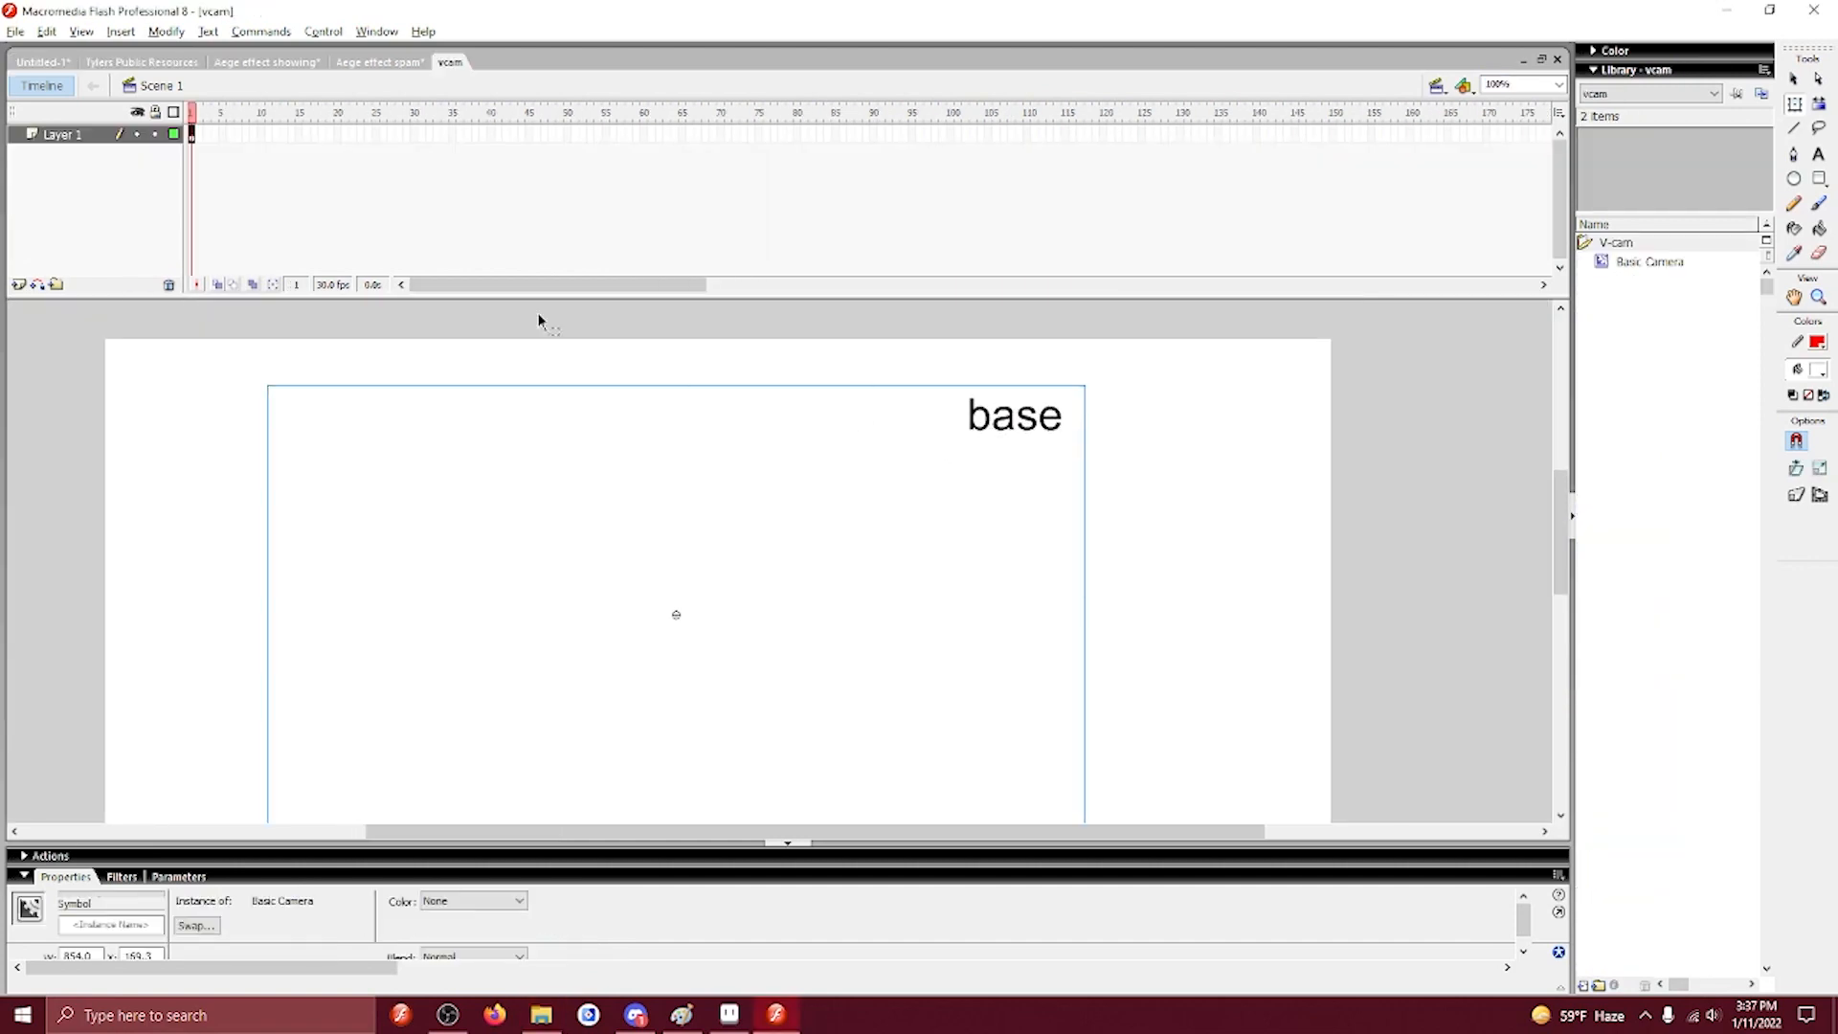
left_click(56, 67)
left_click(1599, 624)
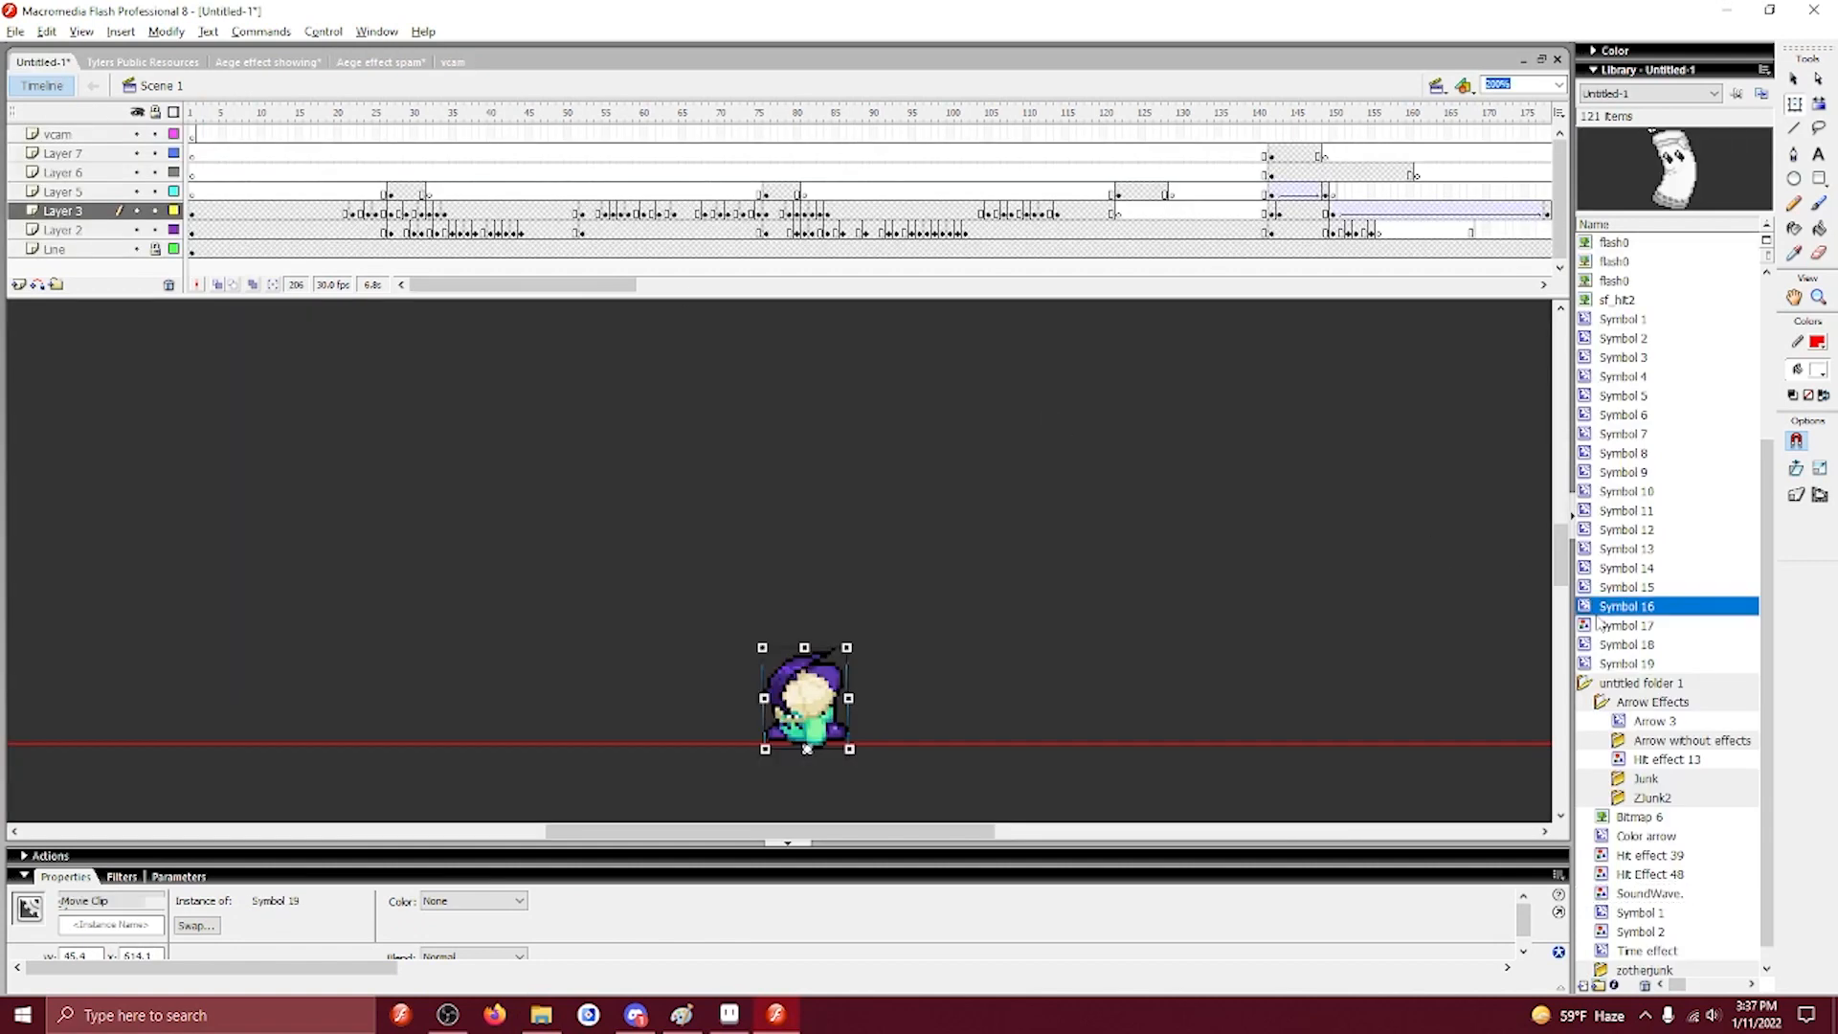
scroll(1662, 490, "up", 3)
scroll(1662, 496, "down", 5)
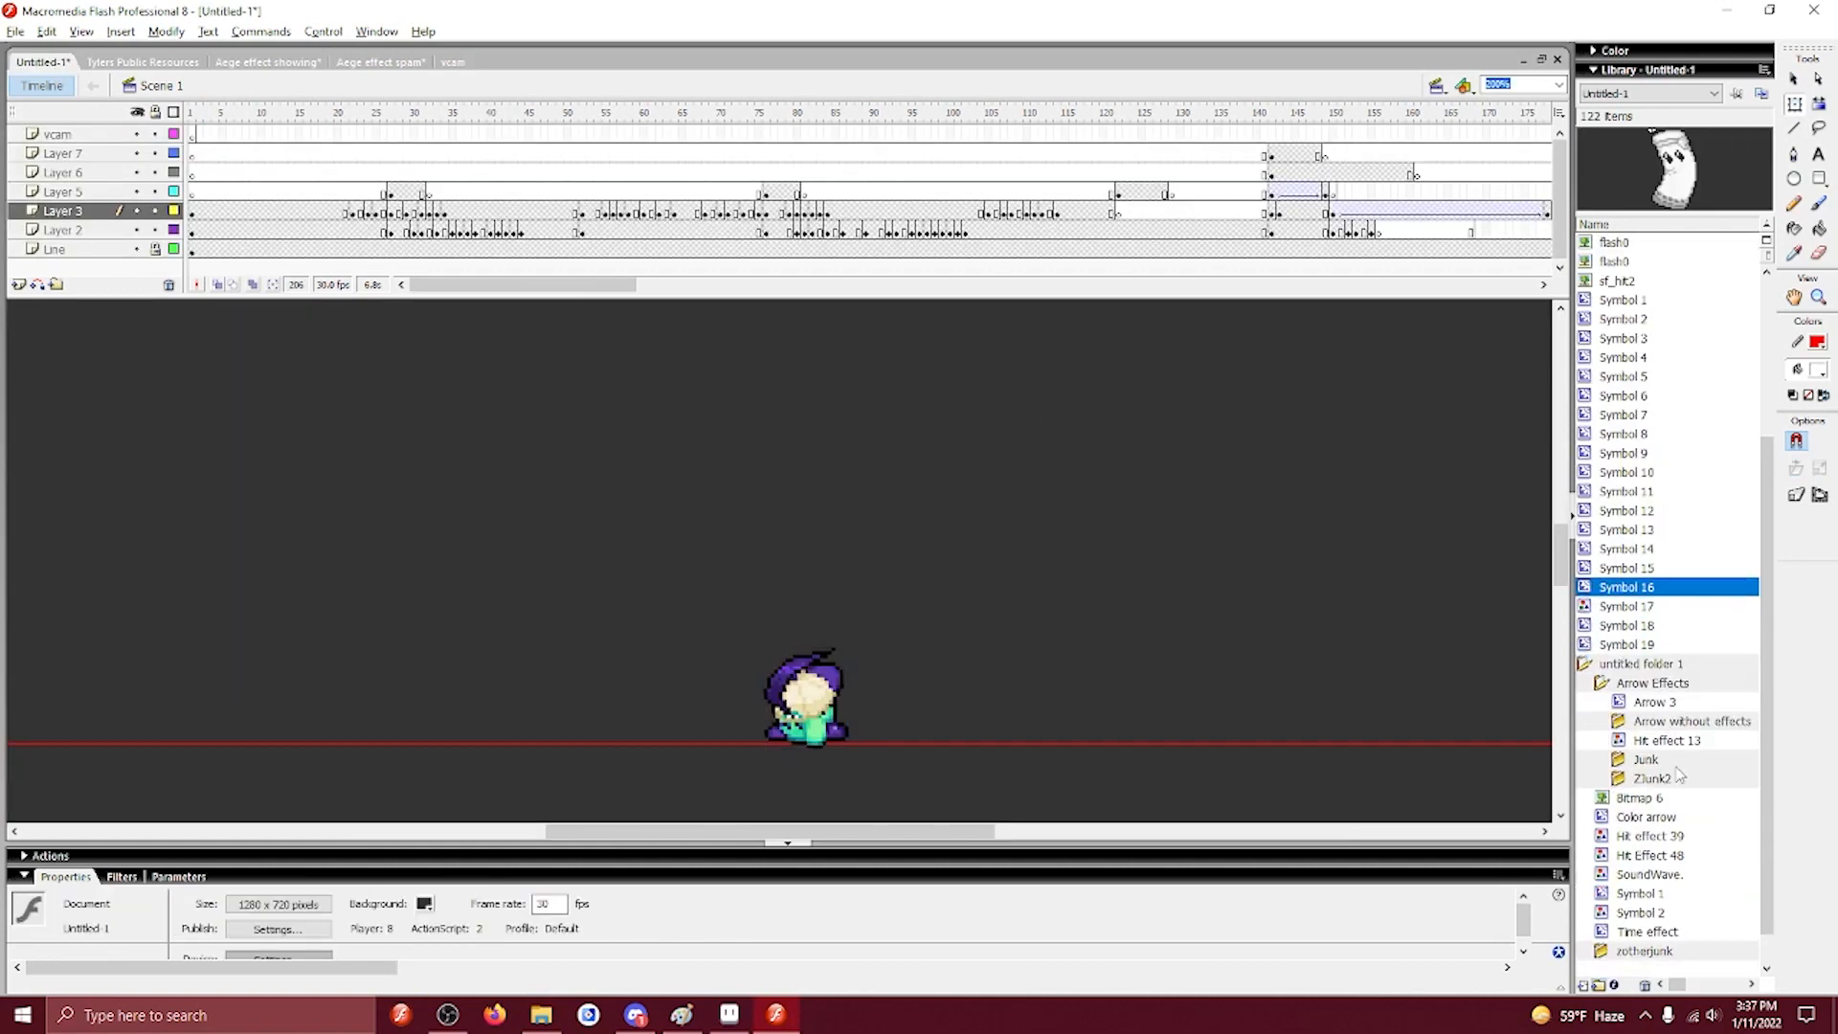
scroll(1659, 742, "up", 3)
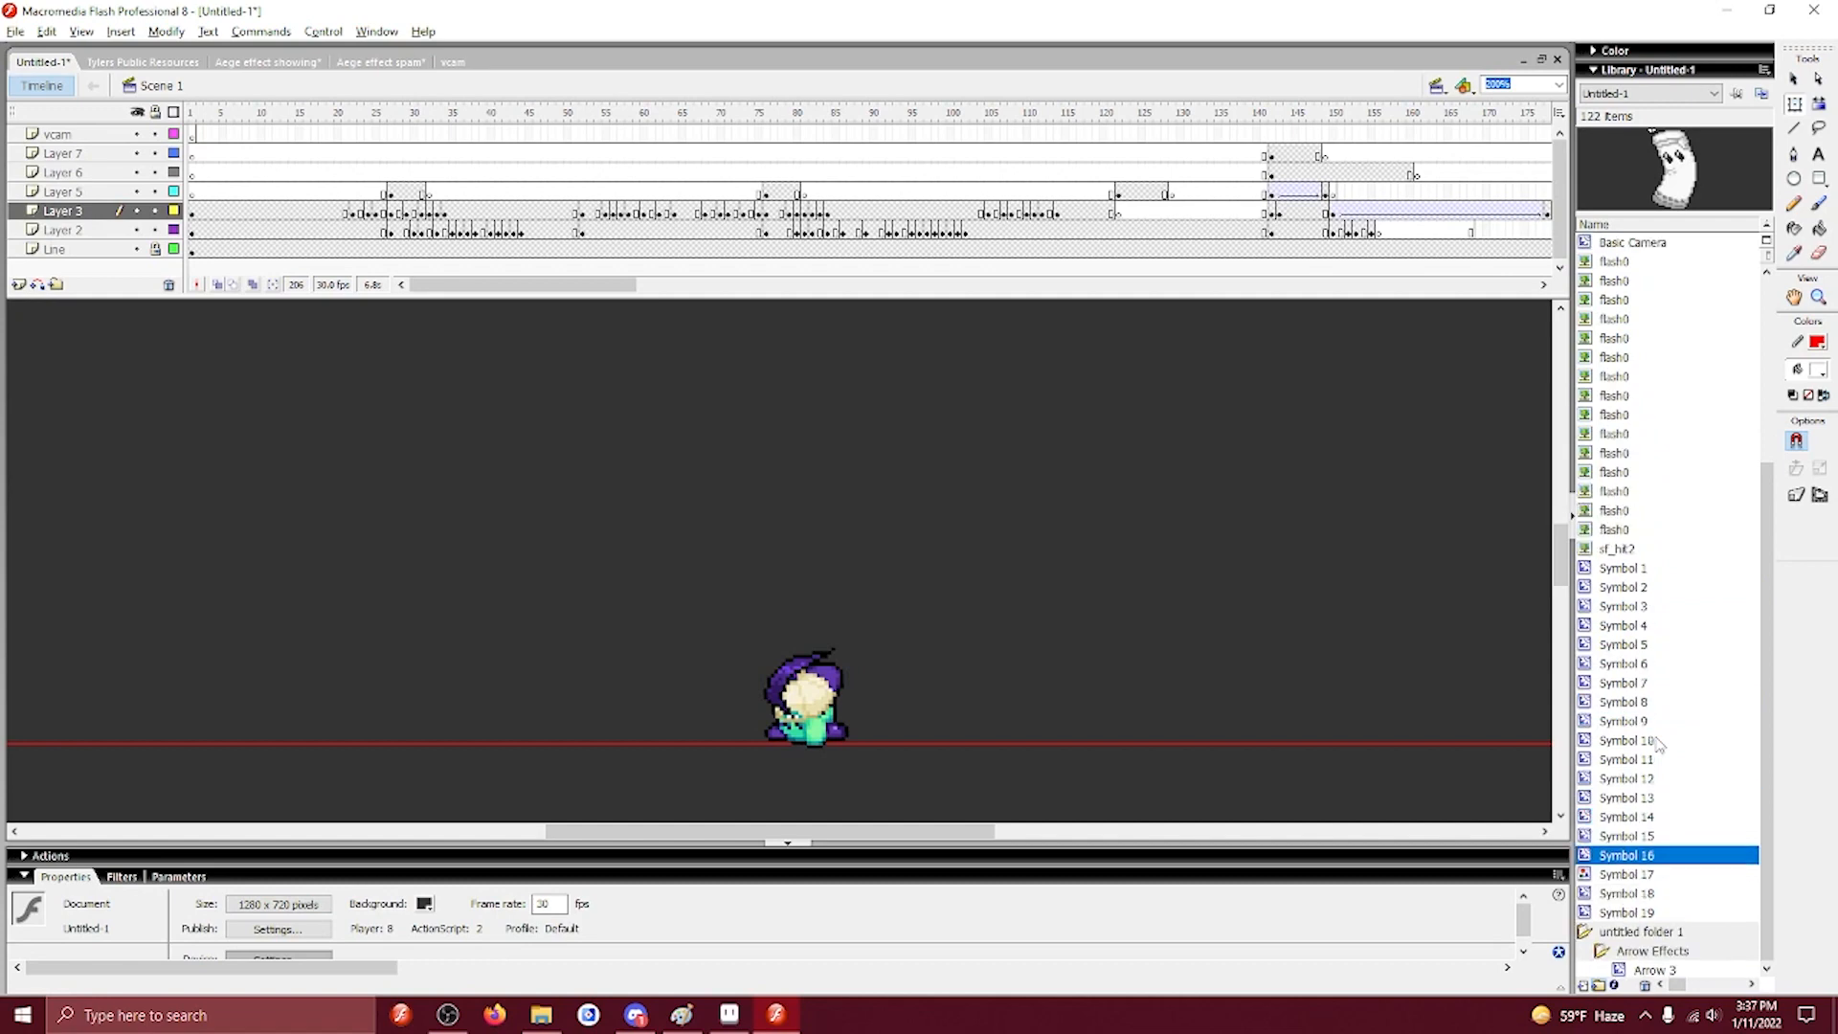
Place Basic Camera on frame 1 of the vcam layer, framing both characters, and extend the layer to about frame 210.
left_click(1662, 243)
left_click(193, 134)
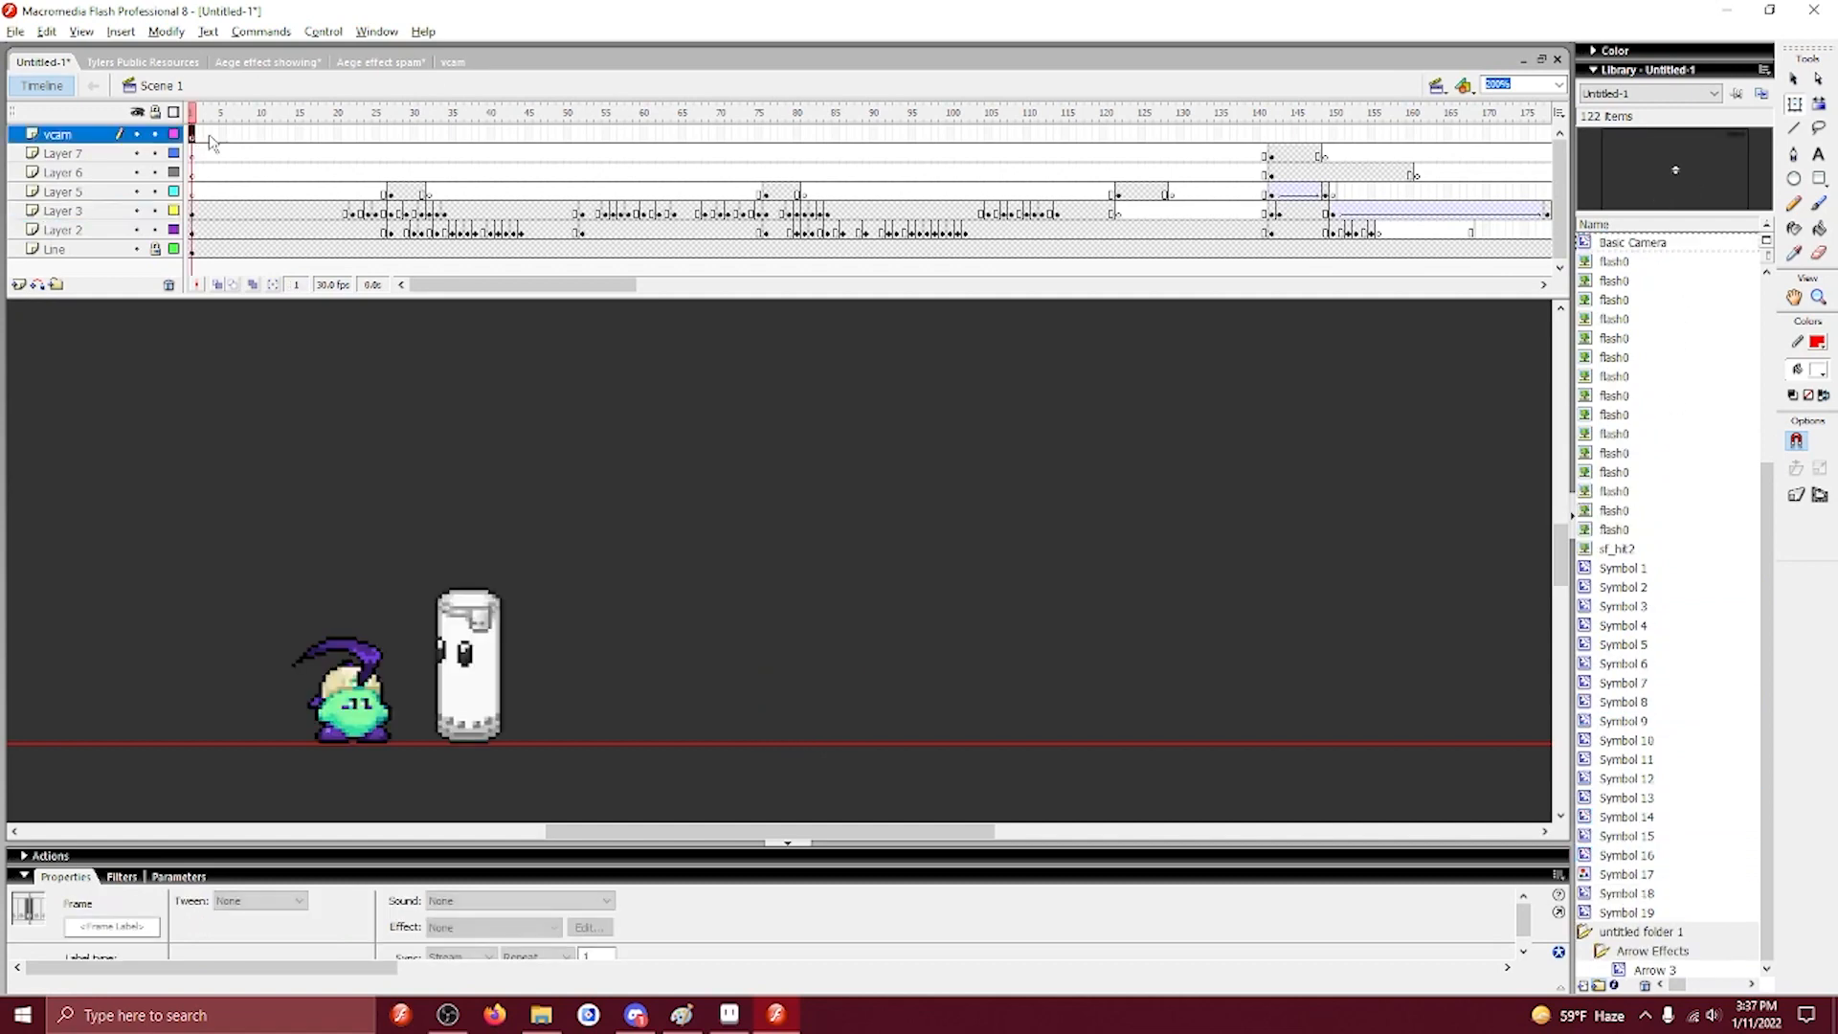
left_click_drag(1672, 247, 604, 558)
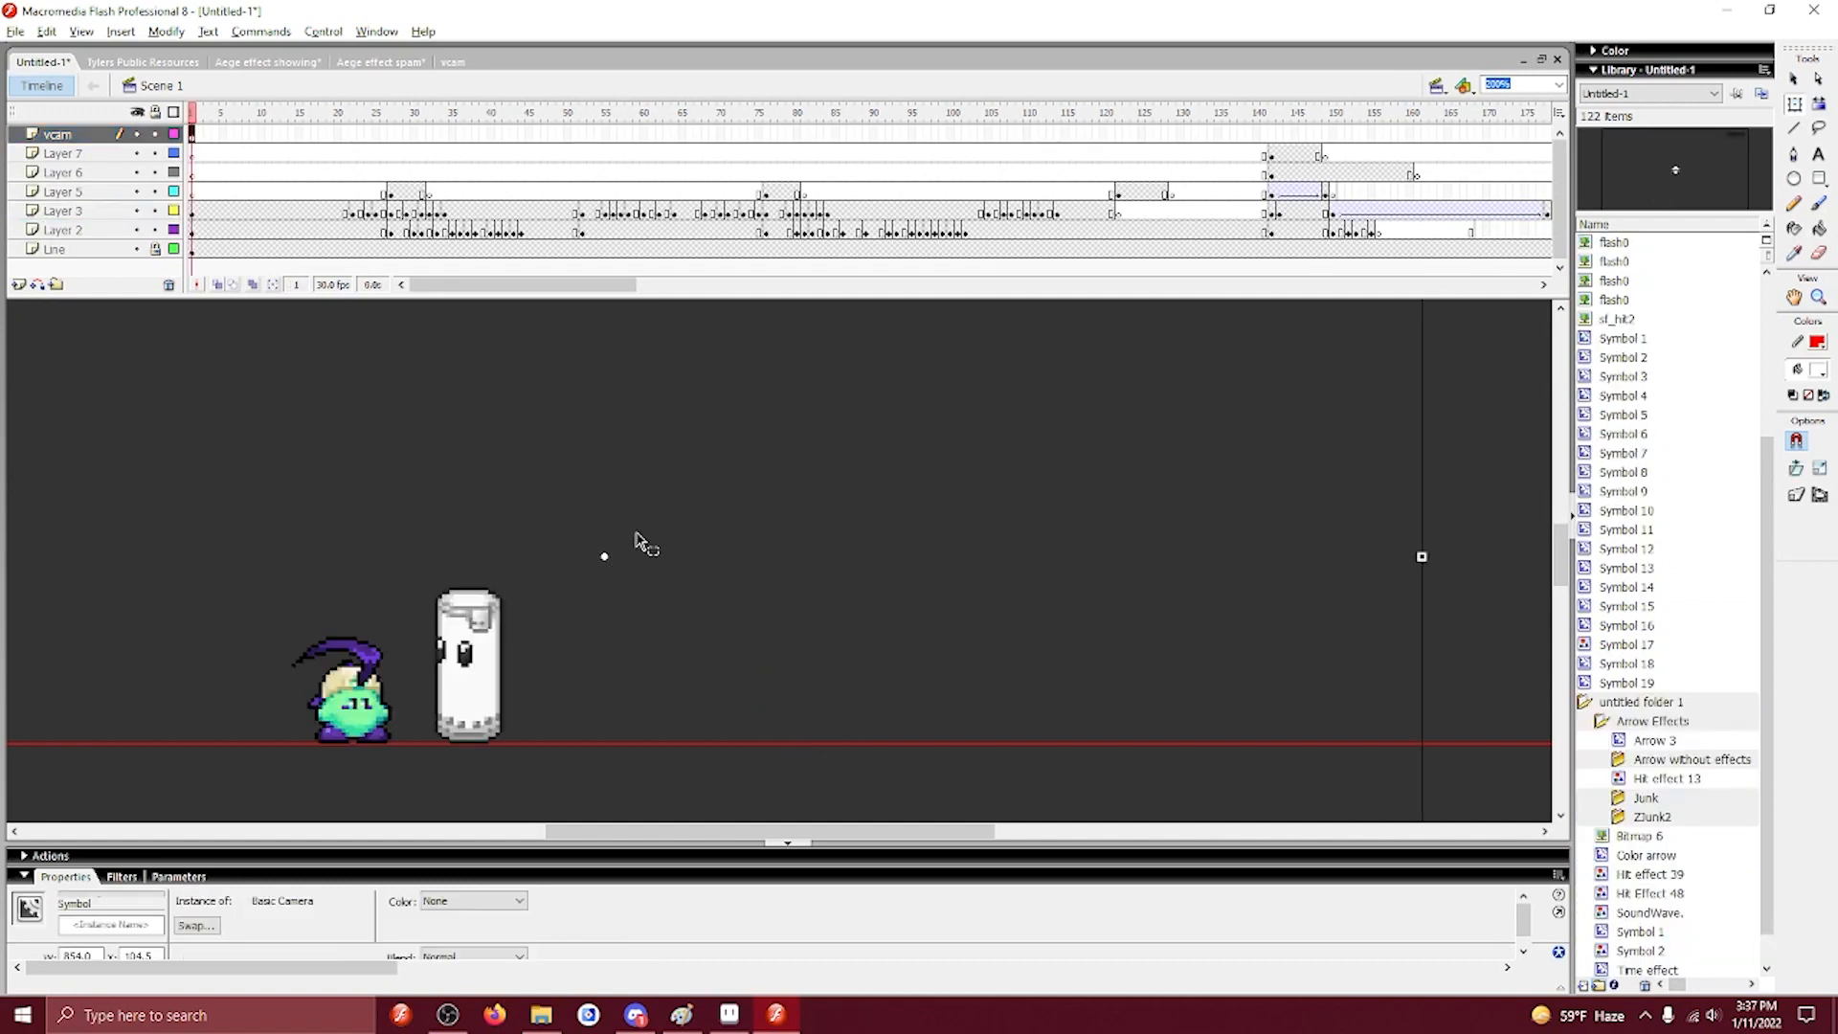
key("ctrl+1")
left_click_drag(1100, 316, 1002, 394)
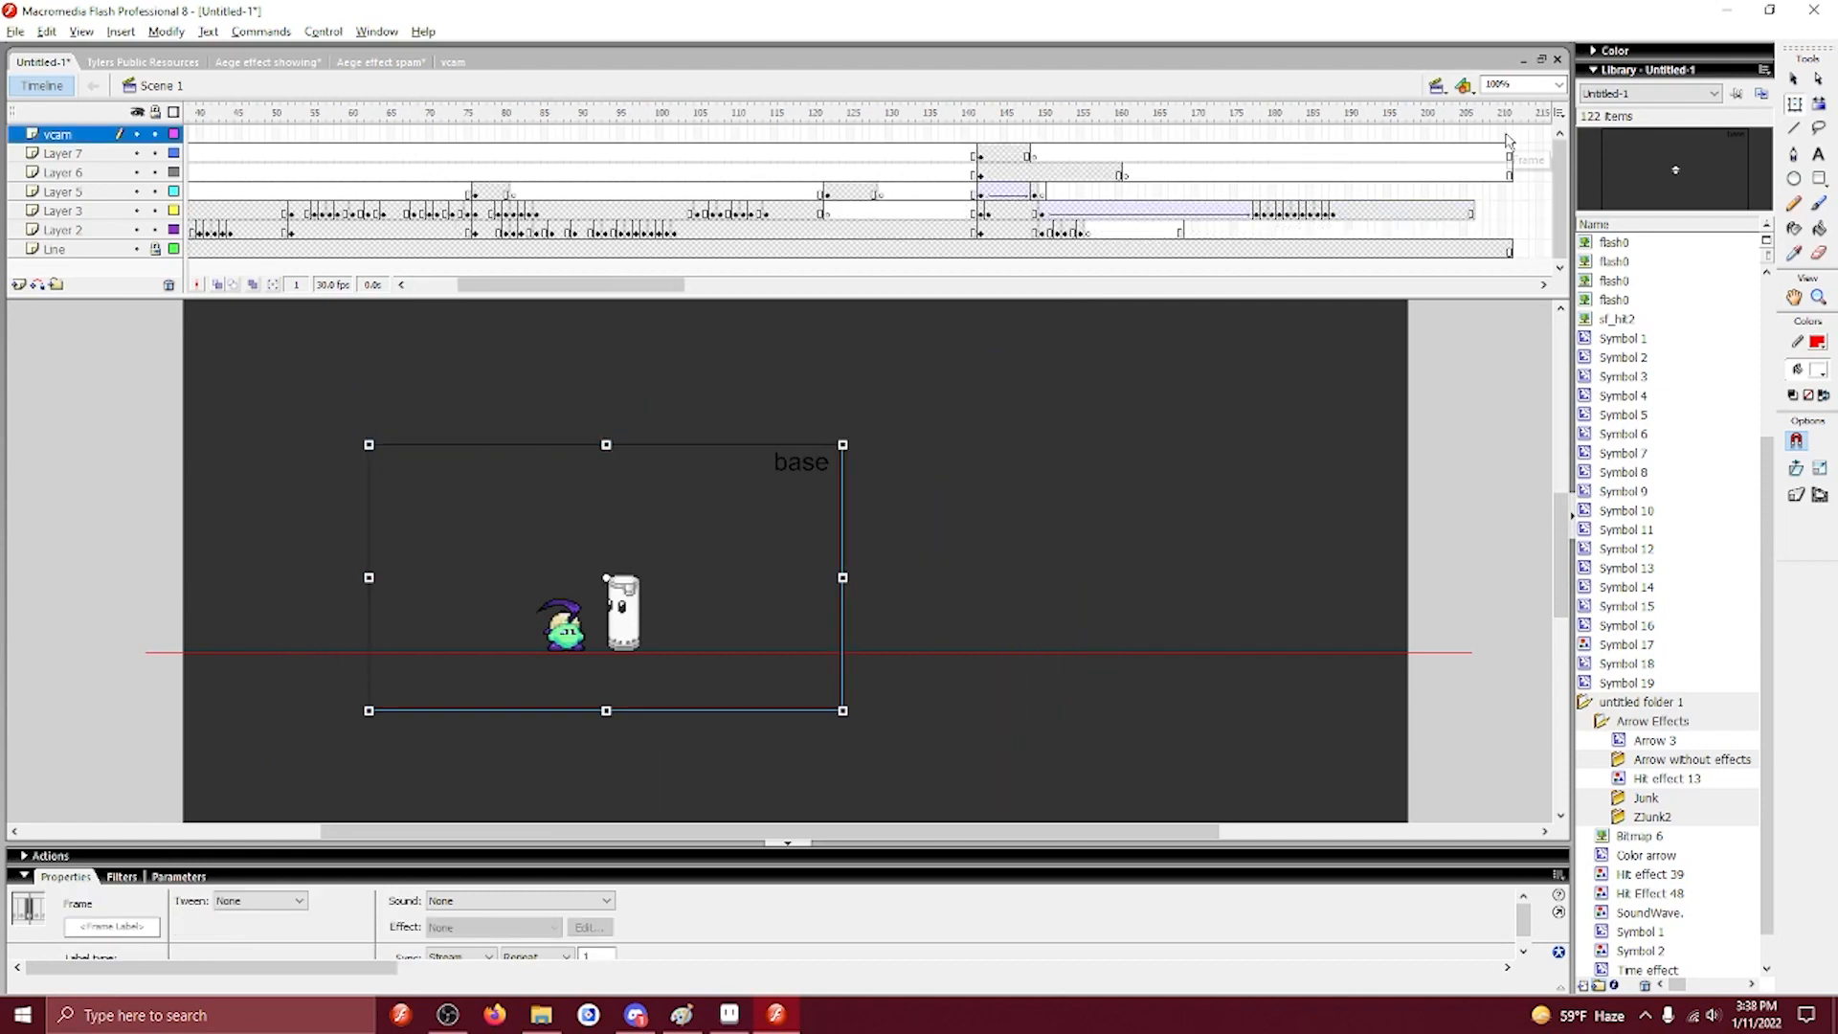
left_click_drag(674, 283, 626, 284)
Test the movie to check the attack through the camera, and return to the document.
left_click(323, 31)
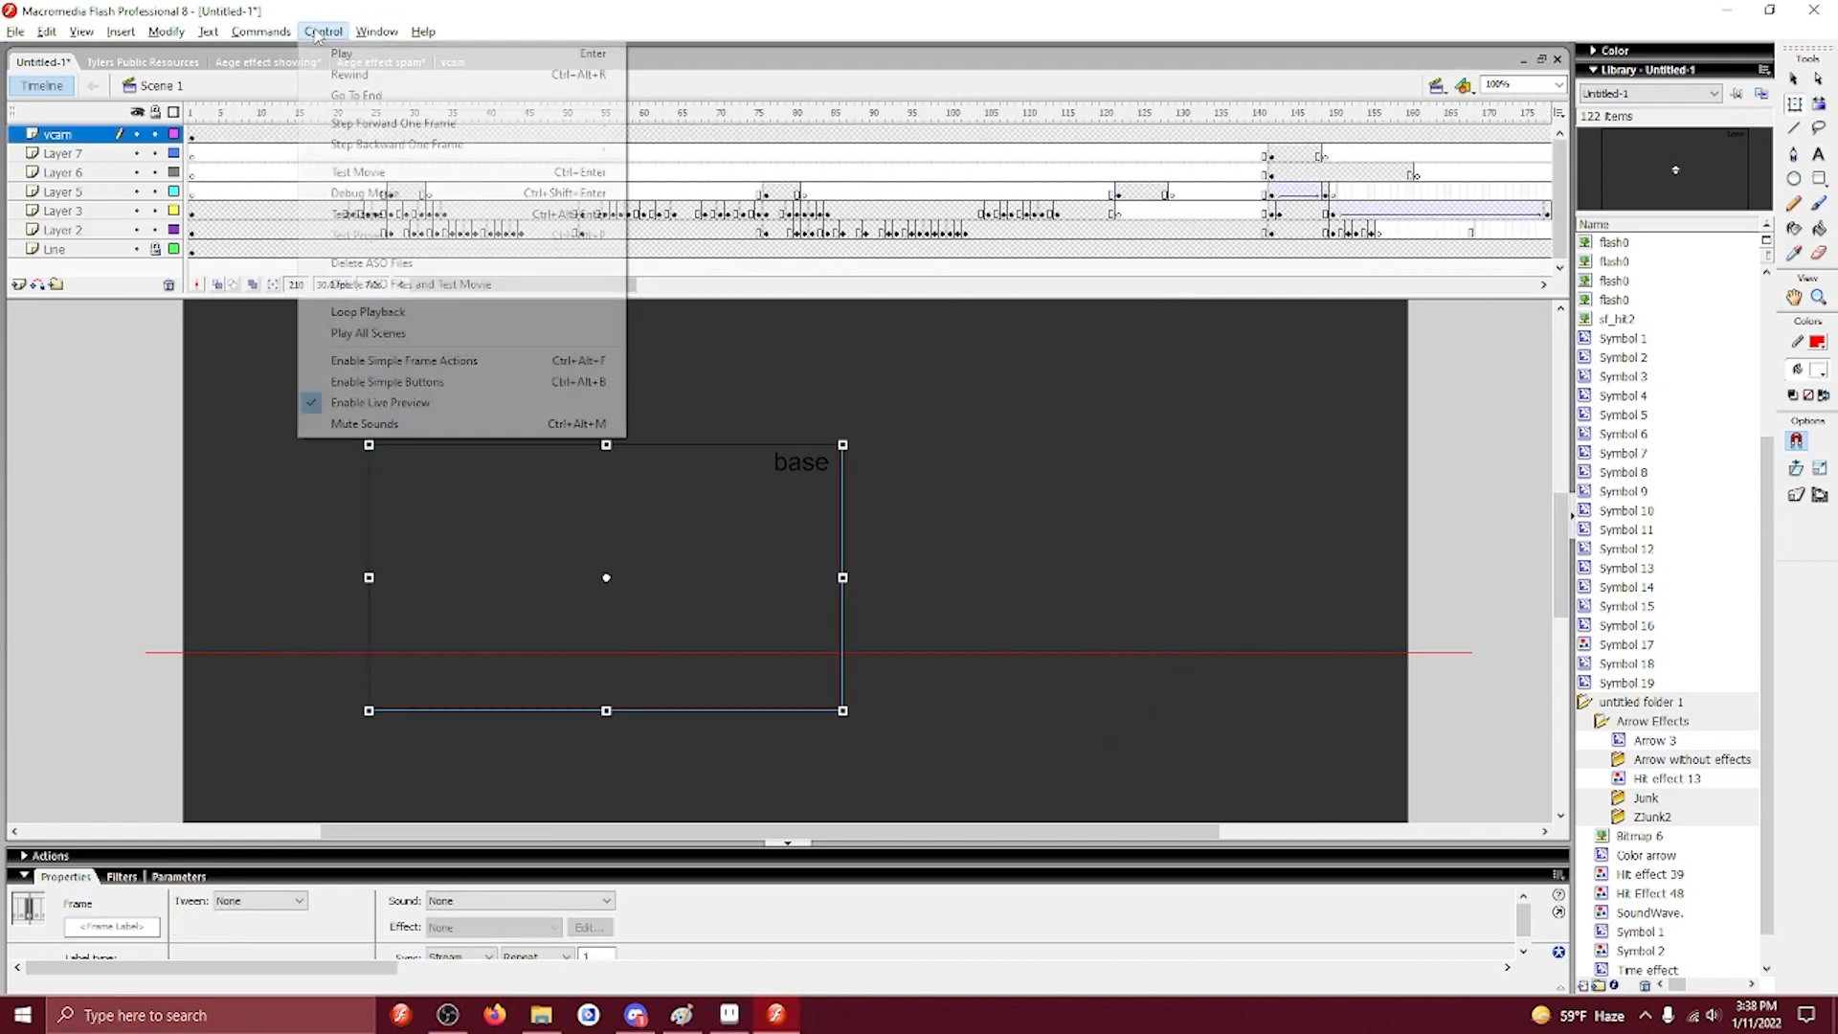
left_click(383, 172)
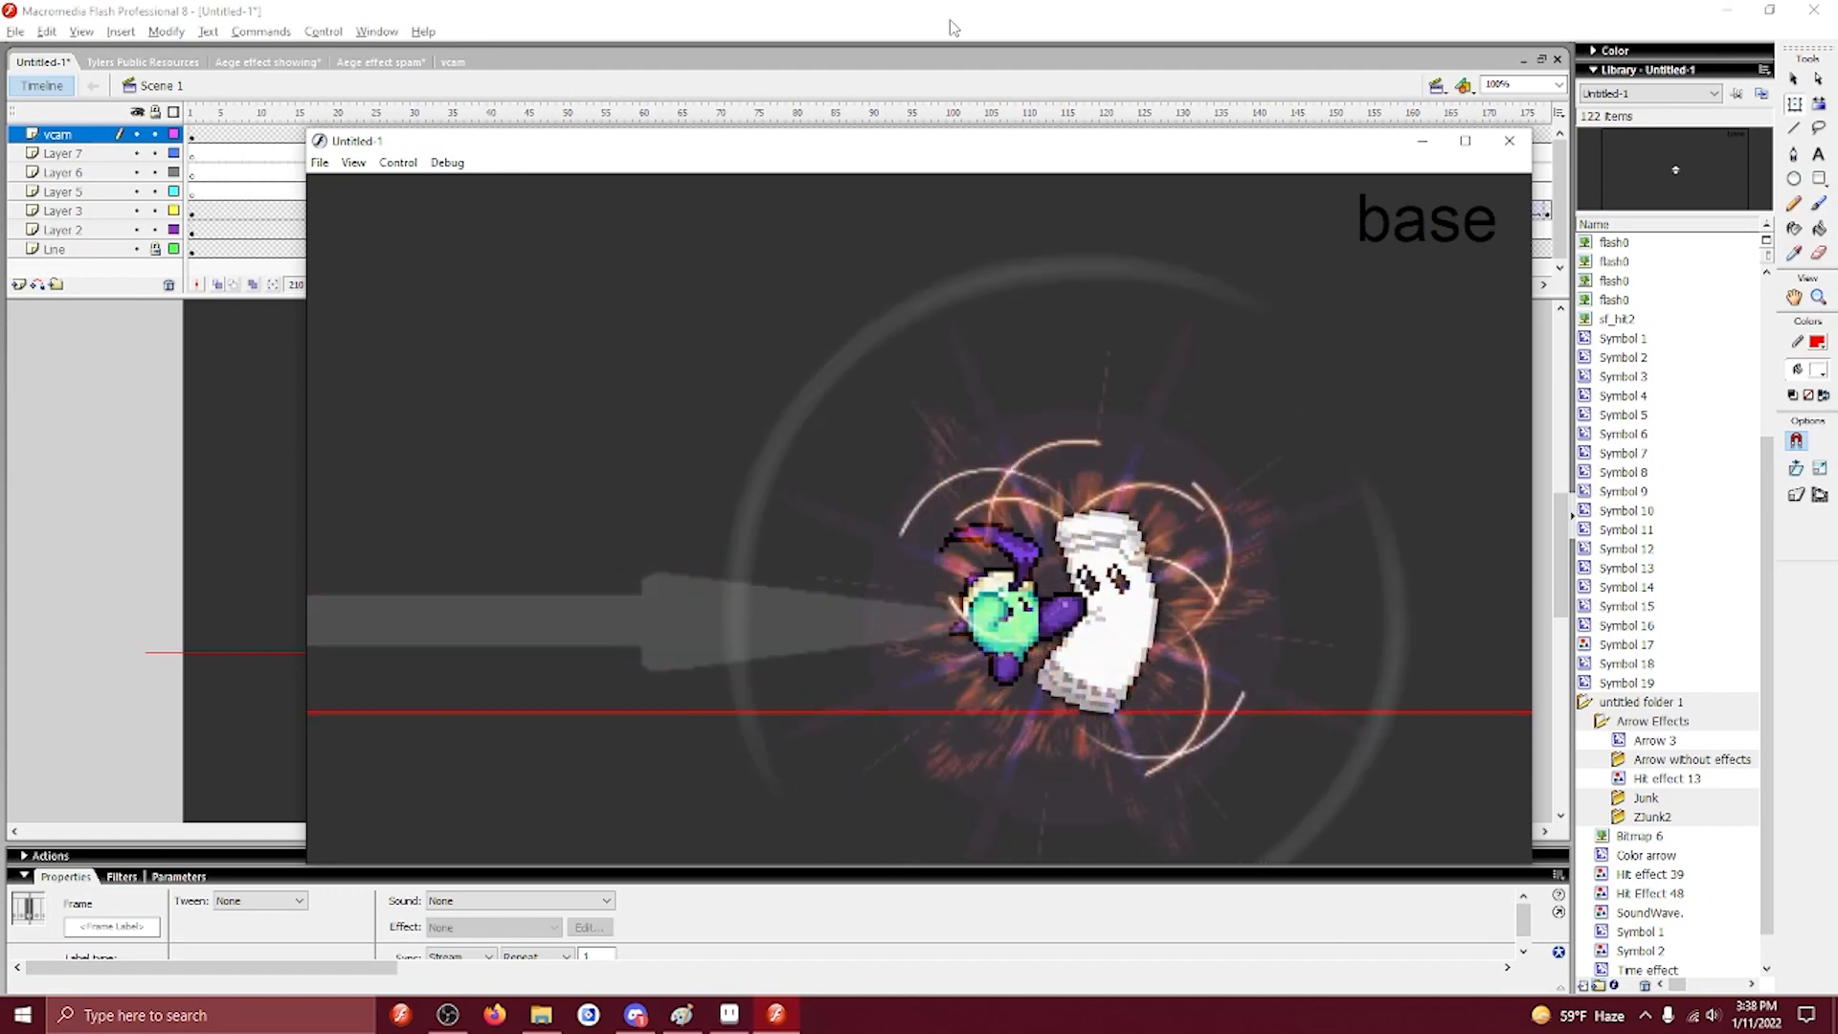
left_click(1514, 143)
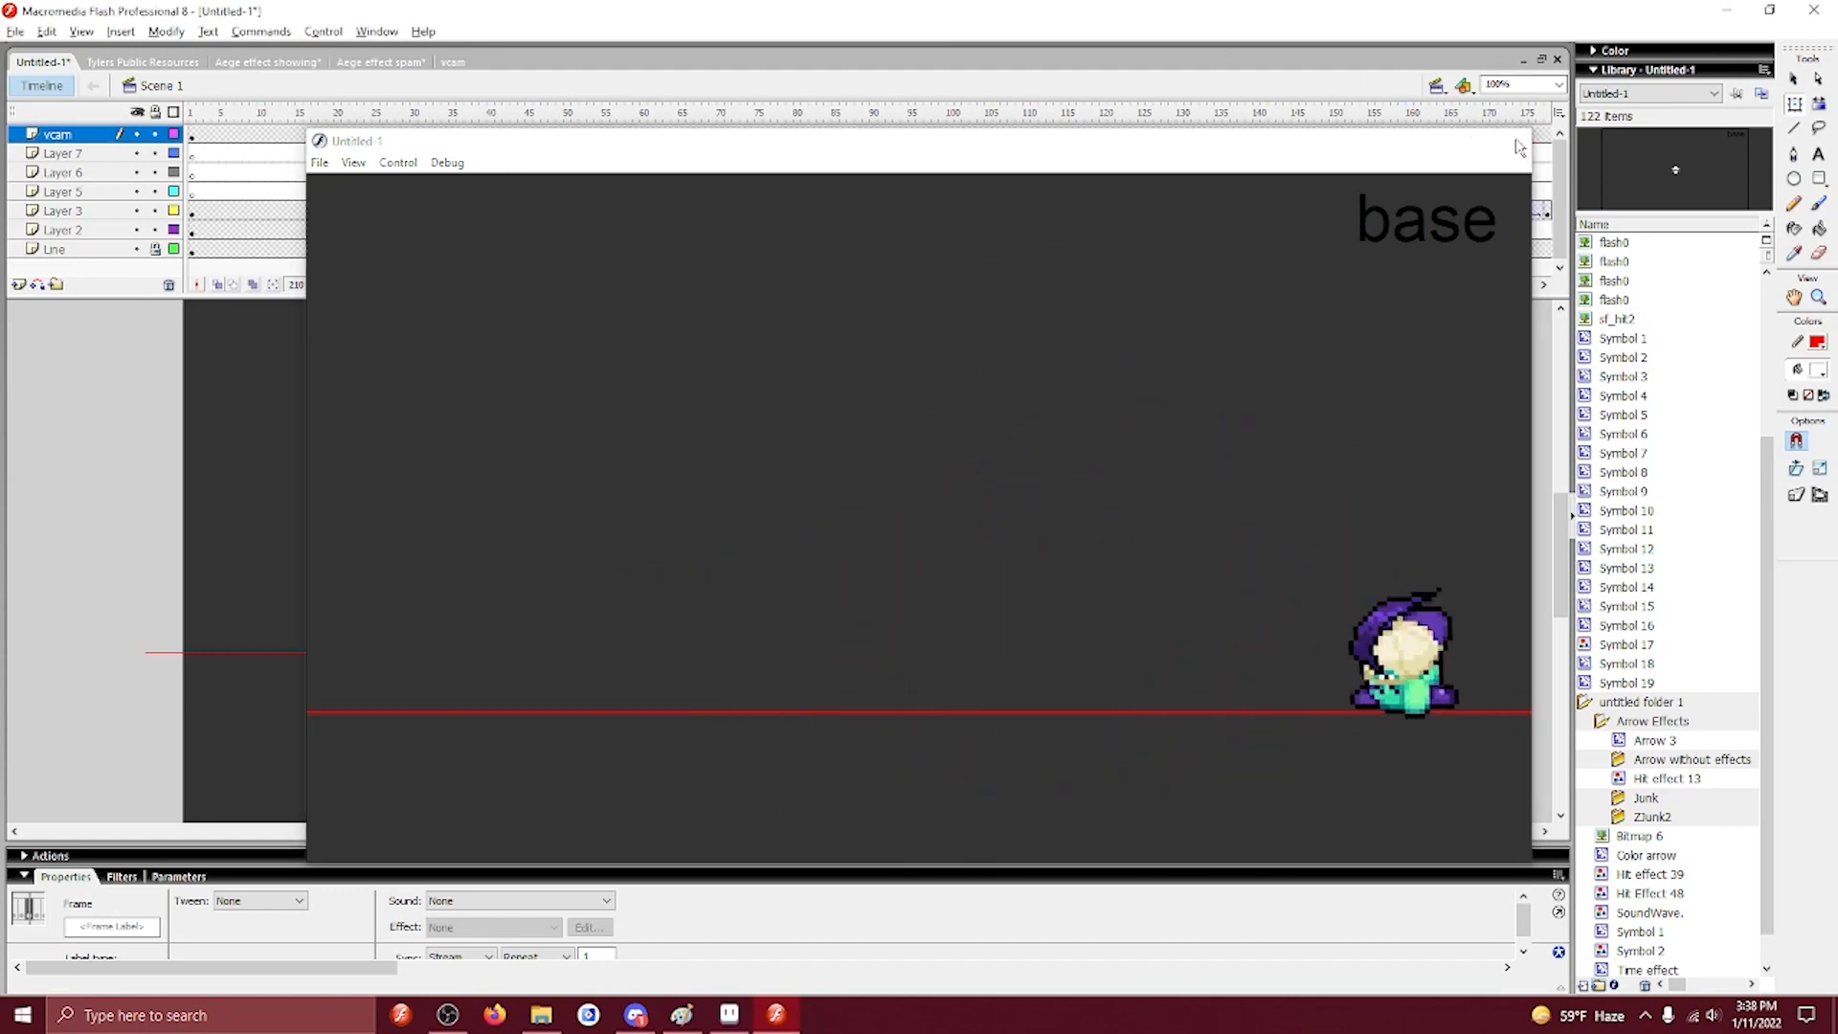
left_click(692, 351)
Add a vcam keyframe at the first hit on frame 27 and nudge the camera slightly down.
left_click_drag(283, 142, 391, 144)
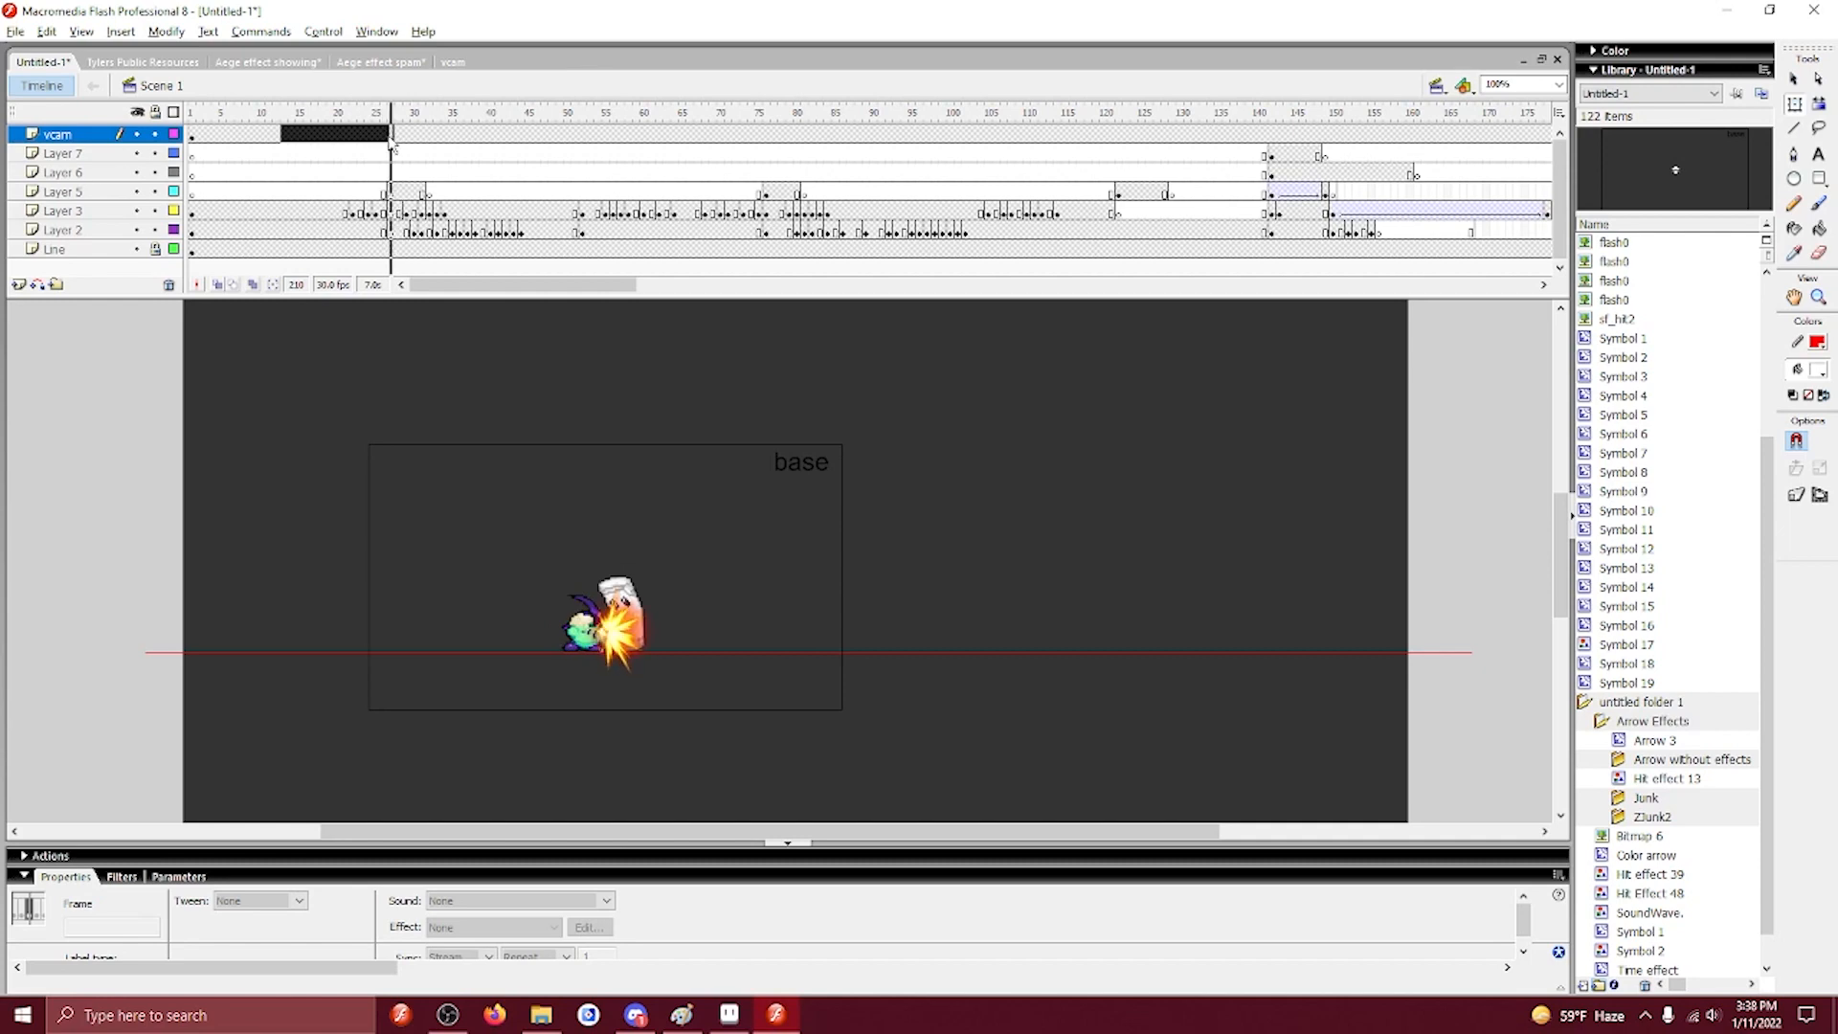
left_click(386, 139)
left_click(394, 142)
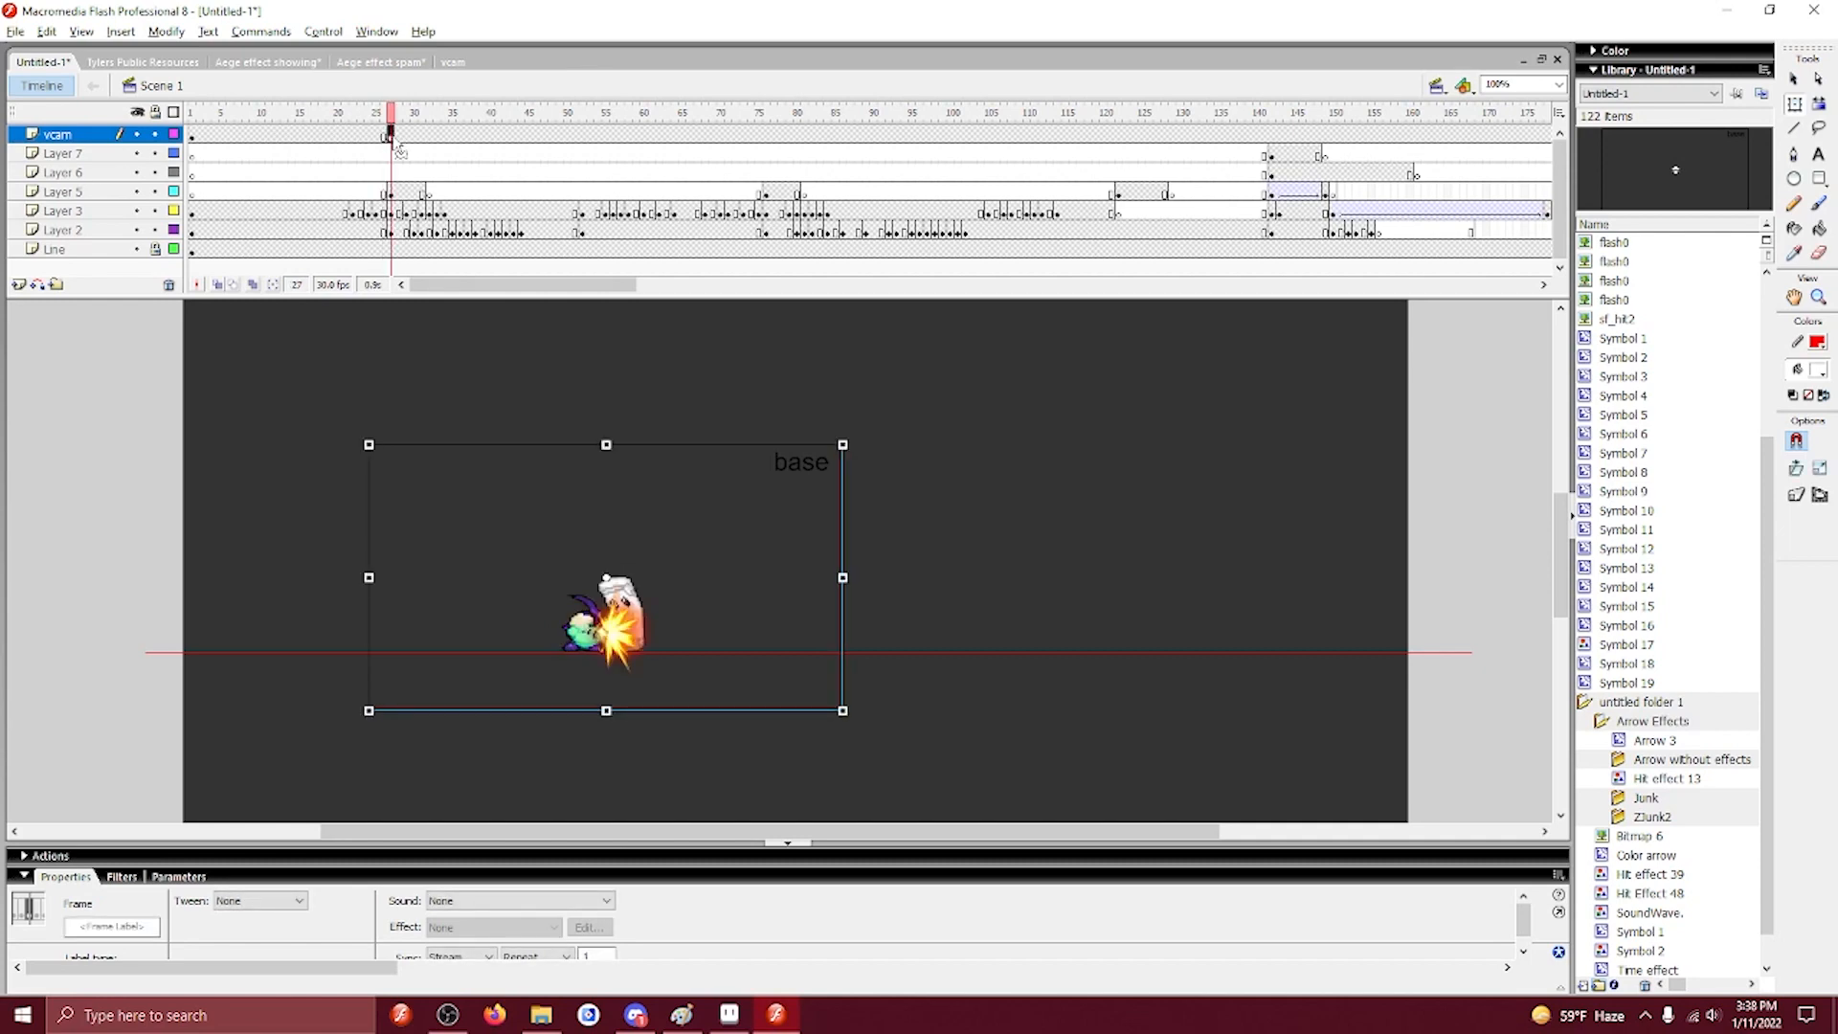
key("Down")
key("Down")
key("Down")
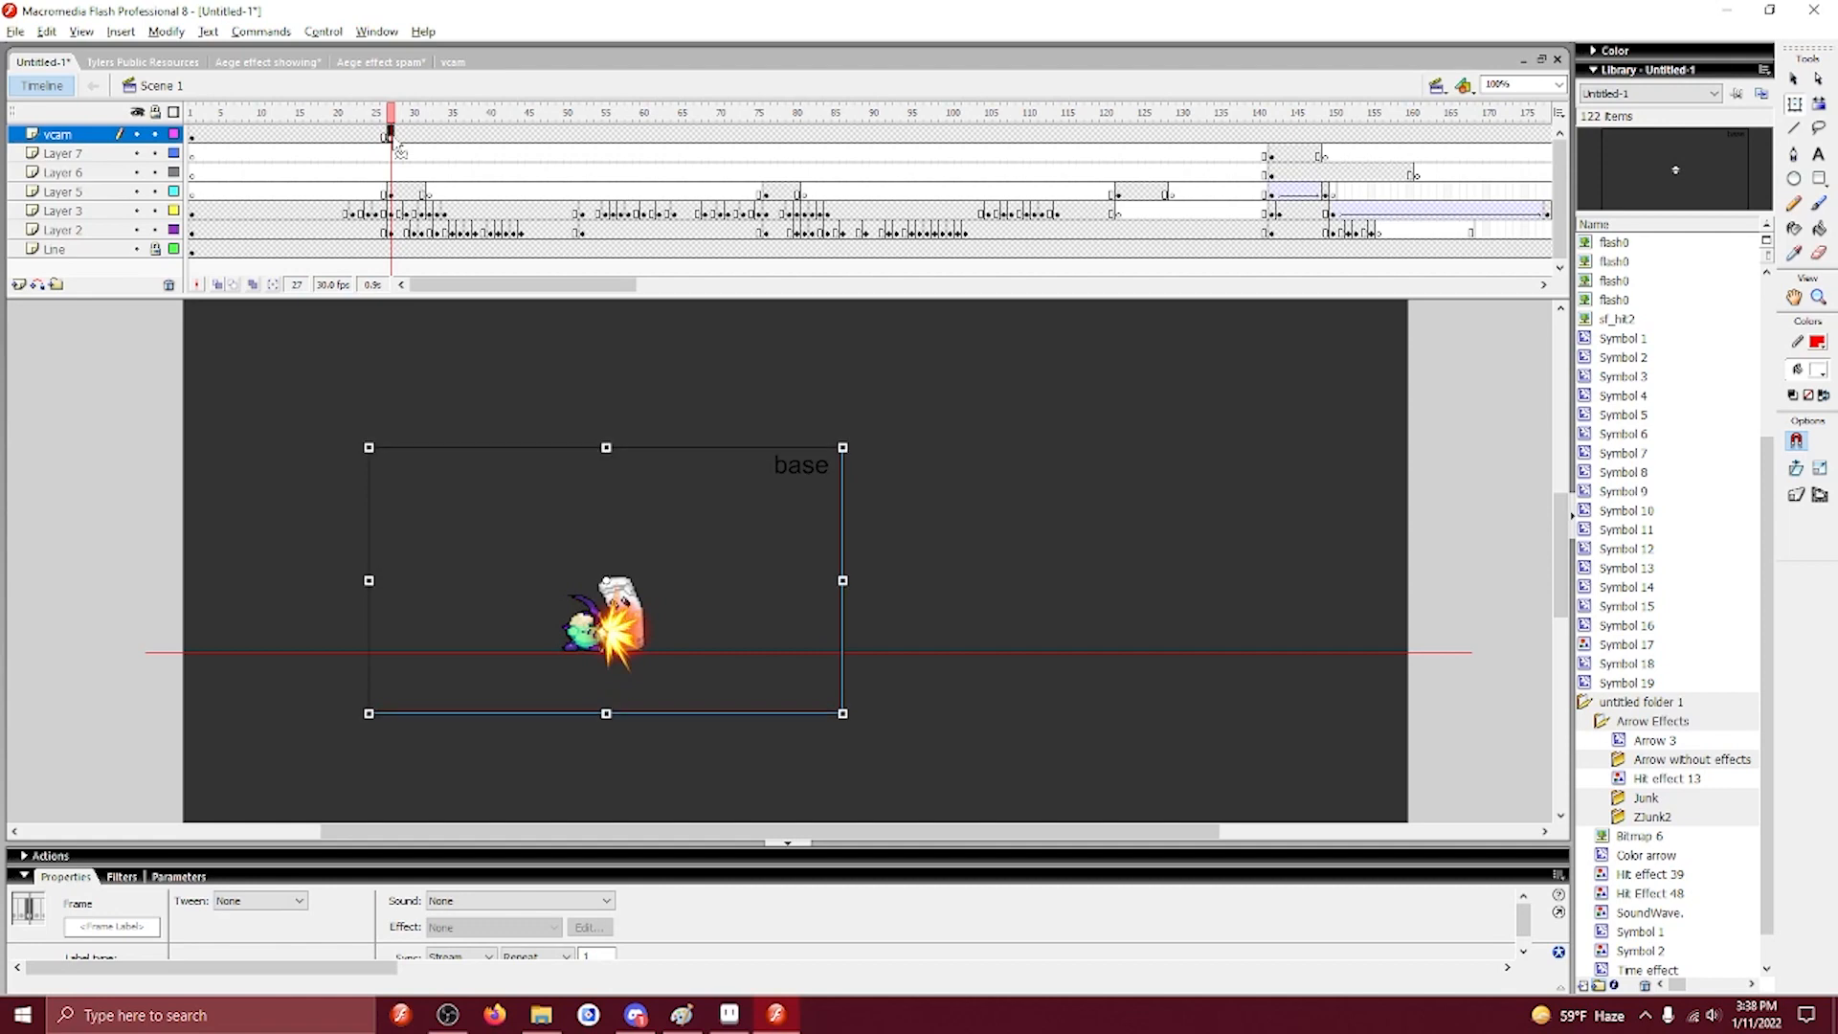
Add a vcam keyframe at frame 28 and nudge the camera slightly up to start the shake.
left_click(401, 135)
key("F6")
key("Up")
key("Up")
key("Up")
key("Up")
key("Up")
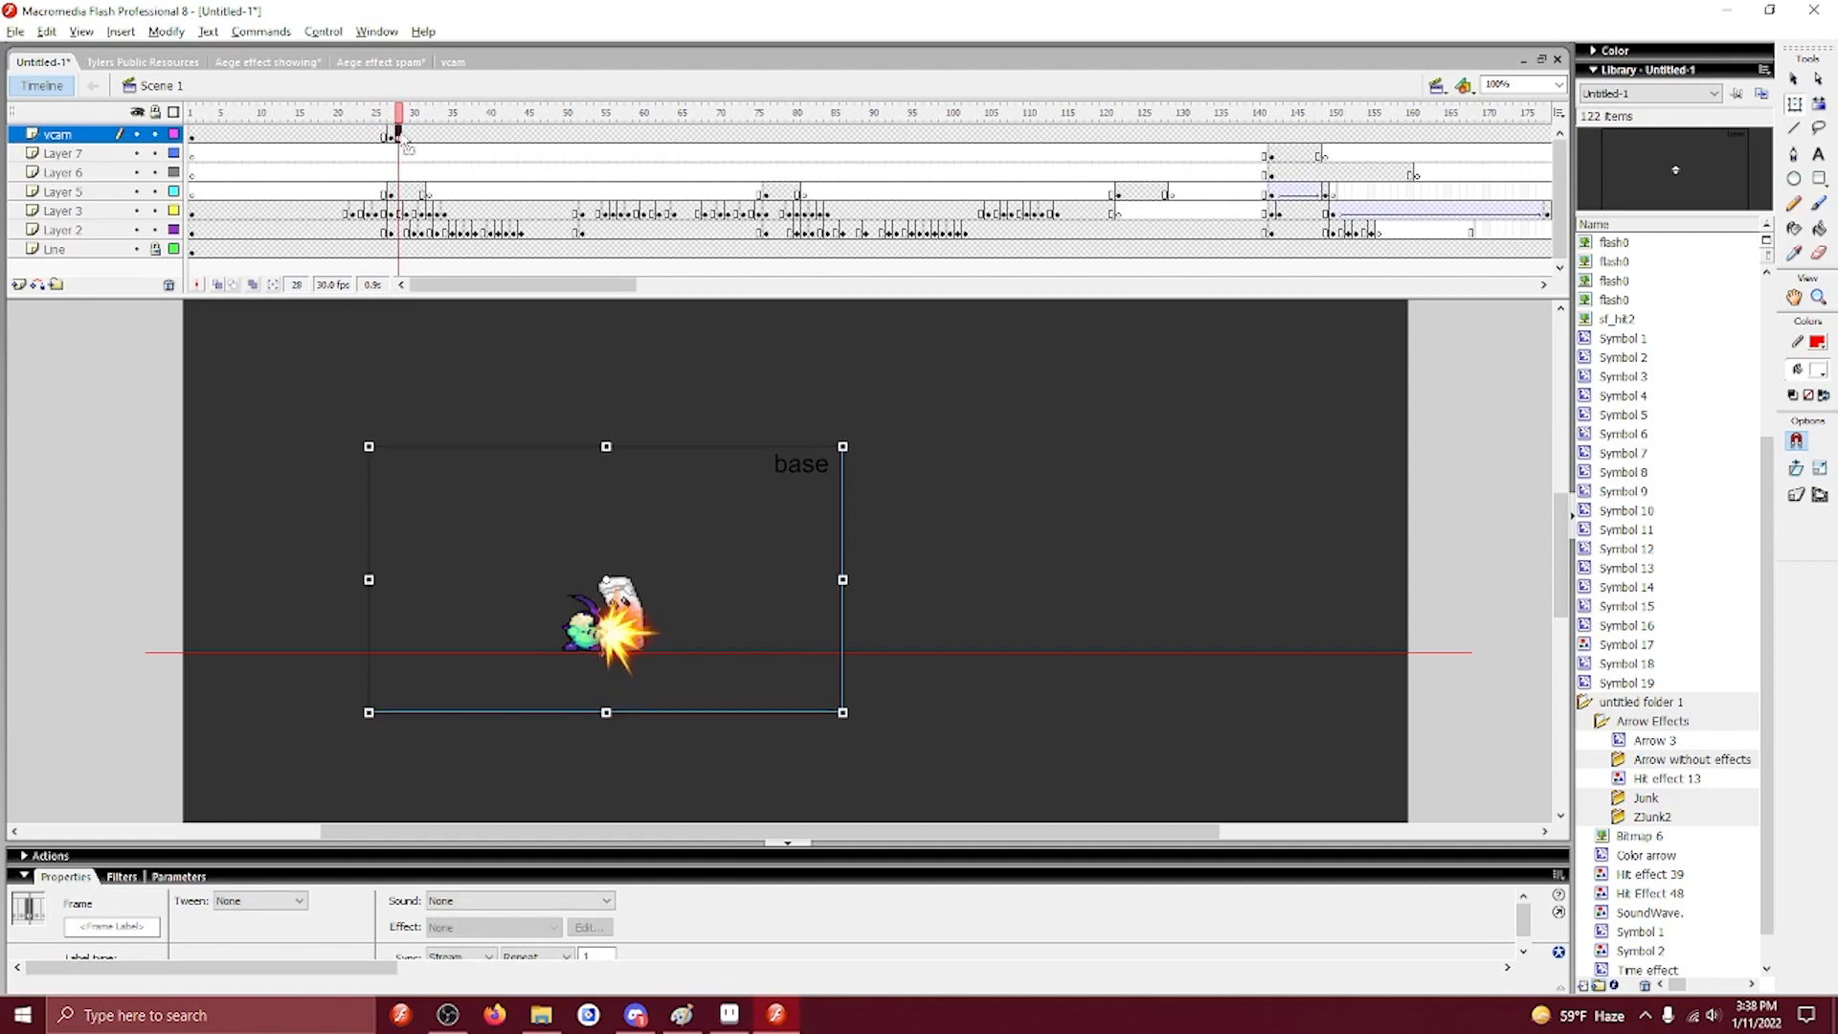
key("Up")
Continue the first hit's camera shake with vcam keyframes on frames 29 to 32, nudging the camera slightly down and up.
key("F6")
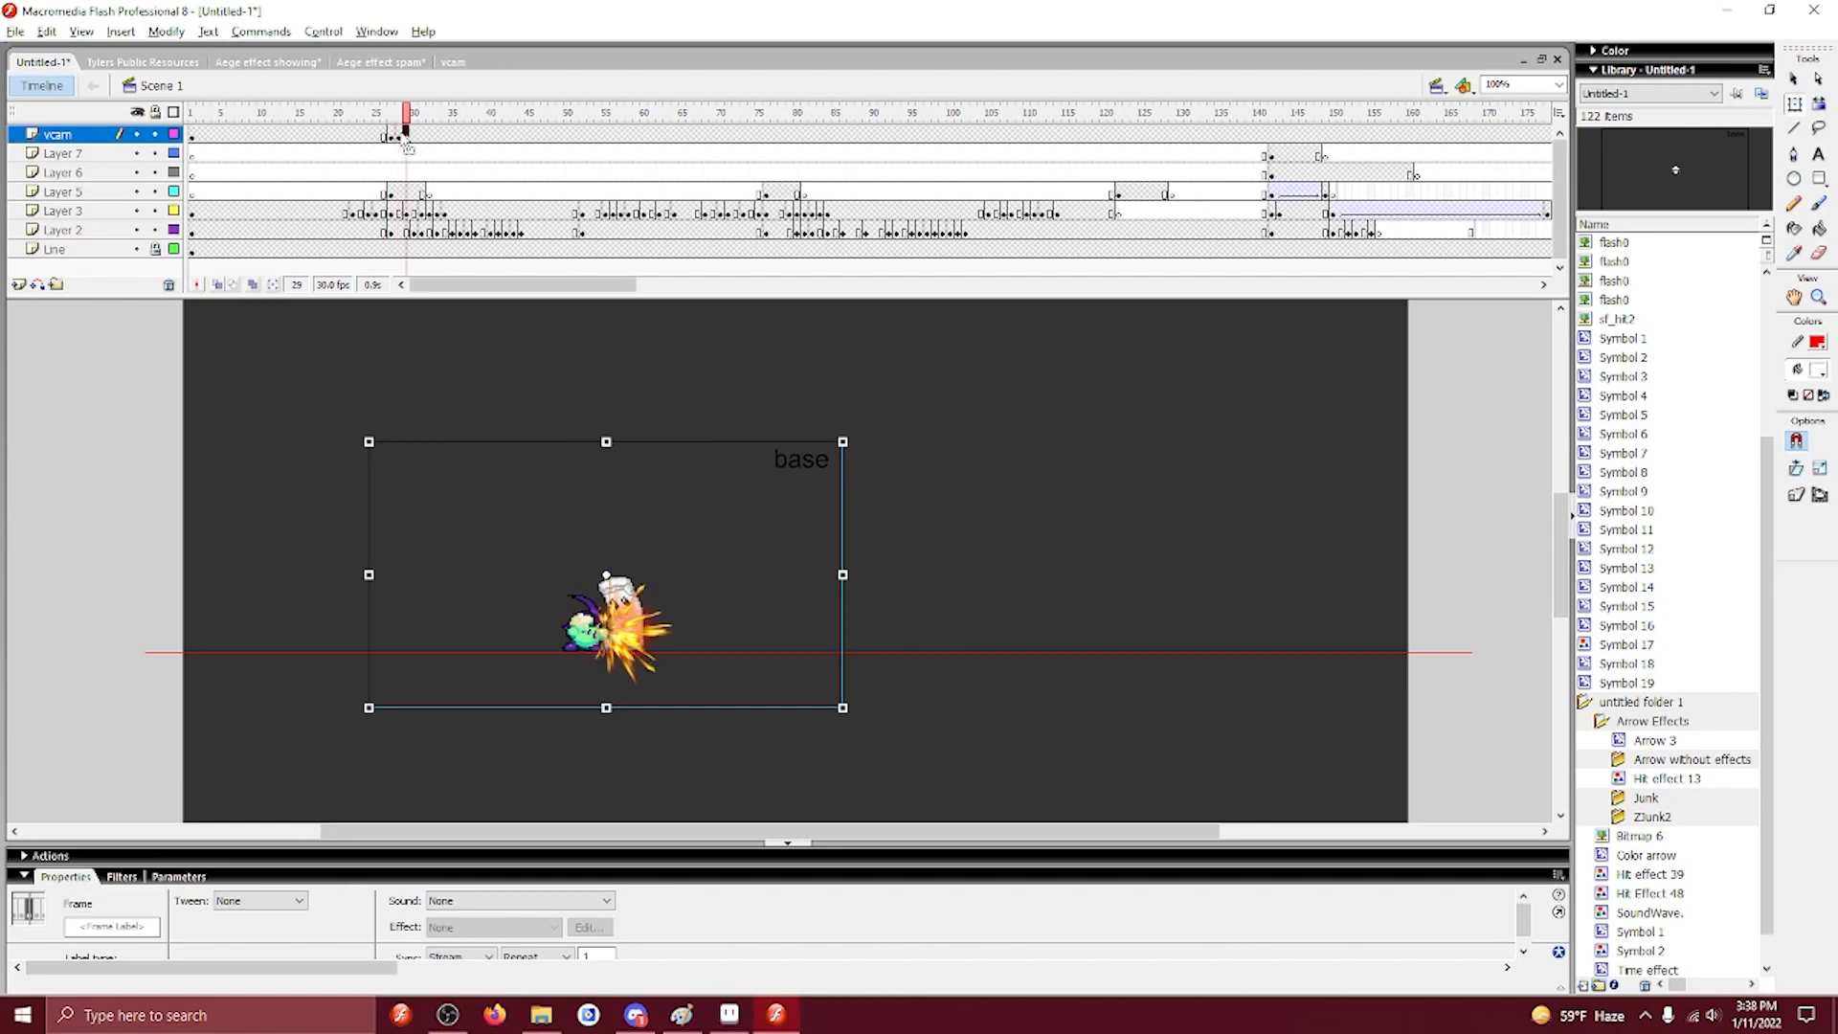
key("Down")
key("Down")
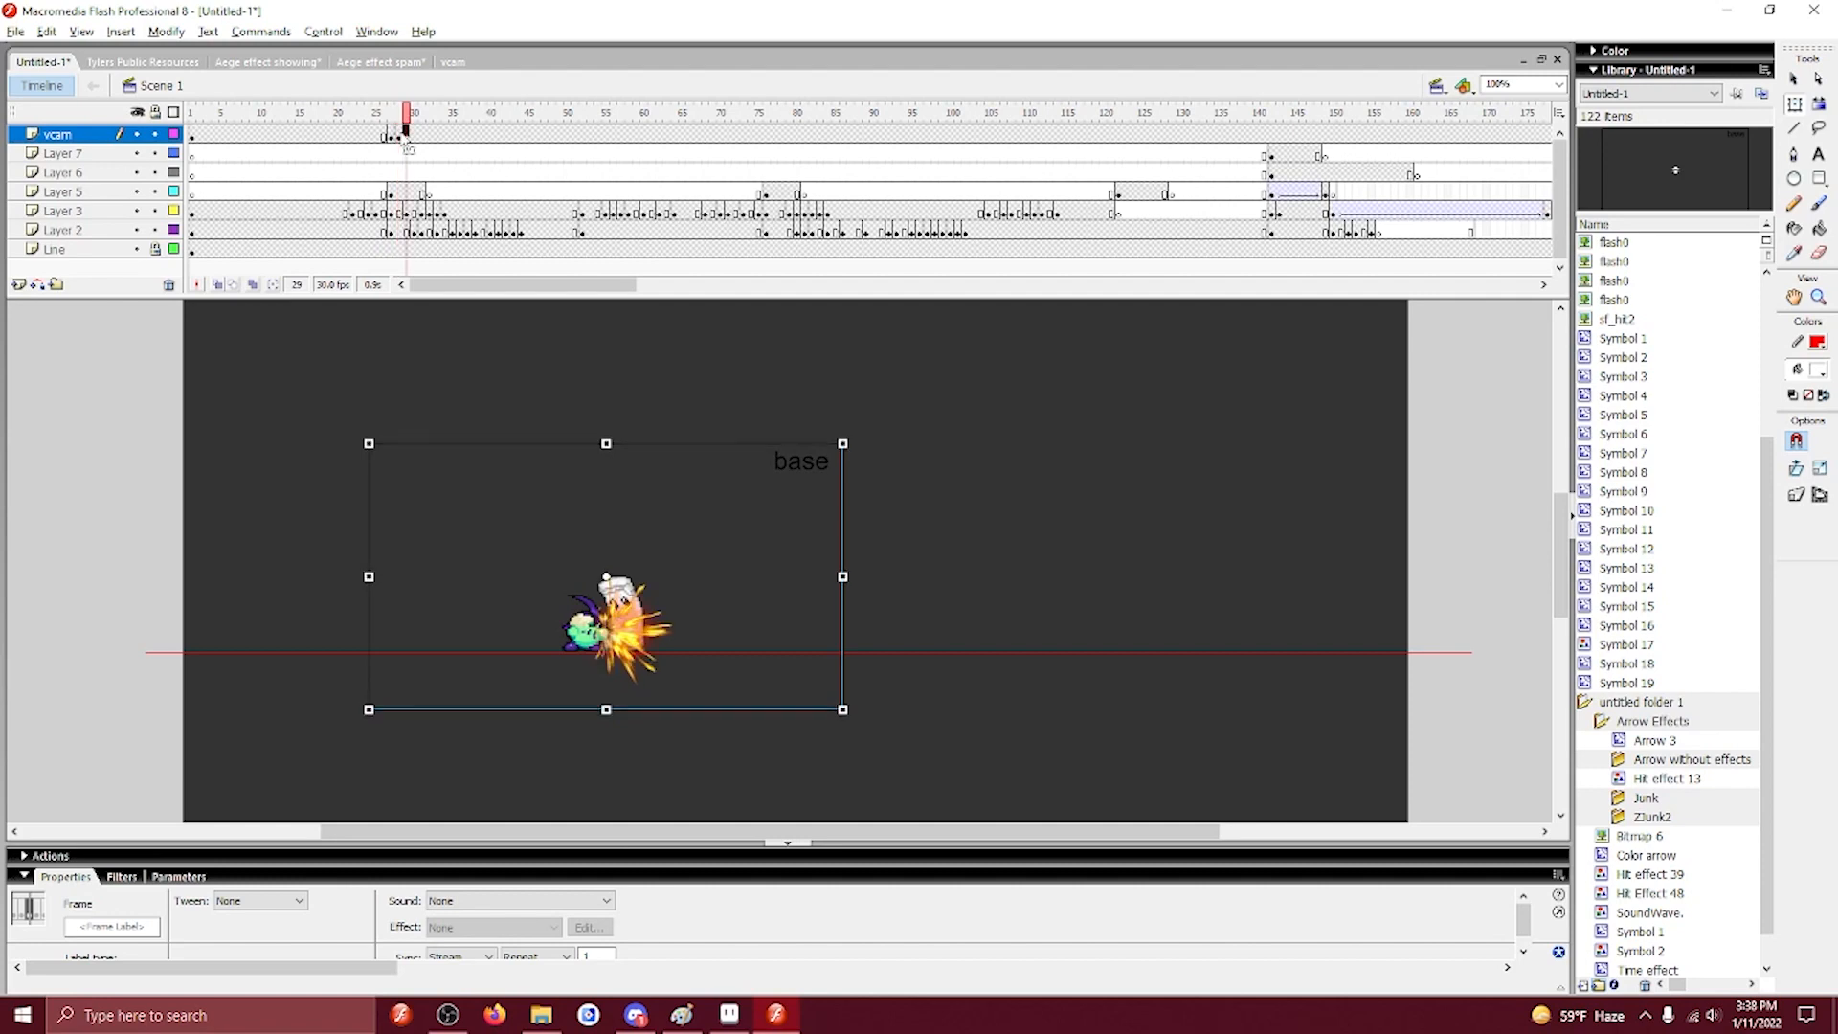
key("Down")
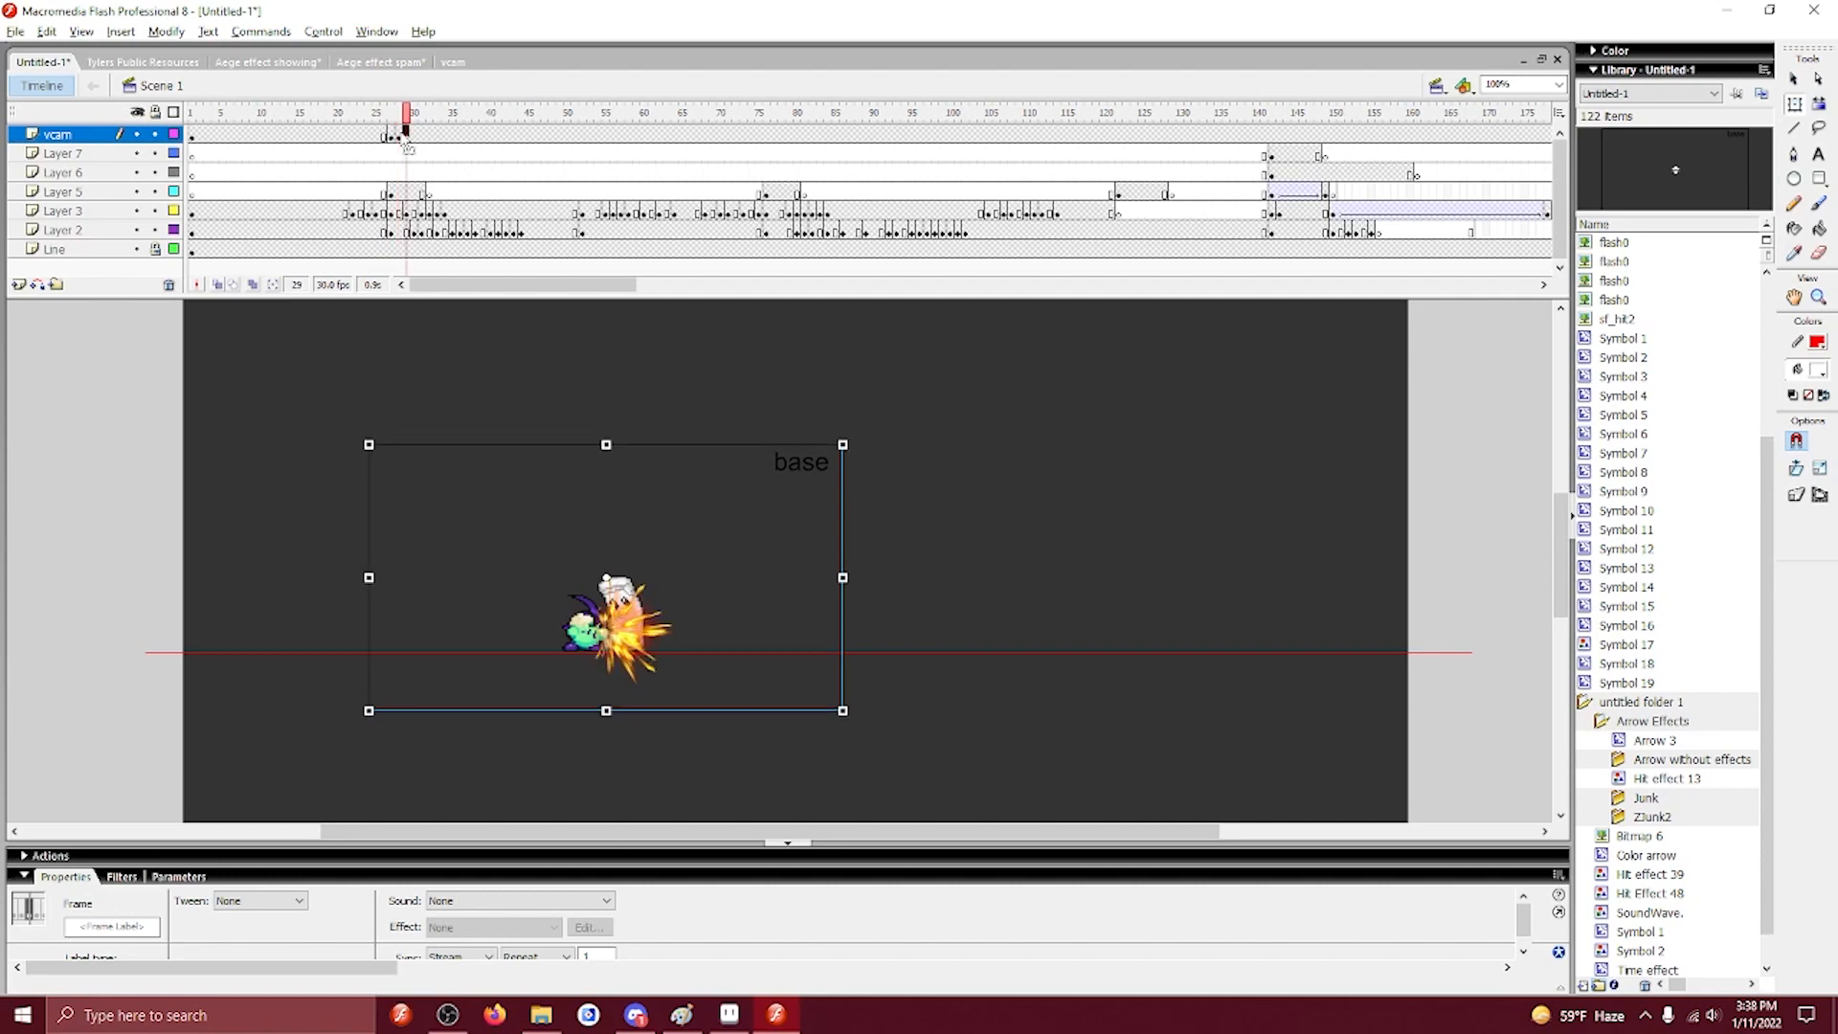
key("F6")
key("Up")
key("F6")
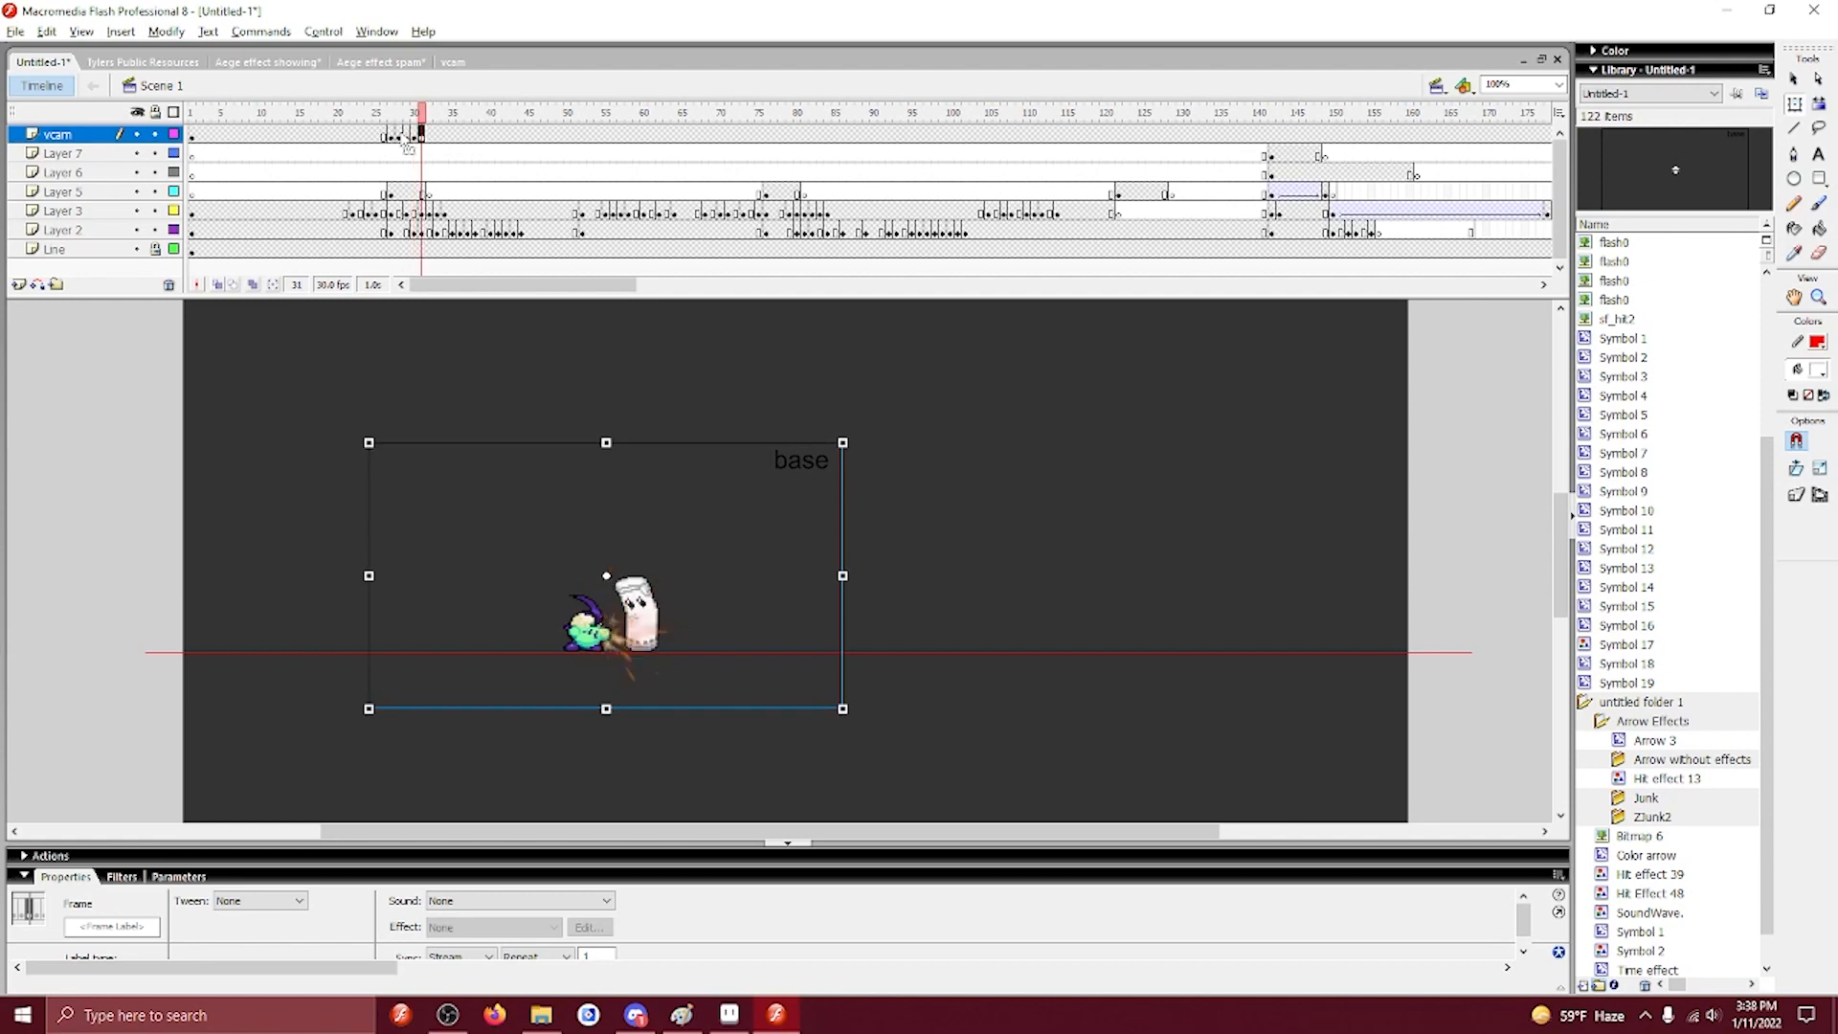
key("F6")
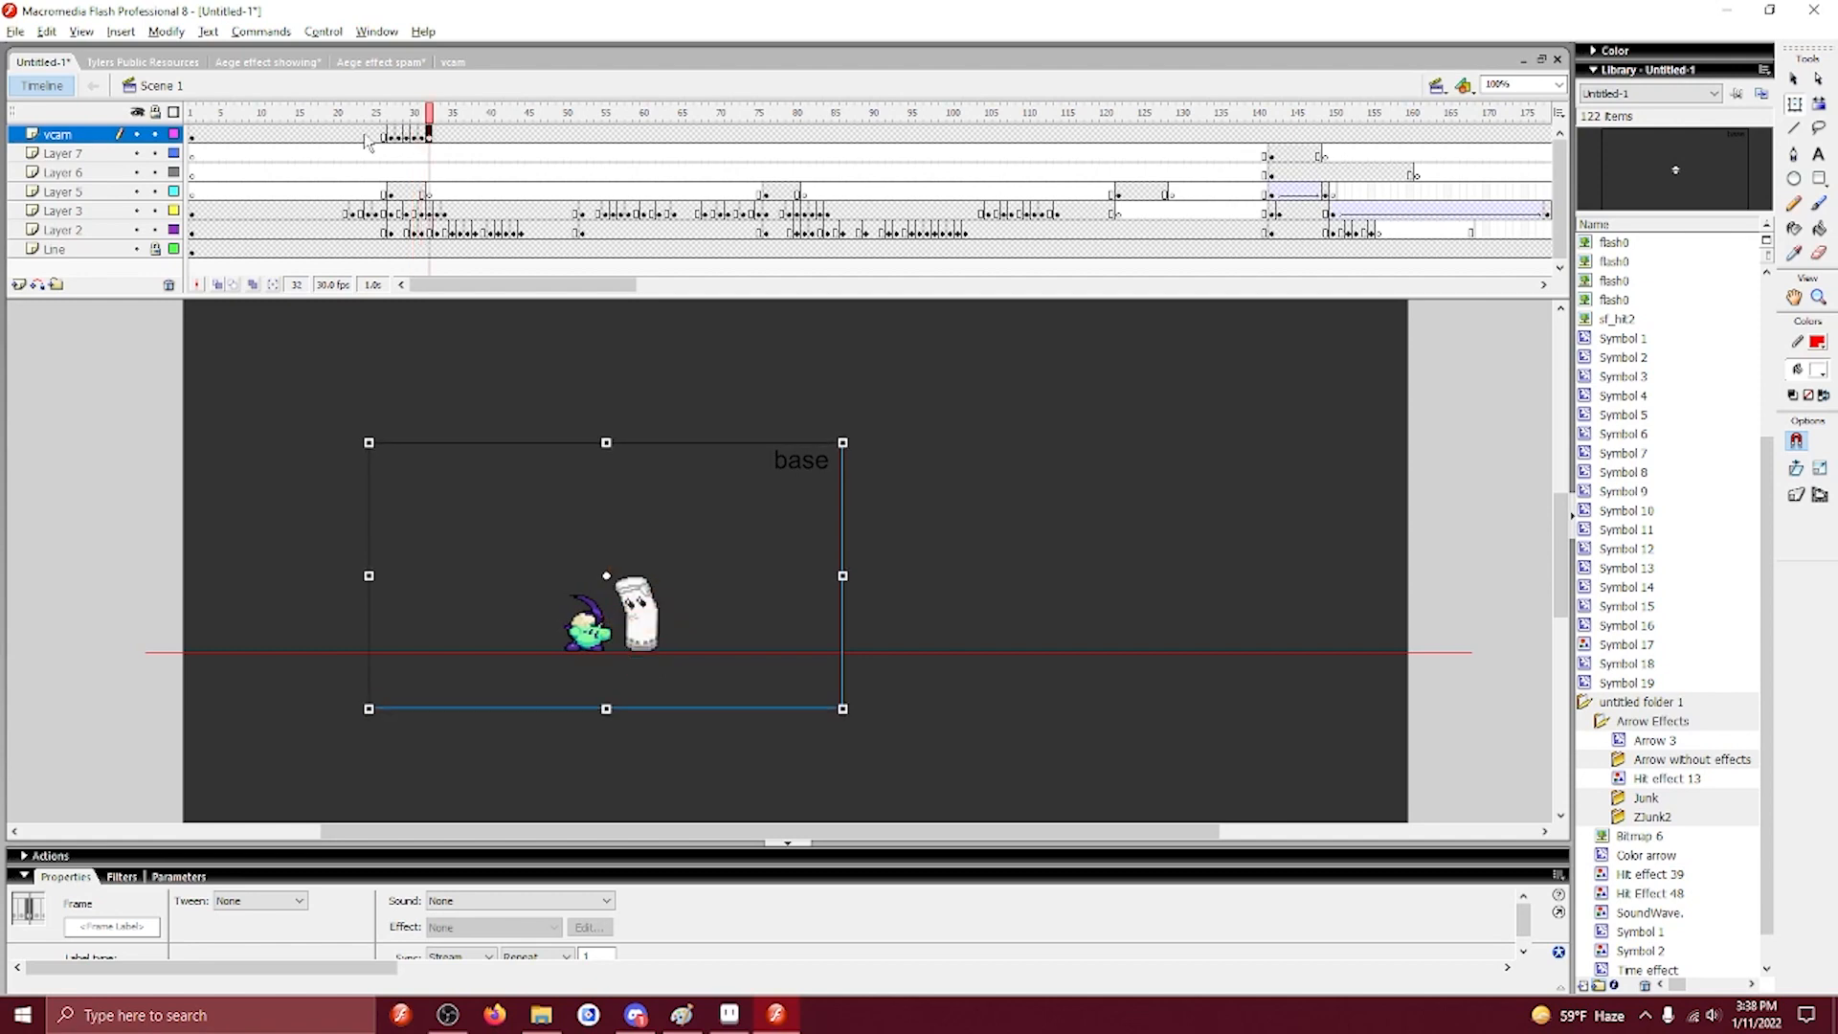
Test the movie twice and scrub frames 25 to 33 to check the camera shake on the first hit.
key("period")
key("period")
key("period")
left_click(323, 30)
left_click(351, 172)
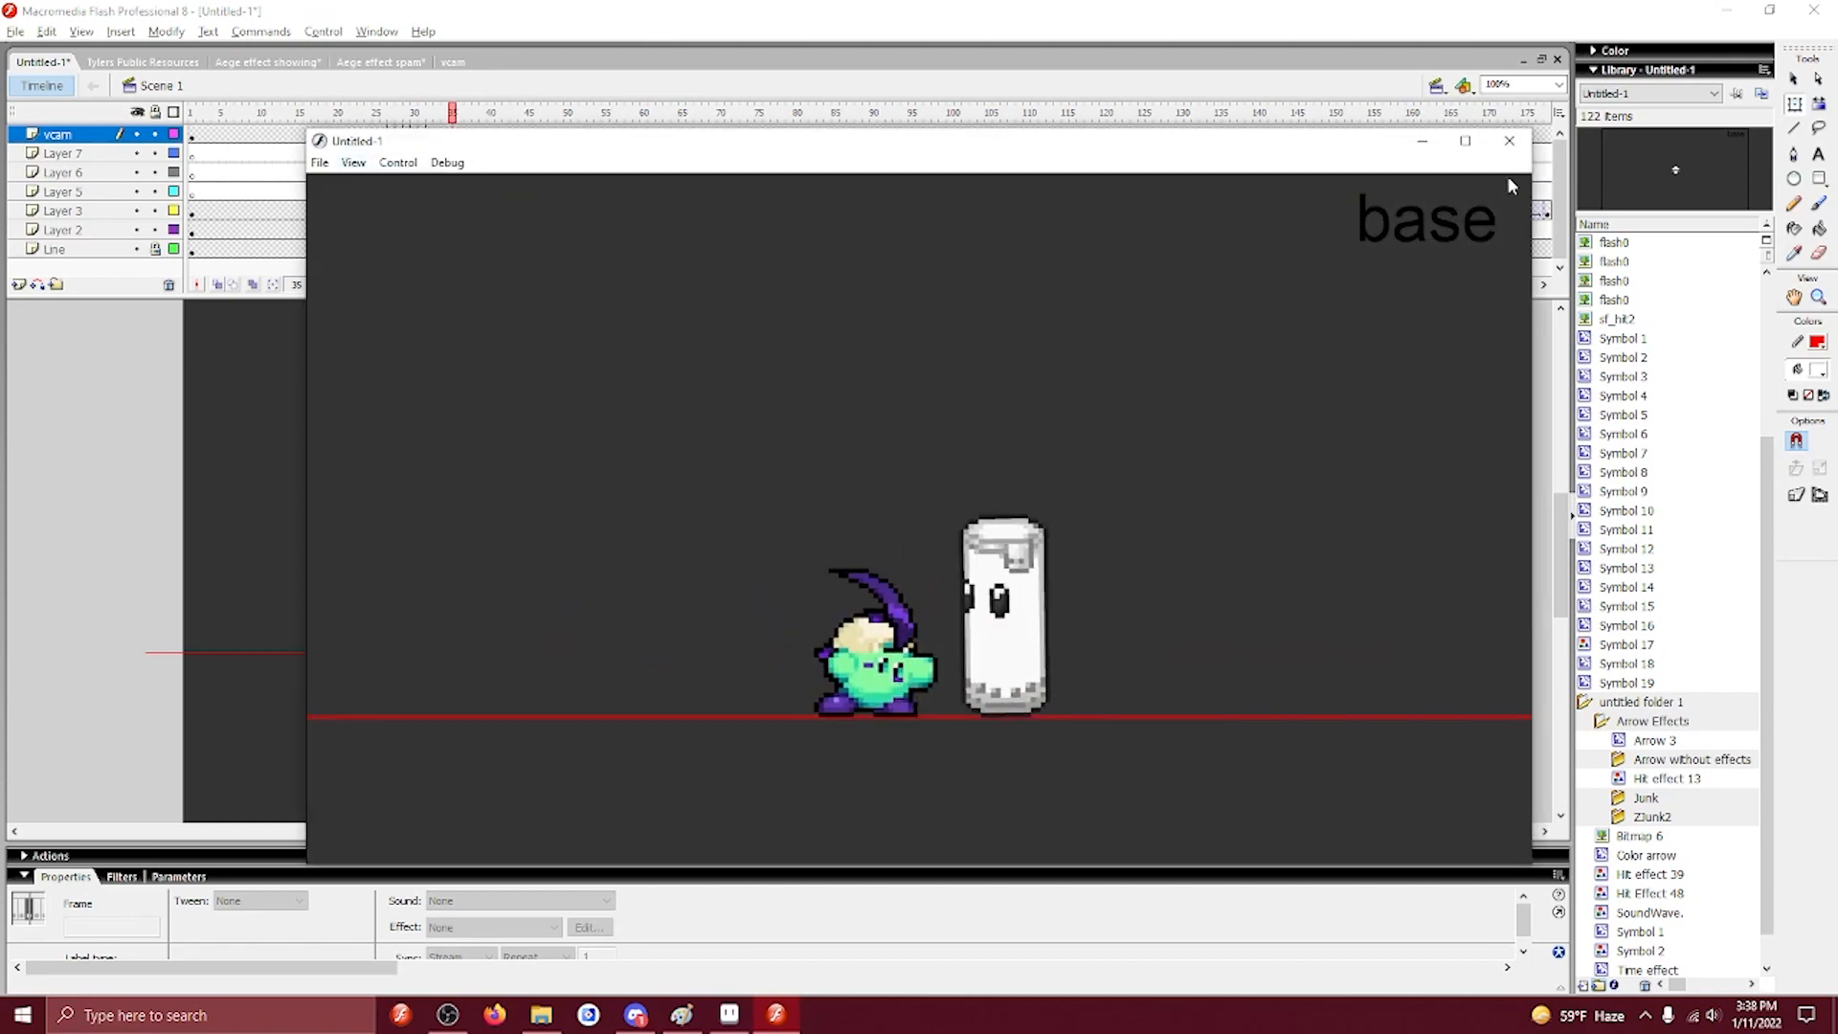
left_click(1509, 141)
left_click(323, 30)
left_click(352, 172)
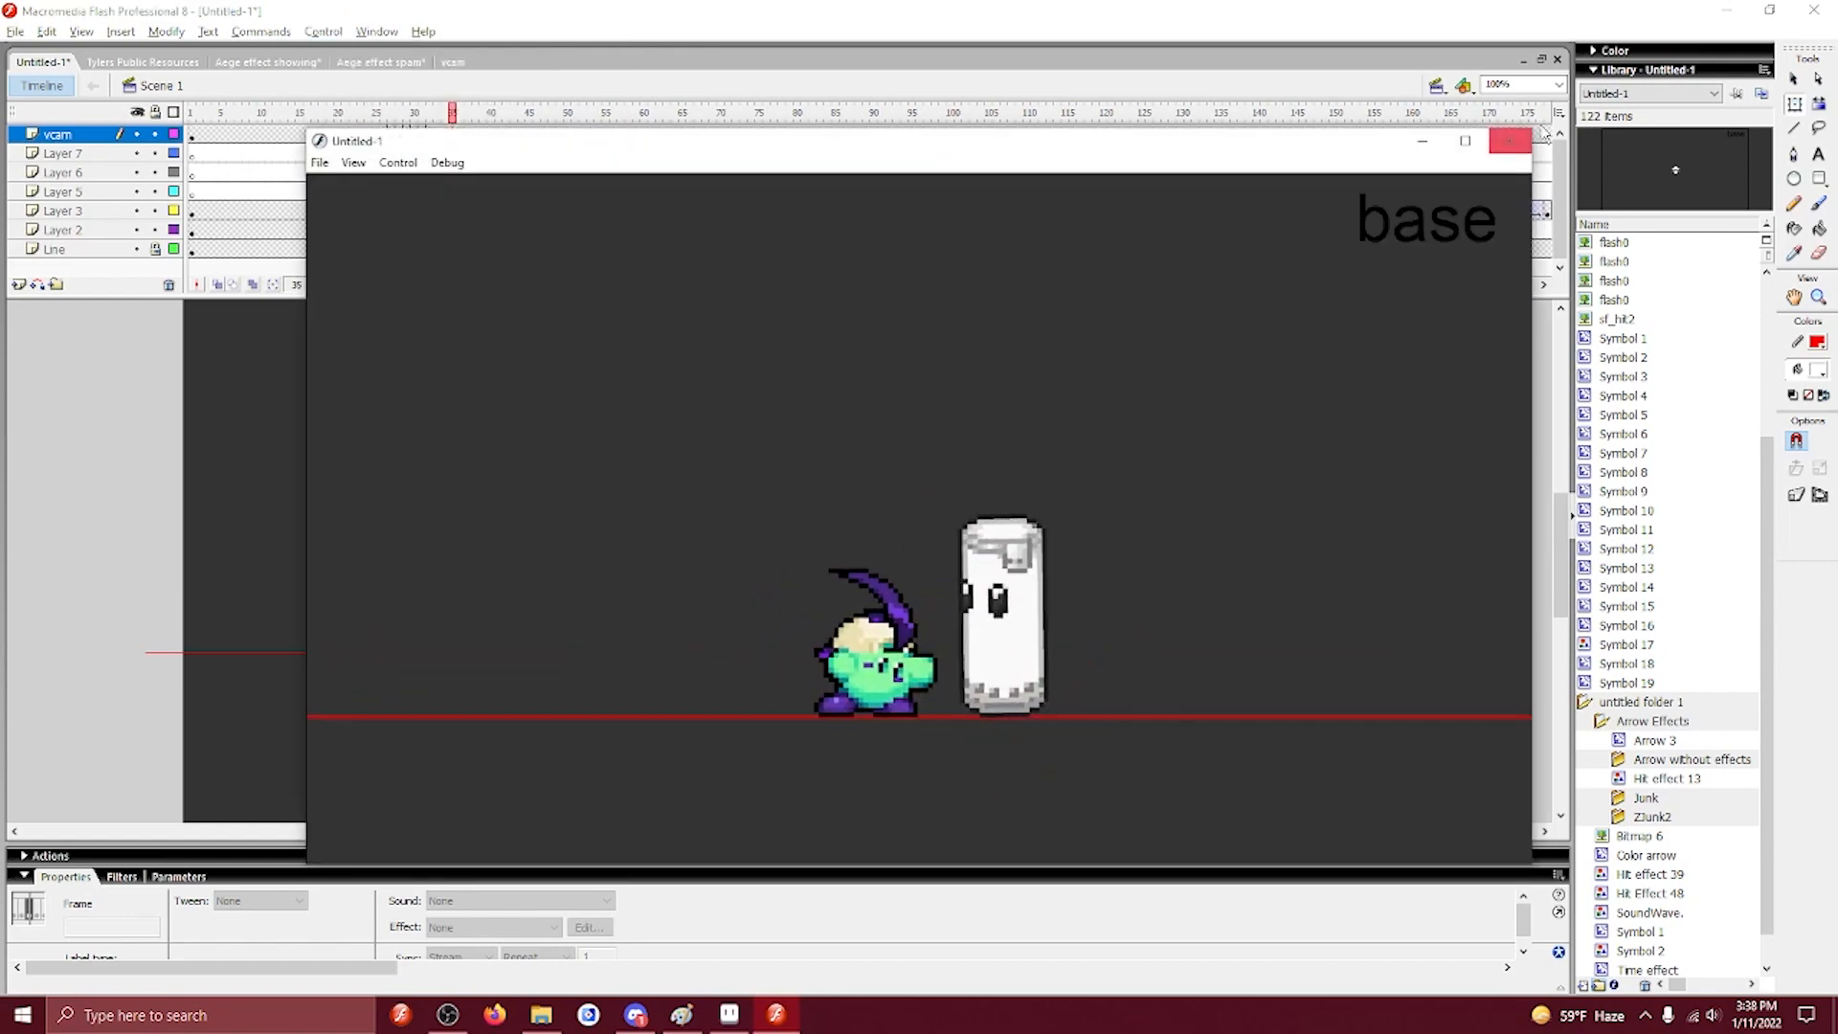
left_click(1516, 147)
left_click_drag(376, 137, 438, 139)
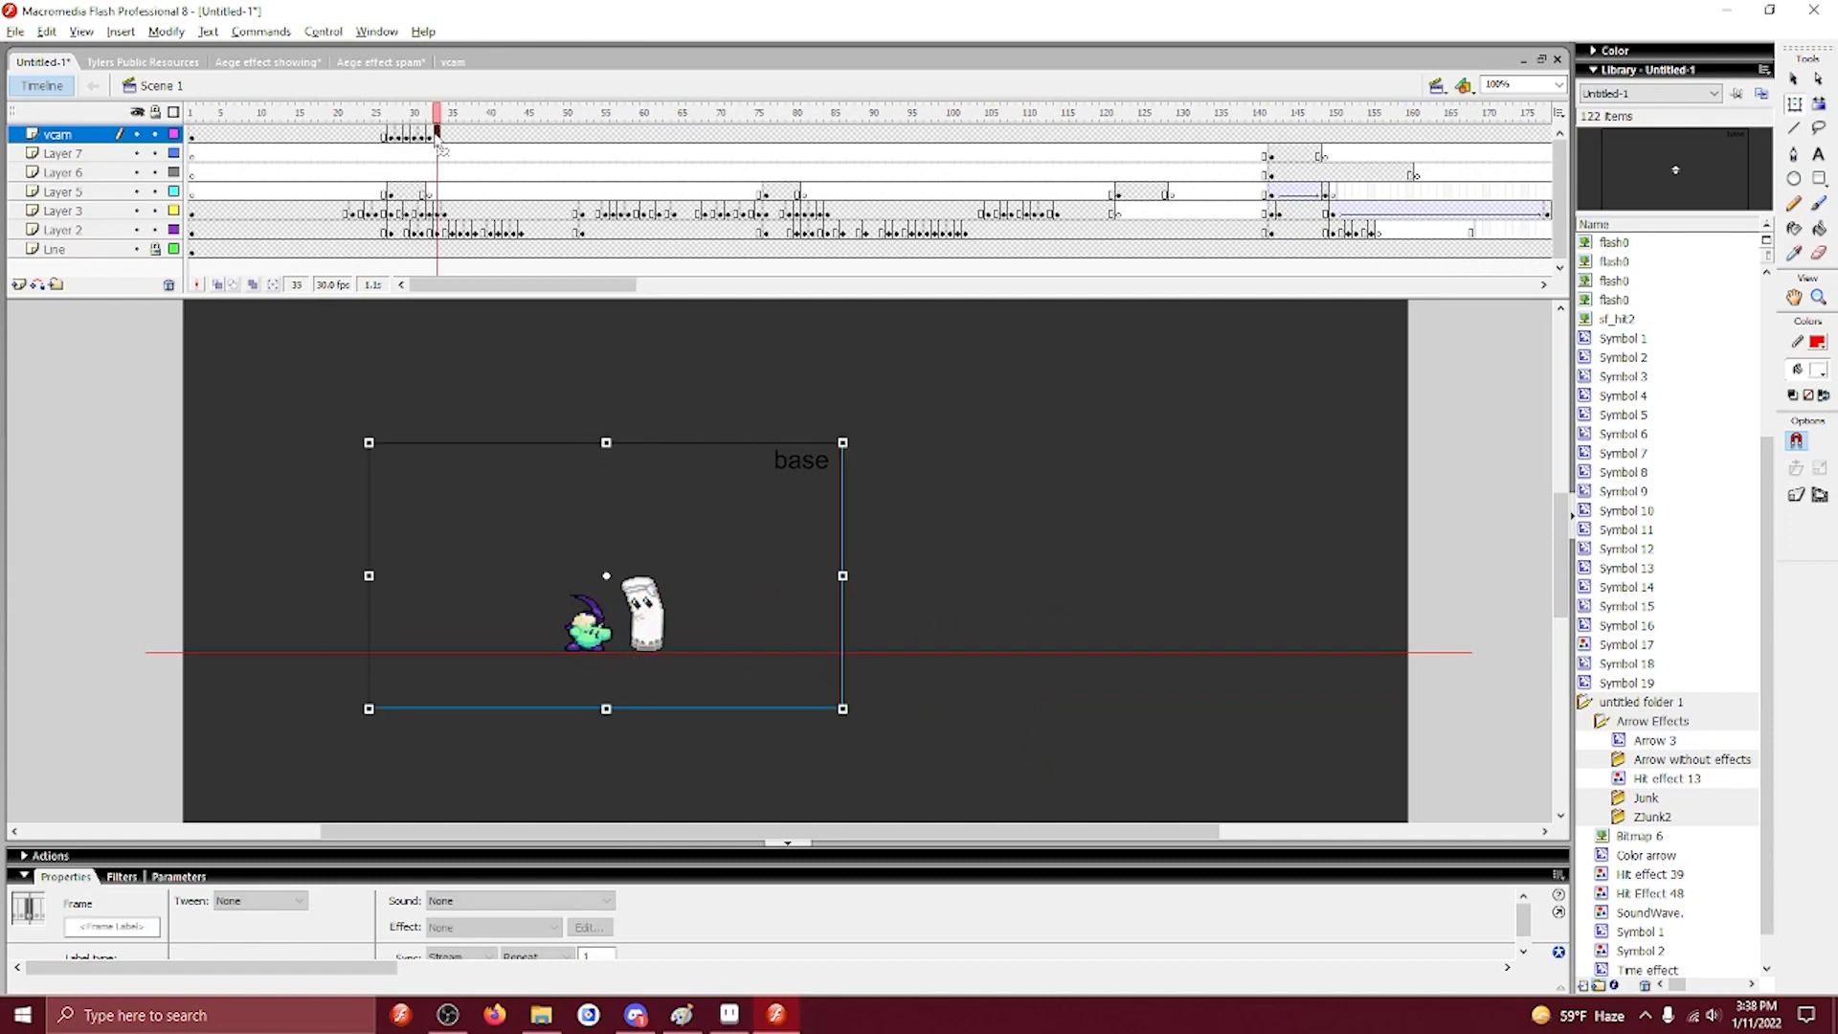
Add a vcam keyframe at the second hit on frame 76 and nudge the camera slightly down.
left_click_drag(500, 285, 516, 284)
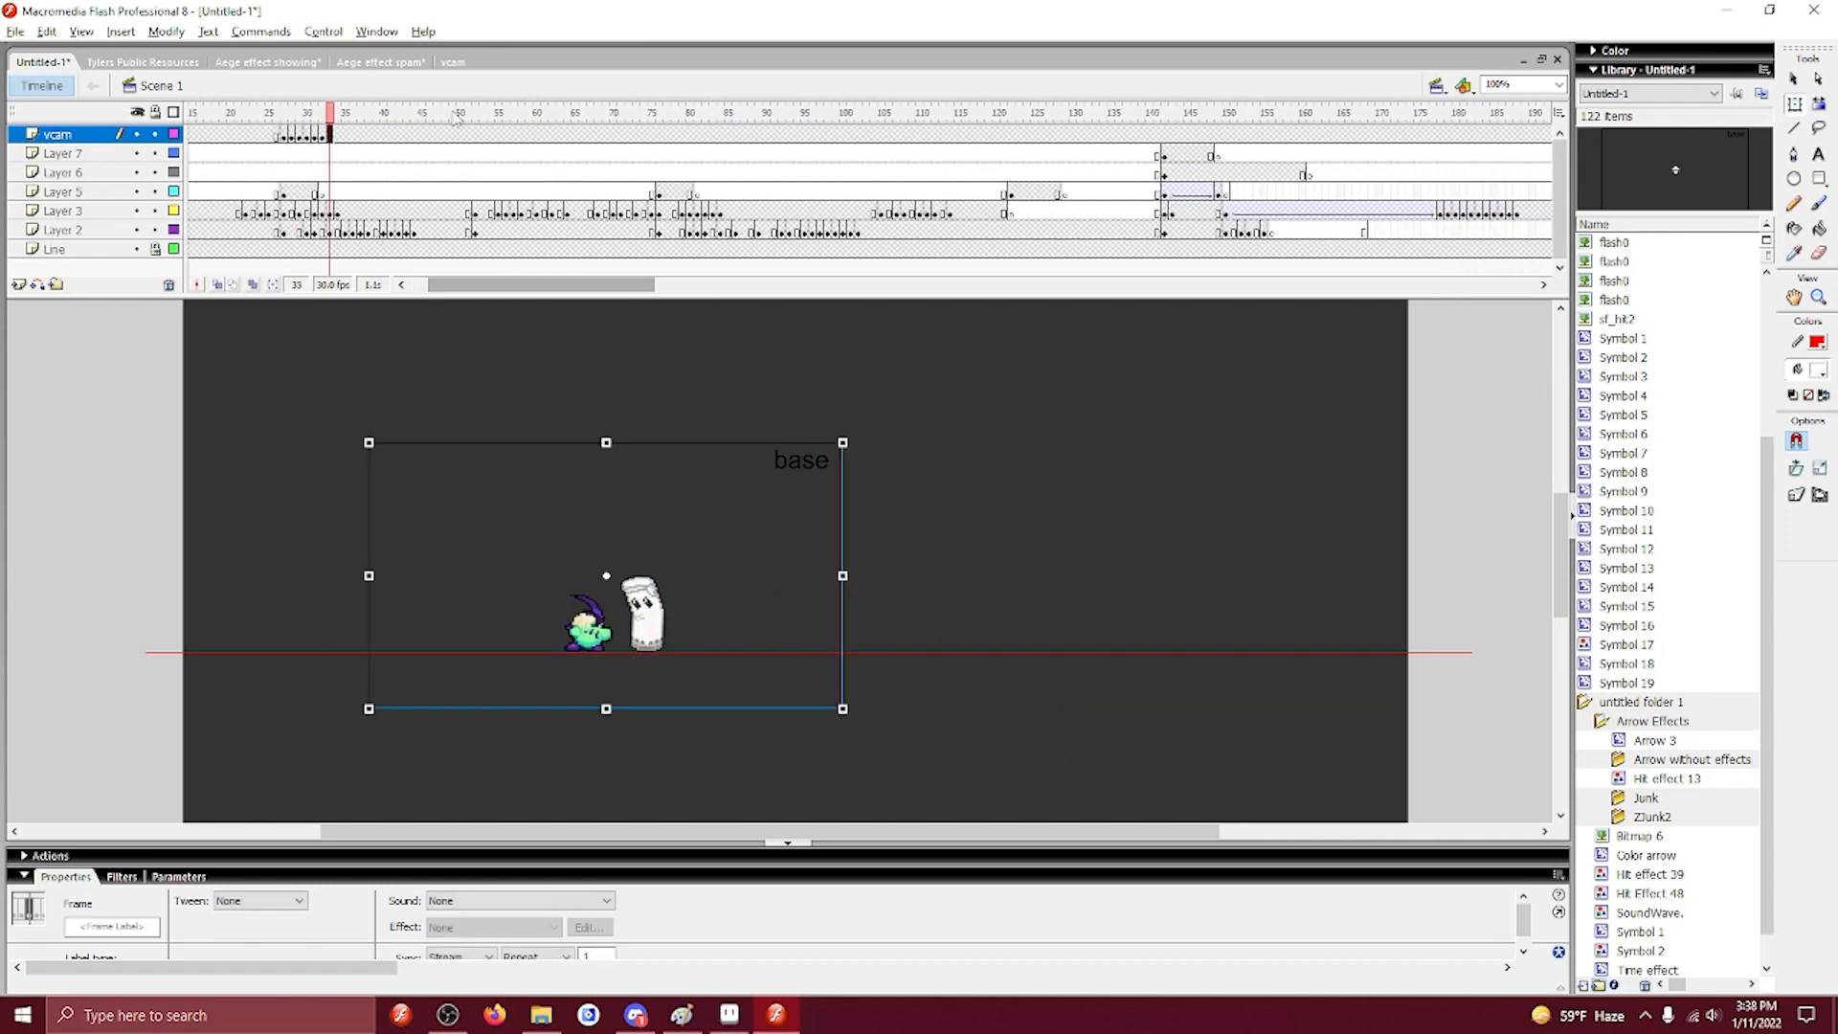
left_click(473, 138)
left_click_drag(483, 140, 660, 151)
left_click(659, 141)
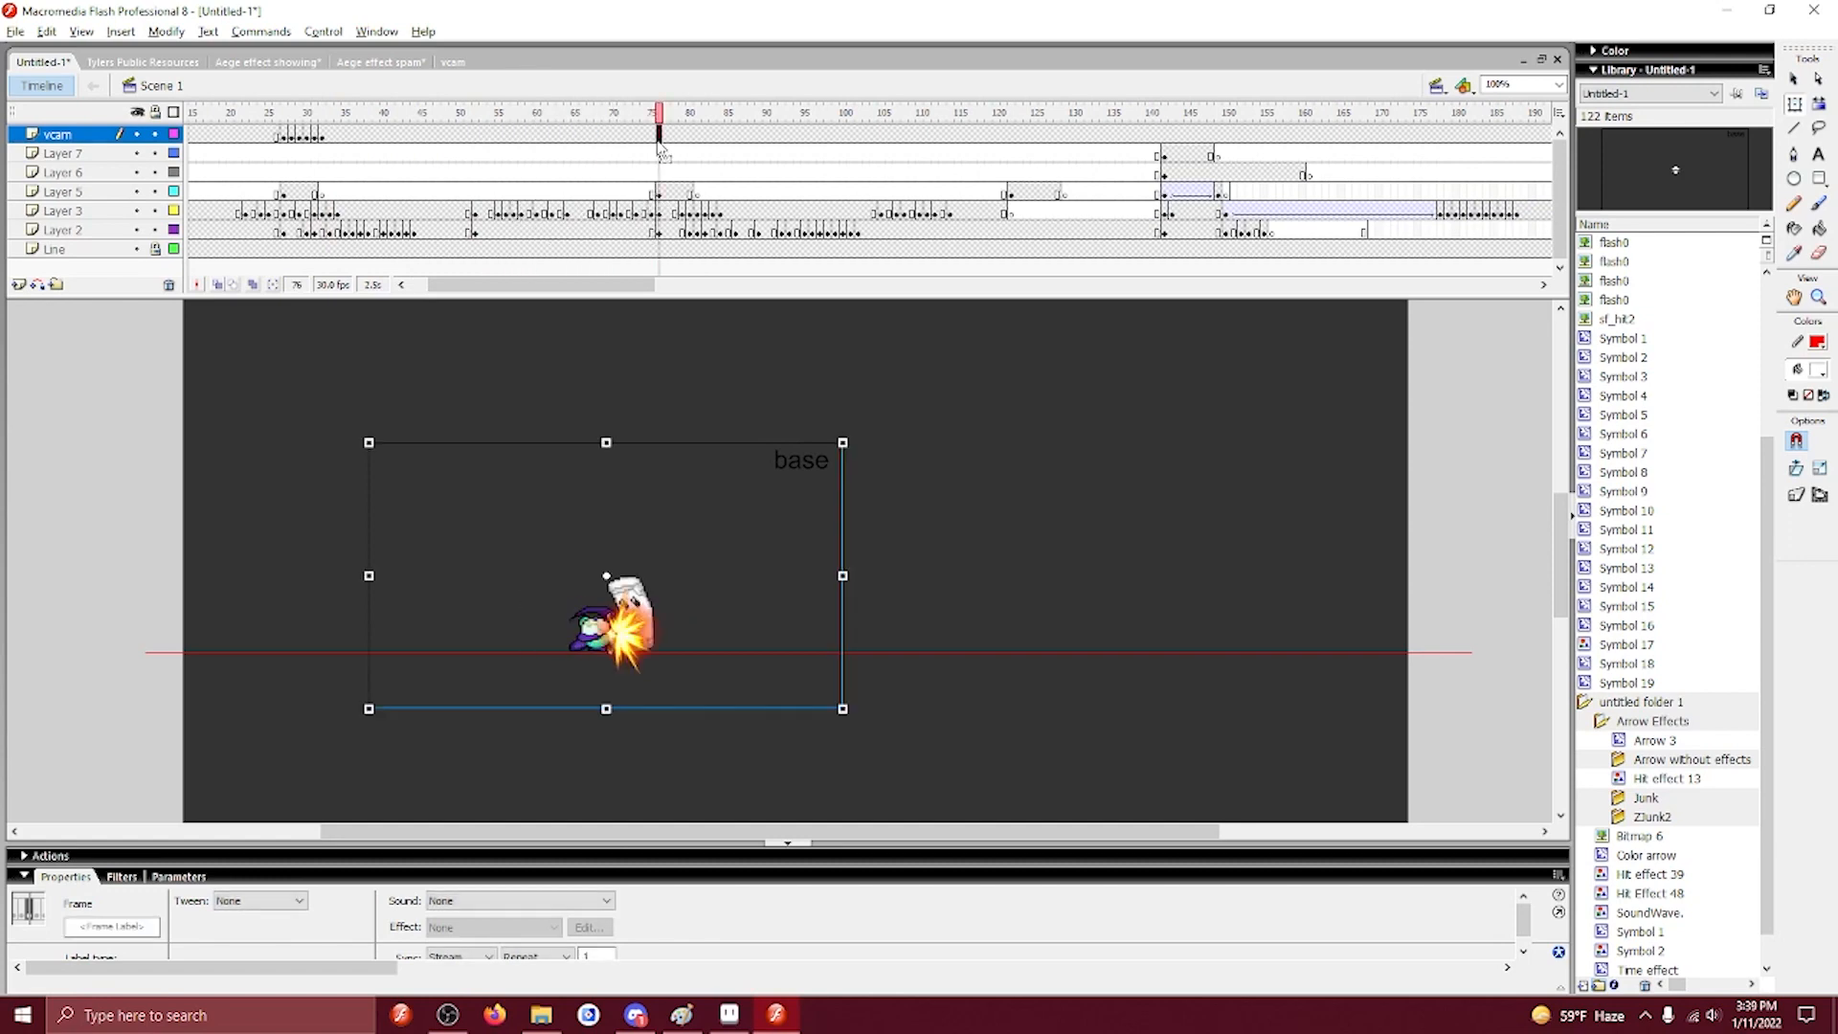
key("Down")
key("Down")
key("Down")
key("Down")
key("Down")
key("Down")
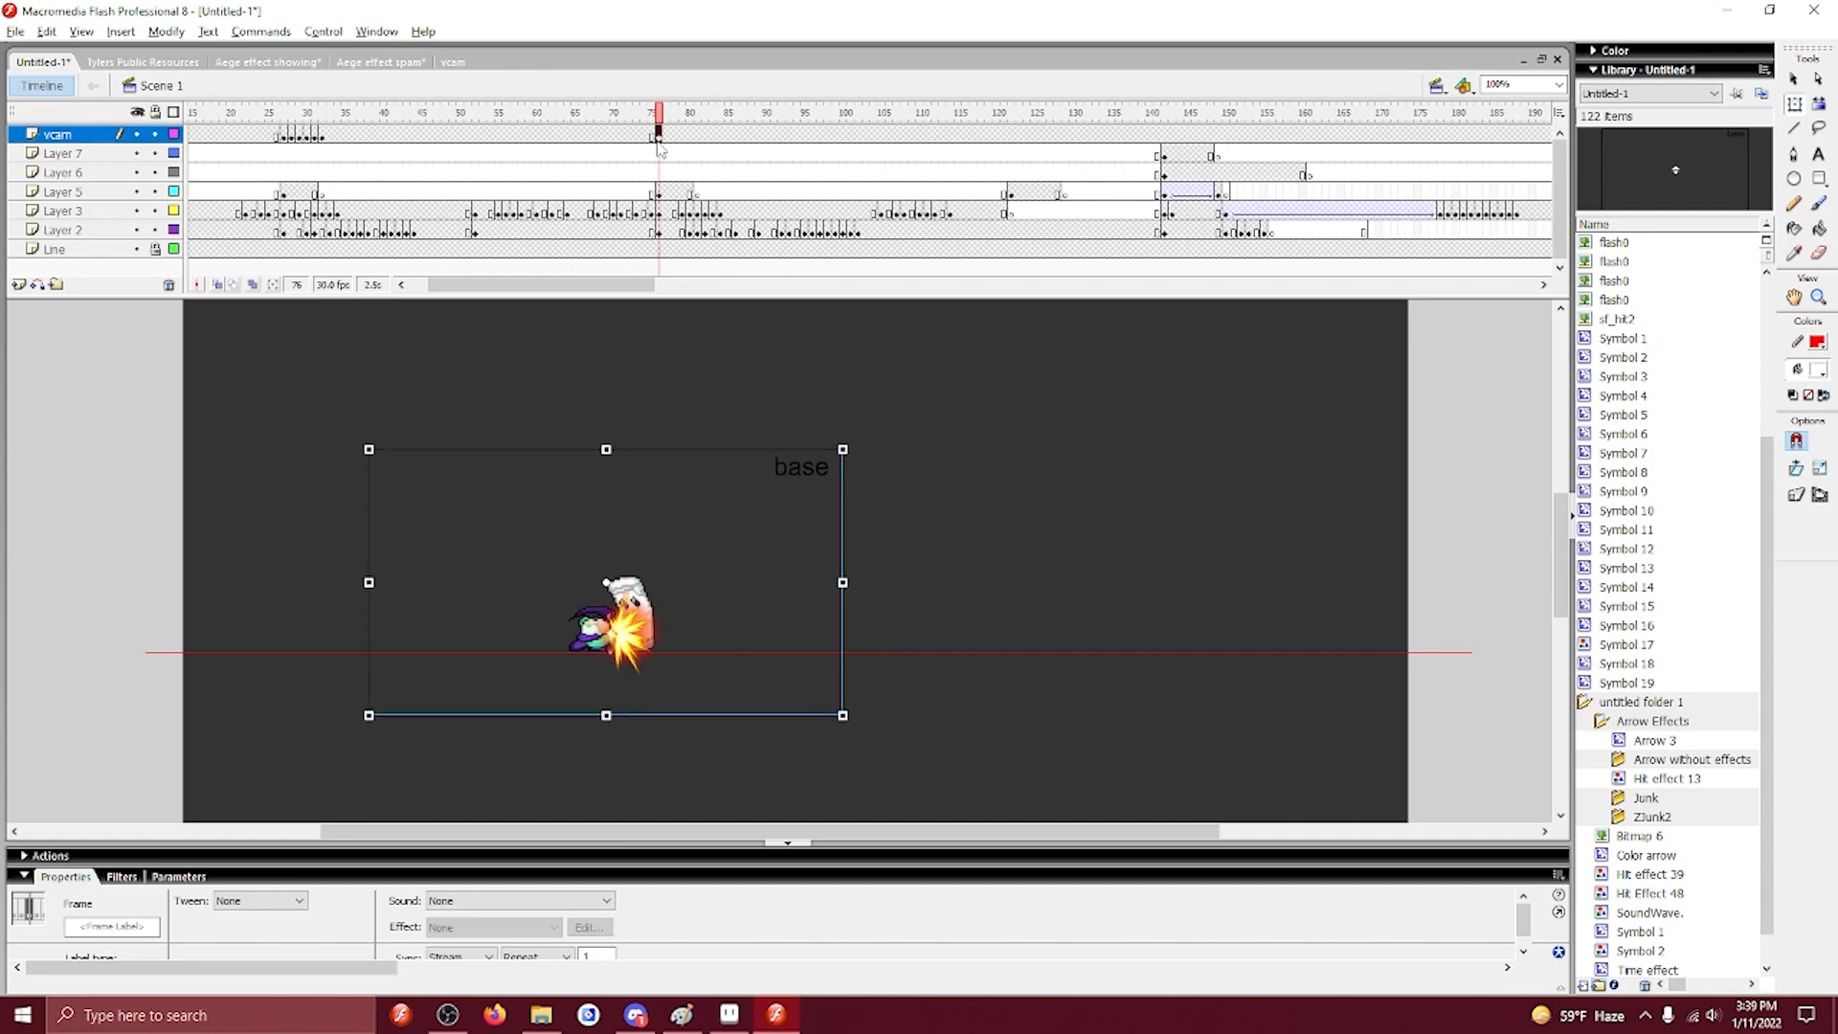
Add a vcam keyframe at frame 77 and nudge the camera slightly up.
key("Up")
key("Up")
key("Up")
key("Up")
key("Up")
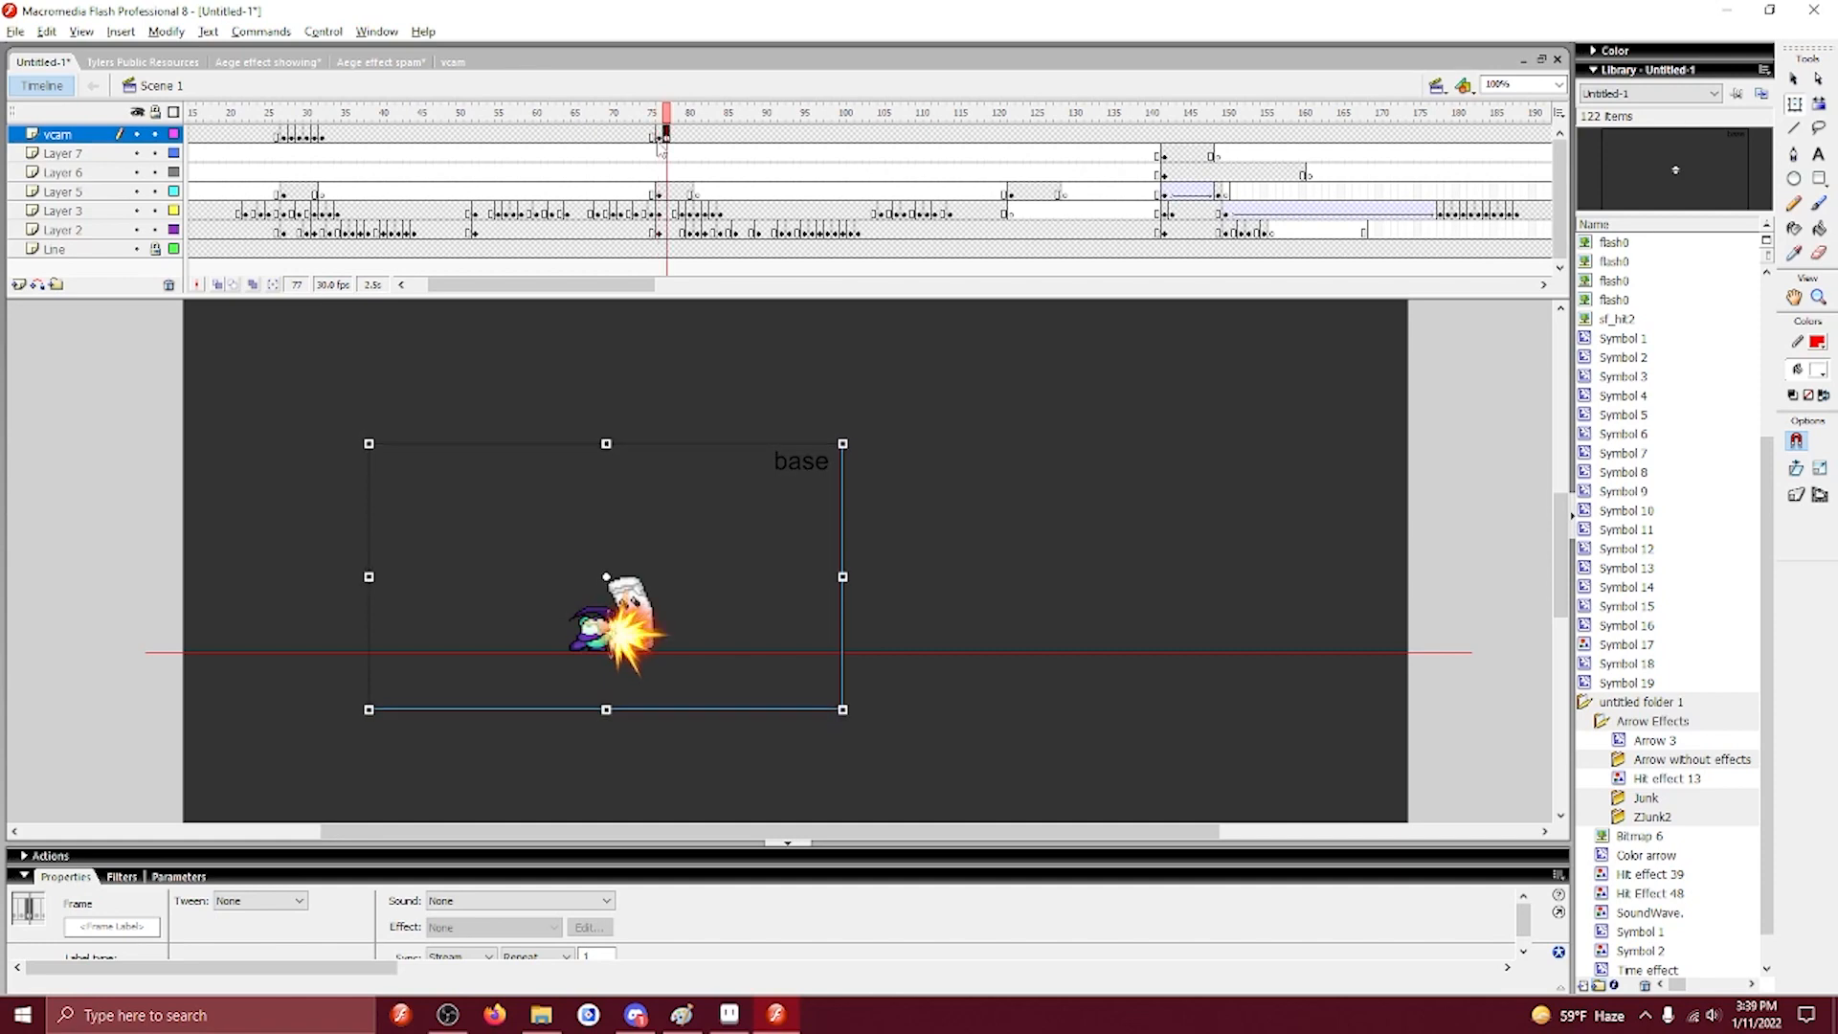
Add a vcam keyframe at frame 78 and nudge the camera slightly down.
key("F6")
key("Down")
key("Down")
key("Down")
key("Down")
key("Down")
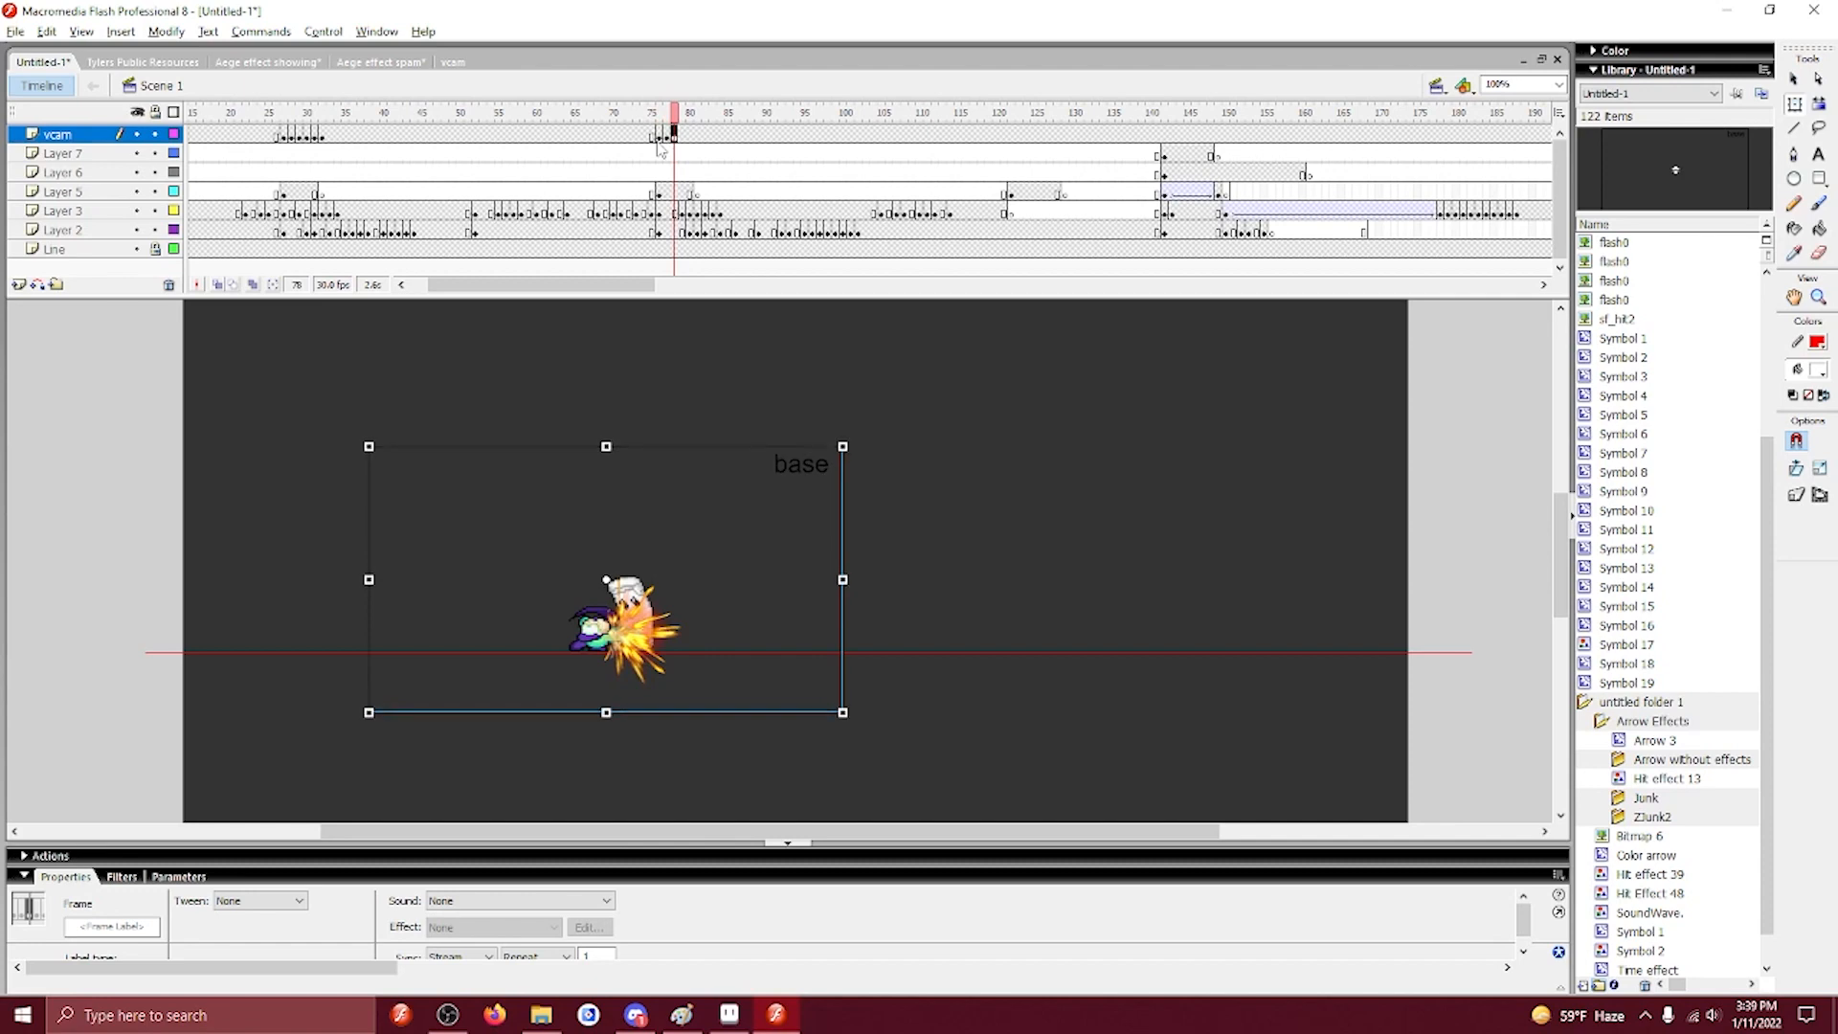
Add a vcam keyframe at frame 79 and nudge the camera slightly up.
key("F6")
key("Up")
key("Up")
key("Up")
key("Up")
key("Up")
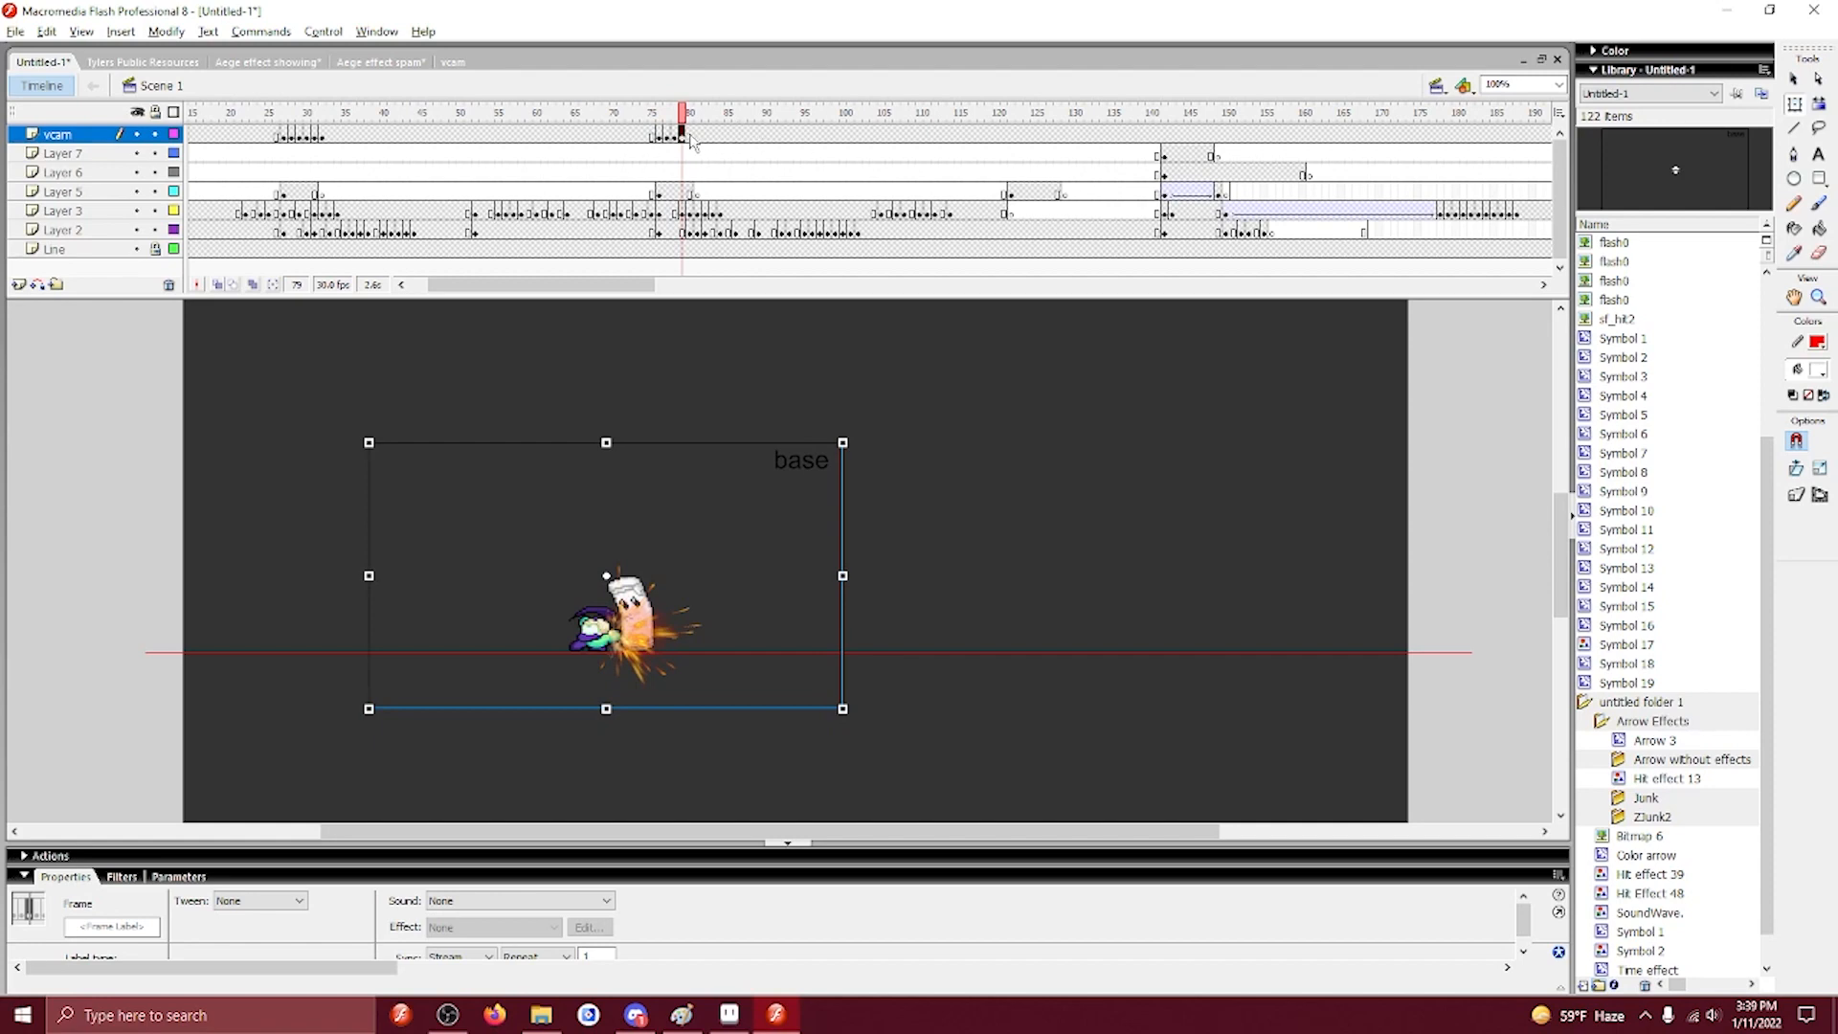
Add a vcam keyframe at frame 80 and nudge the camera slightly down.
key("F6")
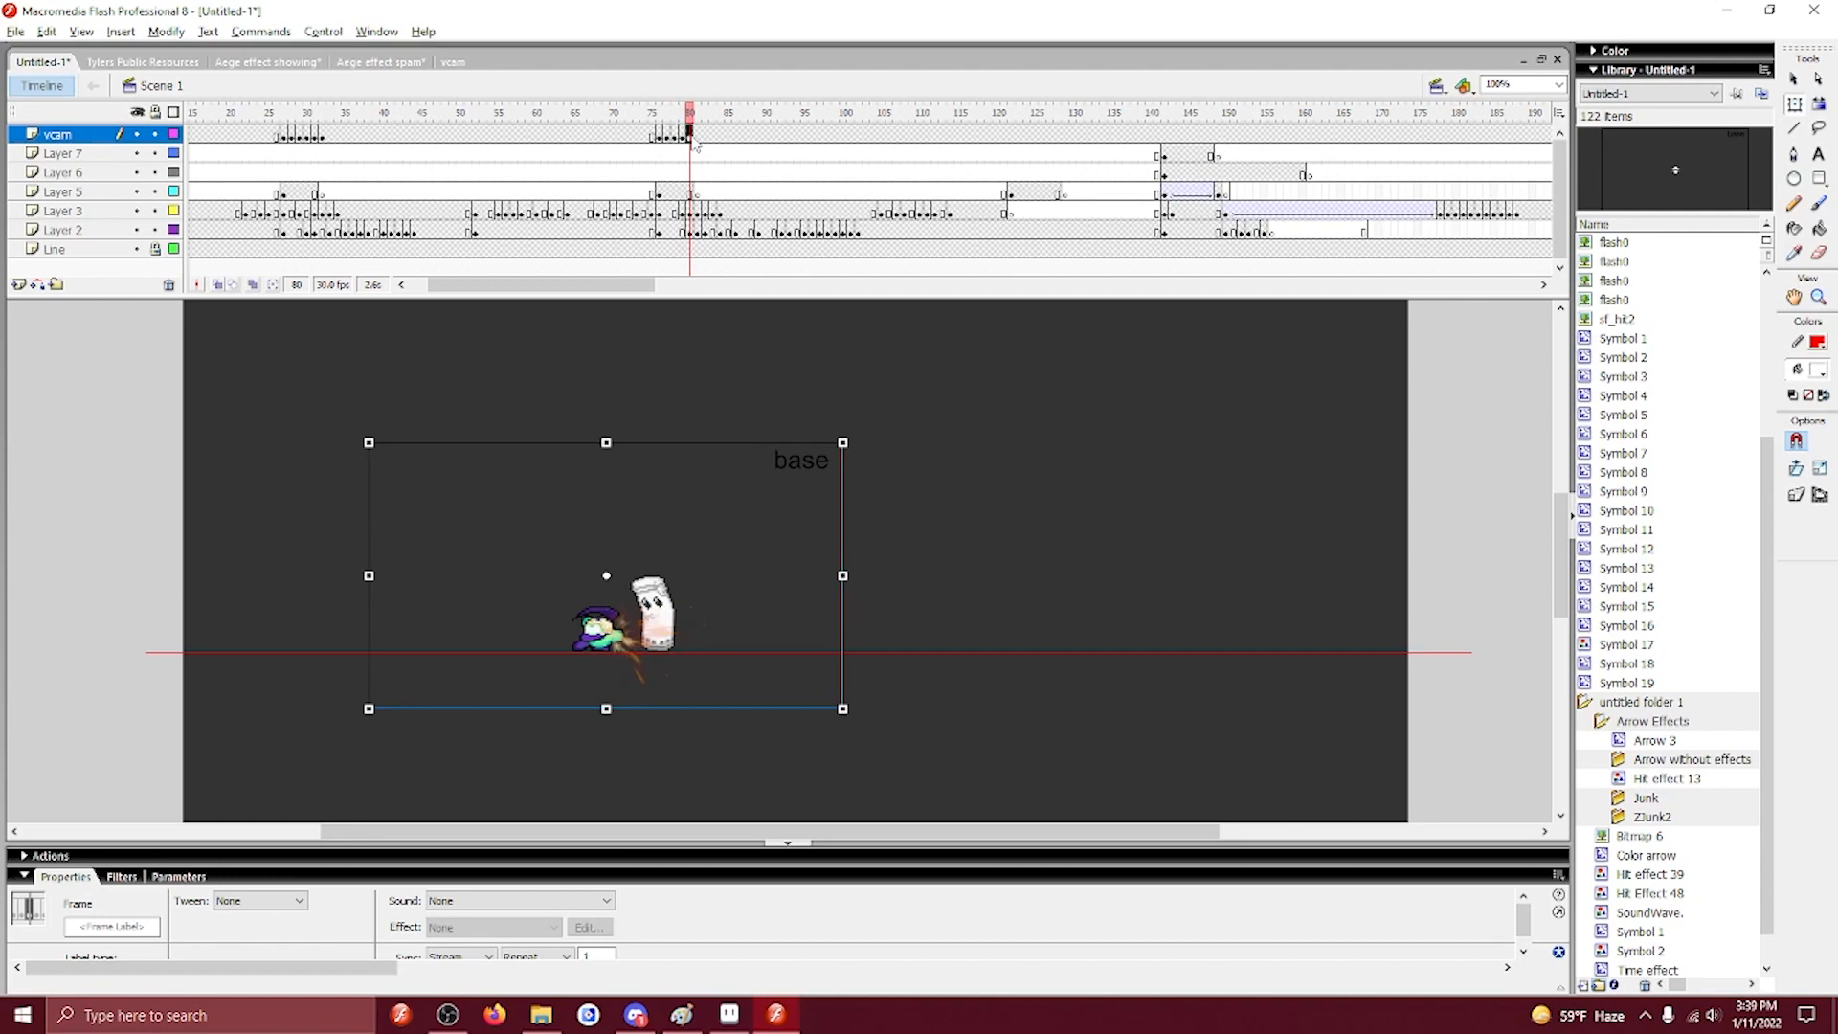
key("Down")
key("Down")
key("Down")
key("Down")
key("Down")
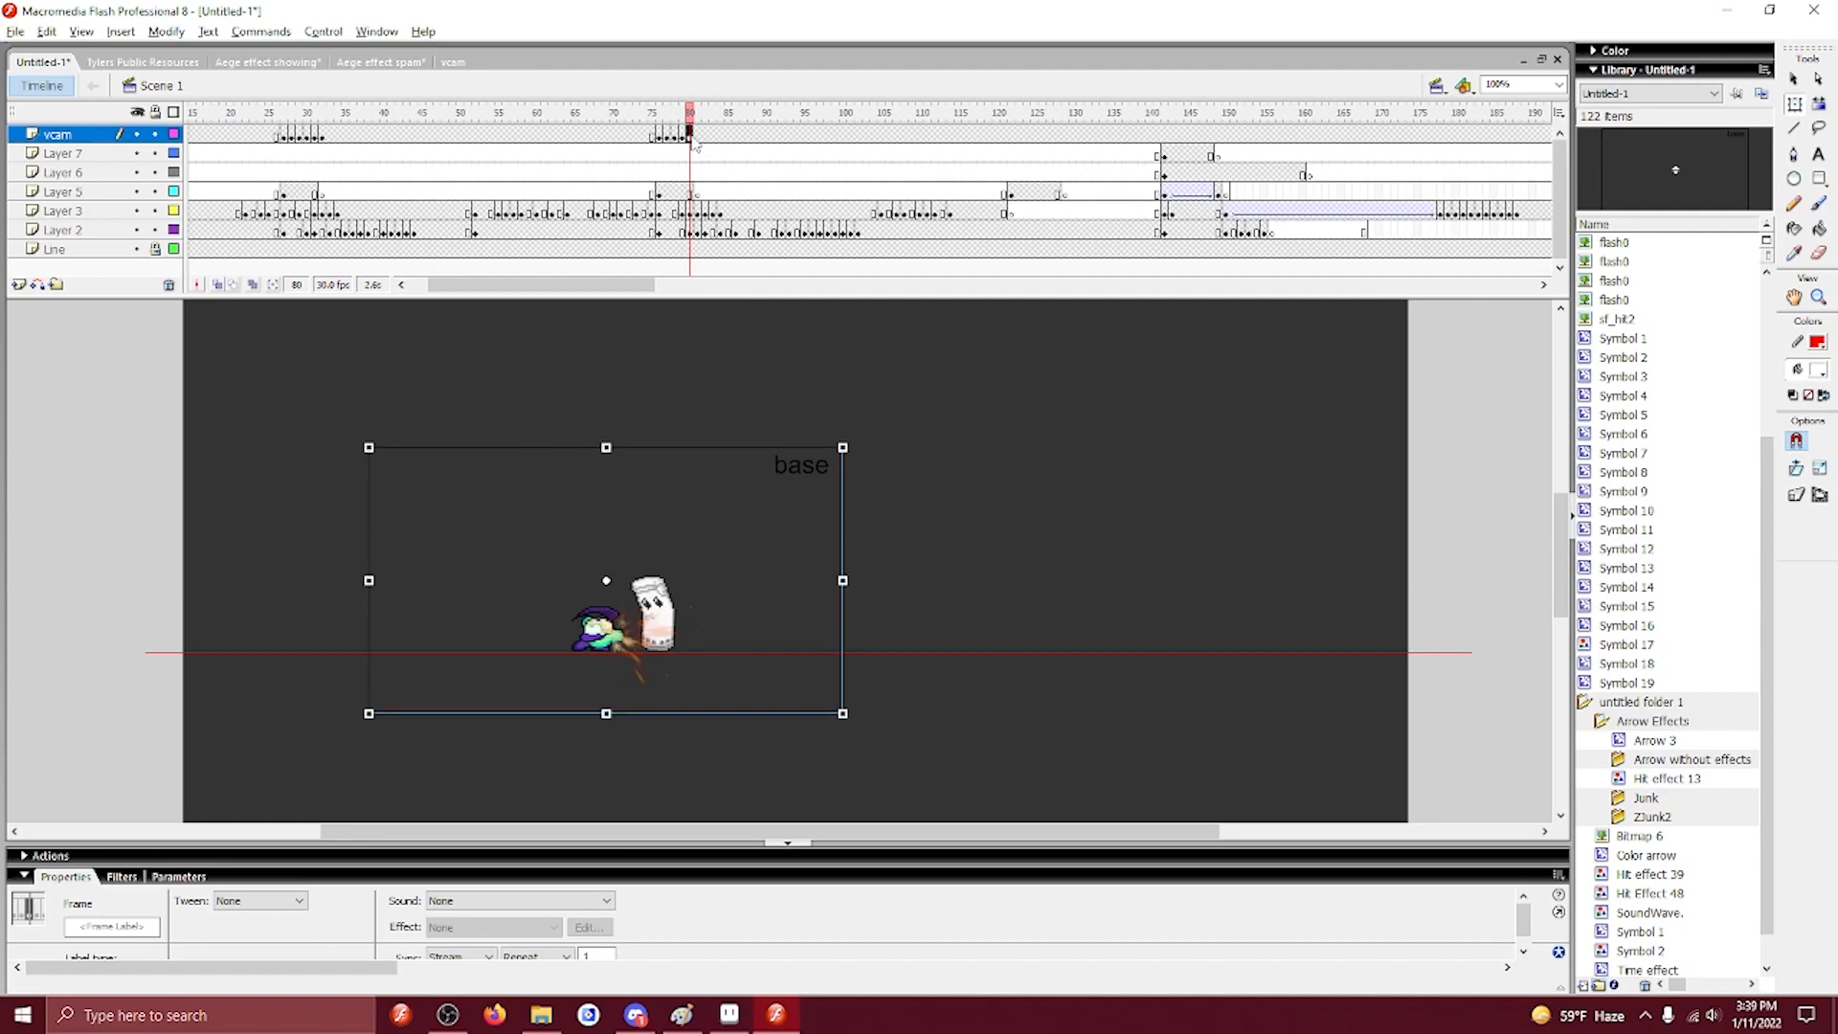
Add a vcam keyframe at frame 81 and nudge the camera slightly up.
key("F6")
key("Up")
key("Up")
key("Up")
key("Up")
key("Up")
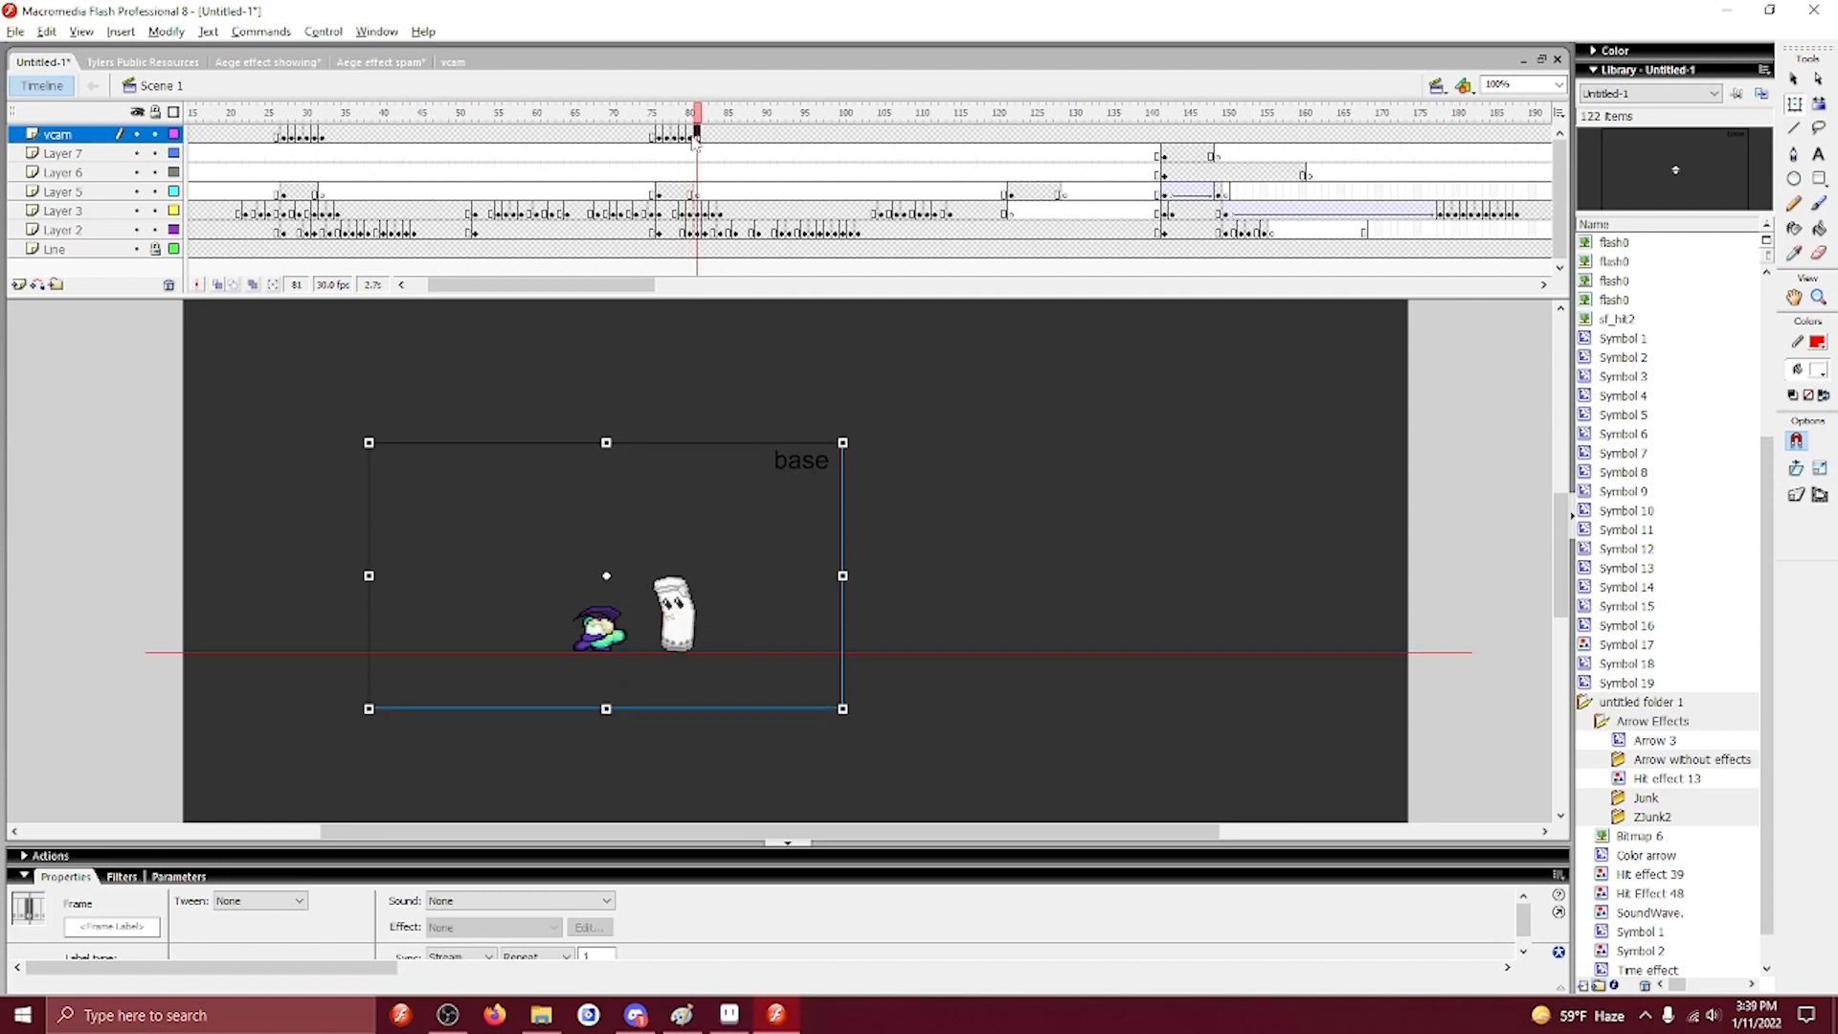
Finish the second hit's shake with vcam keyframes on frames 82 to 85, nudging the camera down and back up by smaller amounts.
key("Down")
key("Down")
key("Down")
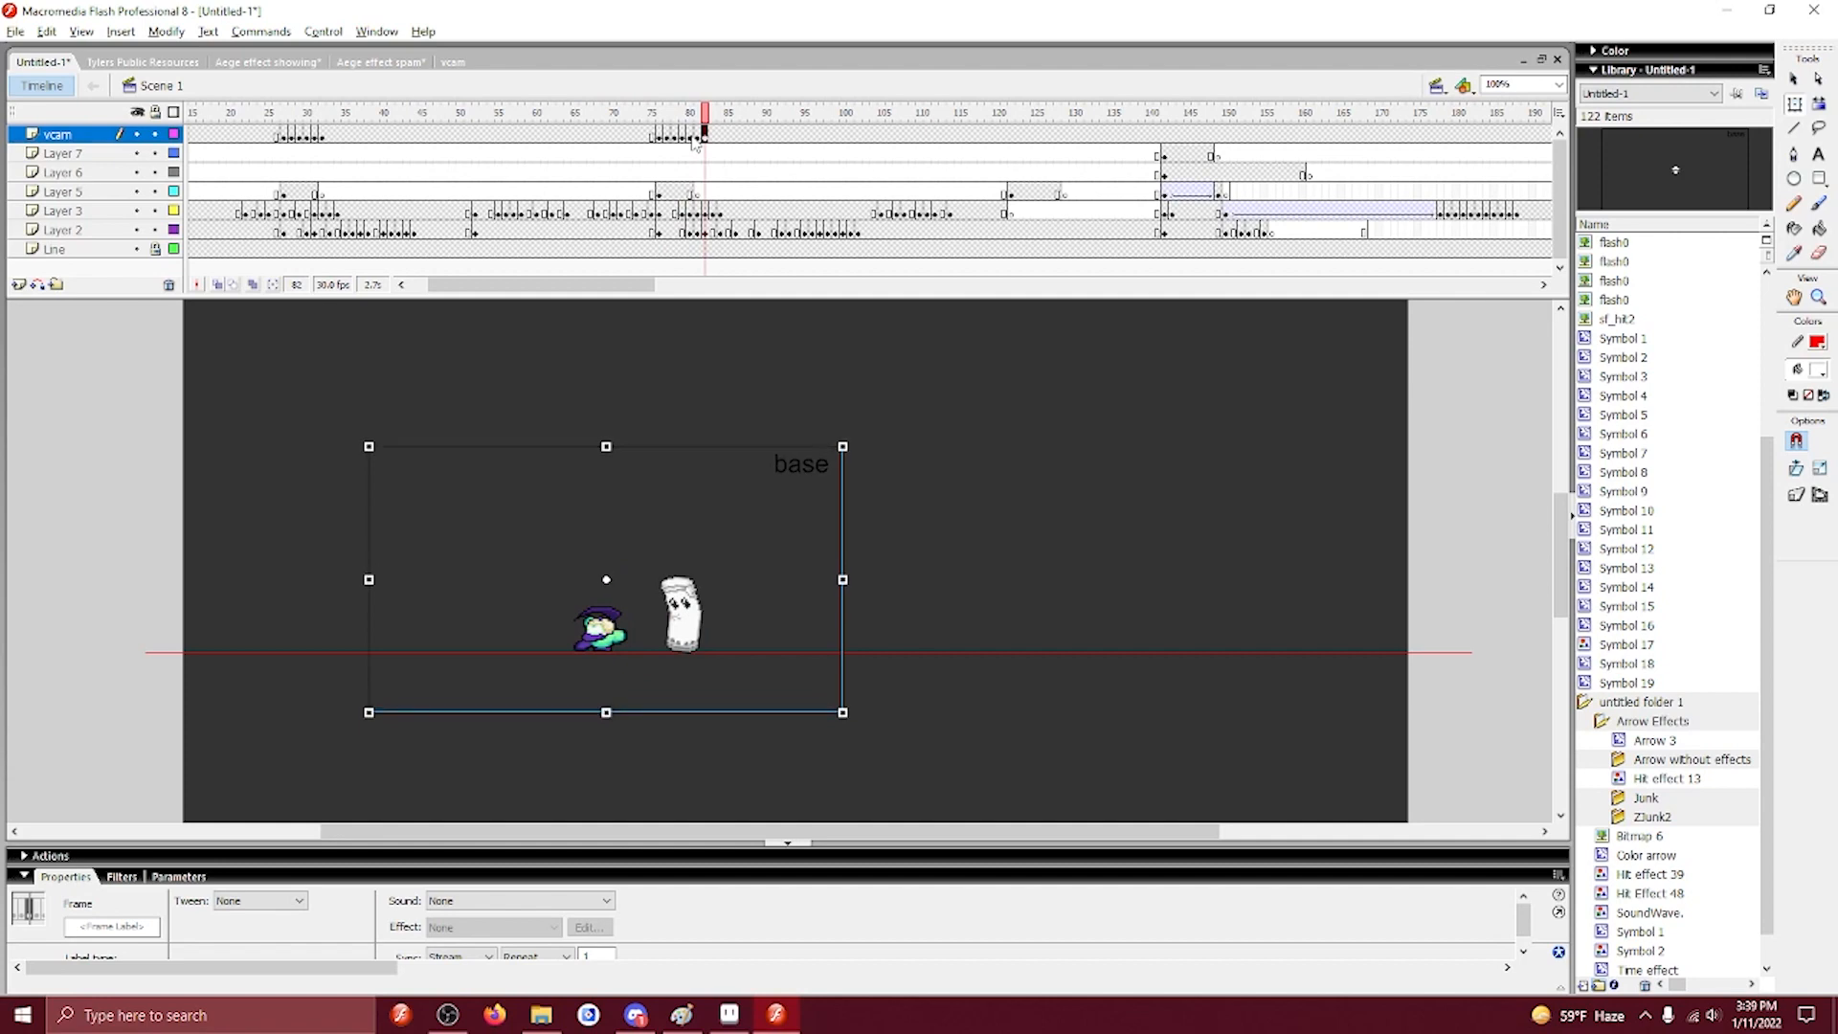
key("F6")
key("Up")
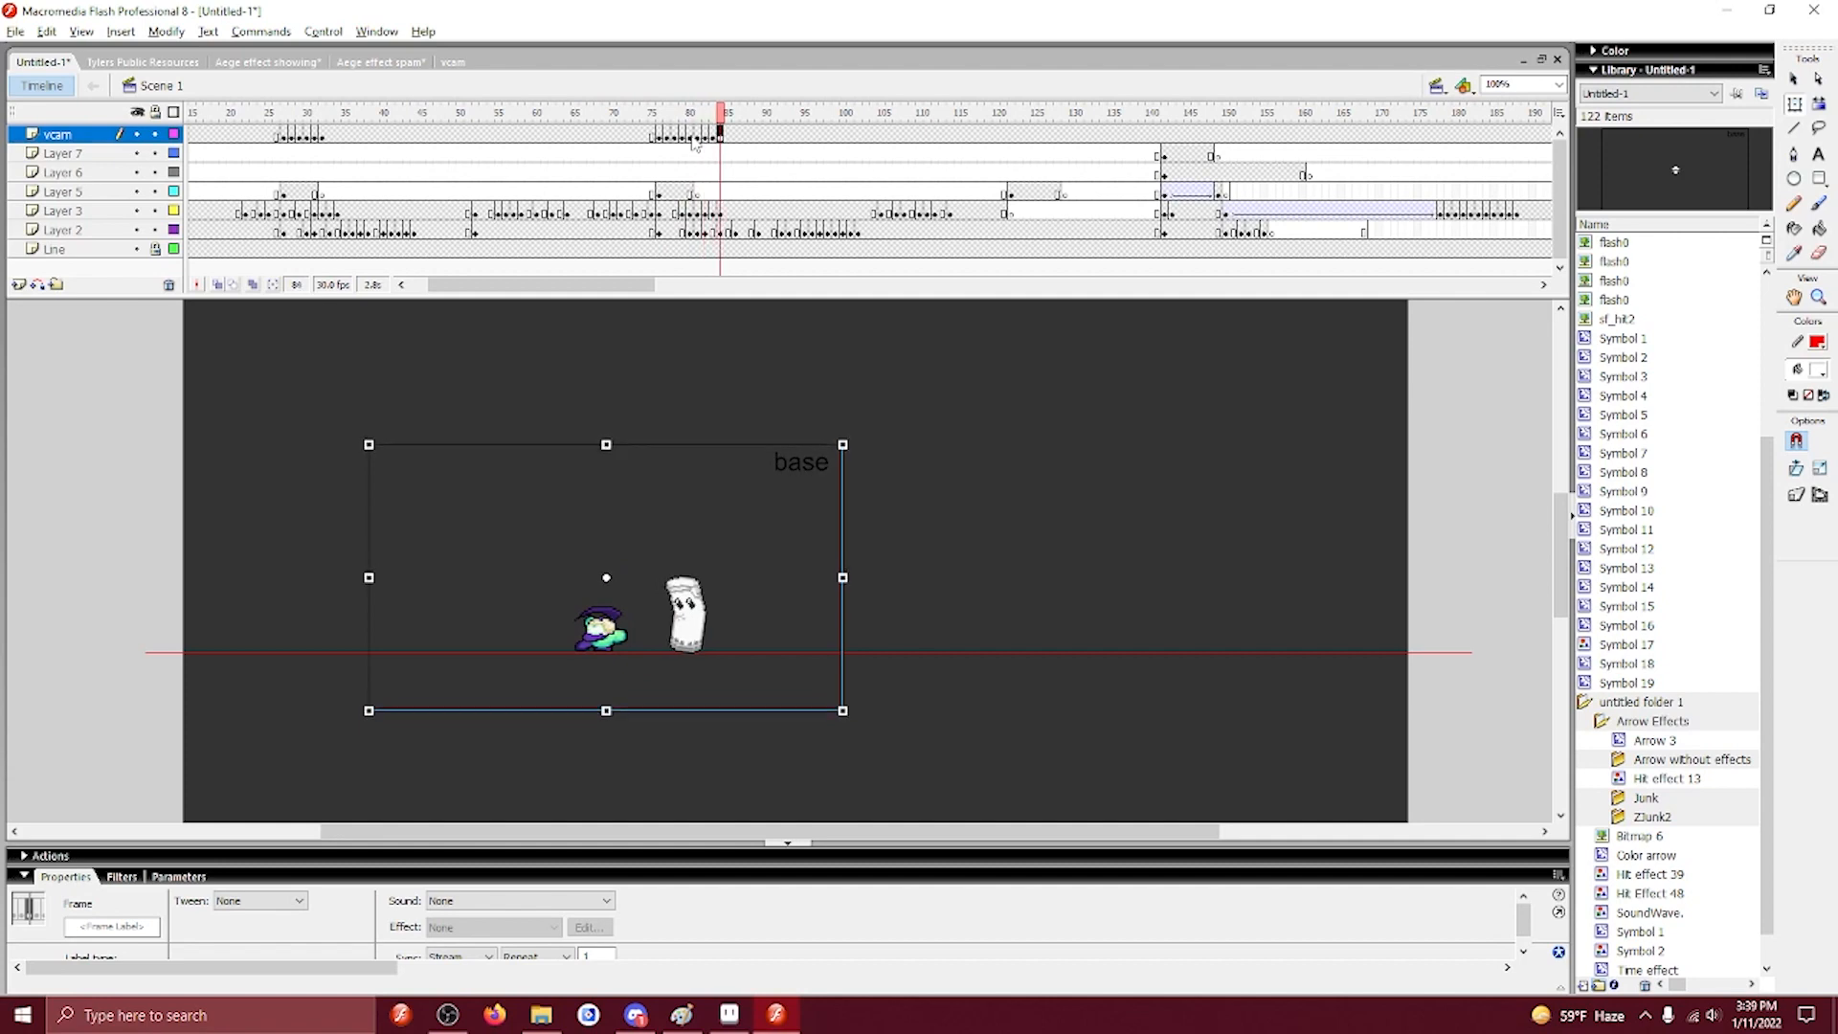
key("Up")
key("Up")
Play the timeline around the second hit and test the movie twice to check the camera shake.
left_click(636, 137)
key("Return")
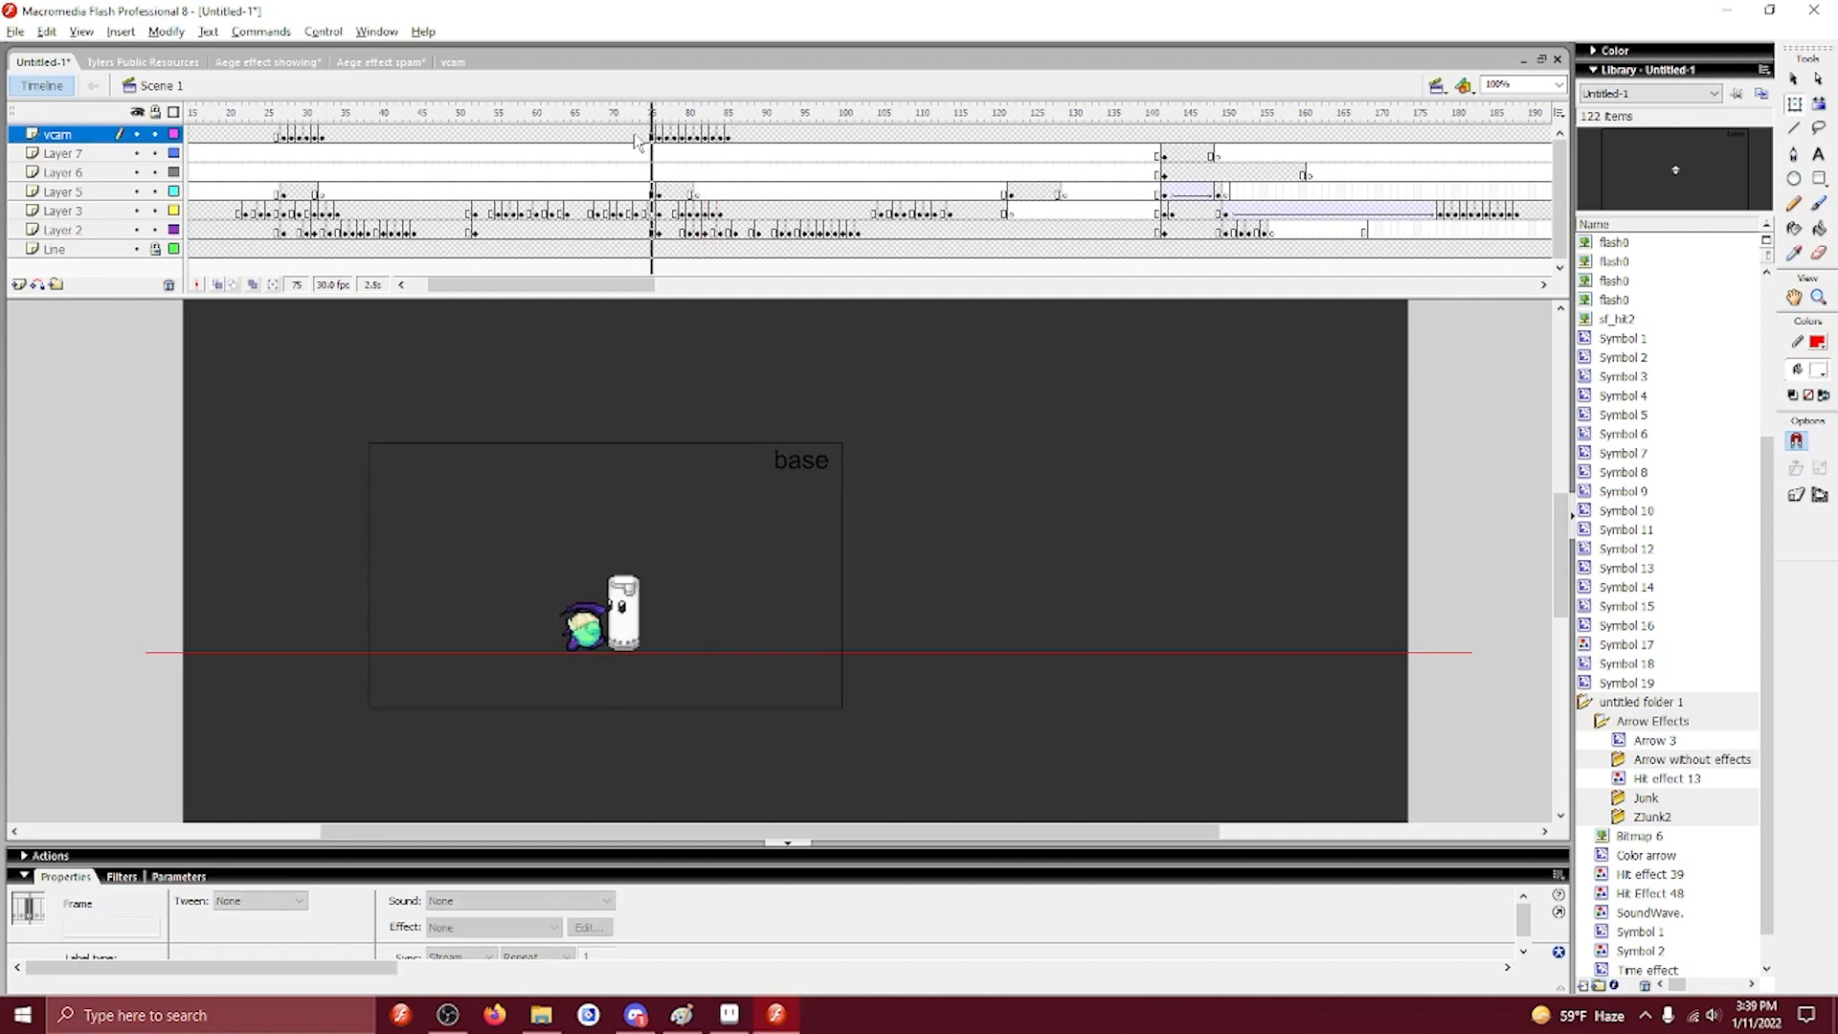
left_click(593, 135)
key("Return")
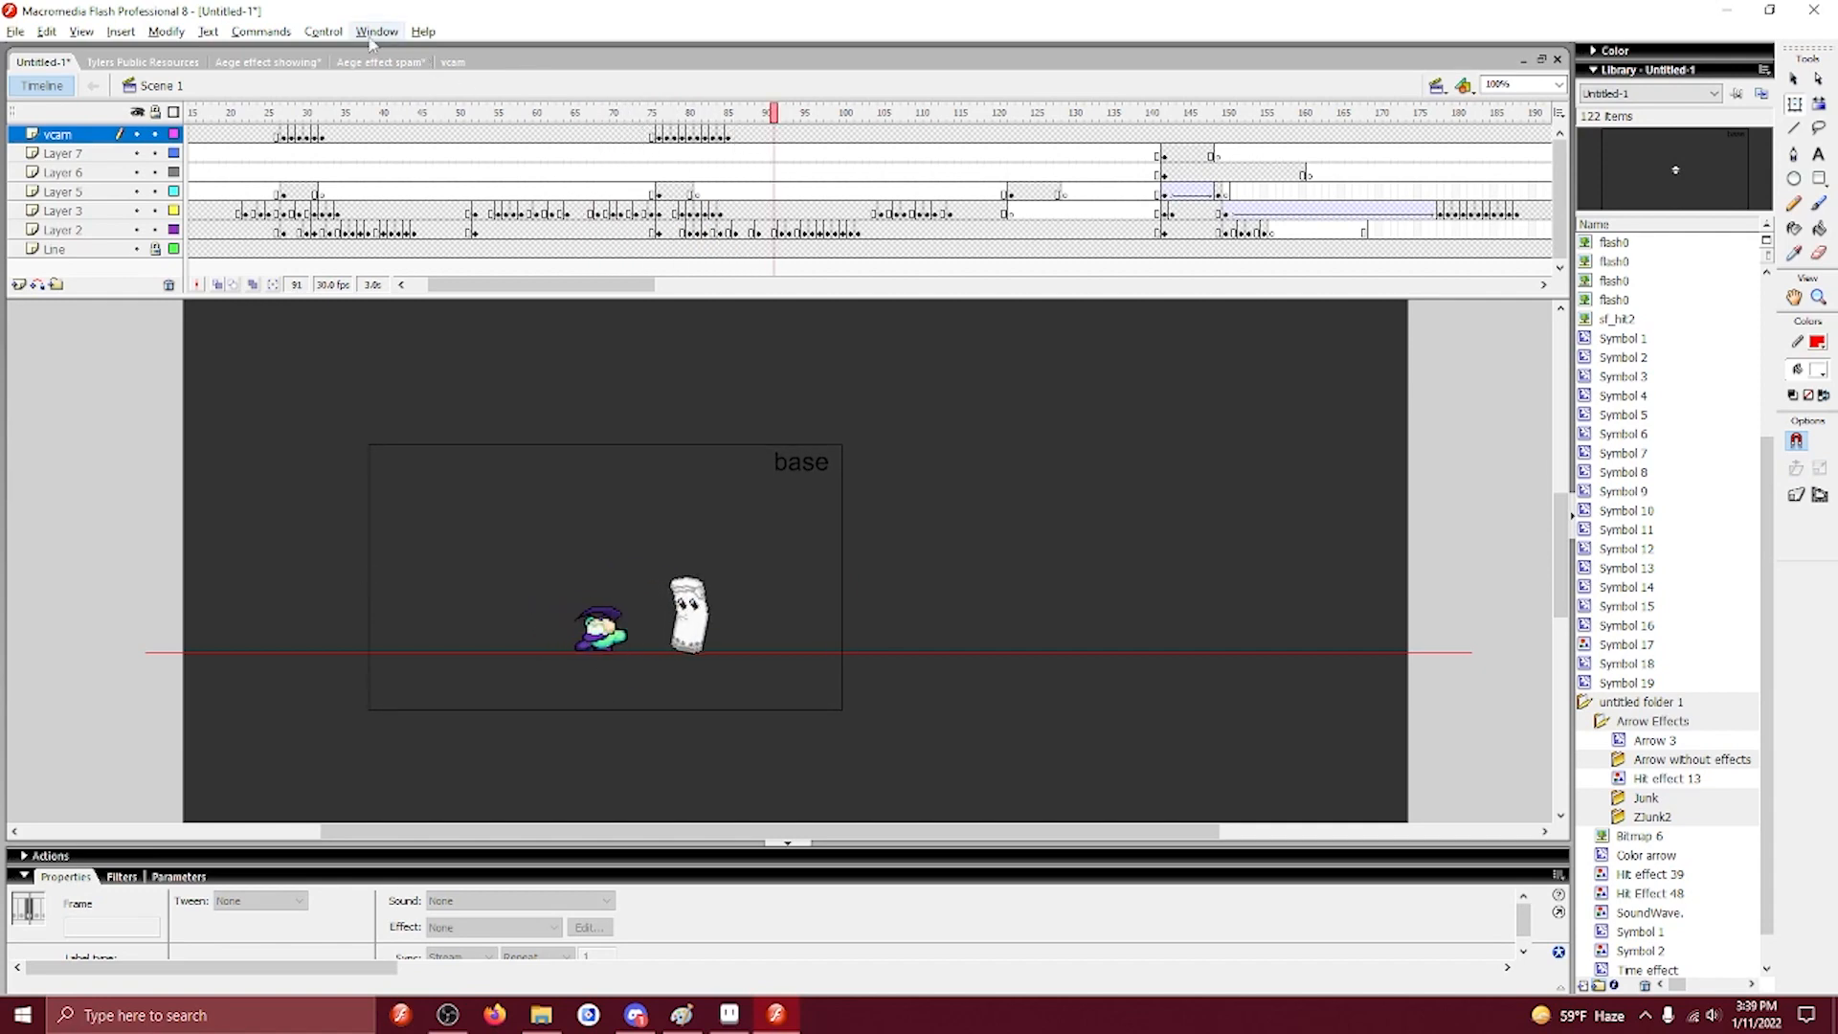
left_click(322, 32)
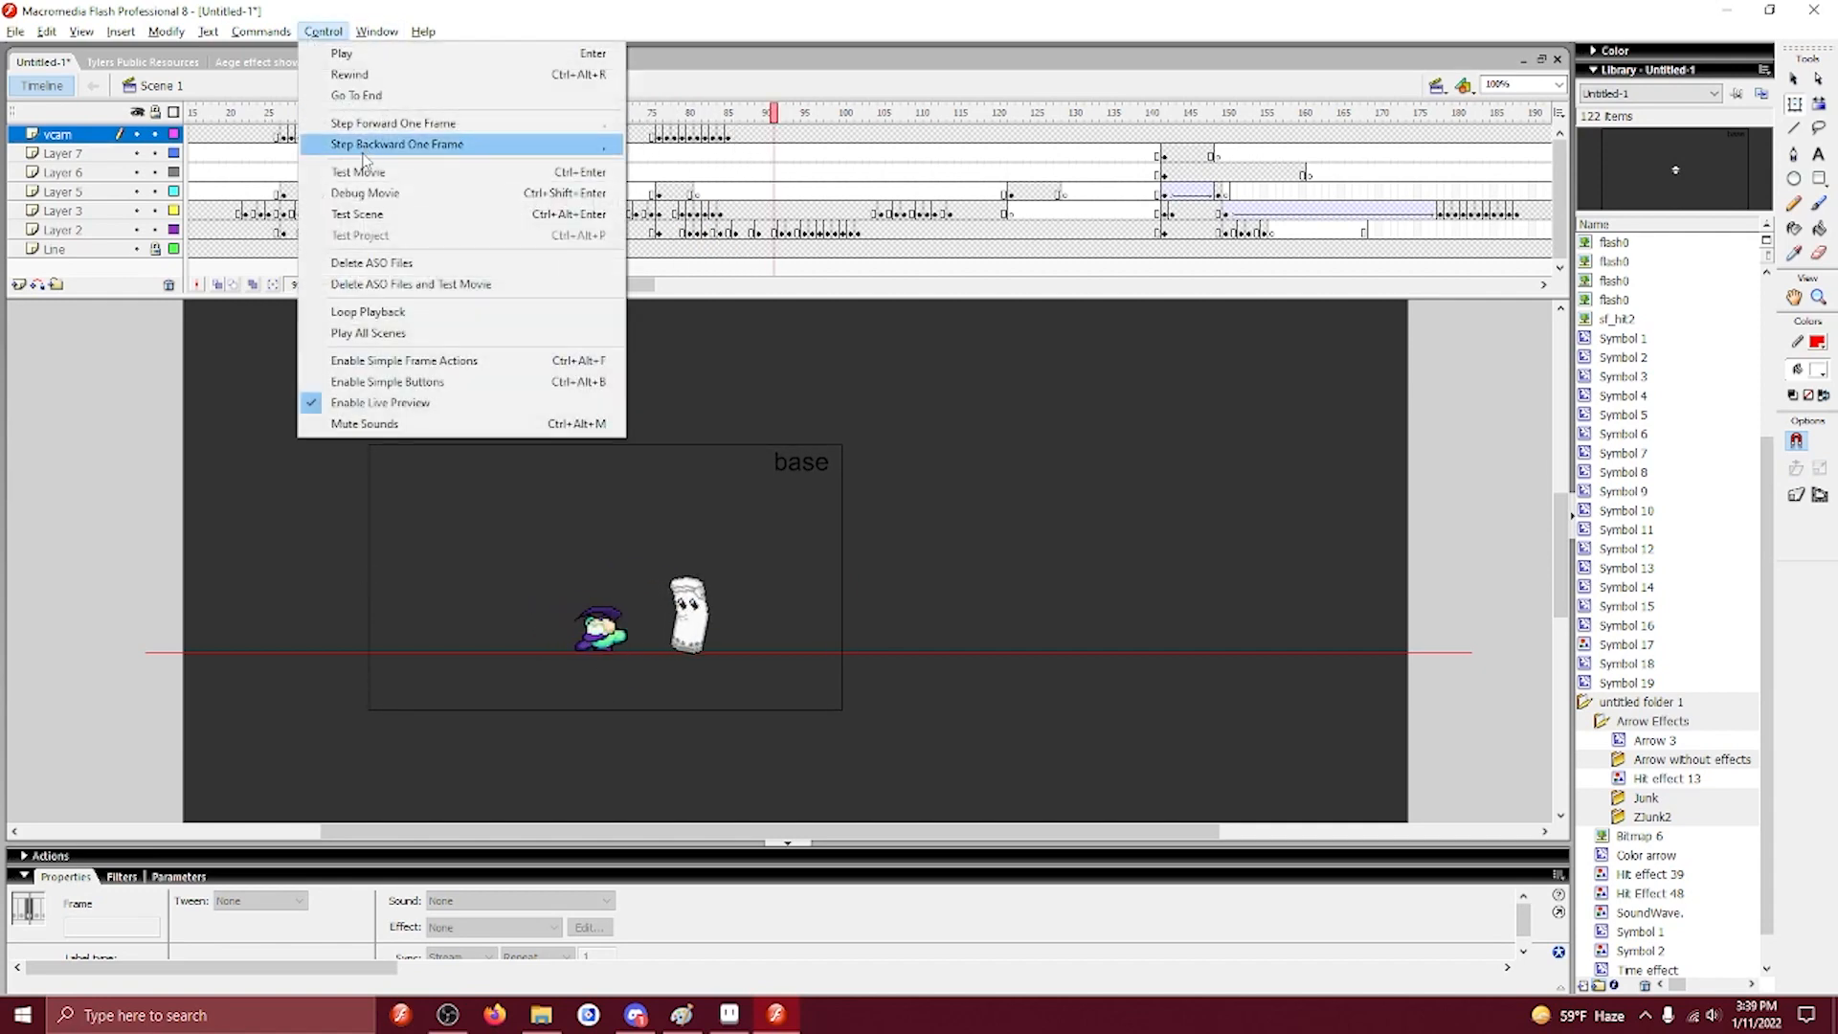
left_click(356, 172)
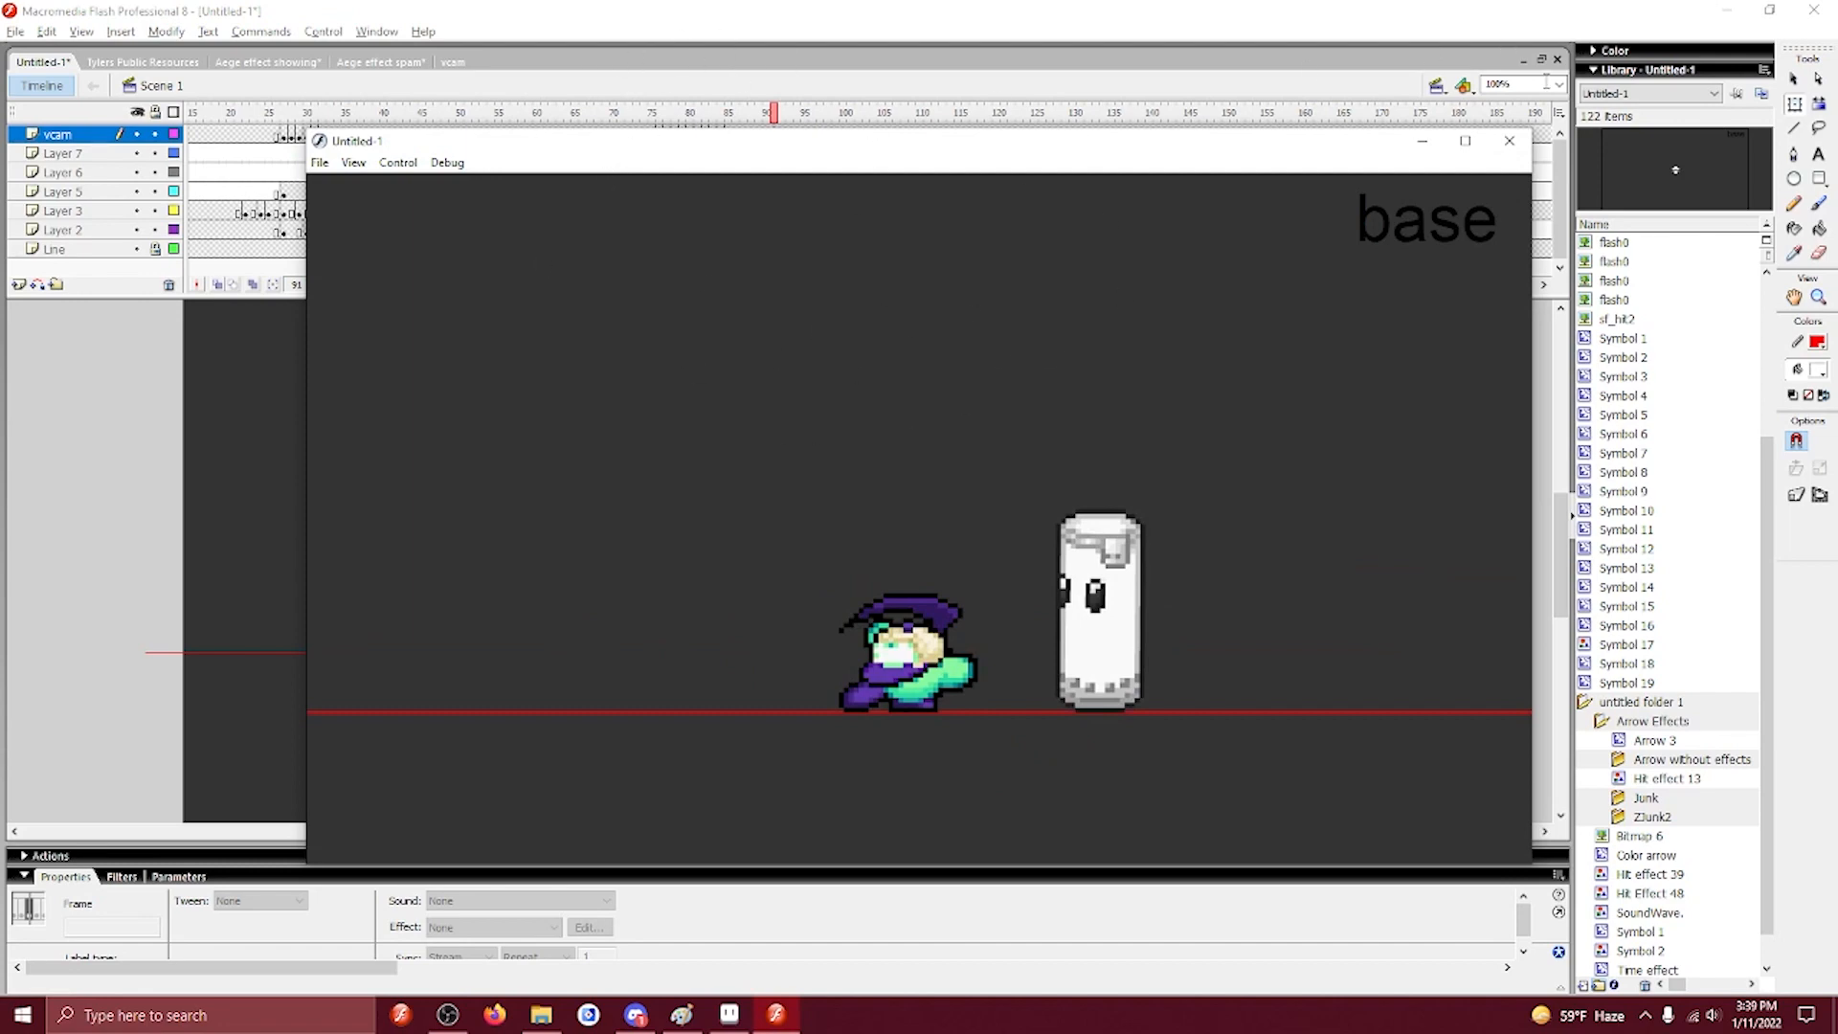
left_click(1522, 143)
key("ctrl+Return")
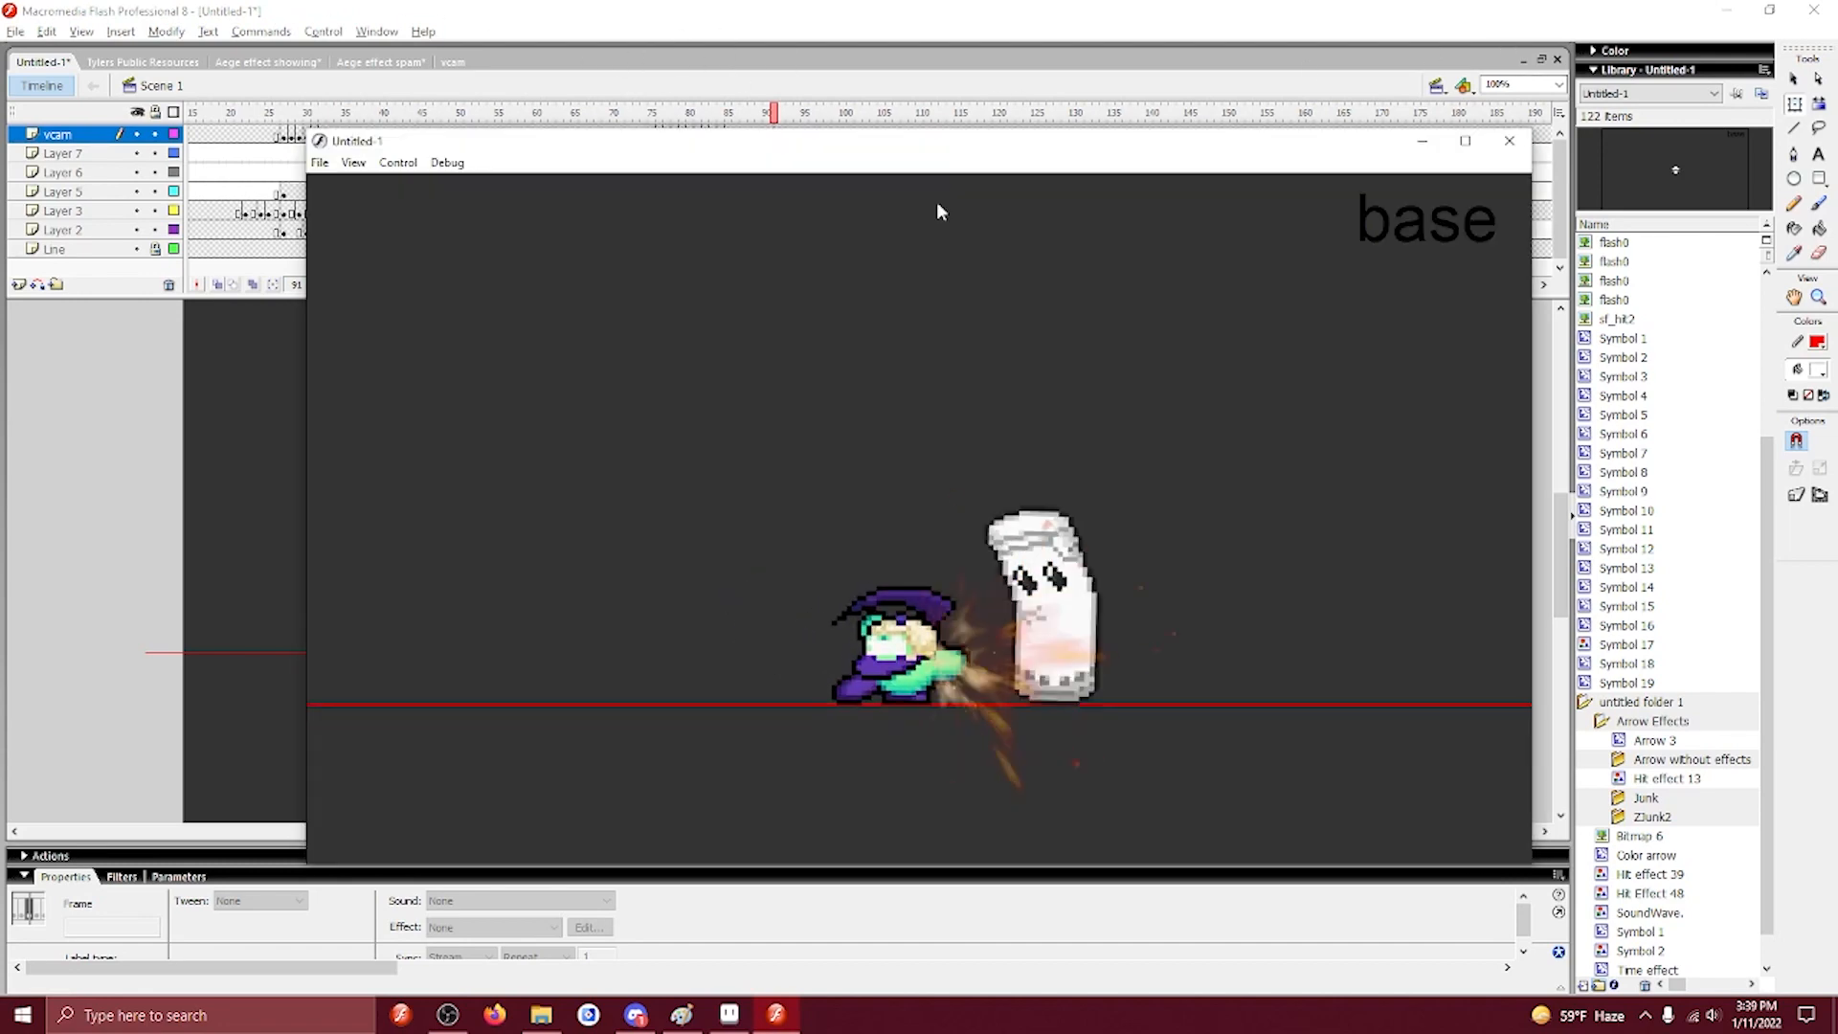
left_click(1510, 141)
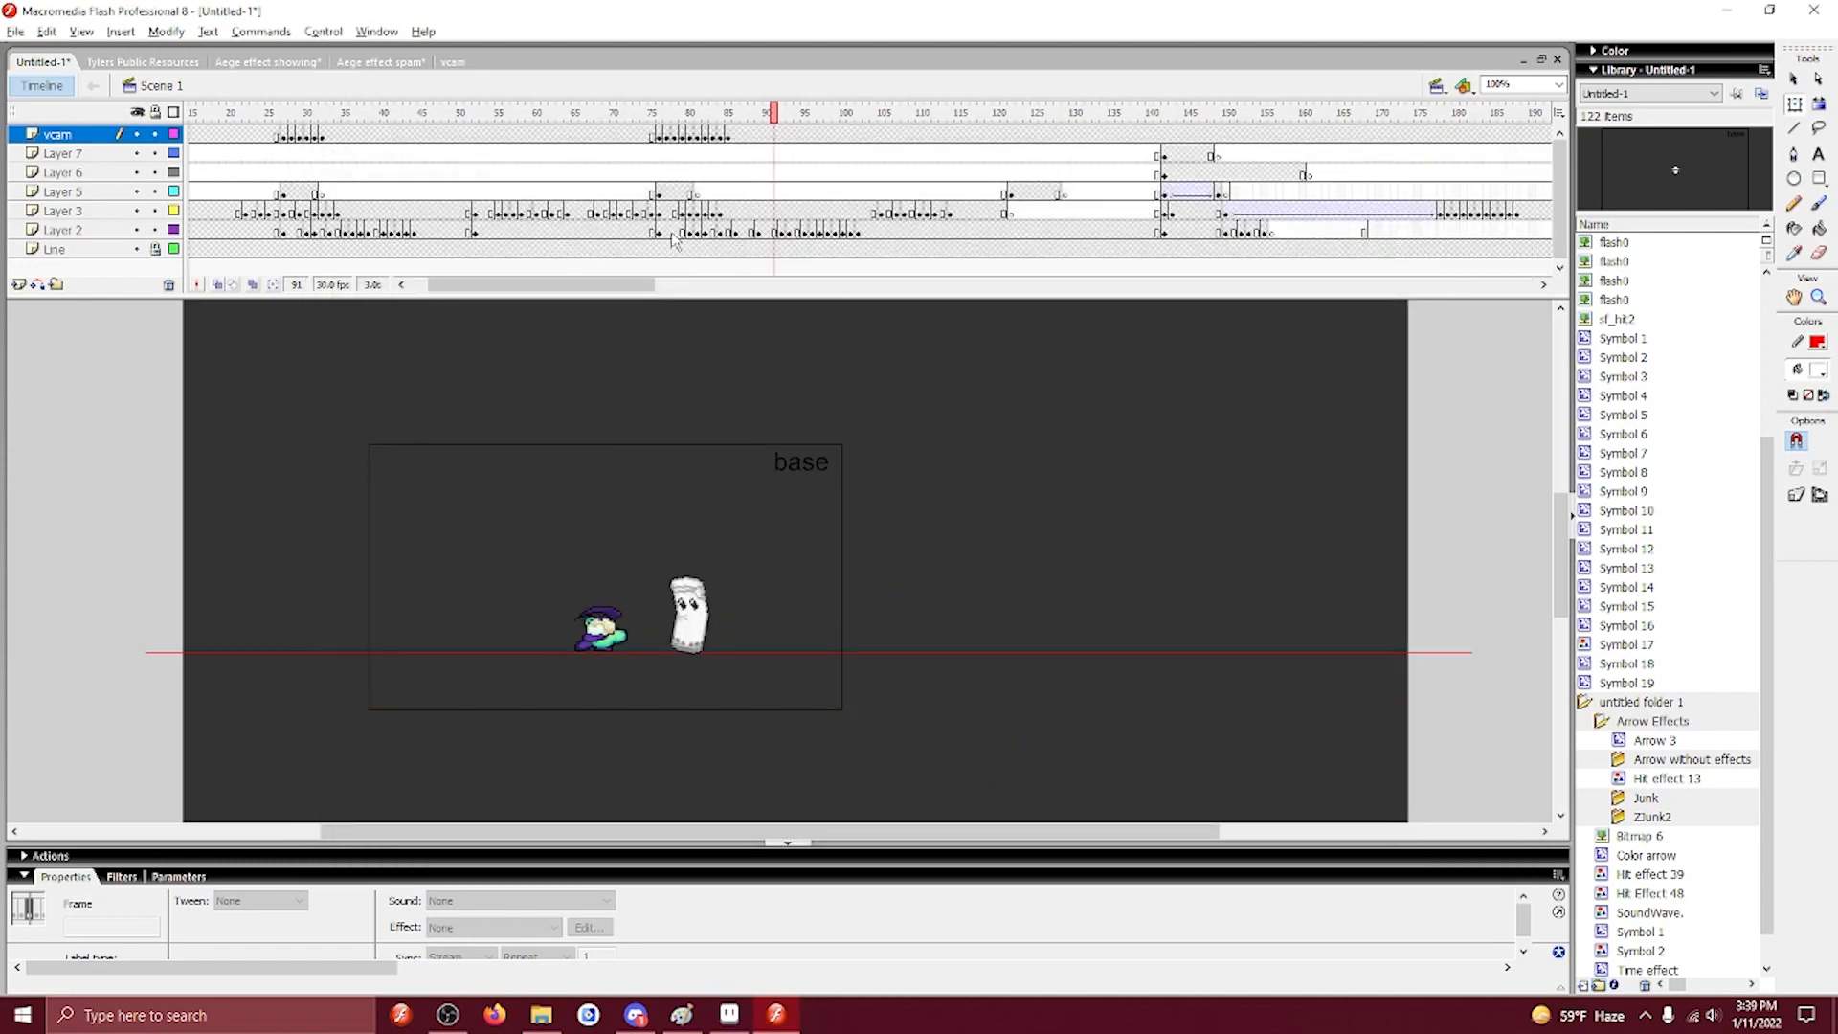
Add a vcam keyframe at frame 126, ahead of the final kick.
left_click_drag(616, 285, 668, 291)
left_click_drag(416, 136, 714, 140)
left_click(714, 140)
key("F6")
Add a vcam keyframe at frame 141, shift the camera slightly right, and motion-tween the vcam from frame 126 to 141.
left_click(826, 136)
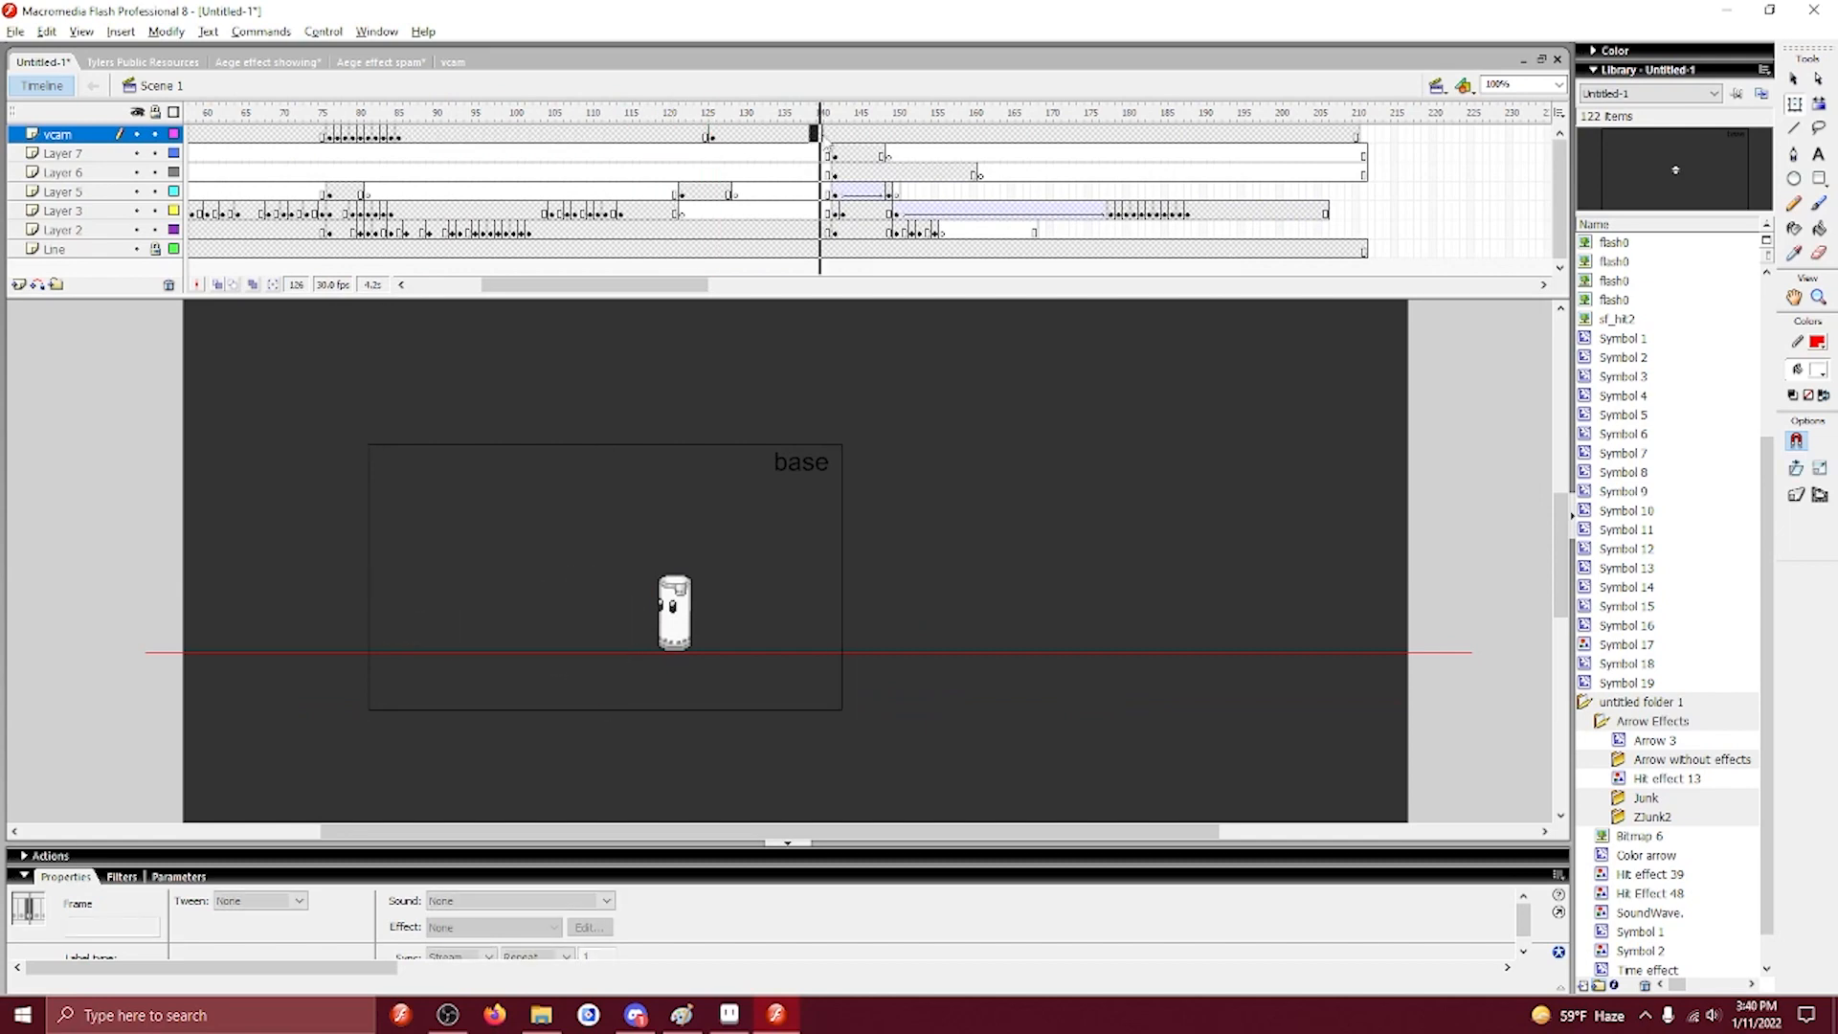
key("shift+Right")
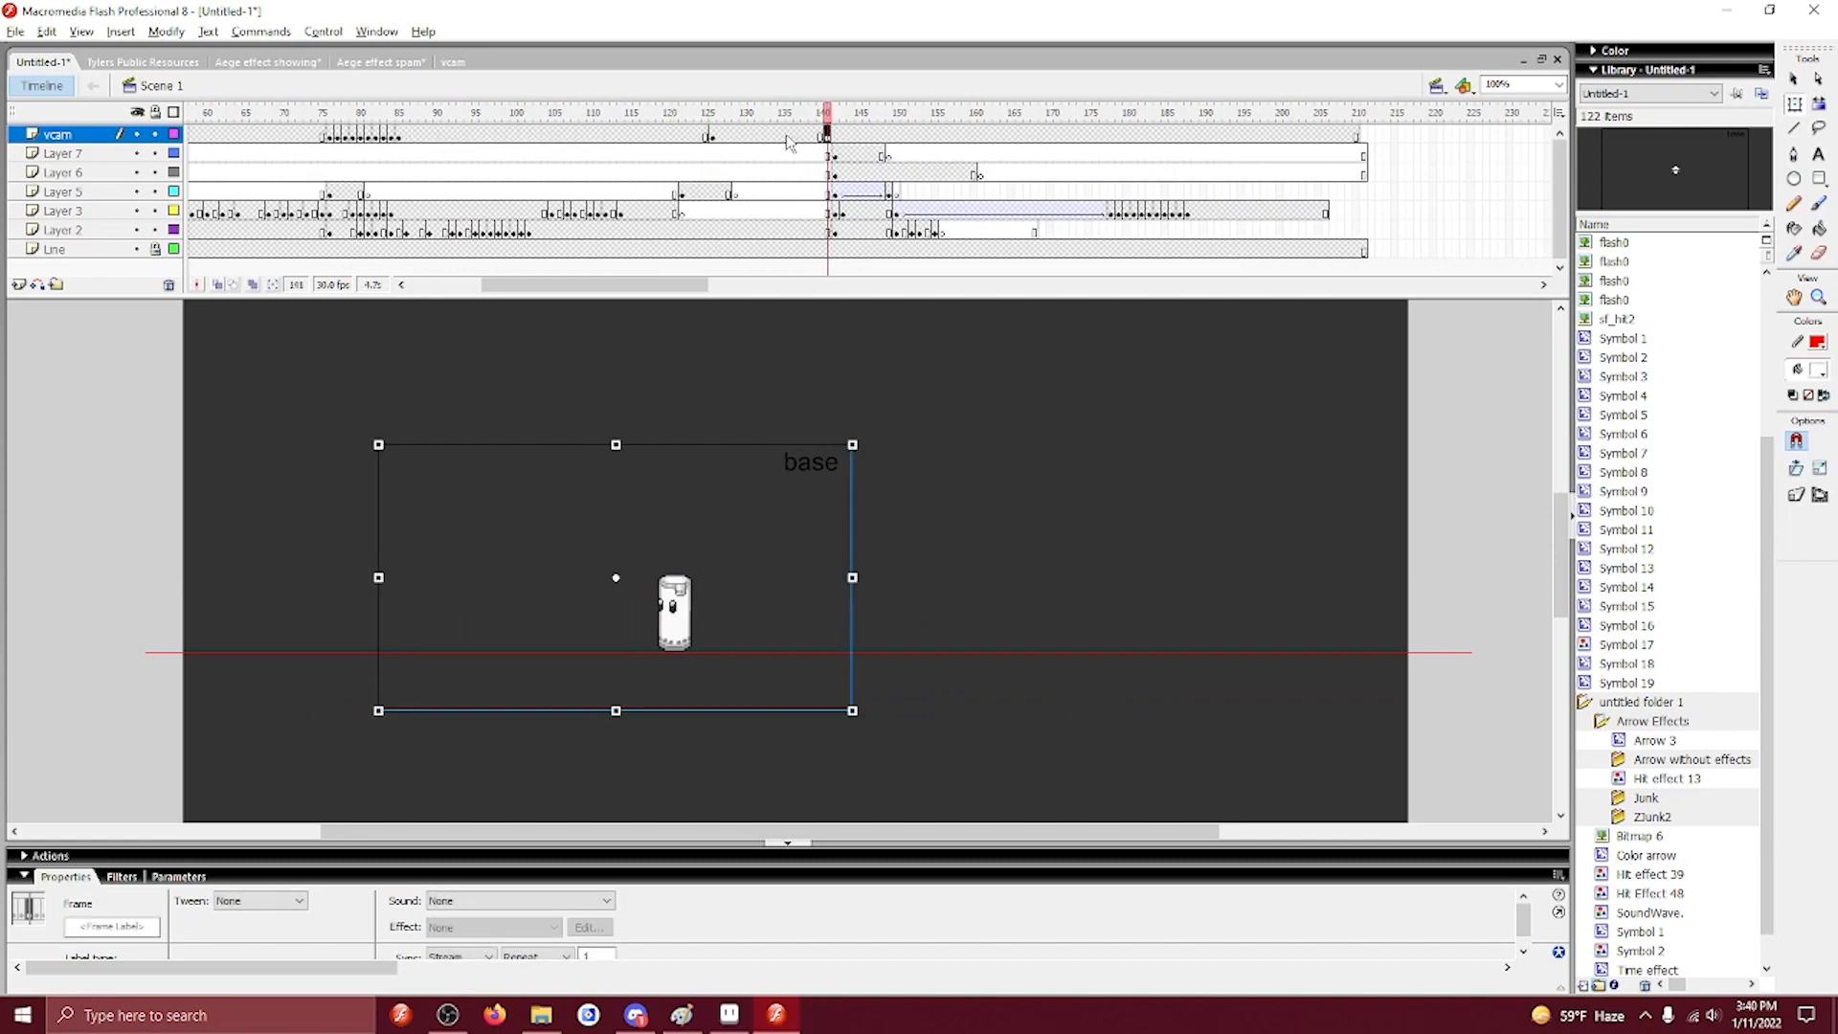
right_click(786, 136)
left_click(814, 151)
left_click_drag(699, 140, 828, 141)
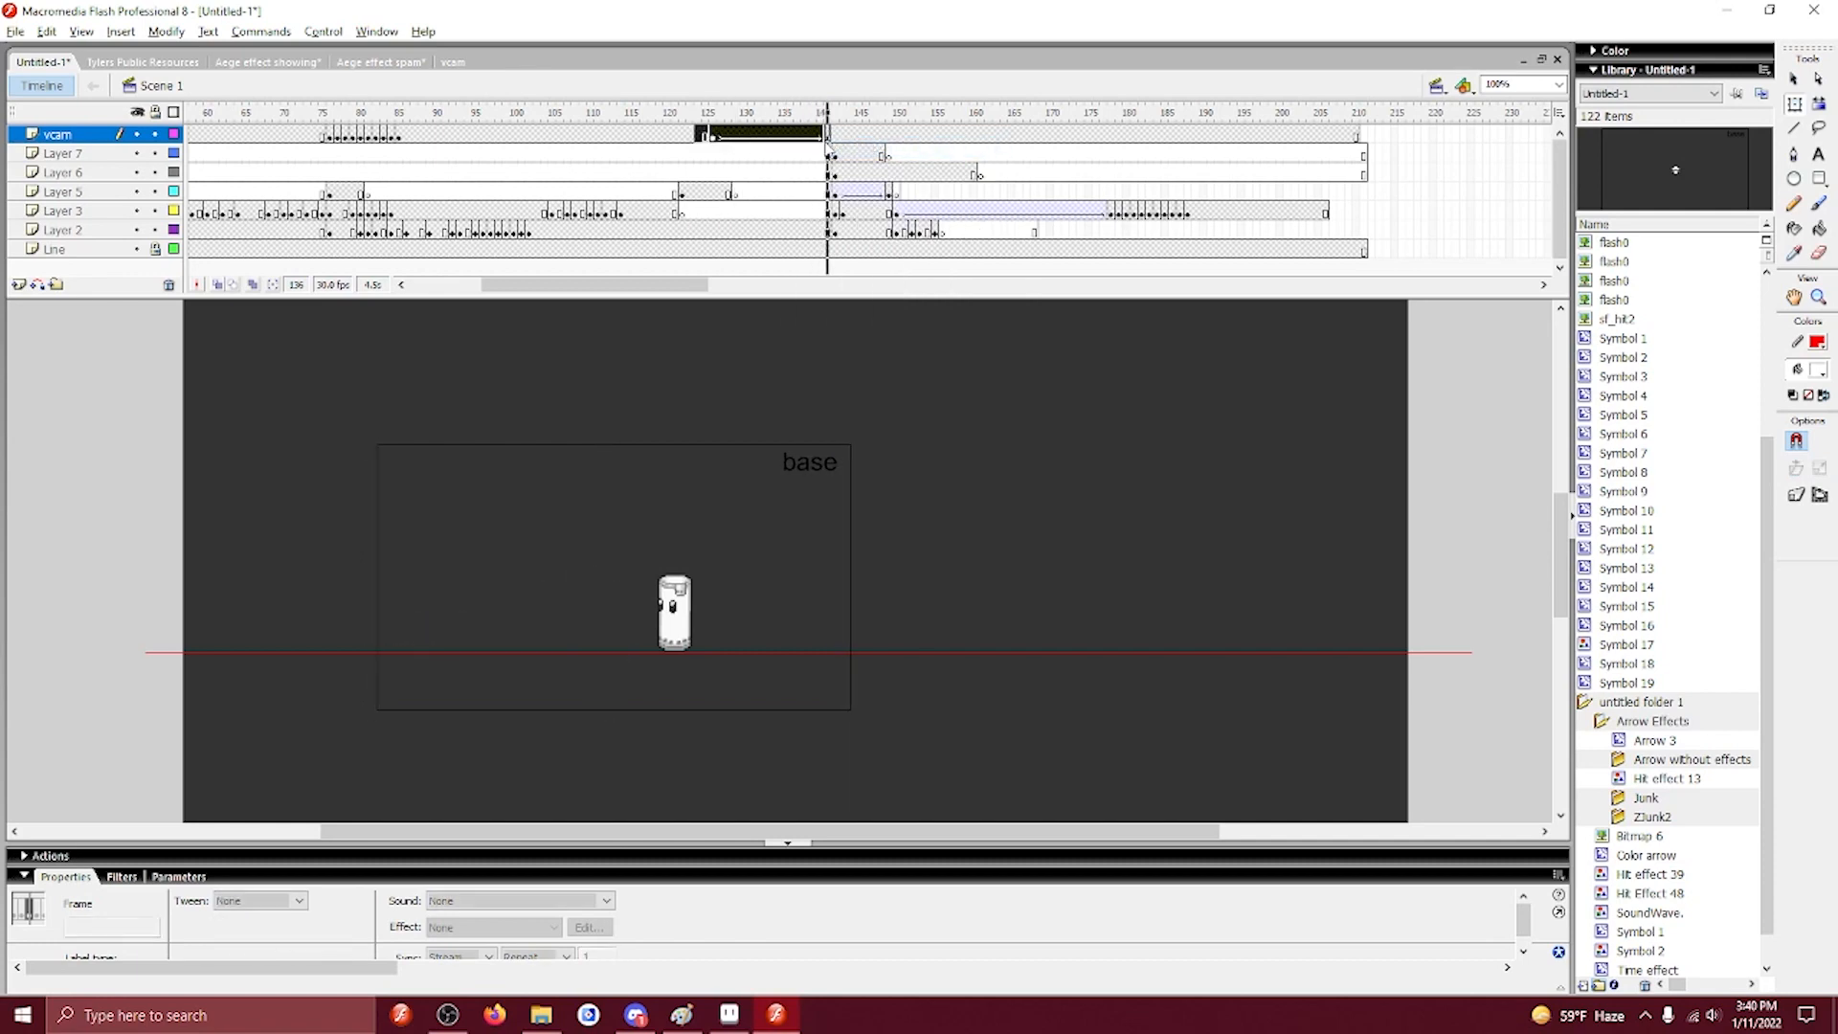
left_click(828, 141)
Add a vcam keyframe at the final kick's impact on frame 142 and shift the camera right and up.
left_click(838, 142)
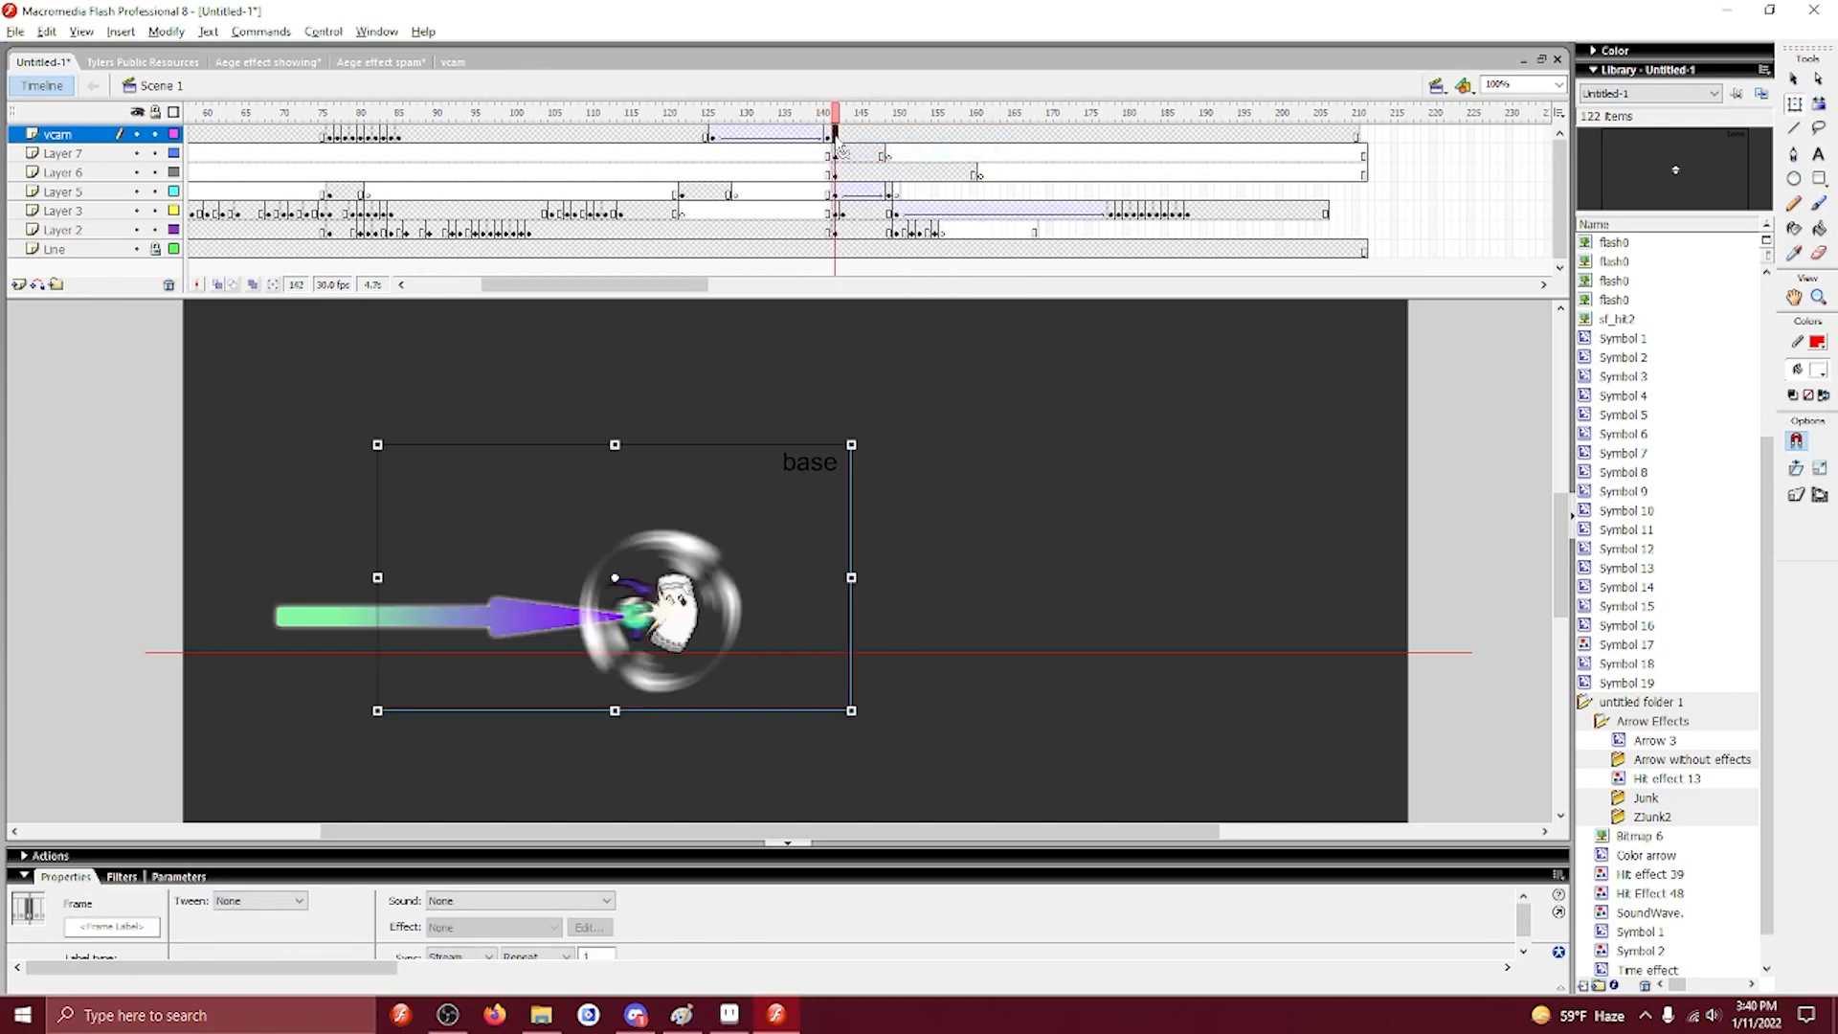
key("shift+Right")
key("shift+Right")
key("shift+Right")
key("shift+Right")
key("shift+Right")
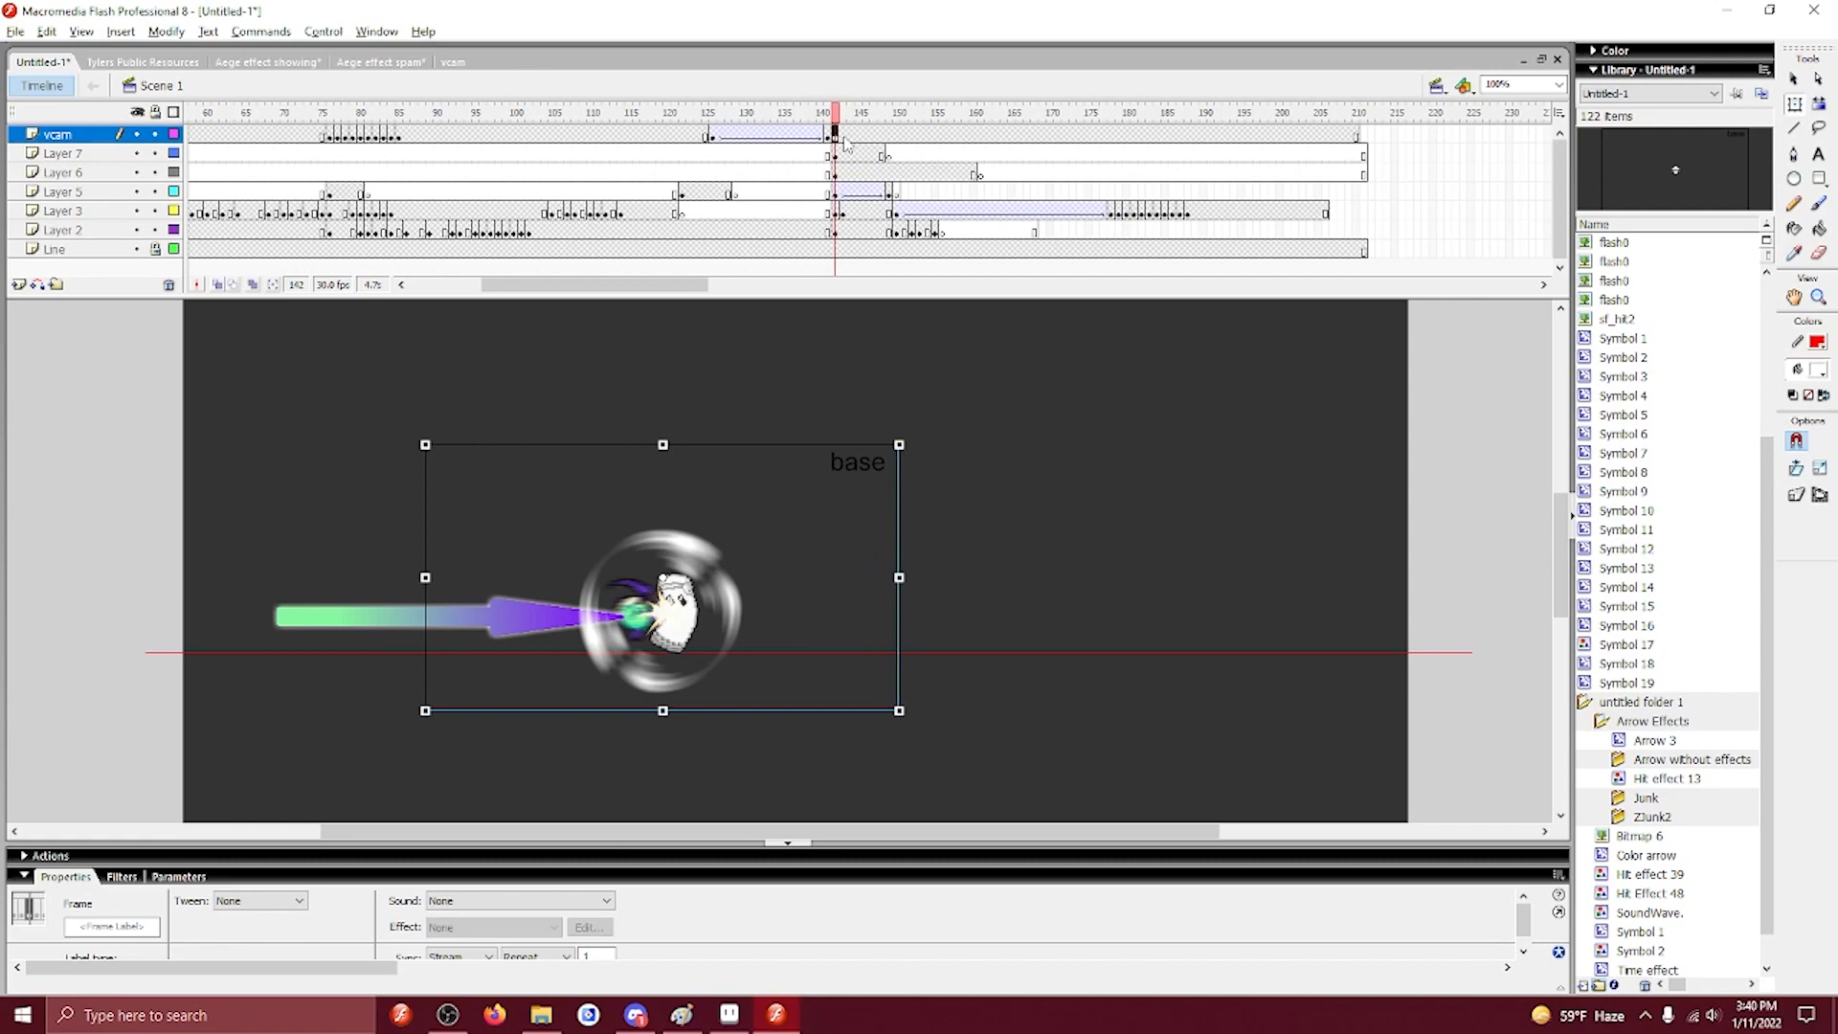
key("shift+Up")
key("shift+Up")
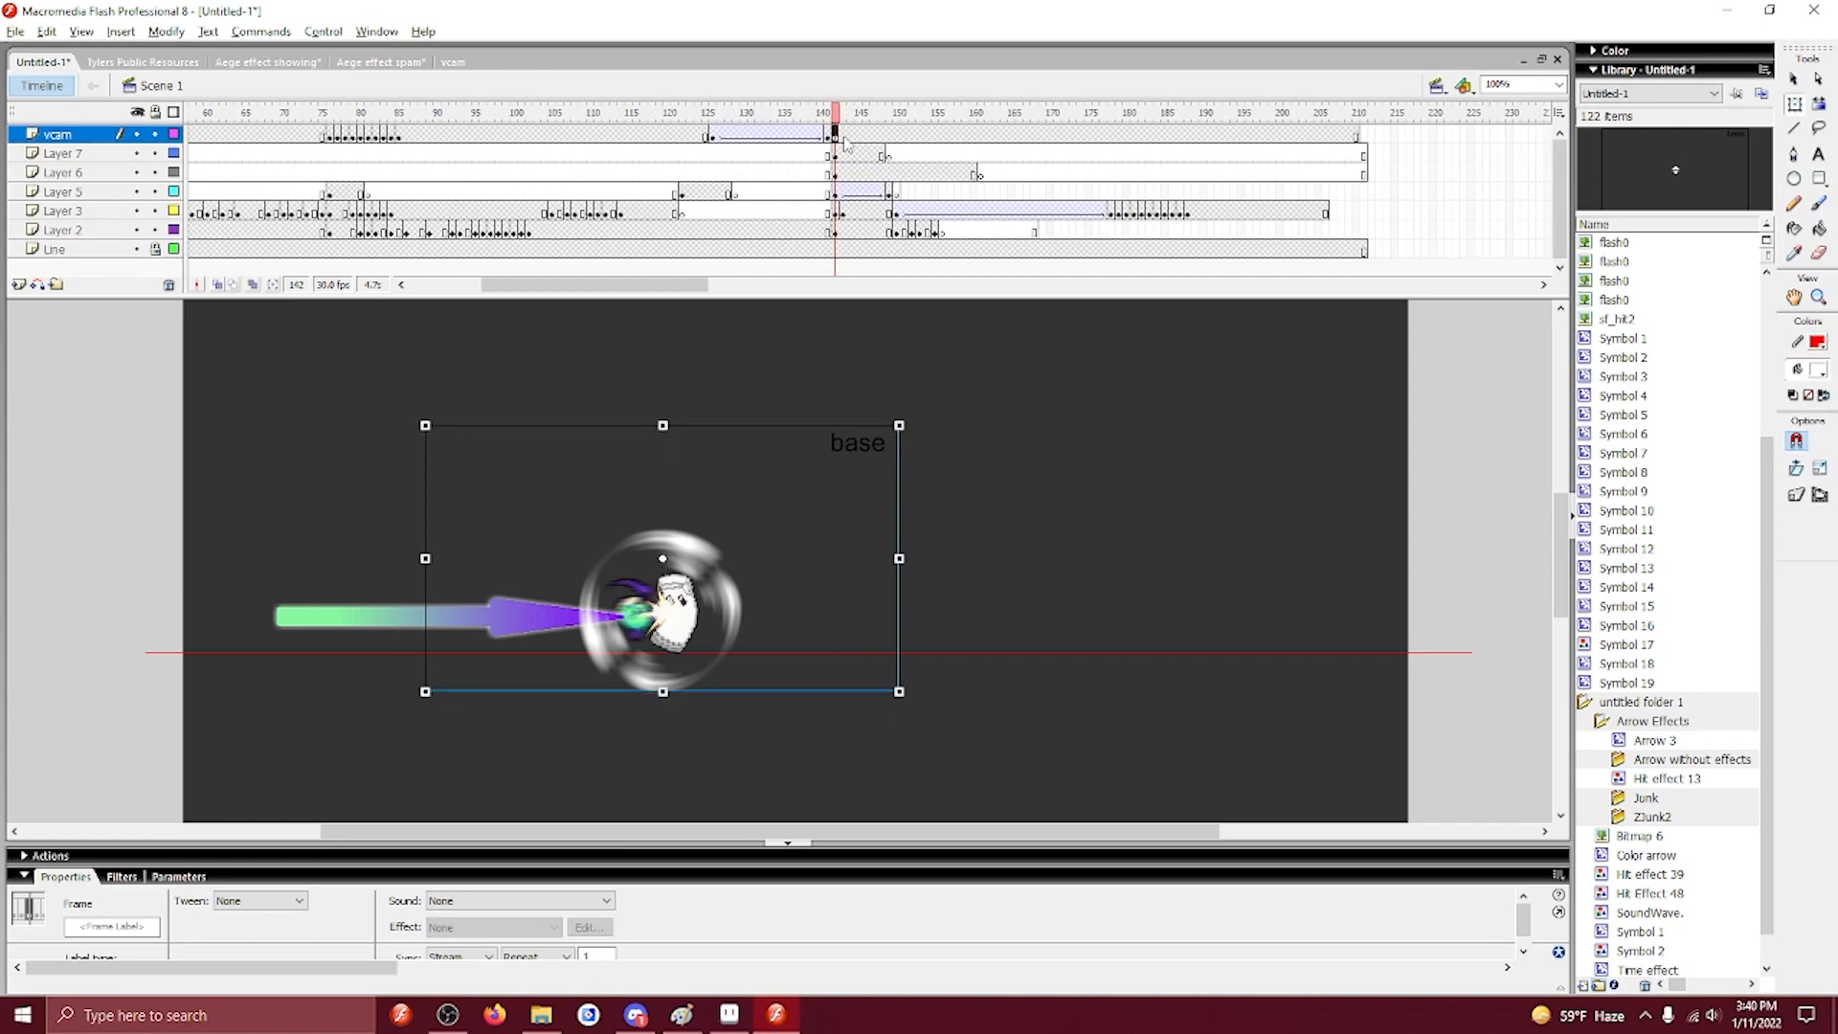
Adjust the camera position on frame 142 by shifting it slightly back to the left.
key("shift+Left")
key("shift+Left")
key("shift+Down")
key("shift+Down")
key("shift+Up")
key("shift+Up")
key("shift+Up")
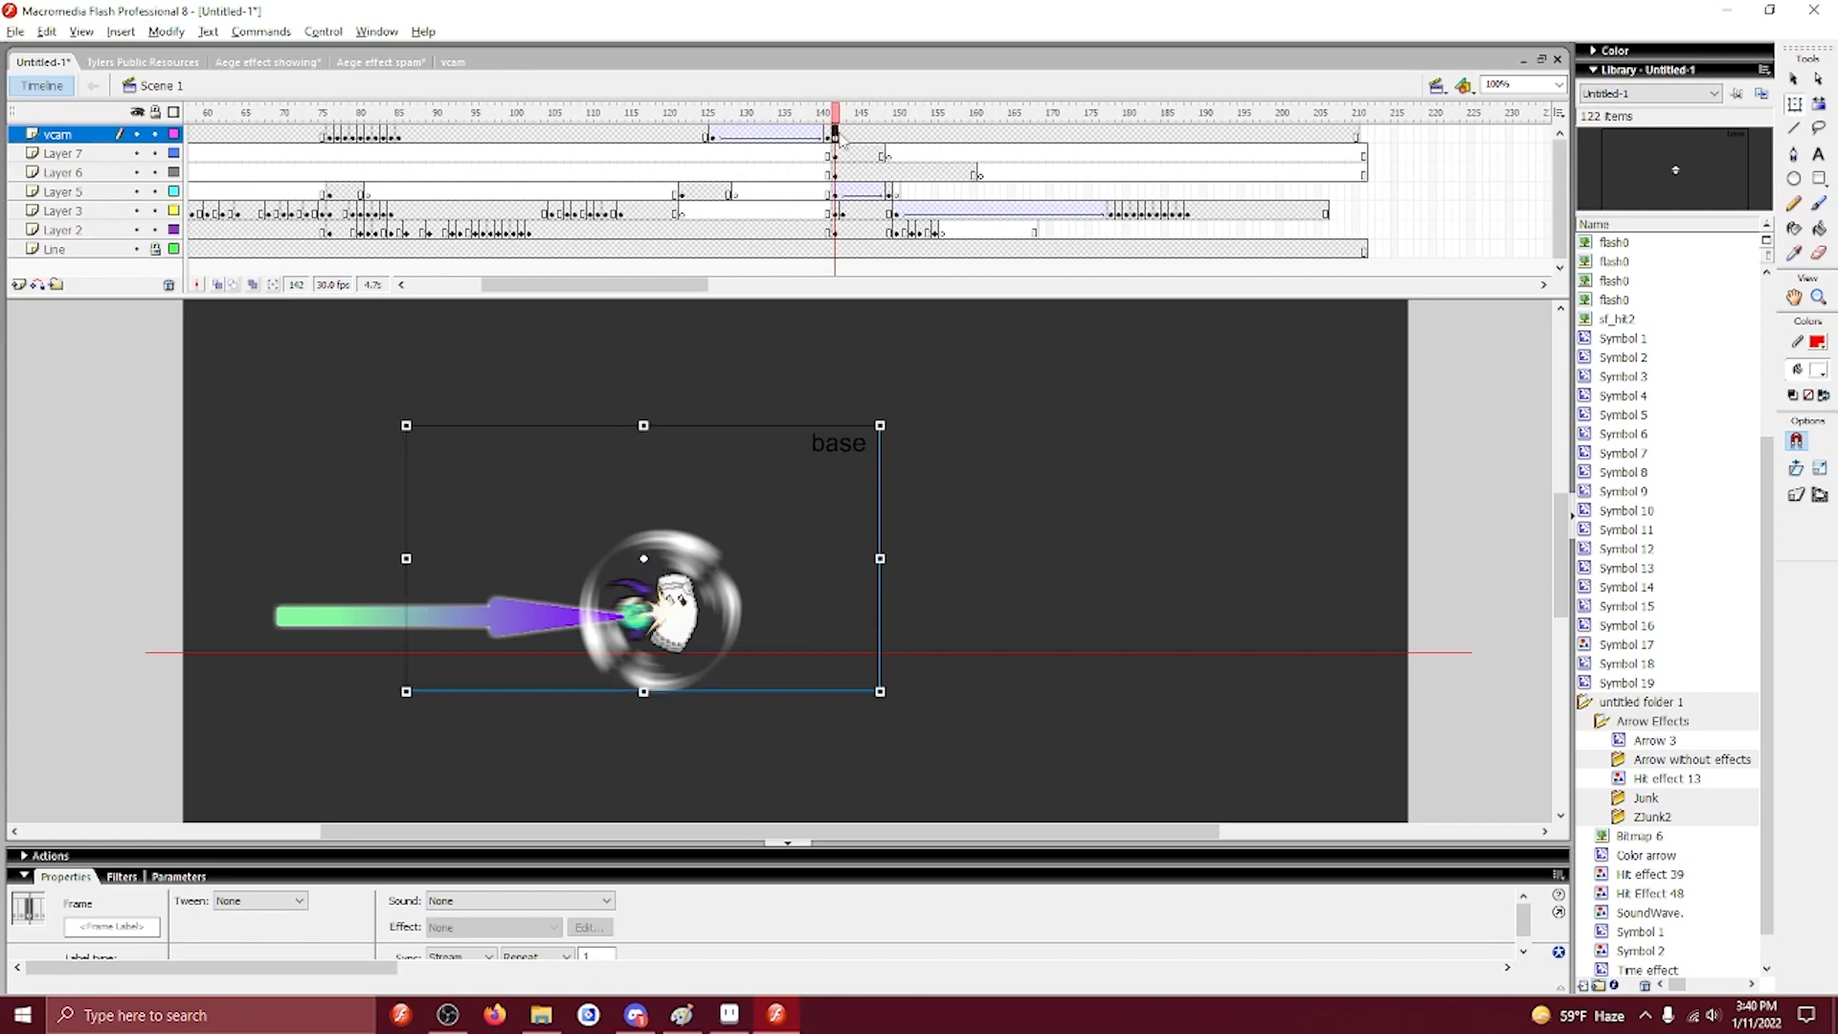
Add a vcam keyframe at frame 143 and move the camera strongly down to start the kick's shake.
left_click(841, 135)
key("shift+Down")
key("shift+Down")
key("shift+Down")
key("shift+Down")
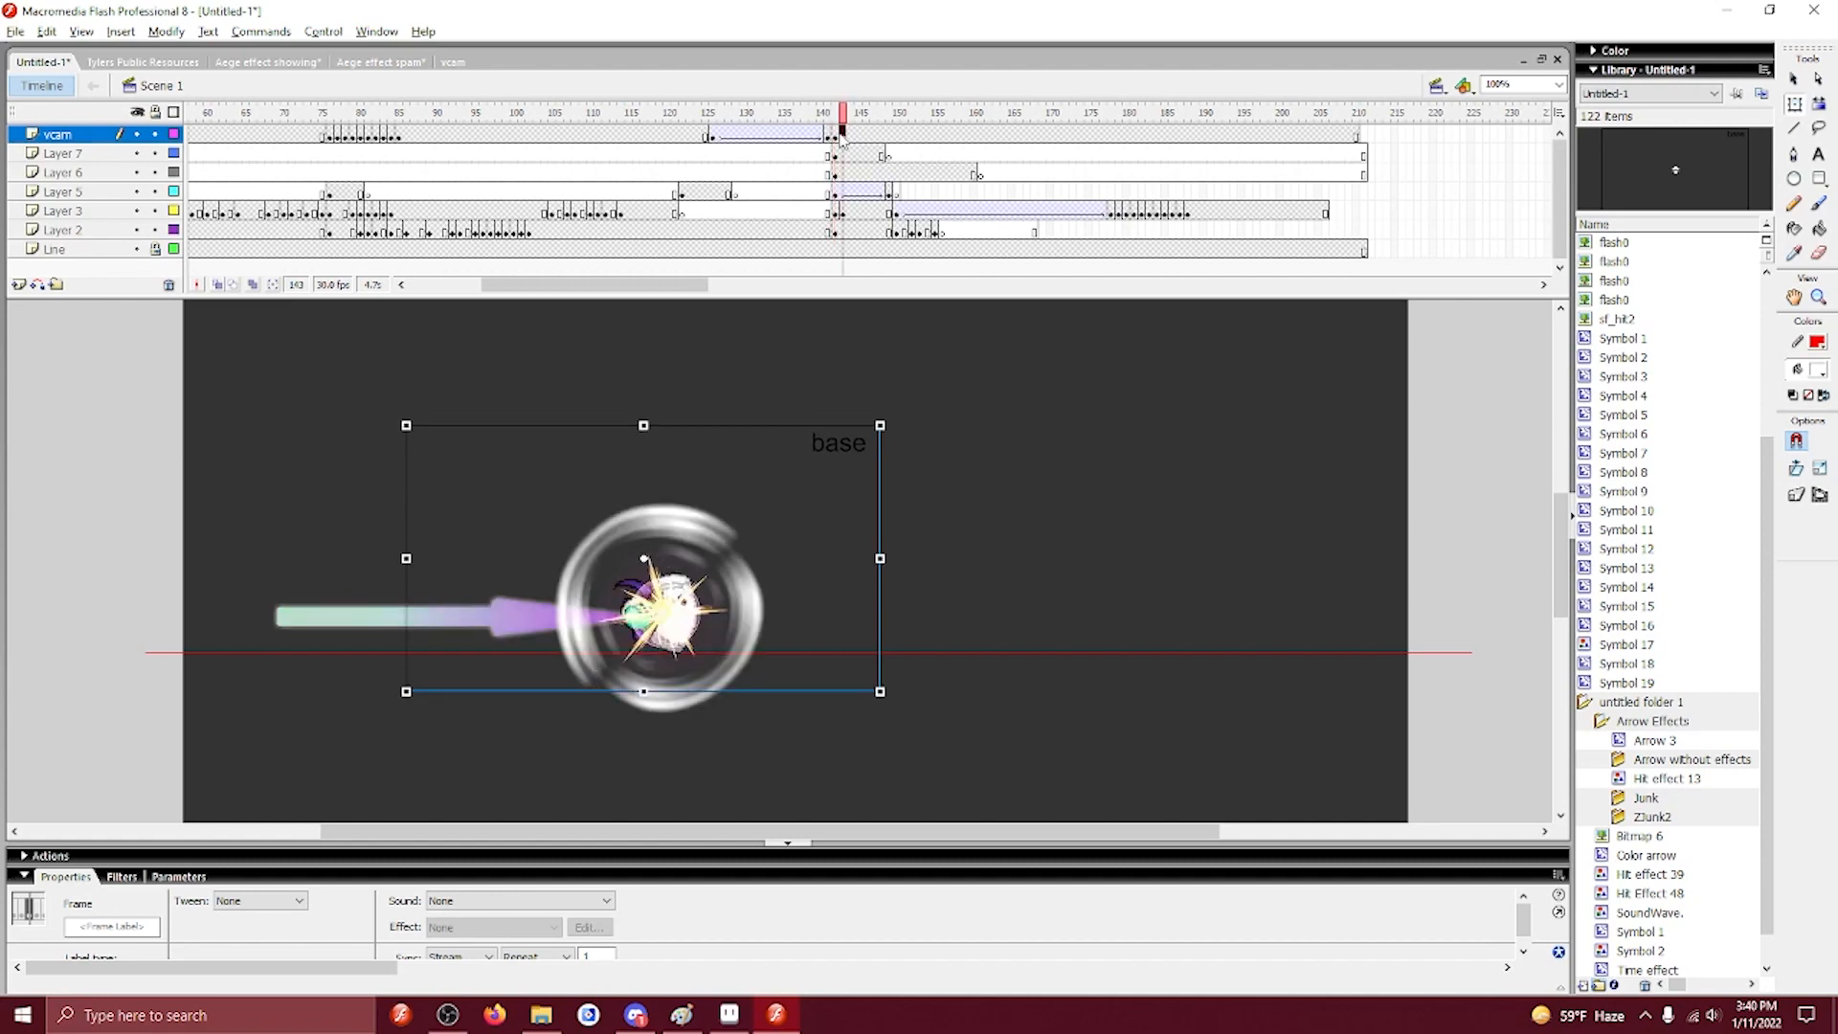
key("shift+Down")
key("shift+Down")
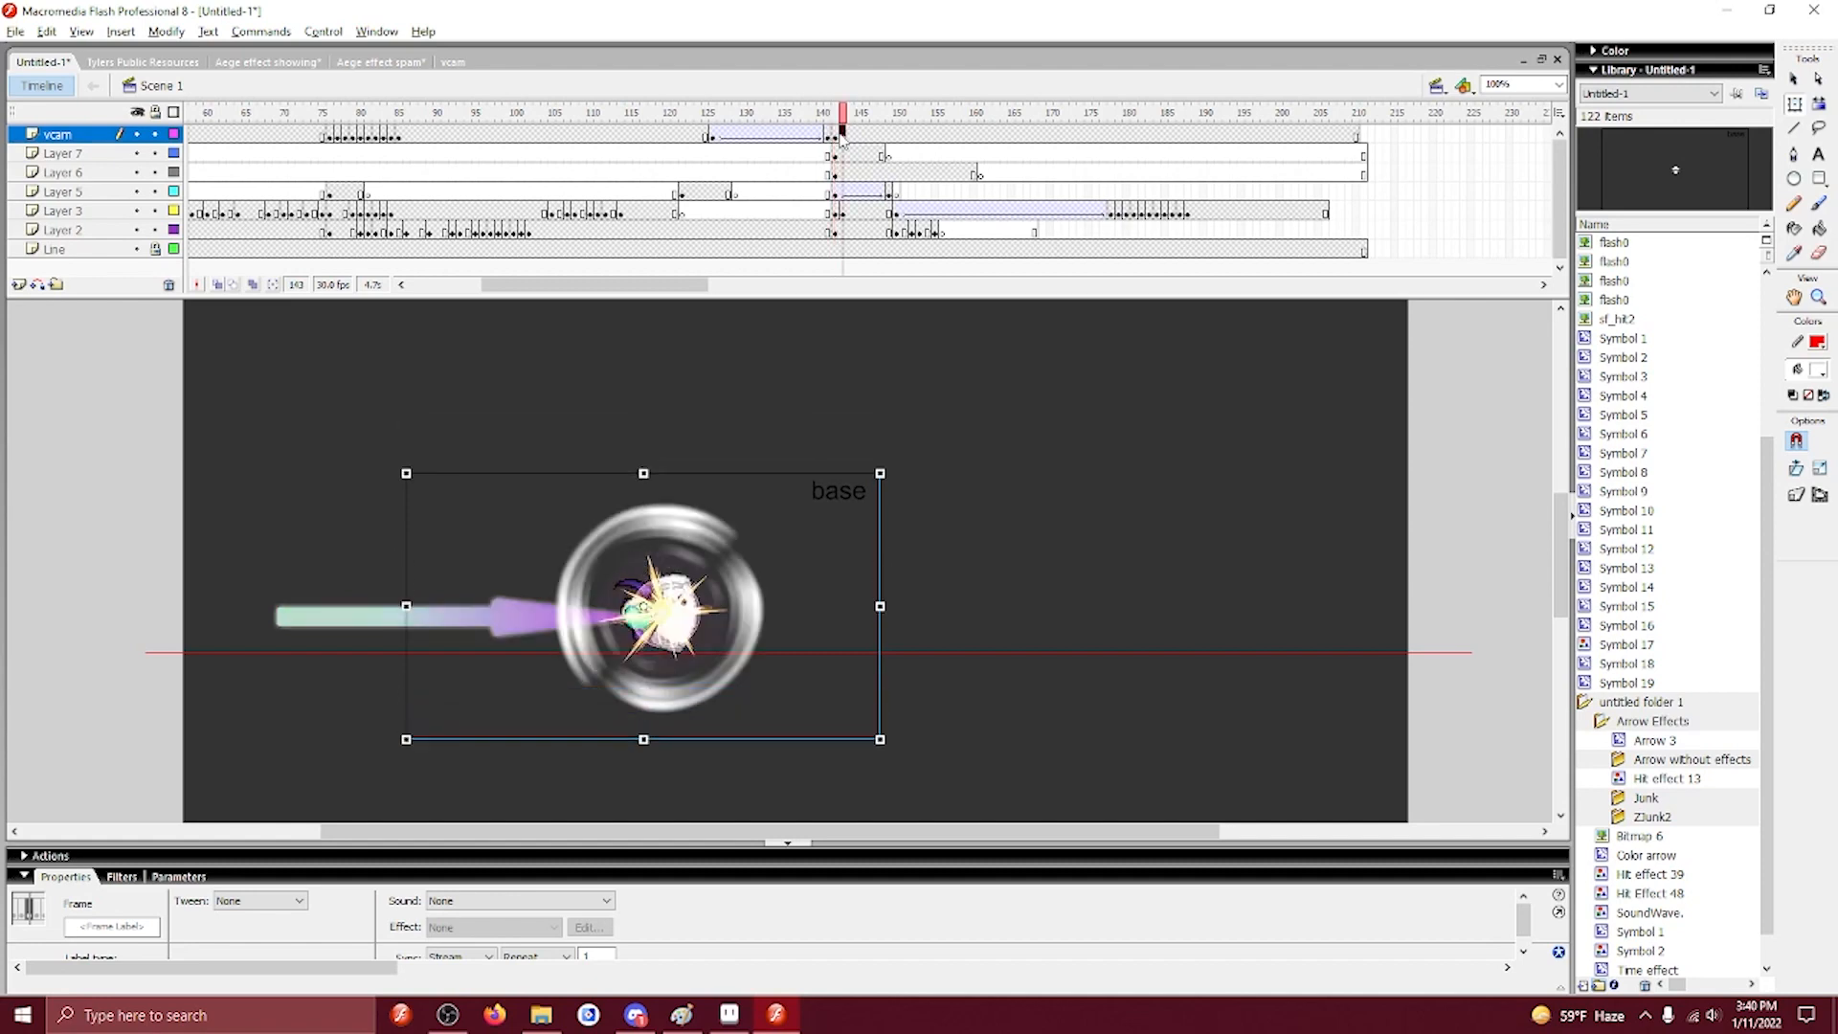
Add a vcam keyframe at frame 144 and move the camera strongly up.
left_click(850, 135)
key("shift+Up")
key("shift+Up")
key("shift+Up")
key("shift+Up")
key("shift+Up")
key("shift+Up")
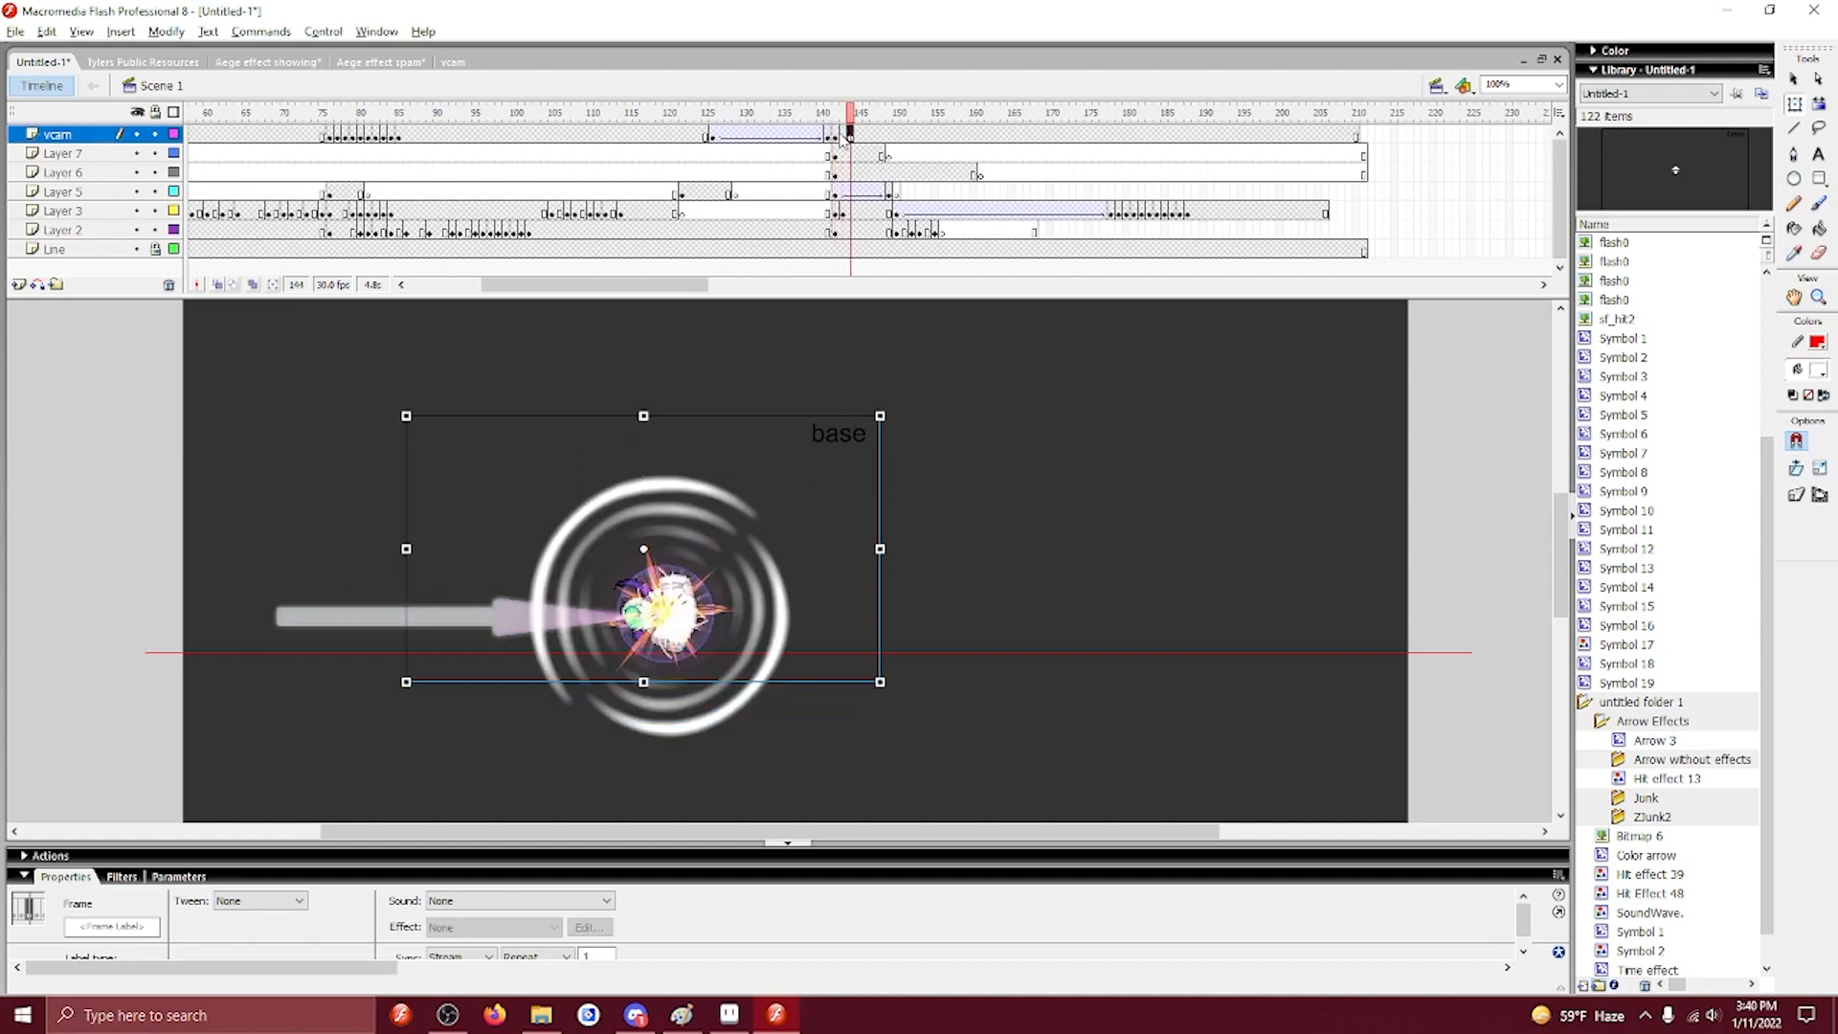
Add a vcam keyframe at frame 145 and move the camera down.
key("period")
key("shift+Down")
key("shift+Down")
key("shift+Down")
key("shift+Down")
key("shift+Down")
key("shift+Down")
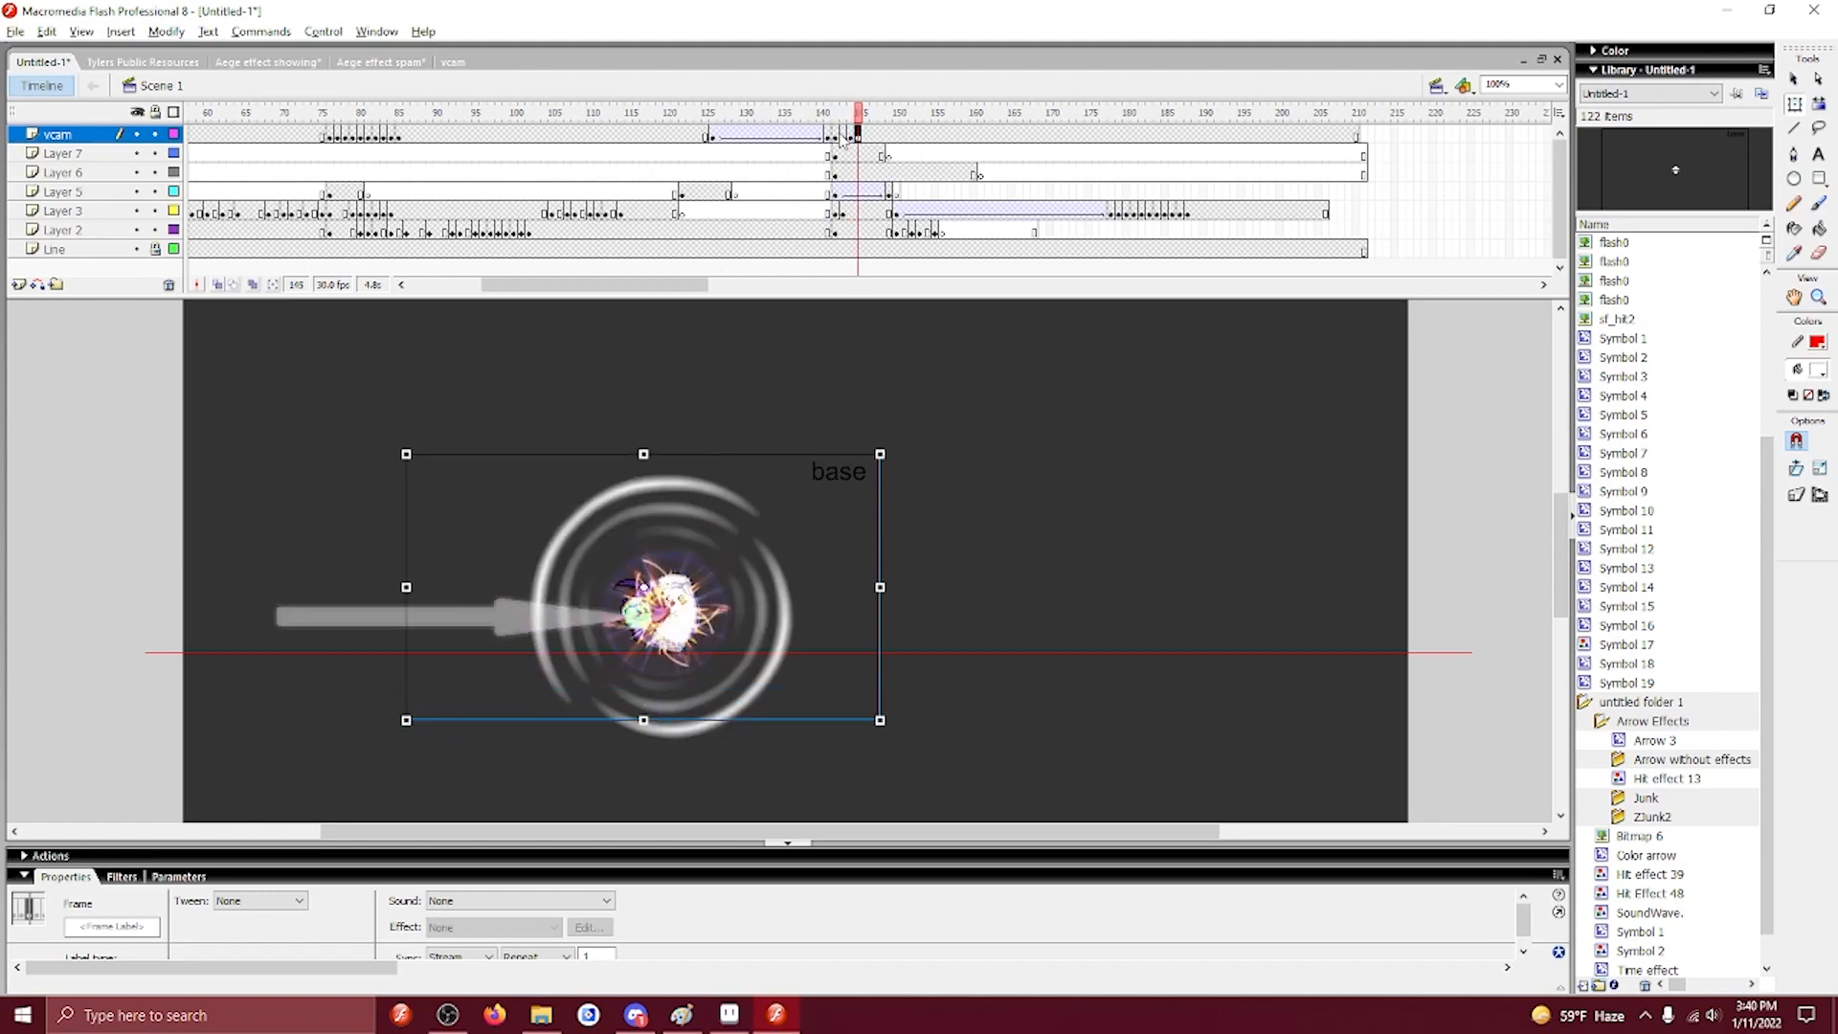
Add a vcam keyframe at frame 146 and move the camera up.
key("period")
key("shift+Up")
key("shift+Up")
key("shift+Up")
key("shift+Up")
key("shift+Up")
key("shift+Up")
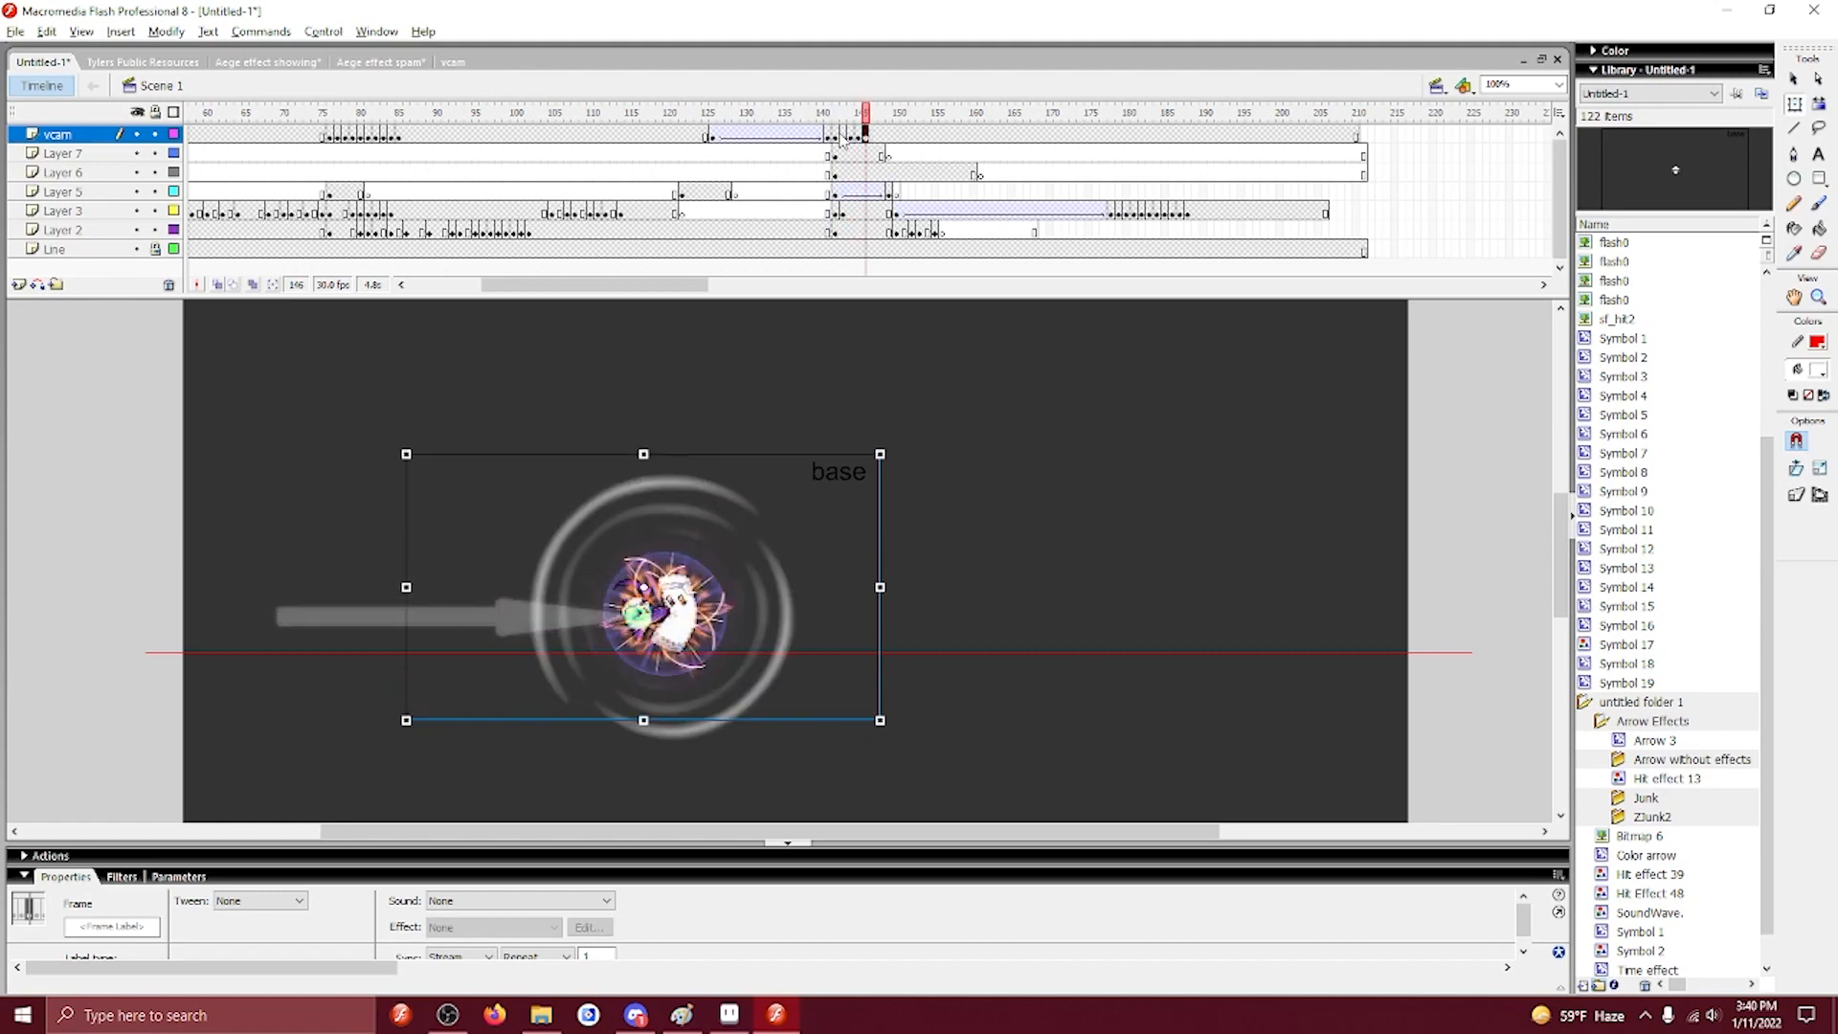
Add a vcam keyframe at frame 147 and move the camera down.
key("period")
key("shift+Down")
key("shift+Down")
key("shift+Down")
key("shift+Down")
key("shift+Down")
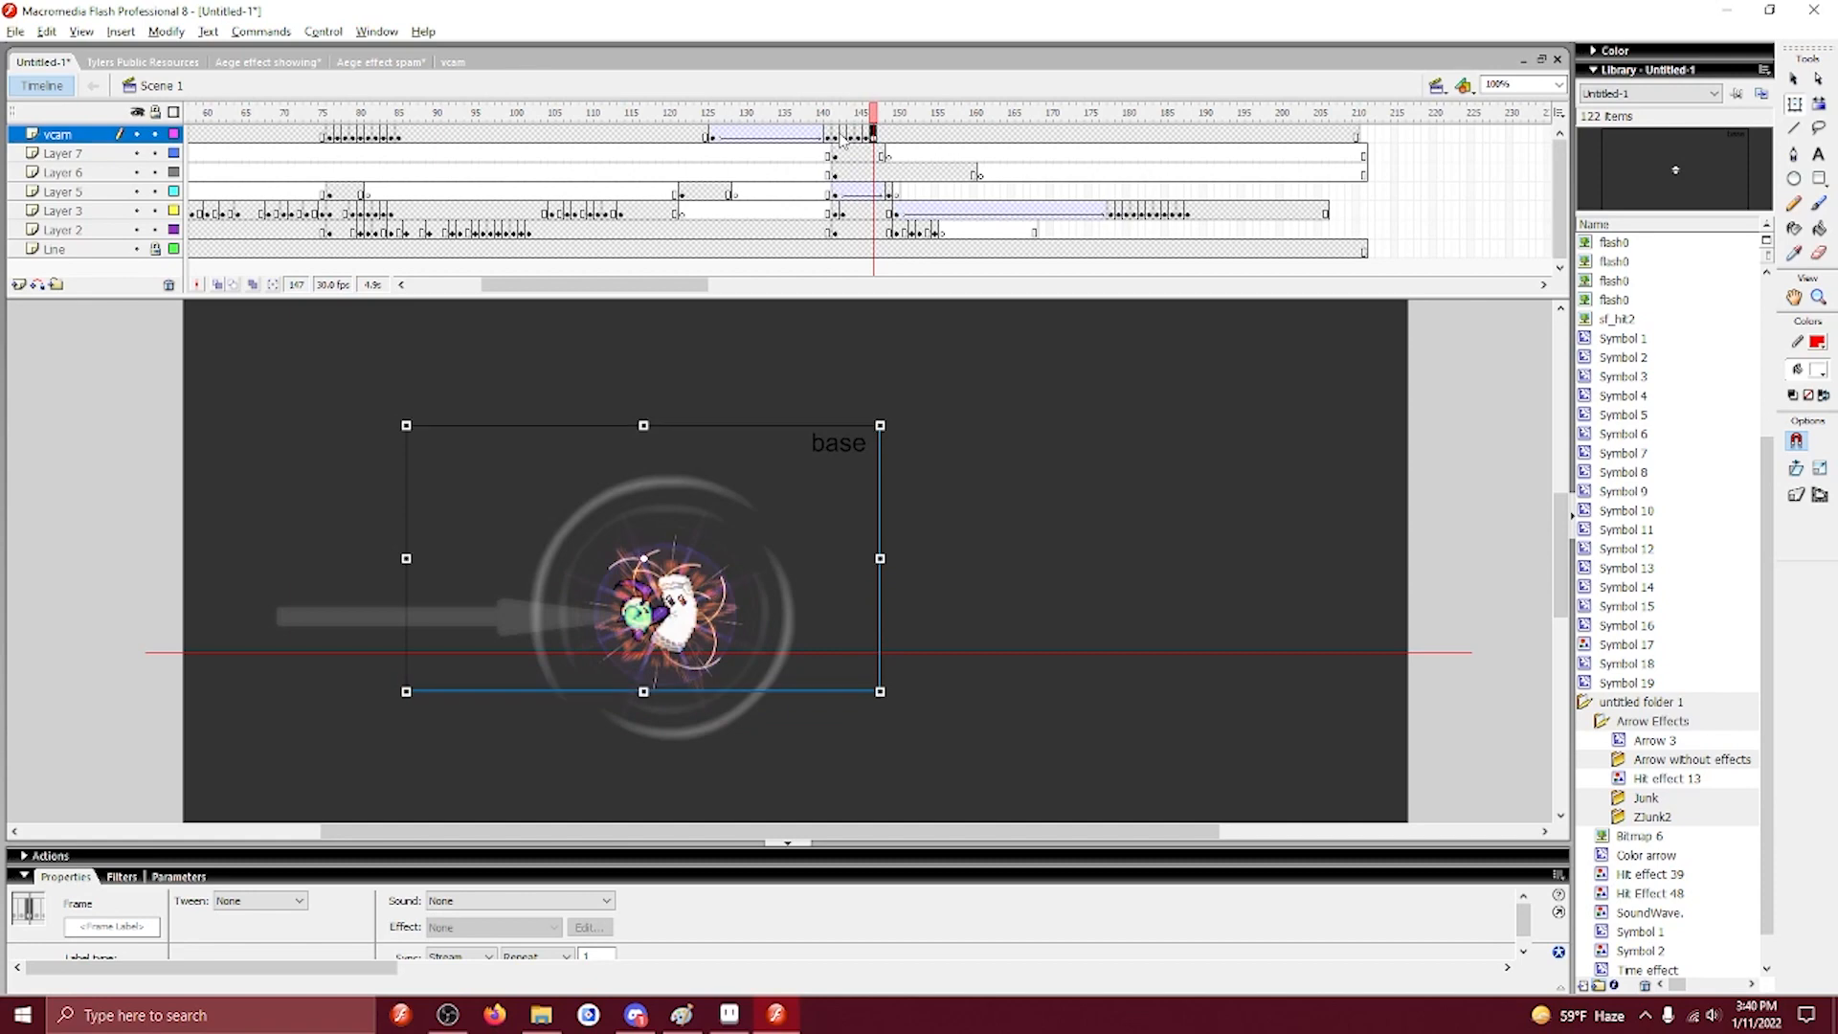
Add a vcam keyframe at frame 148 and move the camera up.
key("period")
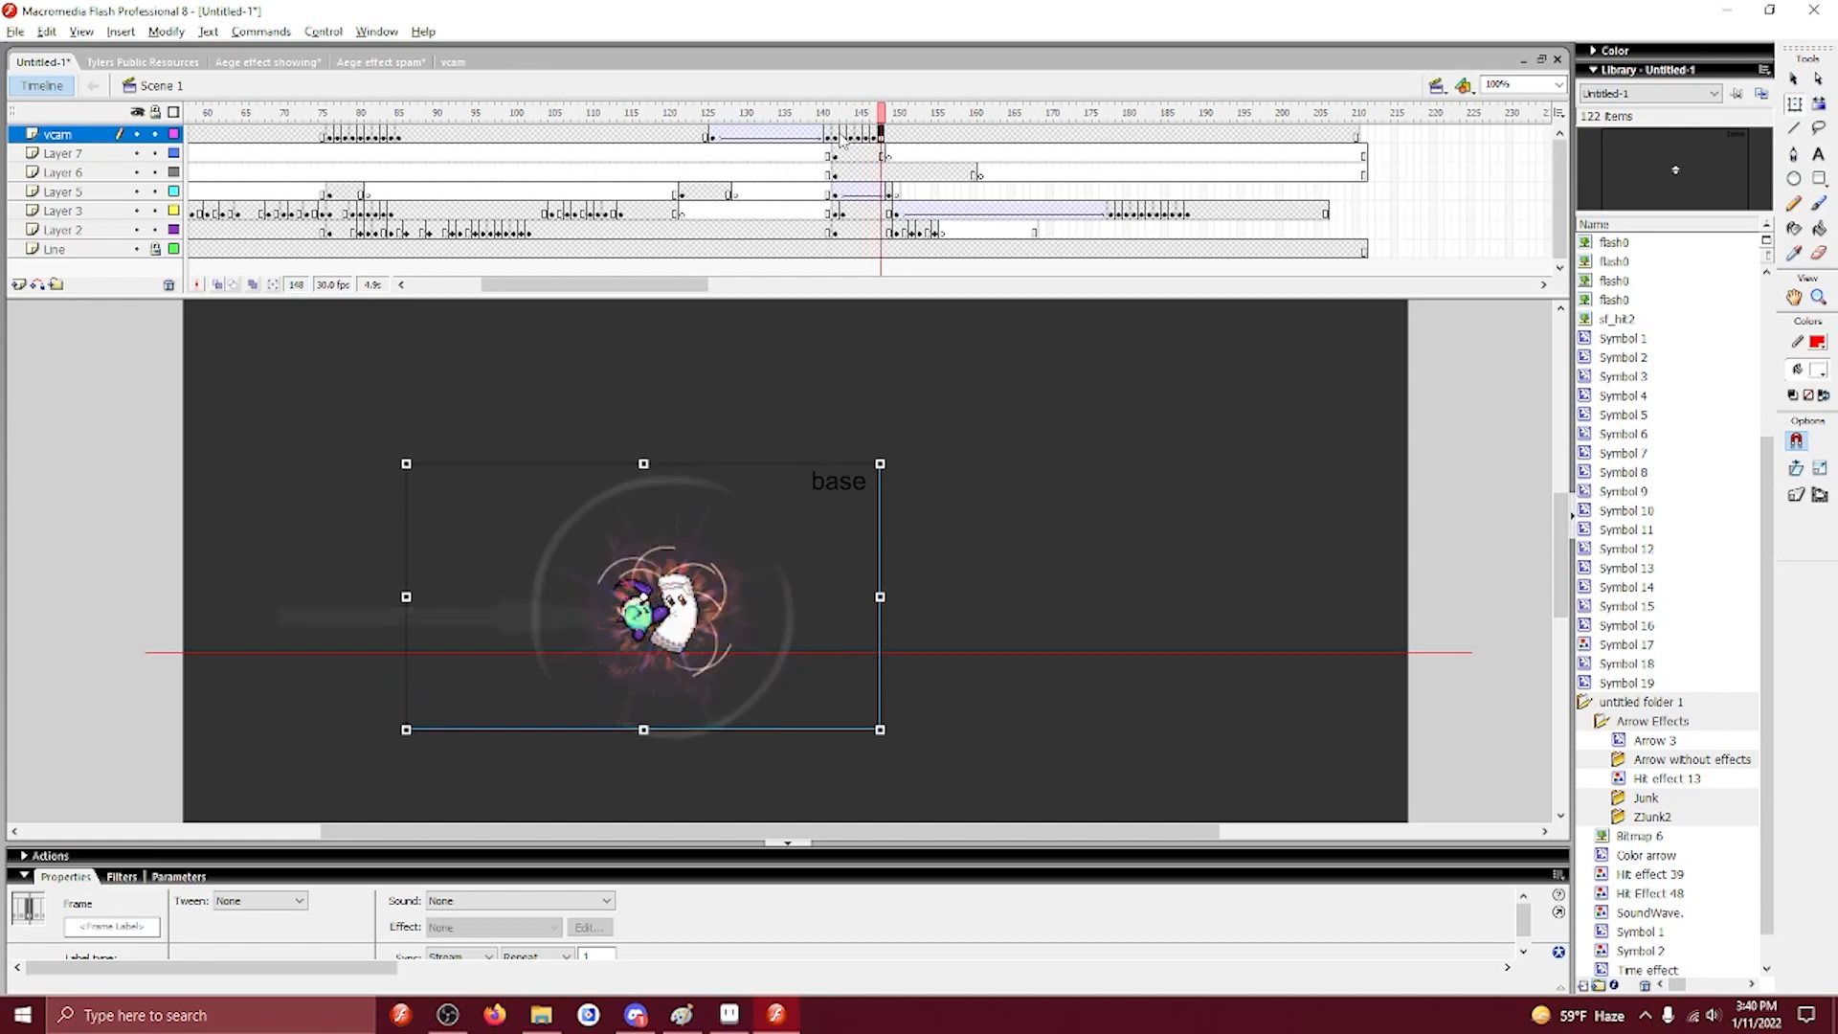
key("shift+Up")
key("shift+Up")
key("shift+Up")
key("shift+Up")
Add vcam keyframes at frames 149 and 150, moving the camera down on the first and slightly up and right on the second.
key("period")
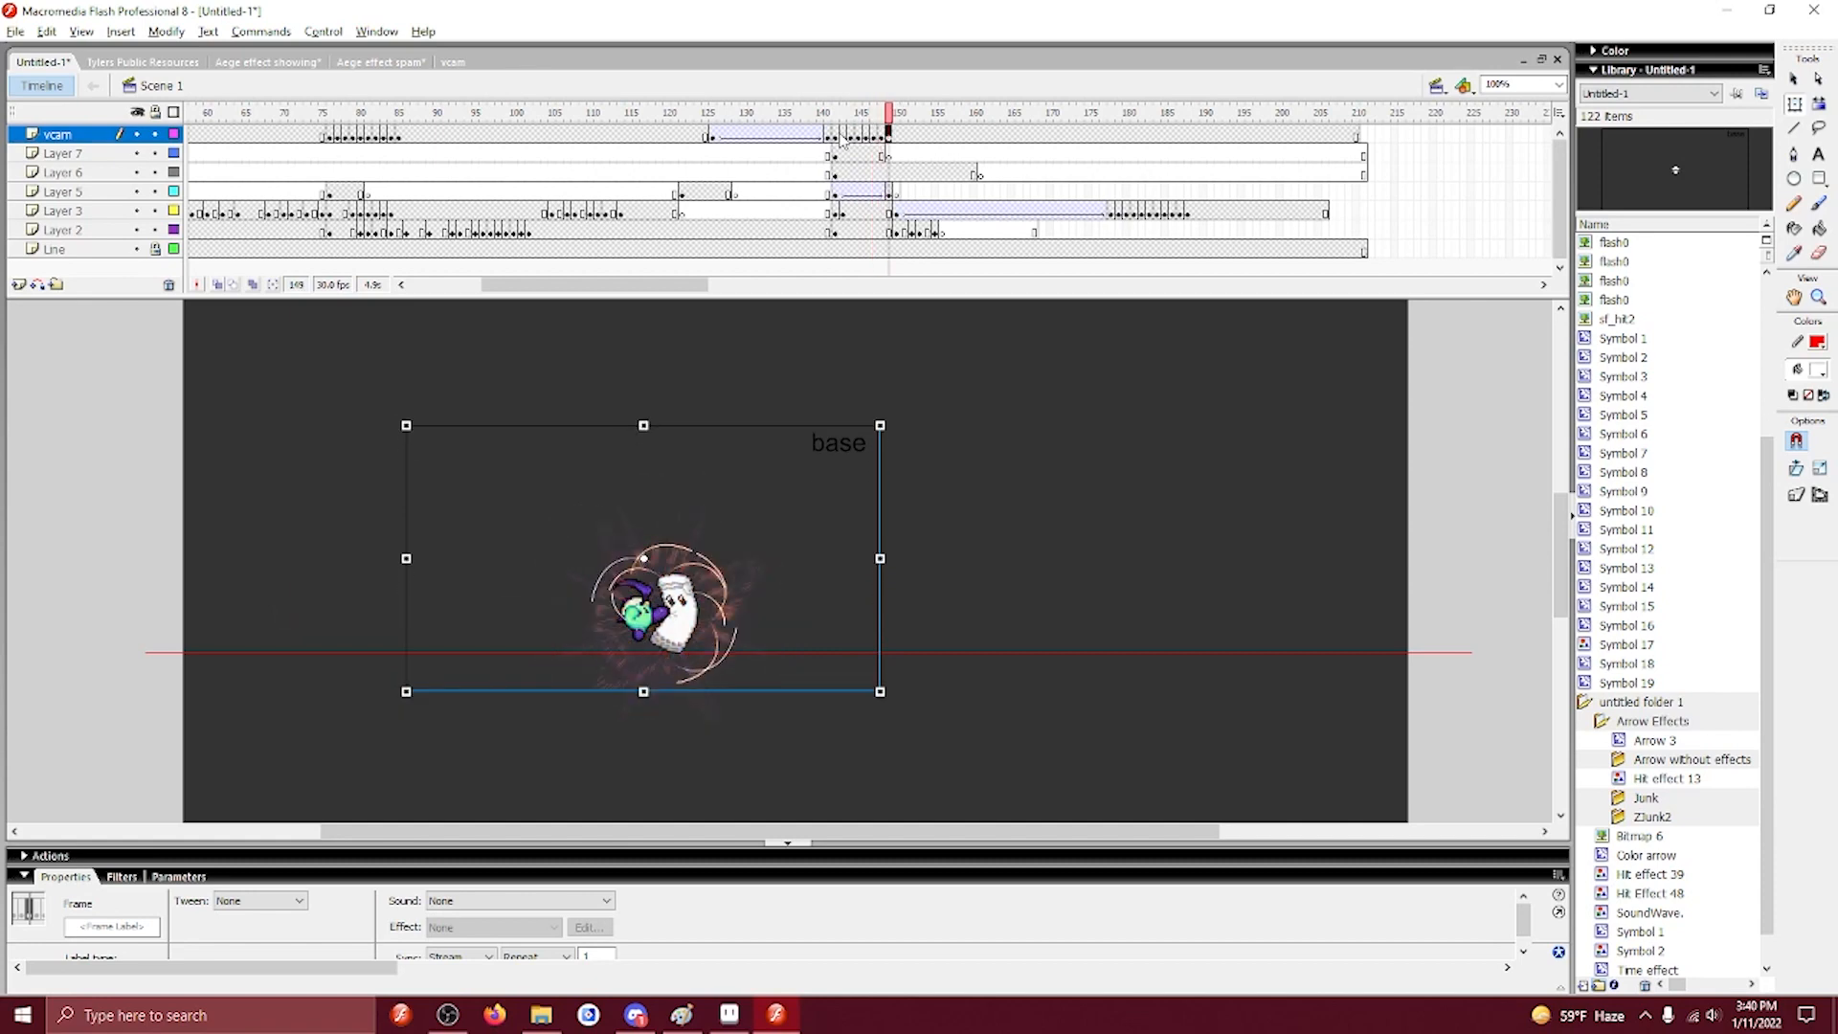
key("shift+Down")
key("shift+Down")
key("period")
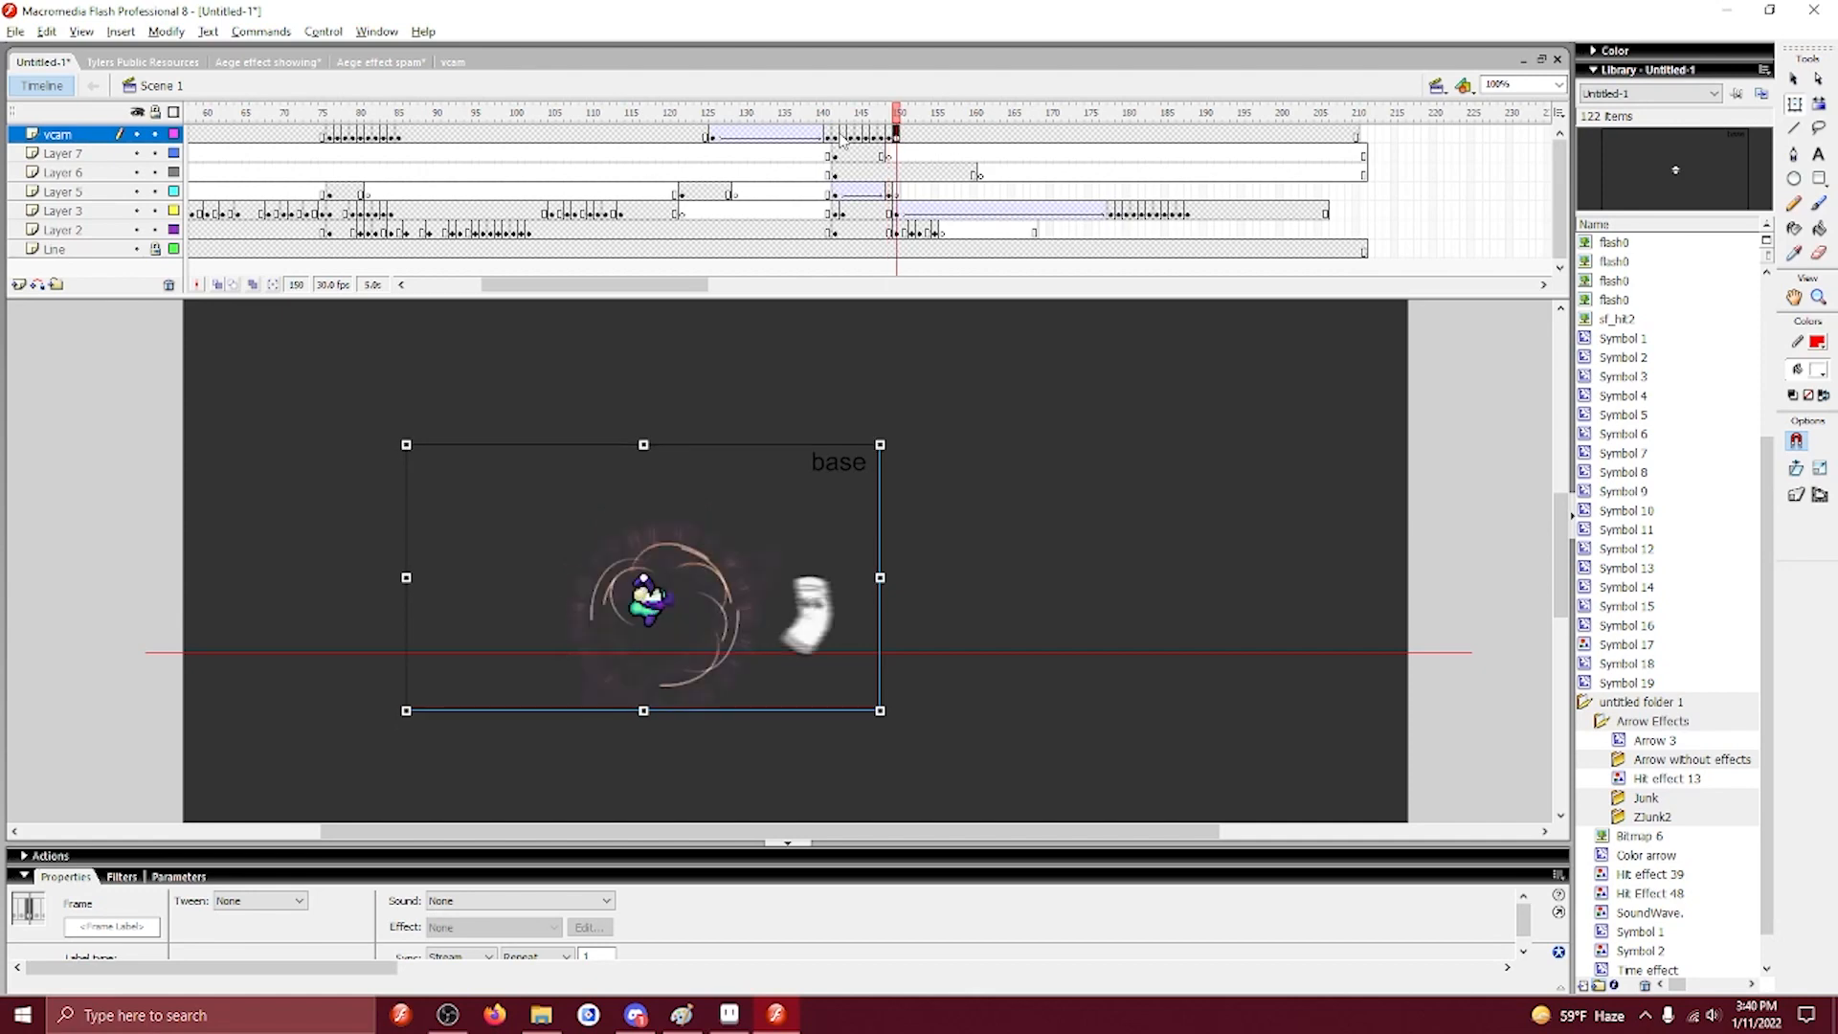
key("shift+Up")
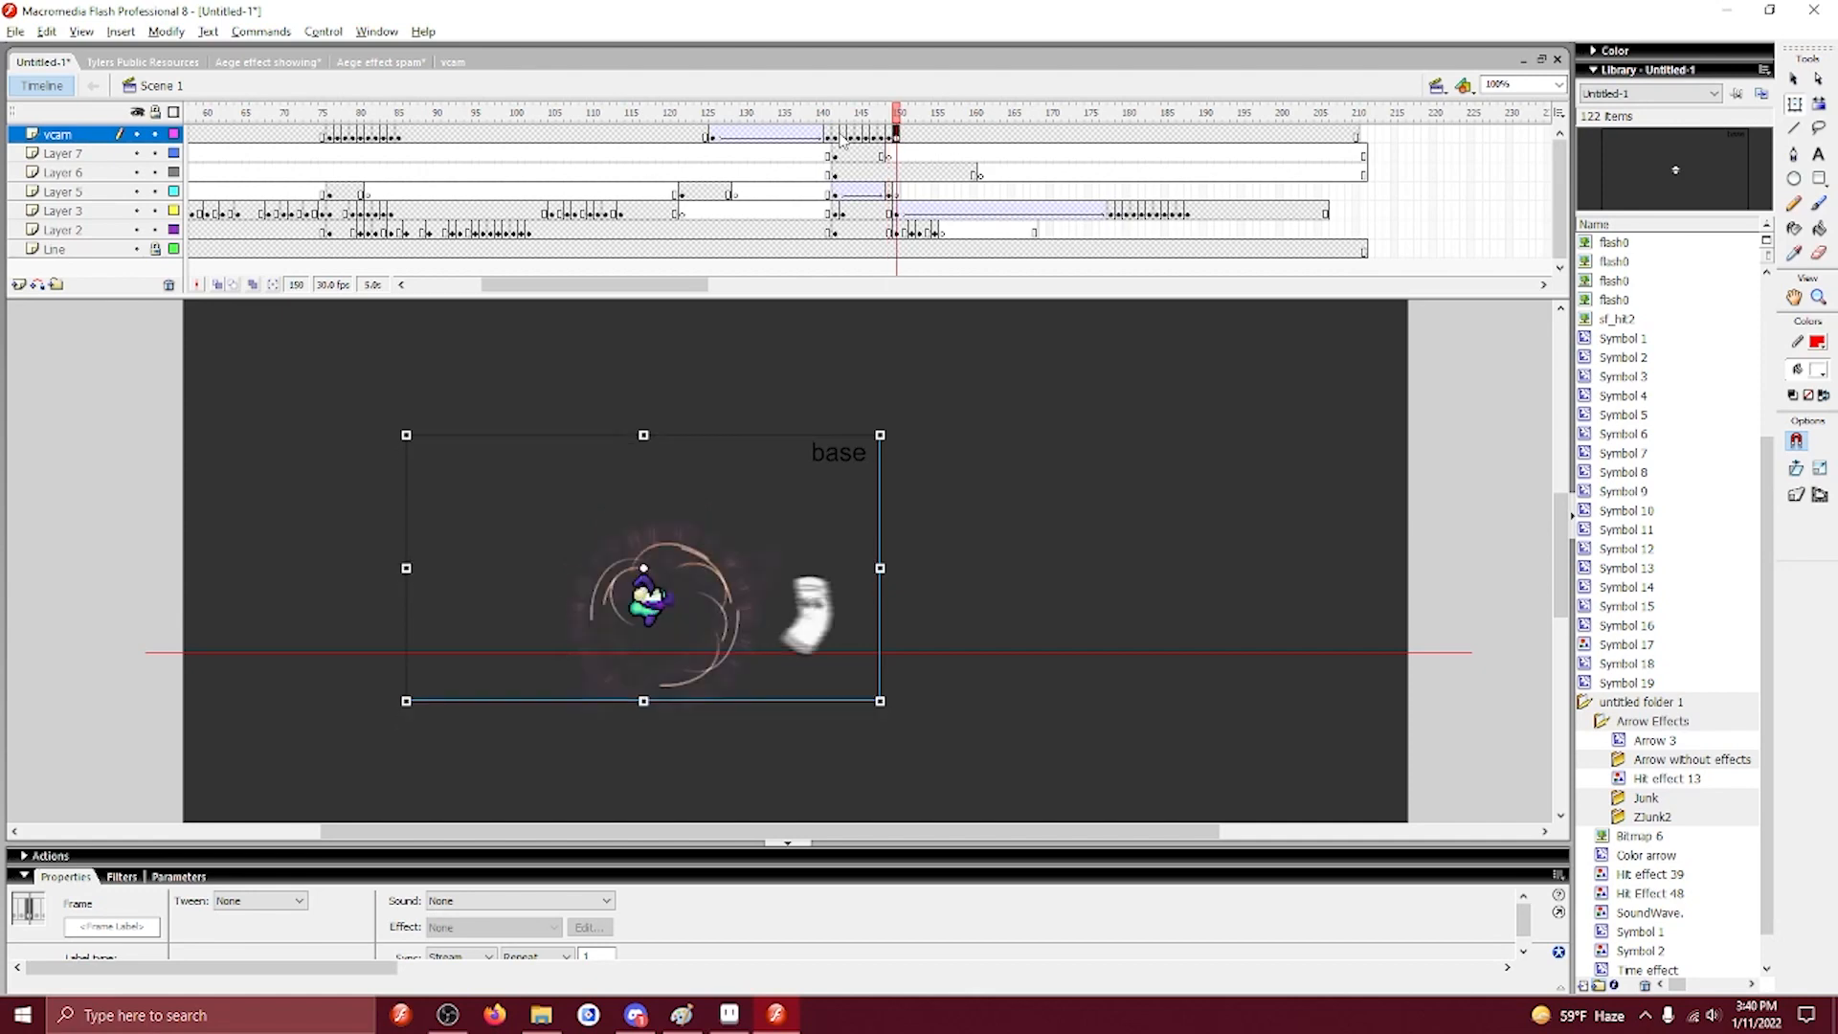
key("shift+Right")
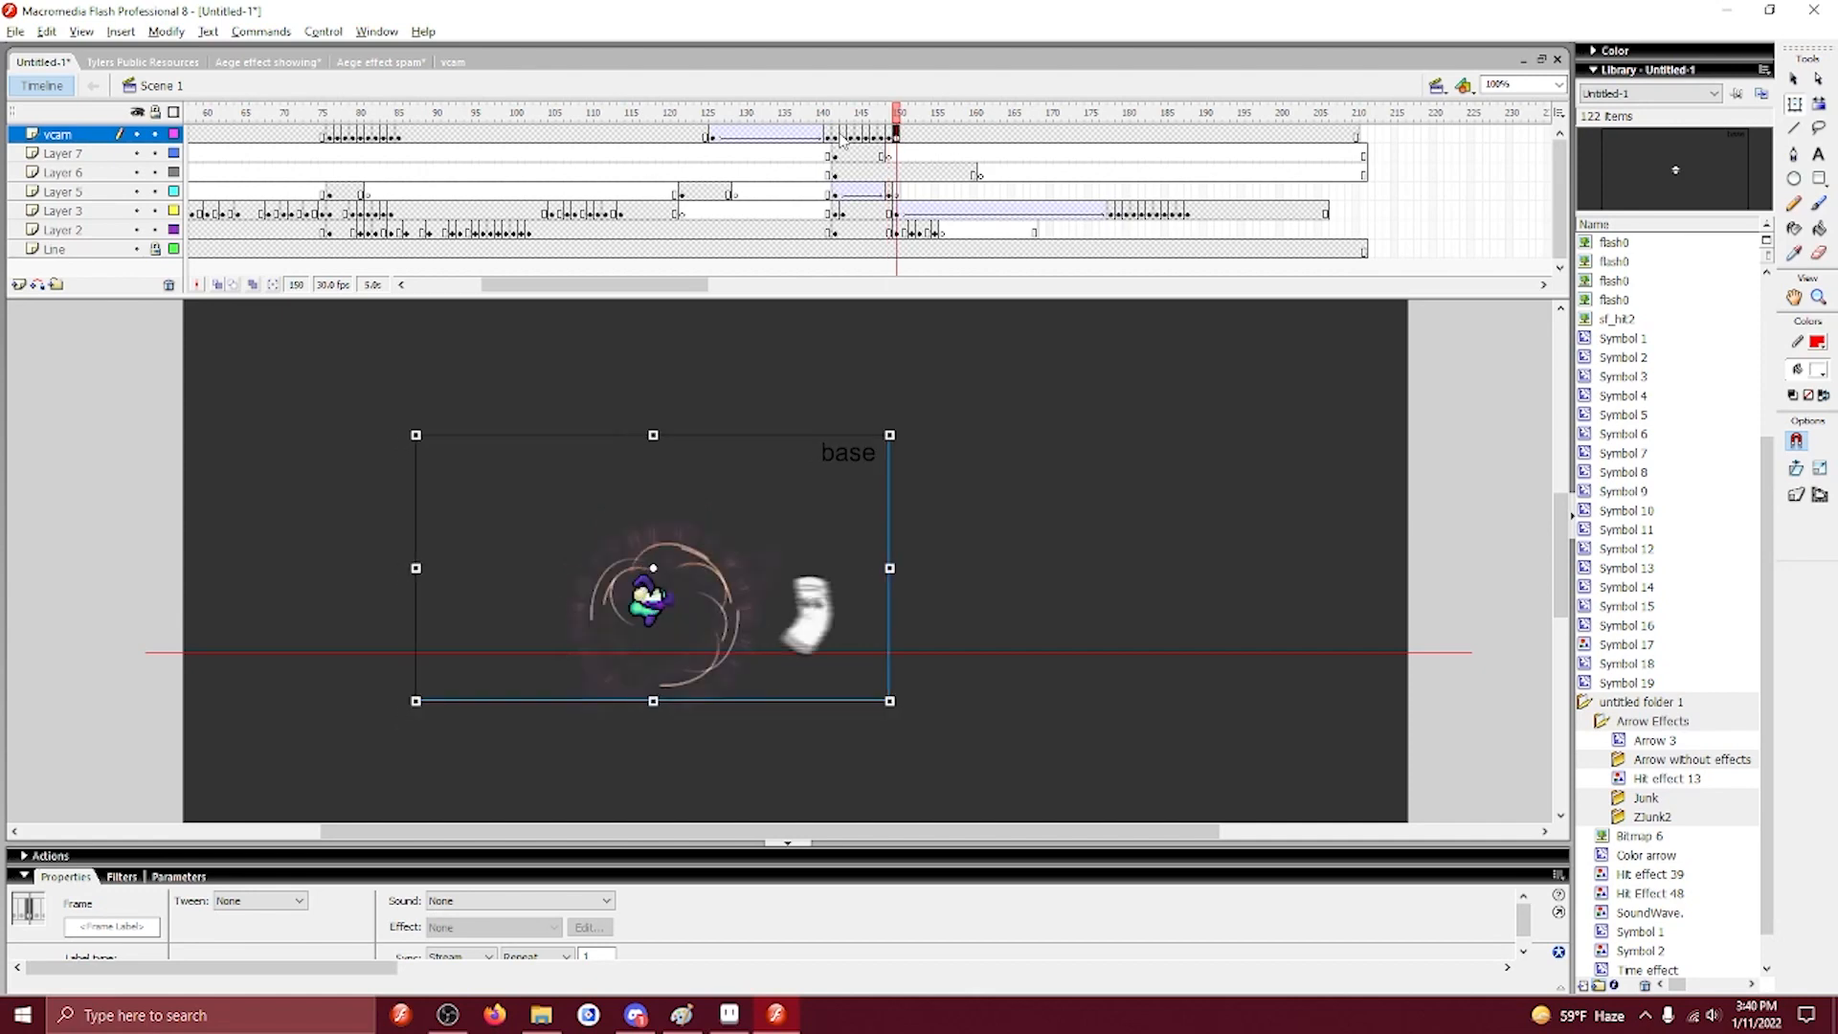
Add vcam keyframes at frames 151 and 152, moving the camera down and right on the first and slightly up on the second.
key("period")
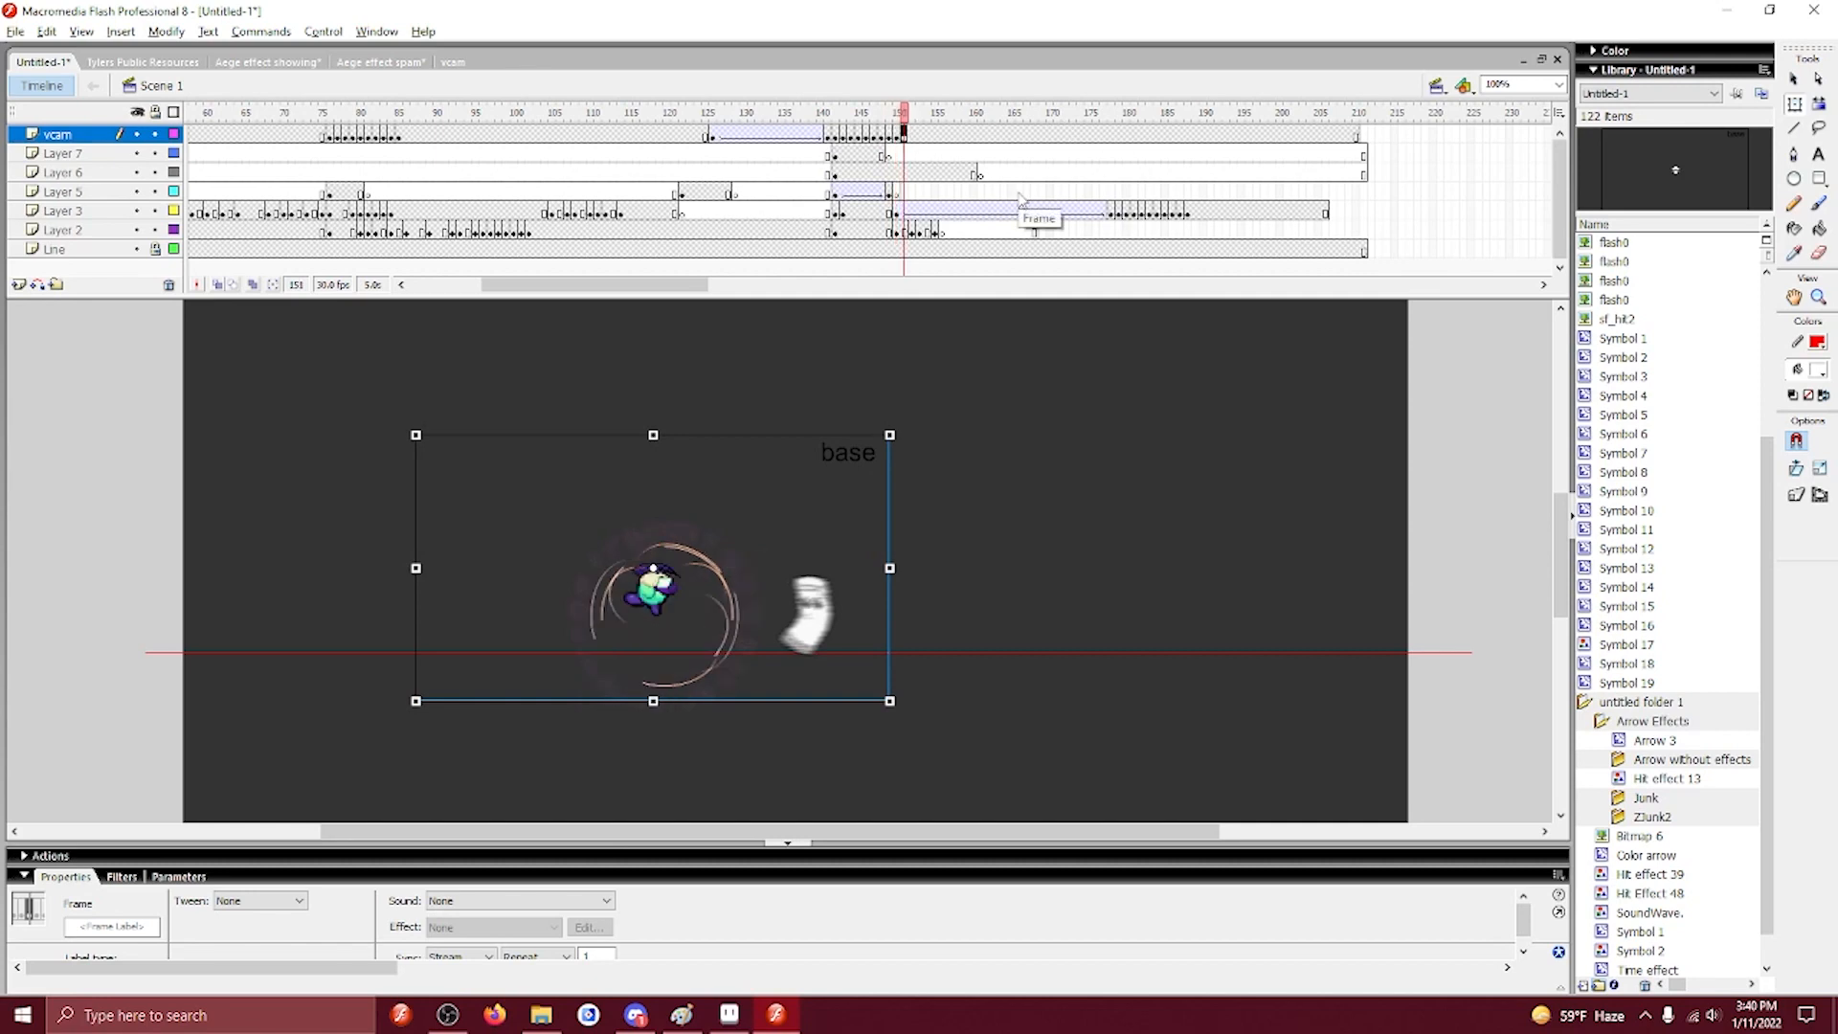
key("shift+Down")
key("shift+Down")
key("shift+Right")
key("period")
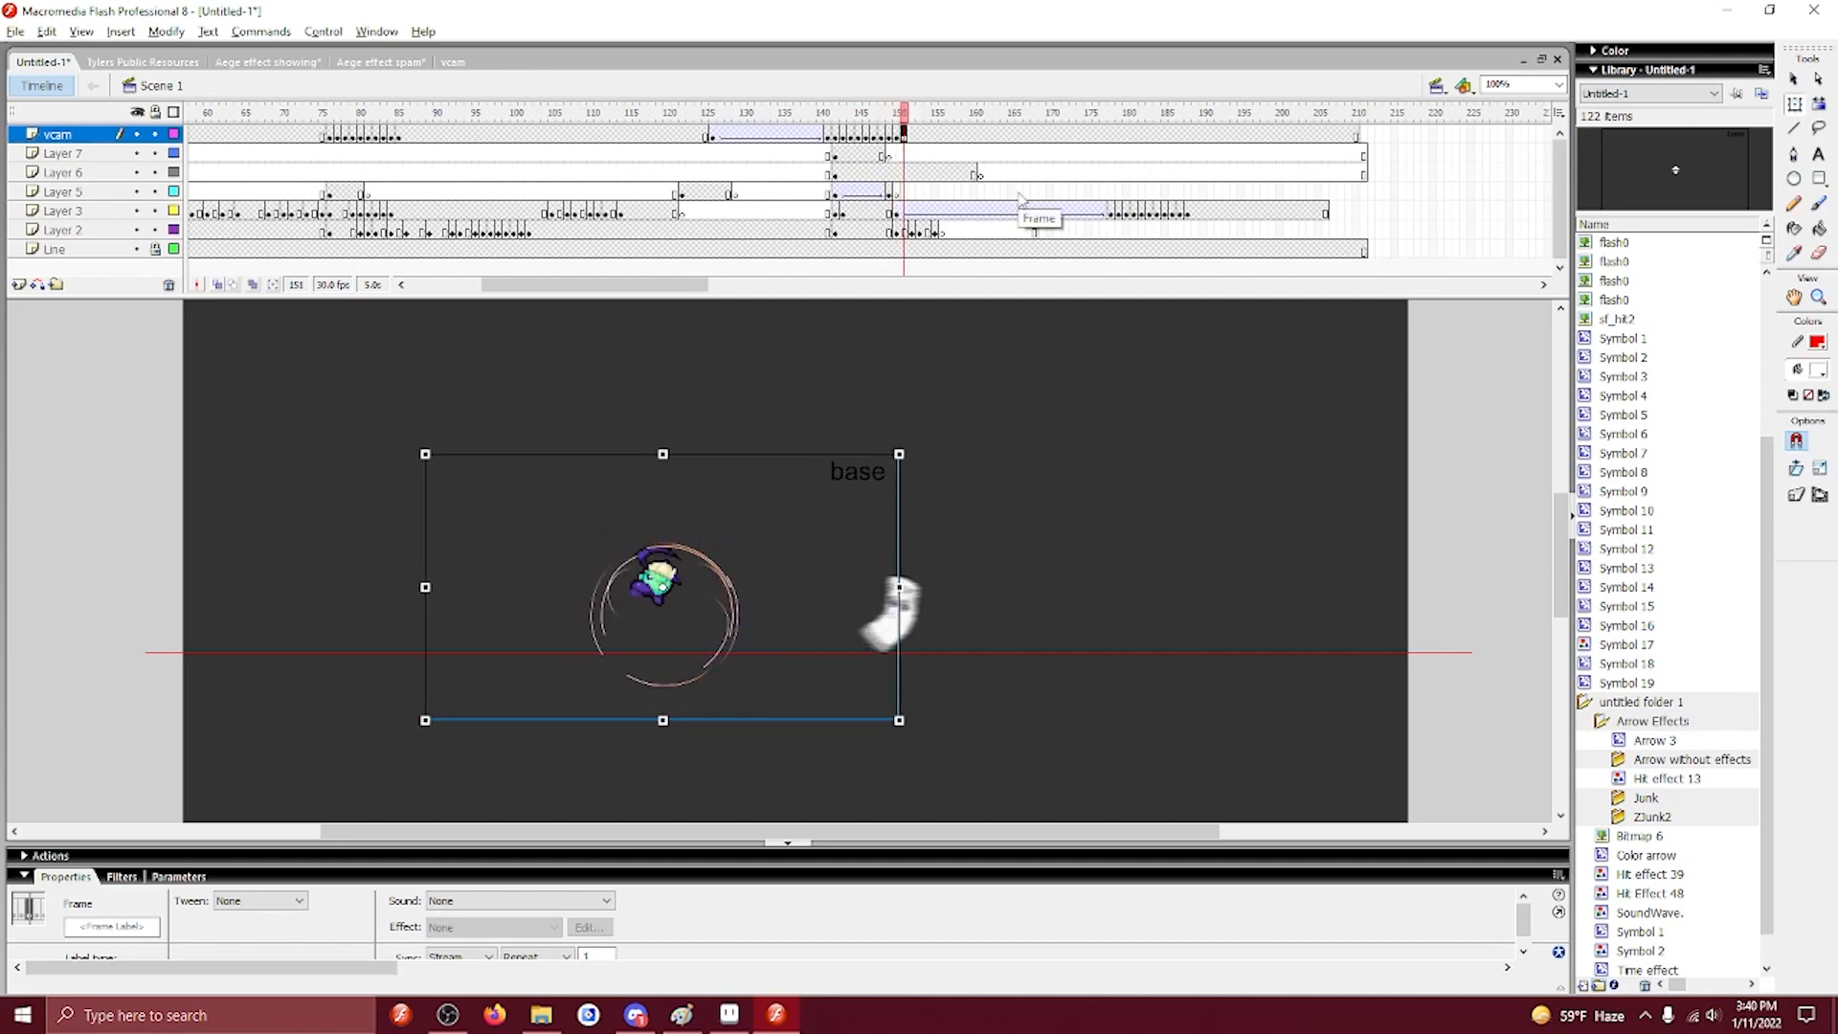
key("shift+Up")
Add a vcam keyframe at frame 169 and move the camera right to follow the airborne character.
left_click_drag(957, 137, 1042, 139)
left_click(1042, 139)
key("F6")
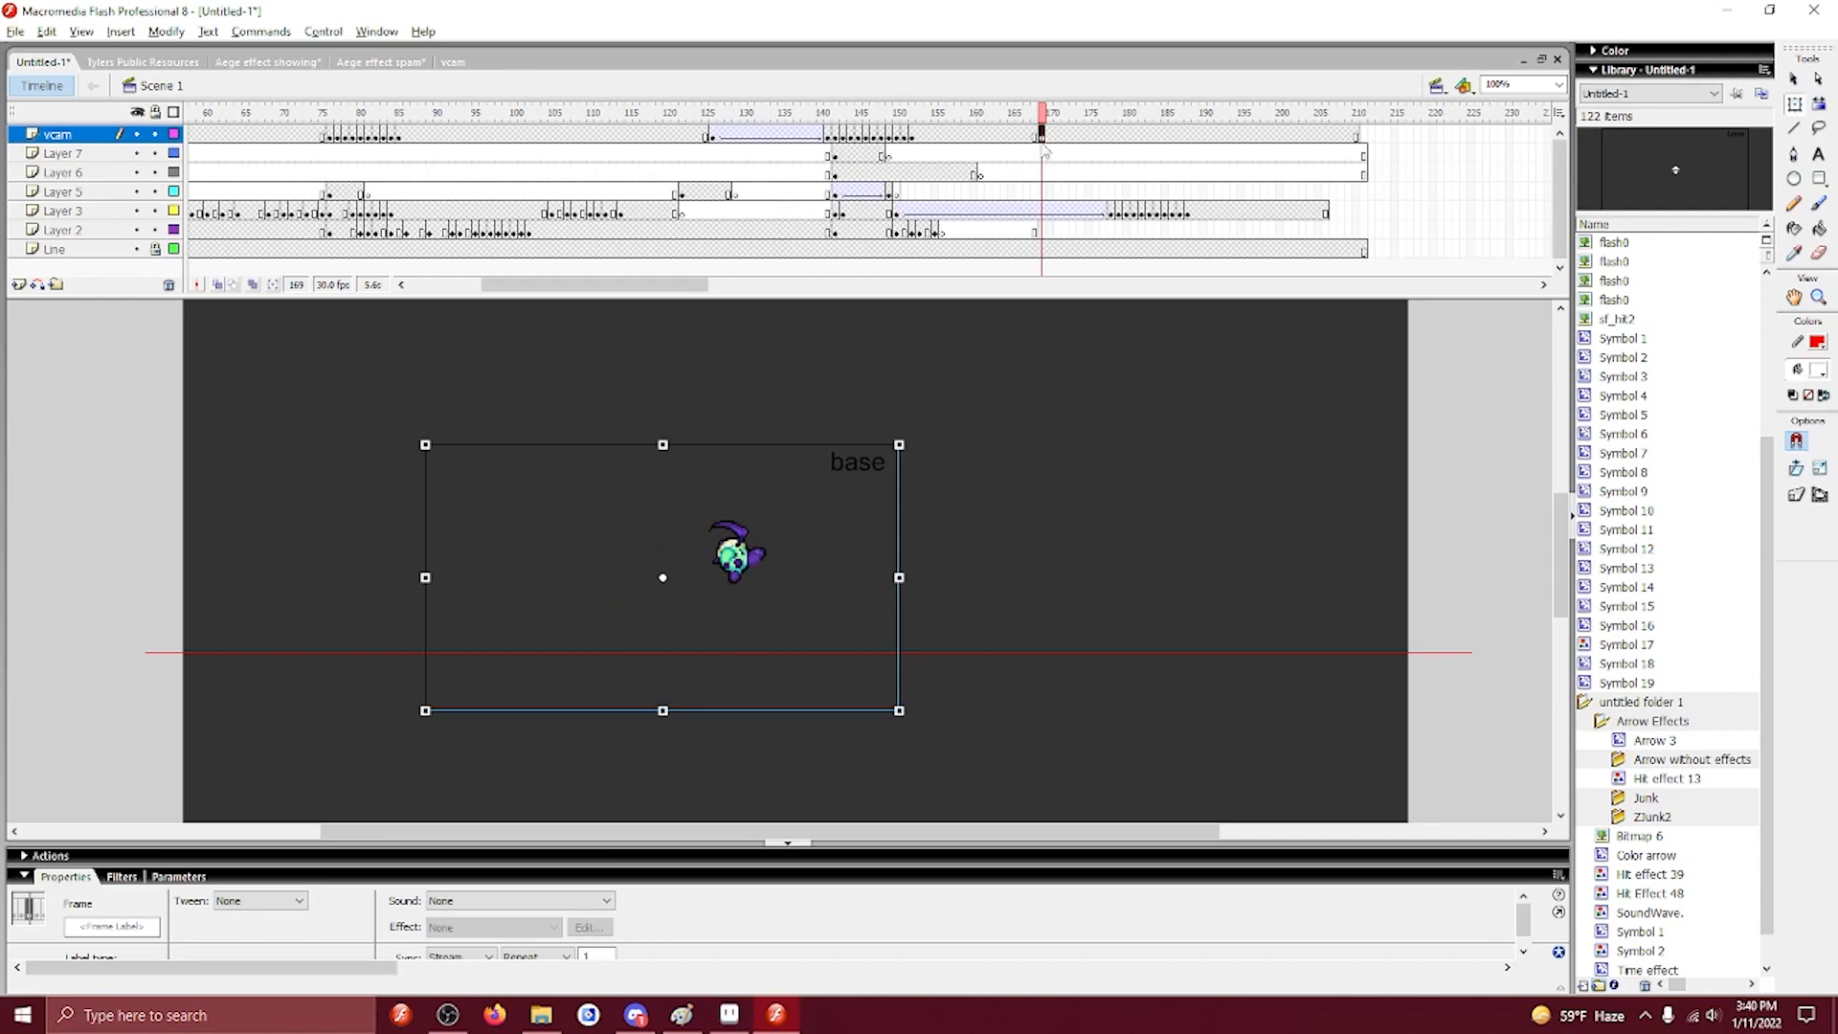
key("shift+Right")
key("shift+Down")
key("shift+Up")
Create a motion tween on the vcam layer between the keyframes at frames 152 and 169.
left_click(999, 139)
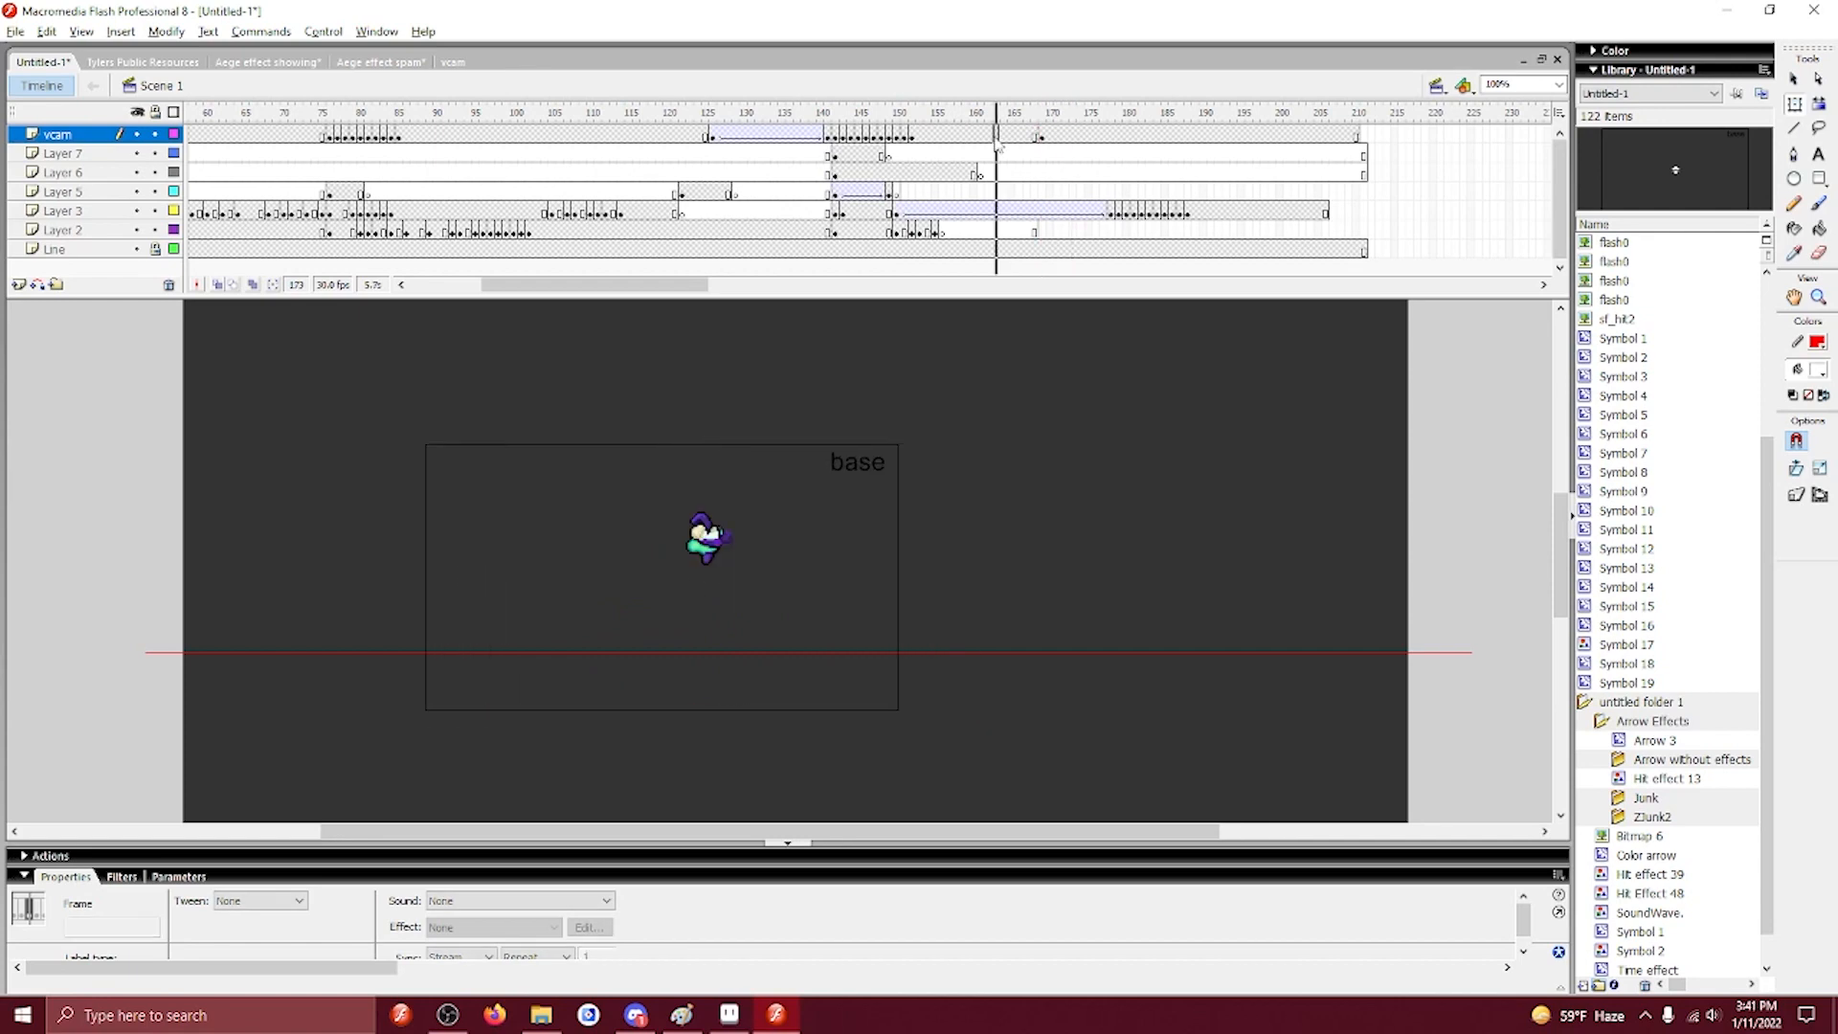
right_click(998, 138)
left_click(1042, 148)
Add a vcam keyframe around frame 182 with the camera slightly further right, and motion tween to it from frame 169 with ease 100 out.
left_click(1042, 139)
left_click(1049, 138)
left_click(1042, 139)
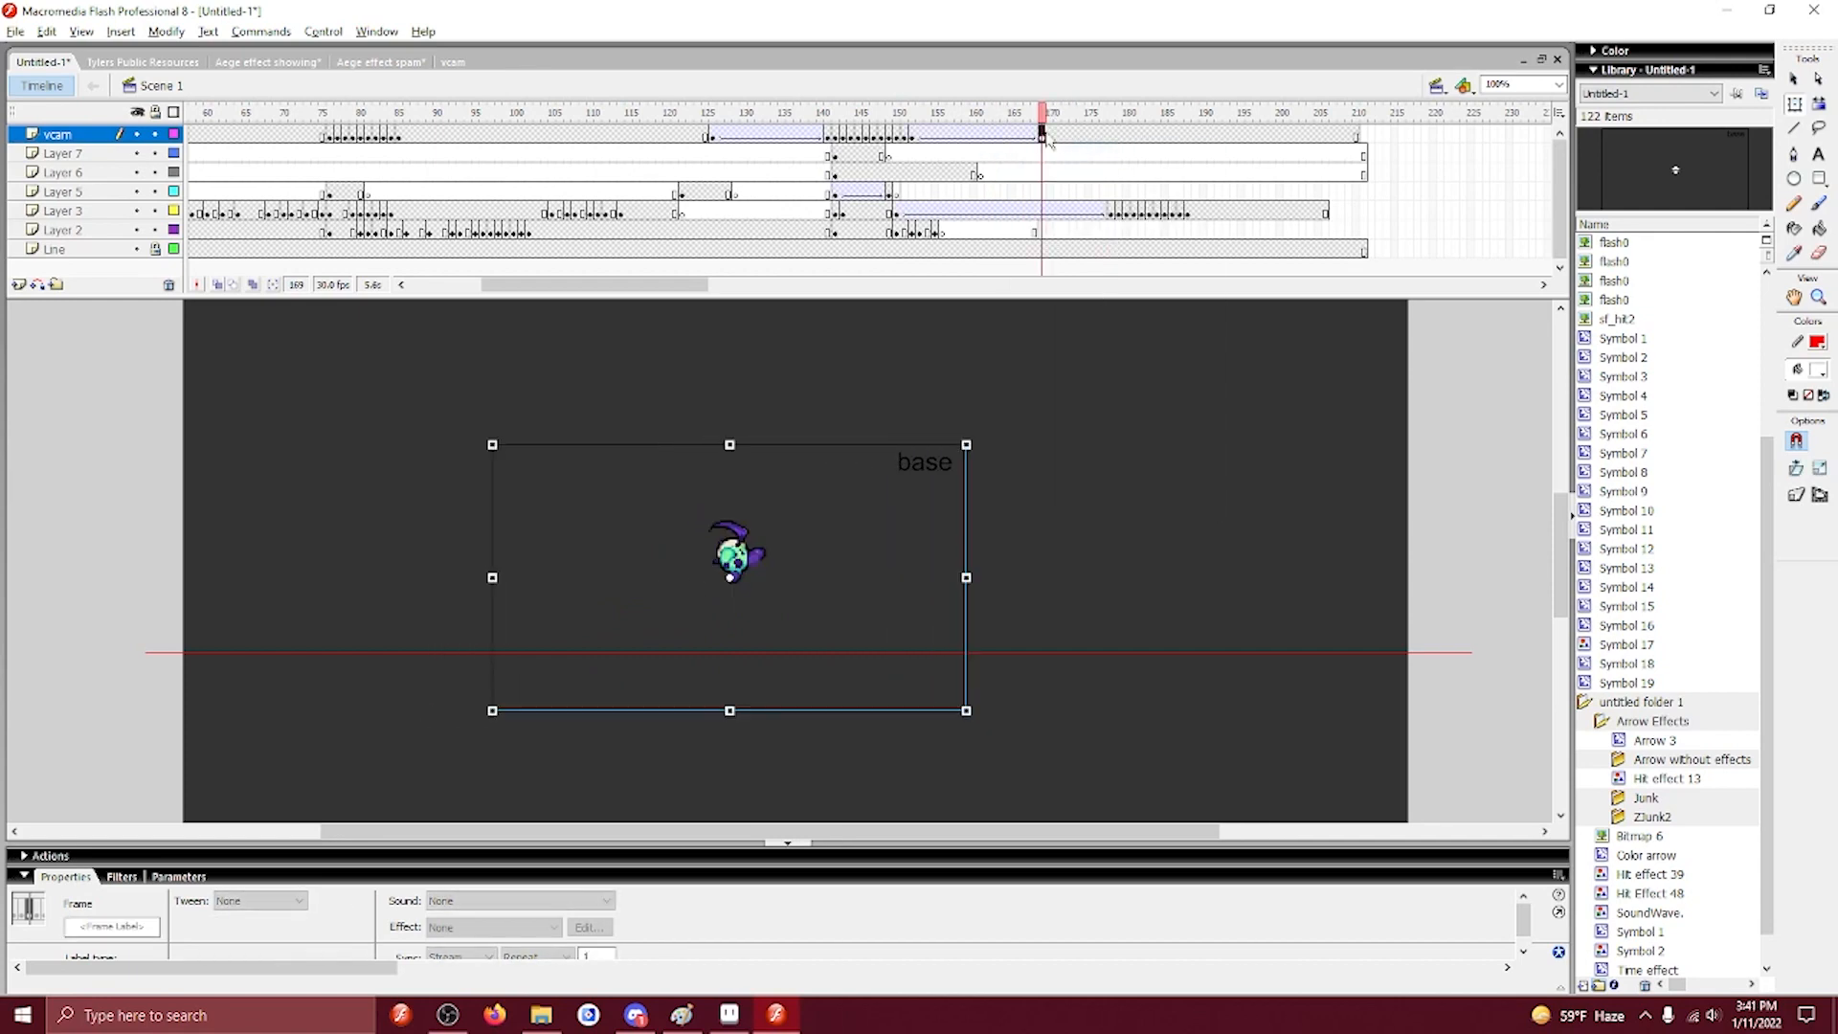
right_click(1096, 139)
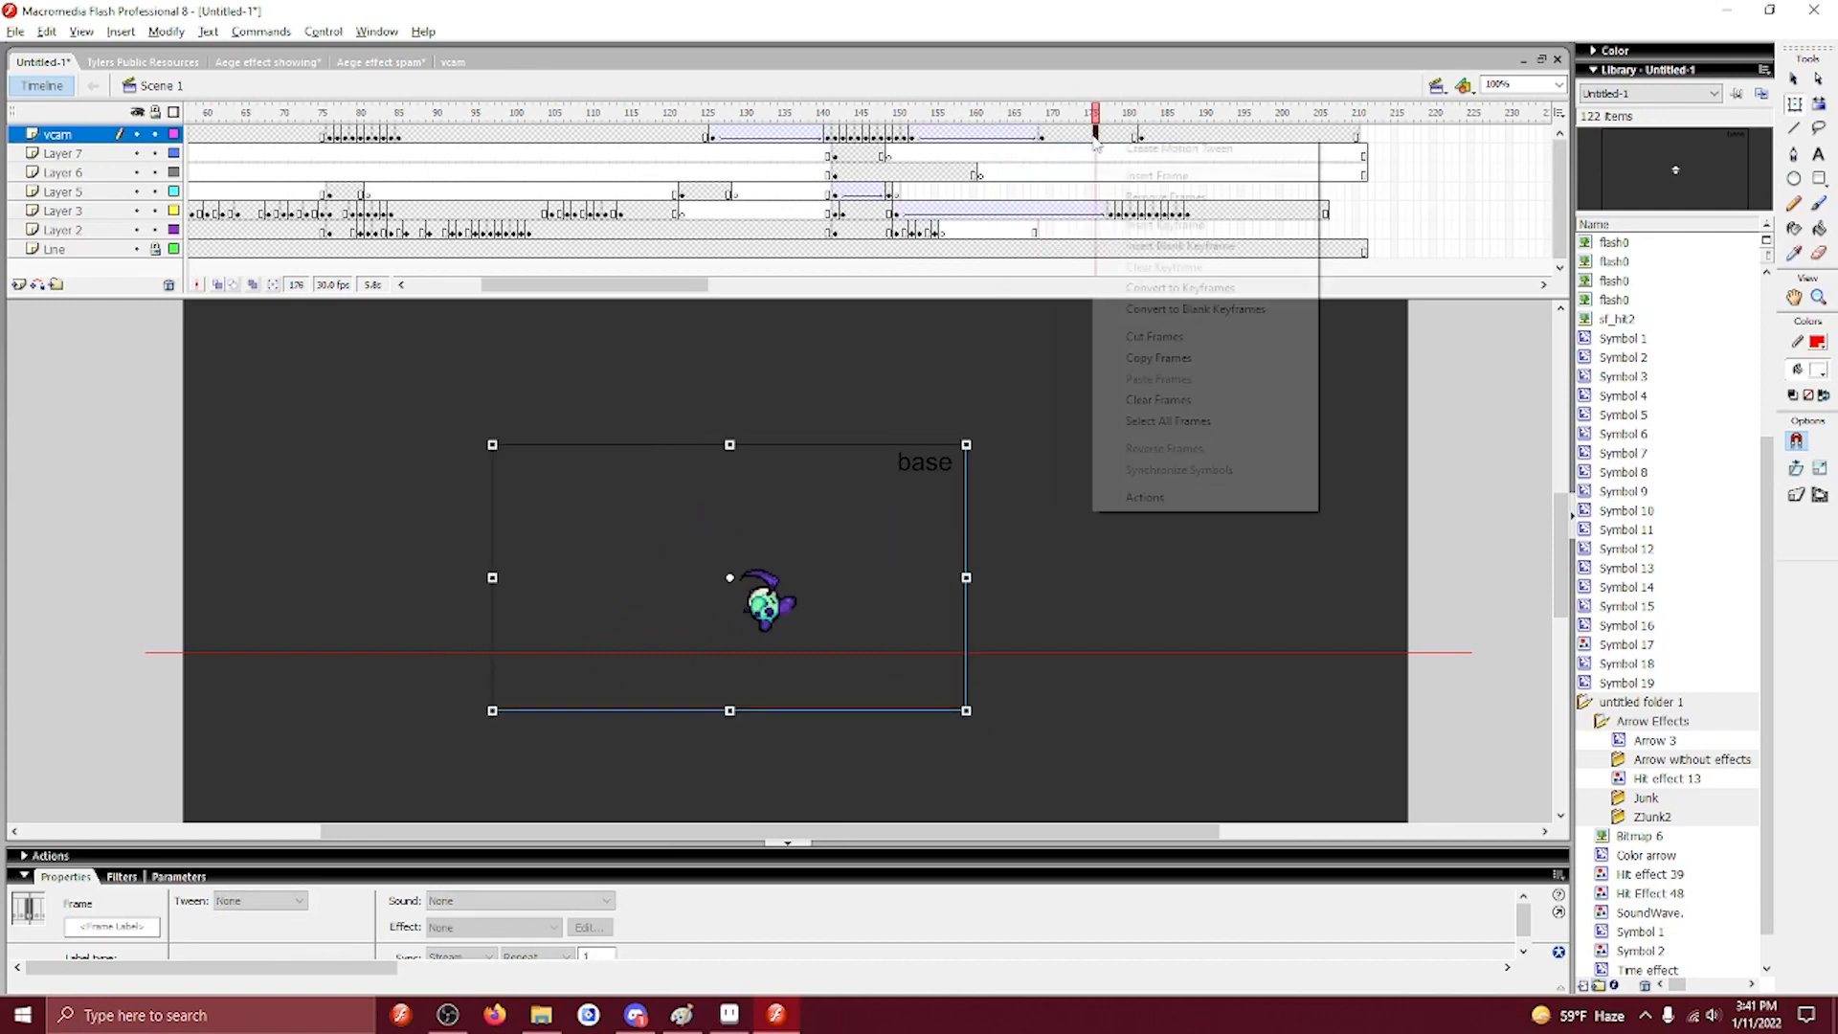
left_click(1139, 149)
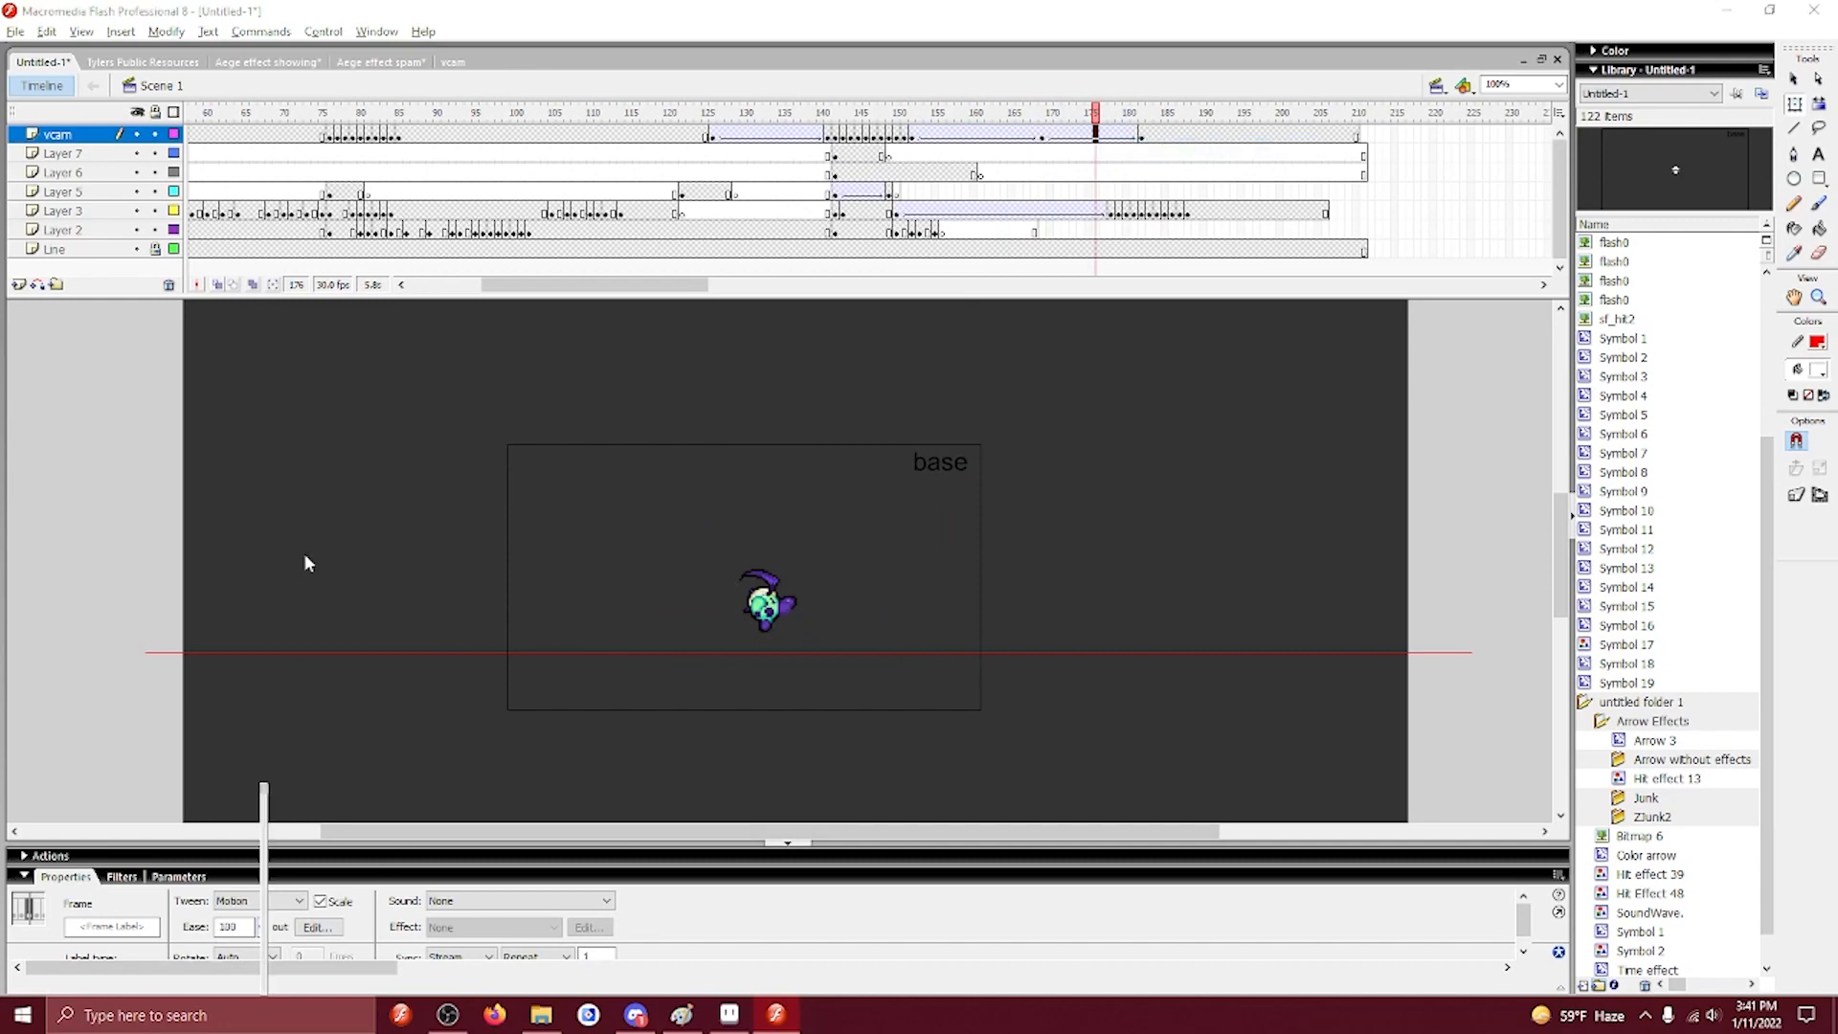
Play back the camera shake around the final impact, and test the whole movie in a preview window.
left_click(799, 134)
key("Return")
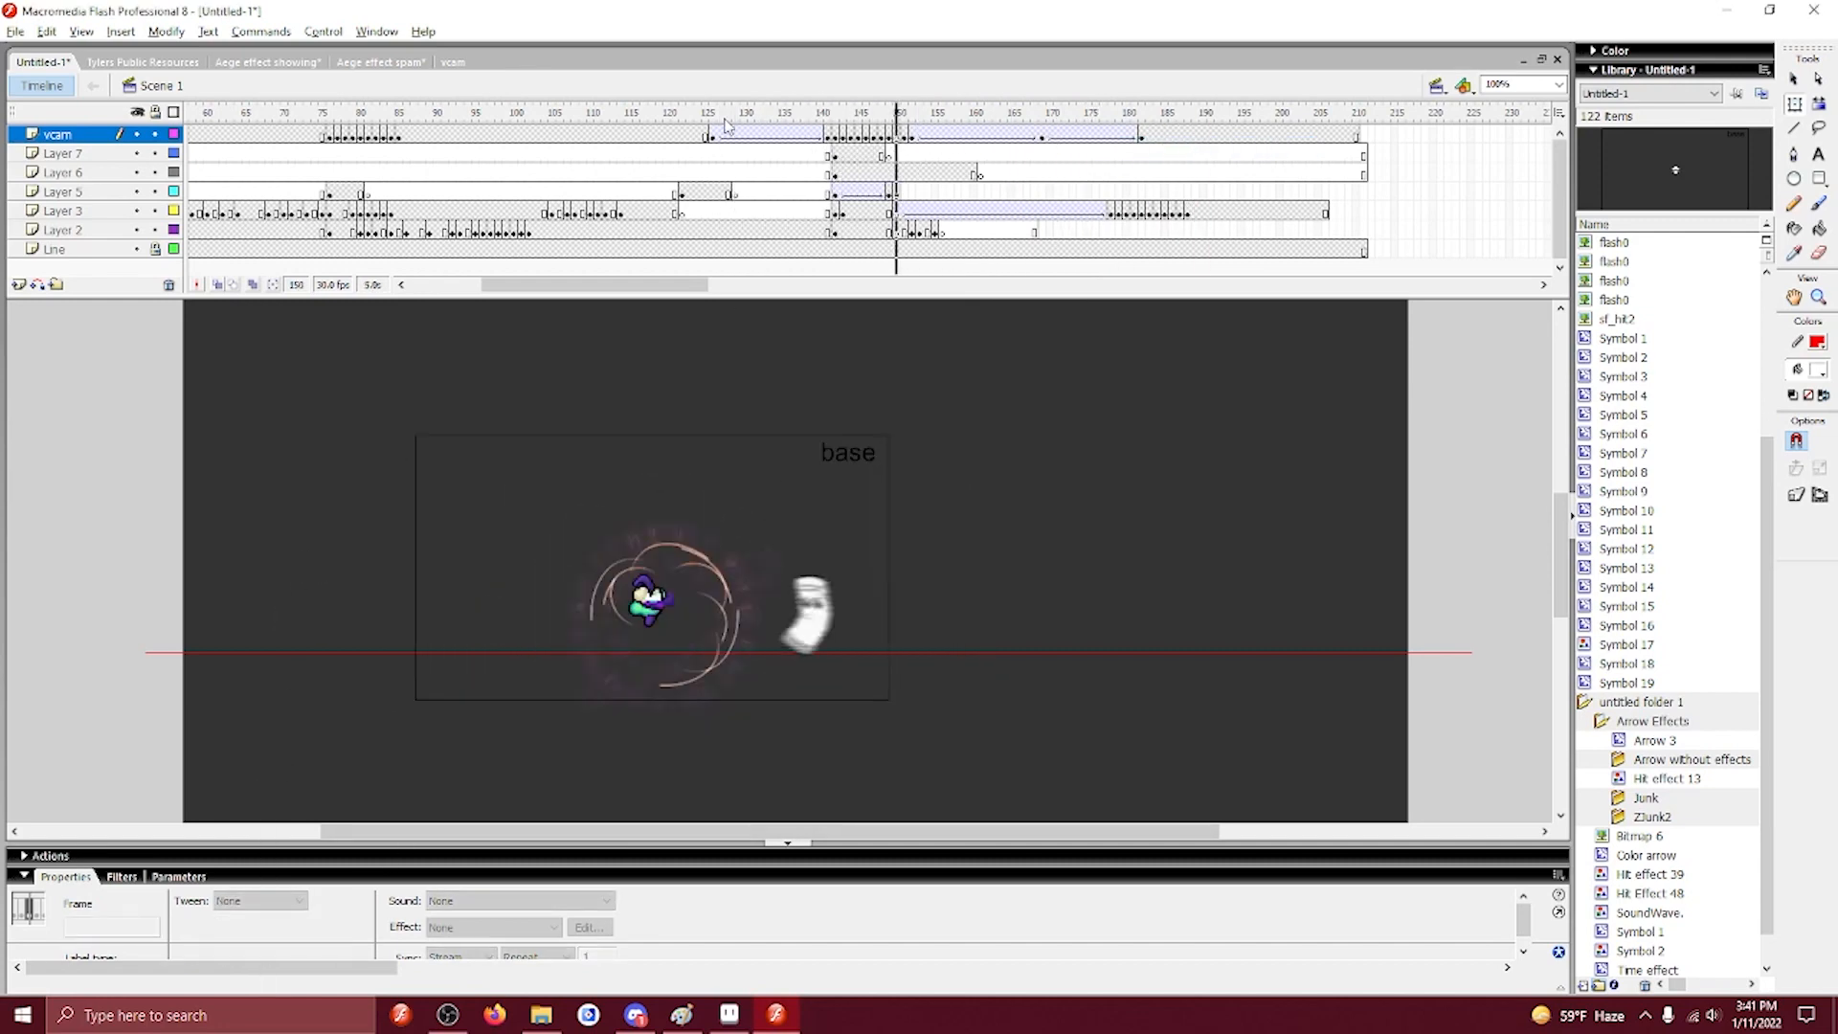
left_click(324, 31)
left_click(412, 140)
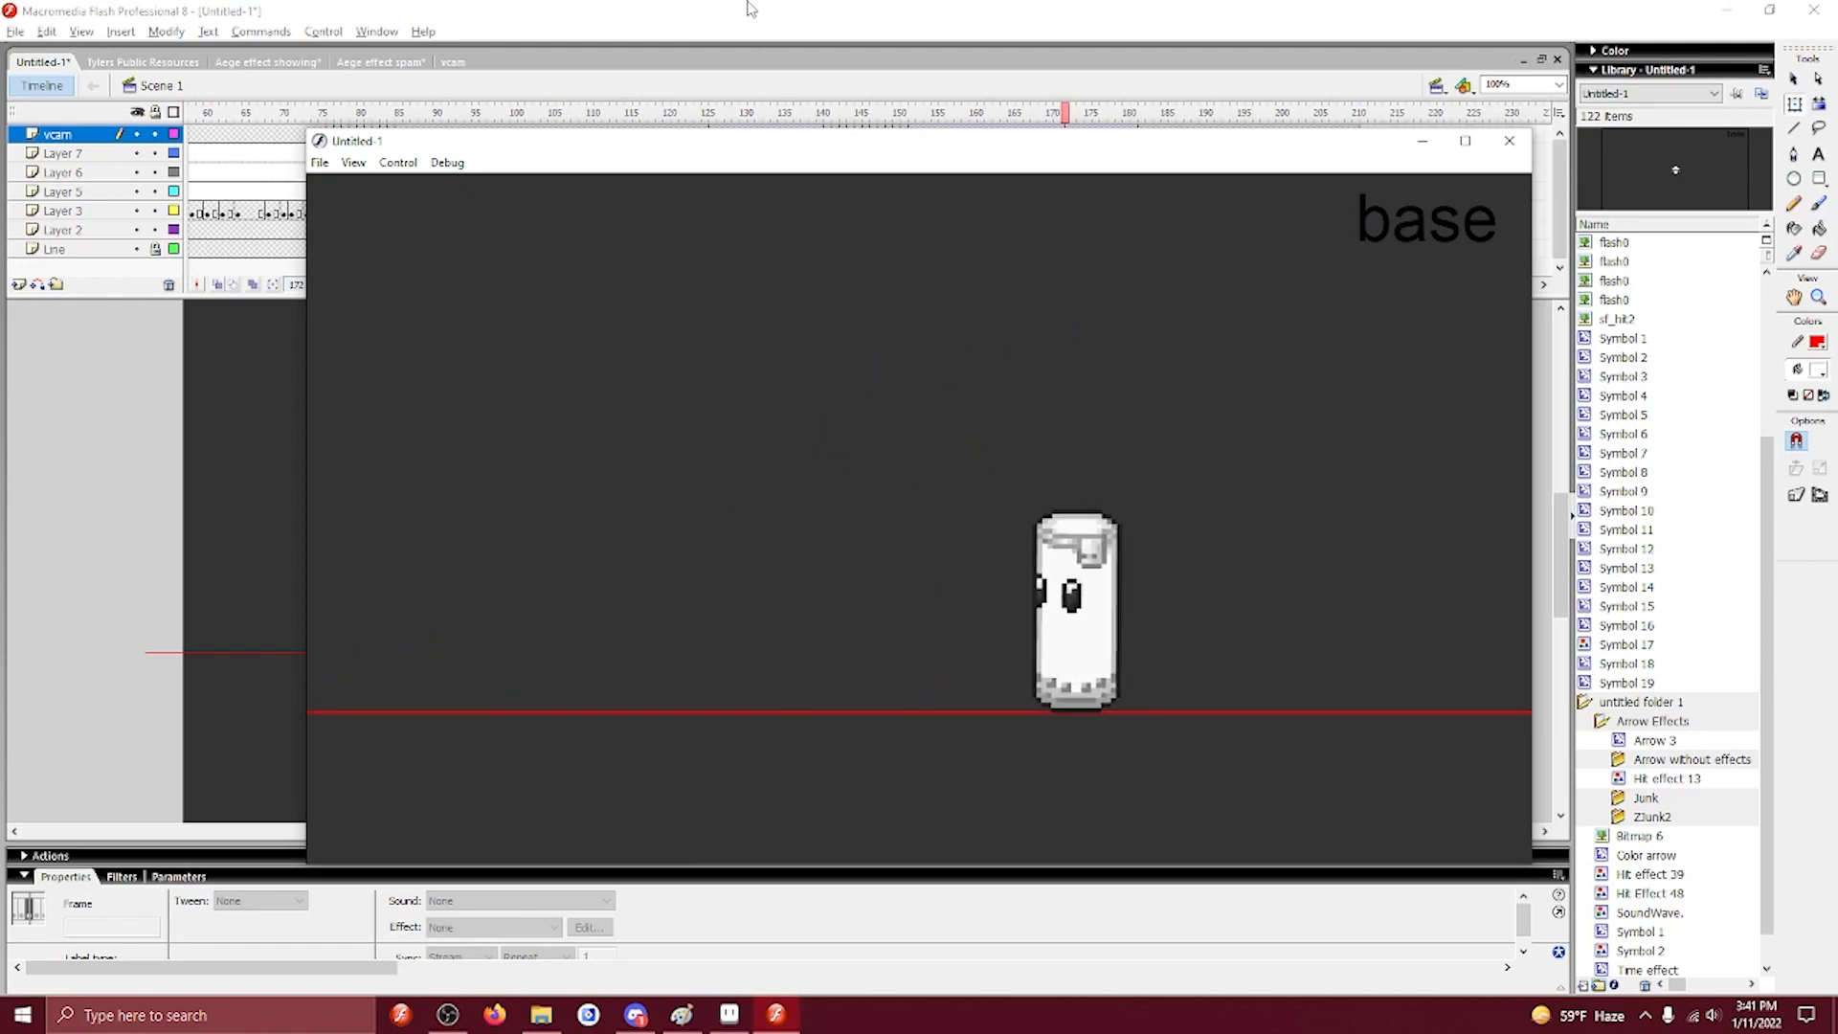
left_click(1510, 141)
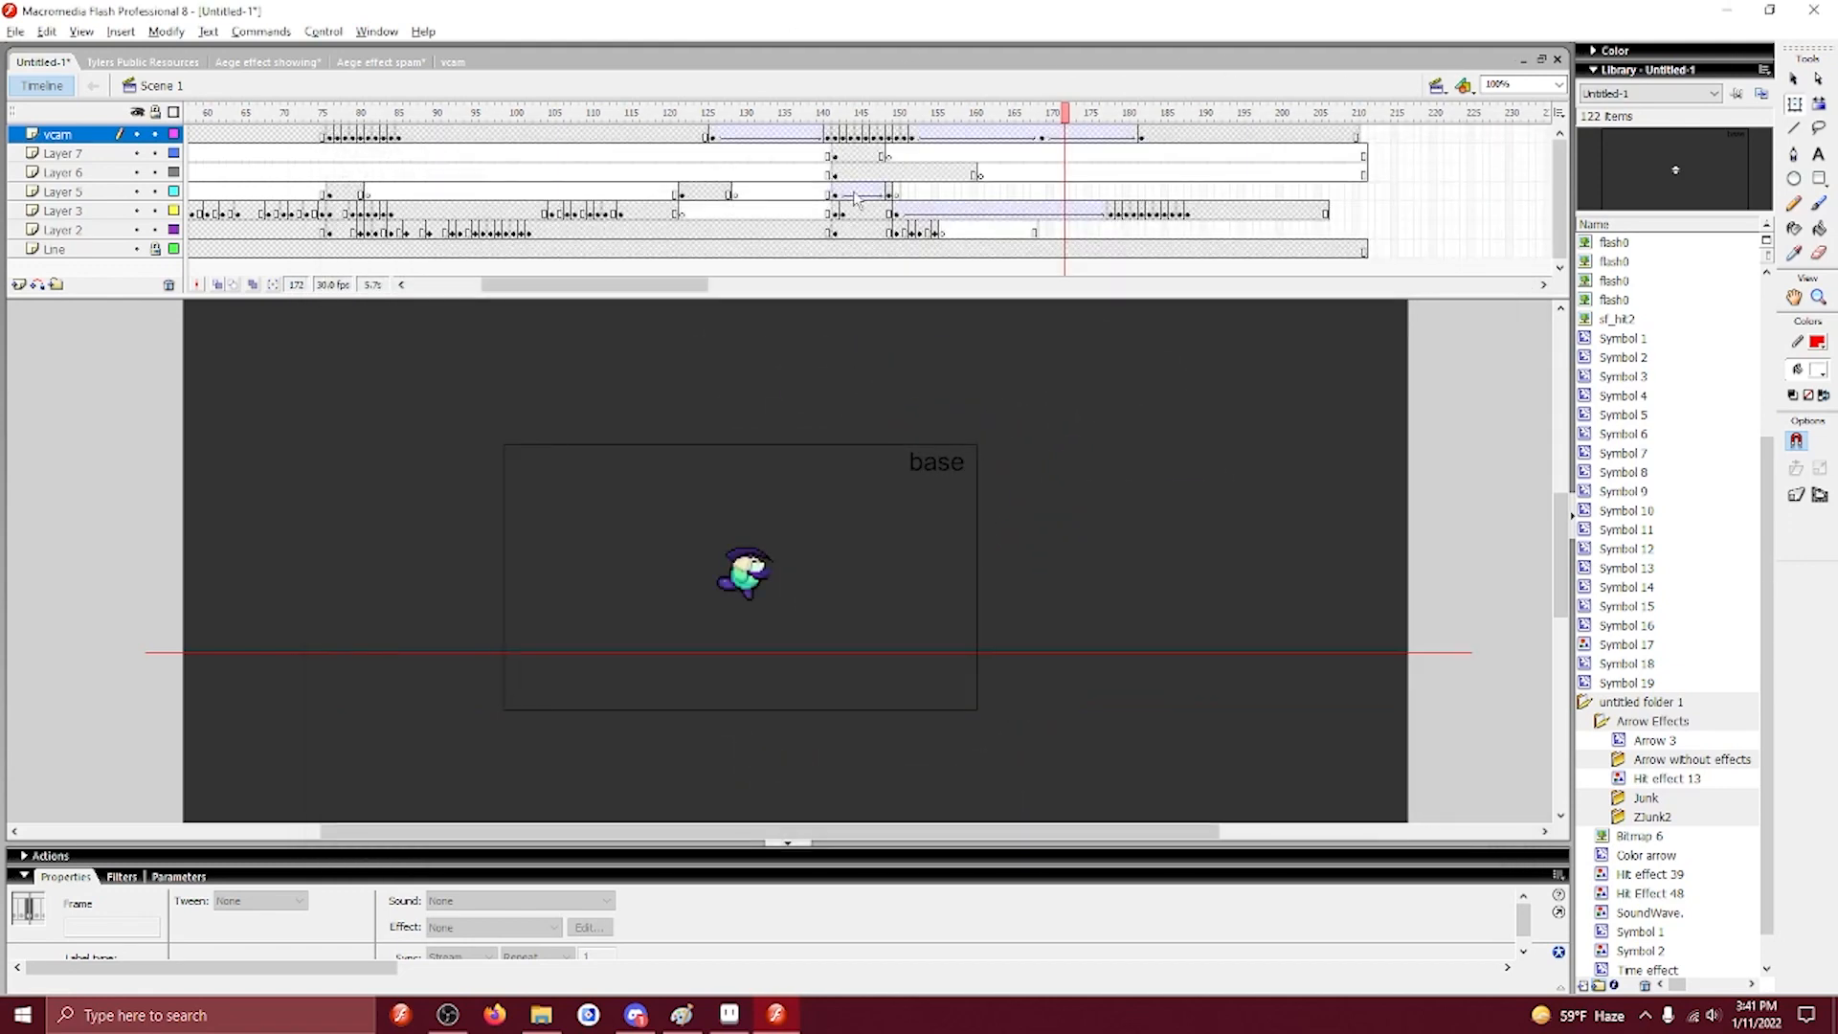
Examine the whole attack sequence by scrubbing Layer 3 from the first hit to frame 93, leaving nothing selected.
left_click_drag(806, 172, 843, 186)
left_click(844, 176)
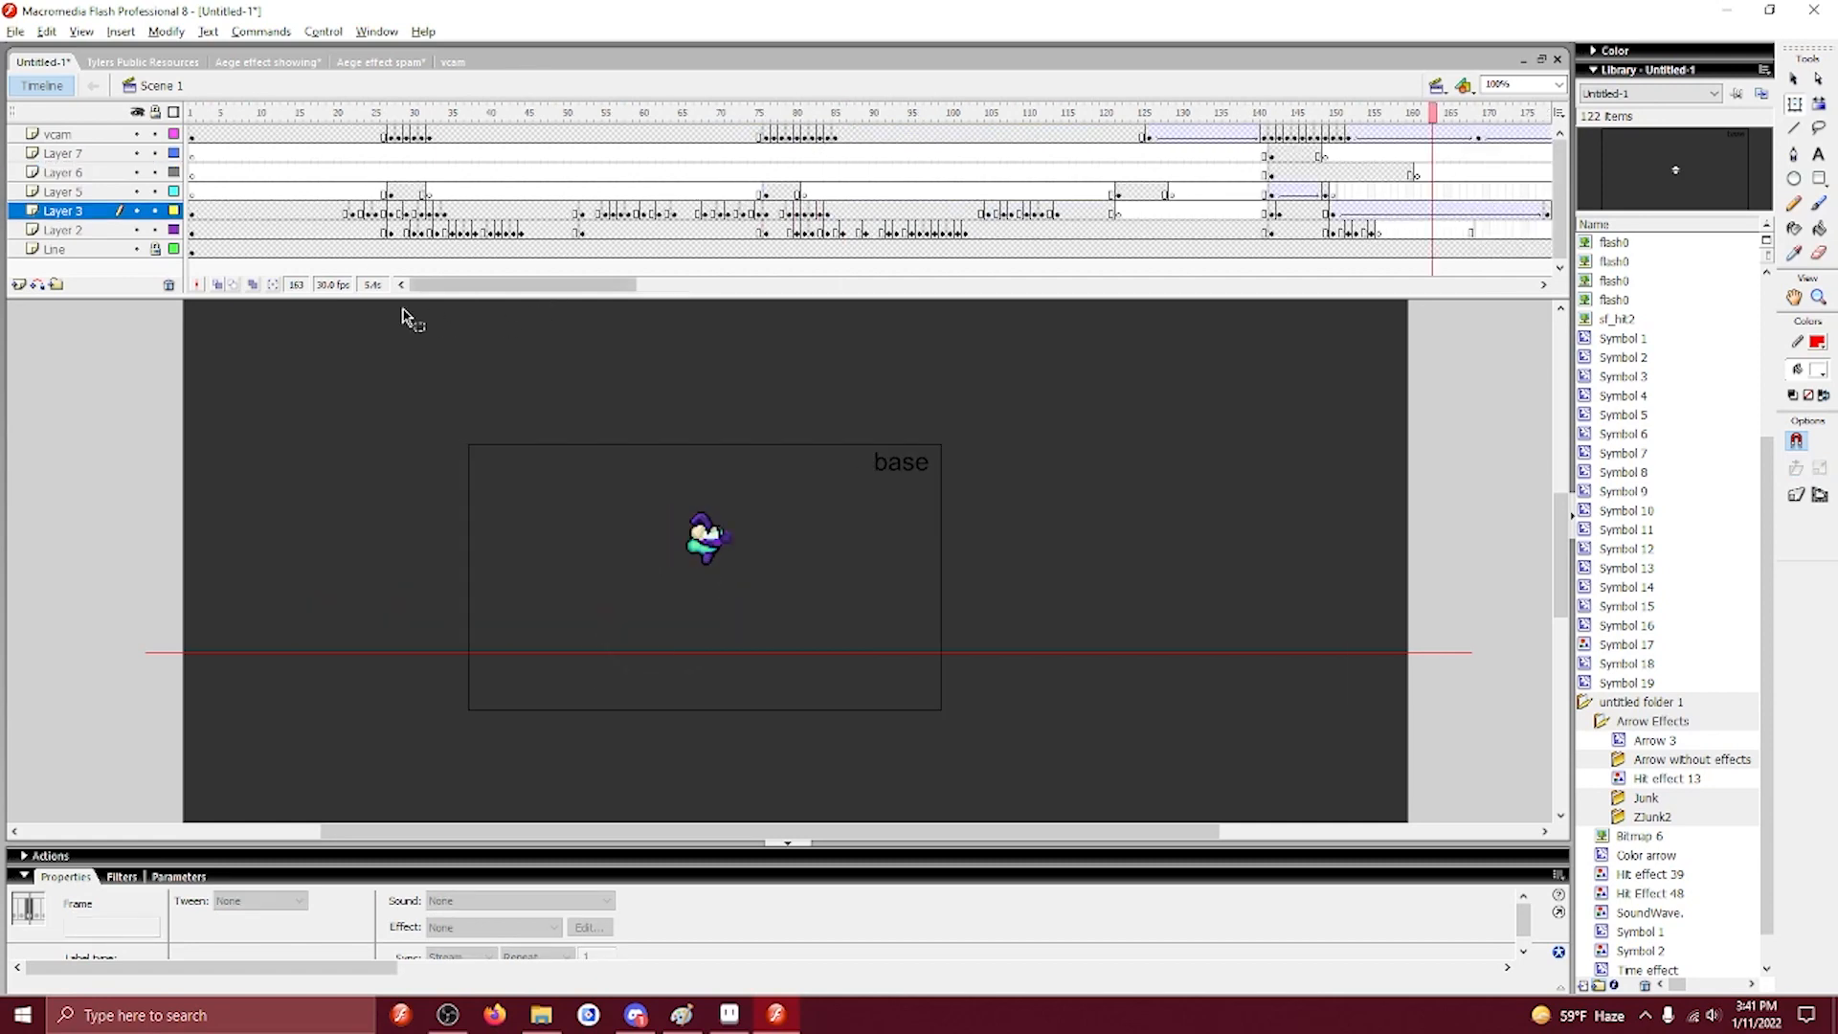
left_click_drag(431, 285, 548, 292)
left_click_drag(581, 230, 629, 231)
left_click_drag(613, 289, 495, 289)
left_click_drag(423, 211, 897, 213)
left_click(897, 212)
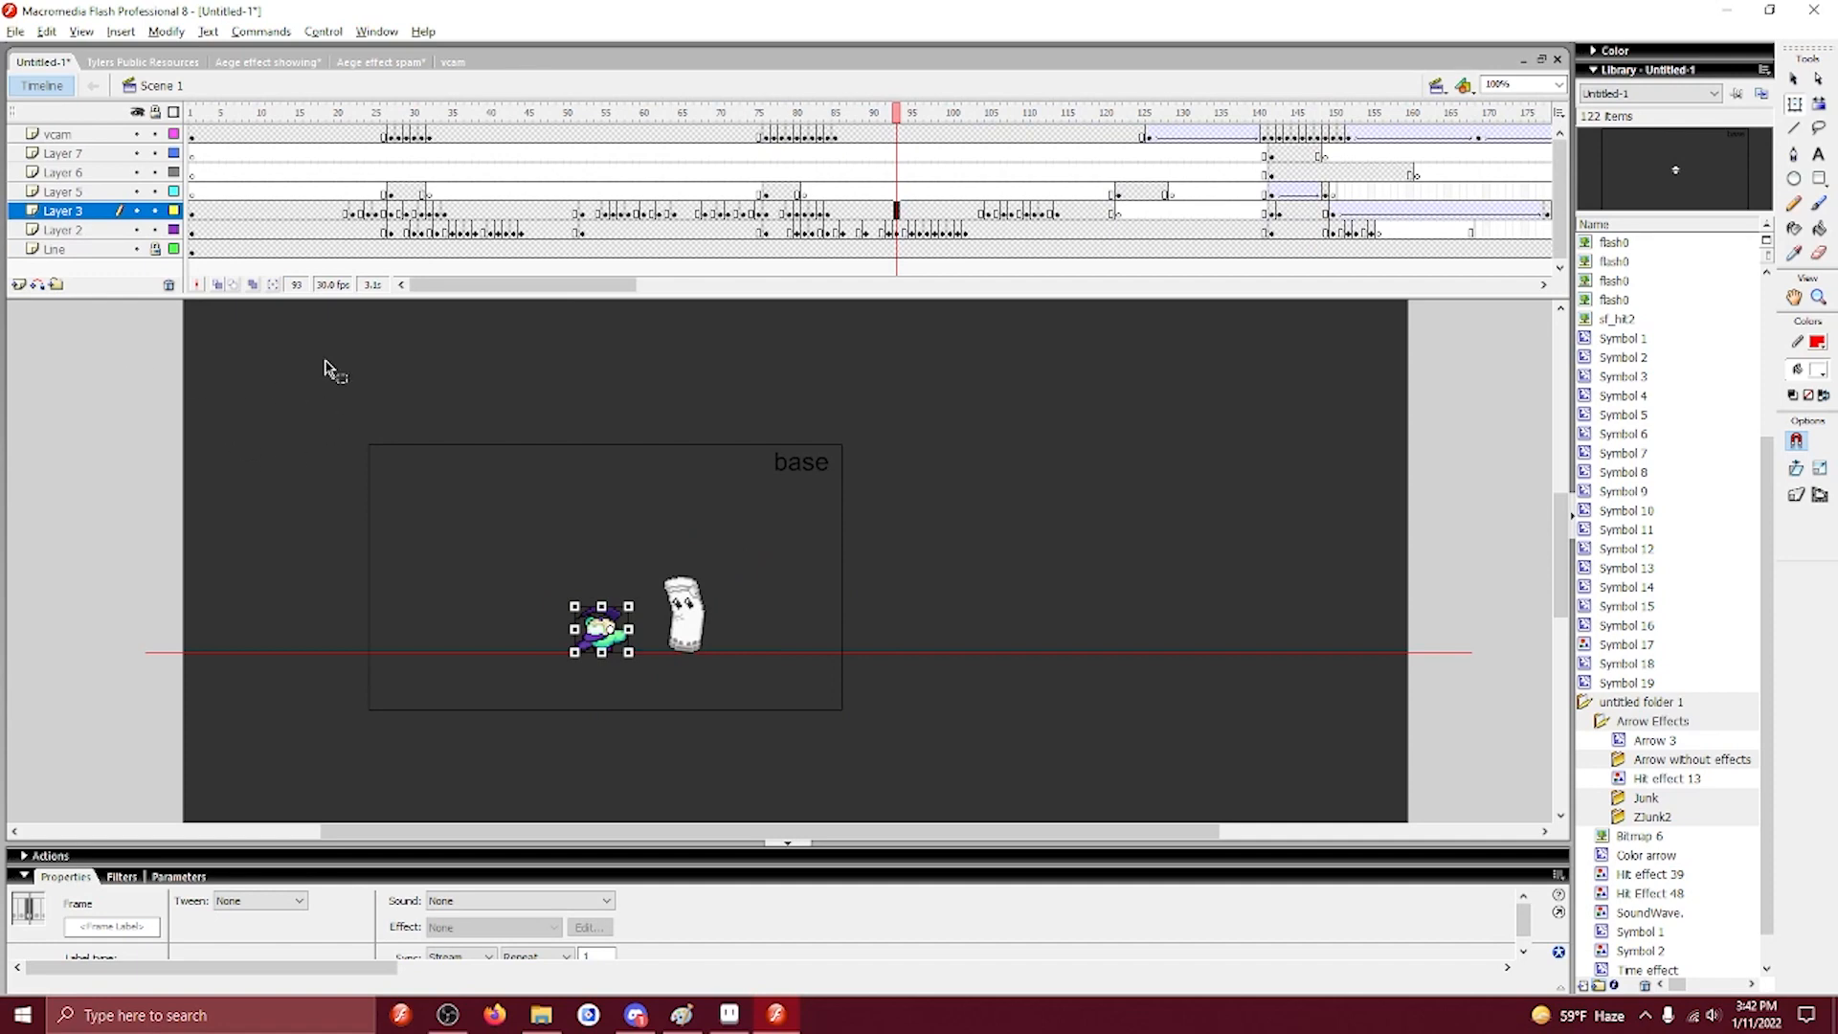
left_click(343, 409)
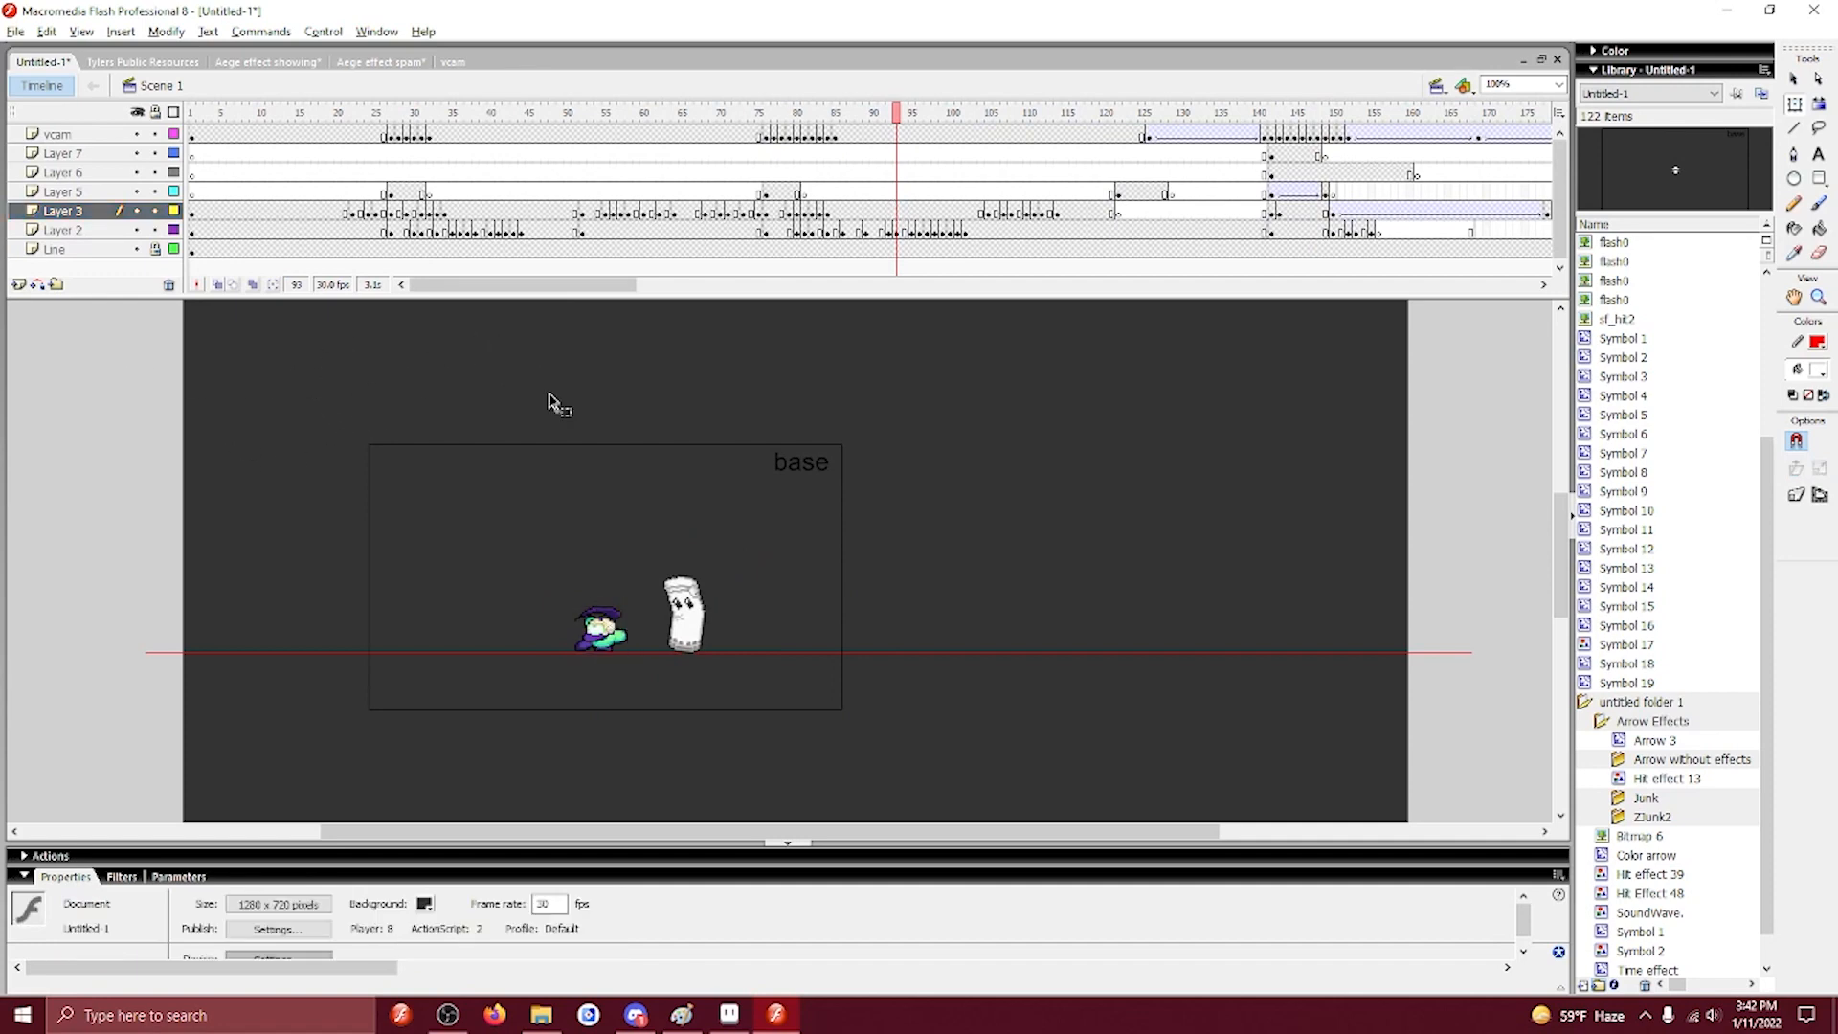